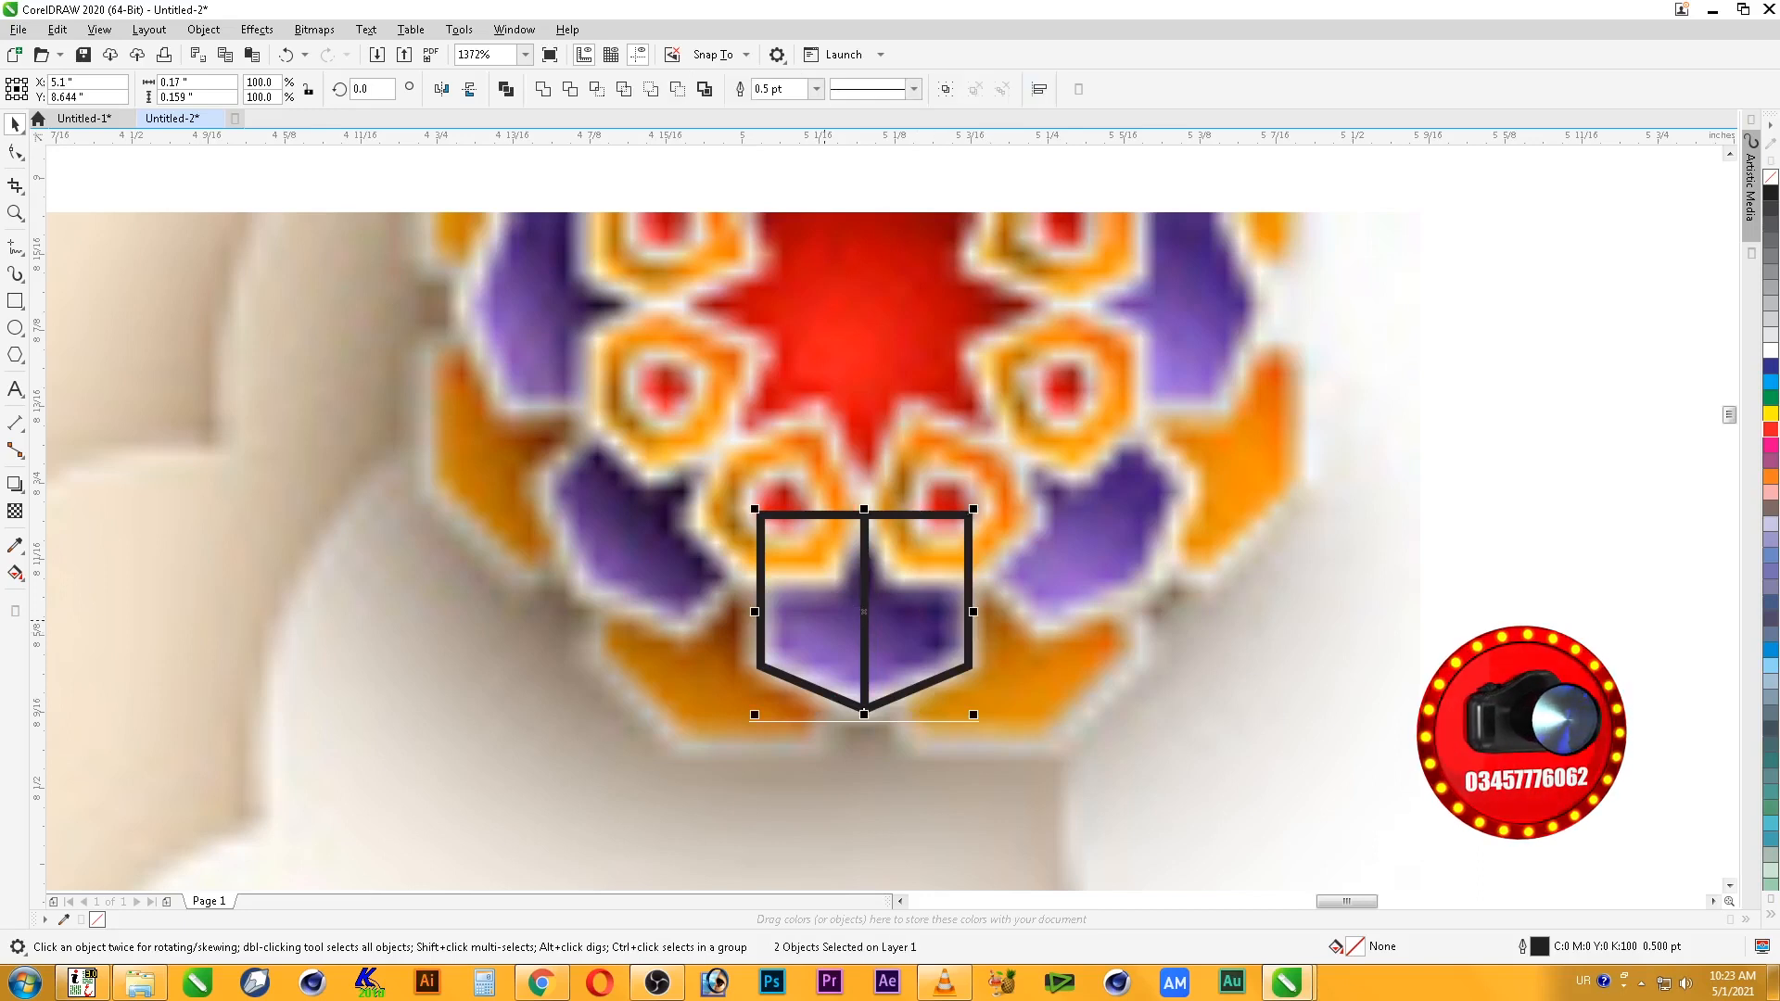
# - Weld the two mirrored halves into one shape and raise its top-centre node into a peak, forming a hexagon about 0.17 × 0.169 inches
pyautogui.click(544, 89)
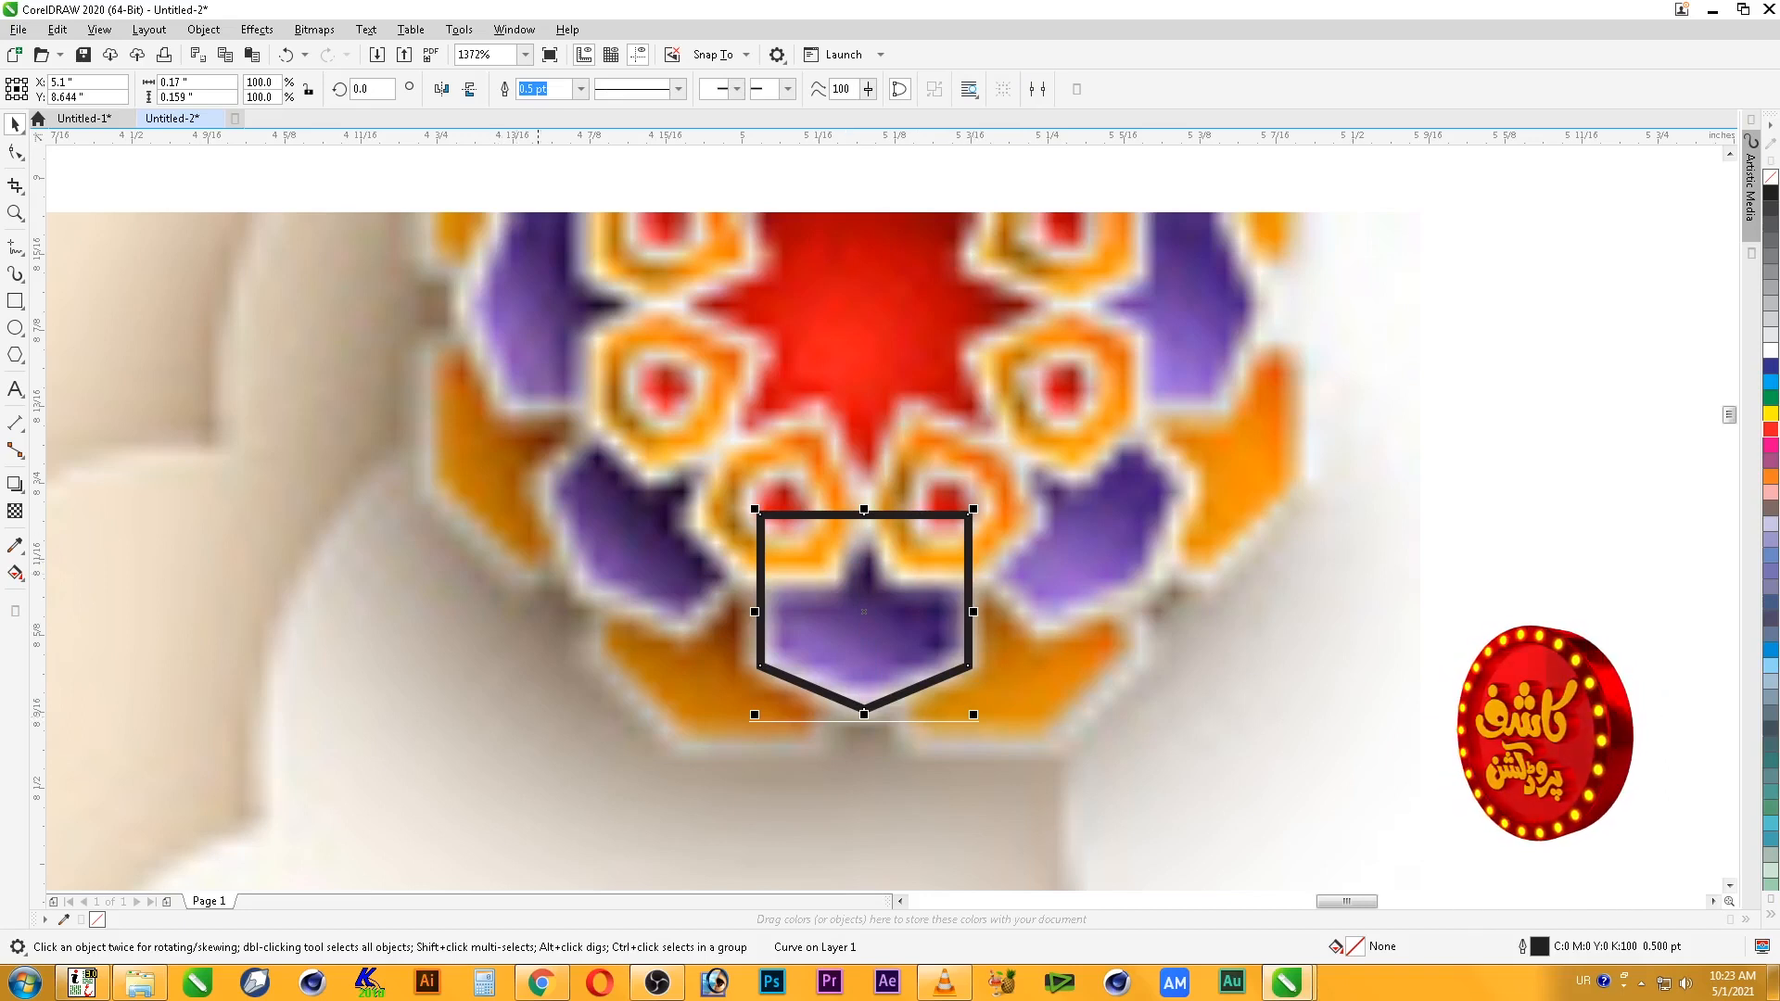
pyautogui.click(15, 152)
pyautogui.moveTo(864, 515); pyautogui.dragTo(864, 466)
pyautogui.moveTo(693, 419); pyautogui.dragTo(1188, 632)
pyautogui.press('Down')
pyautogui.press('Down')
pyautogui.press('Down')
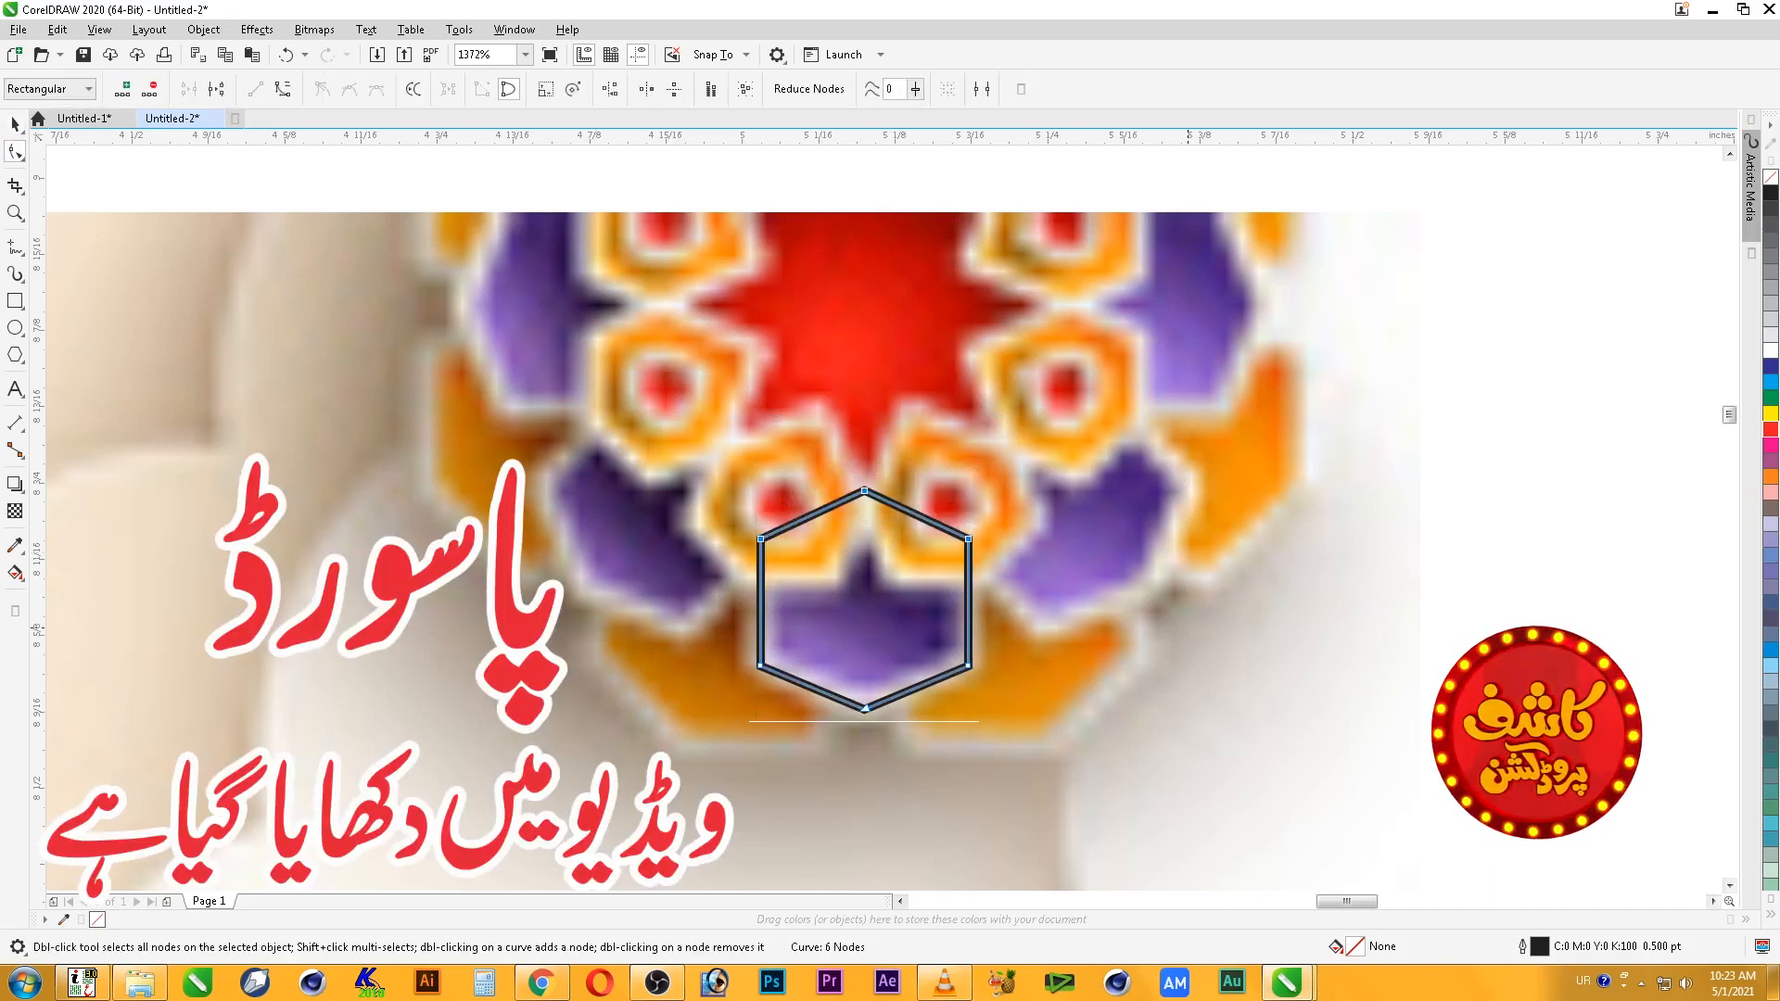
pyautogui.press('space')
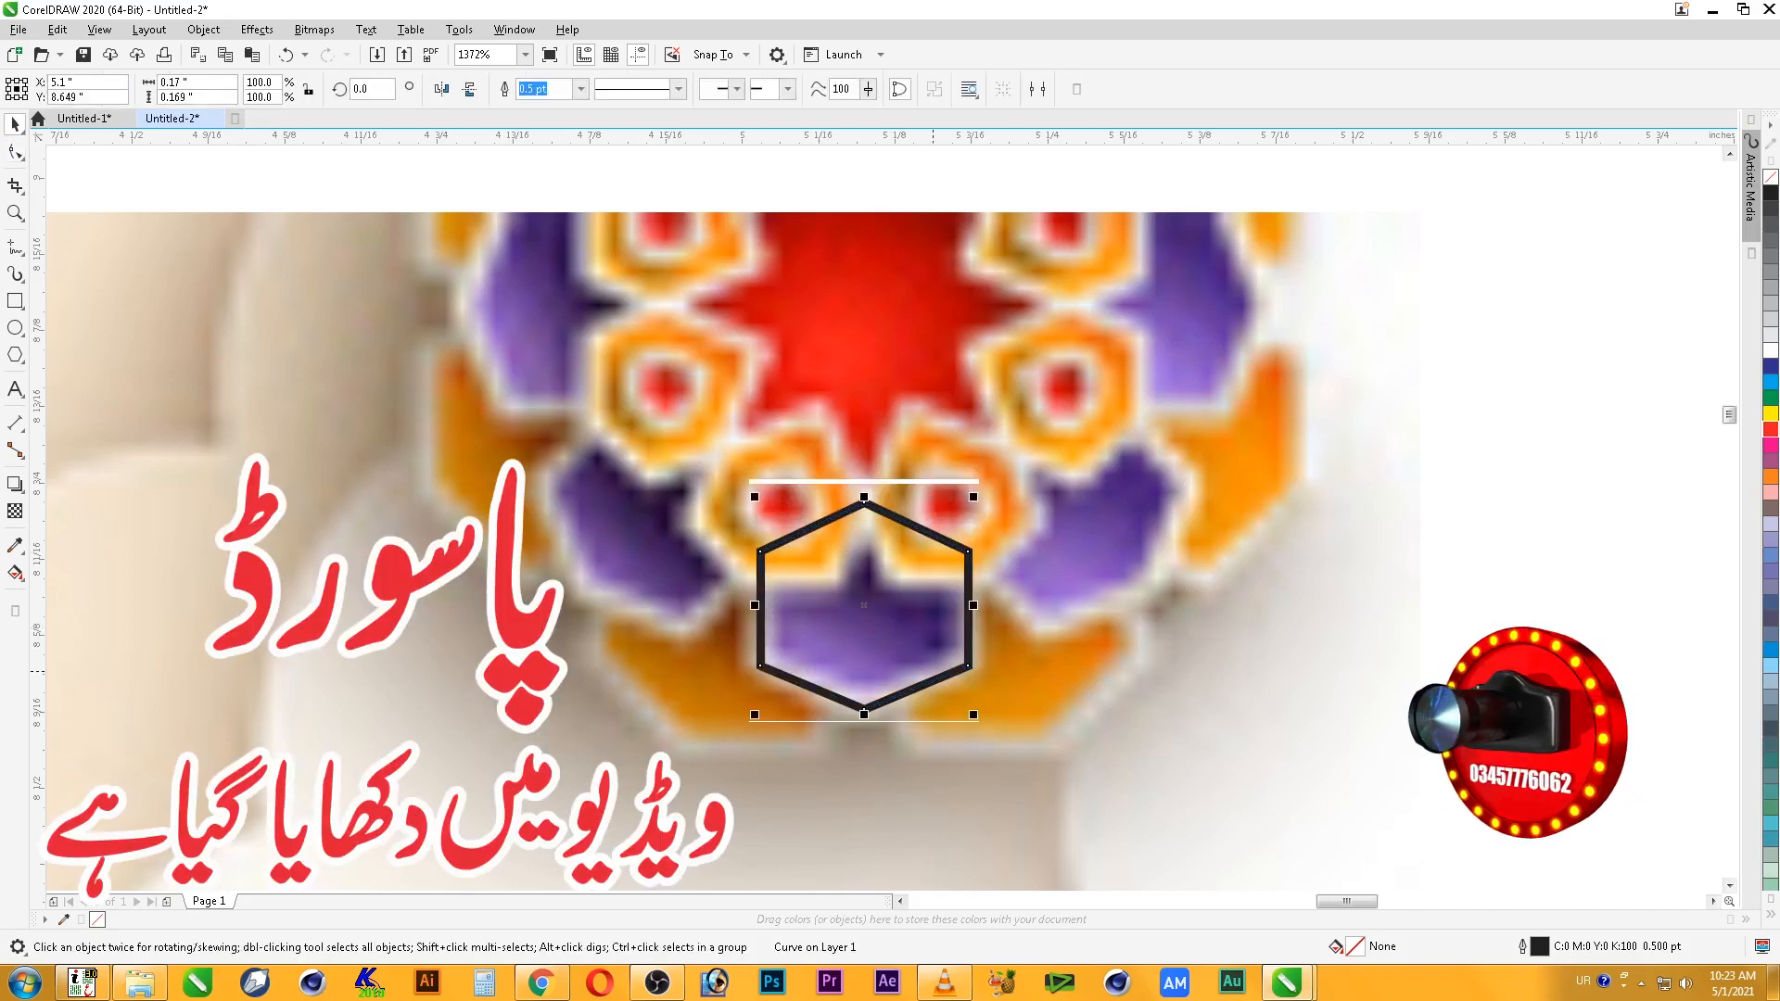
pyautogui.scroll(-2, 898, 685)
pyautogui.press('F2')
pyautogui.moveTo(663, 330); pyautogui.dragTo(1191, 781)
pyautogui.moveTo(814, 759); pyautogui.dragTo(815, 561)
pyautogui.rightClick(815, 561)
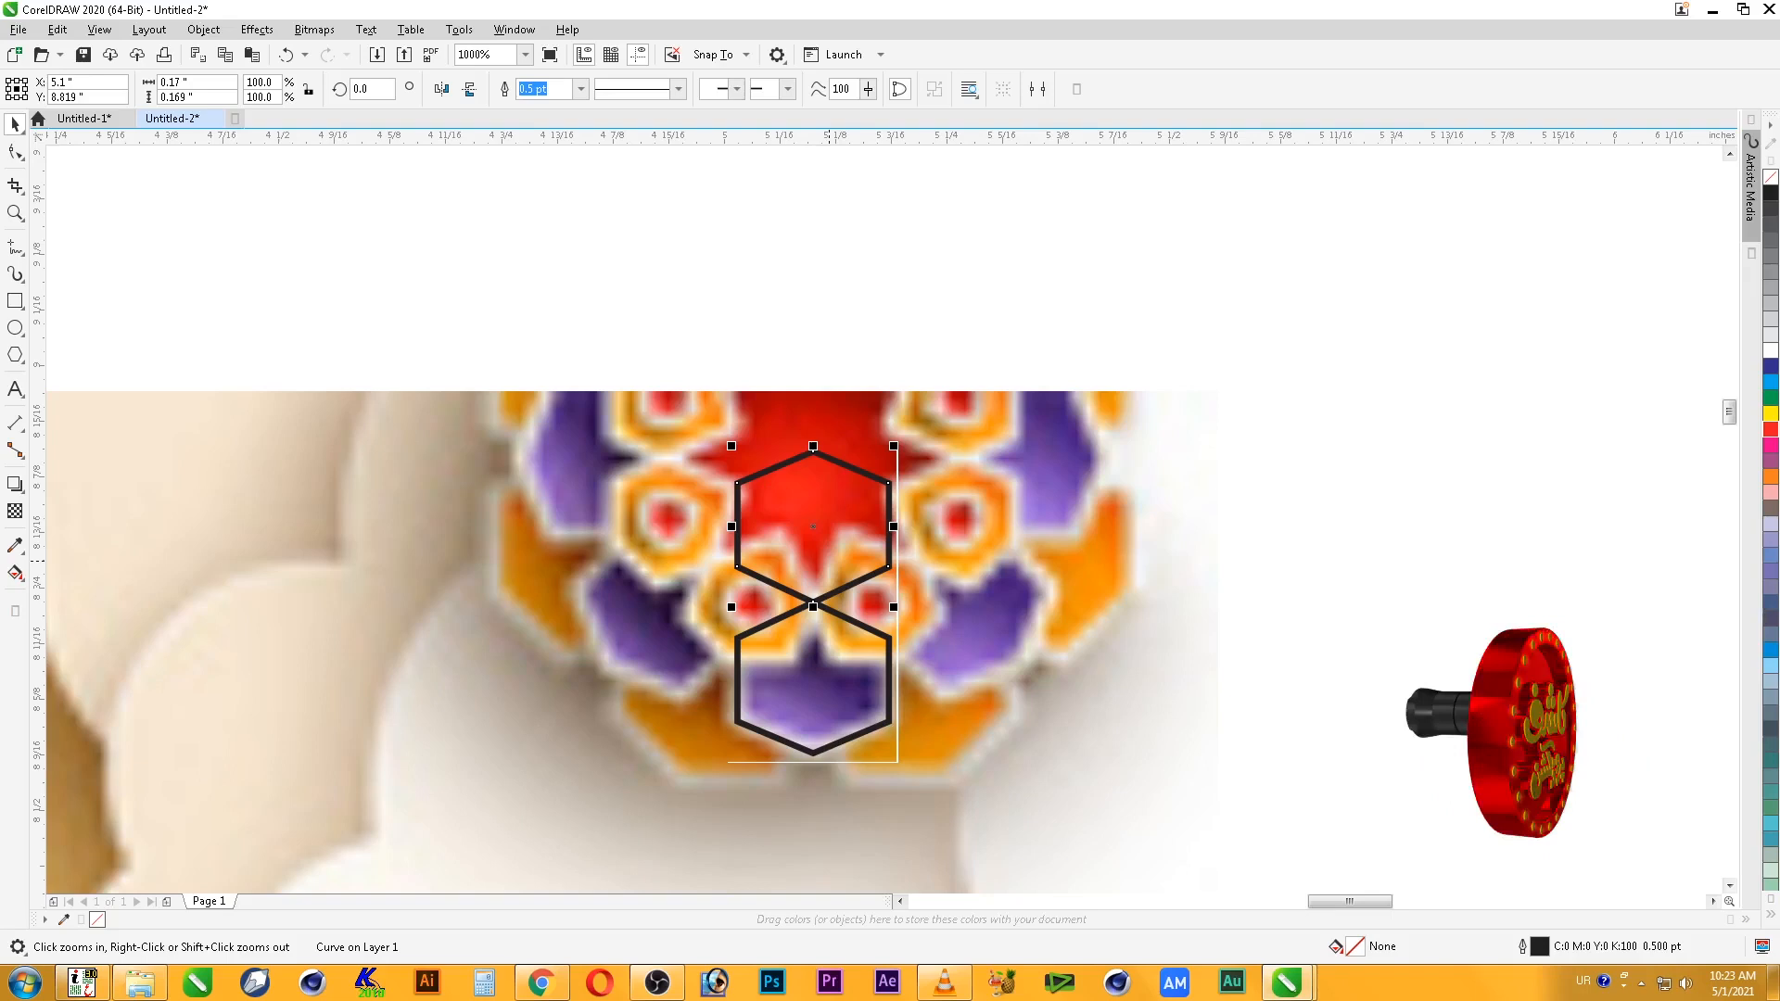
pyautogui.hotkey('ctrl', 'z')
# - Draw a small upright rectangle in the empty area above the reference image and convert it to curves
pyautogui.press('F2')
pyautogui.moveTo(565, 433); pyautogui.dragTo(1112, 821)
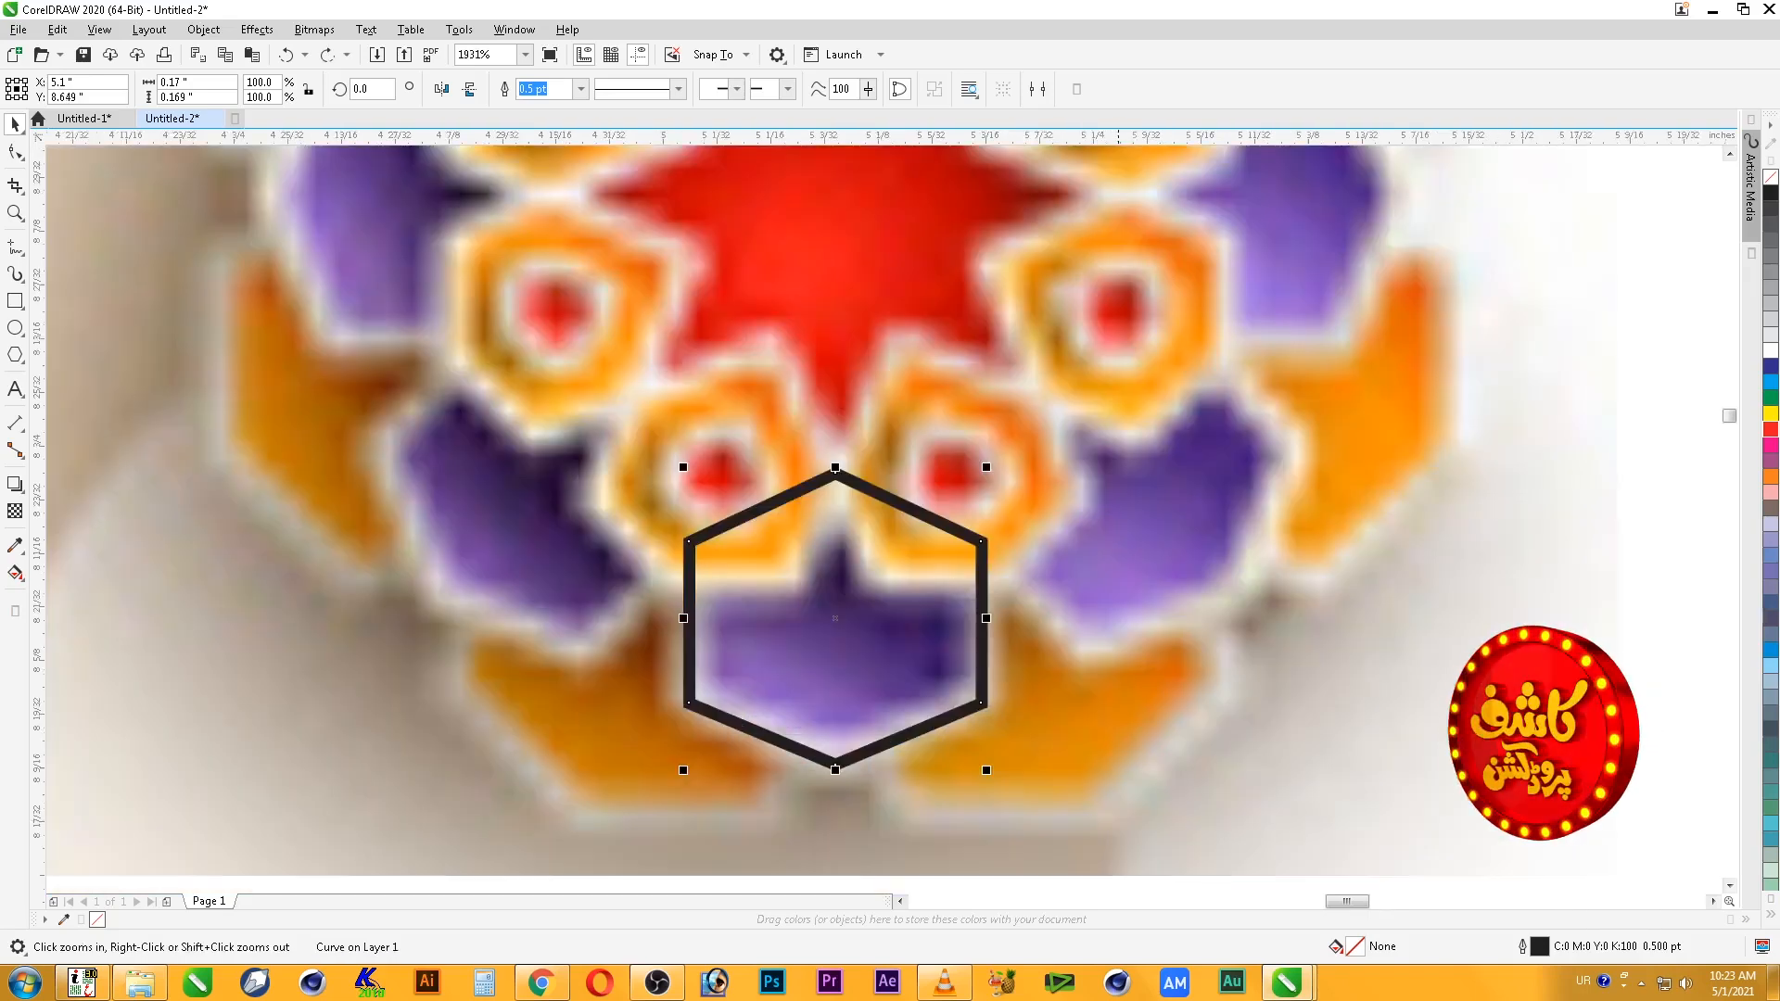
pyautogui.press('F4')
pyautogui.moveTo(1004, 222); pyautogui.dragTo(852, 66)
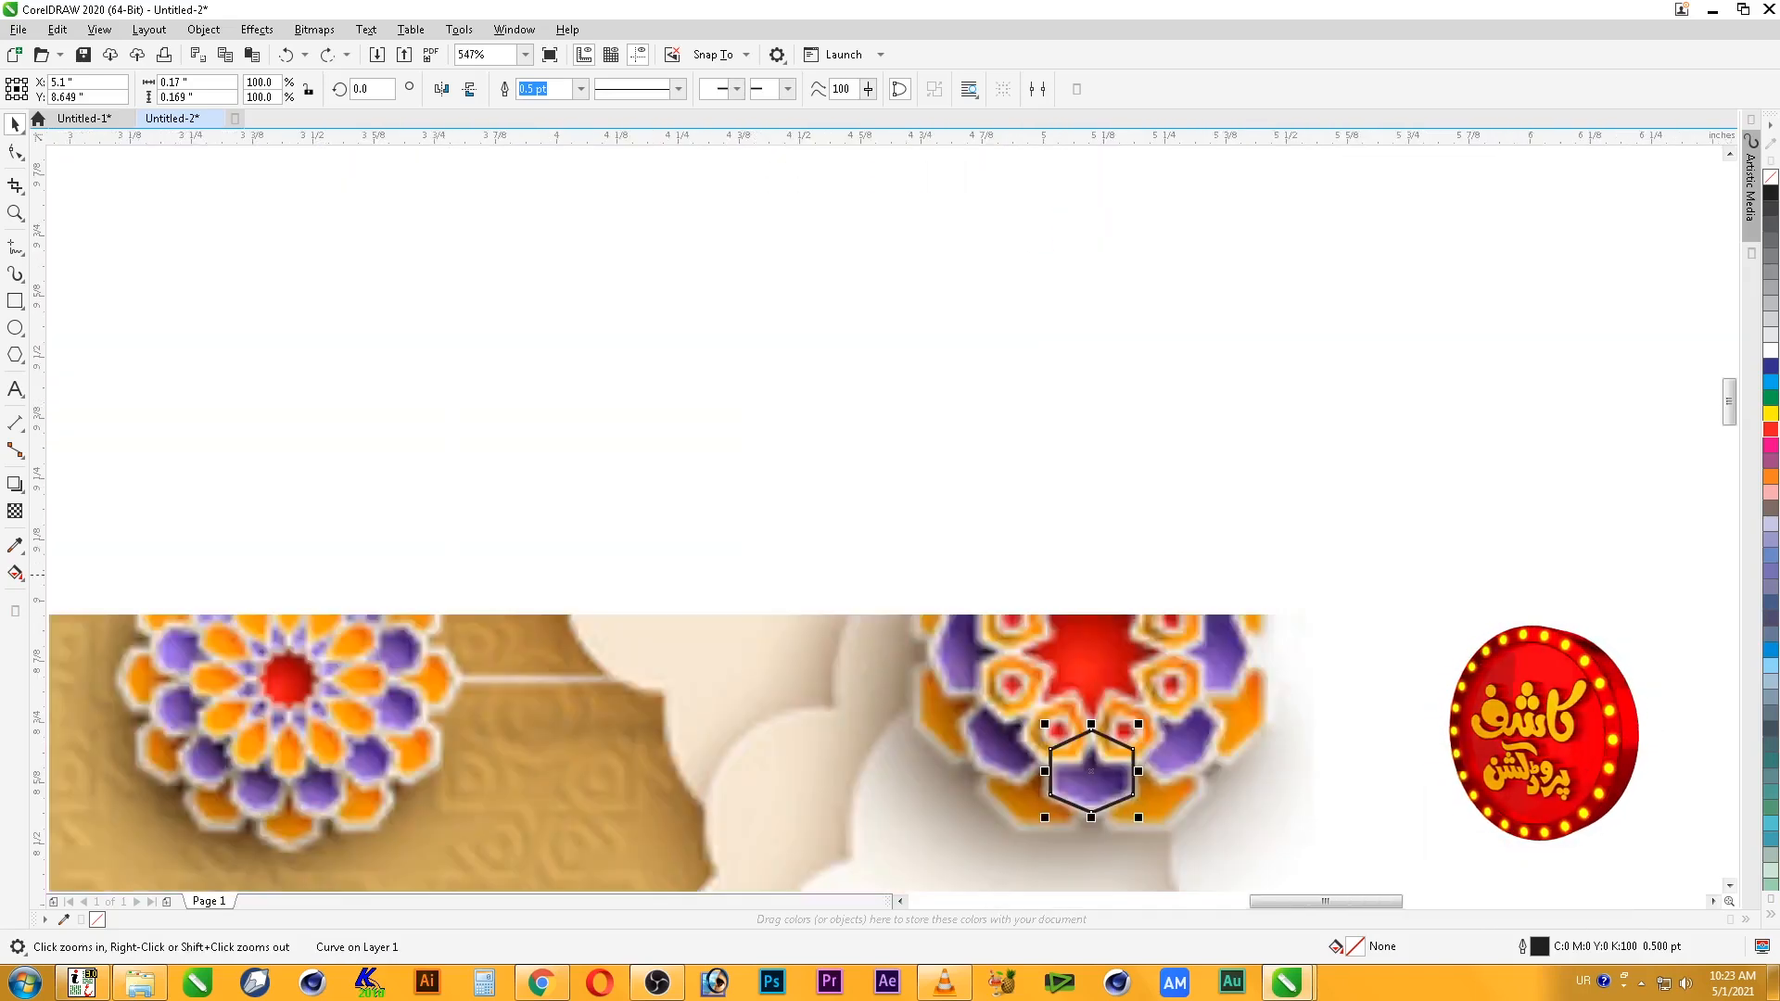
pyautogui.moveTo(1352, 874); pyautogui.dragTo(1352, 874)
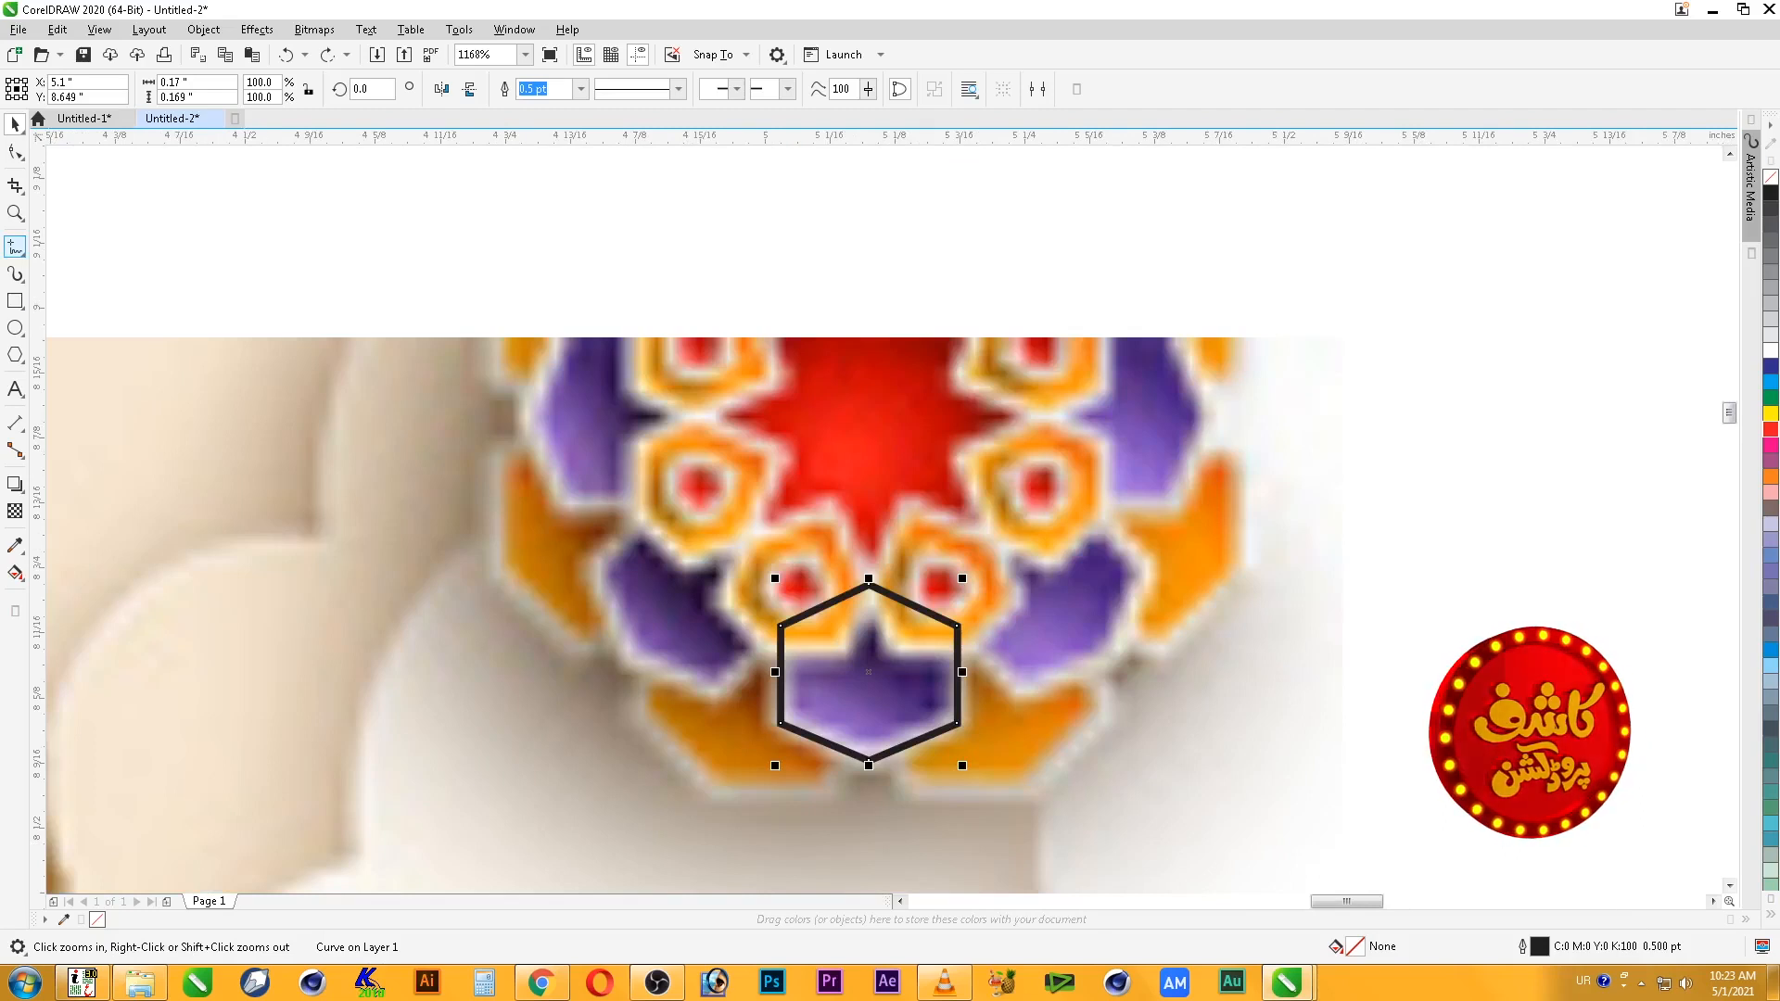
pyautogui.click(14, 300)
pyautogui.moveTo(637, 208); pyautogui.dragTo(556, 313)
pyautogui.click(15, 151)
pyautogui.hotkey('ctrl', 'q')
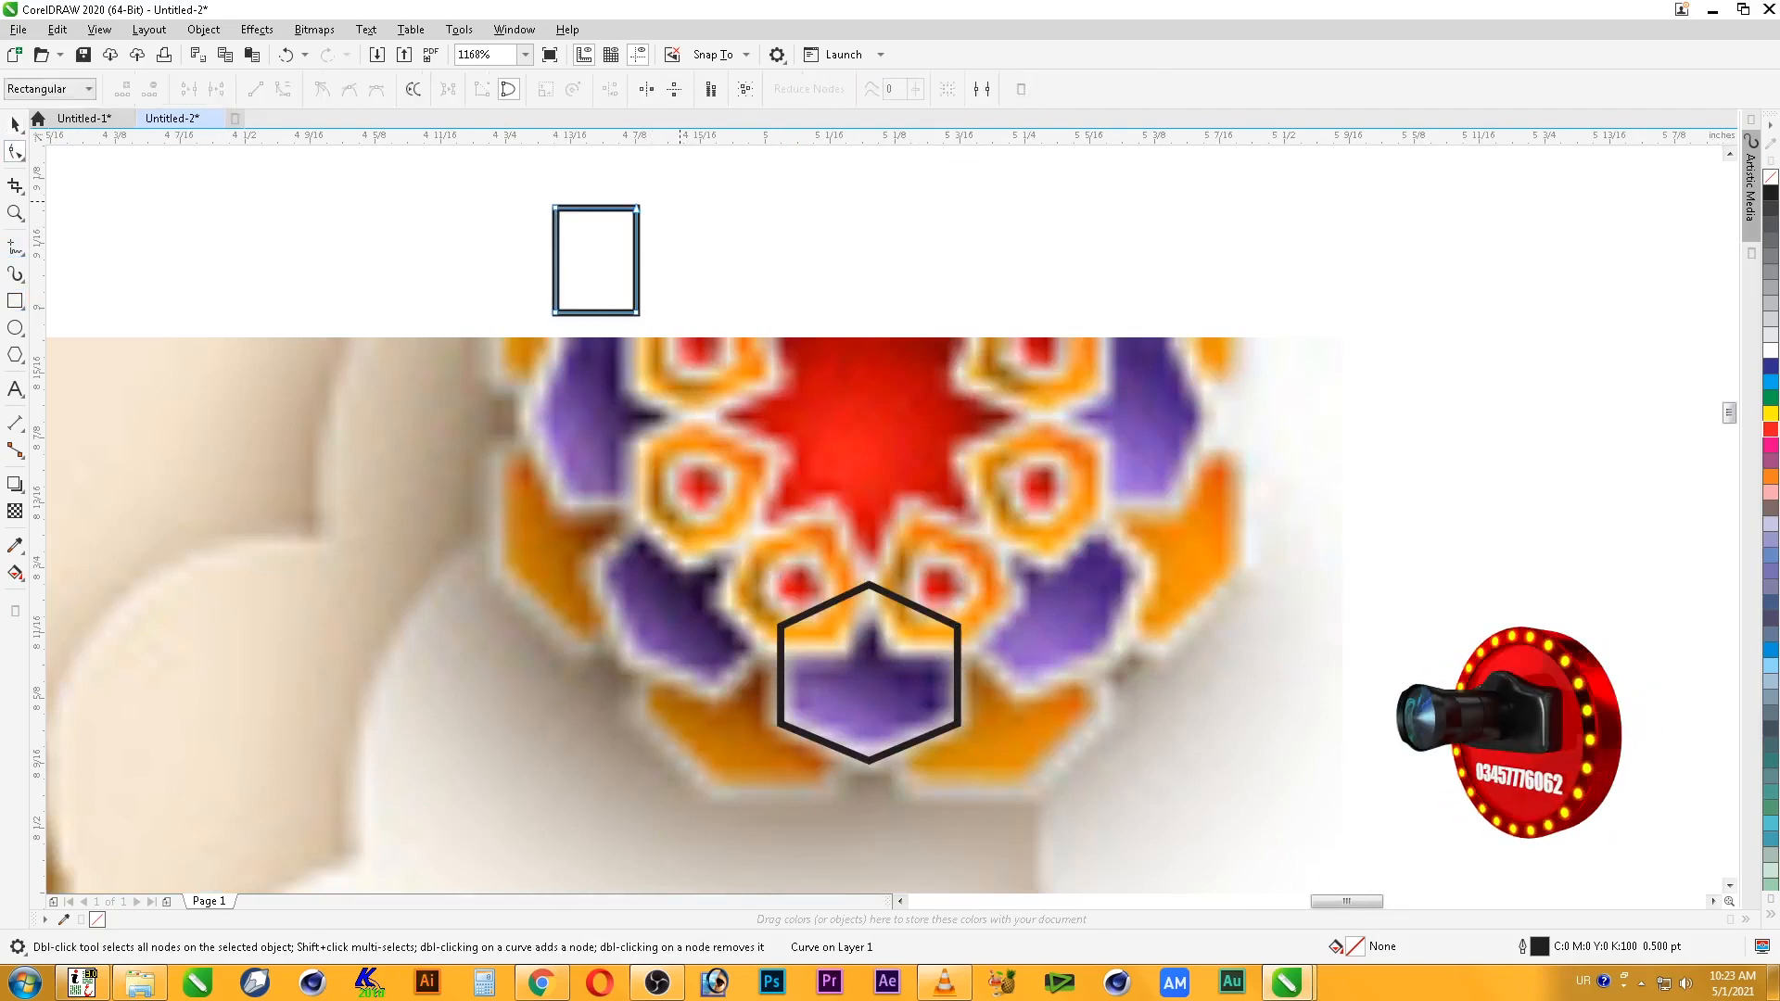
# - Raise the rectangle's upper-right corner node well above the other and shift its upper-left corner node slightly inward
pyautogui.moveTo(637, 208); pyautogui.dragTo(637, 141)
pyautogui.moveTo(614, 258); pyautogui.dragTo(609, 258)
pyautogui.press('Right')
pyautogui.press('Right')
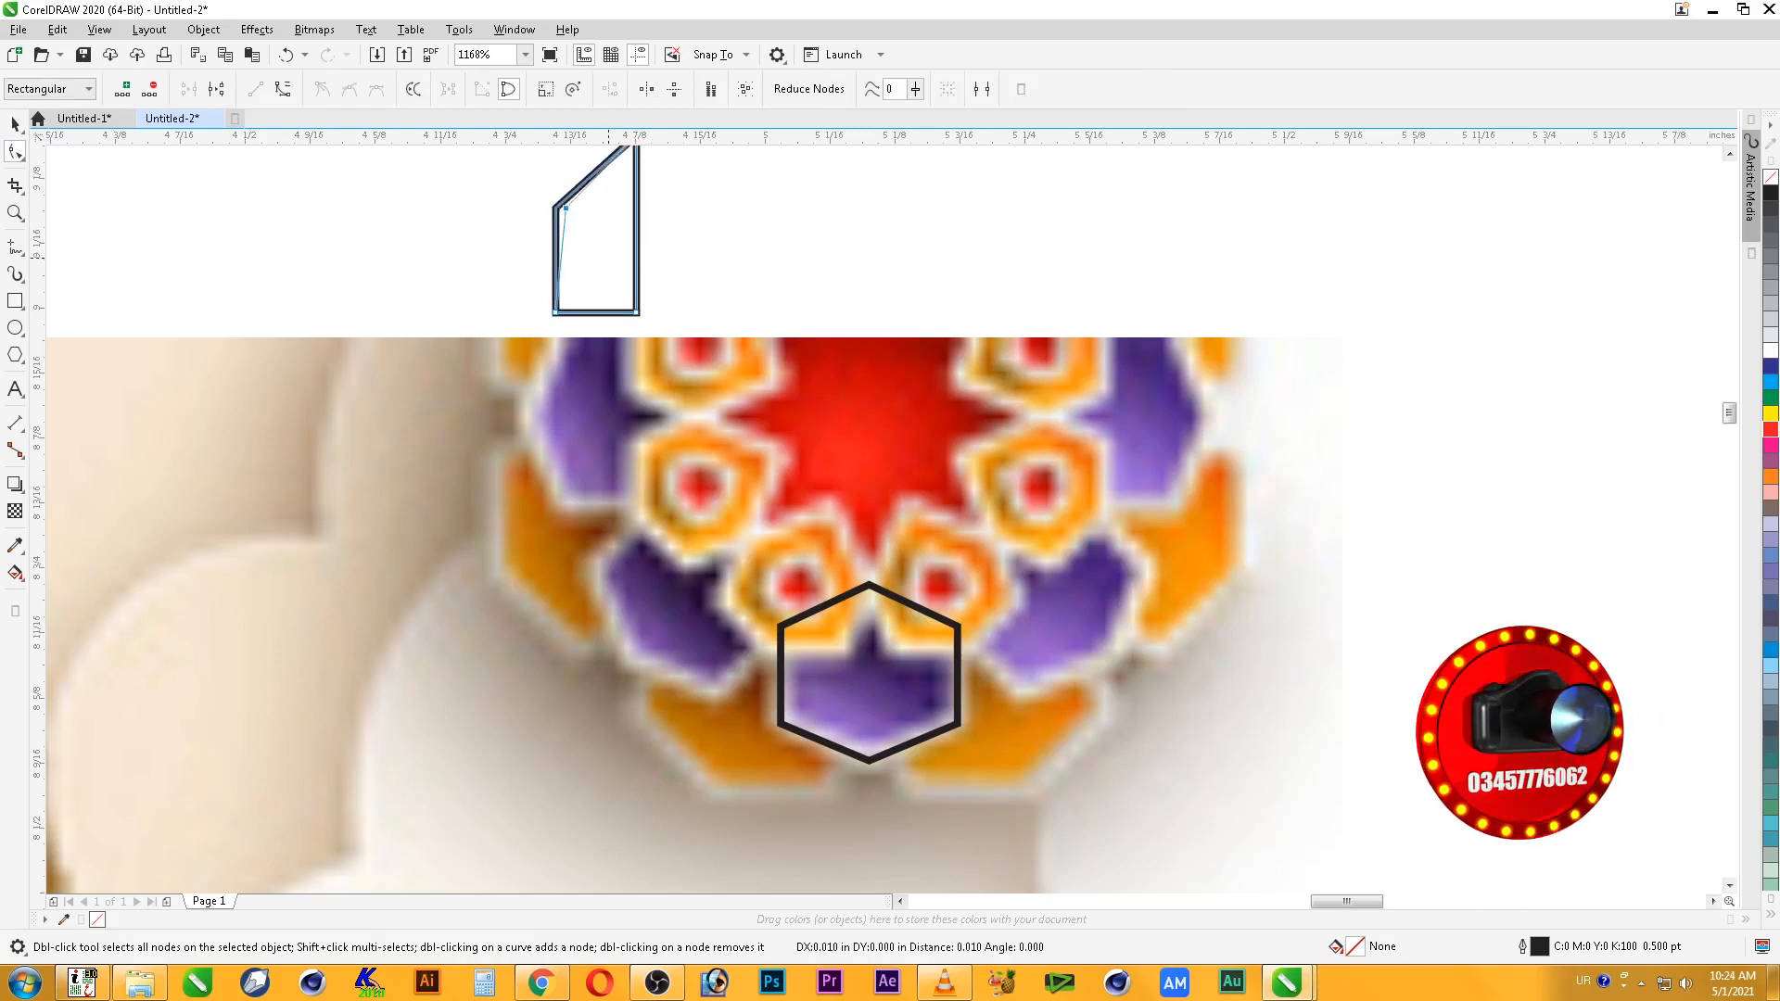
pyautogui.press('Left')
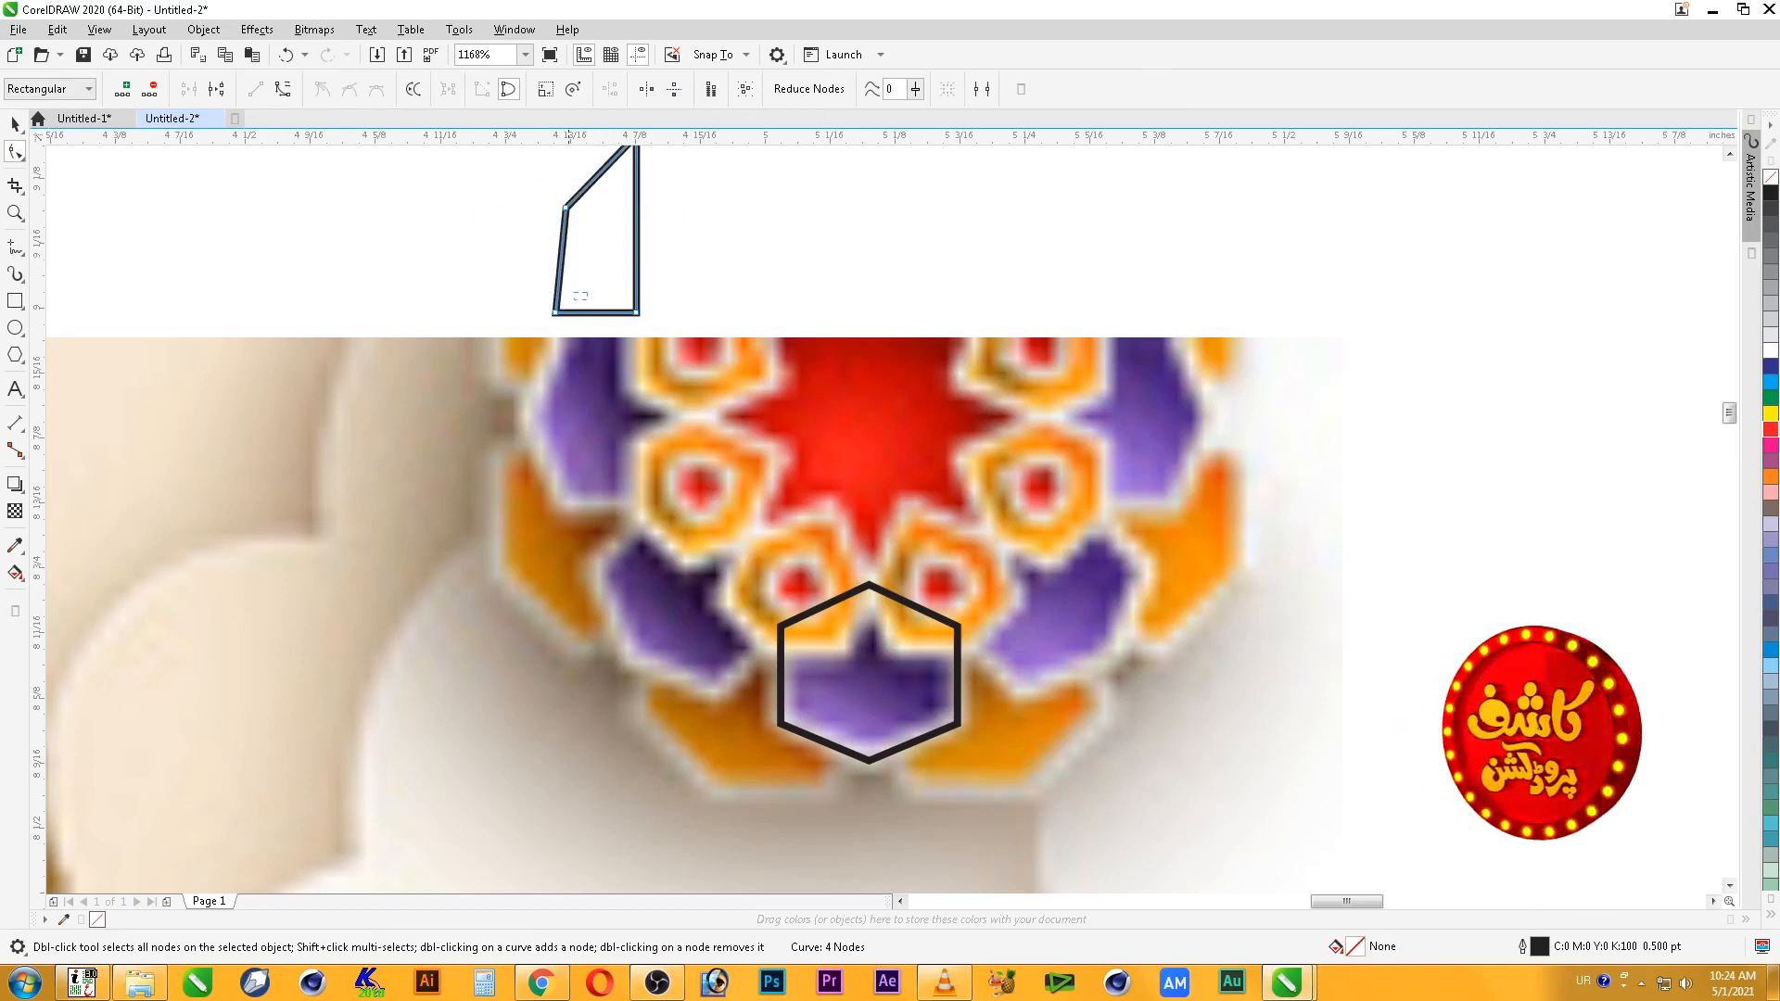
# - Raise the half shape's lower-left corner node slightly so the bottom edge slopes down toward the straight vertical side
pyautogui.press('Up')
pyautogui.press('Up')
pyautogui.press('Up')
pyautogui.press('space')
pyautogui.press('space')
pyautogui.moveTo(559, 272); pyautogui.dragTo(532, 306)
pyautogui.press('Down')
pyautogui.press('space')
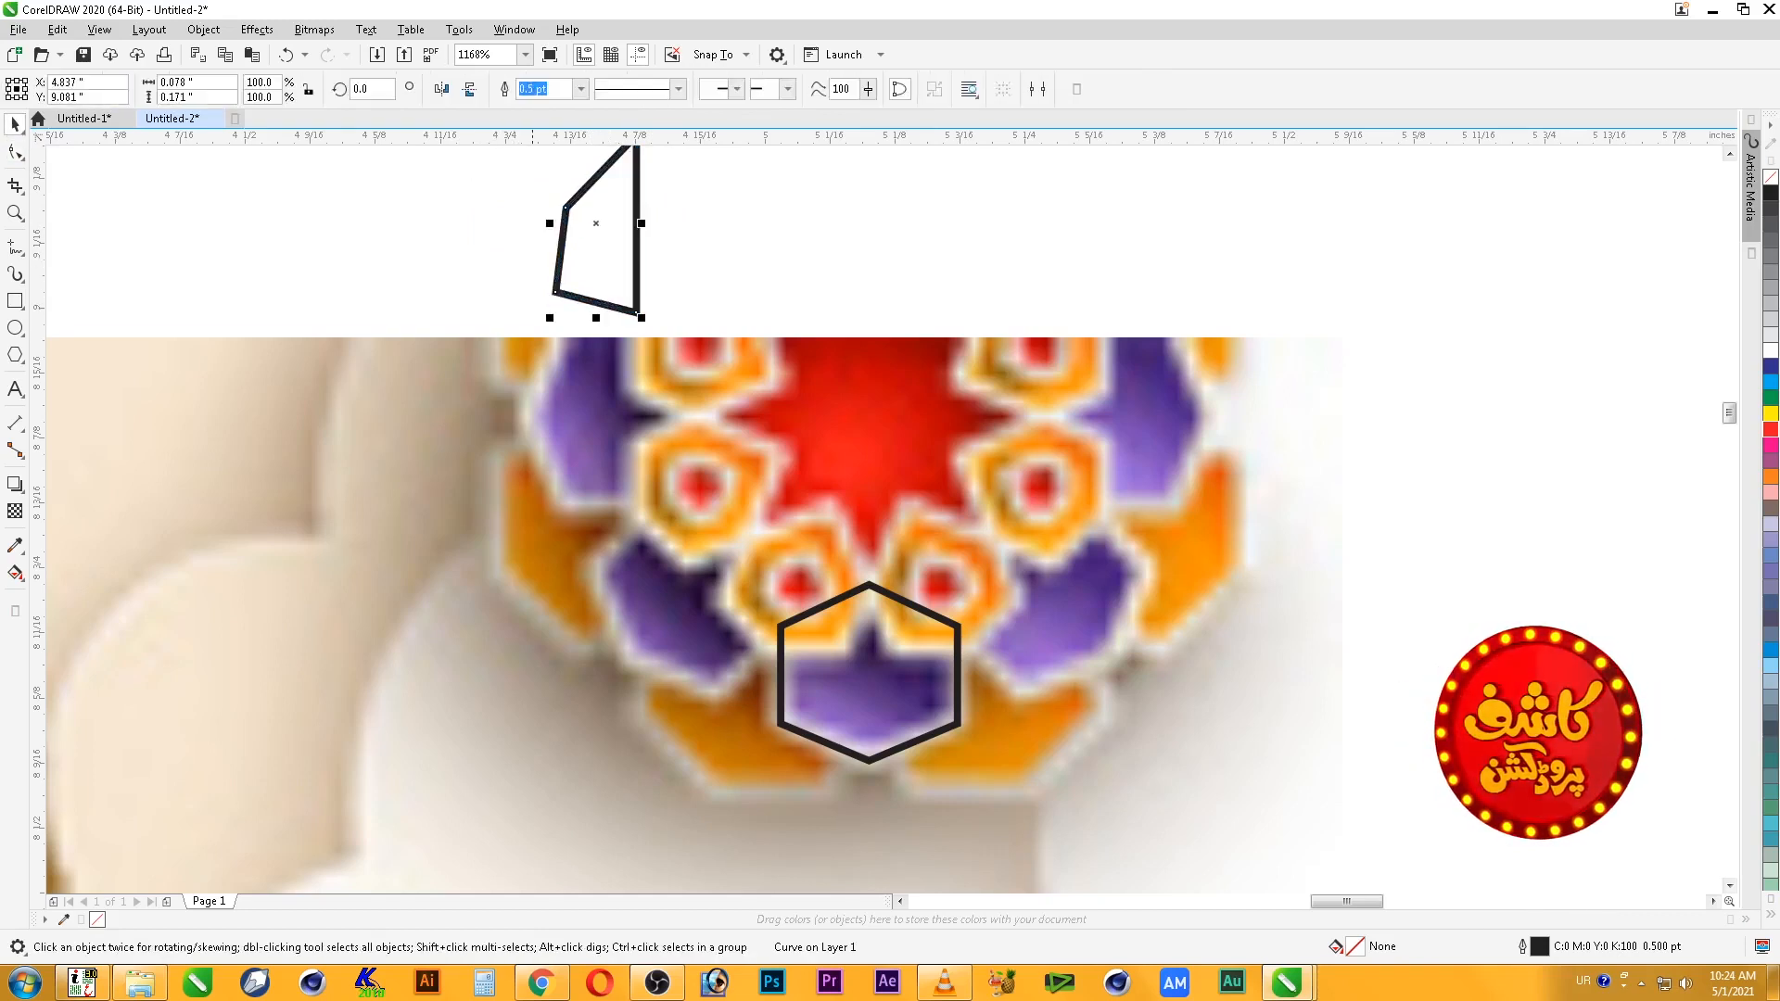
pyautogui.press('space')
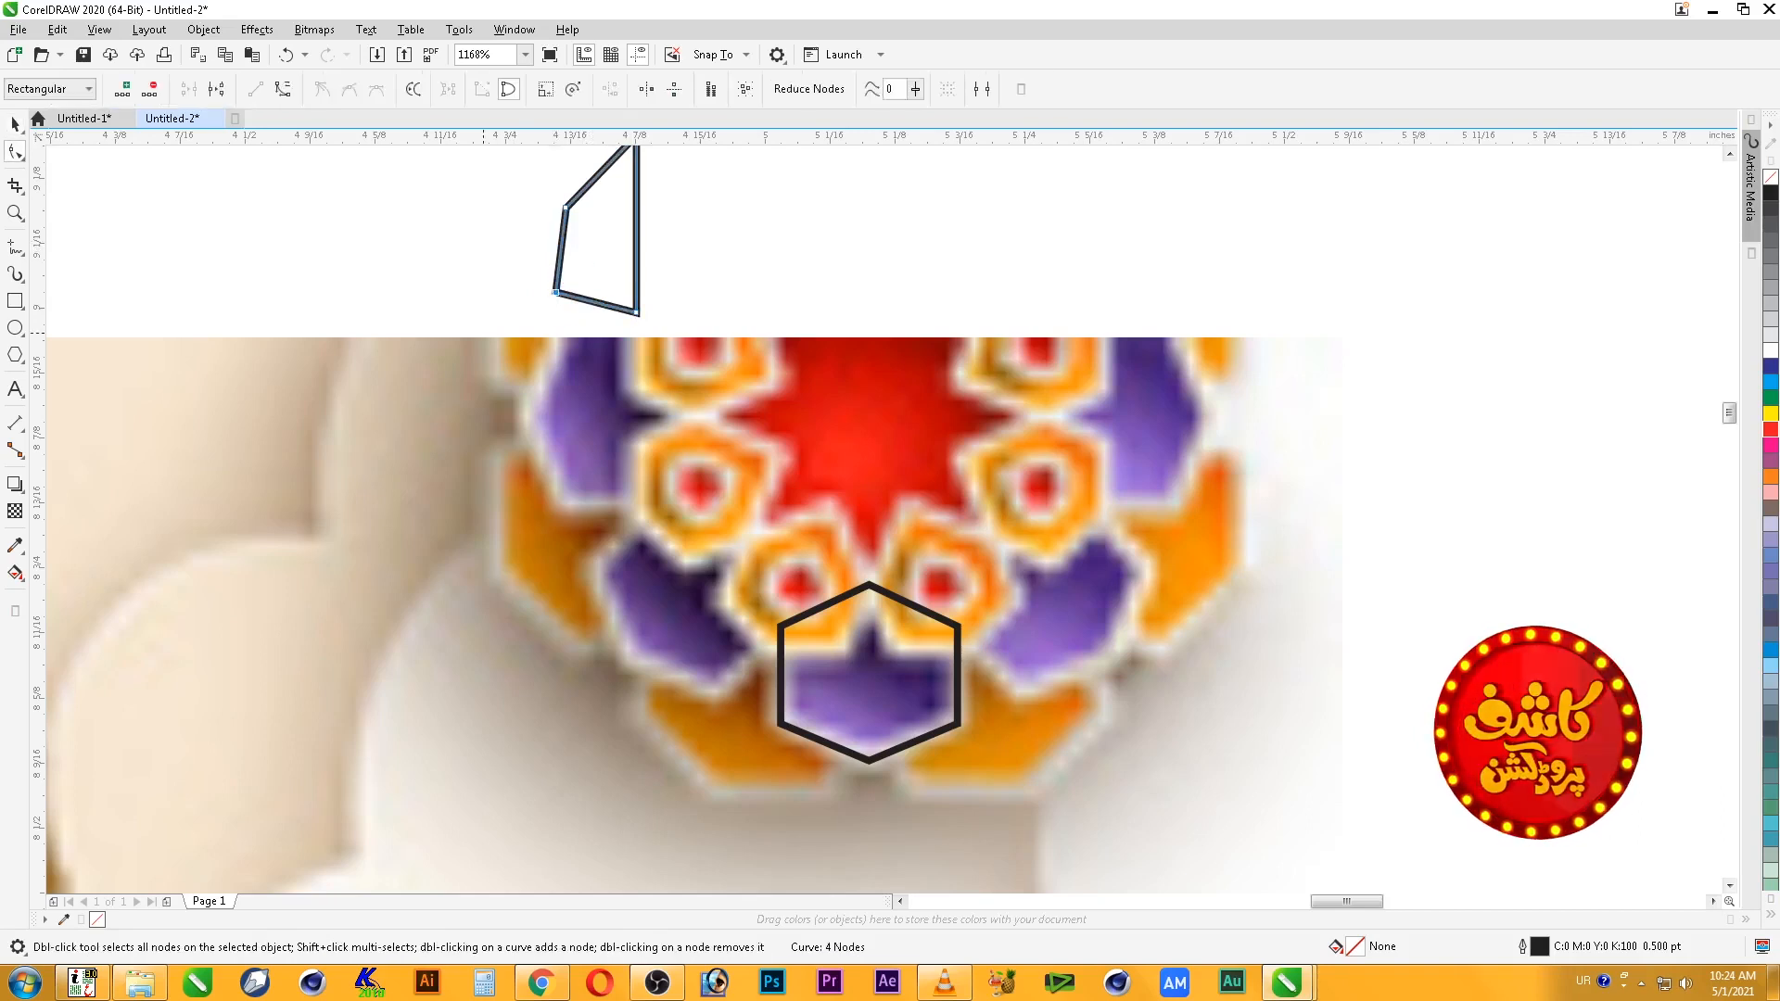
# - Create a mirrored copy of the half shape against its straight side and weld both halves into one symmetrical petal
pyautogui.press('space')
pyautogui.moveTo(550, 224); pyautogui.dragTo(751, 223)
pyautogui.rightClick(751, 223)
pyautogui.keyDown('shift'); pyautogui.click(561, 250); pyautogui.keyUp('shift')
pyautogui.hotkey('ctrl', 'w')
# - Lower the petal's bottom-centre node slightly and move the petal to the empty area beside the flower
pyautogui.press('space')
pyautogui.click(637, 315)
pyautogui.press('Down')
pyautogui.press('space')
pyautogui.scroll(-1, 598, 371)
pyautogui.moveTo(633, 318); pyautogui.dragTo(998, 510)
pyautogui.press('F2')
pyautogui.moveTo(1103, 311); pyautogui.dragTo(474, 631)
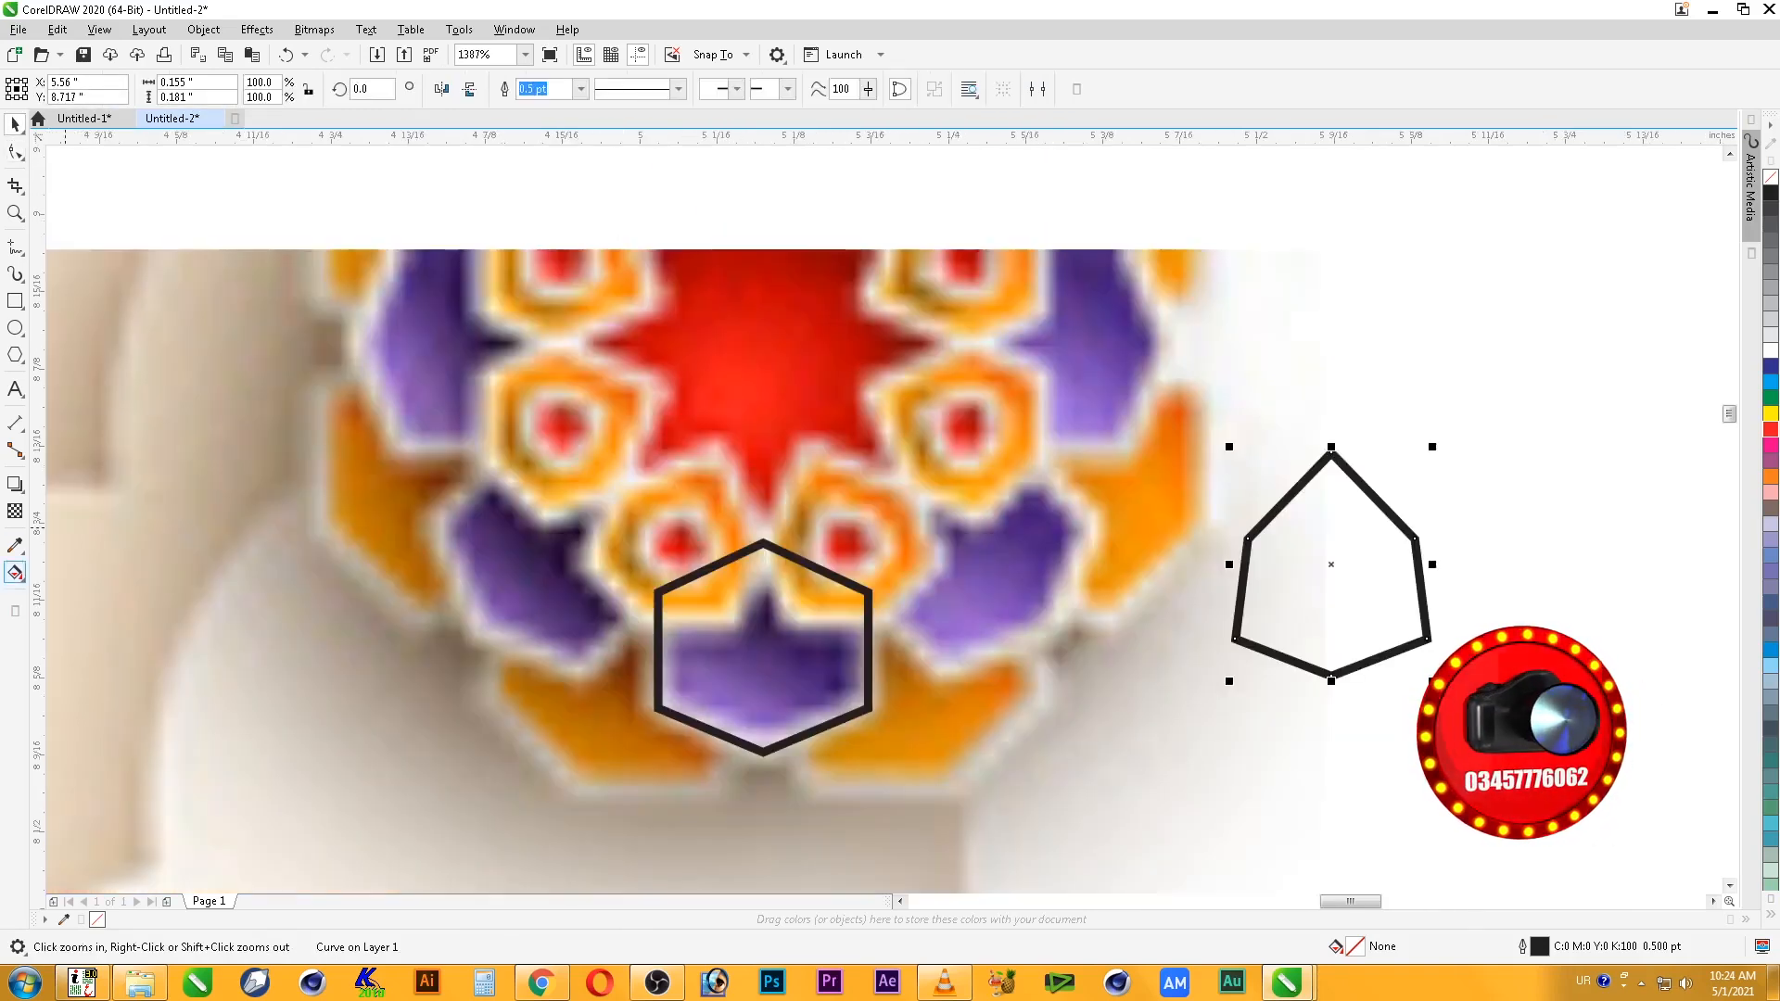
# - Apply a one-step inside contour to the petal with an offset of 0.04 inches
pyautogui.click(14, 484)
pyautogui.click(75, 501)
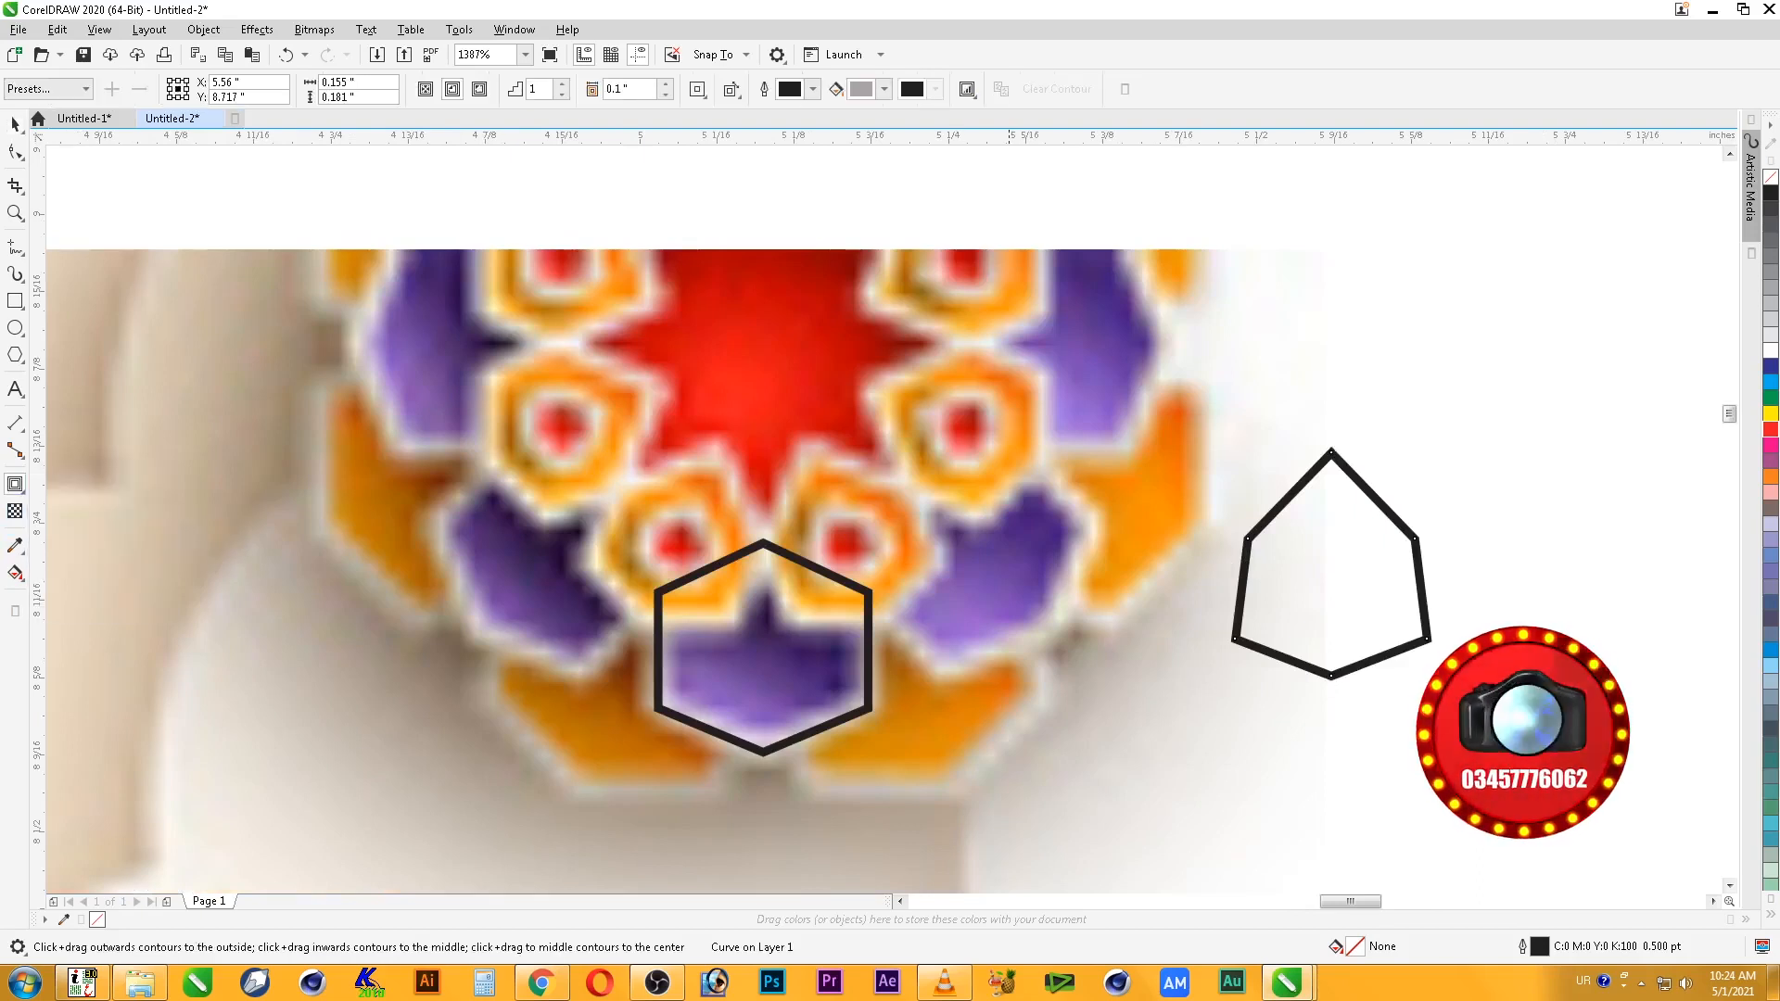
pyautogui.click(453, 89)
pyautogui.press('Return')
pyautogui.press('space')
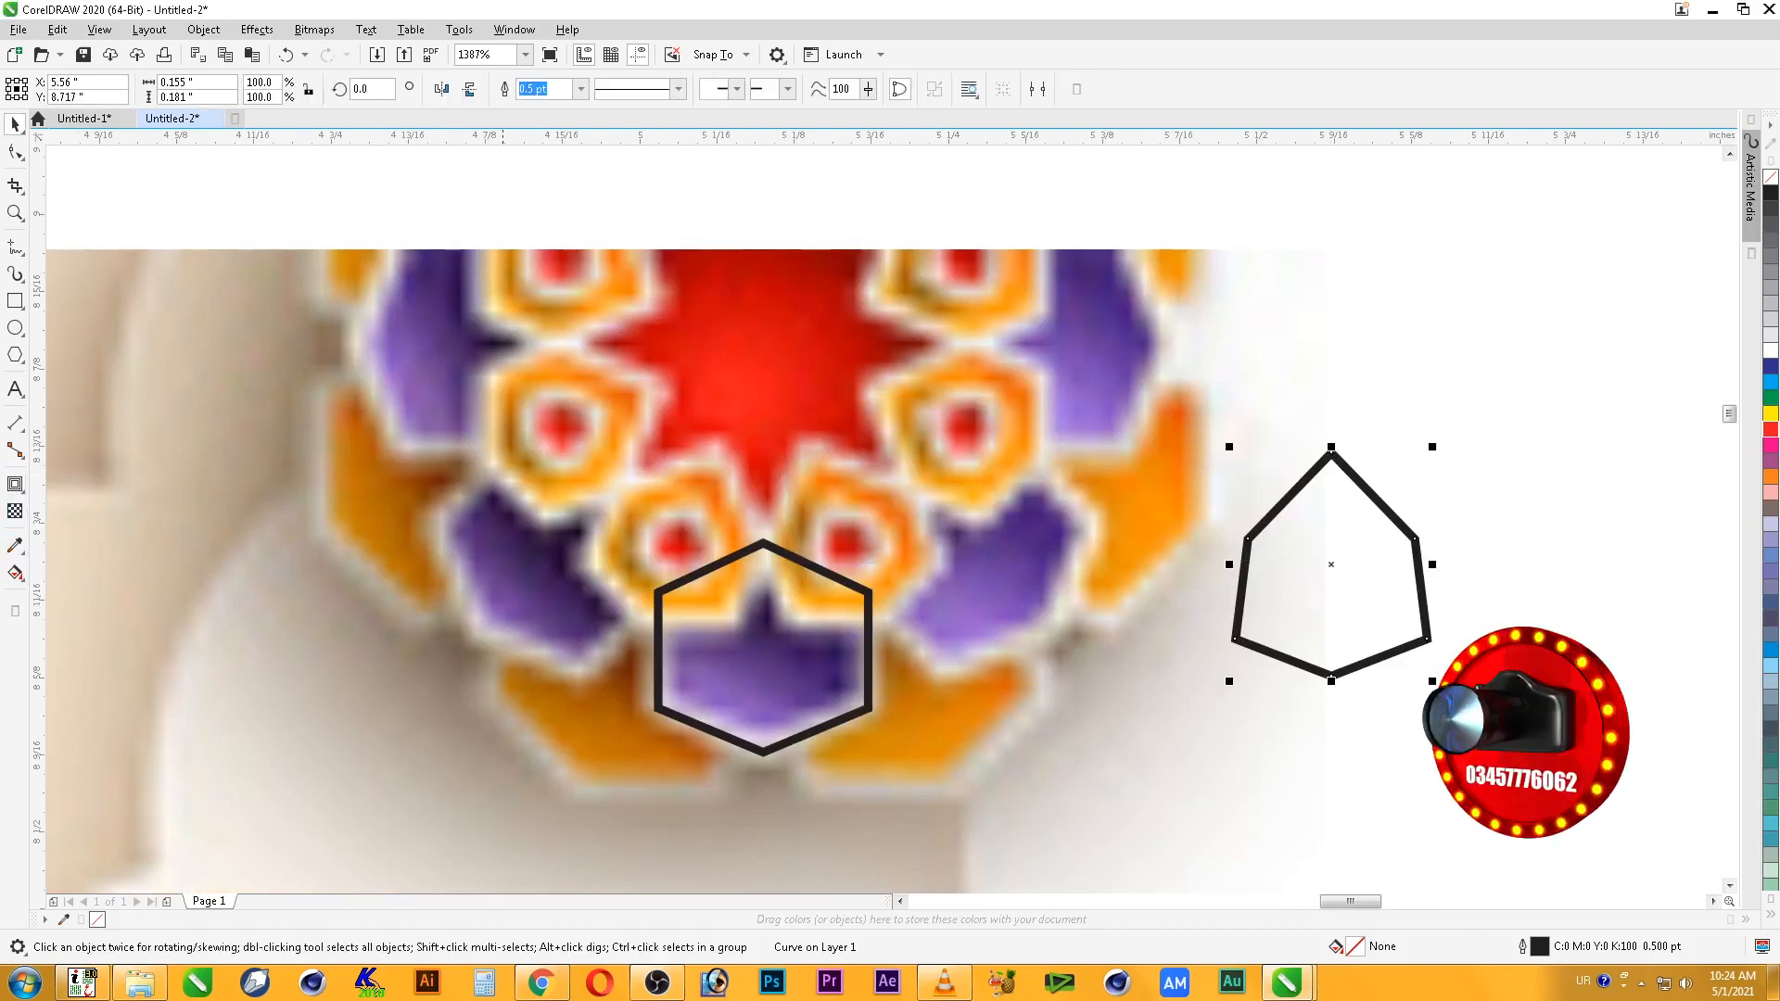
pyautogui.press('space')
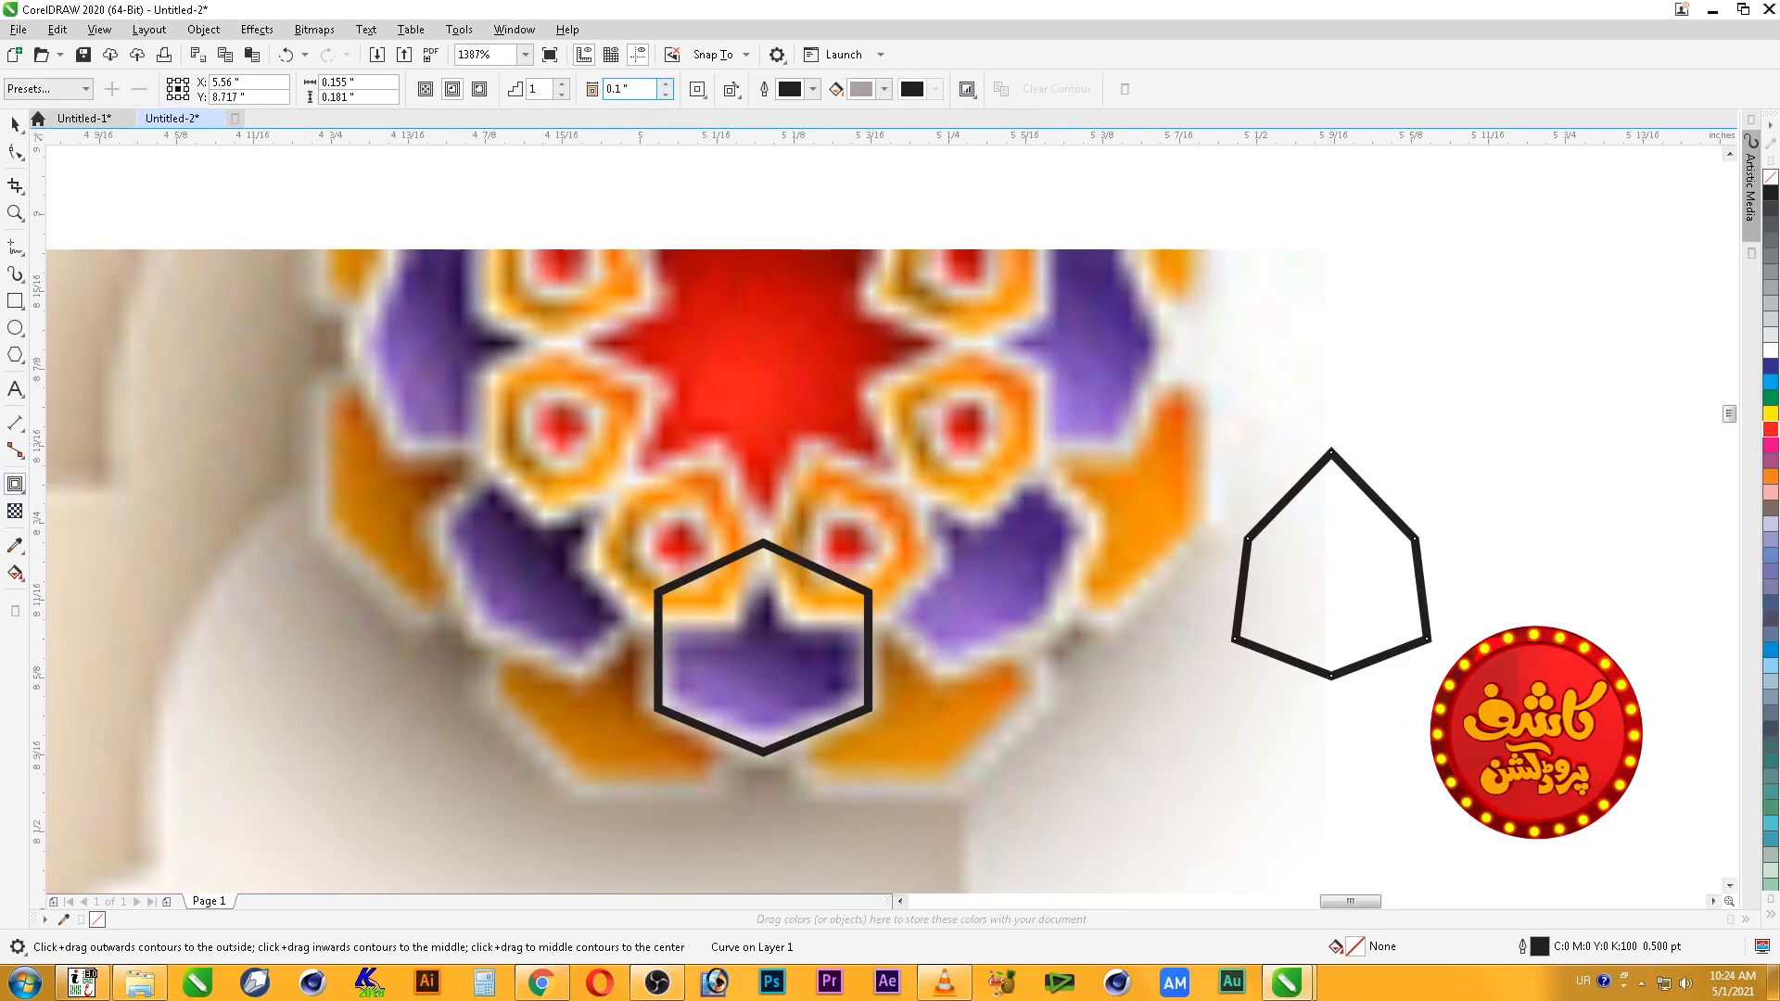
pyautogui.write('0')
pyautogui.press('Return')
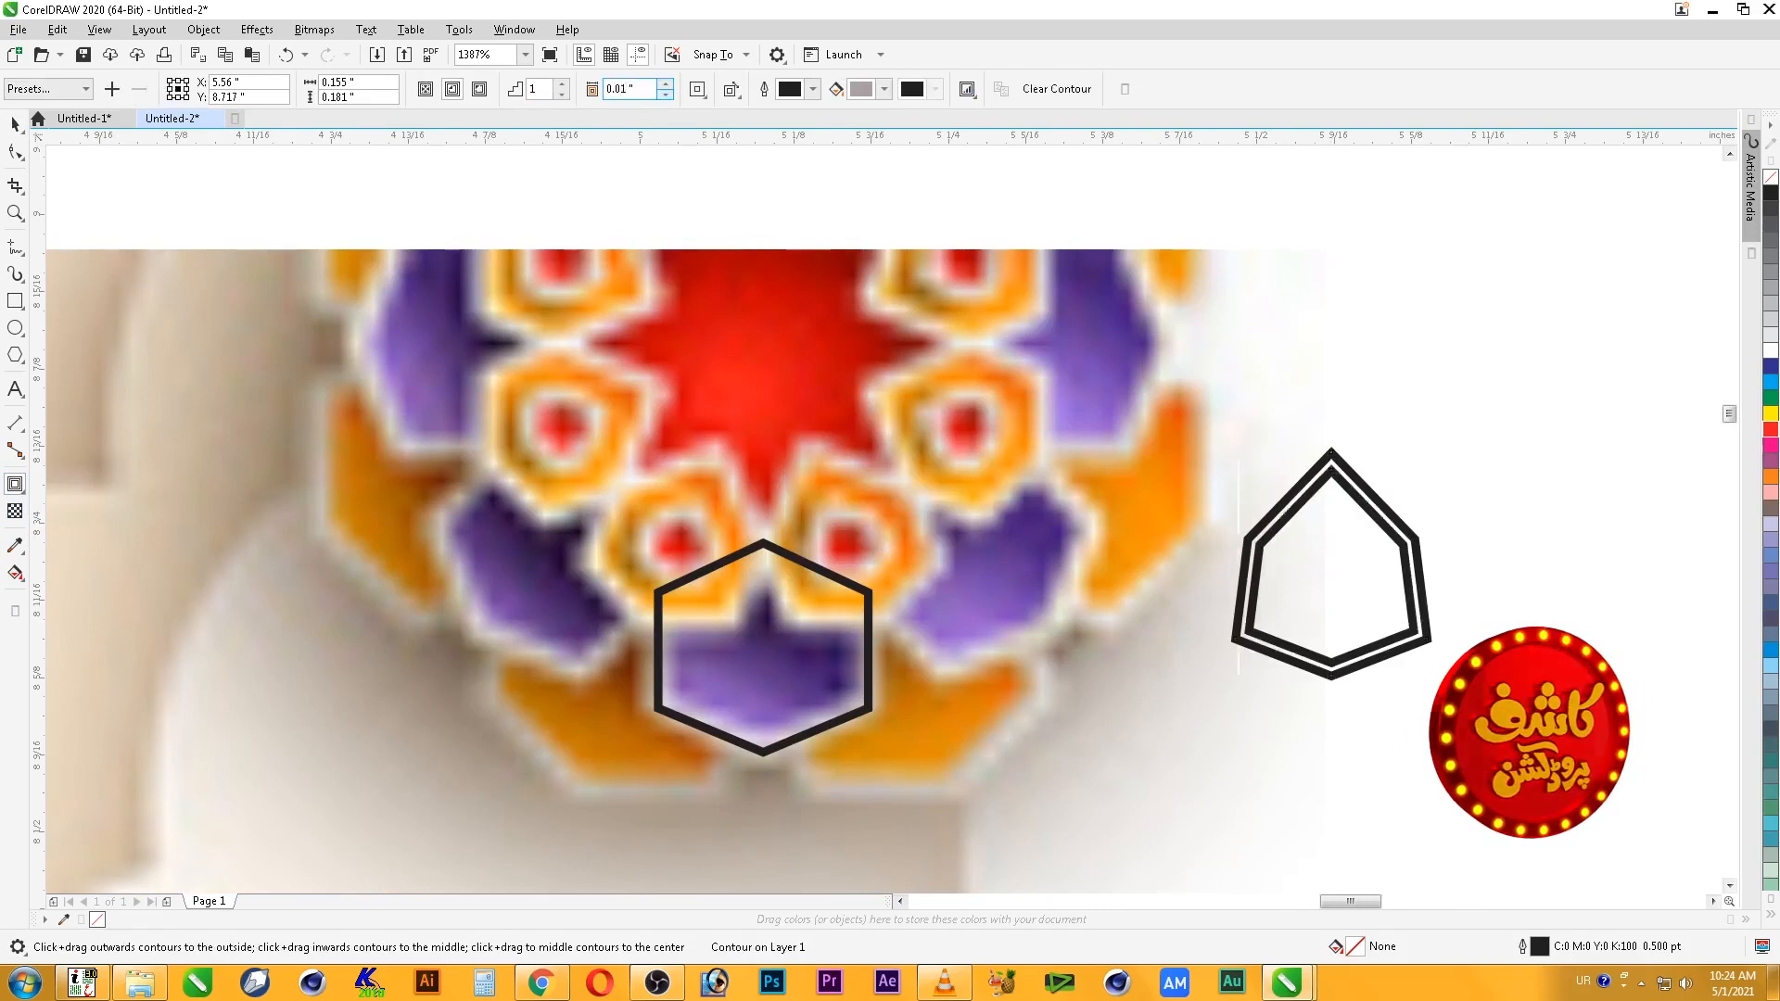
pyautogui.click(666, 84)
pyautogui.click(666, 84)
pyautogui.click(665, 84)
pyautogui.press('space')
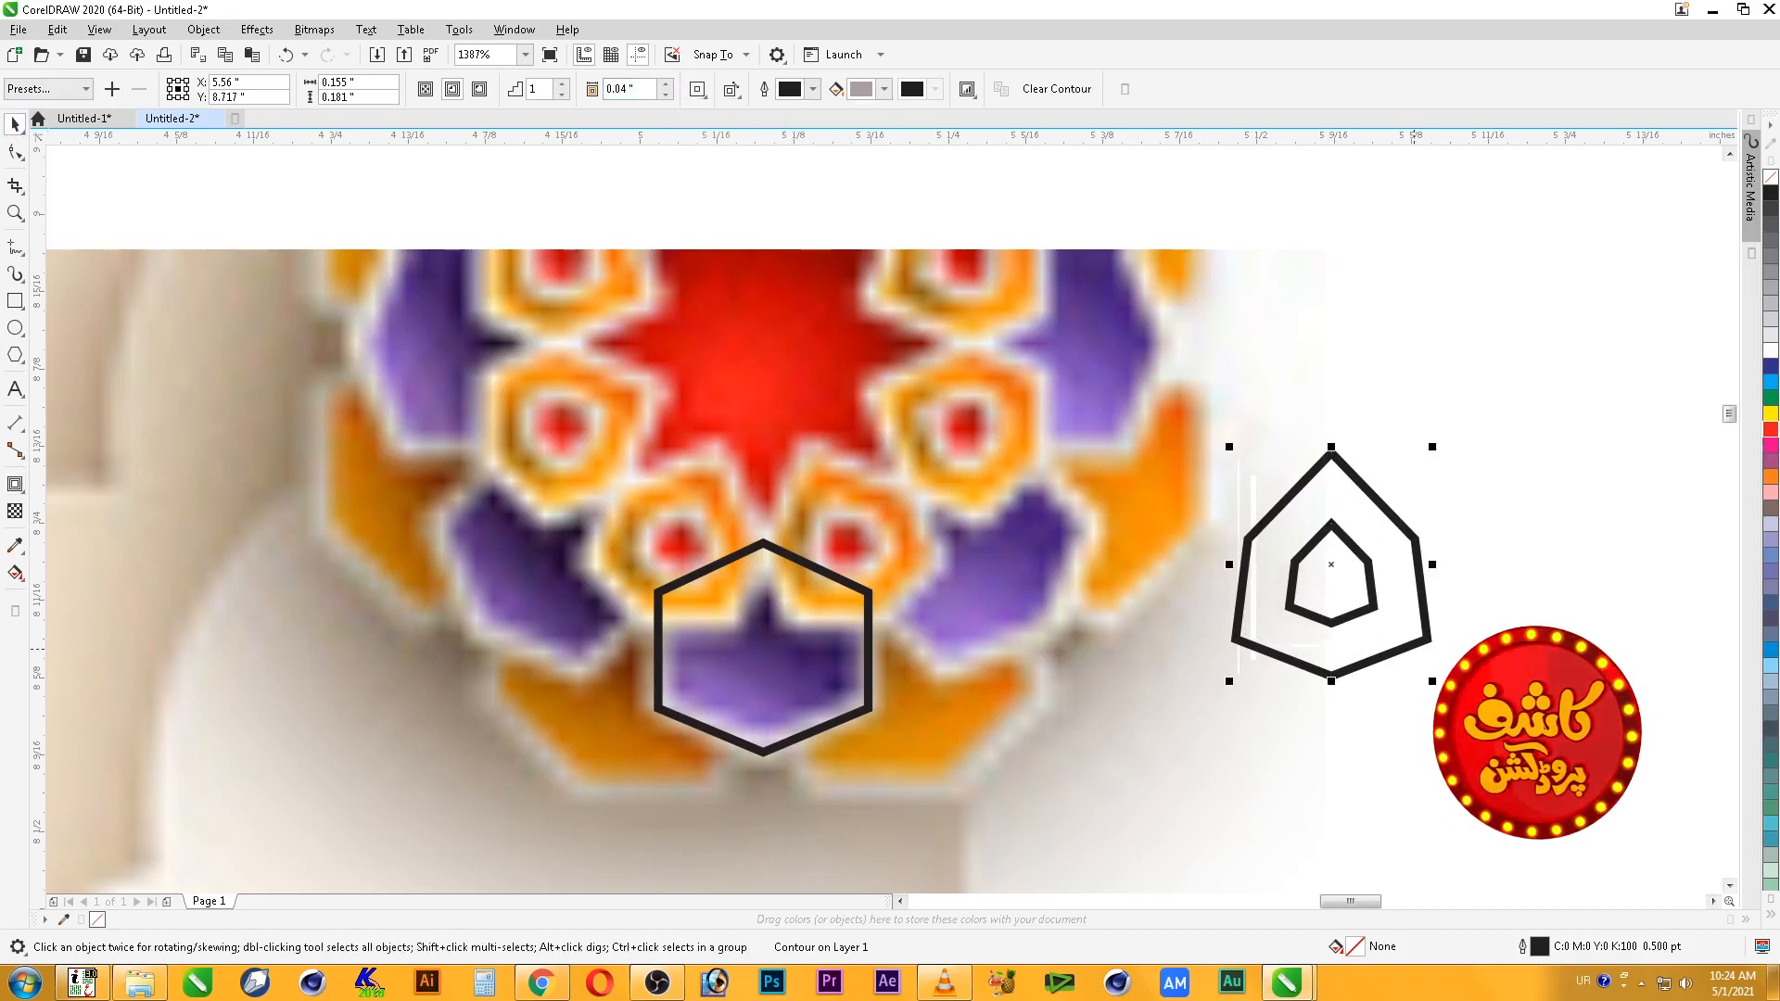
# - Break the contour apart so the petal's outer and inner shapes are separate objects
pyautogui.rightClick(1389, 606)
pyautogui.click(1471, 118)
pyautogui.click(1418, 696)
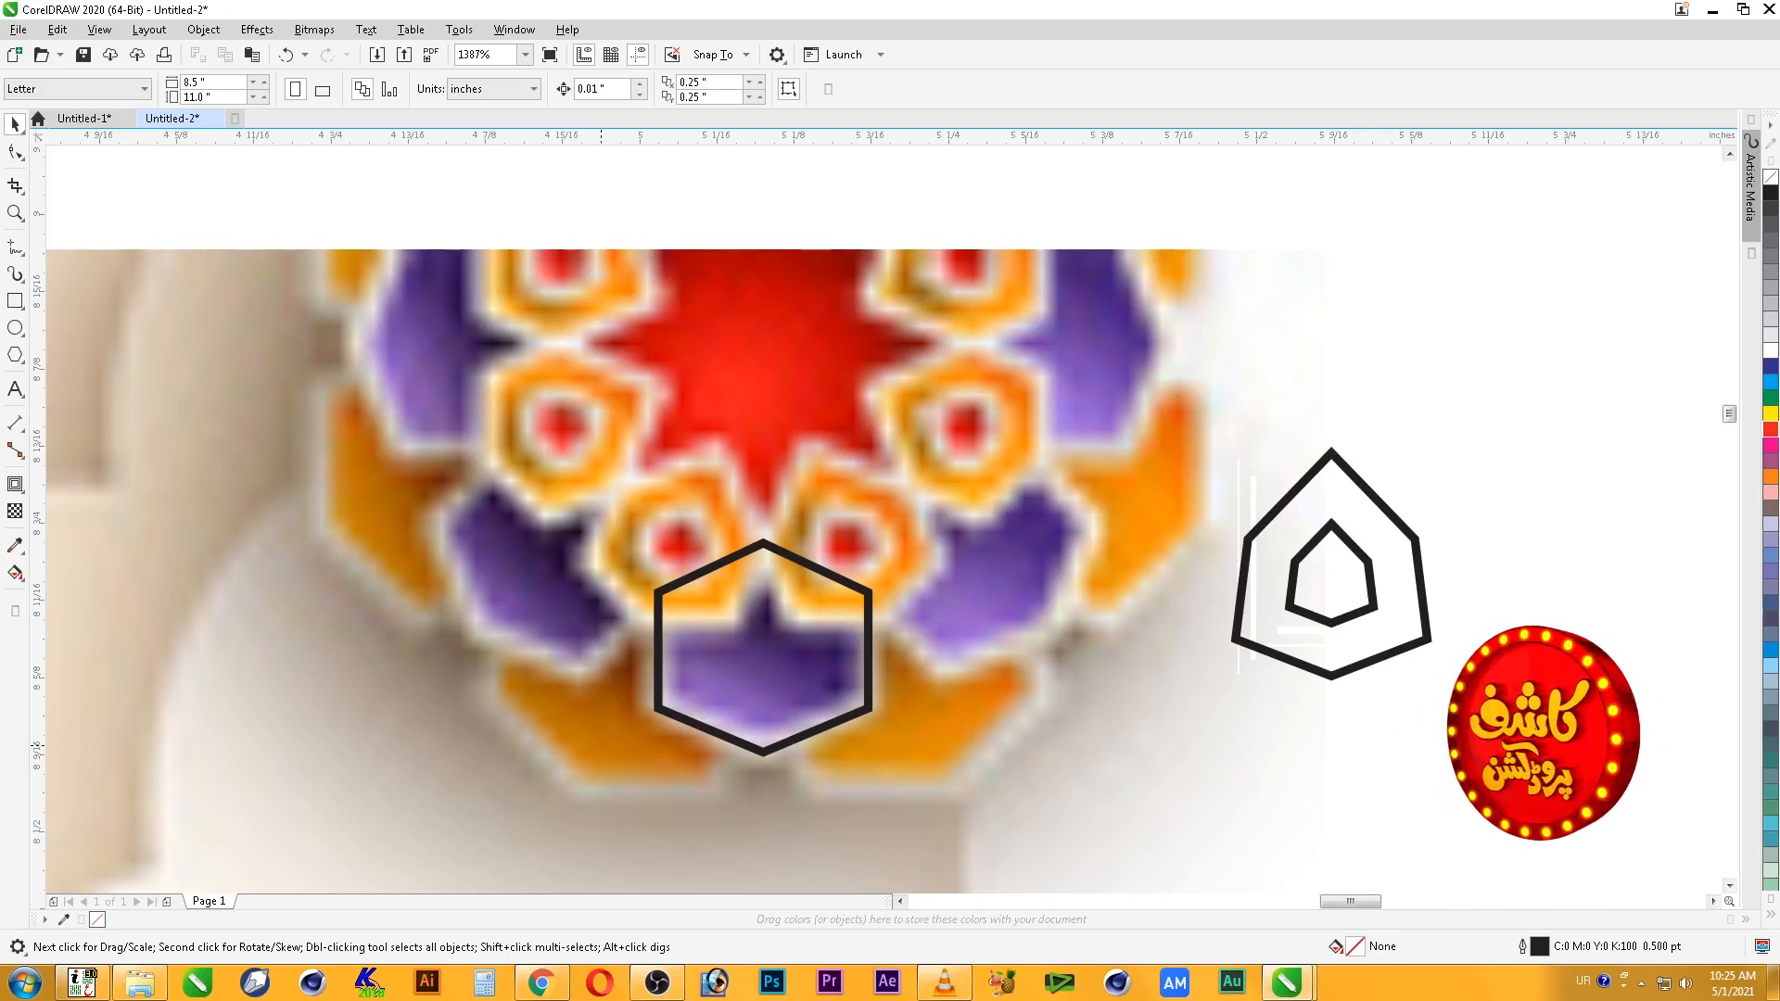
pyautogui.click(1340, 619)
pyautogui.click(1561, 593)
# - Give the outer petal a fountain fill and set its start colour to orange, C0 M50 Y100 K0
pyautogui.click(1414, 646)
pyautogui.press('F11')
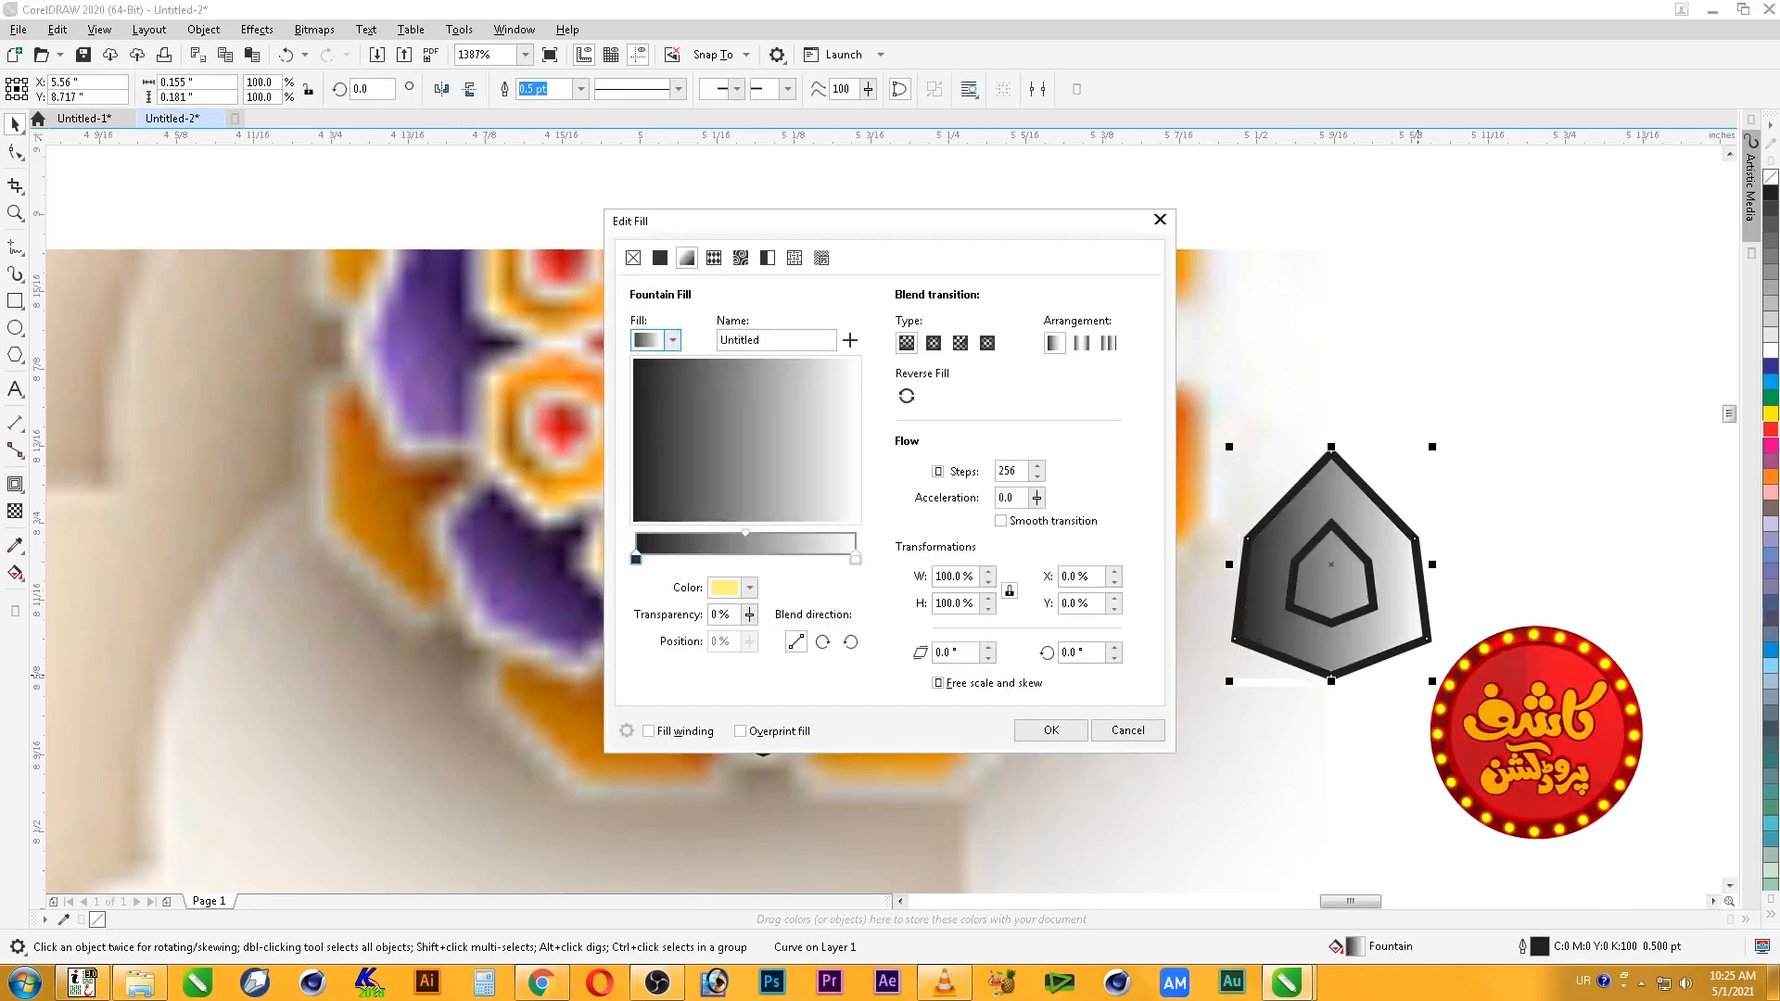
pyautogui.click(749, 588)
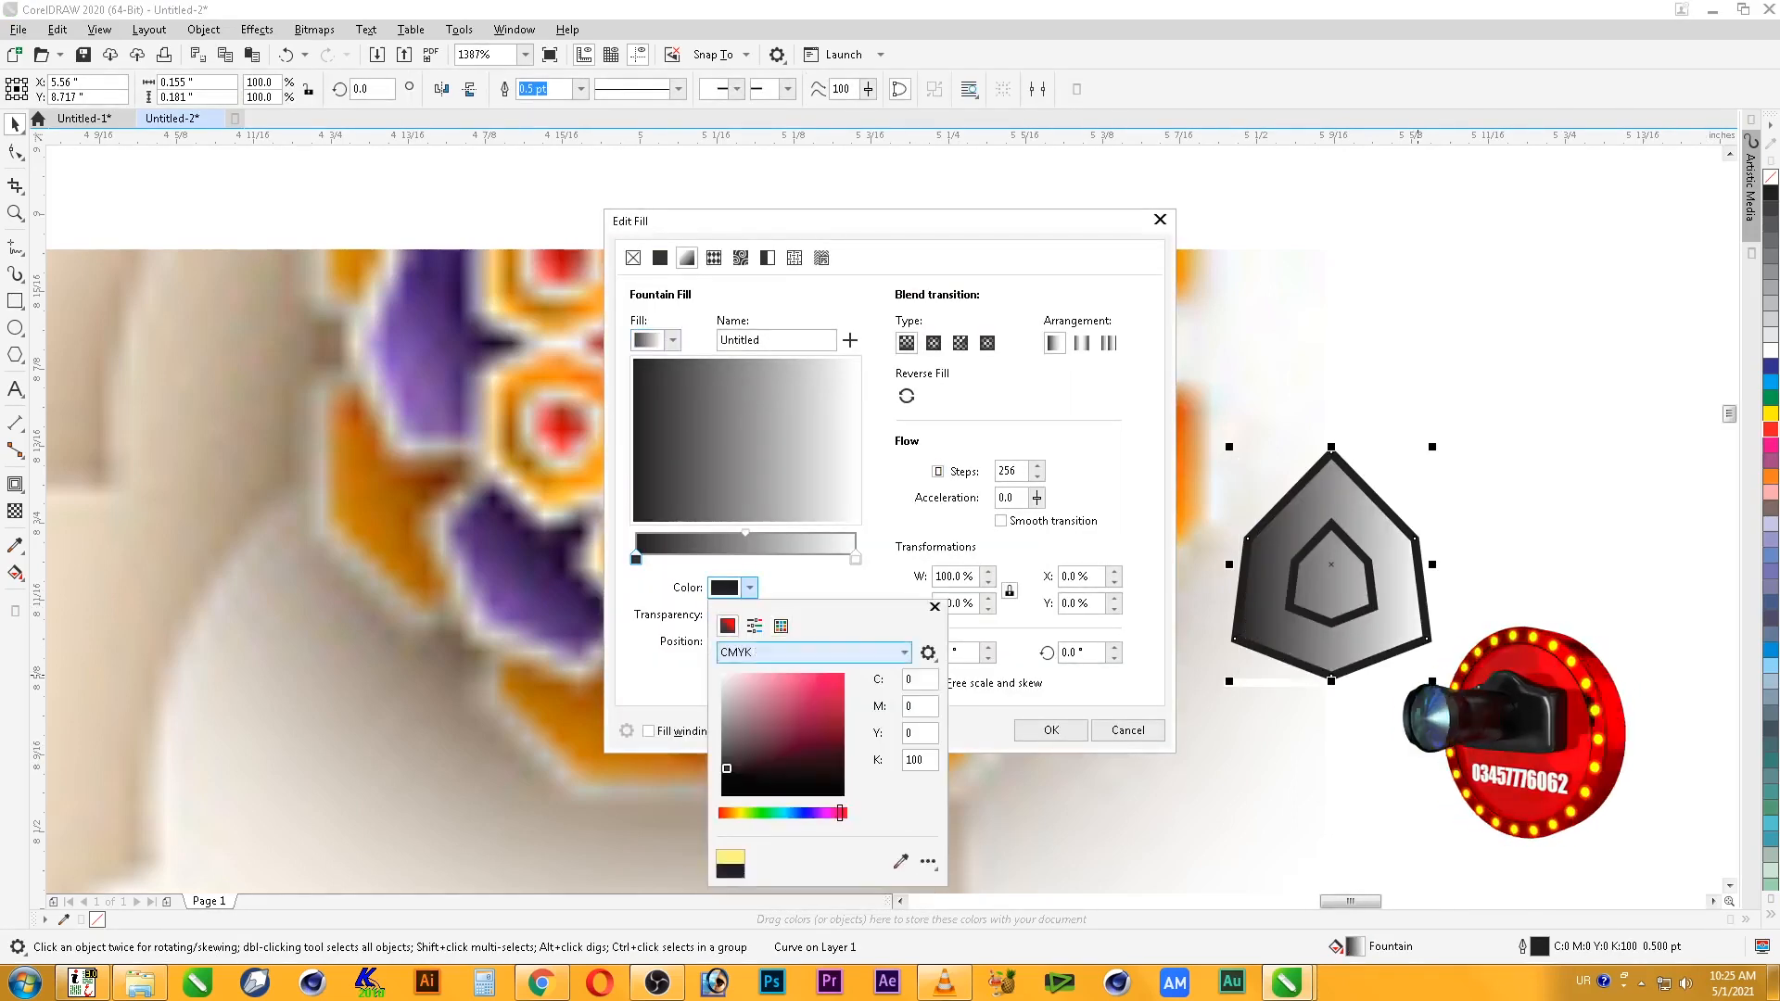
pyautogui.doubleClick(911, 679)
pyautogui.press('Tab')
pyautogui.write('30')
pyautogui.press('Tab')
pyautogui.write('100')
pyautogui.press('Tab')
pyautogui.write('0')
pyautogui.hotkey('shift', 'Tab')
pyautogui.press('Tab')
pyautogui.hotkey('shift', 'Tab')
pyautogui.hotkey('shift', 'Tab')
pyautogui.write('40')
pyautogui.press('Tab')
pyautogui.hotkey('shift', 'Tab')
pyautogui.write('50')
pyautogui.press('Tab')
pyautogui.press('Return')
# - Set the fountain fill's end colour to yellow, C0 M0 Y100 K0, and rotate the gradient to -90 degrees
pyautogui.click(856, 559)
pyautogui.click(732, 589)
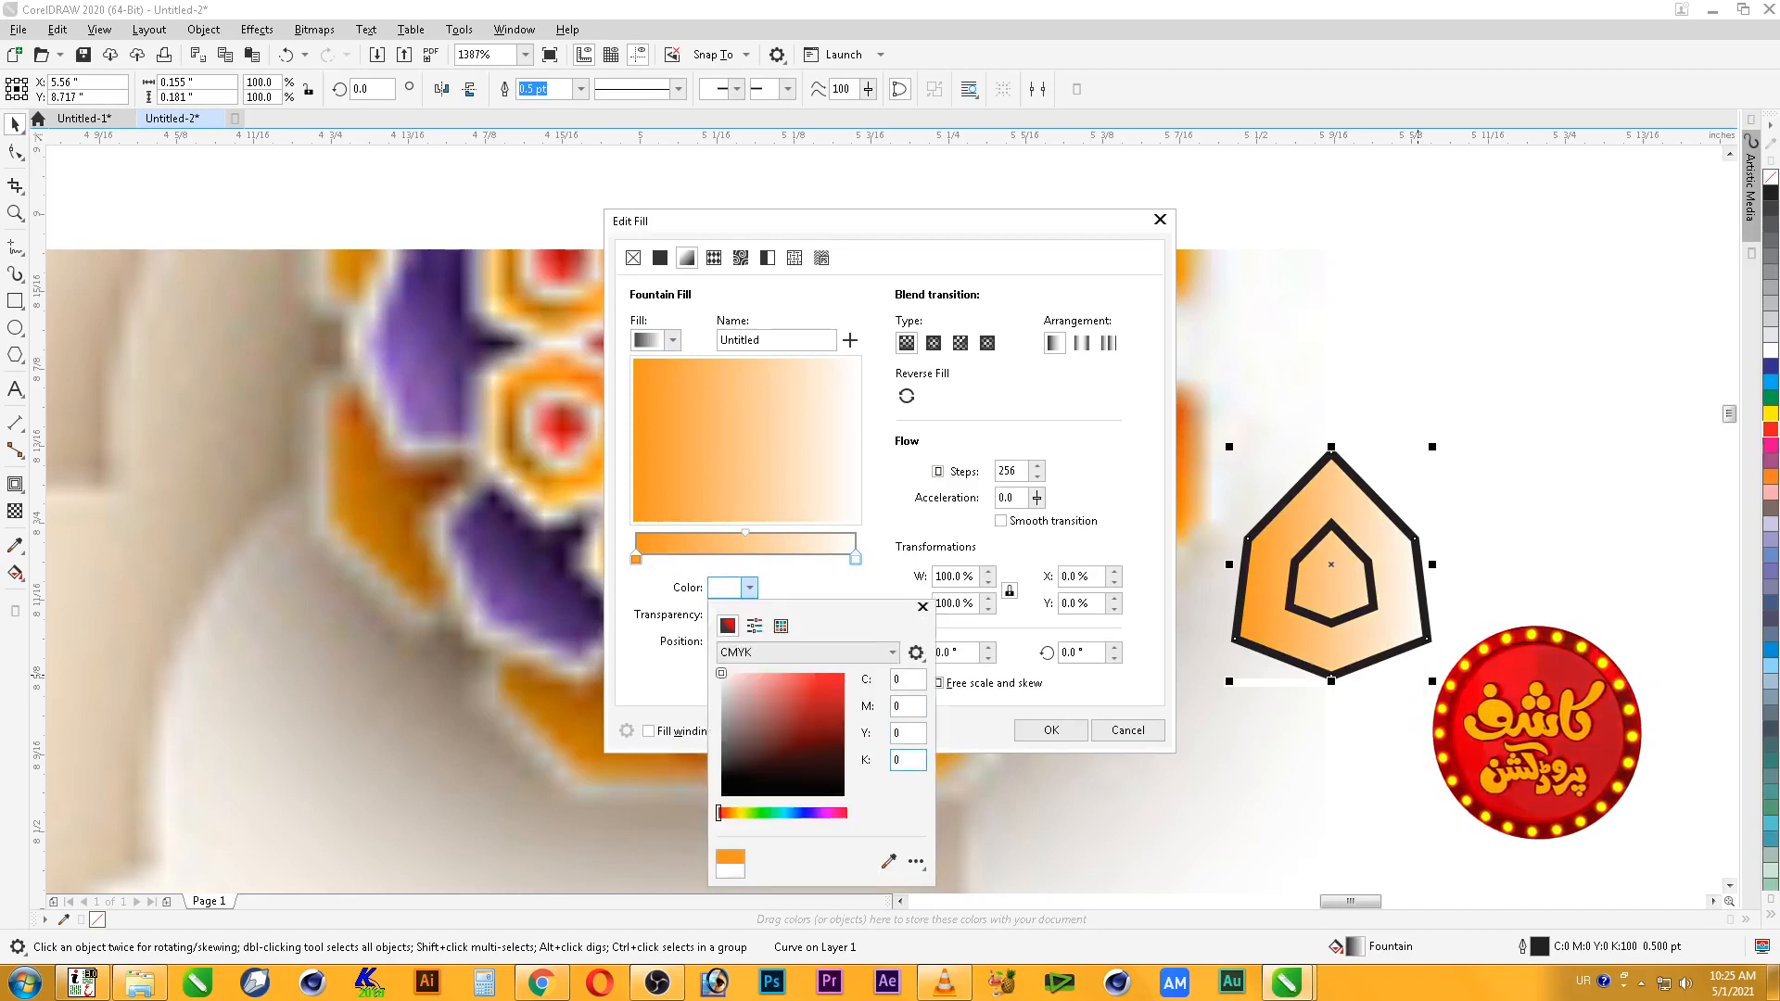
pyautogui.hotkey('shift', 'Tab')
pyautogui.write('100')
pyautogui.hotkey('shift', 'Tab')
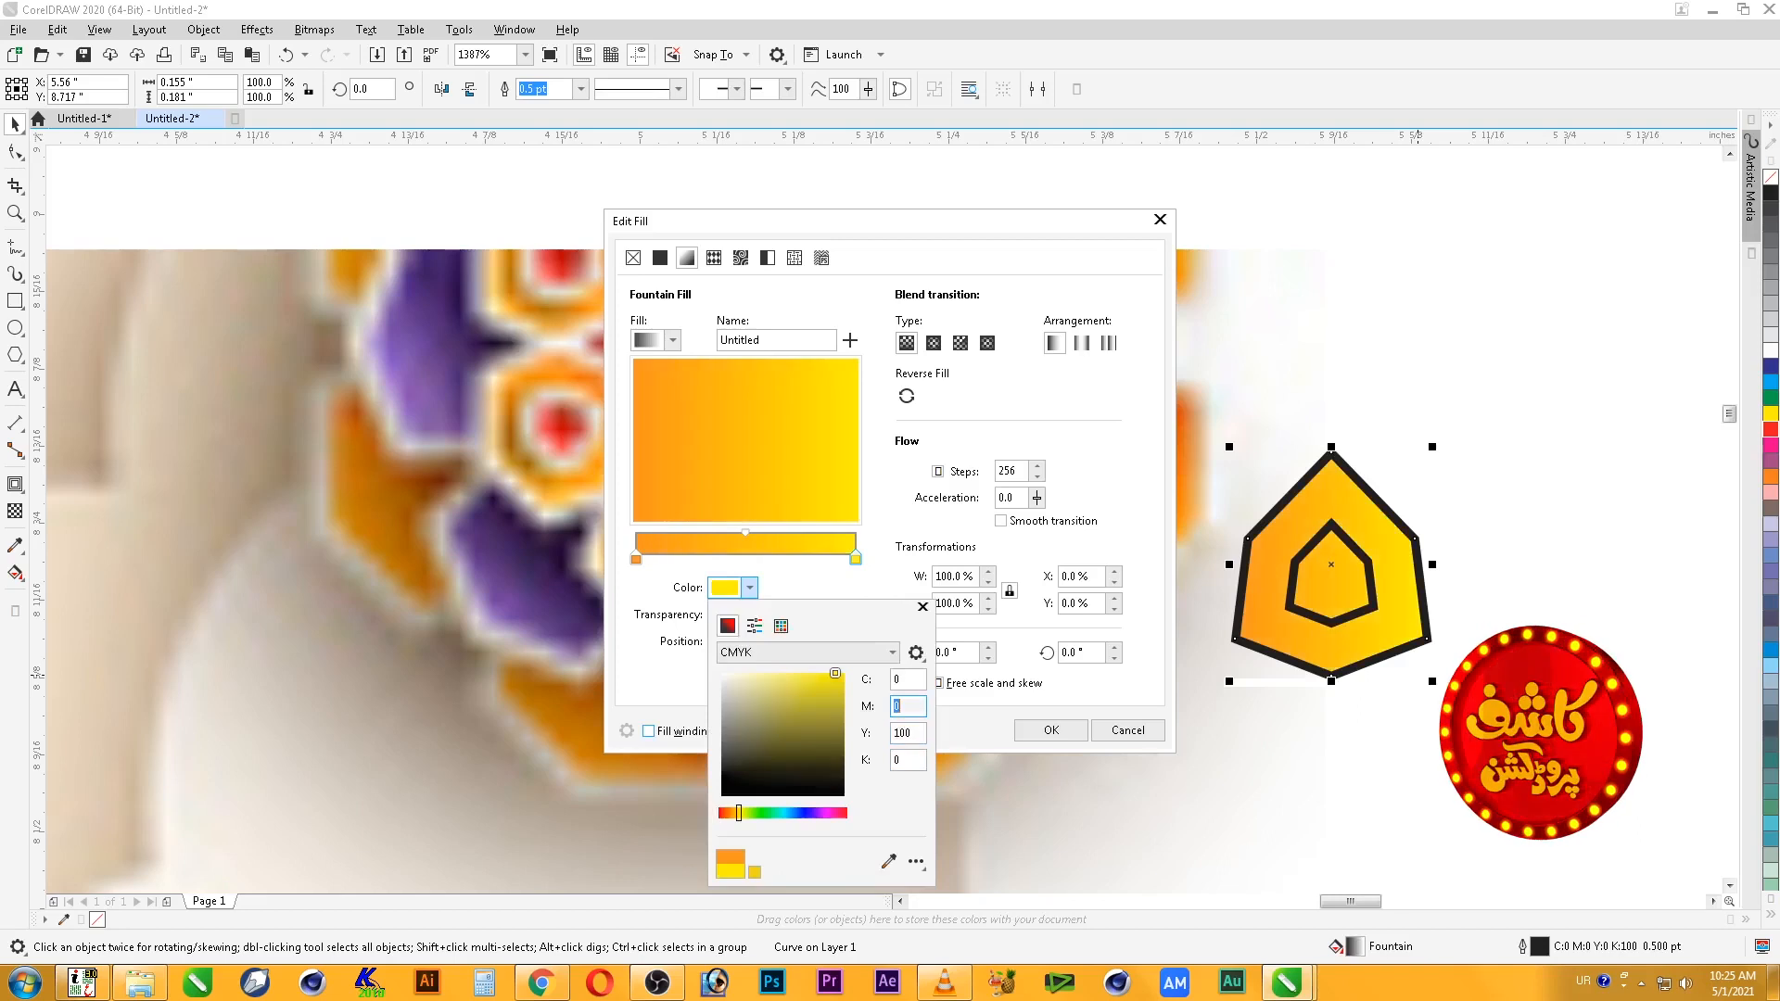
pyautogui.press('Return')
pyautogui.moveTo(1088, 654); pyautogui.dragTo(989, 654)
pyautogui.write('9-')
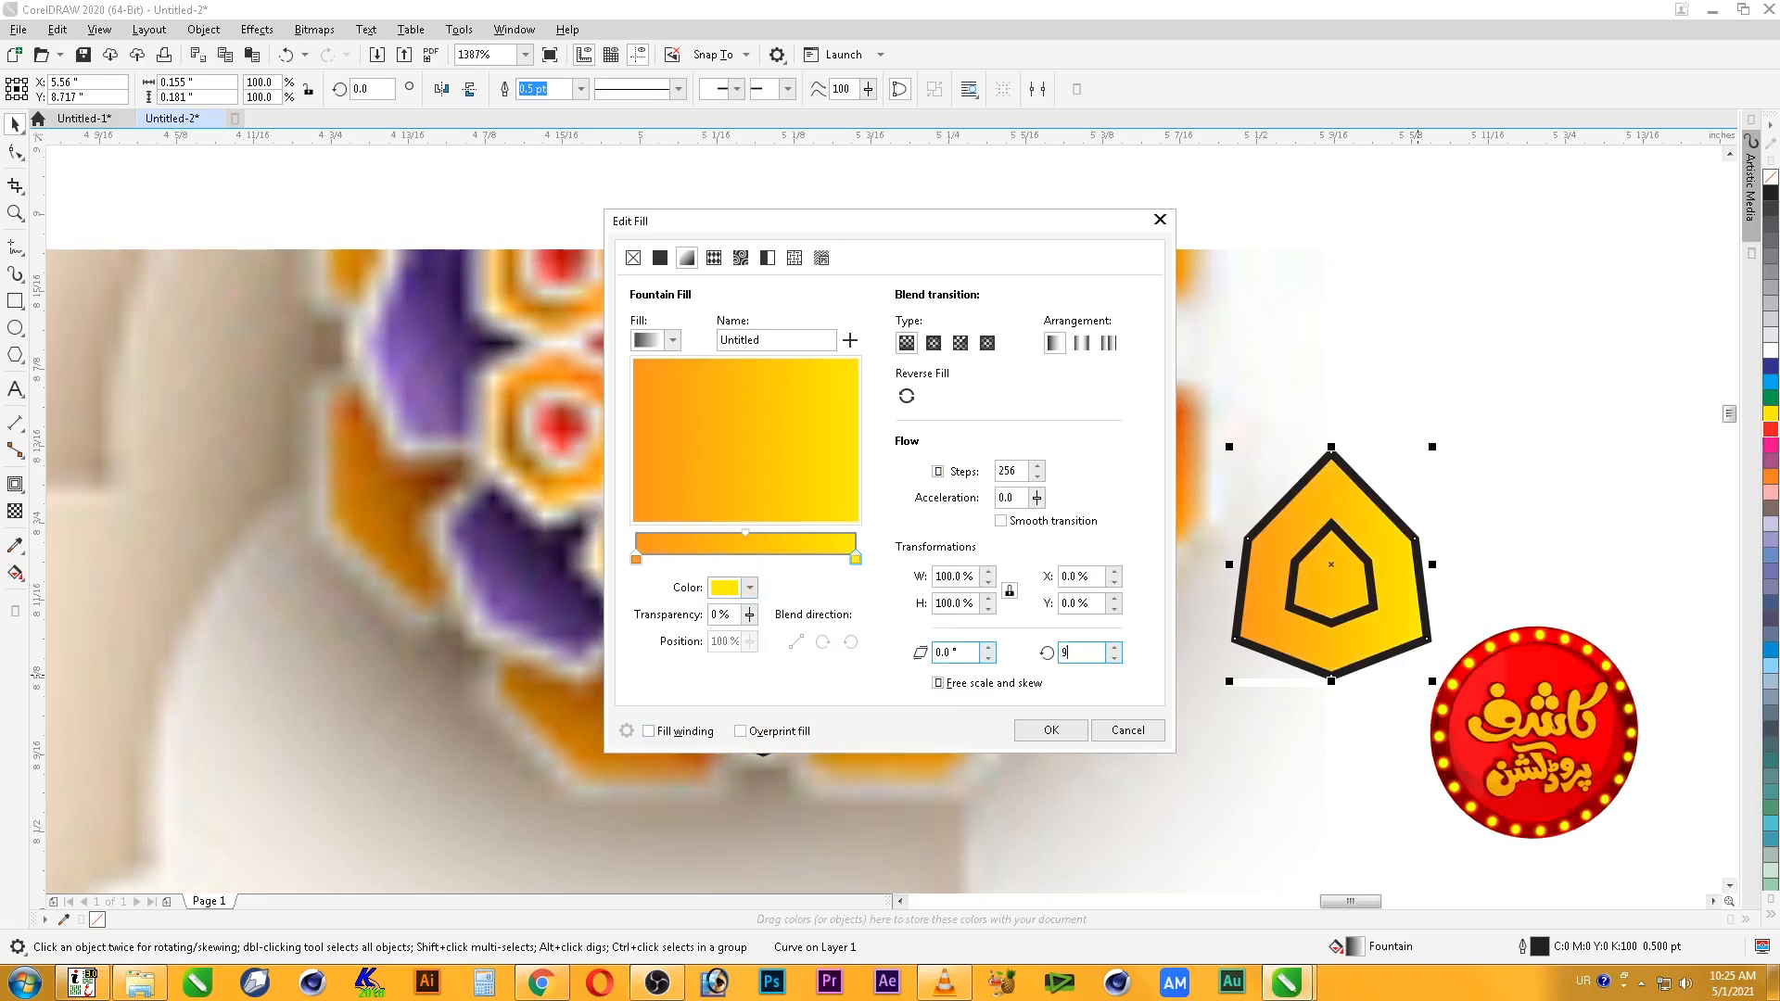
pyautogui.press('Return')
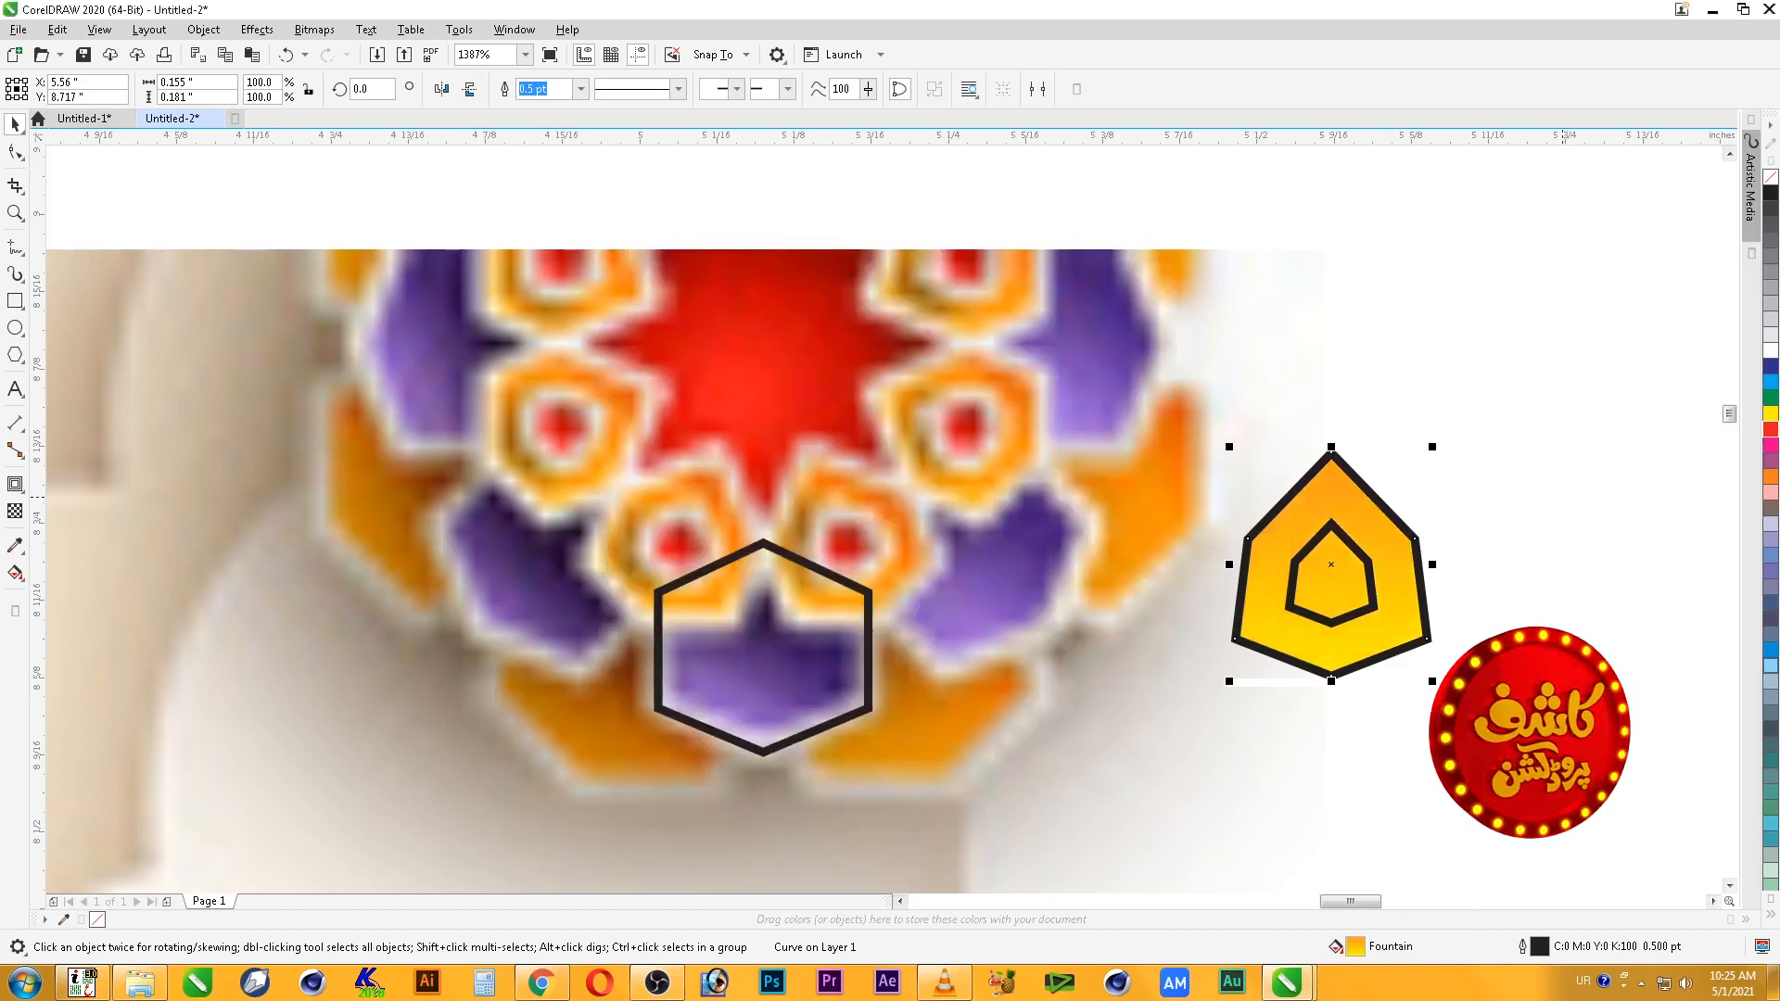
# - Reopen the outer petal's fountain fill for editing and add two intermediate colour stops to its gradient
pyautogui.press('F12')
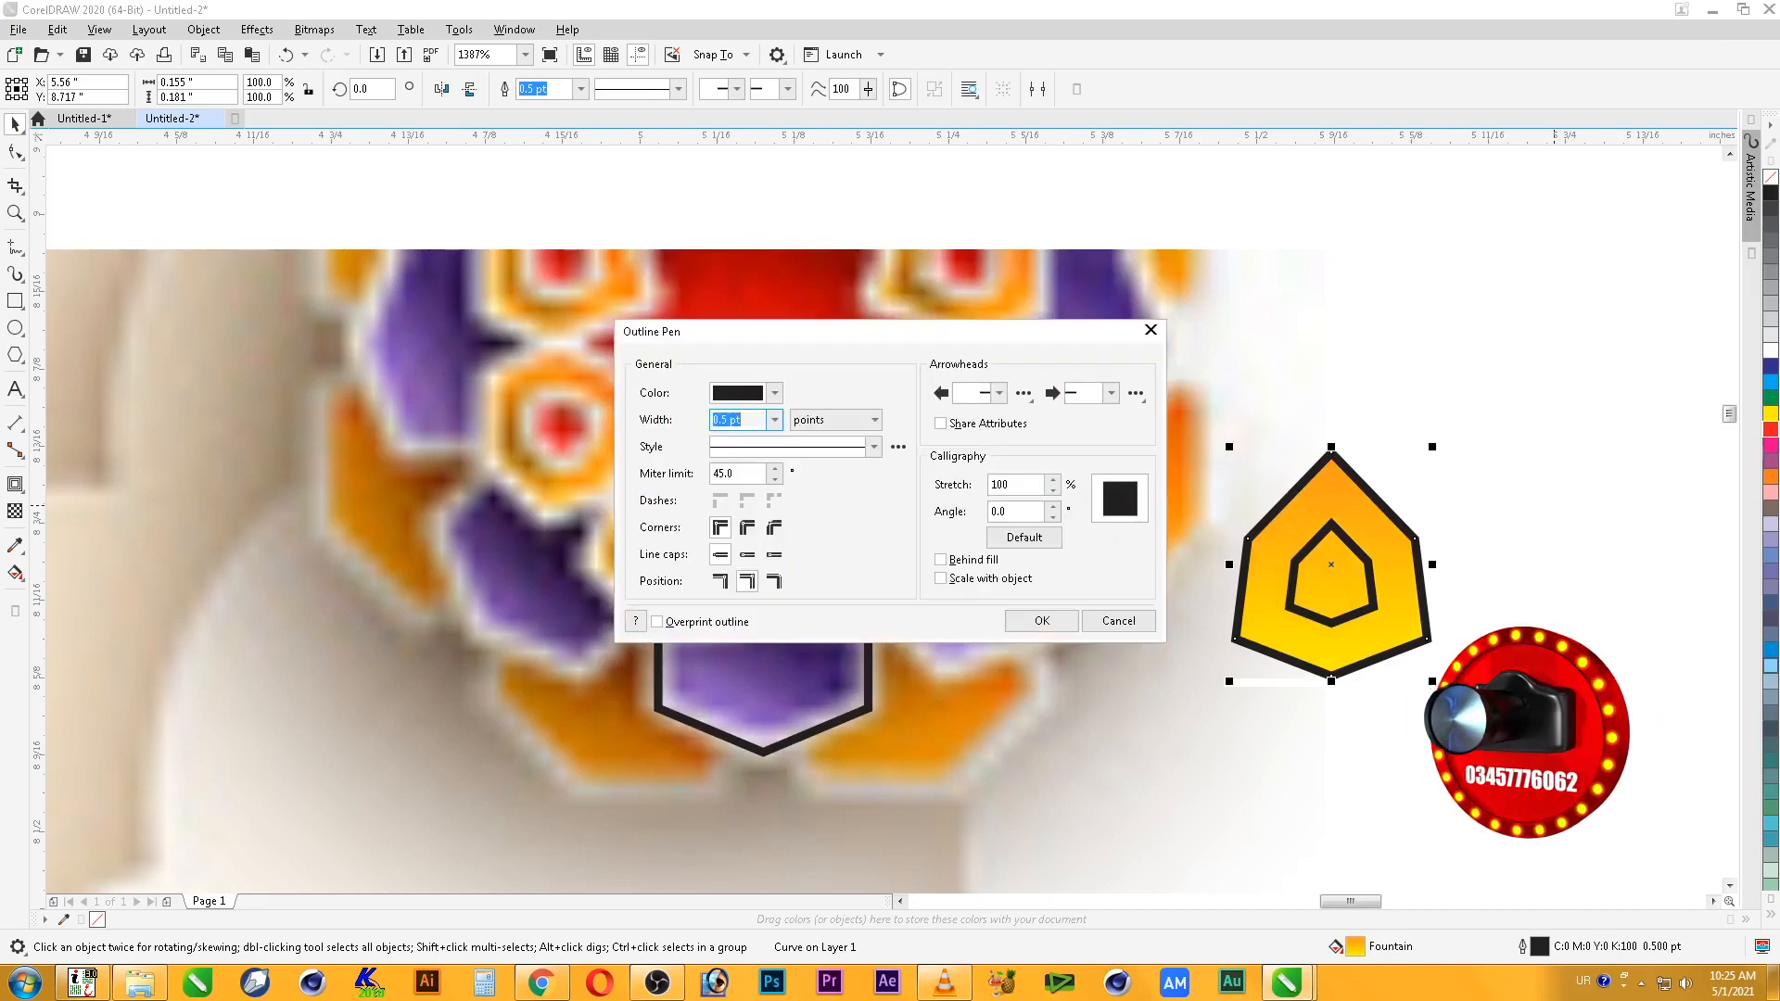
pyautogui.press('Escape')
pyautogui.press('F11')
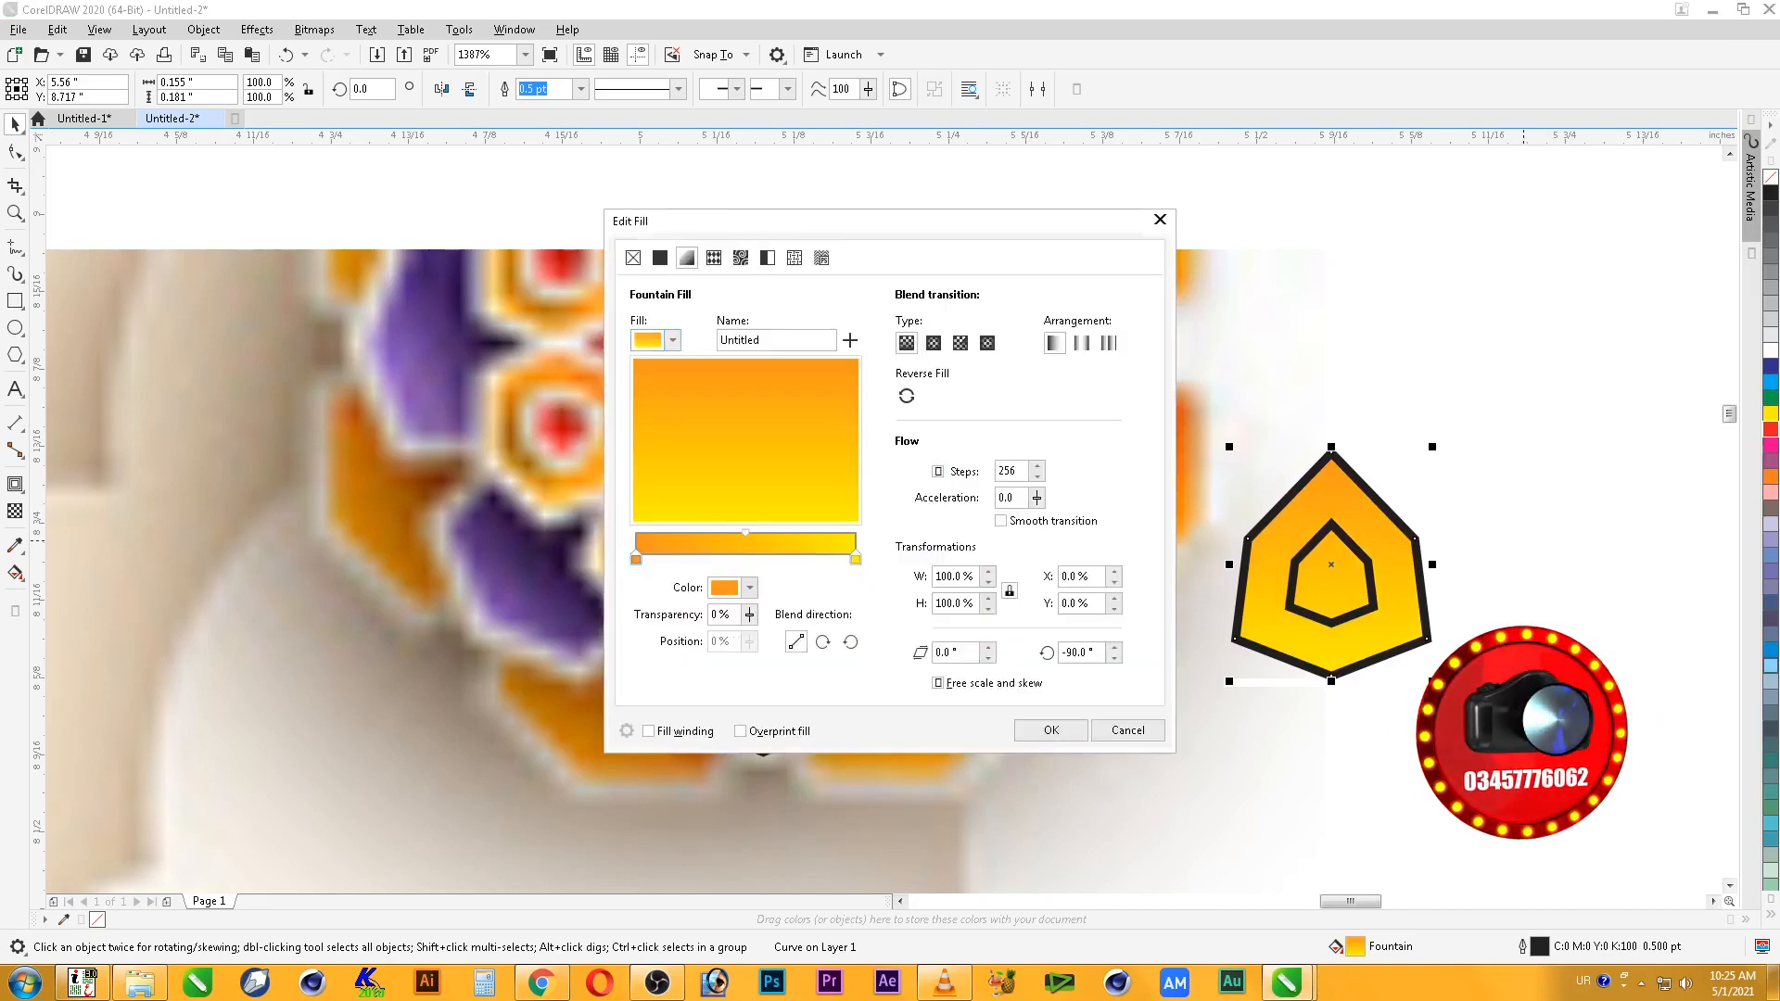
pyautogui.doubleClick(655, 545)
pyautogui.moveTo(655, 559); pyautogui.dragTo(794, 559)
pyautogui.doubleClick(827, 545)
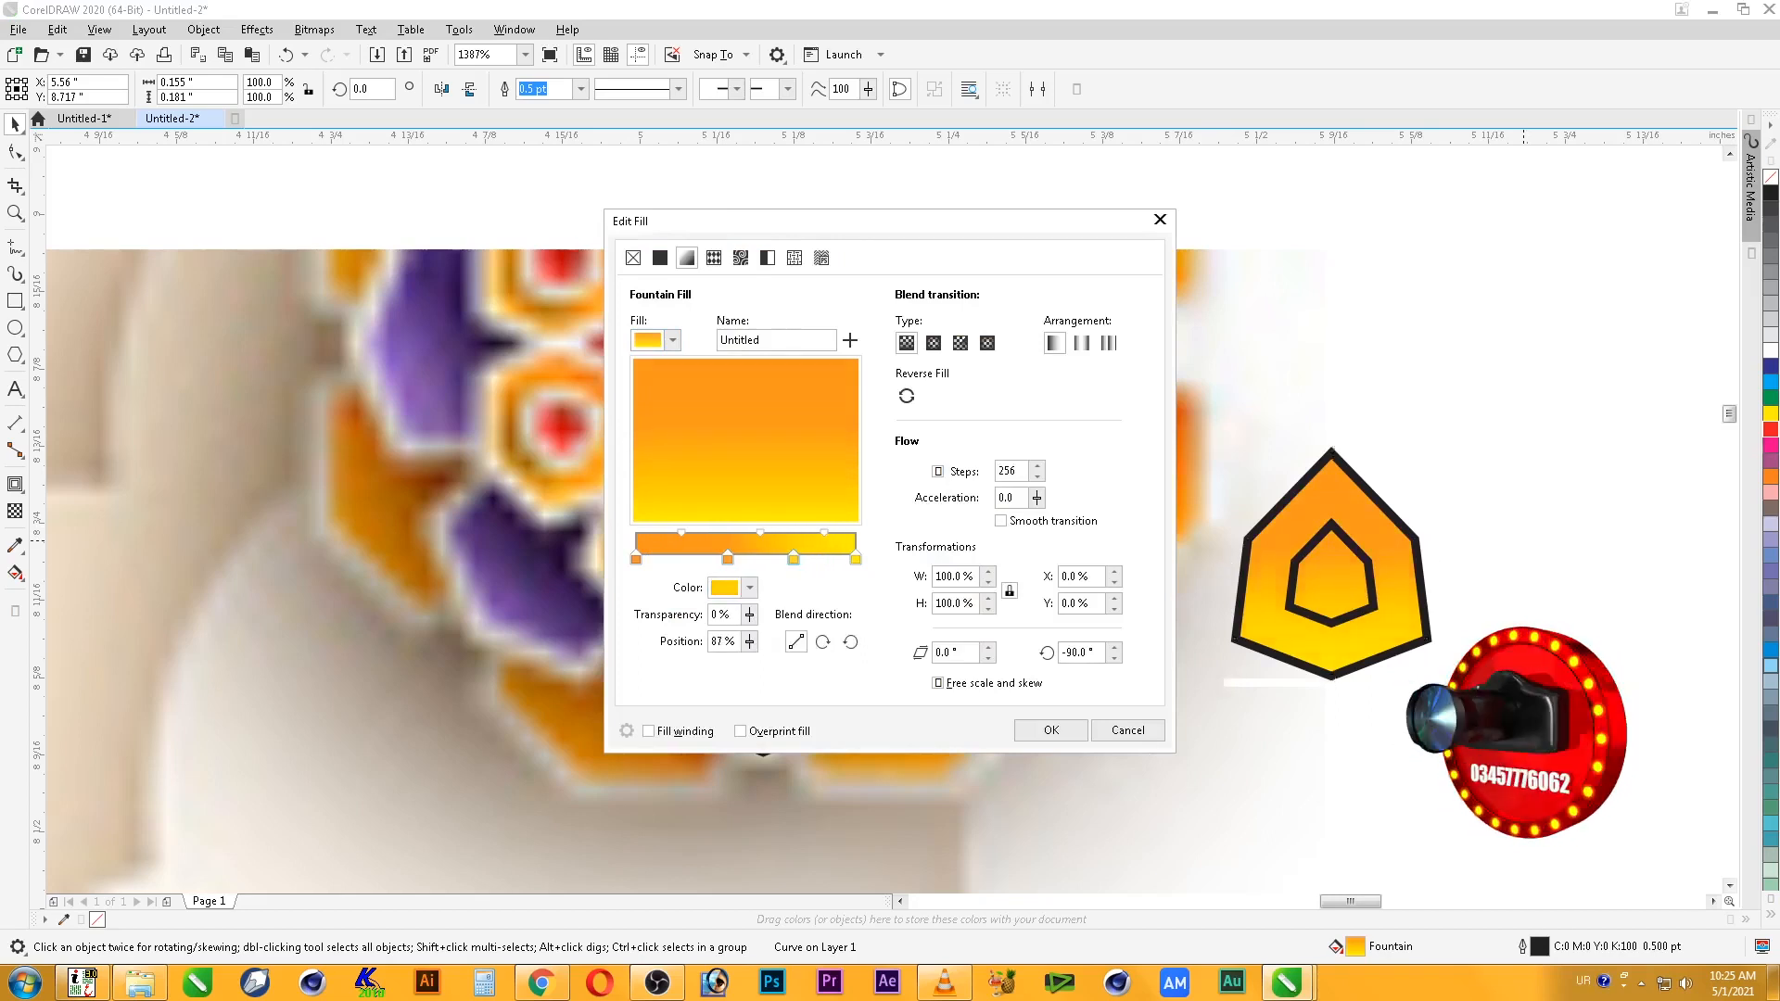
# - Change the gradient's start colour to a deeper orange, C0 M60 Y100 K0, and apply the fill
pyautogui.click(636, 559)
pyautogui.click(750, 588)
pyautogui.moveTo(819, 676)
pyautogui.mouseDown()
pyautogui.moveTo(845, 690)
pyautogui.moveTo(845, 674)
pyautogui.mouseUp()
pyautogui.click(900, 707)
pyautogui.write('60')
pyautogui.press('Tab')
pyautogui.hotkey('shift', 'Tab')
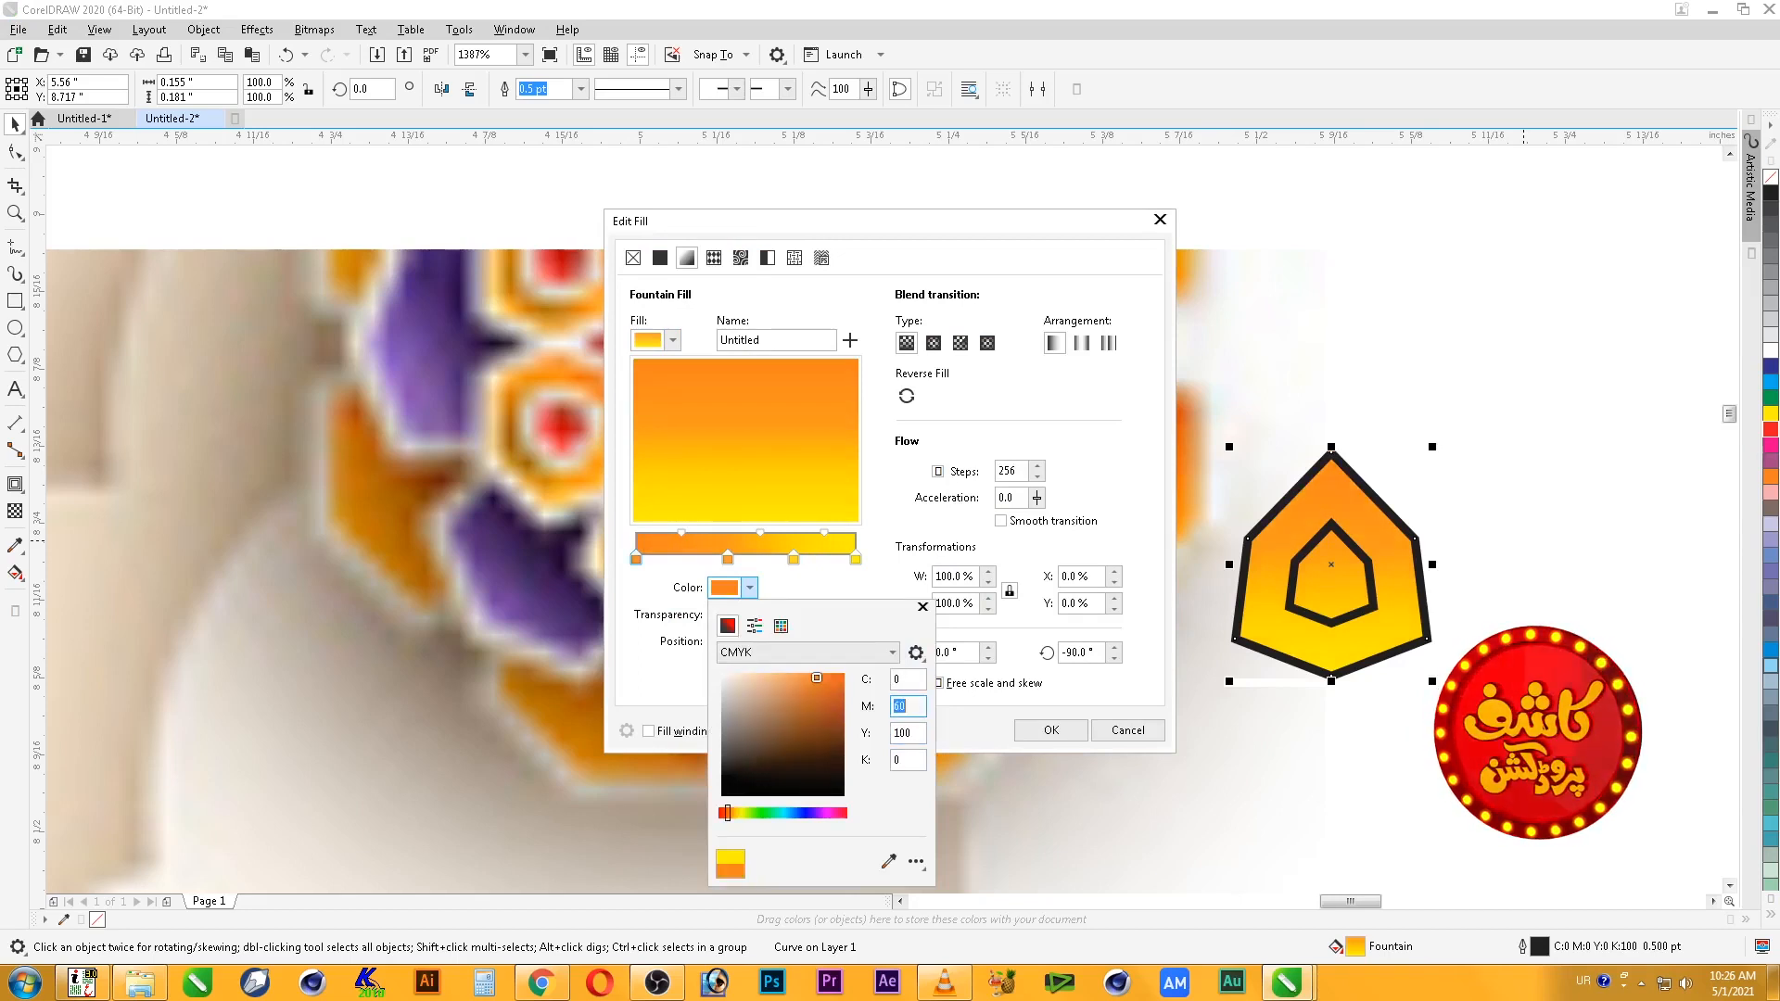
pyautogui.press('Tab')
pyautogui.click(1051, 731)
# - Remove the outlines from both petal shapes and fill the inner one with red
pyautogui.click(1469, 541)
pyautogui.click(1272, 471)
pyautogui.click(1332, 493)
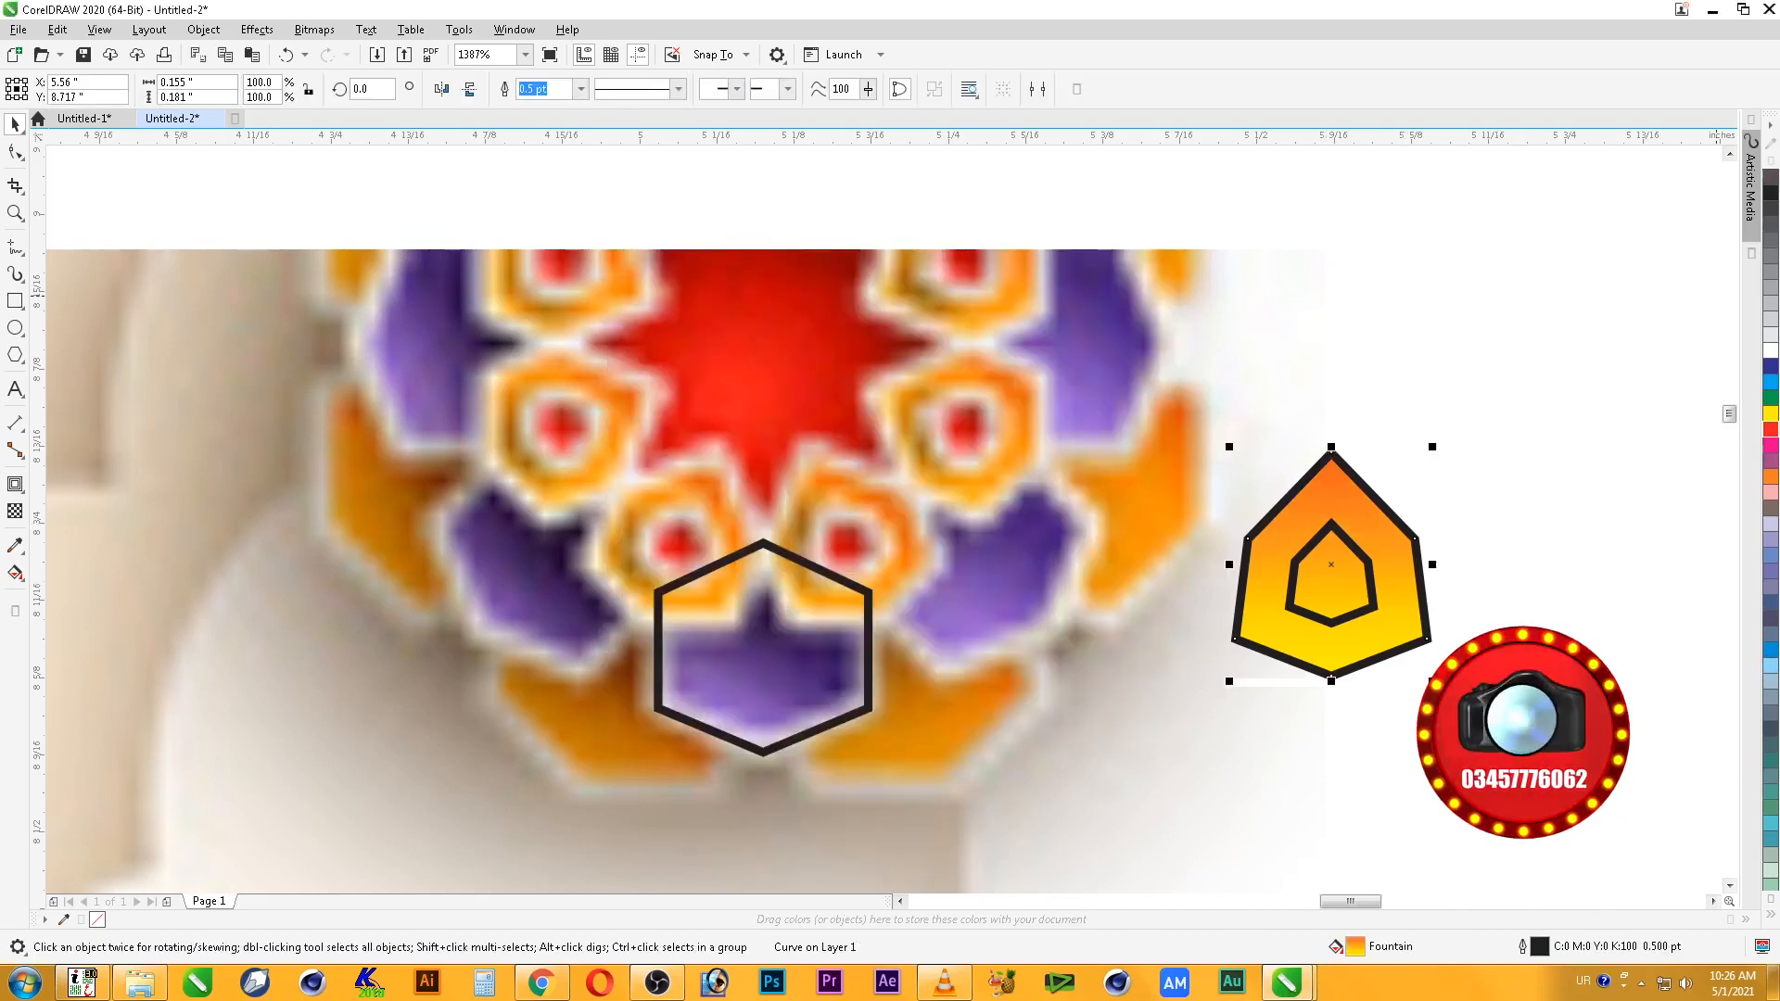
pyautogui.rightClick(1771, 177)
pyautogui.click(1360, 614)
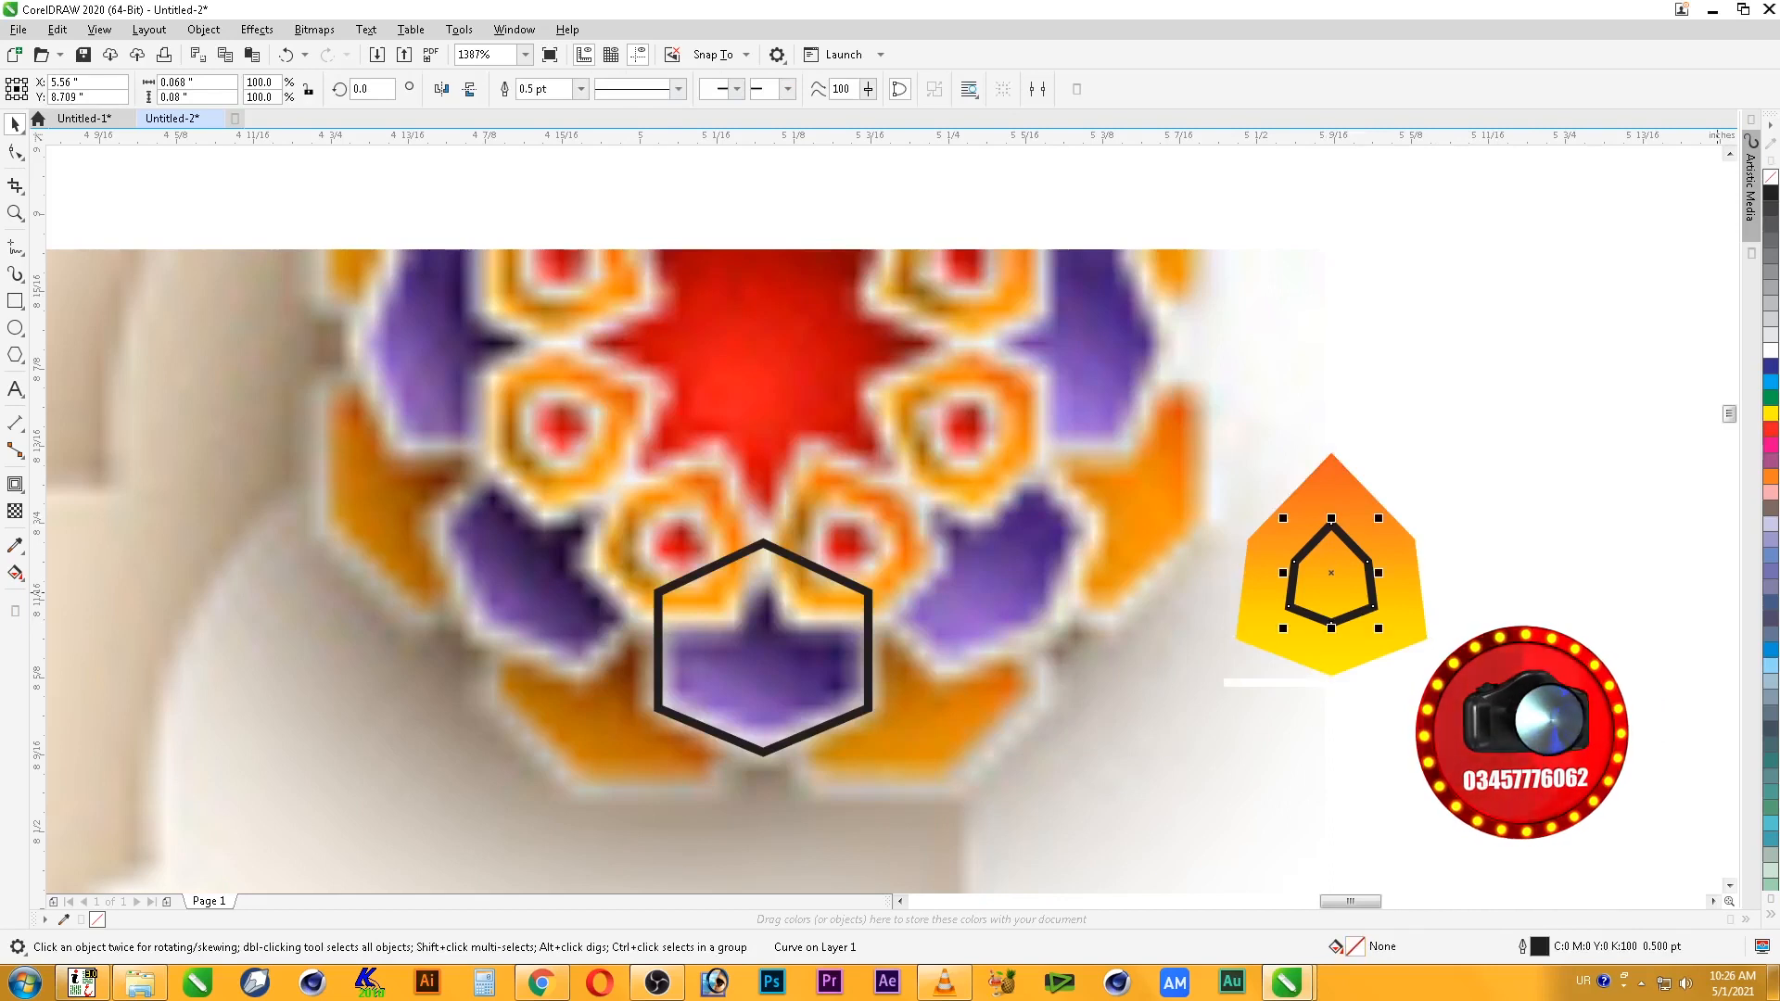
pyautogui.click(1771, 429)
pyautogui.rightClick(1771, 177)
# - Apply a thin inside contour to the outer gradient petal and break it apart, producing a separate shape about 0.131 × 0.153 inches
pyautogui.click(1414, 598)
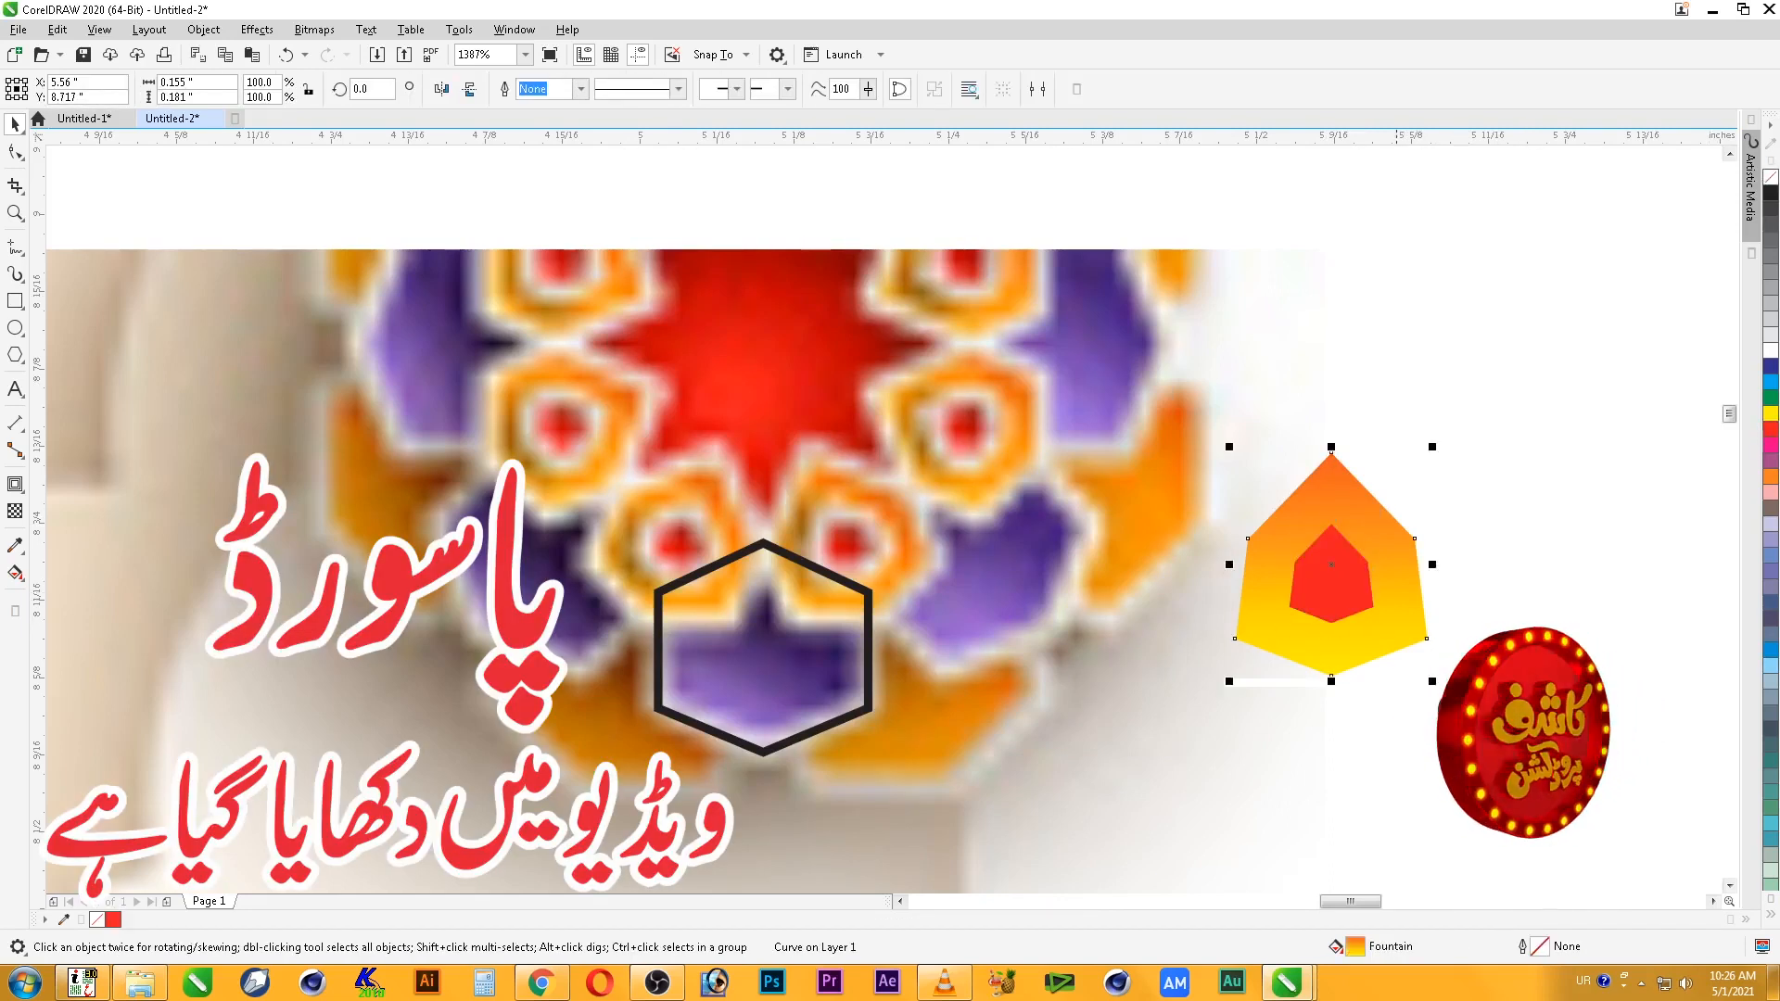
pyautogui.click(15, 484)
pyautogui.click(453, 89)
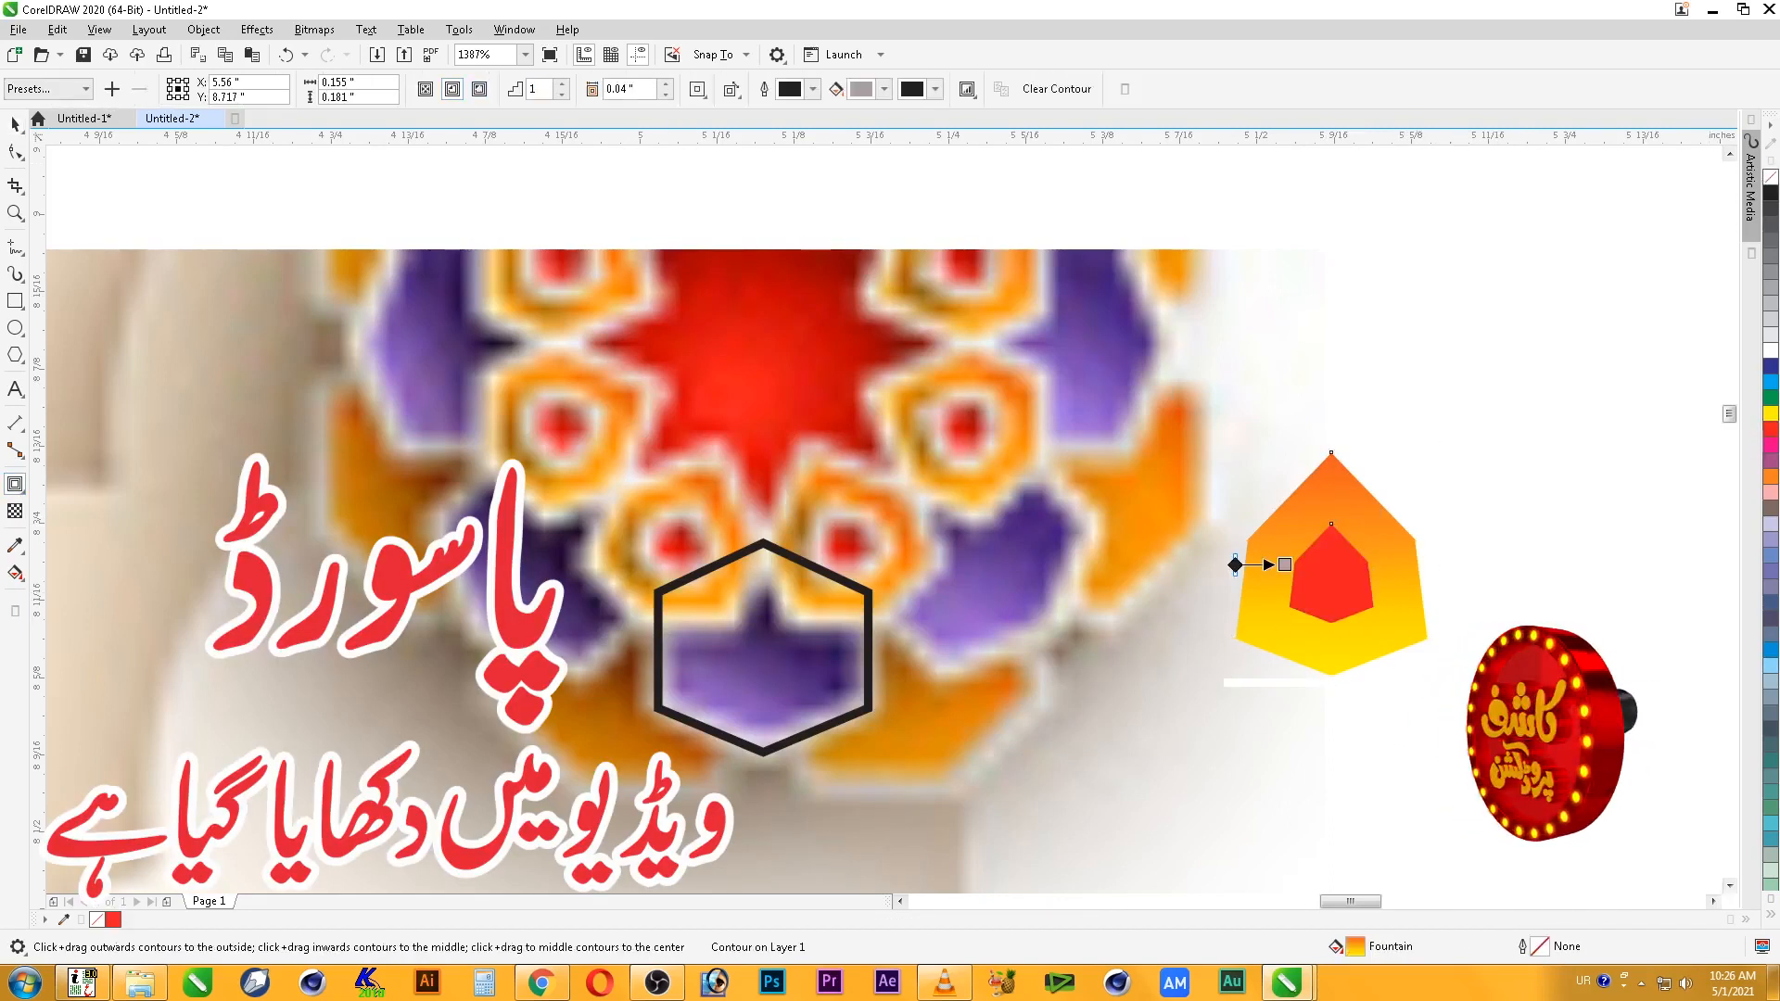
pyautogui.click(666, 94)
pyautogui.click(665, 95)
pyautogui.click(665, 95)
pyautogui.click(666, 94)
pyautogui.click(666, 85)
pyautogui.click(14, 125)
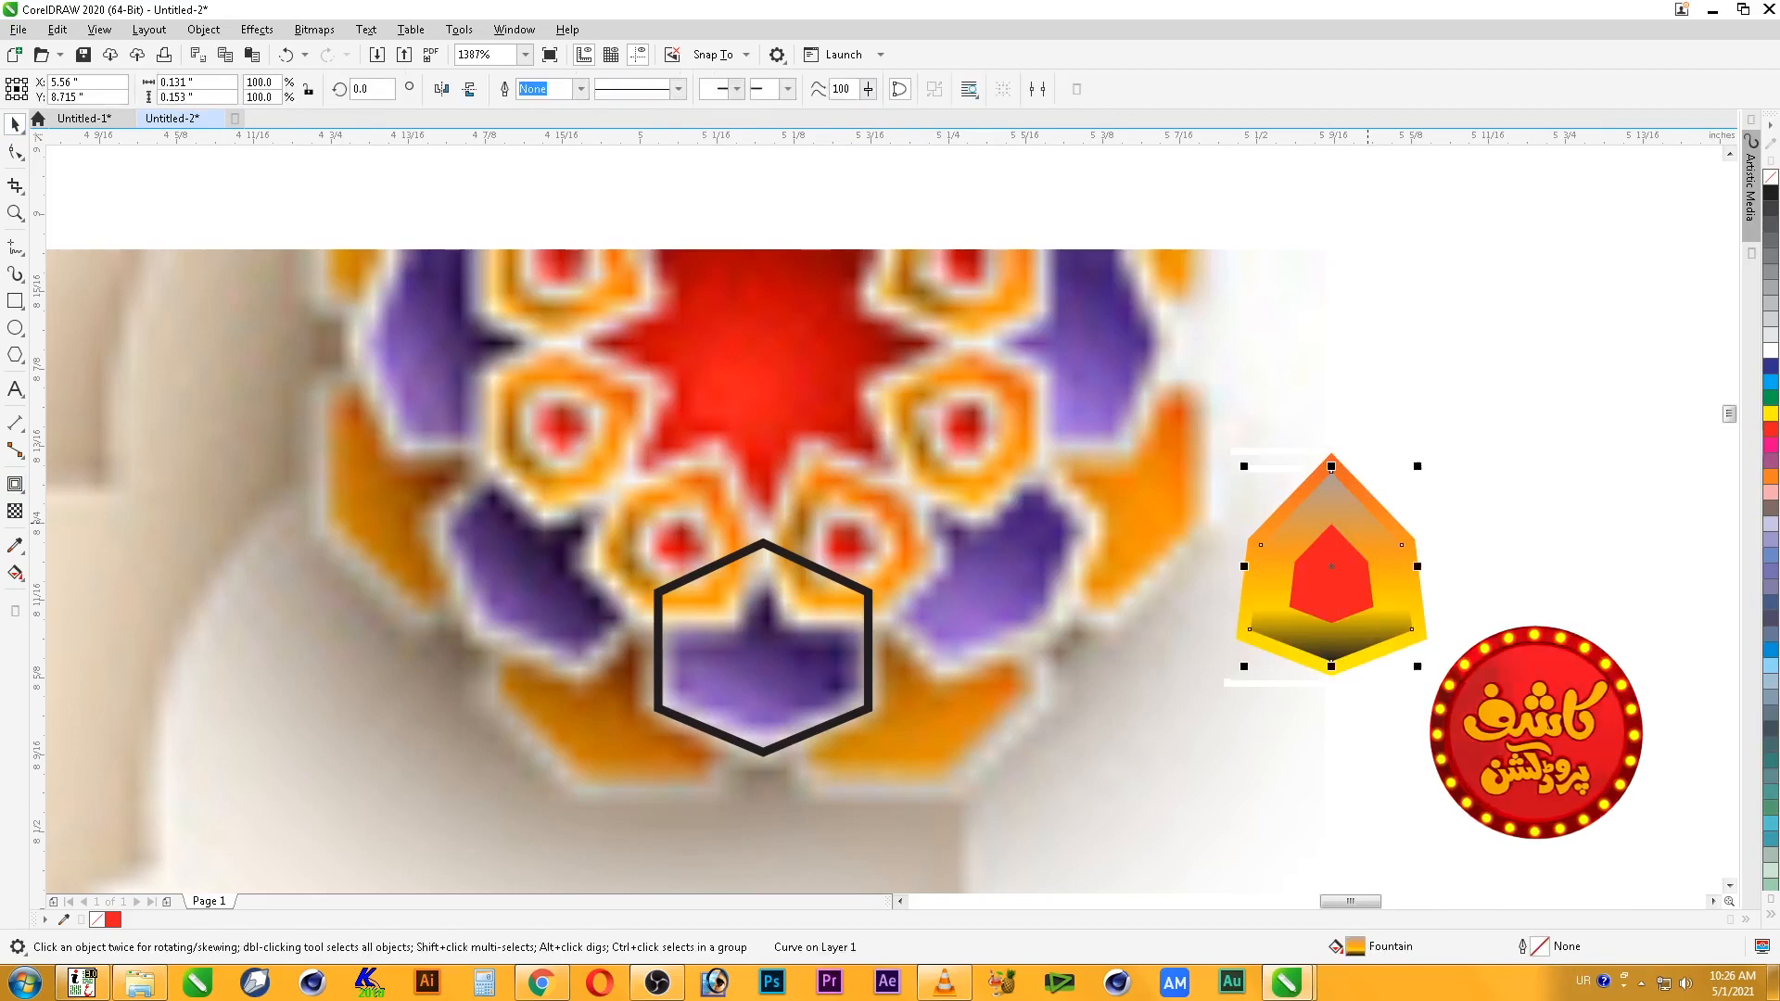
# - Give the middle petal shape the orange-to-yellow gradient and fill the outermost shape with white
pyautogui.click(505, 89)
pyautogui.click(1366, 547)
pyautogui.press('Delete')
pyautogui.click(1370, 504)
pyautogui.click(1771, 351)
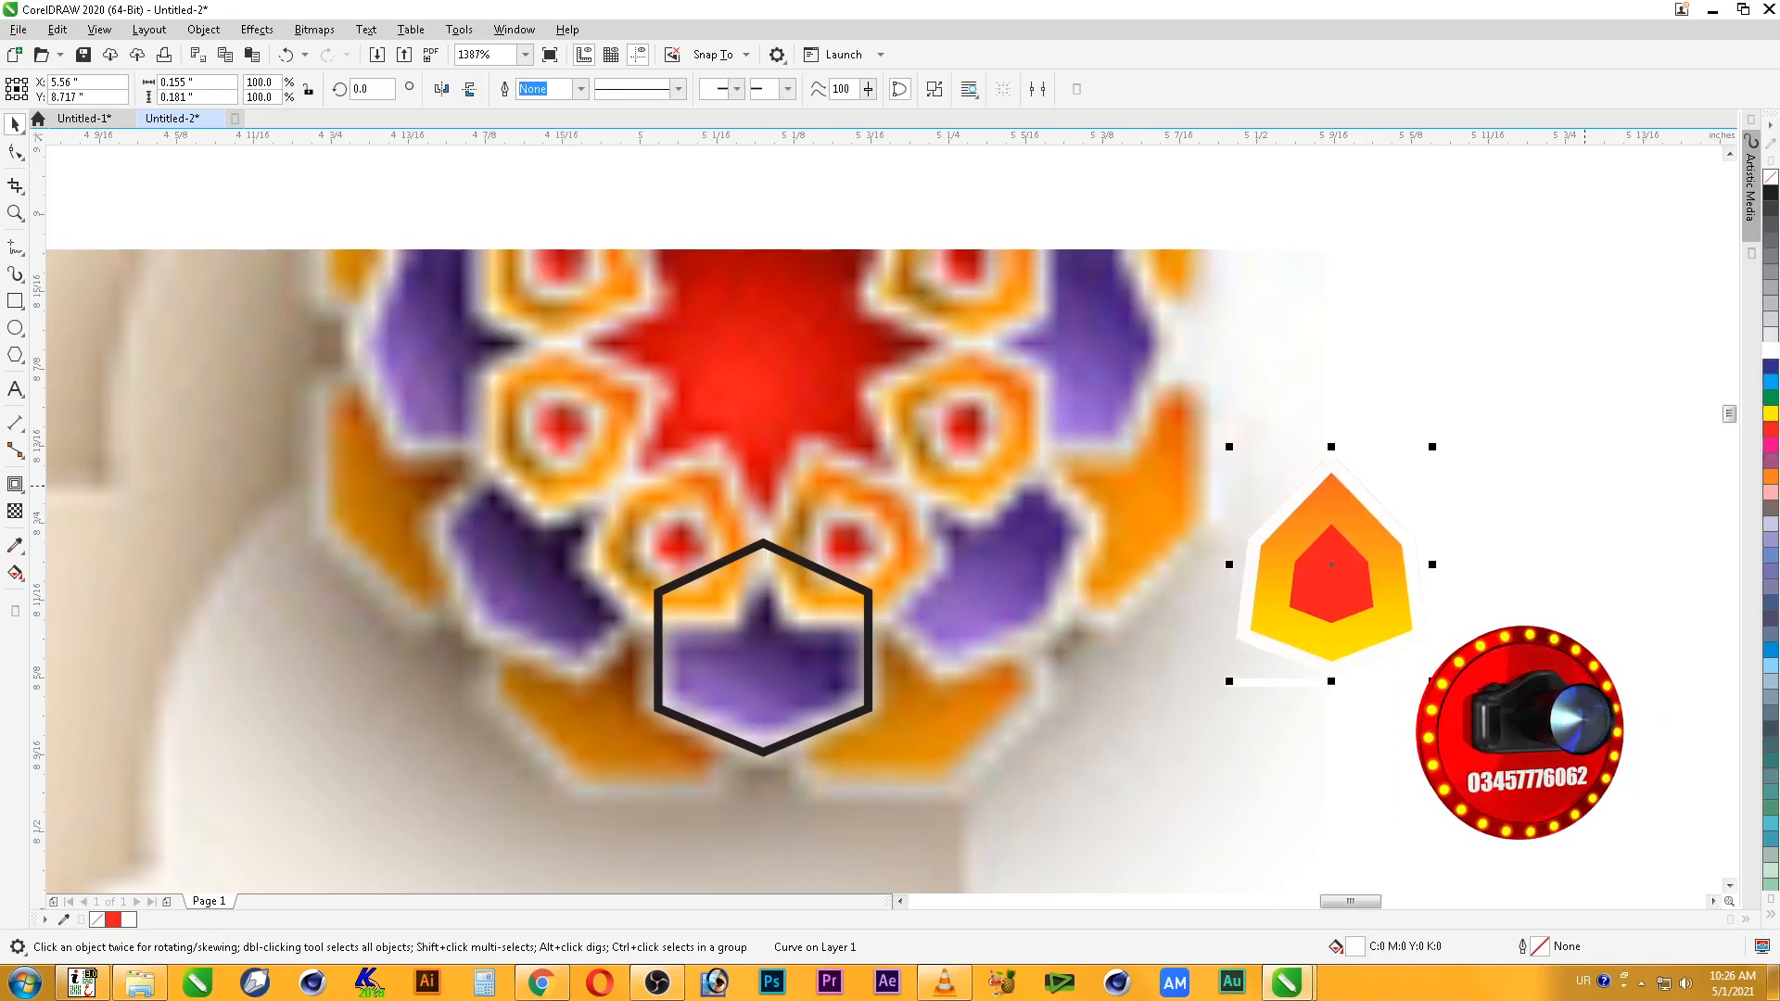
# - Move all three shapes of the orange petal onto the reference flower, over its lower-right violet petal
pyautogui.moveTo(1593, 732); pyautogui.dragTo(1019, 359)
pyautogui.moveTo(1339, 579); pyautogui.dragTo(1060, 551)
pyautogui.press('Escape')
# - Apply a 0.011 inch inside contour to the petal's red centre and place a copy of it outside the reference image
pyautogui.click(1068, 574)
pyautogui.click(15, 484)
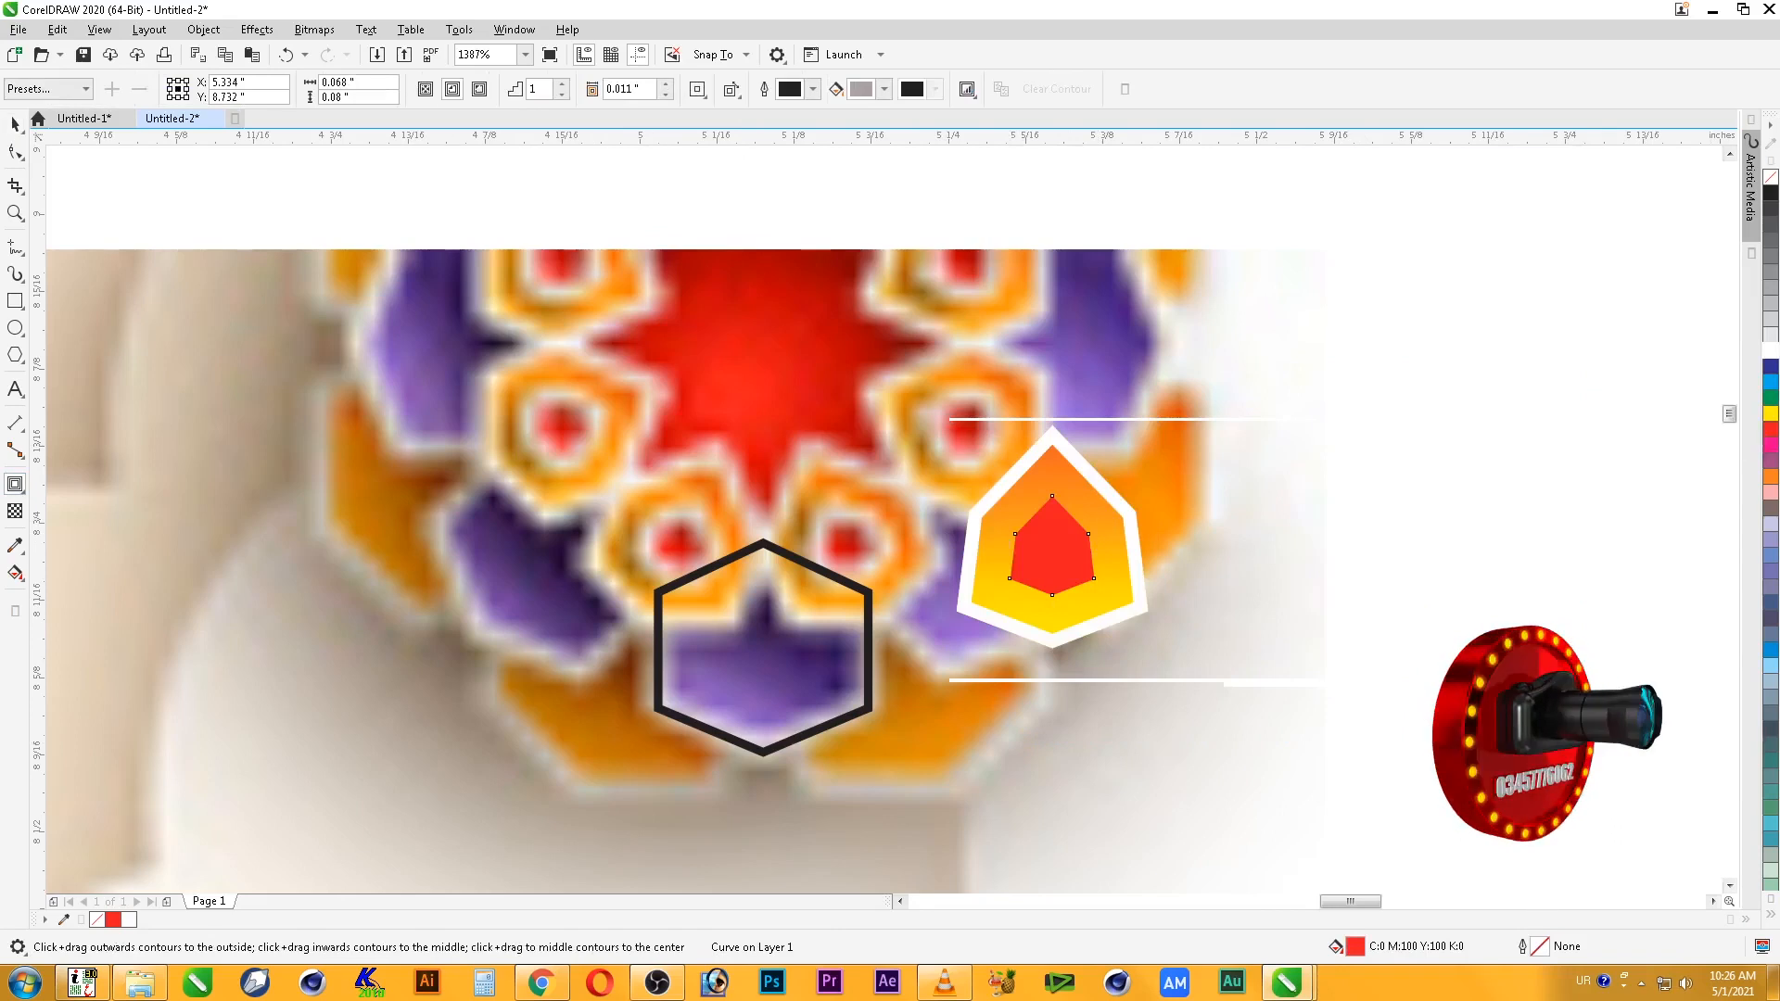
pyautogui.click(453, 89)
pyautogui.click(15, 125)
pyautogui.moveTo(1062, 570); pyautogui.dragTo(1372, 509)
pyautogui.rightClick(1371, 509)
pyautogui.rightClick(1372, 509)
pyautogui.click(1493, 523)
# - Break apart the contour on the original red centre and delete its grey inner shape
pyautogui.rightClick(1048, 550)
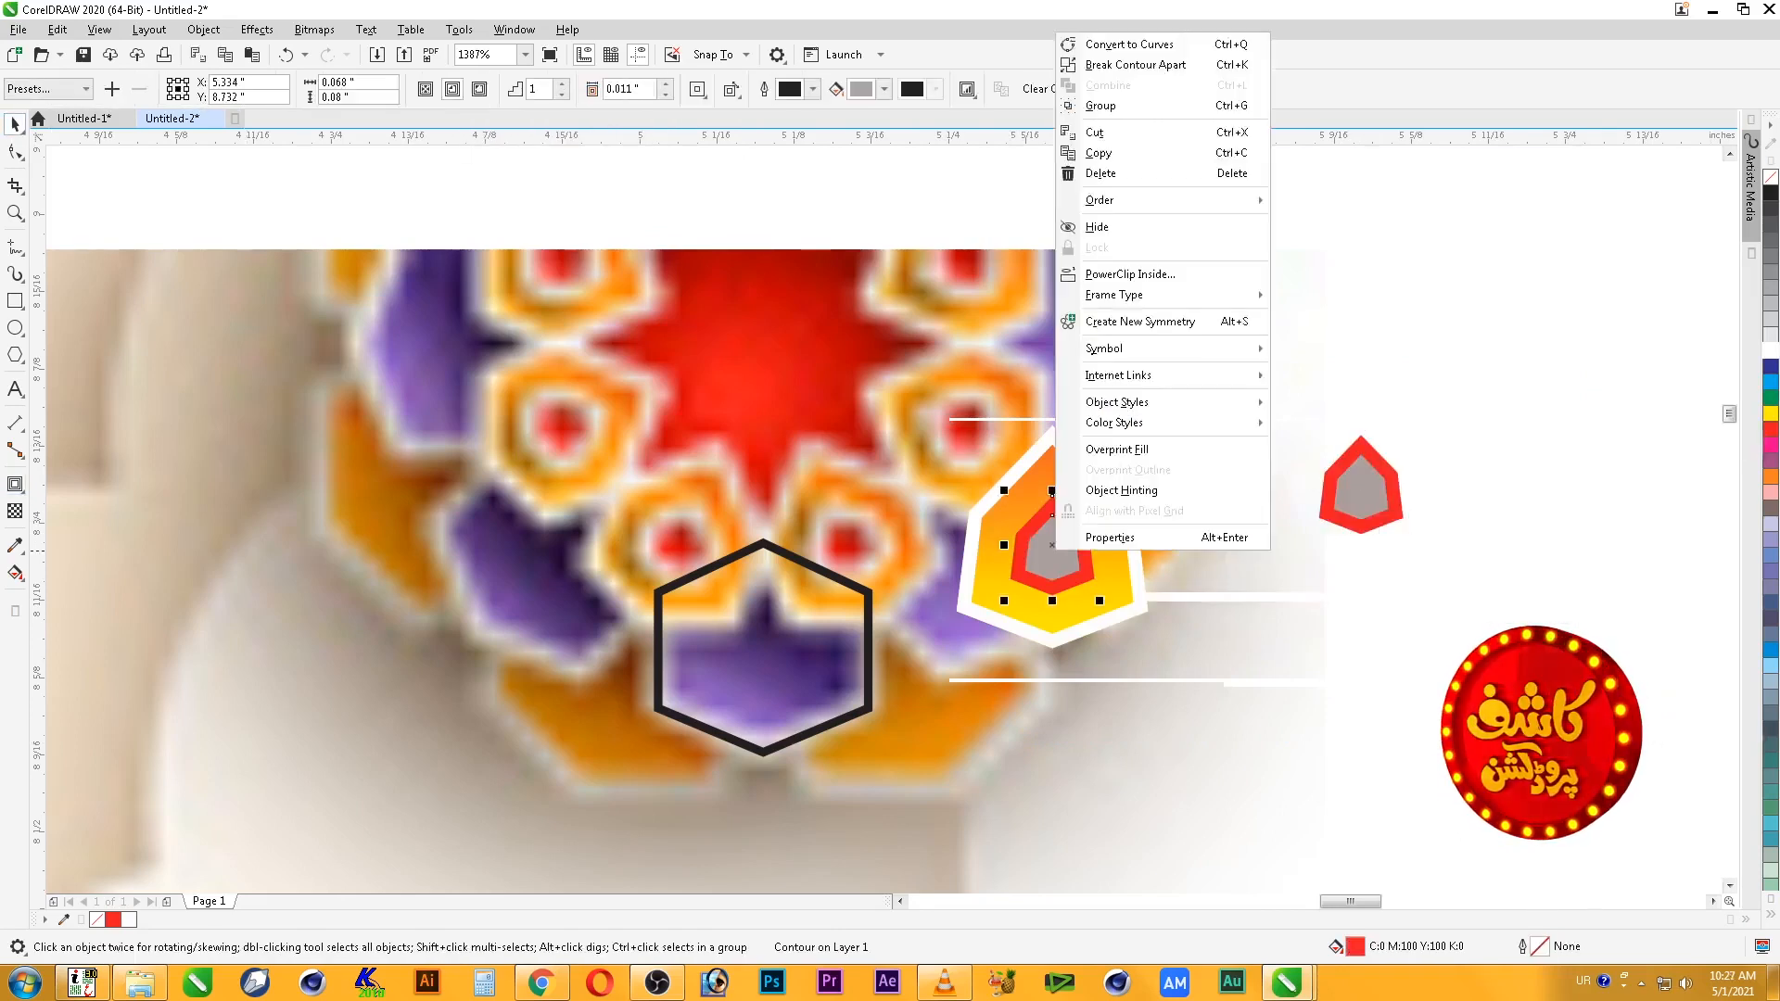
pyautogui.click(1094, 67)
pyautogui.press('Delete')
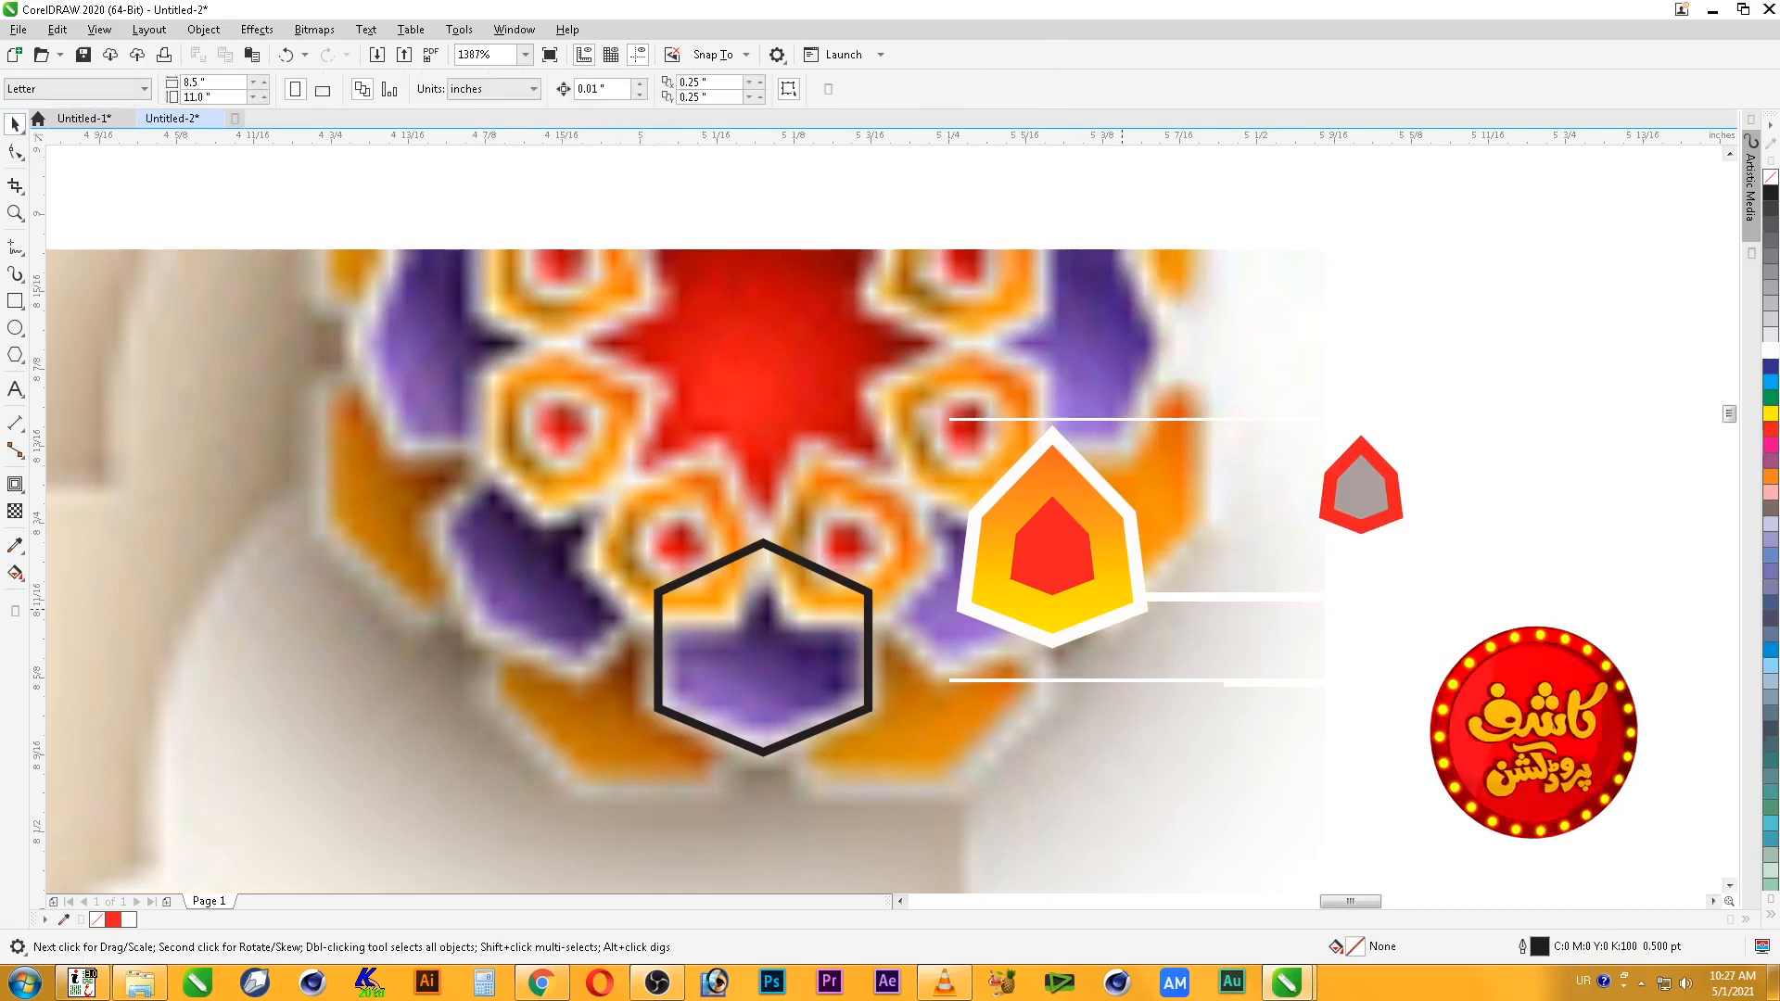
# - Combine the copied red shape and its grey contour into a ring and fill it with white
pyautogui.click(1361, 491)
pyautogui.keyDown('shift'); pyautogui.click(1361, 525); pyautogui.keyUp('shift')
pyautogui.hotkey('ctrl', 'l')
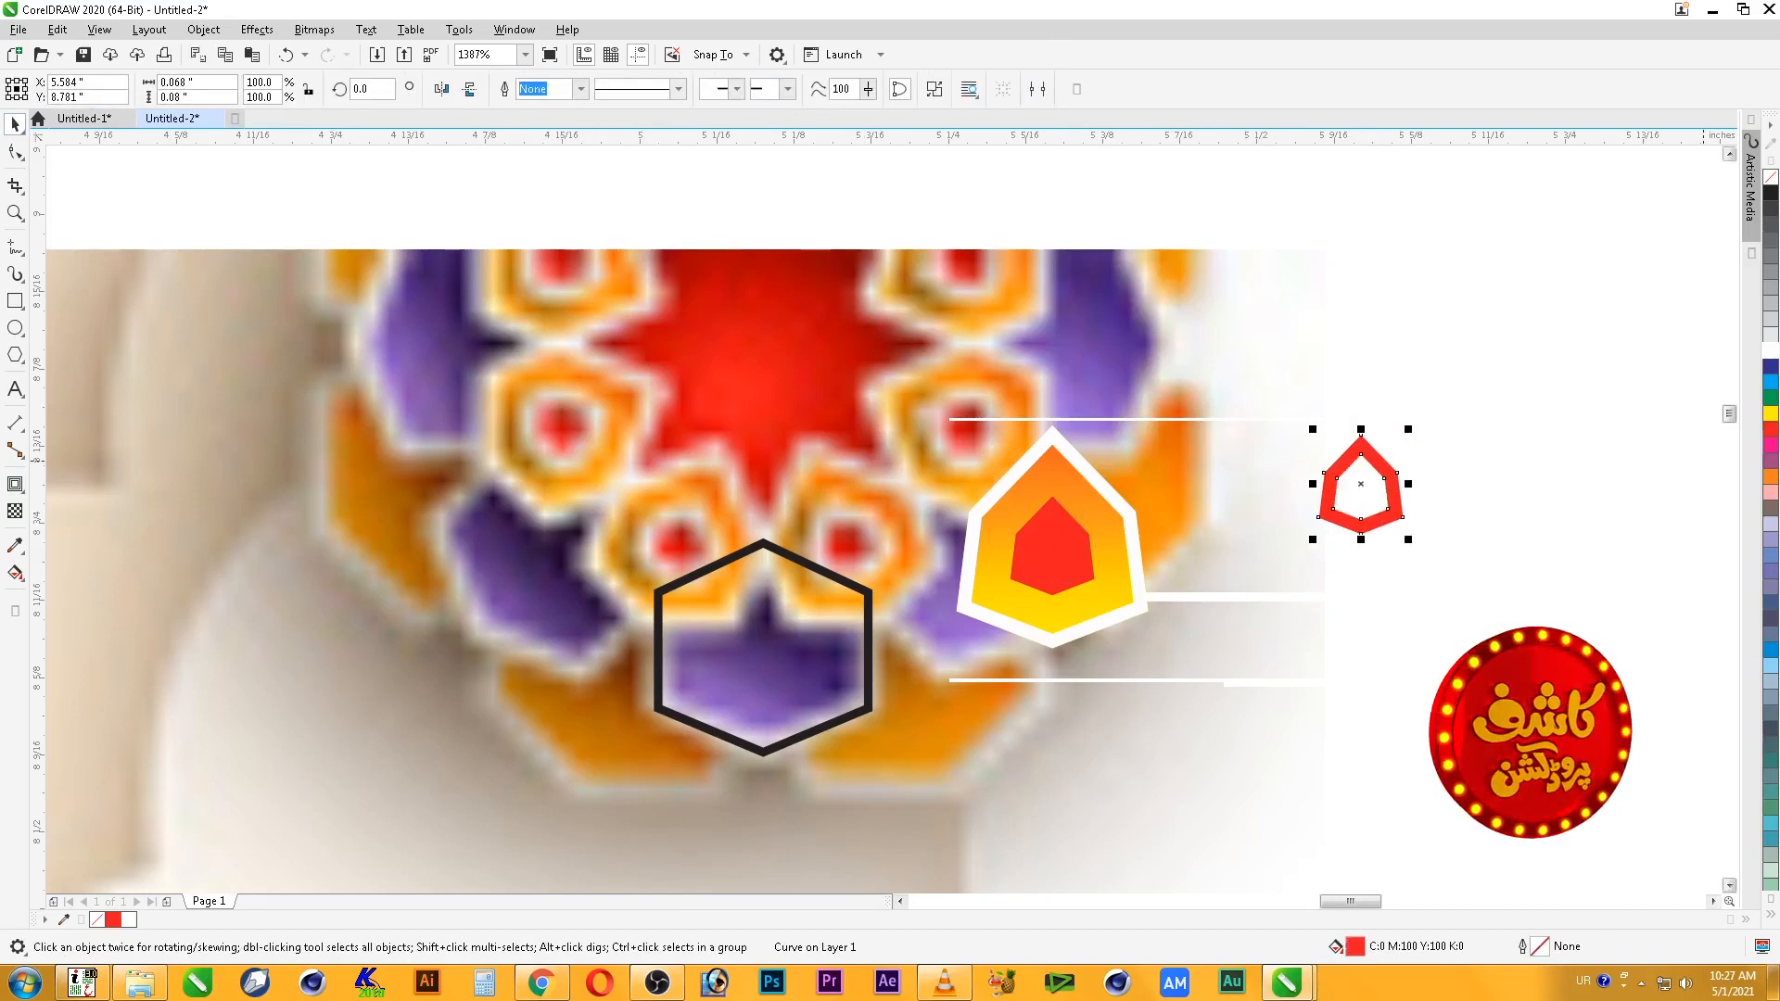
pyautogui.click(1771, 350)
# - Align the white ring horizontally and vertically centred on the petal's red centre
pyautogui.keyDown('shift'); pyautogui.click(1073, 528); pyautogui.keyUp('shift')
pyautogui.press('c')
pyautogui.press('e')
pyautogui.press('Escape')
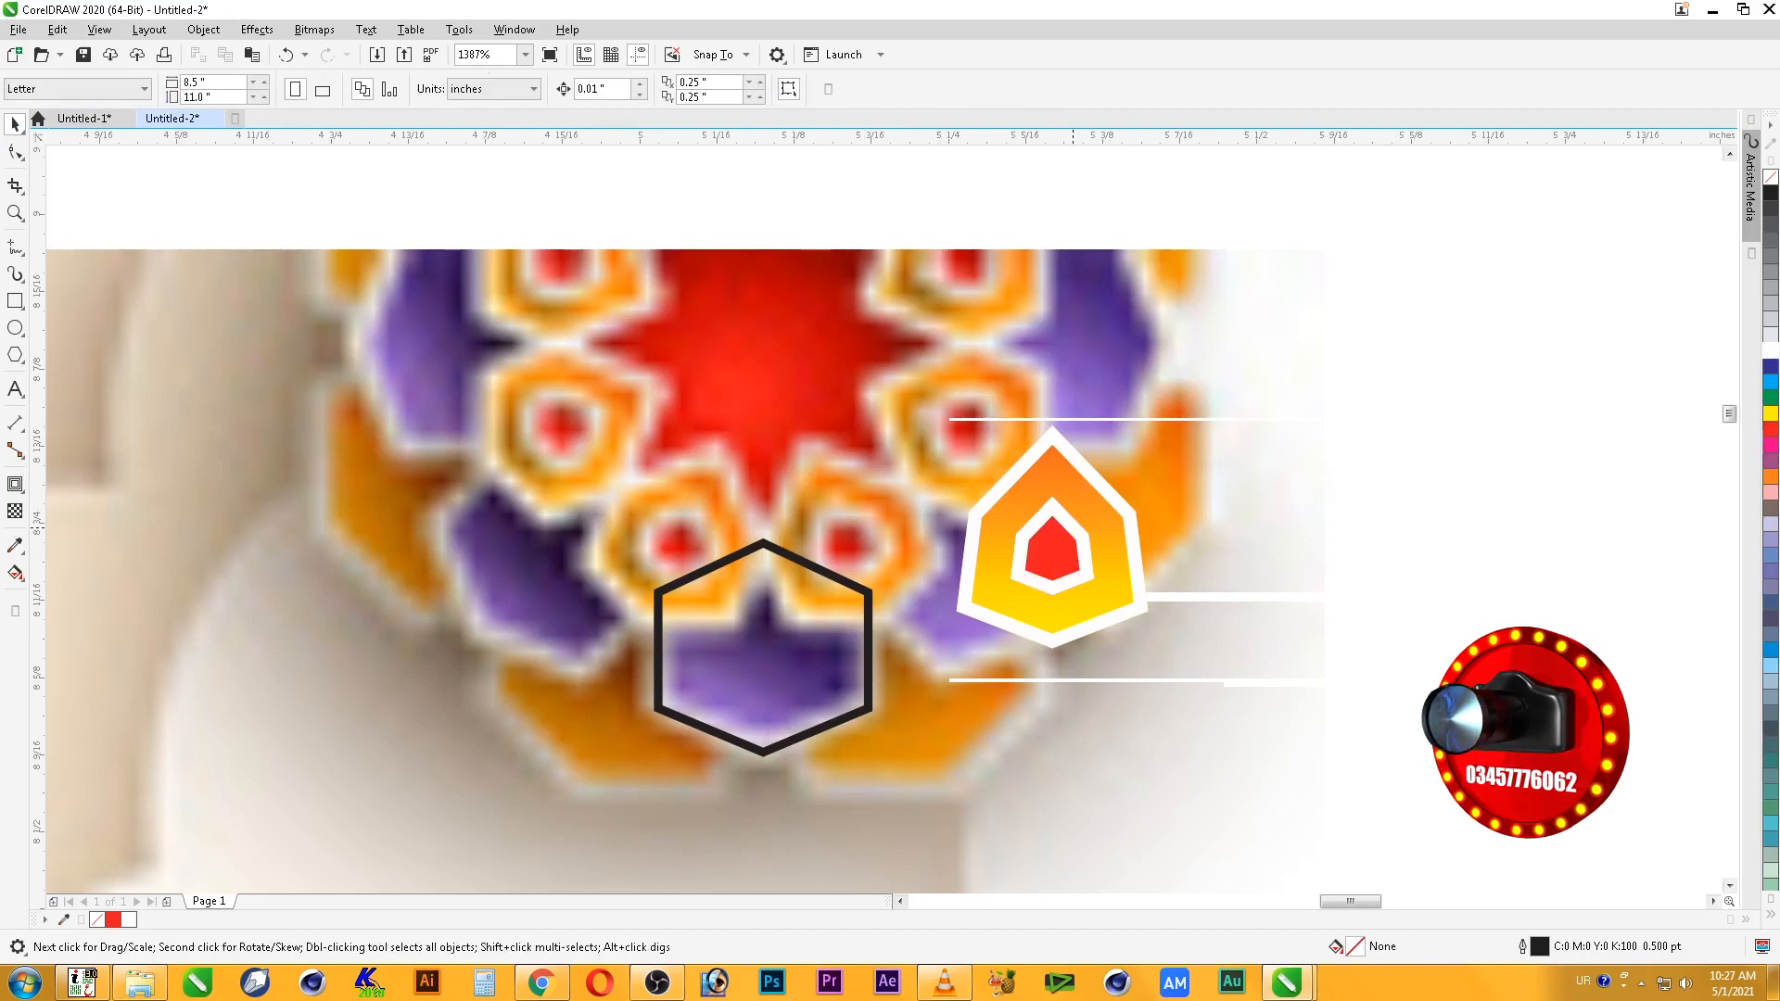
# - Group the four shapes of the orange petal
pyautogui.moveTo(829, 342); pyautogui.dragTo(1470, 680)
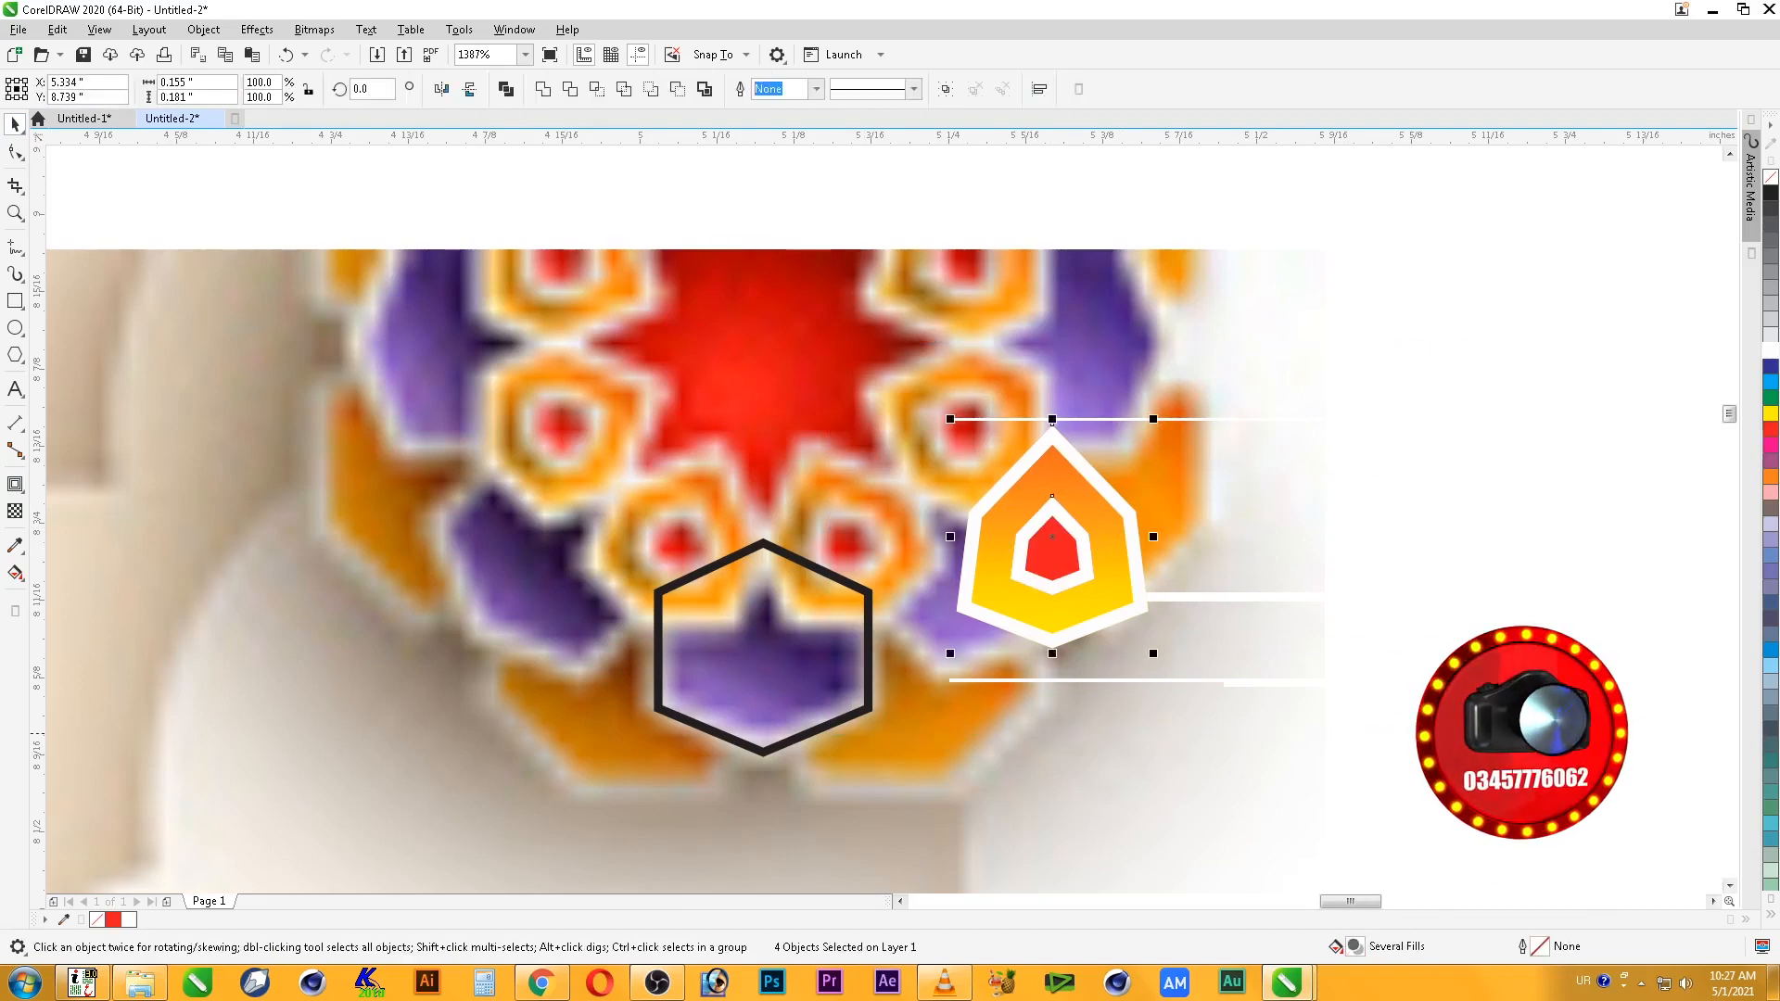
pyautogui.rightClick(1039, 554)
pyautogui.click(1080, 41)
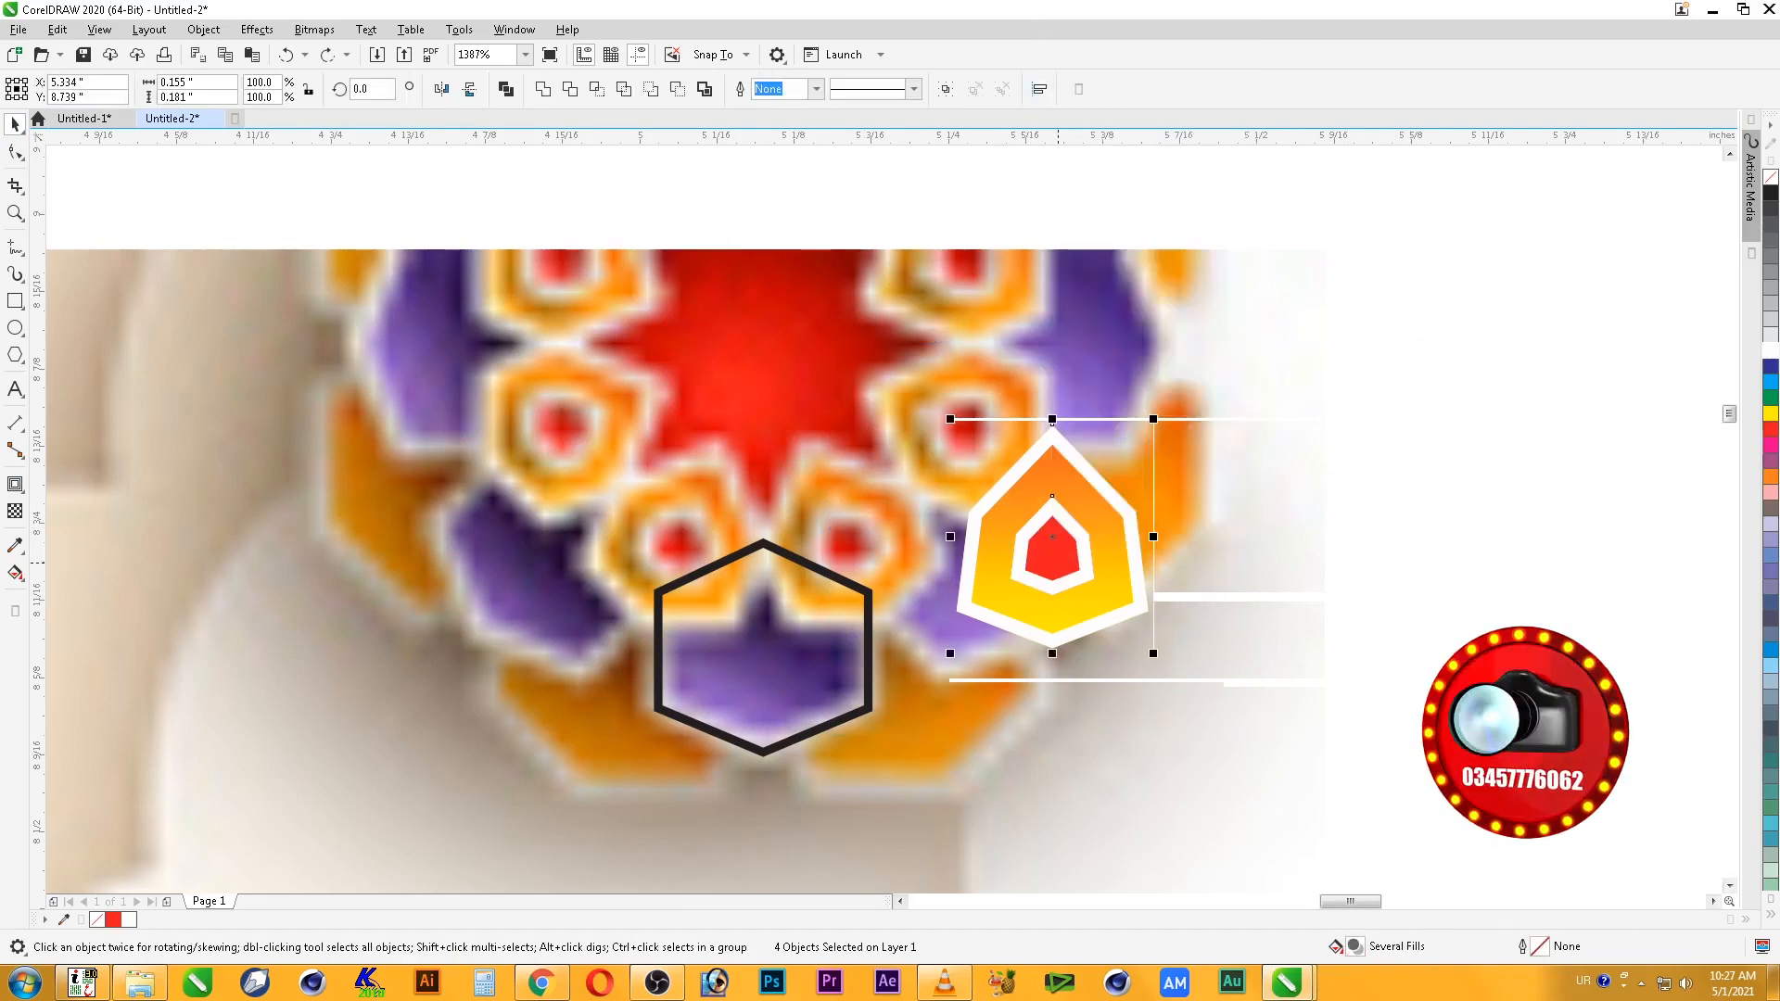
pyautogui.rightClick(1059, 560)
pyautogui.click(1104, 117)
pyautogui.press('Escape')
# - Apply a vertical black-to-white linear gradient to the hexagon, starting slightly below its upper point
pyautogui.click(869, 706)
pyautogui.click(15, 573)
pyautogui.click(65, 569)
pyautogui.moveTo(764, 537); pyautogui.dragTo(764, 746)
pyautogui.moveTo(764, 538); pyautogui.dragTo(764, 573)
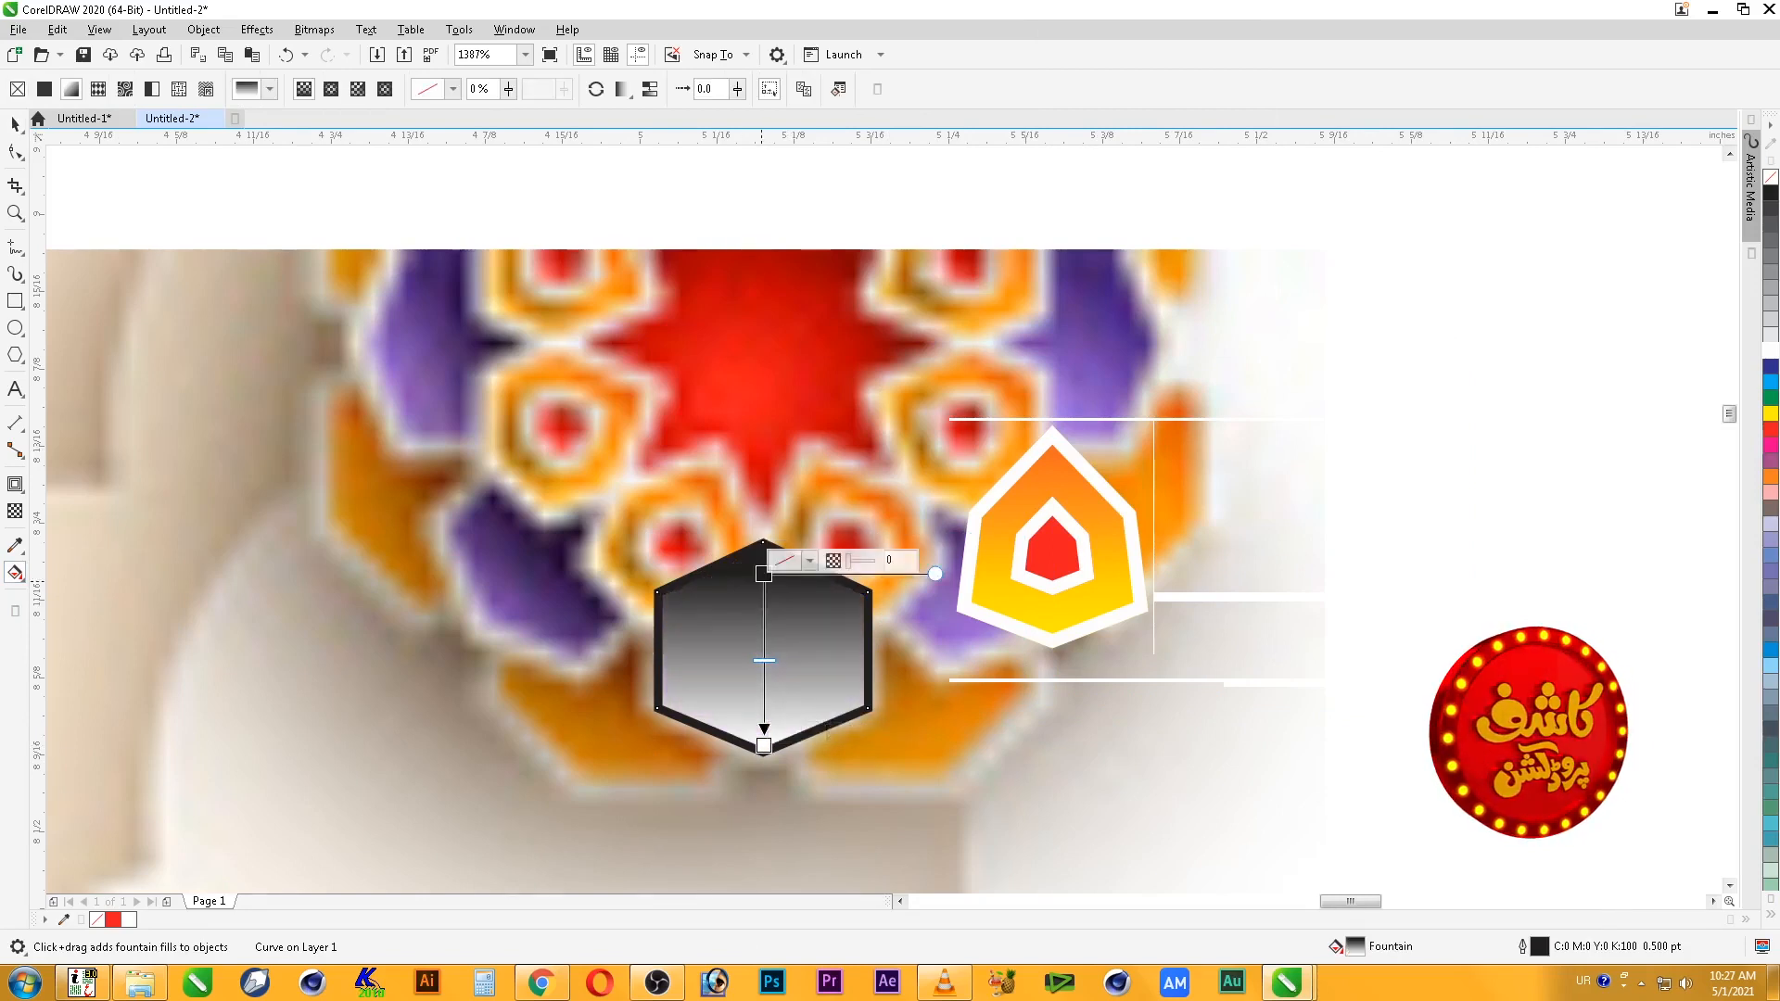
# - Try to sample the hexagon gradient's start colour from the reference flower's violet petals
pyautogui.click(809, 561)
pyautogui.click(948, 833)
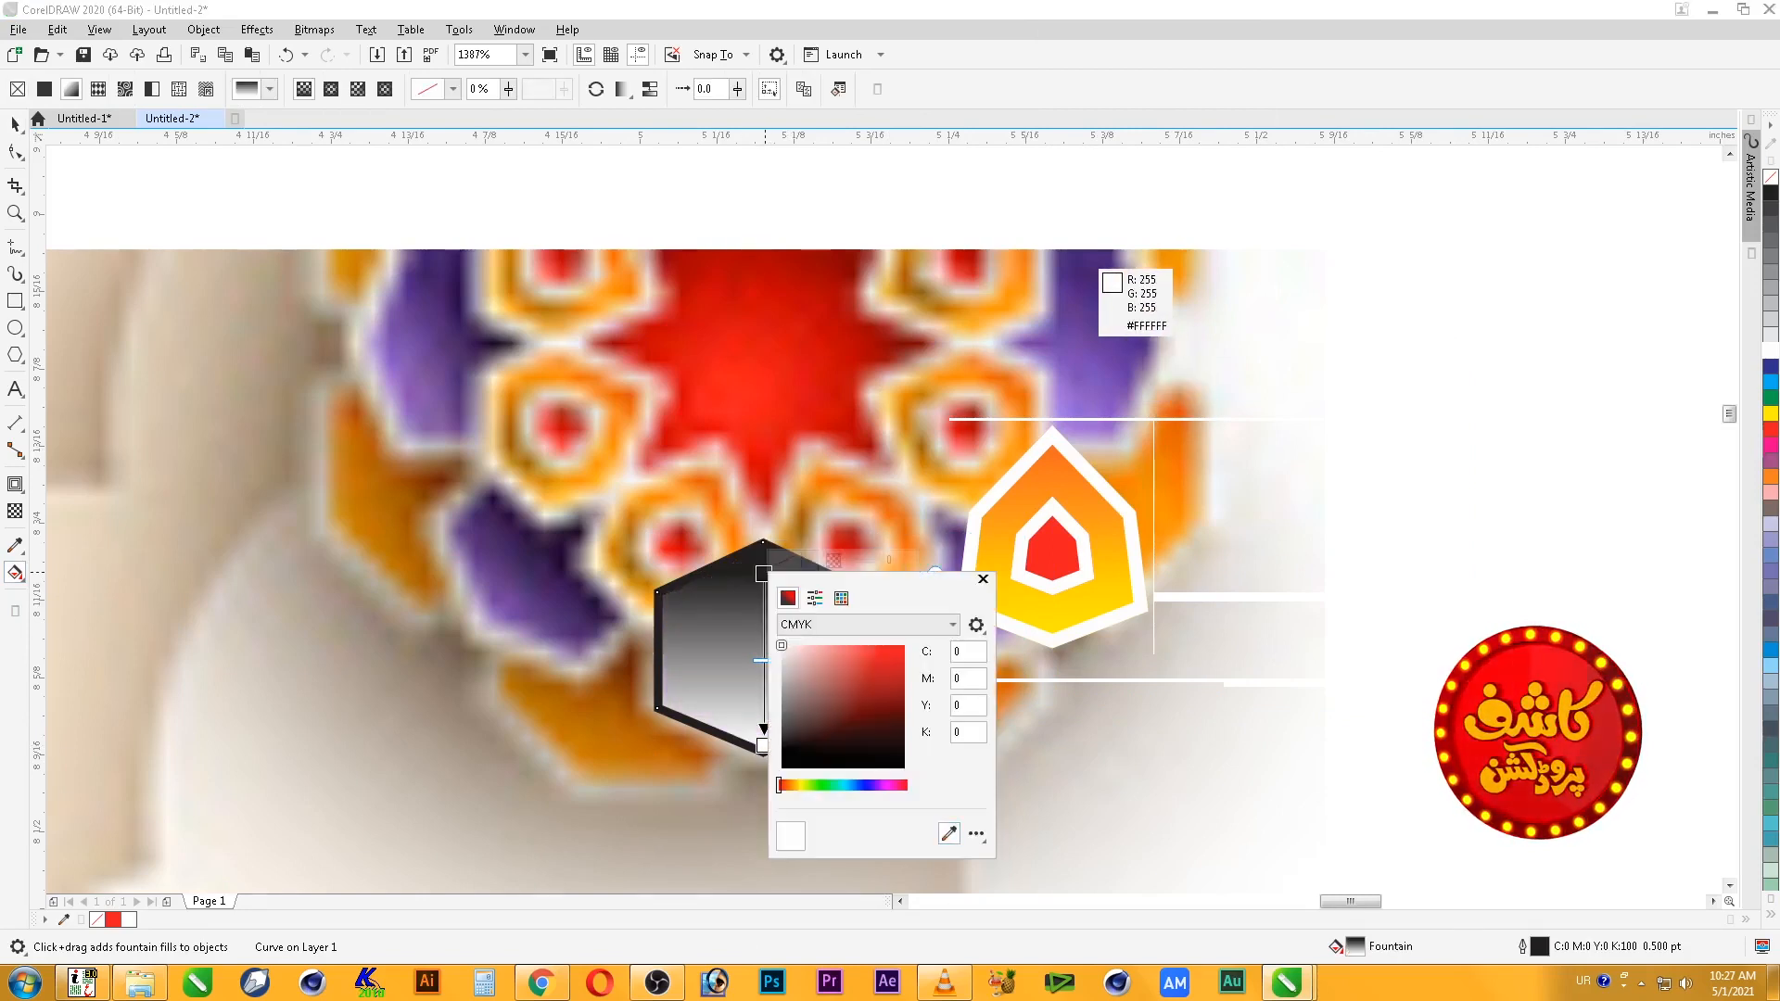
pyautogui.click(1094, 263)
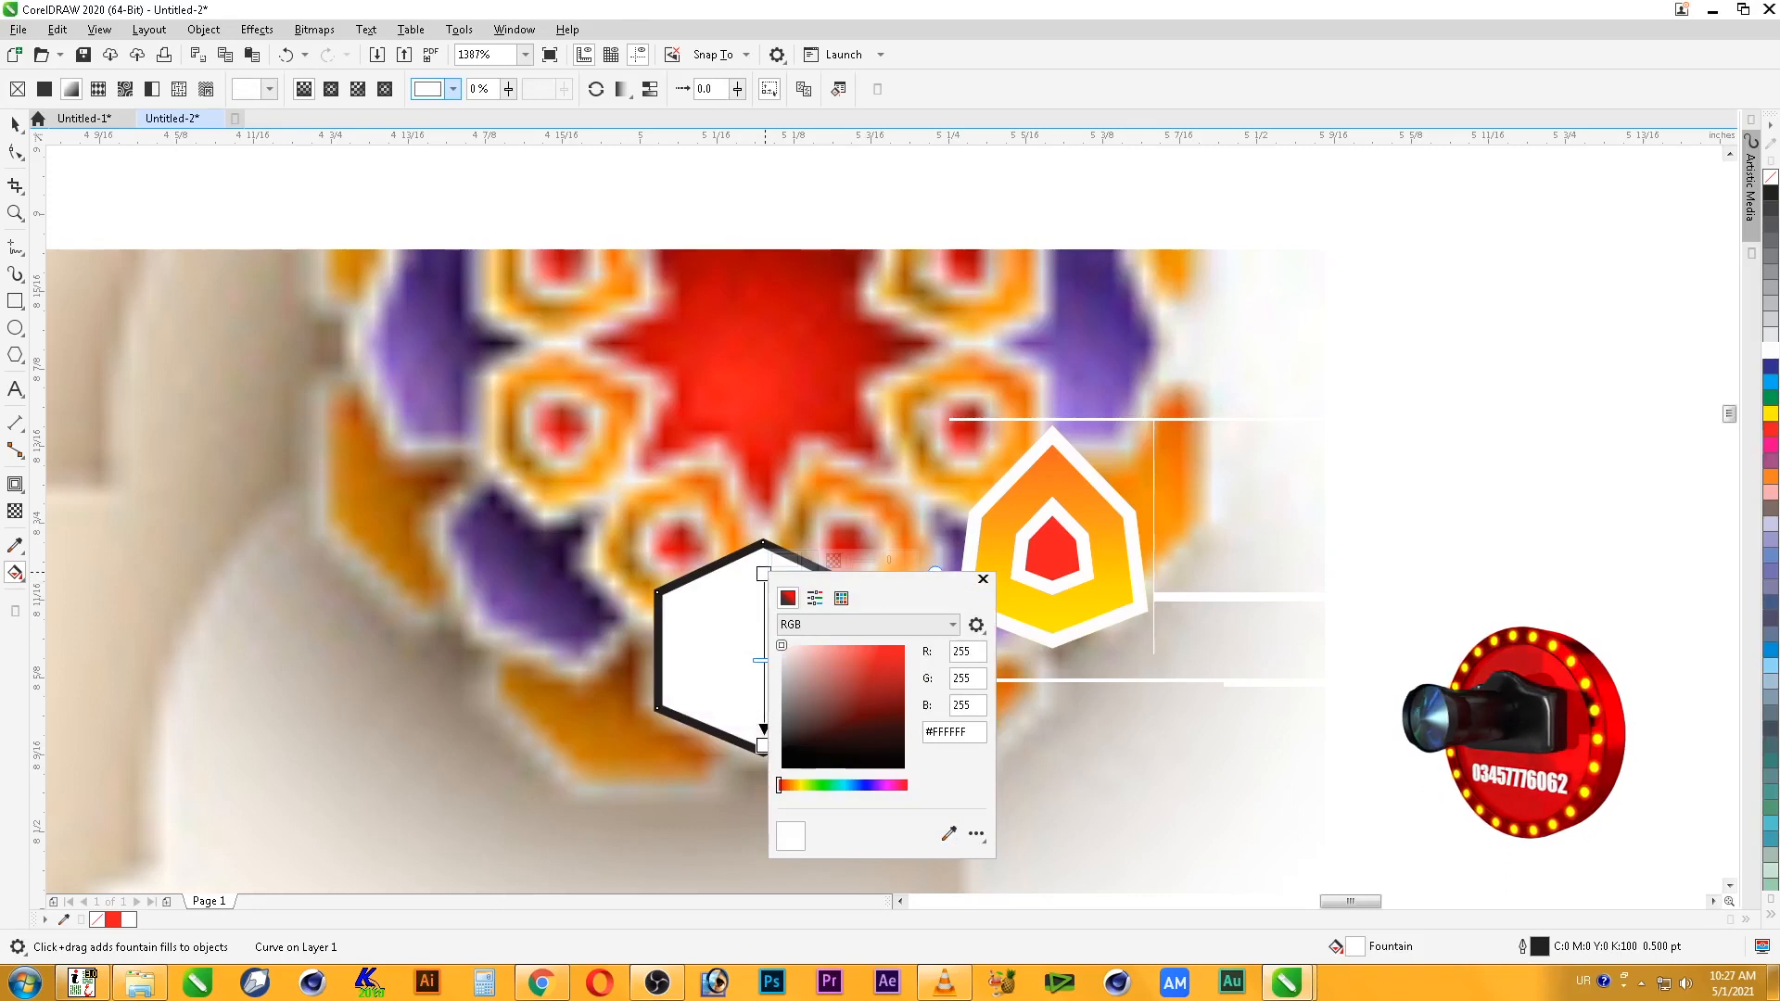
pyautogui.click(949, 834)
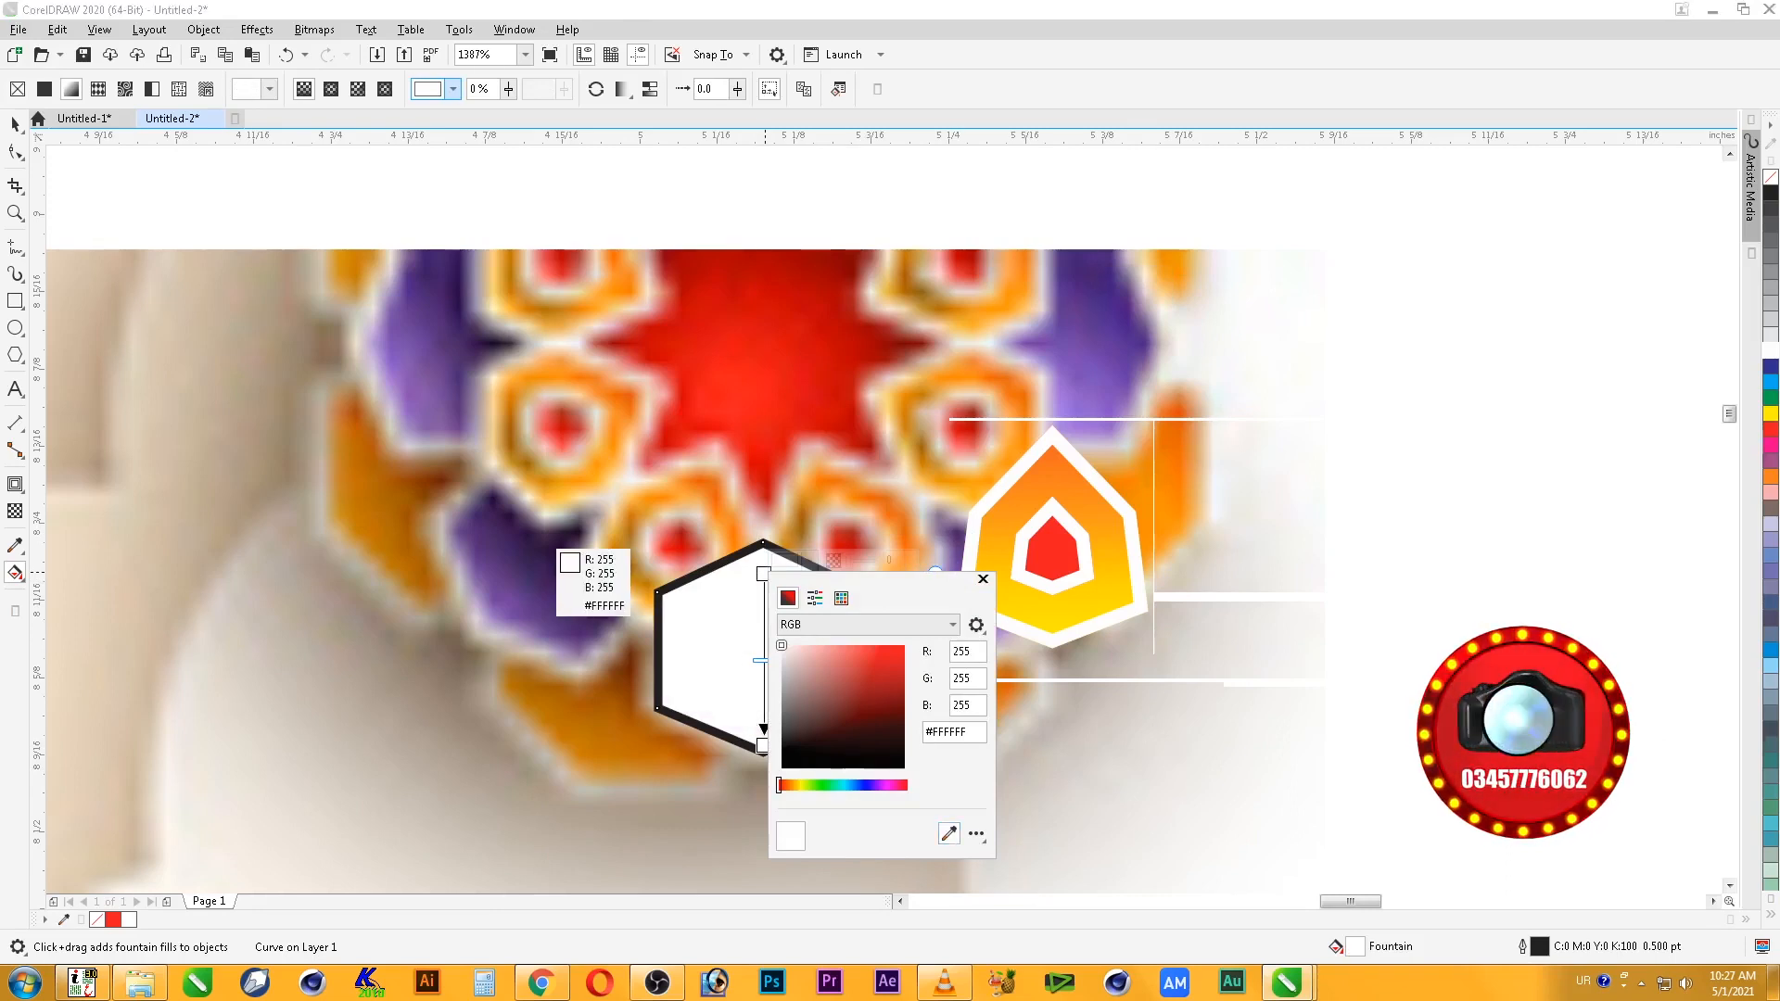
pyautogui.click(540, 533)
# - Set the hexagon gradient's start colour to a dark violet, CMYK C84 M100 Y9 K47
pyautogui.click(863, 785)
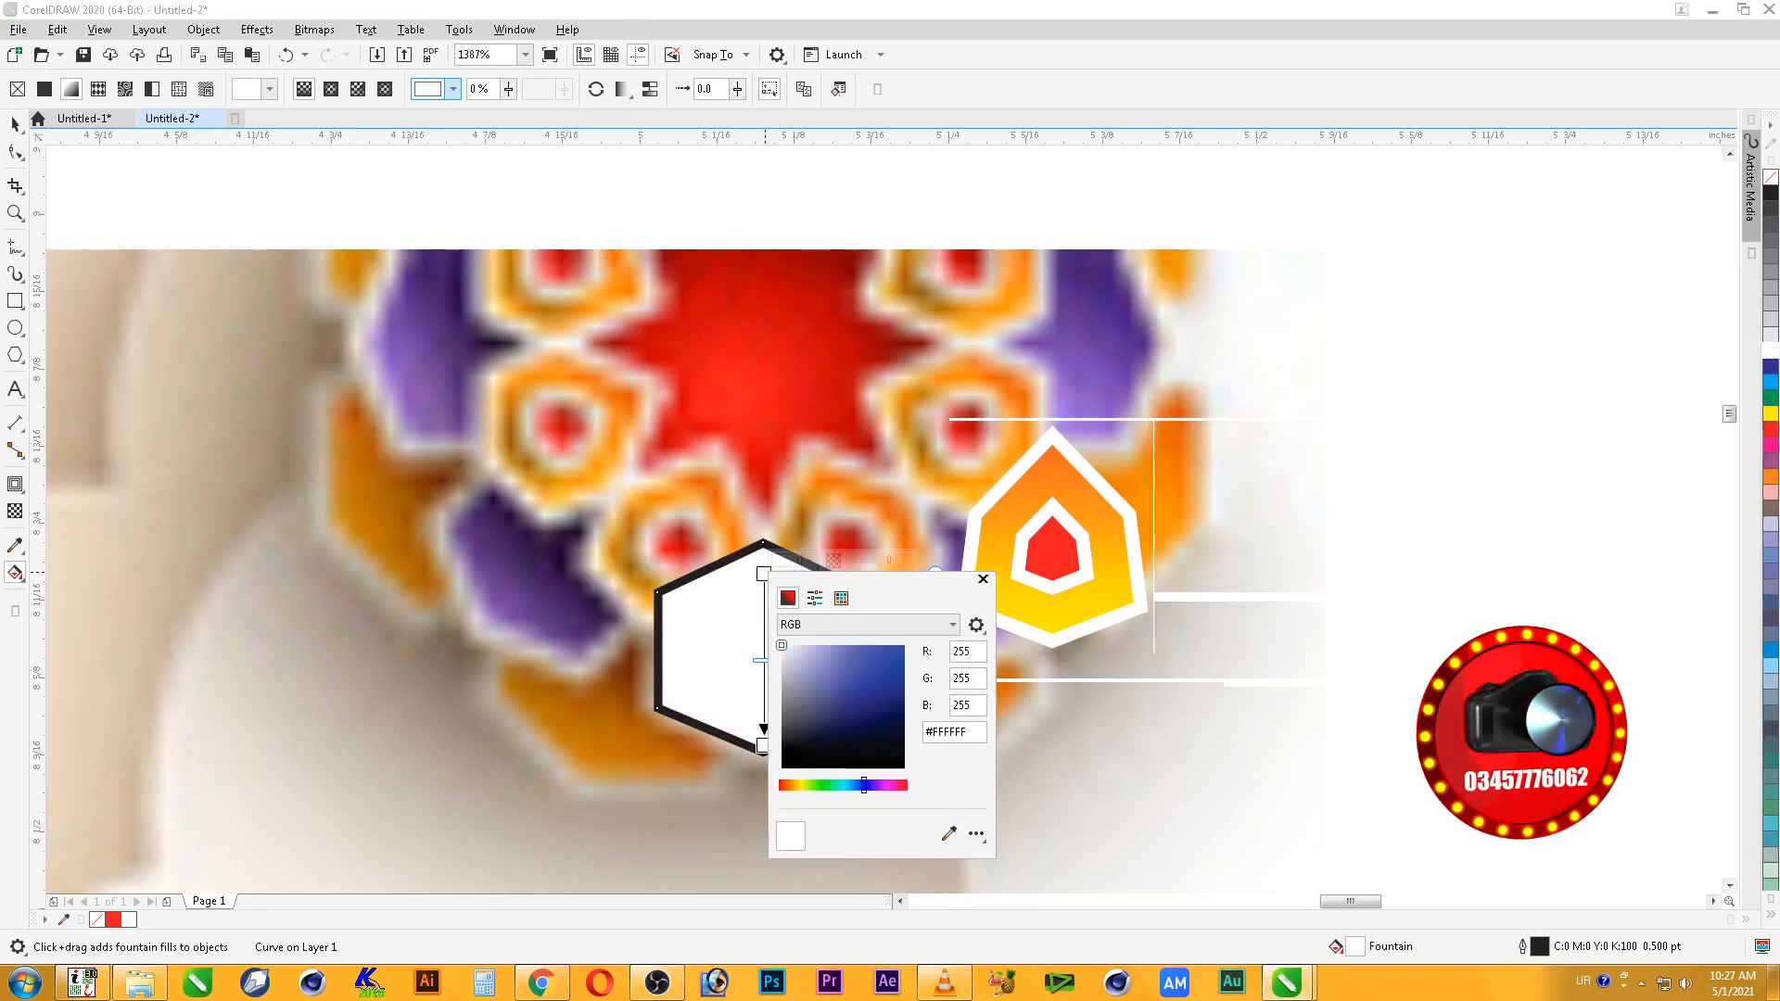
pyautogui.click(878, 785)
pyautogui.click(904, 687)
pyautogui.click(905, 710)
pyautogui.moveTo(905, 710); pyautogui.dragTo(905, 718)
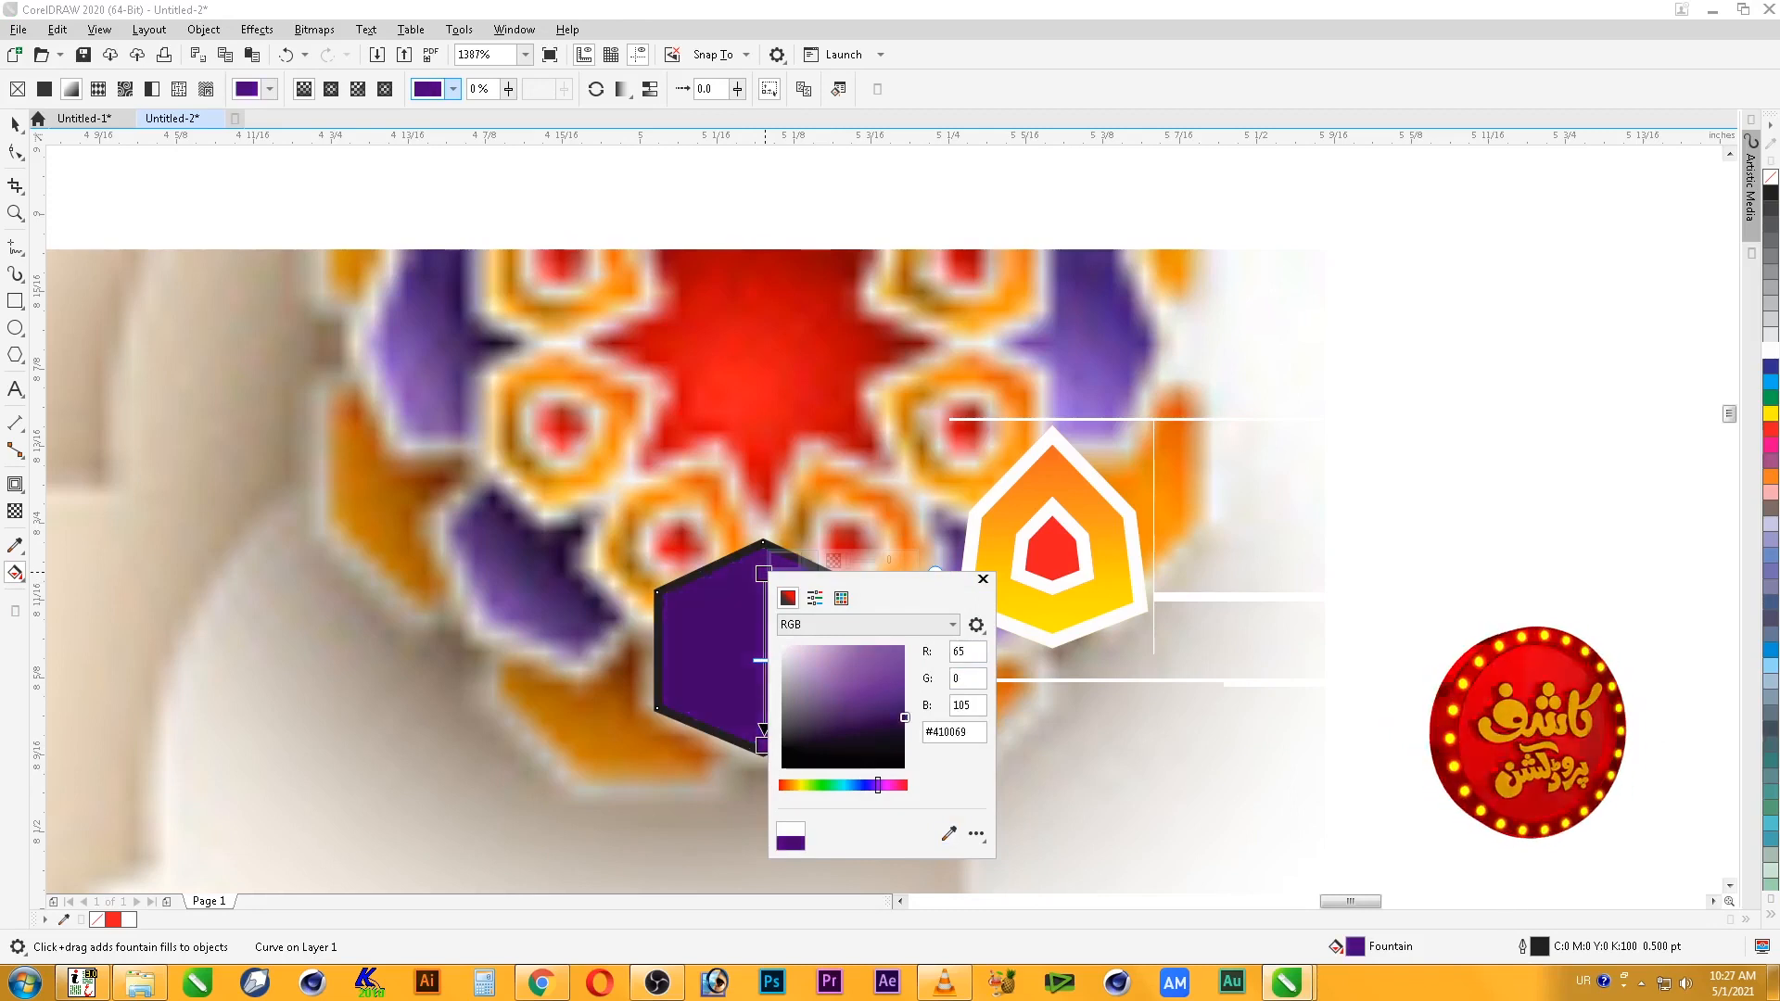
pyautogui.click(867, 624)
pyautogui.click(807, 640)
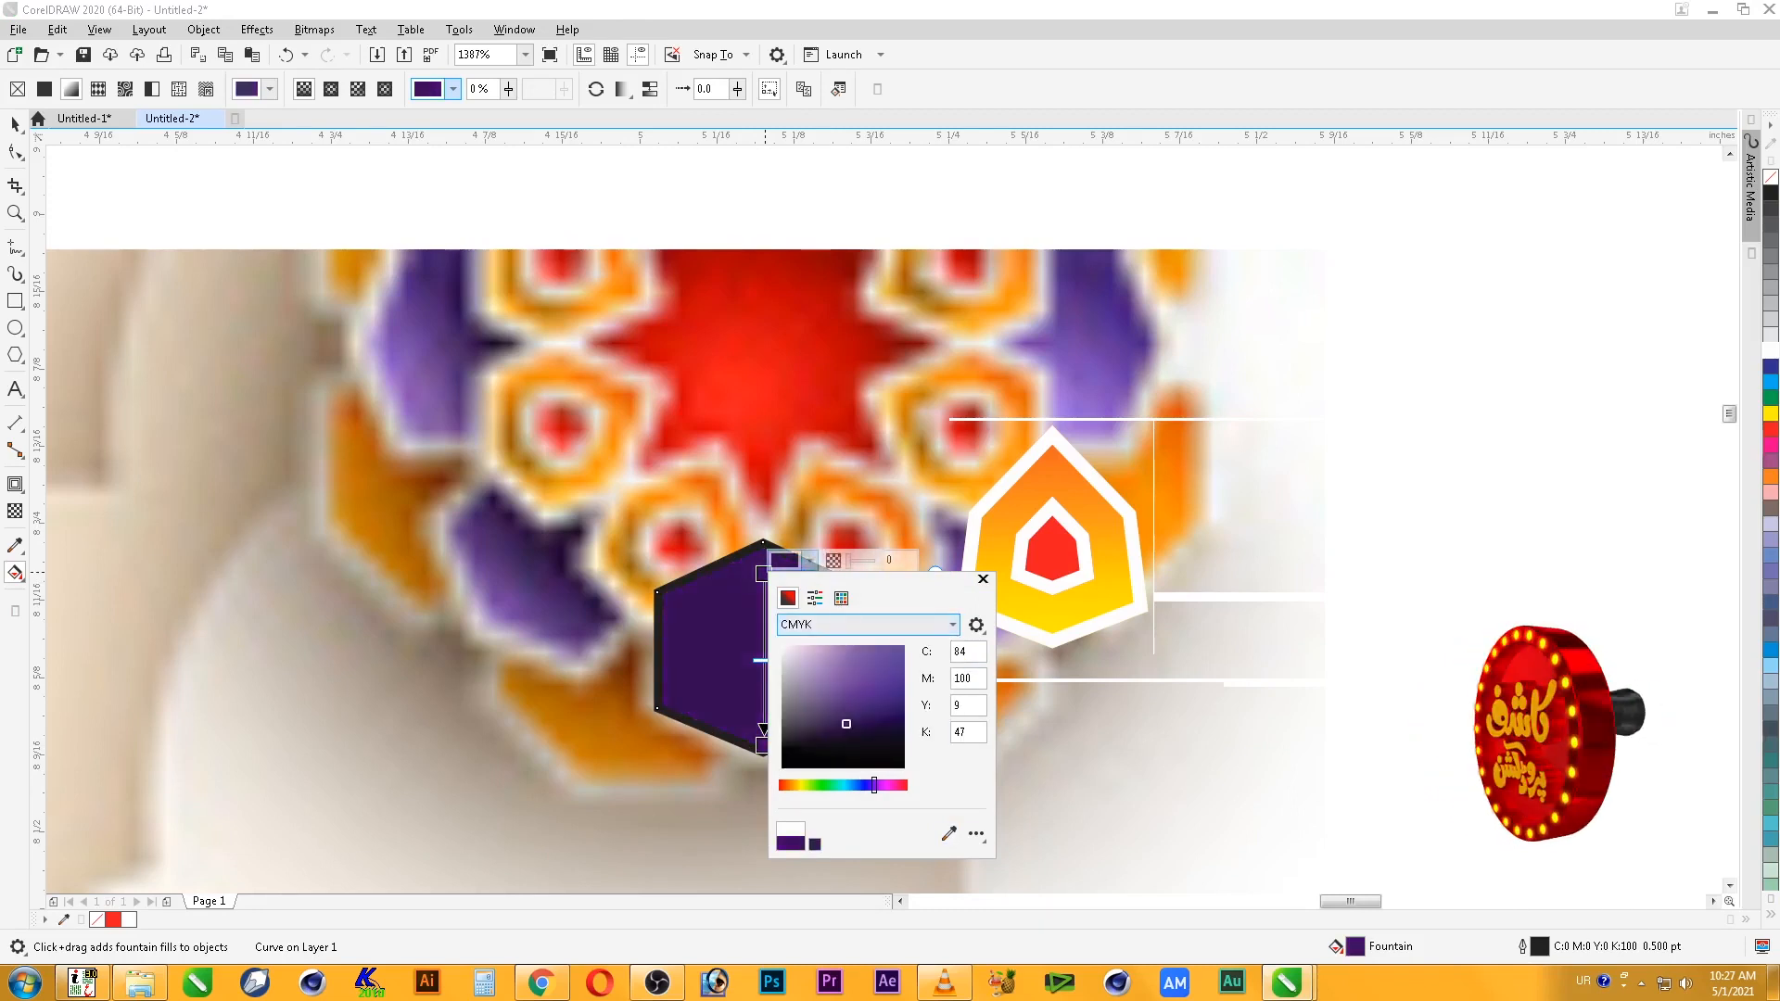
pyautogui.click(983, 579)
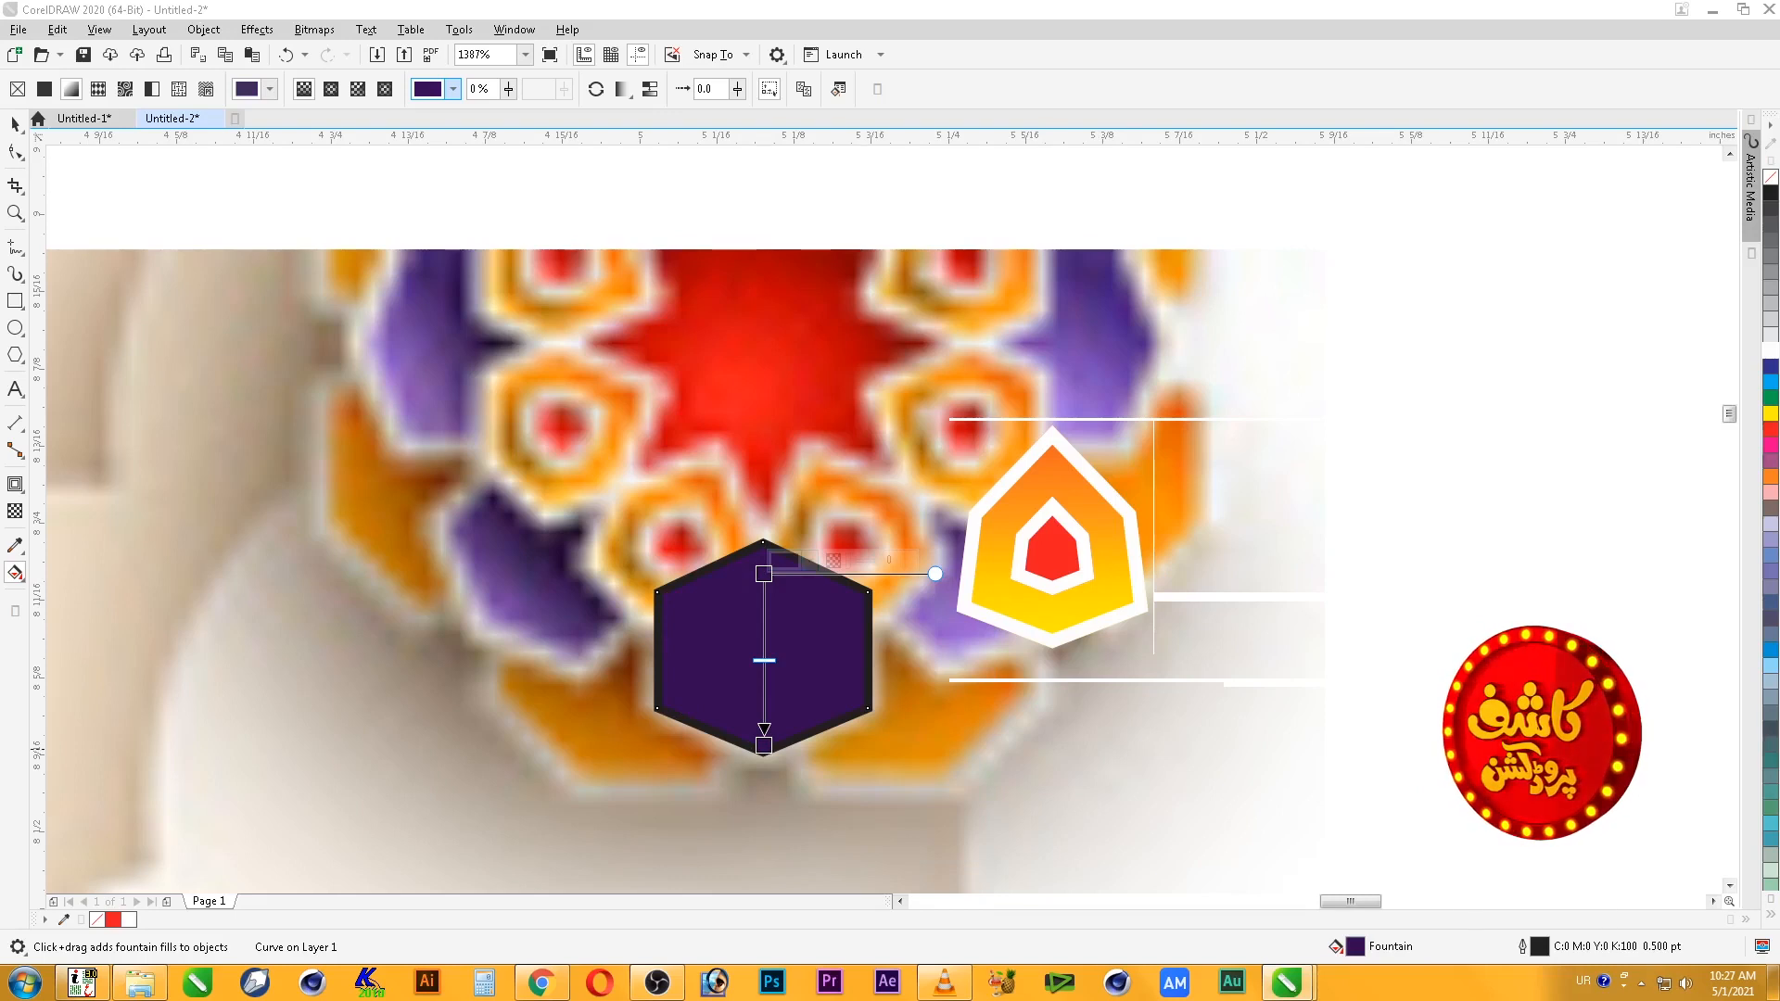
# - Set the hexagon gradient's end colour to a brighter violet with 100 magenta
pyautogui.click(764, 745)
pyautogui.click(789, 733)
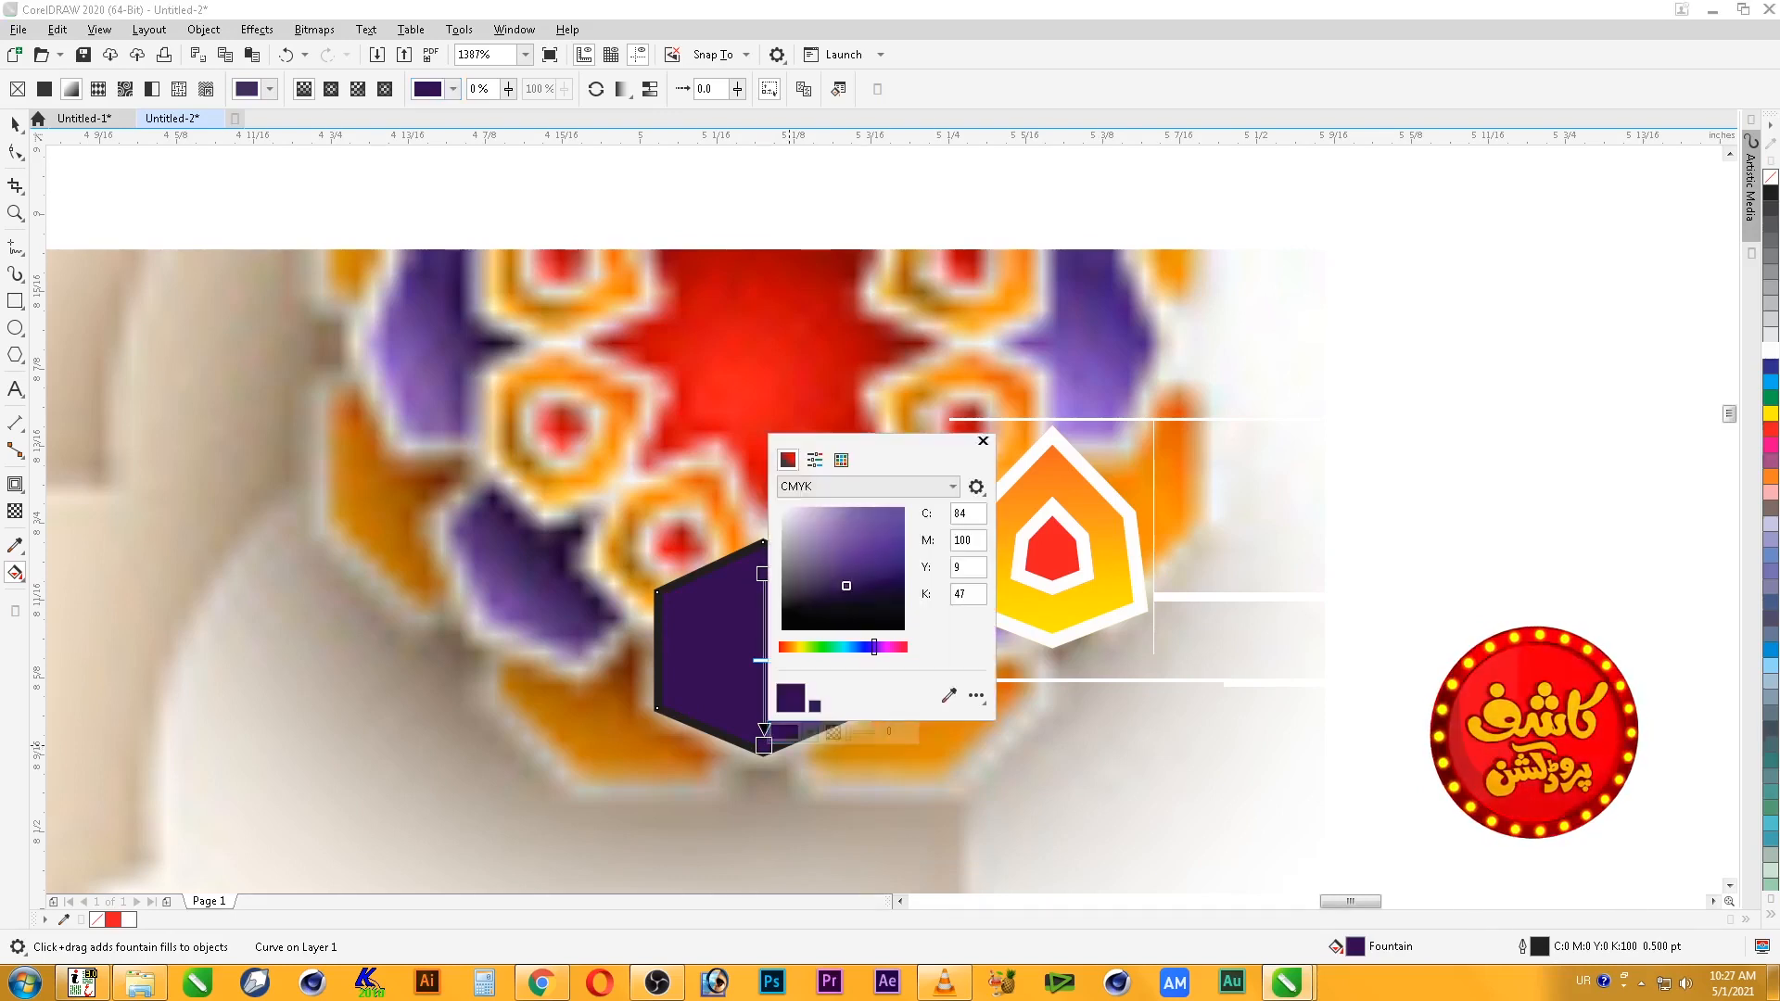
pyautogui.click(865, 524)
pyautogui.moveTo(865, 524)
pyautogui.mouseDown()
pyautogui.moveTo(905, 526)
pyautogui.moveTo(905, 507)
pyautogui.mouseUp()
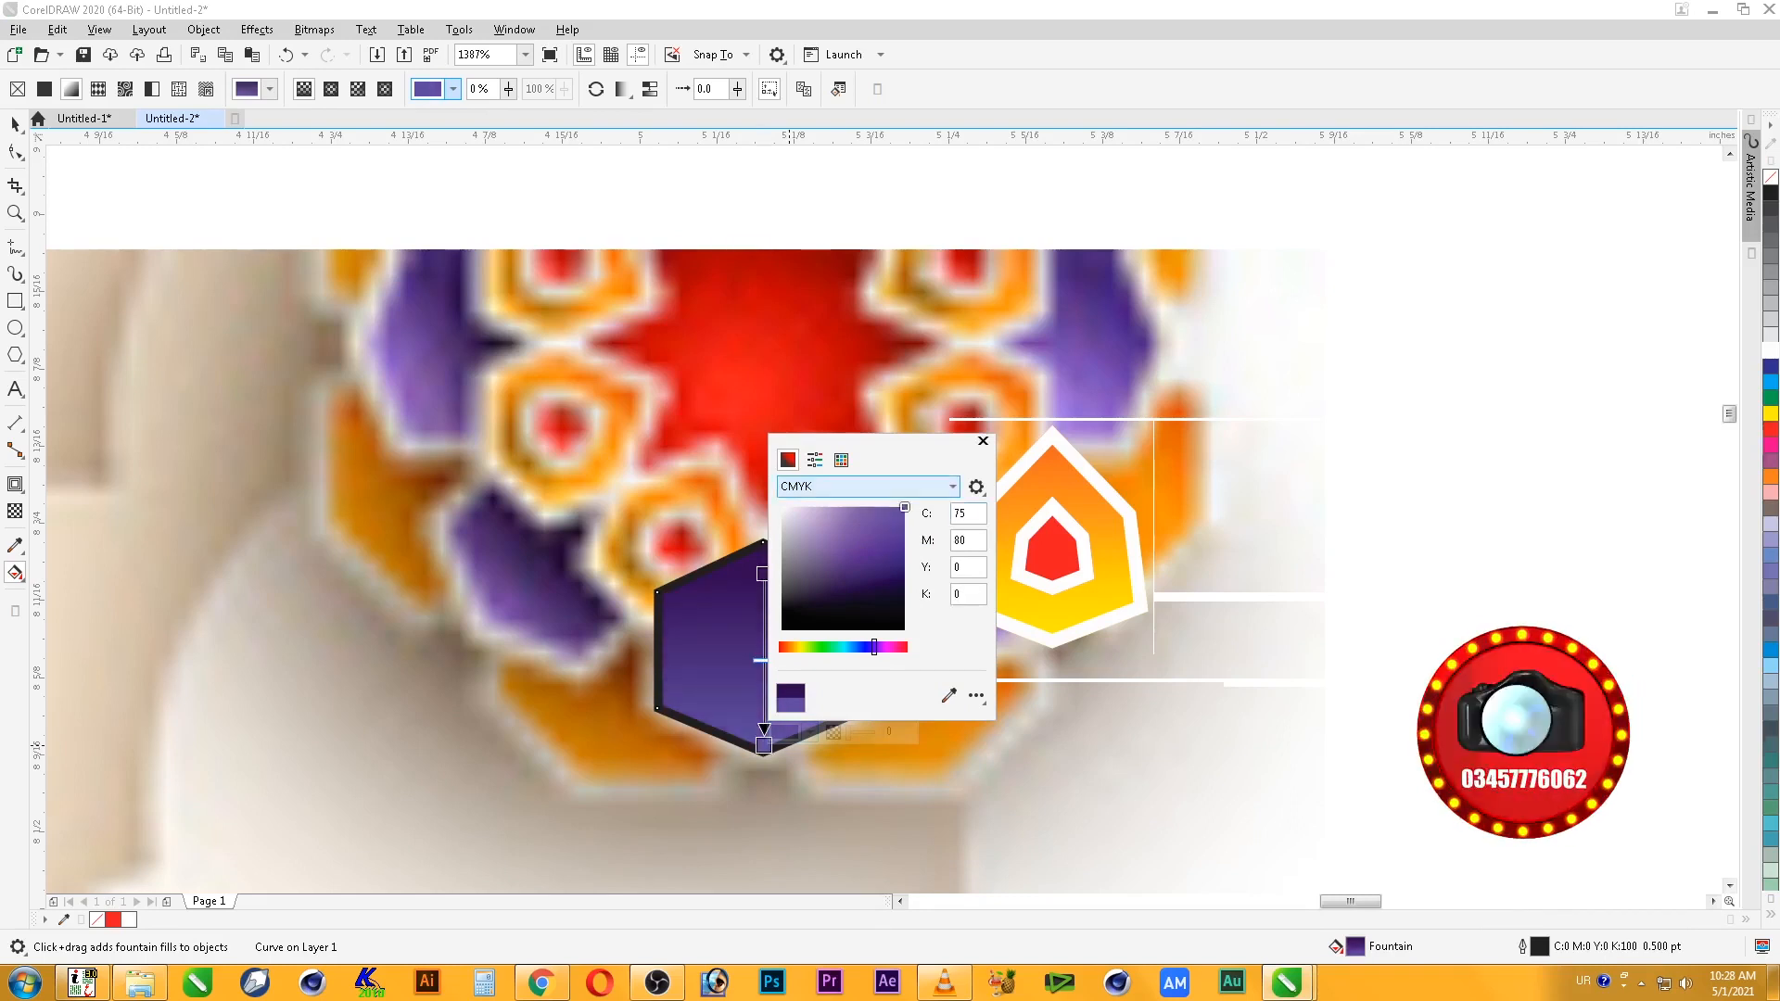
pyautogui.press('Tab')
pyautogui.write('100')
pyautogui.press('Tab')
pyautogui.click(983, 442)
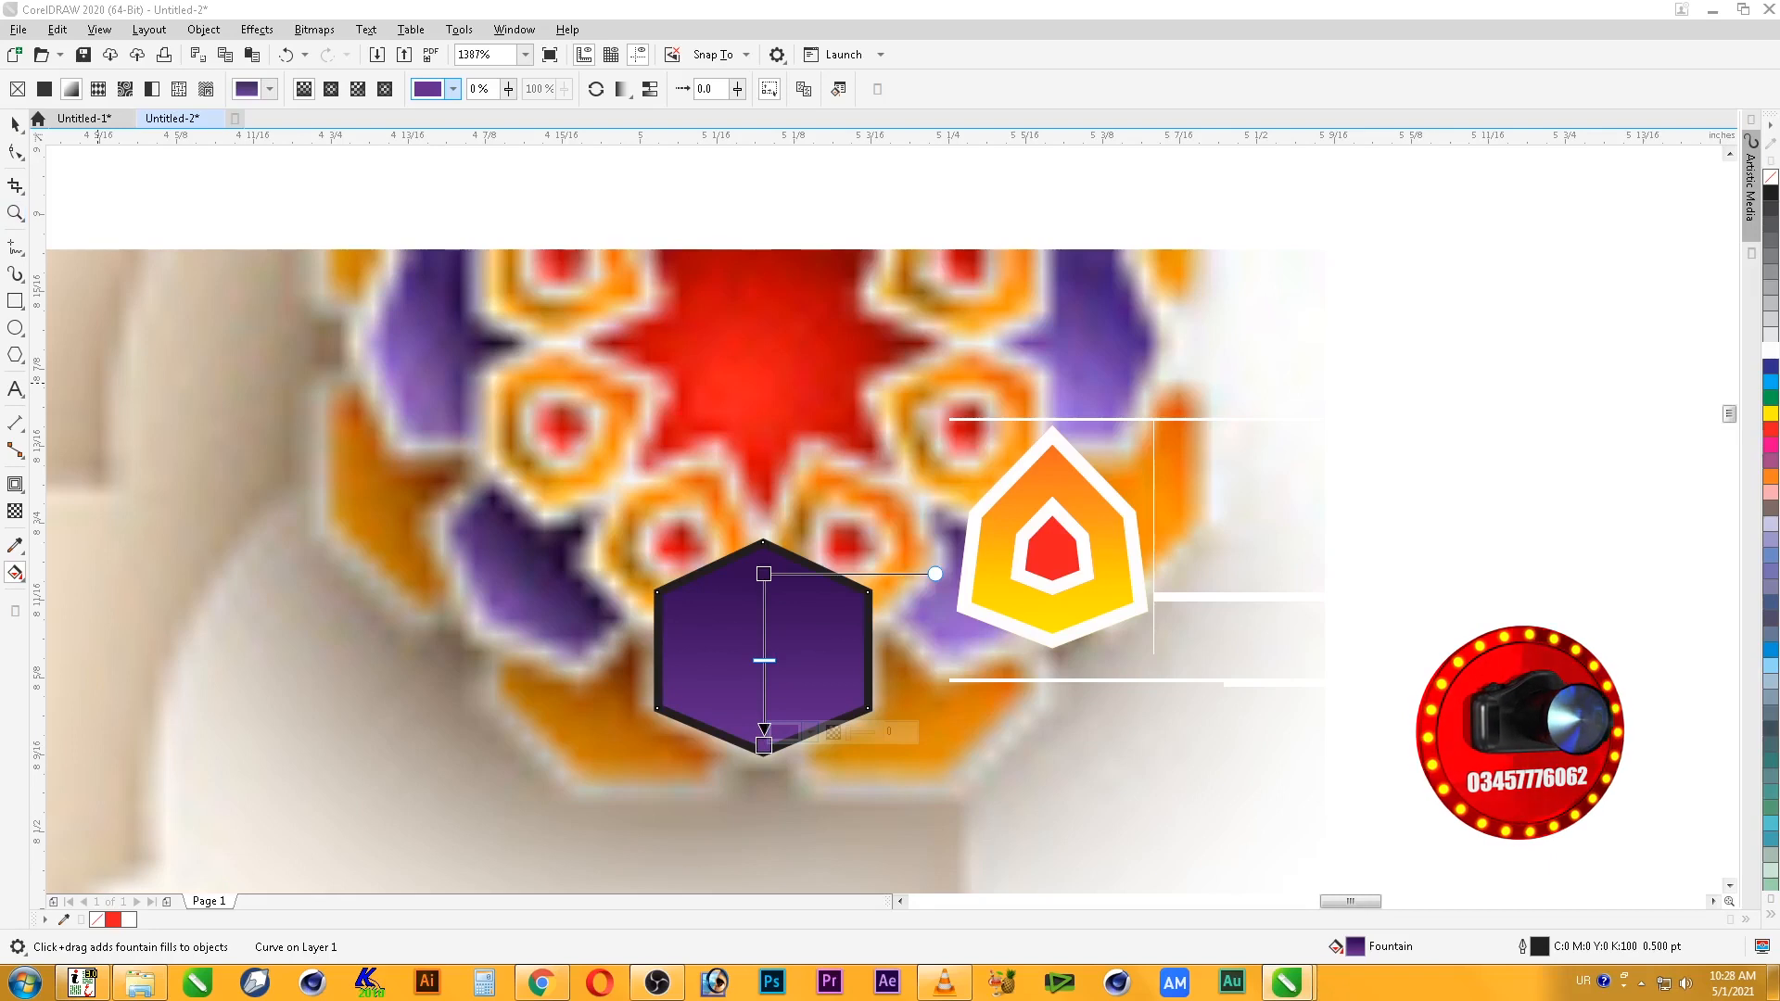
# - Add a midpoint to the hexagon's gradient with a pale violet end colour, and remove the hexagon's outline
pyautogui.click(15, 124)
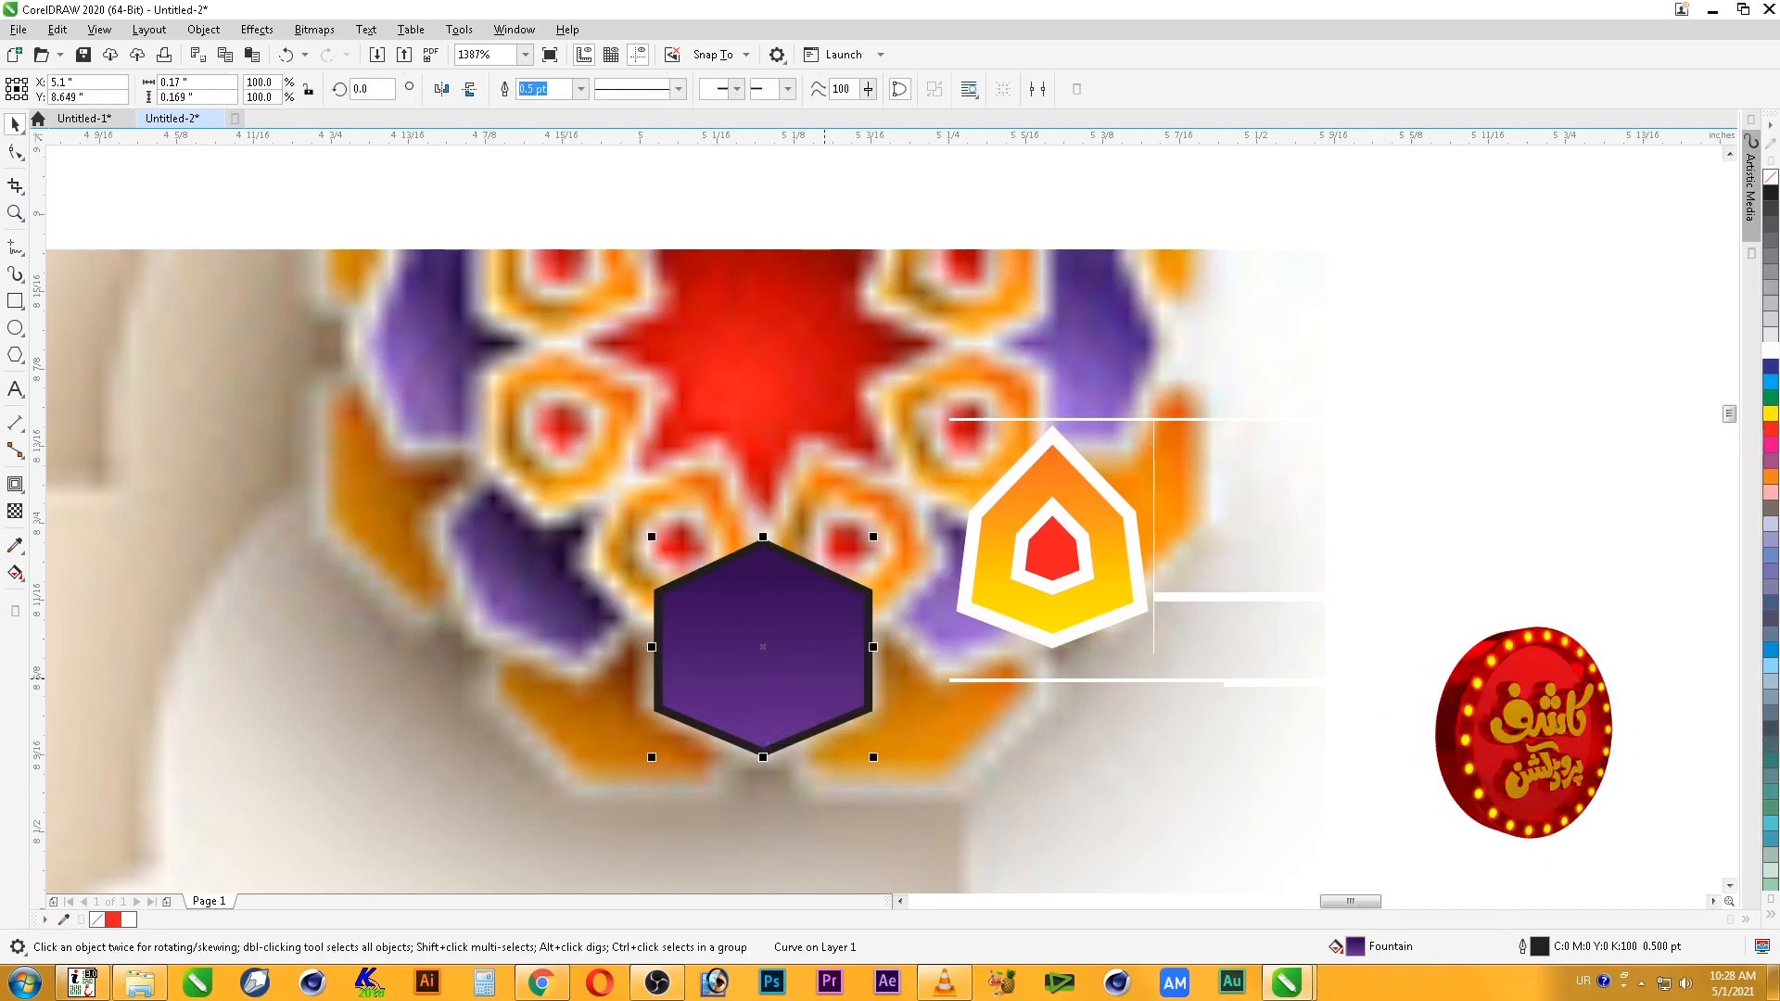
pyautogui.press('g')
pyautogui.doubleClick(764, 655)
pyautogui.click(764, 745)
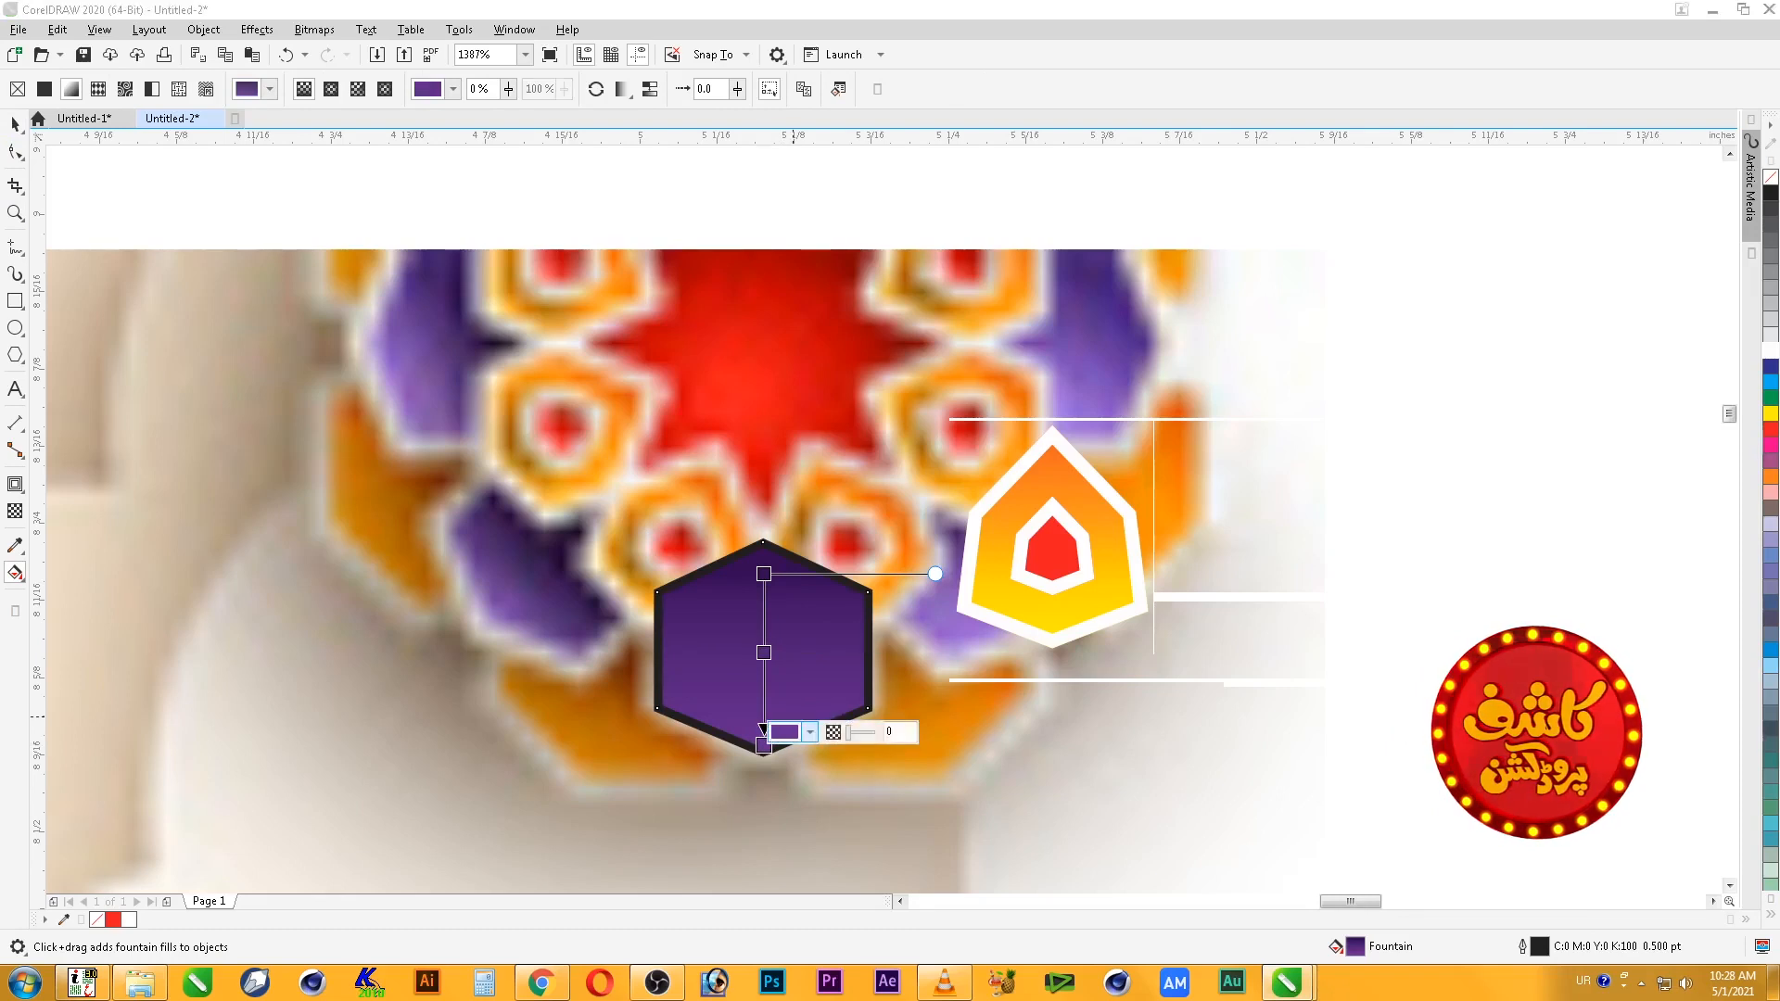
pyautogui.click(795, 732)
pyautogui.click(843, 520)
pyautogui.click(1356, 411)
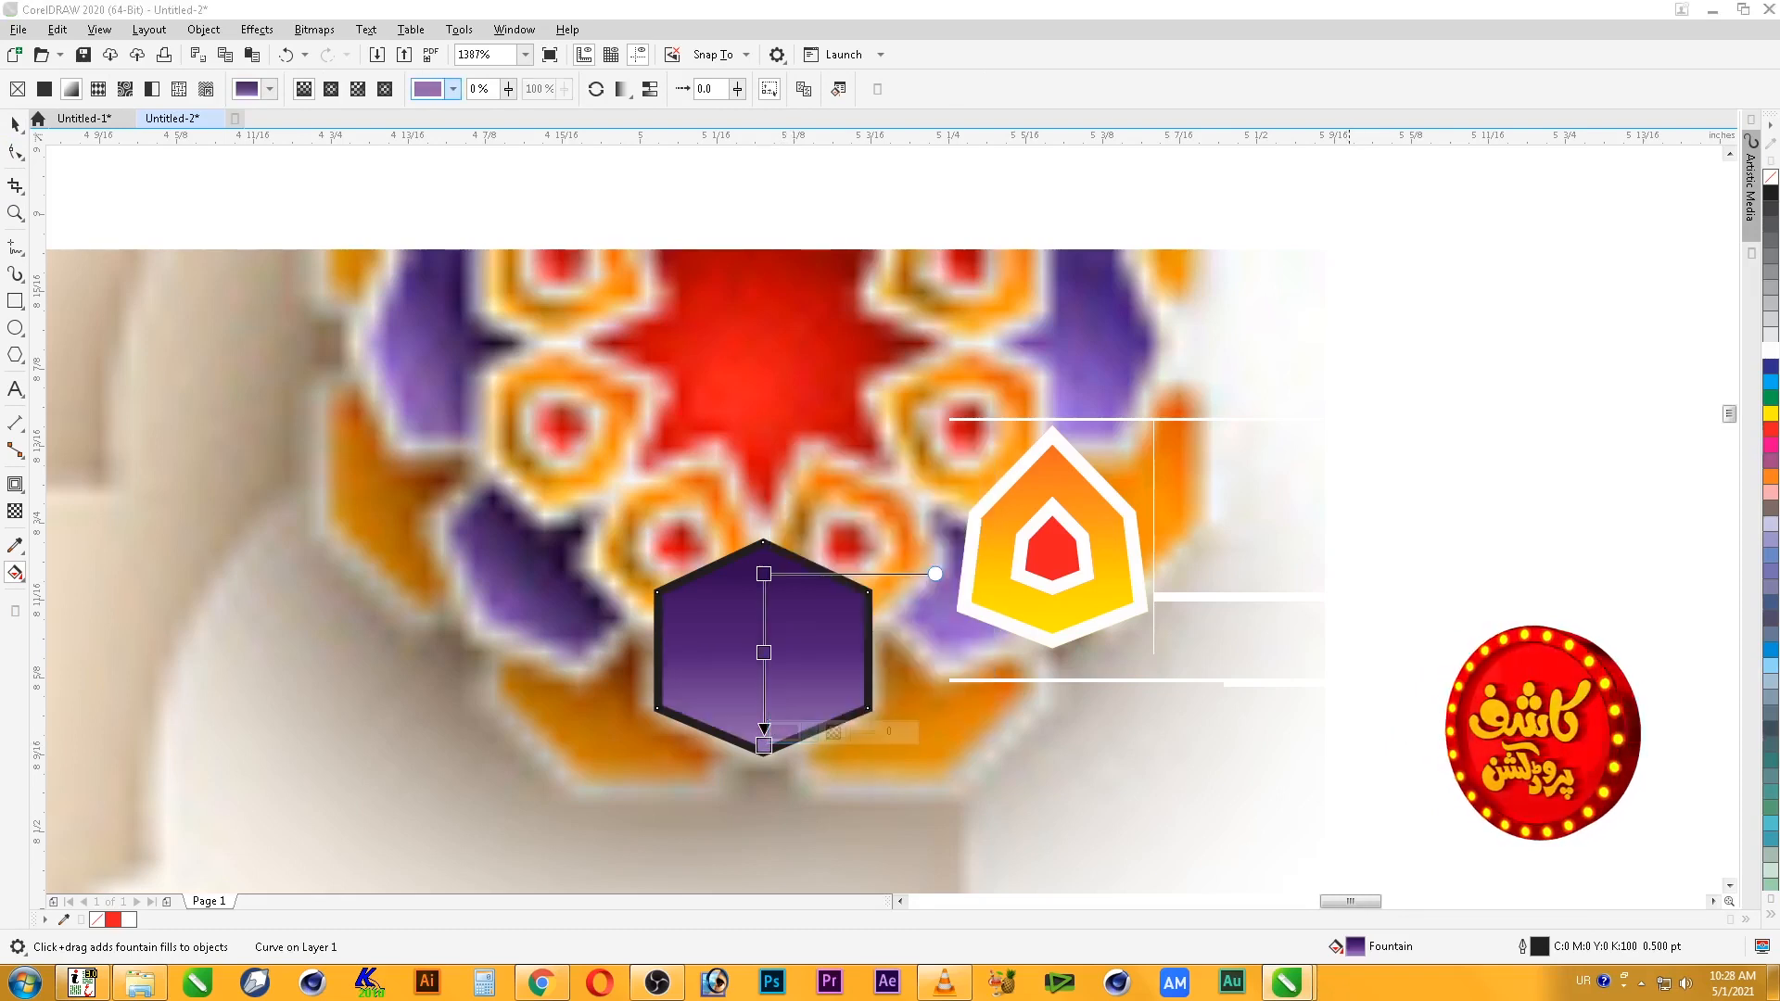
pyautogui.press('space')
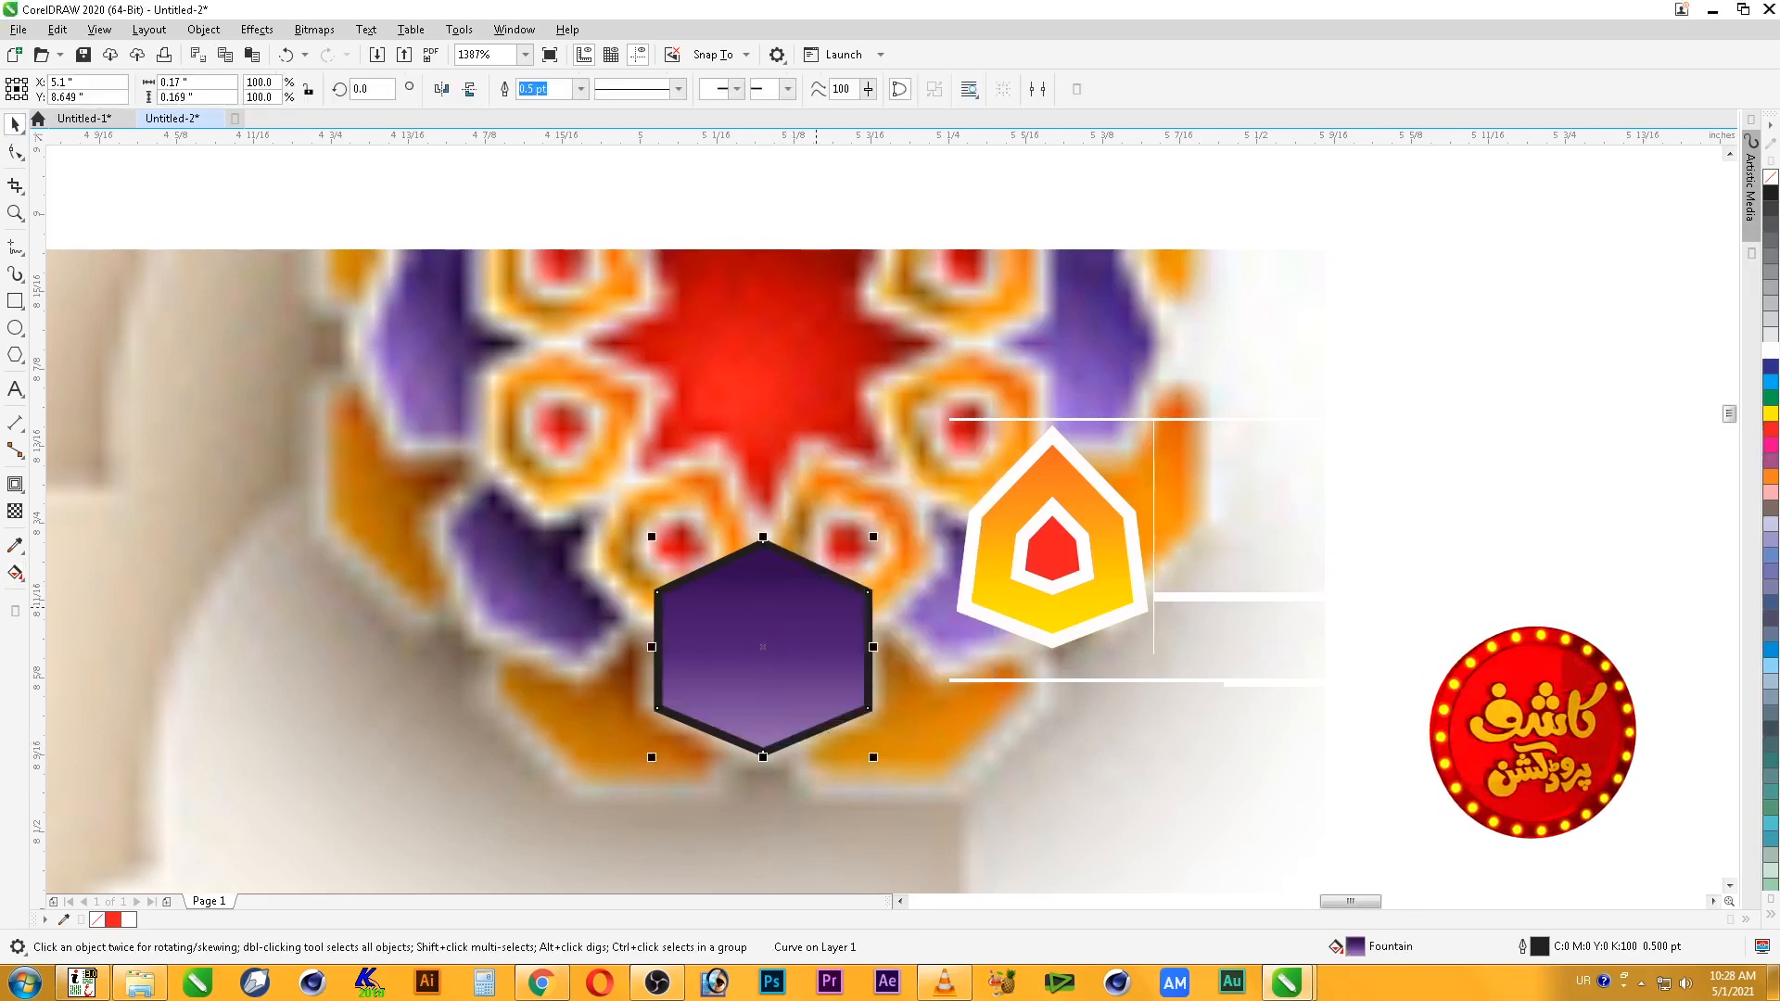
pyautogui.rightClick(1771, 178)
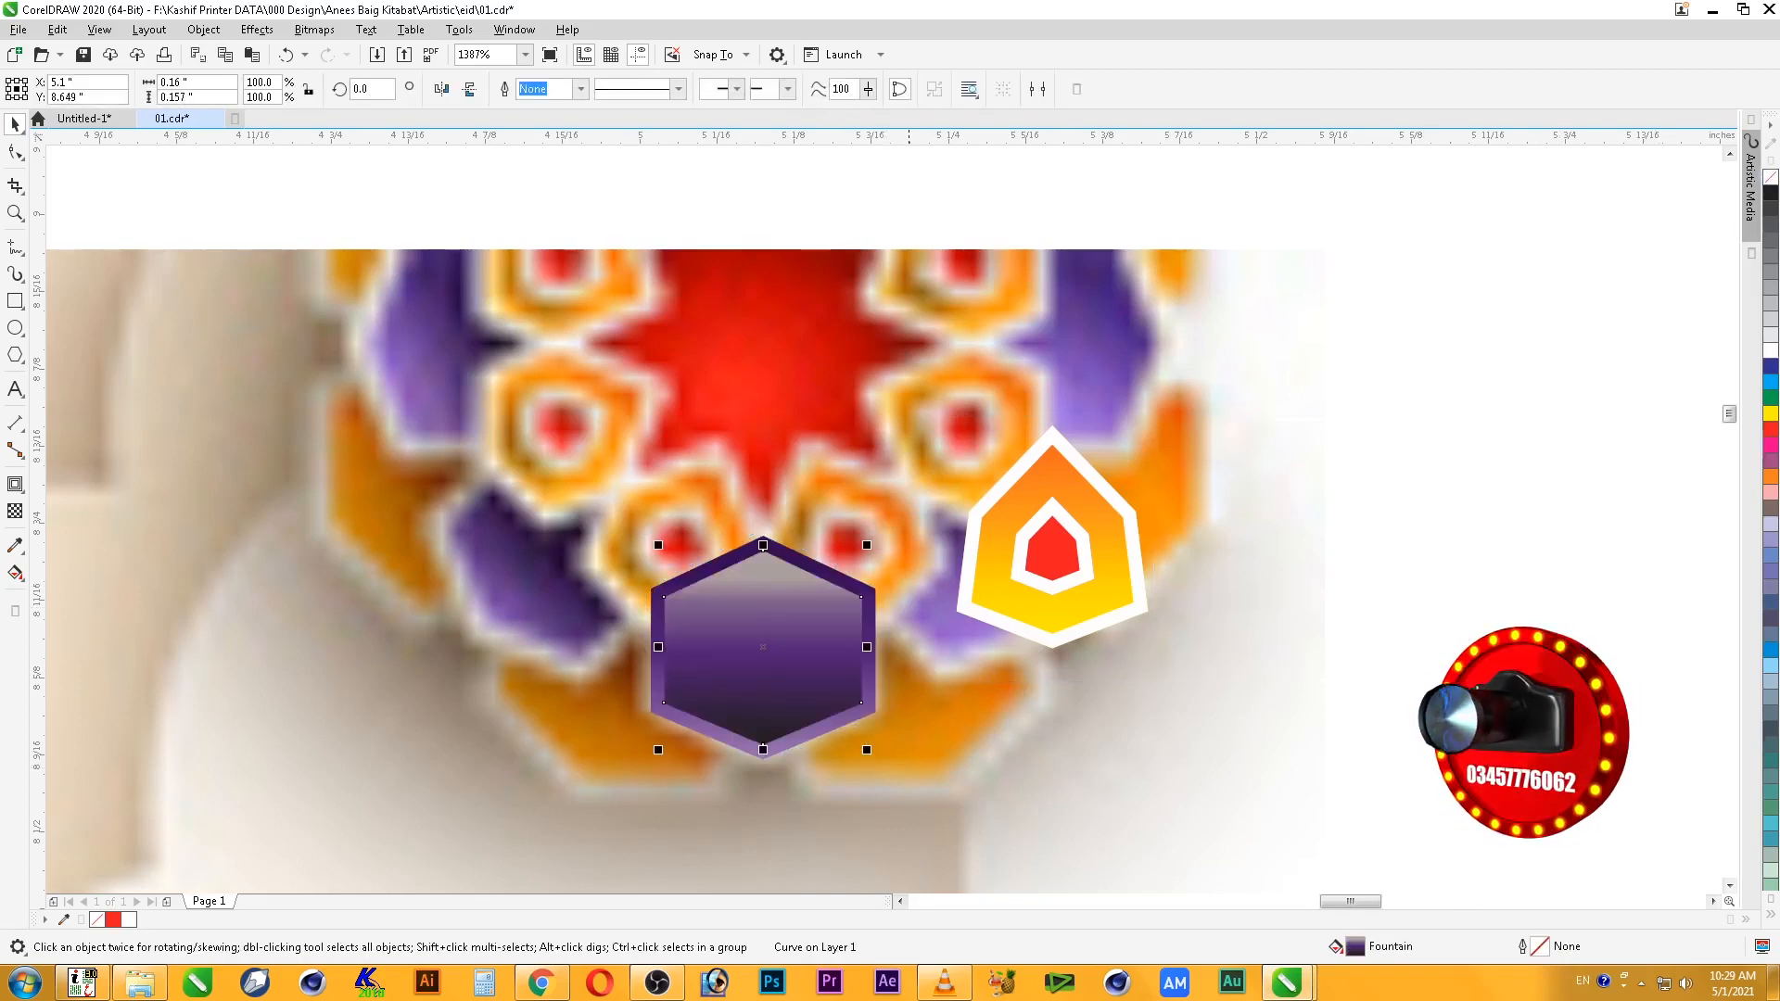
# - Combine a copy of the two hexagons into a ring and delete the inner hexagon of the original pair
pyautogui.keyDown('shift'); pyautogui.click(844, 579); pyautogui.keyUp('shift')
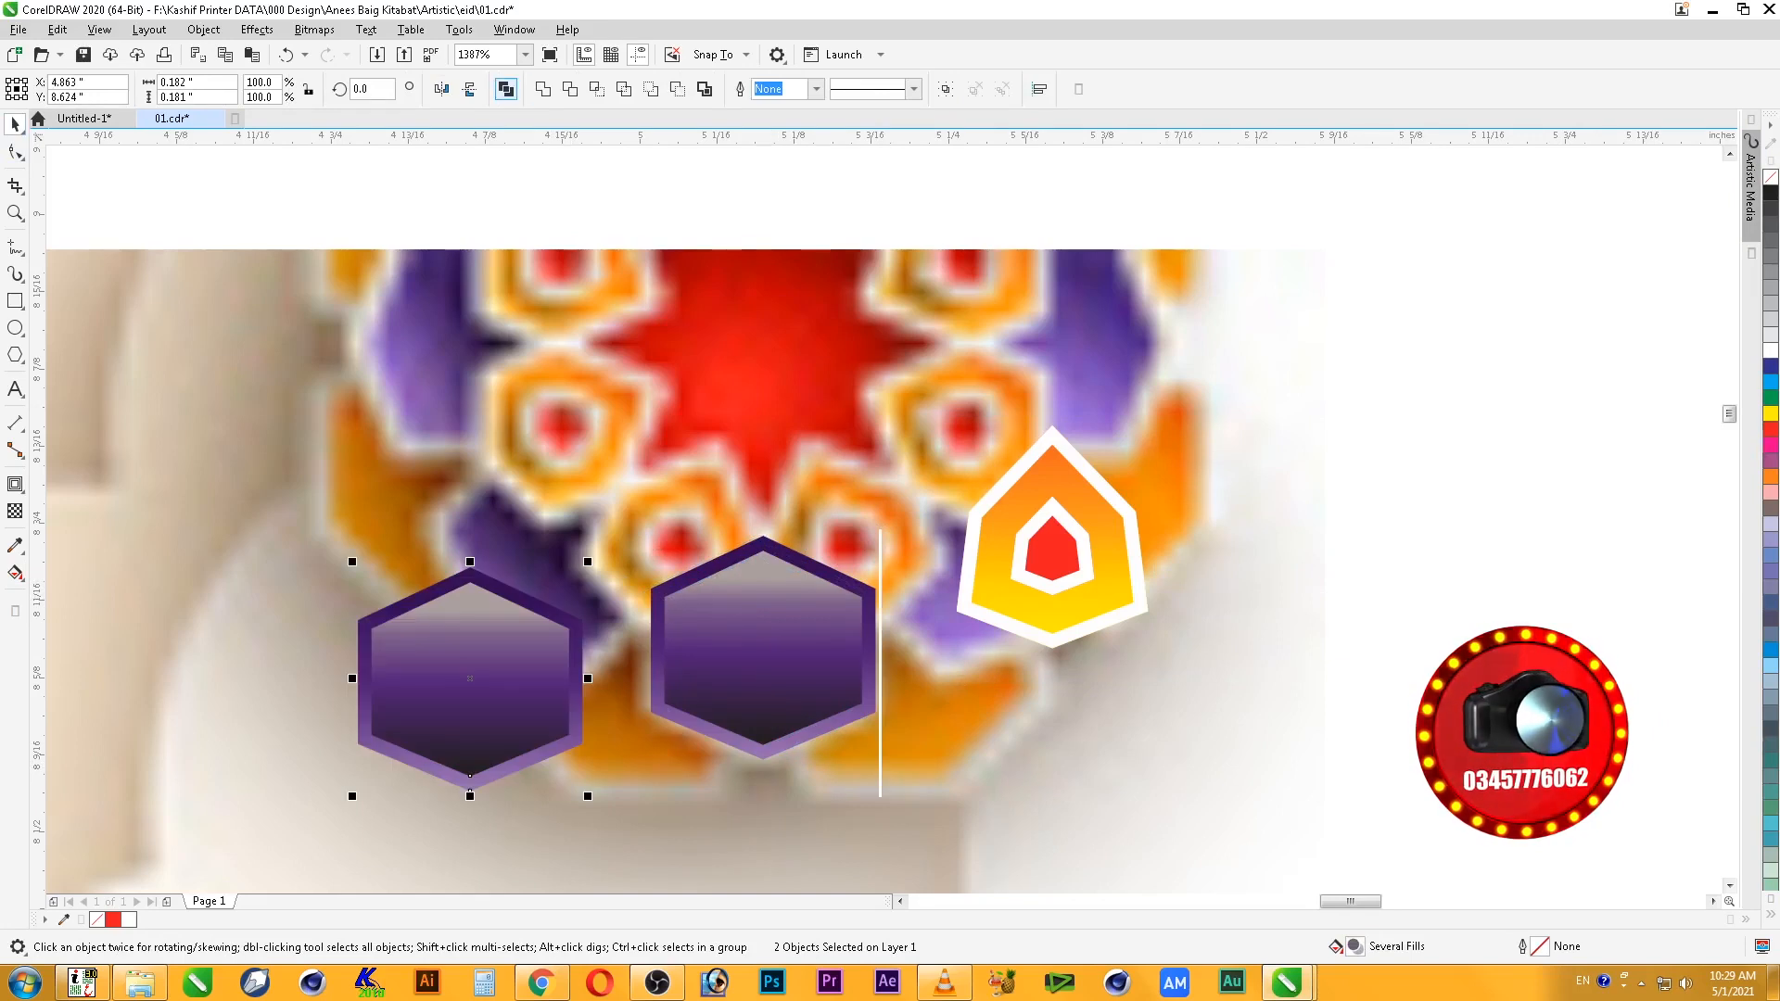
pyautogui.click(506, 89)
pyautogui.click(758, 602)
pyautogui.press('Delete')
# - Centre the hexagonal ring on the violet hexagon and fill the ring with white
pyautogui.click(576, 654)
pyautogui.keyDown('shift'); pyautogui.click(849, 664); pyautogui.keyUp('shift')
pyautogui.press('c')
pyautogui.press('e')
pyautogui.click(868, 664)
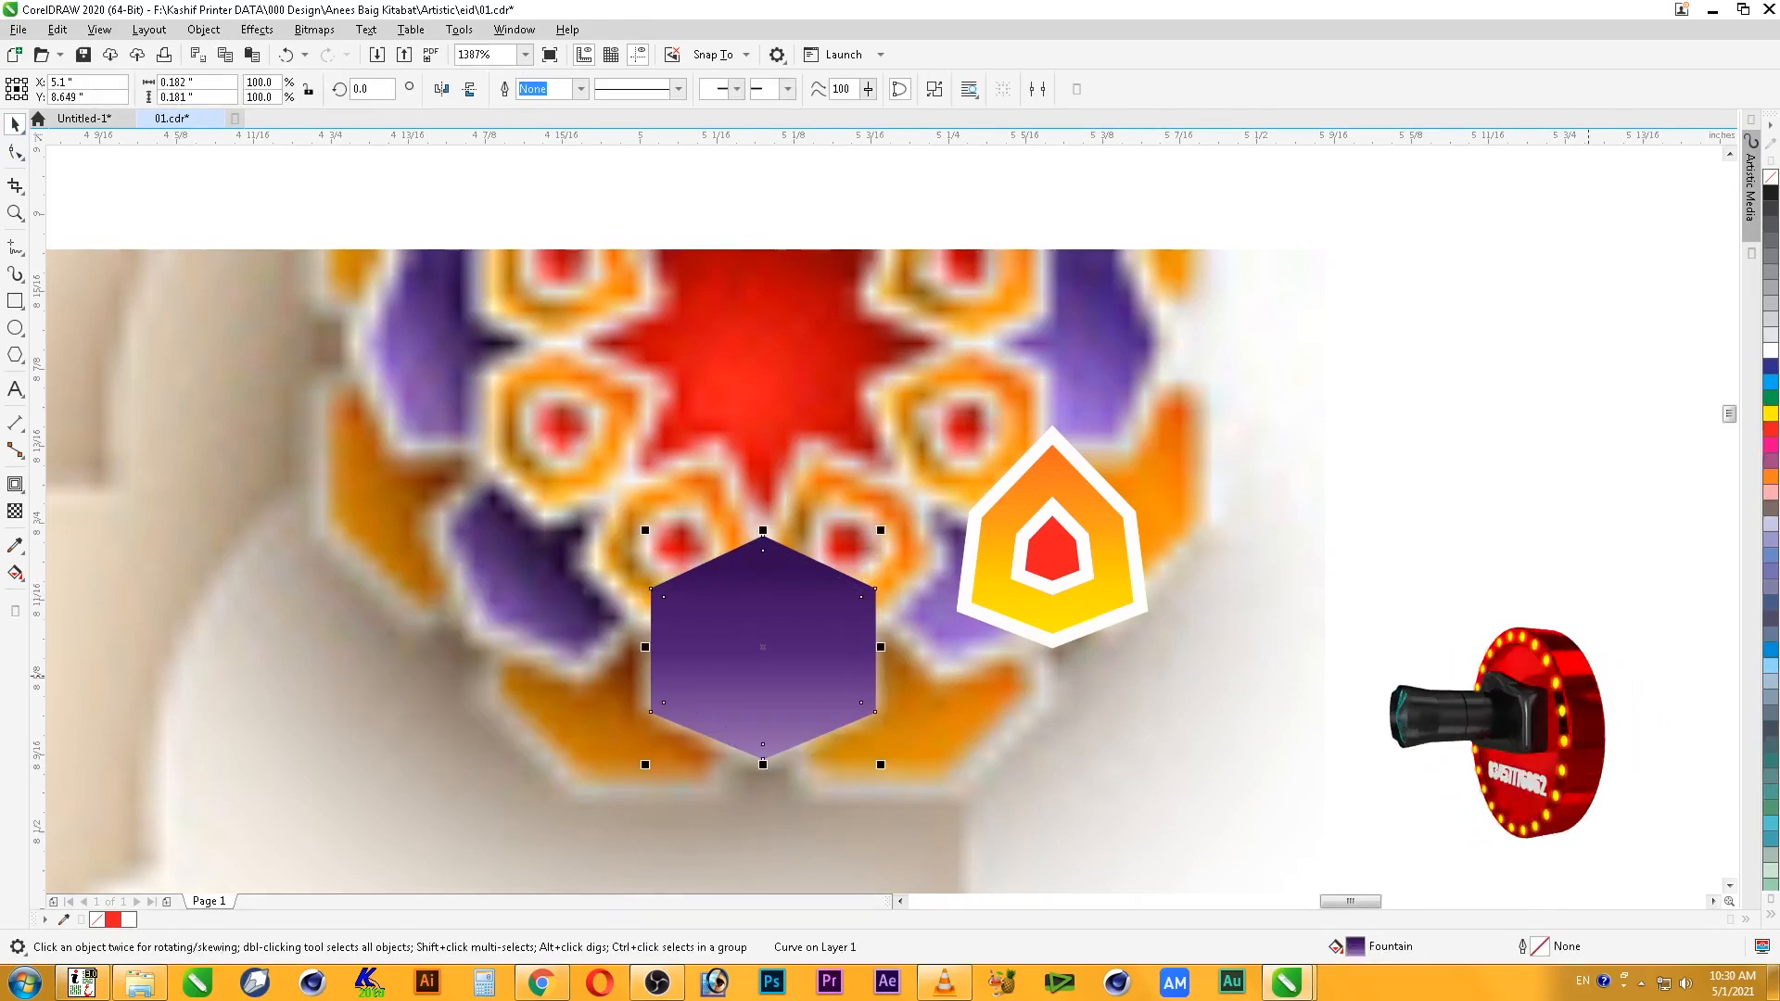
pyautogui.click(1771, 350)
# - Group the white hexagonal ring with the violet hexagon
pyautogui.keyDown('shift'); pyautogui.click(808, 614); pyautogui.keyUp('shift')
pyautogui.rightClick(808, 609)
pyautogui.click(857, 161)
pyautogui.click(1061, 199)
# - Try to scale down the orange petal group from its corner
pyautogui.click(1083, 508)
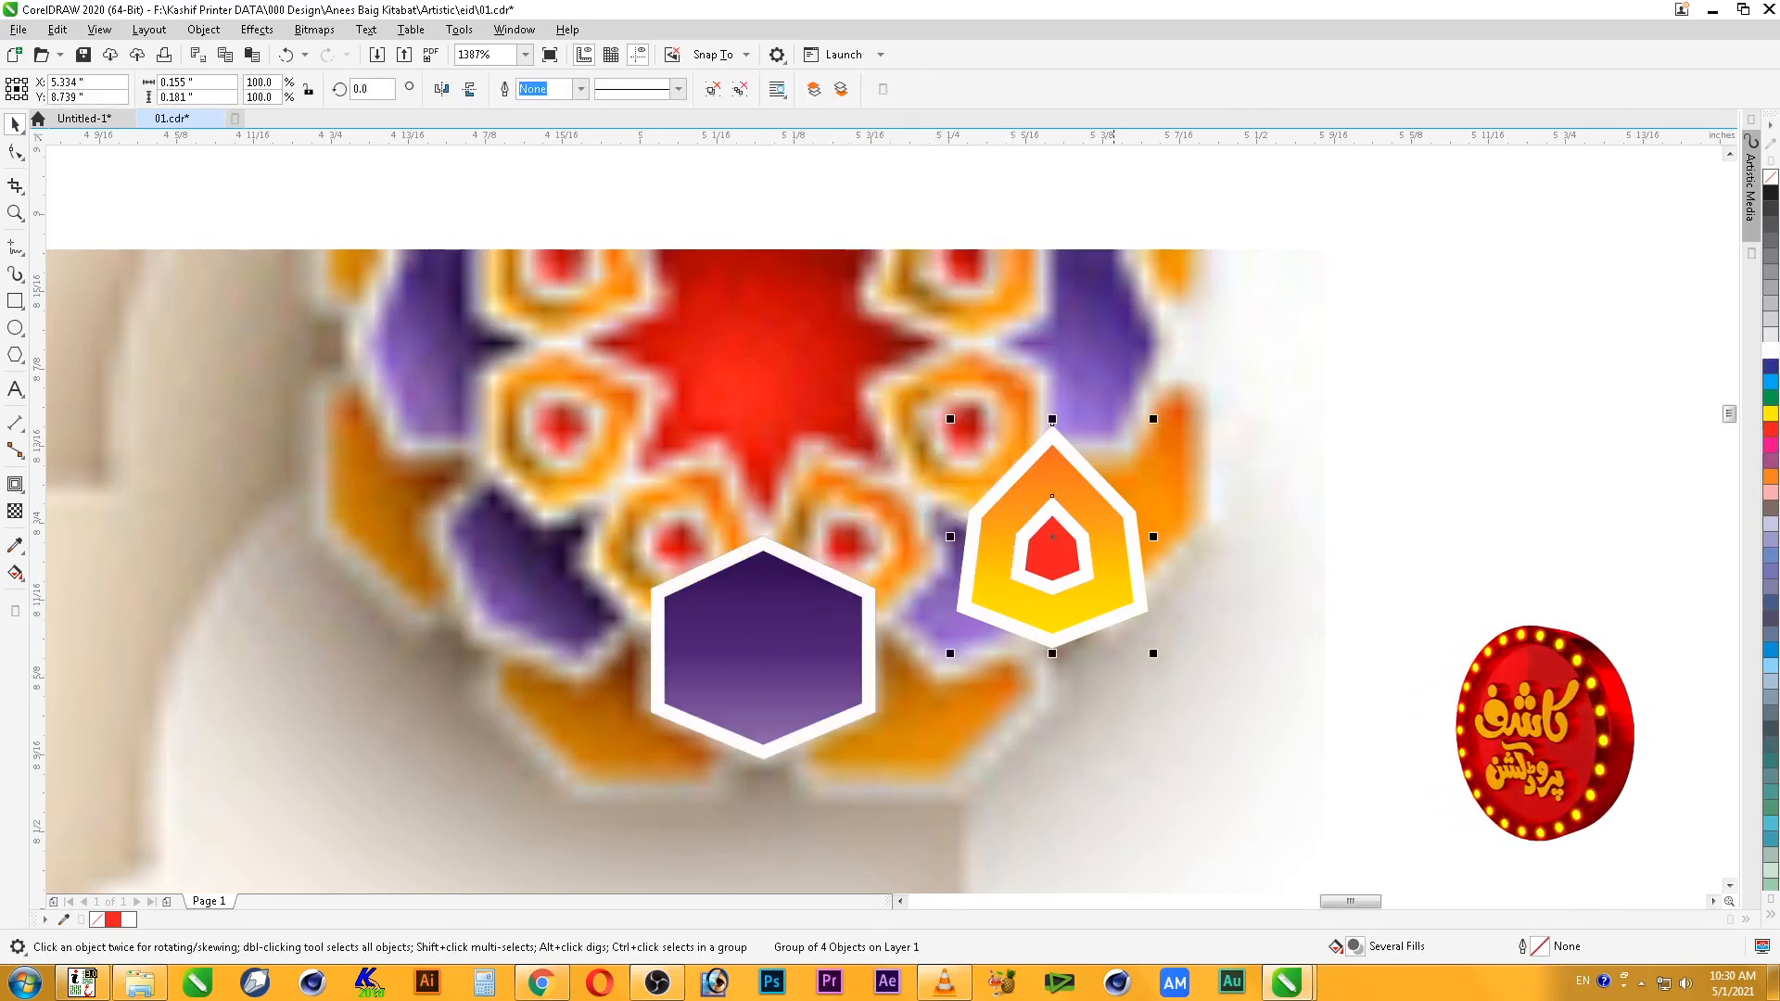
pyautogui.moveTo(1154, 654); pyautogui.dragTo(786, 570)
pyautogui.hotkey('ctrl', 'z')
pyautogui.hotkey('ctrl', 'z')
# - Try to fit the orange petal group over the reference's small petal, rotated 30° and scaled to 78%
pyautogui.moveTo(1132, 563); pyautogui.dragTo(925, 558)
pyautogui.click(925, 558)
pyautogui.moveTo(947, 411); pyautogui.dragTo(950, 452)
pyautogui.moveTo(875, 545); pyautogui.dragTo(872, 538)
pyautogui.click(872, 538)
pyautogui.moveTo(947, 443); pyautogui.dragTo(962, 469)
pyautogui.hotkey('ctrl', 'z')
pyautogui.click(1436, 696)
# - Drag the rotated petal group off the reference image, and undo this move together with the rotation and scaling
pyautogui.moveTo(889, 556); pyautogui.dragTo(1542, 610)
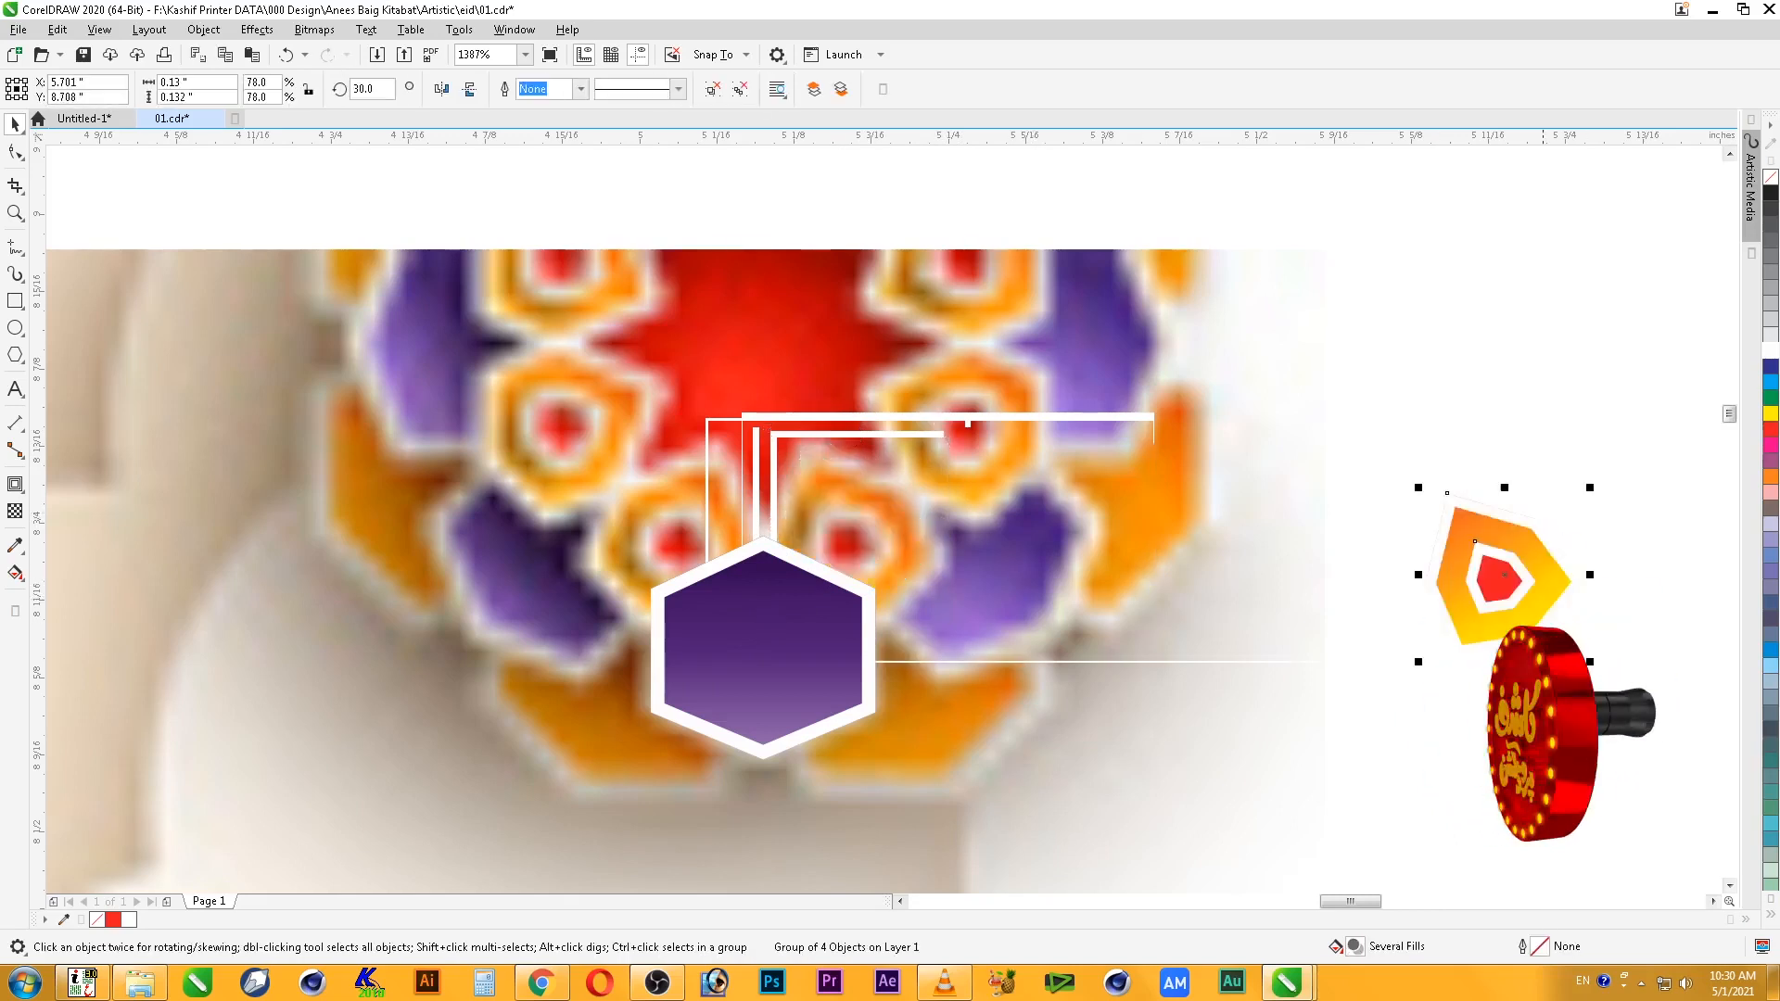
pyautogui.scroll(-2, 1546, 694)
pyautogui.hotkey('ctrl', 'z')
pyautogui.hotkey('ctrl', 'z')
pyautogui.hotkey('ctrl', 'z')
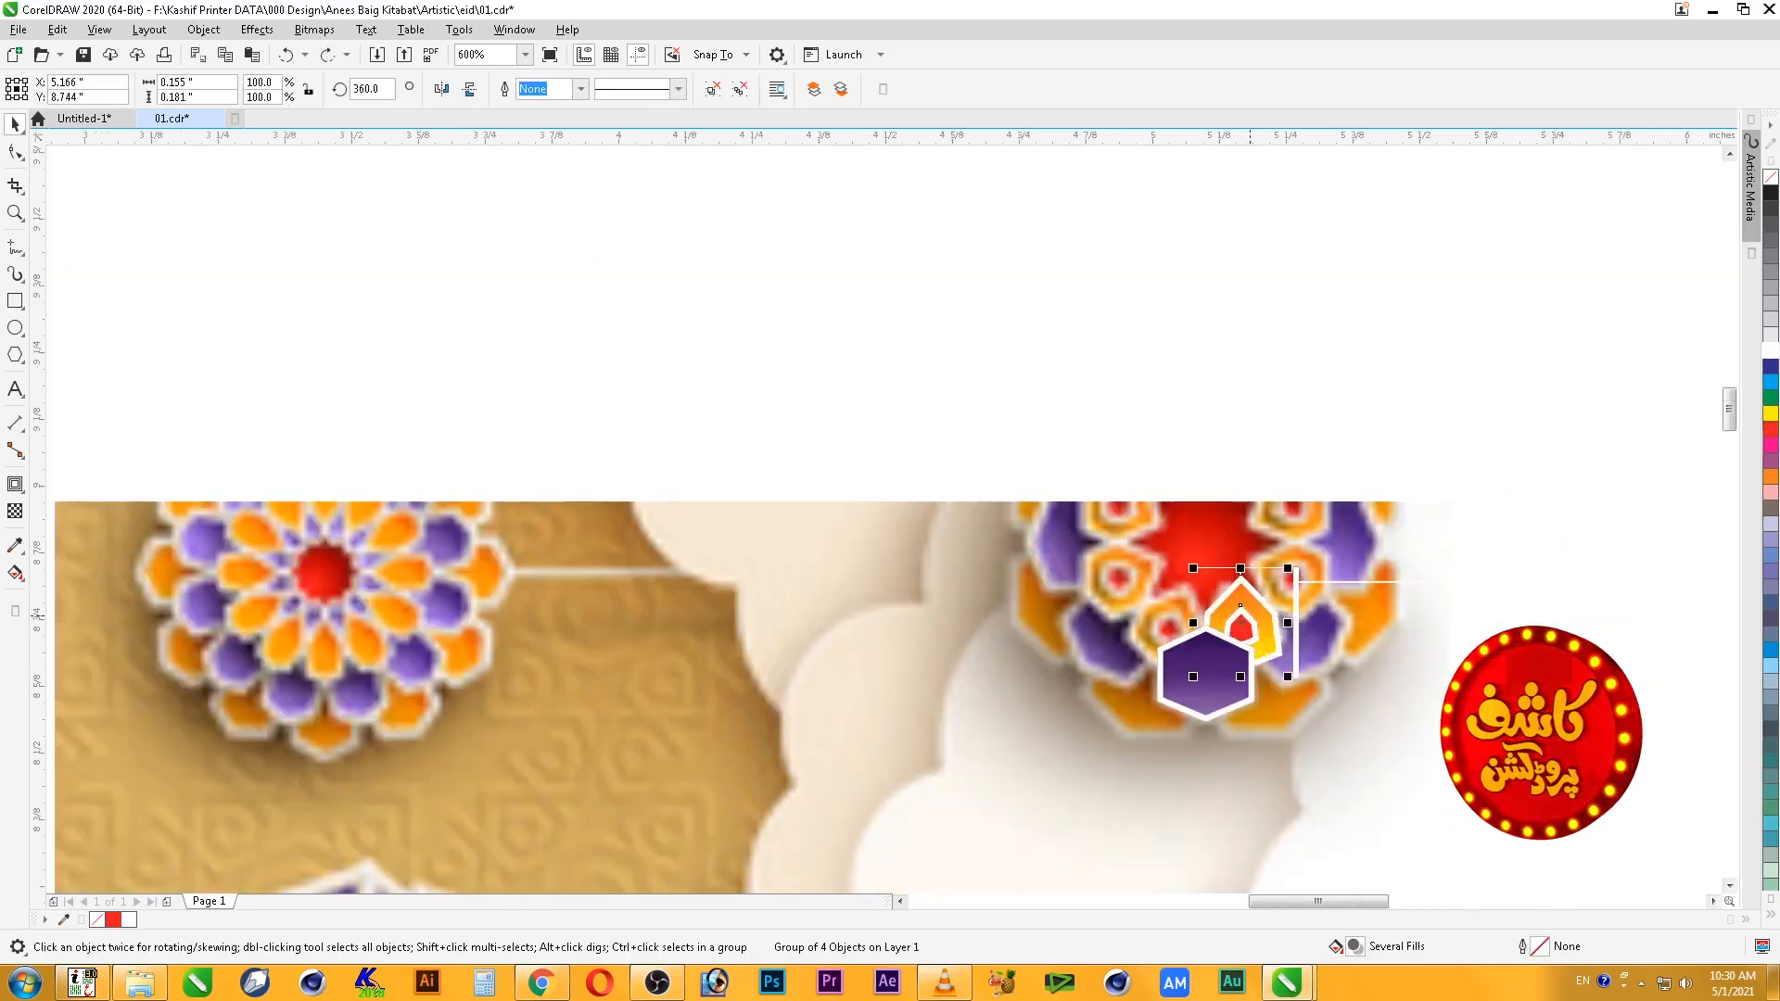
# - Move the upright orange petal group off the reference image into the blank area beside it
pyautogui.moveTo(1251, 612); pyautogui.dragTo(1457, 594)
pyautogui.press('F2')
pyautogui.moveTo(1561, 454); pyautogui.dragTo(939, 783)
pyautogui.moveTo(1341, 520); pyautogui.dragTo(1587, 443)
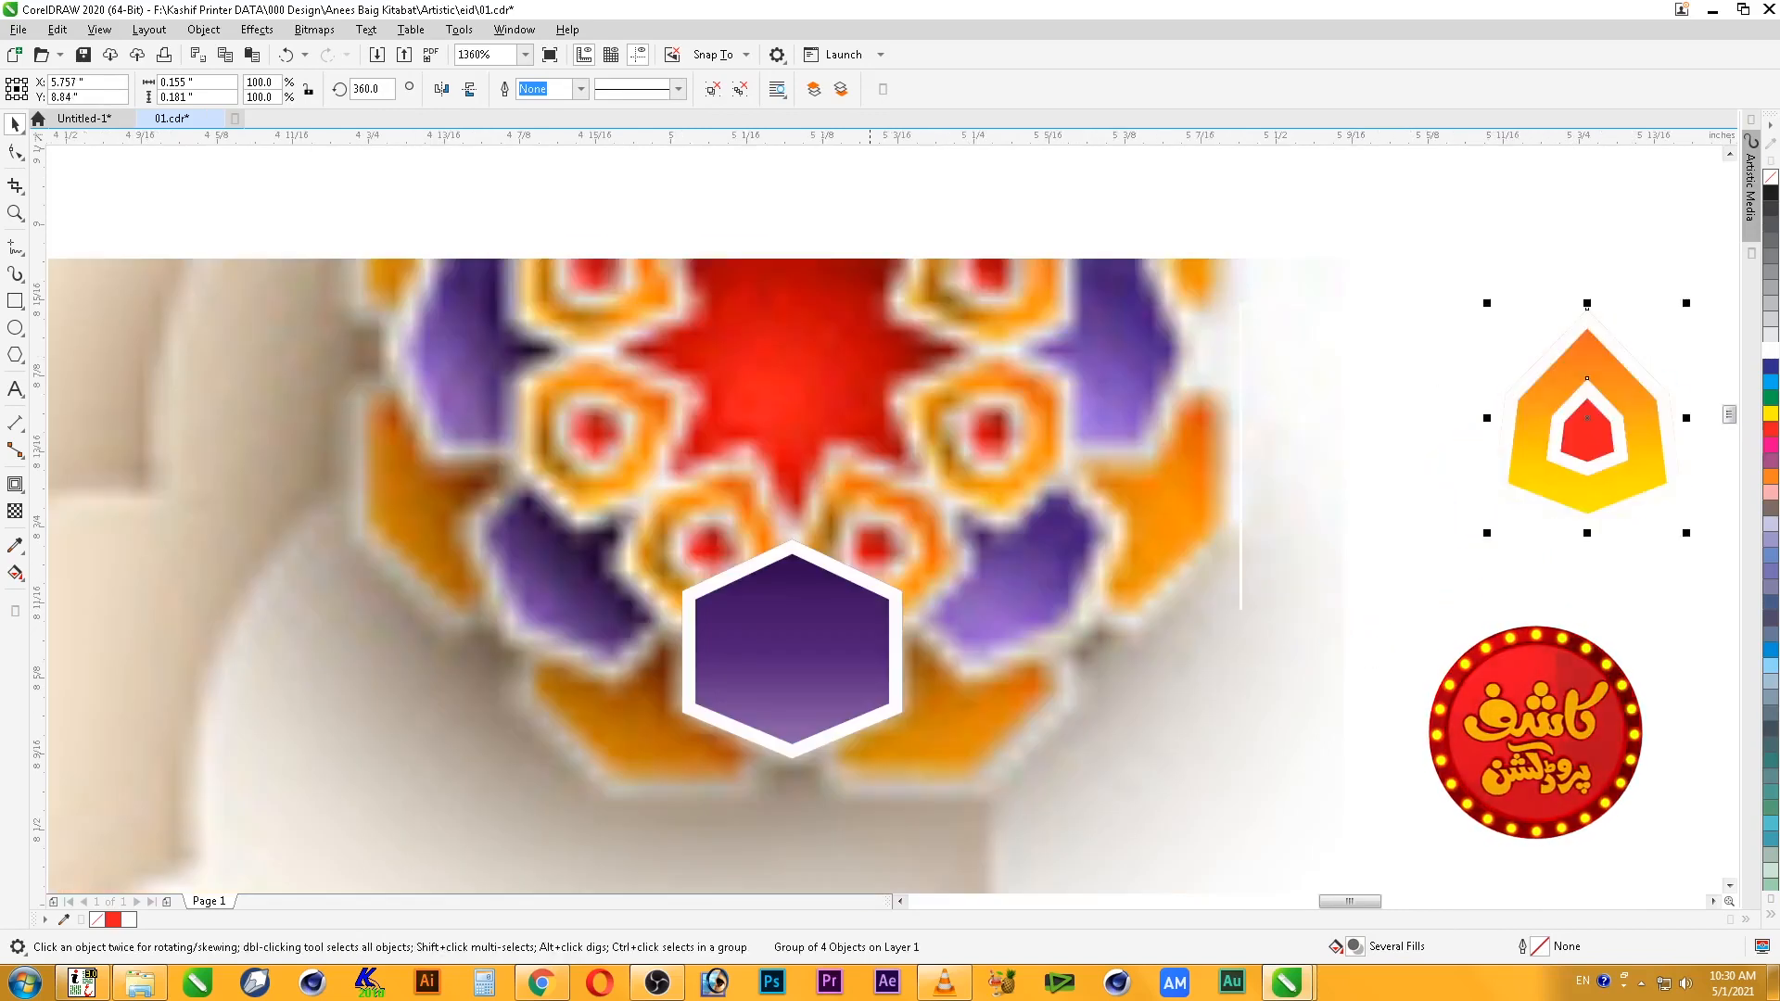
# - Place a copy of the violet hexagon group below the orange petal and centre it horizontally on the petal
pyautogui.click(850, 715)
pyautogui.click(849, 715)
pyautogui.hotkey('ctrl', 'z')
pyautogui.moveTo(849, 715); pyautogui.dragTo(1637, 684)
pyautogui.rightClick(1636, 684)
pyautogui.keyDown('shift'); pyautogui.click(1606, 487); pyautogui.keyUp('shift')
pyautogui.press('c')
# - Copy the orange petal's orange-to-yellow gradient fill onto the inner hexagon of the copied group
pyautogui.click(1590, 596)
pyautogui.keyDown('ctrl'); pyautogui.click(1590, 596); pyautogui.keyUp('ctrl')
pyautogui.hotkey('alt', 'e')
pyautogui.press('m')
pyautogui.press('f')
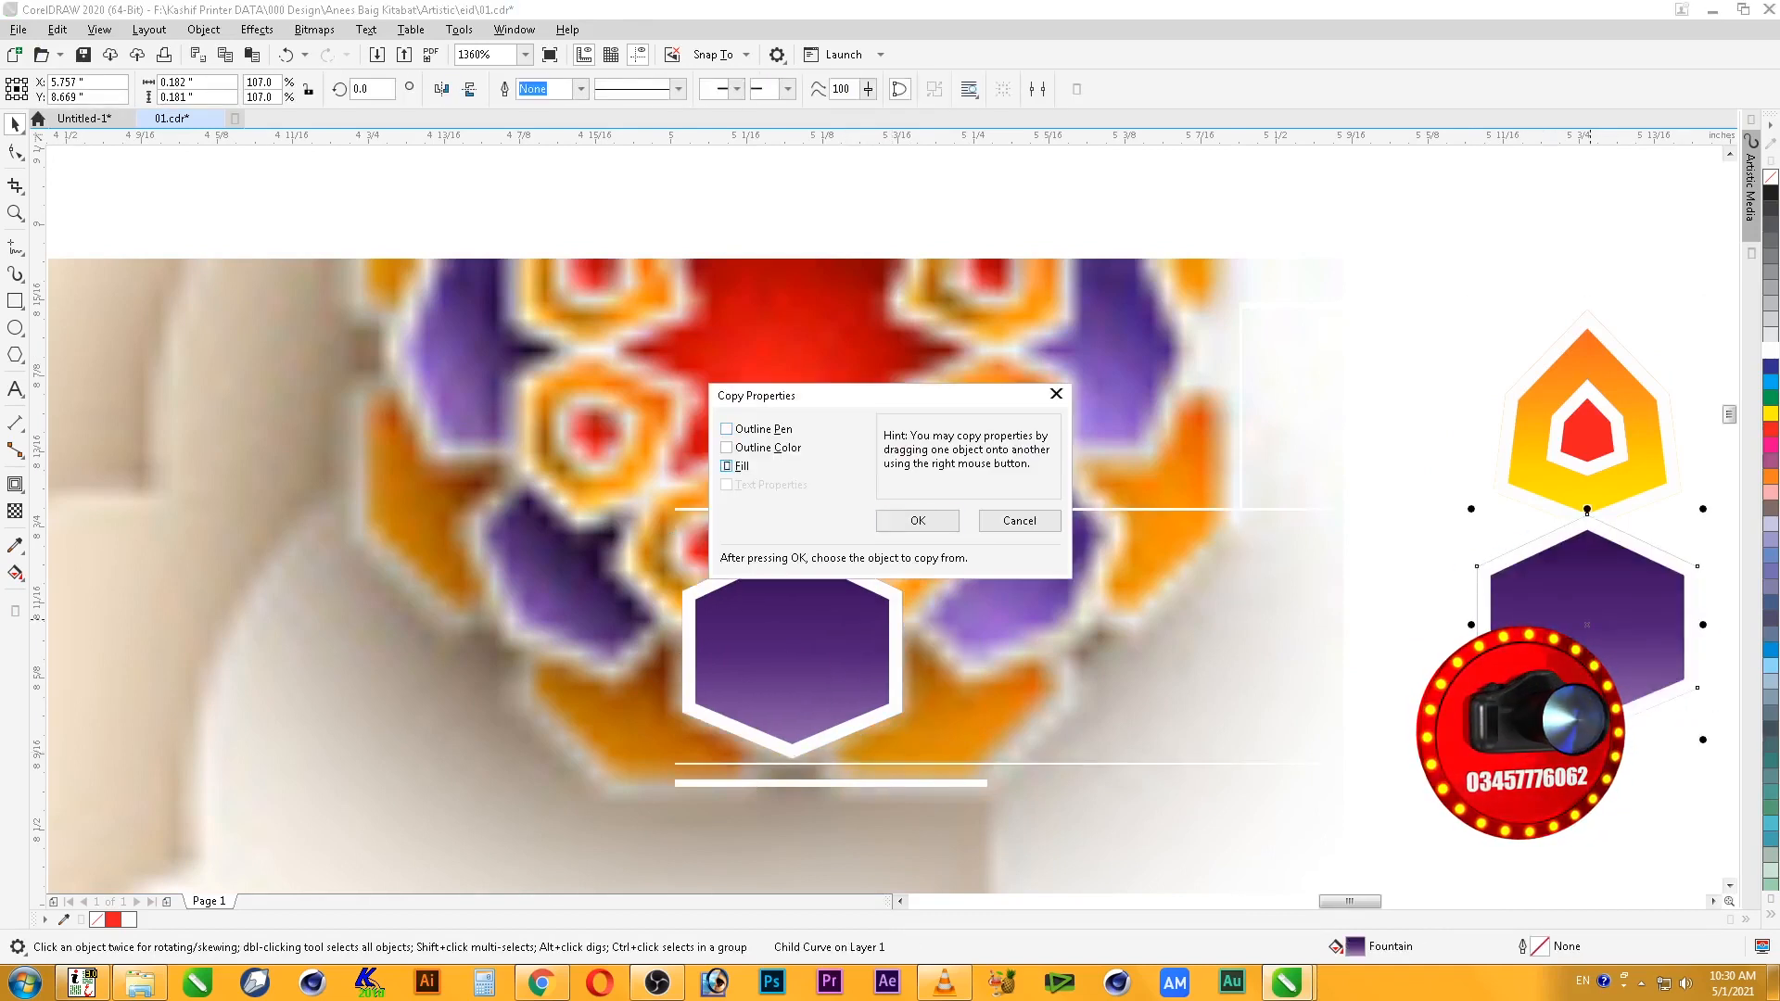
pyautogui.press('Return')
pyautogui.click(1611, 372)
pyautogui.press('Escape')
# - Try to ungroup the orange petal after selecting its red centre within the group
pyautogui.press('F3')
pyautogui.press('F2')
pyautogui.moveTo(926, 488); pyautogui.dragTo(1544, 819)
pyautogui.keyDown('ctrl'); pyautogui.click(1448, 473); pyautogui.keyUp('ctrl')
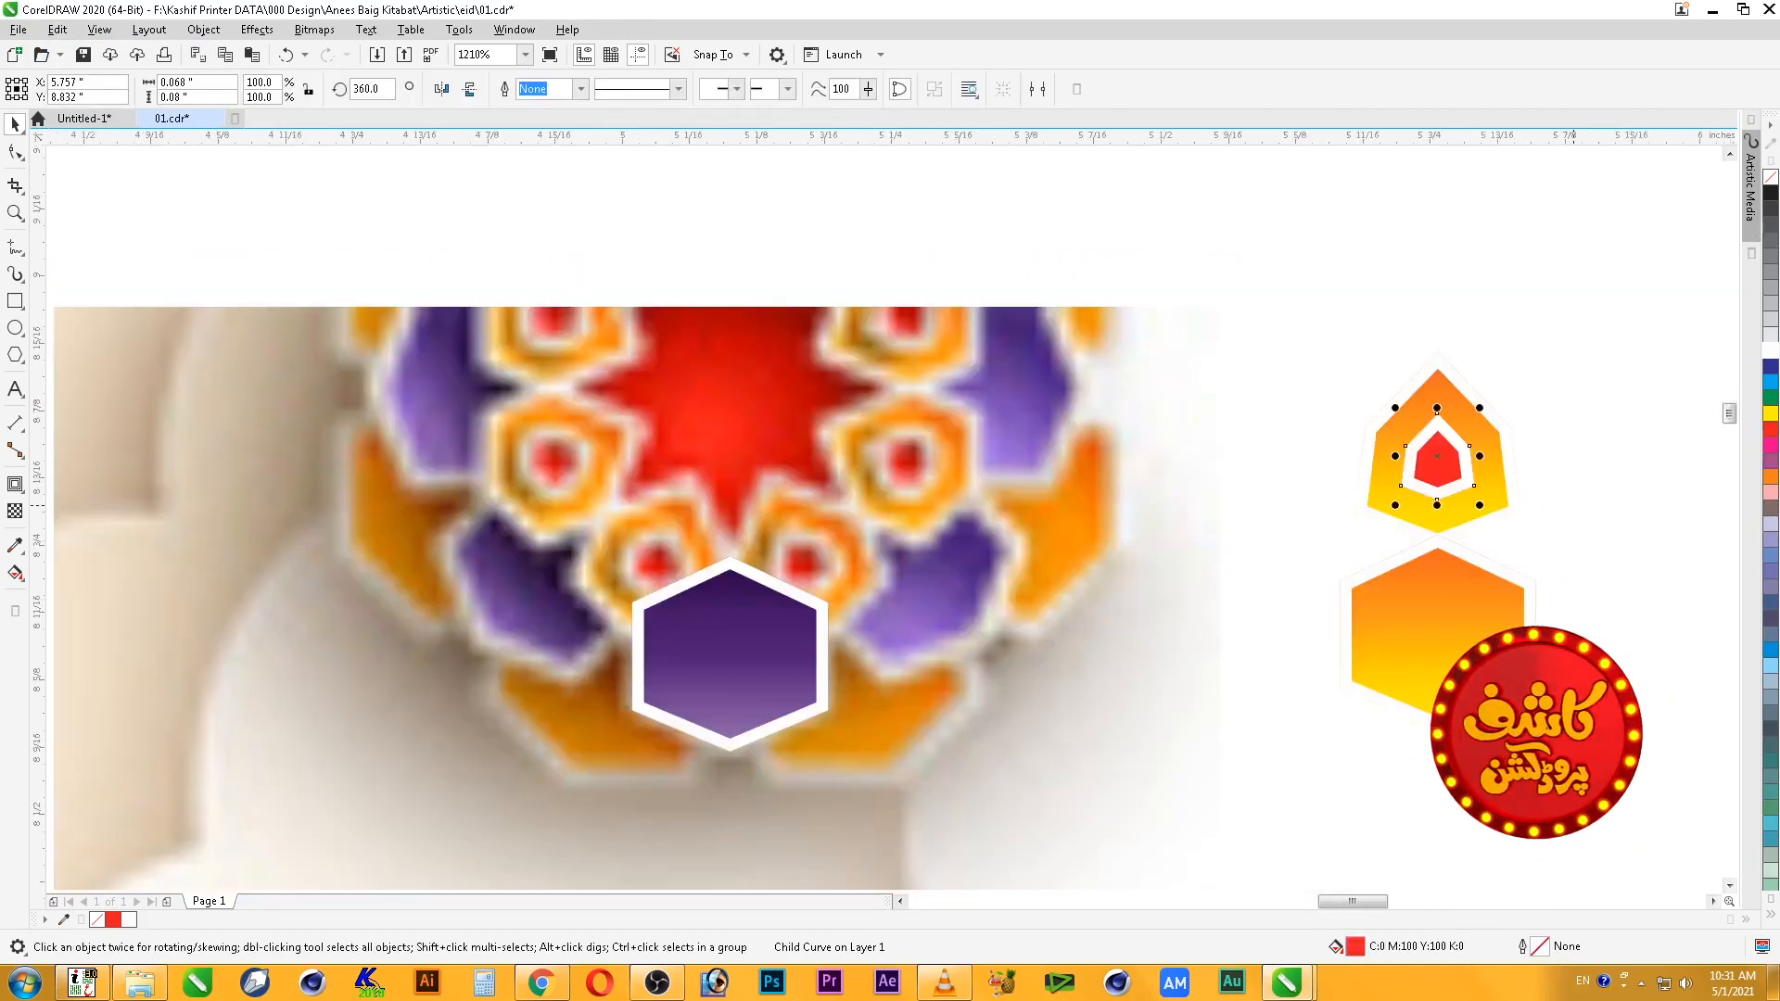
pyautogui.click(1573, 505)
pyautogui.click(1464, 475)
pyautogui.hotkey('ctrl', 'u')
pyautogui.rightClick(1464, 476)
pyautogui.press('Escape')
# - Undo and redo the recent edits to bring back the copied hexagon's orange gradient, and ungroup the orange petal
pyautogui.hotkey('ctrl', 'z')
pyautogui.hotkey('ctrl', 'z')
pyautogui.hotkey('ctrl', 'z')
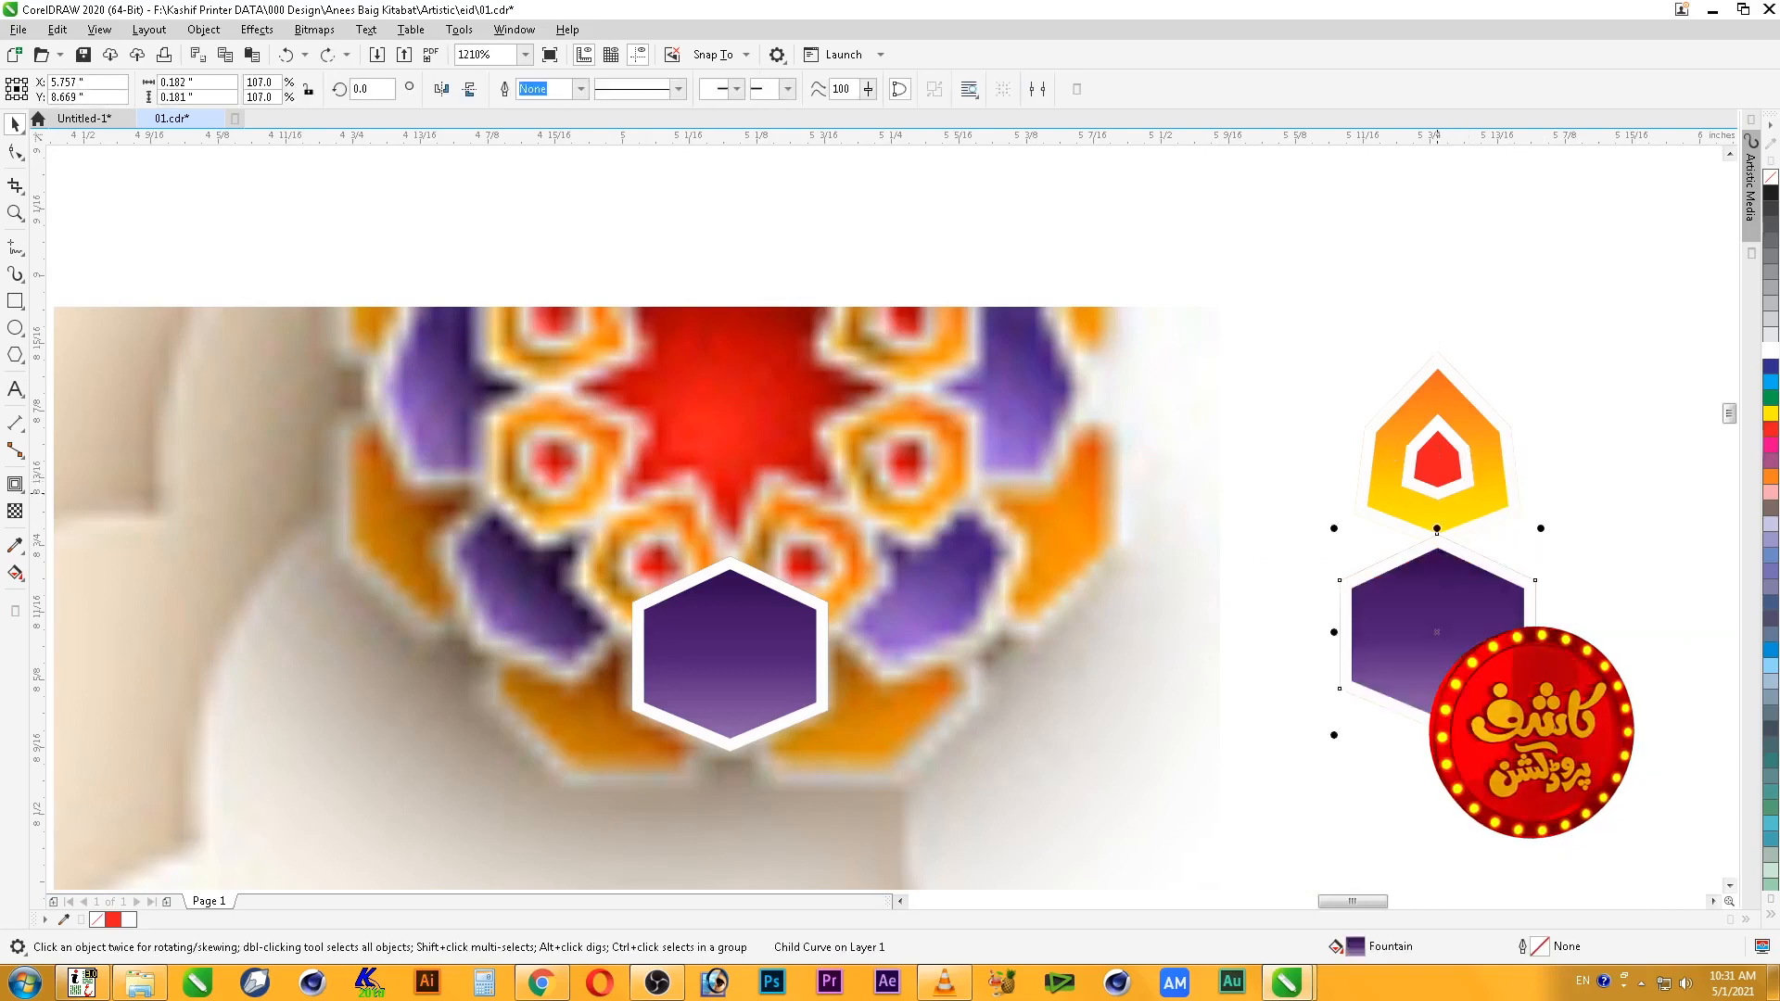
pyautogui.hotkey('ctrl', 'shift', 'z')
pyautogui.hotkey('ctrl', 'shift', 'z')
pyautogui.press('Escape')
pyautogui.rightClick(1462, 418)
pyautogui.click(1495, 451)
pyautogui.press('Escape')
# - Try deleting the white ring around the petal's red centre
pyautogui.click(1466, 466)
pyautogui.press('Delete')
pyautogui.hotkey('ctrl', 'z')
# - Try adding a drop shadow to the white ring around the petal's red centre
pyautogui.press('F2')
pyautogui.moveTo(1344, 397); pyautogui.dragTo(1584, 534)
pyautogui.click(597, 464)
pyautogui.click(15, 484)
pyautogui.click(41, 477)
pyautogui.moveTo(742, 475); pyautogui.dragTo(602, 742)
pyautogui.hotkey('ctrl', 'z')
pyautogui.press('space')
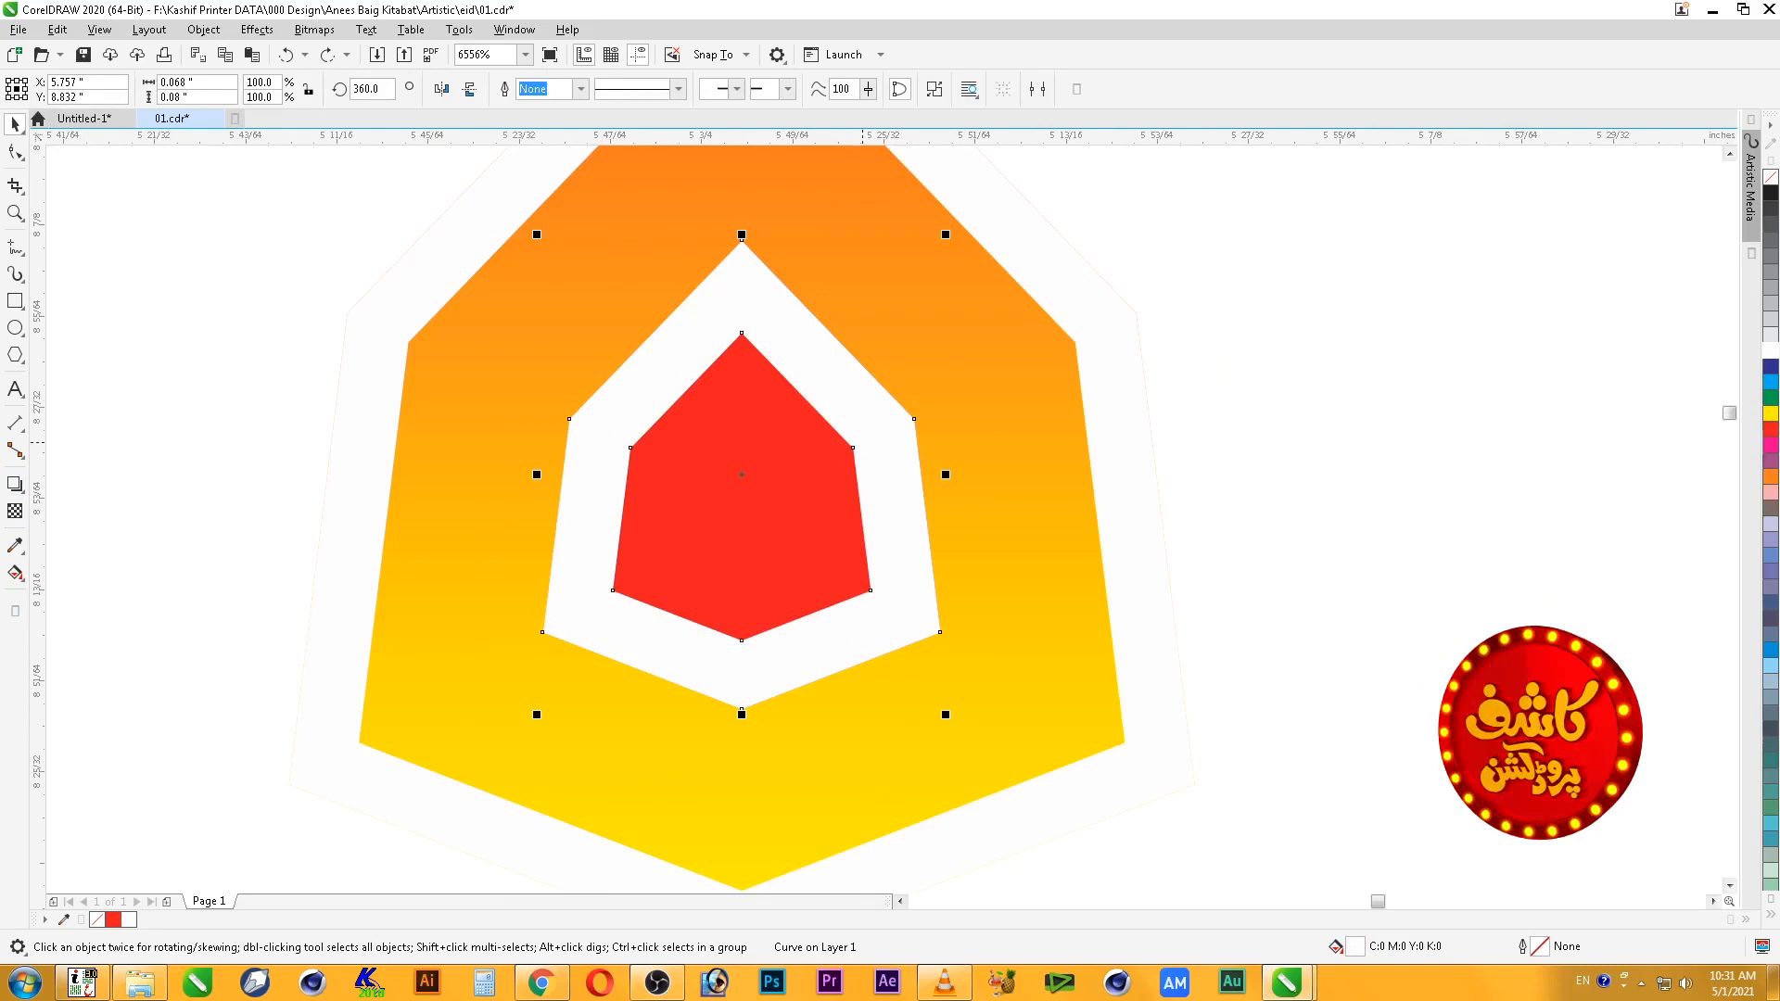
# - Copy the petal's white inner ring beside the petal and fill the copy with C100 M100 Y100 K100 black
pyautogui.moveTo(890, 520); pyautogui.dragTo(1264, 496)
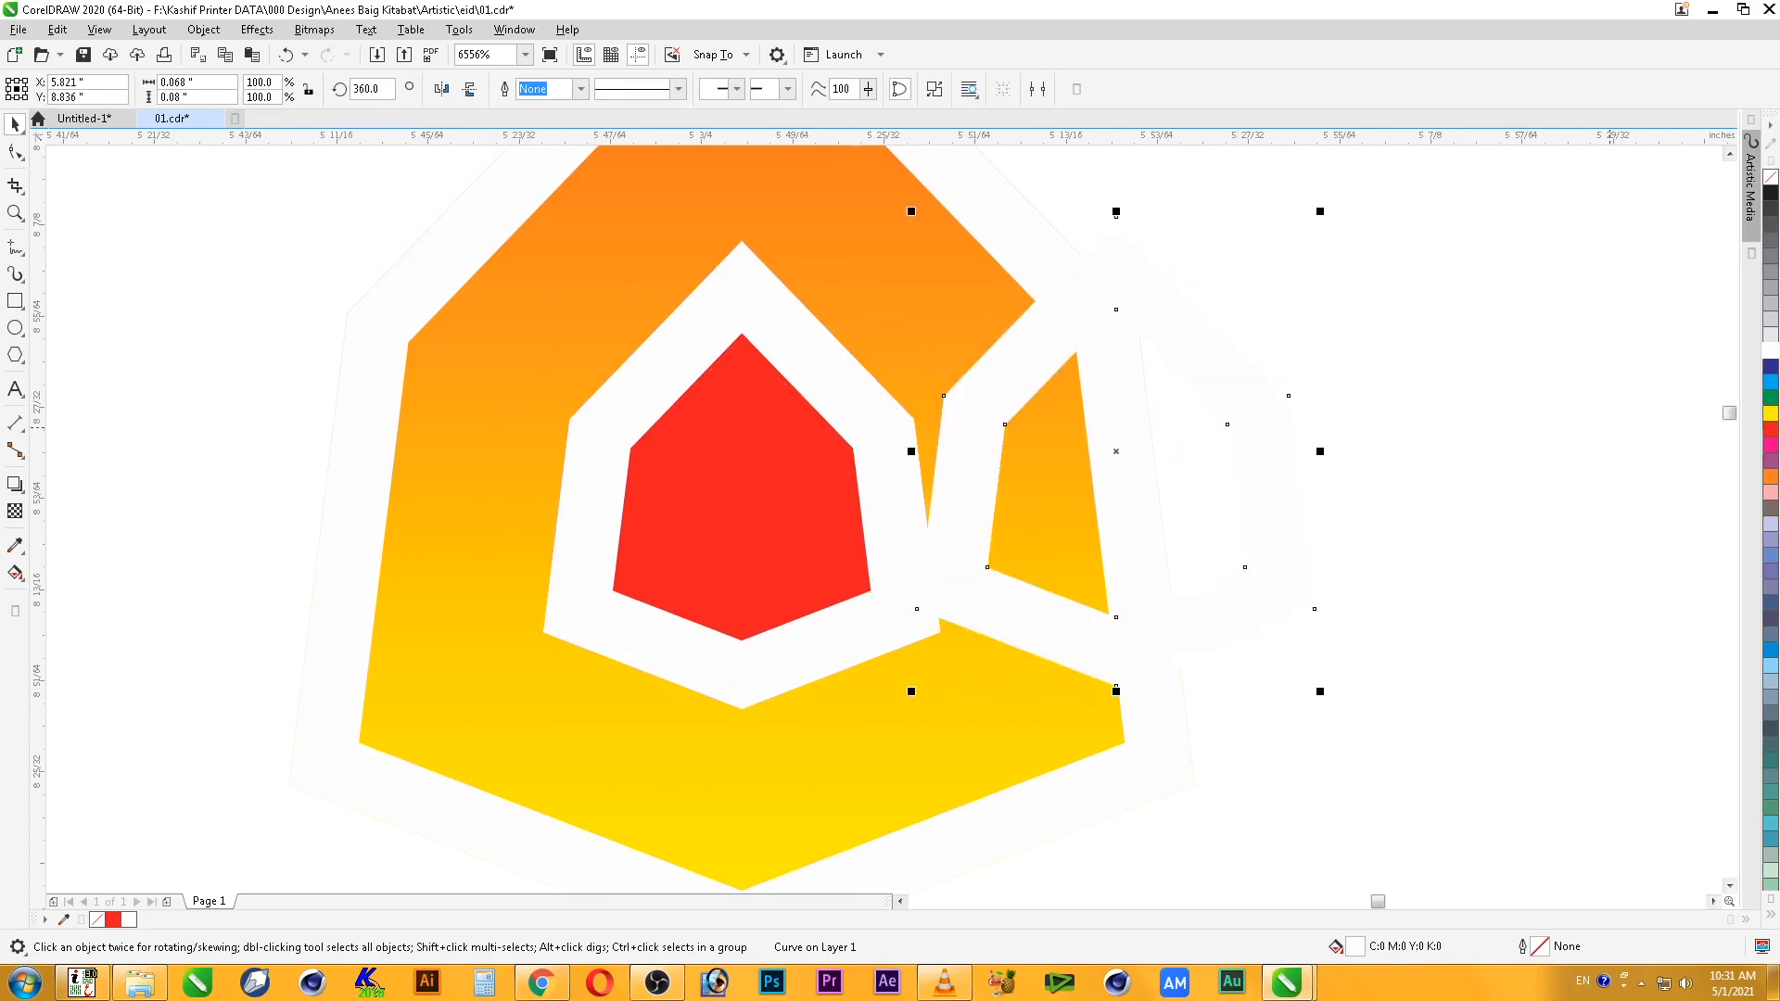
pyautogui.hotkey('shift', 'F11')
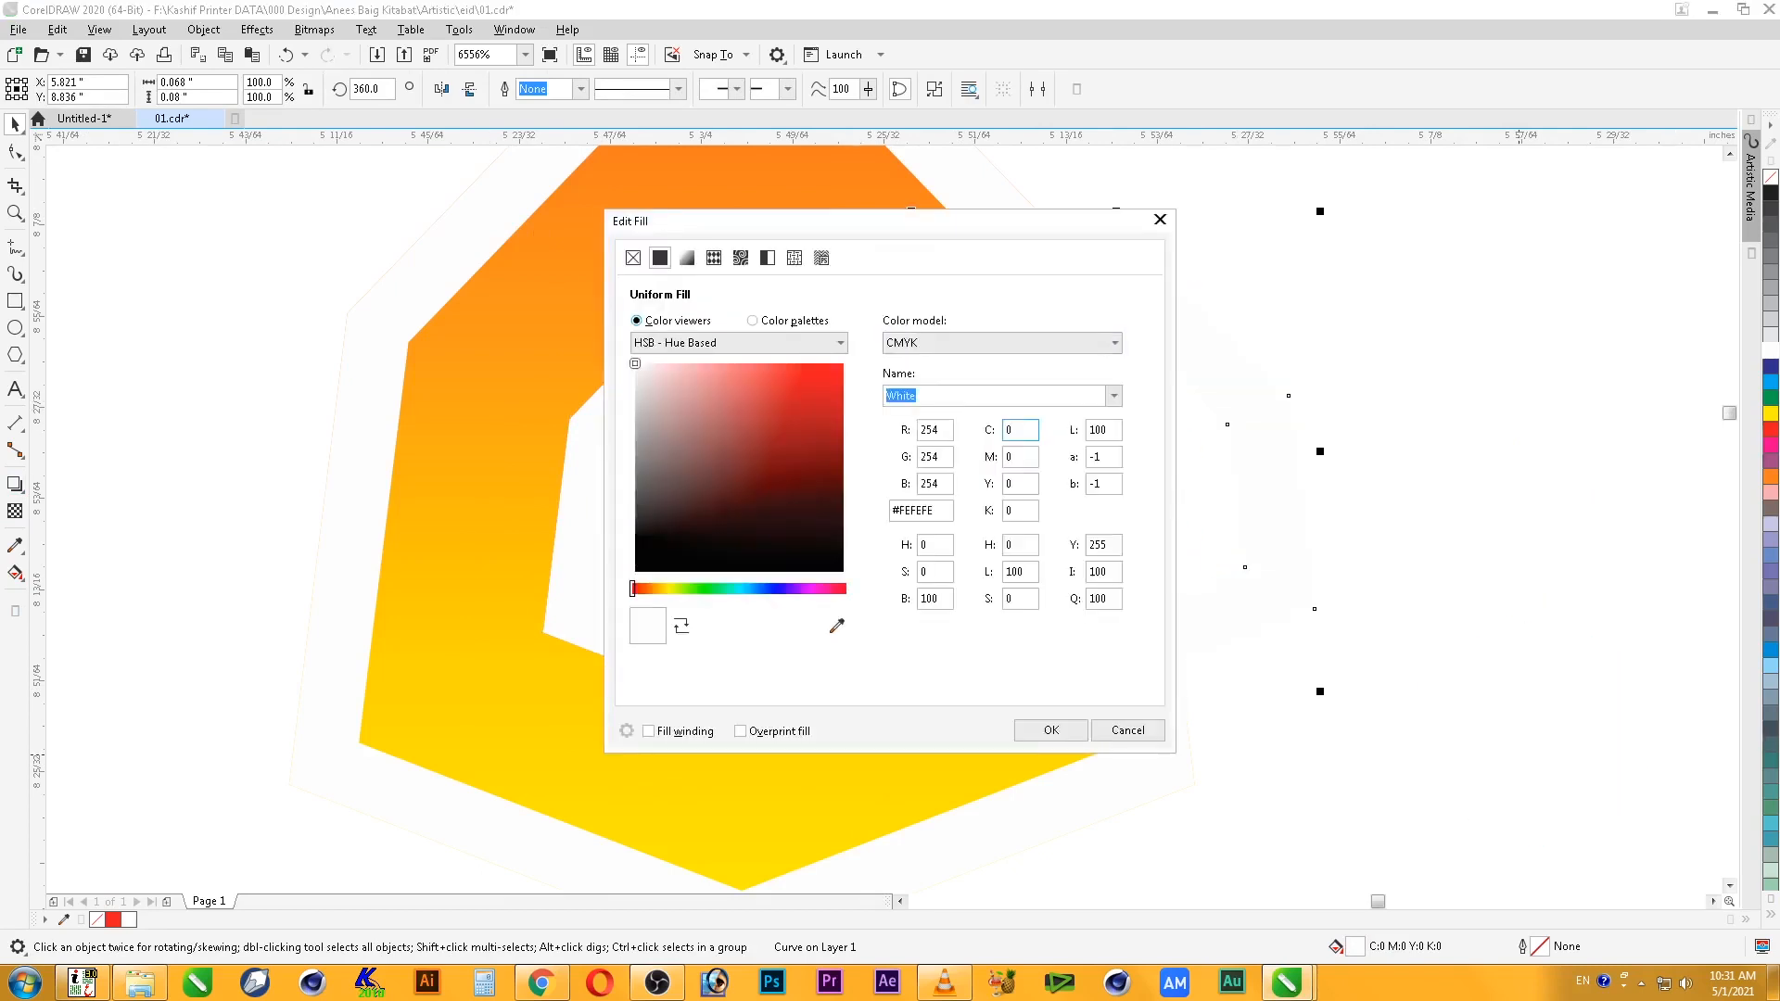
pyautogui.write('100')
pyautogui.press('Tab')
pyautogui.write('100')
pyautogui.press('Tab')
pyautogui.write('100')
pyautogui.press('Tab')
pyautogui.write('100')
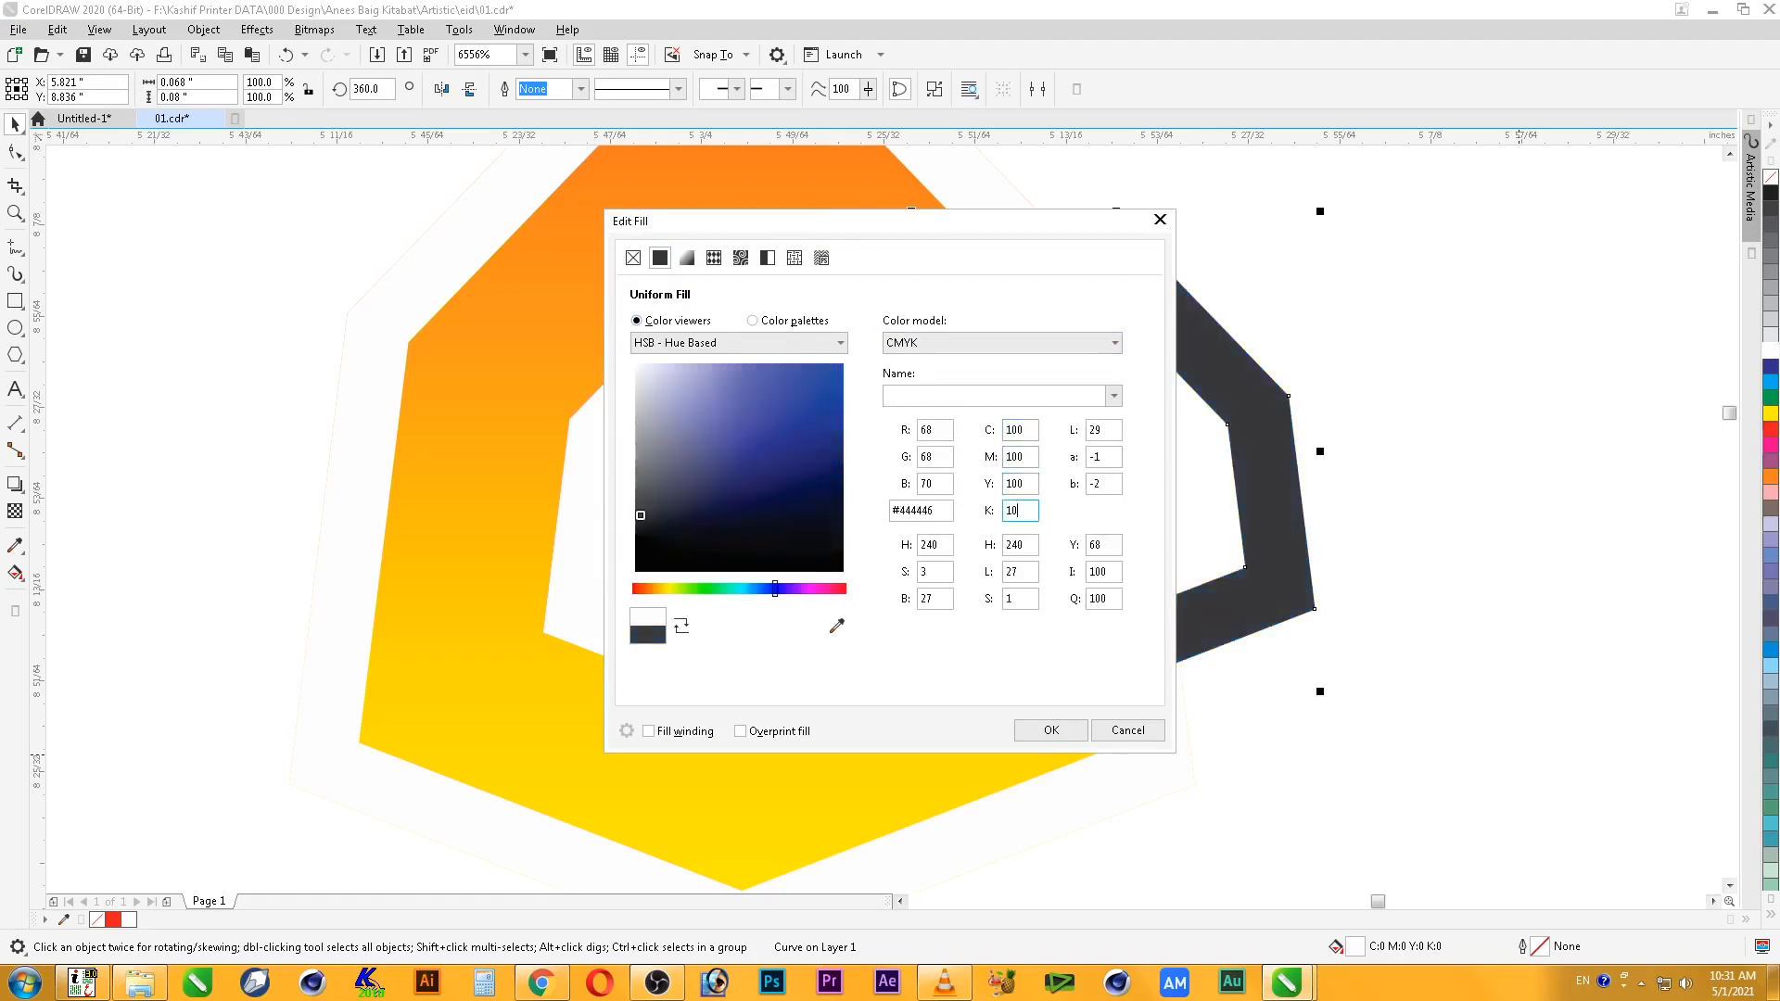
pyautogui.press('Return')
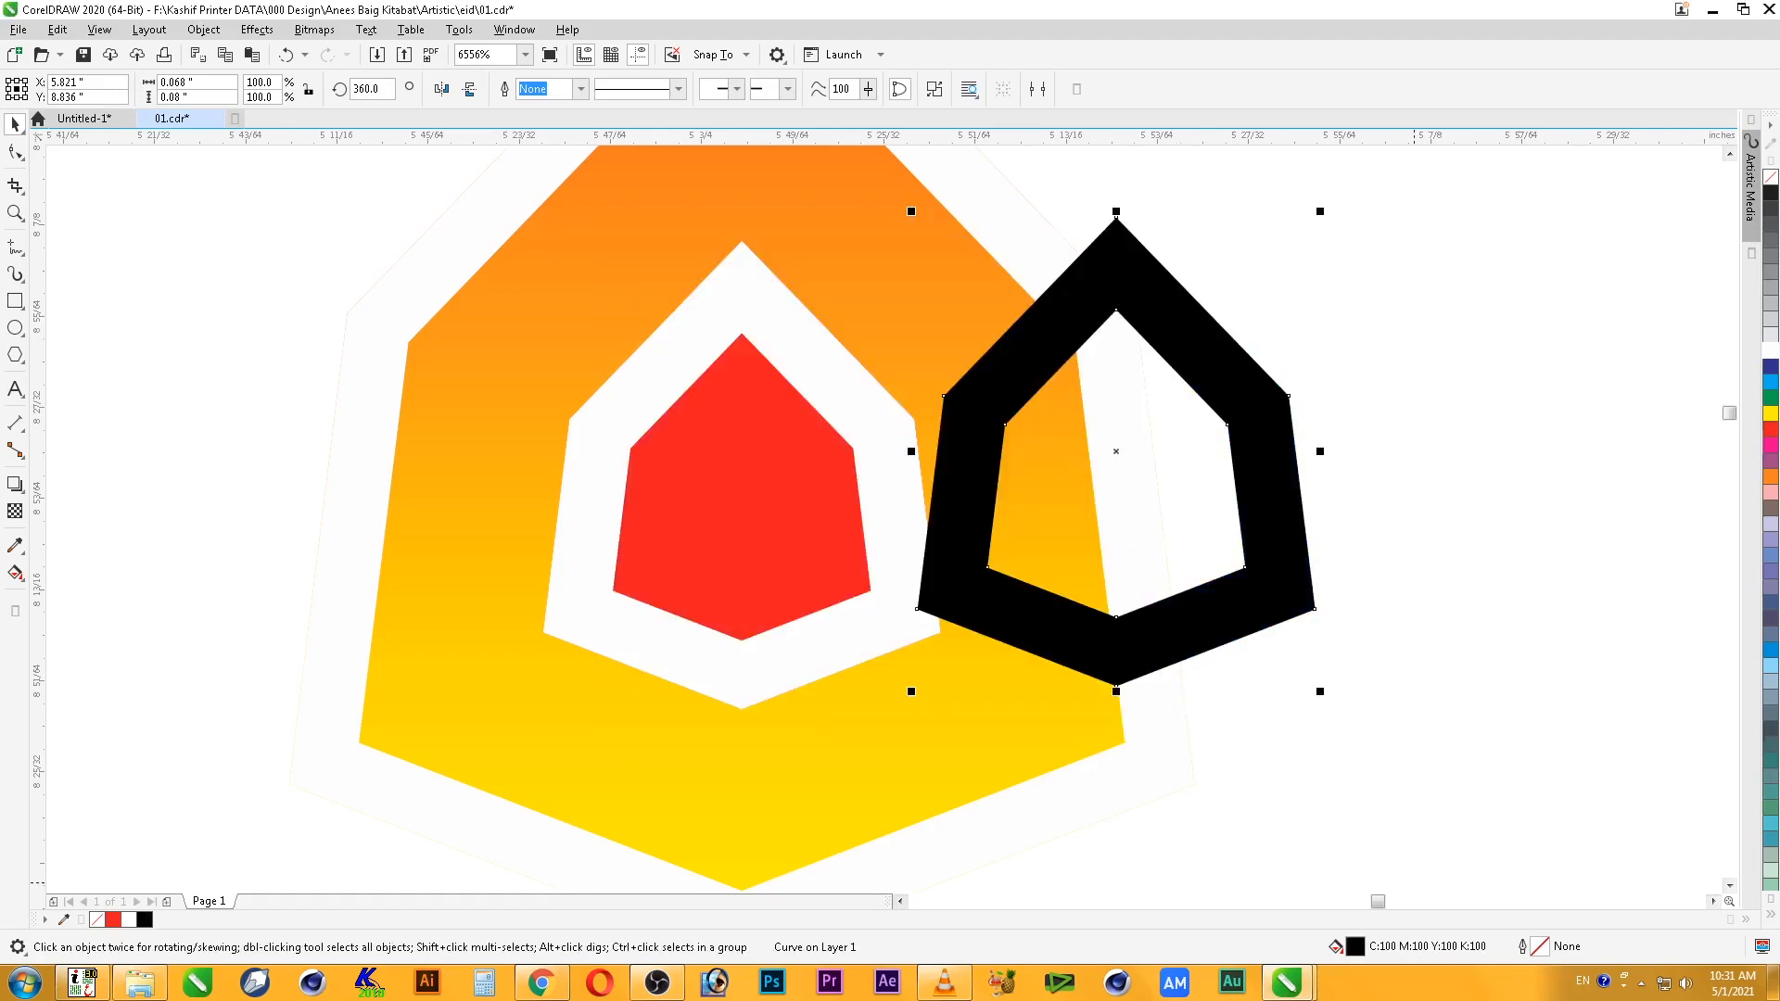
# - Convert the black ring to a 300 dpi CMYK bitmap with a transparent background
pyautogui.click(315, 30)
pyautogui.click(366, 53)
pyautogui.click(928, 435)
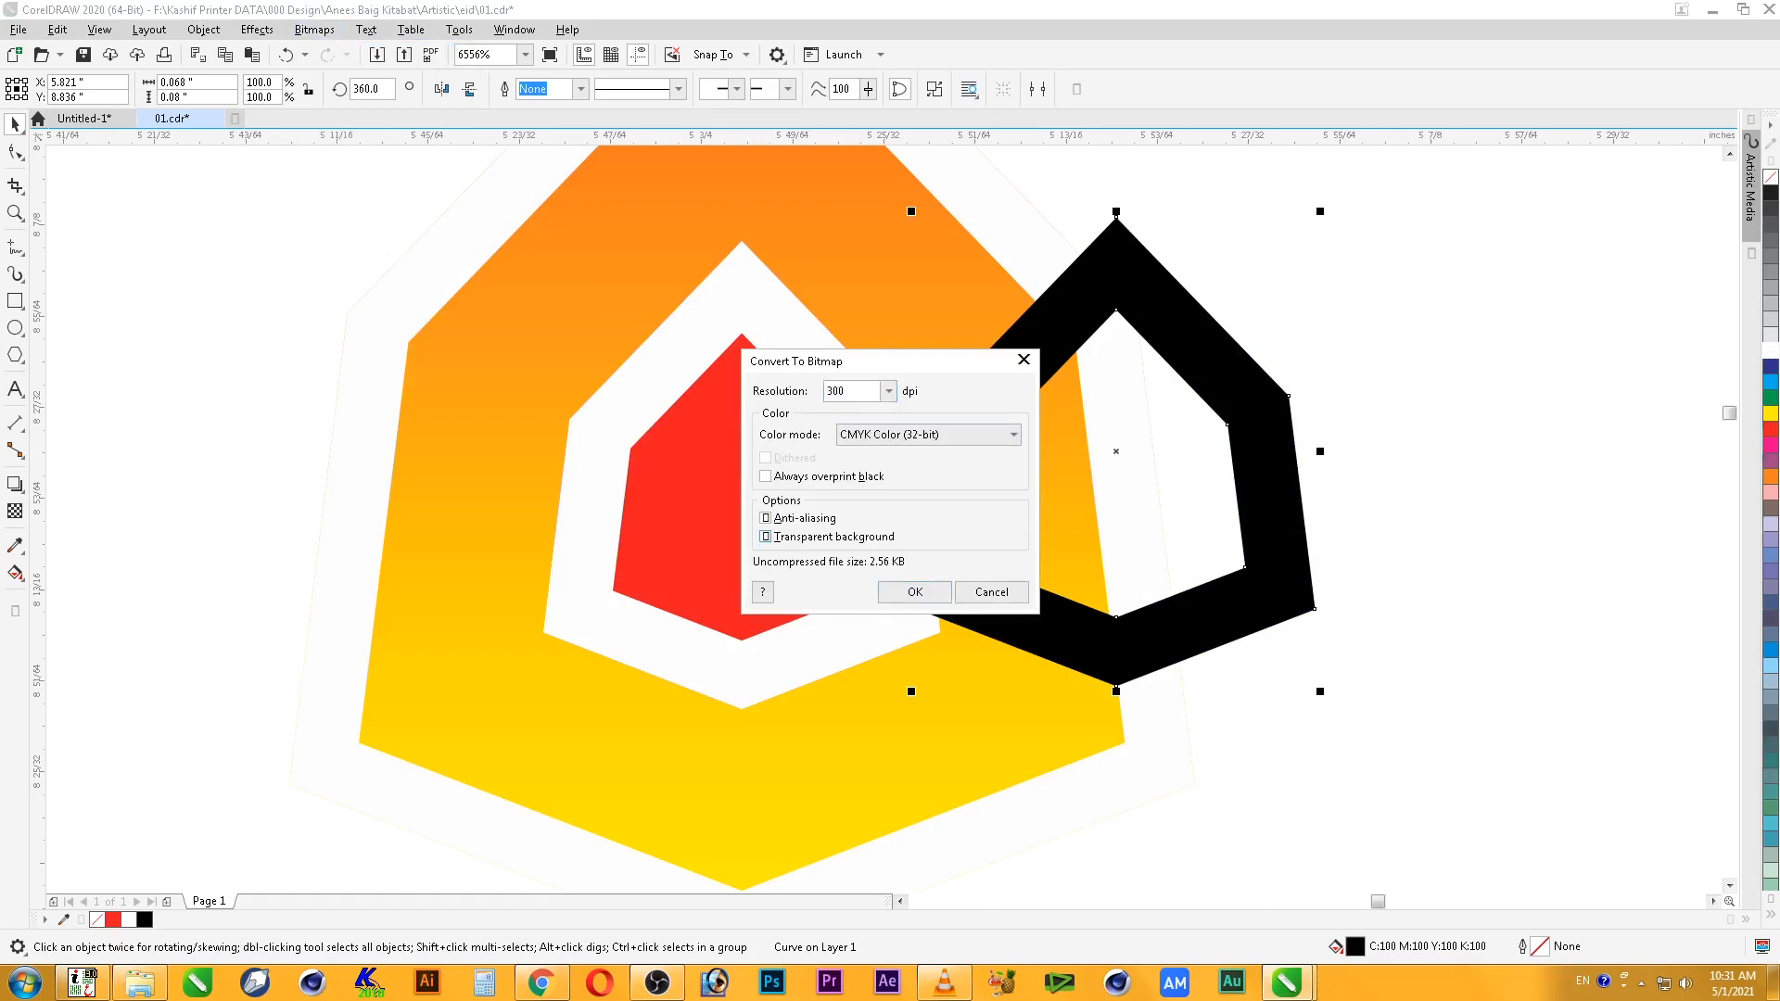
pyautogui.click(938, 596)
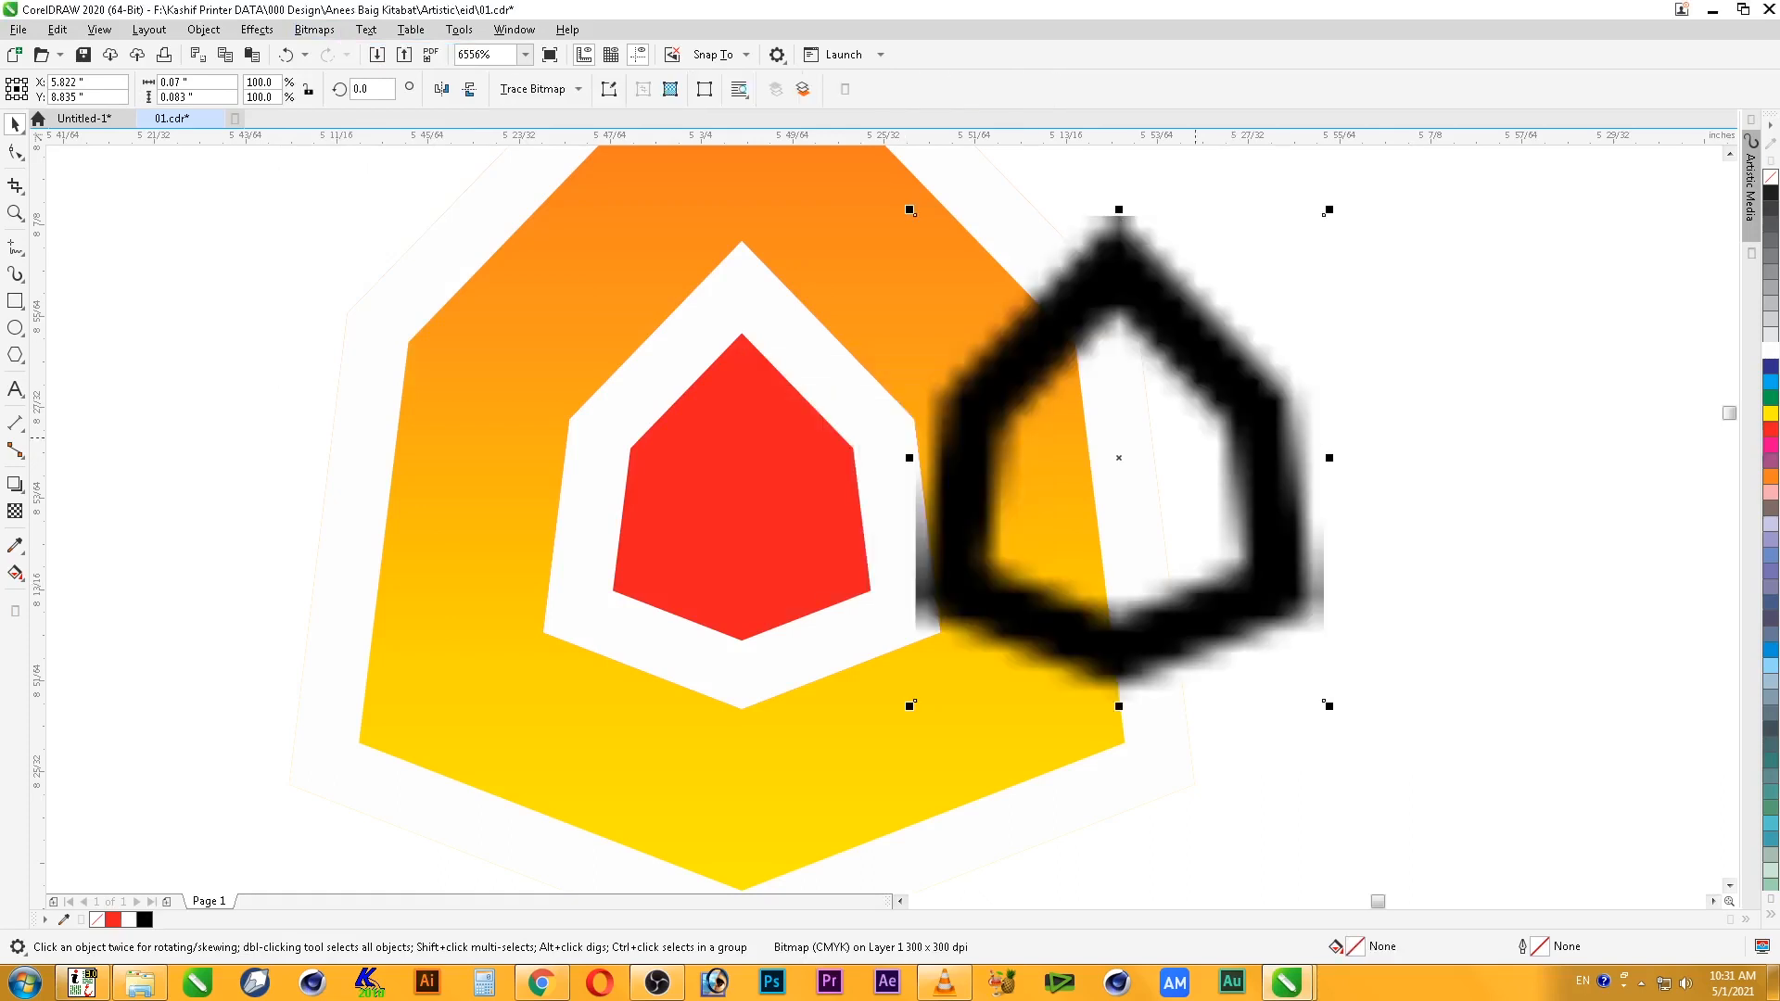
# - Apply a Gaussian Blur with a 1.6 pixel radius to the black ring bitmap
pyautogui.click(315, 29)
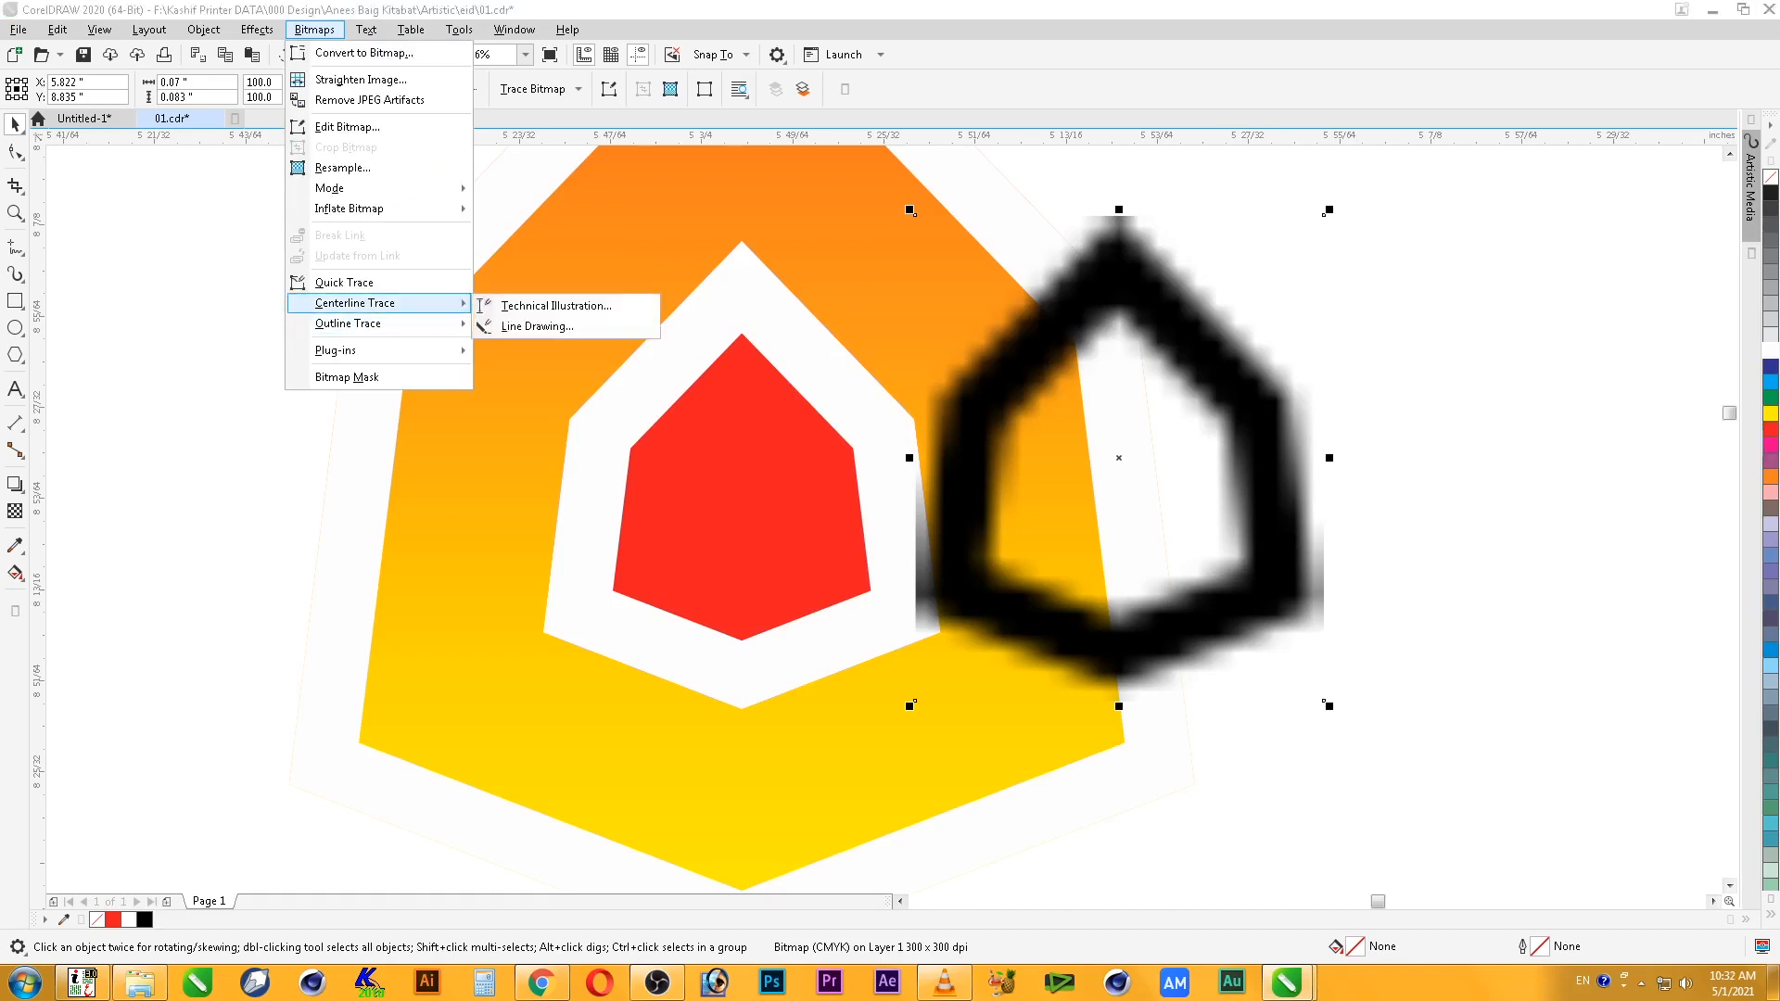
pyautogui.moveTo(256, 30)
pyautogui.moveTo(306, 141)
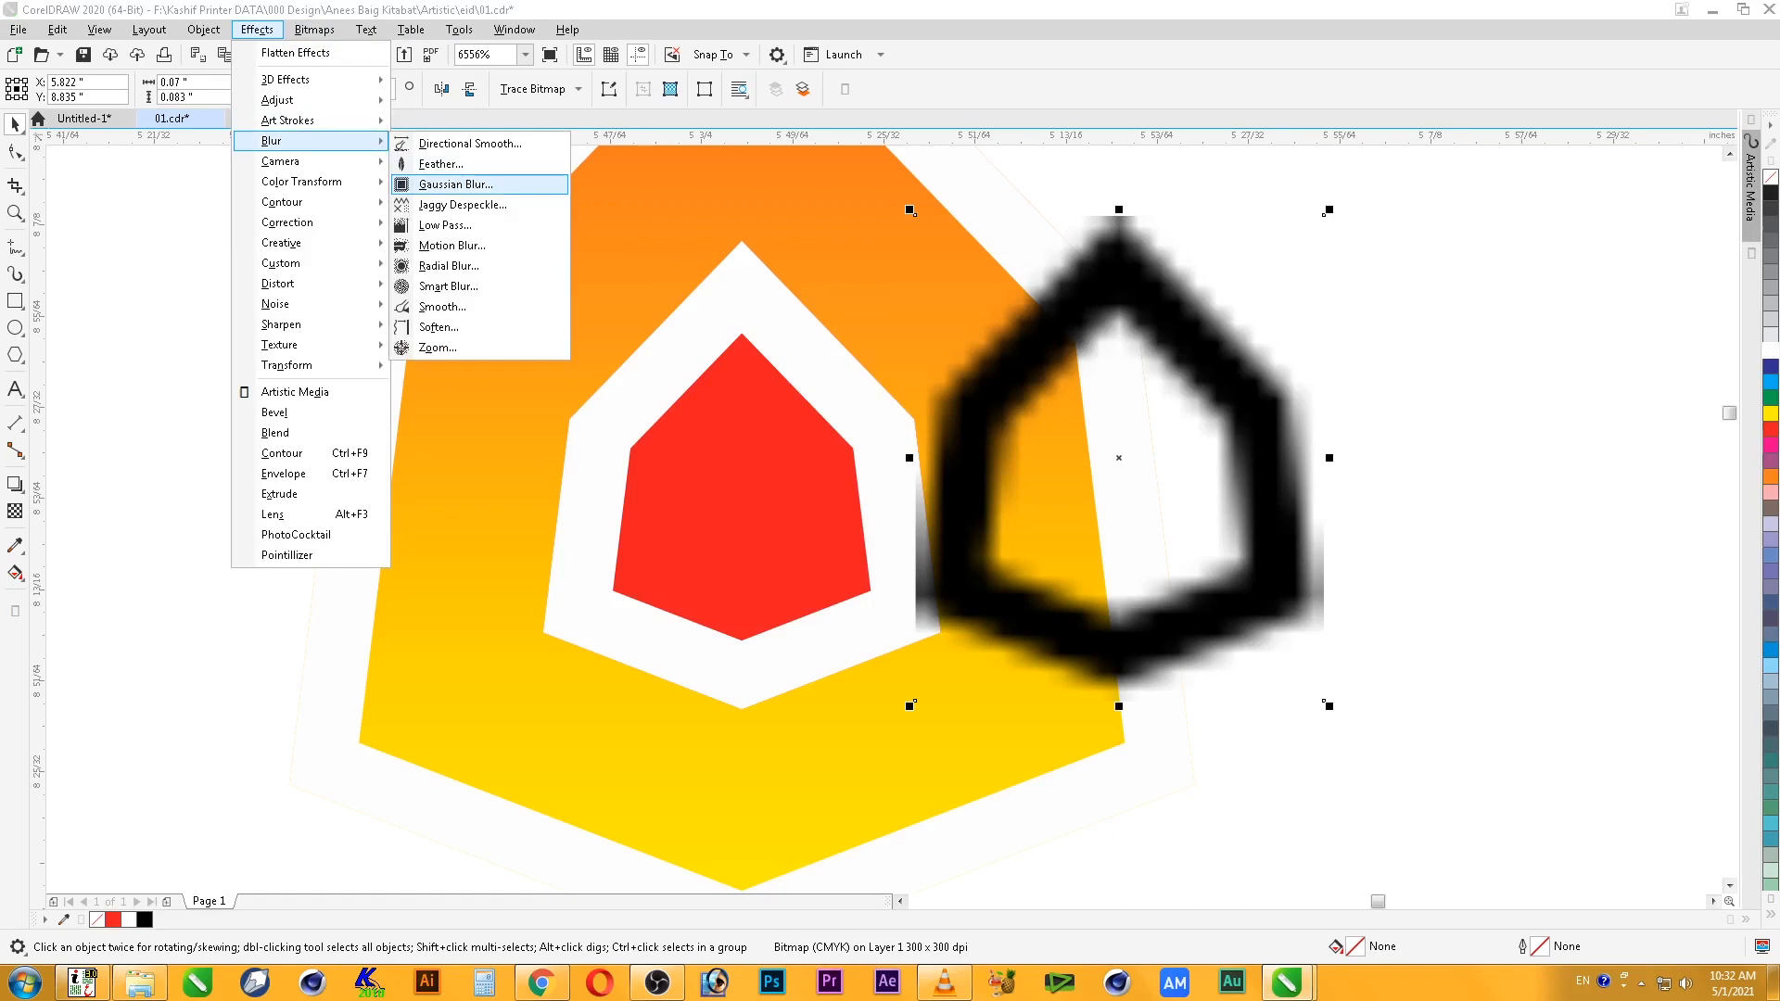
pyautogui.click(455, 184)
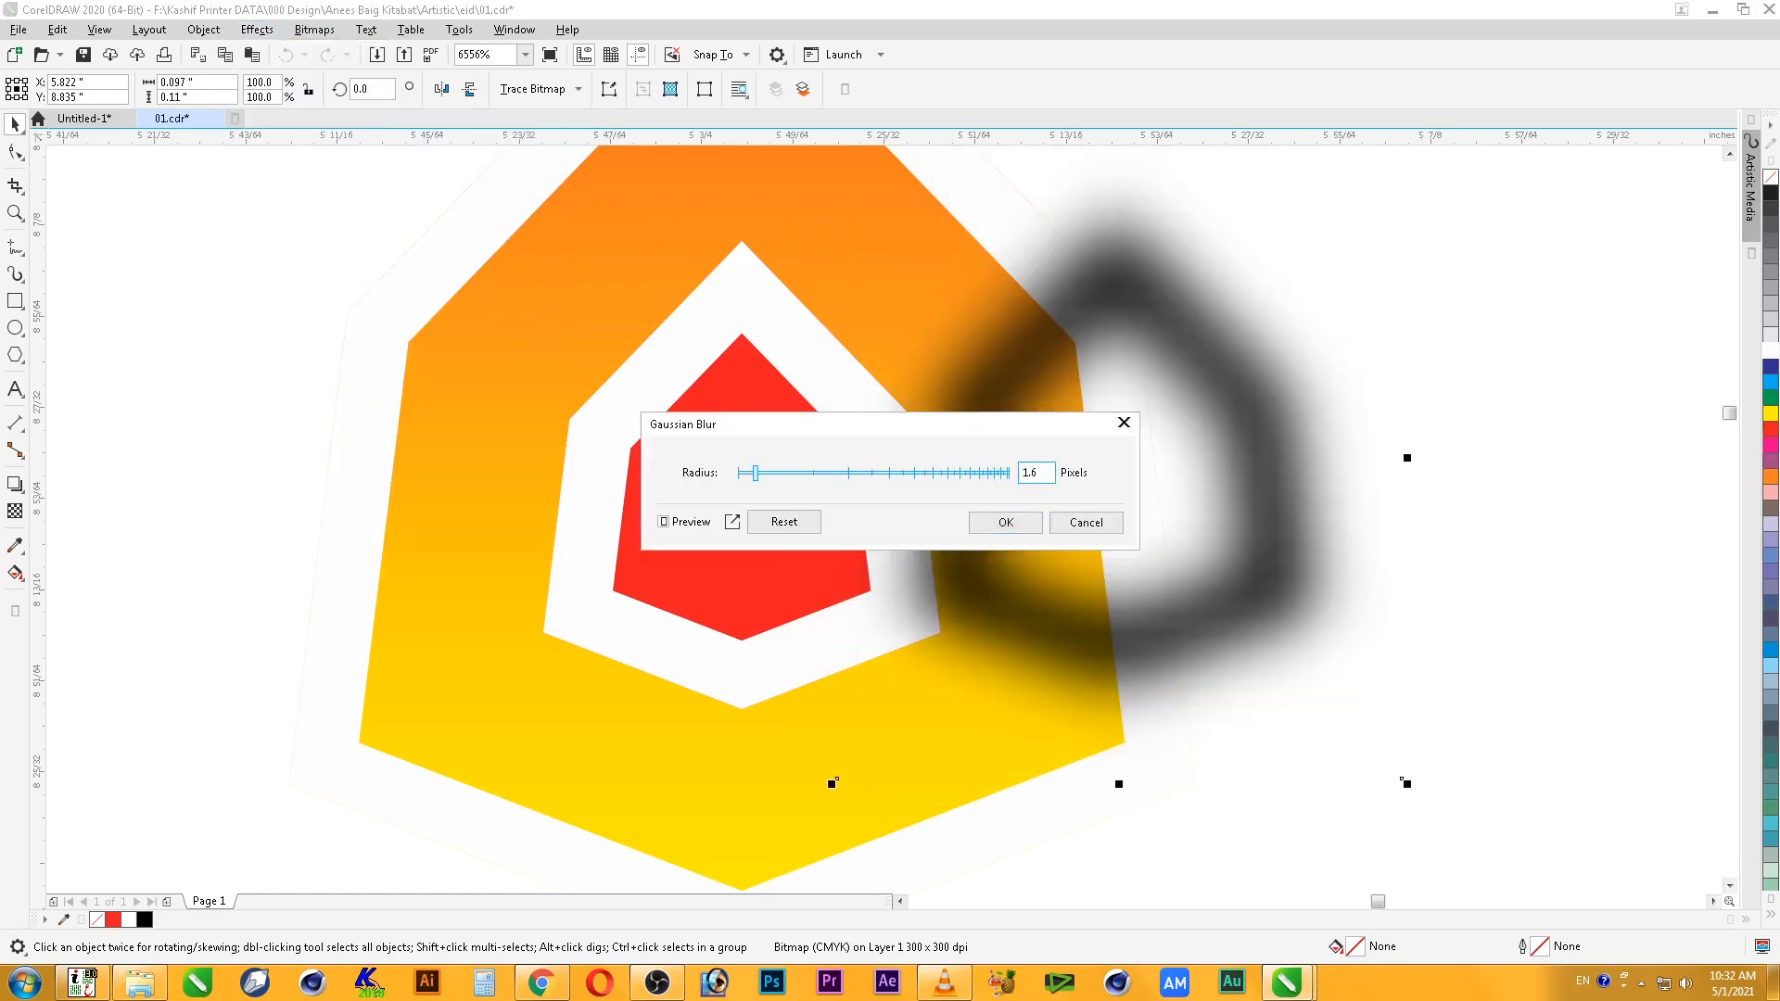
pyautogui.click(1006, 522)
# - Position the blurred ring over the petal's white ring and red centre, and send it to the back of the page
pyautogui.keyDown('shift'); pyautogui.click(893, 546); pyautogui.keyUp('shift')
pyautogui.press('c')
pyautogui.press('e')
pyautogui.press('Escape')
pyautogui.click(890, 546)
pyautogui.moveTo(890, 546); pyautogui.dragTo(878, 559)
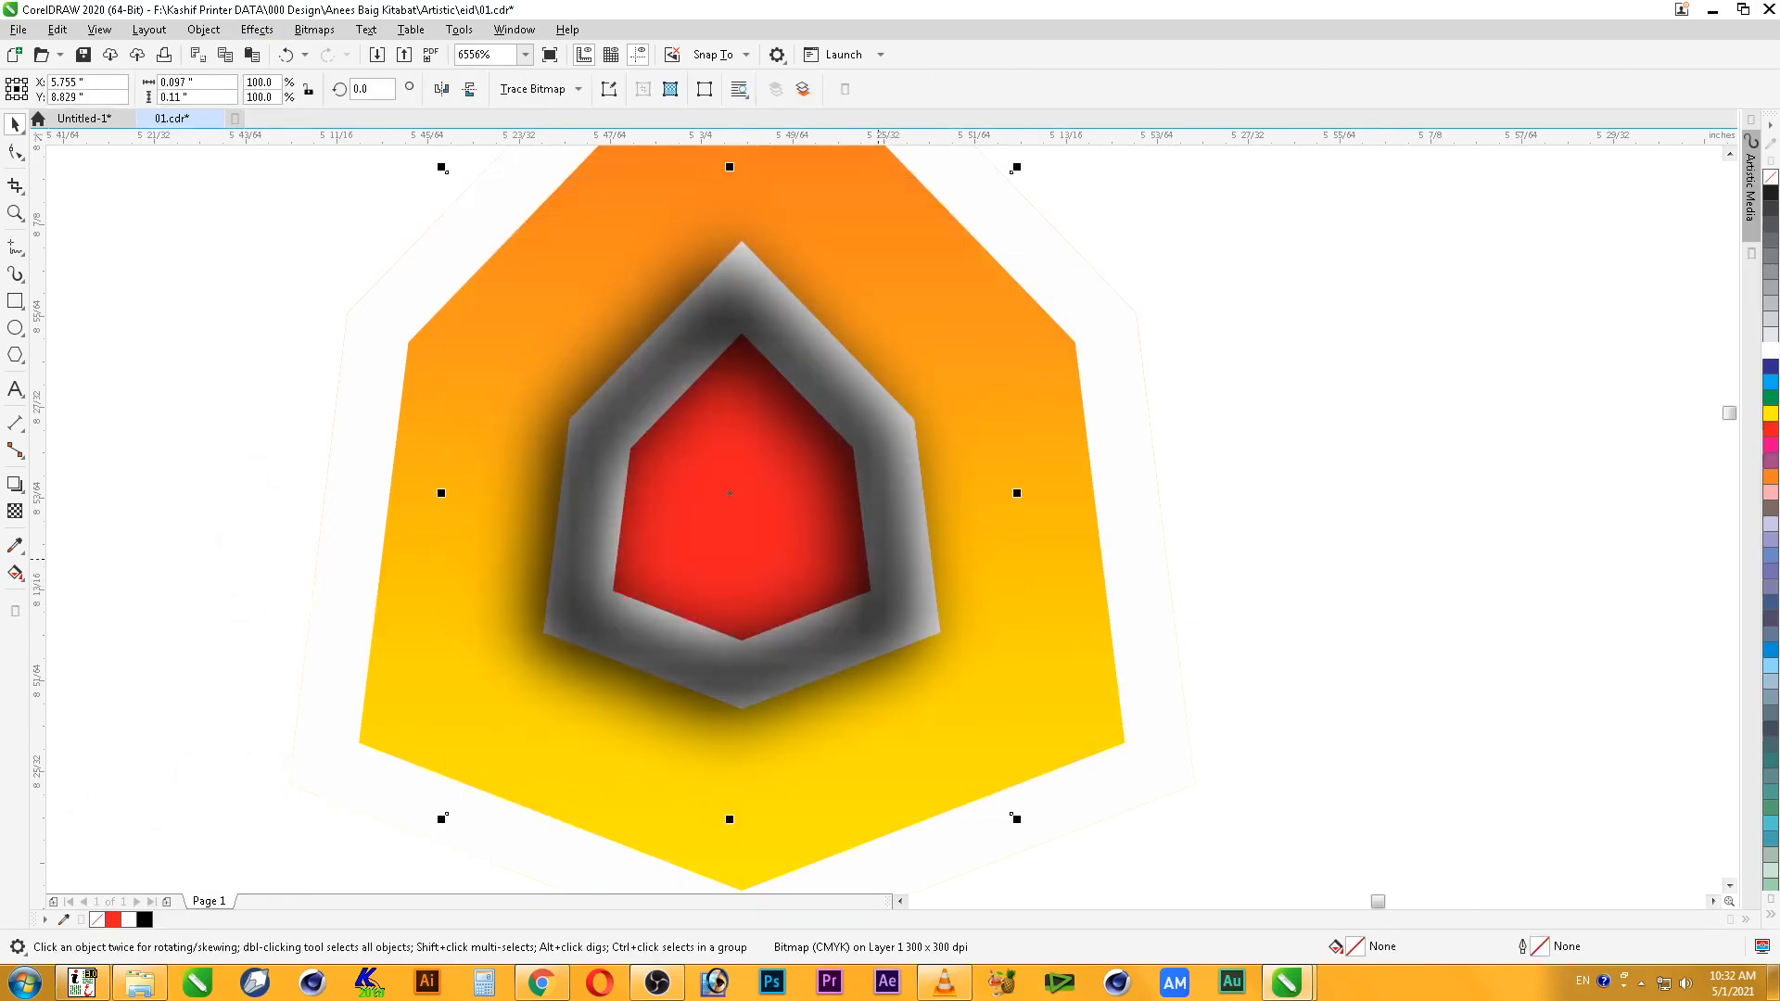
pyautogui.rightClick(895, 572)
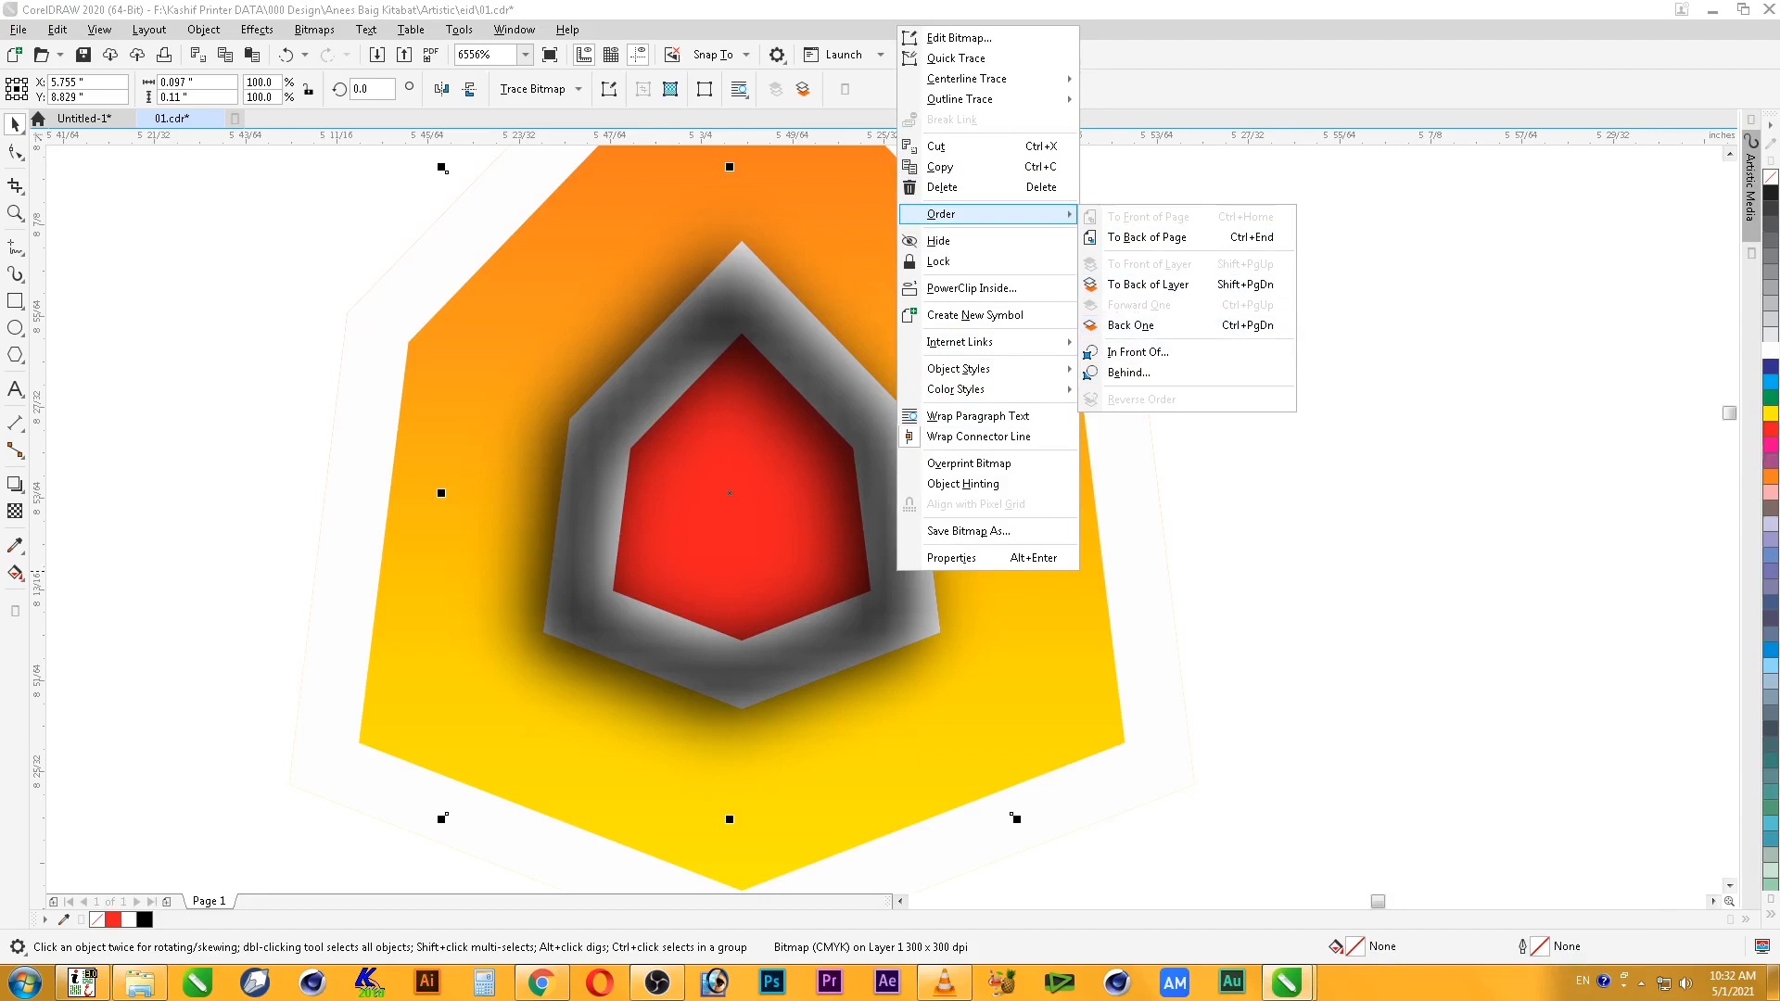
pyautogui.click(1147, 237)
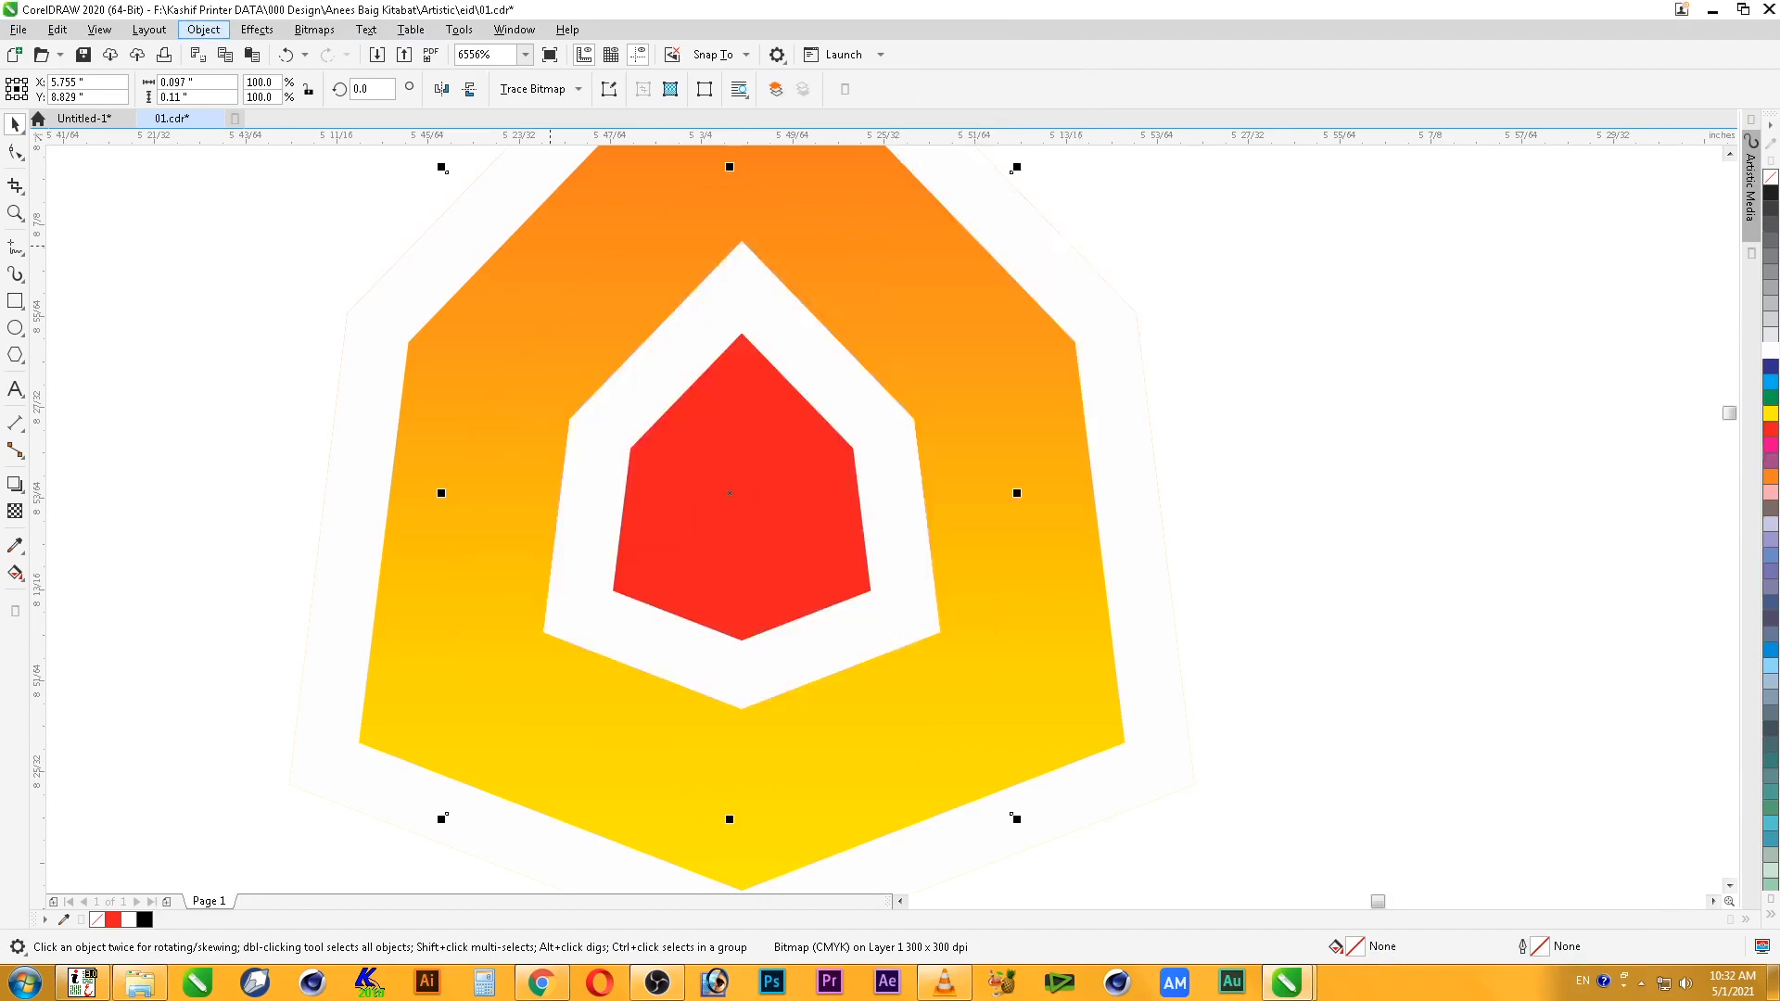
# - PowerClip the blurred ring inside the petal's red centre as an inner shadow
pyautogui.click(204, 29)
pyautogui.moveTo(233, 100)
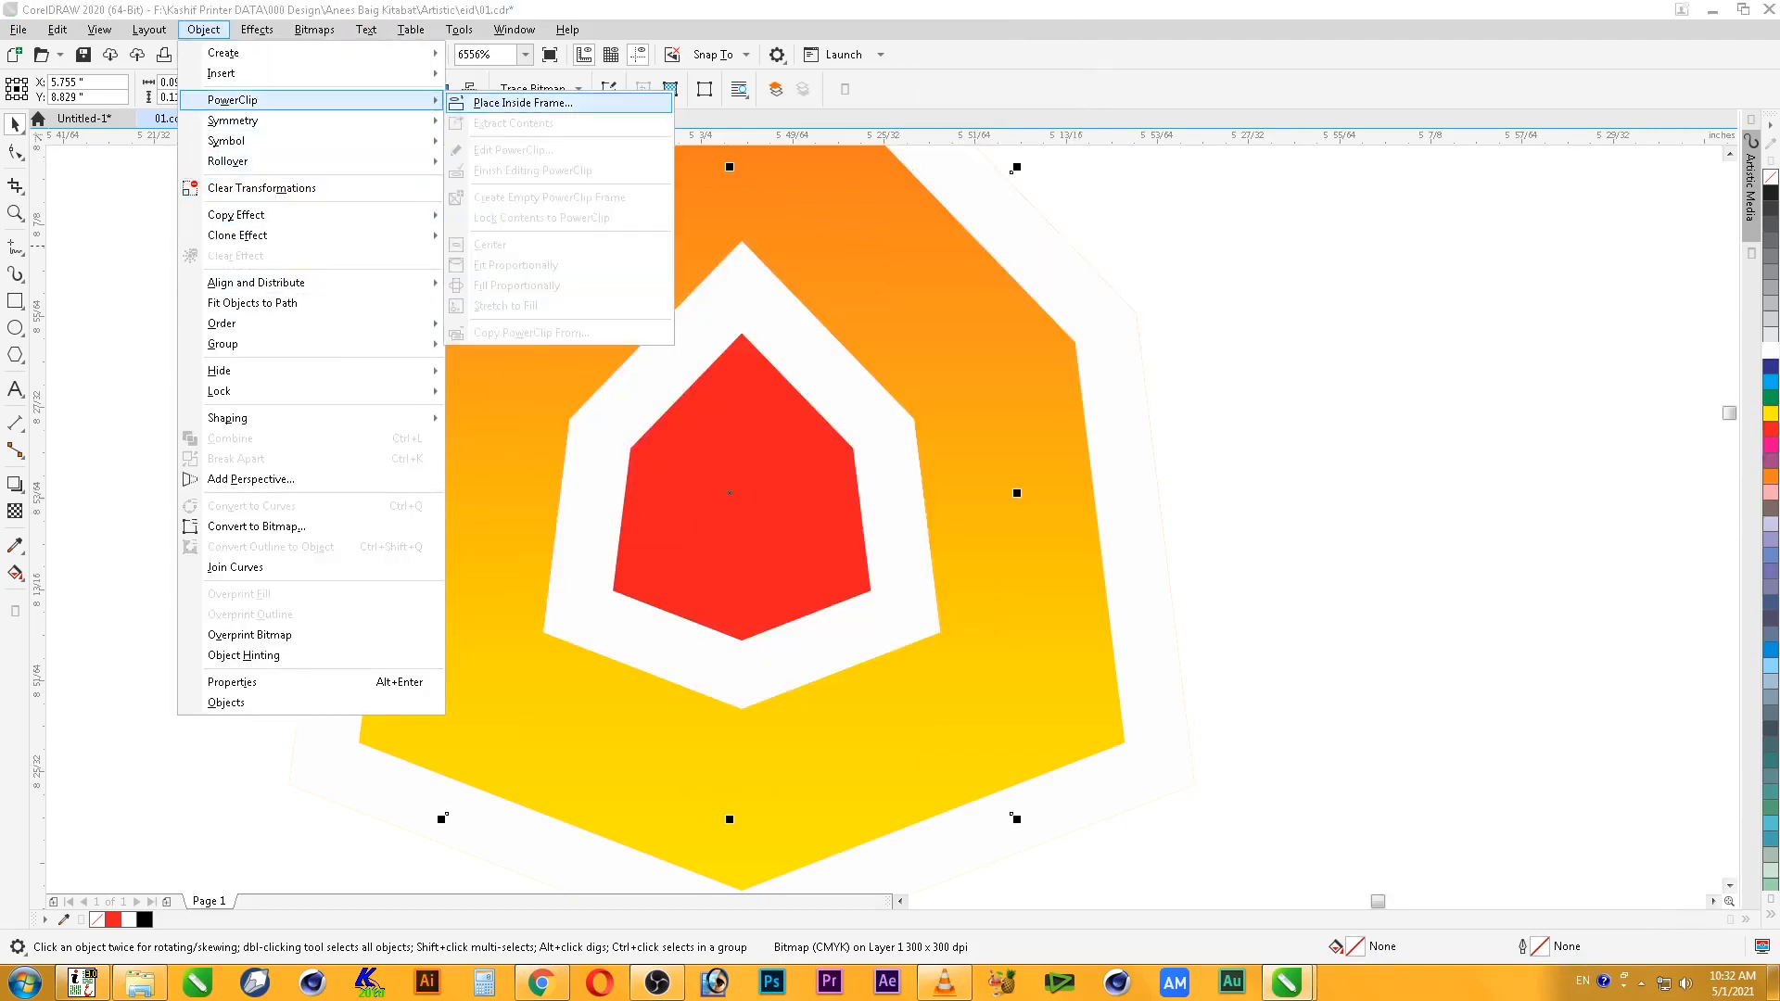
pyautogui.click(525, 102)
pyautogui.click(795, 535)
pyautogui.click(1377, 608)
pyautogui.scroll(-1, 1377, 607)
pyautogui.click(1248, 492)
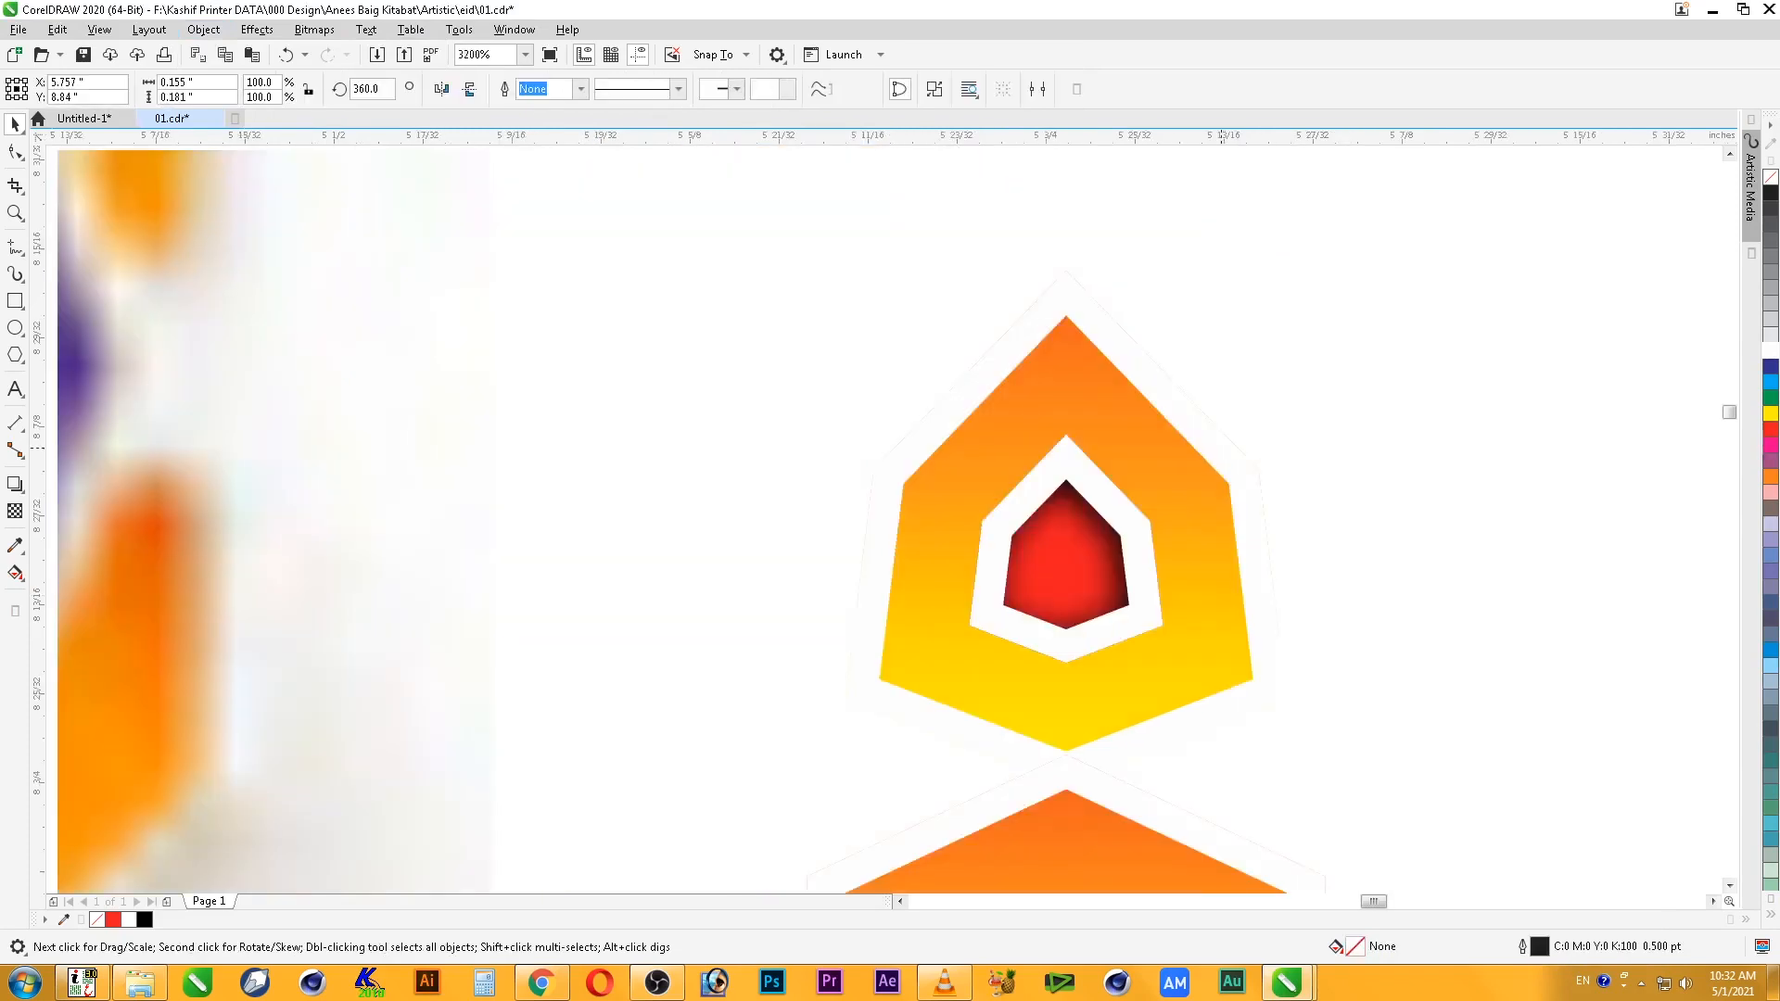
# - Group all the parts of the orange pointed petal
pyautogui.scroll(-1, 1247, 491)
pyautogui.press('F2')
pyautogui.moveTo(1300, 317); pyautogui.dragTo(1059, 733)
pyautogui.scroll(-1, 1192, 377)
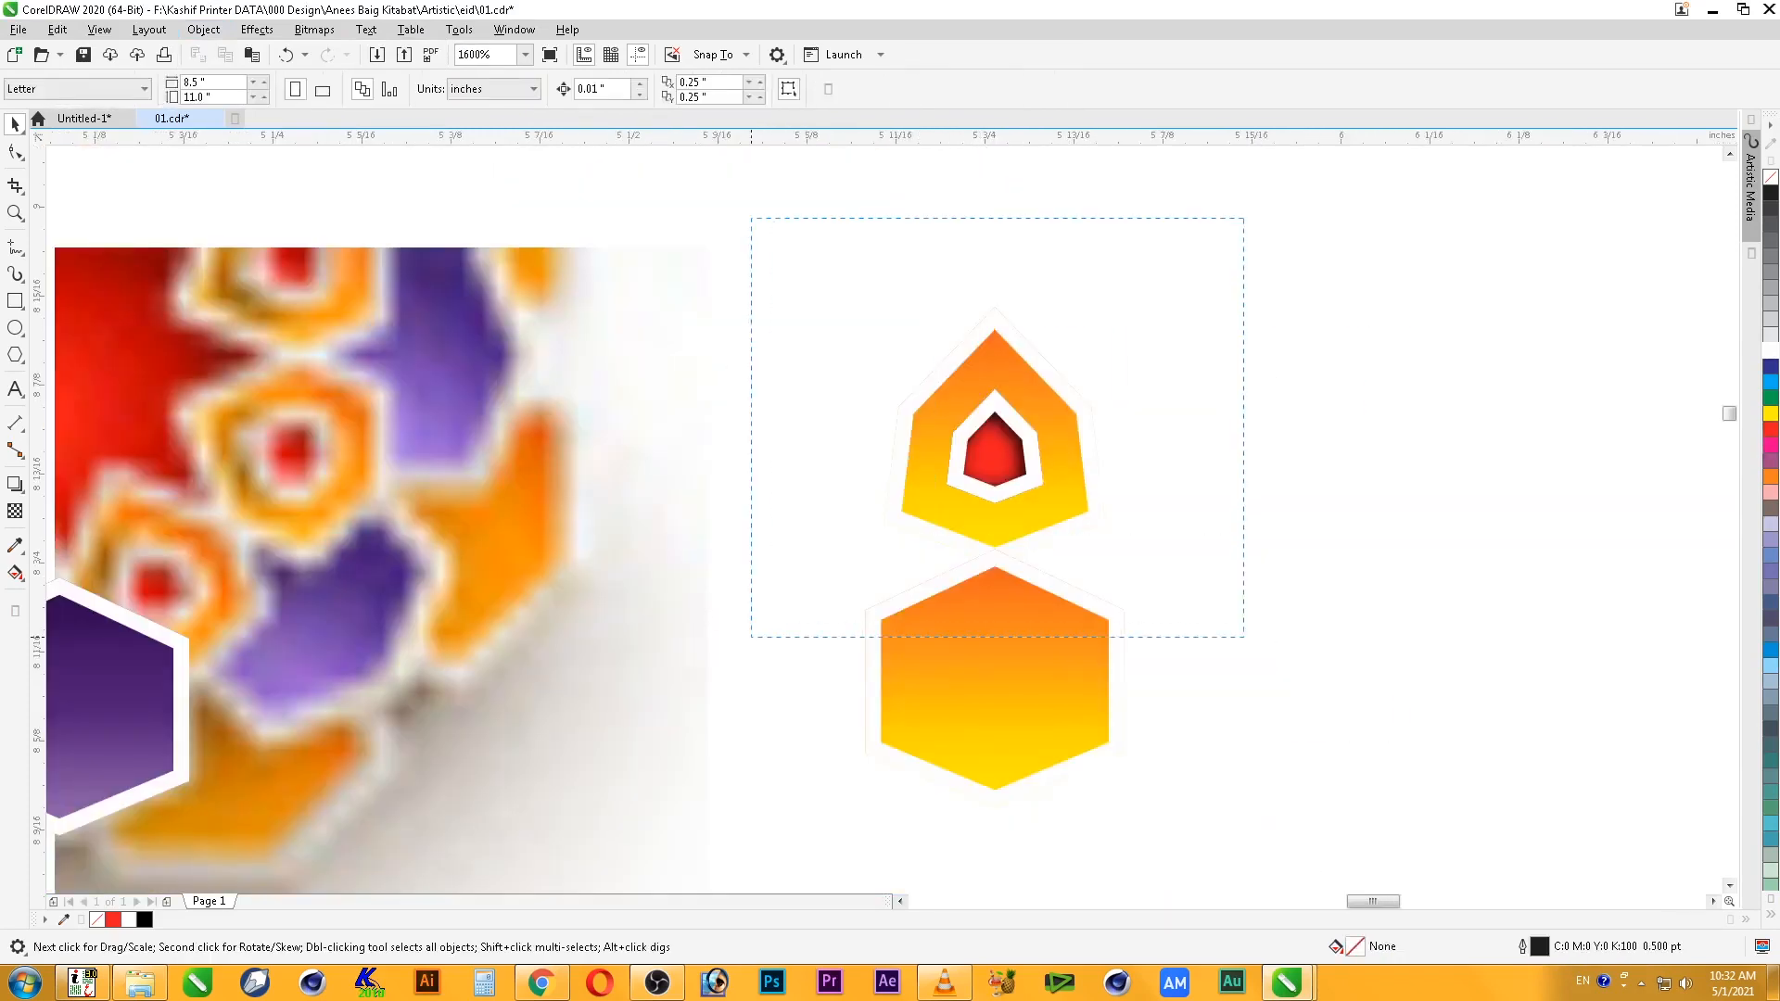
pyautogui.moveTo(751, 219); pyautogui.dragTo(1244, 637)
pyautogui.rightClick(981, 447)
pyautogui.click(1020, 520)
# - Group the orange hexagon with its white border
pyautogui.click(1006, 677)
pyautogui.moveTo(825, 486); pyautogui.dragTo(1340, 801)
pyautogui.rightClick(989, 731)
pyautogui.press('Escape')
pyautogui.press('F4')
pyautogui.press('F2')
pyautogui.moveTo(903, 163); pyautogui.dragTo(1089, 243)
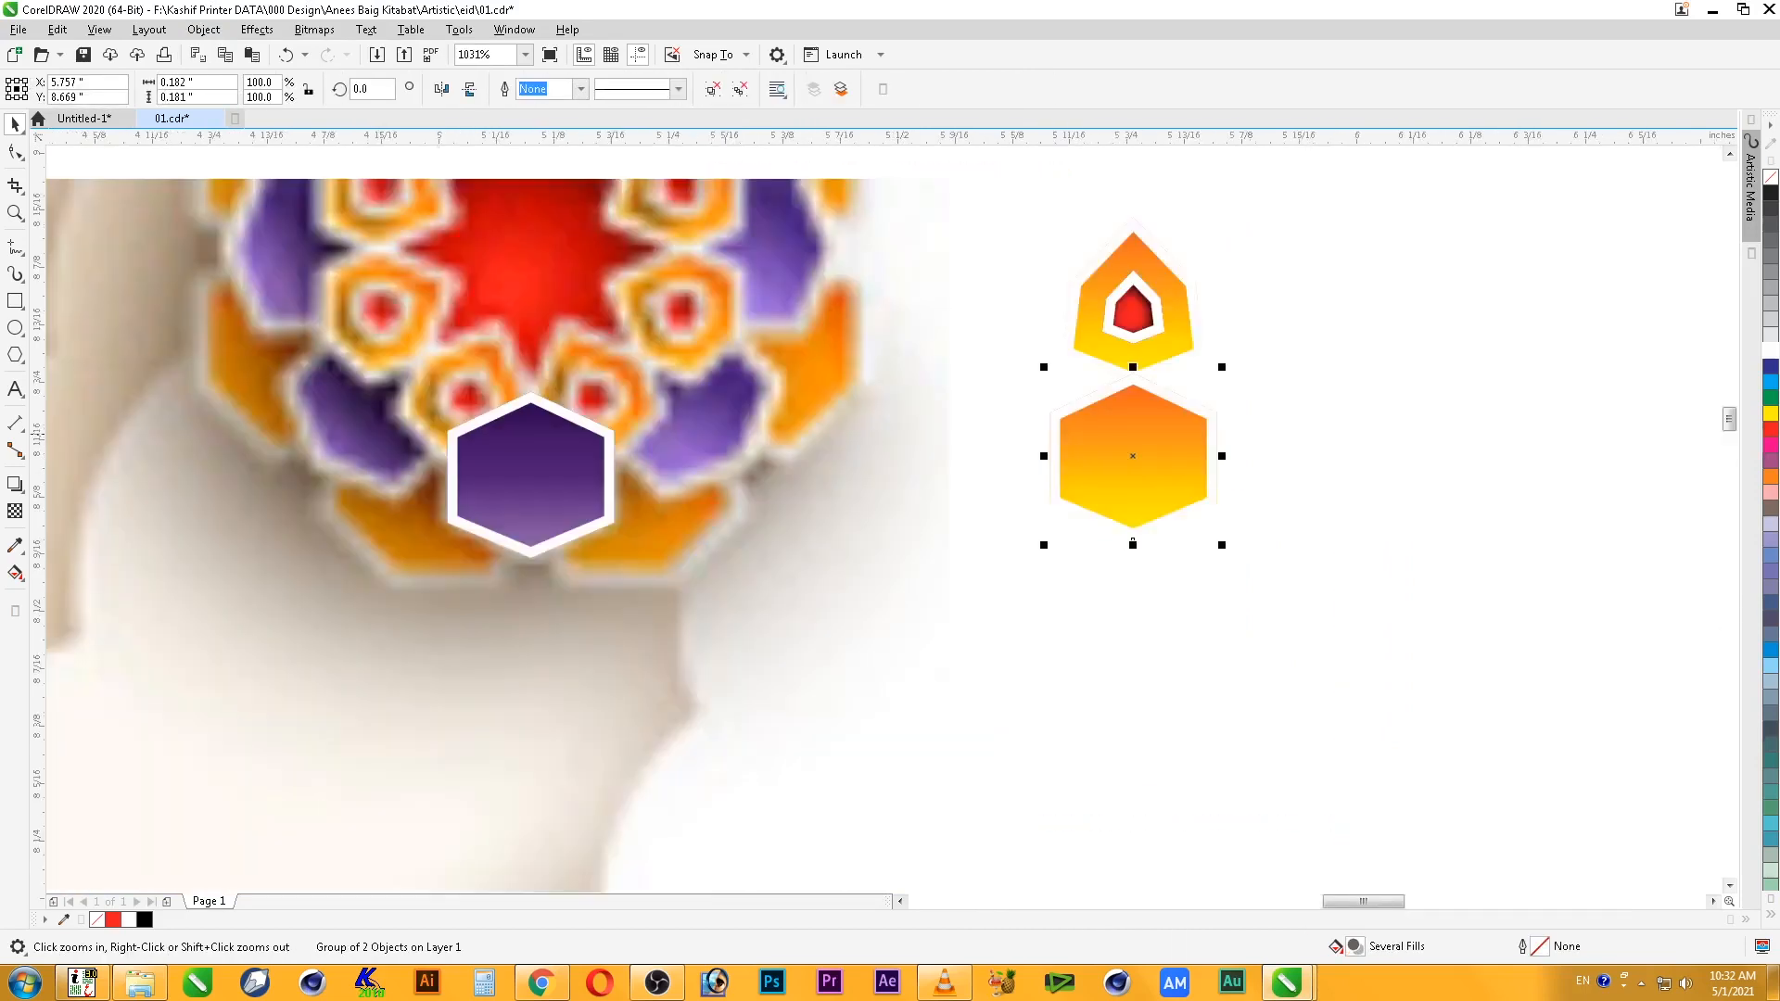
# - Move the violet hexagon off the reference image to below the orange hexagon and bring it to the front
pyautogui.moveTo(988, 425); pyautogui.dragTo(408, 586)
pyautogui.moveTo(530, 560); pyautogui.dragTo(1134, 636)
pyautogui.hotkey('shift', 'pageup')
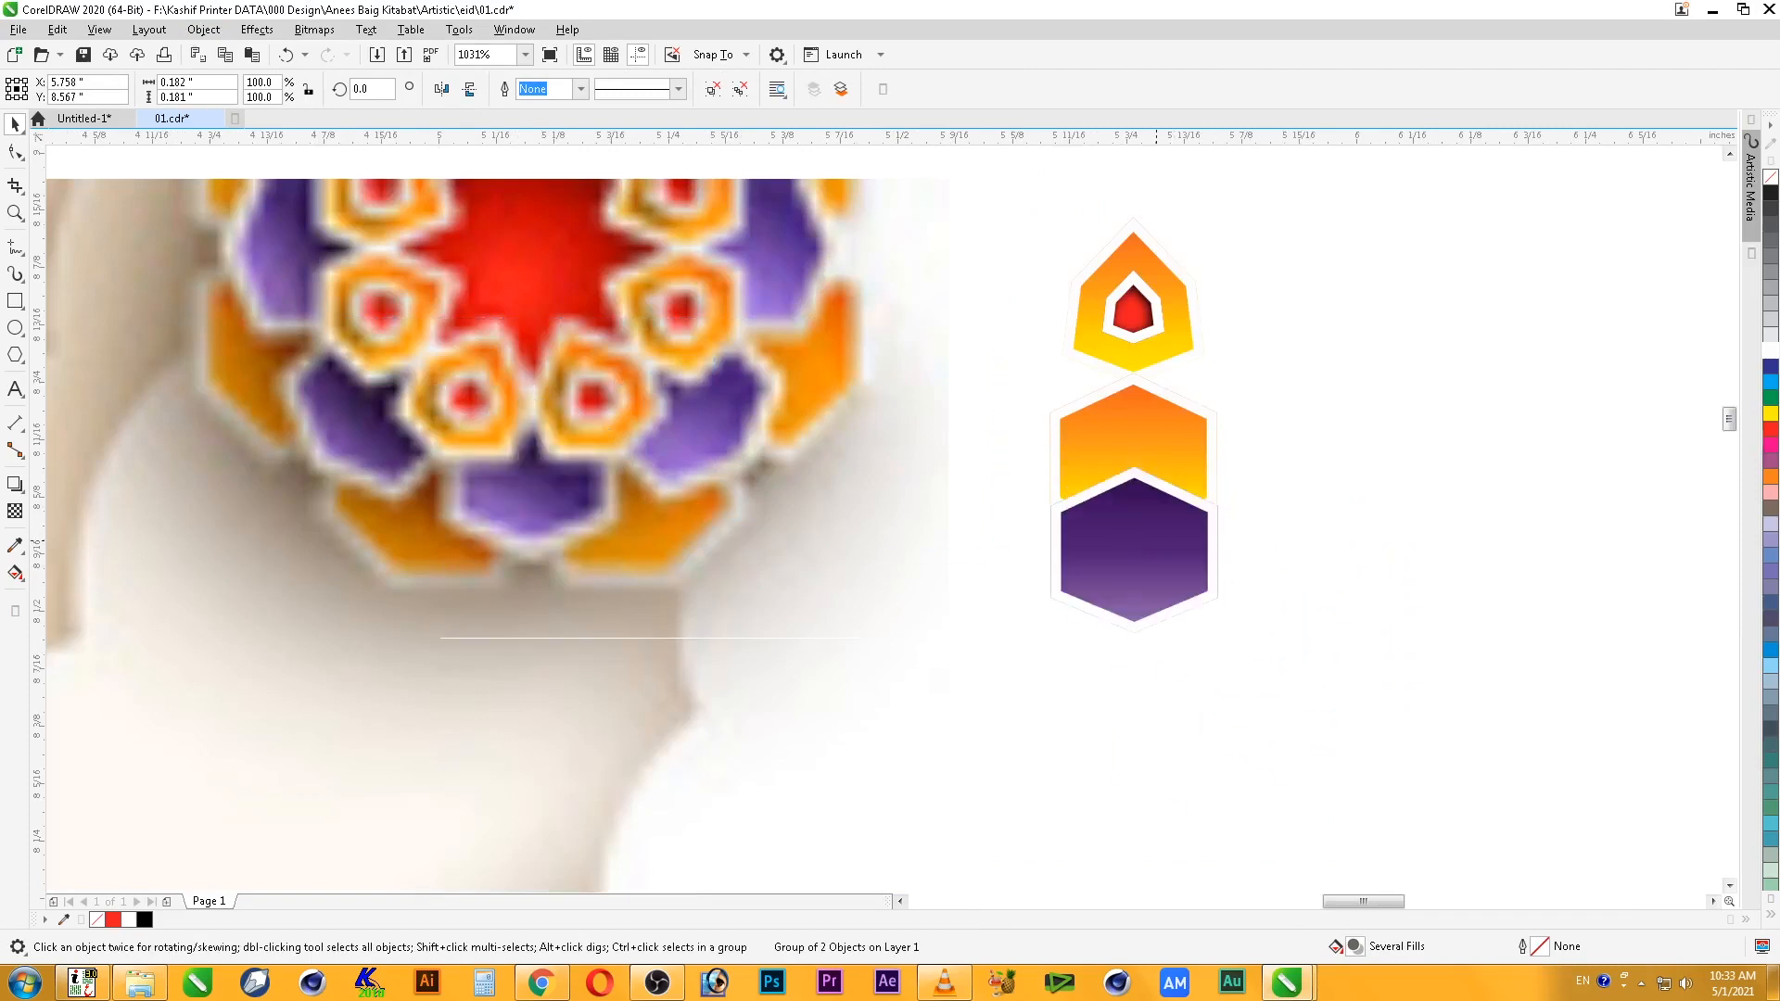
pyautogui.press('Down')
# - Enlarge the orange hexagon to about 127% and scale the pointed petal to 95%
pyautogui.moveTo(1006, 447); pyautogui.dragTo(994, 360)
pyautogui.moveTo(1221, 544); pyautogui.dragTo(1245, 568)
pyautogui.click(1170, 335)
pyautogui.moveTo(1214, 392); pyautogui.dragTo(1212, 390)
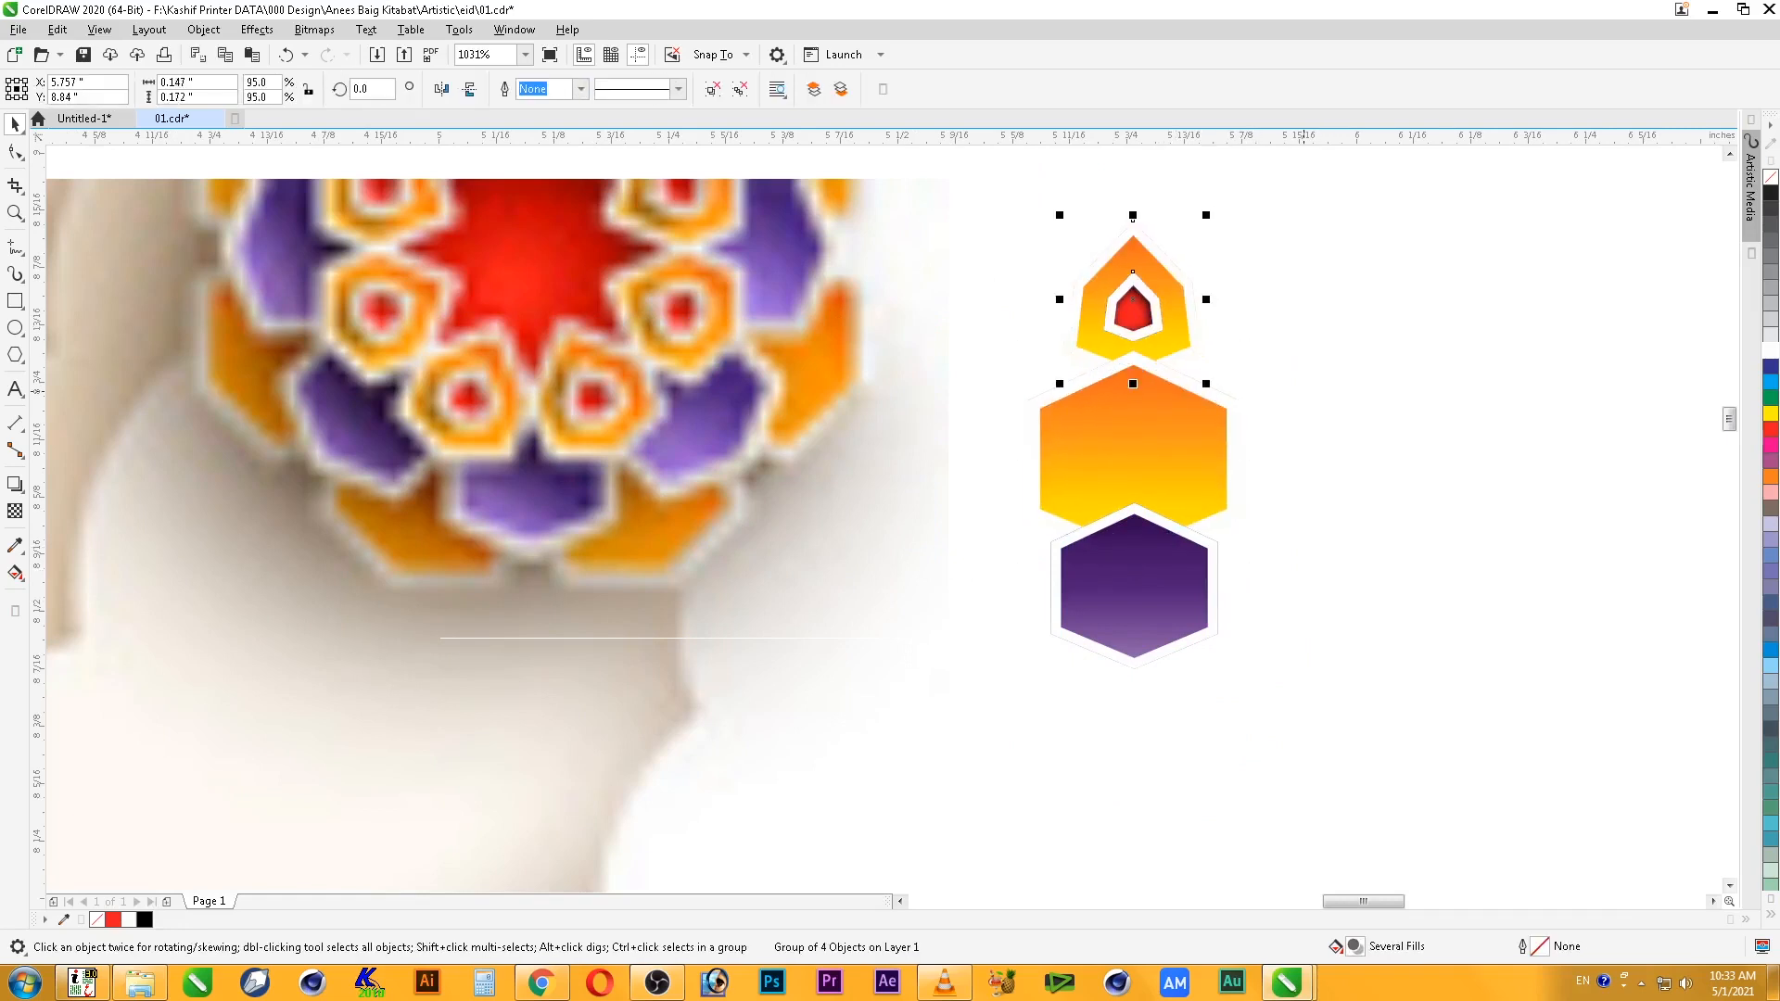
pyautogui.press('Escape')
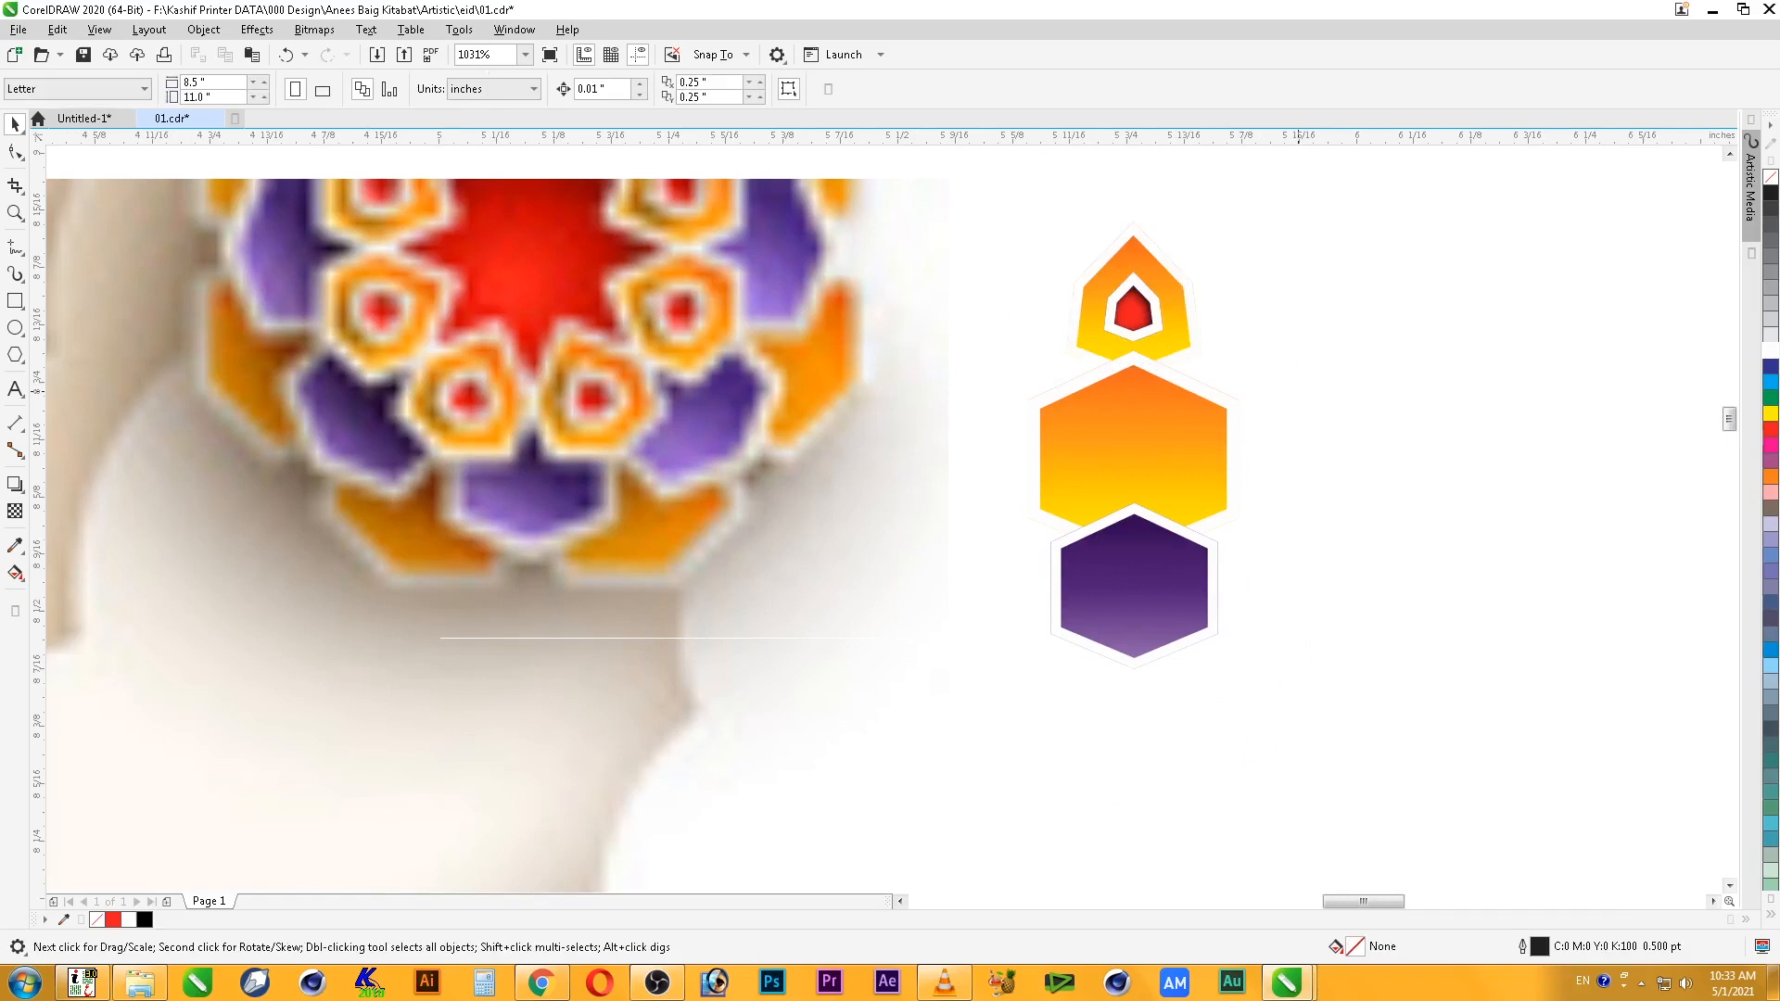
# - Move the violet hexagon away from the orange shapes onto the empty area beside them
pyautogui.scroll(-2, 1299, 393)
pyautogui.moveTo(1658, 631); pyautogui.dragTo(1577, 644)
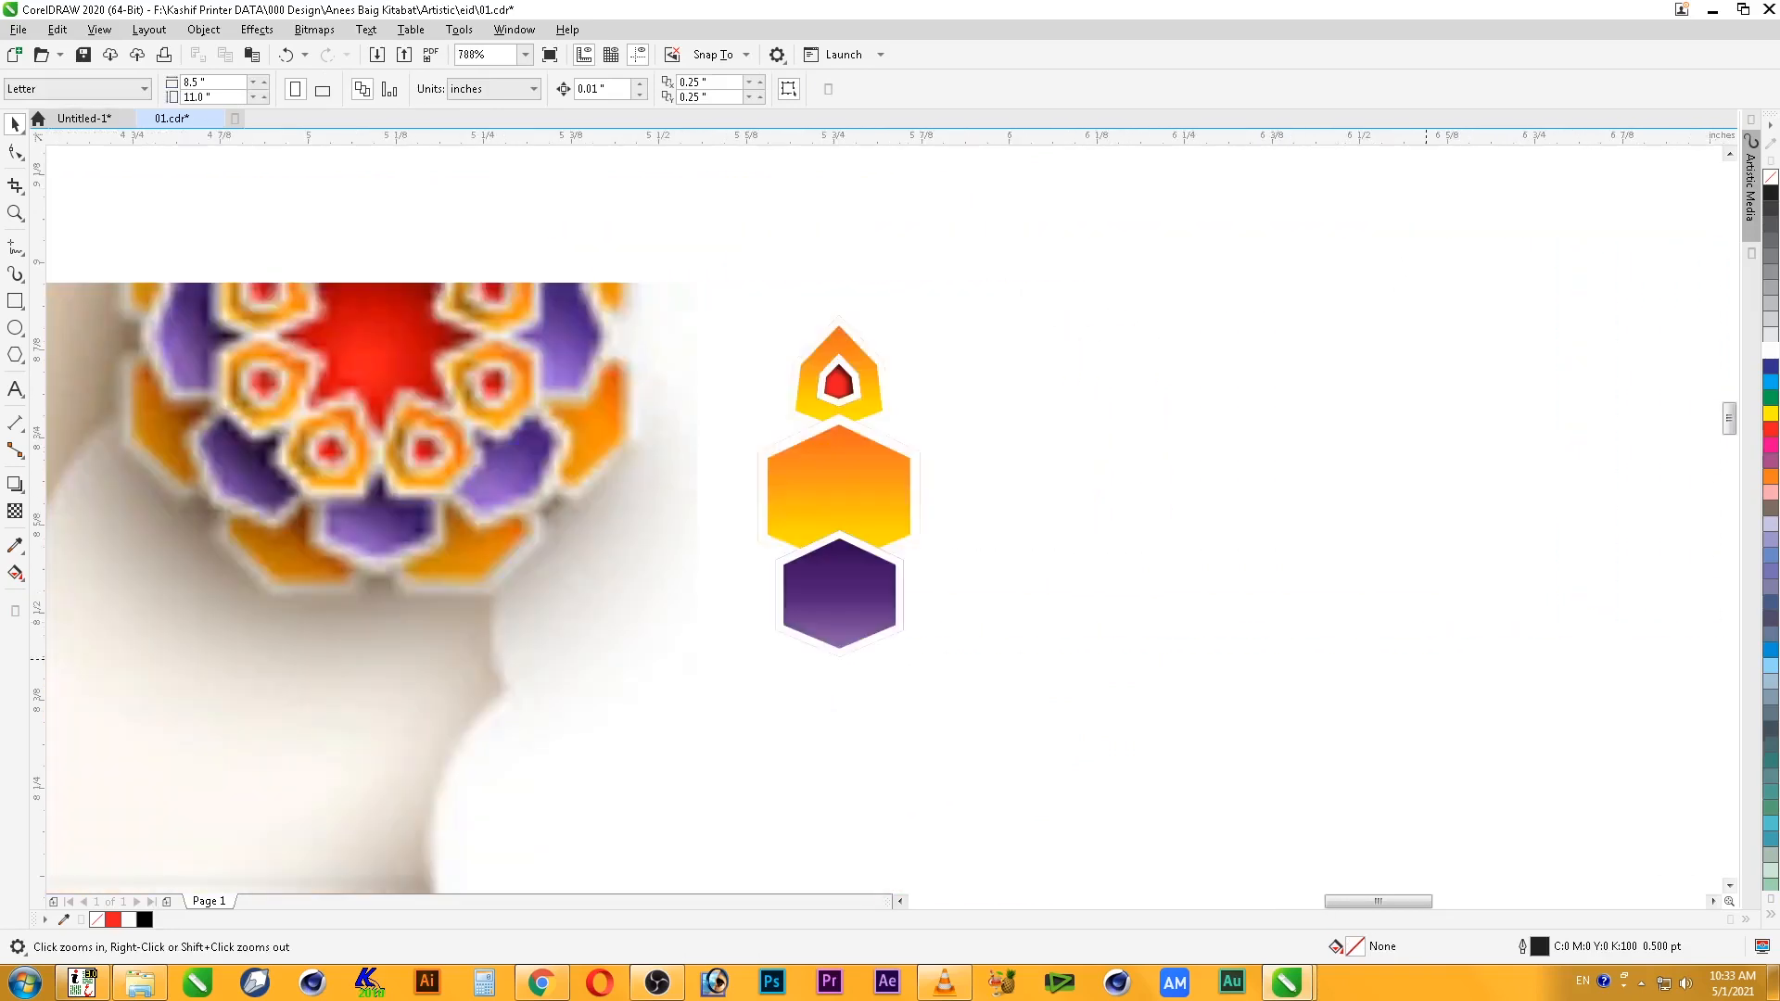
pyautogui.click(847, 390)
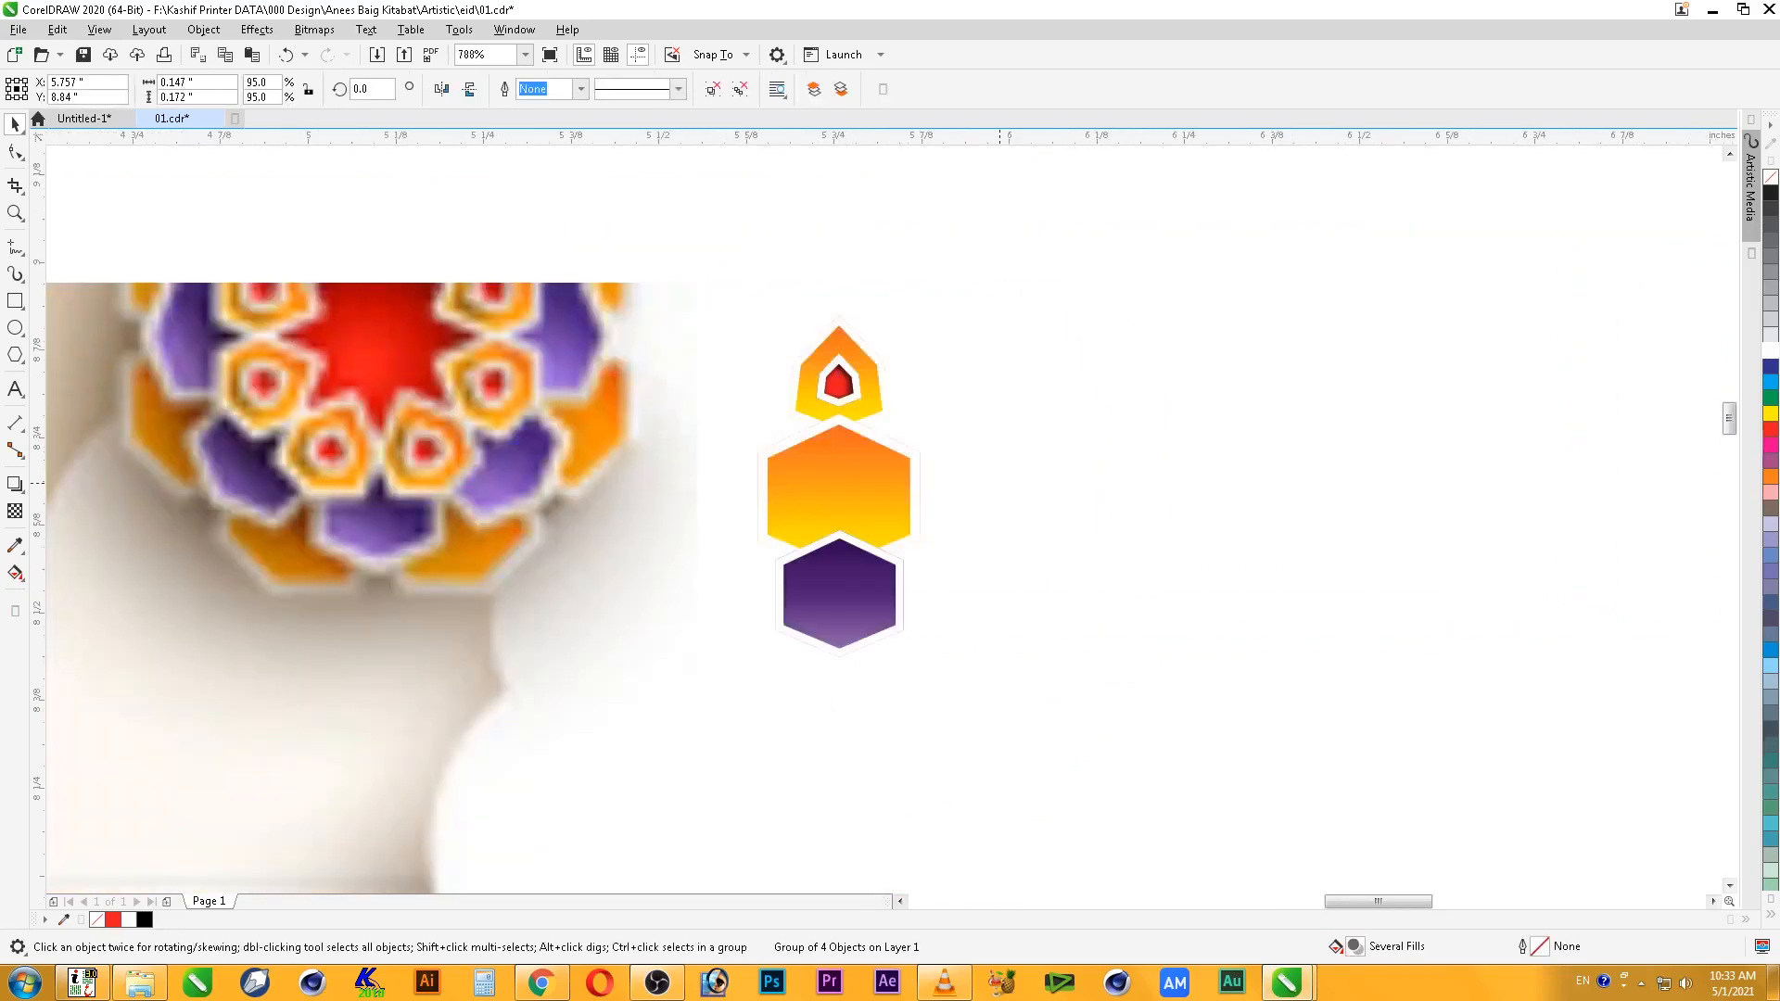
pyautogui.moveTo(850, 592); pyautogui.dragTo(1221, 515)
# - Undo a first mirrored copy, then duplicate the violet hexagon, flip the copy vertically and place it well above the original
pyautogui.moveTo(1209, 585); pyautogui.dragTo(1209, 323)
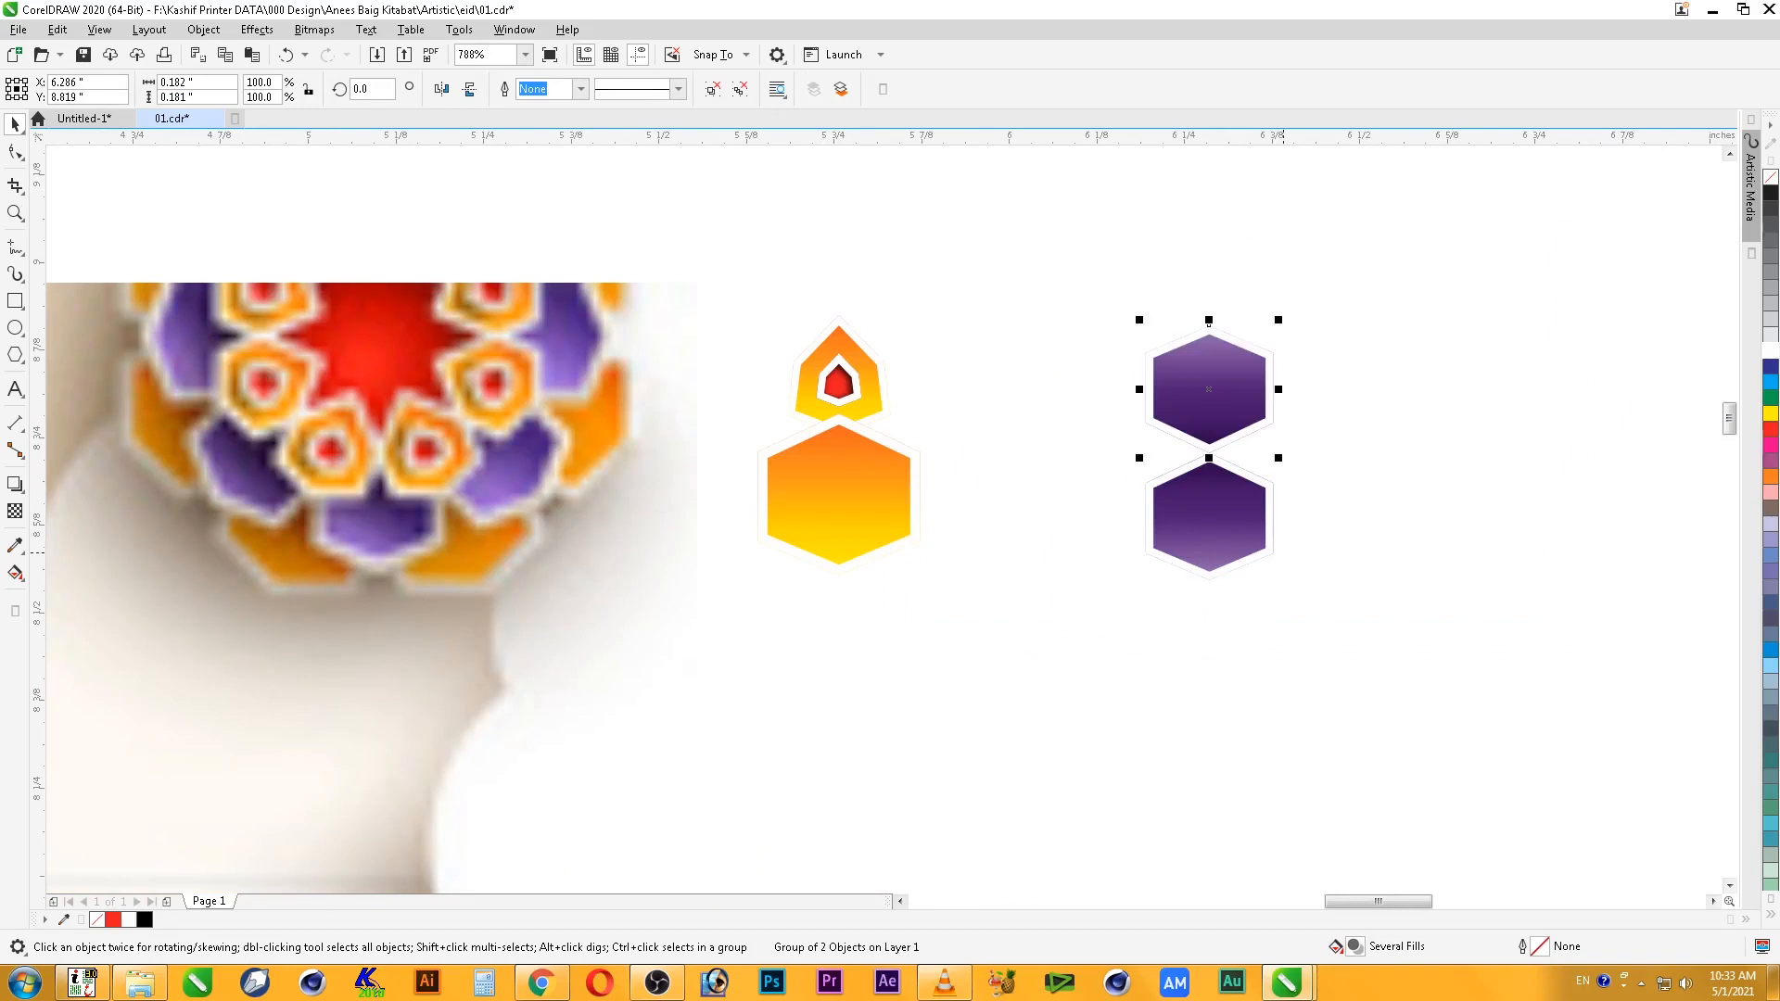
pyautogui.hotkey('ctrl', 'z')
pyautogui.rightClick(1206, 508)
pyautogui.click(1250, 517)
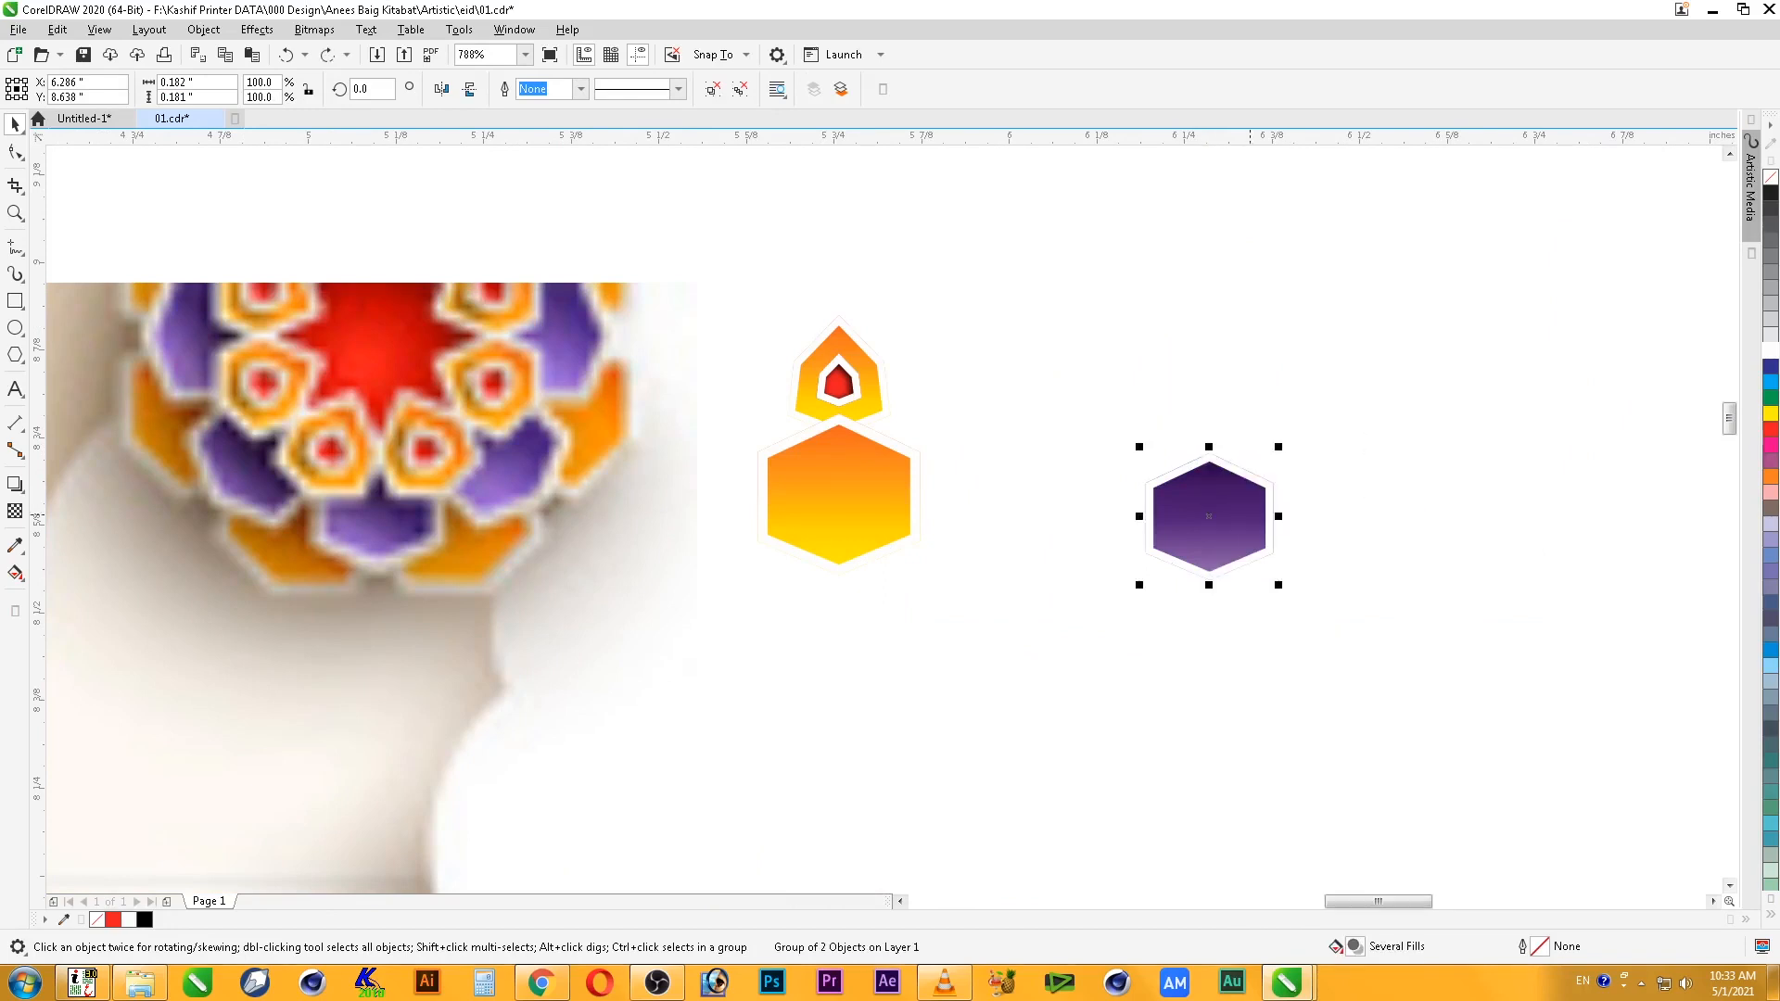
pyautogui.rightClick(1267, 380)
pyautogui.click(1345, 522)
pyautogui.moveTo(1210, 582); pyautogui.dragTo(1209, 218)
pyautogui.moveTo(1229, 297); pyautogui.dragTo(1228, 250)
pyautogui.scroll(1, 1113, 371)
# - Move the orange hexagon so that it tucks under the lower edge of the bottom violet hexagon
pyautogui.click(983, 399)
pyautogui.click(831, 624)
pyautogui.moveTo(858, 594); pyautogui.dragTo(1231, 699)
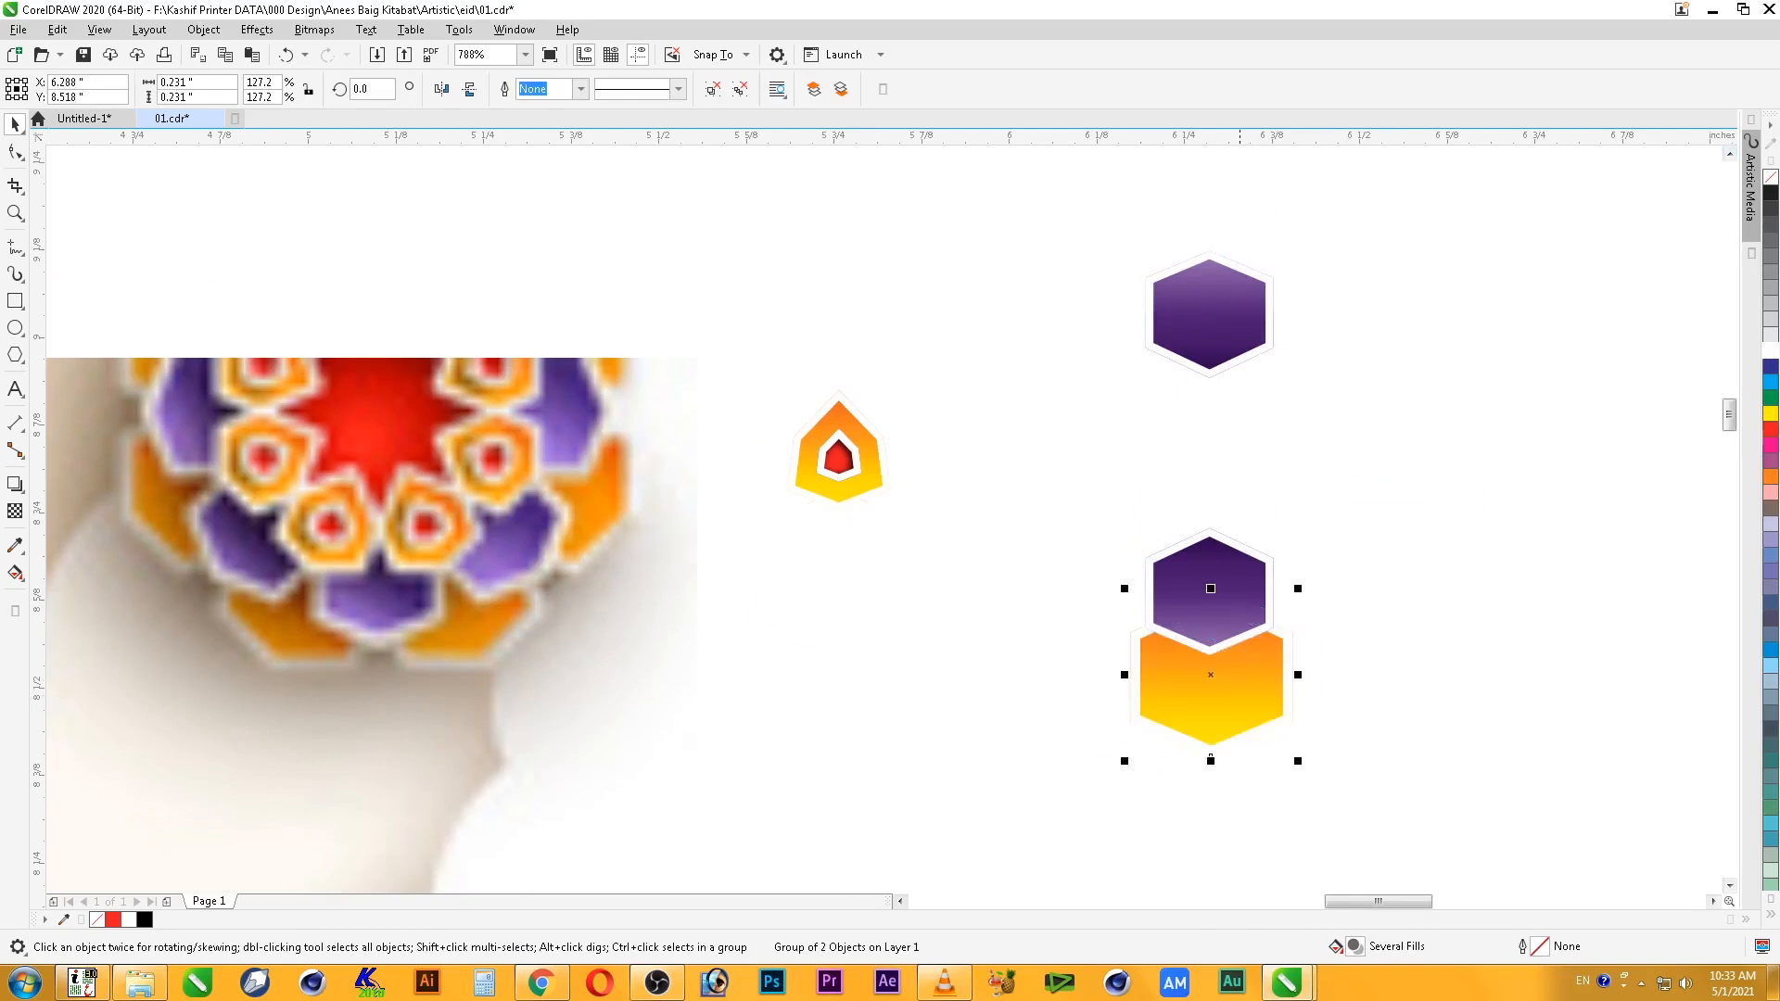
# - Align the orange hexagon and both violet hexagons on a common vertical centre line
pyautogui.keyDown('shift'); pyautogui.click(1247, 577); pyautogui.keyUp('shift')
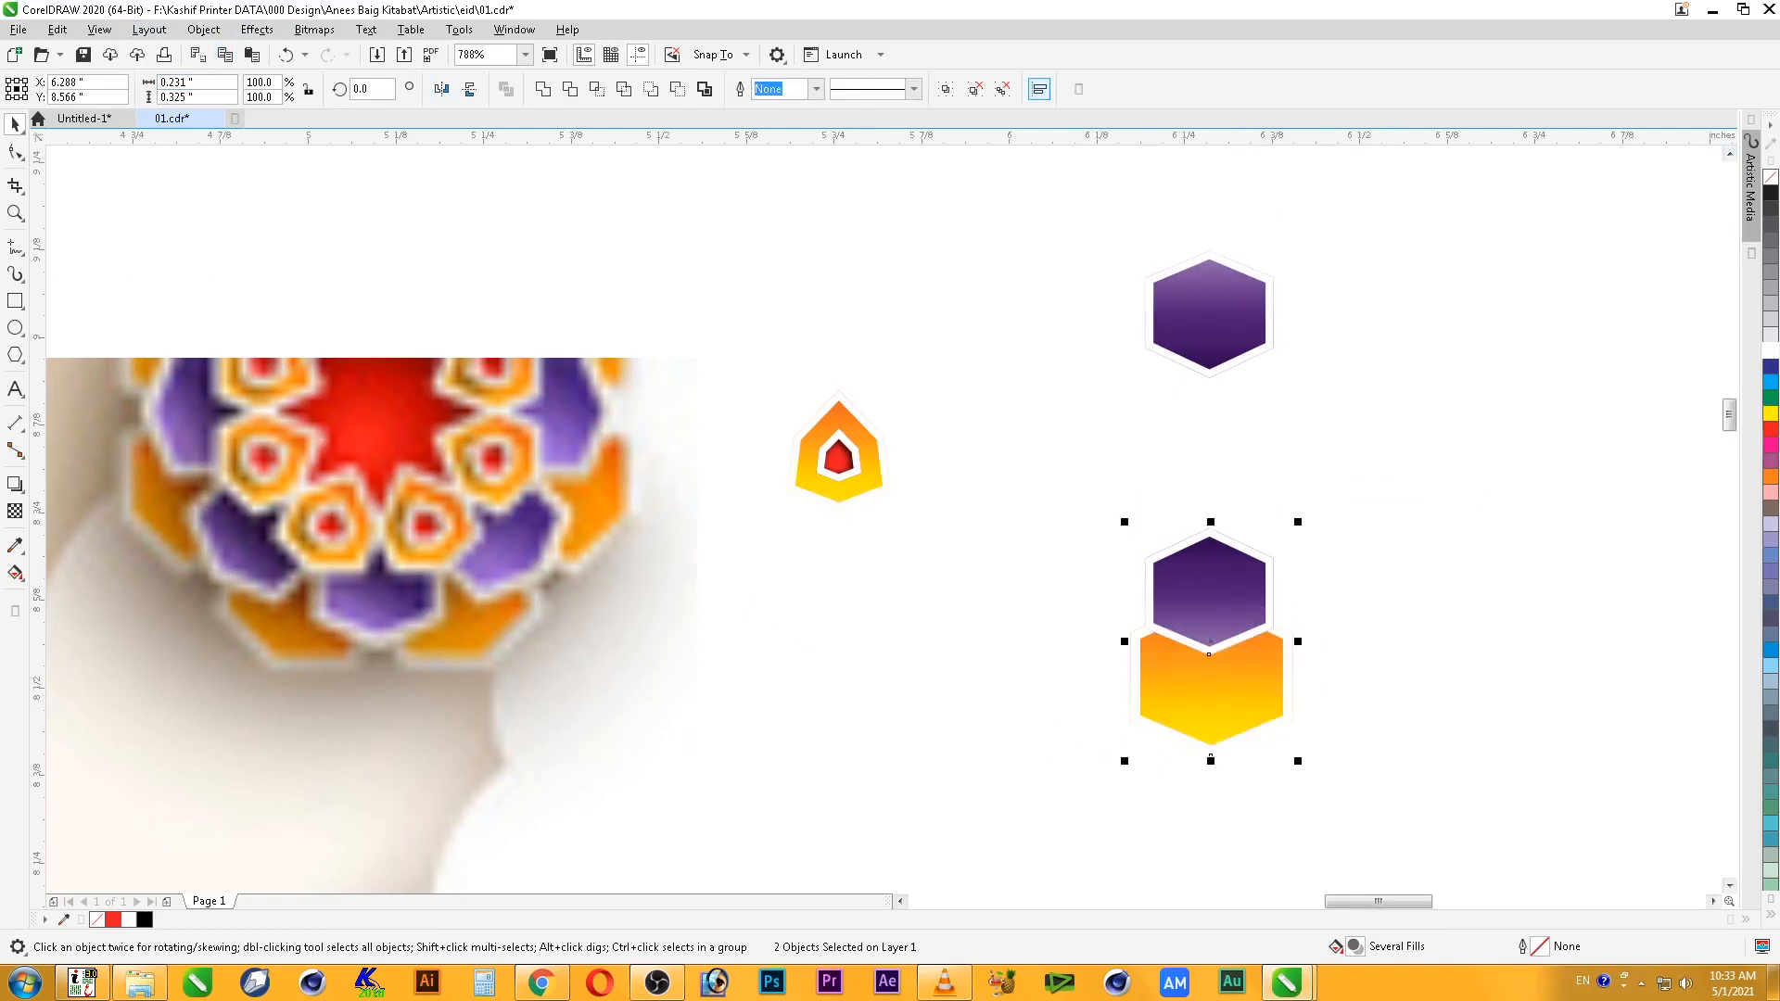
pyautogui.click(1040, 88)
pyautogui.click(1514, 171)
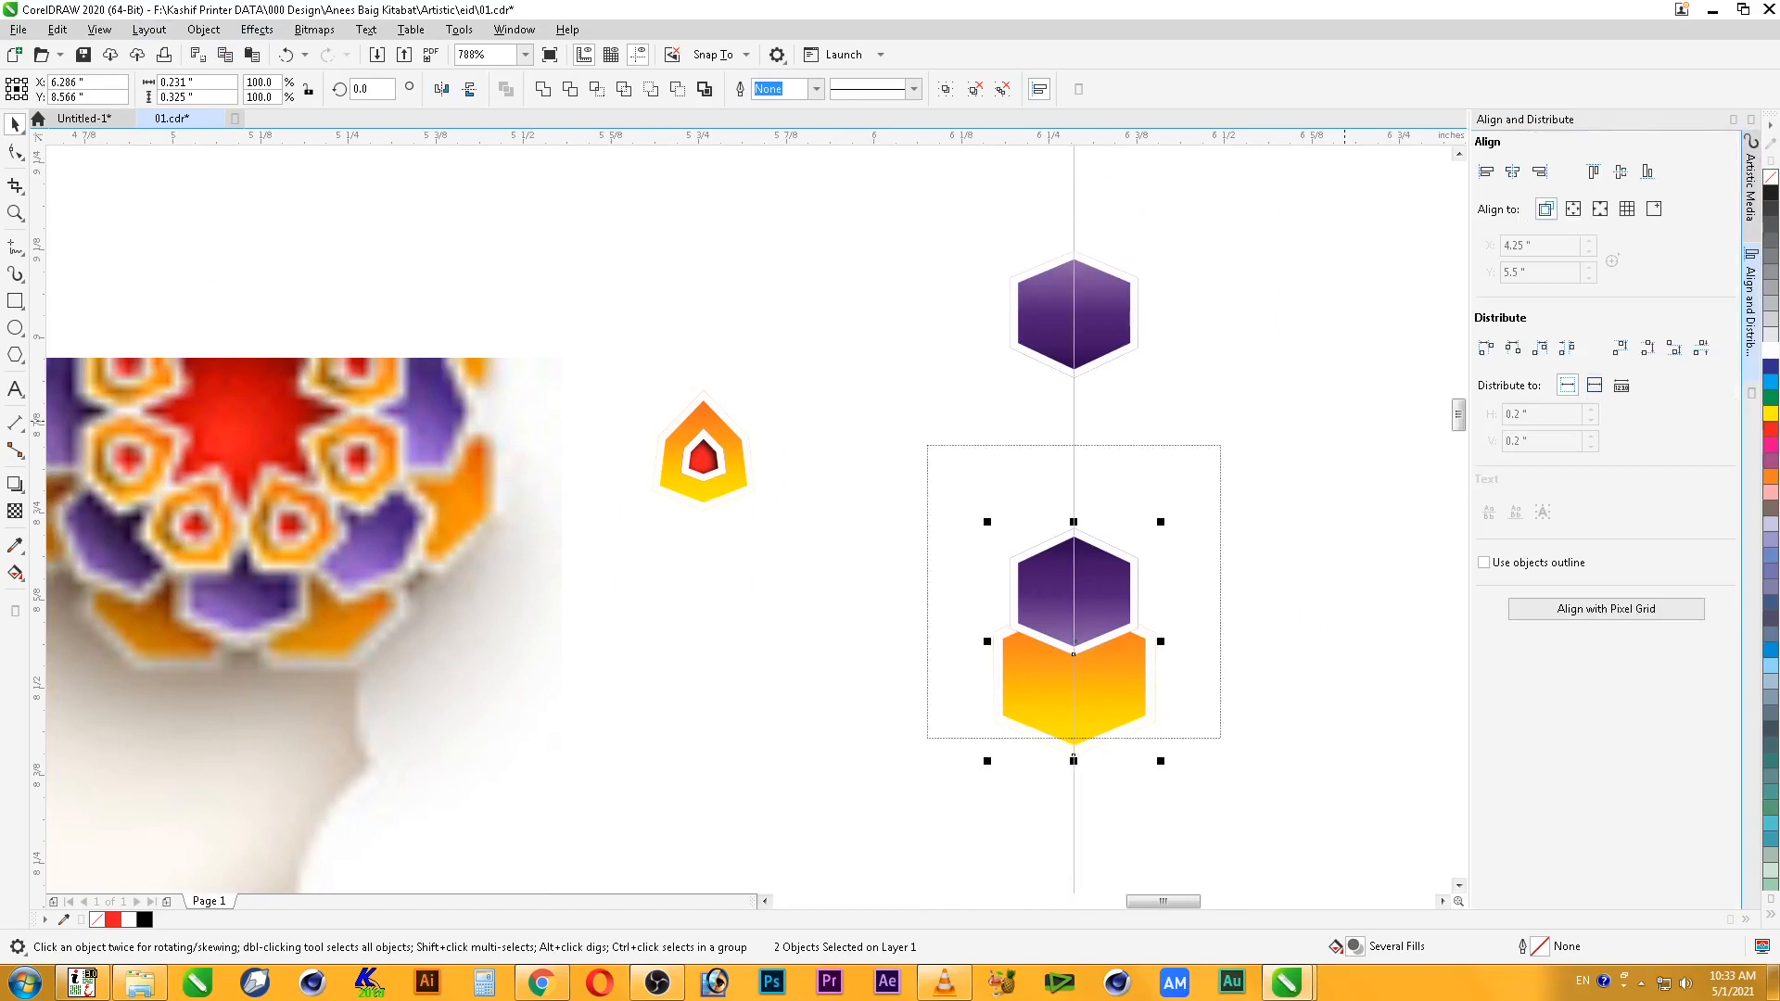
pyautogui.hotkey('ctrl', 'g')
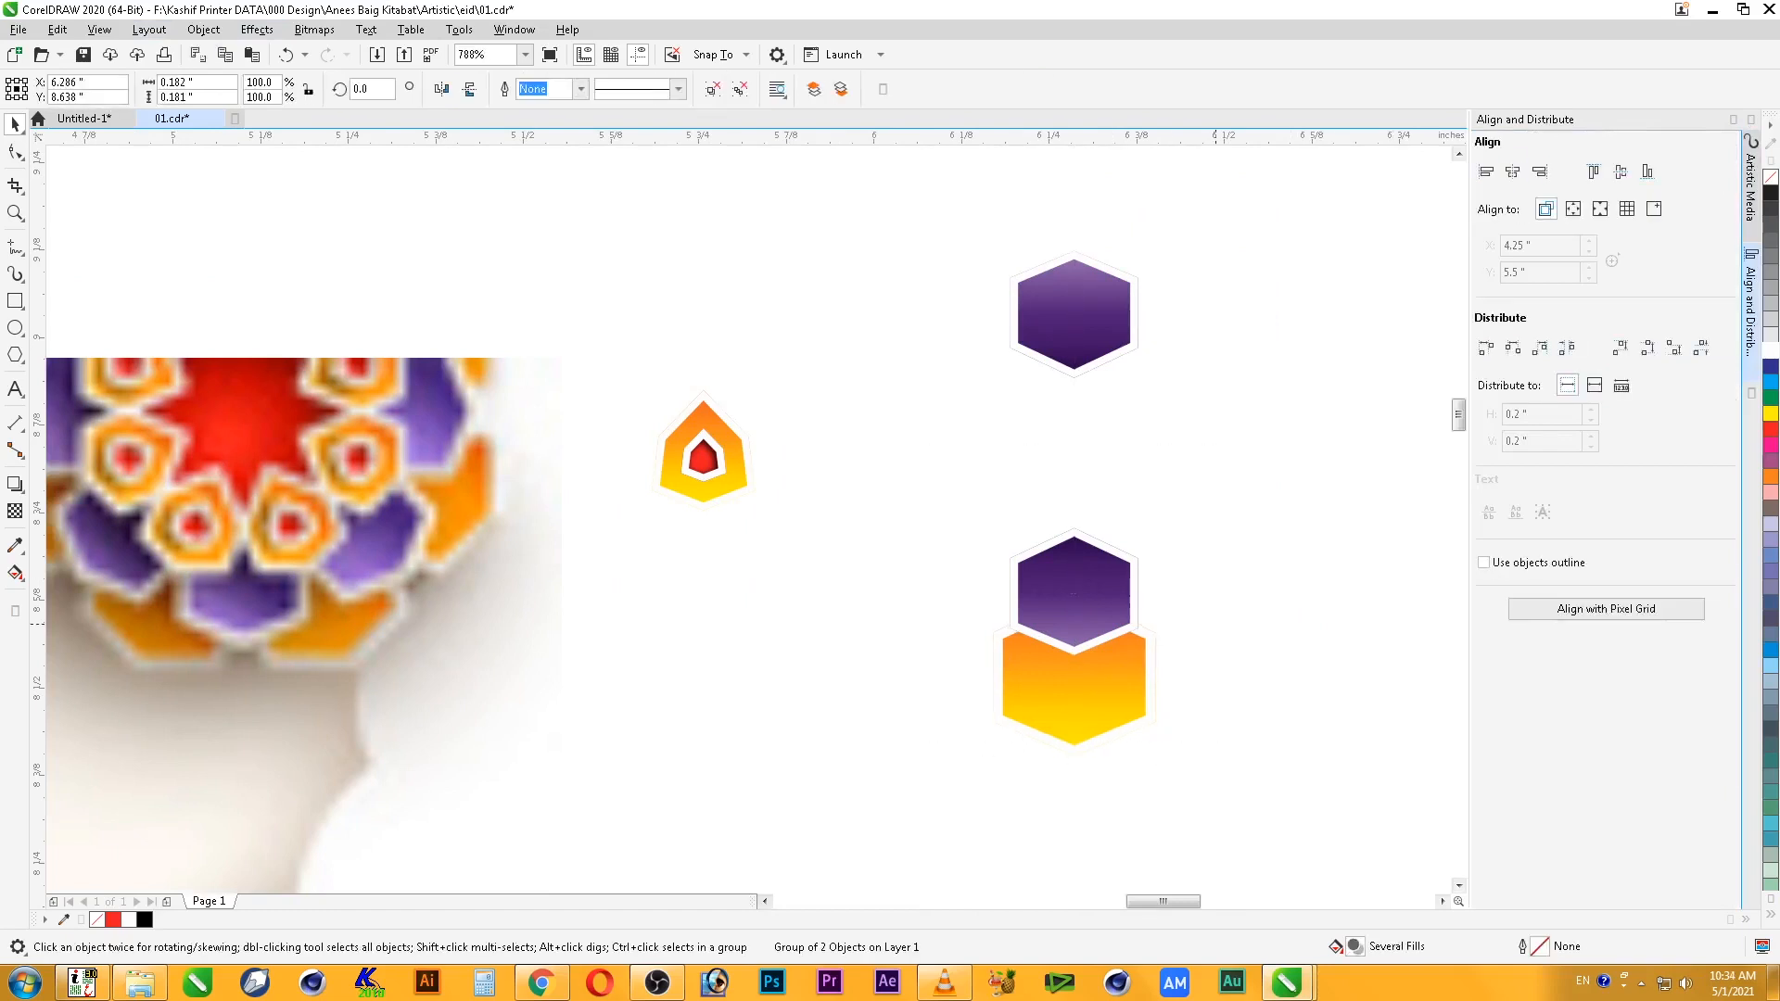
pyautogui.keyDown('shift'); pyautogui.click(1058, 353); pyautogui.keyUp('shift')
pyautogui.click(1514, 171)
pyautogui.keyDown('shift'); pyautogui.click(1075, 697); pyautogui.keyUp('shift')
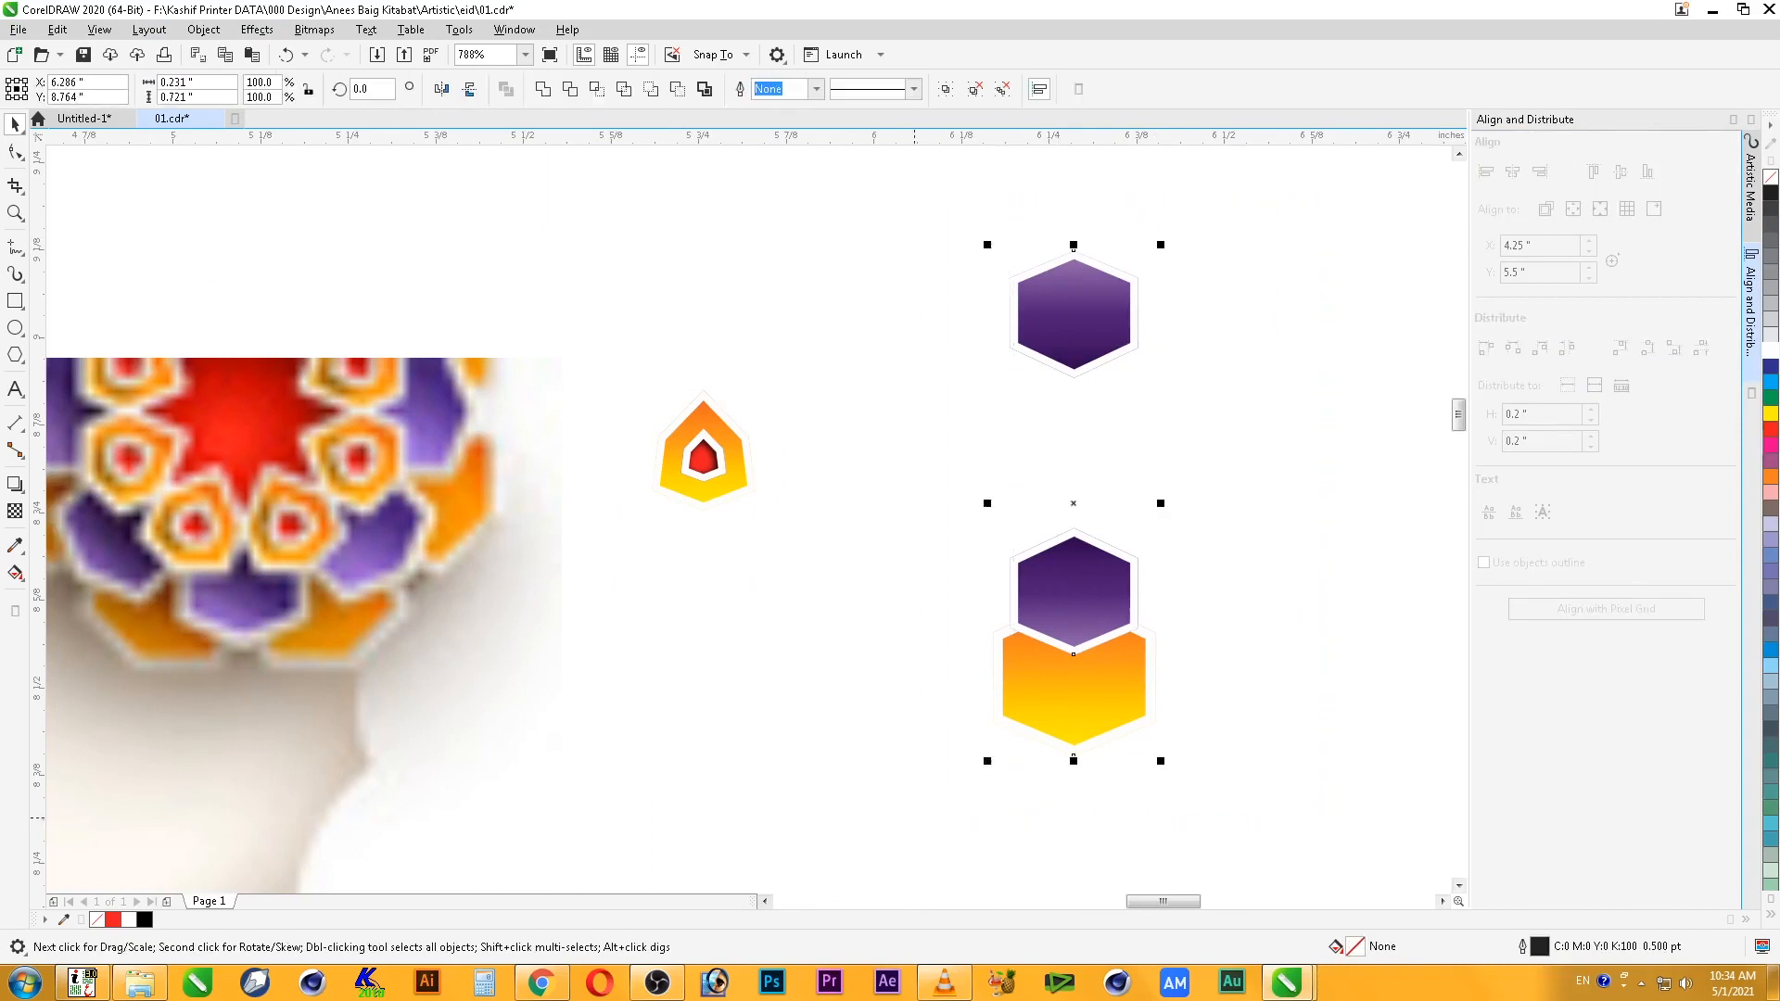
pyautogui.click(1513, 171)
# - Duplicate the orange hexagon in place and mirror the copy vertically over the top of the upper violet hexagon
pyautogui.click(1076, 733)
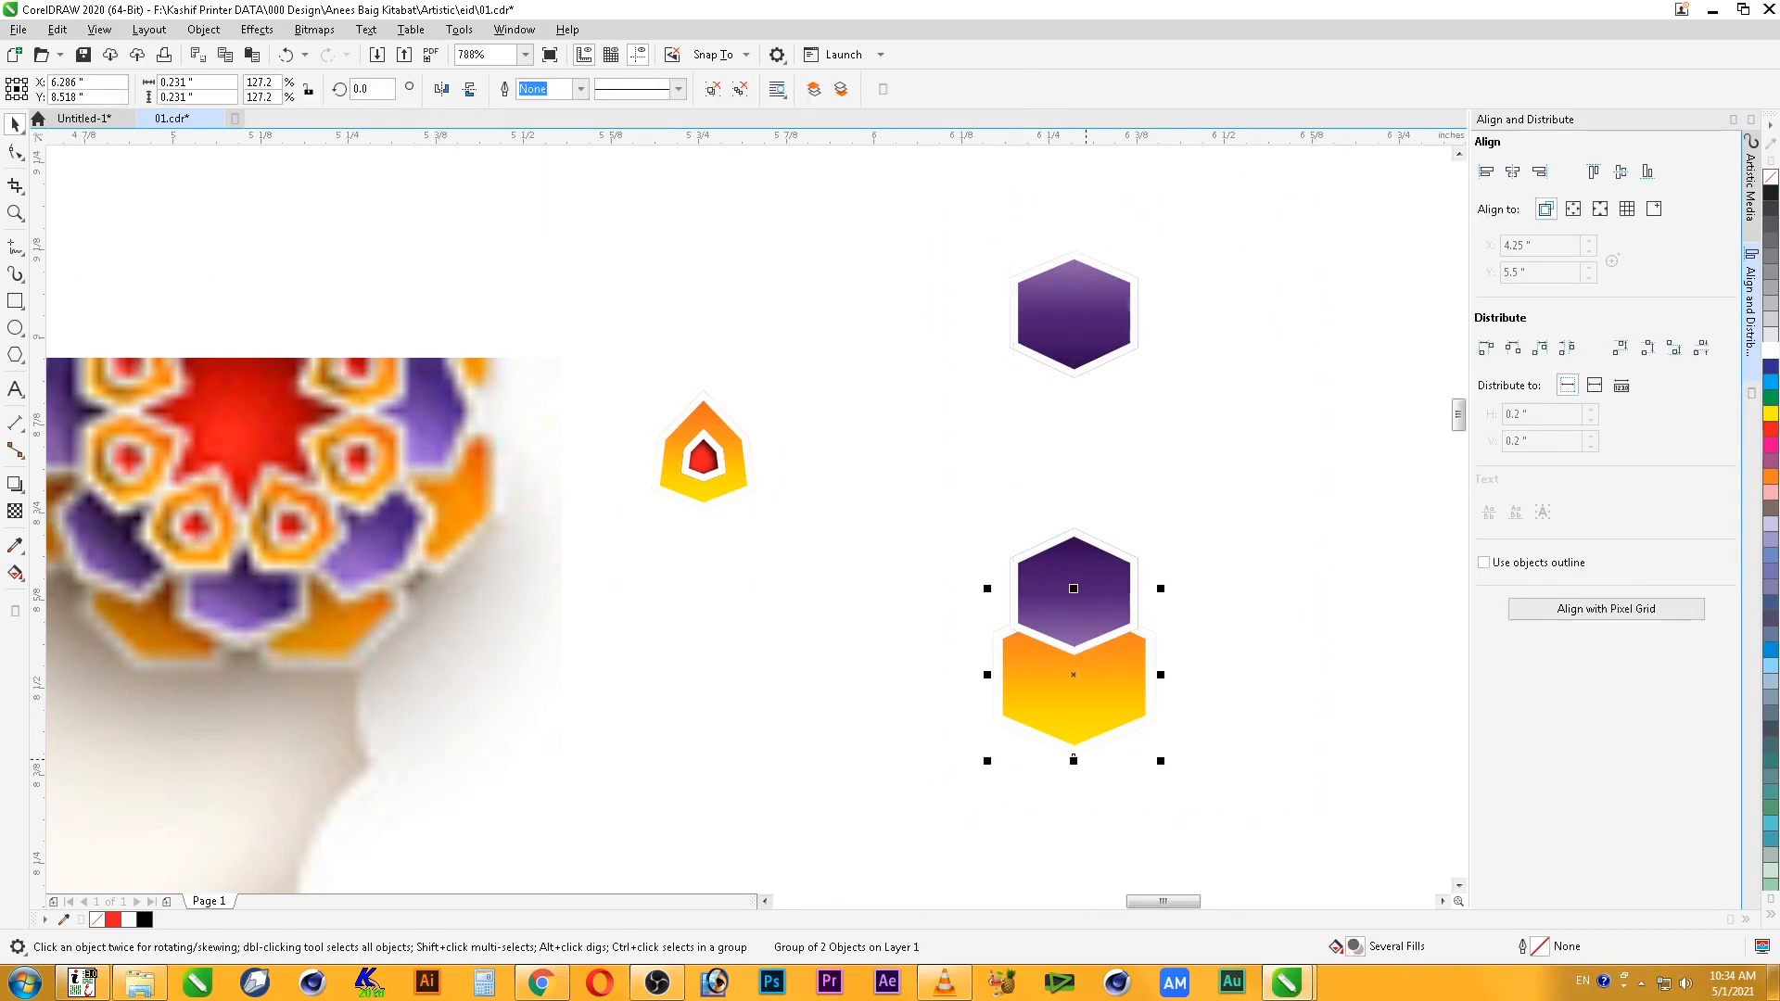
pyautogui.rightClick(1085, 737)
pyautogui.rightClick(1184, 437)
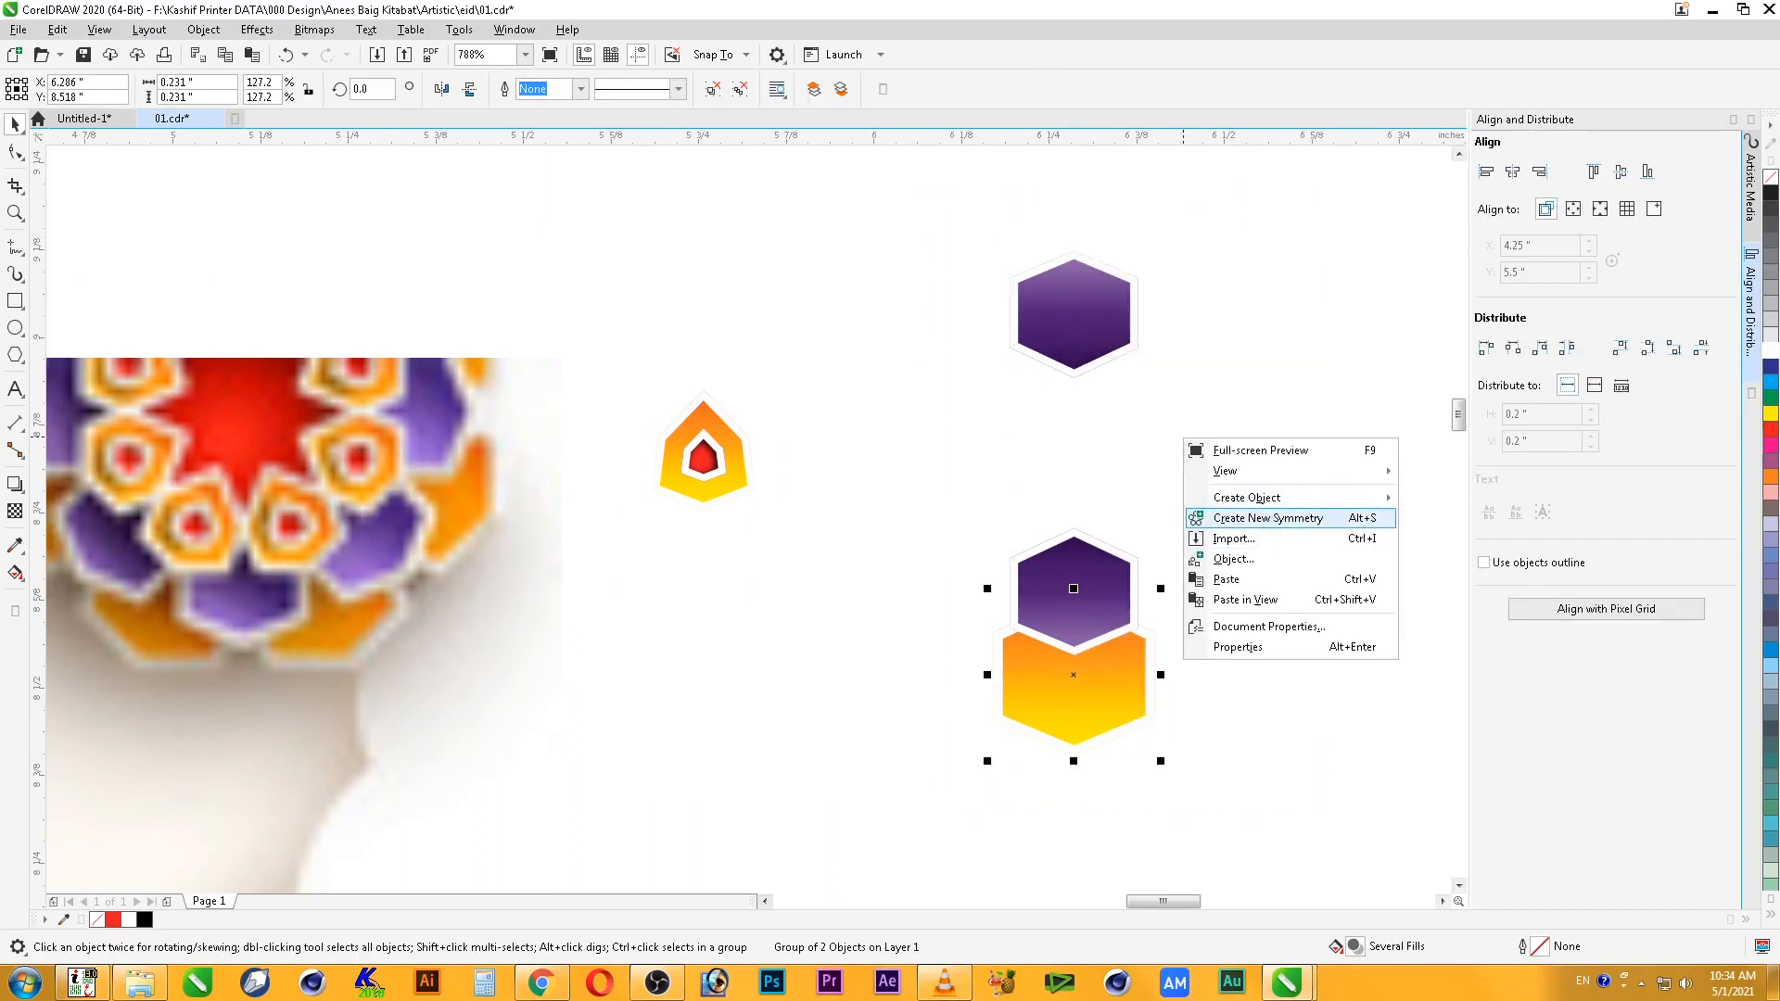
pyautogui.click(1226, 579)
pyautogui.moveTo(1074, 762); pyautogui.dragTo(1082, 256)
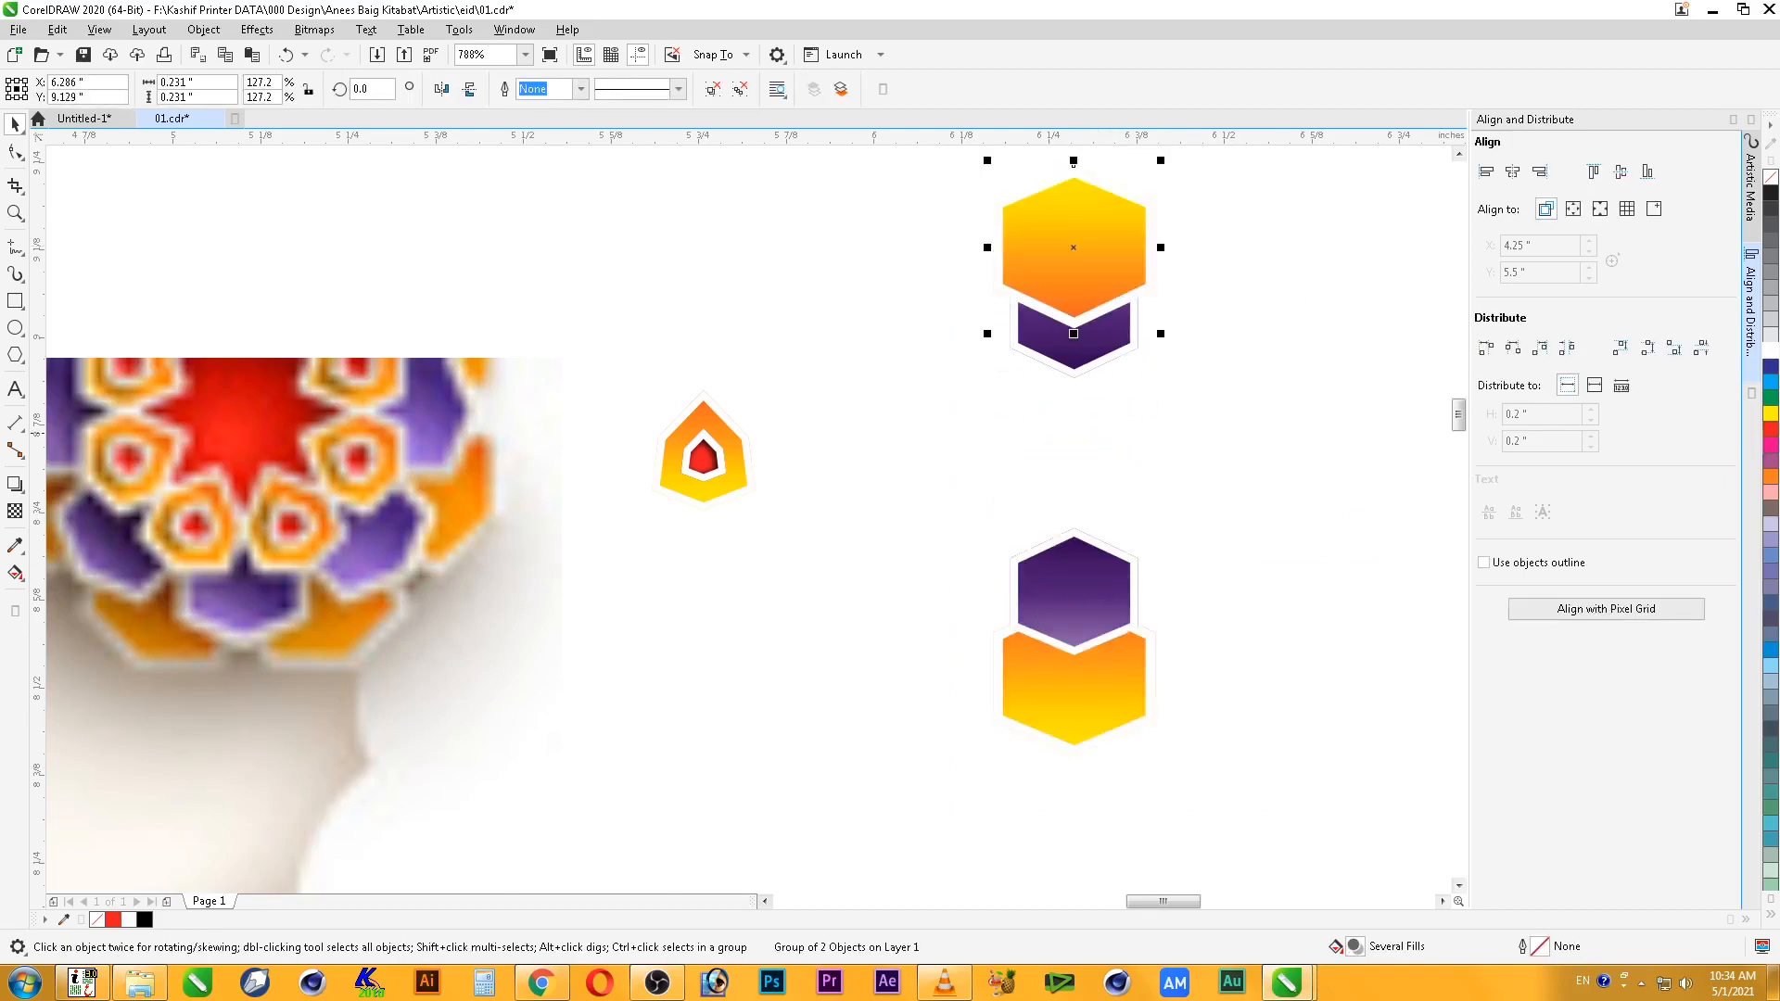
# - Group the upper and lower orange hexagons
pyautogui.keyDown('shift'); pyautogui.click(1117, 702); pyautogui.keyUp('shift')
pyautogui.rightClick(1123, 706)
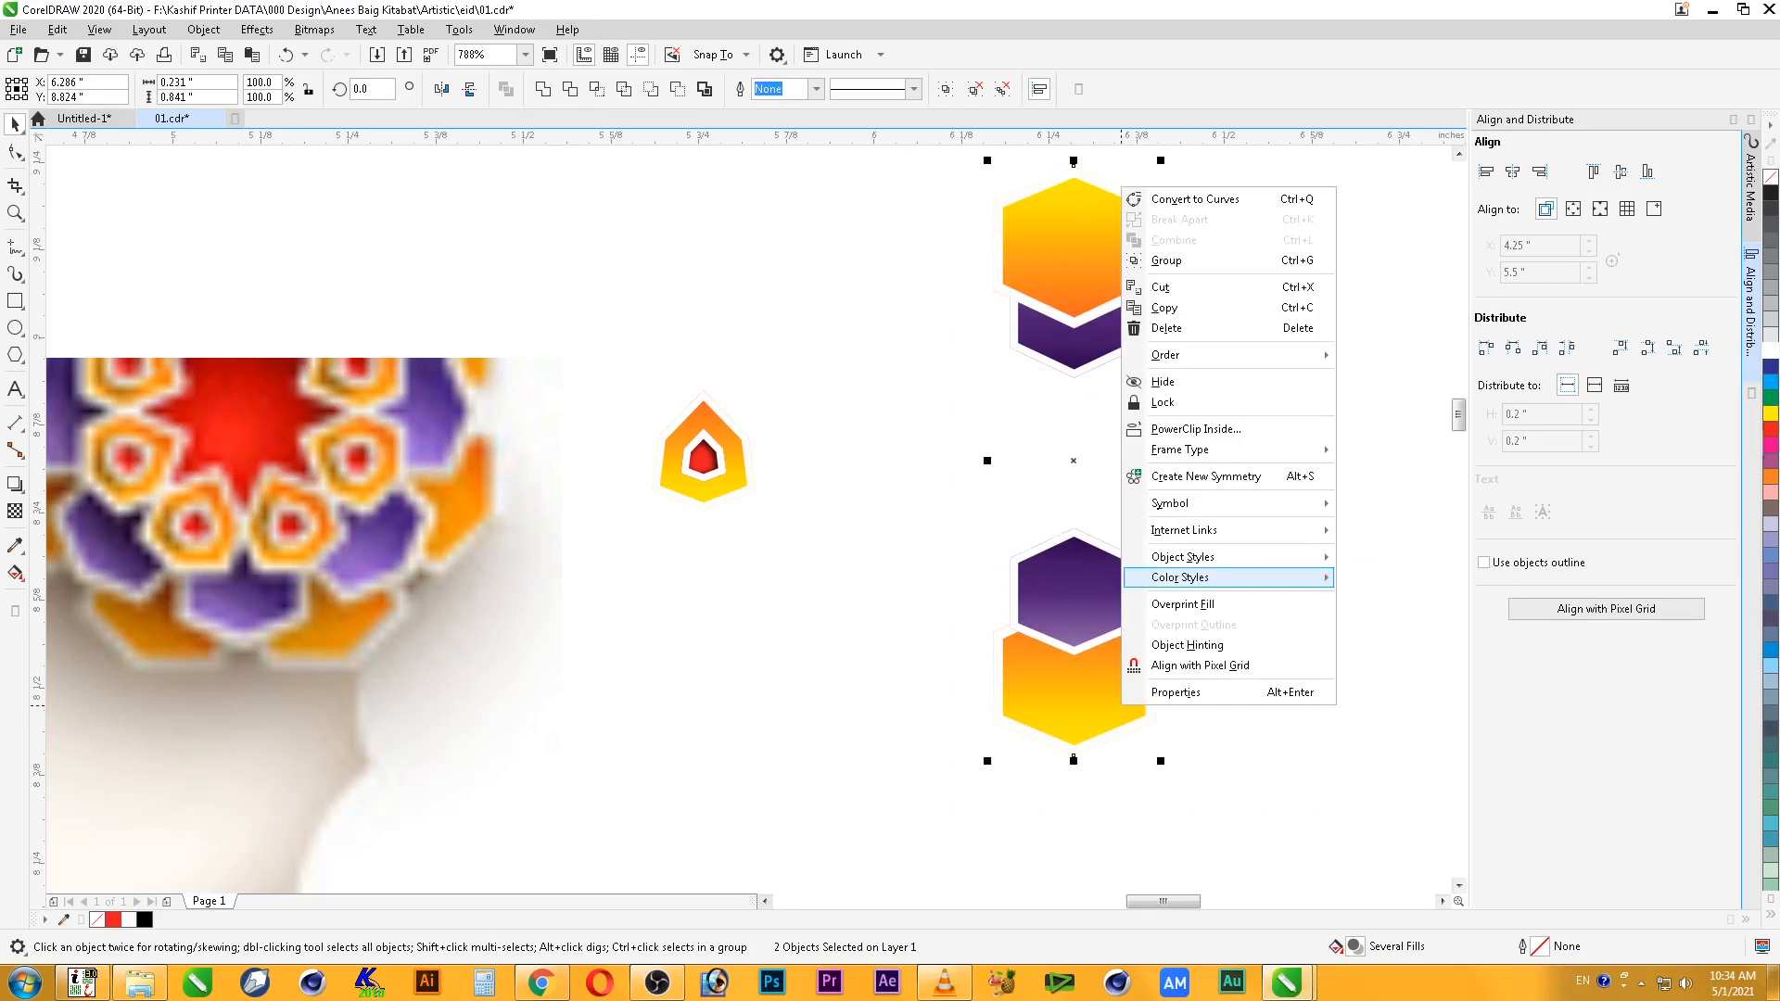
pyautogui.click(1242, 262)
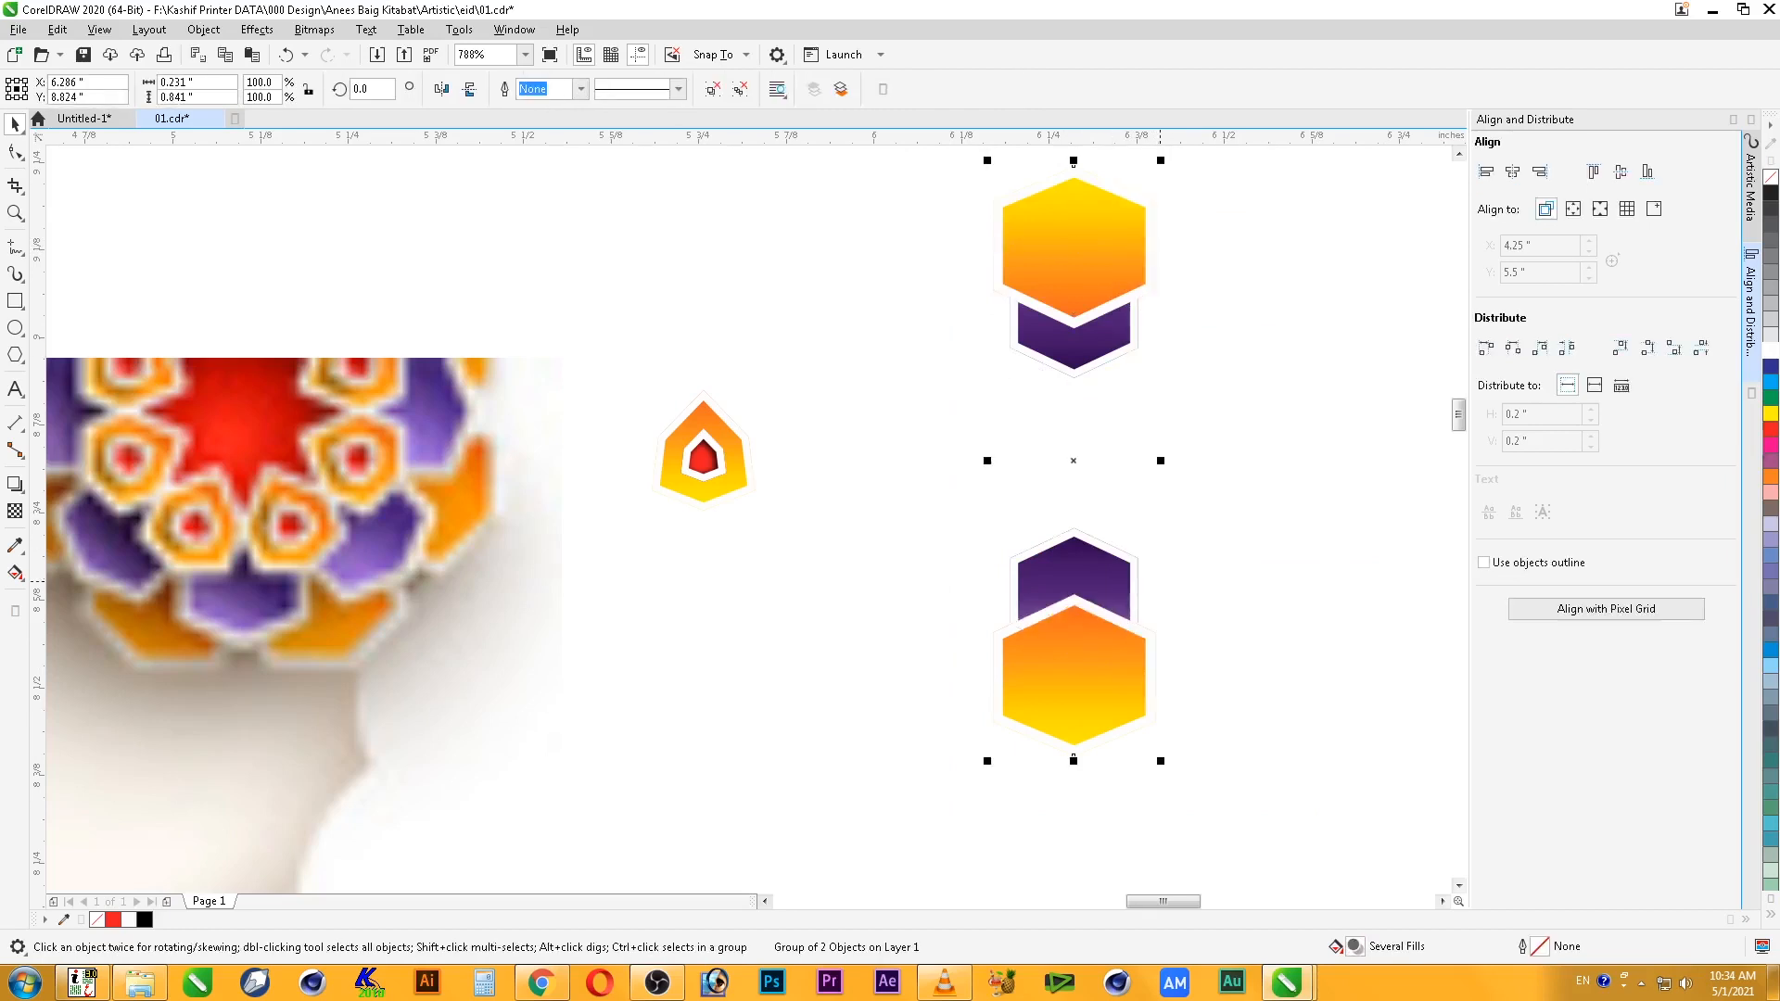
# - Group the upper and lower violet hexagons
pyautogui.click(1090, 355)
pyautogui.keyDown('shift'); pyautogui.click(1091, 551); pyautogui.keyUp('shift')
pyautogui.rightClick(1091, 551)
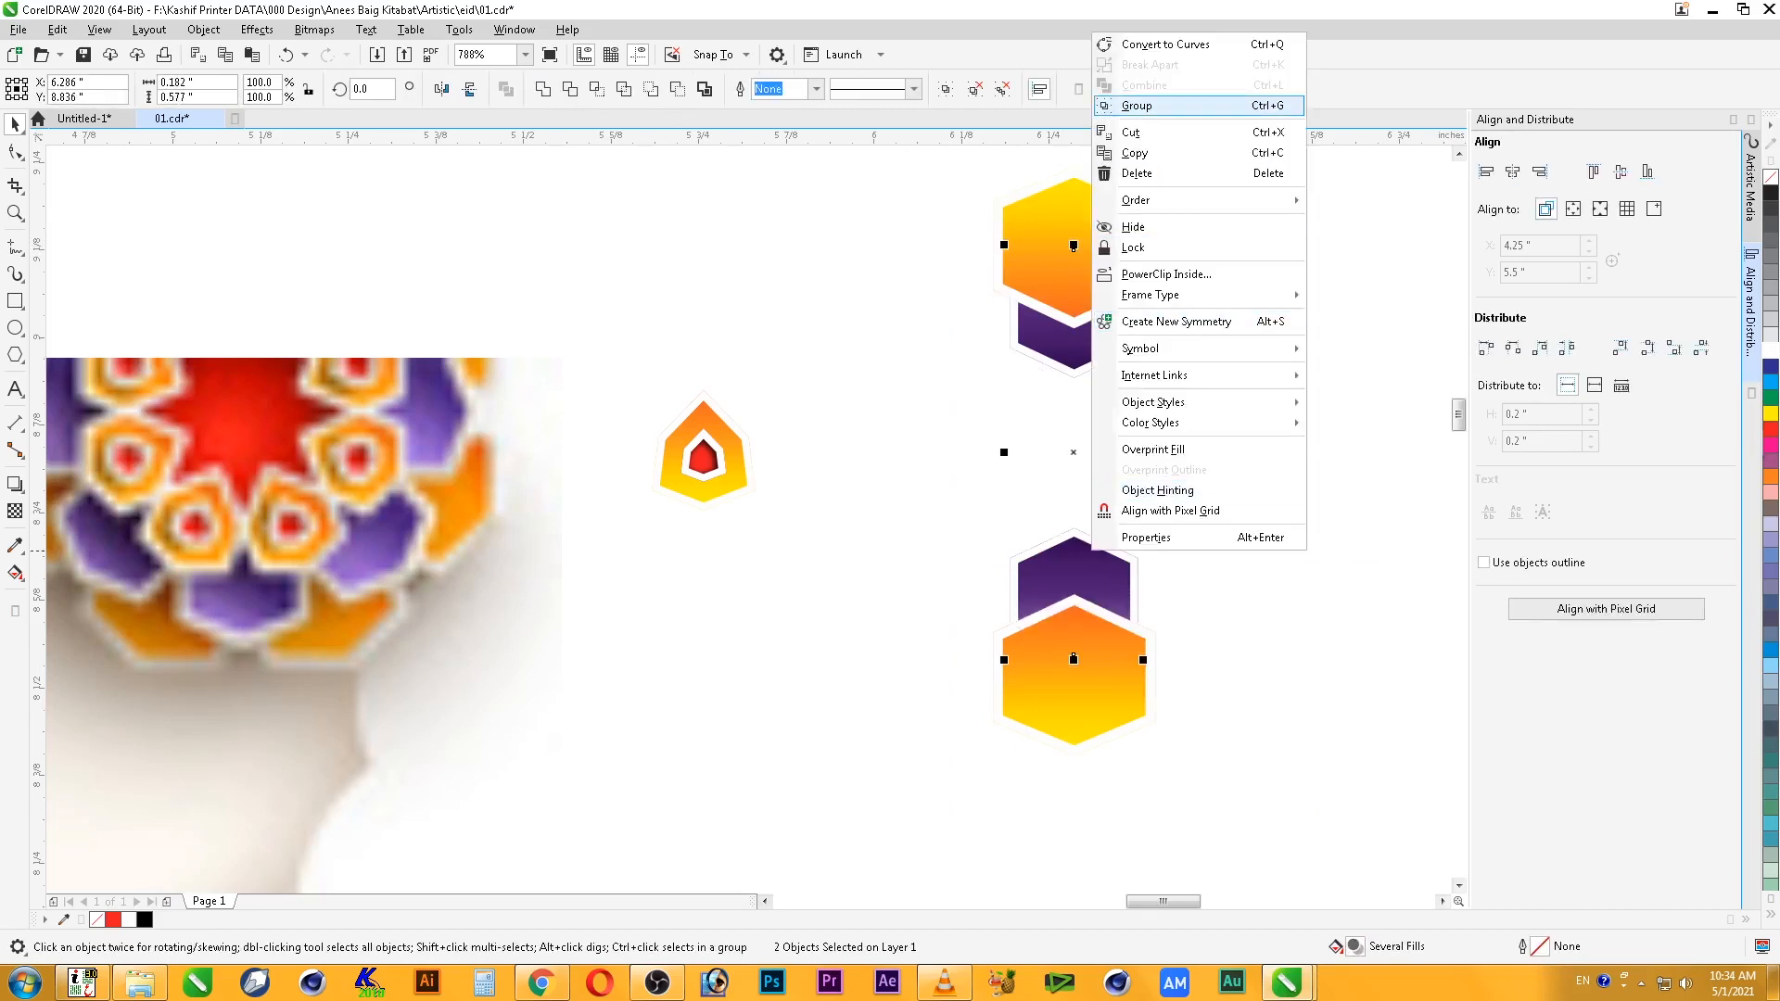
pyautogui.click(1141, 106)
# - Align the orange hexagon pair and the violet hexagon pair on a common horizontal centre line
pyautogui.click(1087, 242)
pyautogui.keyDown('shift'); pyautogui.click(1097, 342); pyautogui.keyUp('shift')
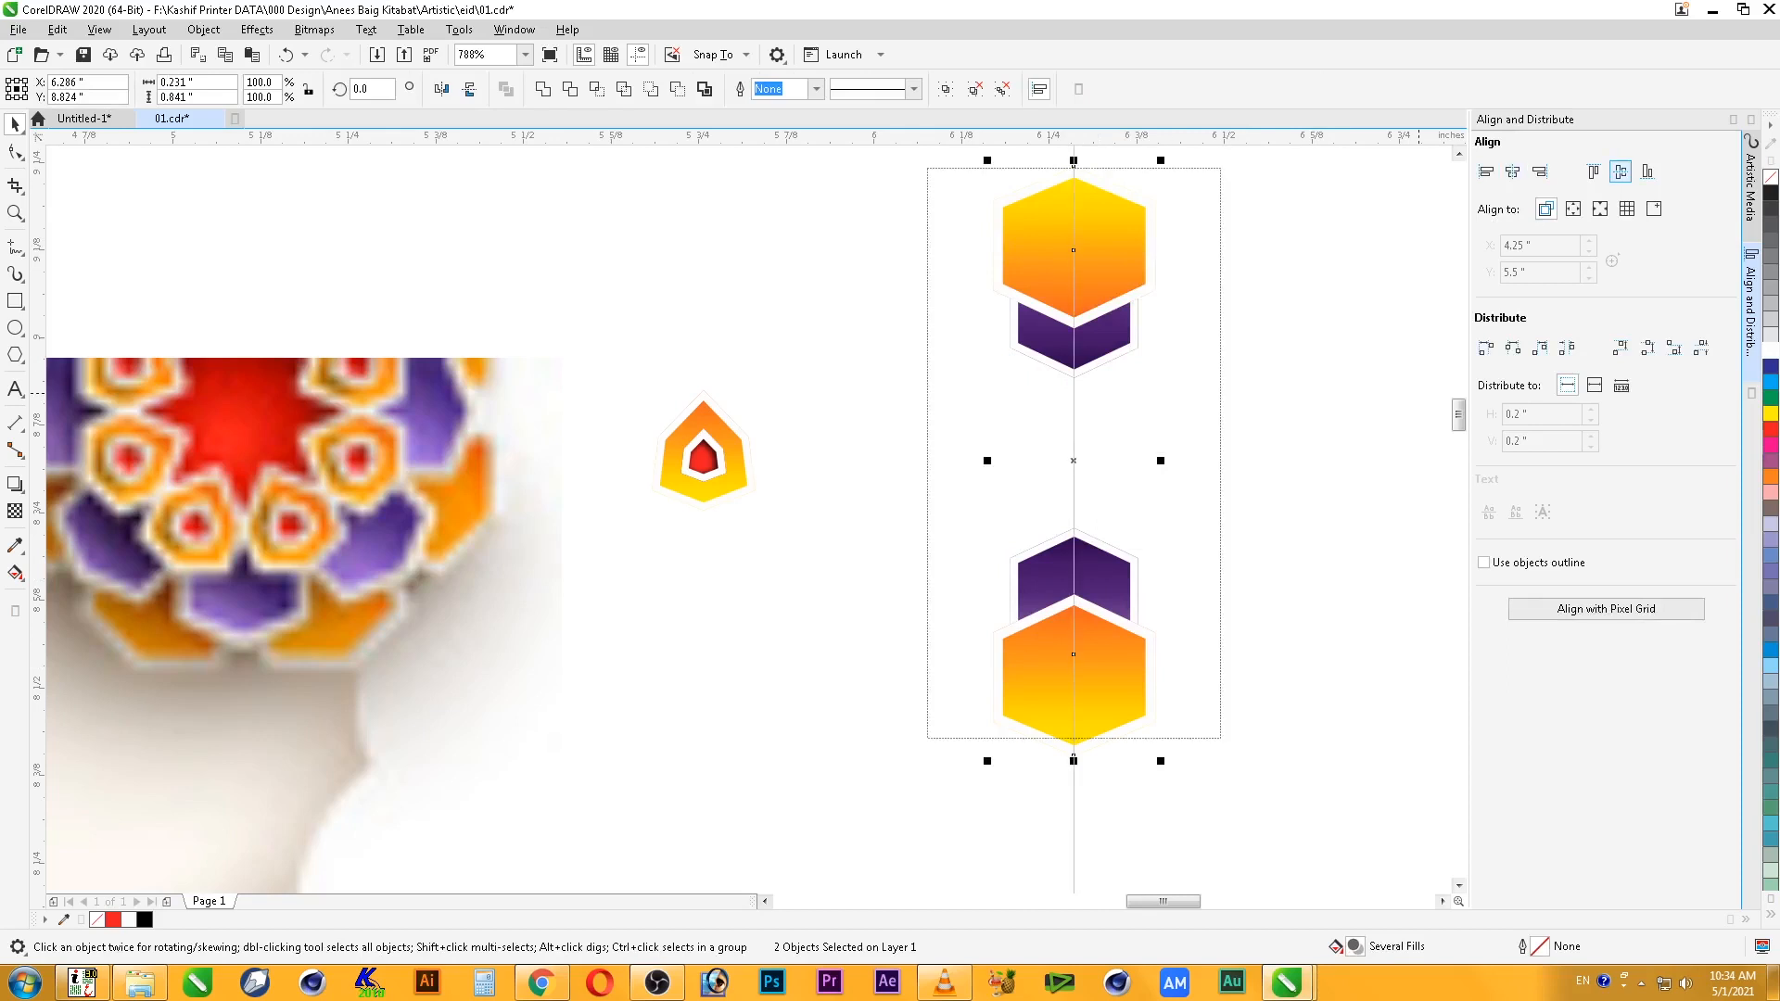
pyautogui.click(1620, 172)
pyautogui.press('Escape')
pyautogui.click(1089, 249)
pyautogui.click(1090, 356)
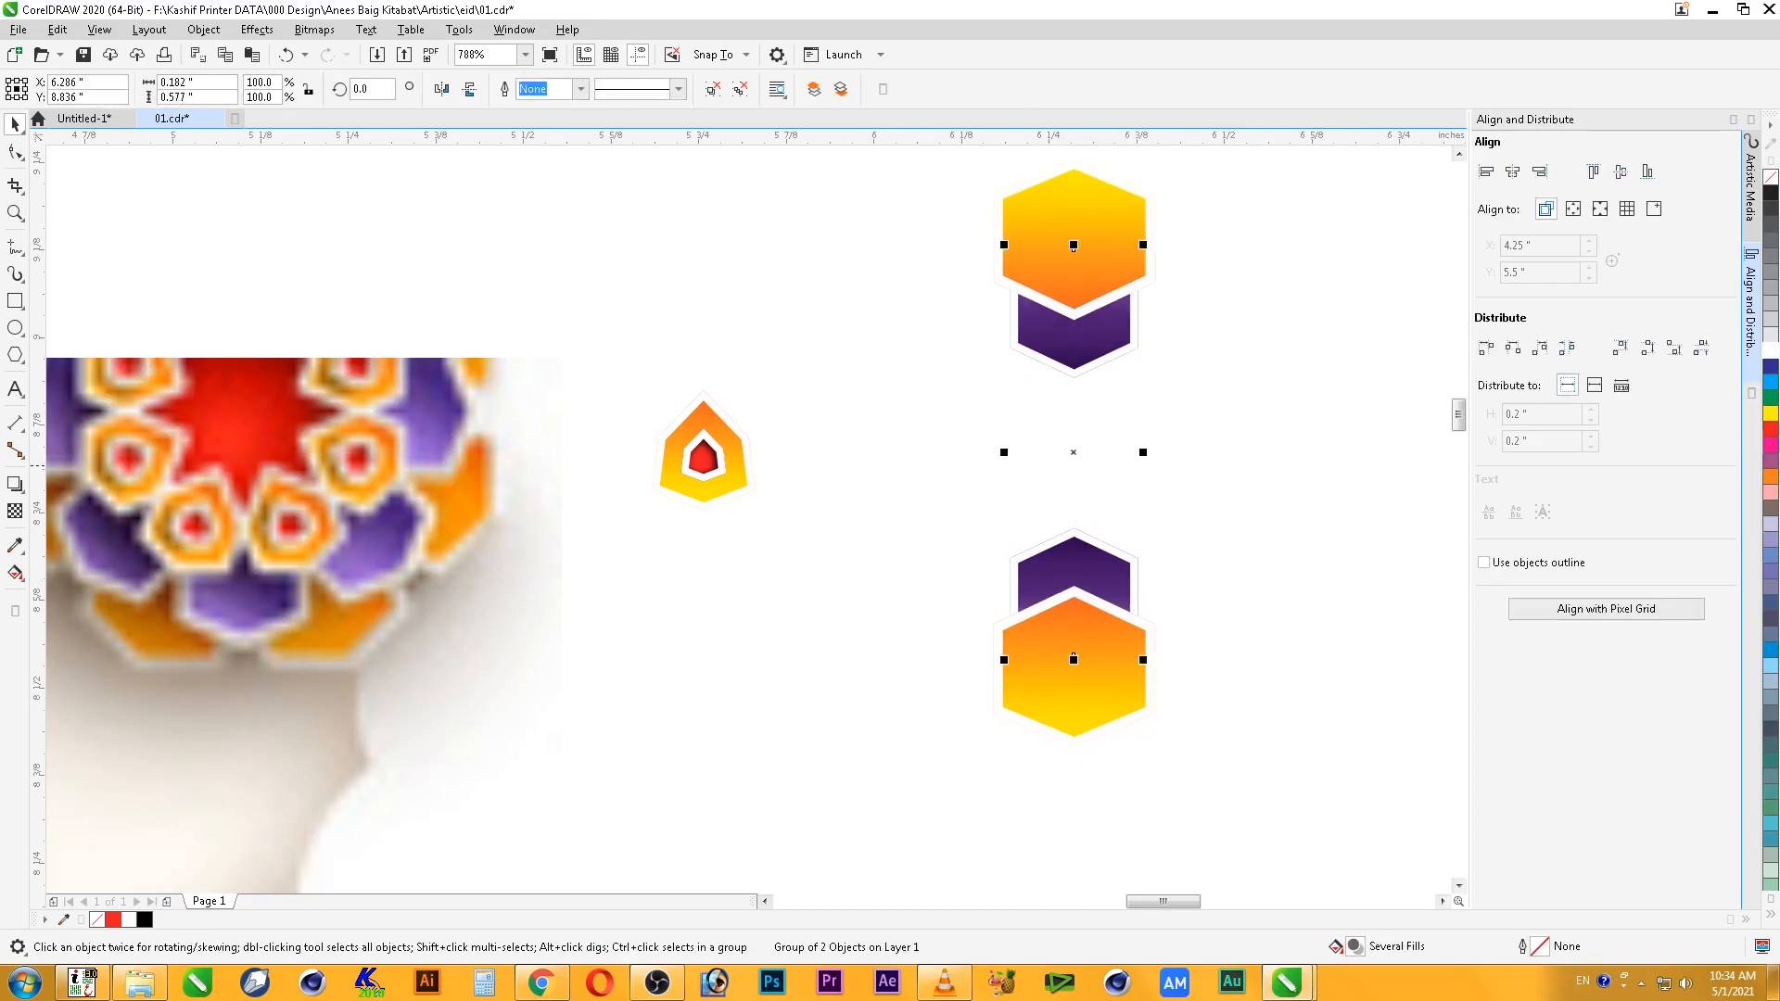
# - Move the pointed petal onto the top of the lower violet hexagon and align it to the violet pair's vertical centre line
pyautogui.click(710, 464)
pyautogui.moveTo(710, 463); pyautogui.dragTo(1079, 536)
pyautogui.click(1078, 530)
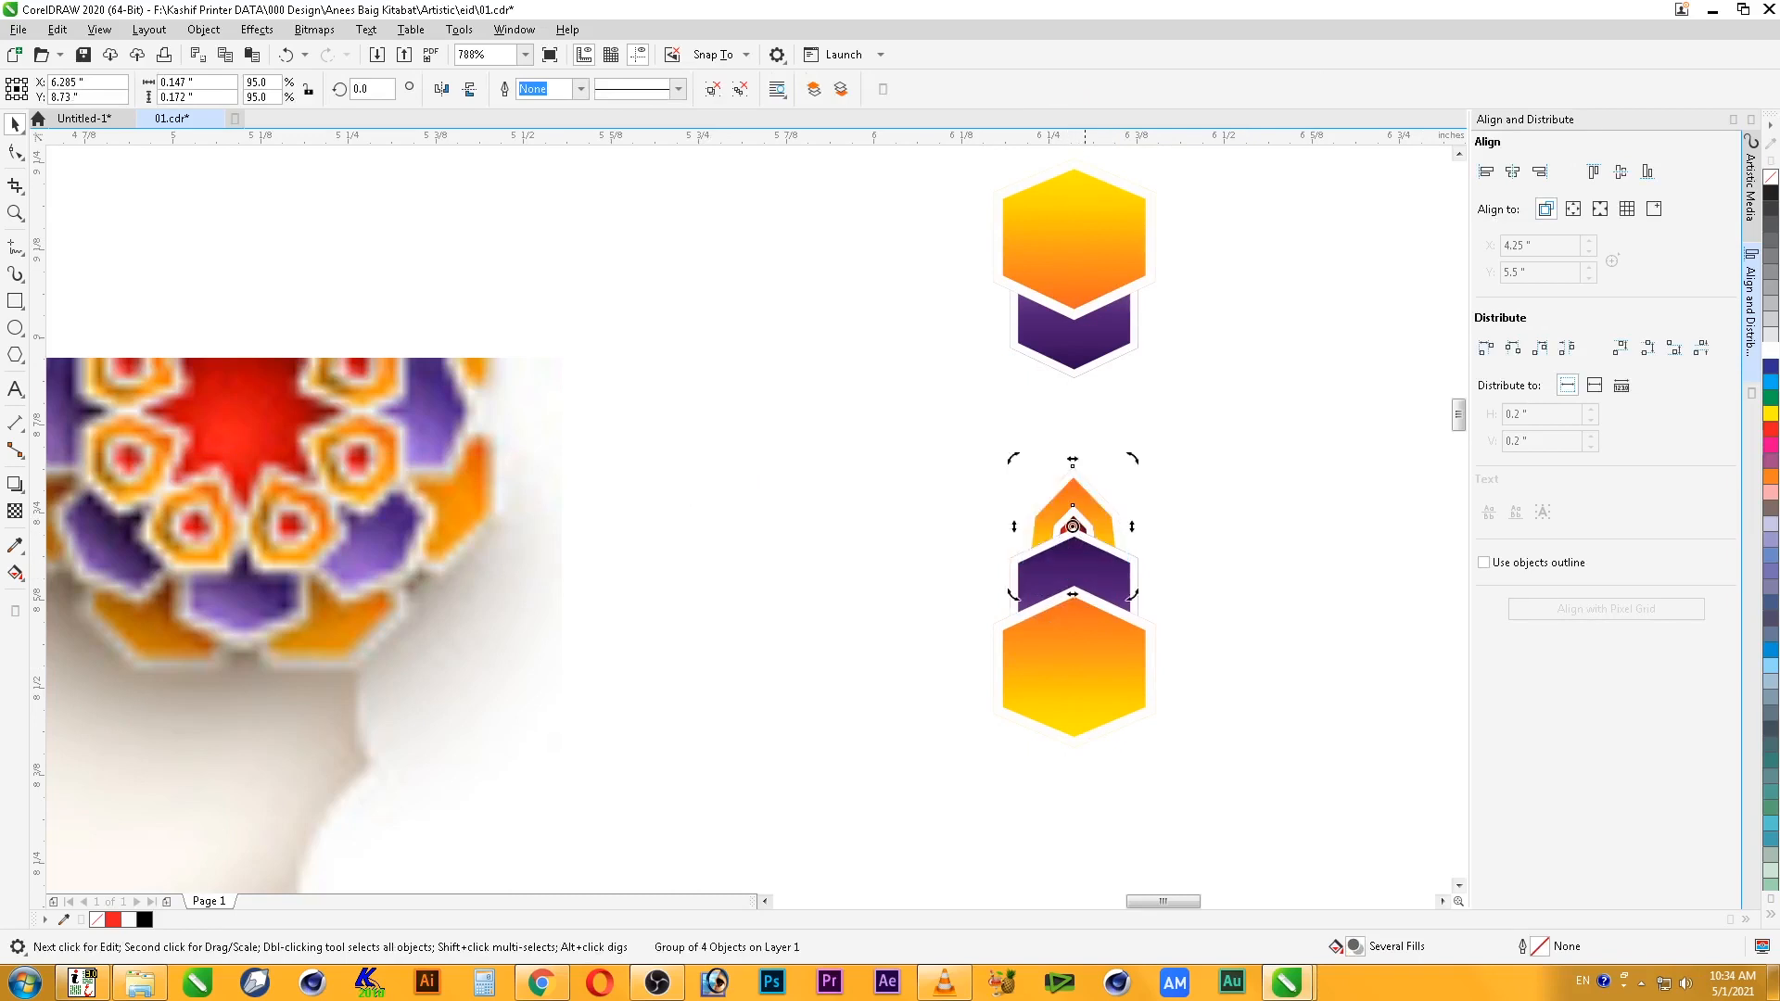
pyautogui.keyDown('shift'); pyautogui.click(1084, 562); pyautogui.keyUp('shift')
pyautogui.click(1095, 570)
pyautogui.click(1513, 171)
pyautogui.click(1104, 422)
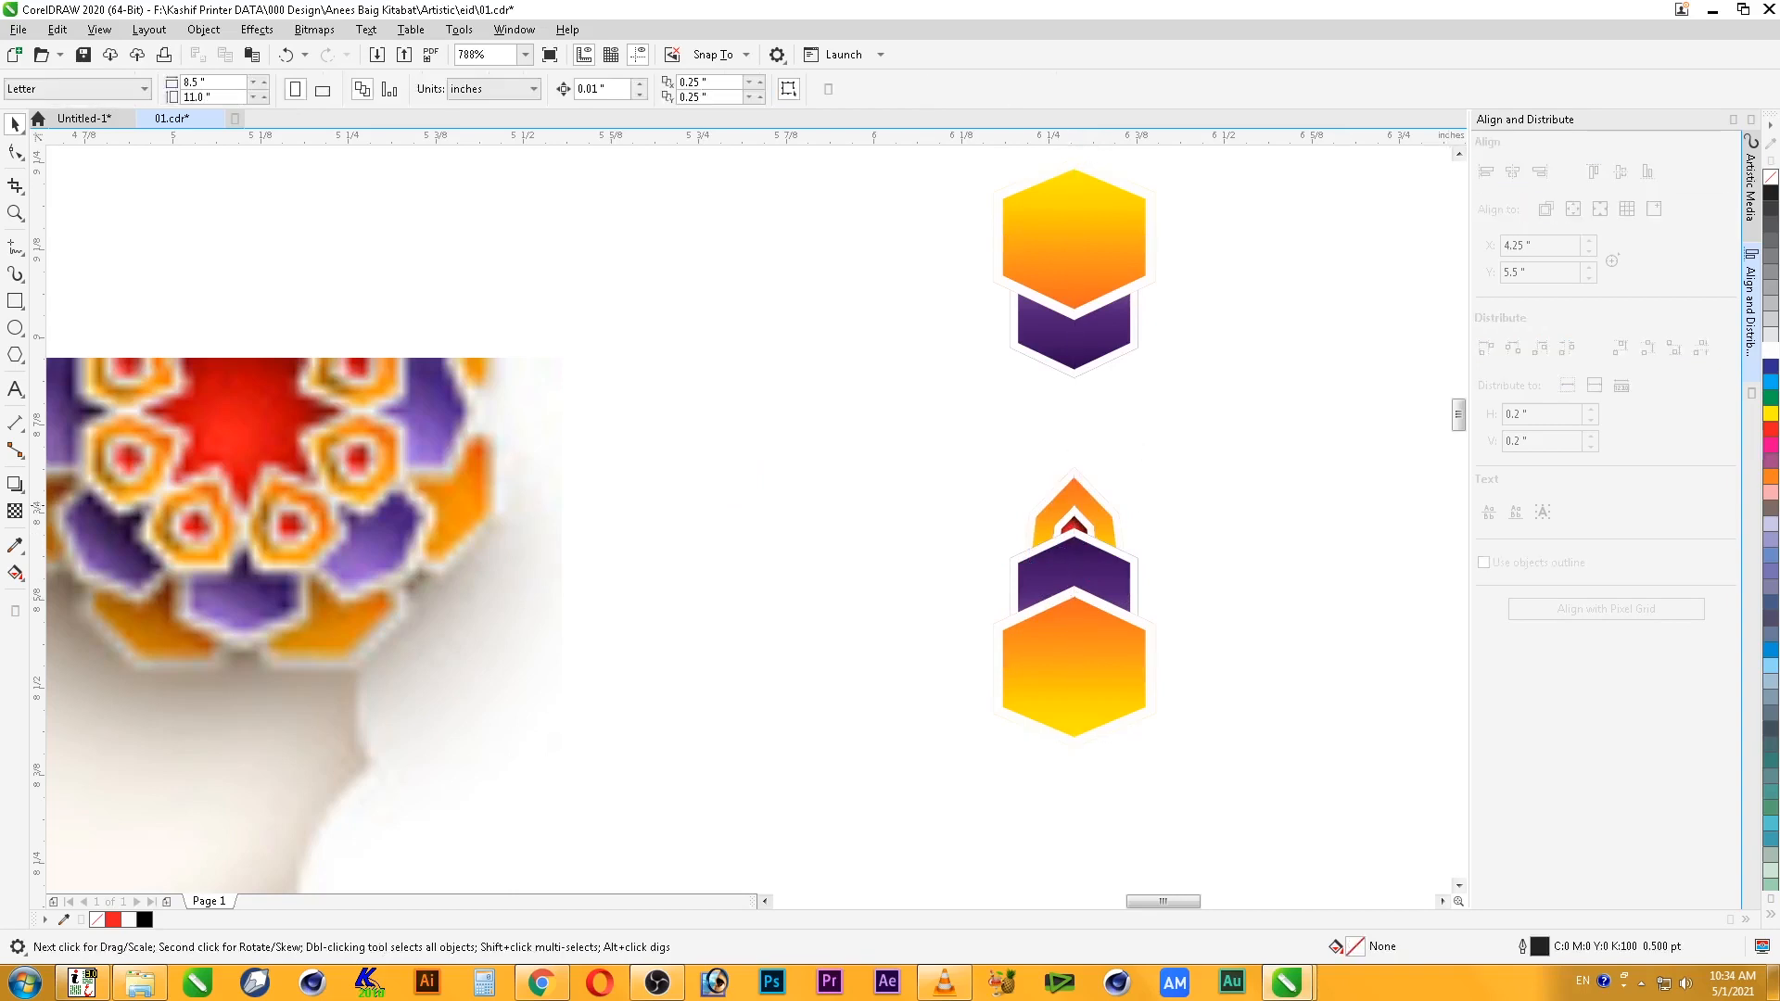
# - Bring the pointed petal to the front of the page, above the violet hexagon
pyautogui.click(1090, 509)
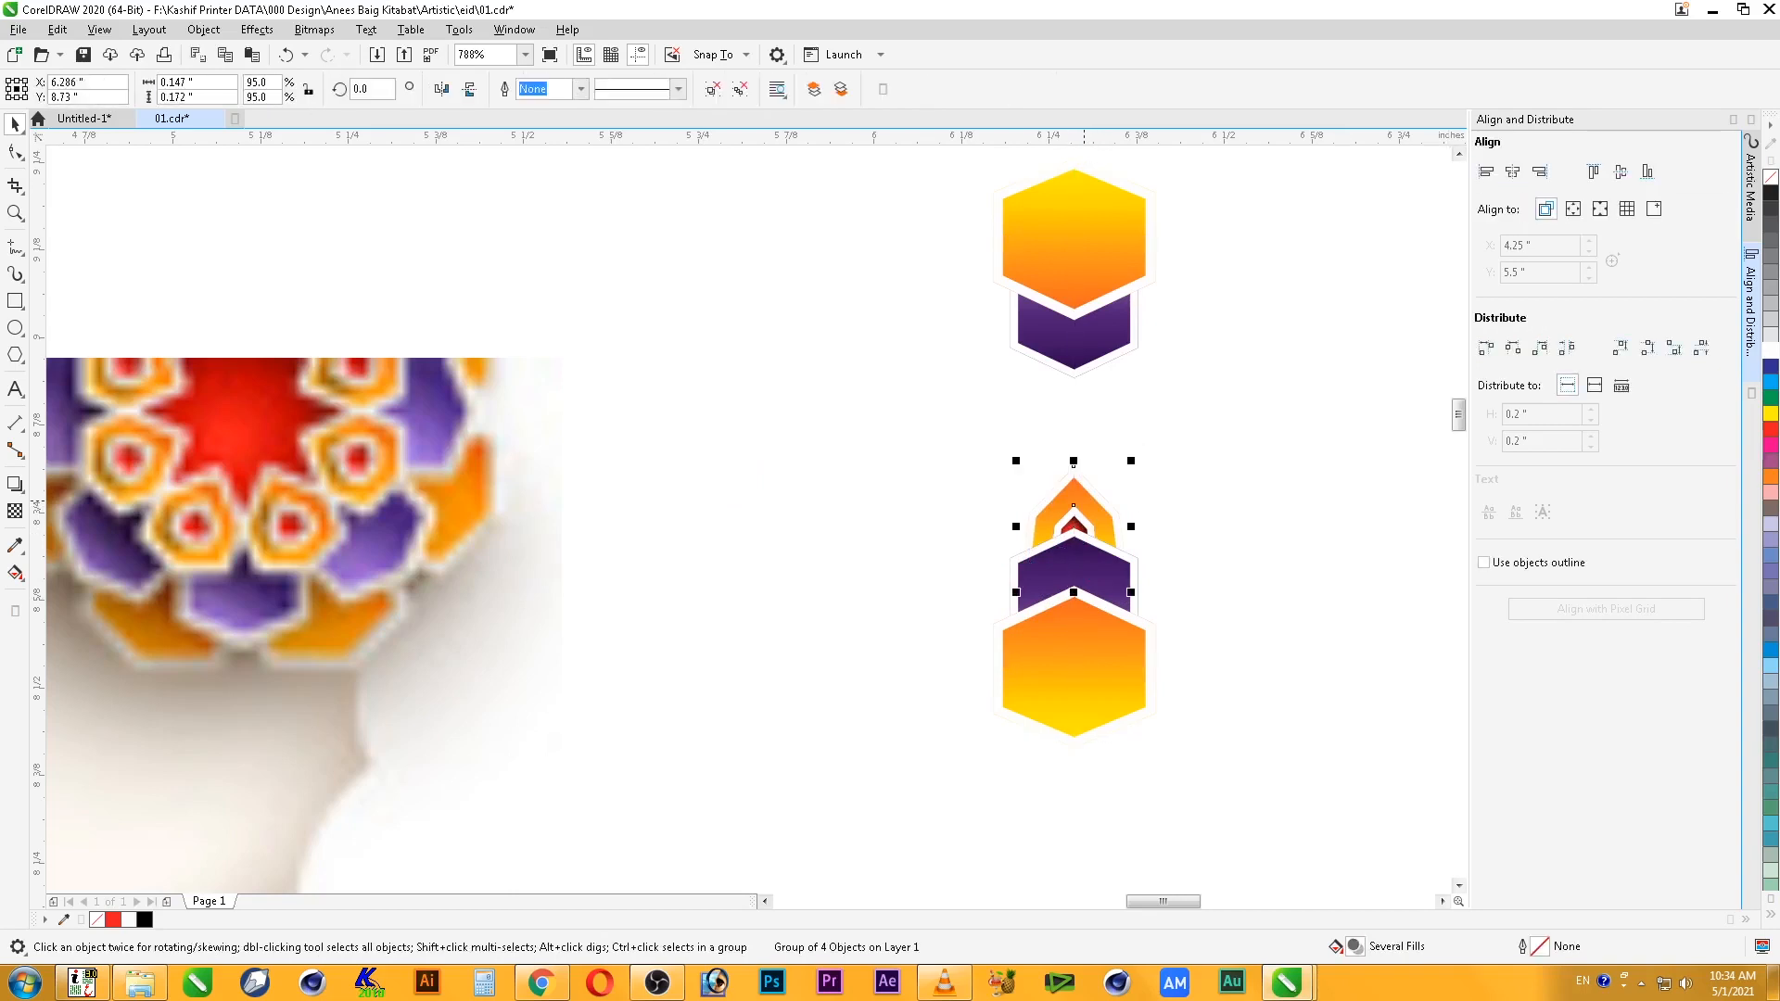
pyautogui.rightClick(1111, 533)
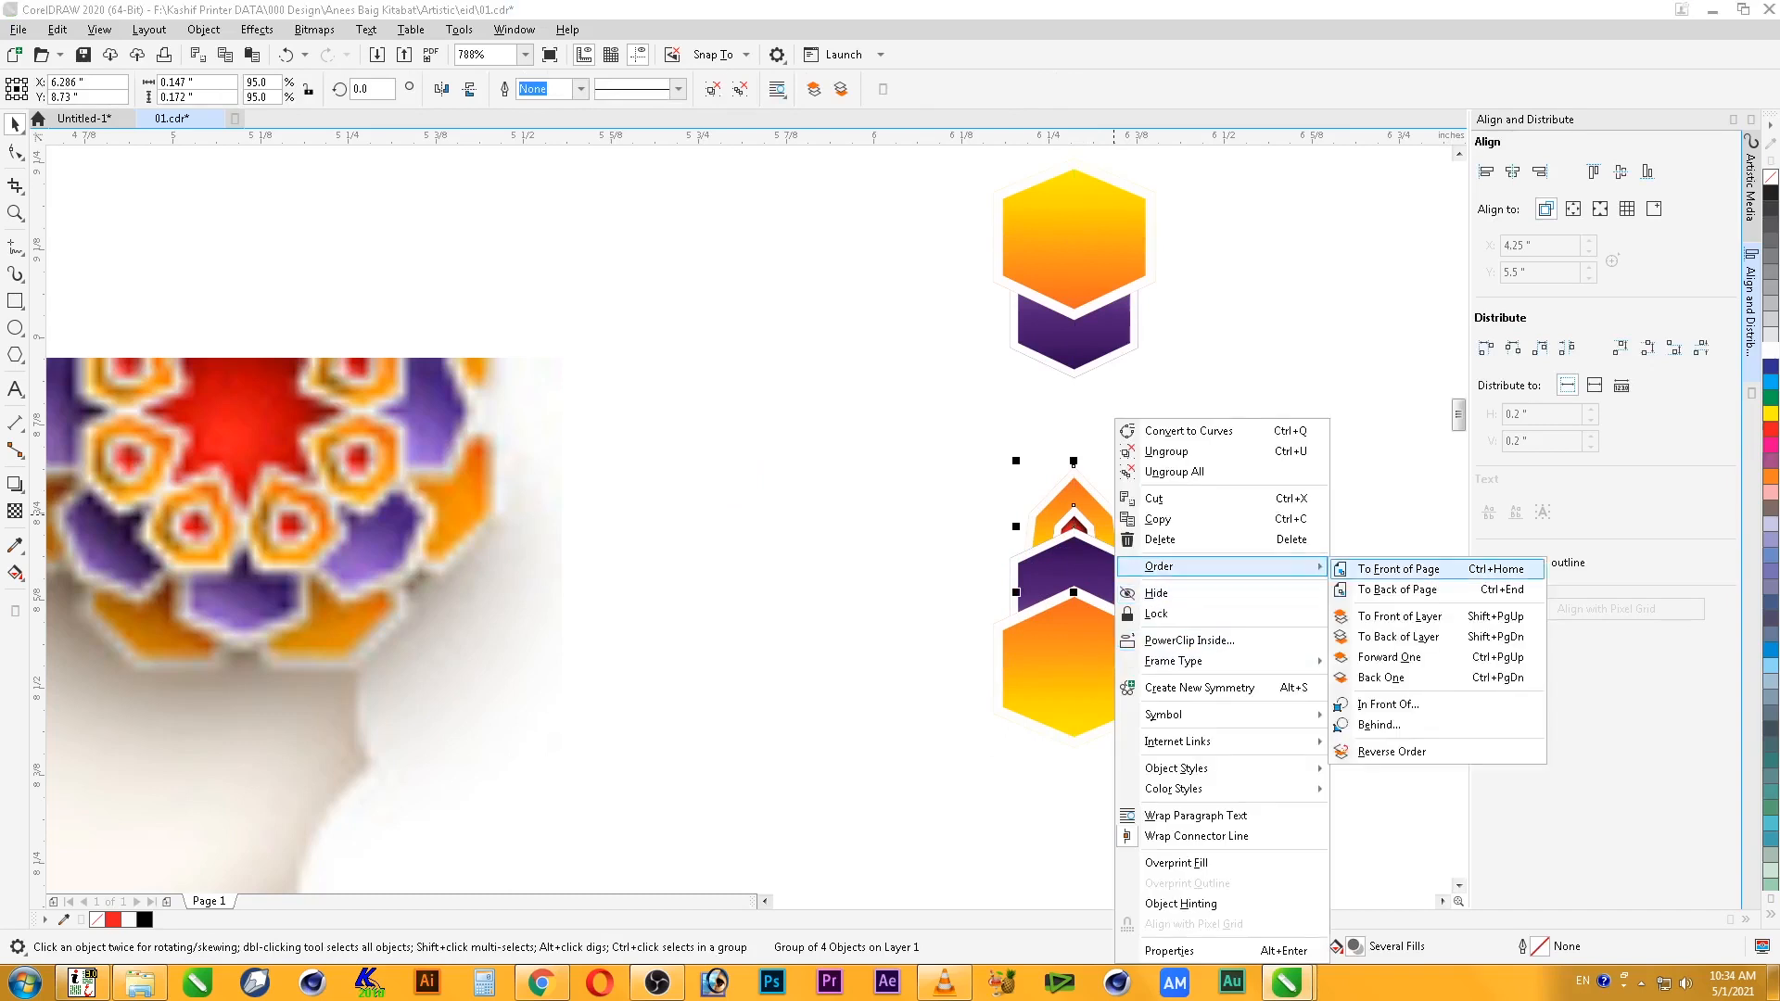
pyautogui.click(1382, 569)
pyautogui.press('Escape')
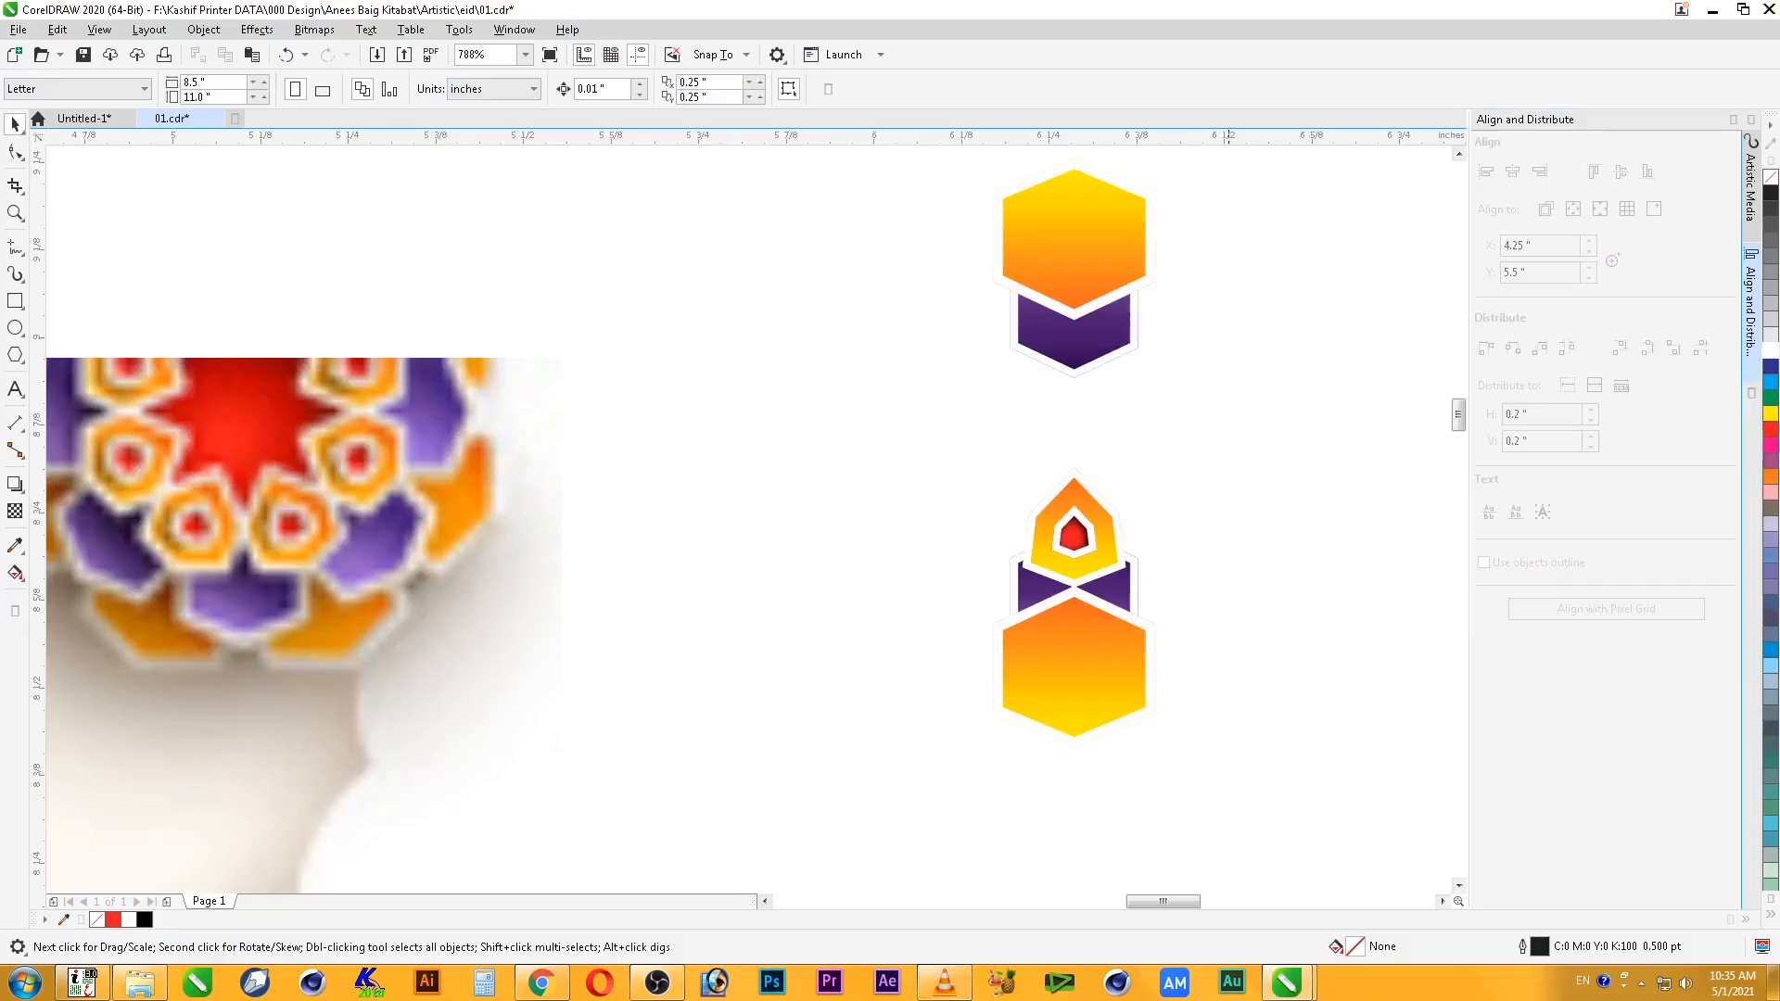
# - Send the orange hexagon pair to the back of the page, behind the violet hexagons
pyautogui.hotkey('ctrl', 'a')
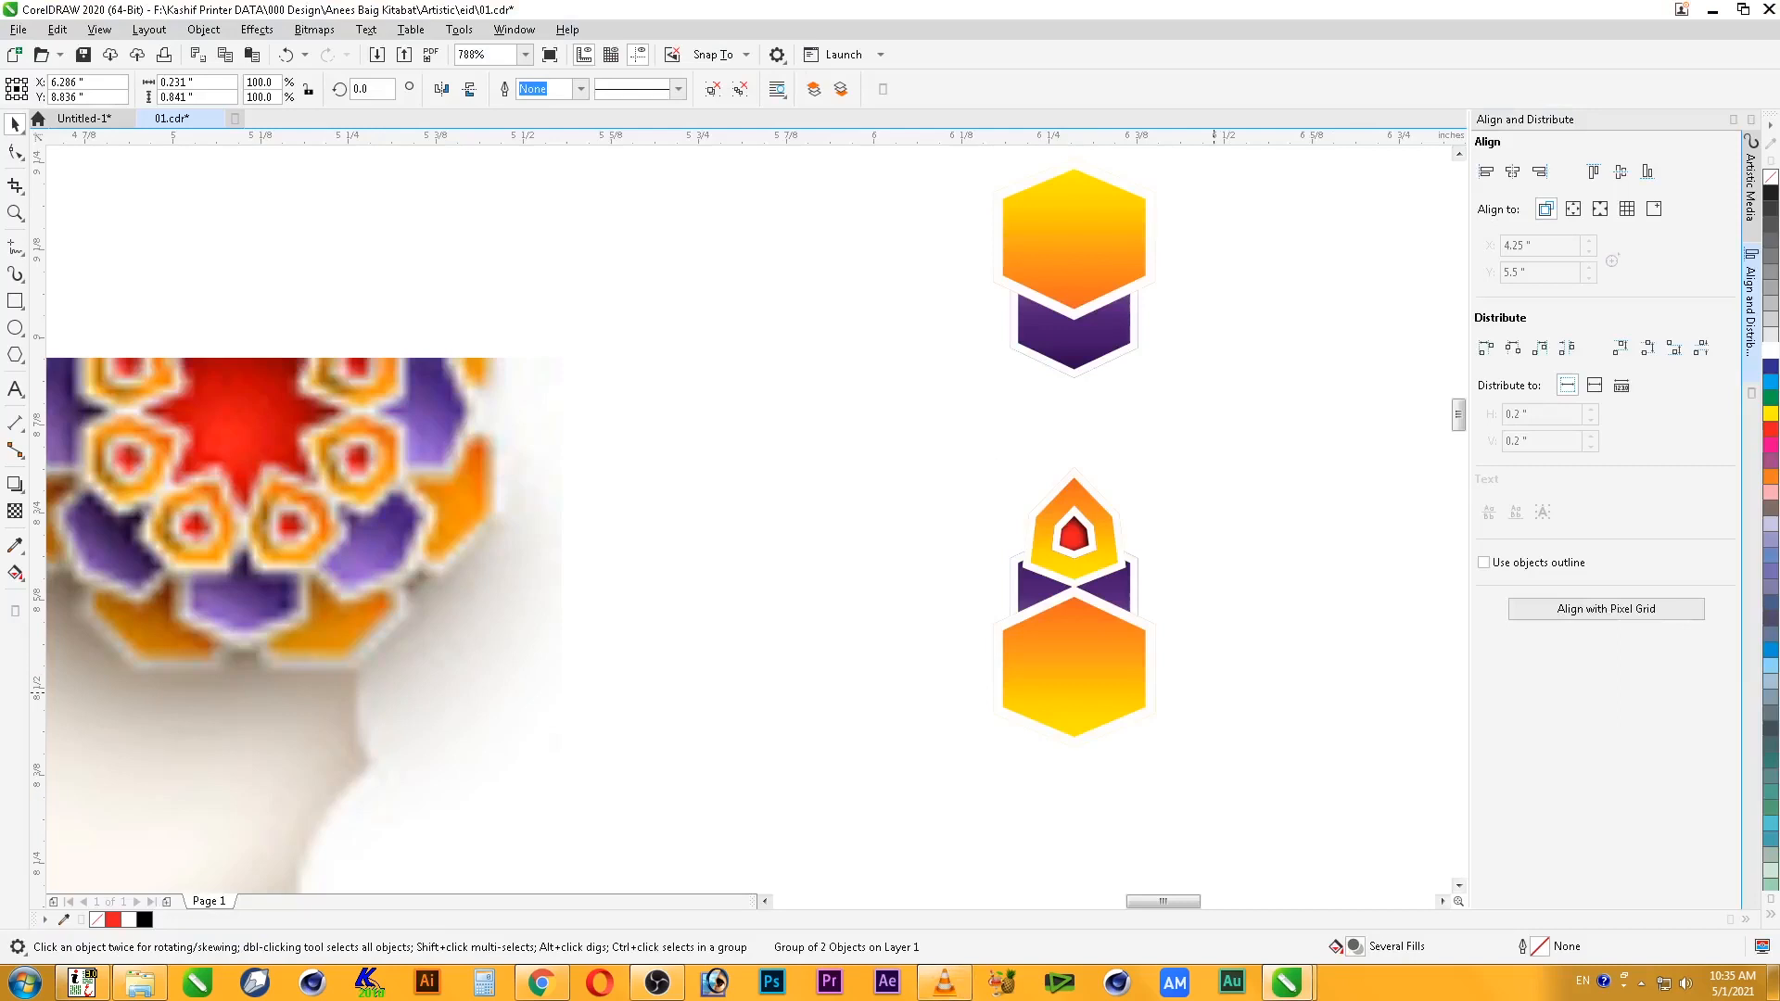
pyautogui.rightClick(1055, 676)
pyautogui.moveTo(1113, 279)
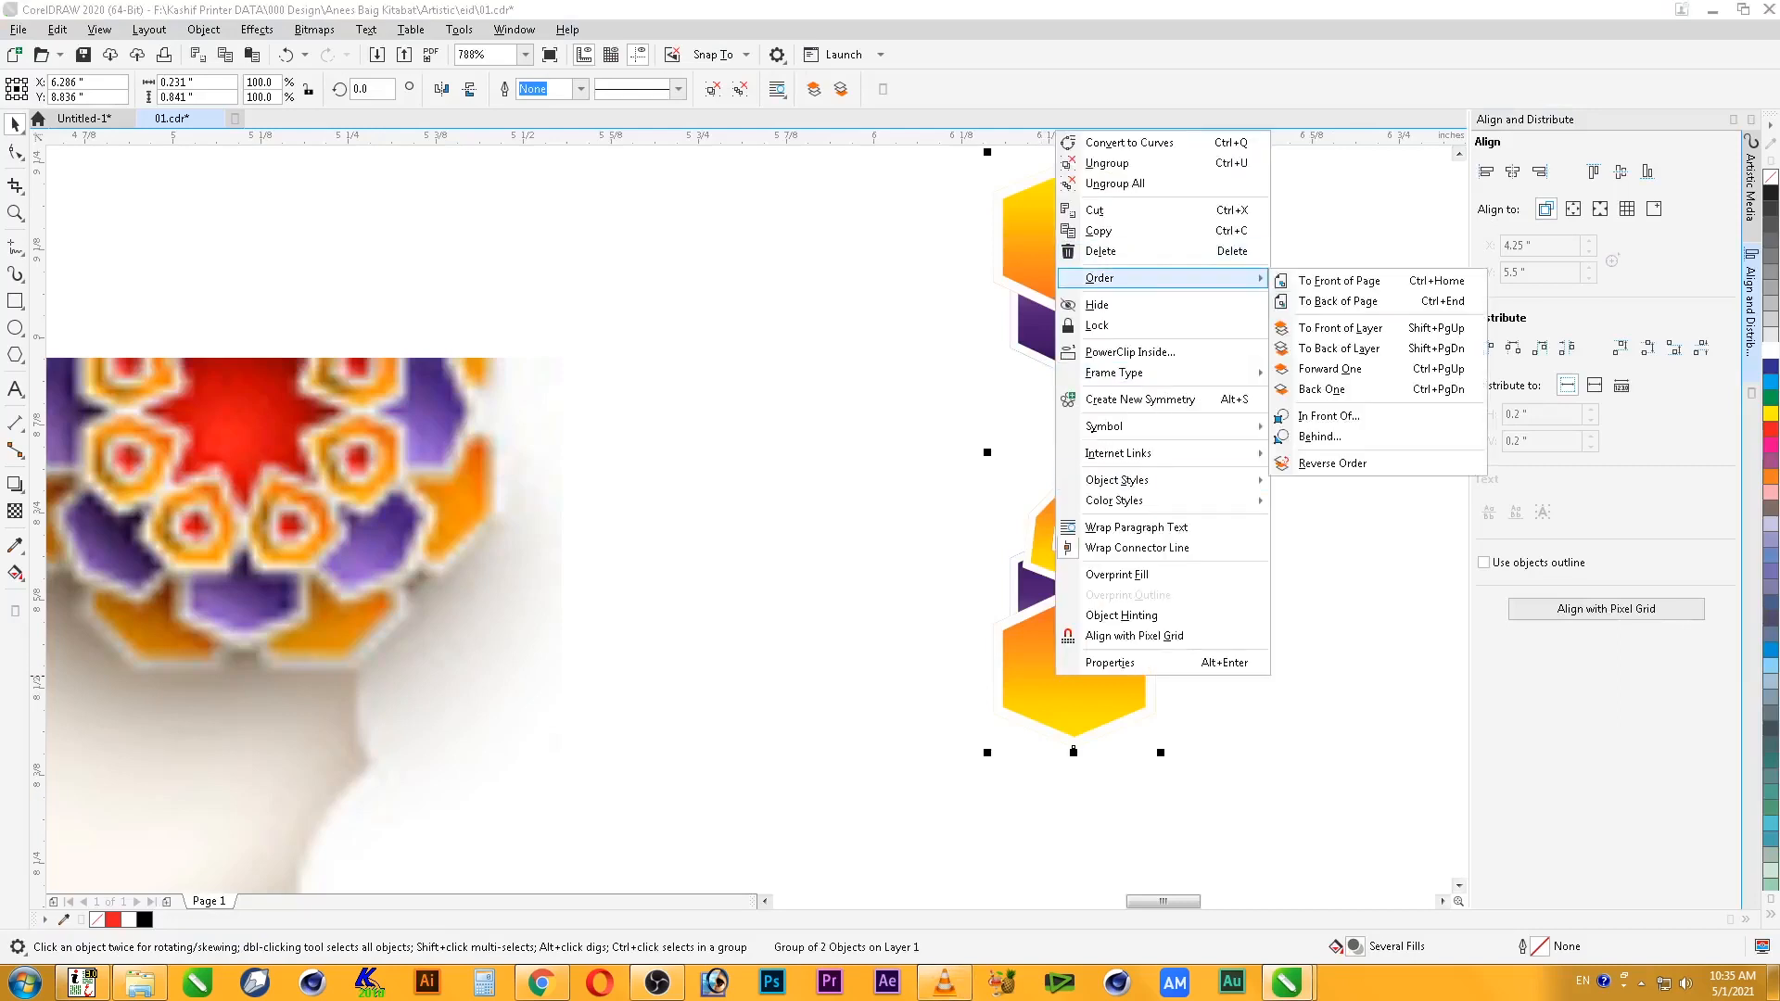
pyautogui.click(1338, 300)
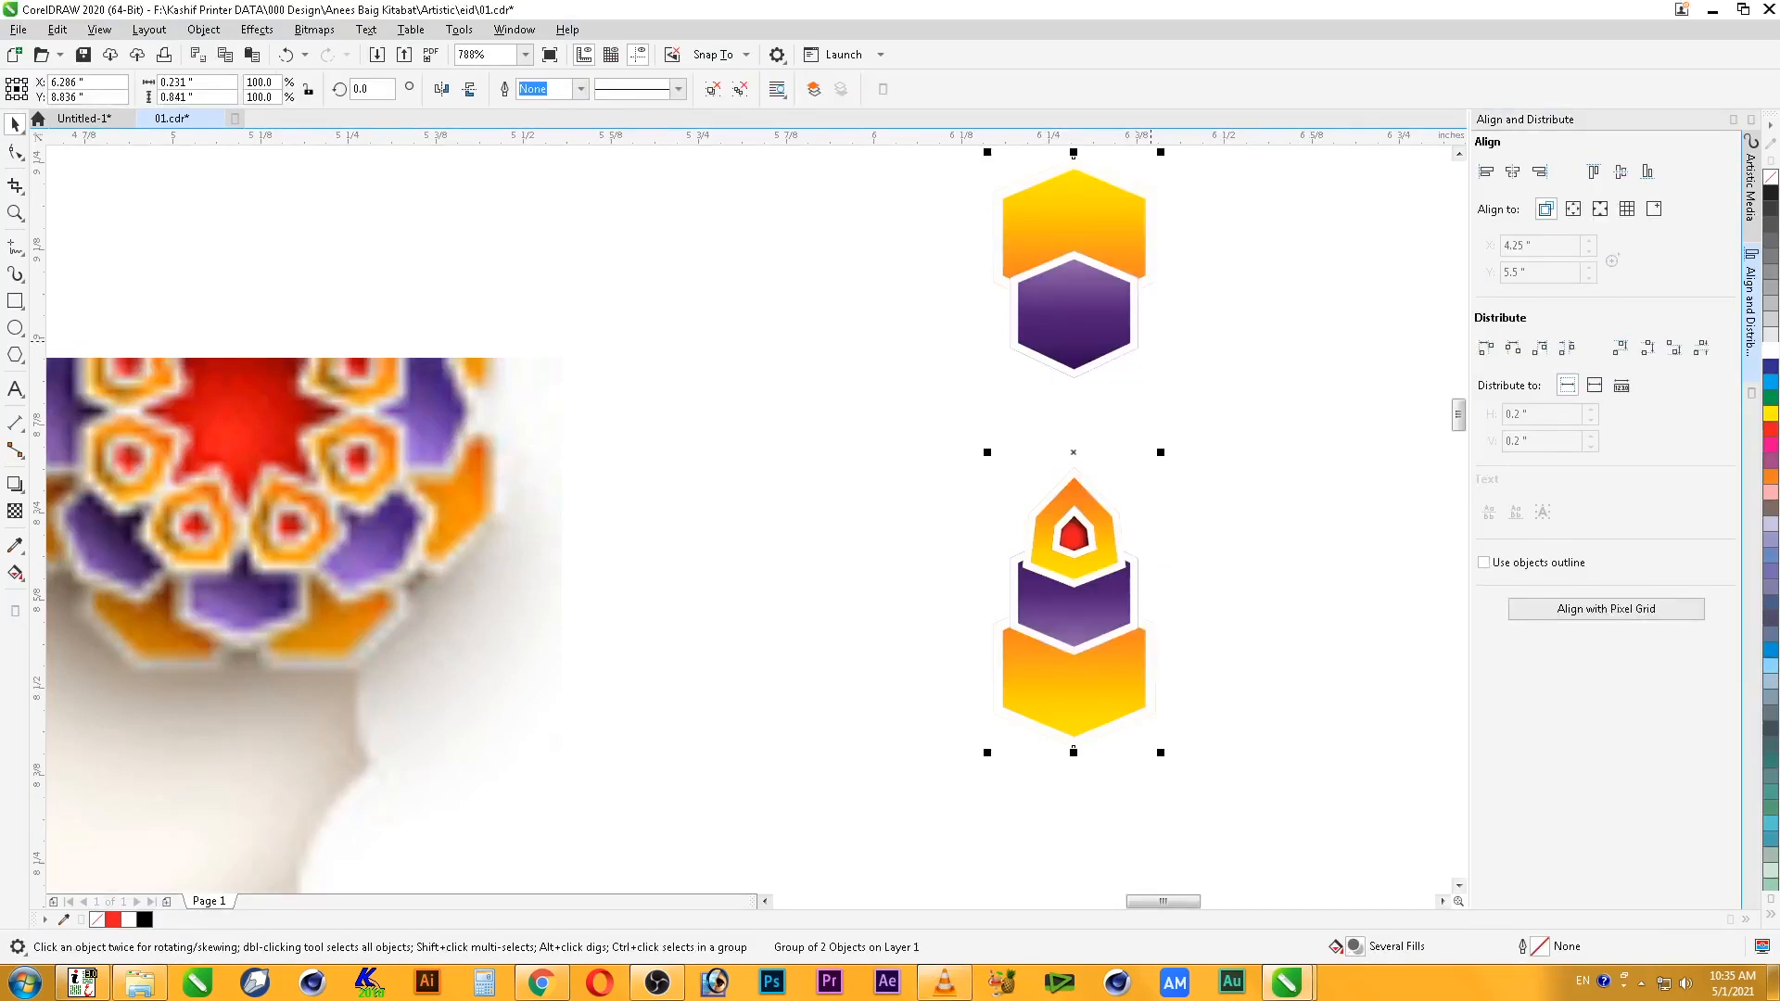
# - Nudge the upper orange hexagon down so that it sits closer behind the upper violet hexagon
pyautogui.keyDown('ctrl'); pyautogui.click(1104, 227); pyautogui.keyUp('ctrl')
pyautogui.press('Down')
pyautogui.press('Down')
pyautogui.press('Down')
pyautogui.press('Down')
# - Nudge the lower orange hexagon up to overlap the lower violet hexagon, matching the upper pair's spacing
pyautogui.keyDown('ctrl'); pyautogui.click(1106, 691); pyautogui.keyUp('ctrl')
pyautogui.press('Up')
pyautogui.press('Up')
pyautogui.press('Up')
pyautogui.press('Up')
pyautogui.press('Up')
pyautogui.press('Down')
pyautogui.click(1188, 690)
# - Align the violet and orange hexagon pairs to a common centre, both vertically and horizontally
pyautogui.click(1099, 297)
pyautogui.keyDown('shift'); pyautogui.click(1103, 668); pyautogui.keyUp('shift')
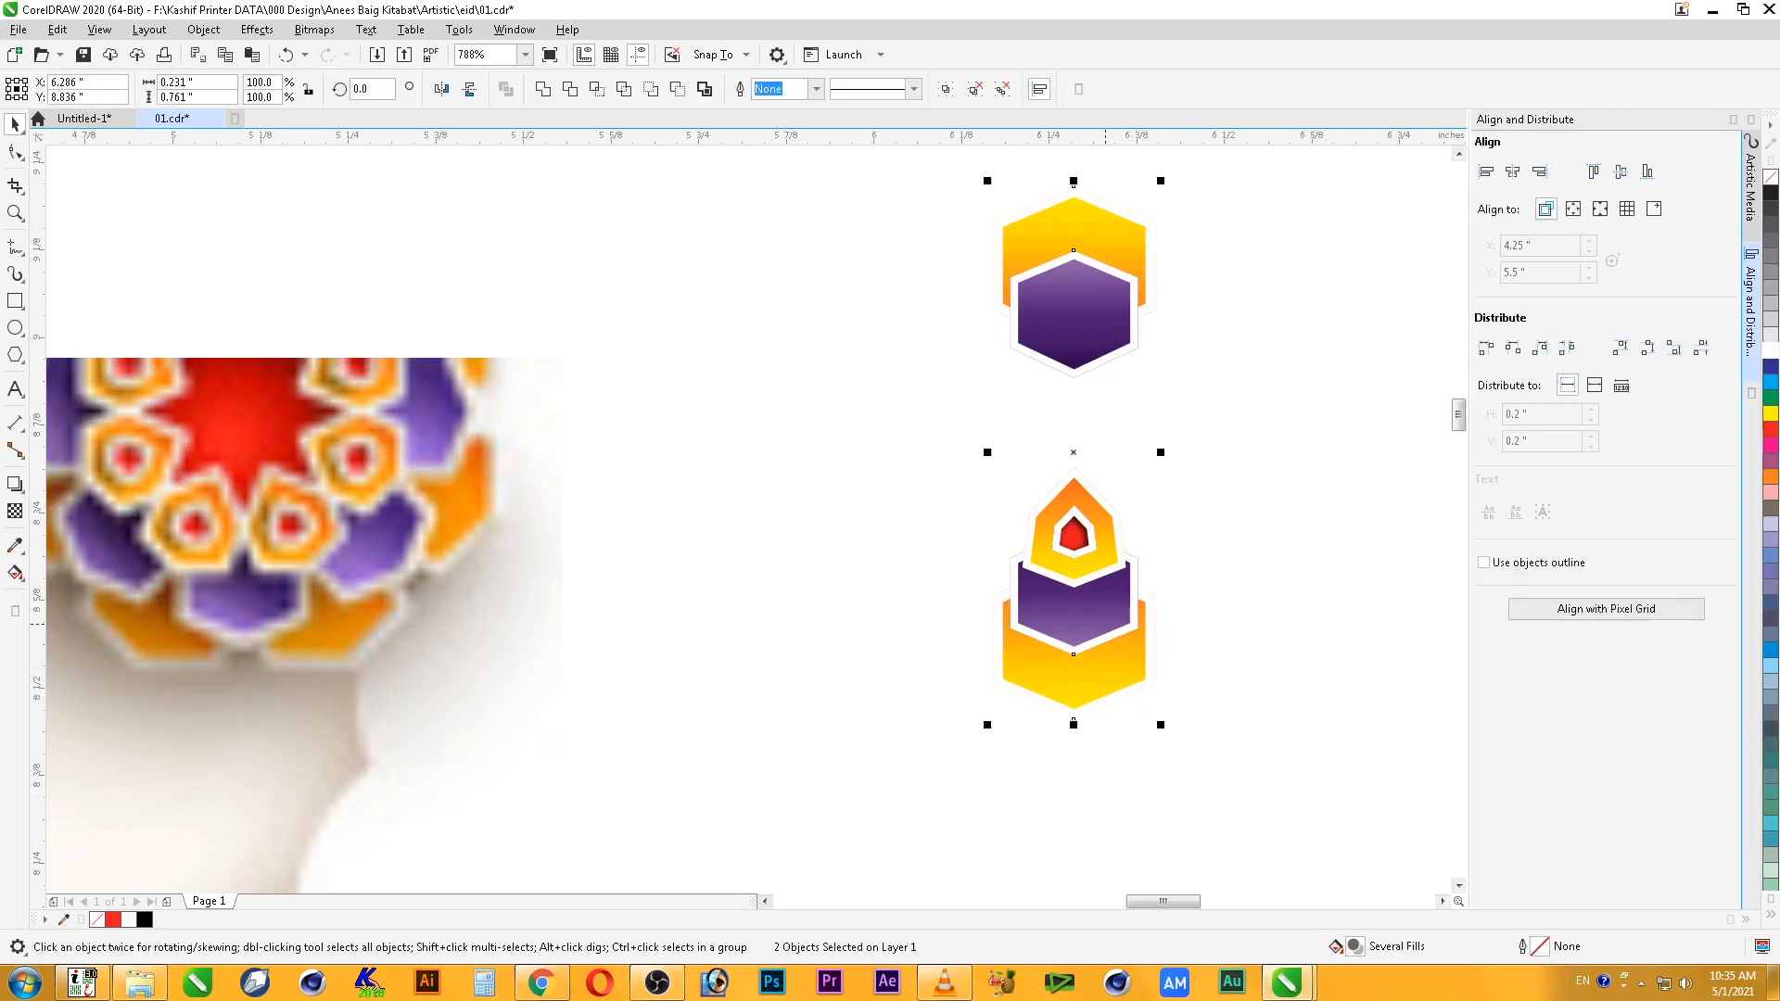
pyautogui.click(1620, 172)
pyautogui.click(1512, 171)
pyautogui.click(1233, 325)
pyautogui.click(1086, 324)
pyautogui.press('Escape')
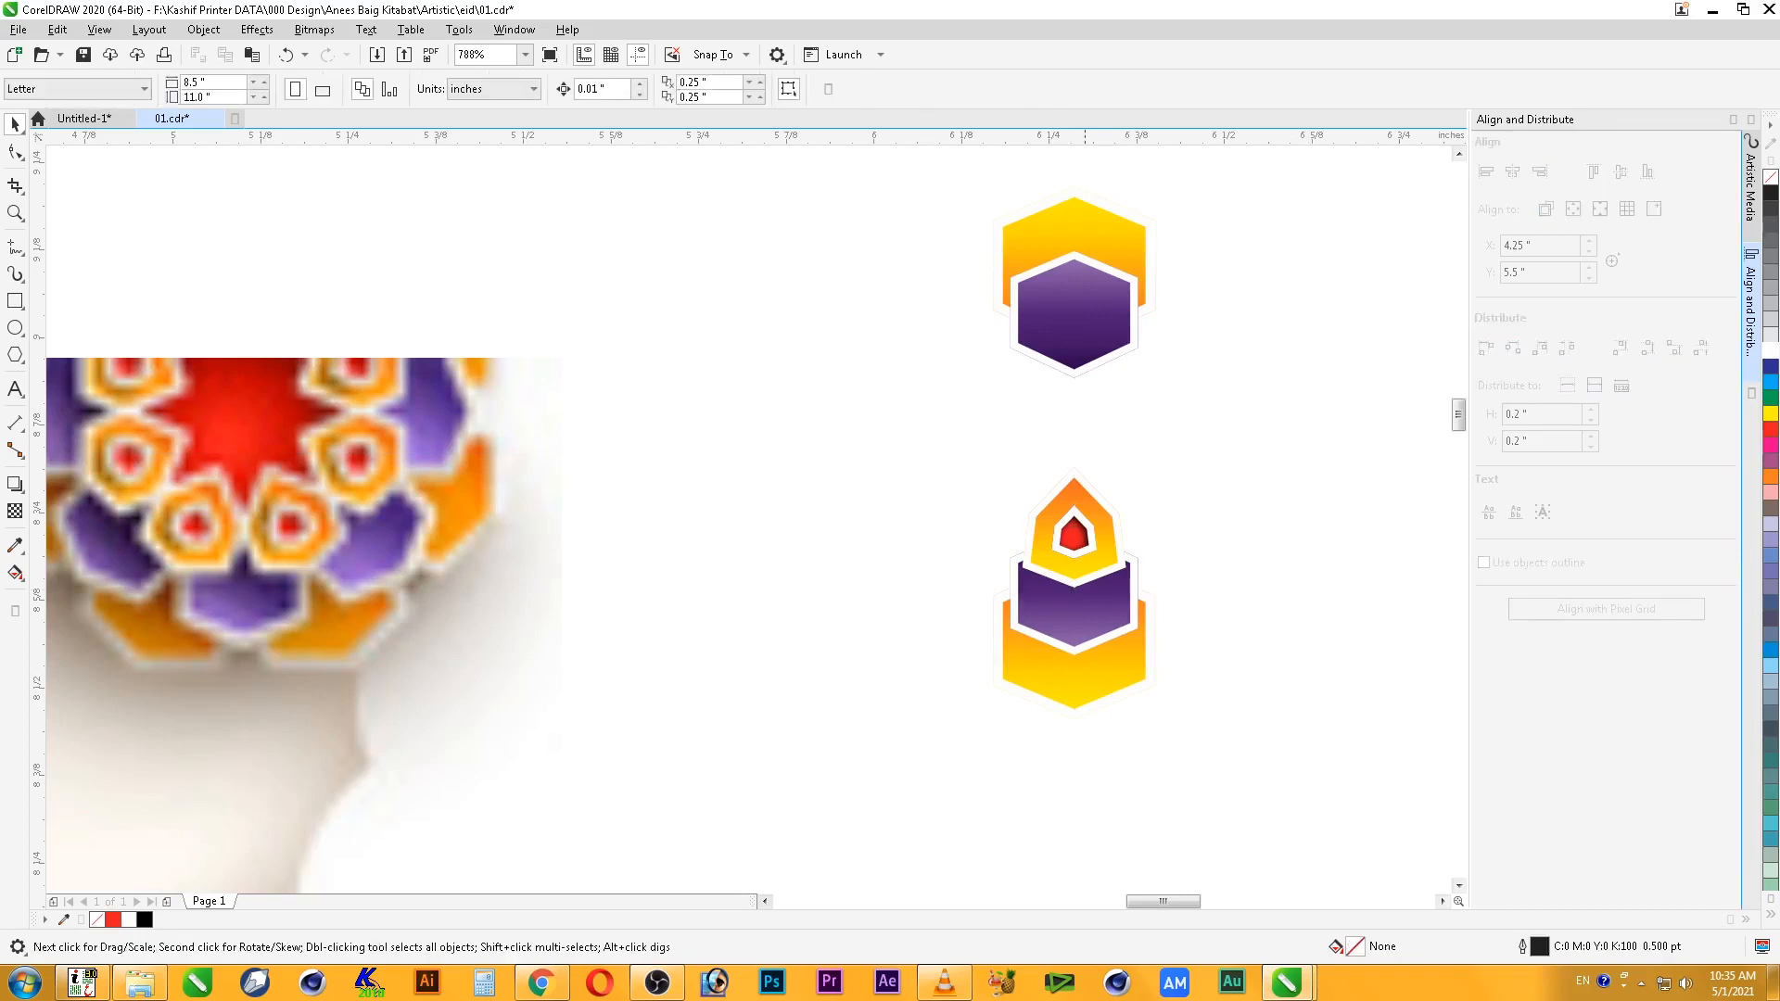
# - Make a vertically mirrored copy of the pointed petal over the upper violet hexagon
pyautogui.click(1080, 546)
pyautogui.moveTo(1076, 591); pyautogui.dragTo(1096, 365)
pyautogui.rightClick(1079, 371)
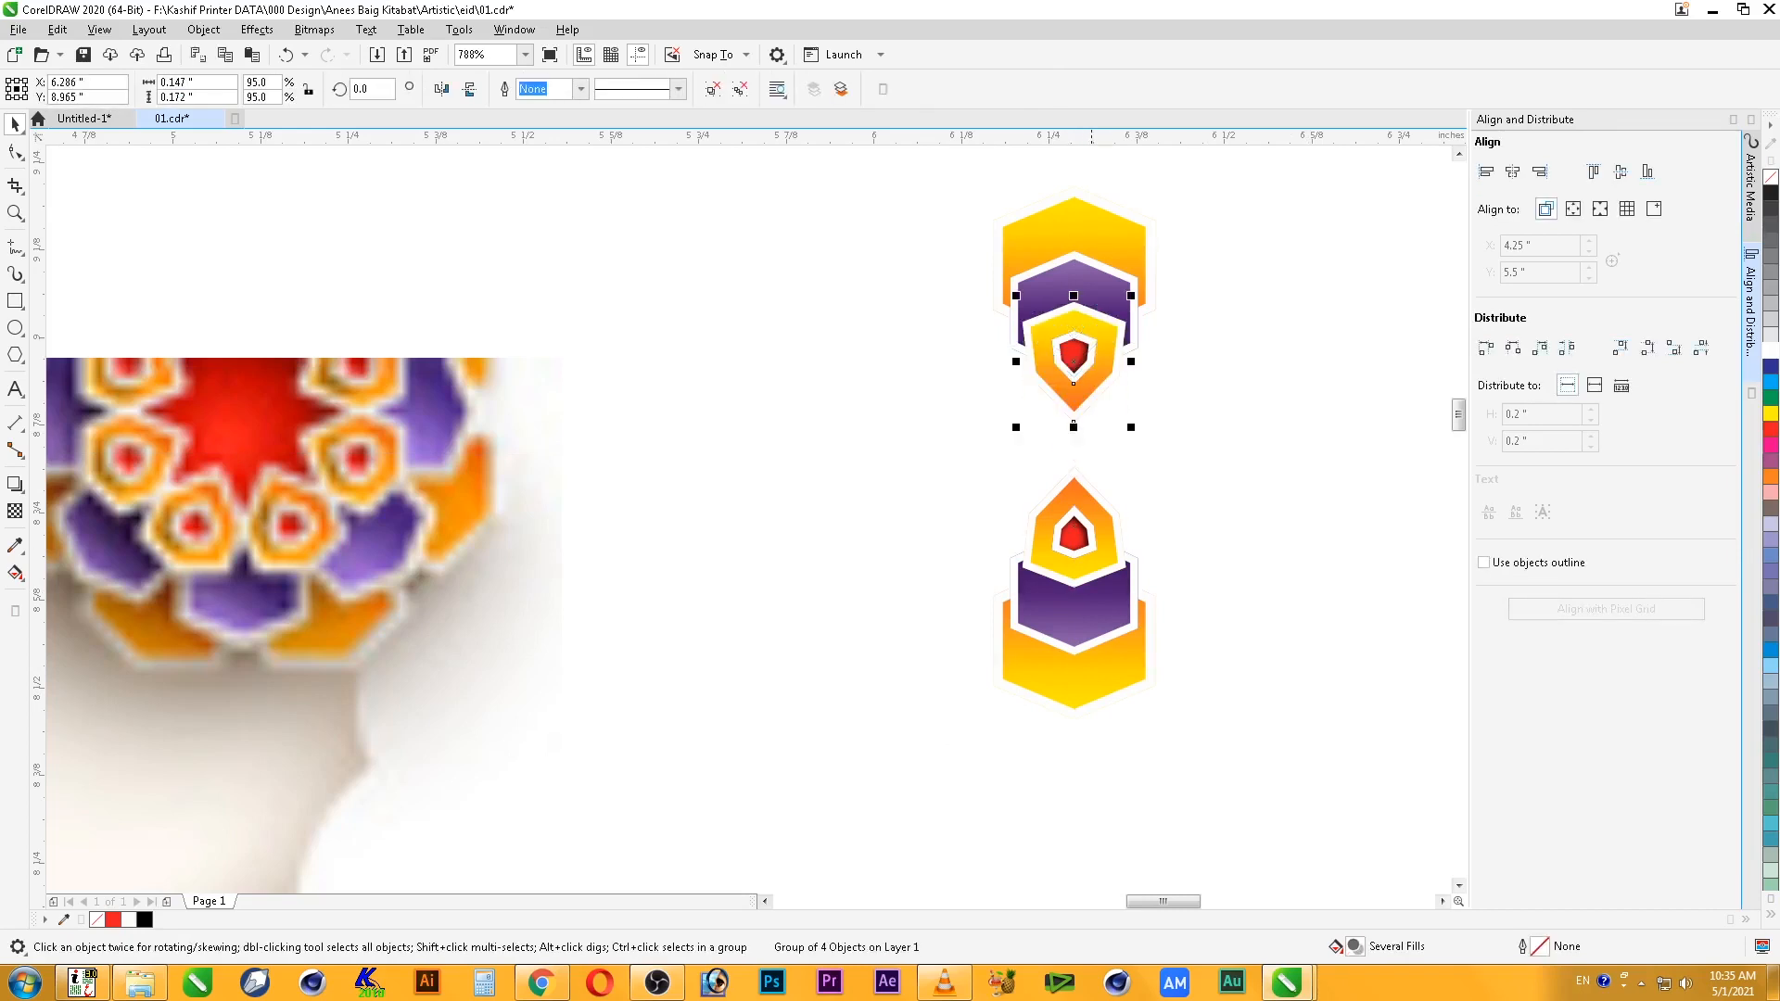
# - Group the upper and lower pointed petals and align the group to the violet pair's horizontal centre line
pyautogui.keyDown('shift'); pyautogui.click(1080, 543); pyautogui.keyUp('shift')
pyautogui.rightClick(1078, 543)
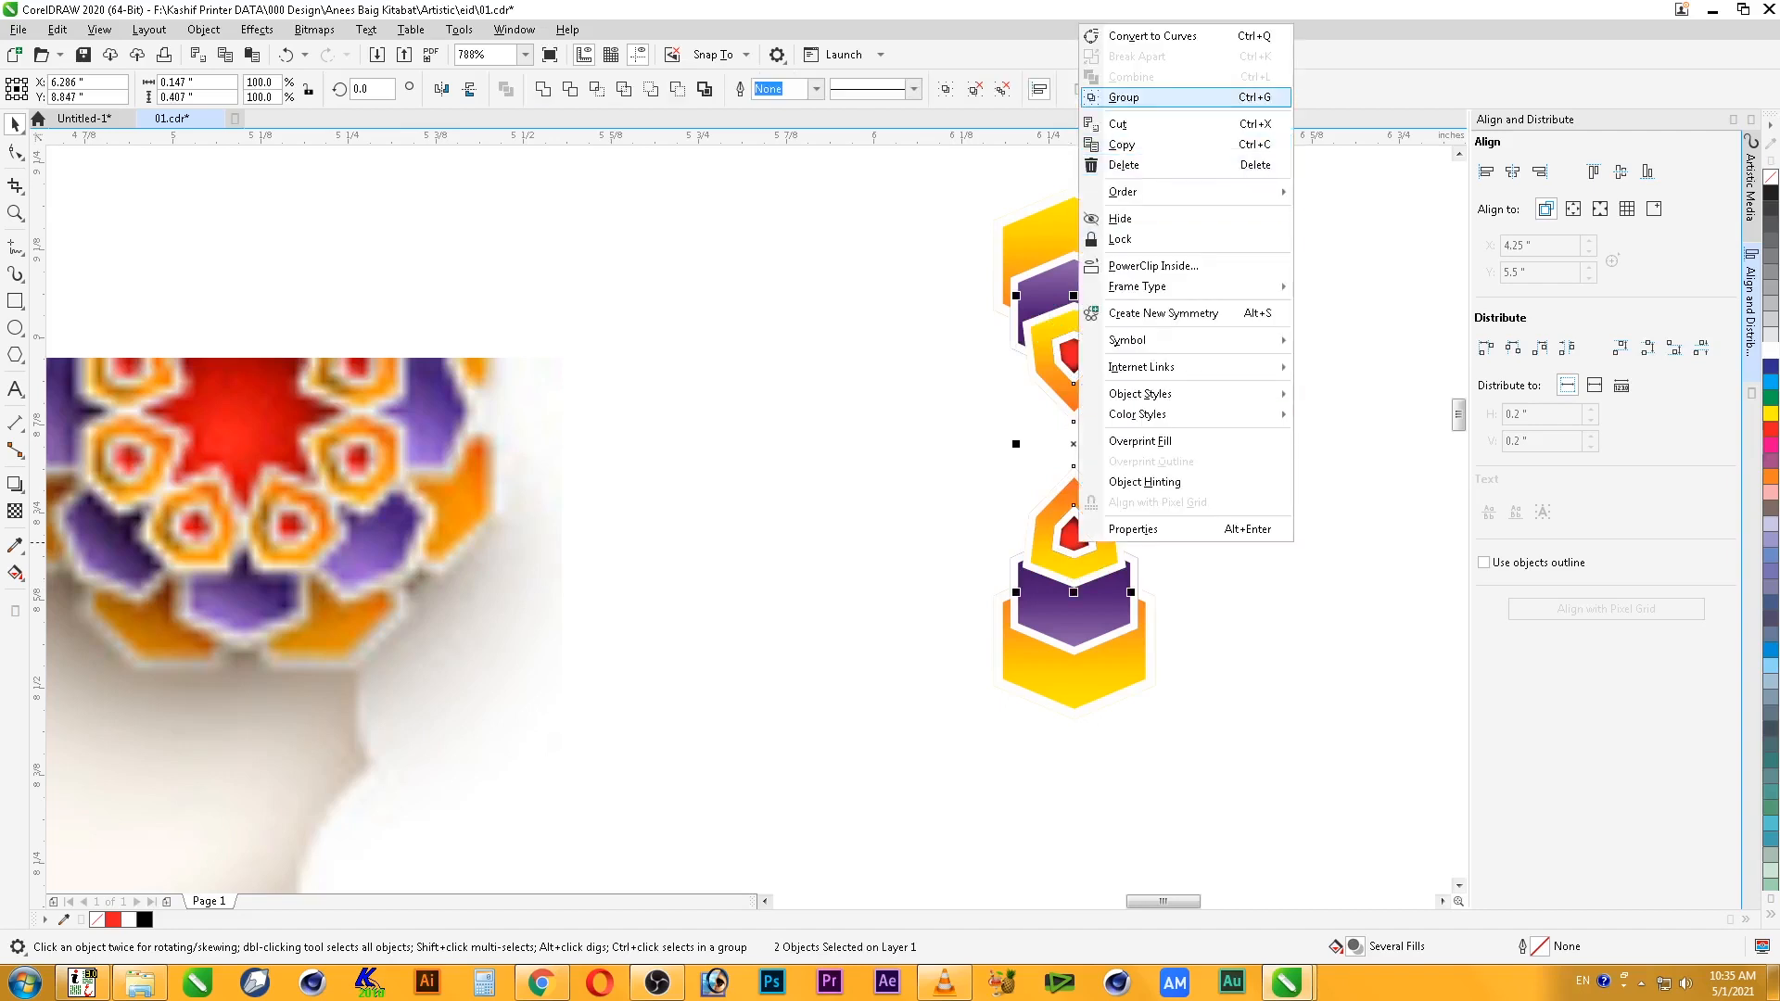
pyautogui.click(1123, 97)
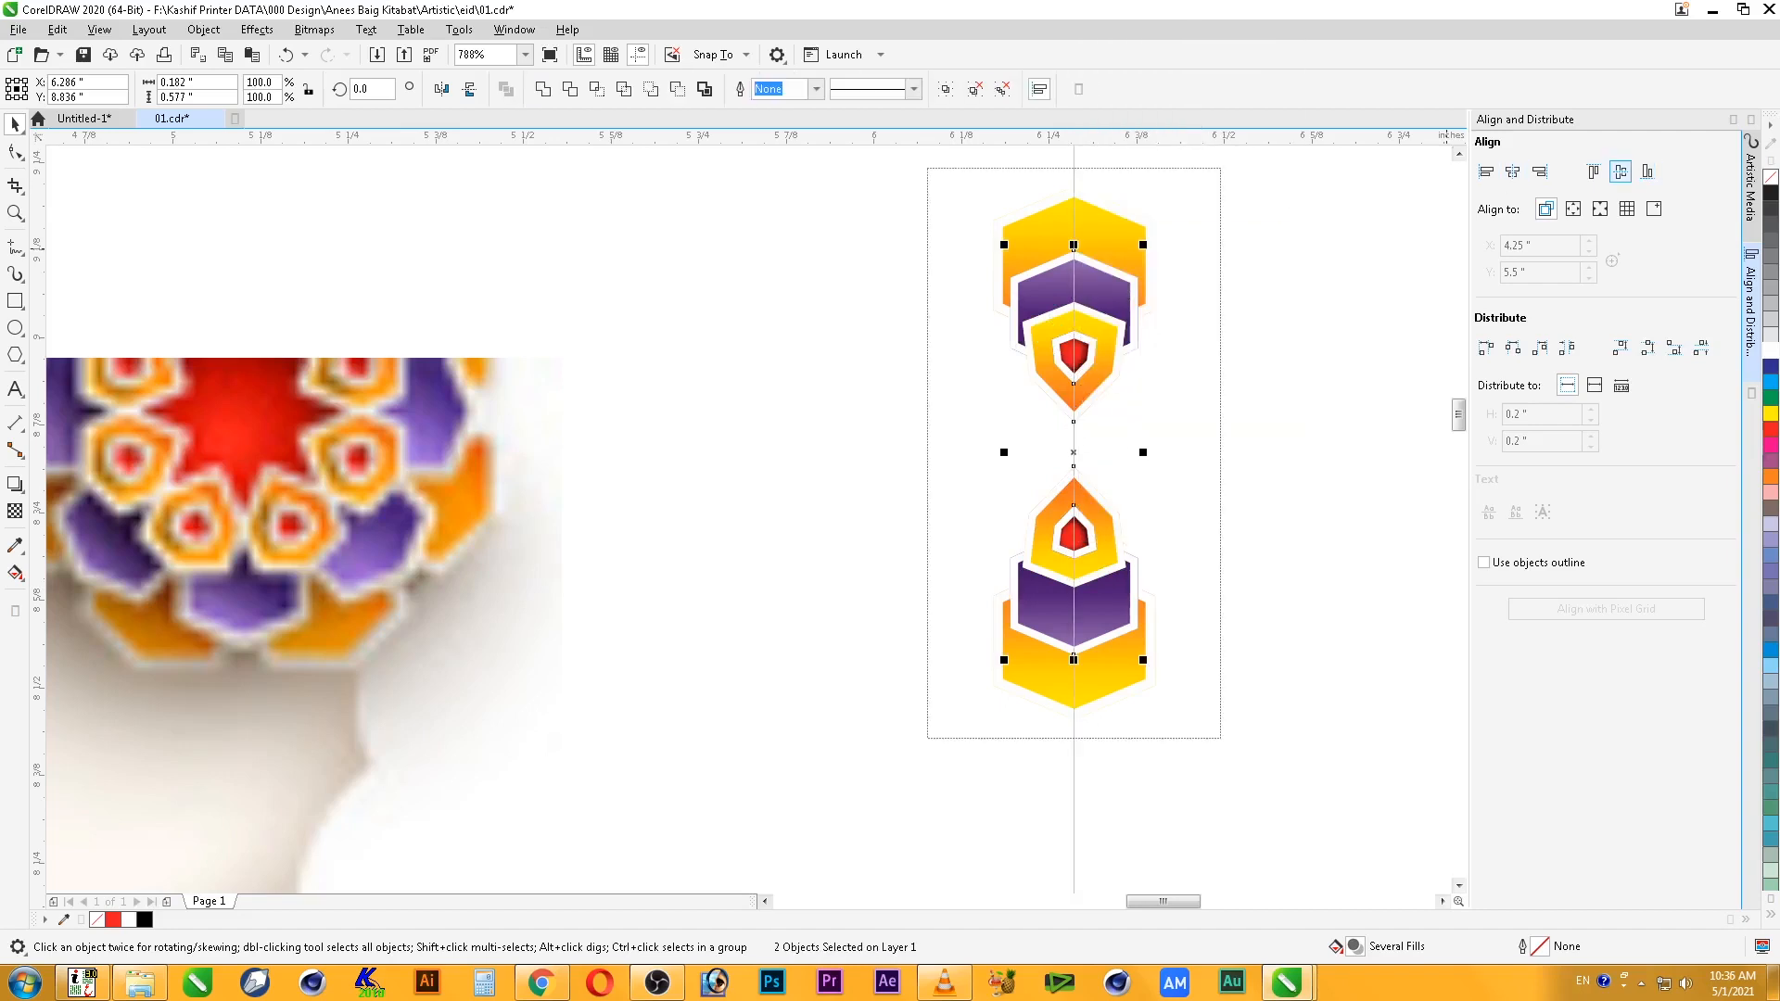
pyautogui.click(1621, 171)
pyautogui.click(1287, 469)
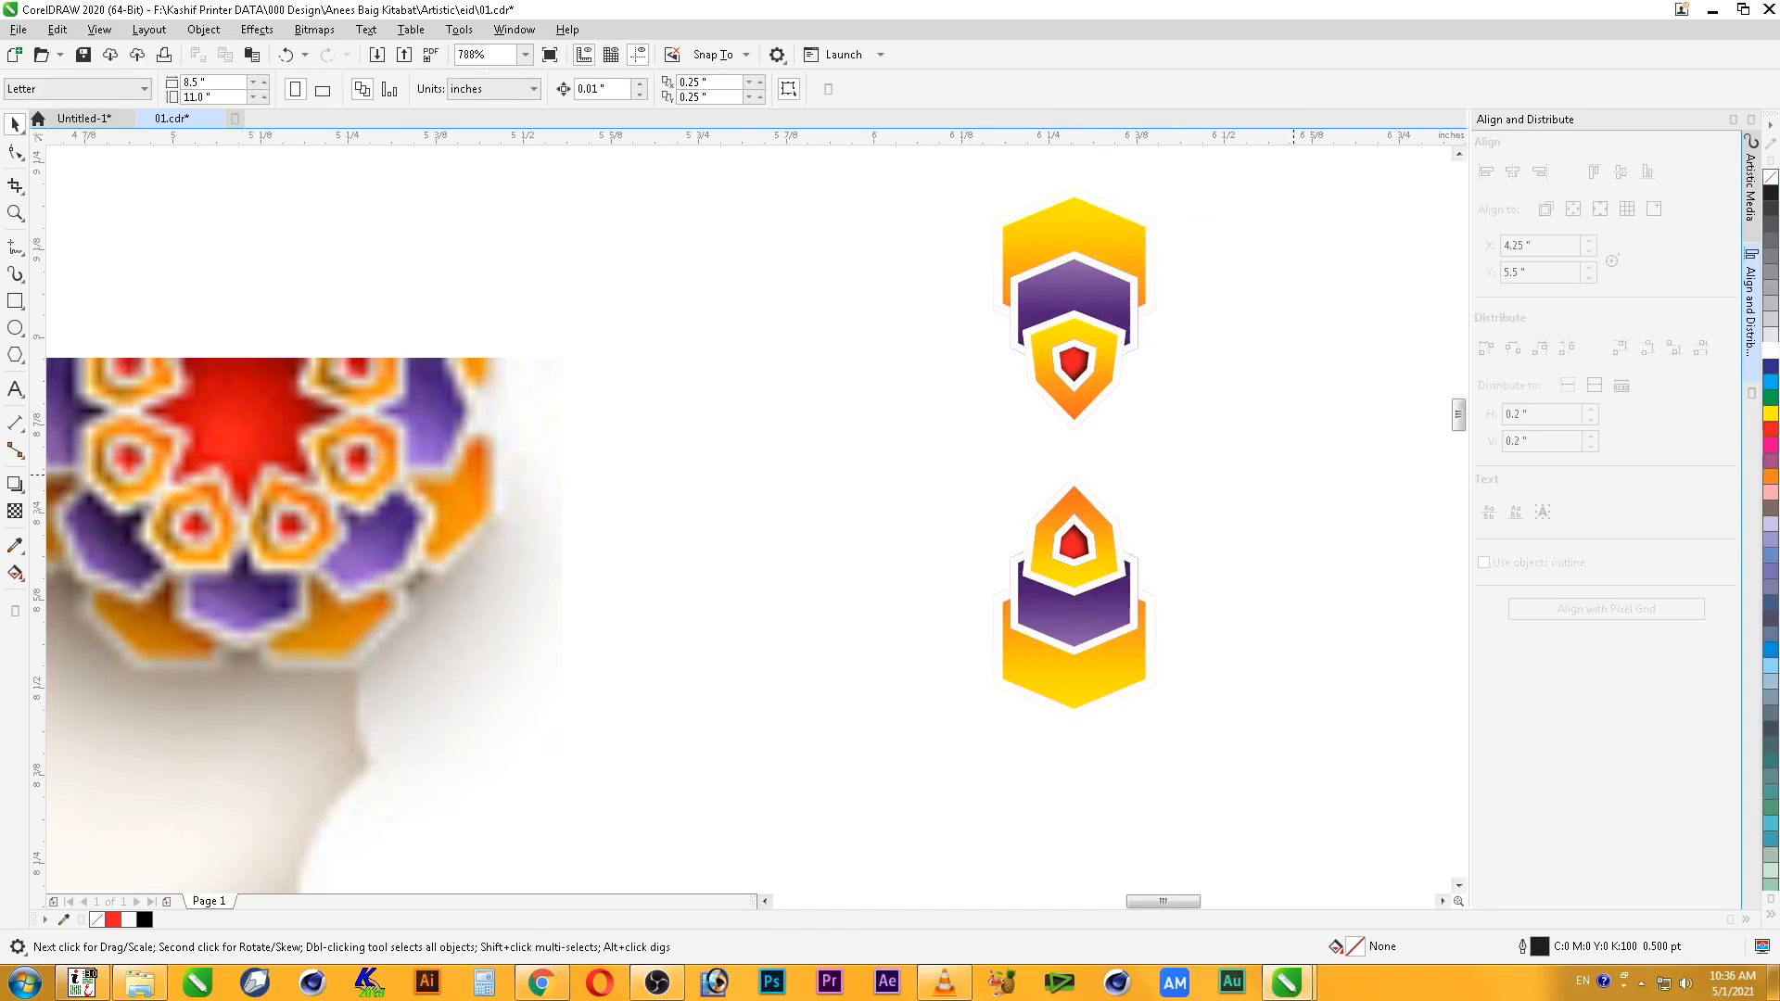
# - Try to rotate a copy of the whole petal and hexagon stack 15 degrees about its centre
pyautogui.moveTo(1216, 765); pyautogui.dragTo(864, 171)
pyautogui.click(1112, 682)
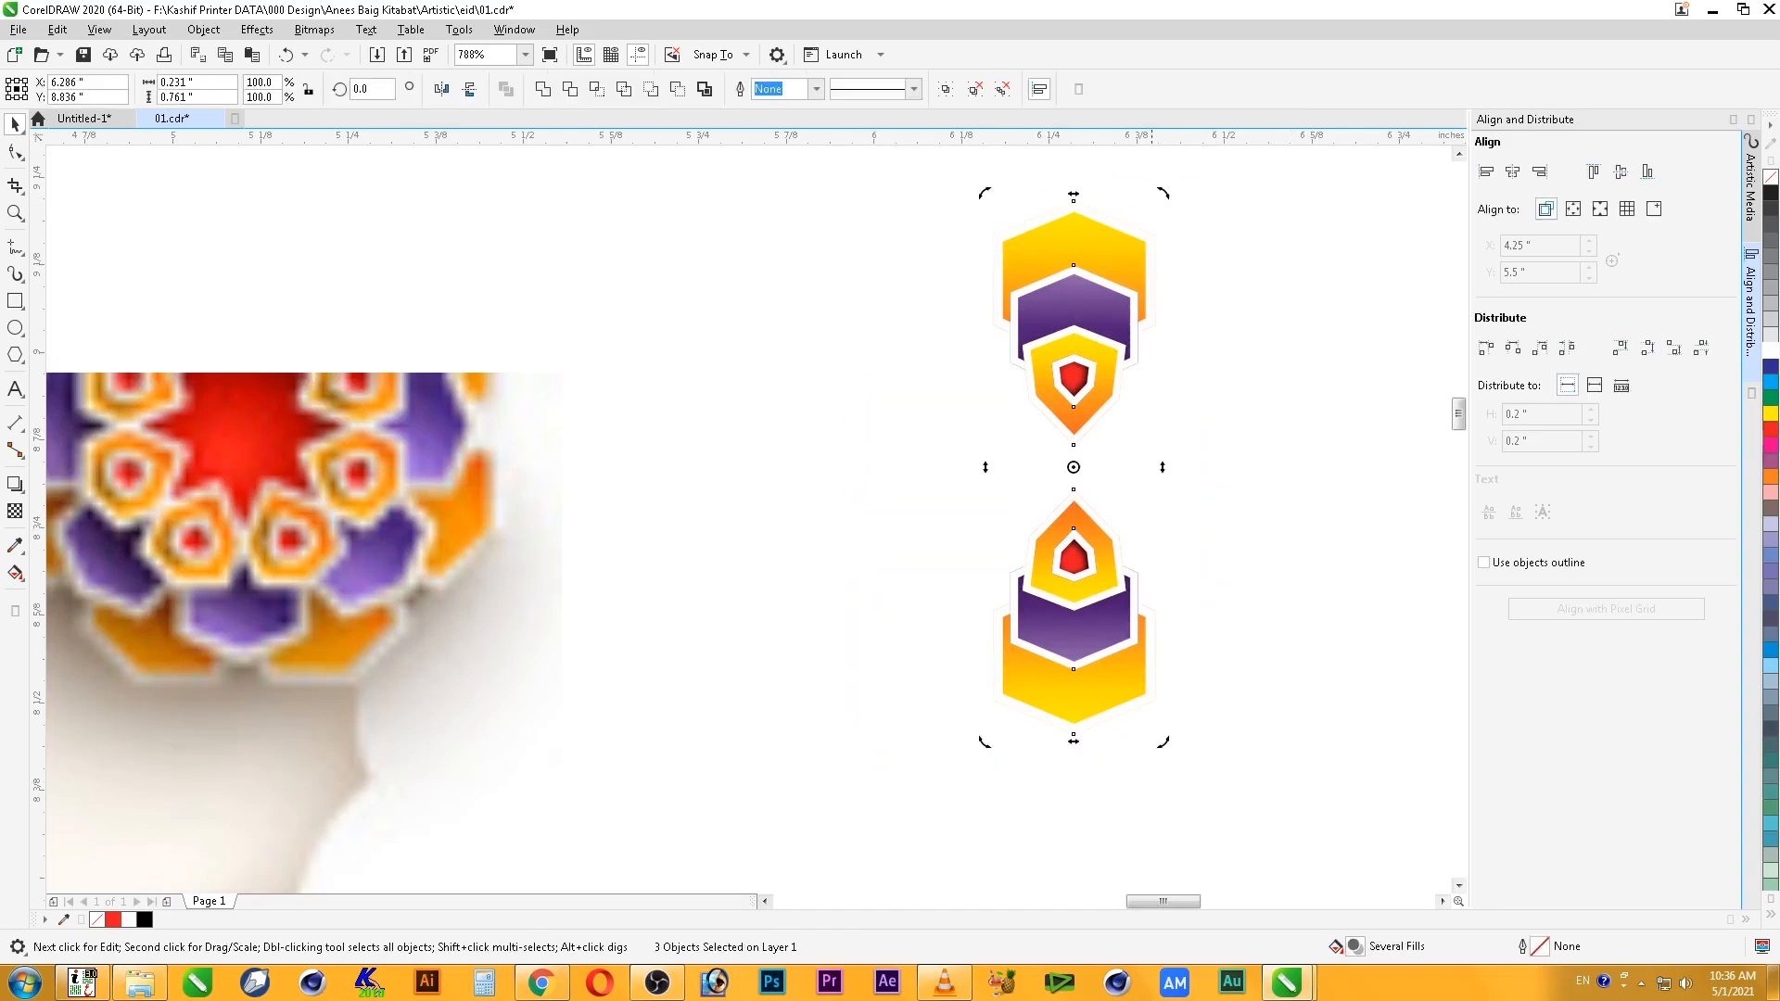
pyautogui.moveTo(1161, 745); pyautogui.dragTo(1280, 828)
pyautogui.rightClick(1280, 828)
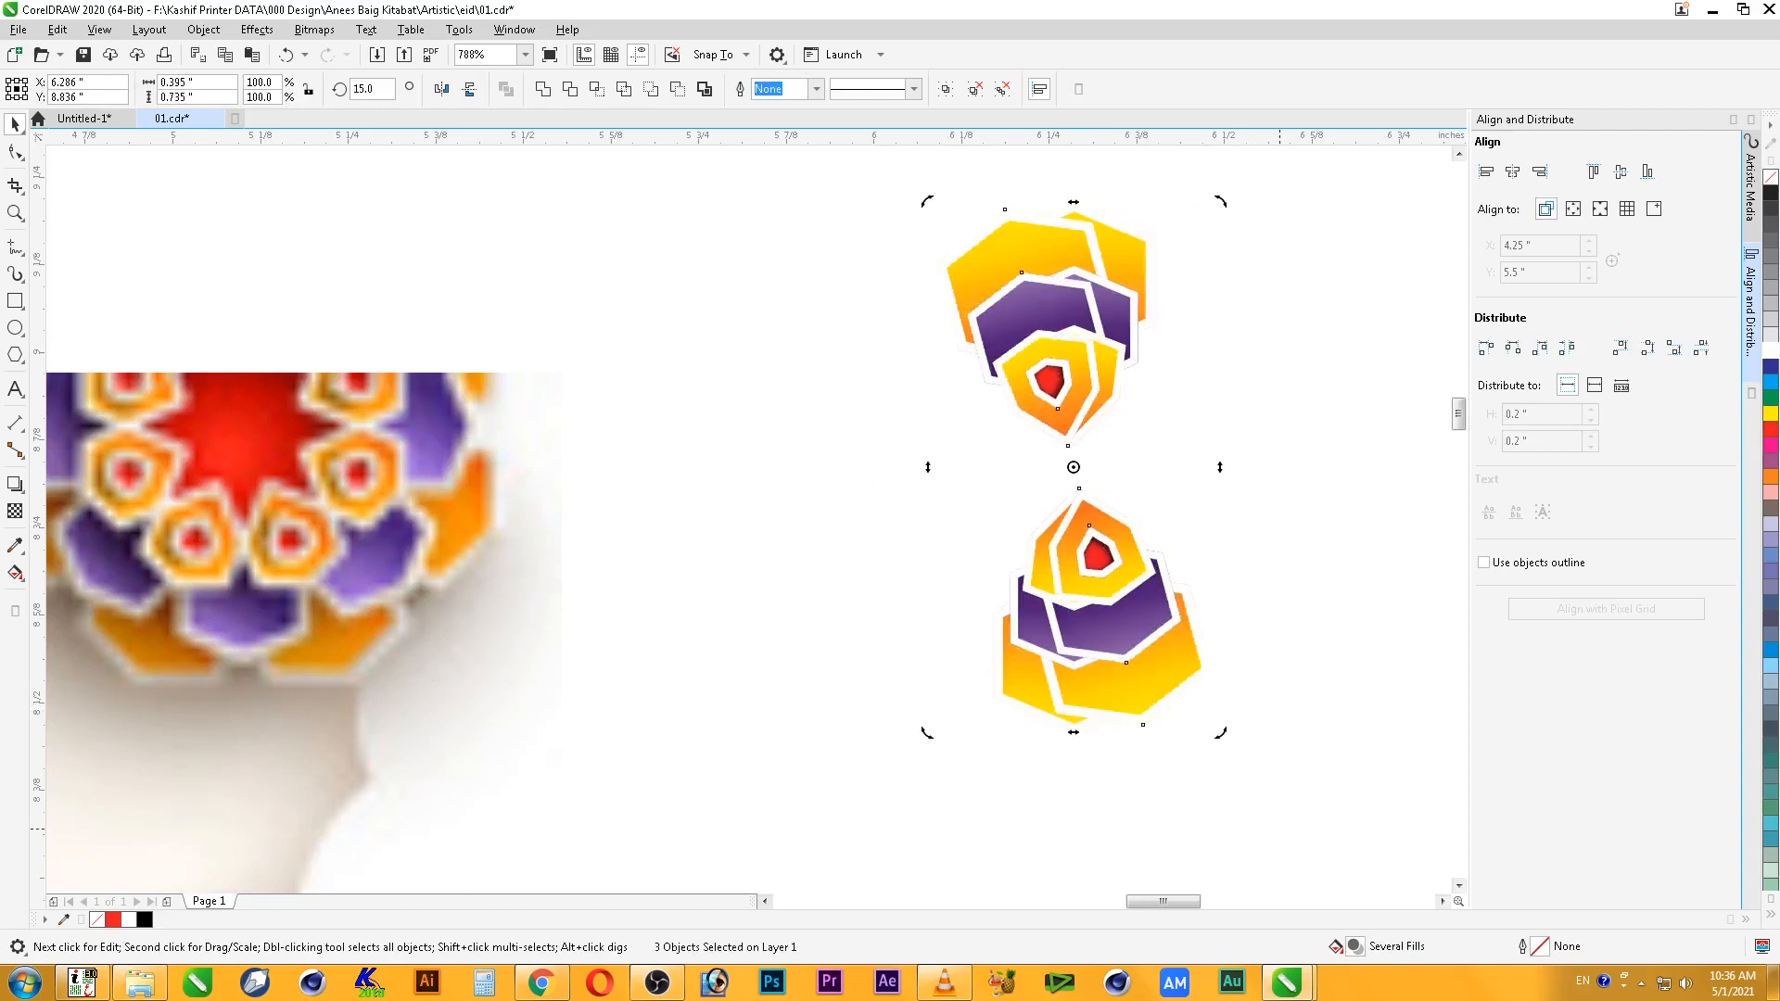
pyautogui.hotkey('ctrl', 'z')
pyautogui.press('Escape')
# - Move the petal pair and the violet hexagon pair horizontally out of the stack, leaving the three pairs side by side
pyautogui.click(1077, 634)
pyautogui.press('F3')
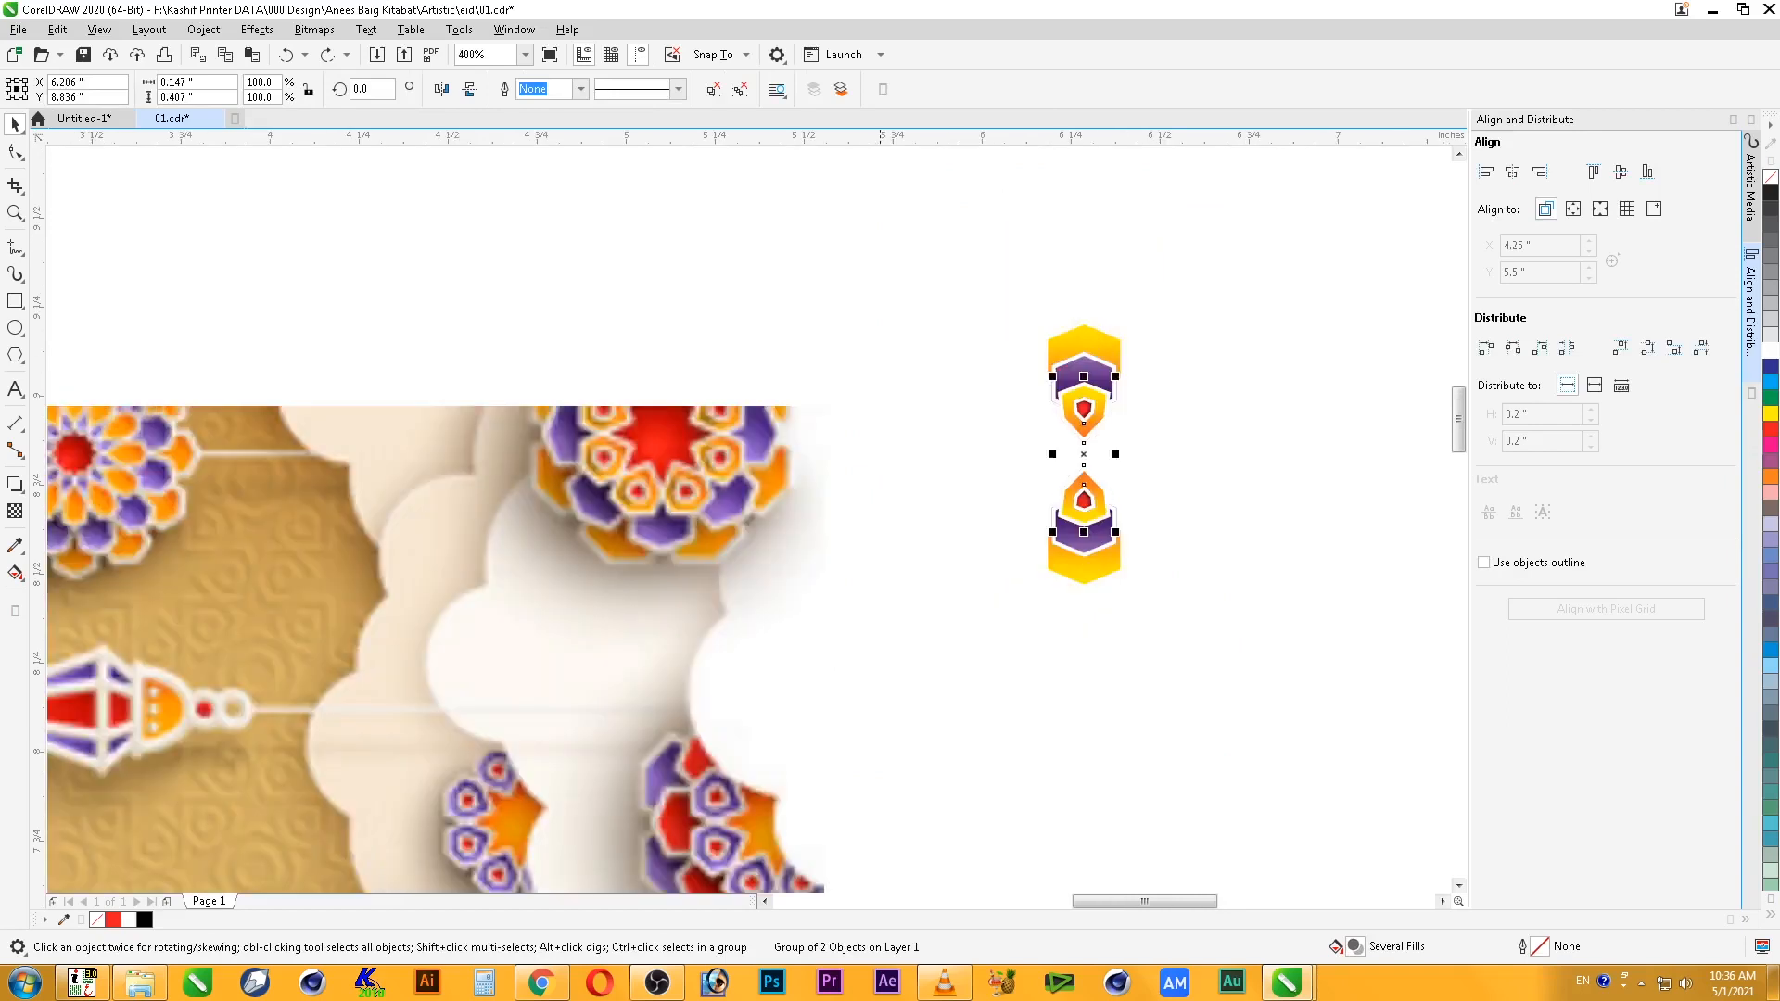
pyautogui.press('F2')
pyautogui.moveTo(880, 297); pyautogui.dragTo(1401, 729)
pyautogui.moveTo(652, 512); pyautogui.dragTo(1032, 513)
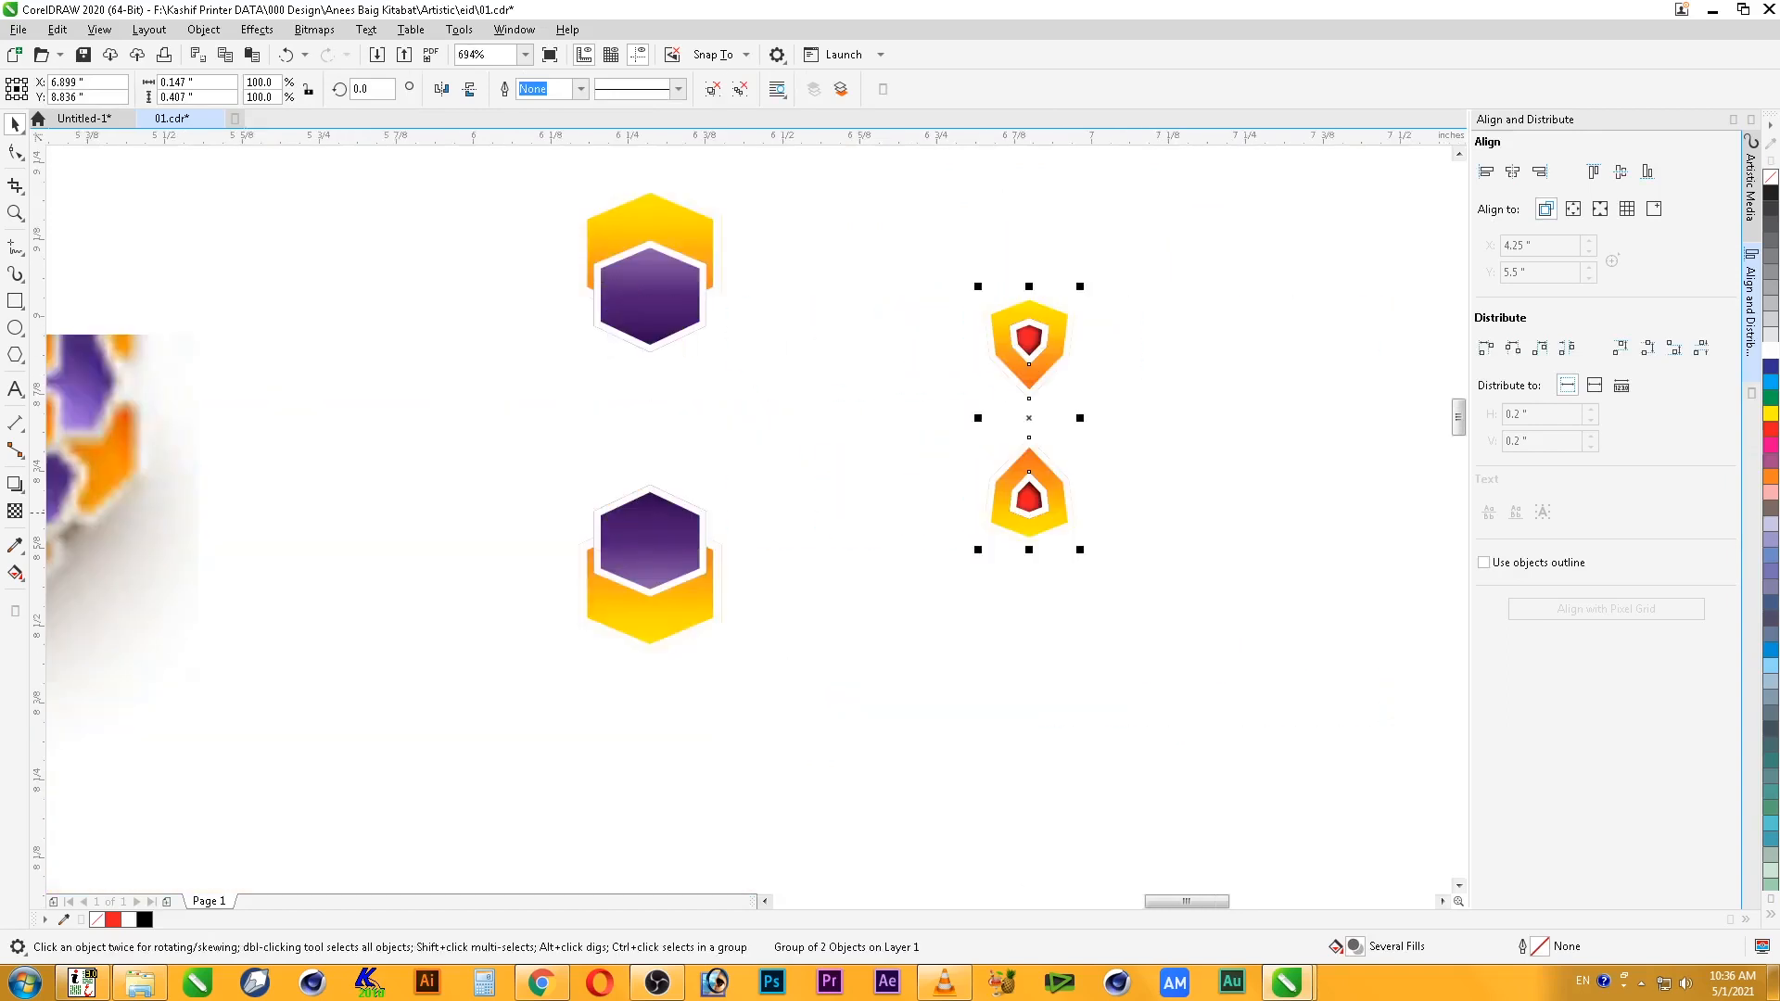
pyautogui.keyDown('shift'); pyautogui.click(651, 524); pyautogui.keyUp('shift')
pyautogui.moveTo(651, 524); pyautogui.dragTo(1031, 523)
pyautogui.press('F3')
pyautogui.press('F2')
pyautogui.moveTo(593, 338); pyautogui.dragTo(1117, 705)
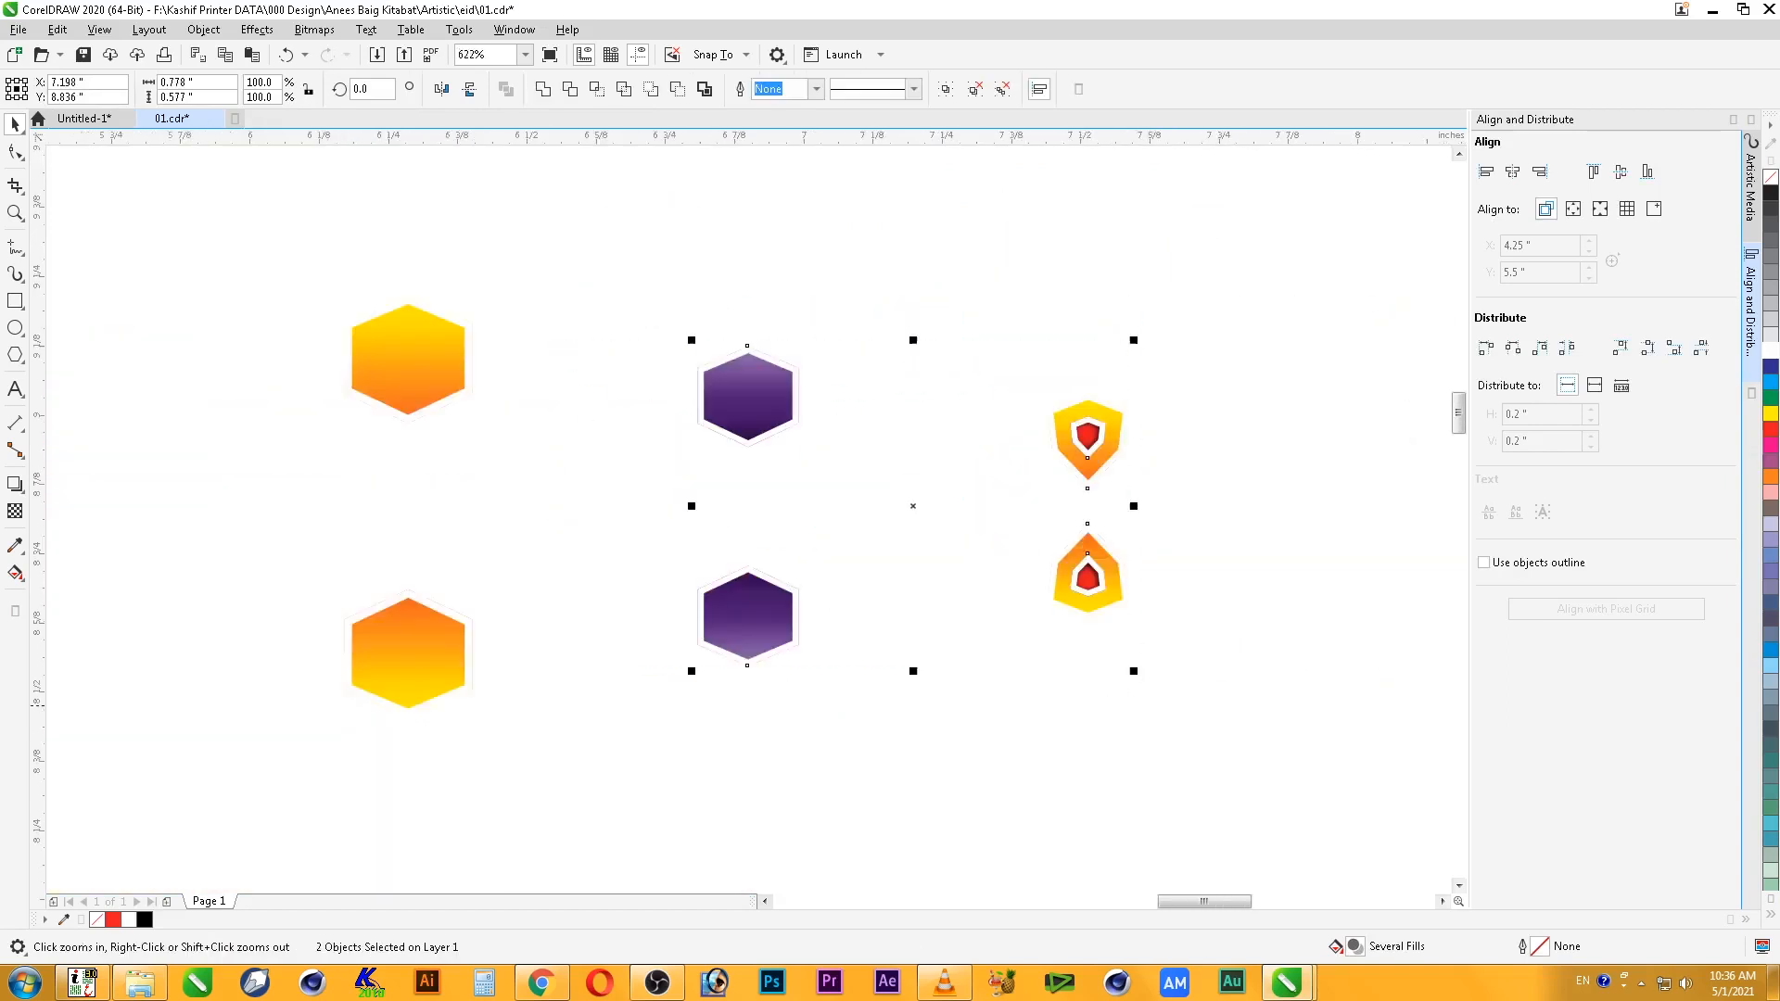
pyautogui.press('Escape')
# - Try to build a six-petal ring by freely rotating copies of the petal pair about its centre
pyautogui.click(1072, 593)
pyautogui.click(1072, 593)
pyautogui.moveTo(1142, 617); pyautogui.dragTo(1190, 525)
pyautogui.hotkey('ctrl', 'r')
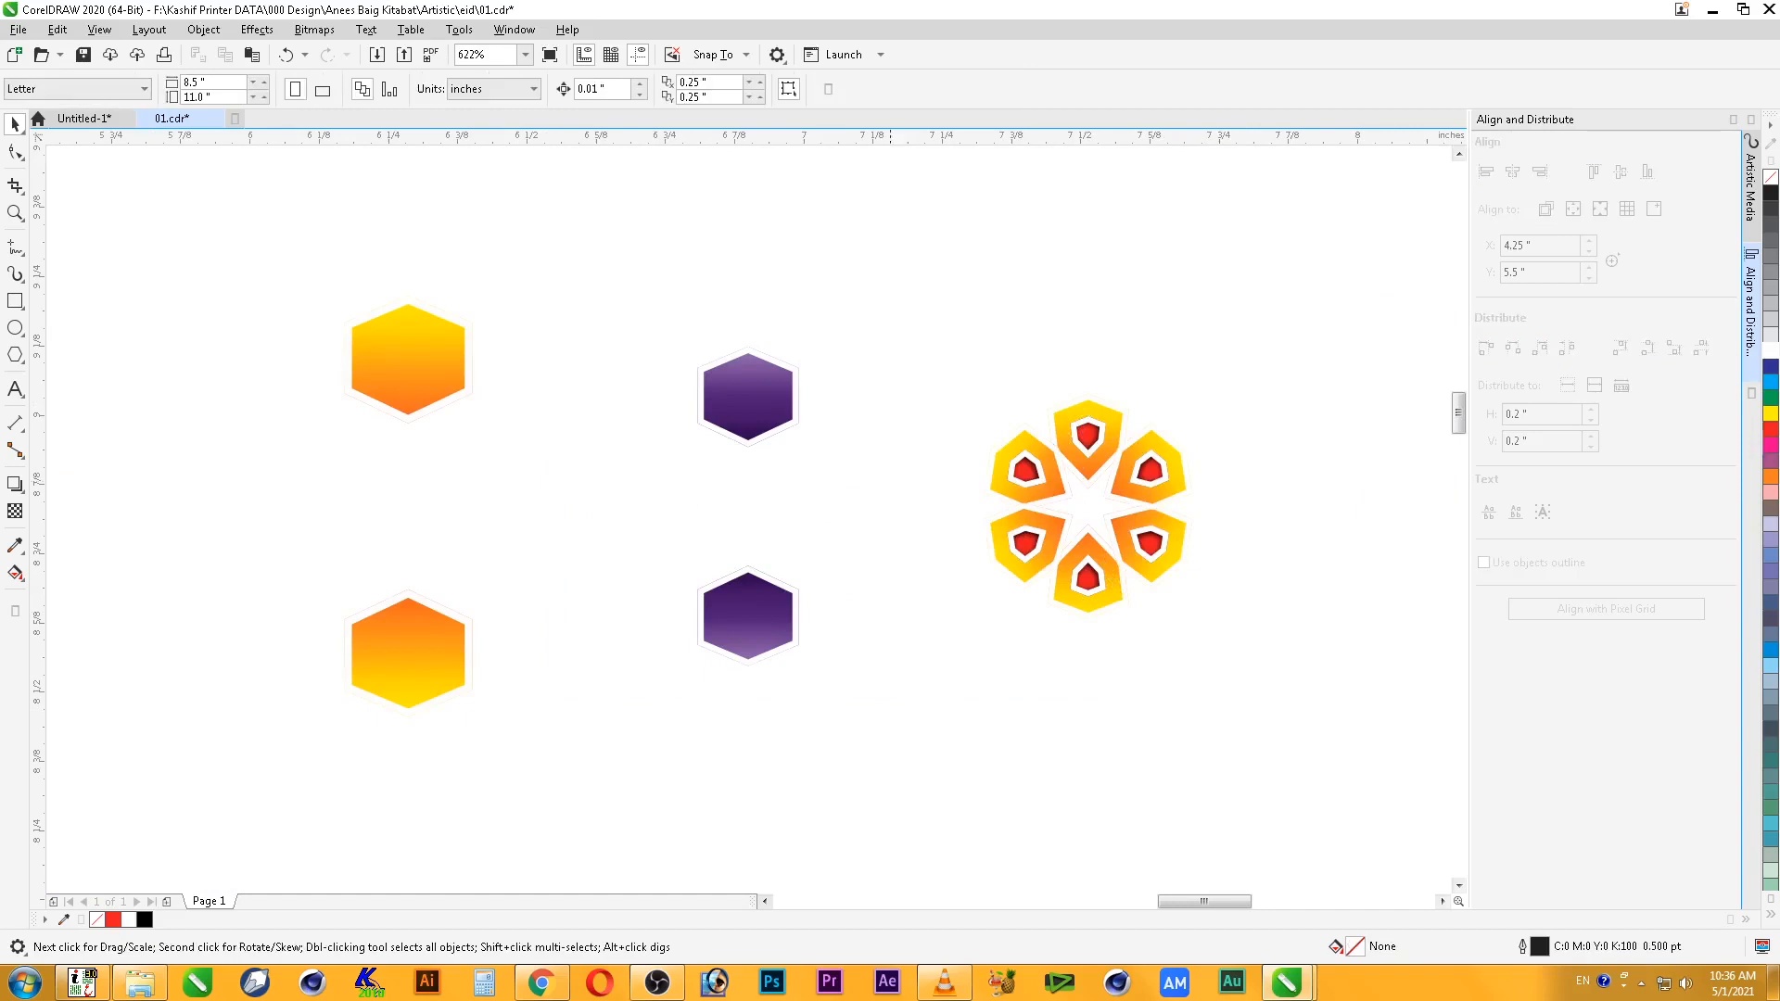
pyautogui.hotkey('ctrl', 'z')
pyautogui.hotkey('ctrl', 'z')
pyautogui.moveTo(1136, 627); pyautogui.dragTo(1202, 529)
pyautogui.hotkey('ctrl', 'z')
pyautogui.click(1196, 696)
pyautogui.click(1108, 589)
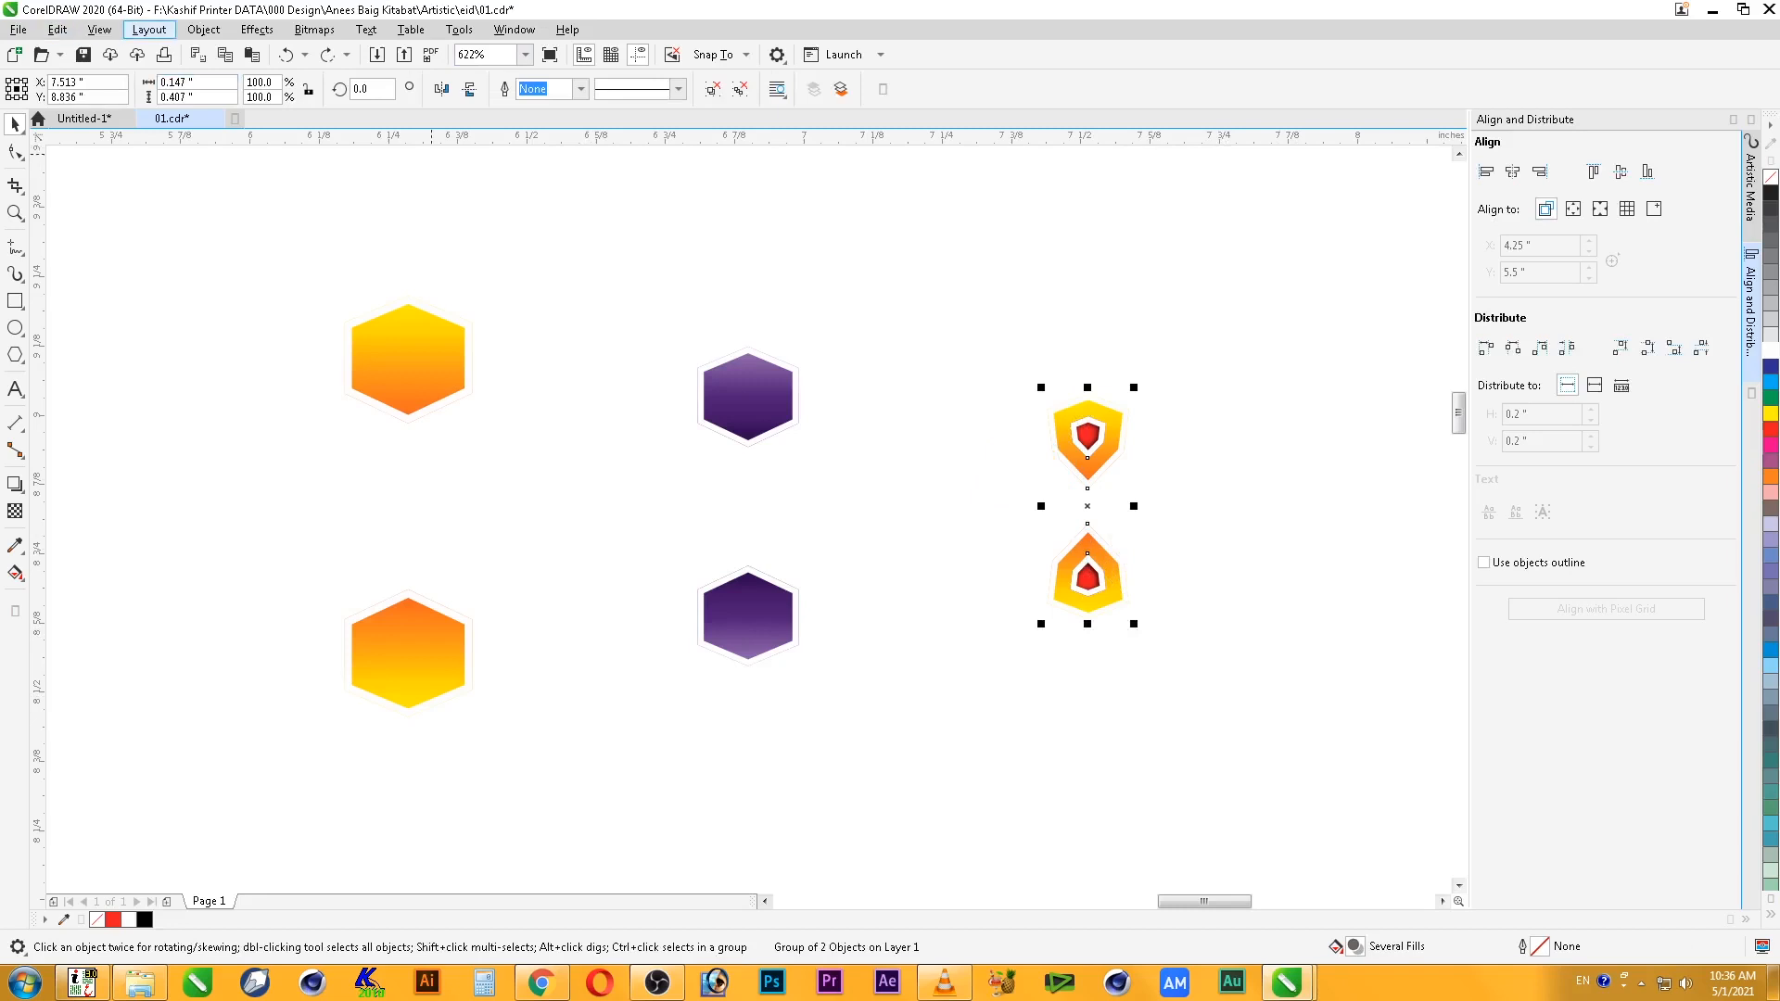
pyautogui.click(257, 29)
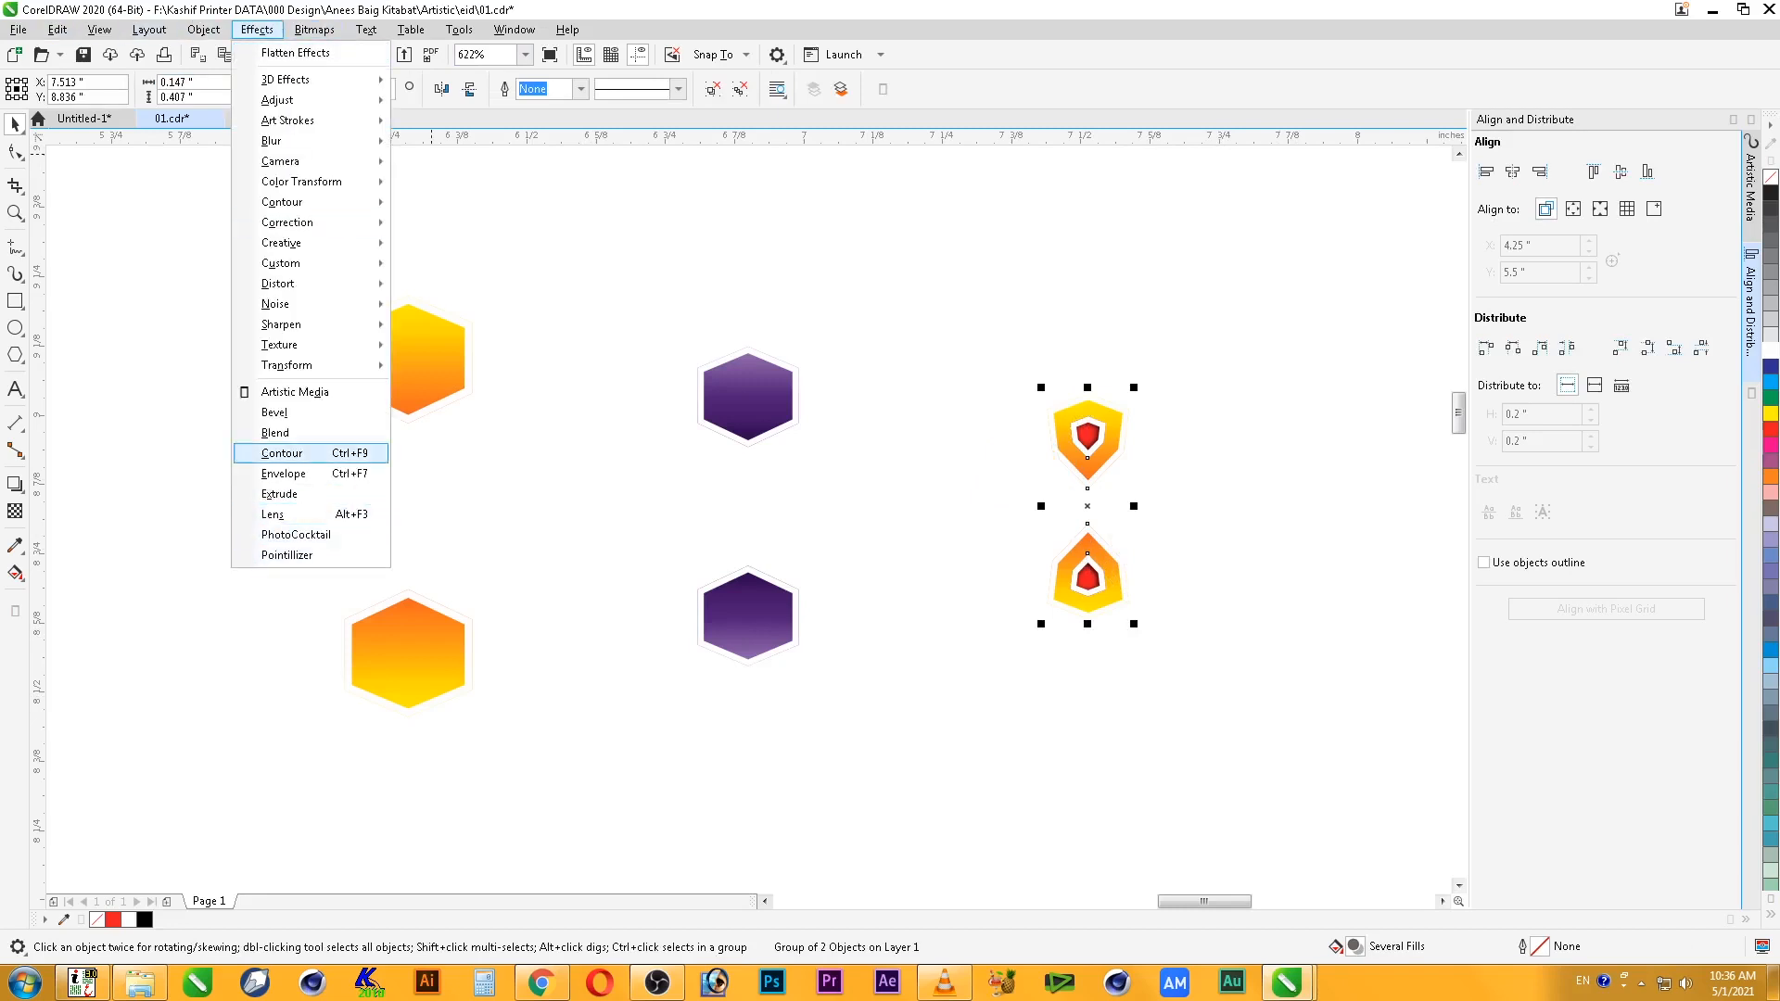
pyautogui.moveTo(288, 345)
pyautogui.click(1255, 435)
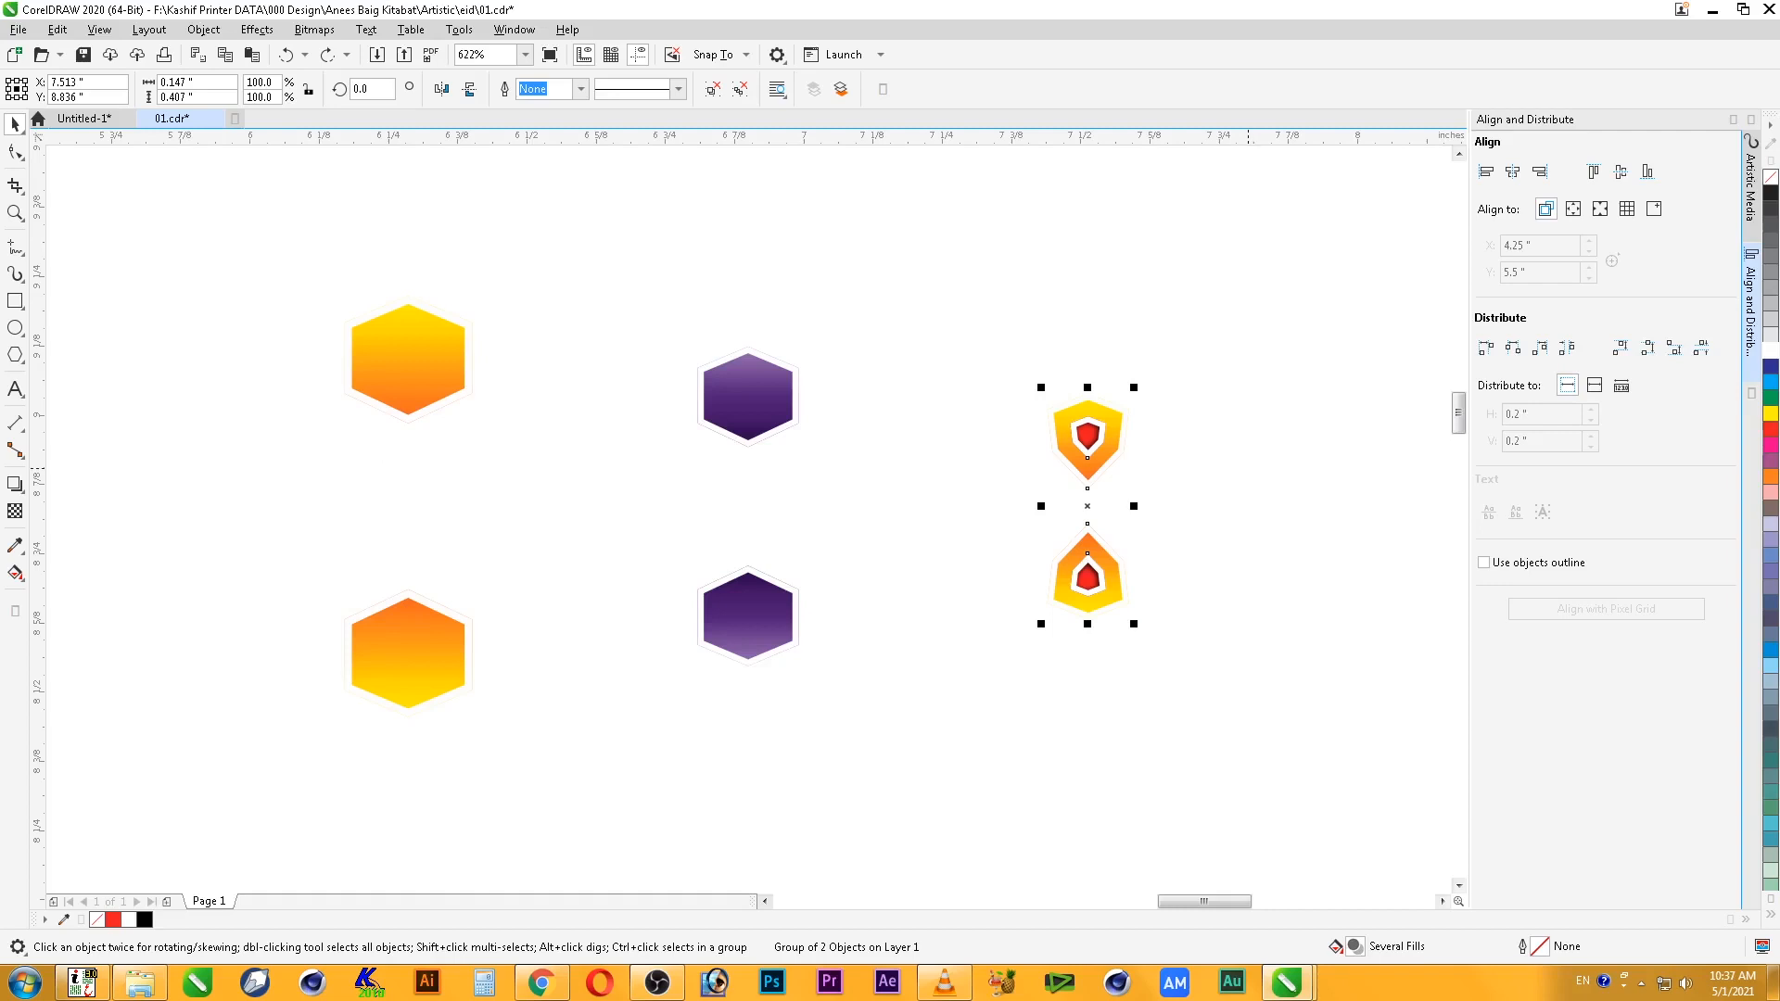
pyautogui.hotkey('alt', 'F7')
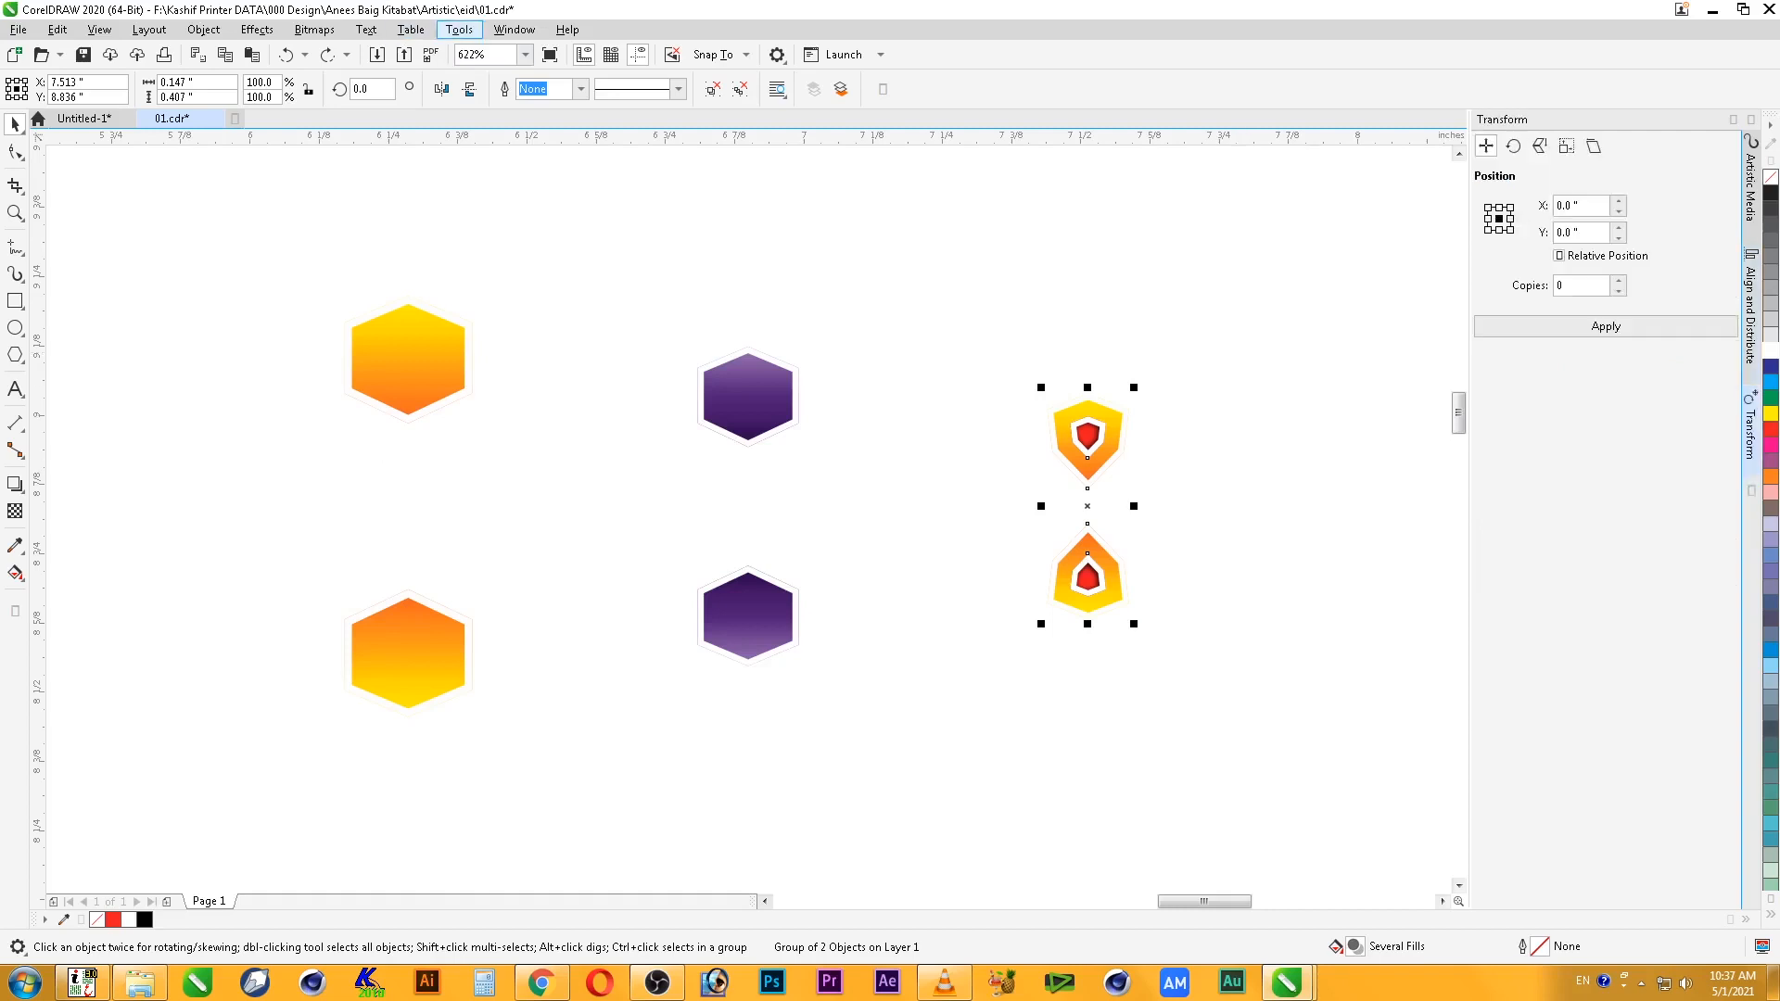
pyautogui.click(513, 28)
pyautogui.moveTo(556, 276)
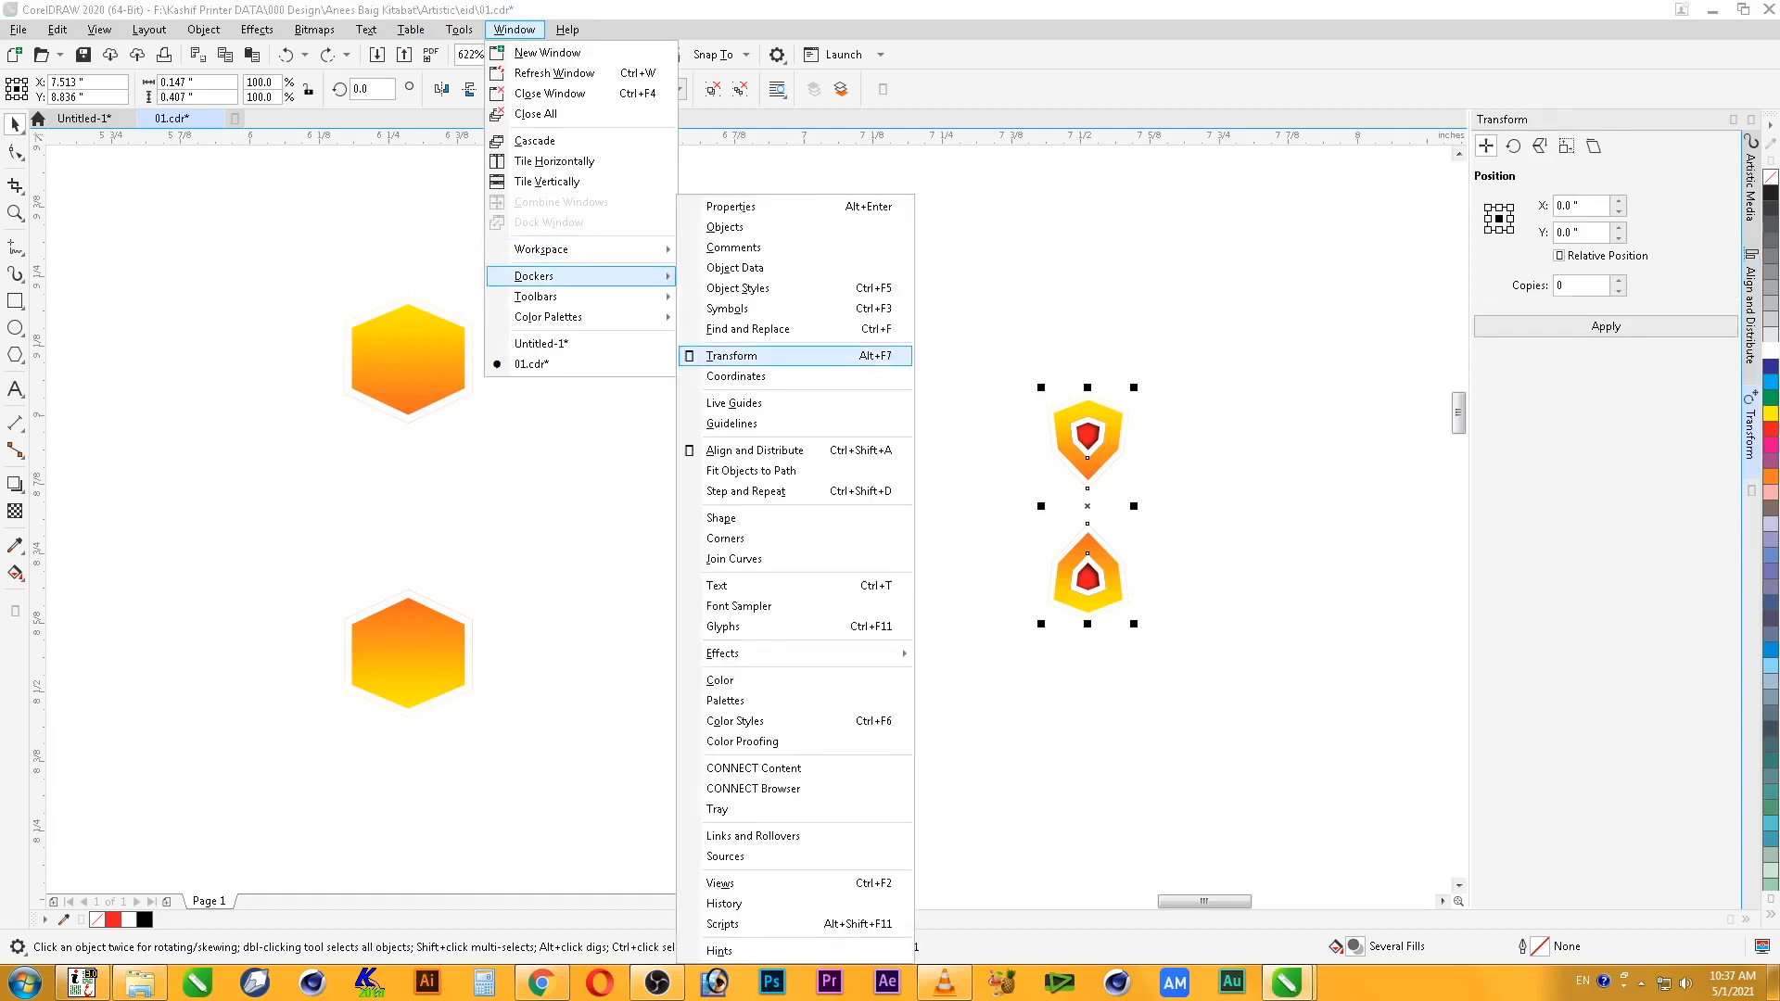
pyautogui.click(733, 355)
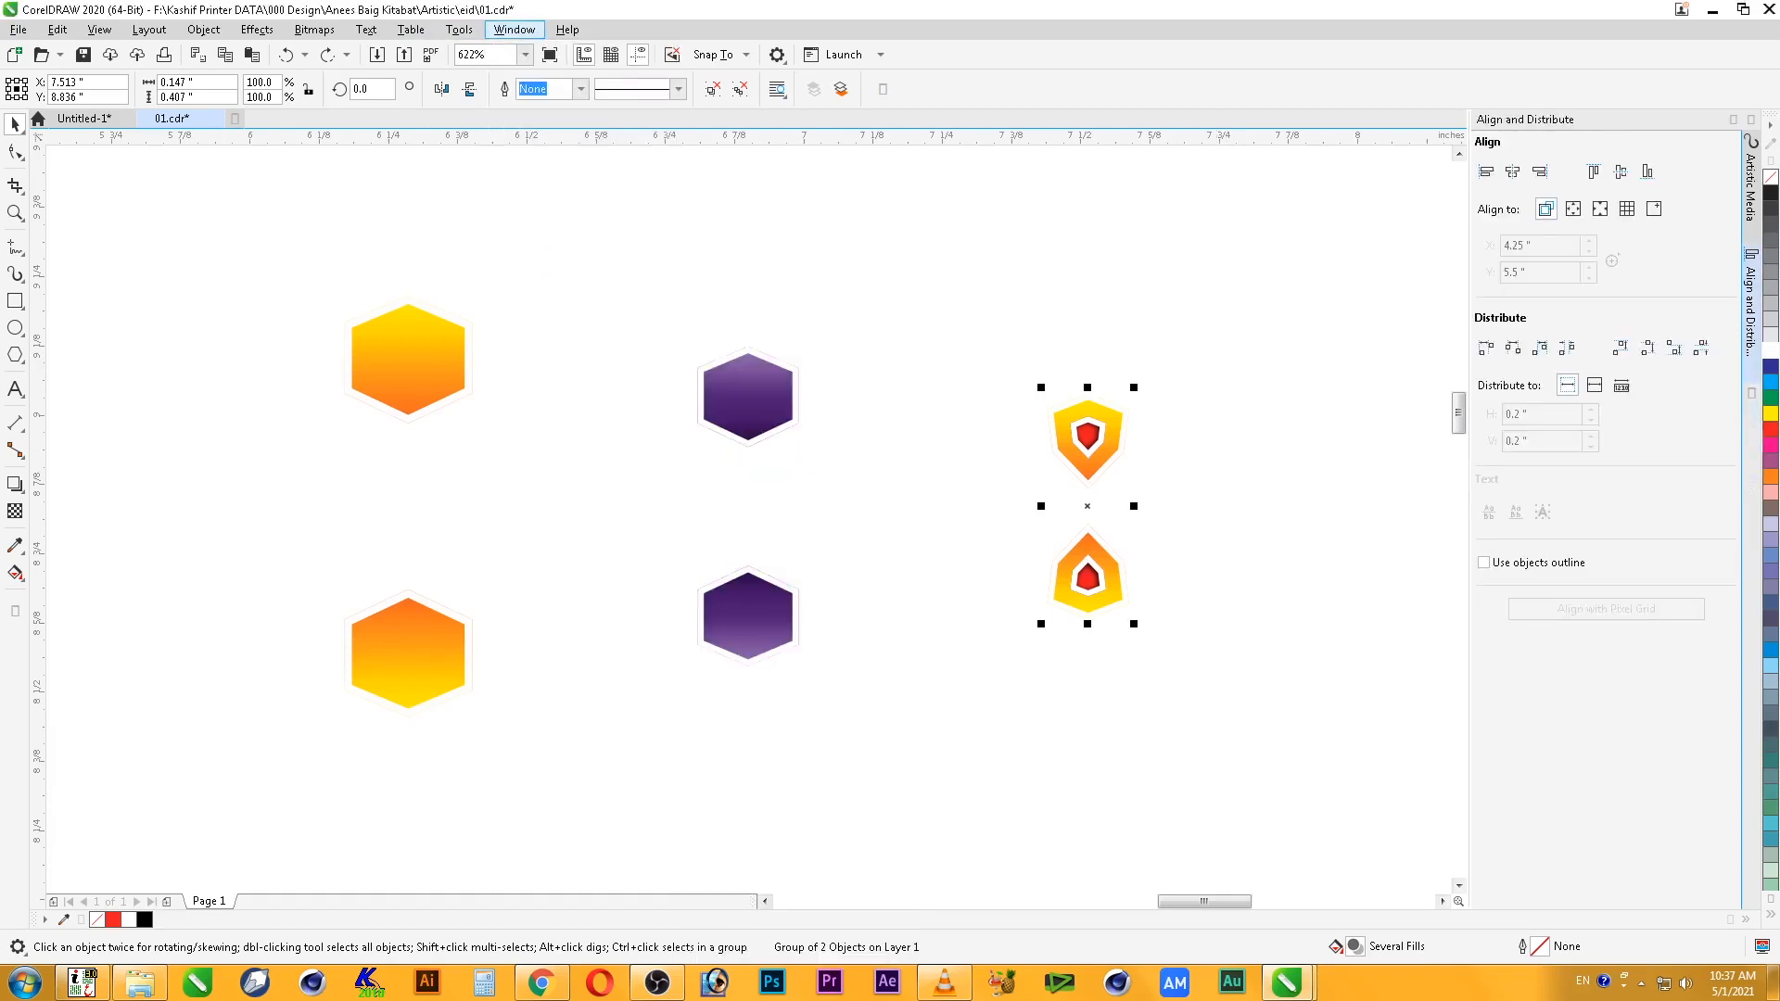
# - Rotate one copy of the petal pair 60 degrees about its centre, and repeat the rotation to complete a six-petal ring
pyautogui.click(514, 29)
pyautogui.moveTo(557, 276)
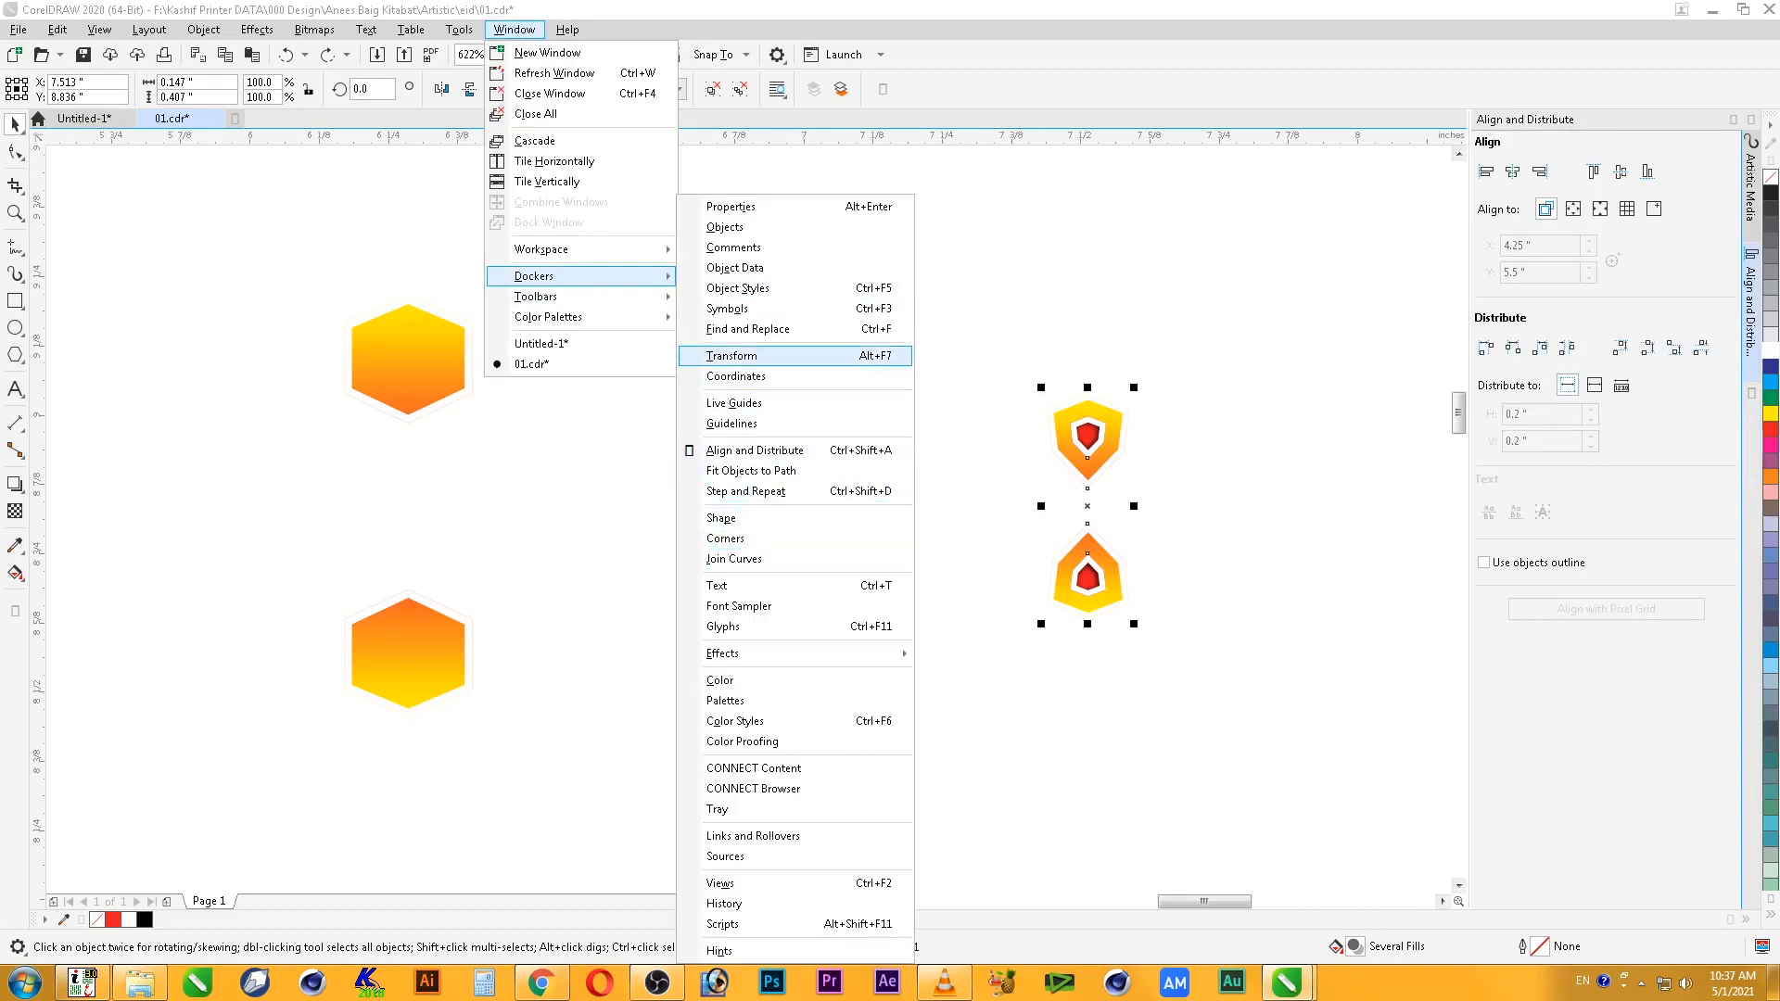
pyautogui.click(733, 355)
pyautogui.click(1513, 145)
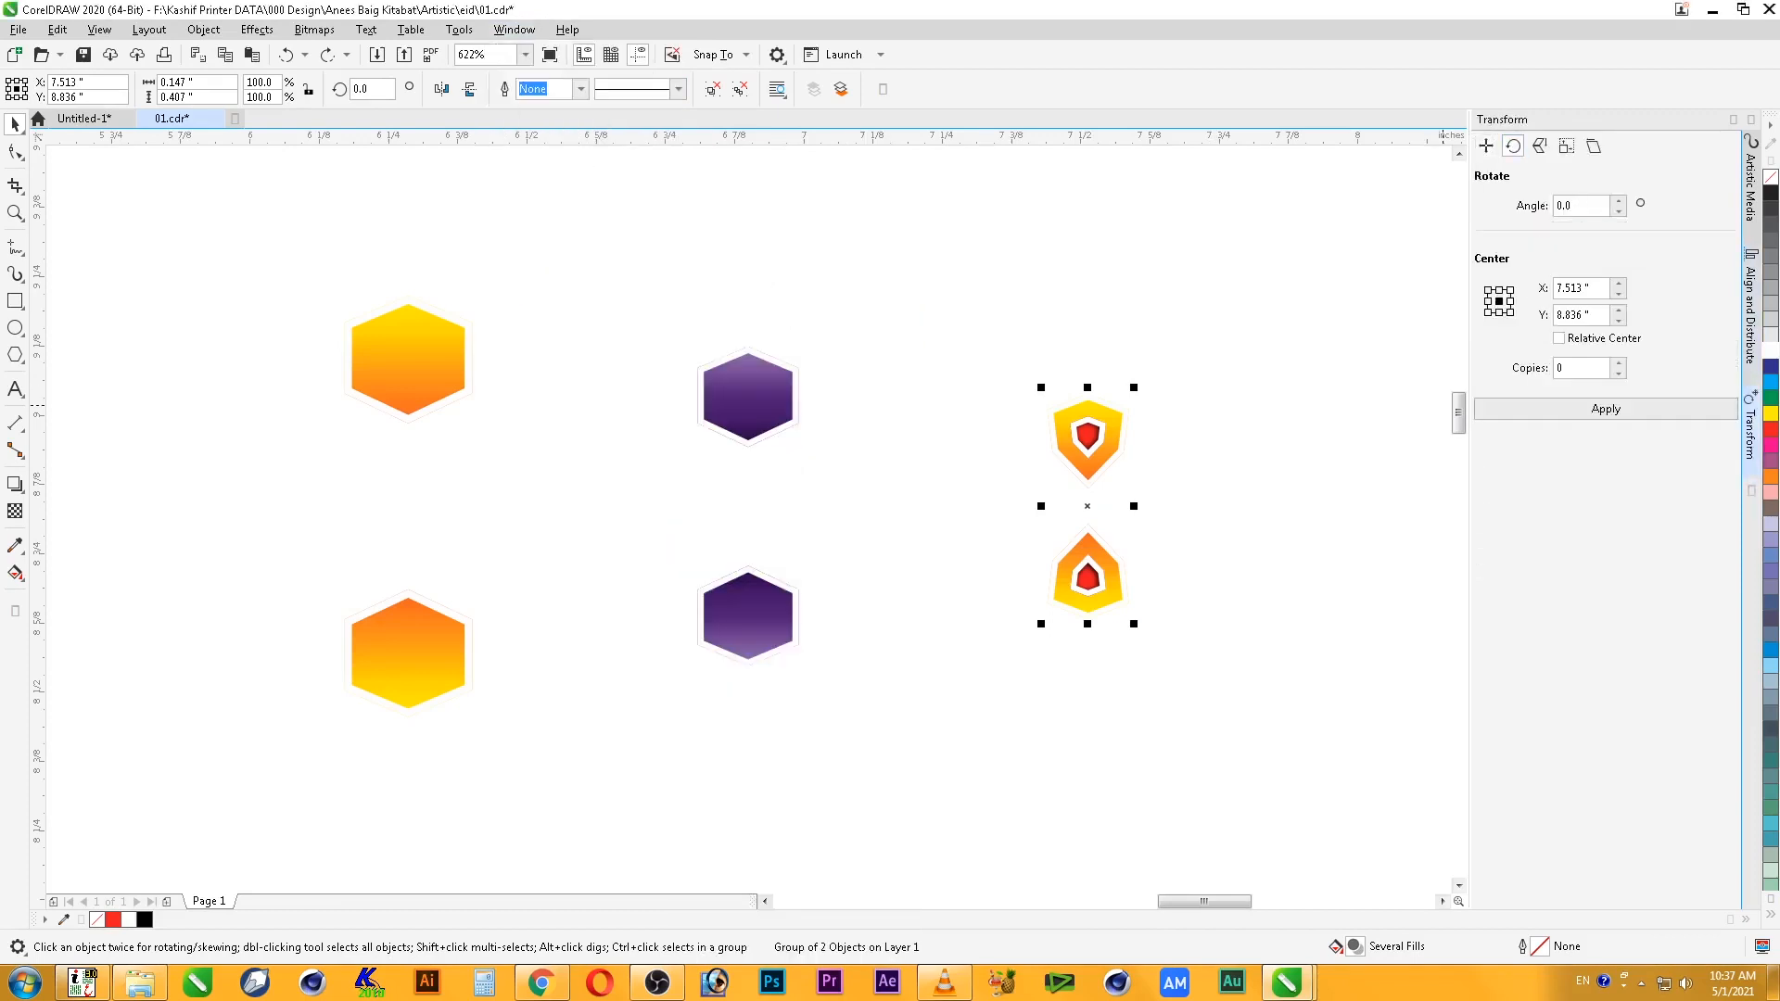
pyautogui.click(1582, 206)
pyautogui.click(1088, 443)
pyautogui.click(1587, 206)
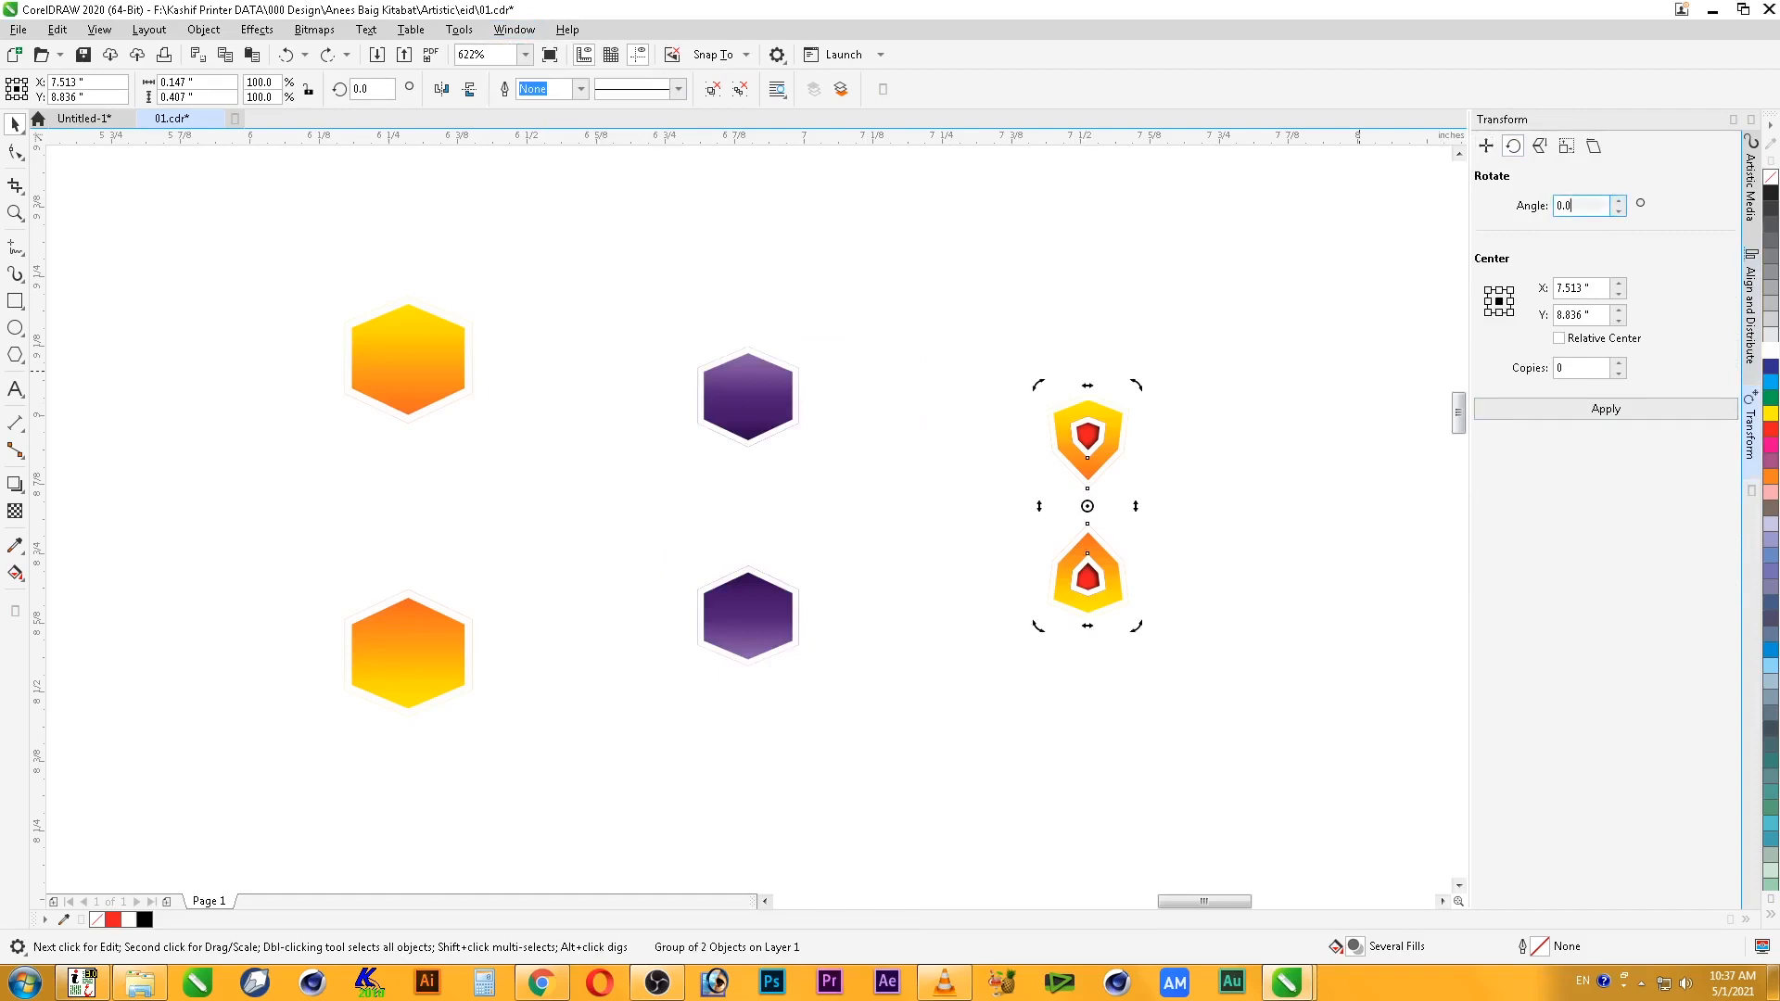
pyautogui.write('60')
pyautogui.click(1619, 363)
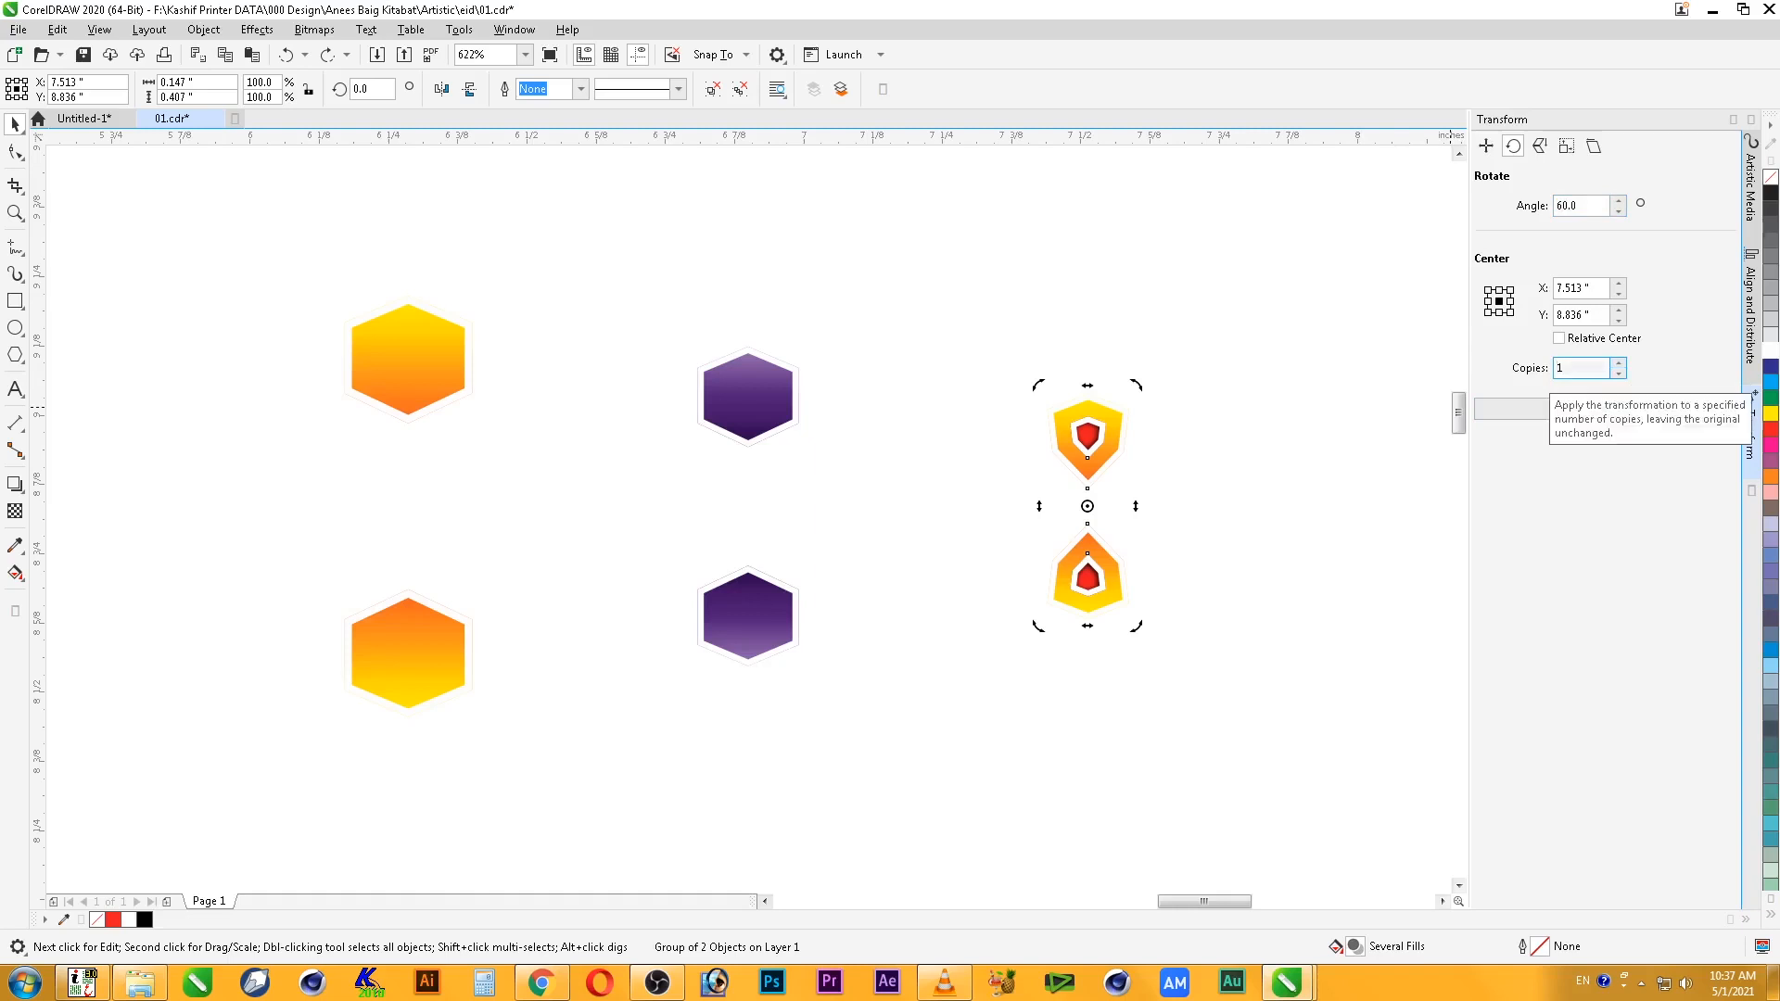
pyautogui.click(1576, 409)
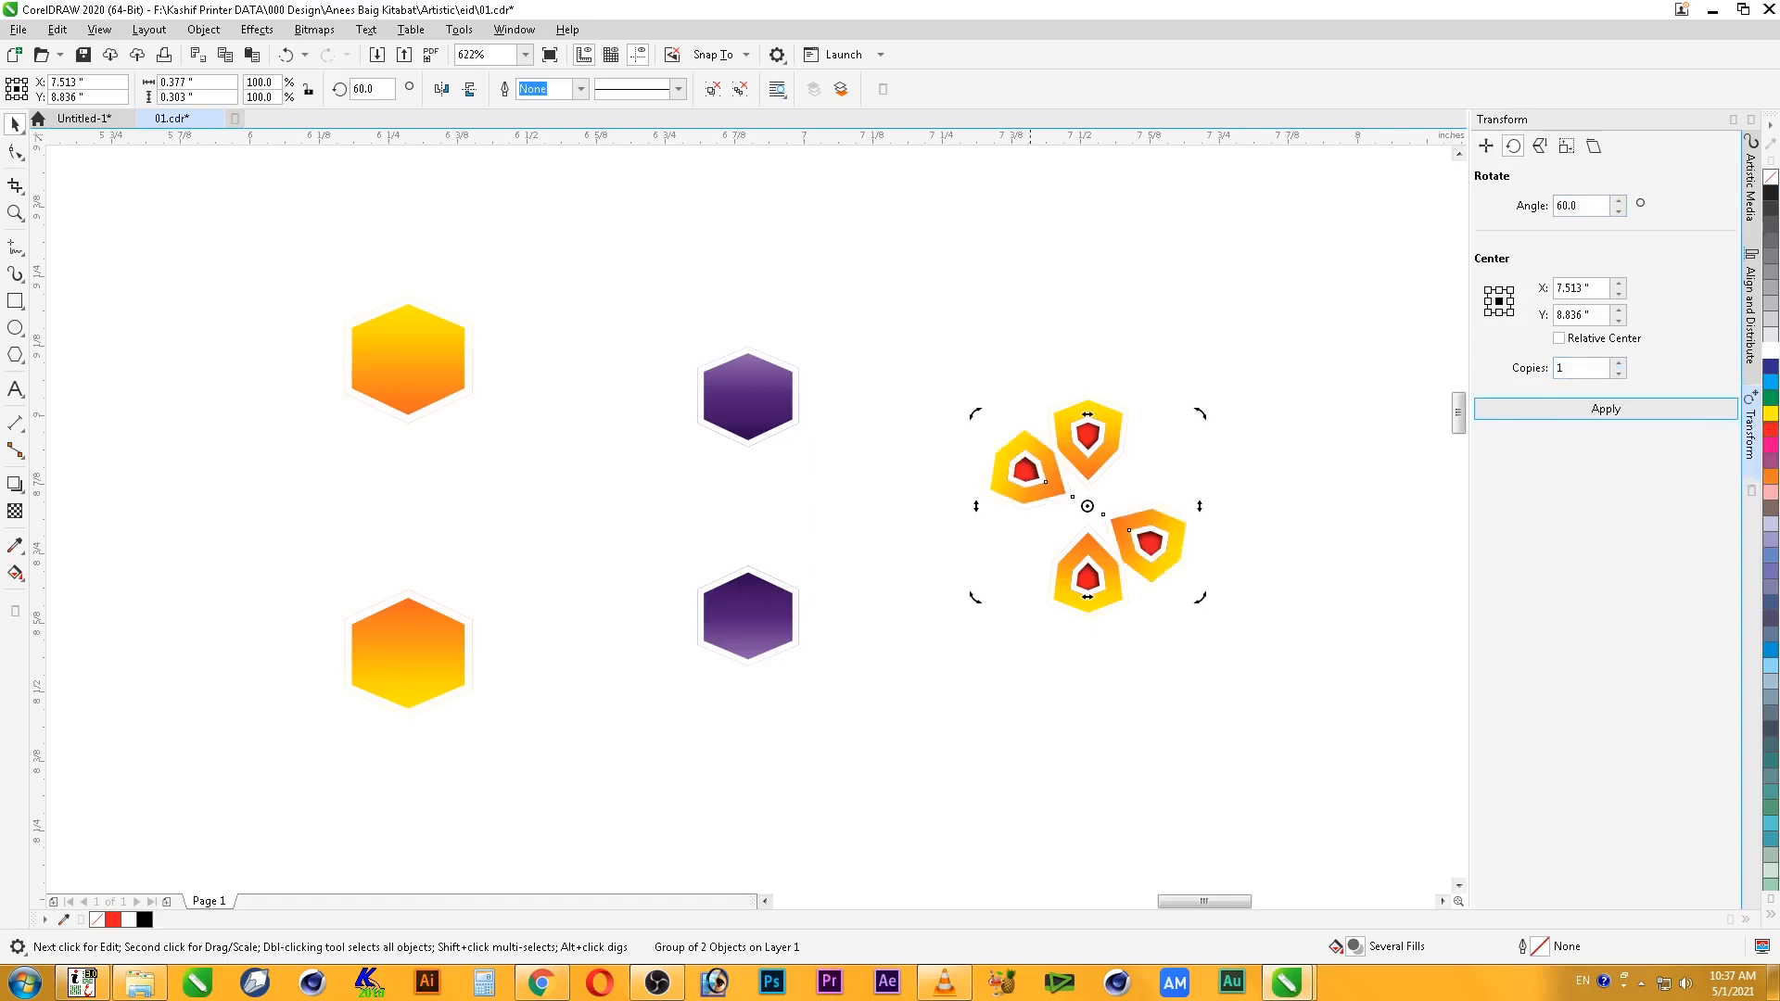
pyautogui.hotkey('ctrl', 'r')
# - Group all the pointed petals of the six-petal ring
pyautogui.moveTo(935, 345); pyautogui.dragTo(1247, 660)
pyautogui.rightClick(1085, 567)
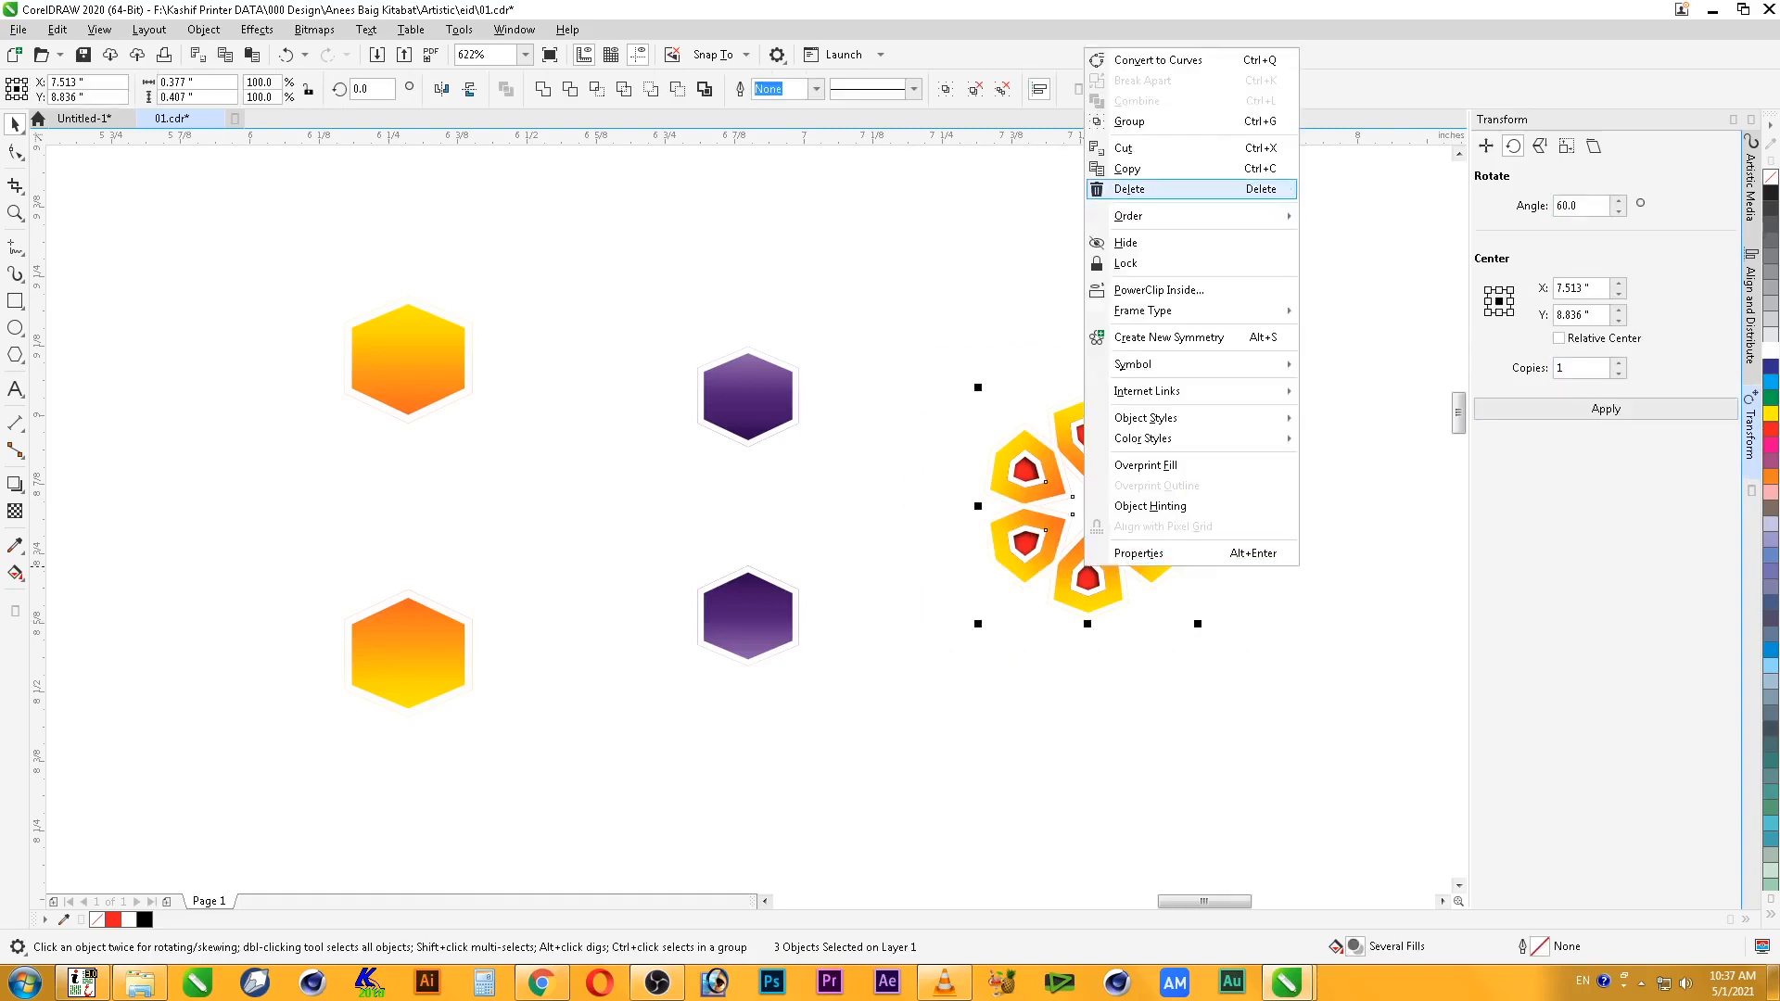
pyautogui.click(1130, 121)
pyautogui.press('Escape')
# - Try to rotate a copy of the violet hexagon pair freely about its centre, first by 60 and again by 315 degrees
pyautogui.click(789, 637)
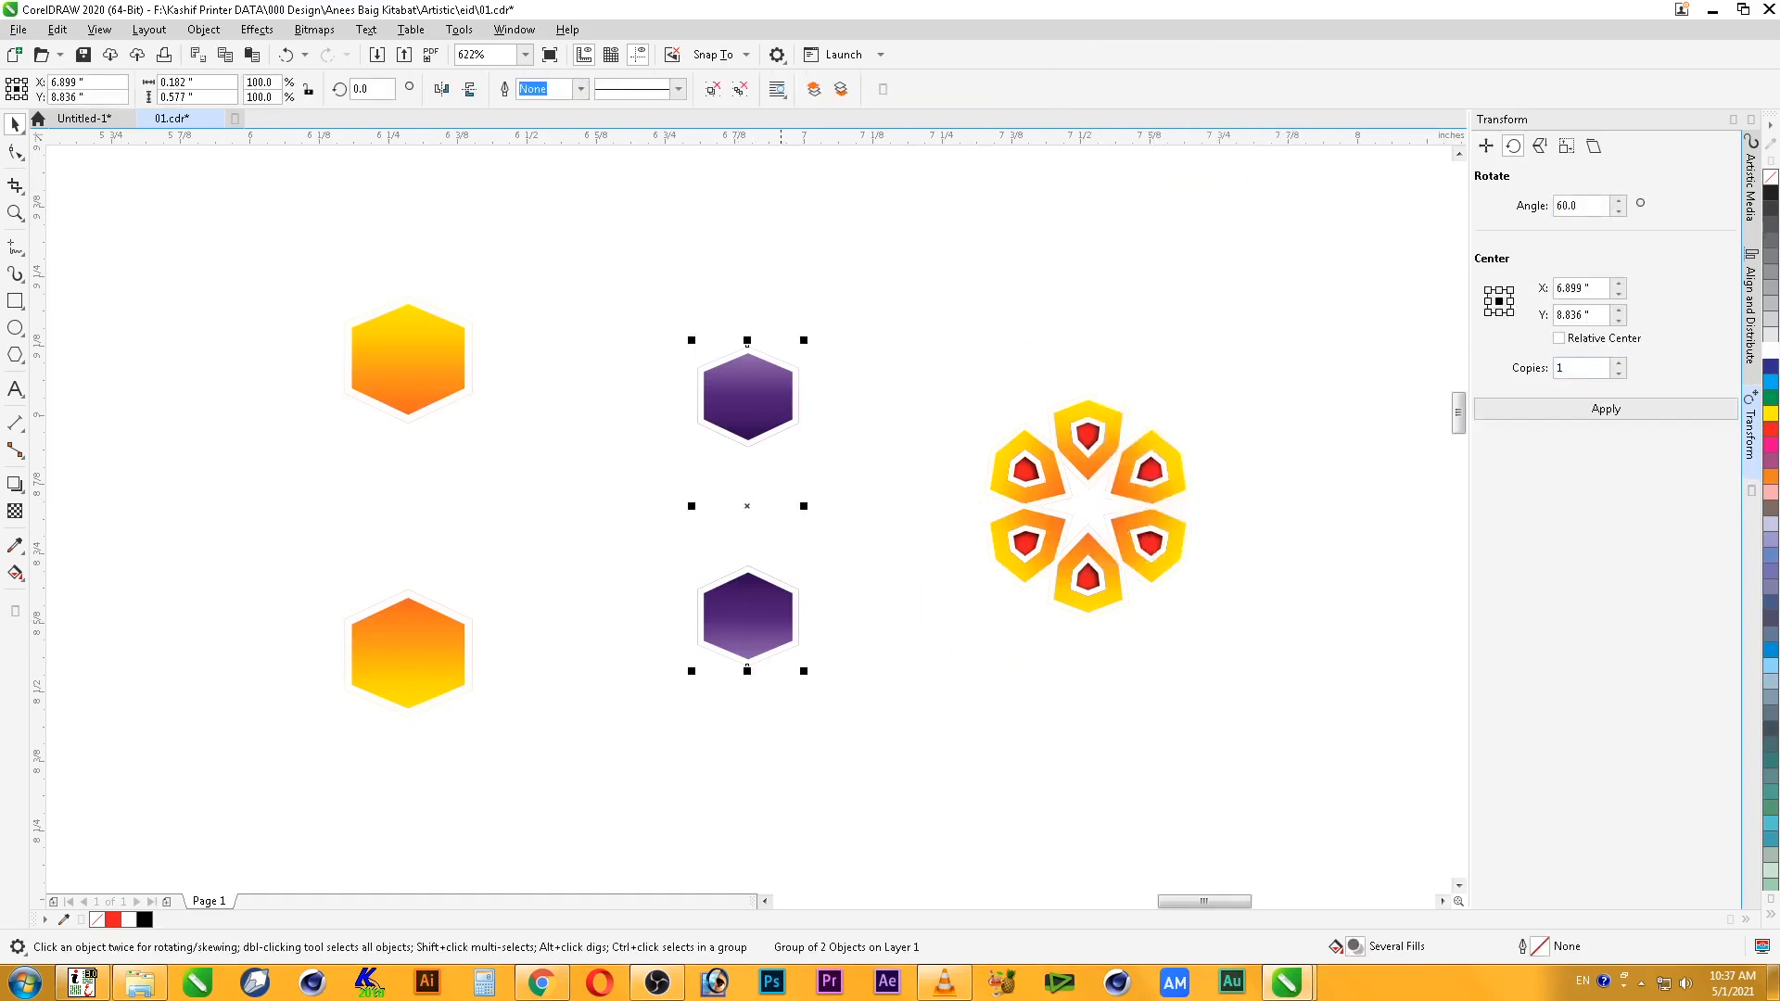
pyautogui.click(764, 398)
pyautogui.moveTo(804, 339); pyautogui.dragTo(630, 374)
pyautogui.rightClick(630, 375)
pyautogui.press('F3')
pyautogui.press('F2')
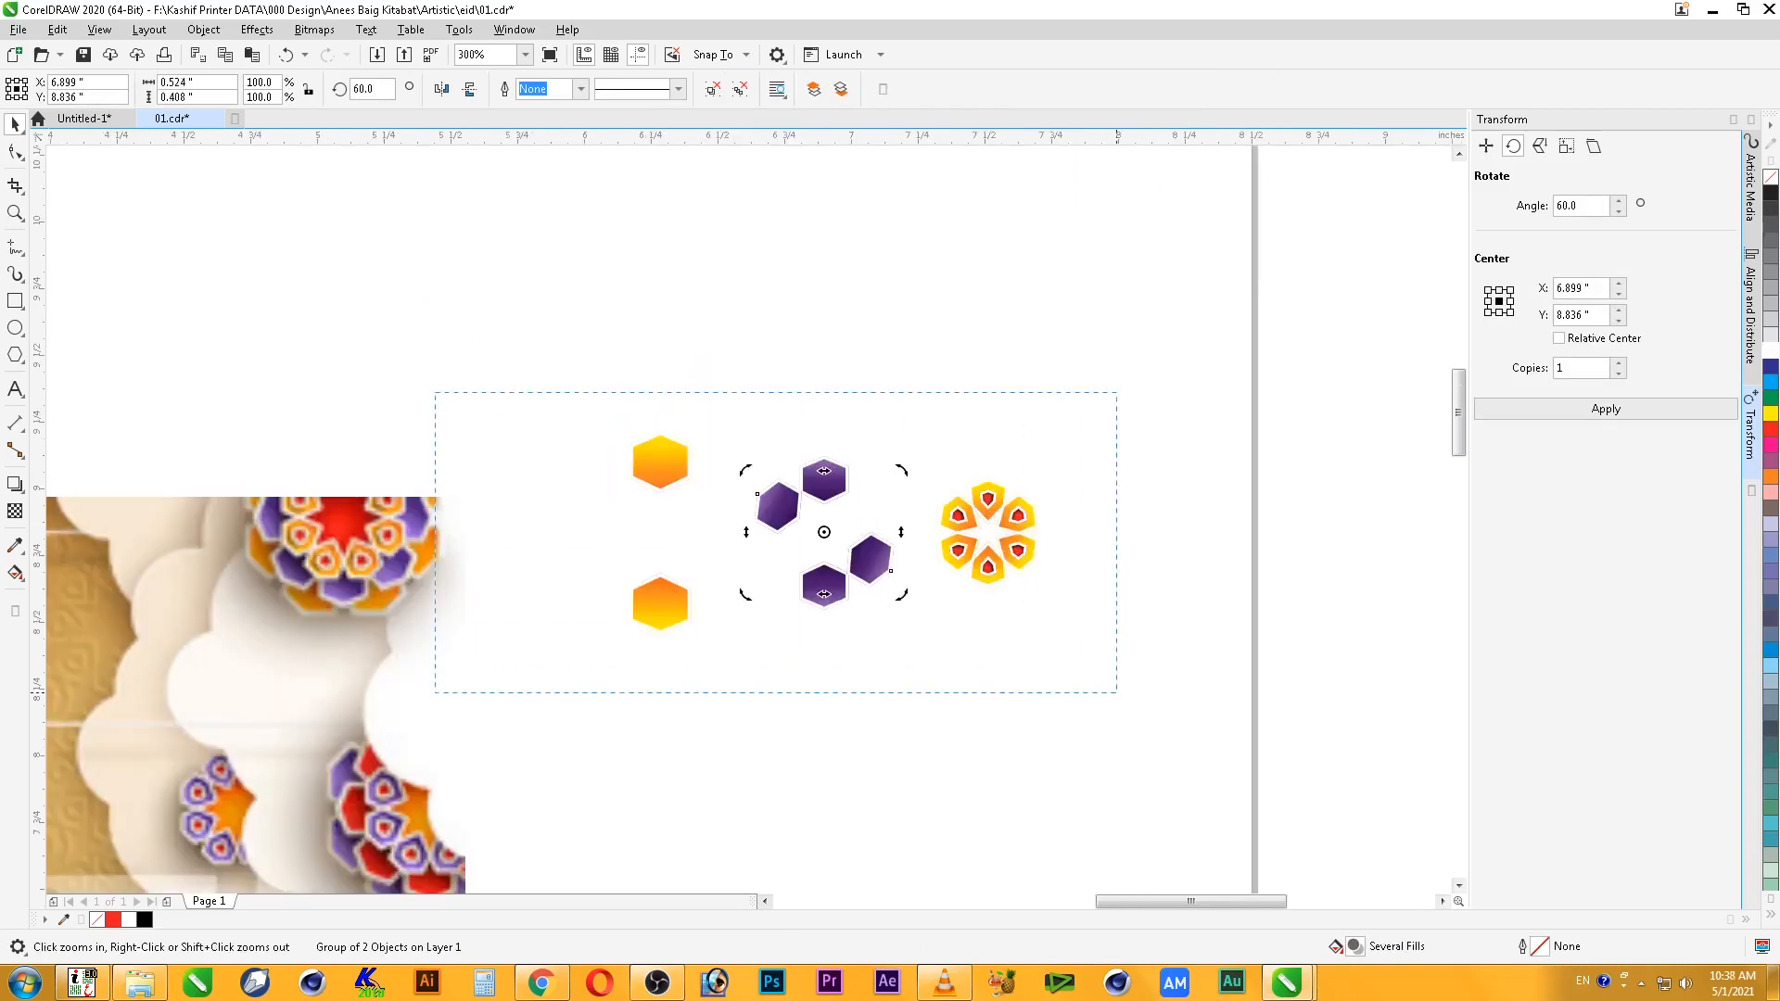
pyautogui.moveTo(1118, 693); pyautogui.dragTo(1122, 697)
pyautogui.hotkey('ctrl', 'z')
pyautogui.moveTo(899, 327); pyautogui.dragTo(1000, 415)
pyautogui.rightClick(1000, 415)
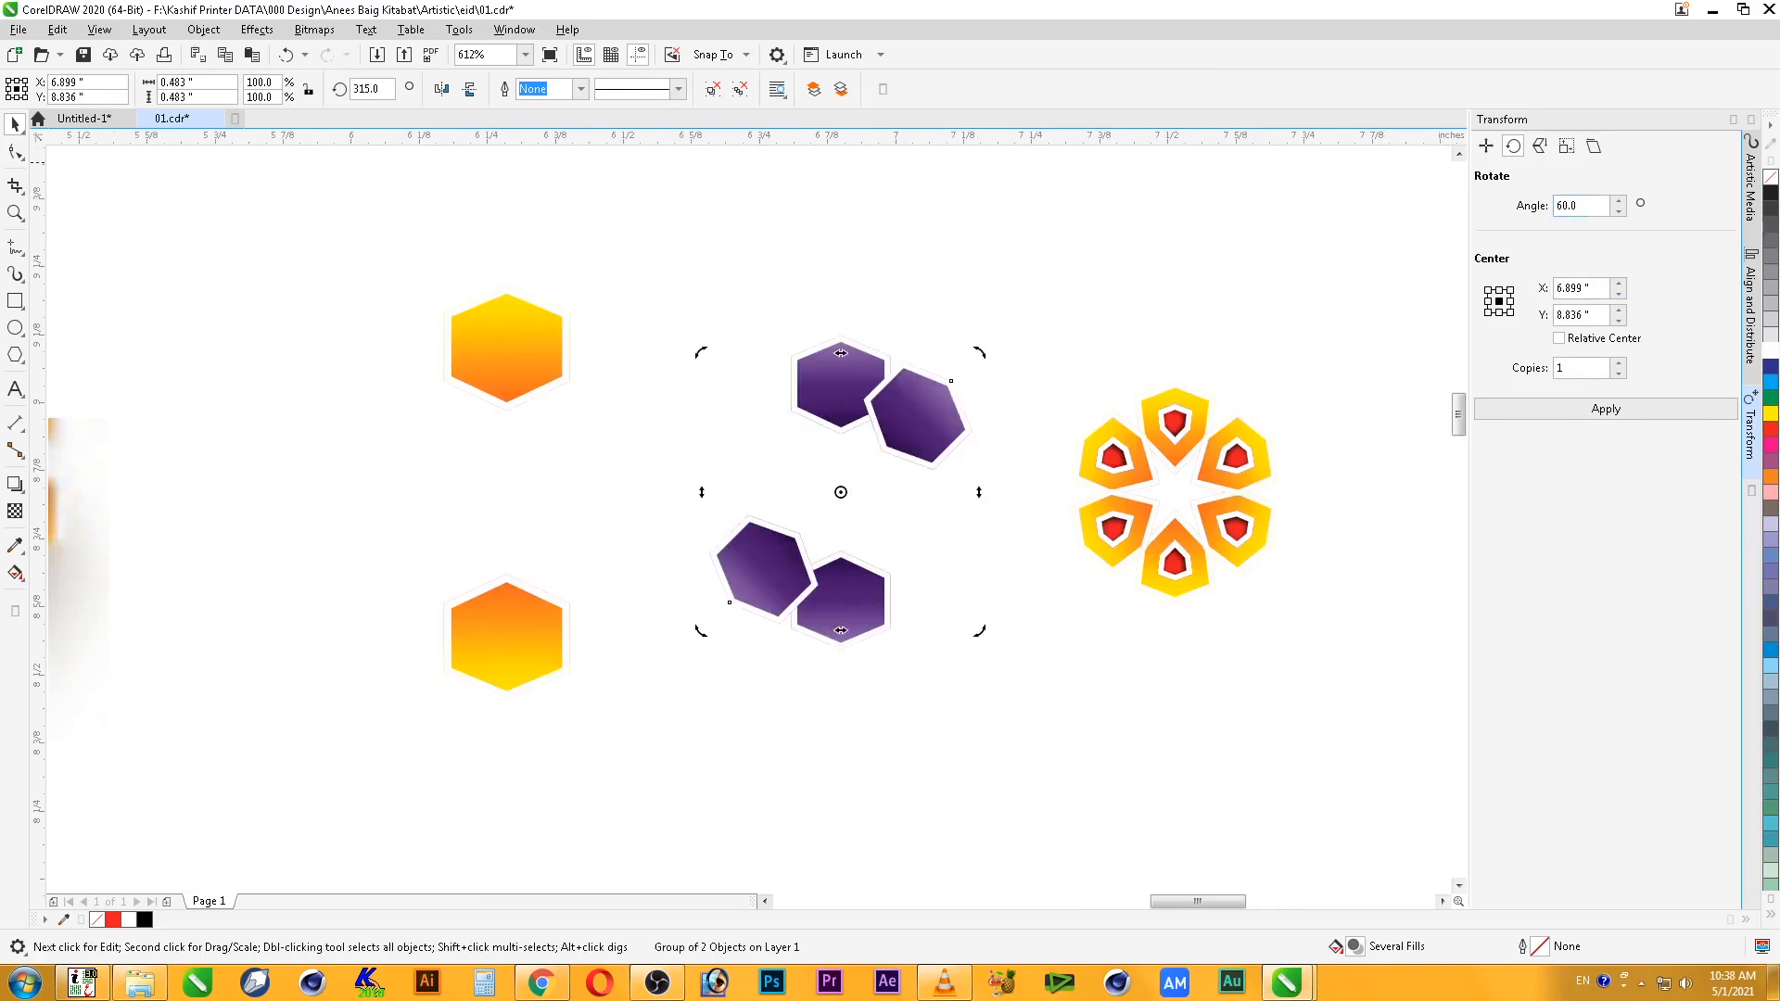
pyautogui.hotkey('ctrl', 'z')
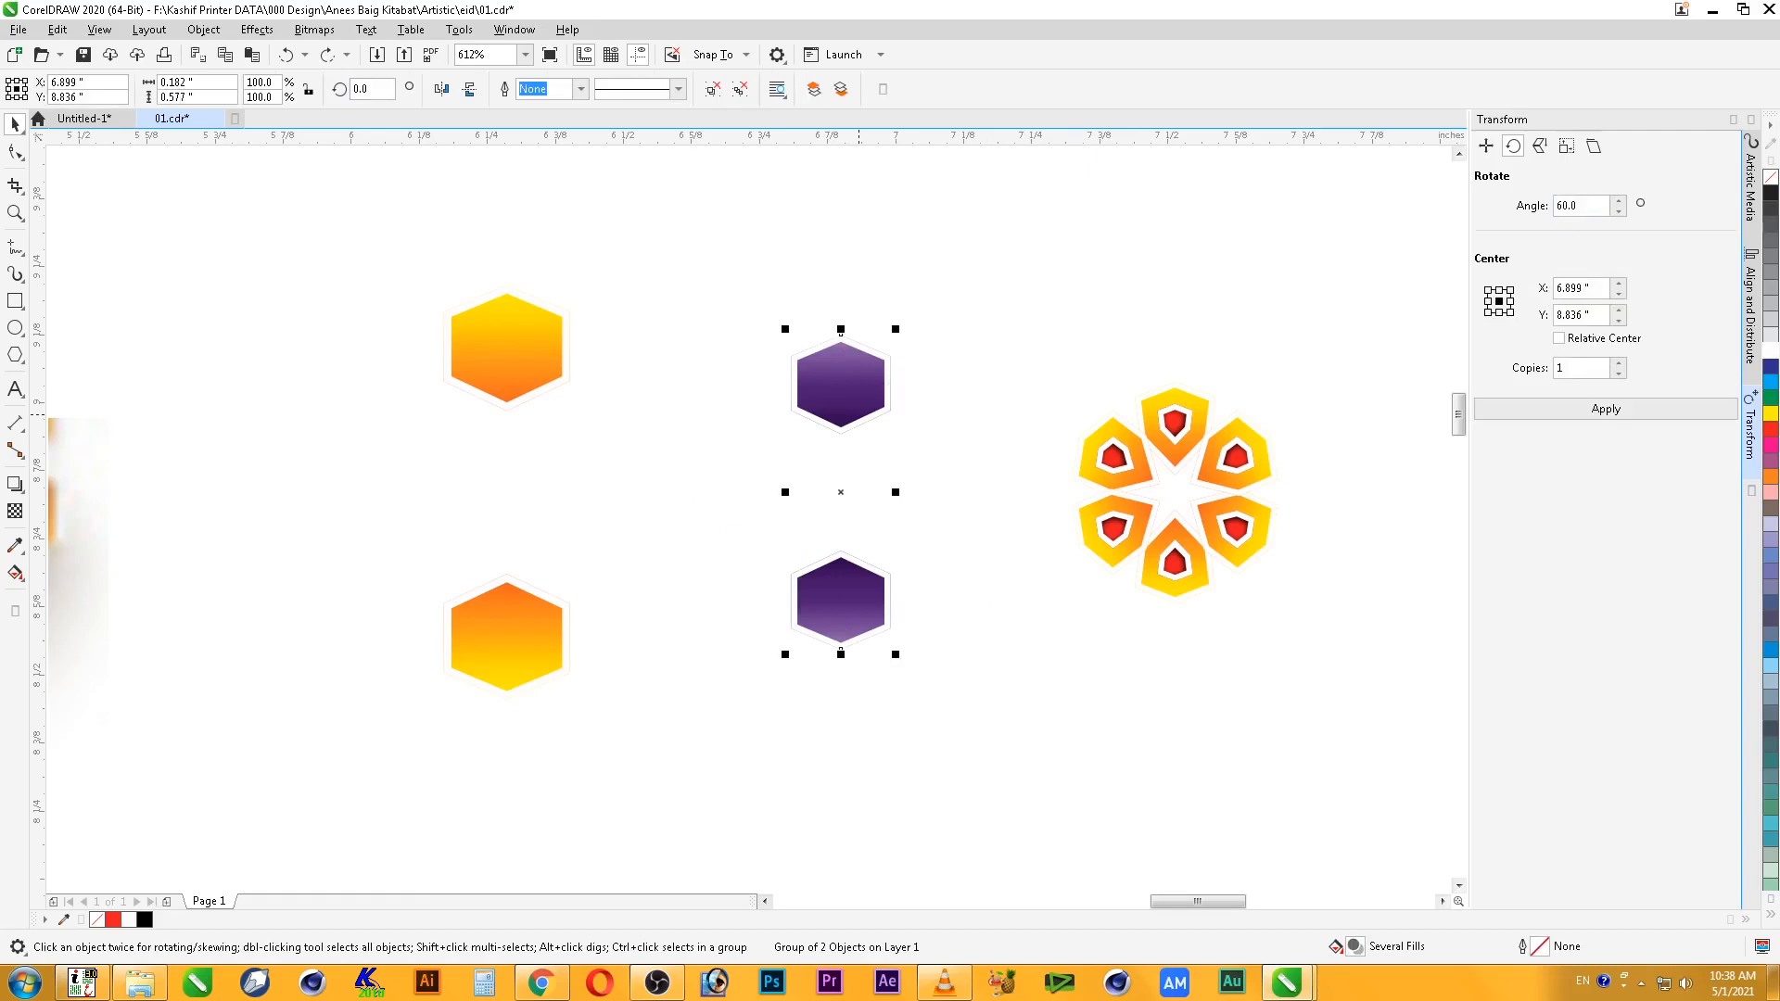
# - Build an eight-hexagon violet ring by repeatedly rotating single copies of the violet pair 315 degrees about its centre
pyautogui.click(859, 414)
pyautogui.doubleClick(1569, 206)
pyautogui.write('31')
pyautogui.click(1606, 408)
pyautogui.click(1606, 409)
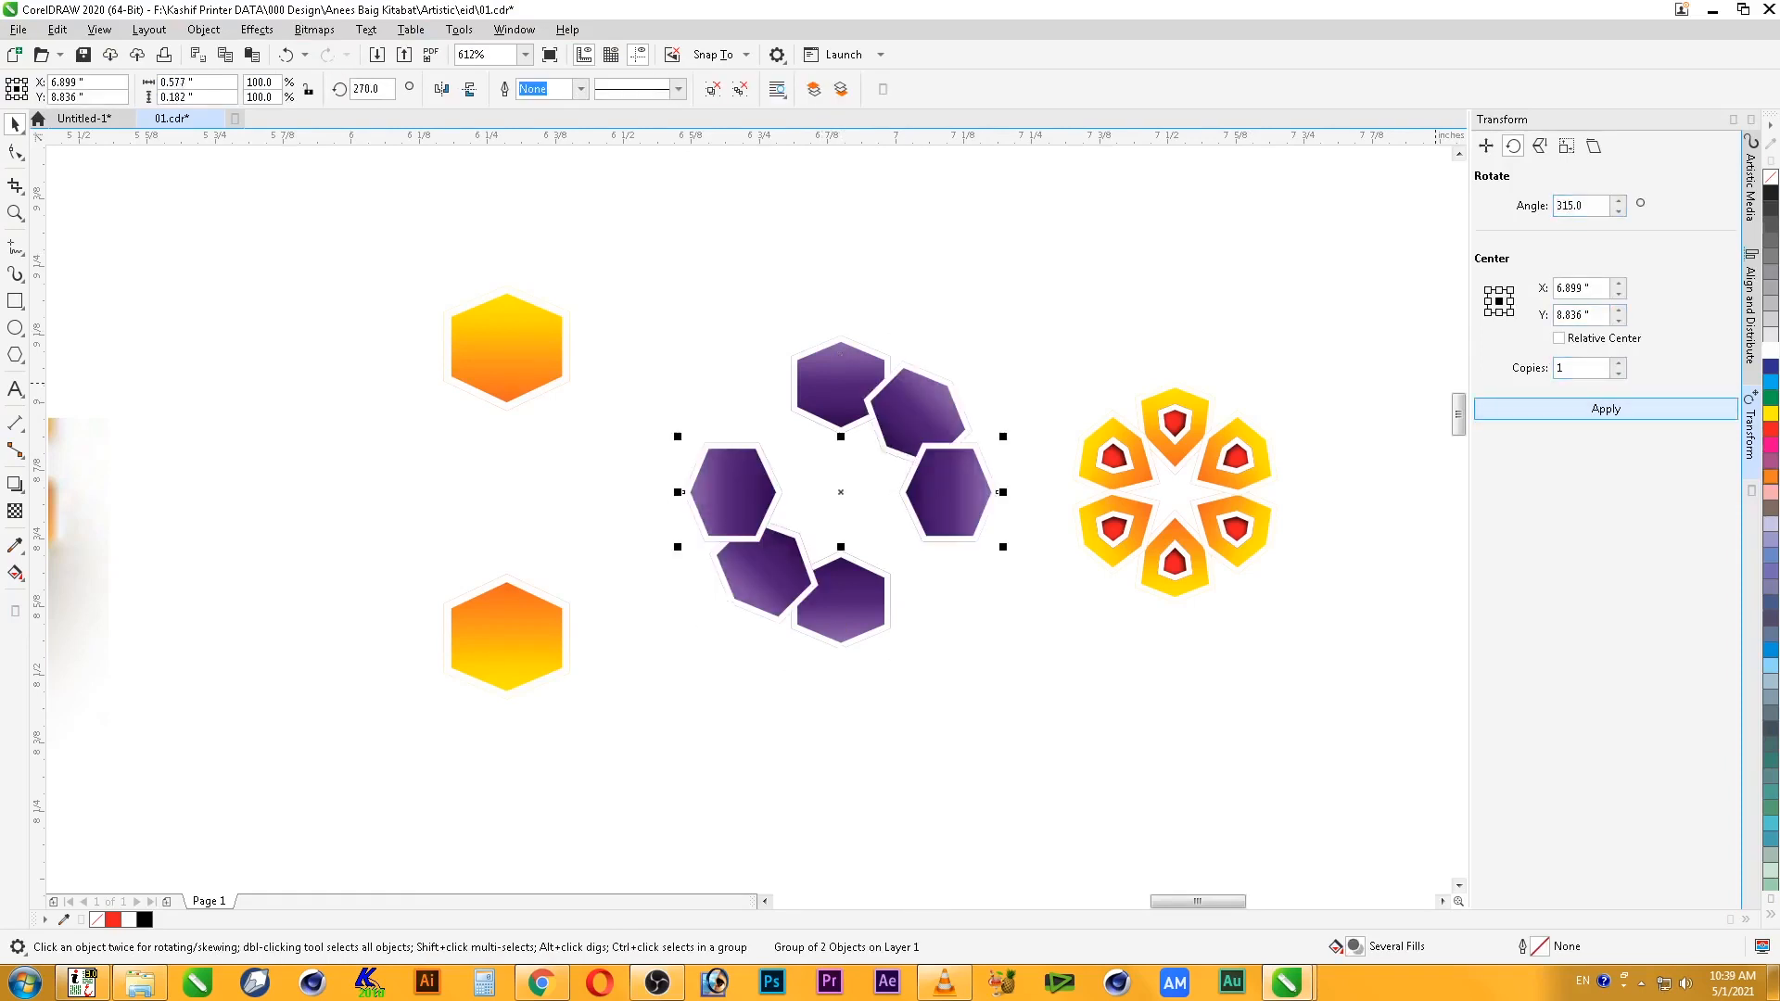
pyautogui.click(1606, 409)
pyautogui.click(958, 717)
# - Build an eight-hexagon orange ring by repeatedly rotating single copies of the orange pair 315 degrees about its centre
pyautogui.click(506, 636)
pyautogui.click(1606, 409)
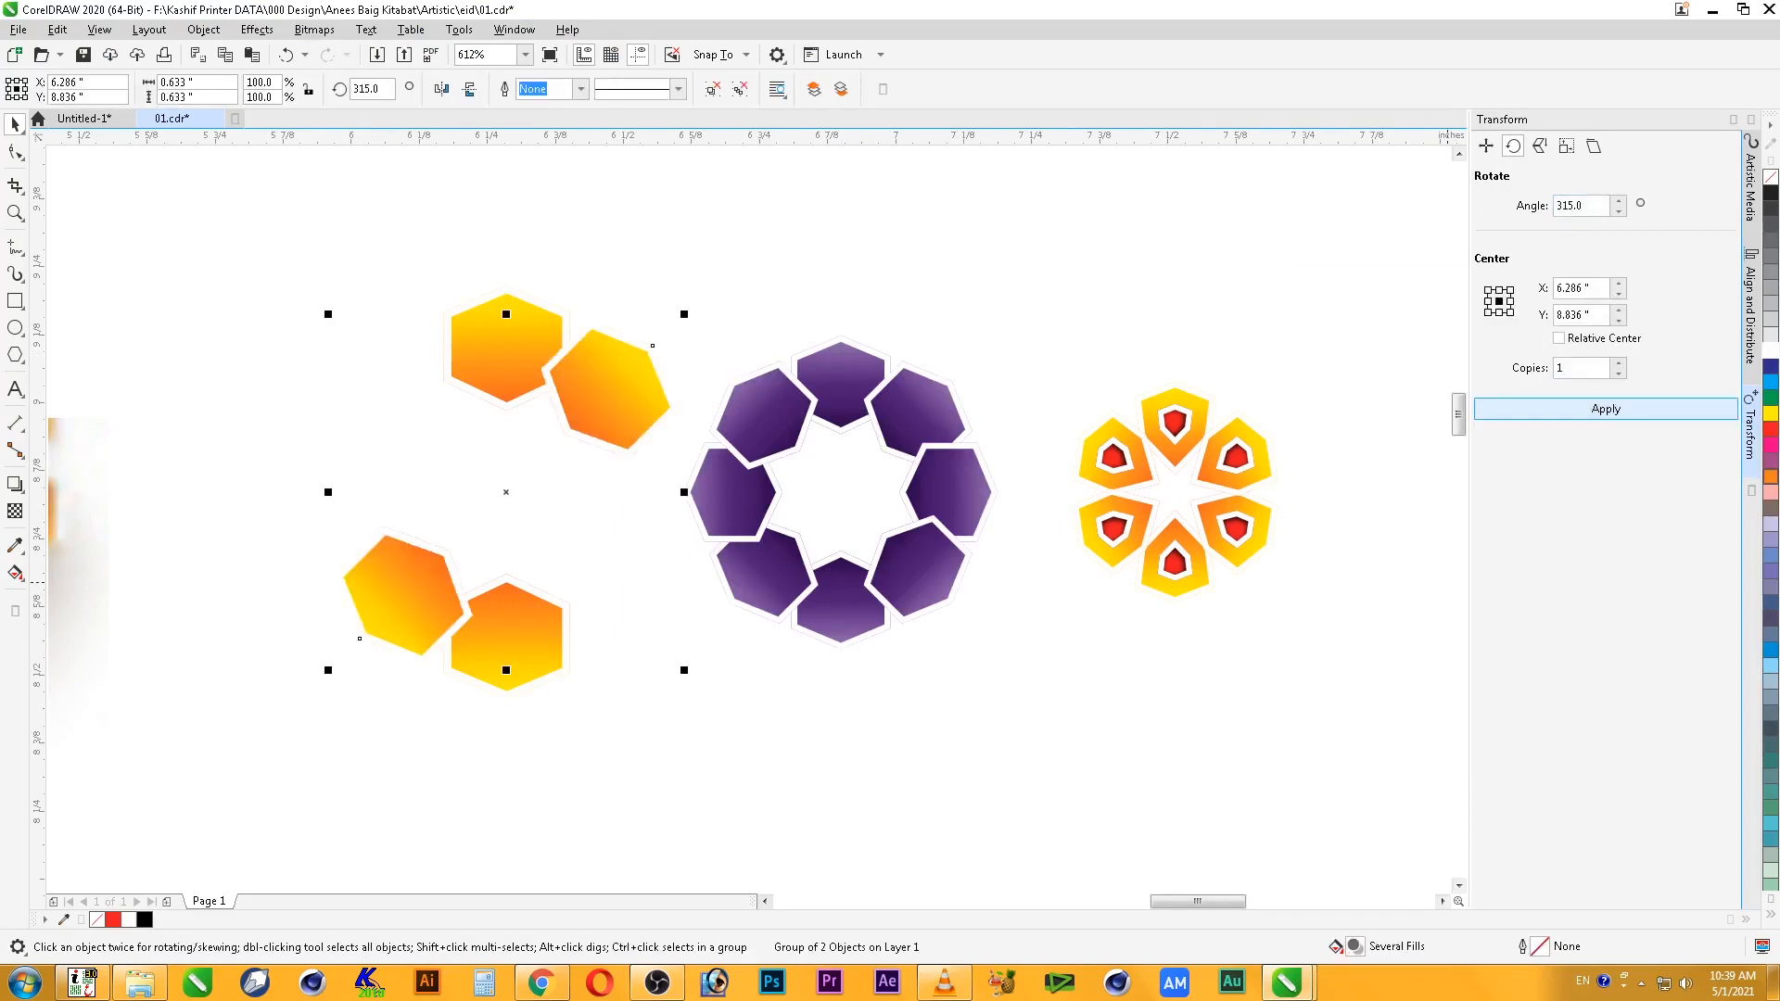
pyautogui.click(1570, 410)
pyautogui.click(1571, 410)
# - Group the orange ring, the violet ring and the six-petal ring separately
pyautogui.click(730, 238)
pyautogui.moveTo(728, 238); pyautogui.dragTo(298, 712)
pyautogui.rightClick(517, 607)
pyautogui.click(580, 187)
pyautogui.moveTo(642, 230); pyautogui.dragTo(1049, 719)
pyautogui.rightClick(945, 606)
pyautogui.click(1006, 160)
pyautogui.moveTo(1001, 287); pyautogui.dragTo(1318, 678)
pyautogui.rightClick(1237, 529)
pyautogui.press('Escape')
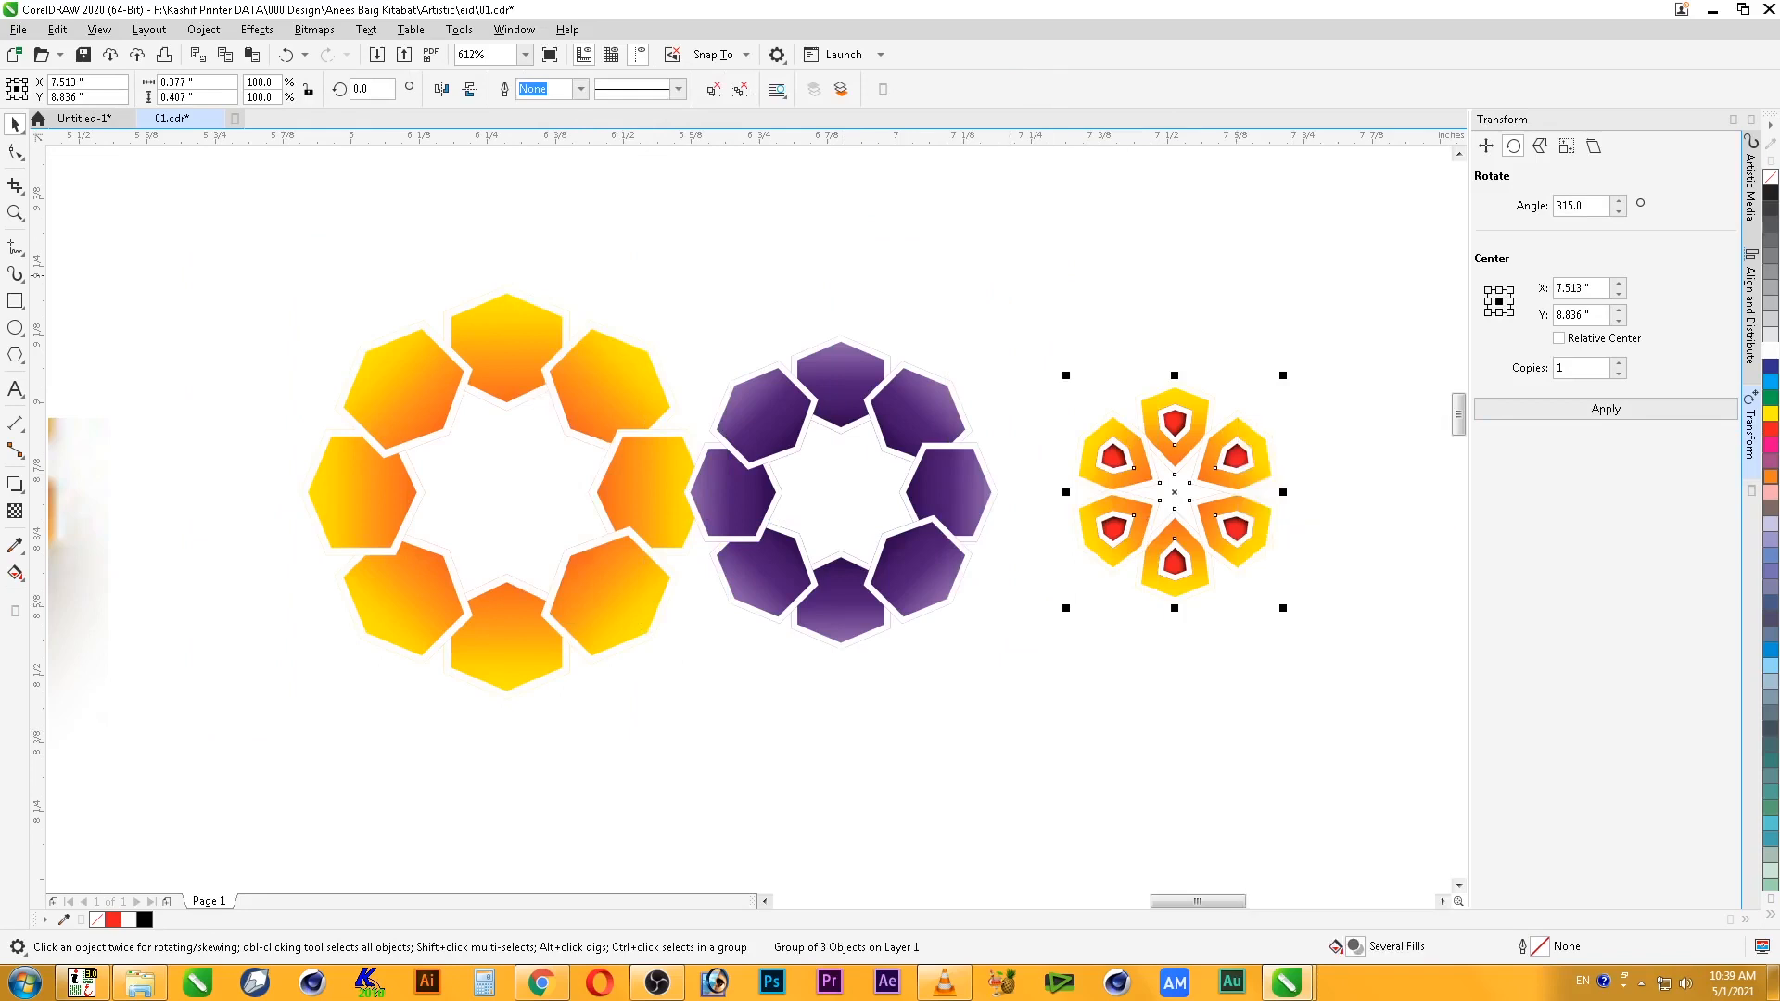
# - Try to rotate the orange ring freely by 15 degrees about its centre
pyautogui.press('F3')
pyautogui.press('F2')
pyautogui.moveTo(589, 259); pyautogui.dragTo(1254, 649)
pyautogui.press('Escape')
pyautogui.click(634, 454)
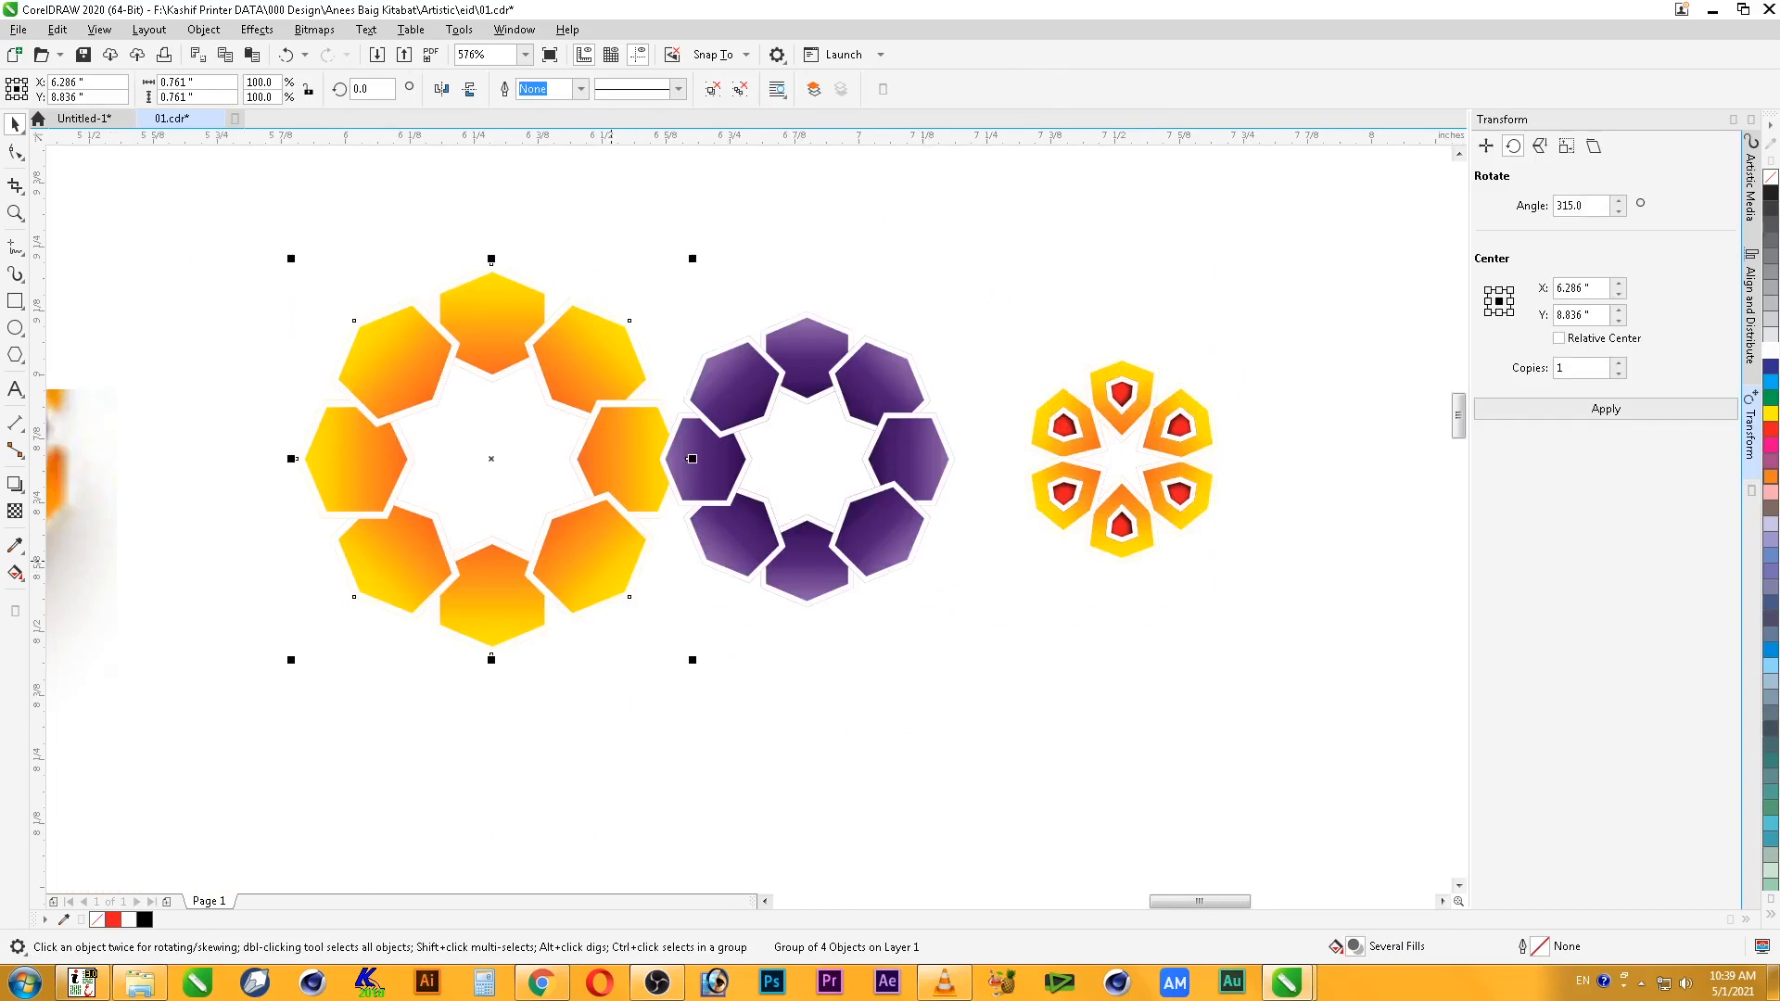
pyautogui.click(693, 458)
pyautogui.moveTo(694, 459); pyautogui.dragTo(669, 562)
pyautogui.moveTo(751, 363); pyautogui.dragTo(740, 321)
pyautogui.moveTo(688, 264); pyautogui.dragTo(564, 191)
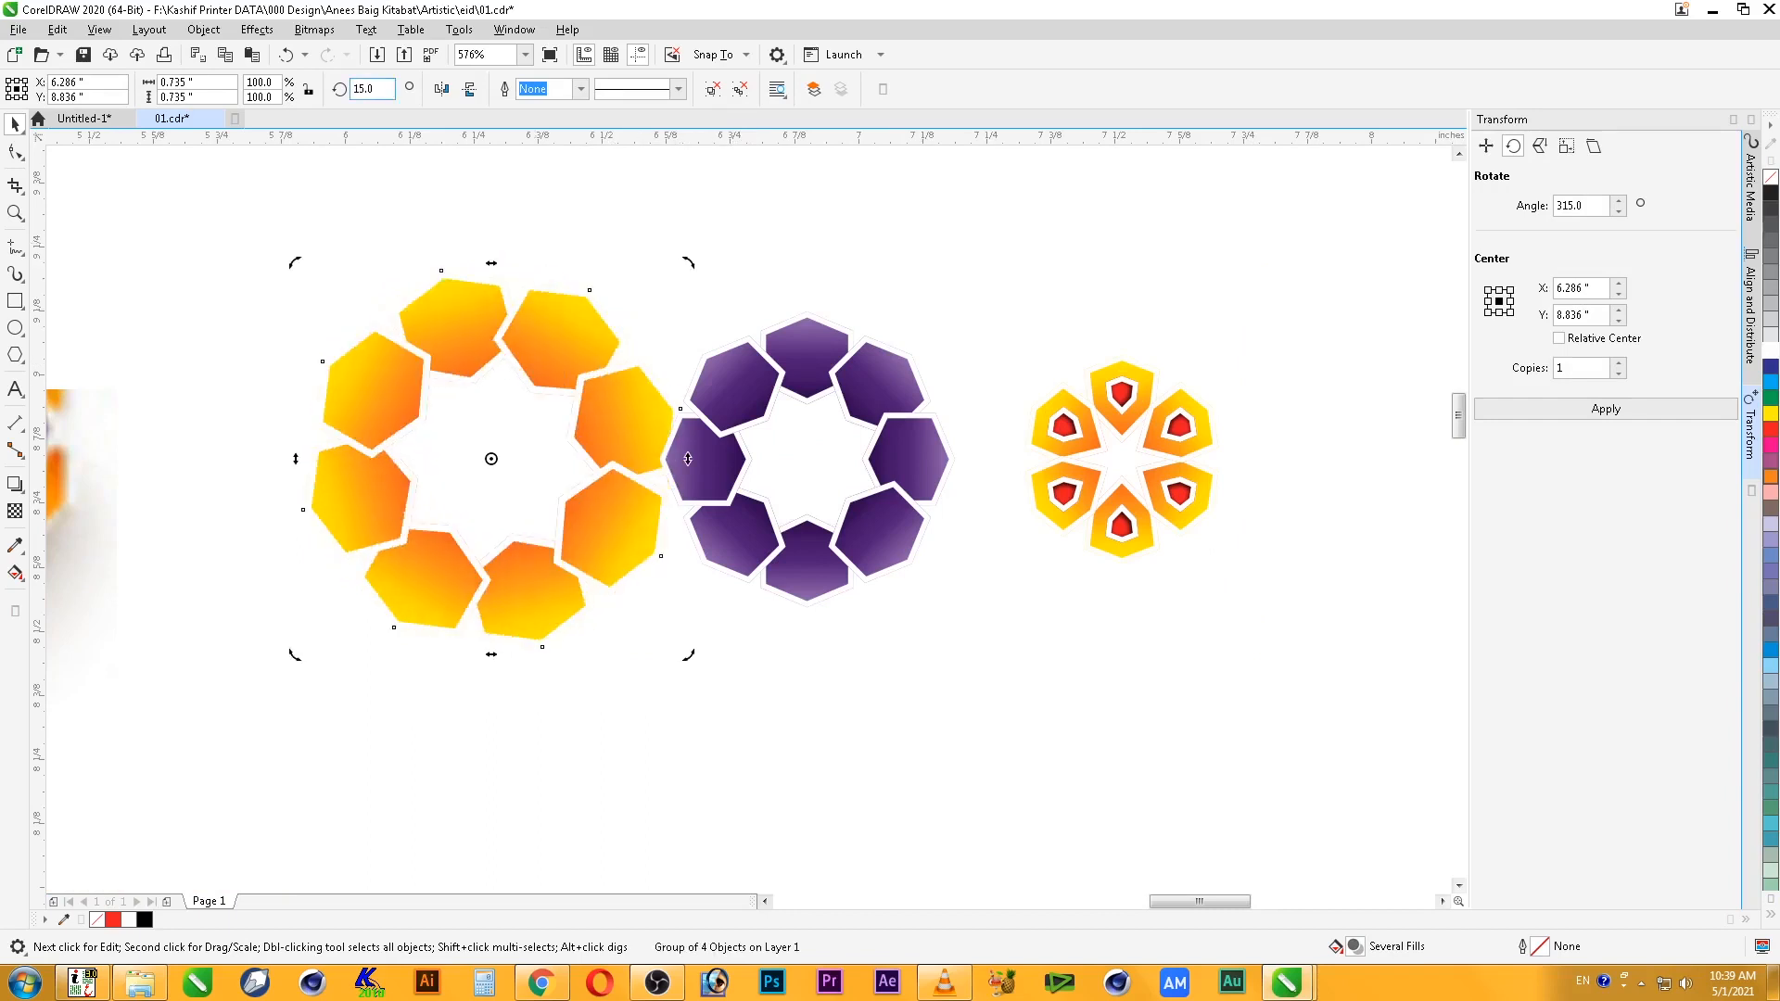
# - Write the artistic text "15+7.5" above the rings as an angle note
pyautogui.click(15, 389)
pyautogui.click(585, 255)
pyautogui.write('15')
pyautogui.scroll(-2, 788, 297)
pyautogui.write('+7.5')
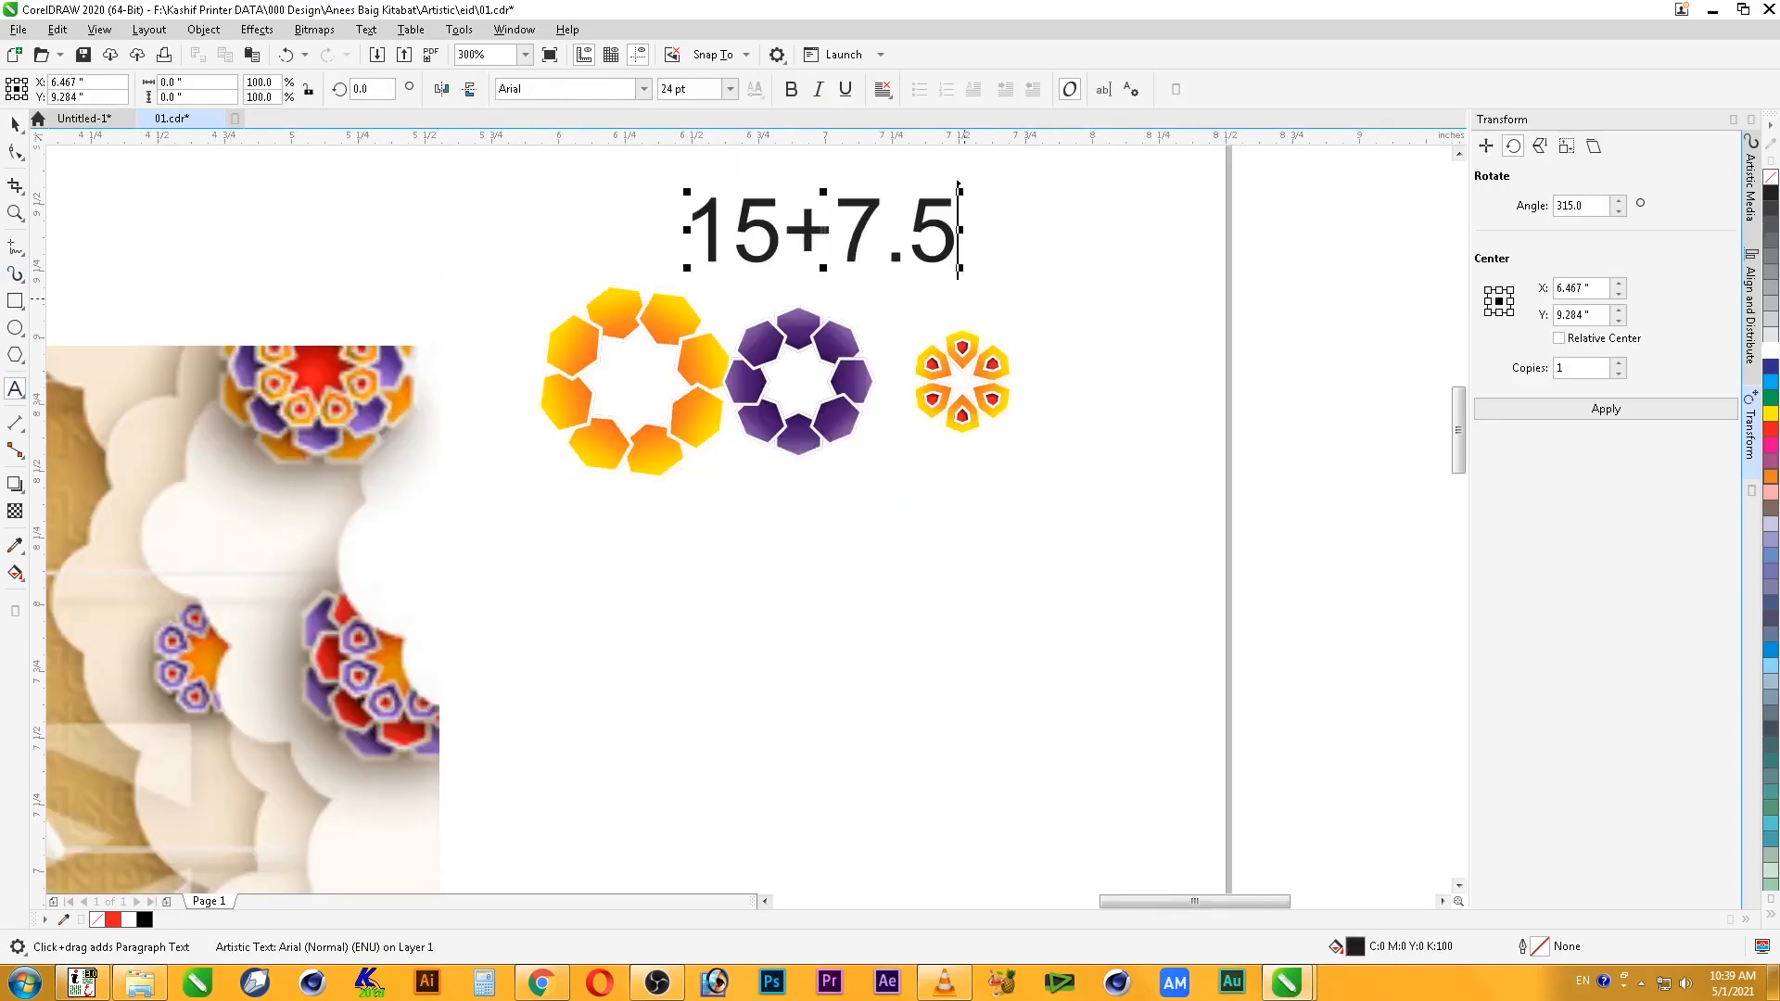
pyautogui.hotkey('ctrl', 'space')
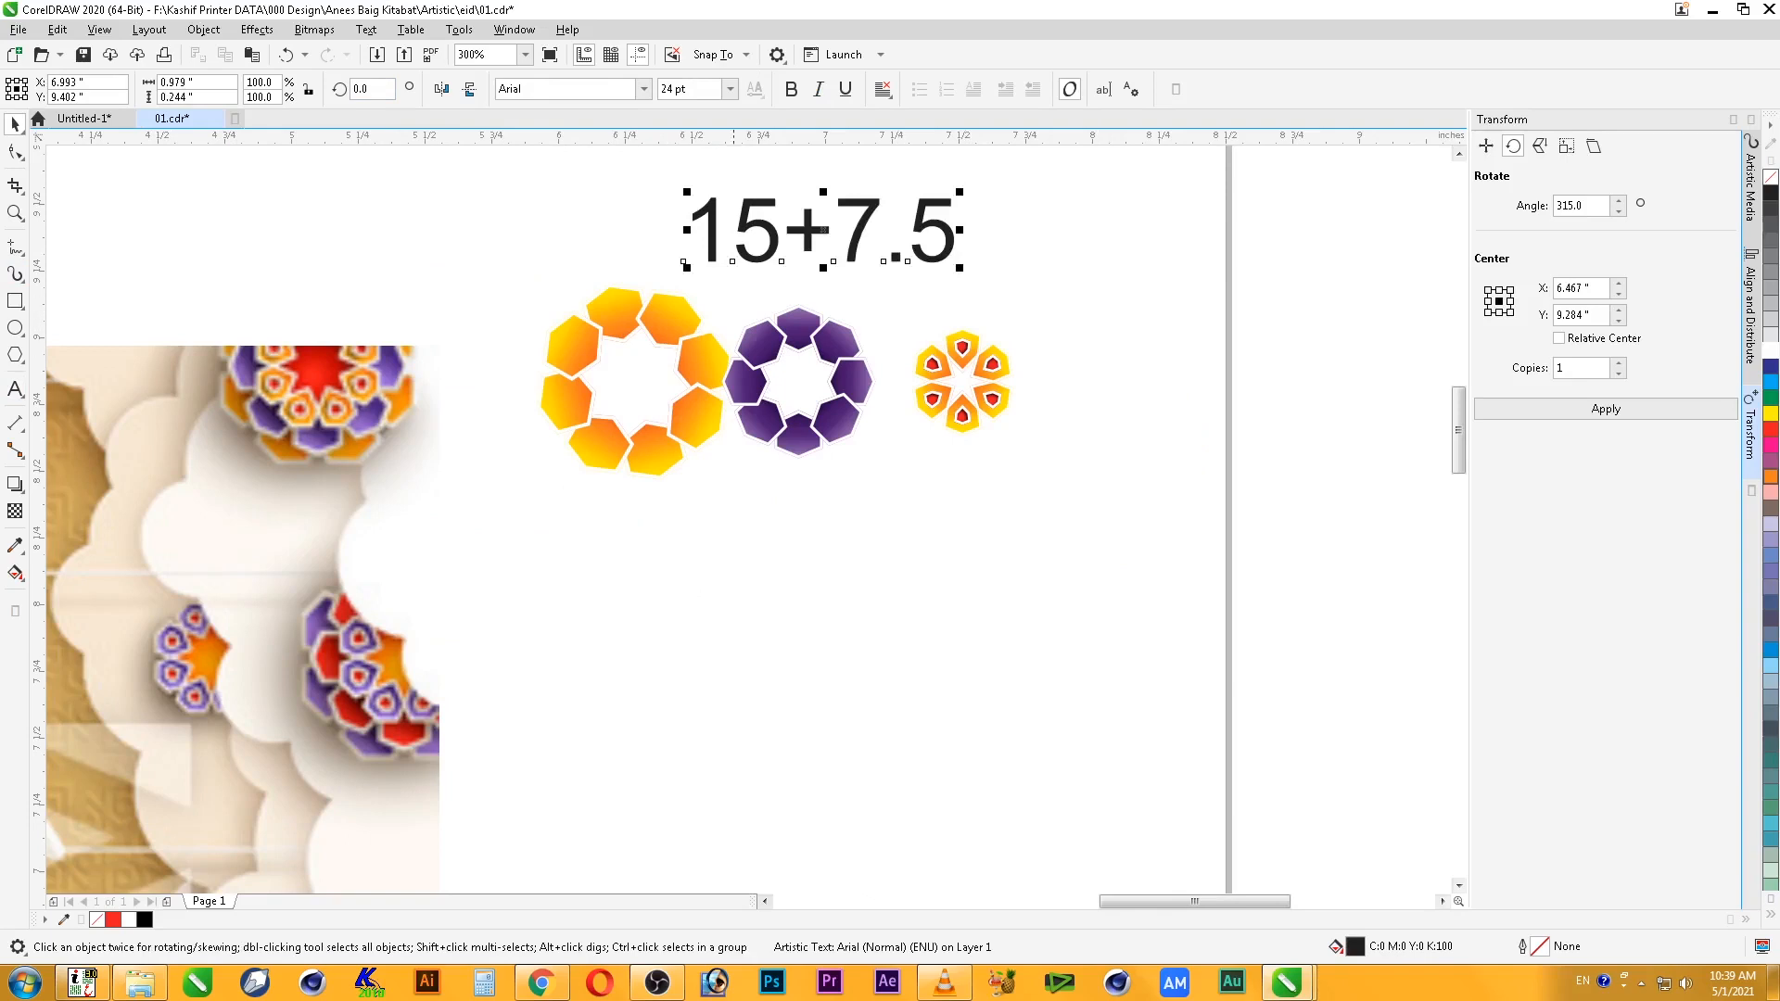
# - Select the orange ring and add 7.5 to the 15-degree angle in Calculator
pyautogui.click(616, 315)
pyautogui.press('F2')
pyautogui.moveTo(477, 188); pyautogui.dragTo(1107, 601)
pyautogui.click(382, 89)
pyautogui.press('XF86Calculator')
pyautogui.write('+7.5')
pyautogui.press('Return')
pyautogui.hotkey('alt', 'Tab')
# - Reset the orange ring's rotation to 0 and rotate it 22.5 degrees about its centre with 0 copies
pyautogui.doubleClick(389, 89)
pyautogui.write('0')
pyautogui.press('Return')
pyautogui.hotkey('alt', 'F8')
pyautogui.write('22.5')
pyautogui.press('Tab')
pyautogui.write('0')
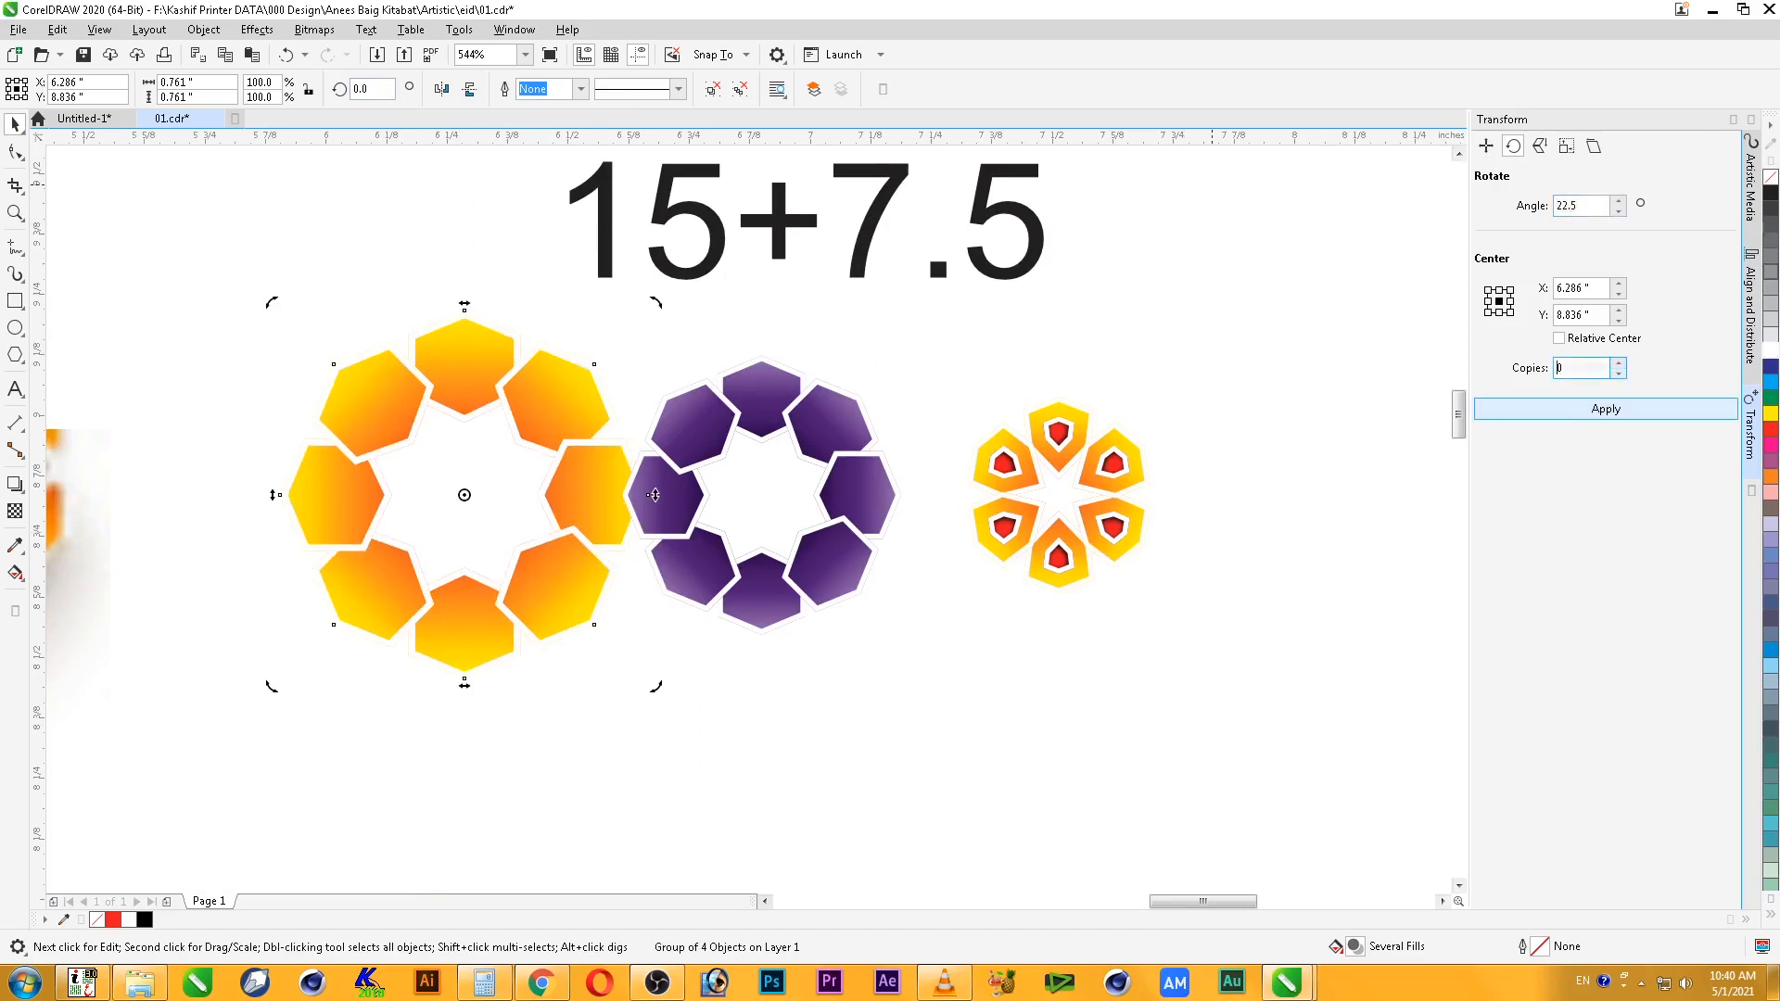
pyautogui.press('Return')
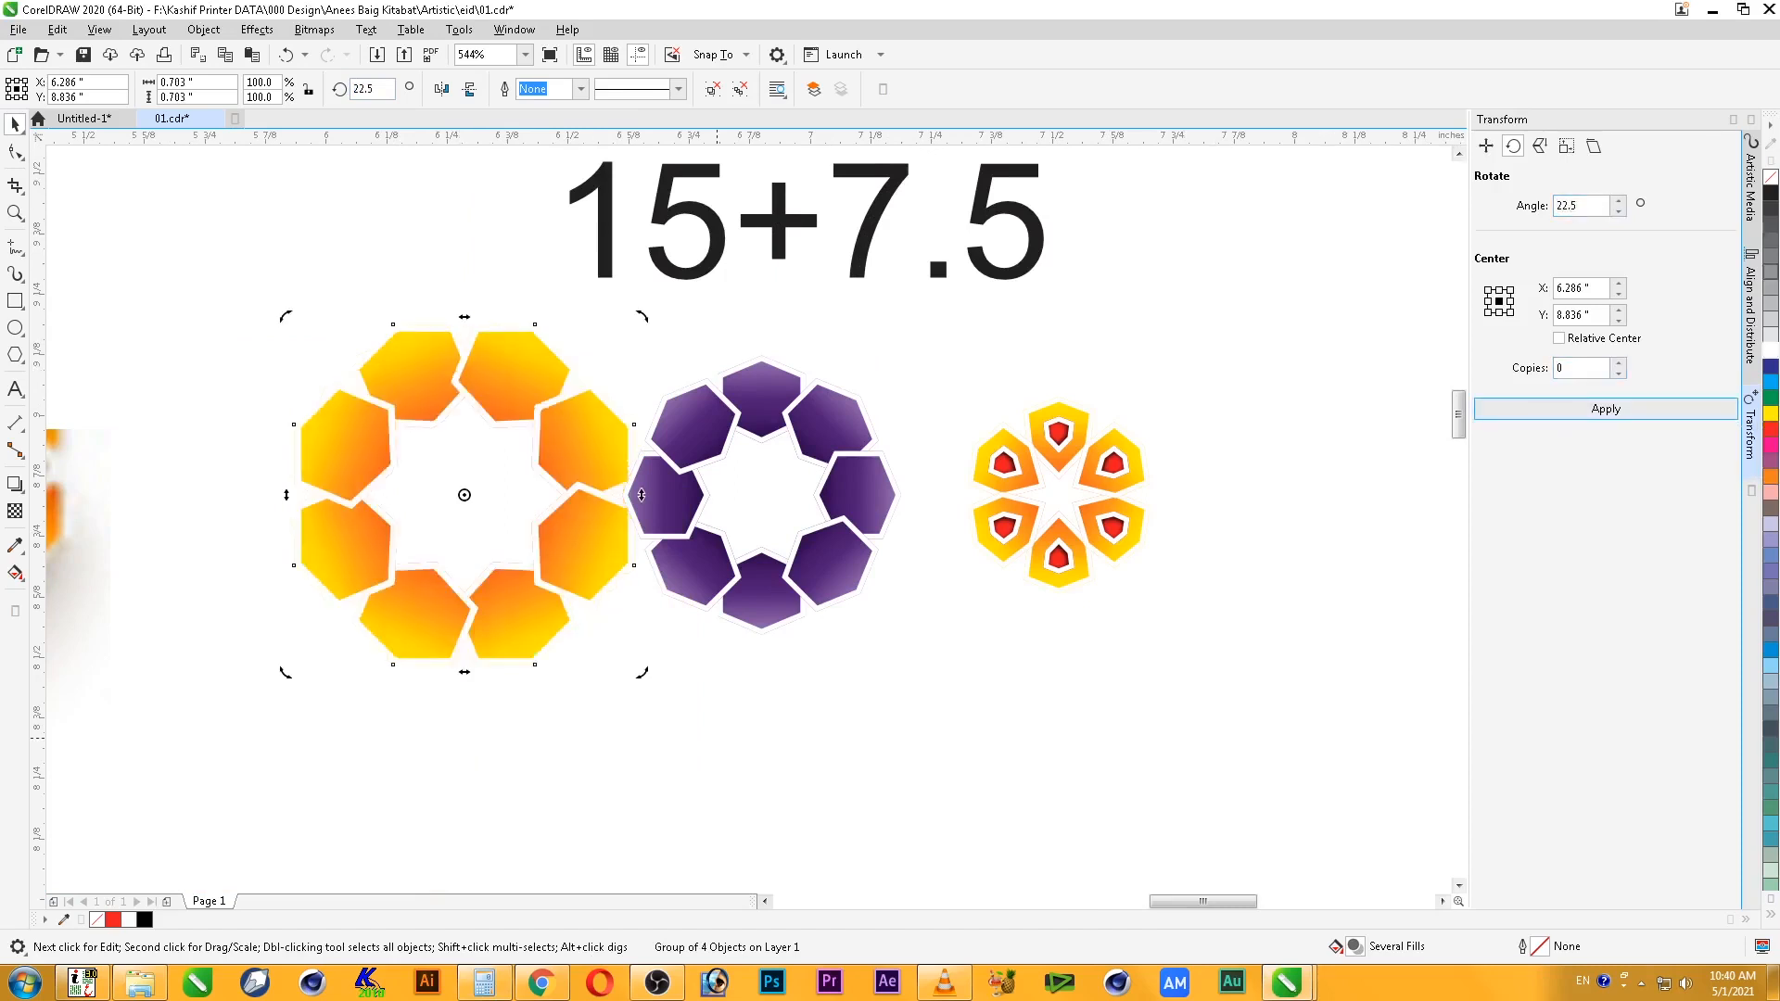
# - Bring the violet ring to the front of the page
pyautogui.click(641, 495)
pyautogui.rightClick(786, 421)
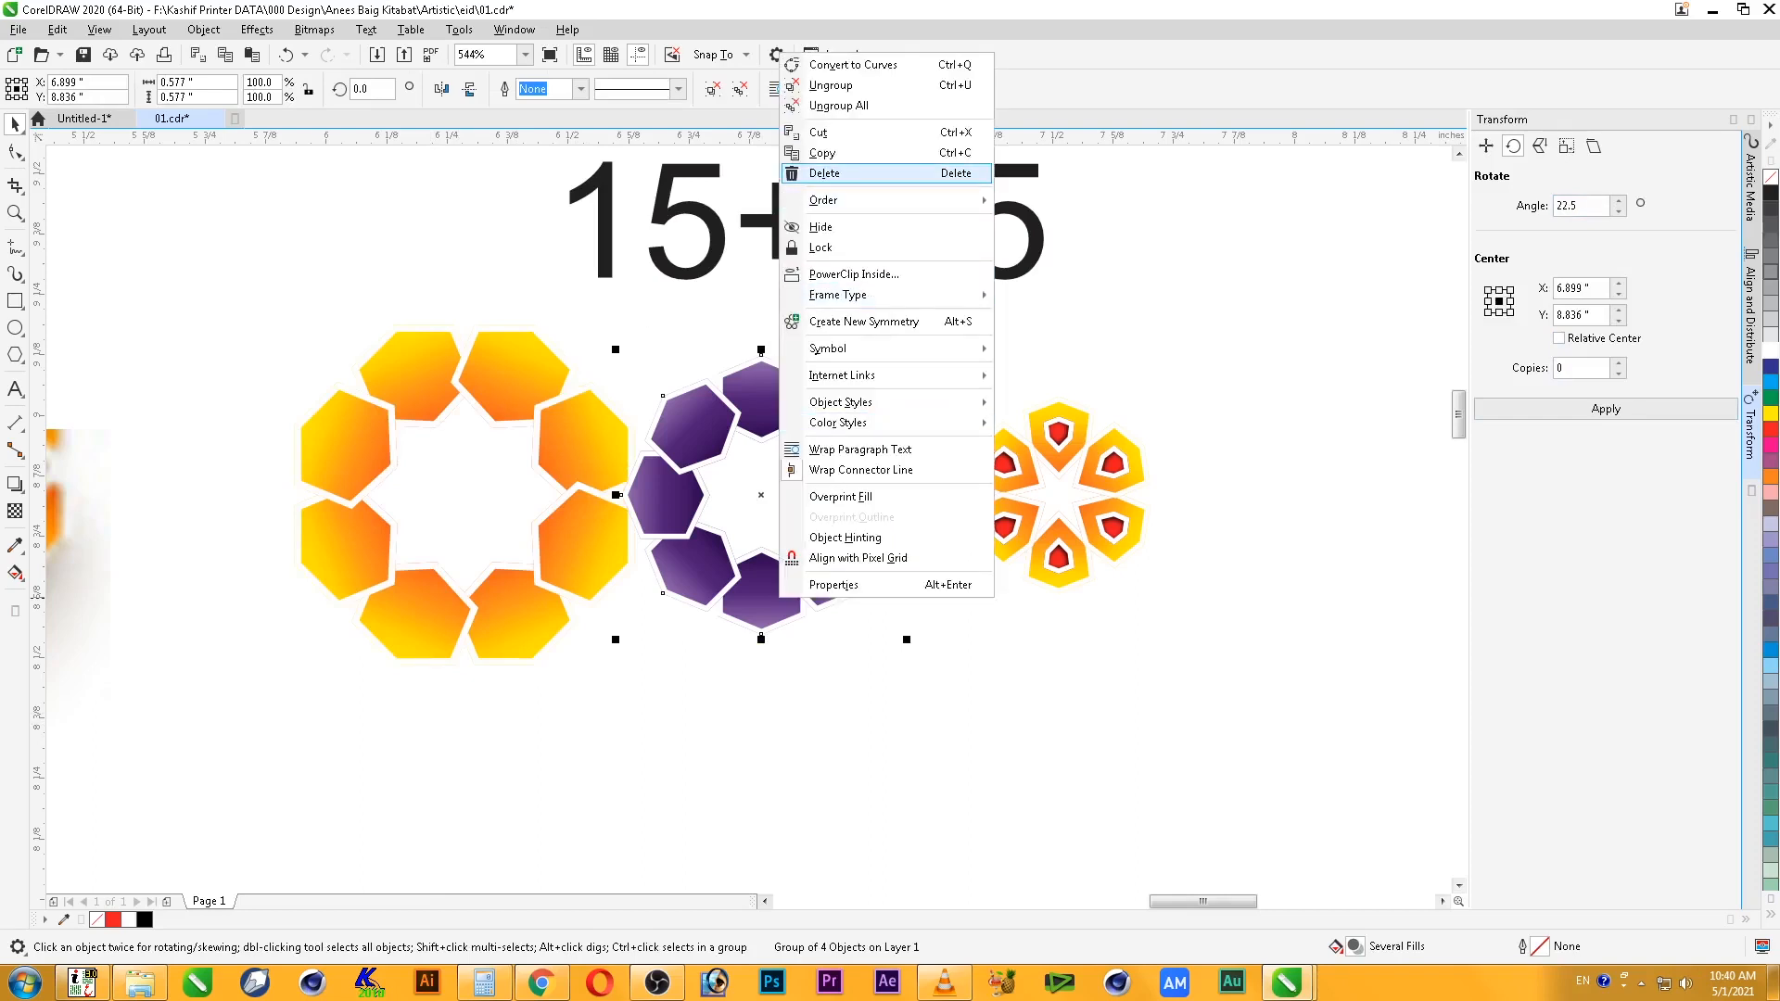
pyautogui.moveTo(823, 201)
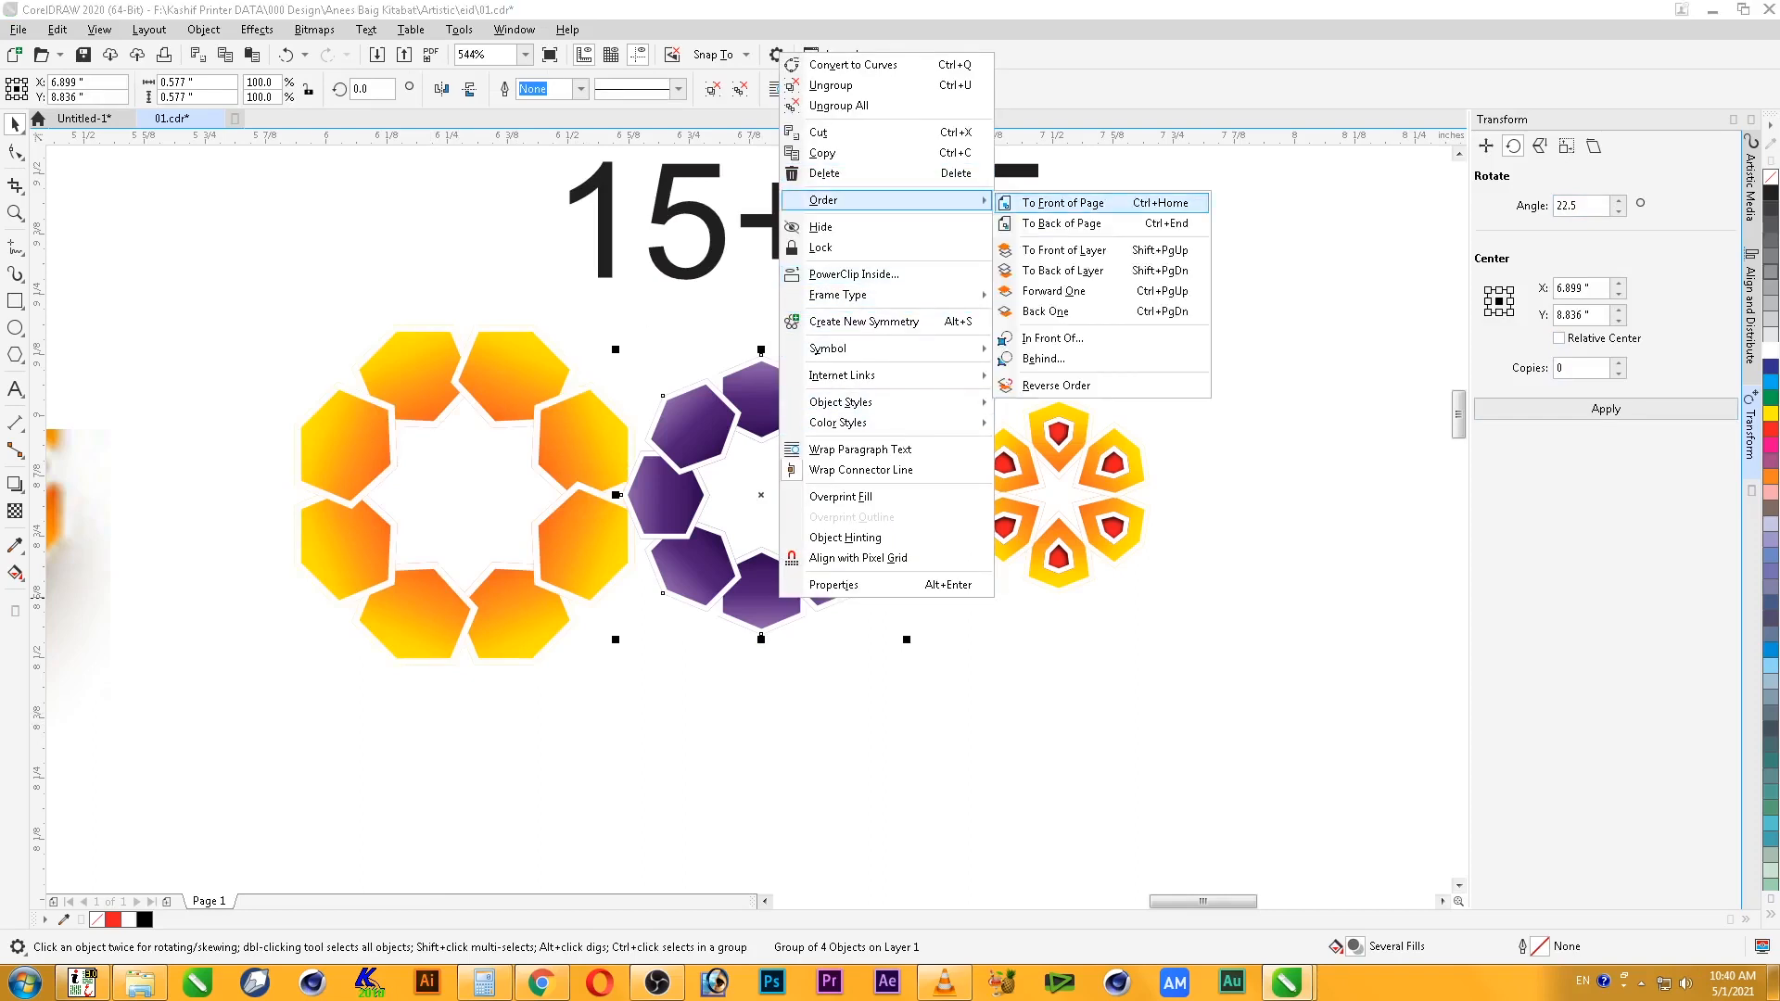
pyautogui.click(1064, 203)
# - Align the violet ring's centre horizontally with the orange ring so the two rings are concentric
pyautogui.click(686, 529)
pyautogui.keyDown('shift'); pyautogui.click(507, 607); pyautogui.keyUp('shift')
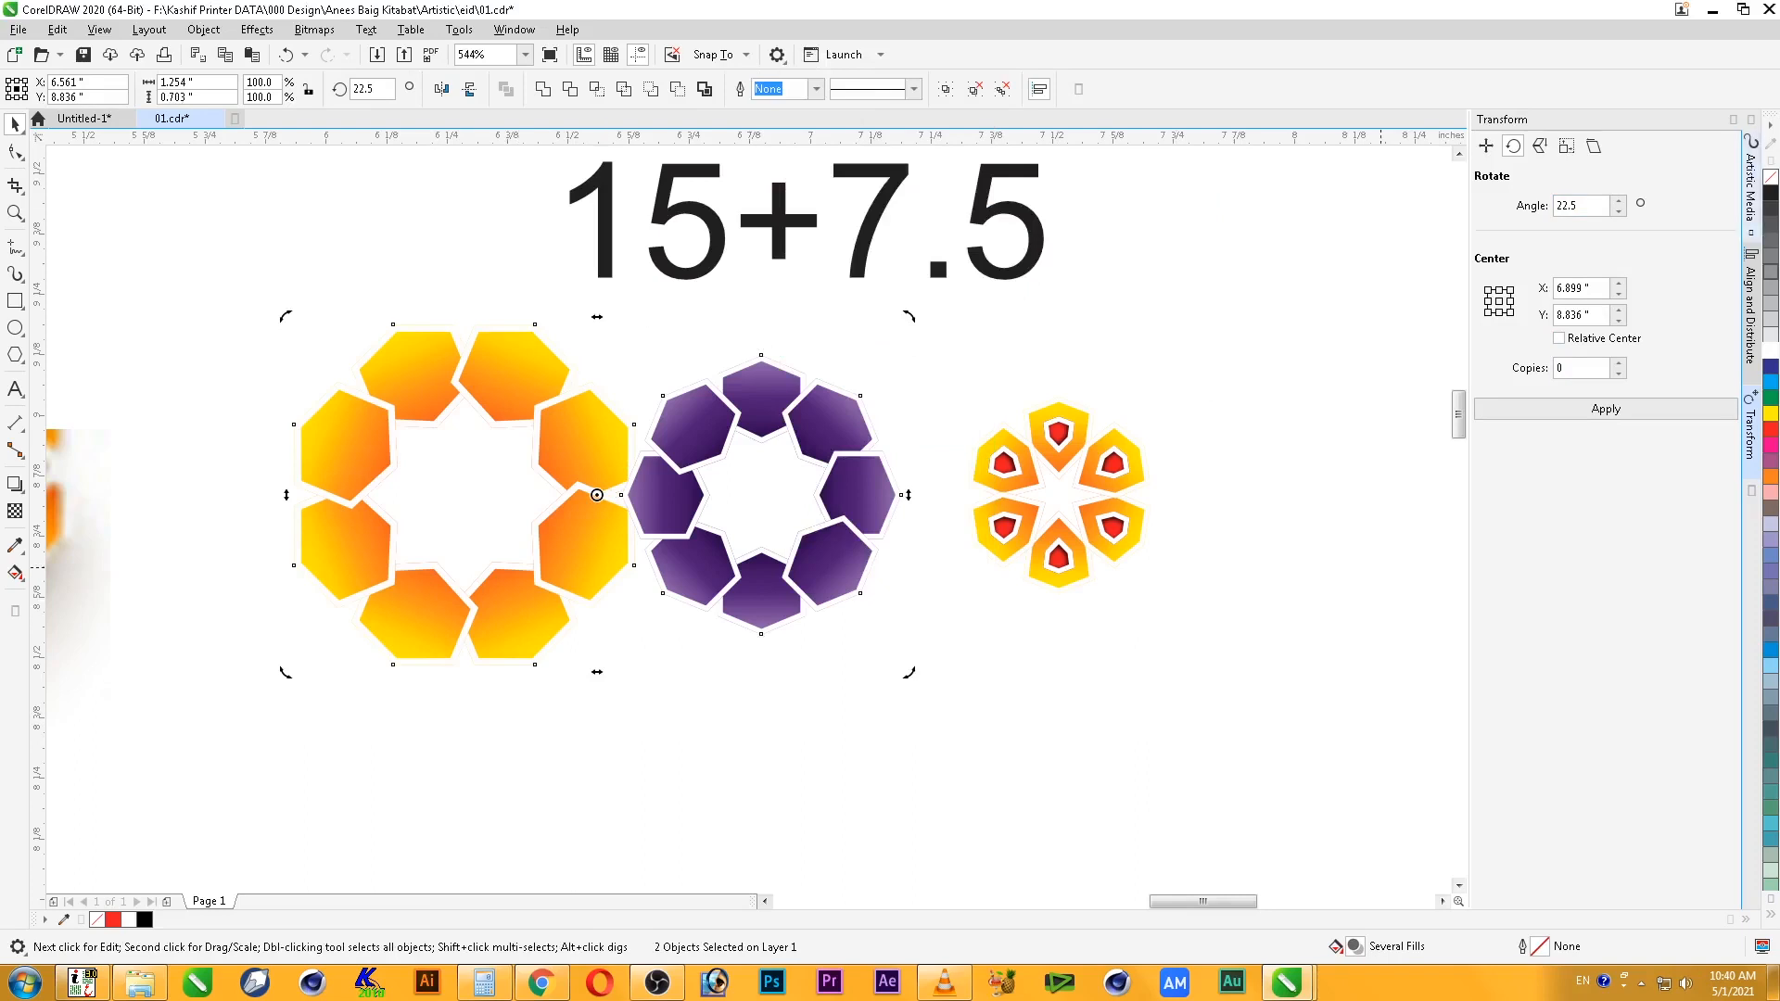
pyautogui.click(1751, 190)
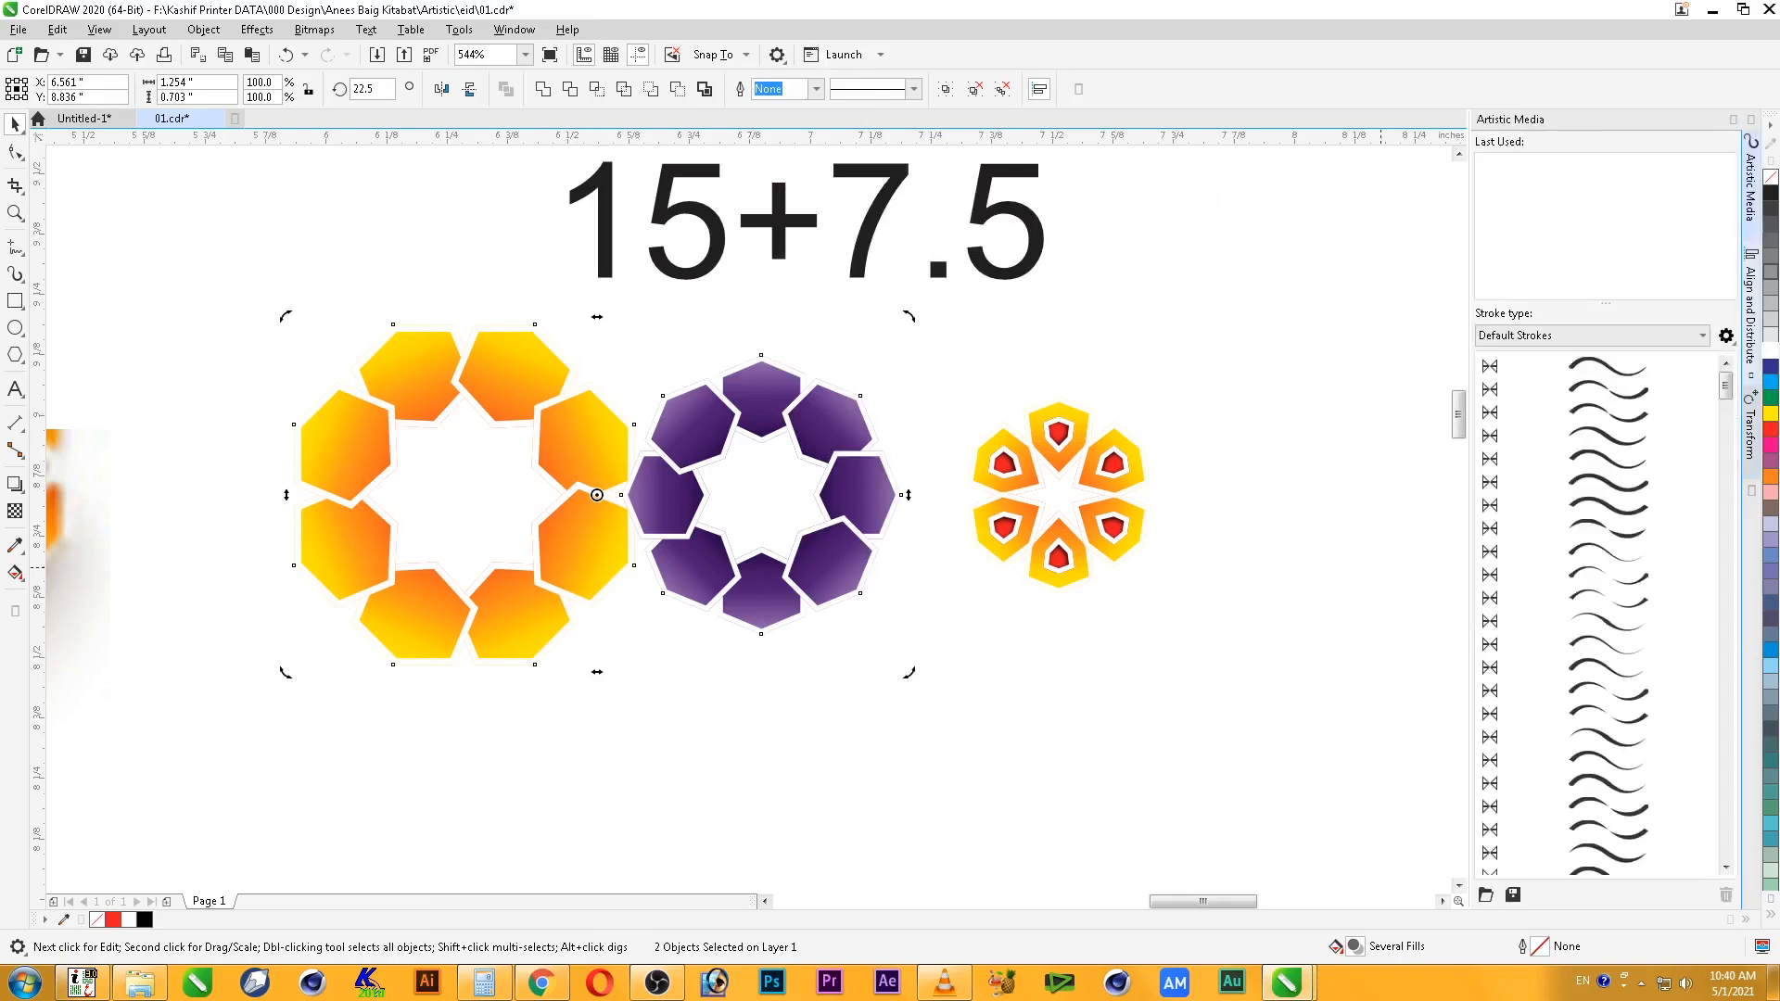
pyautogui.click(1750, 311)
pyautogui.click(1513, 172)
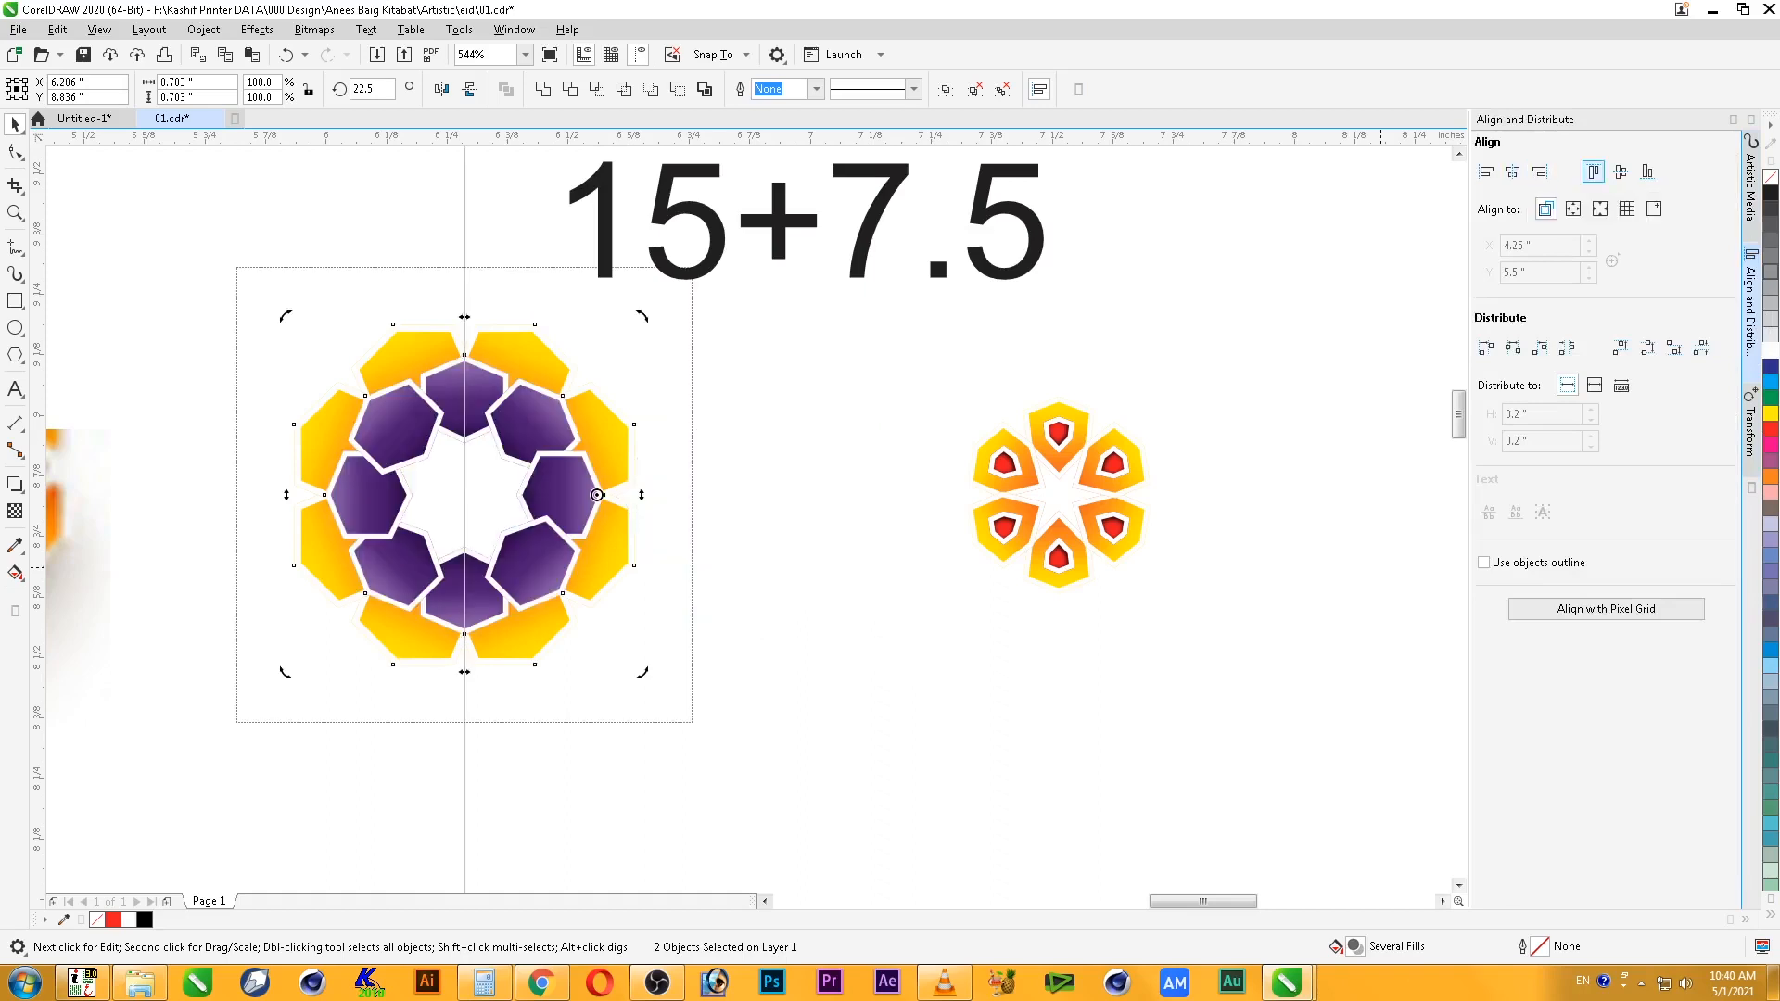
pyautogui.click(835, 463)
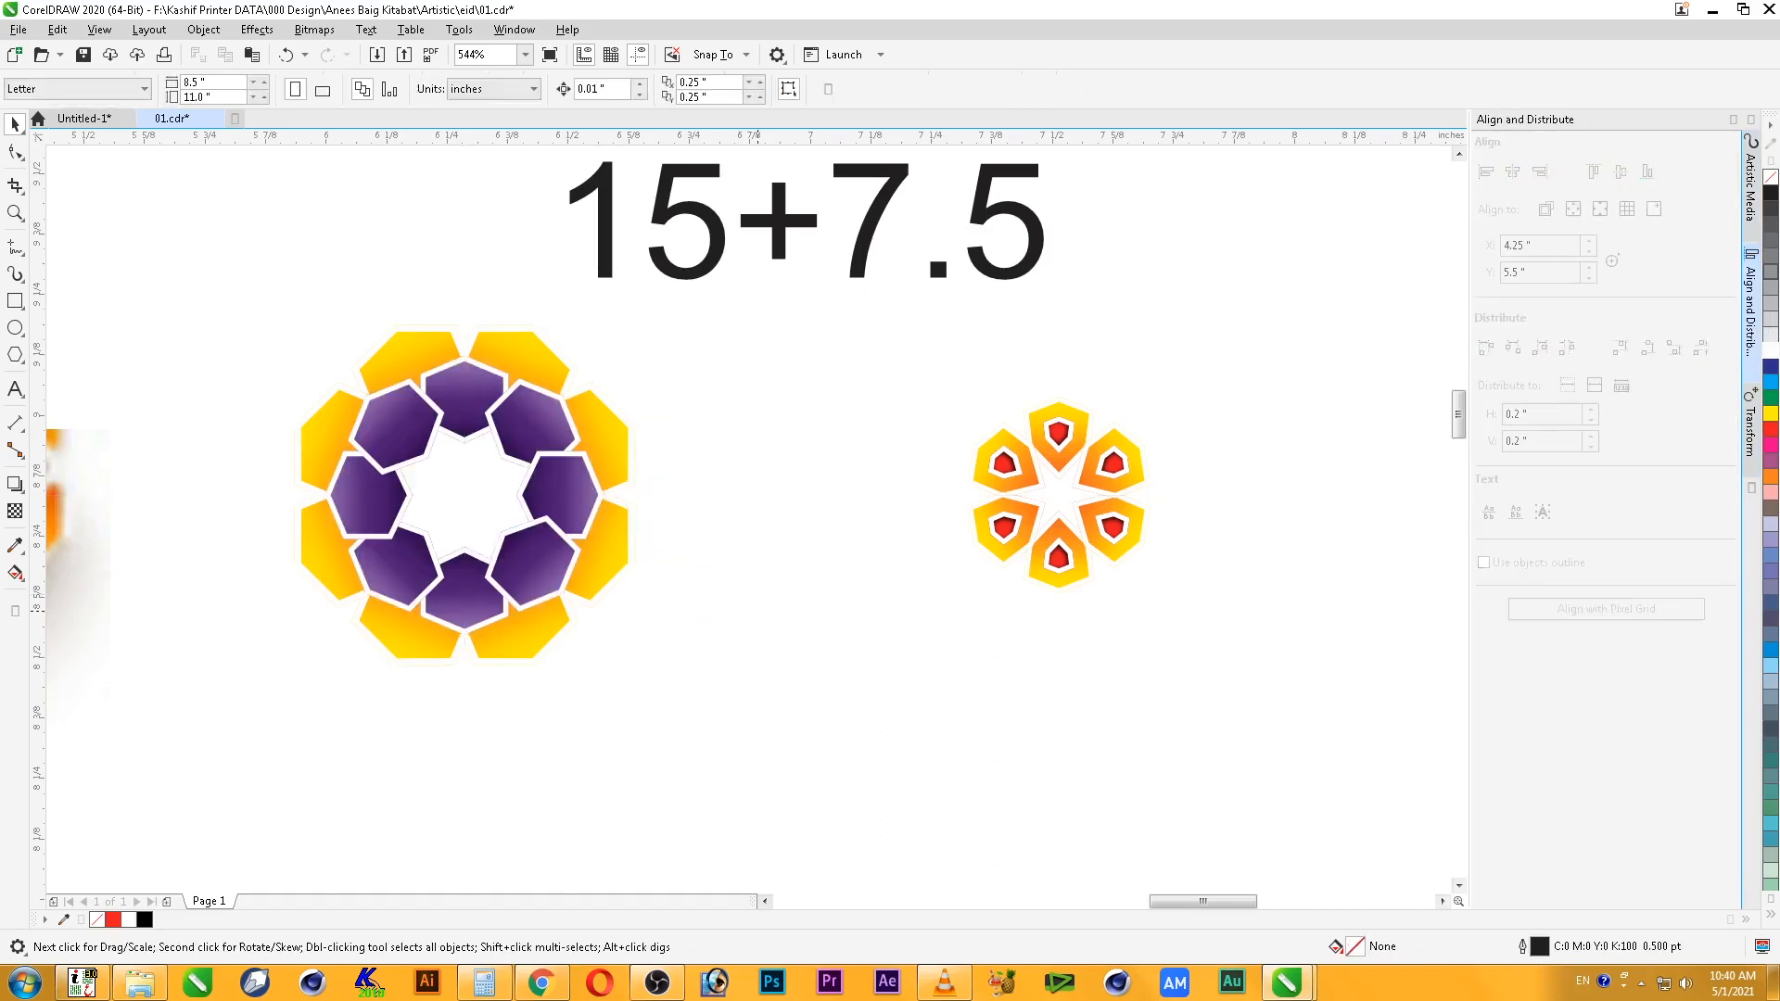
# - Bring the six-petal ring to the front of the page and centre it on the violet ring
pyautogui.rightClick(1072, 418)
pyautogui.moveTo(1122, 566)
pyautogui.click(1335, 571)
pyautogui.keyDown('shift'); pyautogui.click(572, 495); pyautogui.keyUp('shift')
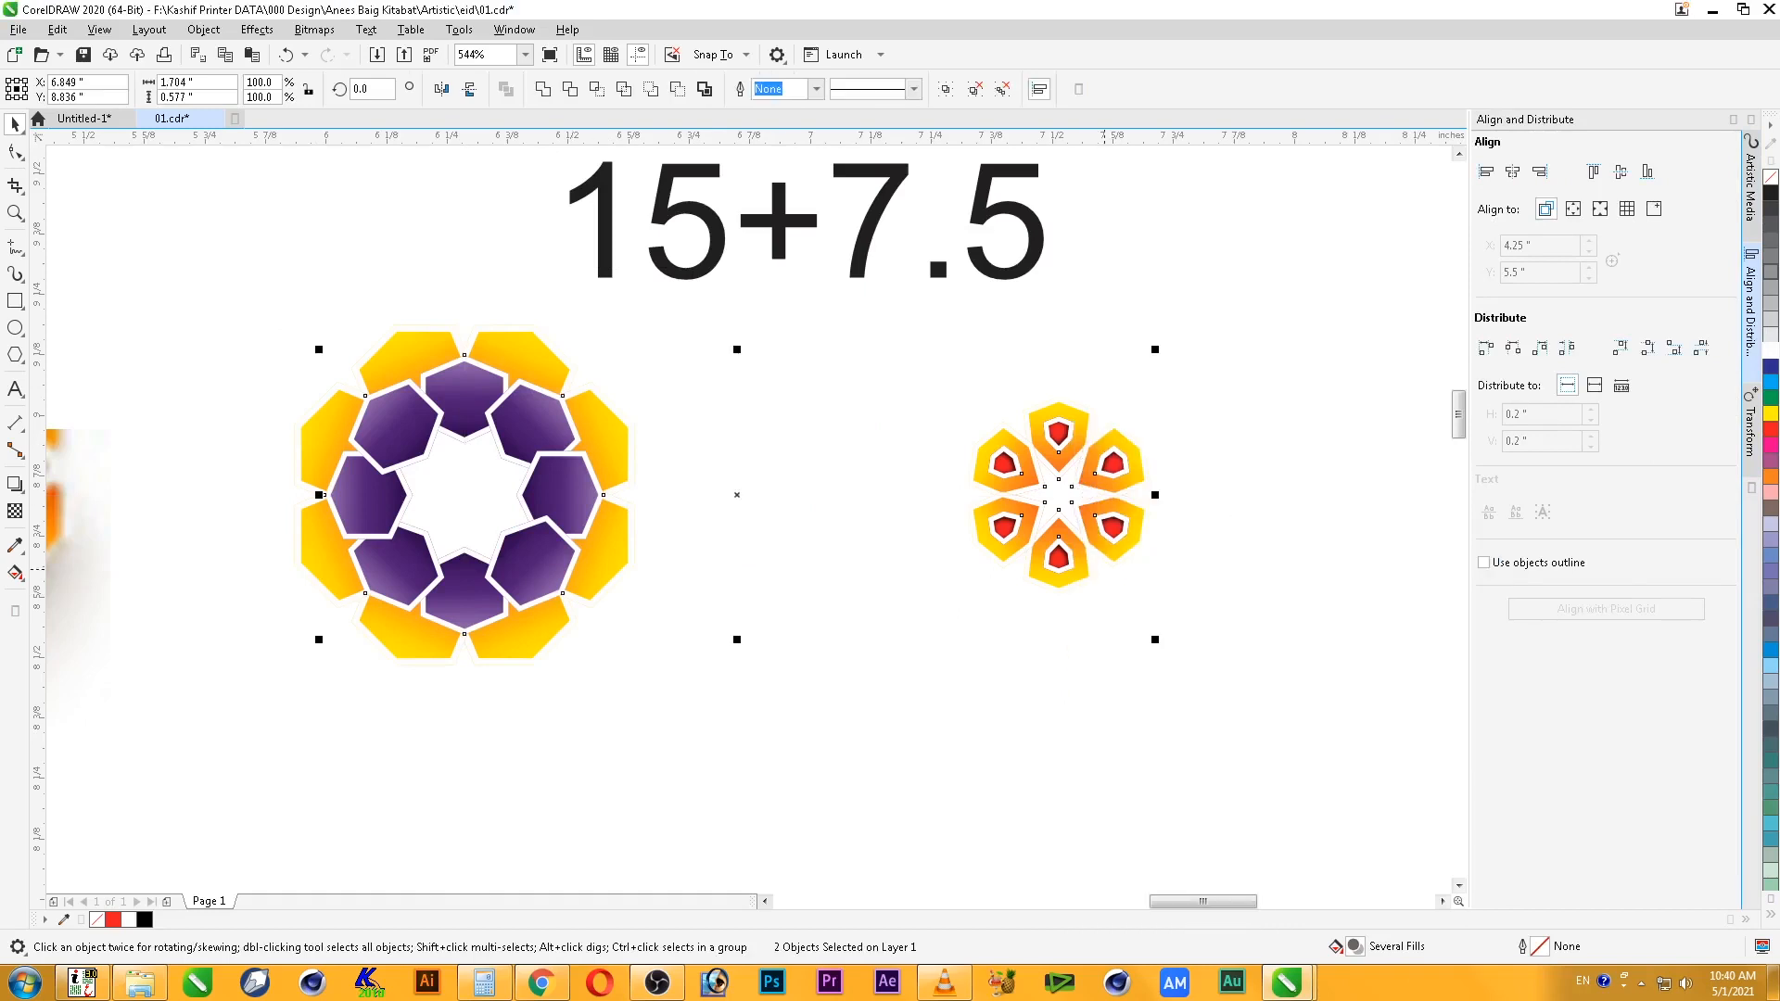
pyautogui.click(1512, 171)
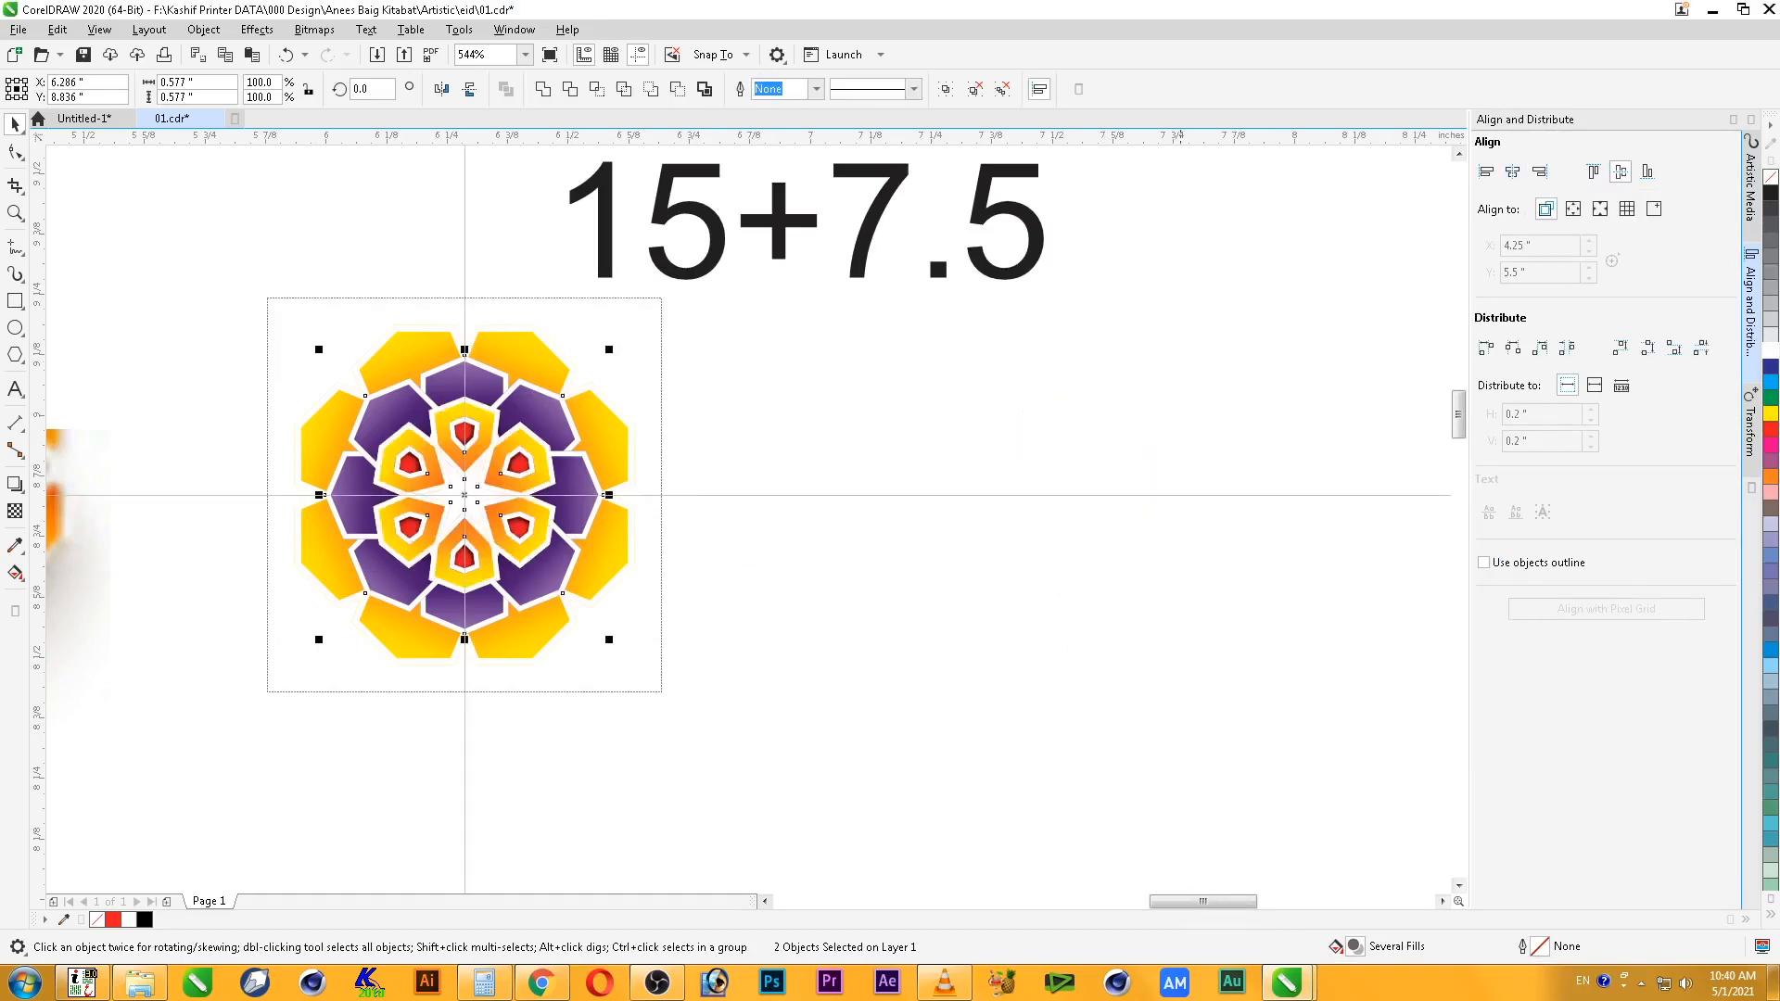
pyautogui.press('Escape')
# - Try to rotate the inner six-petal ring 22.5 degrees about its centre
pyautogui.press('F3')
pyautogui.press('F2')
pyautogui.moveTo(533, 292); pyautogui.dragTo(904, 604)
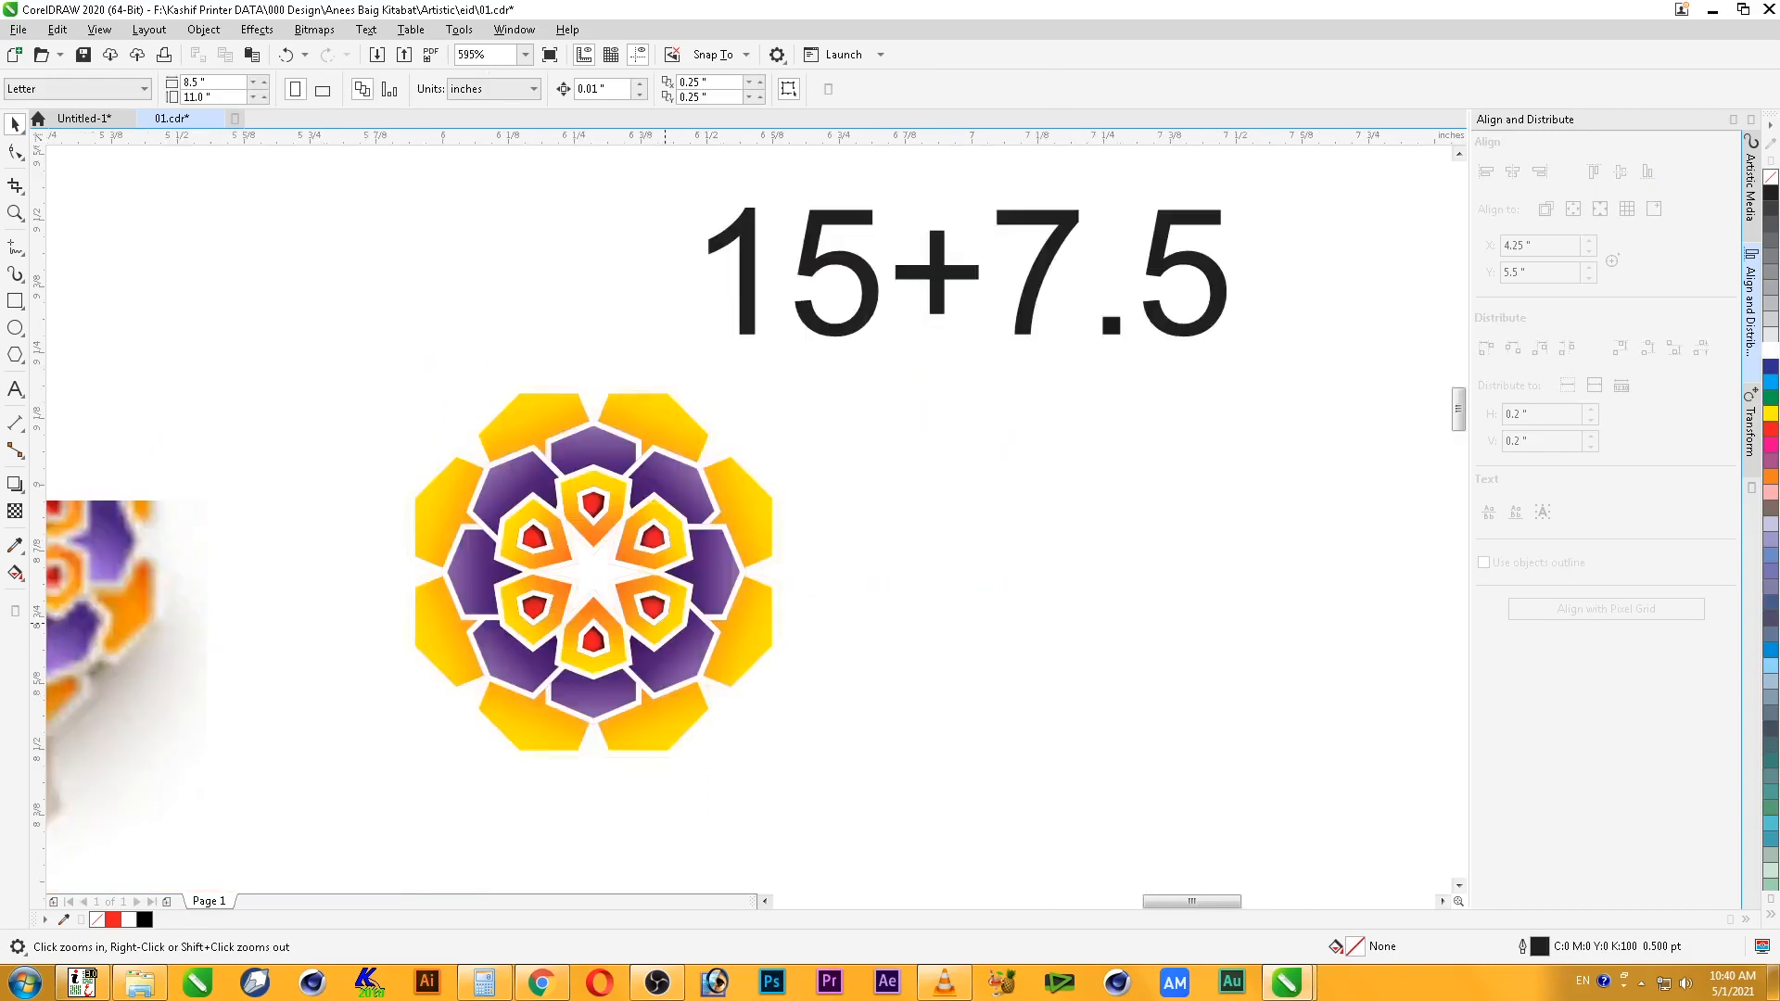
pyautogui.click(654, 554)
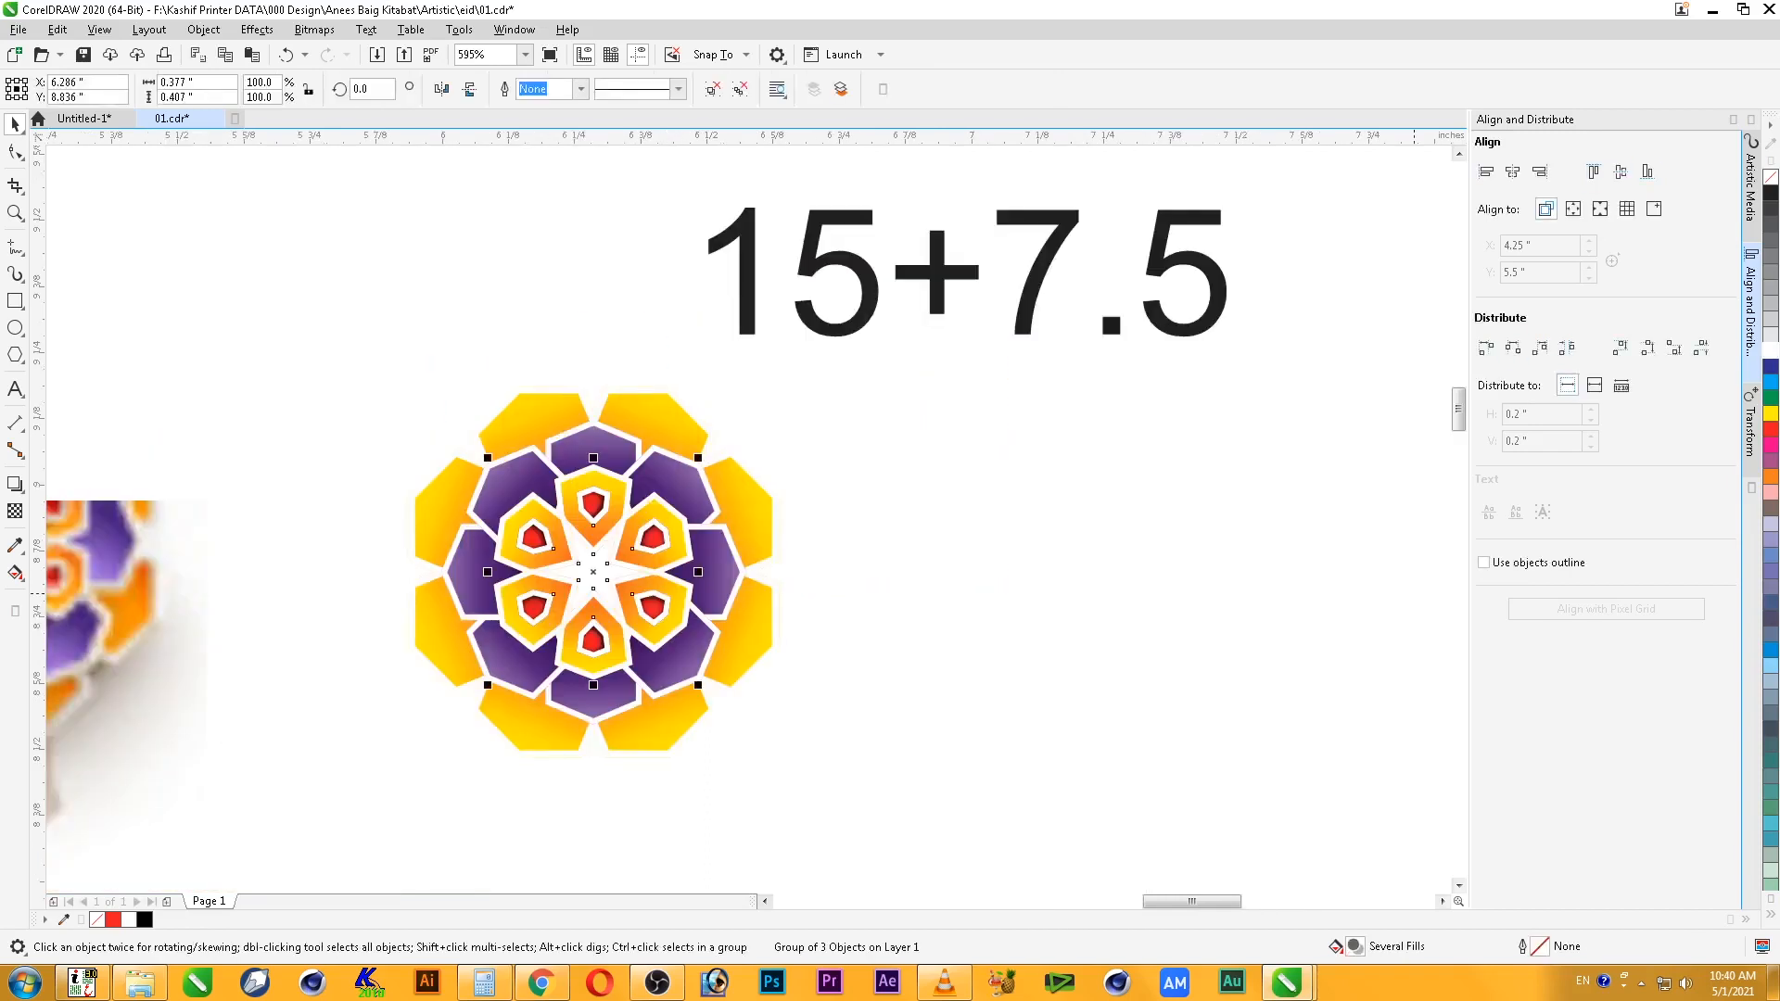
pyautogui.hotkey('alt', 'F8')
pyautogui.write('22.5')
pyautogui.press('Return')
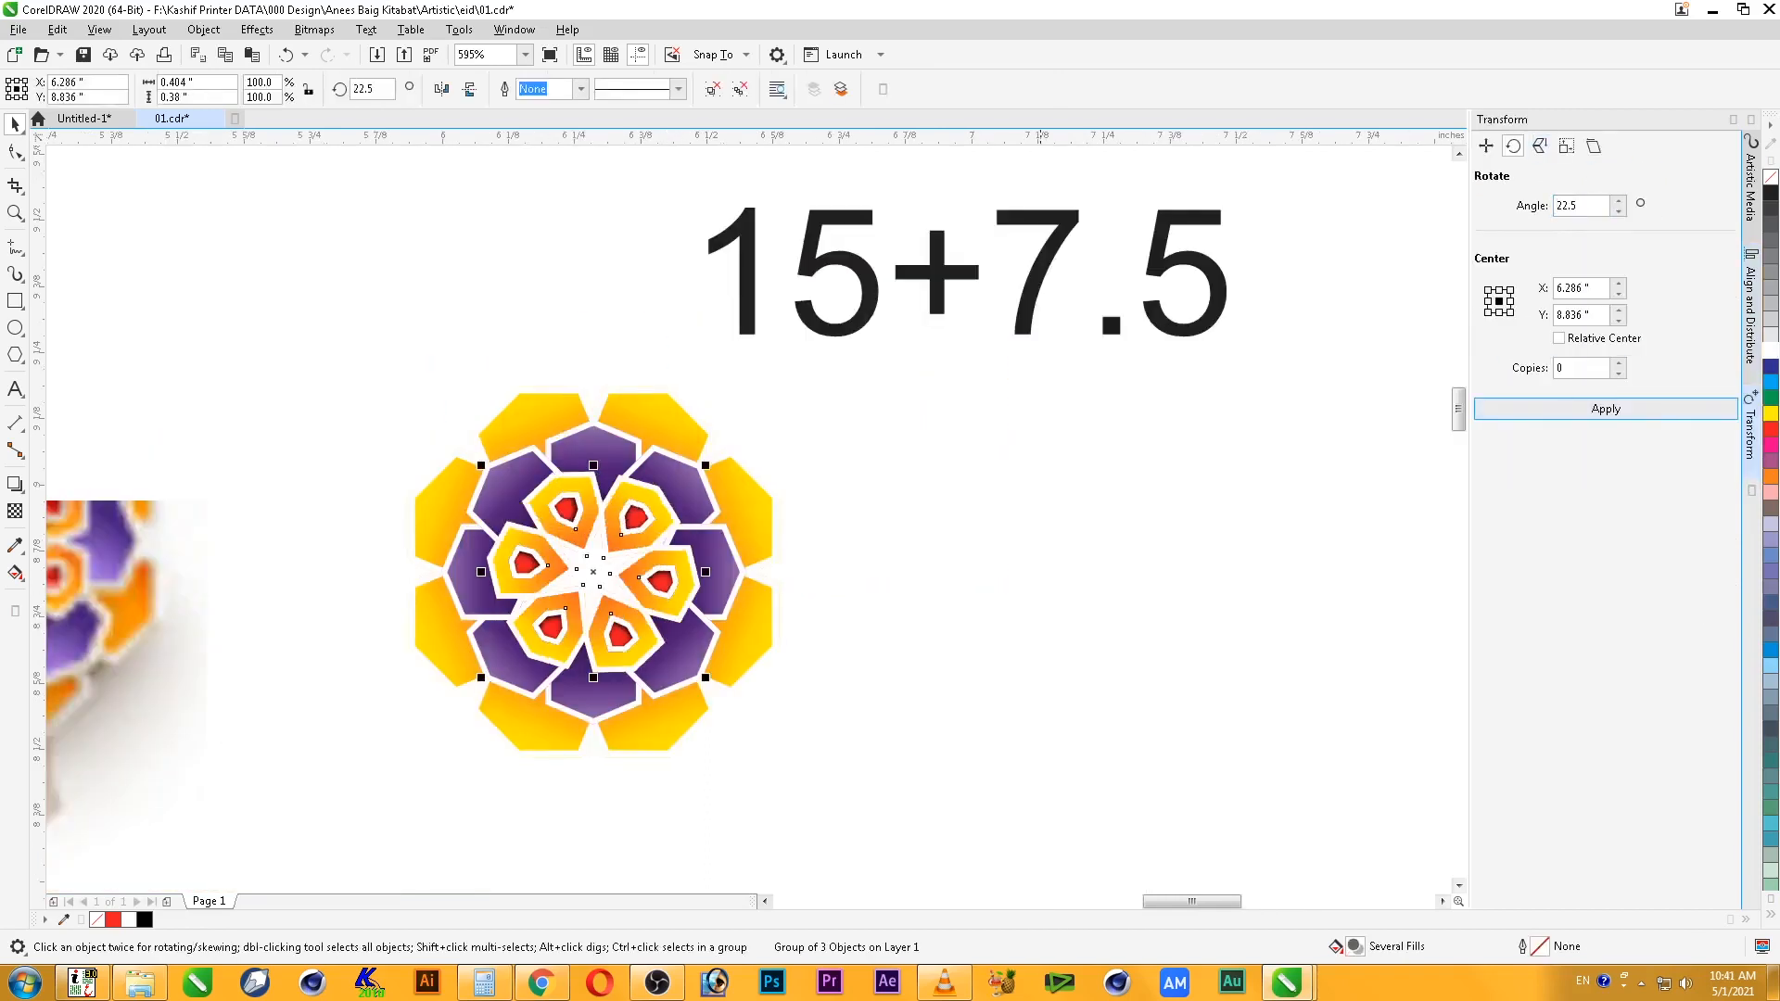
pyautogui.click(1589, 206)
pyautogui.press('Return')
# - Rotate the inner six-petal ring 30 degrees about its centre with 0 copies
pyautogui.doubleClick(1590, 206)
pyautogui.write('30')
pyautogui.press('Return')
pyautogui.click(901, 653)
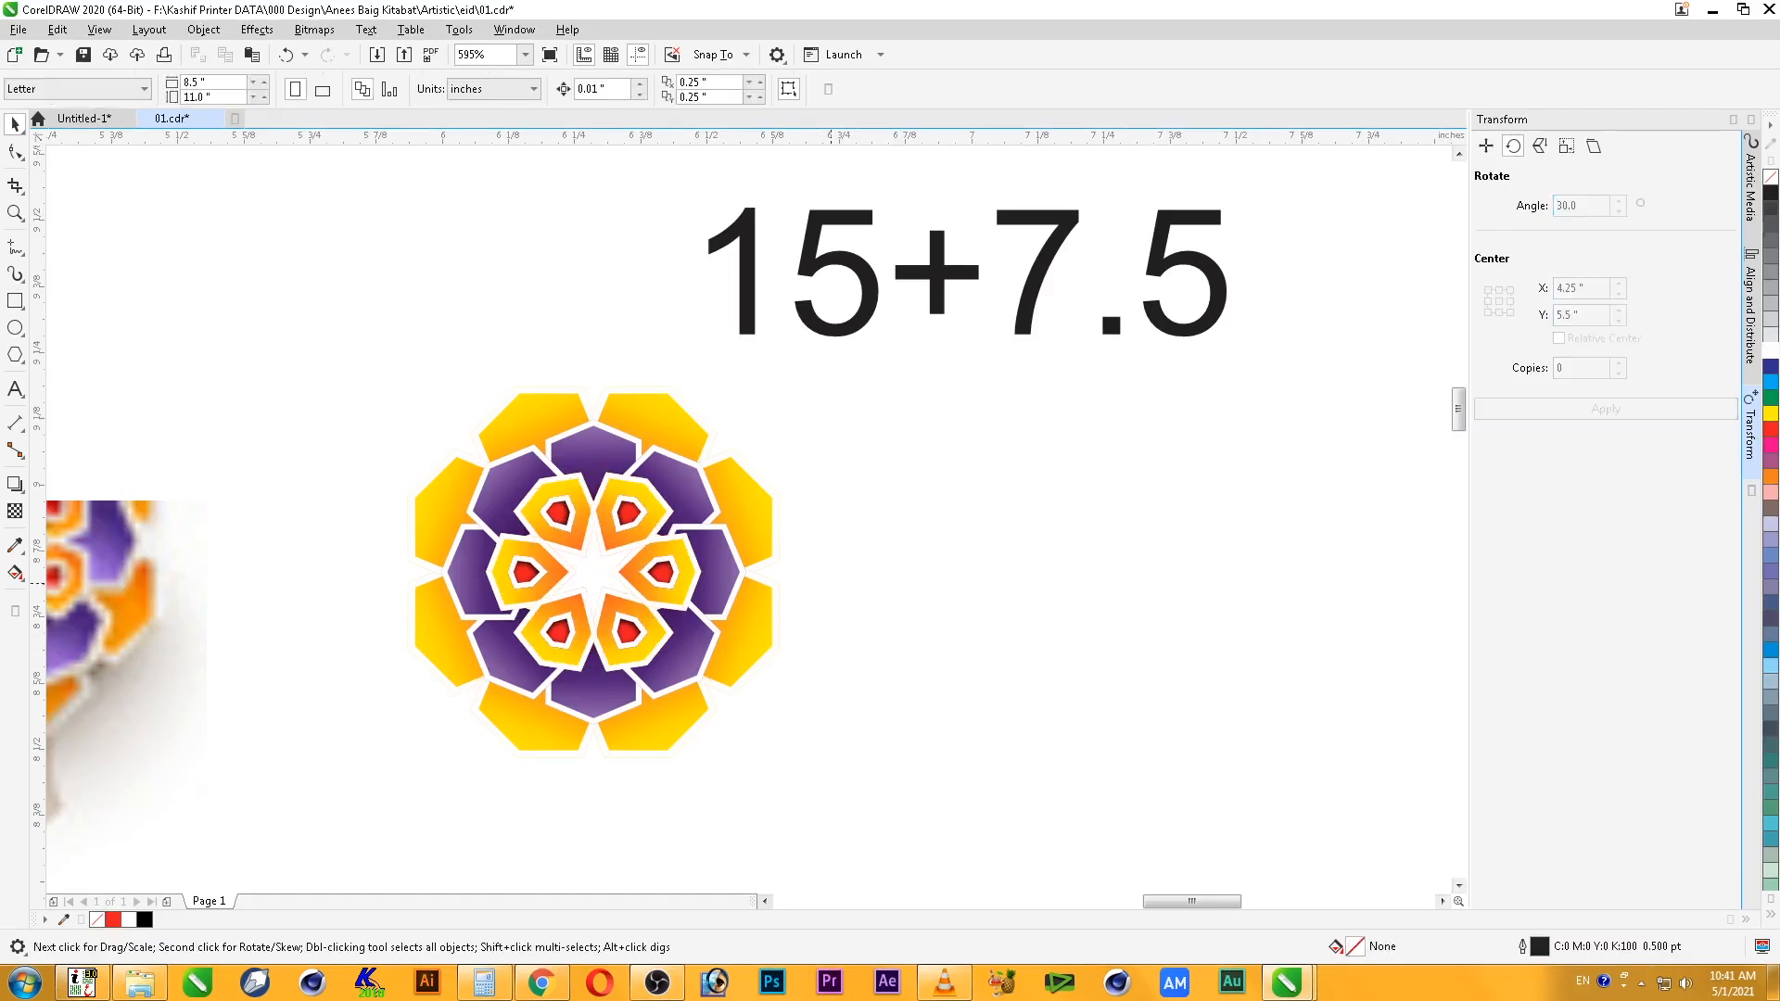
# - Delete the "15+7.5" text note above the flower
pyautogui.scroll(-1, 830, 583)
pyautogui.press('F2')
pyautogui.moveTo(255, 478); pyautogui.dragTo(860, 690)
pyautogui.click(1286, 205)
pyautogui.press('Delete')
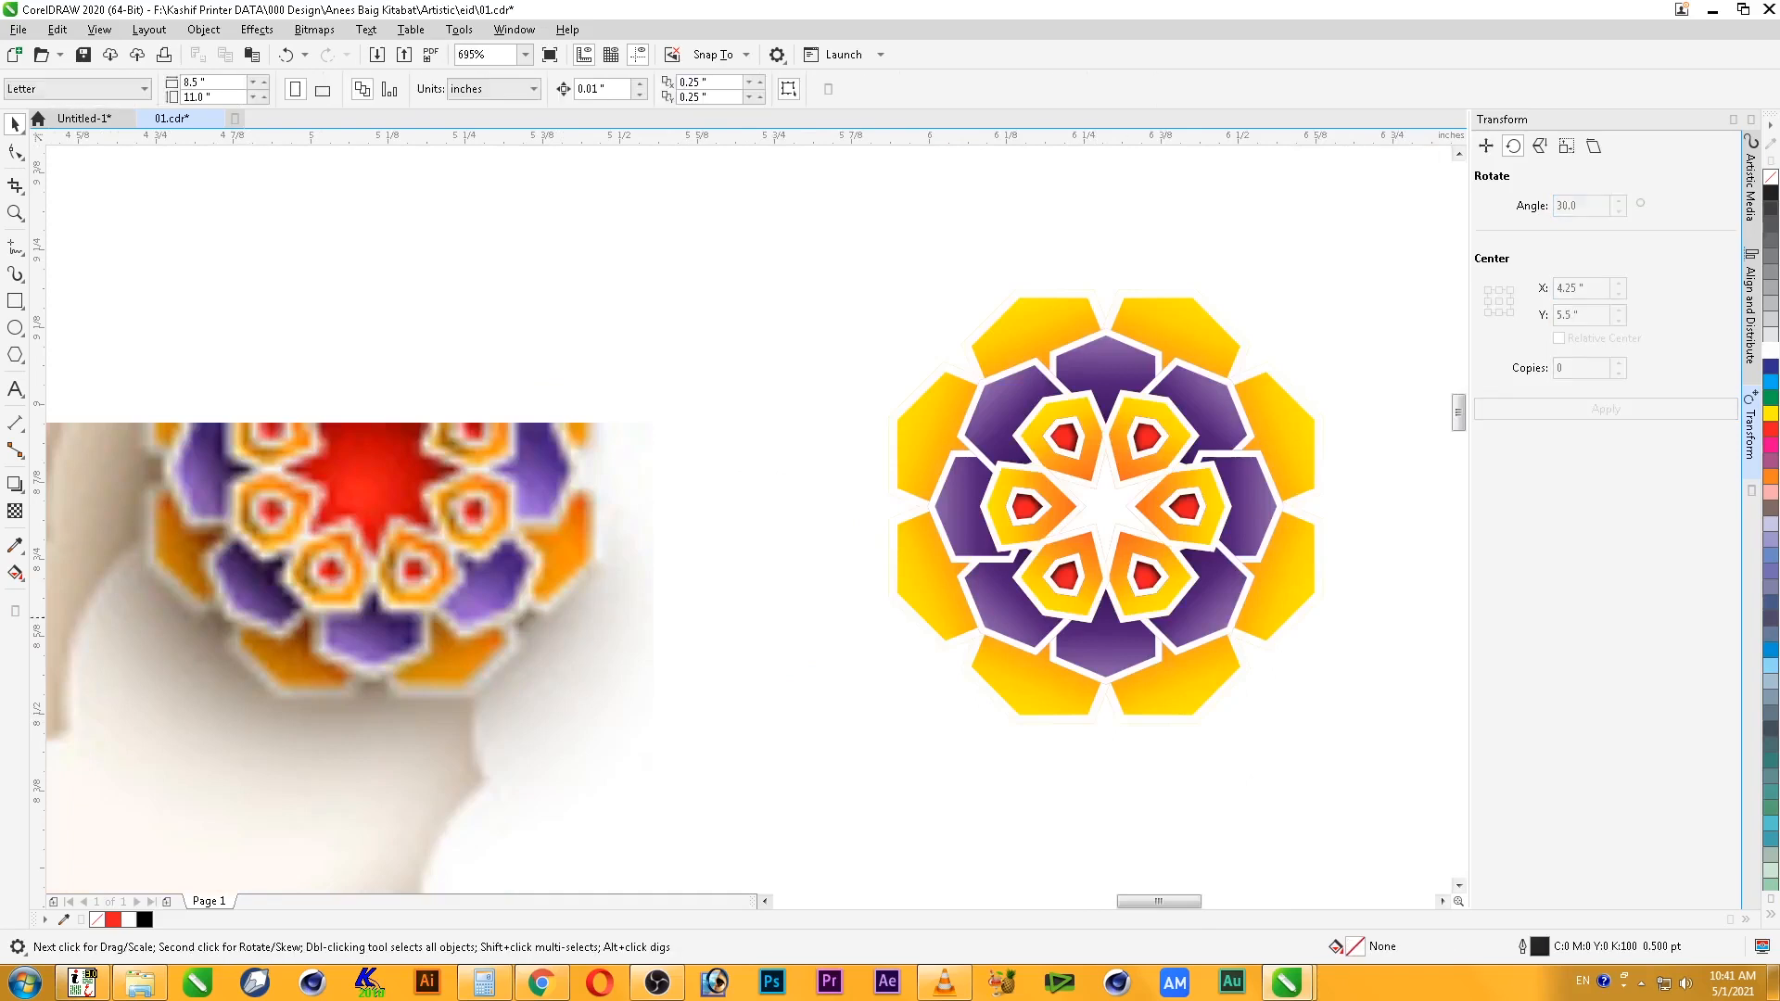
# - Draw a circle about 0.34 inch in diameter and centre it on the flower
pyautogui.click(15, 327)
pyautogui.moveTo(717, 348); pyautogui.dragTo(938, 568)
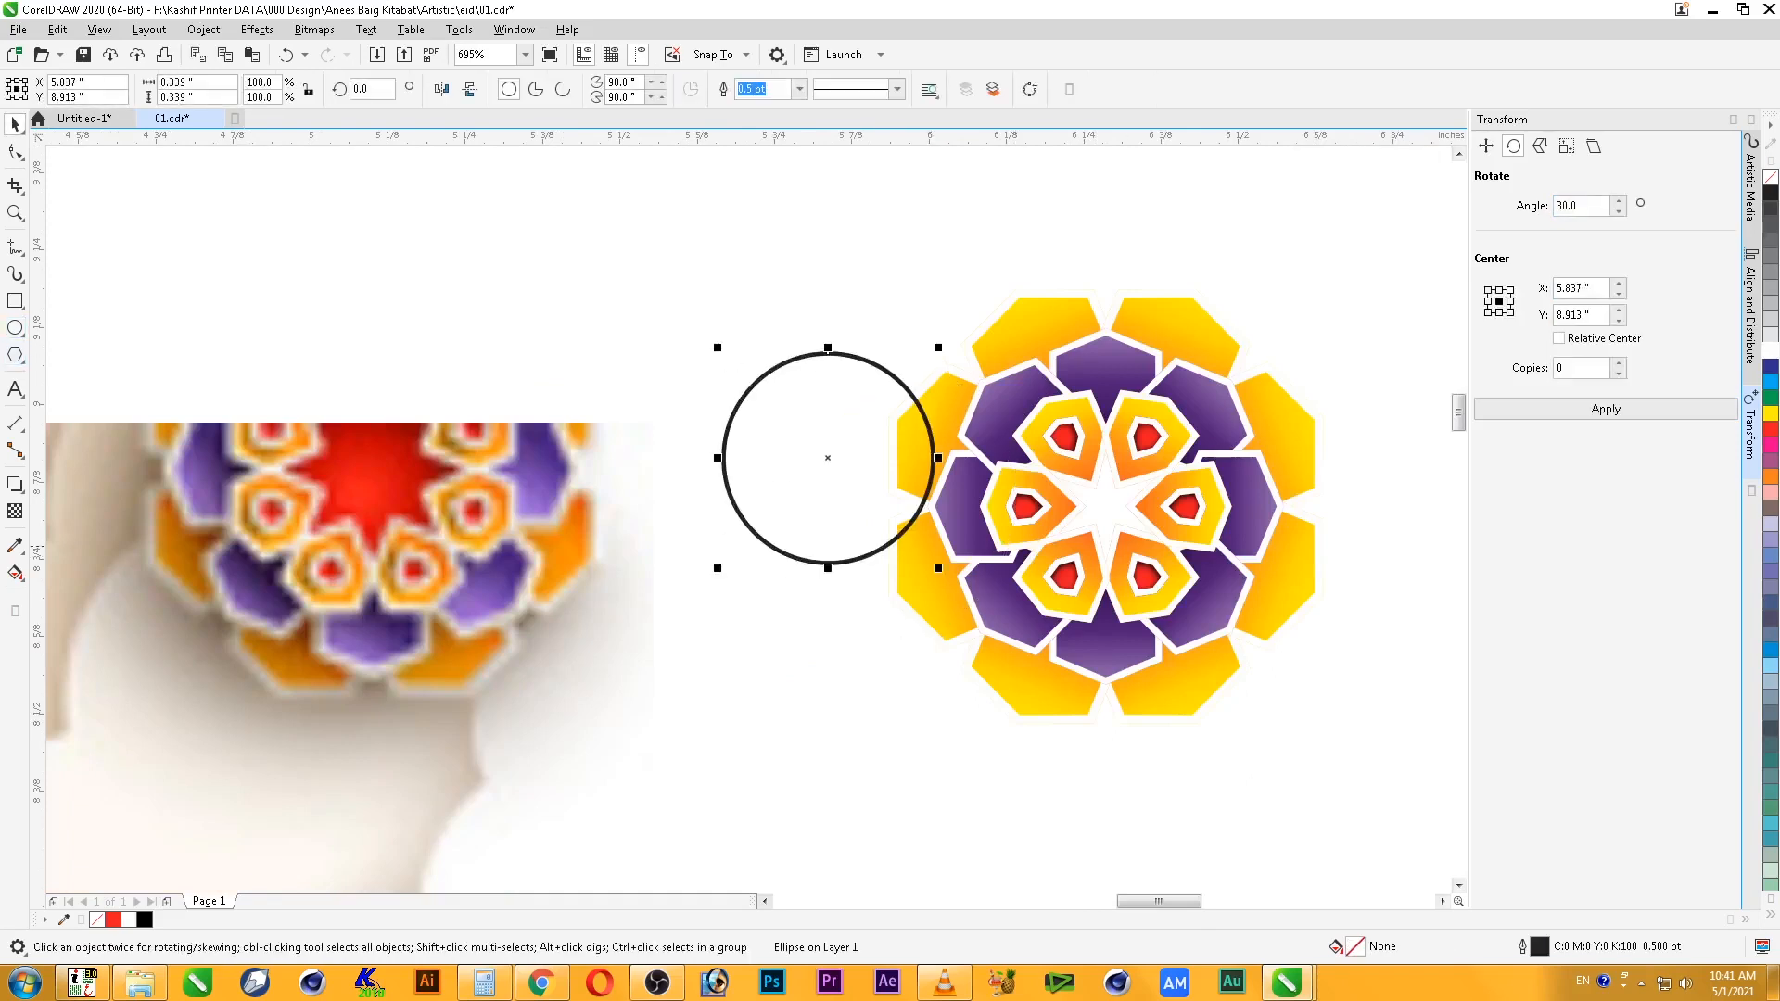
pyautogui.keyDown('shift'); pyautogui.click(1130, 447); pyautogui.keyUp('shift')
pyautogui.press('c')
pyautogui.press('e')
pyautogui.click(1430, 686)
# - Fill the centred circle with red (C0 M100 Y100 K0) and remove its outline
pyautogui.press('Tab')
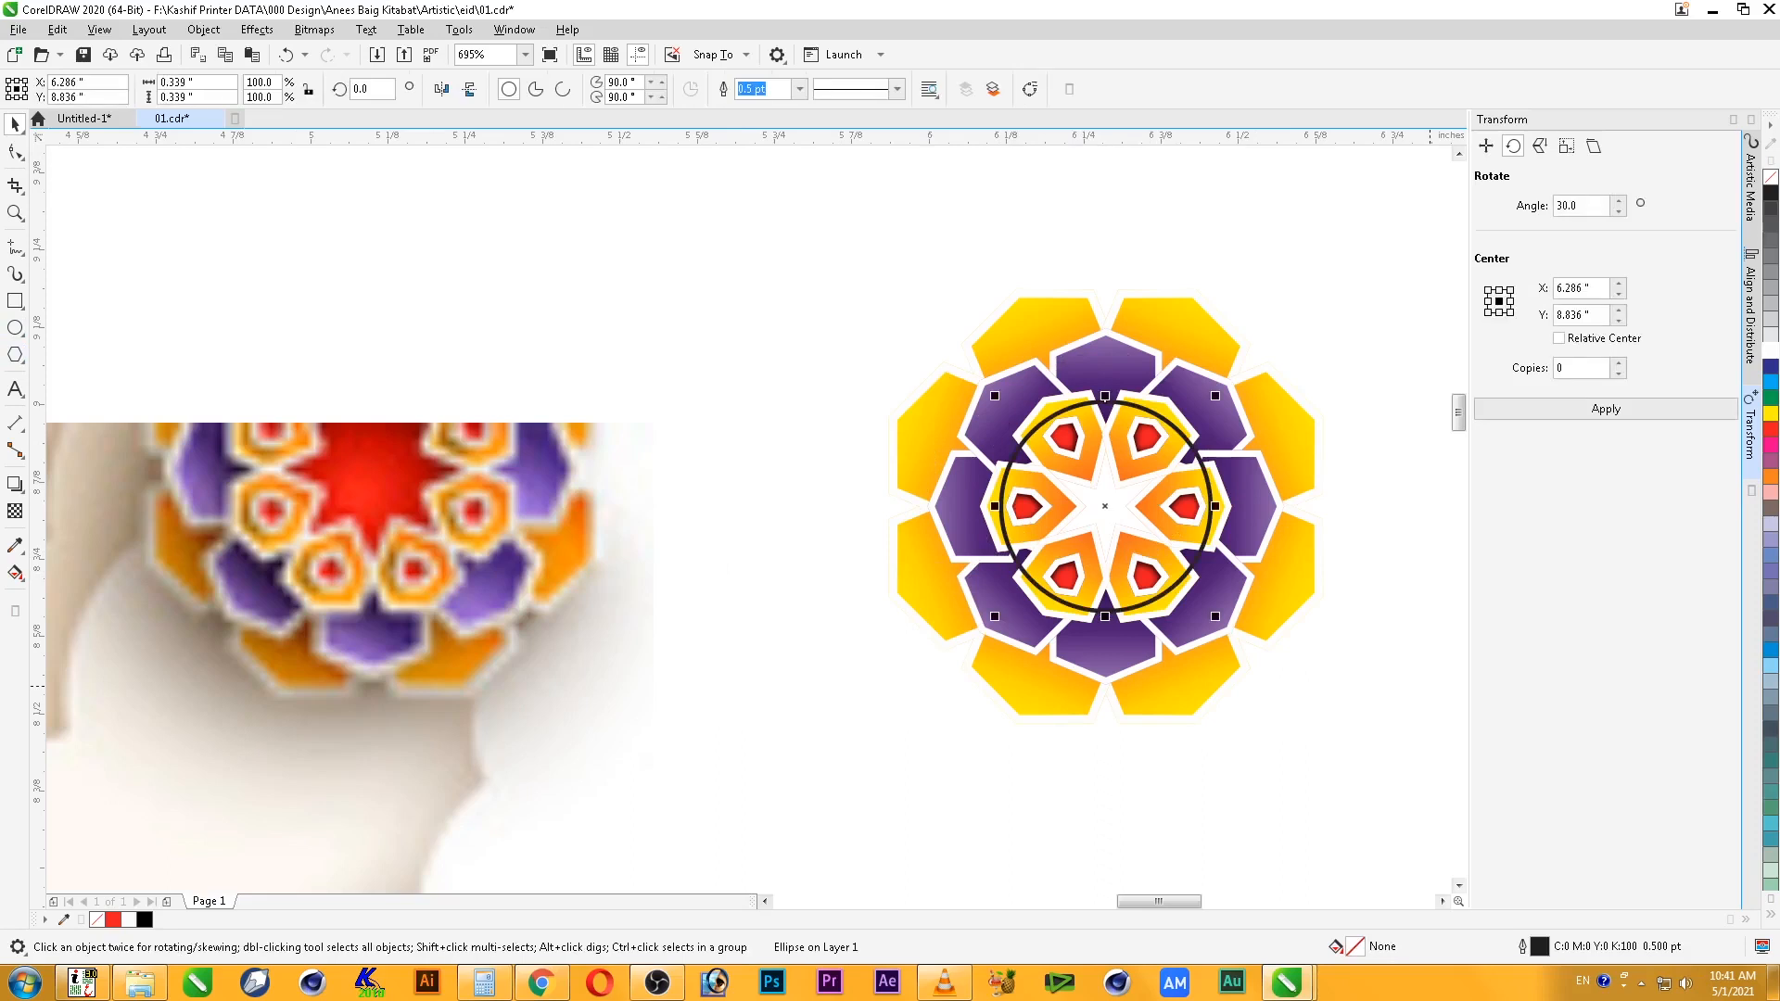
pyautogui.click(1771, 429)
pyautogui.rightClick(1096, 482)
pyautogui.press('Escape')
pyautogui.rightClick(1771, 177)
# - Send the red circle to the back of the page, behind the petal rings
pyautogui.rightClick(1064, 526)
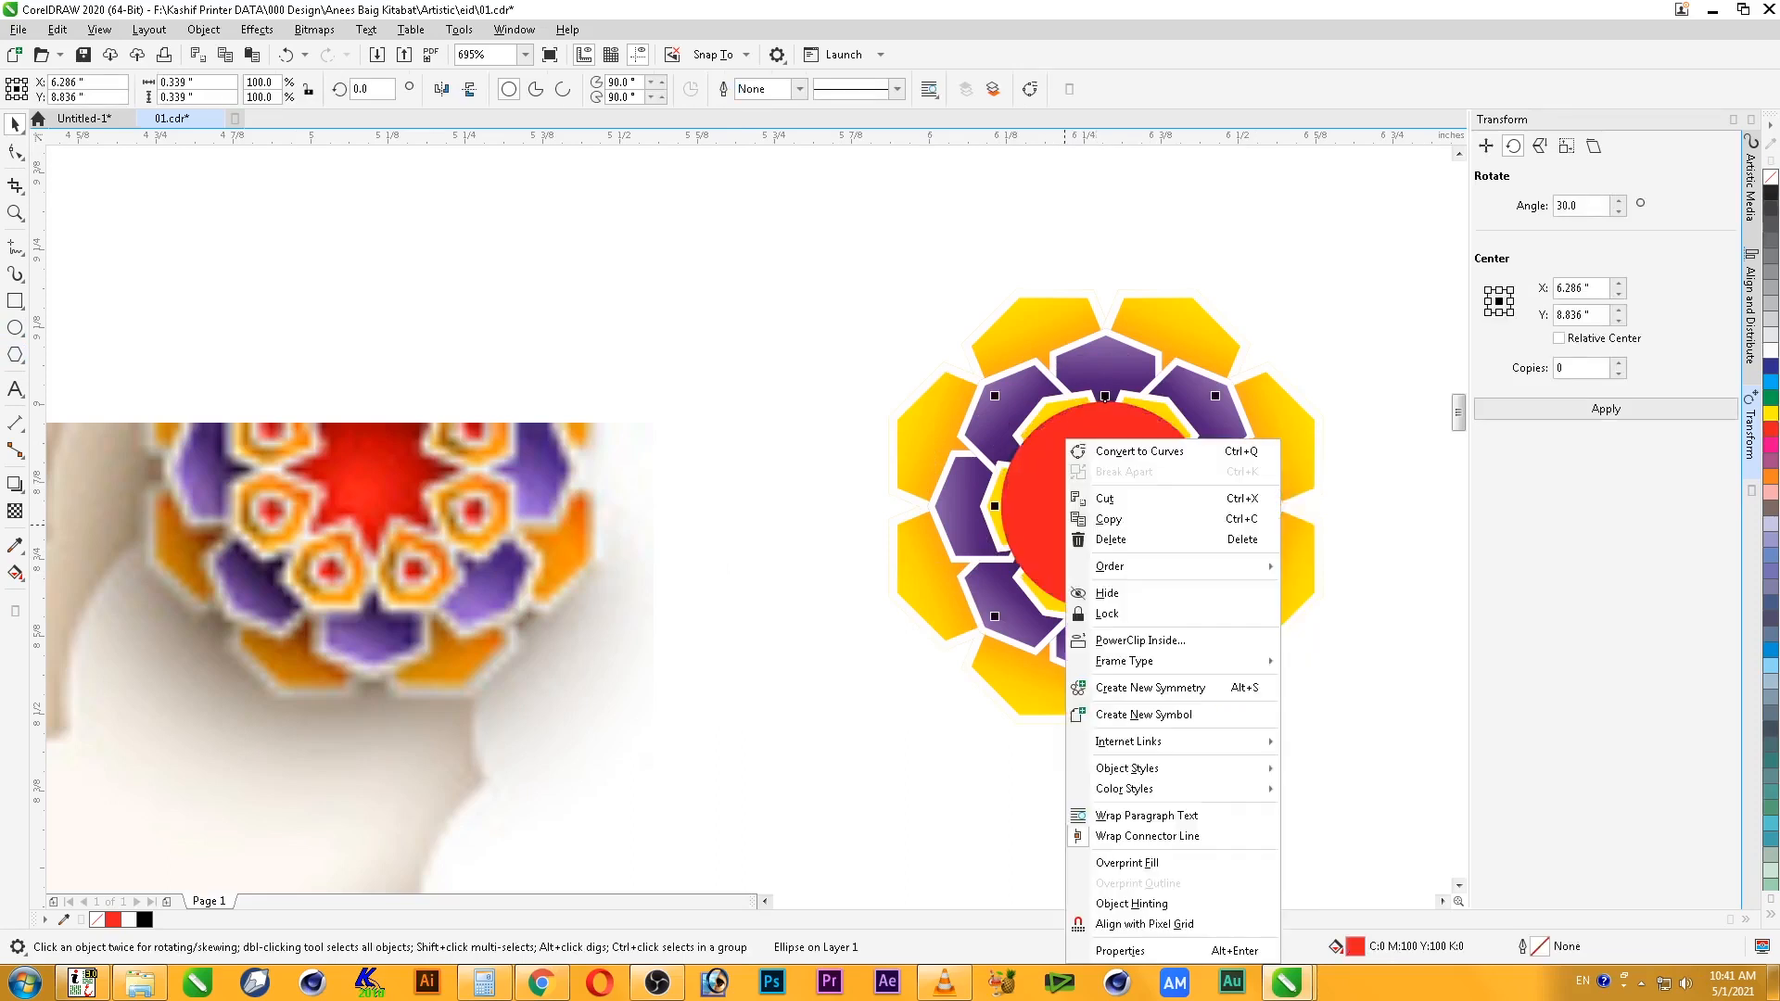
pyautogui.moveTo(1168, 566)
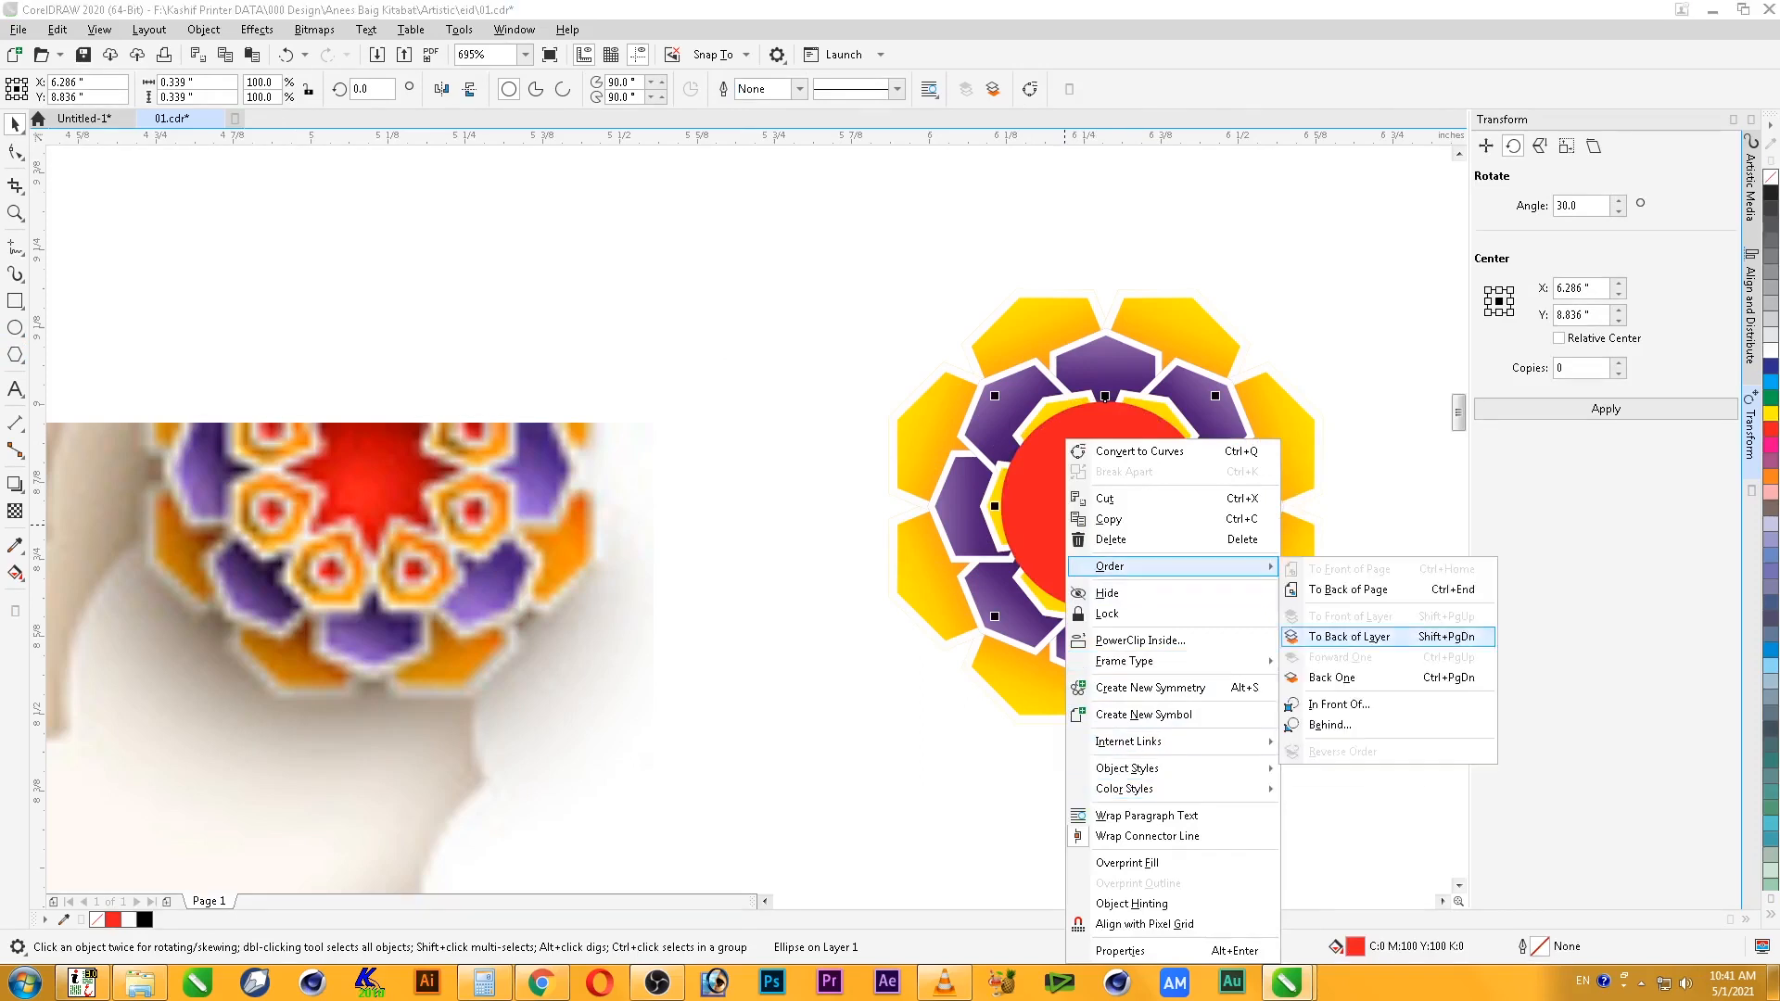
pyautogui.click(1335, 590)
pyautogui.press('Escape')
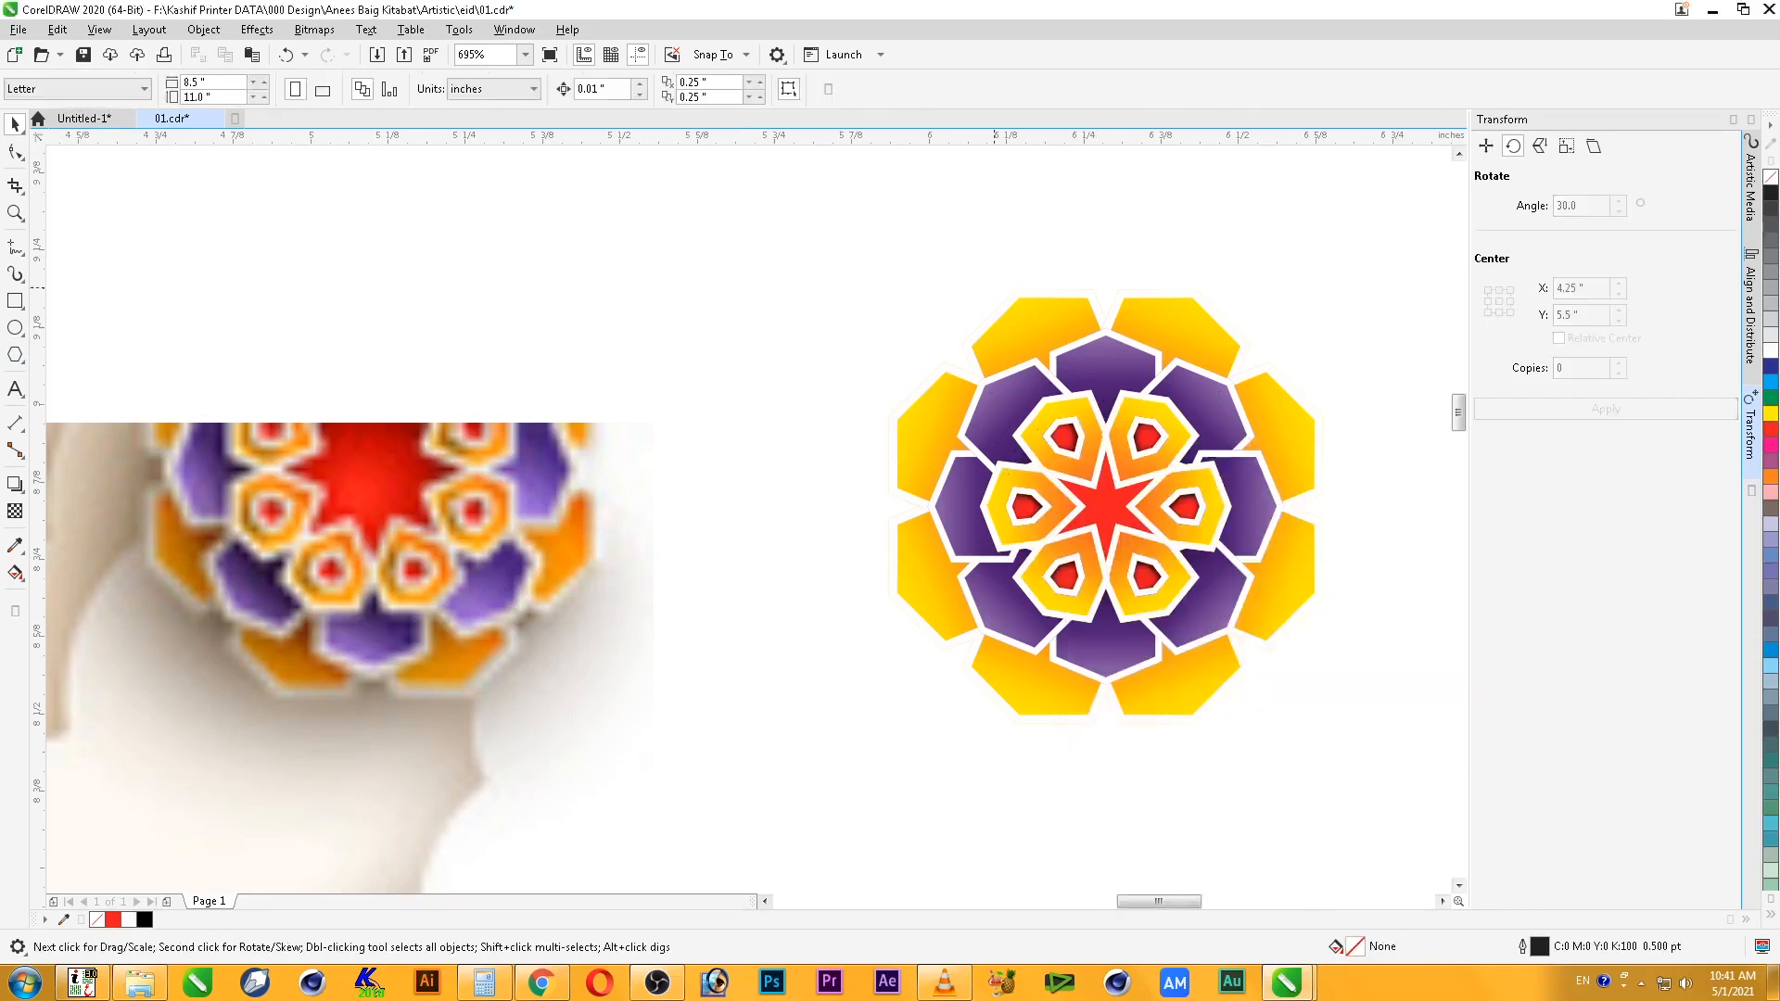
# - Draw a square about 1.24 inches wide around the flower, send it to the back and fill it green (C100 M0 Y100 K0)
pyautogui.click(15, 301)
pyautogui.moveTo(763, 187); pyautogui.dragTo(1446, 907)
pyautogui.press('space')
pyautogui.hotkey('shift', 'pagedown')
pyautogui.click(1771, 398)
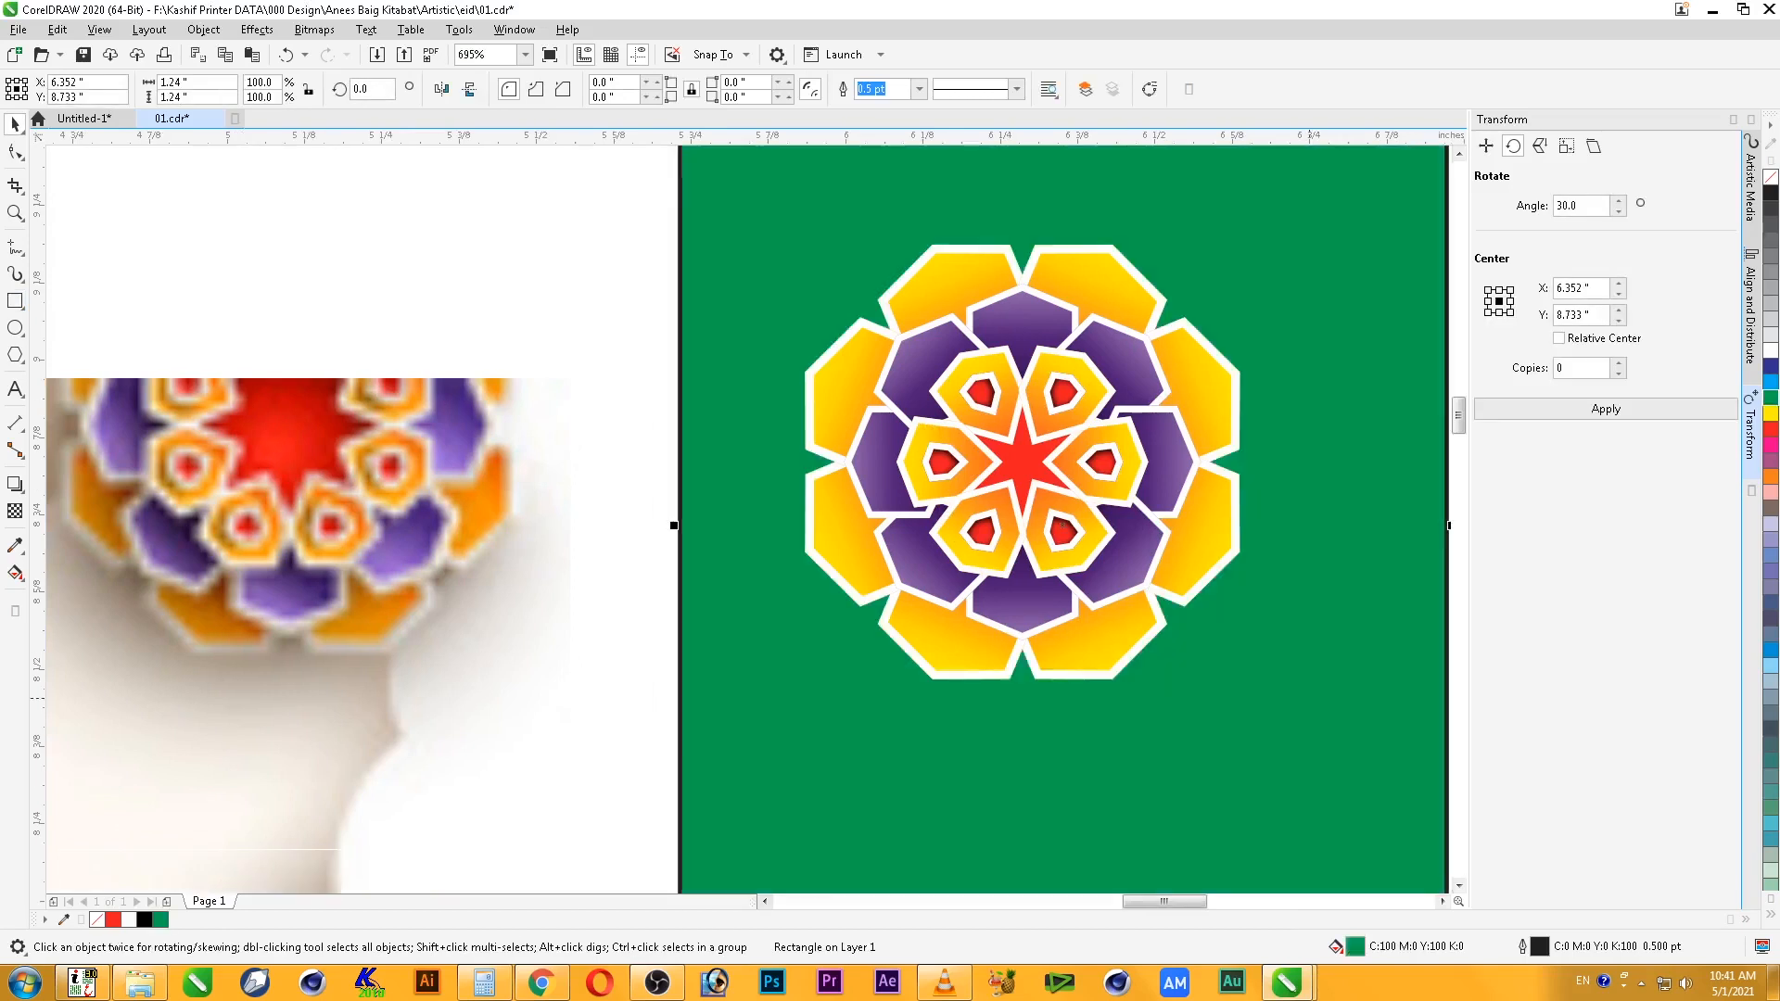
# - Move the green square so that it sits more evenly around the flower
pyautogui.moveTo(1358, 494); pyautogui.dragTo(1317, 464)
pyautogui.press('Up')
pyautogui.press('Left')
pyautogui.scroll(-1, 1321, 684)
pyautogui.scroll(1, 1324, 682)
# - Scale the outer orange ring down to about 92 percent around its centre
pyautogui.click(1382, 235)
pyautogui.moveTo(1382, 235); pyautogui.dragTo(691, 760)
pyautogui.hotkey('ctrl', 'g')
pyautogui.moveTo(1172, 291); pyautogui.dragTo(1154, 305)
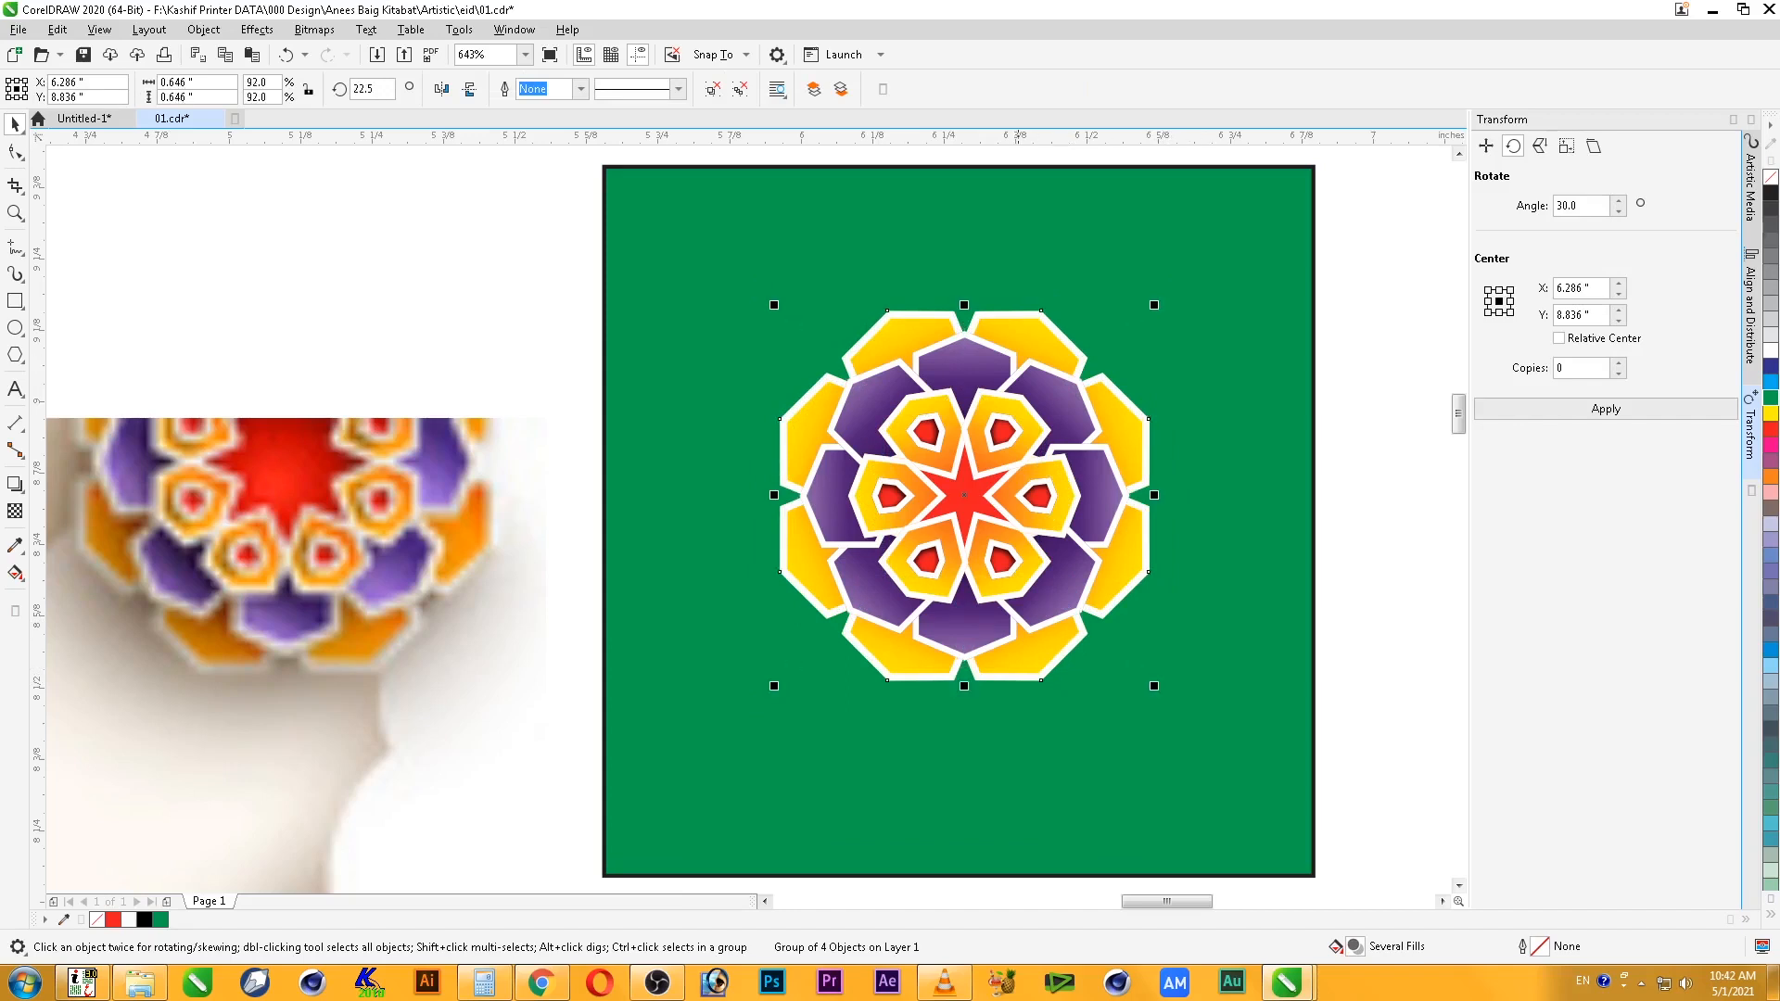
pyautogui.rightClick(1039, 342)
pyautogui.click(1028, 331)
pyautogui.doubleClick(1356, 946)
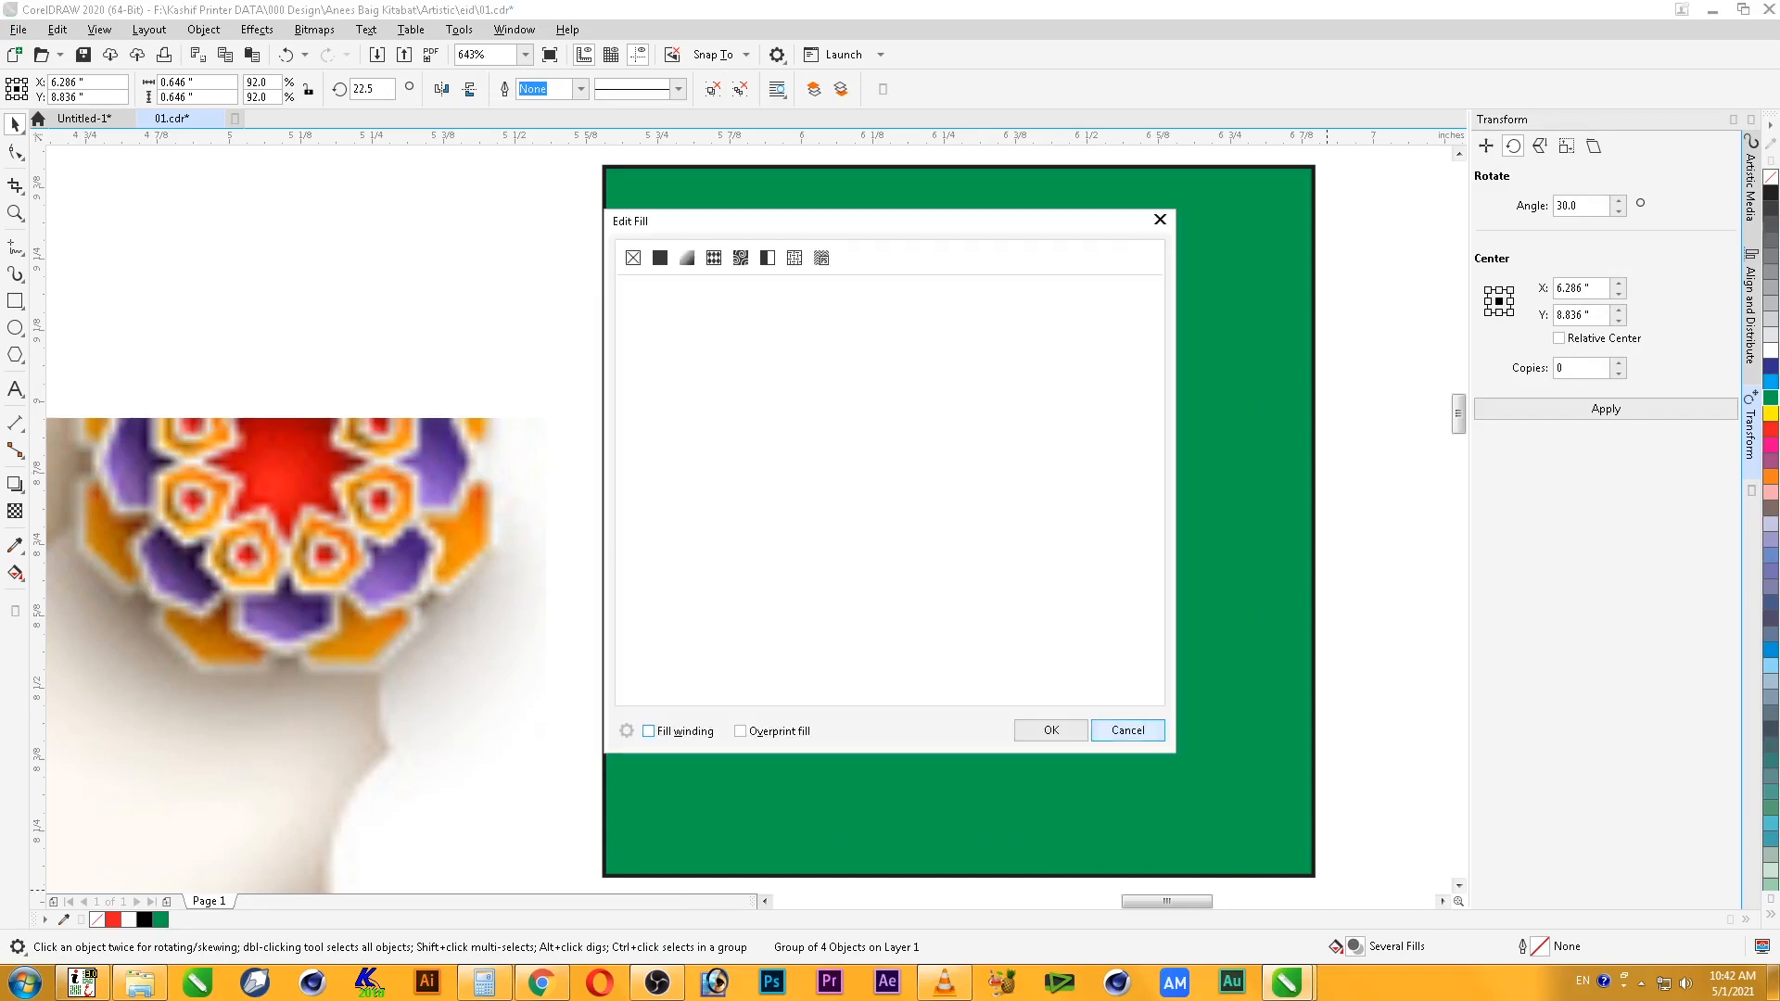
pyautogui.click(1129, 731)
pyautogui.click(1361, 649)
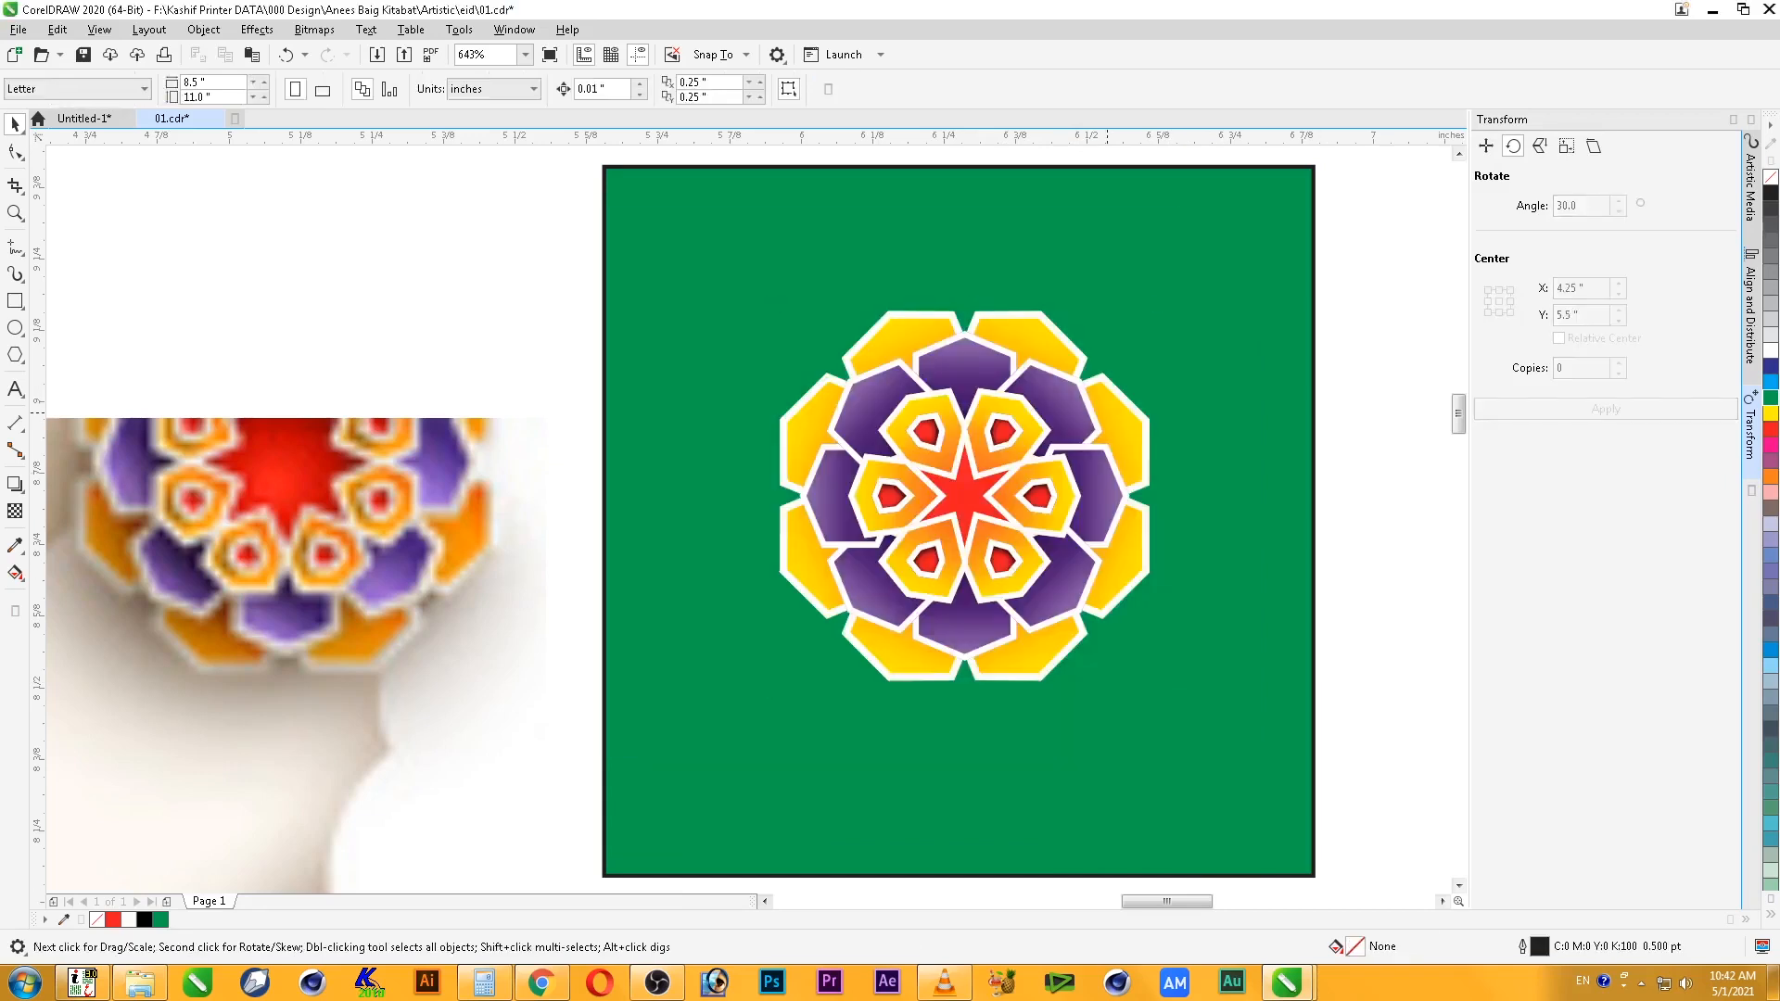
# - Cast a drop shadow from the centre of the flower's inner six-petal ring
pyautogui.click(1107, 413)
pyautogui.click(1053, 400)
pyautogui.click(932, 436)
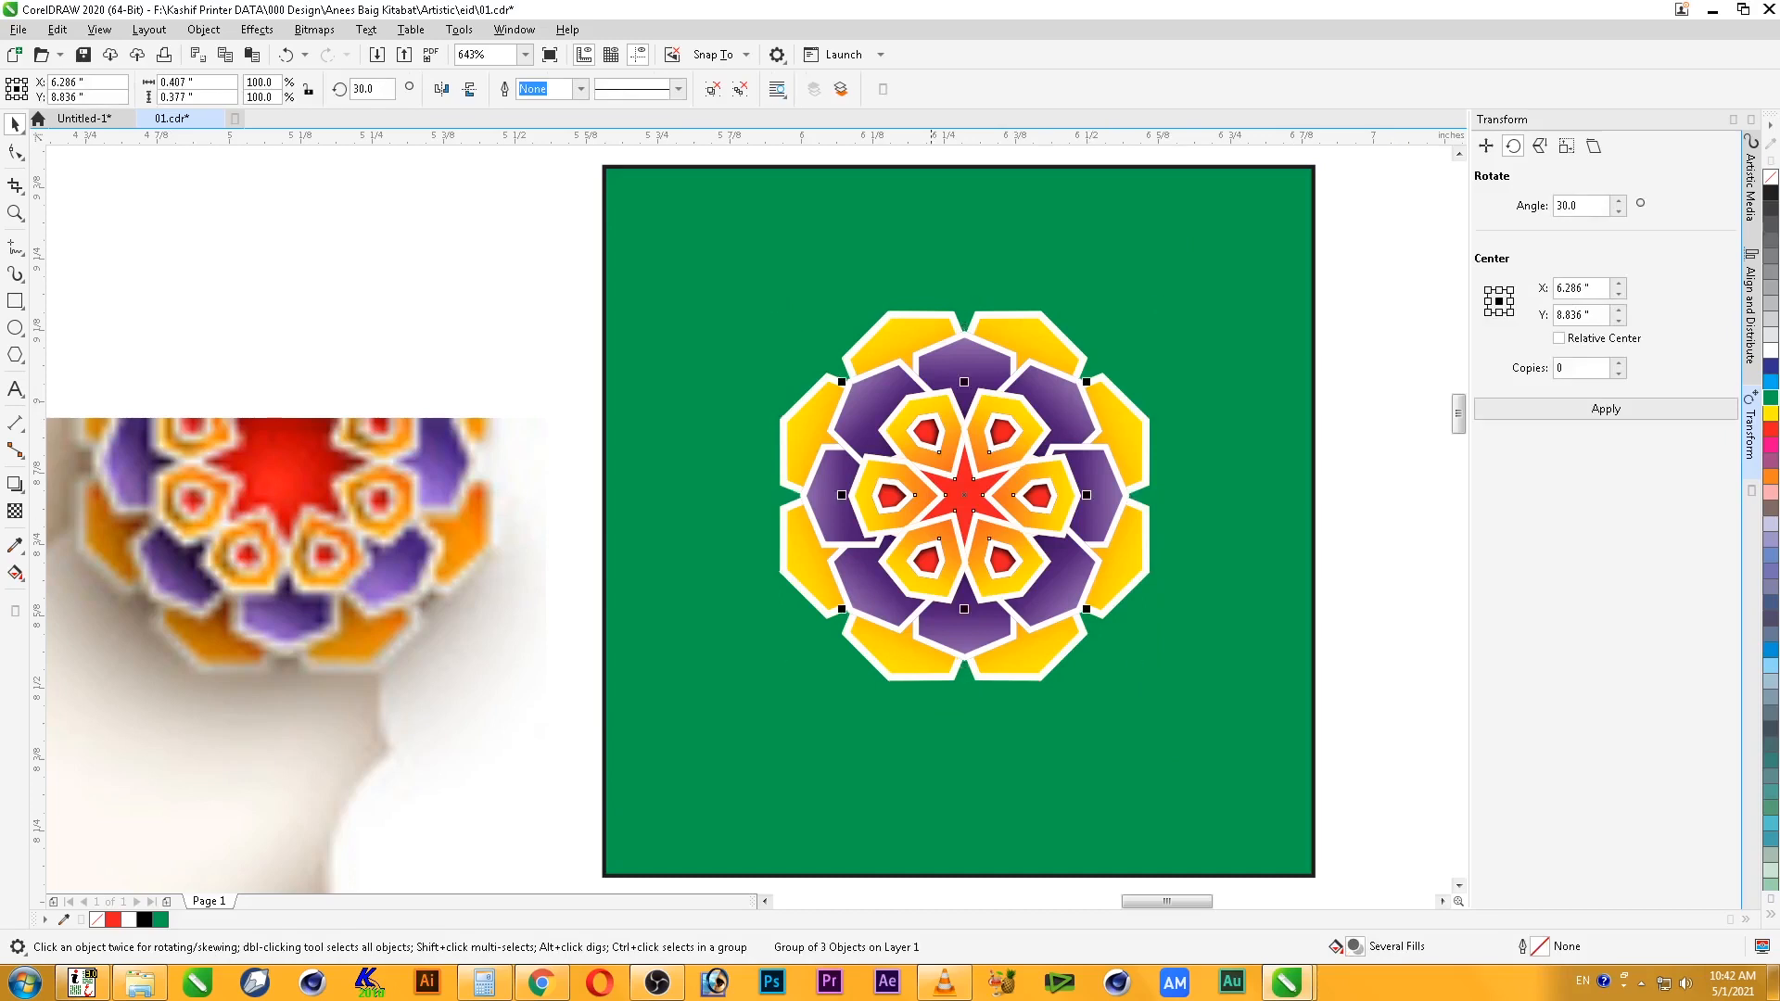
pyautogui.click(974, 508)
pyautogui.click(1010, 432)
pyautogui.click(15, 483)
pyautogui.moveTo(966, 495); pyautogui.dragTo(912, 609)
pyautogui.press('F2')
pyautogui.moveTo(845, 336); pyautogui.dragTo(1073, 661)
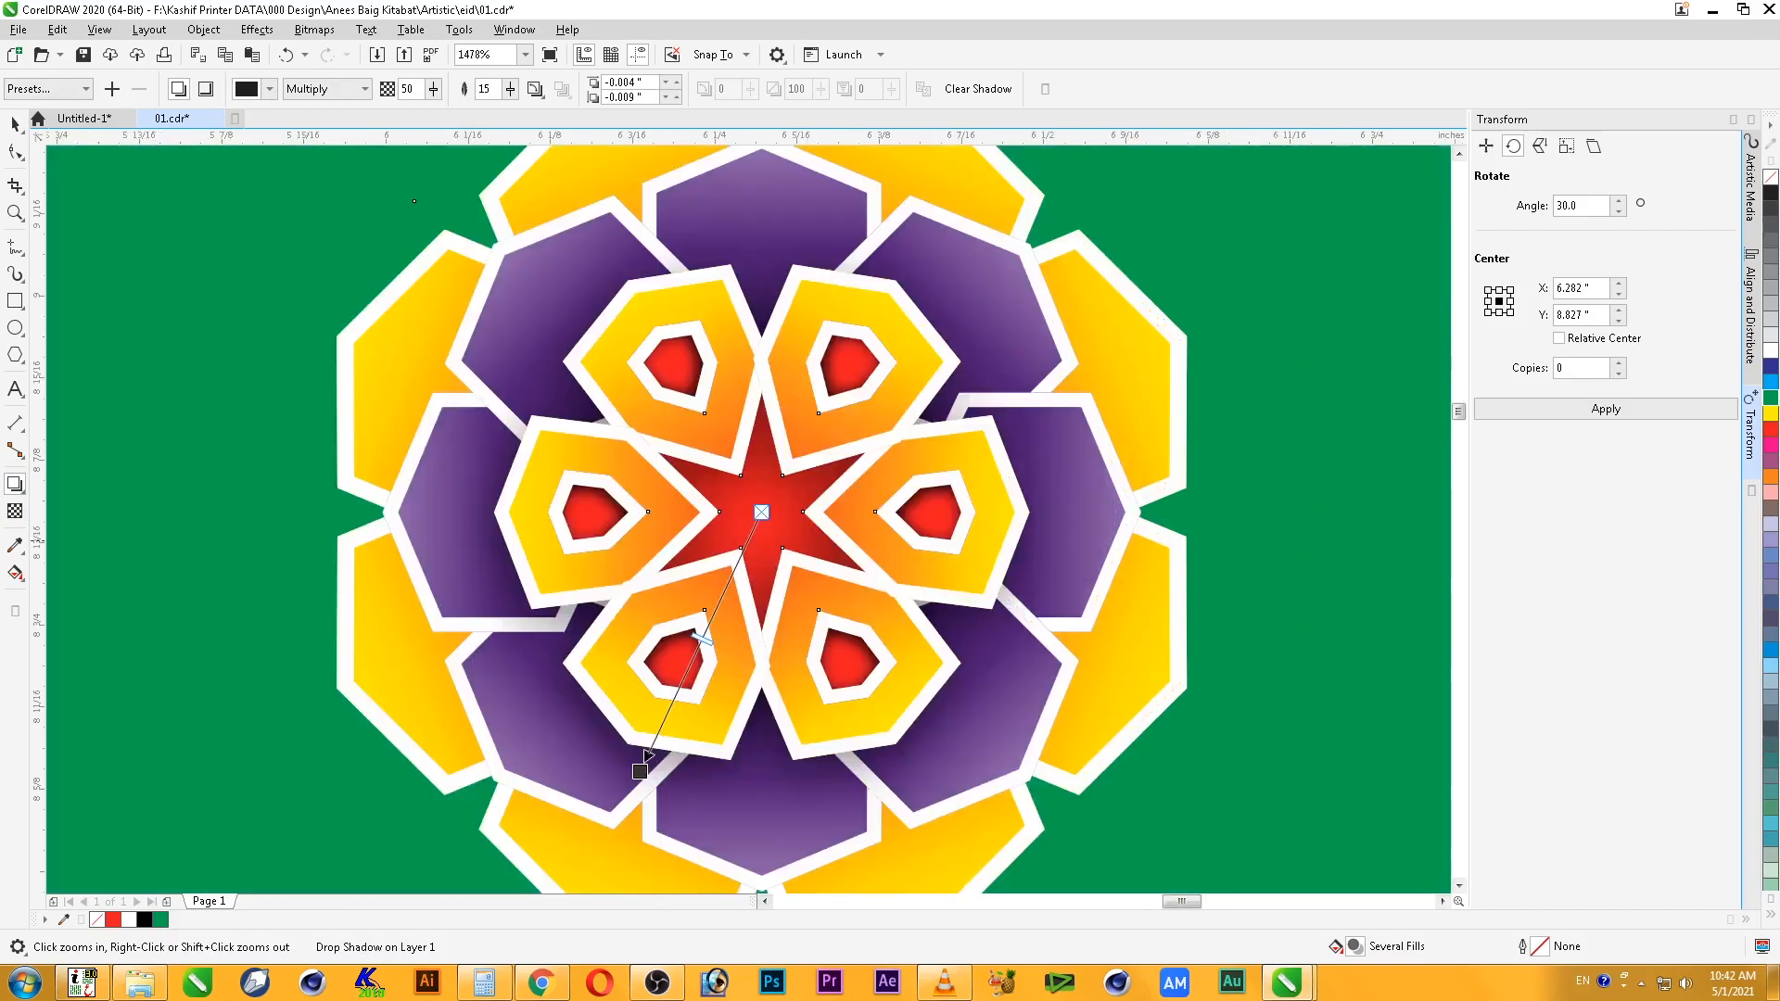
# - Set the inner ring's shadow to Normal merge mode with the colour C100 M100 Y100 K100
pyautogui.click(324, 88)
pyautogui.click(311, 104)
pyautogui.click(269, 88)
pyautogui.click(251, 126)
pyautogui.write('100')
pyautogui.press('Tab')
pyautogui.write('100')
pyautogui.press('Tab')
pyautogui.write('100')
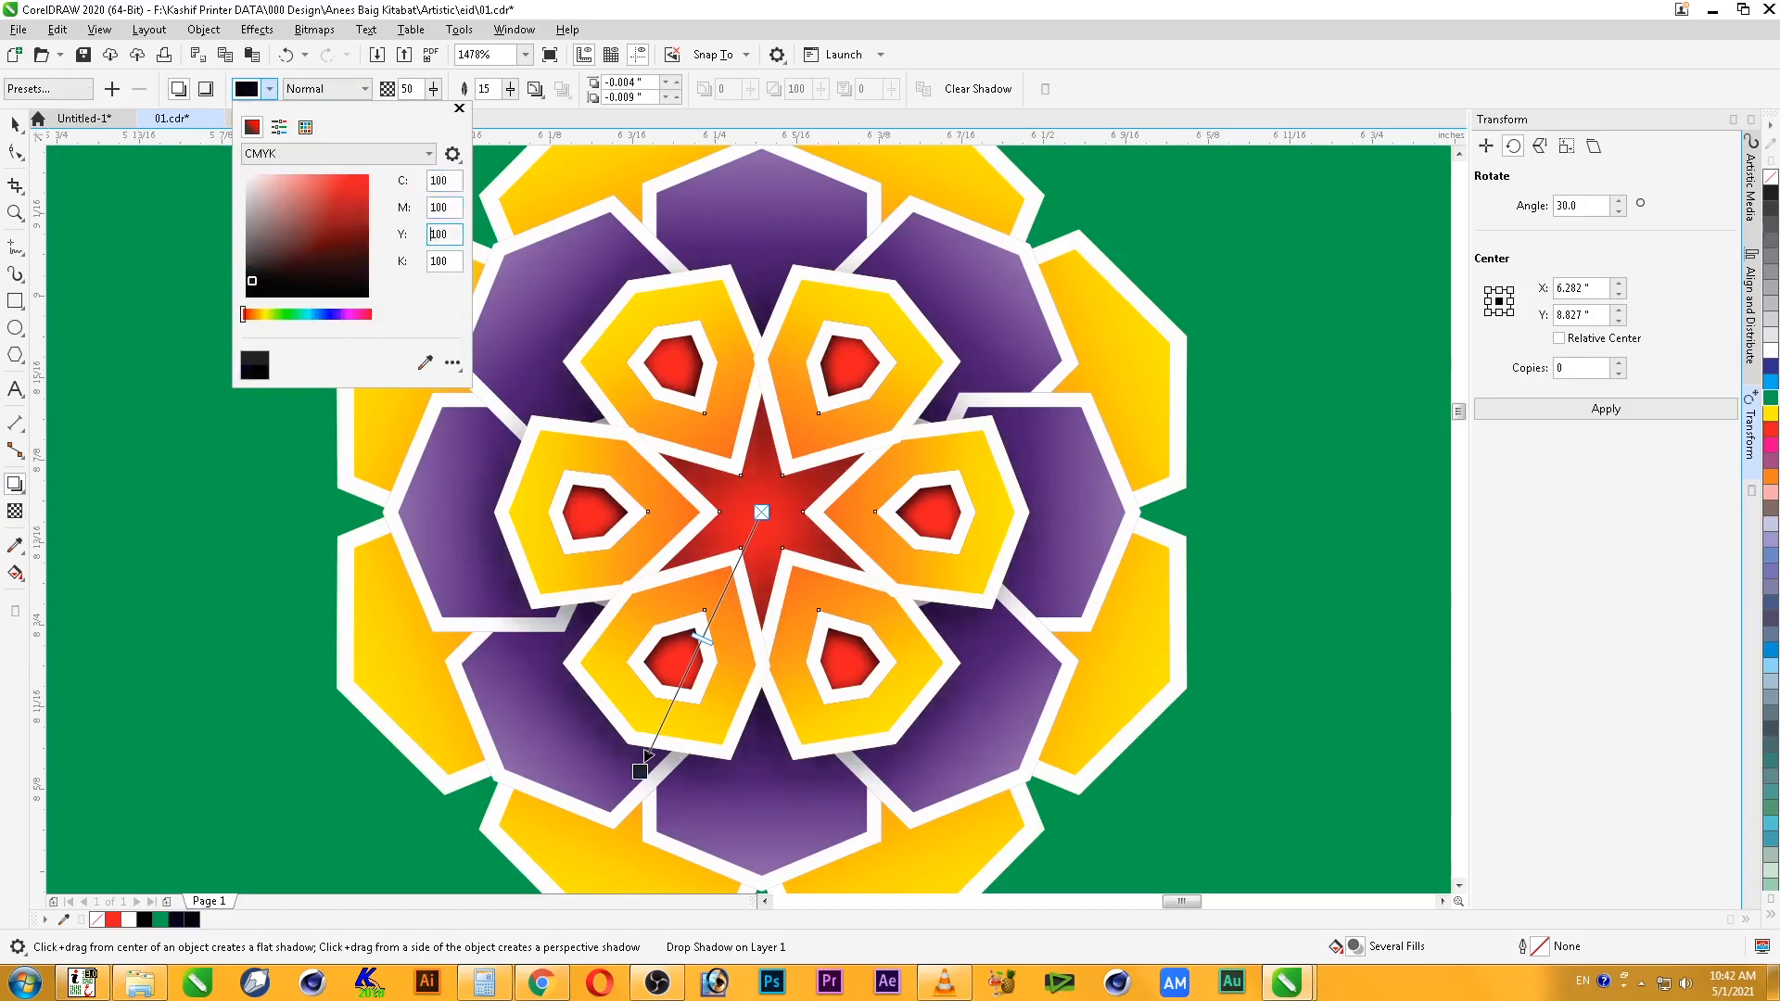
# - Break the drop shadow apart from the inner petal ring
pyautogui.click(15, 125)
pyautogui.rightClick(935, 297)
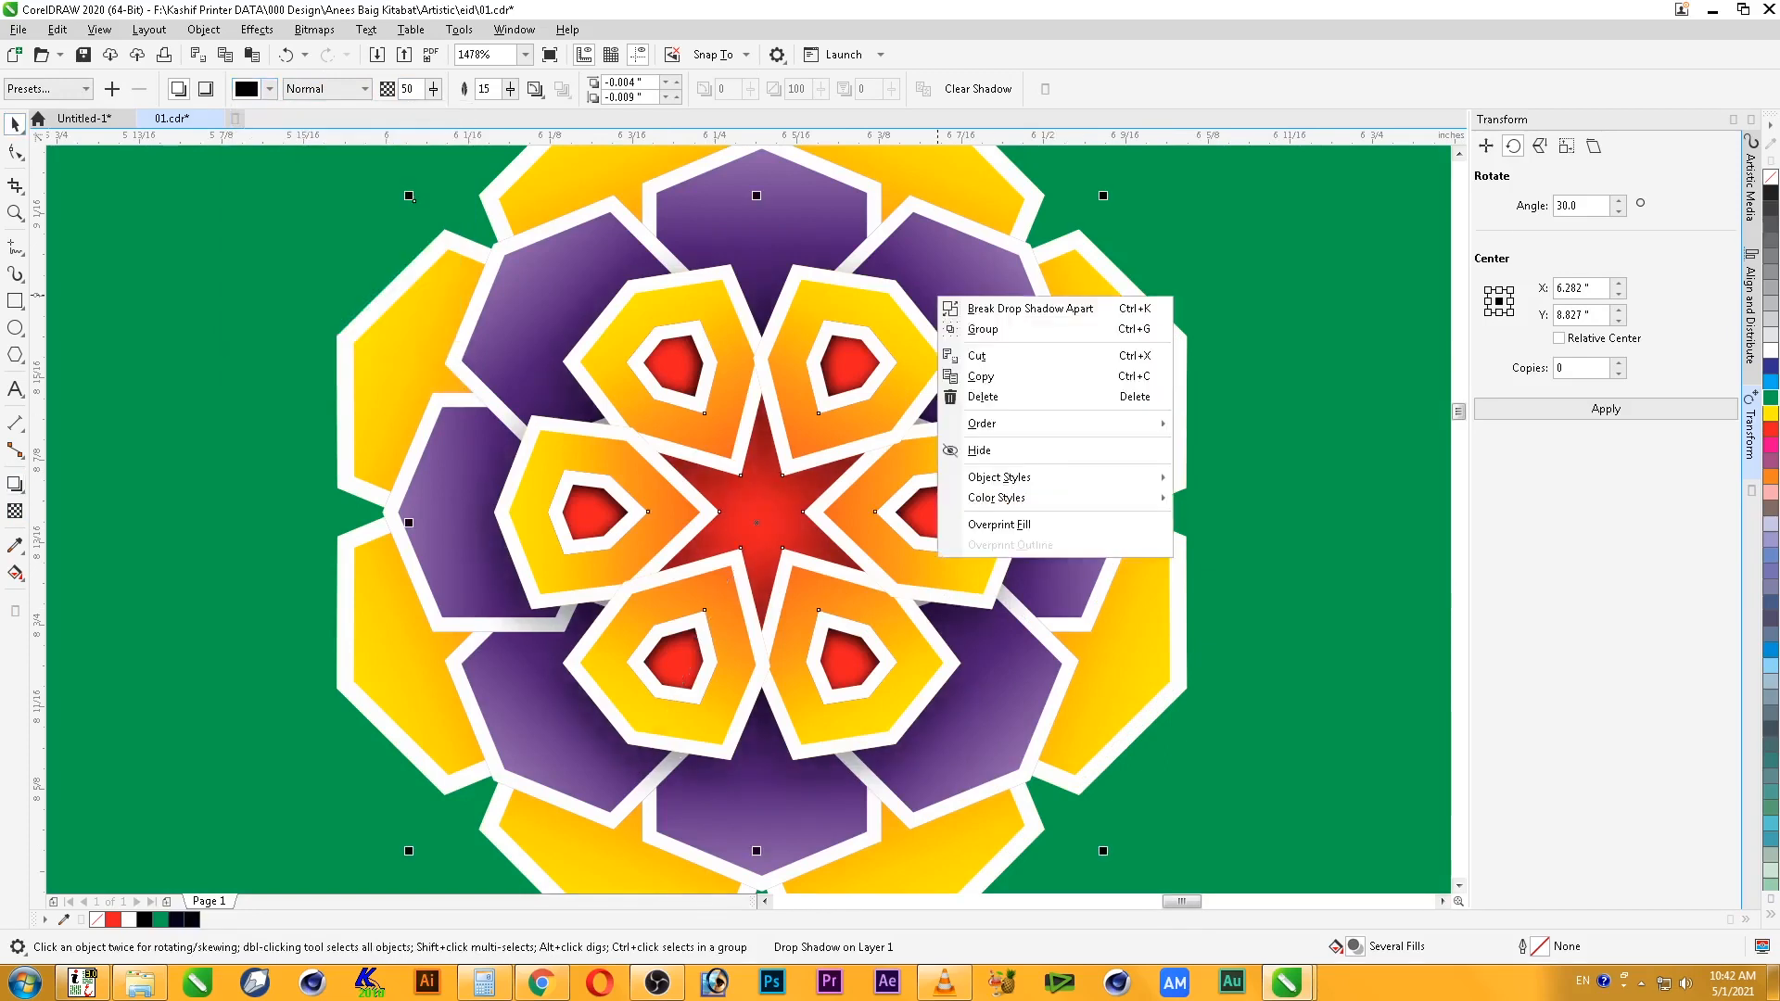
pyautogui.click(1001, 309)
pyautogui.press('Escape')
pyautogui.scroll(-2, 1073, 367)
pyautogui.moveTo(1071, 369); pyautogui.dragTo(533, 335)
pyautogui.hotkey('ctrl', 'z')
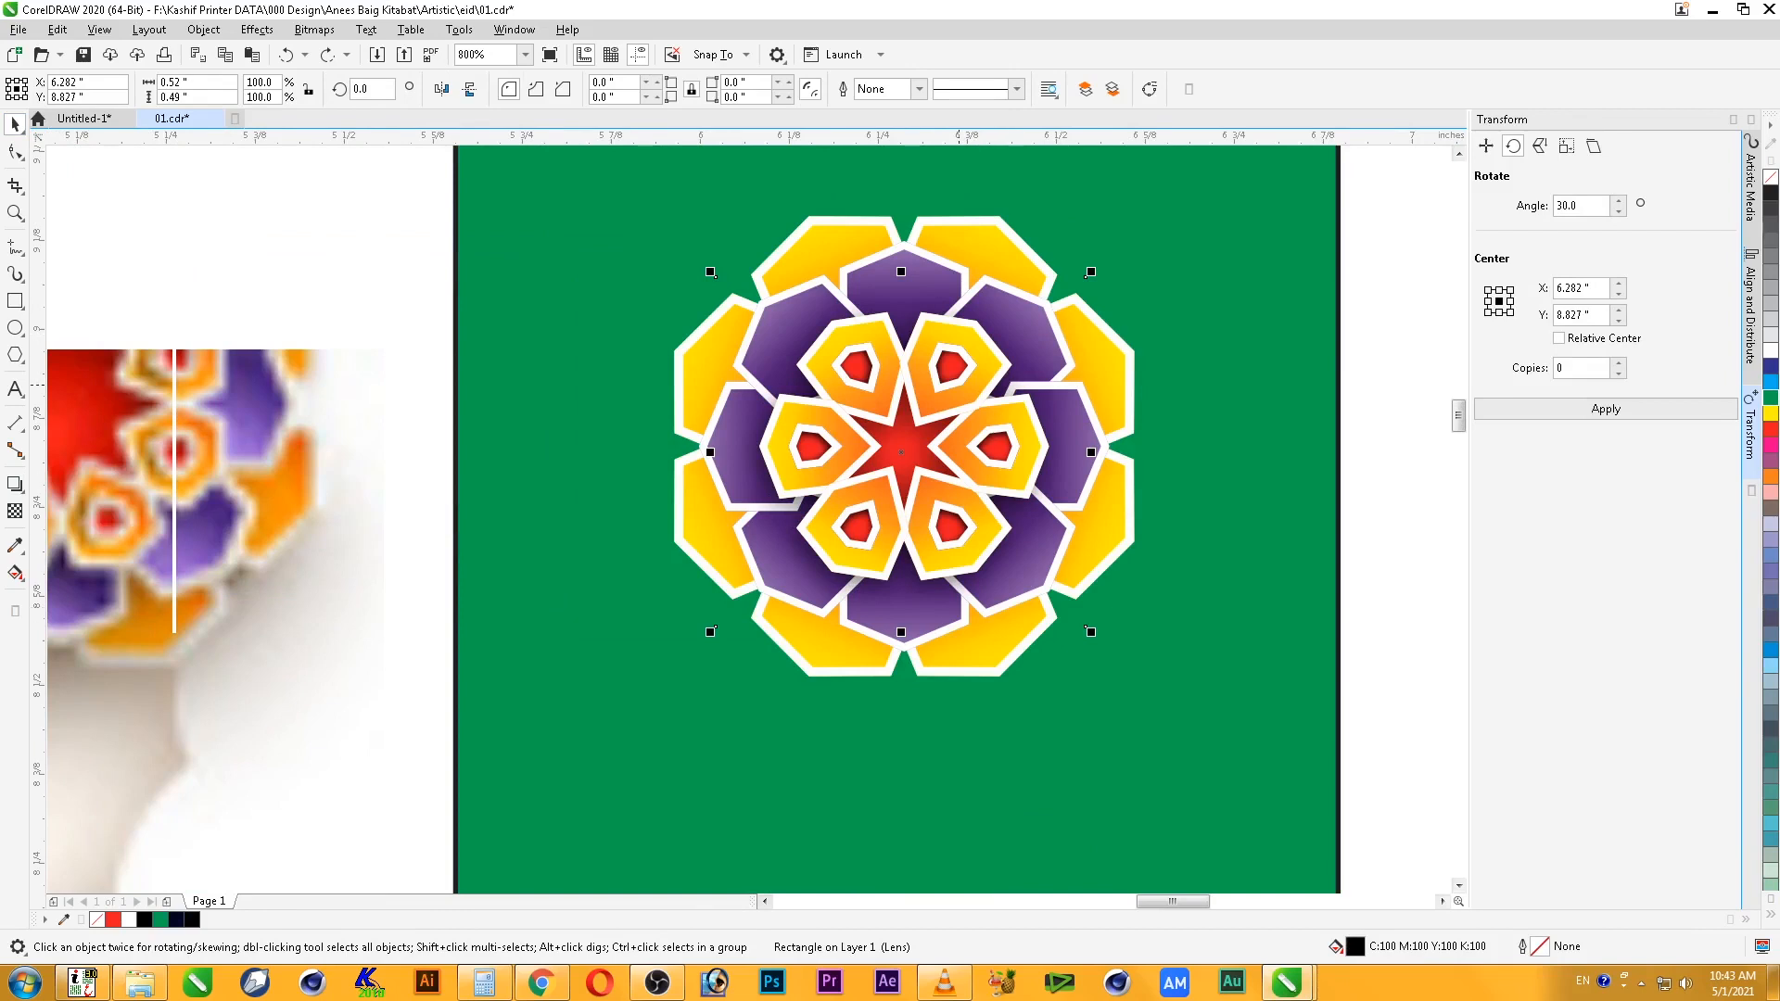
# - Group the detached dark shadow with the inner petal ring
pyautogui.keyDown('shift'); pyautogui.click(964, 369); pyautogui.keyUp('shift')
pyautogui.moveTo(964, 369); pyautogui.dragTo(584, 380)
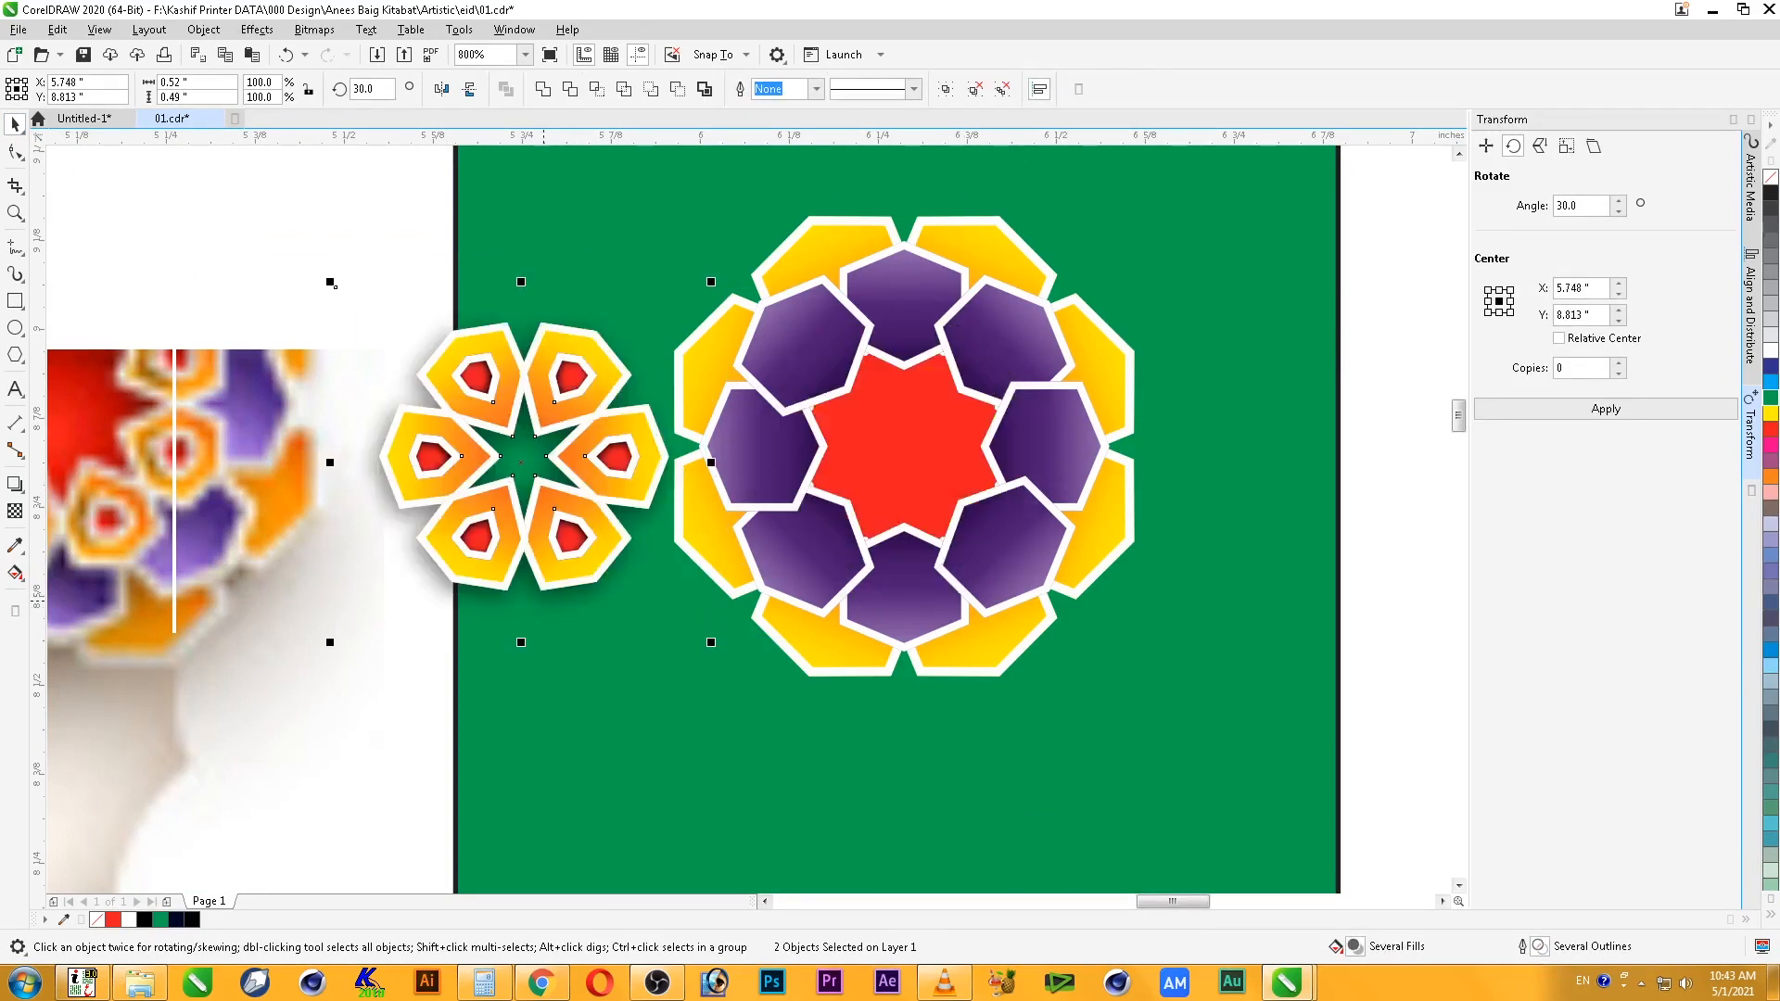
pyautogui.hotkey('ctrl', 'z')
pyautogui.rightClick(927, 408)
pyautogui.click(965, 484)
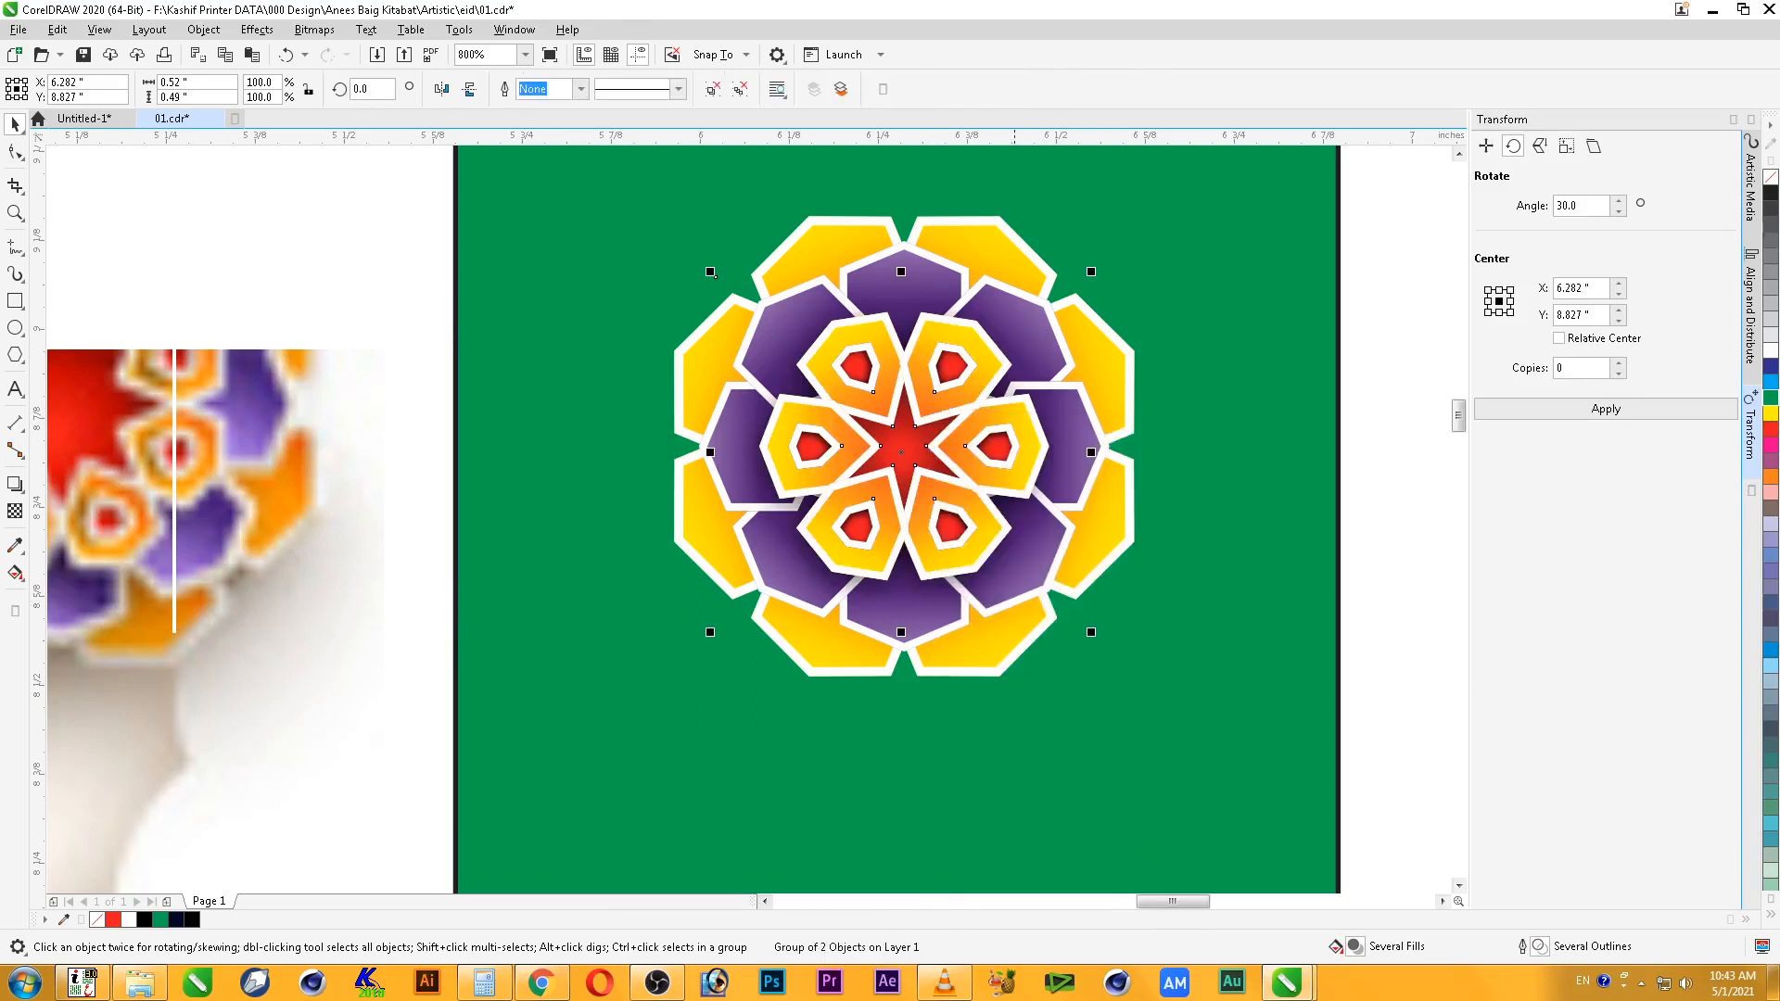
# - Cast a drop shadow from the centre of the violet ring over the outer orange ring
pyautogui.click(907, 285)
pyautogui.click(15, 484)
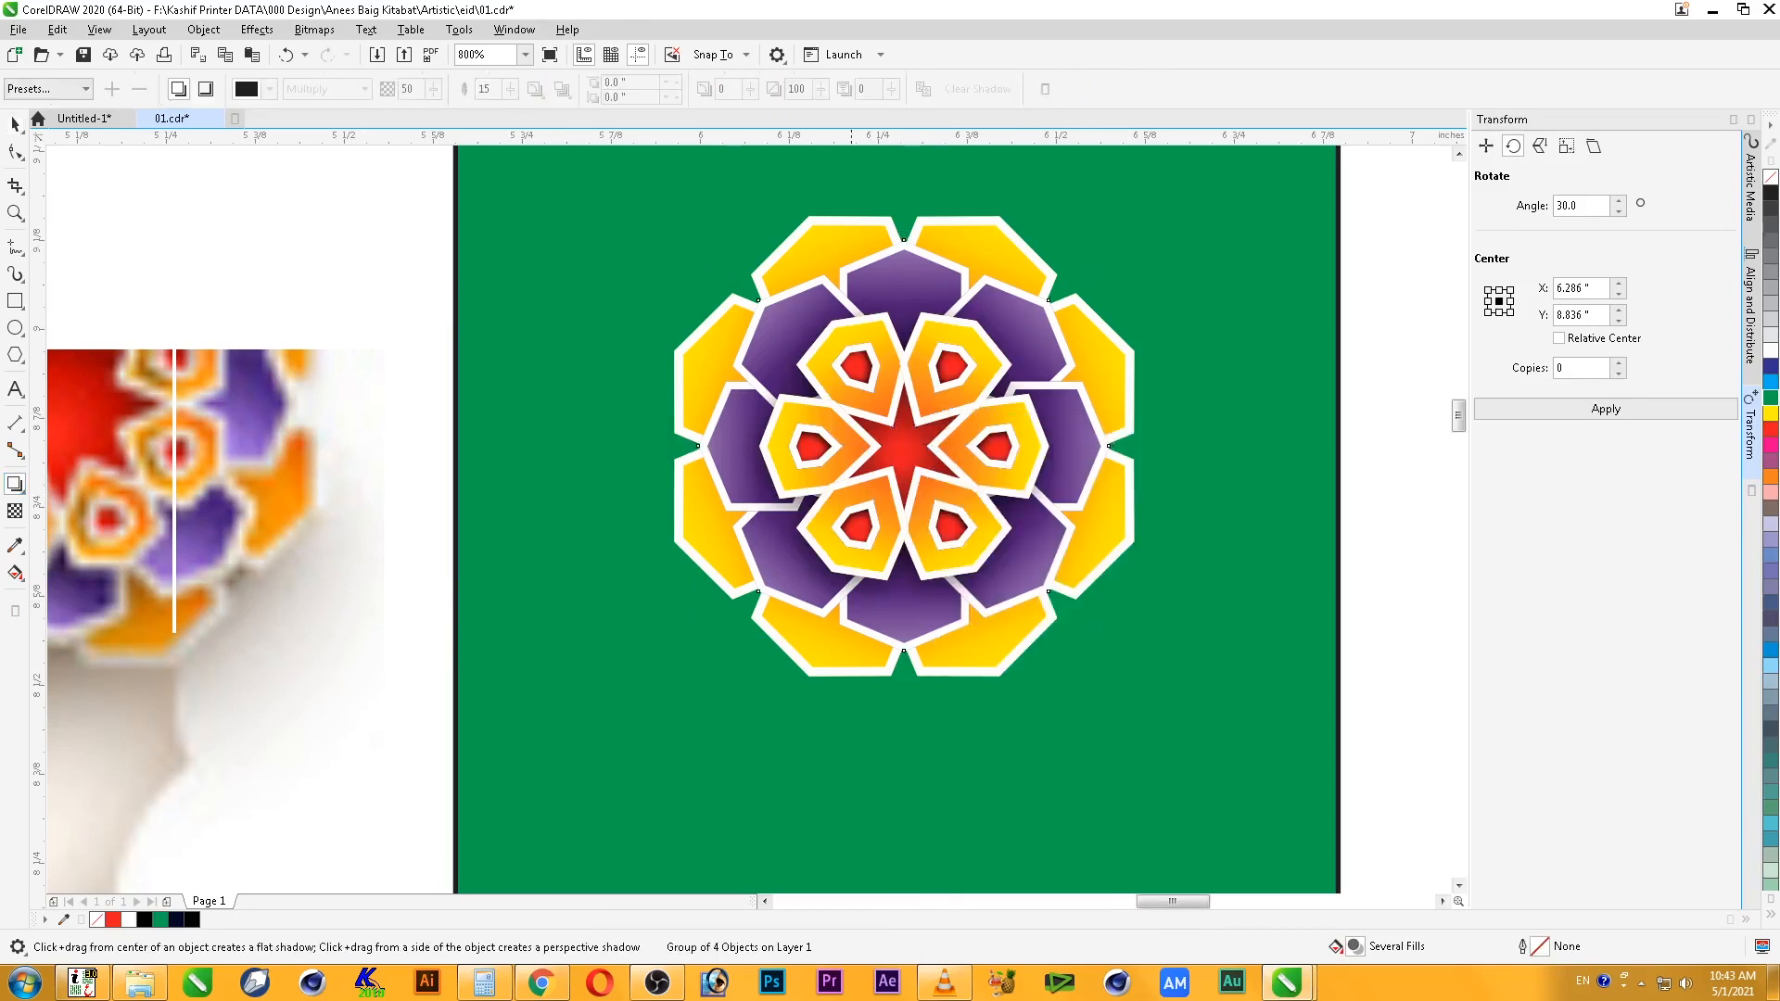
pyautogui.moveTo(904, 446); pyautogui.dragTo(791, 661)
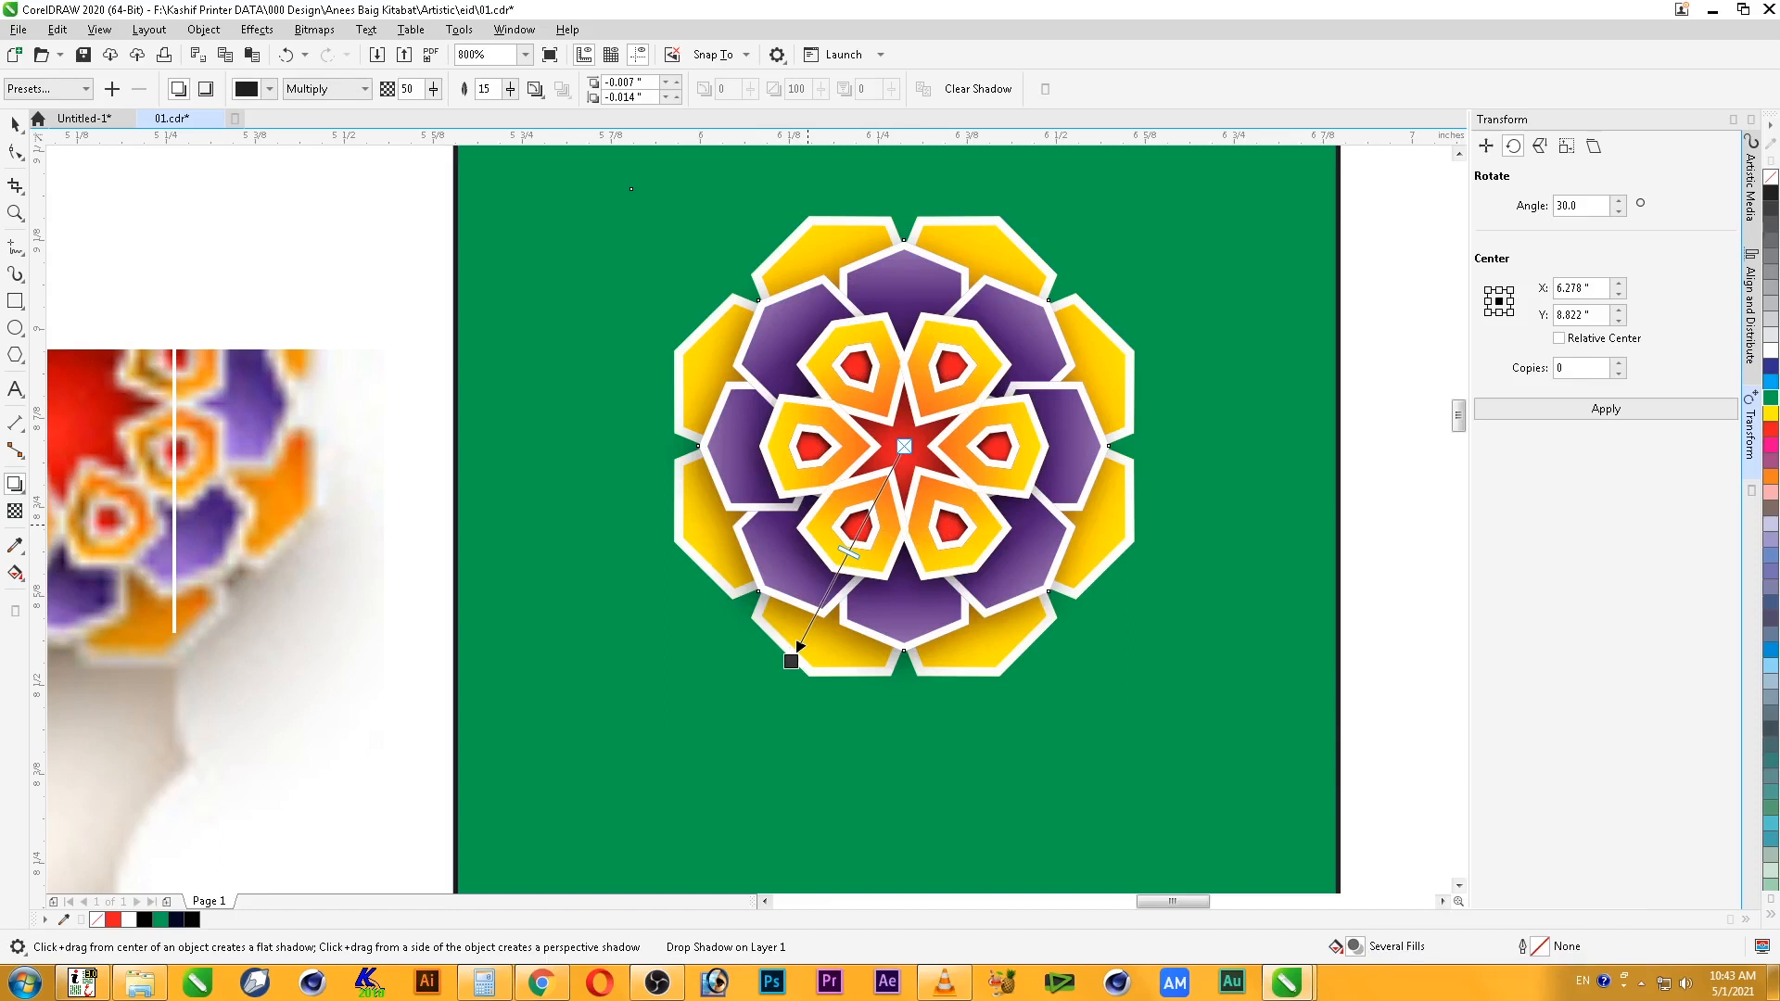
pyautogui.press('space')
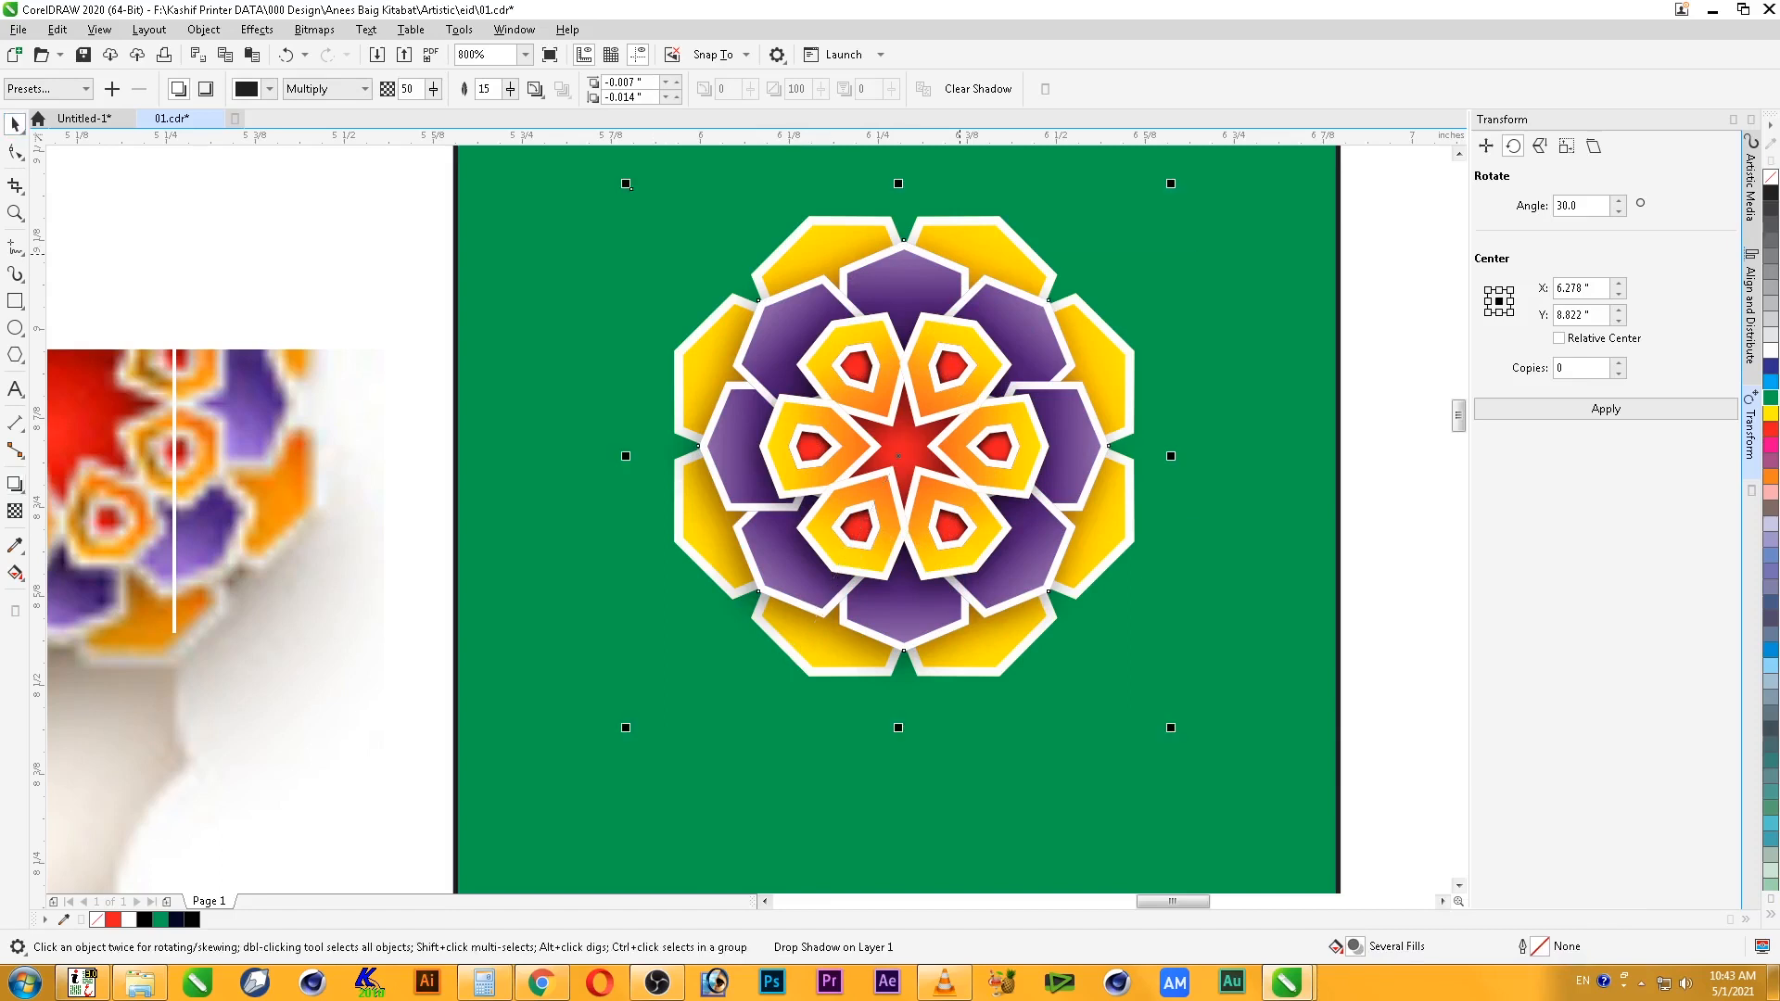
pyautogui.rightClick(960, 253)
pyautogui.press('Escape')
# - Set the violet ring's shadow to Normal merge mode with the dark red colour C30 M100 Y100 K60
pyautogui.click(364, 89)
pyautogui.click(304, 109)
pyautogui.click(269, 89)
pyautogui.click(416, 205)
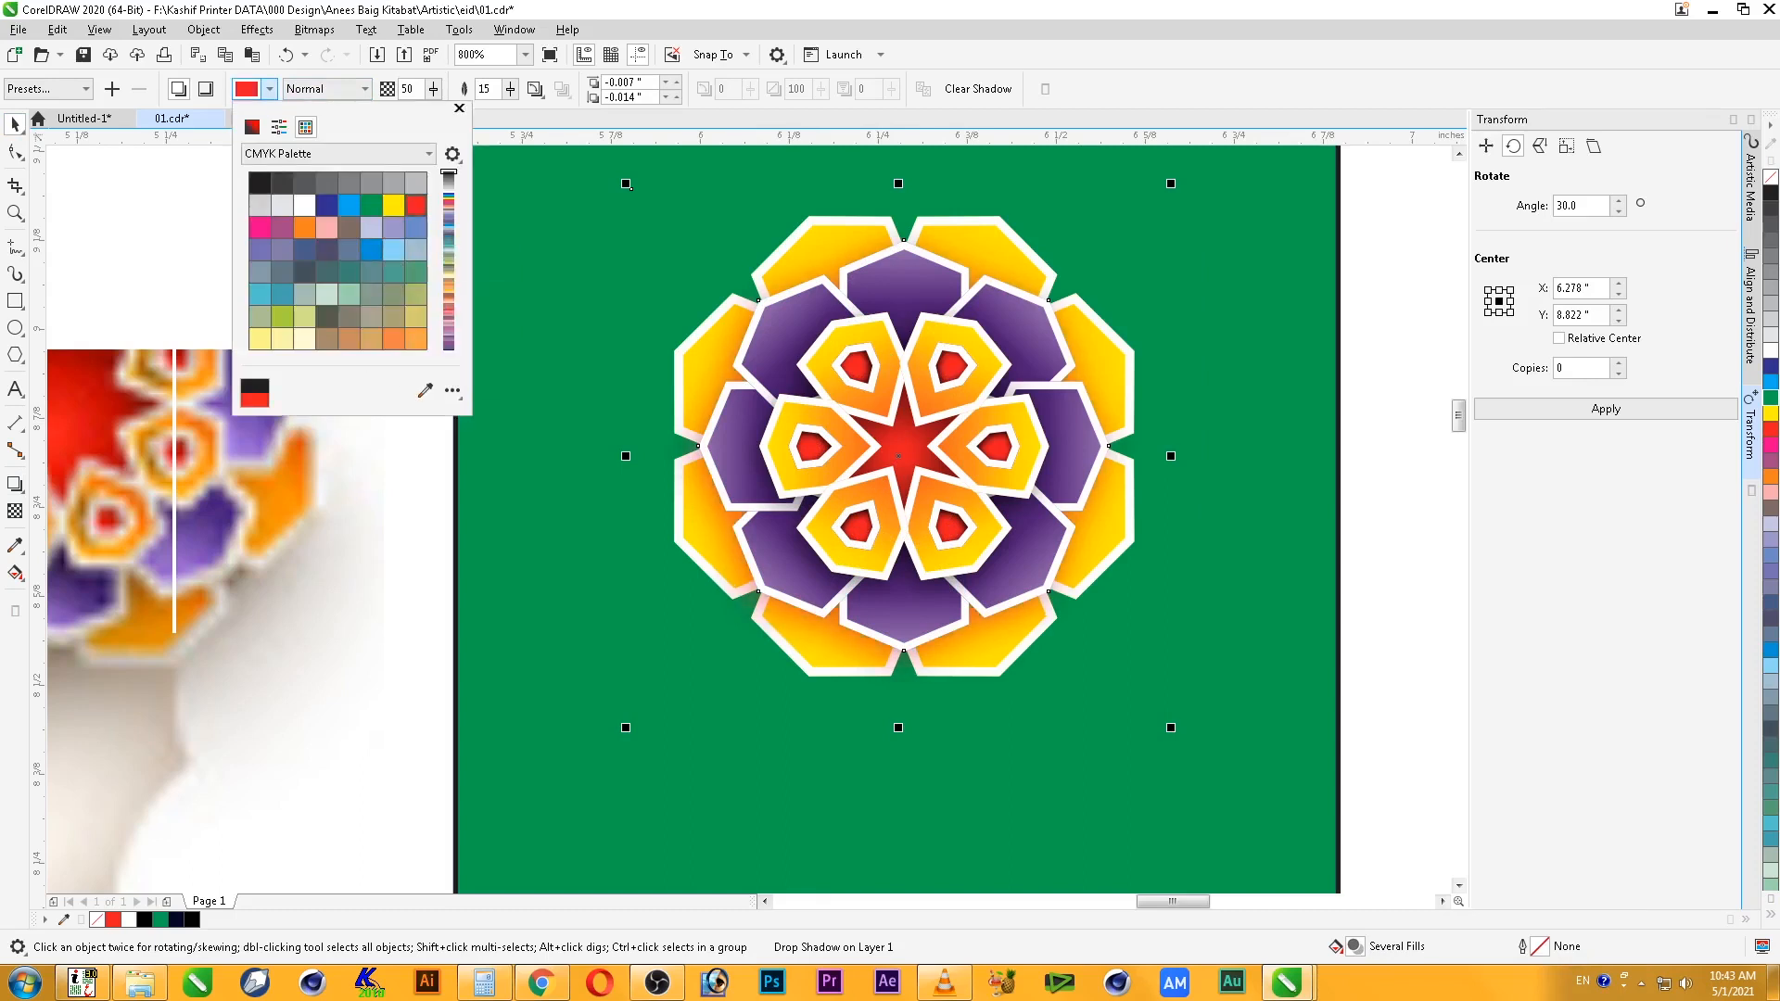
pyautogui.click(251, 127)
pyautogui.click(433, 260)
pyautogui.write('60')
pyautogui.hotkey('shift', 'Tab')
pyautogui.hotkey('shift', 'Tab')
pyautogui.hotkey('shift', 'Tab')
pyautogui.write('30')
pyautogui.press('Tab')
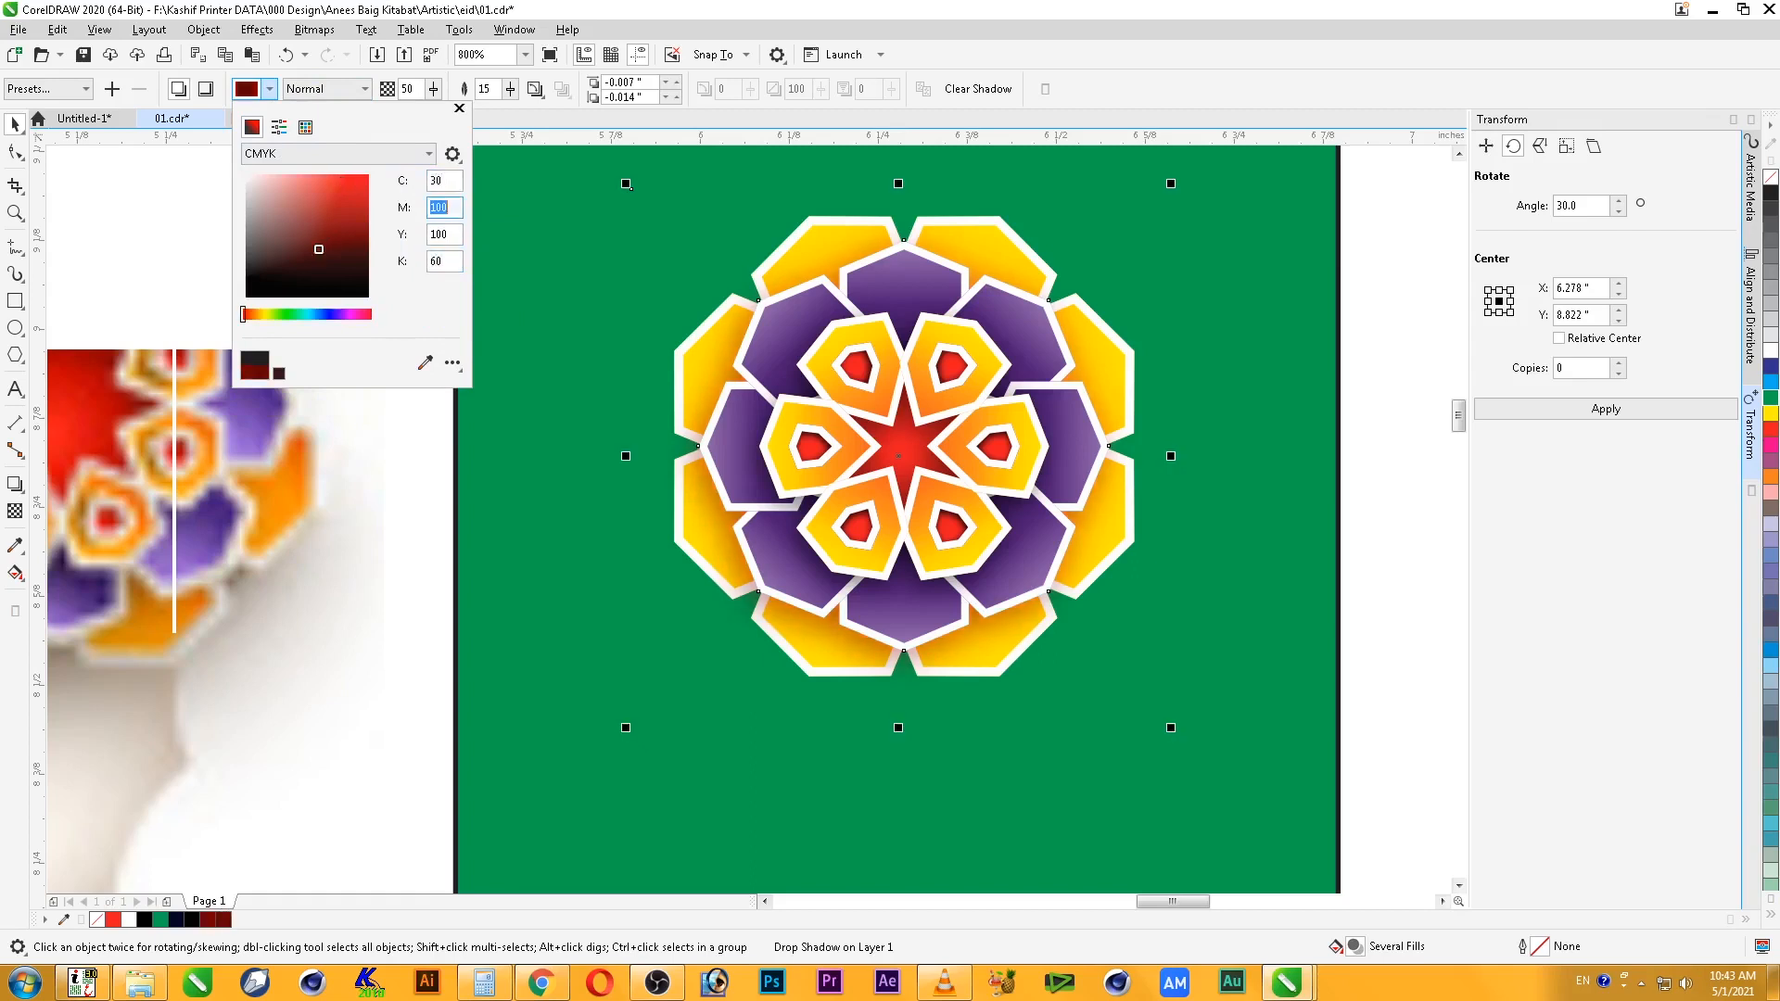
pyautogui.press('Escape')
# - Break the dark red drop shadow apart from the violet ring
pyautogui.rightClick(829, 643)
pyautogui.click(881, 657)
pyautogui.moveTo(828, 695); pyautogui.dragTo(496, 670)
pyautogui.hotkey('ctrl', 'z')
# - Try to group the detached dark red shadow with the violet ring
pyautogui.keyDown('shift'); pyautogui.click(915, 626); pyautogui.keyUp('shift')
pyautogui.rightClick(898, 626)
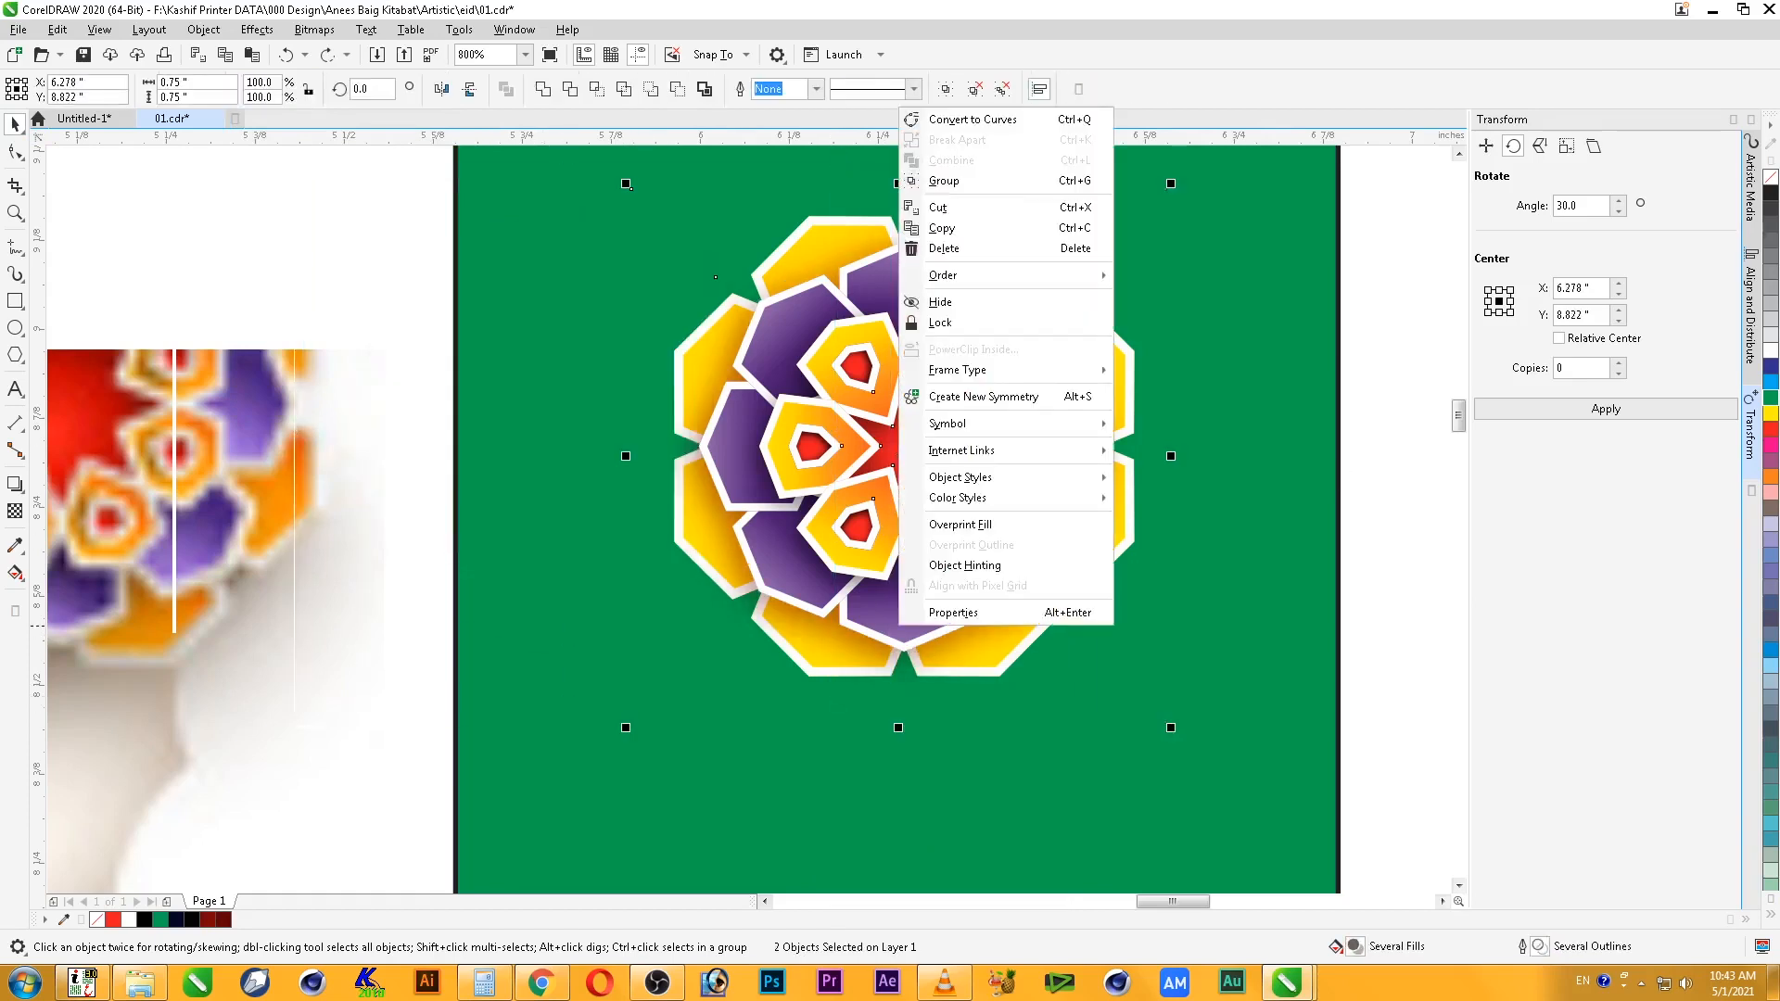
pyautogui.click(944, 181)
pyautogui.hotkey('ctrl', 'z')
pyautogui.press('Escape')
pyautogui.click(871, 651)
pyautogui.moveTo(872, 651); pyautogui.dragTo(822, 659)
pyautogui.hotkey('ctrl', 'z')
# - Make a copy of the outer orange ring beside the flower, welded into one curve with a black outline and no fill
pyautogui.click(978, 653)
pyautogui.moveTo(978, 652); pyautogui.dragTo(467, 632)
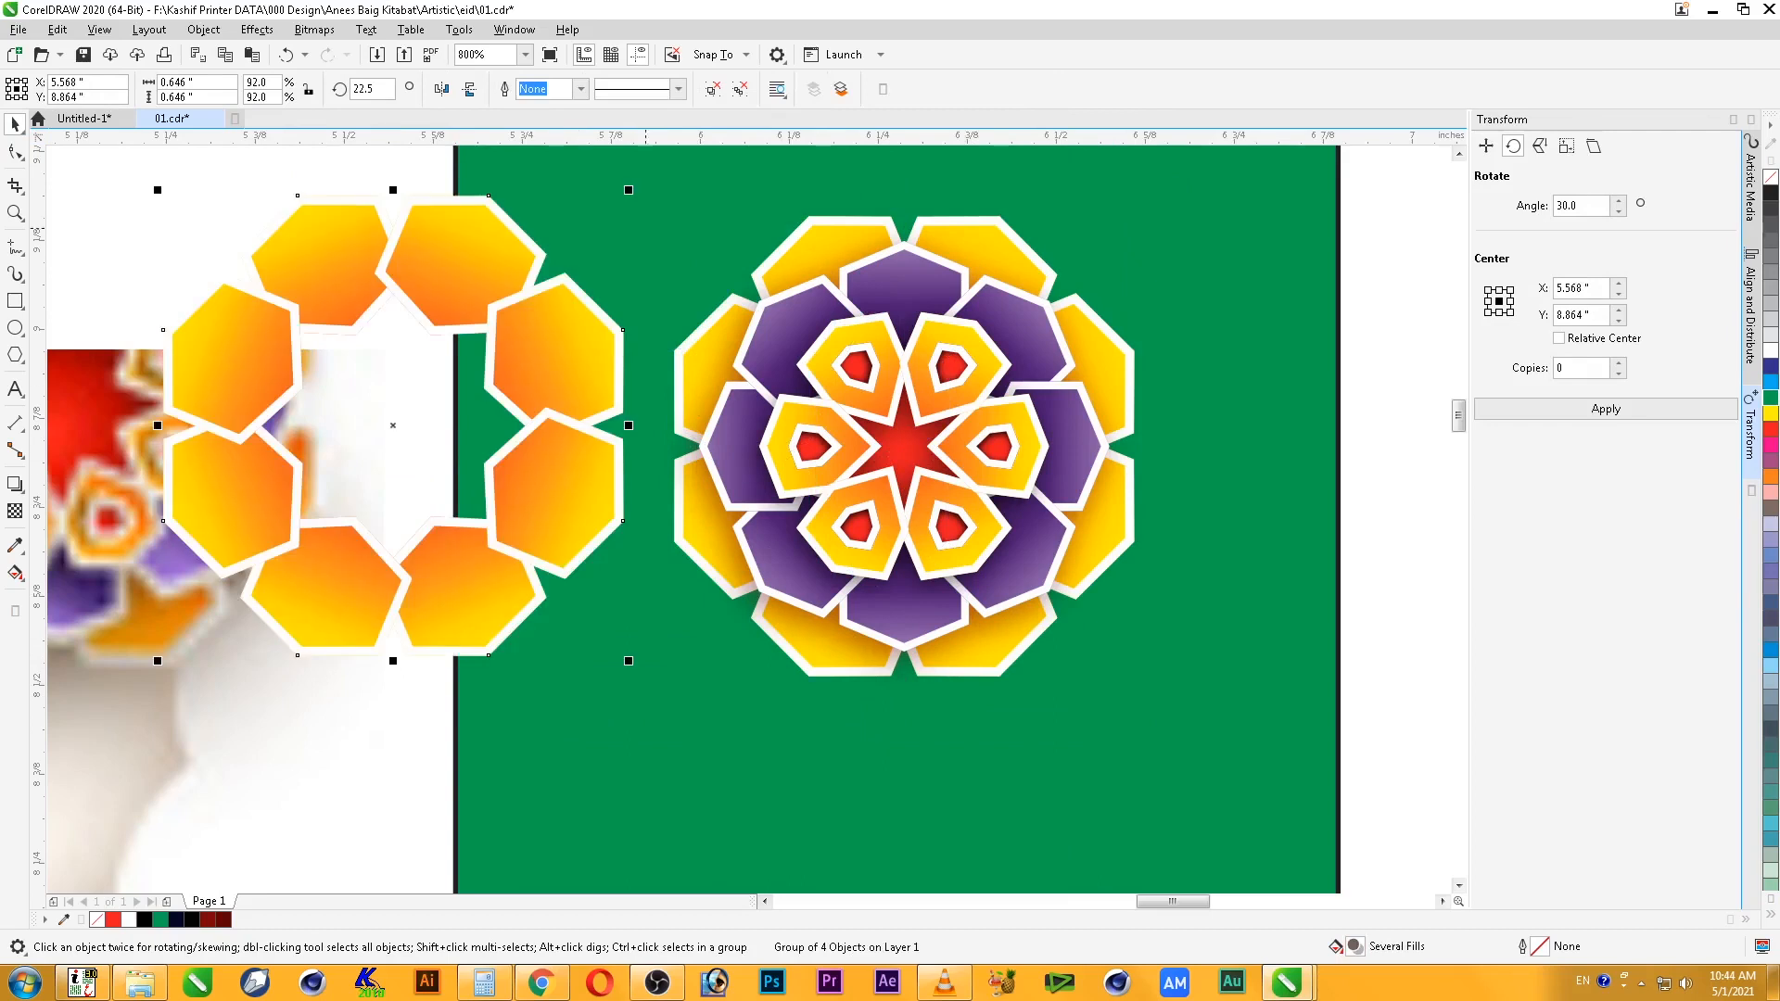
pyautogui.click(713, 89)
pyautogui.click(544, 89)
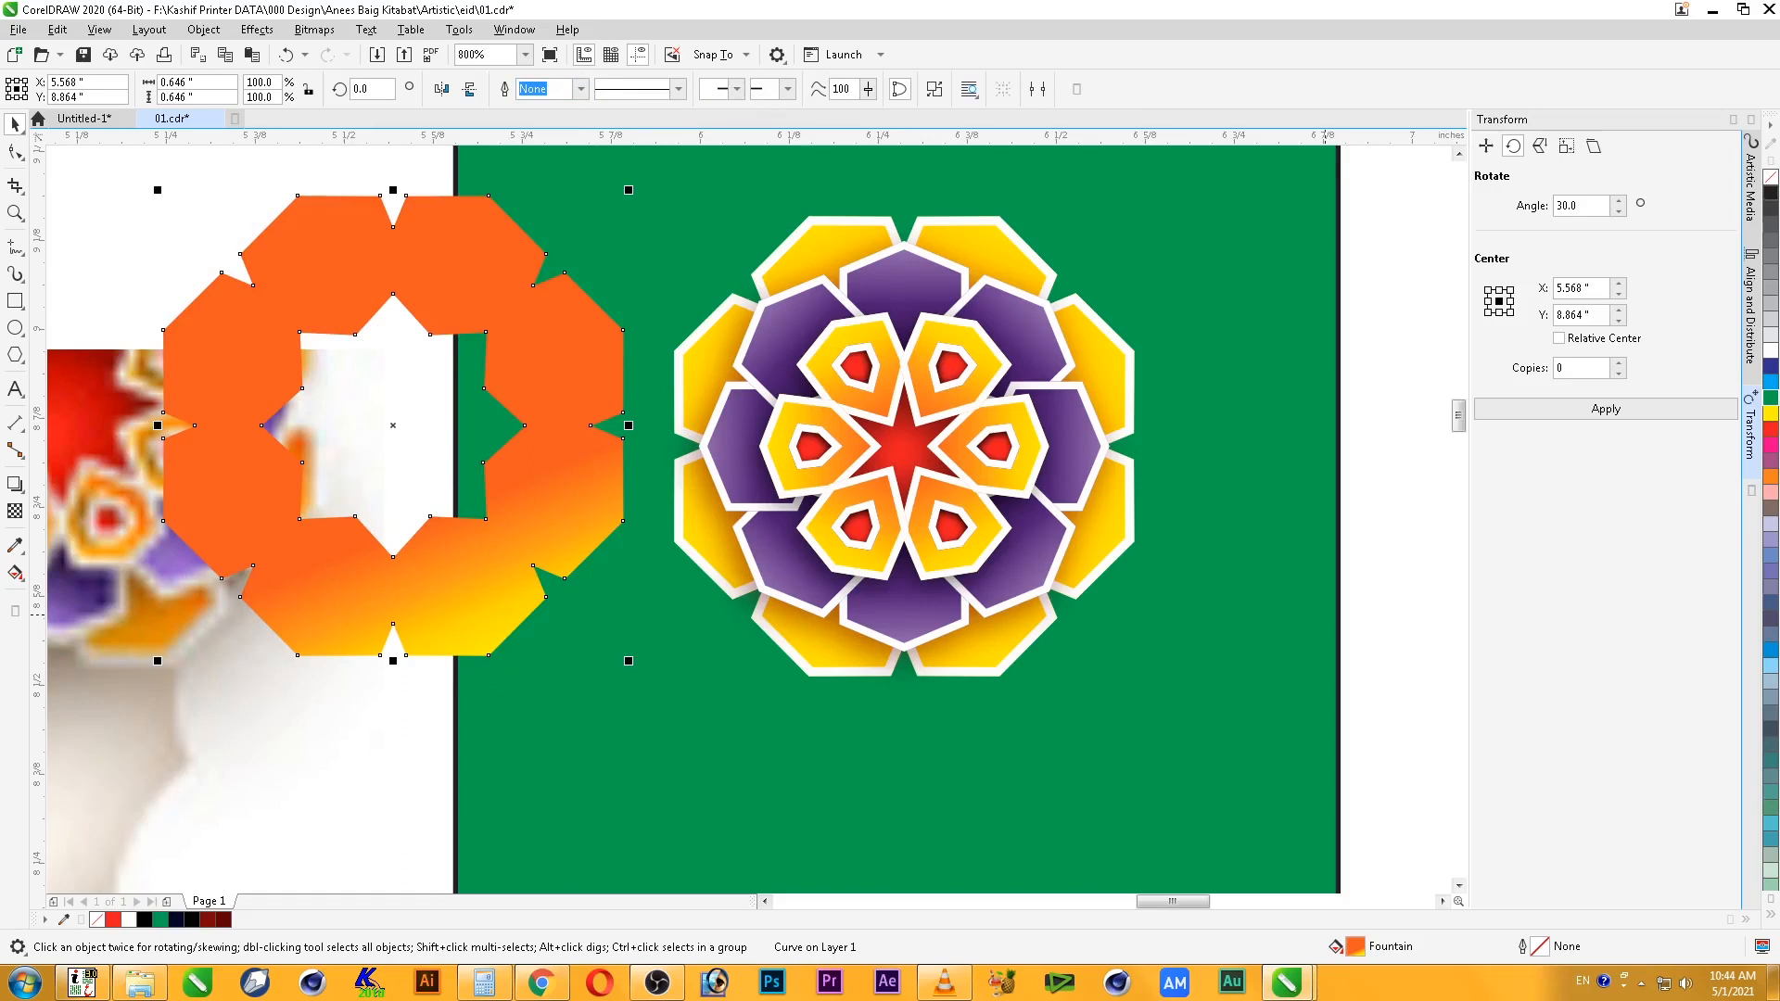
pyautogui.rightClick(1771, 192)
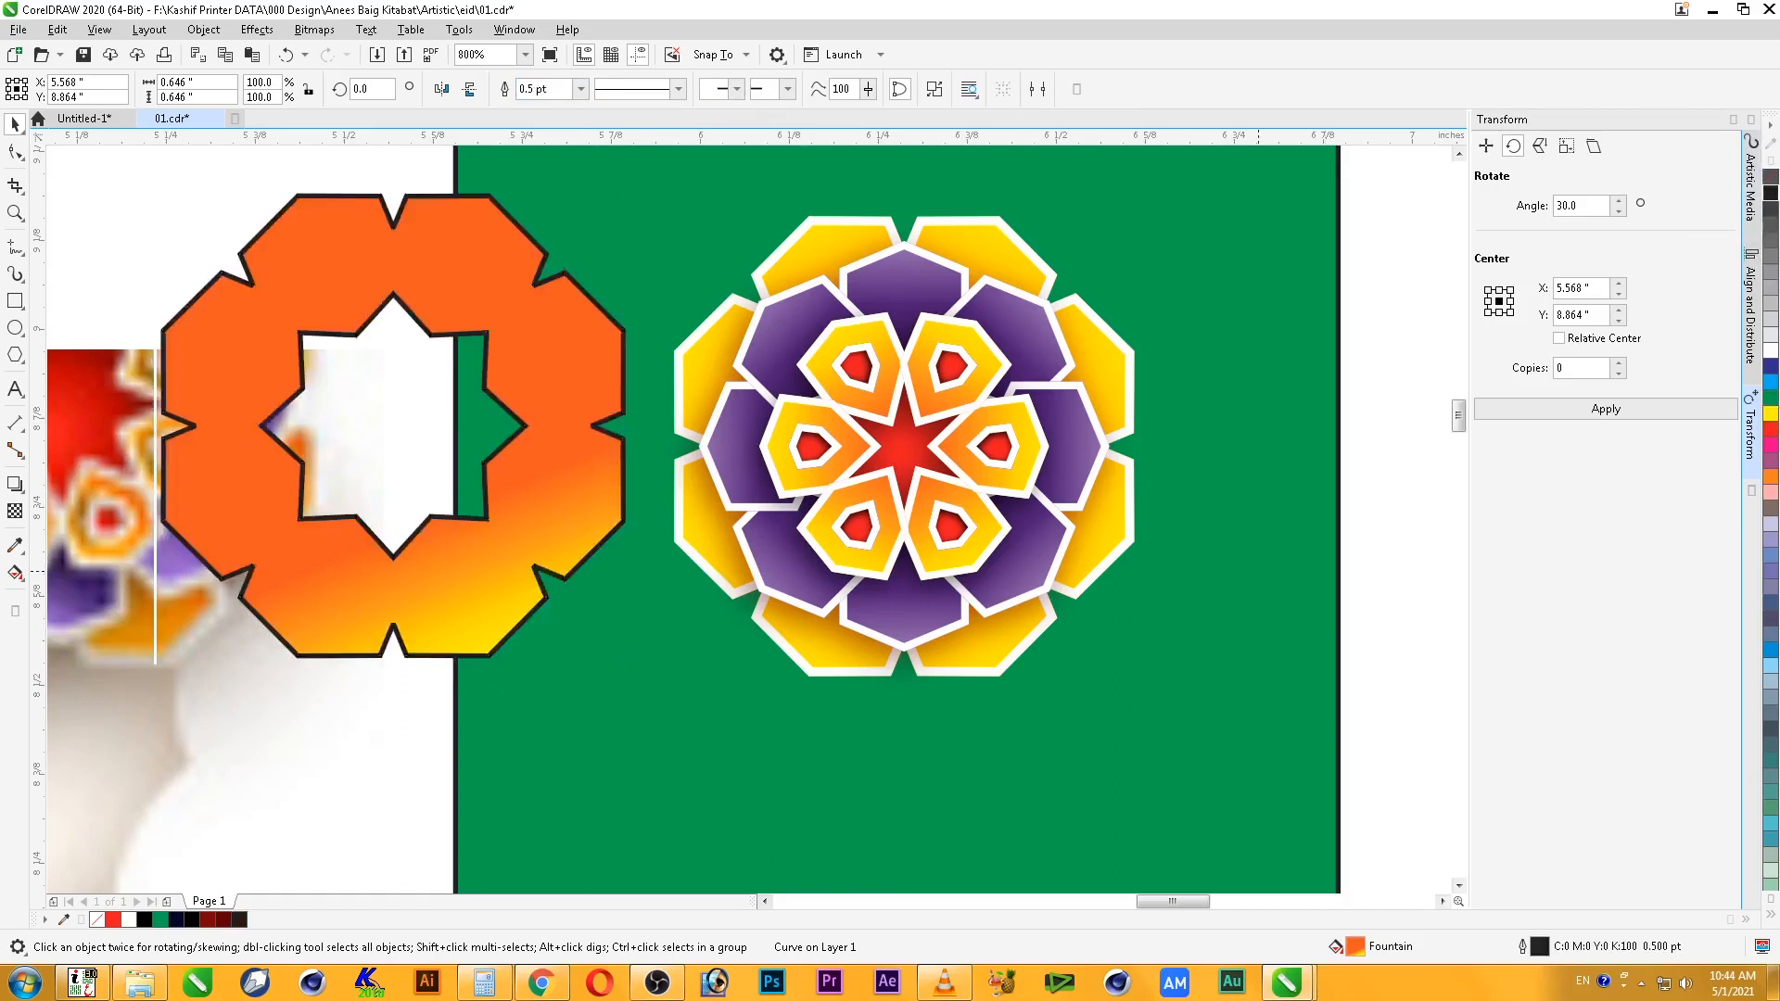
pyautogui.click(1771, 176)
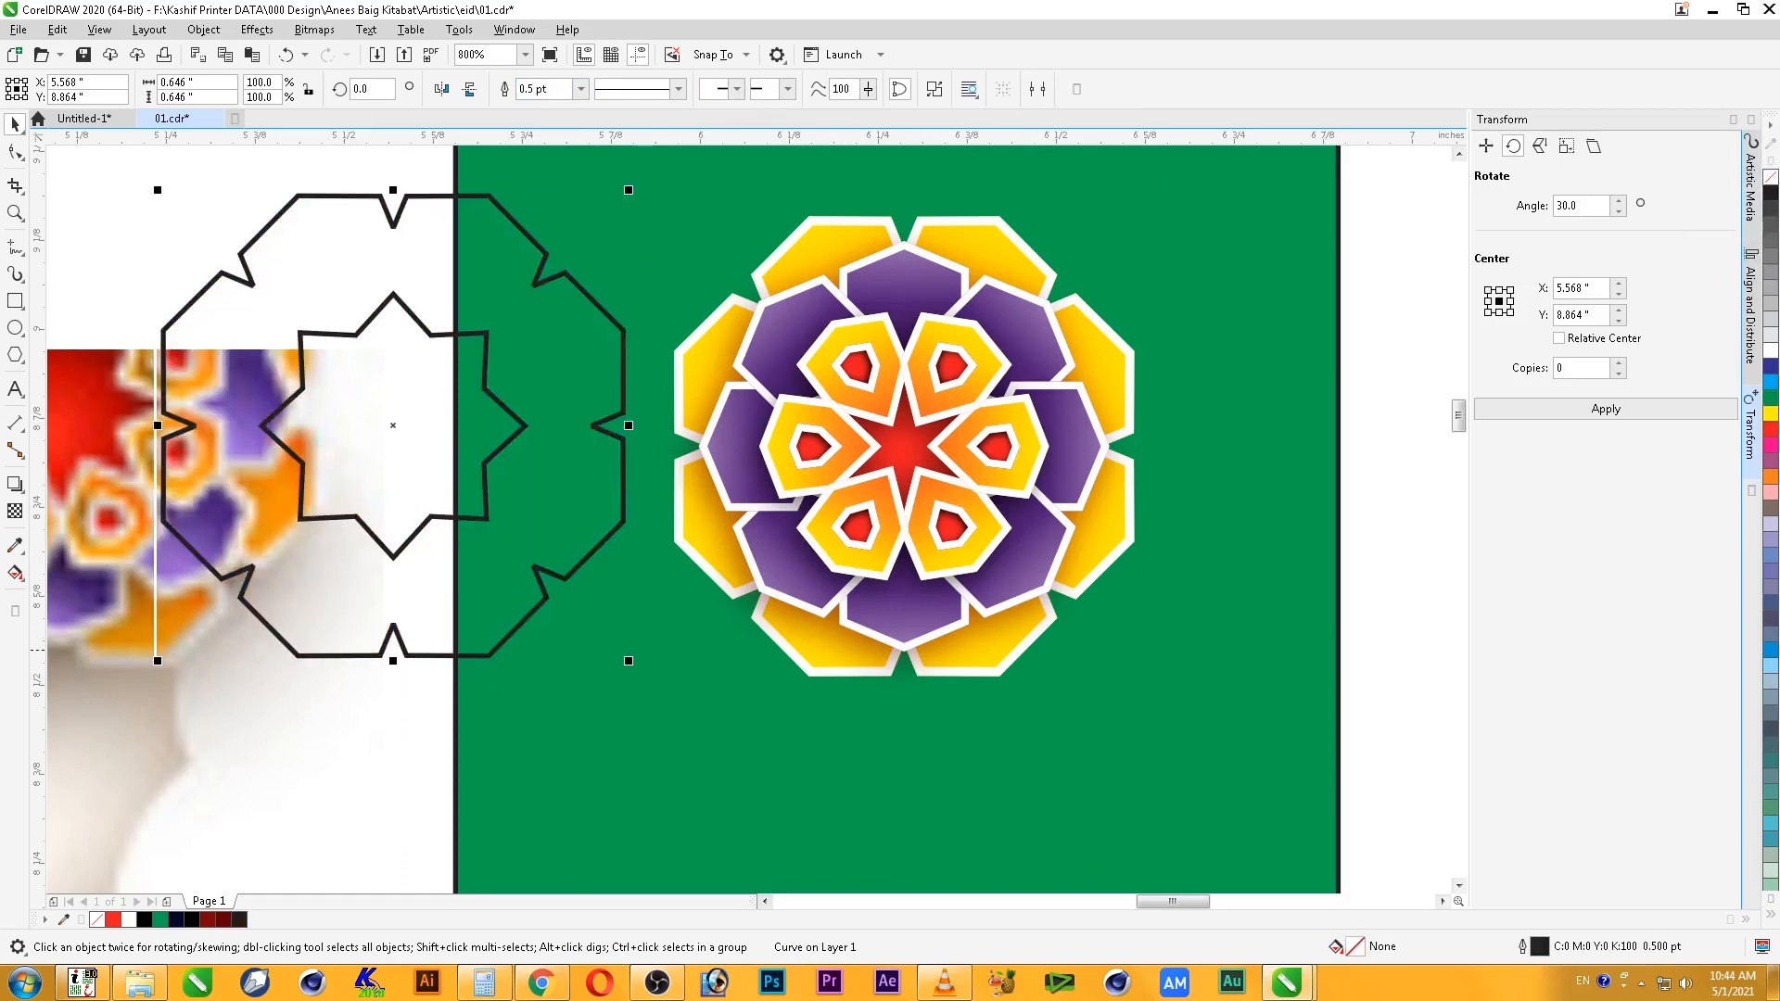
# - Move the detached dark red shadow out of the flower, below the welded outline
pyautogui.click(834, 645)
pyautogui.click(833, 644)
pyautogui.moveTo(835, 640); pyautogui.dragTo(465, 959)
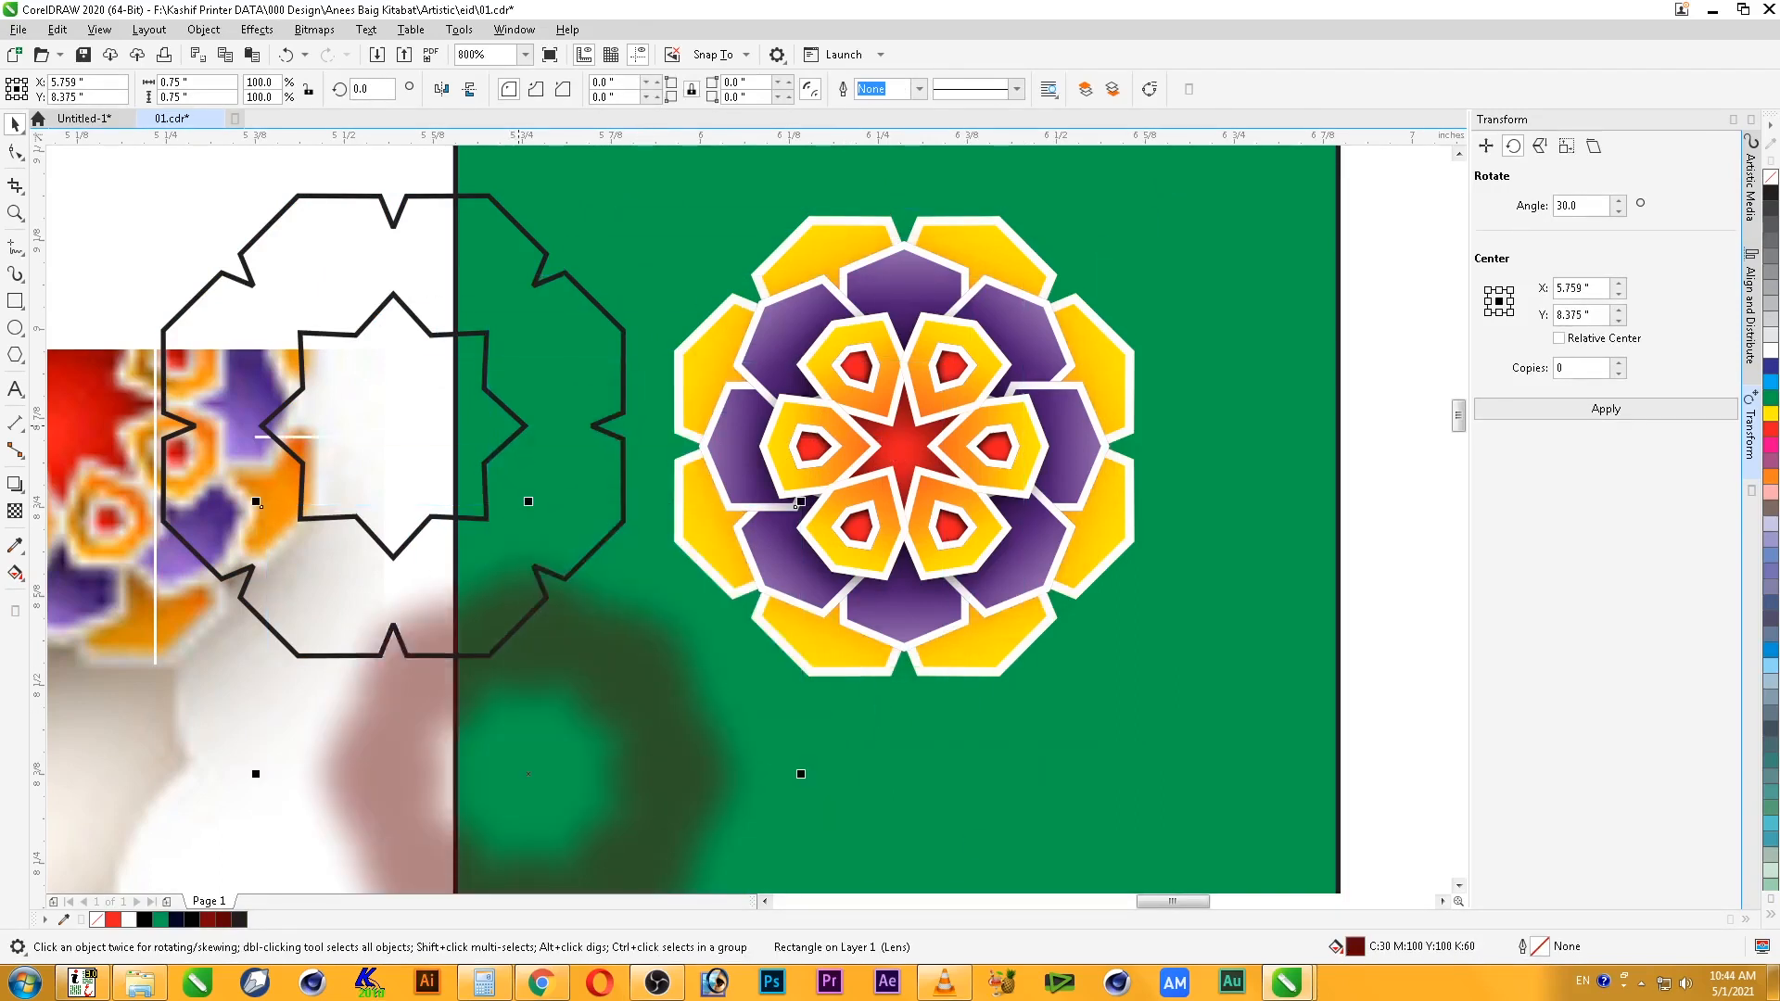
# - Align the centre of the welded outline horizontally and vertically with the outer orange ring
pyautogui.click(521, 426)
pyautogui.keyDown('shift'); pyautogui.click(1001, 241); pyautogui.keyUp('shift')
pyautogui.press('c')
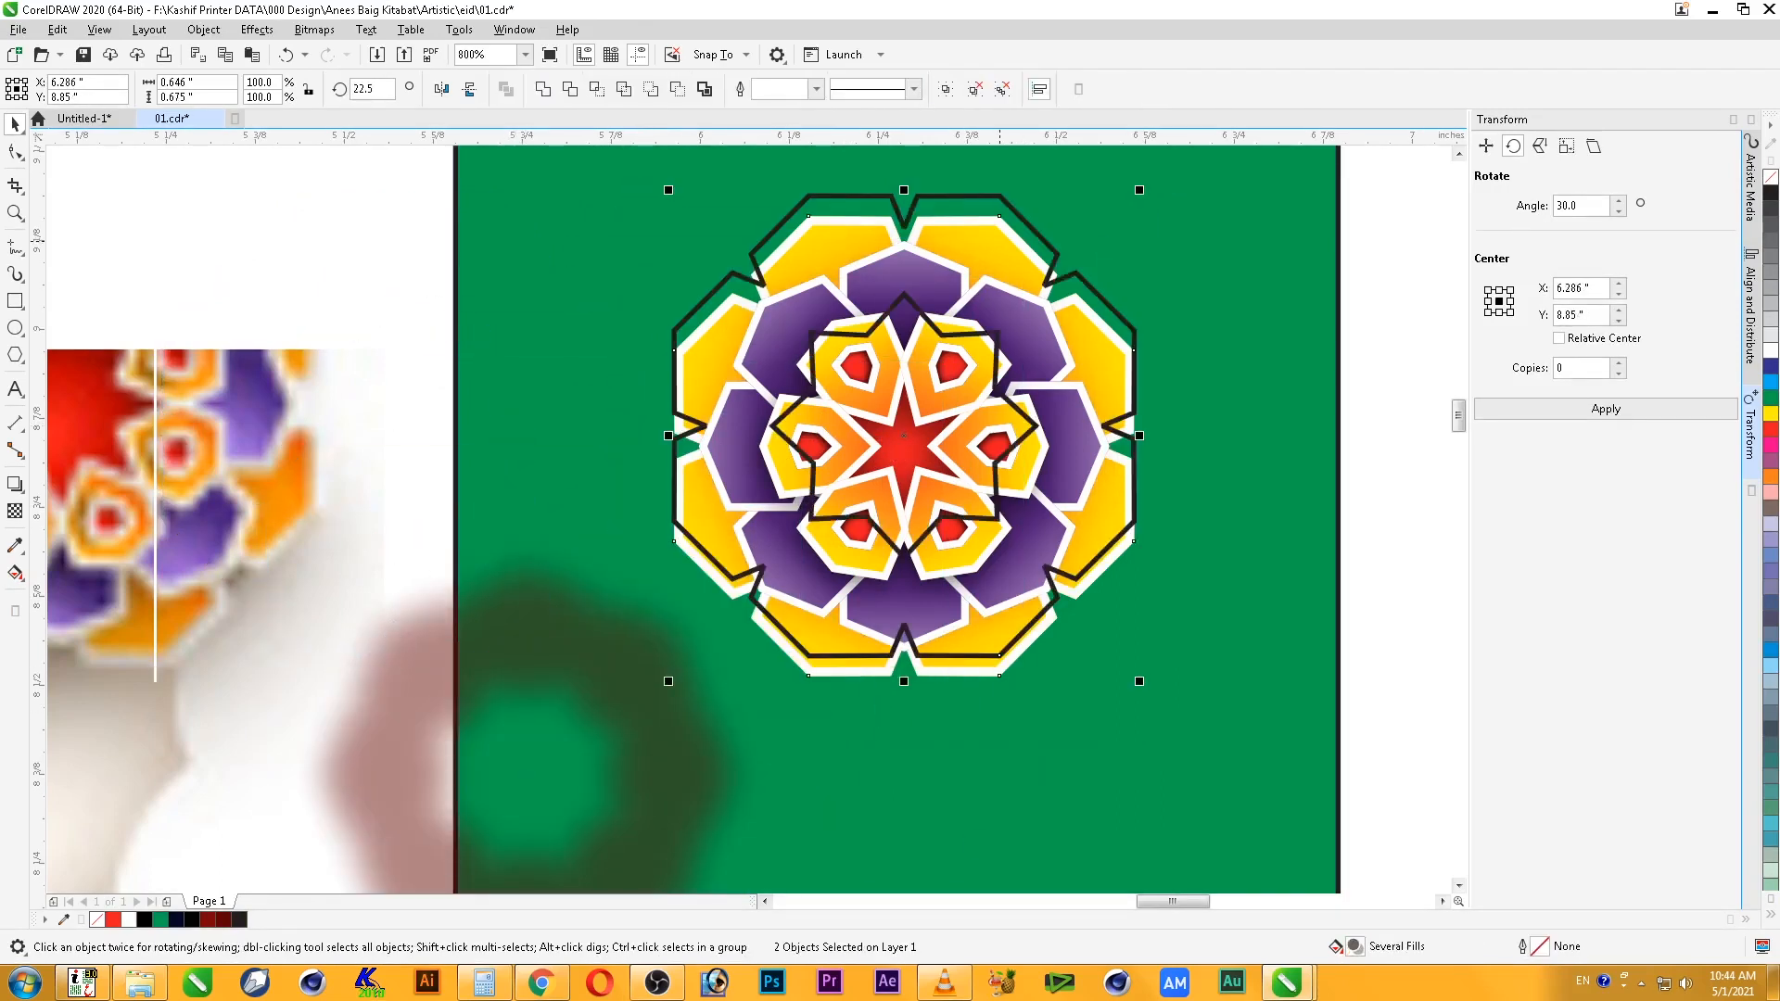
pyautogui.hotkey('ctrl', 'z')
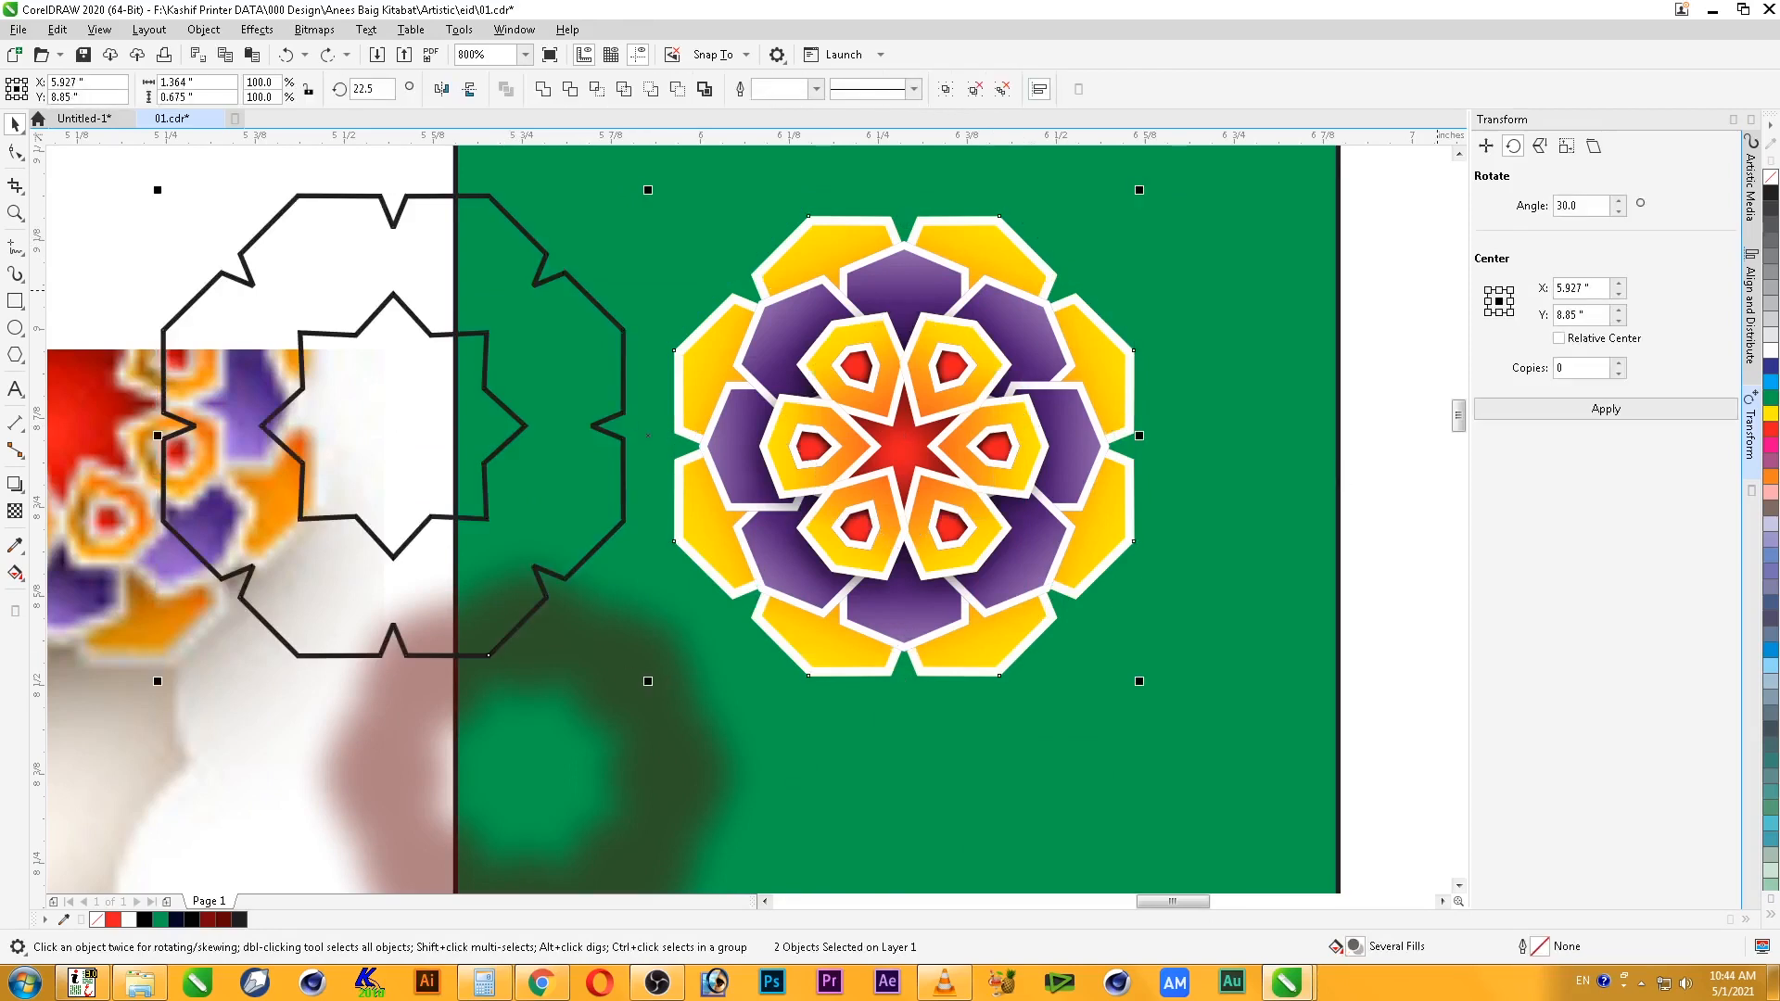
pyautogui.hotkey('ctrl', 'shift', 'a')
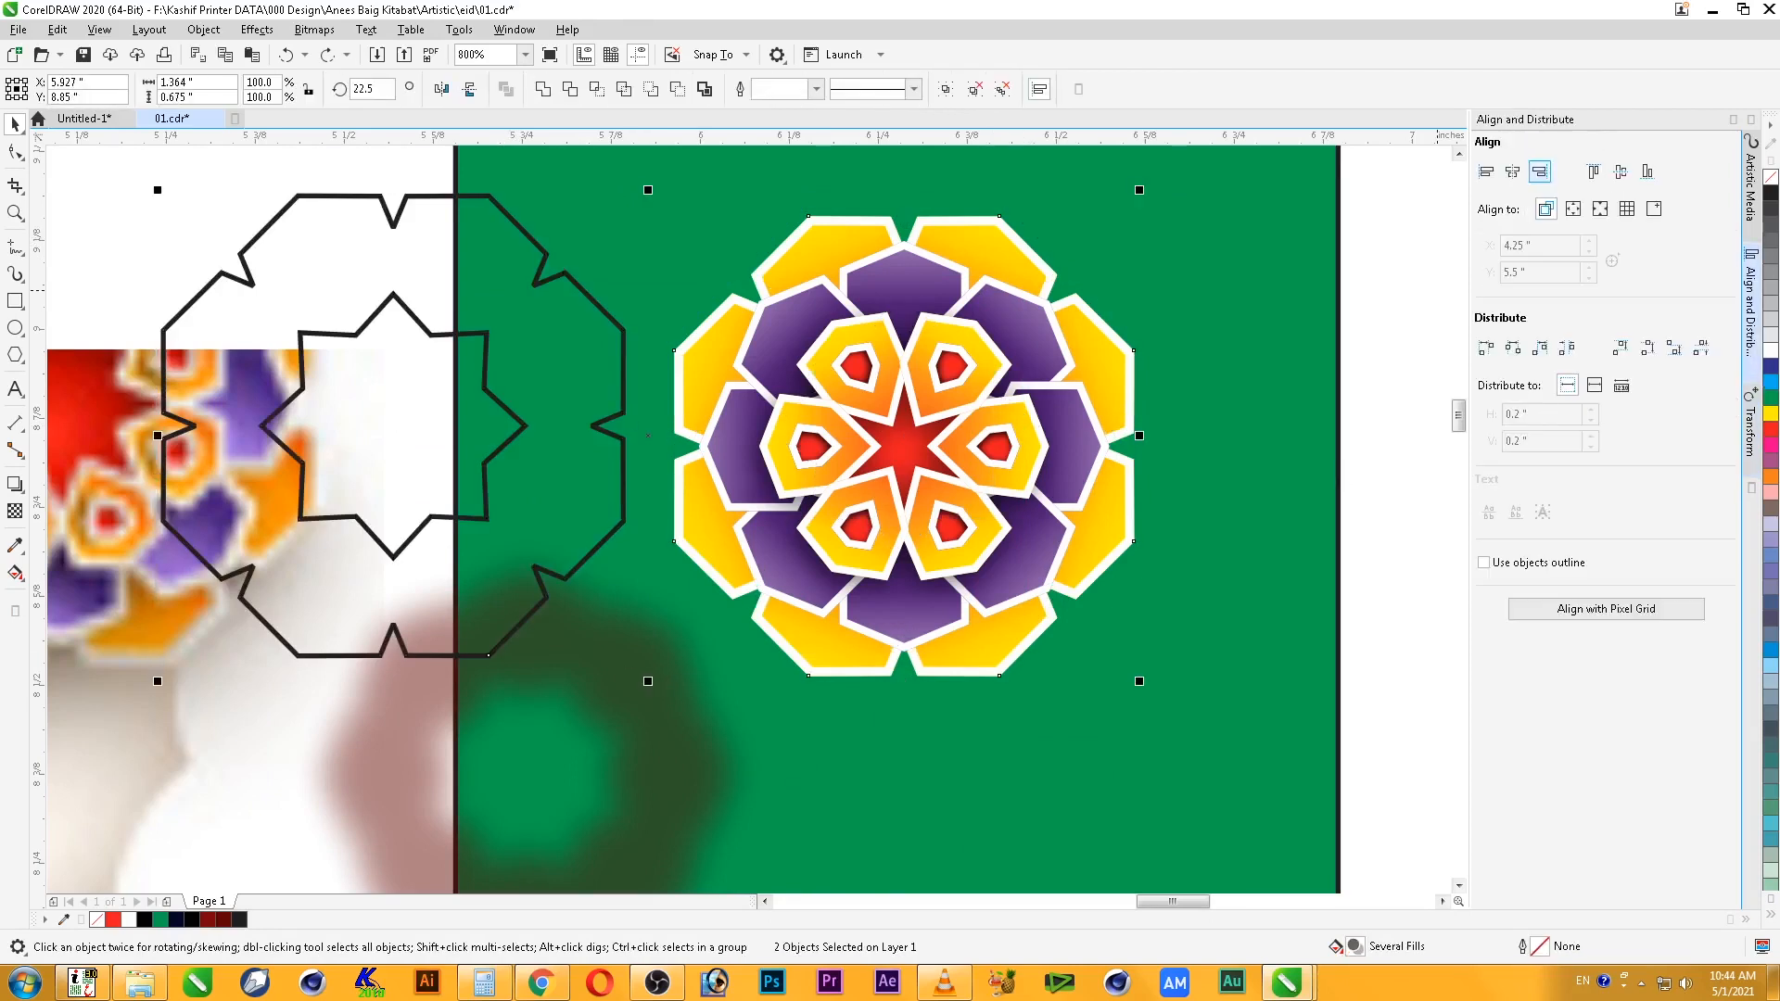
pyautogui.click(1512, 171)
pyautogui.click(1620, 170)
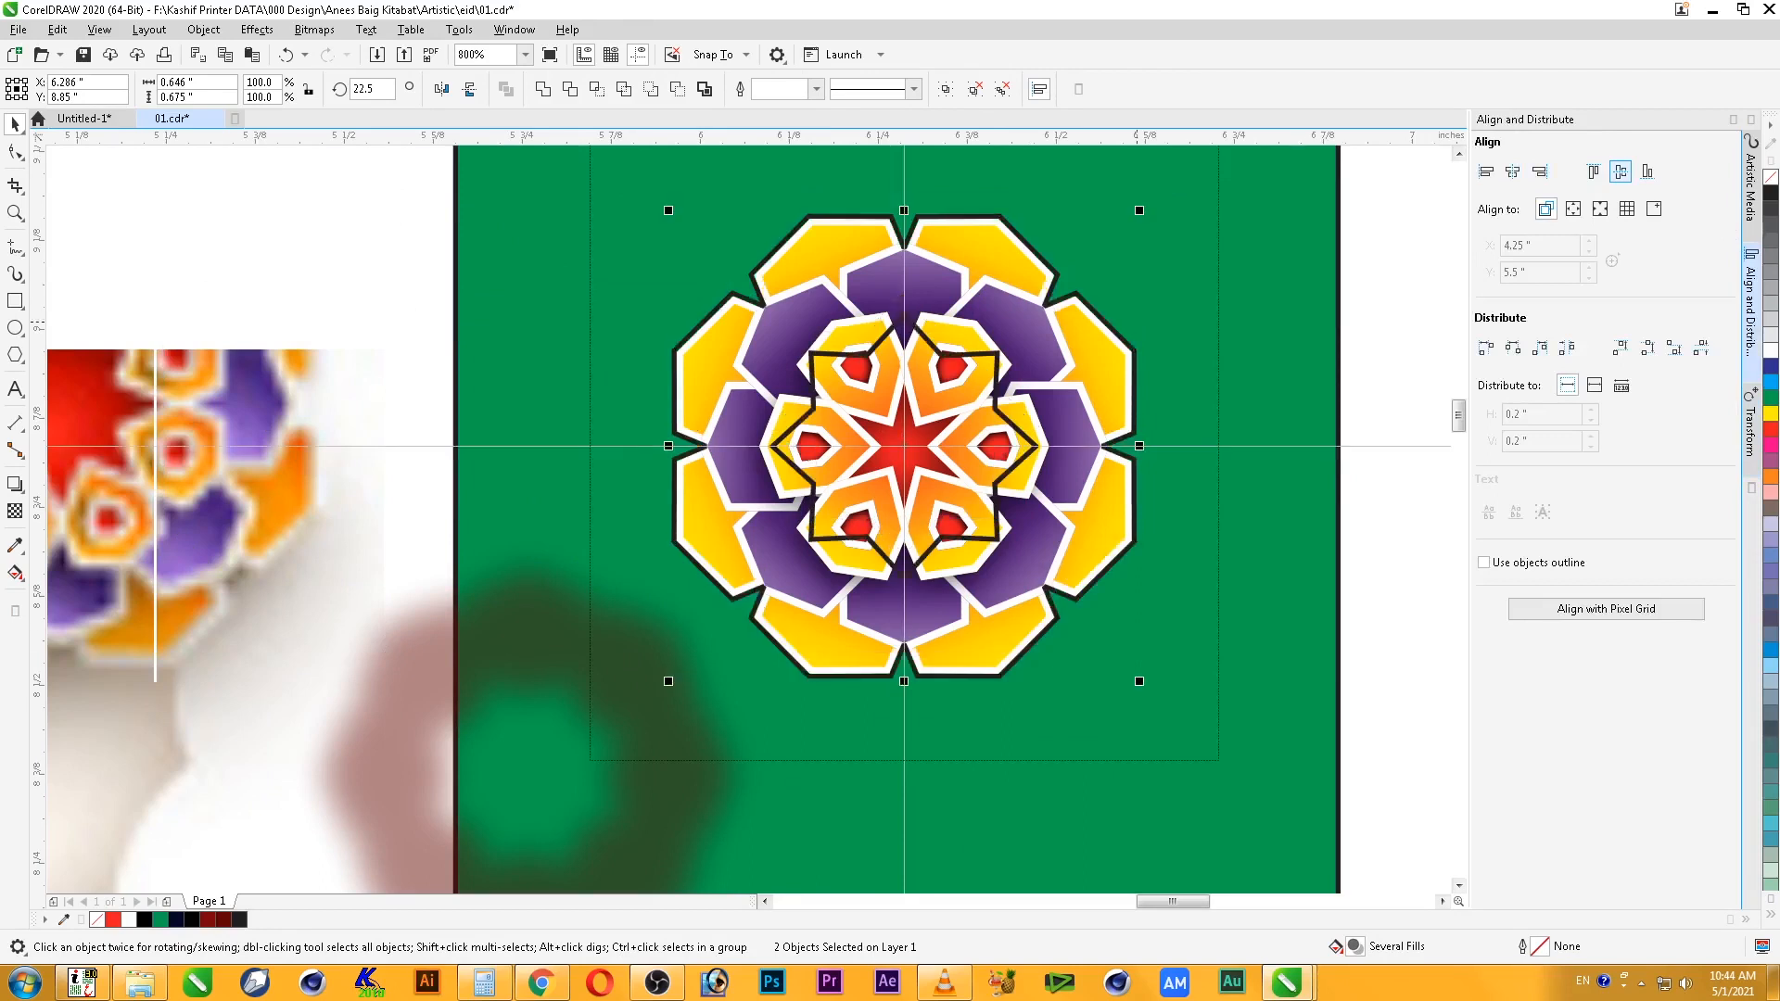
# - Move the dark red shadow back onto the flower, slightly below and left of its centre
pyautogui.click(1057, 230)
pyautogui.click(1009, 224)
pyautogui.moveTo(649, 714); pyautogui.dragTo(1000, 380)
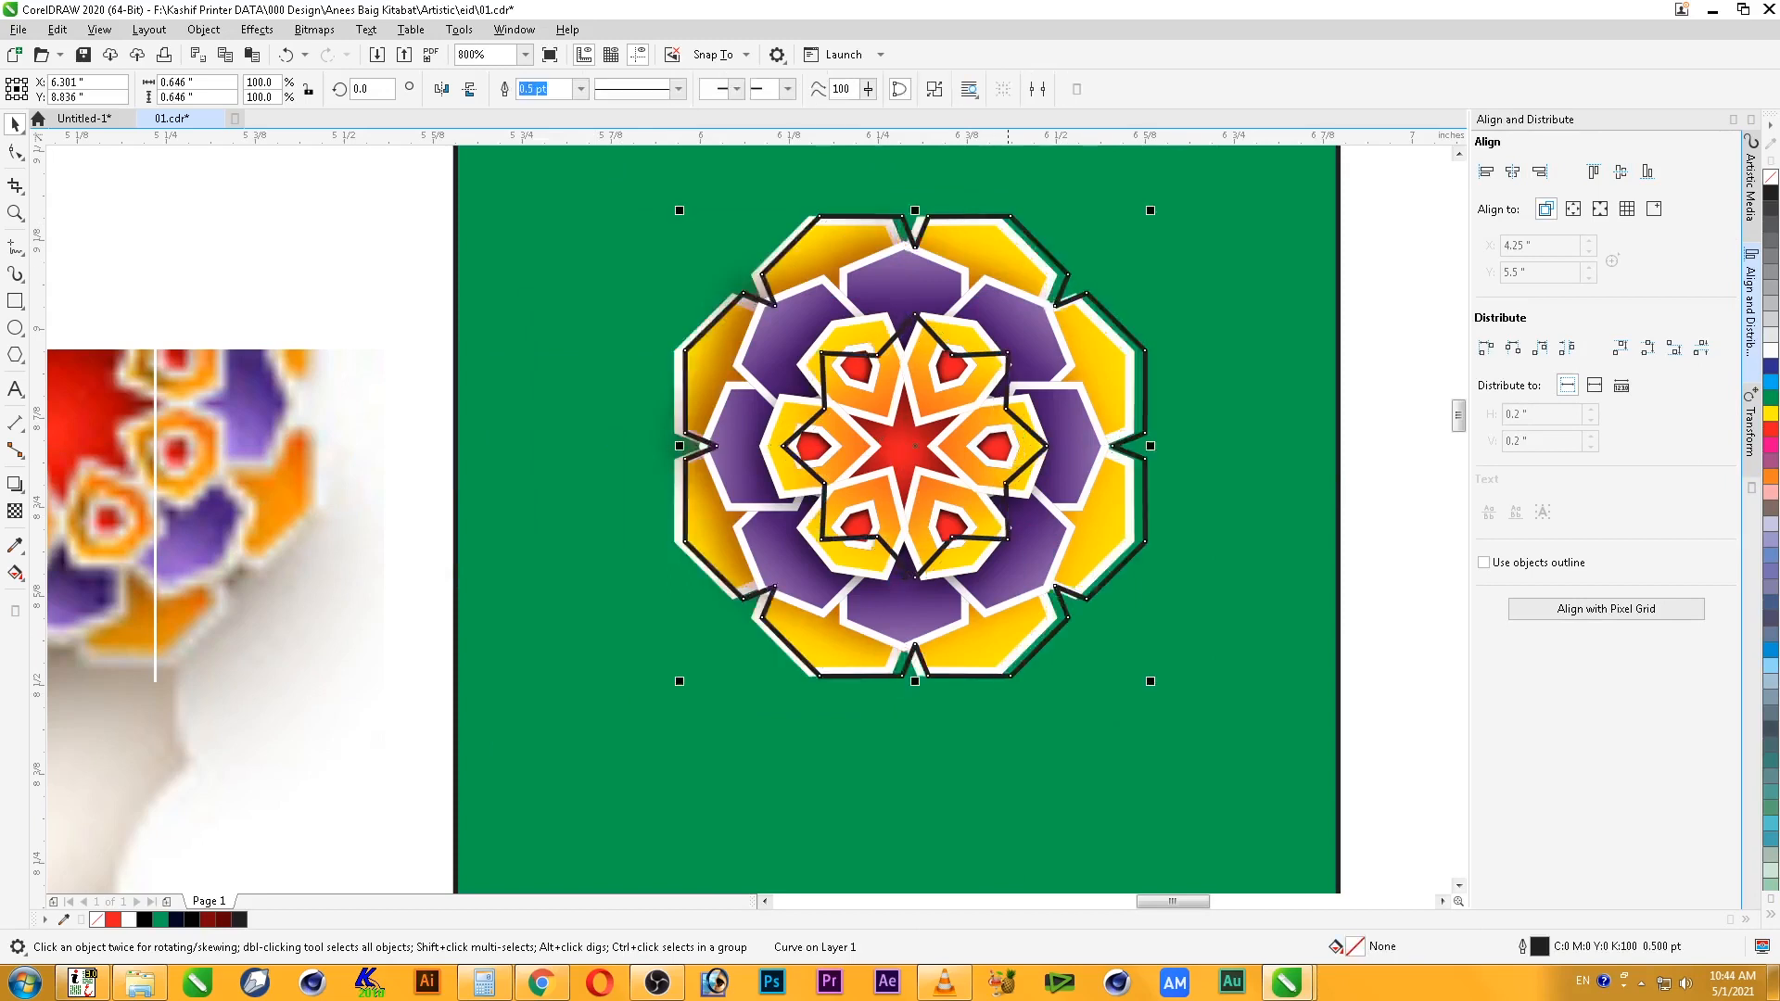
pyautogui.hotkey('ctrl', 'z')
pyautogui.moveTo(796, 508); pyautogui.dragTo(1155, 193)
pyautogui.moveTo(842, 622); pyautogui.dragTo(866, 610)
# - Send the dark red shadow to the back of the page and PowerClip it inside the welded outline
pyautogui.rightClick(904, 597)
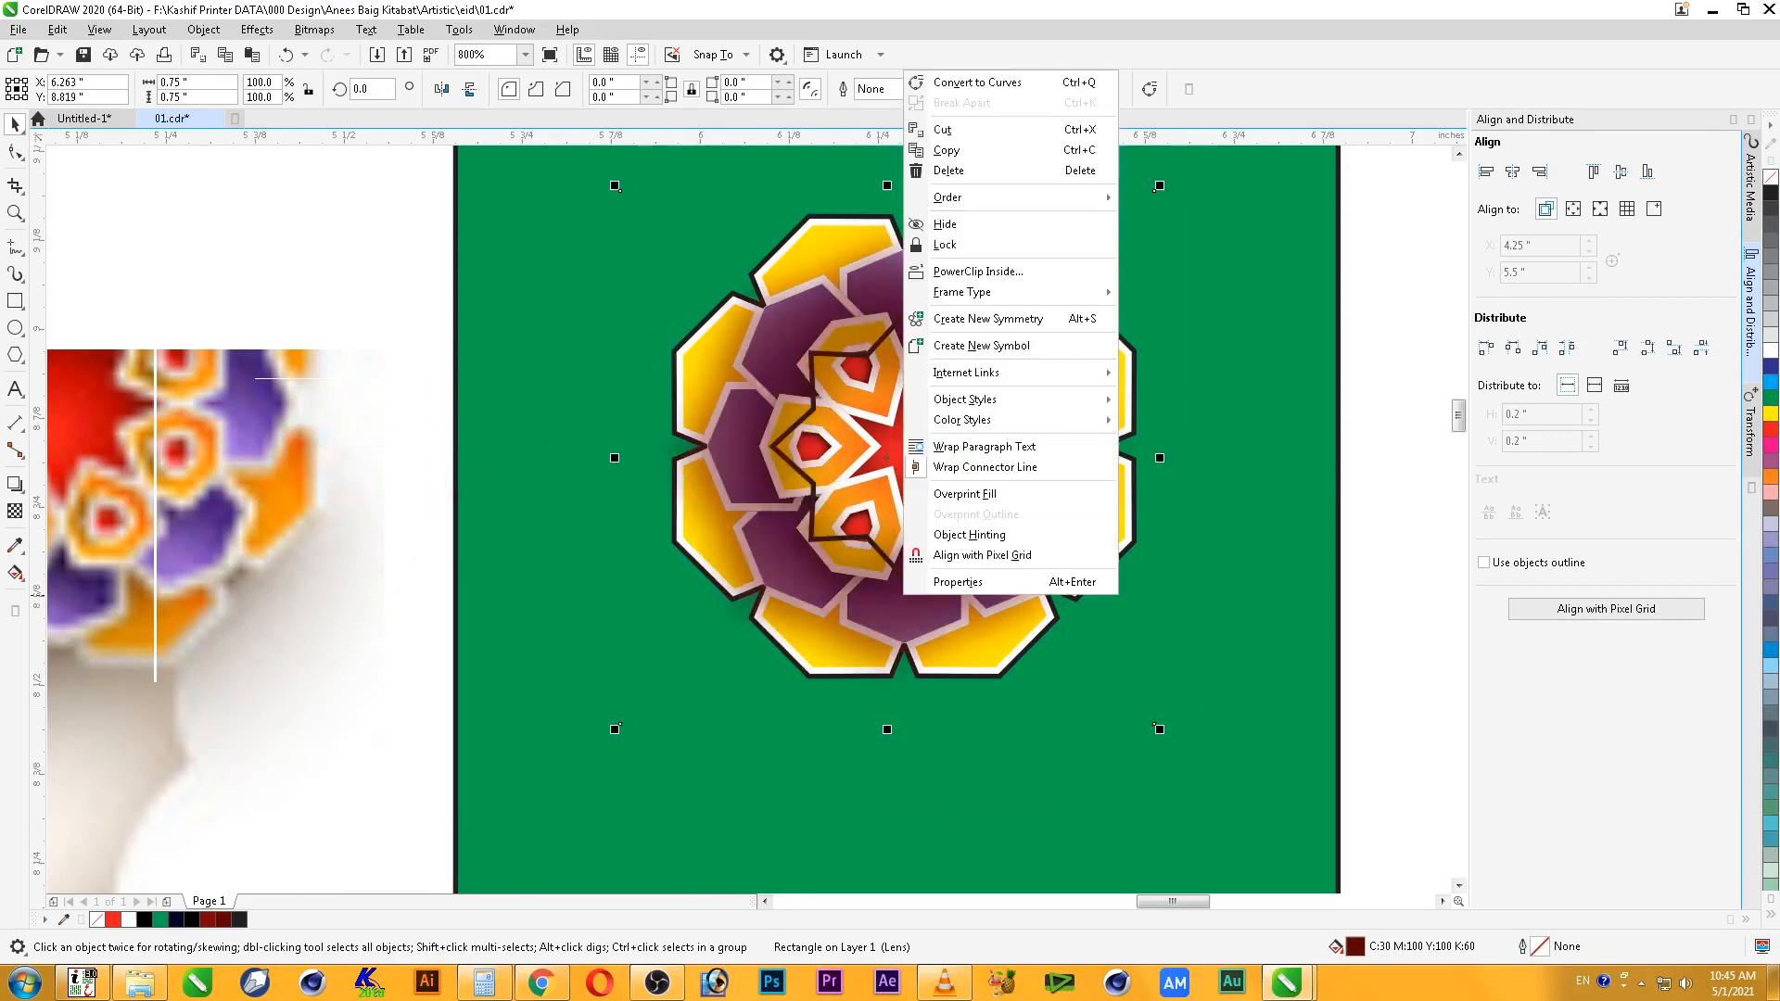
pyautogui.moveTo(948, 198)
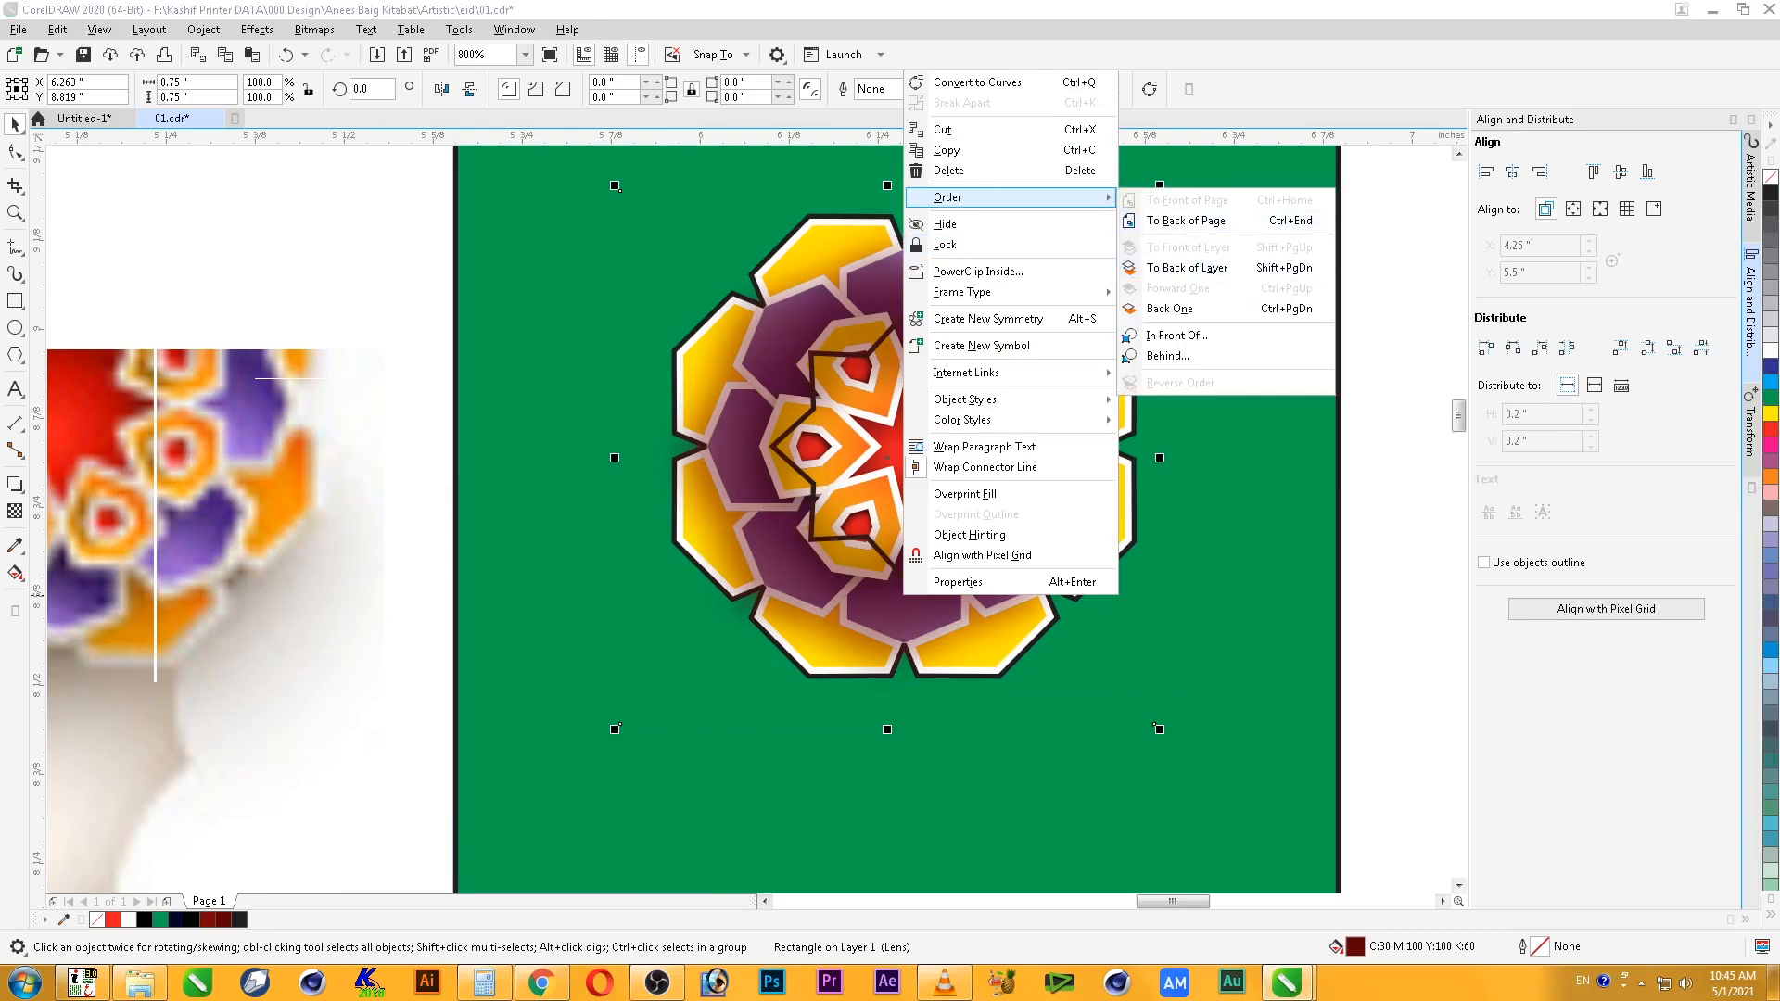
pyautogui.click(1187, 220)
pyautogui.click(203, 29)
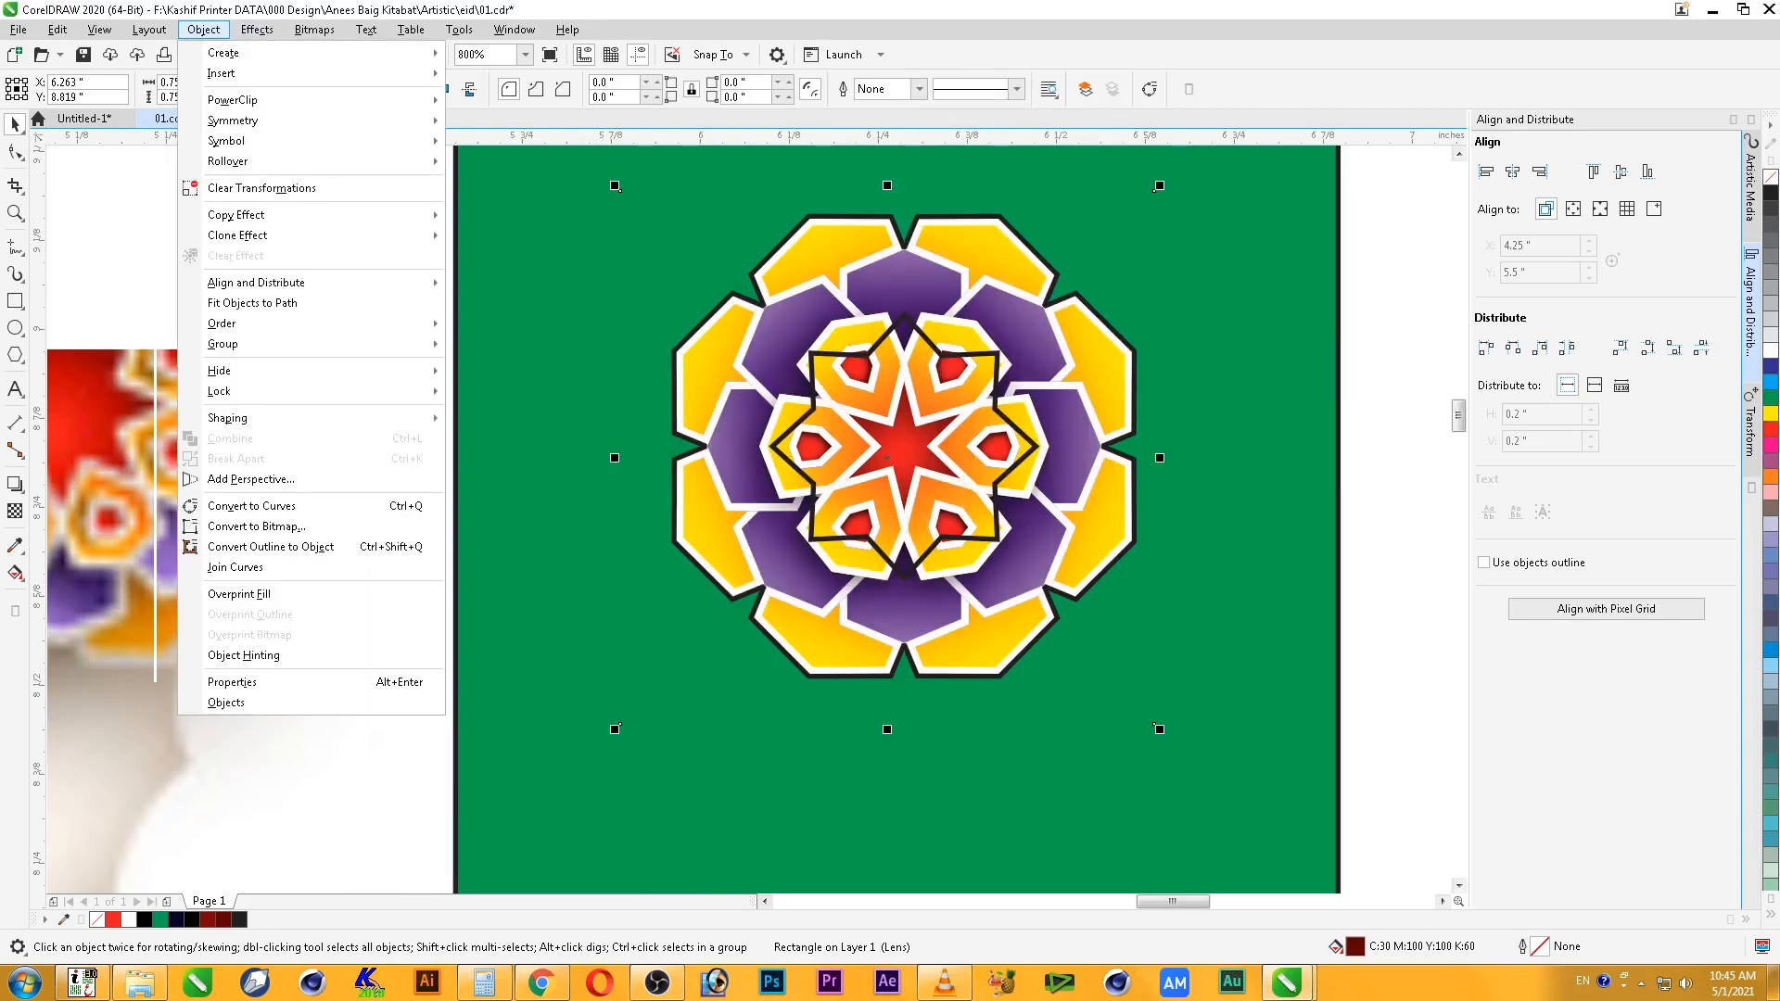
pyautogui.moveTo(231, 99)
pyautogui.click(505, 102)
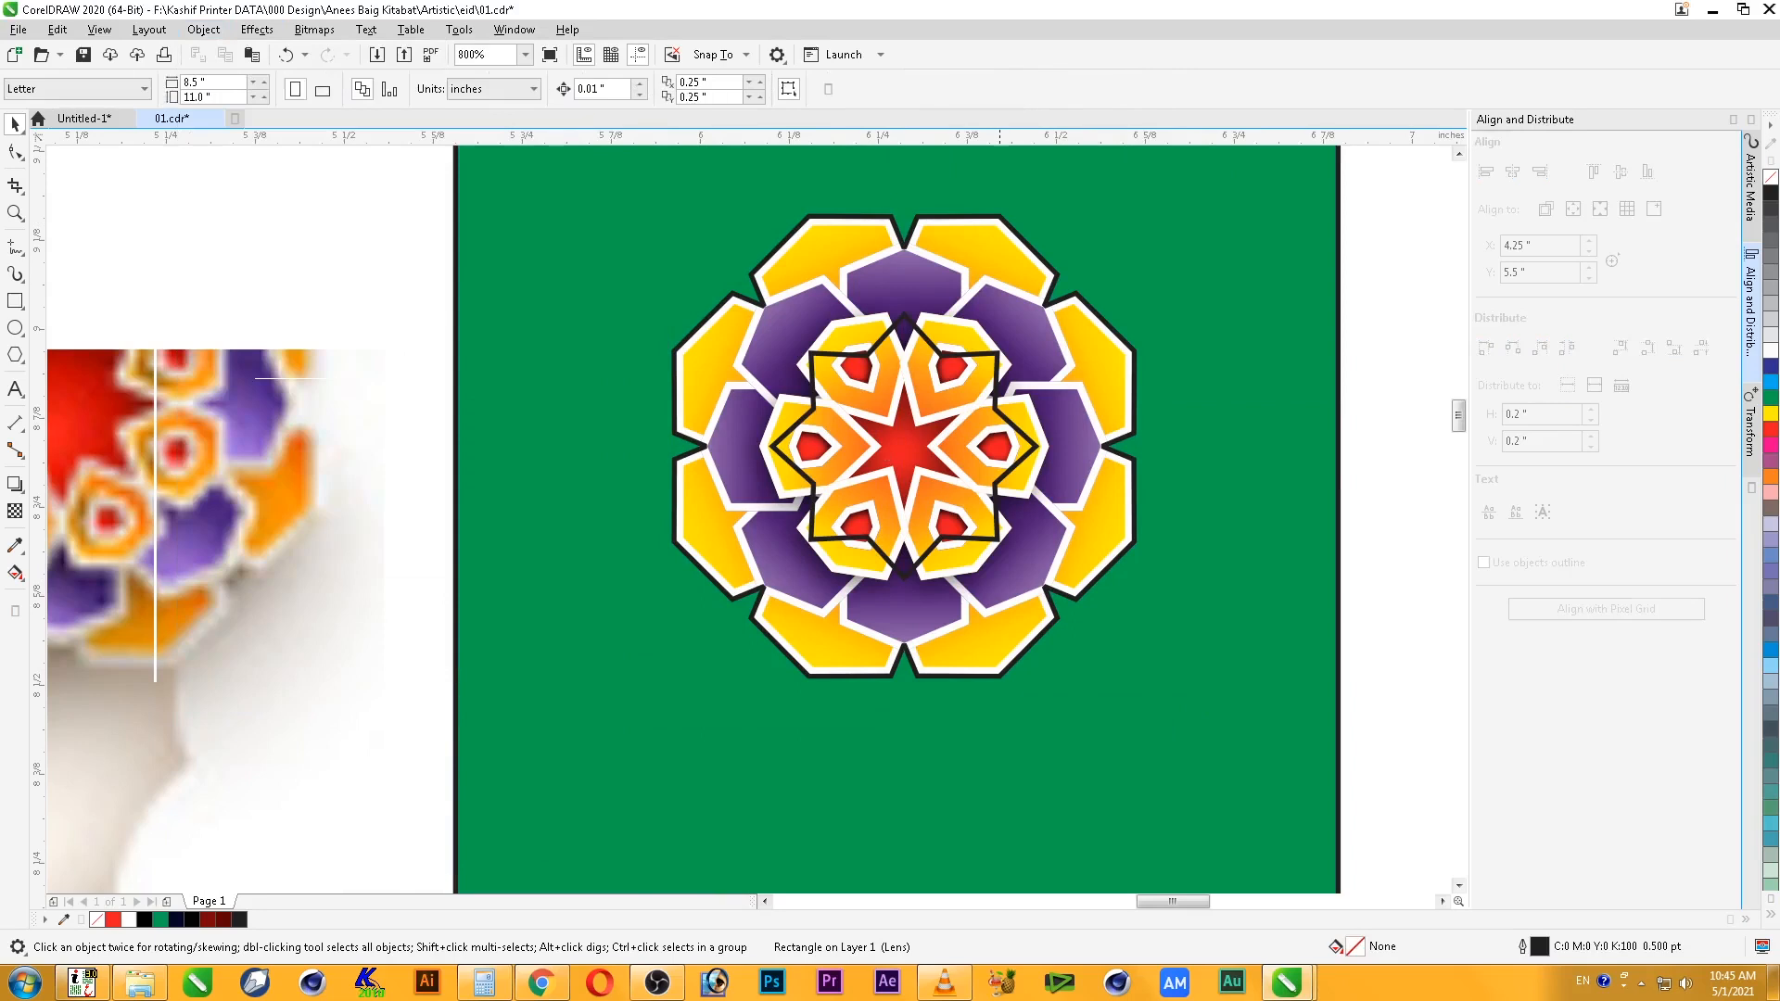
pyautogui.click(993, 215)
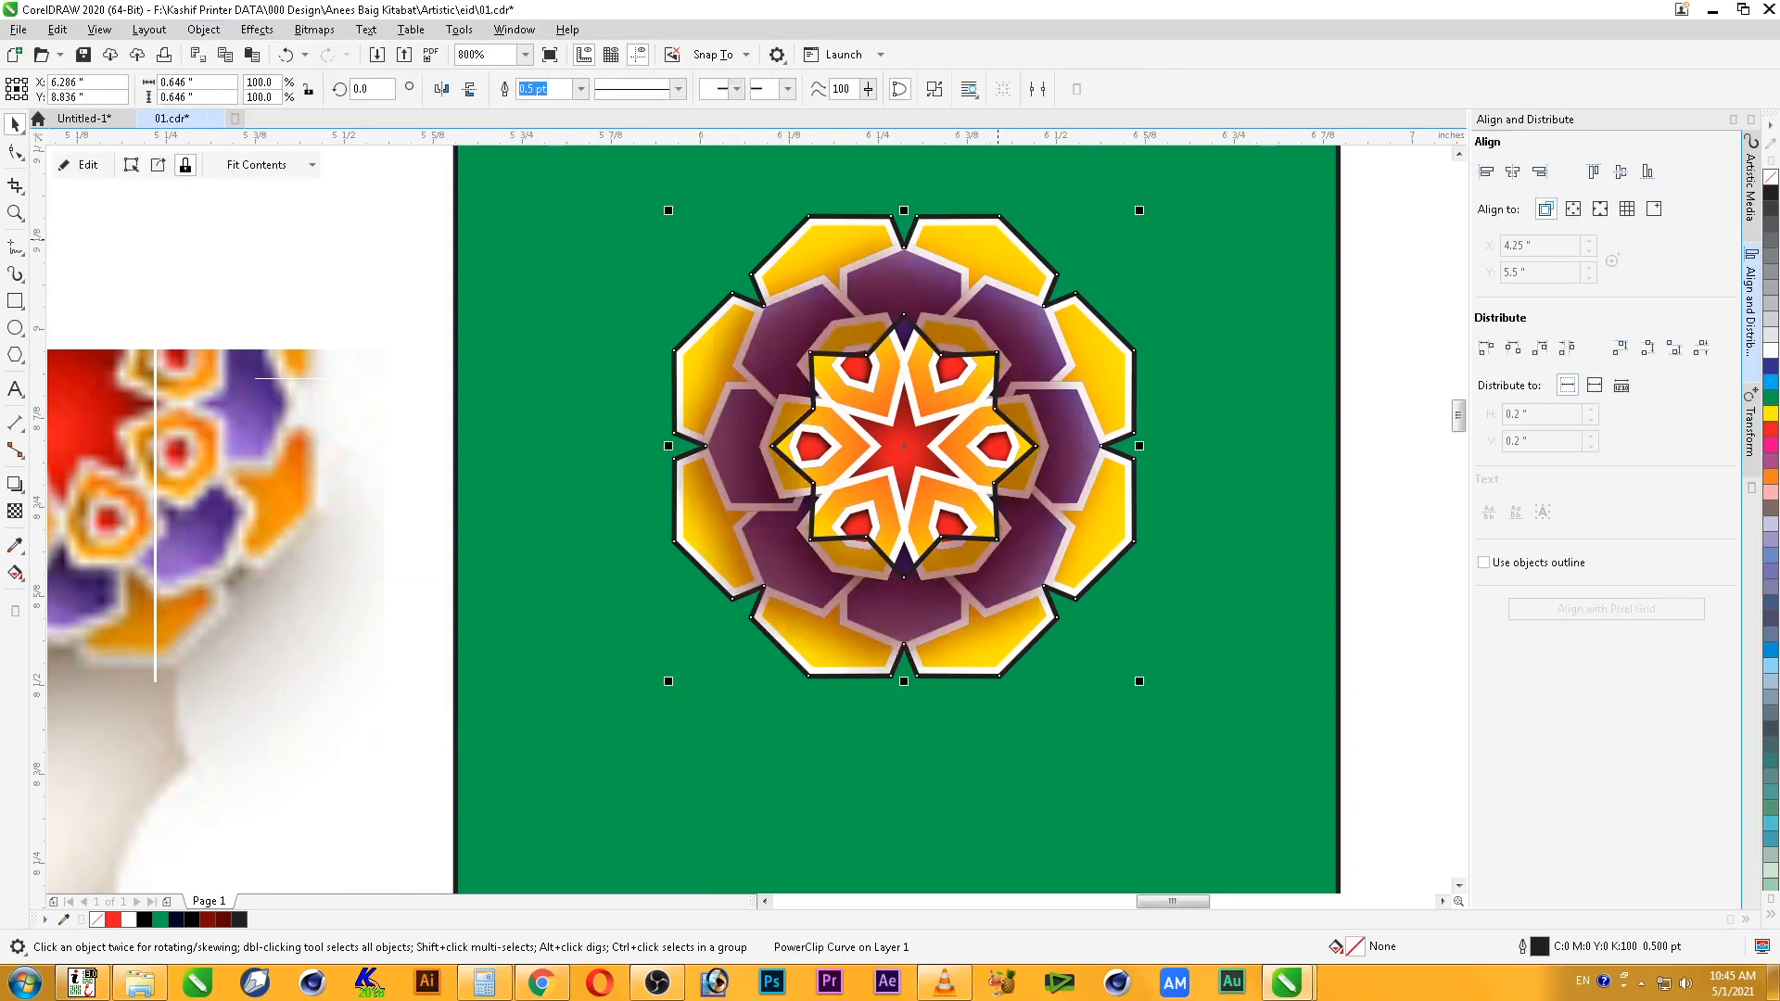
# - Move the clipped shadow back in the stacking order, behind the inner petal ring and the violet ring
pyautogui.rightClick(995, 237)
pyautogui.moveTo(1057, 542)
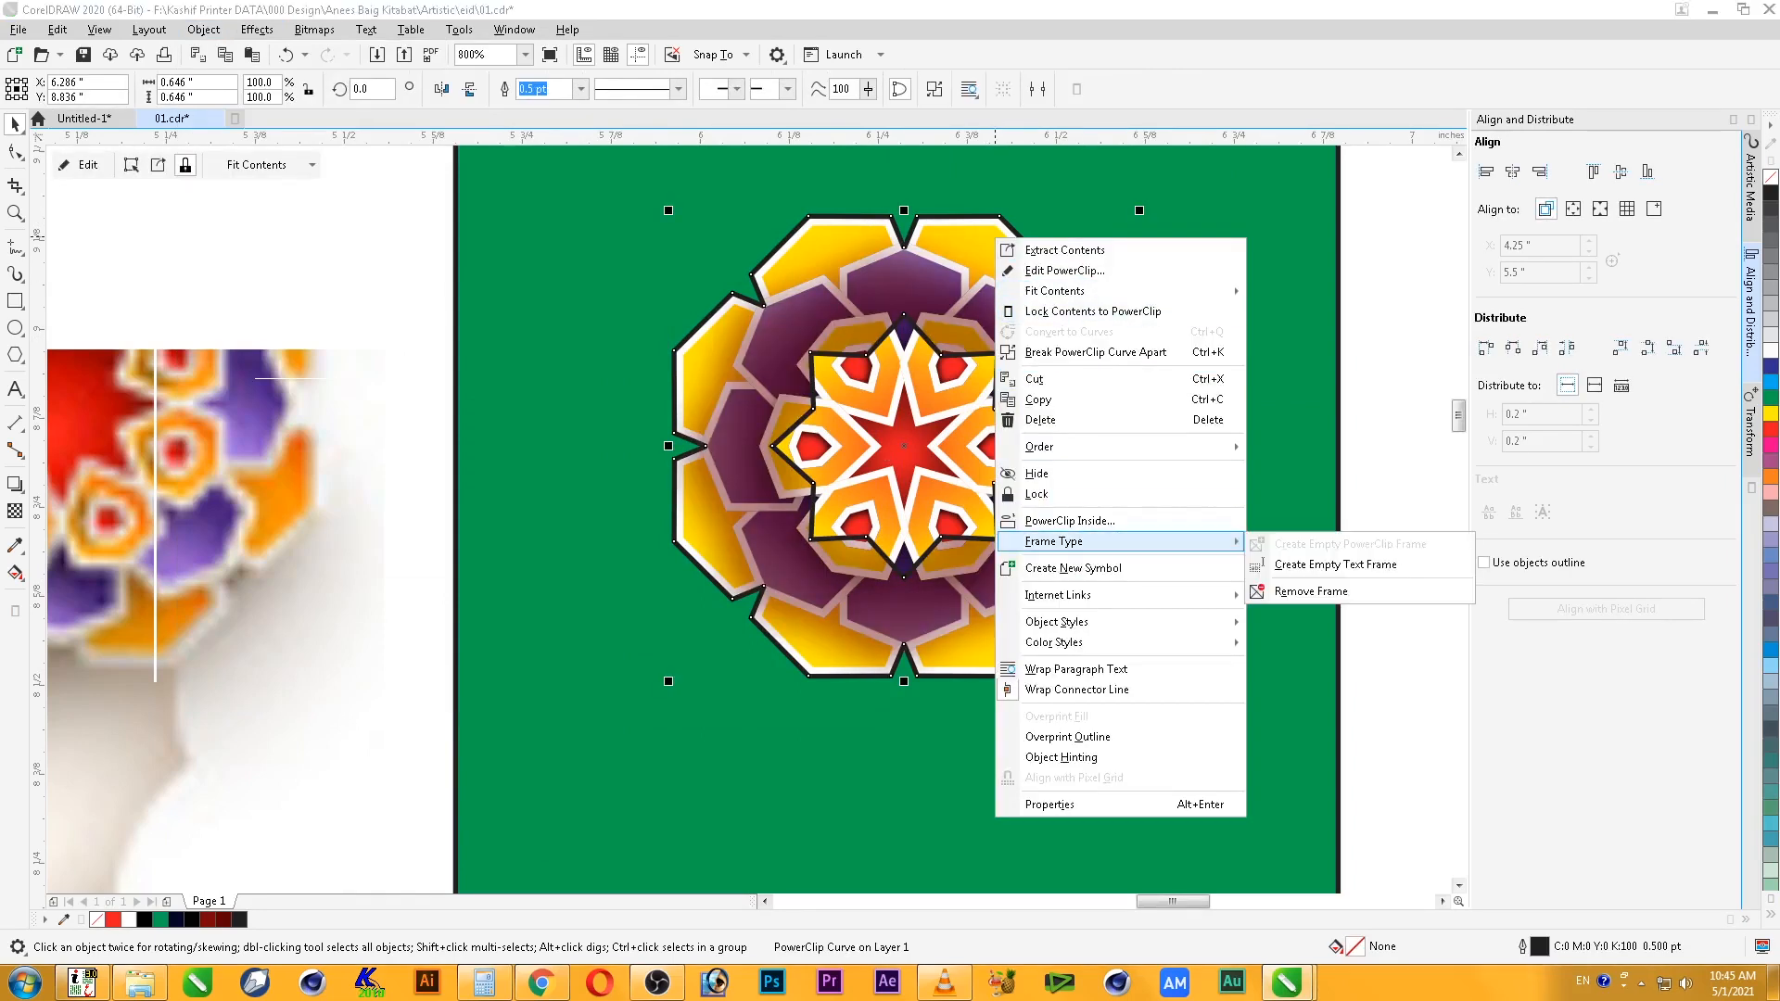
pyautogui.moveTo(1039, 447)
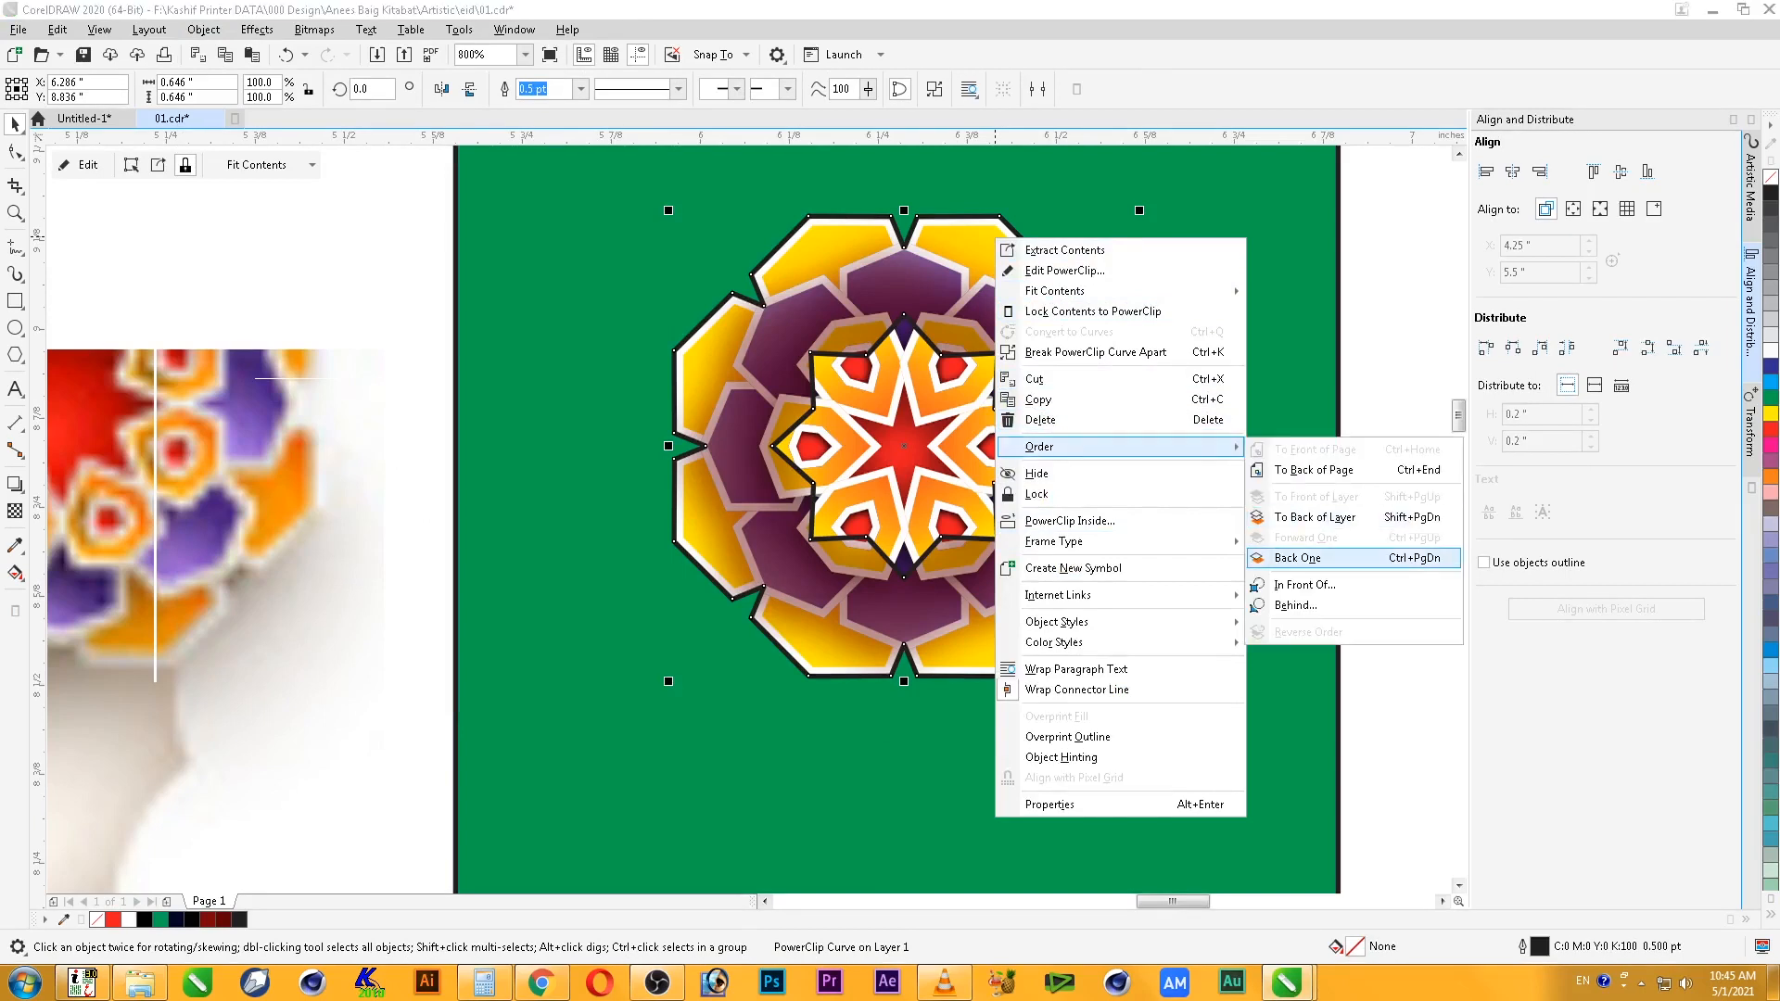
pyautogui.click(1298, 557)
pyautogui.rightClick(1017, 265)
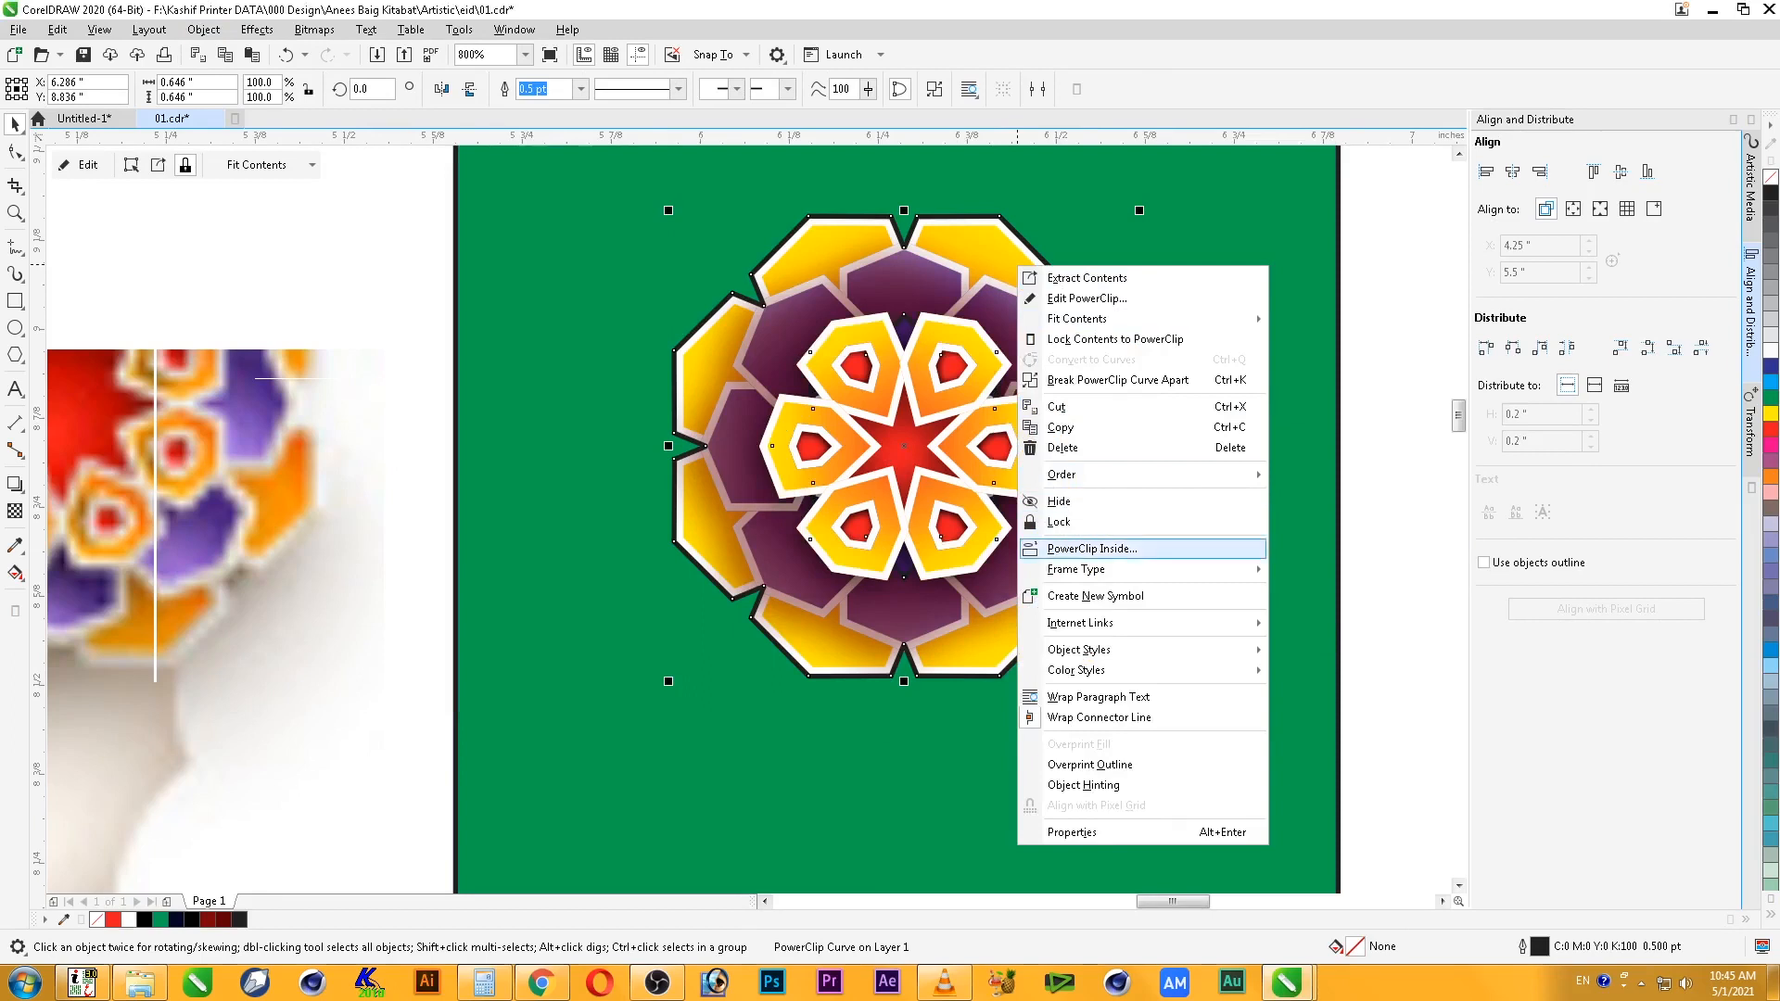
pyautogui.moveTo(1062, 474)
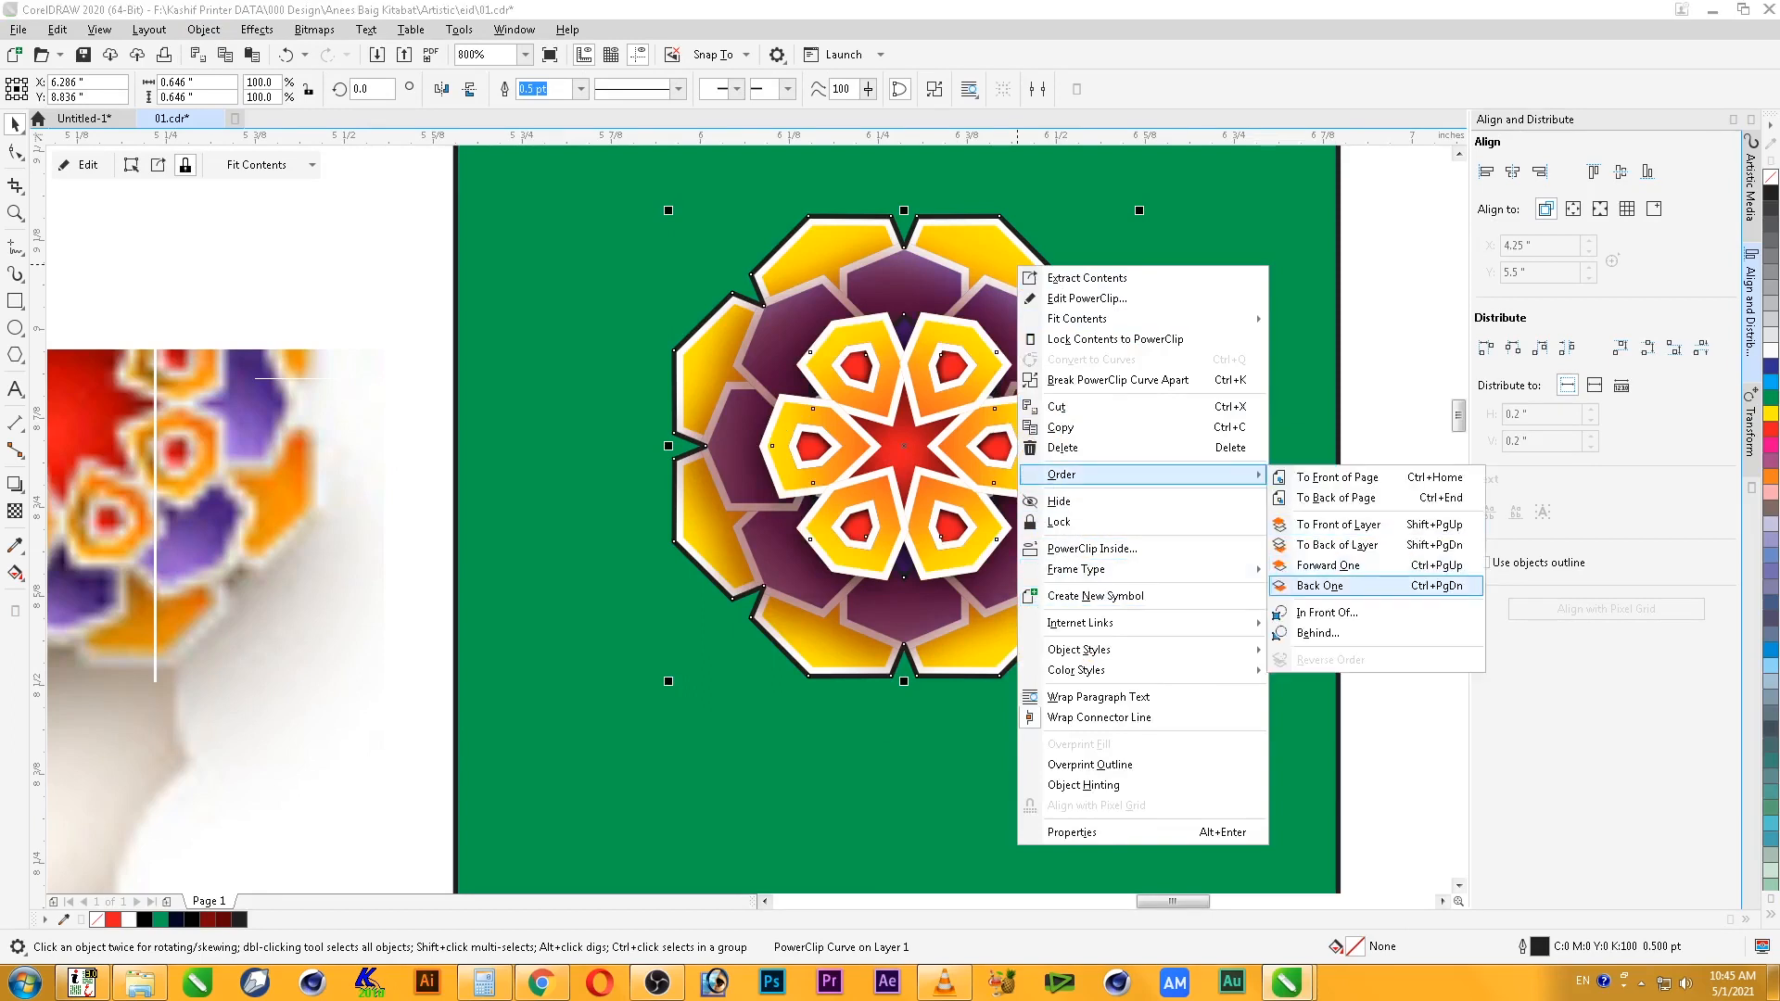
pyautogui.click(1298, 579)
pyautogui.hotkey('ctrl', 'z')
pyautogui.hotkey('ctrl', 'z')
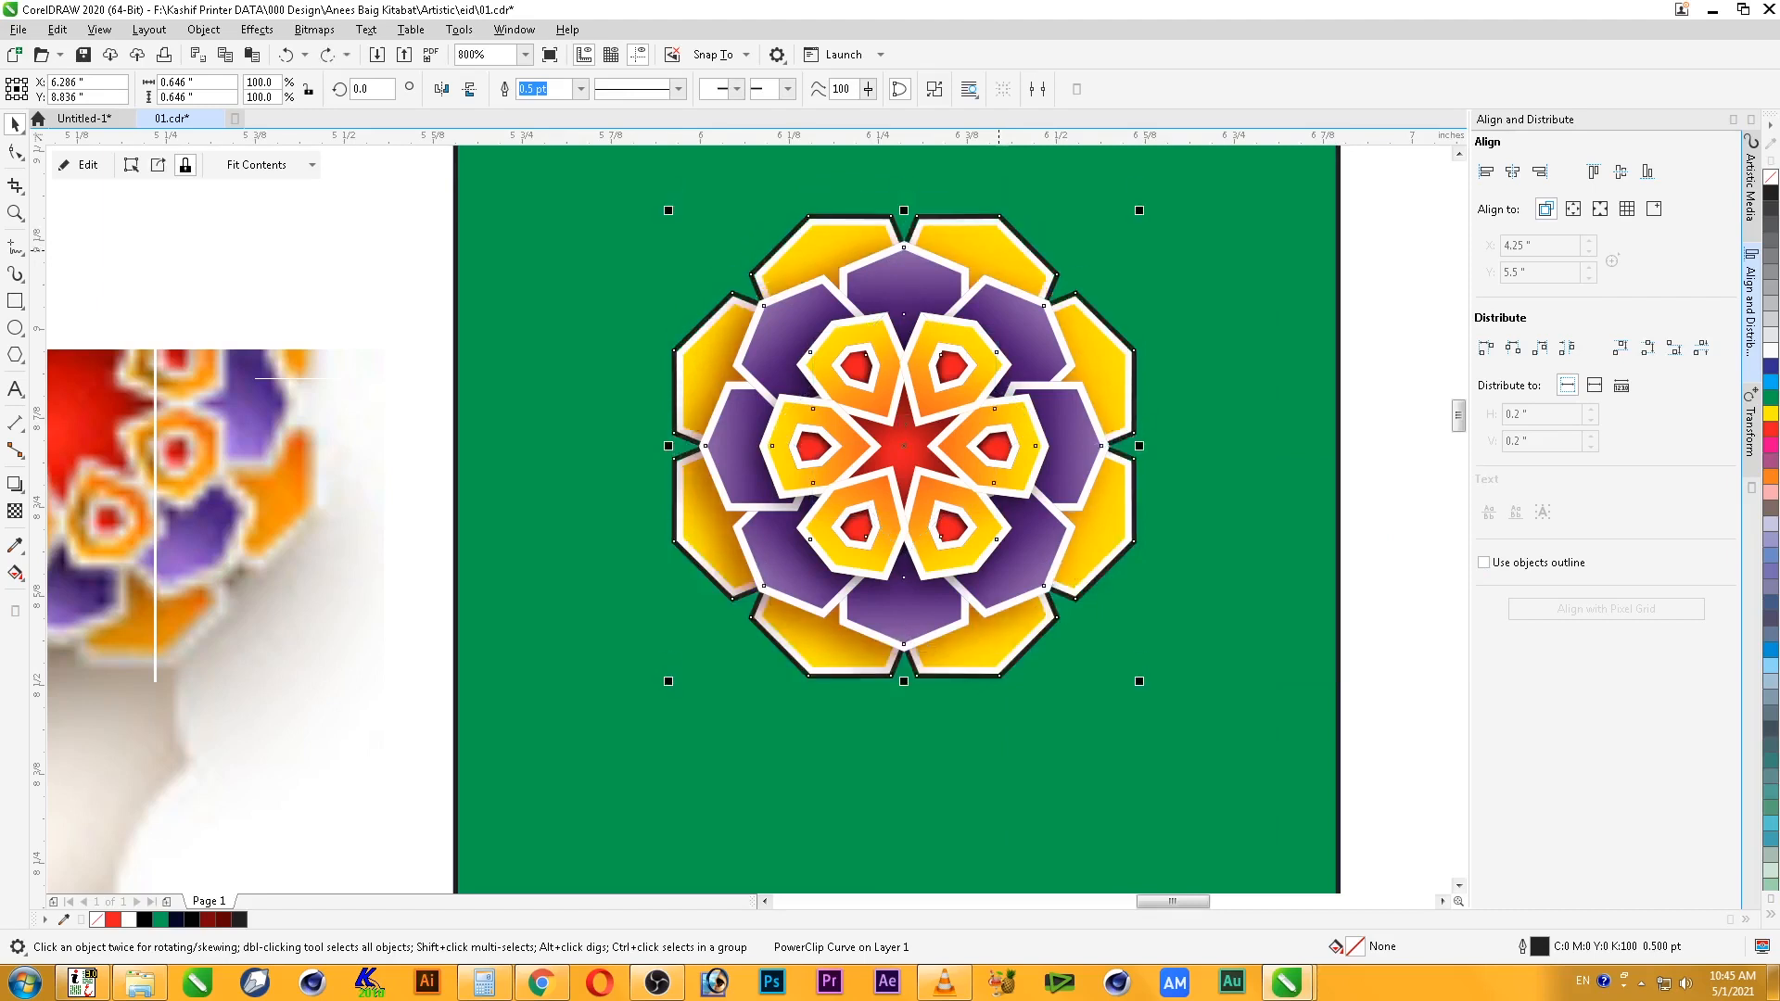
# - Remove the black outline from the clipped shadow while keeping it in place on the flower
pyautogui.moveTo(999, 250); pyautogui.dragTo(612, 251)
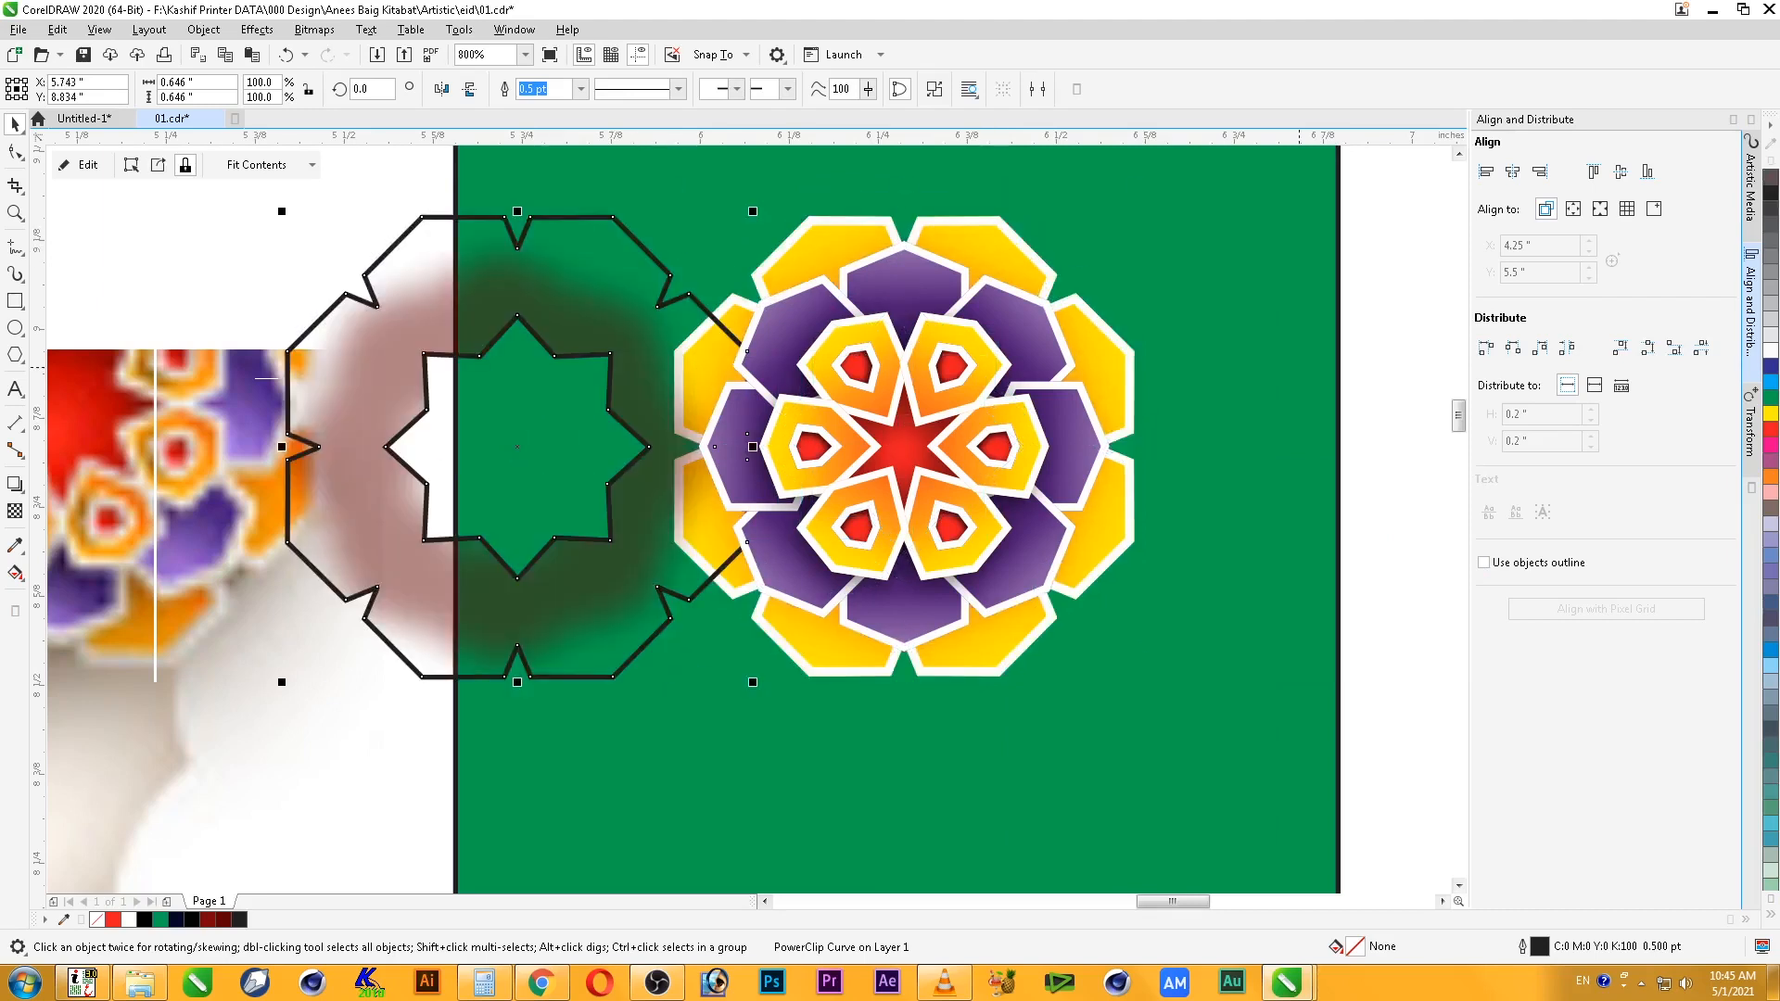
pyautogui.rightClick(1771, 176)
pyautogui.hotkey('ctrl', 'z')
pyautogui.hotkey('ctrl', 'z')
pyautogui.rightClick(1771, 176)
# - Group all parts of the flower without the green square, and activate the Text tool
pyautogui.moveTo(433, 161); pyautogui.dragTo(1242, 780)
pyautogui.rightClick(968, 539)
pyautogui.click(1011, 94)
pyautogui.press('F8')
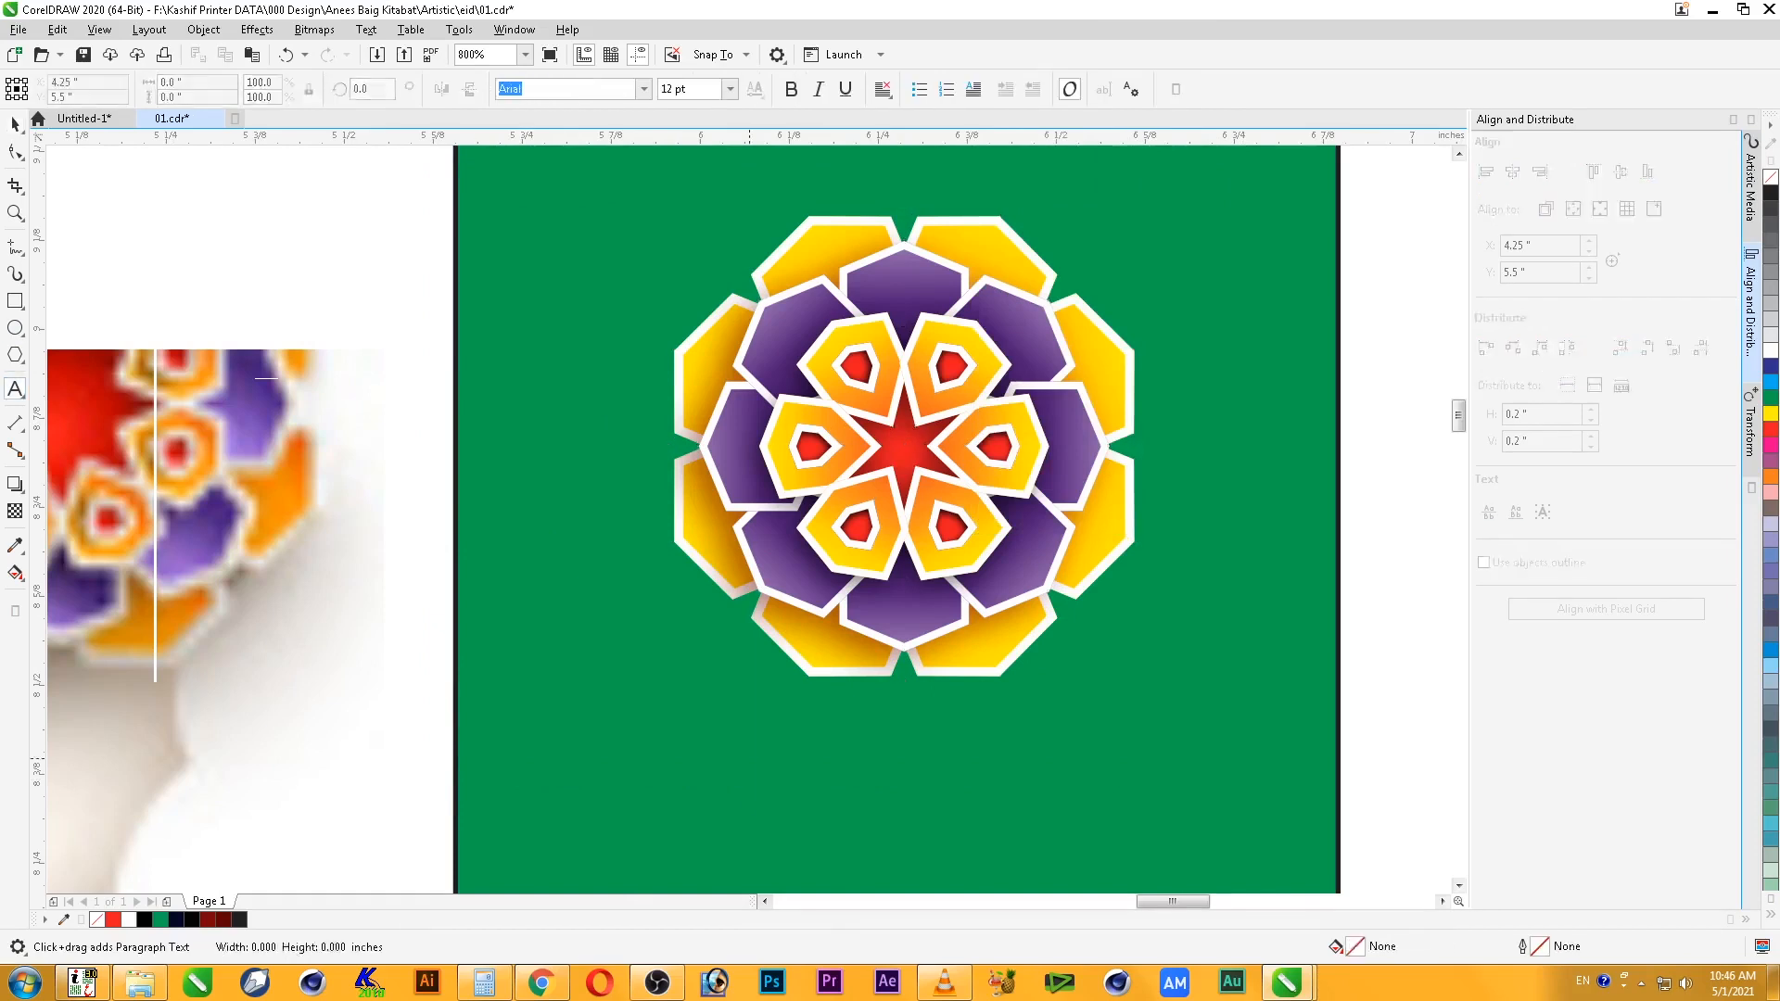
# - Add the artistic text "Done" below the flower and delete it again
pyautogui.click(762, 756)
pyautogui.write('Done')
pyautogui.hotkey('ctrl', 'space')
pyautogui.press('Delete')
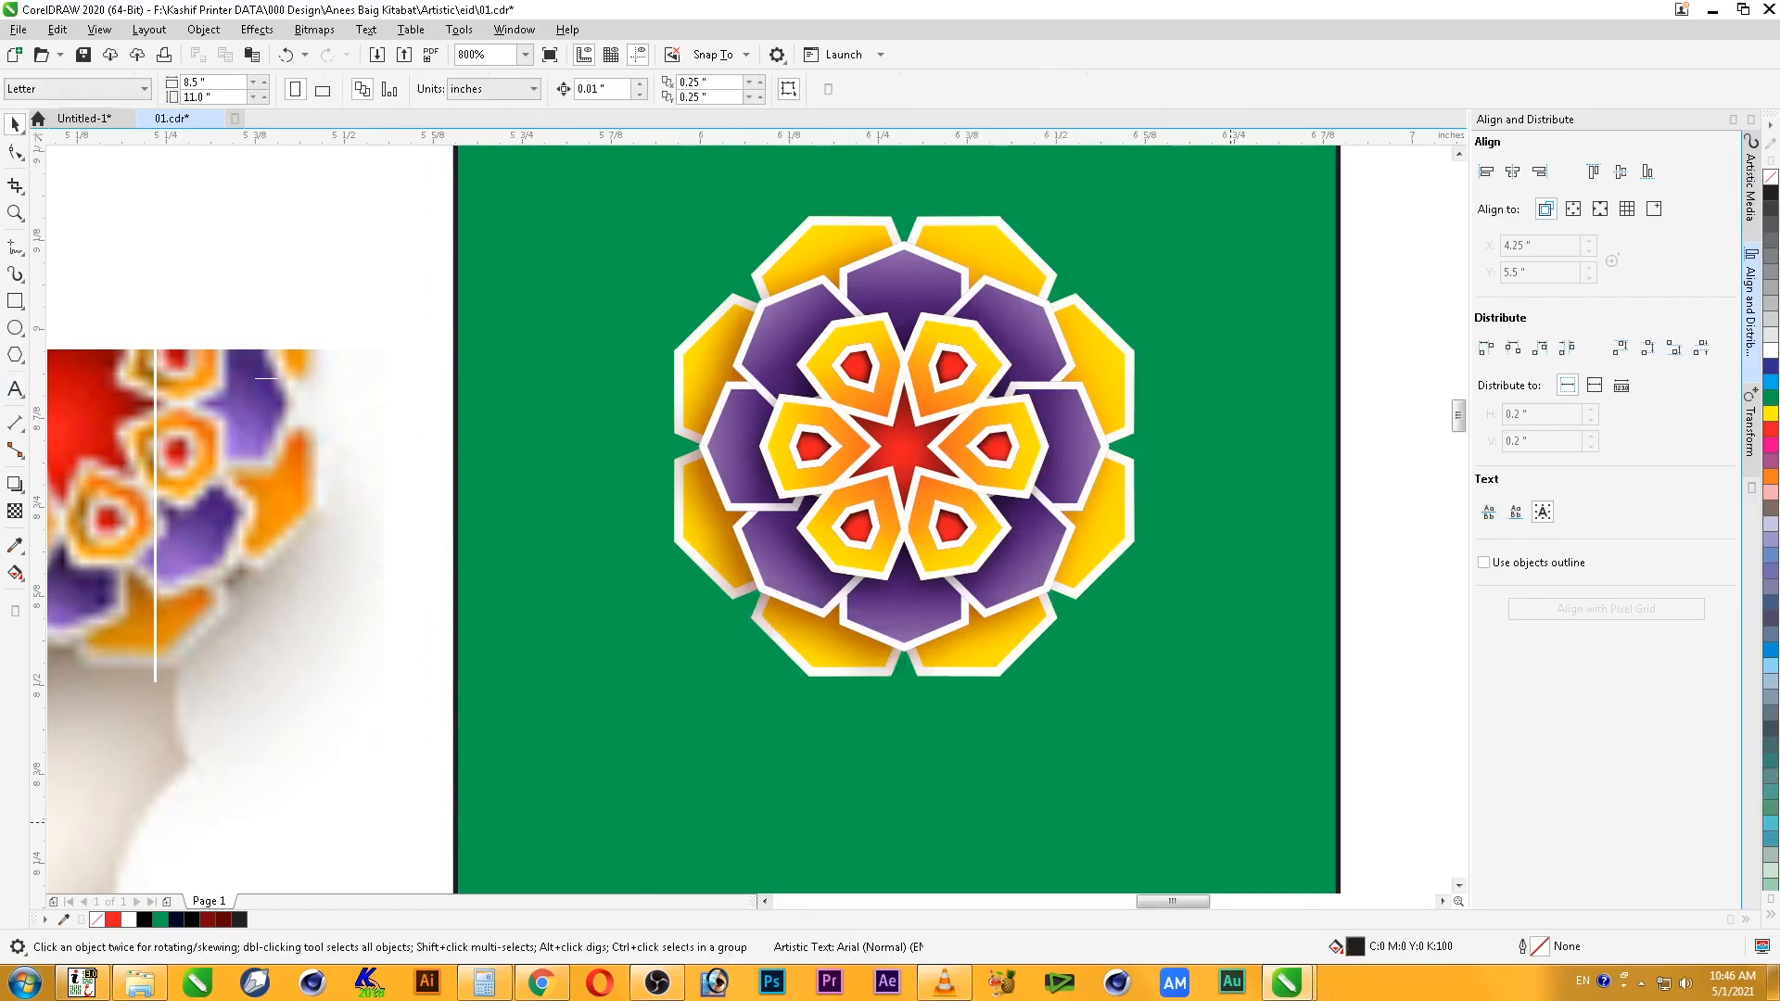
# - Delete the green square behind the flower
pyautogui.scroll(-1, 1228, 825)
pyautogui.click(1260, 442)
pyautogui.press('Delete')
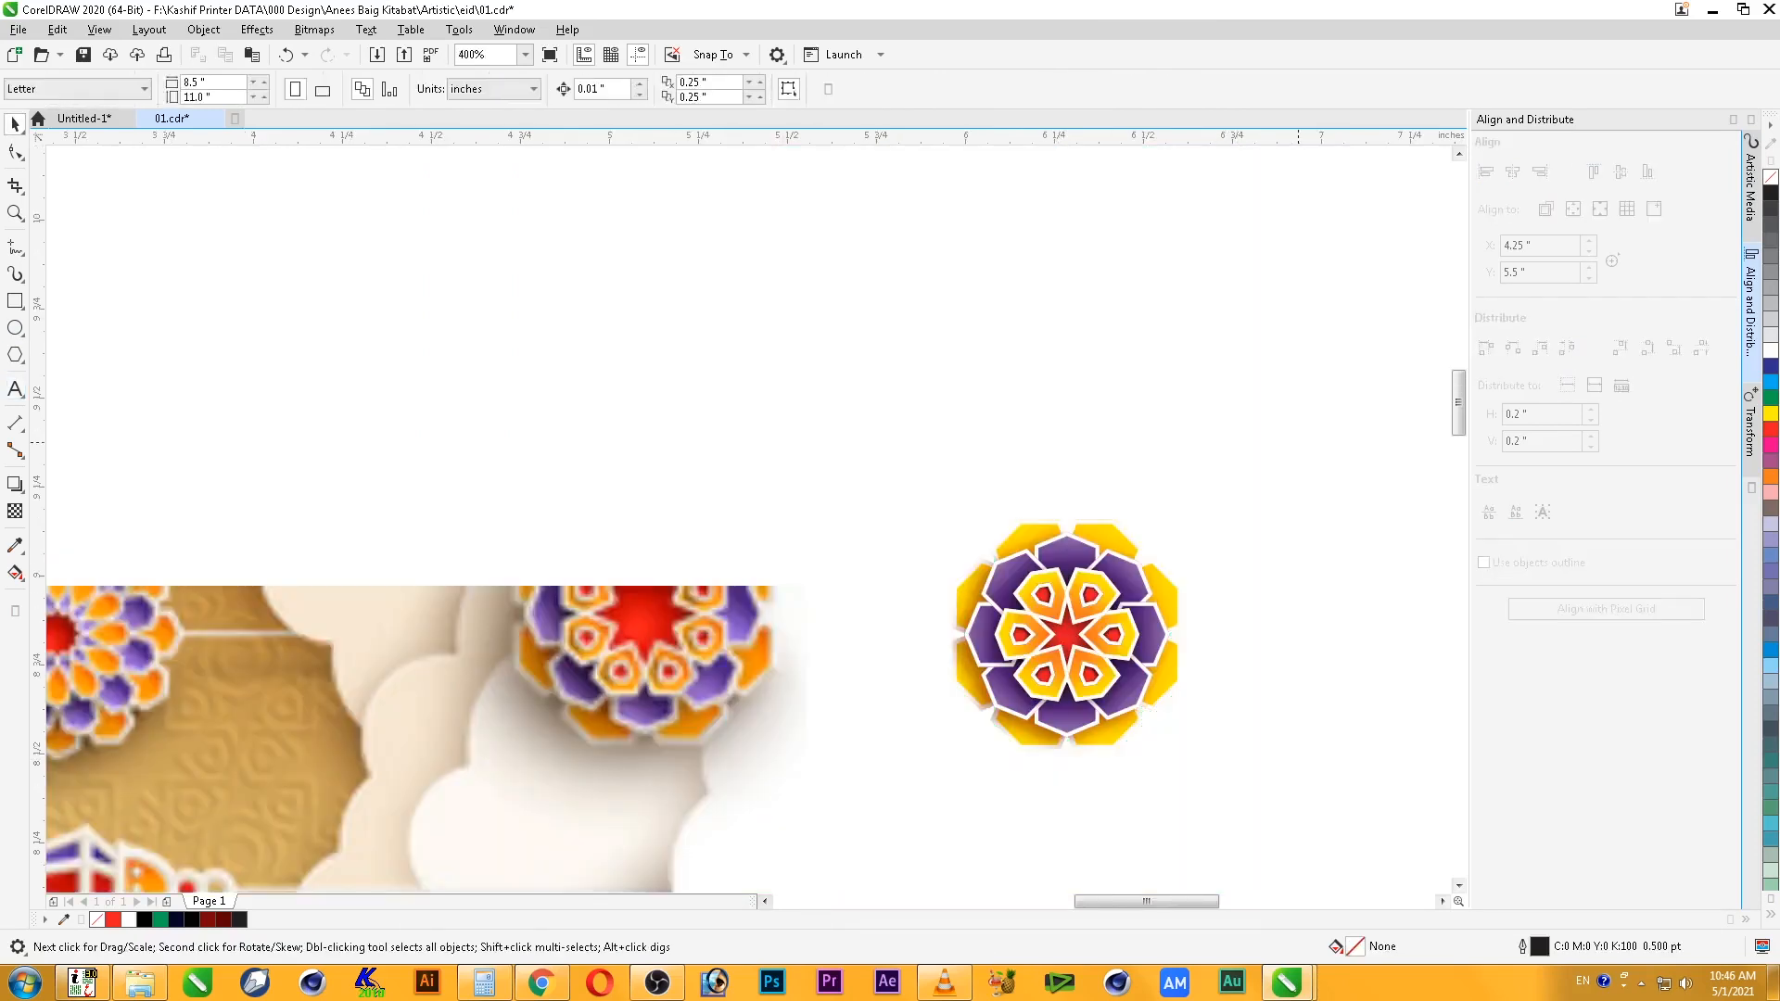
# - Ungroup the finished flower into its separate parts and clear the selection
pyautogui.moveTo(1260, 442); pyautogui.dragTo(810, 807)
pyautogui.rightClick(1069, 706)
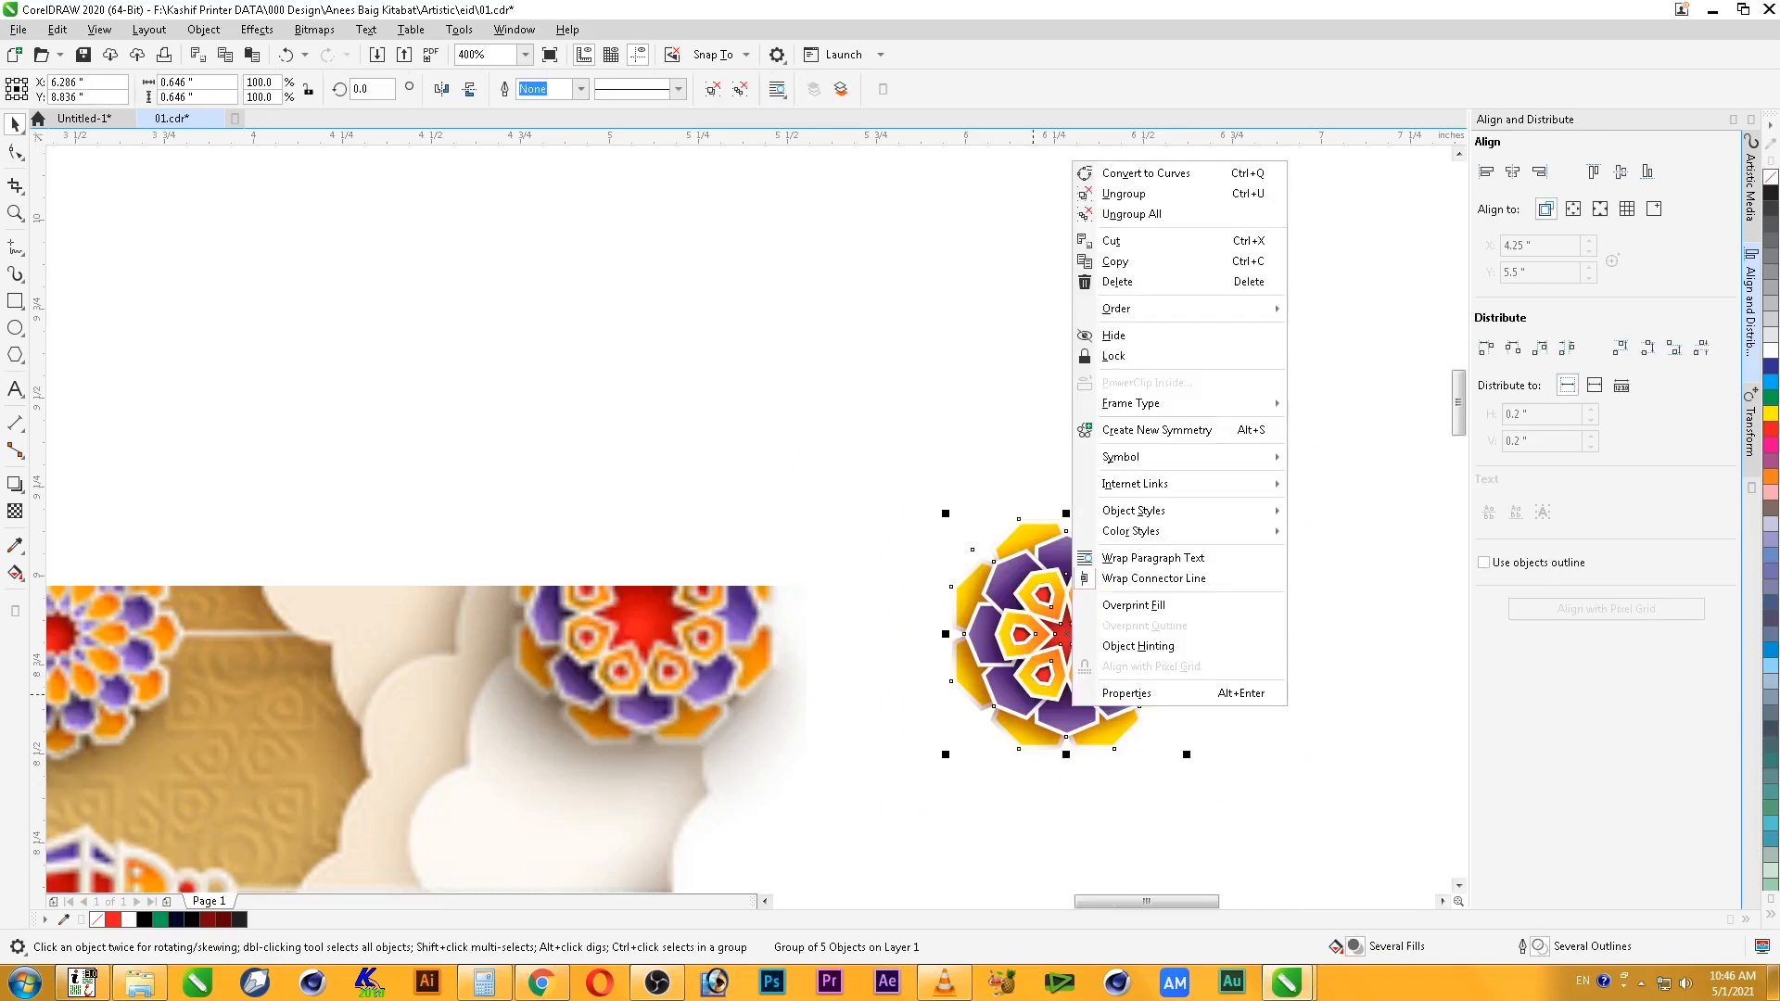
pyautogui.click(1123, 194)
pyautogui.rightClick(1065, 660)
pyautogui.click(1127, 215)
pyautogui.moveTo(1269, 481); pyautogui.dragTo(799, 843)
pyautogui.scroll(1, 1270, 732)
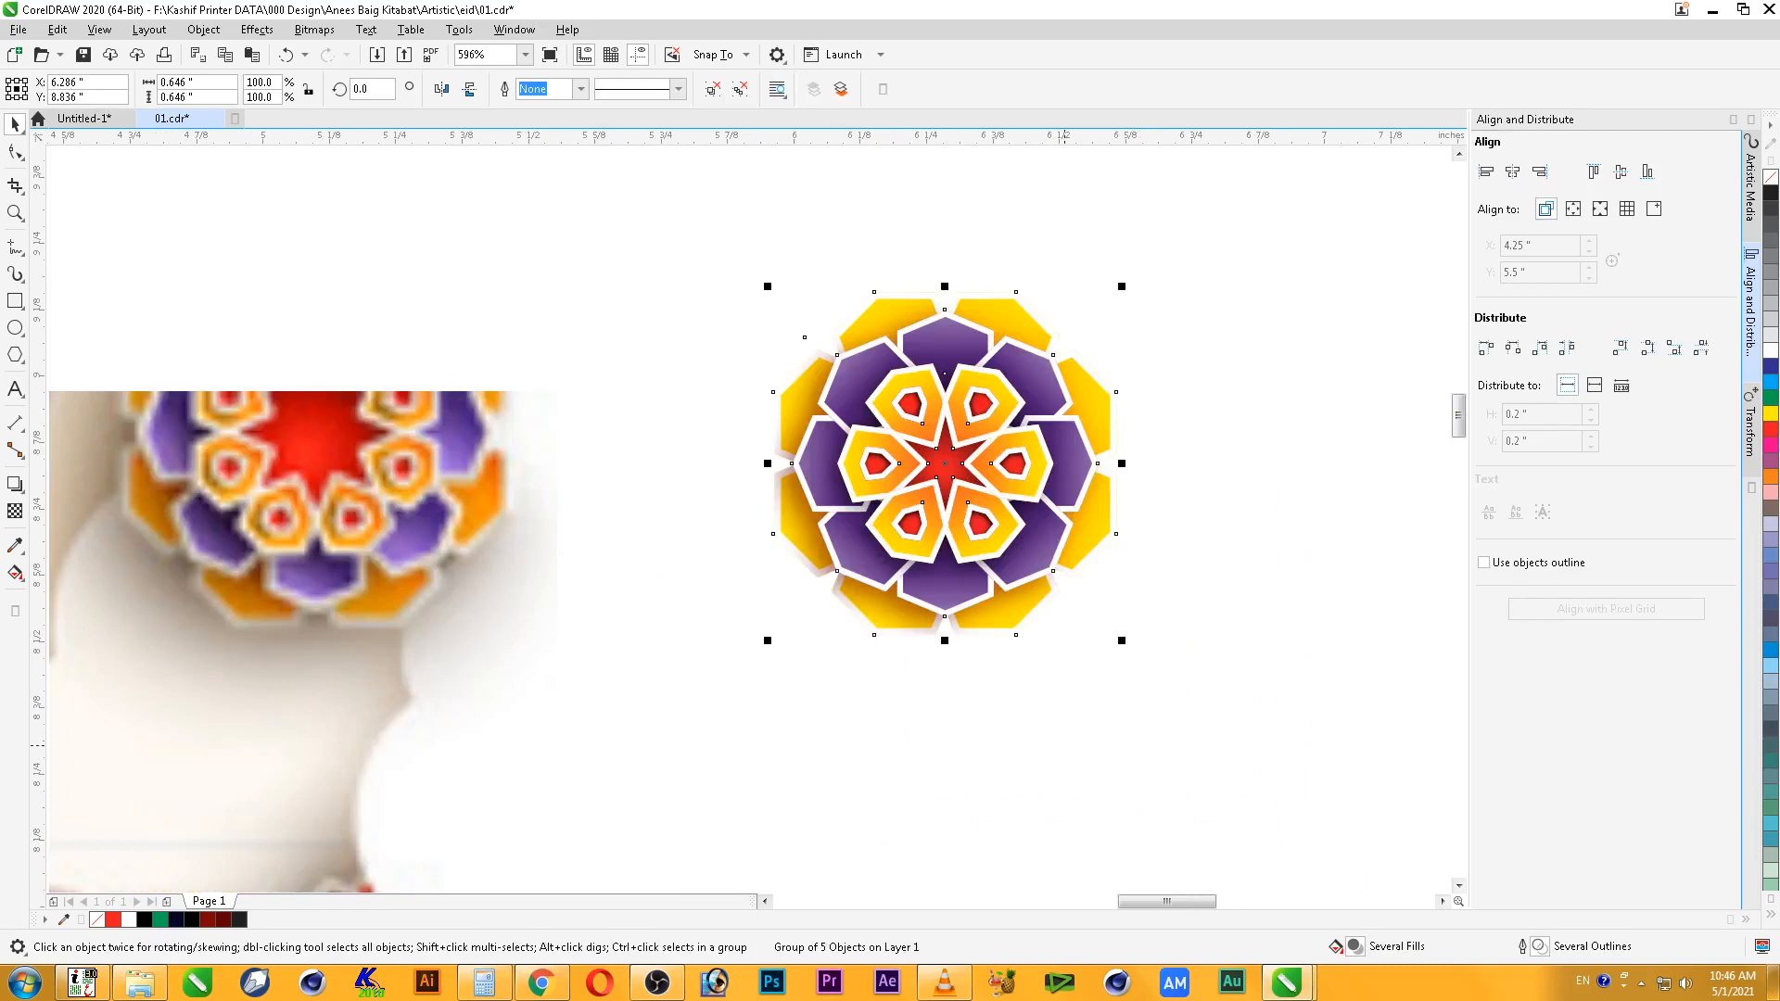
pyautogui.click(1064, 747)
pyautogui.press('F2')
pyautogui.moveTo(1323, 260); pyautogui.dragTo(624, 740)
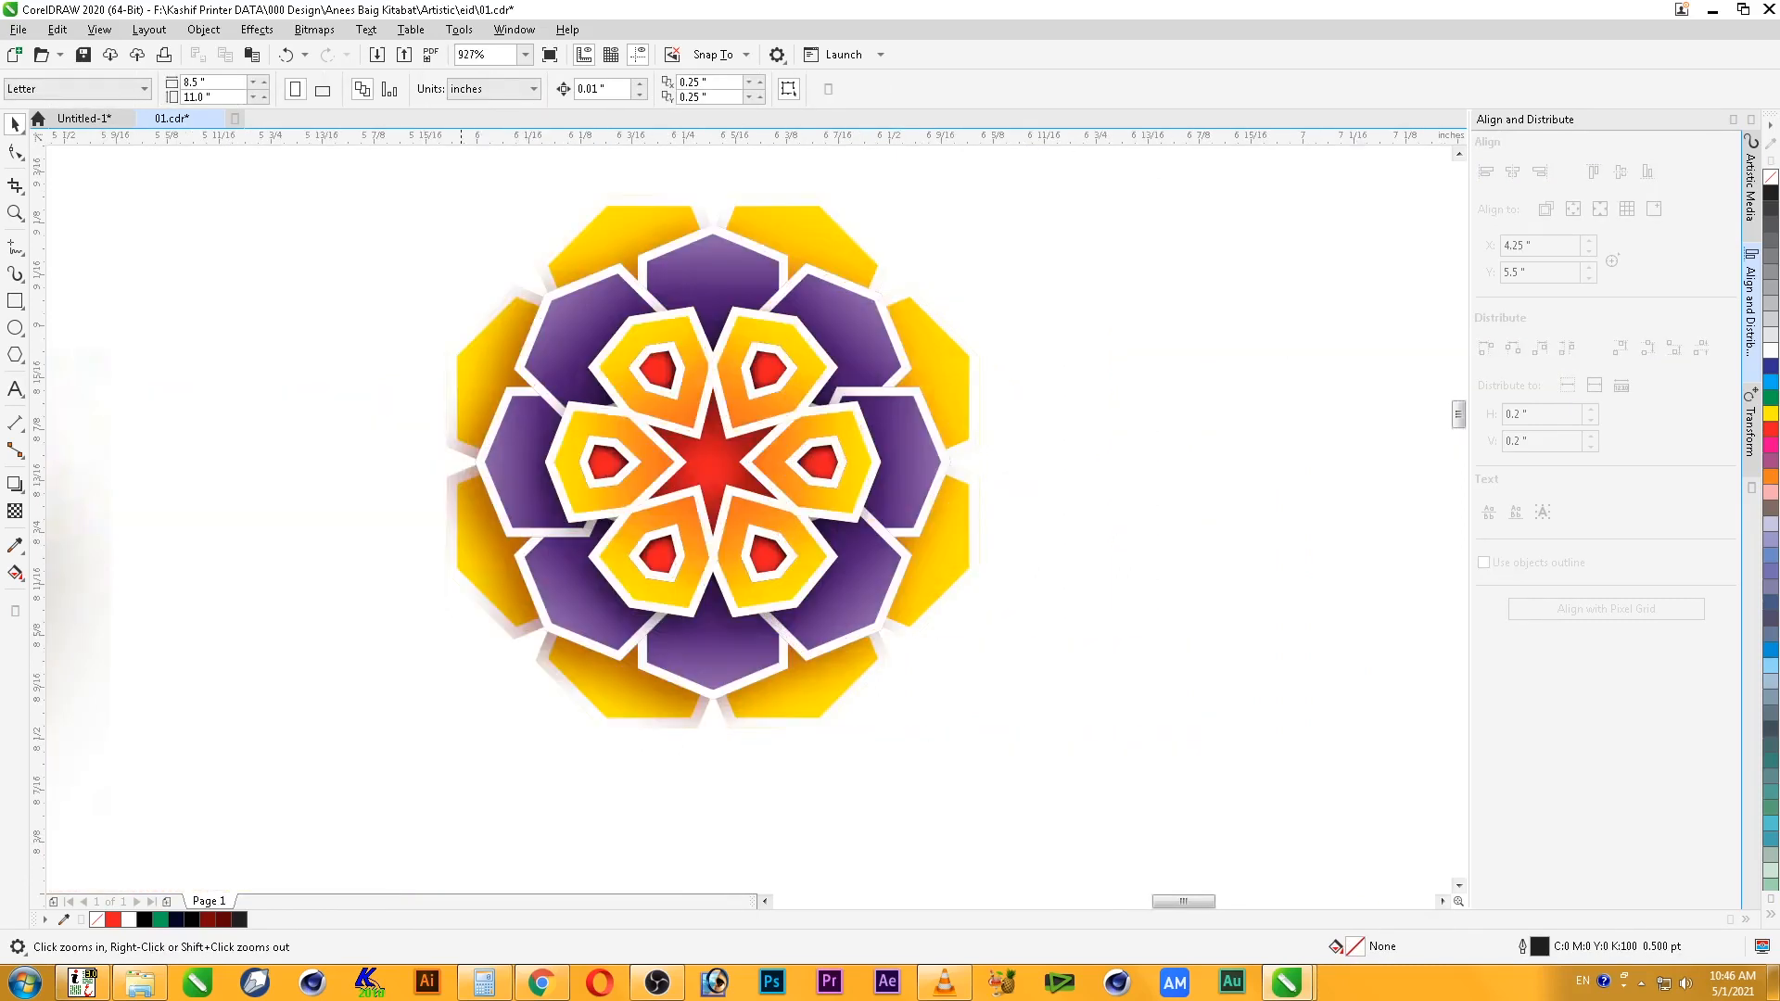
pyautogui.click(460, 493)
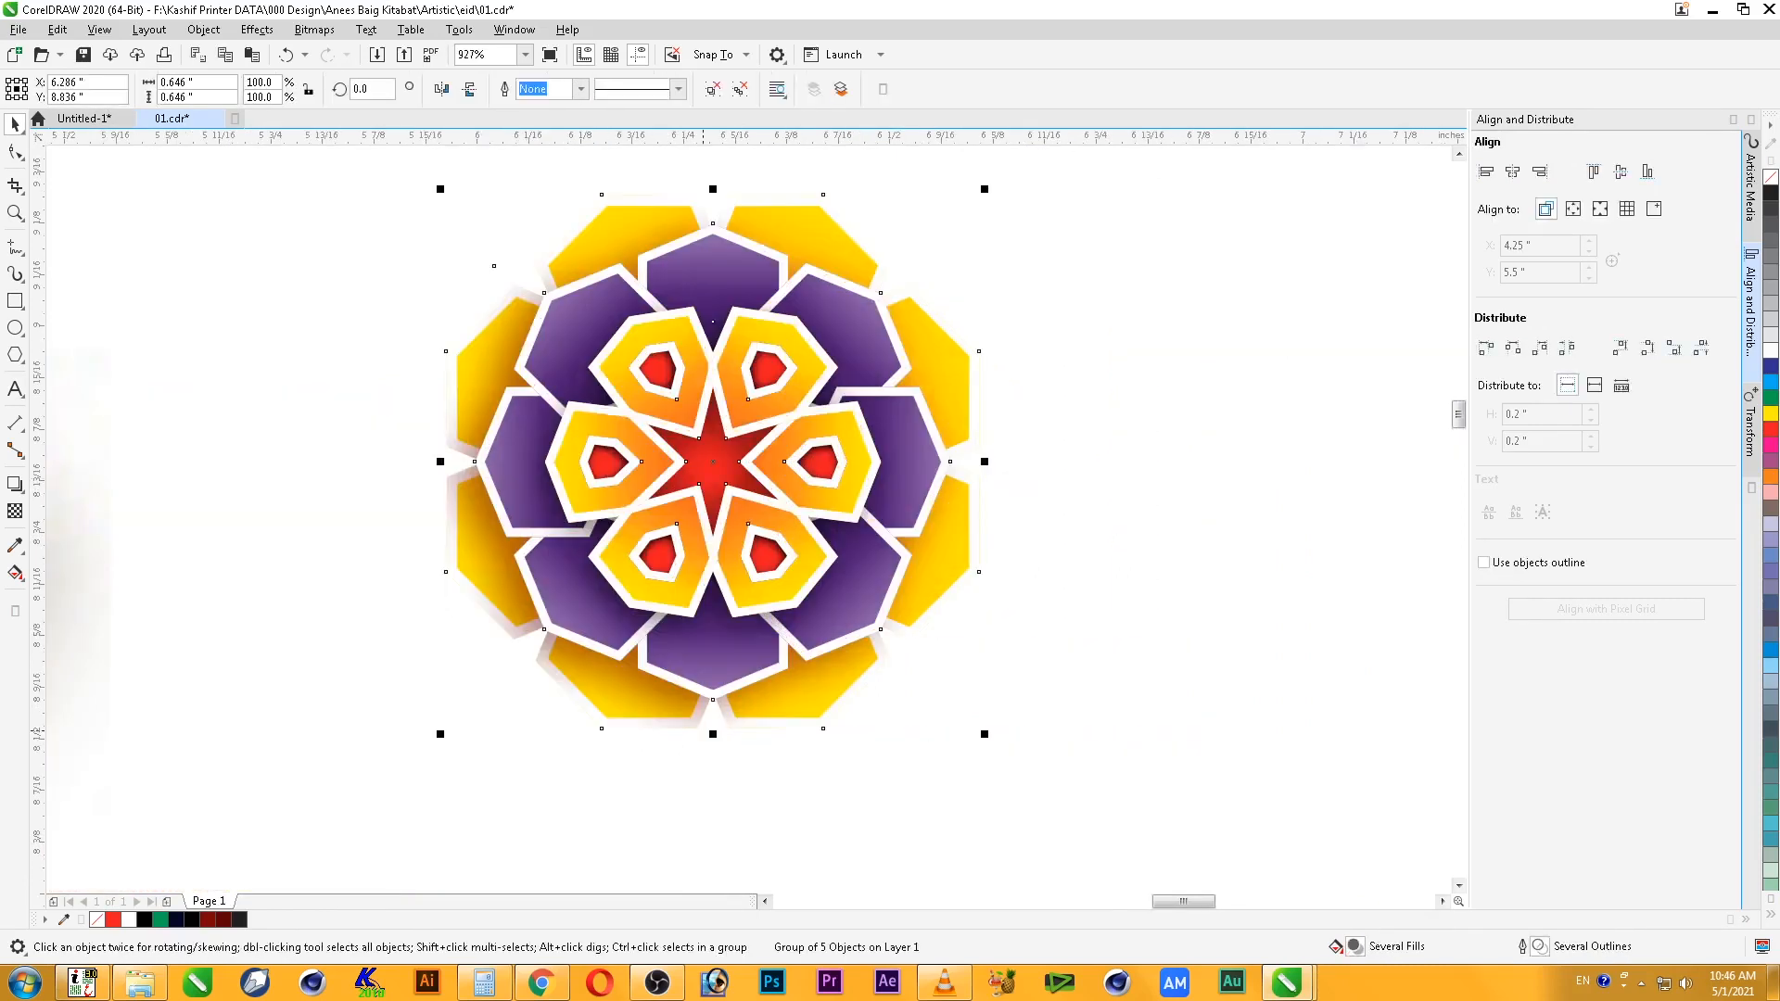
pyautogui.rightClick(693, 714)
pyautogui.click(749, 203)
pyautogui.press('Escape')
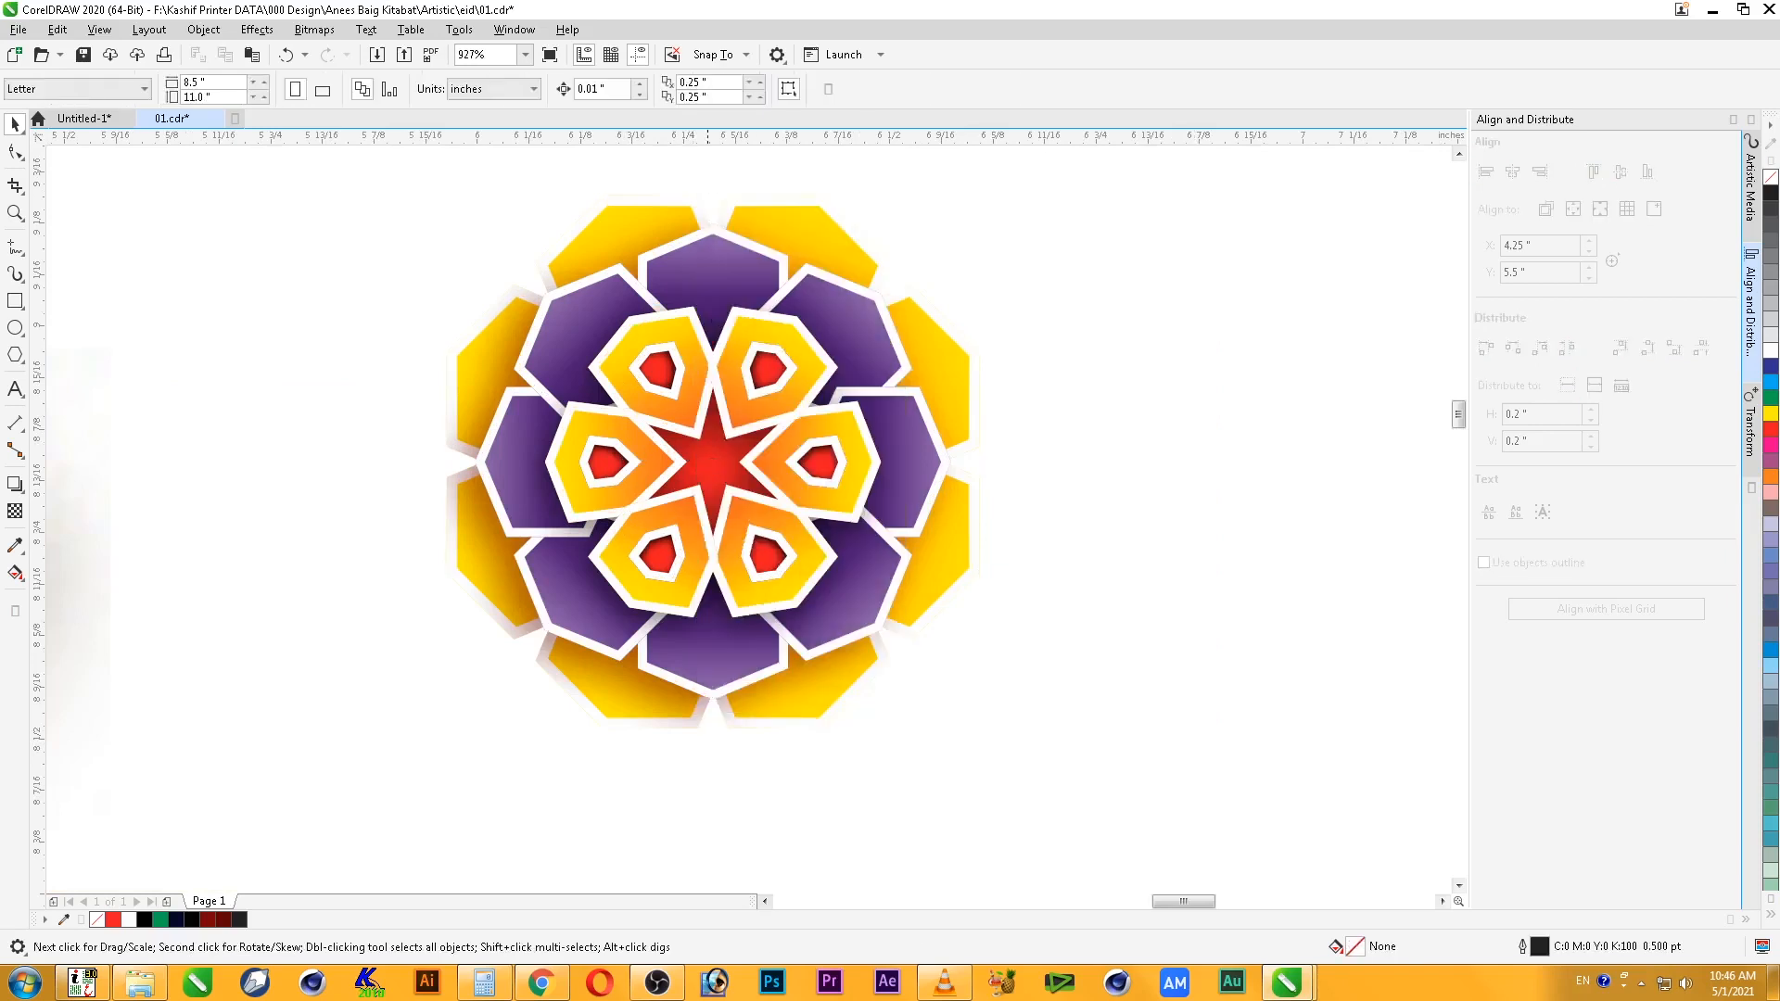
# - Try to move the clipped shadow and to extract its contents from the PowerClip
pyautogui.click(728, 752)
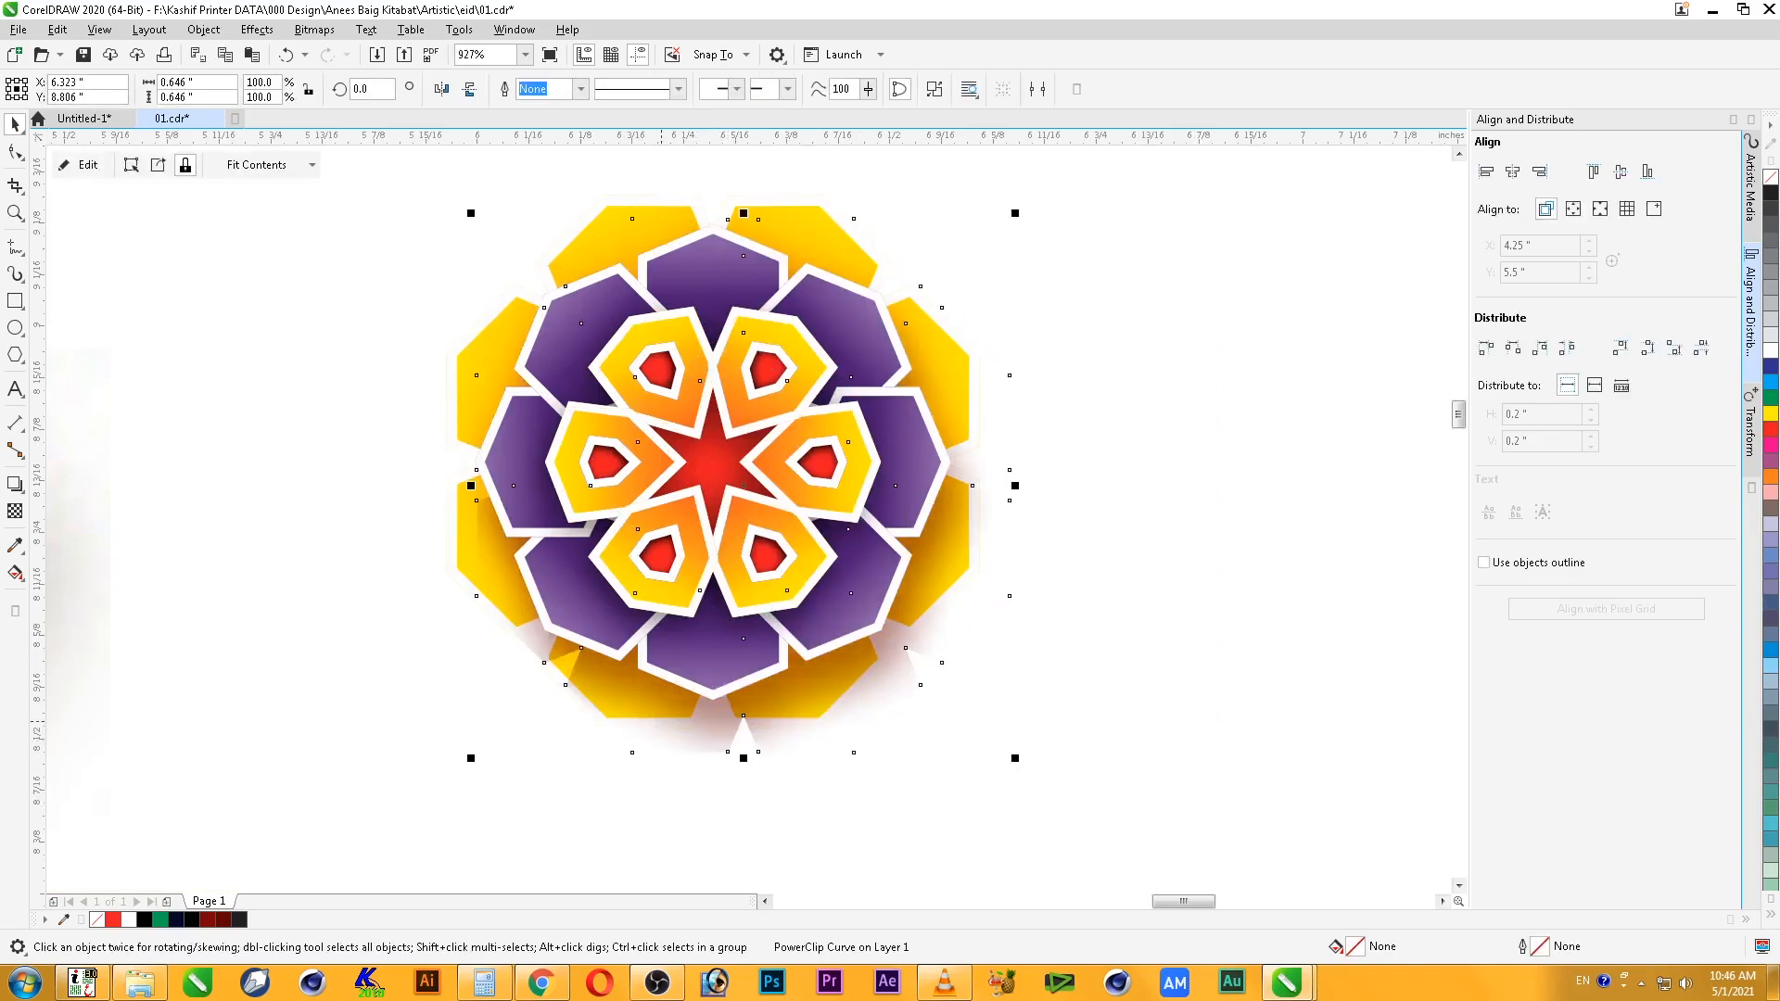
pyautogui.hotkey('ctrl', 'z')
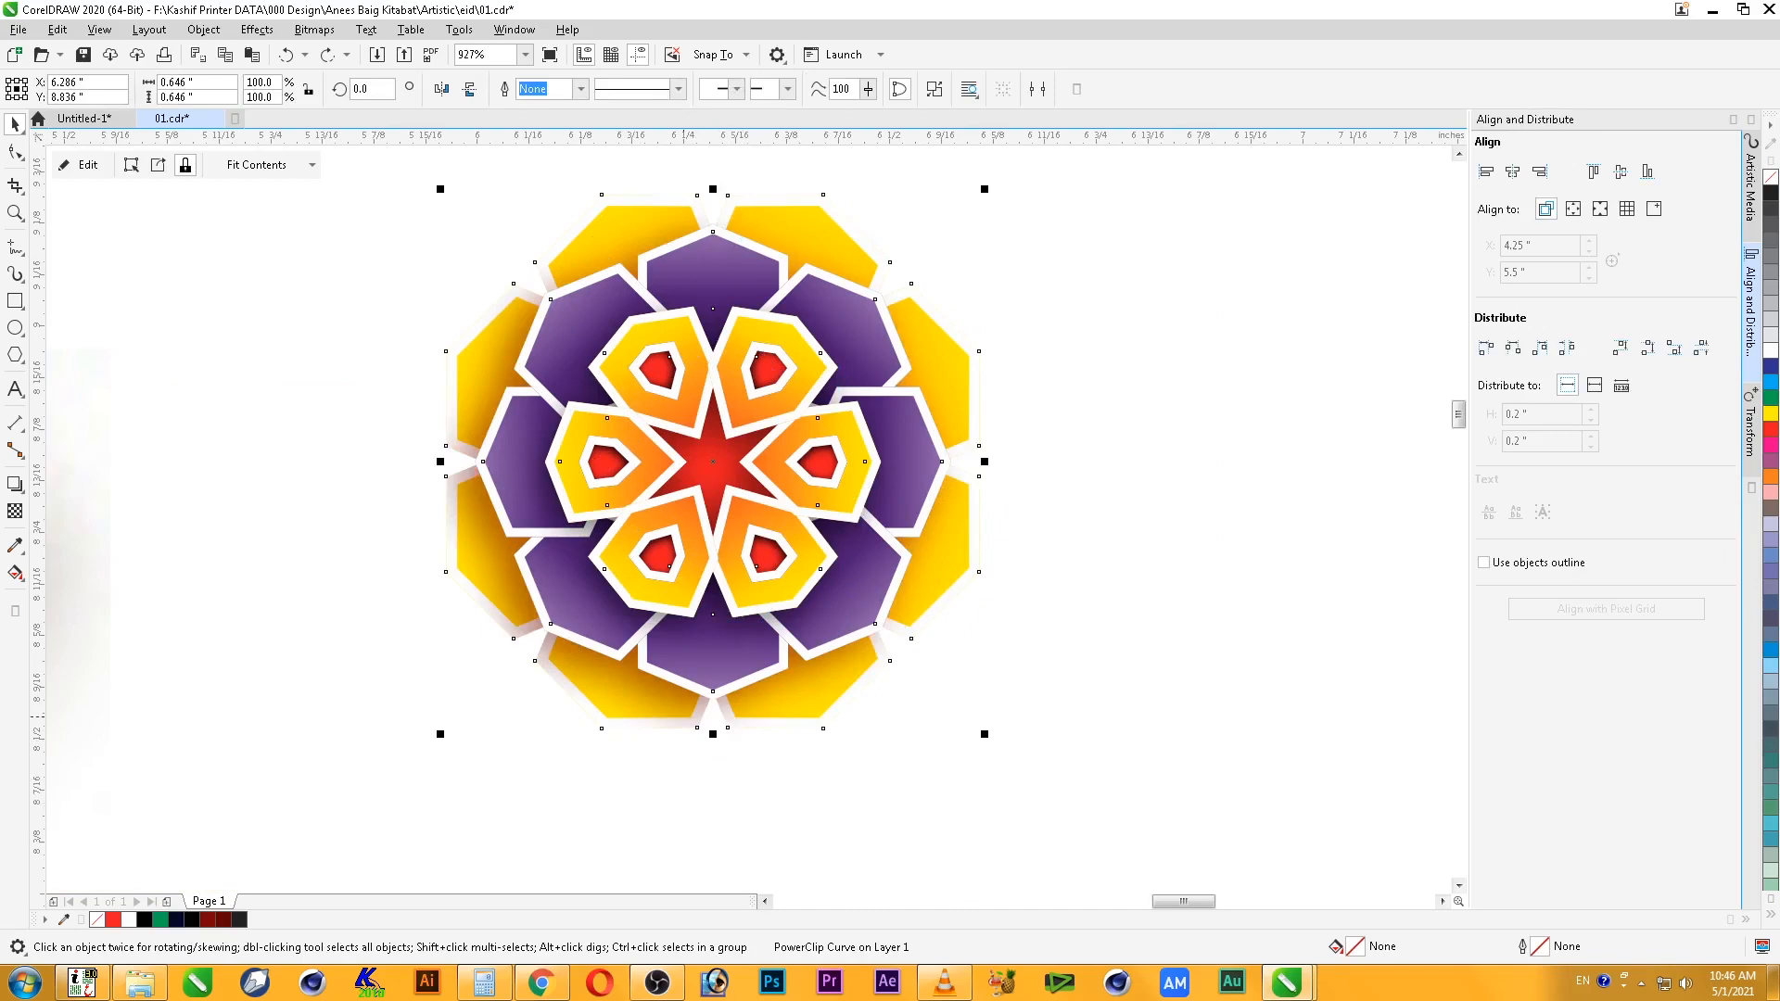
pyautogui.rightClick(686, 715)
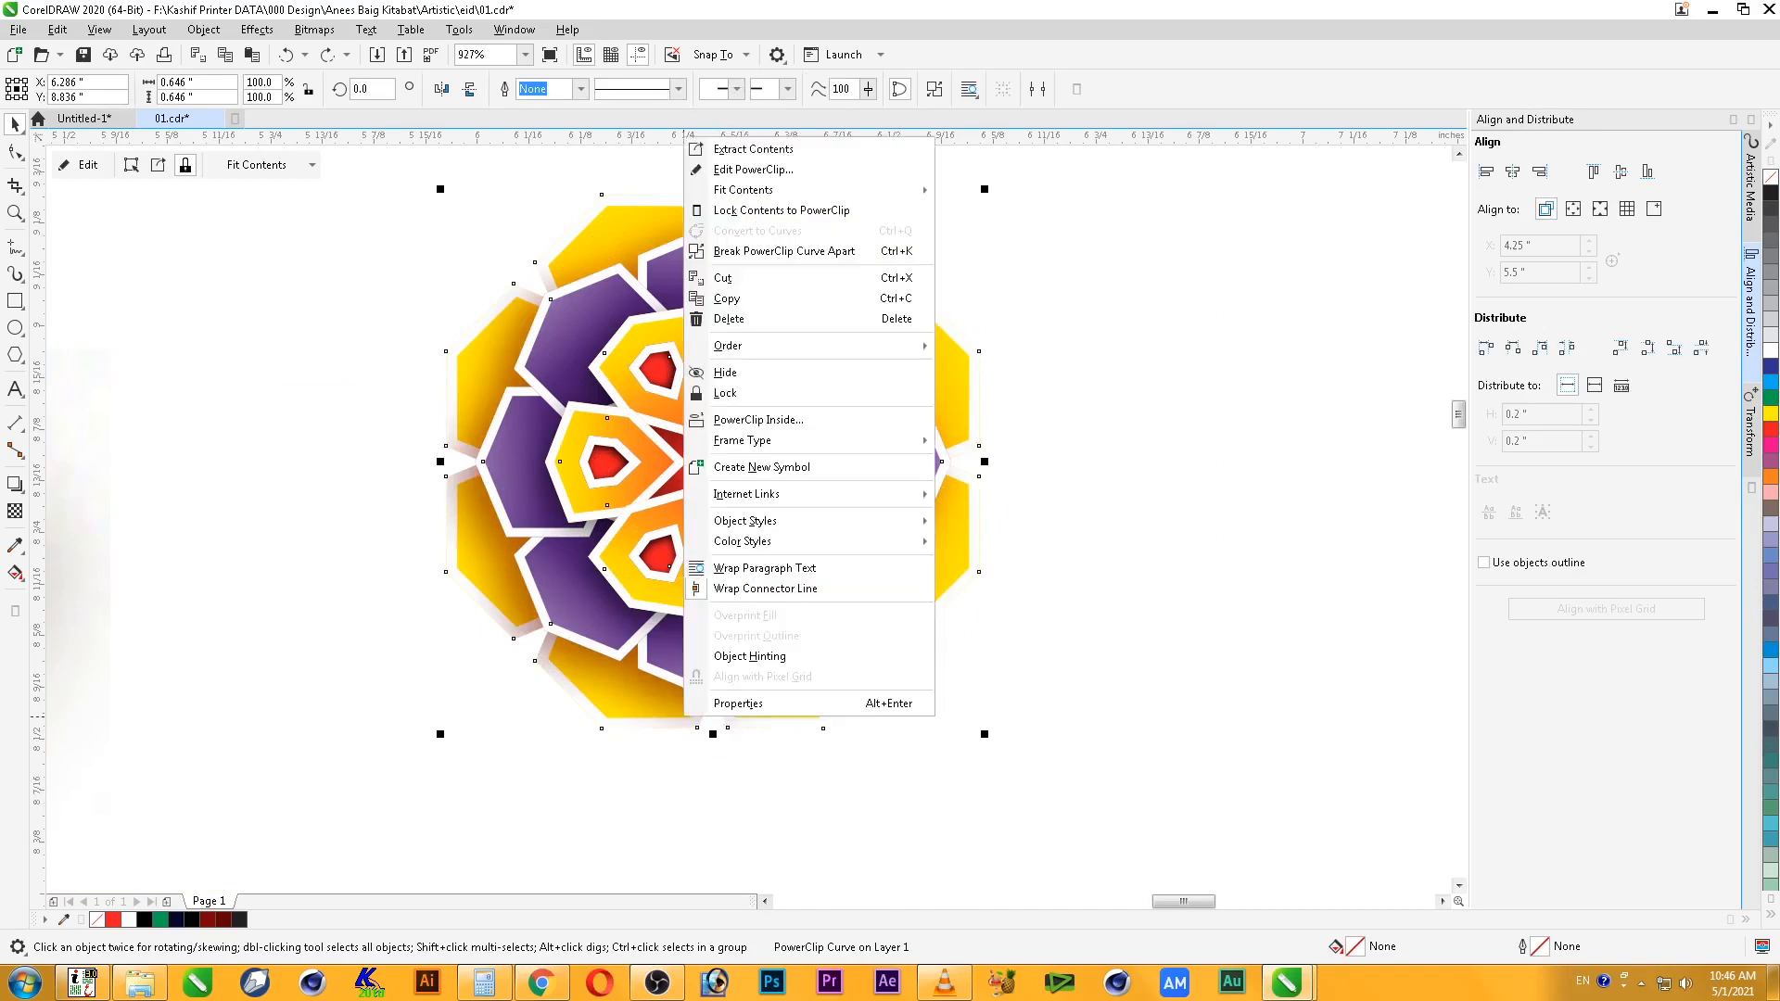
pyautogui.click(797, 146)
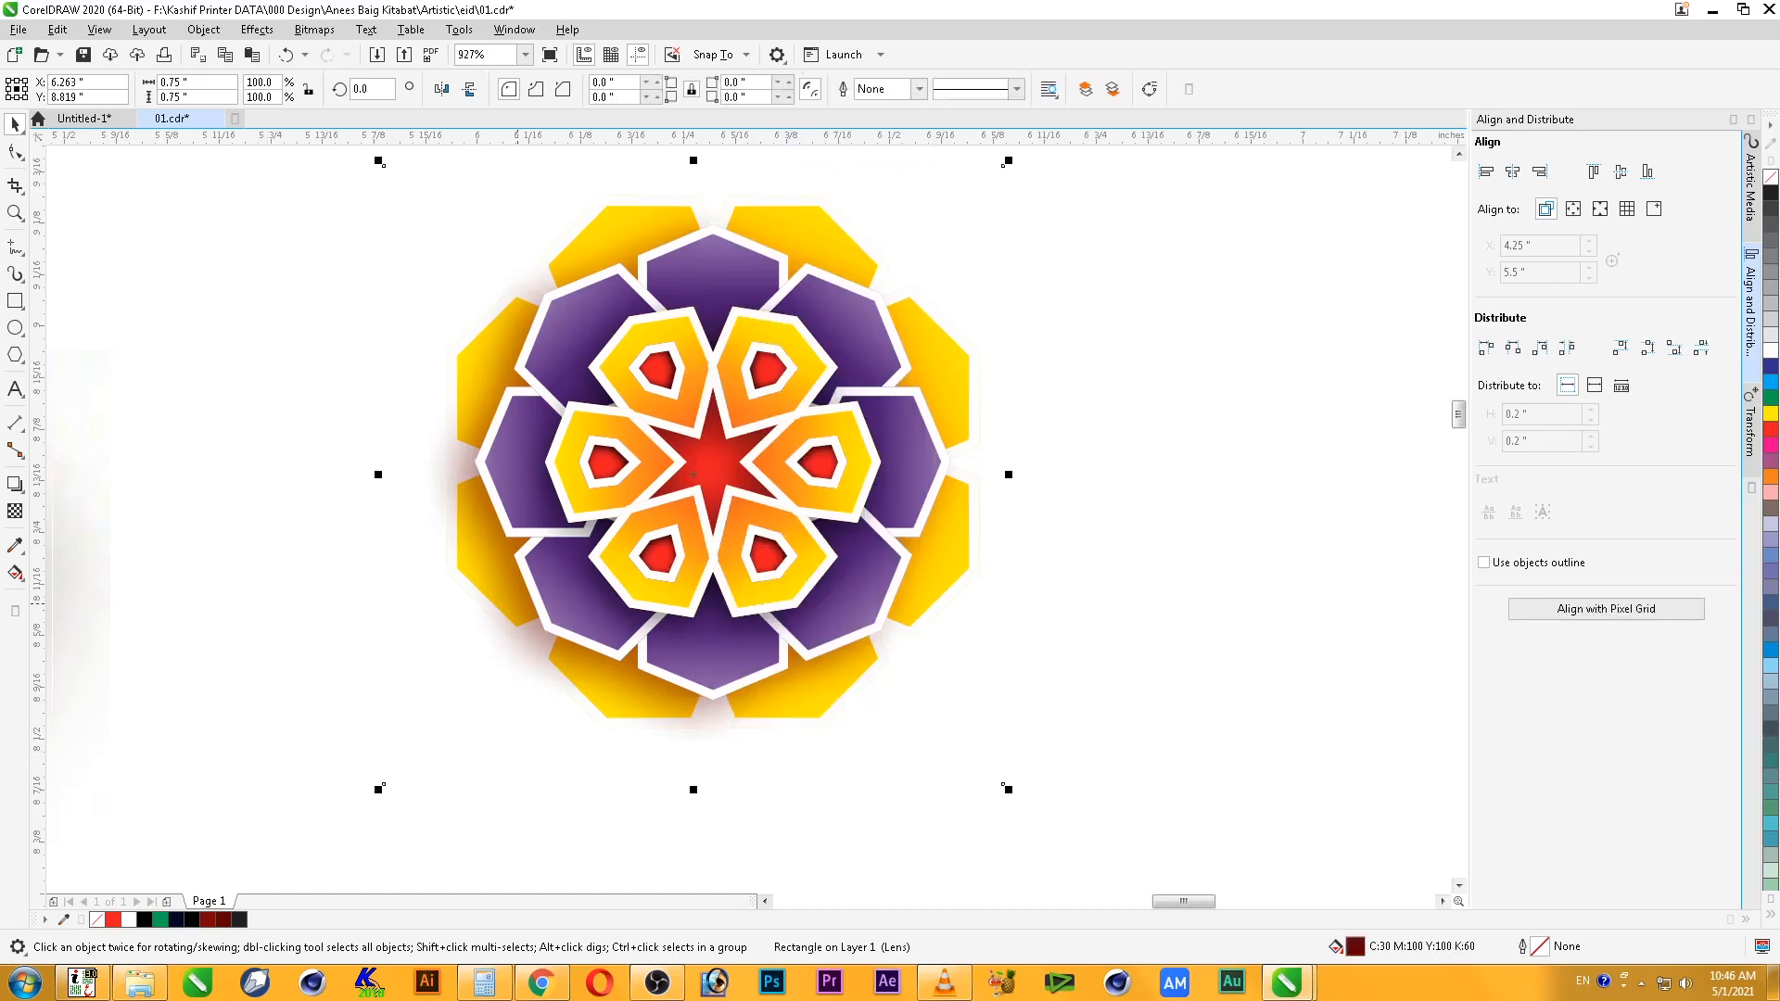
pyautogui.hotkey('ctrl', 'z')
# - Nudge the dark red shadow inside its PowerClip up 0.01" and right 0.02"
pyautogui.click(1037, 682)
pyautogui.click(721, 728)
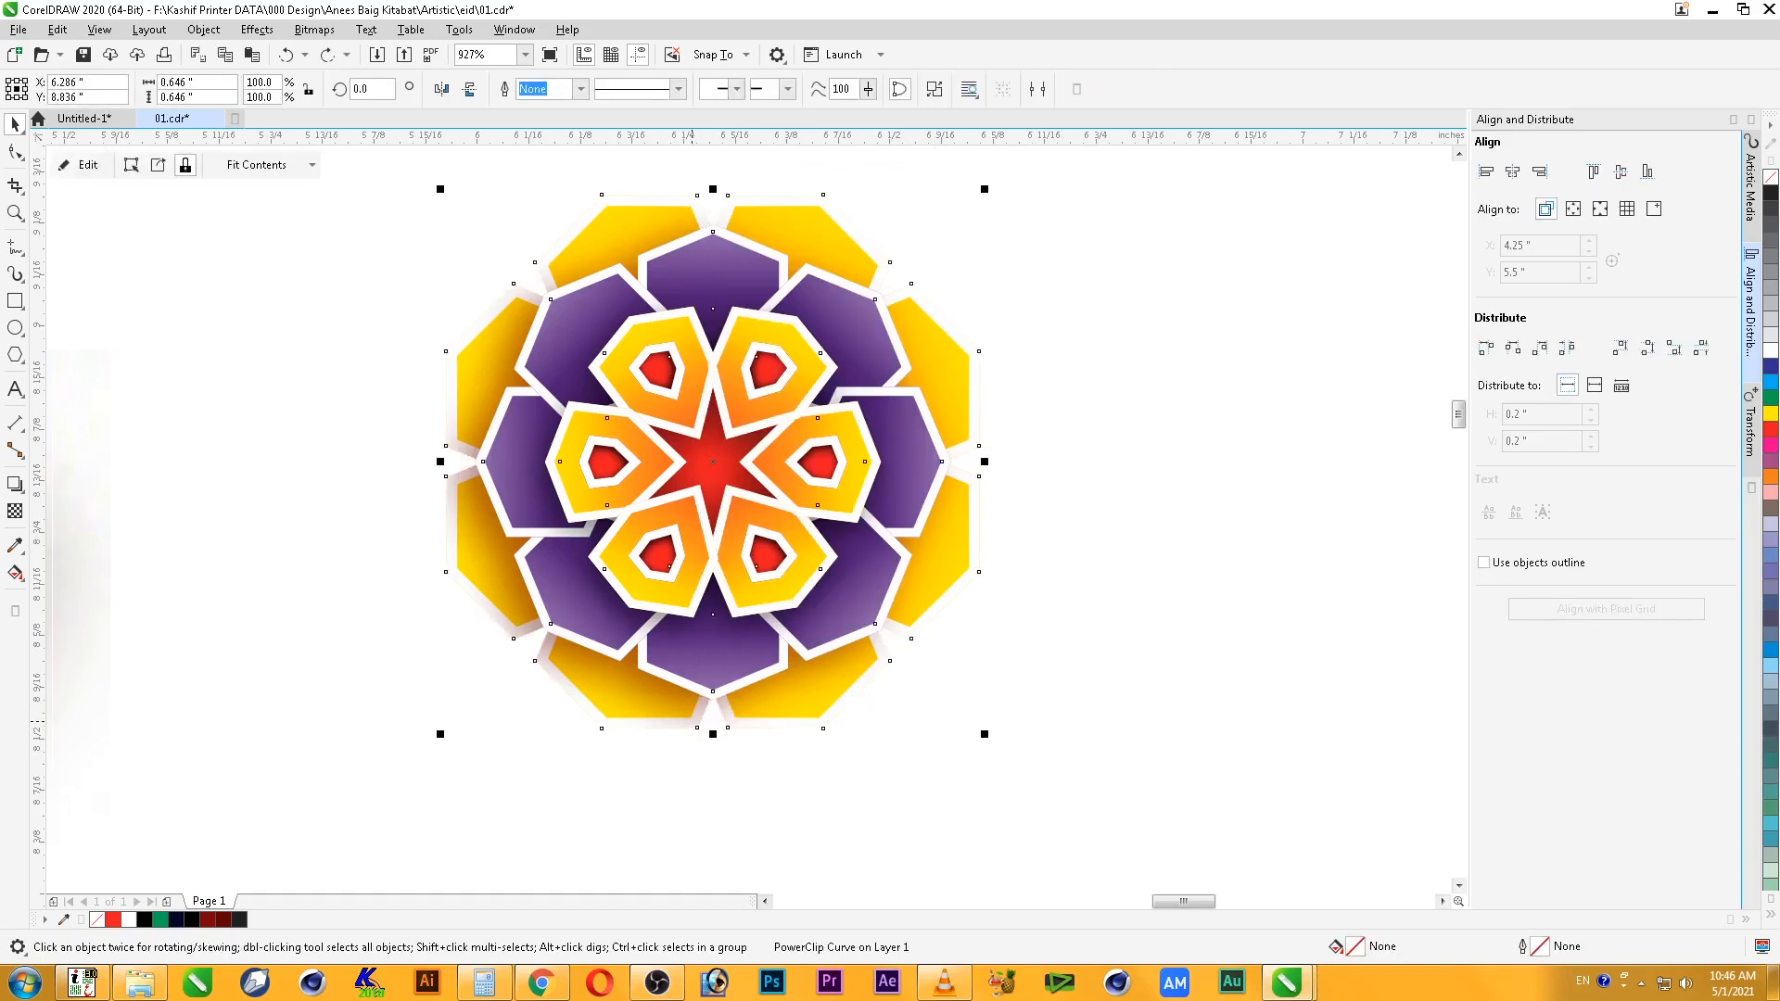
pyautogui.keyDown('ctrl'); pyautogui.click(722, 727); pyautogui.keyUp('ctrl')
pyautogui.press('Up')
pyautogui.press('Right')
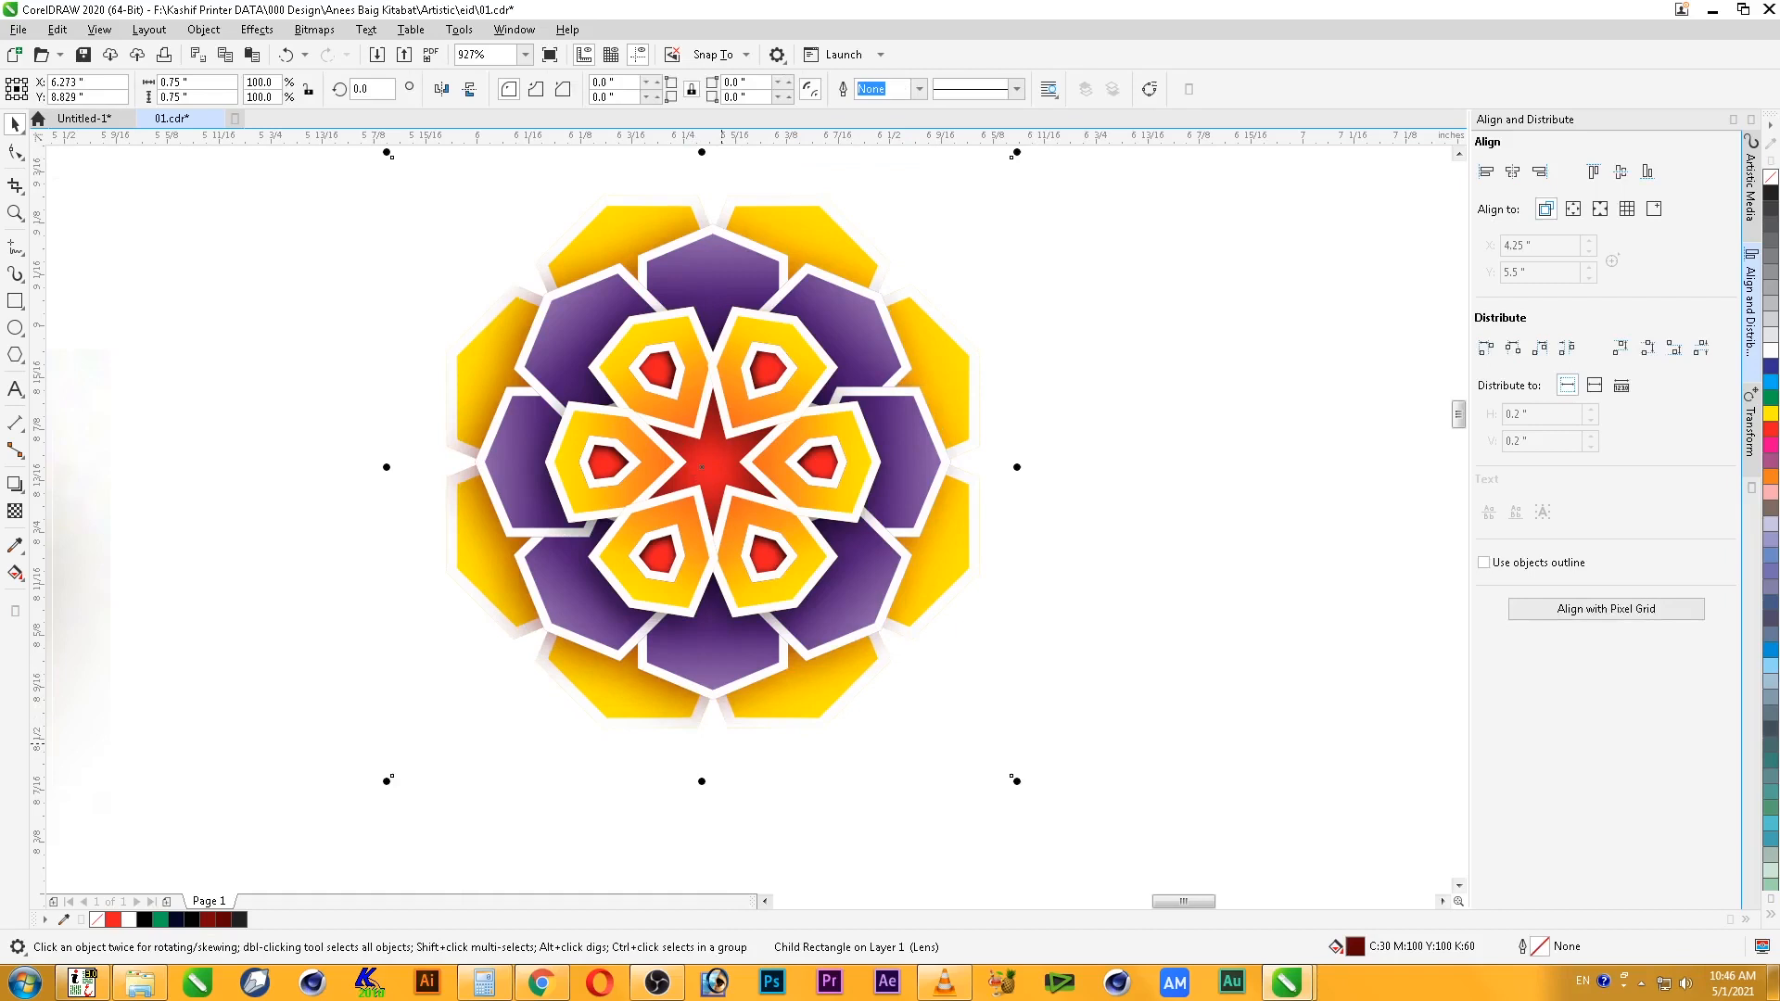
pyautogui.press('Right')
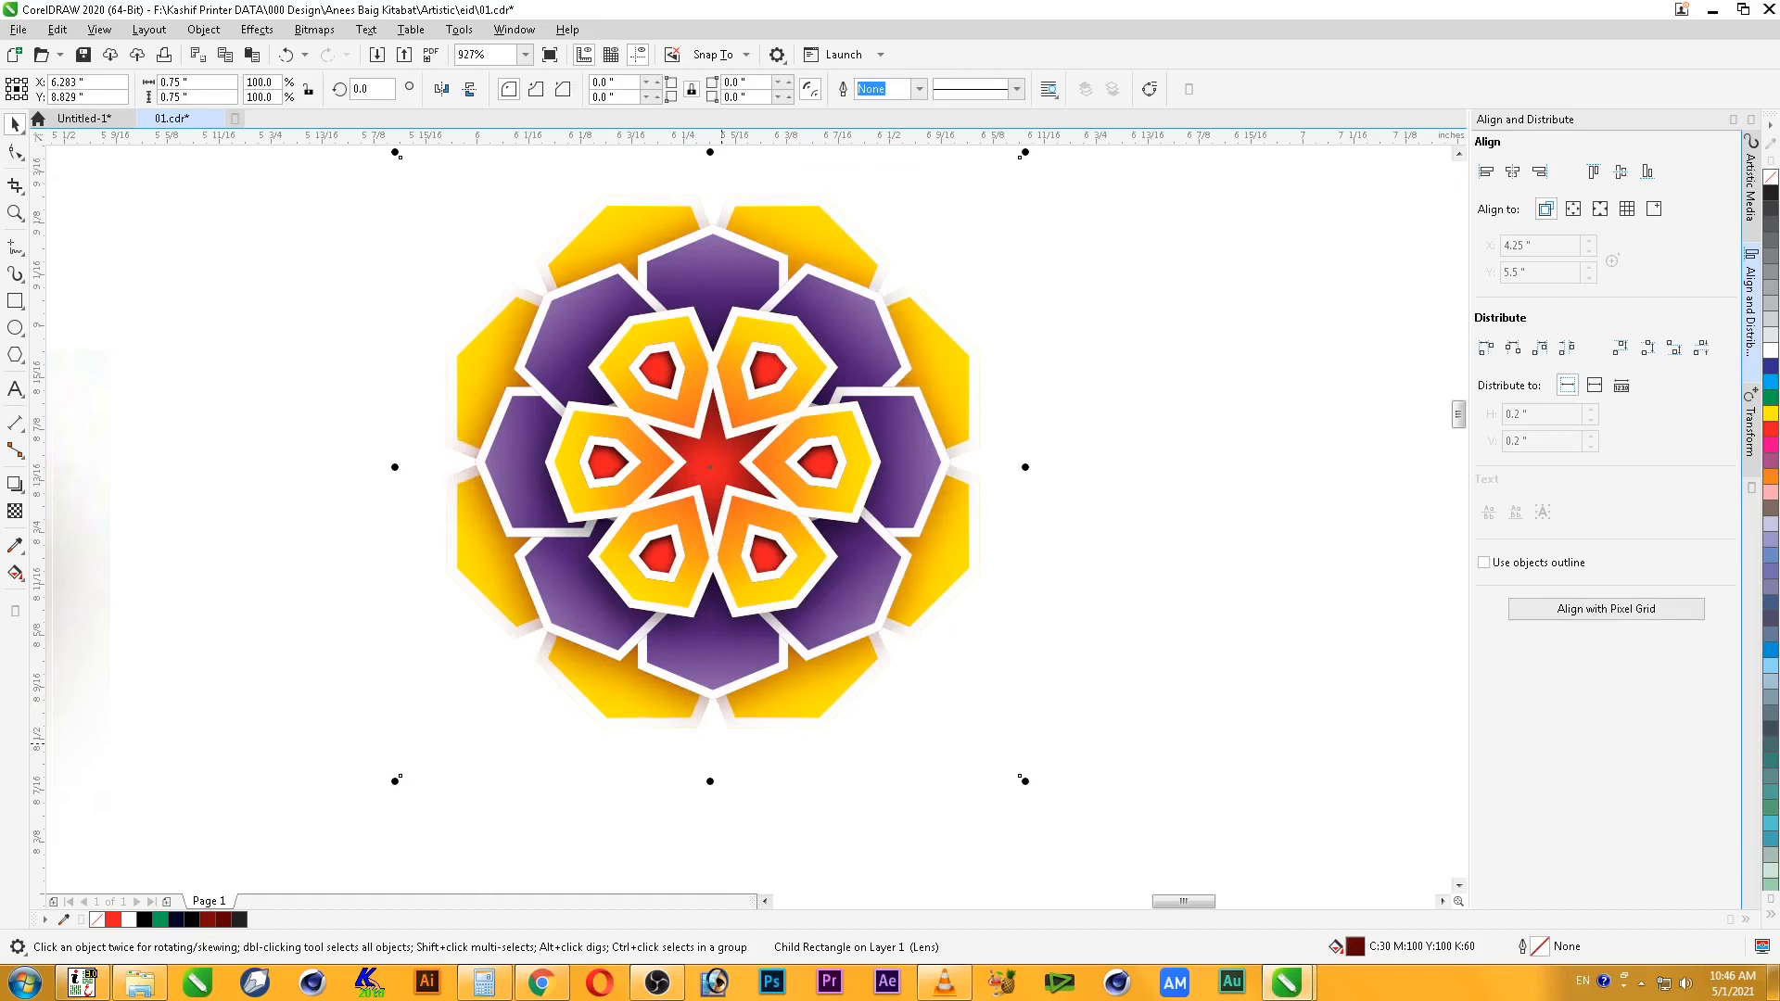
pyautogui.press('Escape')
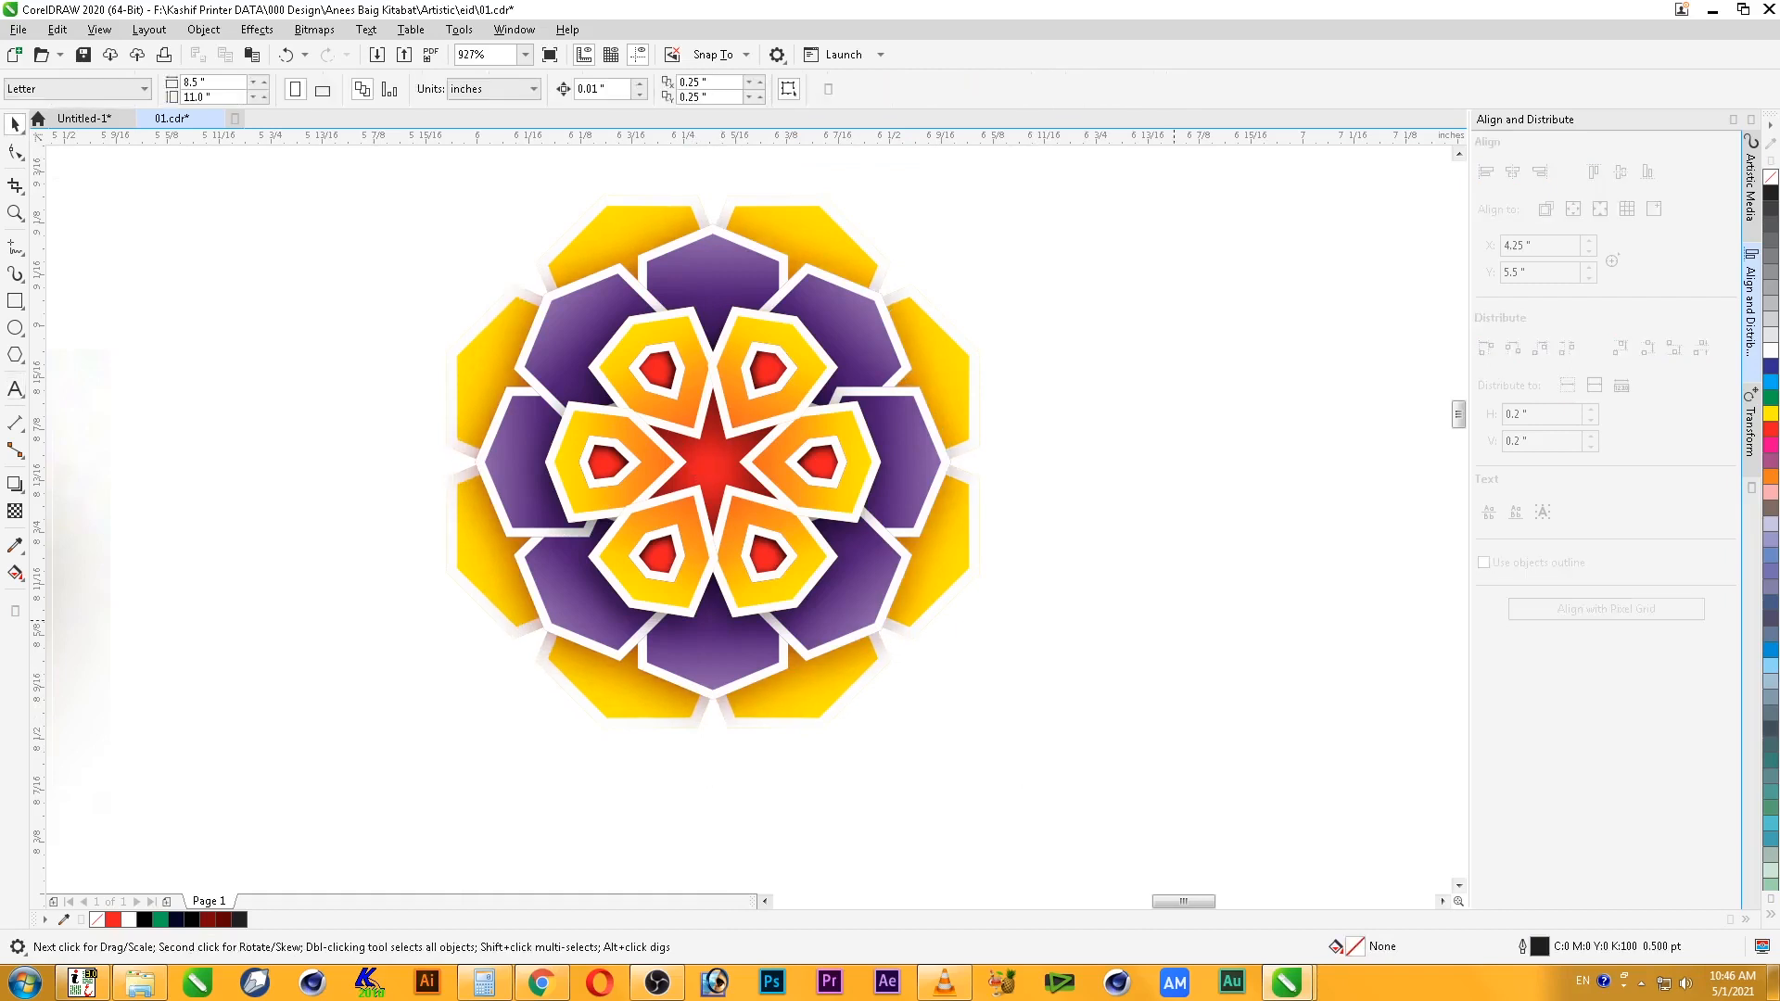
# - Group all parts of the flower together again
pyautogui.scroll(-2, 1176, 621)
pyautogui.moveTo(1232, 321); pyautogui.dragTo(658, 792)
pyautogui.rightClick(911, 666)
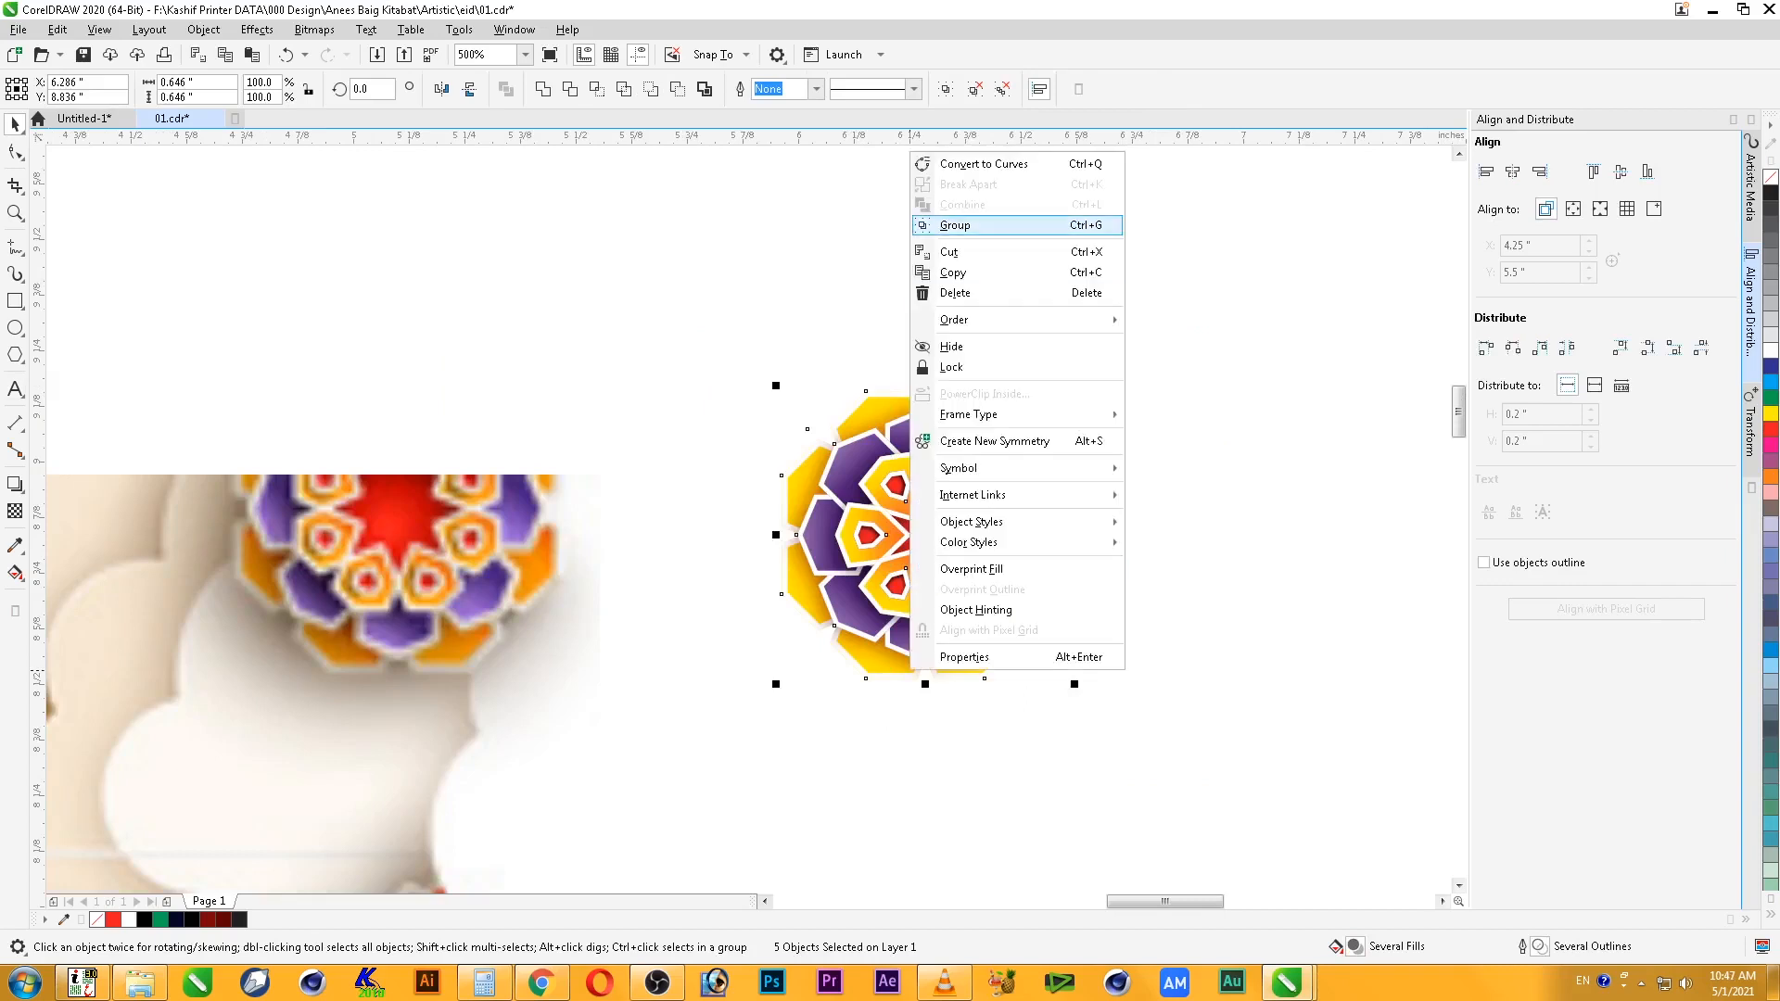
pyautogui.click(955, 225)
pyautogui.press('Escape')
# - Move the reference image so that it lies below the finished flower, and select the image
pyautogui.scroll(-1, 1111, 472)
pyautogui.press('F2')
pyautogui.moveTo(1193, 375)
pyautogui.mouseDown()
pyautogui.moveTo(1143, 476)
pyautogui.moveTo(552, 718)
pyautogui.mouseUp()
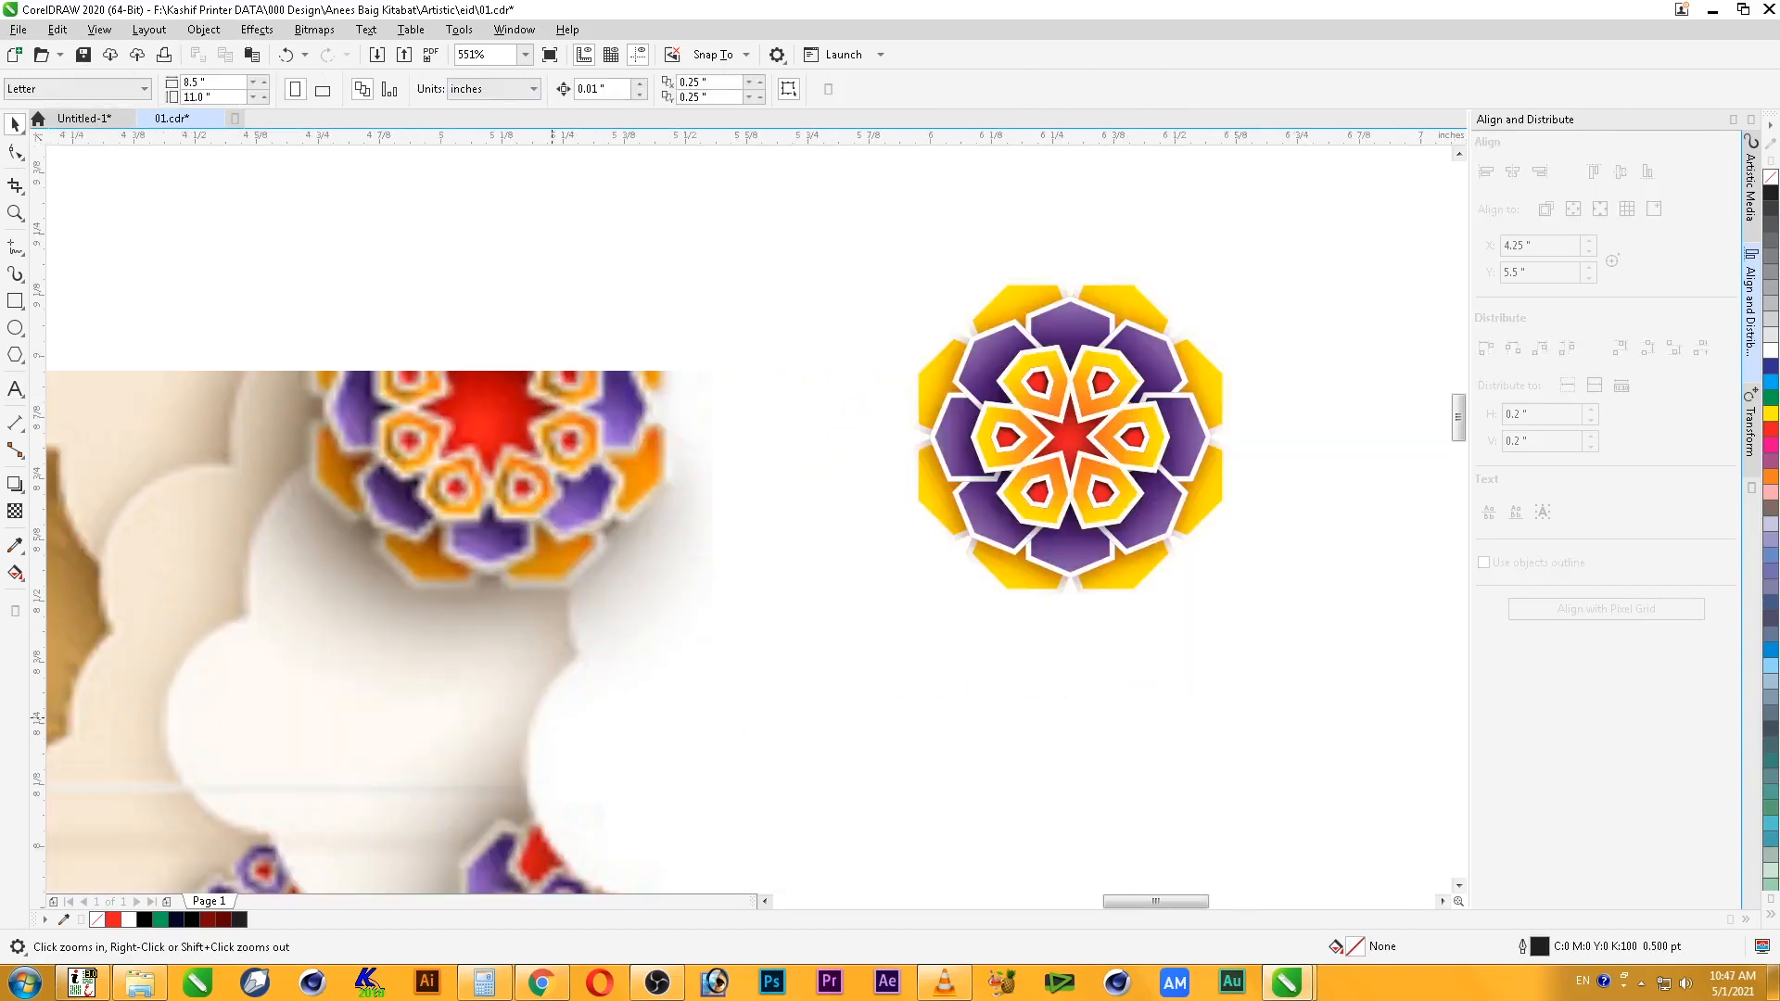
pyautogui.press('F4')
pyautogui.click(705, 417)
pyautogui.click(704, 418)
pyautogui.moveTo(831, 176); pyautogui.dragTo(488, 445)
pyautogui.moveTo(790, 440); pyautogui.dragTo(981, 273)
pyautogui.press('F2')
pyautogui.moveTo(1036, 160); pyautogui.dragTo(649, 365)
pyautogui.press('Escape')
pyautogui.click(1023, 466)
pyautogui.moveTo(1022, 466); pyautogui.dragTo(992, 480)
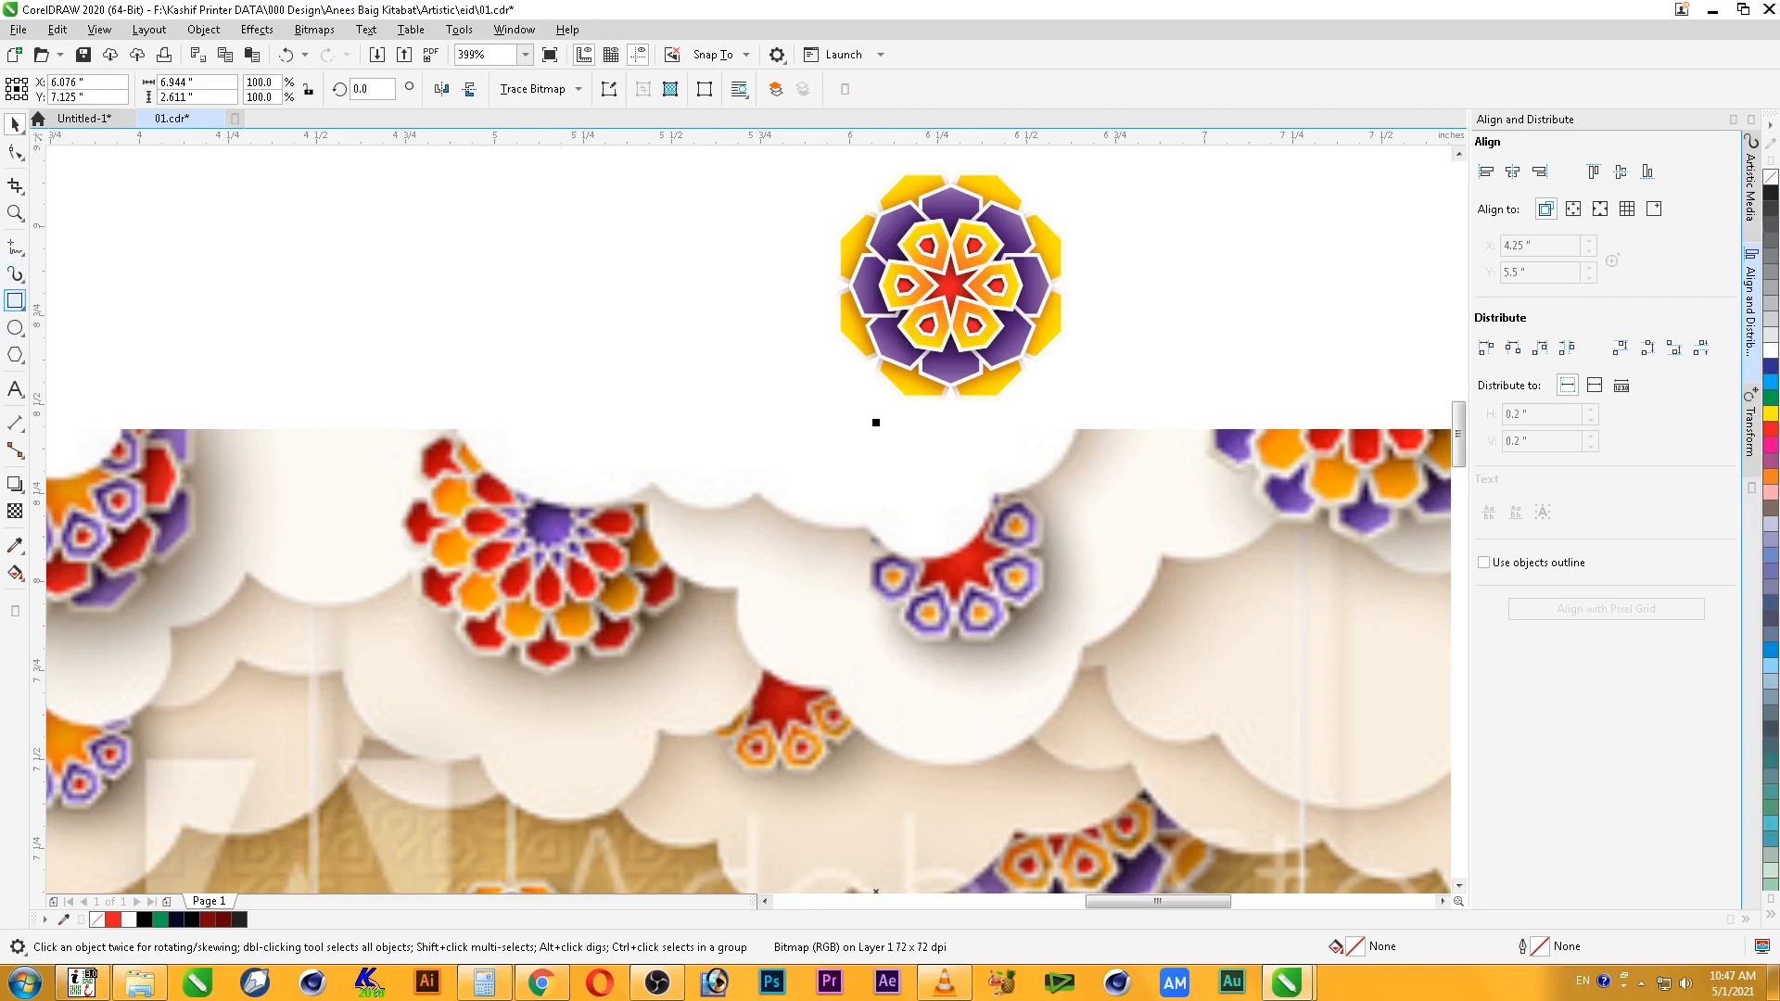
# - Draw a rectangle about 0.057" by 0.238" over the left half of the red-orange flower's bottom petal
pyautogui.click(15, 300)
pyautogui.moveTo(548, 666); pyautogui.dragTo(528, 582)
pyautogui.press('F10')
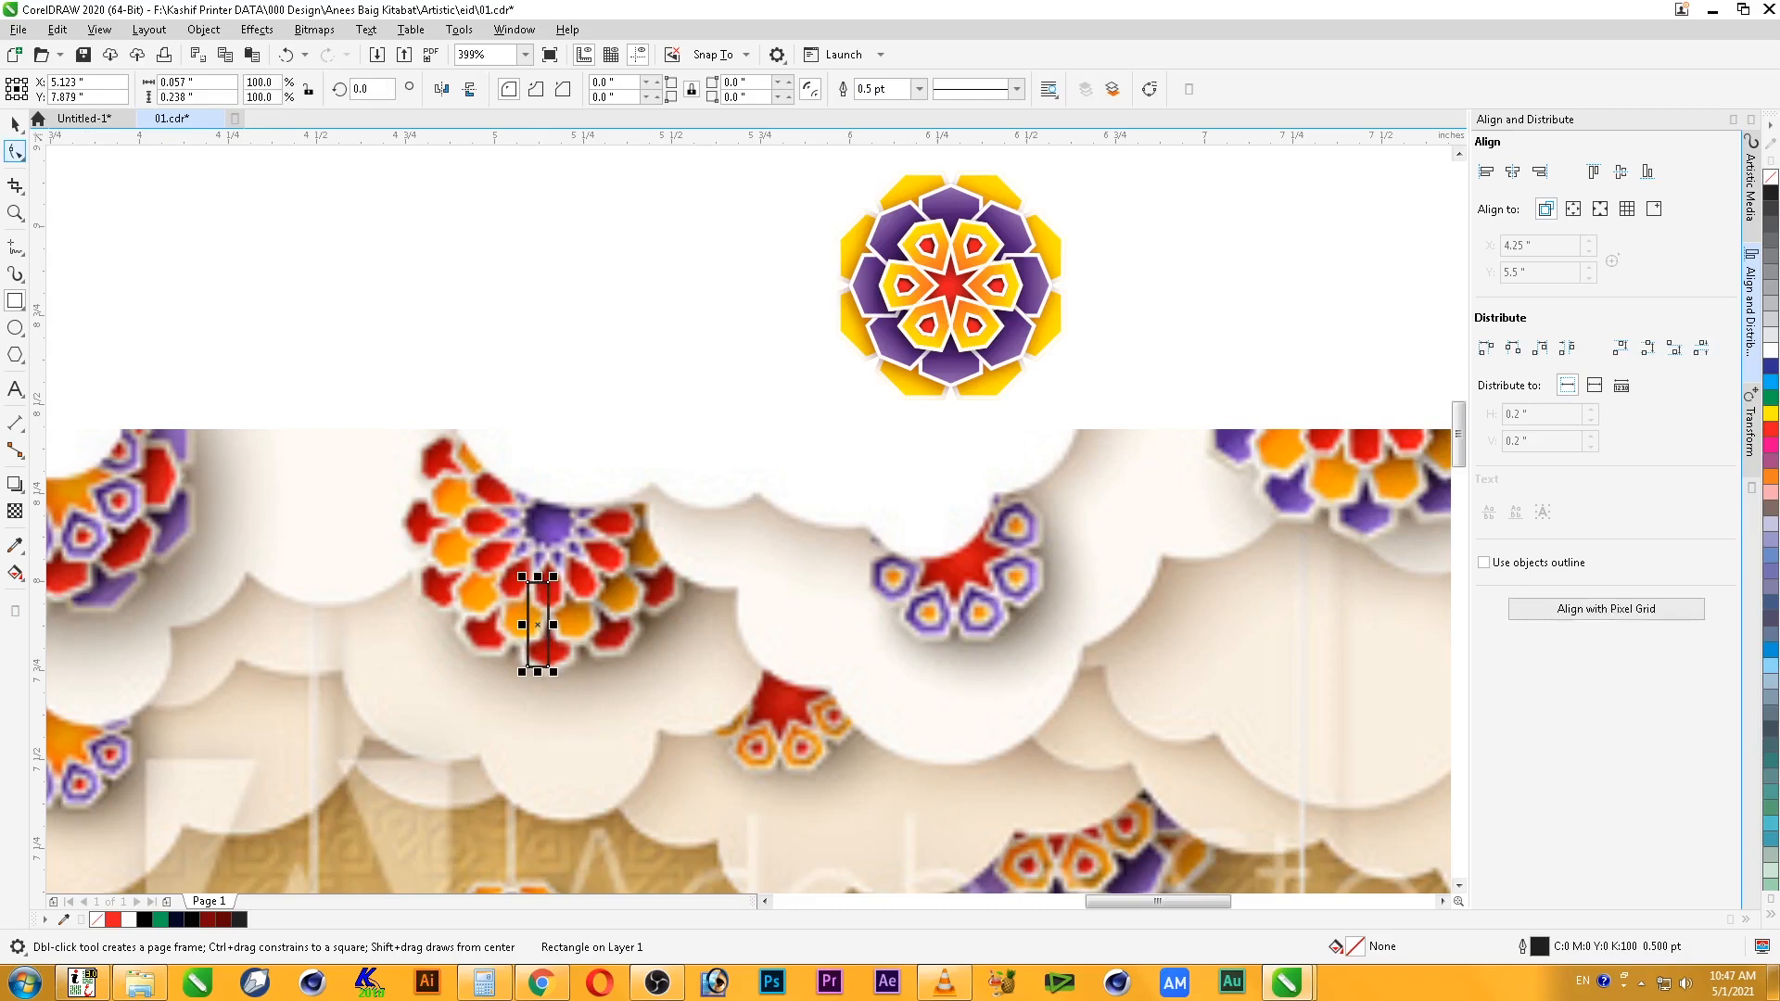
pyautogui.press('F2')
pyautogui.moveTo(446, 522); pyautogui.dragTo(708, 736)
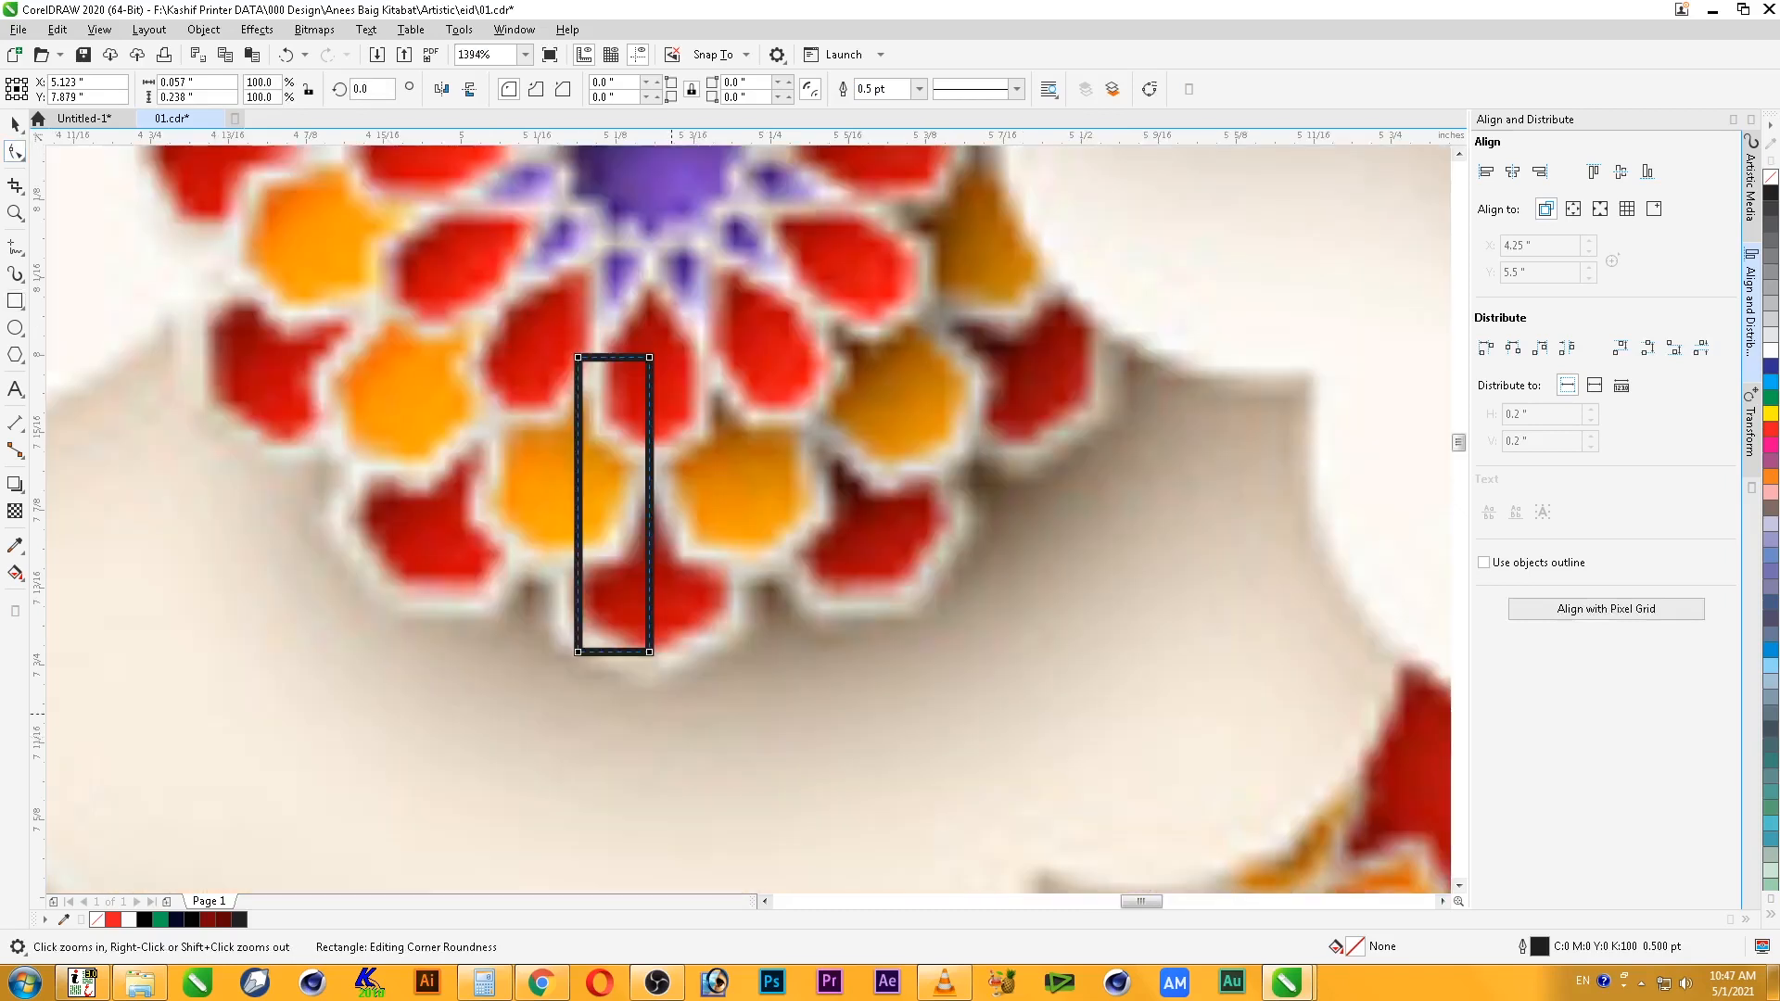
# - Convert the rectangle to curves and reshape its left corner nodes into a half petal with slanted ends
pyautogui.press('space')
pyautogui.rightClick(625, 510)
pyautogui.click(696, 14)
pyautogui.press('F10')
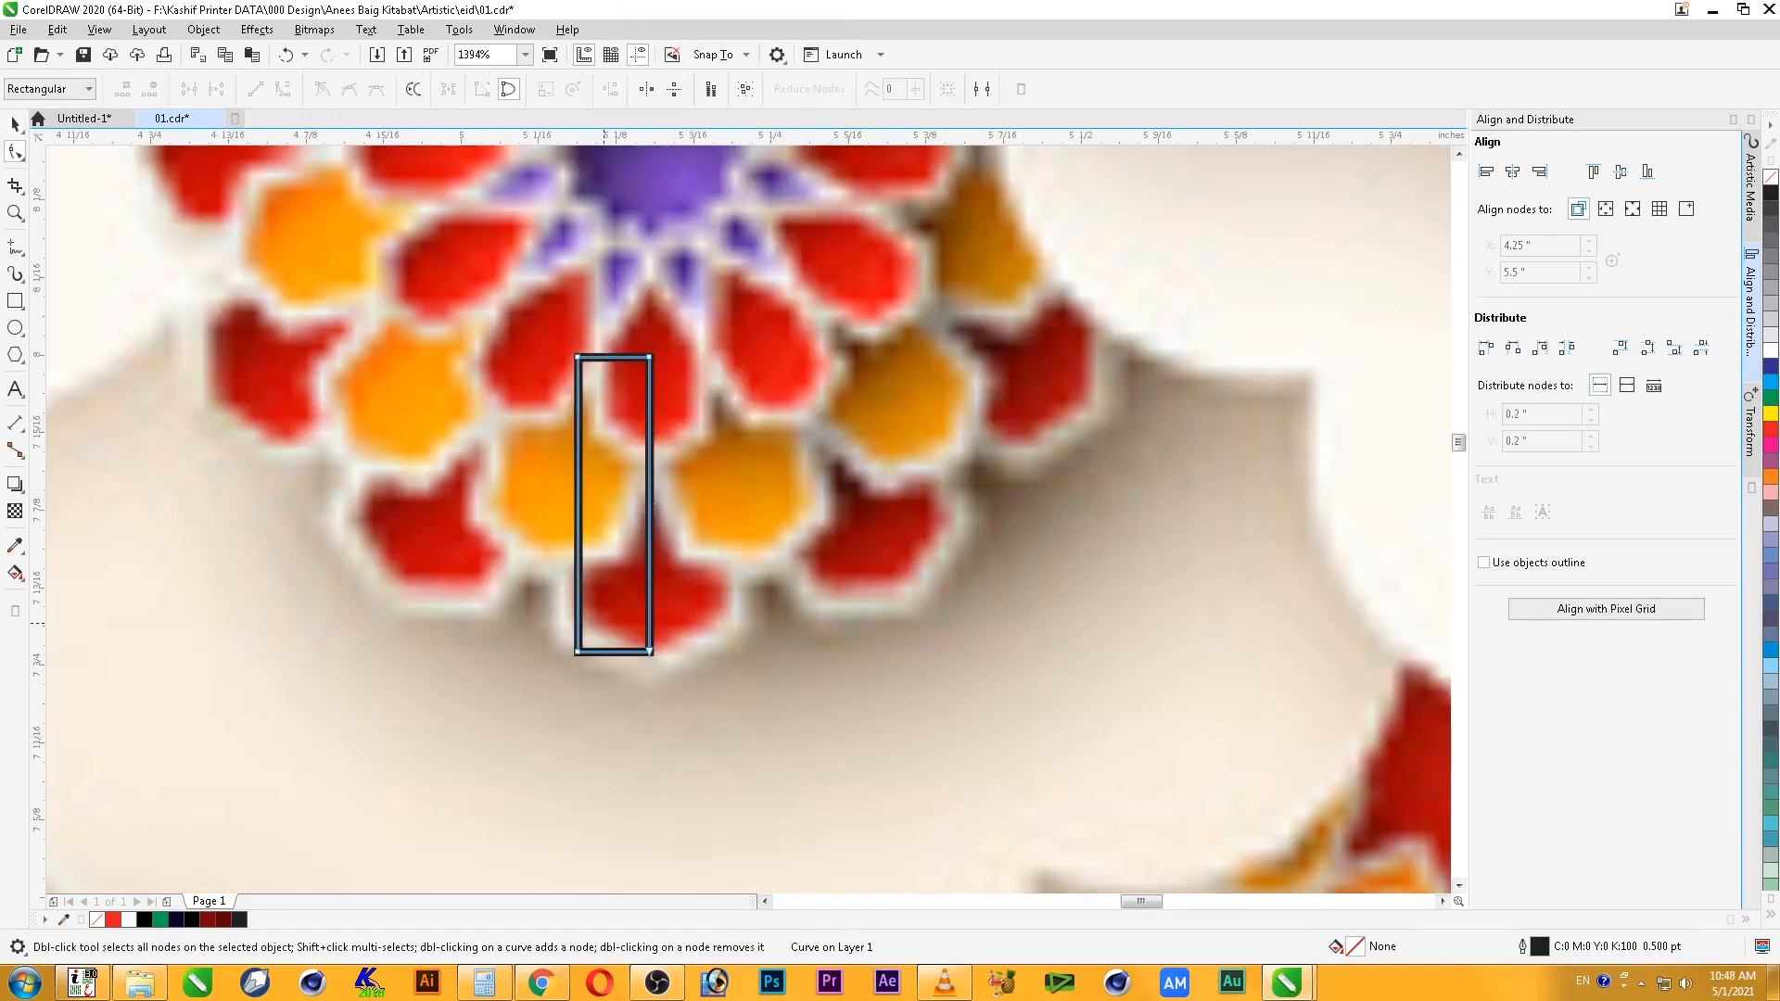
pyautogui.moveTo(578, 652); pyautogui.dragTo(577, 615)
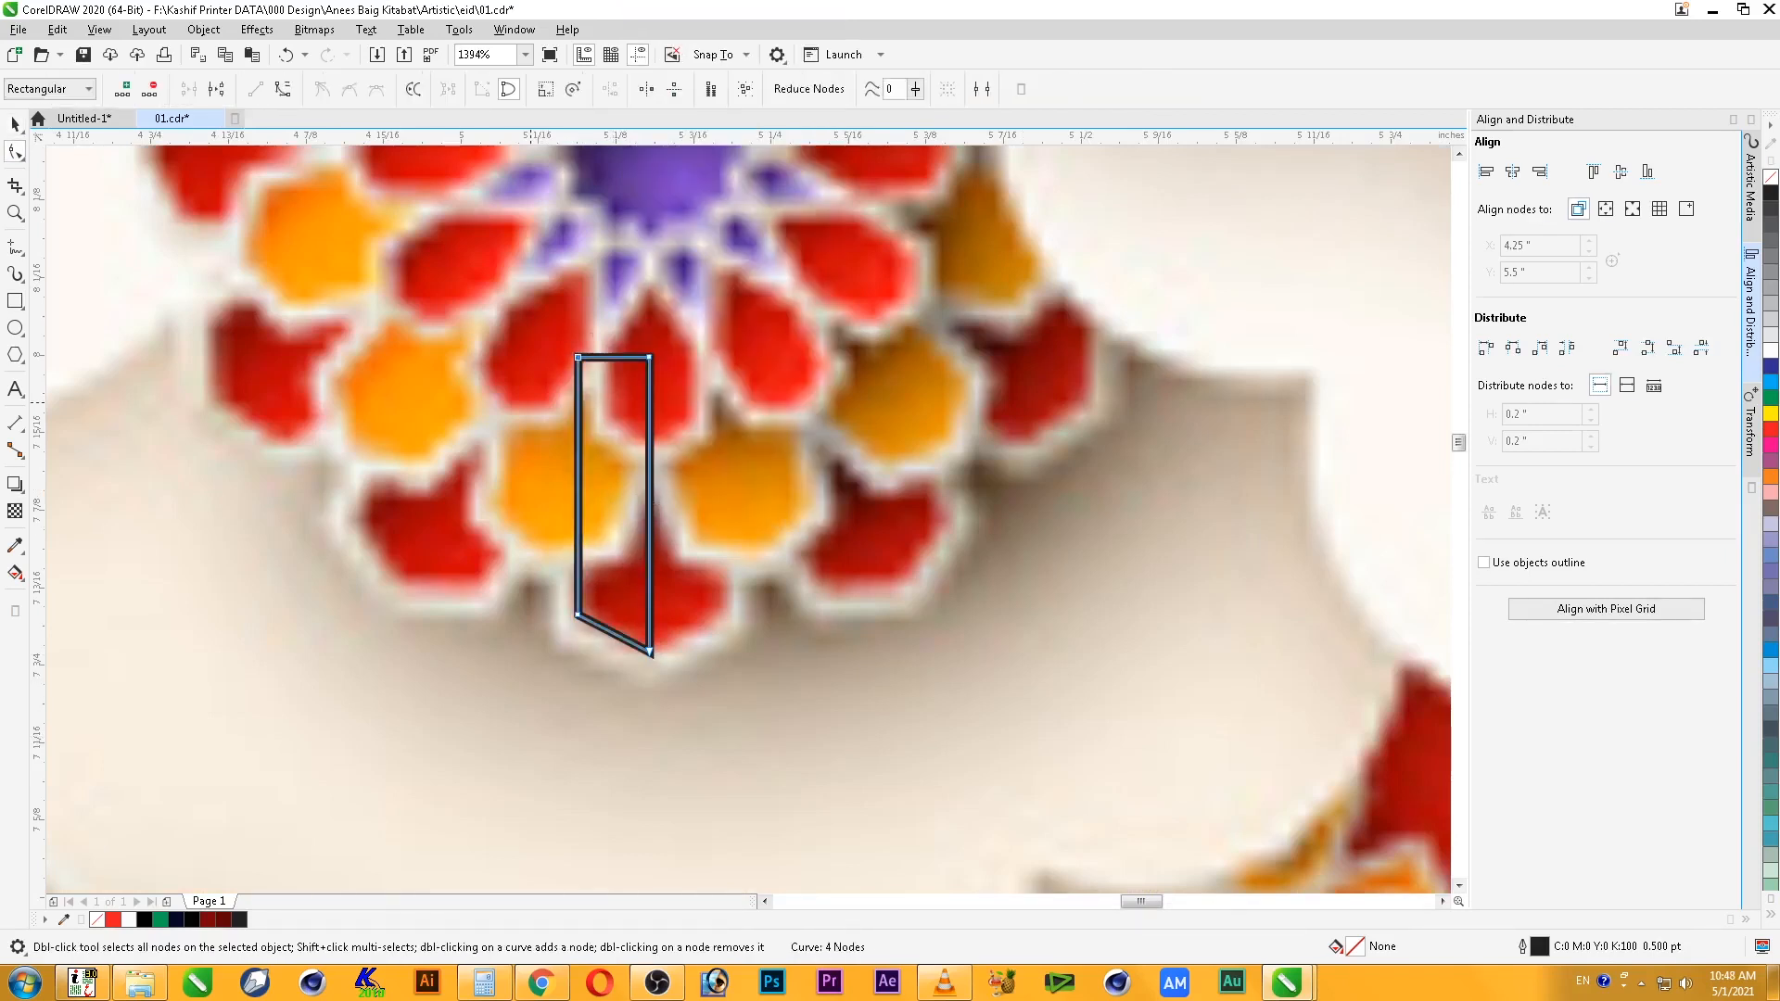
pyautogui.moveTo(578, 356); pyautogui.dragTo(652, 507)
# - Mirror a copy of the half petal across its straight side and weld both halves into one petal
pyautogui.press('space')
pyautogui.rightClick(652, 507)
pyautogui.hotkey('ctrl', 'a')
pyautogui.hotkey('ctrl', 'w')
pyautogui.hotkey('ctrl', 'z')
pyautogui.rightClick(640, 507)
pyautogui.click(543, 89)
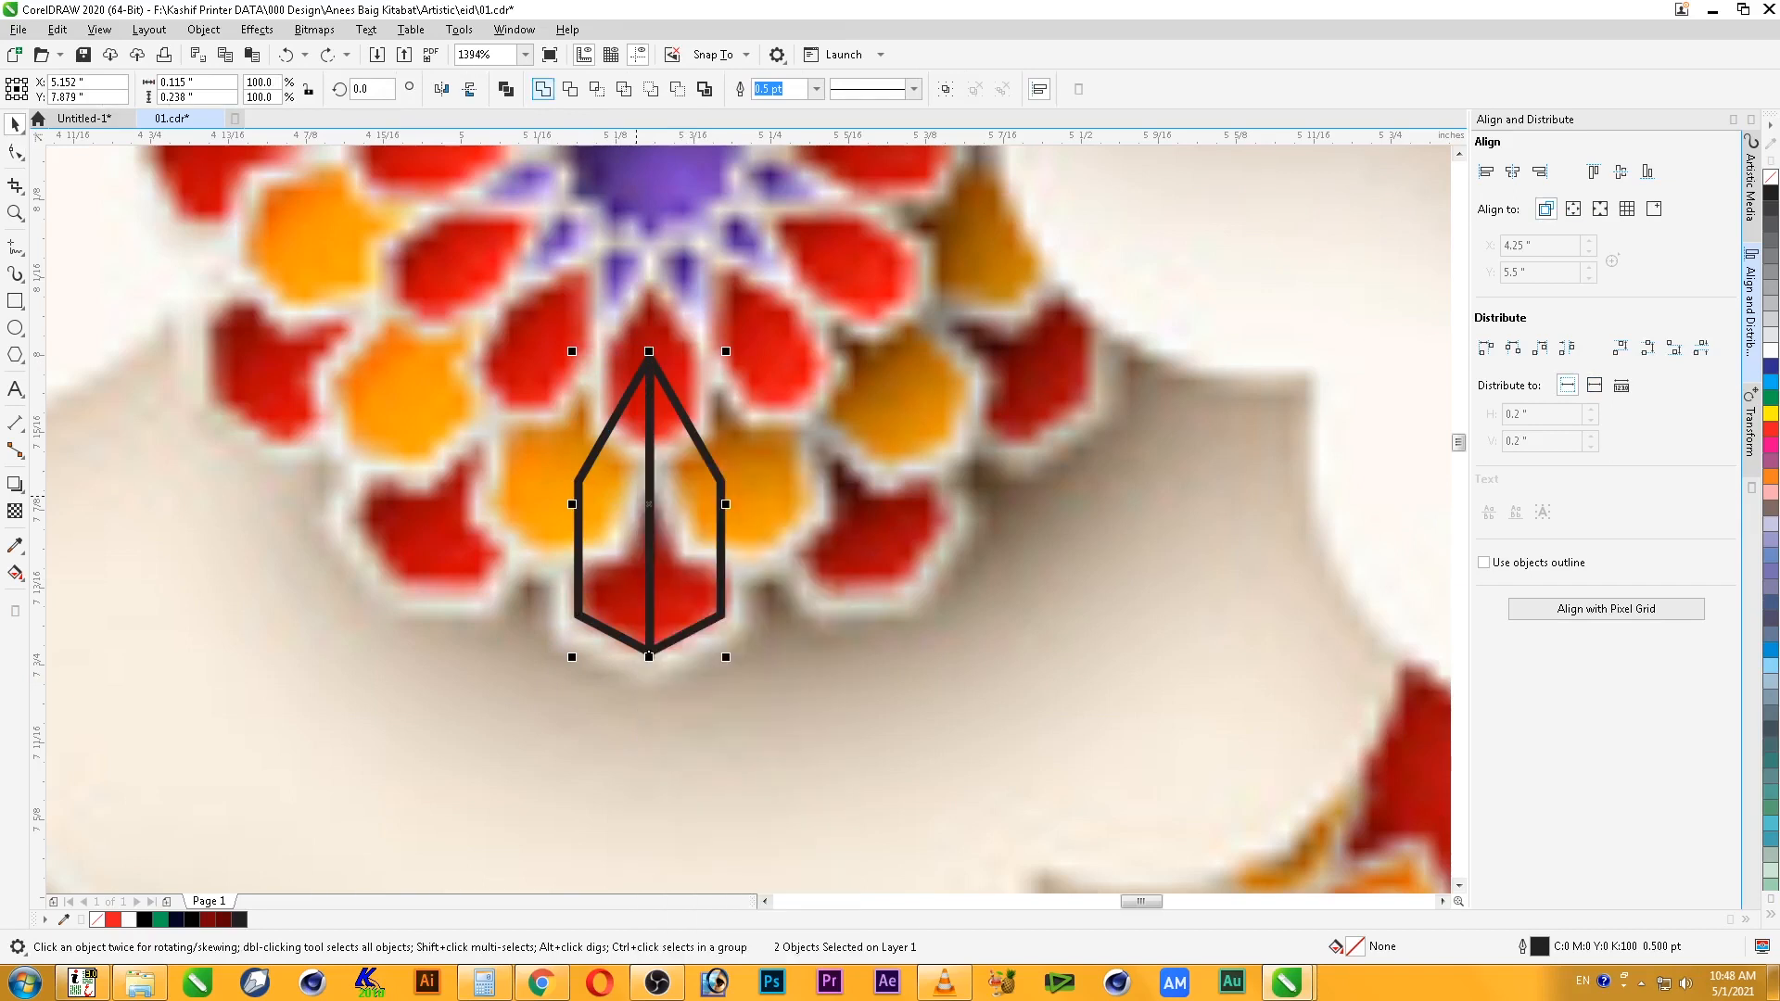
# - Fill the petal with black without an outline and enlarge it to 102.5%
pyautogui.click(1771, 192)
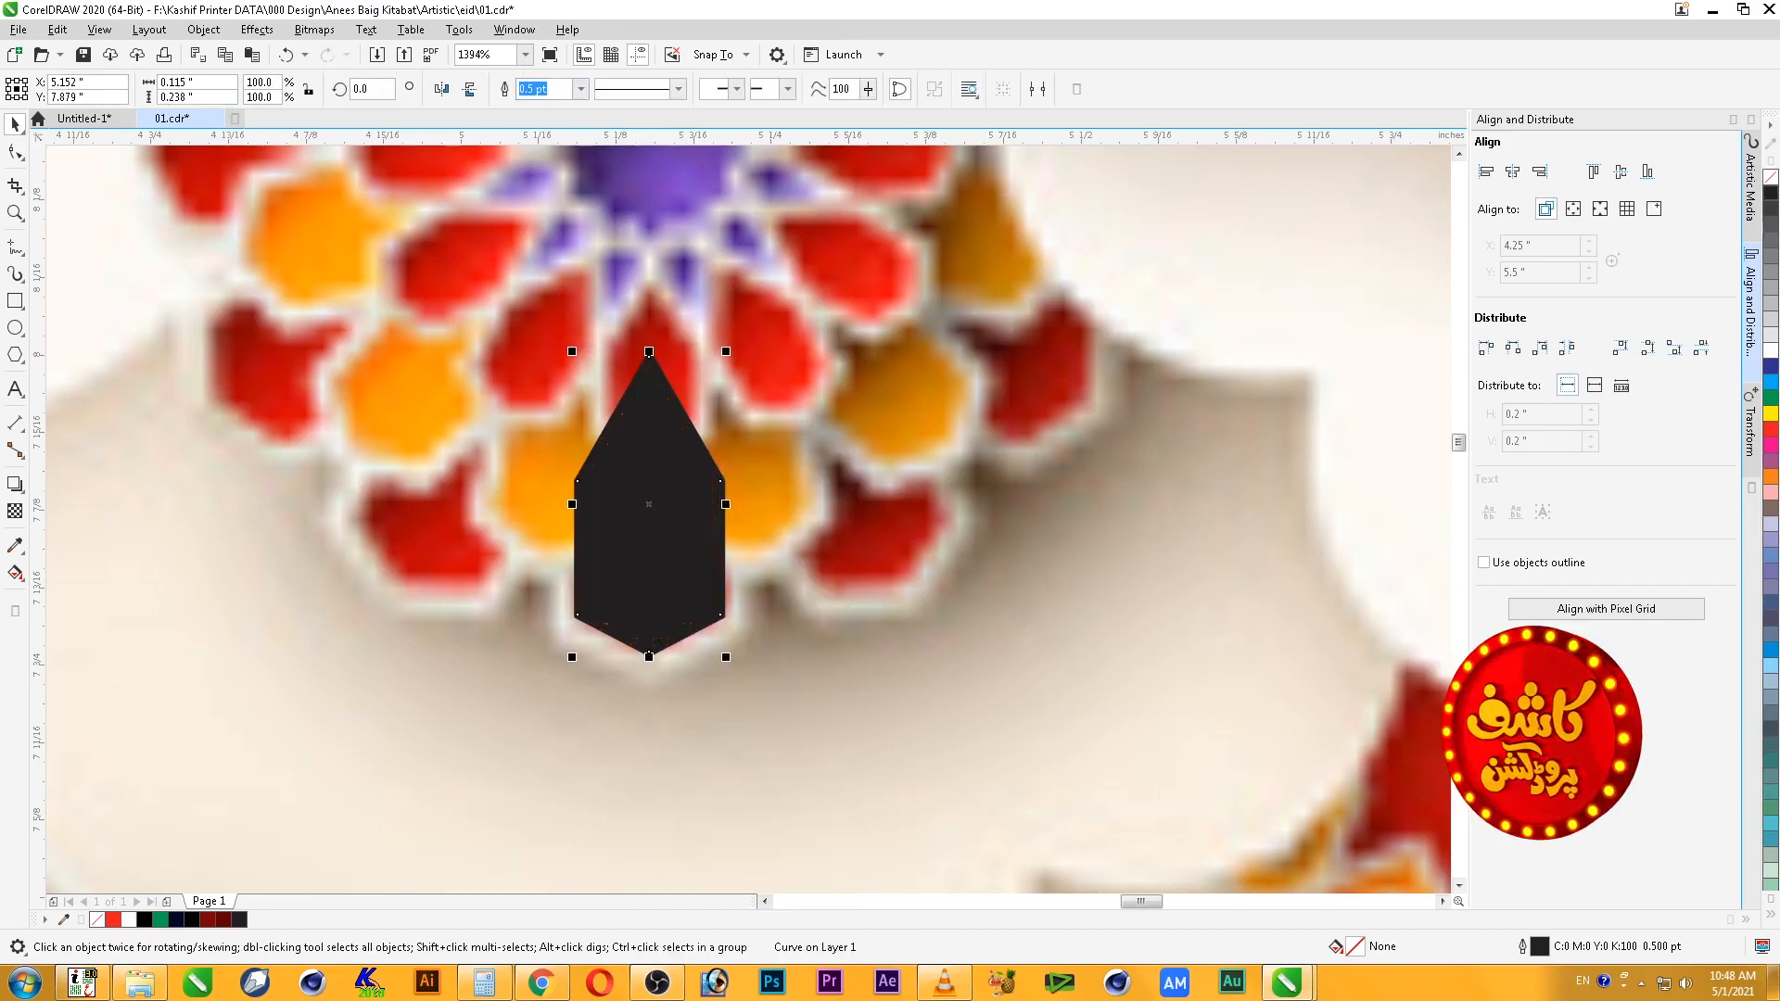
pyautogui.rightClick(1771, 176)
pyautogui.moveTo(726, 657); pyautogui.dragTo(729, 661)
pyautogui.scroll(-3, 1113, 651)
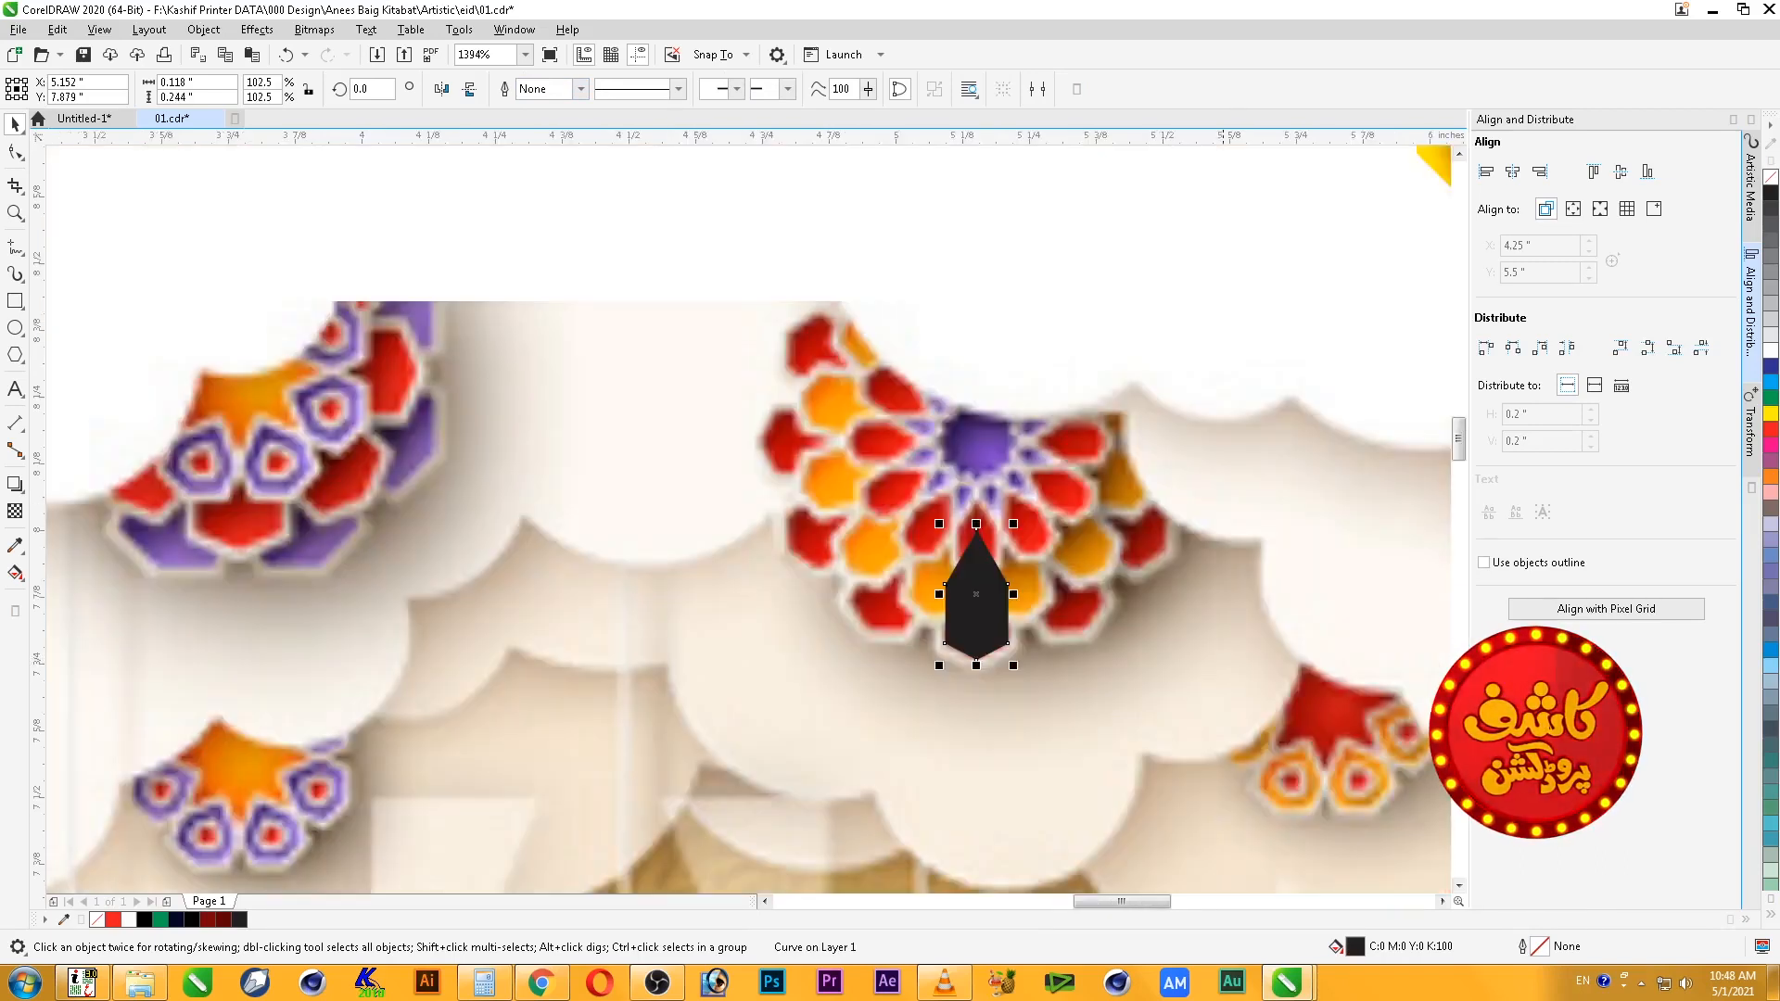
# - Apply a vertical black-to-white linear fountain fill to the petal, starting slightly below its pointed tip
pyautogui.scroll(1, 749, 514)
pyautogui.press('g')
pyautogui.moveTo(406, 677); pyautogui.dragTo(406, 785)
pyautogui.press('space')
pyautogui.press('F2')
pyautogui.moveTo(305, 634); pyautogui.dragTo(549, 827)
pyautogui.press('g')
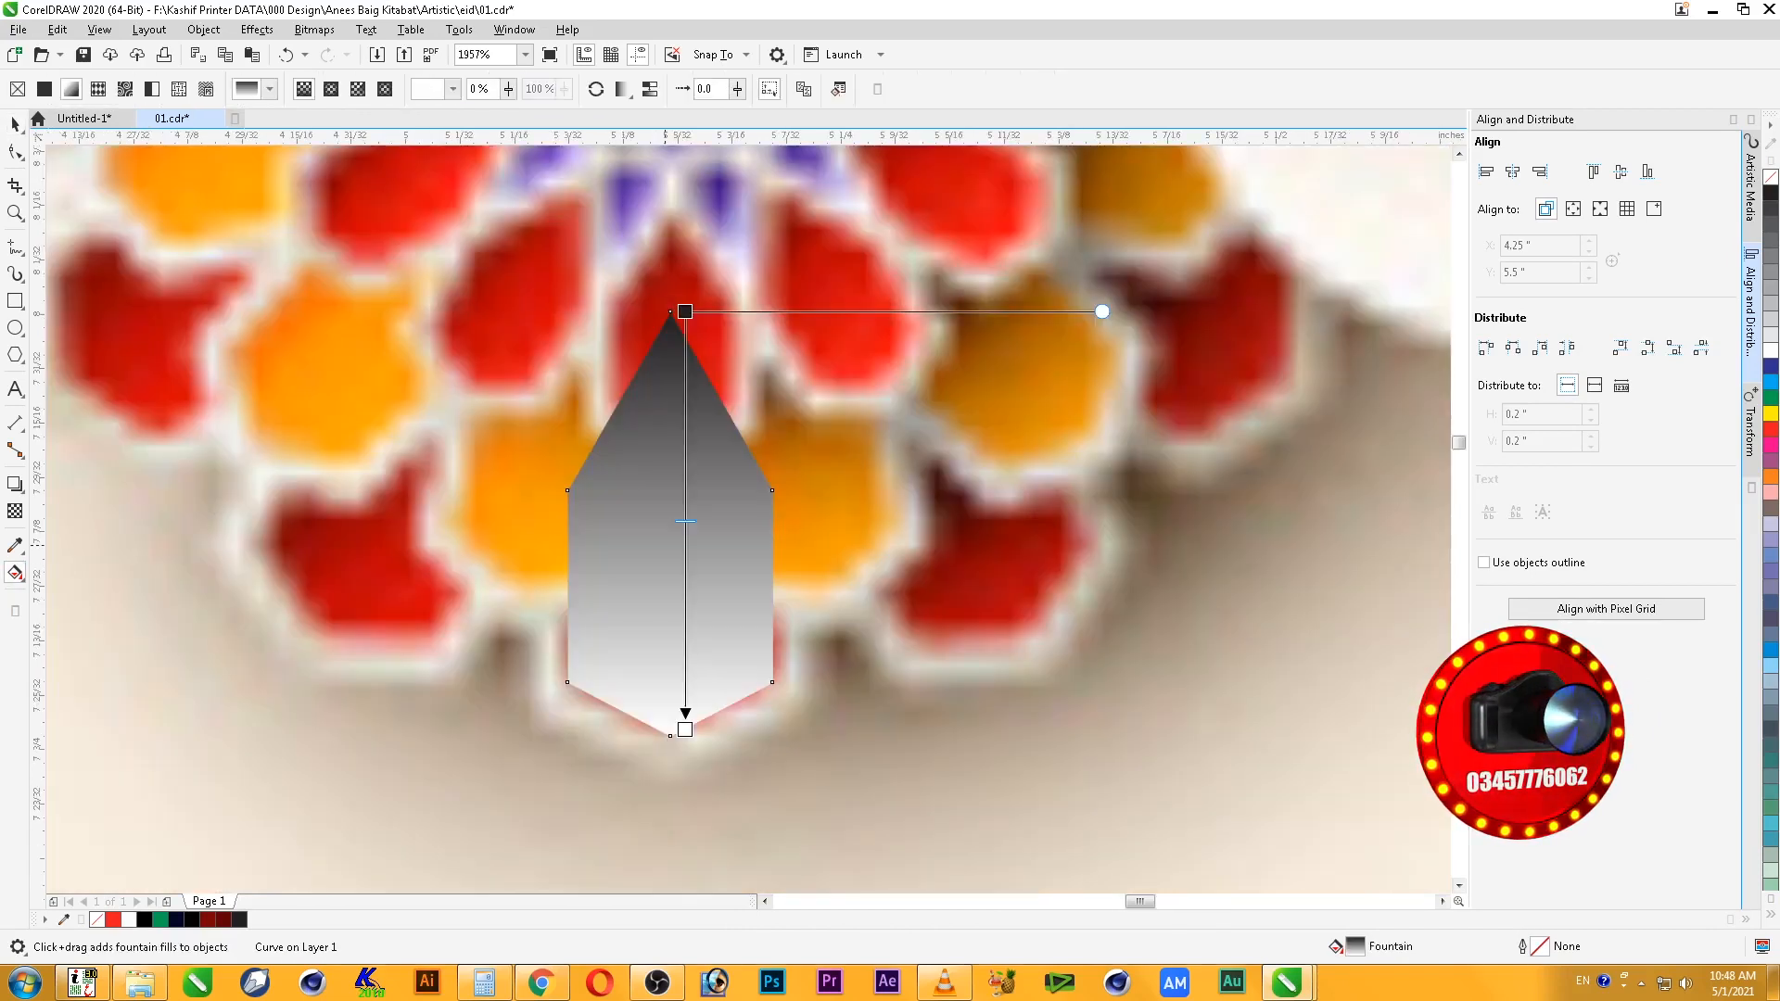
pyautogui.click(687, 312)
pyautogui.moveTo(686, 312); pyautogui.dragTo(686, 346)
# - Set the fountain fill's start colour to C70 M70 Y70 K100
pyautogui.click(710, 334)
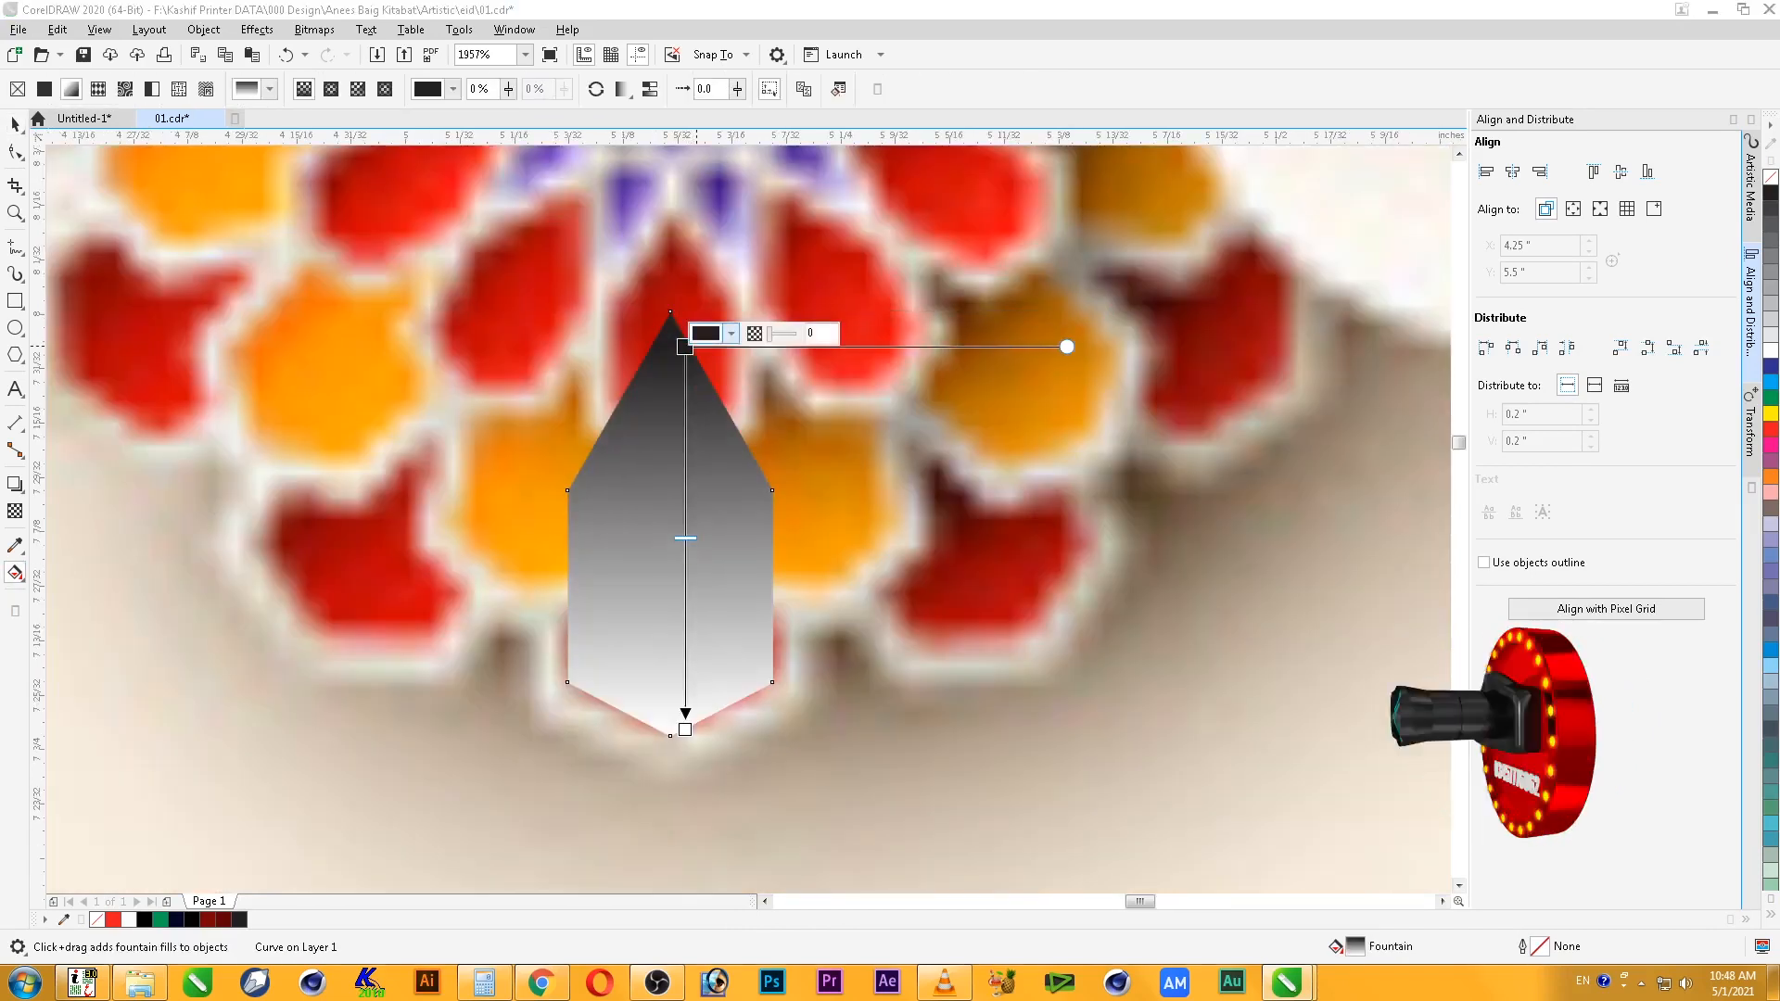
pyautogui.click(710, 371)
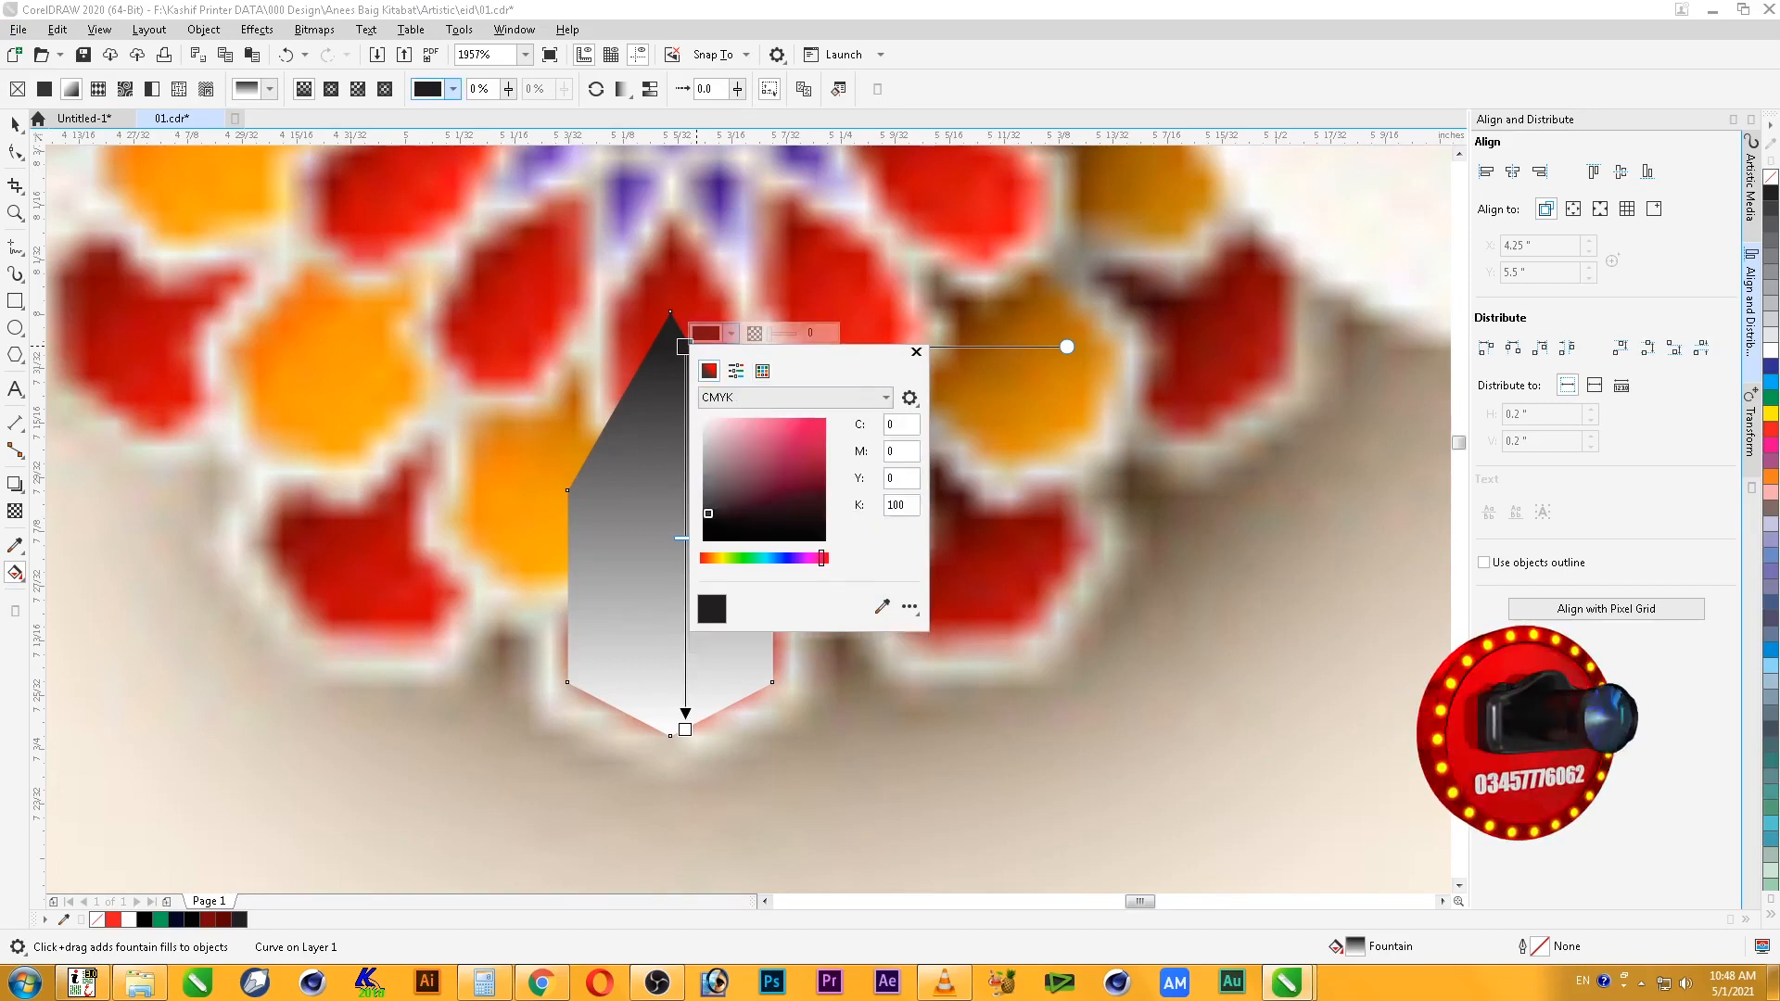
pyautogui.write('70')
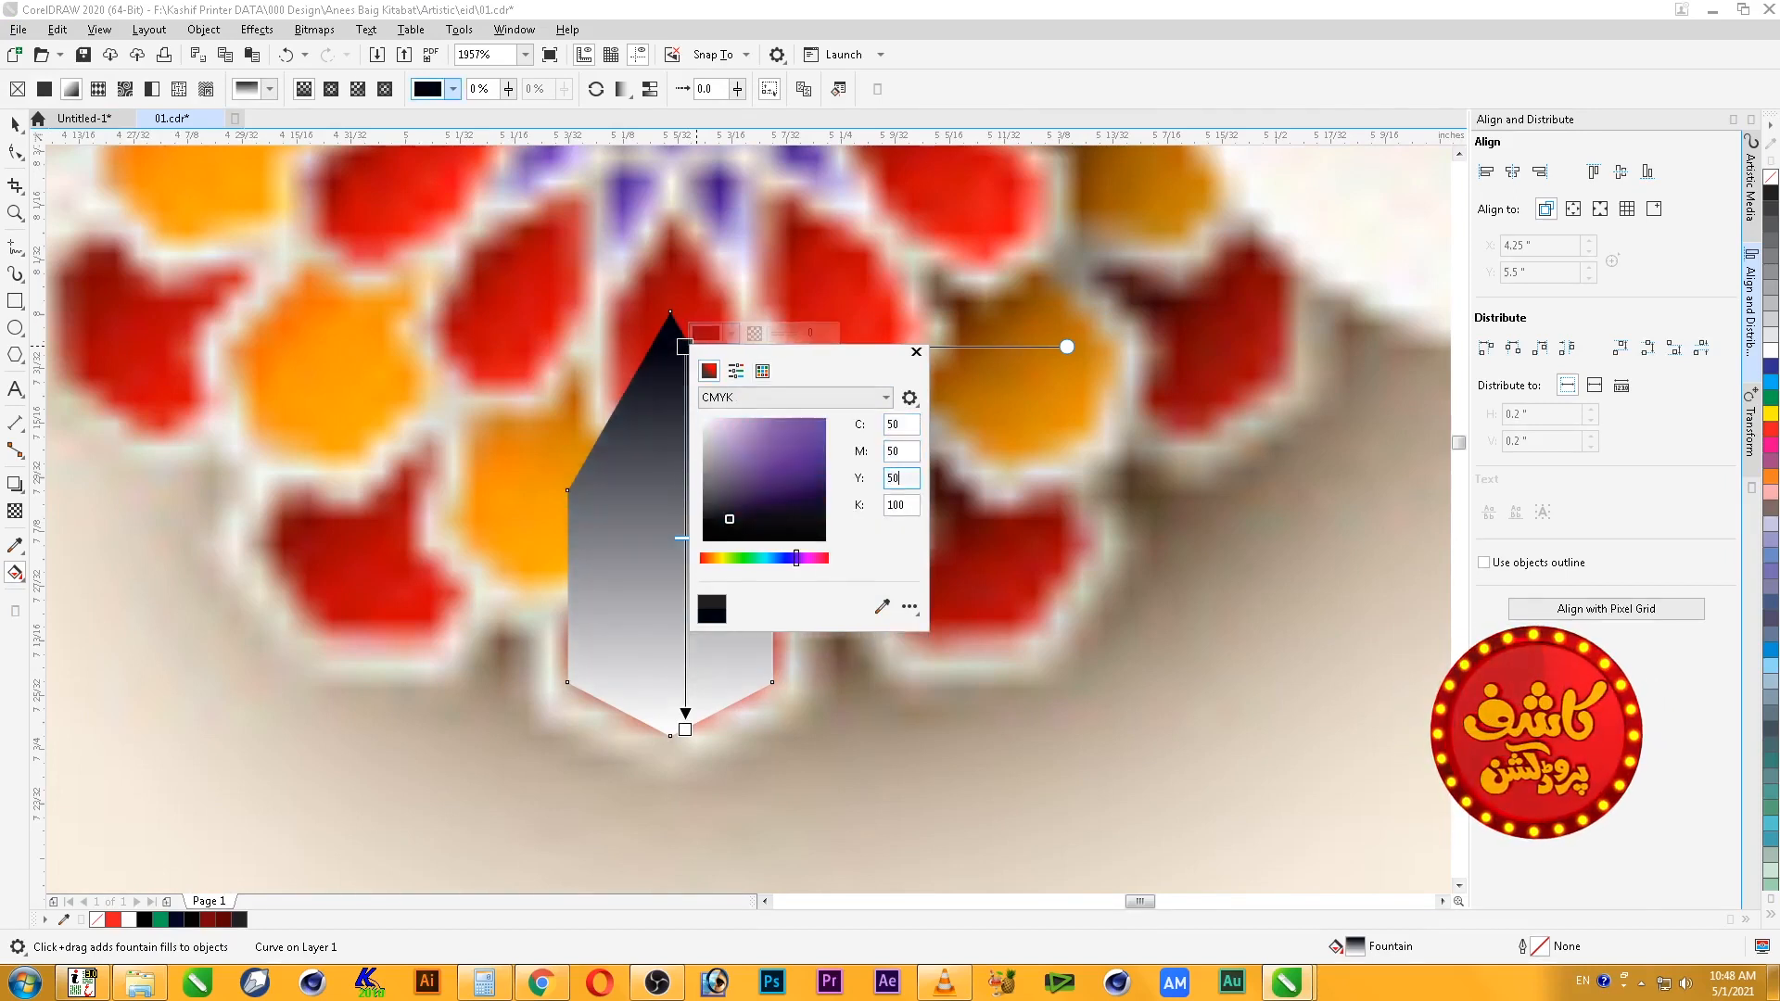
pyautogui.press('Tab')
pyautogui.write('70')
pyautogui.press('Tab')
pyautogui.write('70')
pyautogui.press('Tab')
pyautogui.hotkey('shift', 'Tab')
pyautogui.press('Tab')
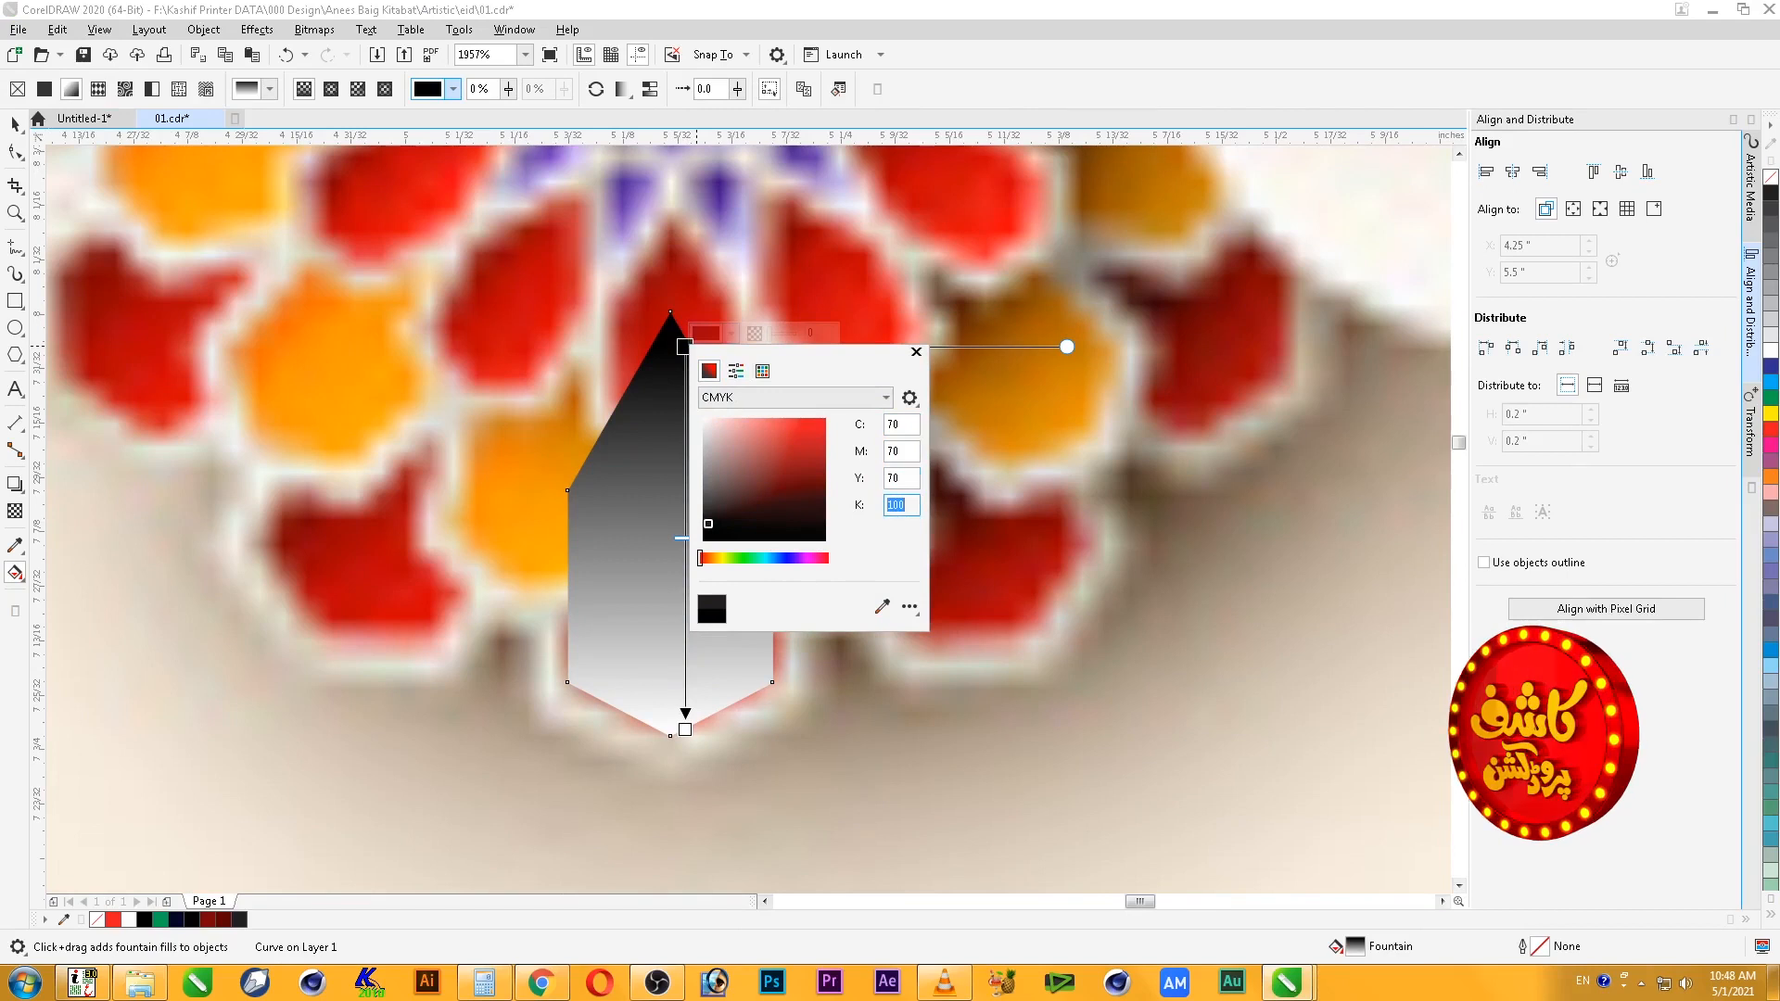
pyautogui.press('Return')
# - Add a colour stop at 35% of the petal's fountain fill and set it to C0 M100 Y100 K0
pyautogui.doubleClick(685, 481)
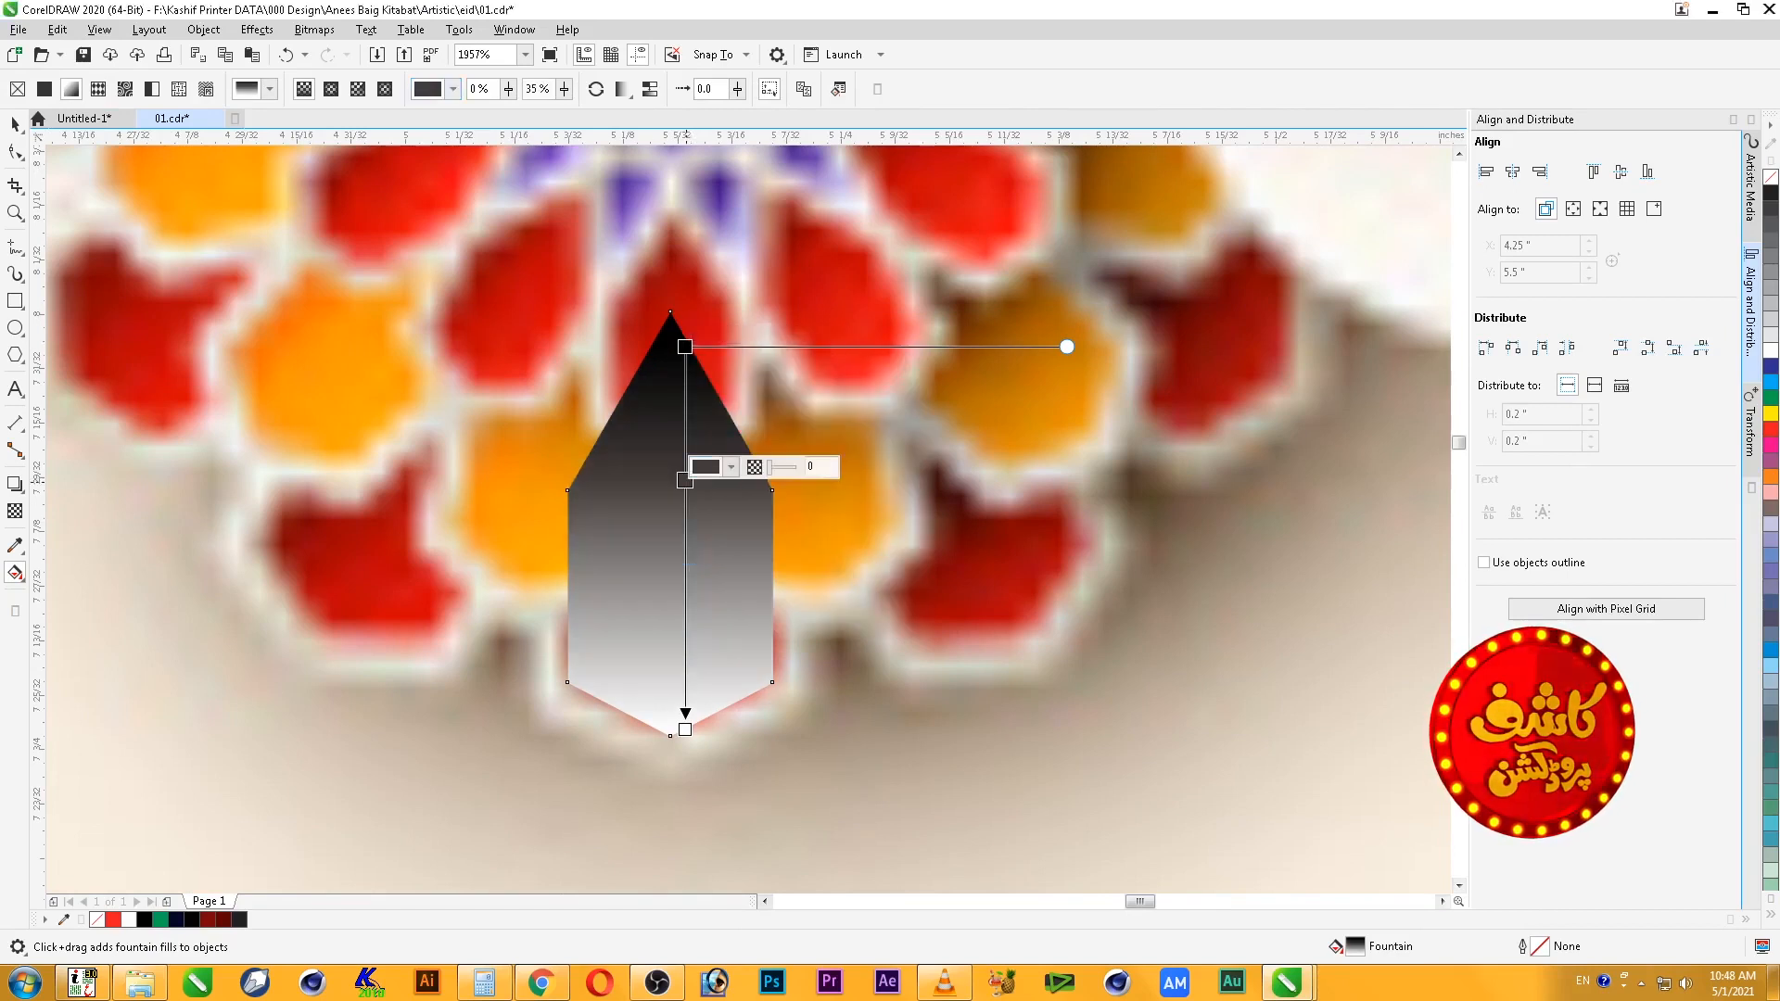
pyautogui.click(730, 467)
pyautogui.doubleClick(883, 558)
pyautogui.write('0')
pyautogui.press('Tab')
pyautogui.write('100')
pyautogui.press('Tab')
pyautogui.write('100')
pyautogui.press('Tab')
pyautogui.write('0')
# - Change the middle colour stop's yellow to 50 and finally to 0, keeping that stop selected
pyautogui.hotkey('shift', 'Tab')
pyautogui.press('Tab')
pyautogui.hotkey('shift', 'Tab')
pyautogui.write('50')
pyautogui.press('Tab')
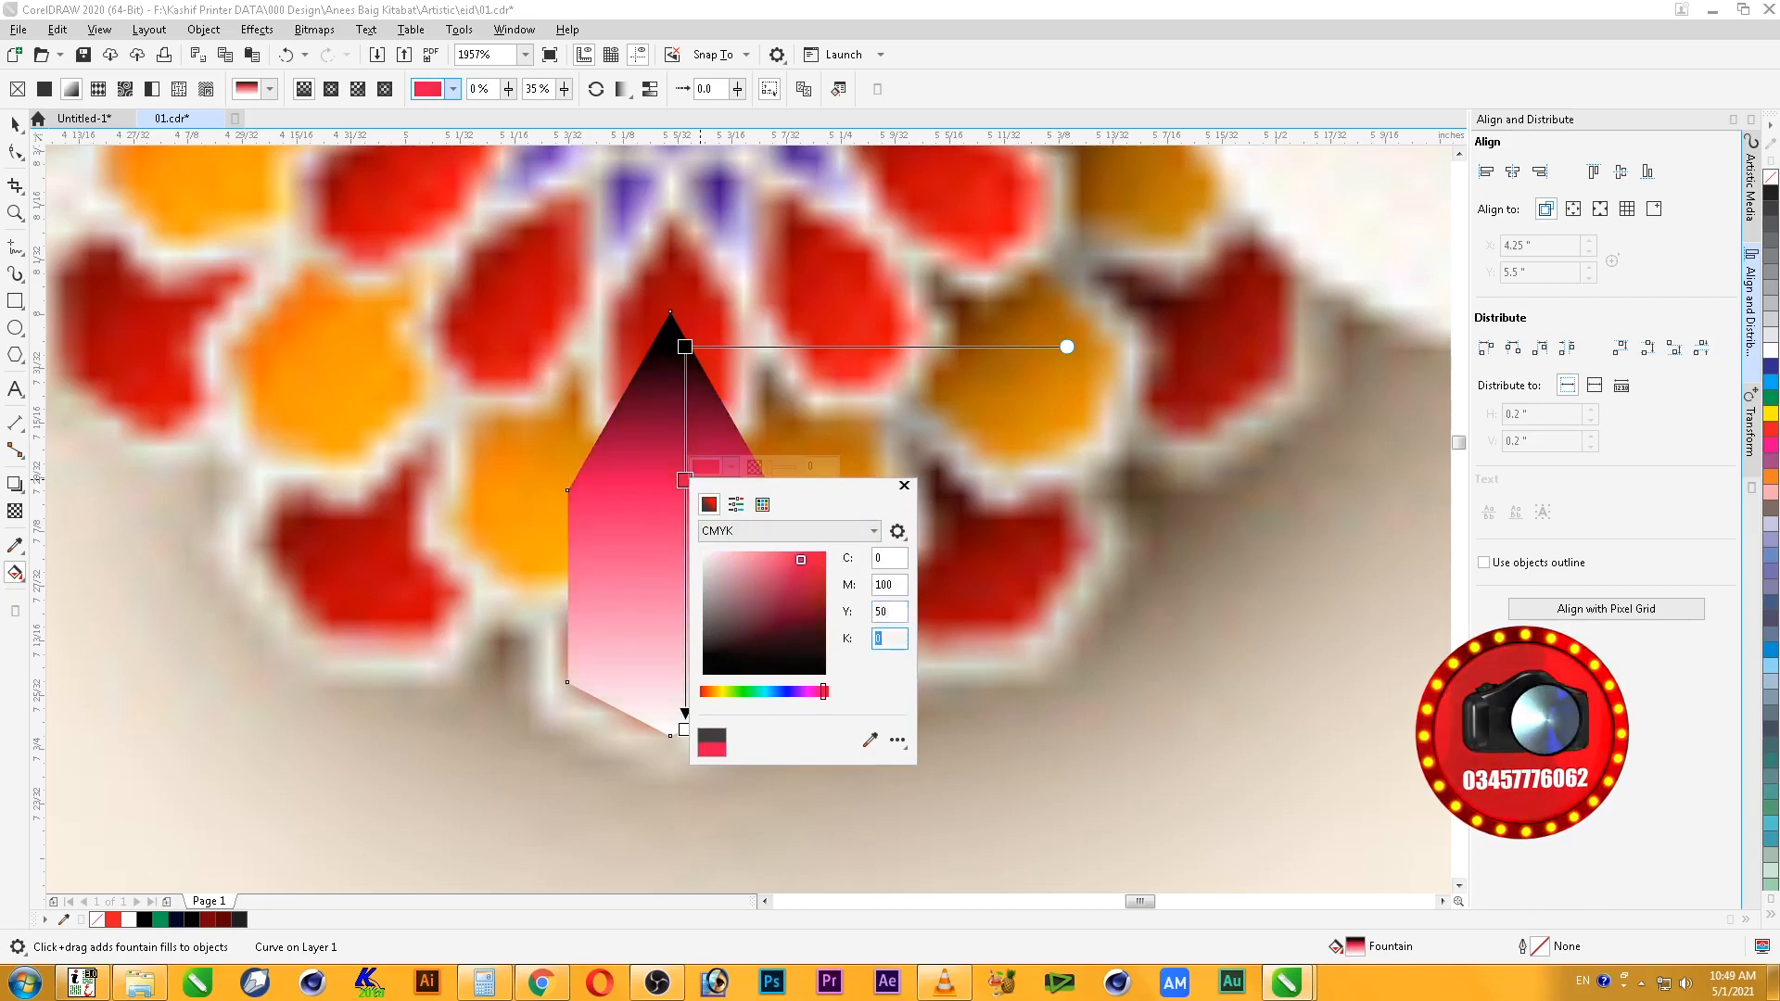
pyautogui.hotkey('shift', 'Tab')
pyautogui.write('0')
pyautogui.press('Tab')
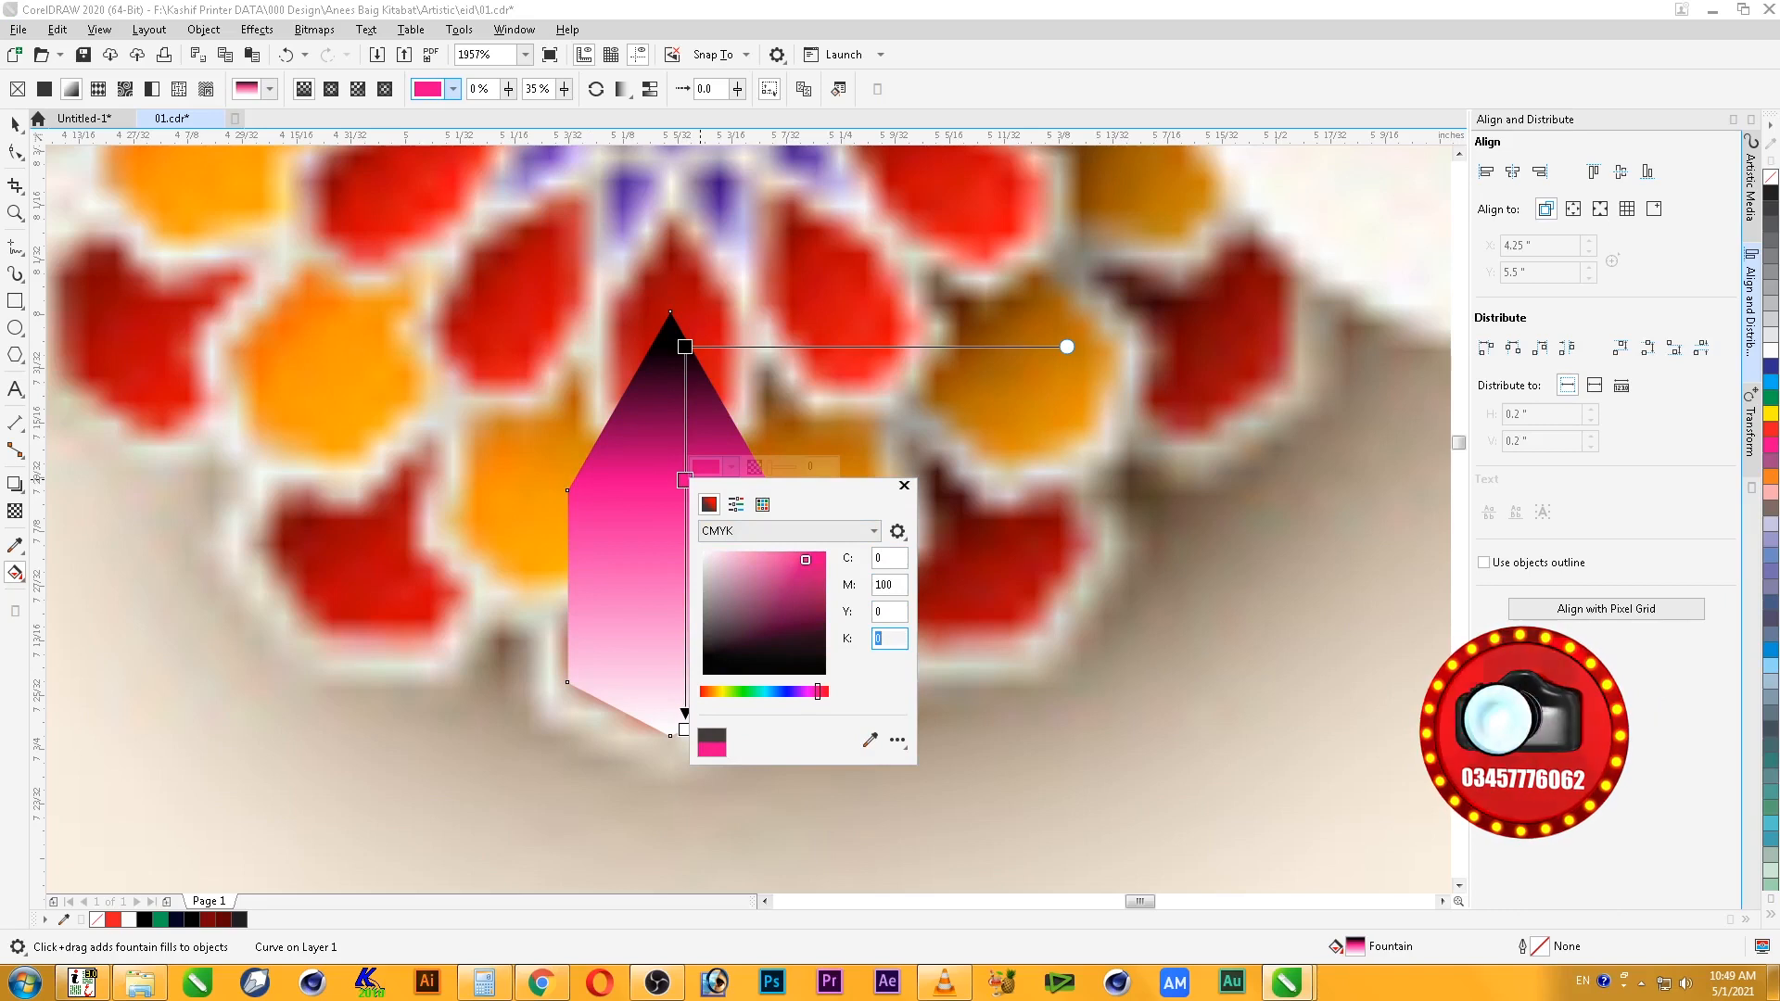
pyautogui.press('Return')
pyautogui.click(685, 730)
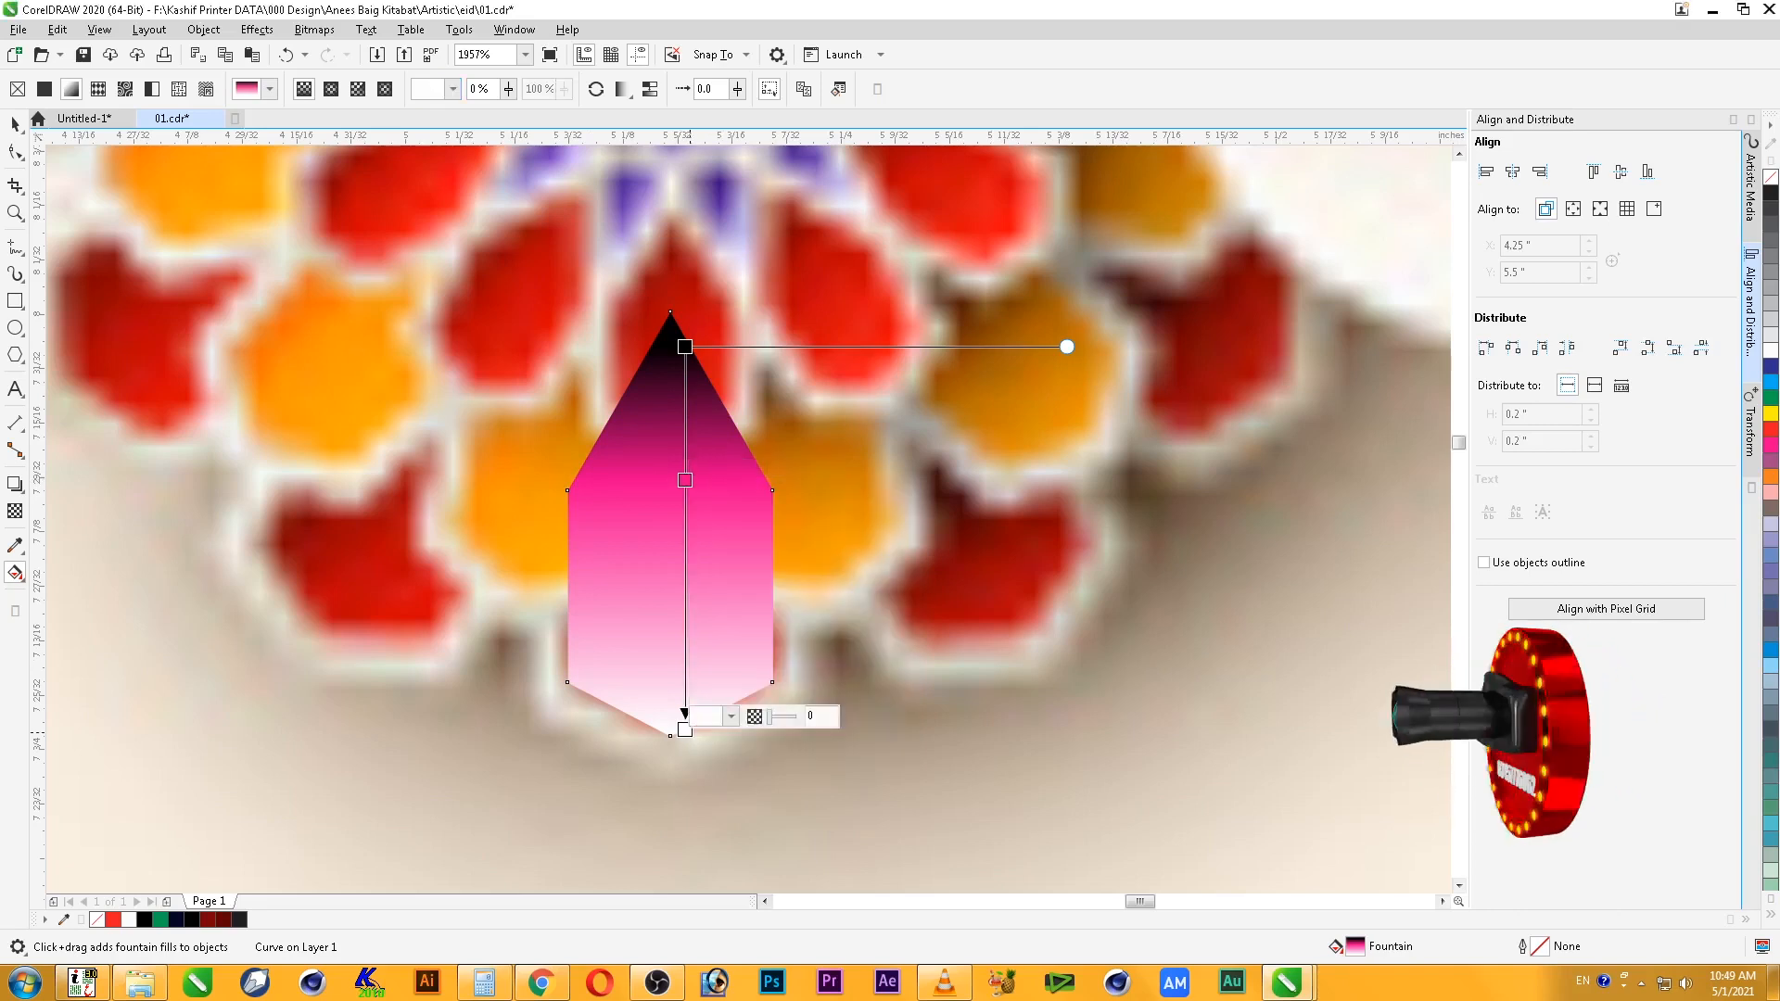
pyautogui.click(685, 480)
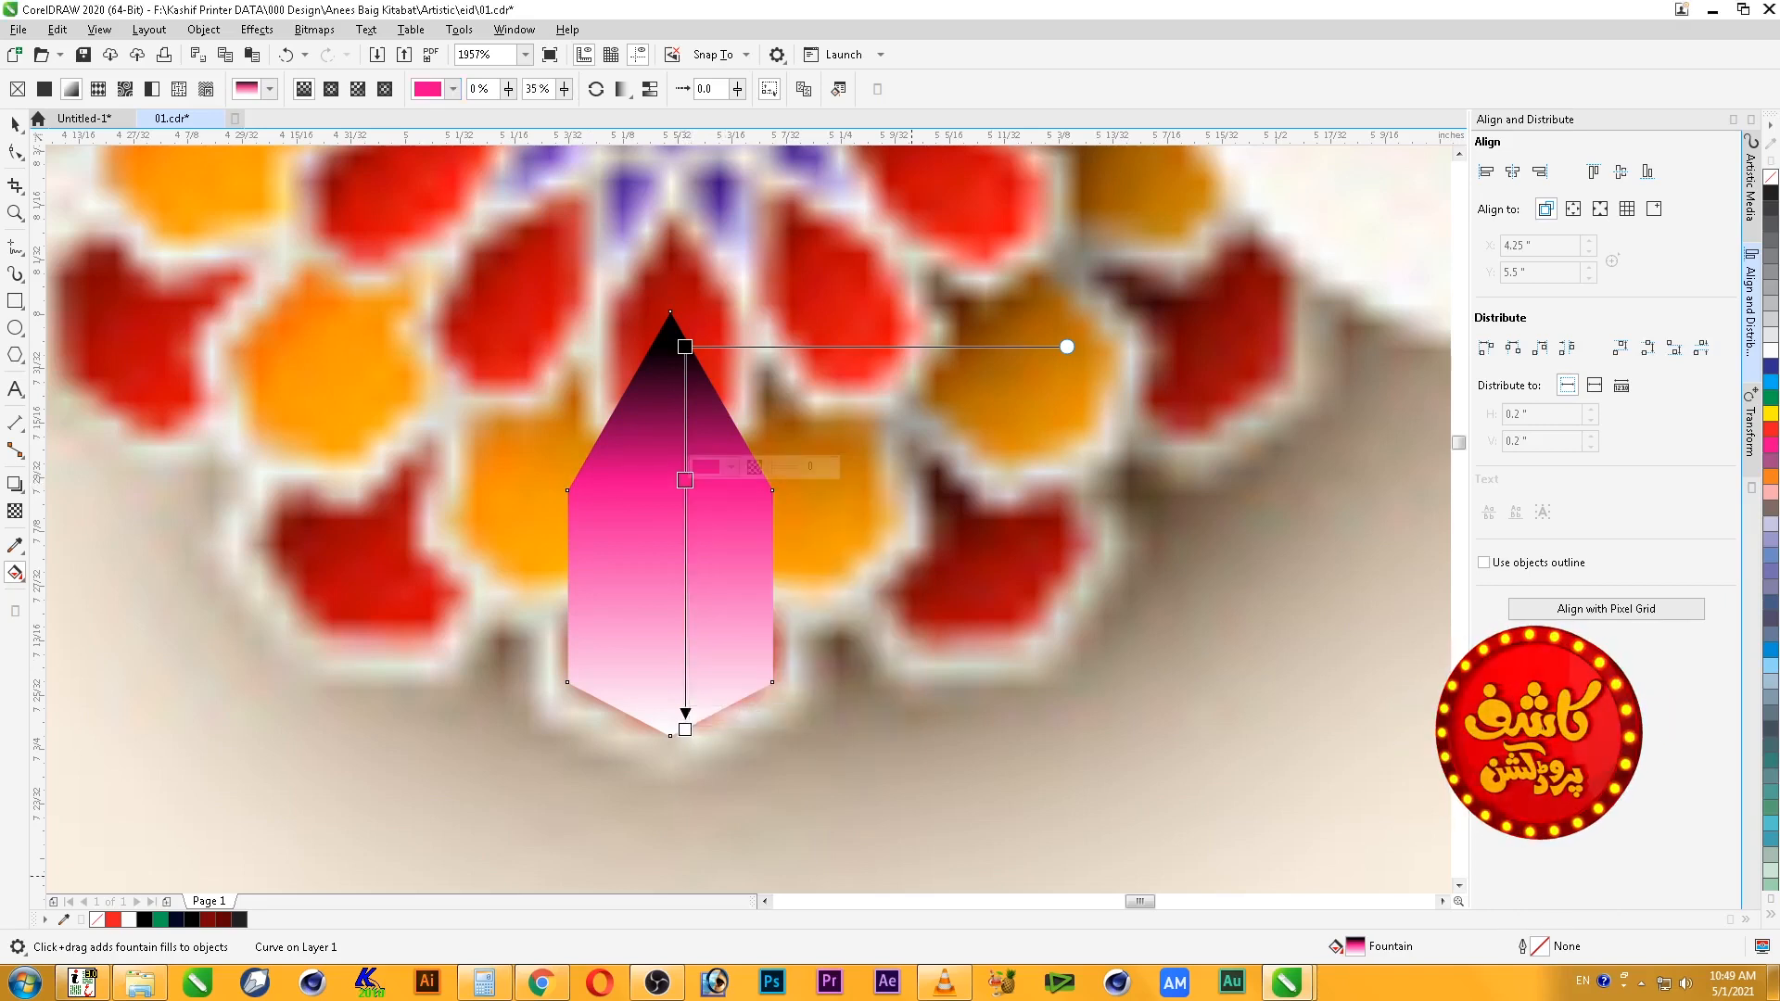
# - Set the middle colour stop of the petal's fountain fill to C0 M100 Y0 K50 and apply it
pyautogui.press('F11')
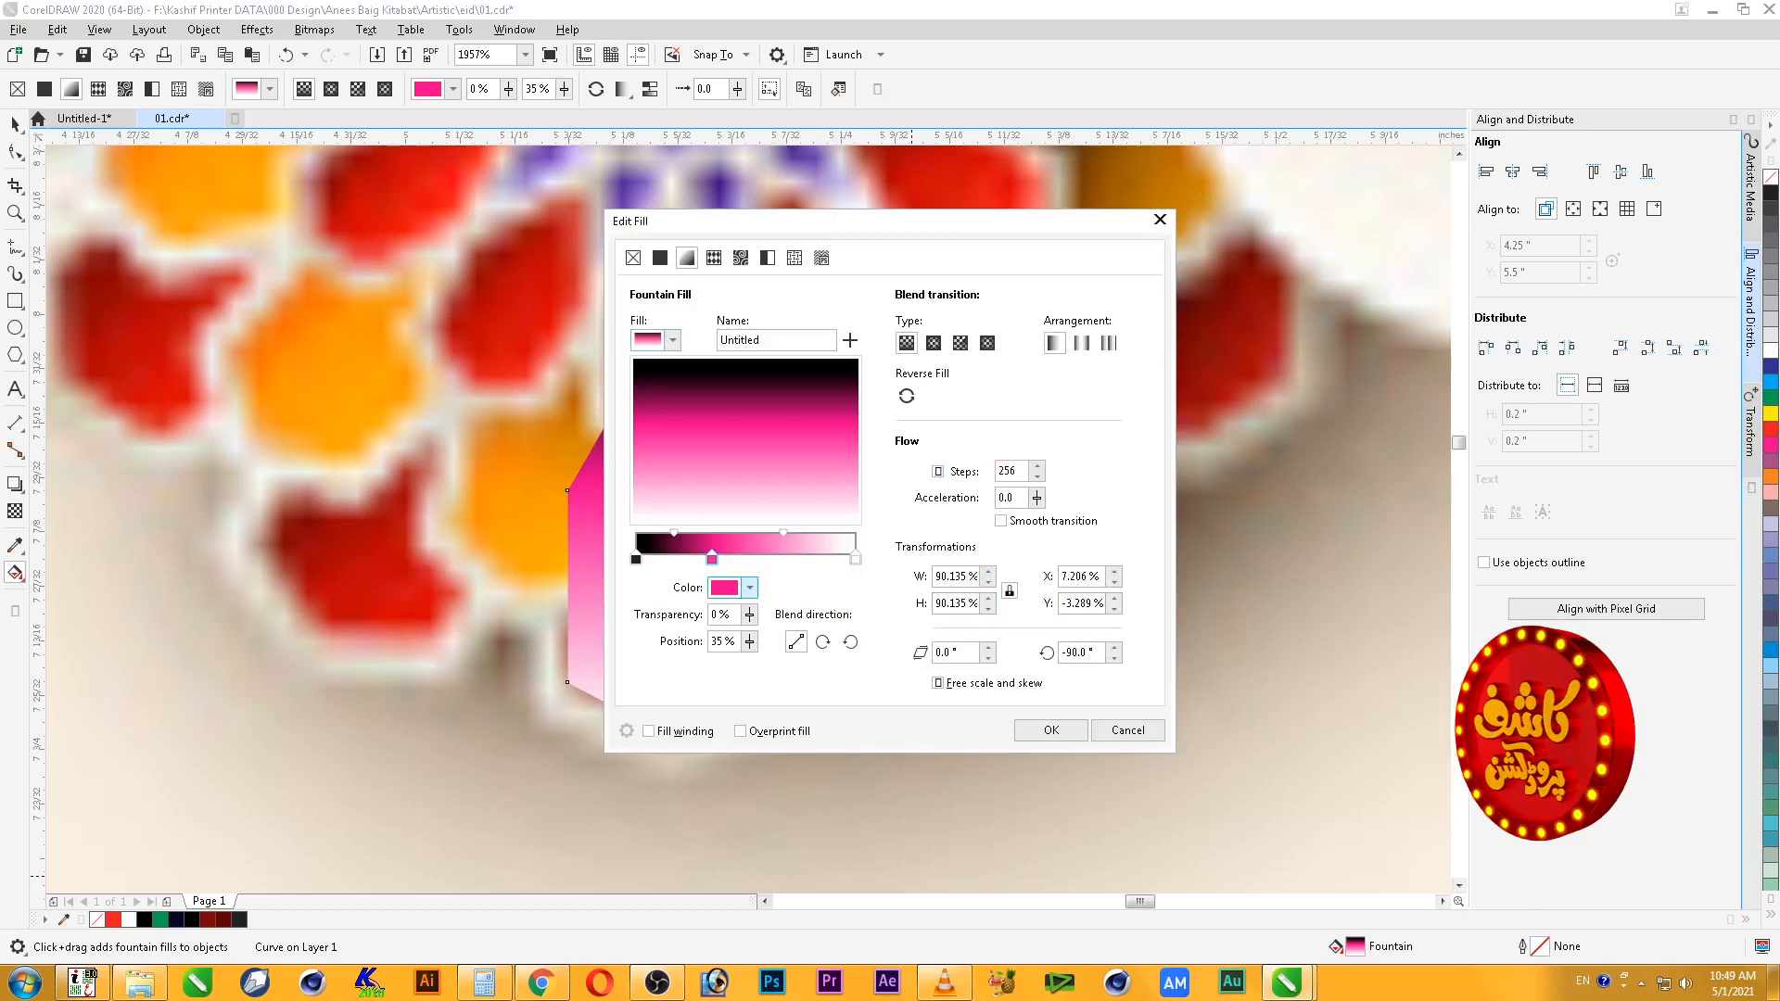
pyautogui.click(749, 588)
pyautogui.doubleClick(903, 707)
pyautogui.press('Tab')
pyautogui.press('Tab')
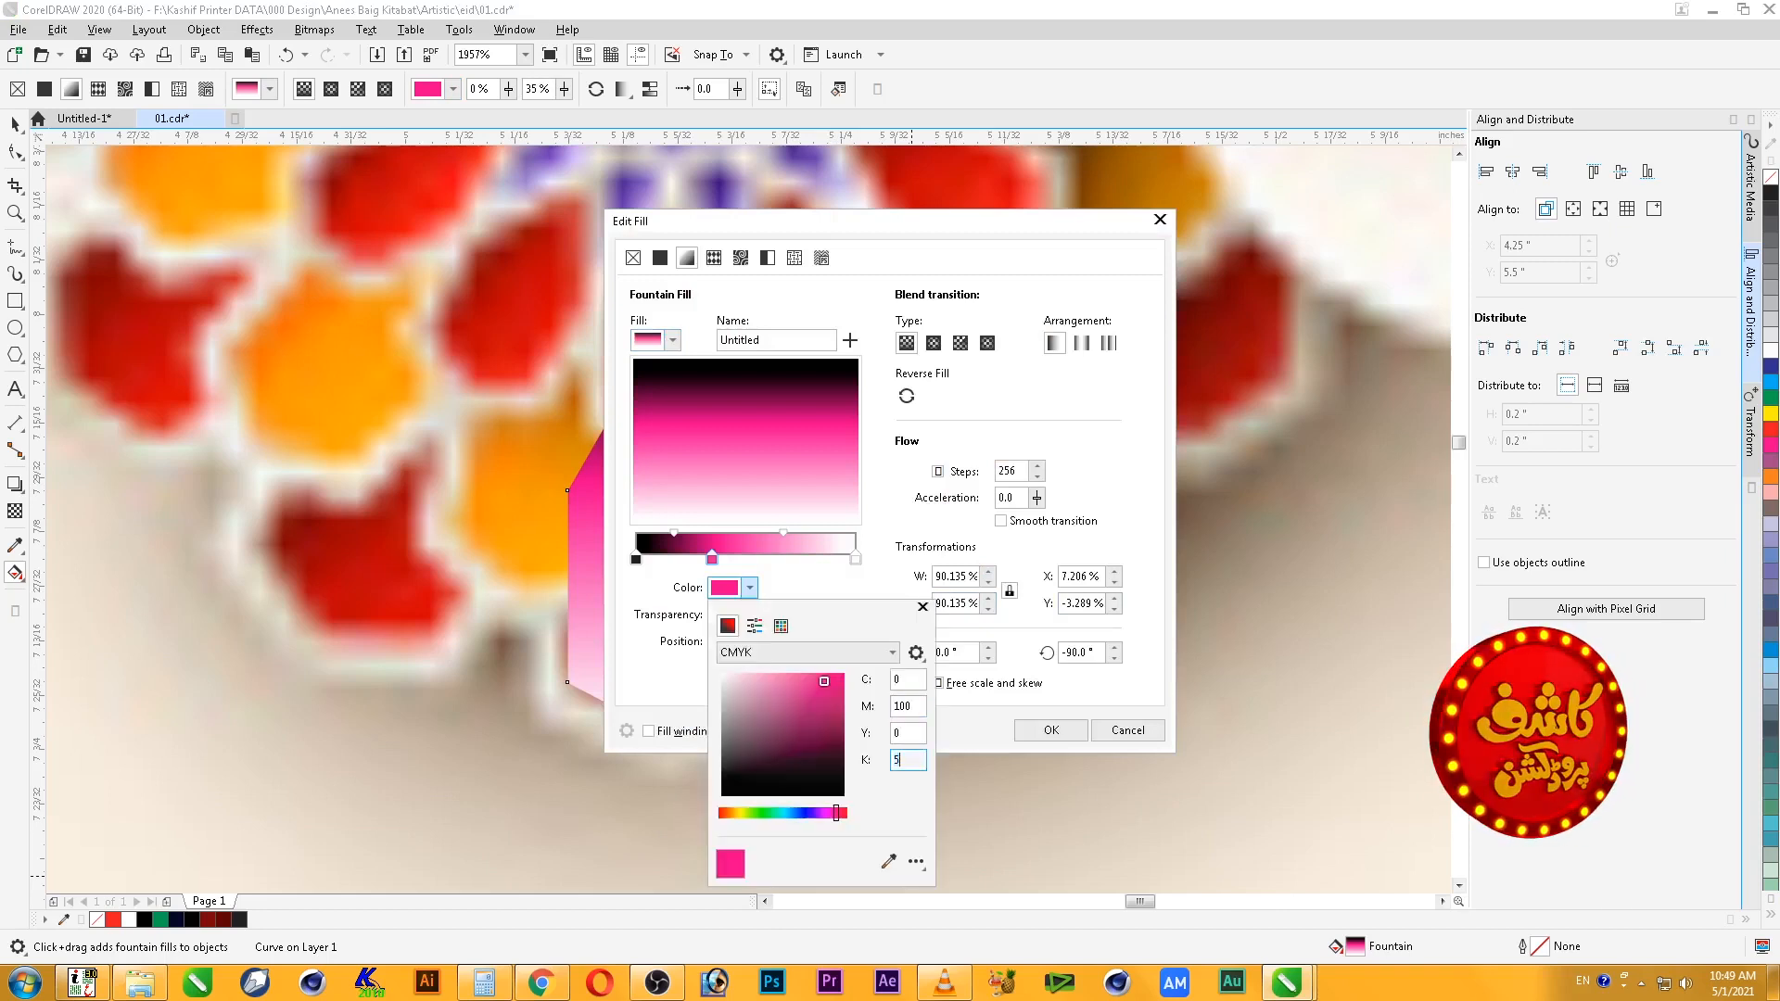
pyautogui.write('50')
pyautogui.hotkey('shift', 'Tab')
pyautogui.press('Tab')
pyautogui.press('Return')
pyautogui.click(1052, 731)
# - Set the end colour of the petal's fountain fill to C0 M100 Y0 K0
pyautogui.click(686, 730)
pyautogui.click(731, 717)
pyautogui.doubleClick(888, 525)
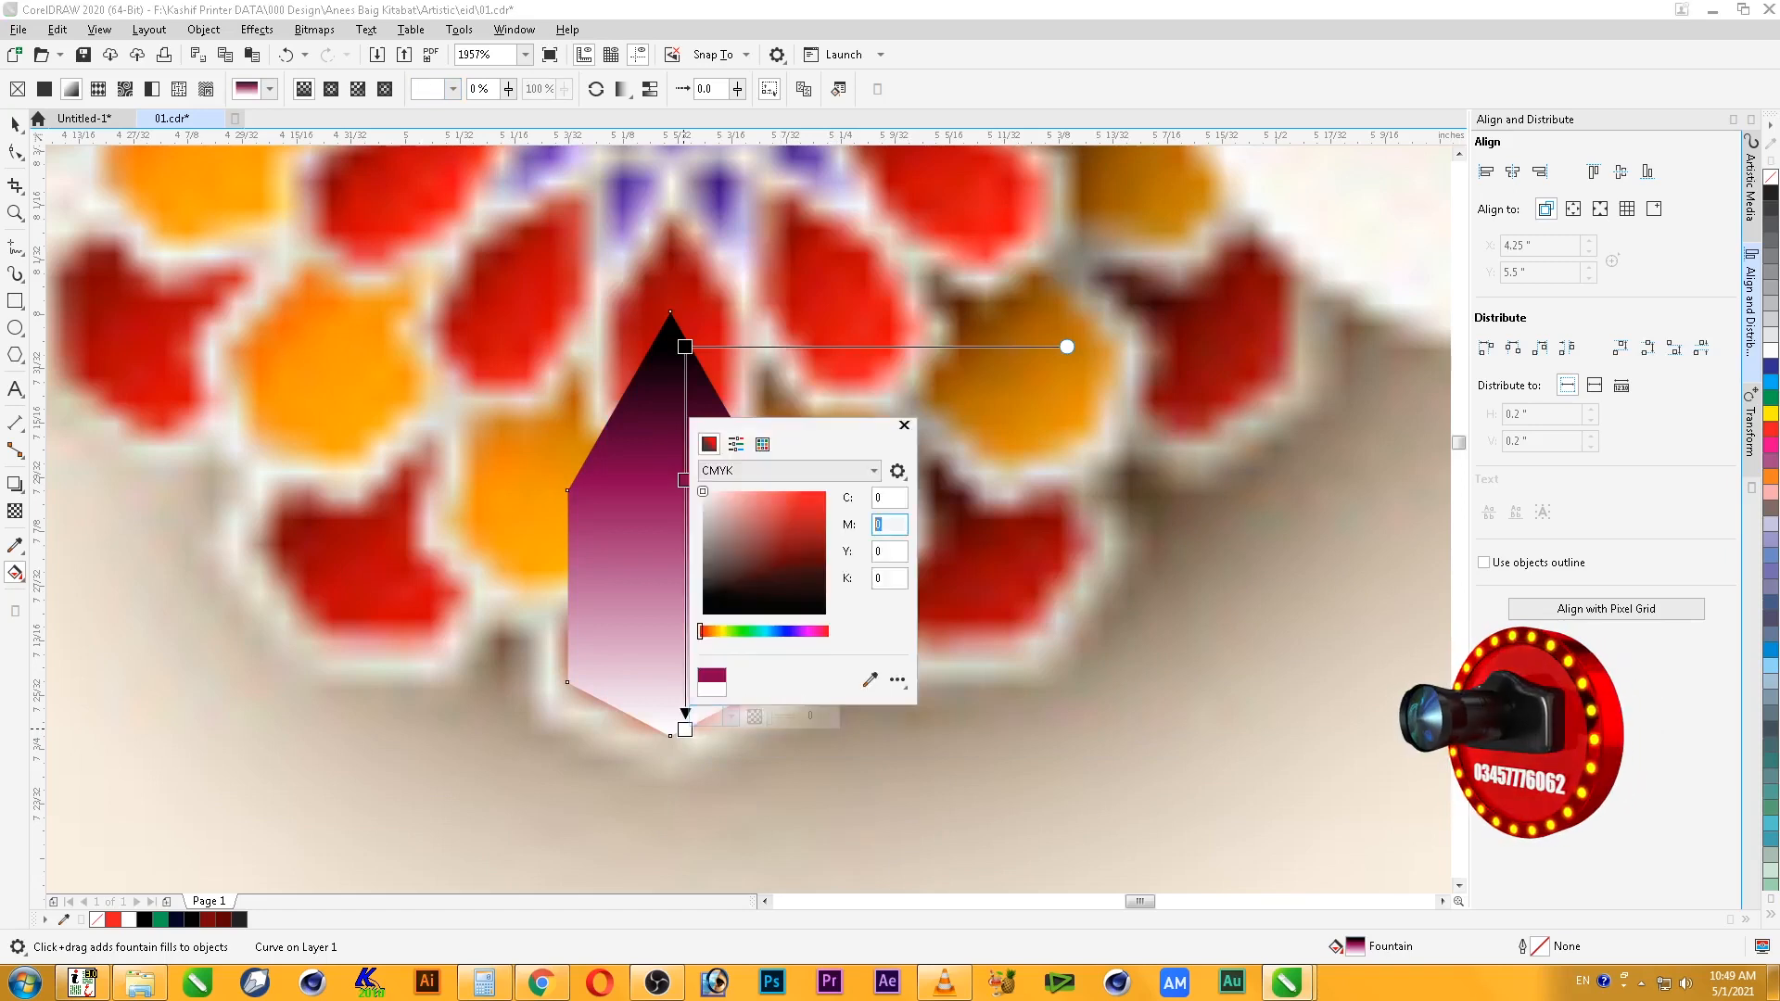
pyautogui.write('100')
pyautogui.press('Tab')
pyautogui.press('Return')
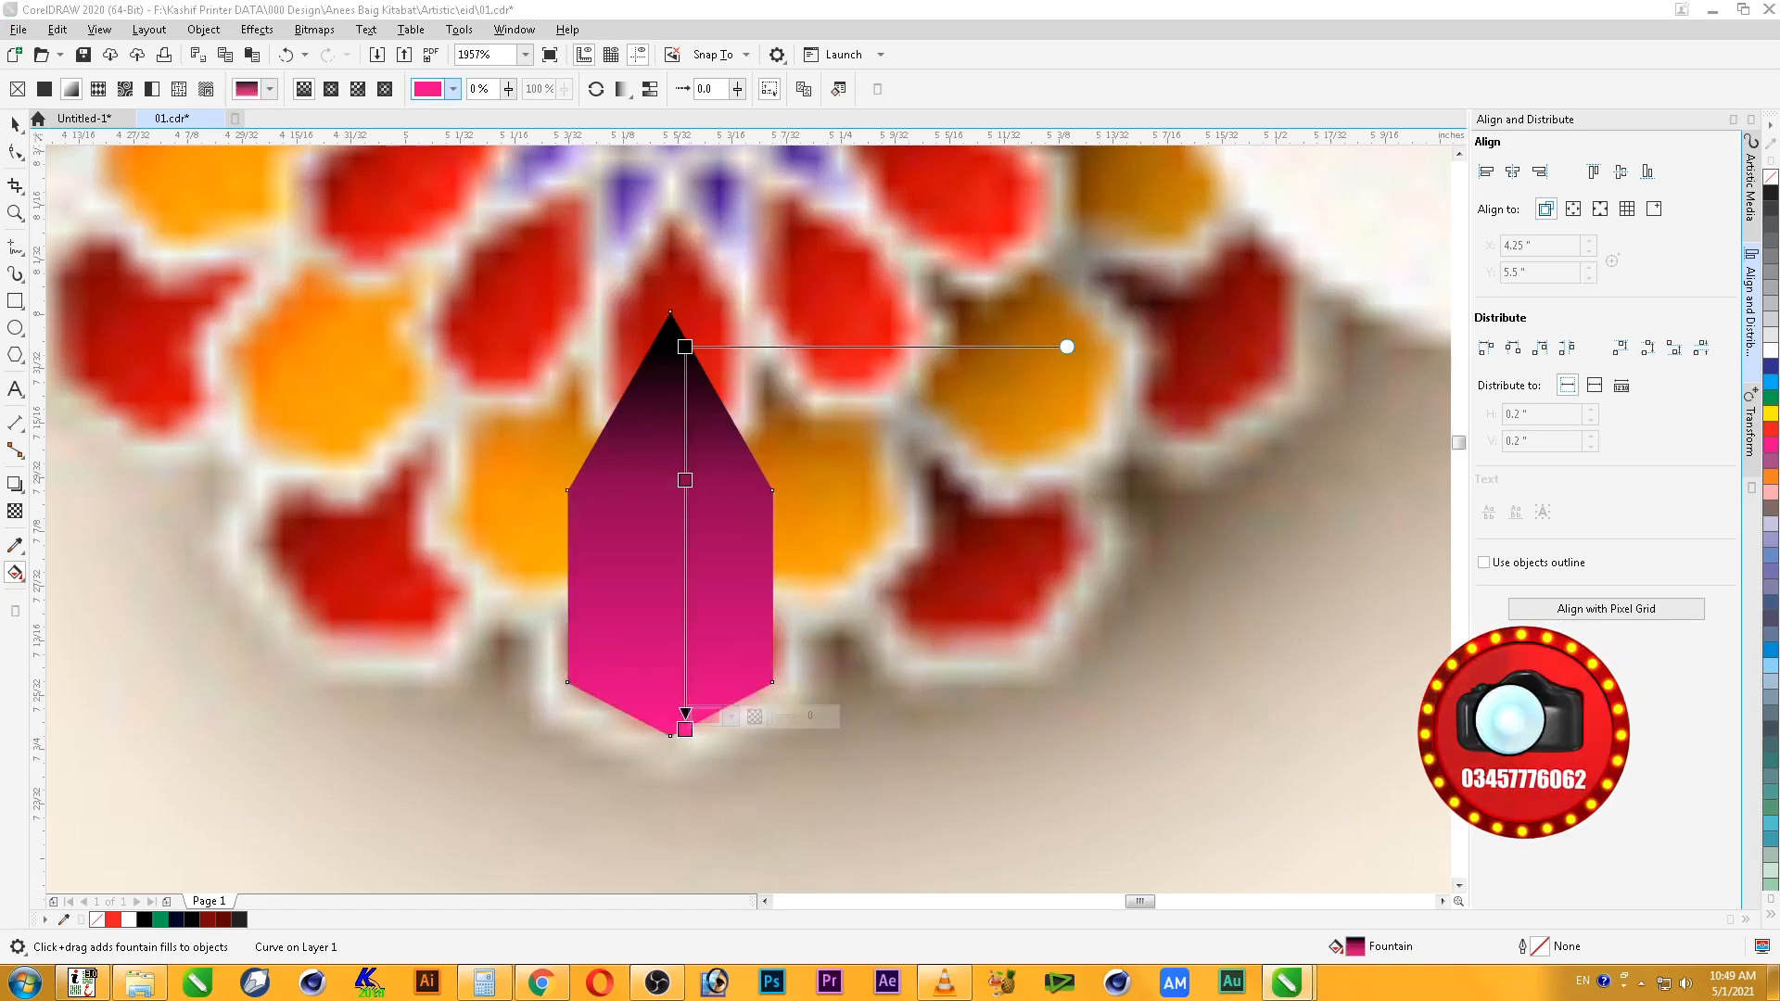
# - Place a copy of the gradient petal beside the original, about 0.13 inch to its left
pyautogui.click(15, 125)
pyautogui.click(945, 496)
pyautogui.scroll(-1, 945, 496)
pyautogui.click(762, 533)
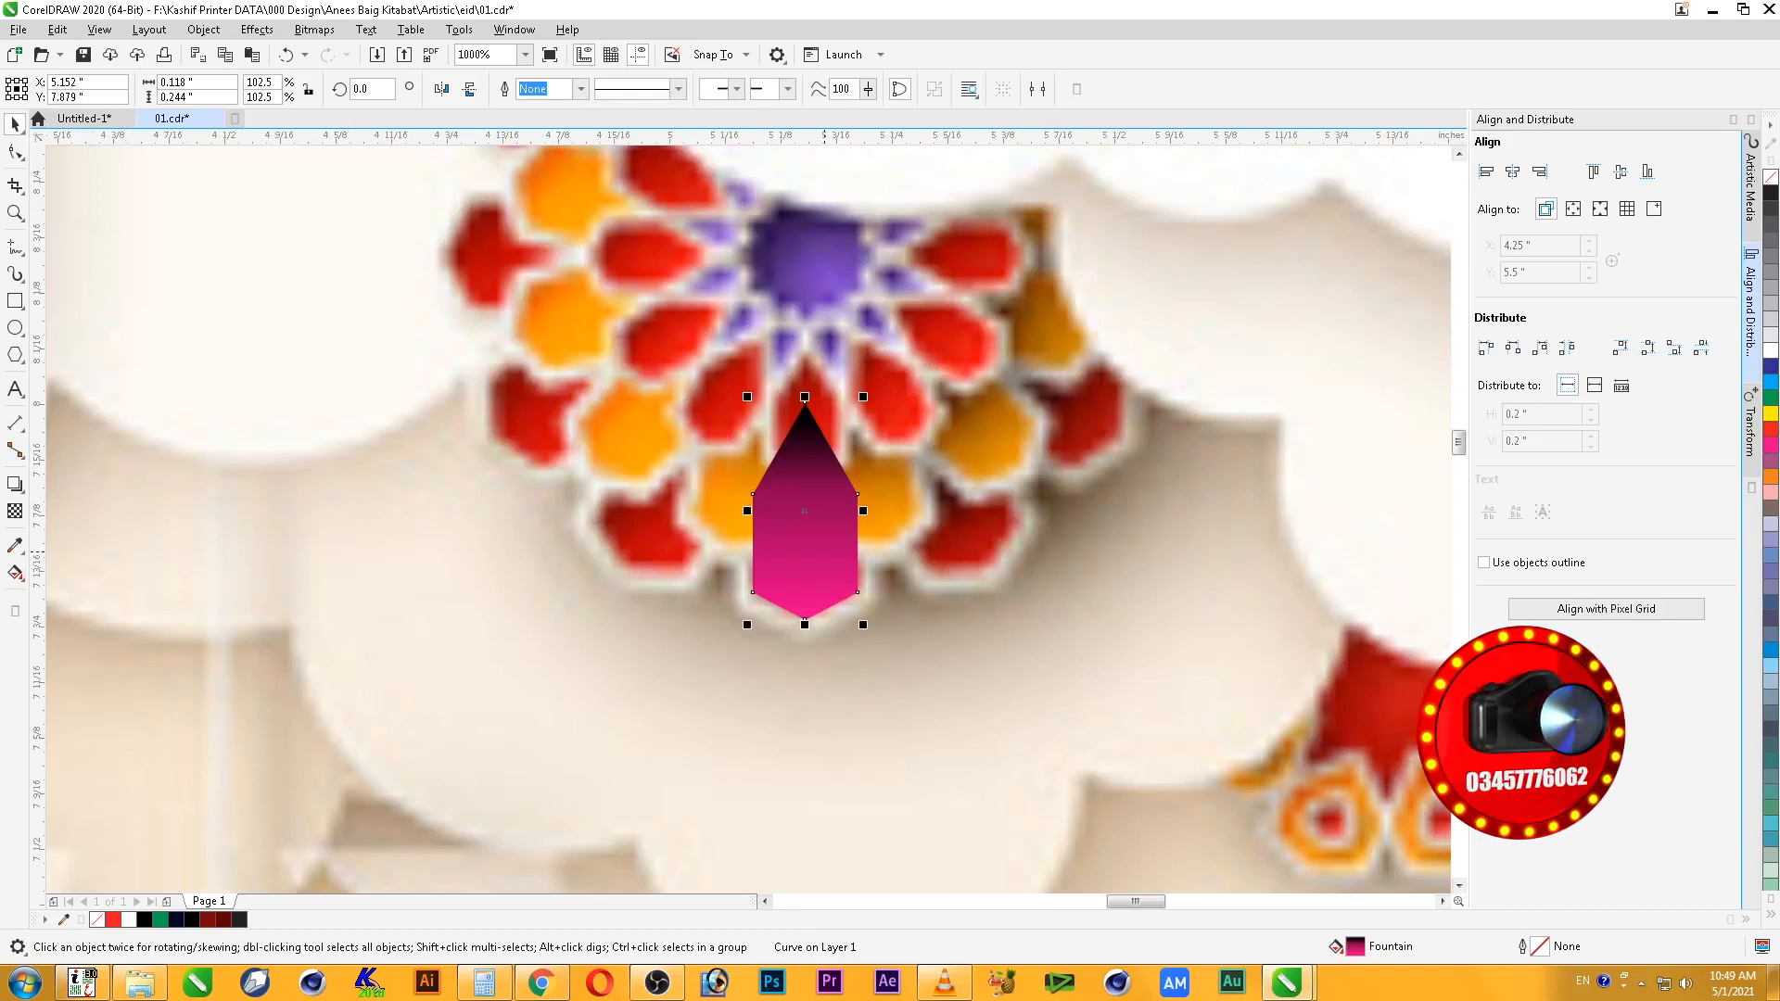
pyautogui.scroll(-1, 824, 552)
pyautogui.press('F2')
pyautogui.moveTo(684, 402); pyautogui.dragTo(1009, 642)
pyautogui.moveTo(695, 654); pyautogui.dragTo(518, 682)
pyautogui.rightClick(518, 681)
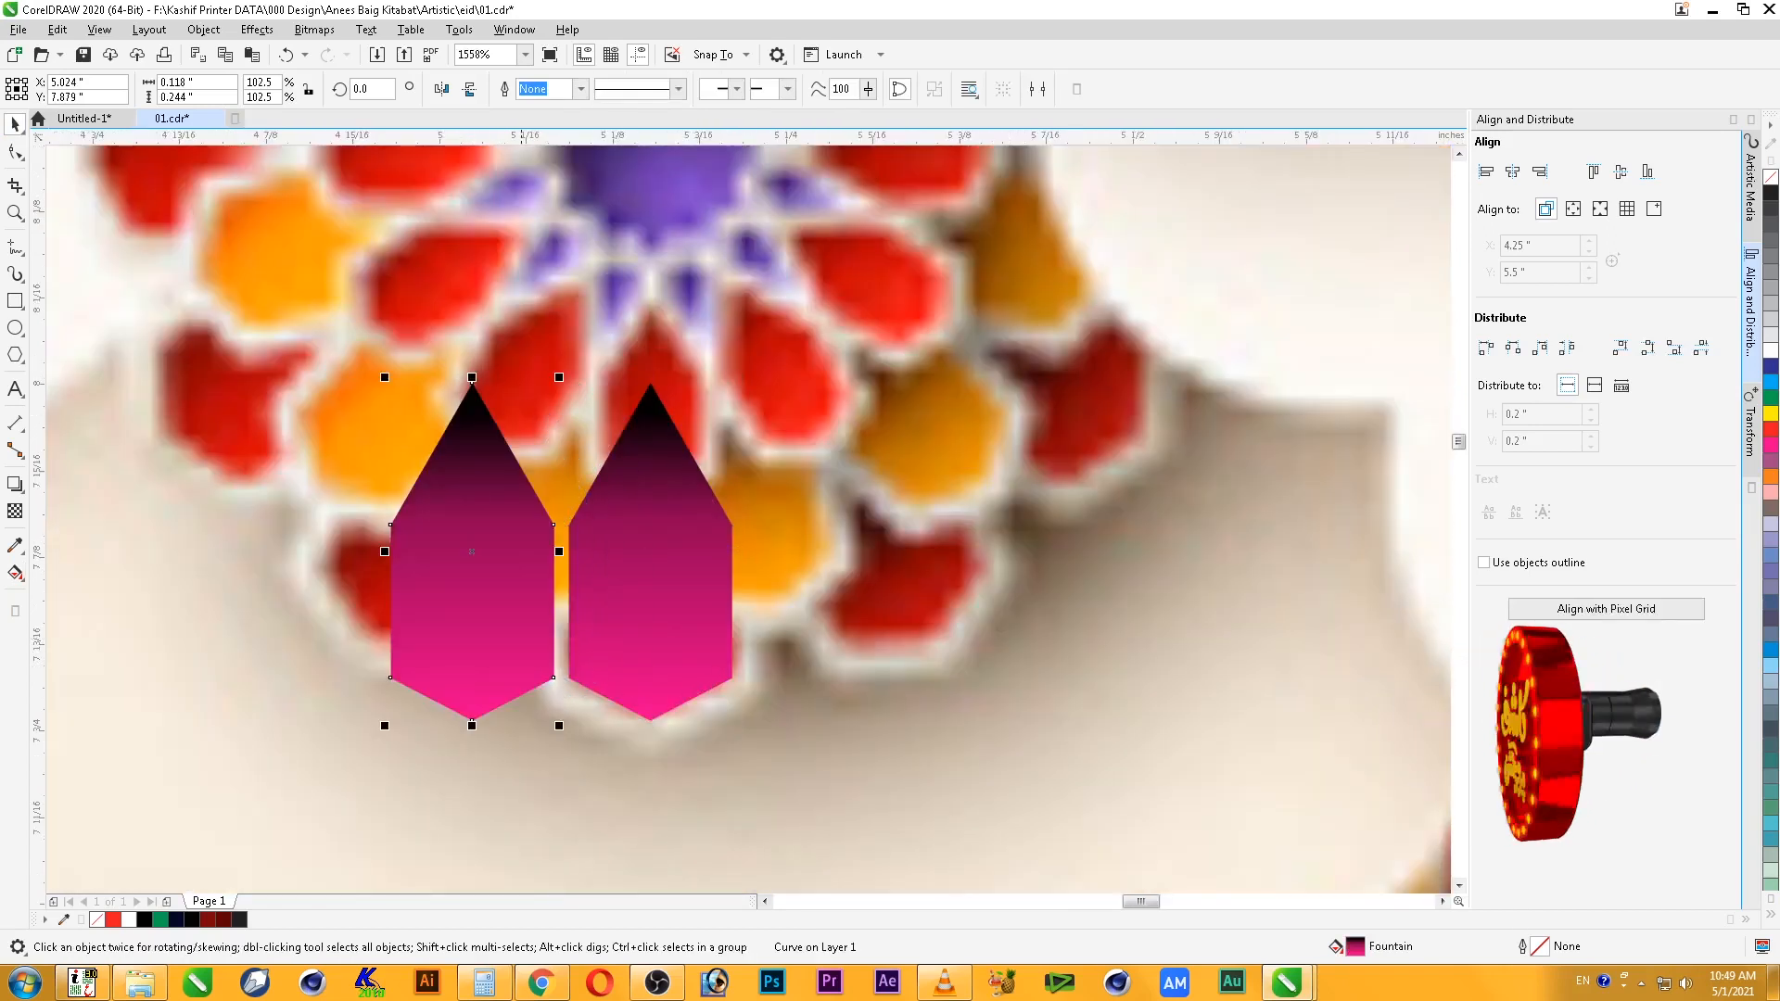
# - Add a one-step outside contour to the copied petal with a 0.01-inch offset
pyautogui.click(14, 483)
pyautogui.click(56, 493)
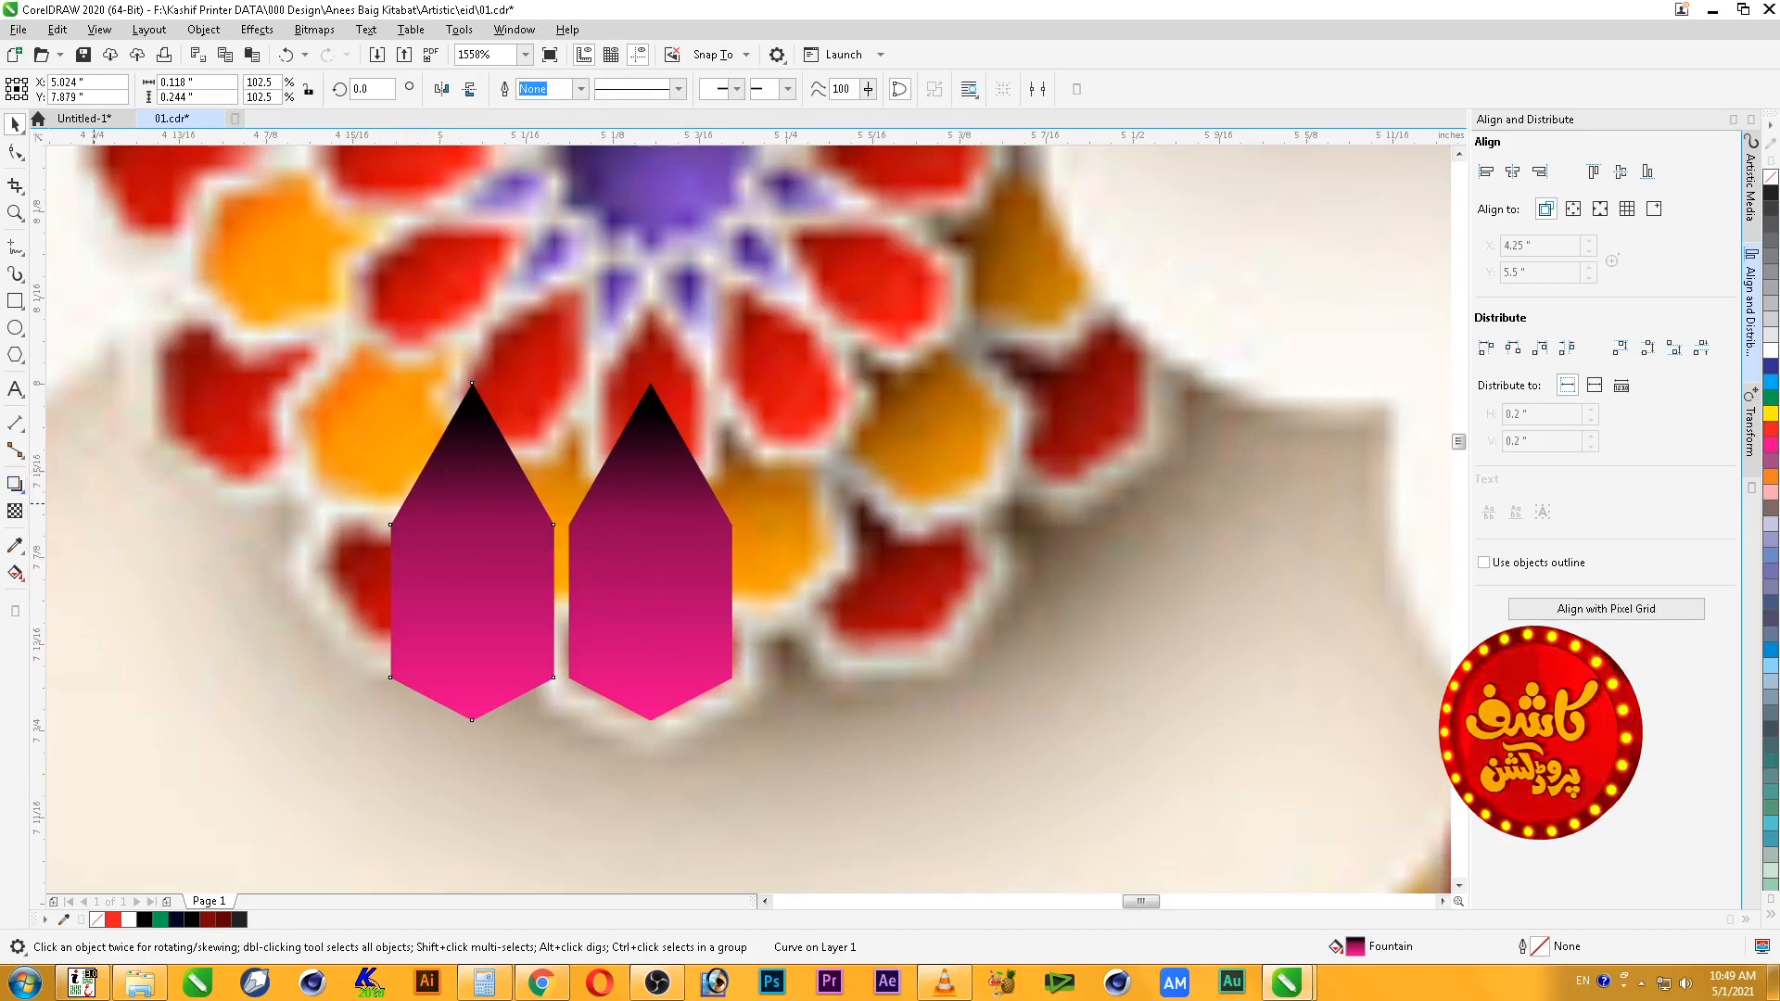
pyautogui.moveTo(391, 552); pyautogui.dragTo(375, 552)
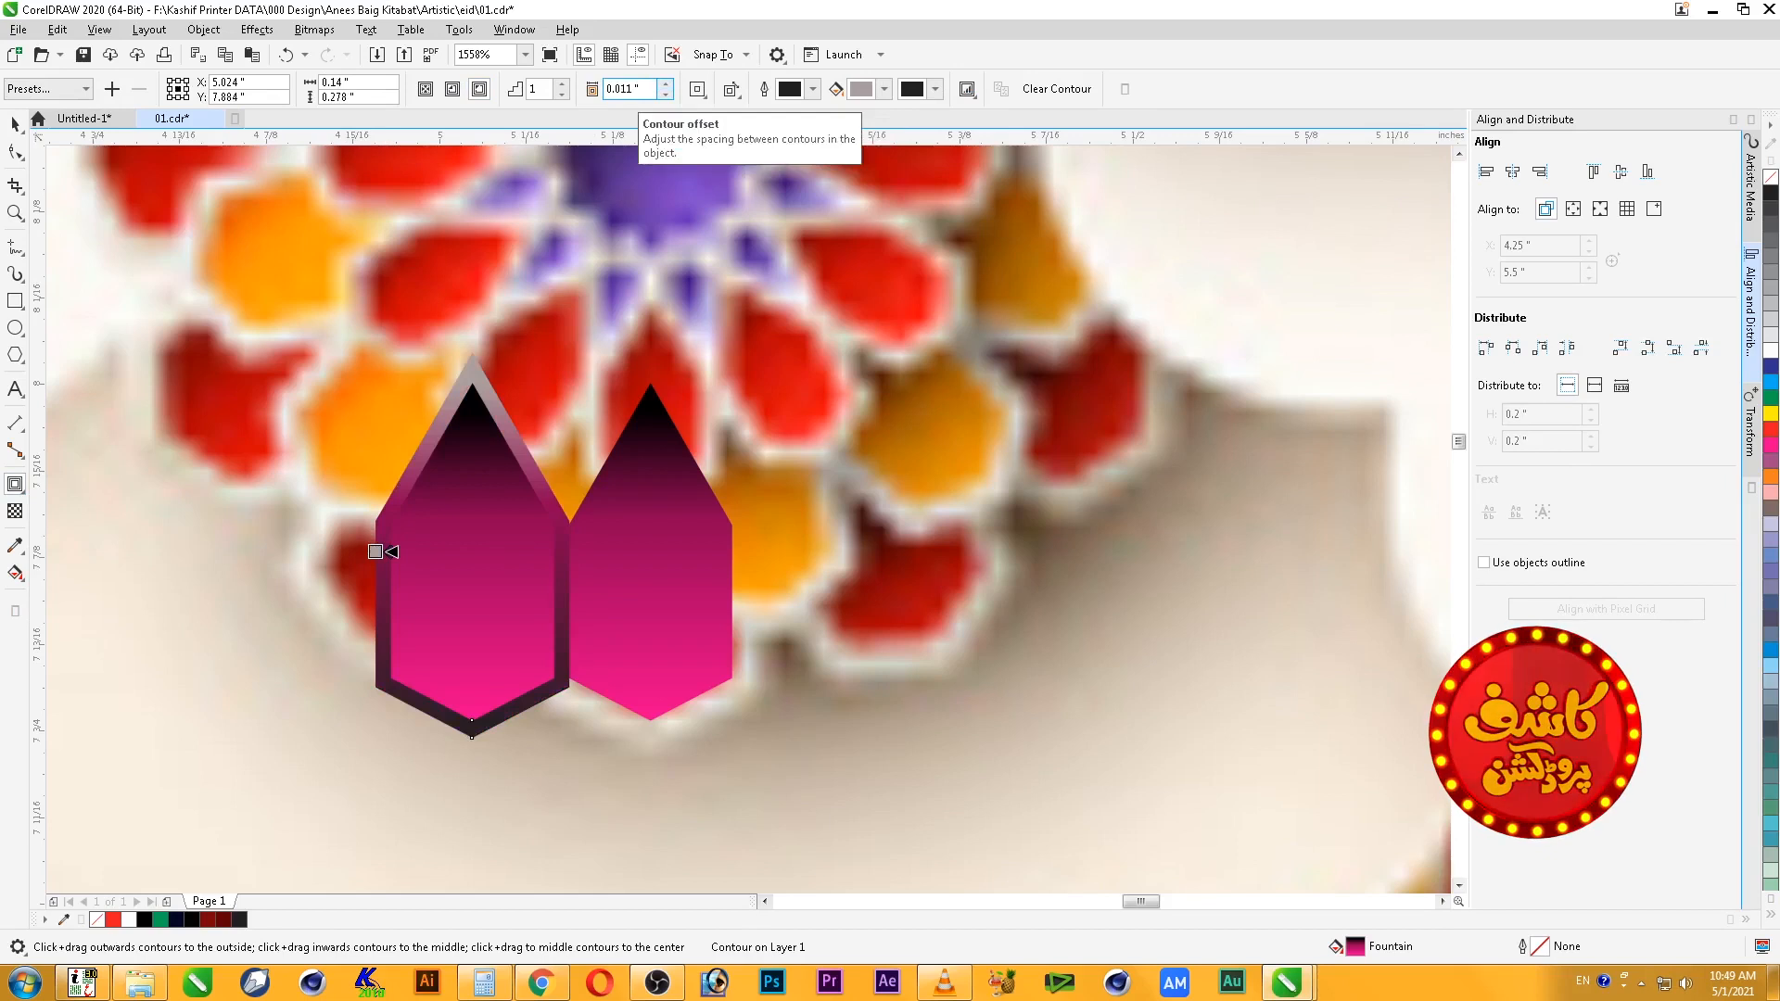
pyautogui.moveTo(635, 90); pyautogui.dragTo(628, 90)
pyautogui.press('BackSpace')
pyautogui.press('Return')
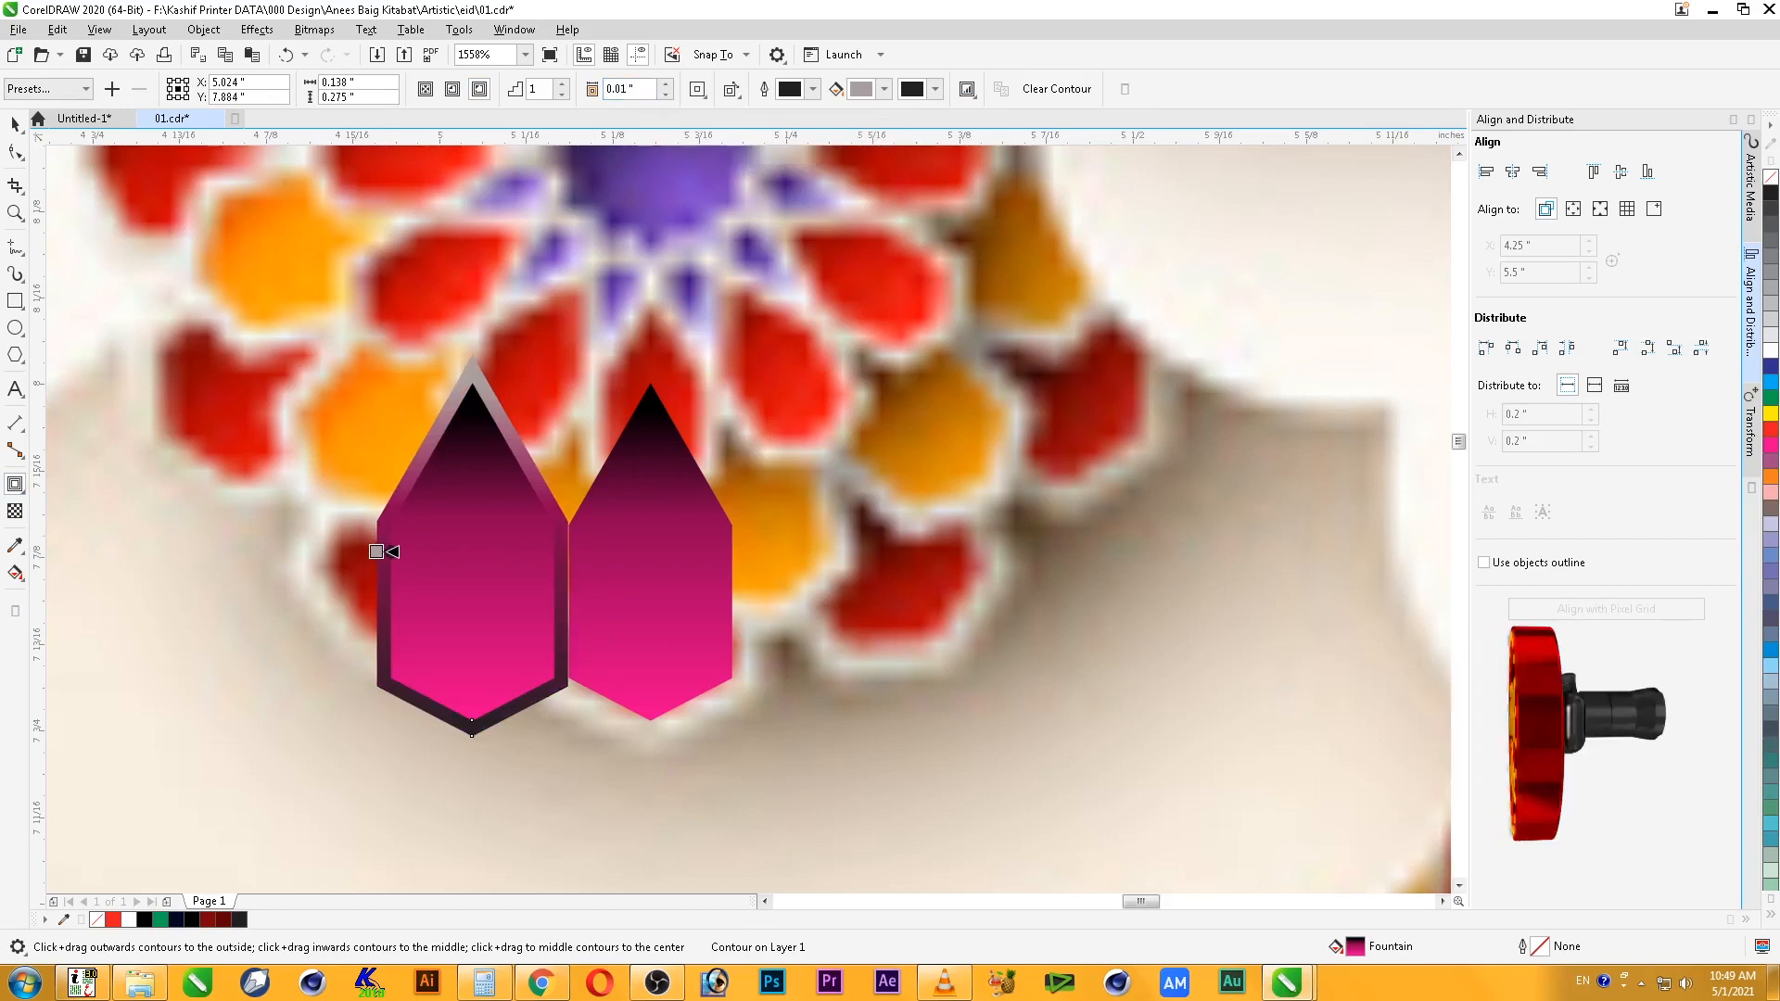
# - Break the contour apart from the copied petal and fill the contour shape with white
pyautogui.click(15, 124)
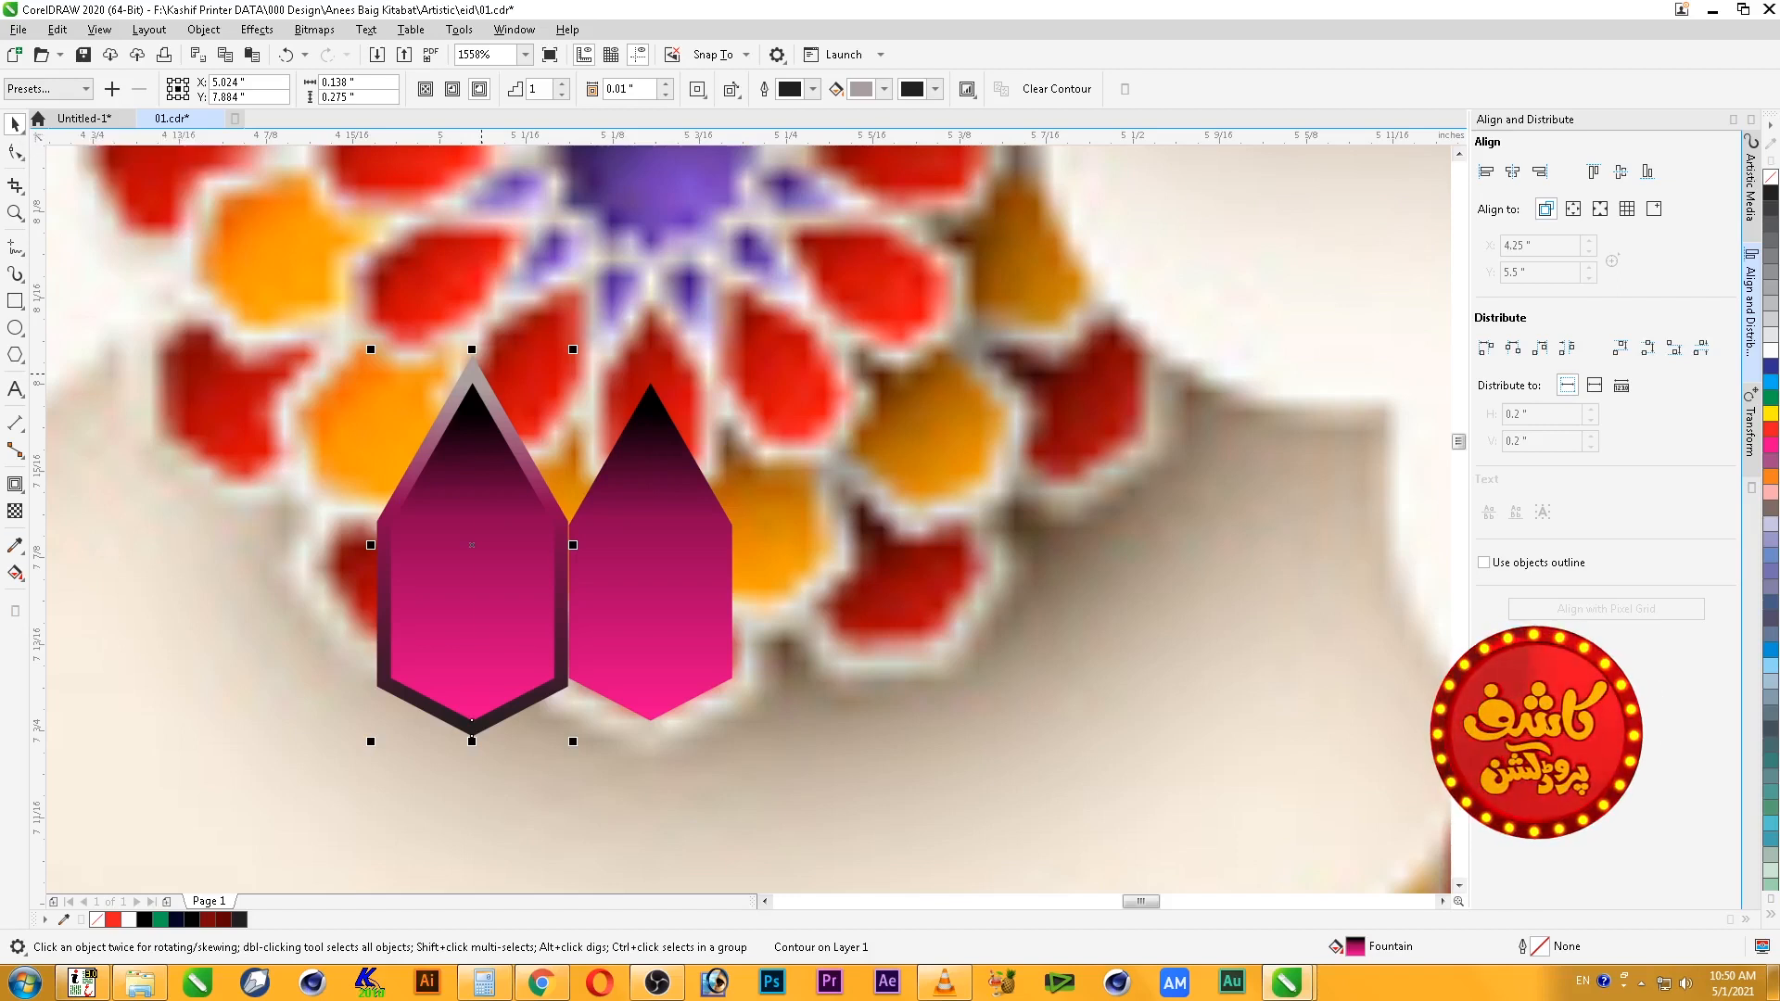
pyautogui.rightClick(482, 373)
pyautogui.click(530, 384)
pyautogui.press('Escape')
pyautogui.click(502, 422)
pyautogui.click(1771, 350)
# - Centre the white contour shape horizontally on the original petal and send it back one level behind that petal
pyautogui.keyDown('shift'); pyautogui.click(652, 528); pyautogui.keyUp('shift')
pyautogui.click(1512, 171)
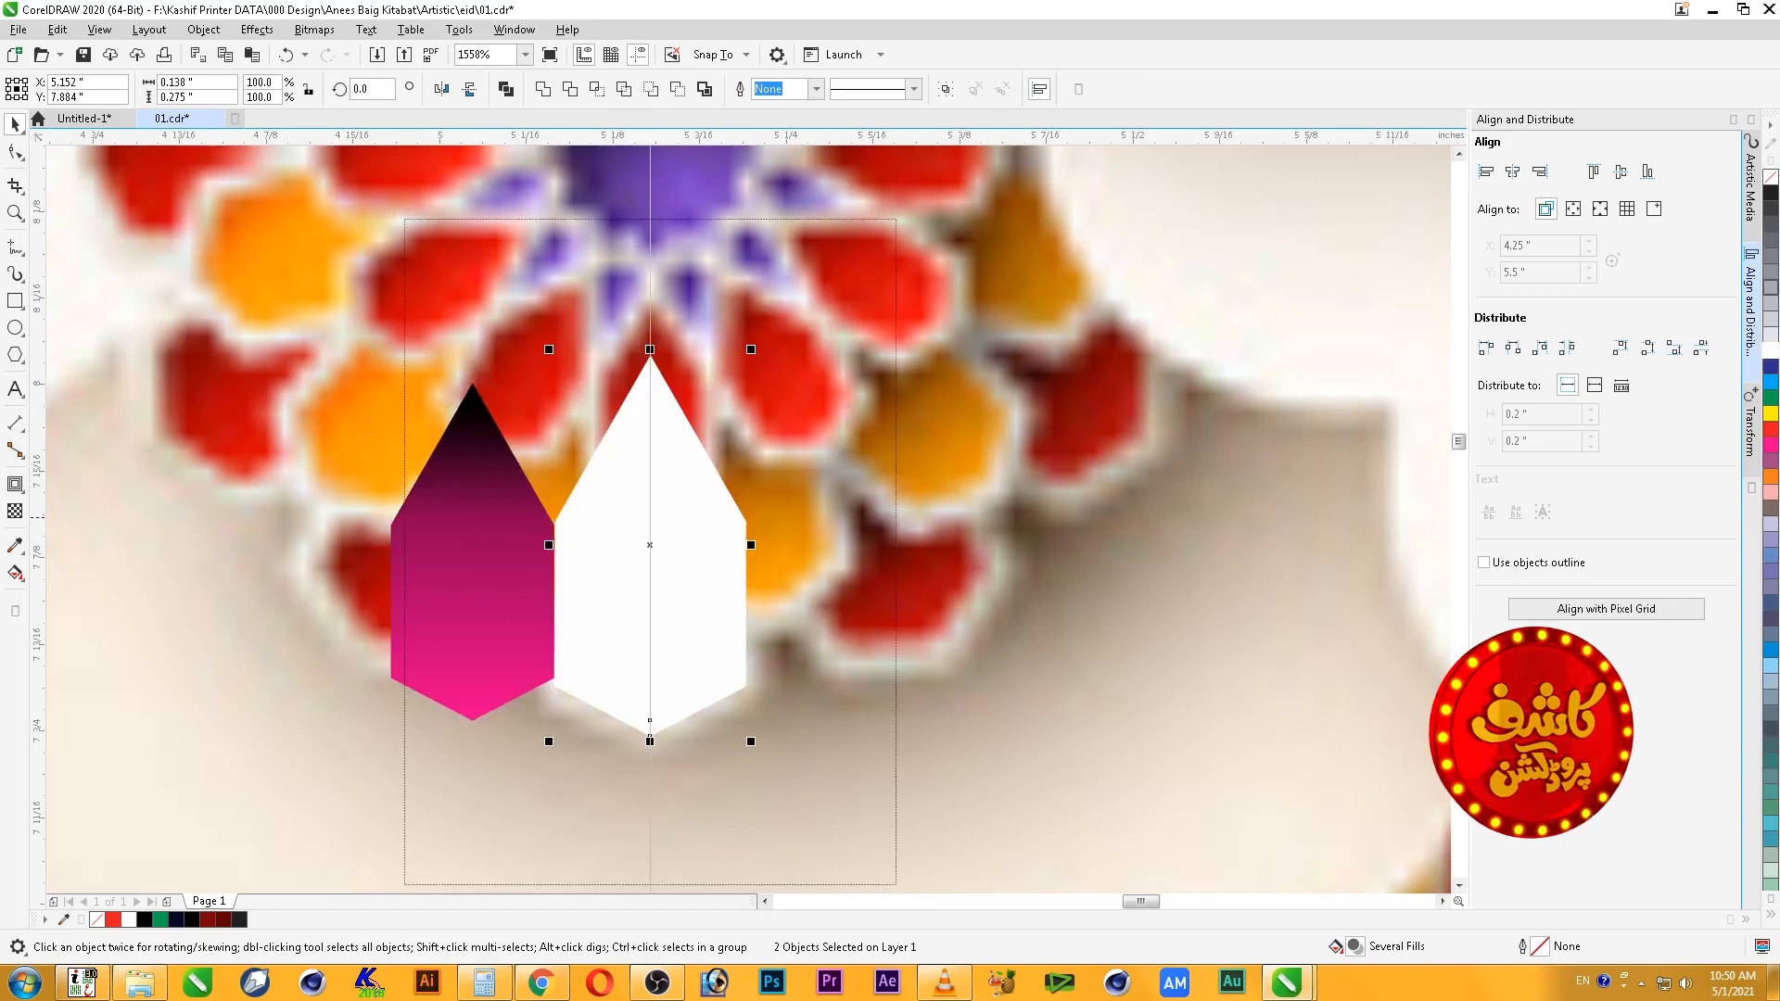
pyautogui.hotkey('ctrl', 'l')
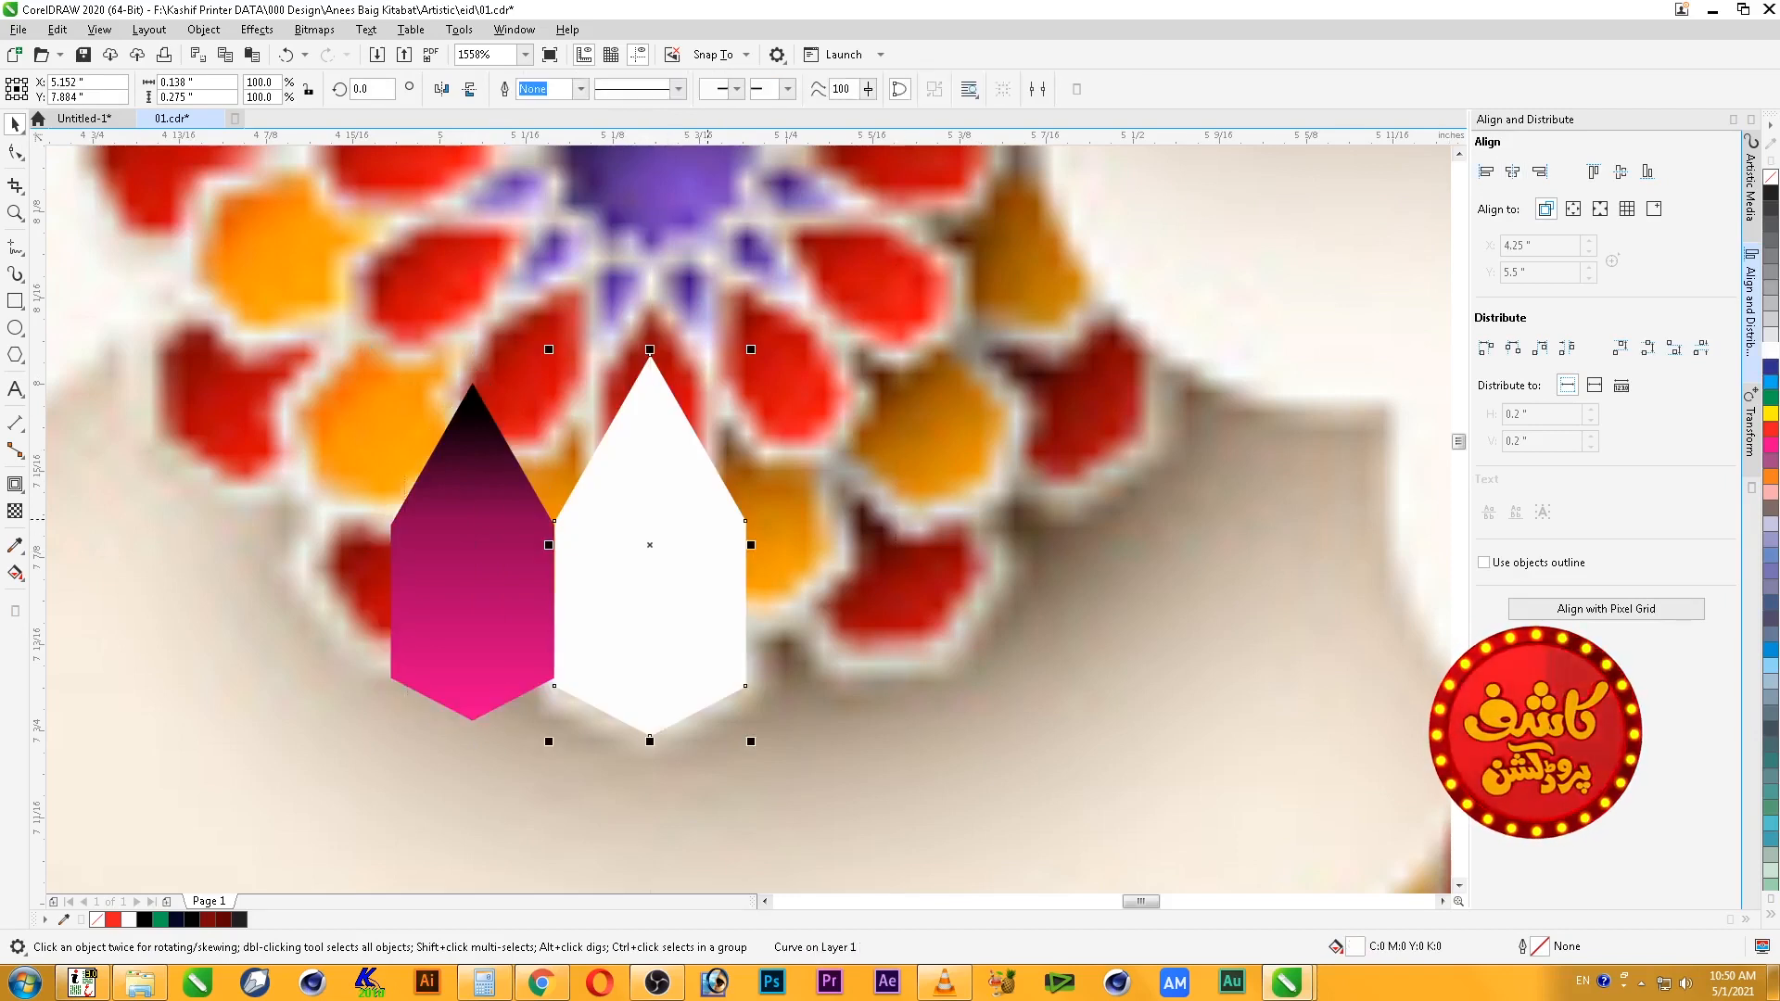
pyautogui.rightClick(709, 439)
pyautogui.moveTo(835, 566)
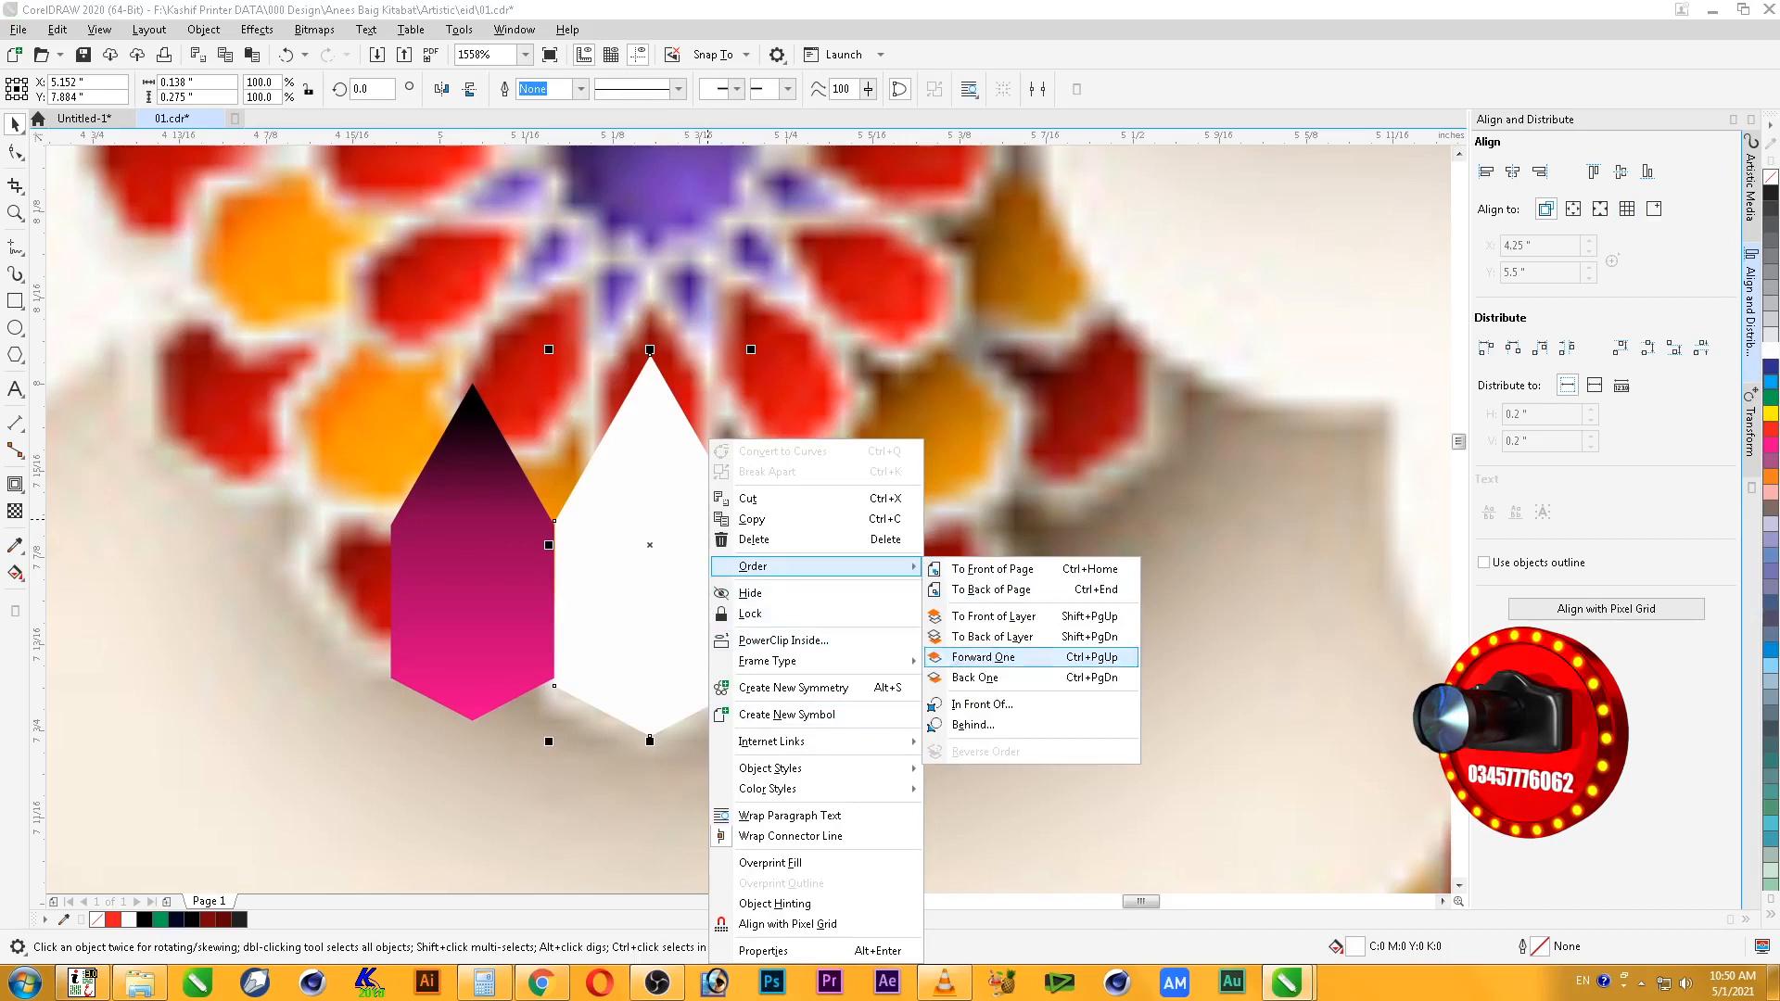
pyautogui.click(982, 677)
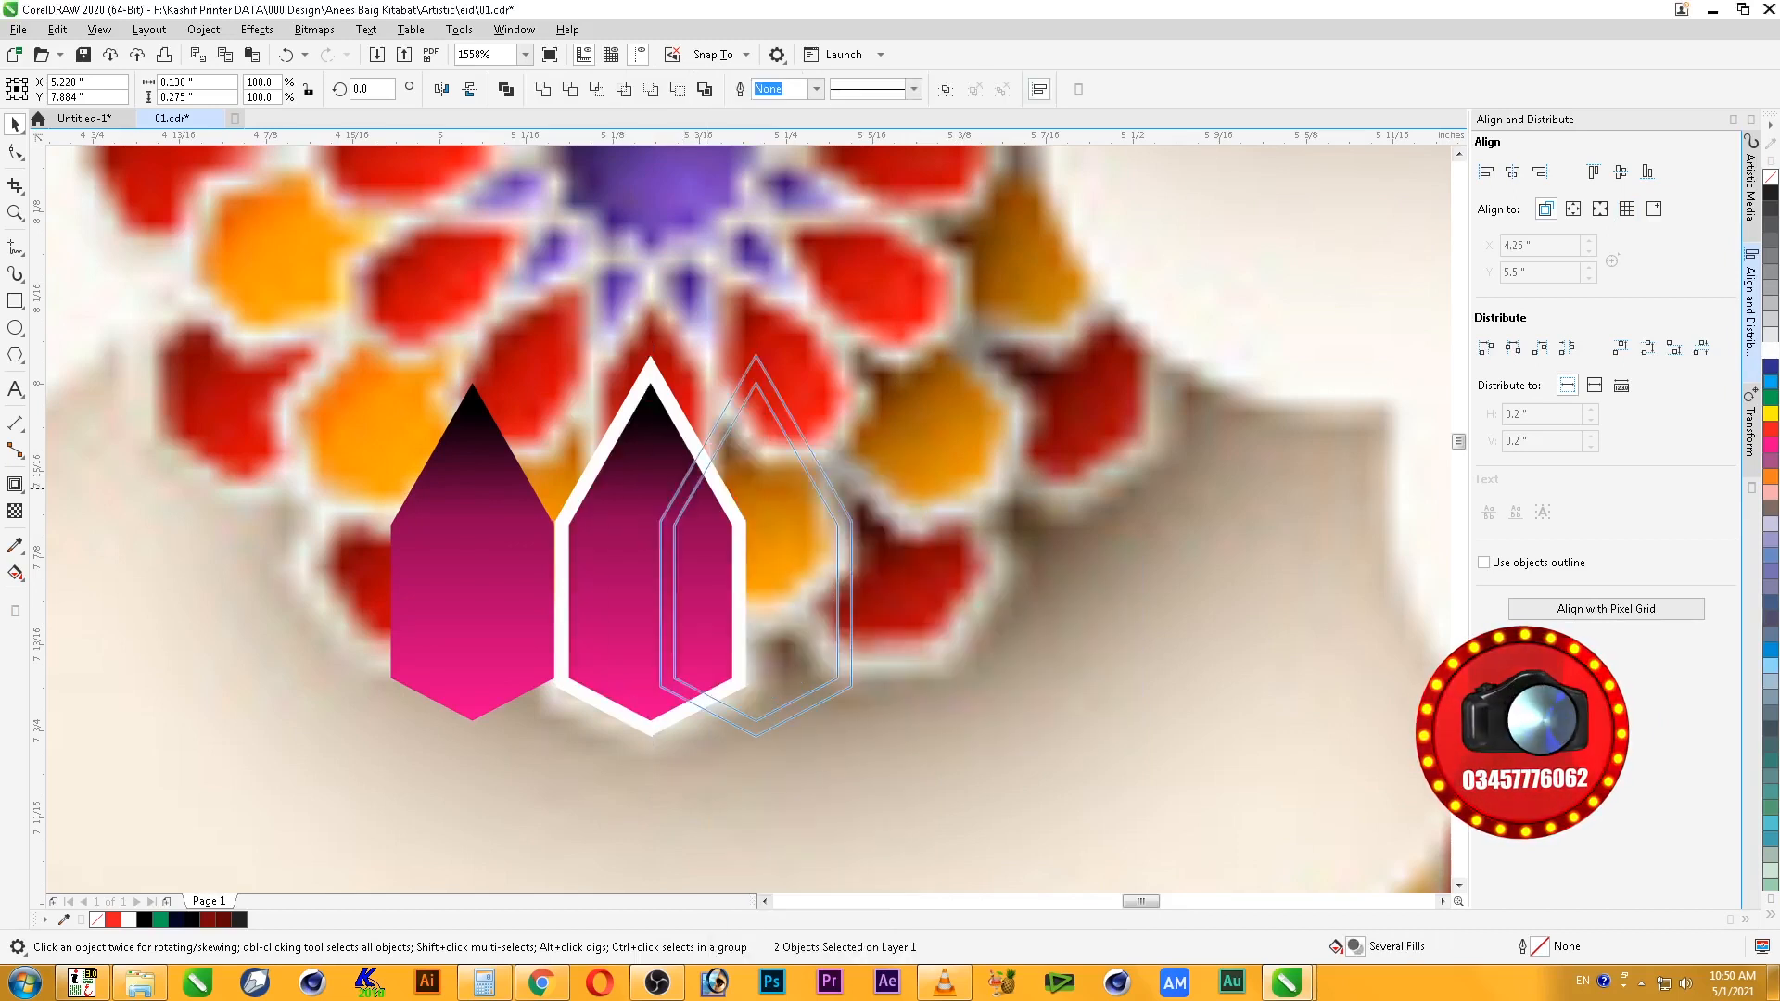
# - Group the original petal with its white border and delete the spare petal copy beside it
pyautogui.rightClick(705, 447)
pyautogui.click(742, 517)
pyautogui.click(473, 556)
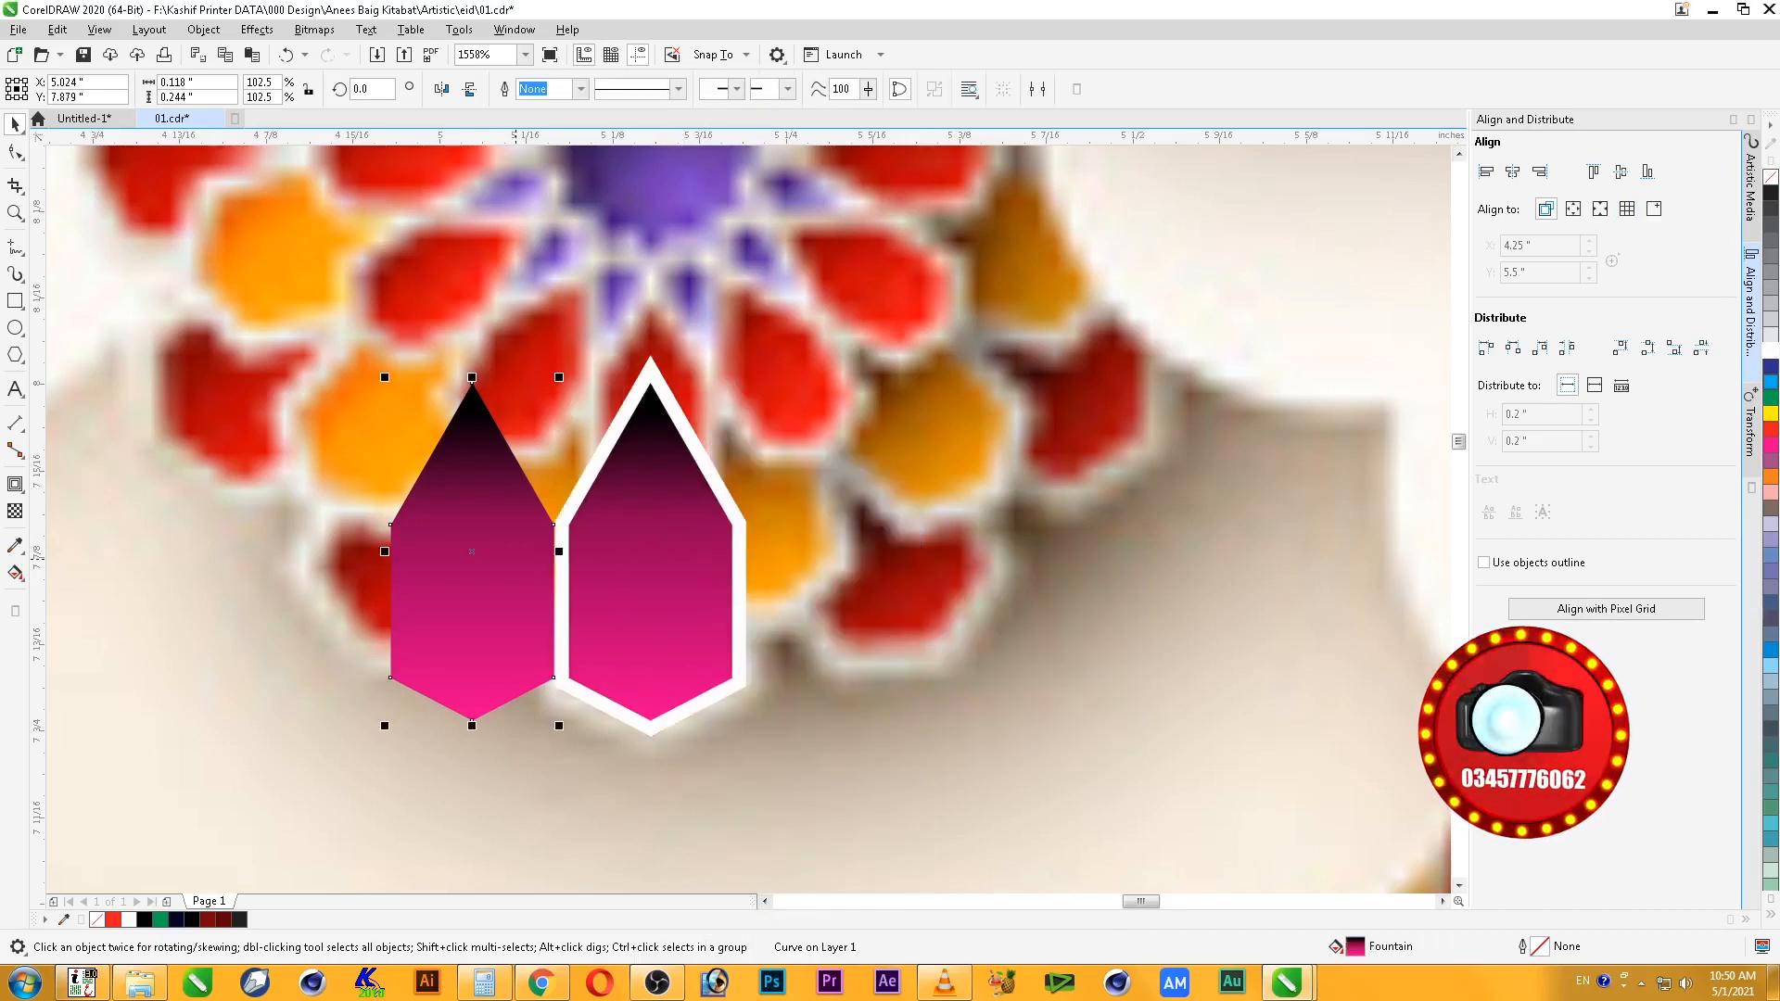
pyautogui.press('Delete')
# - Copy the bordered petal to the right, scale the copy to 84.3%, and duplicate it again as a third petal at 68.5%
pyautogui.click(650, 624)
pyautogui.moveTo(650, 625); pyautogui.dragTo(859, 624)
pyautogui.moveTo(961, 349); pyautogui.dragTo(948, 375)
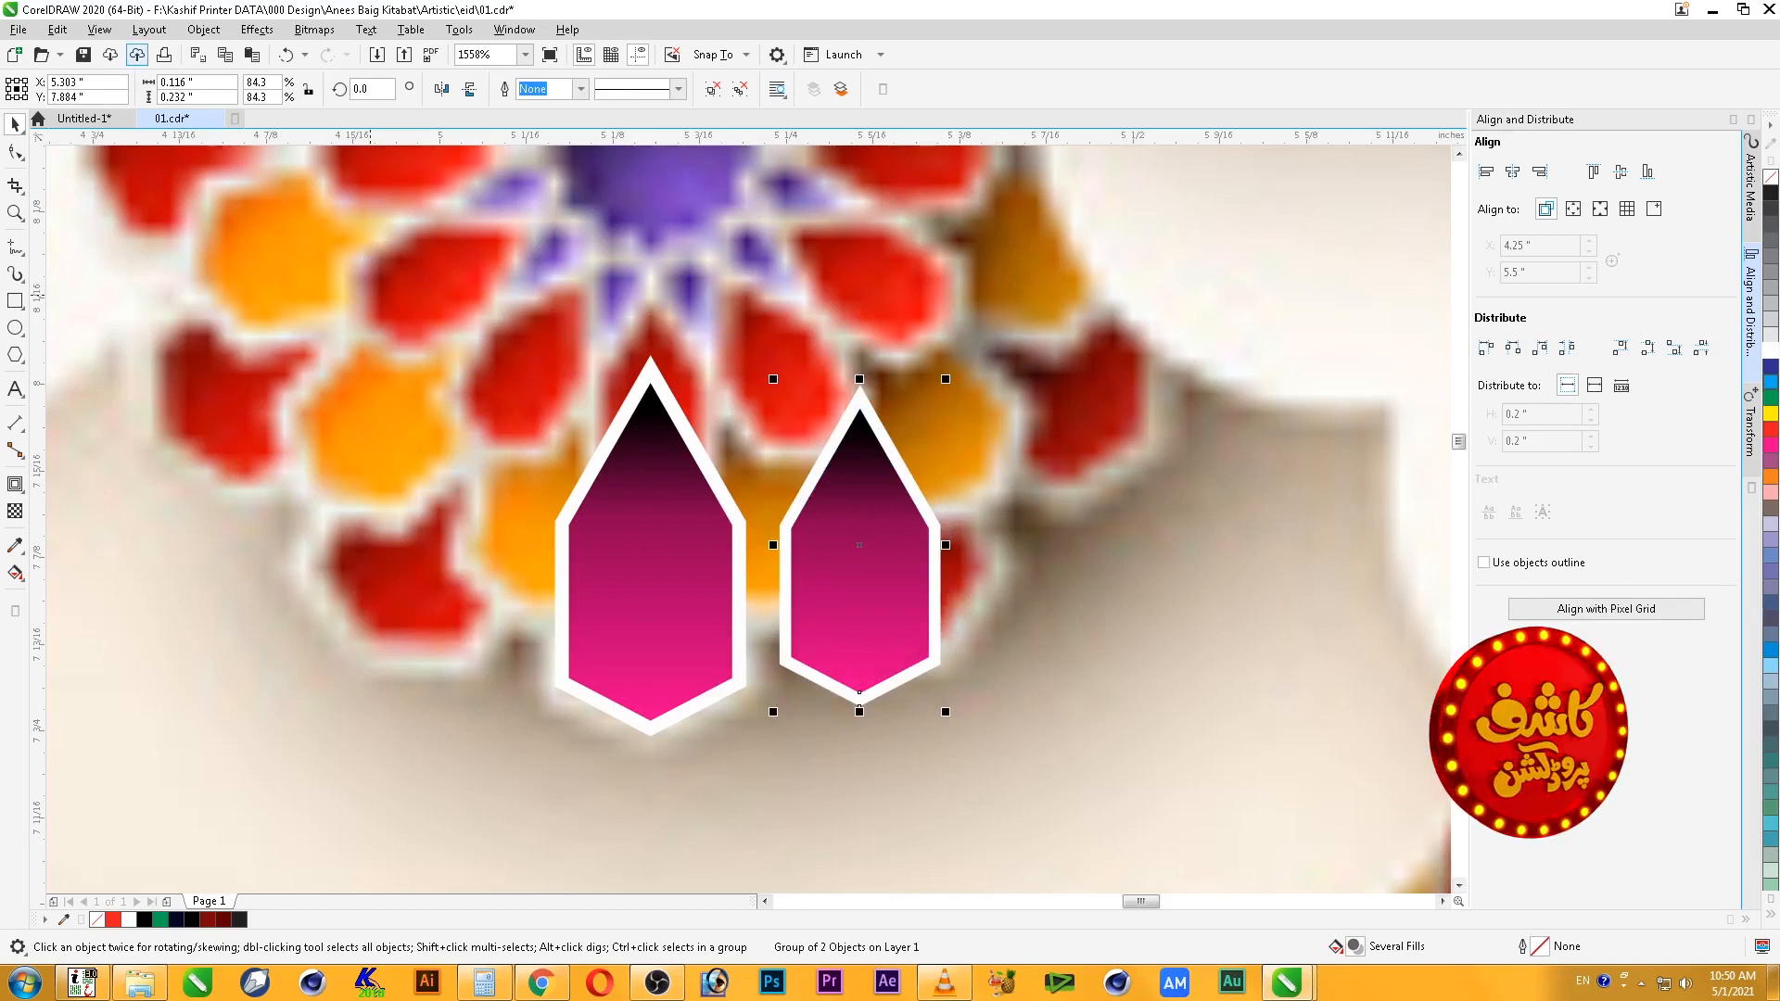
pyautogui.click(57, 29)
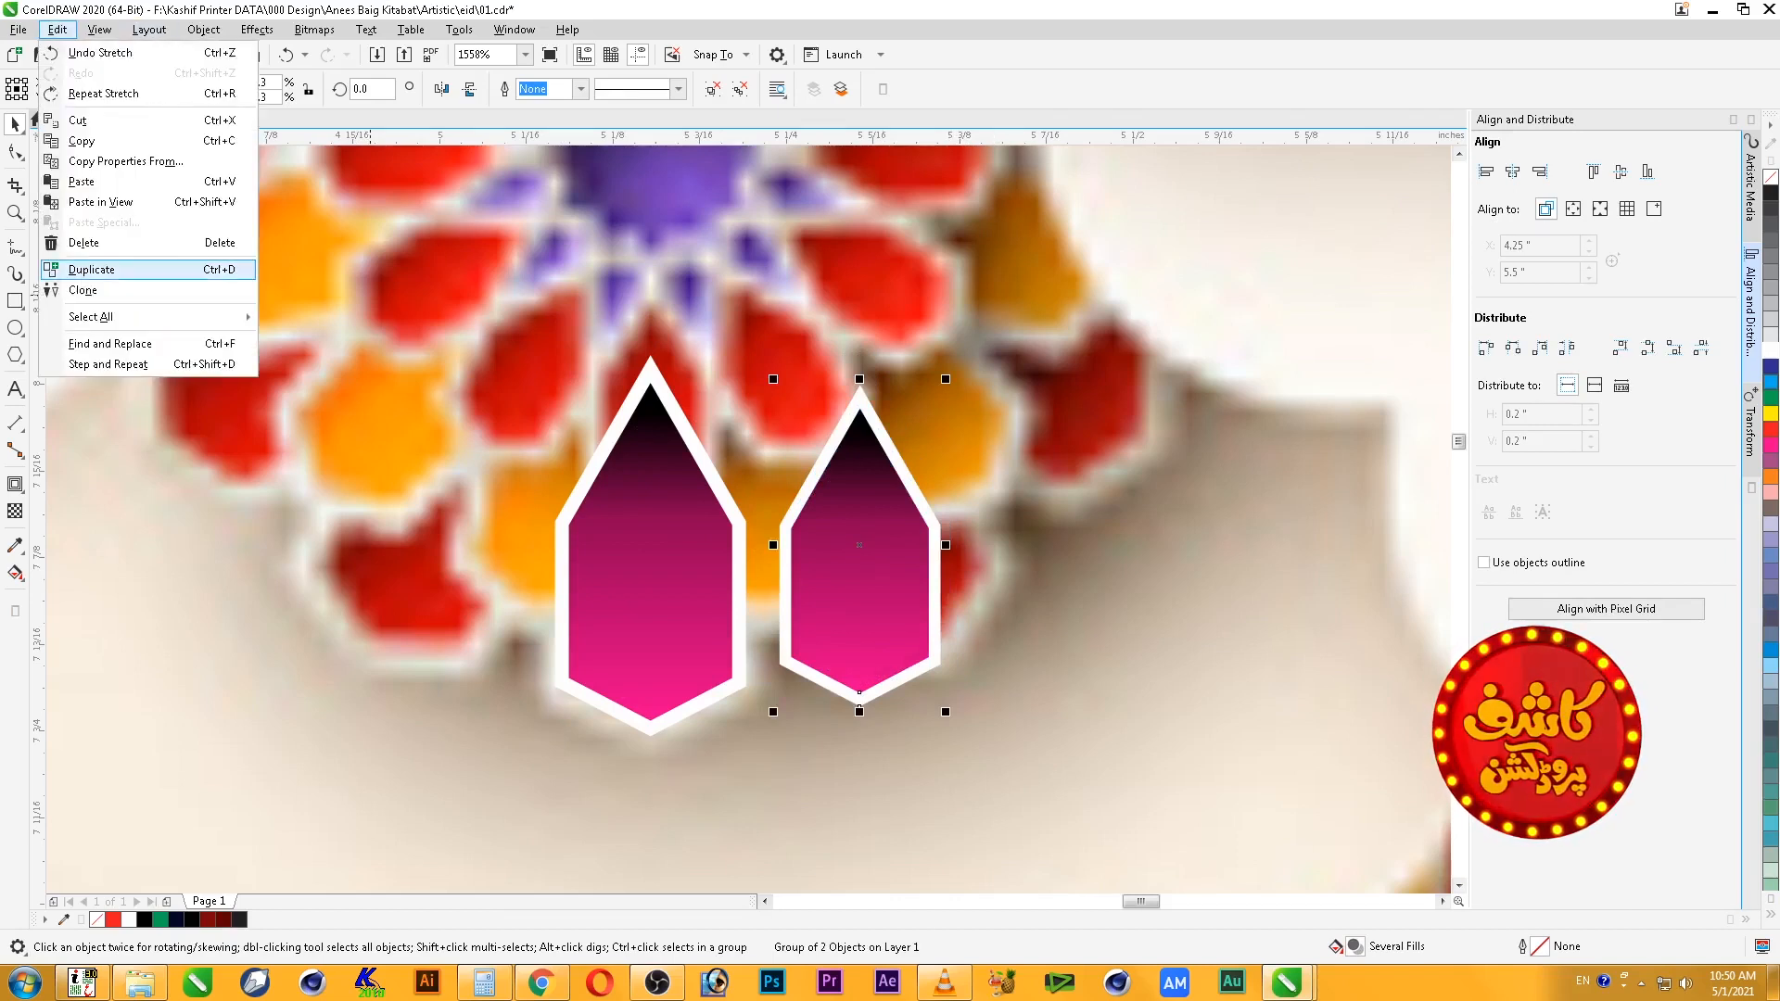
pyautogui.click(91, 269)
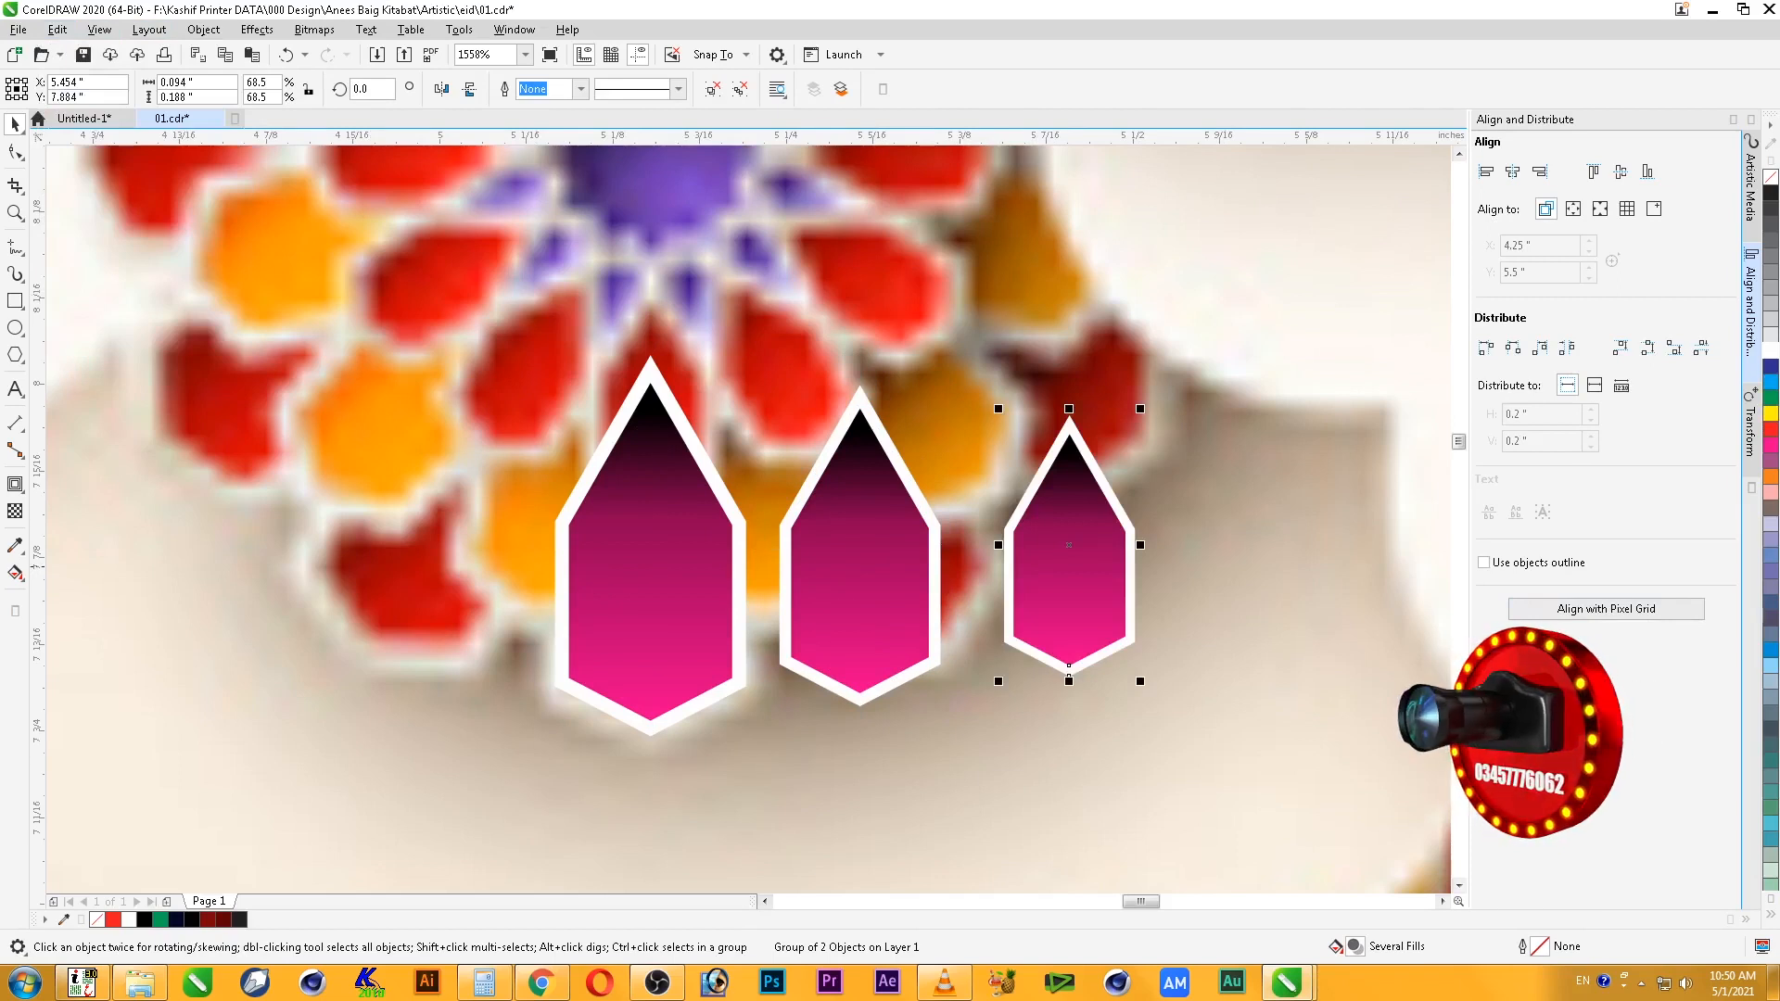
# - Edit the fountain fill of the second petal's inner shape and set its start colour to orange
pyautogui.keyDown('ctrl'); pyautogui.click(922, 606); pyautogui.keyUp('ctrl')
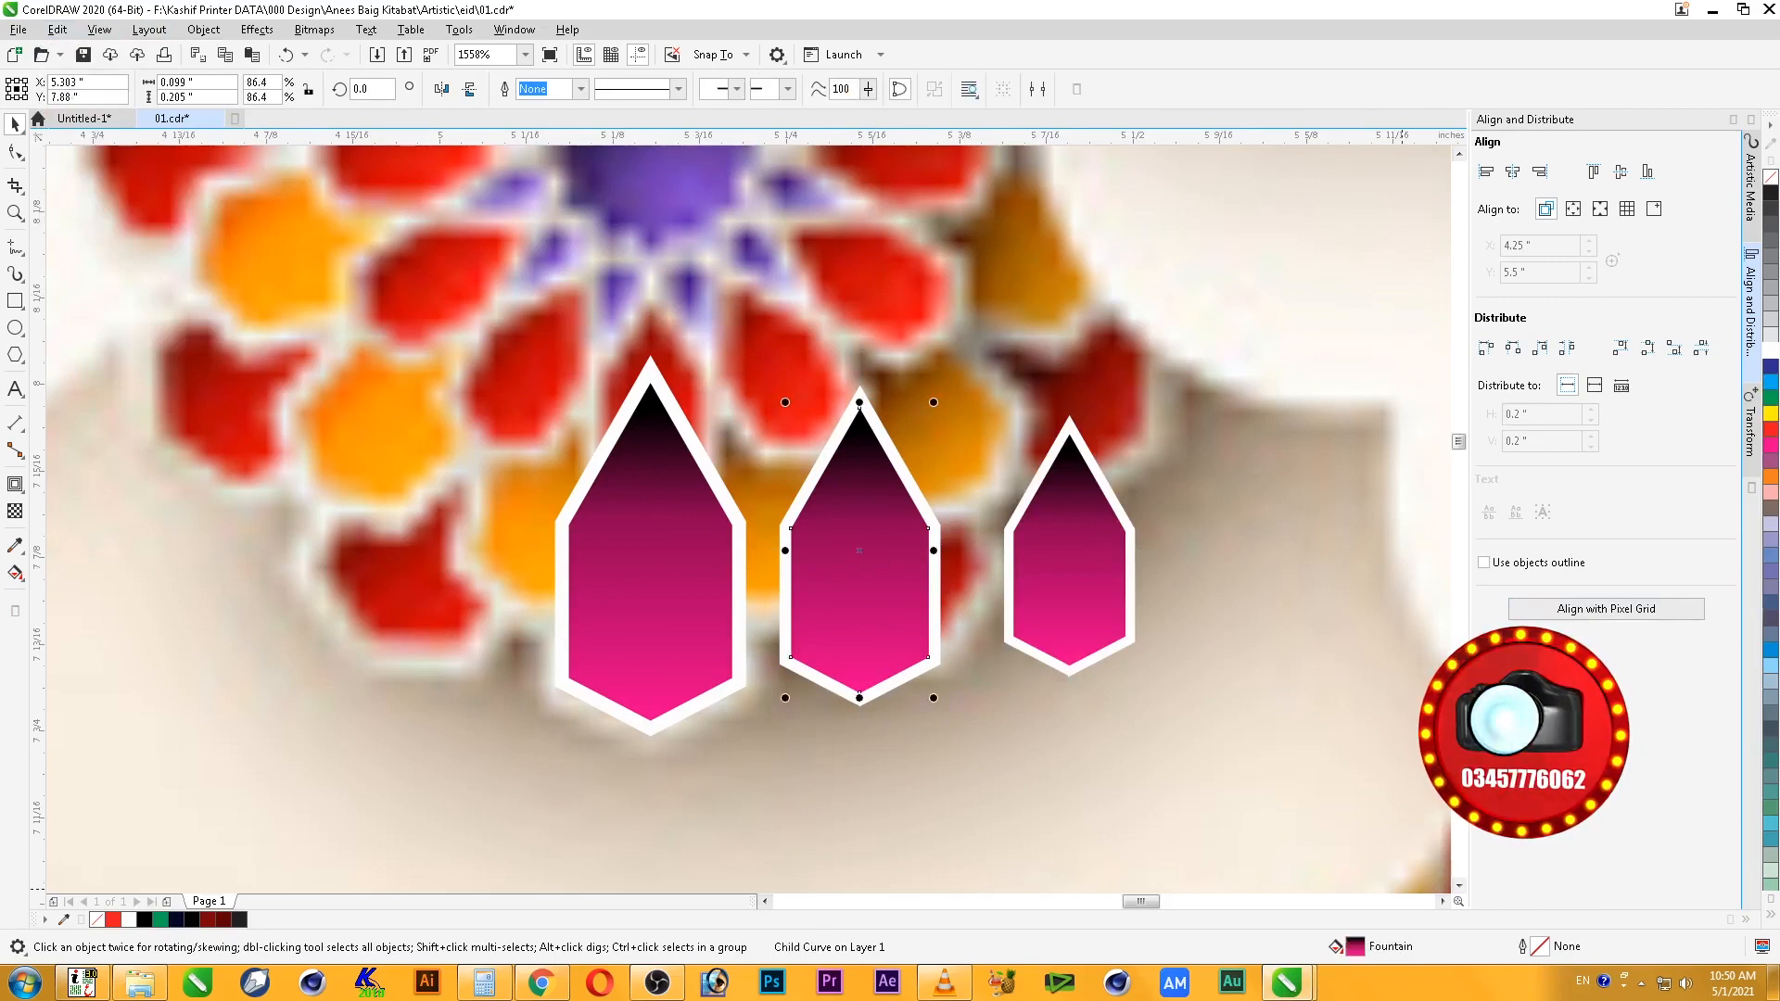
pyautogui.doubleClick(1355, 947)
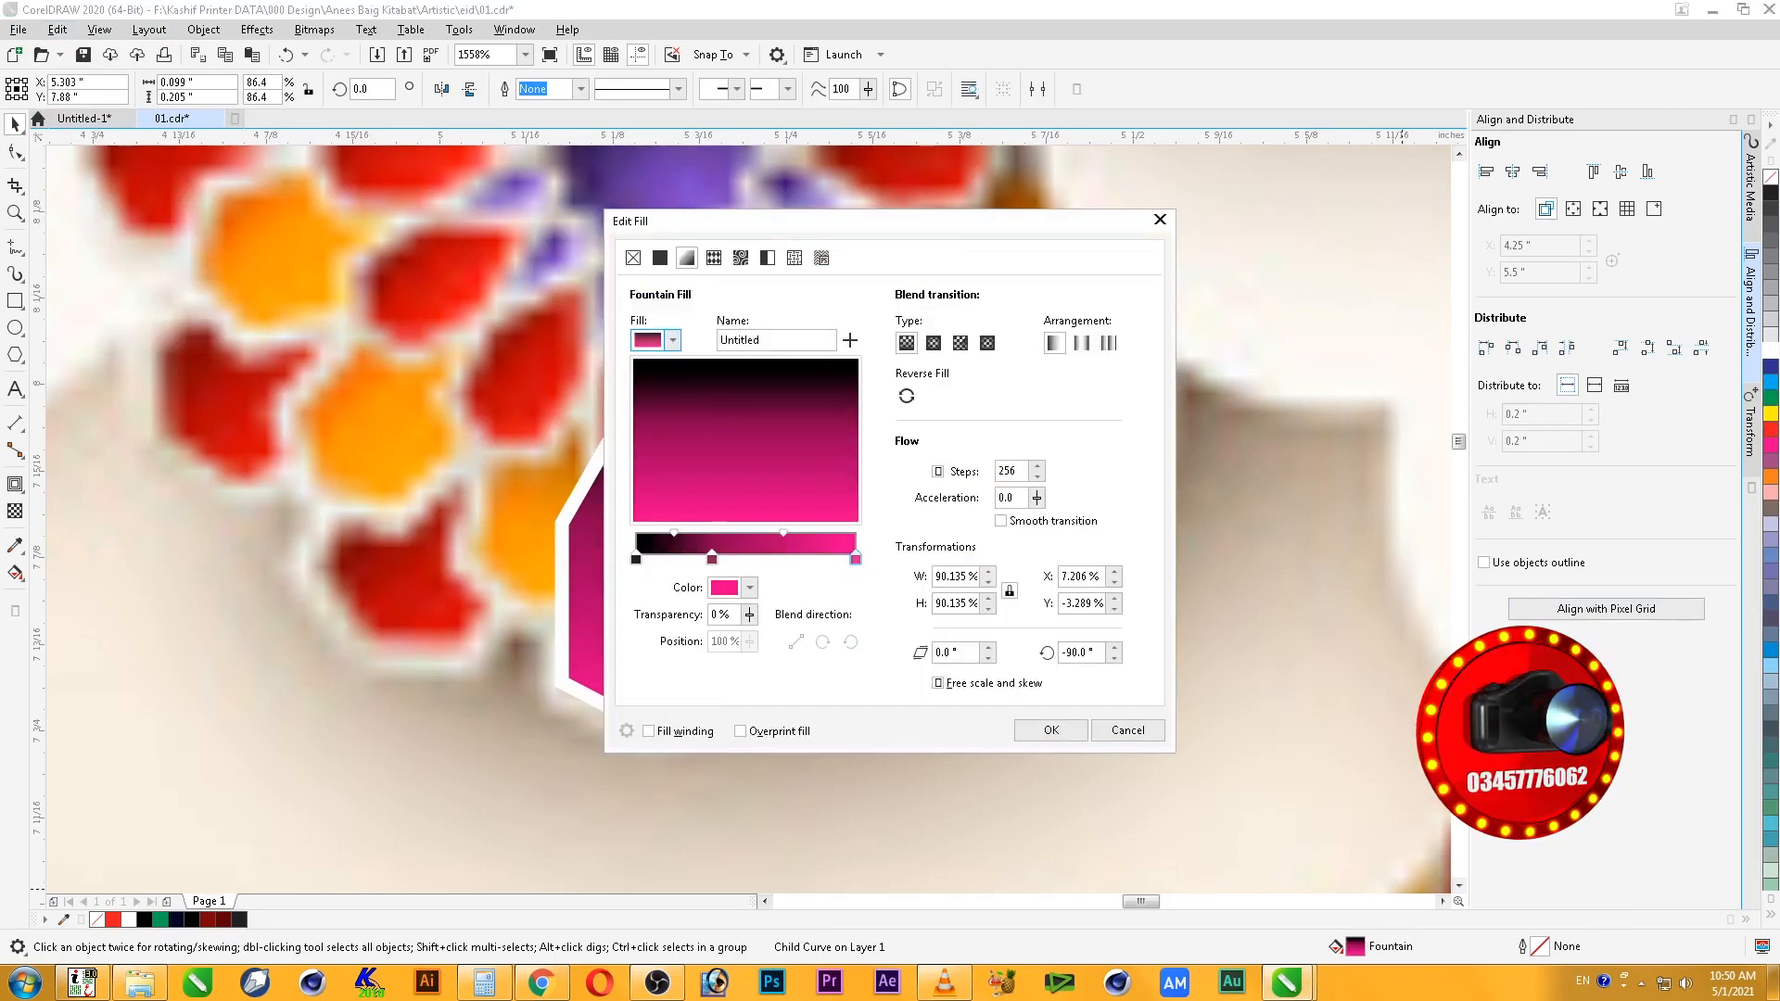
pyautogui.moveTo(705, 220); pyautogui.dragTo(985, 210)
pyautogui.click(916, 548)
pyautogui.click(1030, 576)
pyautogui.moveTo(1017, 803); pyautogui.dragTo(1007, 803)
pyautogui.click(1123, 663)
pyautogui.press('Escape')
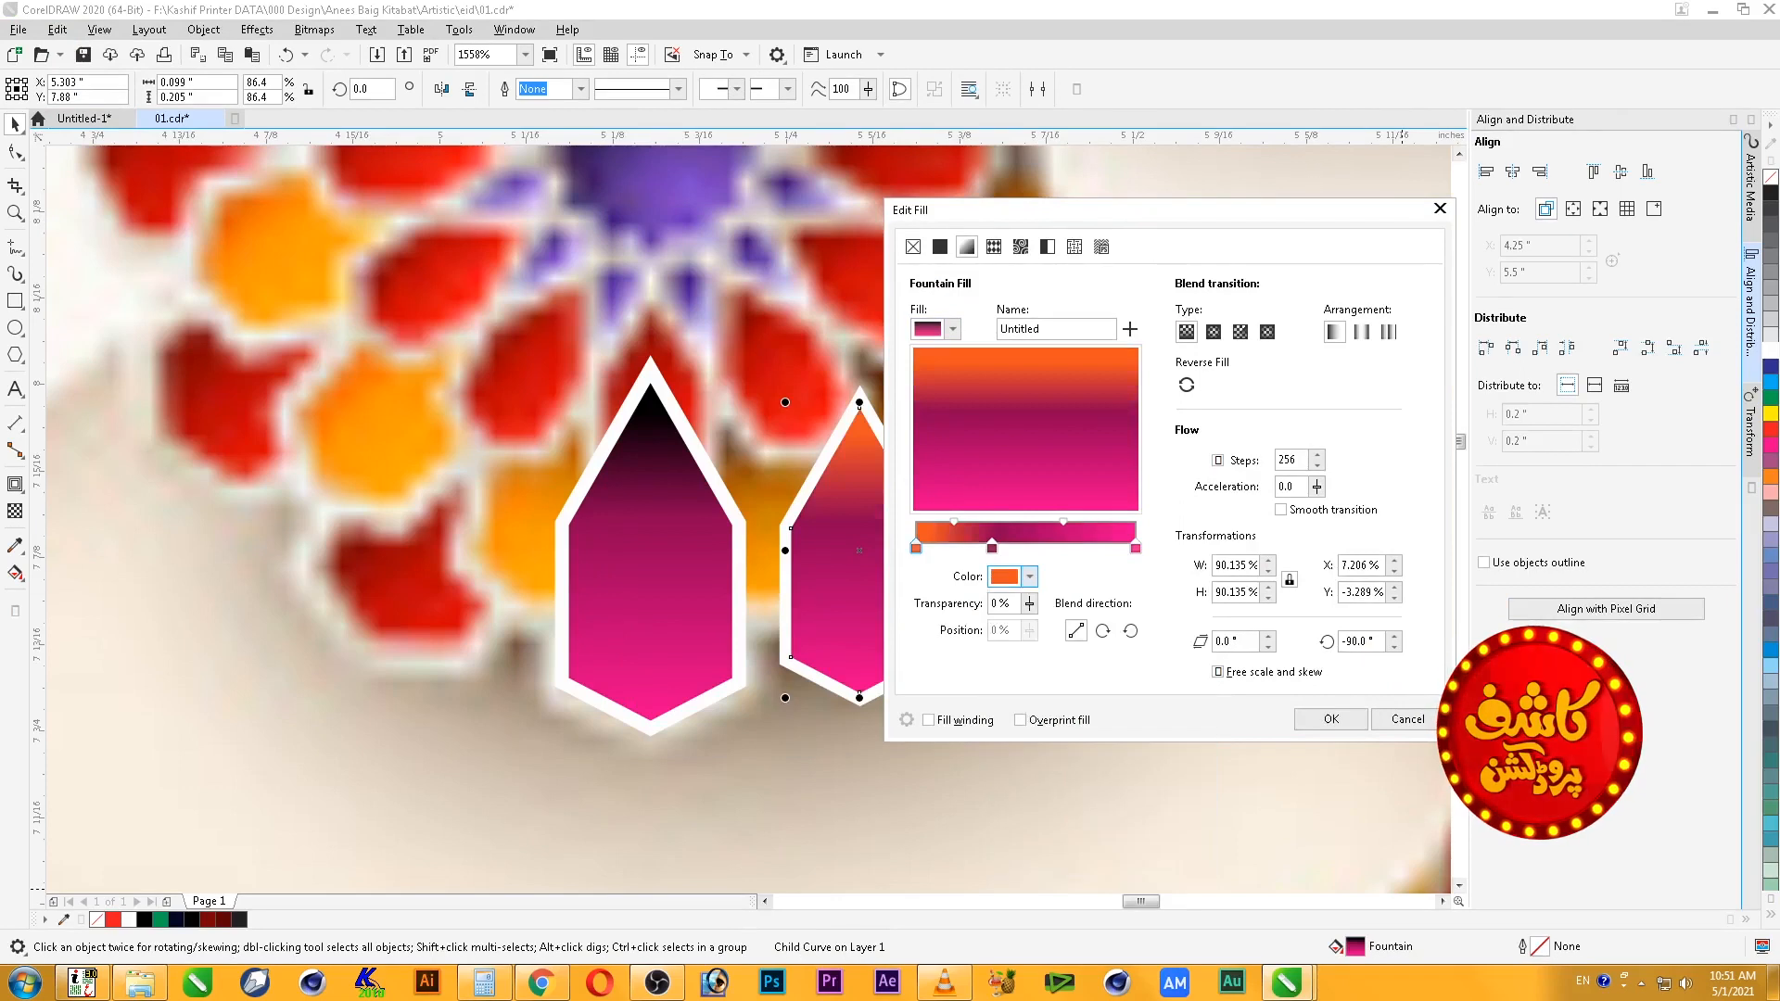
# - Set the middle colour stop of the second petal's fill to C0 M29 Y100 K0
pyautogui.click(992, 548)
pyautogui.click(1029, 576)
pyautogui.moveTo(1025, 803); pyautogui.dragTo(1014, 803)
pyautogui.click(1124, 663)
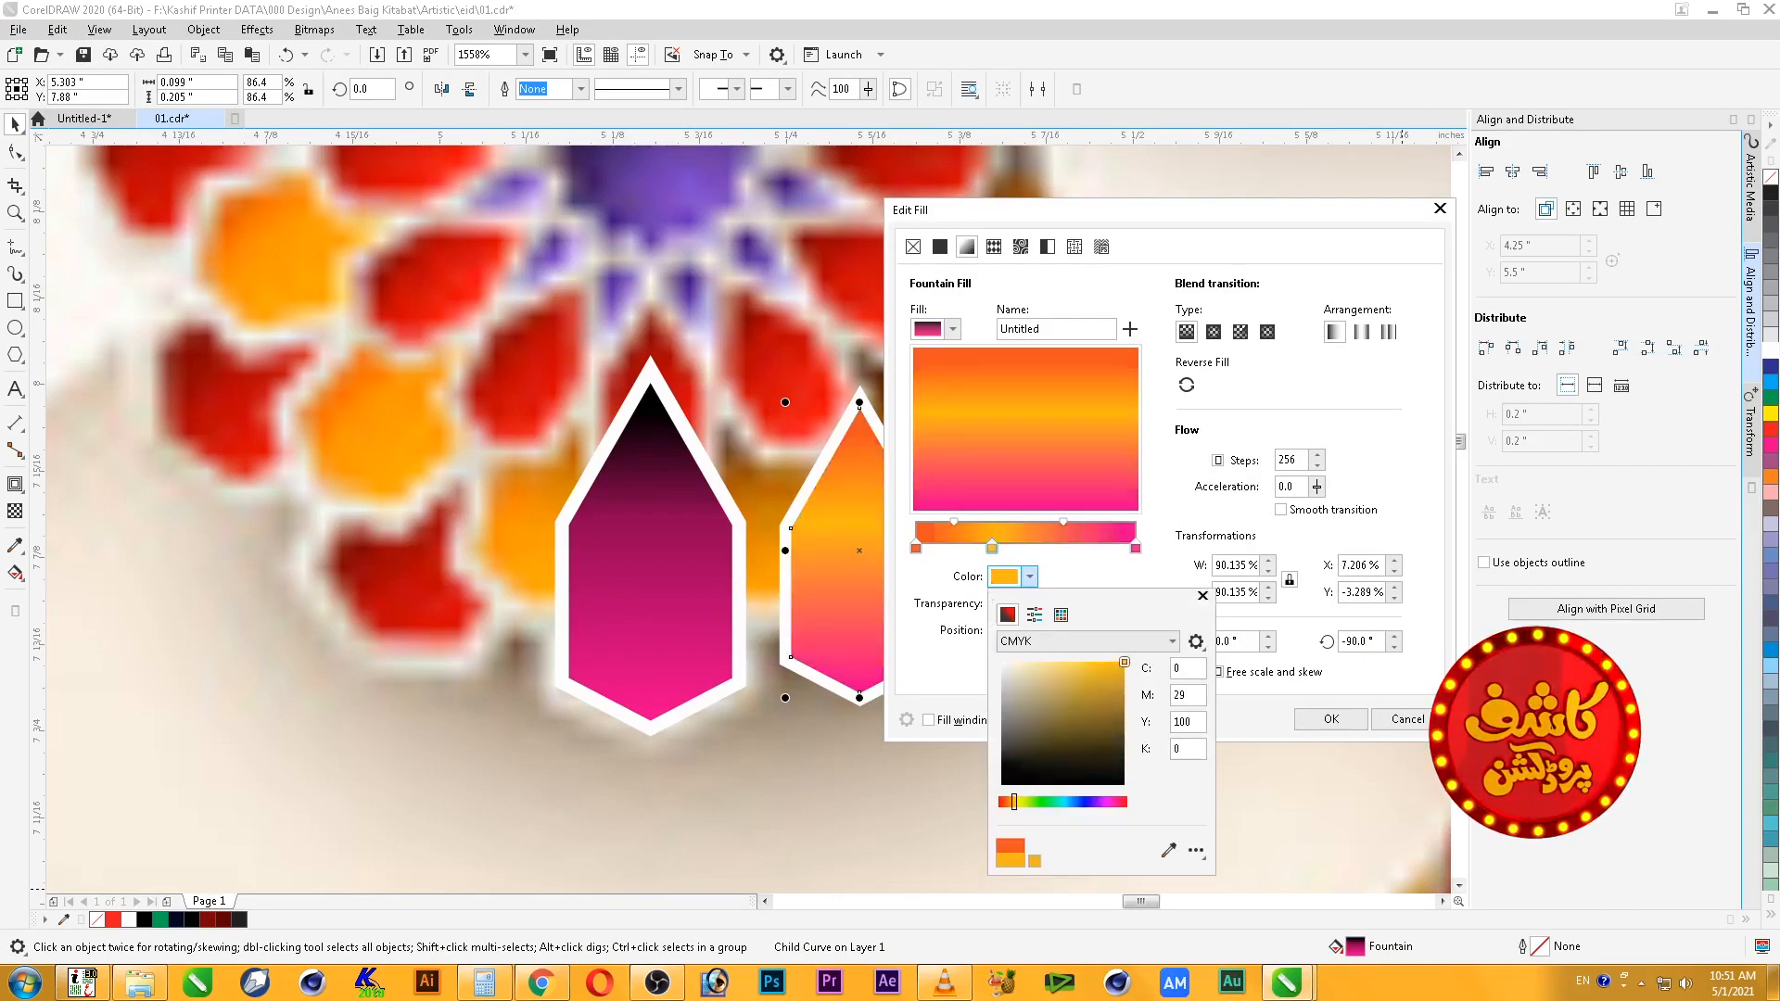
# - Set the end colour stop of the second petal's fill to yellow, C2 M4 Y100 K0
pyautogui.click(1135, 548)
pyautogui.click(1136, 548)
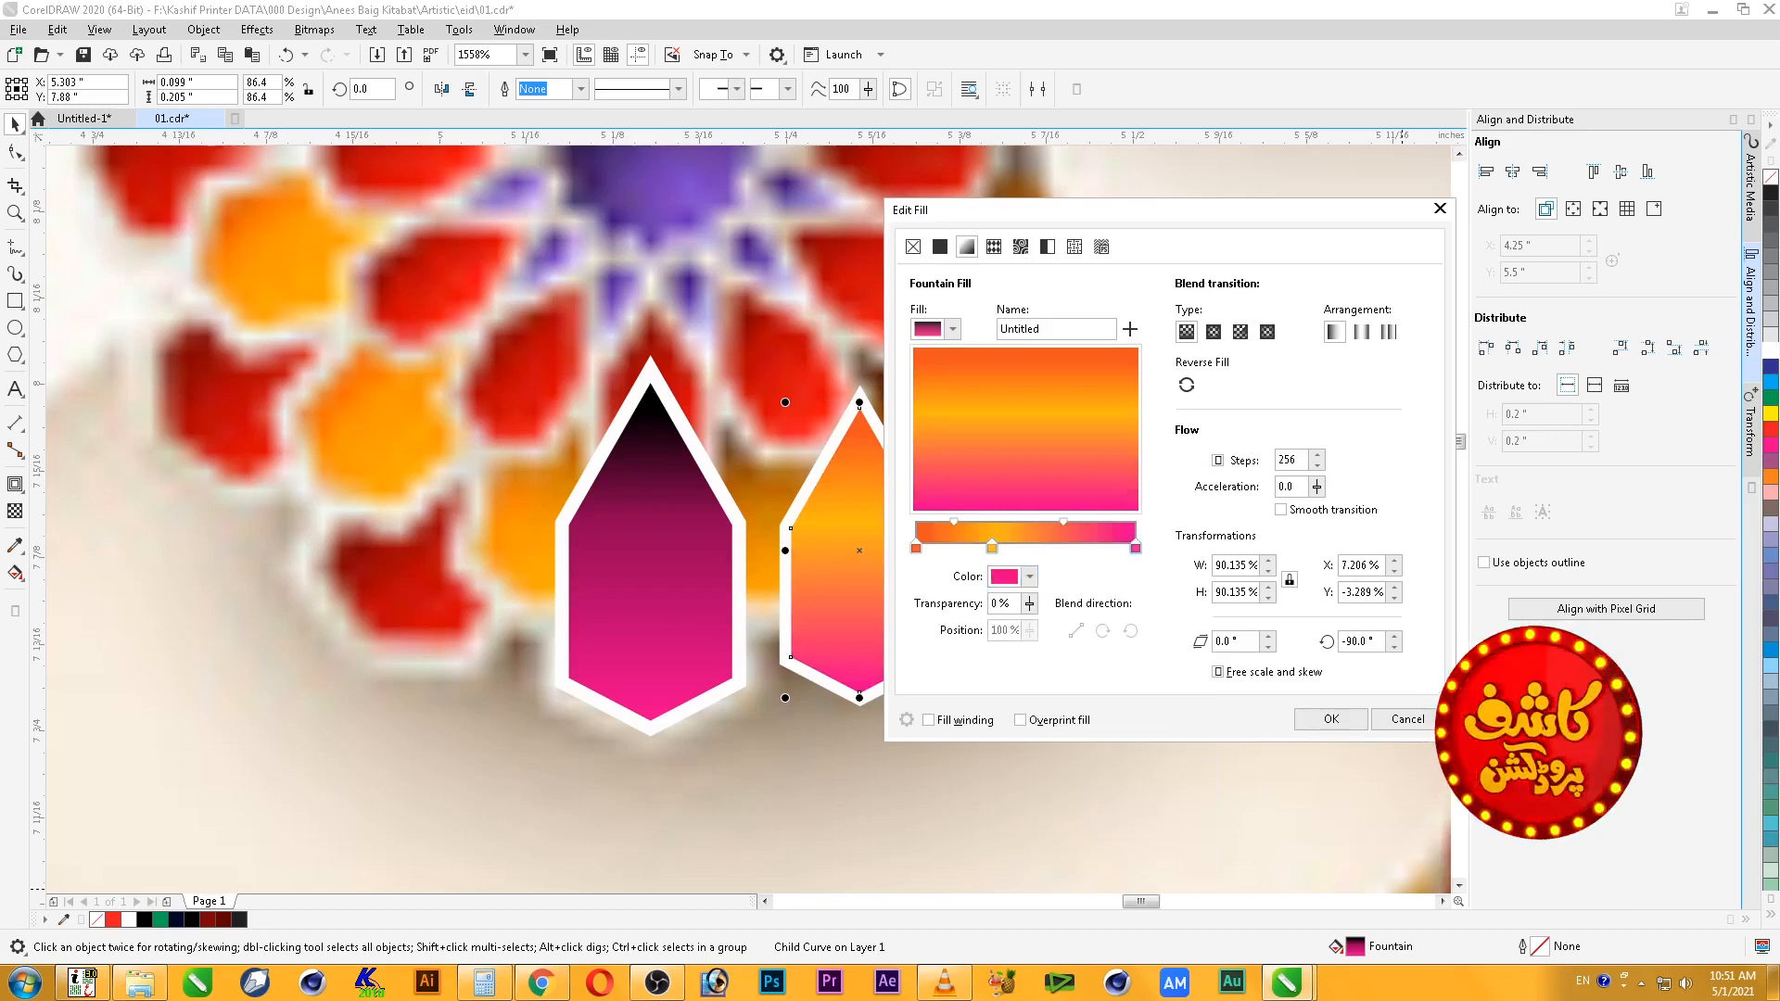
pyautogui.click(1029, 576)
pyautogui.moveTo(1015, 803); pyautogui.dragTo(1017, 803)
pyautogui.click(1123, 663)
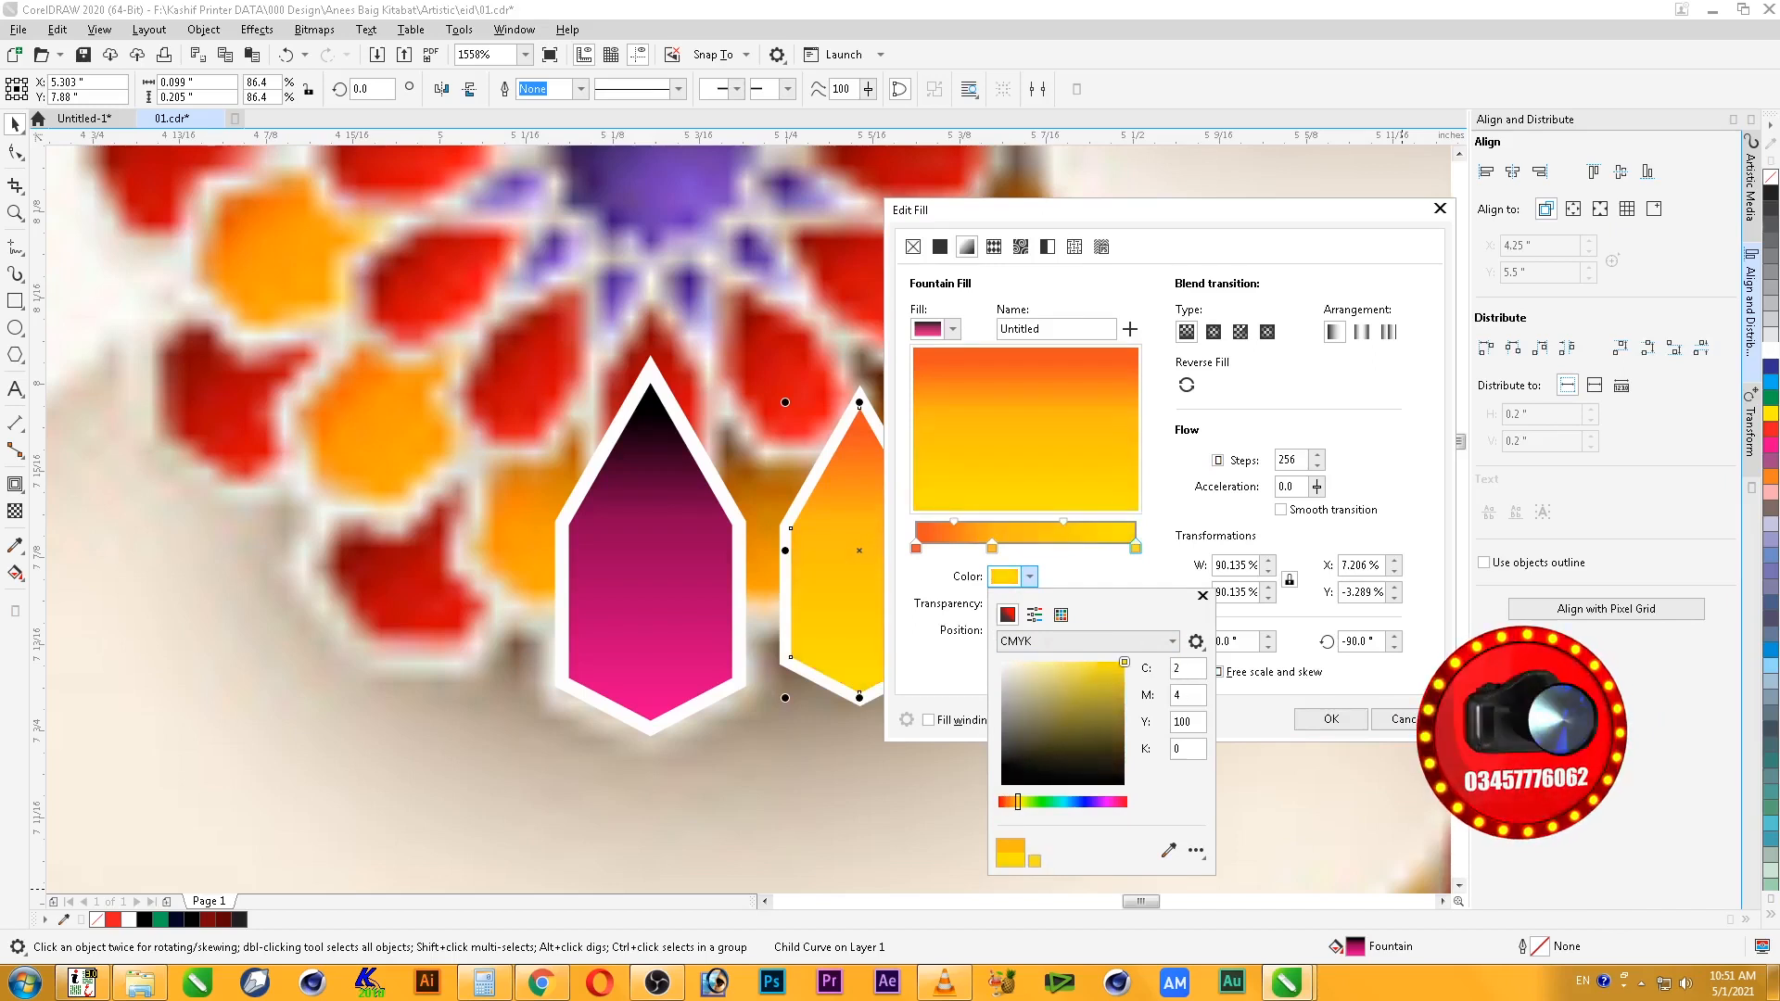
# - Change the middle colour stop of the second petal's fill to orange, C0 M61 Y100 K0
pyautogui.click(992, 548)
pyautogui.click(993, 548)
pyautogui.click(1009, 576)
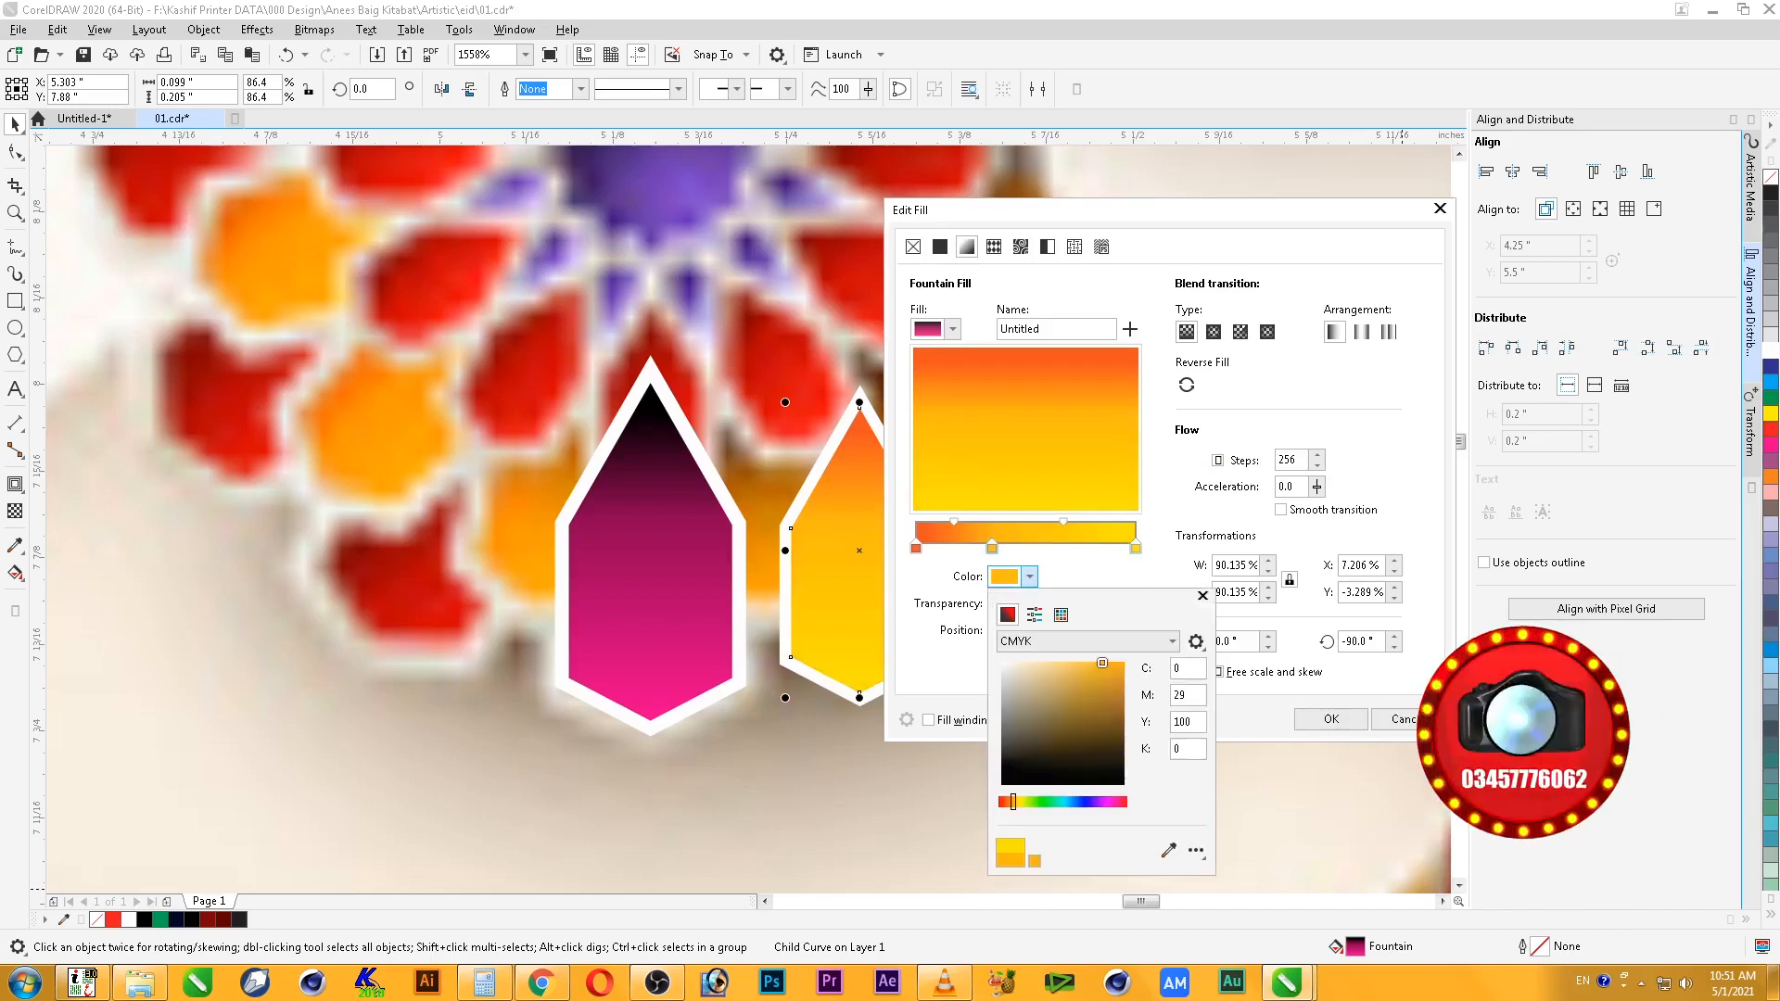
pyautogui.click(1124, 662)
pyautogui.moveTo(1013, 802); pyautogui.dragTo(1010, 802)
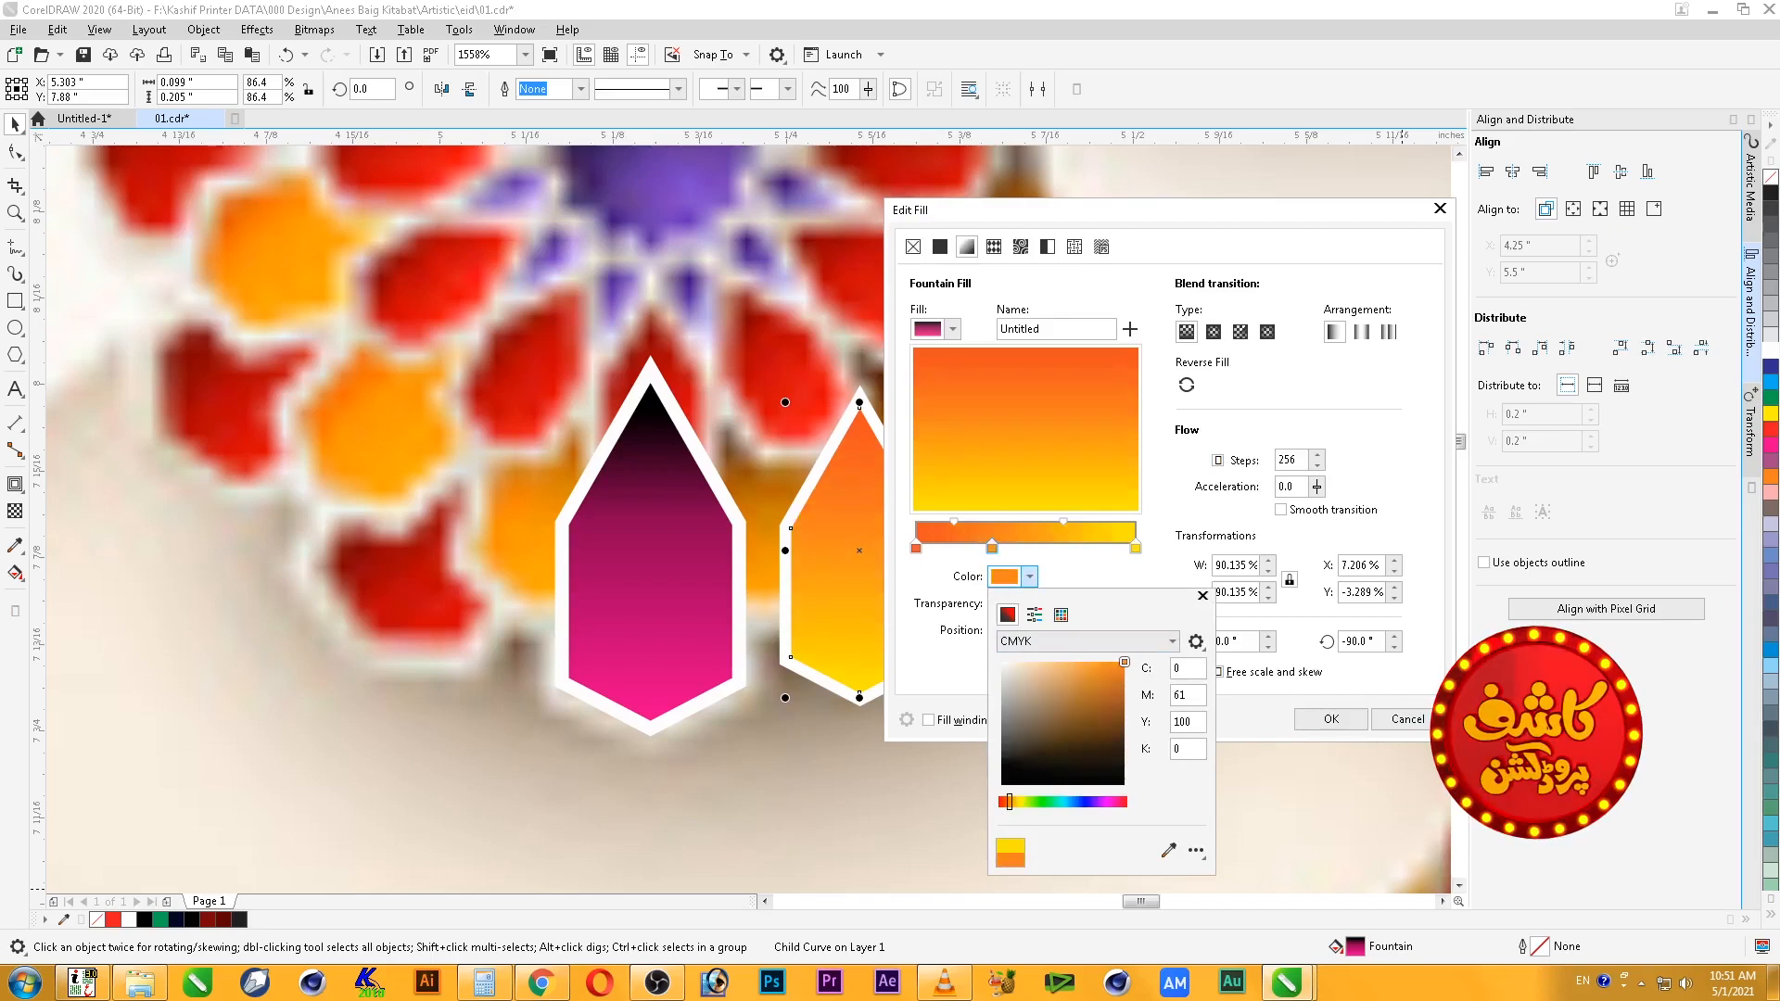
pyautogui.click(1331, 720)
# - Set the second petal's start colour to C14 M100 Y100 K8, shift the middle stop towards the yellow end and apply the fill
pyautogui.click(916, 548)
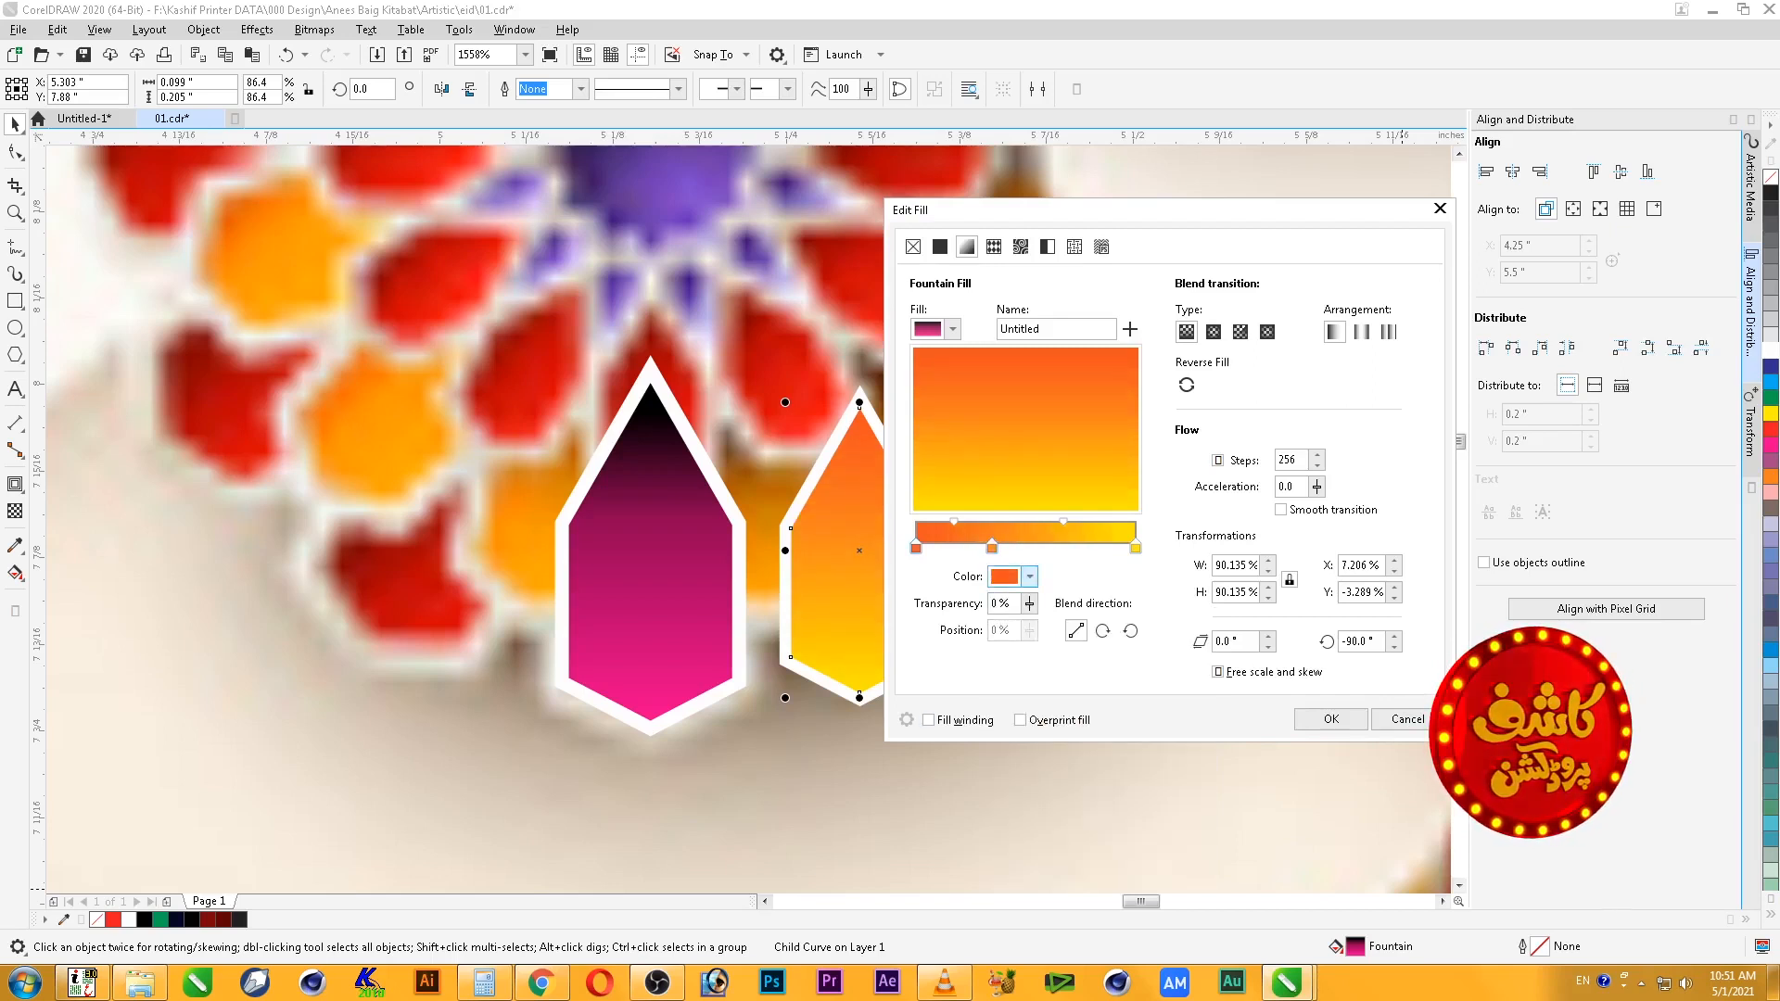
pyautogui.click(1029, 577)
pyautogui.moveTo(1096, 677); pyautogui.dragTo(1124, 687)
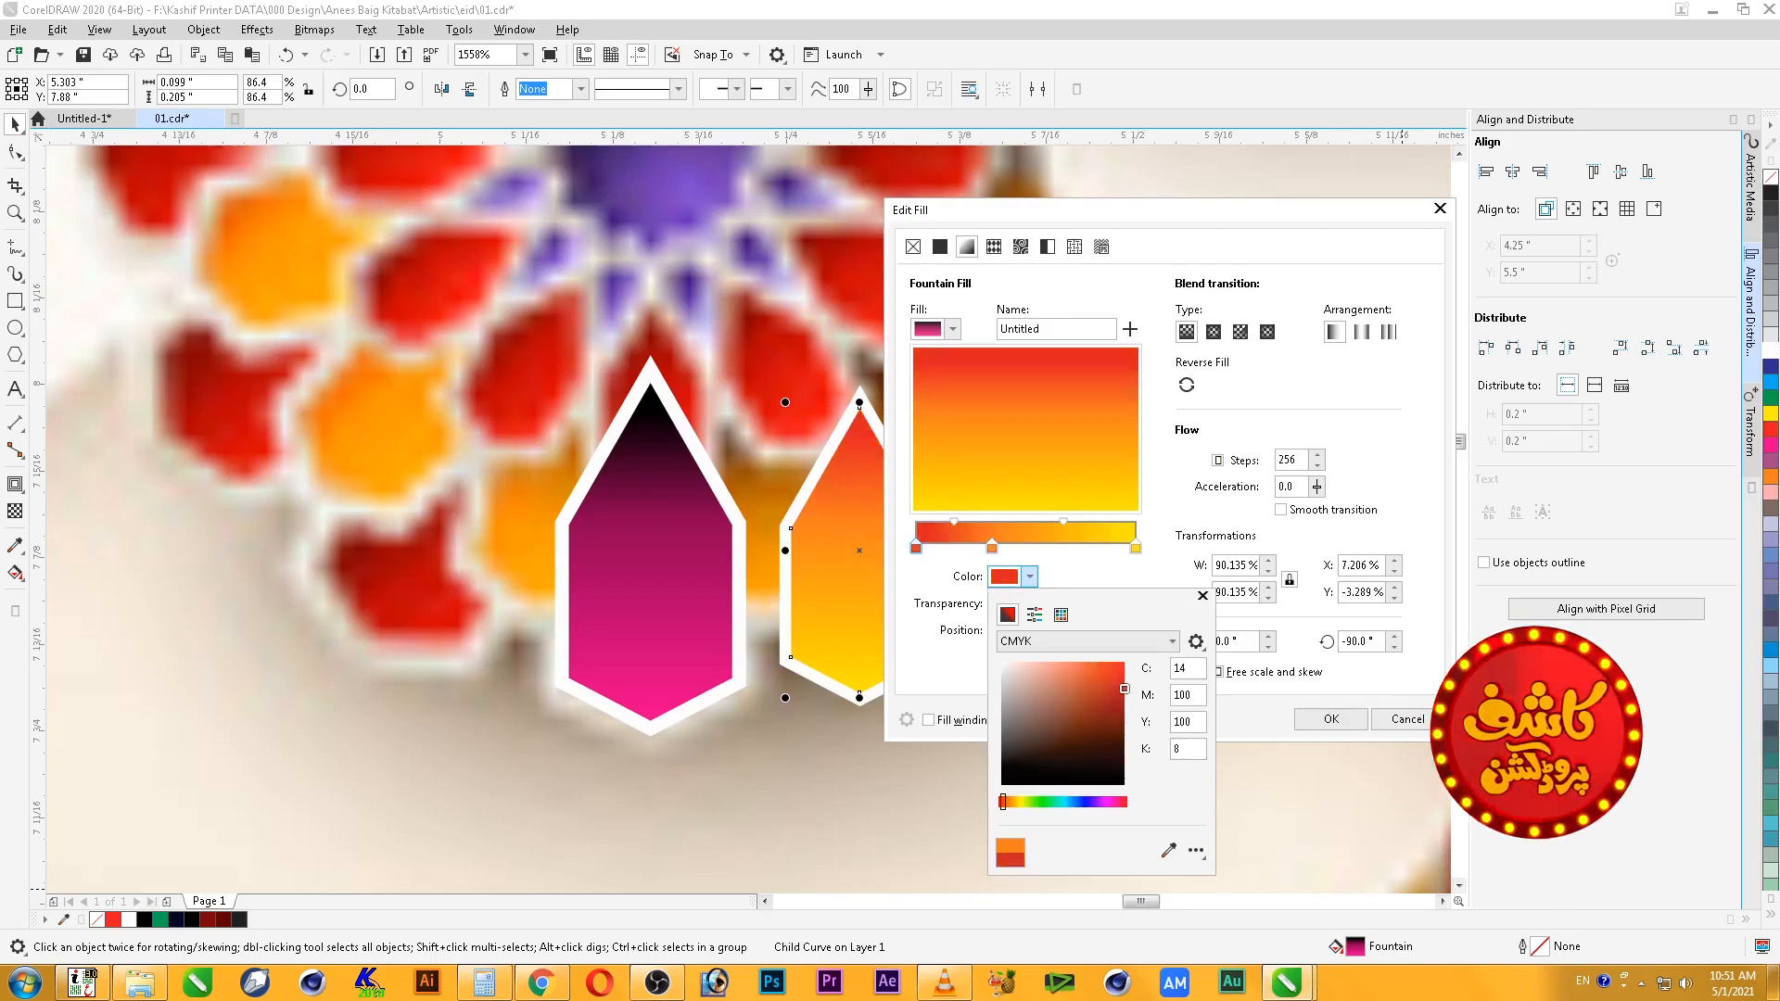
pyautogui.click(1331, 719)
pyautogui.moveTo(992, 548); pyautogui.dragTo(1041, 548)
pyautogui.click(1331, 719)
# - Select the inner gradient shape within the smallest bordered petal's group
pyautogui.click(1101, 602)
pyautogui.keyDown('ctrl'); pyautogui.click(1099, 603); pyautogui.keyUp('ctrl')
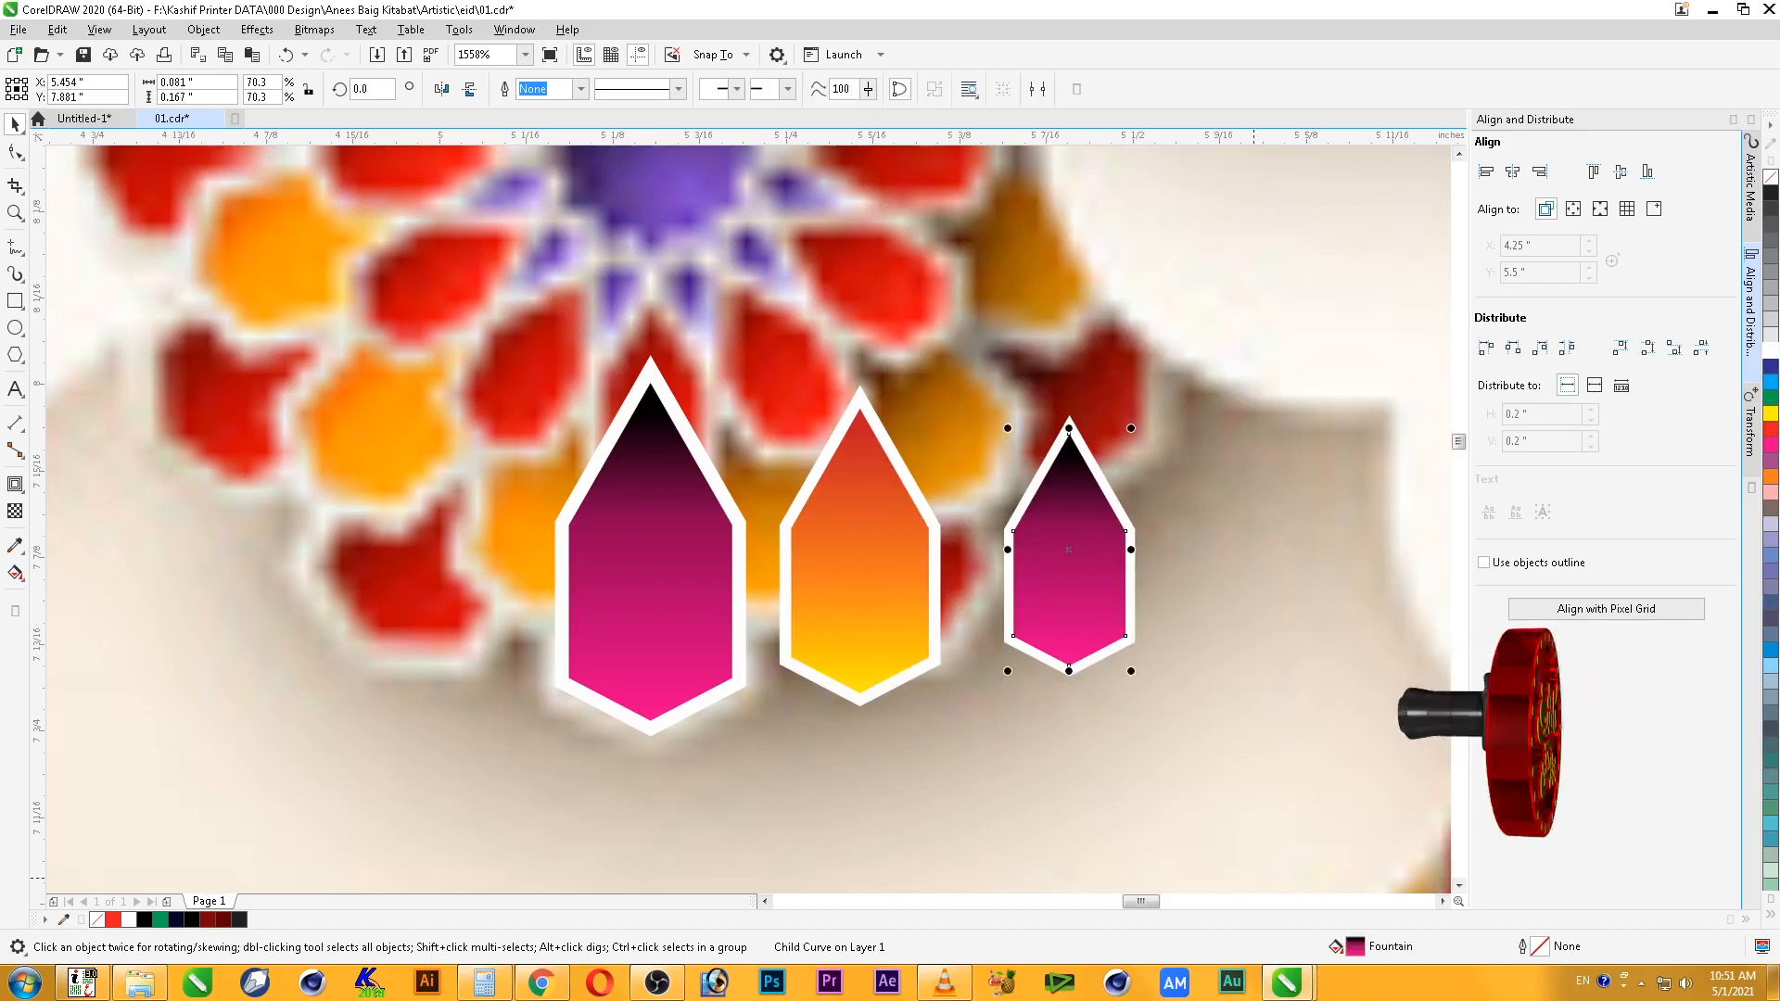
pyautogui.doubleClick(1356, 946)
pyautogui.moveTo(890, 219); pyautogui.dragTo(784, 241)
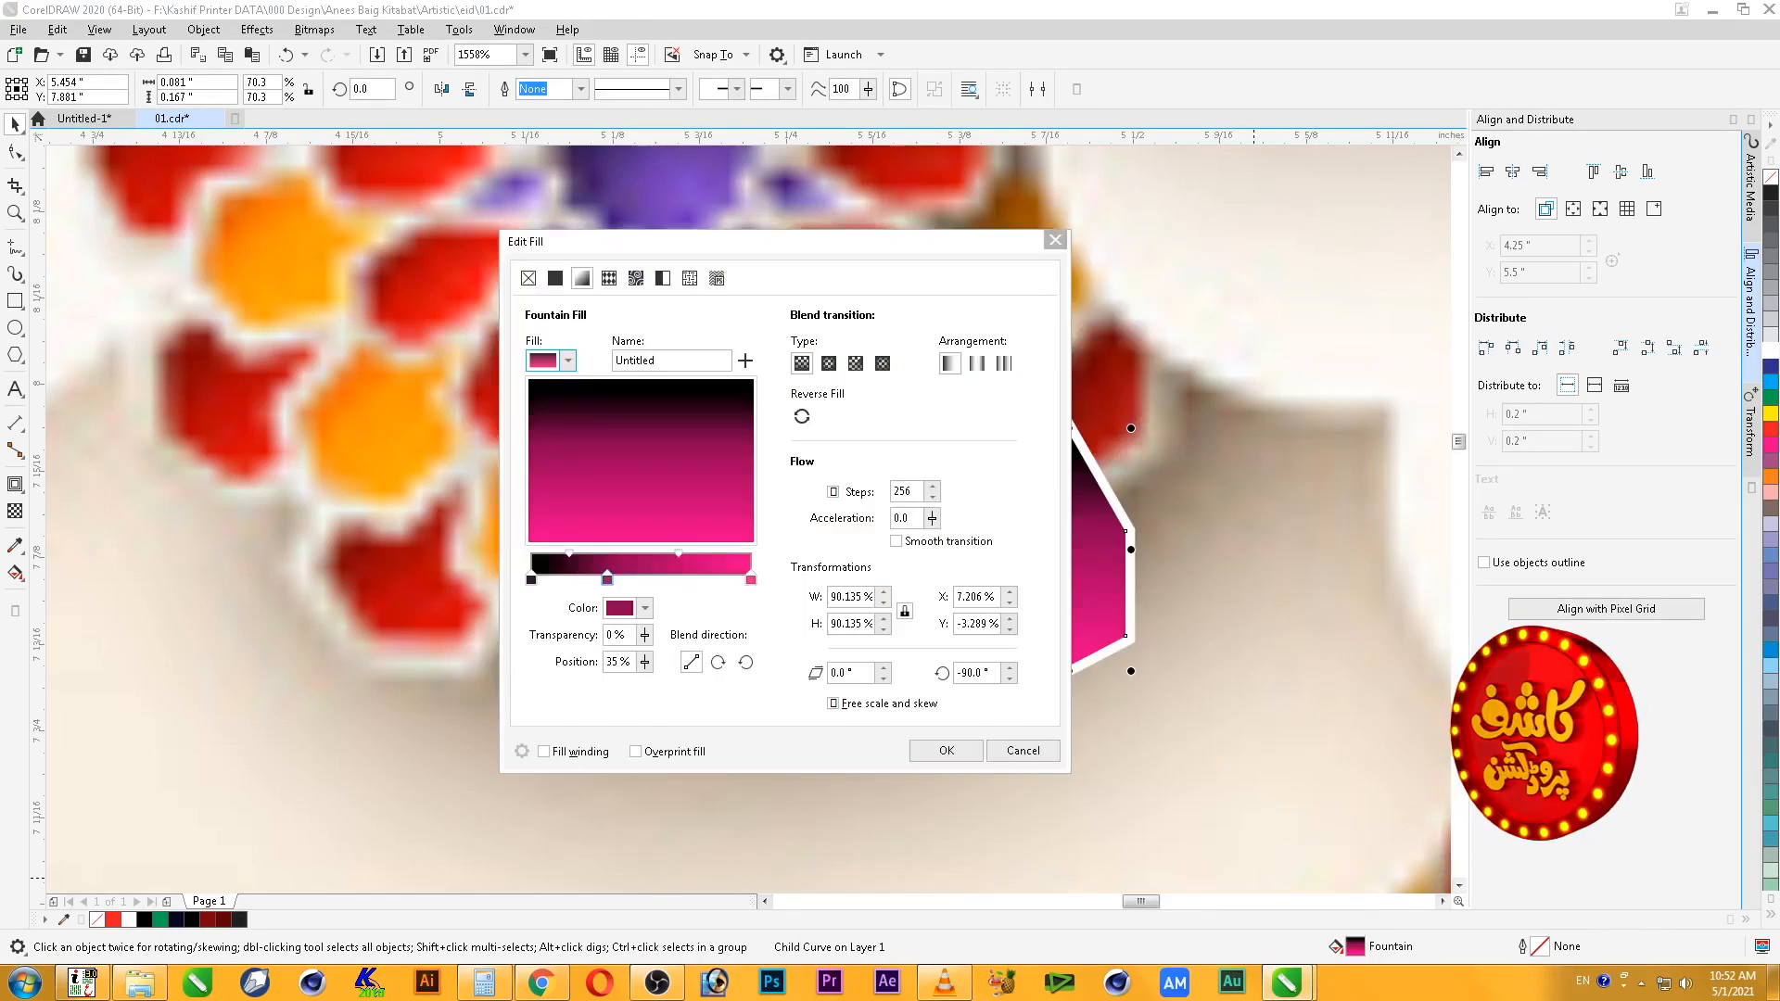
pyautogui.click(1024, 750)
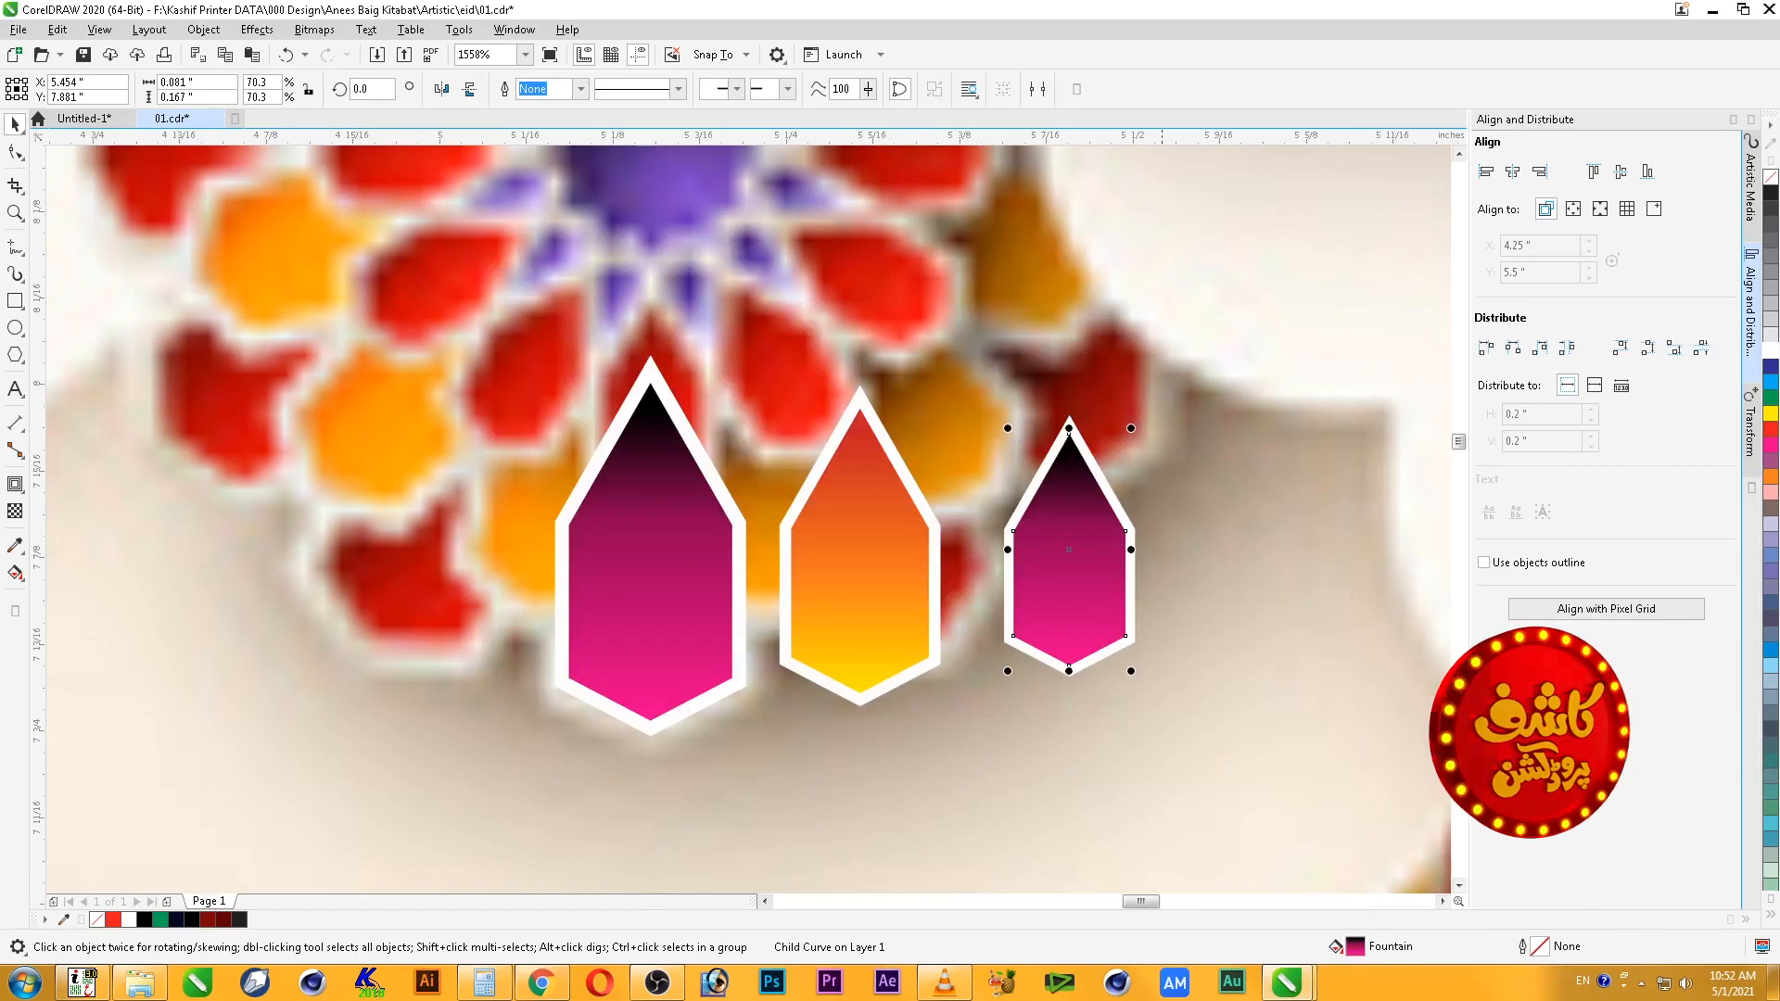
# - Change the middle colour stop of the smallest petal's fountain fill to dark red
pyautogui.doubleClick(1355, 946)
pyautogui.click(749, 587)
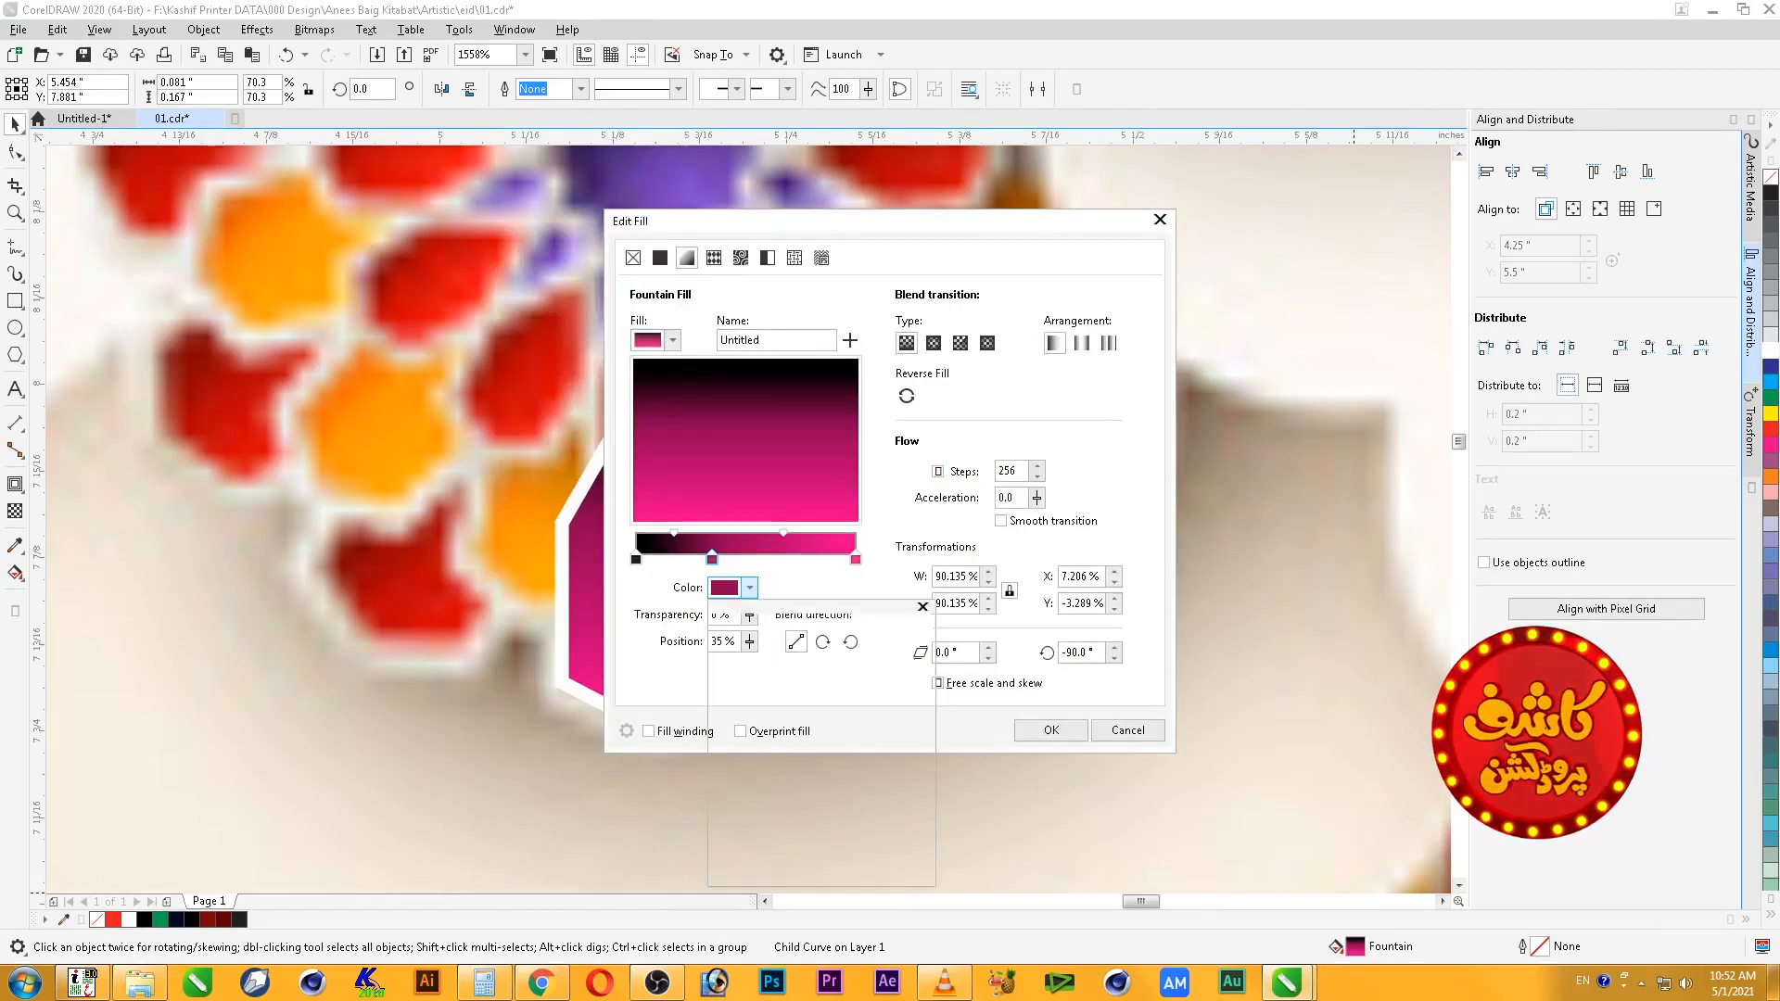
pyautogui.click(846, 813)
pyautogui.click(1051, 730)
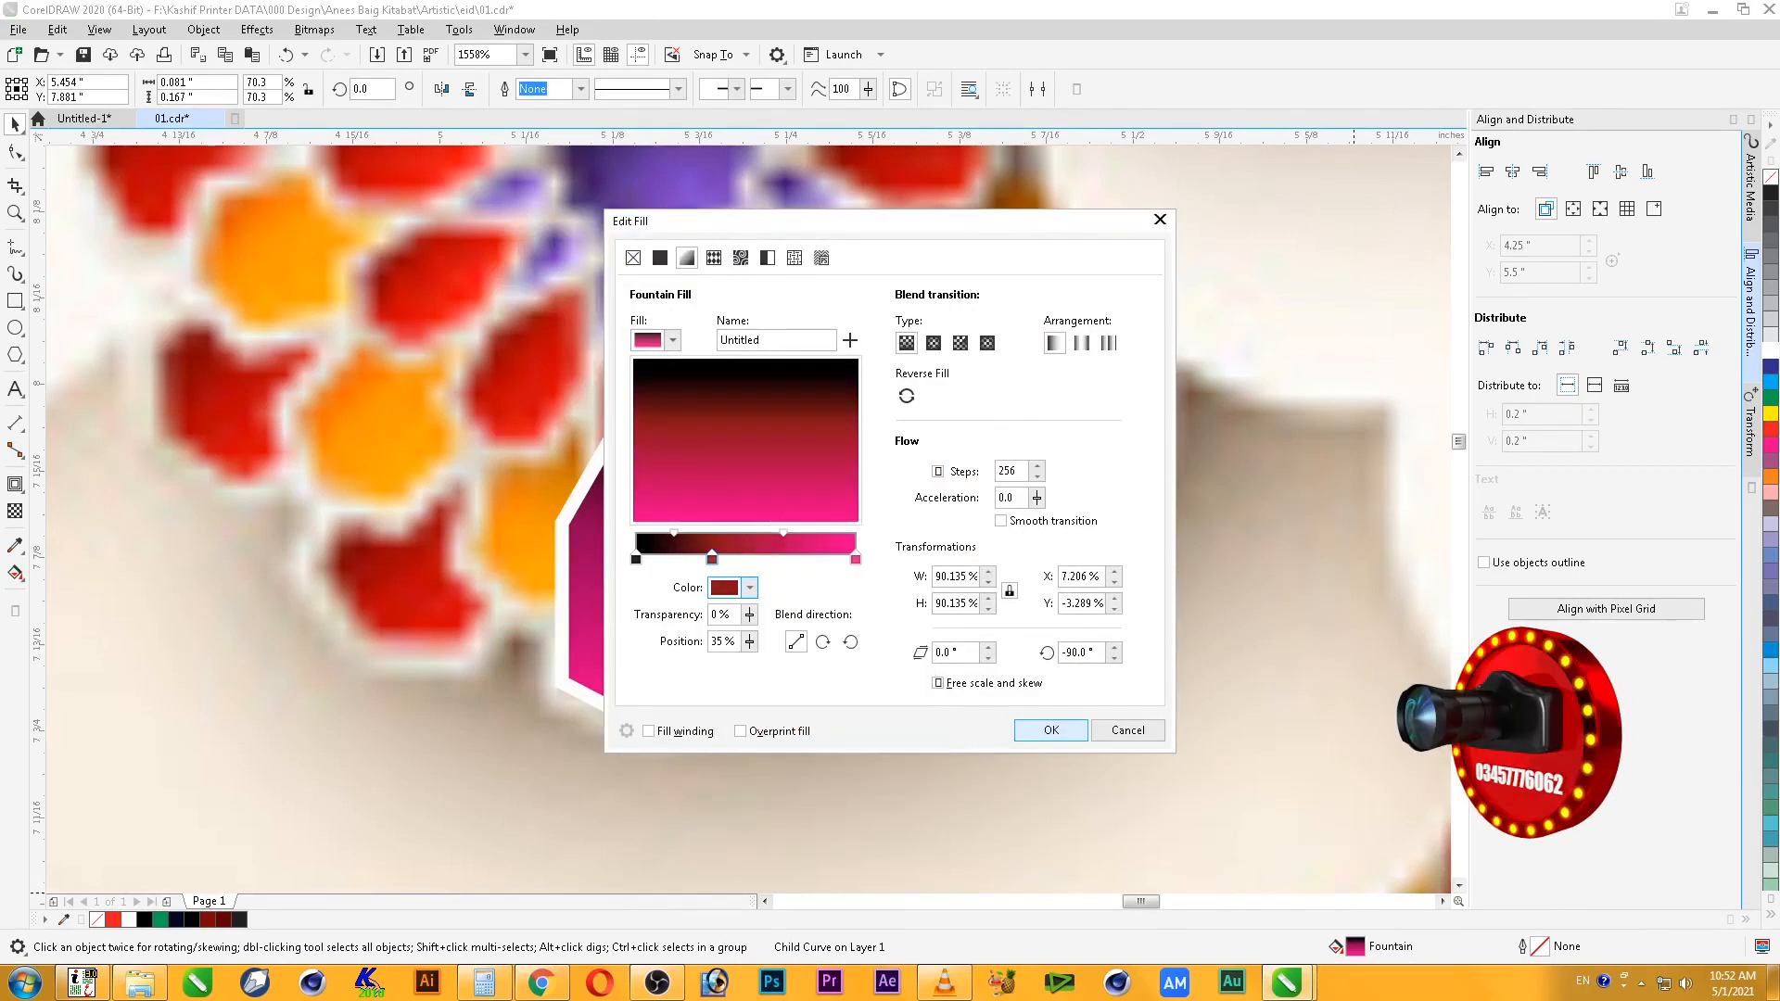
# - Set the yellow value of the smallest petal's end colour stop to 100 and apply the red fill
pyautogui.click(856, 560)
pyautogui.click(749, 588)
pyautogui.click(912, 734)
pyautogui.write('100')
pyautogui.press('Tab')
pyautogui.click(1136, 688)
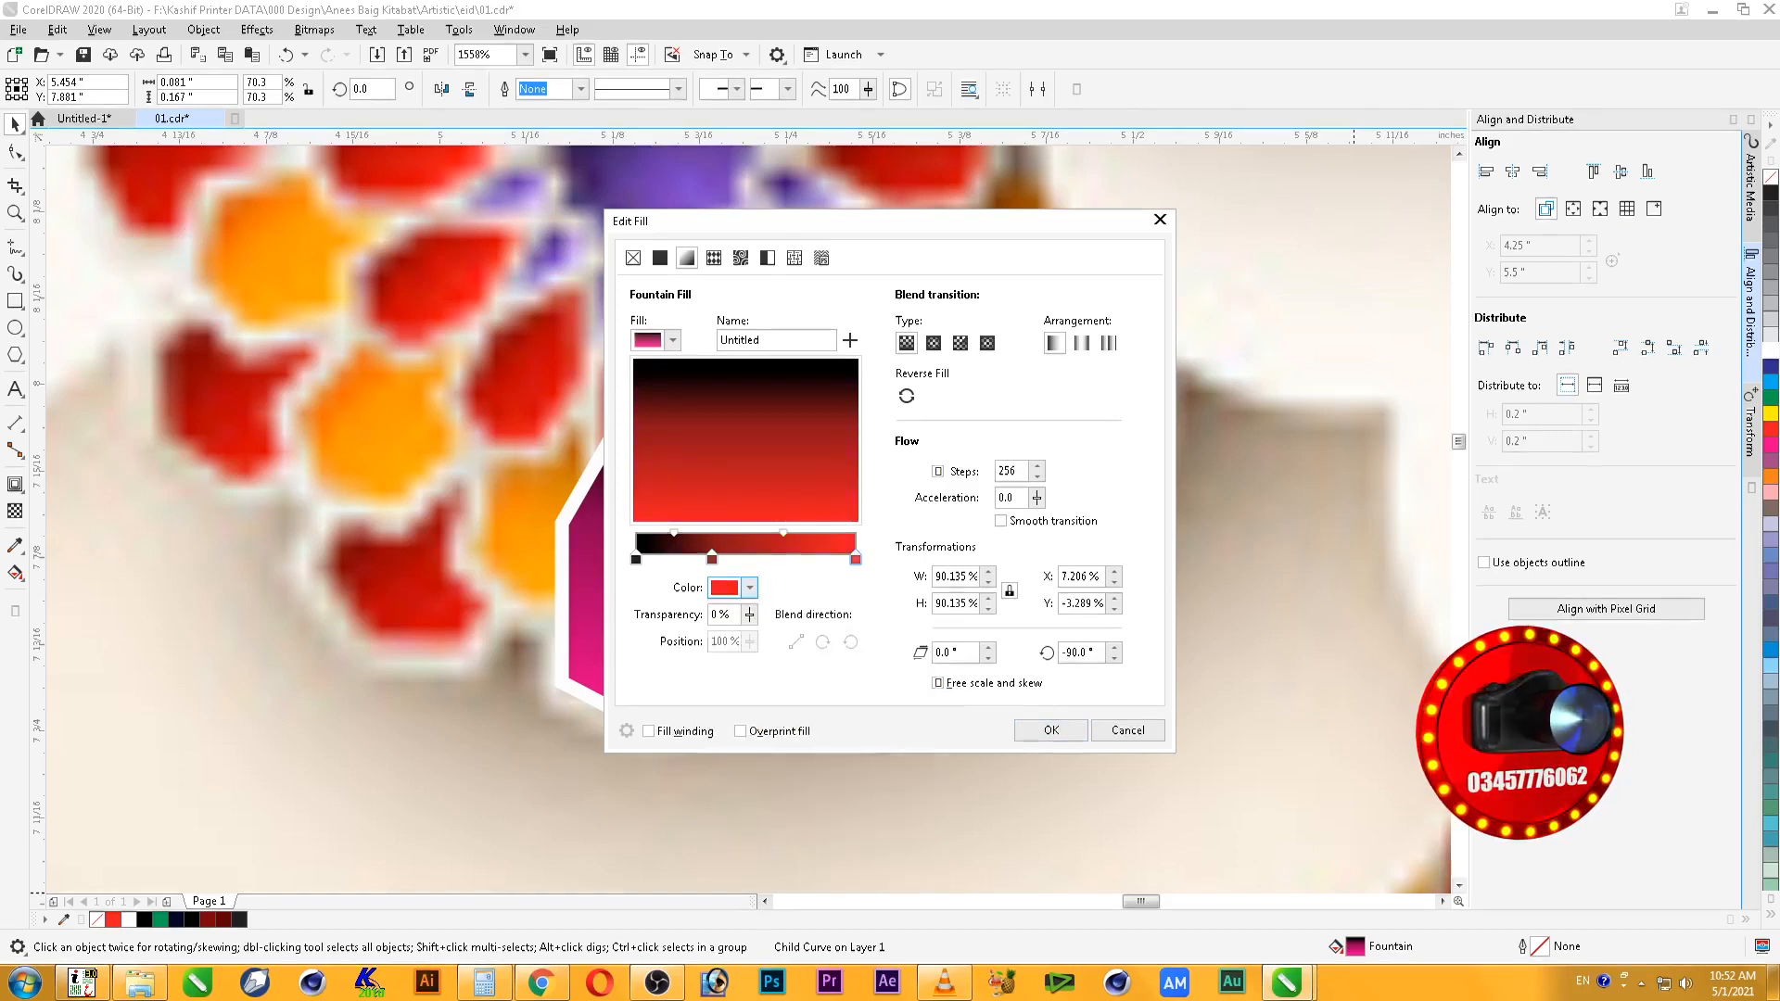
pyautogui.click(1050, 731)
pyautogui.click(850, 597)
pyautogui.click(1080, 623)
pyautogui.click(864, 608)
pyautogui.click(661, 620)
pyautogui.hotkey('ctrl', 'z')
pyautogui.moveTo(832, 656); pyautogui.dragTo(818, 681)
pyautogui.hotkey('ctrl', 'z')
pyautogui.moveTo(1035, 637); pyautogui.dragTo(1022, 648)
pyautogui.hotkey('ctrl', 'z')
pyautogui.scroll(-1, 1022, 648)
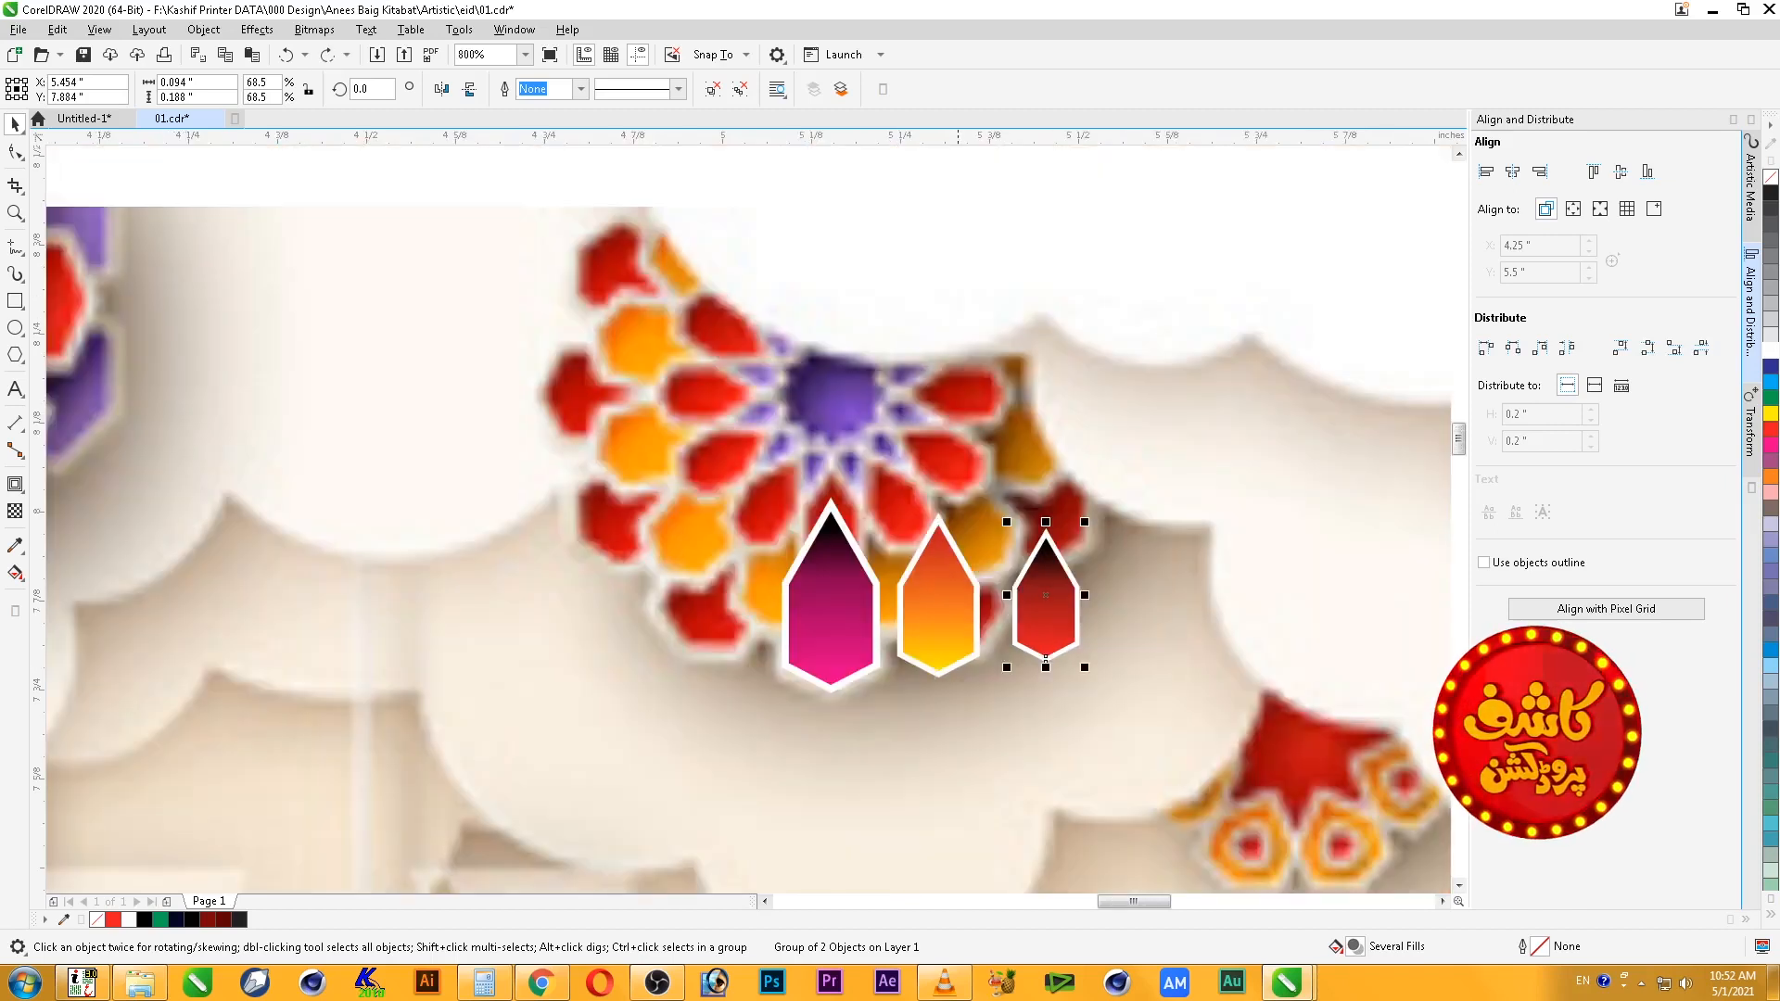
# - Move the three bordered petals from the reference flower to the empty area above the reference image
pyautogui.scroll(-1, 968, 601)
pyautogui.press('F2')
pyautogui.moveTo(733, 371); pyautogui.dragTo(1074, 722)
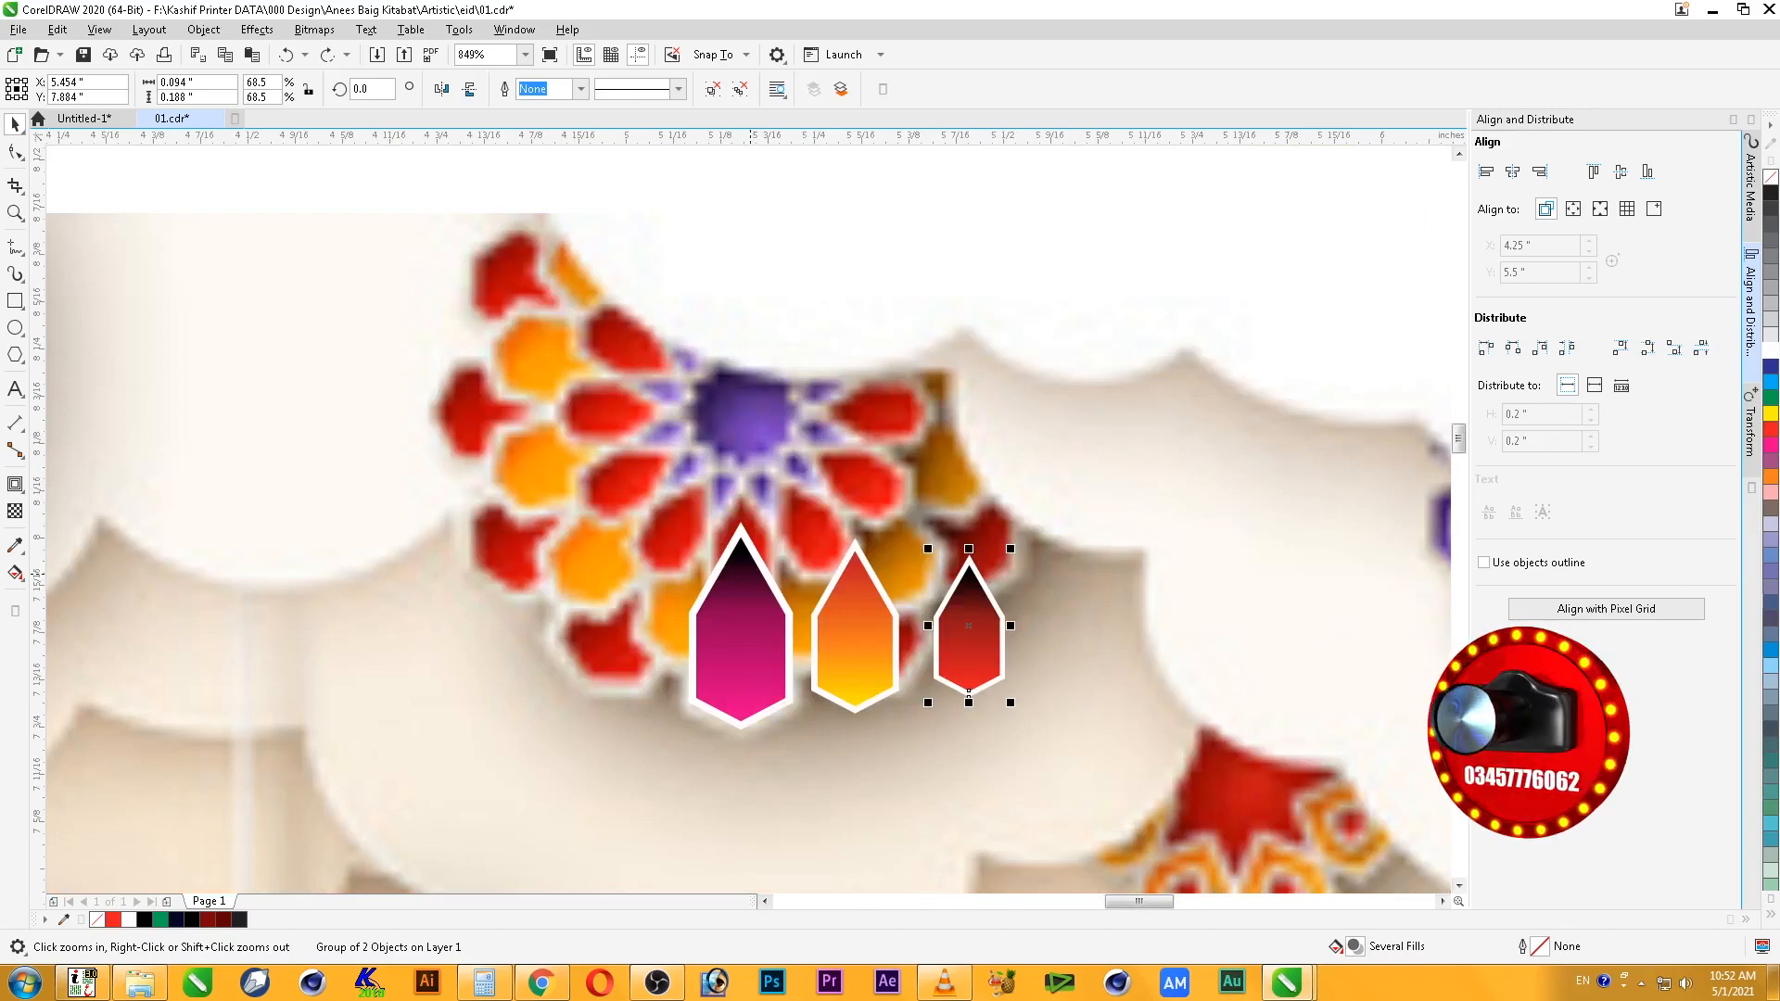
pyautogui.scroll(-2, 790, 665)
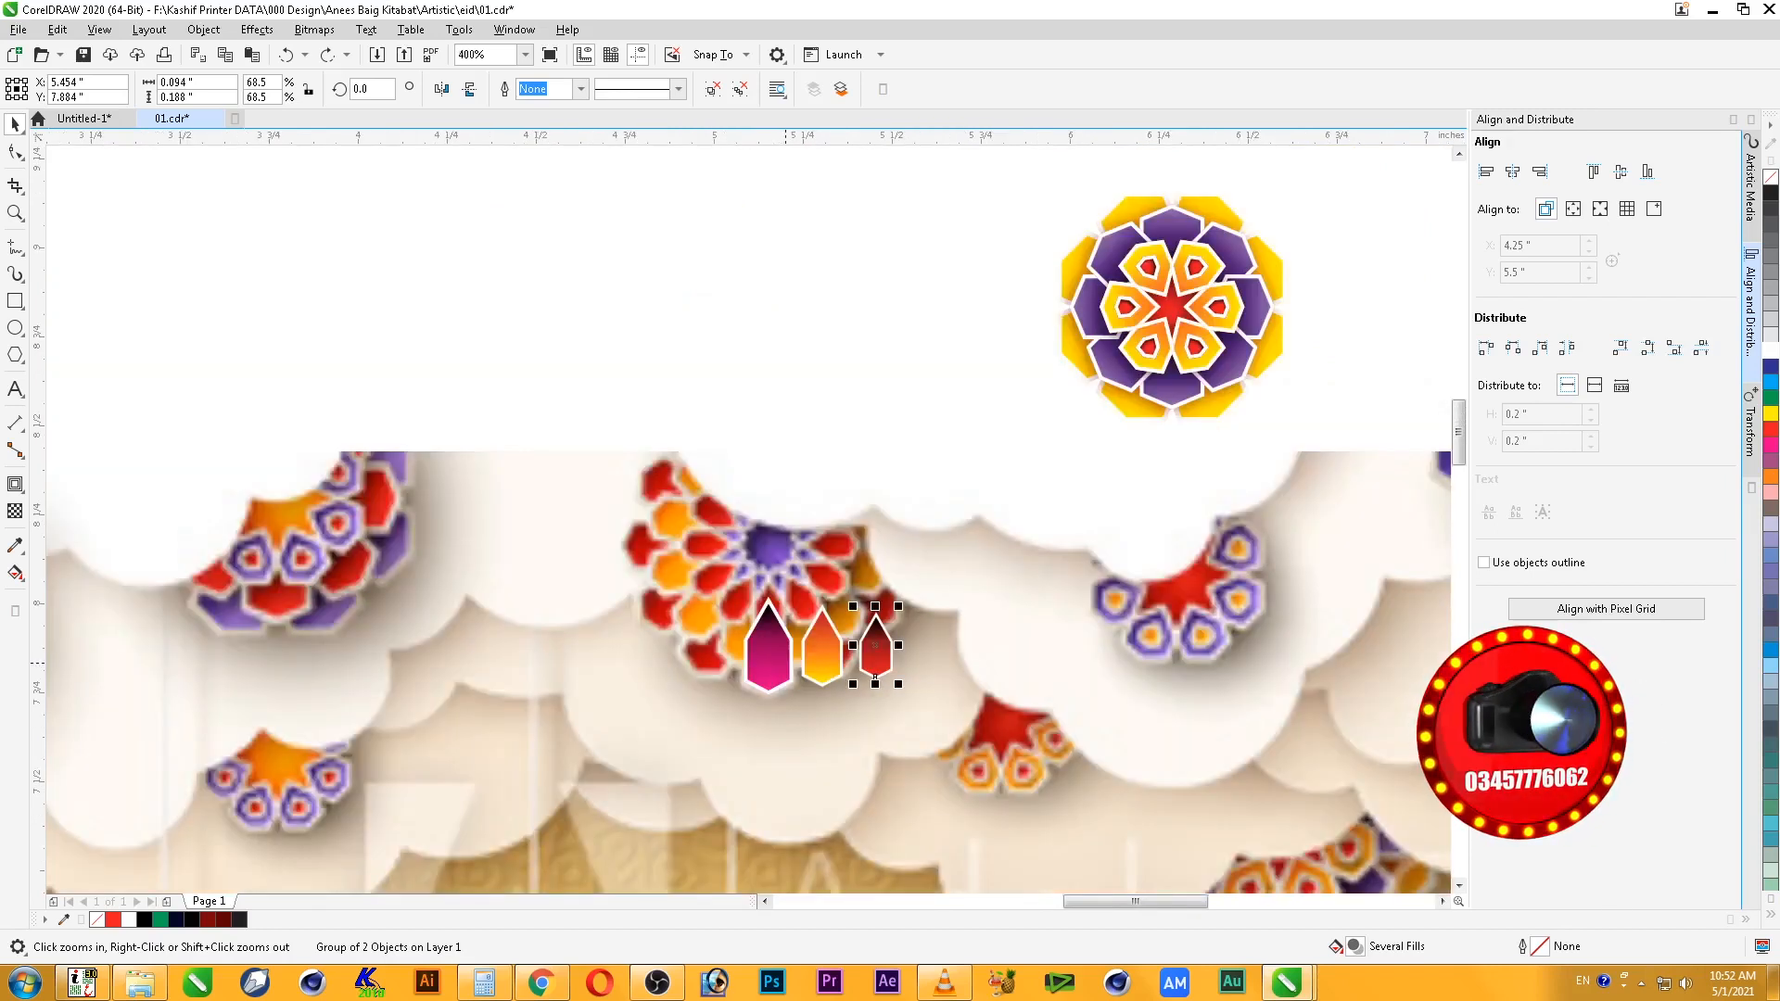
pyautogui.moveTo(695, 505); pyautogui.dragTo(887, 716)
pyautogui.moveTo(804, 663); pyautogui.dragTo(755, 378)
pyautogui.press('Escape')
# - Spread the three petals apart in a horizontal row, with magenta and red on either side of the orange one
pyautogui.press('F2')
pyautogui.moveTo(581, 295)
pyautogui.mouseDown()
pyautogui.moveTo(1093, 768)
pyautogui.moveTo(457, 270)
pyautogui.moveTo(369, 268)
pyautogui.mouseUp()
pyautogui.press('space')
pyautogui.moveTo(659, 269); pyautogui.dragTo(812, 269)
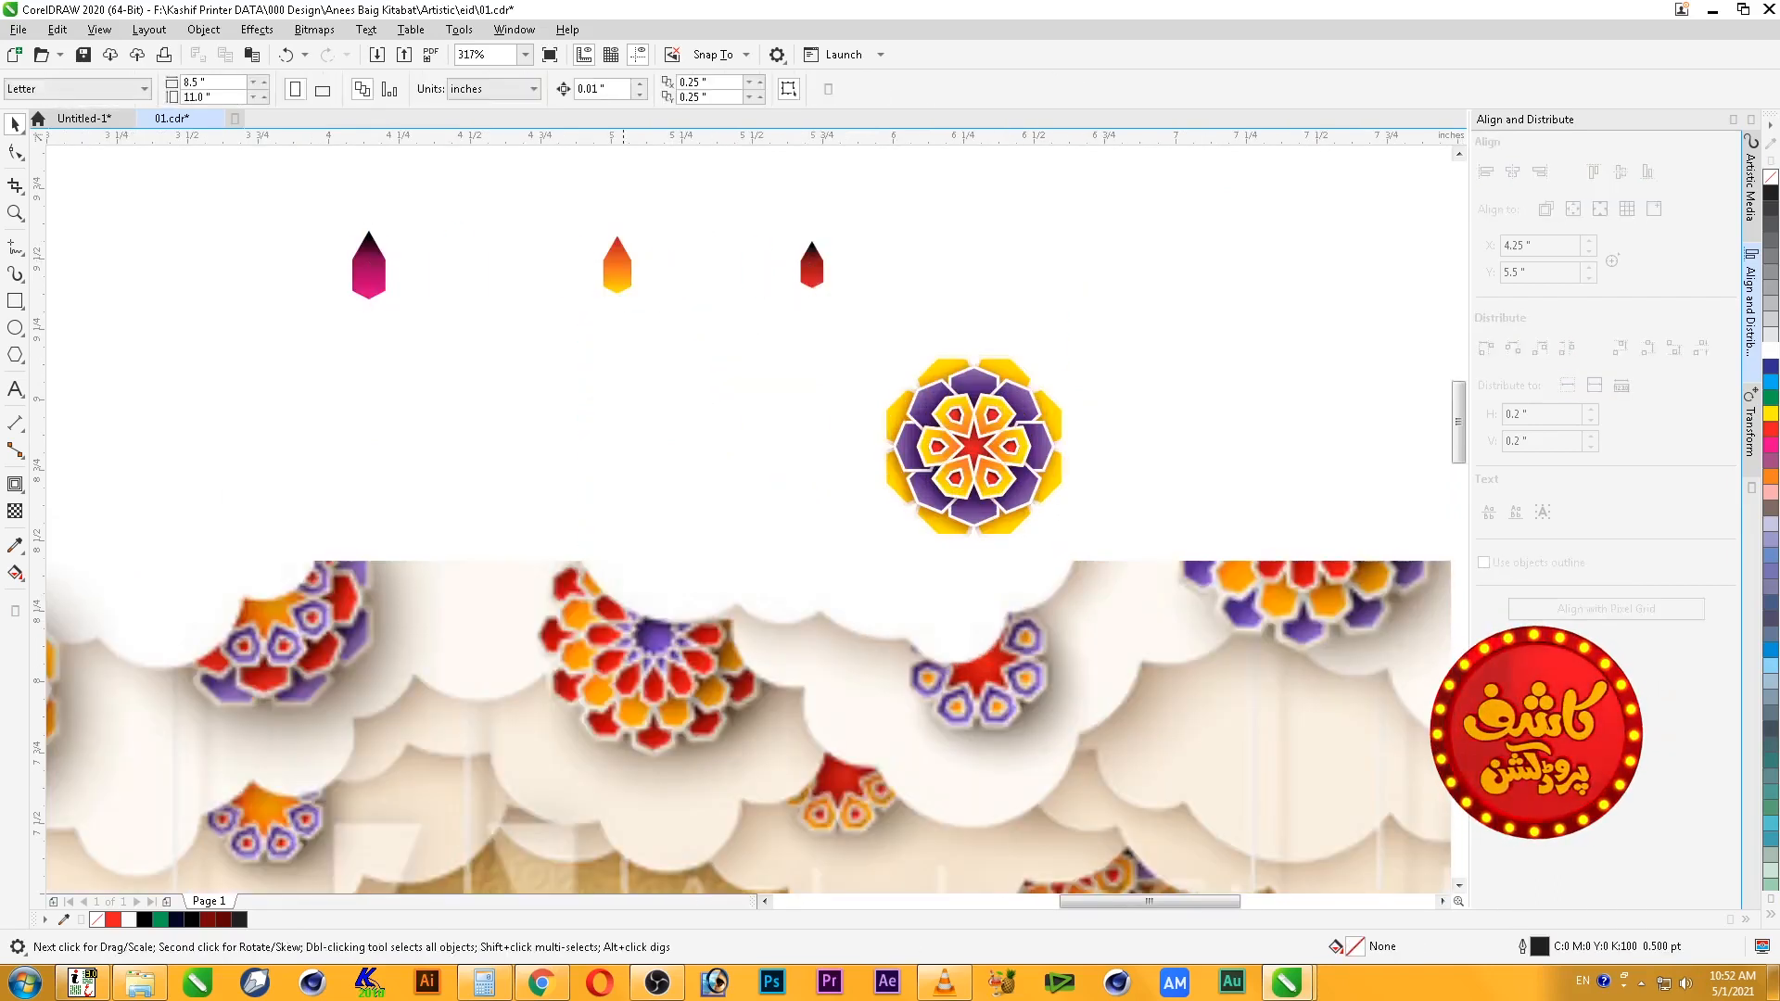
pyautogui.click(616, 269)
pyautogui.click(368, 295)
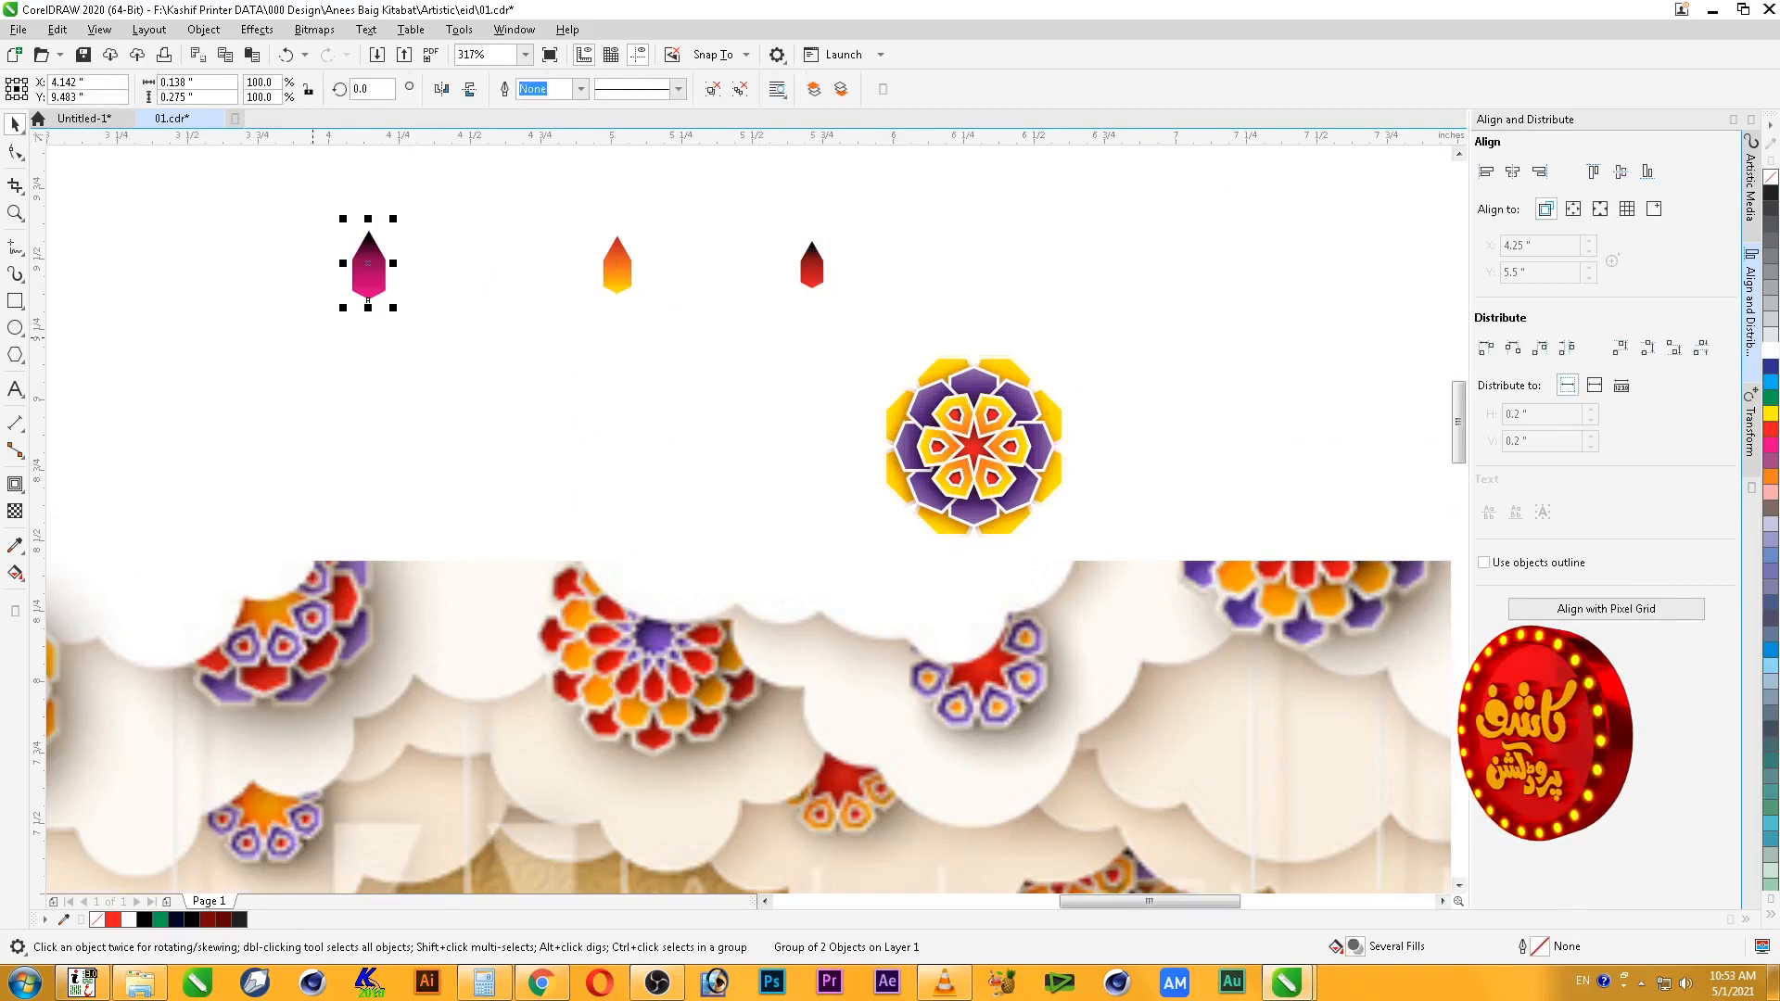
# - Draw a light grey rectangle about 3.6 by 1.65 inches around the three petals and send it to the back
pyautogui.click(14, 301)
pyautogui.moveTo(107, 445); pyautogui.dragTo(1125, 172)
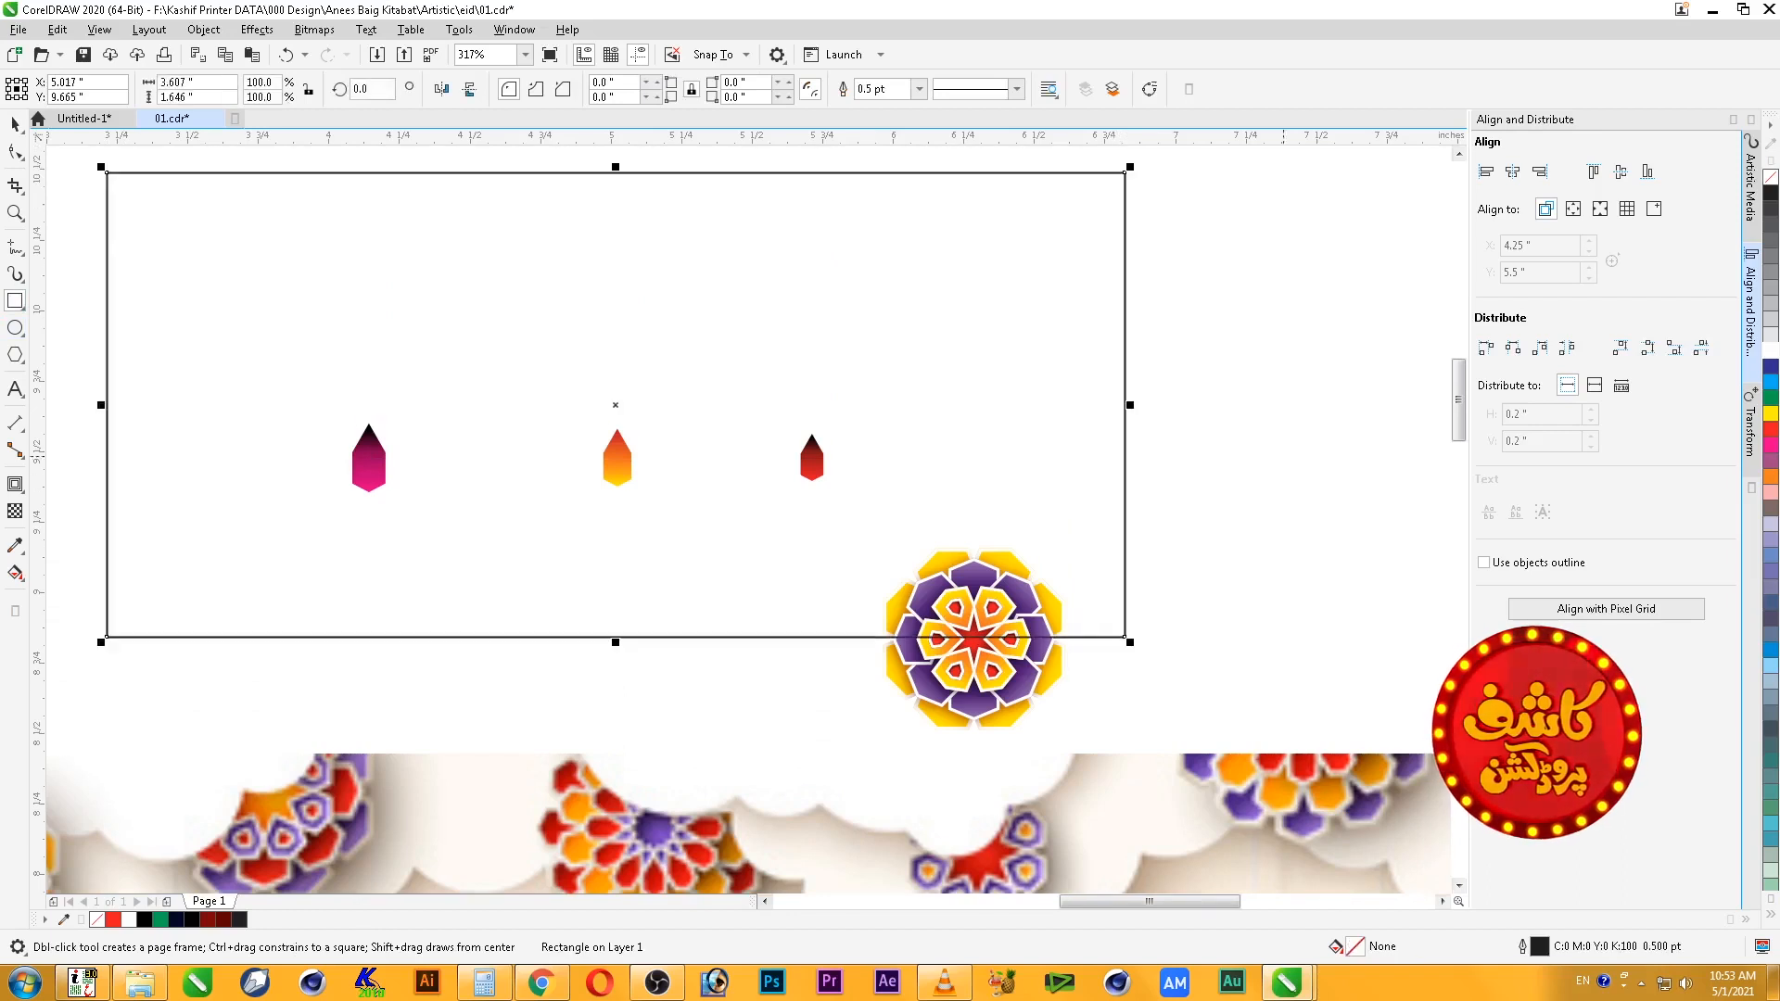
pyautogui.click(1771, 334)
pyautogui.press('space')
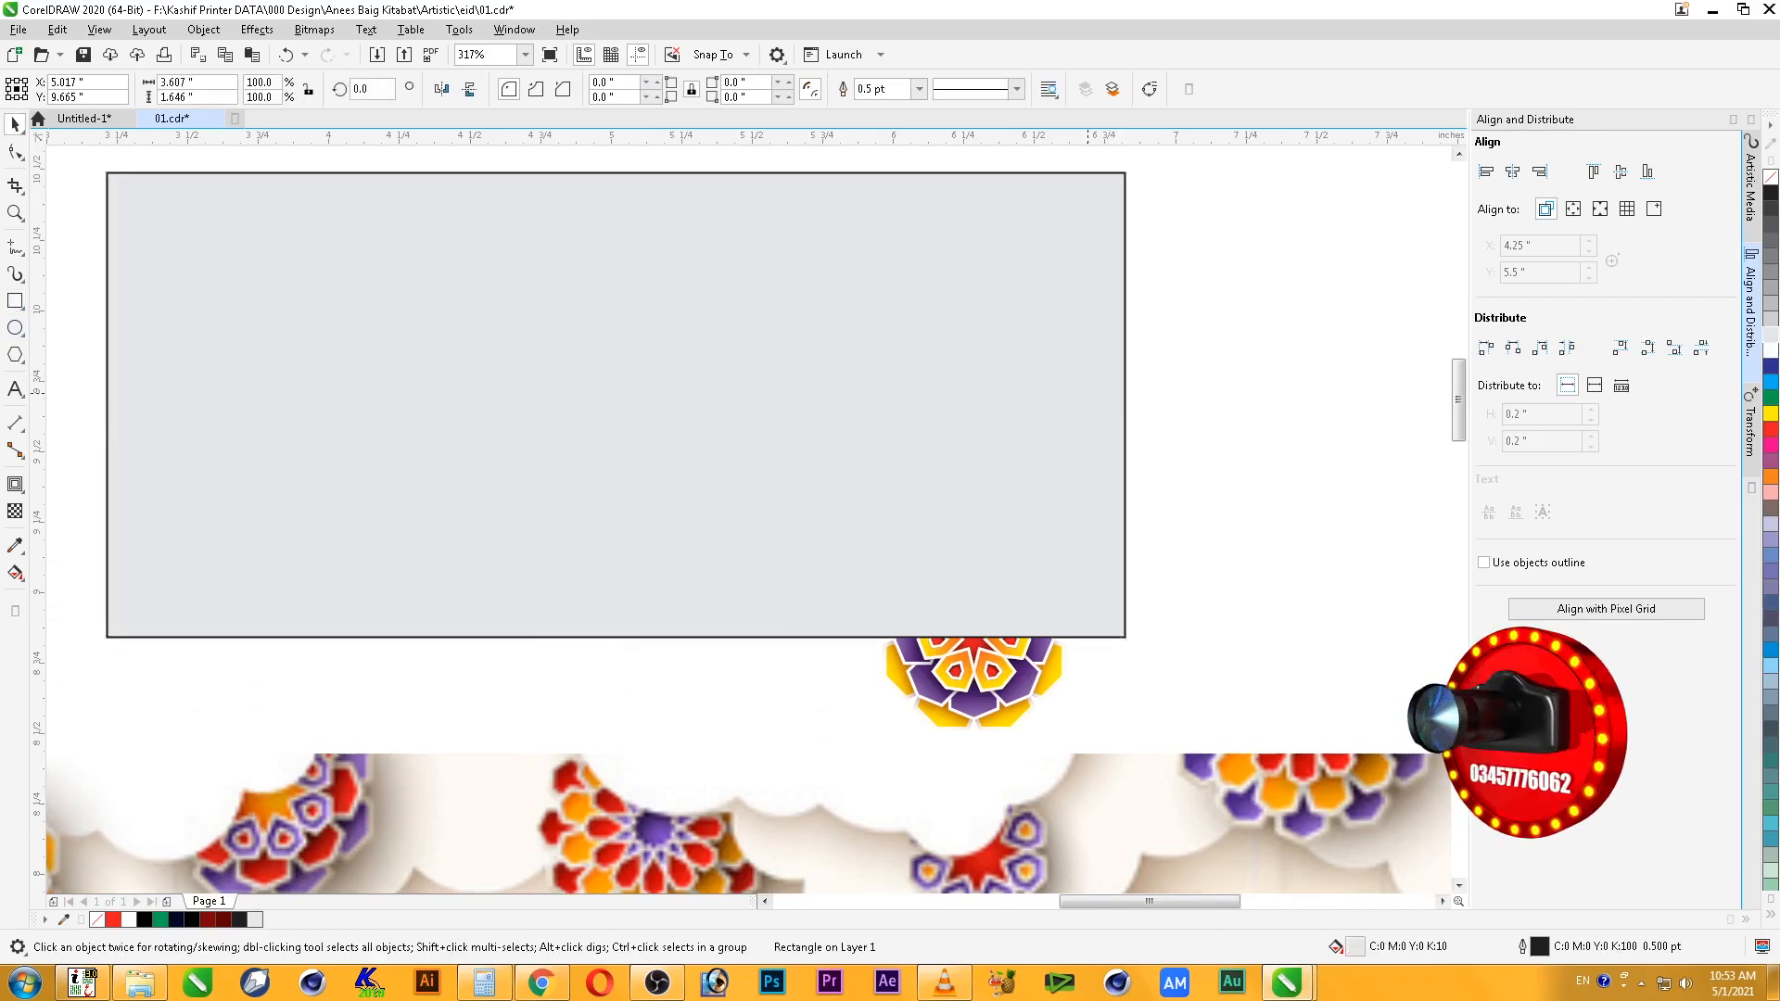
pyautogui.hotkey('shift', 'pagedown')
pyautogui.rightClick(1072, 358)
pyautogui.press('Escape')
# - Fill the backdrop rectangle with cyan (C100 M0 Y0 K0) and lock it
pyautogui.click(1771, 381)
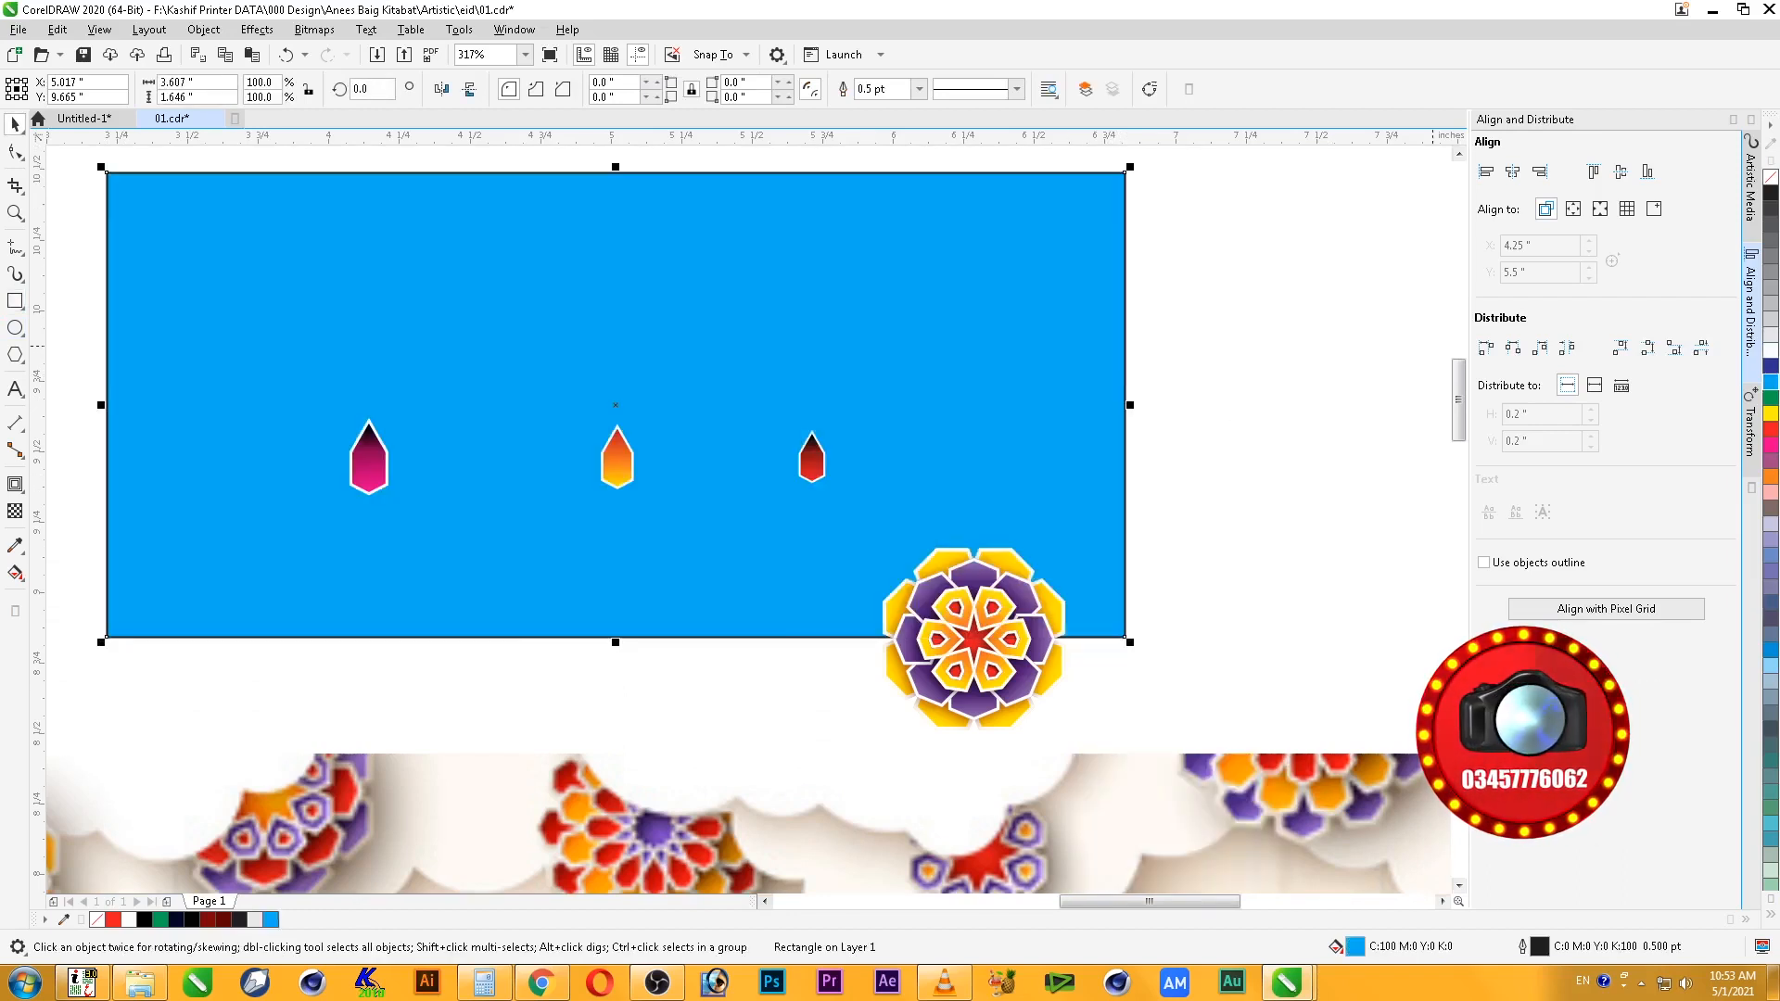
pyautogui.rightClick(855, 290)
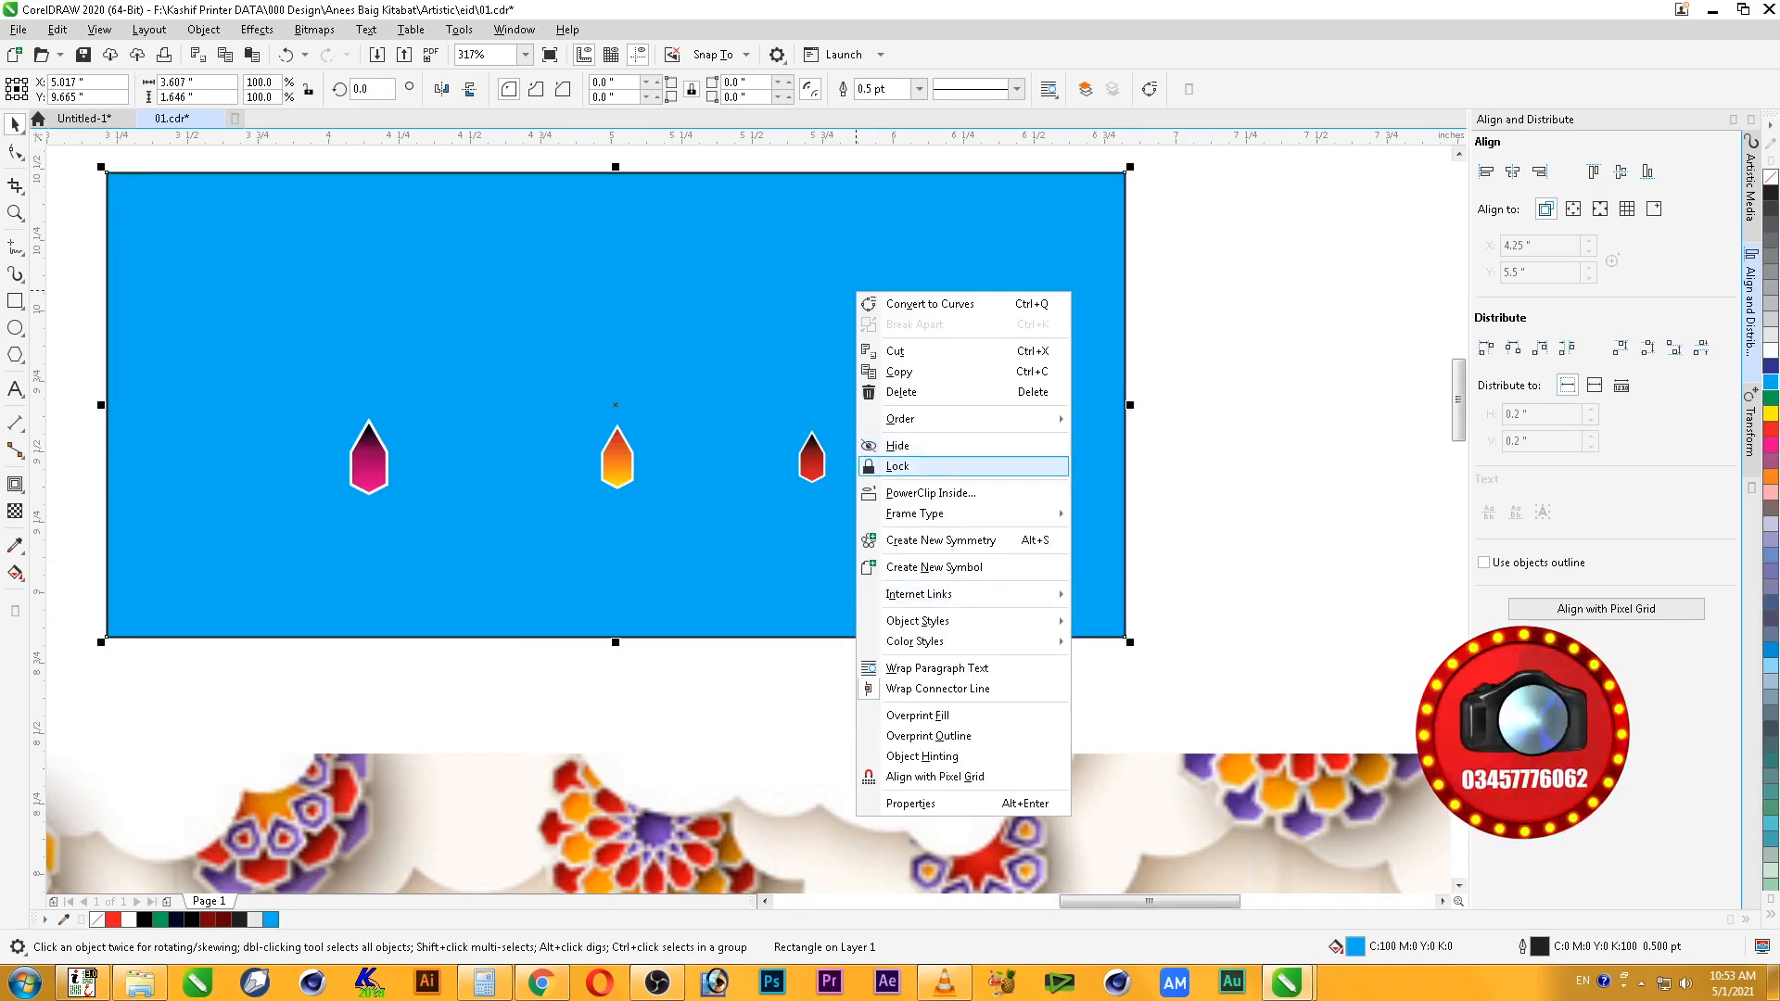
pyautogui.click(898, 467)
# - Place a vertically mirrored copy of the magenta petal above the original, with their dark tips facing each other
pyautogui.scroll(-2, 723, 469)
pyautogui.press('F2')
pyautogui.moveTo(359, 363); pyautogui.dragTo(990, 761)
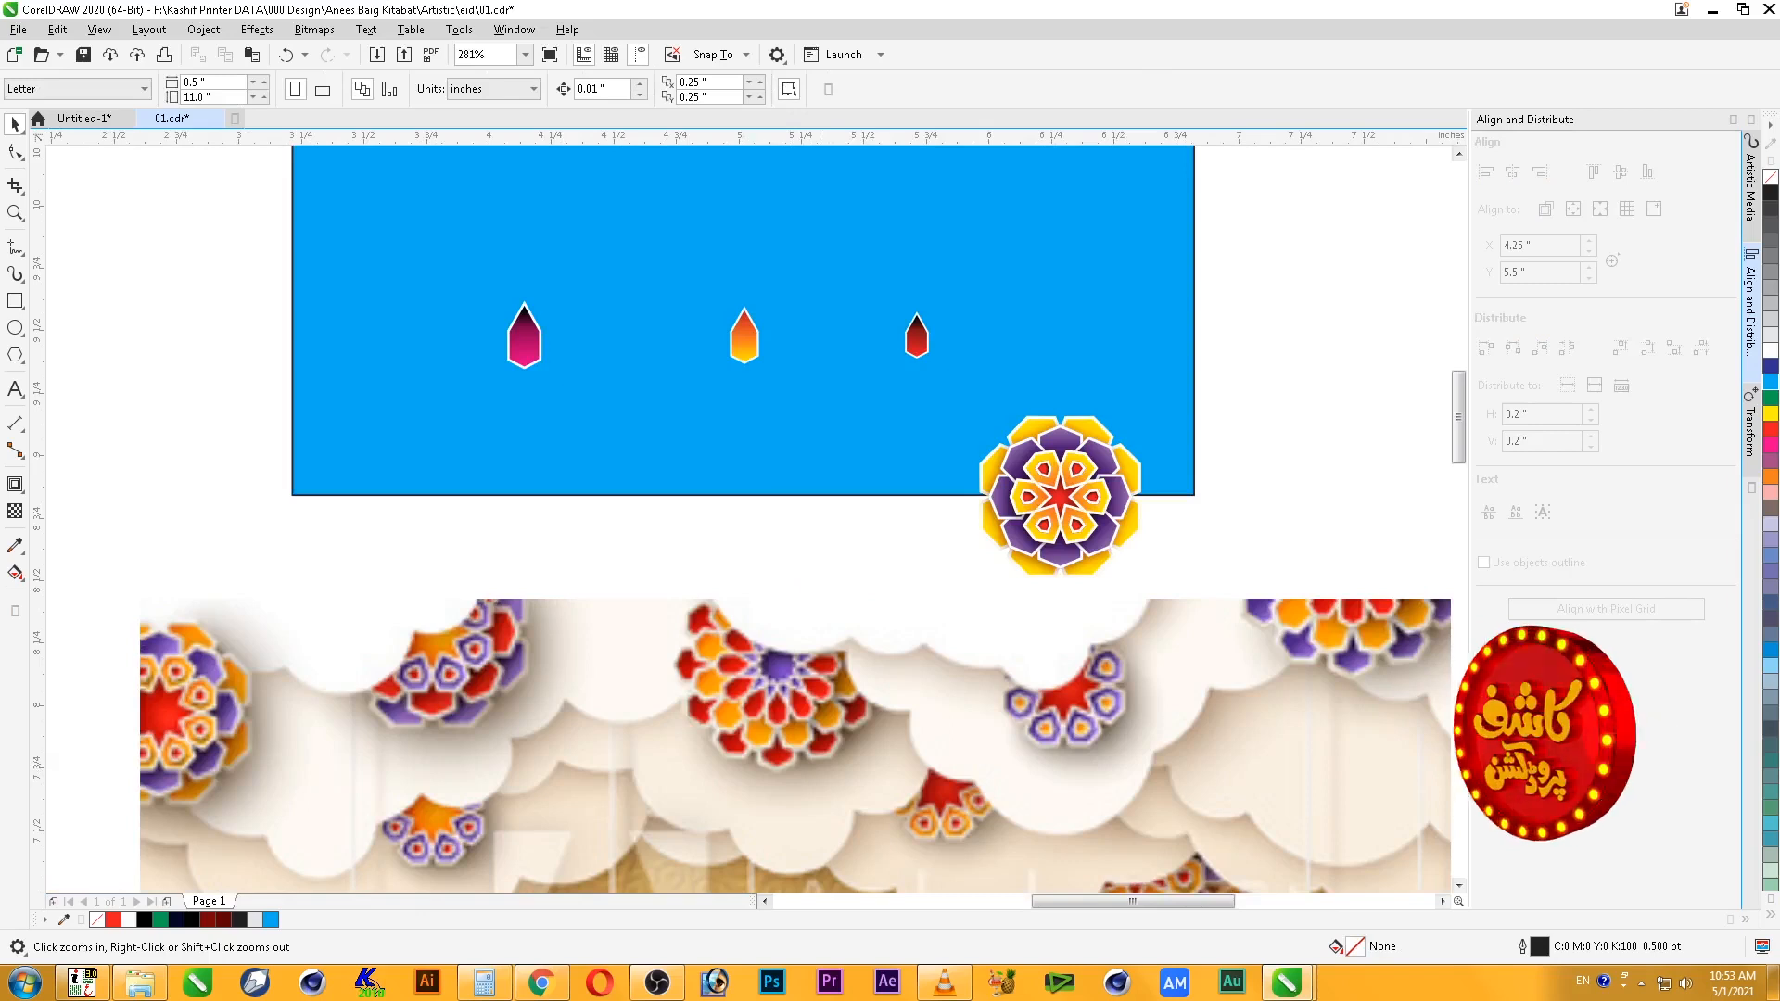
pyautogui.moveTo(526, 343); pyautogui.dragTo(561, 226)
pyautogui.rightClick(531, 319)
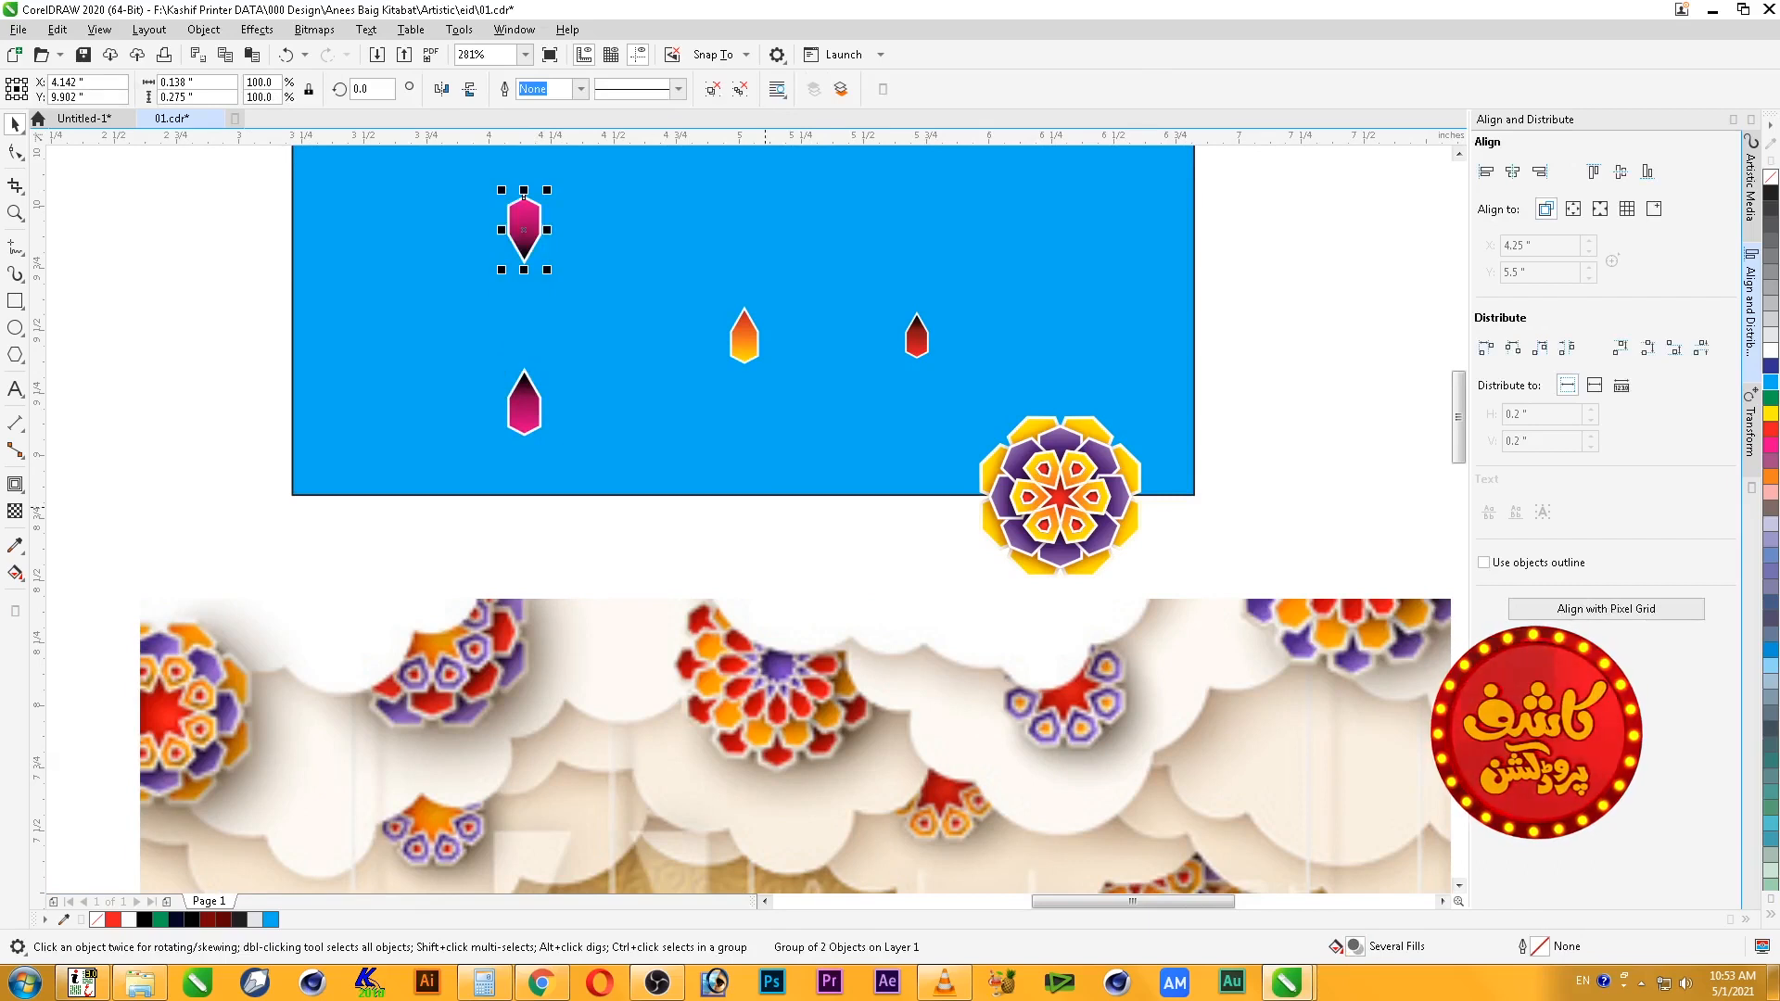
# - Try a duplicate of the two magenta petals rotated to 345 degrees about their common centre
pyautogui.keyDown('shift'); pyautogui.click(522, 408); pyautogui.keyUp('shift')
pyautogui.click(522, 408)
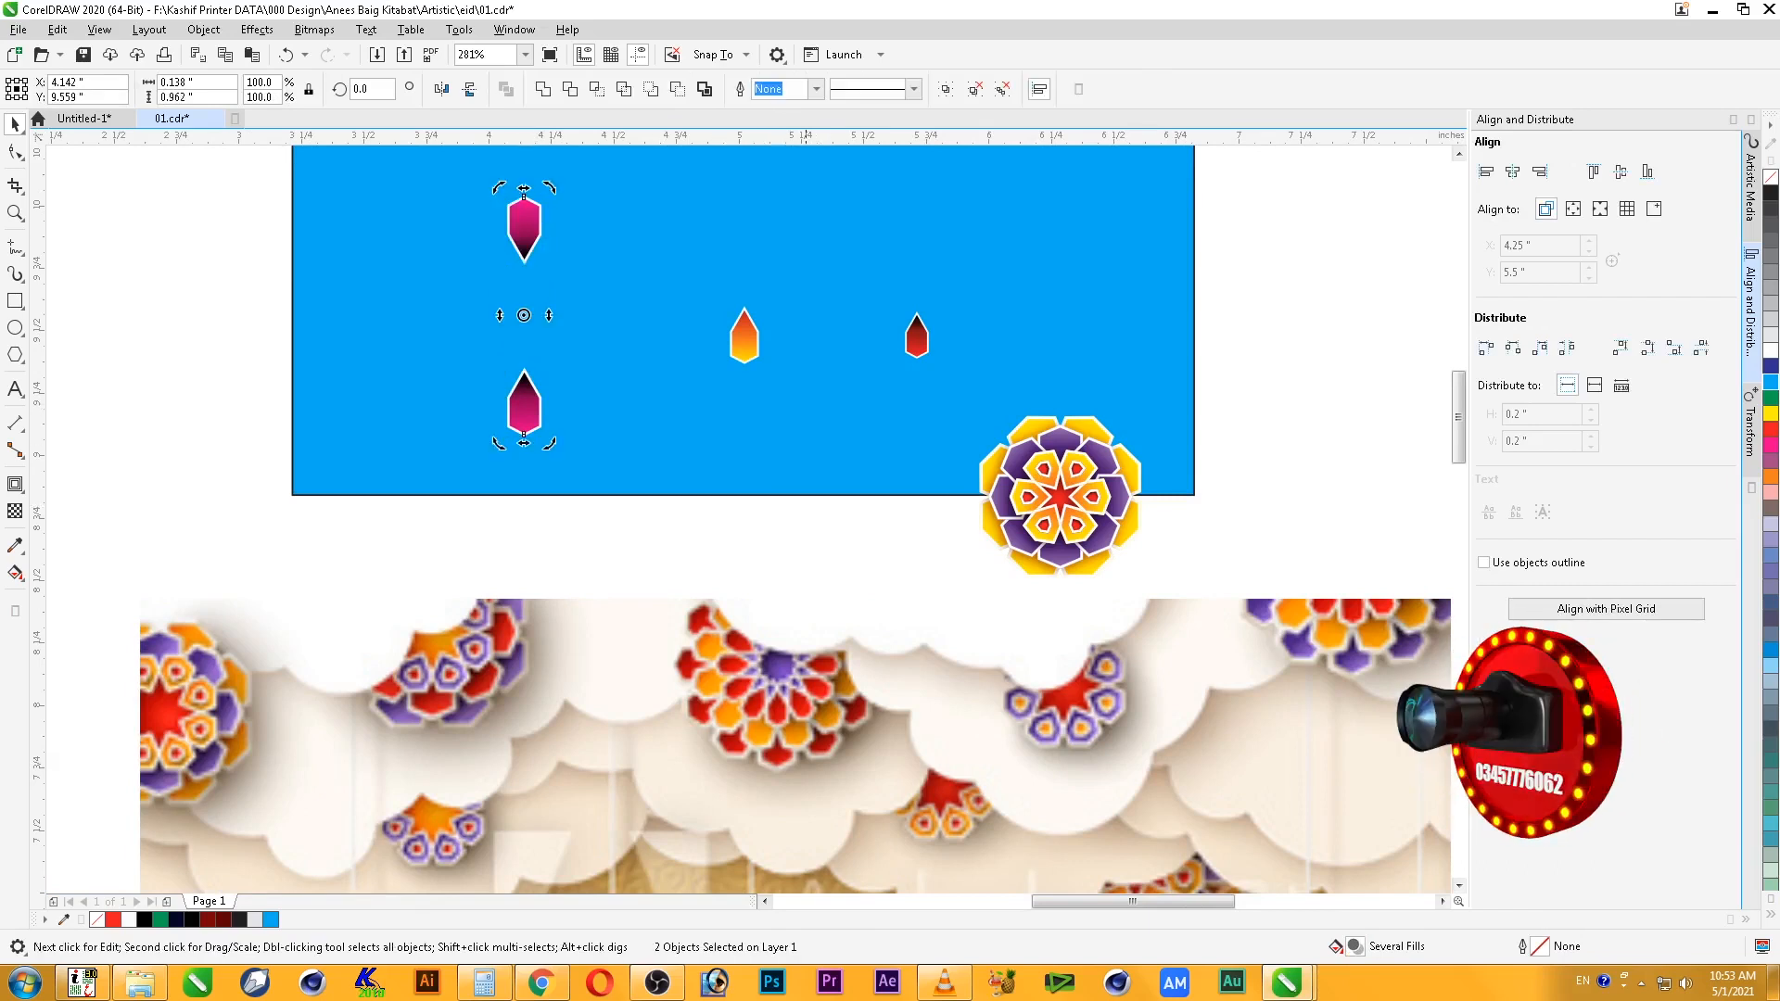
pyautogui.moveTo(551, 189); pyautogui.dragTo(587, 209)
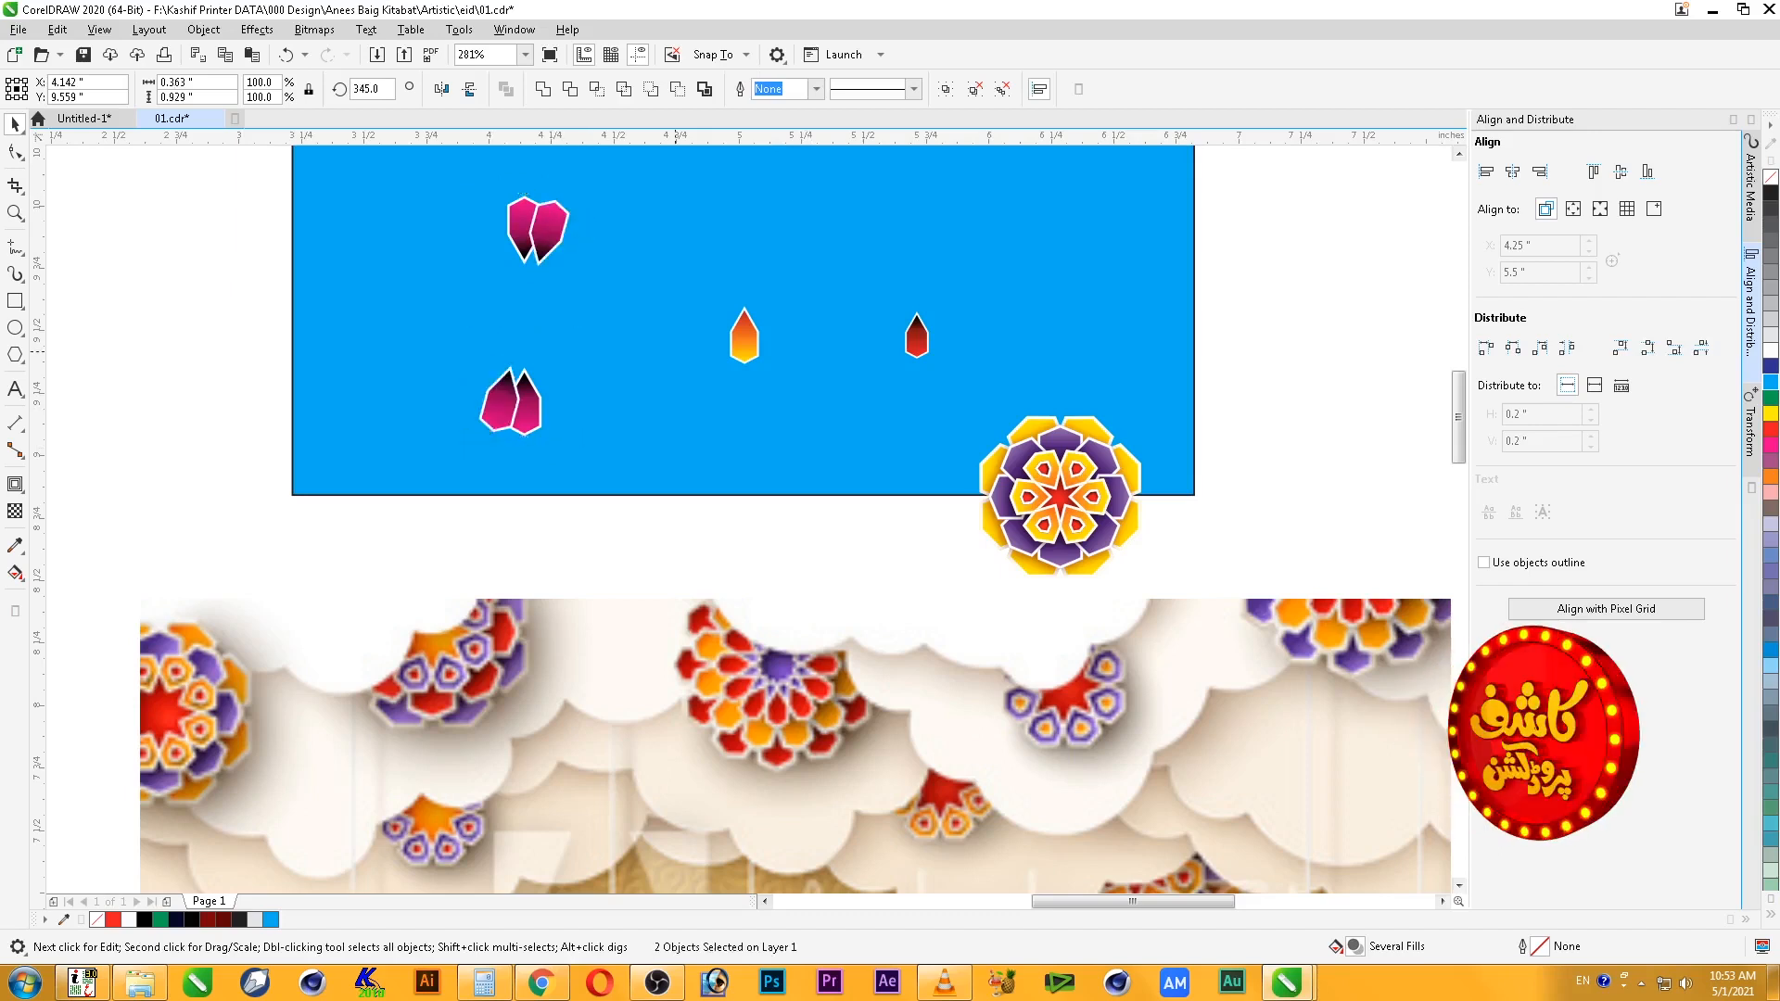
pyautogui.hotkey('ctrl', 'z')
# - Move the lower magenta petal down and try the 345-degree rotated duplicate of the pair with the wider gap
pyautogui.moveTo(524, 408); pyautogui.dragTo(524, 464)
pyautogui.keyDown('shift'); pyautogui.click(525, 226); pyautogui.keyUp('shift')
pyautogui.click(525, 226)
pyautogui.moveTo(551, 189); pyautogui.dragTo(589, 204)
pyautogui.rightClick(589, 204)
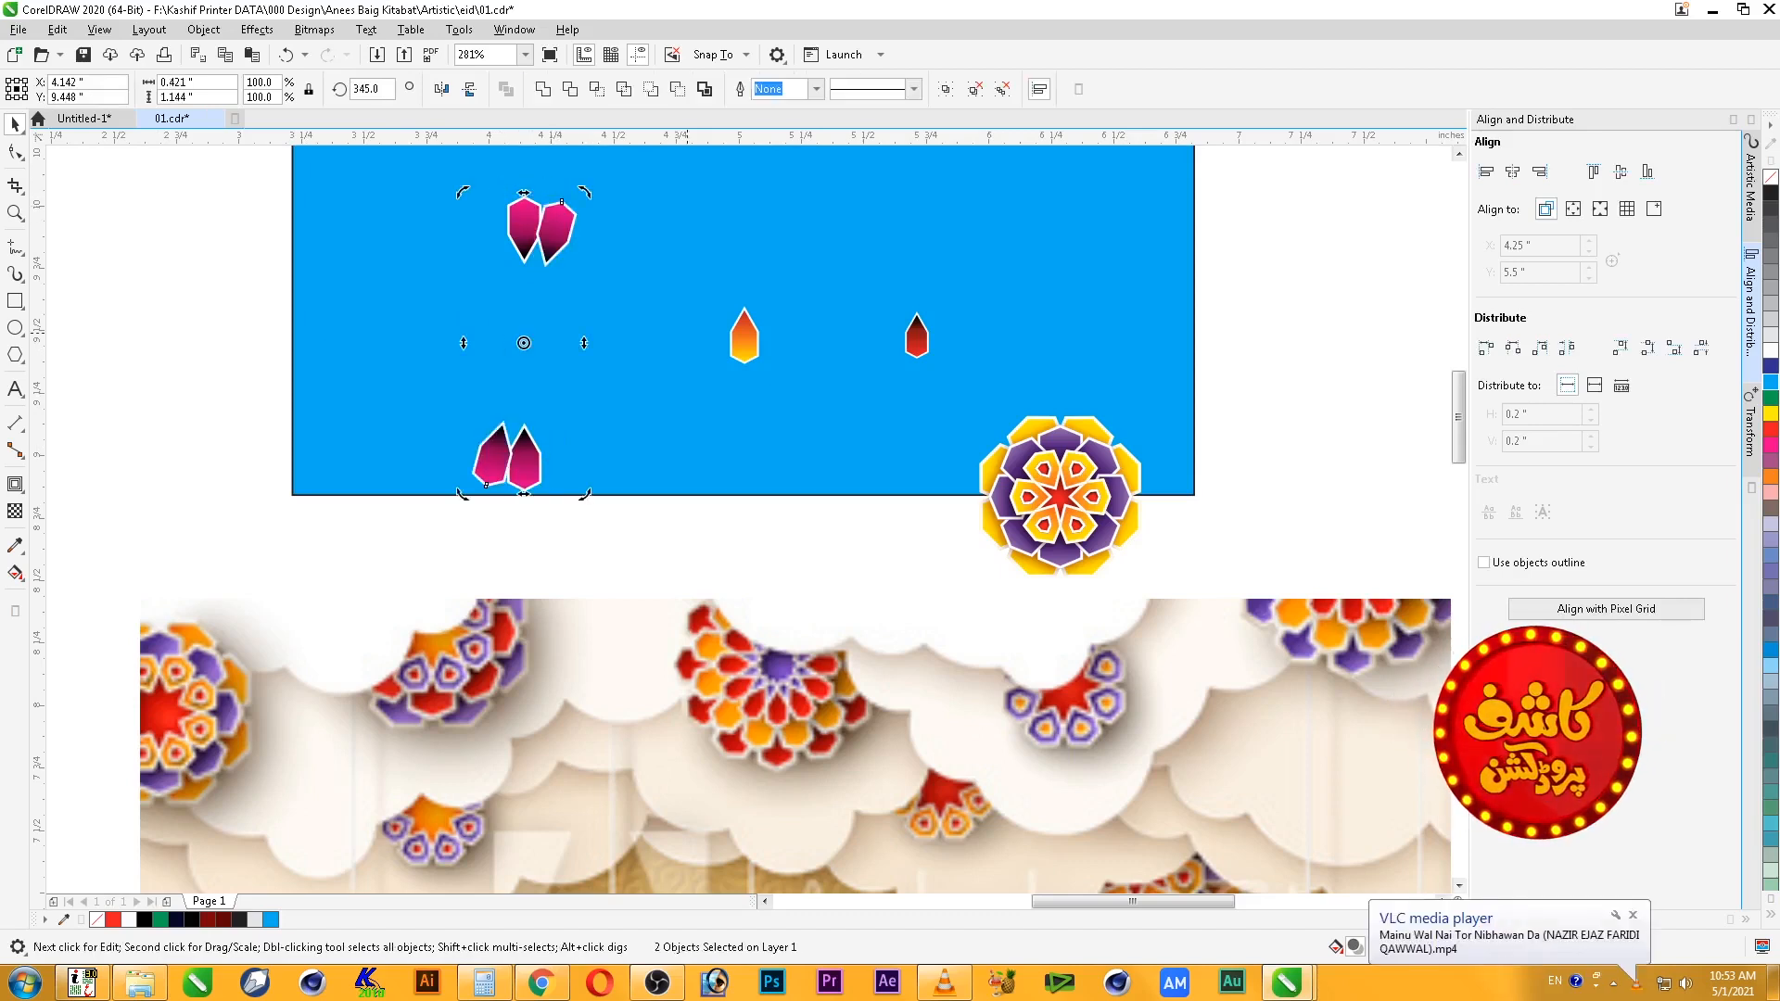
pyautogui.hotkey('ctrl', 'z')
# - Widen the gap by moving the lower magenta petal further down, and duplicate the pair rotated to 345 degrees
pyautogui.click(524, 496)
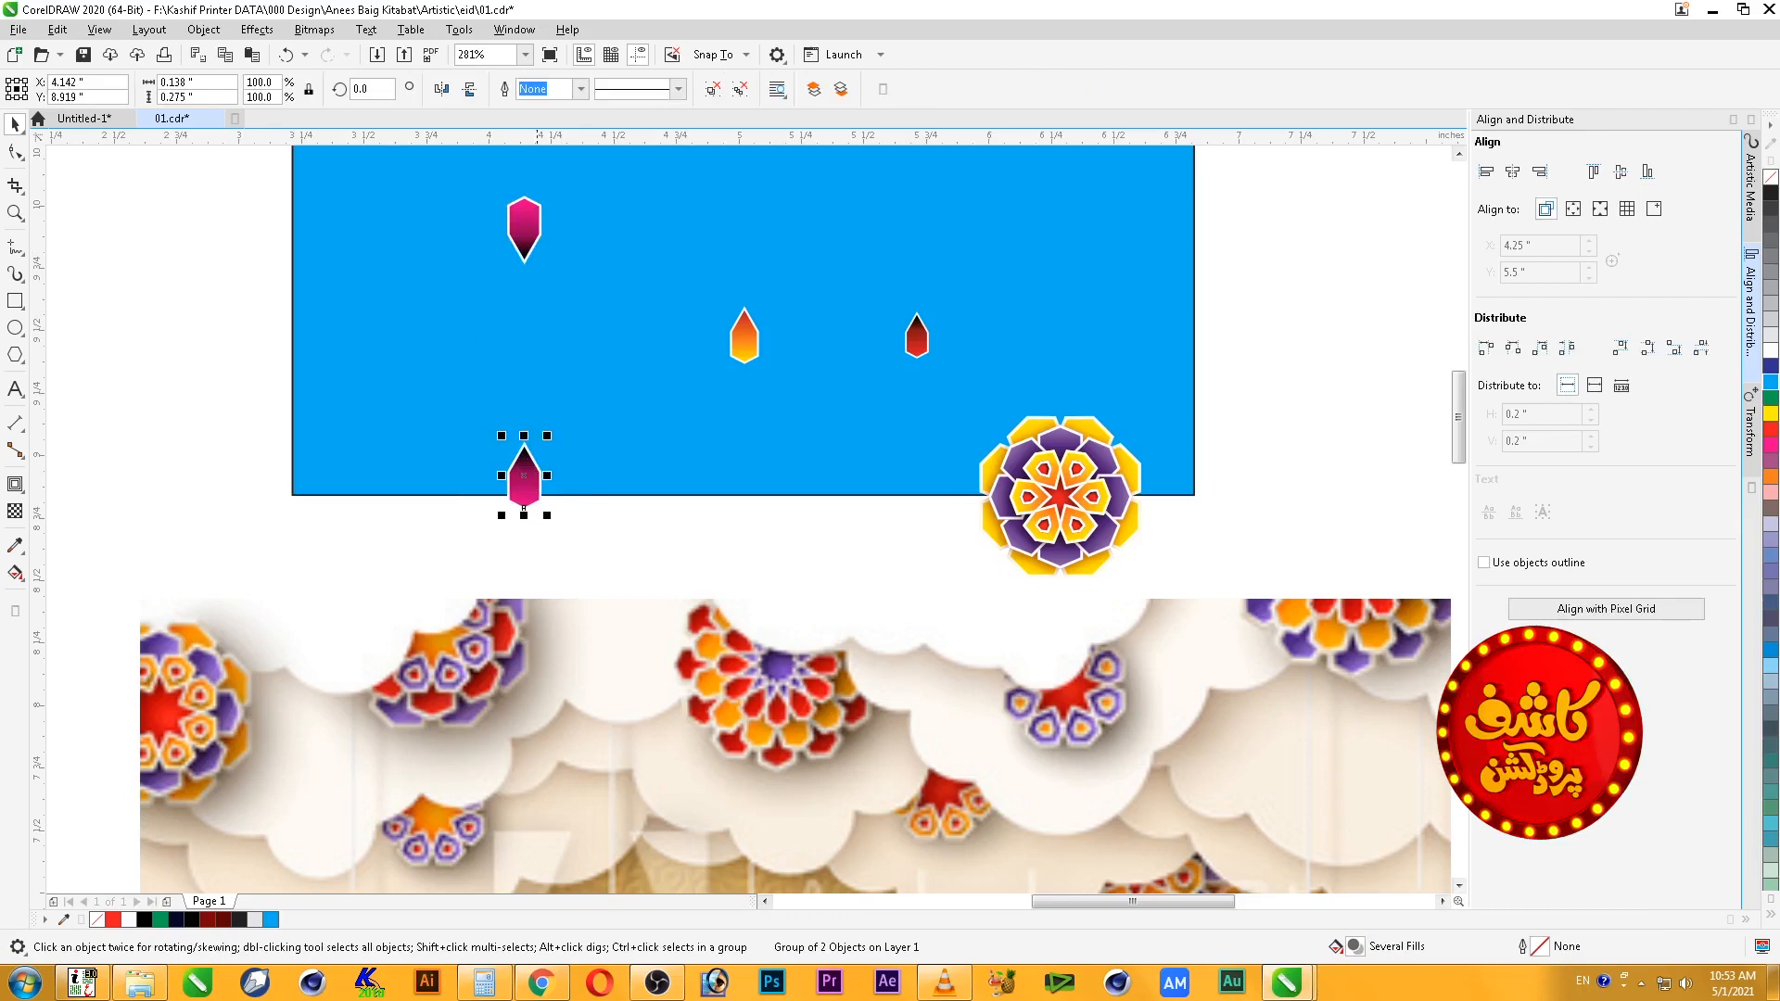
pyautogui.keyDown('shift'); pyautogui.click(526, 225); pyautogui.keyUp('shift')
pyautogui.click(526, 225)
pyautogui.moveTo(550, 189); pyautogui.dragTo(595, 217)
pyautogui.rightClick(595, 217)
# - Repeat the rotated duplicate of the magenta petal pair in 15-degree increments until it reaches 285 degrees
pyautogui.hotkey('ctrl', 'r')
pyautogui.hotkey('ctrl', 'r')
pyautogui.hotkey('ctrl', 'r')
pyautogui.hotkey('ctrl', 'r')
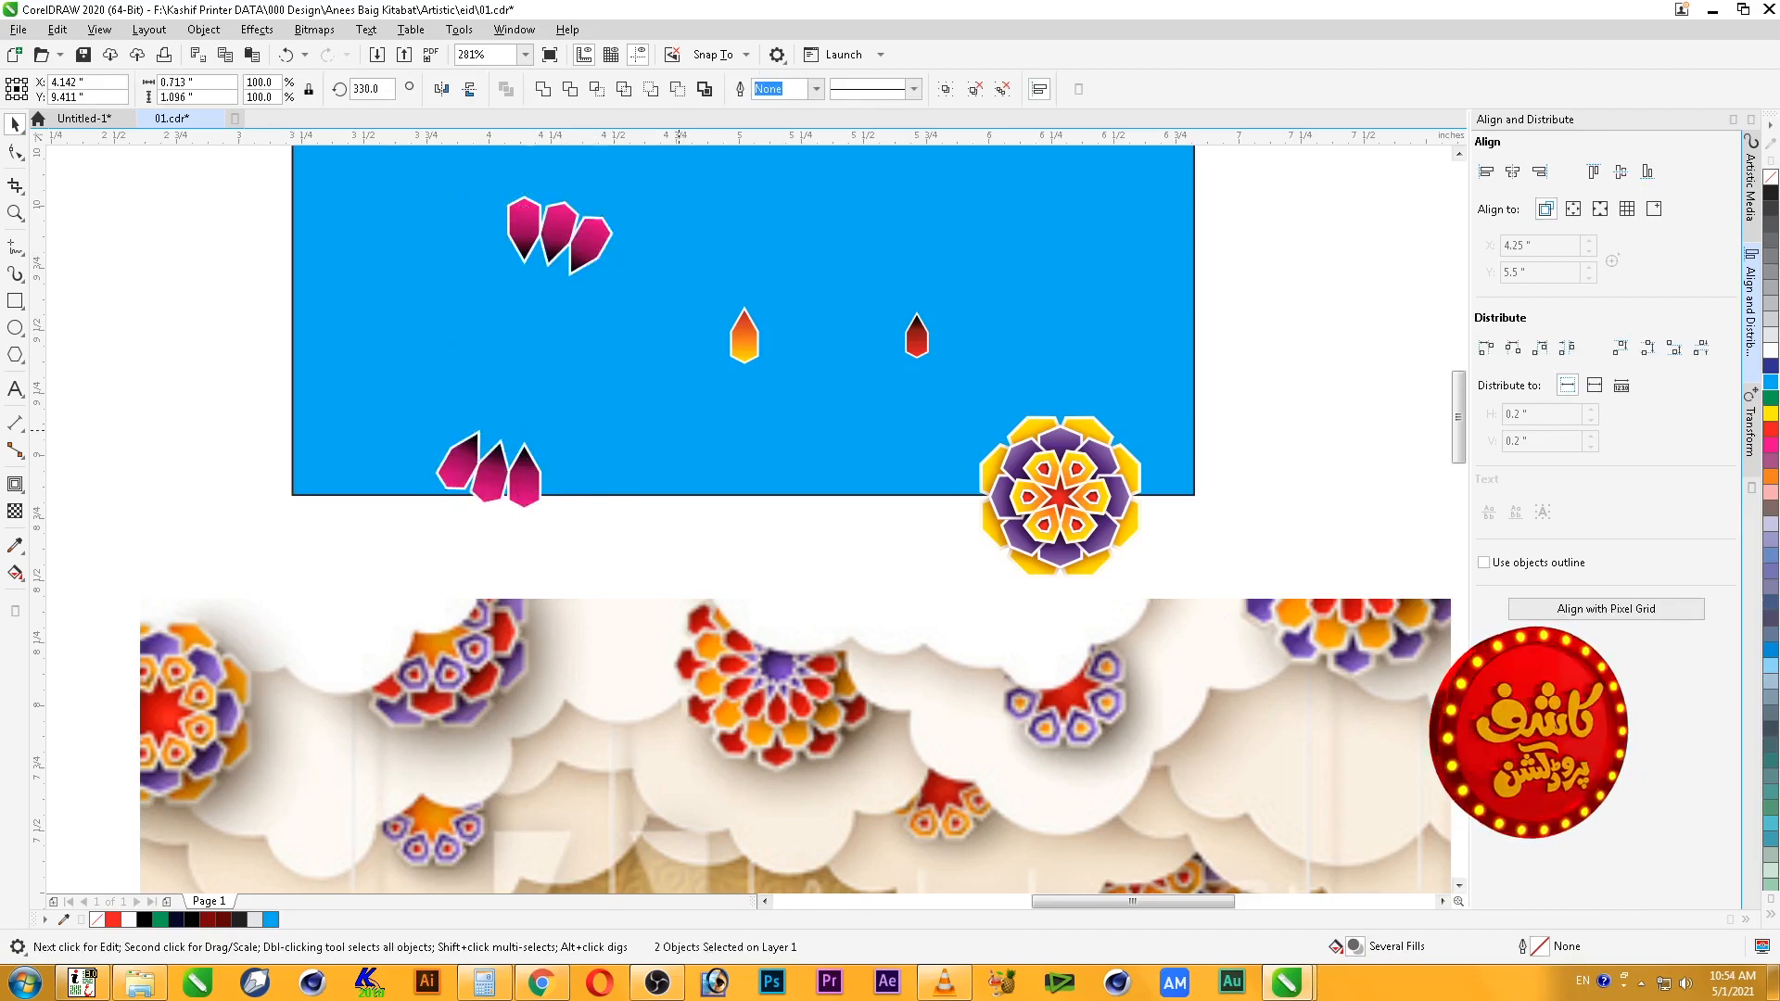
pyautogui.hotkey('ctrl', 'z')
pyautogui.hotkey('ctrl', 'z')
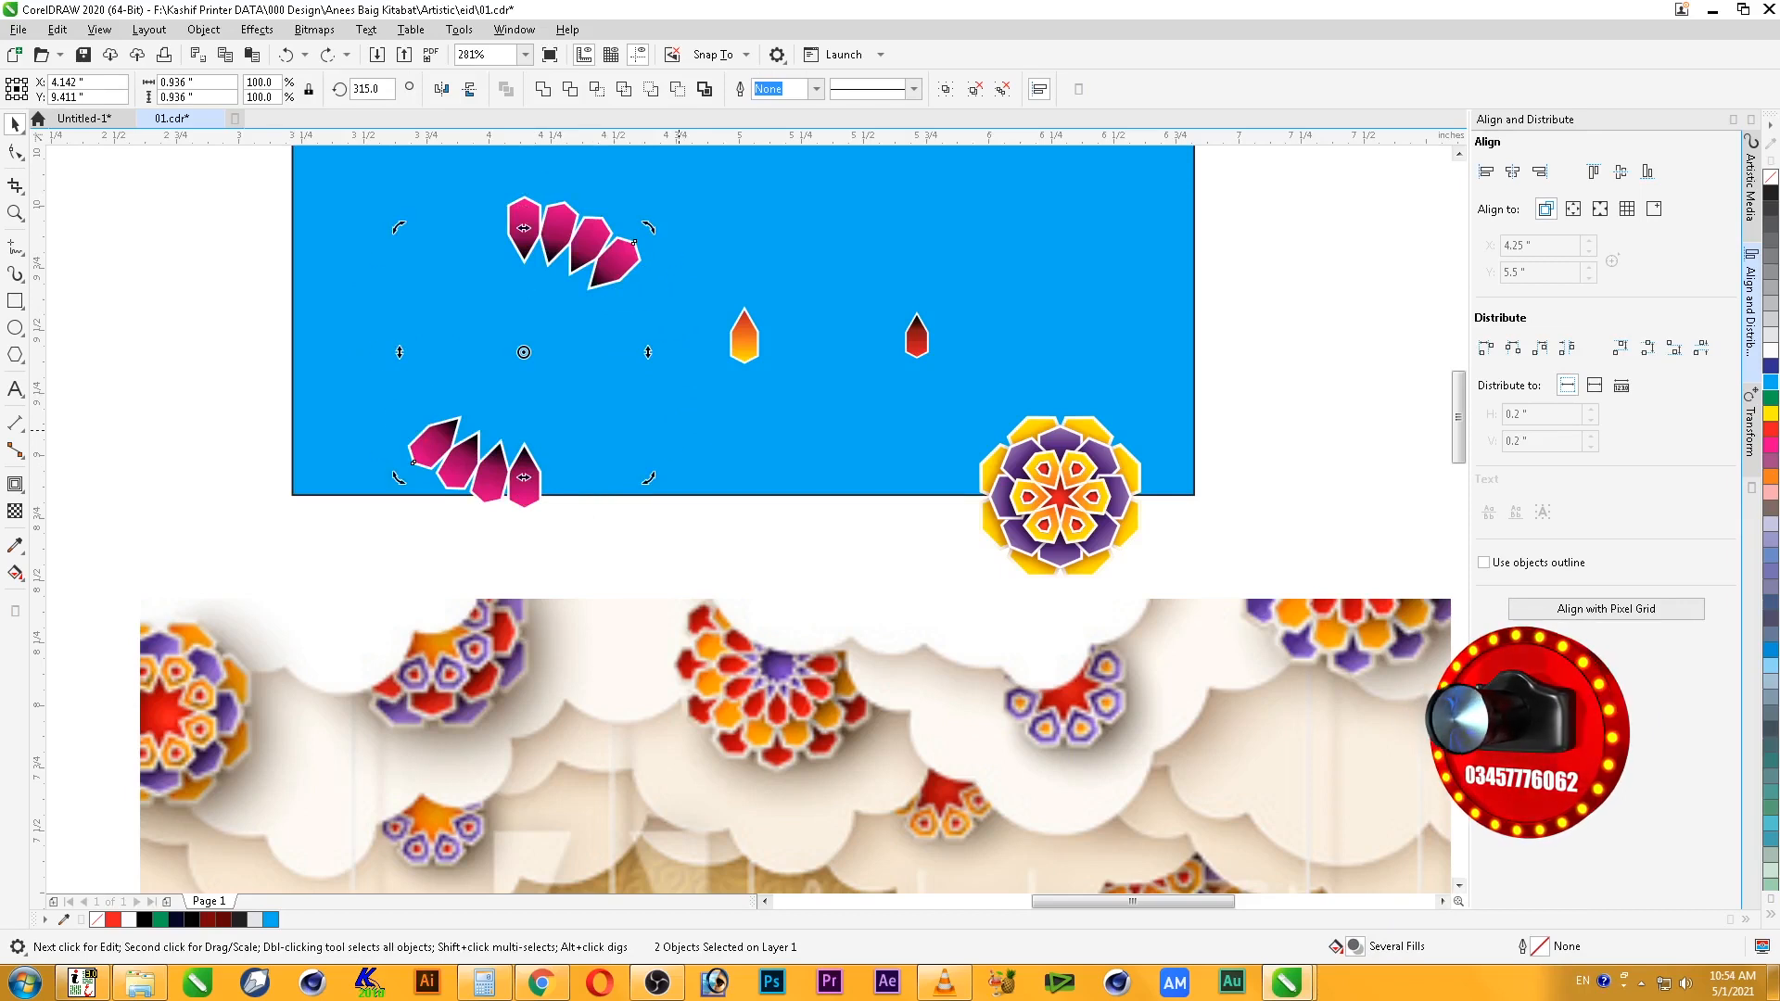
pyautogui.hotkey('ctrl', 'r')
pyautogui.hotkey('ctrl', 'r')
# - Continue the magenta ring with four more repeated duplicates of the petal pair, reaching a rotation of 225 degrees
pyautogui.click(57, 29)
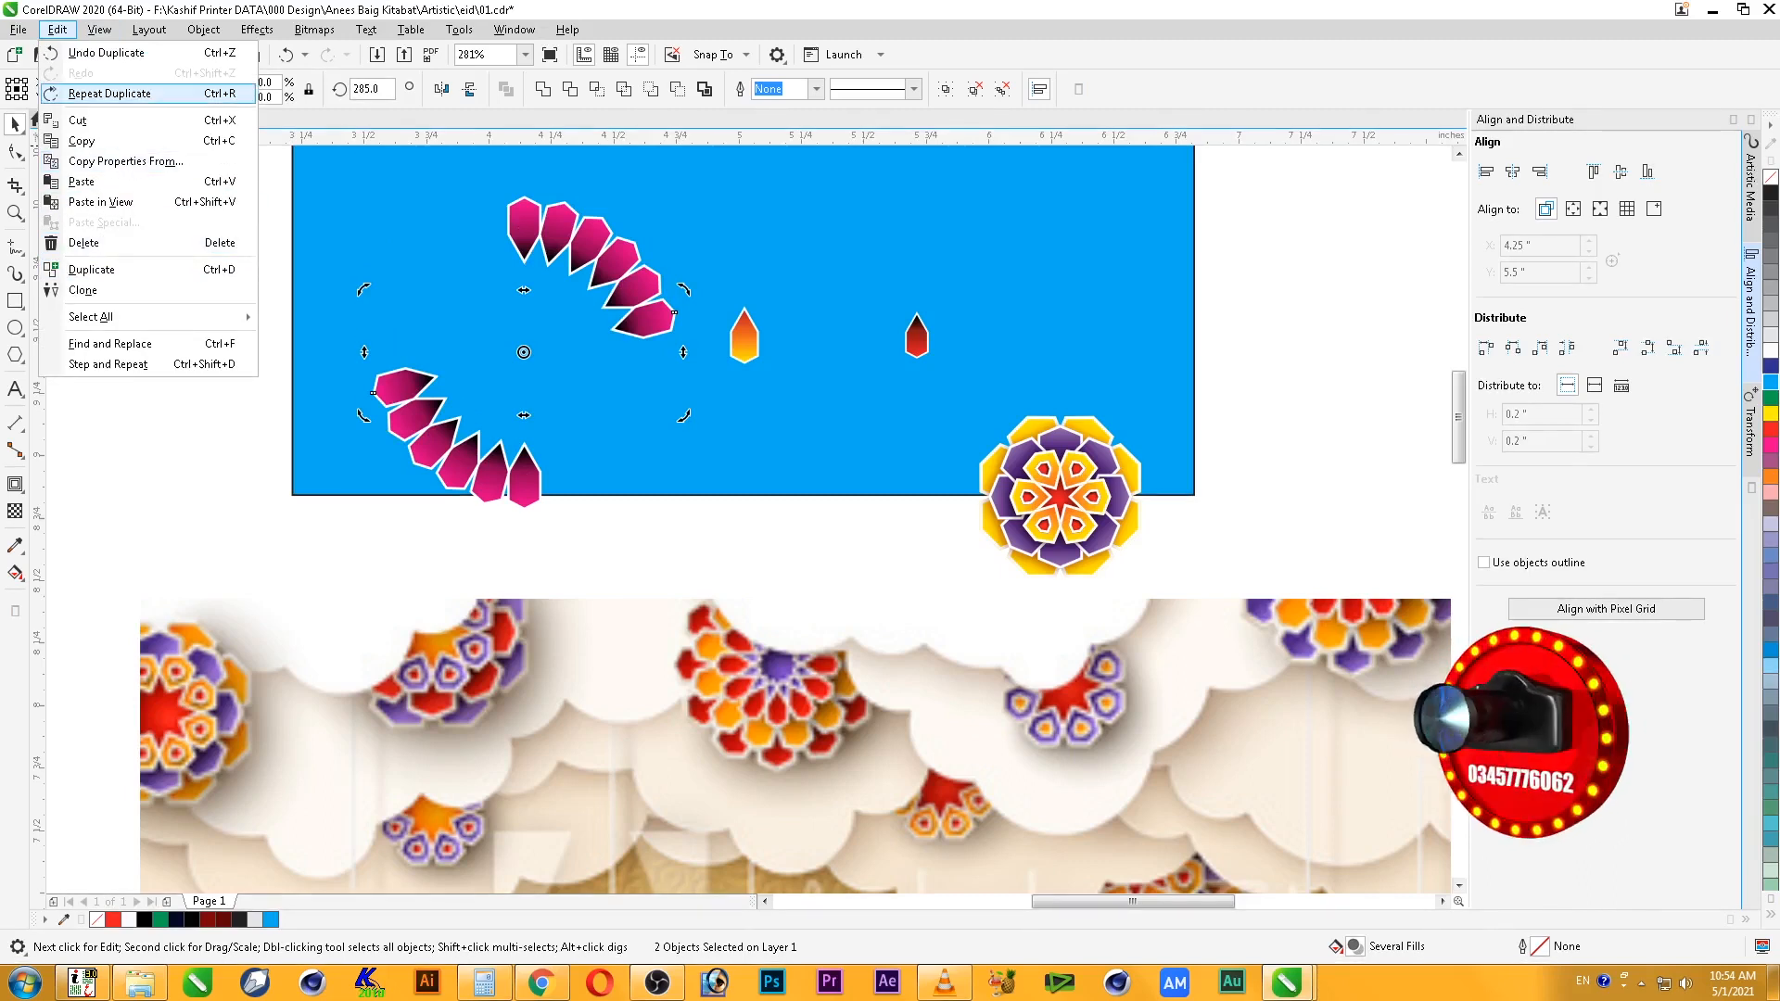
pyautogui.click(110, 92)
pyautogui.click(57, 29)
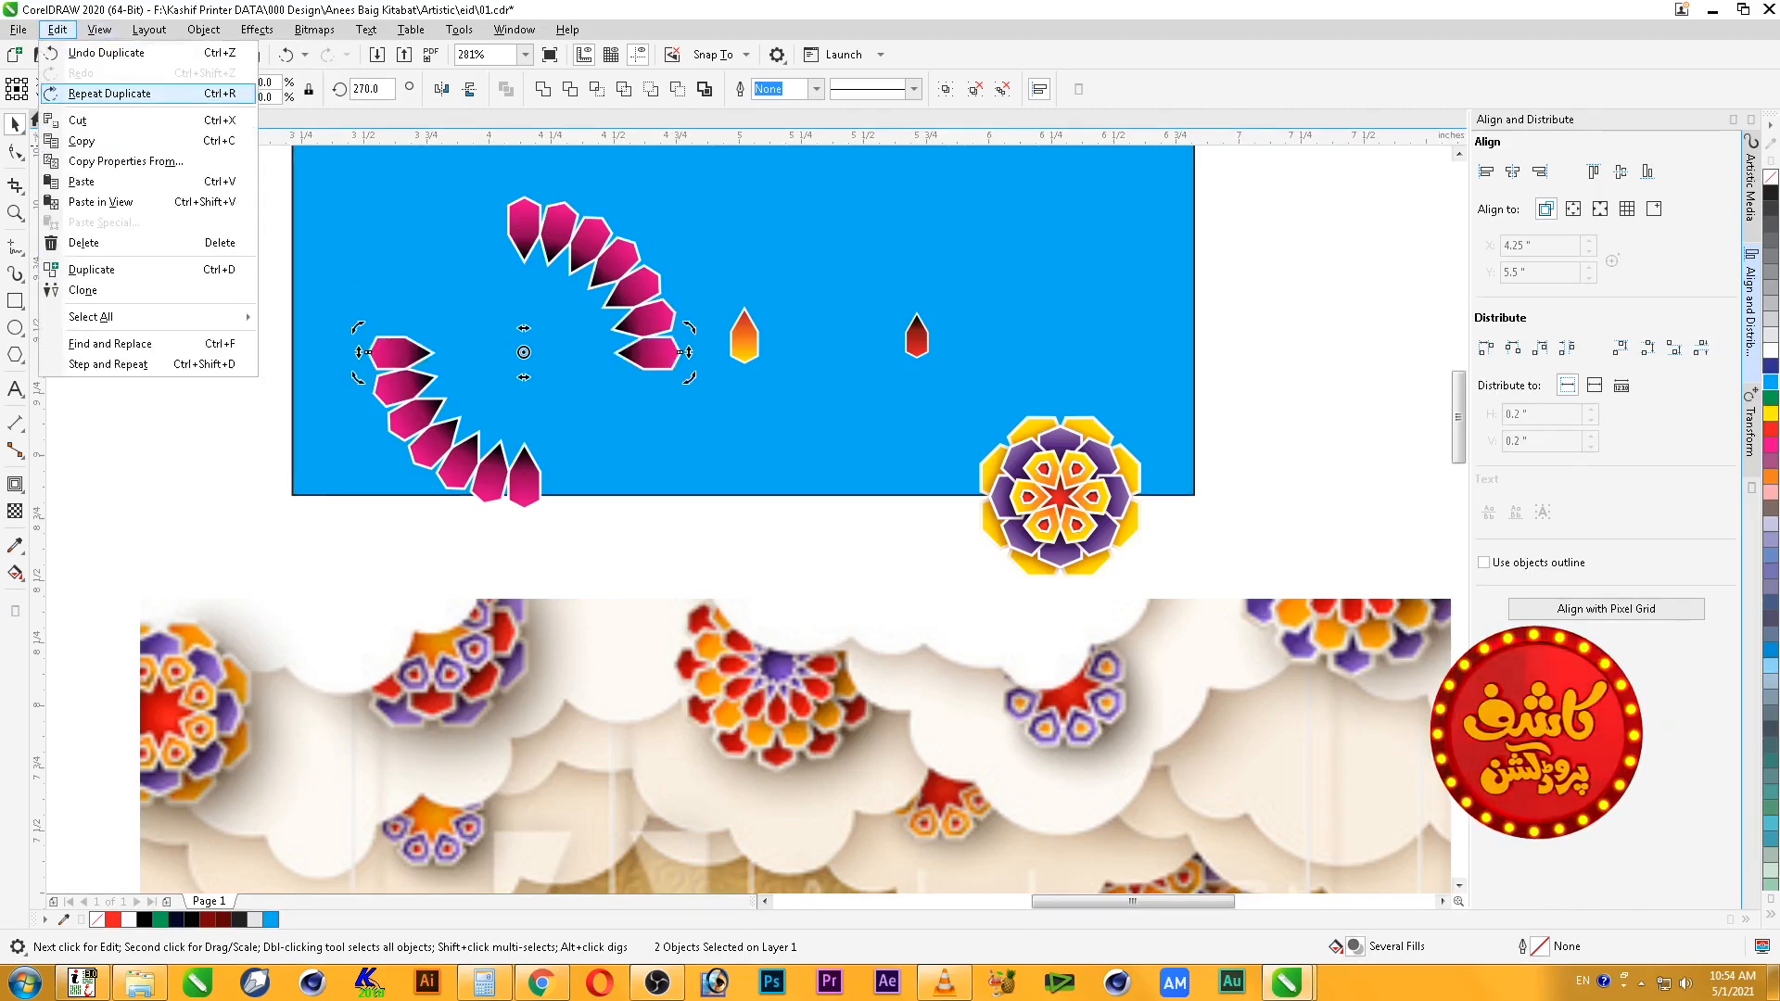
pyautogui.click(109, 92)
pyautogui.click(58, 29)
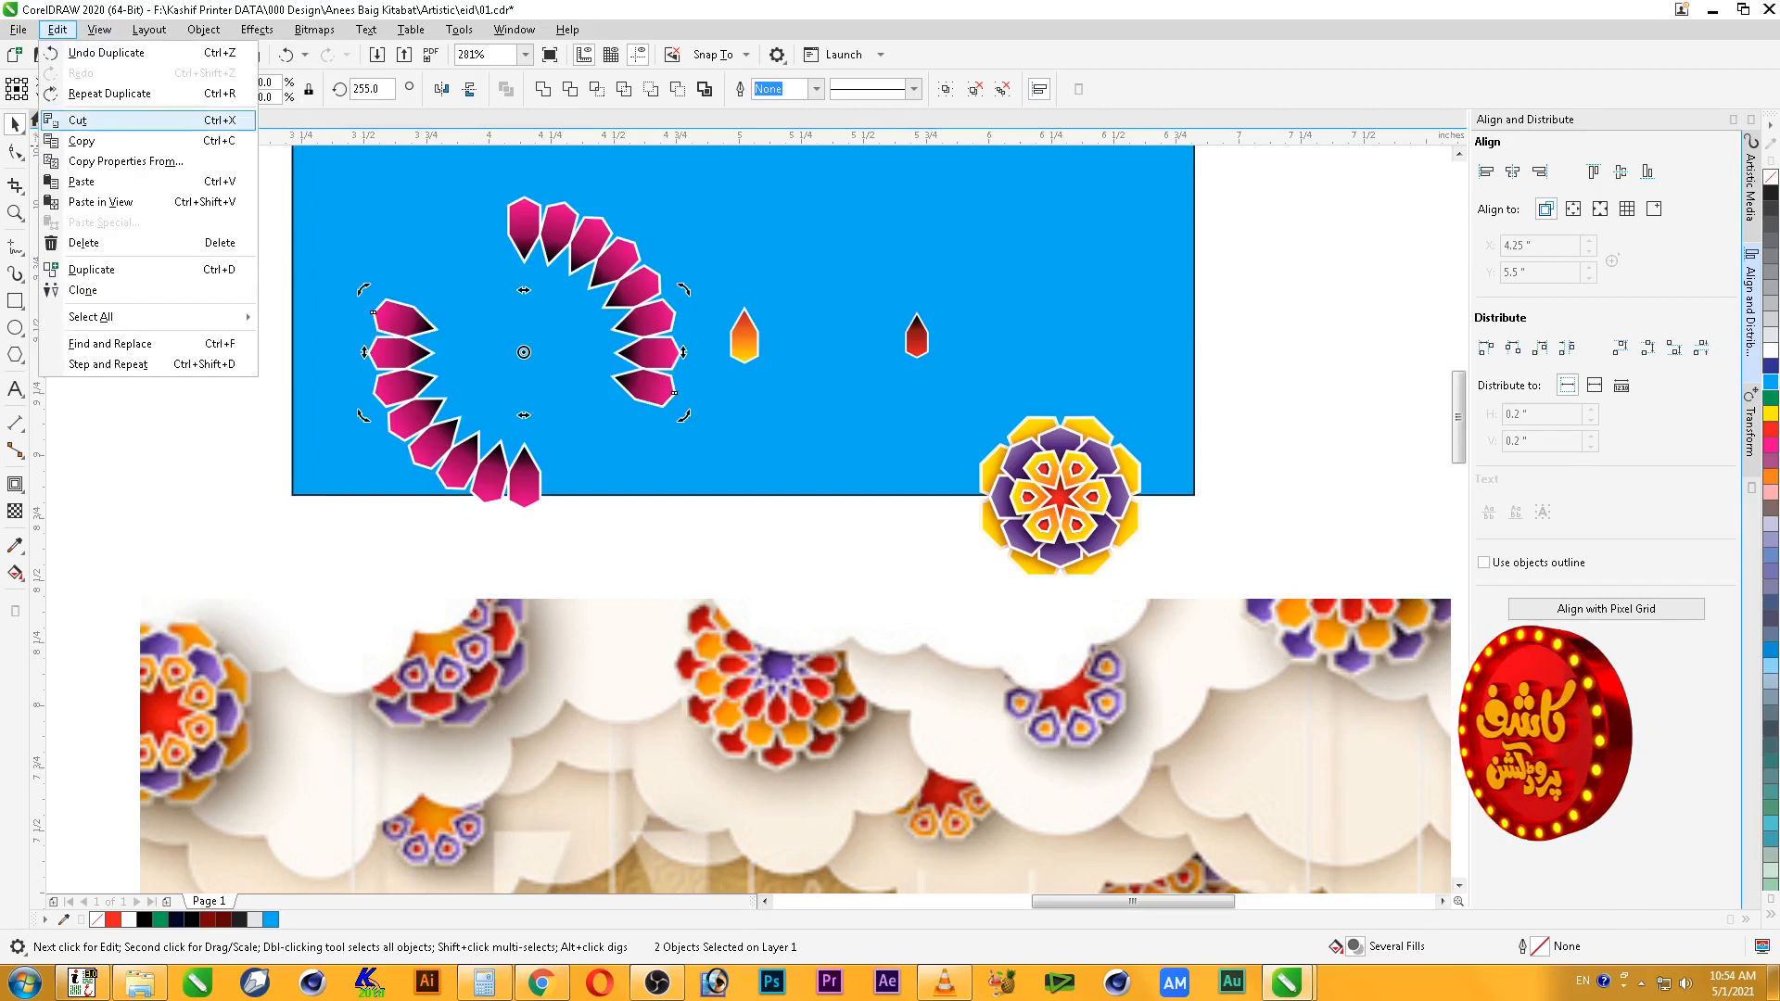
pyautogui.click(109, 93)
pyautogui.click(58, 29)
pyautogui.click(110, 93)
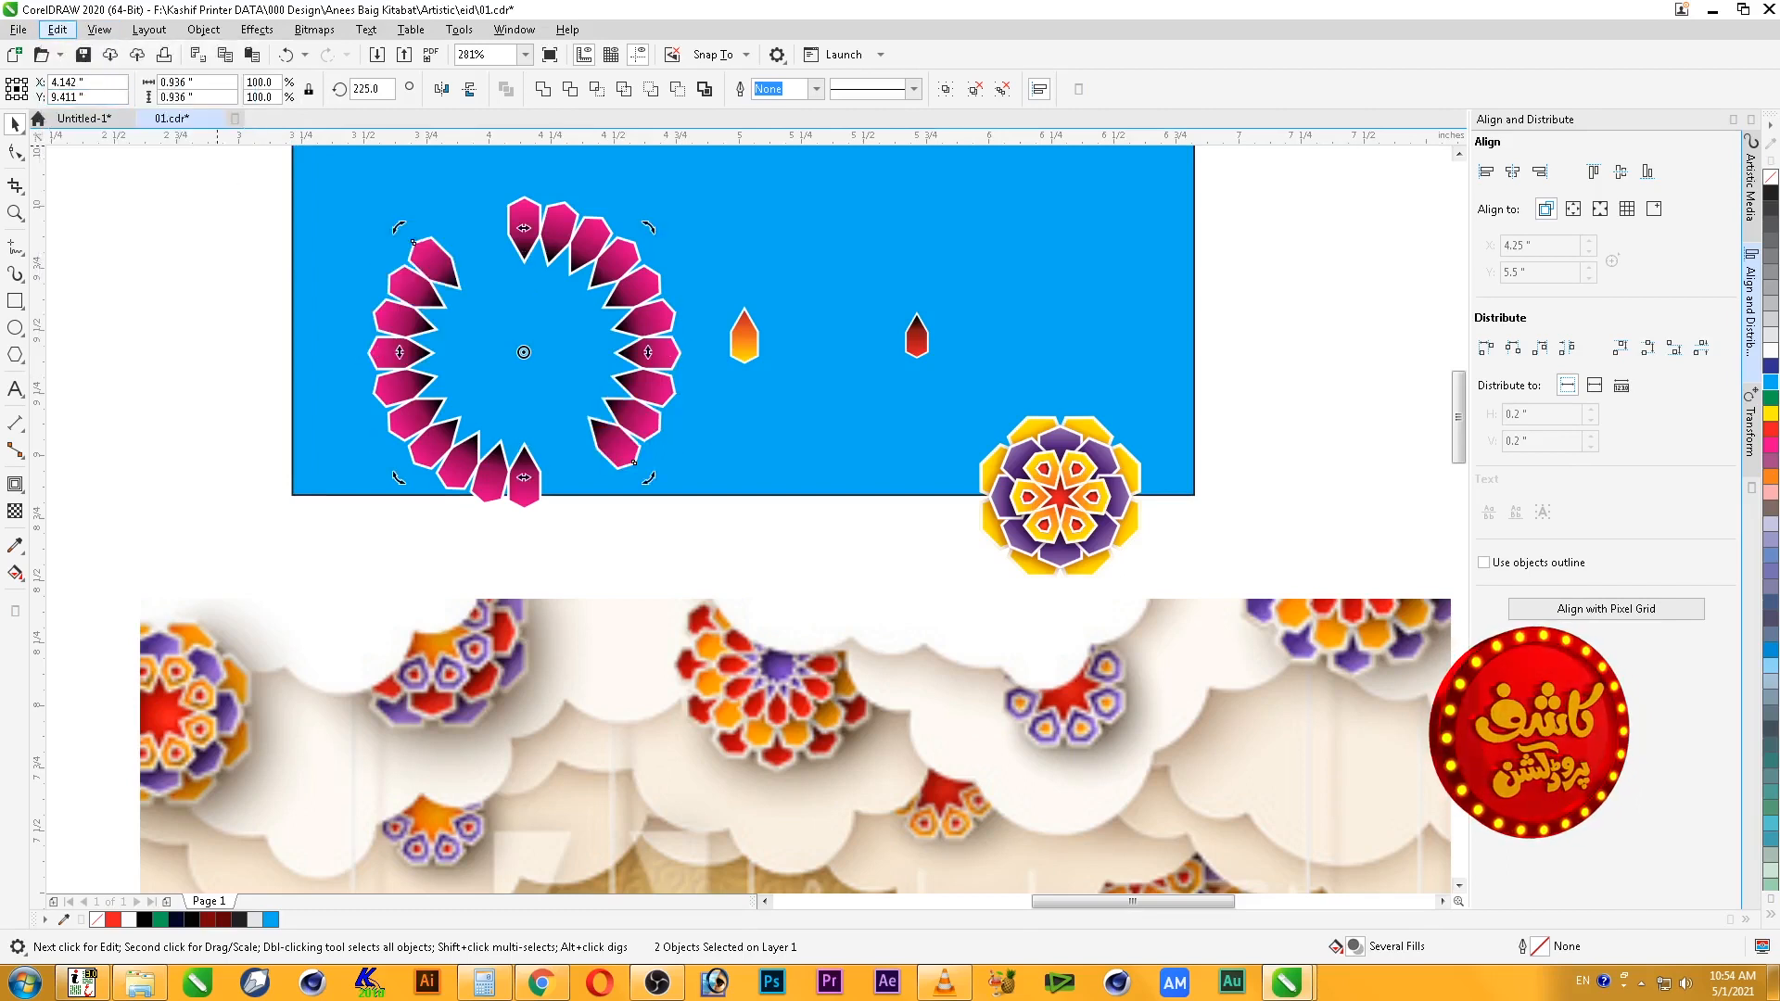
# - Repeat the last rotated duplication of the pink petal pair until the ring of petals is complete
pyautogui.click(58, 29)
pyautogui.click(110, 92)
pyautogui.click(58, 28)
pyautogui.click(110, 93)
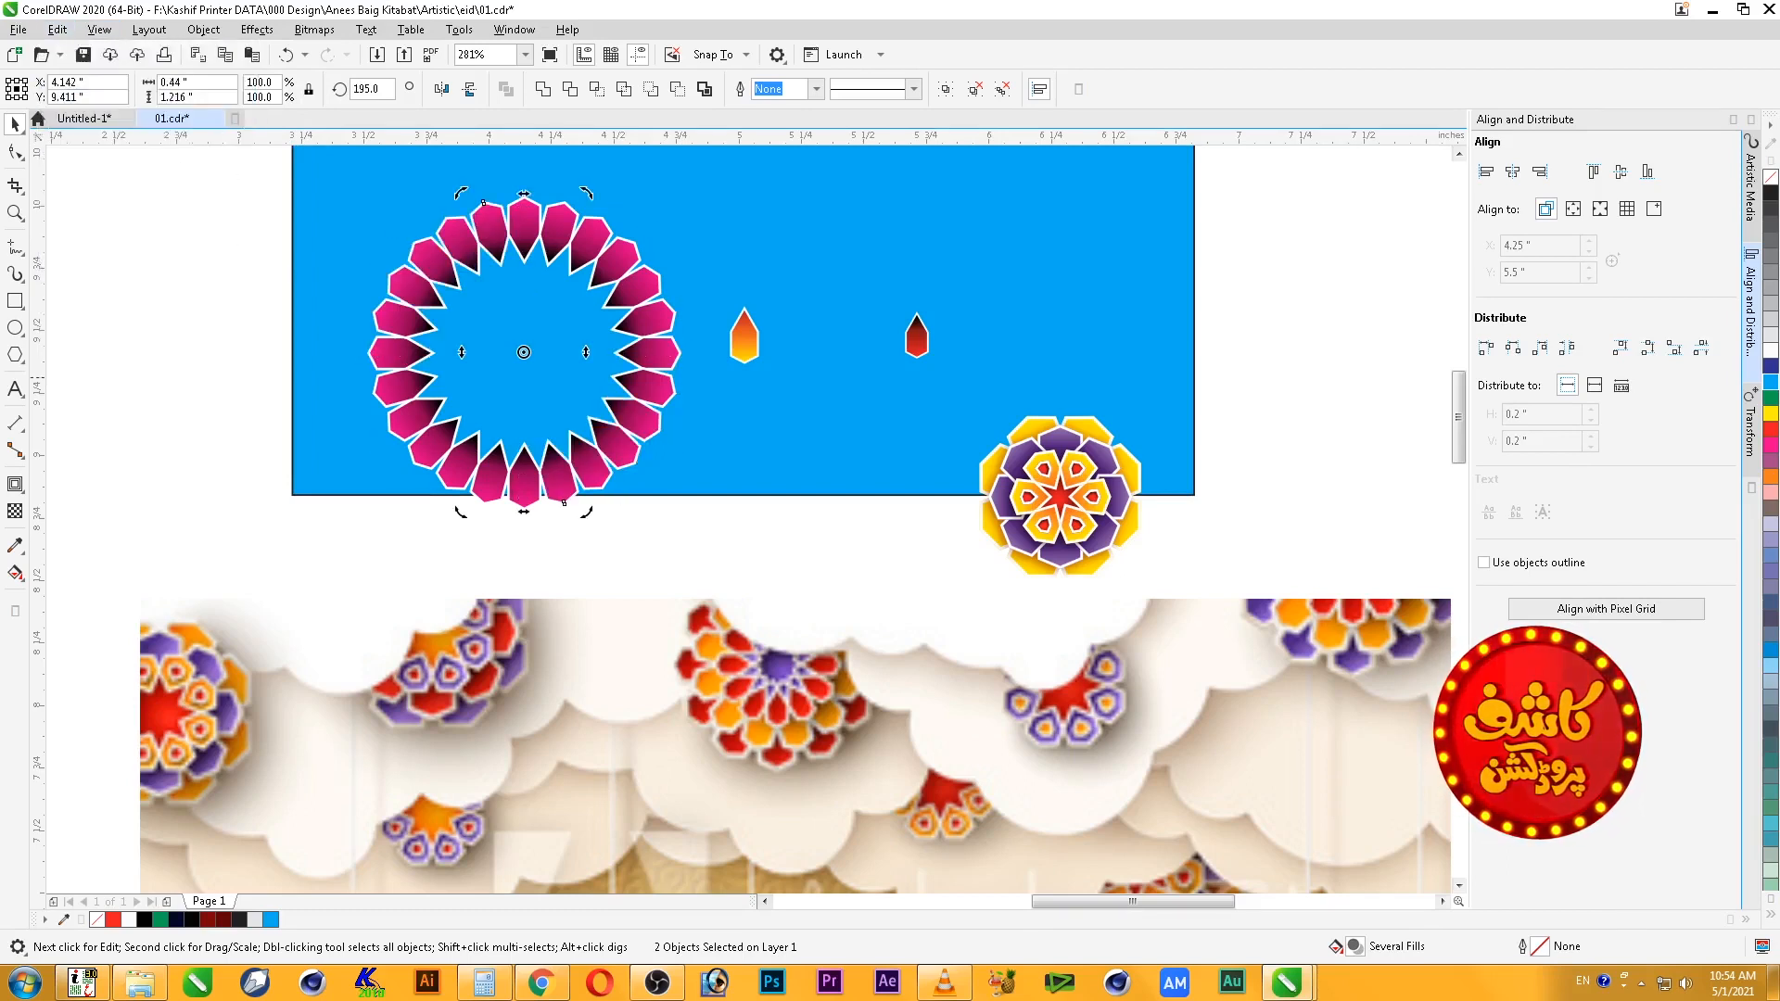
pyautogui.press('Escape')
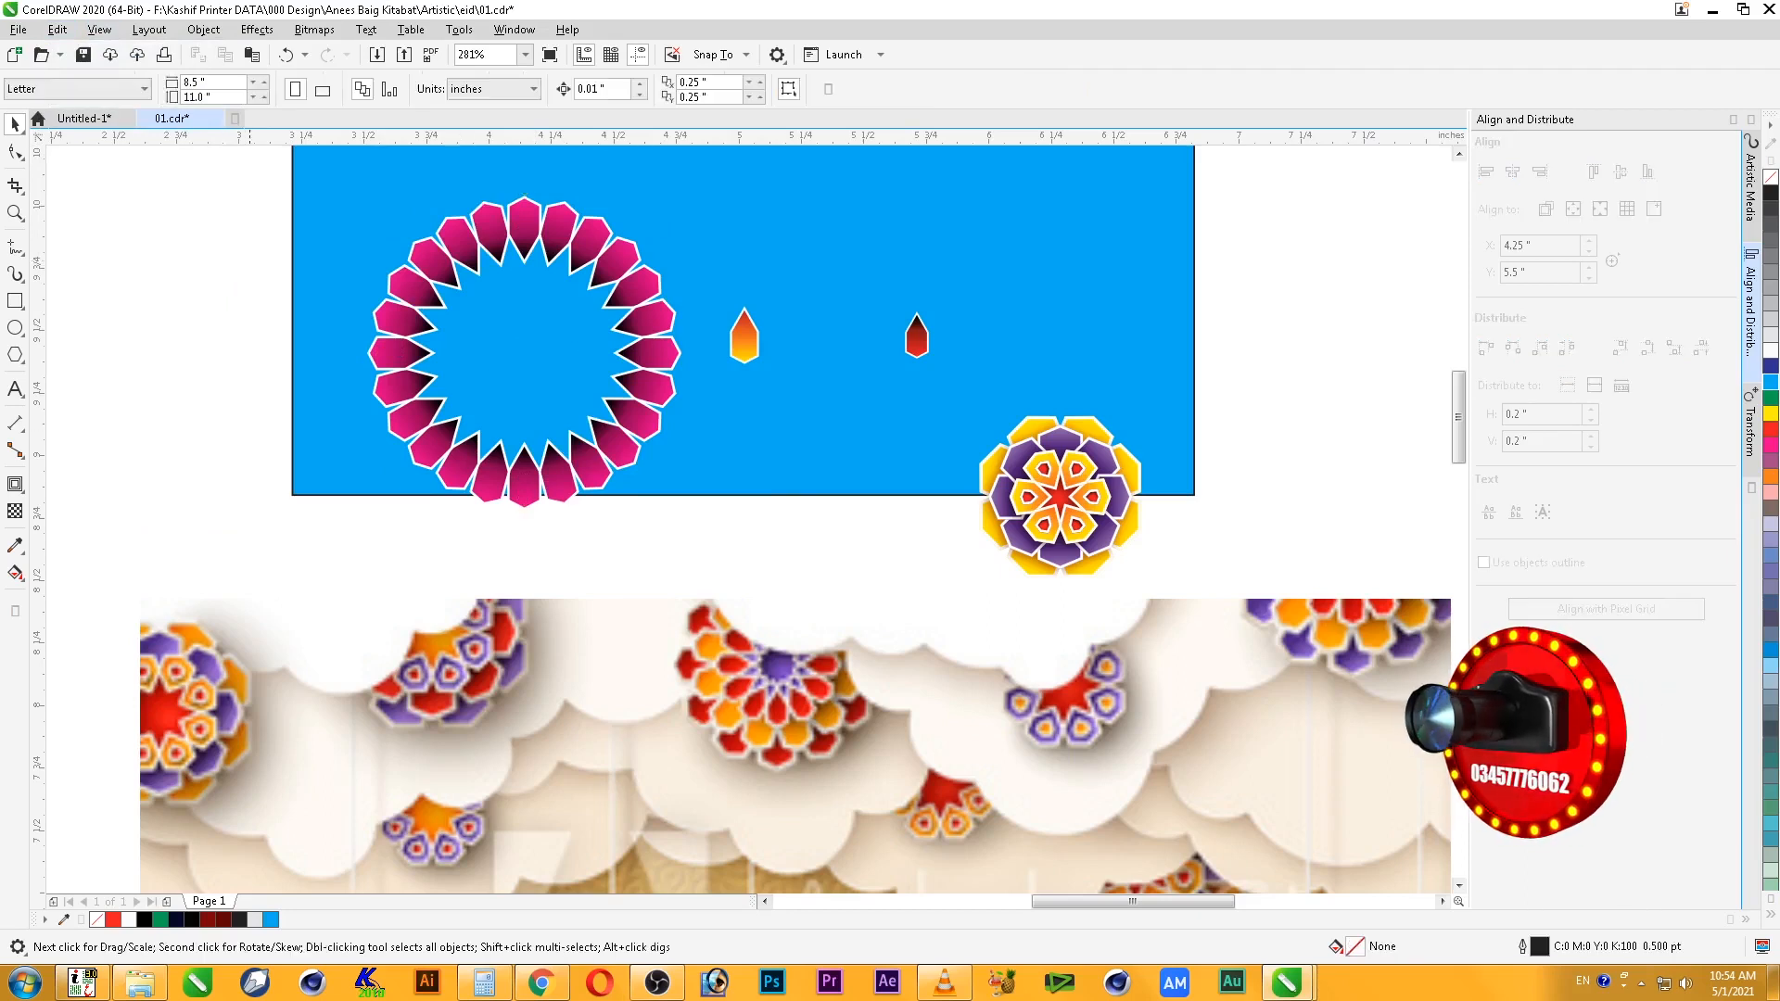
# - Group all the pink petals of the ring into one object
pyautogui.moveTo(252, 167); pyautogui.dragTo(677, 496)
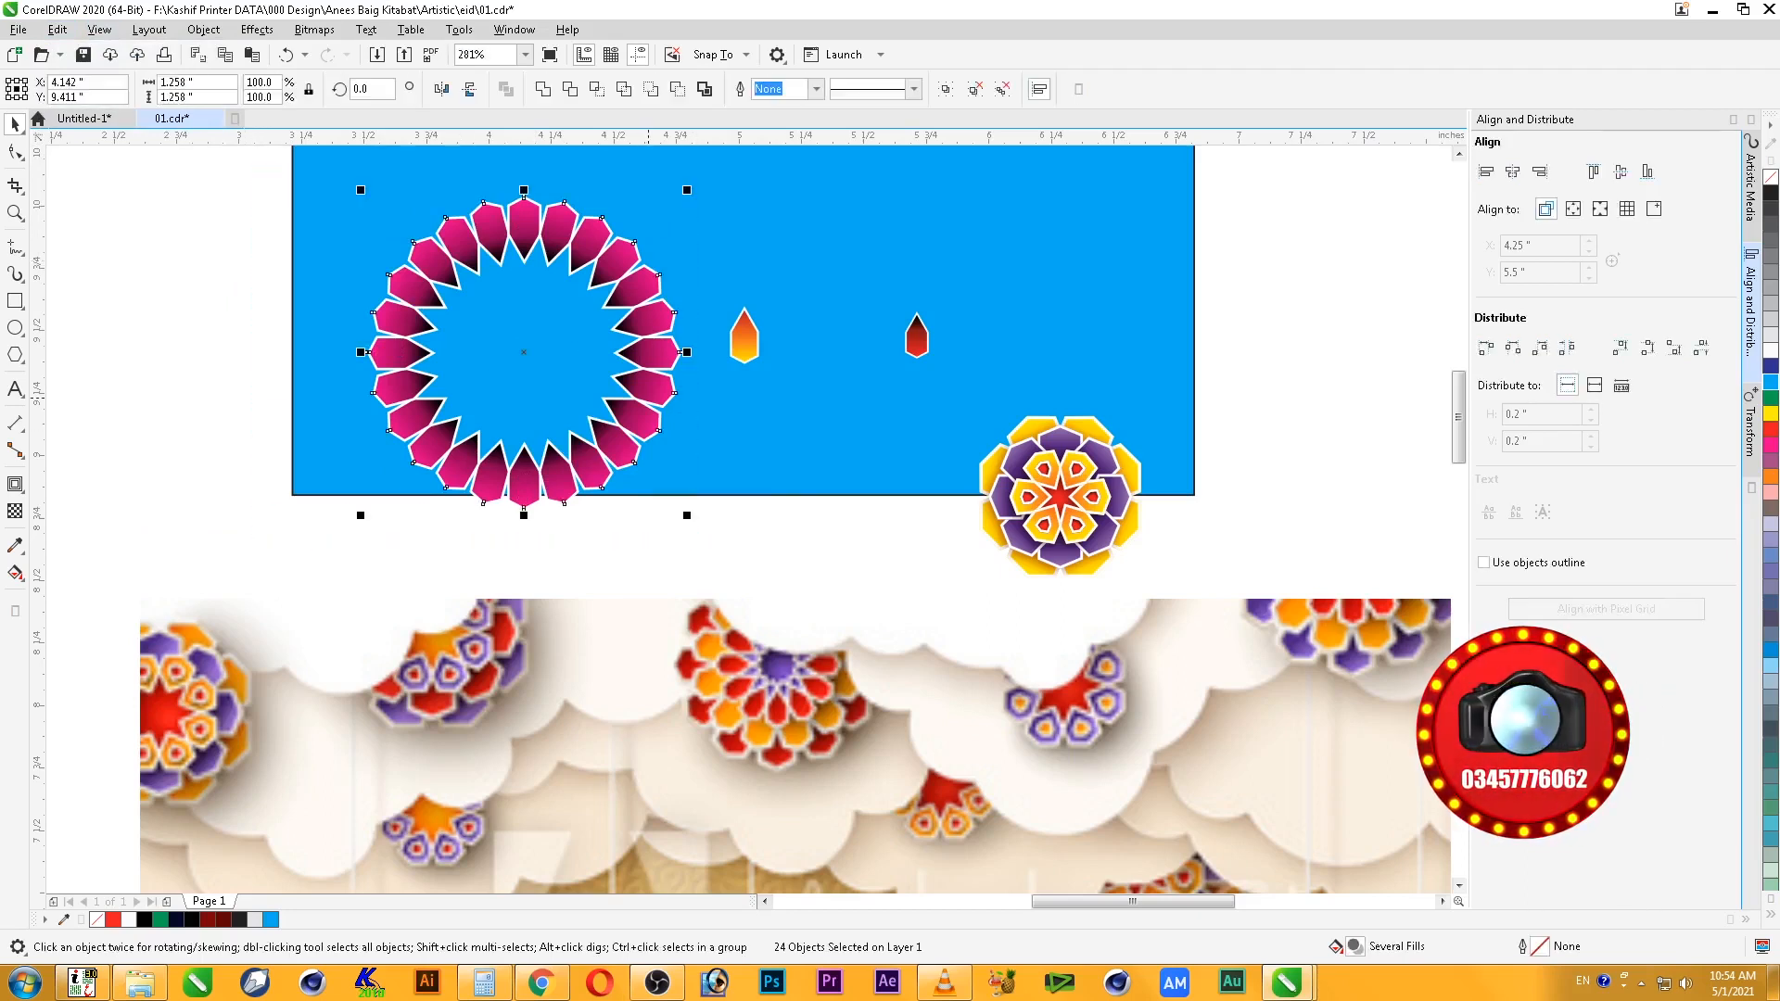
pyautogui.rightClick(649, 401)
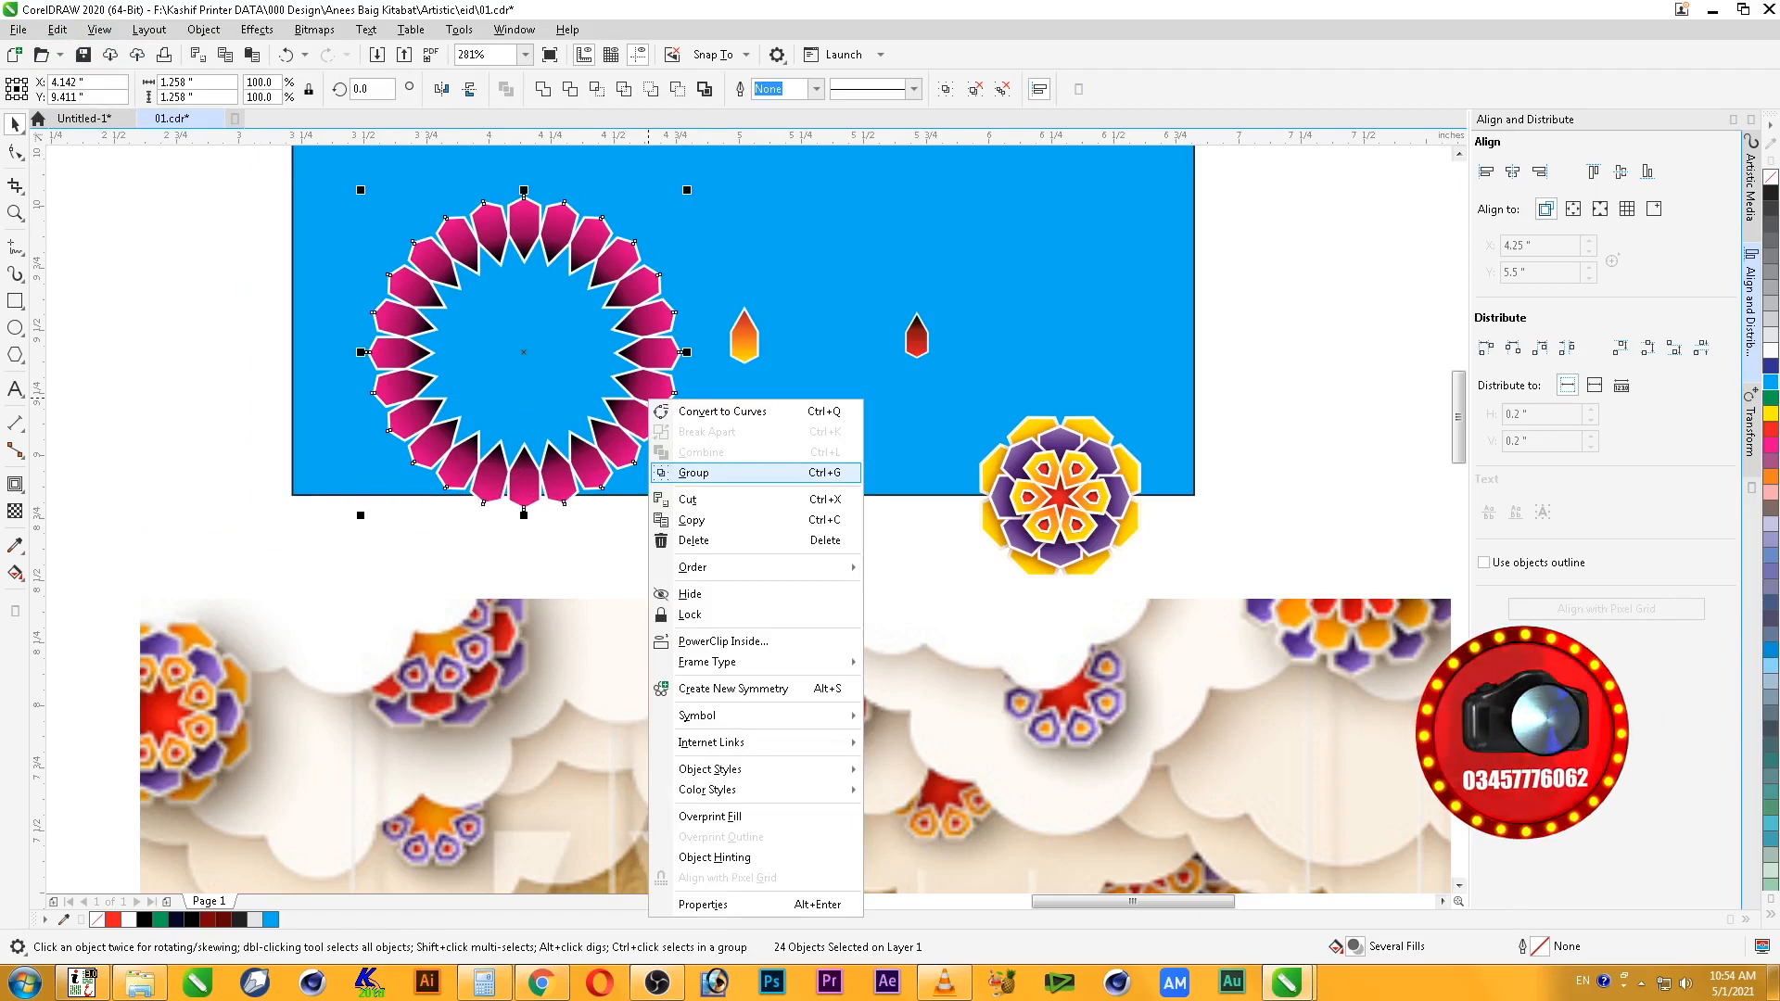
pyautogui.click(695, 473)
pyautogui.press('Escape')
# - Place the orange petal in front of the ring's bottom petal and mirror a copy of it to the ring's top
pyautogui.moveTo(745, 343); pyautogui.dragTo(524, 482)
pyautogui.rightClick(524, 482)
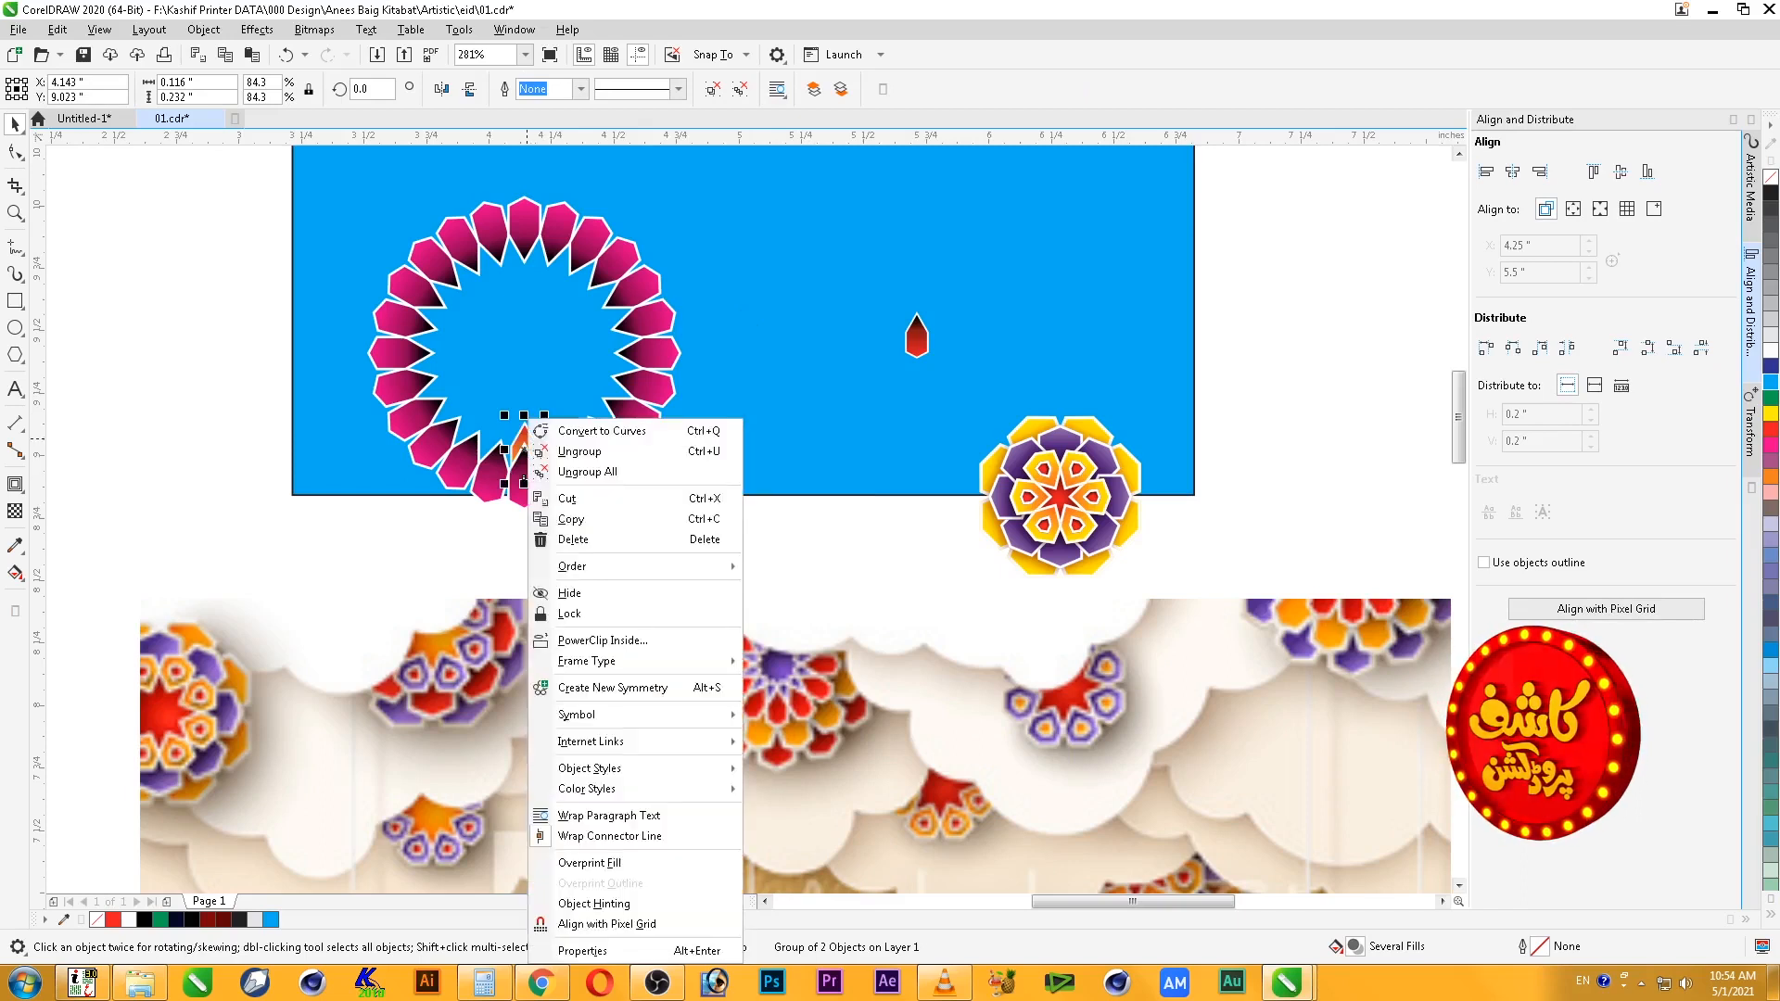
pyautogui.moveTo(649, 567)
pyautogui.click(812, 568)
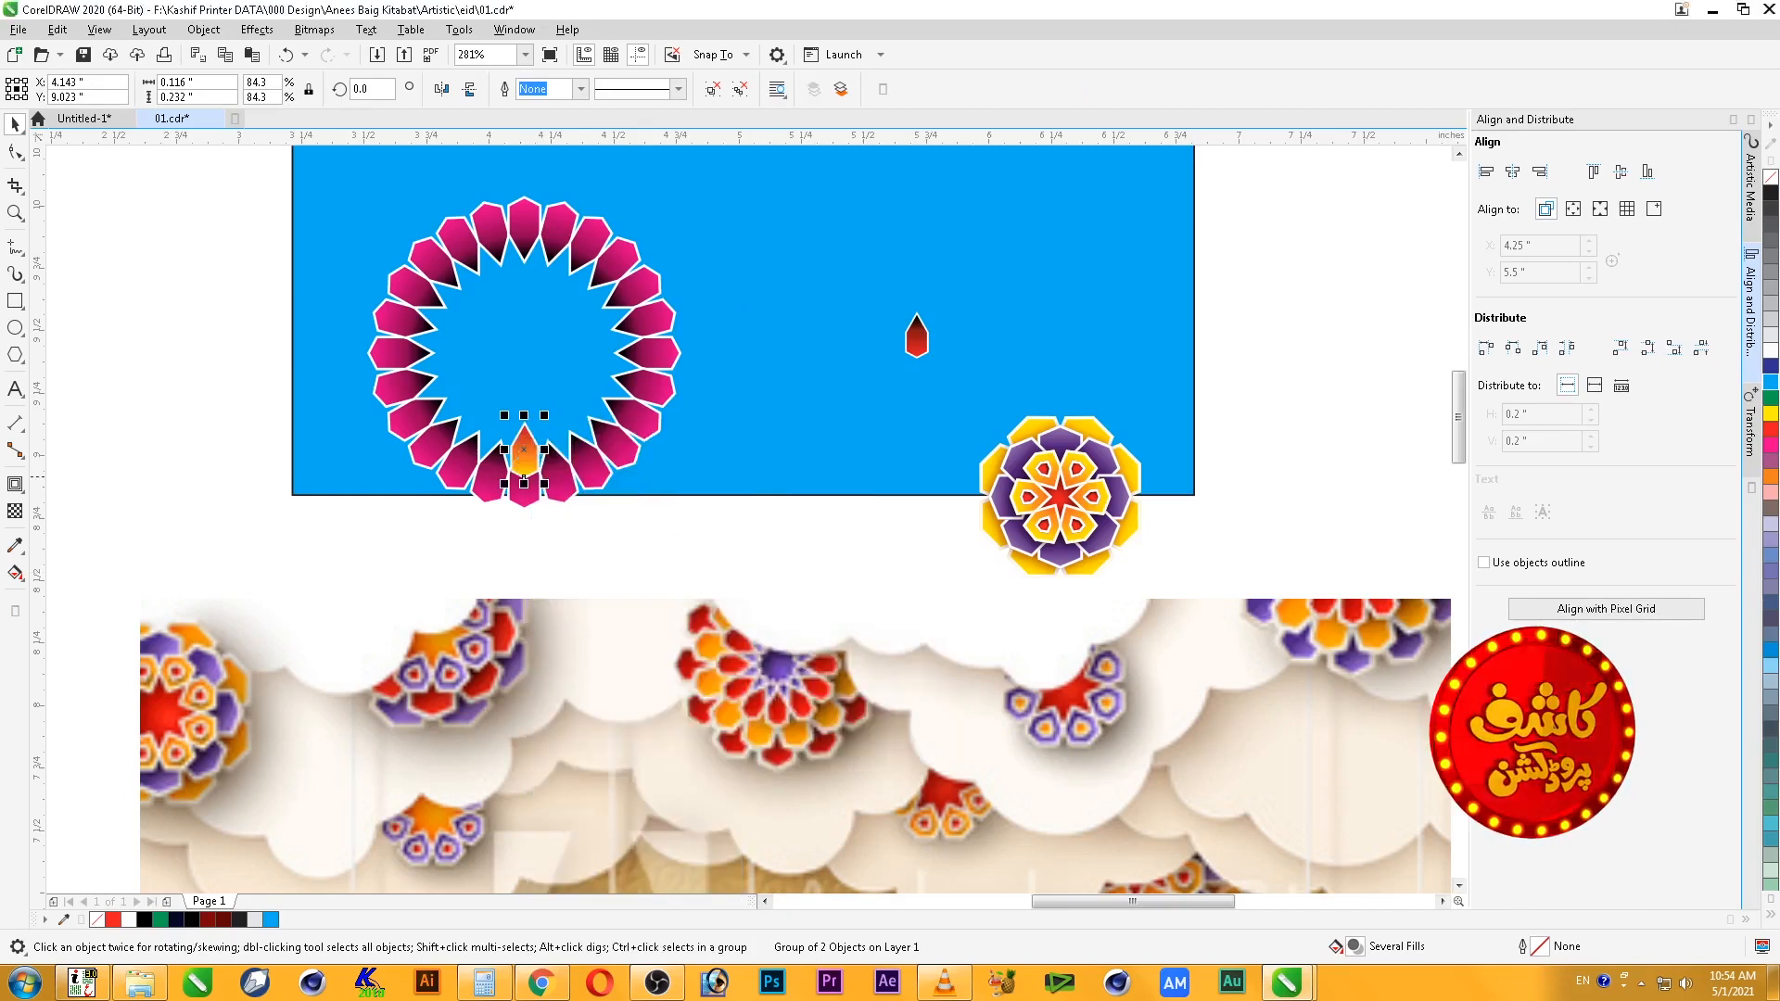
pyautogui.moveTo(524, 483); pyautogui.dragTo(524, 225)
# - Group the two orange petals and center the pair on the pink ring
pyautogui.rightClick(524, 455)
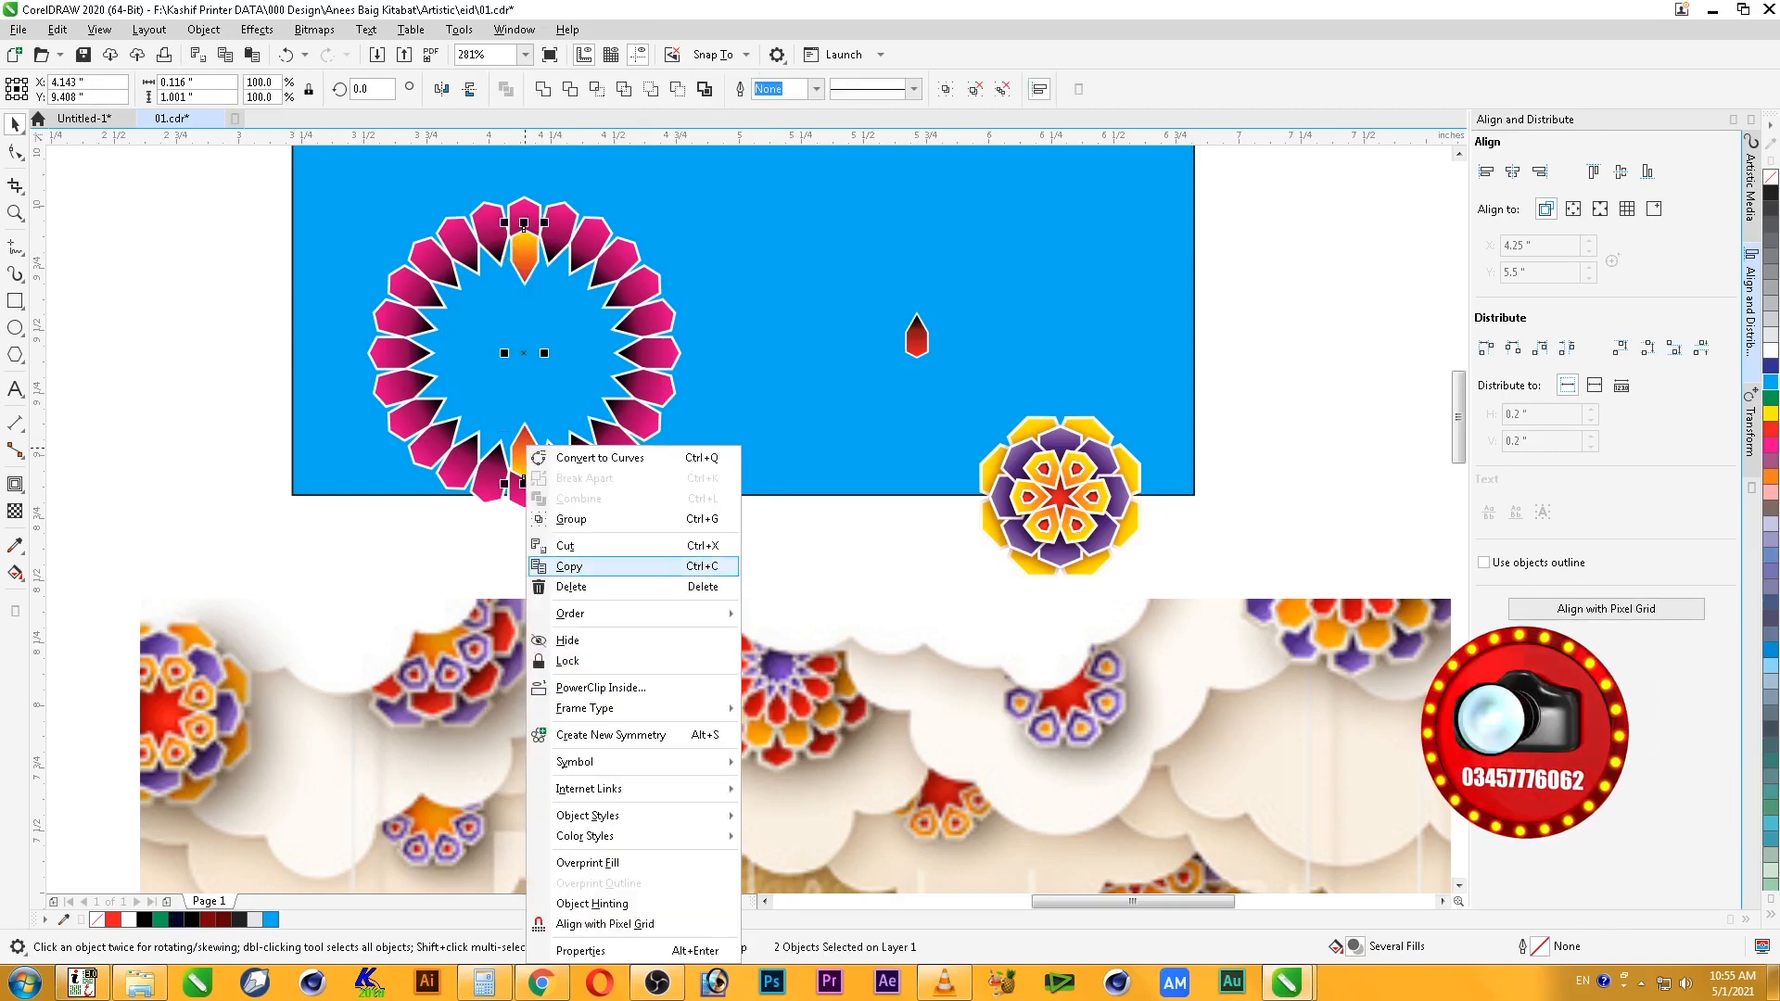
pyautogui.click(577, 519)
pyautogui.keyDown('shift'); pyautogui.click(604, 465); pyautogui.keyUp('shift')
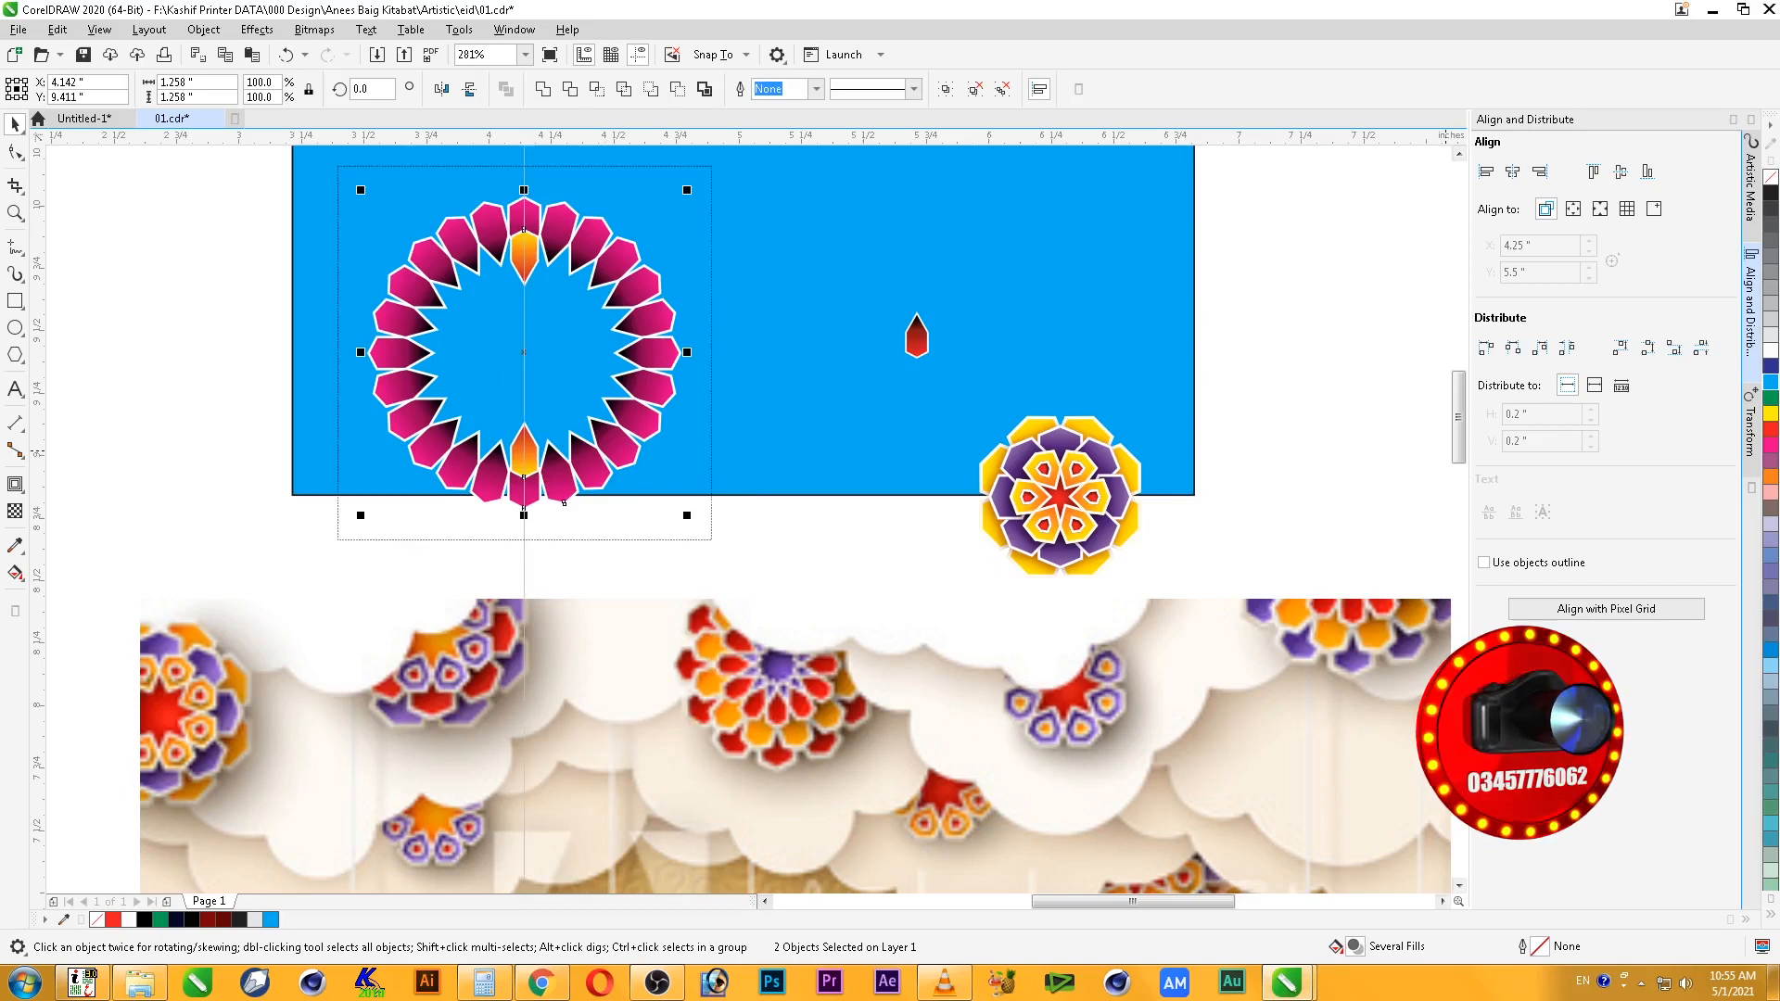
pyautogui.press('Escape')
# - Try rotating the orange petal pair freehand by about 7.1 degrees around the ring's center
pyautogui.click(524, 231)
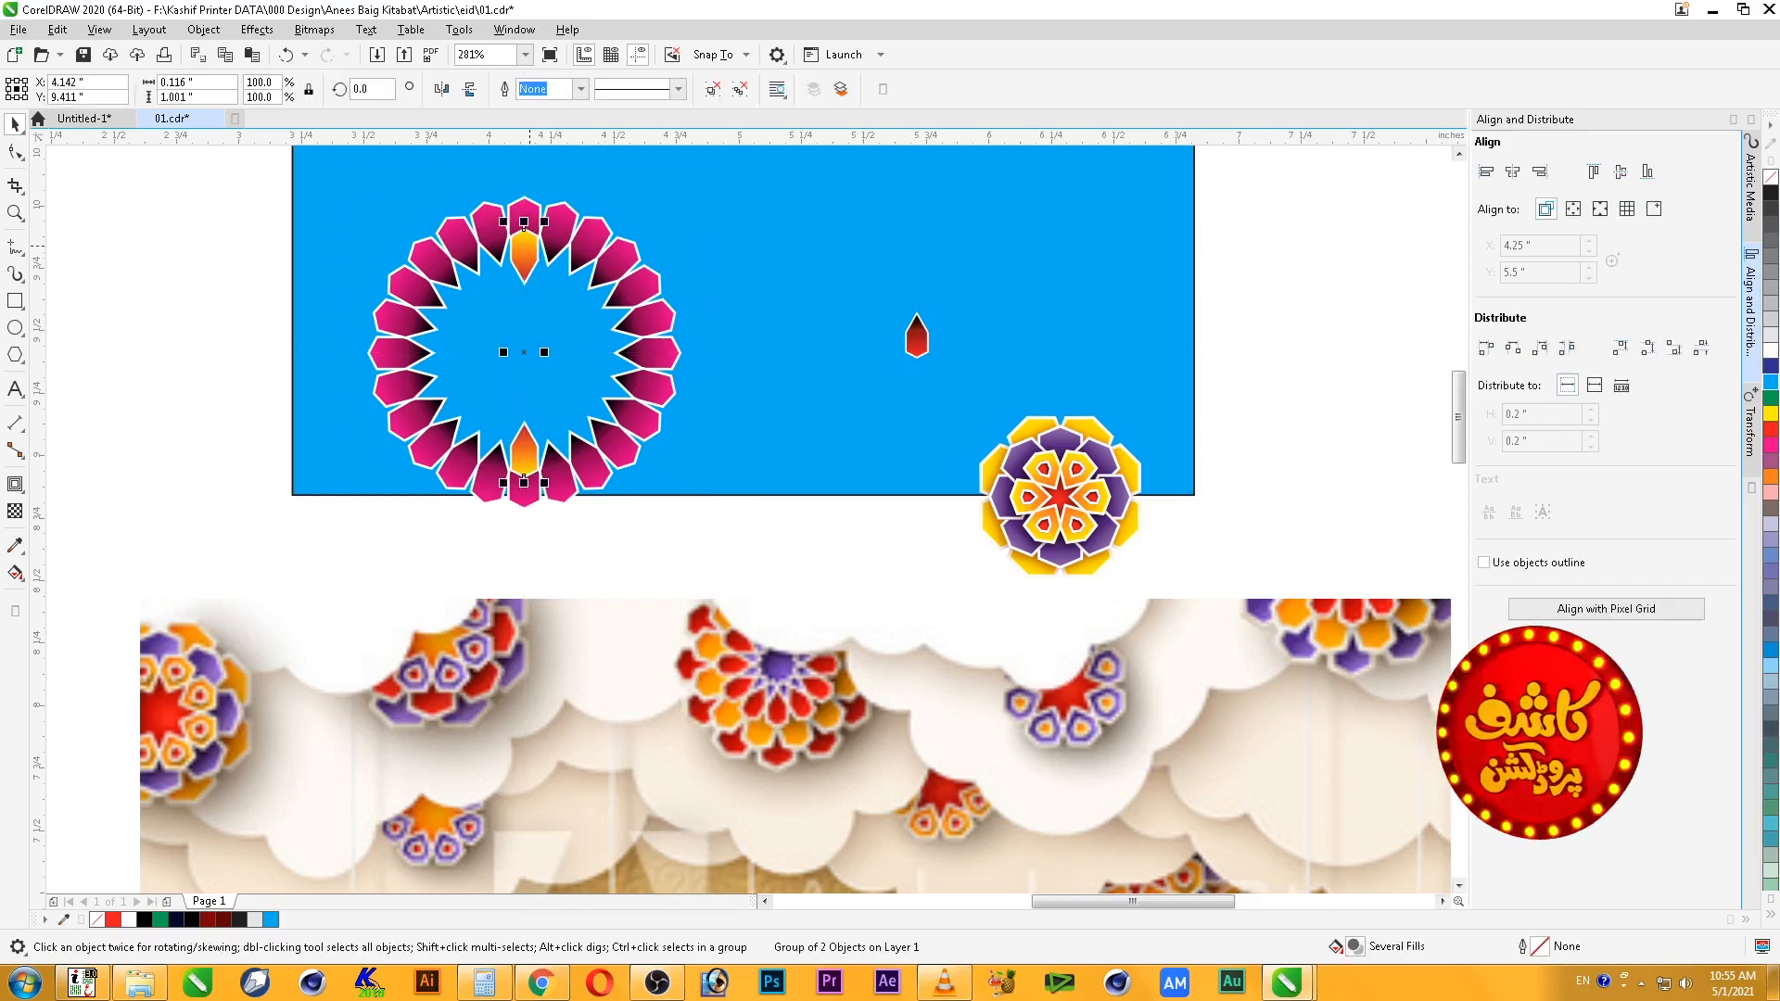
pyautogui.click(523, 225)
pyautogui.moveTo(524, 224)
pyautogui.mouseDown()
pyautogui.moveTo(540, 229)
pyautogui.moveTo(529, 216)
pyautogui.mouseUp()
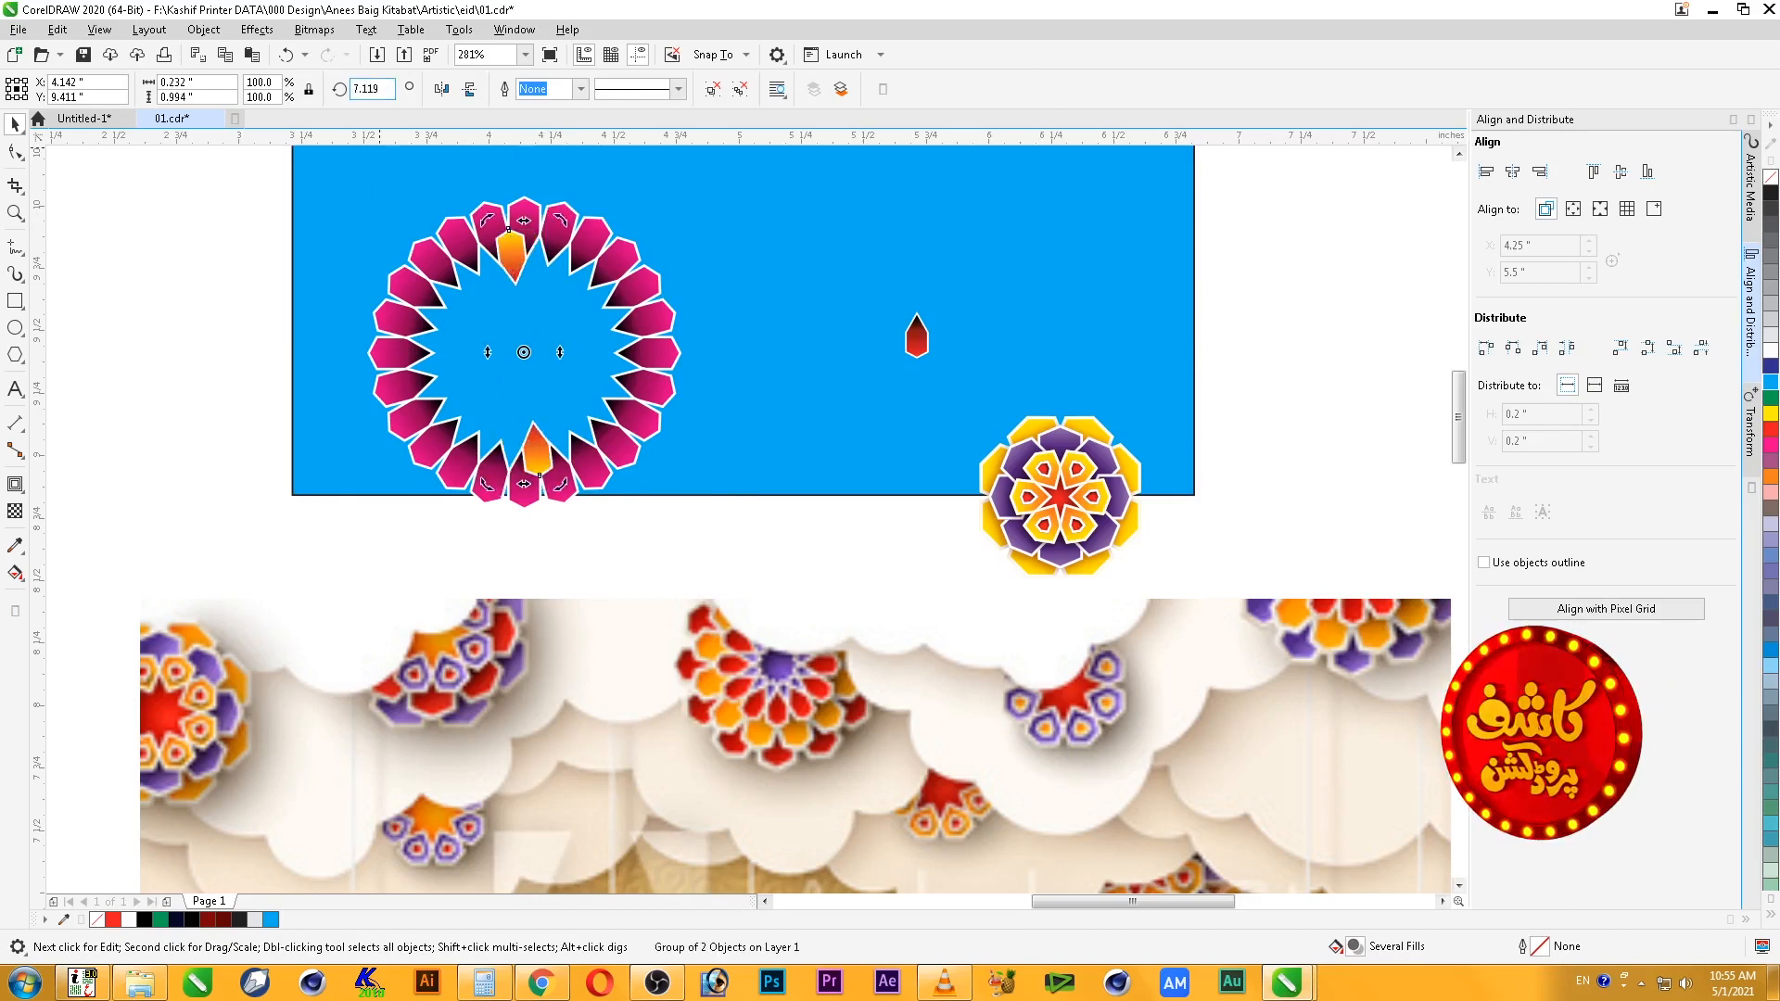
pyautogui.press('F2')
pyautogui.moveTo(393, 206); pyautogui.dragTo(643, 319)
pyautogui.hotkey('ctrl', 'z')
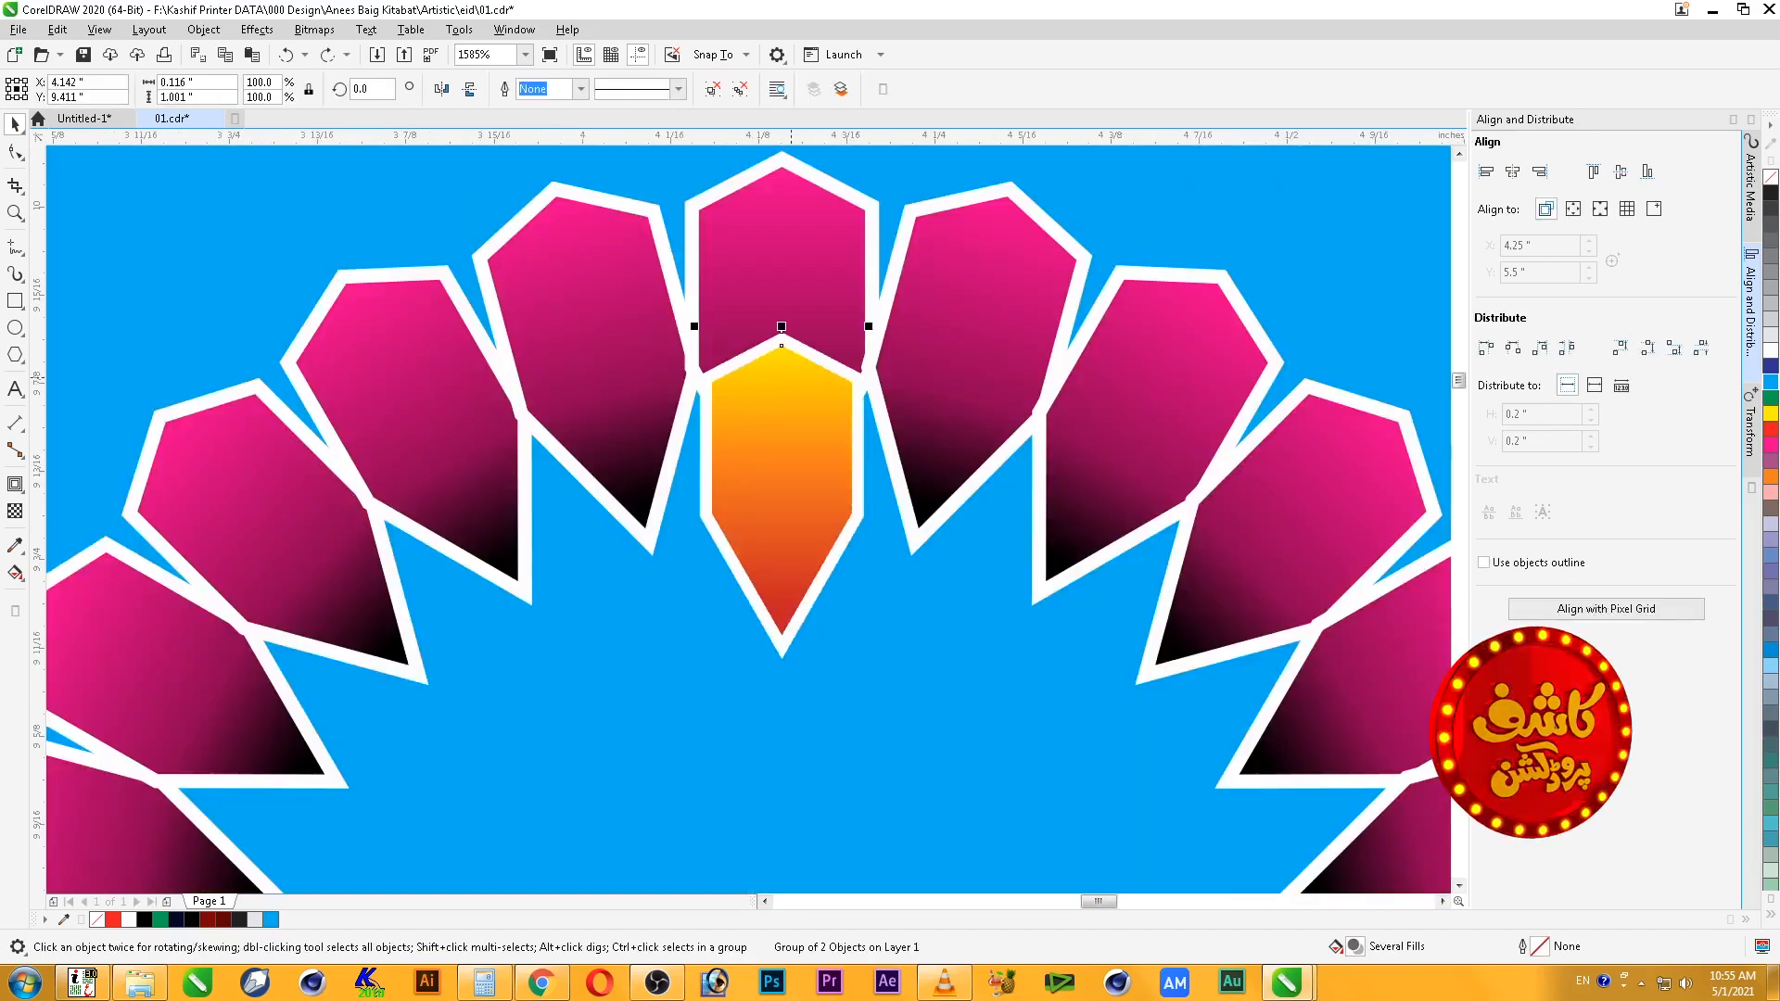
# - Rotate the orange petal pair by exactly 7.5 degrees around the ring's center without making copies
pyautogui.click(1751, 432)
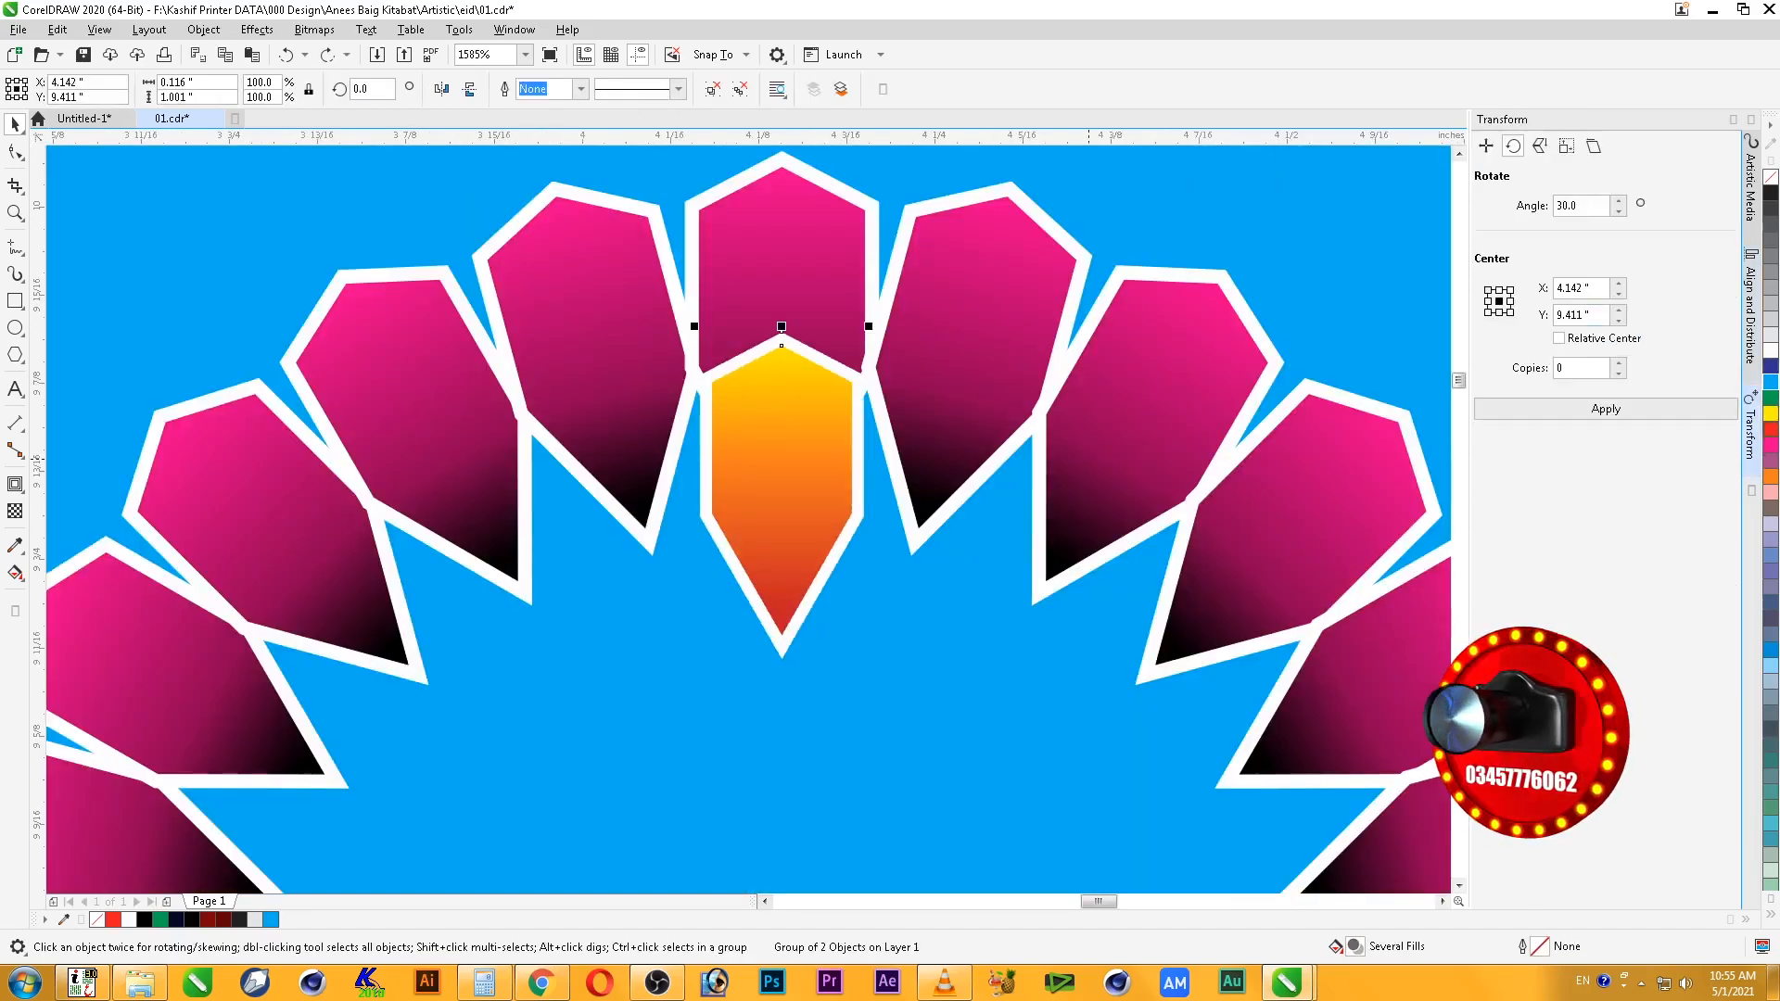
pyautogui.doubleClick(1581, 206)
pyautogui.write('7.5')
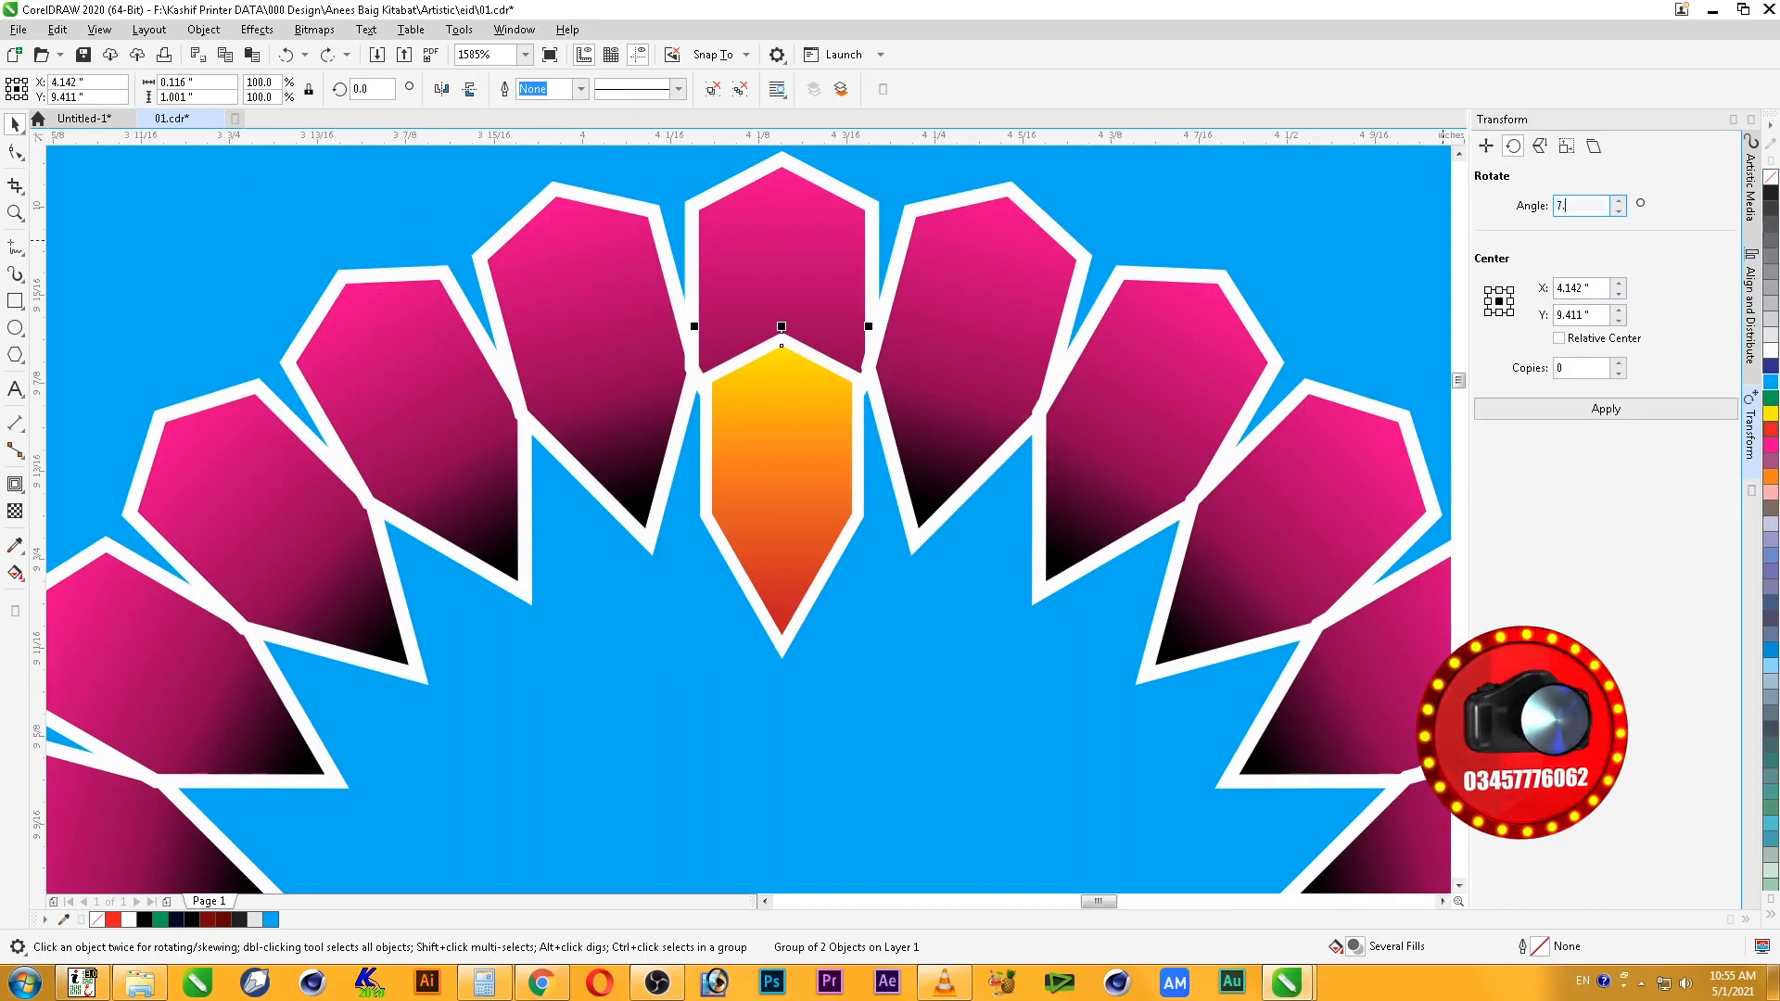
pyautogui.press('Return')
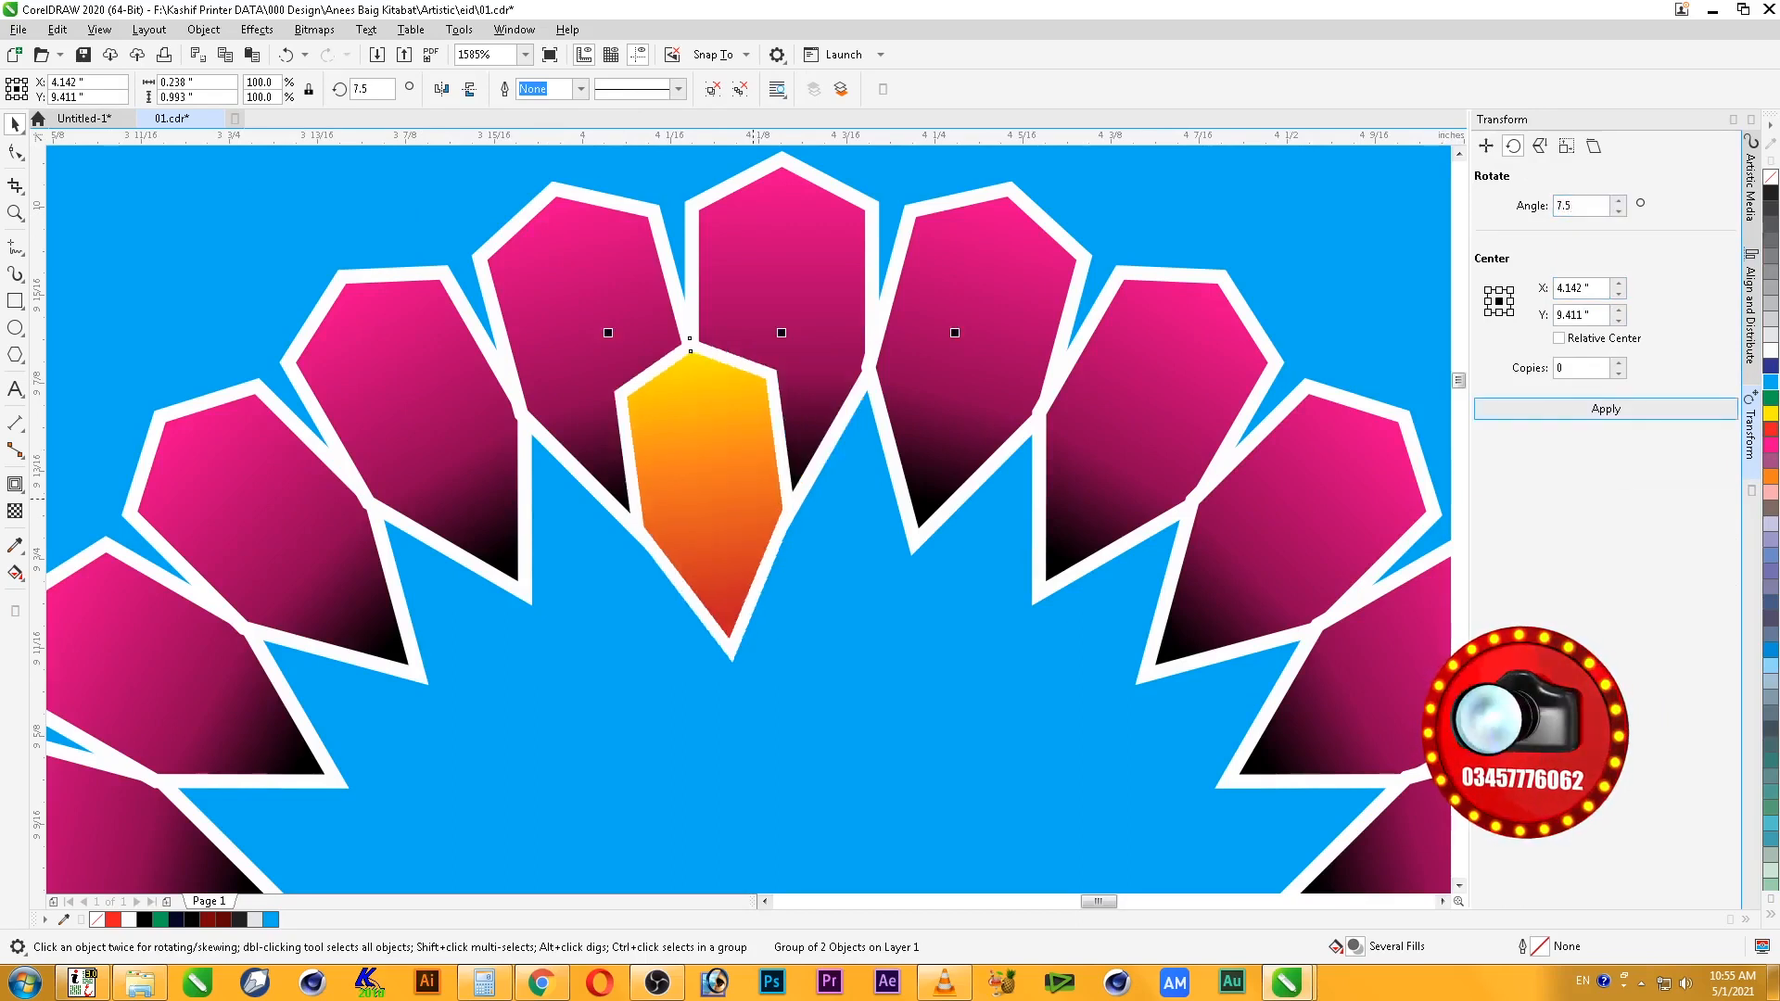
# - Try adding one copy of the orange pair rotated by 7.5 degrees, and undo both the copy and the earlier rotation
pyautogui.press('F3')
pyautogui.press('F3')
pyautogui.press('F3')
pyautogui.press('F2')
pyautogui.moveTo(605, 432); pyautogui.dragTo(972, 760)
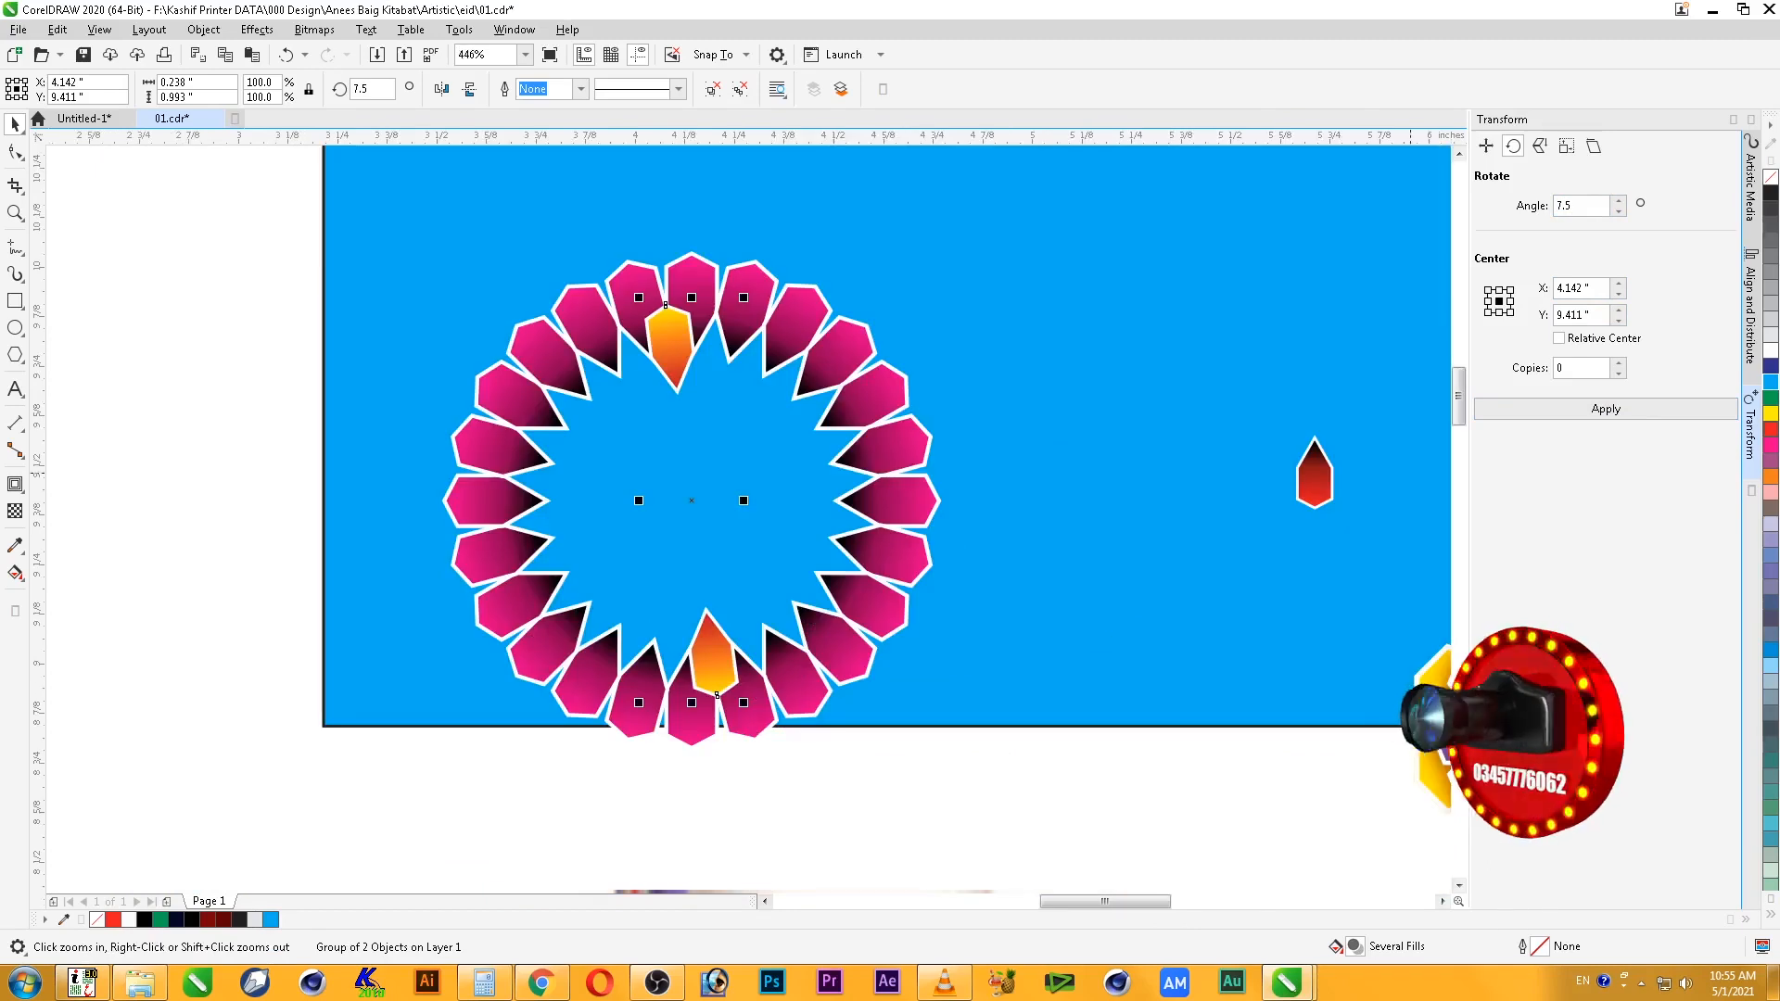
pyautogui.click(1619, 363)
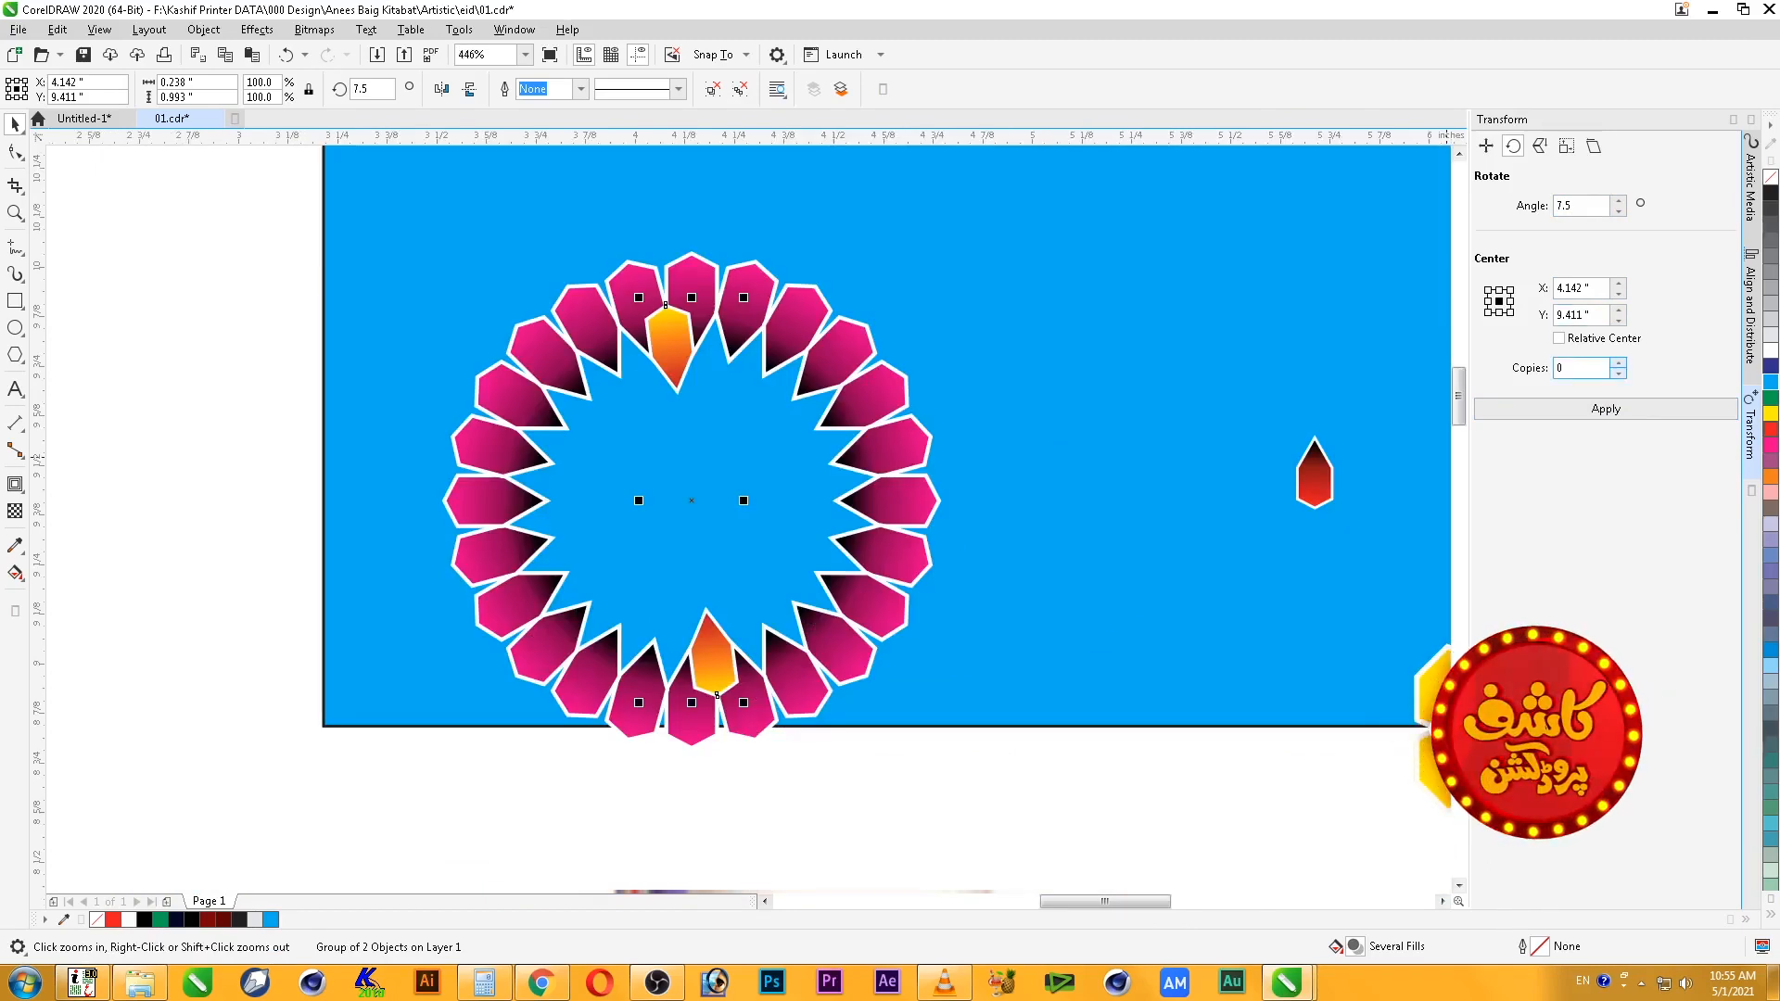
pyautogui.click(1606, 408)
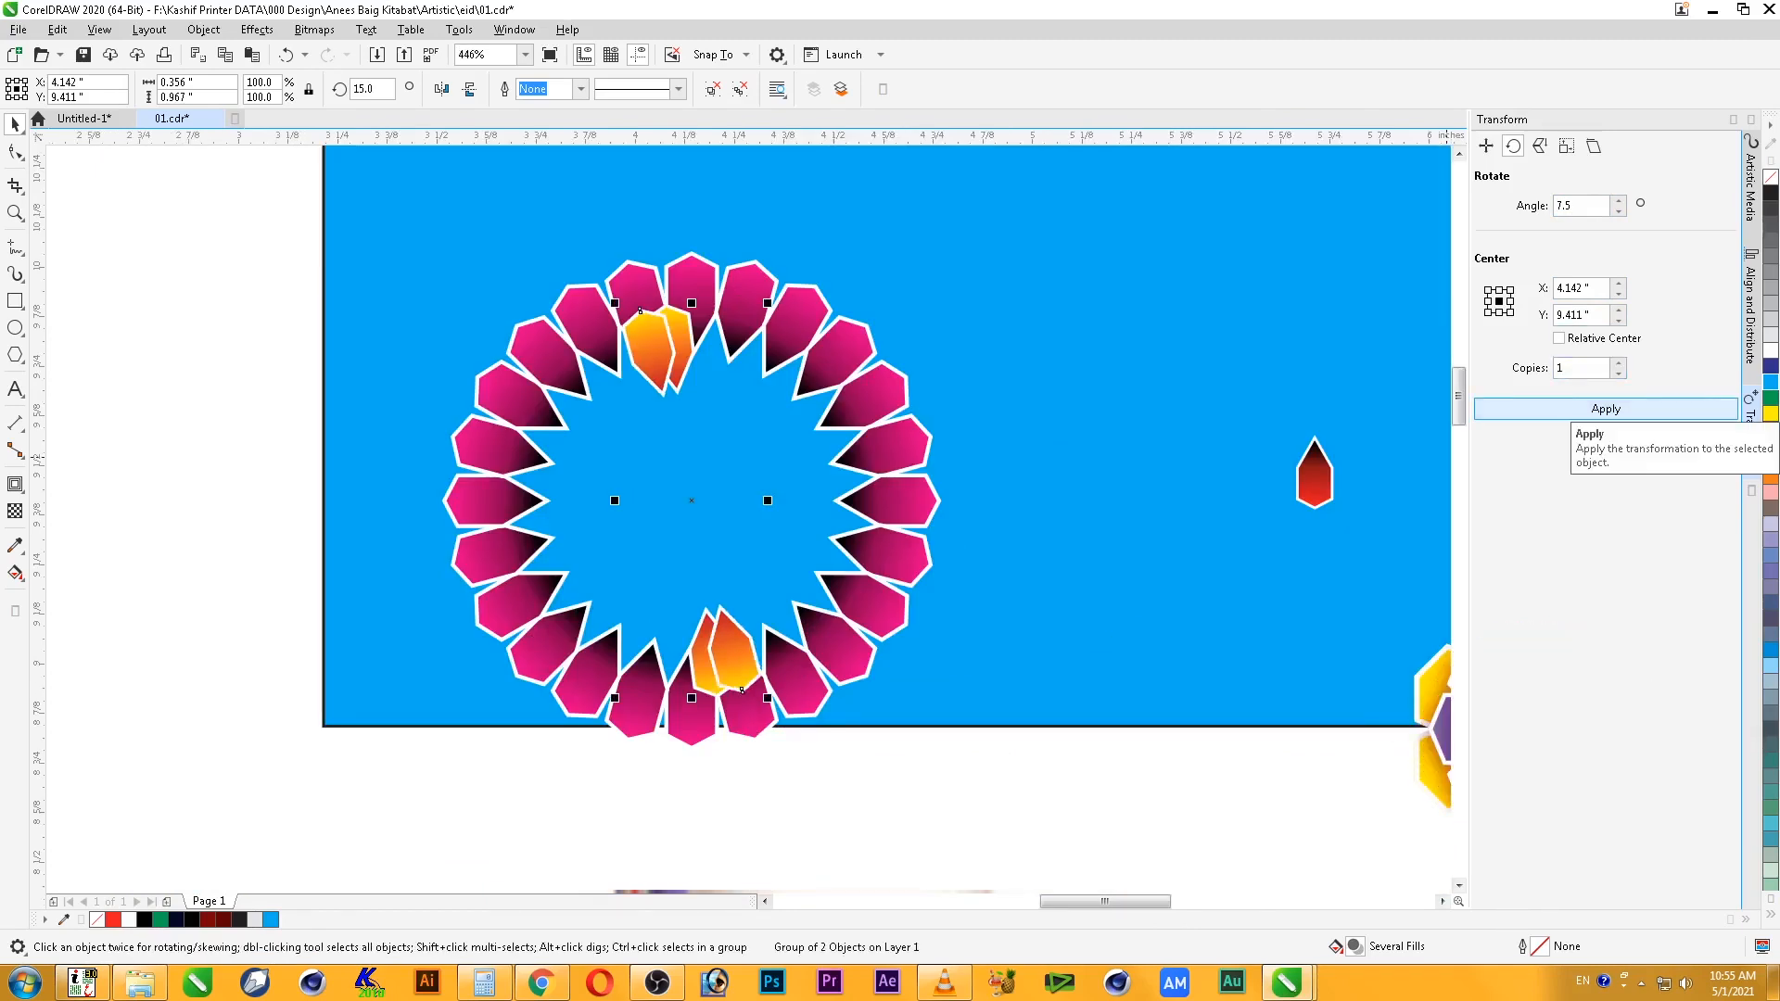
pyautogui.hotkey('ctrl', 'z')
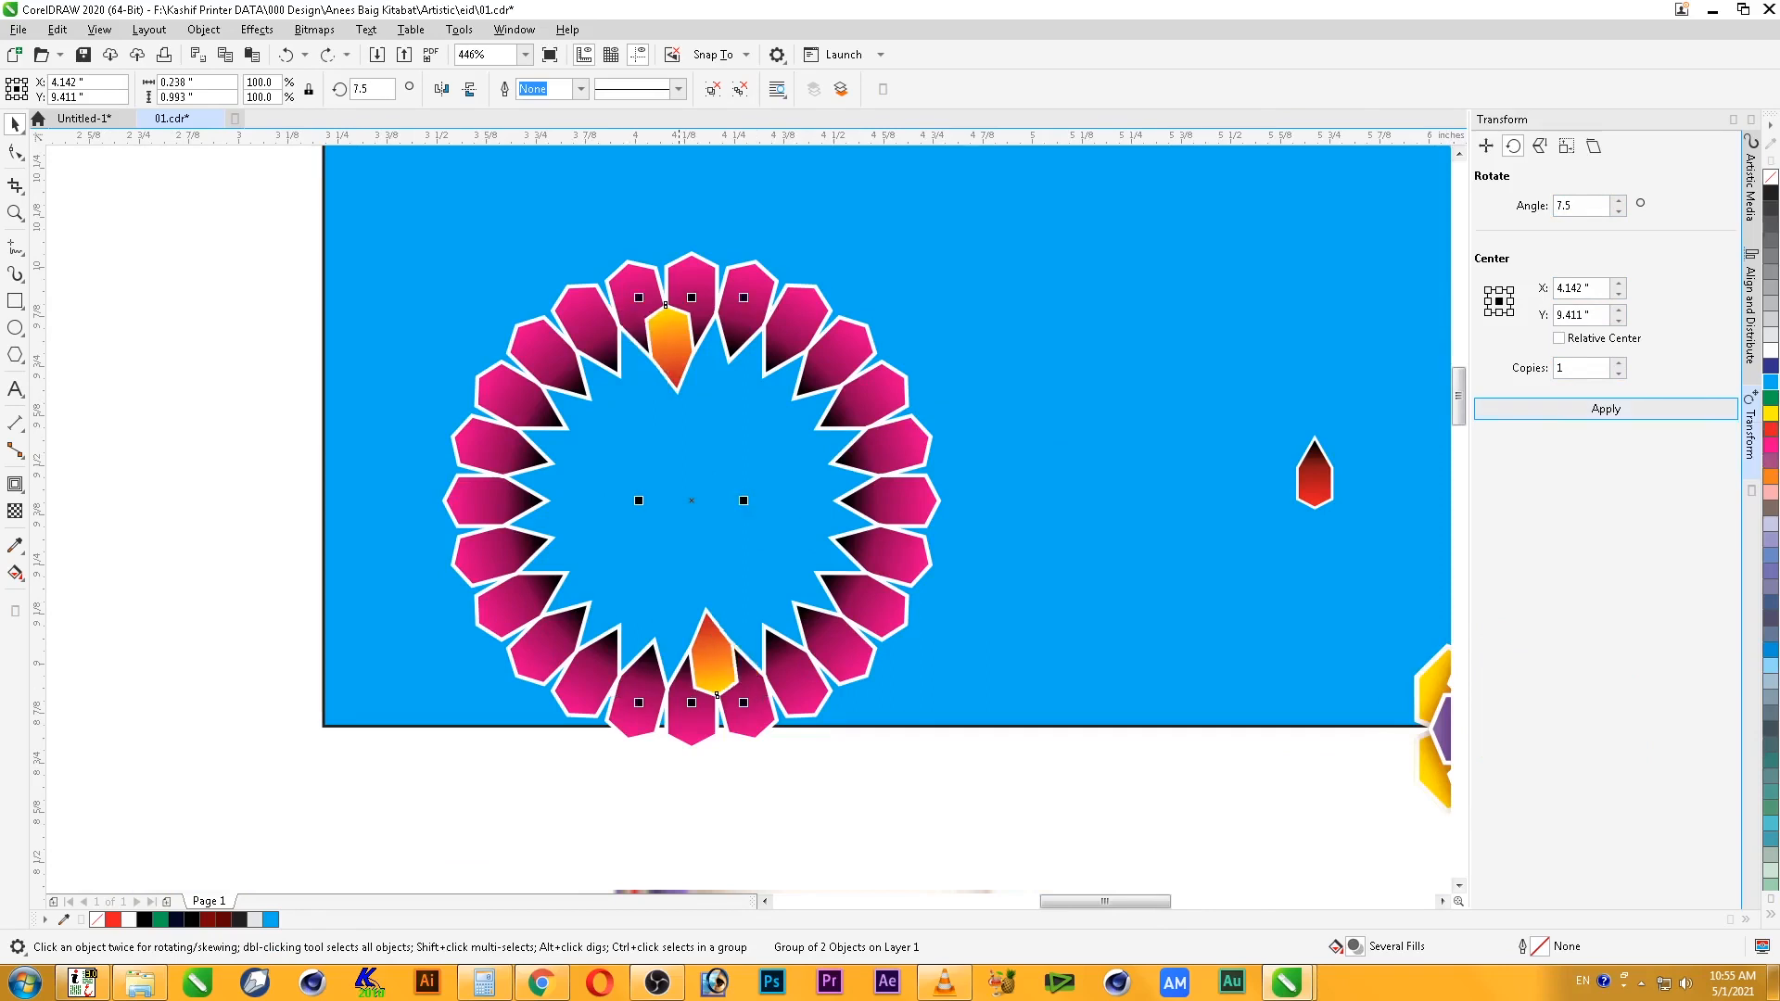
pyautogui.hotkey('ctrl', 'z')
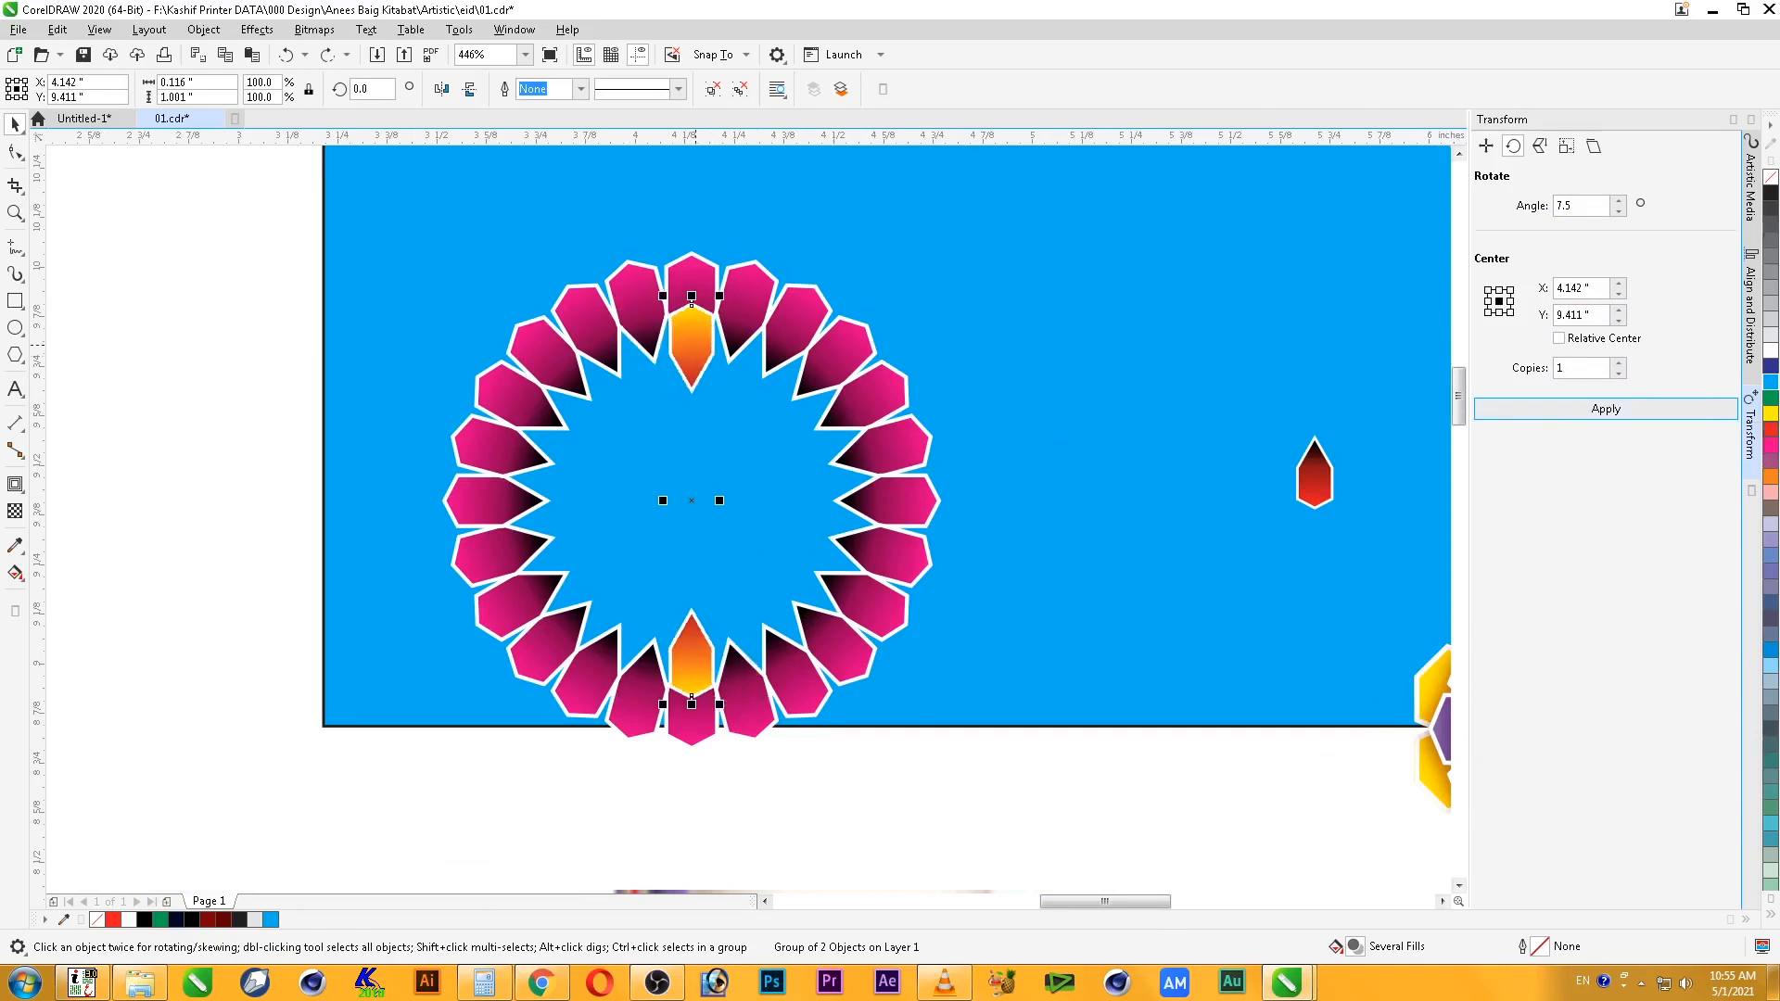
# - Try making a copy of the orange petal pair rotated freehand by 15 degrees around the ring's center
pyautogui.click(703, 344)
pyautogui.moveTo(719, 296); pyautogui.dragTo(660, 300)
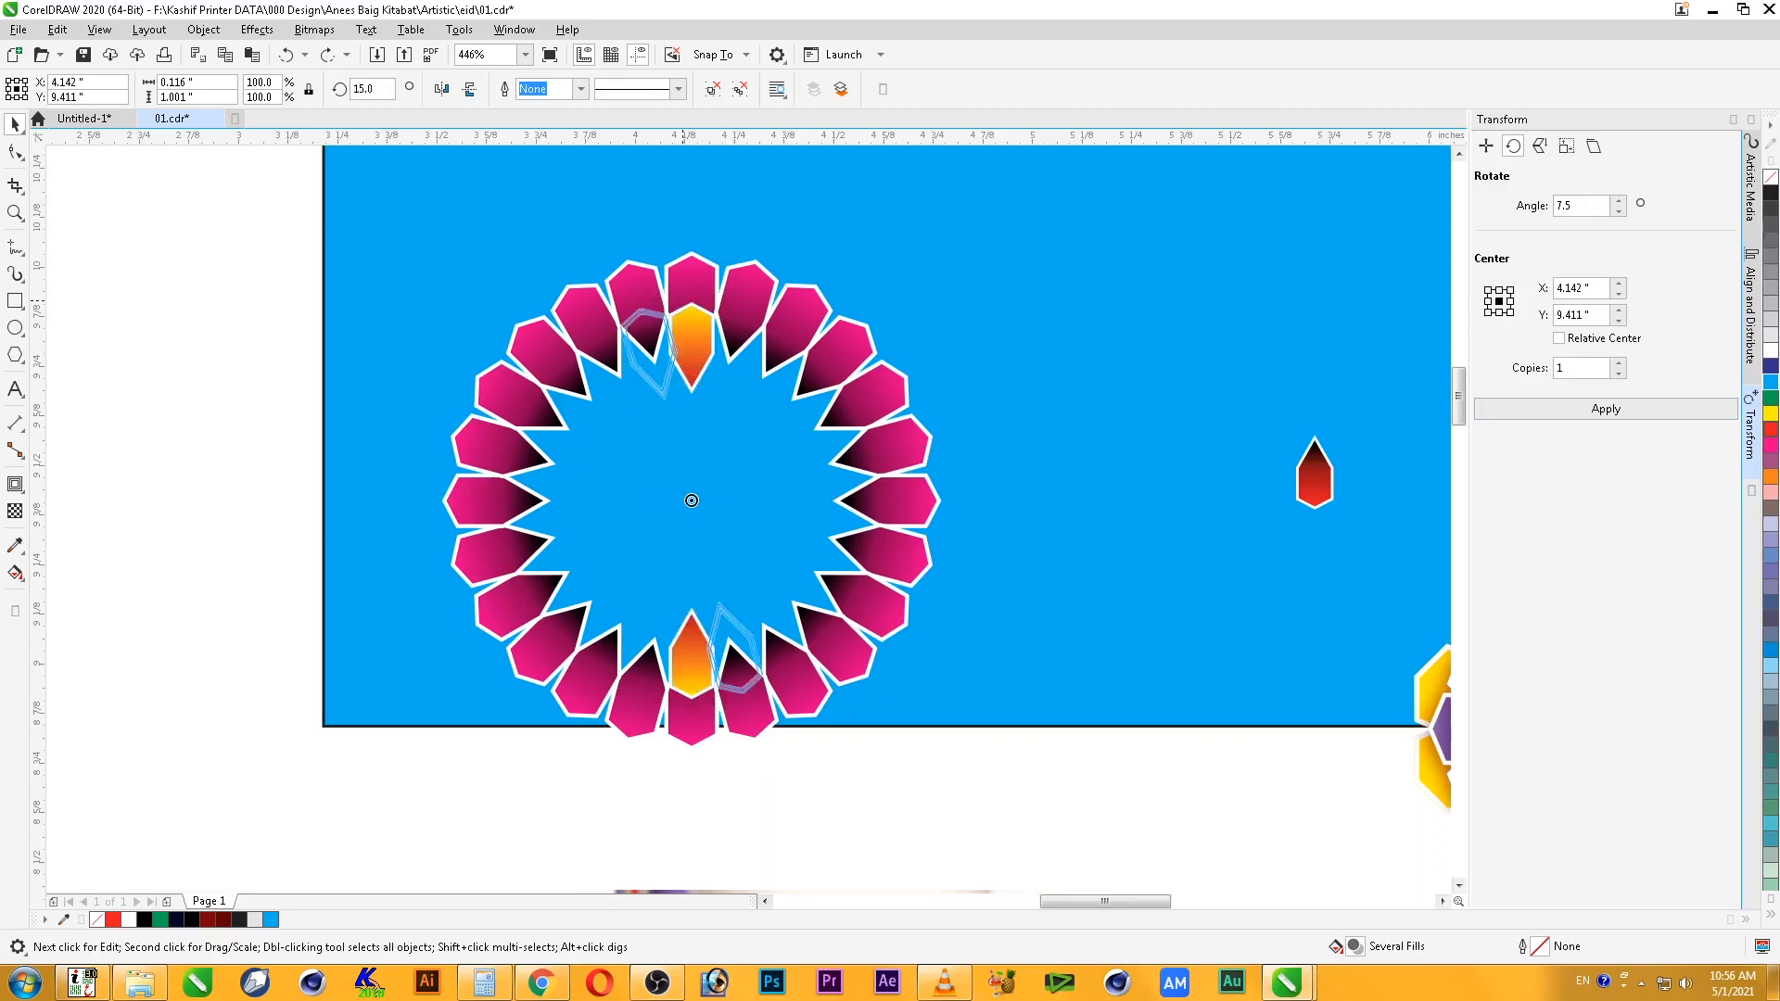
pyautogui.moveTo(683, 300); pyautogui.dragTo(682, 301)
pyautogui.rightClick(682, 301)
pyautogui.hotkey('ctrl', 'z')
# - Move the orange petal pair off the pink ring into the blank area beside the blue rectangle
pyautogui.scroll(-2, 699, 423)
pyautogui.moveTo(699, 422); pyautogui.dragTo(444, 398)
pyautogui.click(458, 424)
pyautogui.hotkey('ctrl', 'z')
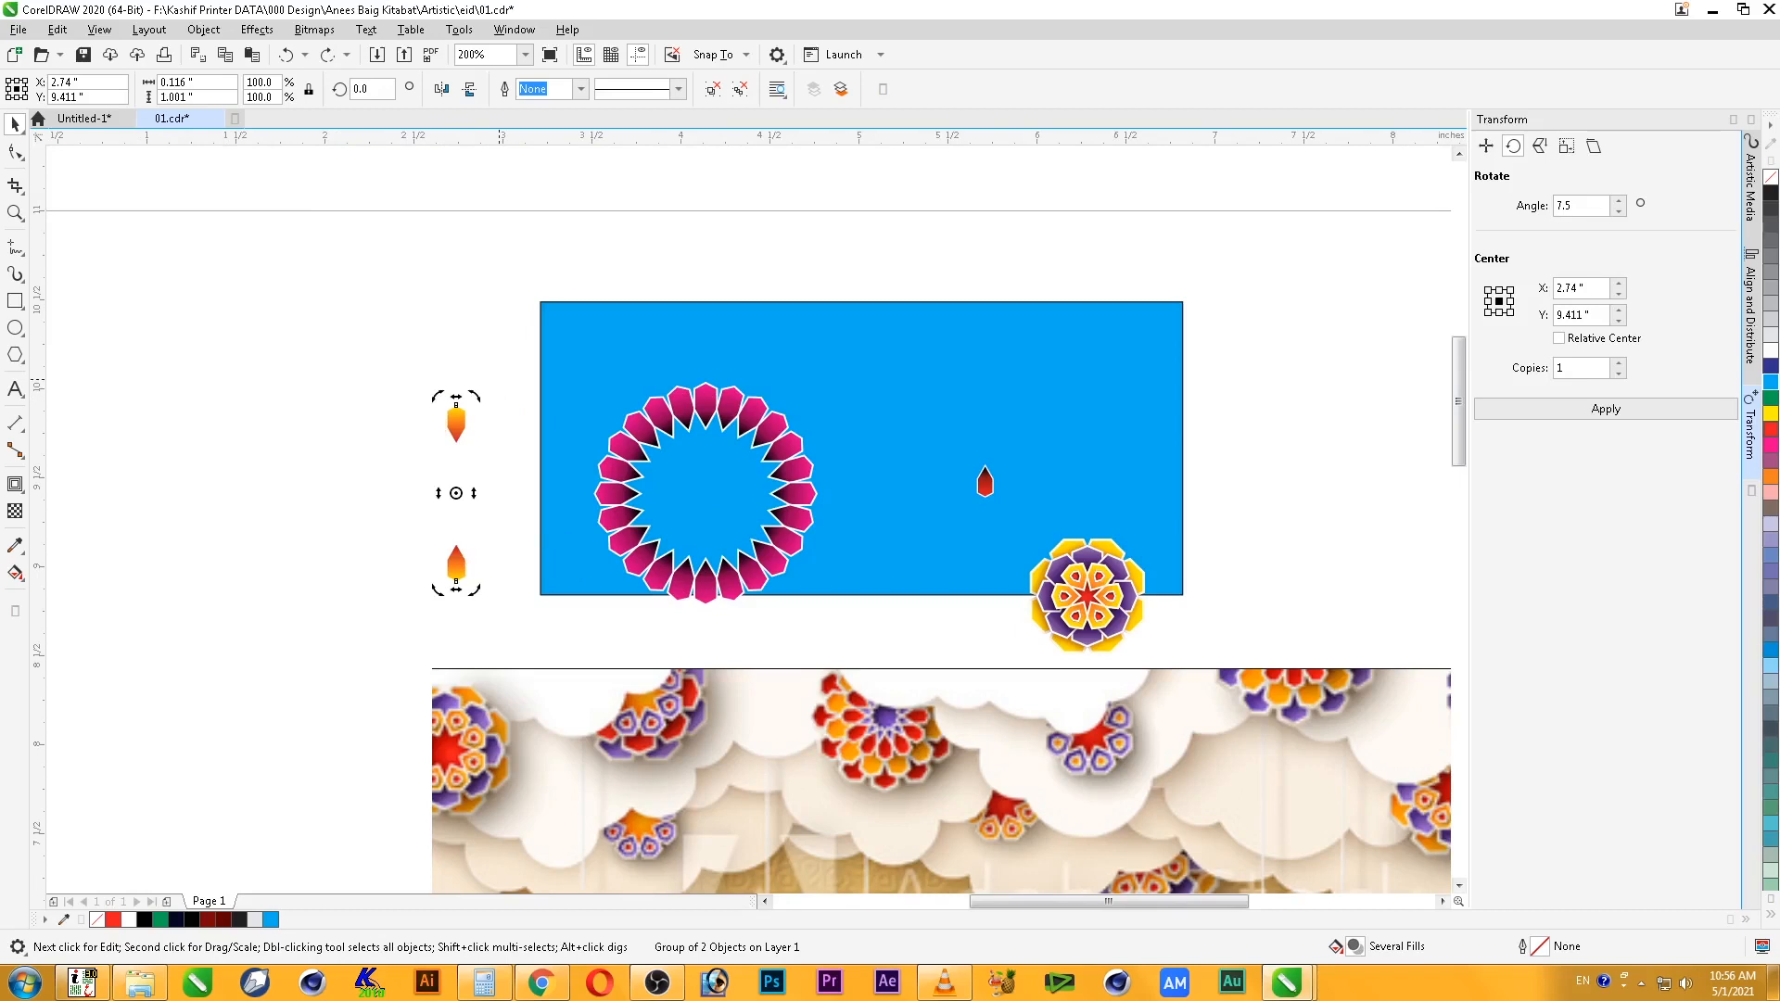
pyautogui.press('z')
pyautogui.moveTo(306, 318); pyautogui.dragTo(913, 676)
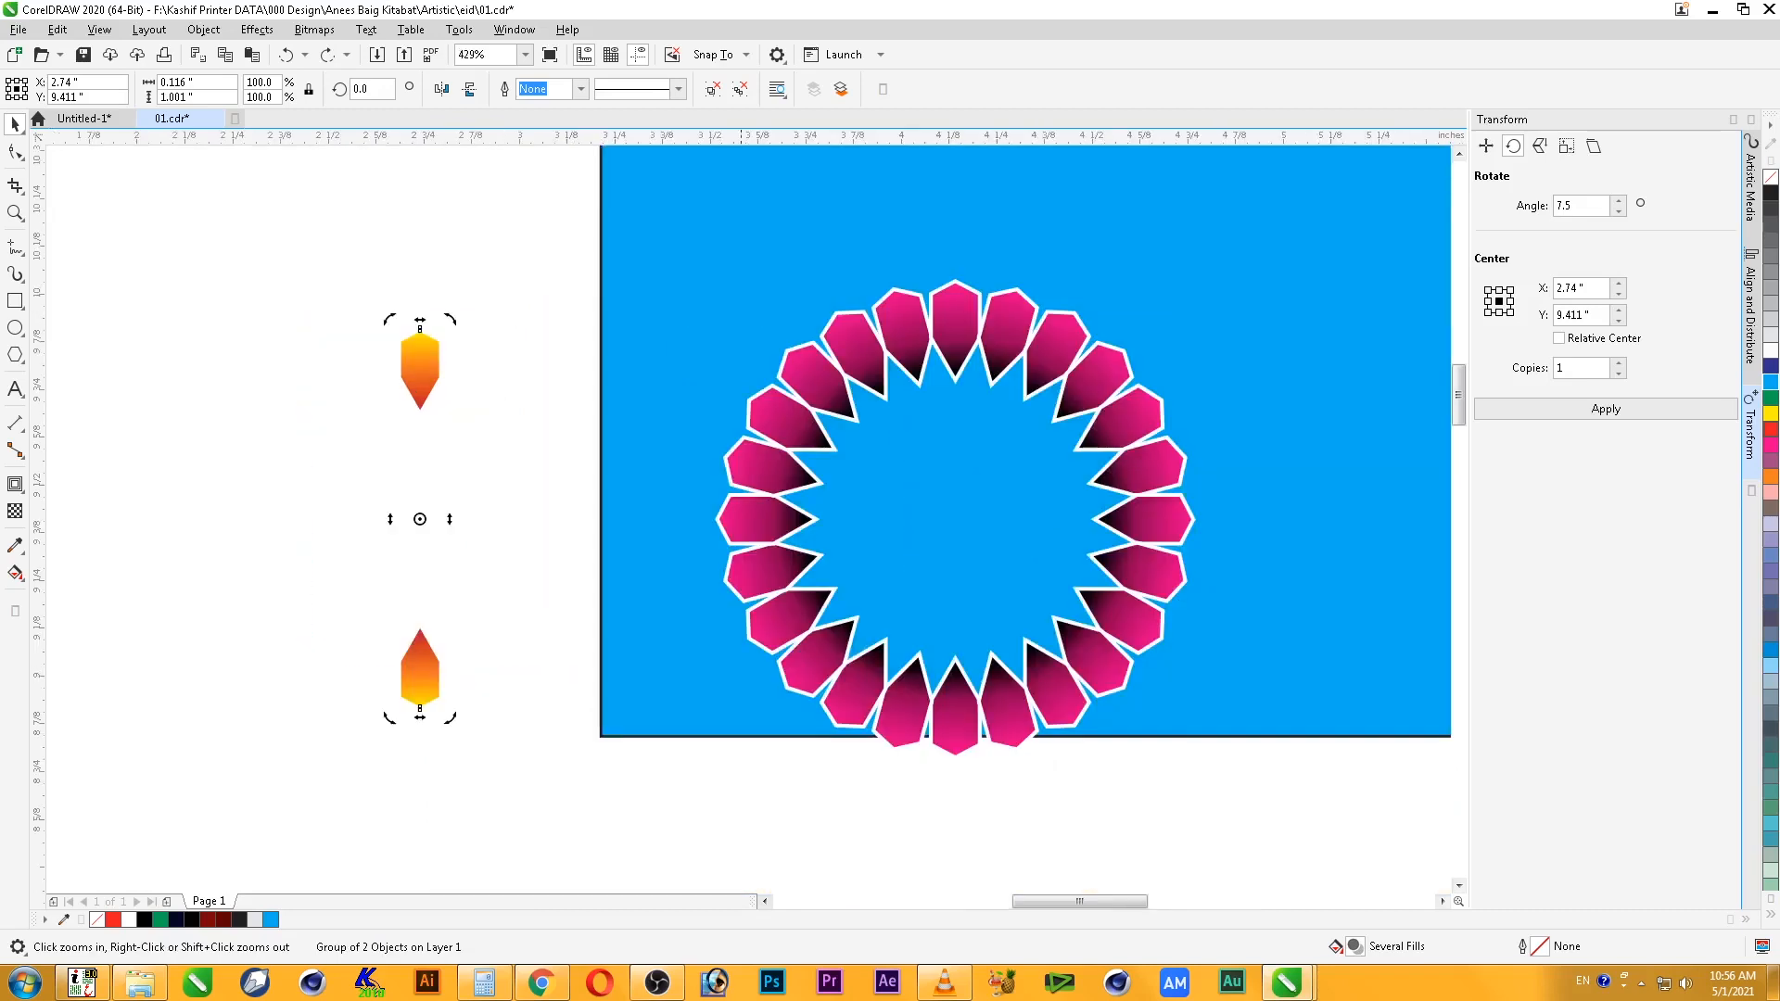
# - Build a full ring of orange petals by repeatedly applying rotated copies of the pair at 15-degree intervals
pyautogui.doubleClick(1564, 206)
pyautogui.write('15')
pyautogui.click(1619, 363)
pyautogui.click(1606, 409)
pyautogui.click(1606, 409)
pyautogui.click(1606, 409)
pyautogui.click(1606, 409)
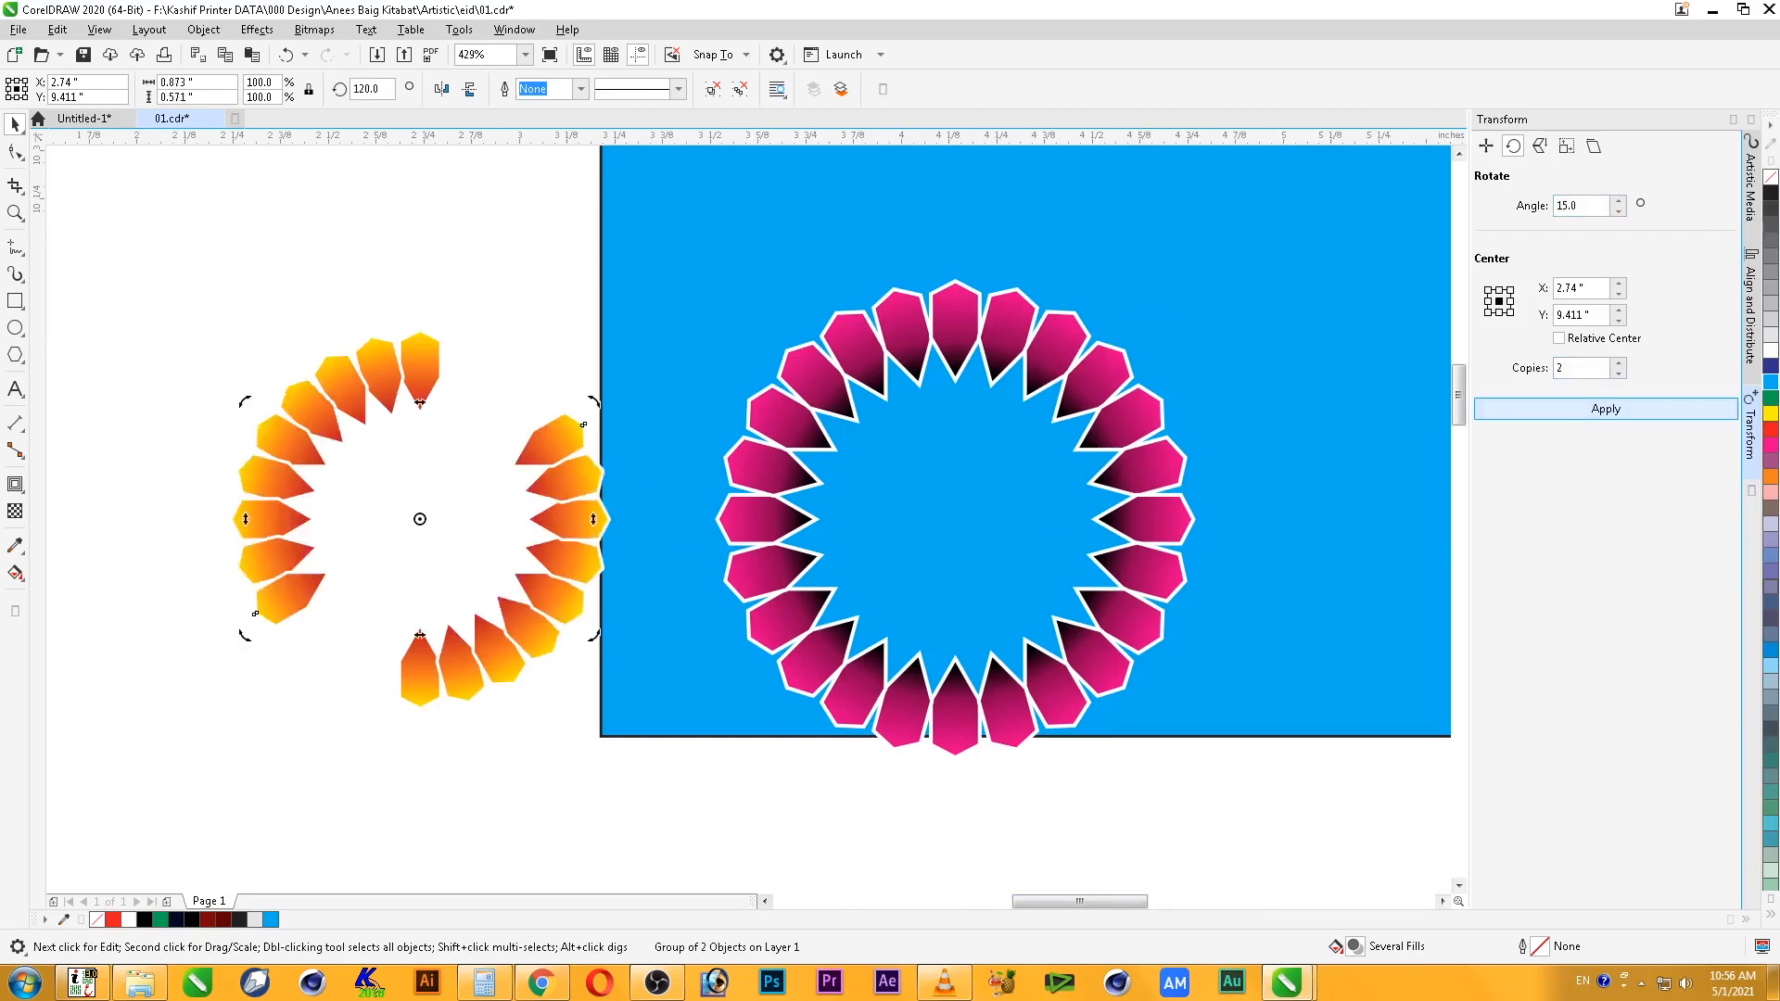
pyautogui.click(1605, 409)
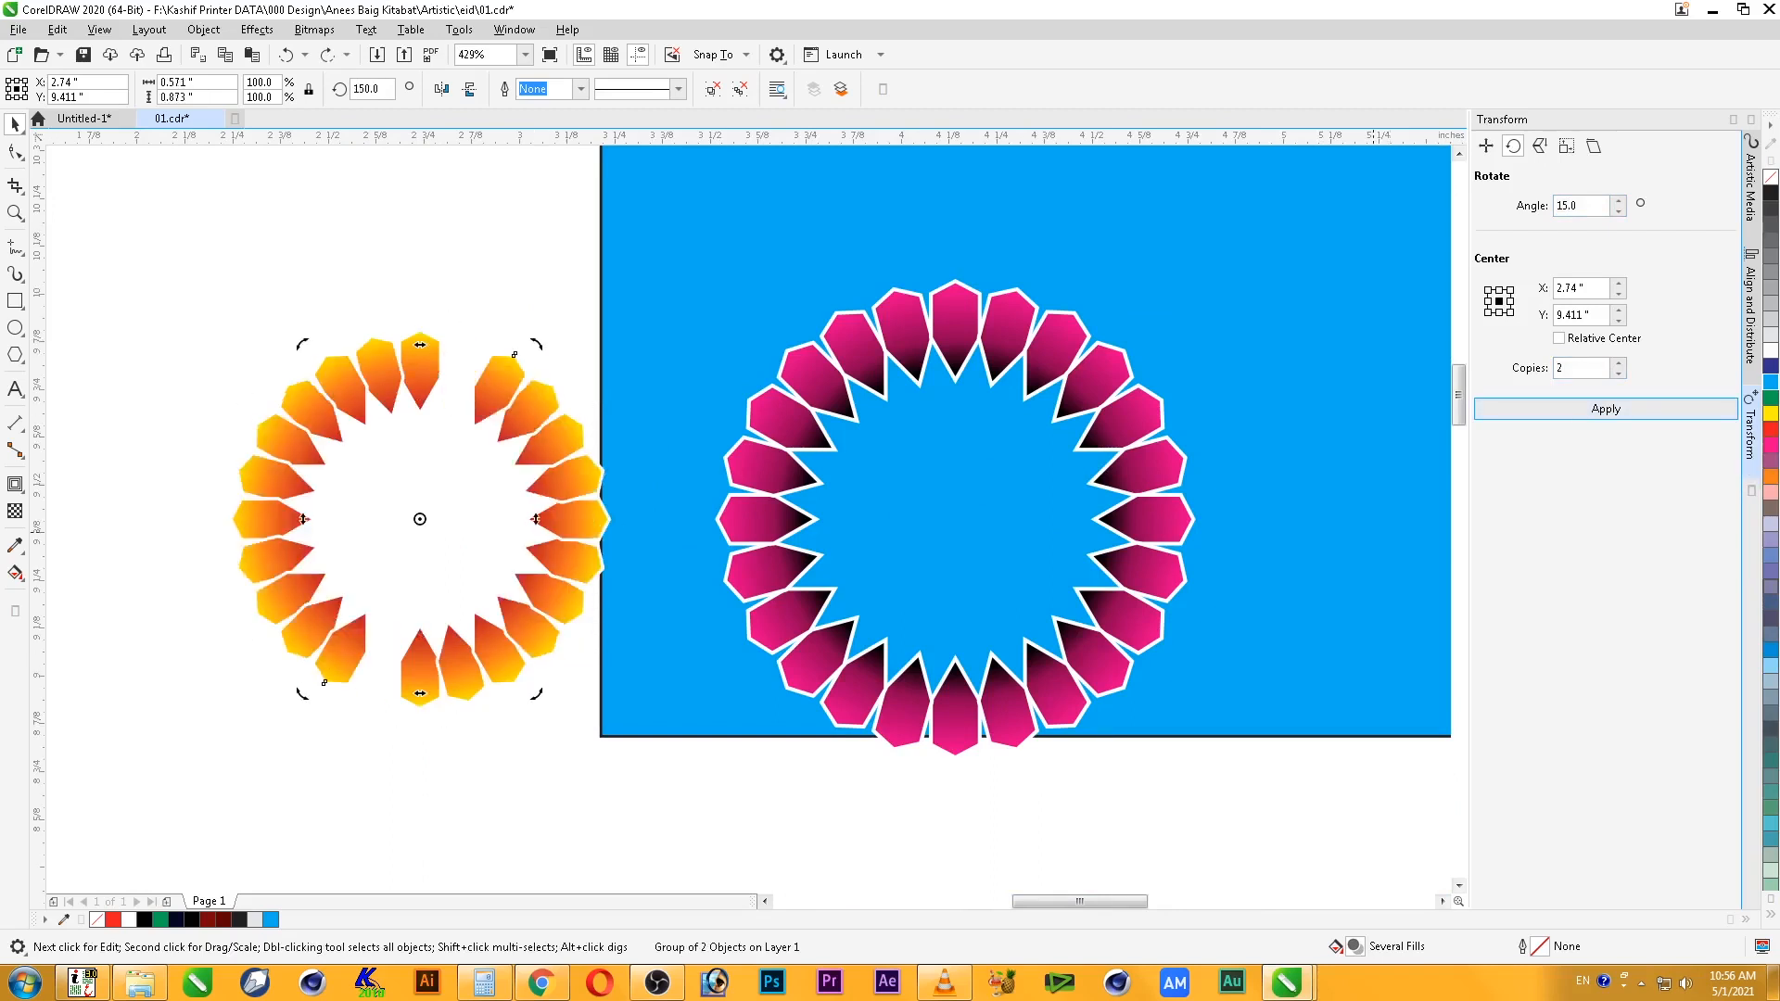
pyautogui.click(1606, 409)
# - Group all the petals of the orange ring into one object
pyautogui.moveTo(128, 291); pyautogui.dragTo(661, 742)
pyautogui.rightClick(527, 628)
pyautogui.click(573, 183)
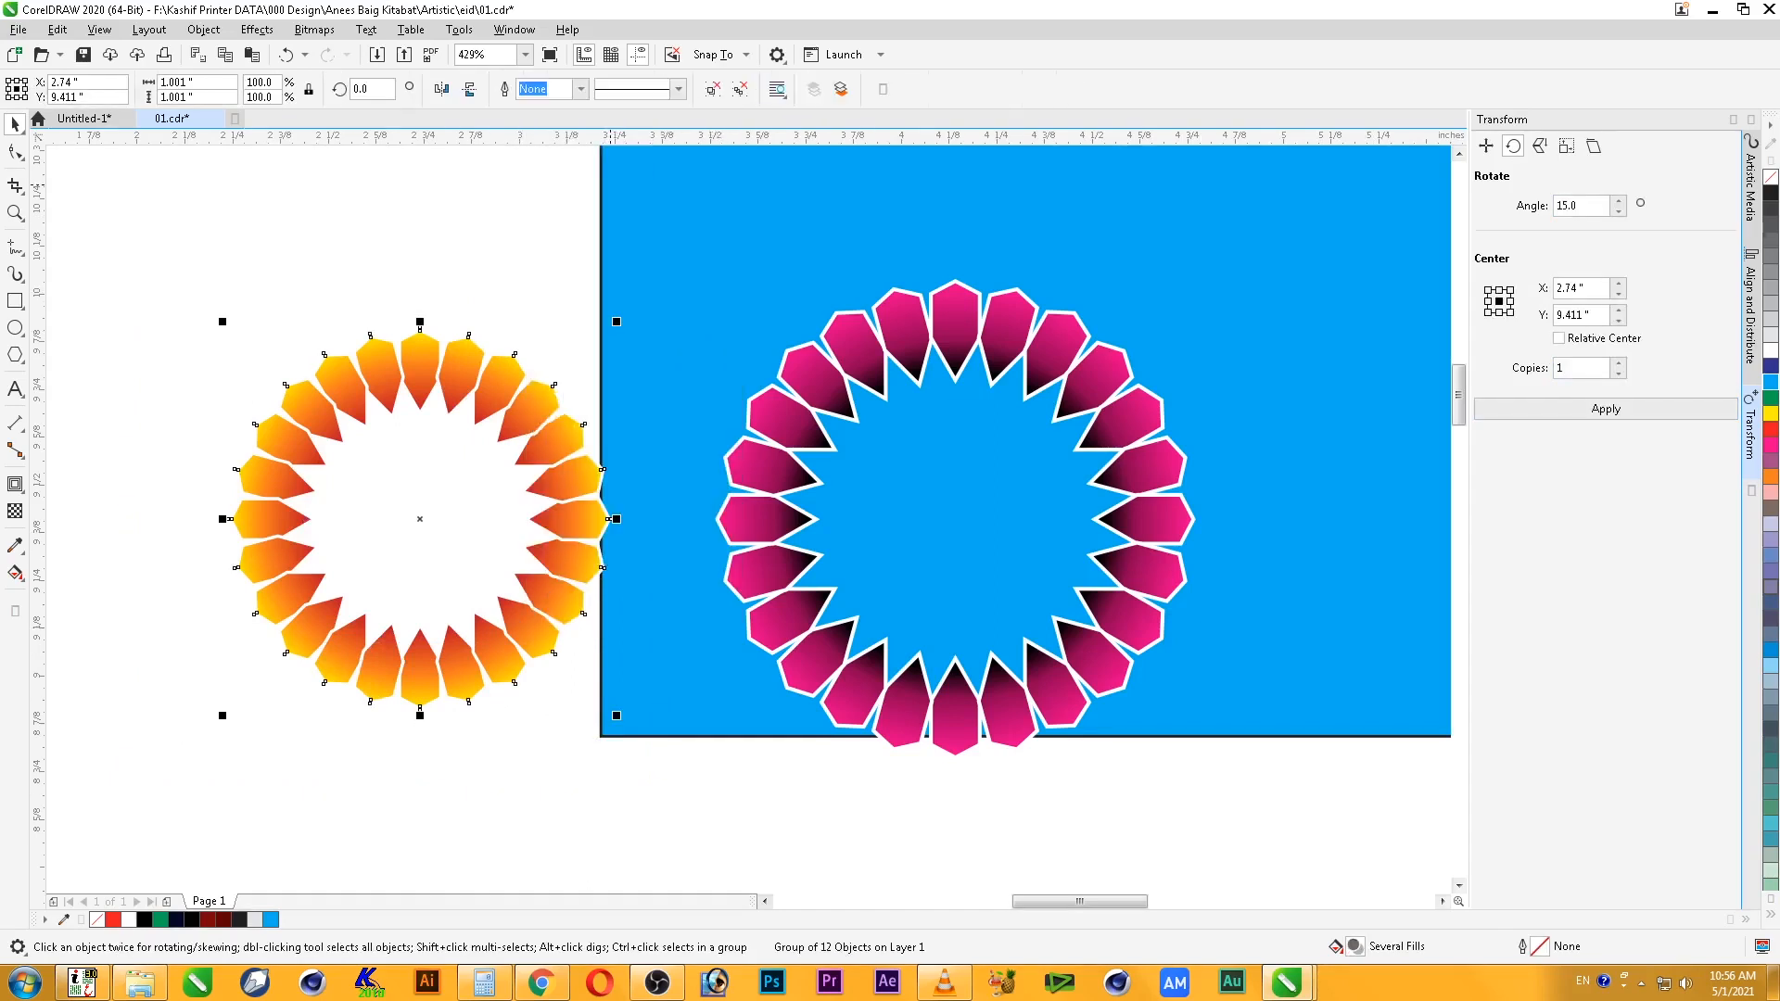
# - Align the orange ring with the pink ring by their horizontal and vertical centers
pyautogui.keyDown('shift'); pyautogui.click(856, 345); pyautogui.keyUp('shift')
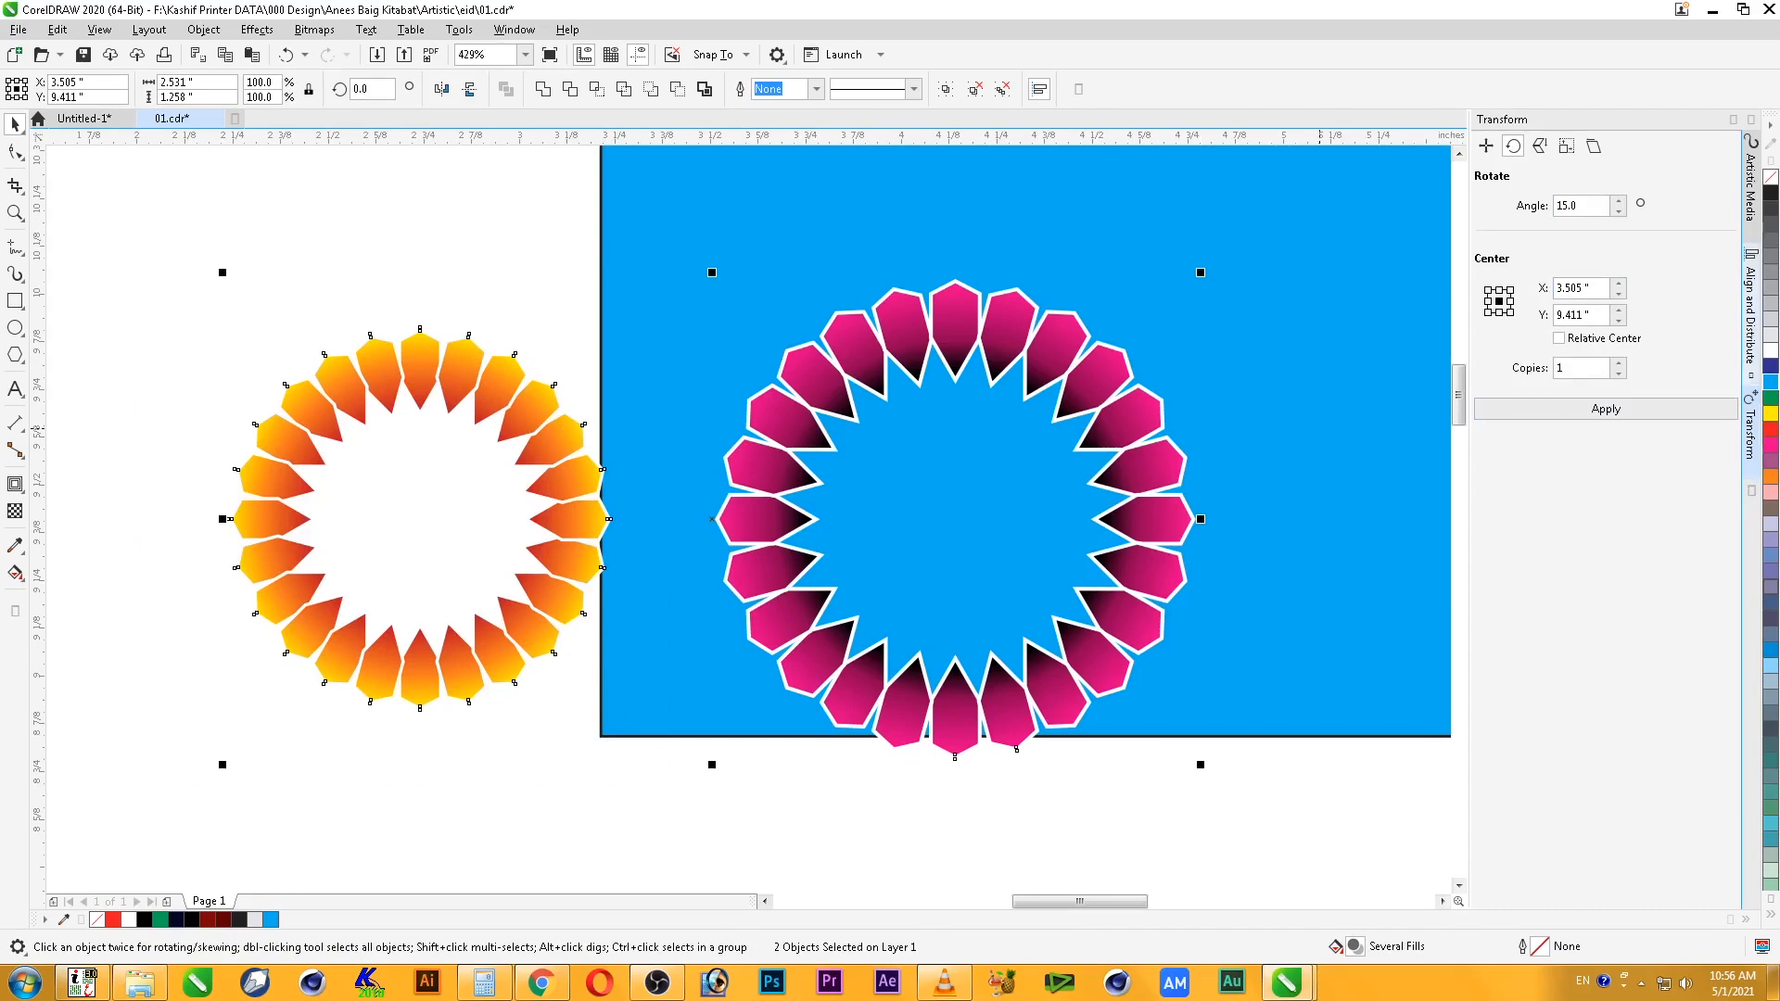
pyautogui.click(1751, 314)
pyautogui.click(1513, 171)
pyautogui.click(1621, 172)
pyautogui.press('Escape')
# - Rotate the orange ring by 7.5 degrees with 0 copies so its petals sit between the pink ones
pyautogui.click(1009, 368)
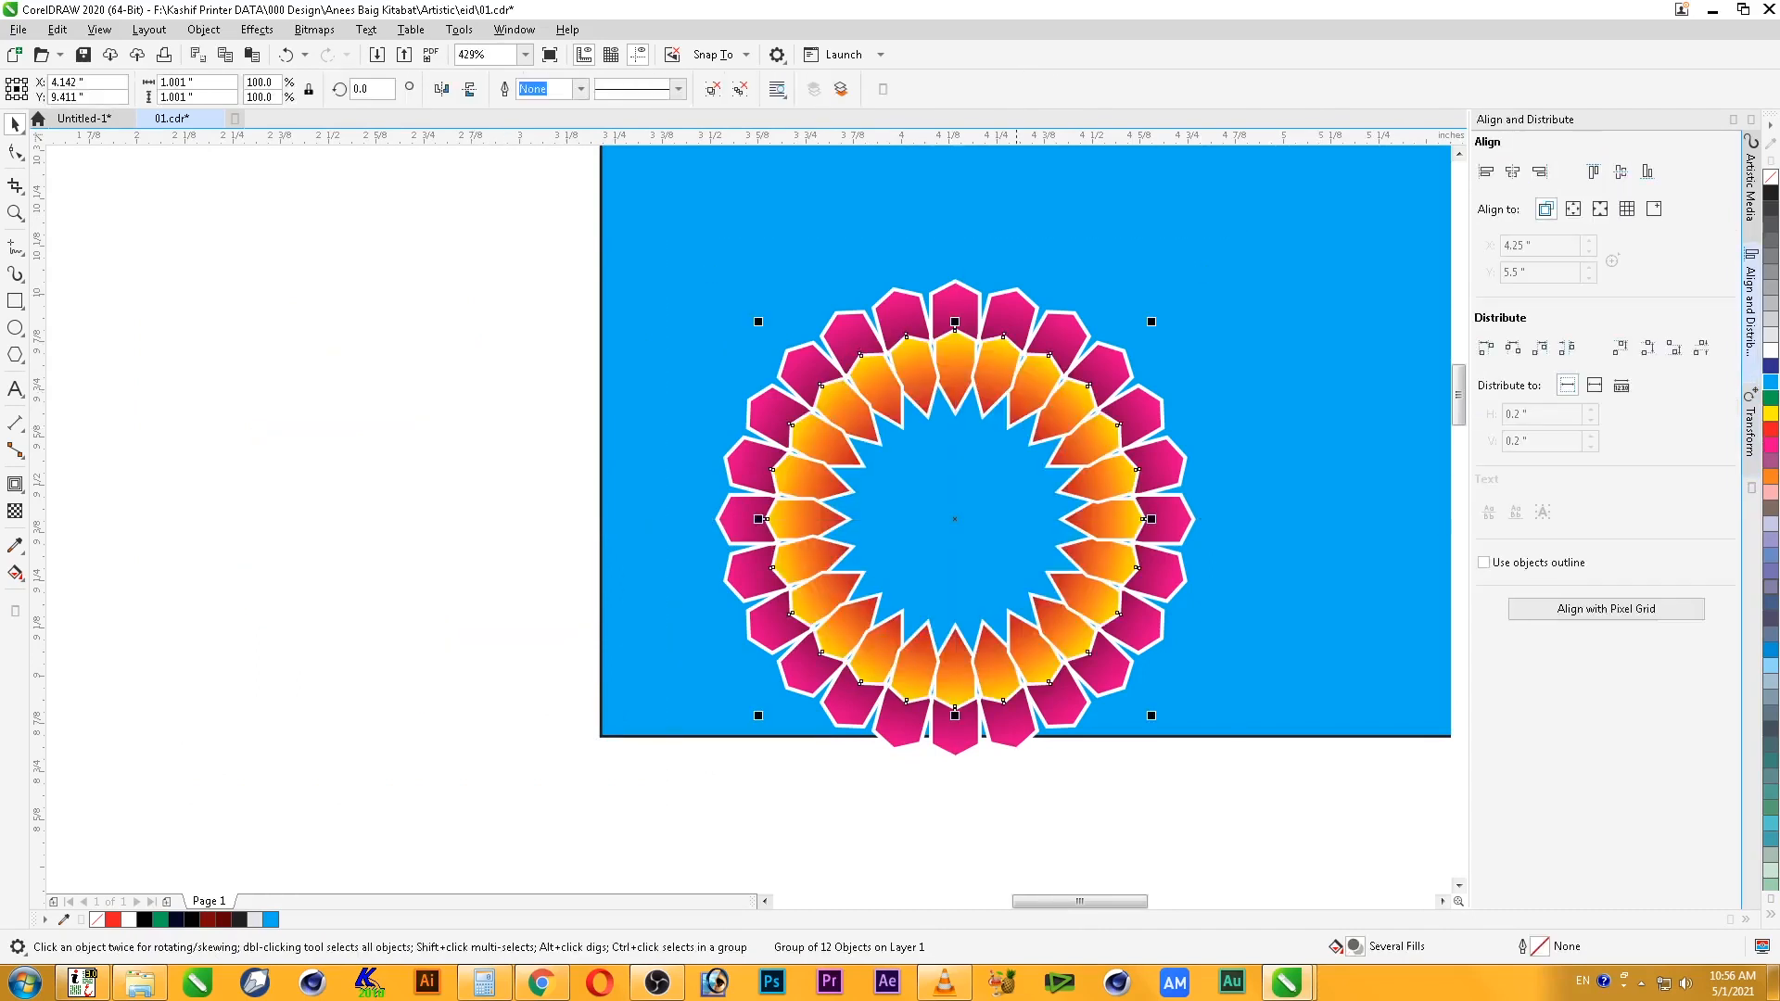
pyautogui.click(1750, 429)
pyautogui.doubleClick(1569, 368)
pyautogui.write('0')
pyautogui.doubleClick(1568, 206)
pyautogui.write('7.5')
pyautogui.click(1606, 409)
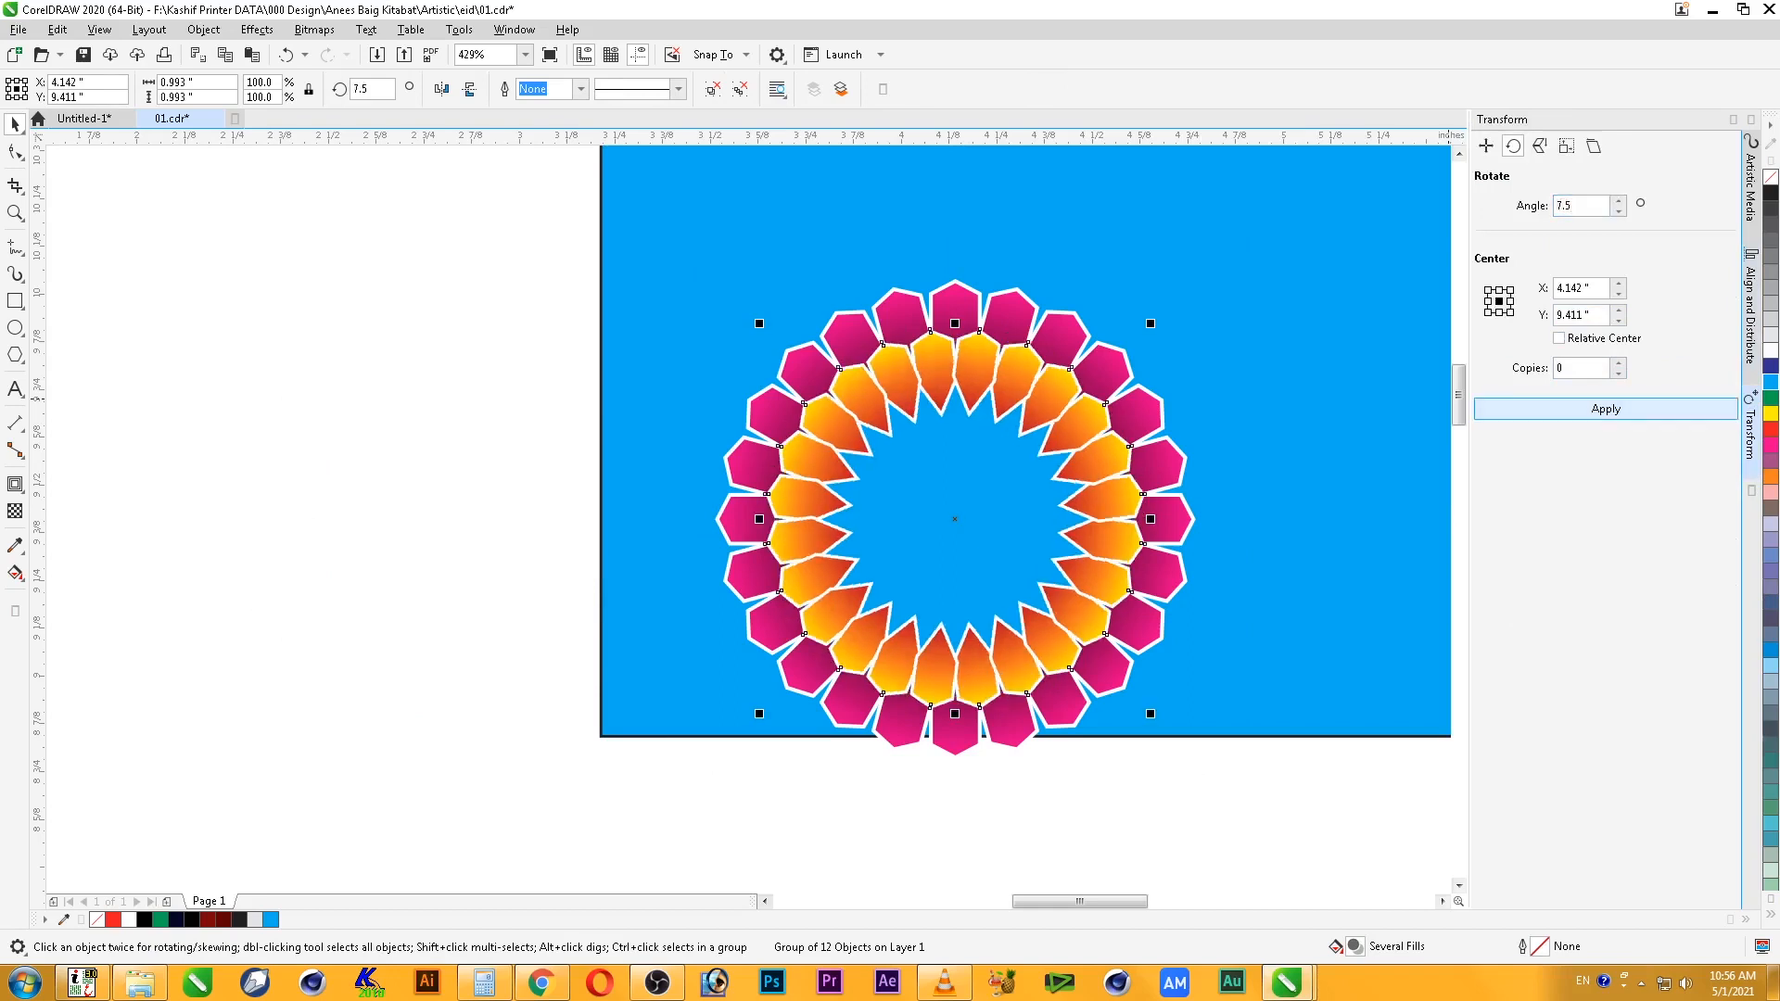
pyautogui.press('Escape')
# - Enlarge the orange ring slightly from its center so its outer edge fits closely against the pink petals
pyautogui.press('F3')
pyautogui.press('F3')
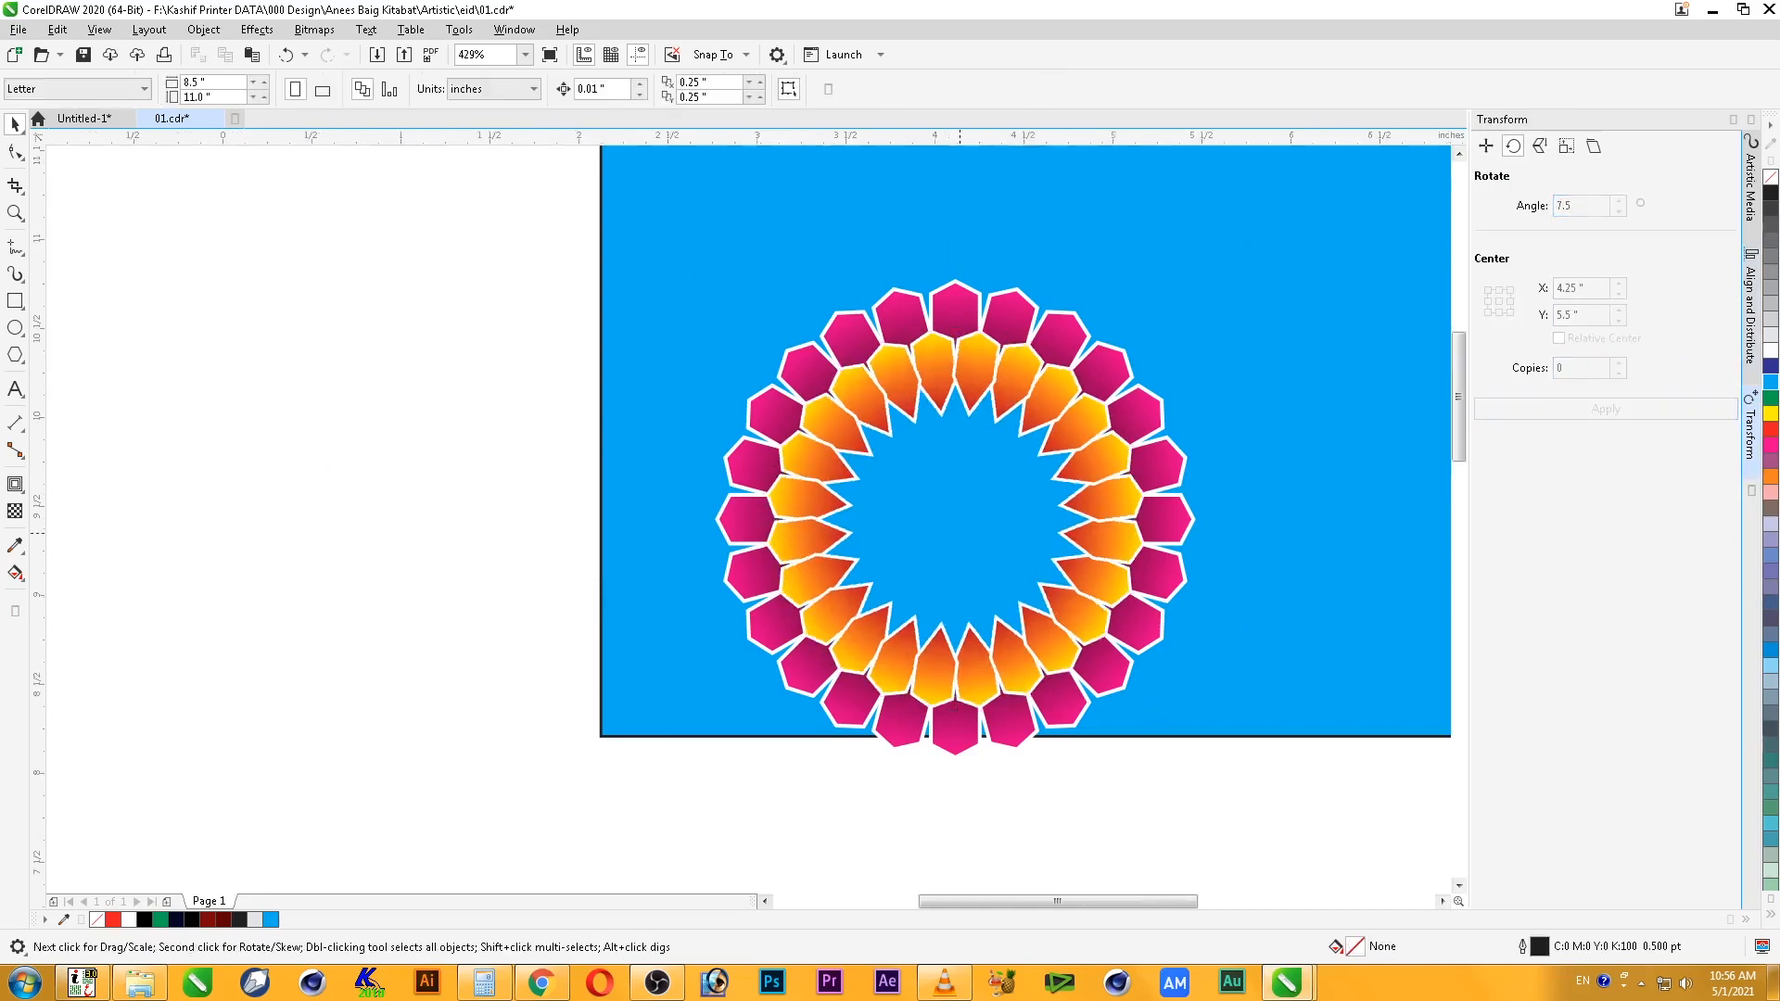
pyautogui.press('F2')
pyautogui.moveTo(673, 396); pyautogui.dragTo(1075, 688)
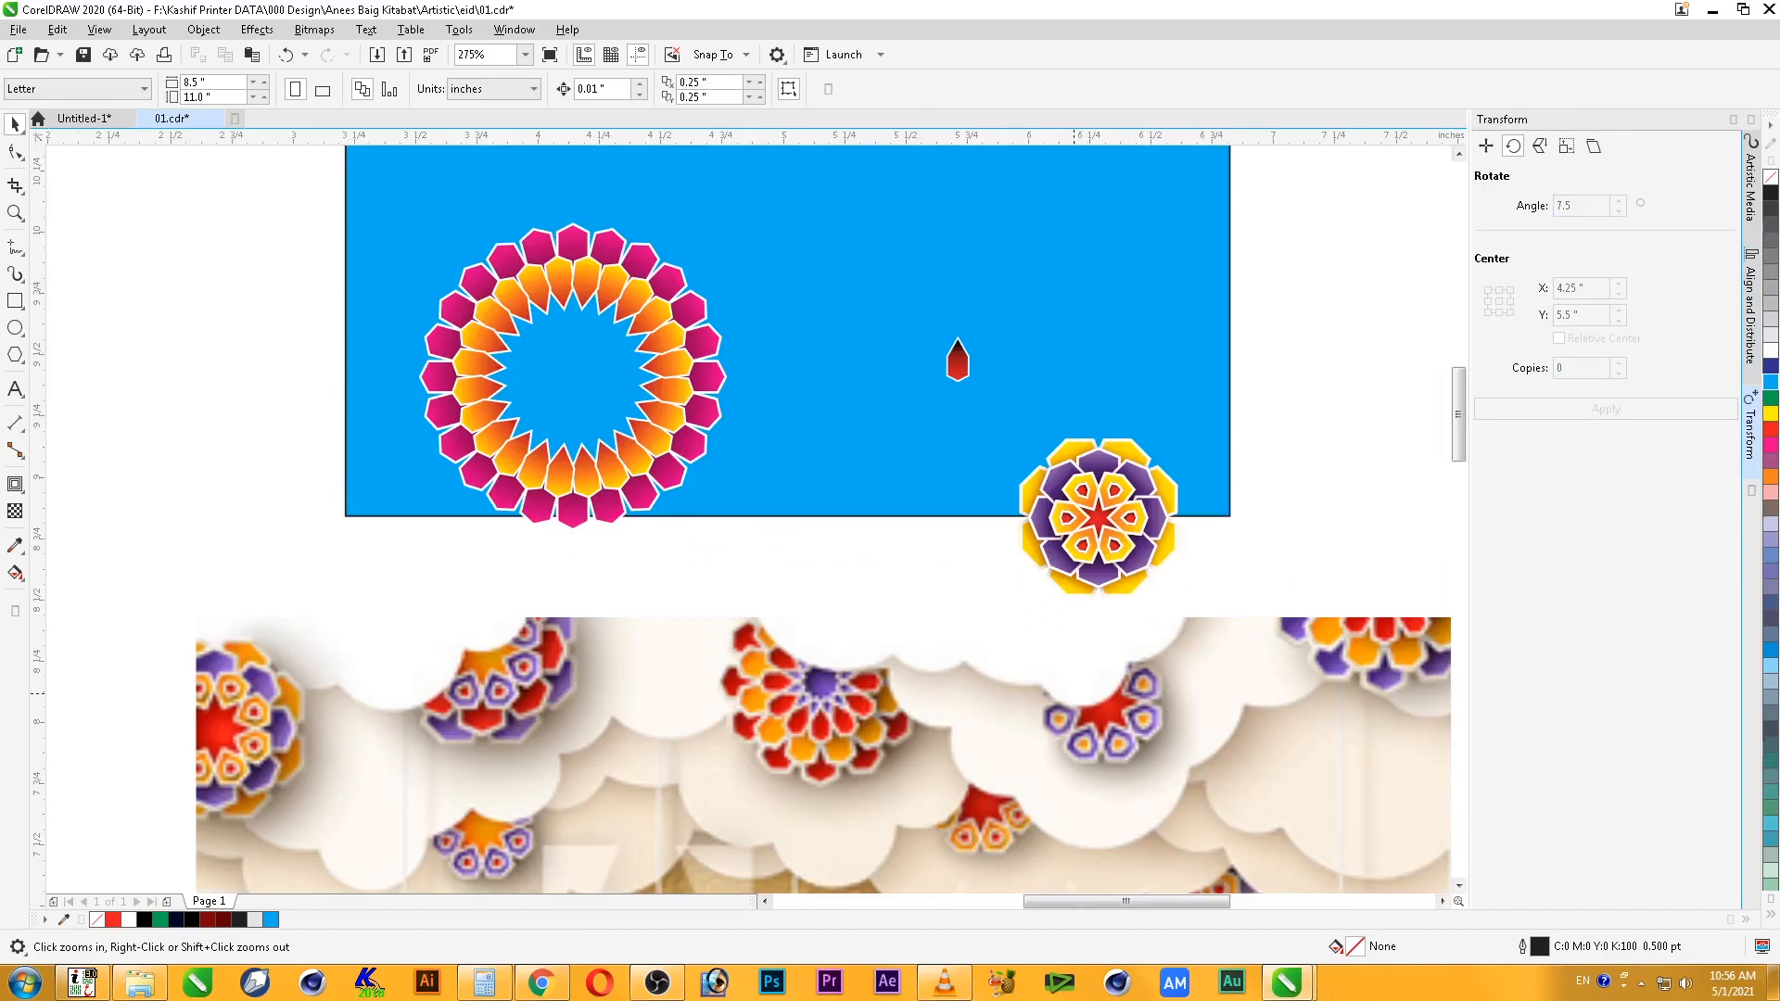
pyautogui.click(635, 461)
pyautogui.moveTo(700, 503); pyautogui.dragTo(713, 516)
pyautogui.press('Escape')
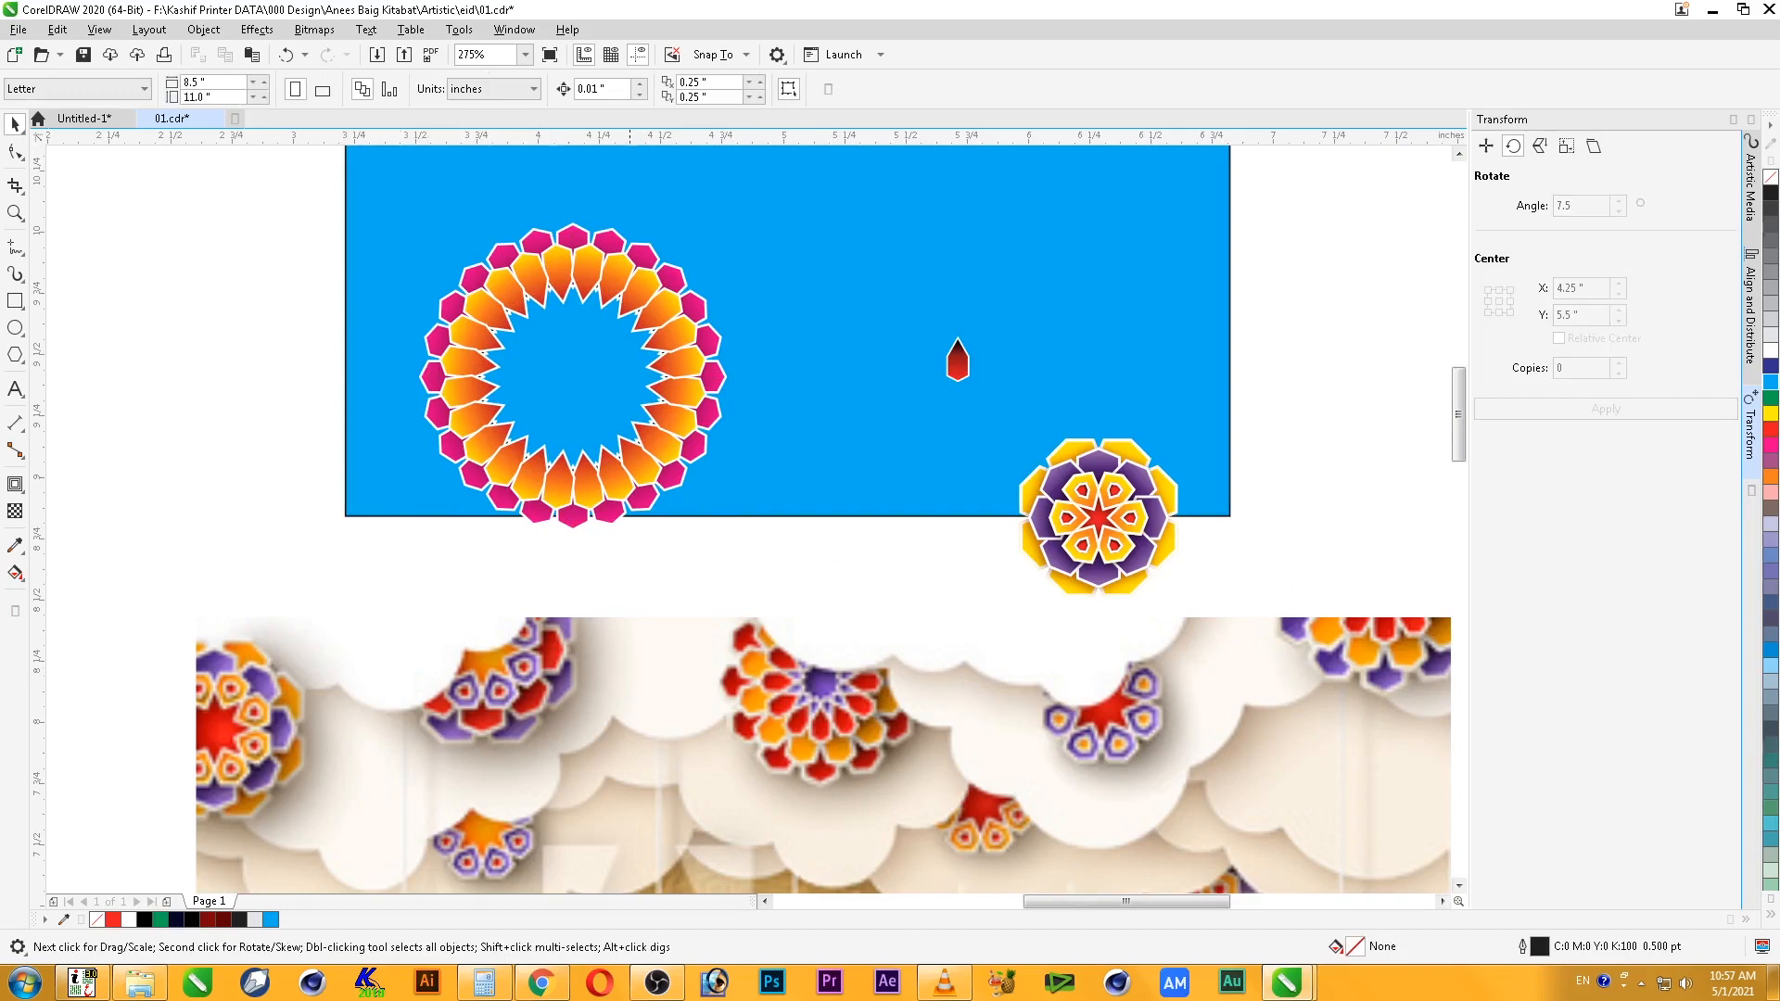
pyautogui.click(645, 456)
pyautogui.moveTo(712, 516); pyautogui.dragTo(706, 509)
pyautogui.press('Escape')
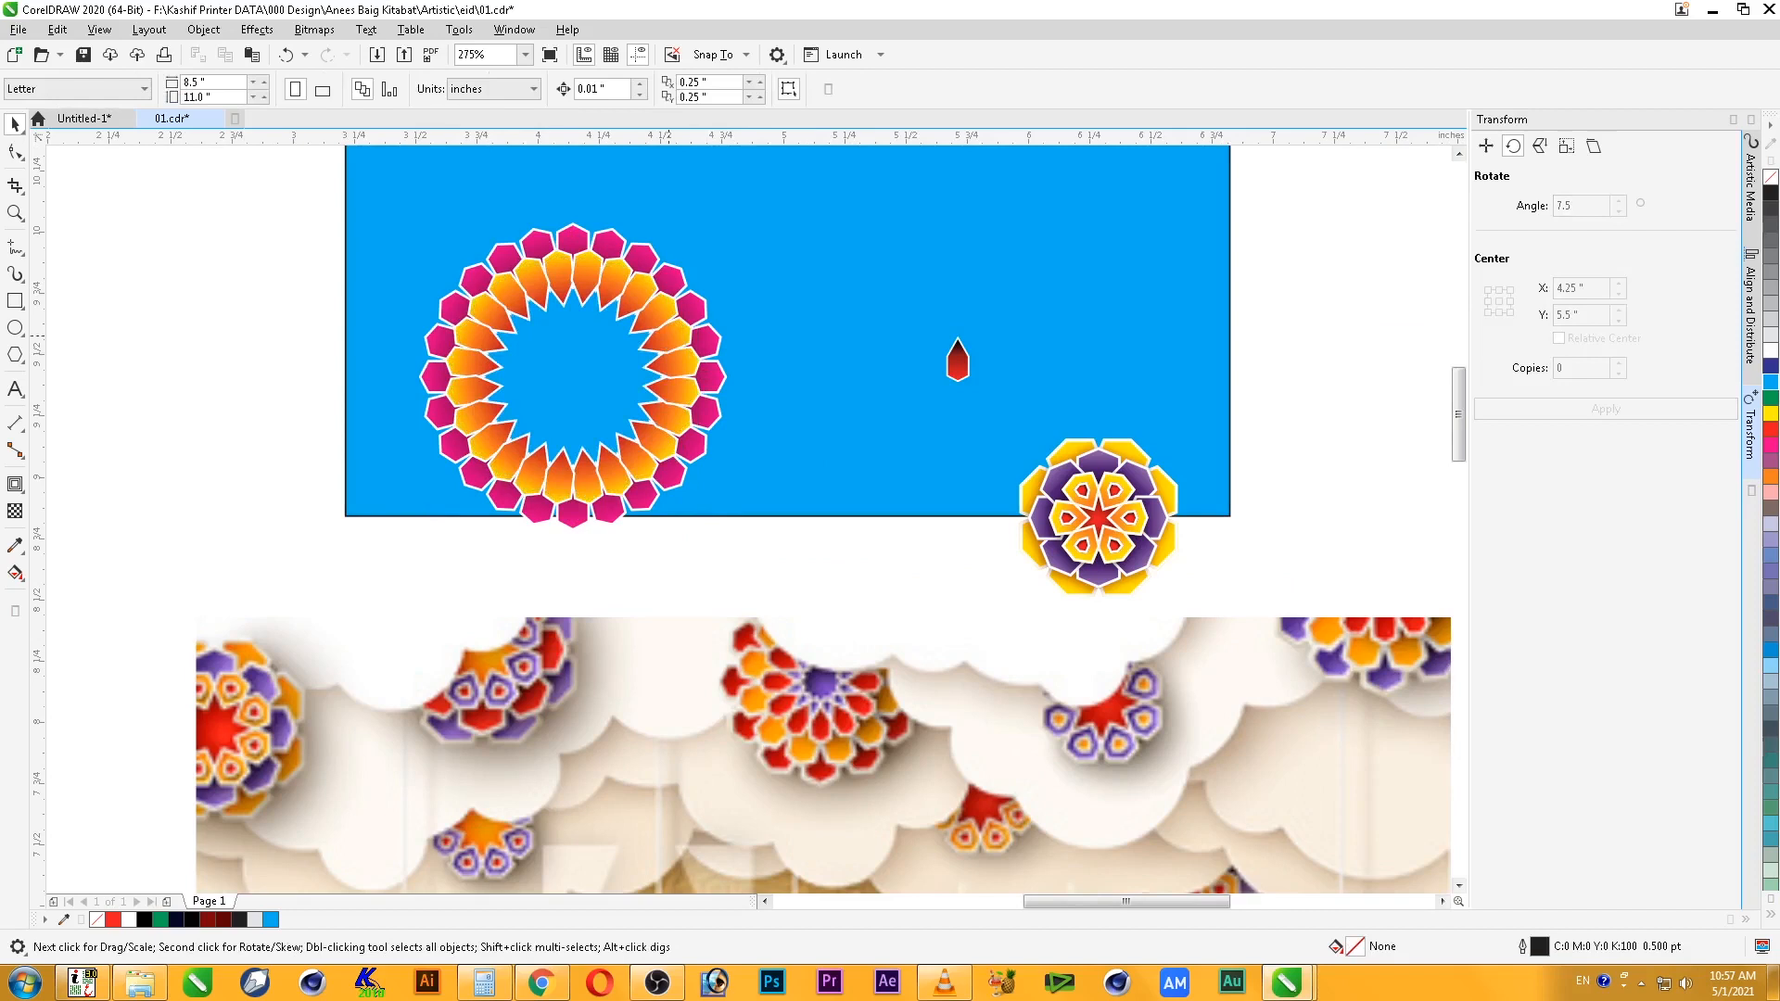
# - Place a copy of the dark red petal over the bottom of the orange ring
pyautogui.click(612, 521)
pyautogui.moveTo(958, 362); pyautogui.dragTo(580, 462)
pyautogui.rightClick(206, 352)
pyautogui.press('F2')
pyautogui.moveTo(433, 187); pyautogui.dragTo(693, 621)
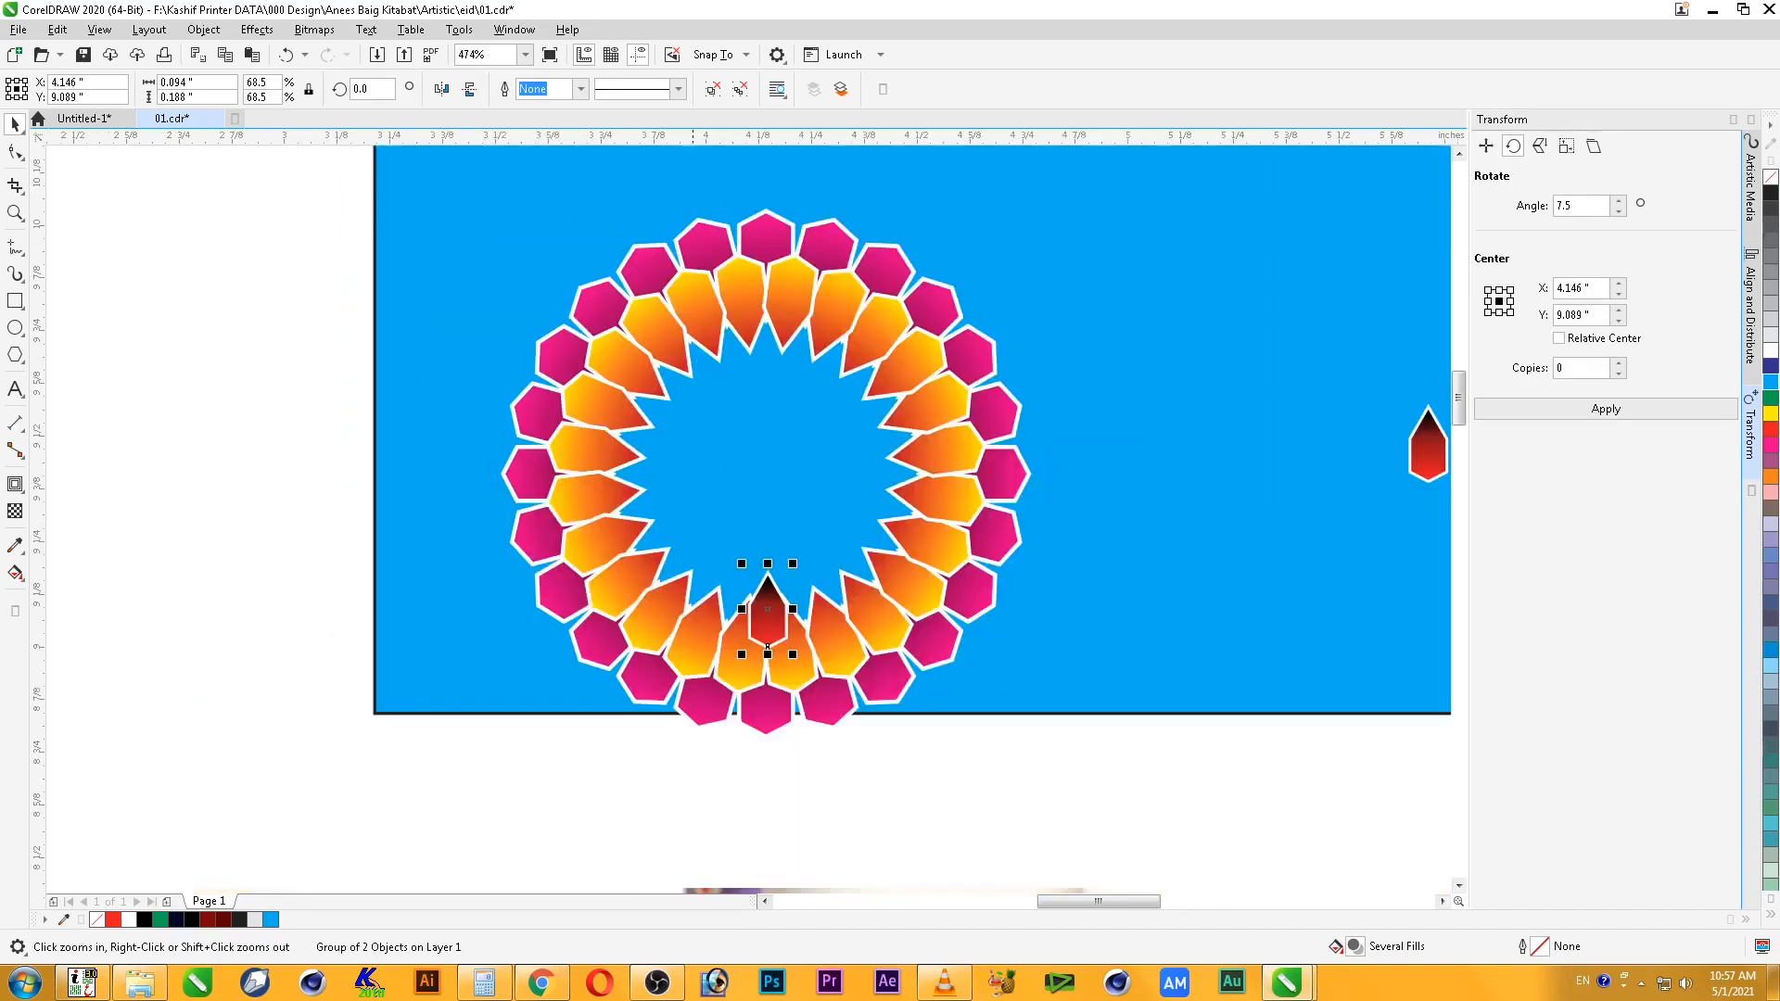
# - Align the copied red petal with the orange ring by their vertical center axis
pyautogui.keyDown('shift'); pyautogui.click(798, 671); pyautogui.keyUp('shift')
pyautogui.click(1750, 434)
pyautogui.click(1751, 315)
pyautogui.click(1513, 172)
pyautogui.press('Escape')
# - Mirror a copy of the bottom red petal up to the opposite top edge of the orange ring
pyautogui.click(768, 624)
pyautogui.moveTo(766, 655); pyautogui.dragTo(770, 353)
pyautogui.rightClick(768, 539)
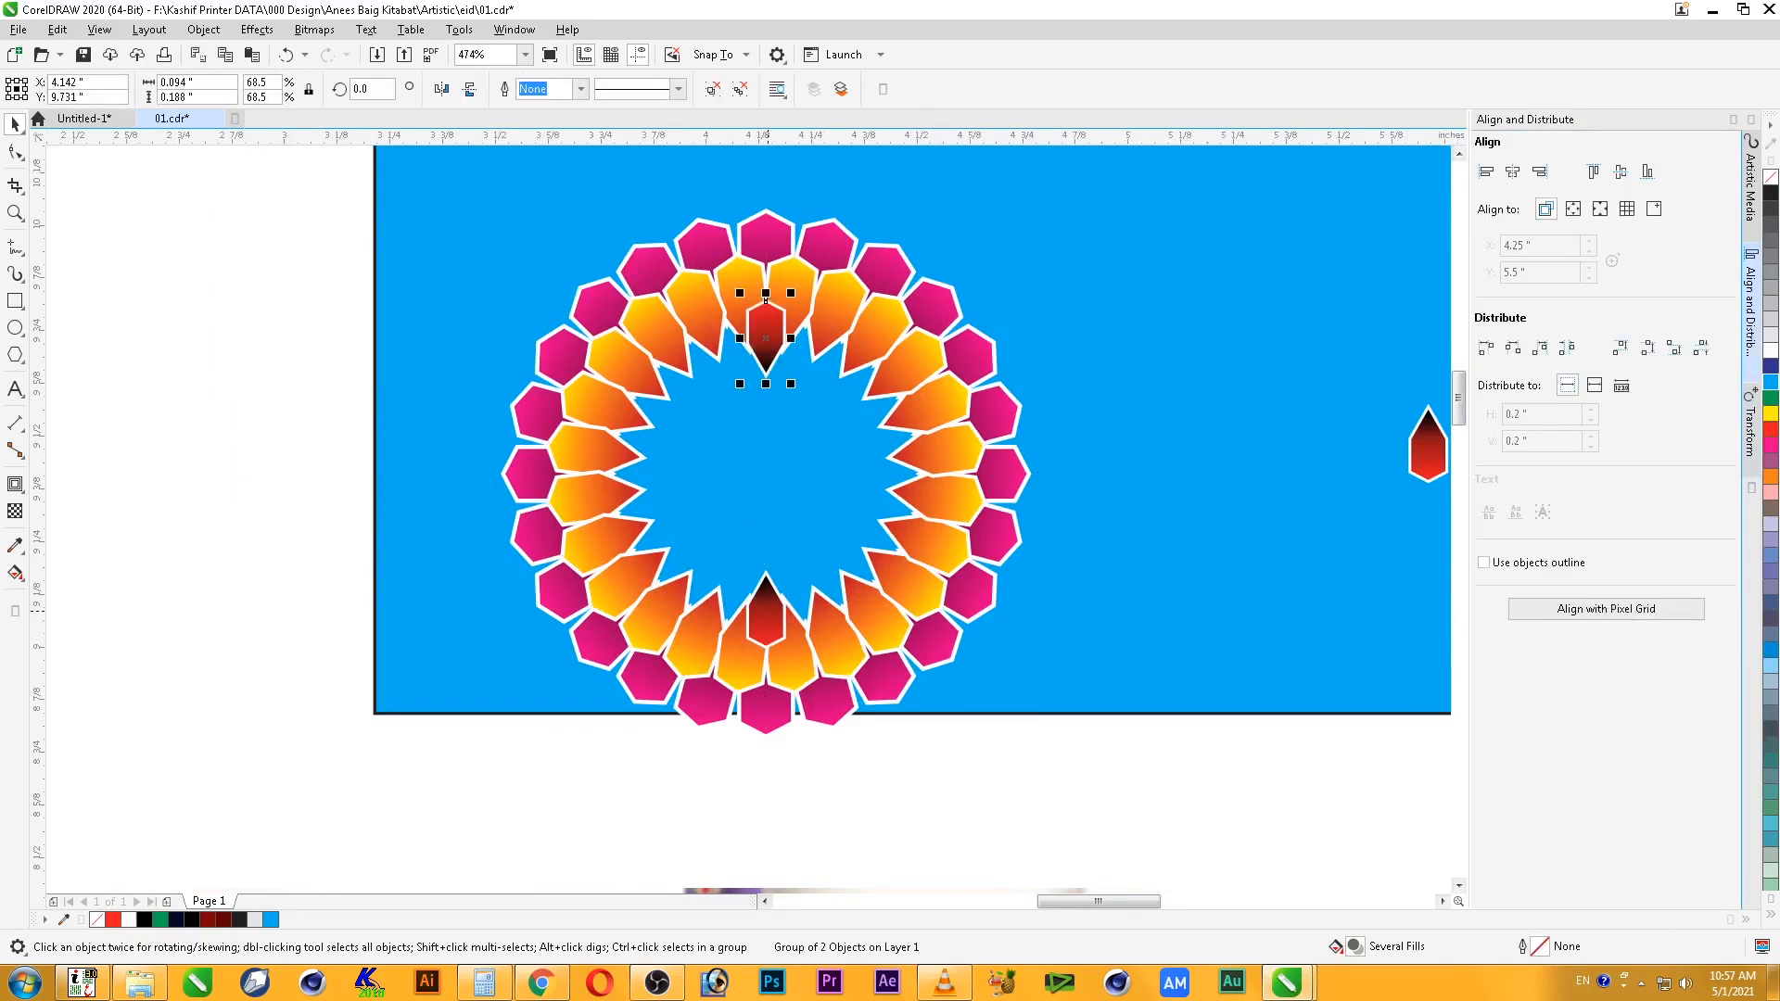
# - Group the two opposite red petals and center the pair horizontally and vertically within the rings
pyautogui.keyDown('shift'); pyautogui.click(768, 611); pyautogui.keyUp('shift')
pyautogui.rightClick(766, 299)
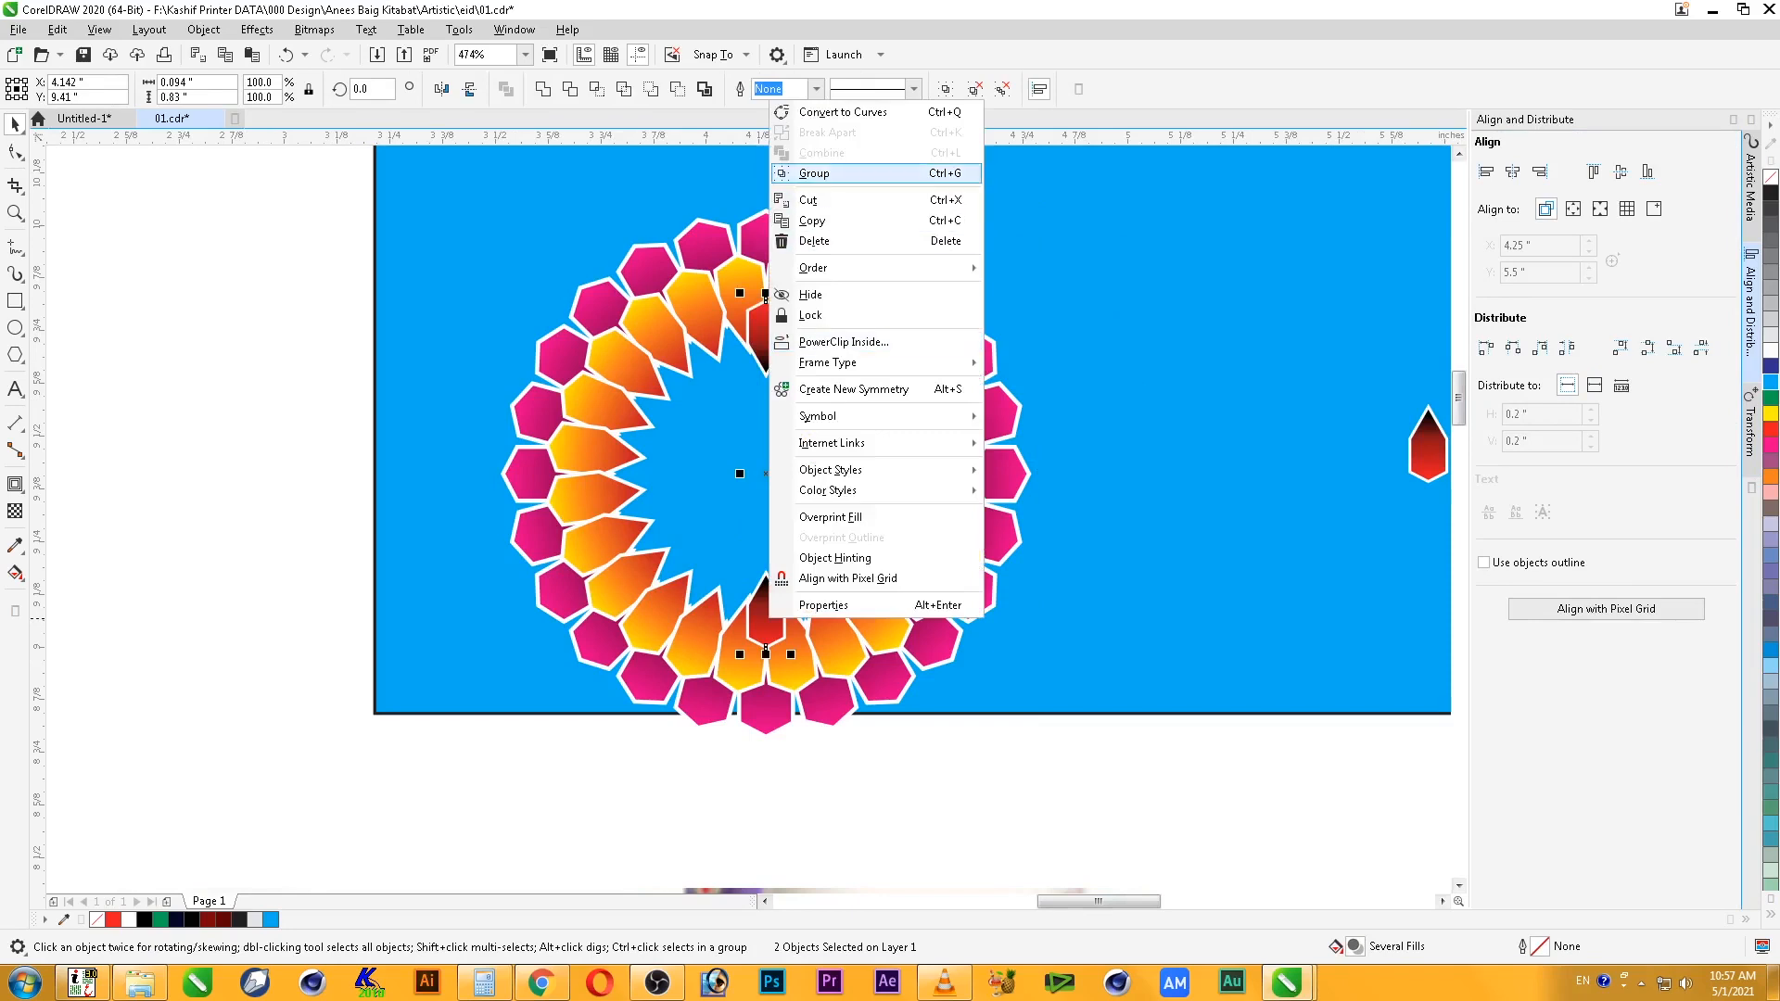
pyautogui.click(788, 172)
pyautogui.click(1512, 171)
pyautogui.click(1621, 171)
pyautogui.press('Escape')
# - Create a copy of the red petal pair rotated 15 degrees clockwise about its center
pyautogui.doubleClick(771, 321)
pyautogui.moveTo(794, 292); pyautogui.dragTo(850, 295)
pyautogui.rightClick(850, 296)
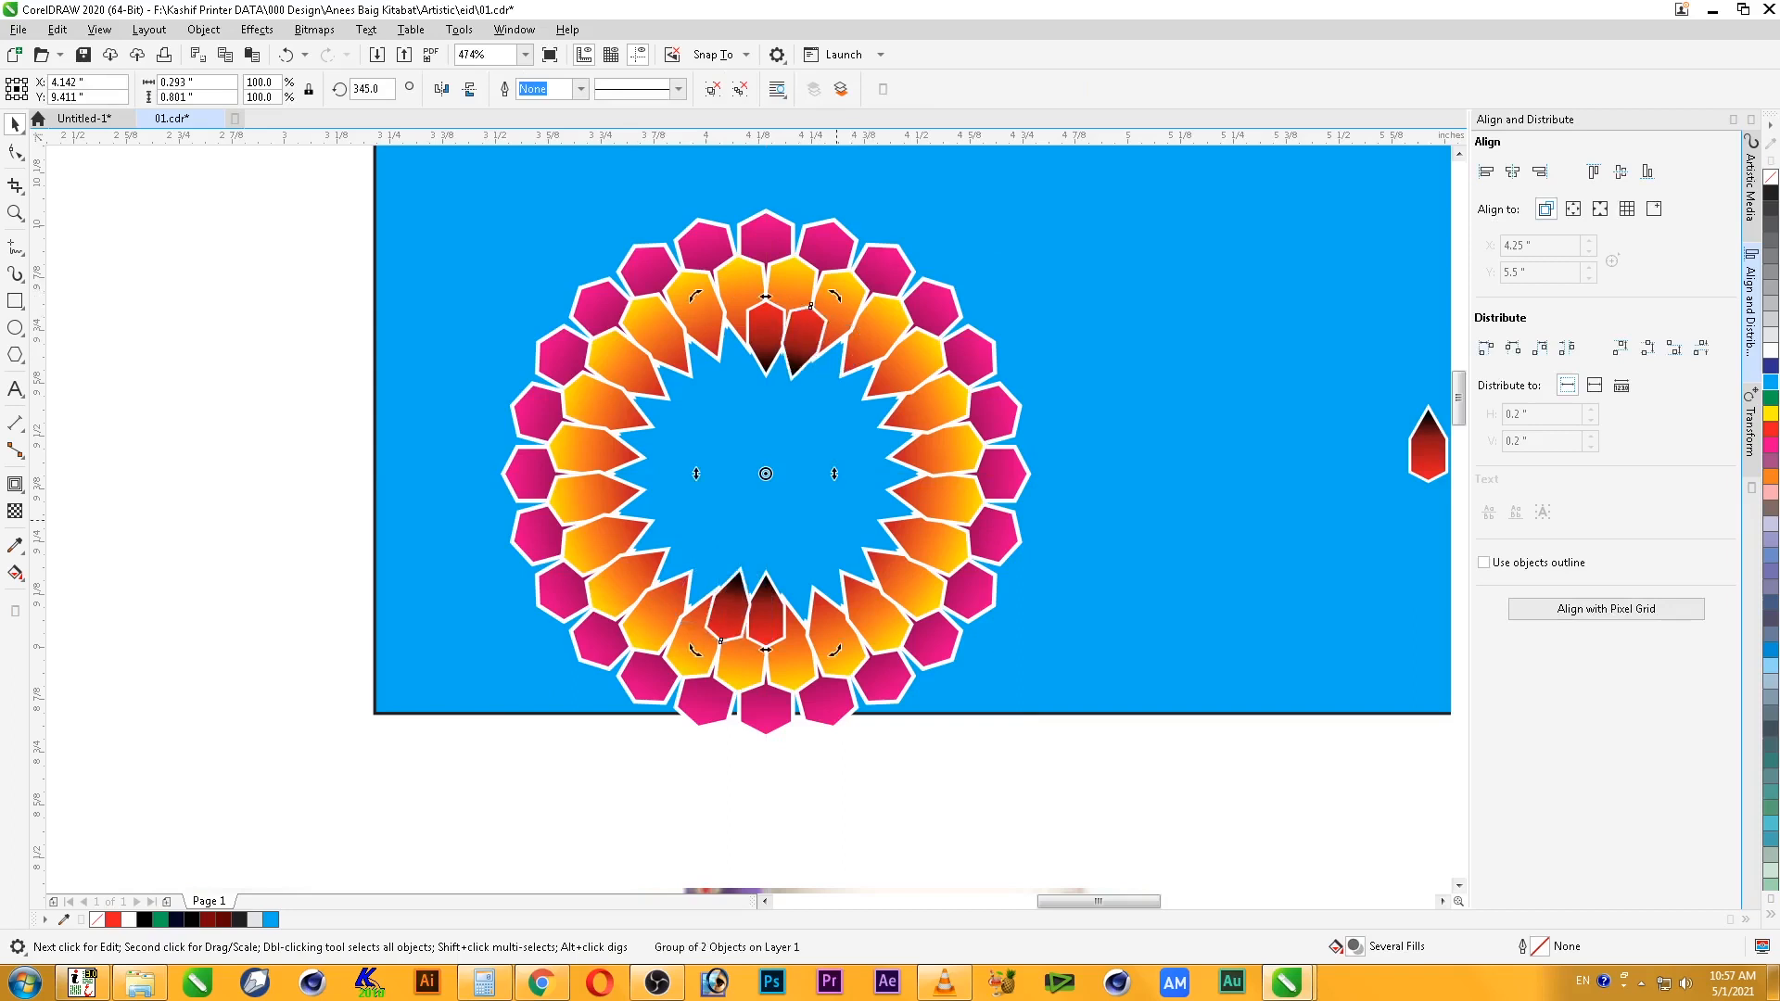
# - Repeat the 15-degree rotated copy until the red petal pairs complete a full ring inside the orange one
pyautogui.hotkey('ctrl', 'r')
pyautogui.hotkey('ctrl', 'r')
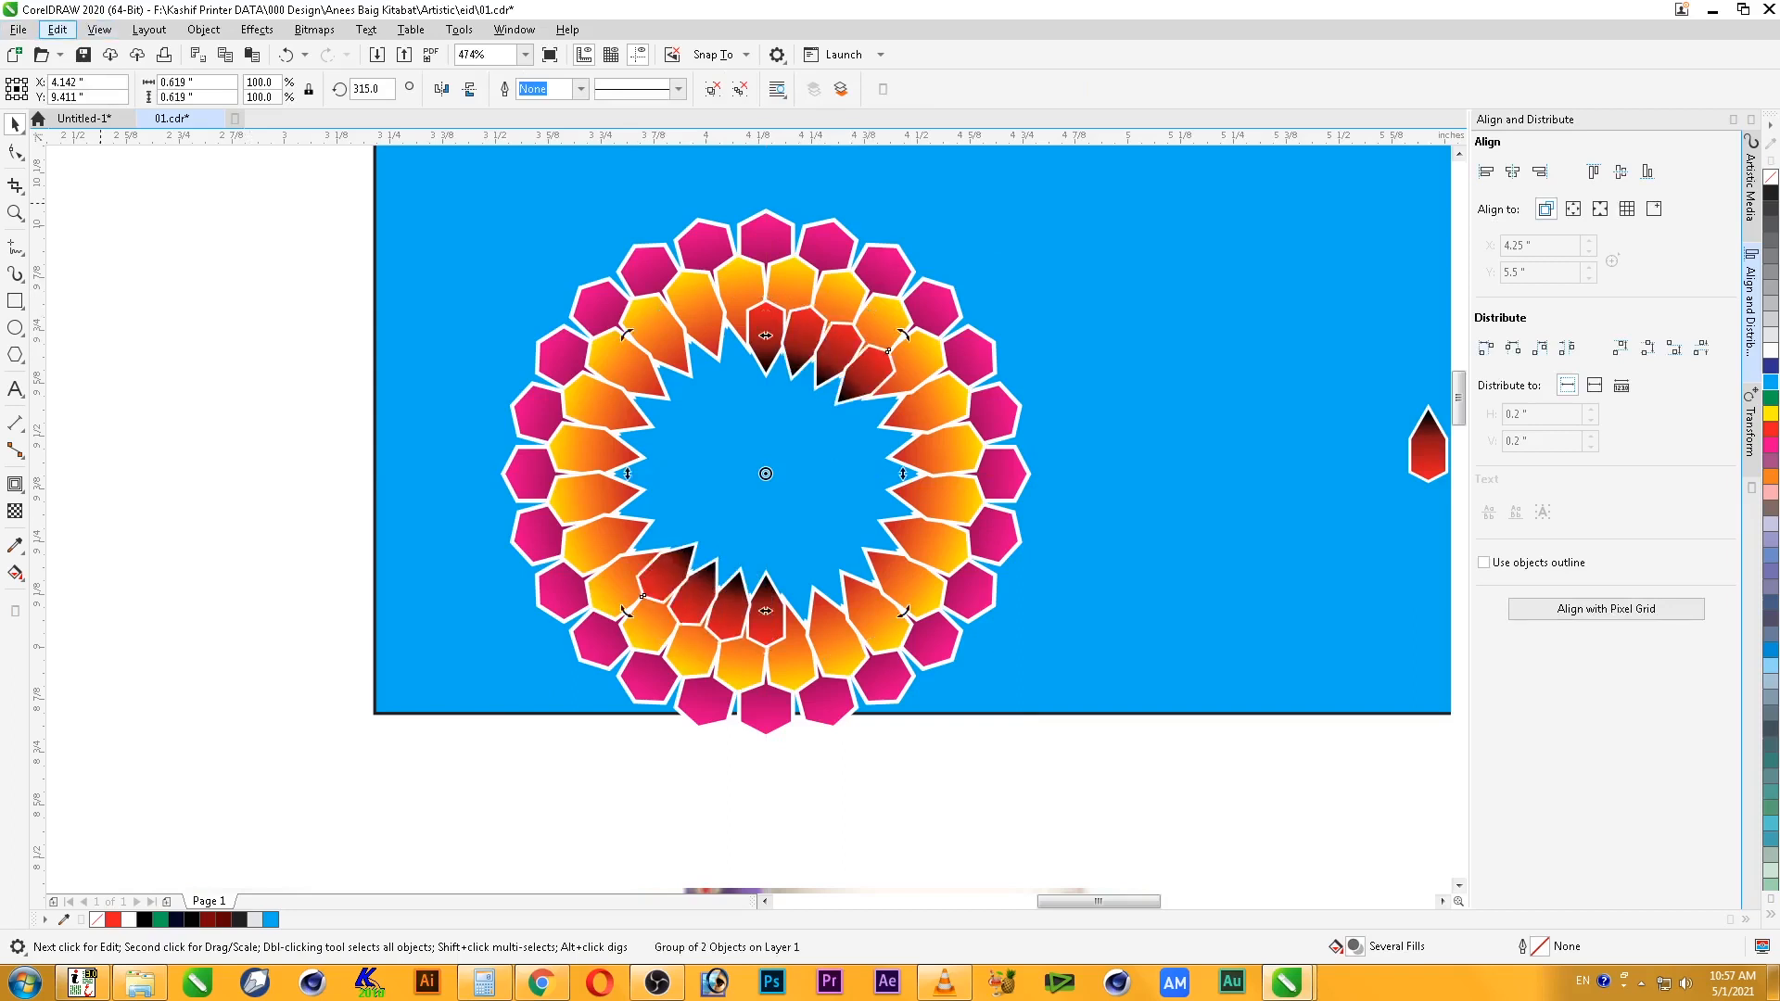
pyautogui.click(58, 29)
pyautogui.click(109, 94)
pyautogui.hotkey('ctrl', 'r')
pyautogui.hotkey('ctrl', 'r')
pyautogui.hotkey('ctrl', 'r')
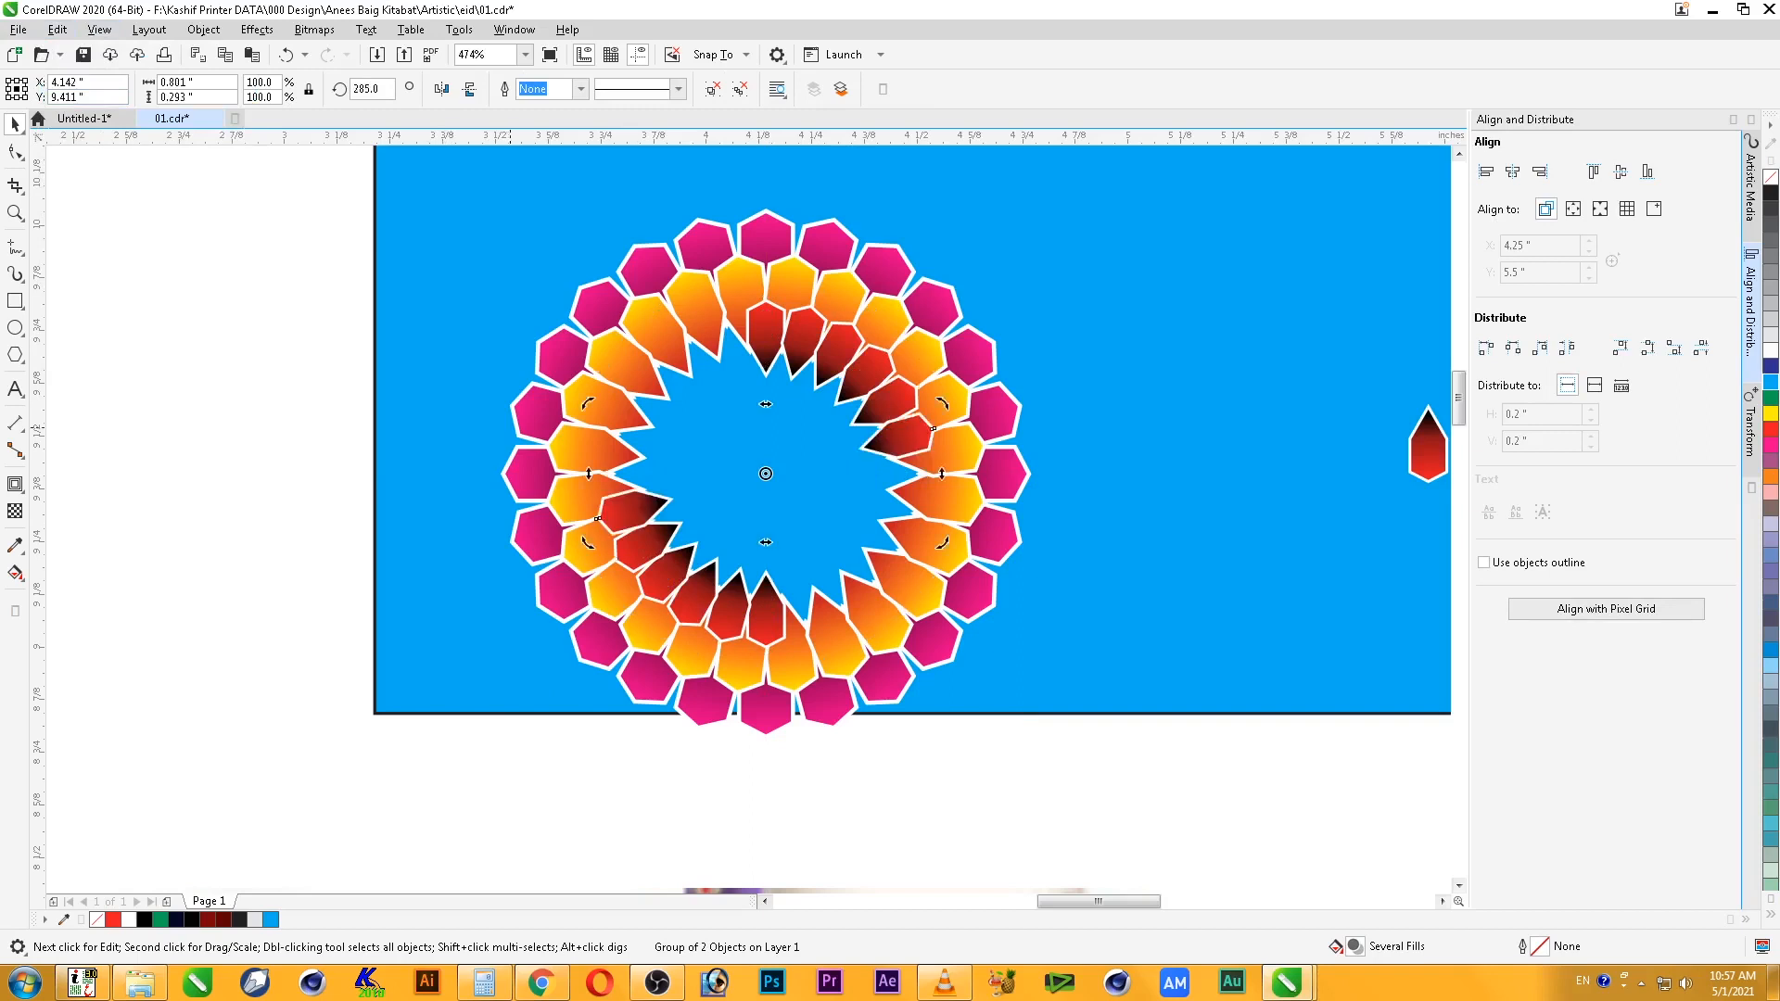
pyautogui.hotkey('ctrl', 'r')
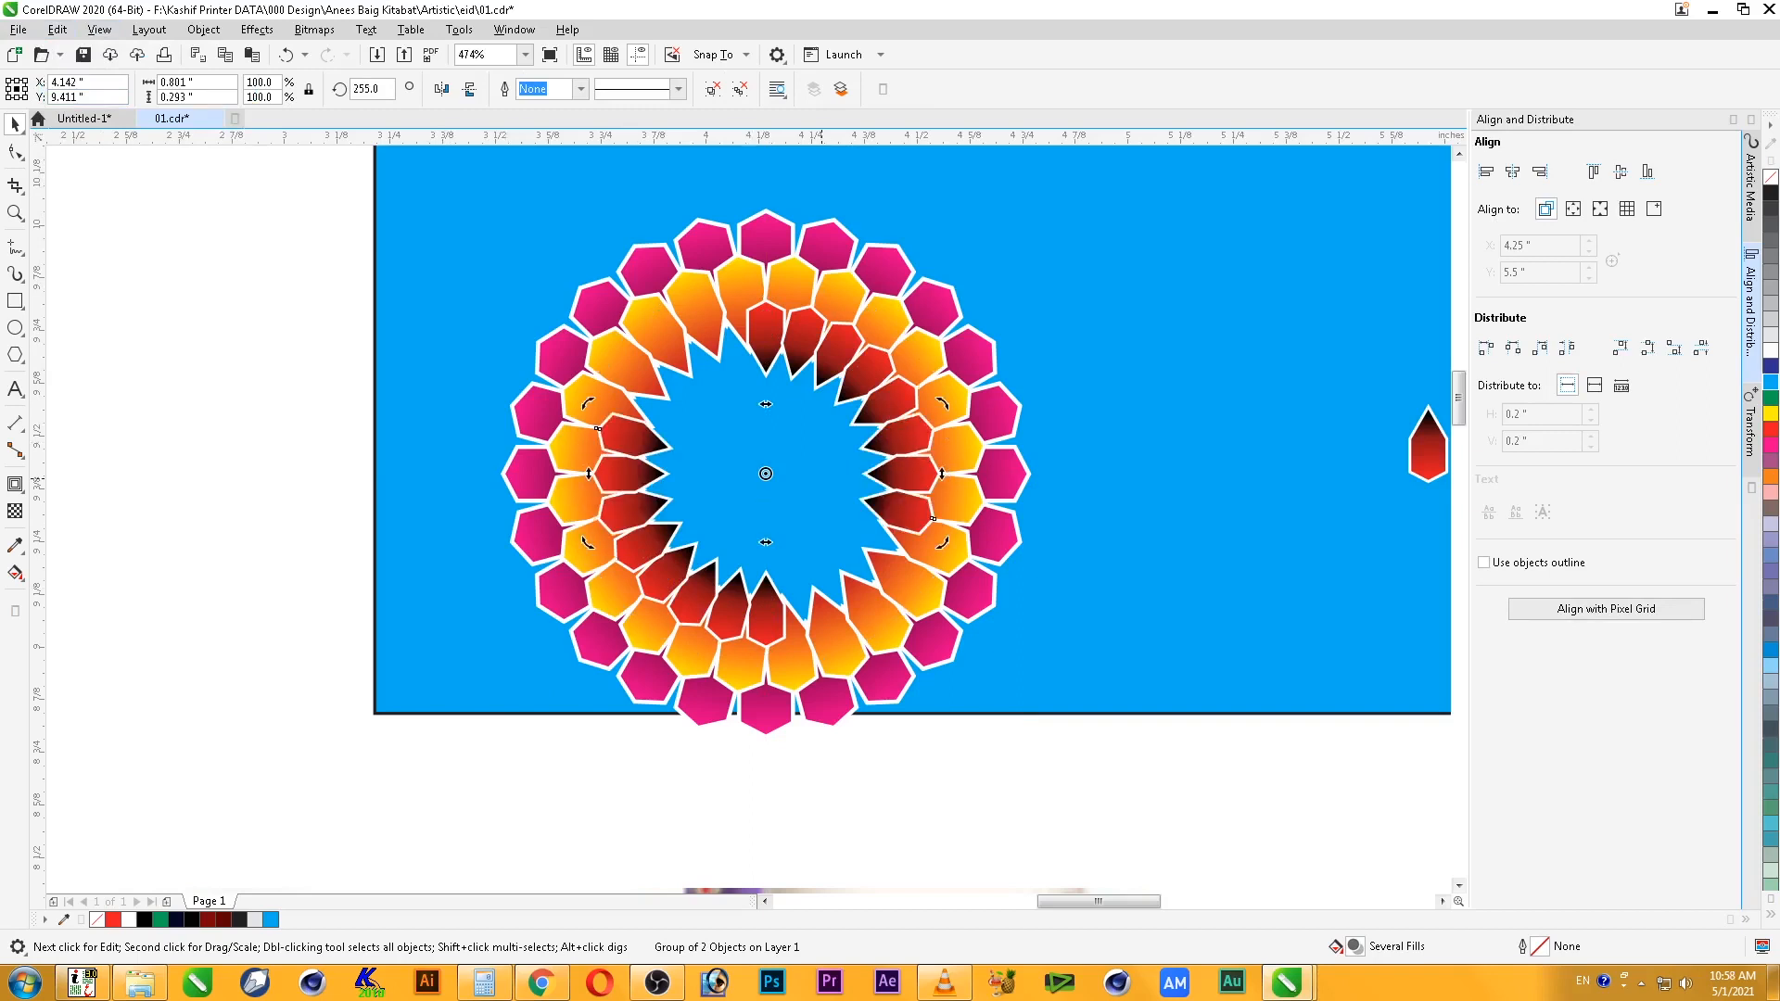
pyautogui.hotkey('ctrl', 'r')
pyautogui.hotkey('ctrl', 'r')
pyautogui.hotkey('ctrl', 'r')
pyautogui.hotkey('ctrl', 'r')
# - Select all the dark red petal pairs together and group them into a single ring
pyautogui.moveTo(322, 289); pyautogui.dragTo(955, 656)
pyautogui.rightClick(809, 602)
pyautogui.click(855, 156)
pyautogui.press('Escape')
pyautogui.press('F3')
pyautogui.press('F3')
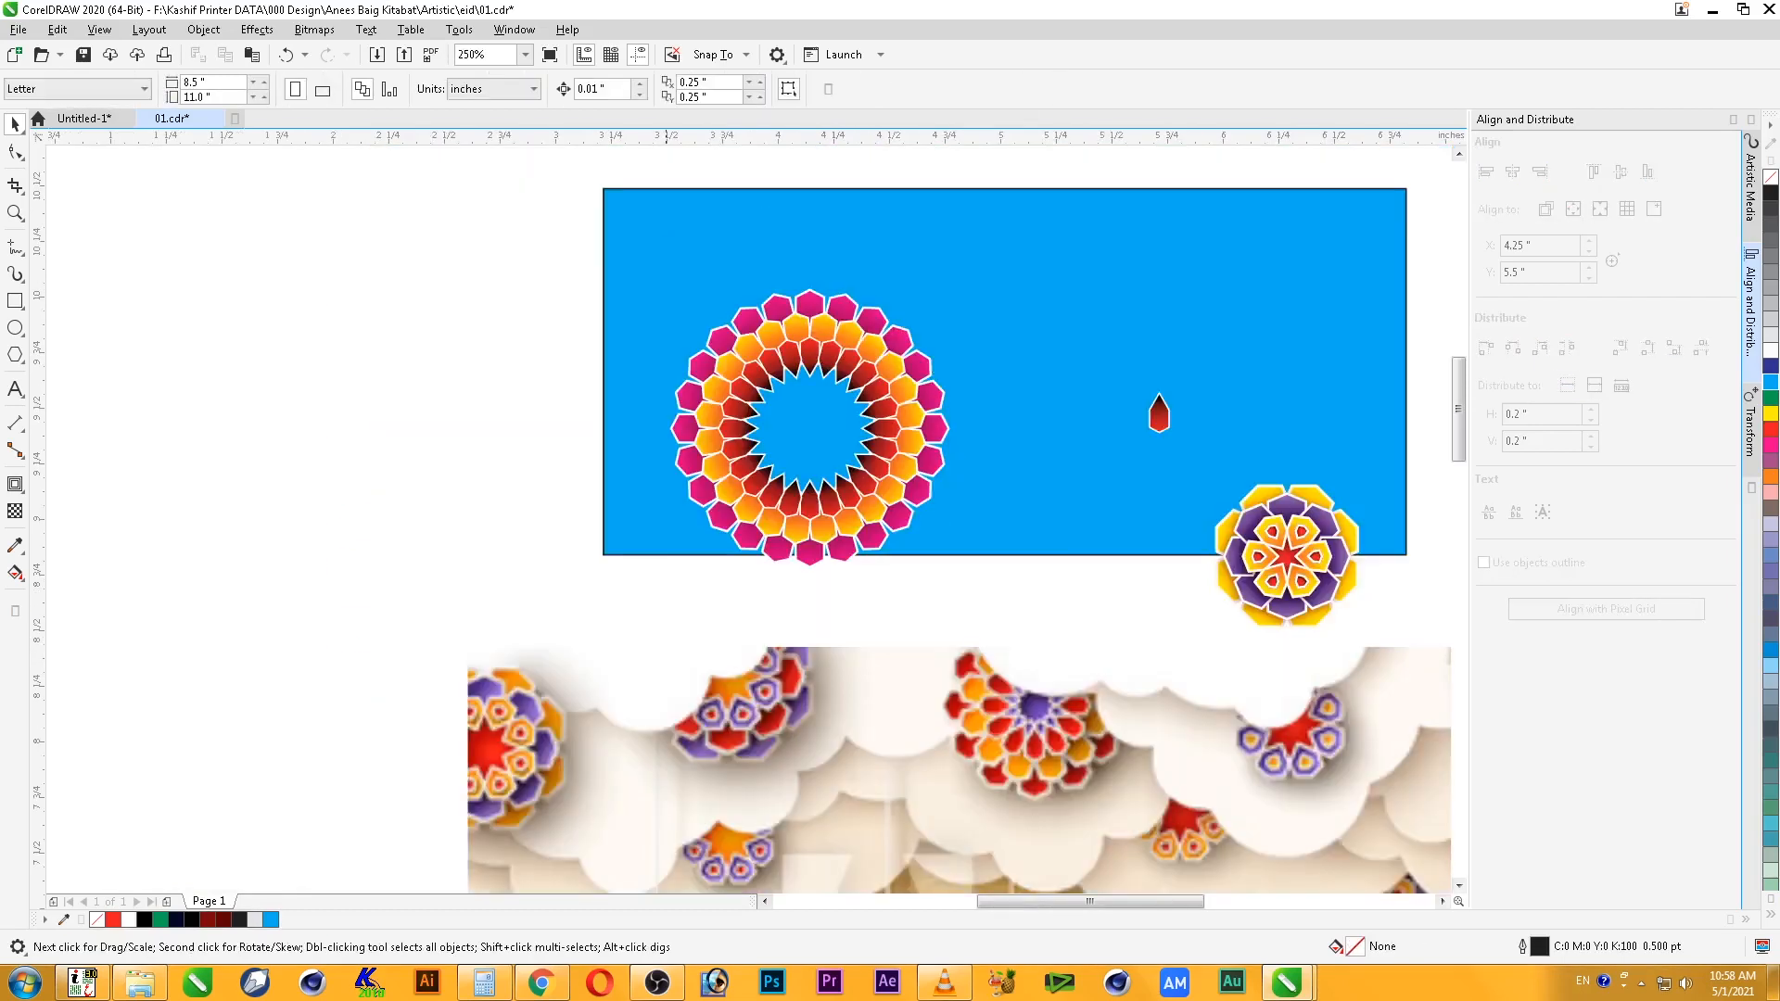
# - Enlarge the red petal ring from its center to 105%, about 0.871 in wide
pyautogui.moveTo(547, 277); pyautogui.dragTo(938, 554)
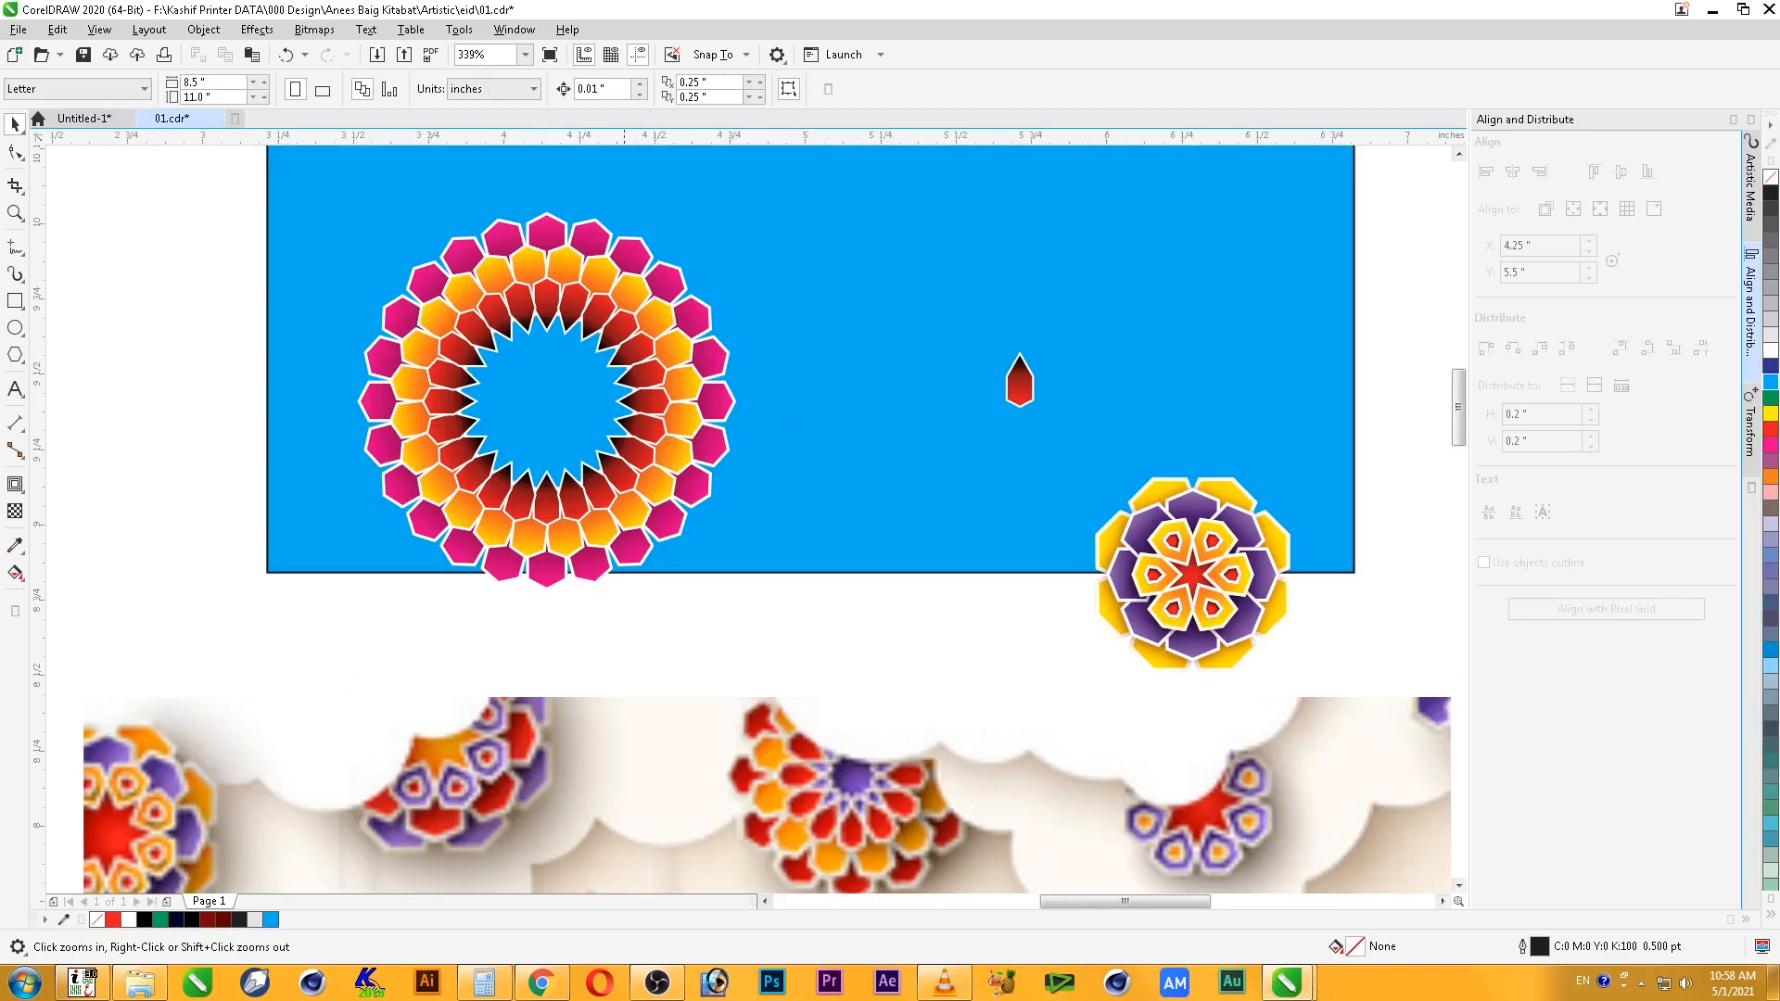
pyautogui.click(625, 325)
pyautogui.moveTo(689, 265); pyautogui.dragTo(691, 263)
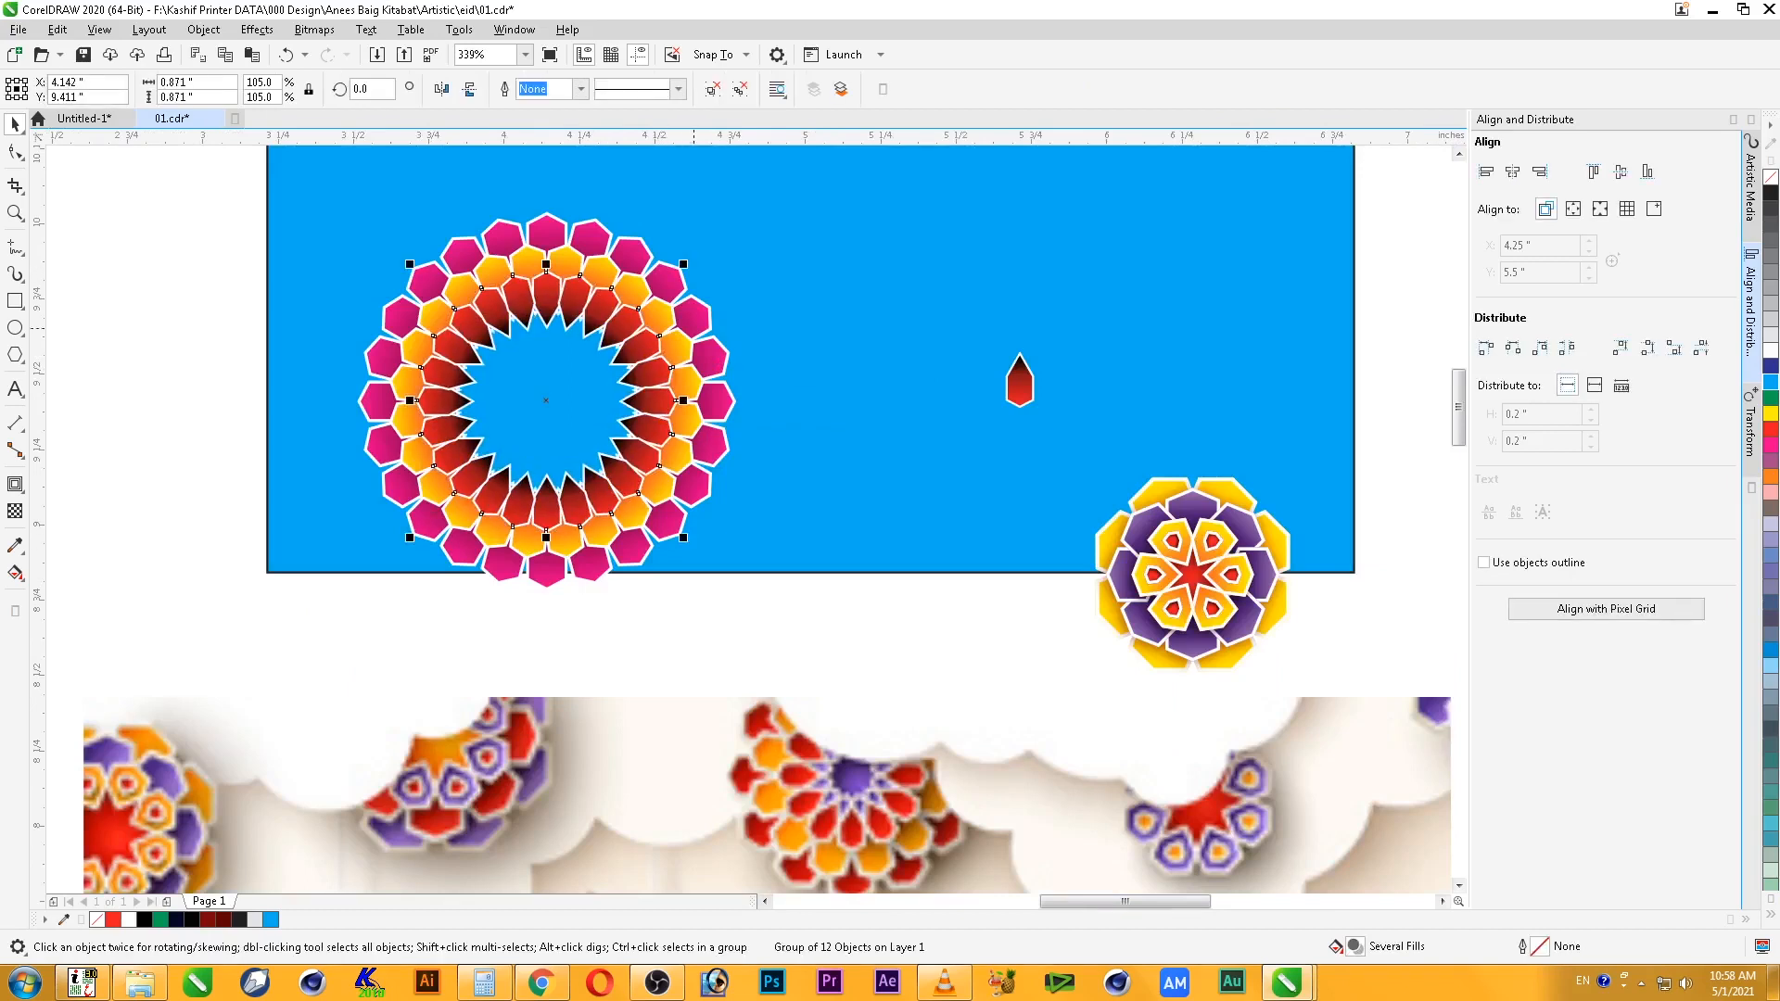
pyautogui.press('Escape')
pyautogui.press('F3')
pyautogui.press('F2')
pyautogui.moveTo(464, 414); pyautogui.dragTo(861, 676)
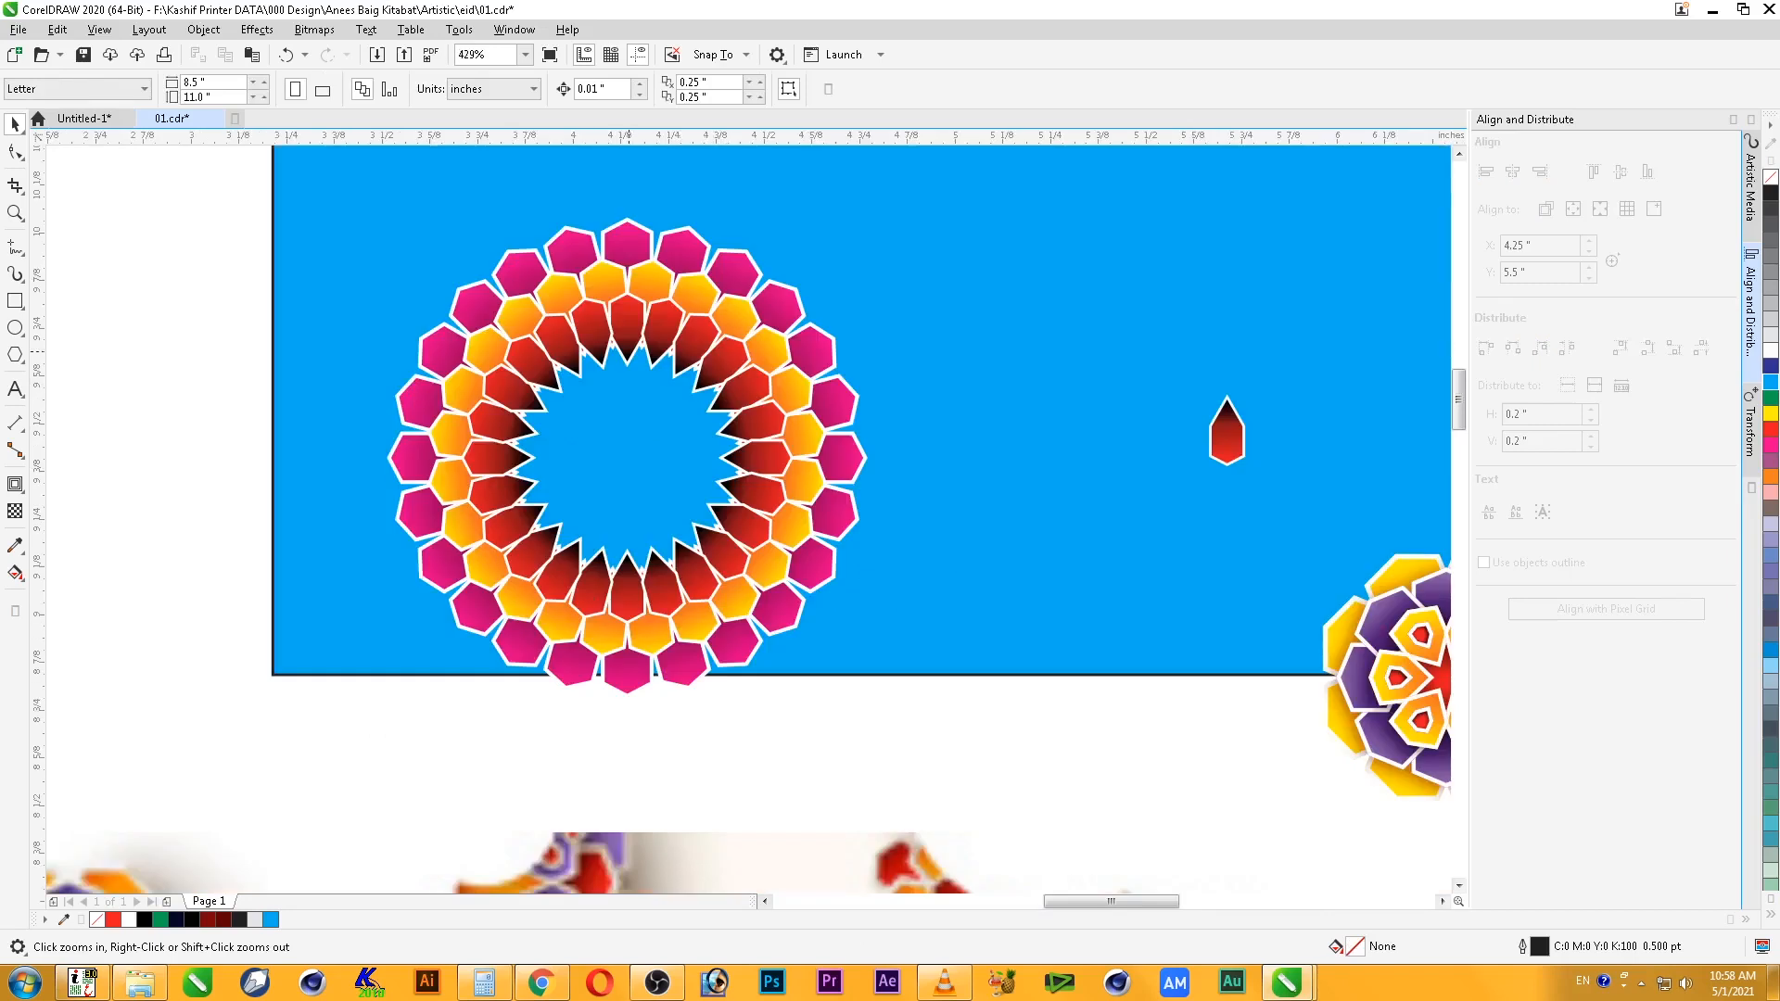
pyautogui.click(486, 396)
pyautogui.click(15, 300)
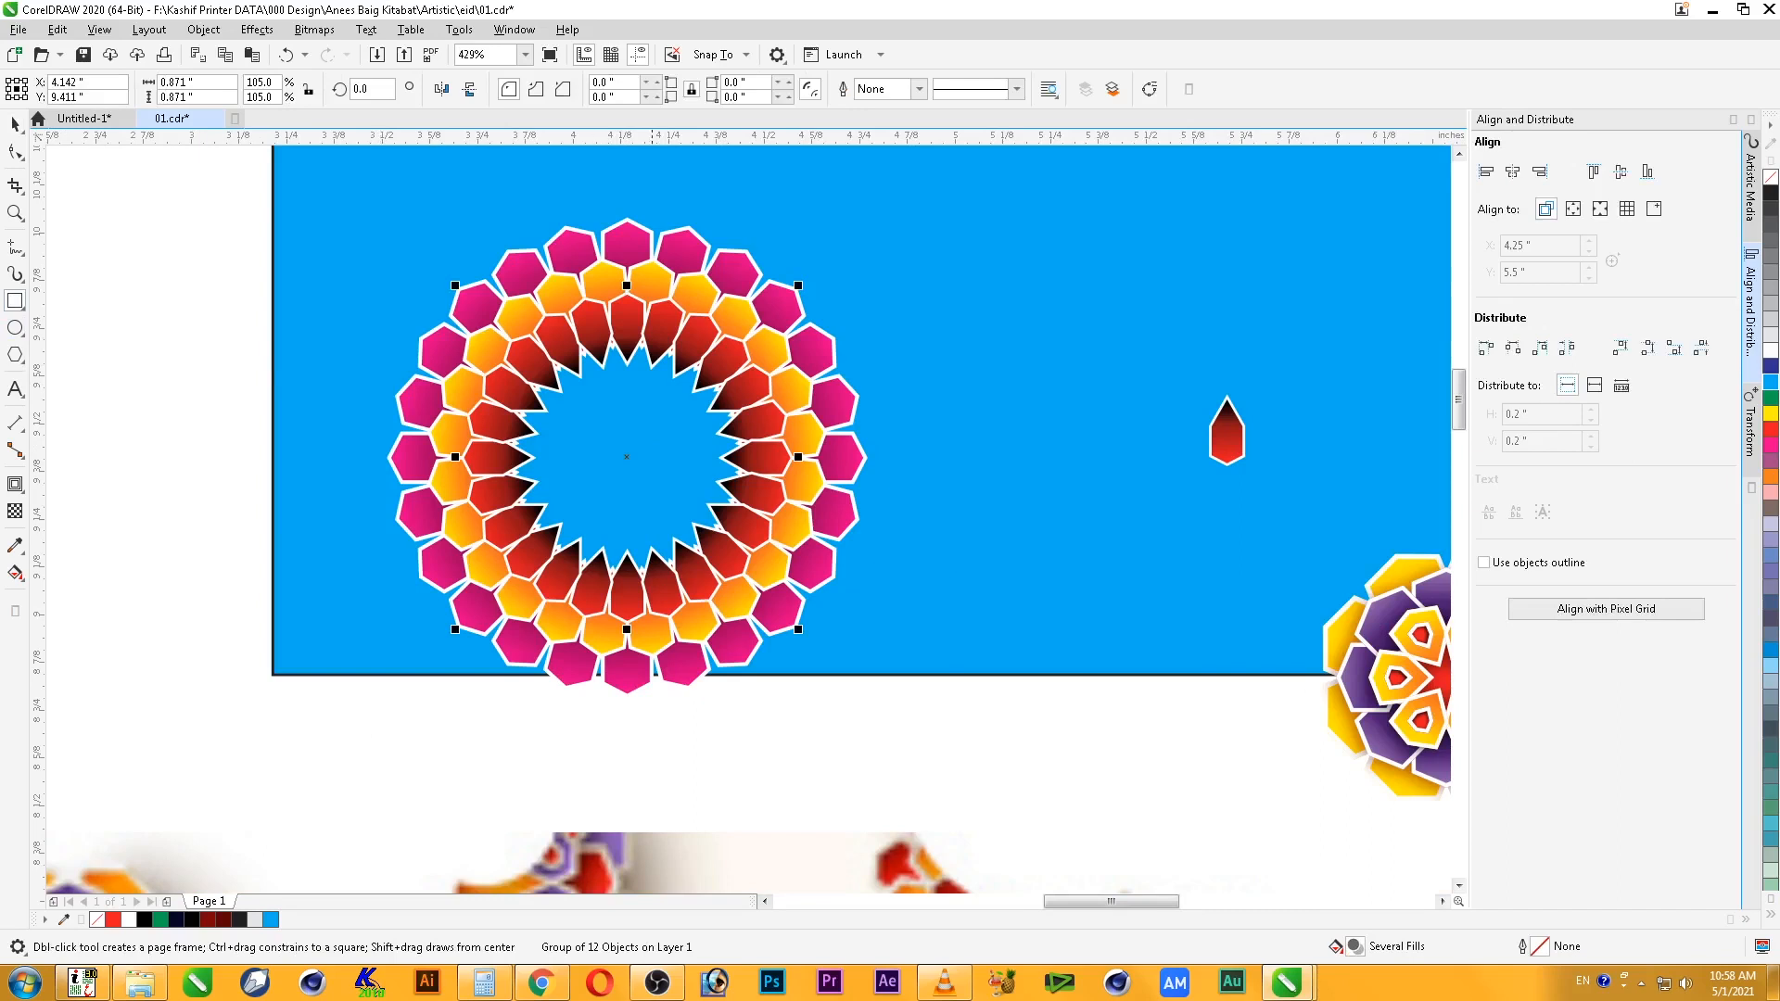
pyautogui.moveTo(506, 353); pyautogui.dragTo(715, 563)
pyautogui.hotkey('ctrl', 'z')
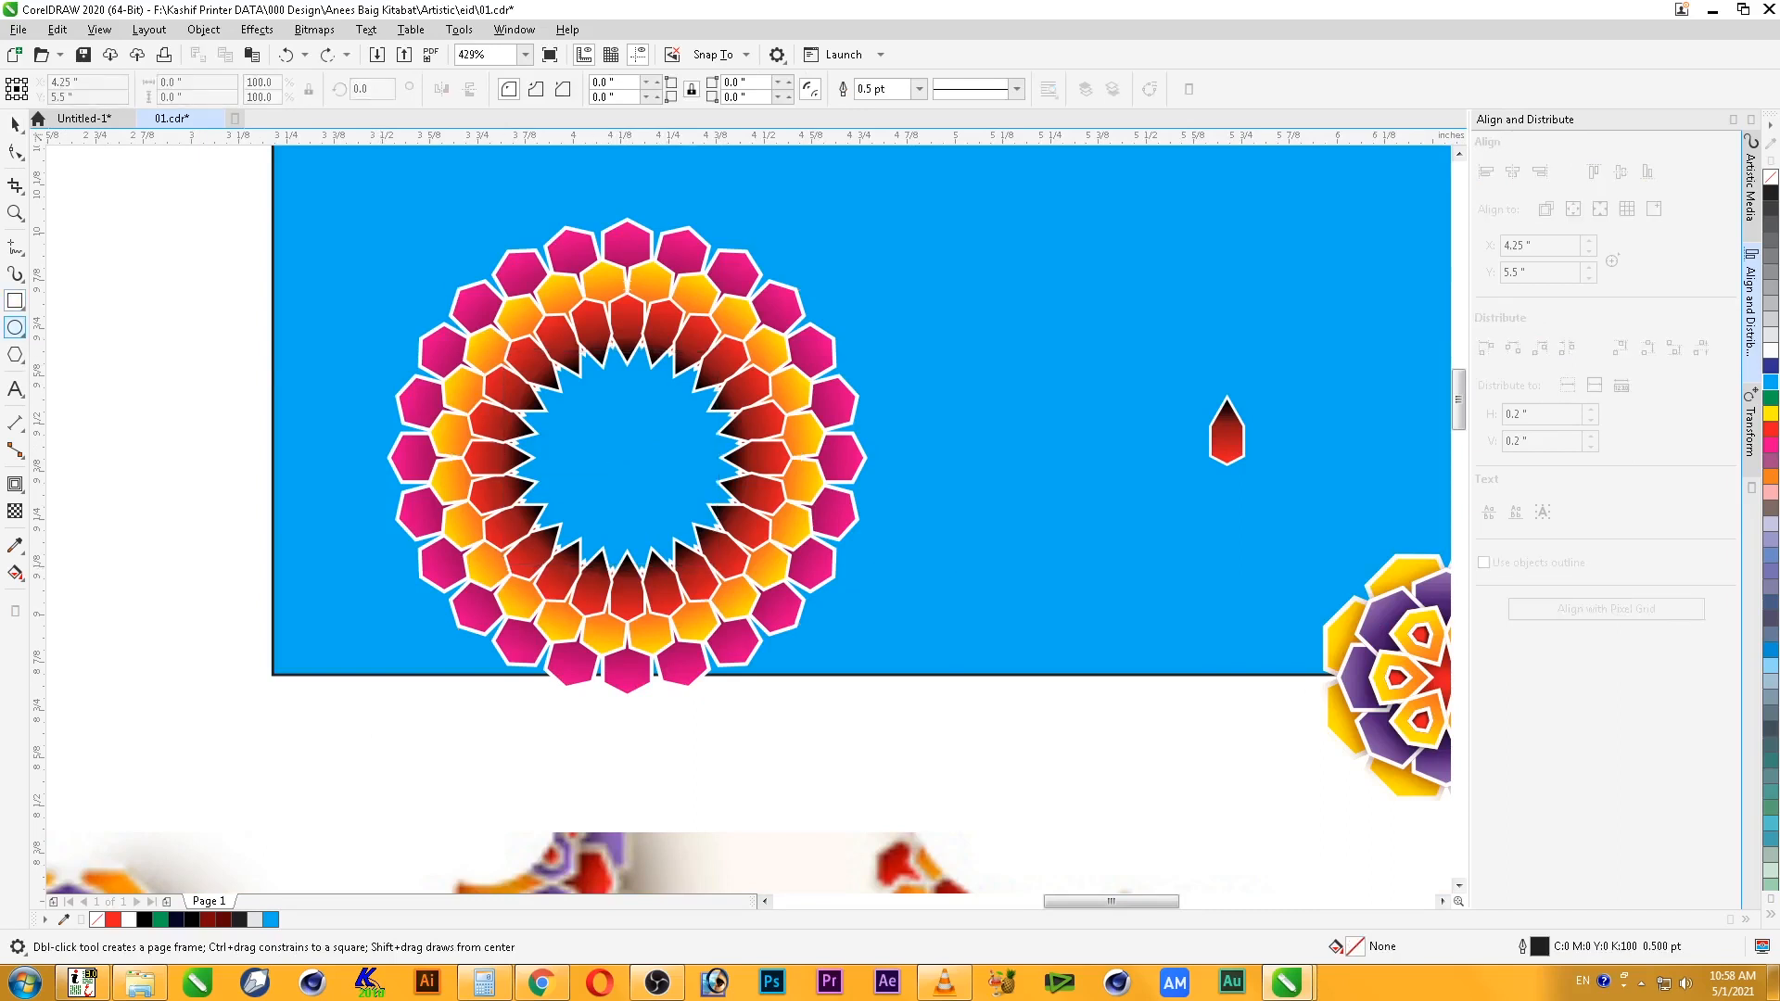
# - Draw a circle over the ornament's open middle and center it horizontally and vertically on the rings
pyautogui.click(15, 327)
pyautogui.moveTo(527, 334); pyautogui.dragTo(799, 606)
pyautogui.press('space')
pyautogui.keyDown('shift'); pyautogui.click(757, 375); pyautogui.keyUp('shift')
pyautogui.press('c')
pyautogui.press('e')
# - Shrink the central circle to about 0.665 in, fill it with magenta and remove its outline
pyautogui.click(757, 373)
pyautogui.click(728, 364)
pyautogui.moveTo(770, 315); pyautogui.dragTo(759, 325)
pyautogui.click(1771, 445)
pyautogui.rightClick(1771, 177)
pyautogui.rightClick(604, 432)
pyautogui.click(569, 434)
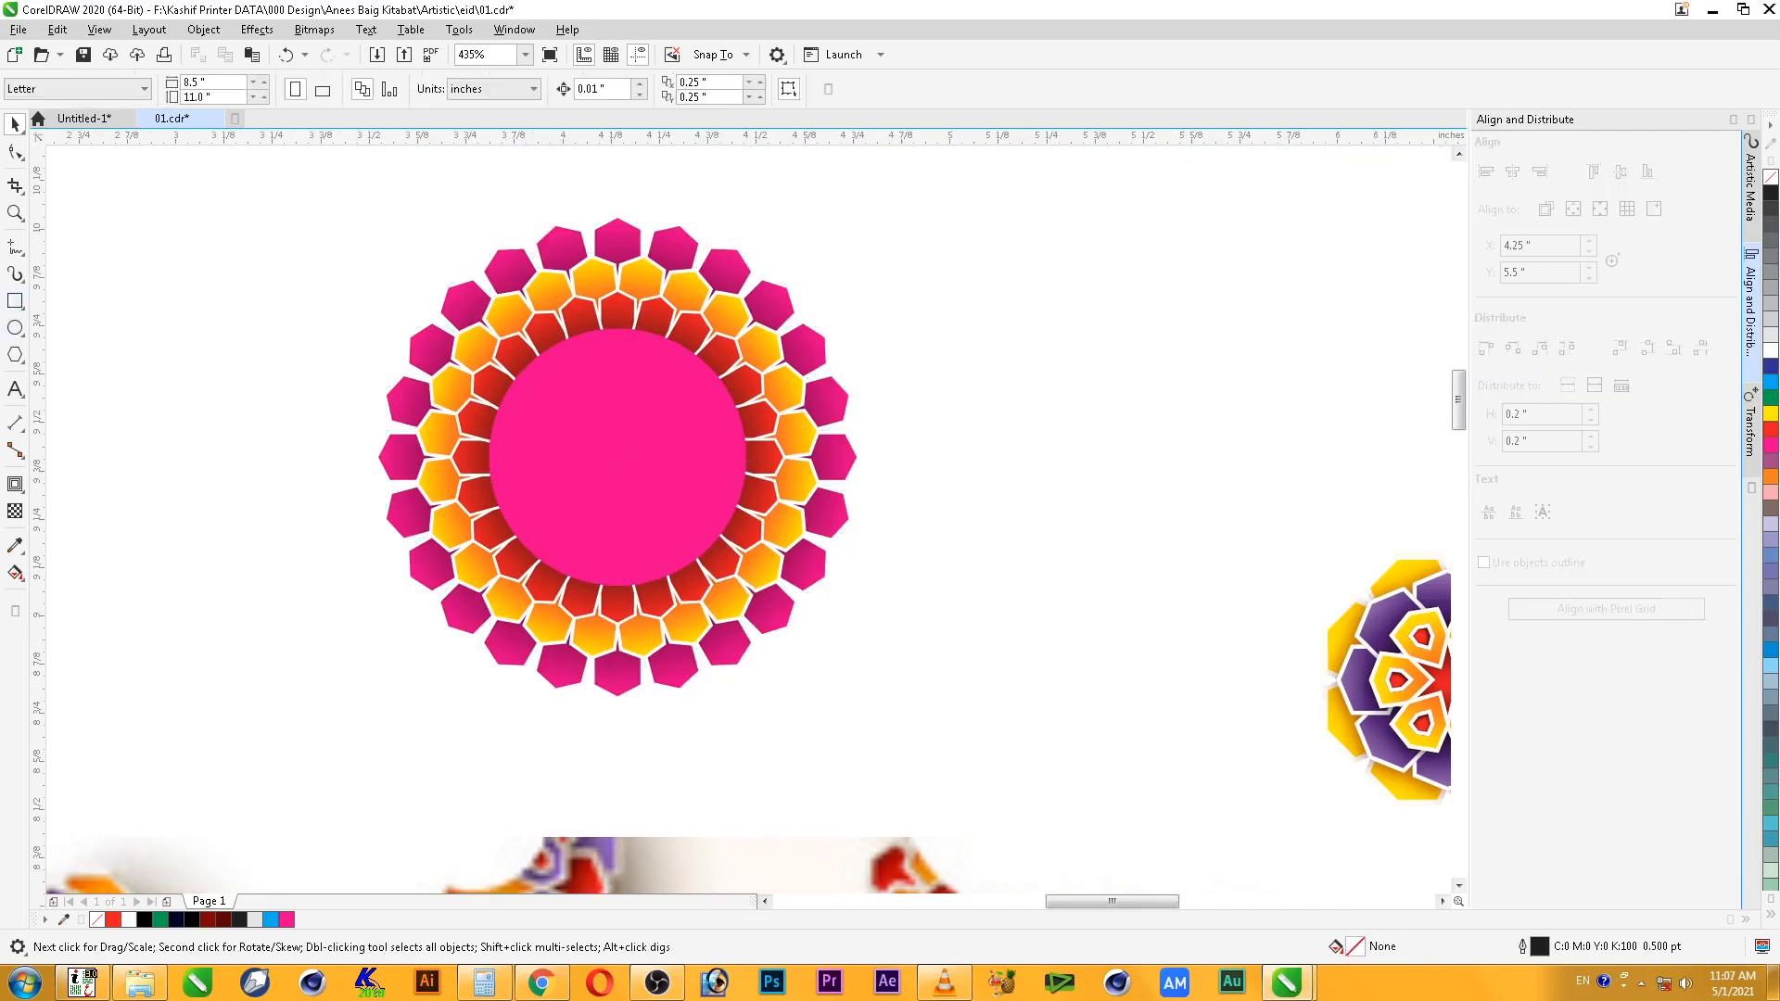
# - Draw a five-sided polygon about 0.629 by 0.598 in beside the ornament
pyautogui.click(15, 354)
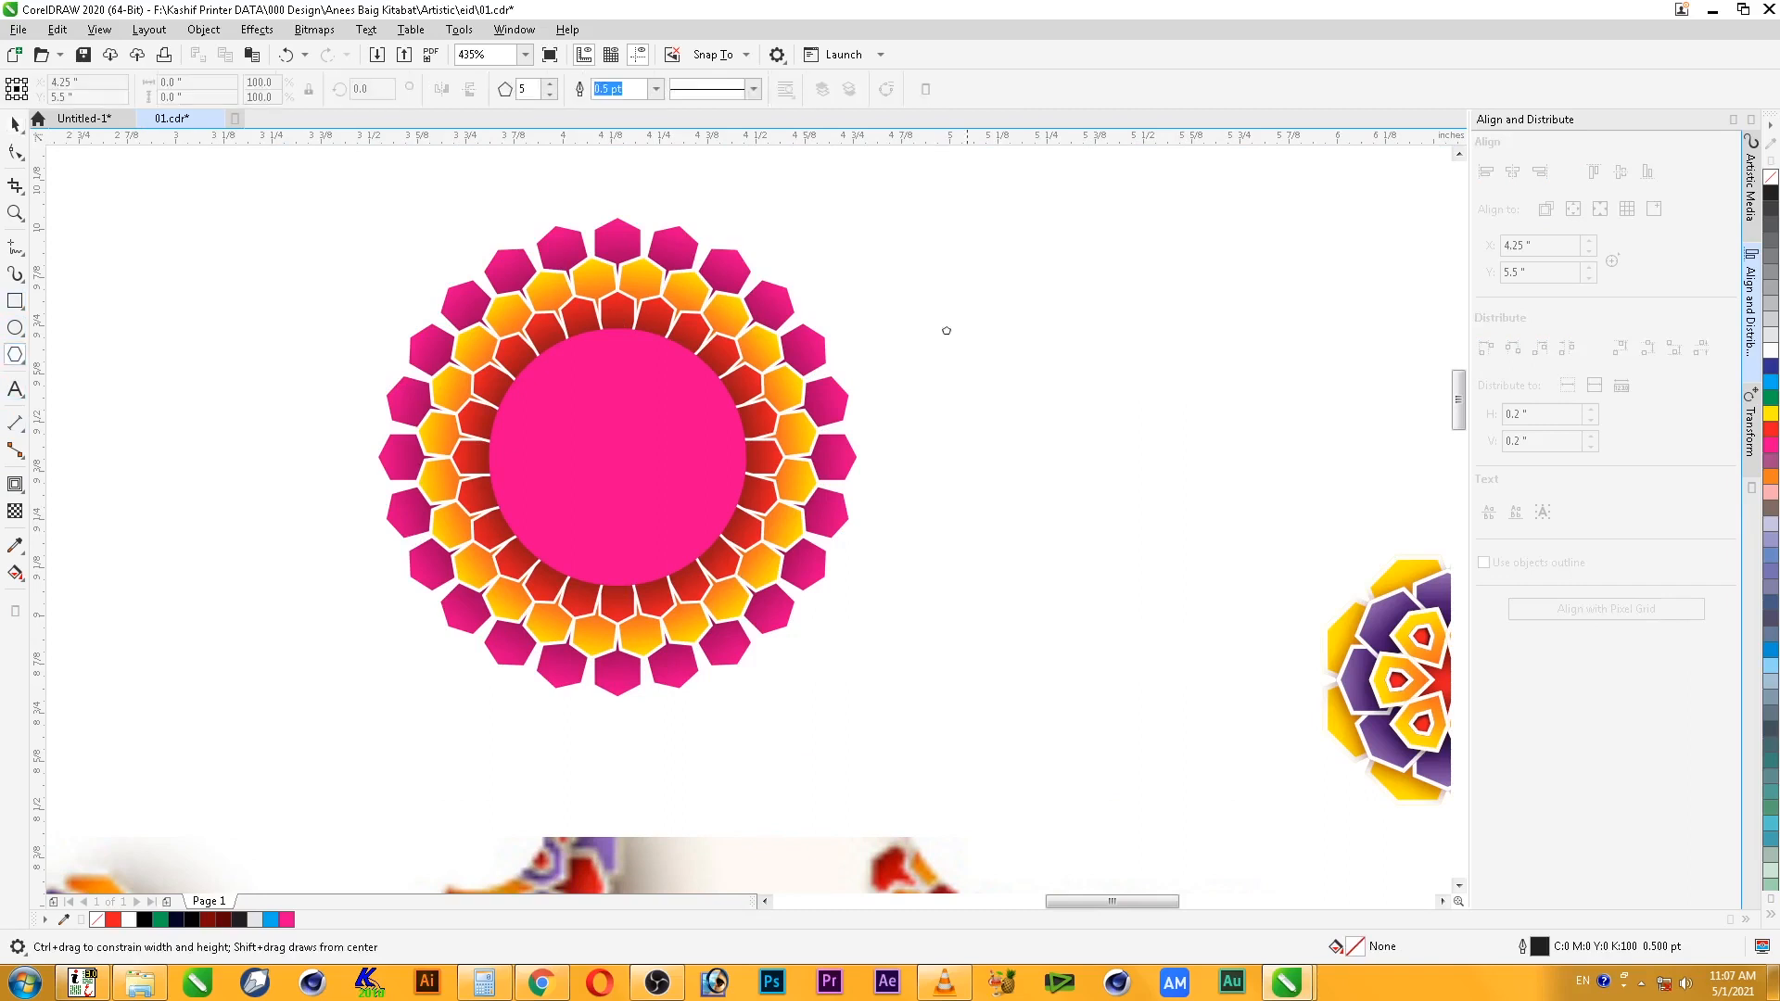
pyautogui.moveTo(944, 322); pyautogui.dragTo(1197, 564)
pyautogui.press('space')
pyautogui.press('Escape')
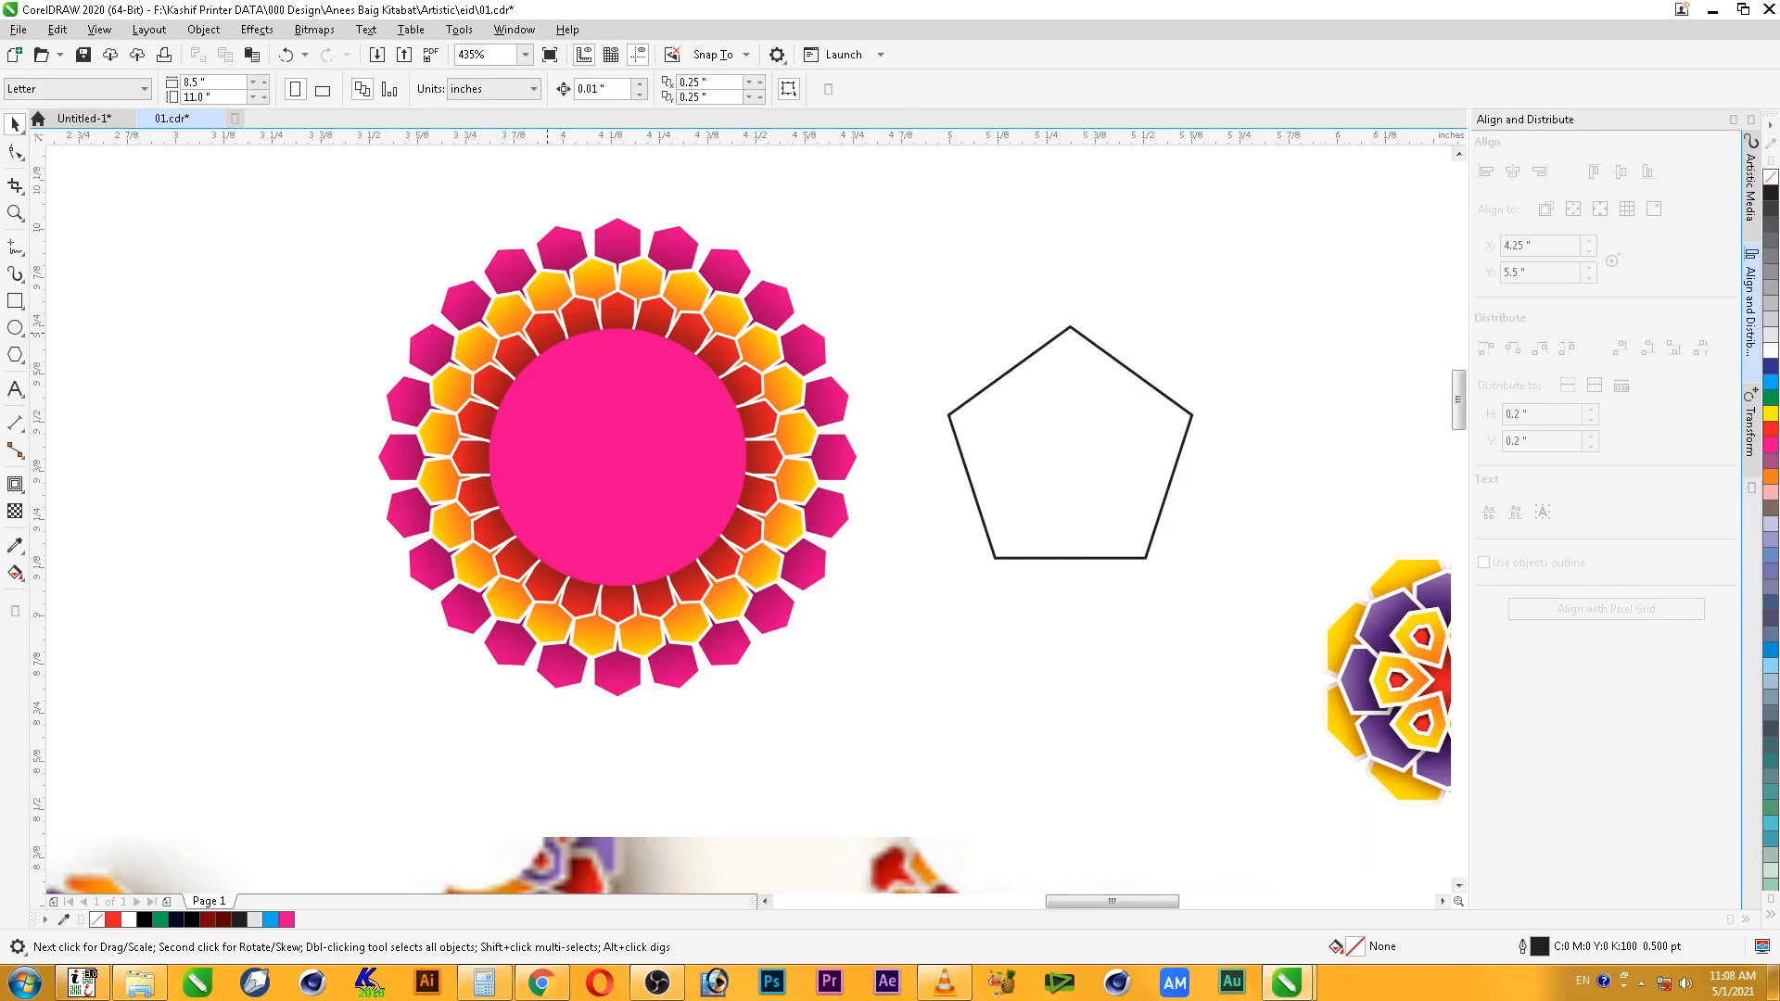
pyautogui.click(1050, 341)
pyautogui.moveTo(374, 89); pyautogui.dragTo(199, 96)
pyautogui.write('23')
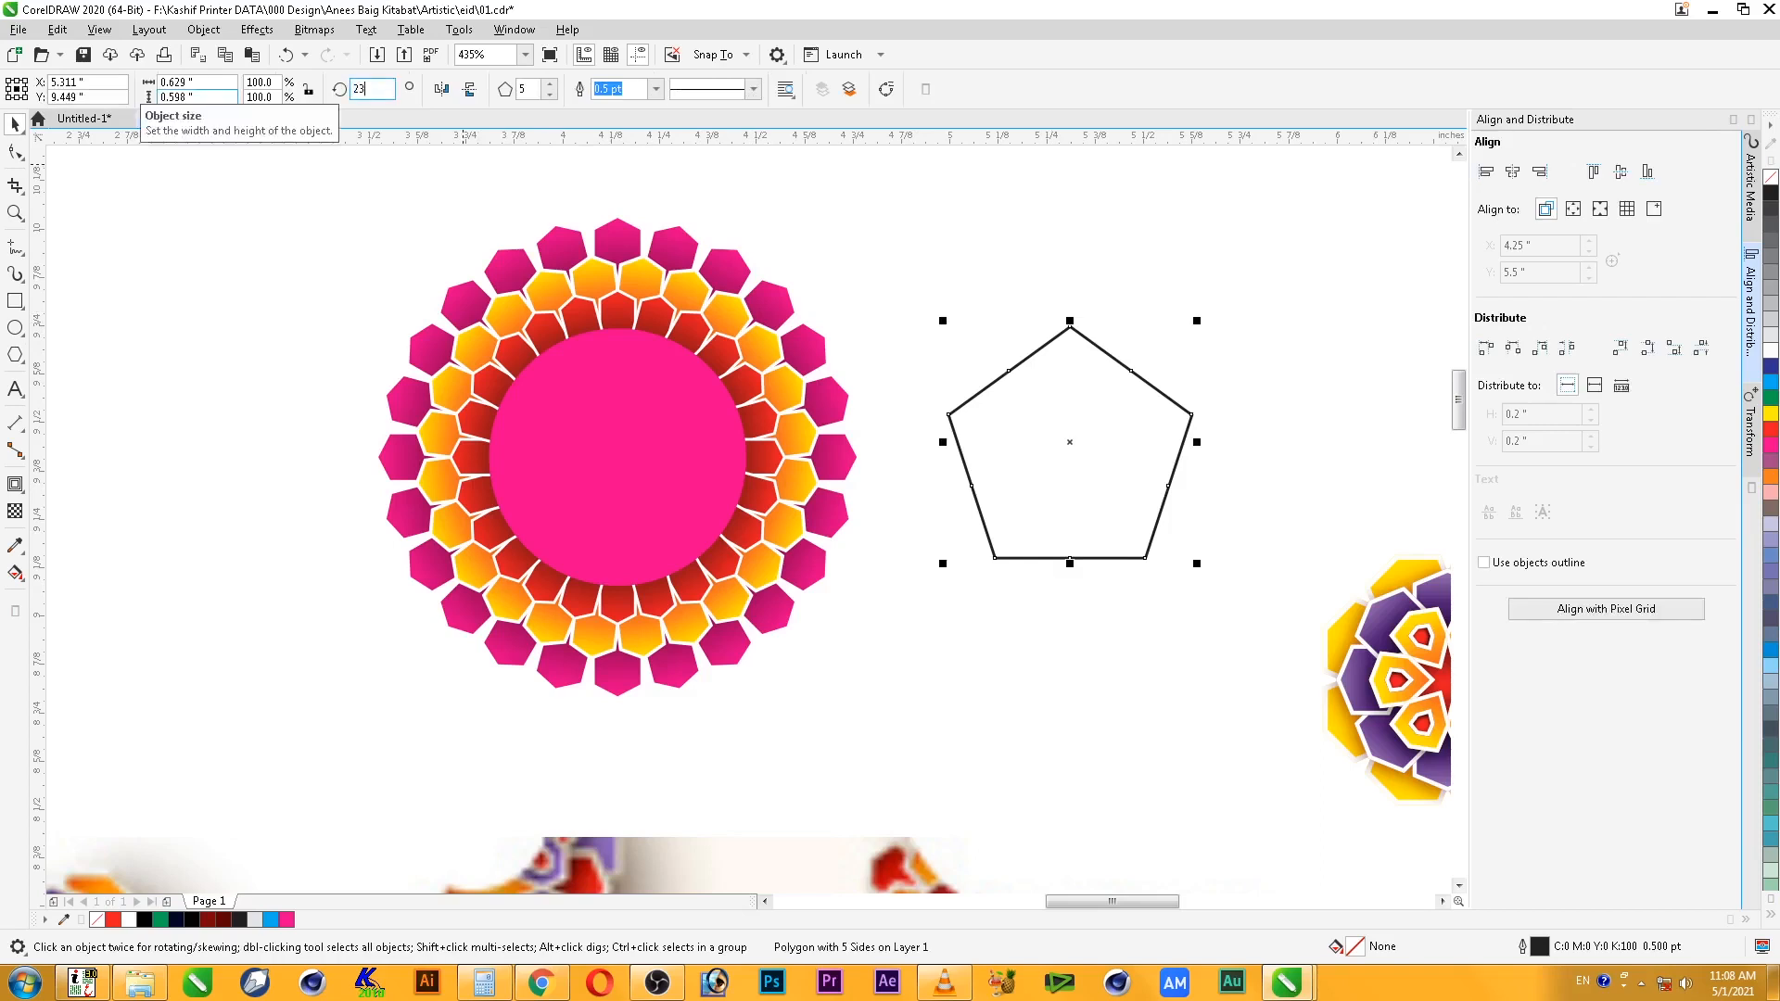
pyautogui.press('Return')
pyautogui.hotkey('ctrl', 'z')
# - Set the polygon to 23 sides and pull a node outward to shape it into a zigzag star about 0.777 in wide
pyautogui.write('y')
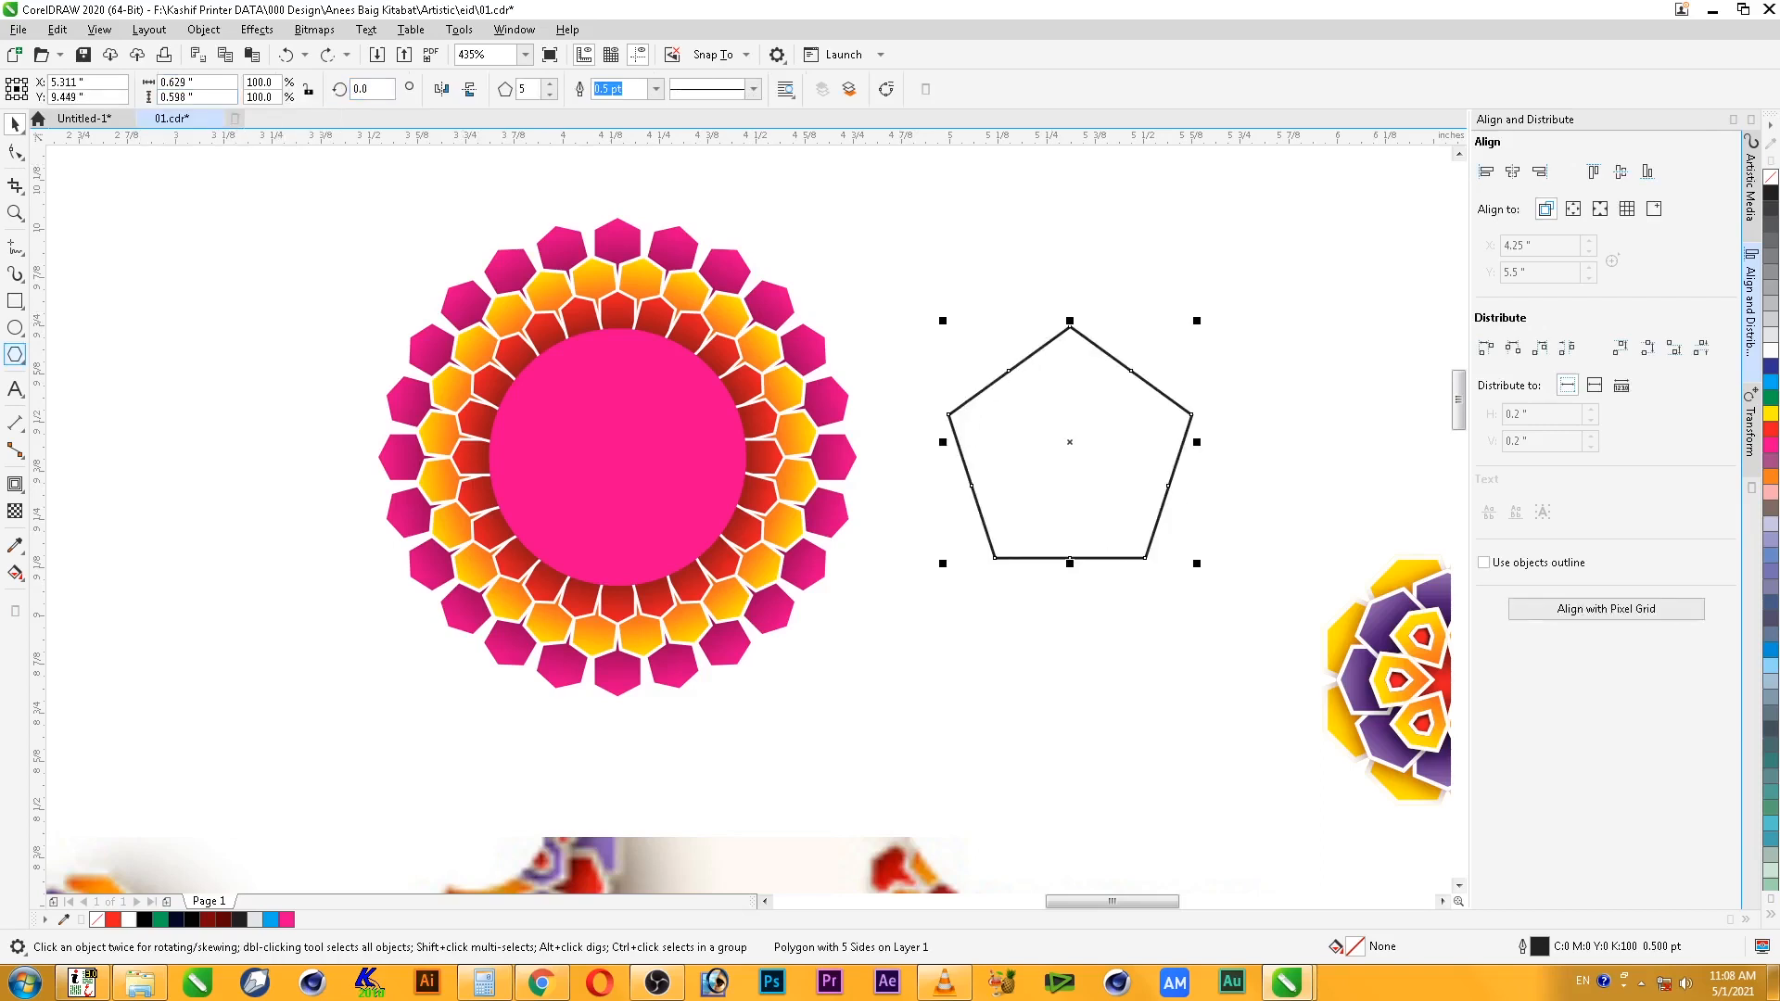
pyautogui.write('23')
pyautogui.press('Return')
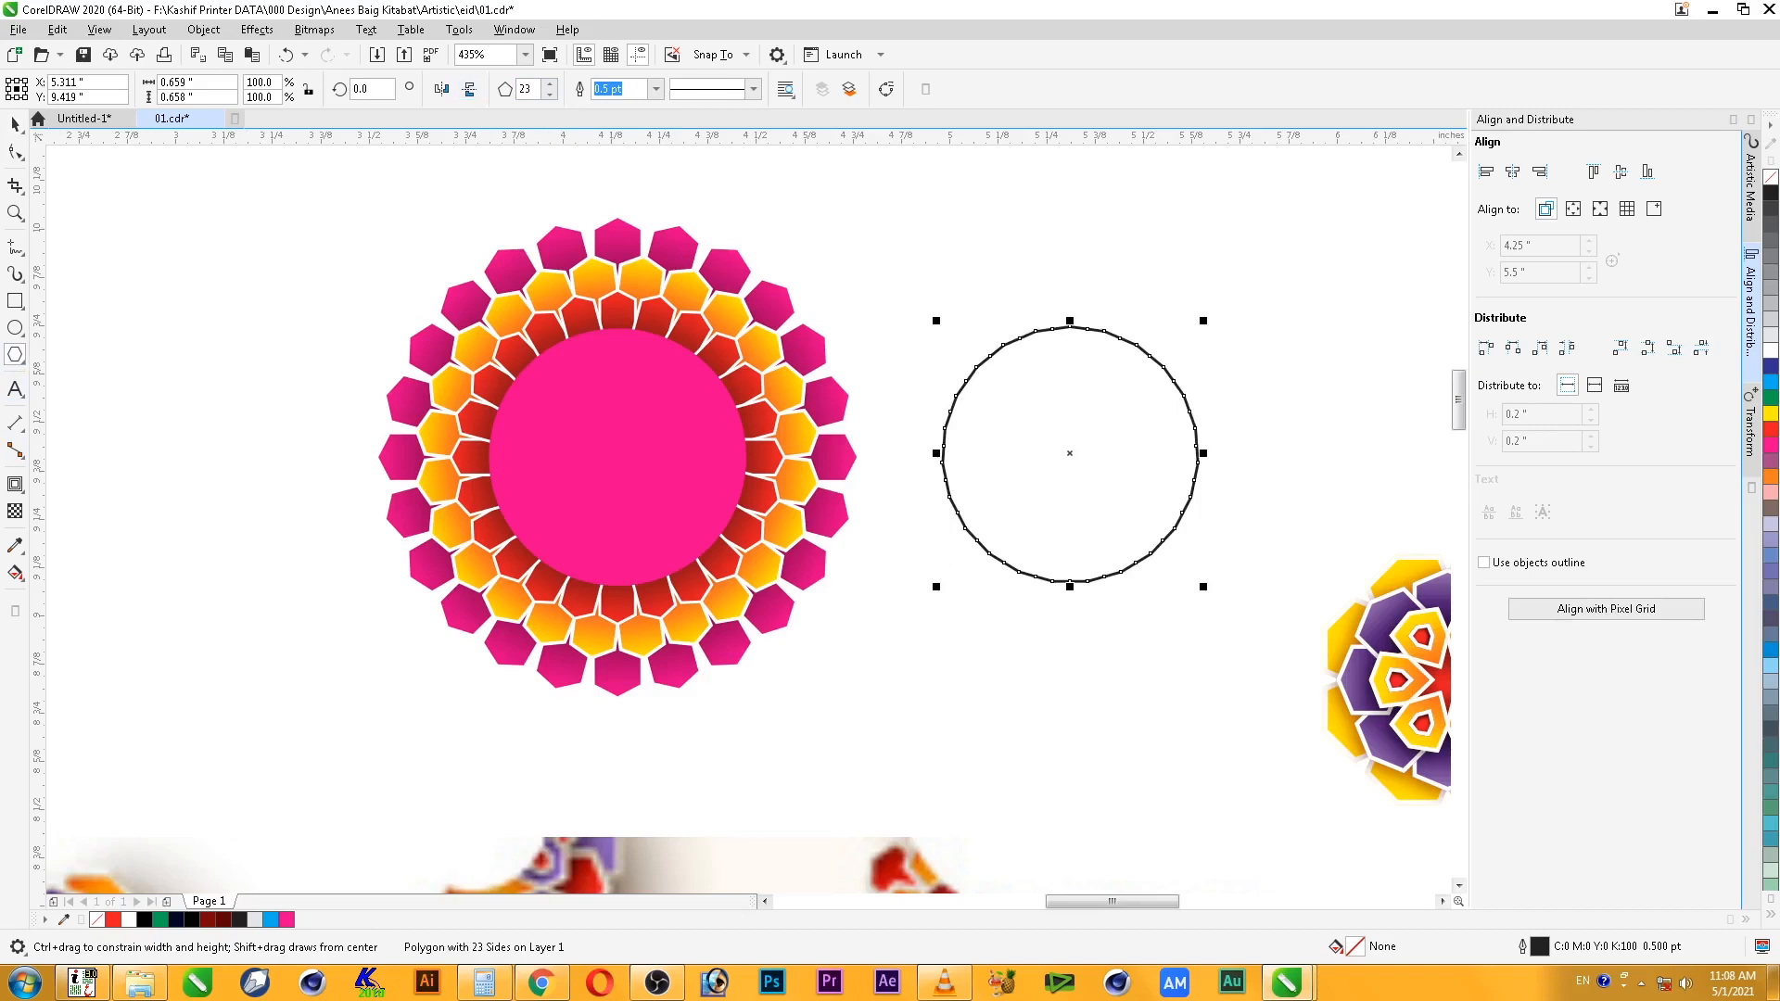
pyautogui.click(15, 151)
pyautogui.moveTo(1069, 327); pyautogui.dragTo(1070, 302)
# - Try to center the zigzag star on the ornament's magenta circle
pyautogui.press('space')
pyautogui.keyDown('shift'); pyautogui.click(677, 445); pyautogui.keyUp('shift')
pyautogui.press('c')
pyautogui.press('e')
pyautogui.click(1305, 393)
pyautogui.hotkey('ctrl', 'z')
pyautogui.hotkey('ctrl', 'z')
# - Set the zigzag star to 24 sides and pull its top node inward to reshape the points
pyautogui.click(1123, 393)
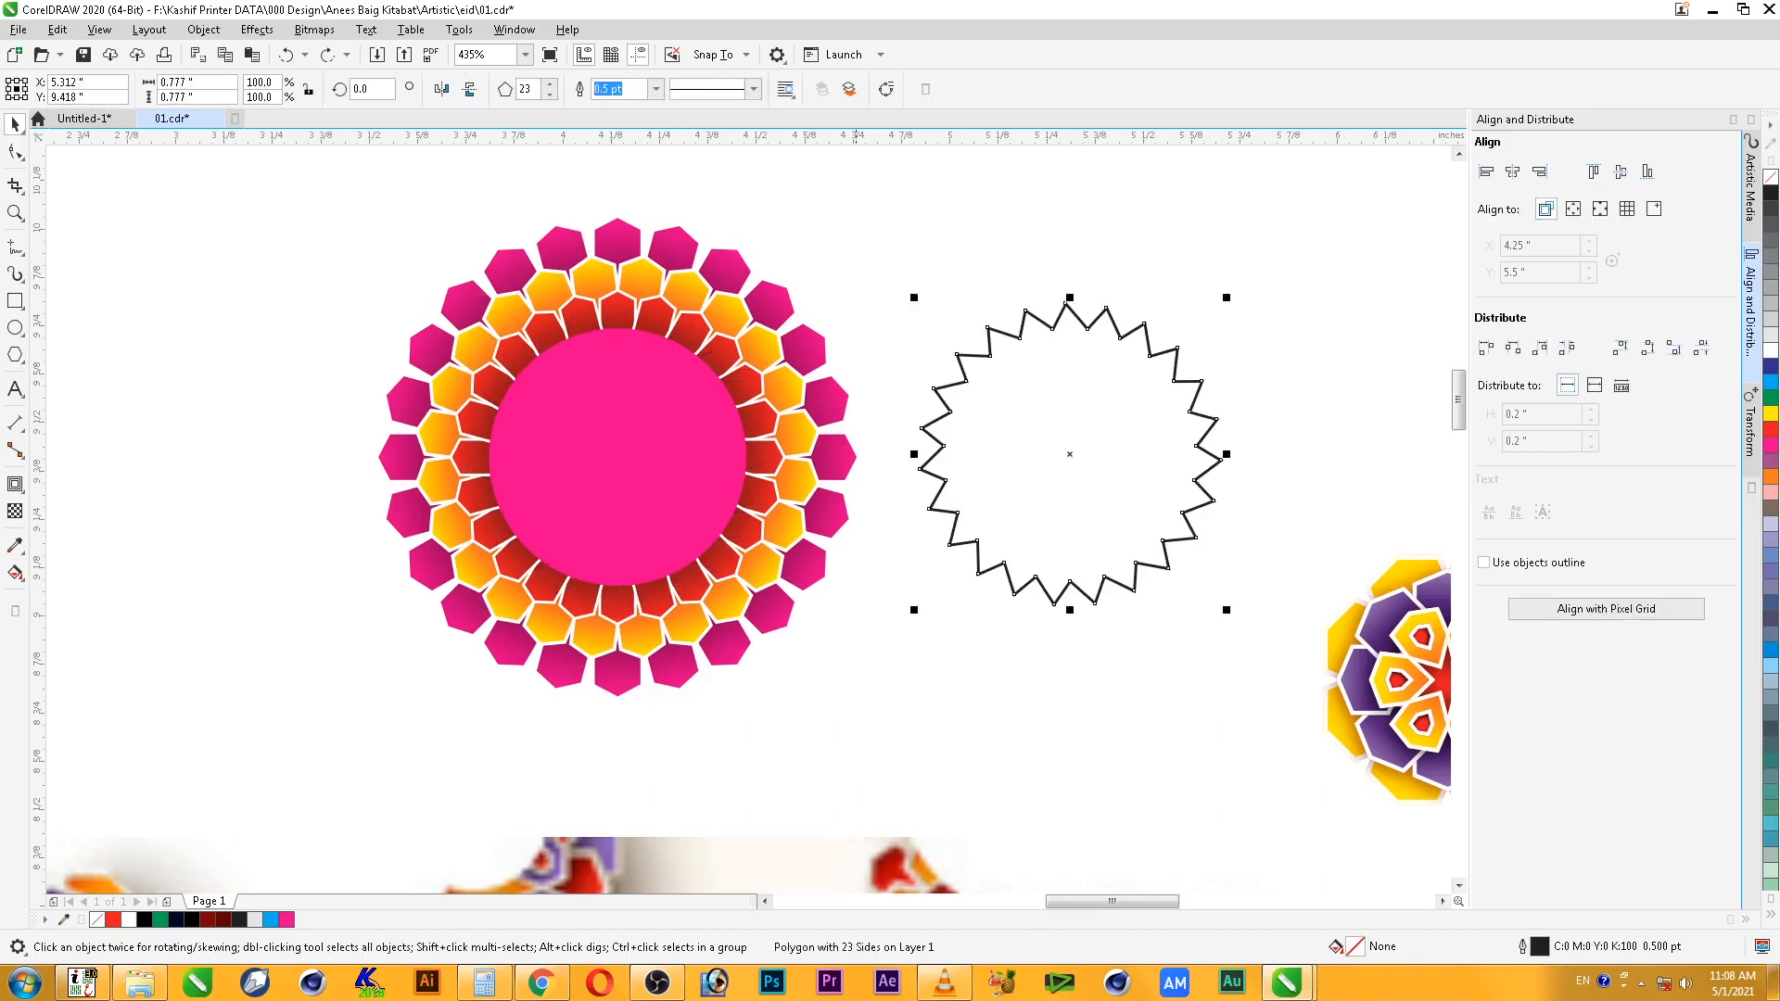
pyautogui.write('24')
pyautogui.press('Return')
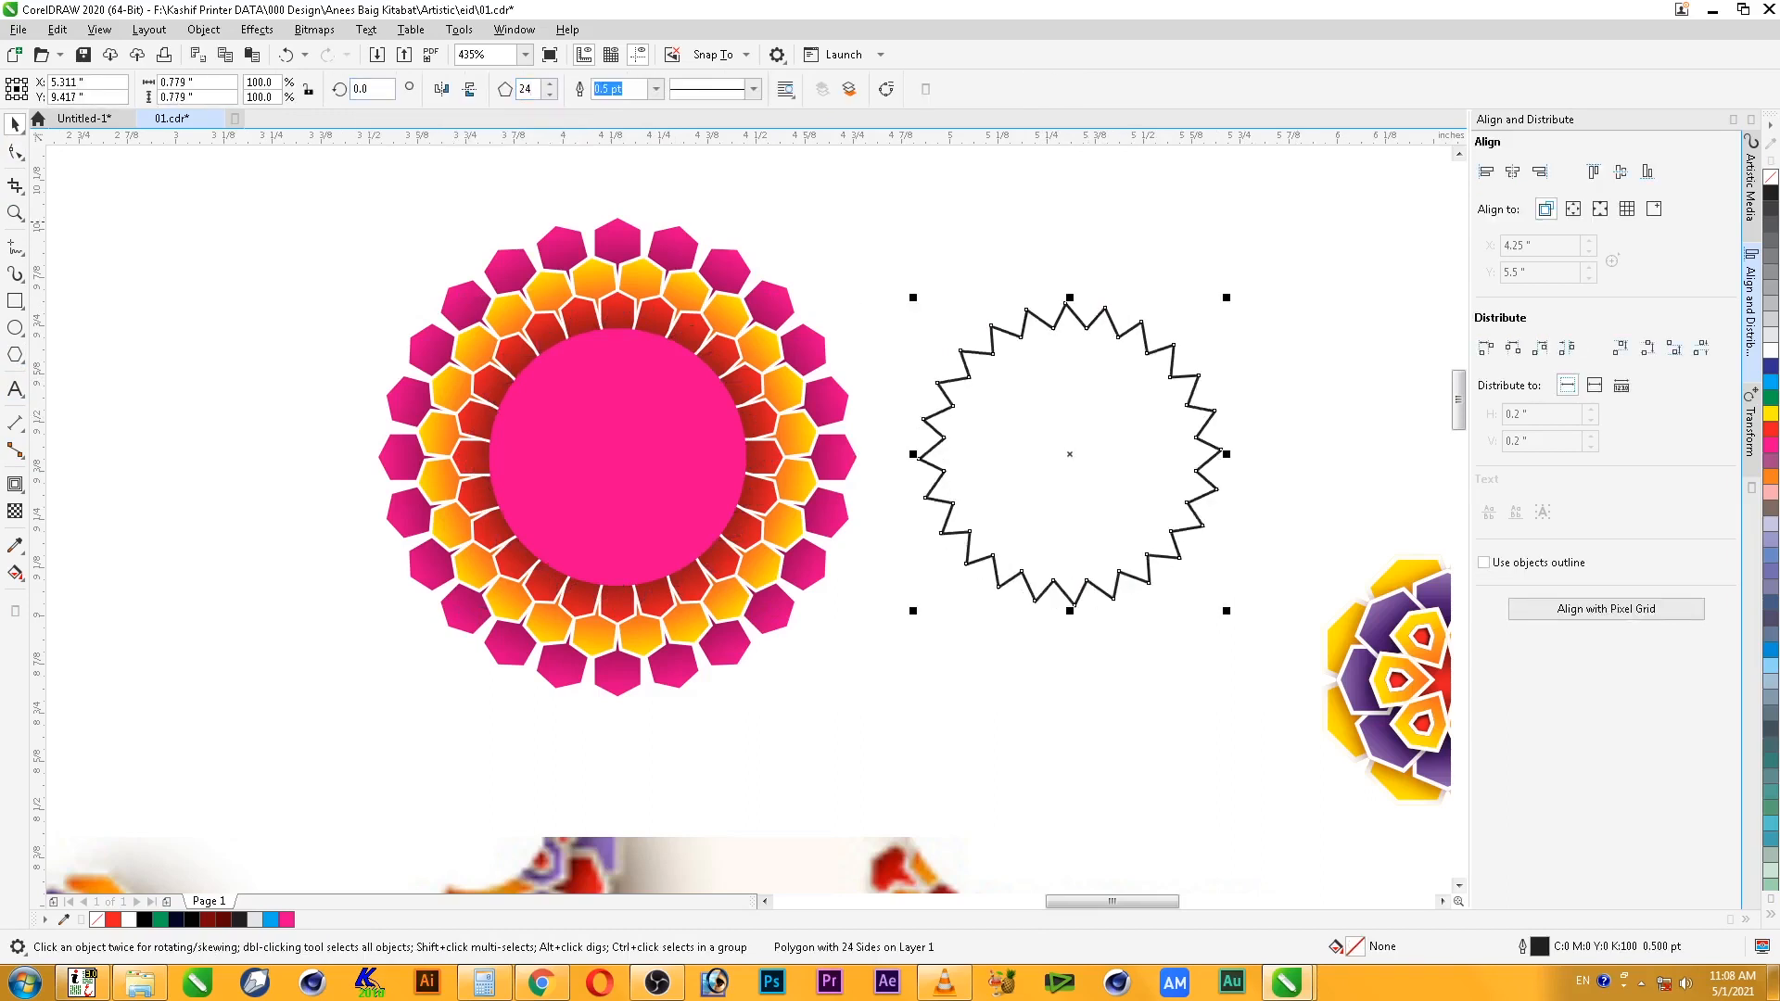
pyautogui.press('F10')
pyautogui.moveTo(1069, 303); pyautogui.dragTo(1068, 355)
pyautogui.press('space')
pyautogui.press('Escape')
pyautogui.press('F2')
pyautogui.click(1070, 479)
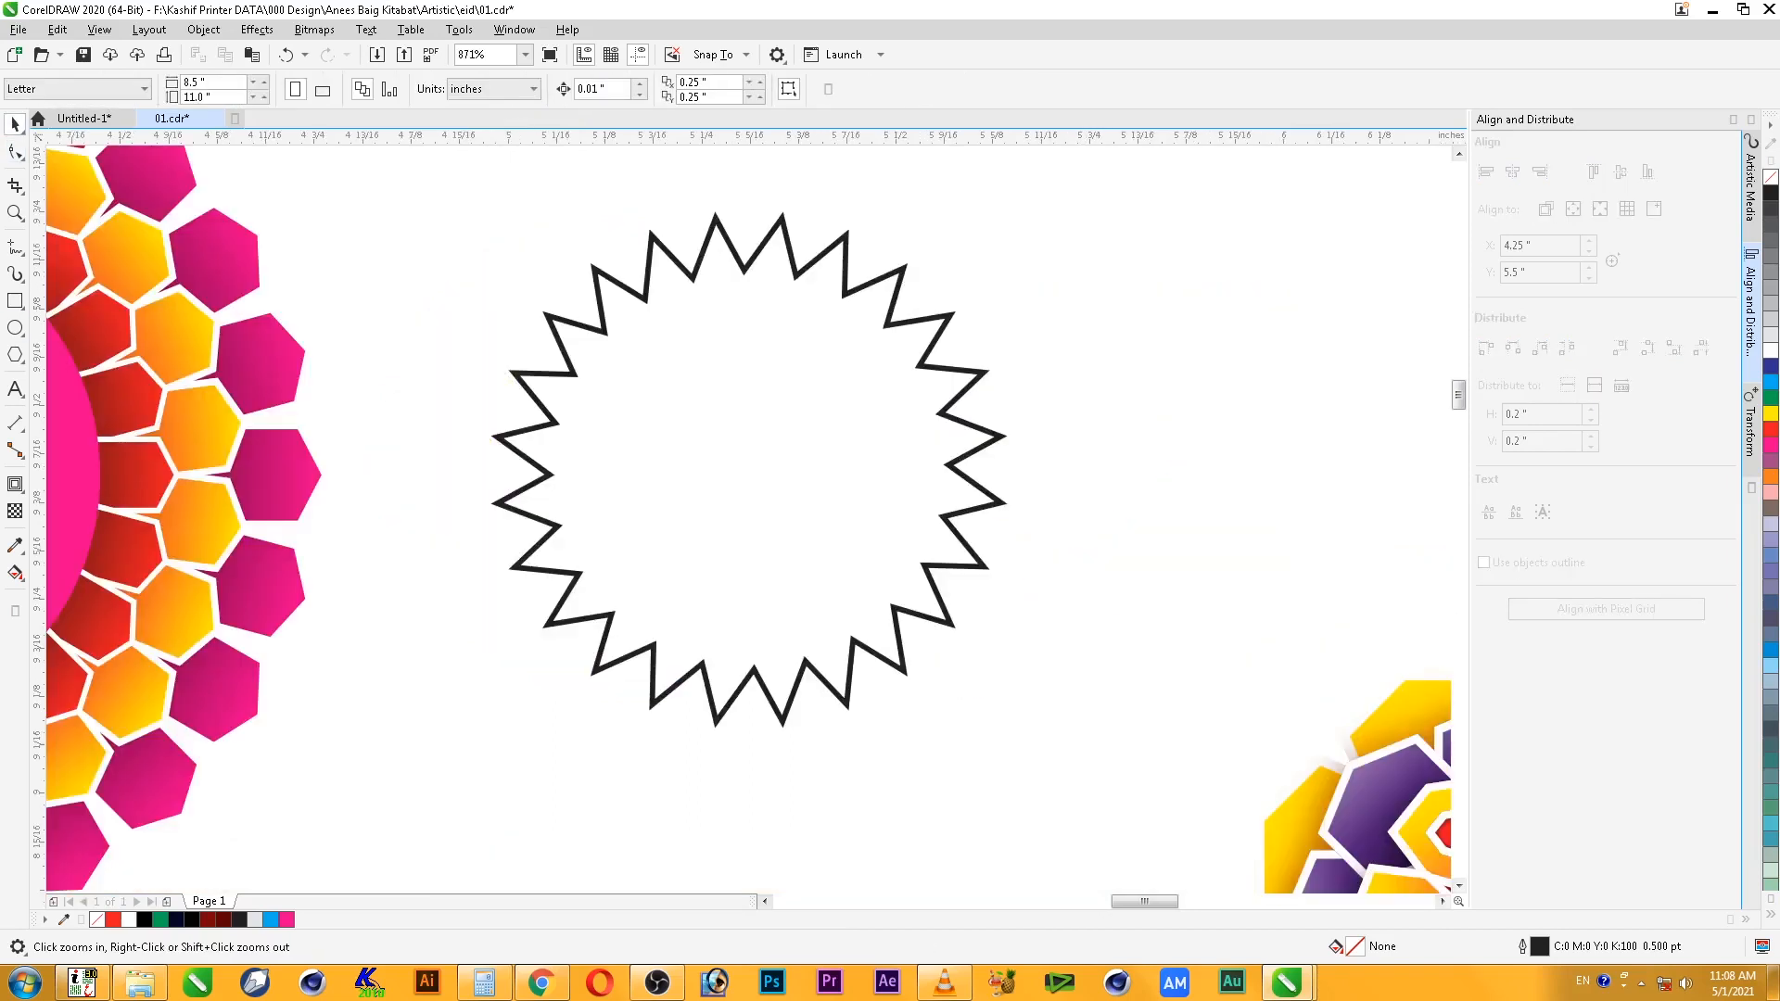
# - Draw a small polygon inside the zigzag star and set it to 24 sides
pyautogui.press('F7')
pyautogui.press('y')
pyautogui.moveTo(708, 342); pyautogui.dragTo(834, 461)
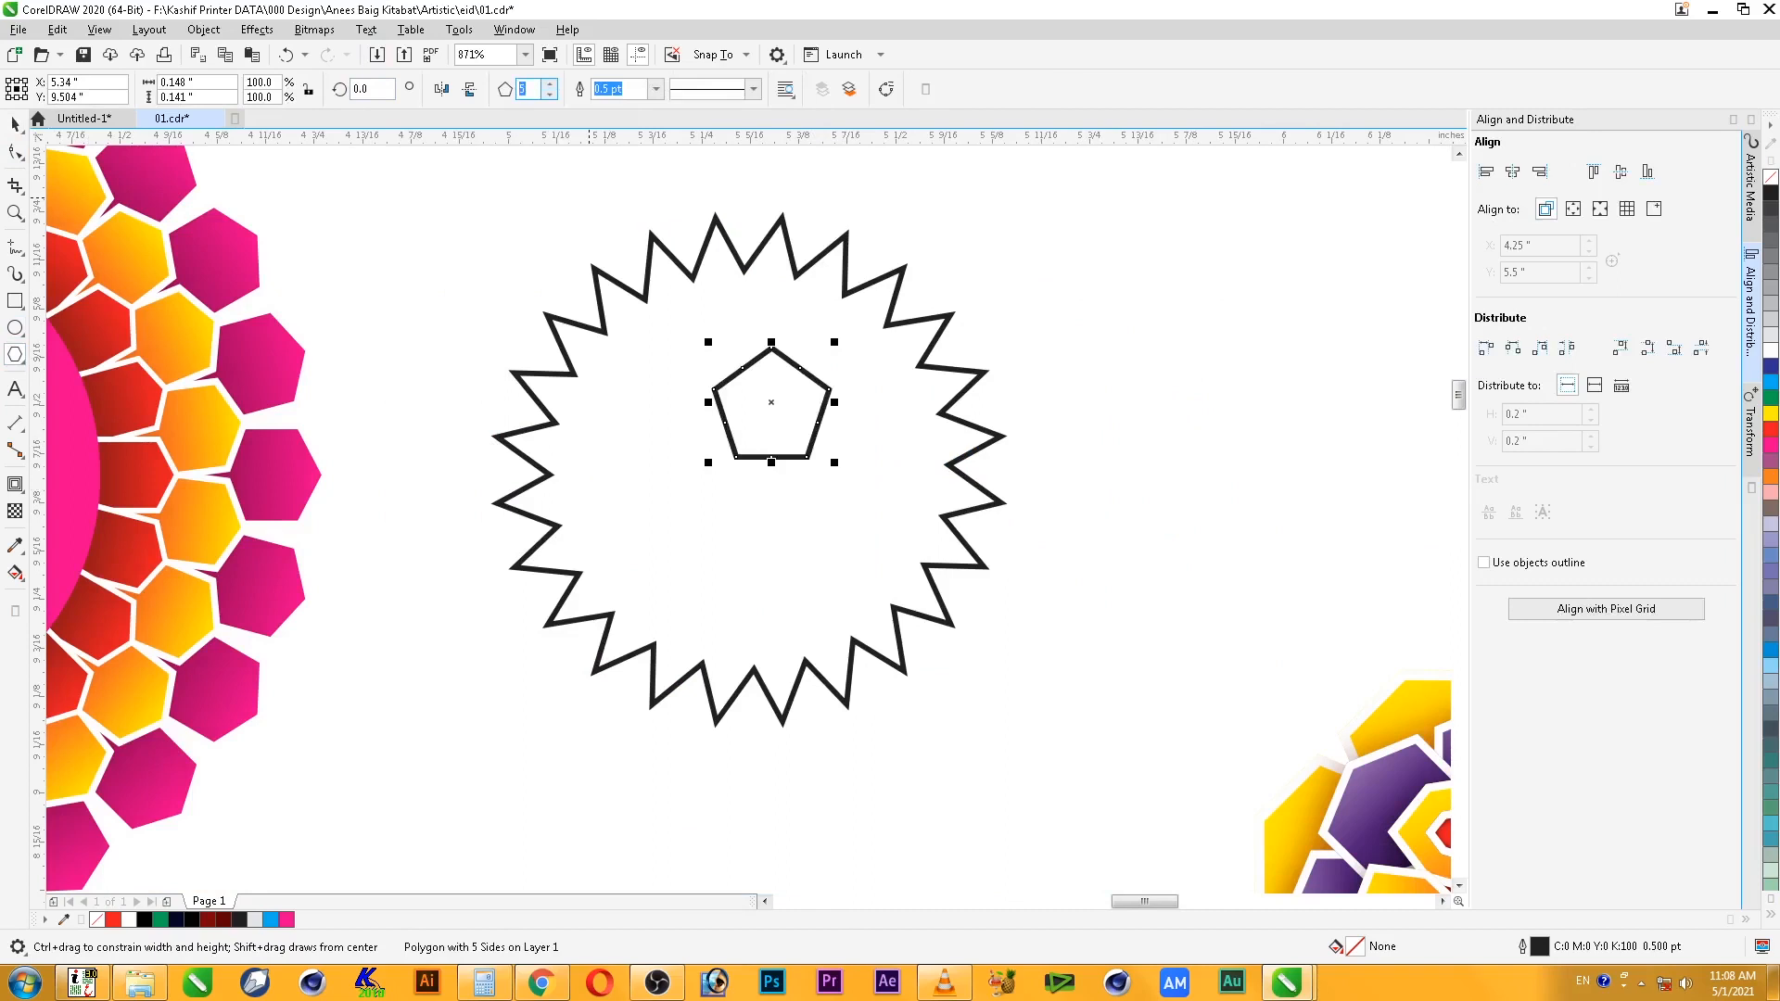
pyautogui.write('24')
pyautogui.press('Return')
pyautogui.press('space')
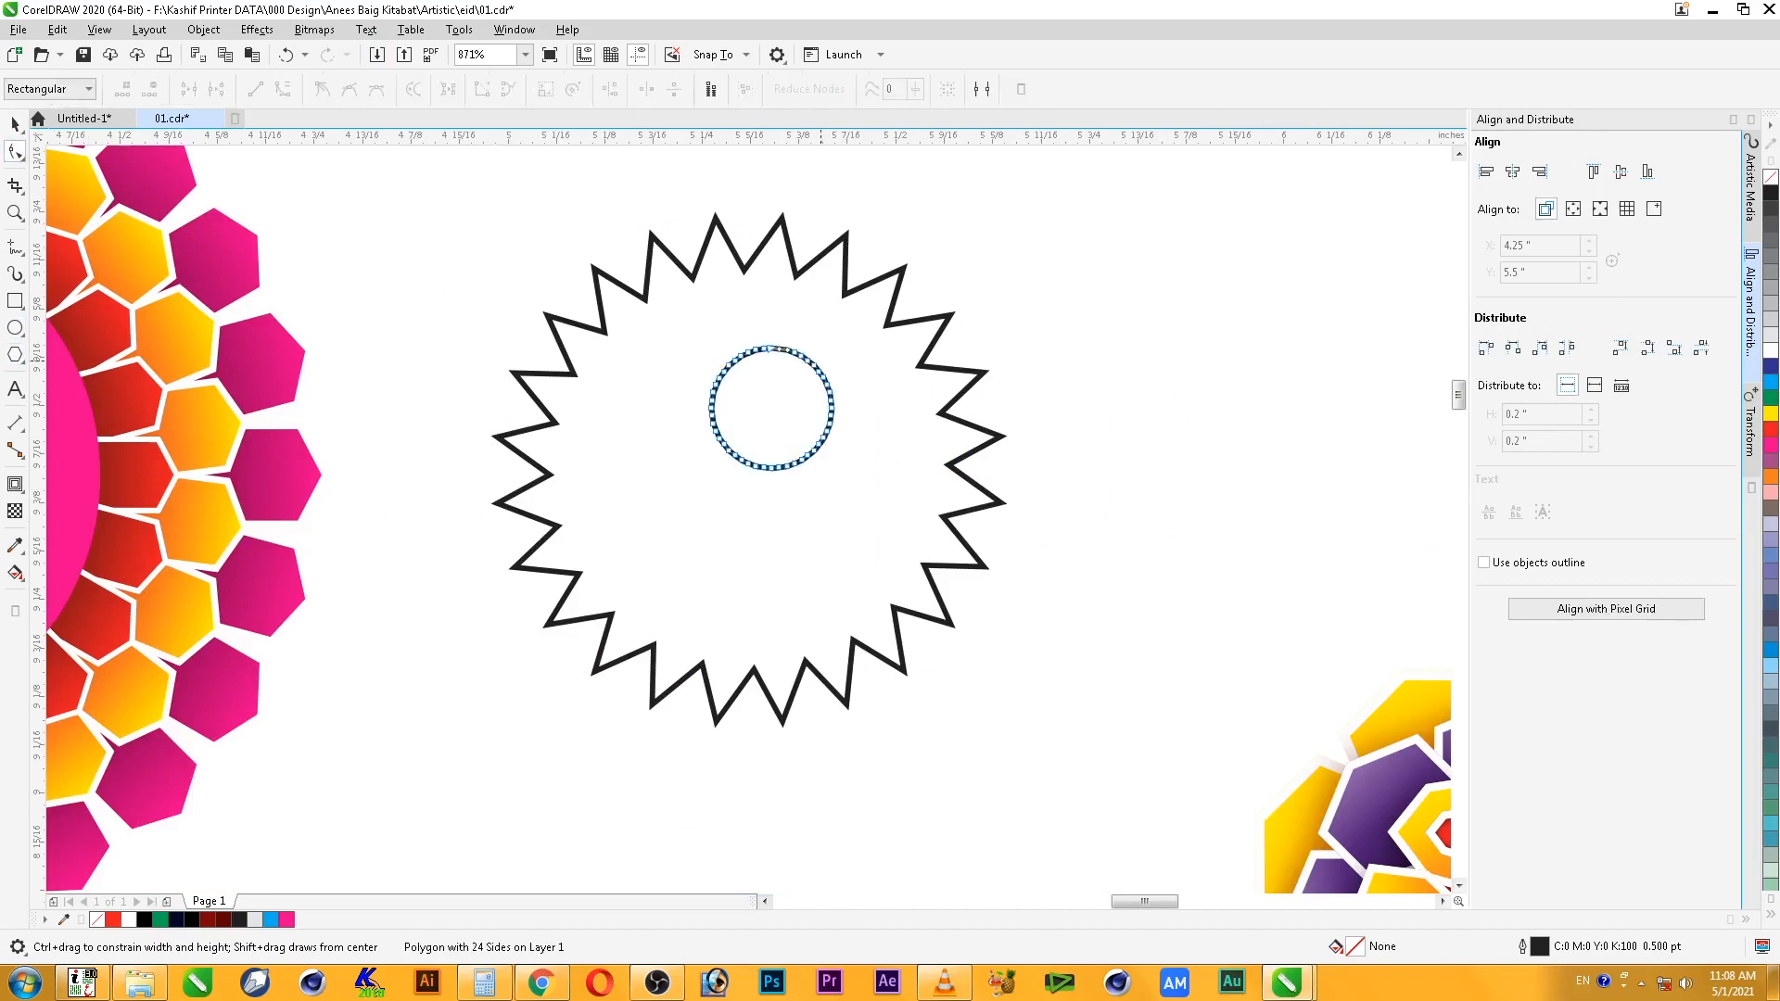
# - Delete the large zigzag star surrounding the new polygon
pyautogui.press('Escape')
pyautogui.click(984, 489)
pyautogui.press('Delete')
# - Enlarge the 24-sided polygon to about 0.644 in and pull a side node inward to form a shallow zigzag star
pyautogui.click(730, 453)
pyautogui.moveTo(706, 474); pyautogui.dragTo(436, 743)
pyautogui.moveTo(838, 342); pyautogui.dragTo(945, 233)
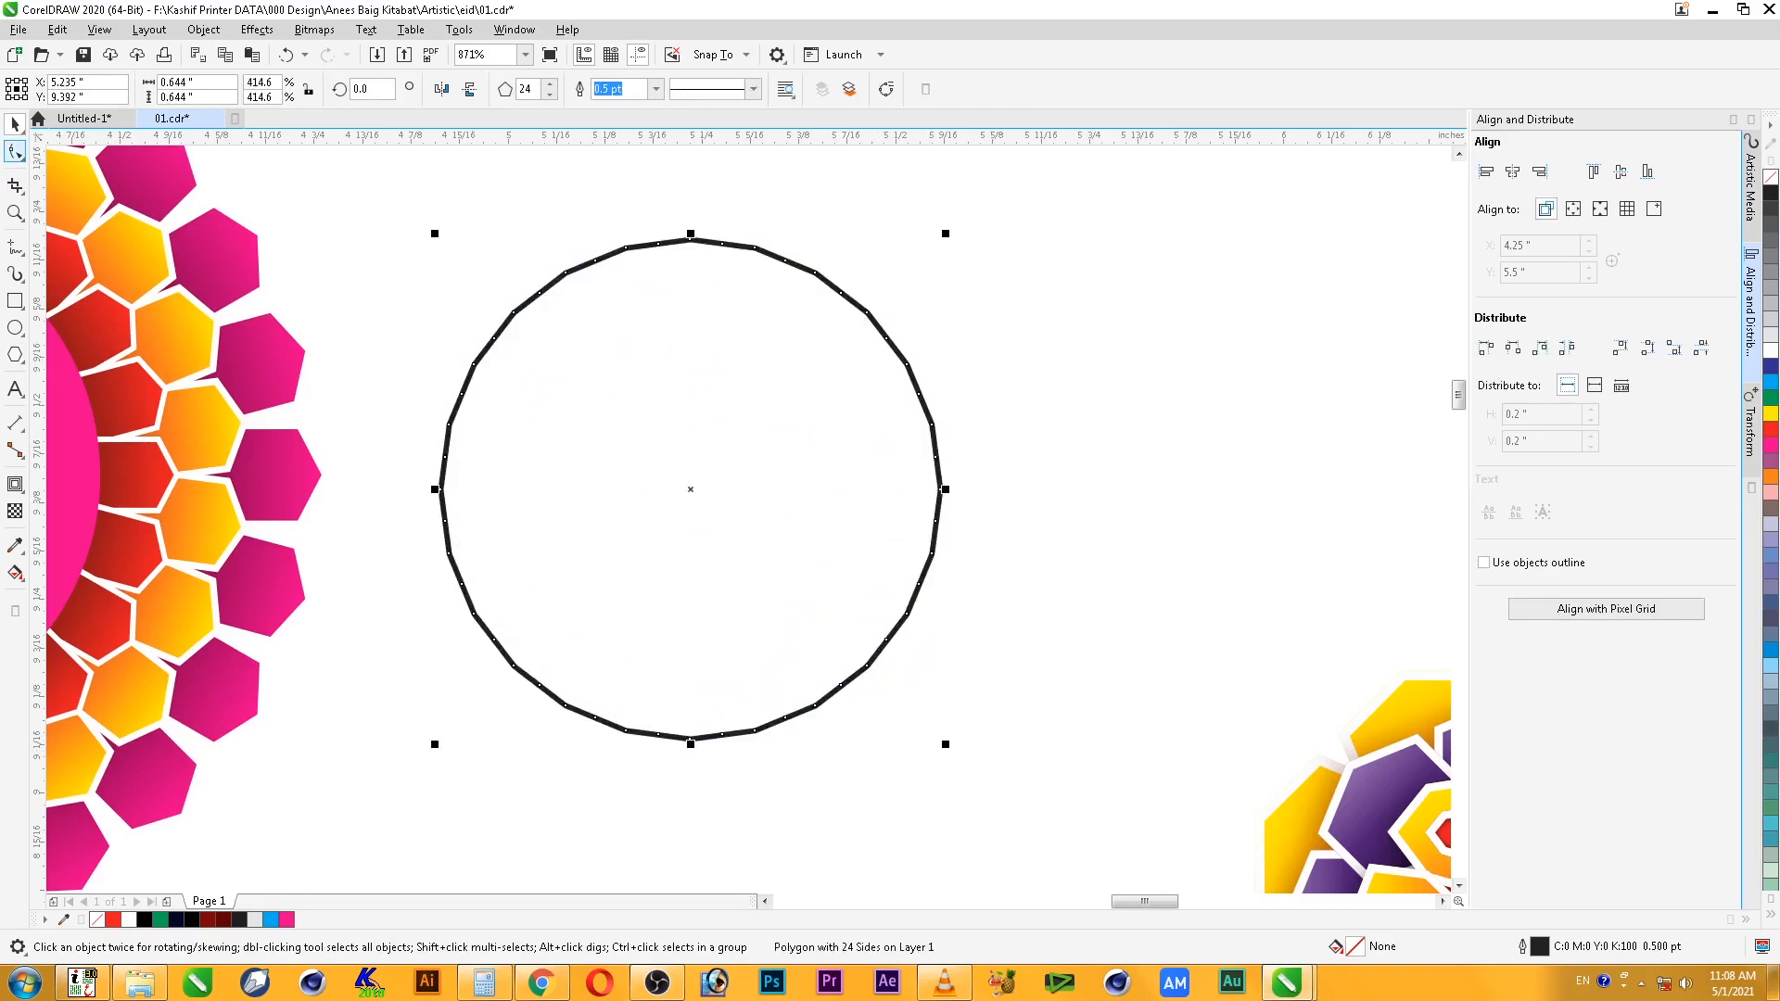
pyautogui.click(15, 152)
pyautogui.moveTo(441, 490); pyautogui.dragTo(470, 489)
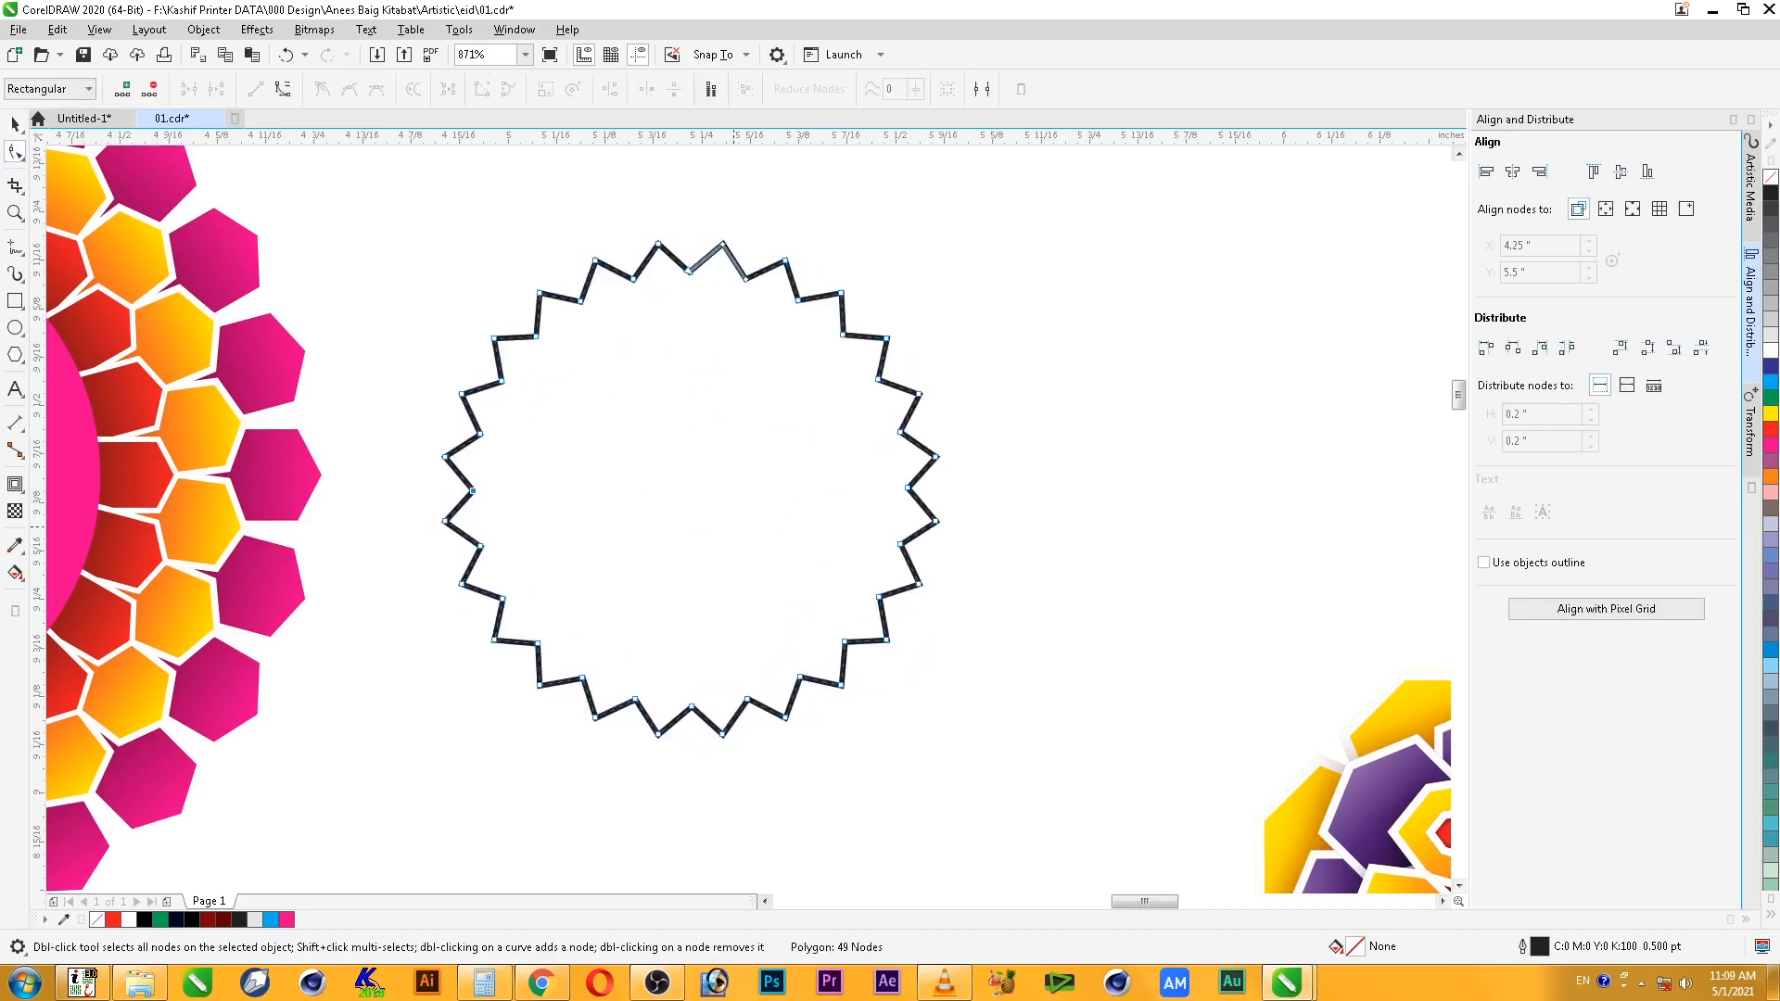
# - Align the zigzag star with the magenta circle by their horizontal and vertical centers
pyautogui.press('space')
pyautogui.press('F3')
pyautogui.press('F2')
pyautogui.moveTo(422, 369); pyautogui.dragTo(974, 671)
pyautogui.keyDown('shift'); pyautogui.click(511, 445); pyautogui.keyUp('shift')
pyautogui.press('c')
pyautogui.press('e')
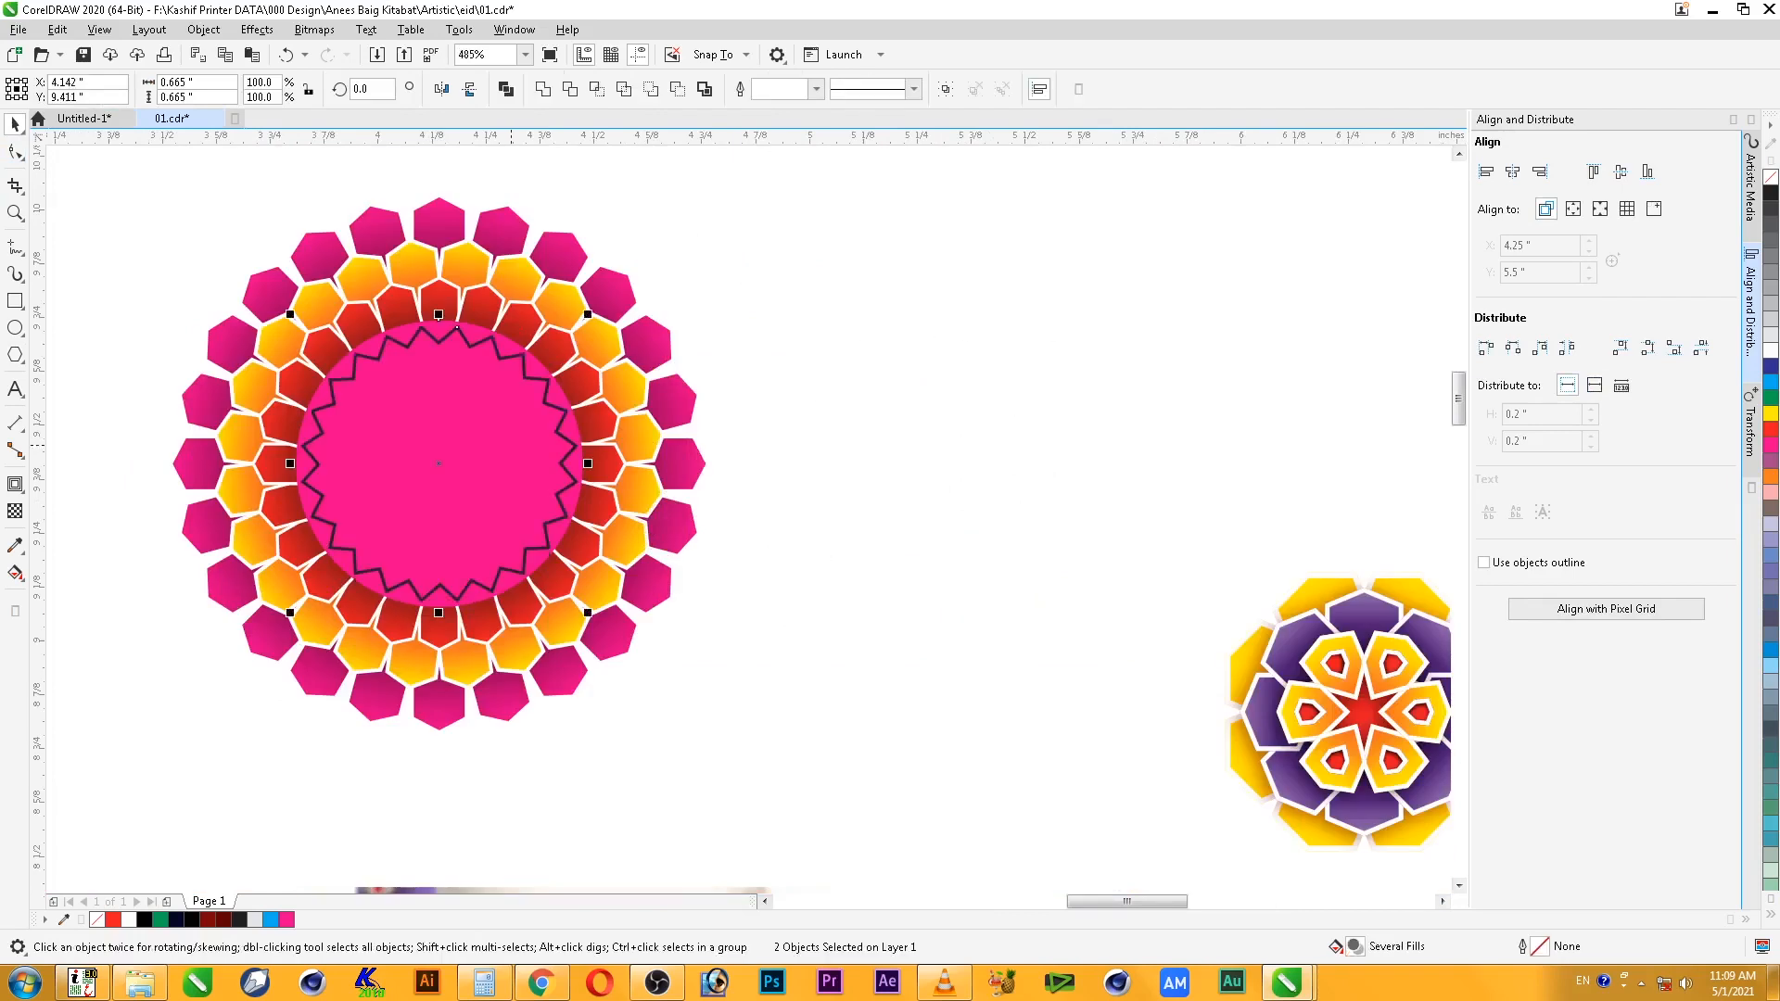
# - Delete the magenta circle beneath the zigzag star
pyautogui.press('F3')
pyautogui.press('F2')
pyautogui.moveTo(433, 298); pyautogui.dragTo(760, 517)
pyautogui.press('Escape')
pyautogui.click(799, 451)
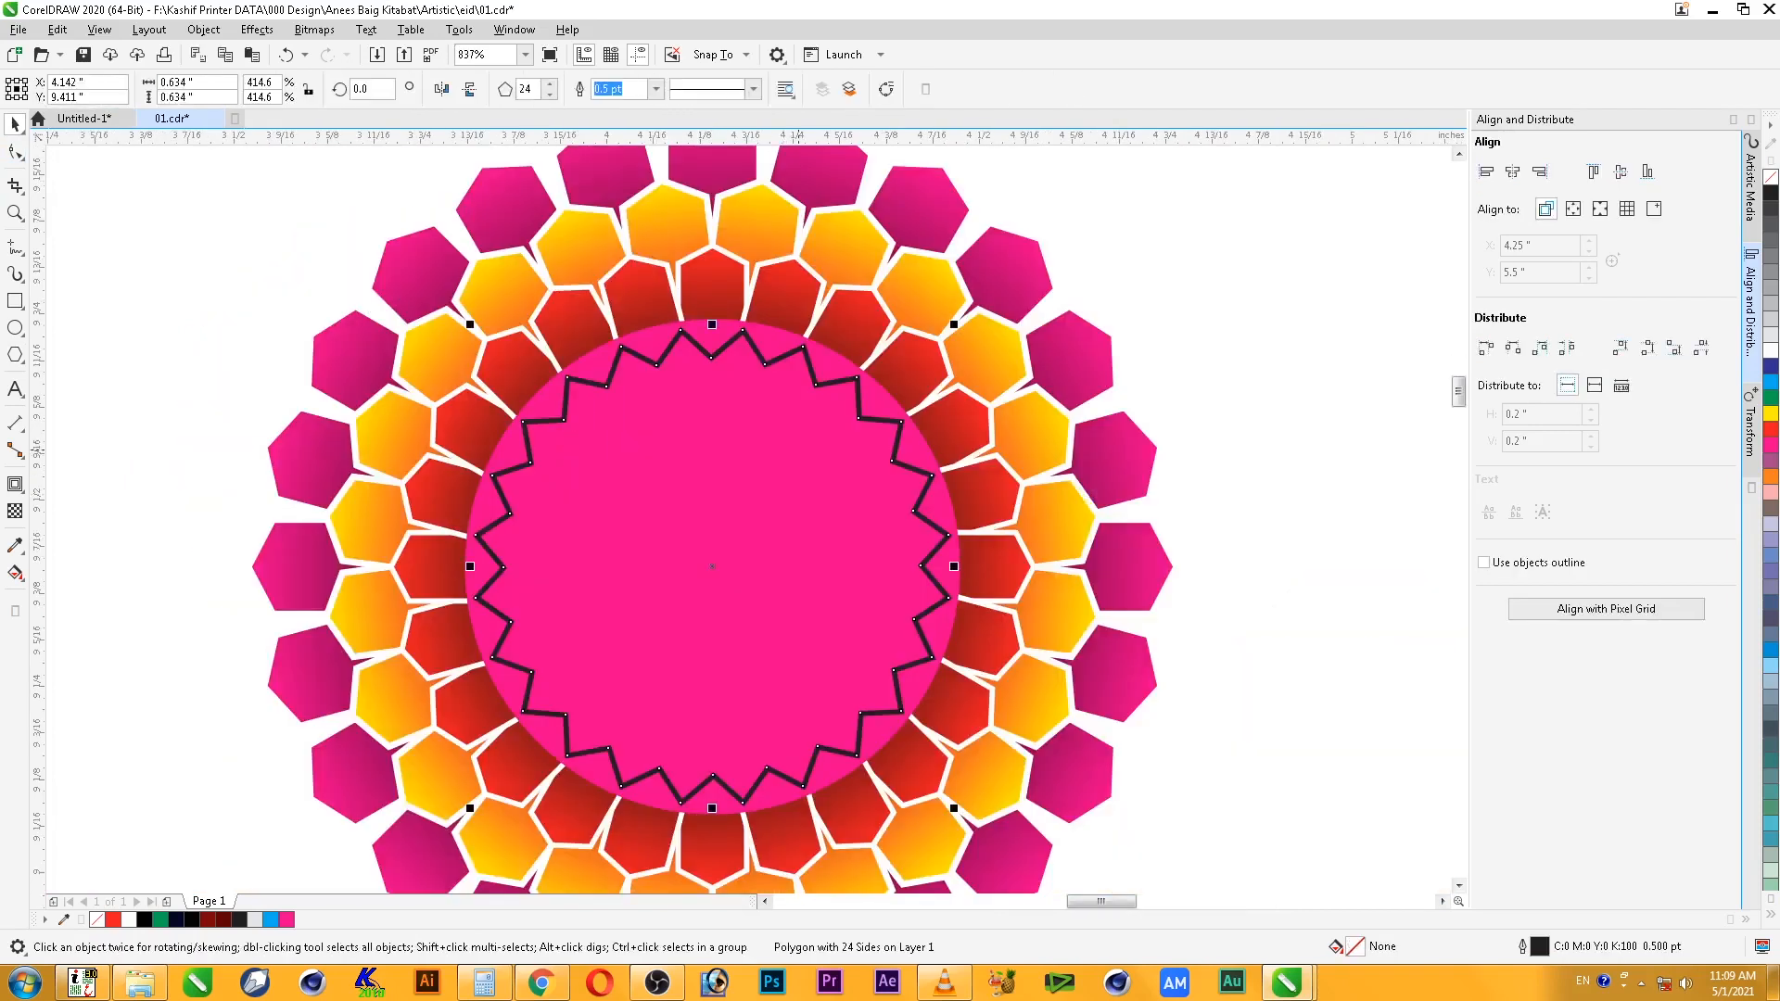
pyautogui.click(842, 370)
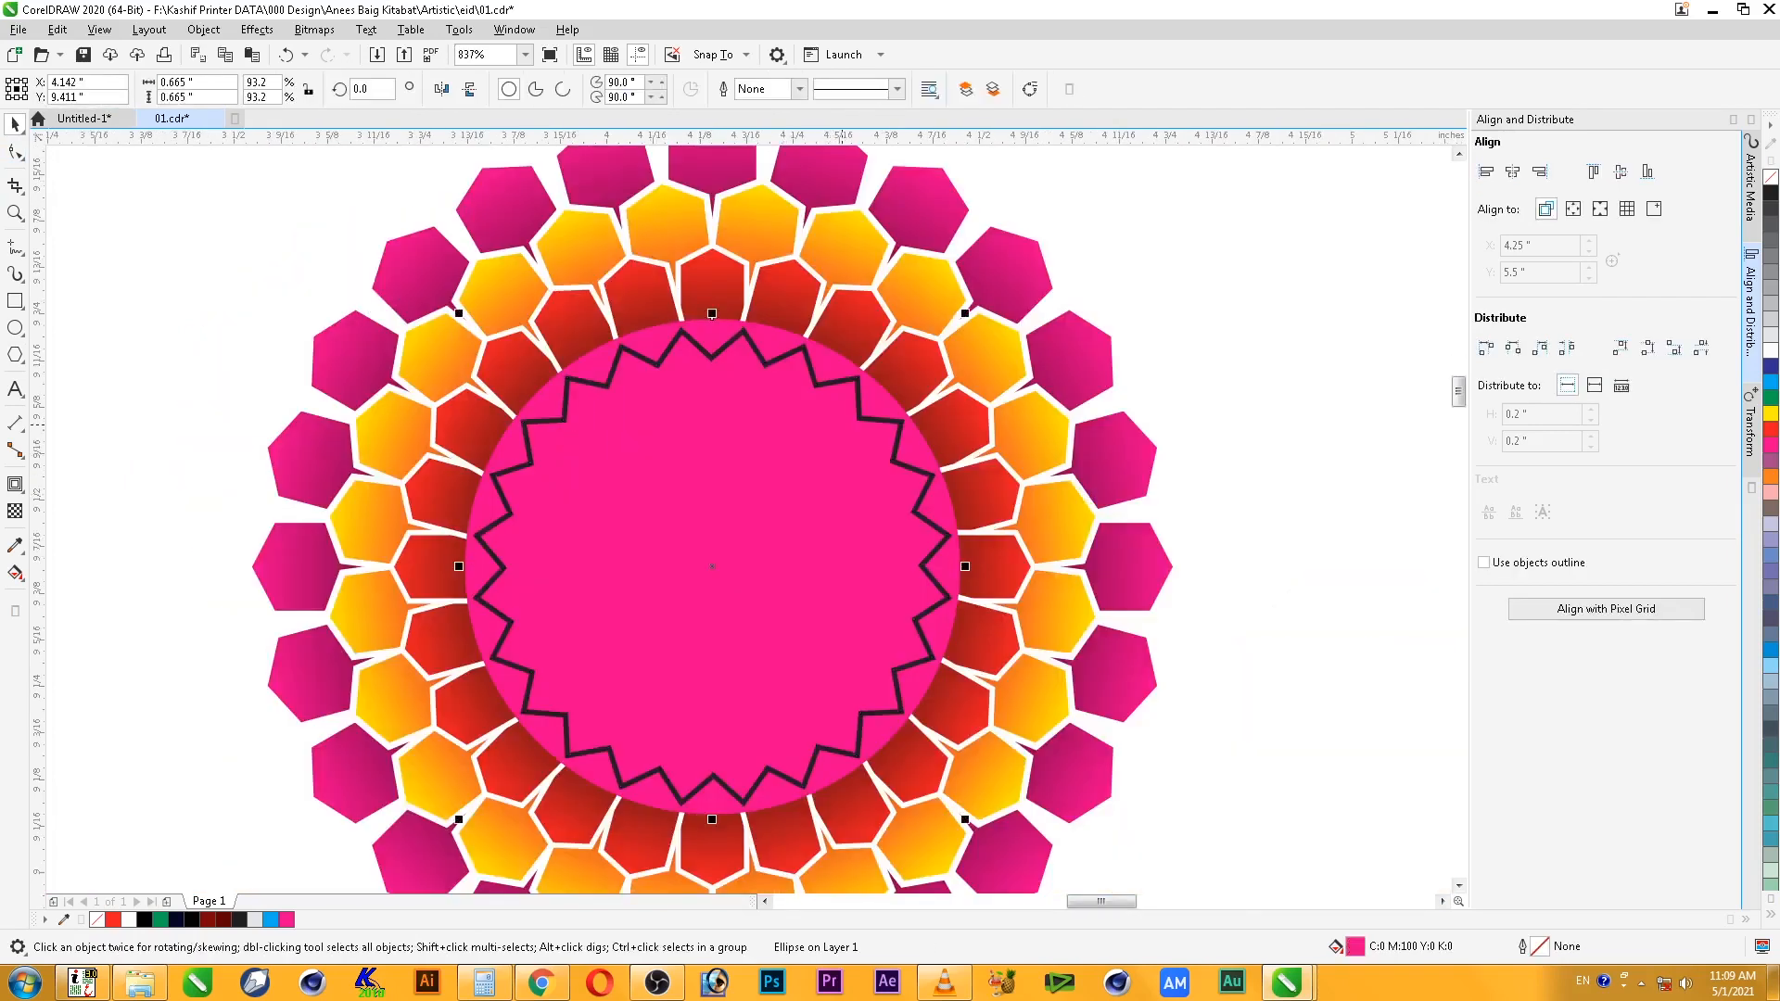
pyautogui.press('Delete')
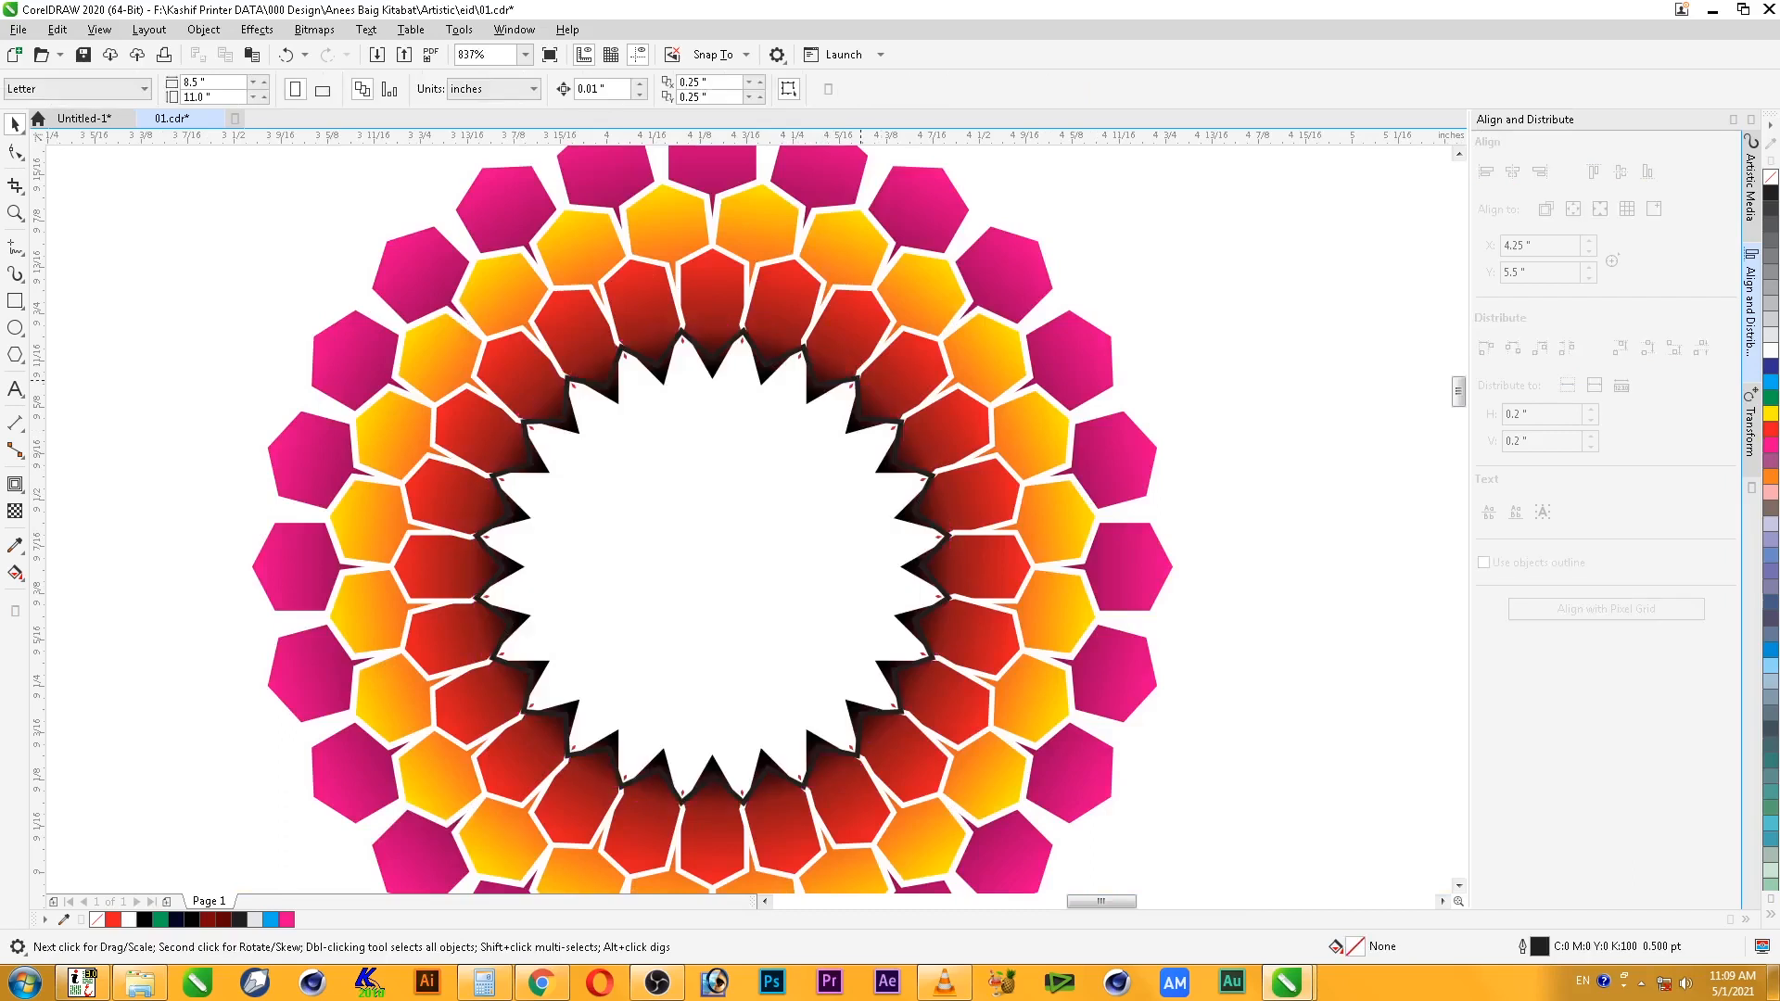
# - Fill the zigzag star with magenta (C0 M100 Y0 K0) and remove its outline
pyautogui.click(860, 380)
pyautogui.click(1771, 445)
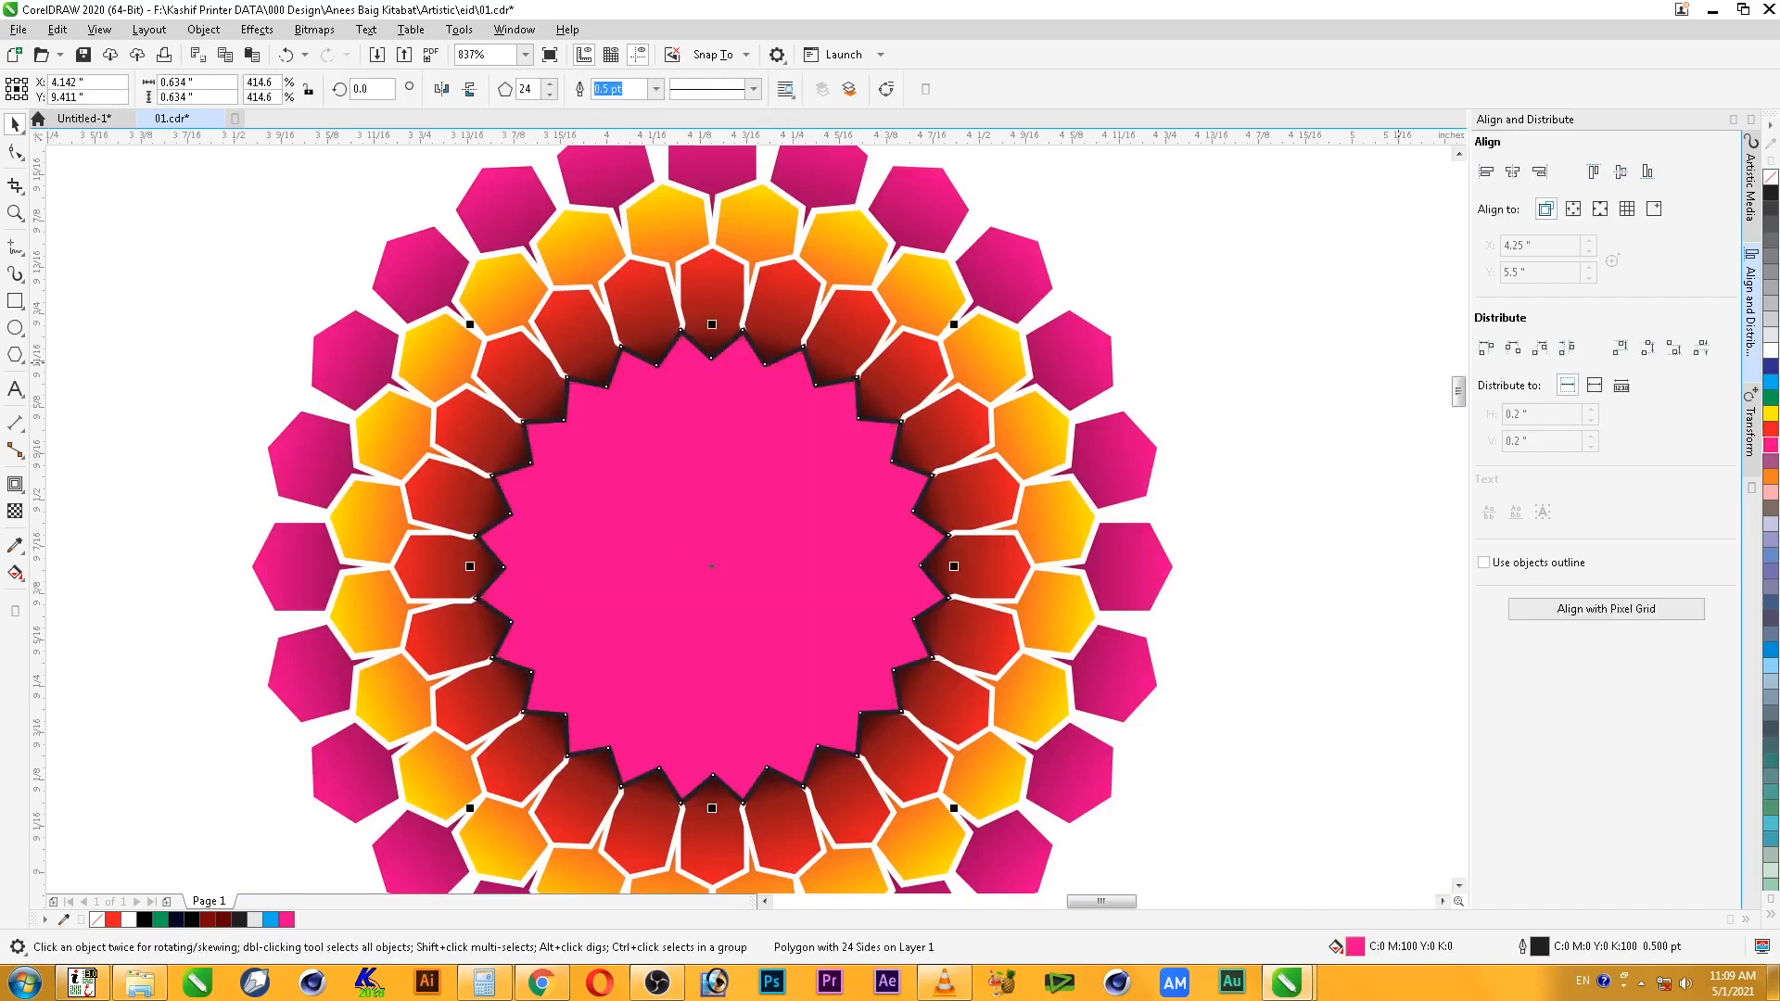
pyautogui.rightClick(1771, 177)
pyautogui.press('Escape')
pyautogui.scroll(-1, 1029, 531)
pyautogui.press('F2')
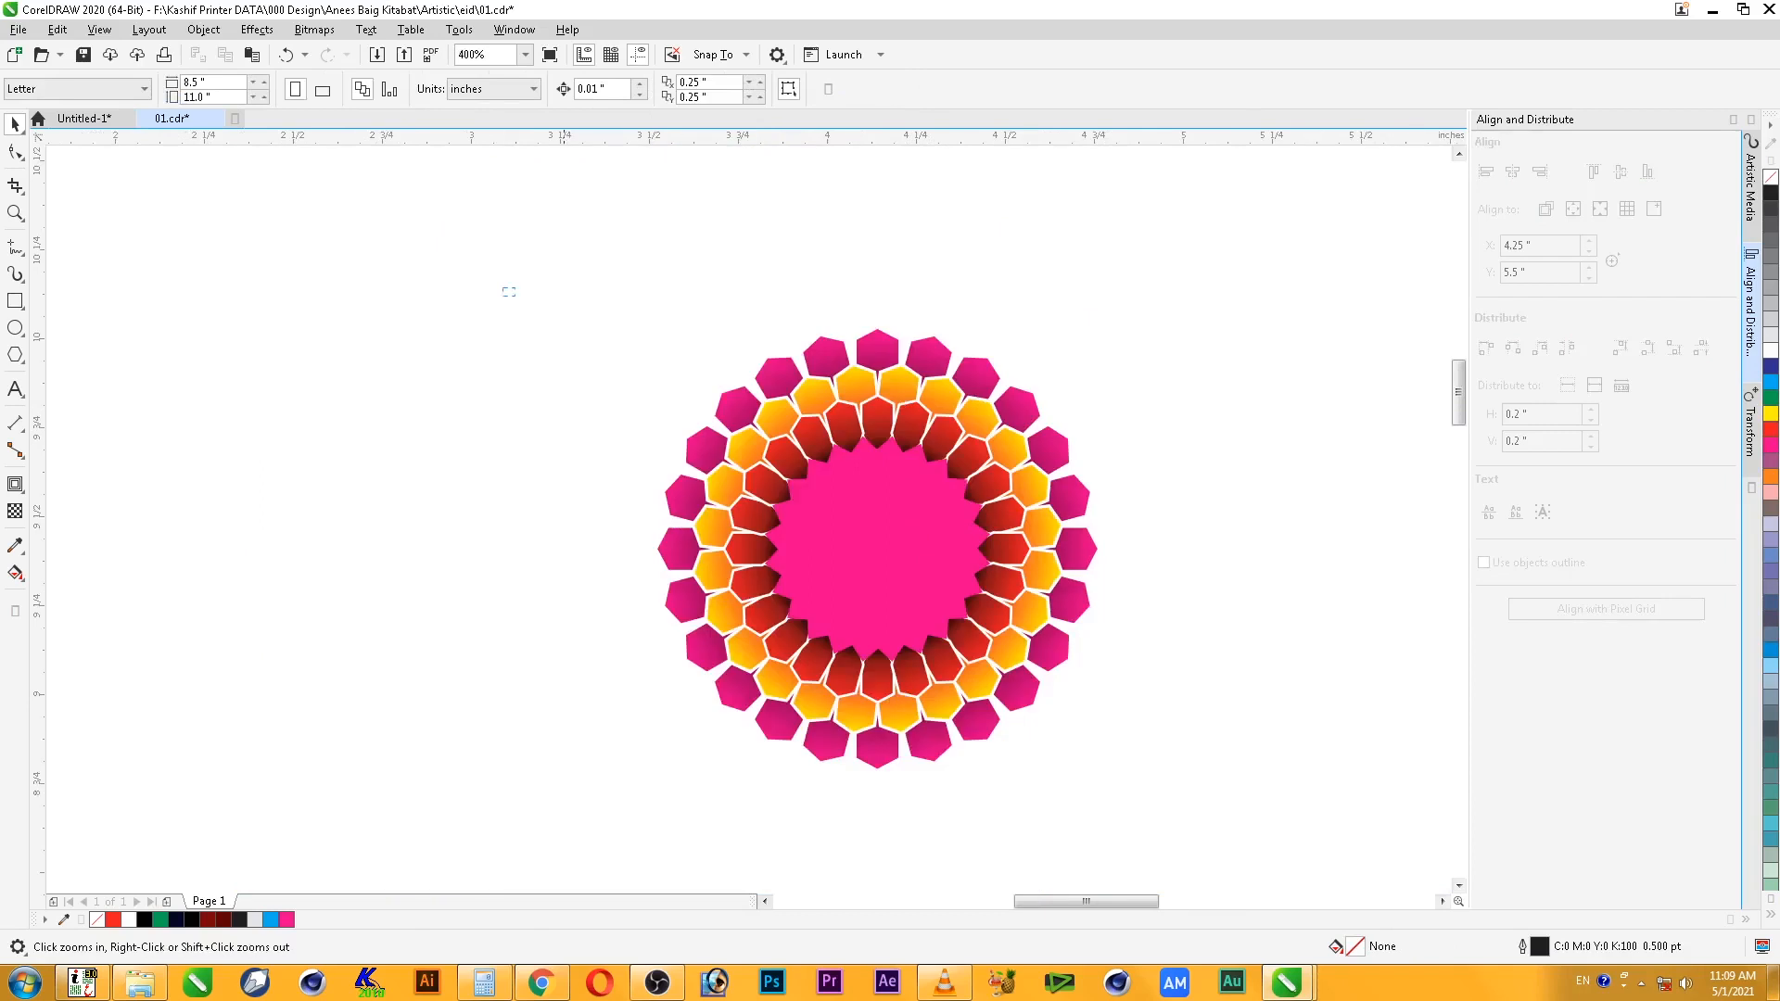
# - Enlarge the magenta star slightly from its center to about 0.644 in
pyautogui.moveTo(509, 288); pyautogui.dragTo(1255, 818)
pyautogui.click(826, 438)
pyautogui.moveTo(914, 352); pyautogui.dragTo(918, 349)
# - Give the central star a fountain fill and set the start color's cyan value to 100
pyautogui.press('F11')
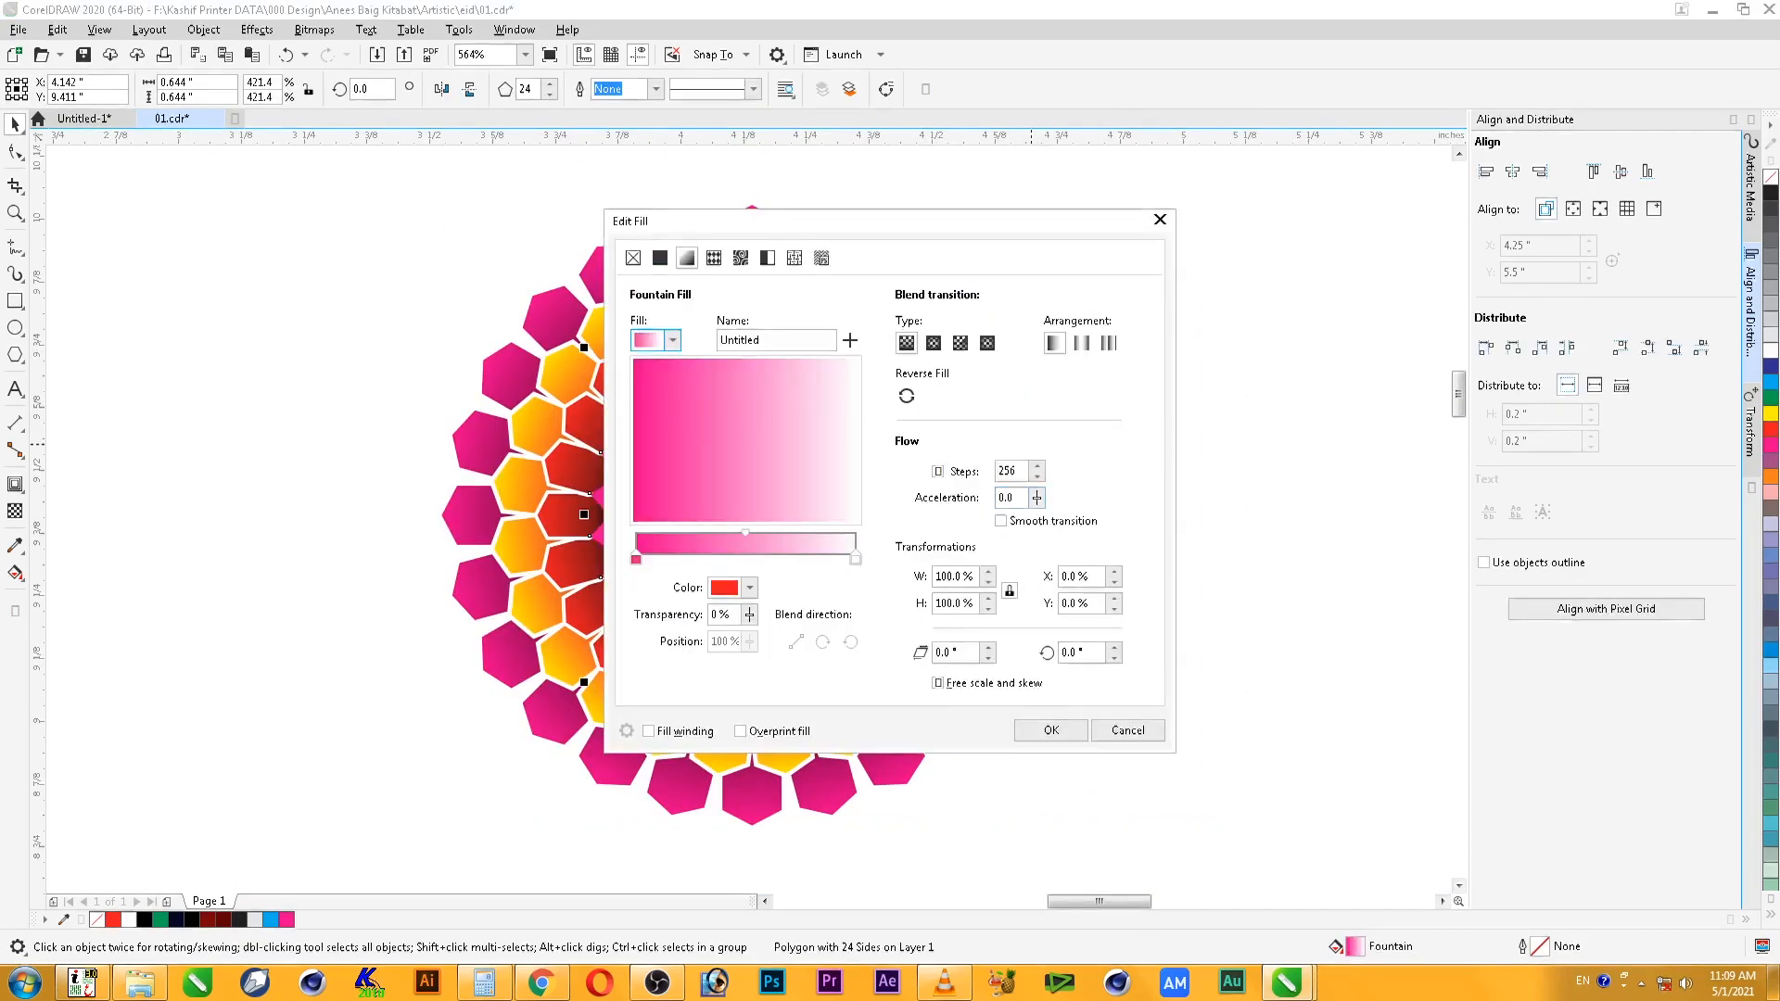
pyautogui.click(749, 588)
pyautogui.click(728, 626)
pyautogui.doubleClick(916, 680)
pyautogui.write('100')
pyautogui.press('Tab')
pyautogui.click(855, 562)
pyautogui.click(855, 562)
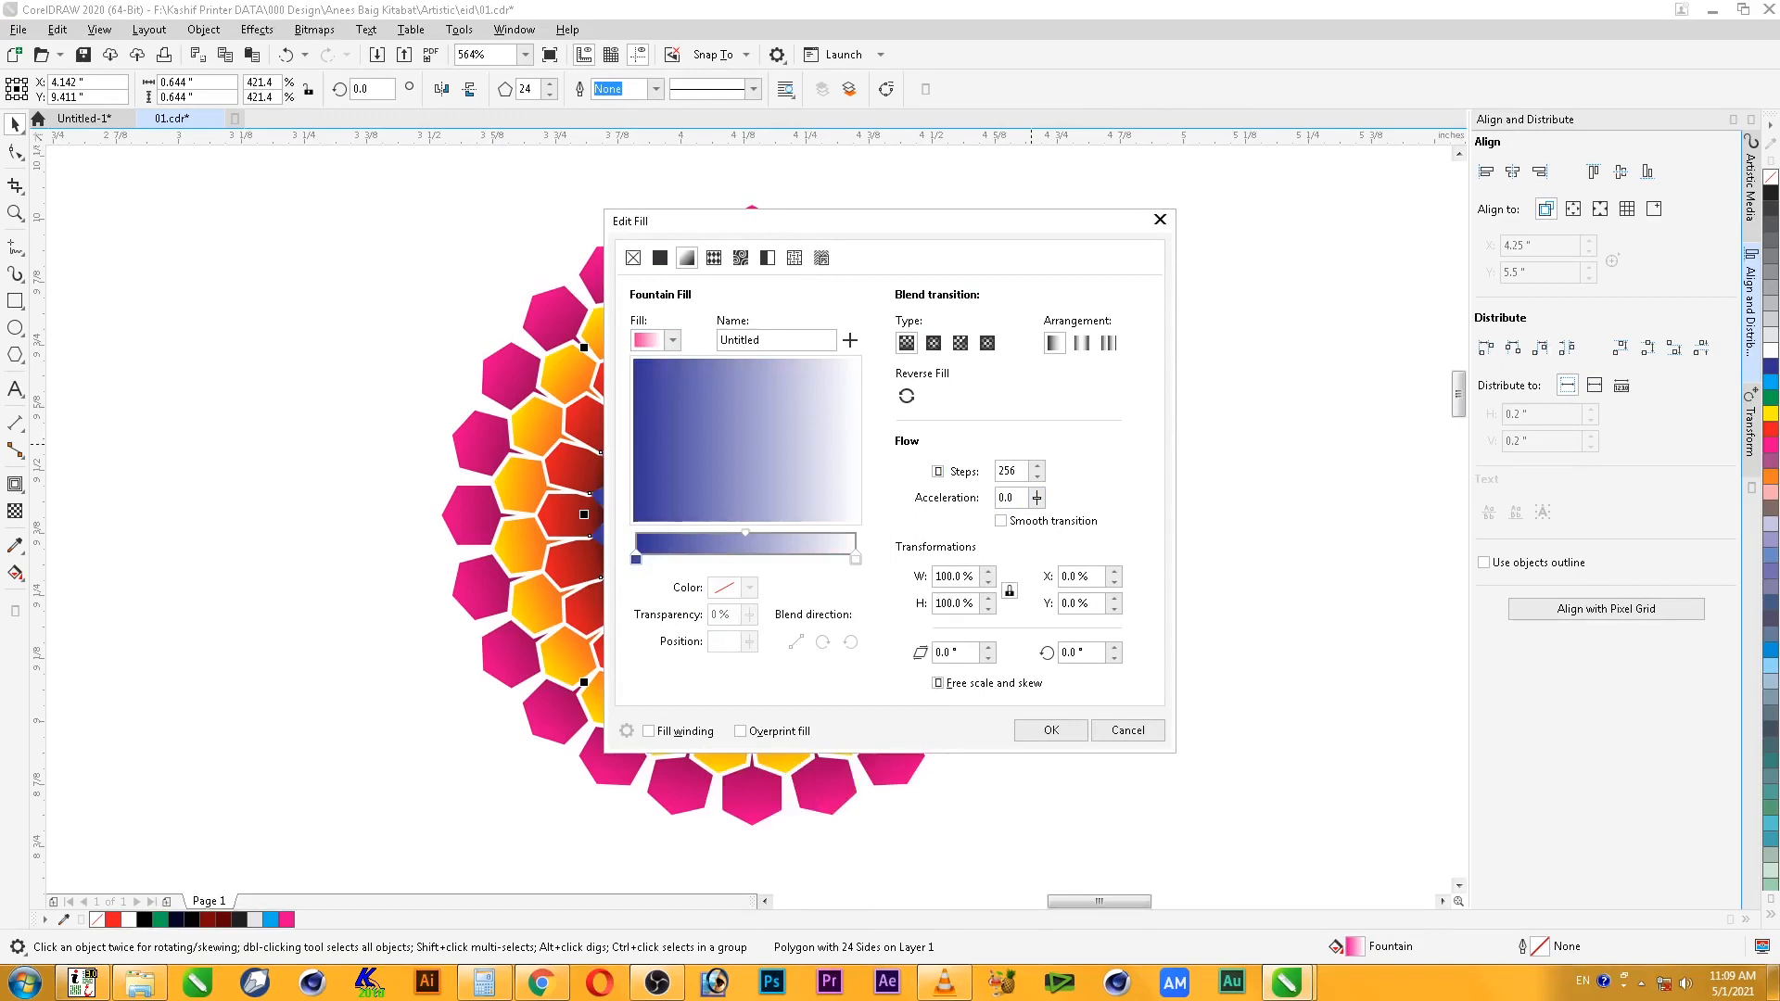
# - Set the end color of the star's fountain fill to C50 M100 Y0 K0
pyautogui.click(855, 559)
pyautogui.click(749, 588)
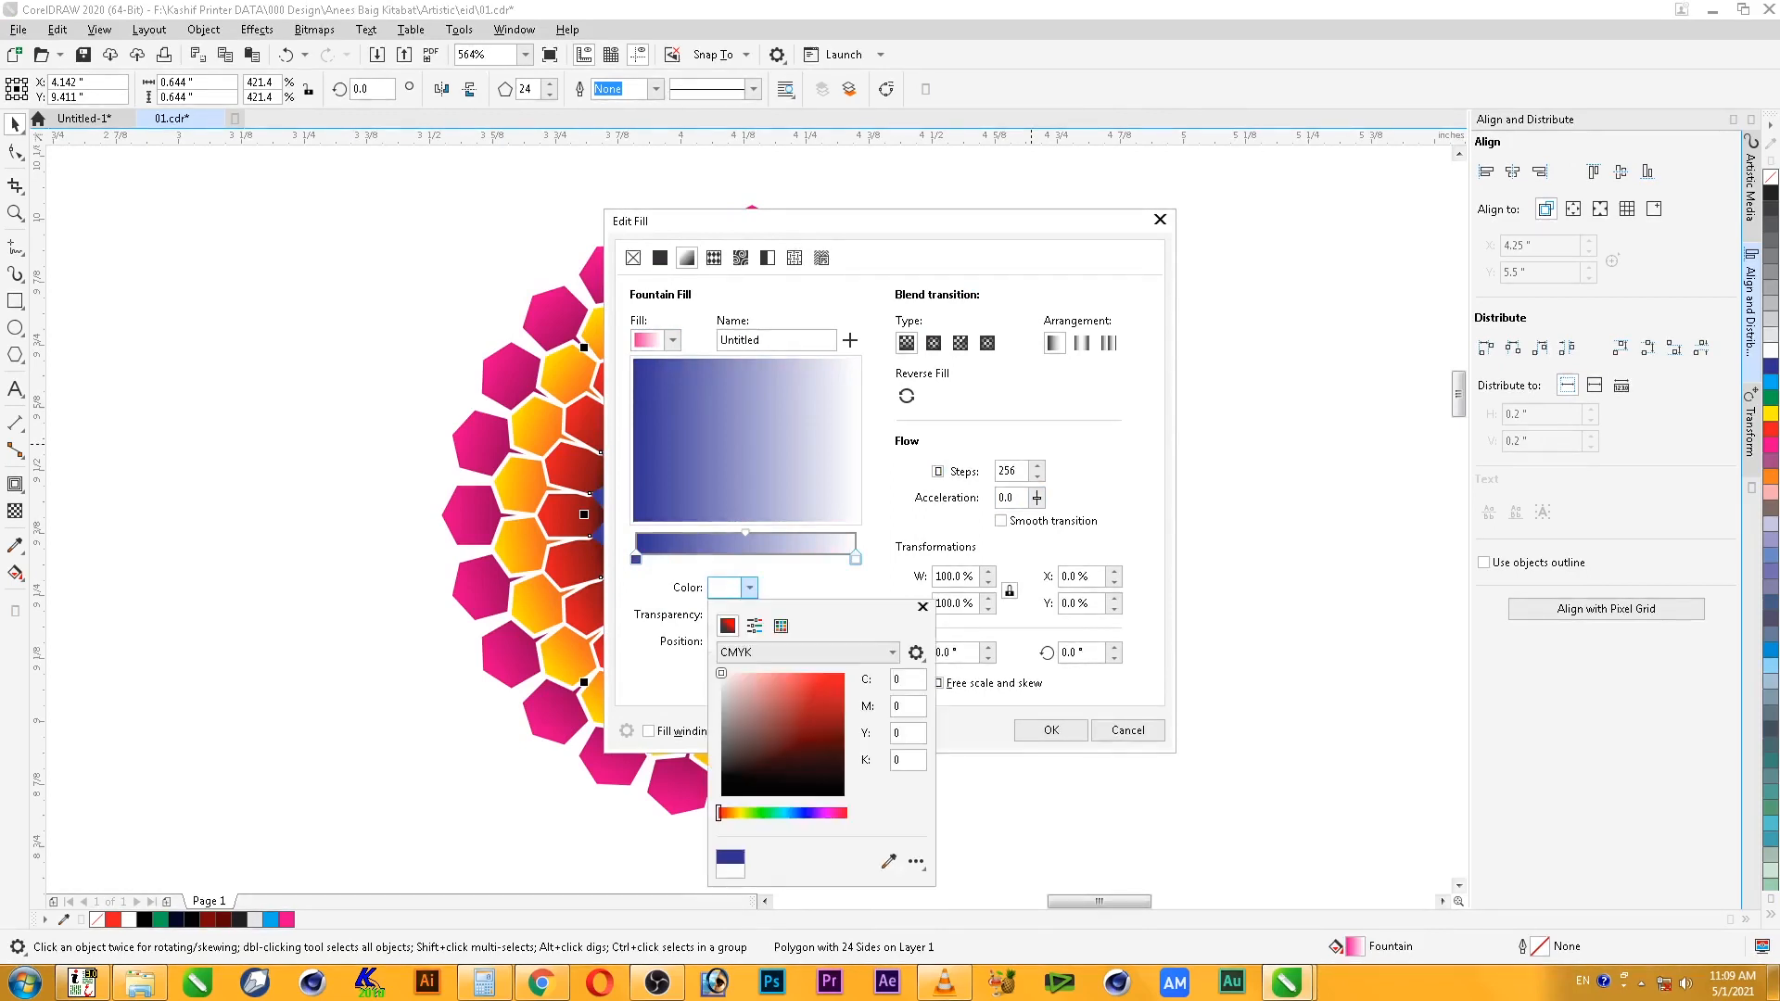
pyautogui.doubleClick(898, 680)
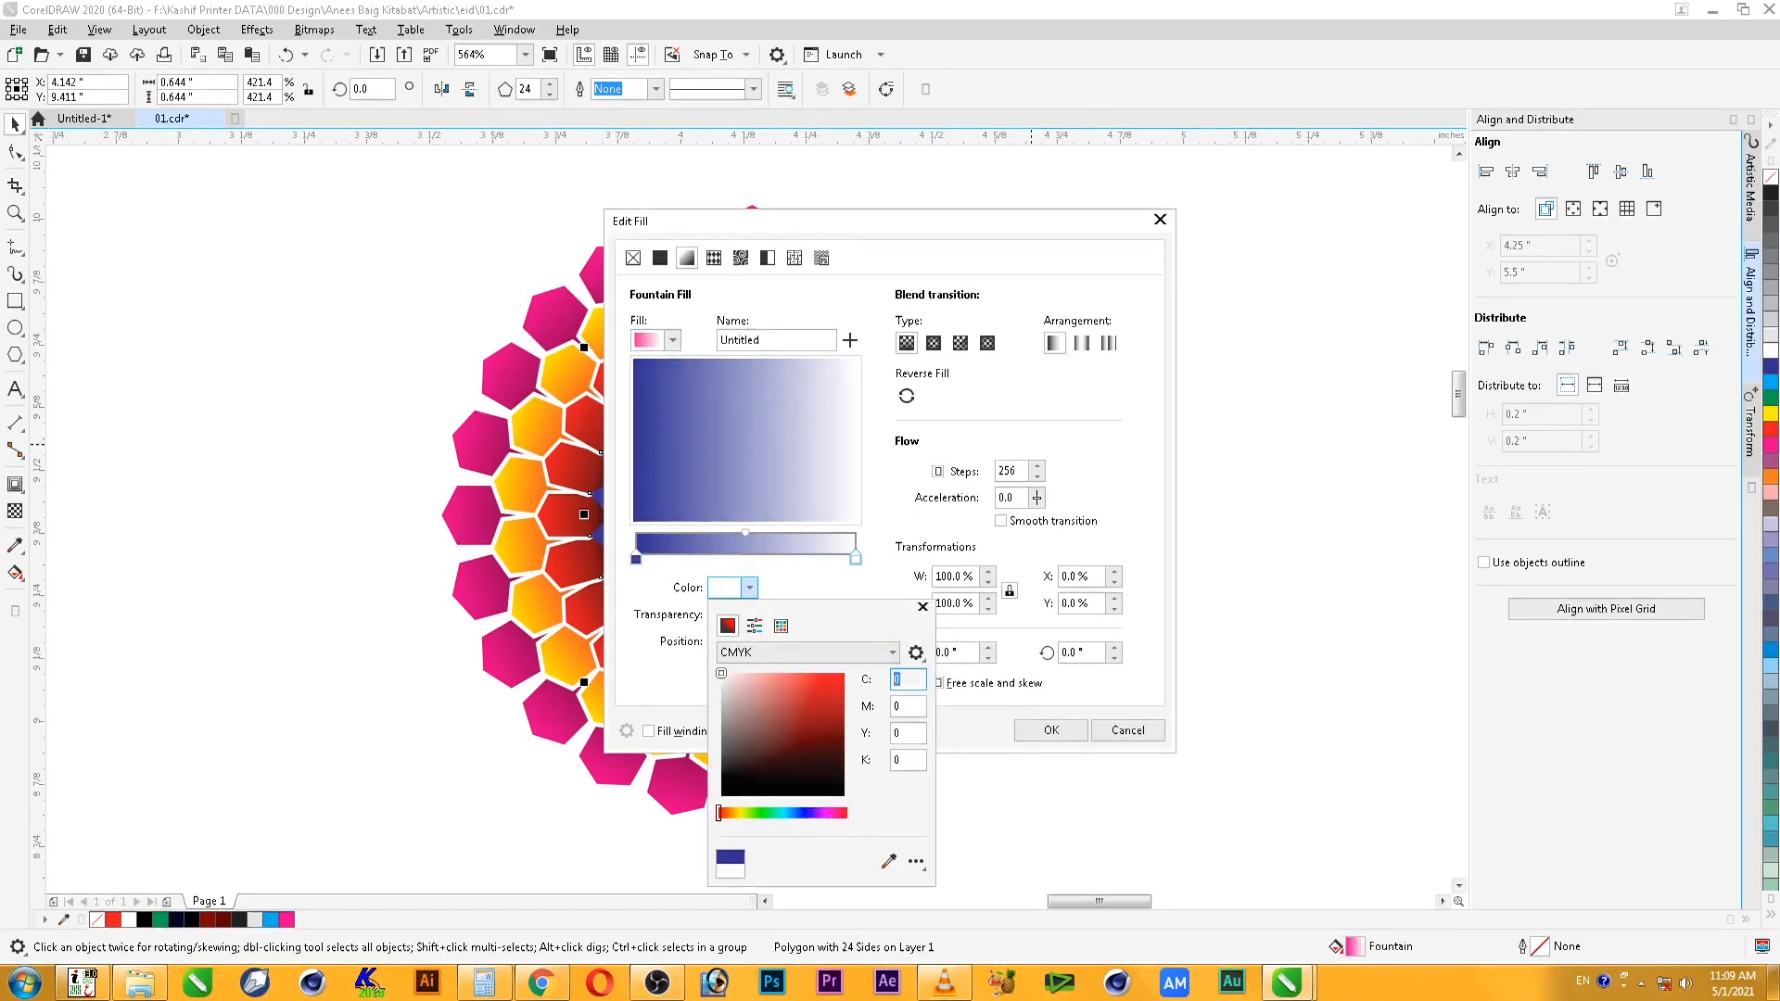
pyautogui.write('50')
pyautogui.press('Tab')
pyautogui.write('10')
pyautogui.press('Tab')
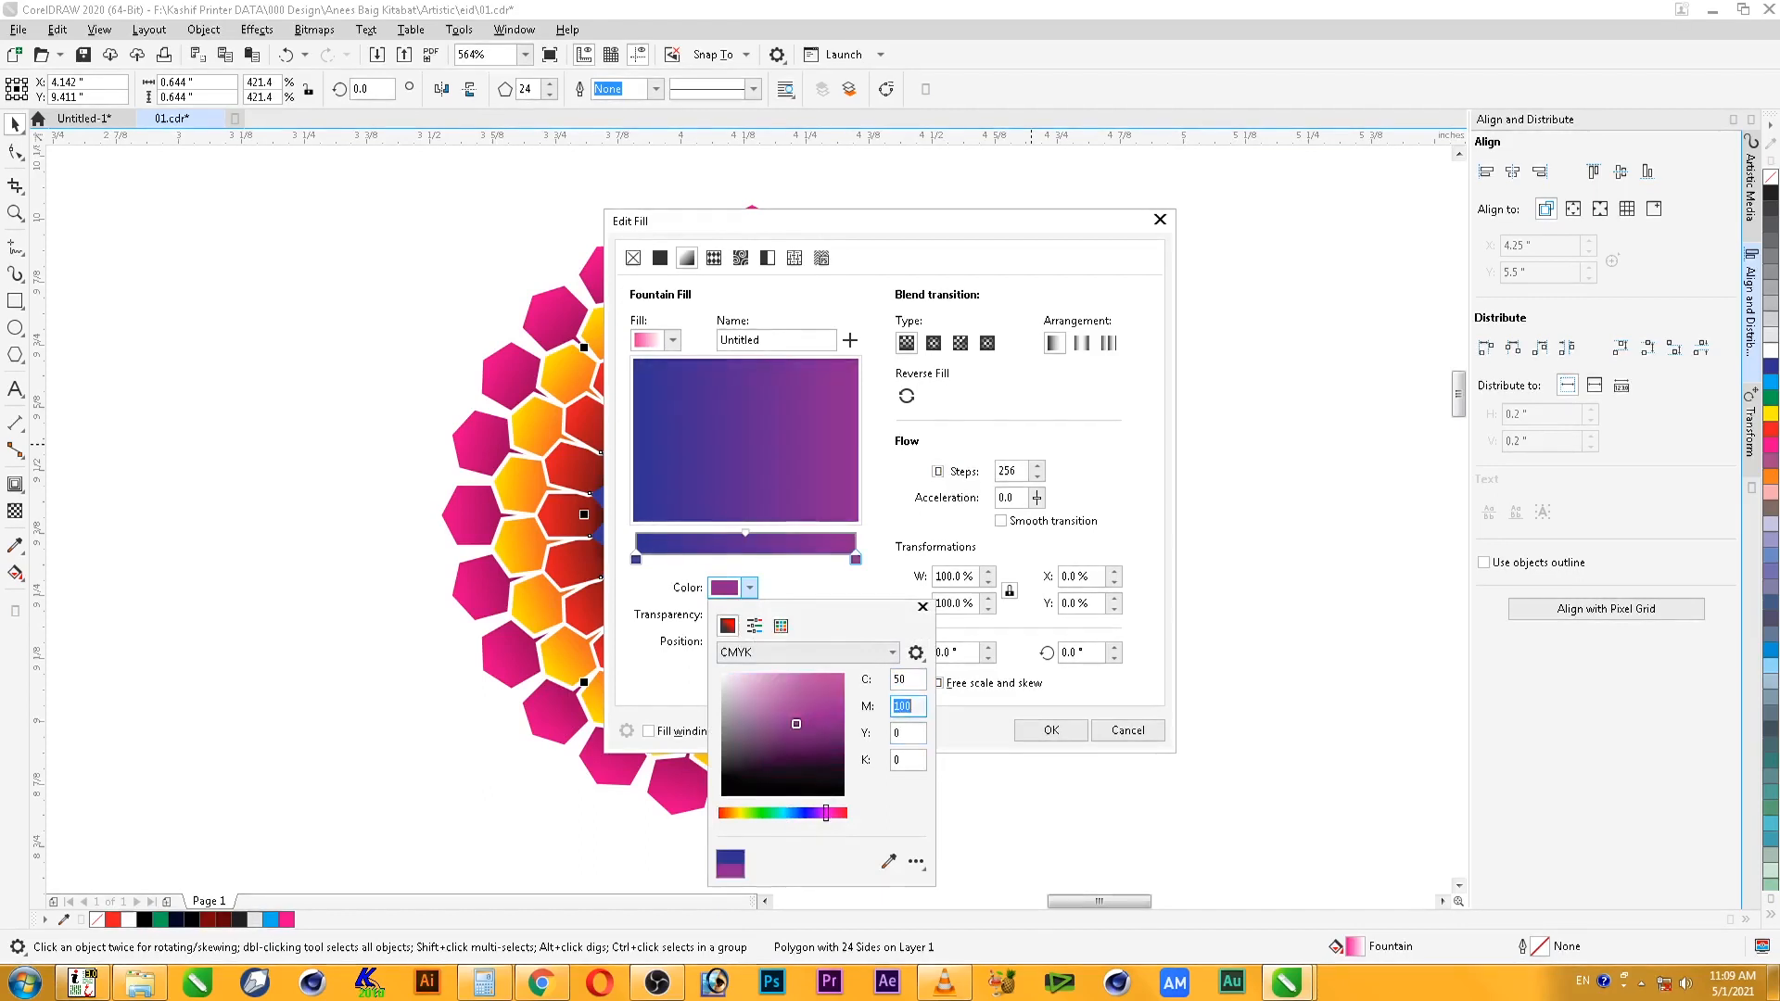
# - Change the fountain fill's end color to C60 M50 Y0 K0 and apply the fill to the star
pyautogui.hotkey('shift', 'Tab')
pyautogui.hotkey('shift', 'Tab')
pyautogui.write('100')
pyautogui.press('Tab')
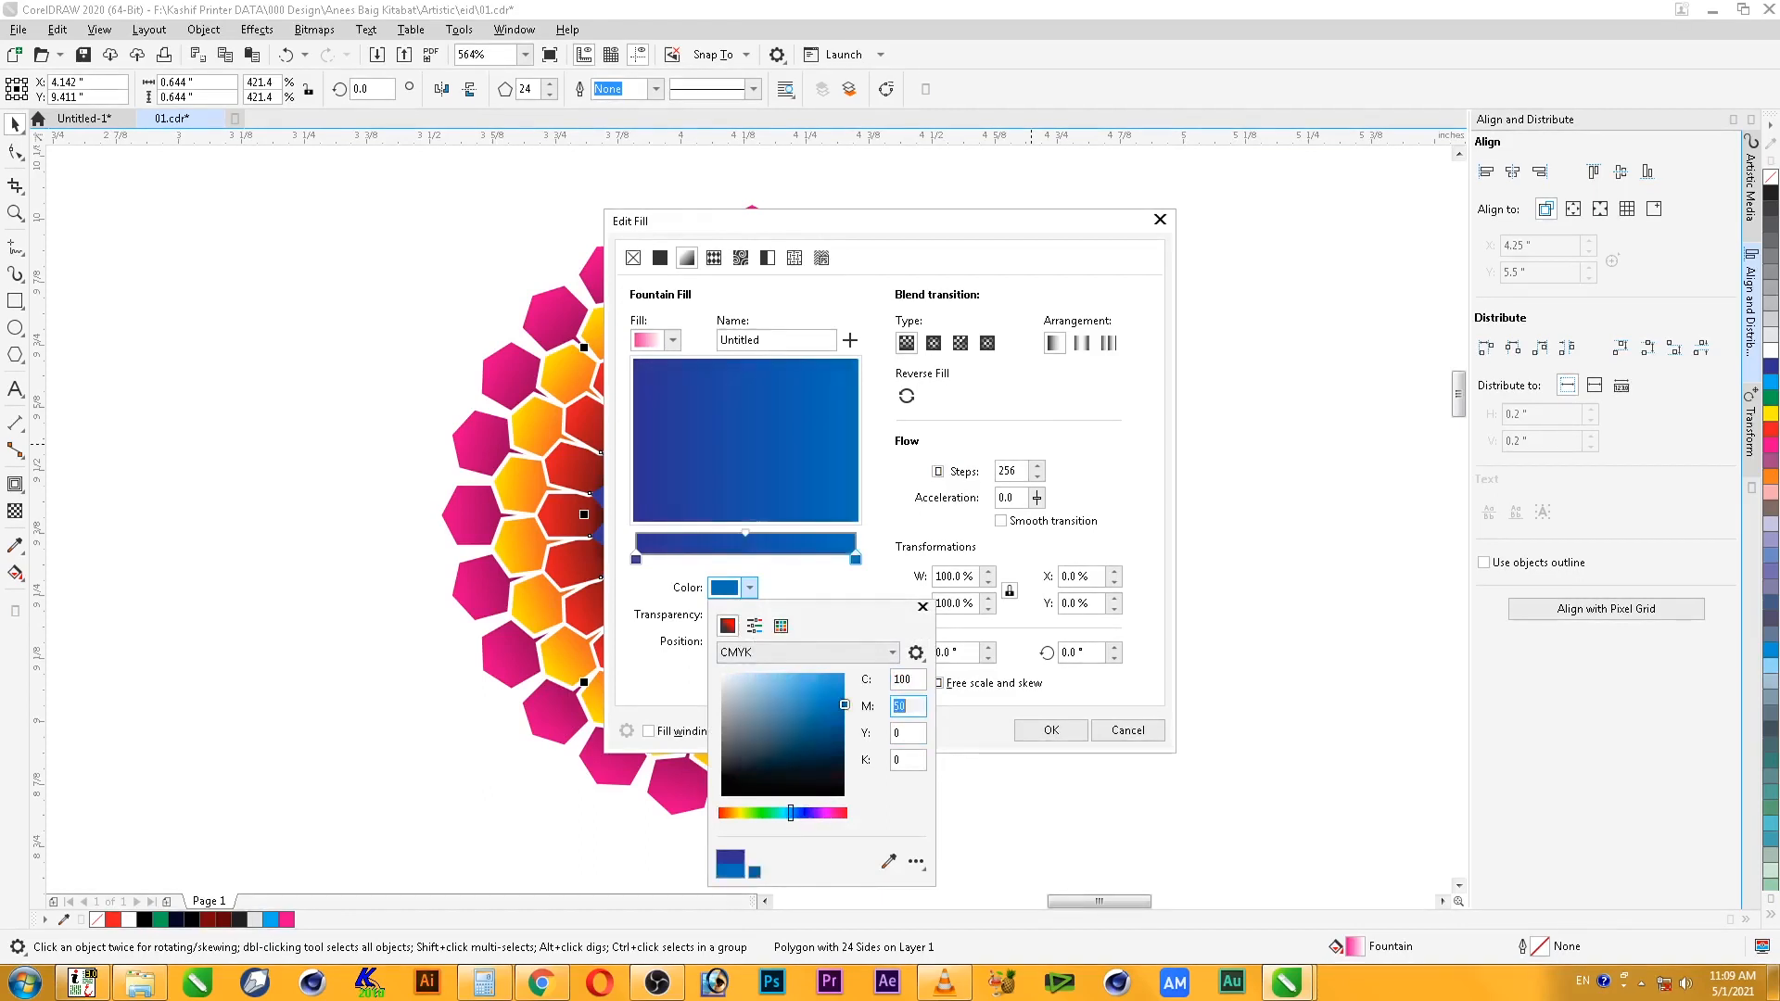
pyautogui.hotkey('shift', 'Tab')
pyautogui.write('60')
pyautogui.press('Tab')
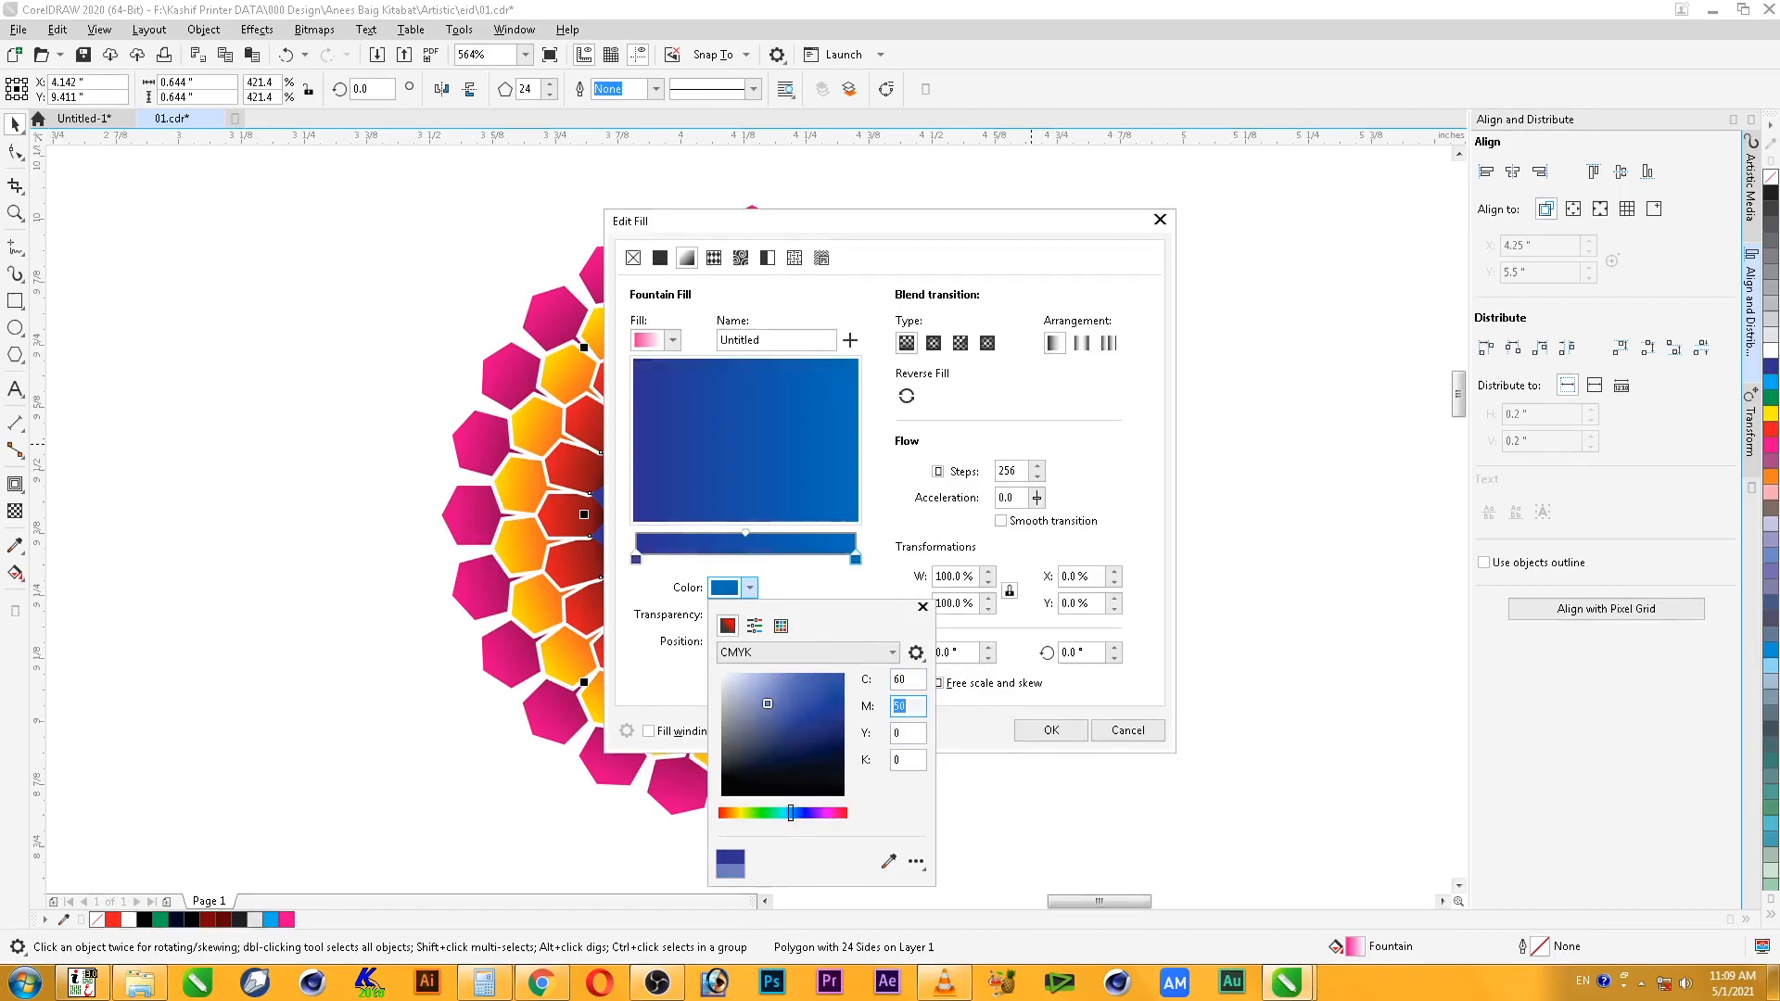
pyautogui.press('Return')
pyautogui.press('Return')
pyautogui.click(811, 576)
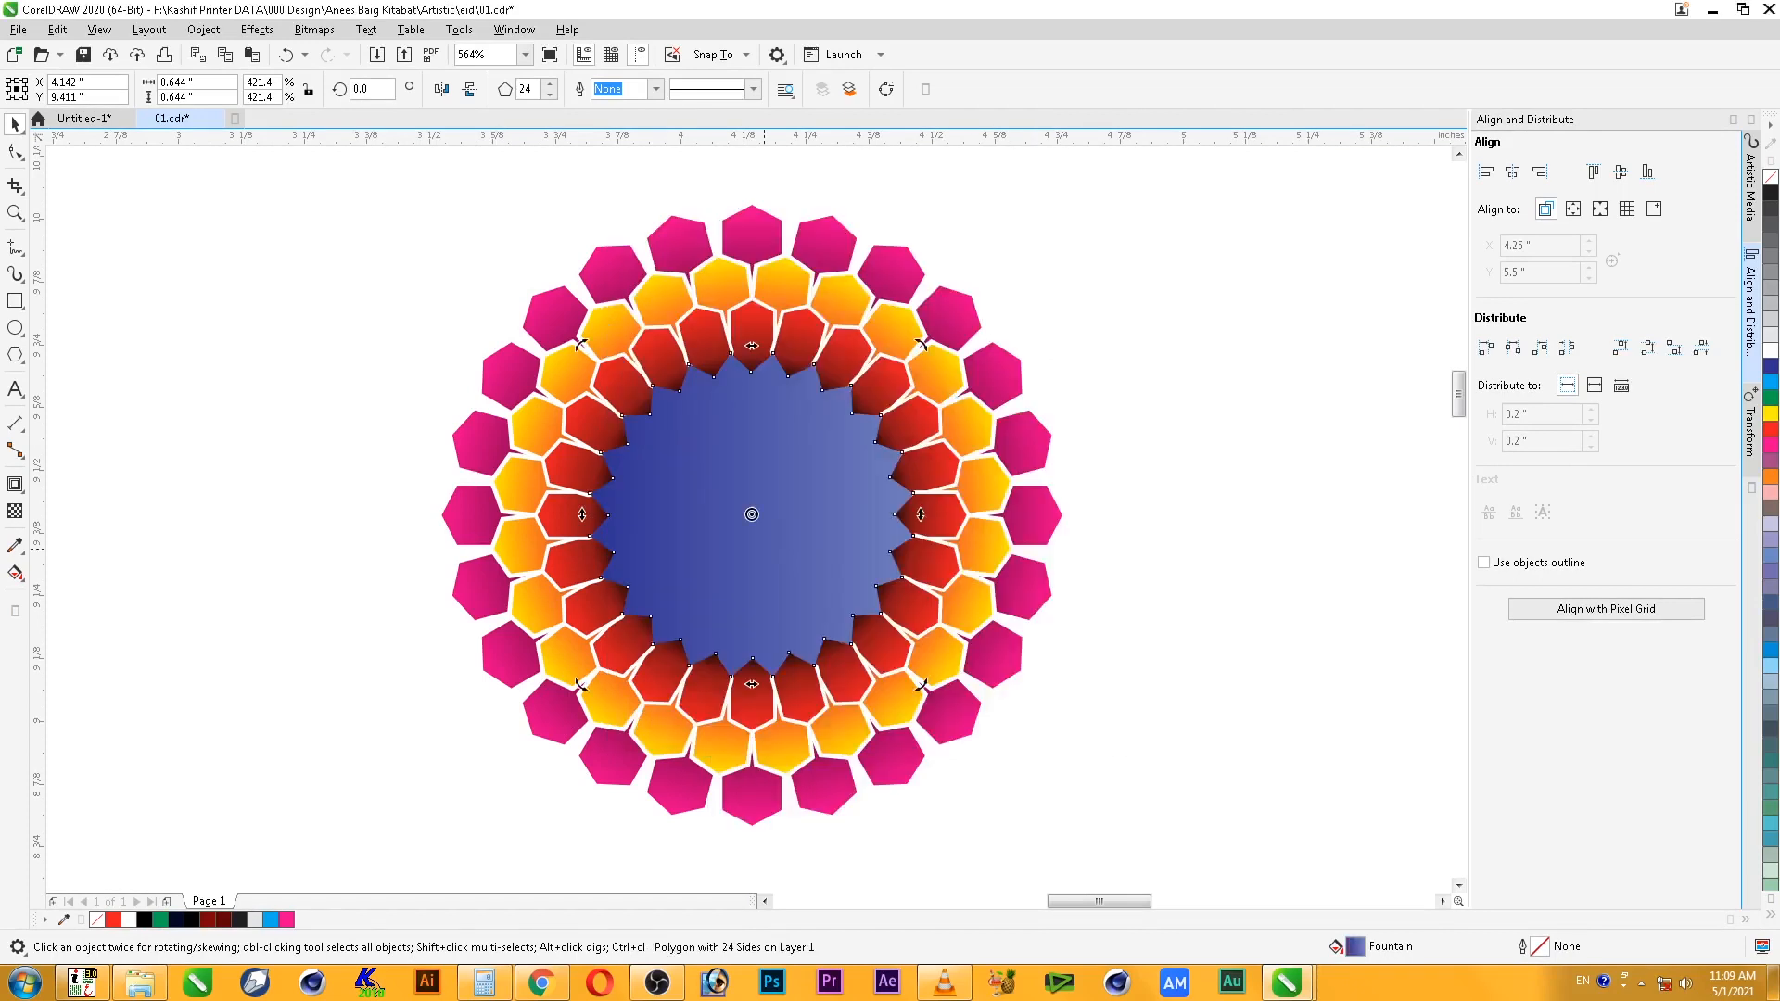
pyautogui.press('F11')
pyautogui.press('Escape')
# - Set the start color of the star's fountain fill to C70 M100 Y0 K50
pyautogui.scroll(-2, 931, 600)
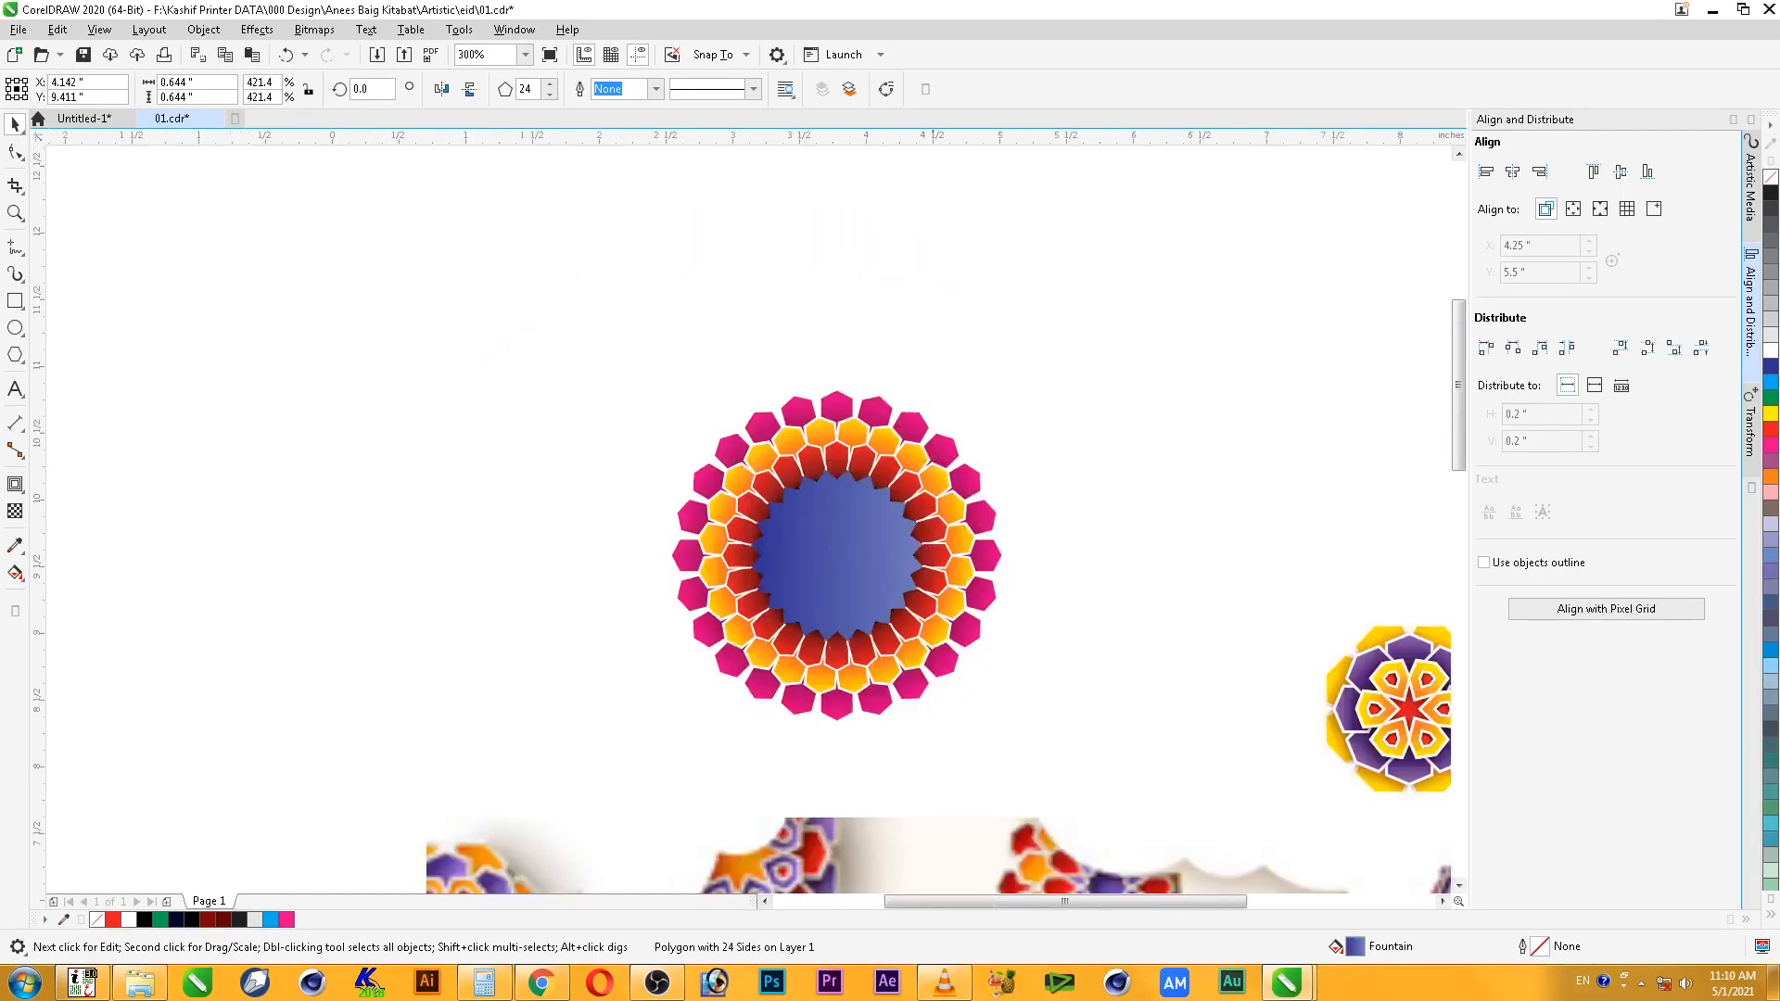
pyautogui.press('F2')
pyautogui.moveTo(925, 465); pyautogui.dragTo(964, 791)
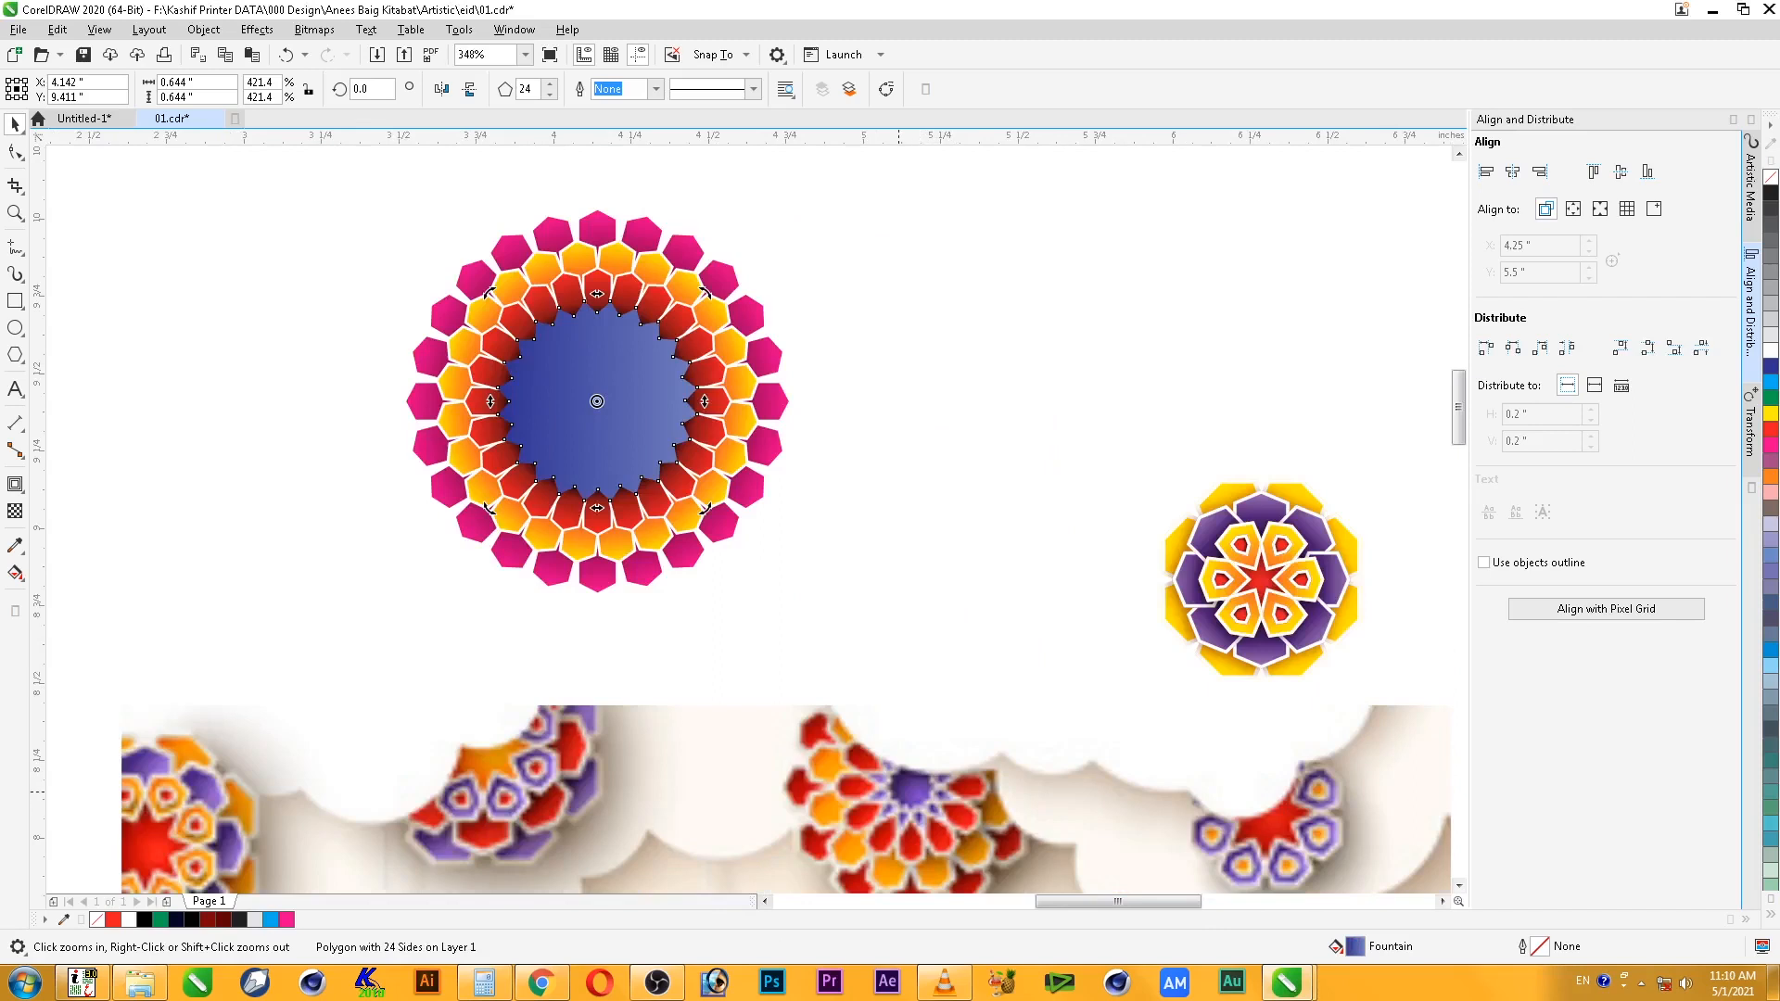
pyautogui.press('F11')
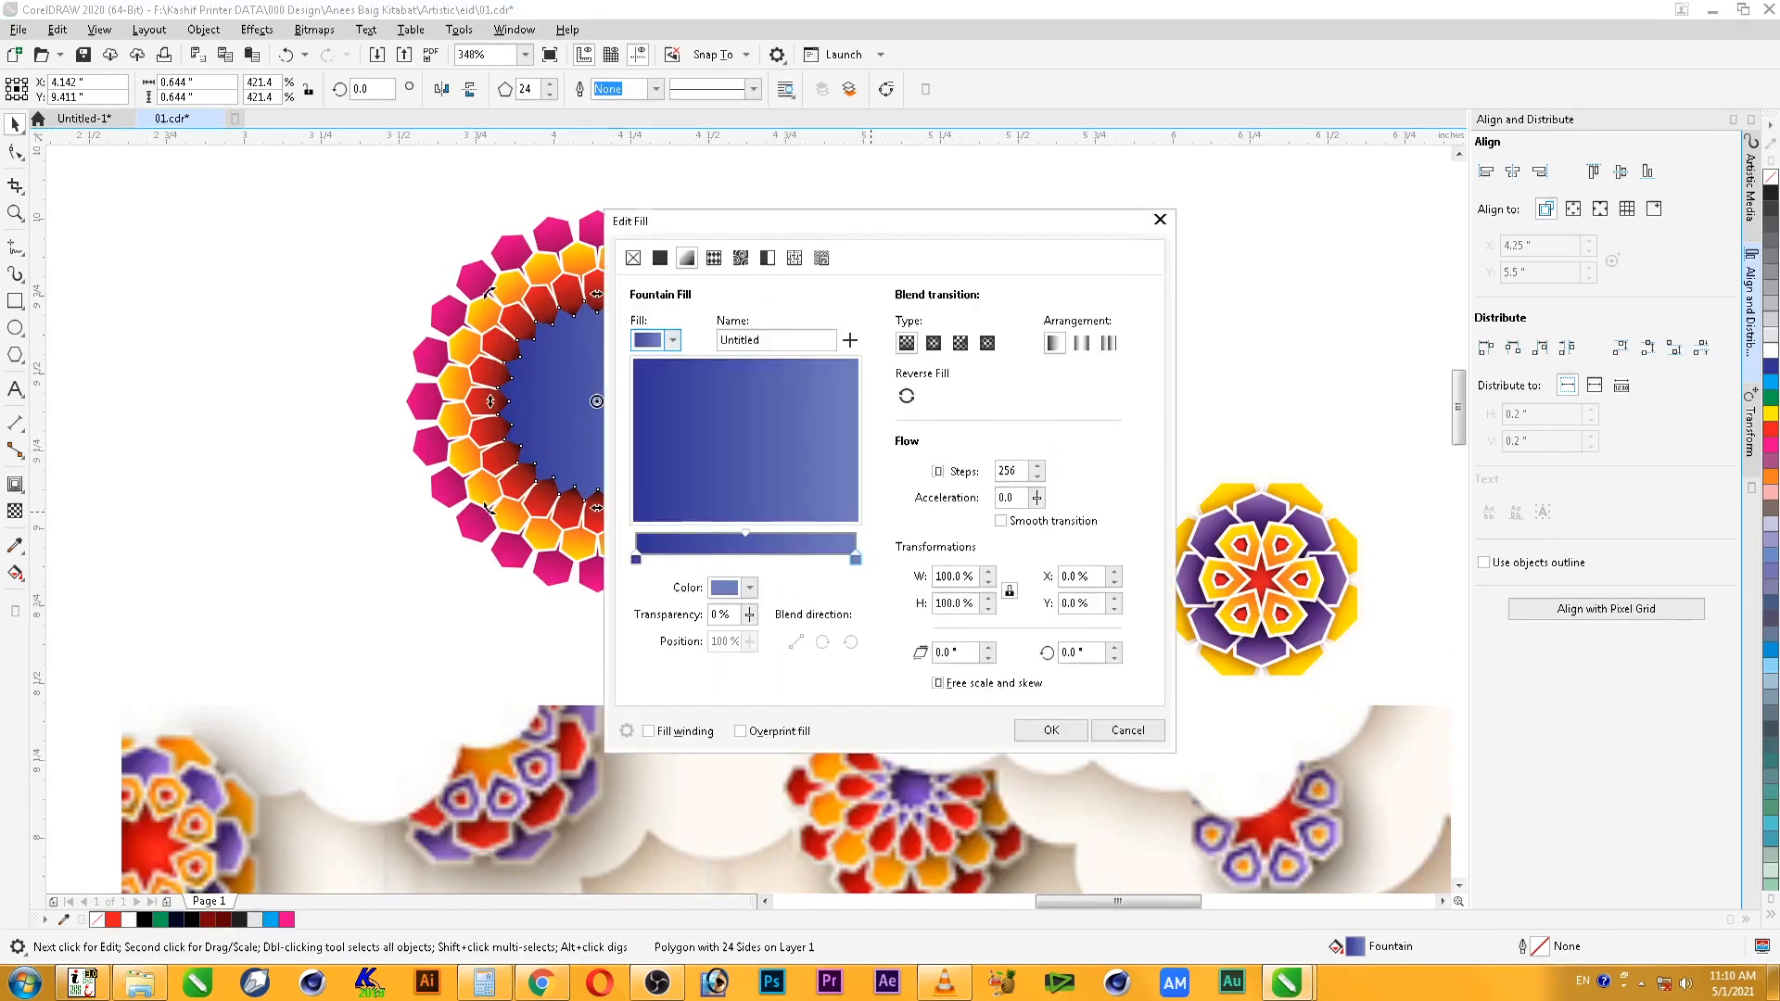
pyautogui.click(749, 588)
pyautogui.write('70')
pyautogui.press('Tab')
pyautogui.press('Tab')
pyautogui.press('Tab')
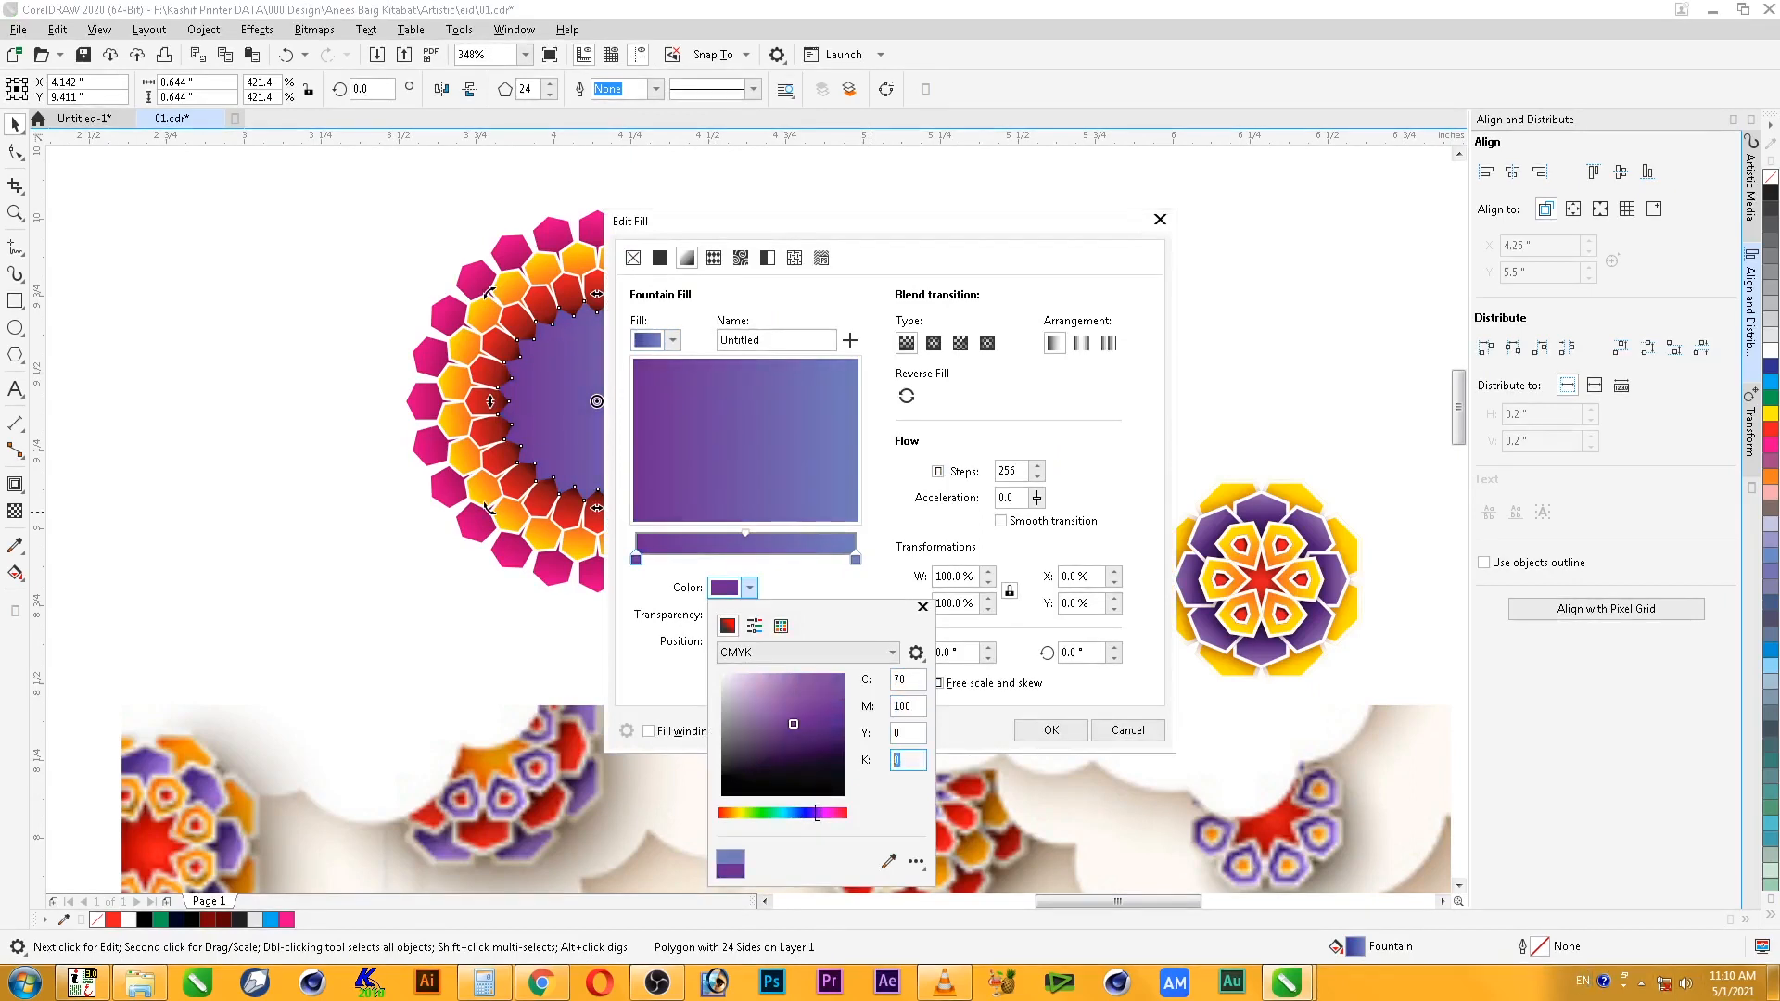
pyautogui.write('50')
pyautogui.hotkey('shift', 'Tab')
pyautogui.press('Tab')
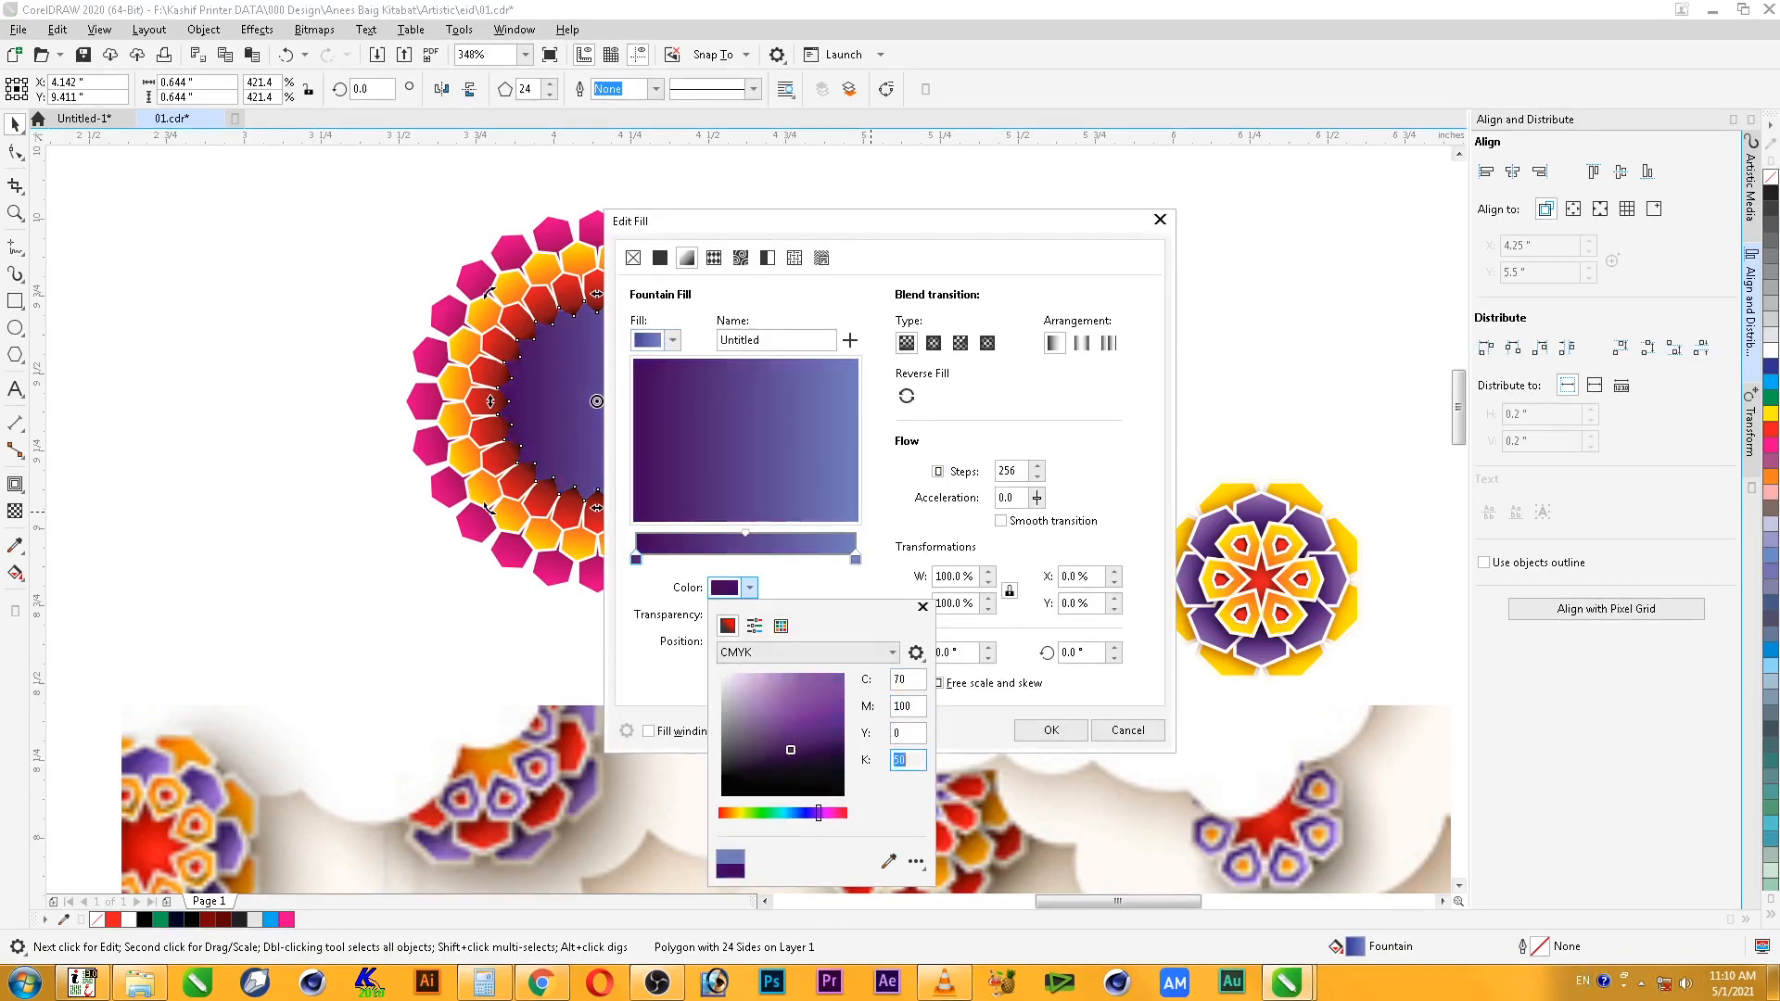
pyautogui.press('Return')
# - Set the fill's end color to C40 M70 Y0 K0, make the gradient elliptical and apply it to the star
pyautogui.click(856, 559)
pyautogui.click(749, 588)
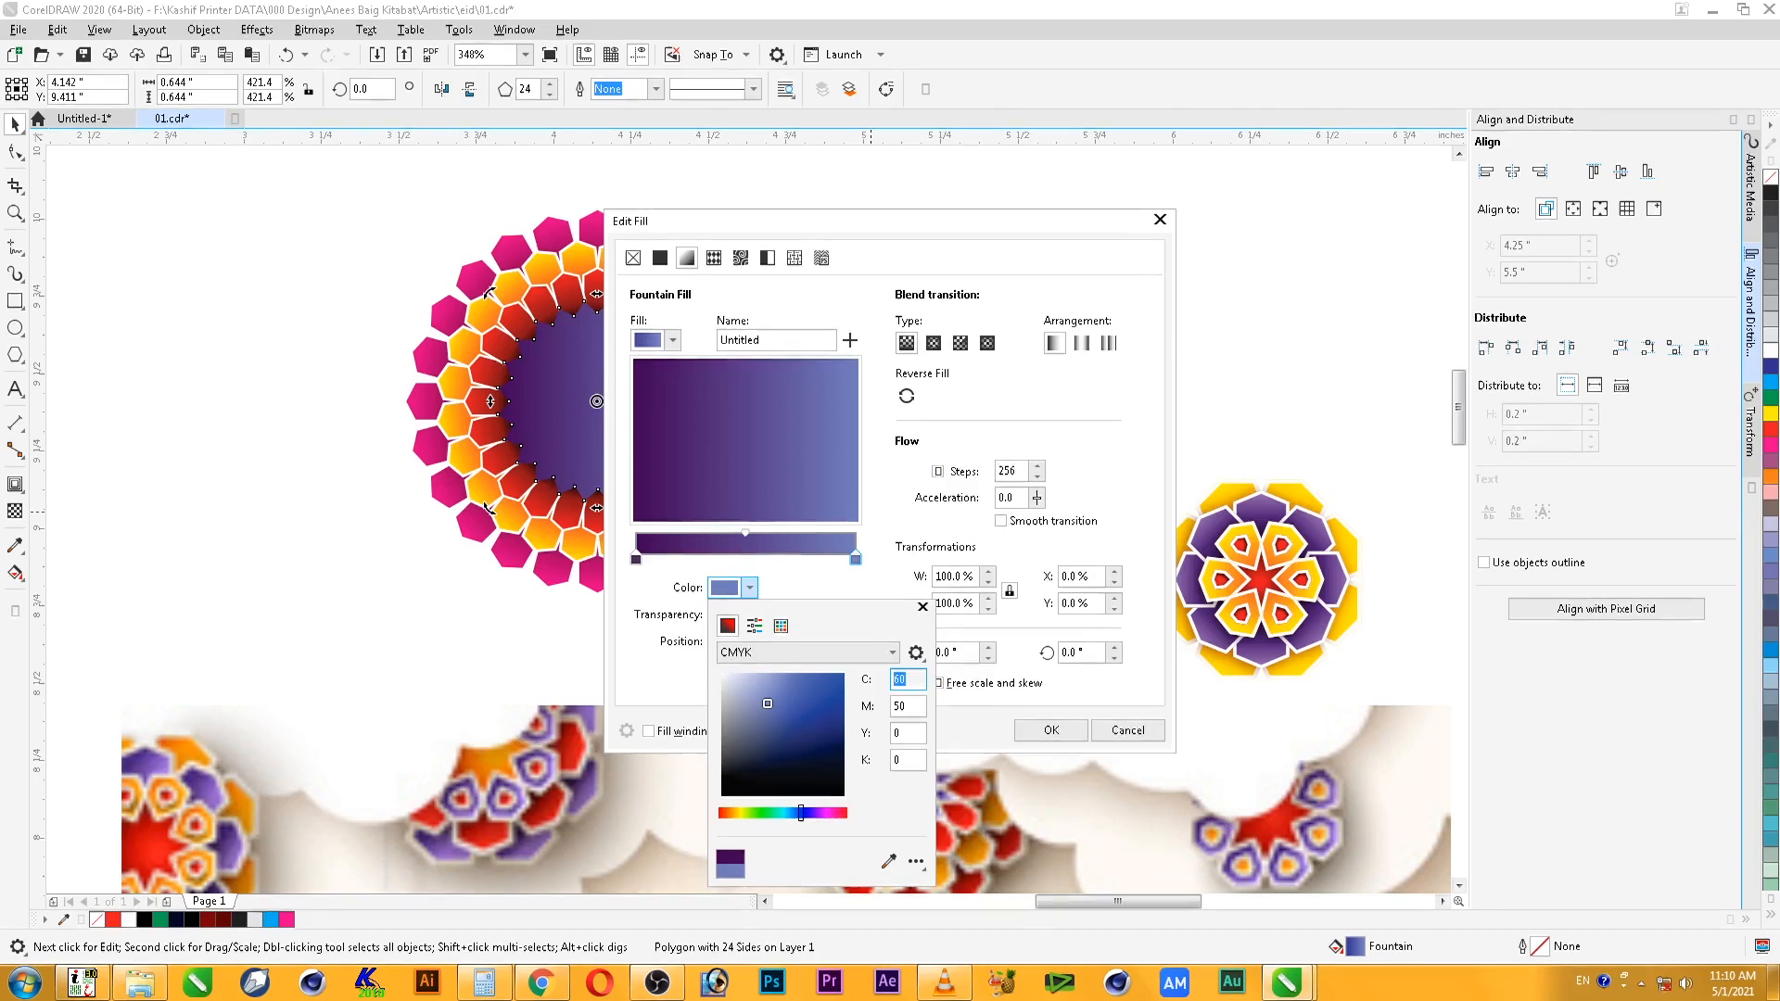
pyautogui.write('70')
pyautogui.press('Tab')
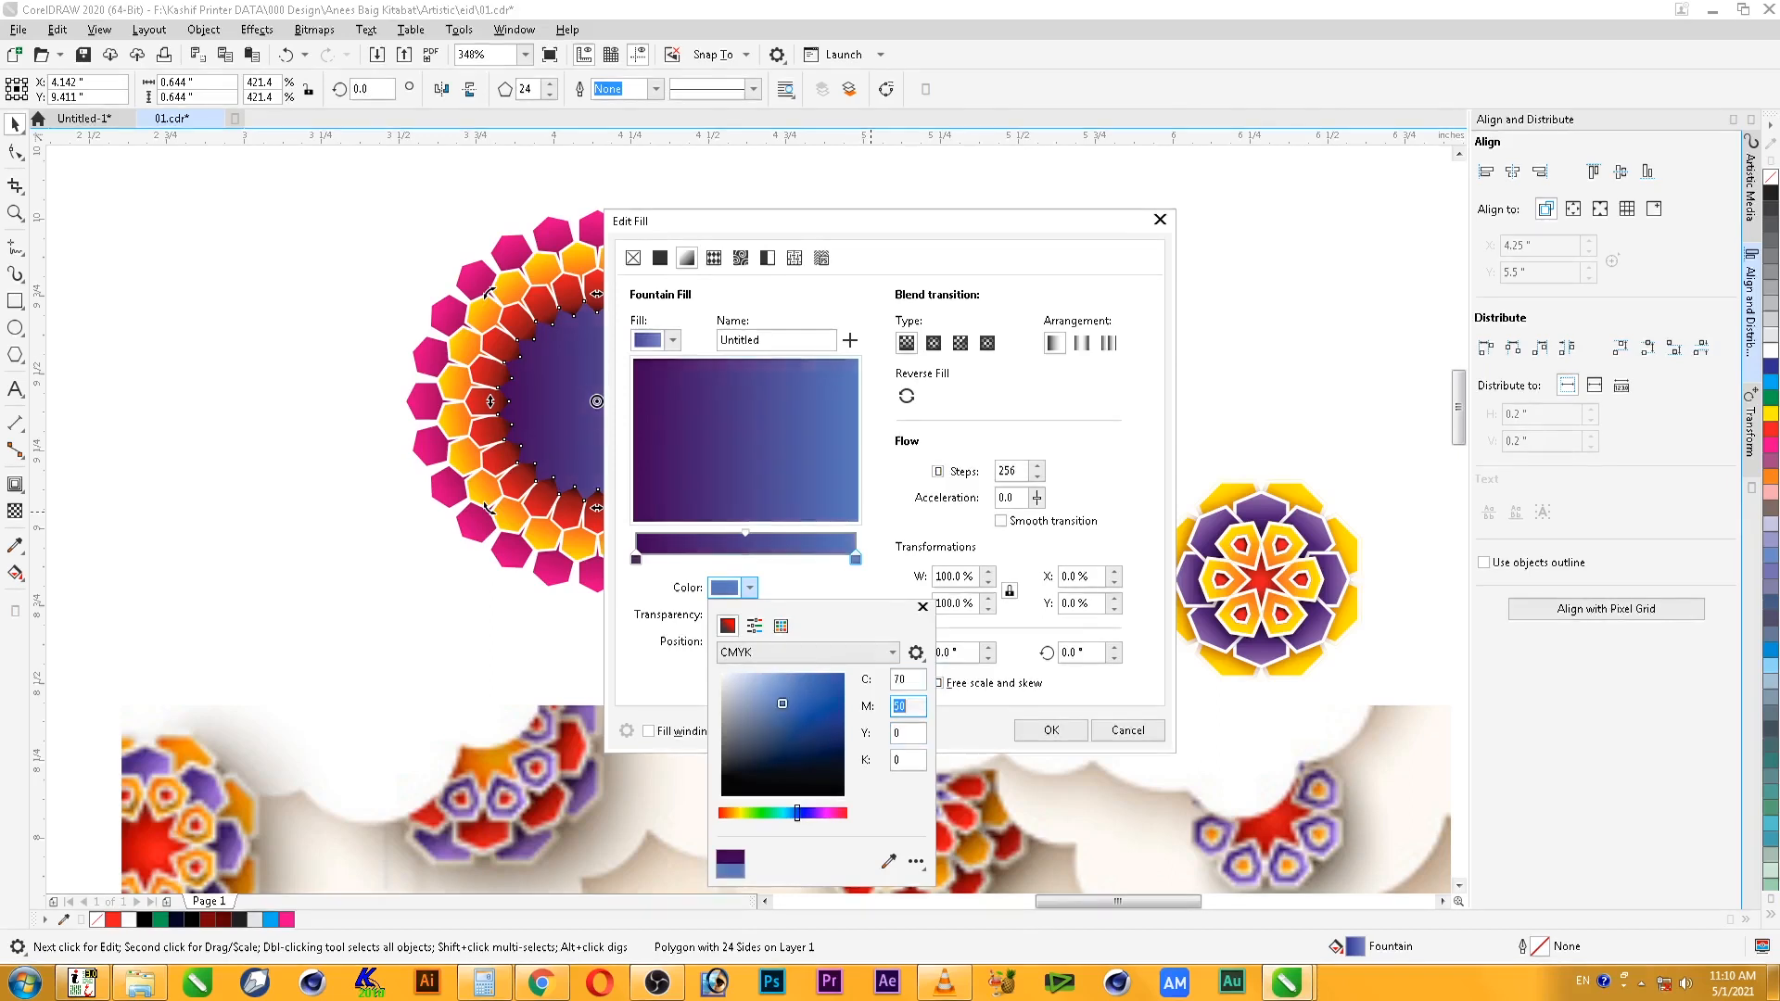
pyautogui.write('100')
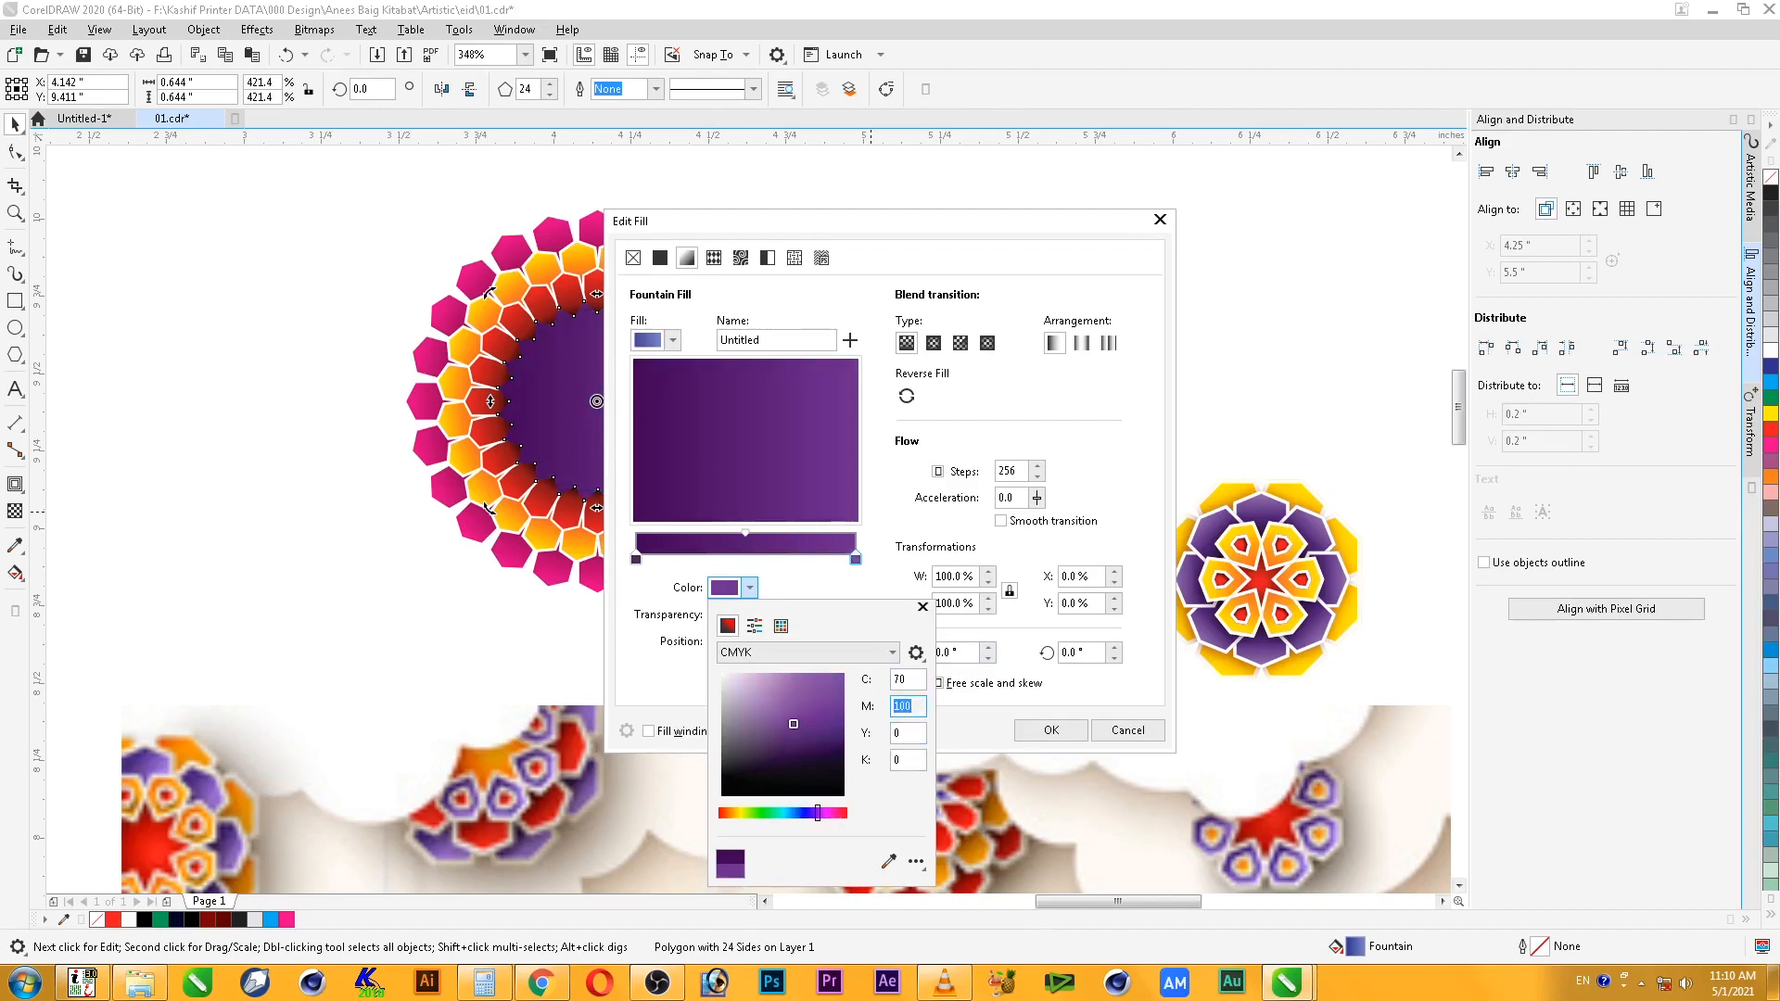
pyautogui.write('70')
pyautogui.press('Tab')
pyautogui.hotkey('shift', 'Tab')
pyautogui.hotkey('shift', 'Tab')
pyautogui.write('40')
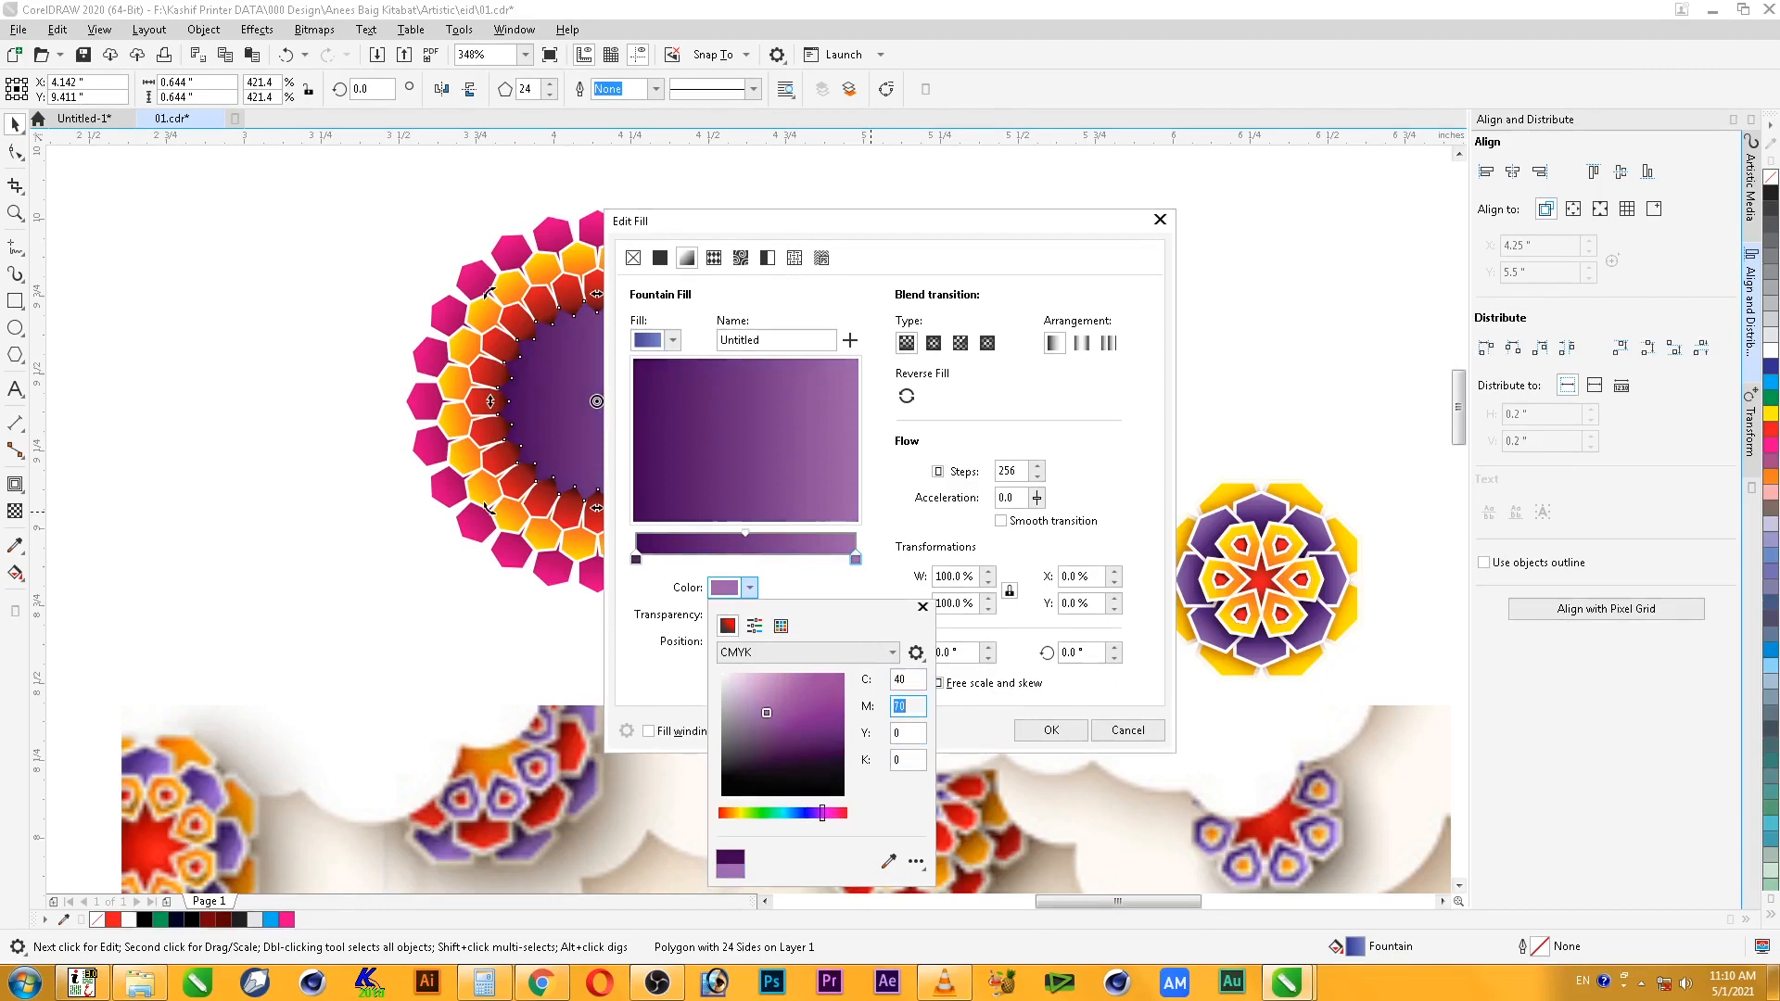
pyautogui.press('Return')
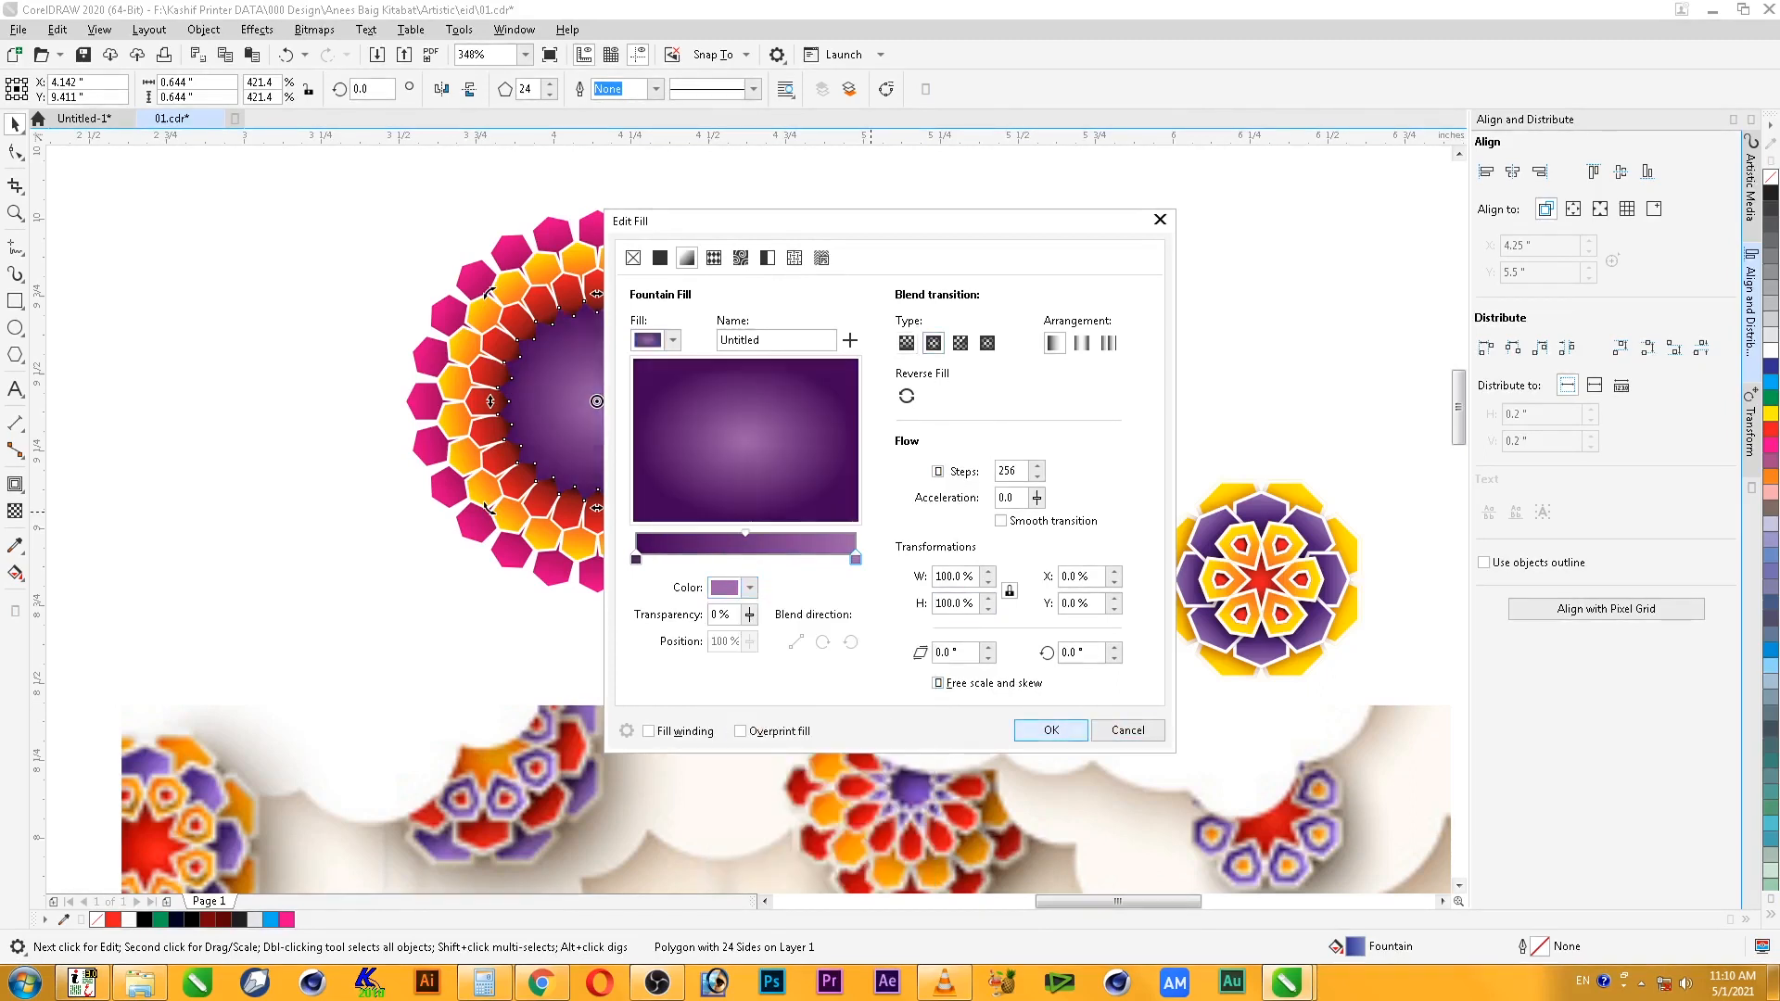
pyautogui.click(1052, 730)
# - Add a one-step 0.01 in outside contour to the purple star and break the contour apart
pyautogui.press('F2')
pyautogui.moveTo(418, 252); pyautogui.dragTo(804, 568)
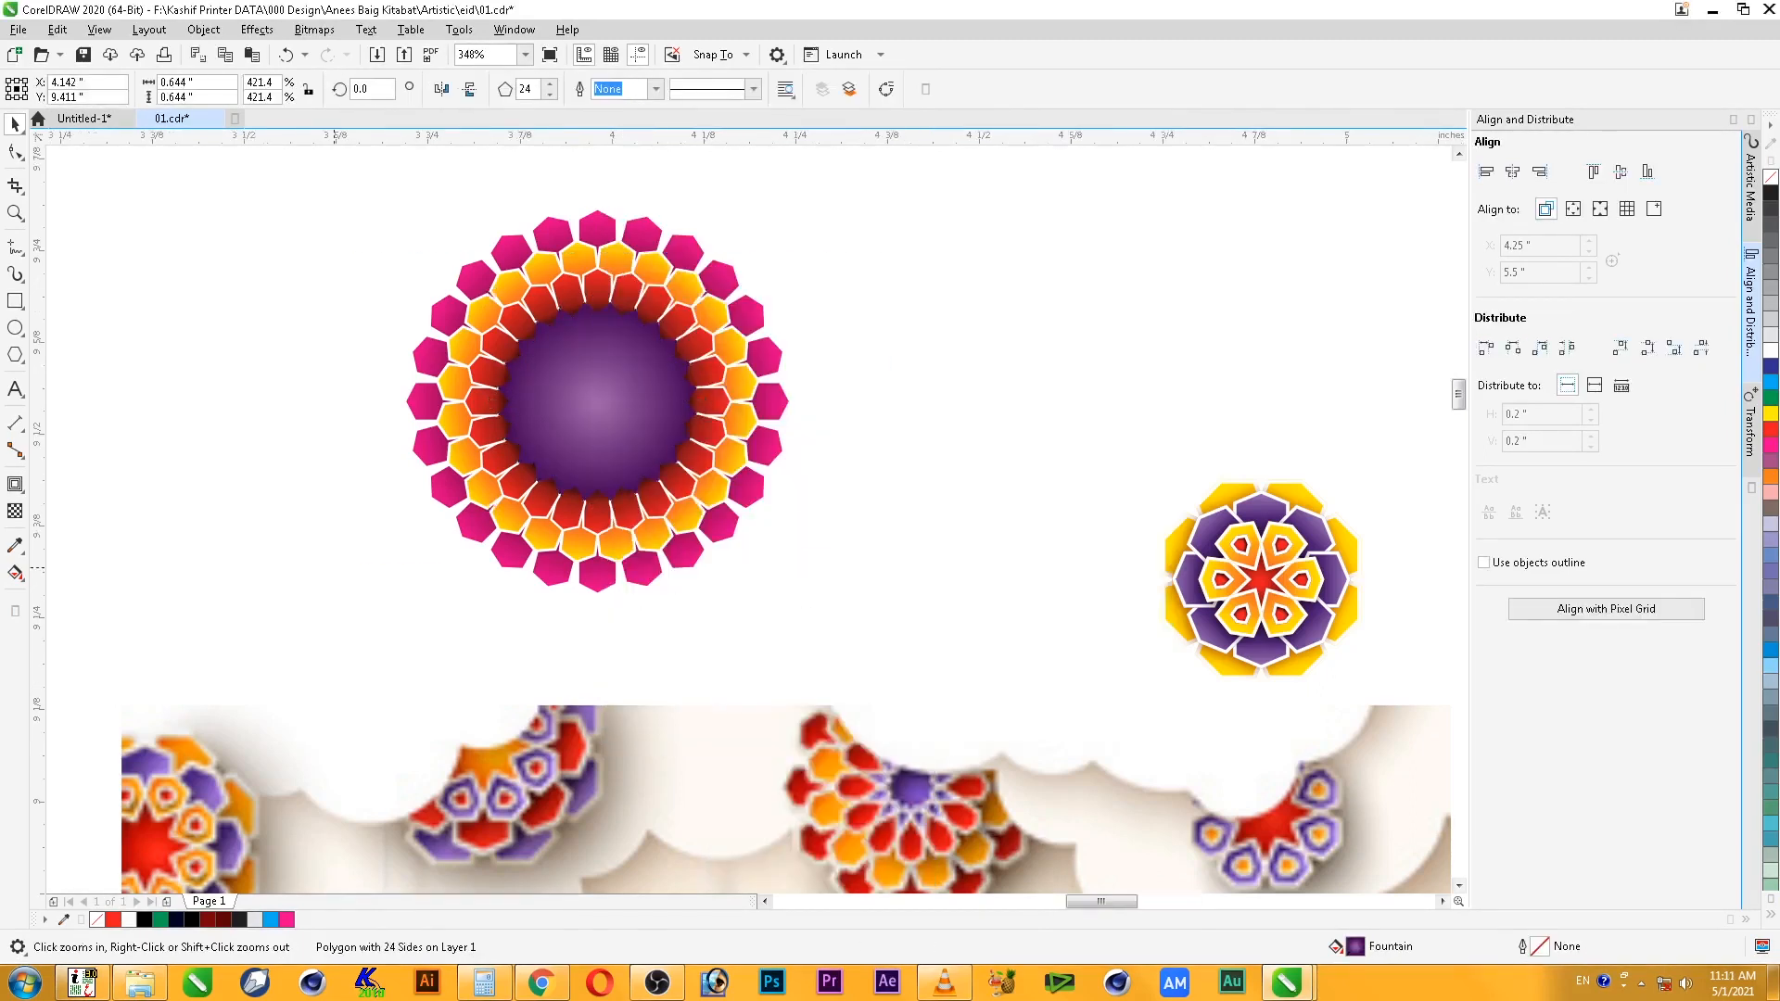
pyautogui.click(15, 484)
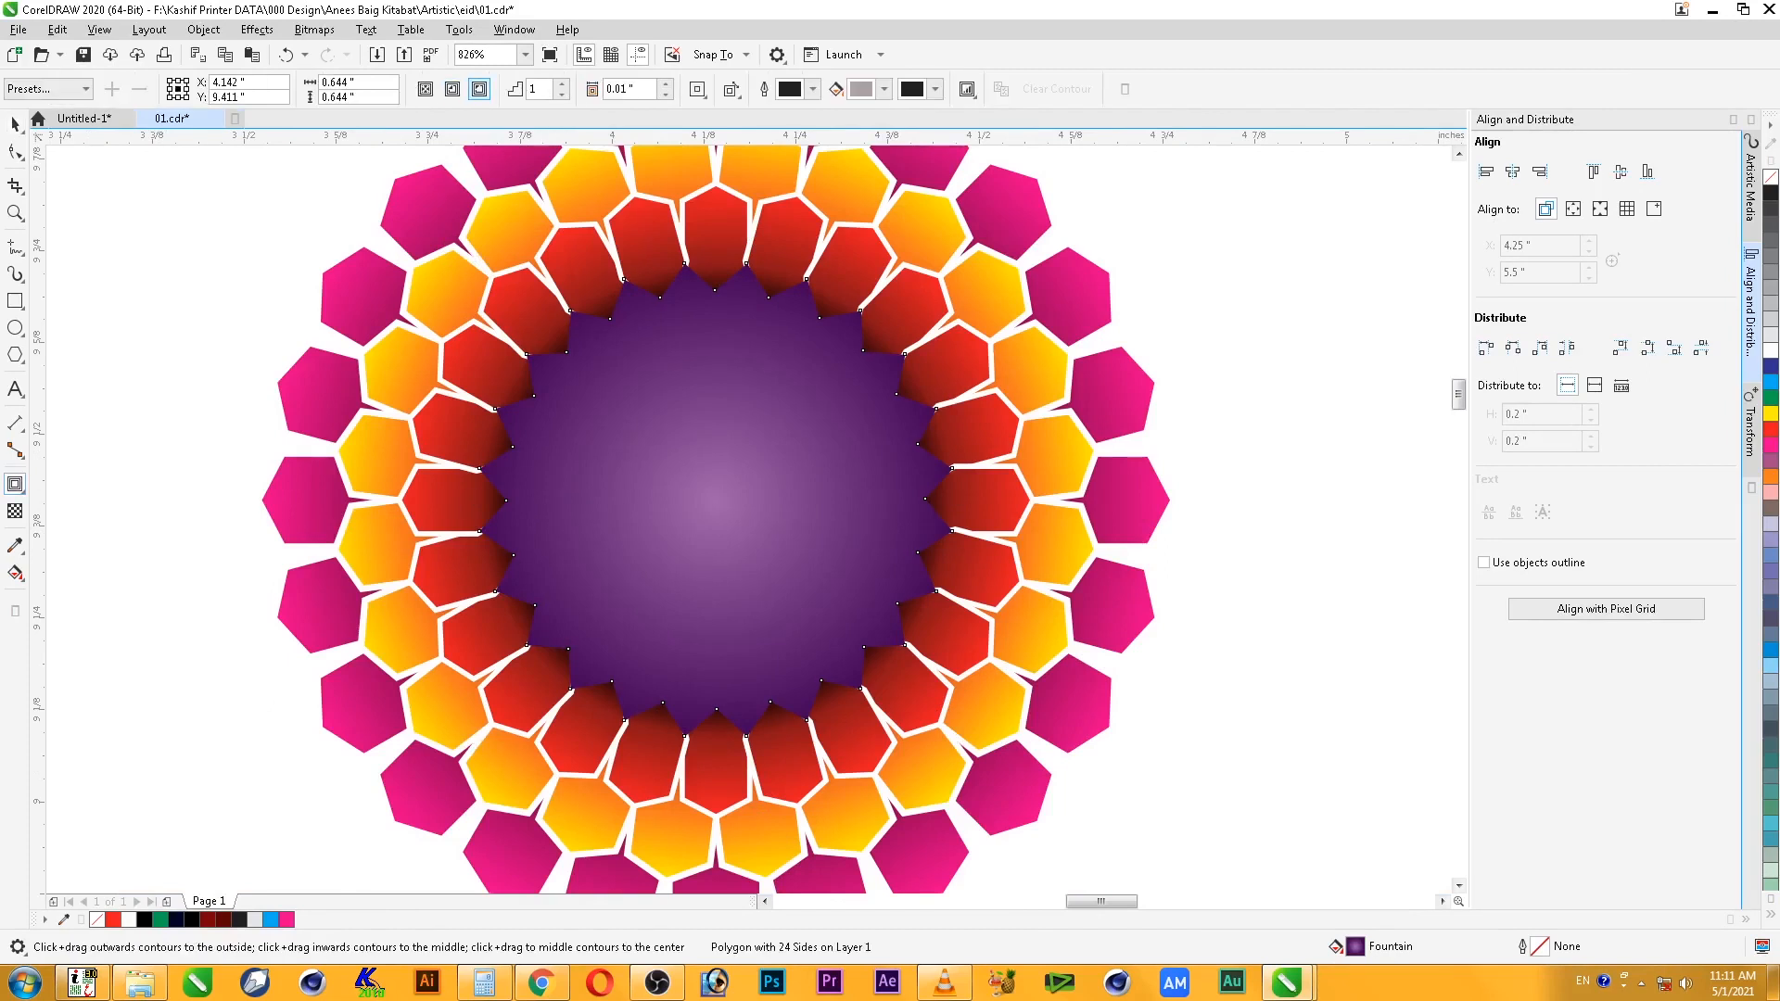
pyautogui.click(480, 89)
pyautogui.press('space')
pyautogui.rightClick(965, 251)
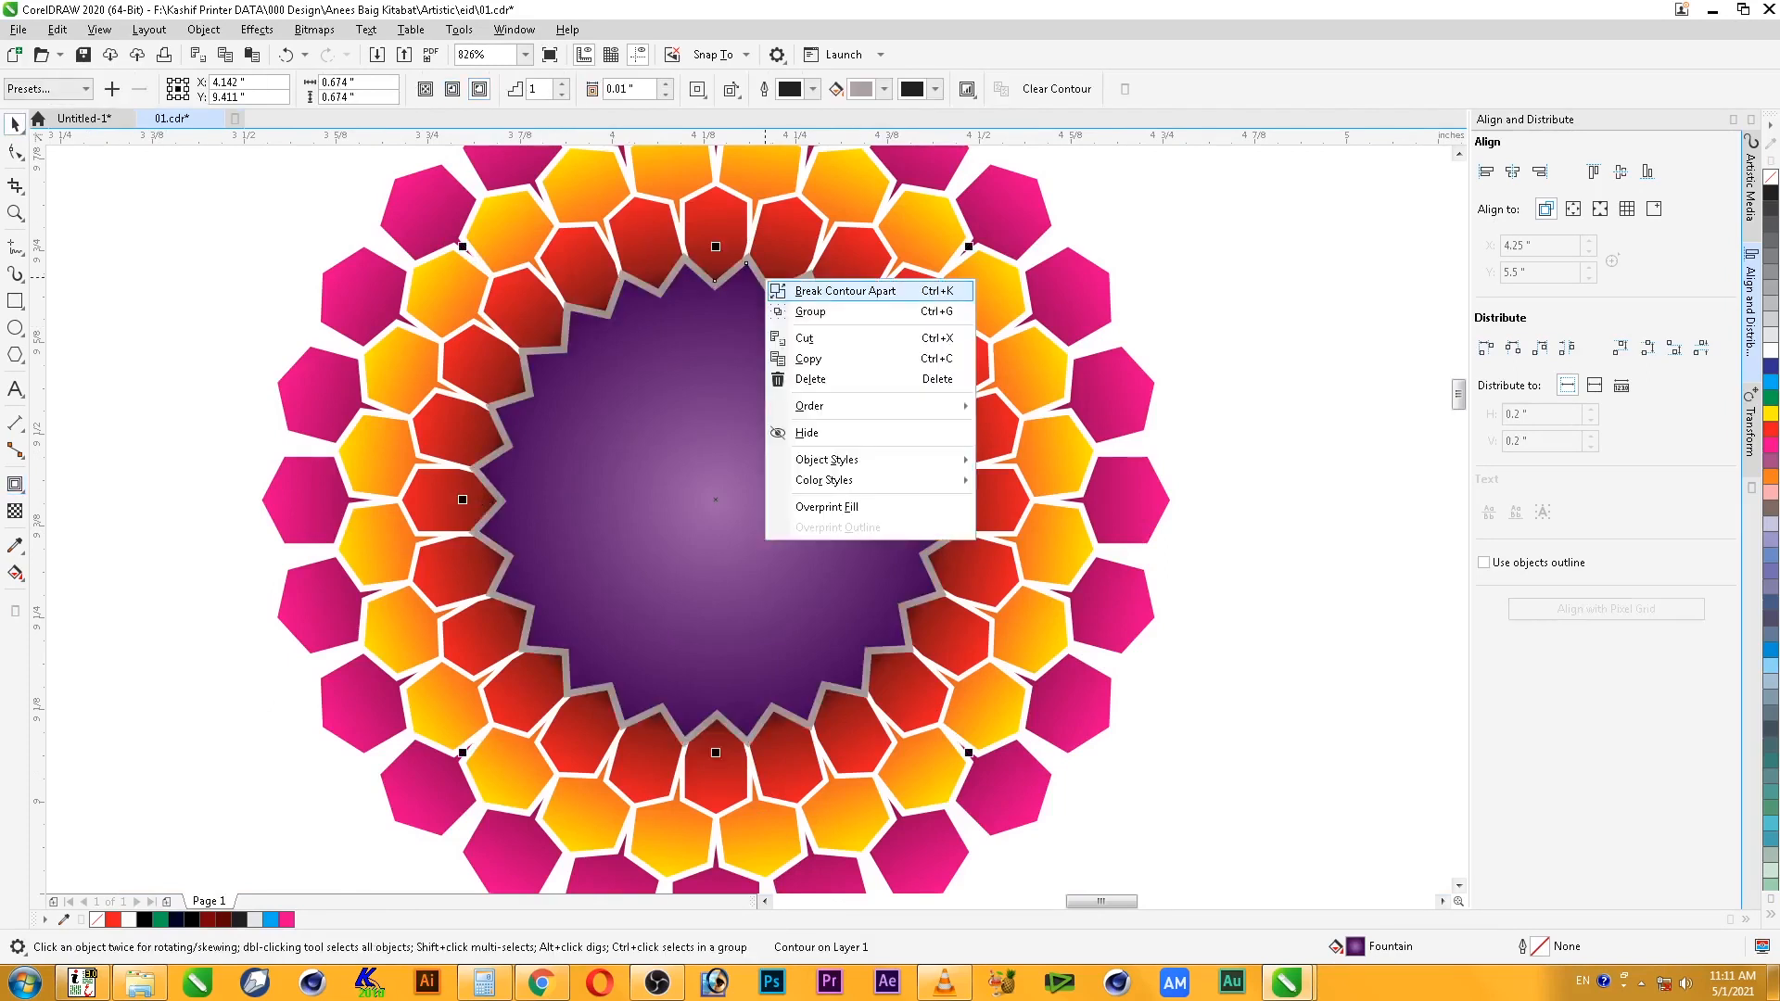
pyautogui.click(955, 248)
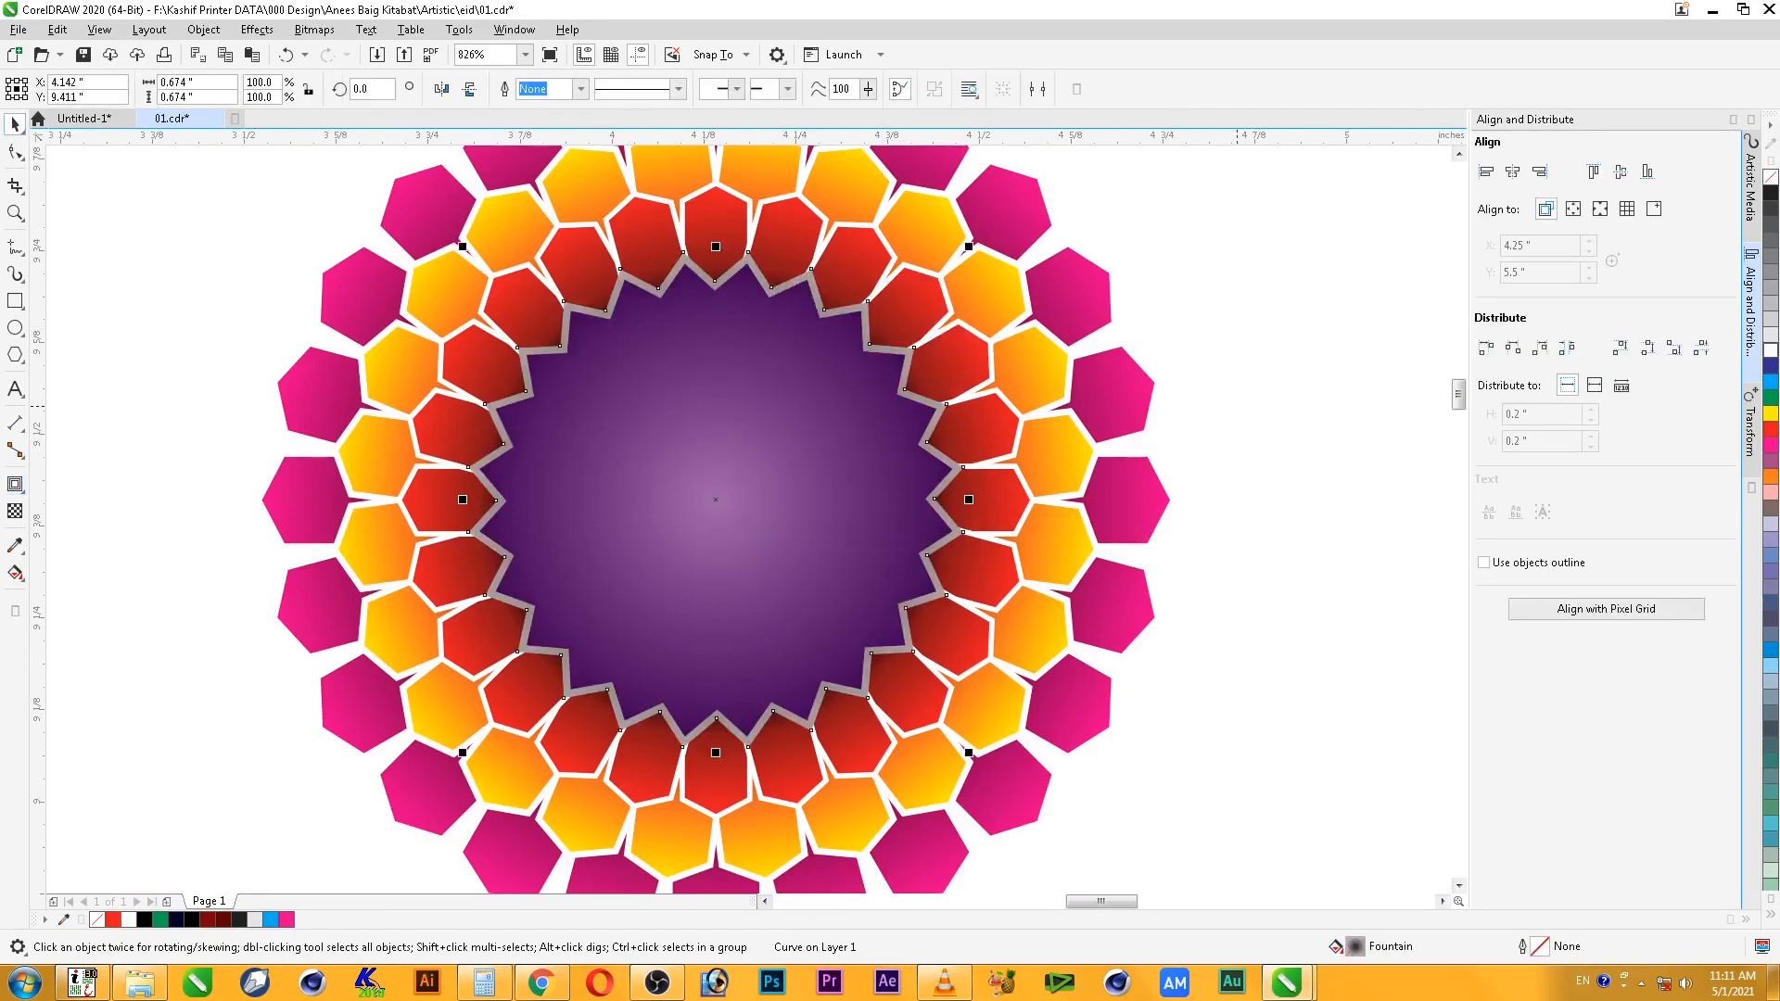
# - Fill the separated contour shape around the purple star with white
pyautogui.click(1771, 350)
pyautogui.click(881, 413)
pyautogui.press('Escape')
pyautogui.scroll(-2, 900, 408)
pyautogui.press('F2')
pyautogui.moveTo(693, 271); pyautogui.dragTo(1076, 608)
pyautogui.scroll(-2, 1067, 618)
pyautogui.press('F2')
pyautogui.moveTo(838, 474); pyautogui.dragTo(1250, 766)
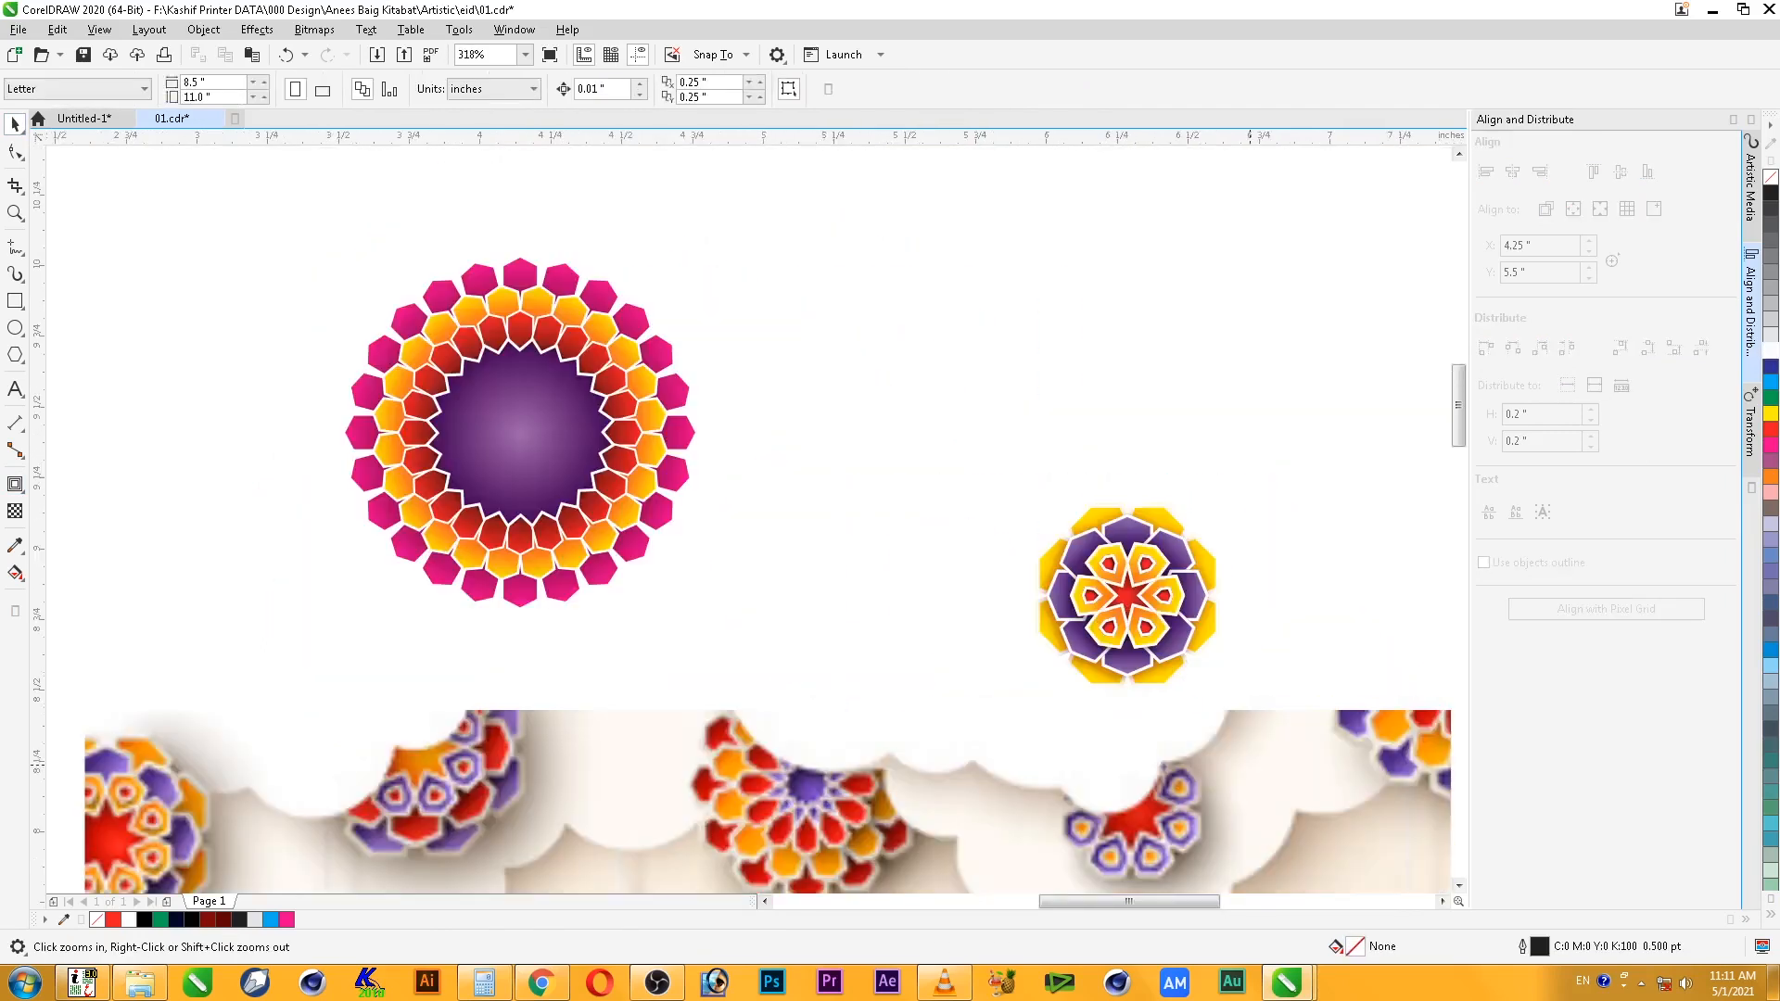
pyautogui.moveTo(290, 710); pyautogui.dragTo(283, 715)
# - Group the purple star with its white contour shape
pyautogui.click(664, 439)
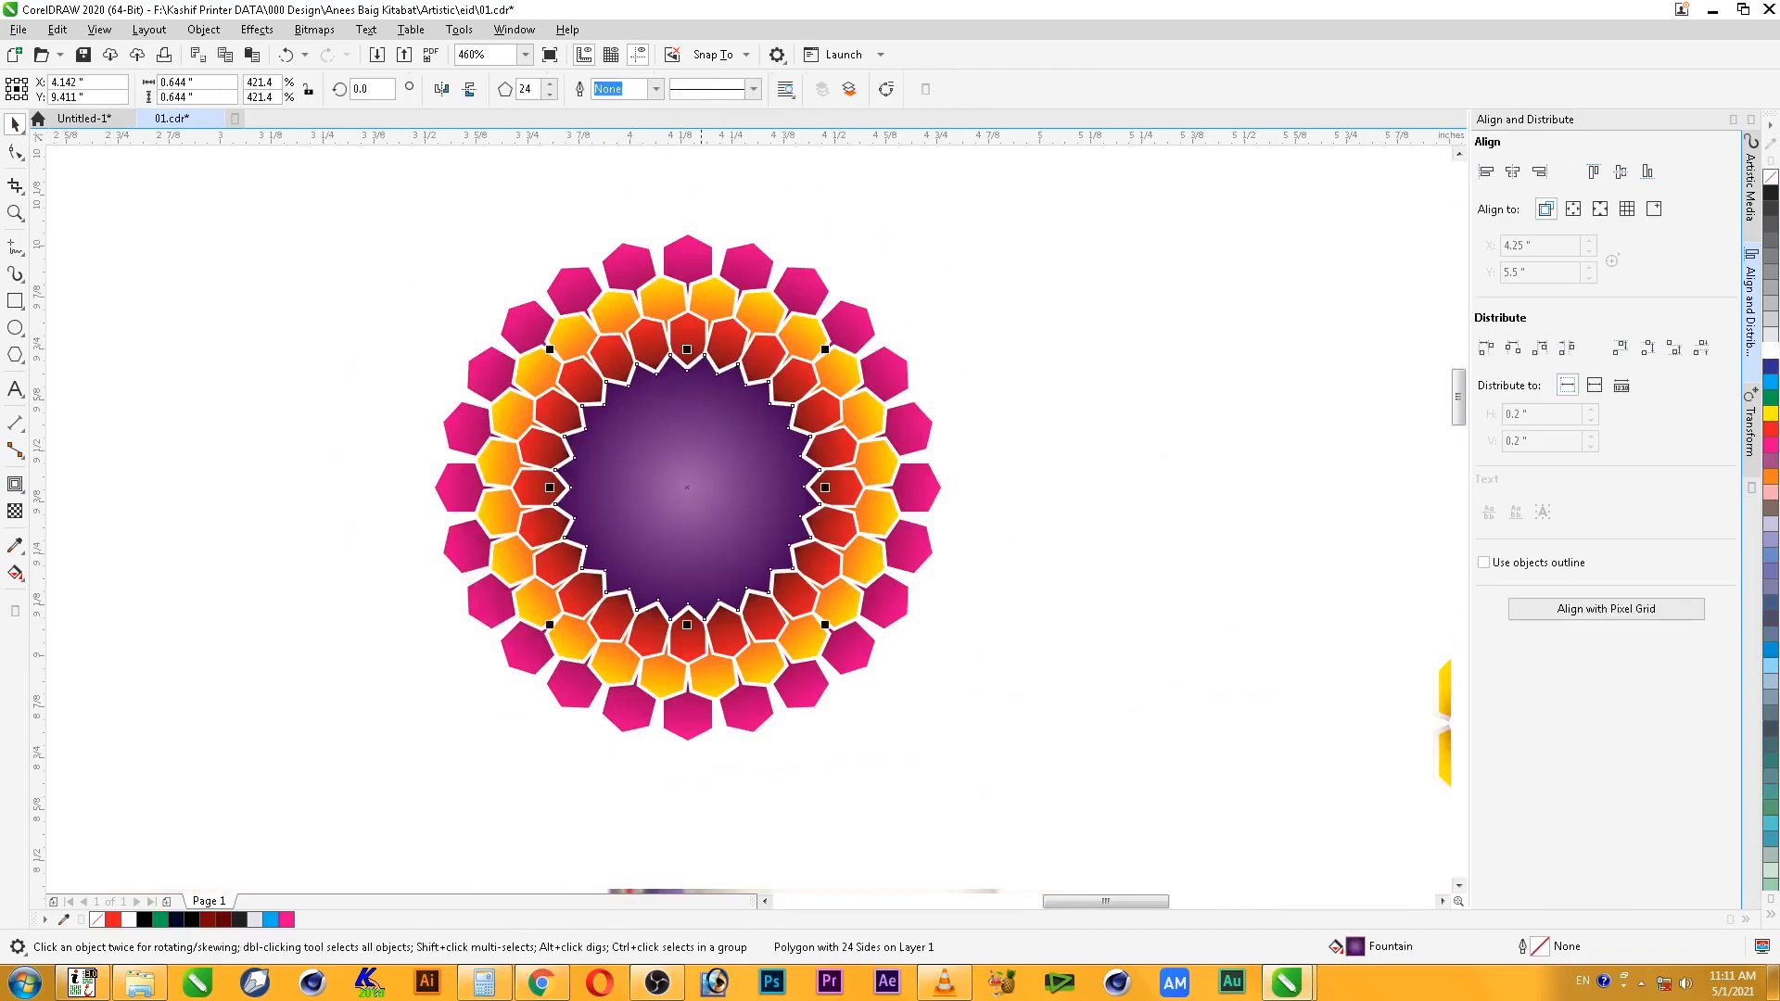
pyautogui.press('F2')
pyautogui.moveTo(627, 326); pyautogui.dragTo(741, 427)
pyautogui.keyDown('shift'); pyautogui.click(684, 378); pyautogui.keyUp('shift')
pyautogui.rightClick(770, 323)
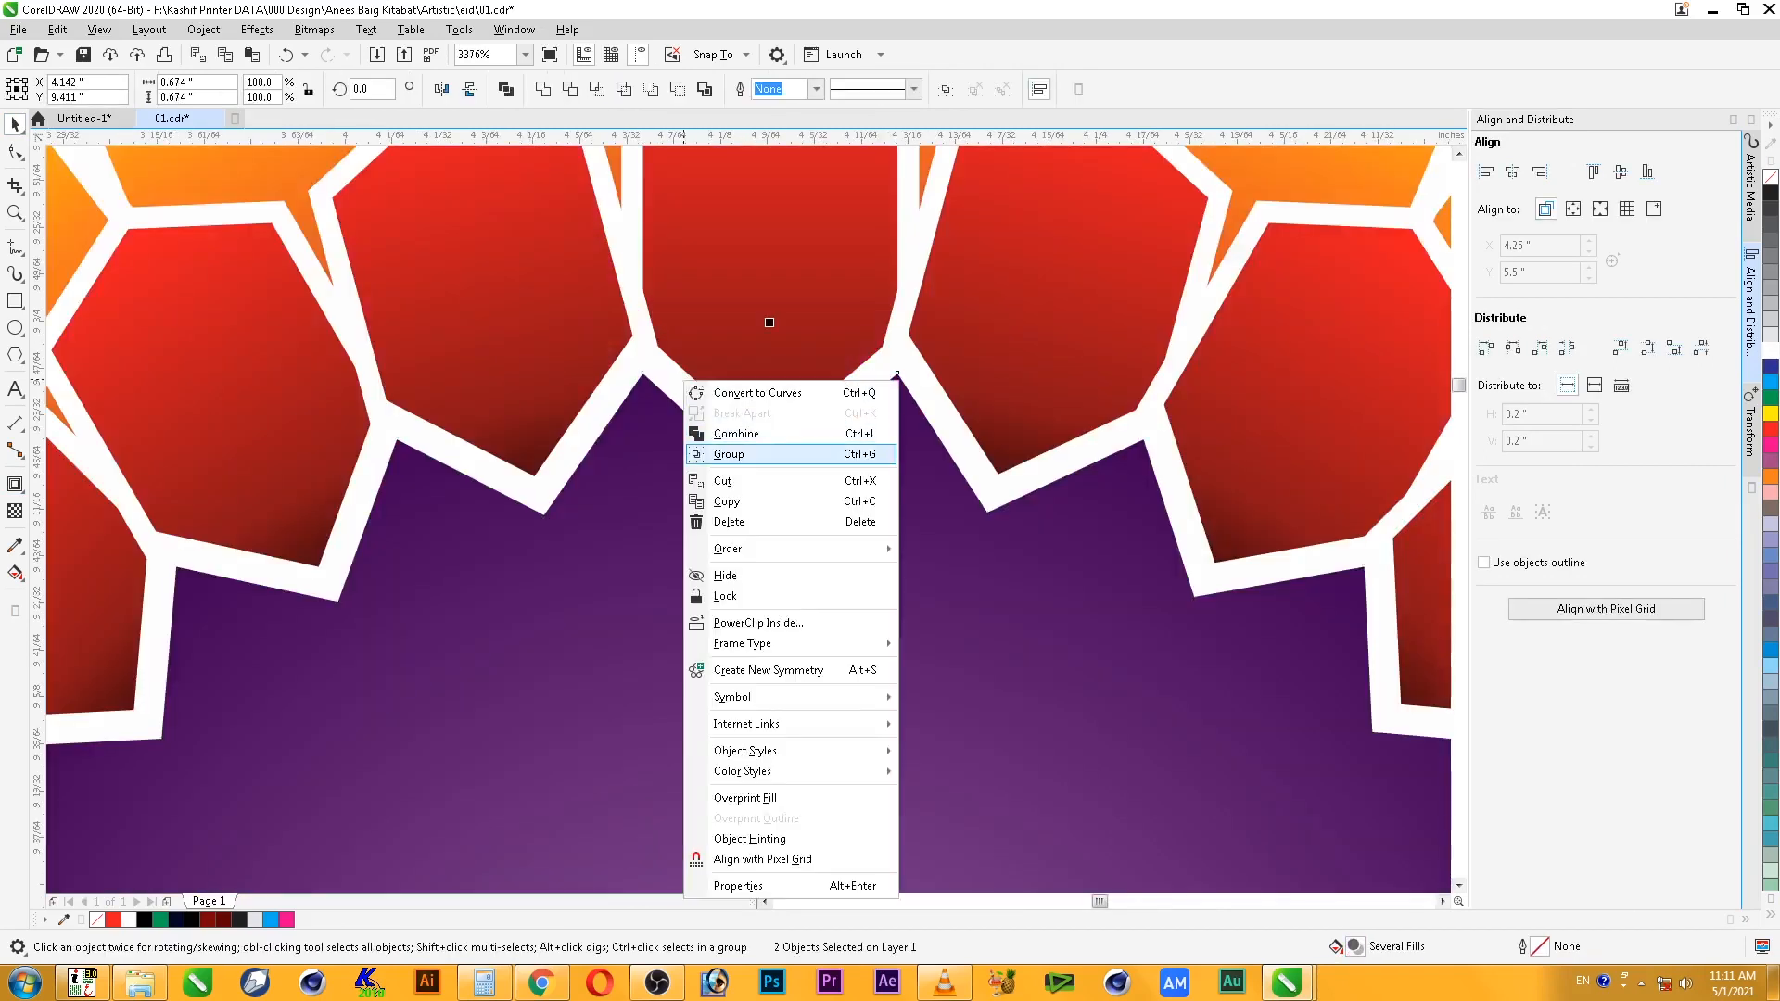
pyautogui.click(770, 451)
pyautogui.scroll(-8, 739, 502)
# - Add a drop shadow cast downward from the orange petal ring with feathering 4
pyautogui.press('F2')
pyautogui.moveTo(558, 432); pyautogui.dragTo(955, 706)
pyautogui.click(840, 680)
pyautogui.click(15, 484)
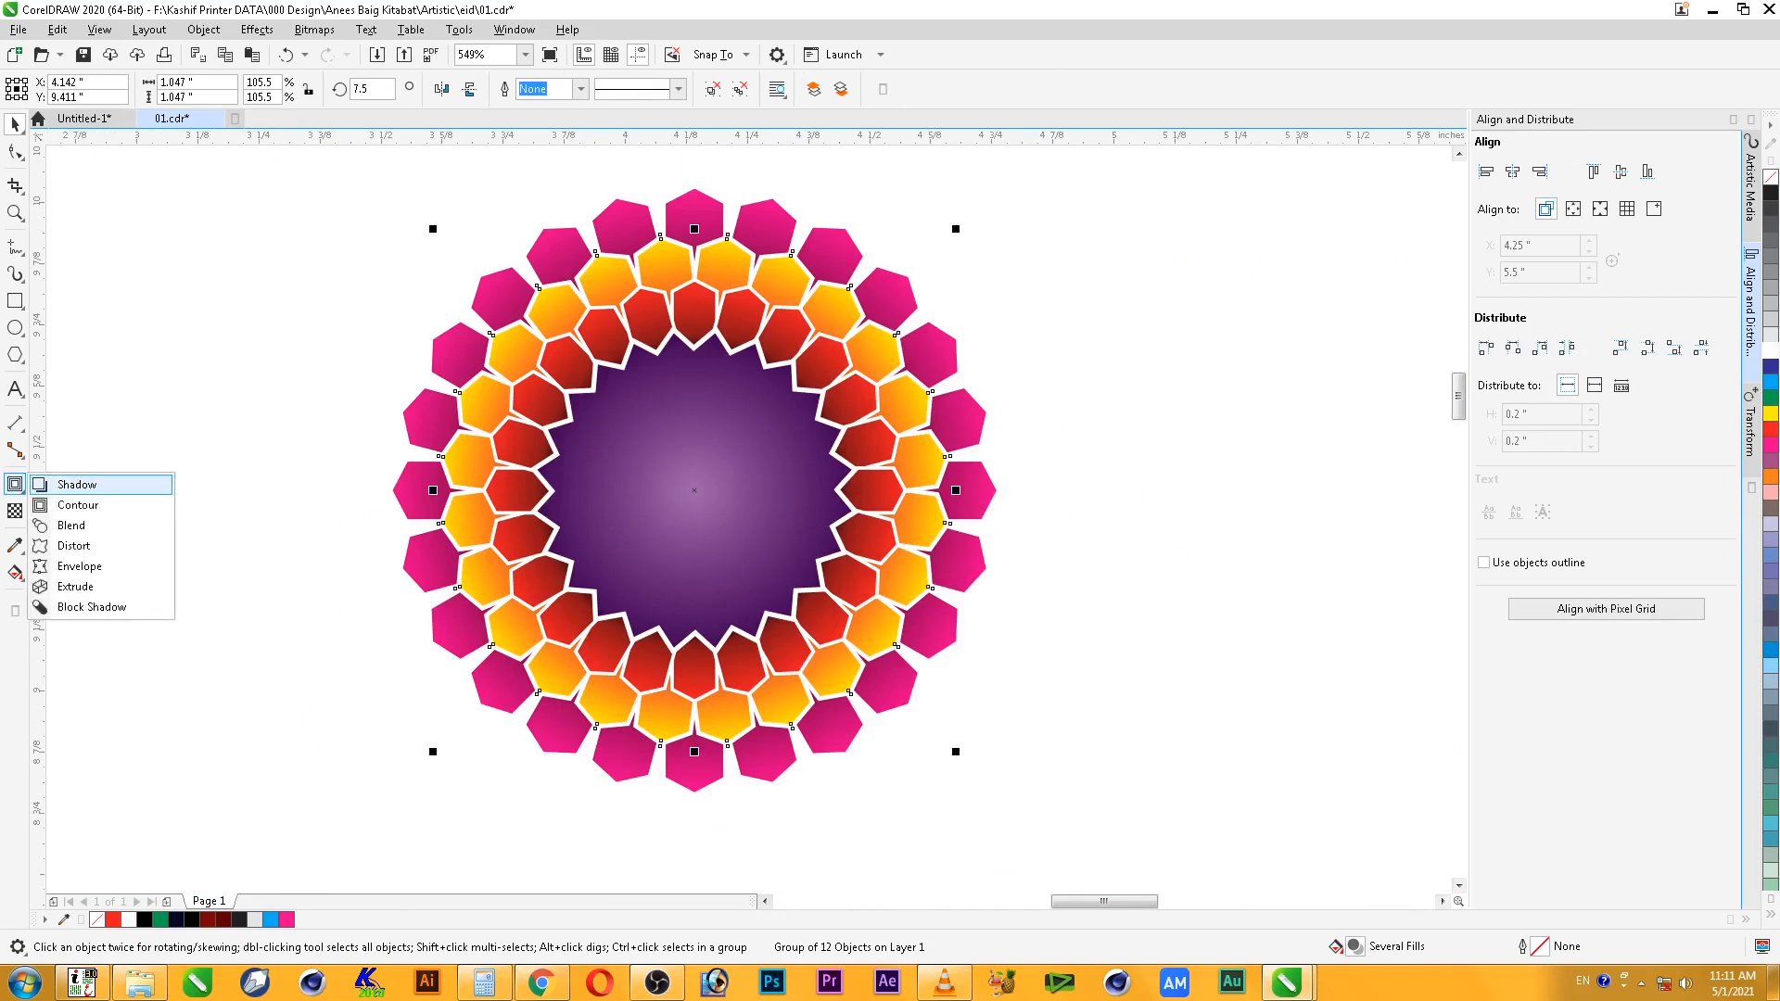
pyautogui.click(74, 482)
pyautogui.moveTo(695, 490); pyautogui.dragTo(695, 761)
pyautogui.click(484, 89)
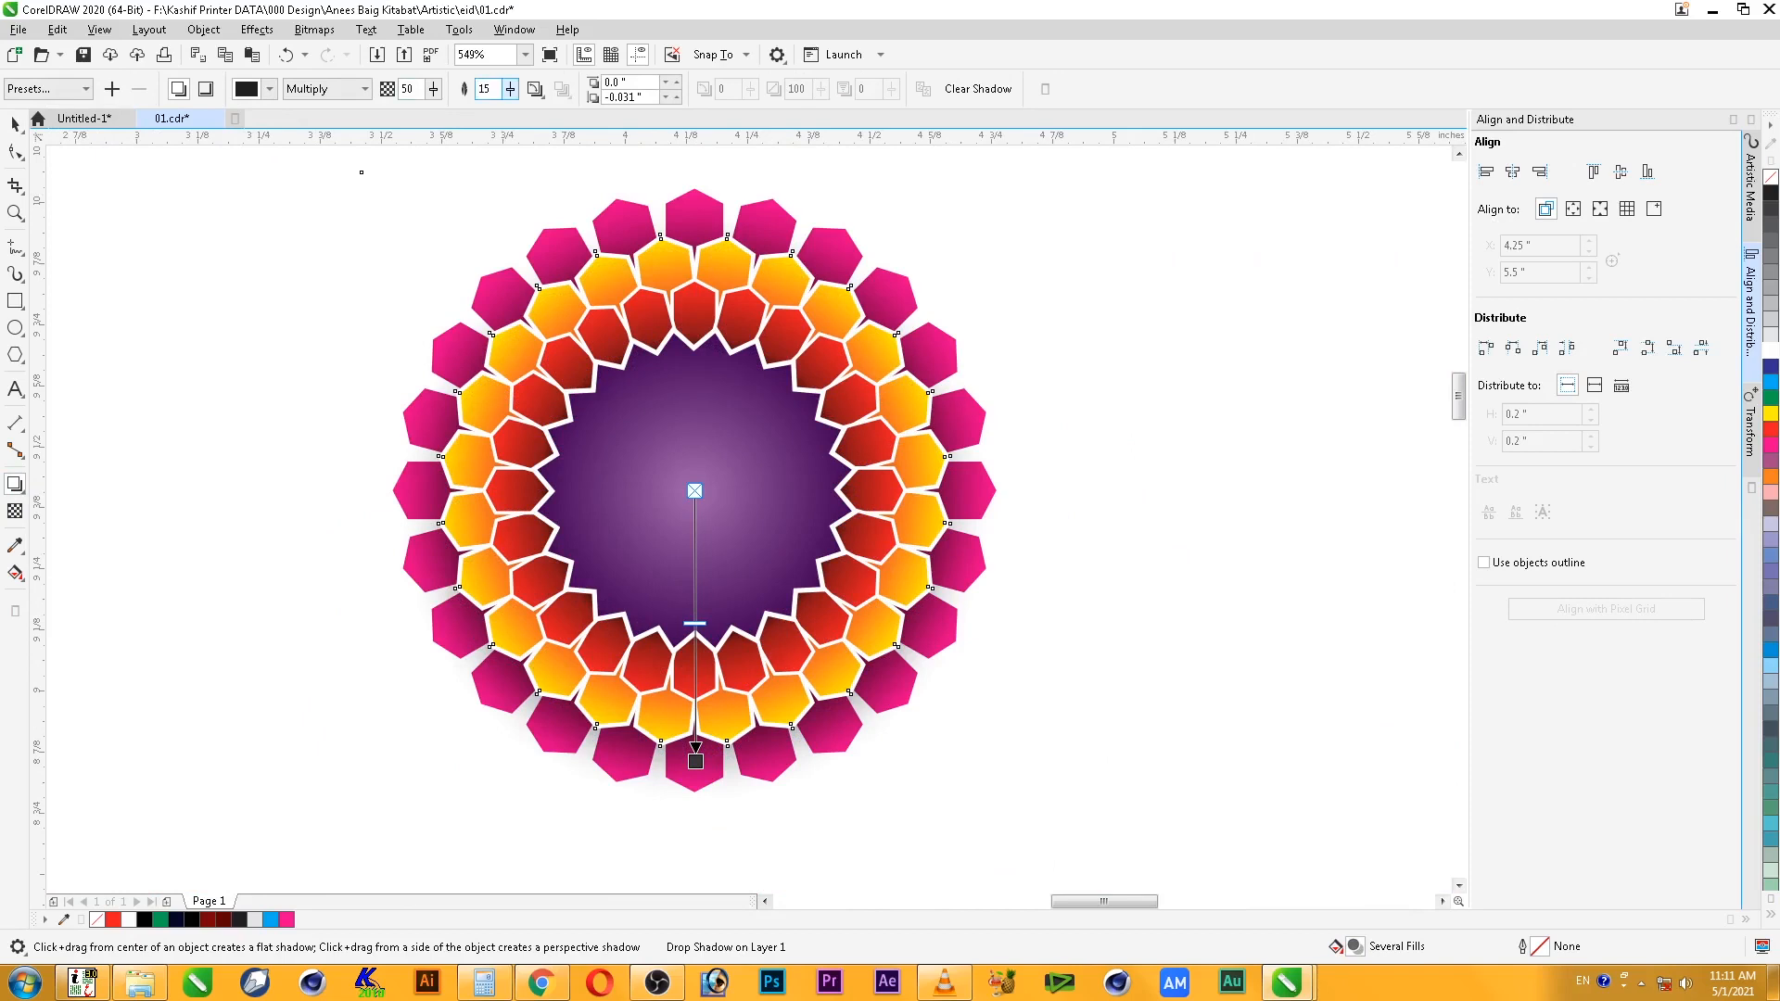
pyautogui.write('4')
pyautogui.press('Return')
# - Set the orange ring's shadow to Normal merge mode with the color C100 M100 Y100 K100
pyautogui.click(325, 89)
pyautogui.click(301, 105)
pyautogui.click(269, 89)
pyautogui.click(252, 126)
pyautogui.write('100')
pyautogui.press('Tab')
pyautogui.write('100')
pyautogui.press('Tab')
pyautogui.write('100')
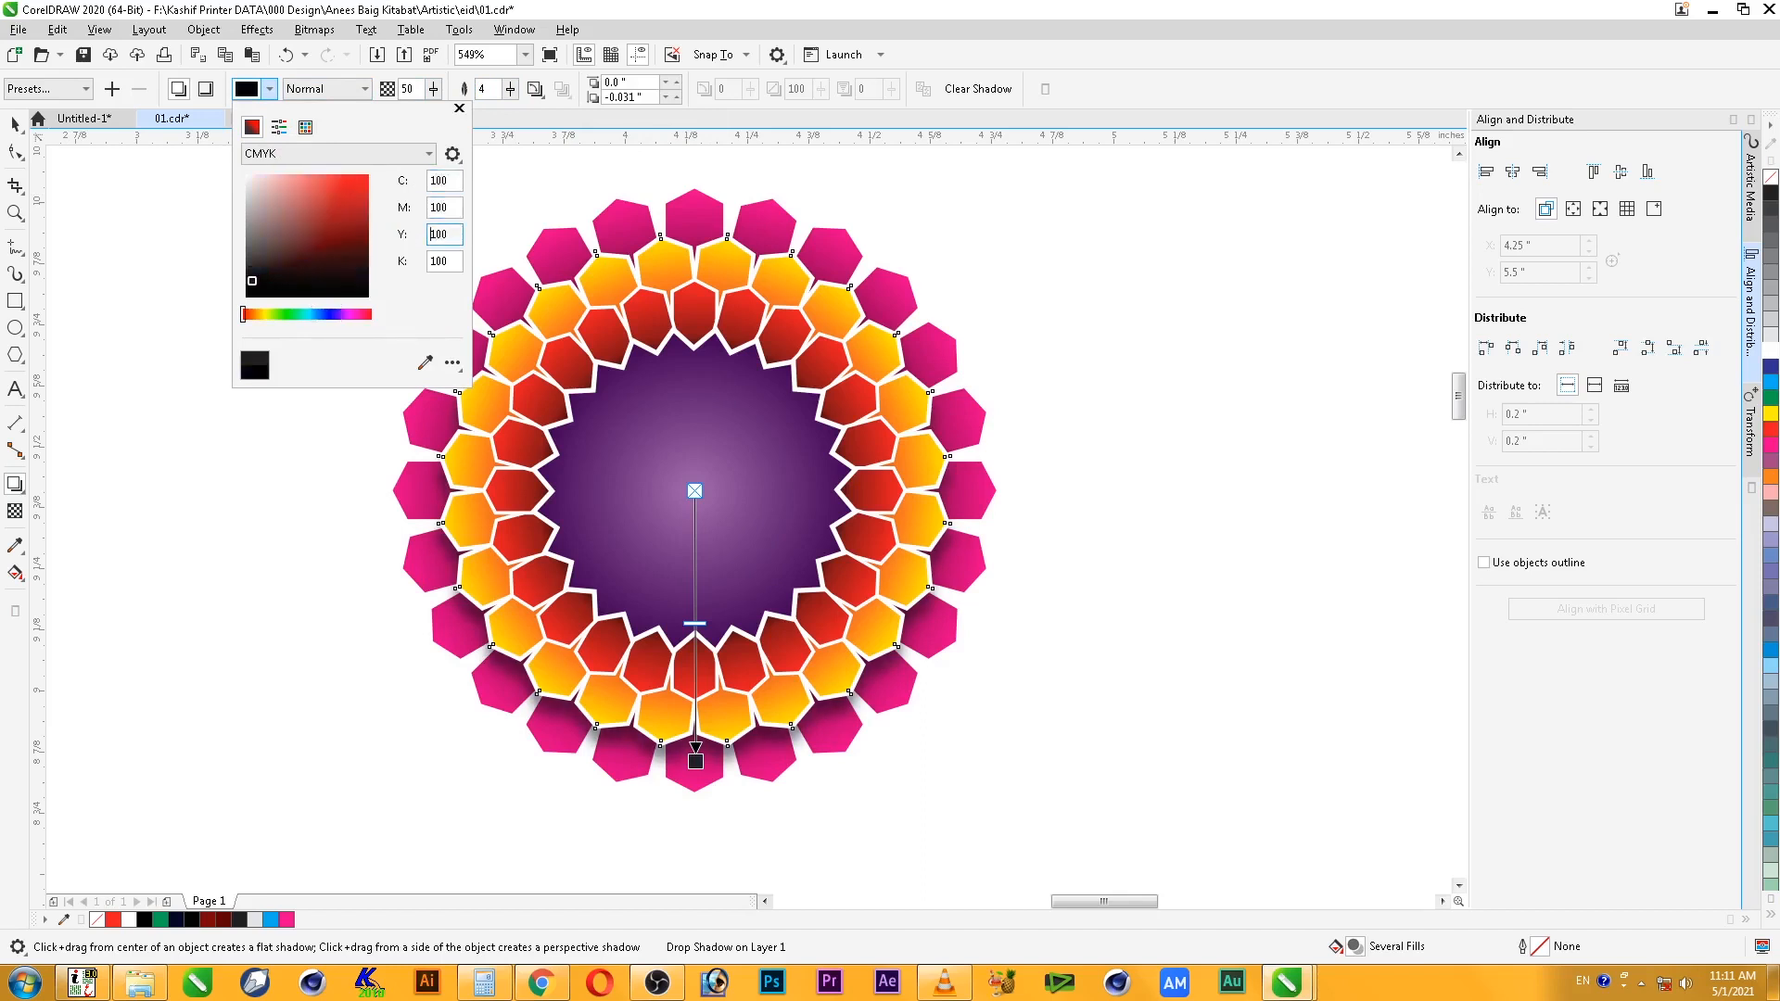
pyautogui.press('Return')
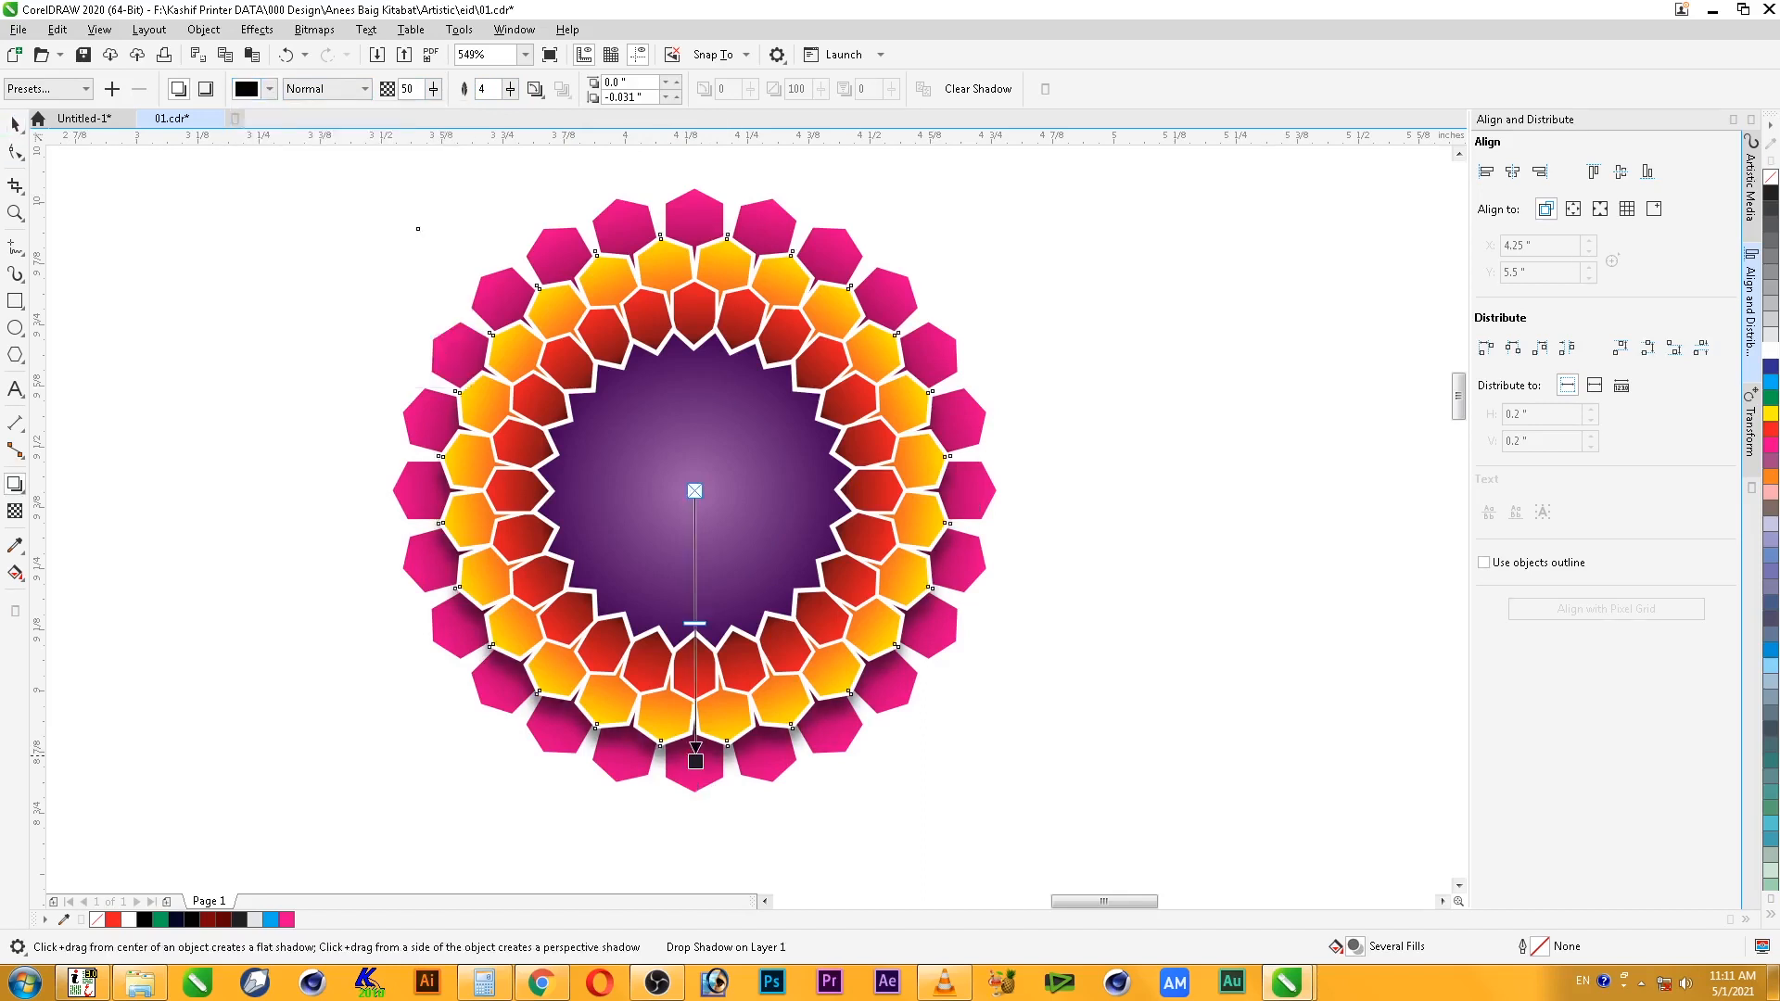
# - Shift the orange ring's shadow diagonally down and to the right, to about 0.012 in and -0.014 in offset
pyautogui.moveTo(695, 761); pyautogui.dragTo(922, 752)
pyautogui.press('space')
pyautogui.press('Escape')
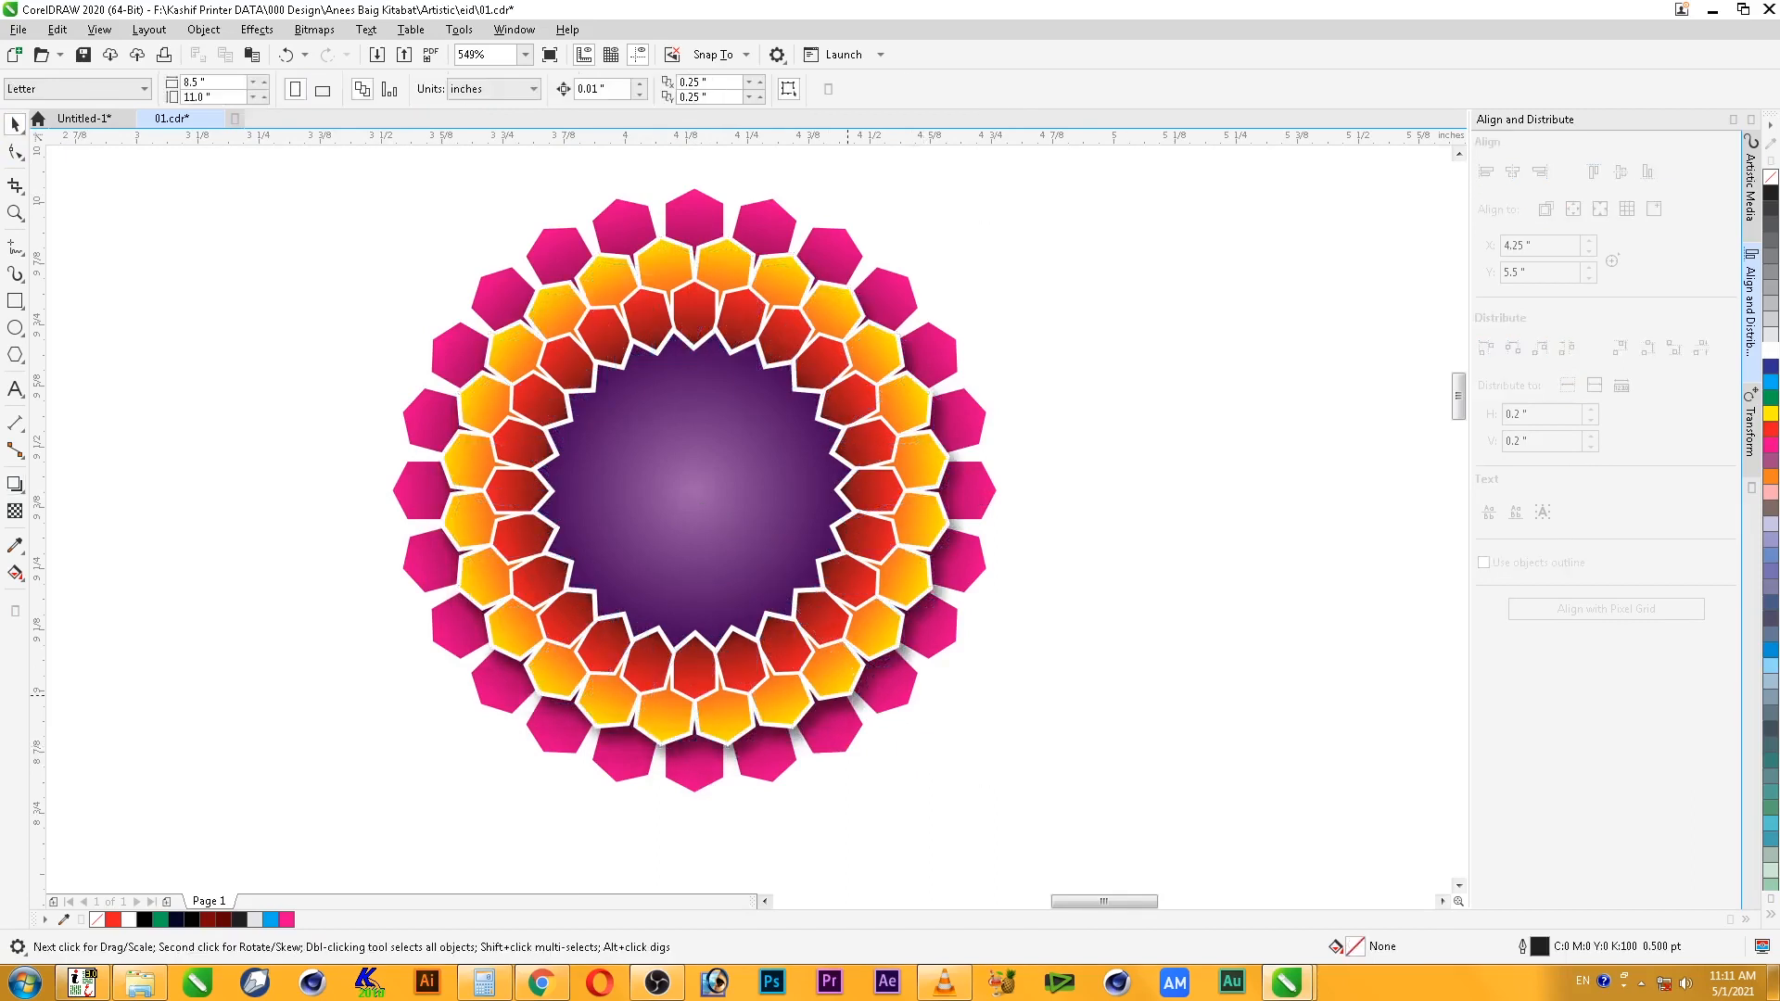
pyautogui.doubleClick(878, 679)
pyautogui.moveTo(923, 756); pyautogui.dragTo(923, 753)
pyautogui.press('space')
pyautogui.click(1002, 647)
pyautogui.rightClick(893, 677)
pyautogui.rightClick(891, 666)
pyautogui.click(1096, 682)
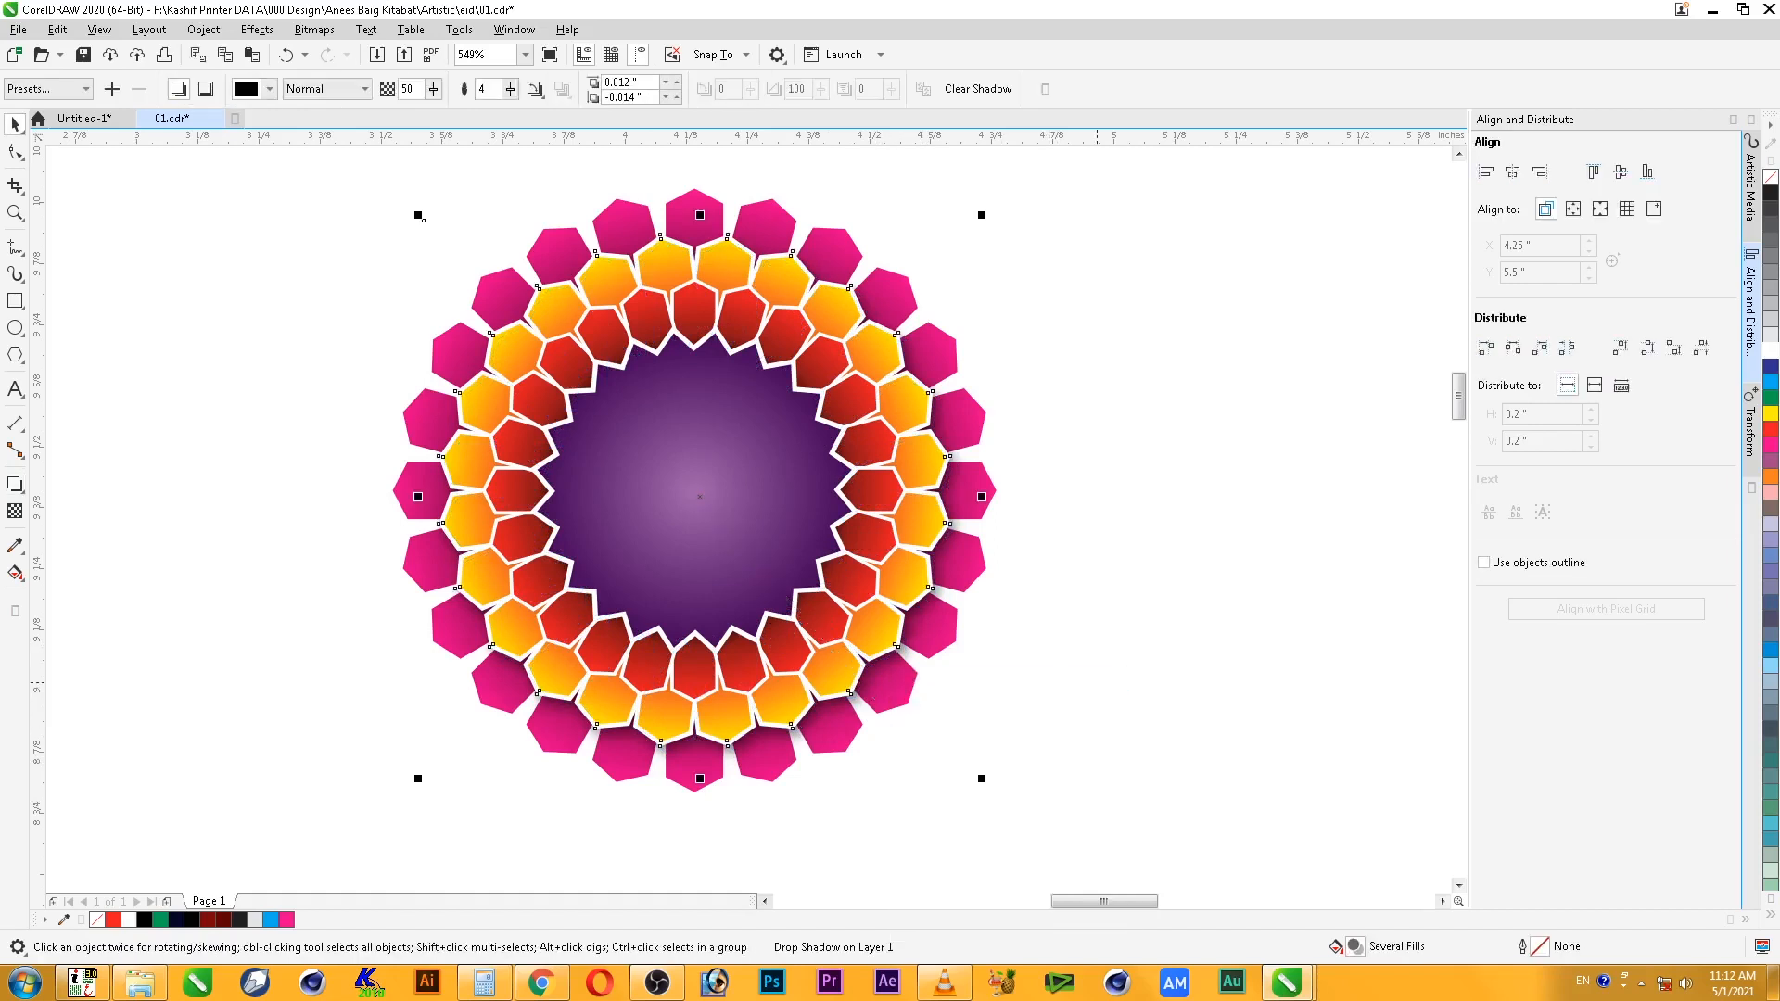
pyautogui.press('Escape')
# - Copy the orange ring's shadow properties to the red petal ring
pyautogui.click(875, 635)
pyautogui.click(913, 623)
pyautogui.press('Escape')
pyautogui.click(868, 531)
pyautogui.click(14, 483)
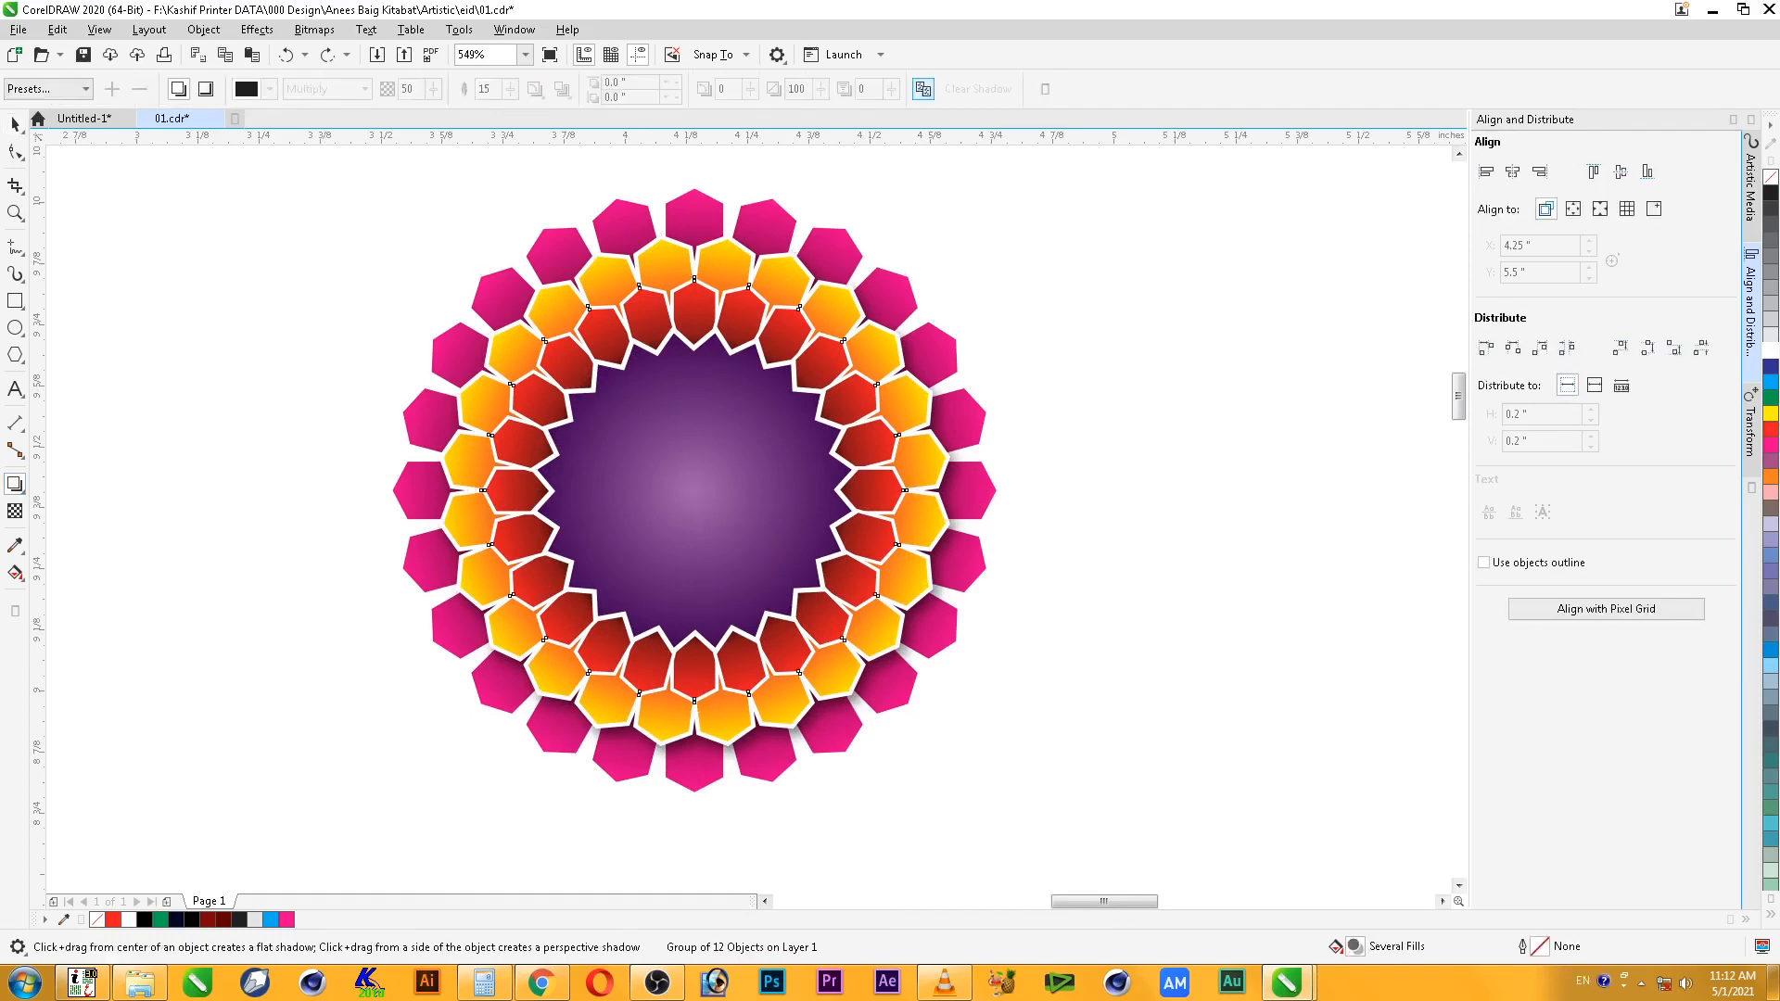
pyautogui.click(894, 656)
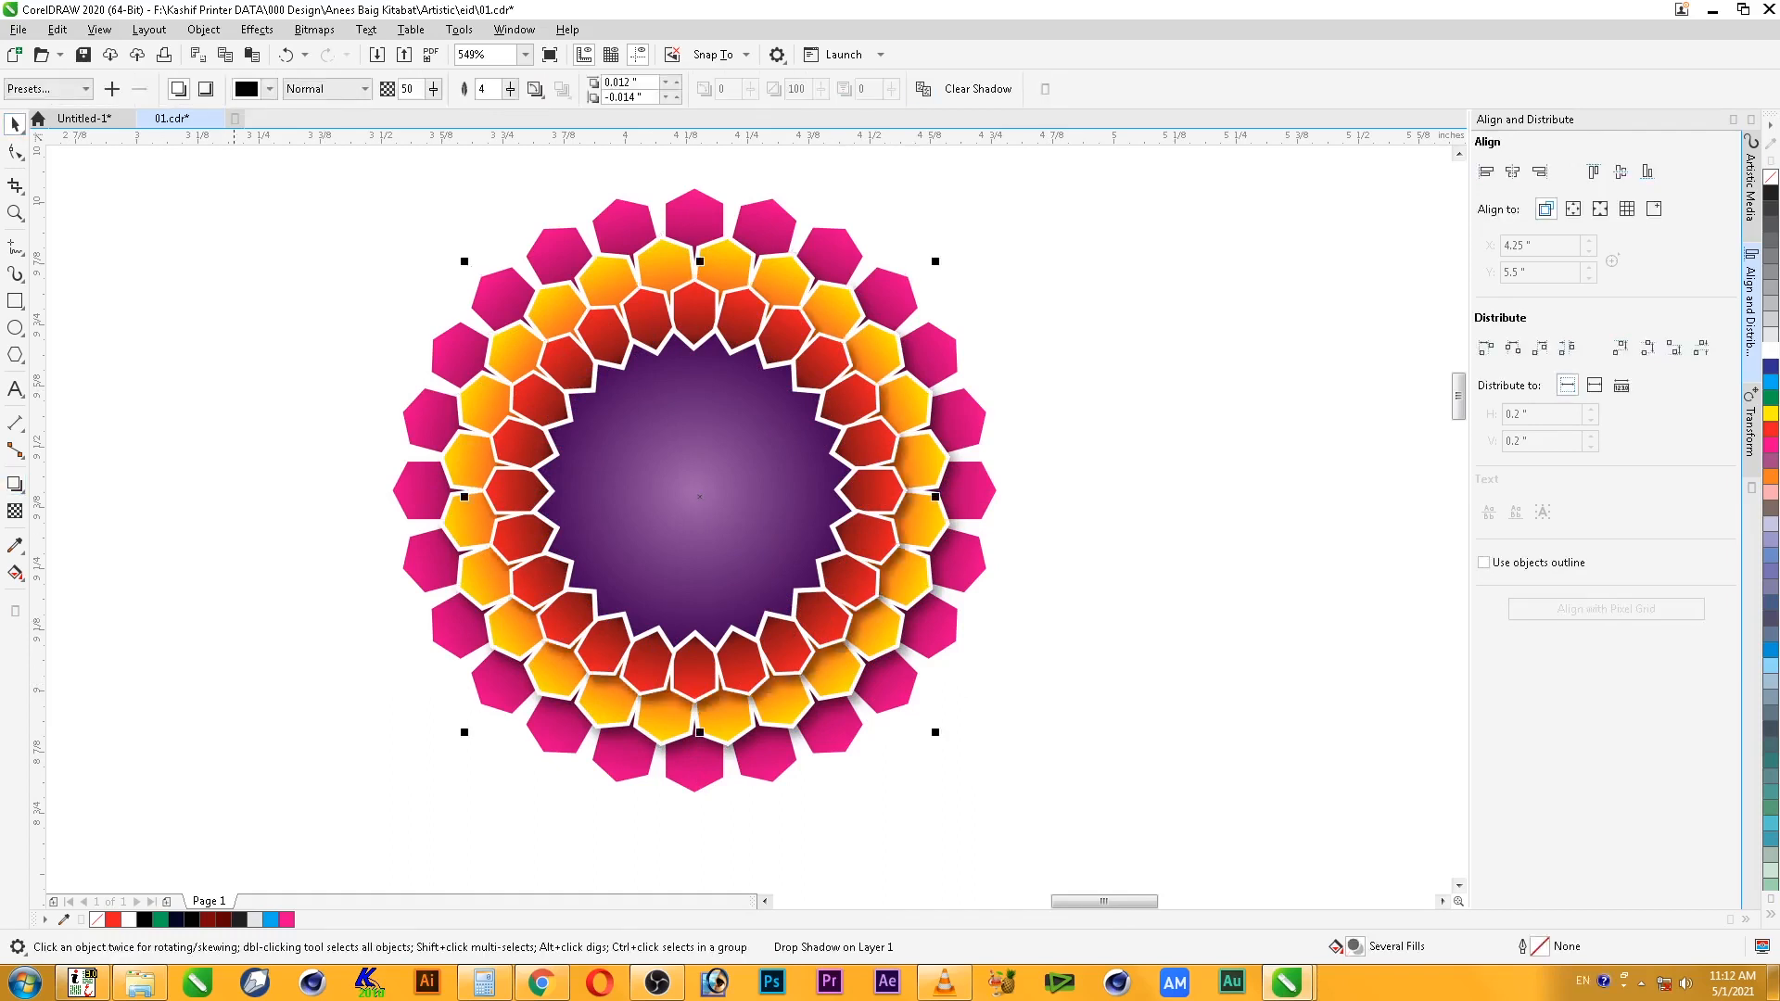
# - Try to copy the petal rings' shadow properties to the grouped purple star
pyautogui.rightClick(837, 651)
pyautogui.click(880, 662)
pyautogui.press('Escape')
pyautogui.click(836, 651)
pyautogui.click(822, 625)
pyautogui.click(749, 554)
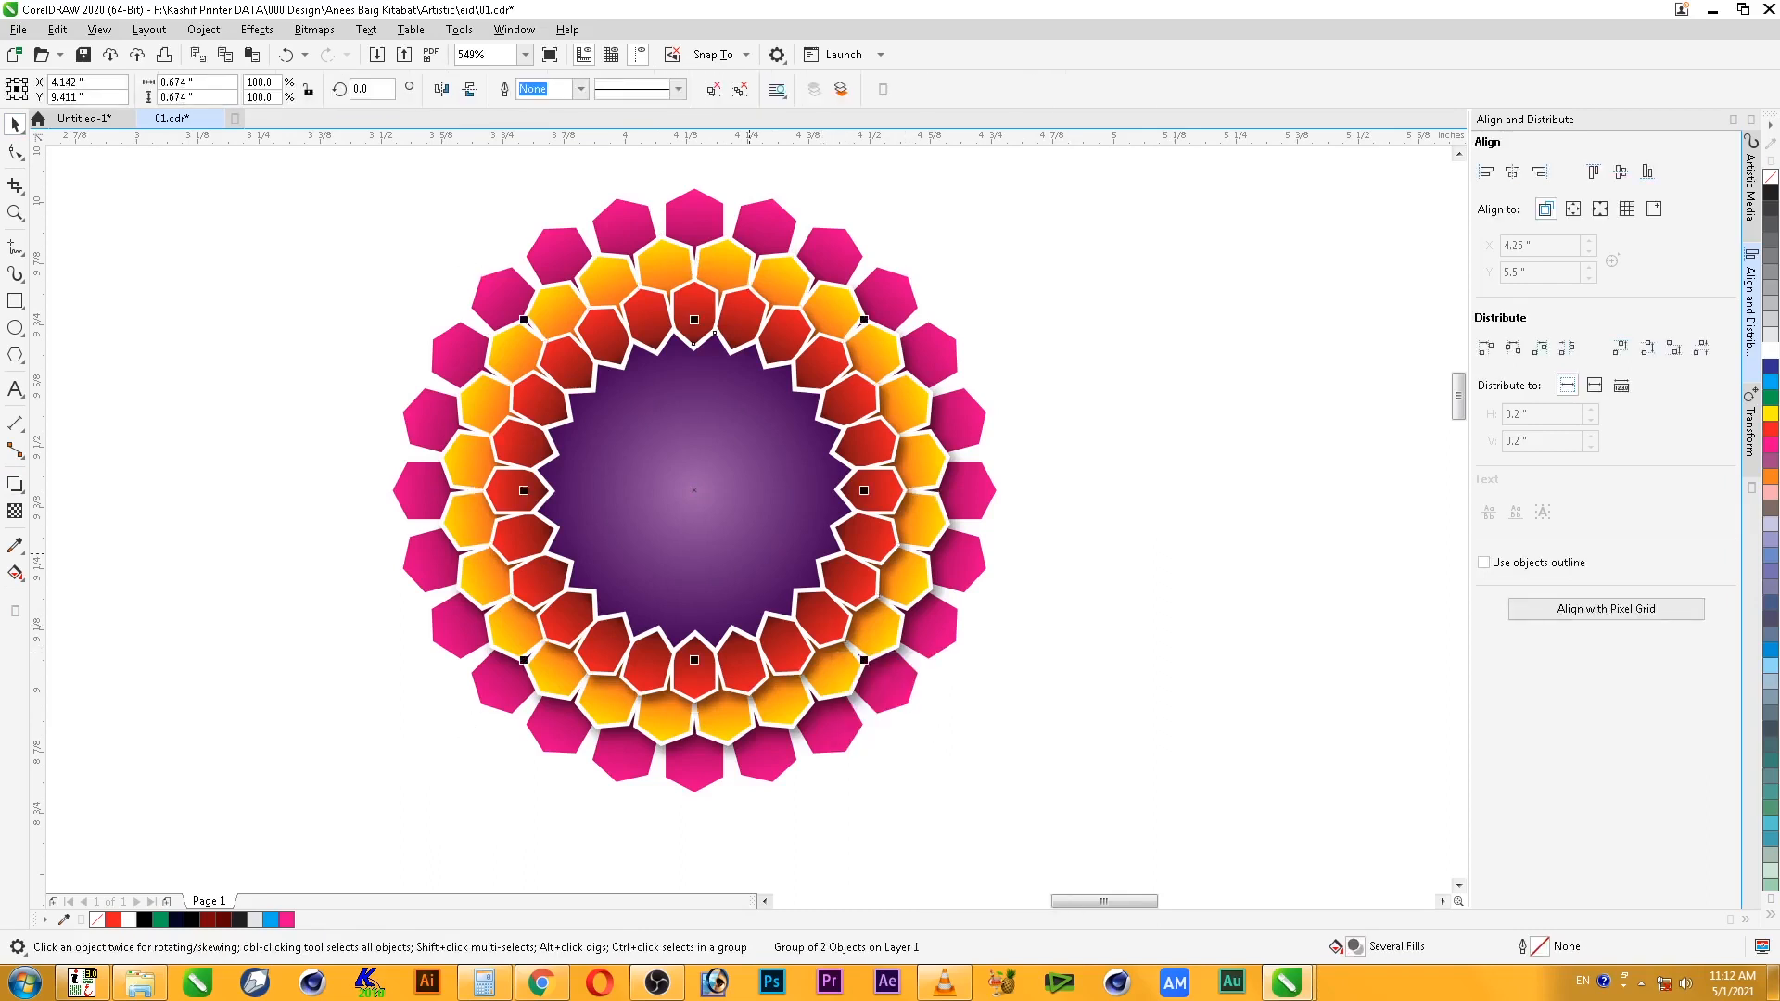
pyautogui.click(15, 484)
pyautogui.click(909, 631)
pyautogui.click(874, 547)
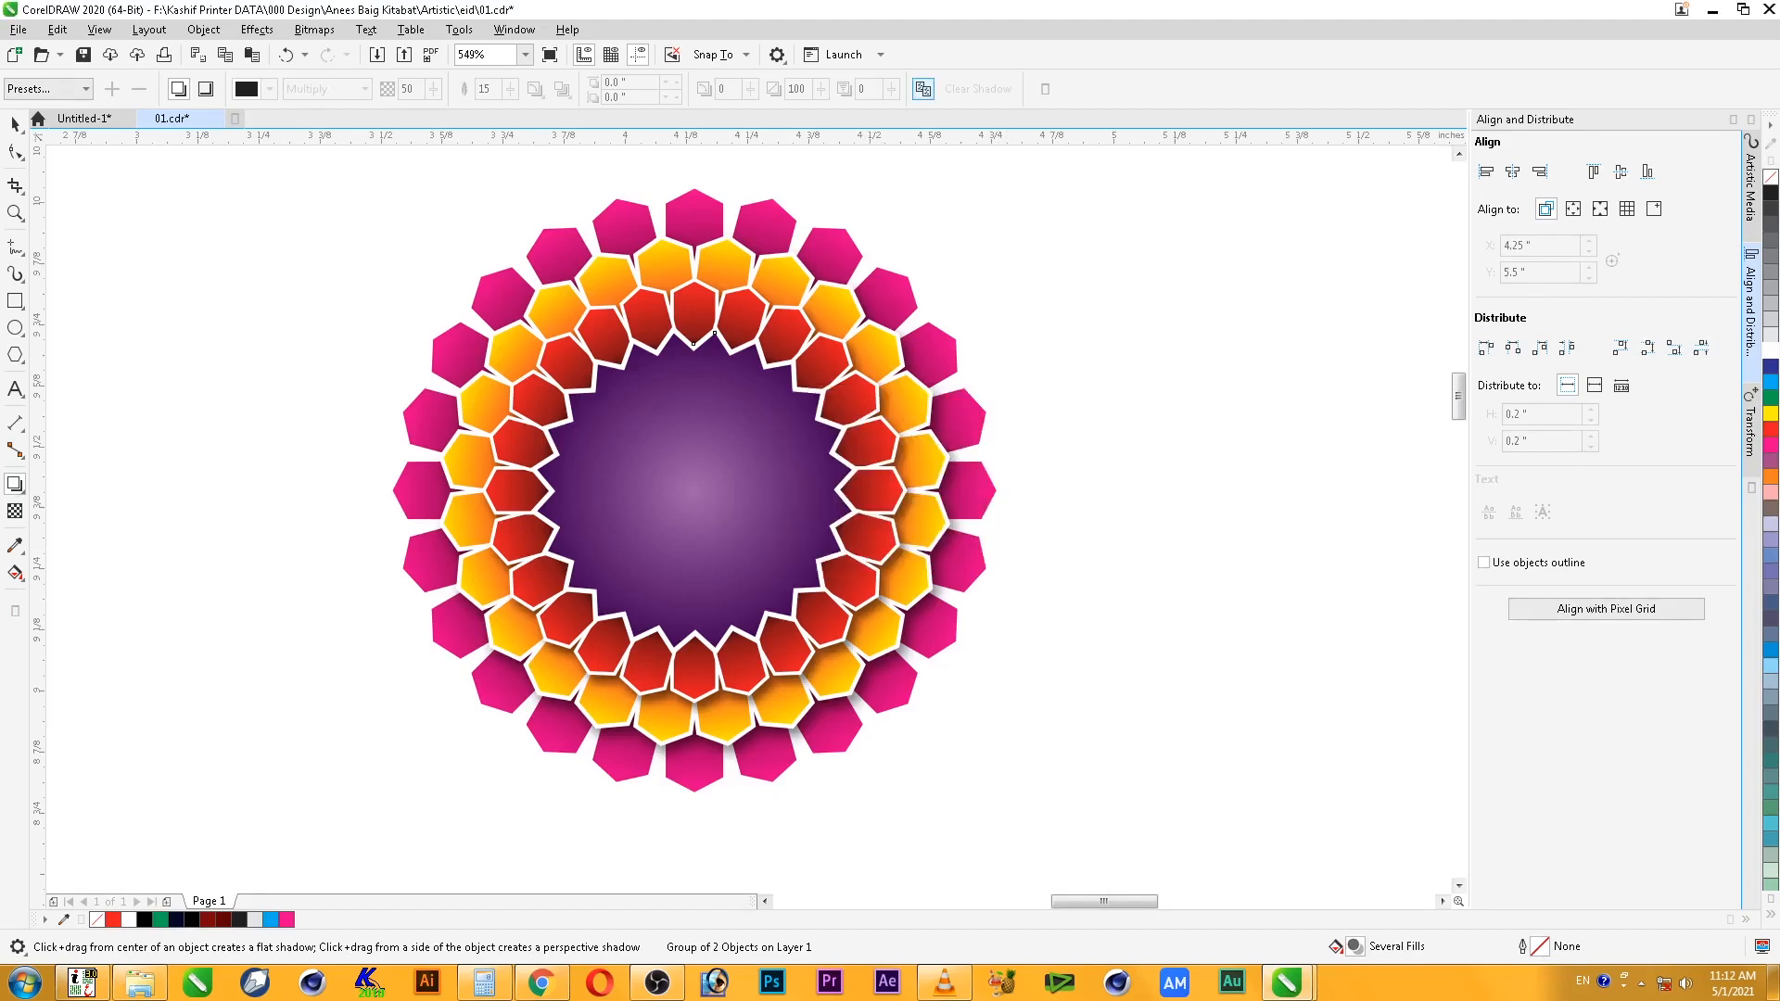
pyautogui.click(881, 655)
pyautogui.click(953, 547)
pyautogui.click(930, 598)
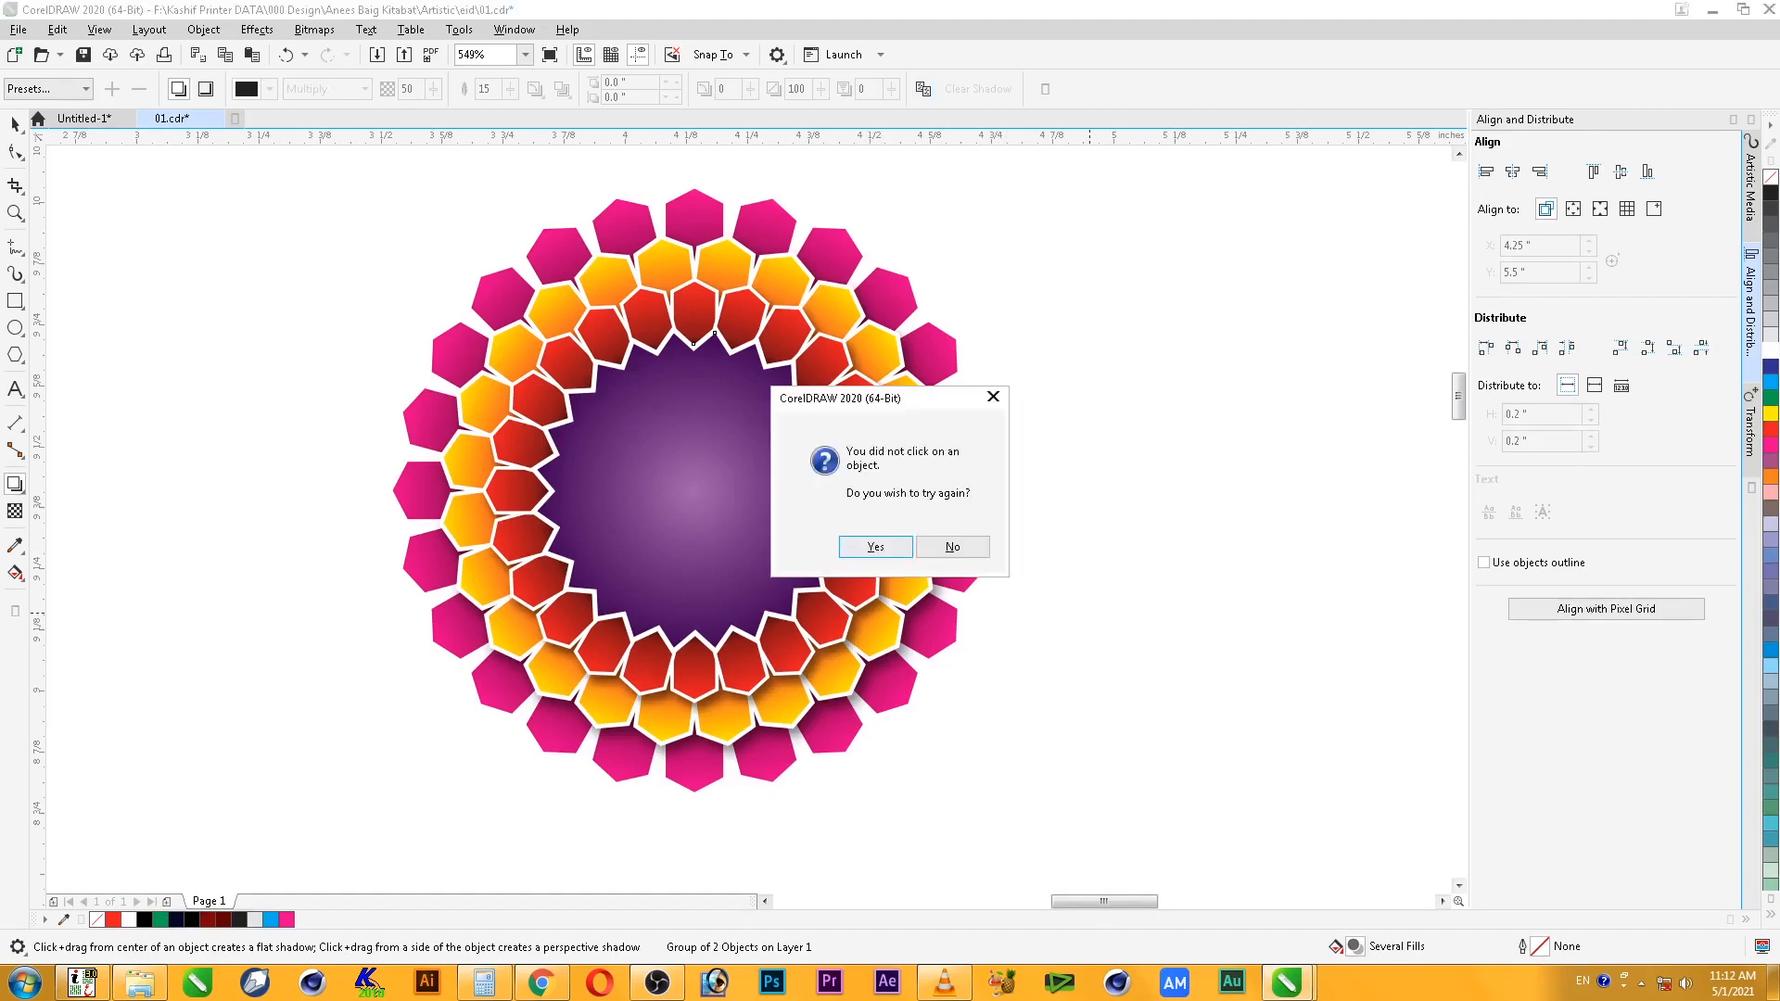
pyautogui.click(953, 547)
pyautogui.click(15, 124)
pyautogui.moveTo(843, 657); pyautogui.dragTo(863, 676)
pyautogui.hotkey('ctrl', 'z')
pyautogui.click(732, 749)
pyautogui.click(977, 669)
pyautogui.click(869, 696)
pyautogui.click(985, 352)
pyautogui.moveTo(879, 593); pyautogui.dragTo(889, 623)
pyautogui.hotkey('ctrl', 'z')
pyautogui.click(988, 660)
pyautogui.click(869, 628)
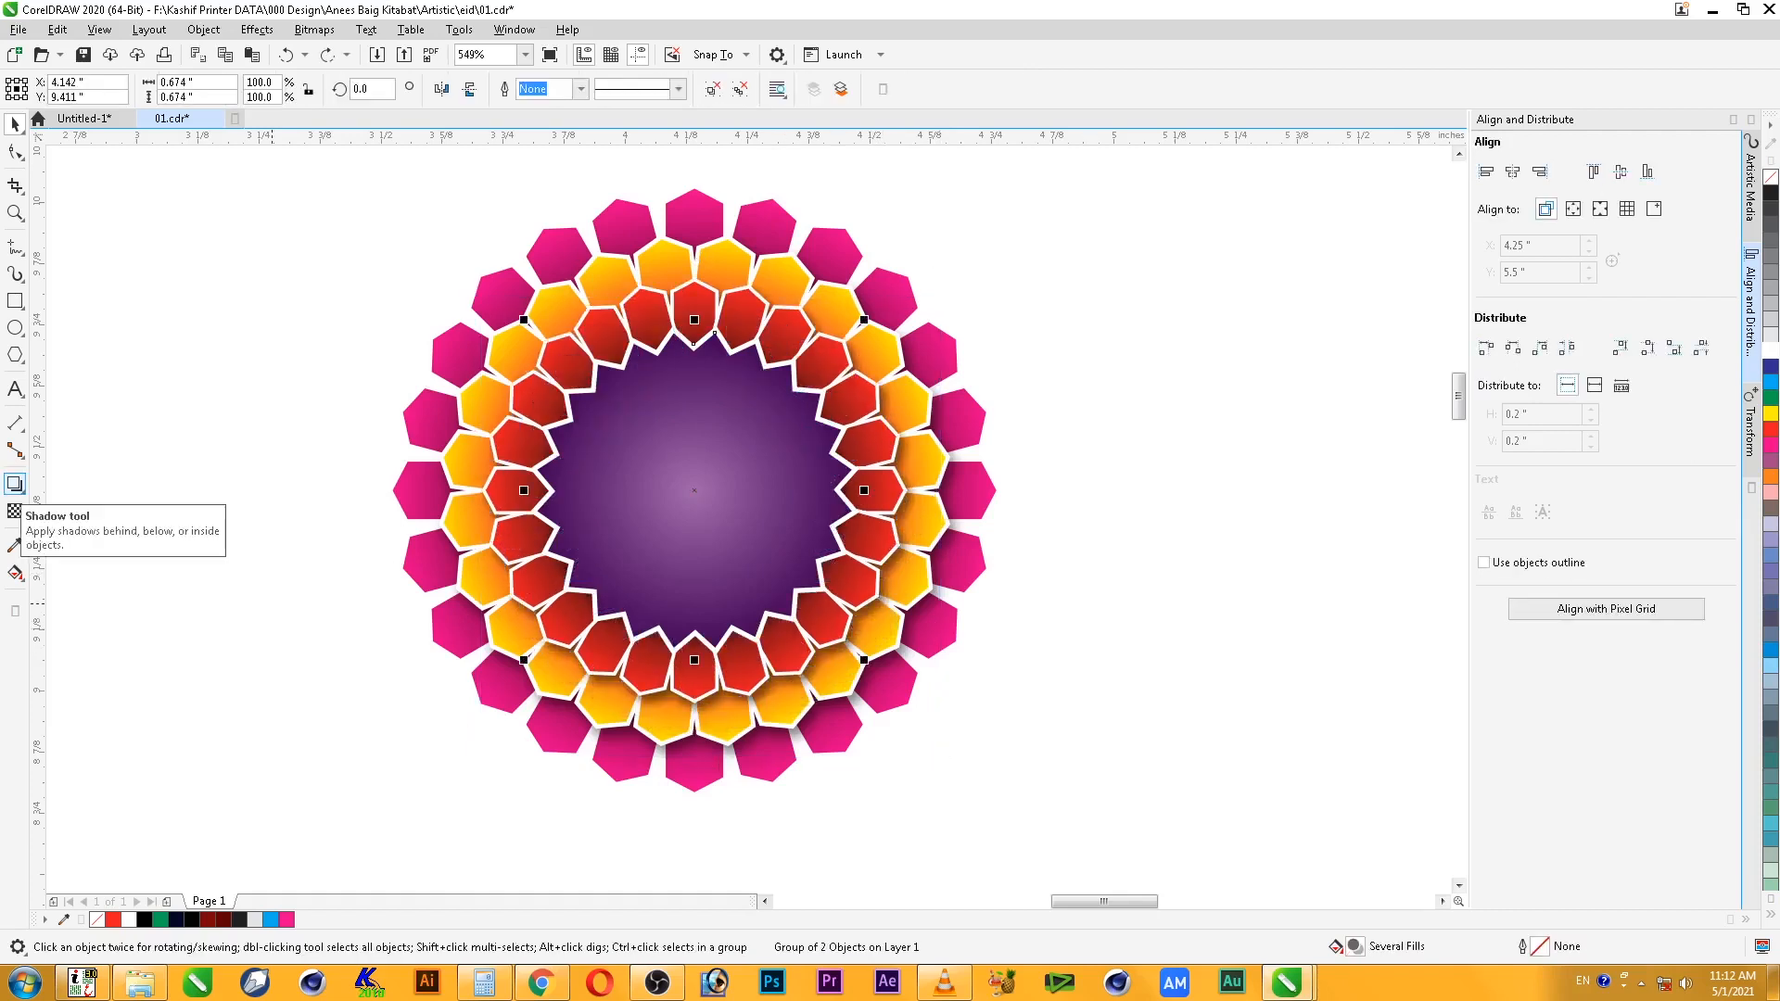
pyautogui.click(15, 483)
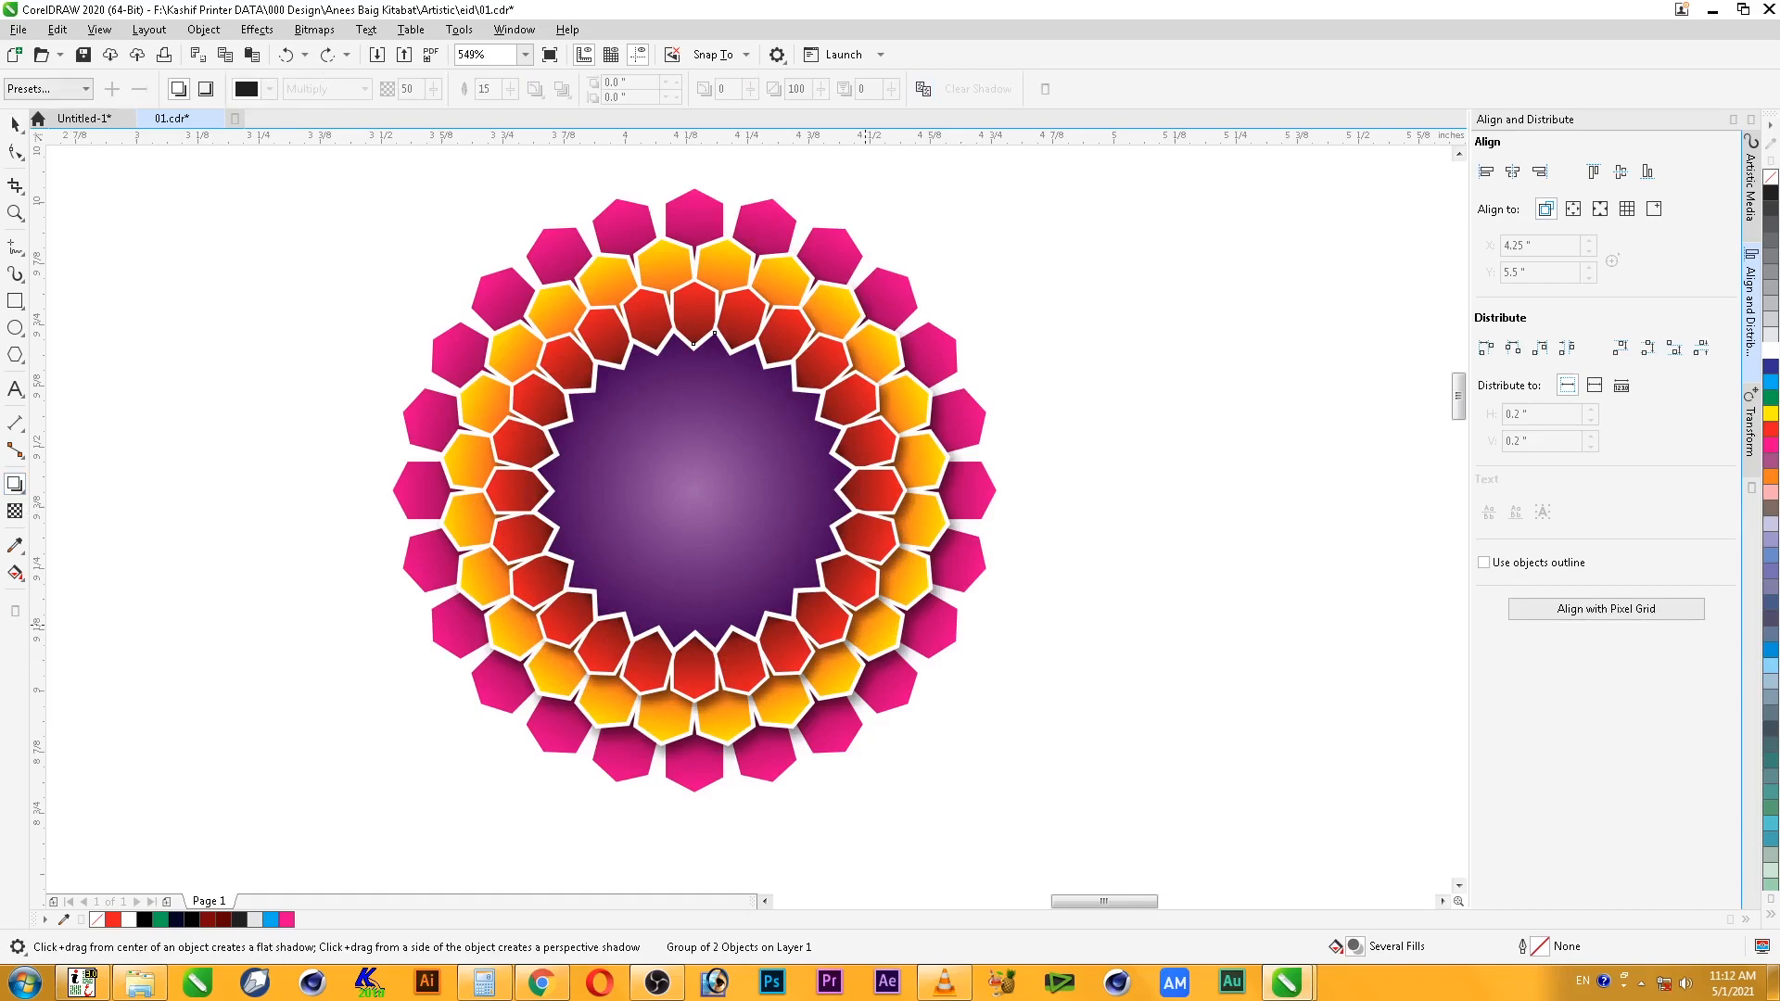
pyautogui.press('space')
pyautogui.click(865, 626)
pyautogui.click(1170, 644)
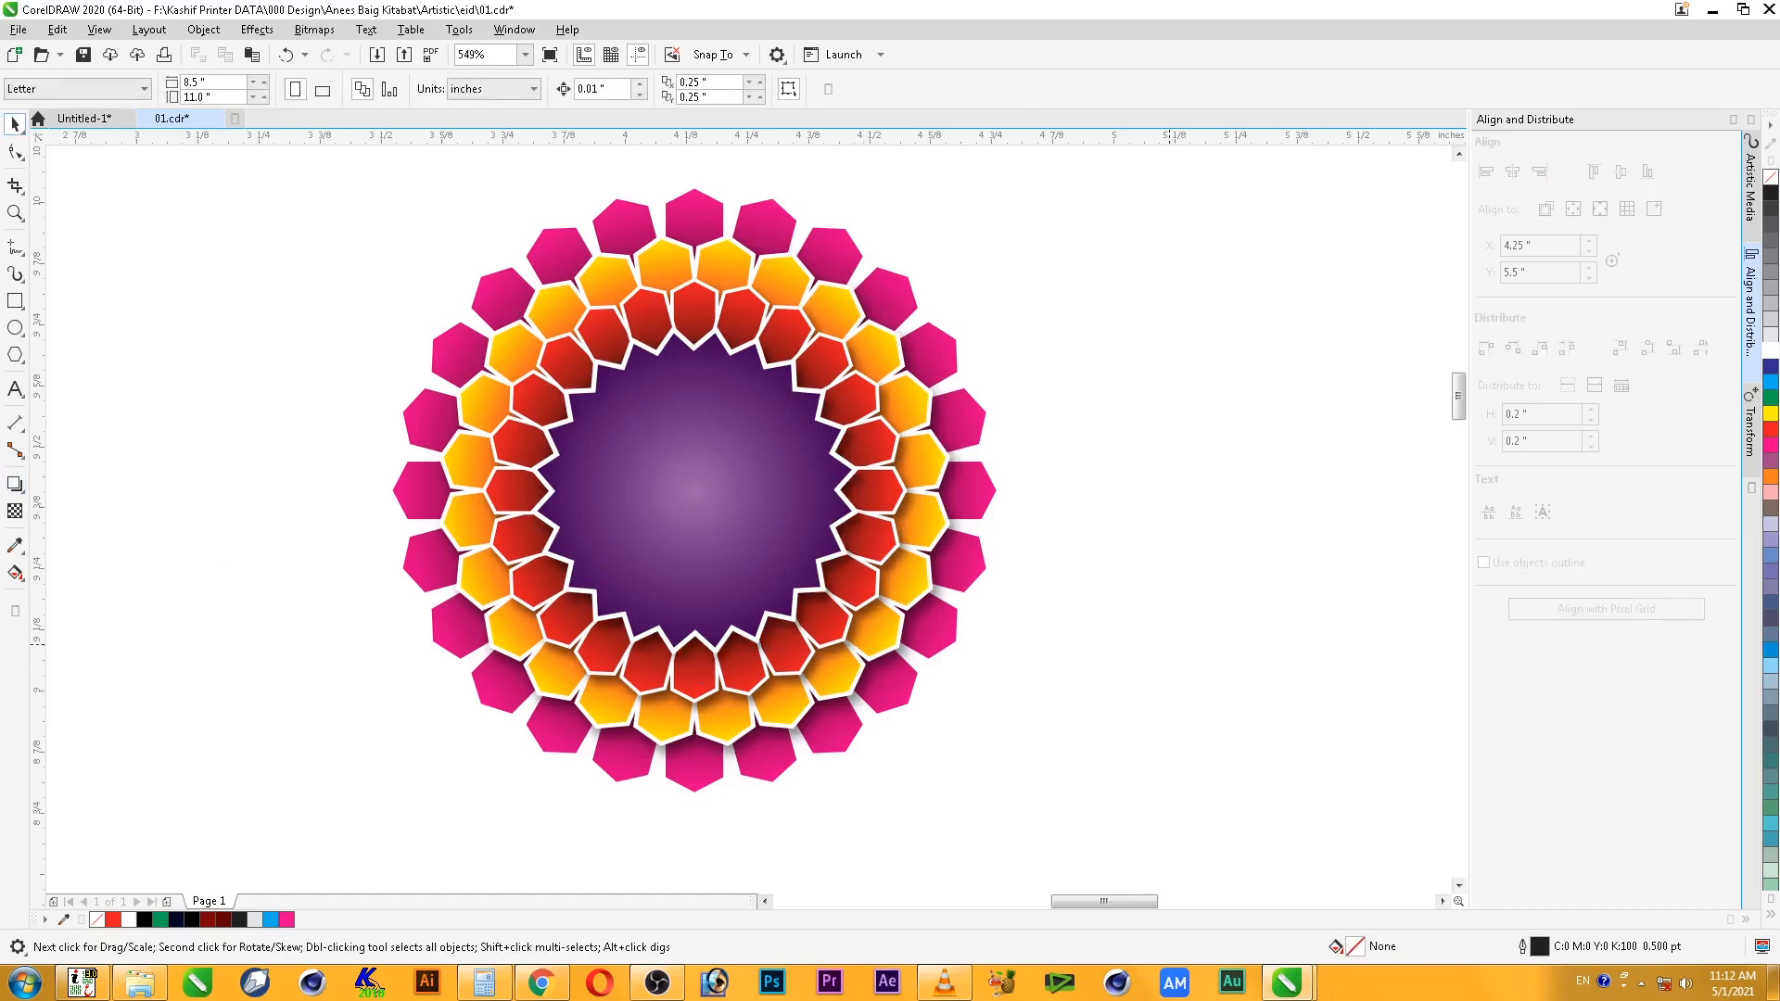
pyautogui.rightClick(841, 573)
pyautogui.click(890, 587)
pyautogui.rightClick(892, 593)
pyautogui.click(969, 606)
pyautogui.click(1030, 614)
pyautogui.rightClick(932, 618)
pyautogui.click(996, 631)
pyautogui.click(1030, 614)
pyautogui.moveTo(931, 616); pyautogui.dragTo(964, 631)
pyautogui.hotkey('ctrl', 'z')
pyautogui.click(1019, 584)
# - Group all the petal rings, their shadows and the purple center into one ornament
pyautogui.scroll(-3, 1018, 579)
pyautogui.moveTo(1119, 772); pyautogui.dragTo(640, 329)
pyautogui.rightClick(870, 550)
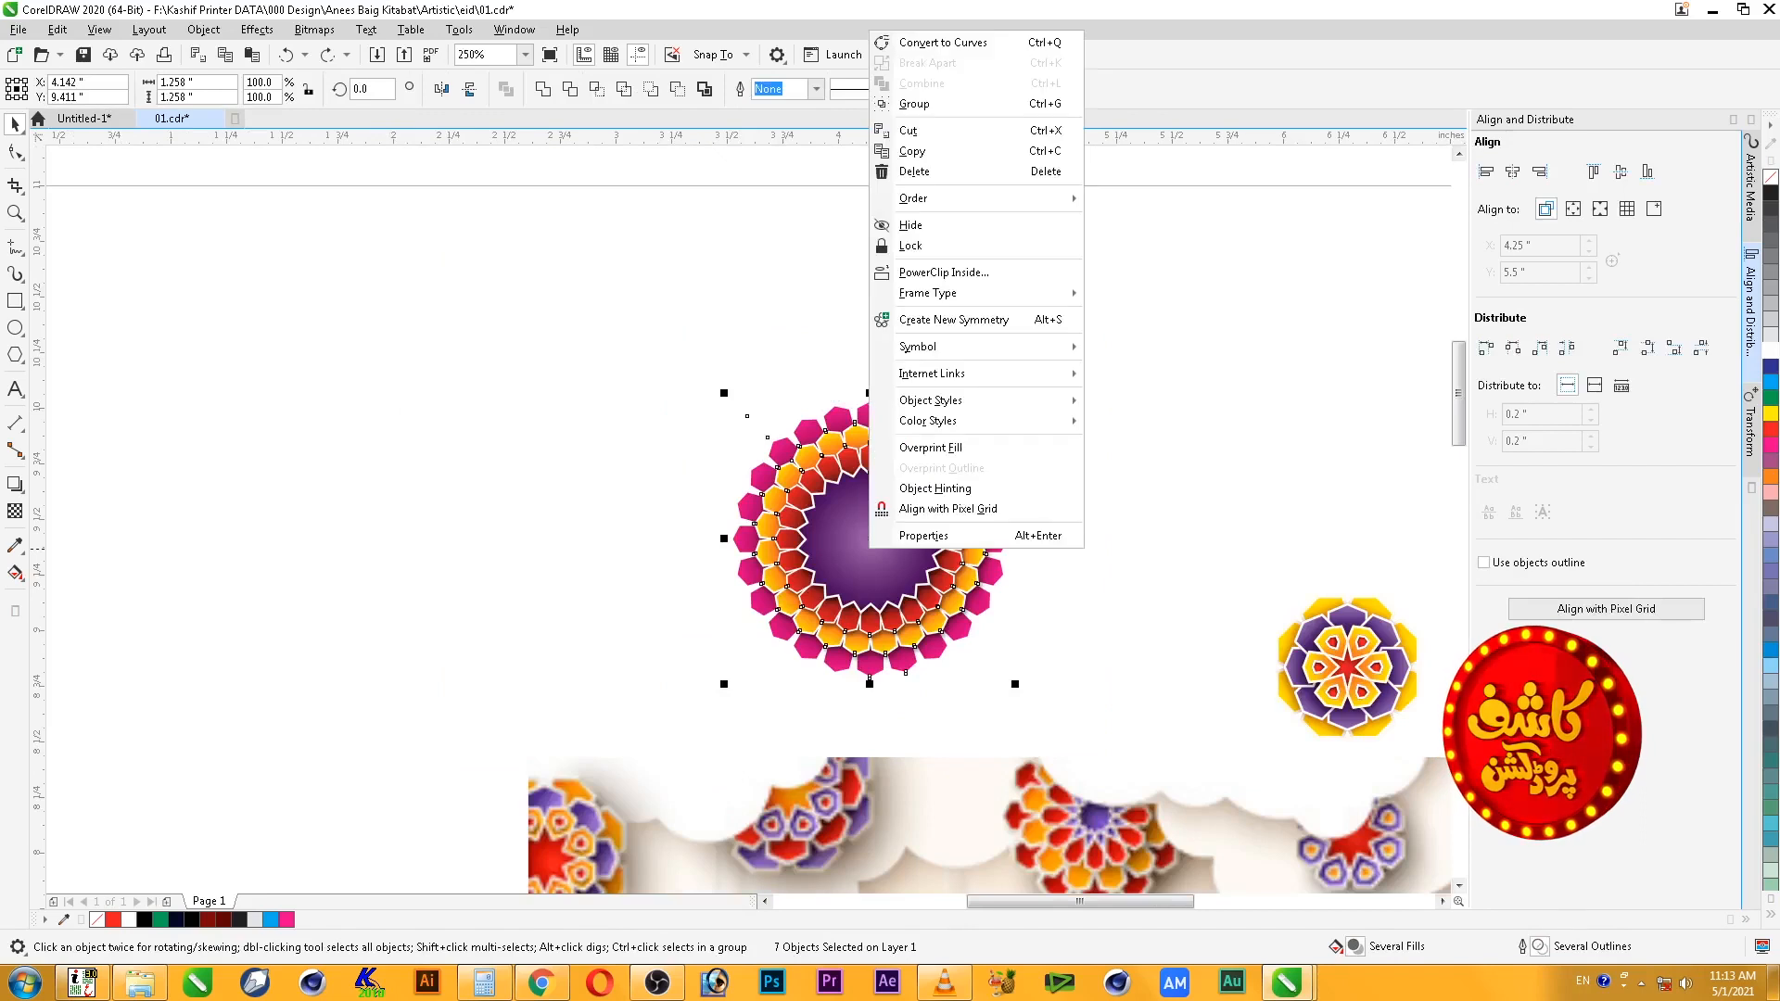
pyautogui.click(923, 103)
pyautogui.hotkey('shift', 'F2')
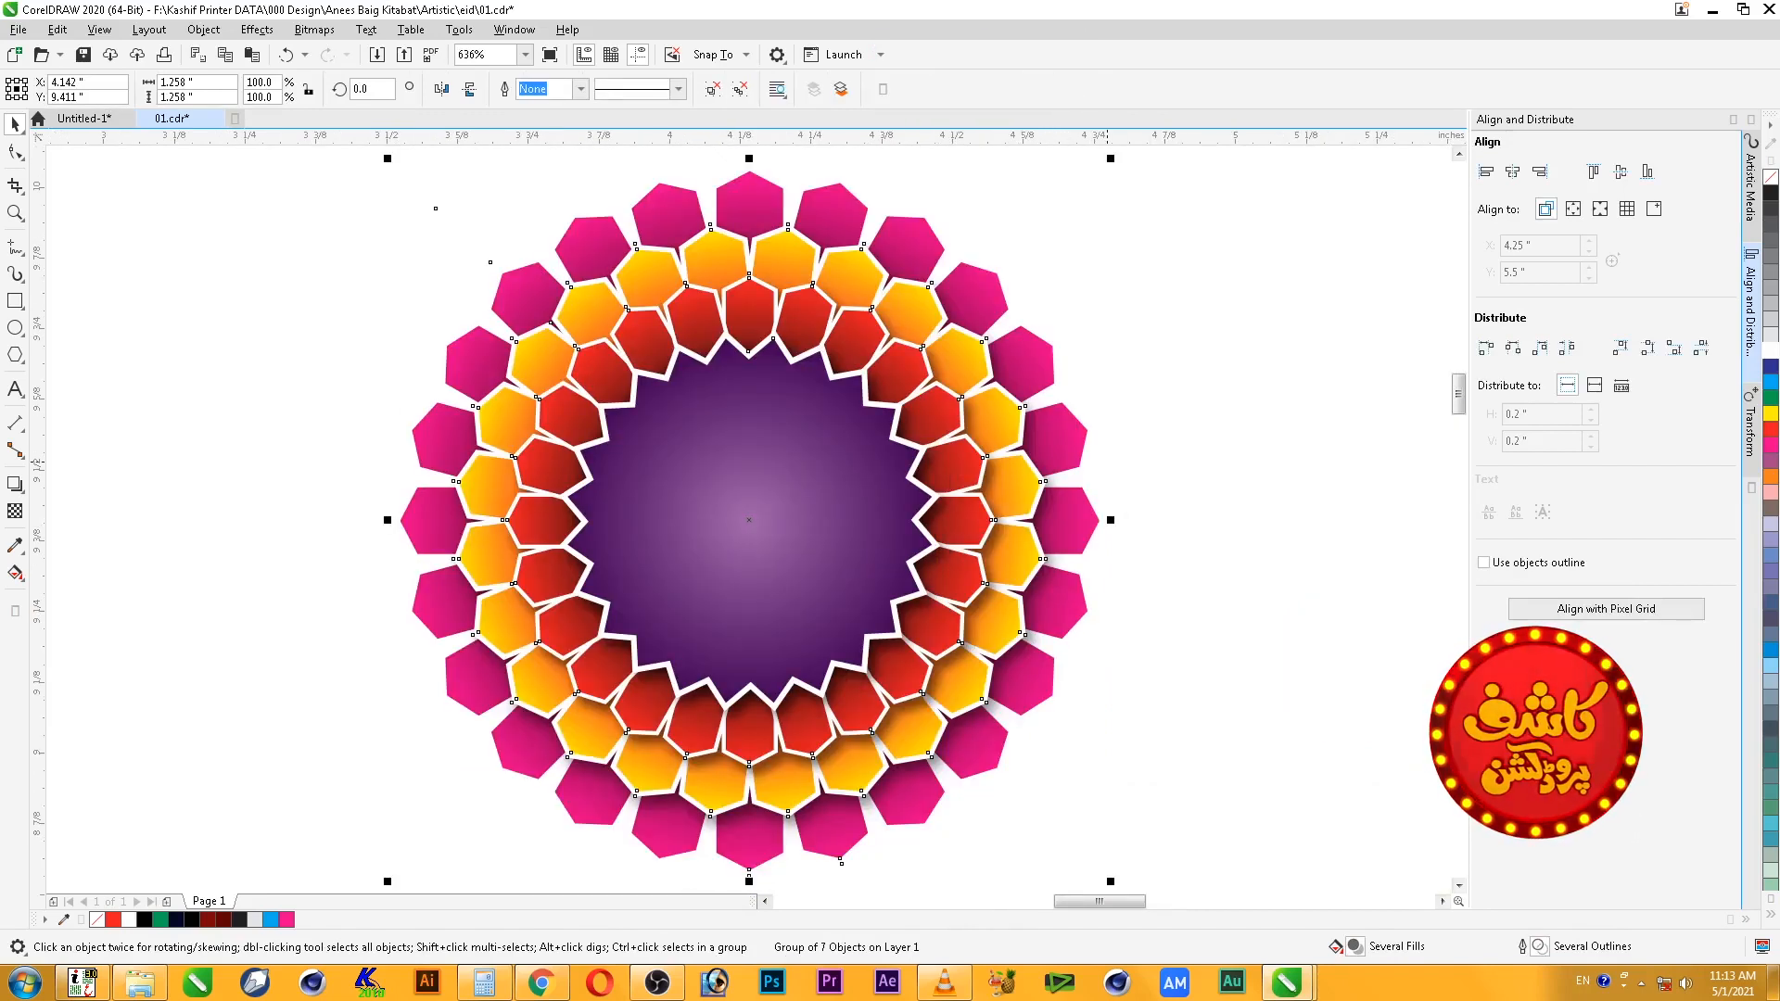
# - Duplicate the small yellow-and-purple ornament near the large one, then ungroup the copy and pull out its six-petal cluster
pyautogui.press('F4')
pyautogui.press('F2')
pyautogui.moveTo(264, 159); pyautogui.dragTo(920, 489)
pyautogui.click(1142, 638)
pyautogui.moveTo(1153, 634); pyautogui.dragTo(877, 574)
pyautogui.rightClick(849, 330)
pyautogui.rightClick(849, 333)
pyautogui.click(901, 367)
pyautogui.click(890, 333)
# - Center the six-petal cluster horizontally and vertically on the large ornament
pyautogui.keyDown('shift'); pyautogui.click(455, 448); pyautogui.keyUp('shift')
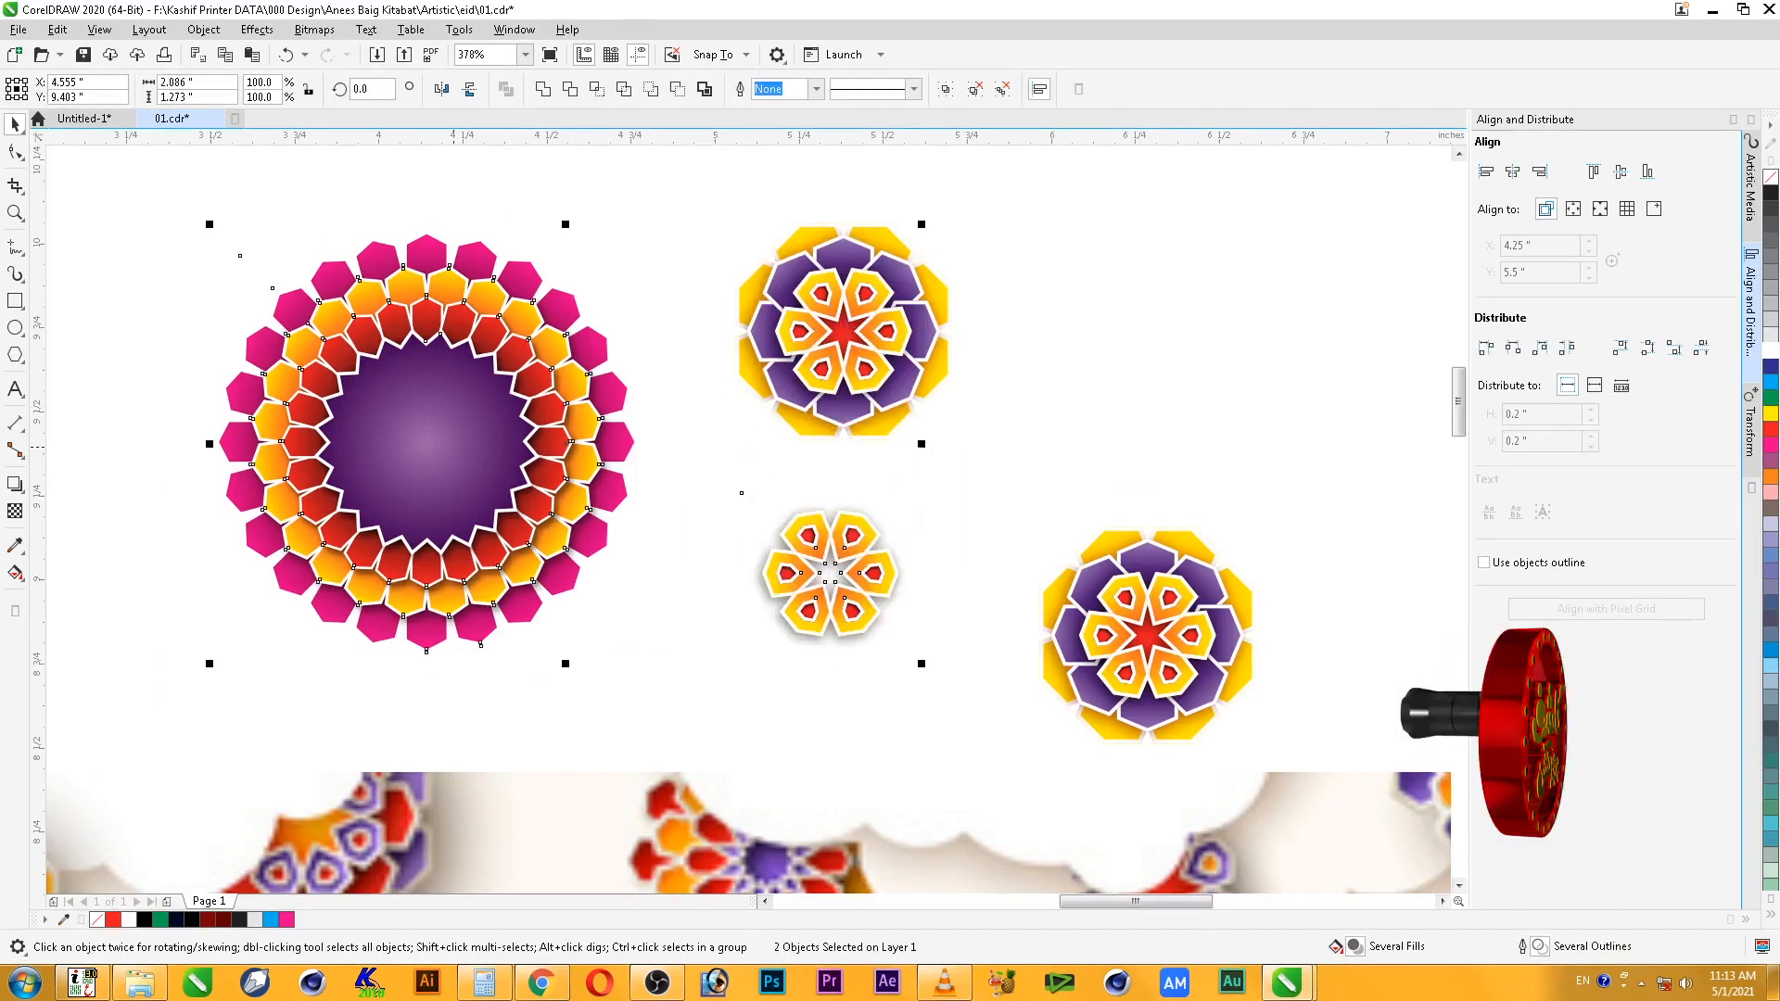
pyautogui.press('c')
pyautogui.press('e')
pyautogui.hotkey('ctrl', 'g')
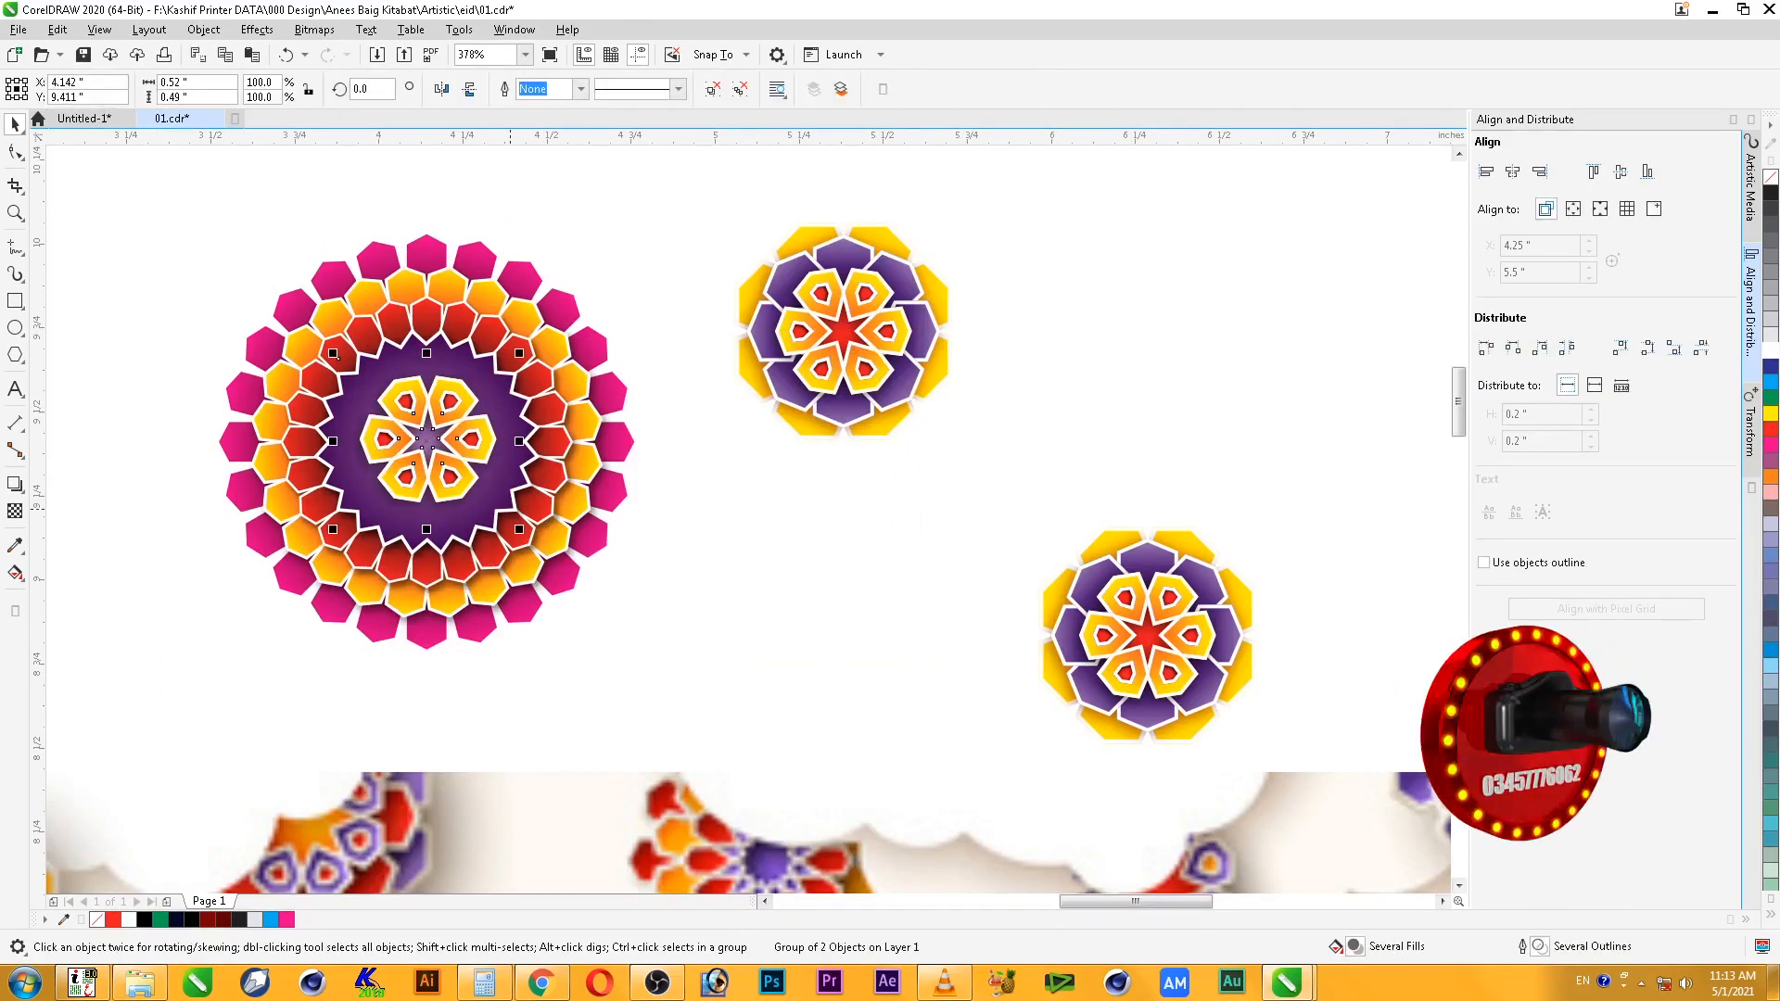
# - Enlarge the centered petal cluster within the purple zigzag and group it with the large ornament
pyautogui.moveTo(519, 530); pyautogui.dragTo(662, 675)
pyautogui.press('Escape')
pyautogui.rightClick(507, 539)
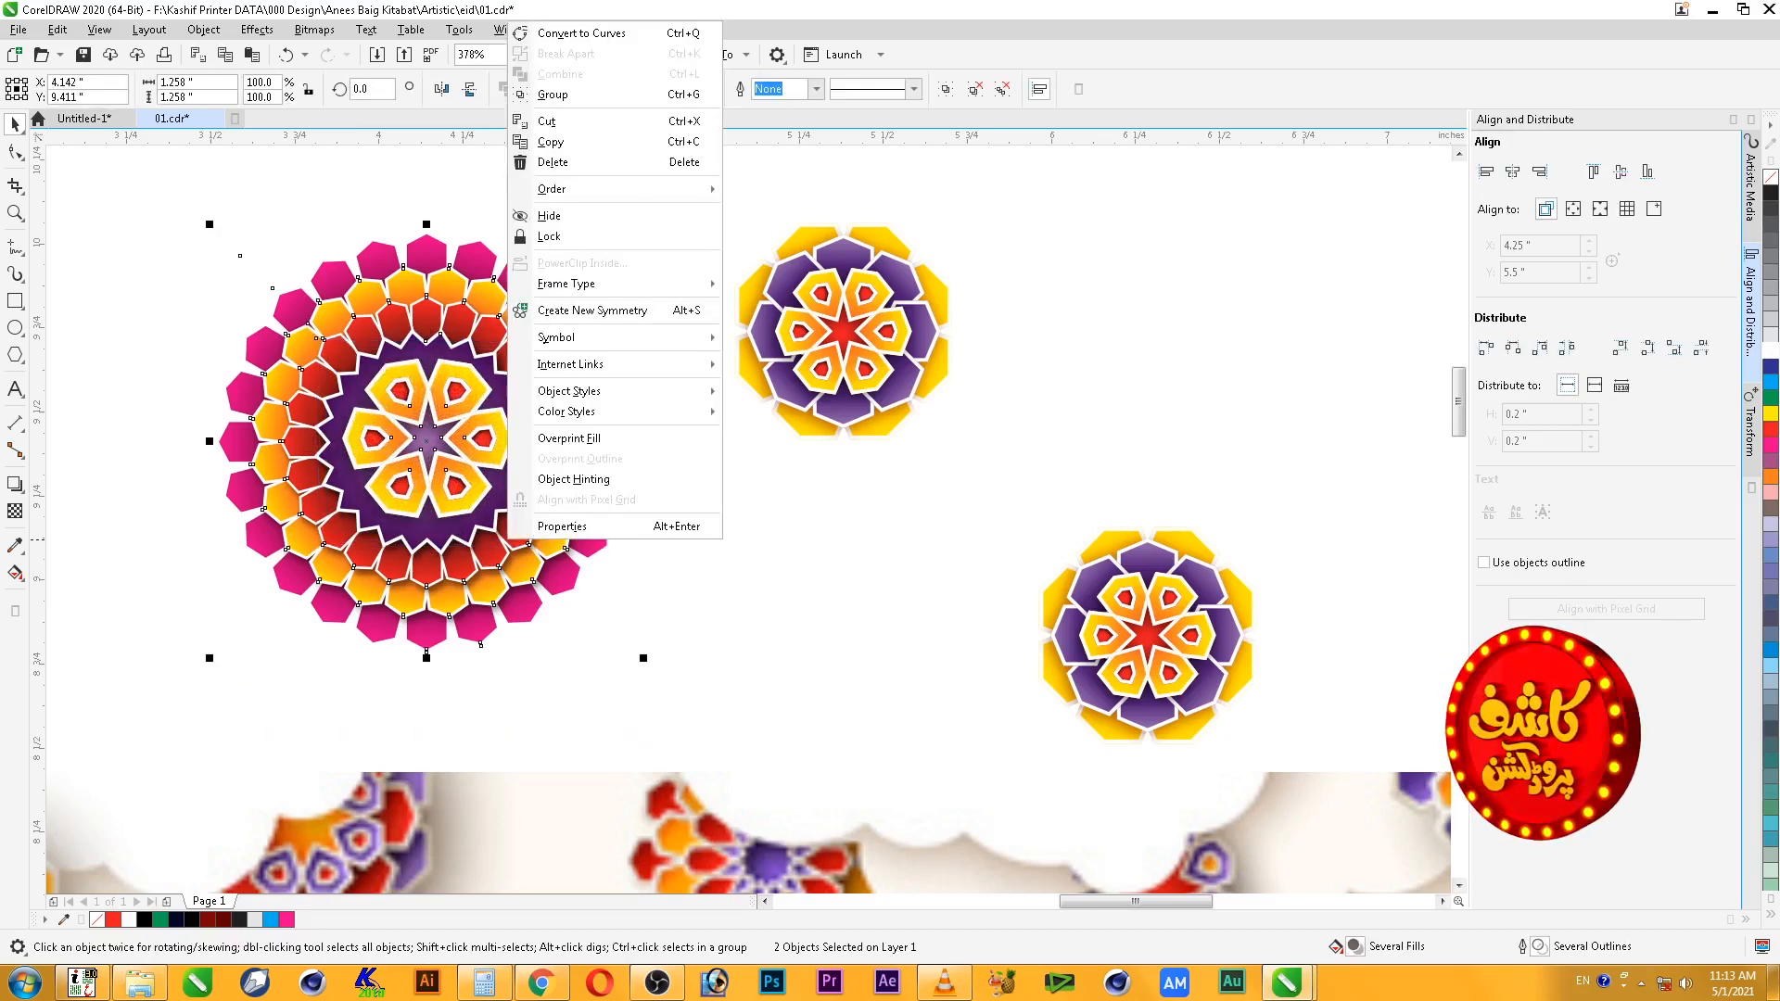
pyautogui.click(856, 293)
# - Delete the leftover pieces of the duplicated small ornament and move the original small ornament beside the large one
pyautogui.moveTo(696, 176); pyautogui.dragTo(1274, 756)
pyautogui.press('Delete')
pyautogui.moveTo(1147, 620); pyautogui.dragTo(794, 441)
pyautogui.click(1030, 434)
# - Place a duplicate of the large ornament to its left and delete the pink outer petal ring from the copy
pyautogui.scroll(-2, 1029, 434)
pyautogui.press('F2')
pyautogui.moveTo(583, 353); pyautogui.dragTo(1157, 742)
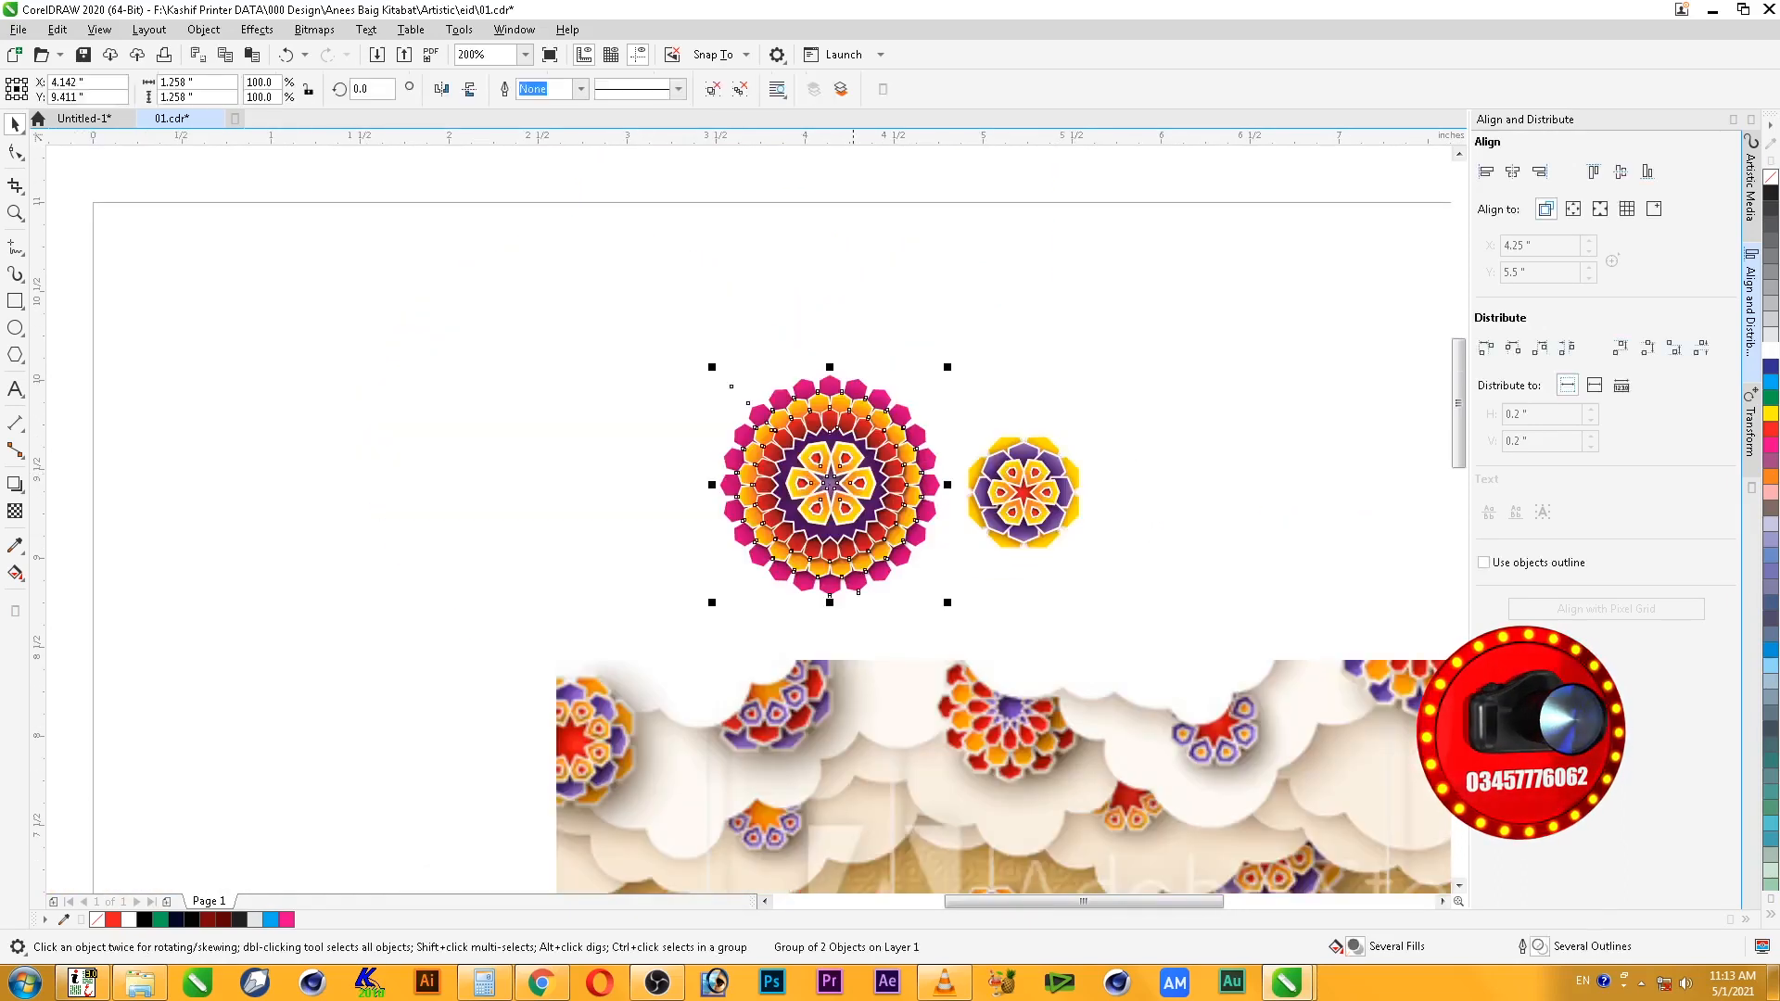
pyautogui.moveTo(830, 484); pyautogui.dragTo(577, 484)
pyautogui.press('F2')
pyautogui.moveTo(369, 310)
pyautogui.mouseDown()
pyautogui.moveTo(624, 425)
pyautogui.moveTo(969, 775)
pyautogui.moveTo(982, 824)
pyautogui.mouseUp()
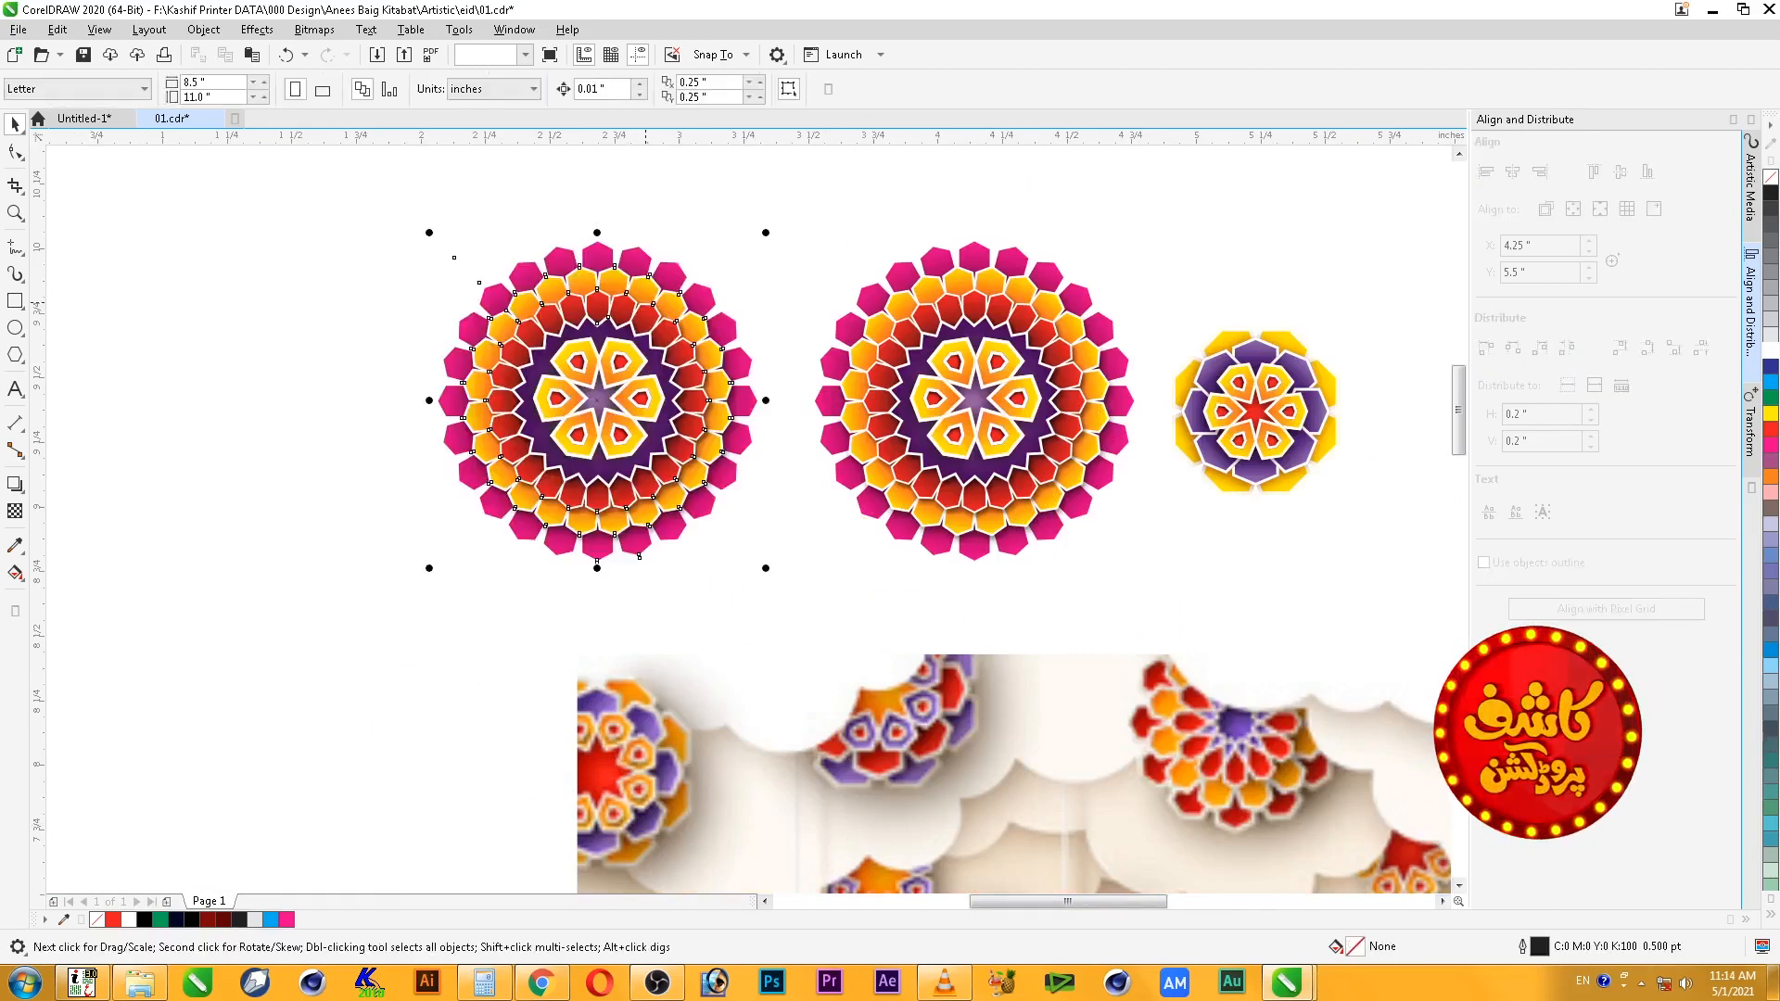
pyautogui.press('Delete')
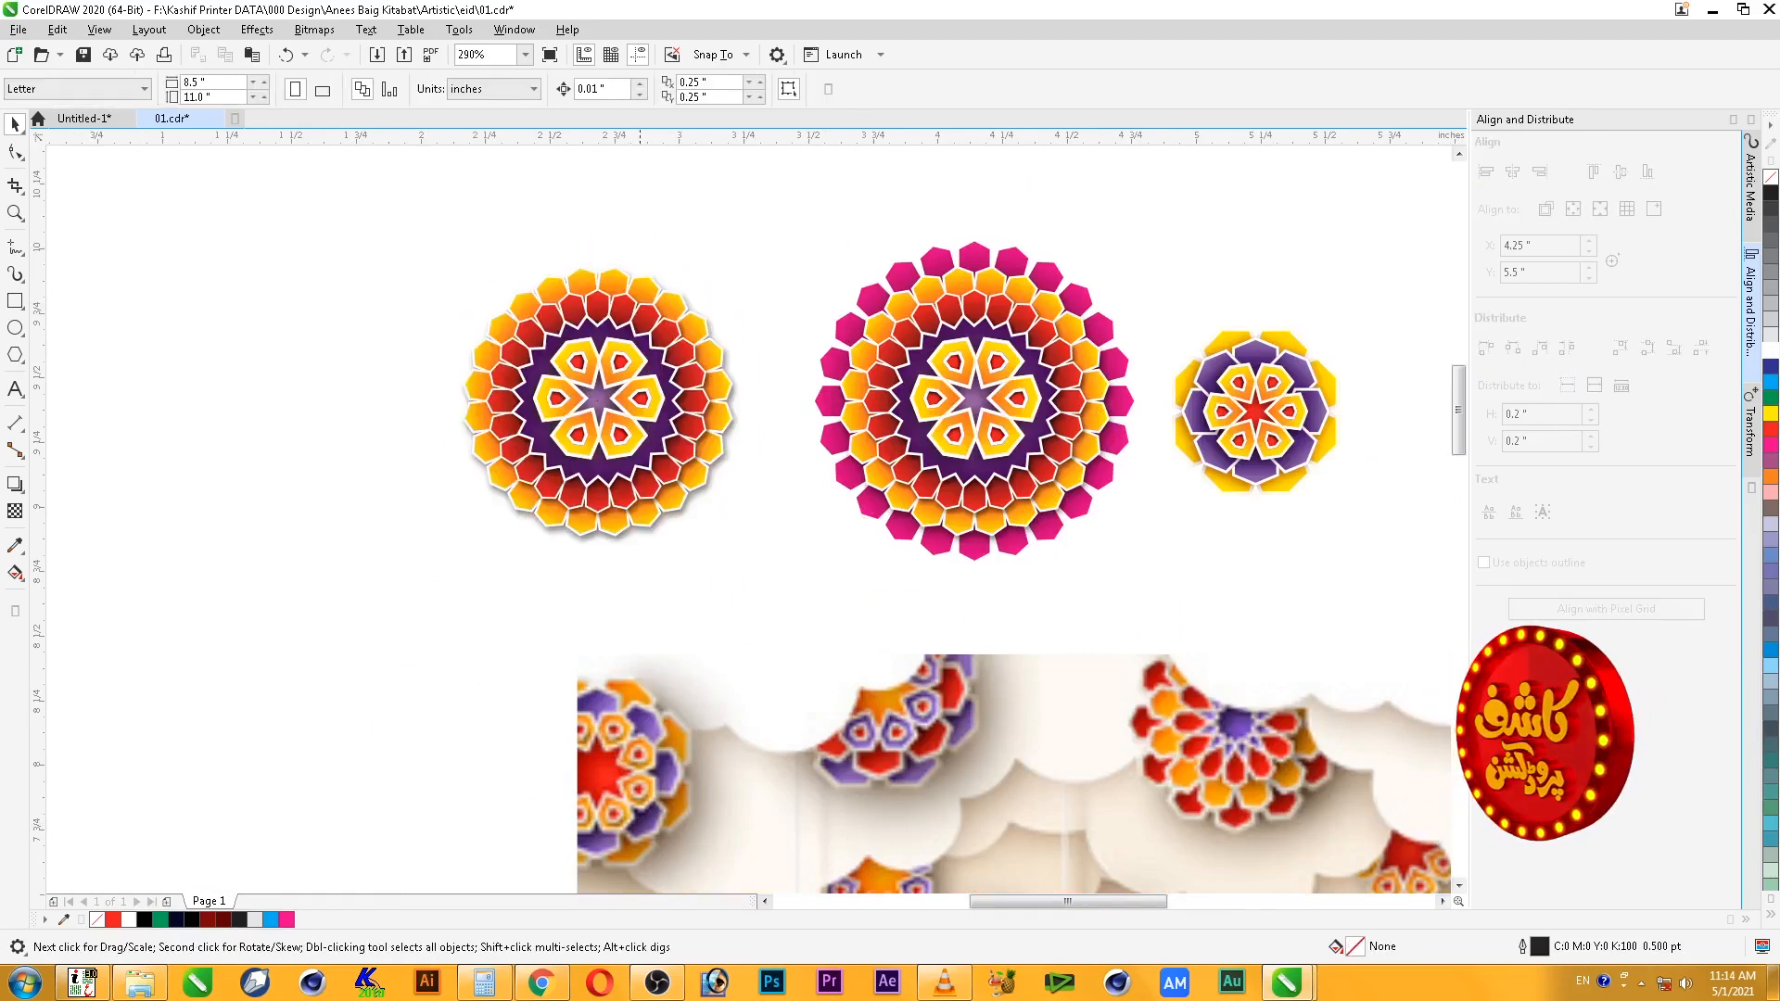
# - Ungroup the left ornament copy so its petal cluster can be handled separately
pyautogui.scroll(-1, 639, 209)
pyautogui.press('F2')
pyautogui.moveTo(443, 213); pyautogui.dragTo(977, 468)
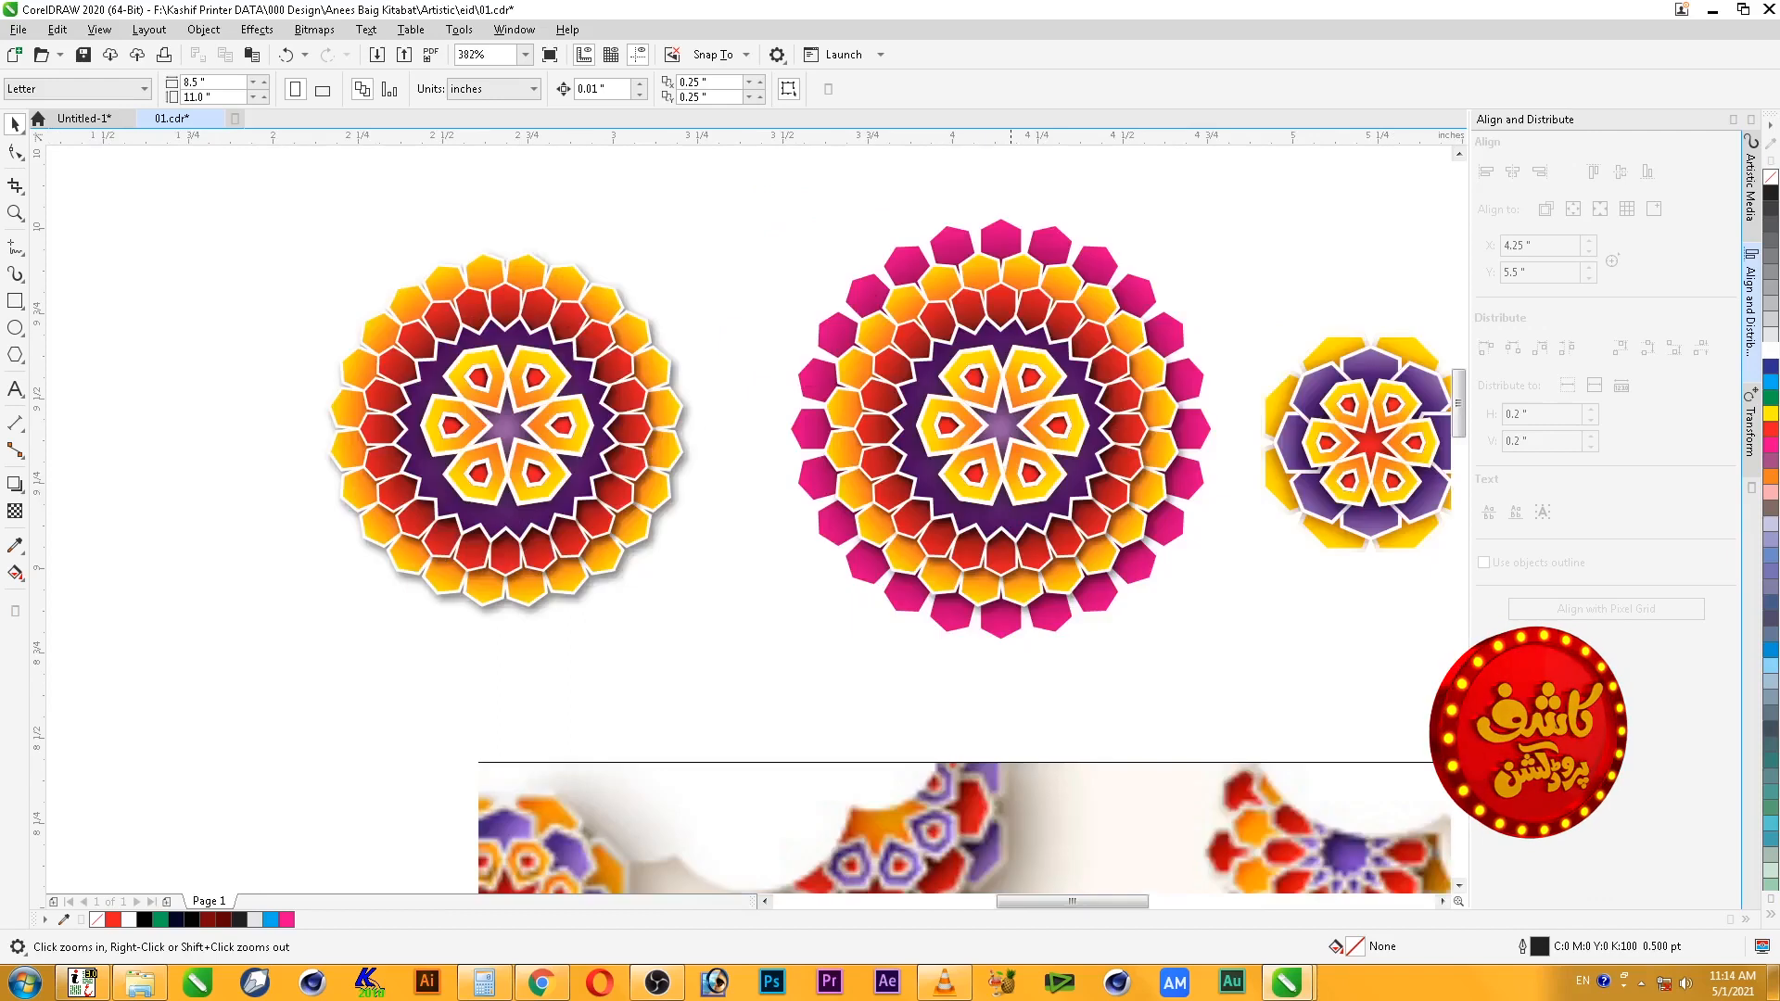
pyautogui.click(568, 281)
pyautogui.click(602, 228)
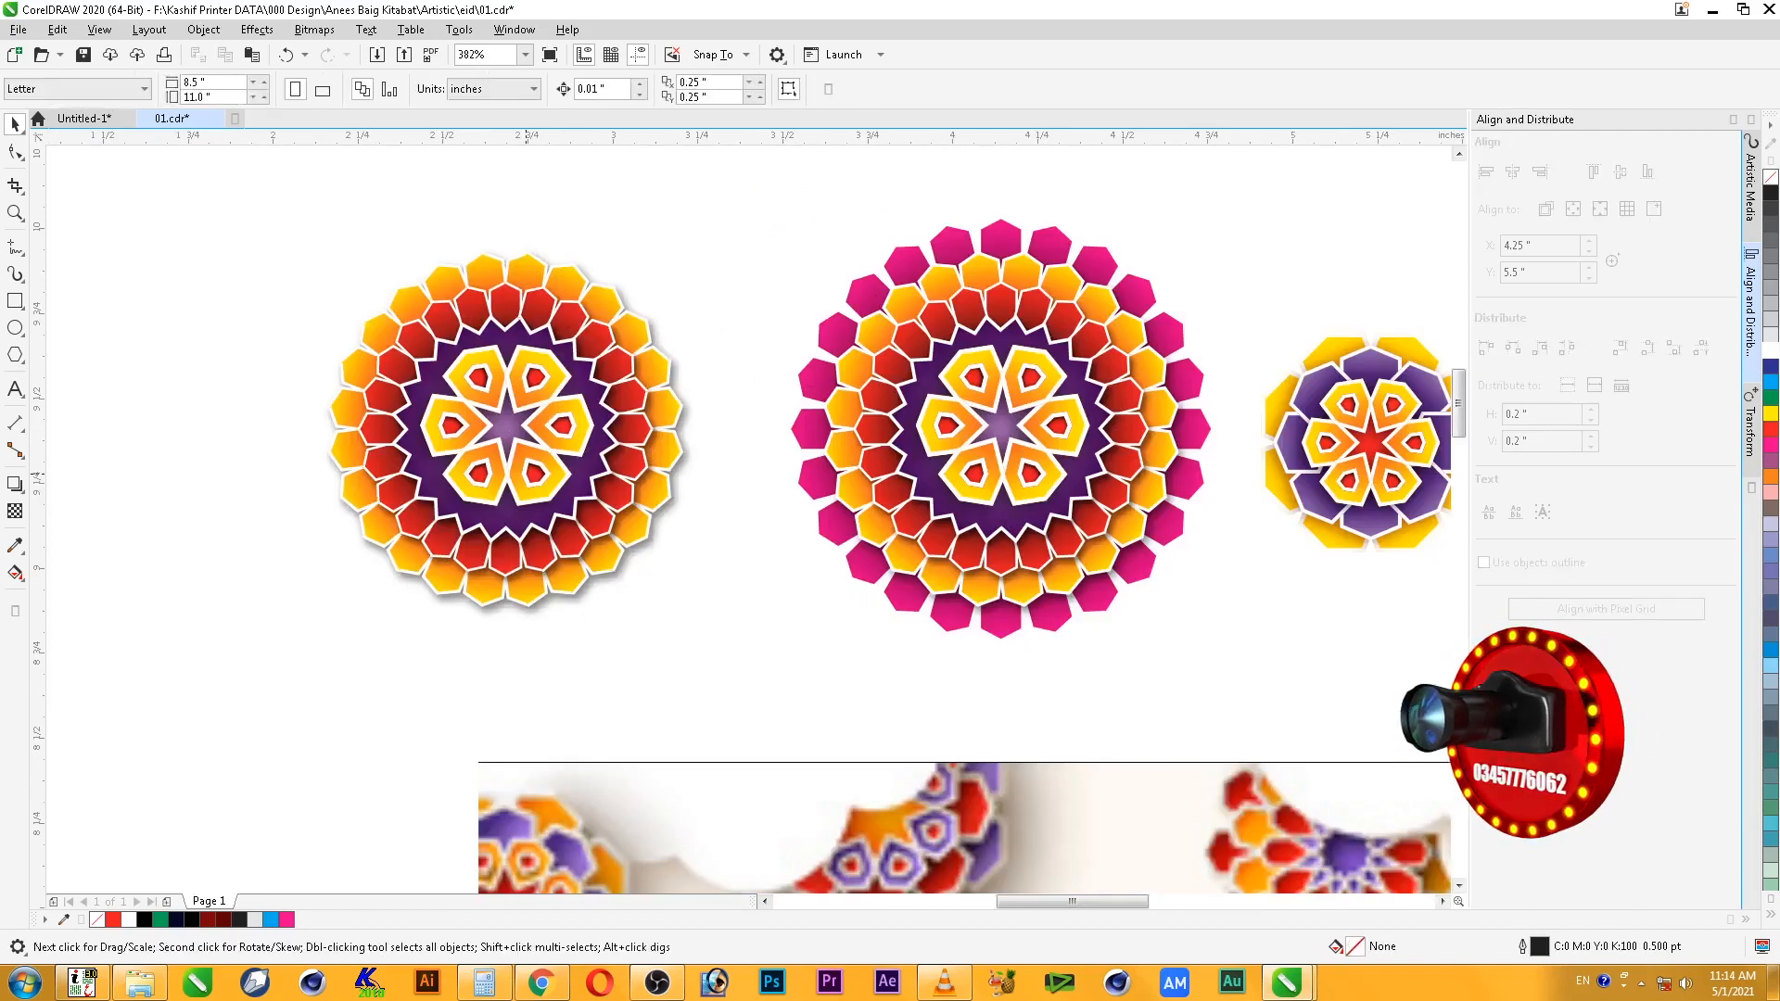
pyautogui.click(539, 477)
pyautogui.rightClick(530, 417)
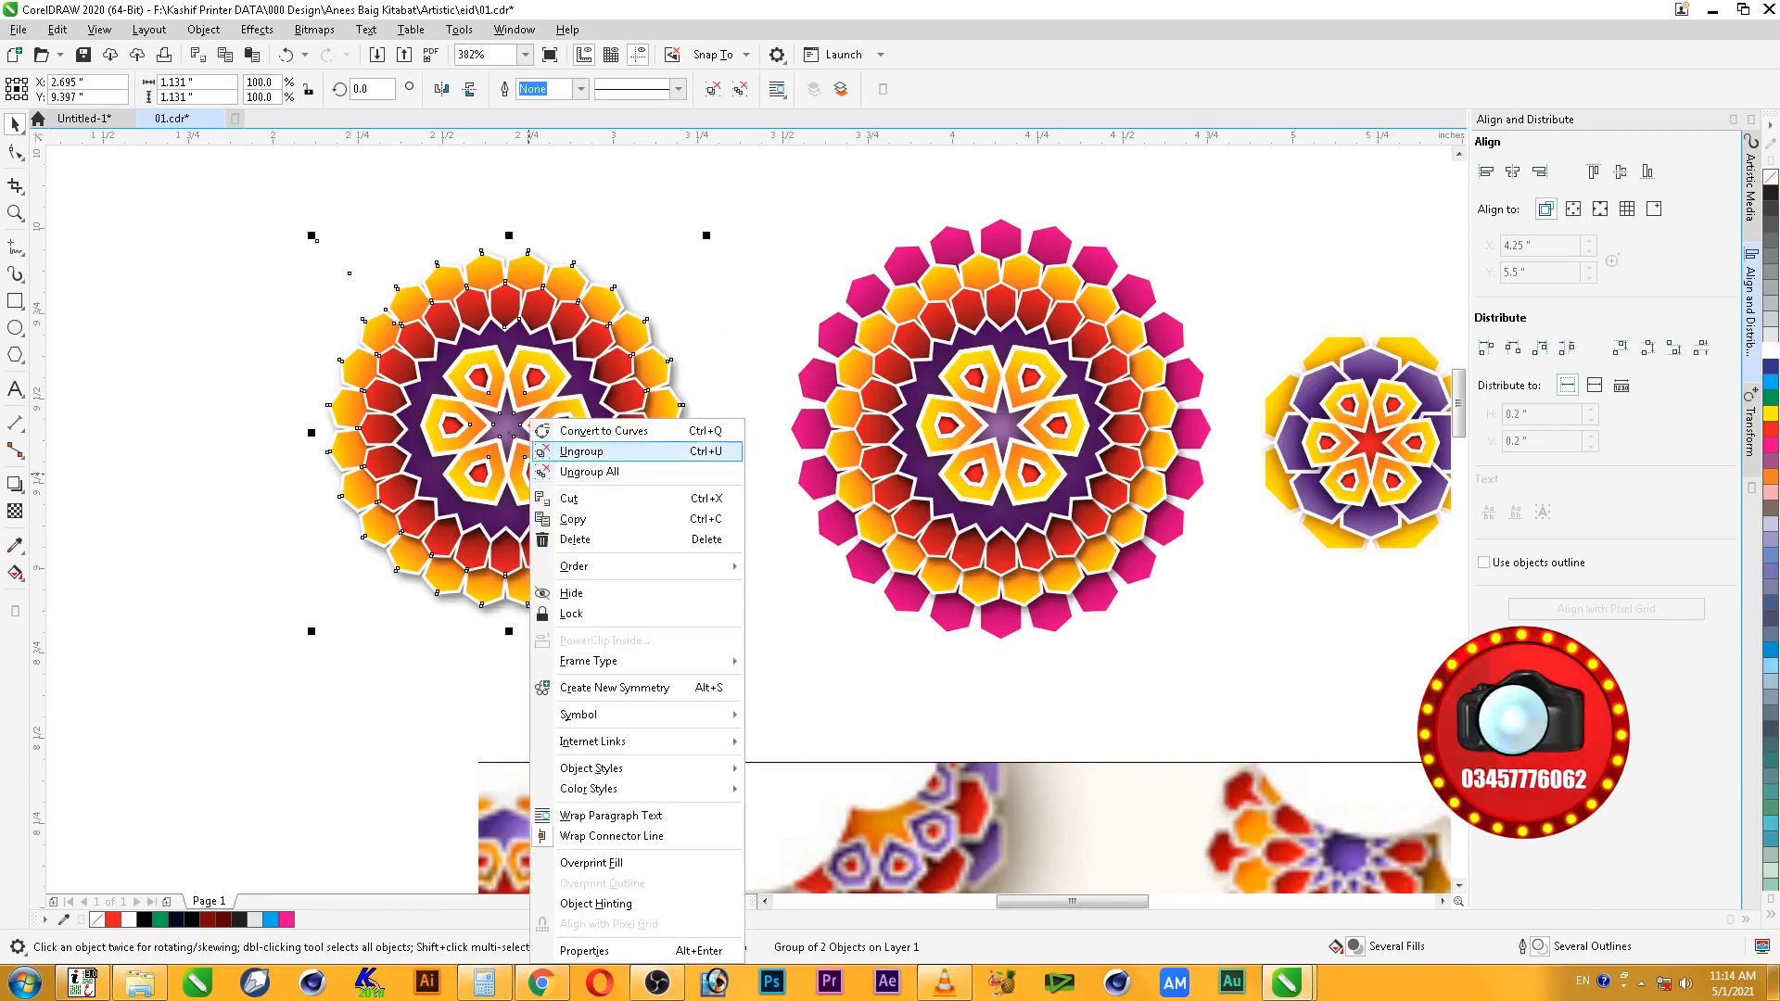
pyautogui.click(612, 452)
# - Duplicate the left ornament's petal cluster into the empty space beside it, ungroup it and delete its white backing
pyautogui.moveTo(579, 429); pyautogui.dragTo(266, 429)
pyautogui.rightClick(267, 428)
pyautogui.press('Tab')
pyautogui.press('Tab')
pyautogui.hotkey('ctrl', 'u')
pyautogui.press('Escape')
pyautogui.click(243, 387)
pyautogui.press('Delete')
# - Separate the duplicated cluster's petals and move the upper-right petal above the others
pyautogui.click(237, 367)
pyautogui.rightClick(235, 373)
pyautogui.click(255, 409)
pyautogui.press('Escape')
pyautogui.click(234, 379)
pyautogui.rightClick(232, 377)
pyautogui.click(268, 413)
pyautogui.press('Escape')
pyautogui.moveTo(220, 381); pyautogui.dragTo(239, 245)
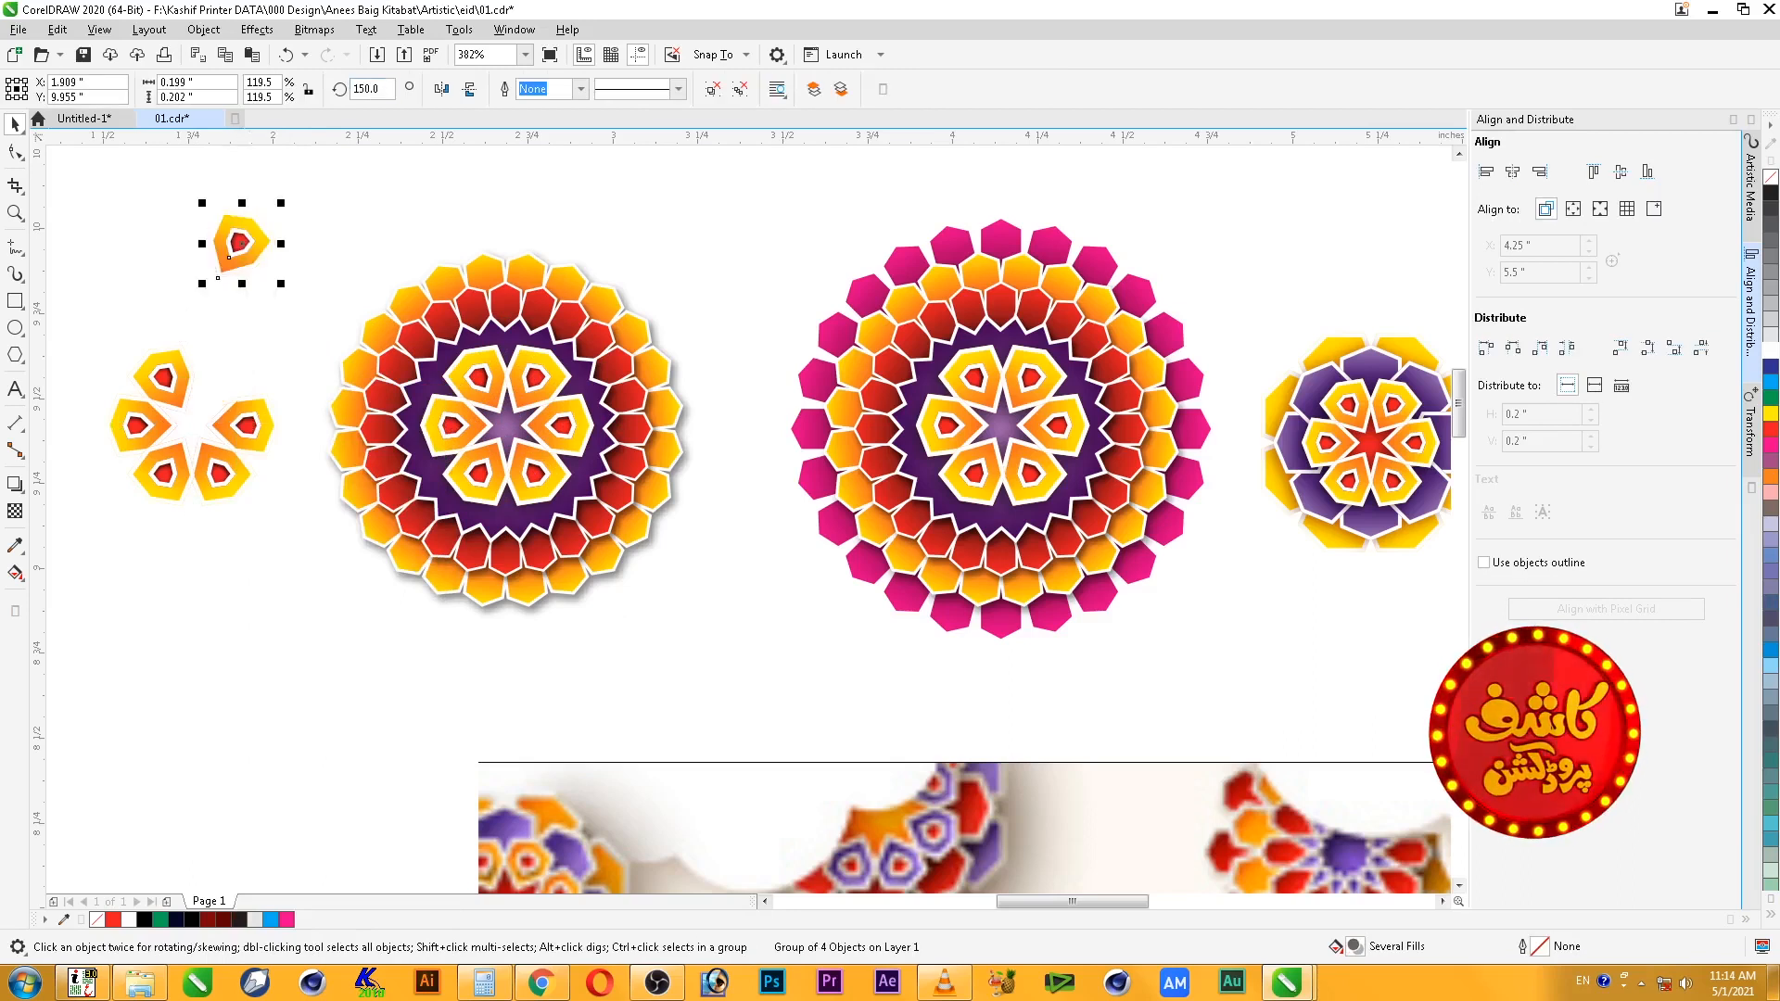
# - Set the separated petal's rotation to 0 degrees and nudge it slightly down
pyautogui.moveTo(384, 89); pyautogui.dragTo(248, 84)
pyautogui.write('0')
pyautogui.press('Return')
pyautogui.press('Escape')
pyautogui.moveTo(254, 238); pyautogui.dragTo(254, 247)
pyautogui.press('Escape')
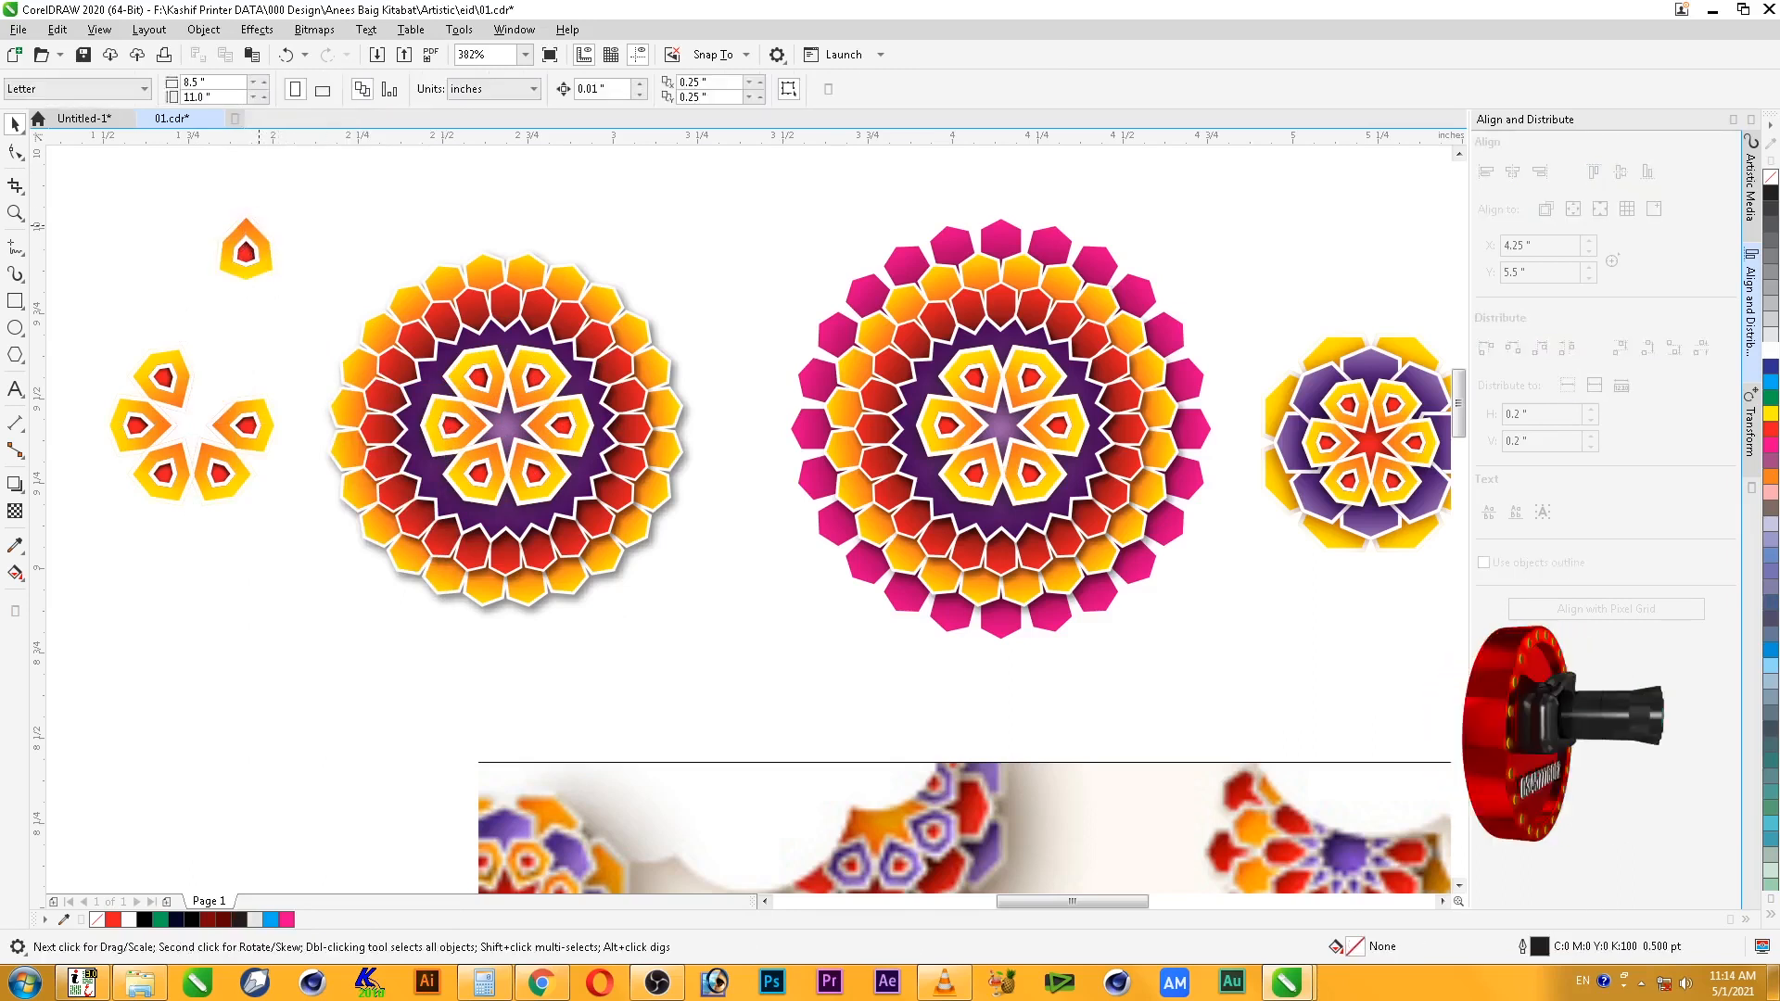
# - Try to copy the fill of the right ornament's center star to the separated petal's outer shape
pyautogui.keyDown('ctrl'); pyautogui.click(259, 226); pyautogui.keyUp('ctrl')
pyautogui.click(57, 30)
pyautogui.click(121, 265)
pyautogui.click(918, 521)
pyautogui.click(999, 423)
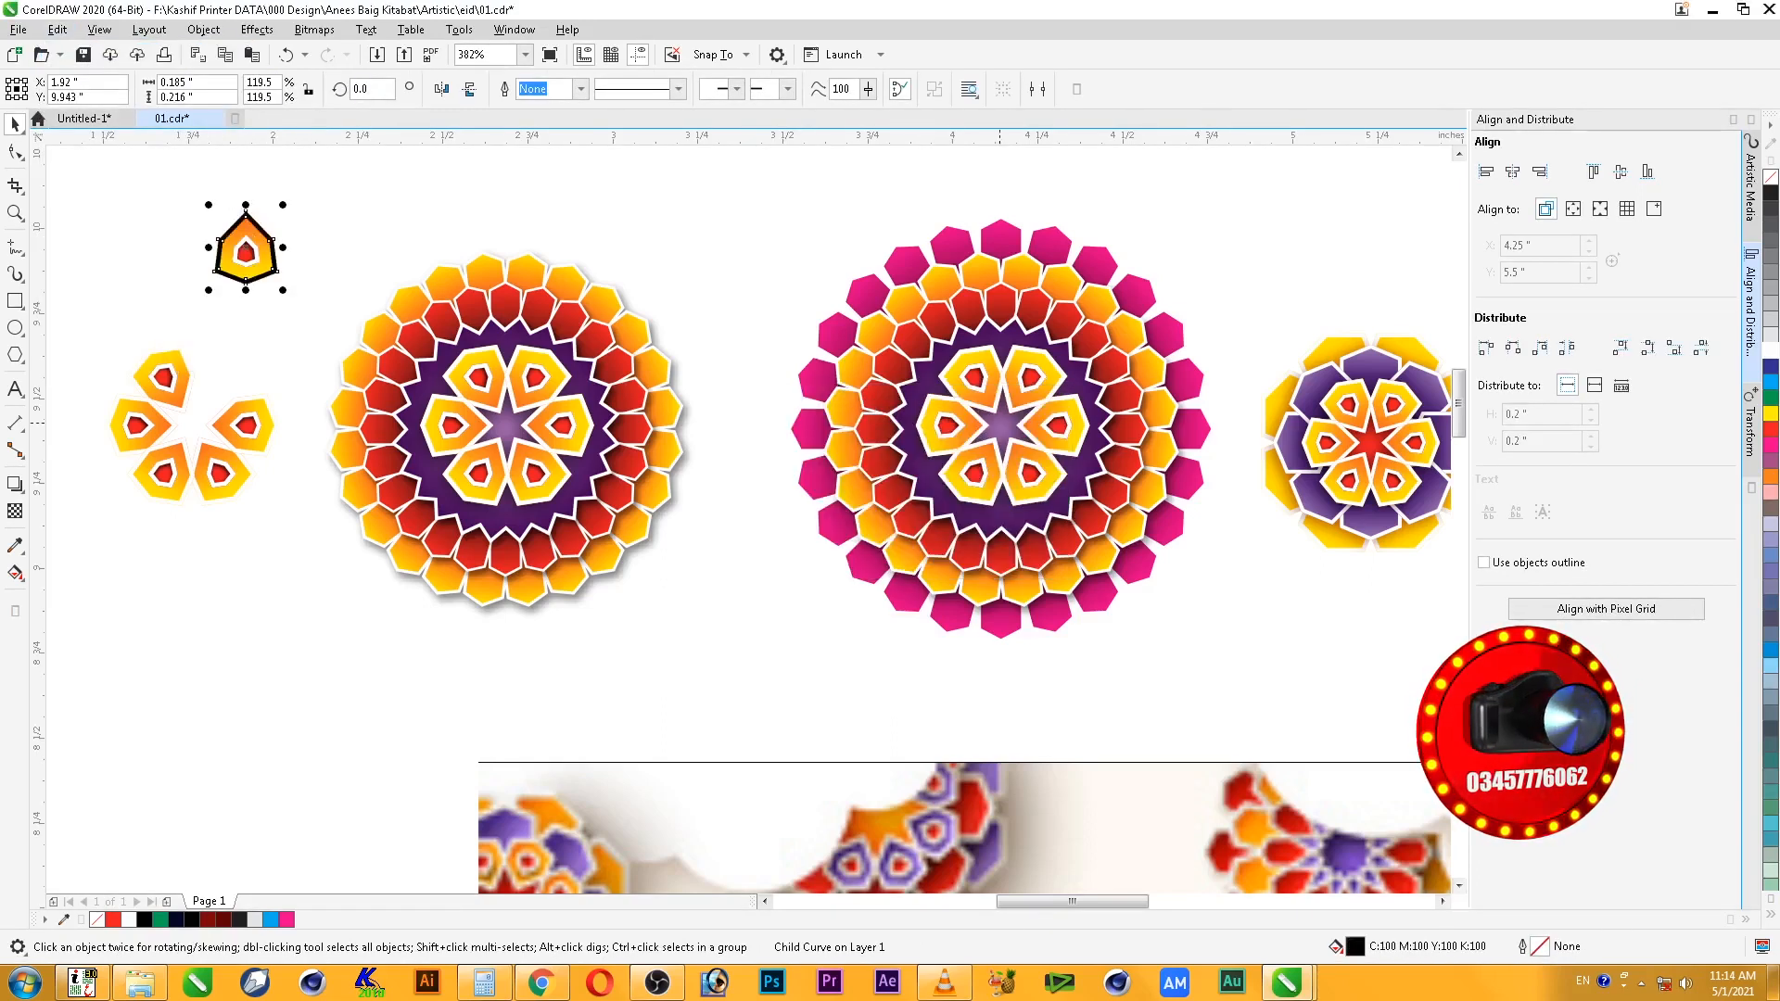
pyautogui.hotkey('ctrl', 'z')
# - Try to copy the fill of the left ornament's purple zigzag to the separated petal's outer shape
pyautogui.click(57, 29)
pyautogui.click(121, 264)
pyautogui.click(918, 521)
pyautogui.click(506, 349)
pyautogui.click(305, 312)
pyautogui.hotkey('ctrl', 'z')
pyautogui.press('F11')
pyautogui.press('Escape')
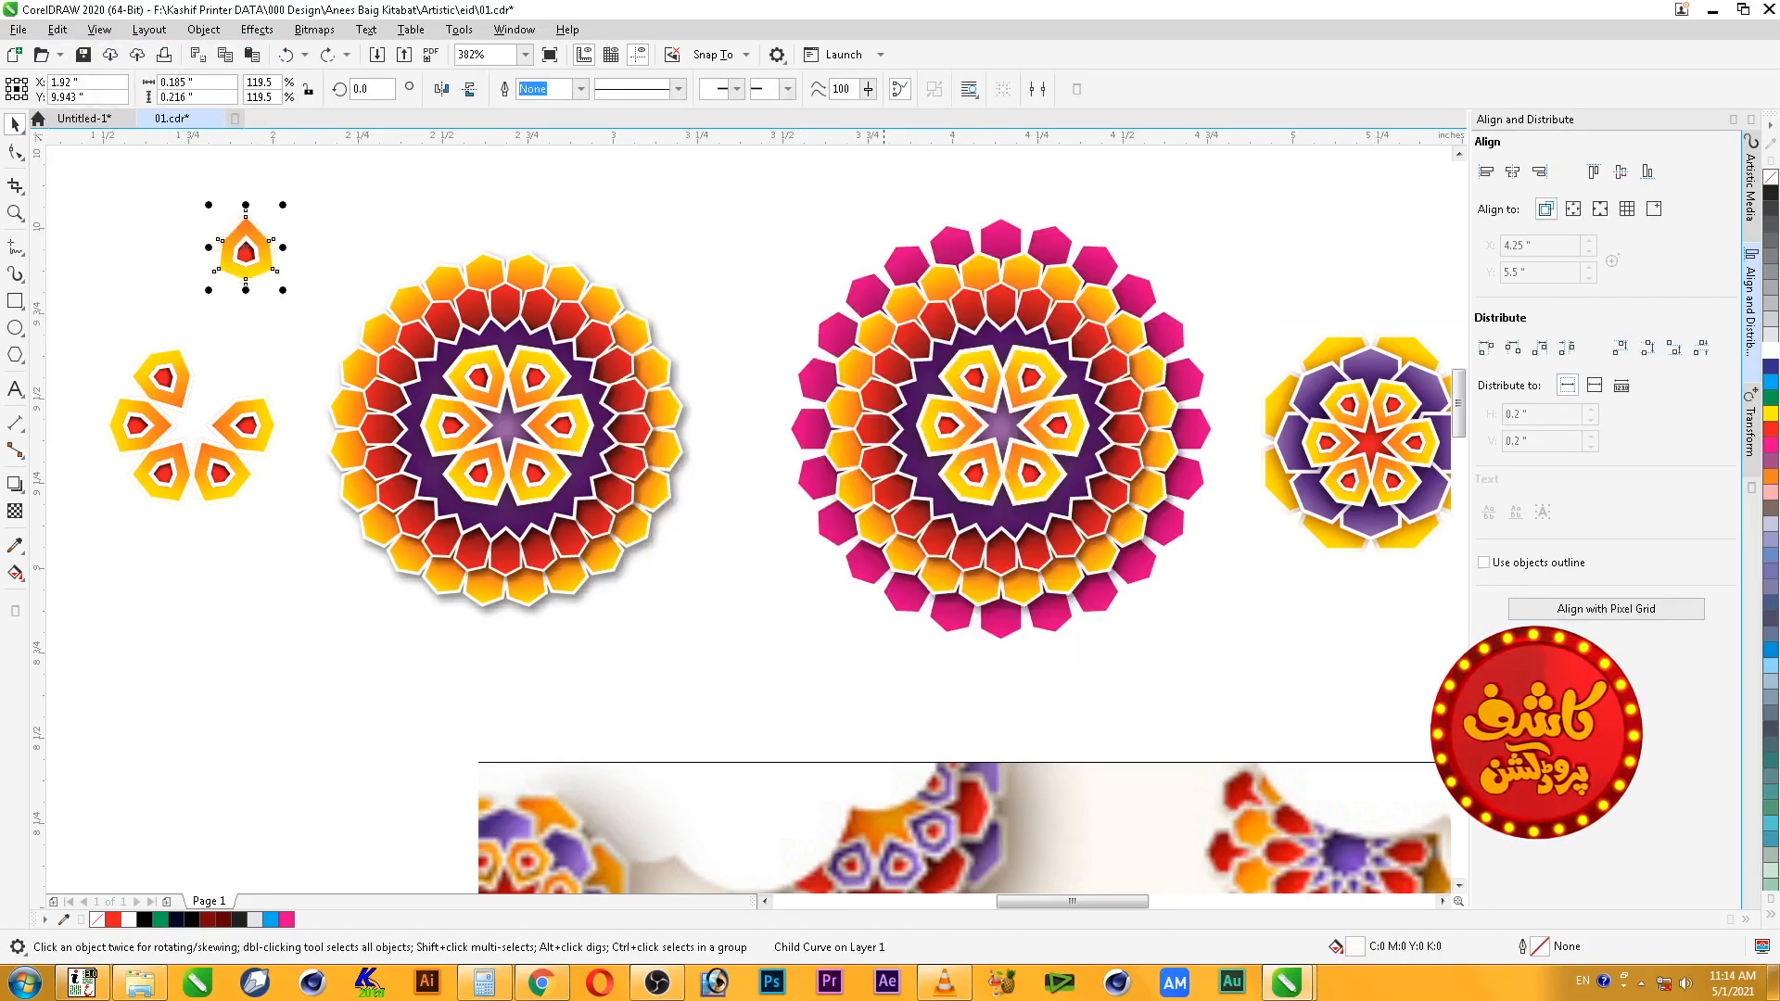
pyautogui.press('F11')
pyautogui.press('Return')
pyautogui.press('Escape')
pyautogui.hotkey('ctrl', 'z')
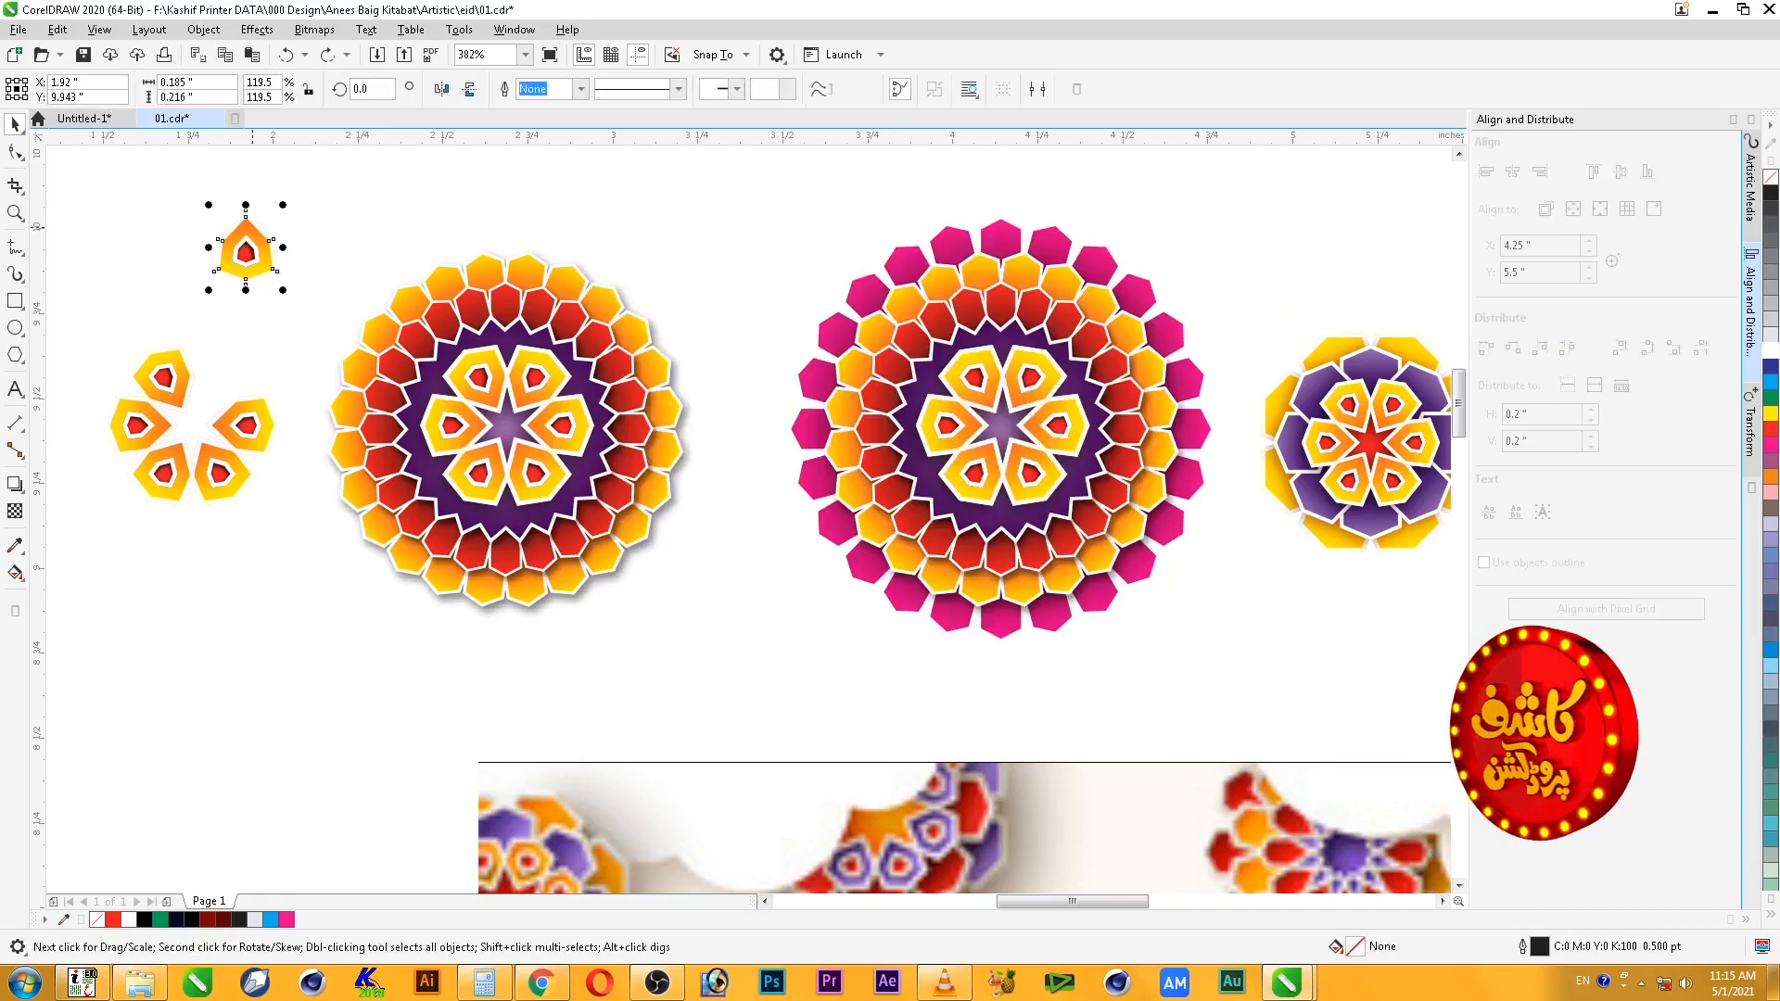
# - Set the first color stop of the separated petal's orange fountain fill to C100 M100 Y0 K50
pyautogui.keyDown('ctrl'); pyautogui.click(250, 235); pyautogui.keyUp('ctrl')
pyautogui.moveTo(251, 236); pyautogui.dragTo(267, 238)
pyautogui.hotkey('ctrl', 'z')
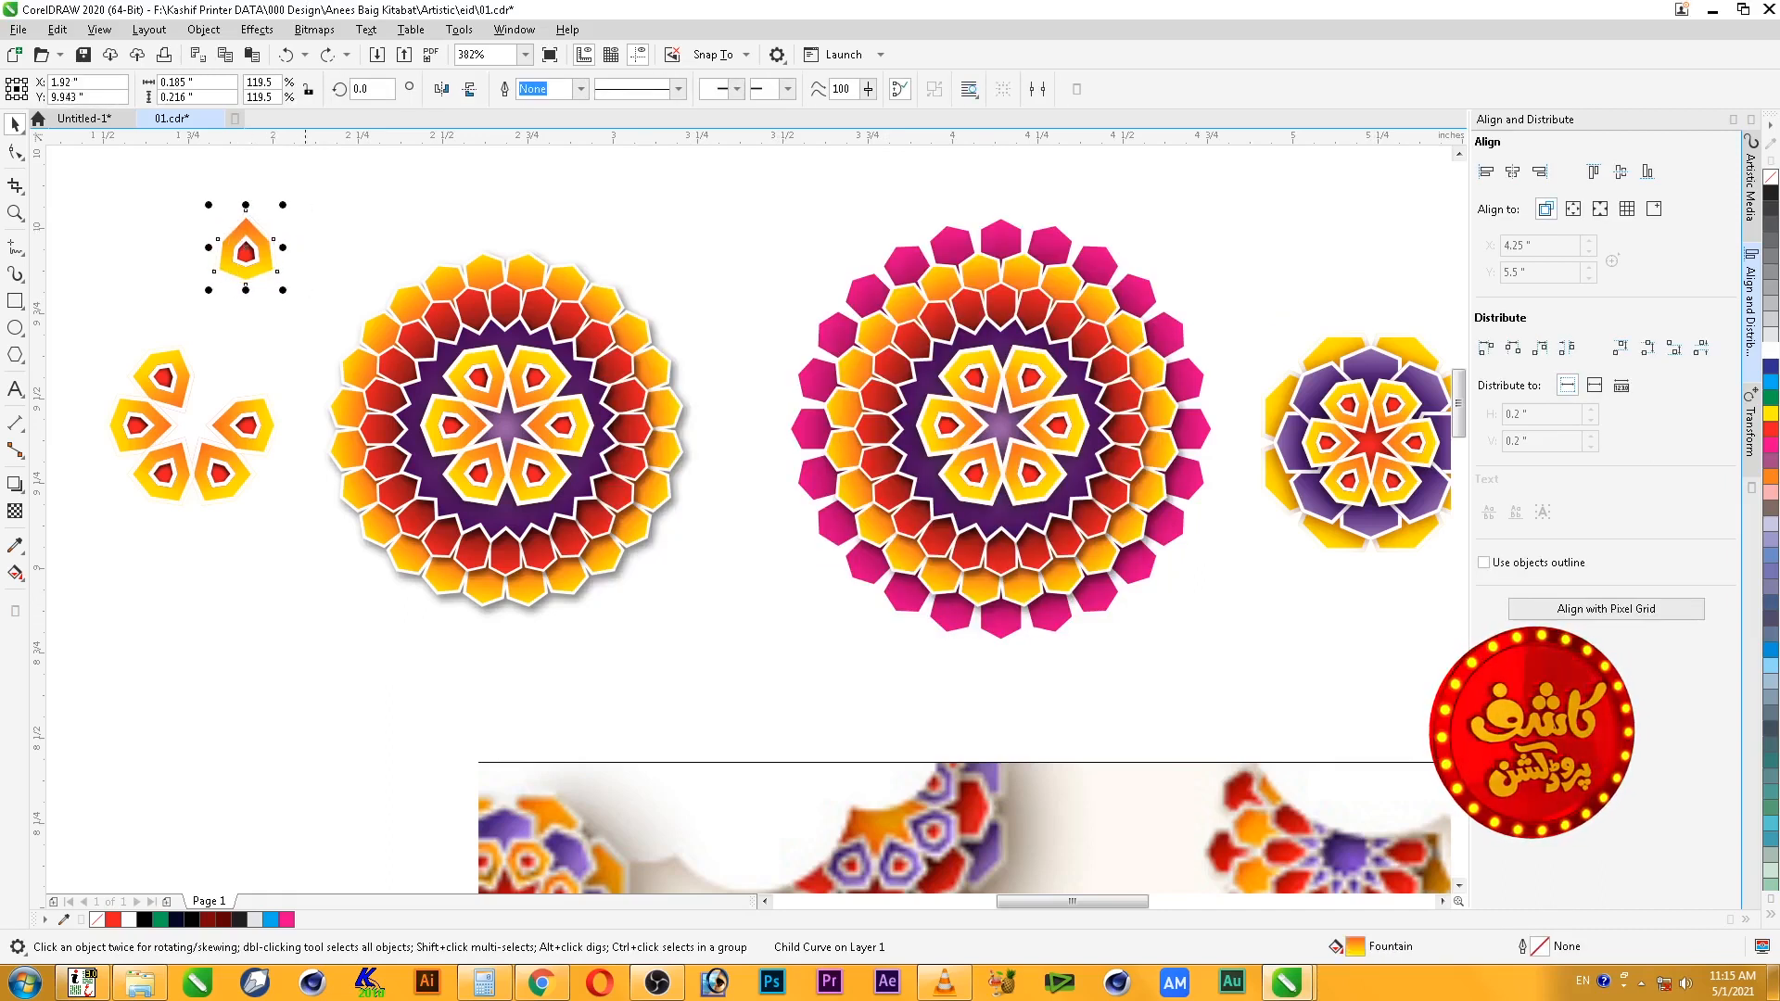
pyautogui.press('F11')
pyautogui.click(636, 559)
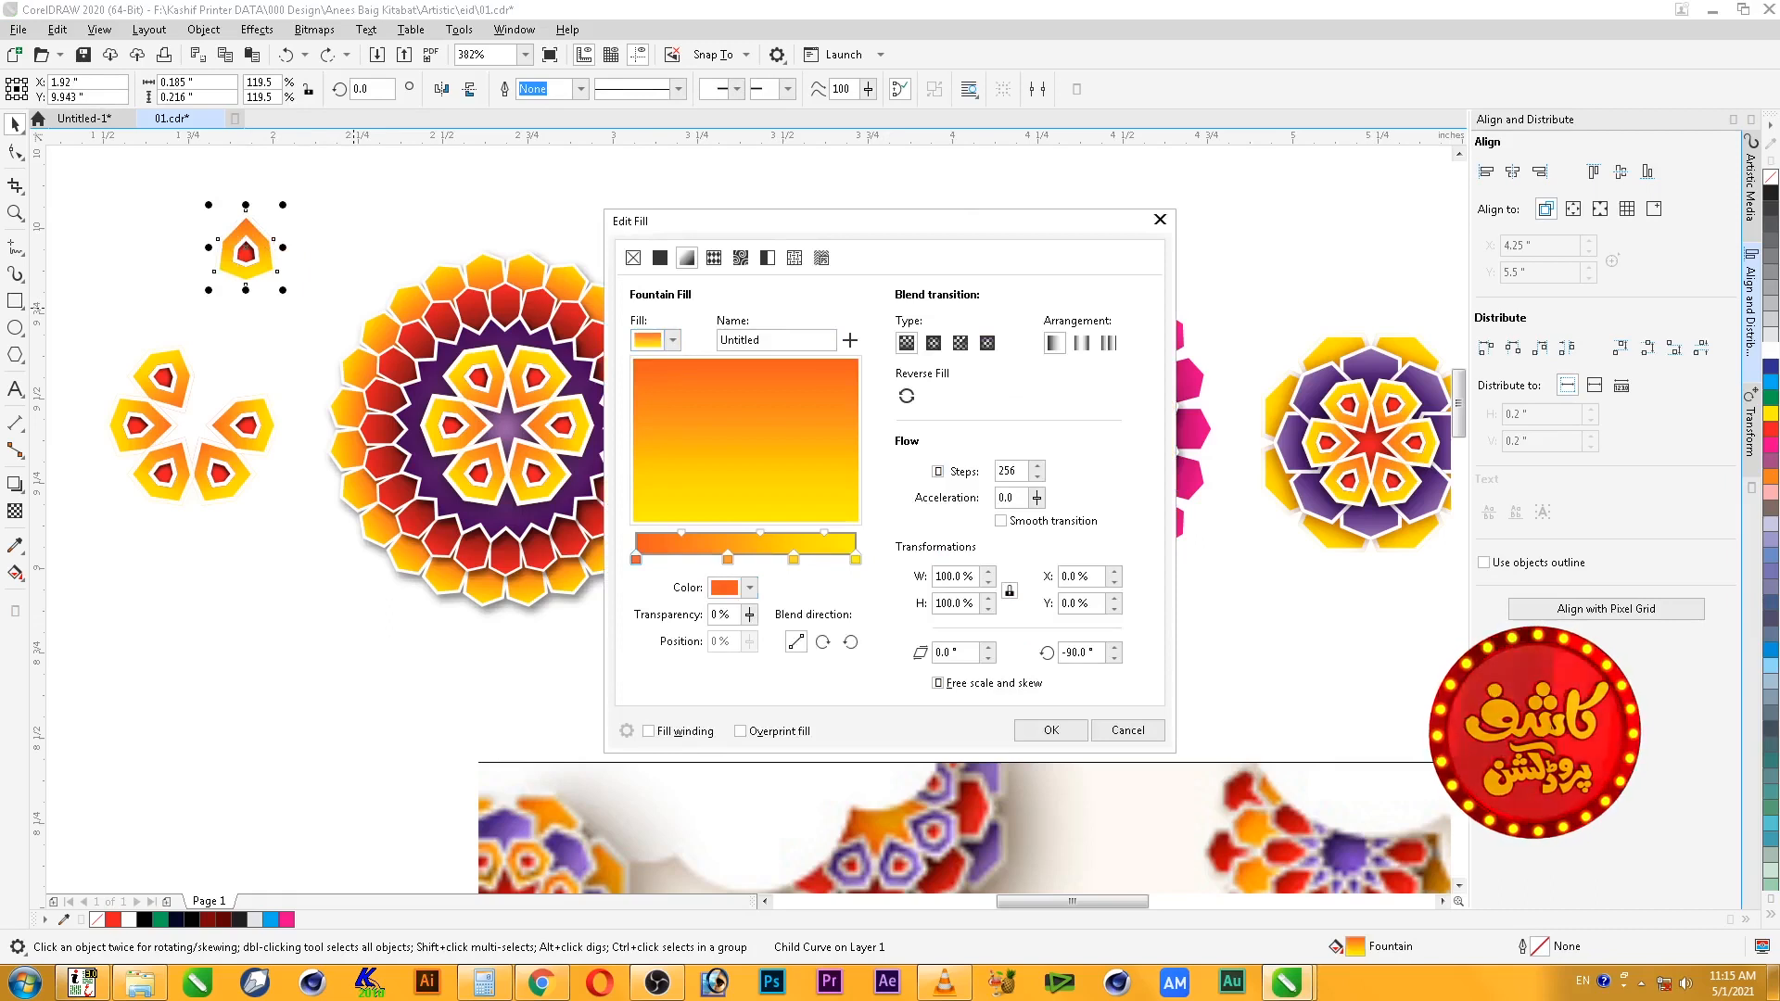
pyautogui.click(749, 588)
pyautogui.click(808, 813)
pyautogui.click(844, 710)
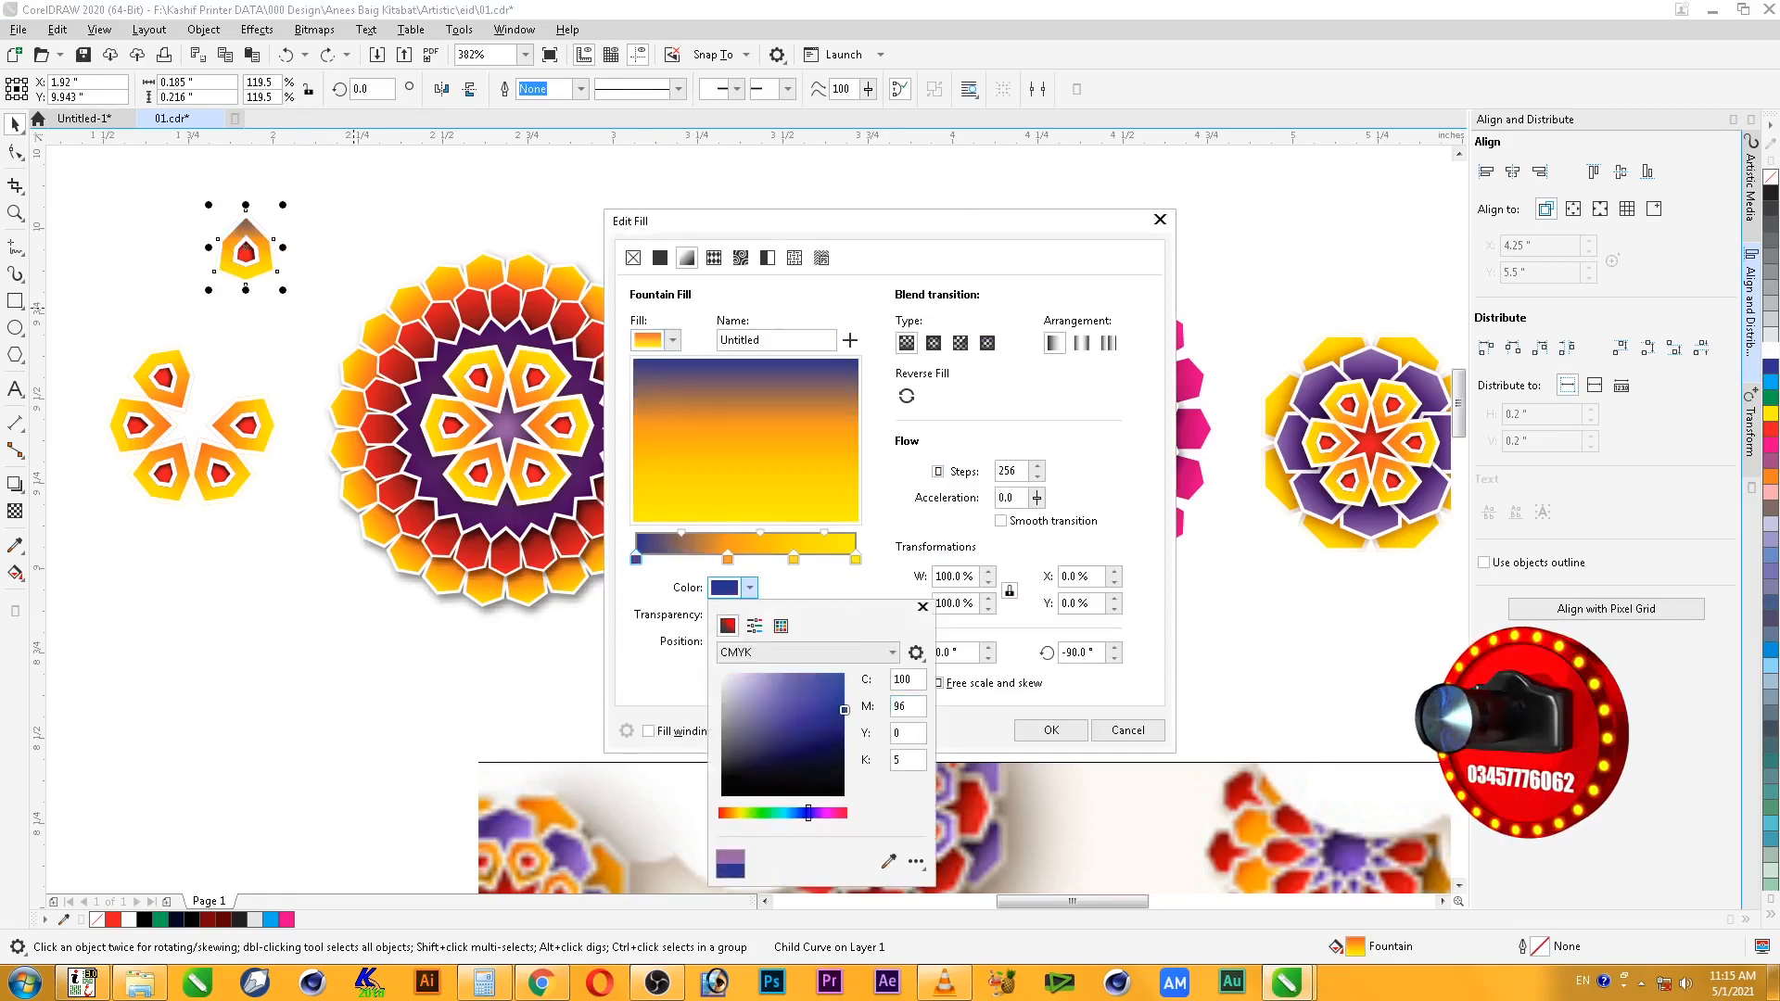
pyautogui.doubleClick(902, 706)
pyautogui.press('Tab')
pyautogui.press('Tab')
pyautogui.hotkey('shift', 'Tab')
pyautogui.press('Tab')
pyautogui.write('50')
pyautogui.hotkey('shift', 'Tab')
pyautogui.press('Tab')
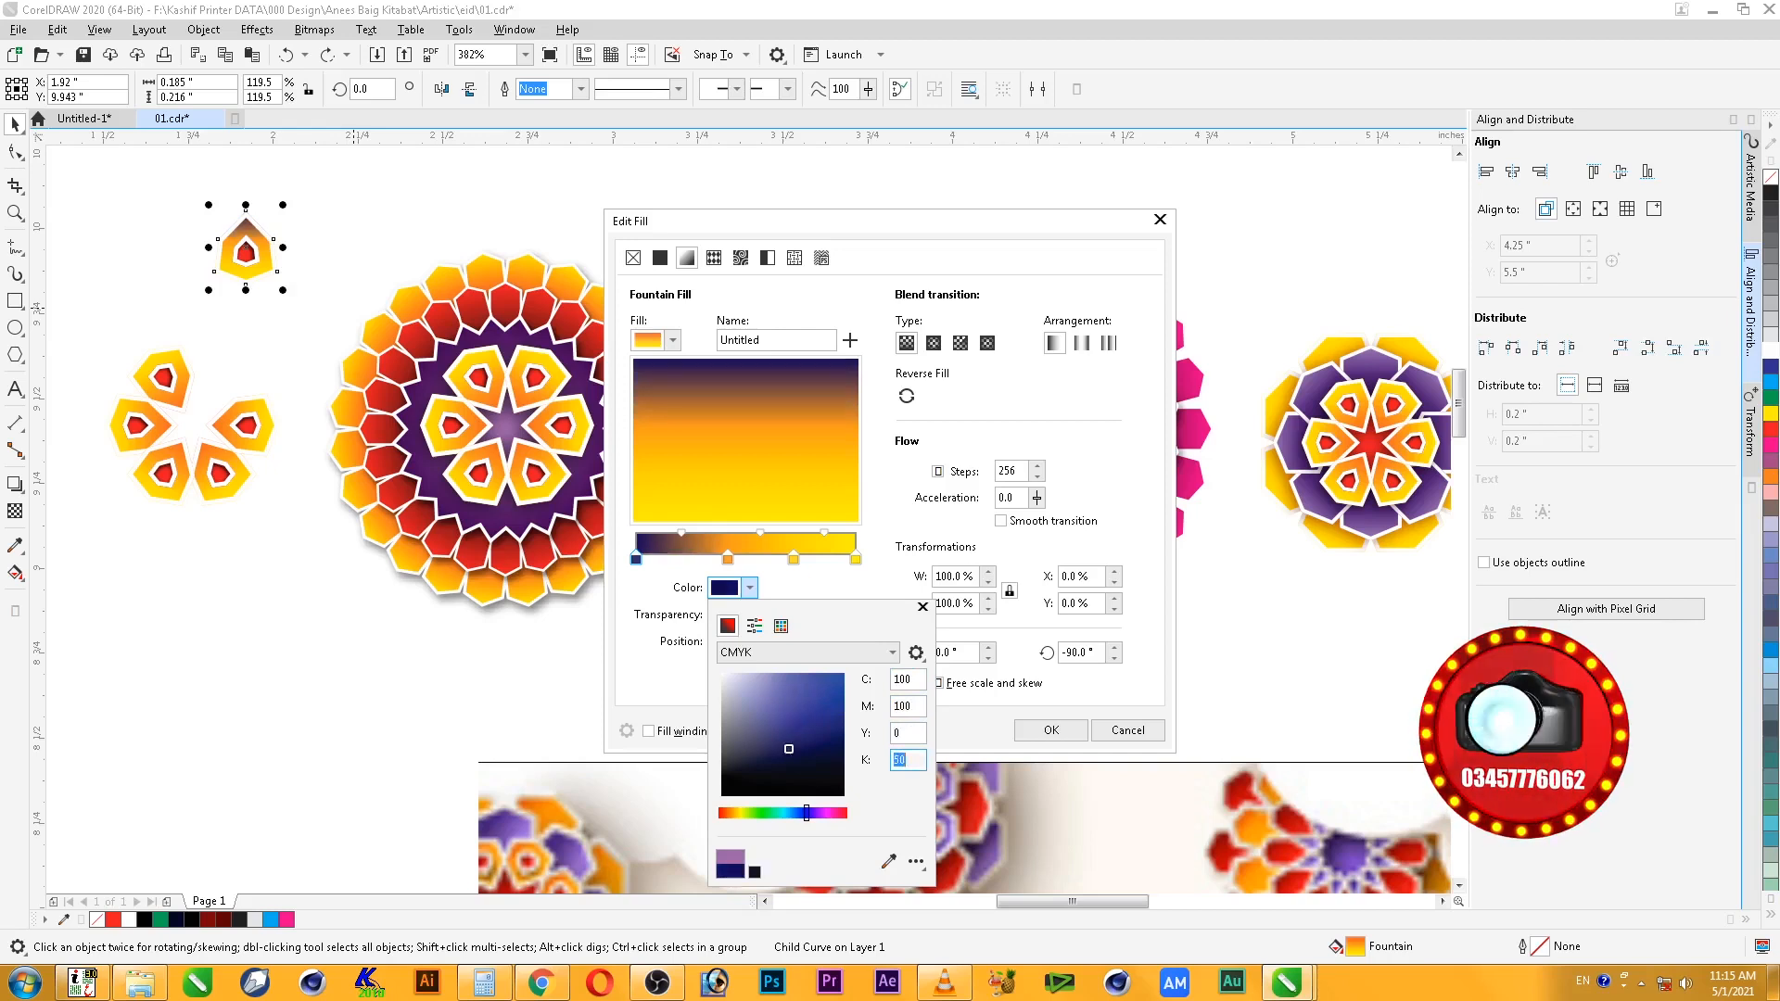
pyautogui.press('Return')
# - Set the second color stop of the petal's fountain fill, at 42%, to C100 M100 Y0 K0
pyautogui.click(728, 559)
pyautogui.click(733, 588)
pyautogui.doubleClick(899, 680)
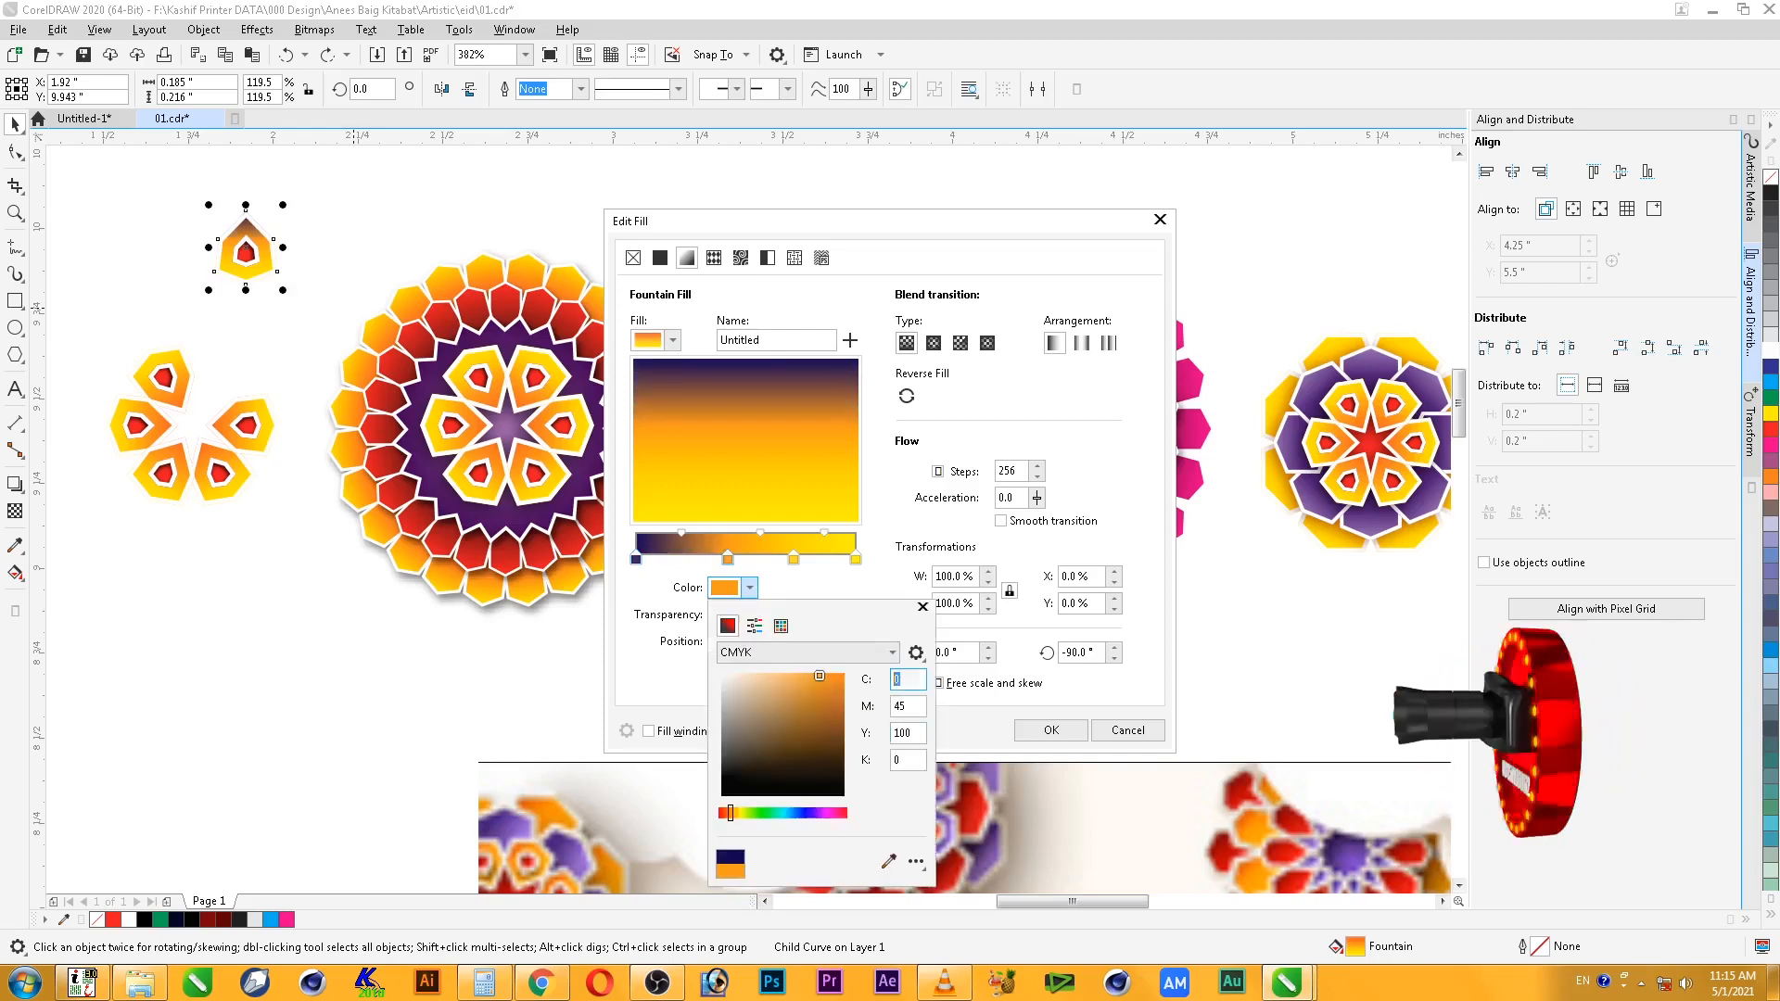
pyautogui.write('100')
pyautogui.press('Tab')
pyautogui.write('100')
pyautogui.press('Tab')
pyautogui.write('0')
pyautogui.press('Tab')
pyautogui.hotkey('shift', 'Tab')
pyautogui.press('Return')
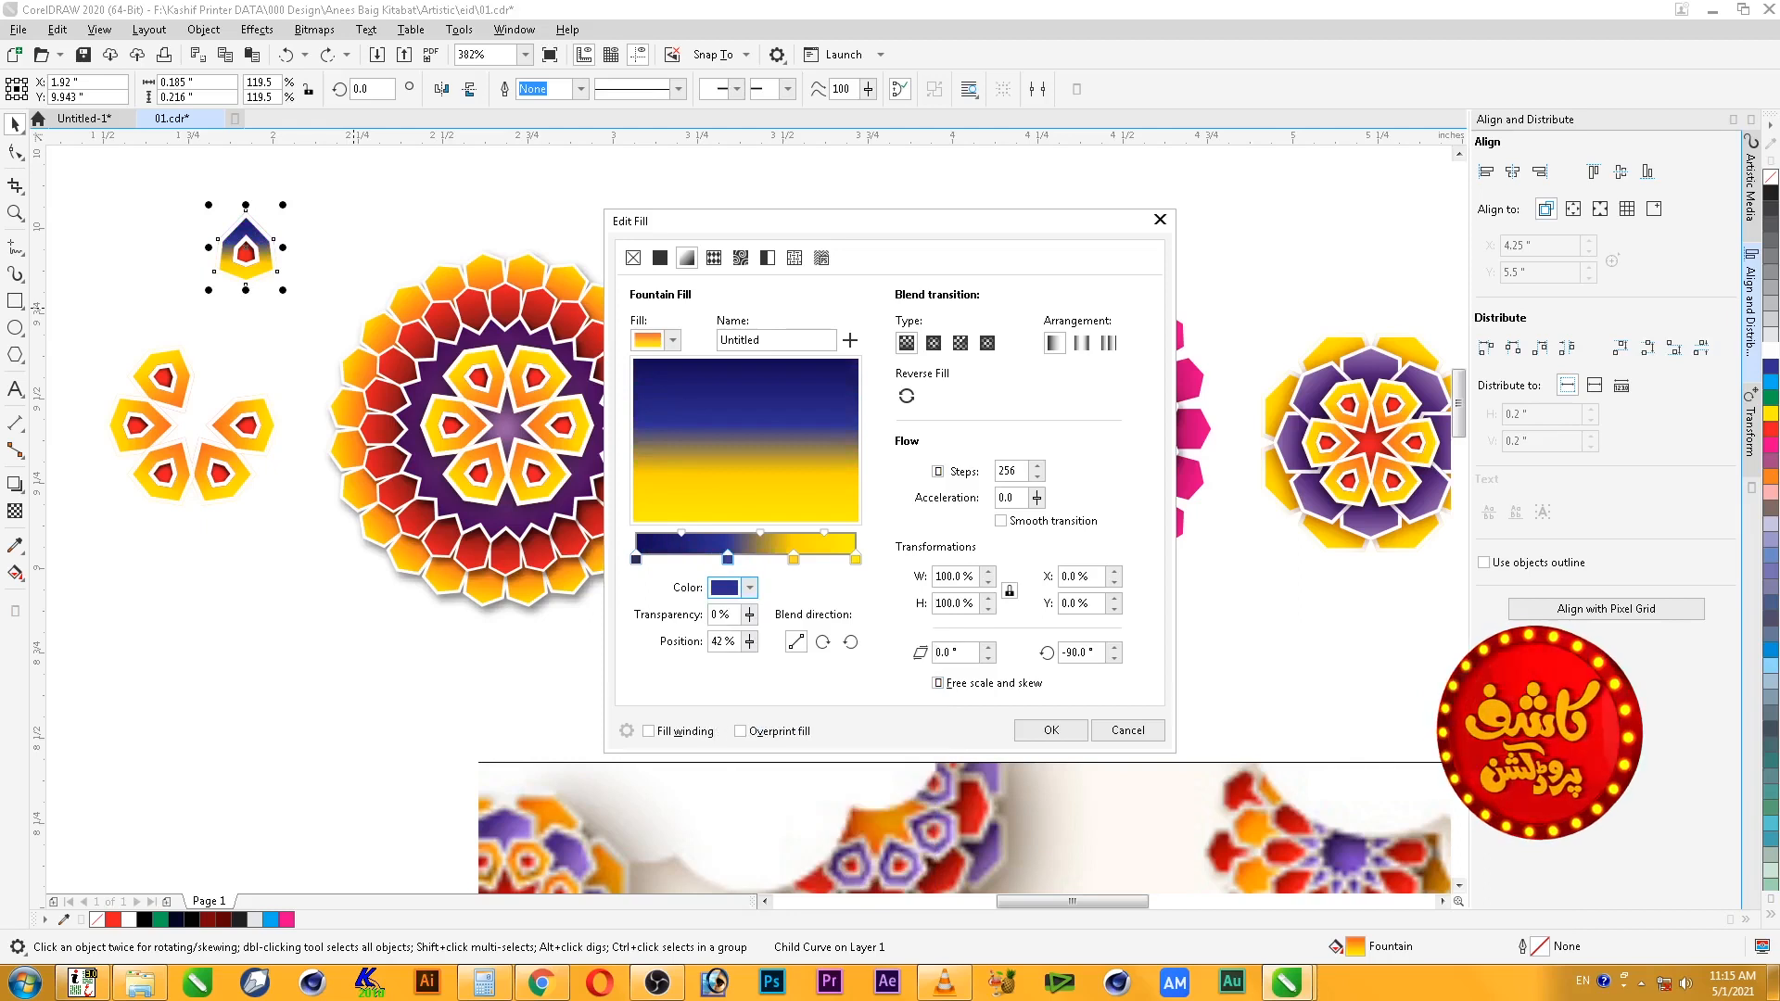
# - Change the cyan value of the gradient's second color stop to 70
pyautogui.click(794, 559)
pyautogui.click(728, 559)
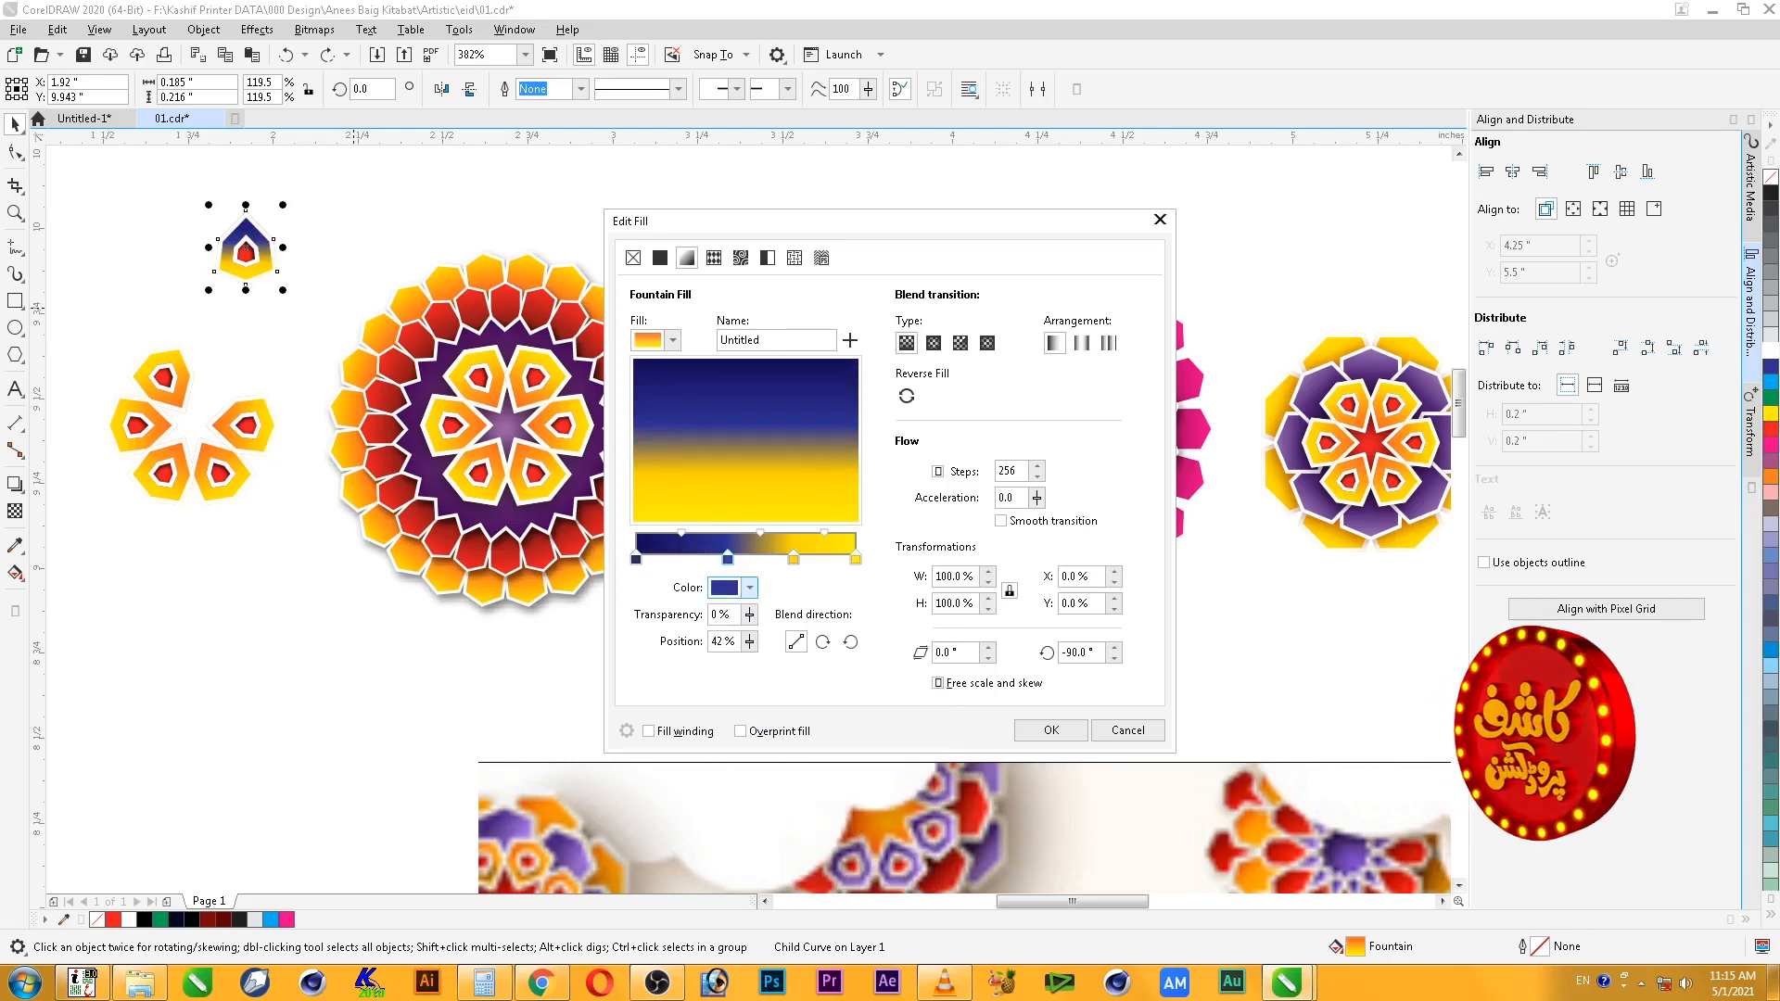
pyautogui.click(732, 588)
pyautogui.doubleClick(899, 680)
pyautogui.write('70')
pyautogui.press('Tab')
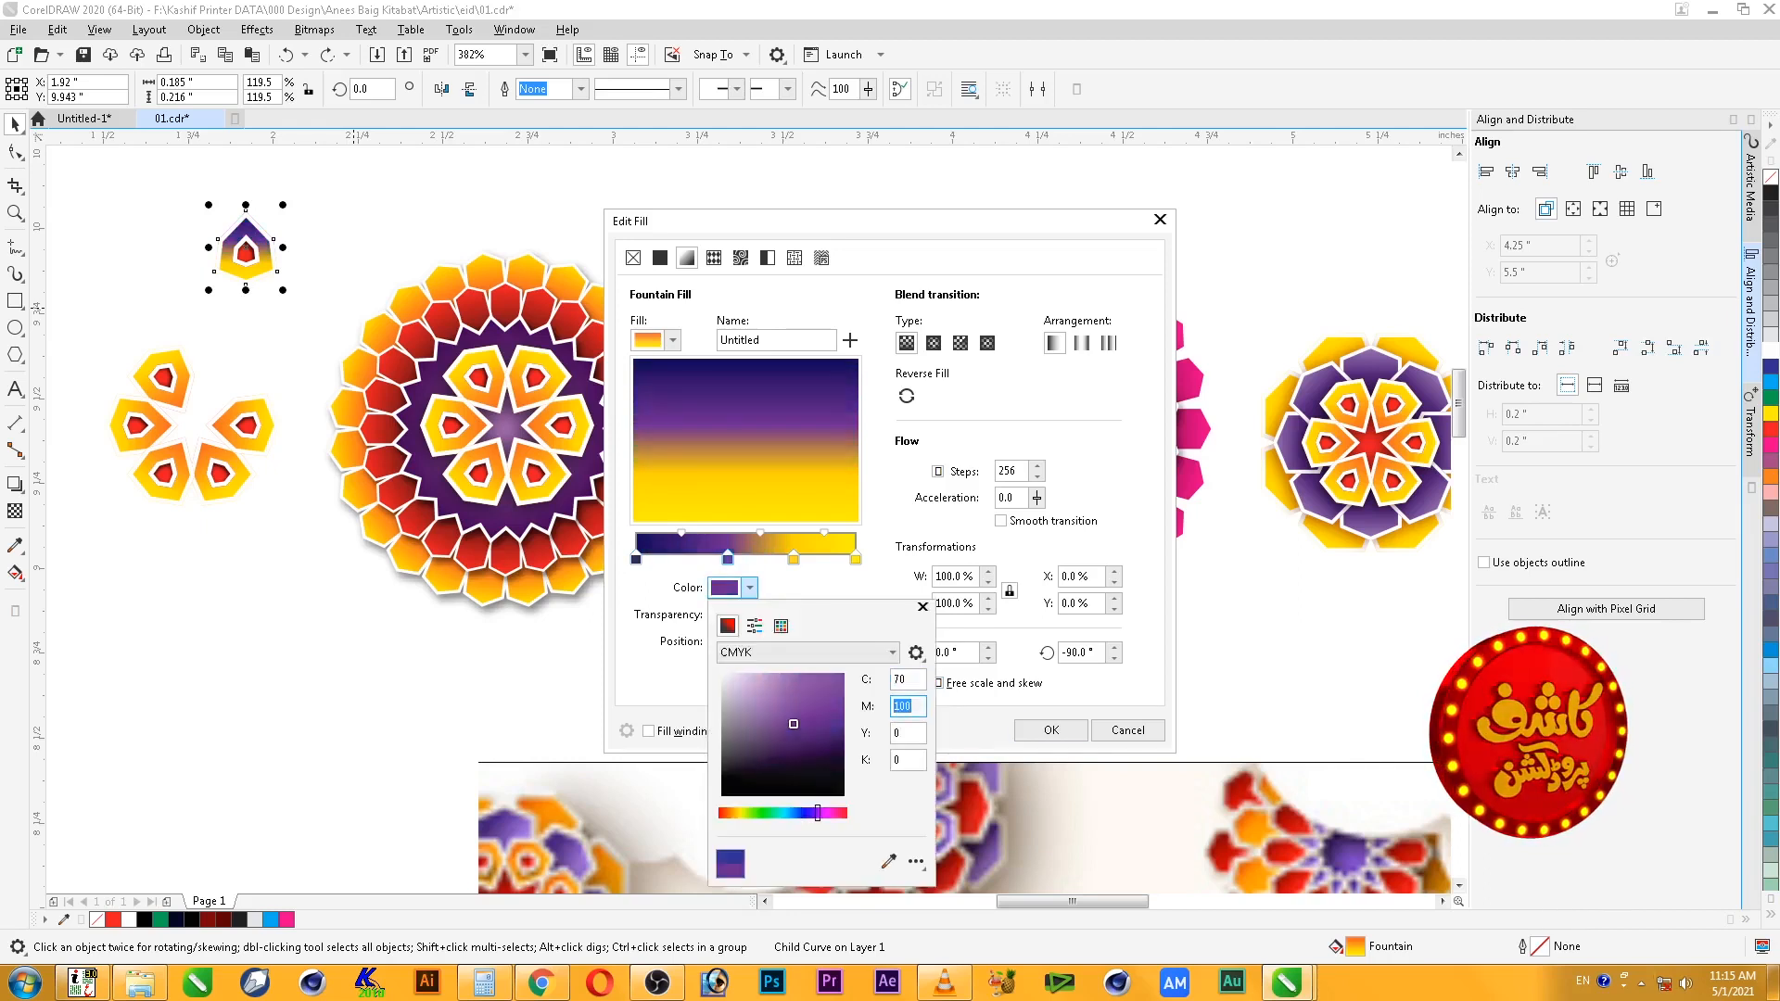
pyautogui.press('Return')
# - Set the third color stop of the petal's fountain fill to C60 M30 Y0 K0
pyautogui.click(793, 559)
pyautogui.click(733, 588)
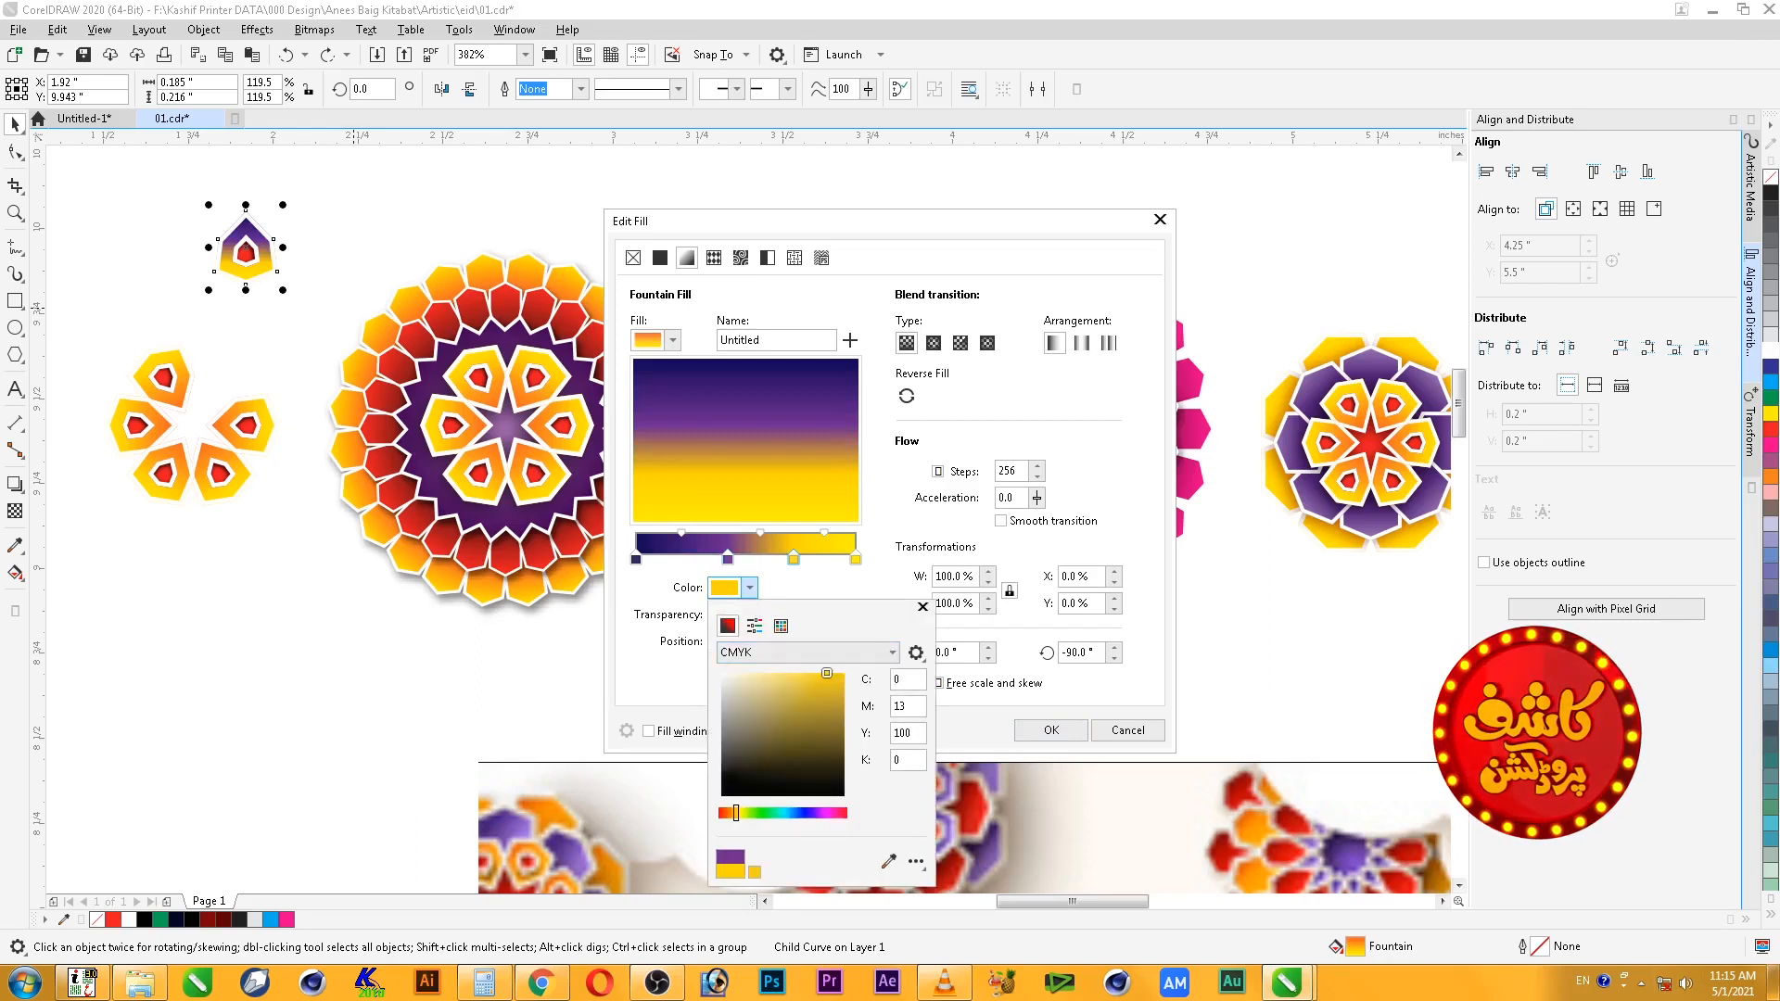
pyautogui.write('60')
pyautogui.press('Tab')
pyautogui.write('30')
pyautogui.press('Tab')
pyautogui.write('0')
pyautogui.press('Tab')
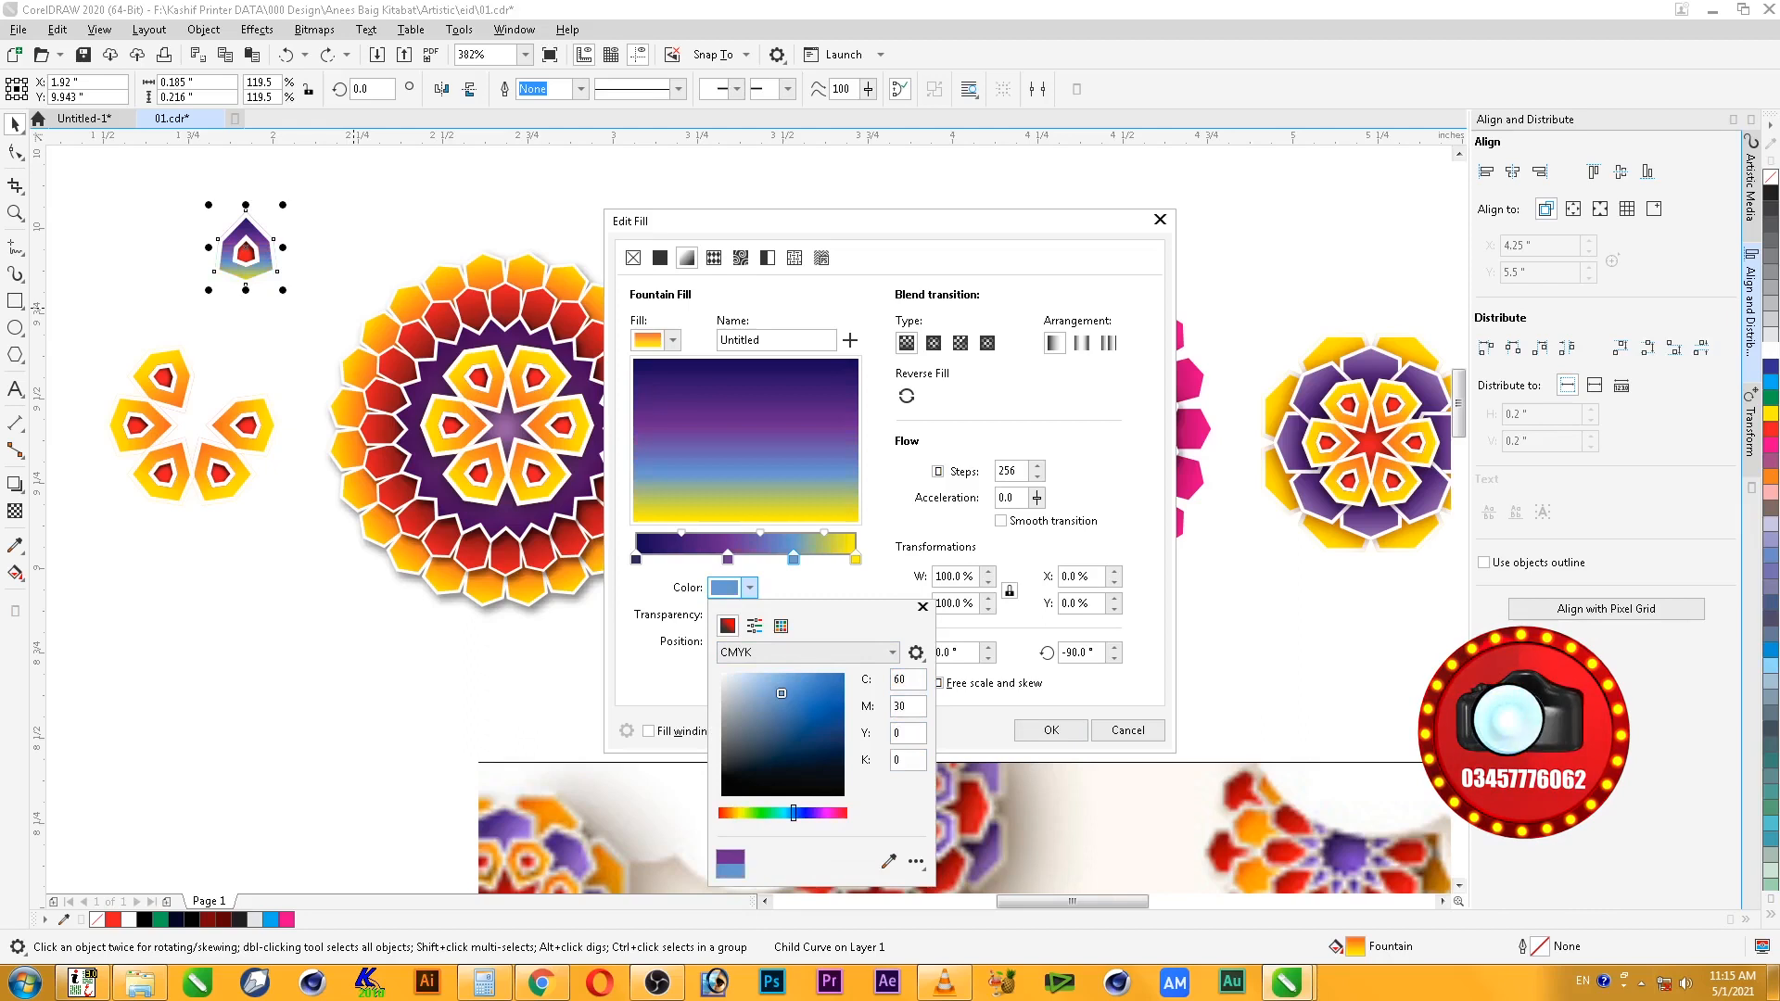
# - Change the magenta value of the gradient's third color stop to 80
pyautogui.hotkey('shift', 'Tab')
pyautogui.hotkey('shift', 'Tab')
pyautogui.hotkey('shift', 'Tab')
pyautogui.press('Tab')
pyautogui.write('80')
pyautogui.press('Tab')
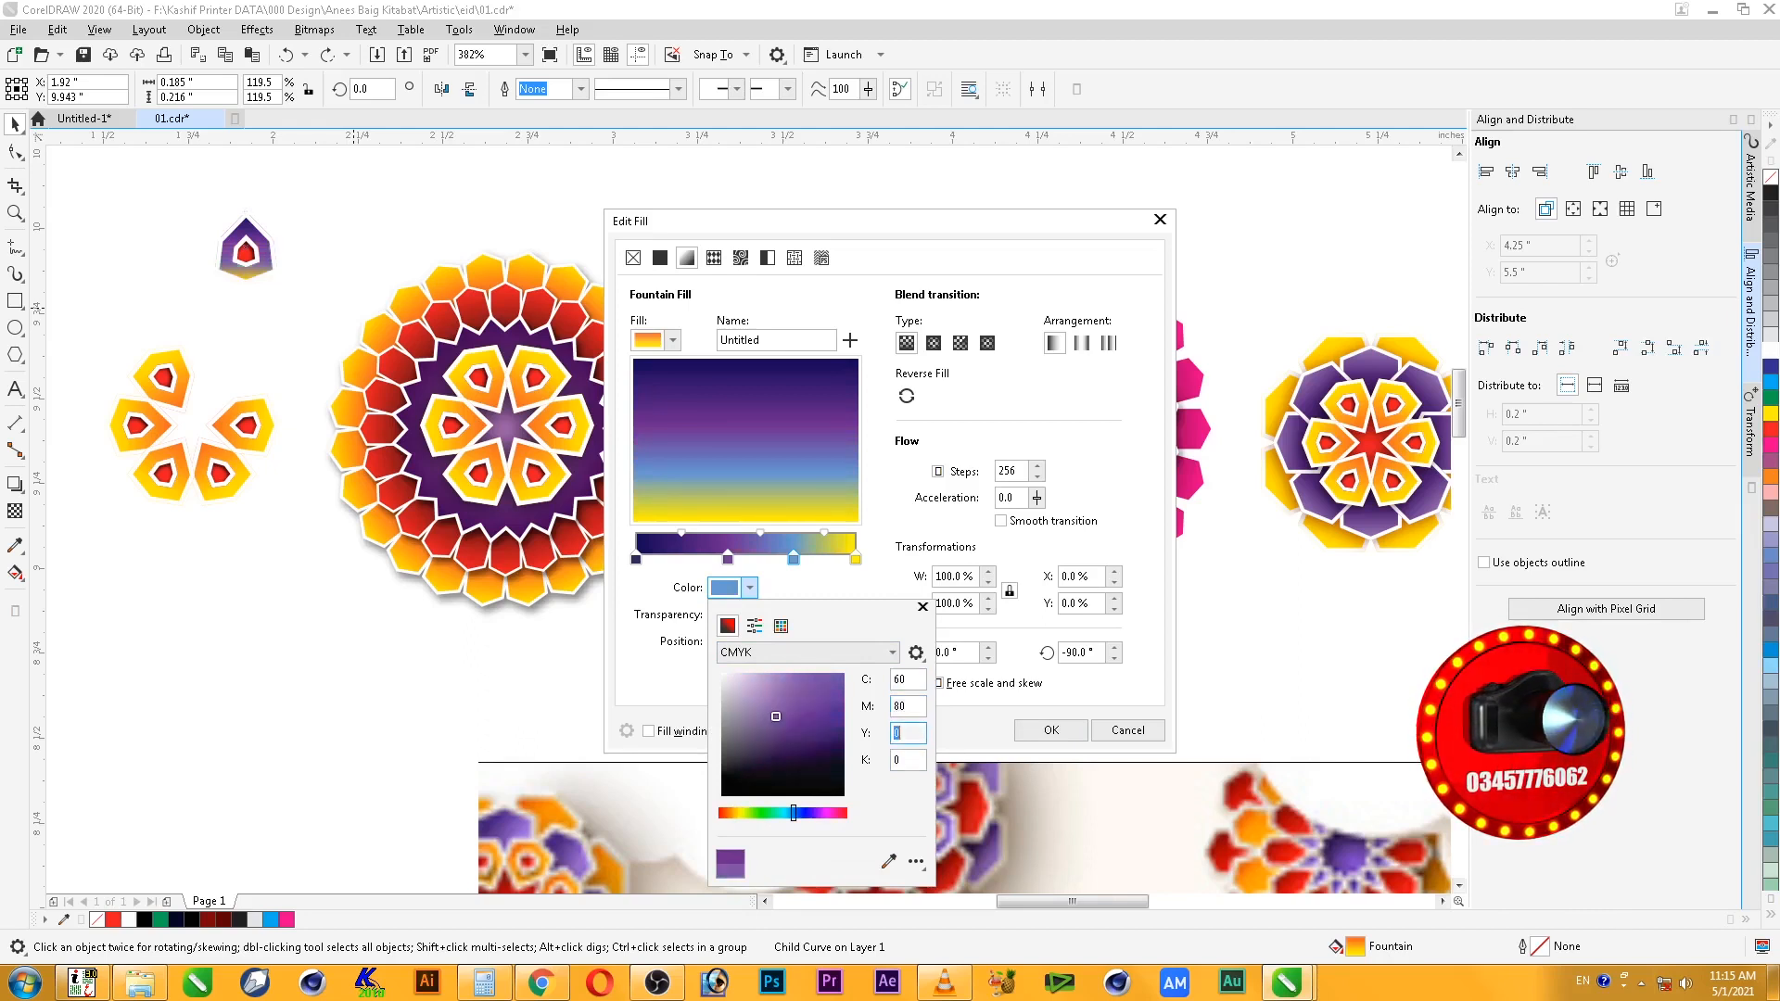
# - Set the magenta value of the gradient's third color stop to 70
pyautogui.hotkey('shift', 'Tab')
pyautogui.write('70')
pyautogui.press('Tab')
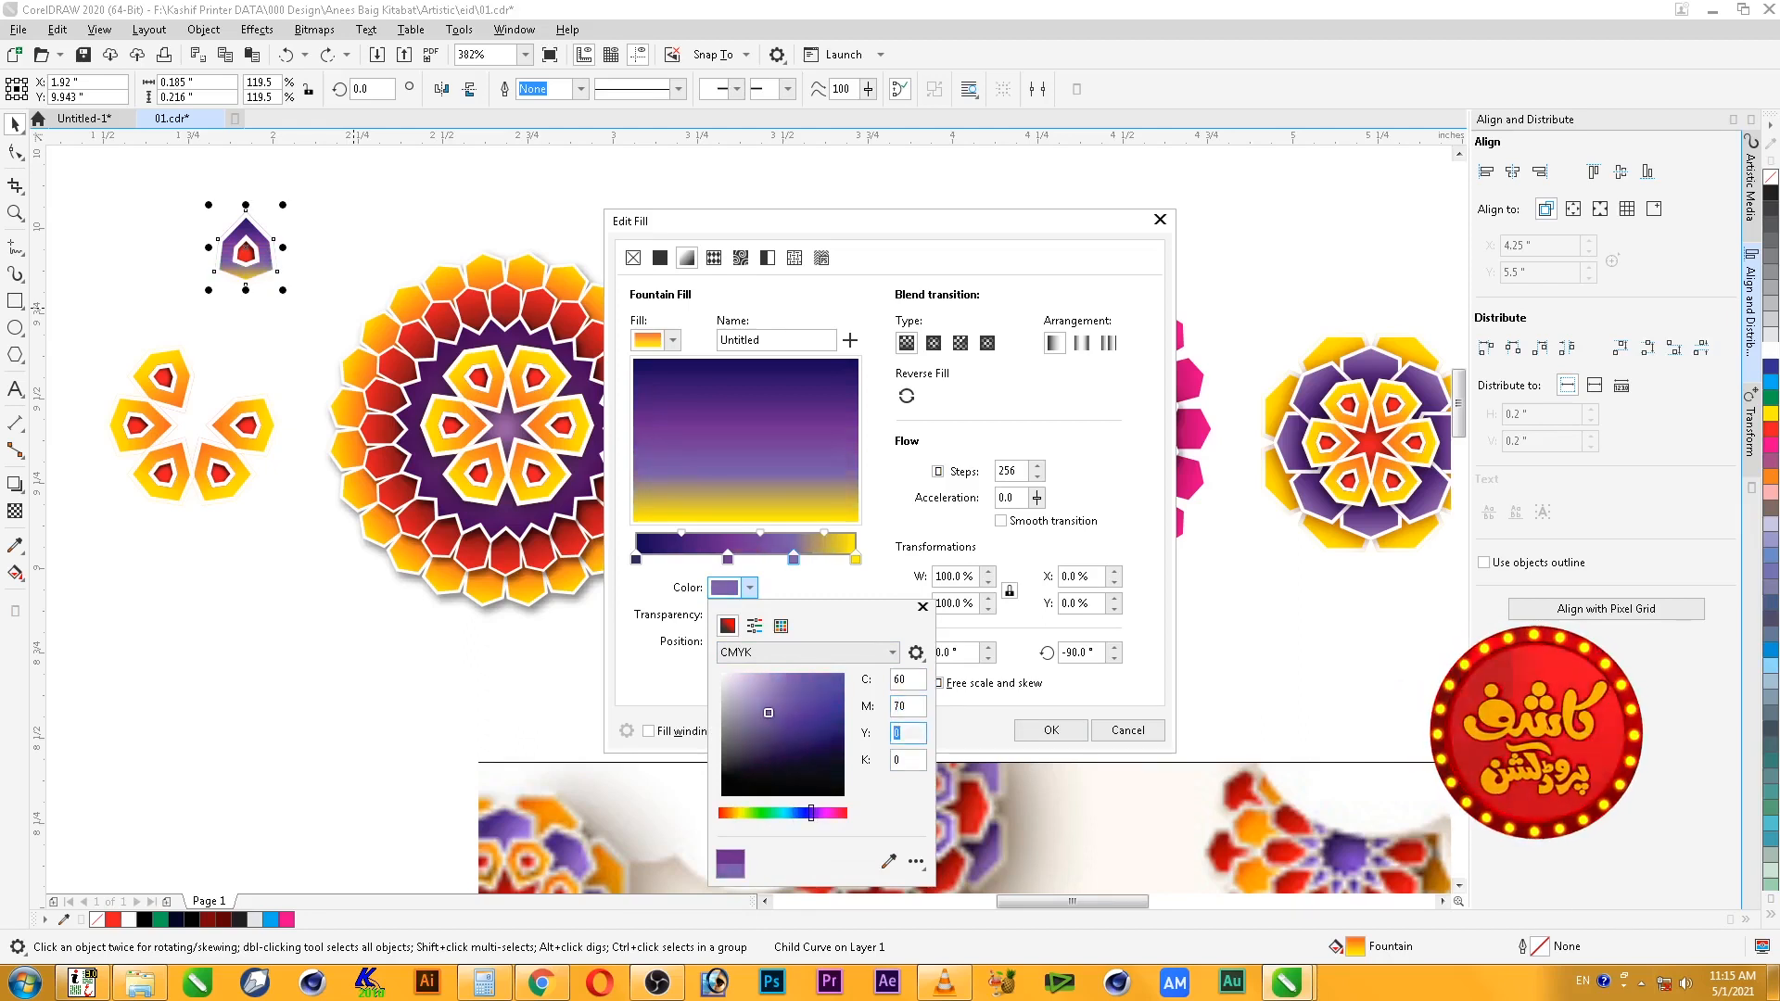
# - Recolor the gradient's last stop from yellow to a pale lilac and apply the fill to the petal
pyautogui.click(856, 560)
pyautogui.click(856, 559)
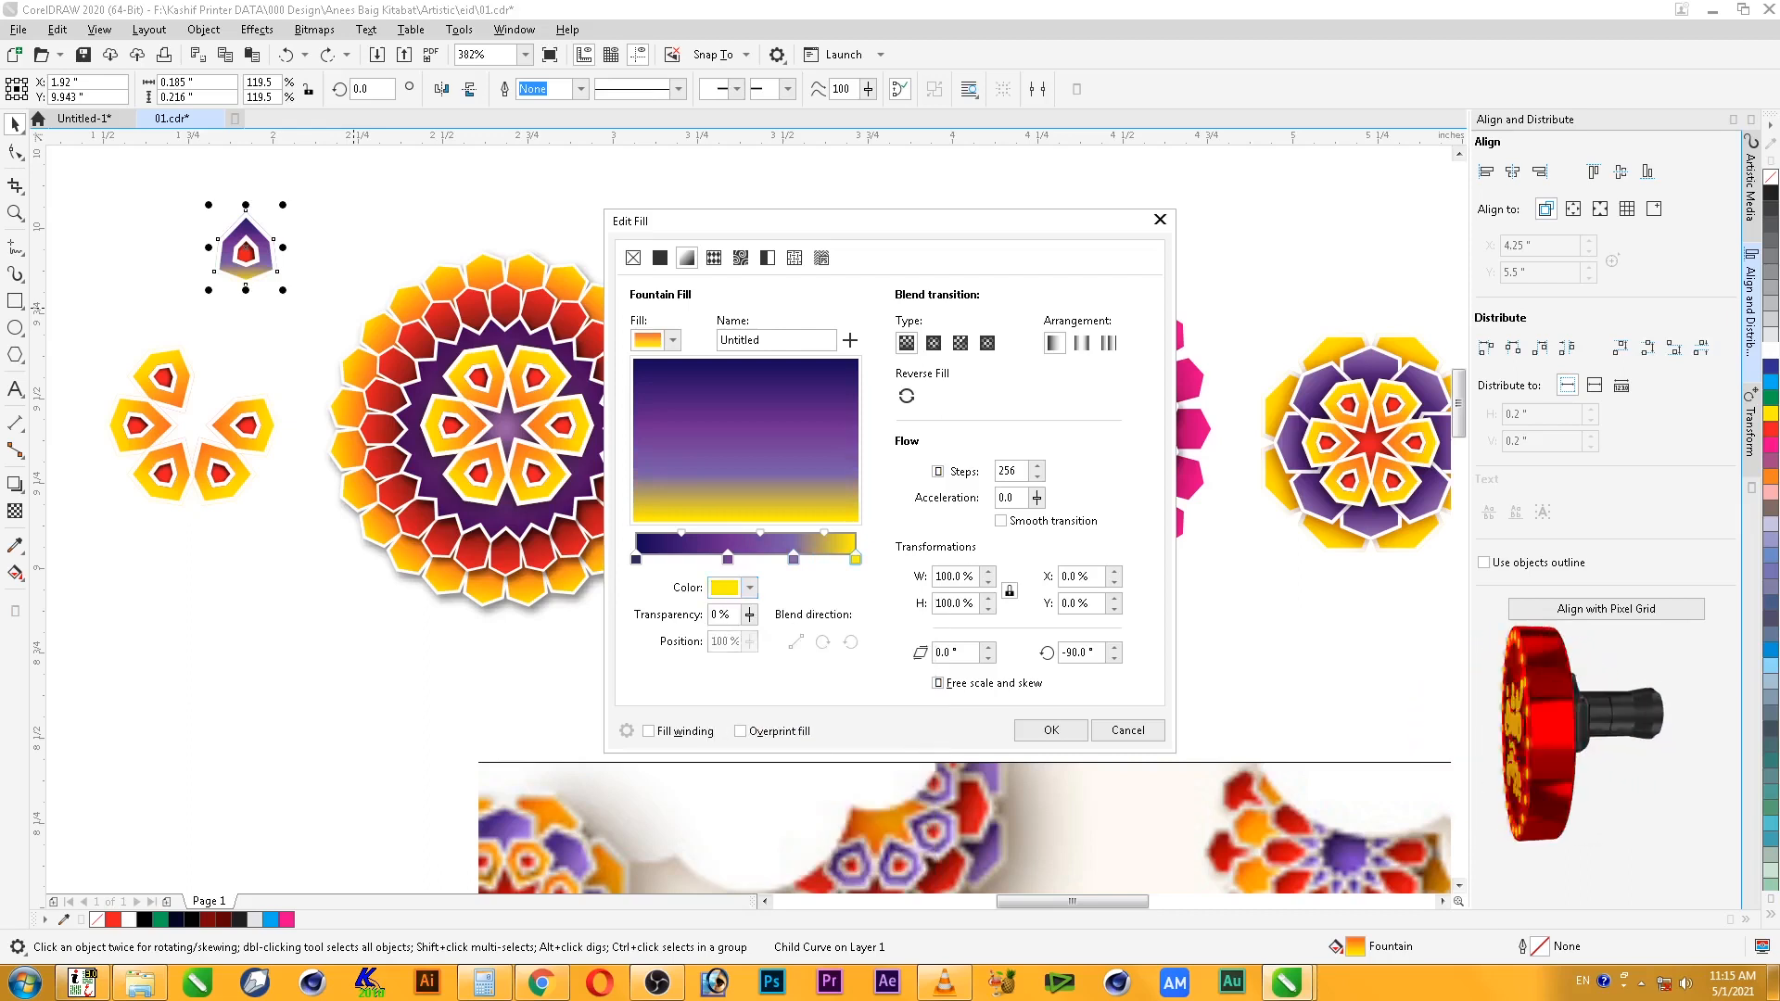
pyautogui.click(750, 588)
pyautogui.click(825, 813)
pyautogui.moveTo(769, 691)
pyautogui.mouseDown()
pyautogui.moveTo(728, 640)
pyautogui.moveTo(765, 666)
pyautogui.mouseUp()
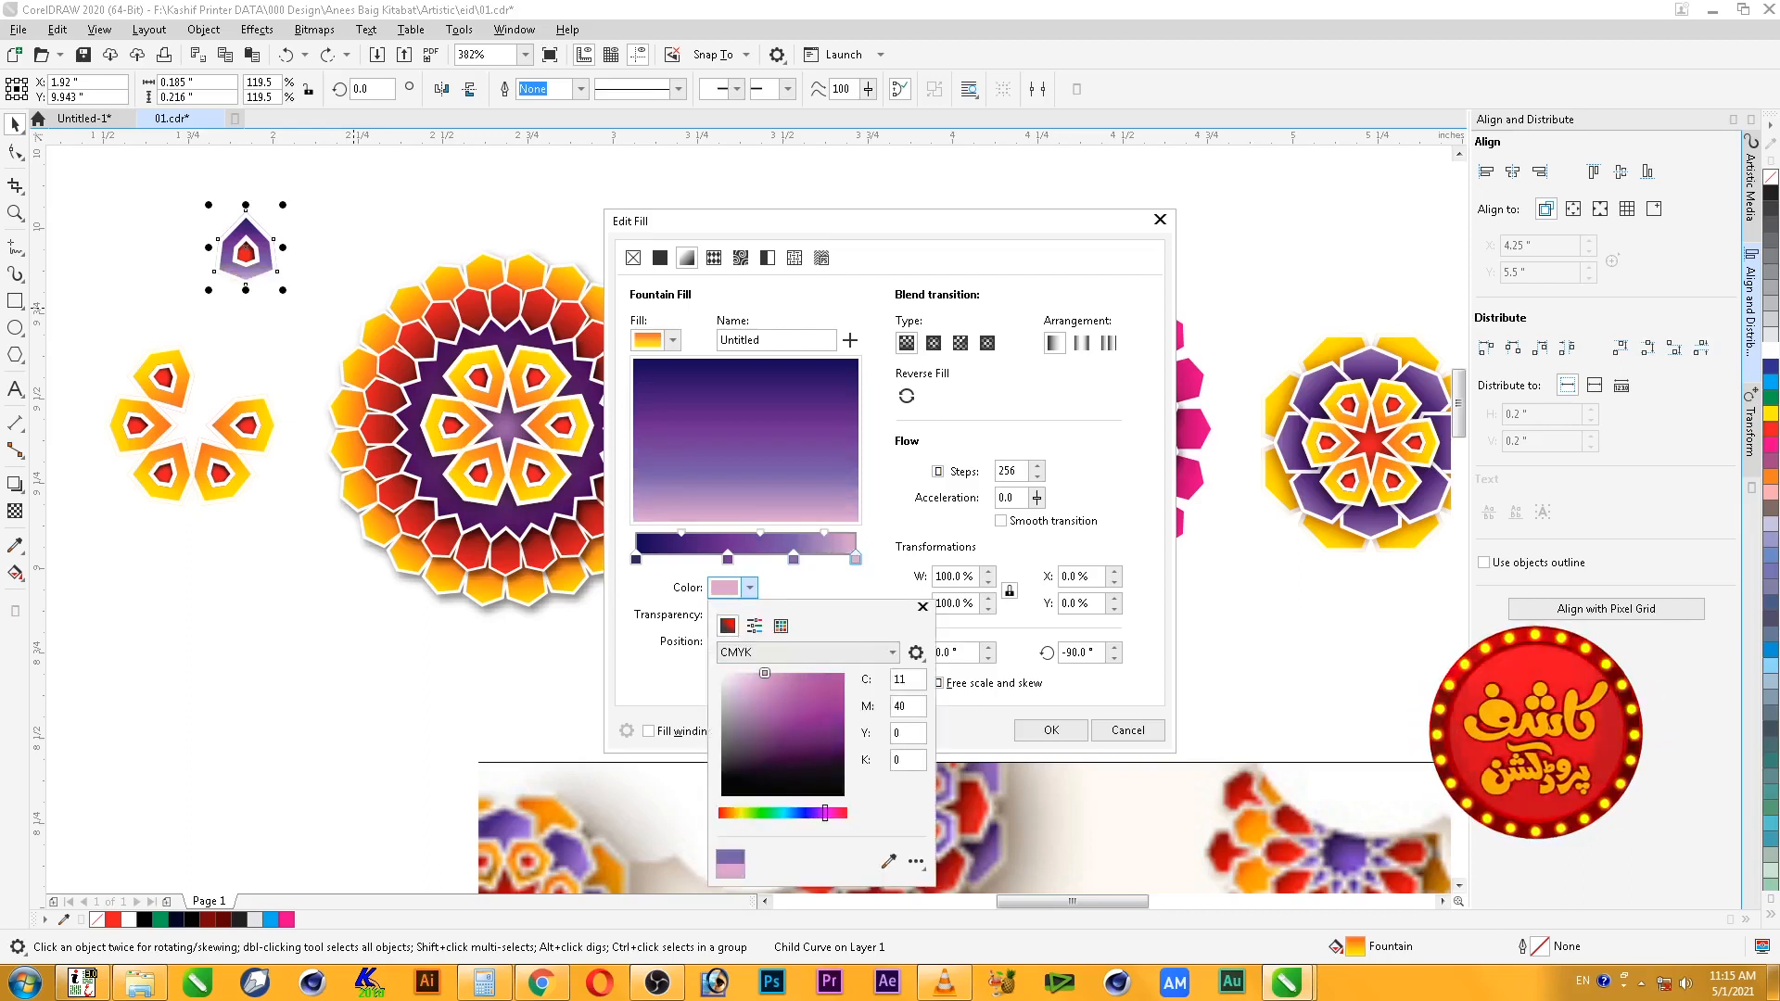
pyautogui.moveTo(825, 813); pyautogui.dragTo(815, 813)
pyautogui.click(1052, 731)
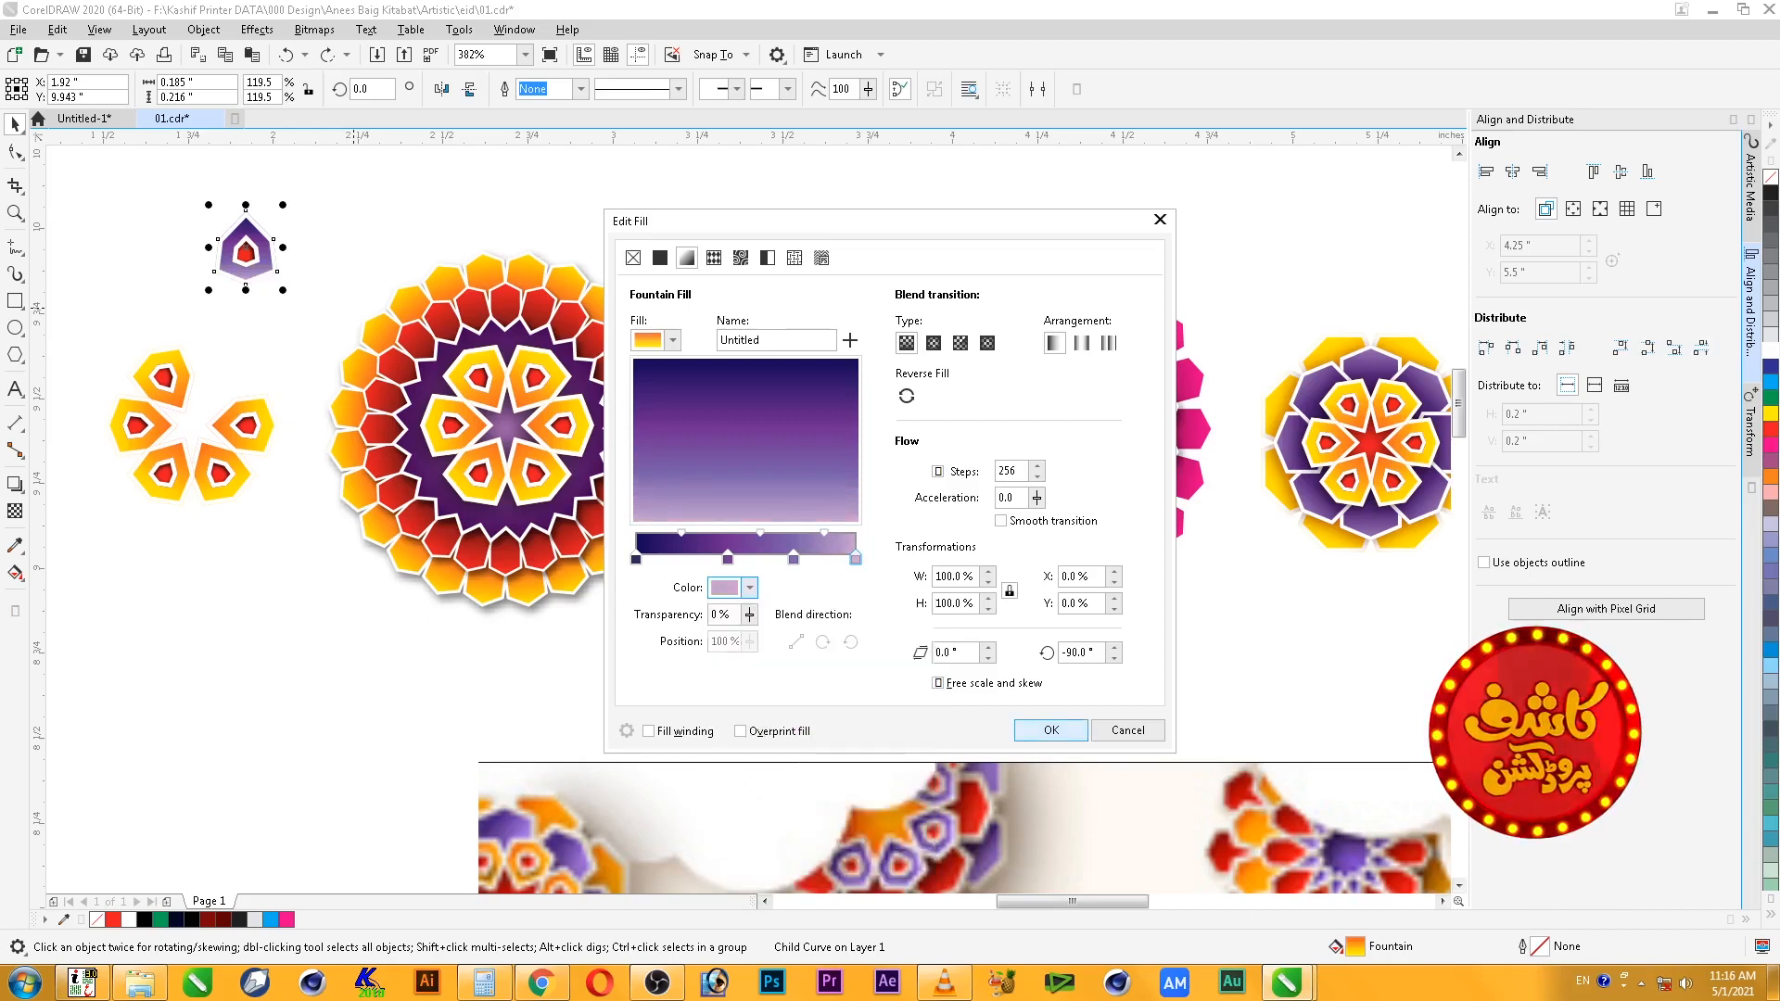
pyautogui.press('Escape')
# - Move the purple petal to the bottom edge of the ornament without the pink ring and center it horizontally
pyautogui.click(246, 250)
pyautogui.moveTo(247, 250); pyautogui.dragTo(503, 621)
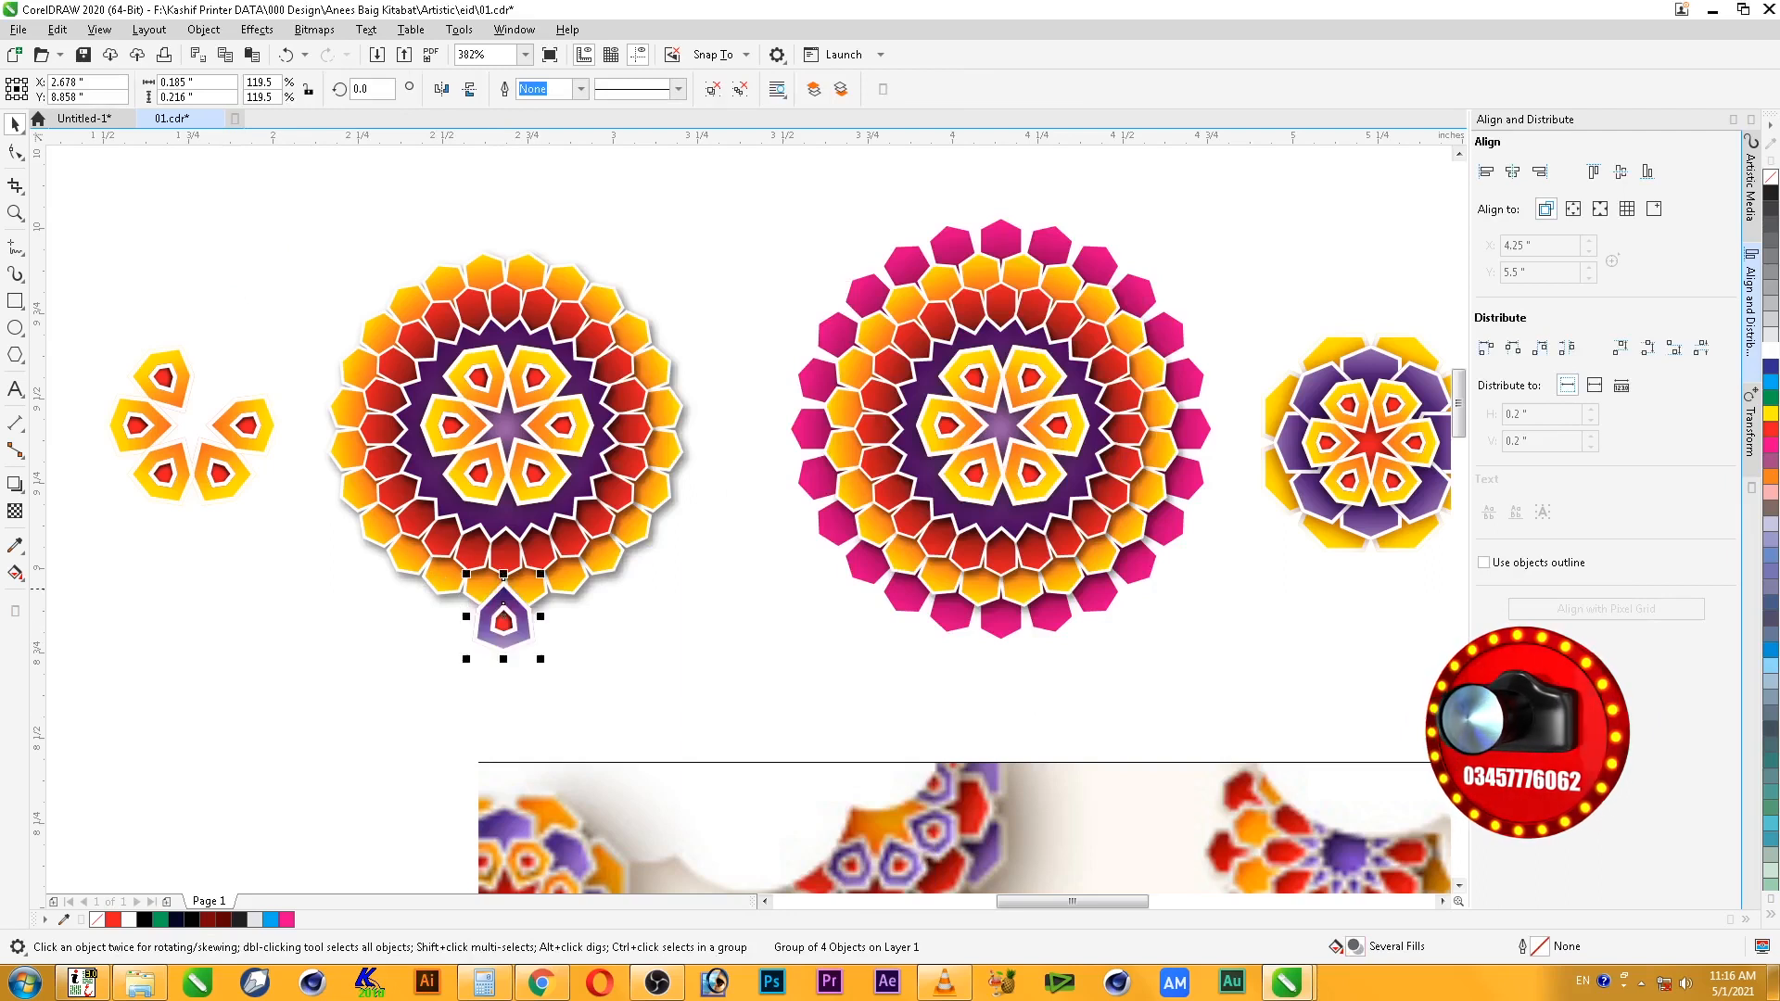
pyautogui.keyDown('shift'); pyautogui.click(505, 560); pyautogui.keyUp('shift')
pyautogui.press('c')
pyautogui.click(509, 620)
pyautogui.press('Escape')
# - Place a vertically mirrored copy of the purple petal at the top edge of the same ornament
pyautogui.click(509, 623)
pyautogui.press('F2')
pyautogui.moveTo(397, 539); pyautogui.dragTo(644, 728)
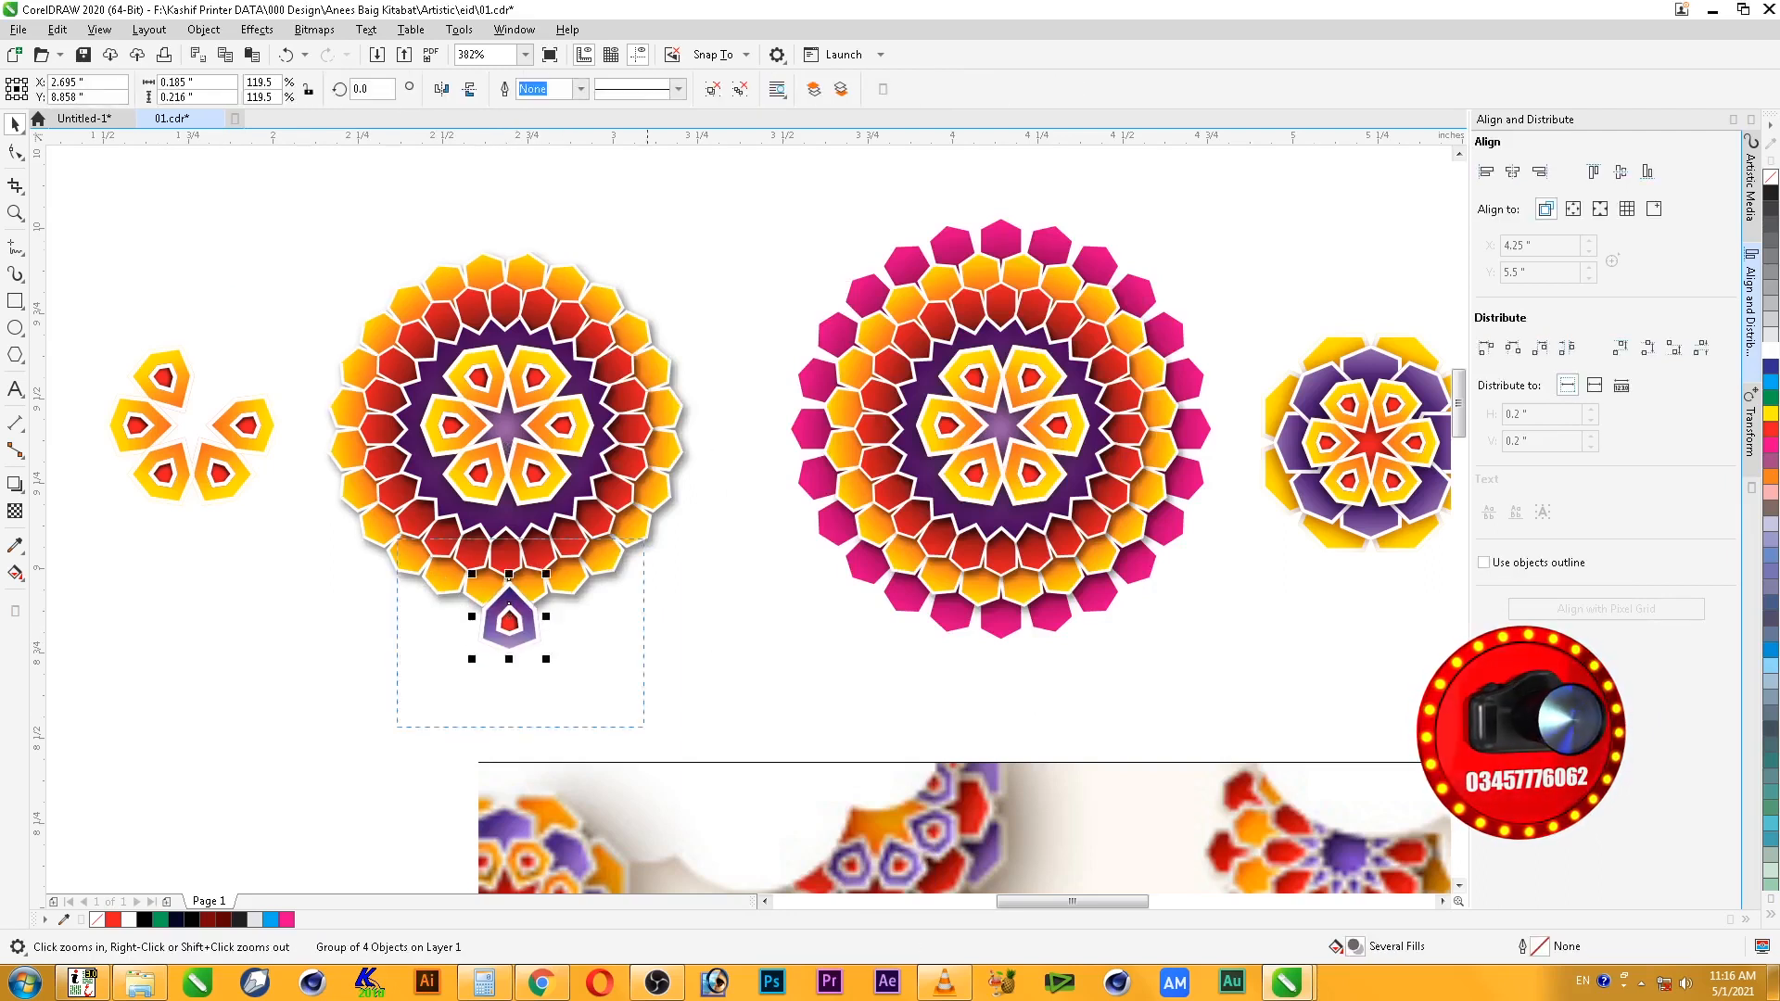
pyautogui.moveTo(735, 489); pyautogui.dragTo(721, 490)
pyautogui.hotkey('ctrl', 'z')
pyautogui.press('F3')
pyautogui.press('F2')
pyautogui.moveTo(592, 330); pyautogui.dragTo(930, 644)
pyautogui.click(706, 547)
pyautogui.press('F4')
pyautogui.press('F2')
pyautogui.moveTo(176, 415); pyautogui.dragTo(391, 148)
pyautogui.moveTo(737, 821); pyautogui.dragTo(737, 291)
pyautogui.rightClick(737, 670)
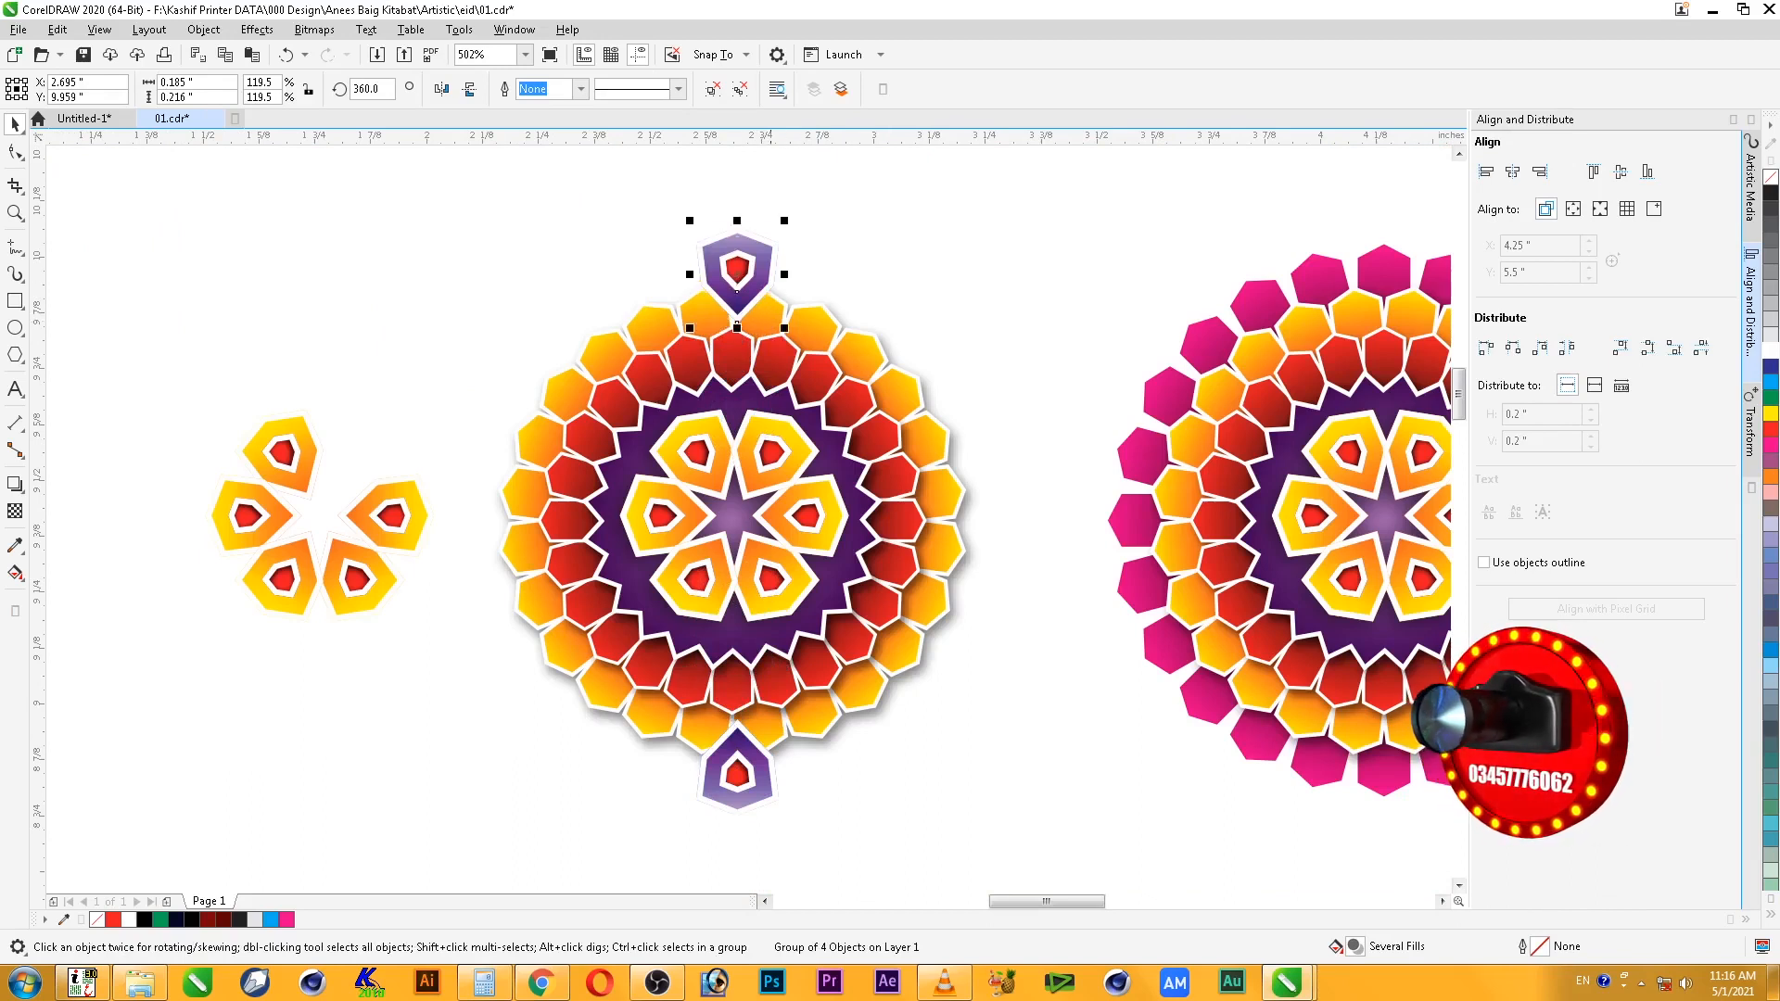
# - Group the top and bottom purple petals
pyautogui.keyDown('shift'); pyautogui.click(737, 769); pyautogui.keyUp('shift')
pyautogui.rightClick(743, 782)
pyautogui.click(816, 337)
pyautogui.keyDown('shift'); pyautogui.click(828, 321); pyautogui.keyUp('shift')
pyautogui.click(1001, 274)
pyautogui.click(734, 288)
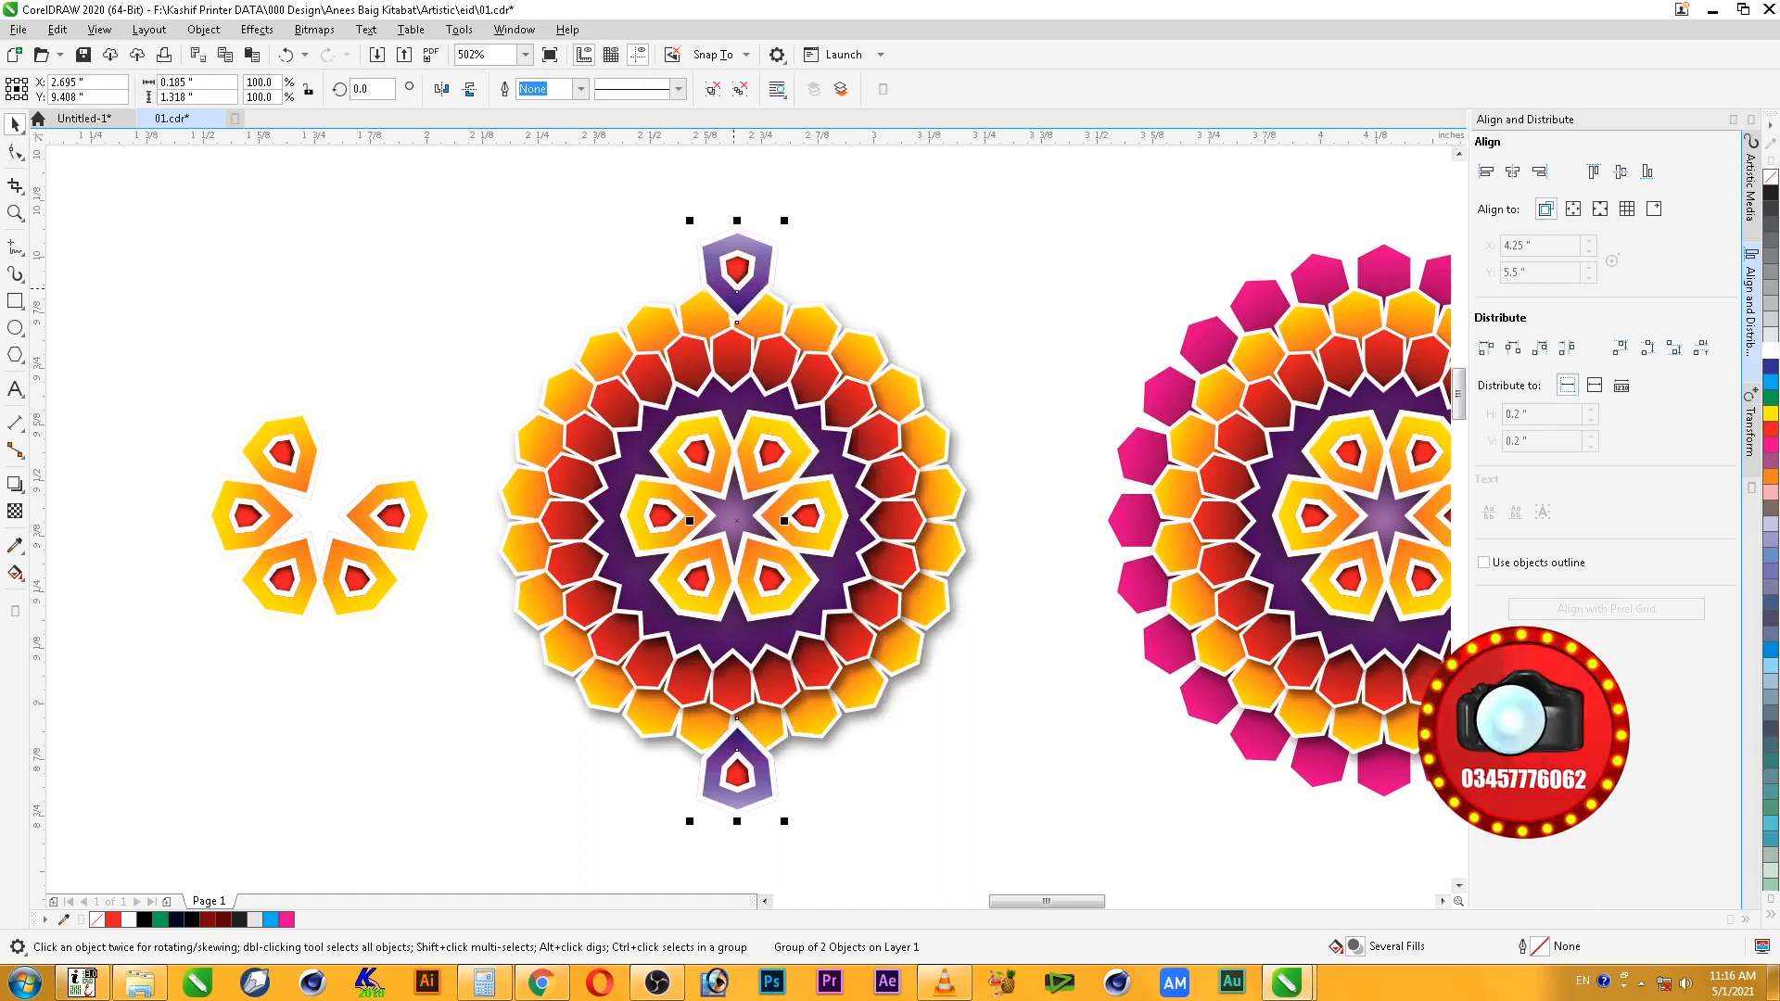
# - Enlarge the transparent black shadow rectangle inside the ornament to about 1.13 inches wide and high
pyautogui.click(869, 724)
pyautogui.keyDown('ctrl'); pyautogui.click(869, 723); pyautogui.keyUp('ctrl')
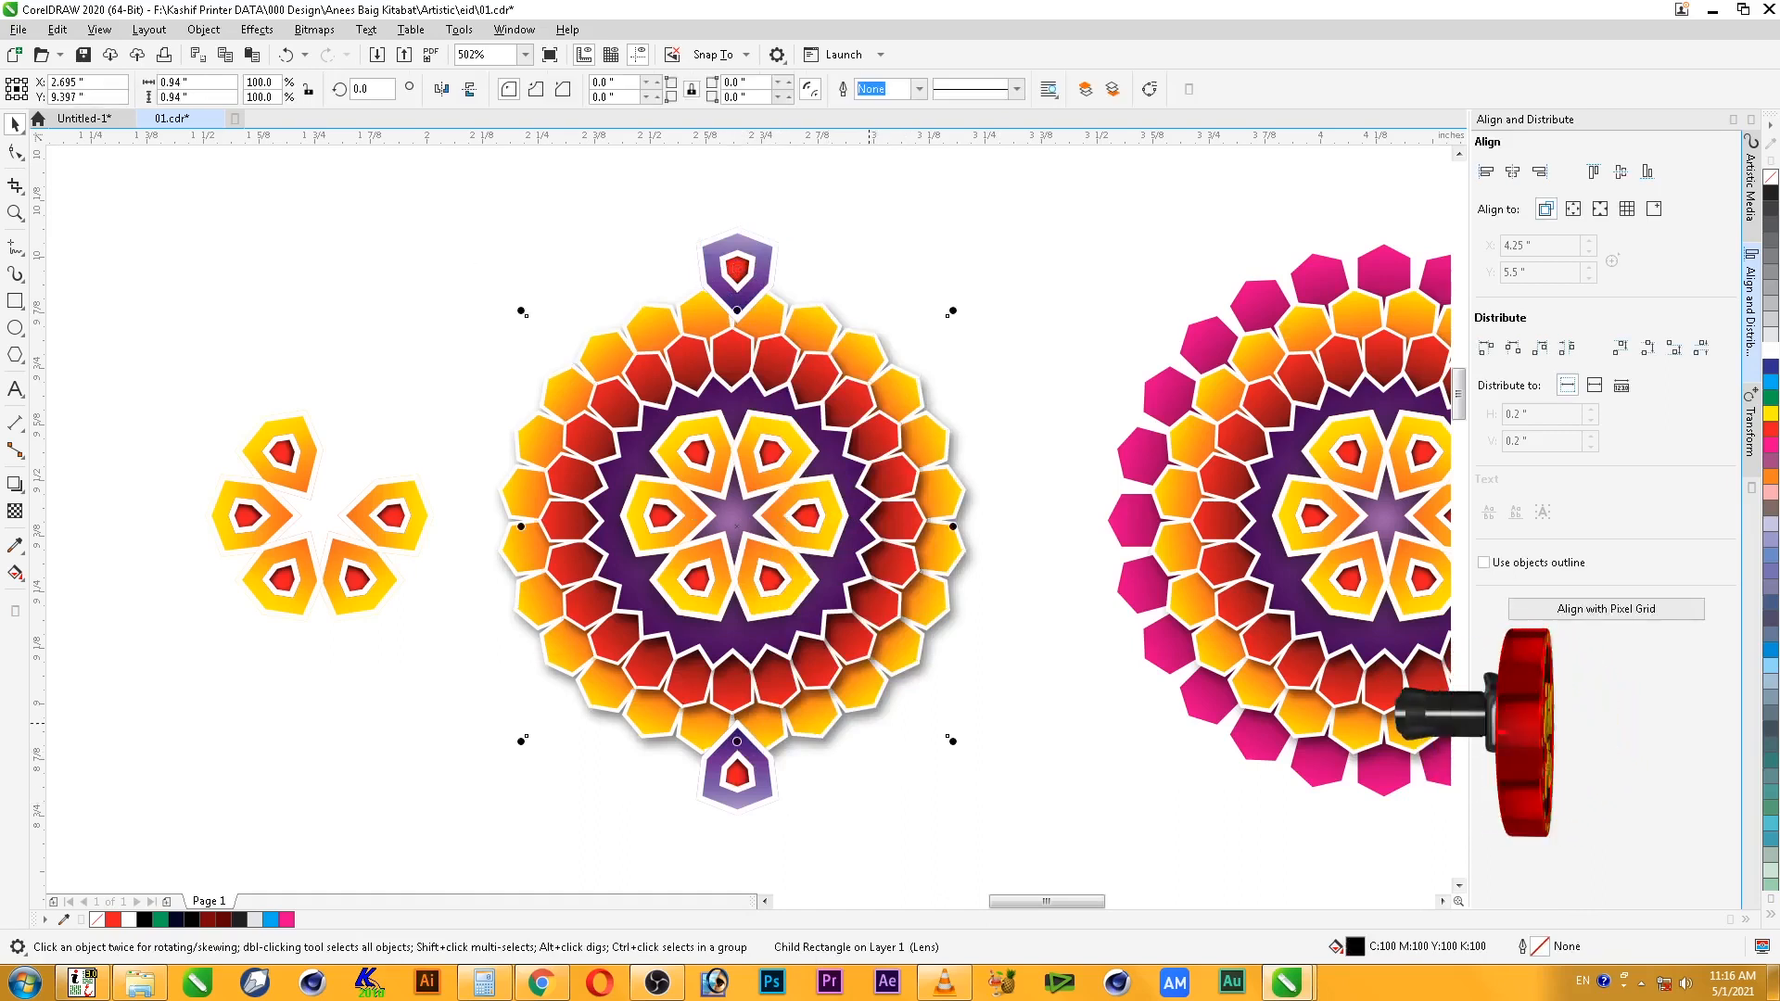
pyautogui.rightClick(868, 723)
pyautogui.click(908, 298)
pyautogui.hotkey('ctrl', 'z')
pyautogui.moveTo(952, 741); pyautogui.dragTo(994, 783)
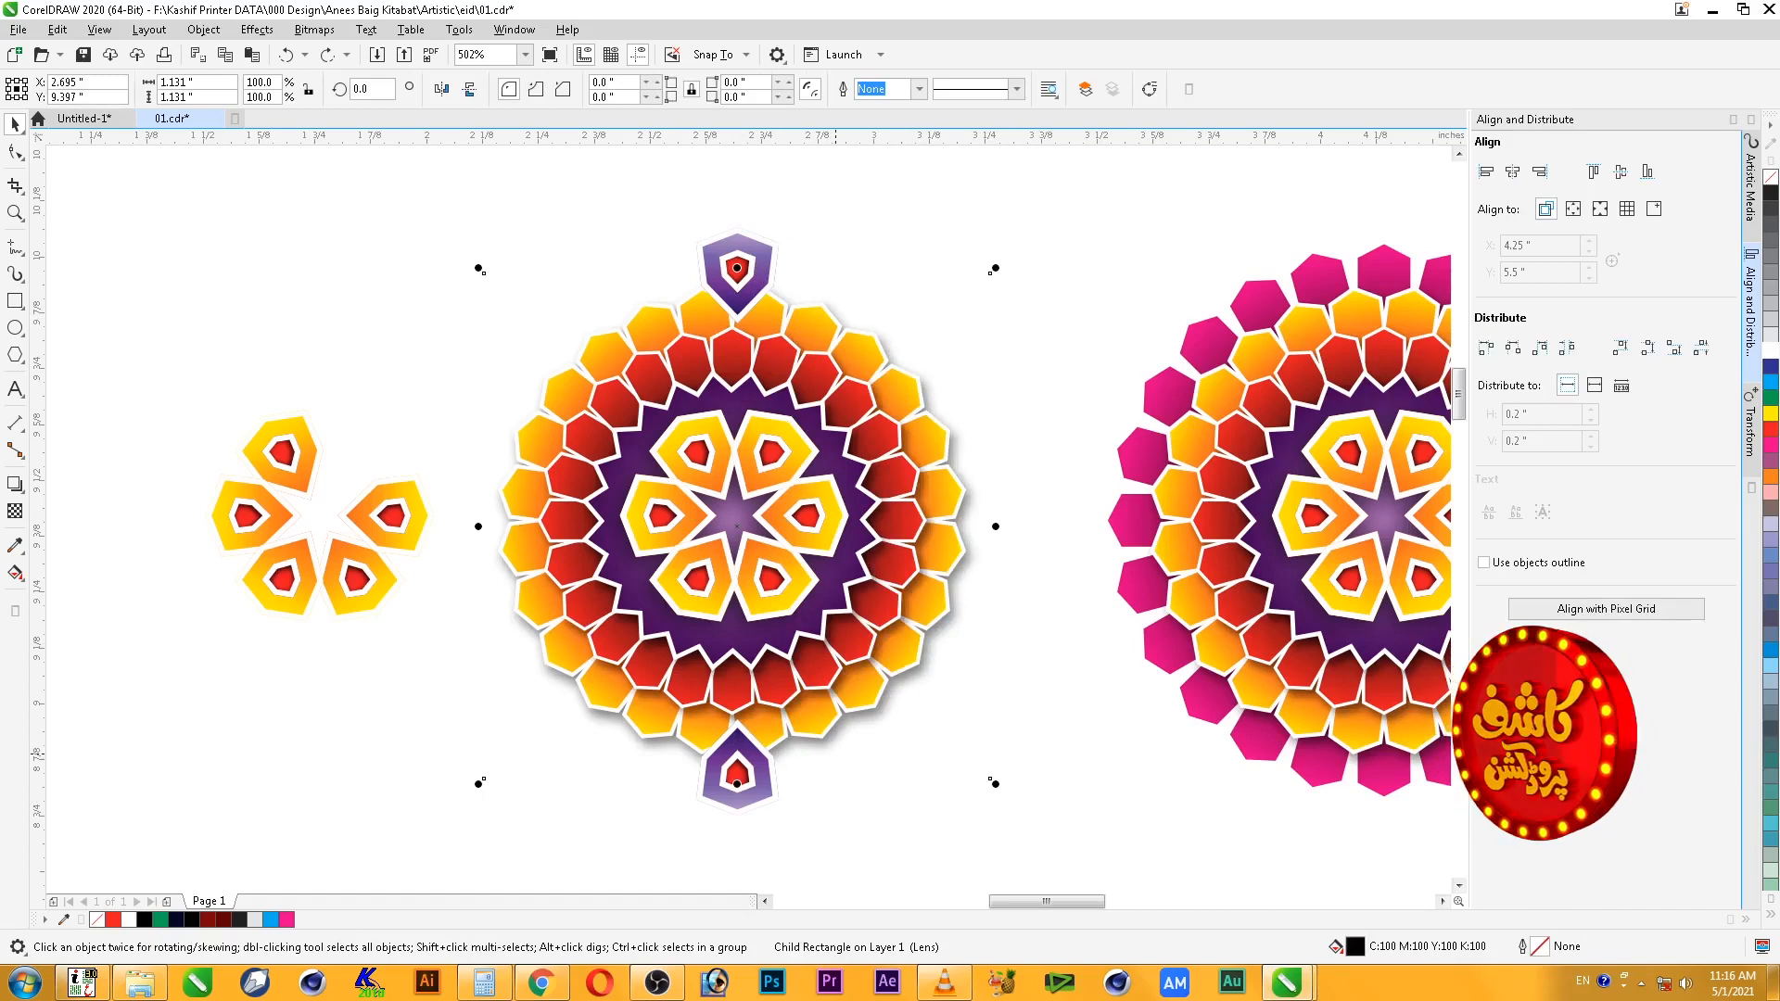
pyautogui.rightClick(836, 755)
pyautogui.click(876, 329)
# - Align the purple petal pair with the ornament's center horizontally and vertically
pyautogui.click(763, 758)
pyautogui.keyDown('shift'); pyautogui.click(806, 731); pyautogui.keyUp('shift')
pyautogui.press('c')
pyautogui.press('e')
pyautogui.press('Escape')
# - Try to ring the ornament with copies of the petal pair rotated in 15° steps, points facing inward
pyautogui.click(741, 784)
pyautogui.click(742, 785)
pyautogui.moveTo(779, 219); pyautogui.dragTo(868, 260)
pyautogui.rightClick(867, 258)
pyautogui.hotkey('ctrl', 'r')
pyautogui.hotkey('ctrl', 'r')
pyautogui.hotkey('ctrl', 'r')
pyautogui.hotkey('ctrl', 'r')
pyautogui.hotkey('ctrl', 'r')
pyautogui.hotkey('ctrl', 'r')
pyautogui.hotkey('ctrl', 'r')
pyautogui.hotkey('ctrl', 'r')
pyautogui.hotkey('ctrl', 'r')
pyautogui.hotkey('ctrl', 'r')
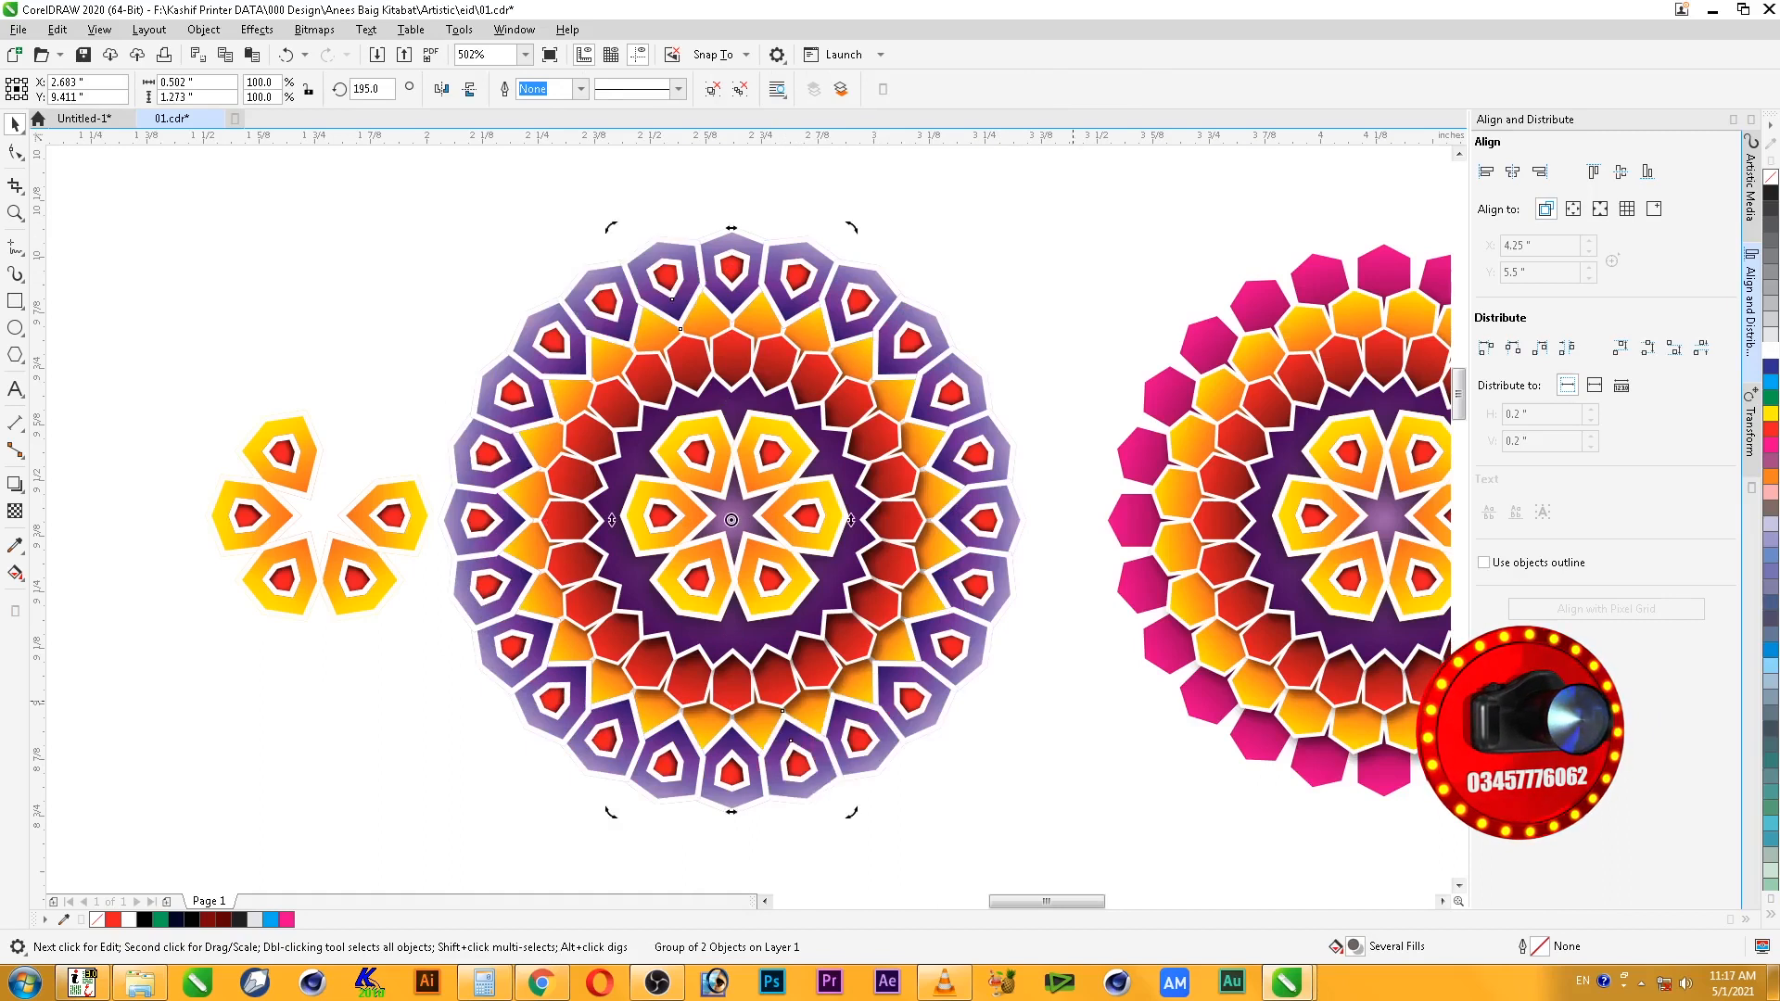
# - Undo the rotated copies of the inward-pointing petal pair
pyautogui.hotkey('ctrl', 'z')
pyautogui.hotkey('ctrl', 'z')
pyautogui.hotkey('ctrl', 'z')
pyautogui.hotkey('ctrl', 'z')
pyautogui.hotkey('ctrl', 'z')
pyautogui.hotkey('ctrl', 'z')
pyautogui.hotkey('ctrl', 'z')
pyautogui.hotkey('ctrl', 'z')
pyautogui.hotkey('ctrl', 'z')
pyautogui.hotkey('ctrl', 'z')
pyautogui.hotkey('ctrl', 'z')
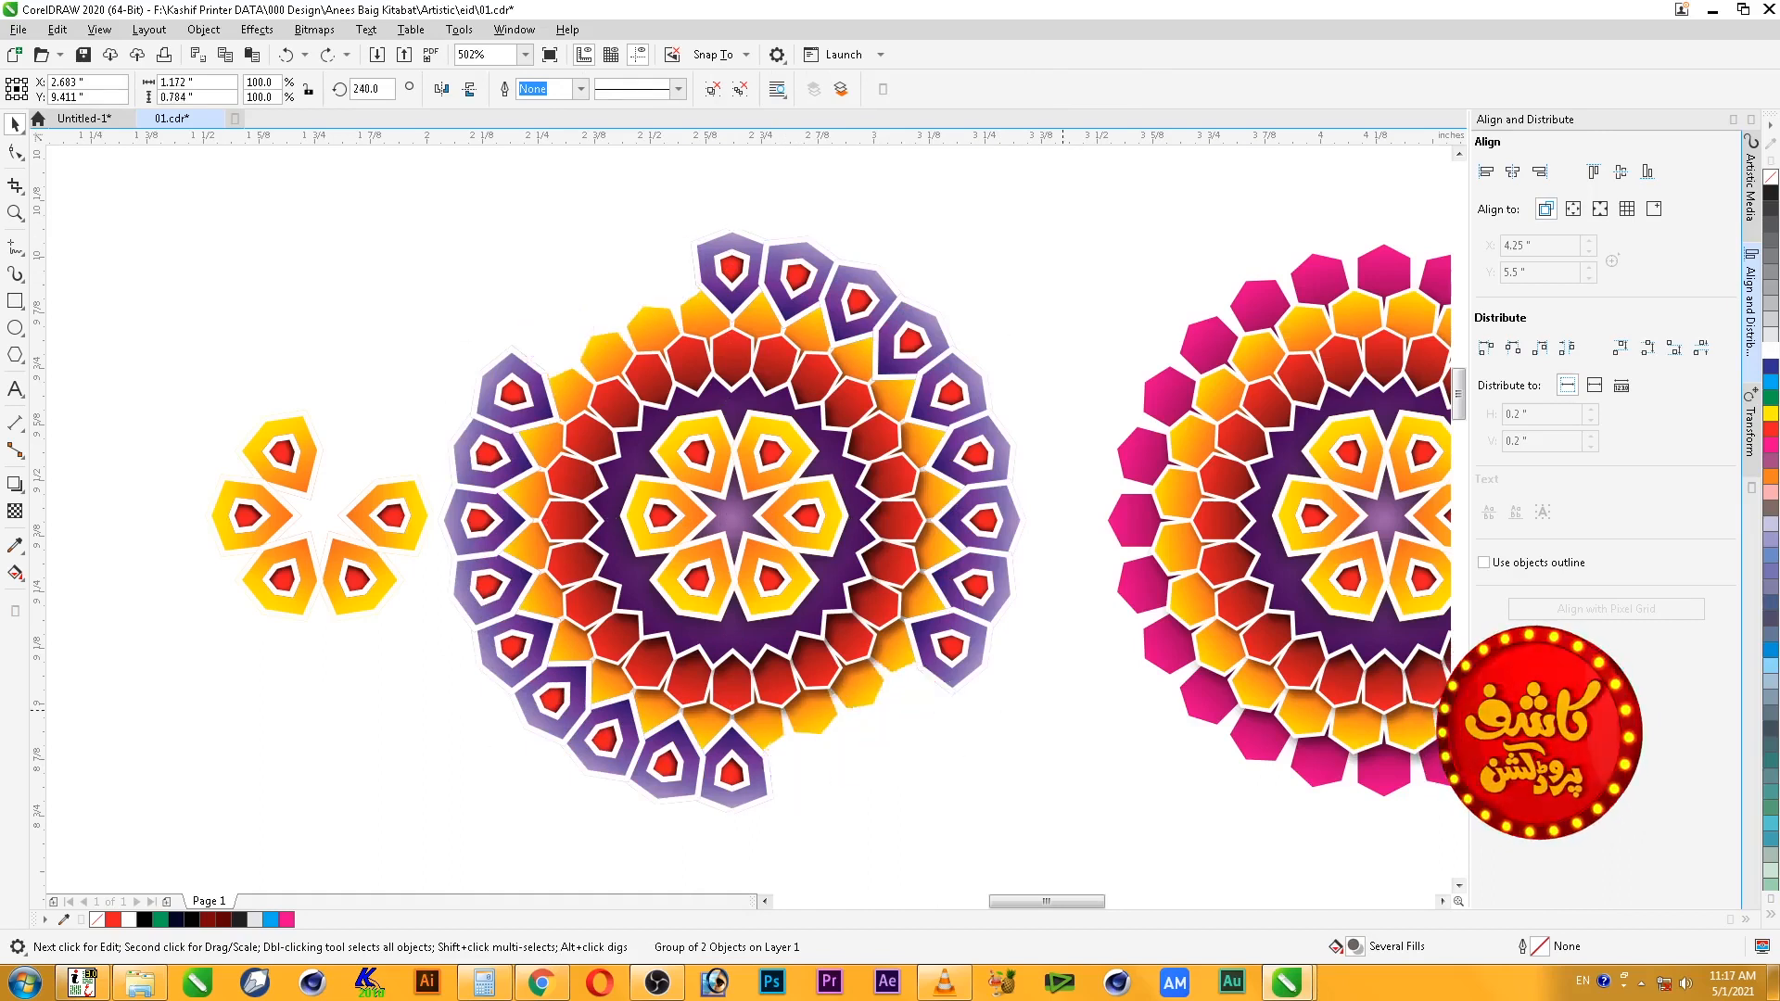
# - Flip the top and bottom purple petals vertically so that their points face outward
pyautogui.press('Escape')
pyautogui.keyDown('ctrl'); pyautogui.click(732, 269); pyautogui.keyUp('ctrl')
pyautogui.click(469, 89)
pyautogui.keyDown('ctrl'); pyautogui.click(732, 771); pyautogui.keyUp('ctrl')
pyautogui.click(469, 89)
# - Ring the ornament with copies of the outward-pointing petal pair rotated around its center in 15° steps
pyautogui.press('Escape')
pyautogui.click(732, 269)
pyautogui.click(732, 269)
pyautogui.moveTo(779, 220); pyautogui.dragTo(850, 286)
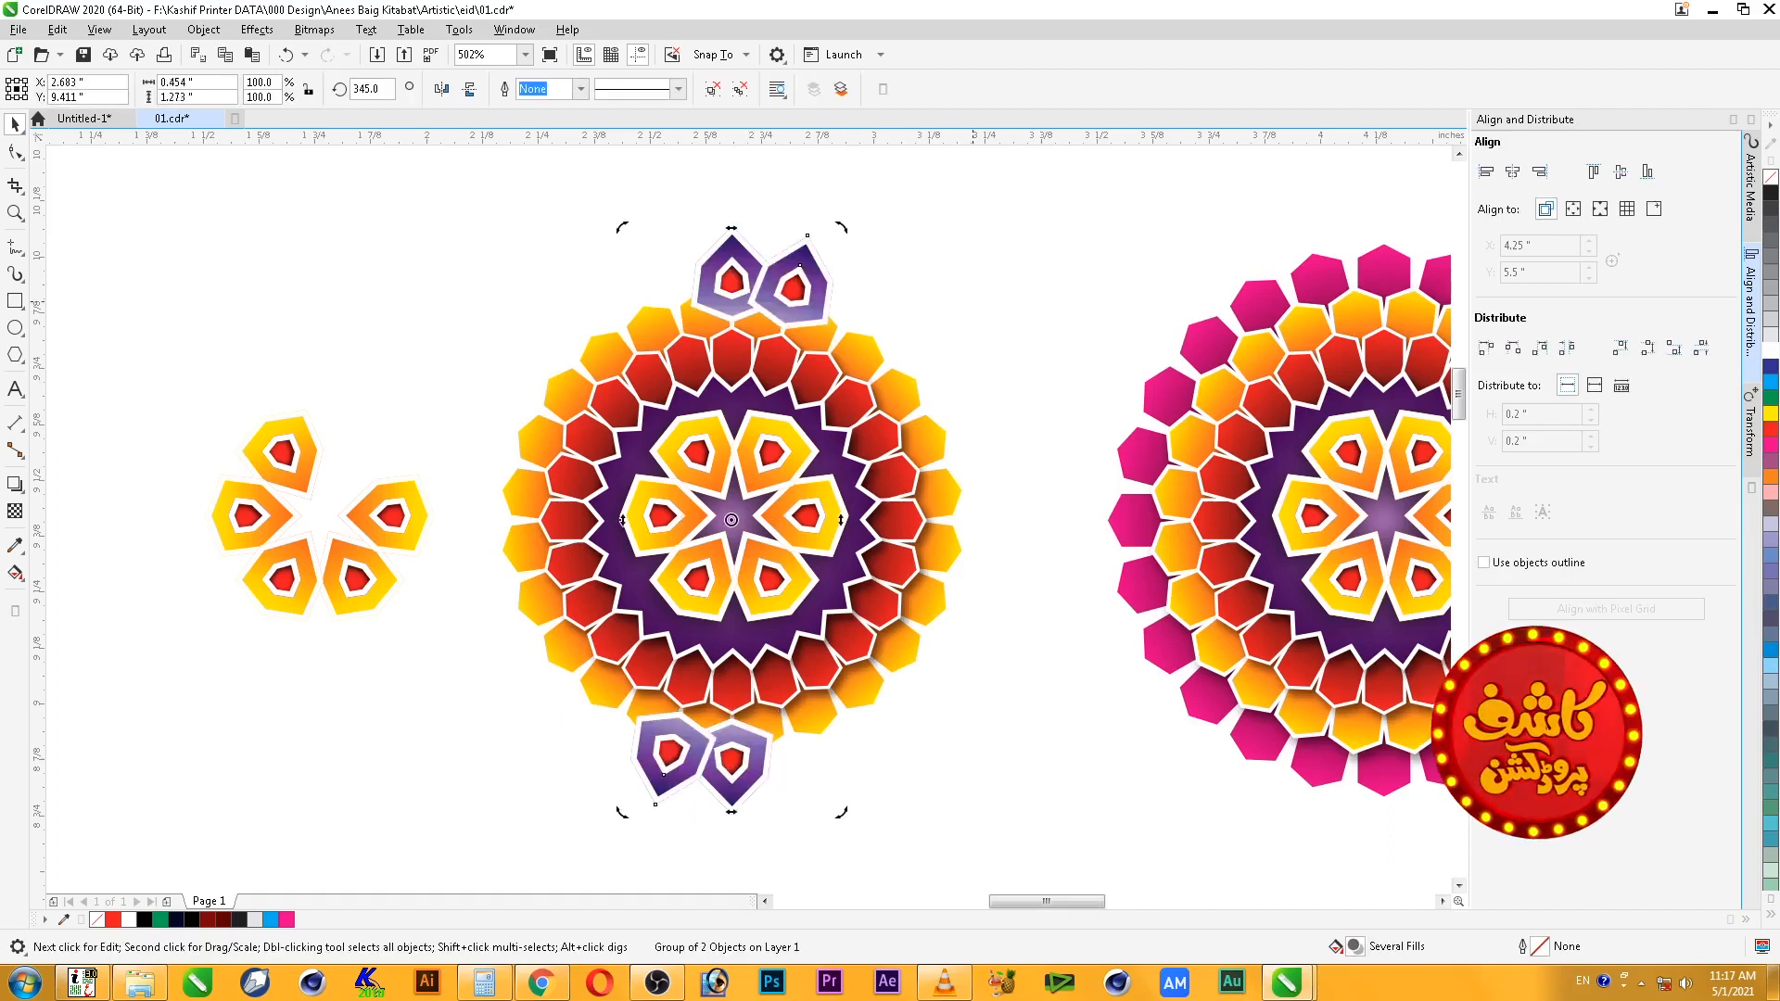
pyautogui.hotkey('ctrl', 'z')
pyautogui.moveTo(781, 223); pyautogui.dragTo(874, 271)
pyautogui.hotkey('ctrl', 'r')
pyautogui.hotkey('ctrl', 'r')
pyautogui.hotkey('ctrl', 'r')
pyautogui.hotkey('ctrl', 'r')
pyautogui.hotkey('ctrl', 'r')
pyautogui.hotkey('ctrl', 'r')
pyautogui.hotkey('ctrl', 'r')
pyautogui.hotkey('ctrl', 'r')
pyautogui.hotkey('ctrl', 'r')
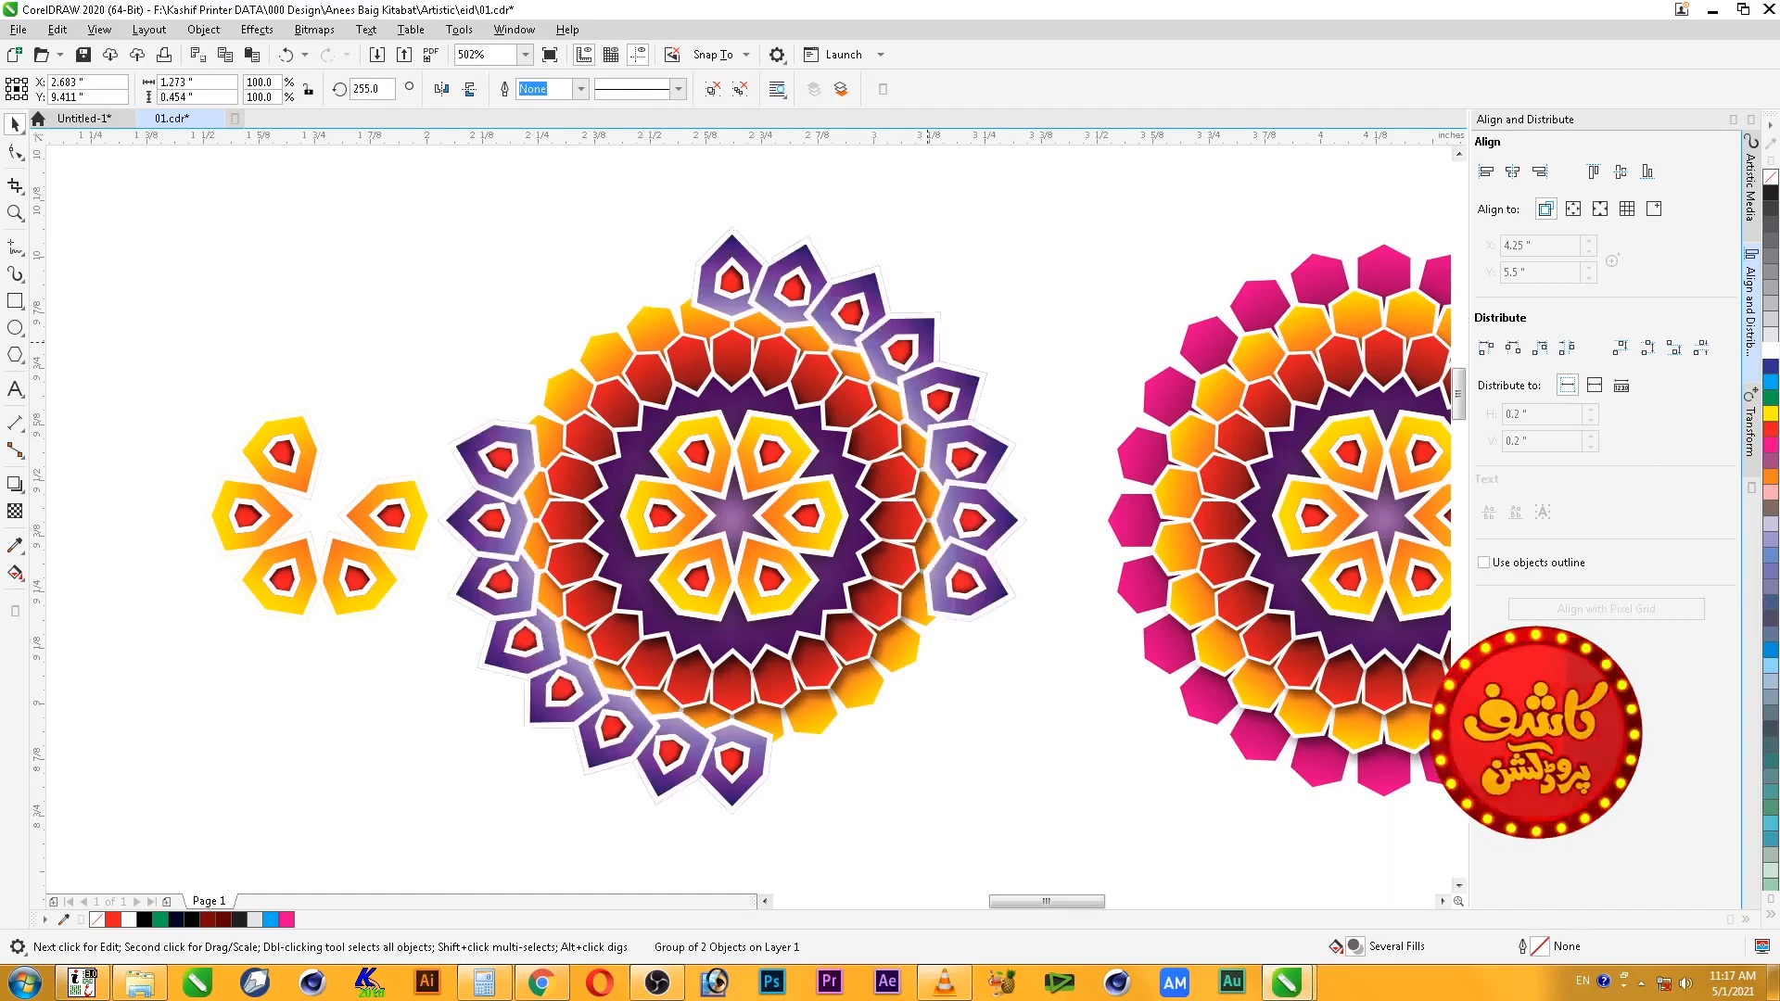
pyautogui.hotkey('ctrl', 'r')
pyautogui.press('Escape')
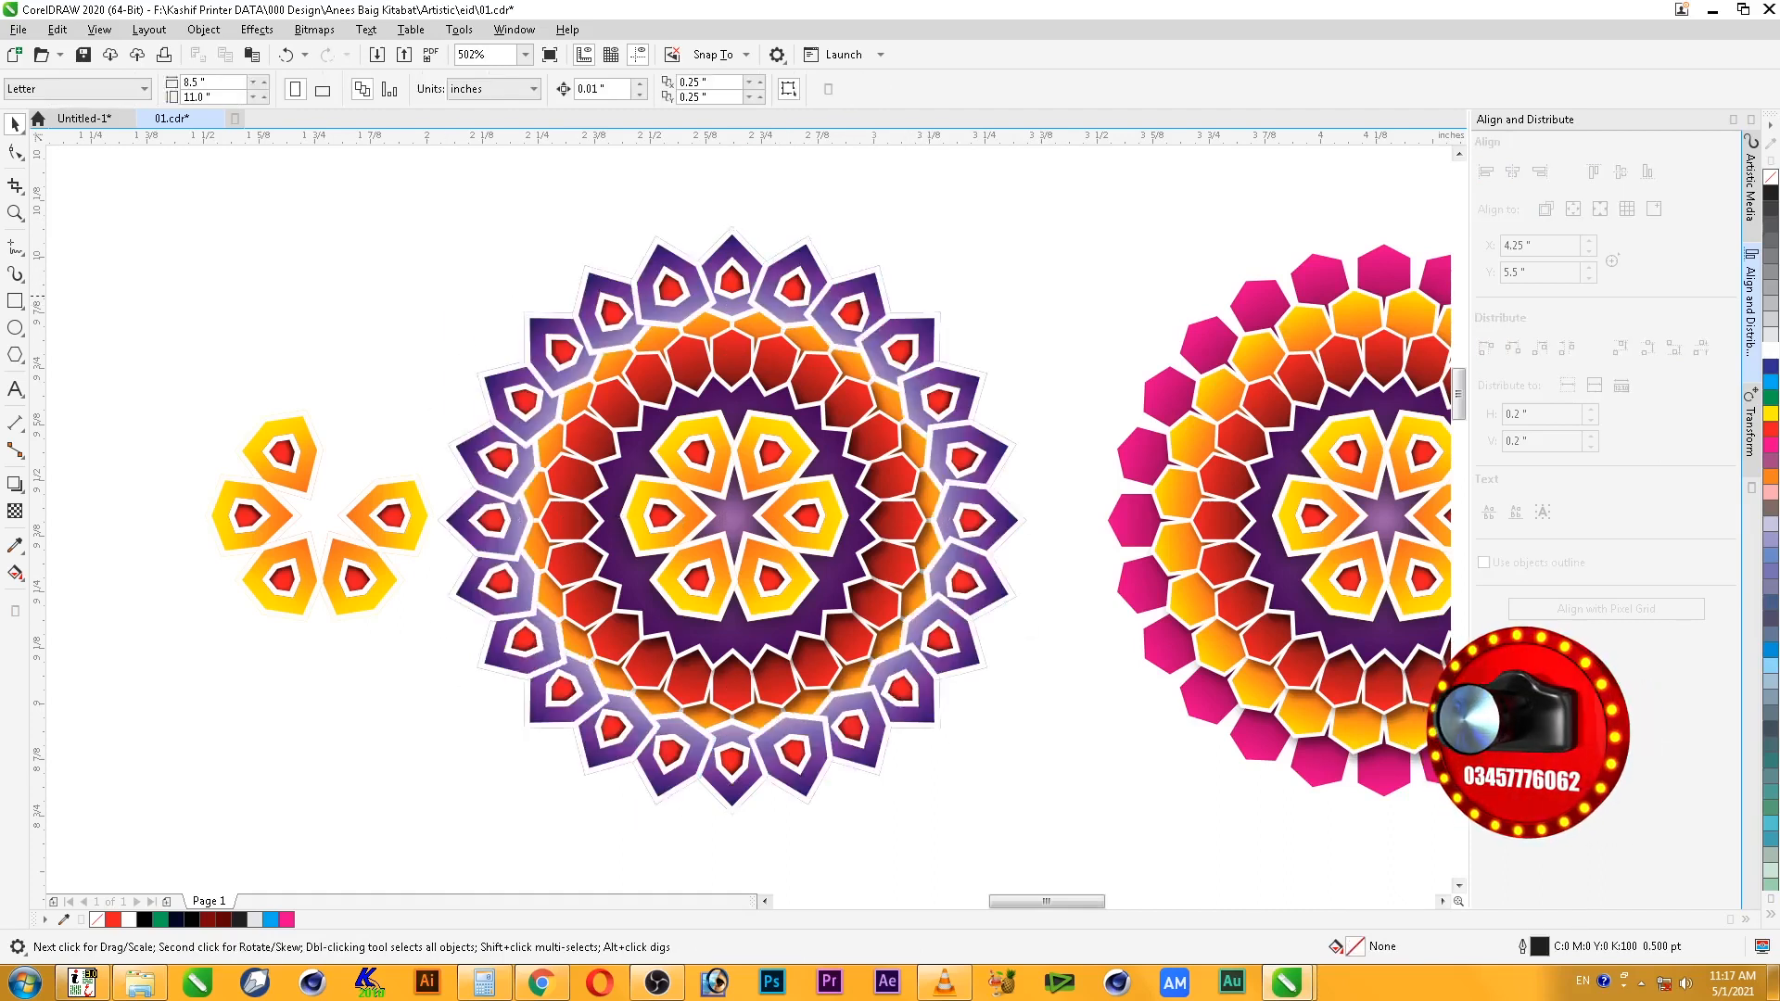
# - Delete the five spare yellow-orange petals beside the ornament
pyautogui.moveTo(56, 296); pyautogui.dragTo(466, 667)
pyautogui.press('Delete')
# - Group all parts of the ornament with the purple petal ring
pyautogui.press('F4')
pyautogui.press('F2')
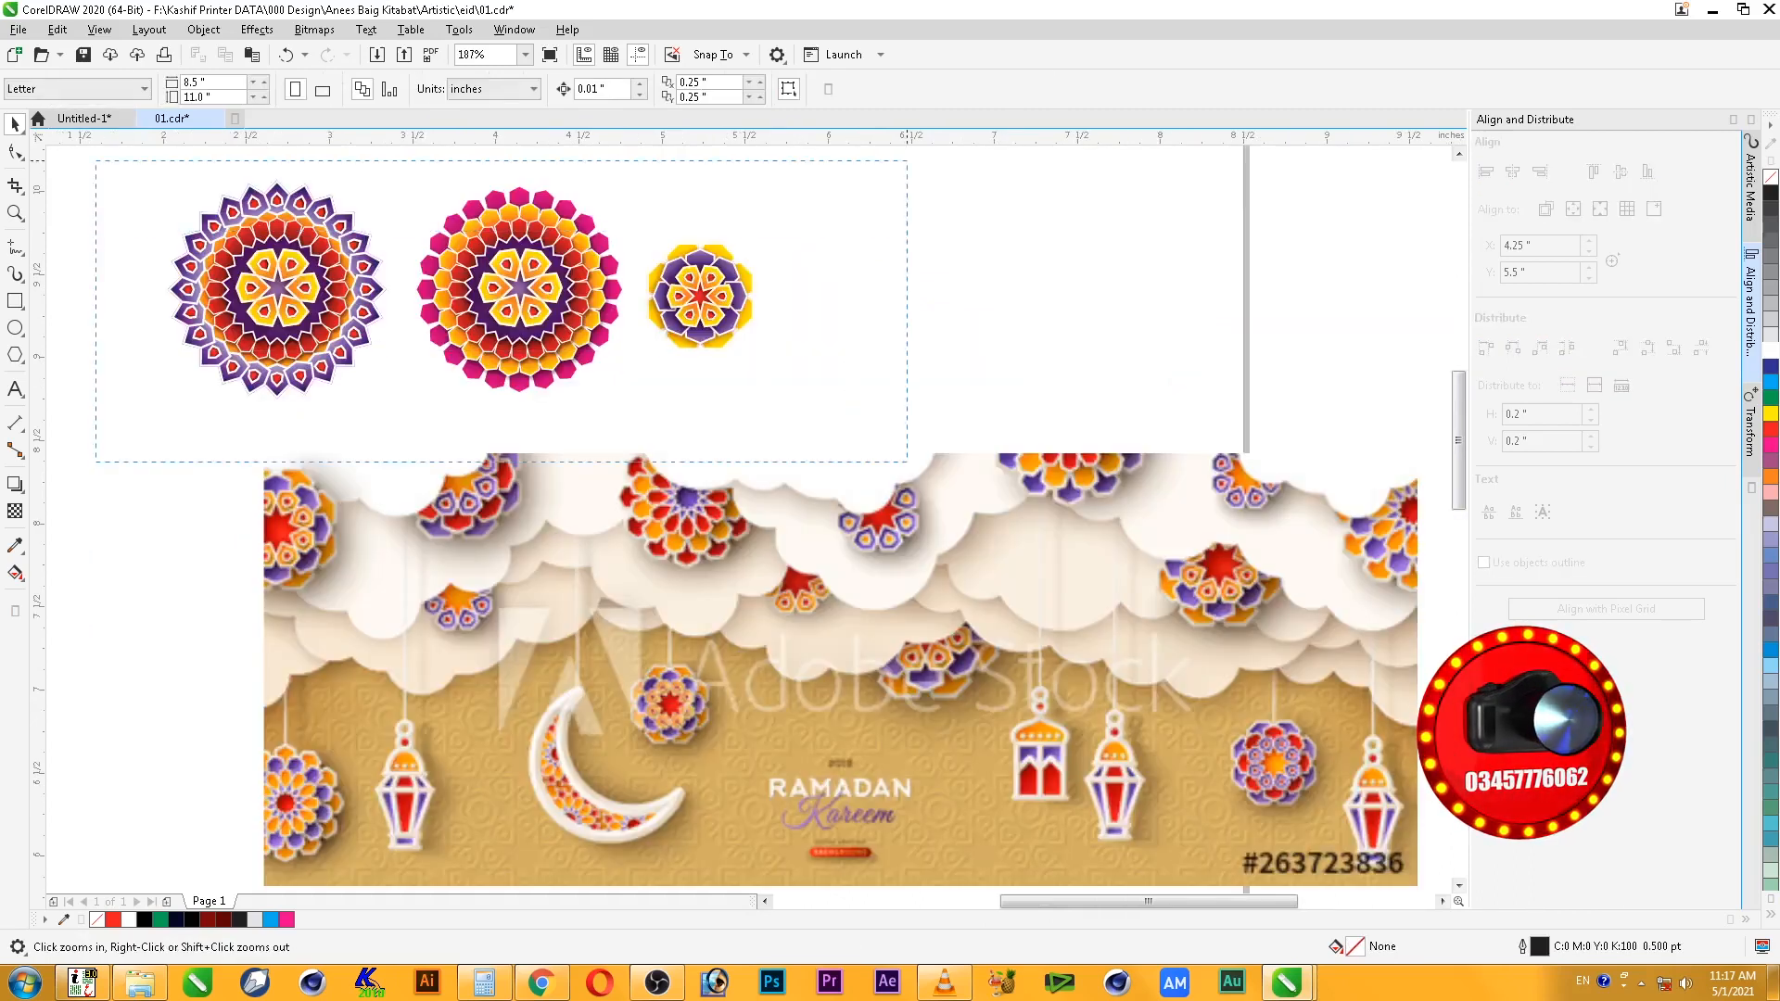
pyautogui.moveTo(95, 161); pyautogui.dragTo(907, 461)
pyautogui.moveTo(93, 279); pyautogui.dragTo(570, 737)
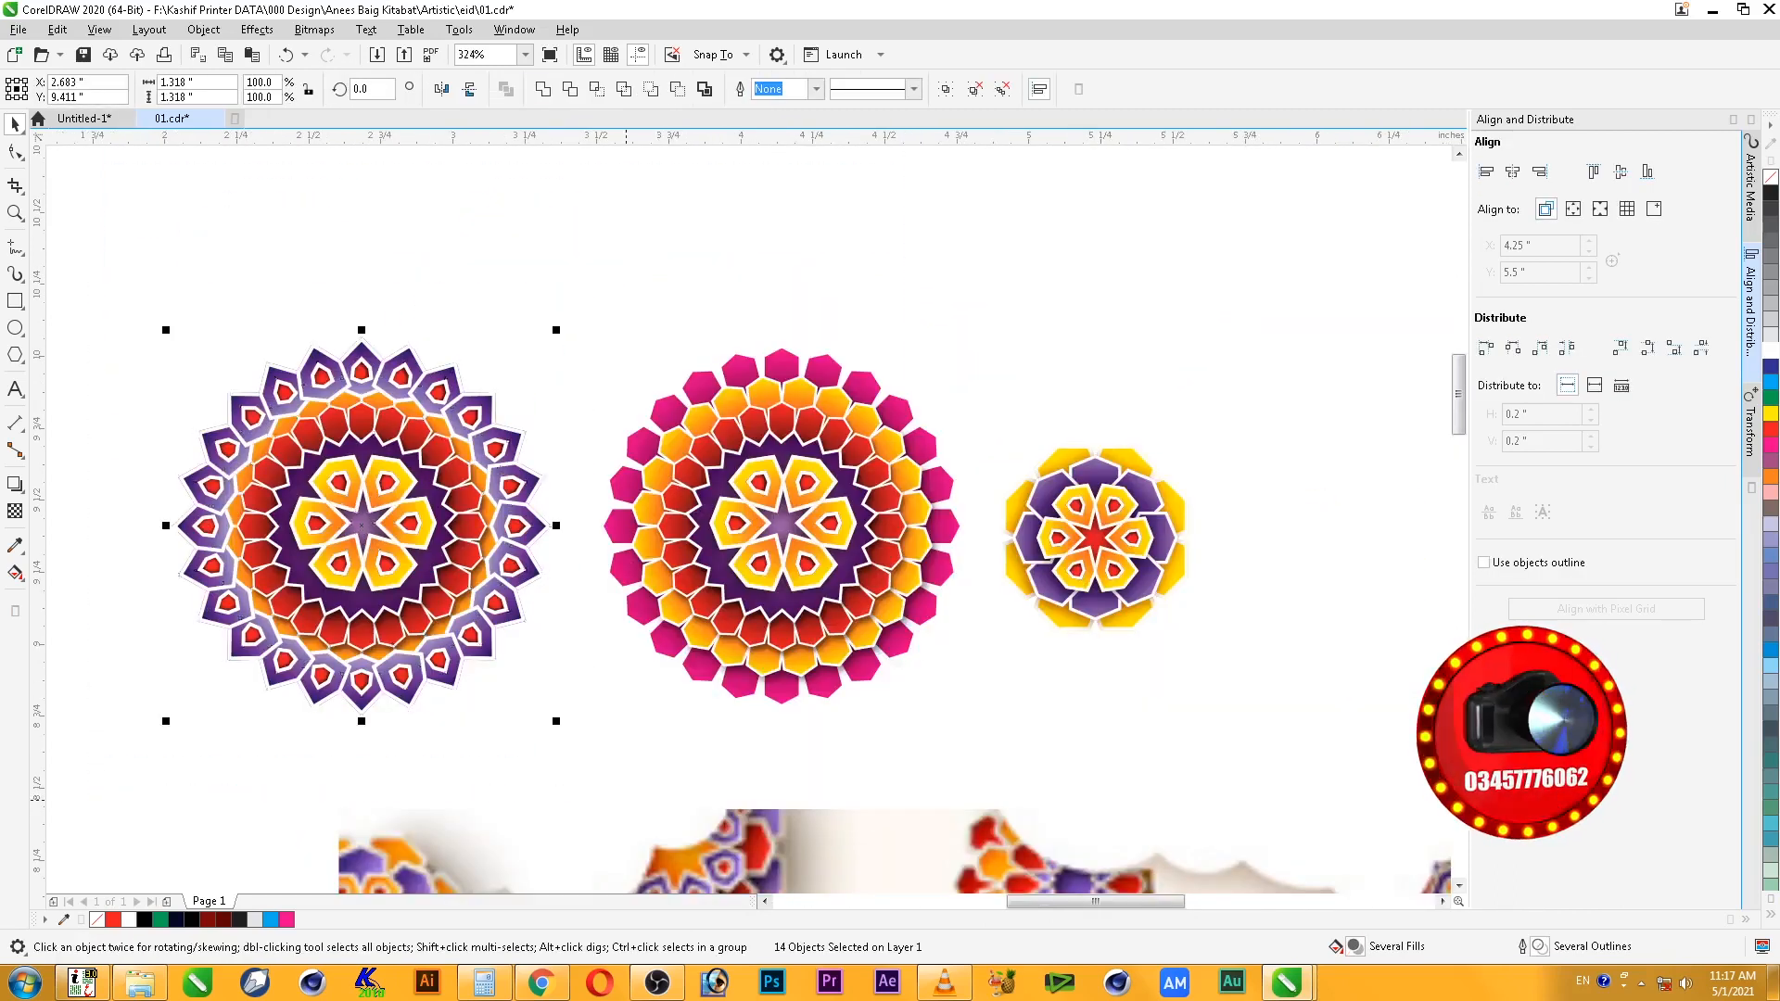
pyautogui.hotkey('ctrl', 'g')
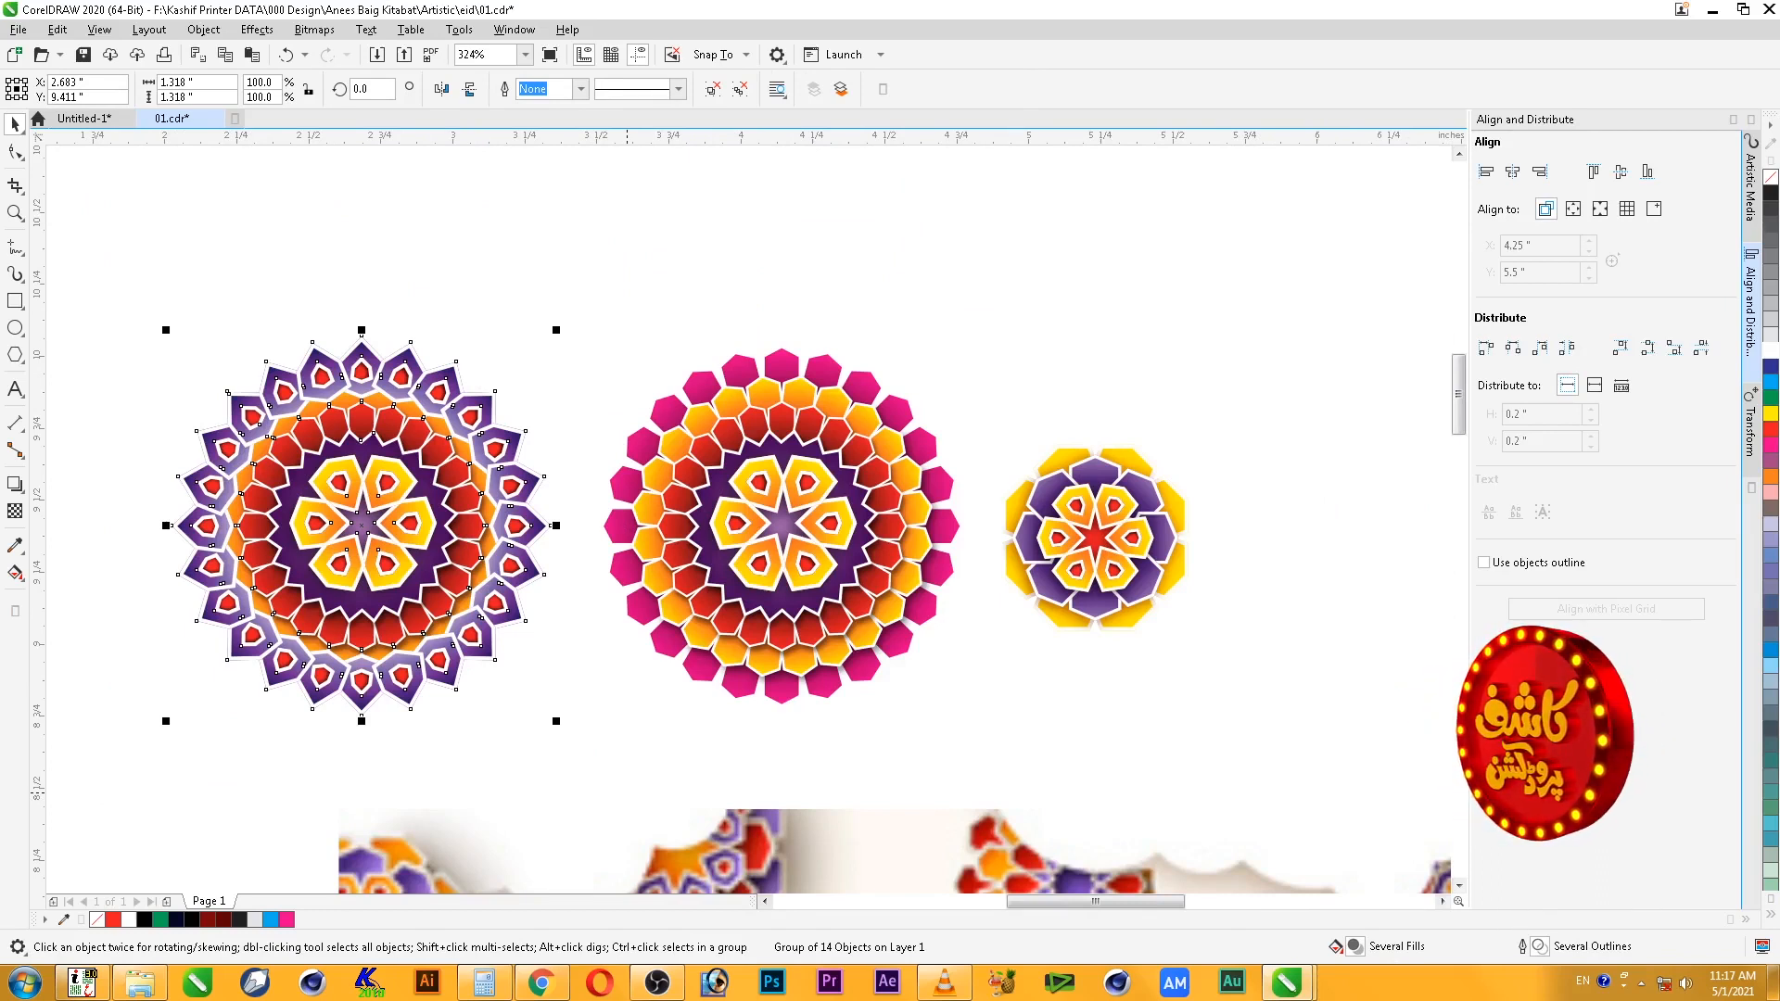
# - Save the drawing with the grouped purple-edged ornament
pyautogui.press('F3')
pyautogui.press('F2')
pyautogui.moveTo(111, 160); pyautogui.dragTo(746, 471)
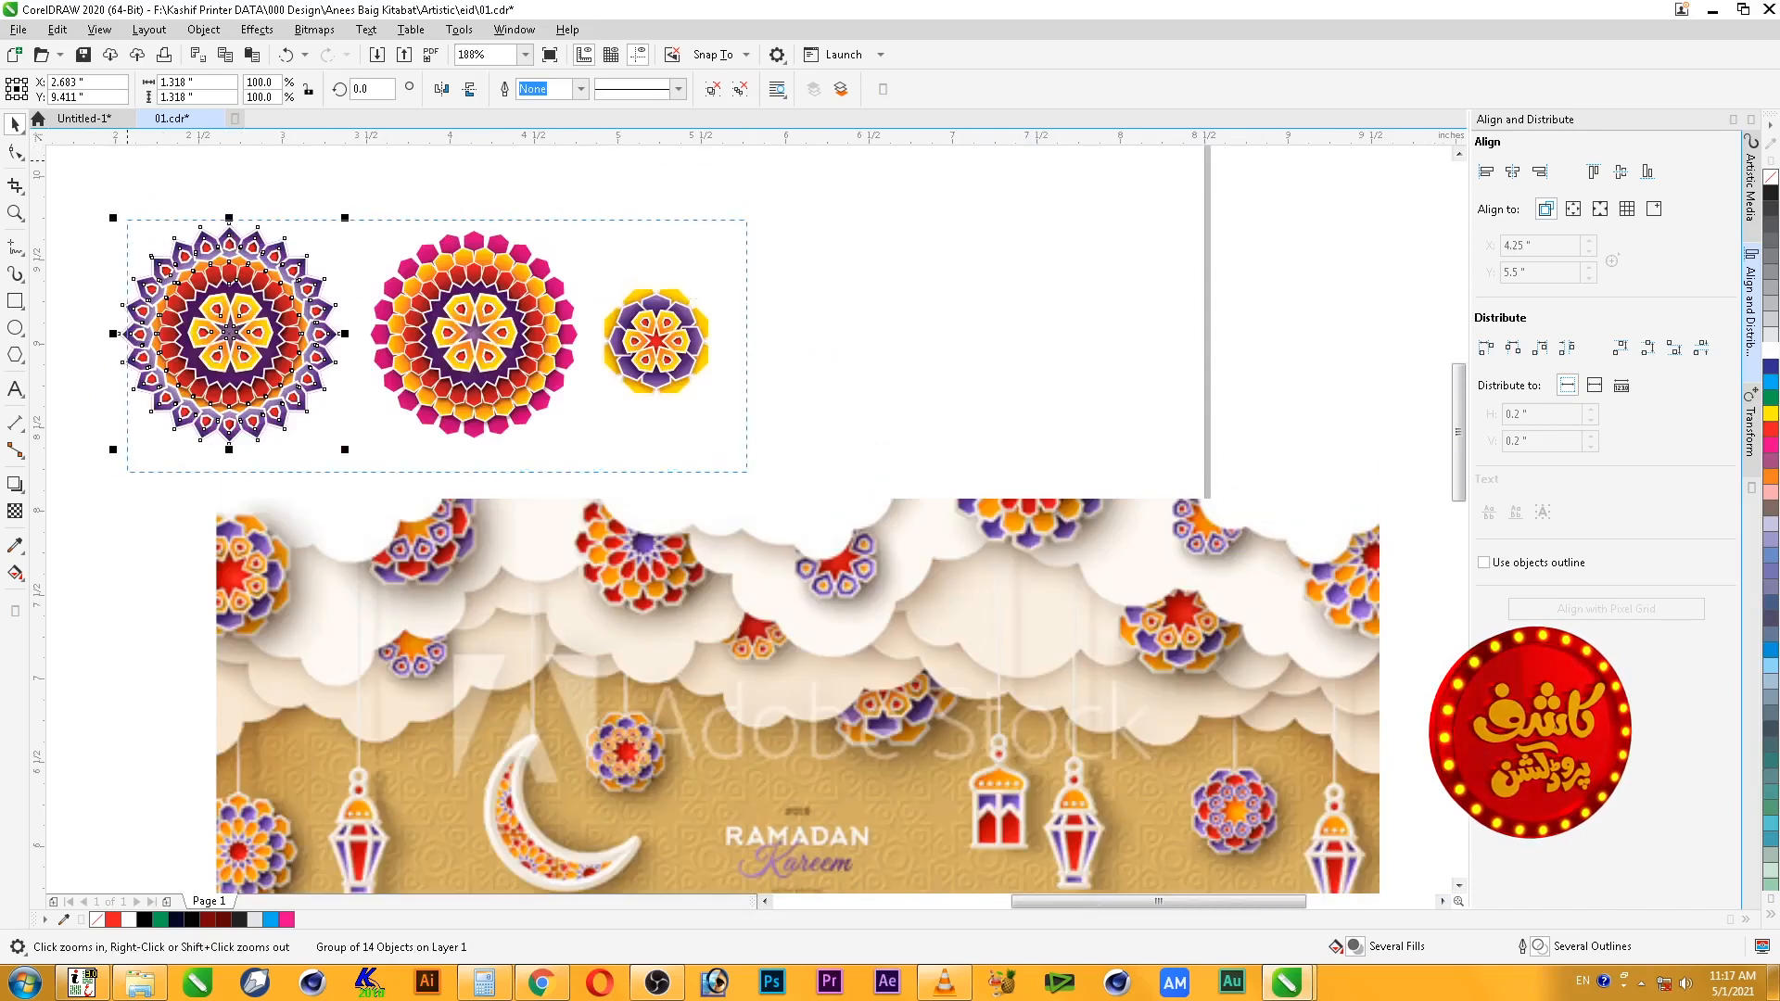
pyautogui.press('Escape')
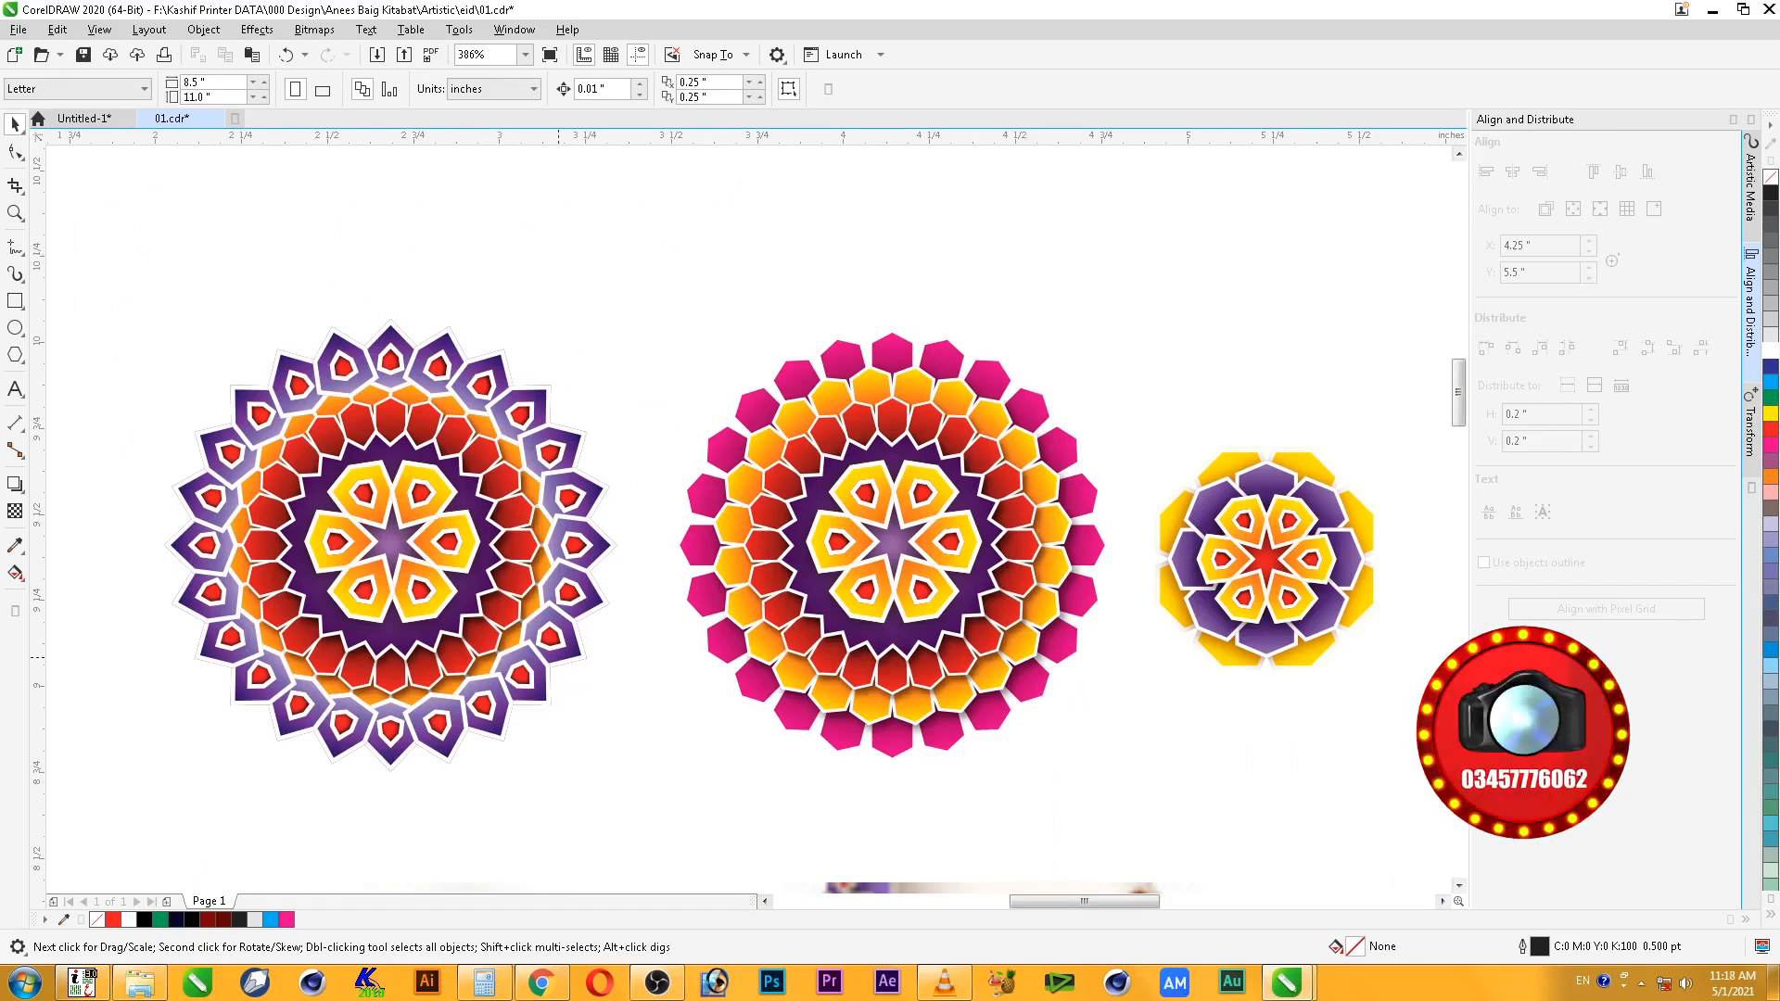
pyautogui.click(559, 656)
pyautogui.hotkey('ctrl', 's')
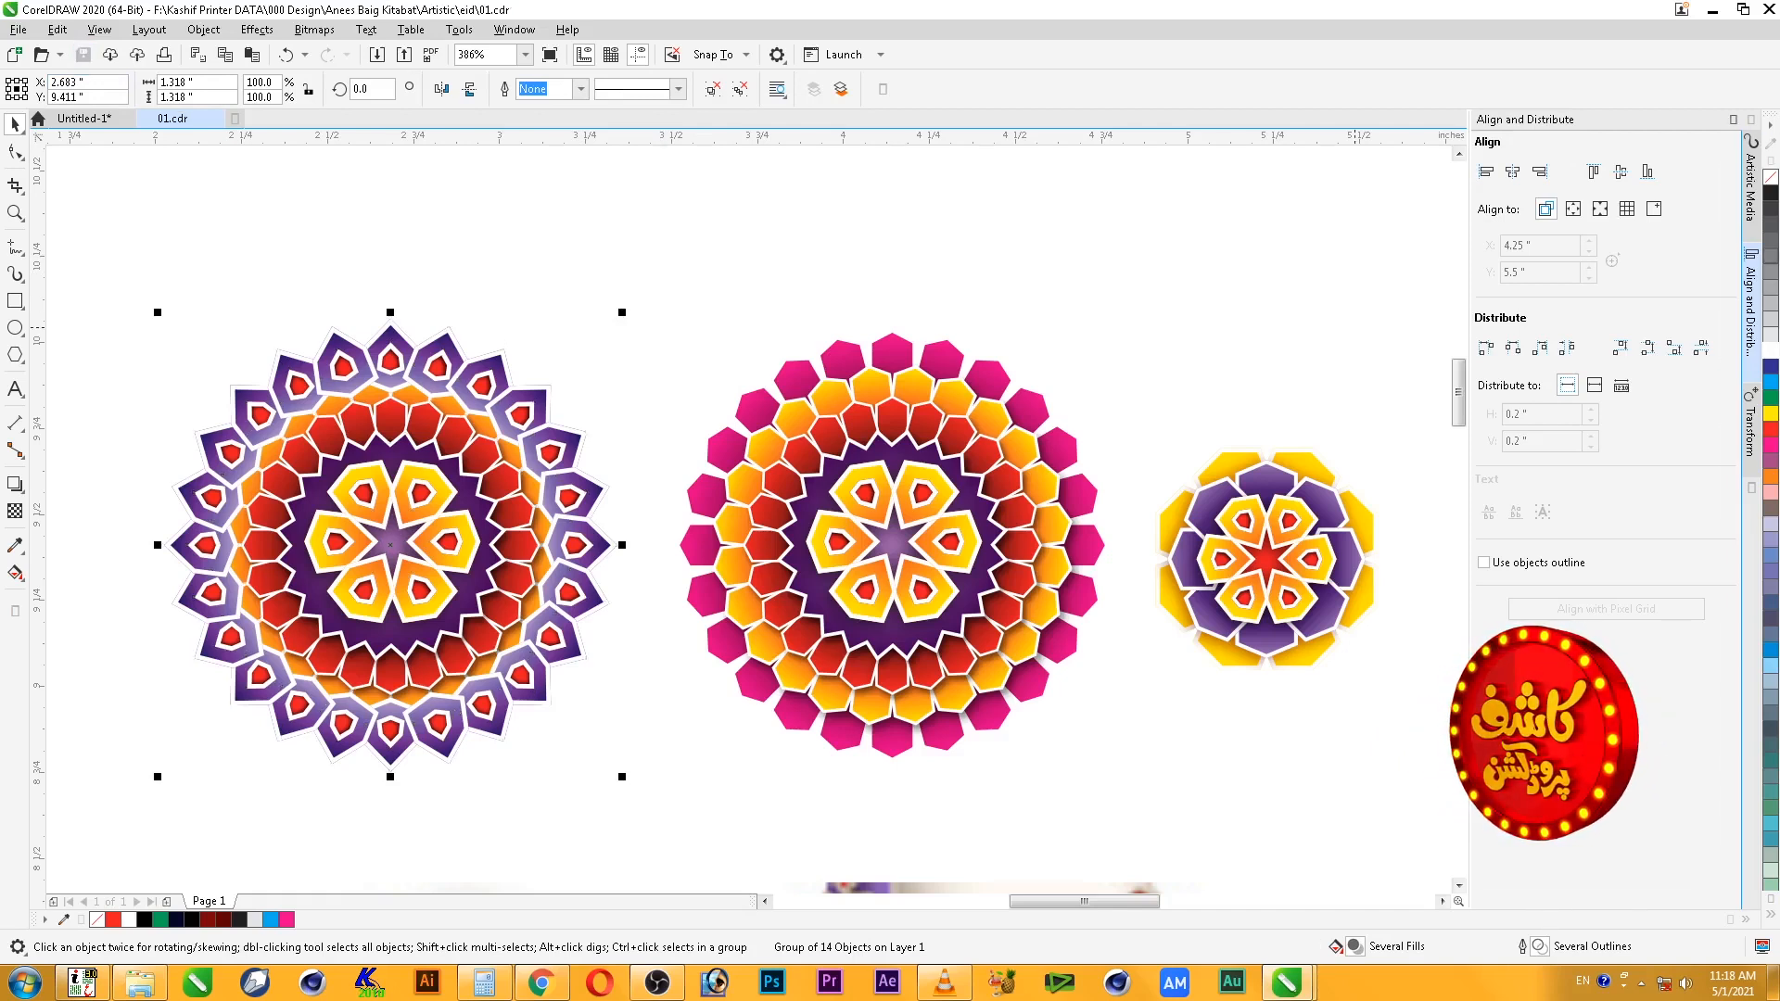
# - Draw a circle about 0.57 inch across over the upper-left clouds of the reference image
pyautogui.click(1750, 314)
pyautogui.press('Escape')
pyautogui.press('F4')
pyautogui.press('F2')
pyautogui.moveTo(220, 260); pyautogui.dragTo(962, 788)
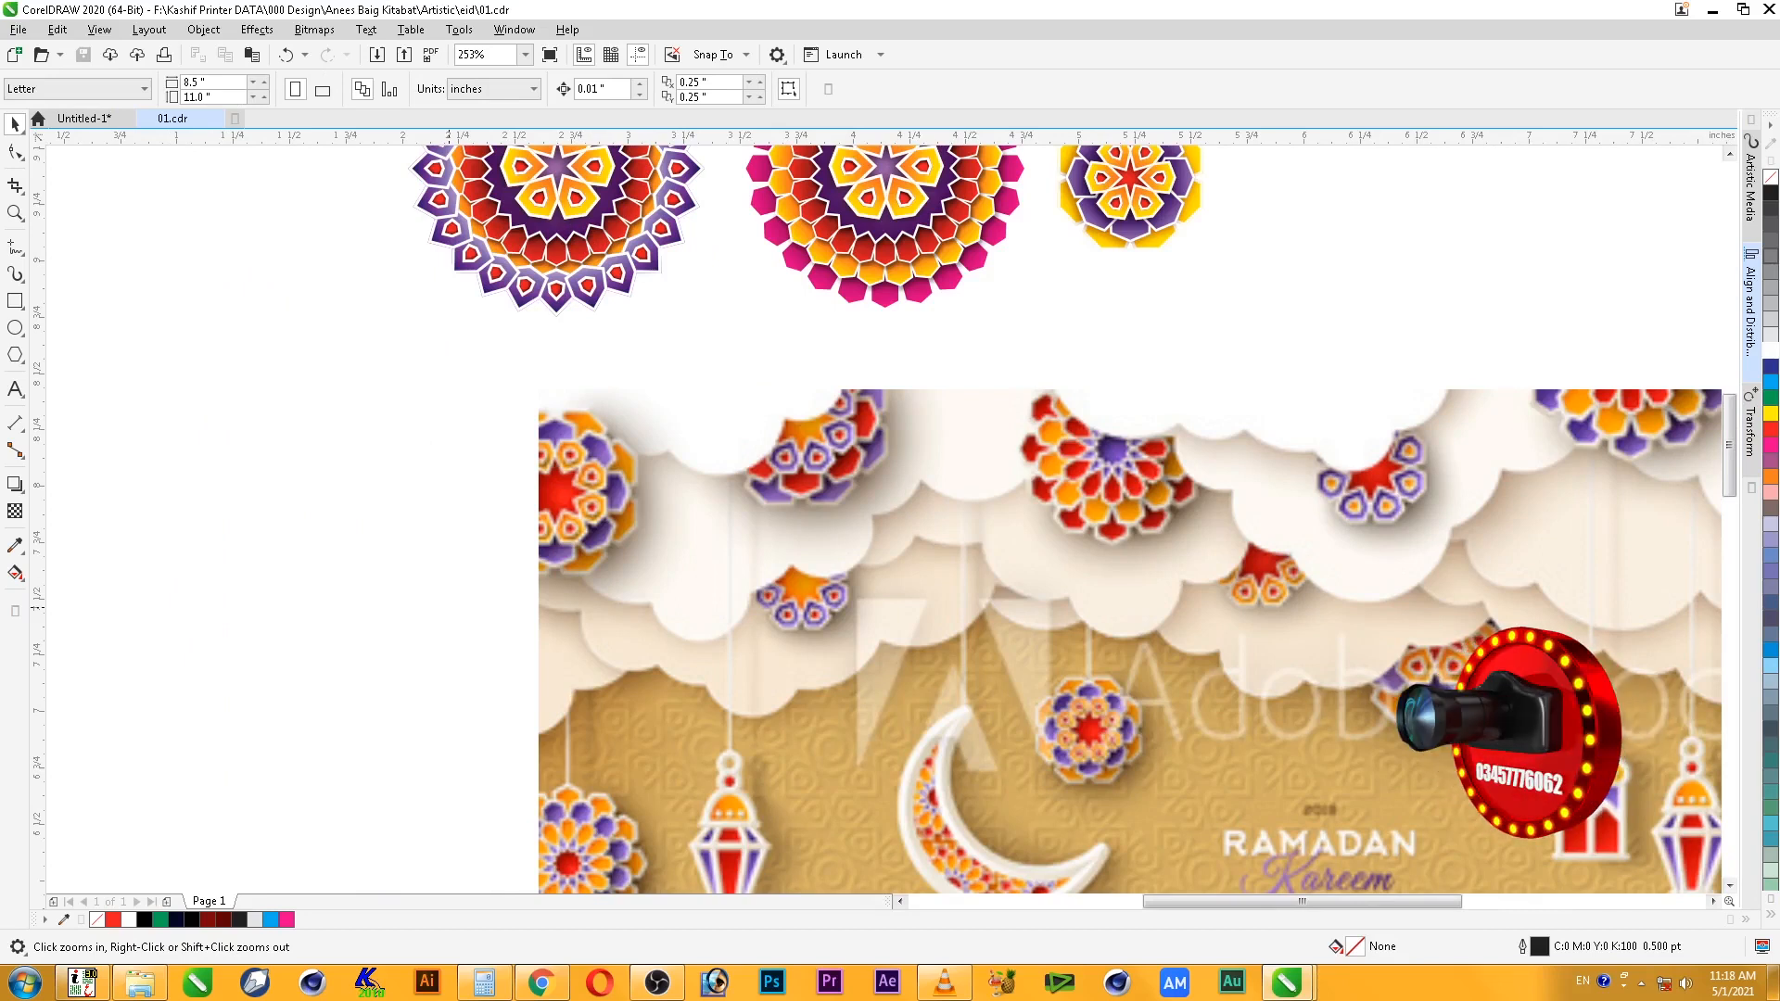
pyautogui.press('F7')
pyautogui.moveTo(630, 356)
pyautogui.mouseDown()
pyautogui.moveTo(771, 496)
pyautogui.moveTo(751, 475)
pyautogui.mouseUp()
pyautogui.press('space')
pyautogui.moveTo(691, 415); pyautogui.dragTo(719, 412)
pyautogui.moveTo(786, 347); pyautogui.dragTo(796, 338)
# - Add a slightly smaller copy of the circle to its upper right
pyautogui.moveTo(726, 407); pyautogui.dragTo(796, 356)
pyautogui.rightClick(795, 356)
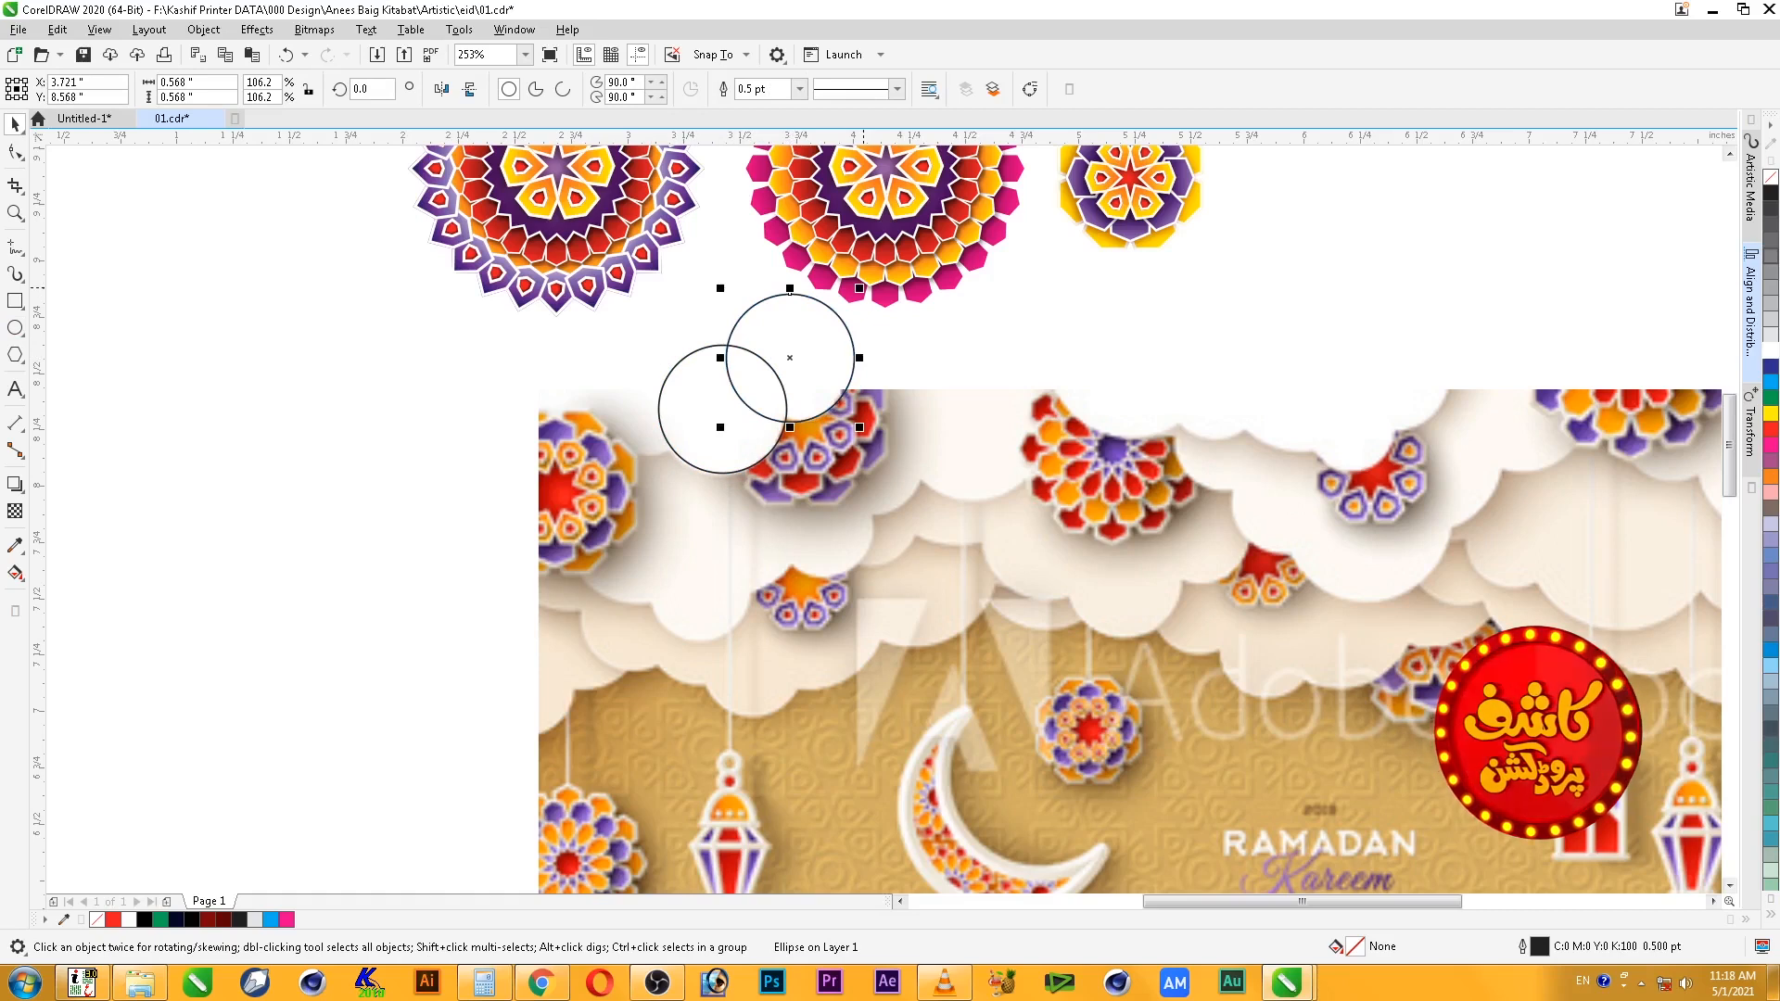
pyautogui.moveTo(861, 289); pyautogui.dragTo(852, 298)
# - Add two more circle copies to the left, one large and one medium, overlapping into a cloud row
pyautogui.moveTo(787, 358); pyautogui.dragTo(630, 363)
pyautogui.rightClick(629, 364)
pyautogui.moveTo(688, 304); pyautogui.dragTo(726, 267)
pyautogui.moveTo(615, 355); pyautogui.dragTo(516, 341)
pyautogui.rightClick(532, 322)
pyautogui.moveTo(612, 246); pyautogui.dragTo(592, 266)
pyautogui.moveTo(517, 341); pyautogui.dragTo(527, 351)
# - Copy the set of four circles to the right, over the upper clouds of the reference image
pyautogui.keyDown('shift'); pyautogui.click(630, 346); pyautogui.keyUp('shift')
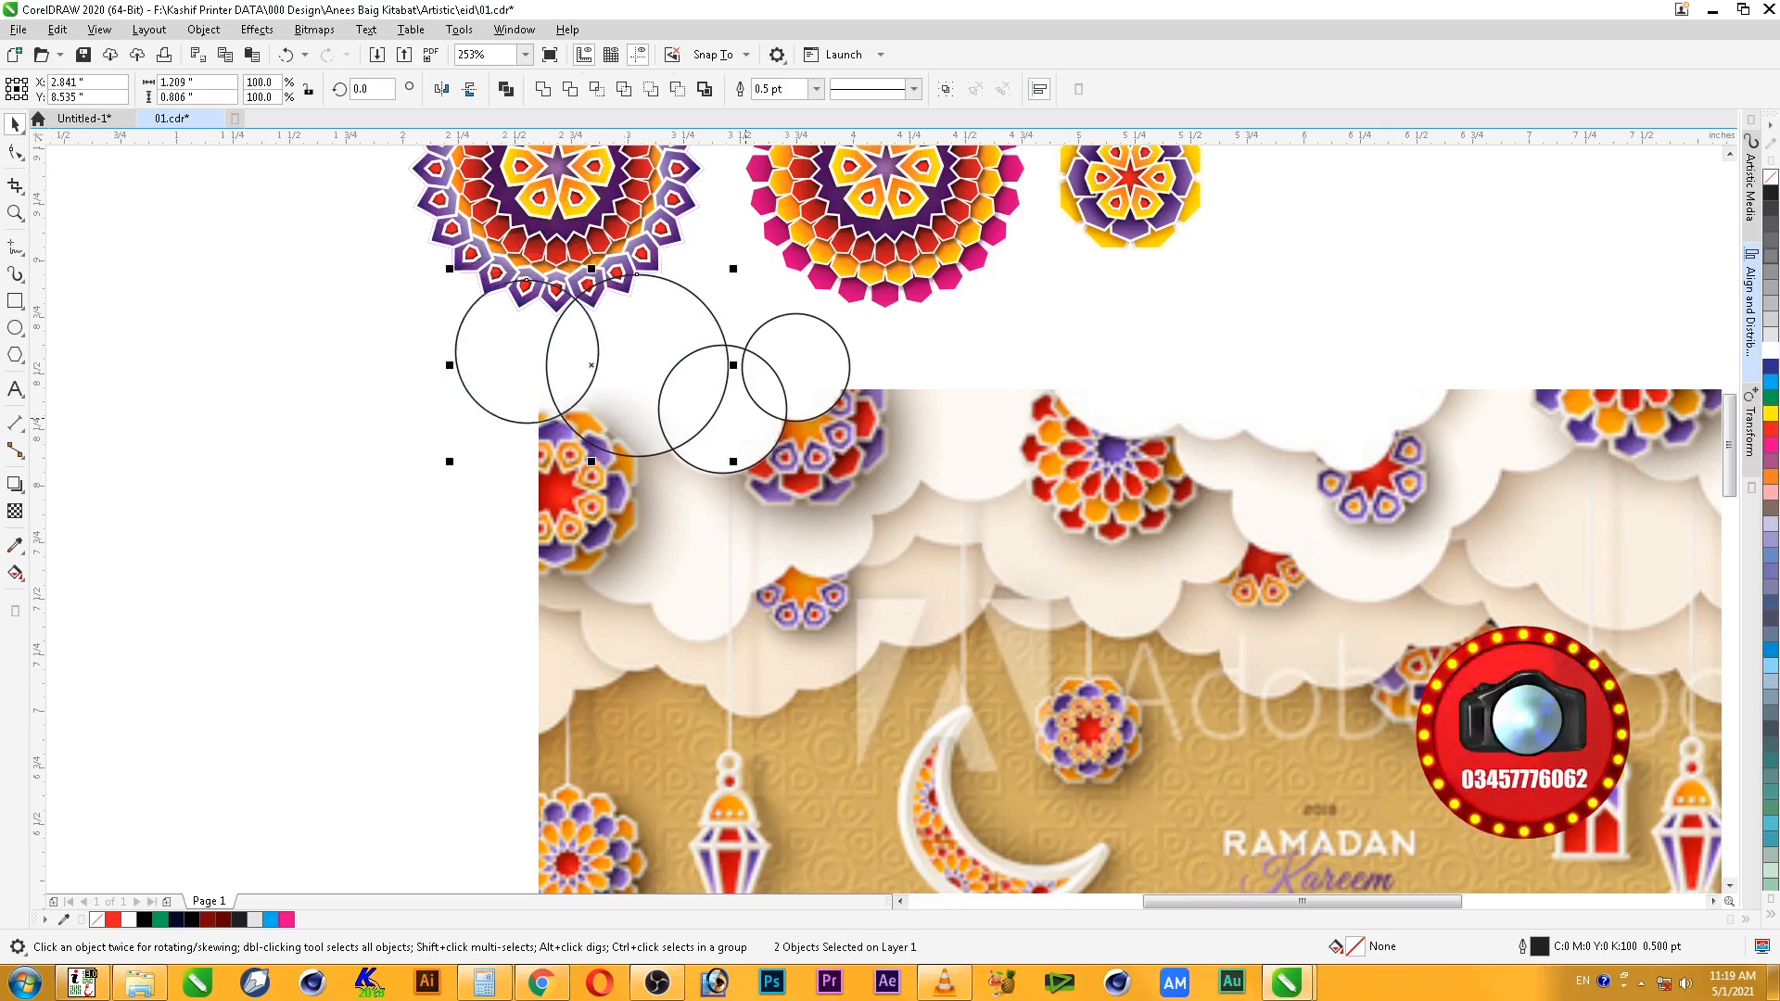
pyautogui.keyDown('shift'); pyautogui.click(724, 404); pyautogui.keyUp('shift')
pyautogui.keyDown('shift'); pyautogui.click(804, 364); pyautogui.keyUp('shift')
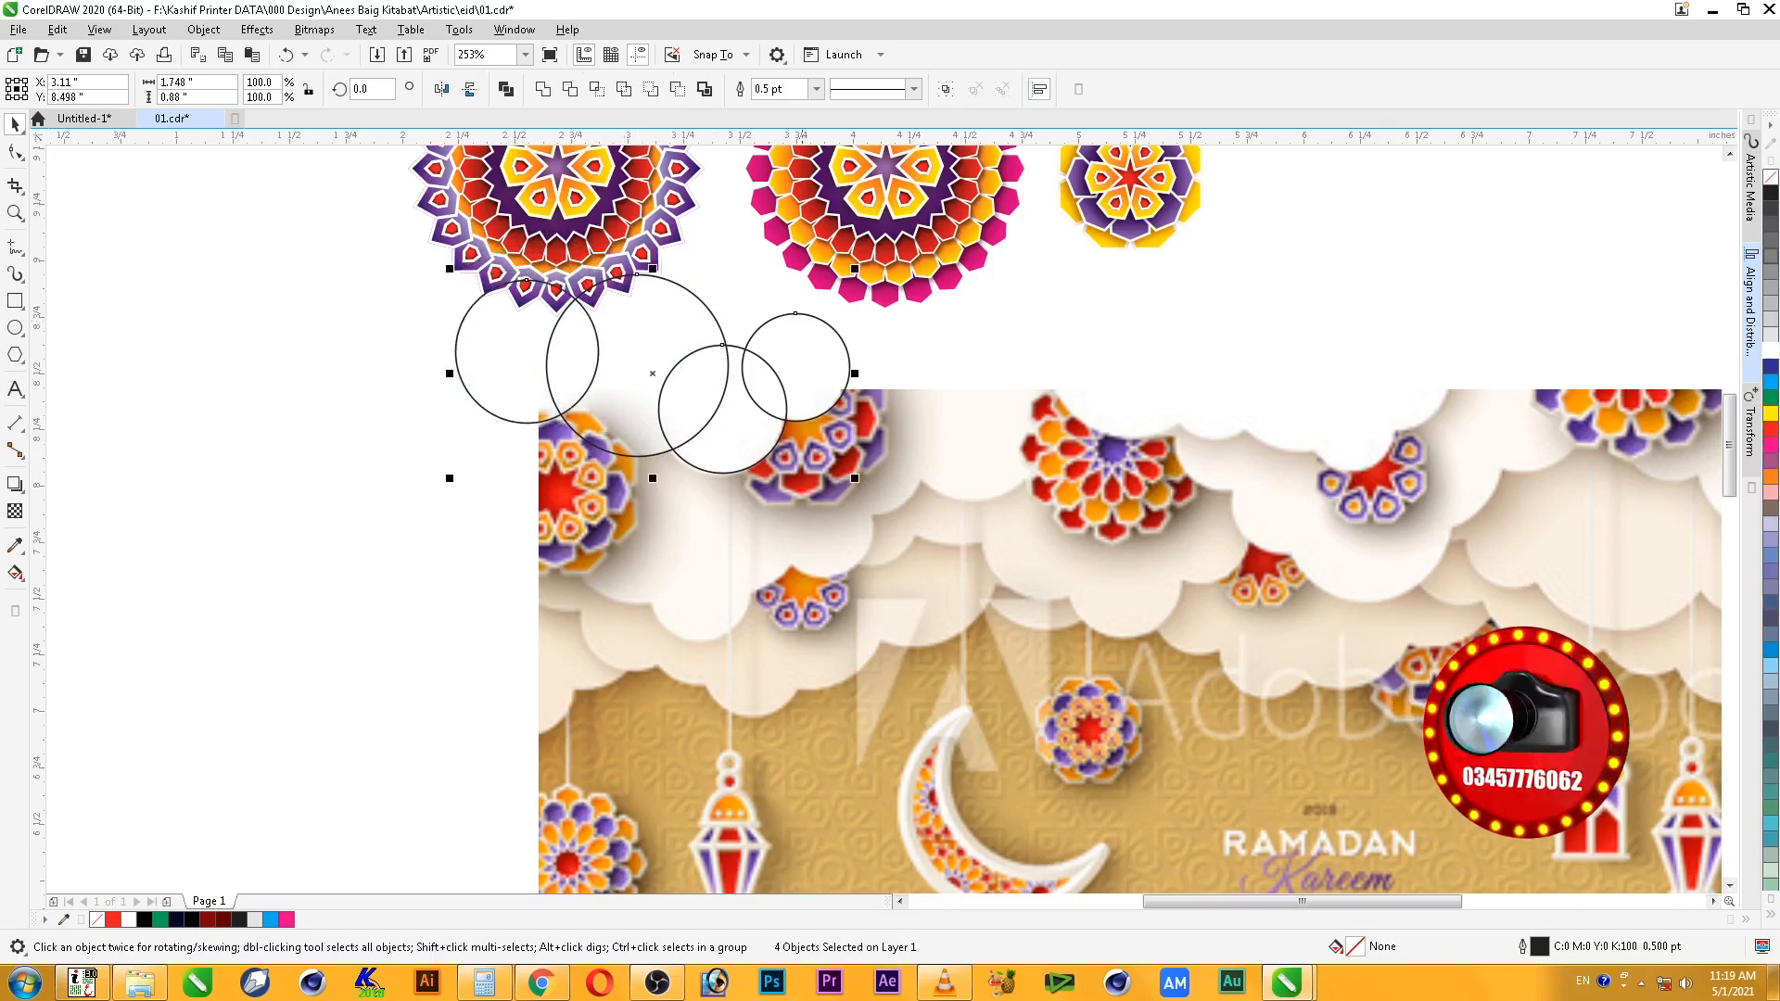
pyautogui.moveTo(790, 385); pyautogui.dragTo(1404, 372)
pyautogui.rightClick(1404, 372)
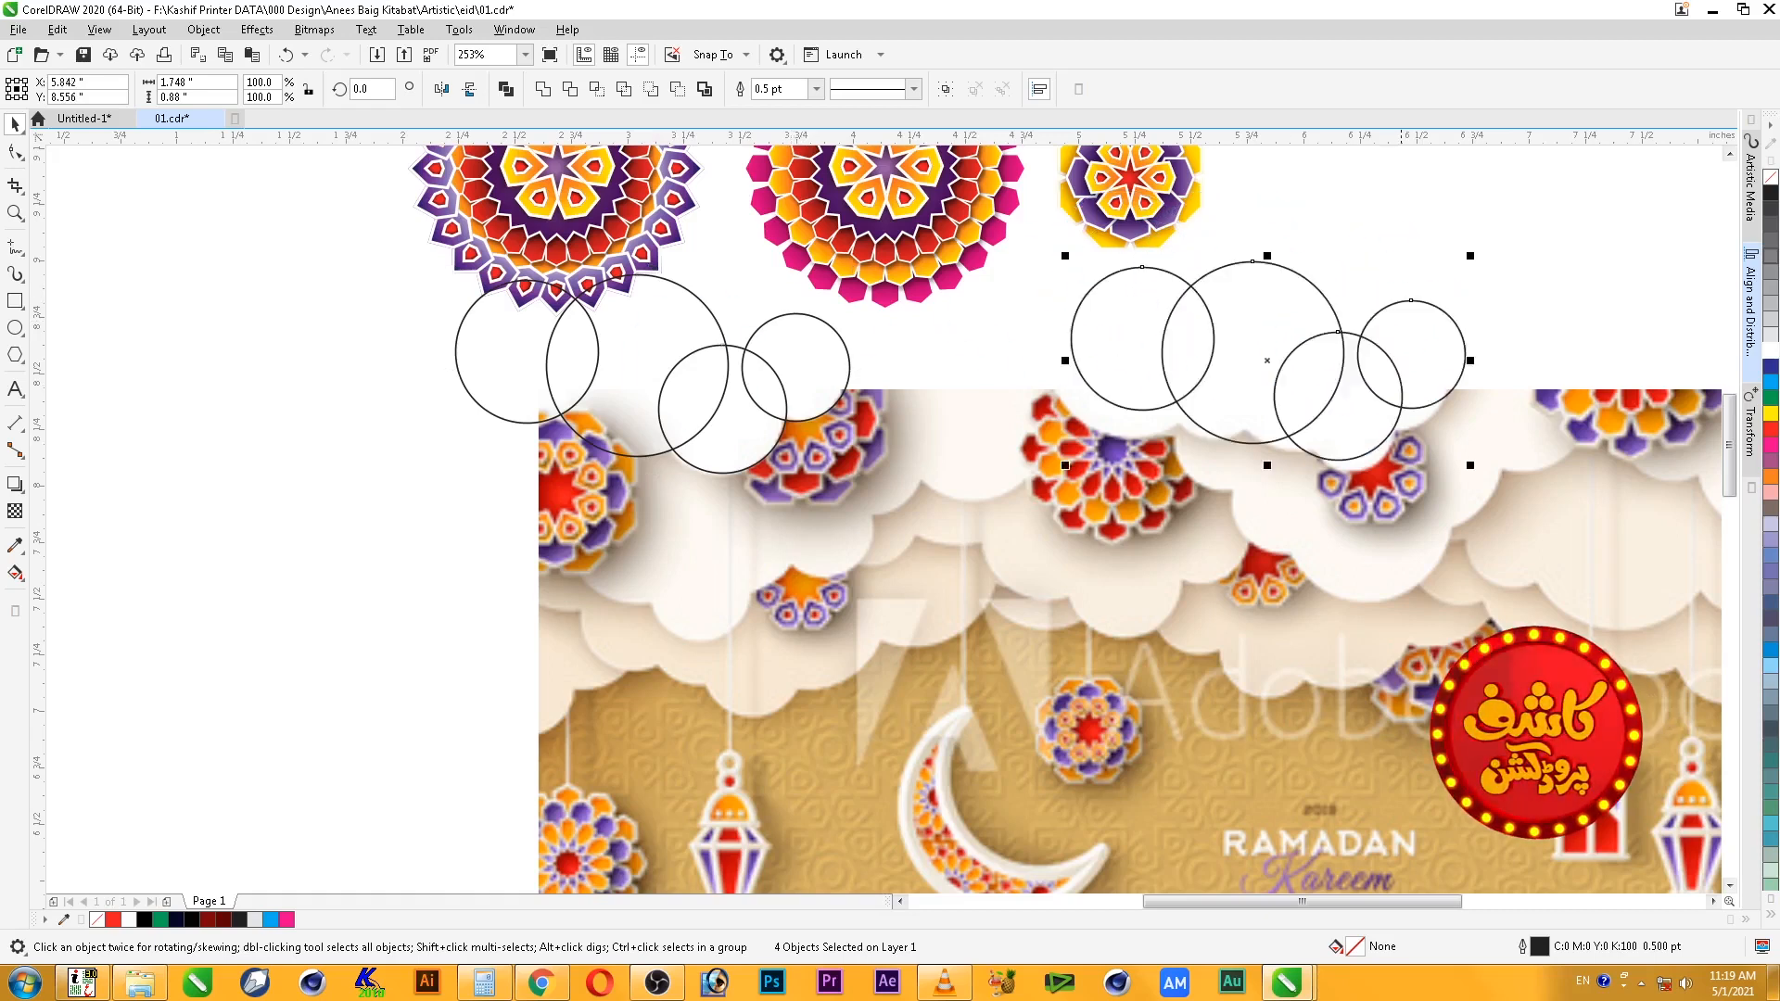
# - Weld the four original circles into a single cloud outline
pyautogui.click(796, 375)
pyautogui.keyDown('shift'); pyautogui.click(723, 412); pyautogui.keyUp('shift')
pyautogui.keyDown('shift'); pyautogui.click(638, 371); pyautogui.keyUp('shift')
pyautogui.keyDown('shift'); pyautogui.click(522, 356); pyautogui.keyUp('shift')
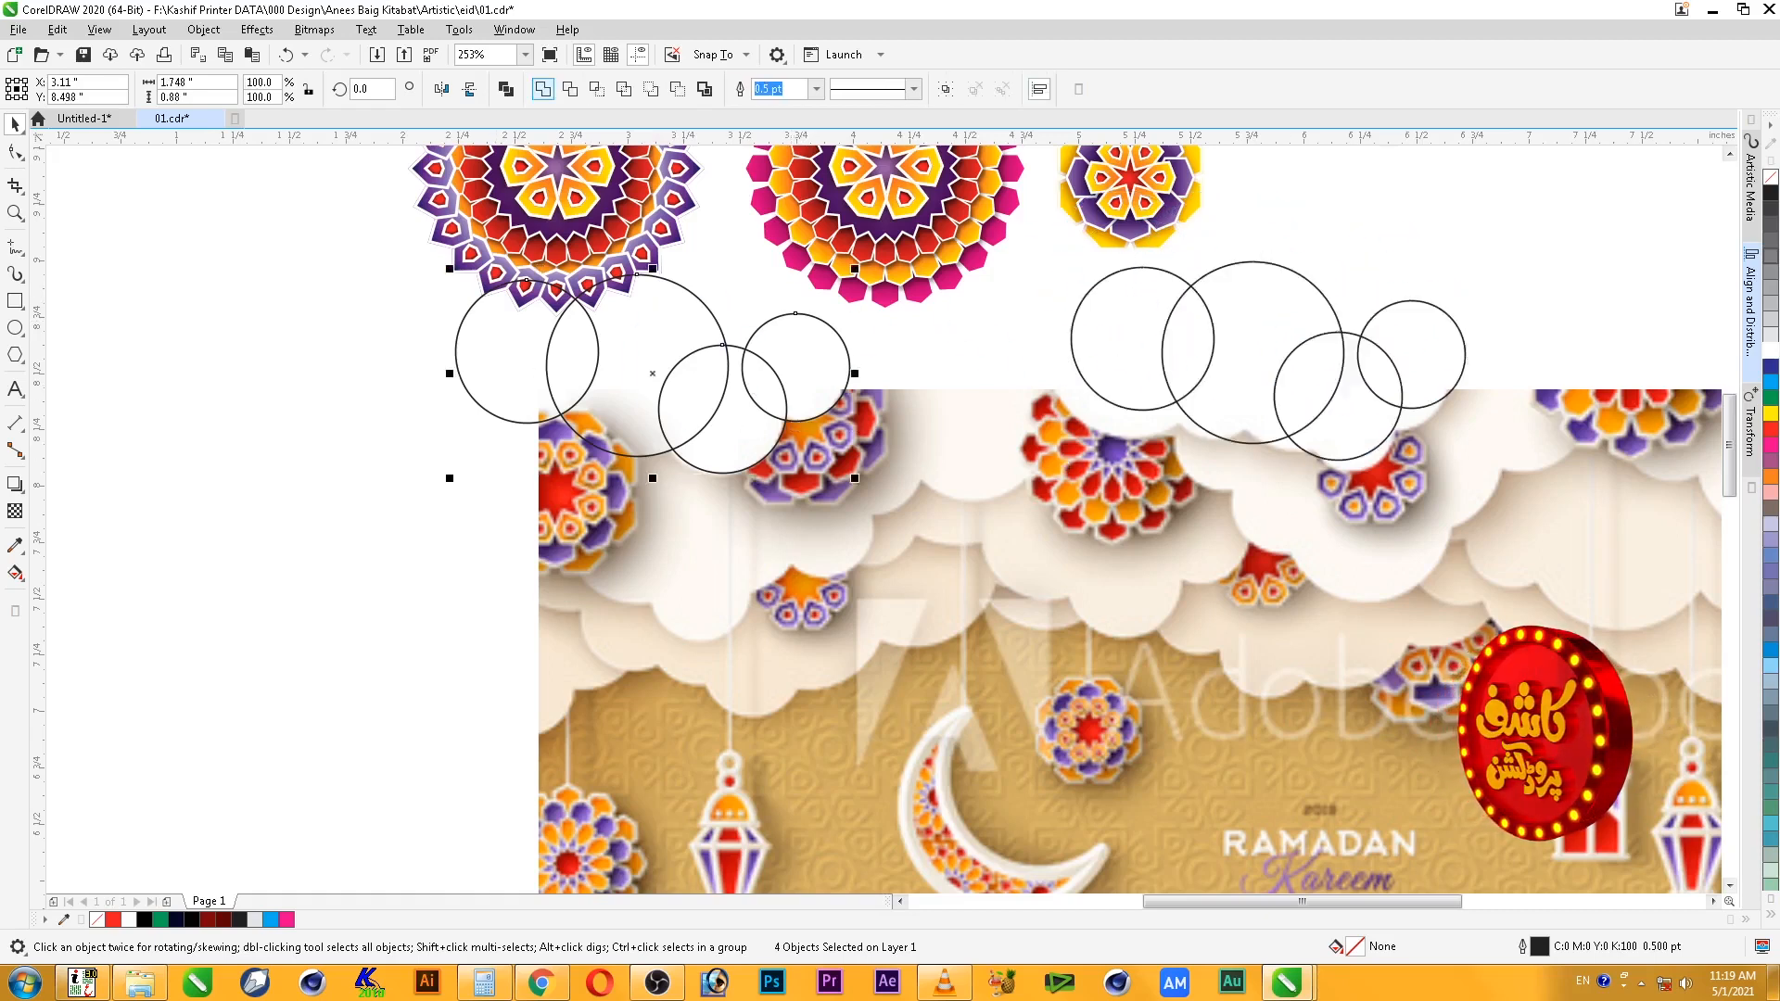
pyautogui.click(543, 89)
# - Enlarge the leftmost circle of the copied set and shift it slightly down and to the left
pyautogui.scroll(-1, 748, 480)
pyautogui.press('F2')
pyautogui.moveTo(584, 283); pyautogui.dragTo(1335, 699)
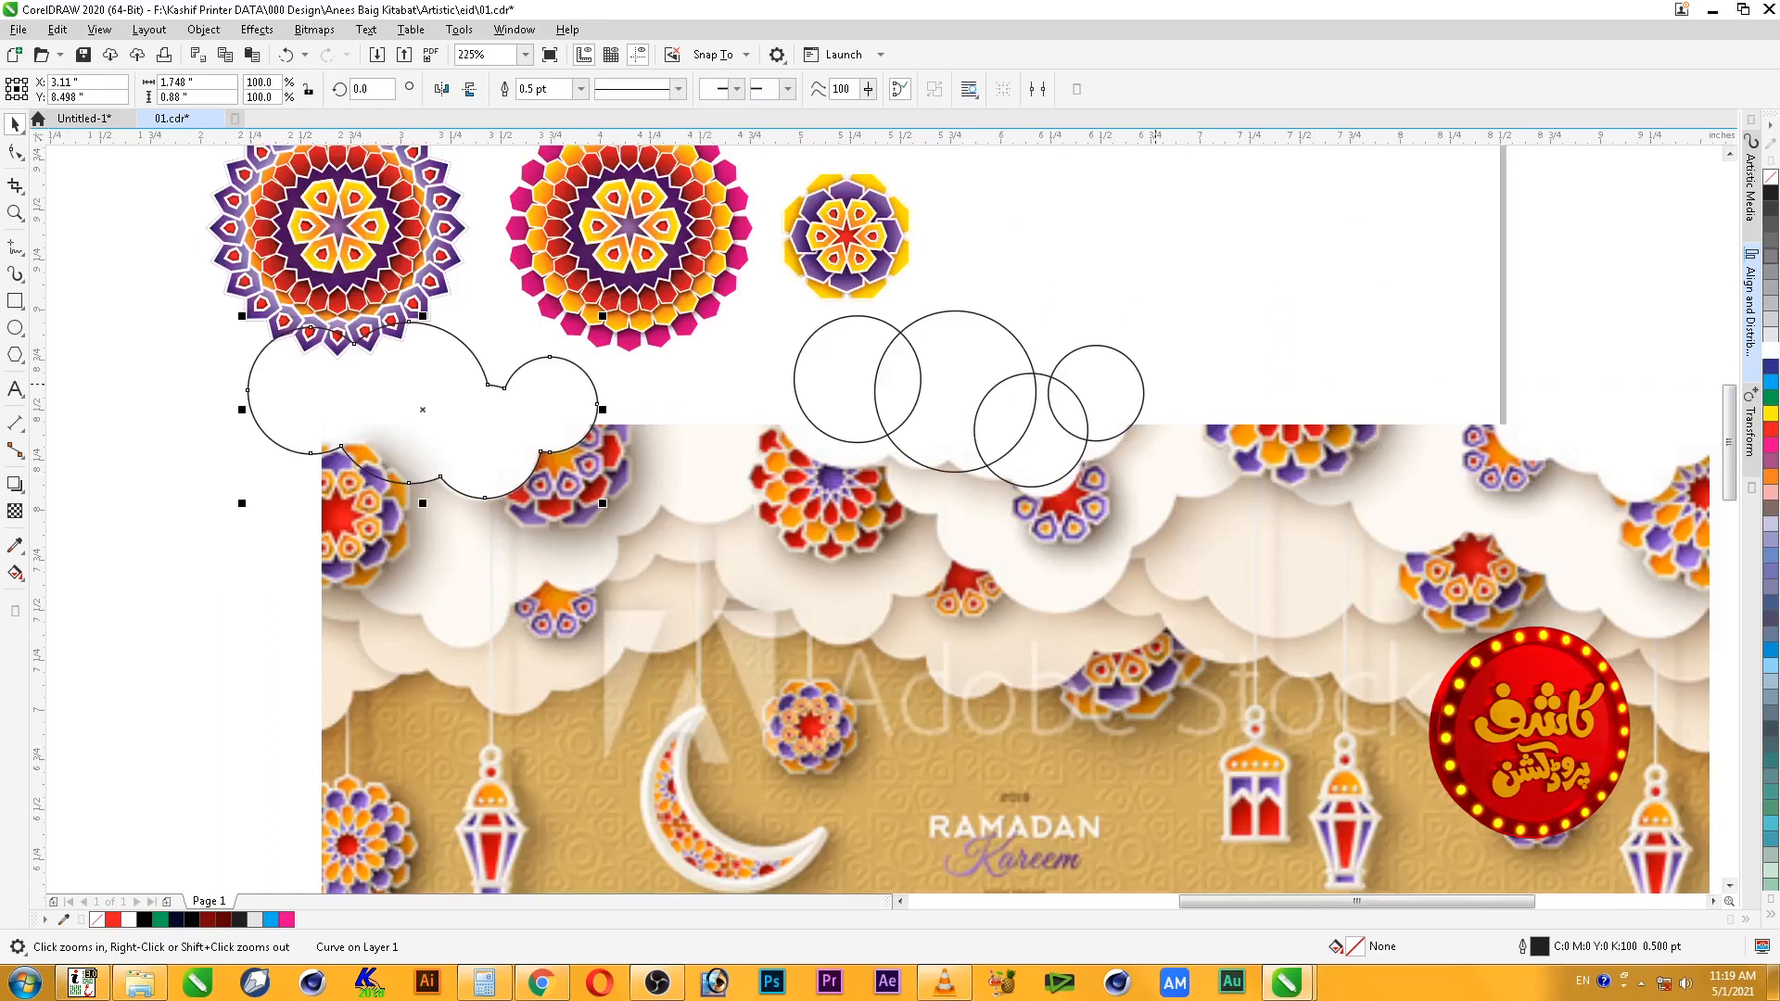
pyautogui.moveTo(854, 366); pyautogui.dragTo(841, 387)
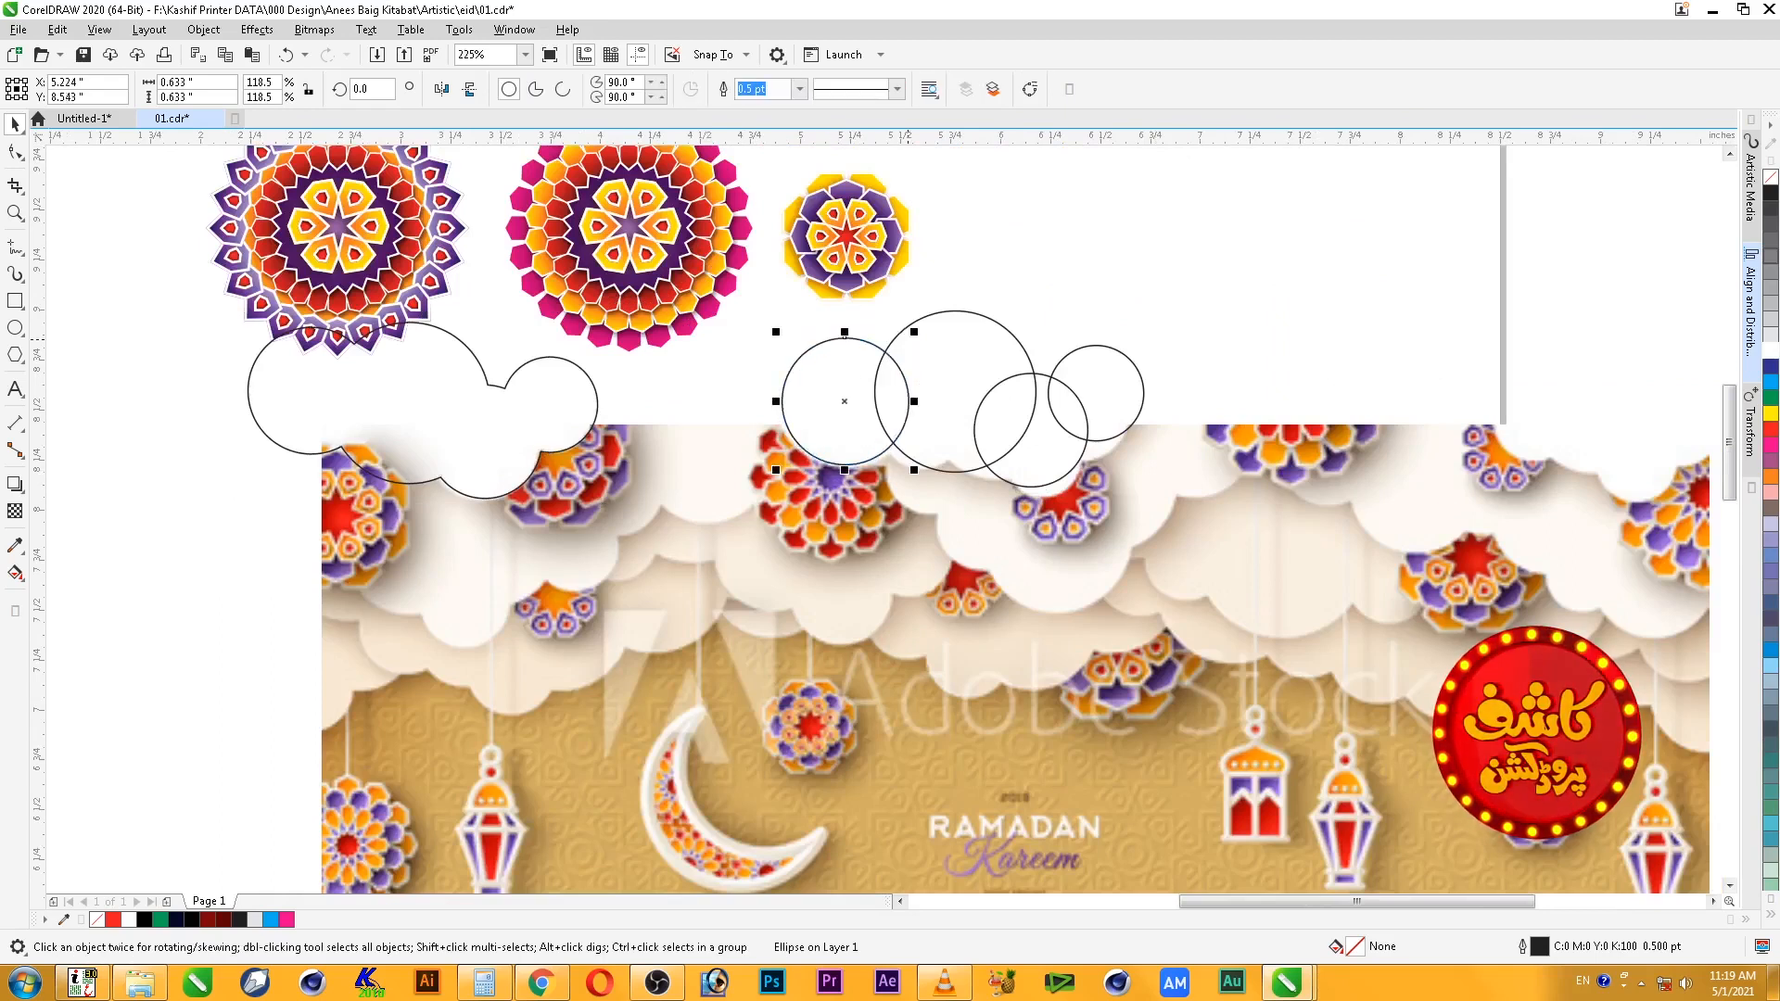
pyautogui.hotkey('ctrl', 'z')
pyautogui.moveTo(927, 310); pyautogui.dragTo(936, 300)
pyautogui.moveTo(858, 378); pyautogui.dragTo(845, 396)
# - Move the smallest copied circle against the leftmost one and set the other two aside above
pyautogui.moveTo(1050, 399); pyautogui.dragTo(873, 425)
pyautogui.moveTo(1040, 428); pyautogui.dragTo(1189, 292)
pyautogui.moveTo(983, 371); pyautogui.dragTo(1141, 268)
# - Extend the second cloud row to the right with further overlapping circle copies of varied sizes
pyautogui.moveTo(944, 420); pyautogui.dragTo(1086, 420)
pyautogui.rightClick(1013, 434)
pyautogui.rightClick(1070, 463)
pyautogui.moveTo(1053, 477); pyautogui.dragTo(1054, 477)
pyautogui.moveTo(1214, 312); pyautogui.dragTo(1107, 428)
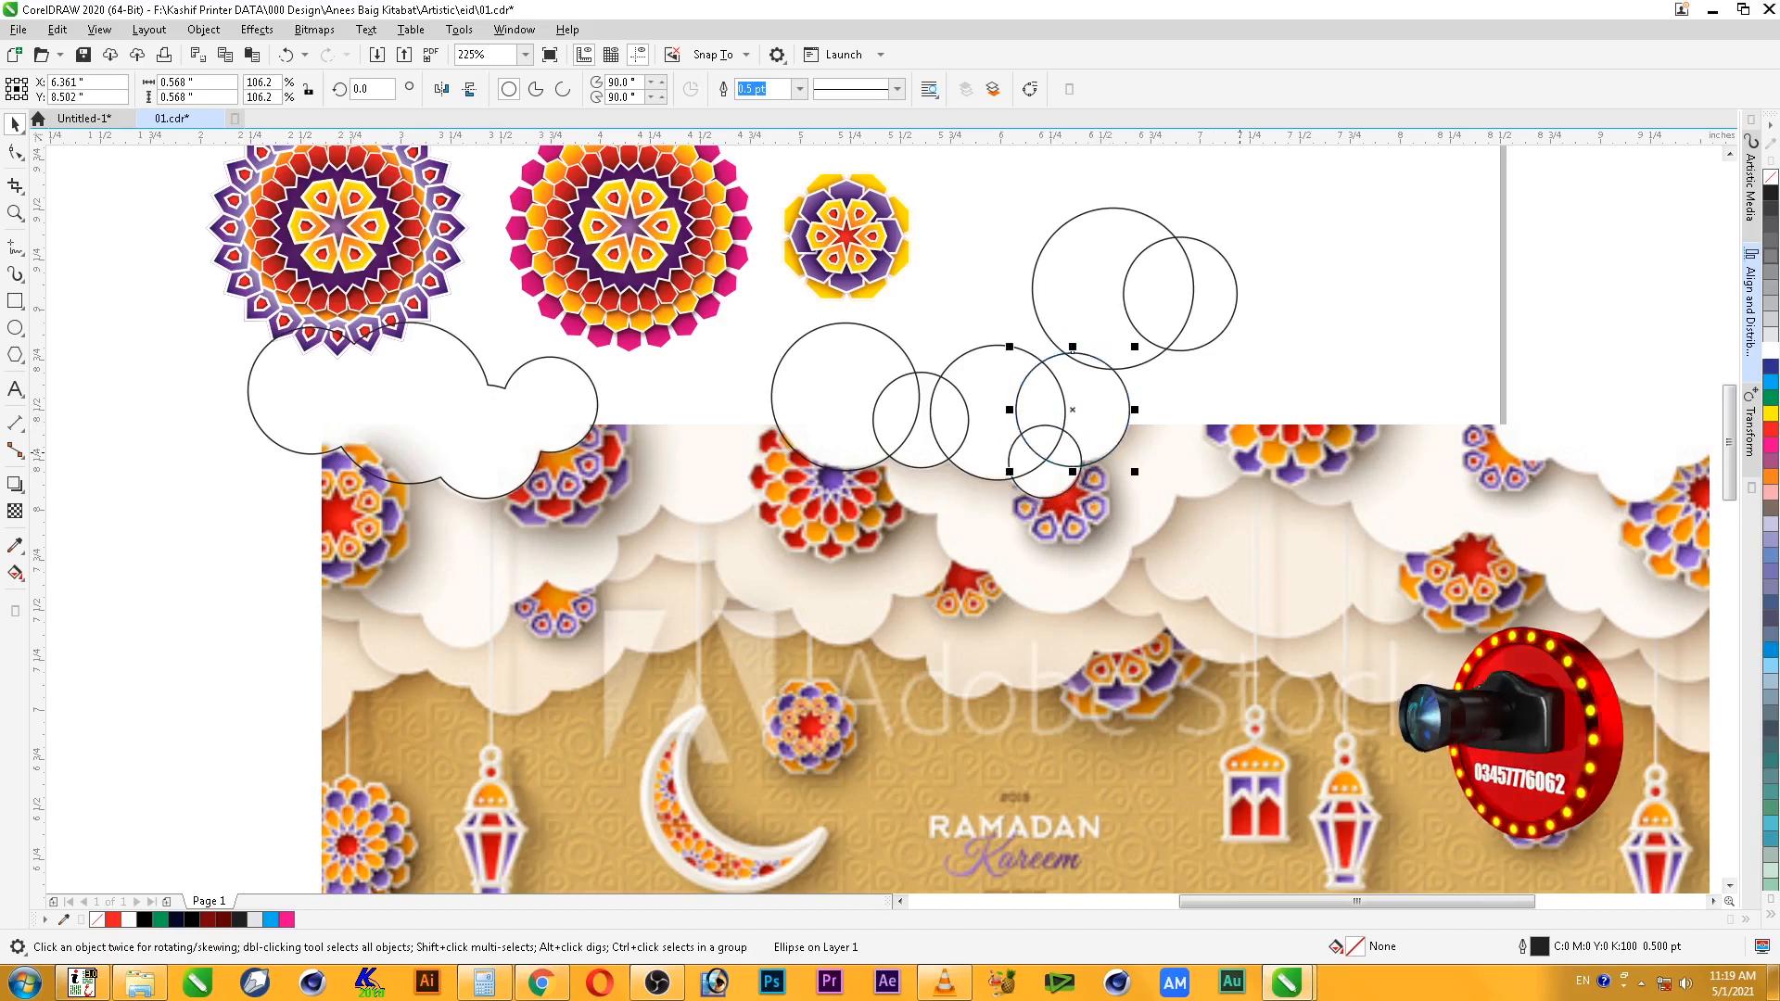
pyautogui.click(1386, 274)
pyautogui.scroll(-2, 1386, 274)
pyautogui.press('F2')
pyautogui.moveTo(1586, 200); pyautogui.dragTo(986, 600)
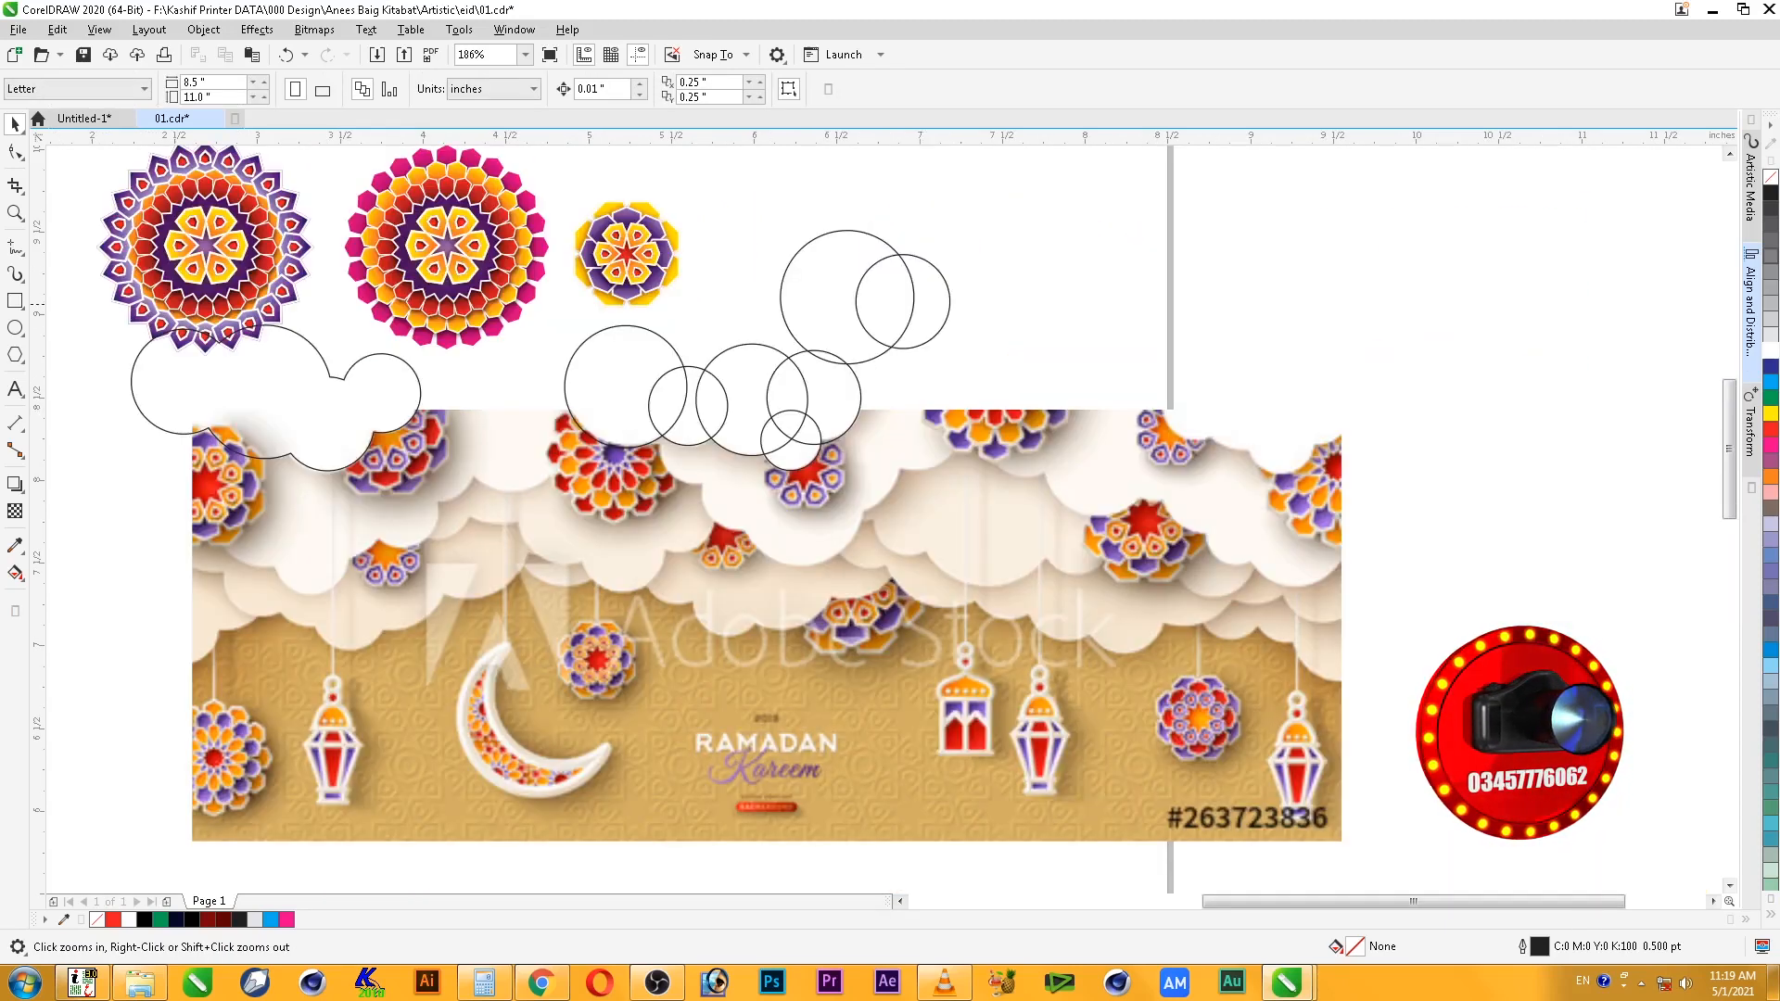
# - Delete the two spare overlapping circles above the second cloud row
pyautogui.click(919, 313)
pyautogui.keyDown('shift'); pyautogui.click(837, 315); pyautogui.keyUp('shift')
pyautogui.moveTo(838, 315); pyautogui.dragTo(998, 304)
pyautogui.press('Delete')
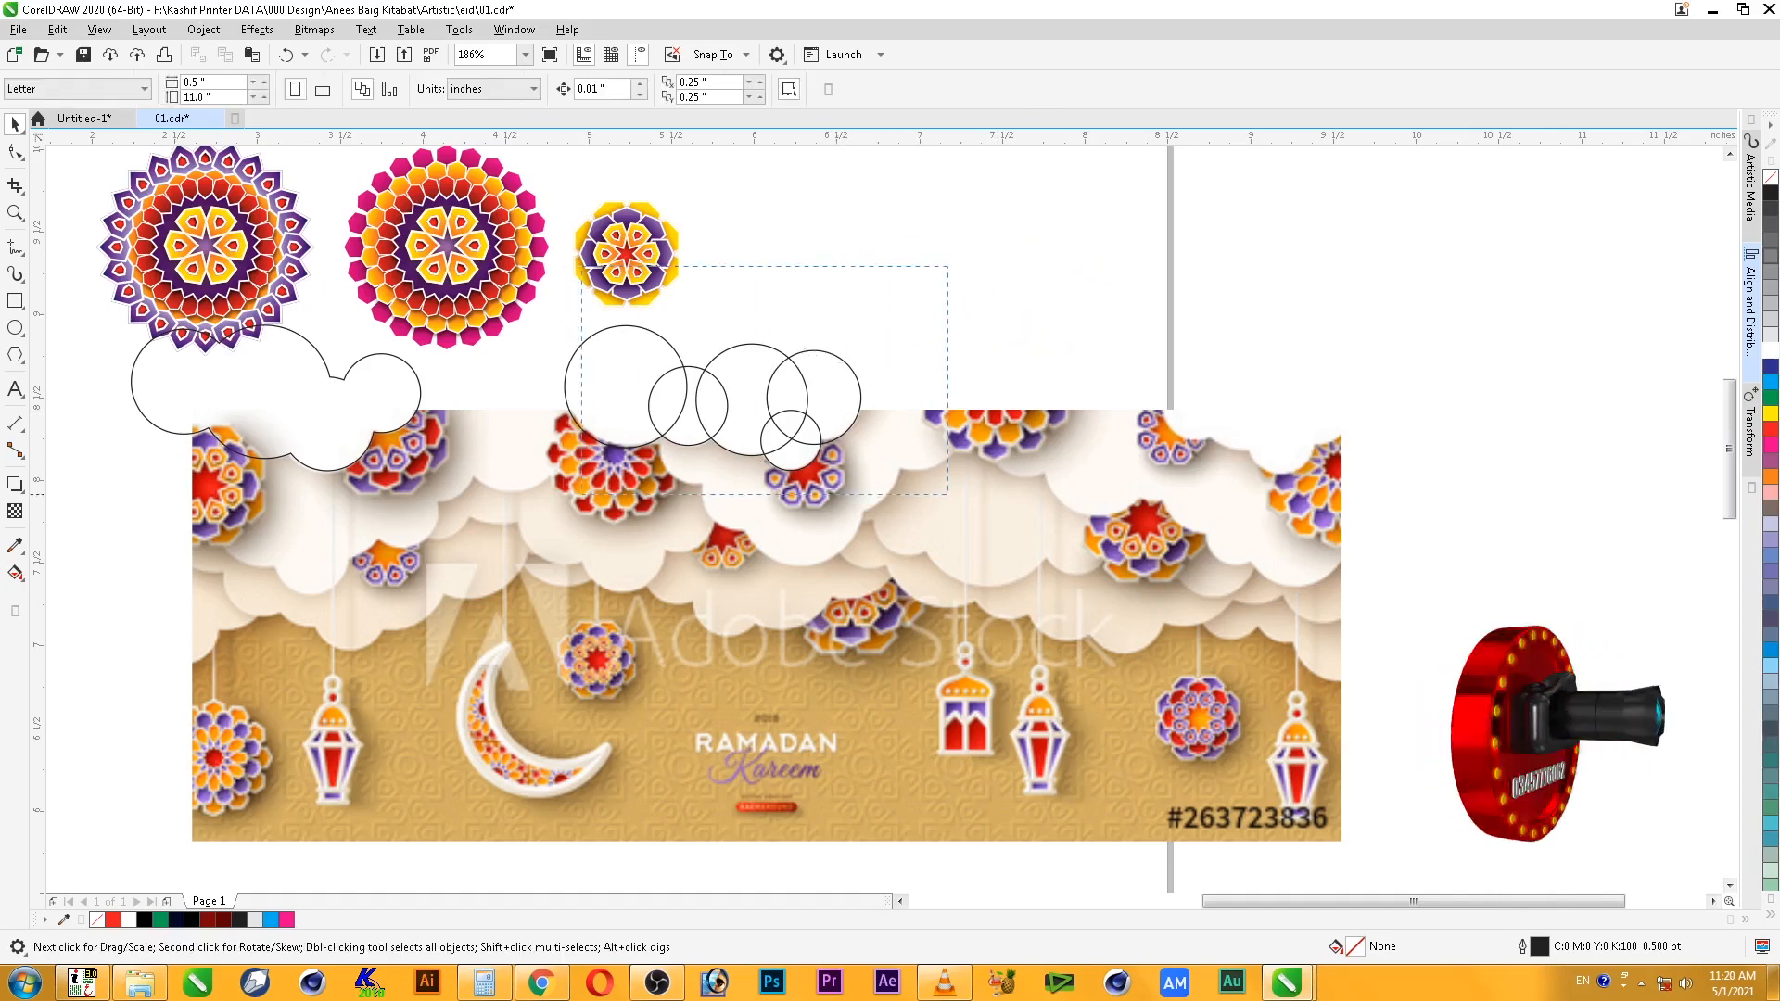
# - Copy the row of five circles to the empty area beside the page and weld the original row into one cloud outline
pyautogui.moveTo(581, 267); pyautogui.dragTo(555, 269)
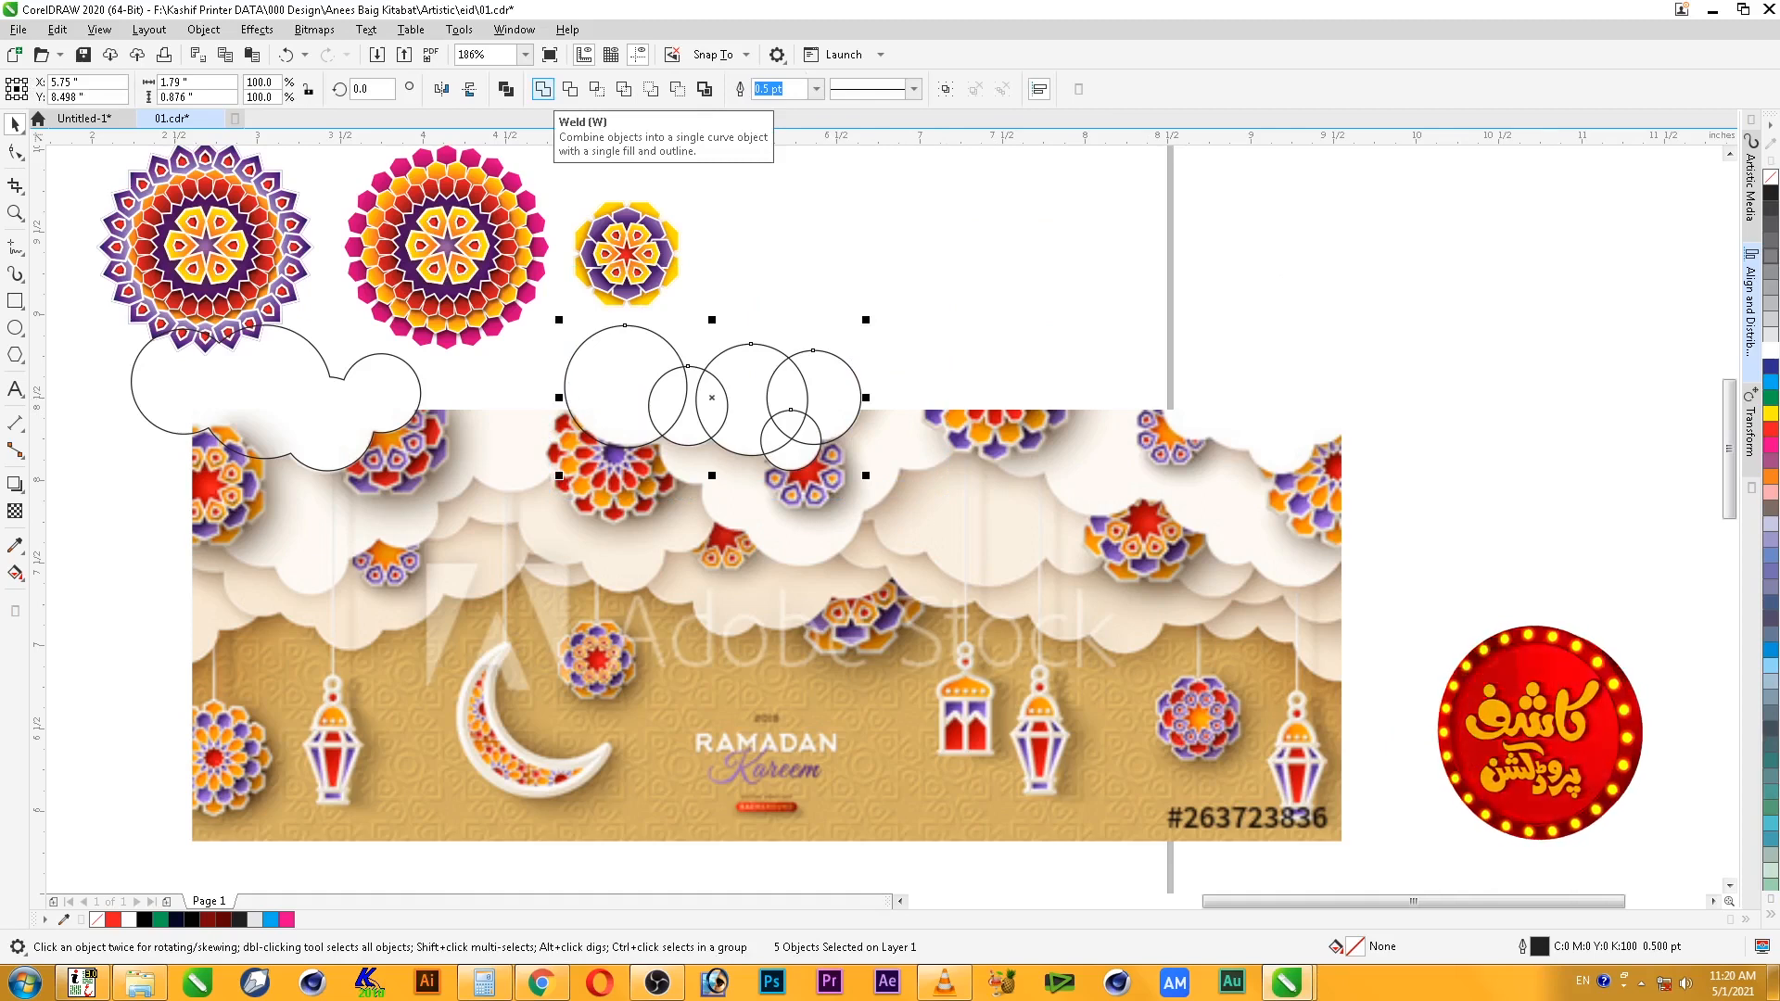
pyautogui.moveTo(712, 398); pyautogui.dragTo(1241, 290)
pyautogui.rightClick(1241, 290)
pyautogui.moveTo(913, 473); pyautogui.dragTo(915, 473)
pyautogui.click(544, 89)
pyautogui.click(934, 267)
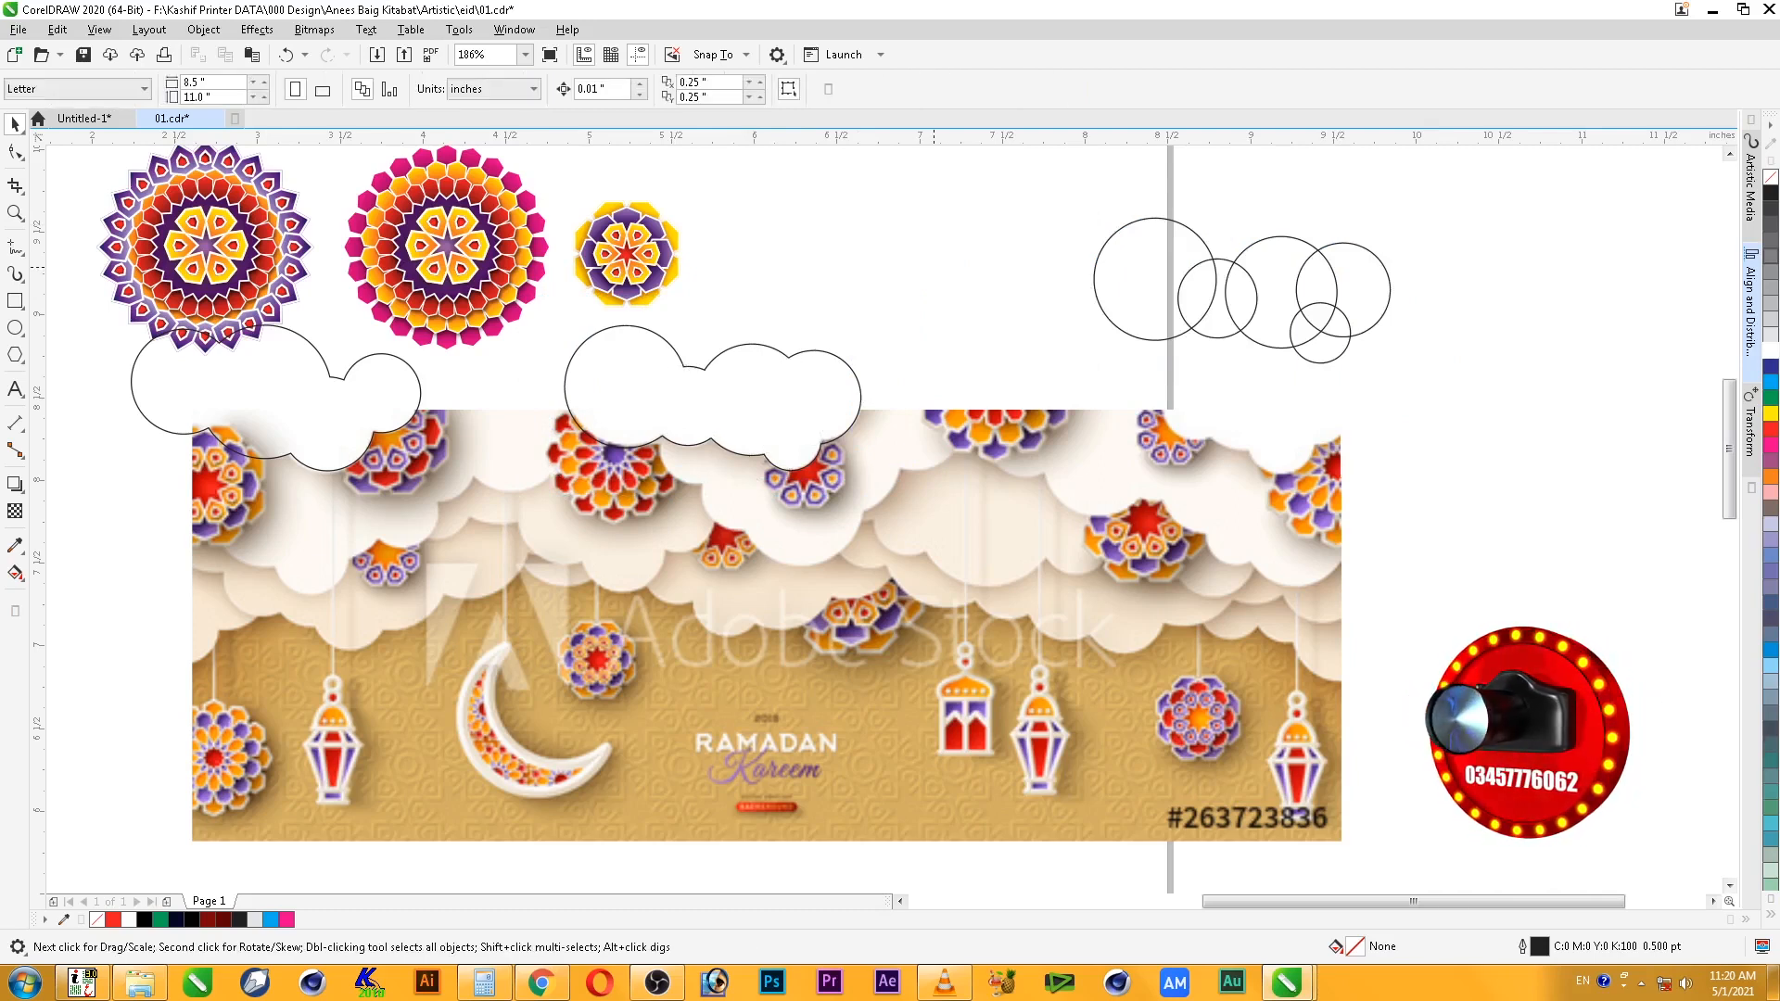
# - Arrange large and small circle copies in an overlapping chain that dips below the second cloud and rises past its right end
pyautogui.moveTo(1166, 219); pyautogui.dragTo(811, 445)
pyautogui.rightClick(812, 445)
pyautogui.moveTo(1212, 259); pyautogui.dragTo(858, 427)
pyautogui.moveTo(1257, 328); pyautogui.dragTo(819, 495)
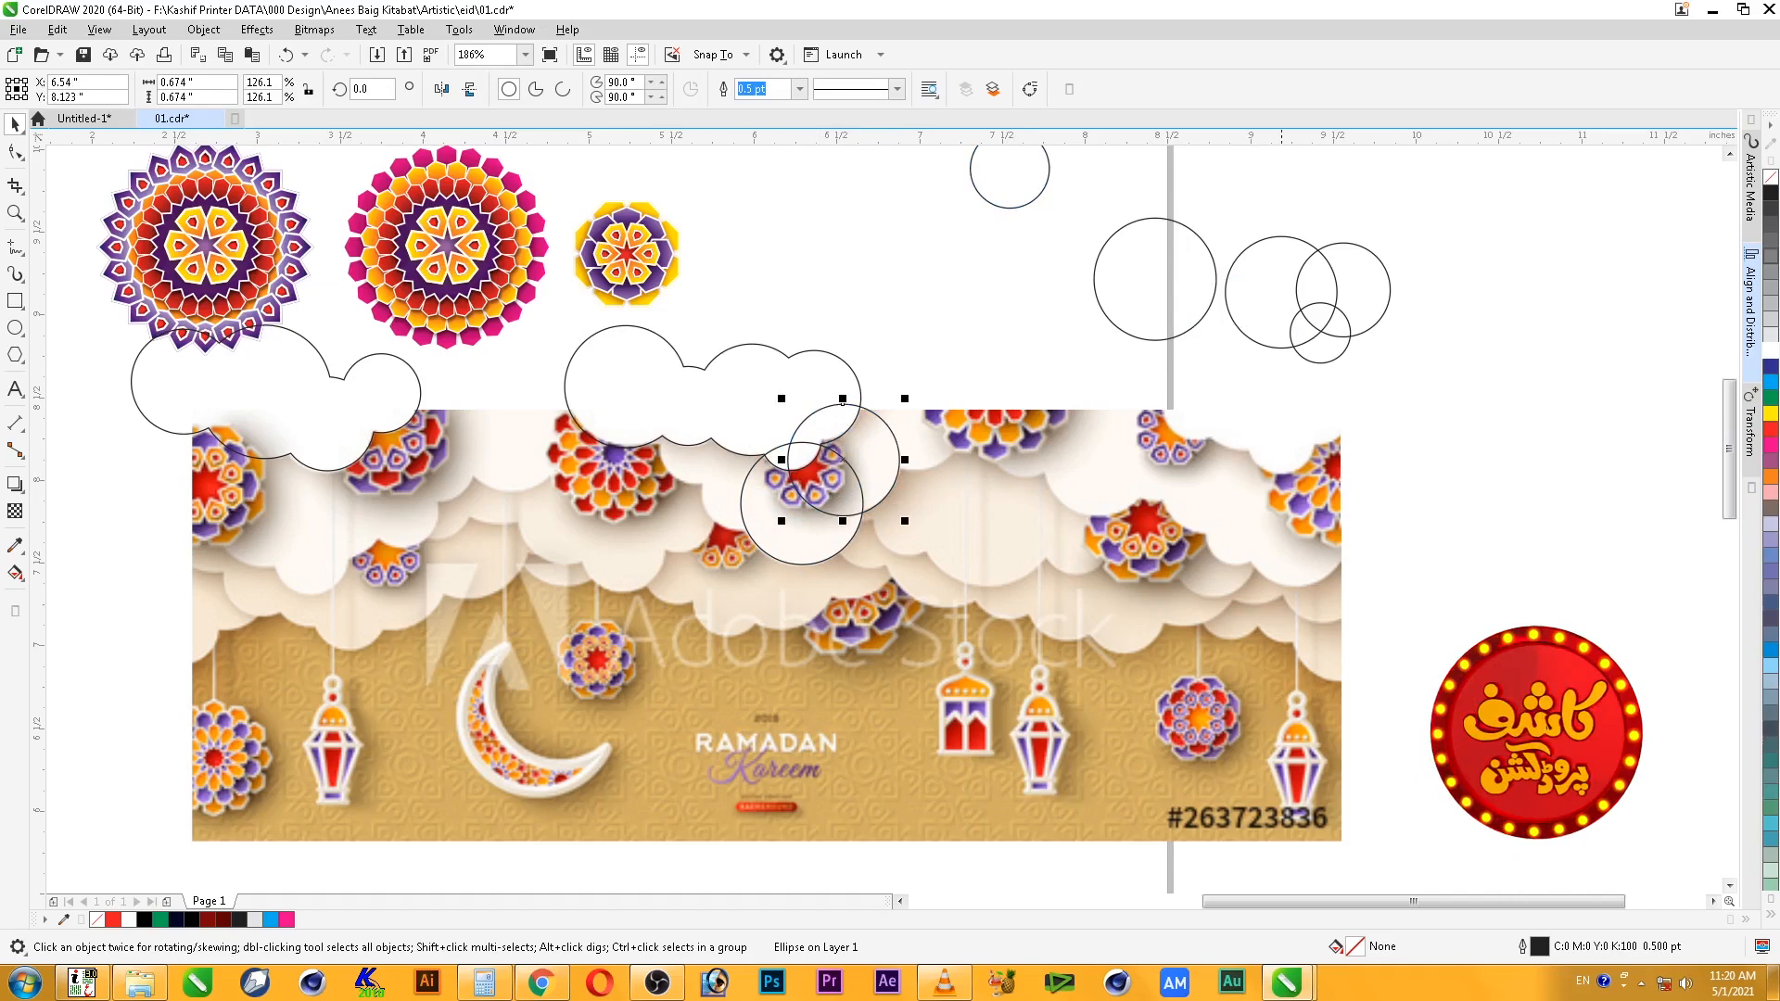
pyautogui.moveTo(1156, 311); pyautogui.dragTo(919, 442)
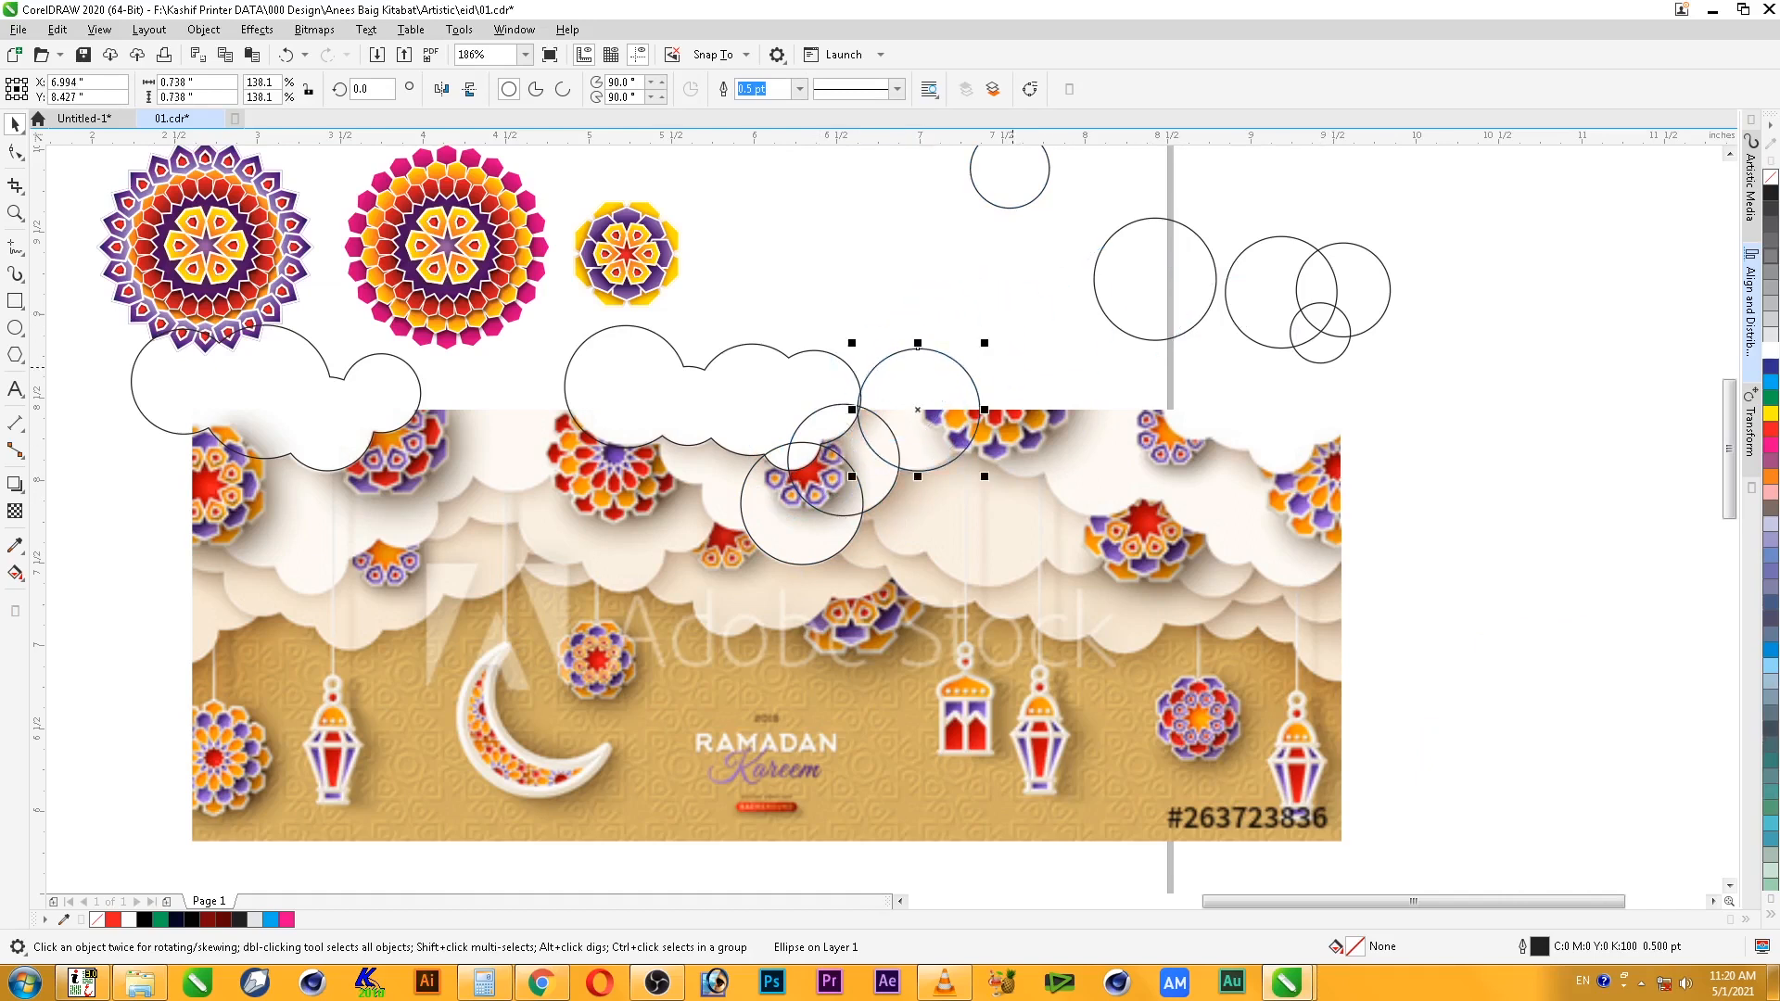
pyautogui.moveTo(1149, 302)
pyautogui.mouseDown()
pyautogui.moveTo(834, 498)
pyautogui.moveTo(712, 453)
pyautogui.moveTo(1153, 297)
pyautogui.mouseUp()
pyautogui.moveTo(1309, 339); pyautogui.dragTo(789, 444)
pyautogui.moveTo(723, 497); pyautogui.dragTo(678, 457)
pyautogui.moveTo(743, 402); pyautogui.dragTo(736, 411)
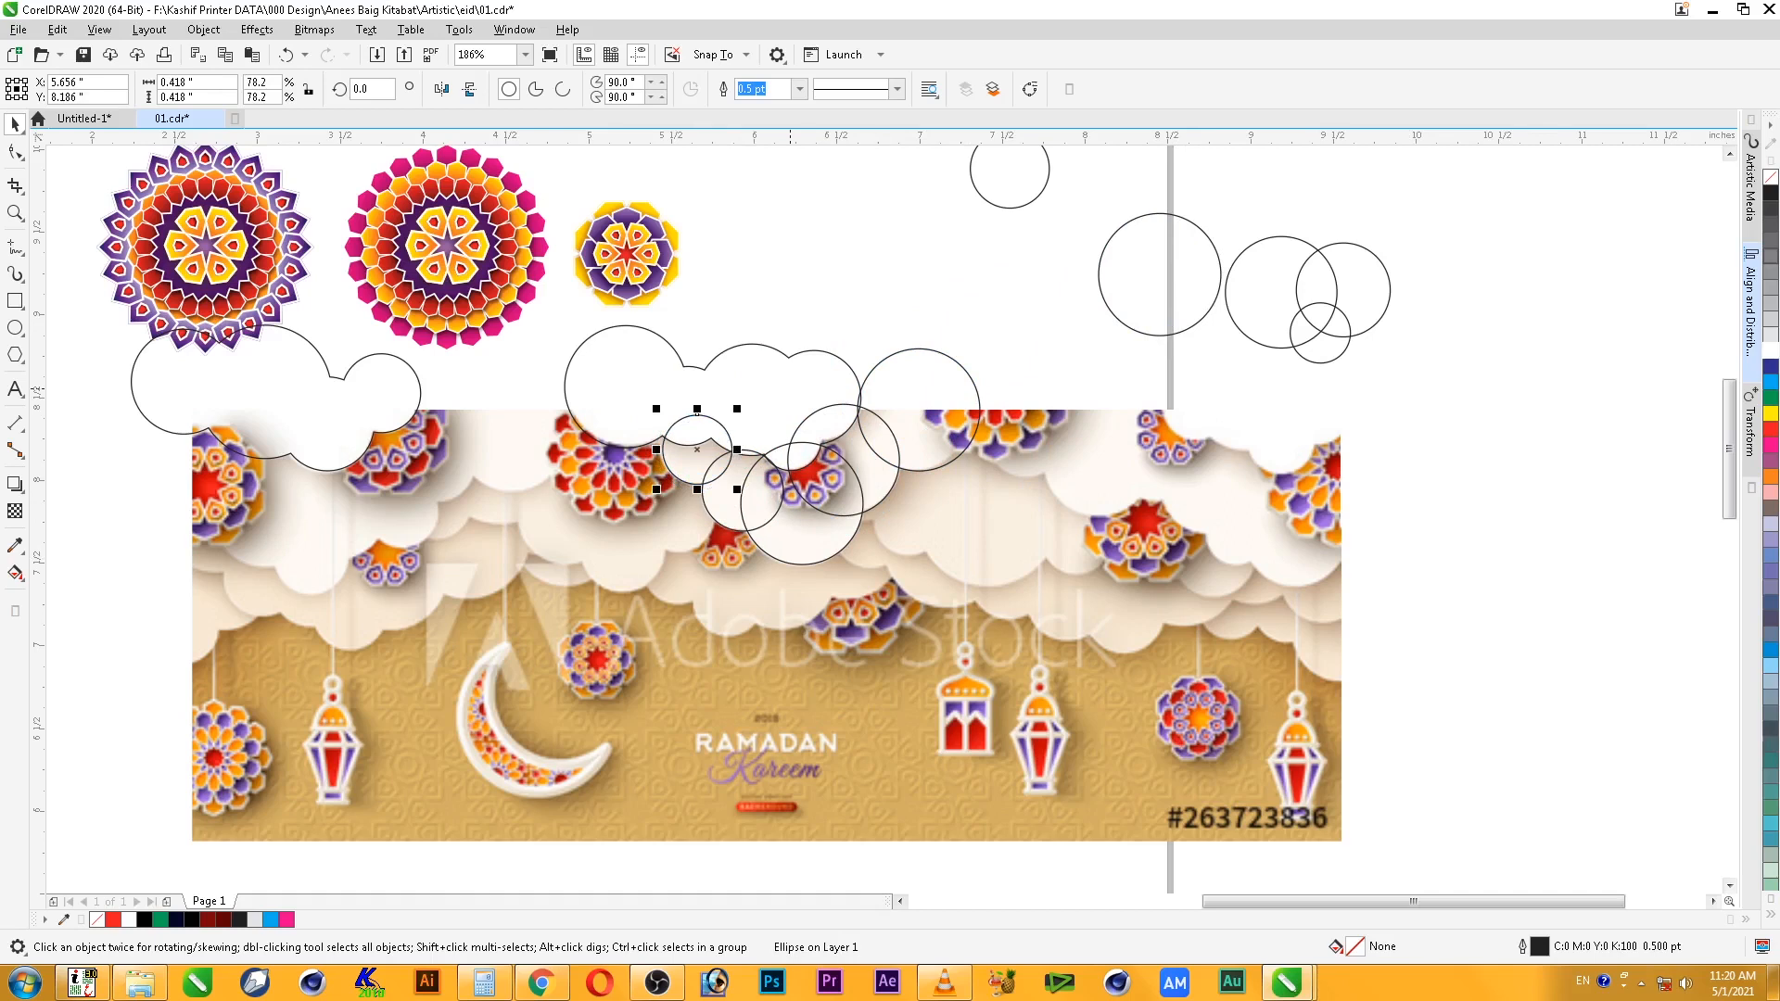
# - Add a large circle at the left end of the chain and weld the chain into a third cloud outline
pyautogui.moveTo(1162, 265); pyautogui.dragTo(630, 398)
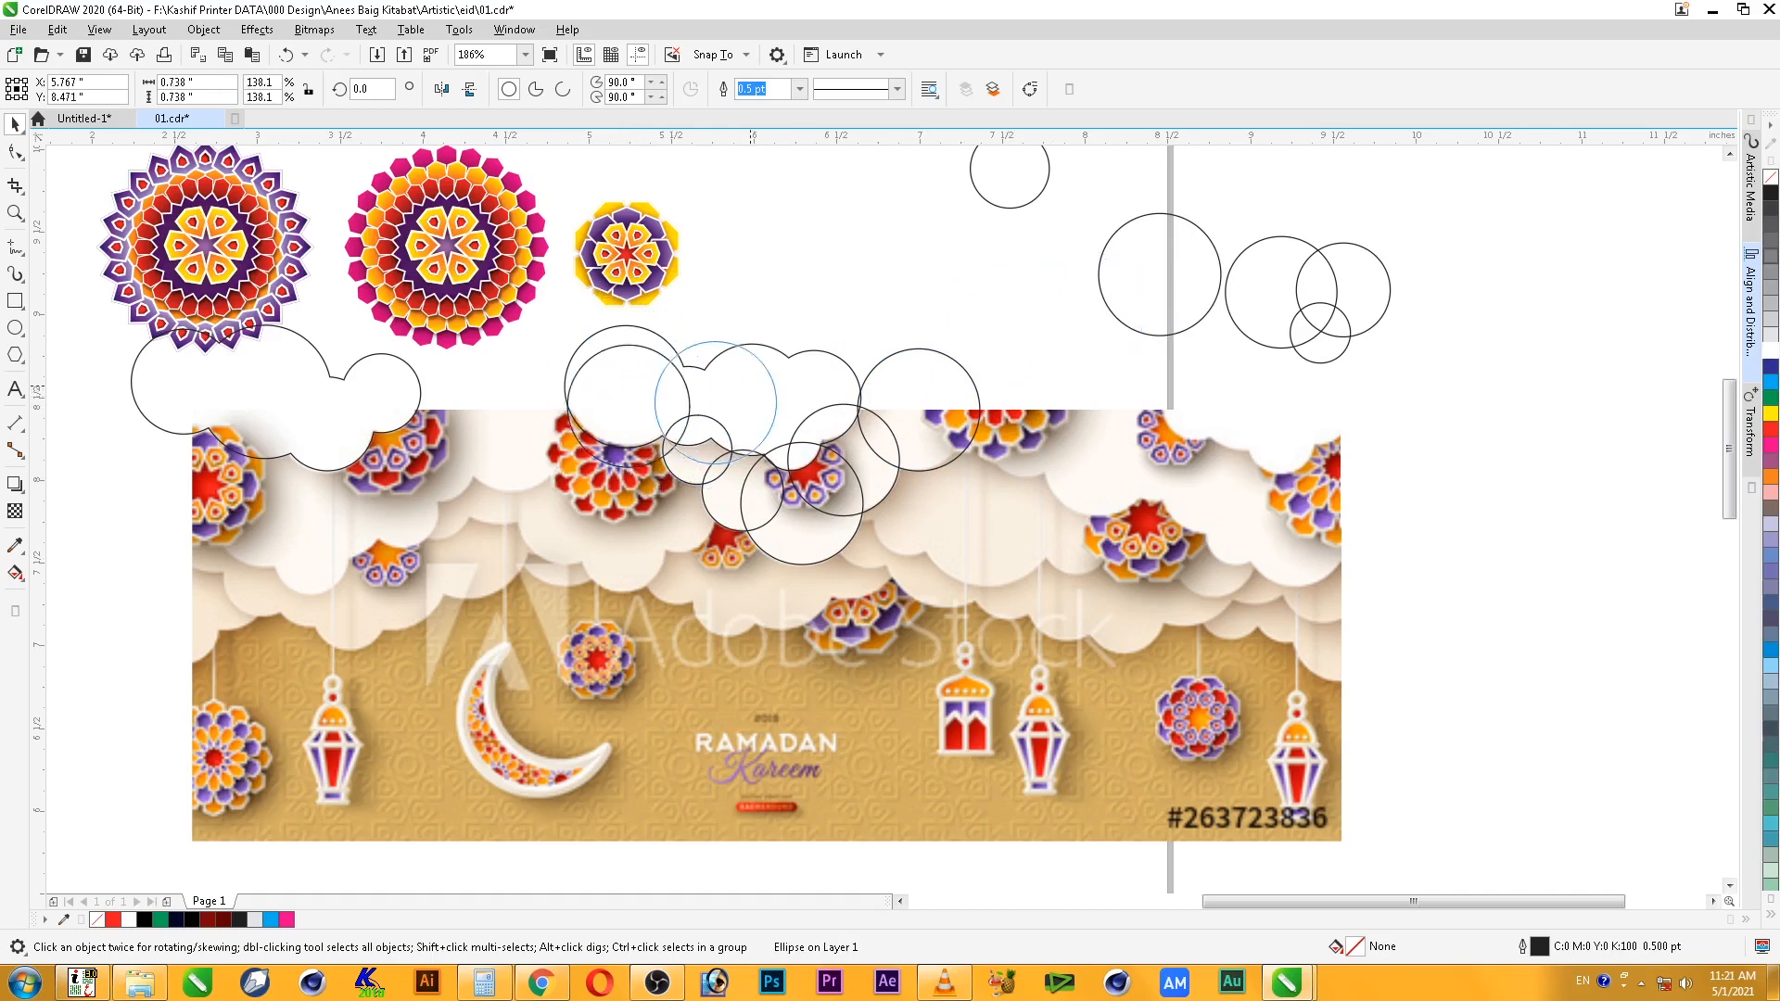
pyautogui.keyDown('shift'); pyautogui.click(698, 450); pyautogui.keyUp('shift')
pyautogui.keyDown('shift'); pyautogui.click(799, 541); pyautogui.keyUp('shift')
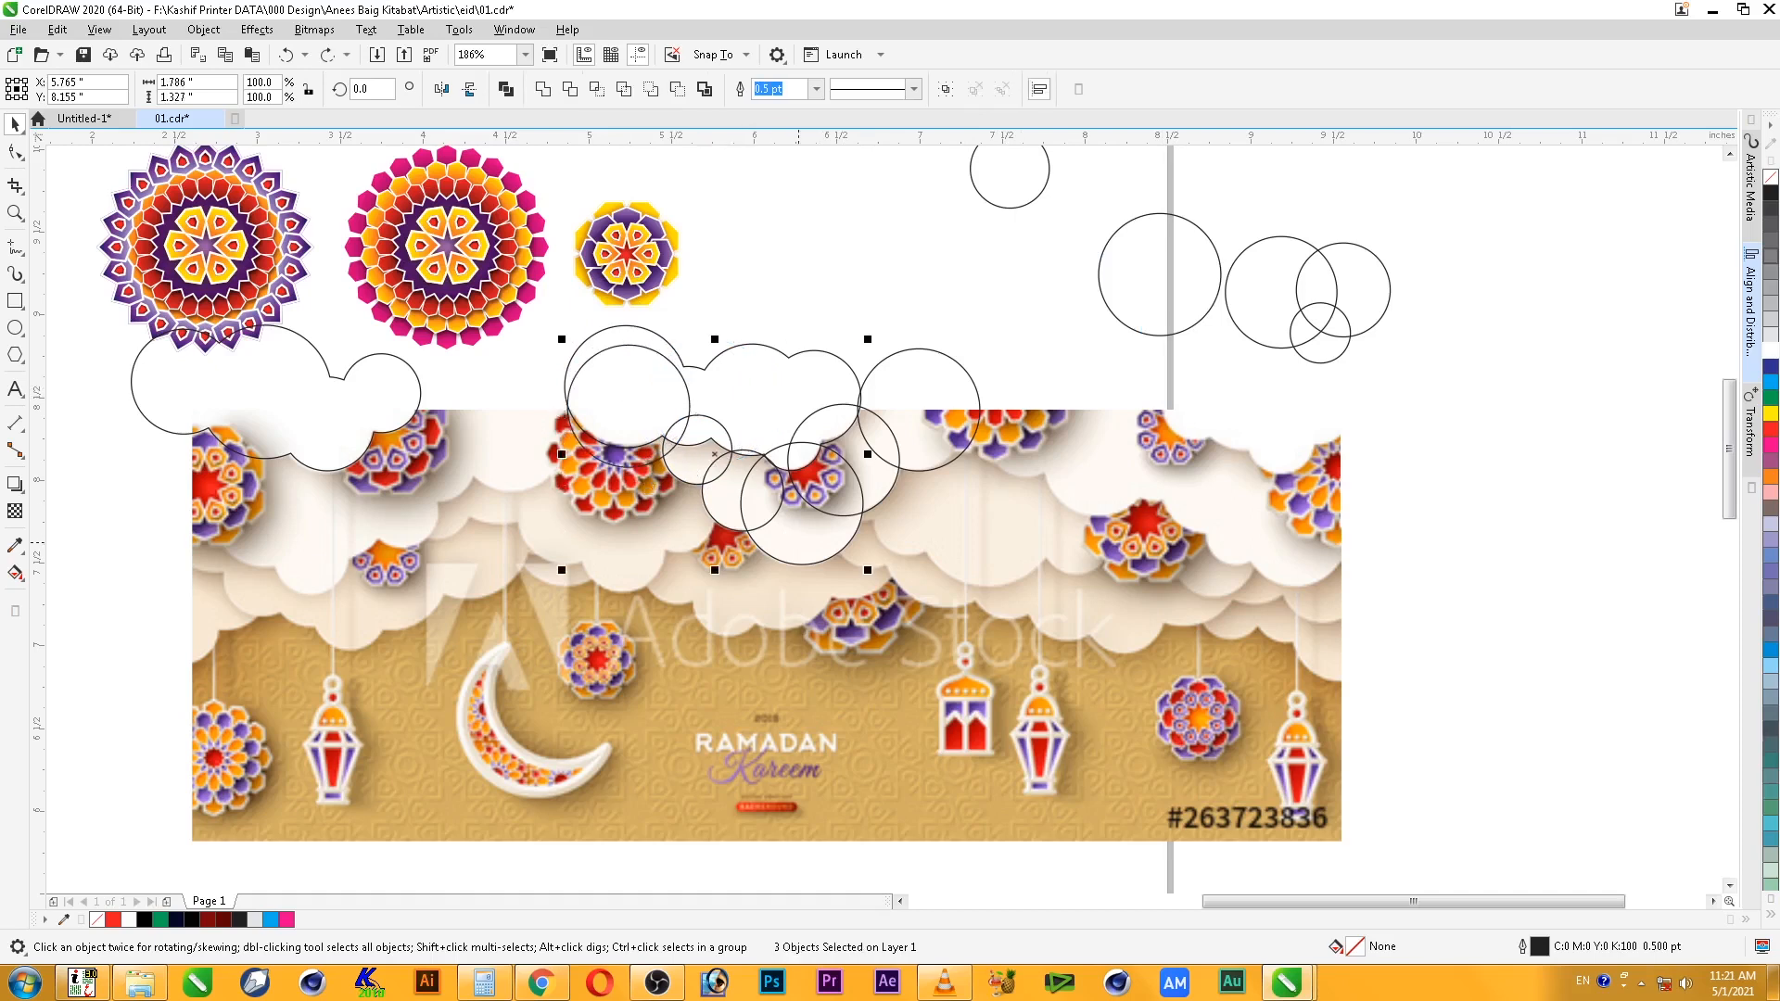
pyautogui.keyDown('shift'); pyautogui.click(918, 390); pyautogui.keyUp('shift')
pyautogui.click(544, 89)
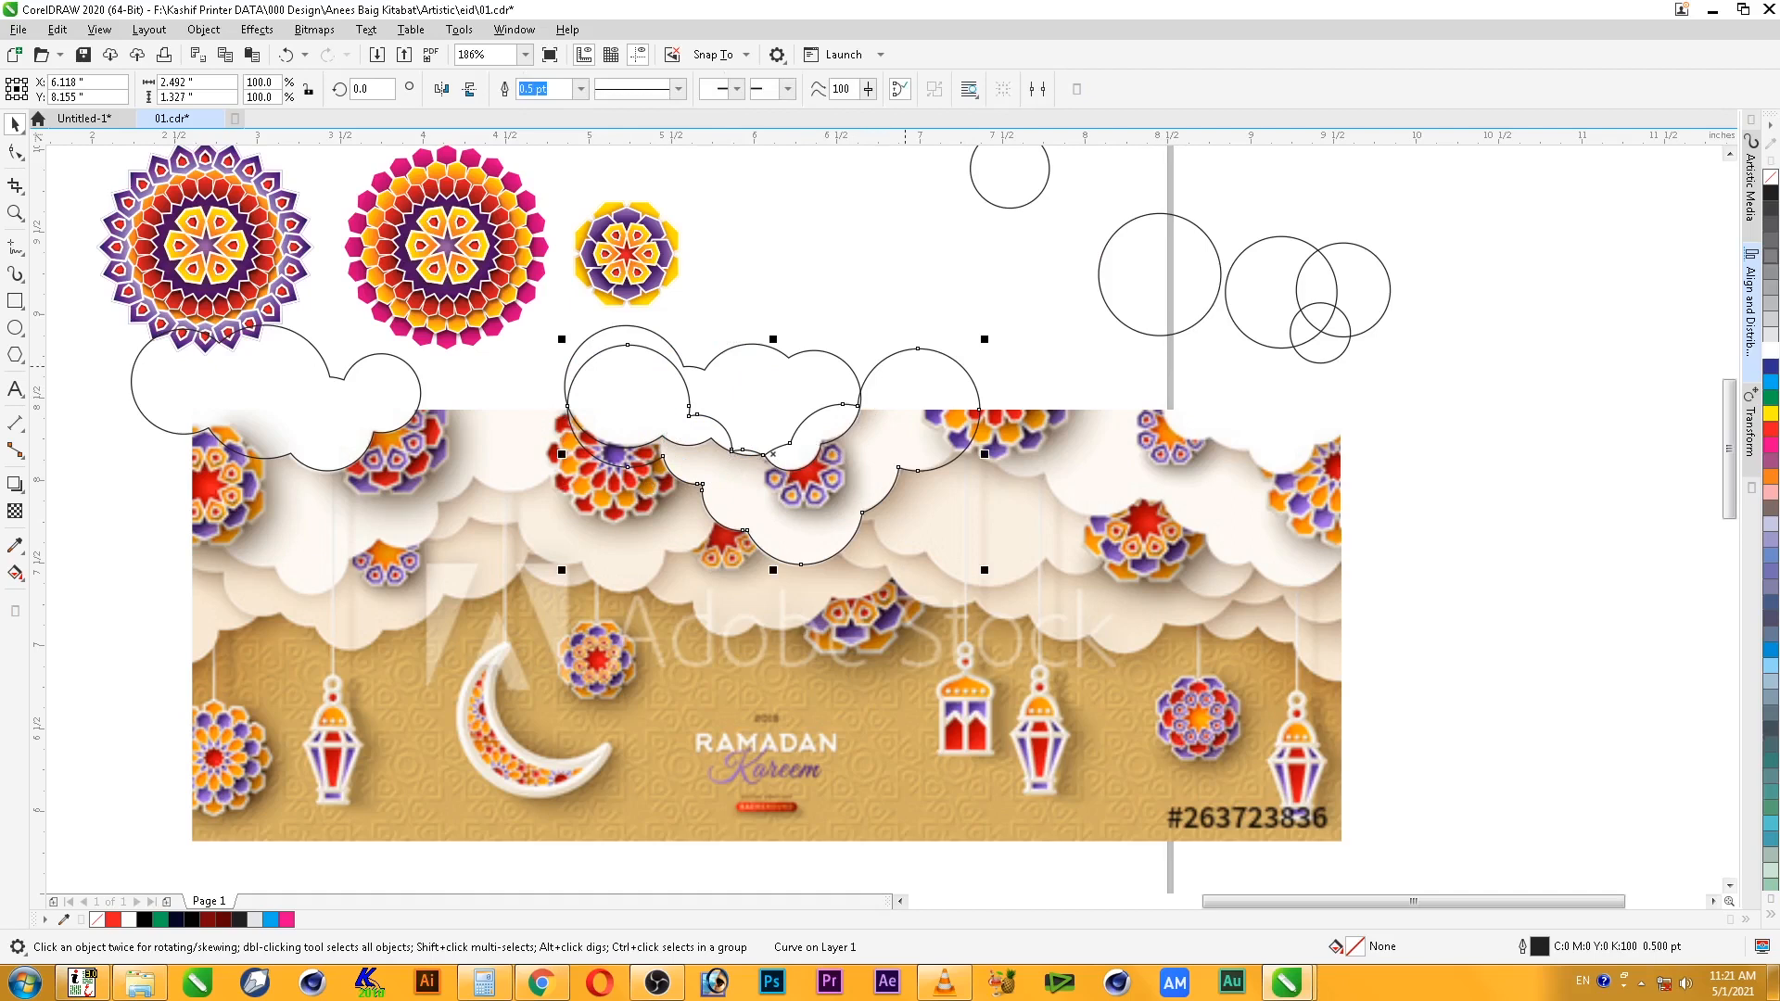
# - Fill the first cloud light blue, the second dark blue and the third magenta
pyautogui.click(1771, 366)
pyautogui.click(1771, 445)
pyautogui.click(310, 403)
pyautogui.click(1771, 382)
pyautogui.press('Escape')
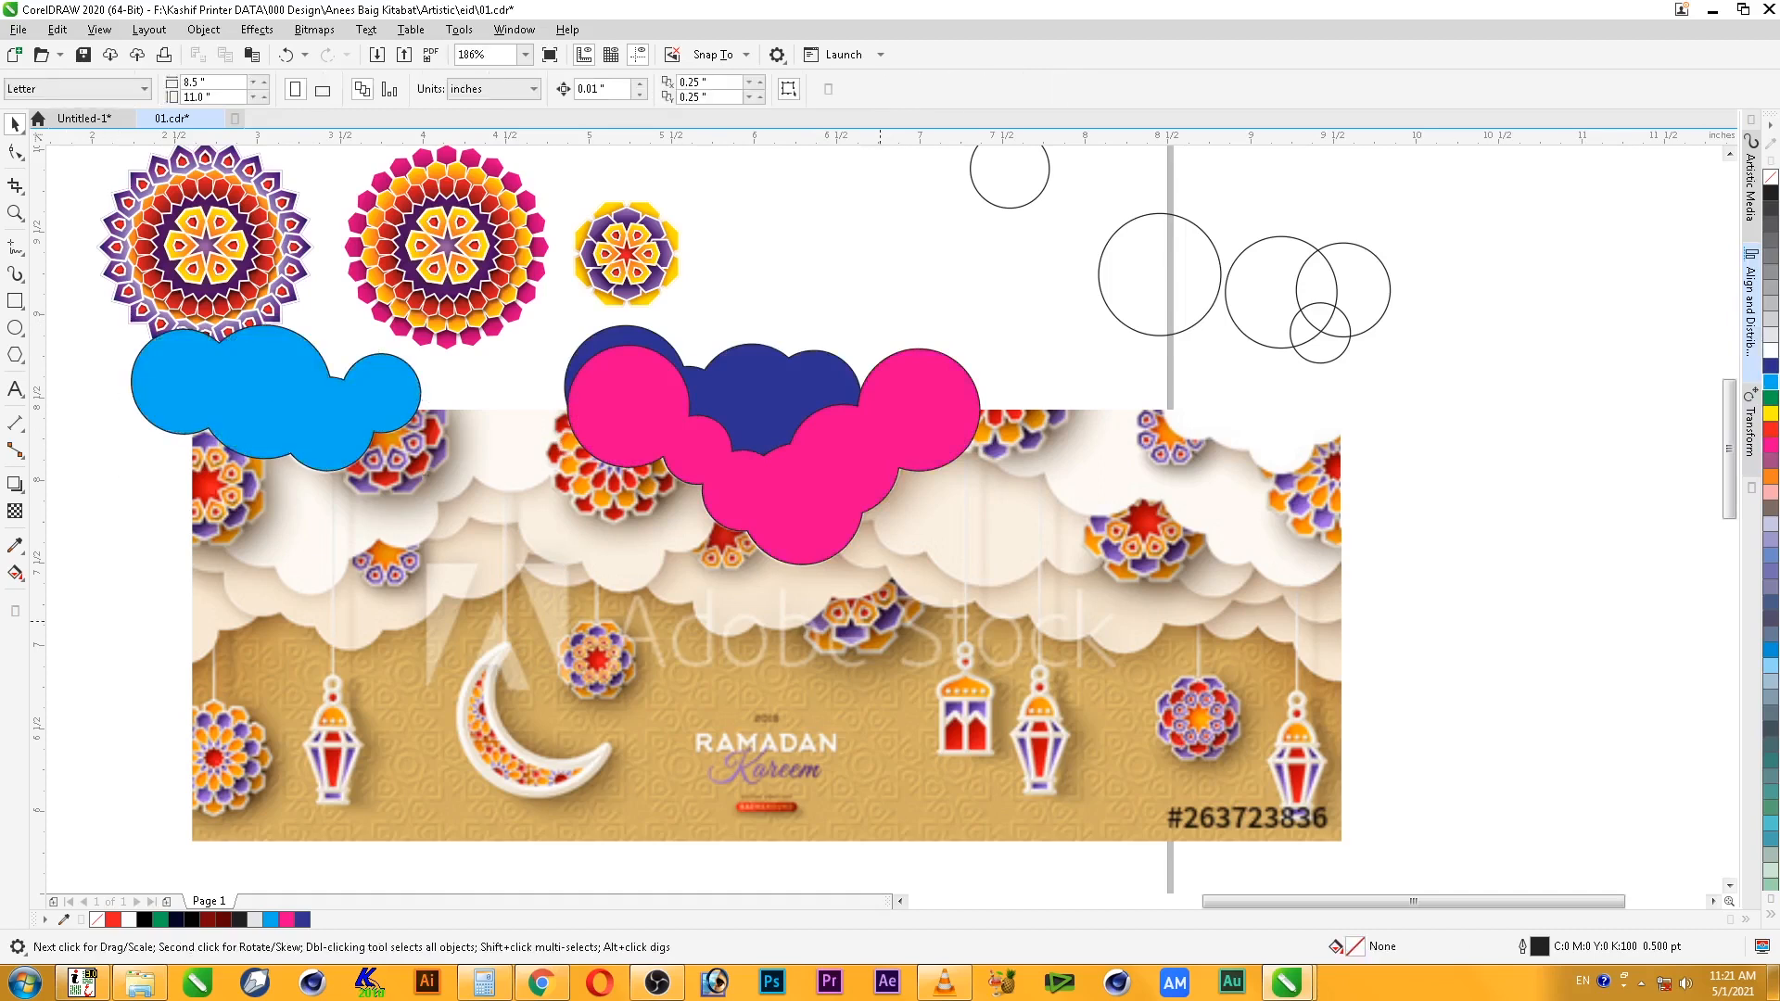
# - Place overlapping circles stepping down leftward from the magenta cloud's left side to start a fourth cloud below the light blue one
pyautogui.moveTo(1143, 268); pyautogui.dragTo(491, 422)
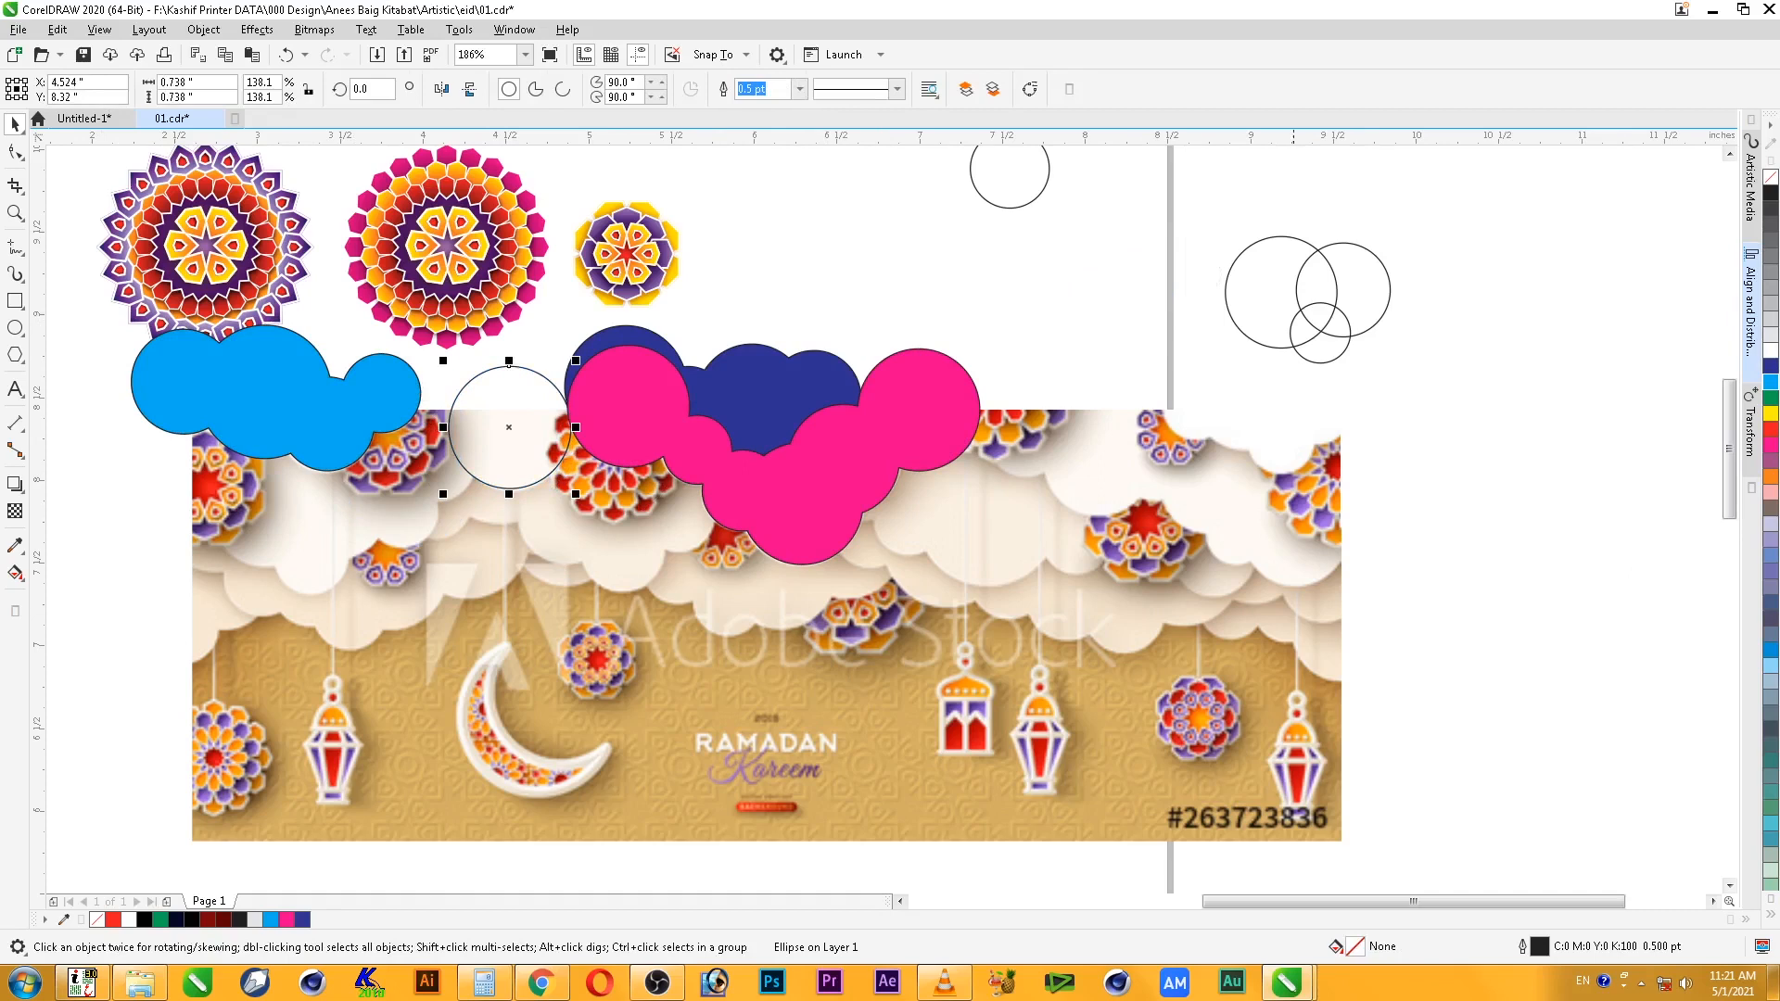
pyautogui.moveTo(1369, 304); pyautogui.dragTo(1502, 397)
pyautogui.rightClick(460, 471)
pyautogui.moveTo(976, 178); pyautogui.dragTo(368, 516)
pyautogui.moveTo(1477, 388); pyautogui.dragTo(309, 553)
pyautogui.rightClick(308, 553)
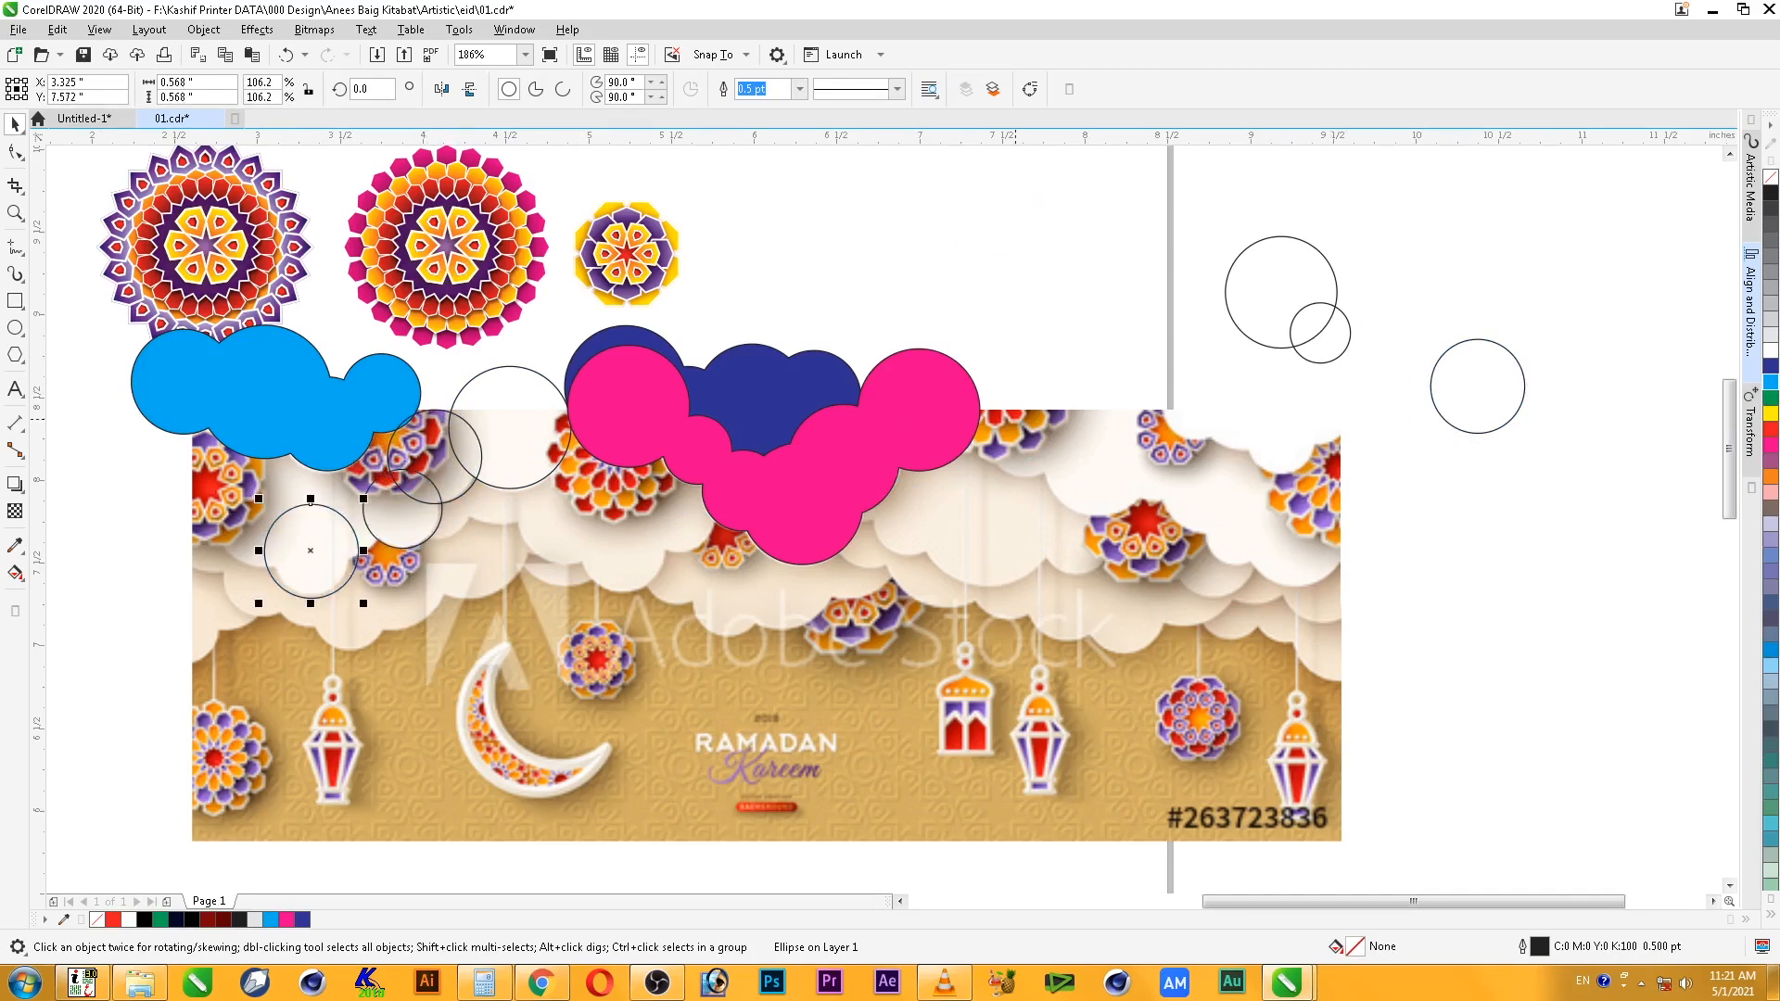
# - Extend the fourth cloud's circle chain to the left edge of the reference image, shrinking the lowest circle to about 0.52 inches
pyautogui.moveTo(1300, 263); pyautogui.dragTo(355, 507)
pyautogui.rightClick(287, 486)
pyautogui.rightClick(354, 480)
pyautogui.click(311, 580)
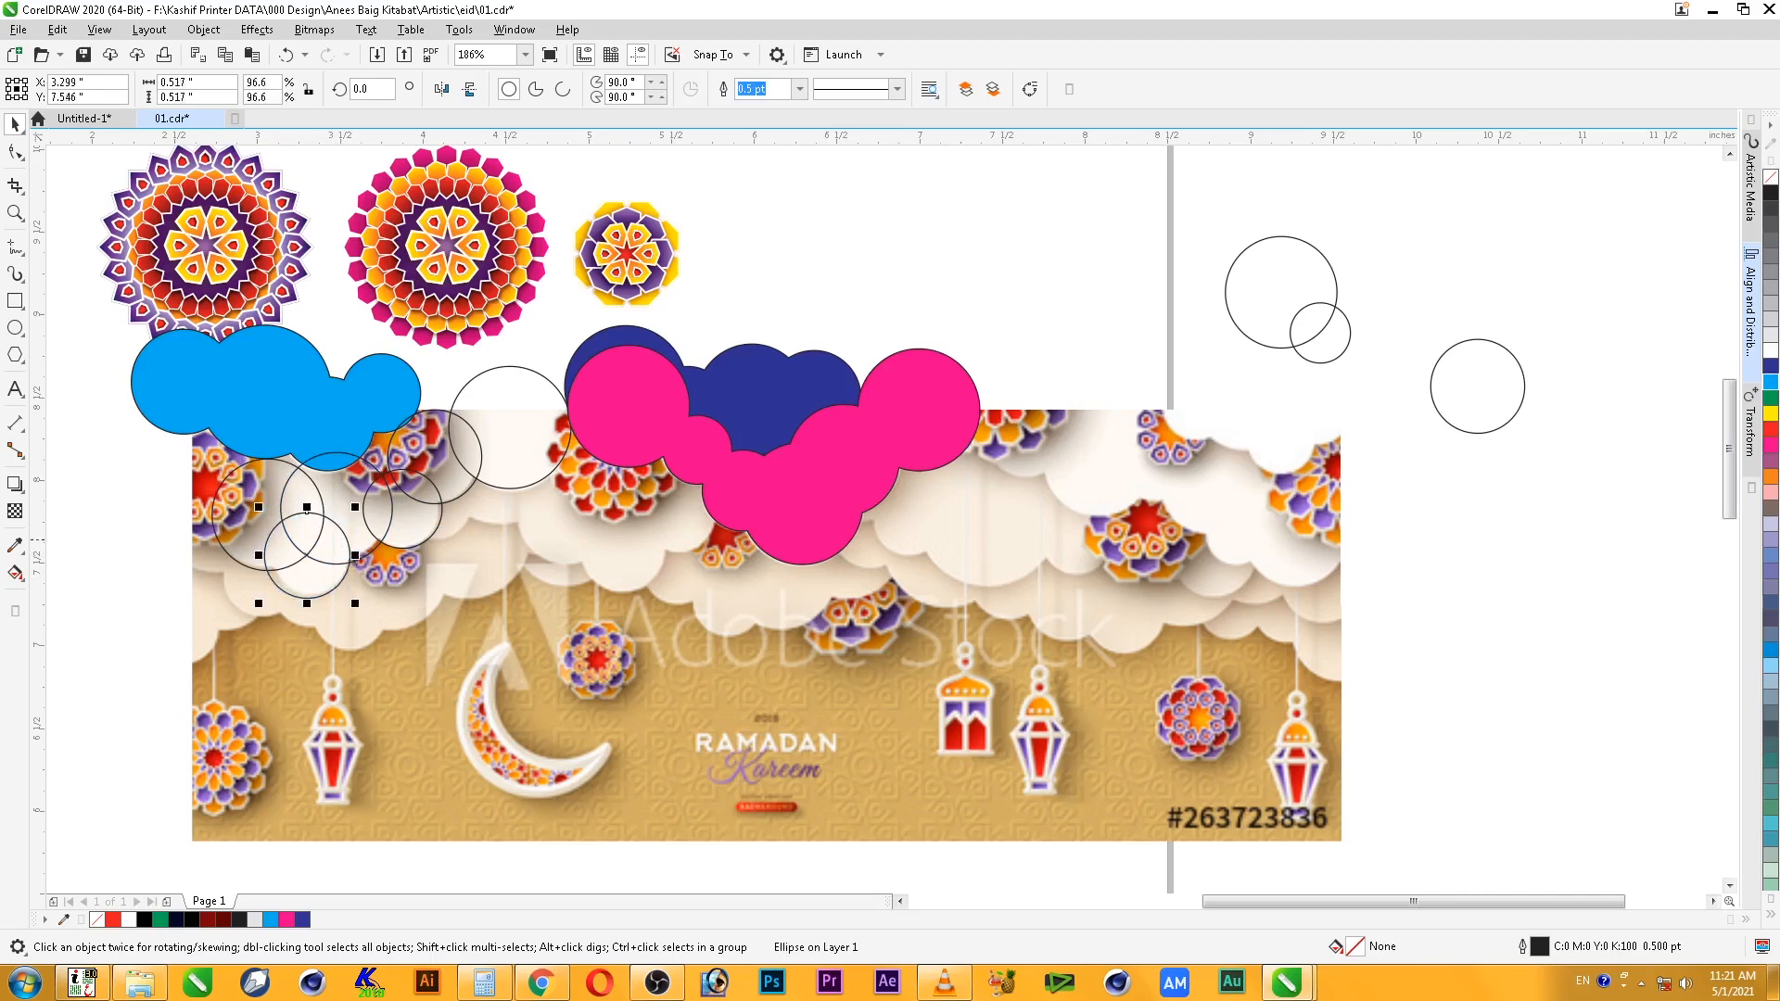
pyautogui.moveTo(505, 458); pyautogui.dragTo(187, 532)
pyautogui.rightClick(188, 533)
# - Weld the seven circles of the fourth cloud into a single outline
pyautogui.keyDown('shift'); pyautogui.click(270, 505); pyautogui.keyUp('shift')
pyautogui.keyDown('shift'); pyautogui.click(343, 566); pyautogui.keyUp('shift')
pyautogui.keyDown('shift'); pyautogui.click(356, 525); pyautogui.keyUp('shift')
pyautogui.keyDown('shift'); pyautogui.click(413, 513); pyautogui.keyUp('shift')
pyautogui.keyDown('shift'); pyautogui.click(451, 468); pyautogui.keyUp('shift')
pyautogui.keyDown('shift'); pyautogui.click(510, 437); pyautogui.keyUp('shift')
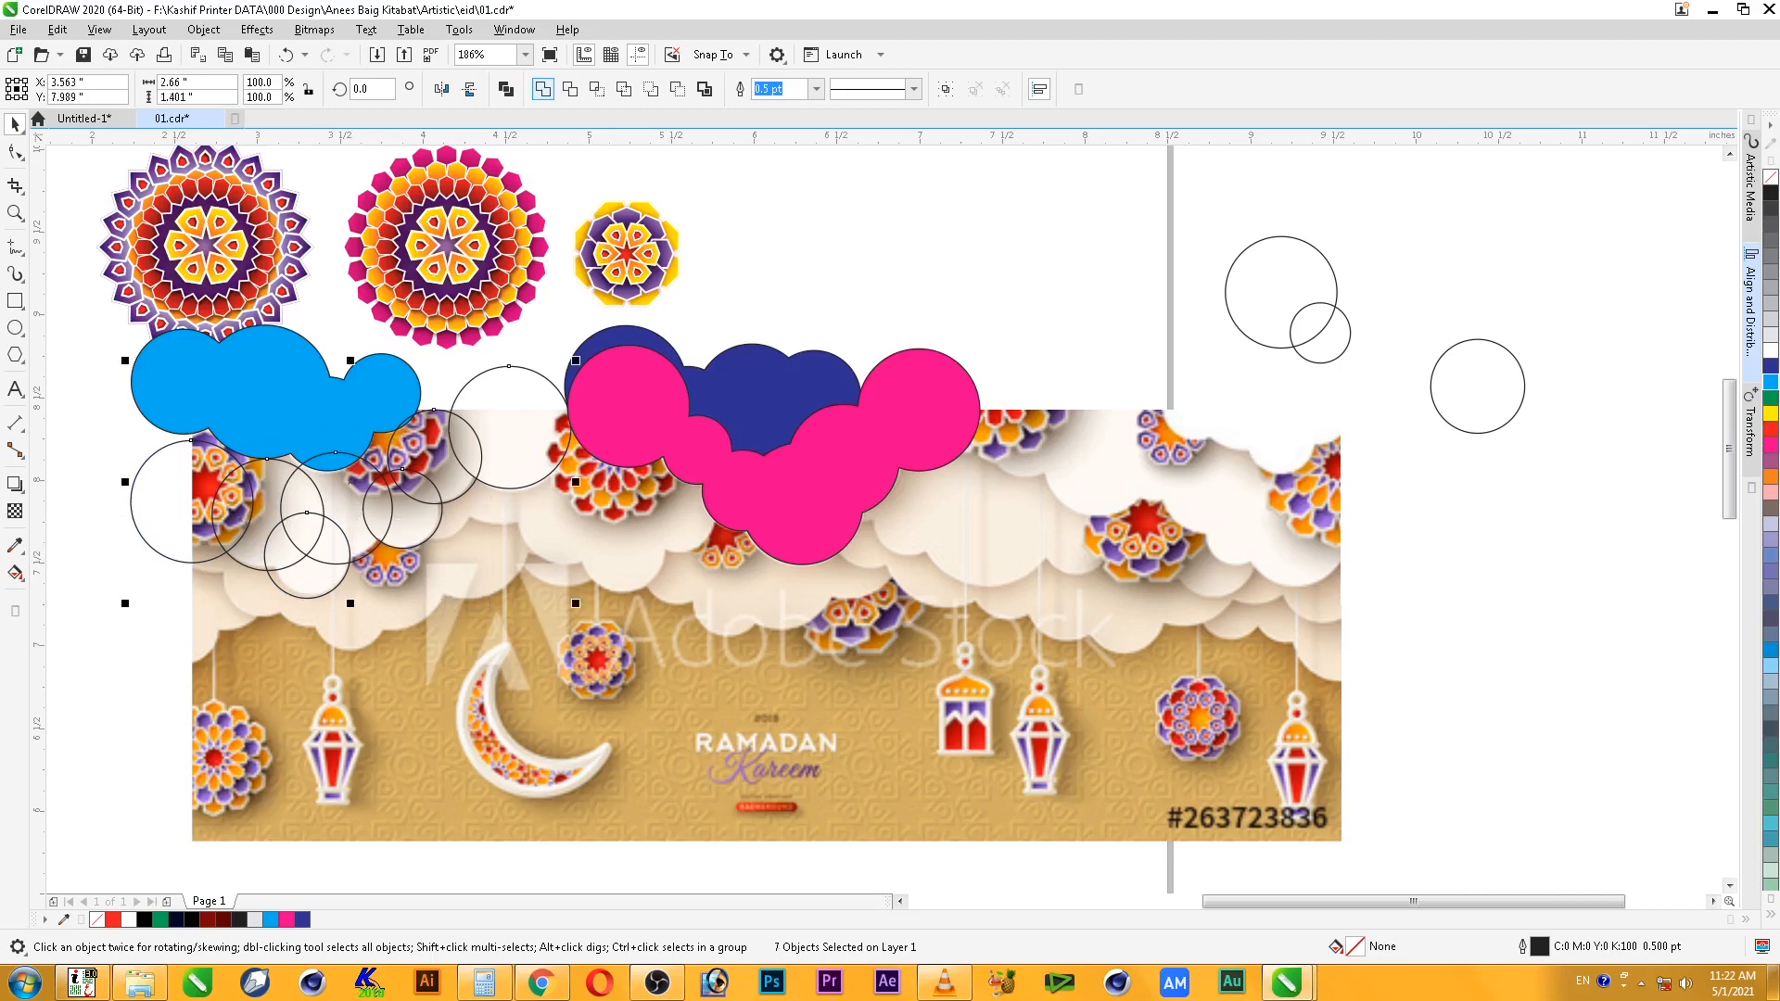
pyautogui.click(544, 89)
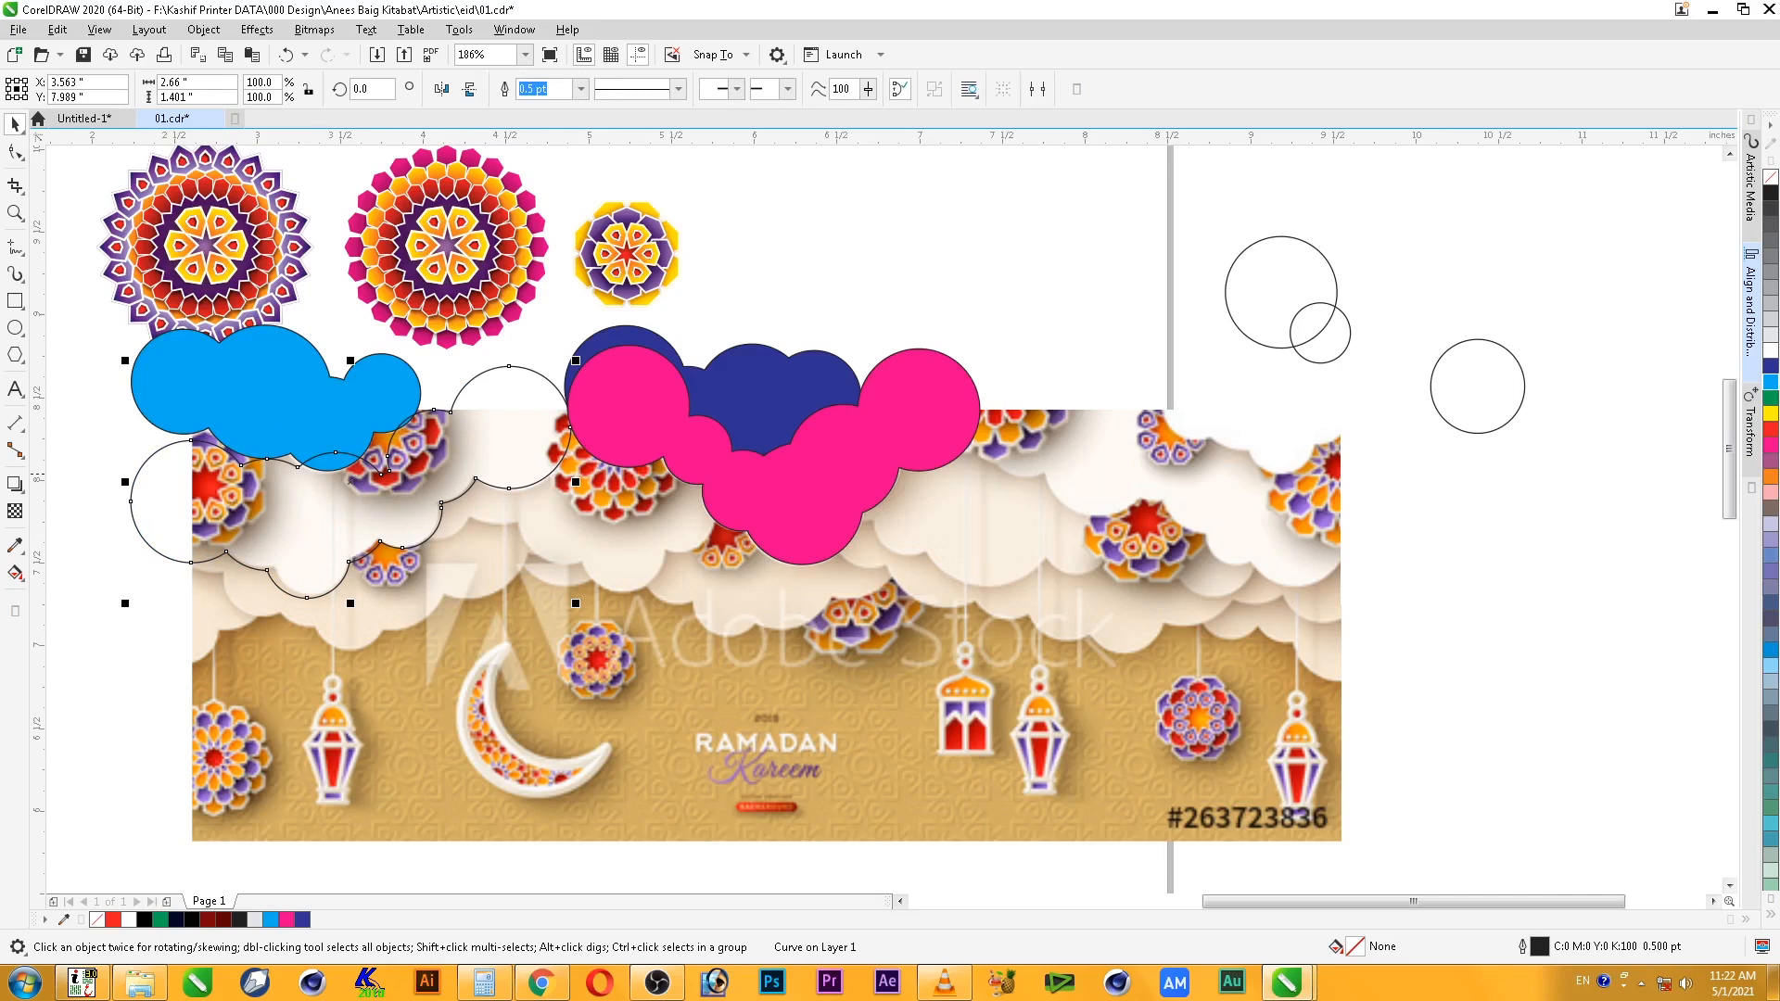
# - Delete the fourth cloud's upper nodes so its top edge is a smooth curve, and fill it yellow
pyautogui.press('F10')
pyautogui.moveTo(213, 470)
pyautogui.mouseDown()
pyautogui.moveTo(214, 487)
pyautogui.moveTo(189, 479)
pyautogui.mouseUp()
pyautogui.moveTo(464, 370); pyautogui.dragTo(464, 384)
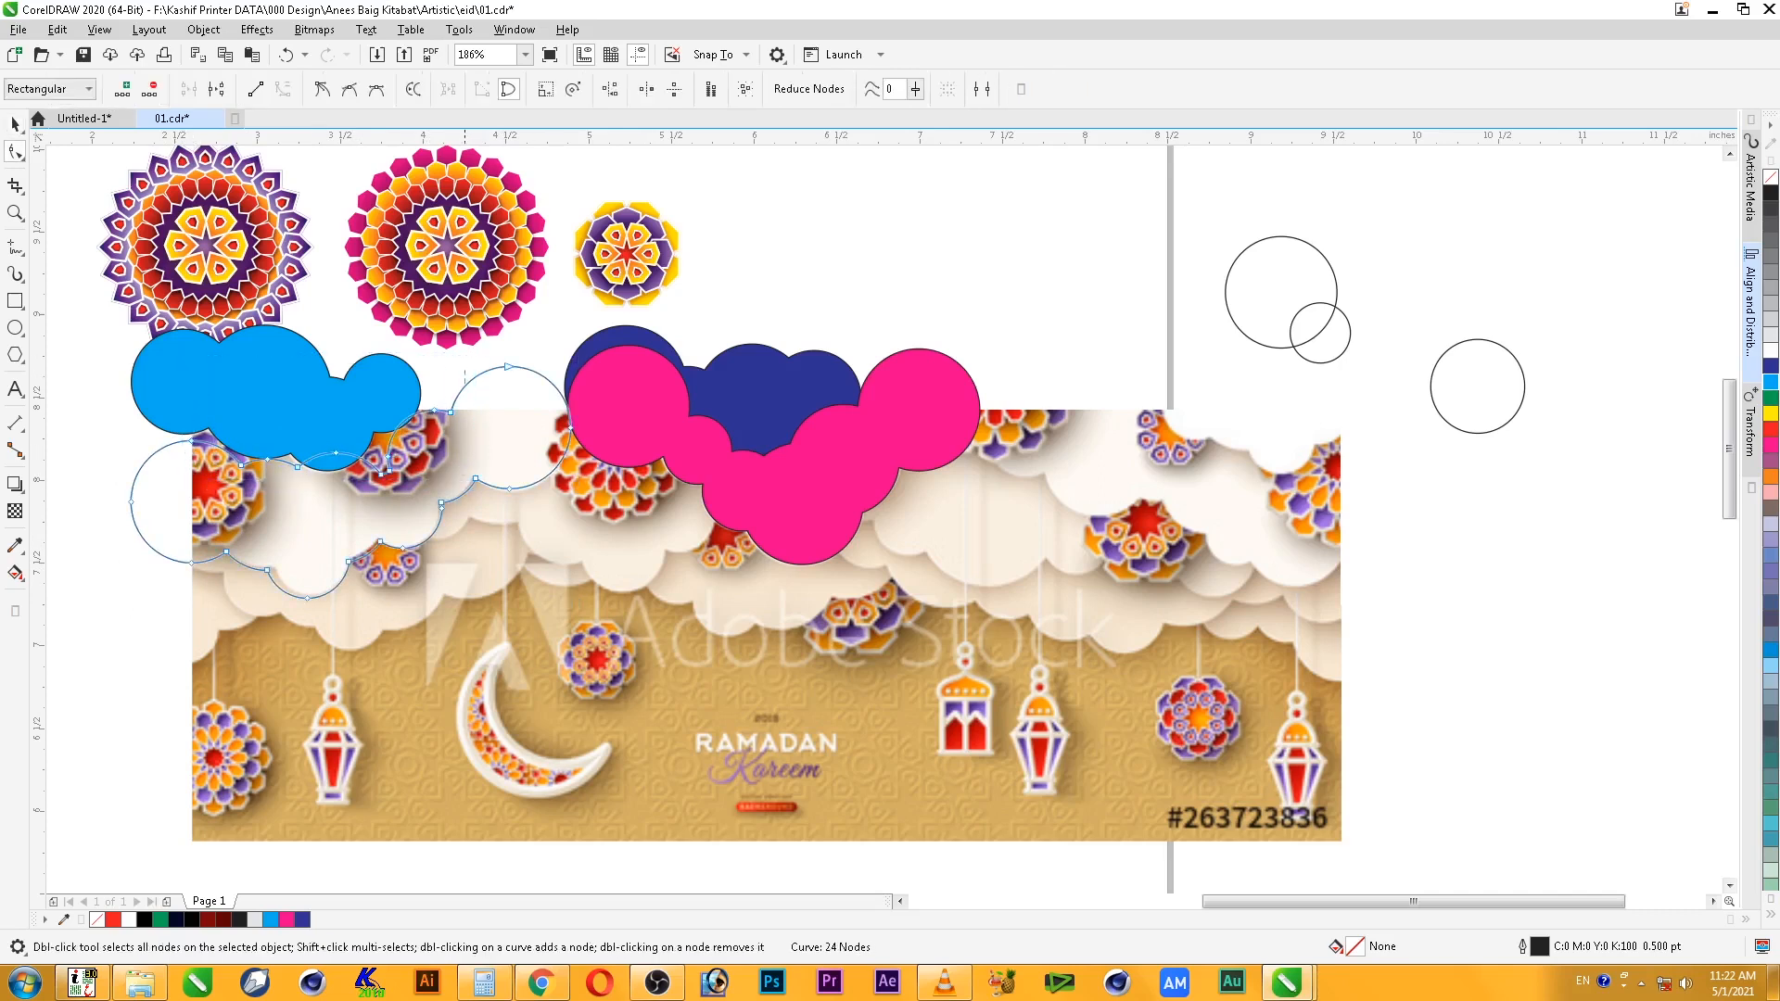
pyautogui.moveTo(260, 491); pyautogui.dragTo(193, 414)
pyautogui.press('Delete')
pyautogui.press('space')
pyautogui.click(121, 628)
pyautogui.click(132, 501)
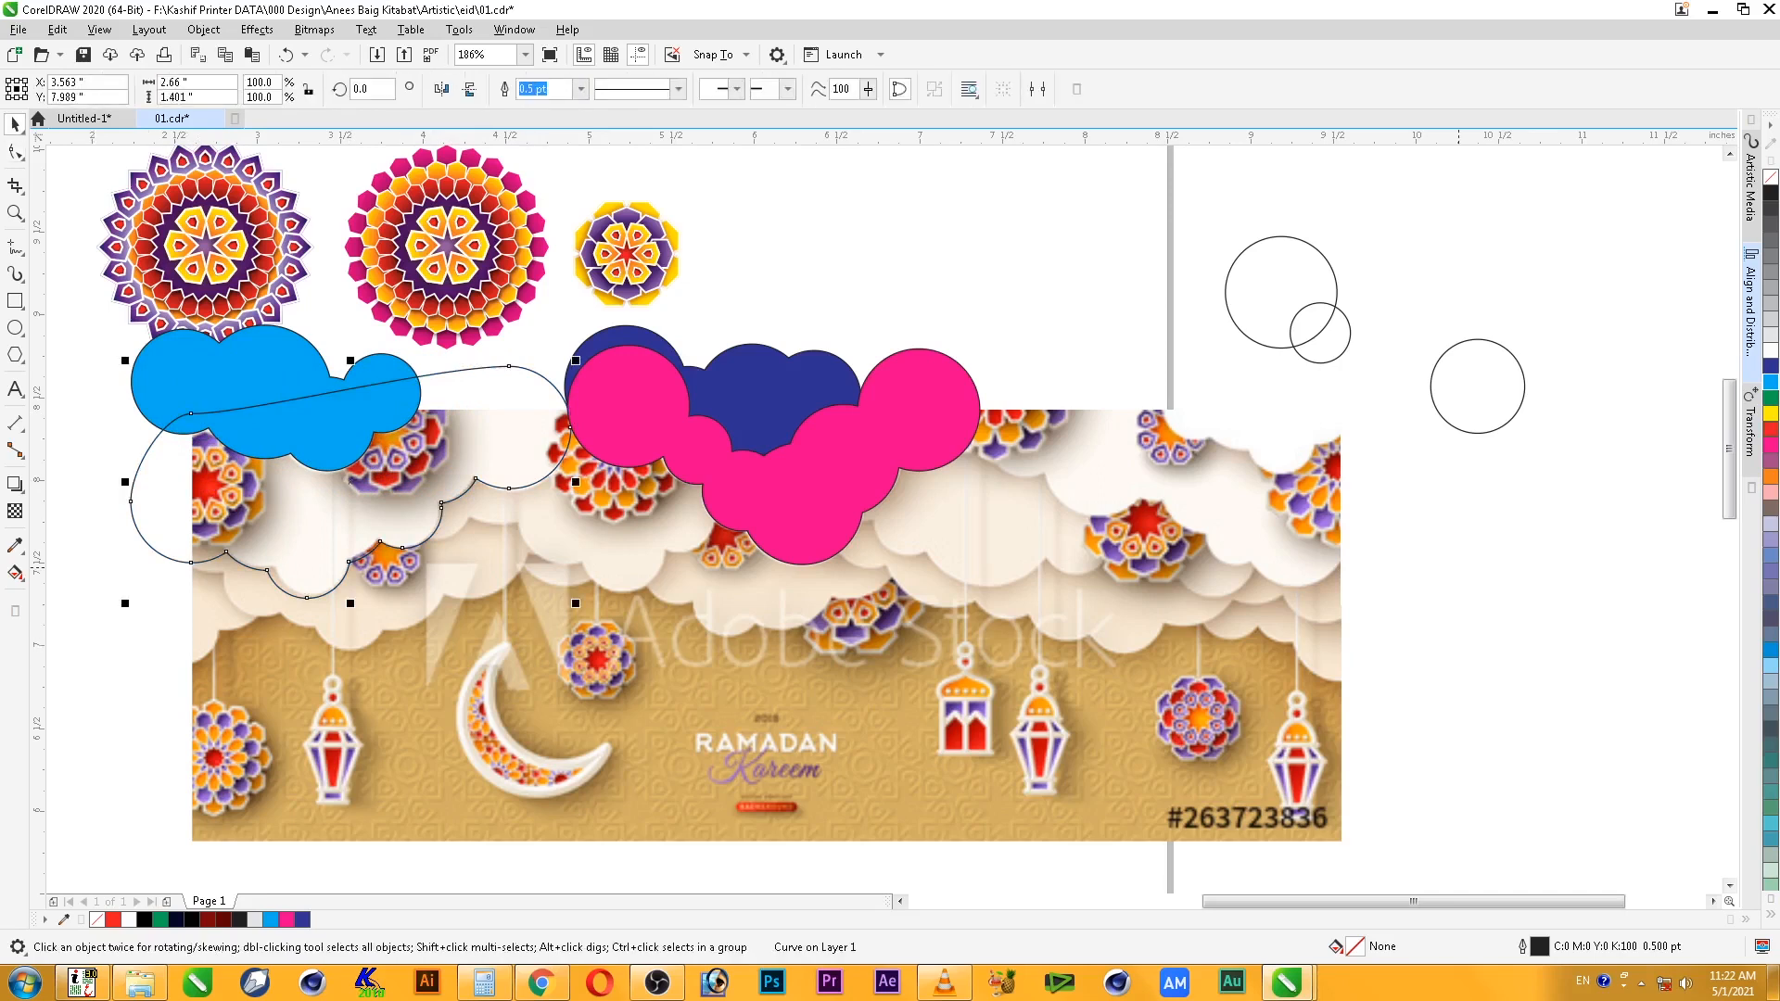
pyautogui.click(1771, 414)
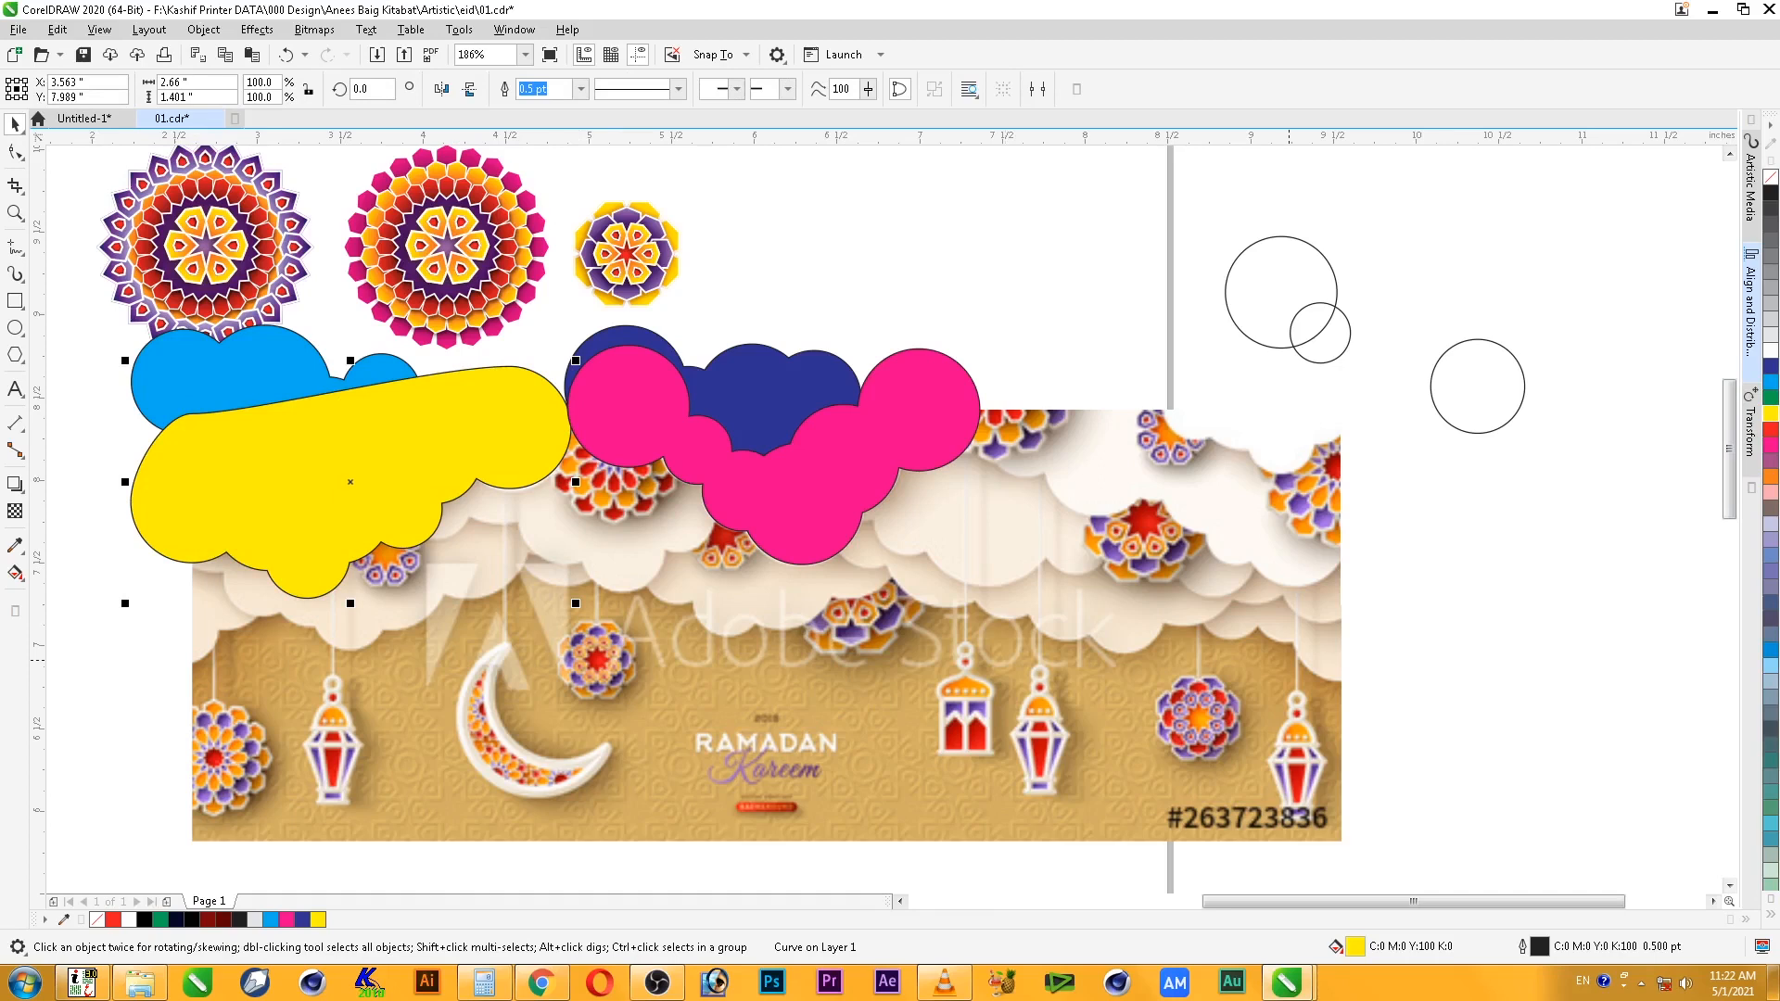
# - Delete the inner upper nodes of the magenta cloud to flatten its top edge
pyautogui.click(941, 316)
pyautogui.doubleClick(927, 399)
pyautogui.moveTo(883, 355); pyautogui.dragTo(722, 463)
pyautogui.press('Delete')
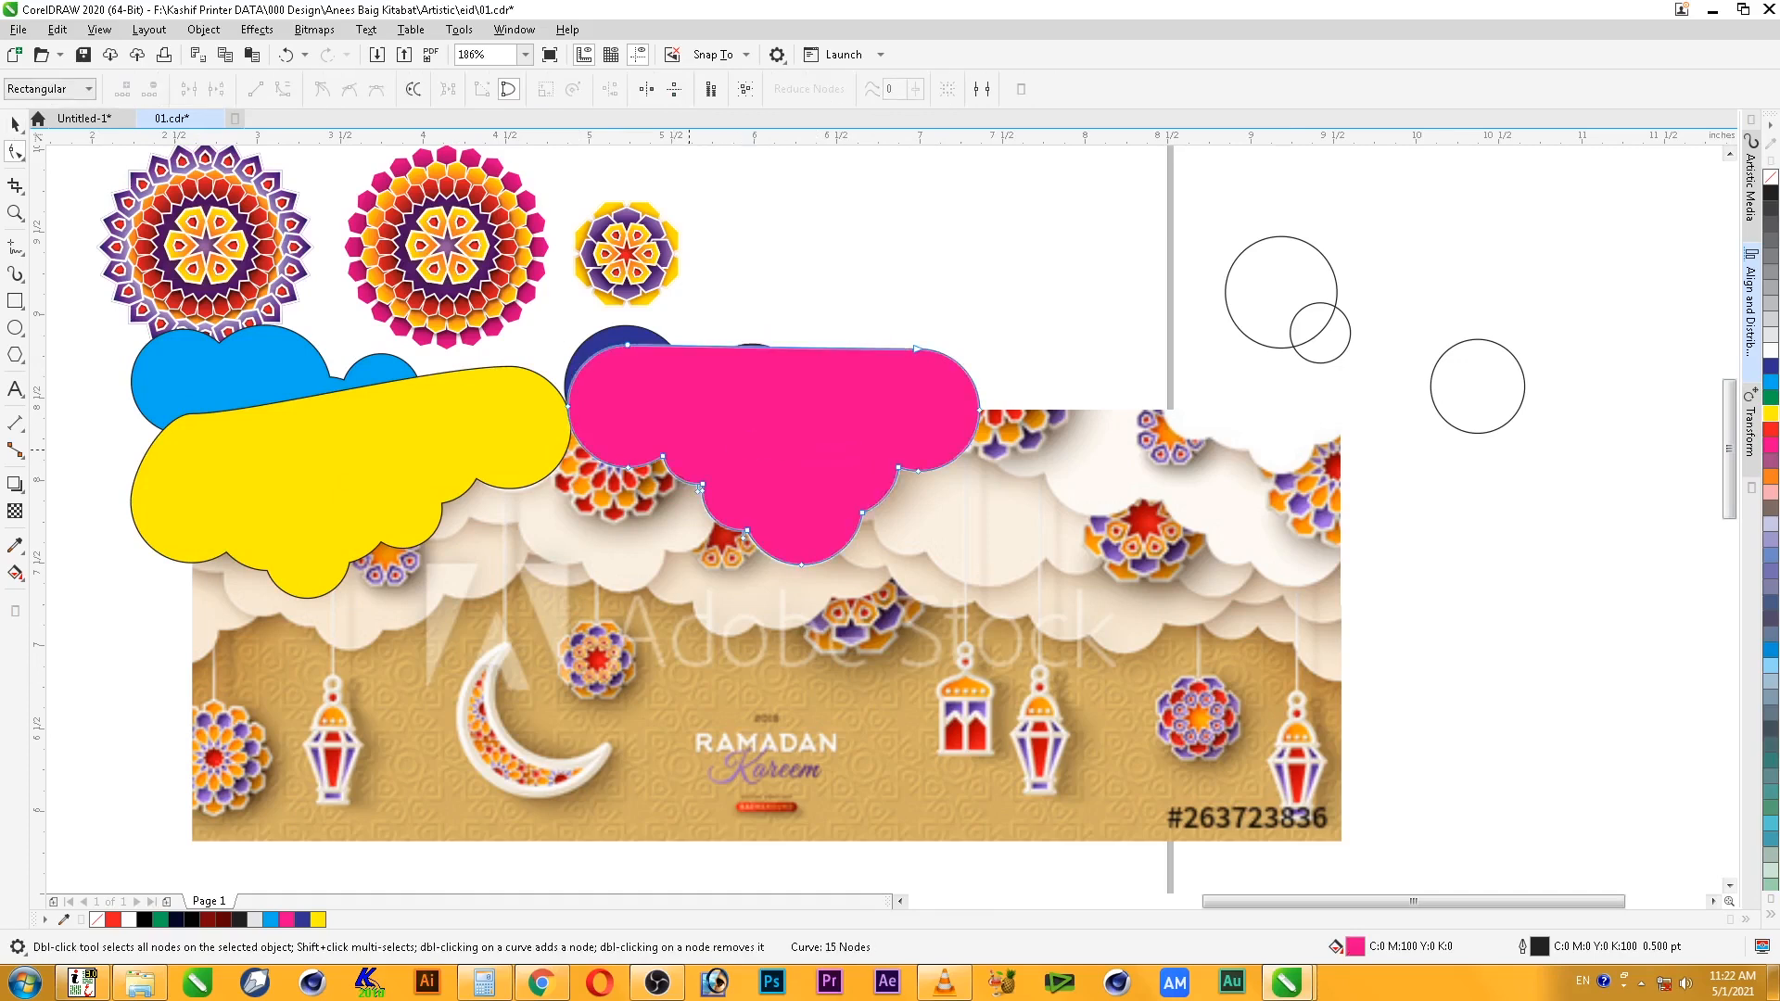
# - Smooth the top edges of the dark blue and light blue clouds by deleting their upper nodes
pyautogui.click(633, 331)
pyautogui.moveTo(812, 316); pyautogui.dragTo(652, 375)
pyautogui.press('Delete')
pyautogui.click(308, 360)
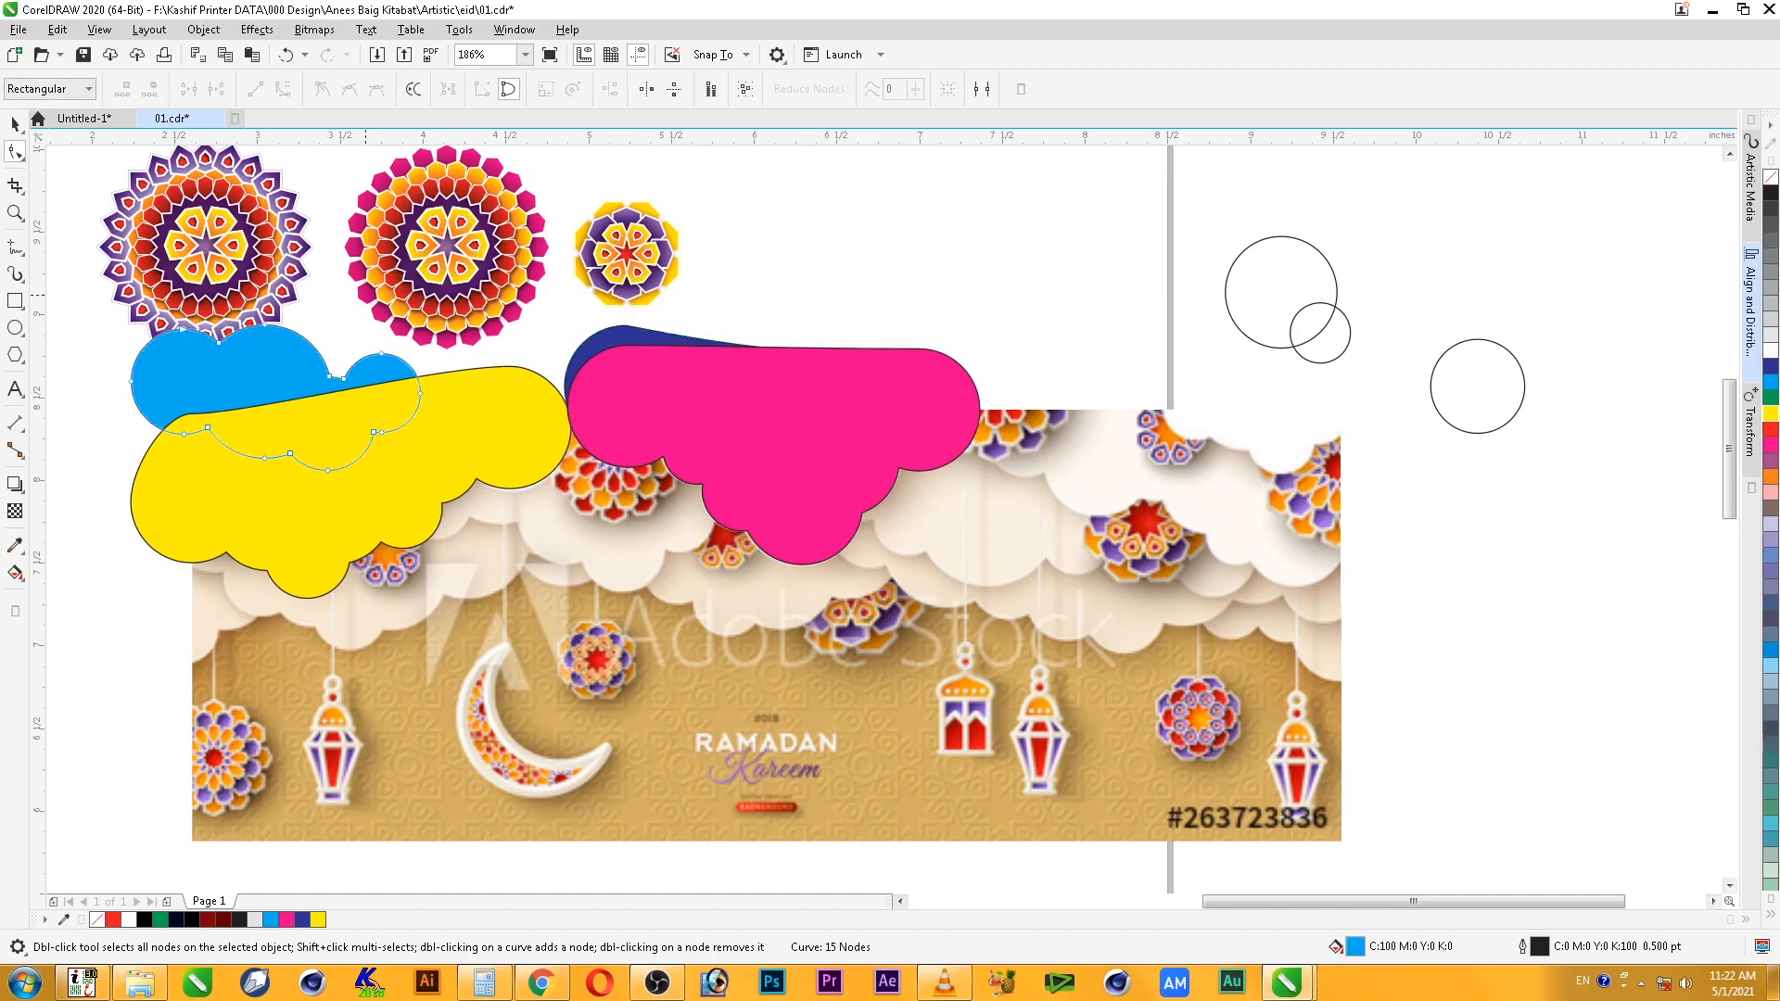
pyautogui.press('Delete')
pyautogui.press('space')
pyautogui.press('Escape')
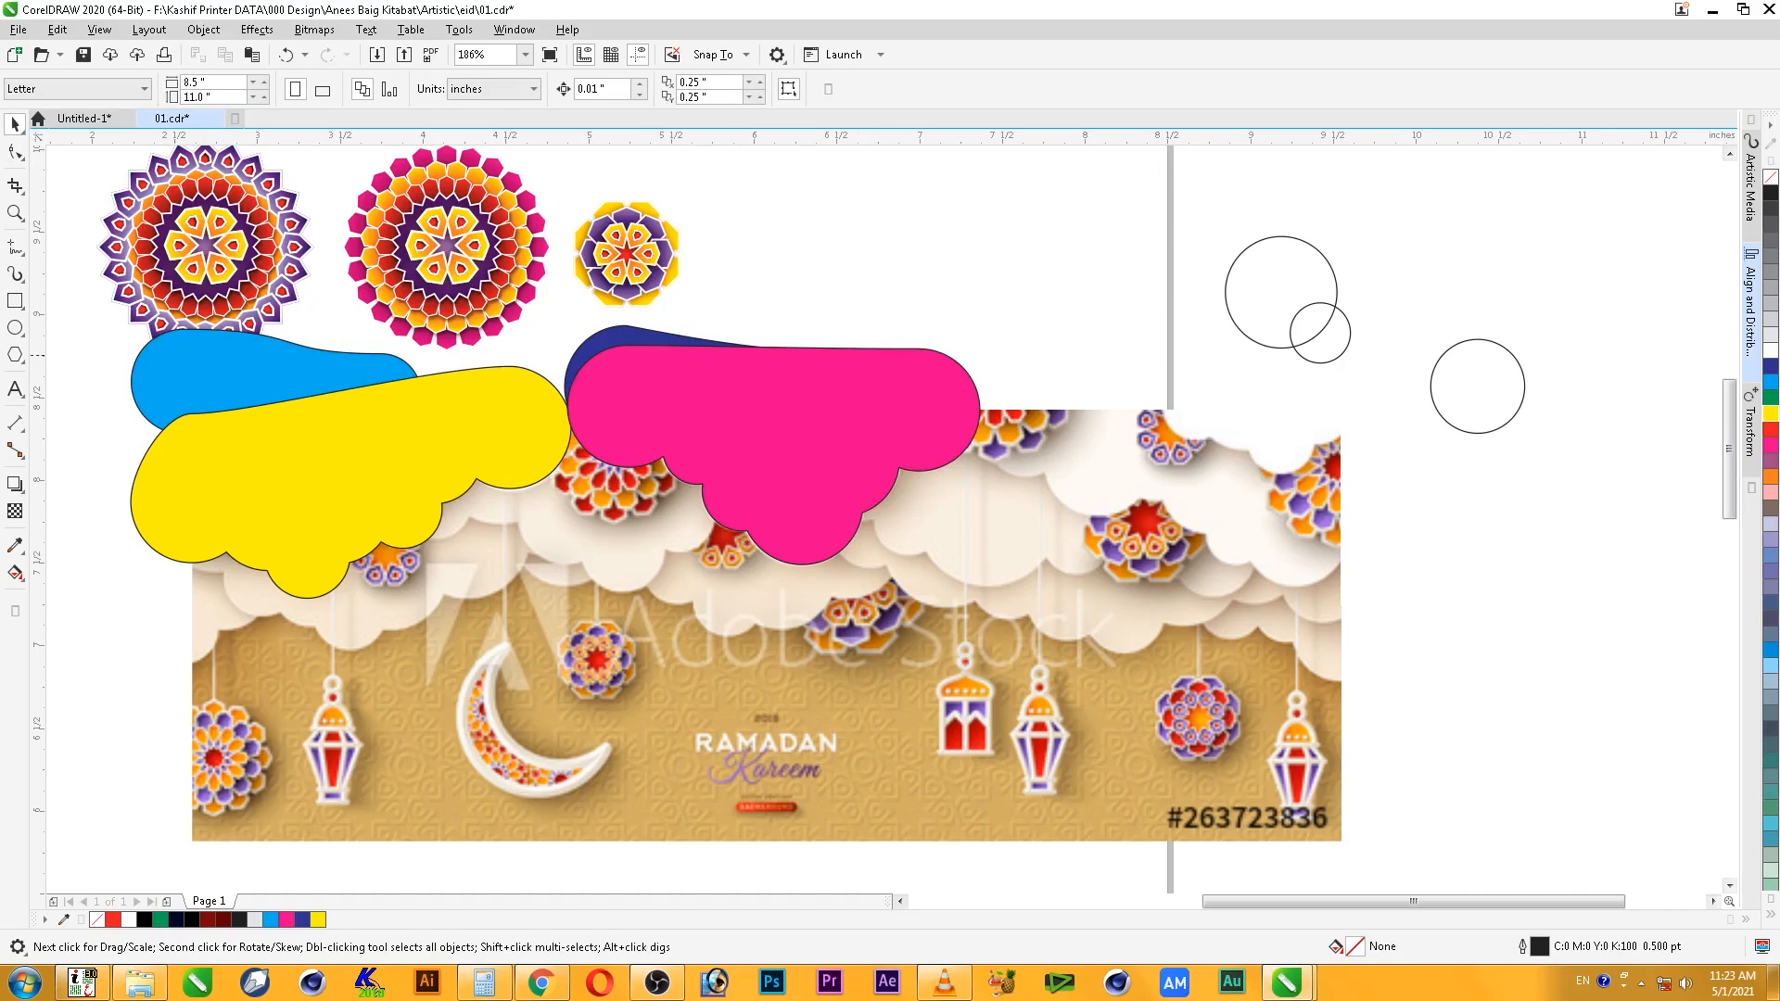
# - Move all four coloured clouds off the reference image into the empty area right of the page
pyautogui.click(640, 389)
pyautogui.keyDown('shift'); pyautogui.click(620, 336); pyautogui.keyUp('shift')
pyautogui.keyDown('shift'); pyautogui.click(348, 368); pyautogui.keyUp('shift')
pyautogui.keyDown('shift'); pyautogui.click(330, 422); pyautogui.keyUp('shift')
pyautogui.scroll(-1, 330, 422)
pyautogui.moveTo(330, 422); pyautogui.dragTo(1209, 433)
pyautogui.press('Escape')
# - Move the reference image slightly down and to the left, away from the floral ornaments
pyautogui.press('F3')
pyautogui.press('F2')
pyautogui.moveTo(422, 426); pyautogui.dragTo(1240, 641)
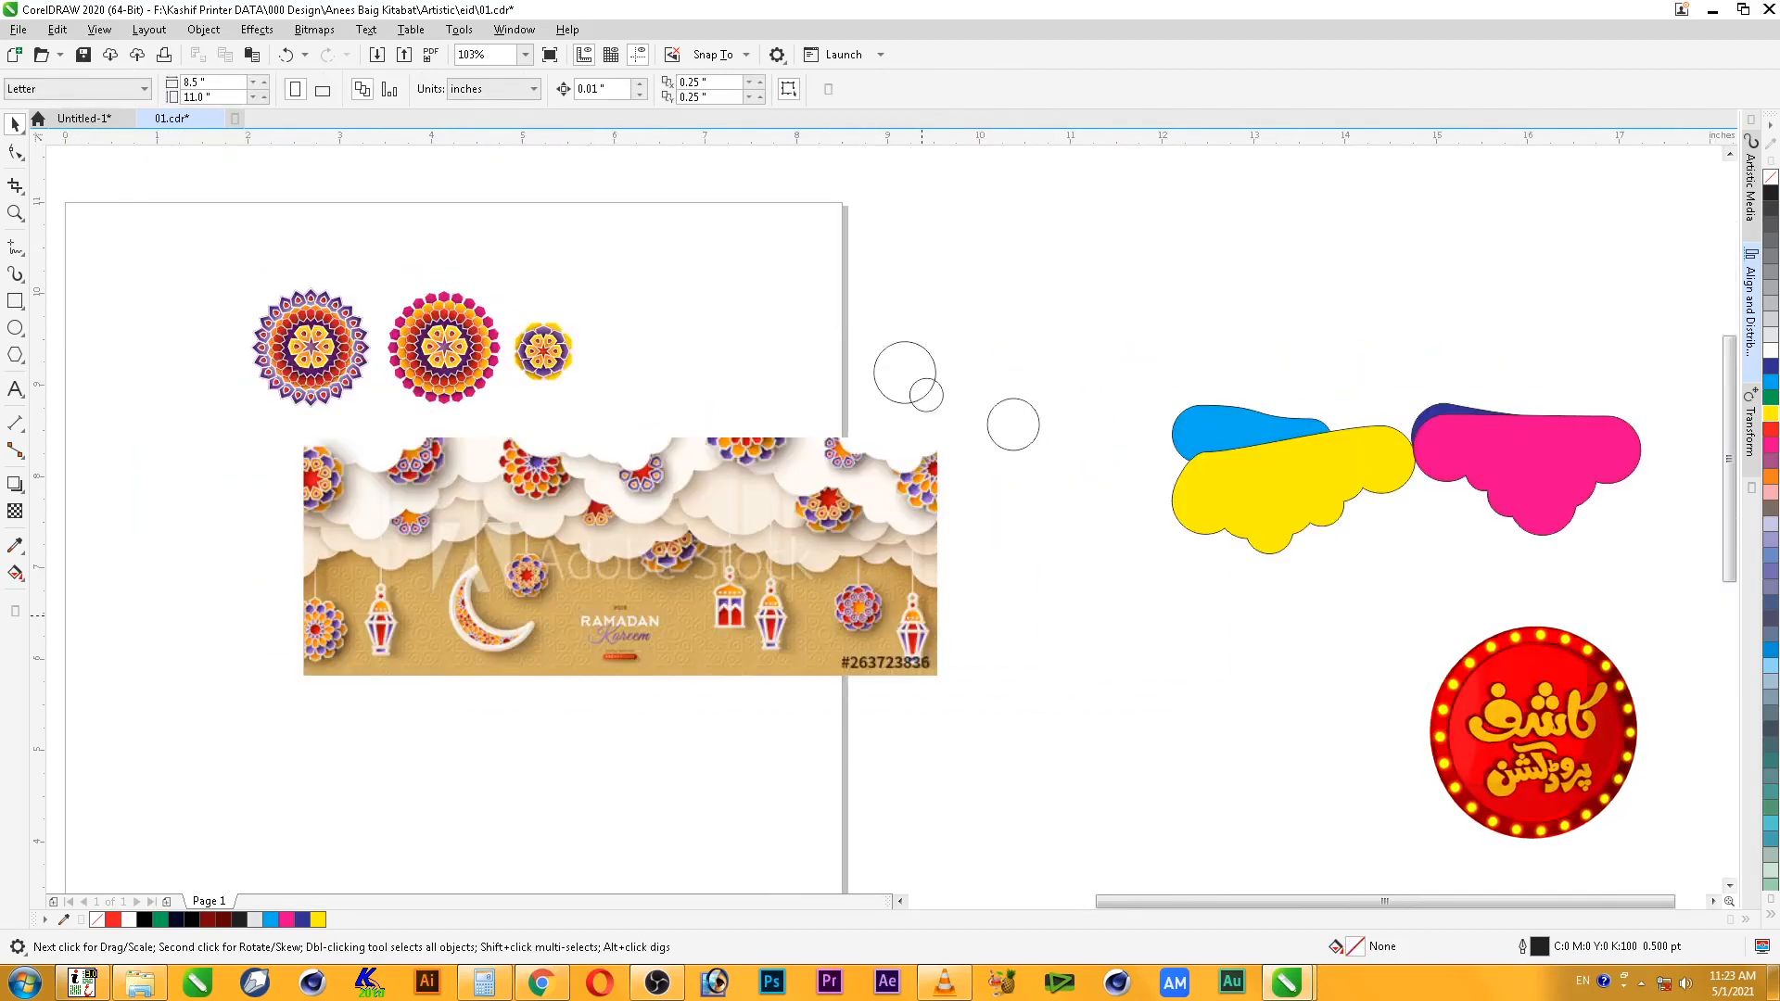
pyautogui.moveTo(922, 615); pyautogui.dragTo(901, 674)
pyautogui.click(1068, 674)
# - Save the drawing and delete the three leftover circles beside the page
pyautogui.hotkey('ctrl', 's')
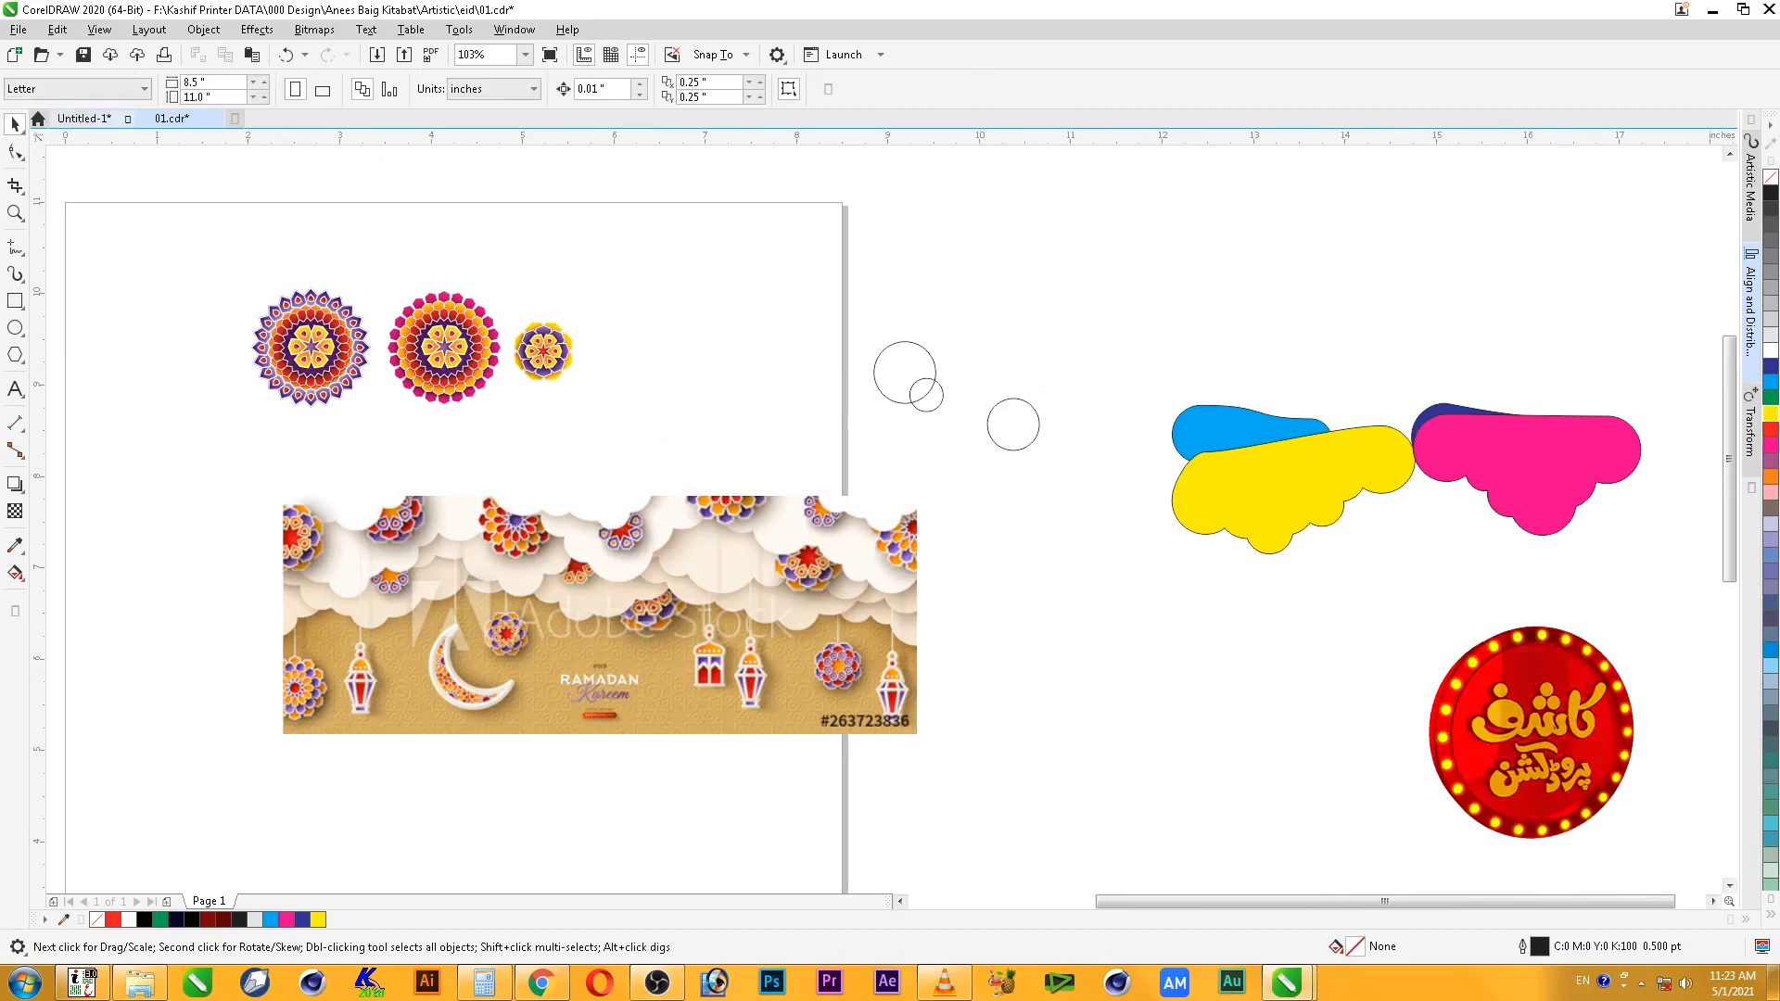
pyautogui.moveTo(791, 301); pyautogui.dragTo(793, 303)
pyautogui.press('Delete')
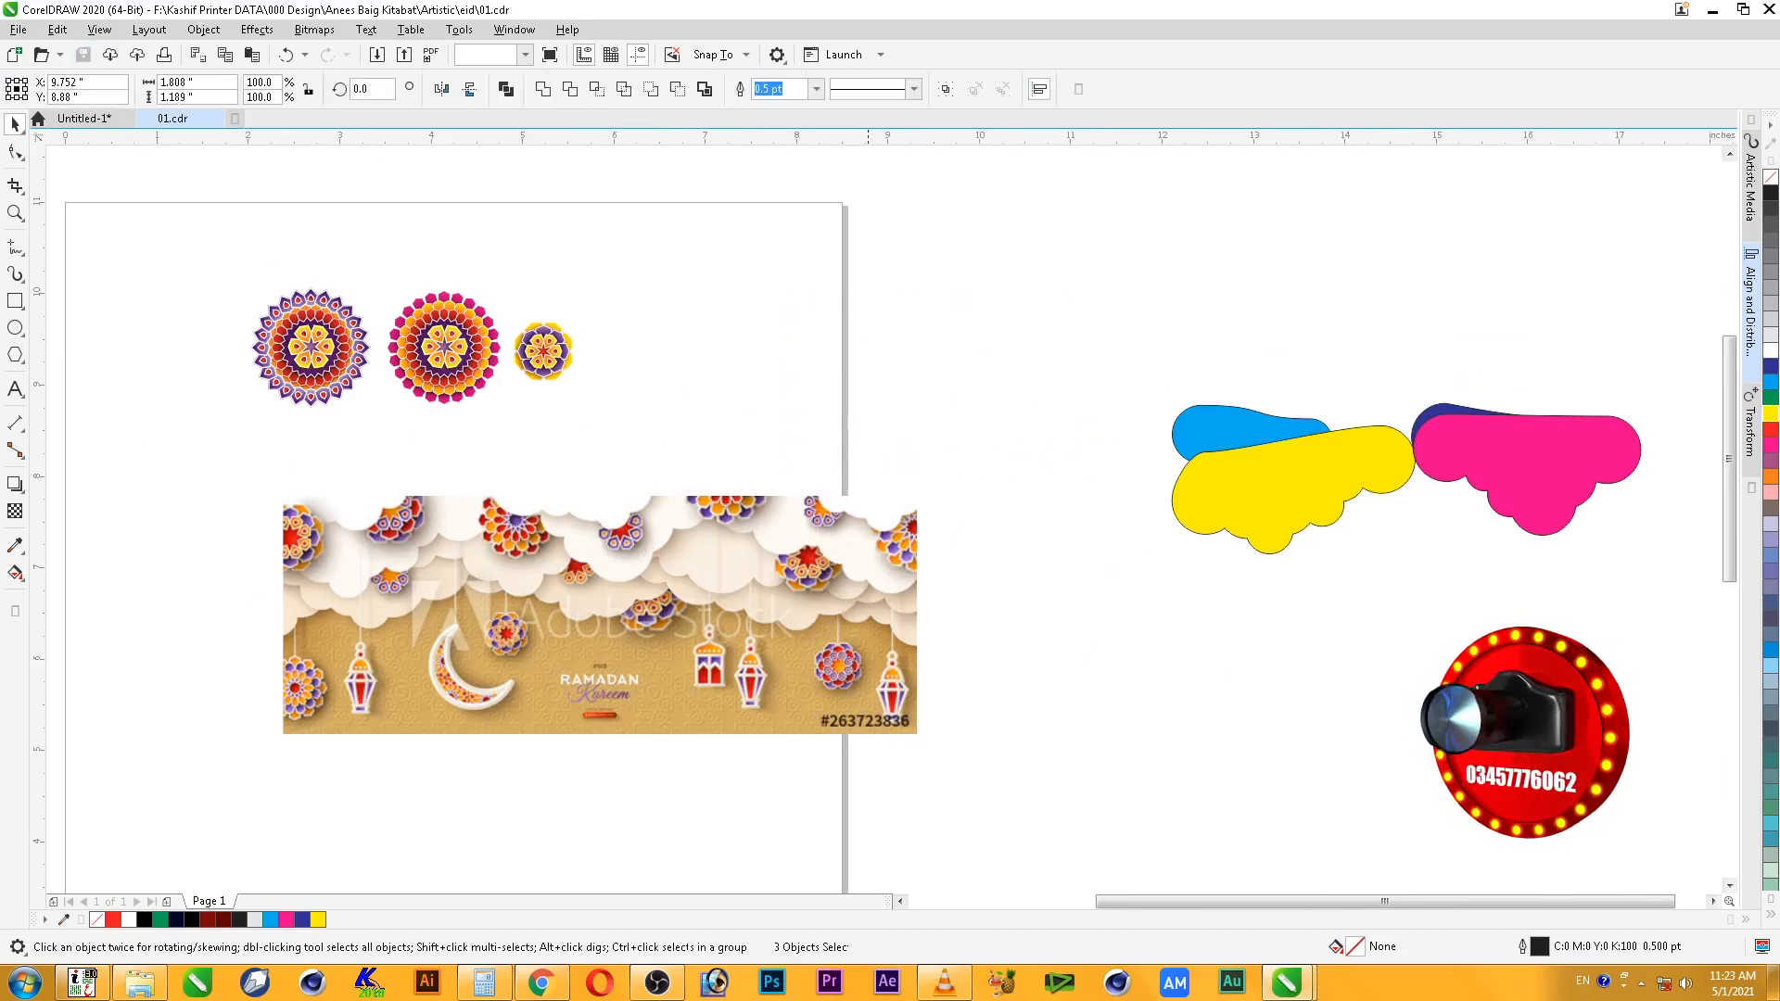
# - Apply a light grey to white fountain fill rotated 90° to all four clouds
pyautogui.moveTo(1140, 350); pyautogui.dragTo(1720, 647)
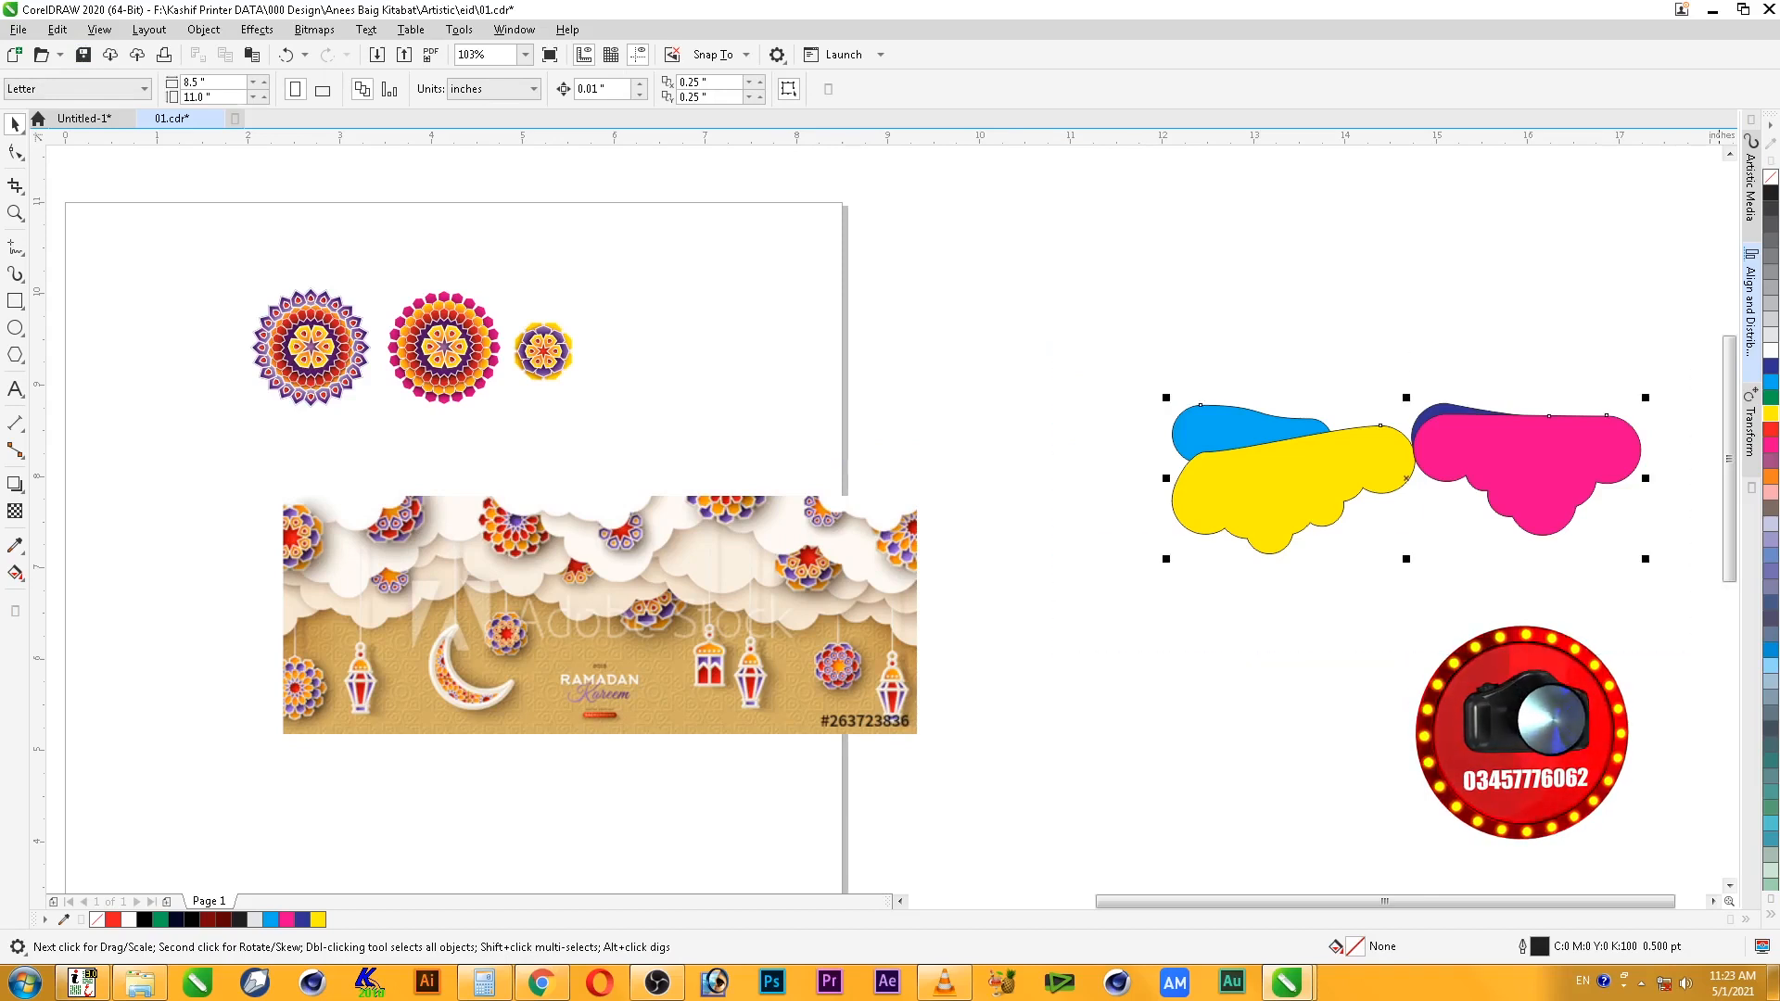
pyautogui.press('F11')
pyautogui.click(635, 559)
pyautogui.click(750, 587)
pyautogui.click(781, 626)
pyautogui.click(736, 703)
pyautogui.moveTo(1094, 652); pyautogui.dragTo(992, 652)
pyautogui.write('90')
pyautogui.press('Tab')
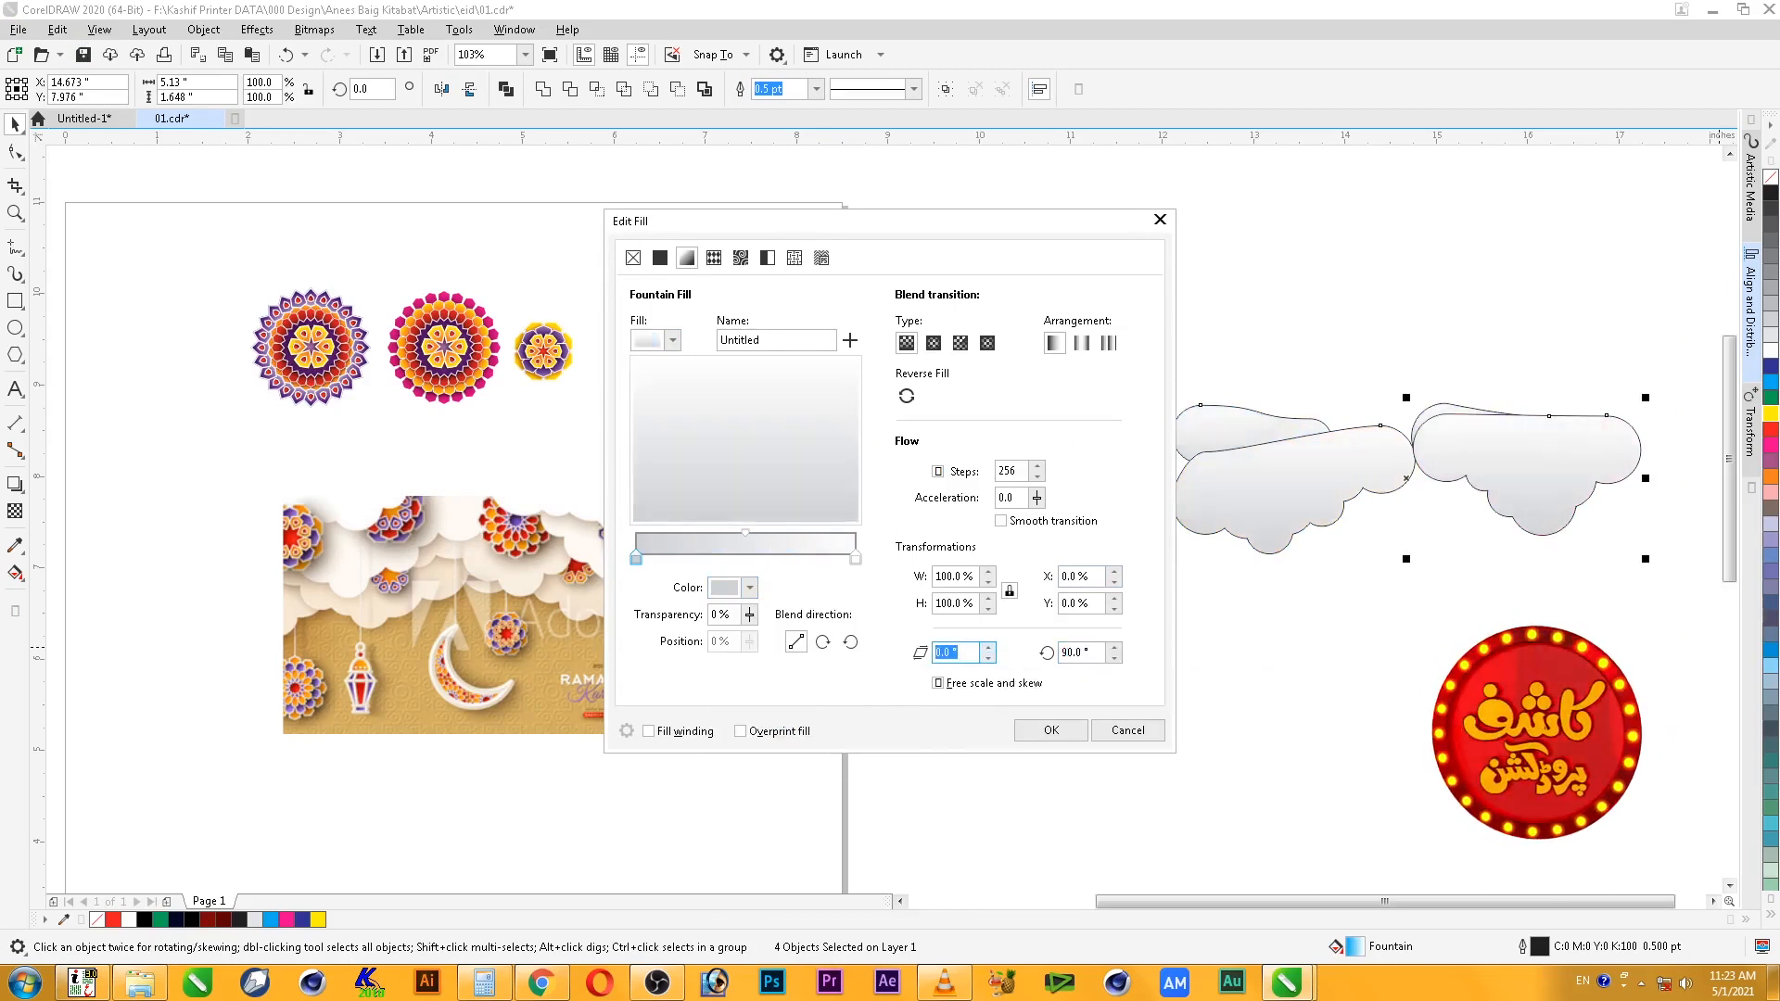
pyautogui.click(1051, 731)
pyautogui.click(1233, 657)
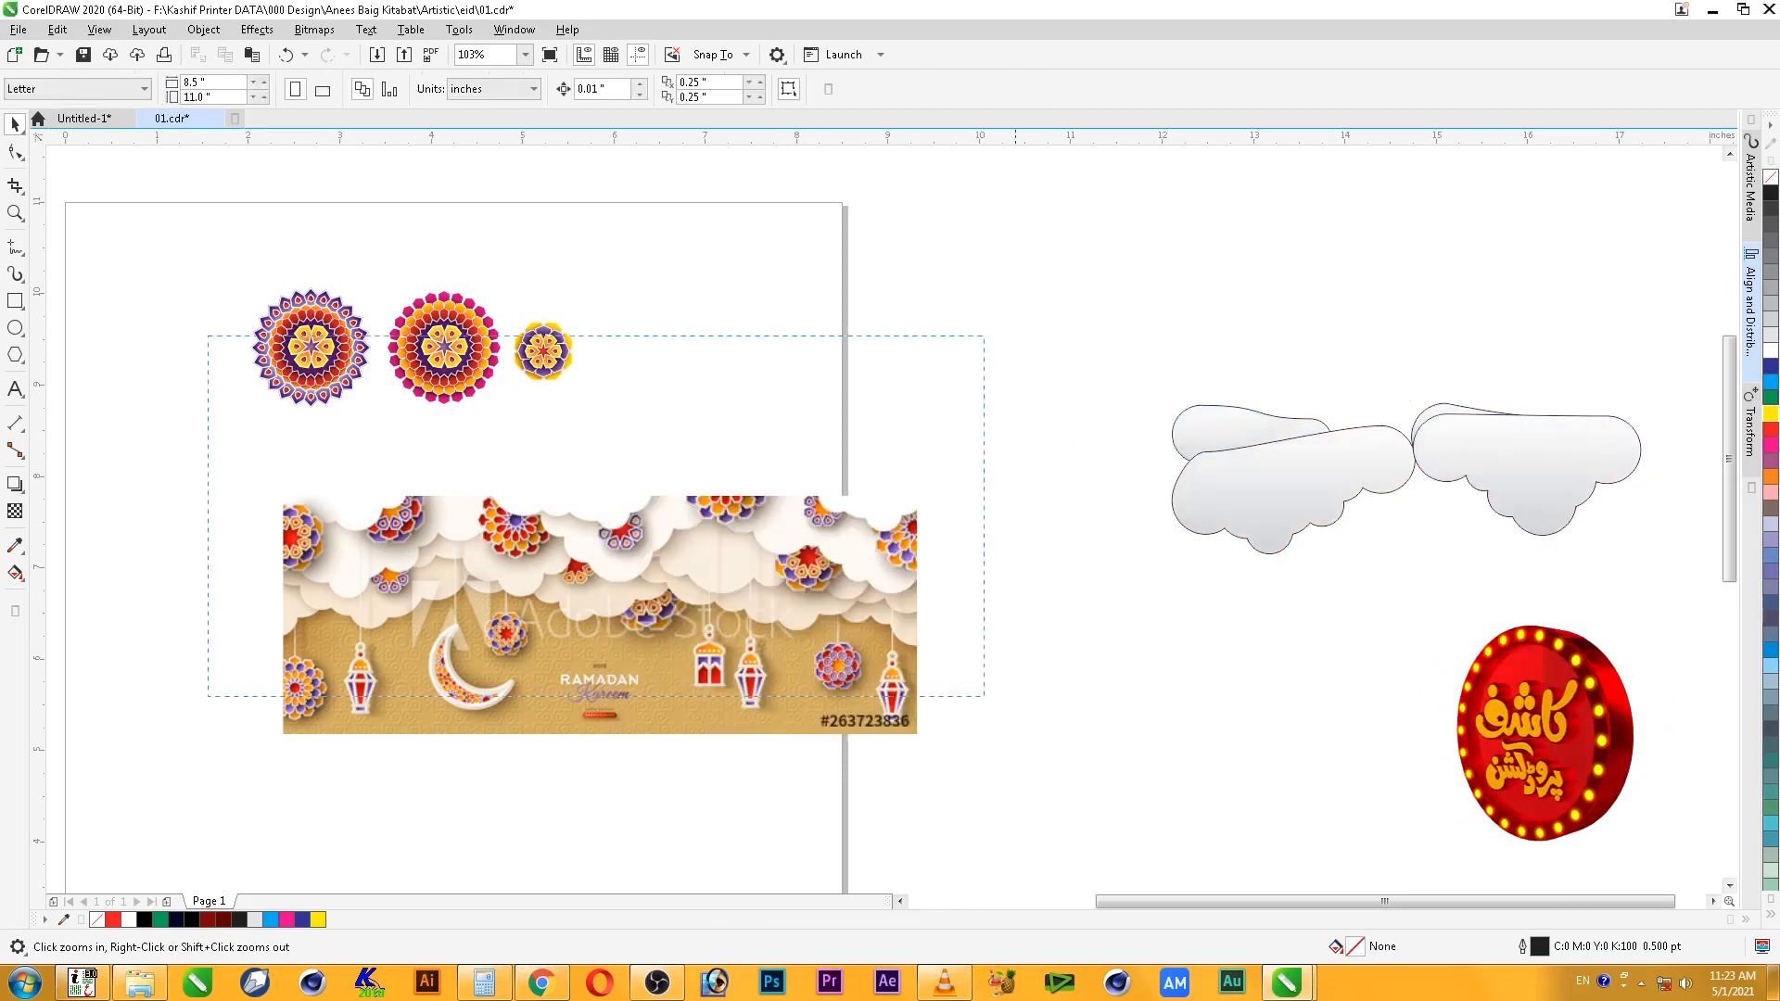
# - Place a small cloud and a copy of the wide wavy cloud over the reference image's left end, tilting the wide one slightly
pyautogui.scroll(2, 552, 661)
pyautogui.moveTo(1594, 317); pyautogui.dragTo(242, 387)
pyautogui.moveTo(1630, 410); pyautogui.dragTo(280, 474)
pyautogui.click(455, 423)
pyautogui.moveTo(472, 375); pyautogui.dragTo(433, 423)
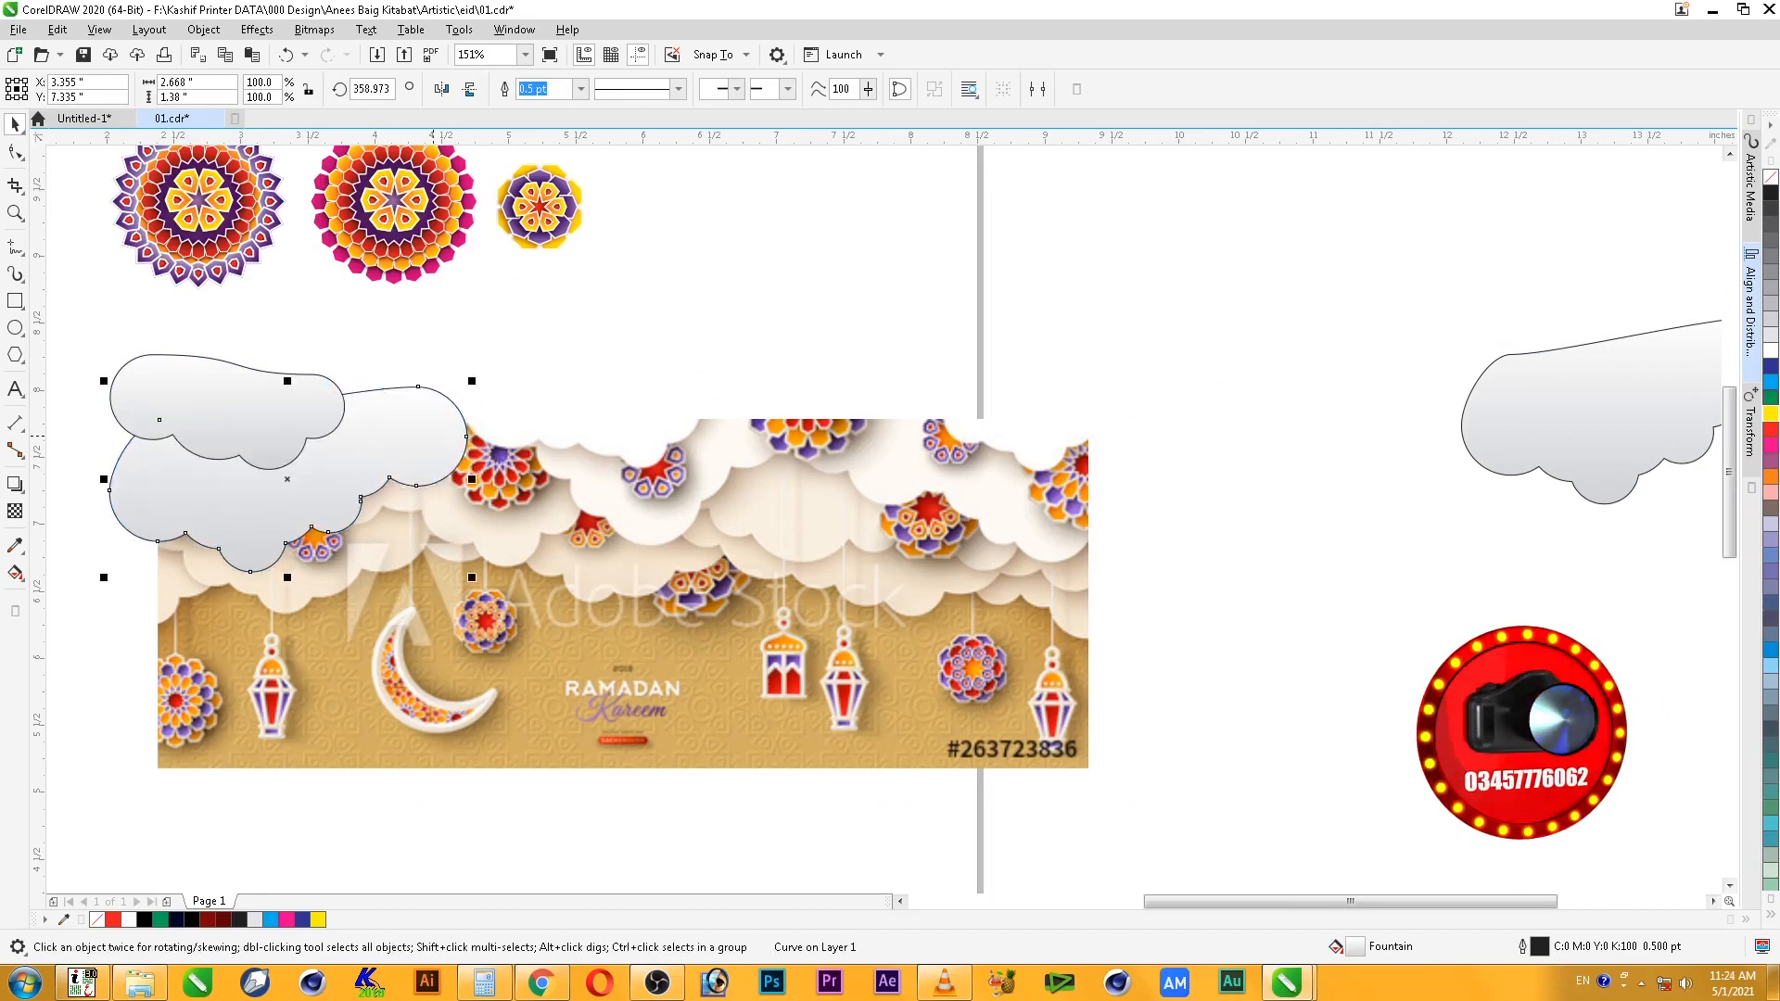
pyautogui.press('Escape')
pyautogui.moveTo(1624, 410); pyautogui.dragTo(962, 302)
pyautogui.rightClick(623, 385)
pyautogui.moveTo(1607, 431); pyautogui.dragTo(614, 401)
pyautogui.hotkey('ctrl', 'z')
pyautogui.scroll(-1, 989, 479)
pyautogui.hotkey('ctrl', 'z')
pyautogui.hotkey('ctrl', 'z')
# - Place a flat-topped cloud over the middle of the reference image and put a copy of the small cloud on it
pyautogui.moveTo(1483, 427); pyautogui.dragTo(807, 461)
pyautogui.press('z')
pyautogui.moveTo(440, 344); pyautogui.dragTo(1477, 680)
pyautogui.moveTo(324, 411); pyautogui.dragTo(623, 414)
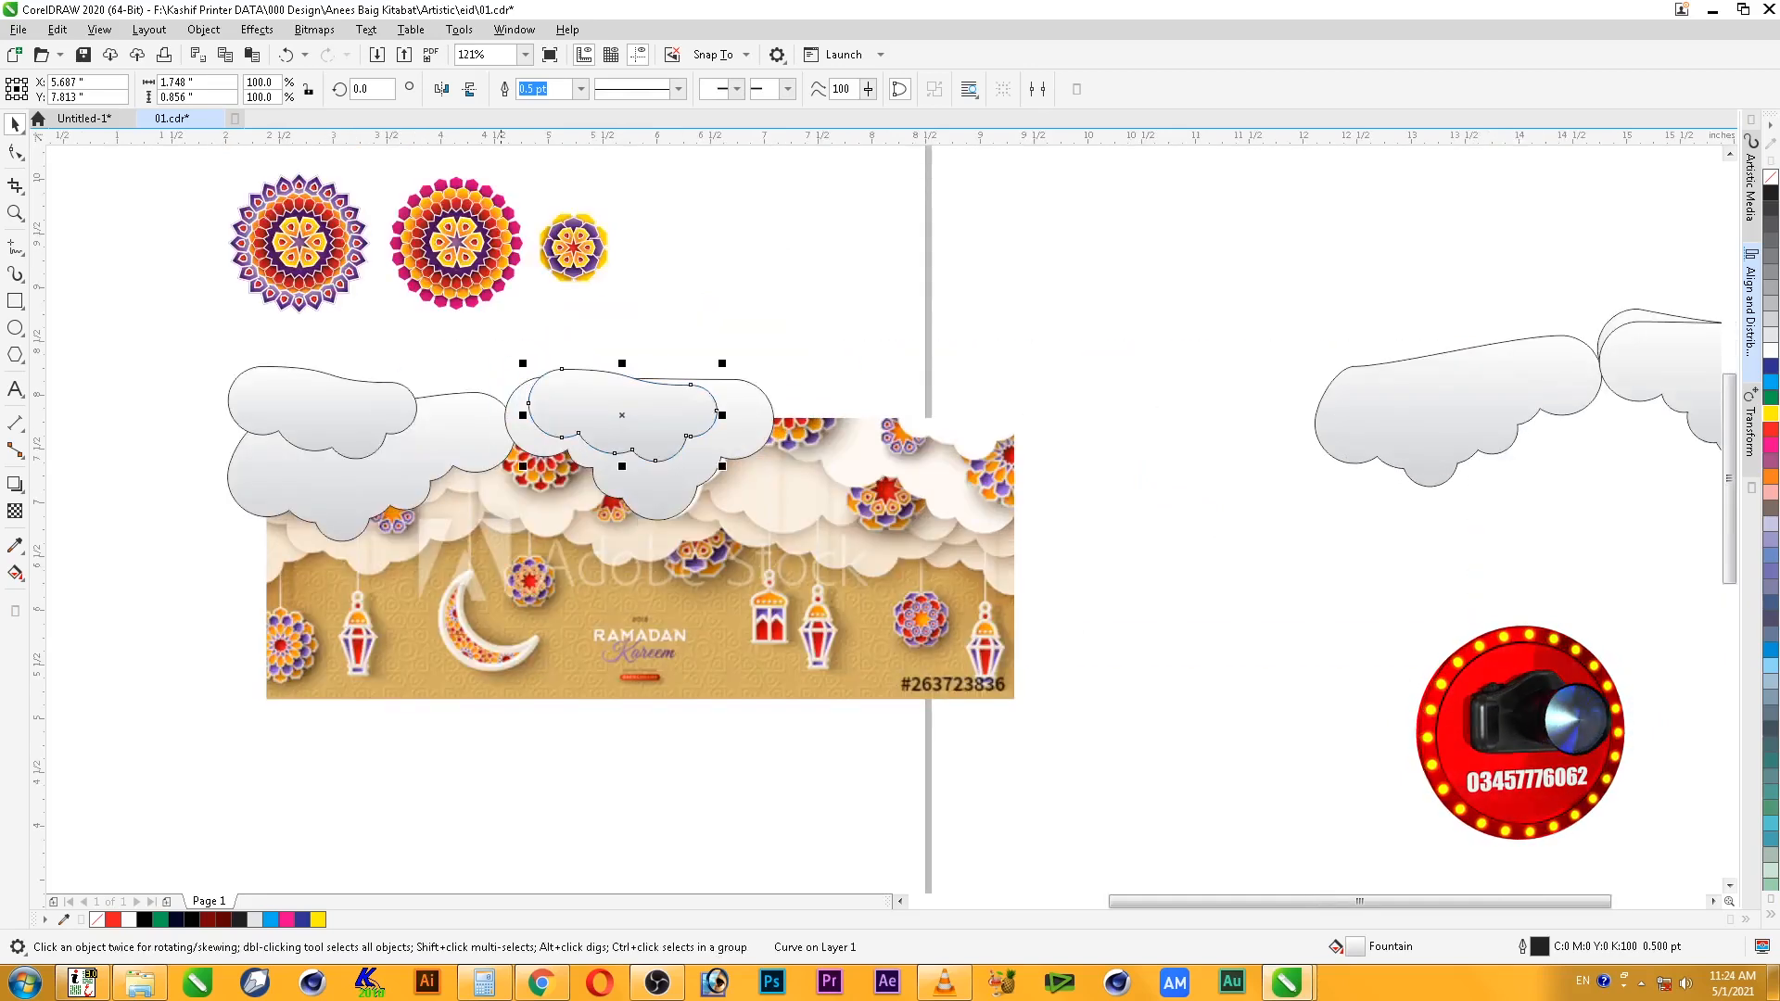
pyautogui.keyDown('shift'); pyautogui.click(530, 445); pyautogui.keyUp('shift')
pyautogui.hotkey('shift', 'pagedown')
pyautogui.hotkey('ctrl', 'z')
# - Shift the middle small cloud to the left and tilt it slightly over the flat-topped cloud
pyautogui.click(652, 331)
pyautogui.moveTo(659, 417); pyautogui.dragTo(631, 418)
pyautogui.click(642, 417)
pyautogui.moveTo(694, 363); pyautogui.dragTo(685, 347)
pyautogui.moveTo(649, 389); pyautogui.dragTo(644, 381)
pyautogui.click(764, 369)
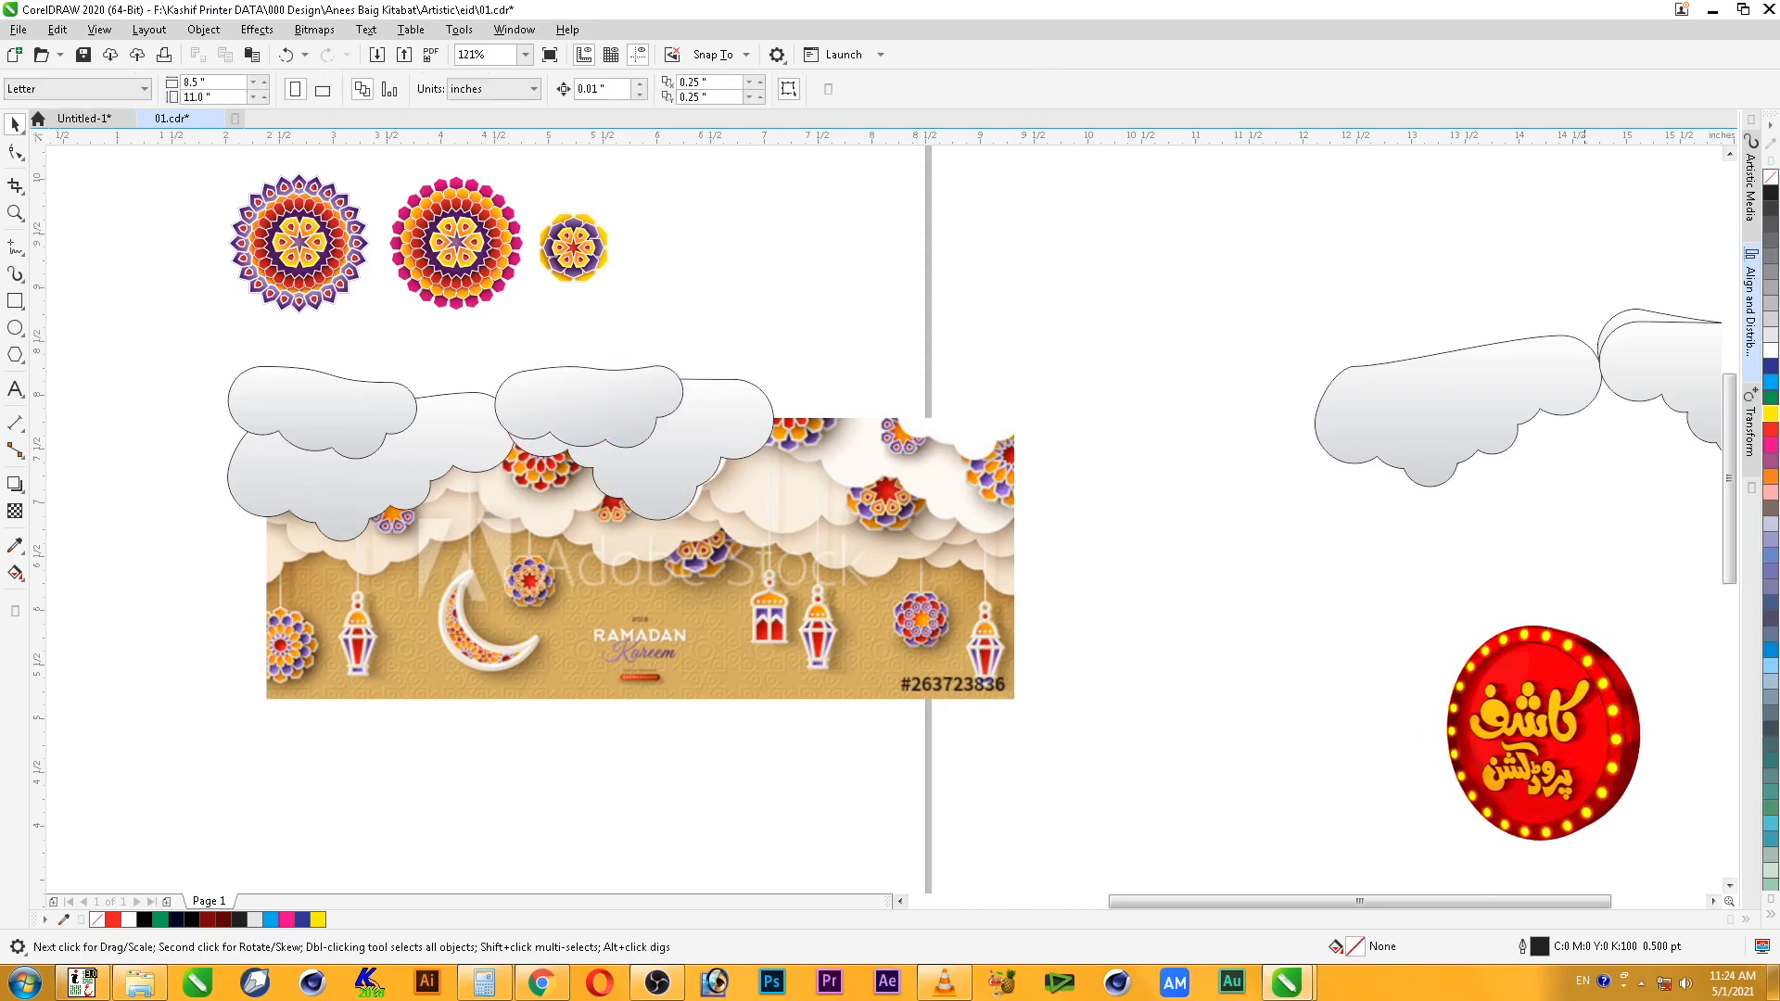
# - Set the flat-topped cloud aside and place the other small cloud, tilted downward to the right, over the reference image's right end
pyautogui.moveTo(1666, 389); pyautogui.dragTo(1103, 525)
pyautogui.click(1188, 521)
pyautogui.moveTo(1232, 465); pyautogui.dragTo(1243, 487)
pyautogui.moveTo(1183, 543); pyautogui.dragTo(1025, 445)
pyautogui.click(1223, 505)
pyautogui.hotkey('ctrl', 'z')
# - Copy the wide wavy cloud to the right end, rotate it to about 336° and set it behind the small tilted cloud
pyautogui.moveTo(1446, 408); pyautogui.dragTo(924, 463)
pyautogui.rightClick(925, 463)
pyautogui.click(927, 465)
pyautogui.moveTo(1088, 550); pyautogui.dragTo(1042, 601)
pyautogui.moveTo(1076, 501); pyautogui.dragTo(1041, 501)
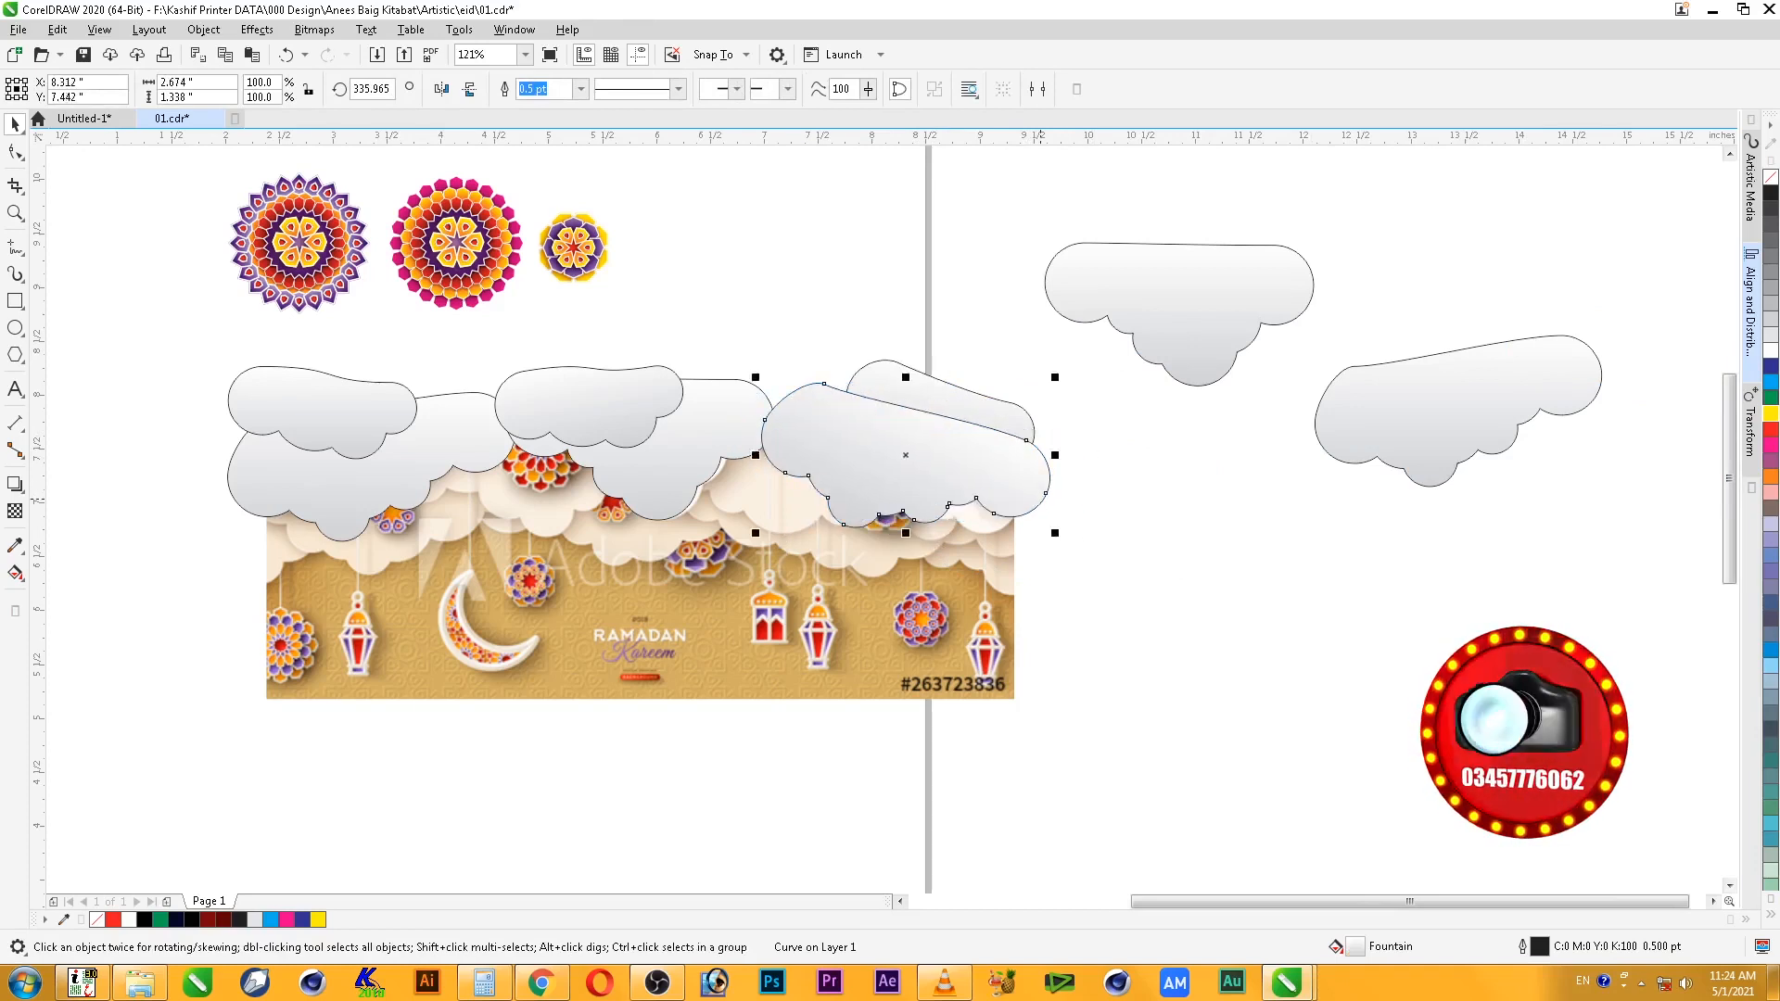
pyautogui.hotkey('ctrl', 'pagedown')
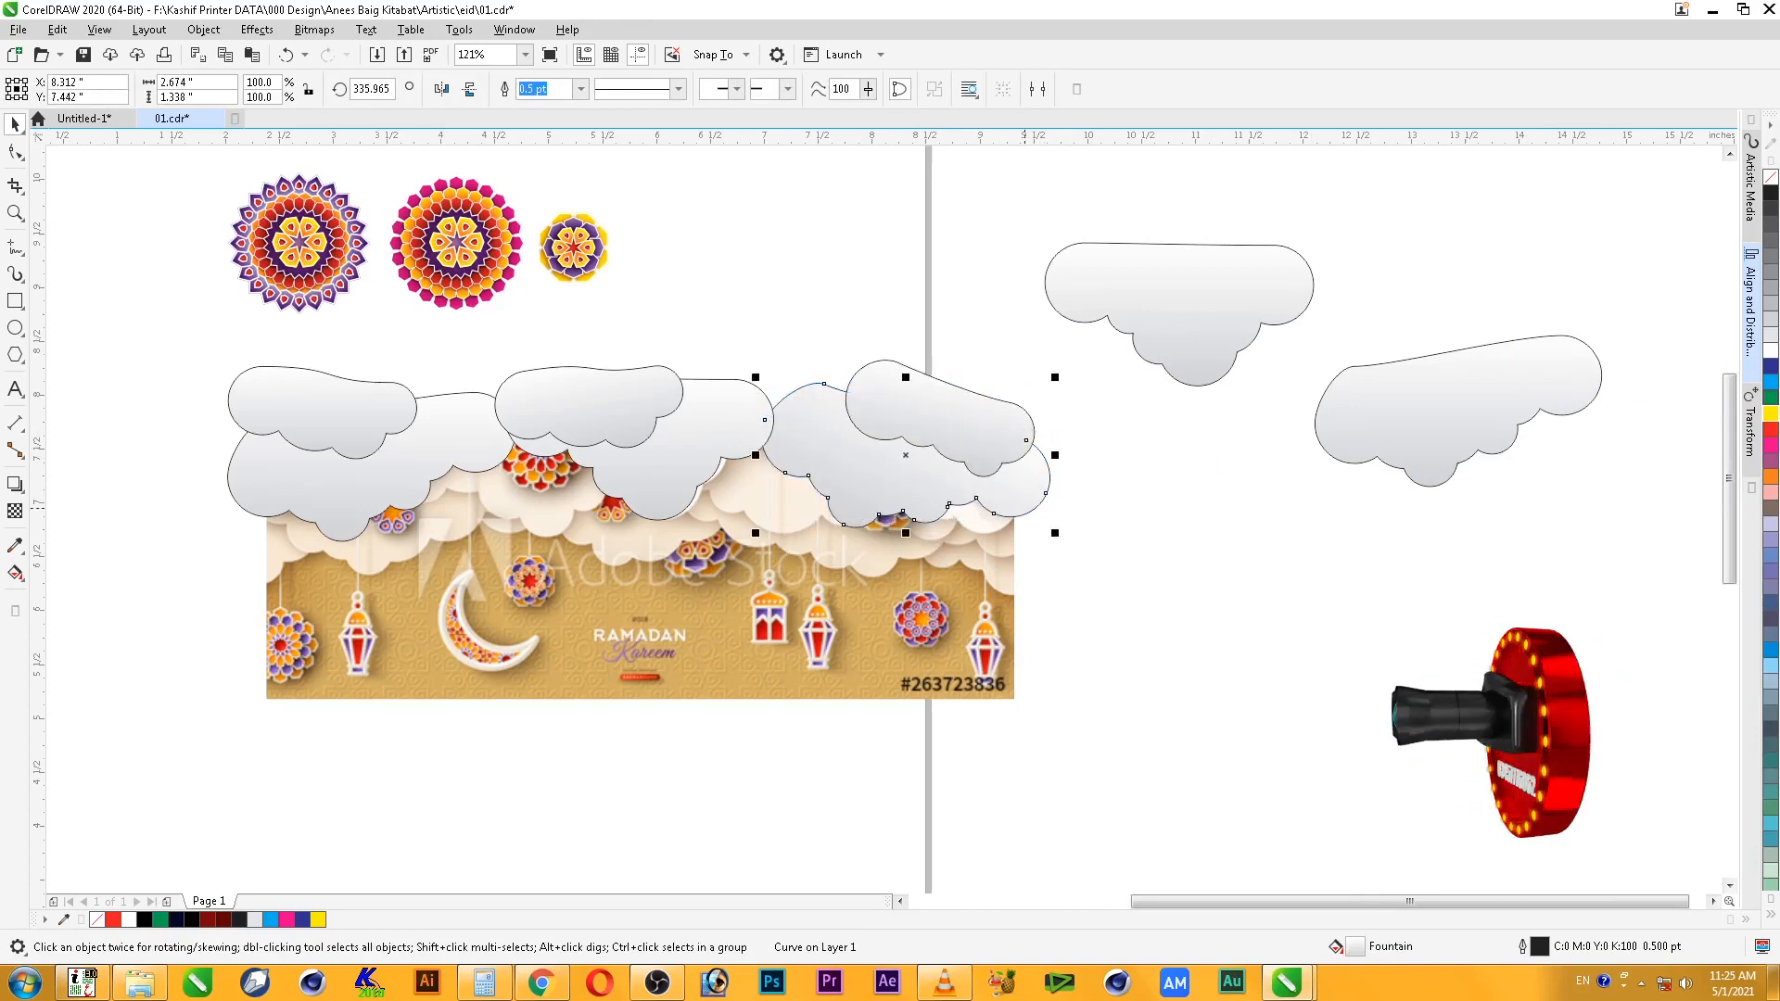
pyautogui.moveTo(1025, 509)
pyautogui.mouseDown()
pyautogui.moveTo(999, 525)
pyautogui.moveTo(1019, 483)
pyautogui.mouseUp()
pyautogui.click(1138, 527)
pyautogui.click(1150, 549)
pyautogui.click(1153, 554)
# - Copy the flat-topped cloud into the gap between the middle and right clouds and send it behind them
pyautogui.moveTo(1269, 304); pyautogui.dragTo(853, 450)
pyautogui.rightClick(853, 451)
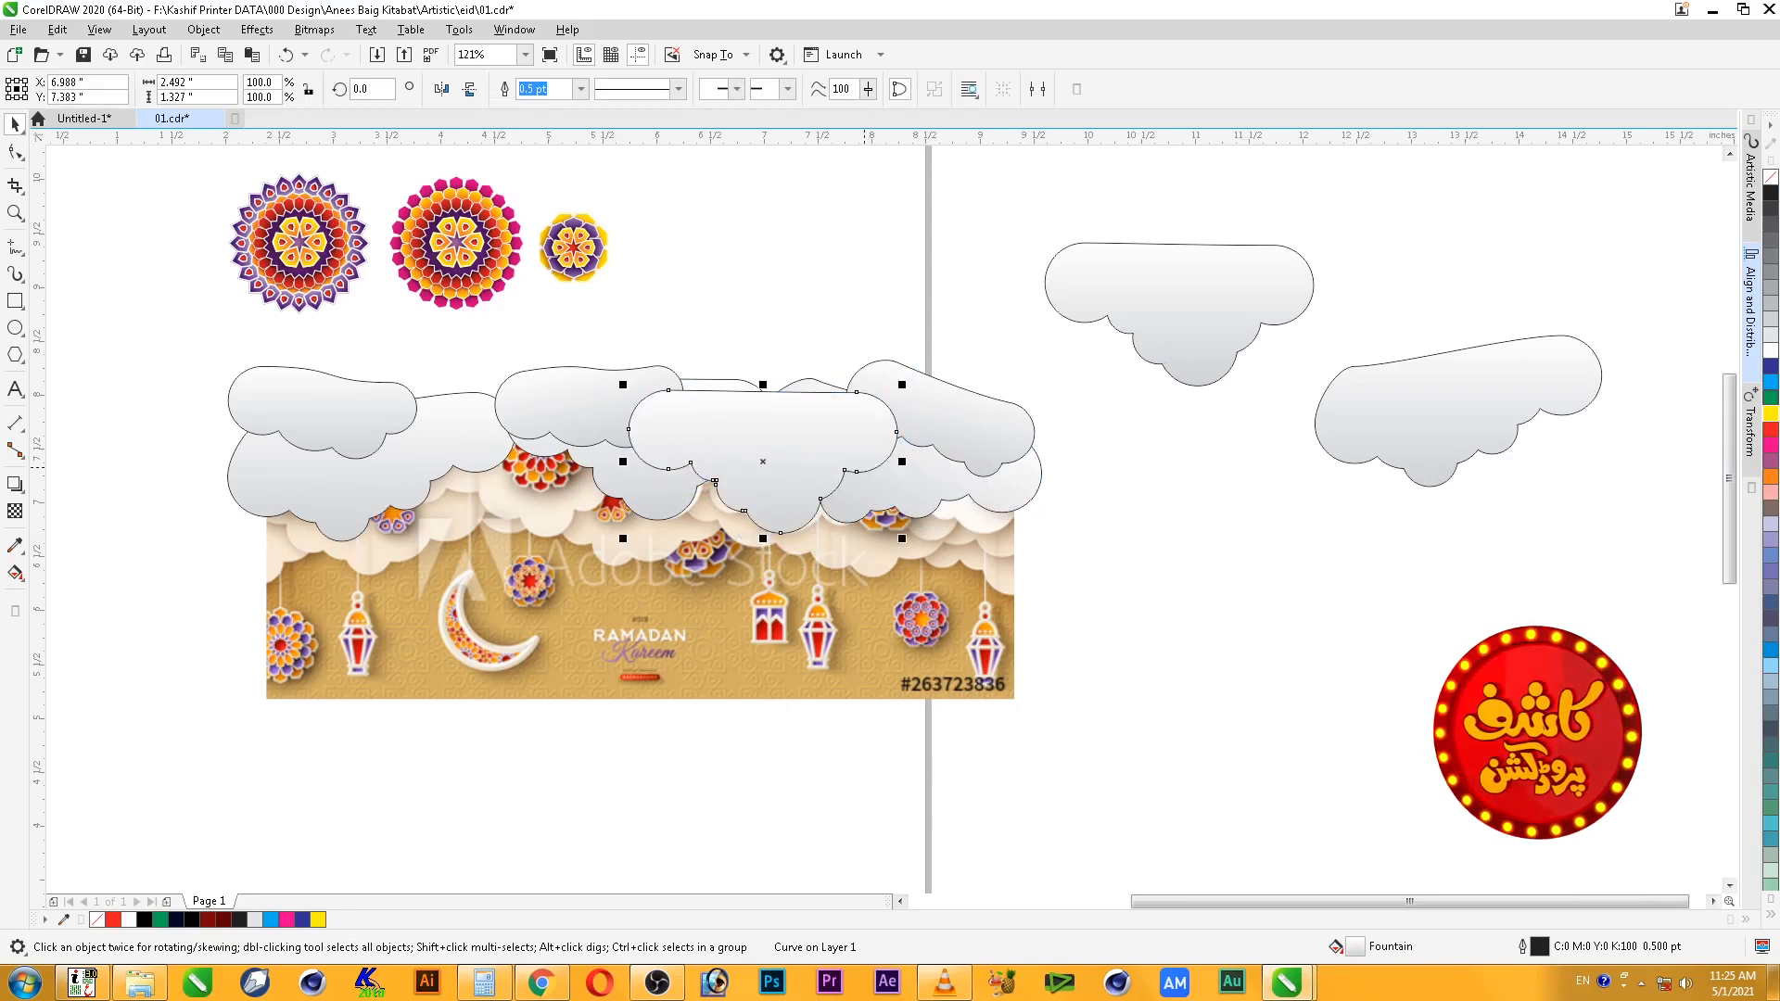
pyautogui.hotkey('ctrl', 'pagedown')
pyautogui.hotkey('ctrl', 'pagedown')
pyautogui.hotkey('ctrl', 'pagedown')
pyautogui.hotkey('ctrl', 'pagedown')
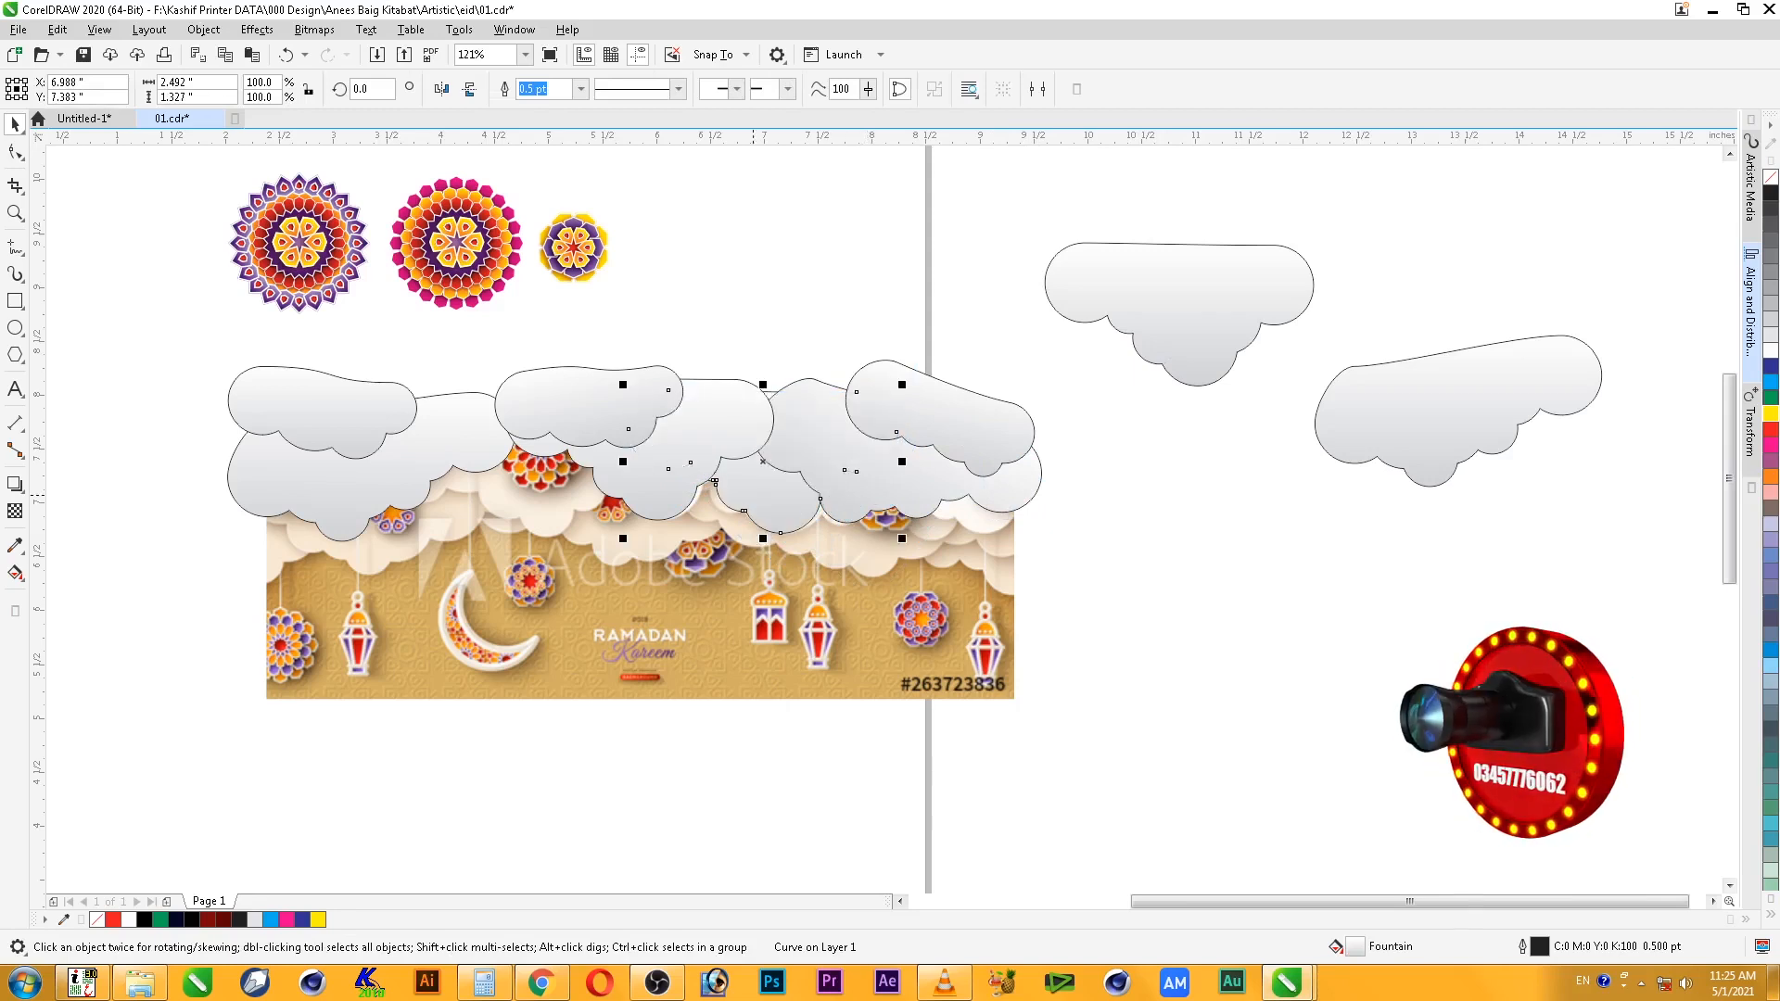
pyautogui.moveTo(902, 385); pyautogui.dragTo(864, 405)
pyautogui.moveTo(769, 501); pyautogui.dragTo(788, 509)
# - Copy the wide wavy cloud into the gap between the left and middle clouds, rotate it to about 351° and send it behind them
pyautogui.moveTo(1534, 386); pyautogui.dragTo(584, 467)
pyautogui.rightClick(584, 467)
pyautogui.click(584, 467)
pyautogui.moveTo(661, 410); pyautogui.dragTo(672, 432)
pyautogui.moveTo(548, 482); pyautogui.dragTo(564, 466)
pyautogui.hotkey('ctrl', 'pagedown')
pyautogui.hotkey('ctrl', 'pagedown')
pyautogui.hotkey('ctrl', 'pagedown')
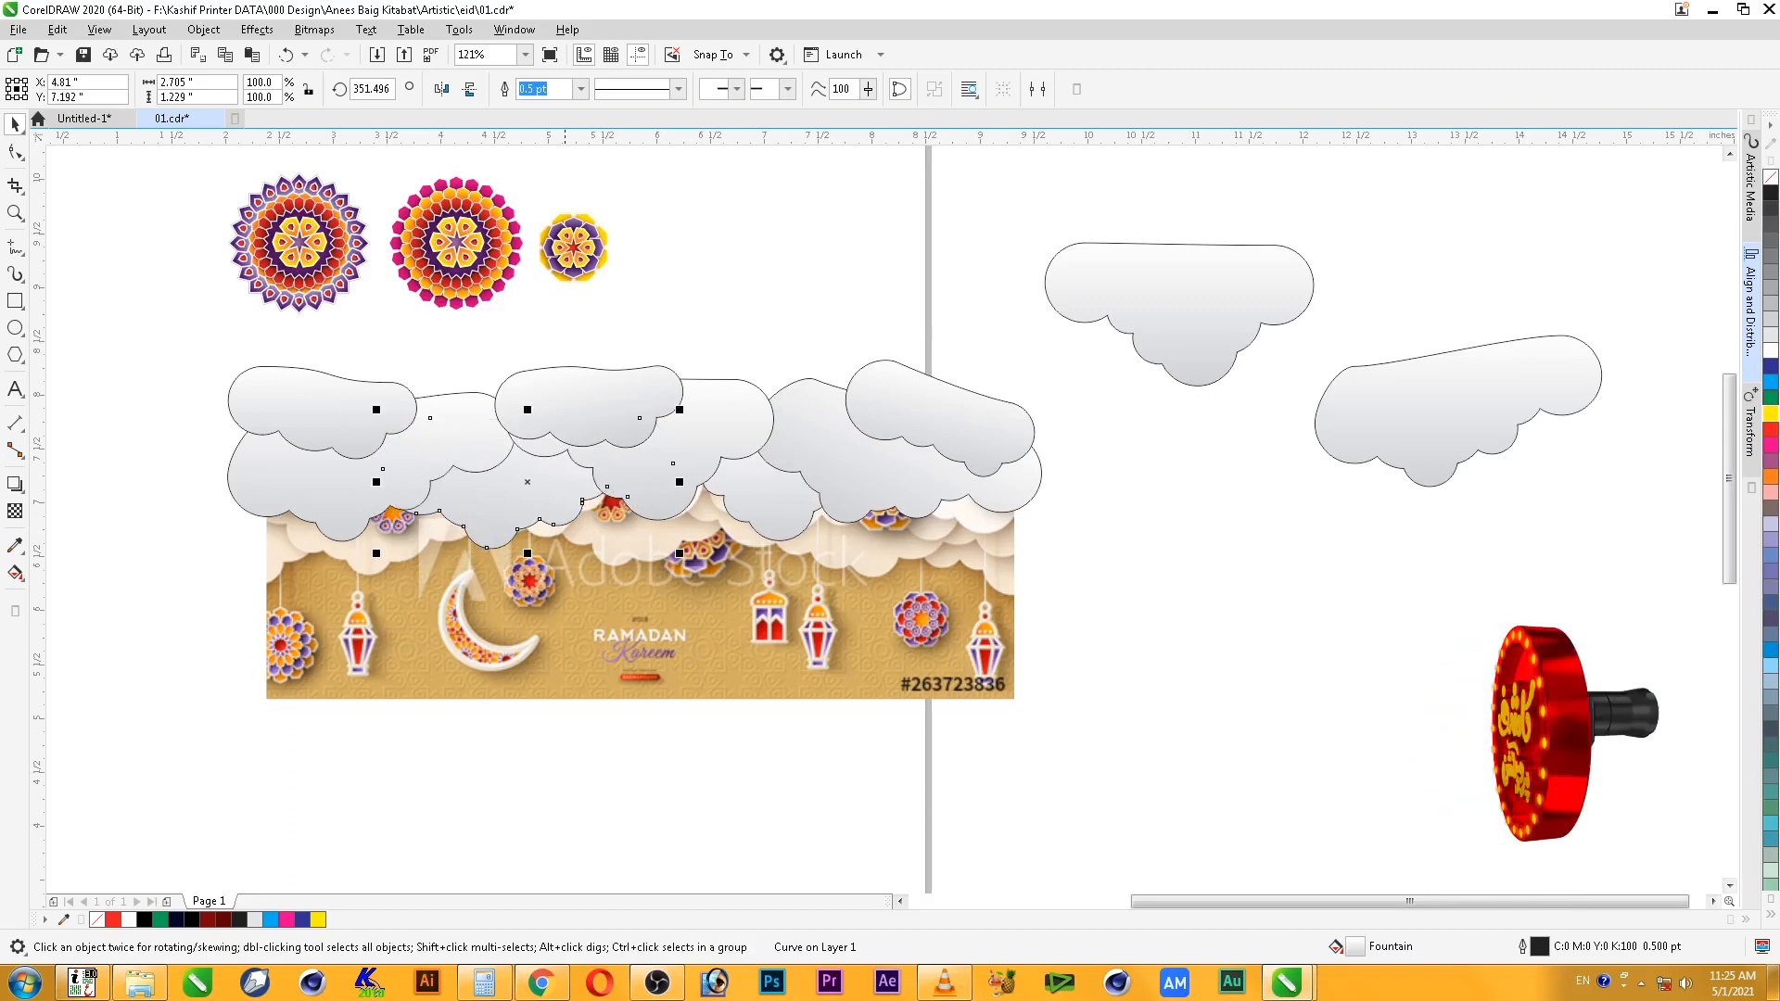
# - Mirror the leftover tilted cloud horizontally, move it under the right end of the cloud bank and send it behind the neighbouring clouds
pyautogui.moveTo(540, 482); pyautogui.dragTo(548, 478)
pyautogui.click(1507, 573)
pyautogui.click(1483, 417)
pyautogui.click(1483, 417)
pyautogui.click(442, 89)
pyautogui.moveTo(1540, 413); pyautogui.dragTo(1020, 535)
pyautogui.hotkey('ctrl', 'pagedown')
pyautogui.hotkey('ctrl', 'pagedown')
pyautogui.hotkey('ctrl', 'pagedown')
pyautogui.hotkey('ctrl', 'pagedown')
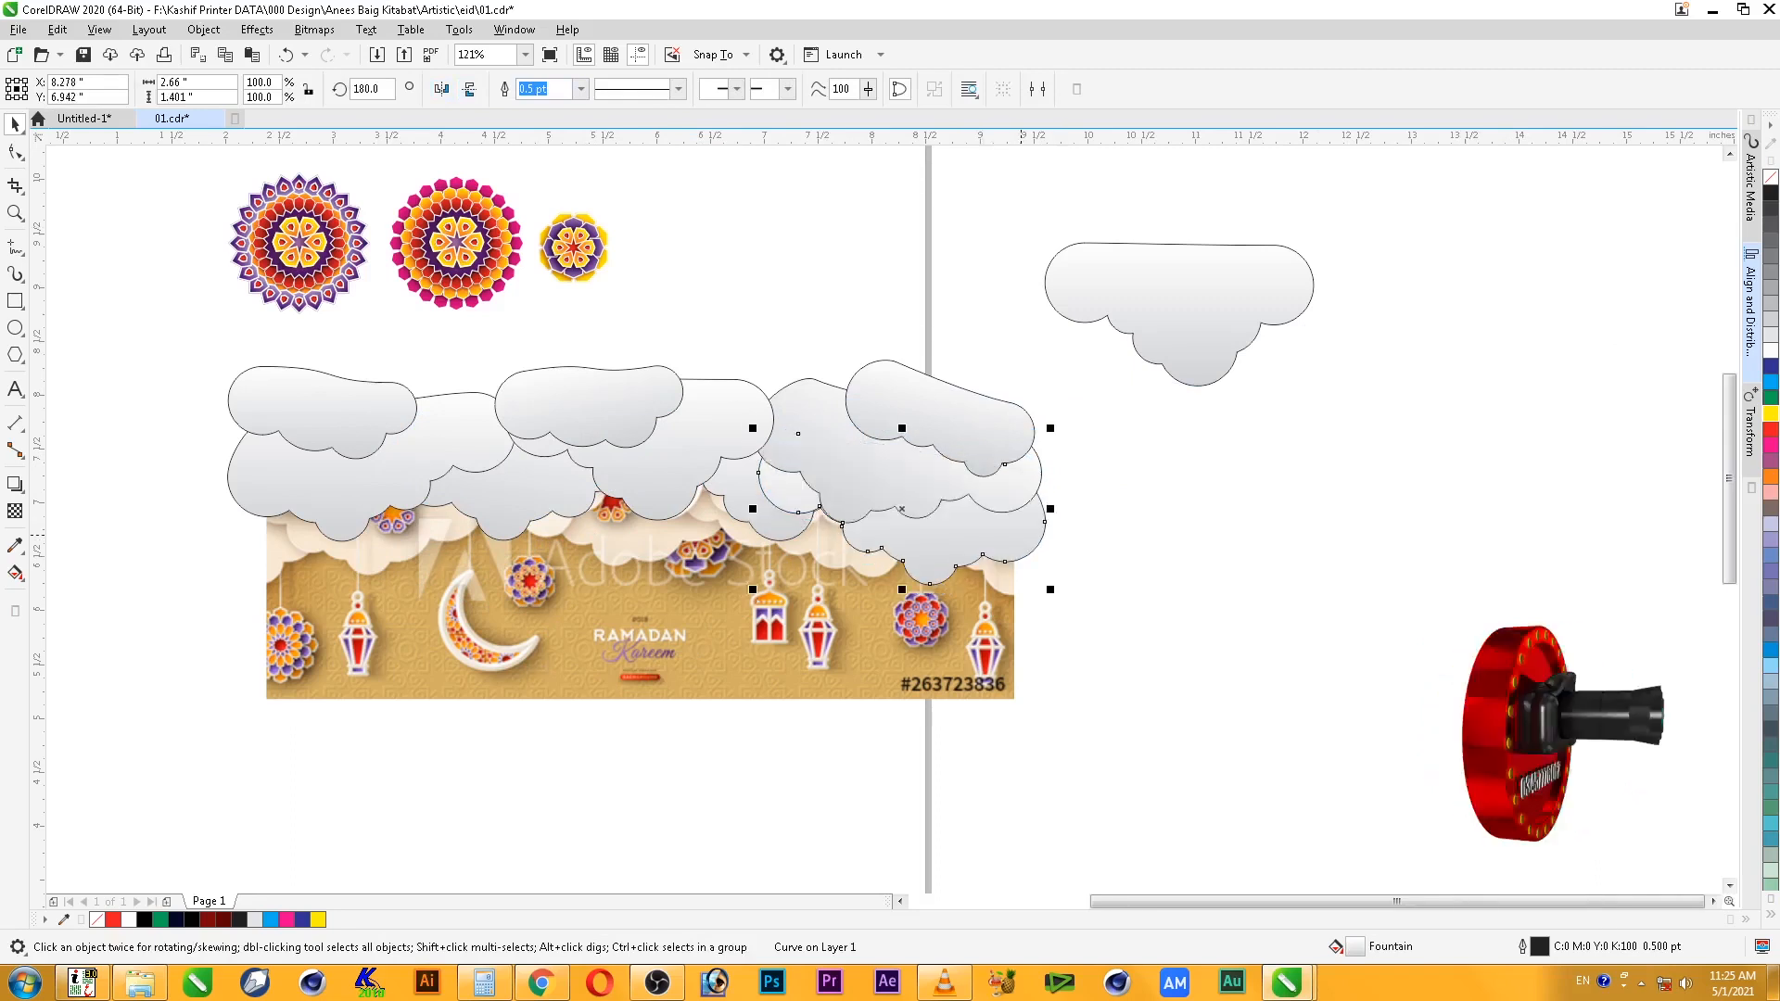
# - Rotate the mirrored cloud under the right end to about 186° and undo its last nudge
pyautogui.hotkey('ctrl', 'pageup')
pyautogui.click(1014, 547)
pyautogui.moveTo(1051, 590); pyautogui.dragTo(1057, 574)
pyautogui.moveTo(1015, 570); pyautogui.dragTo(1015, 564)
pyautogui.hotkey('ctrl', 'z')
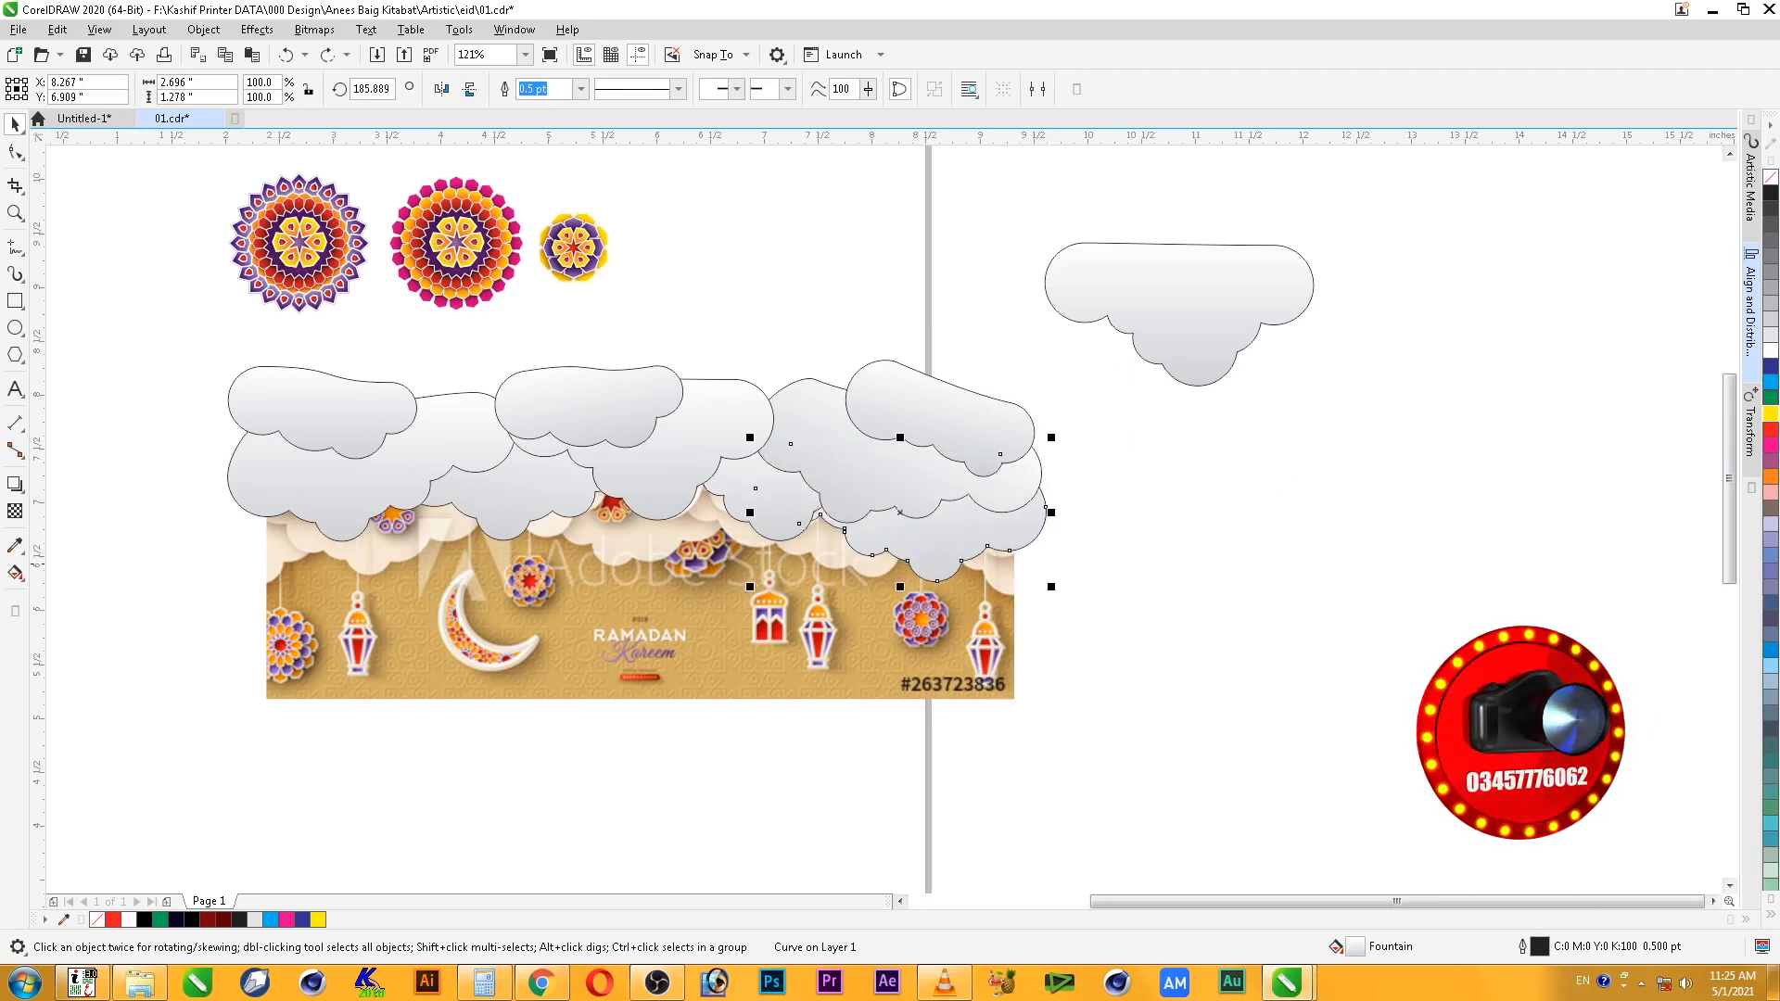
# - Rotate the flat-topped cloud to about 9°, shrink it to about 53% and tuck it under the gap beside the left cloud
pyautogui.click(1248, 505)
pyautogui.click(1251, 299)
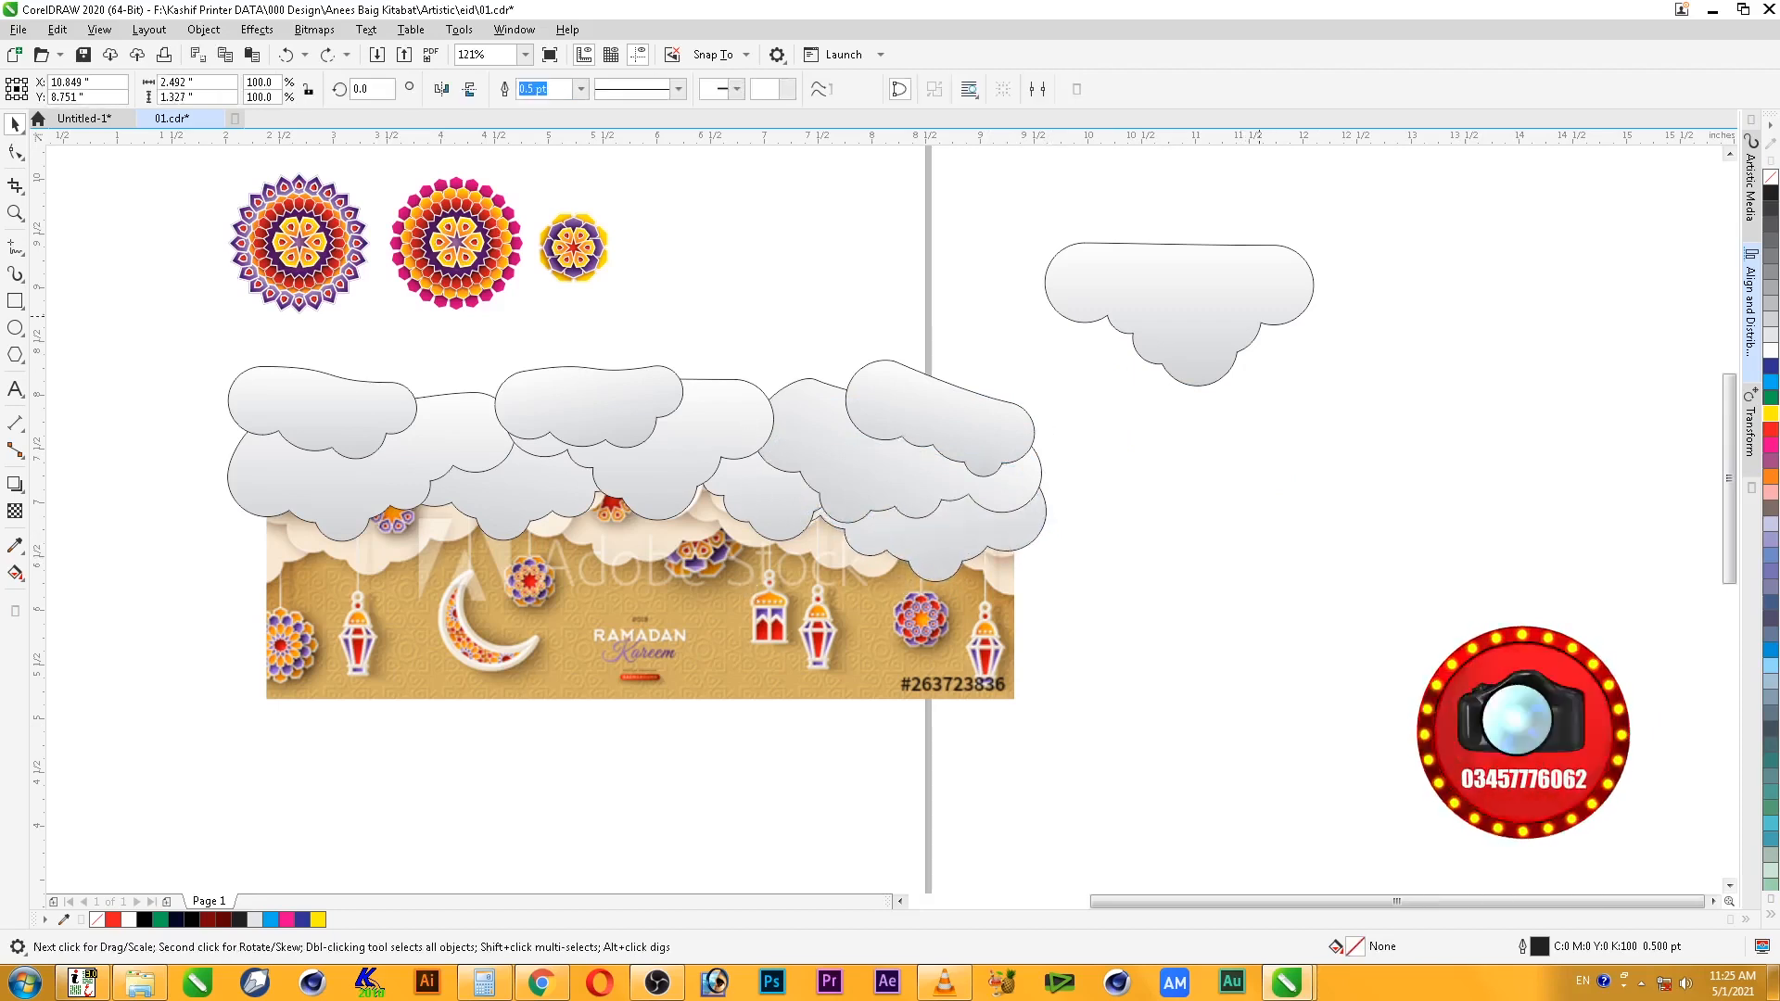
pyautogui.click(1251, 298)
pyautogui.moveTo(1322, 390); pyautogui.dragTo(1337, 371)
pyautogui.click(1337, 372)
pyautogui.click(1252, 299)
pyautogui.moveTo(1313, 226); pyautogui.dragTo(408, 521)
pyautogui.click(1214, 371)
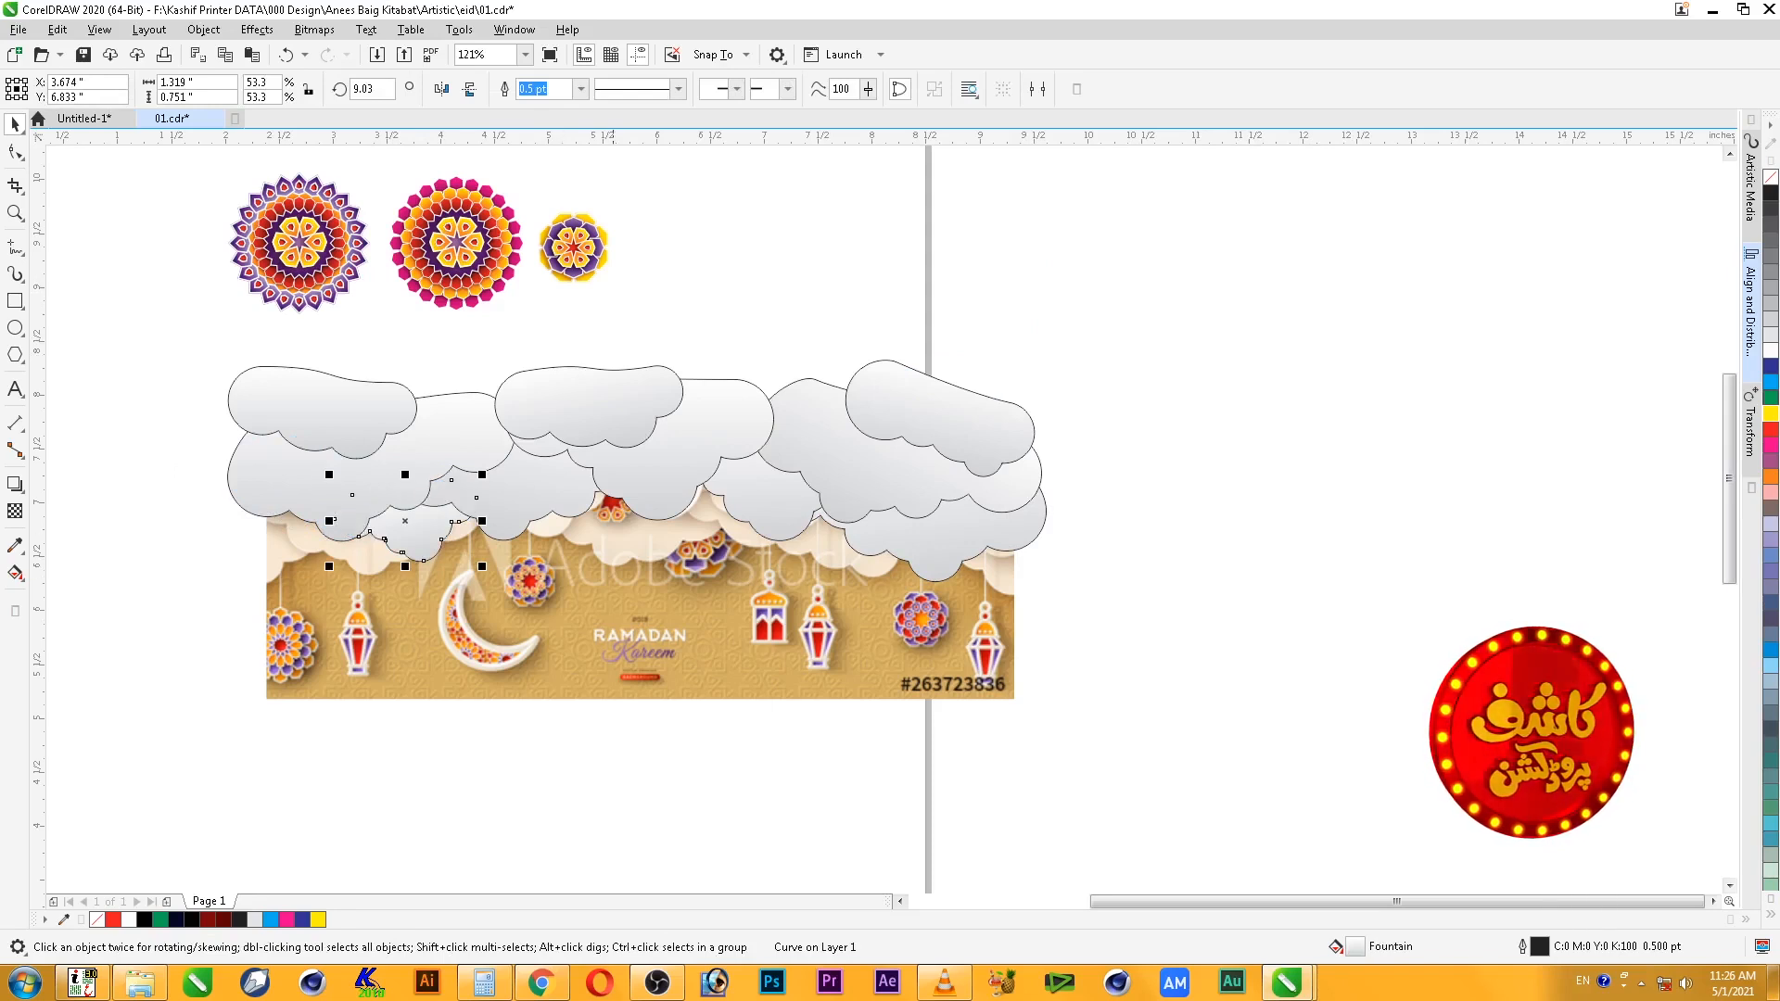
# - Shift the small top cloud in the middle slightly up and to the left
pyautogui.click(588, 399)
pyautogui.click(588, 399)
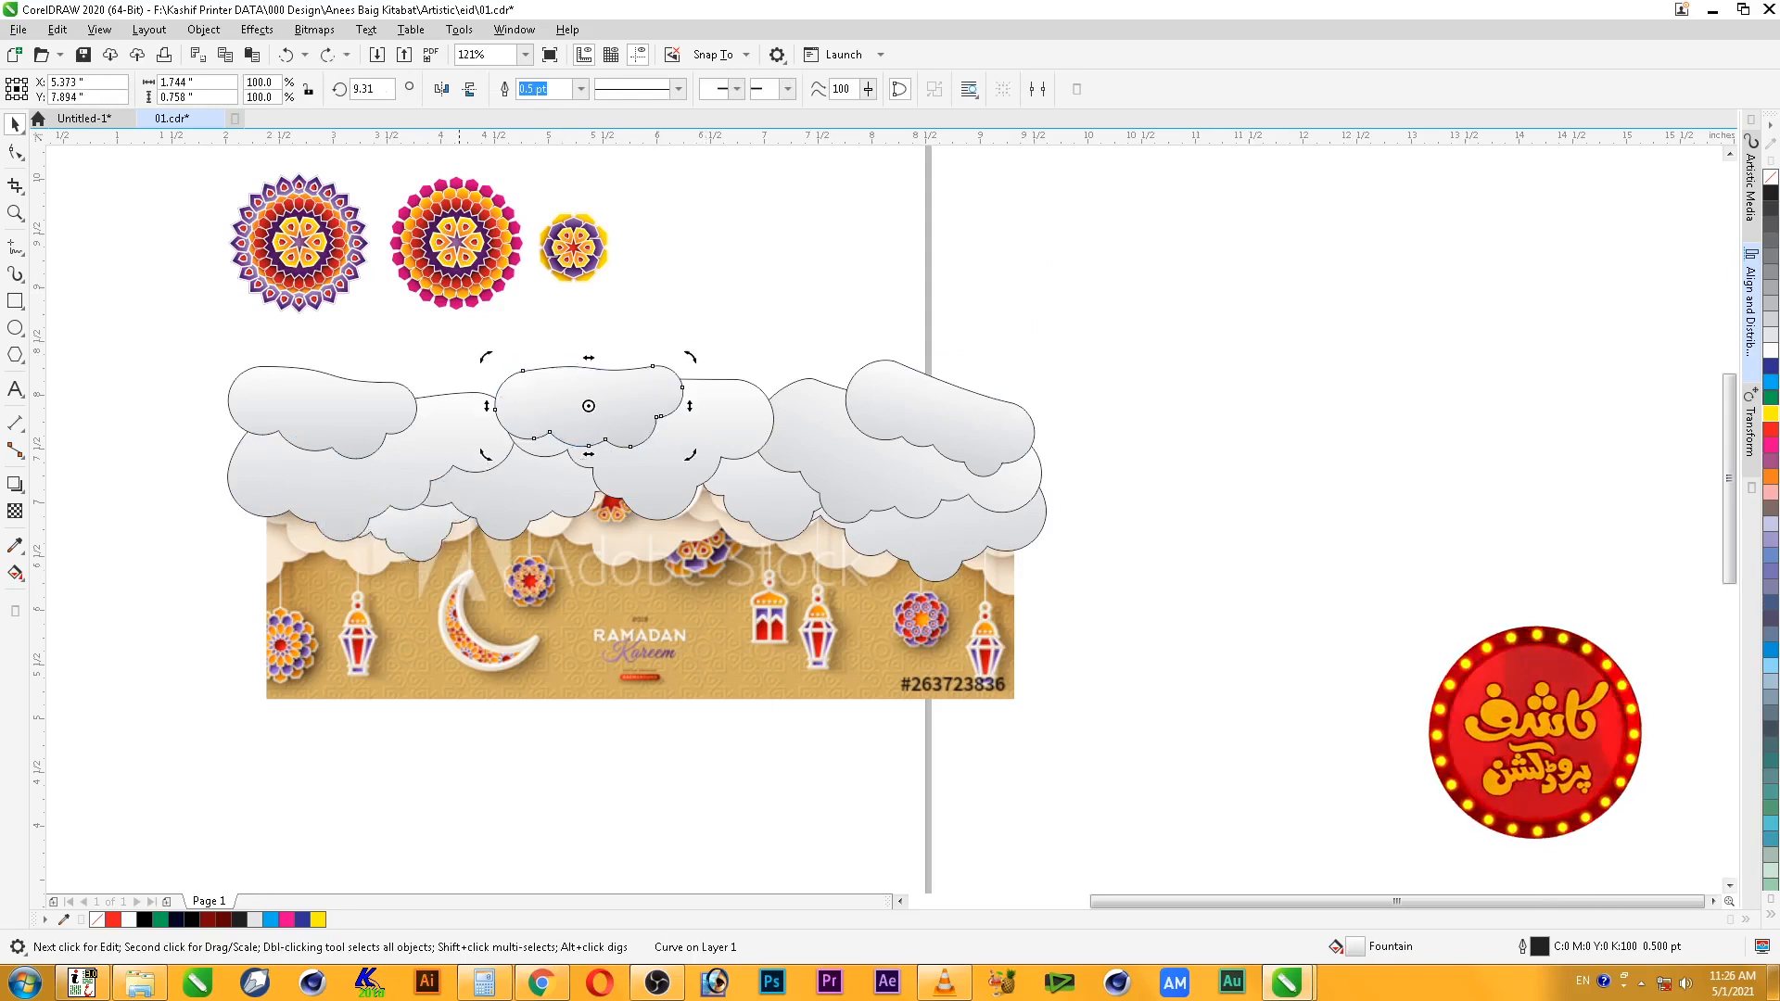
pyautogui.moveTo(593, 401); pyautogui.dragTo(582, 394)
pyautogui.click(636, 228)
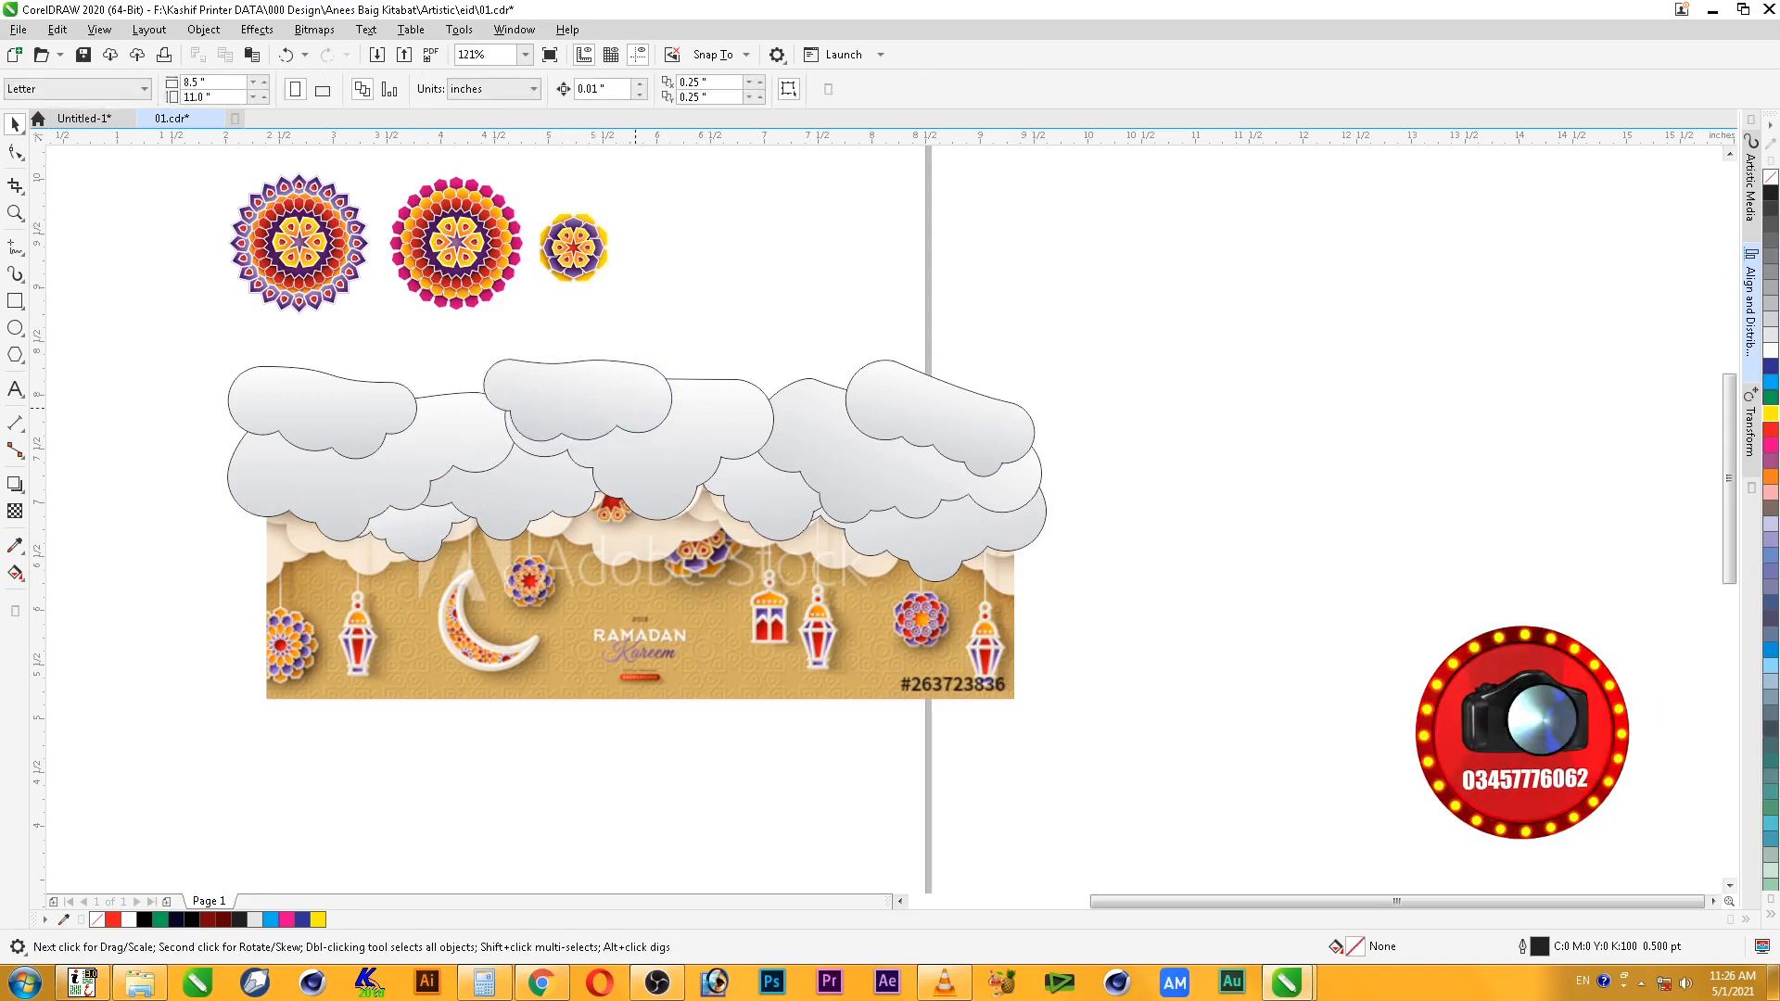
# - Paste a small cloud copy at the lower left end, rotate it to about 18° and send it behind the clouds there
pyautogui.hotkey('ctrl', 'v')
pyautogui.click(278, 536)
pyautogui.moveTo(373, 473); pyautogui.dragTo(328, 434)
pyautogui.moveTo(311, 531); pyautogui.dragTo(328, 520)
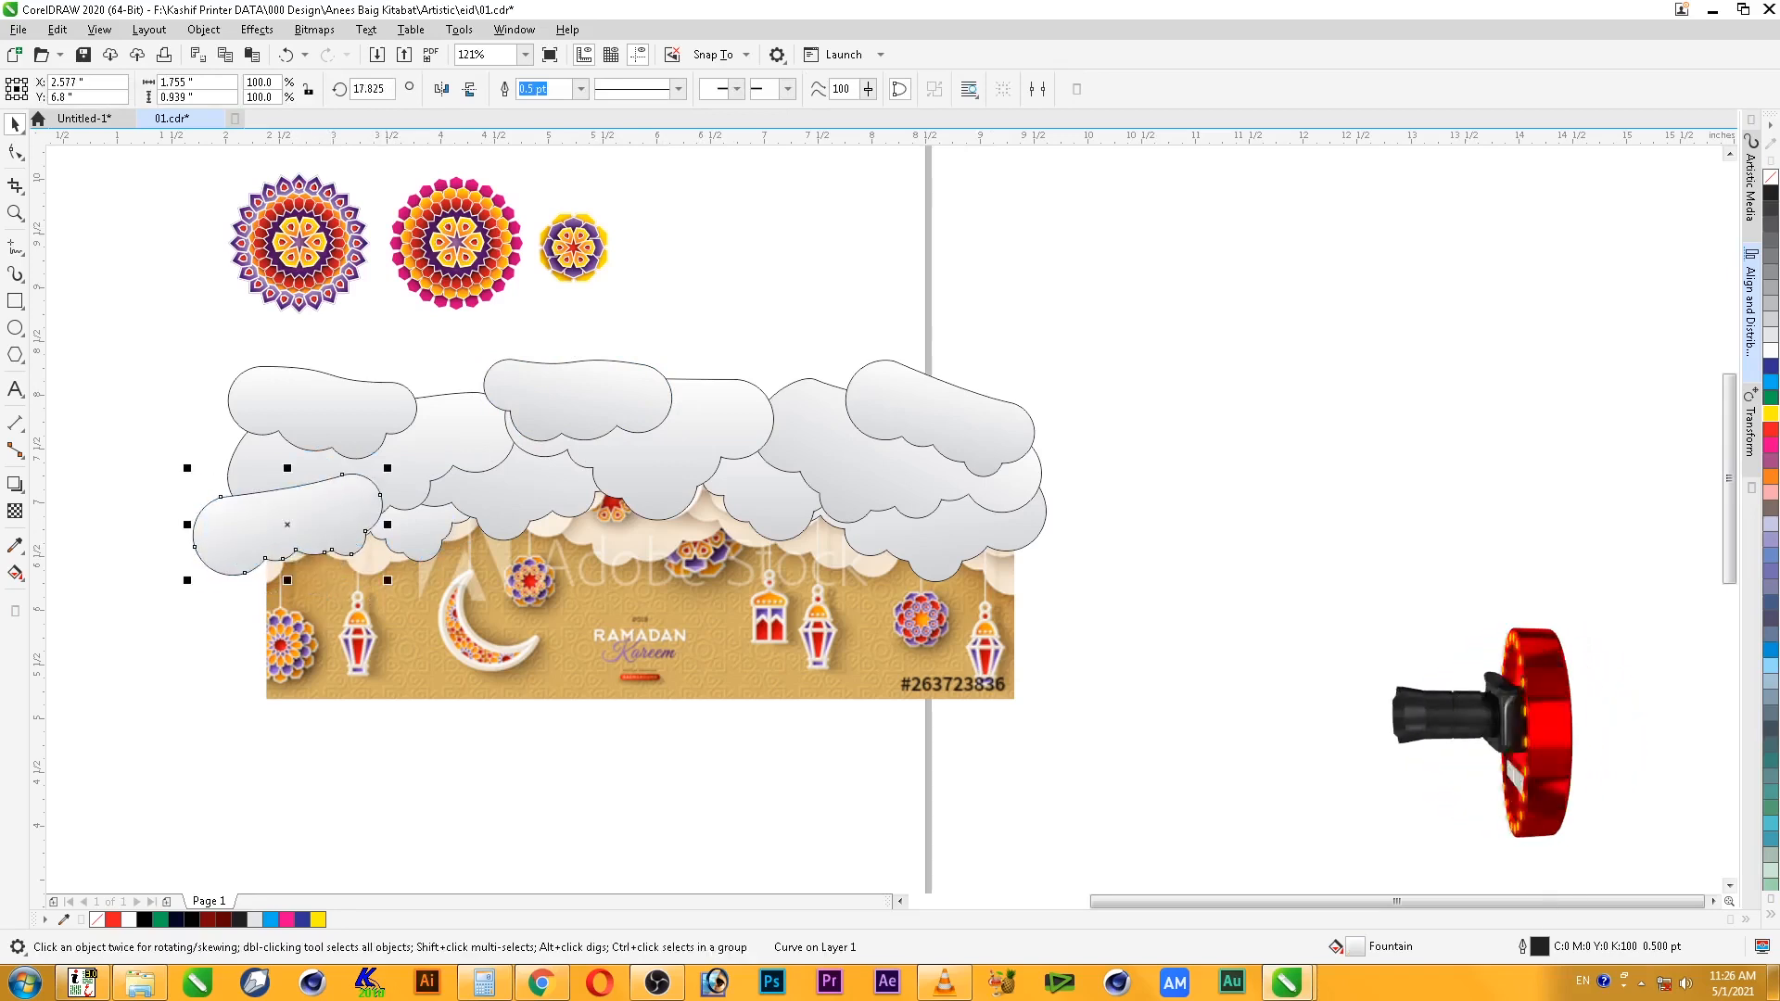
pyautogui.hotkey('ctrl', 'pagedown')
# - Move all the clouds off the reference image to the empty area beside the page and remove their outlines
pyautogui.moveTo(167, 345); pyautogui.dragTo(1106, 612)
pyautogui.scroll(-2, 554, 395)
pyautogui.moveTo(555, 394); pyautogui.dragTo(1114, 396)
pyautogui.press('F2')
pyautogui.moveTo(786, 338); pyautogui.dragTo(1568, 582)
pyautogui.moveTo(896, 303); pyautogui.dragTo(1567, 708)
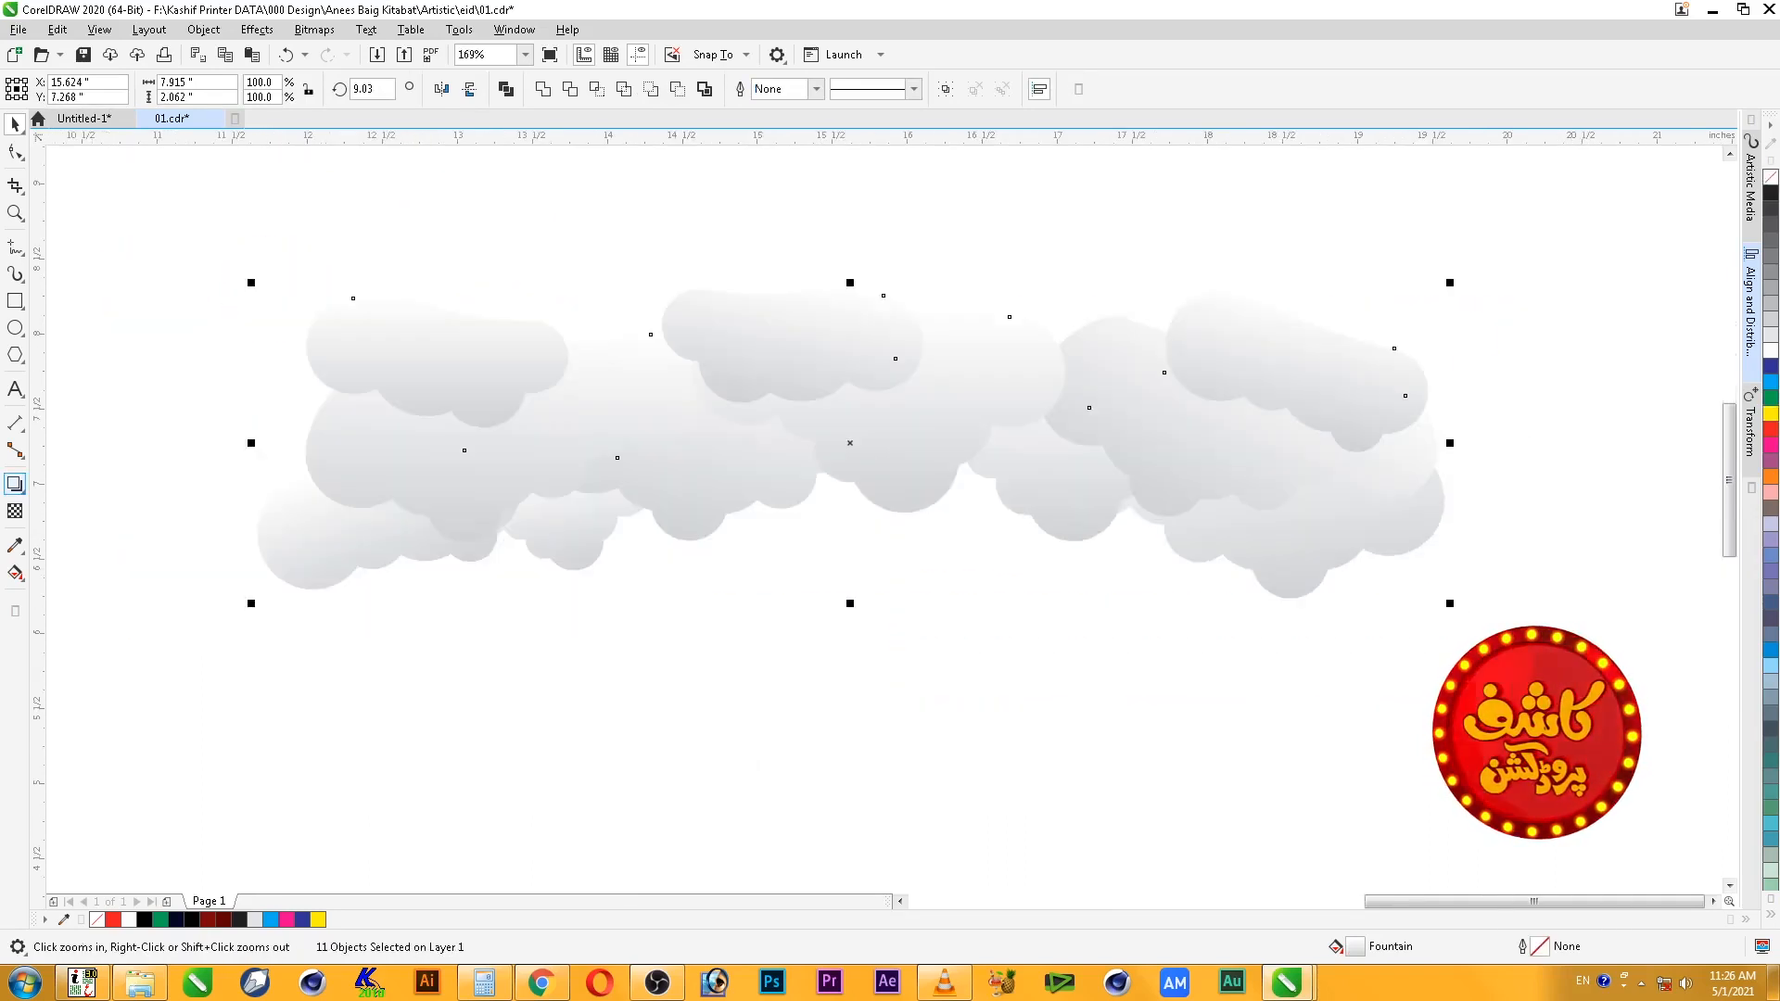
# - Add a drop shadow falling downward from all the clouds and set its merge mode to Normal
pyautogui.click(15, 484)
pyautogui.moveTo(848, 445); pyautogui.dragTo(872, 605)
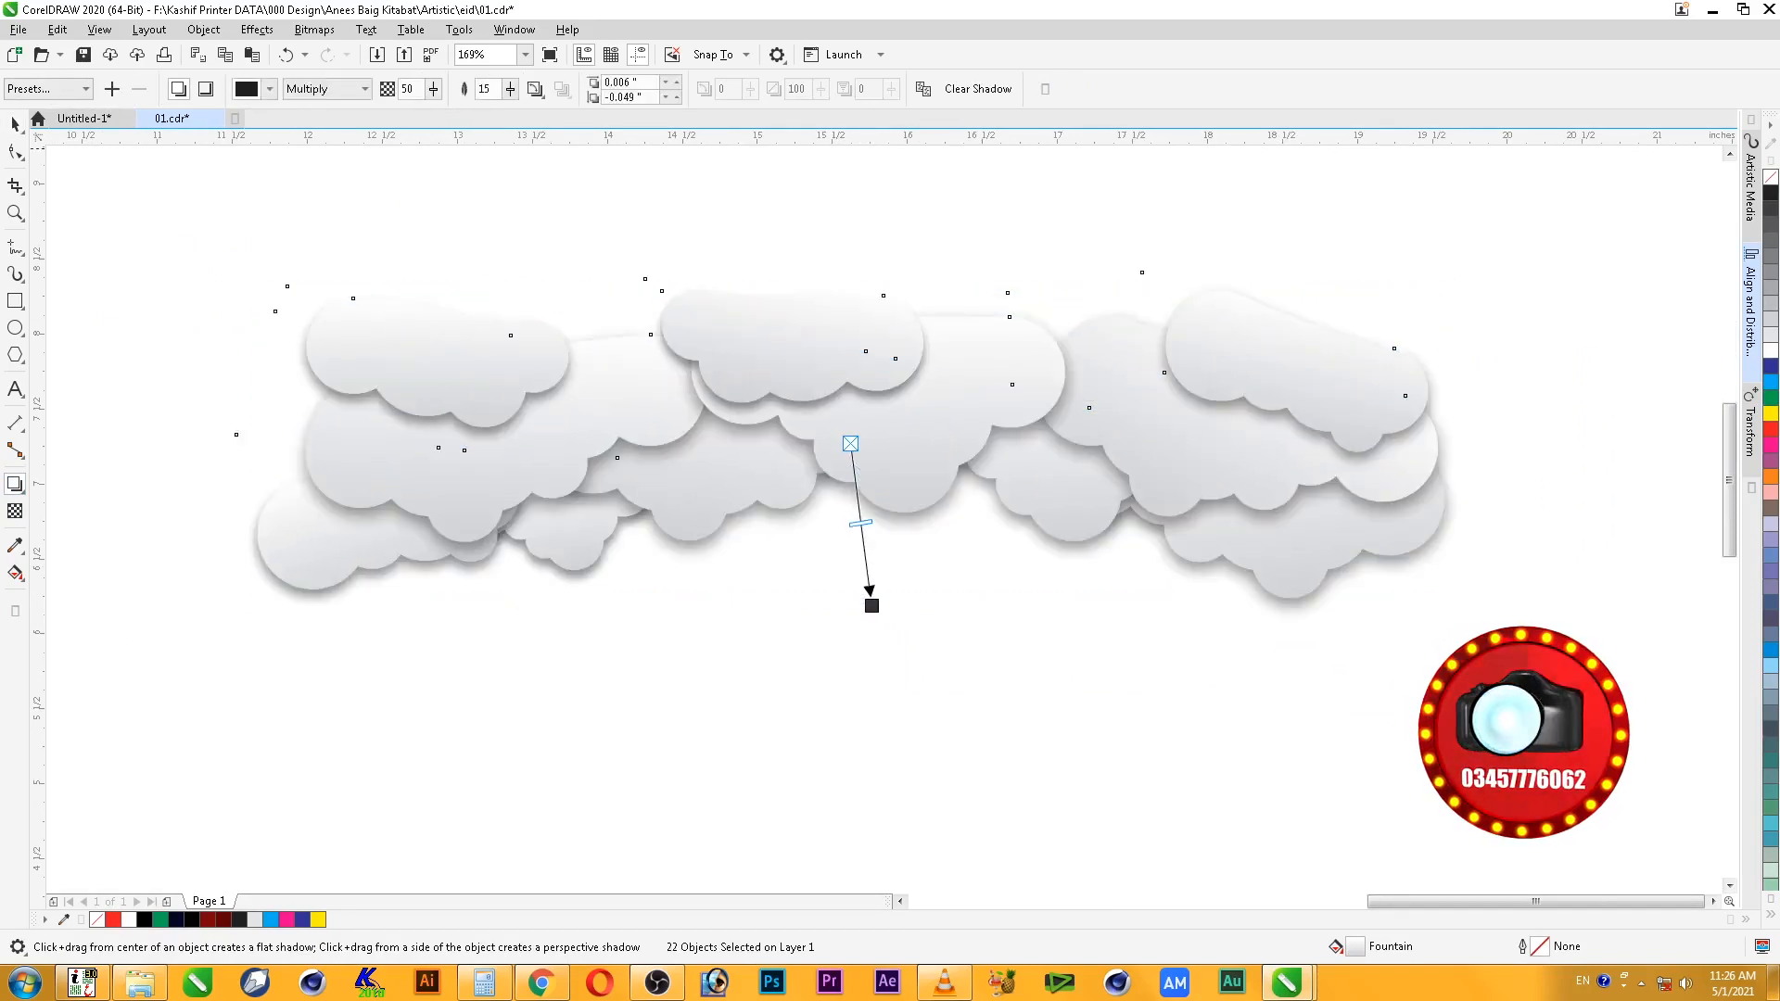
pyautogui.click(365, 89)
pyautogui.click(319, 107)
# - Change the drop shadow colour to a warm black with magenta 20 and yellow 30
pyautogui.click(269, 89)
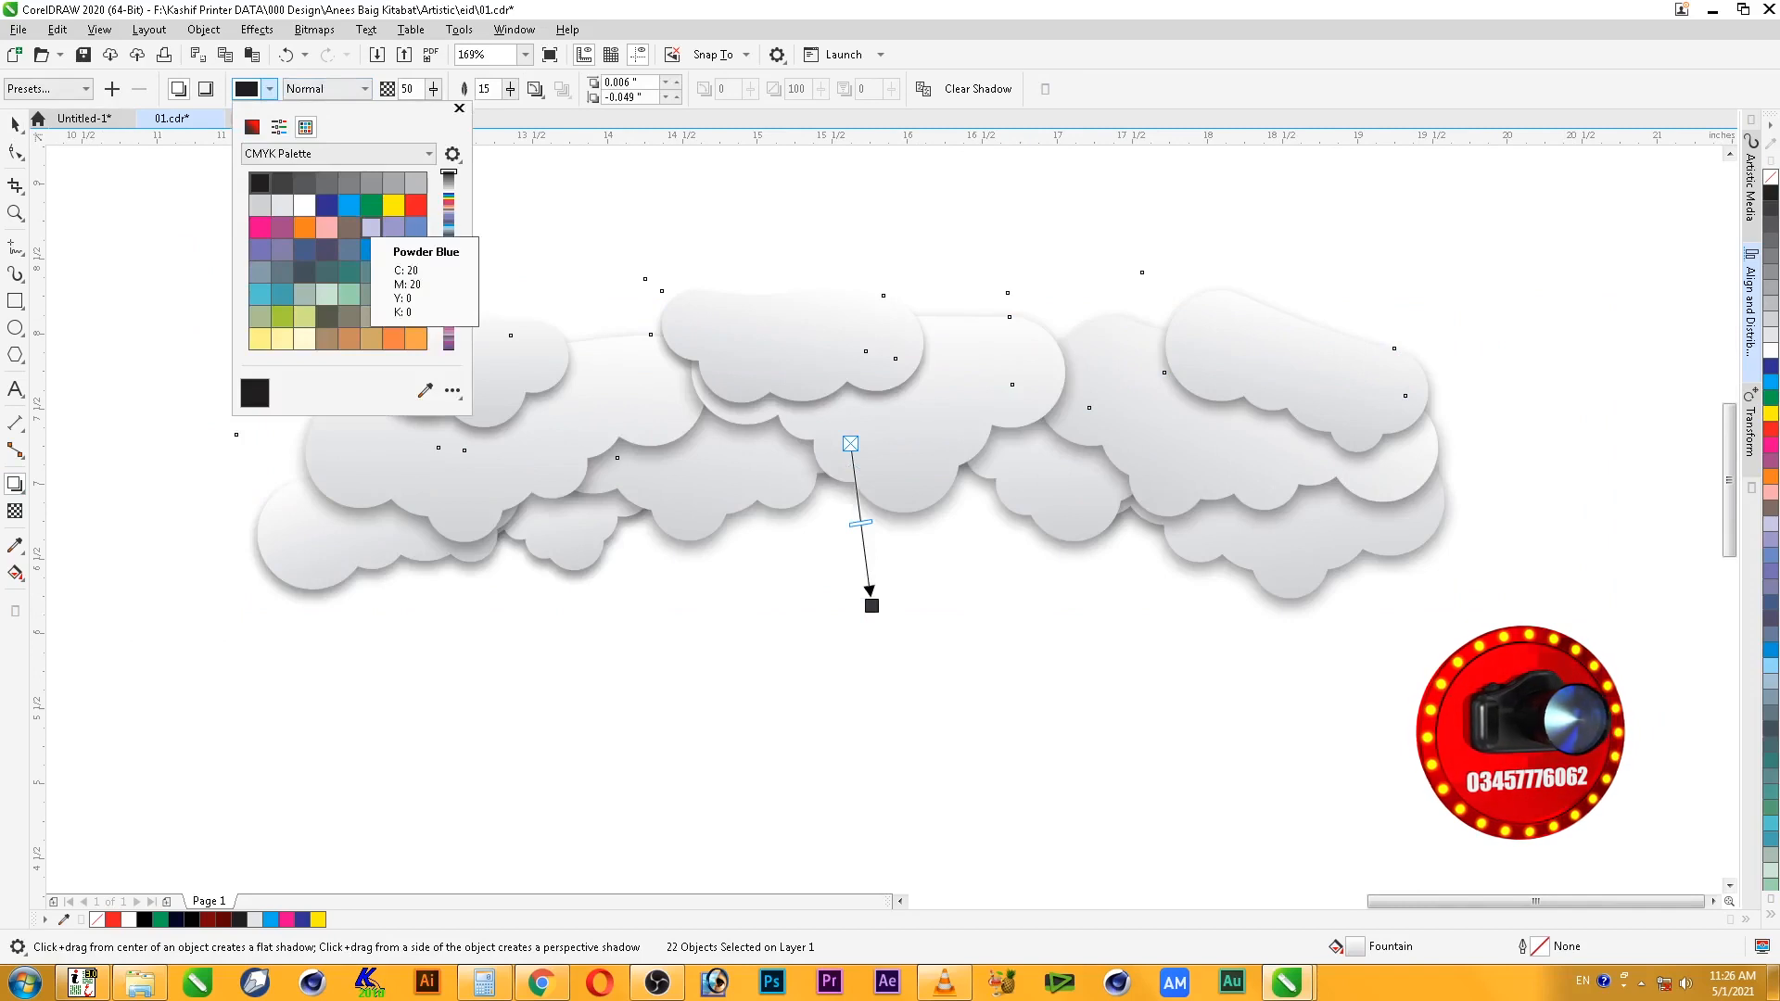
pyautogui.click(252, 126)
pyautogui.press('Tab')
pyautogui.press('Tab')
pyautogui.write('20')
pyautogui.hotkey('shift', 'Tab')
pyautogui.press('Tab')
pyautogui.write('30')
pyautogui.hotkey('shift', 'Tab')
pyautogui.write('20')
pyautogui.press('Tab')
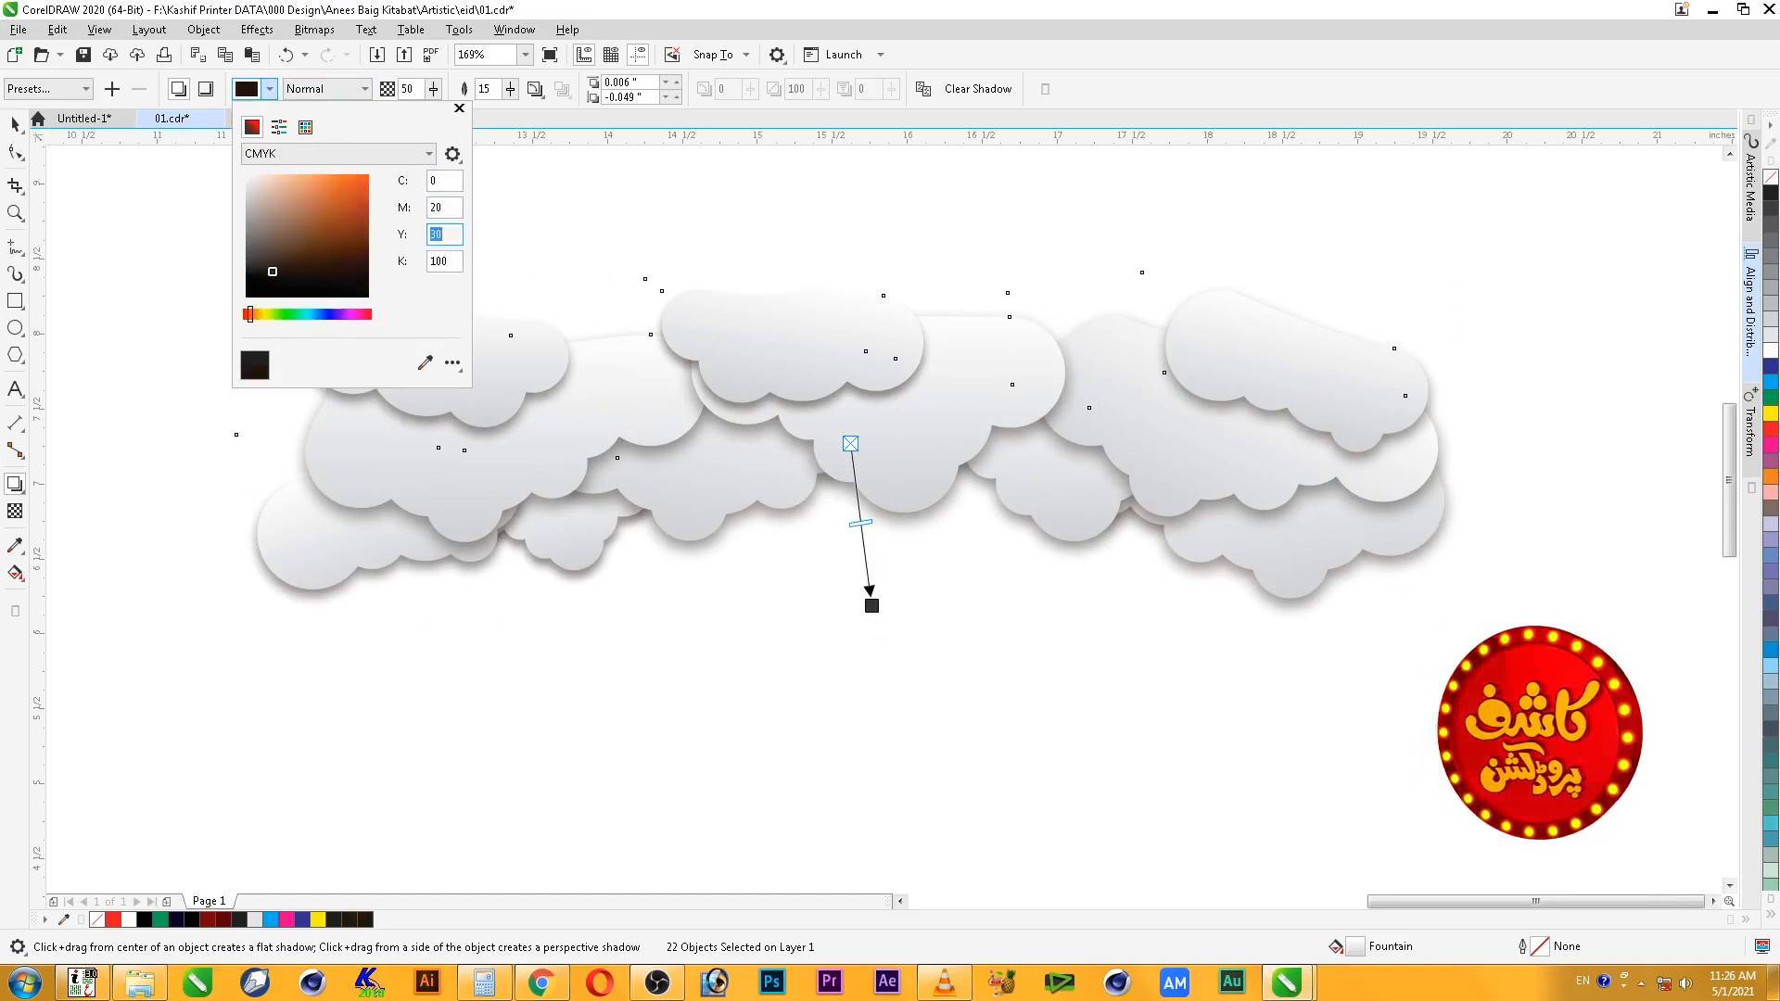
# - Set cyan to 6 in the drop shadow colour and finish the shadow editing
pyautogui.press('Tab')
pyautogui.press('Tab')
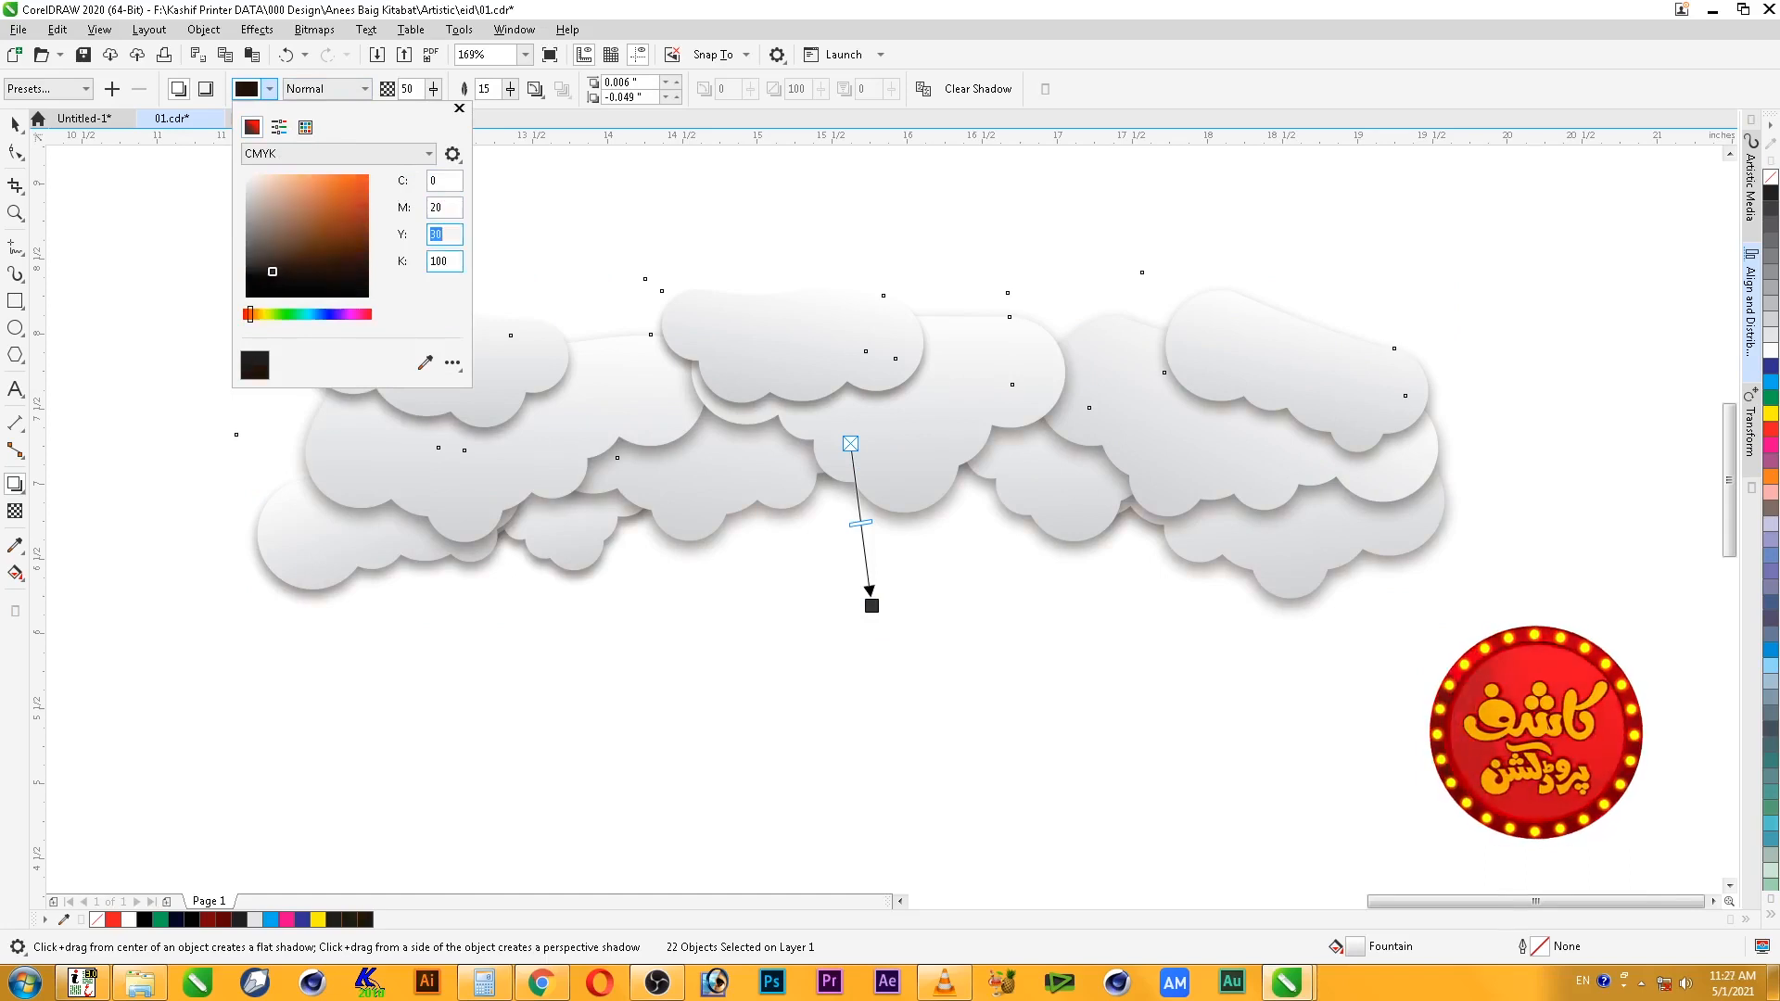
pyautogui.write('5')
pyautogui.press('Tab')
pyautogui.hotkey('shift', 'Tab')
pyautogui.write('0')
pyautogui.press('Tab')
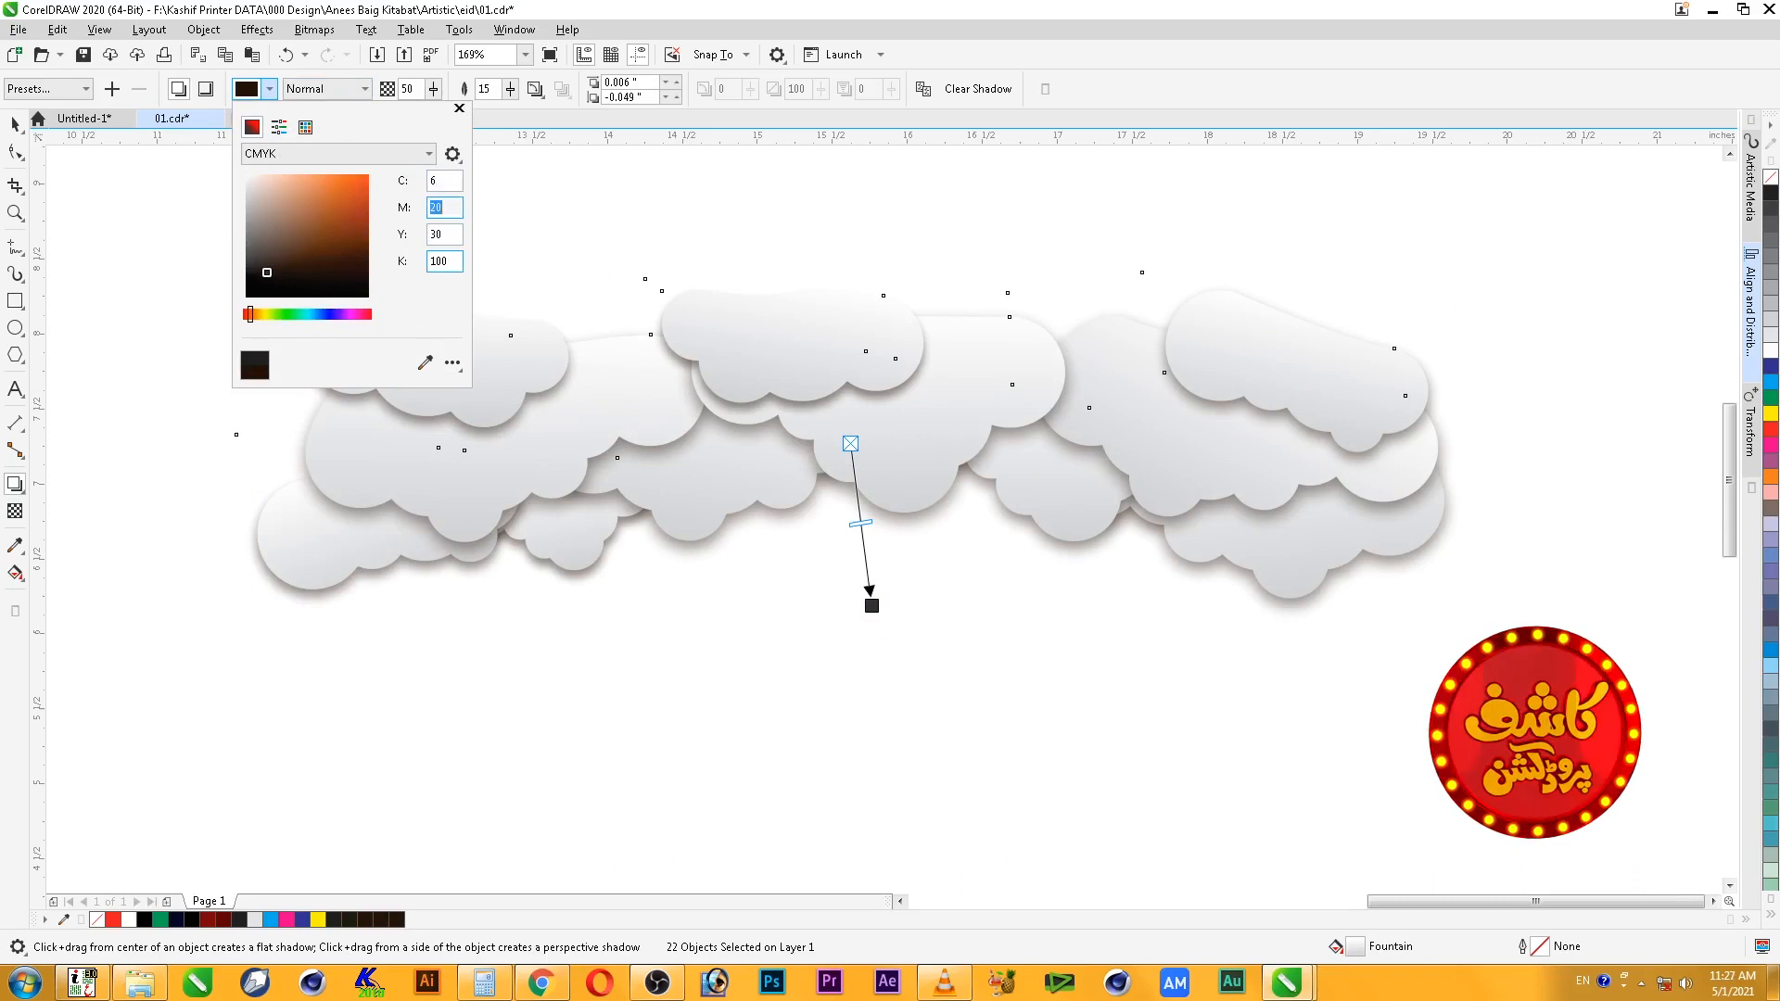
pyautogui.click(15, 124)
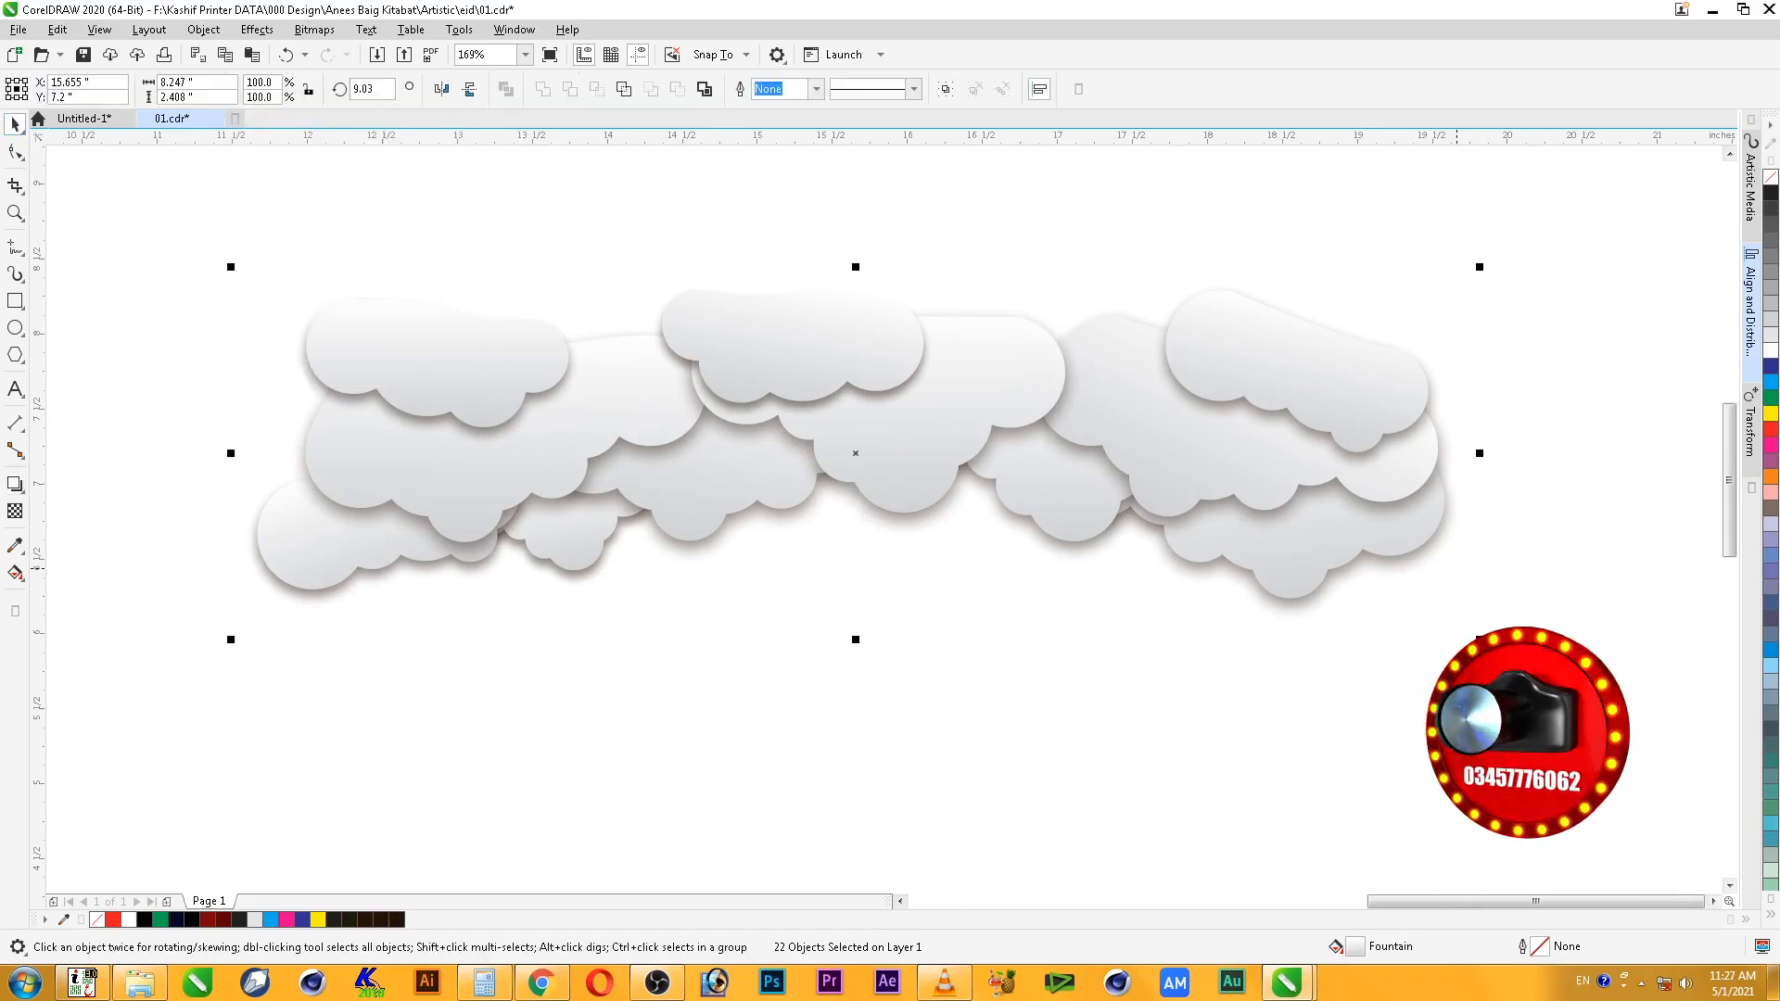
# - Edit the clouds' fountain fill, setting the grey end colour to cyan 5 and black 0
pyautogui.press('F11')
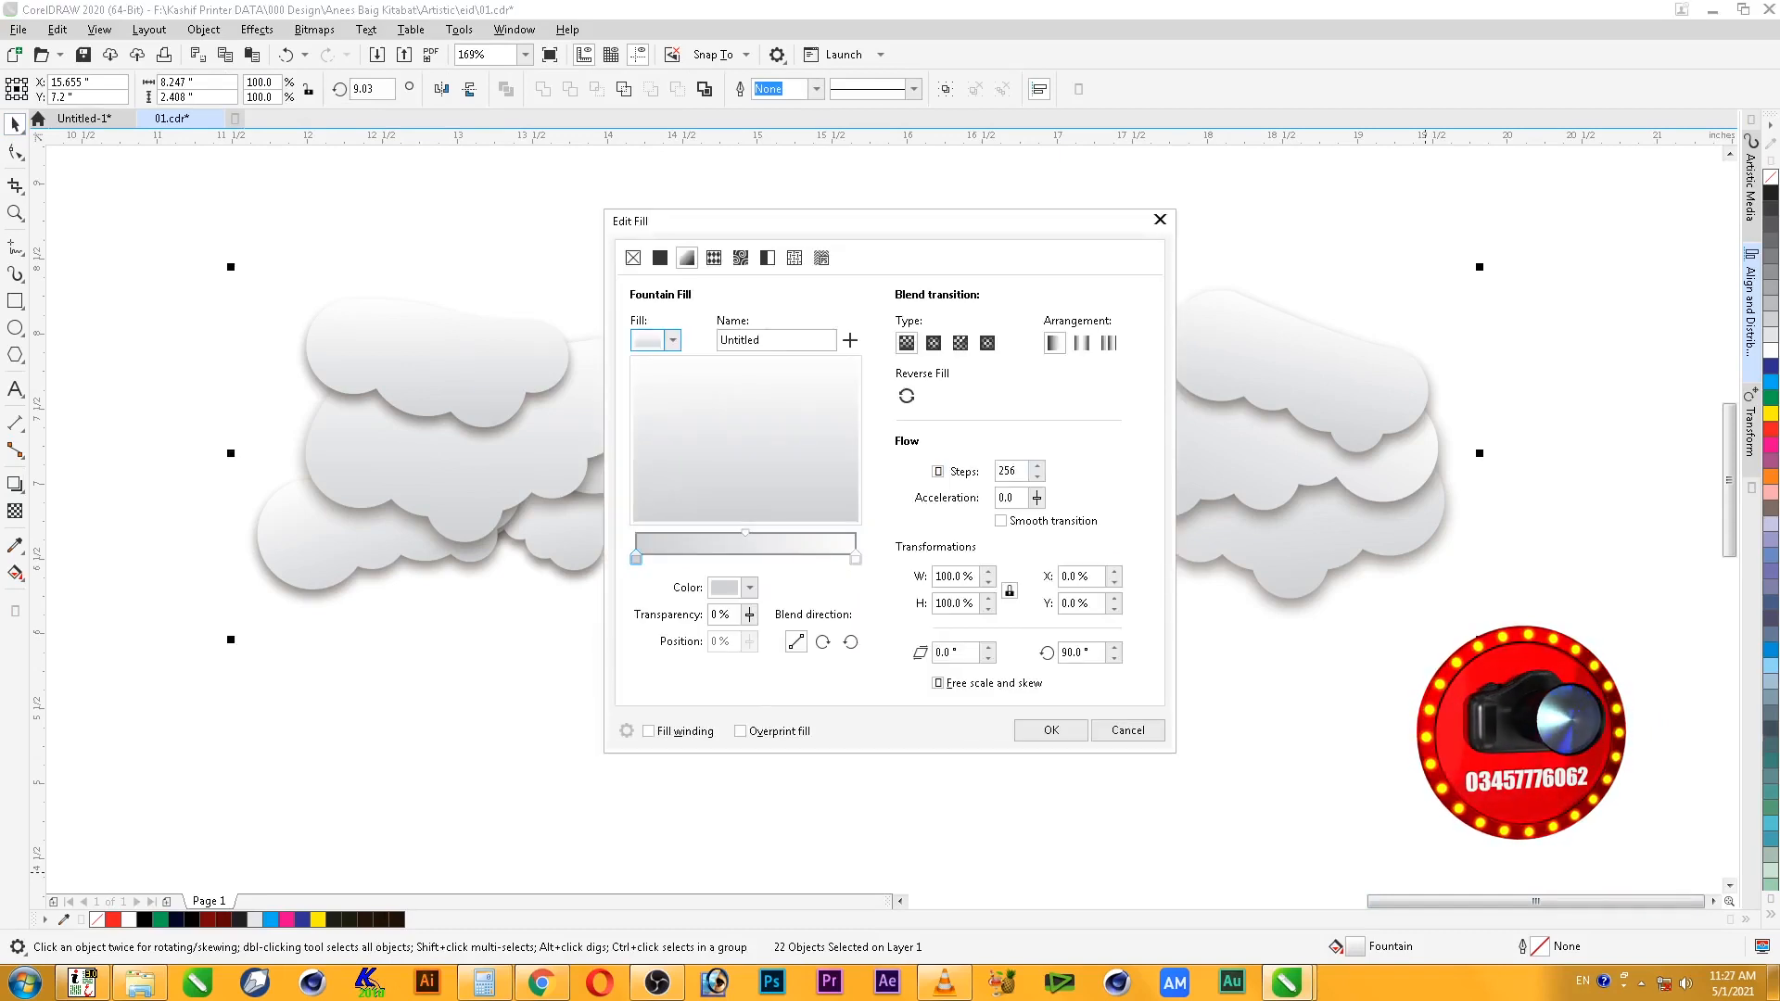
pyautogui.click(747, 589)
pyautogui.click(728, 626)
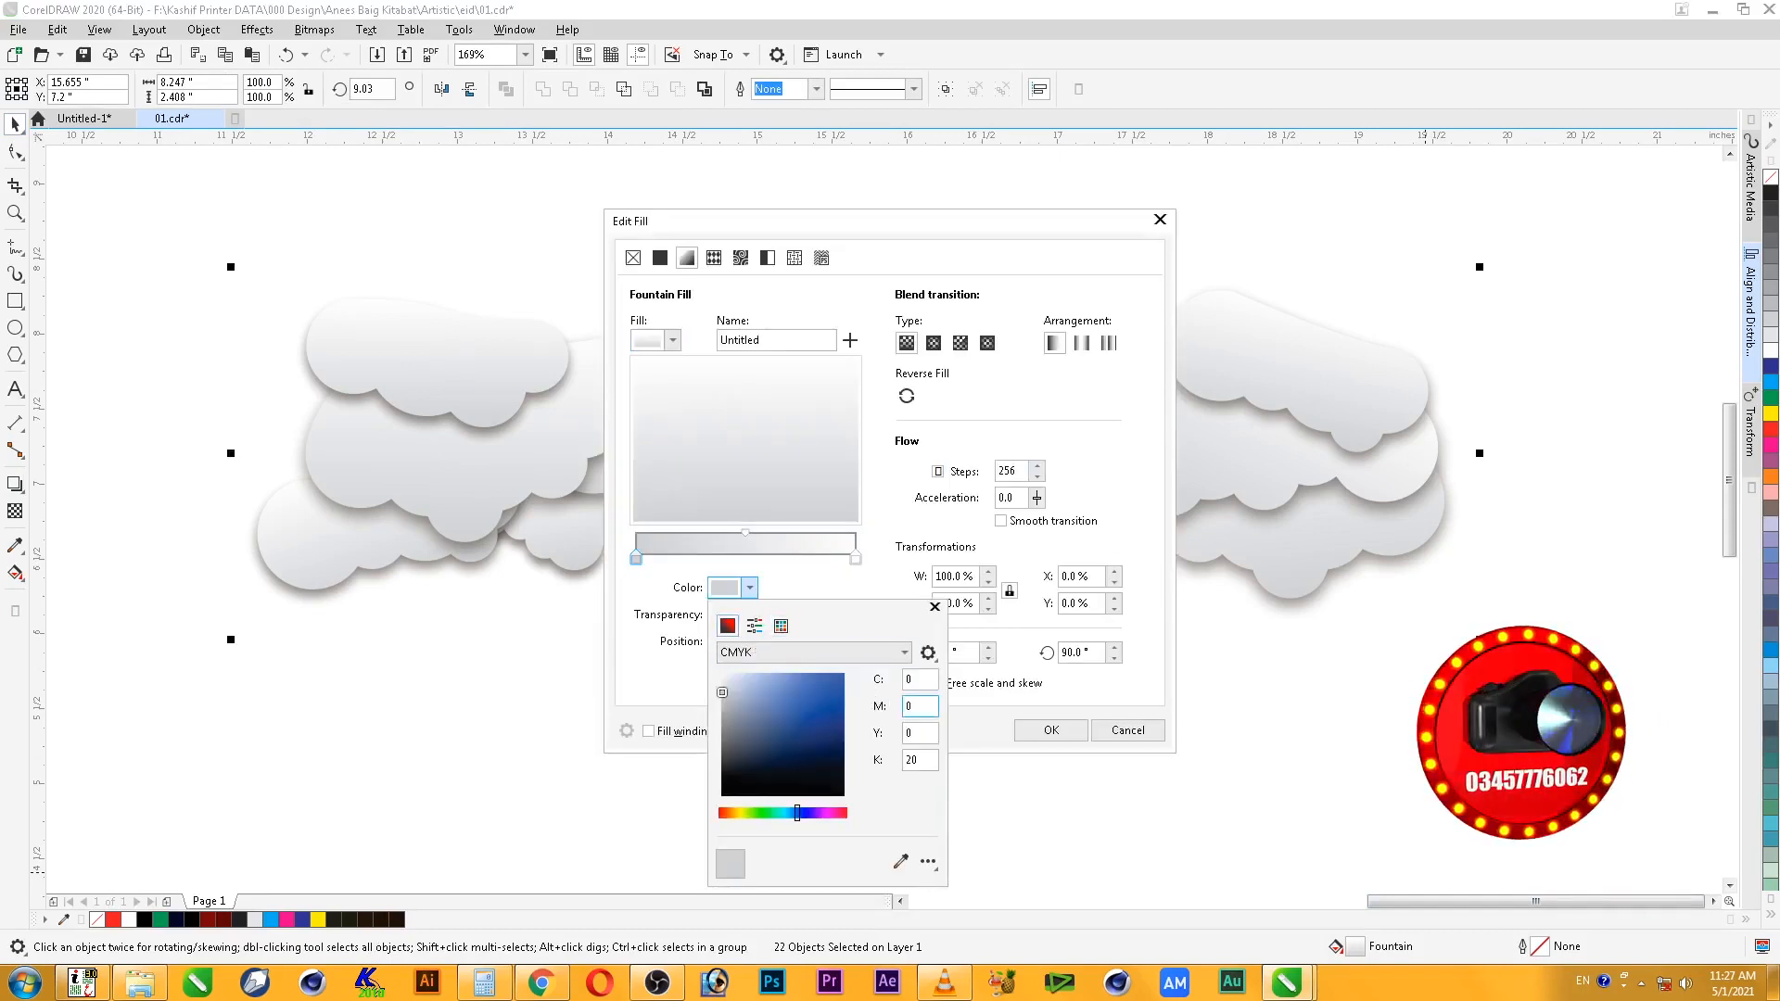
pyautogui.write('5')
pyautogui.press('Tab')
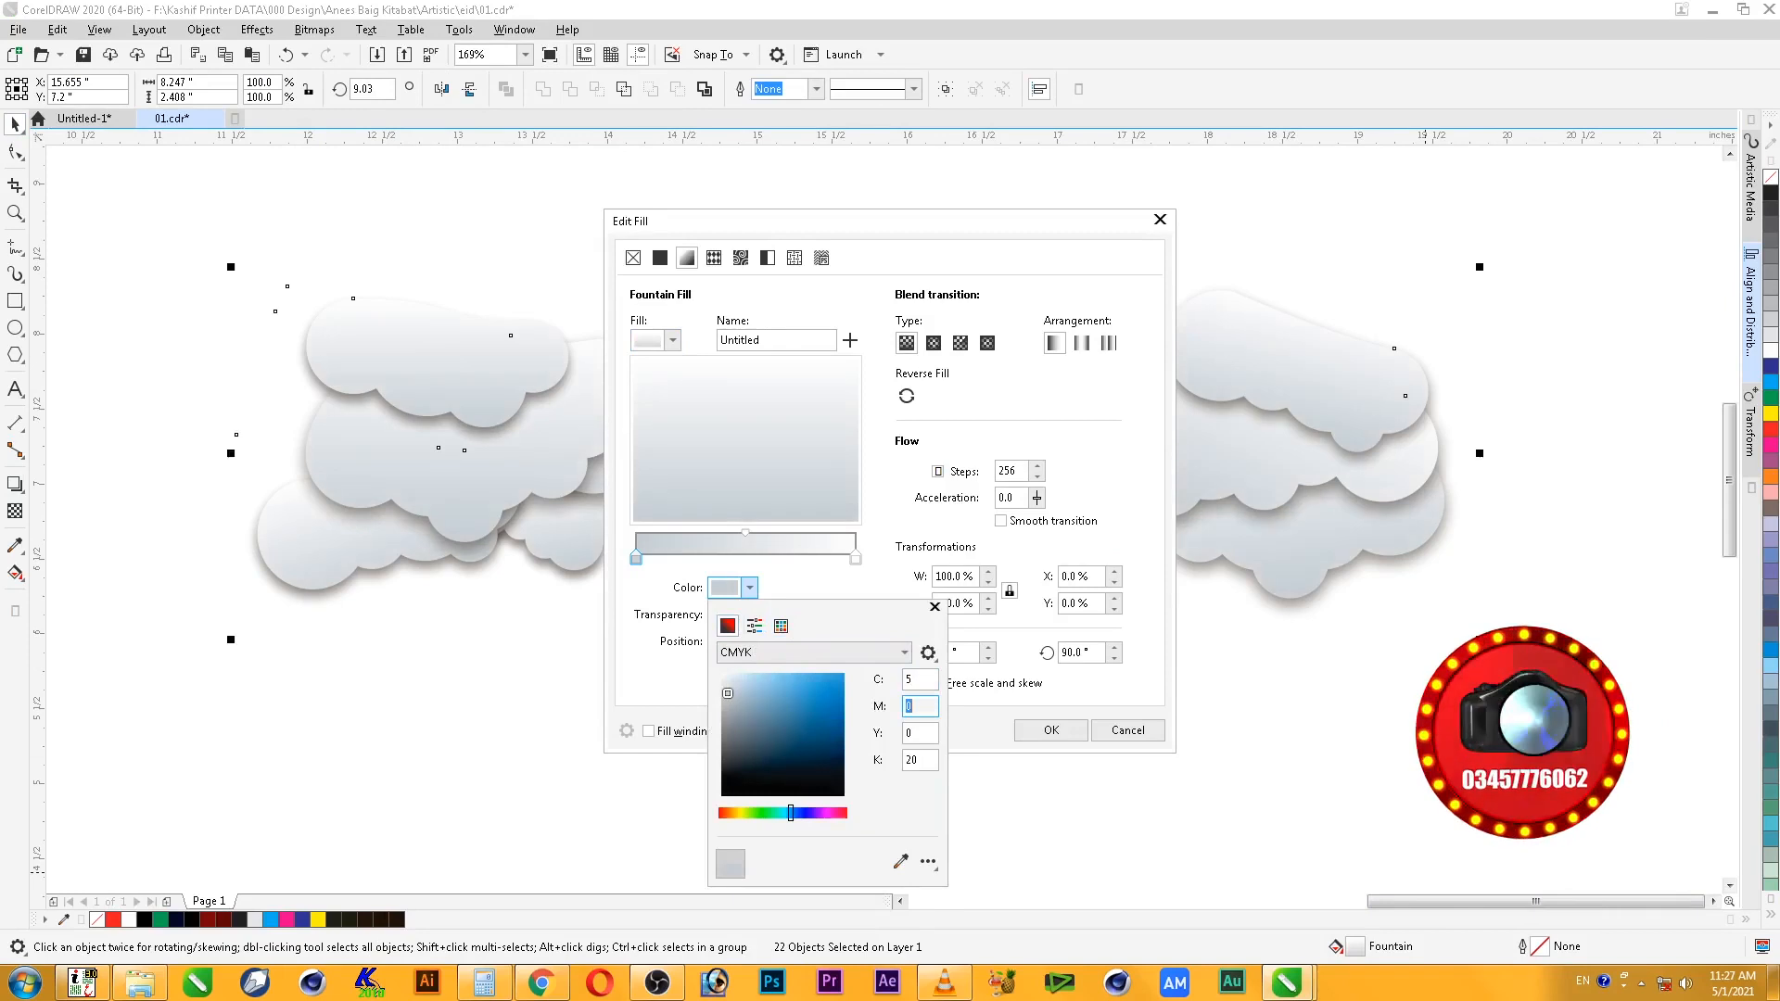
pyautogui.press('Tab')
pyautogui.press('Tab')
pyautogui.write('0')
pyautogui.press('Tab')
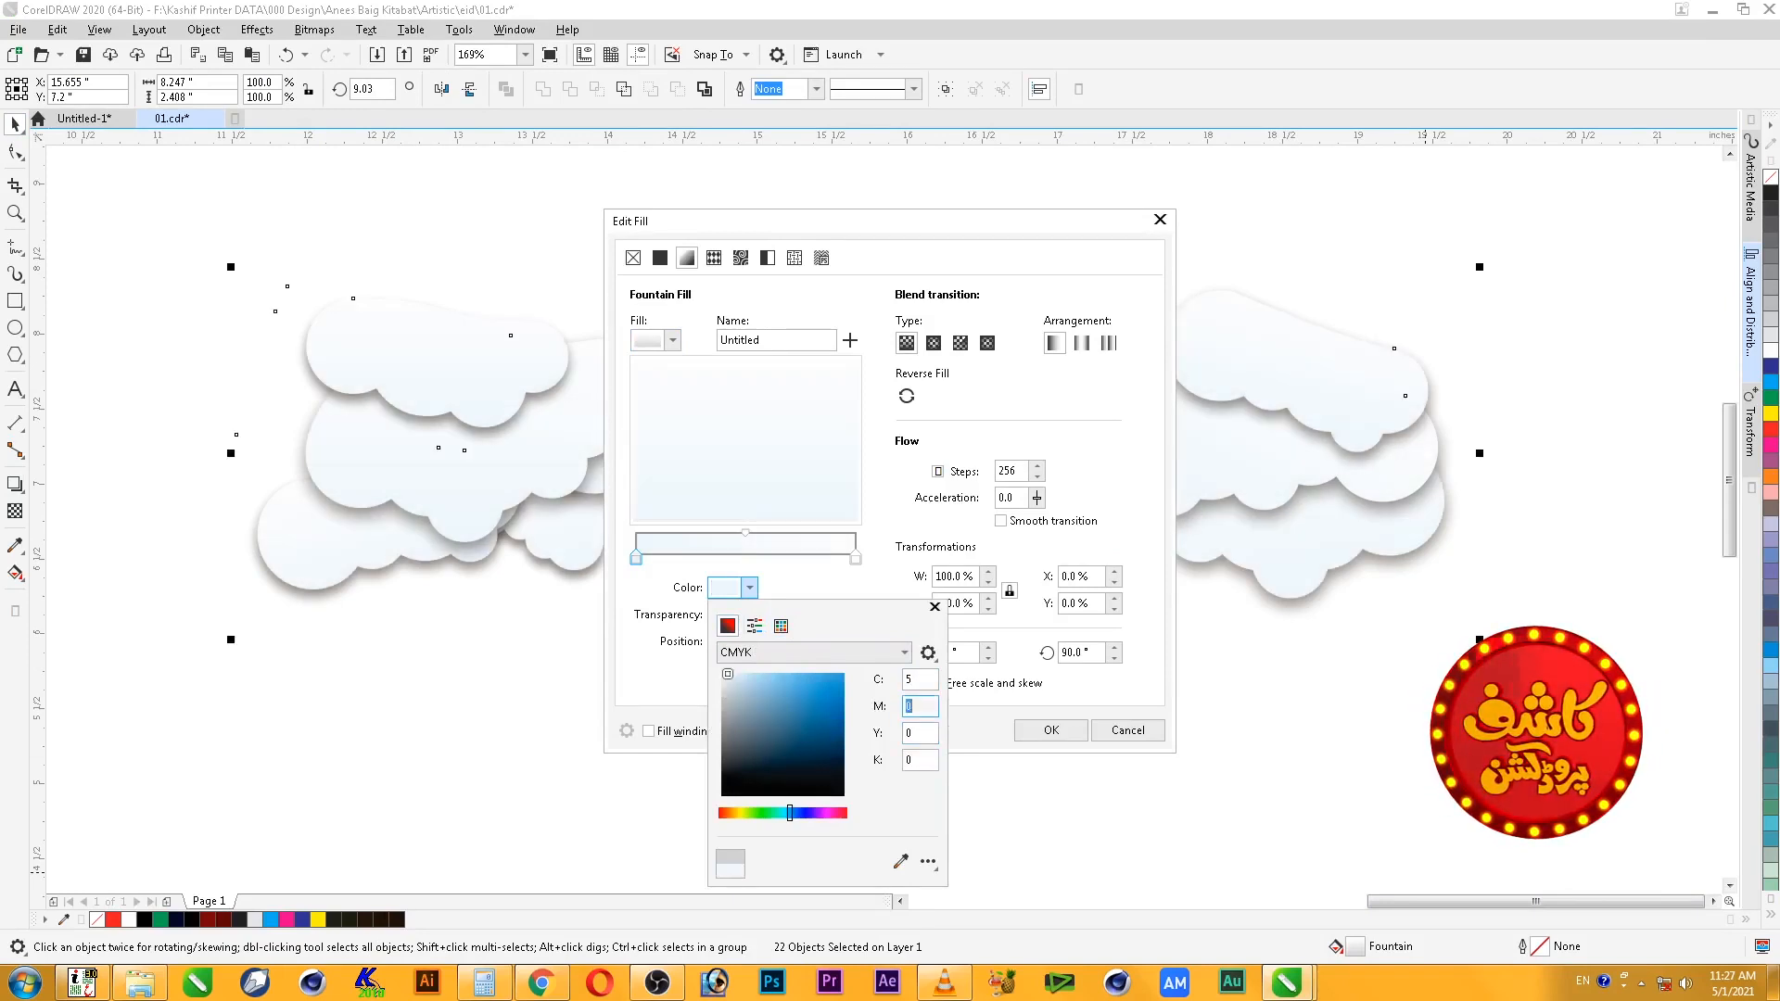
# - Set the gradient's end colour to yellow 20 and magenta 5 for a cream tint and apply the fill
pyautogui.press('Tab')
pyautogui.write('30')
pyautogui.press('Tab')
pyautogui.press('Tab')
pyautogui.write('20')
pyautogui.press('Tab')
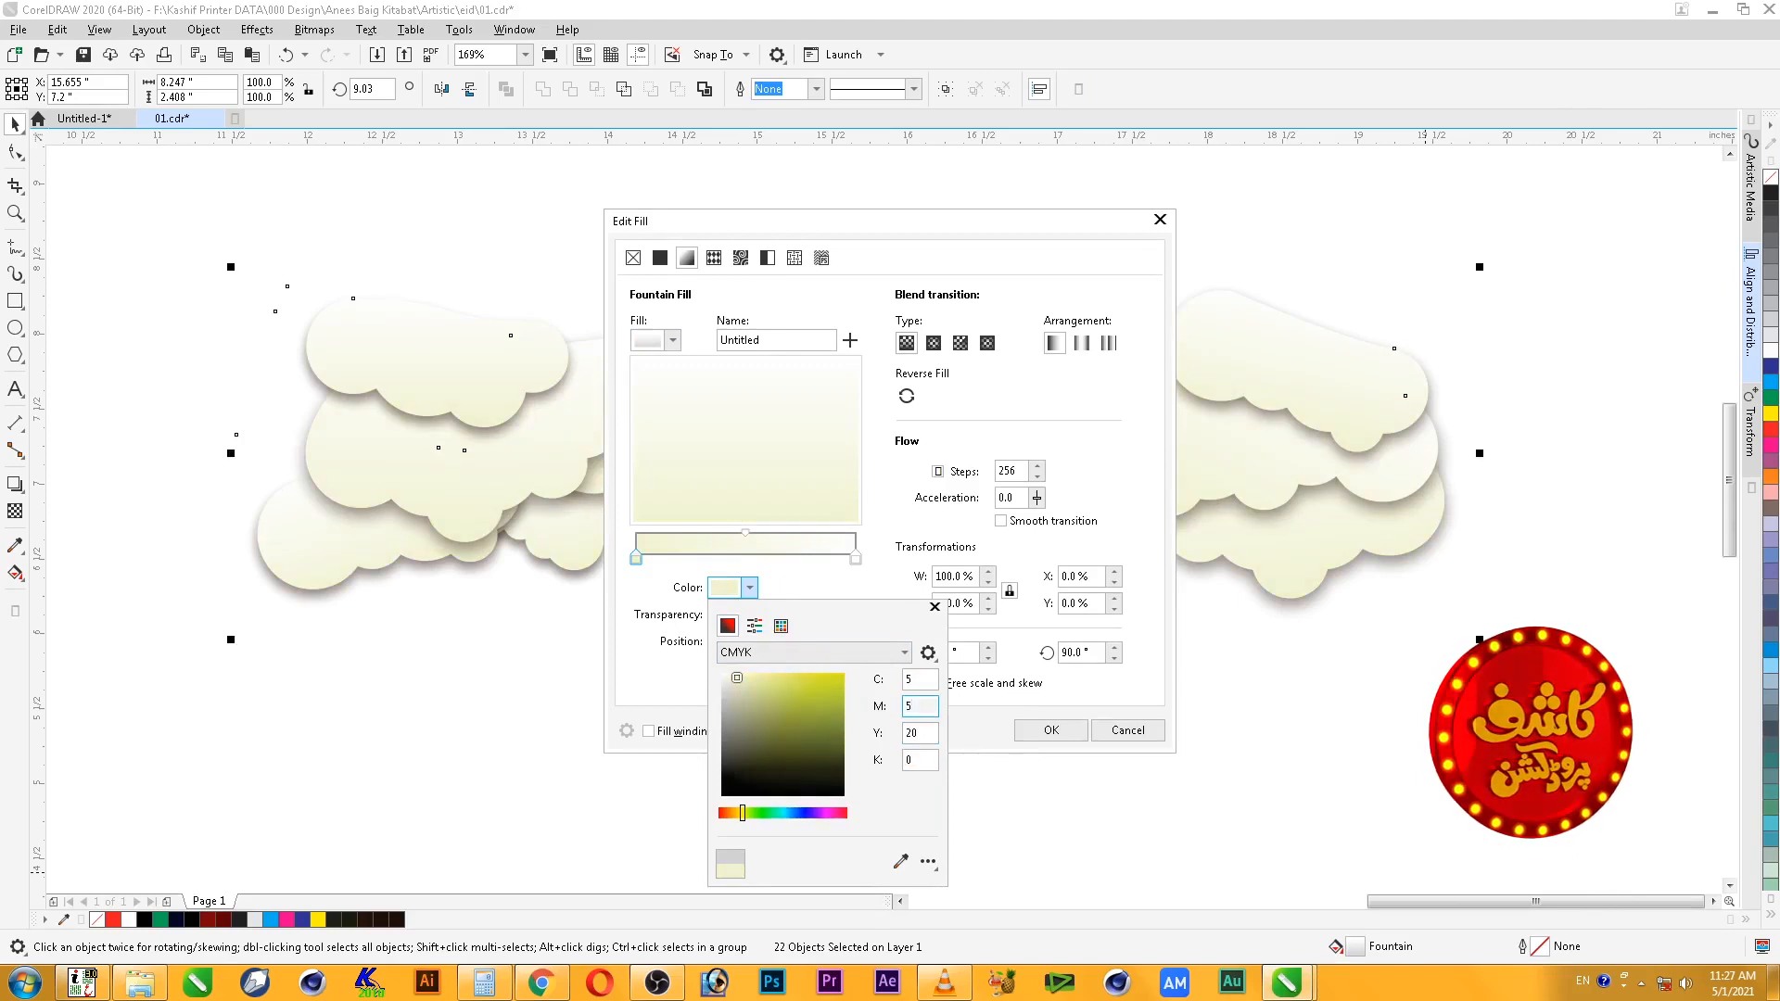
pyautogui.write('5')
pyautogui.press('Tab')
pyautogui.press('Return')
pyautogui.press('Return')
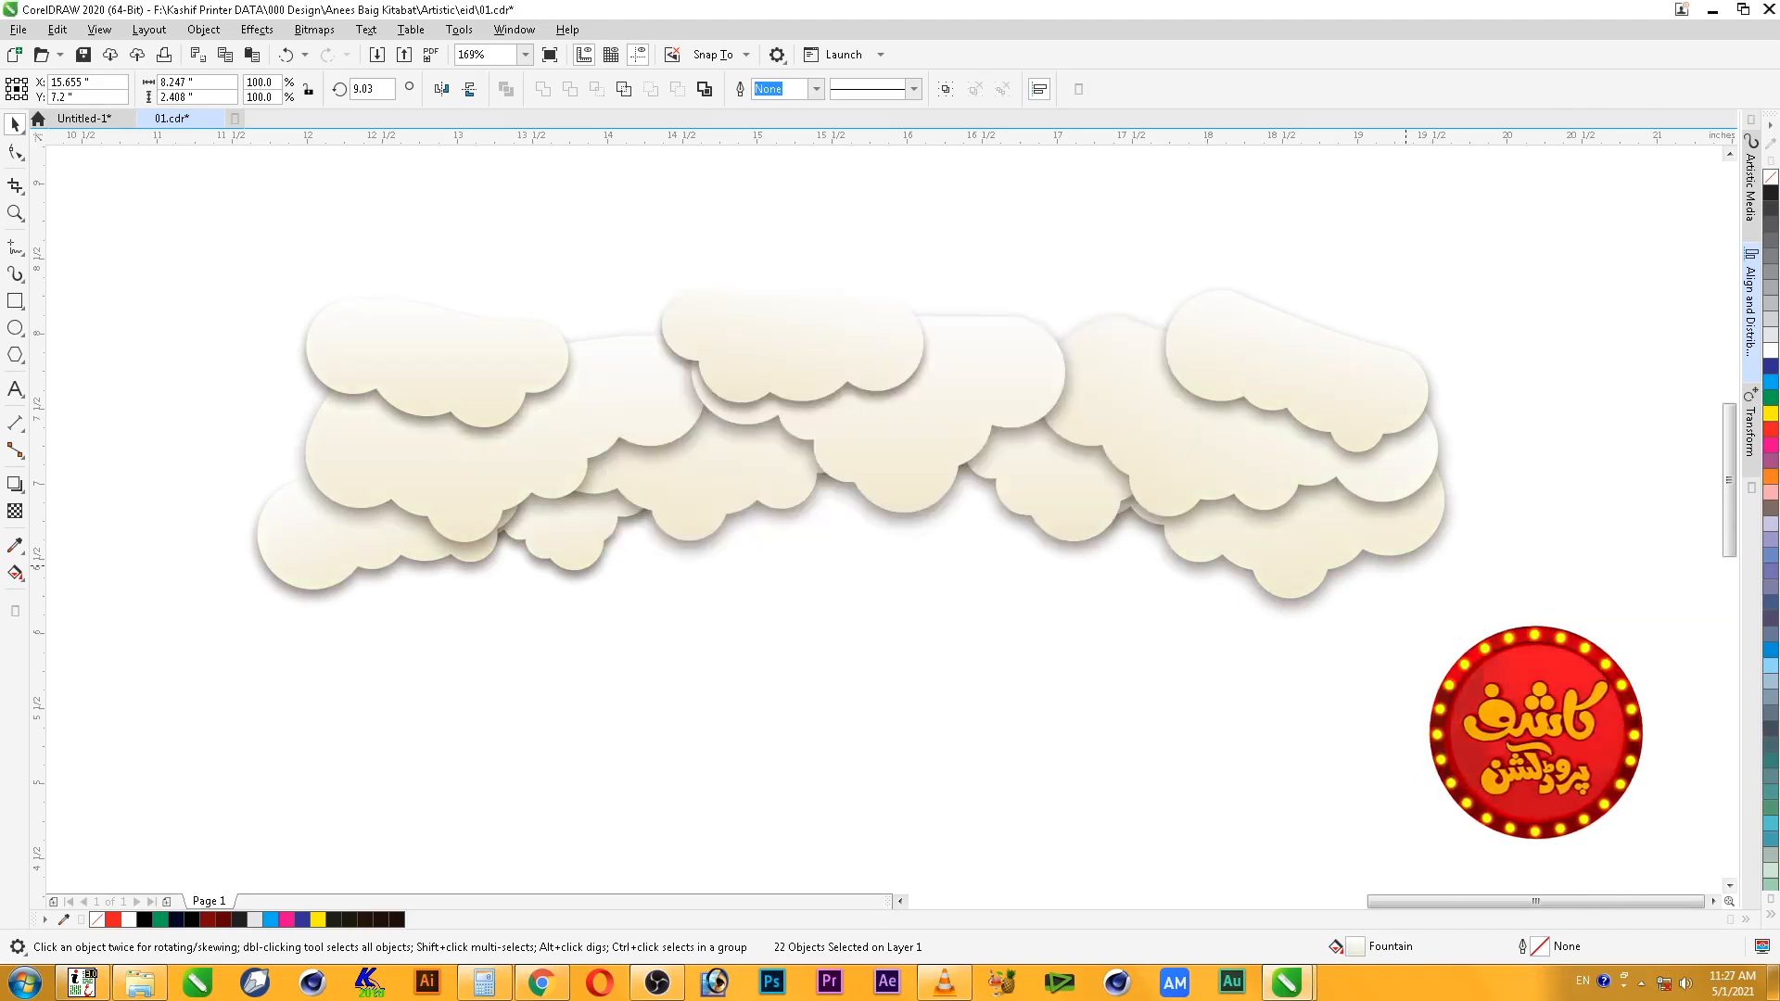
# - Rotate the lowest cloud at the right end to about 194°
pyautogui.click(1511, 335)
pyautogui.click(1365, 556)
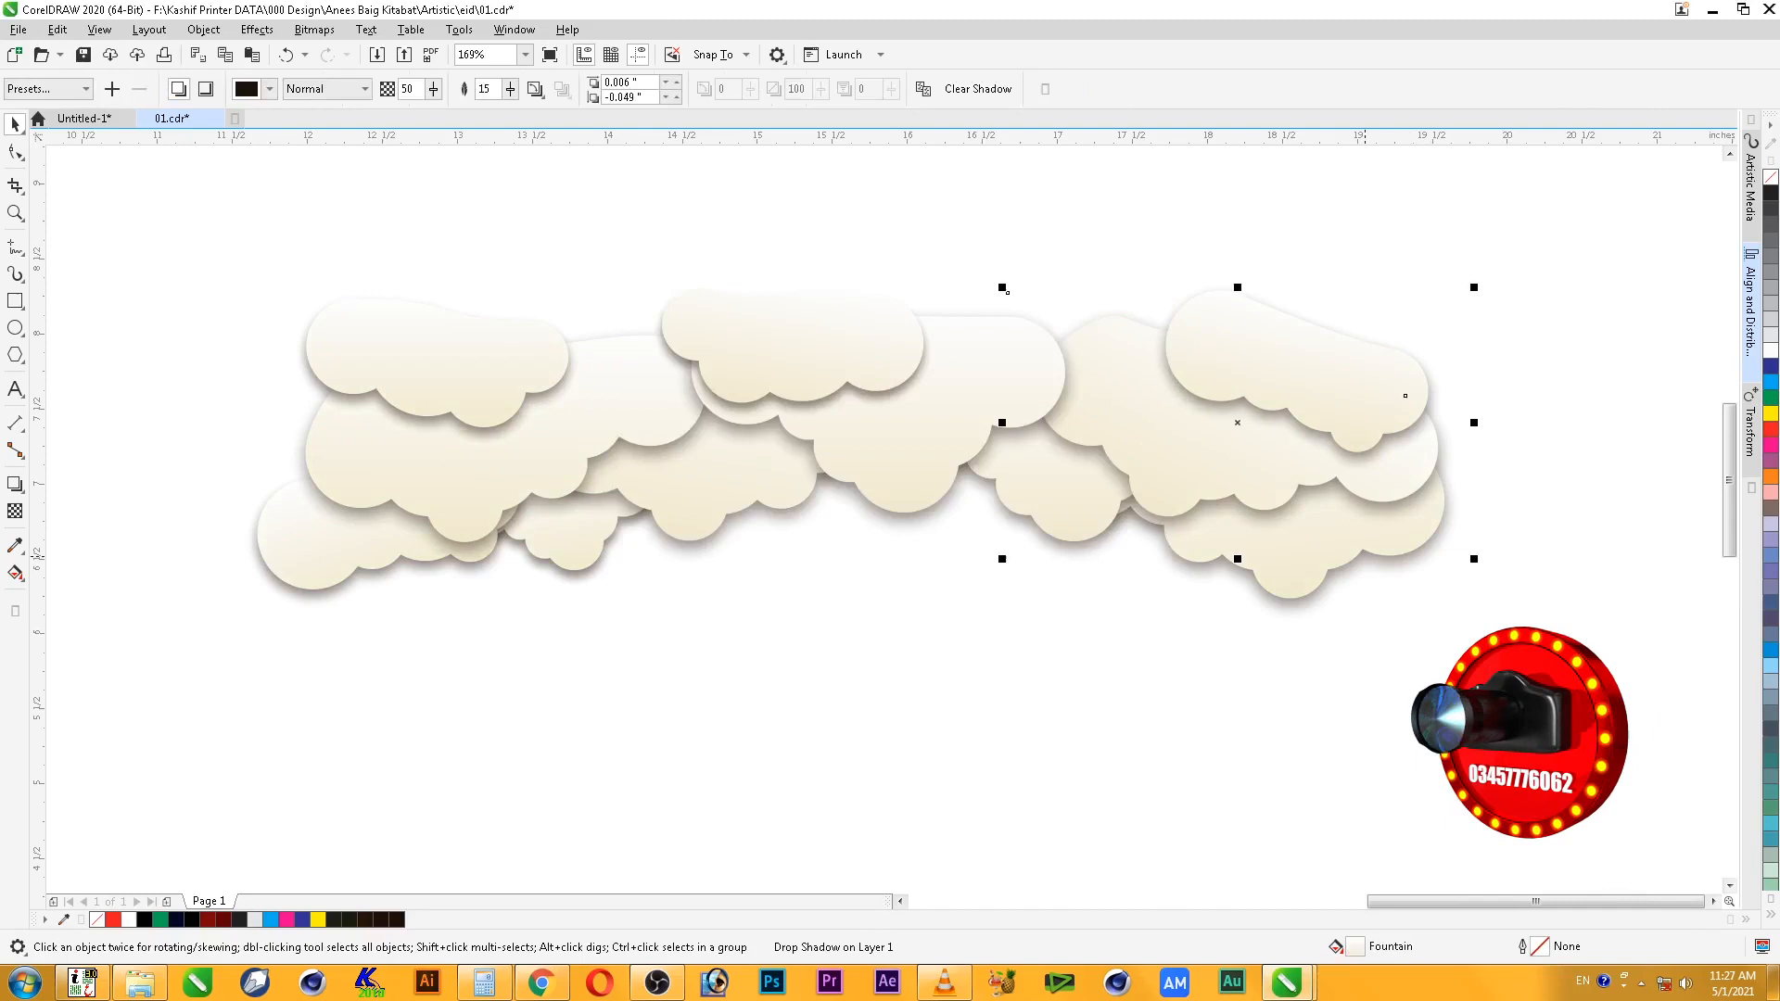
pyautogui.doubleClick(1350, 540)
pyautogui.moveTo(1474, 579); pyautogui.dragTo(1476, 571)
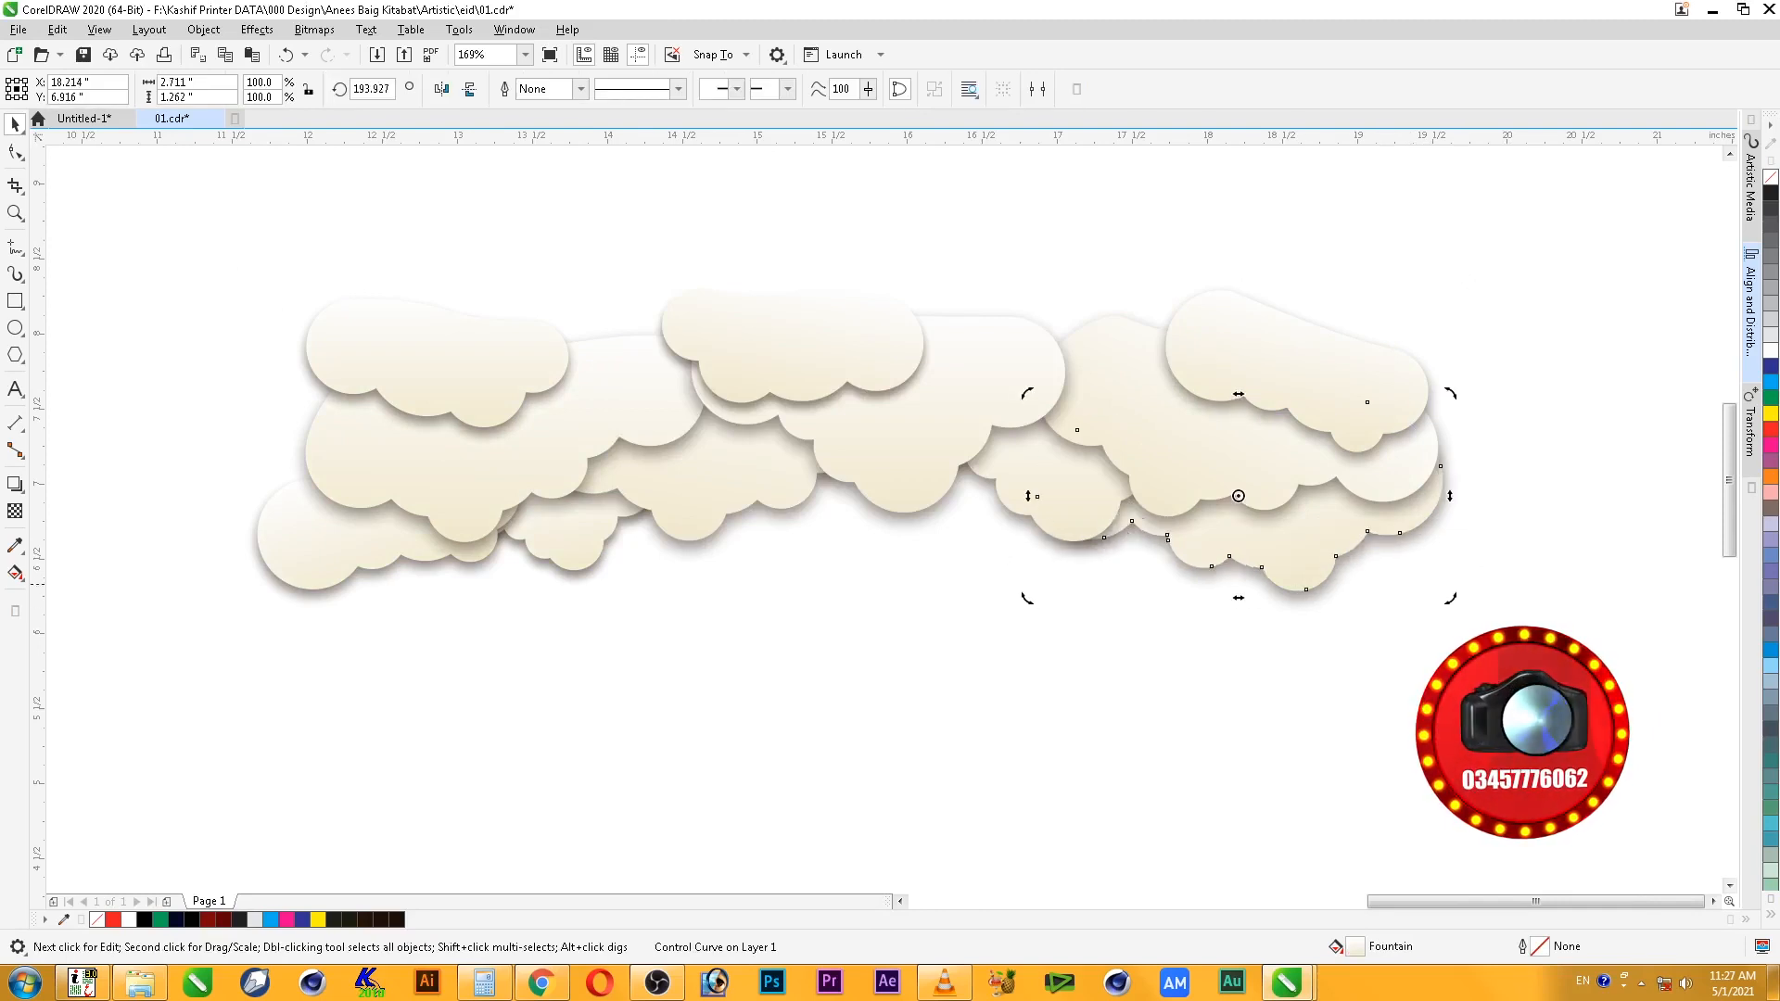
pyautogui.press('Escape')
# - Select all the clouds with their shadows and group them
pyautogui.moveTo(156, 720); pyautogui.dragTo(151, 720)
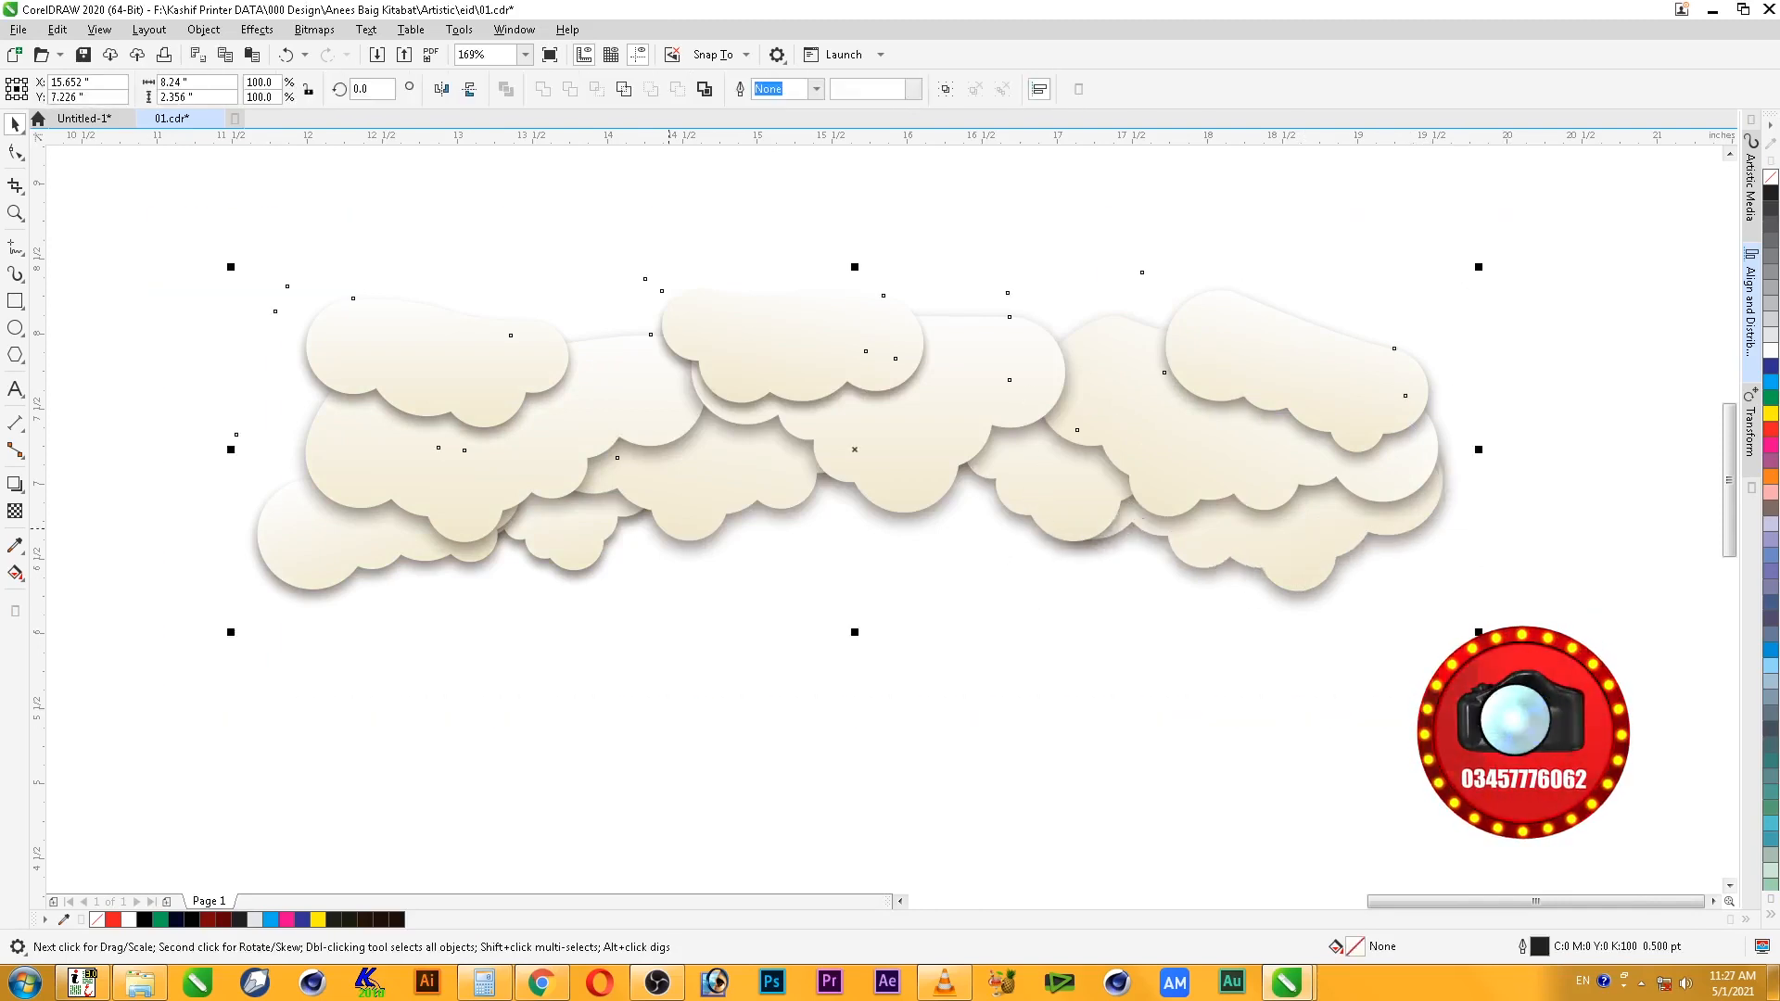
pyautogui.rightClick(688, 493)
pyautogui.click(752, 524)
pyautogui.scroll(-4, 751, 523)
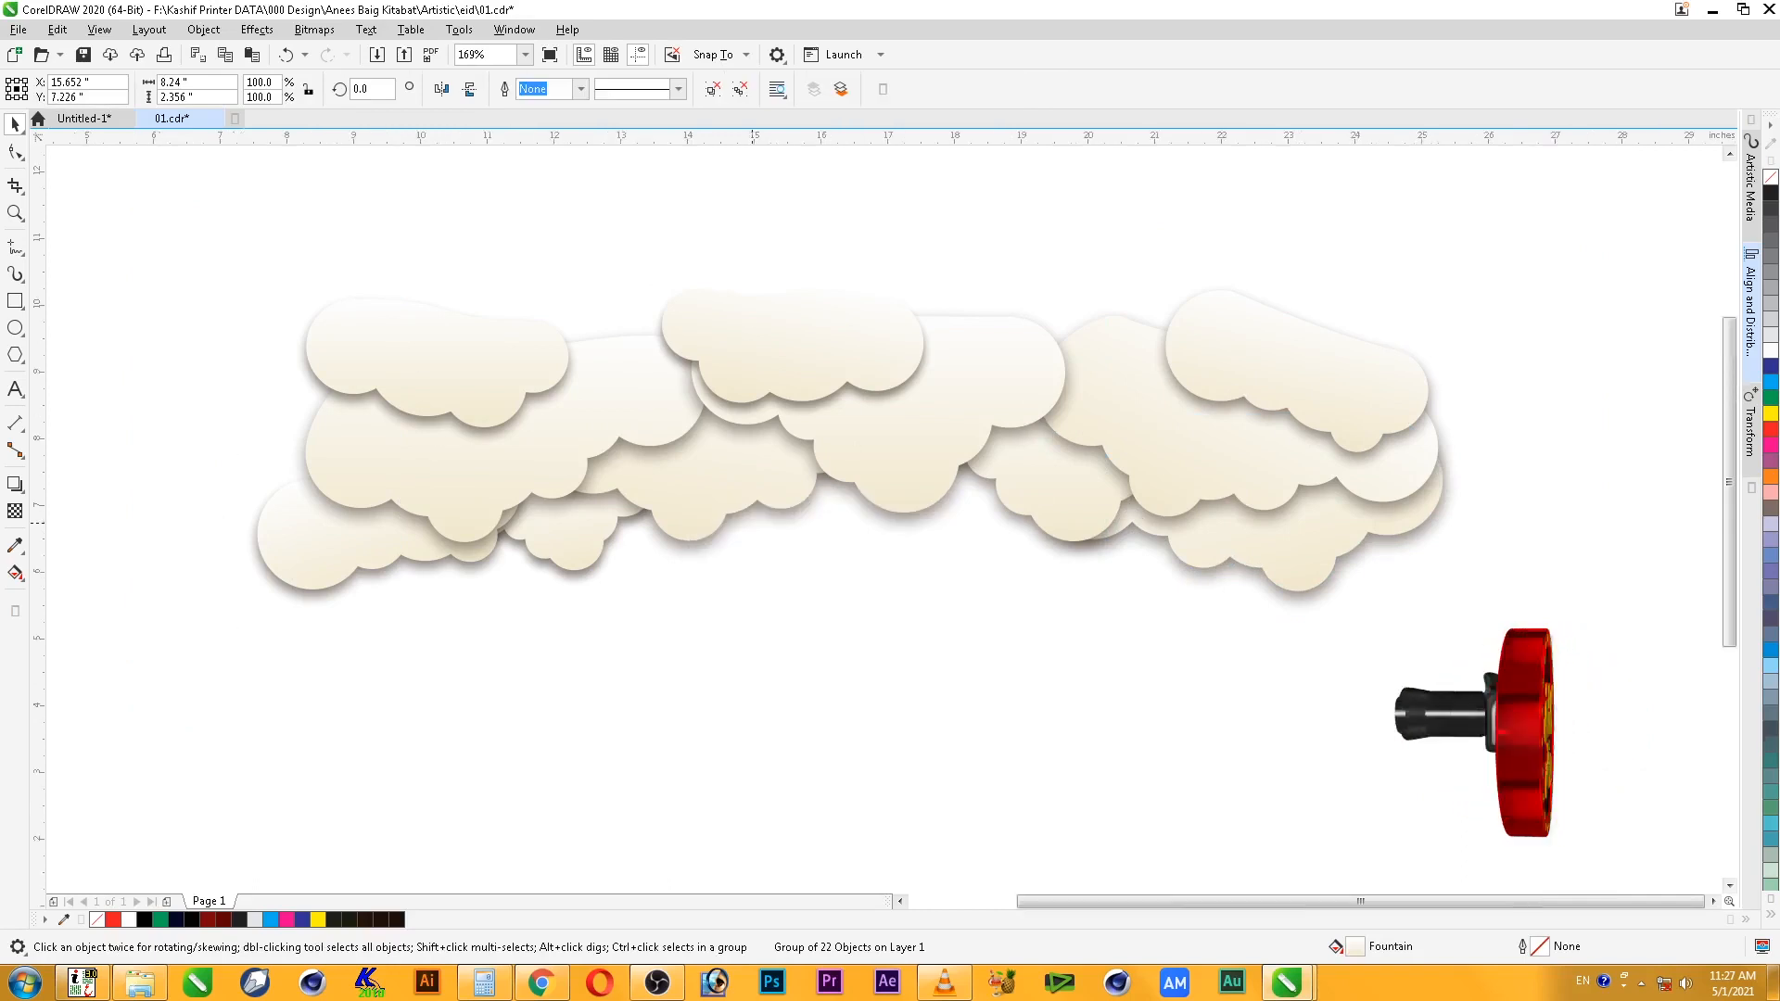
# - Move the cloud group up and to the left, closer to the page, and ungroup it
pyautogui.press('F2')
pyautogui.moveTo(1160, 414); pyautogui.dragTo(357, 681)
pyautogui.moveTo(974, 527); pyautogui.dragTo(899, 394)
pyautogui.hotkey('ctrl', 'u')
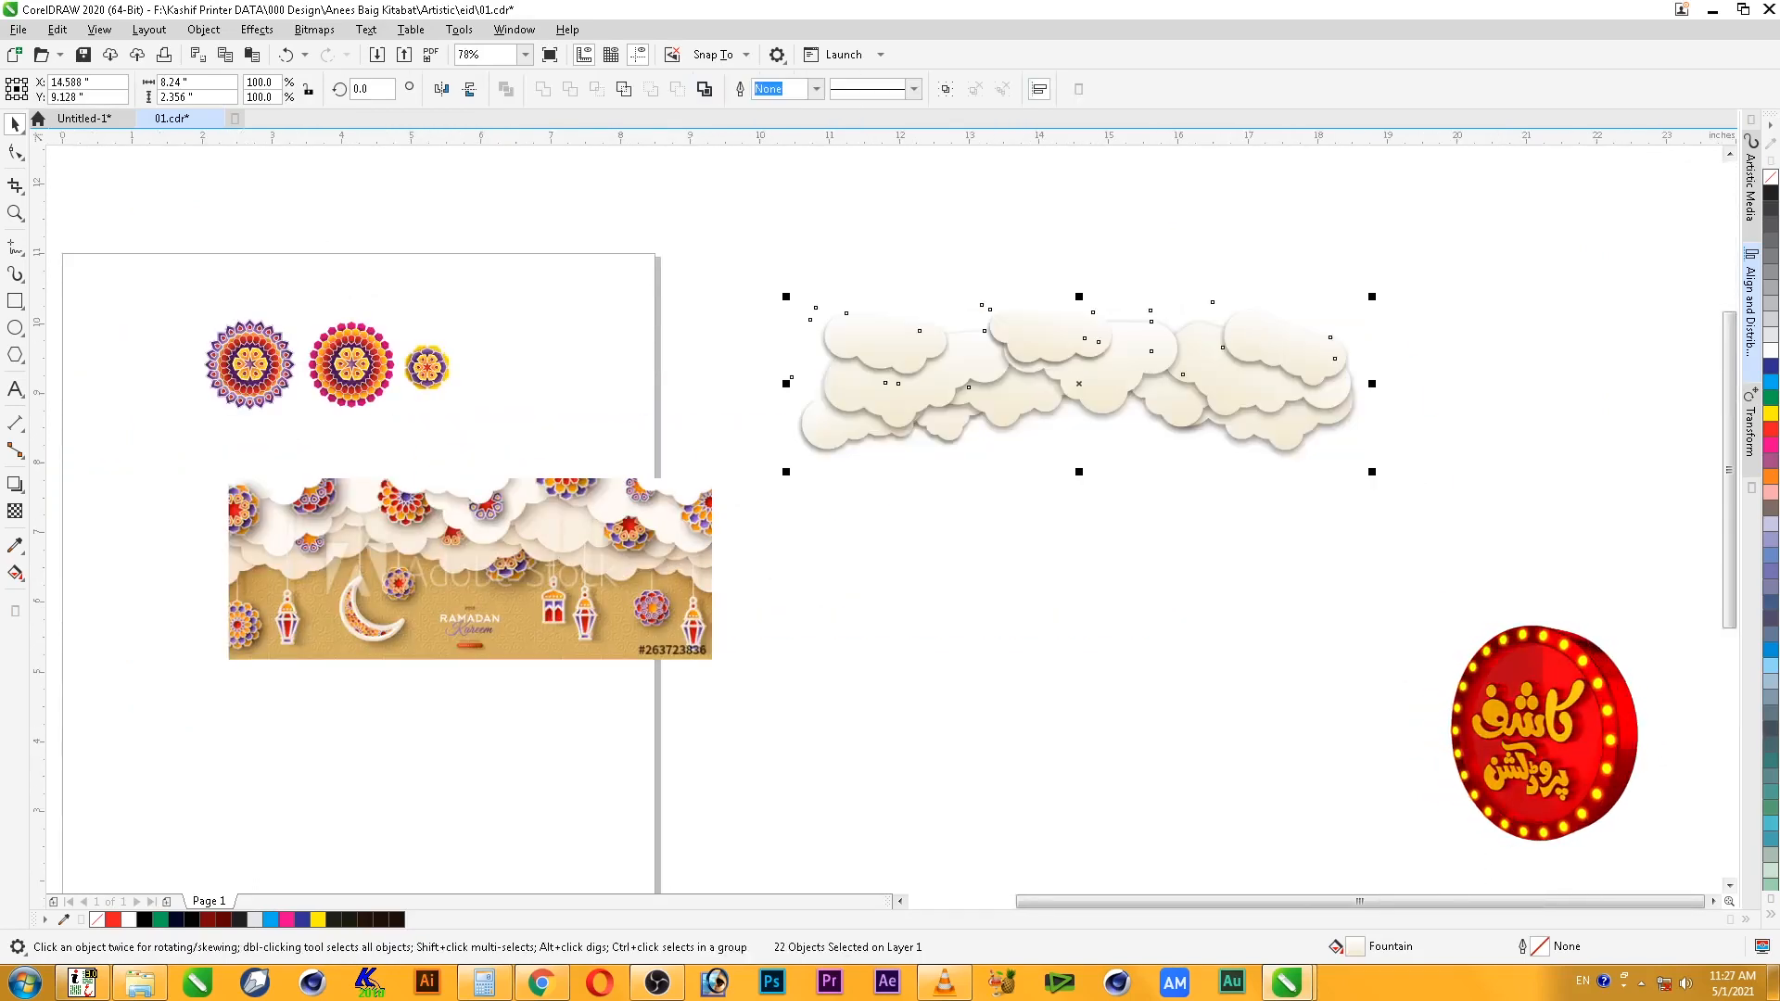
pyautogui.click(894, 519)
pyautogui.click(904, 394)
# - Move the three floral ornaments from the page to the empty area below the clouds
pyautogui.moveTo(501, 283); pyautogui.dragTo(167, 454)
pyautogui.moveTo(426, 367); pyautogui.dragTo(1164, 540)
pyautogui.press('F2')
pyautogui.moveTo(1574, 274); pyautogui.dragTo(278, 714)
# - Place the purple-edged ornament among the clouds left of centre, partly hidden behind the small top middle cloud
pyautogui.click(1115, 705)
pyautogui.click(1091, 598)
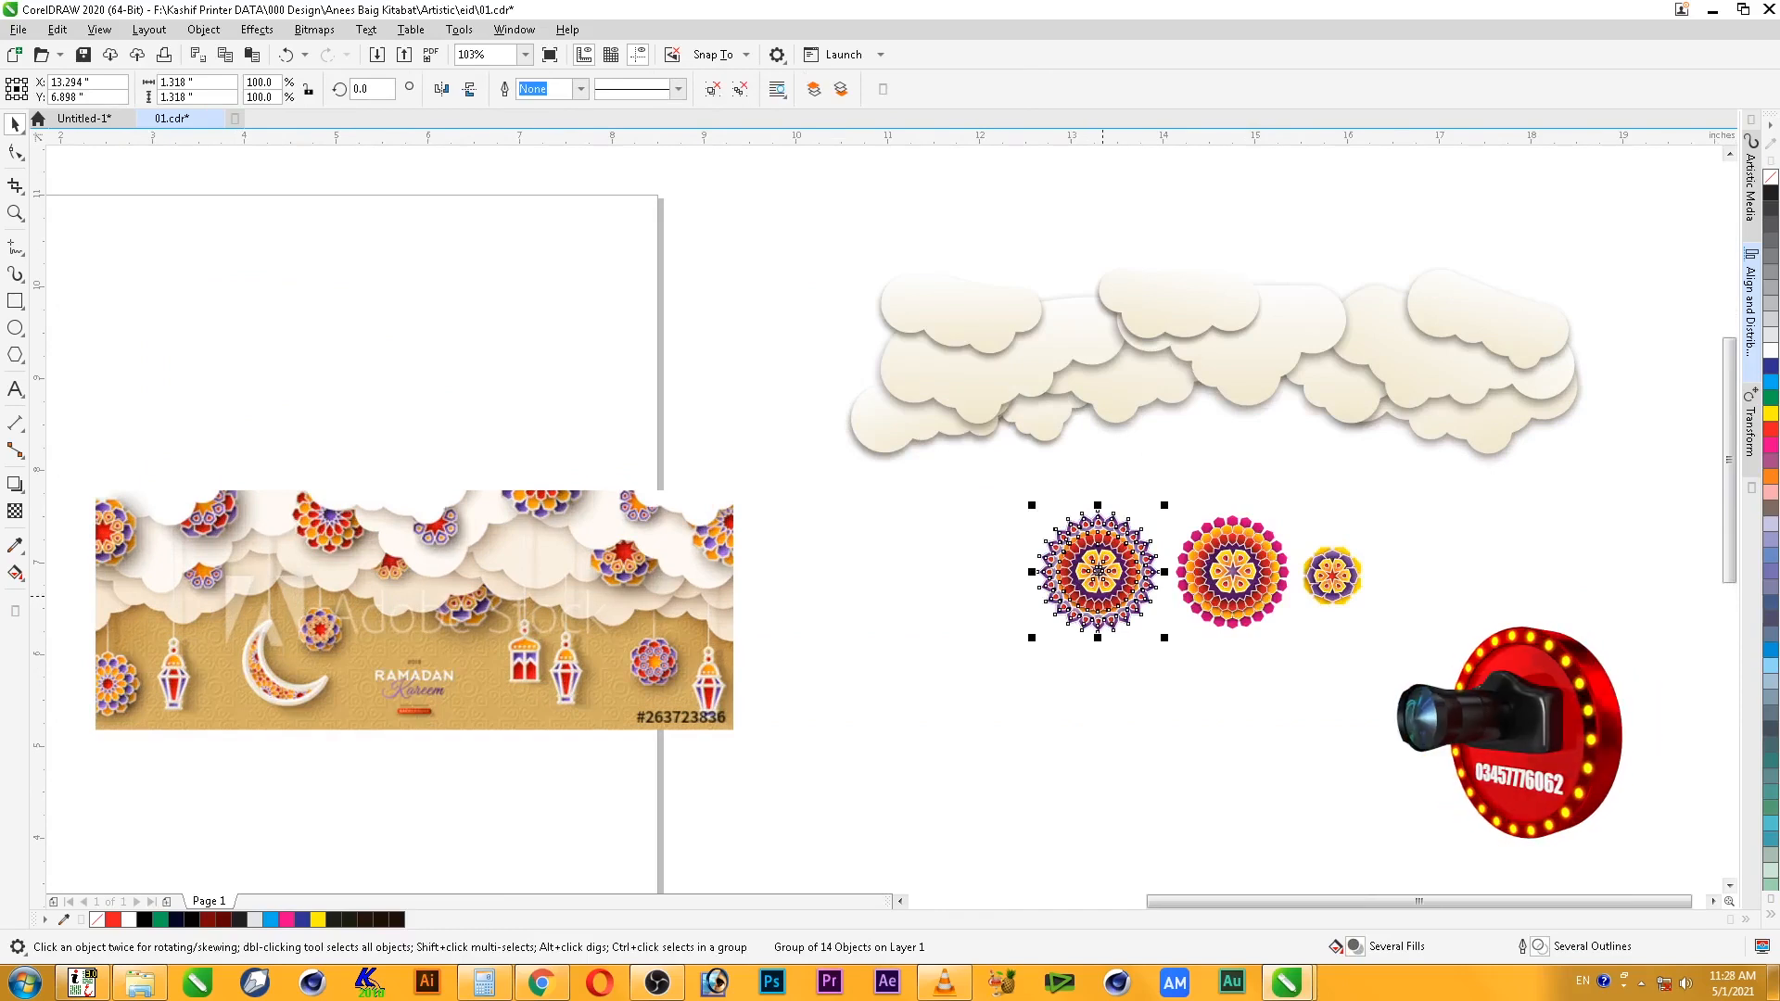
pyautogui.moveTo(1091, 598); pyautogui.dragTo(1177, 400)
pyautogui.press('F2')
pyautogui.moveTo(816, 209); pyautogui.dragTo(1302, 577)
pyautogui.click(1232, 328)
pyautogui.hotkey('shift', 'pageup')
pyautogui.click(1029, 450)
pyautogui.moveTo(1029, 450); pyautogui.dragTo(1045, 431)
pyautogui.click(1055, 573)
# - Enlarge the small yellow-edged ornament to about 126% and place it behind the front cloud, right of the centre
pyautogui.scroll(-2, 1054, 573)
pyautogui.press('F2')
pyautogui.moveTo(749, 439); pyautogui.dragTo(1285, 808)
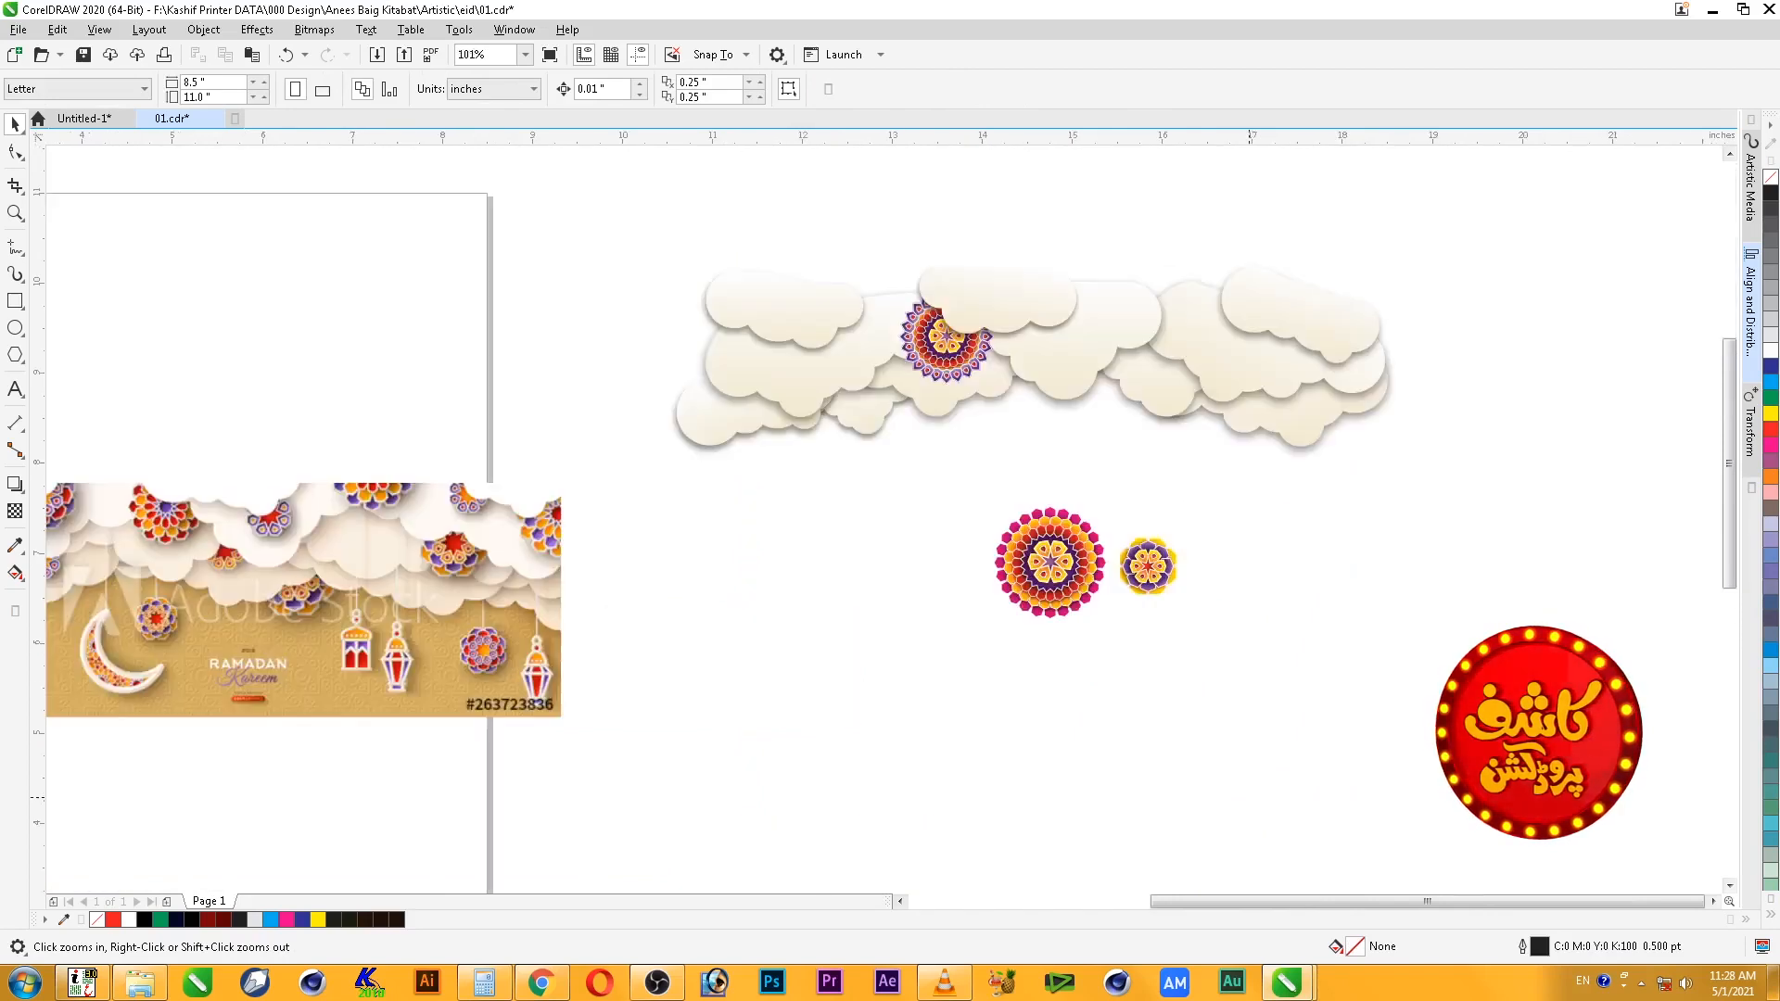
pyautogui.click(1136, 575)
pyautogui.moveTo(1134, 576); pyautogui.dragTo(1195, 402)
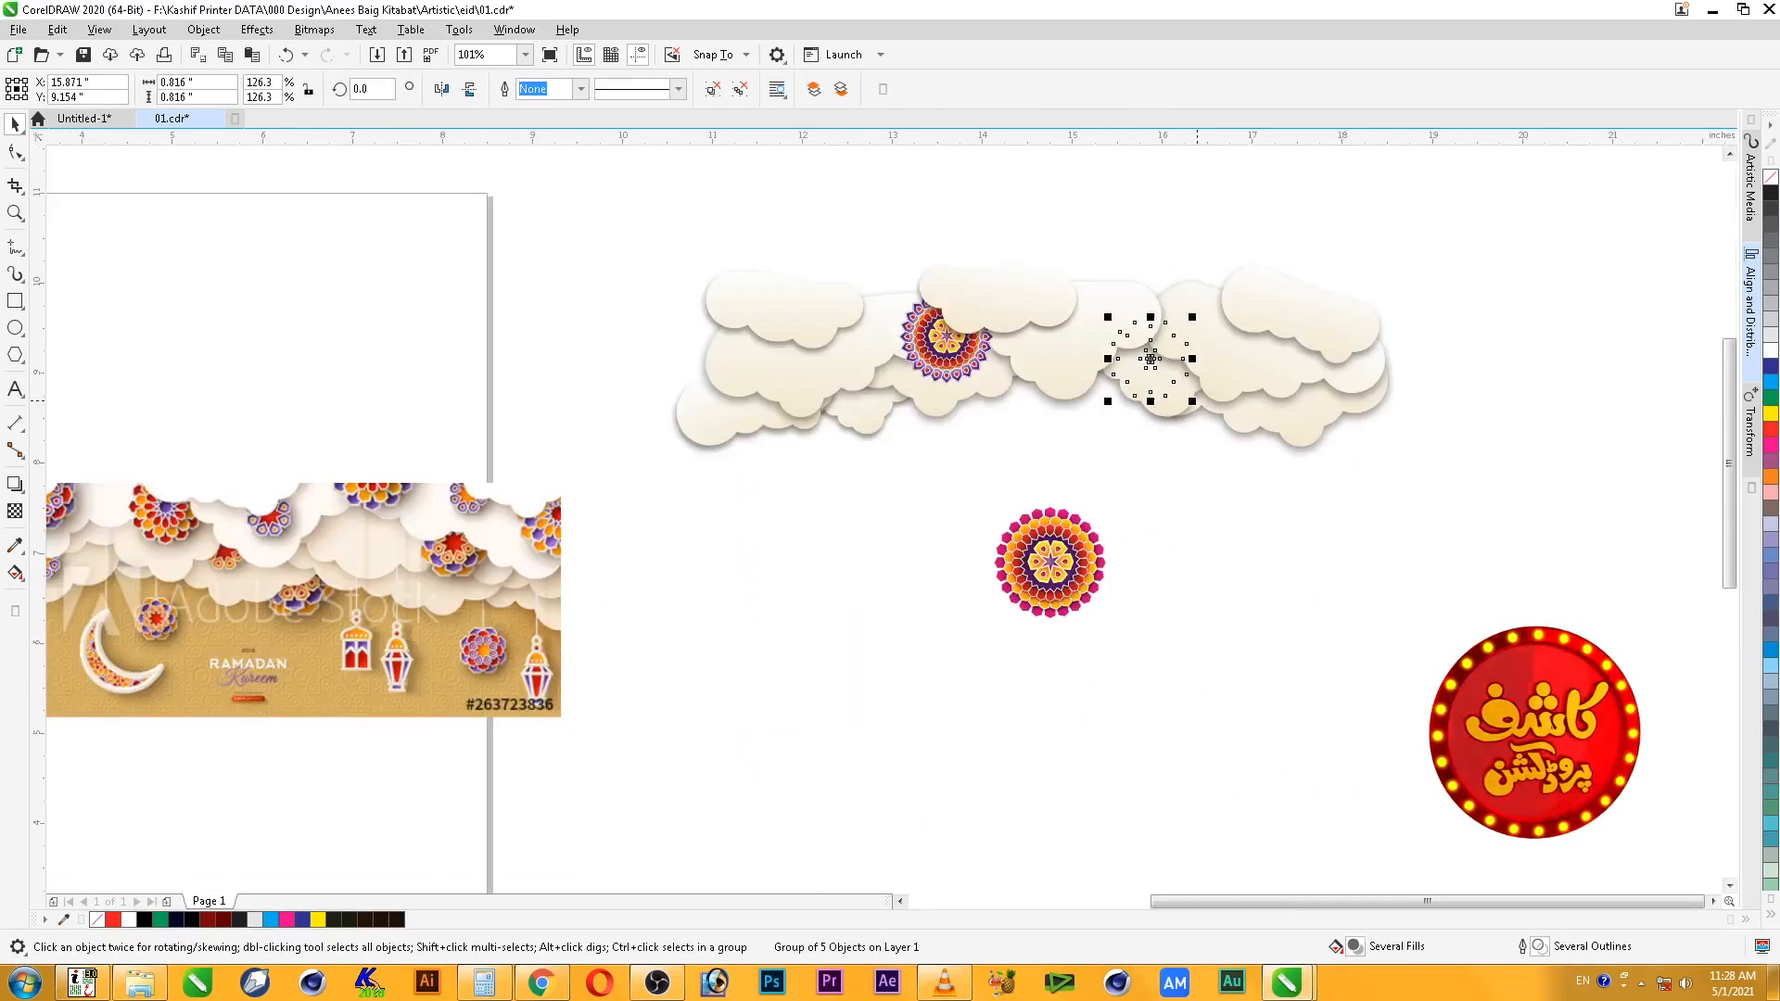
pyautogui.hotkey('ctrl', 'pagedown')
pyautogui.hotkey('ctrl', 'pagedown')
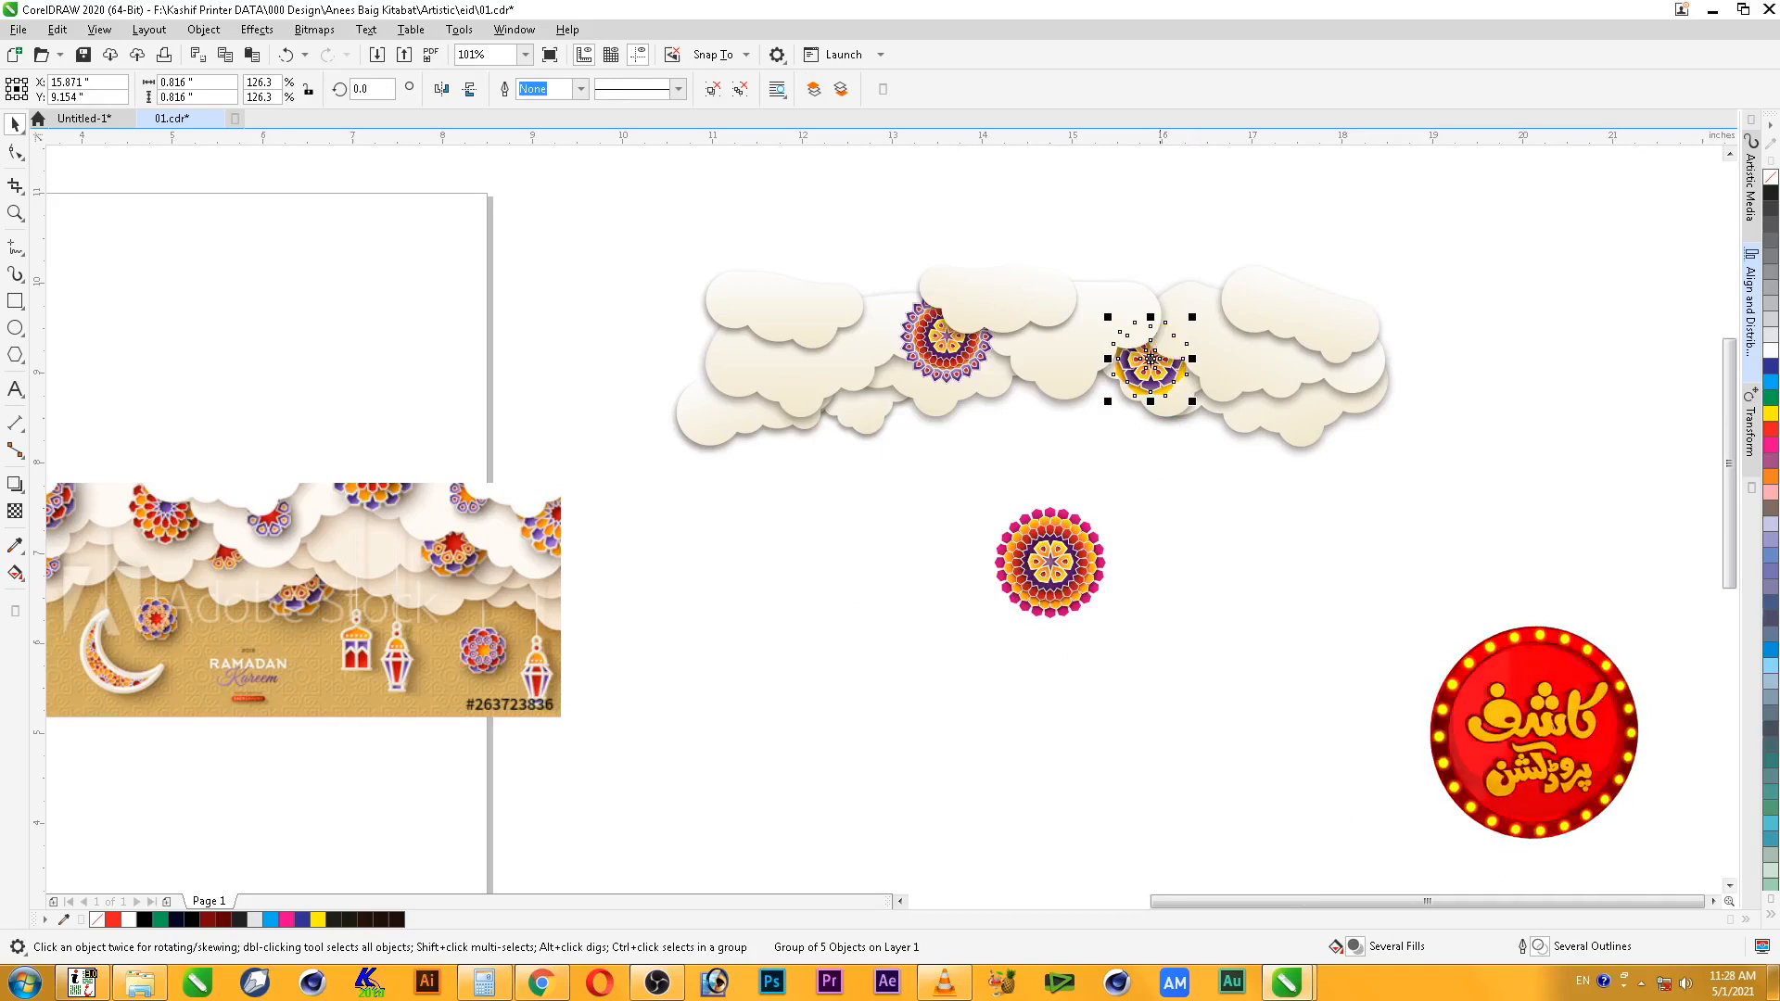
pyautogui.moveTo(1153, 355)
pyautogui.mouseDown()
pyautogui.moveTo(1169, 367)
pyautogui.moveTo(1146, 375)
pyautogui.mouseUp()
# - Move the yellow-edged ornament onto the lowest cloud at the right end, partly tucked under the clouds above it
pyautogui.click(1491, 579)
pyautogui.click(1174, 388)
pyautogui.click(1166, 369)
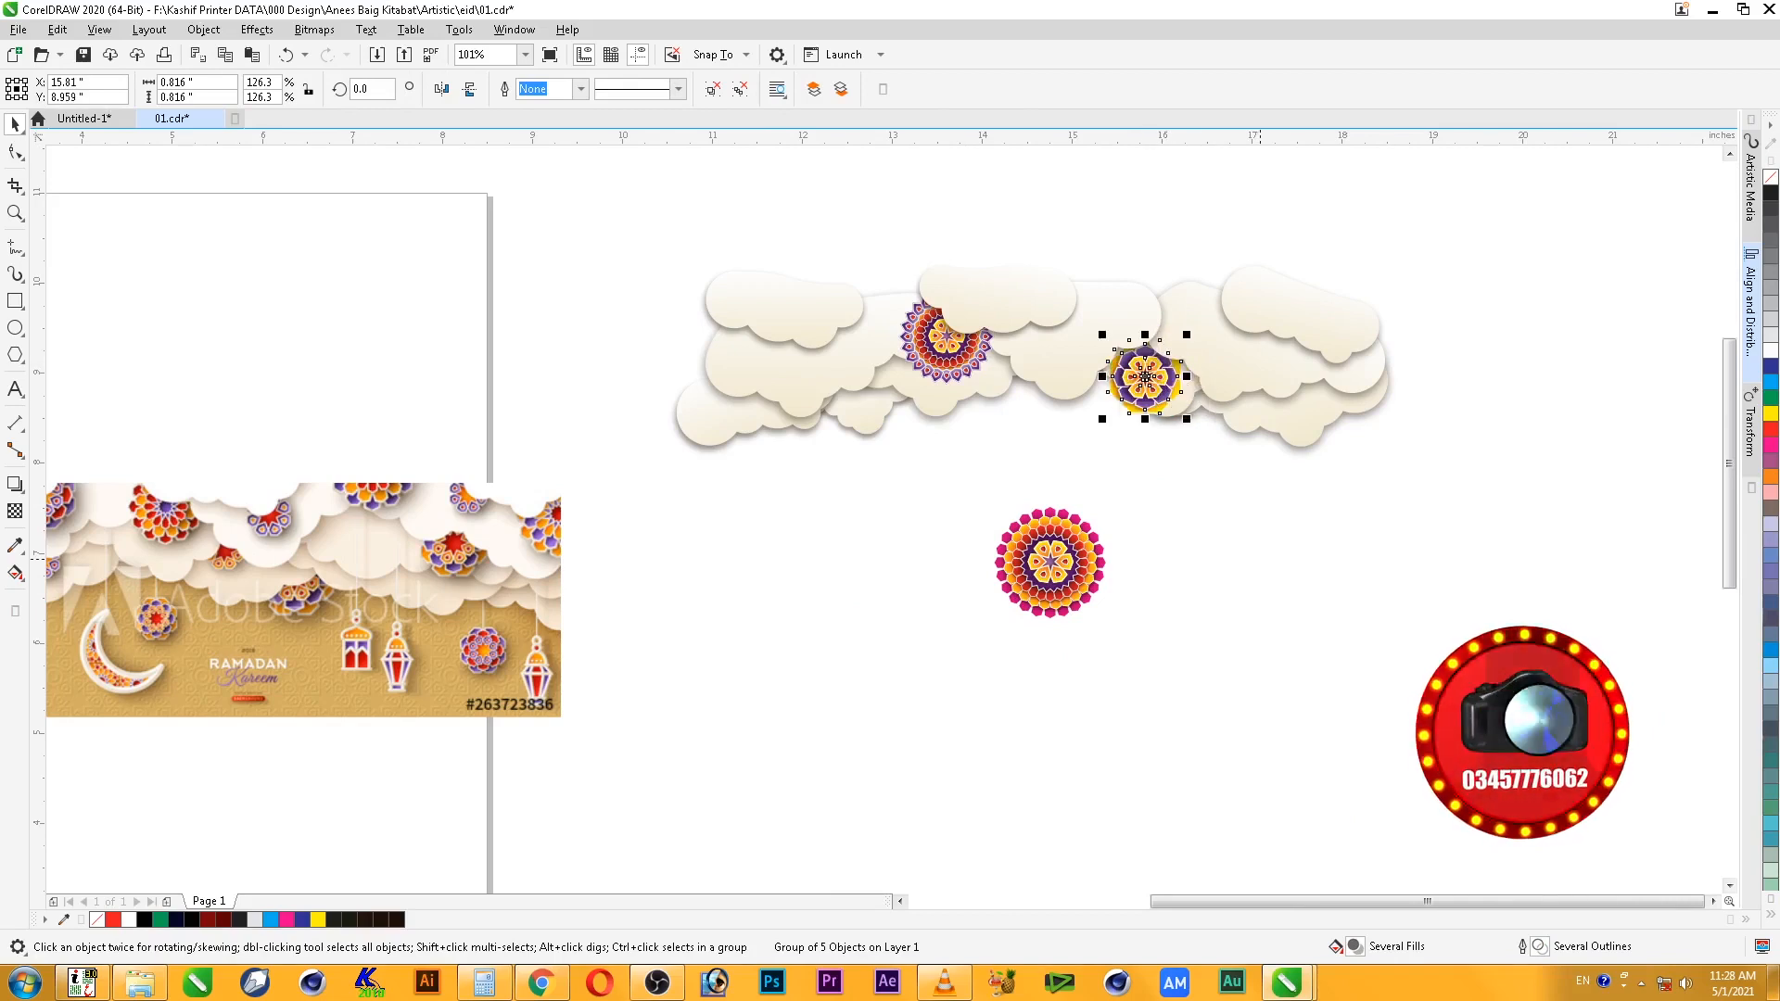
pyautogui.moveTo(1146, 375); pyautogui.dragTo(1315, 407)
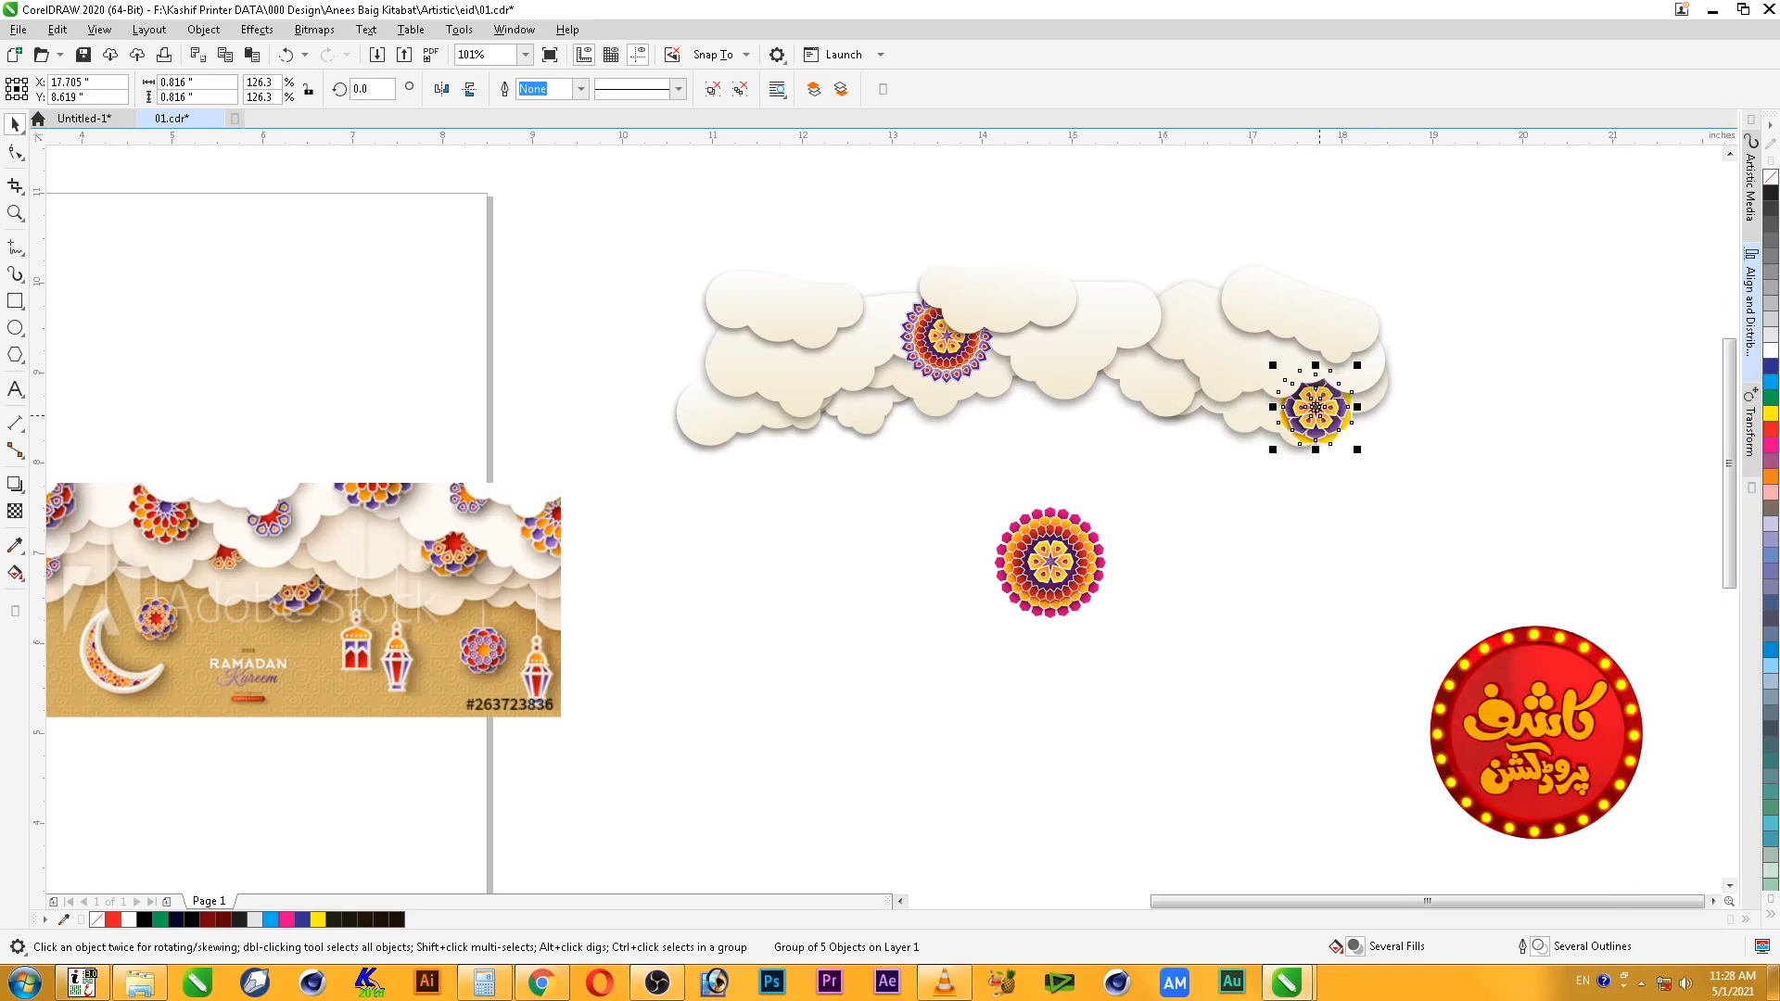
pyautogui.press('z')
pyautogui.moveTo(1104, 324); pyautogui.dragTo(1352, 557)
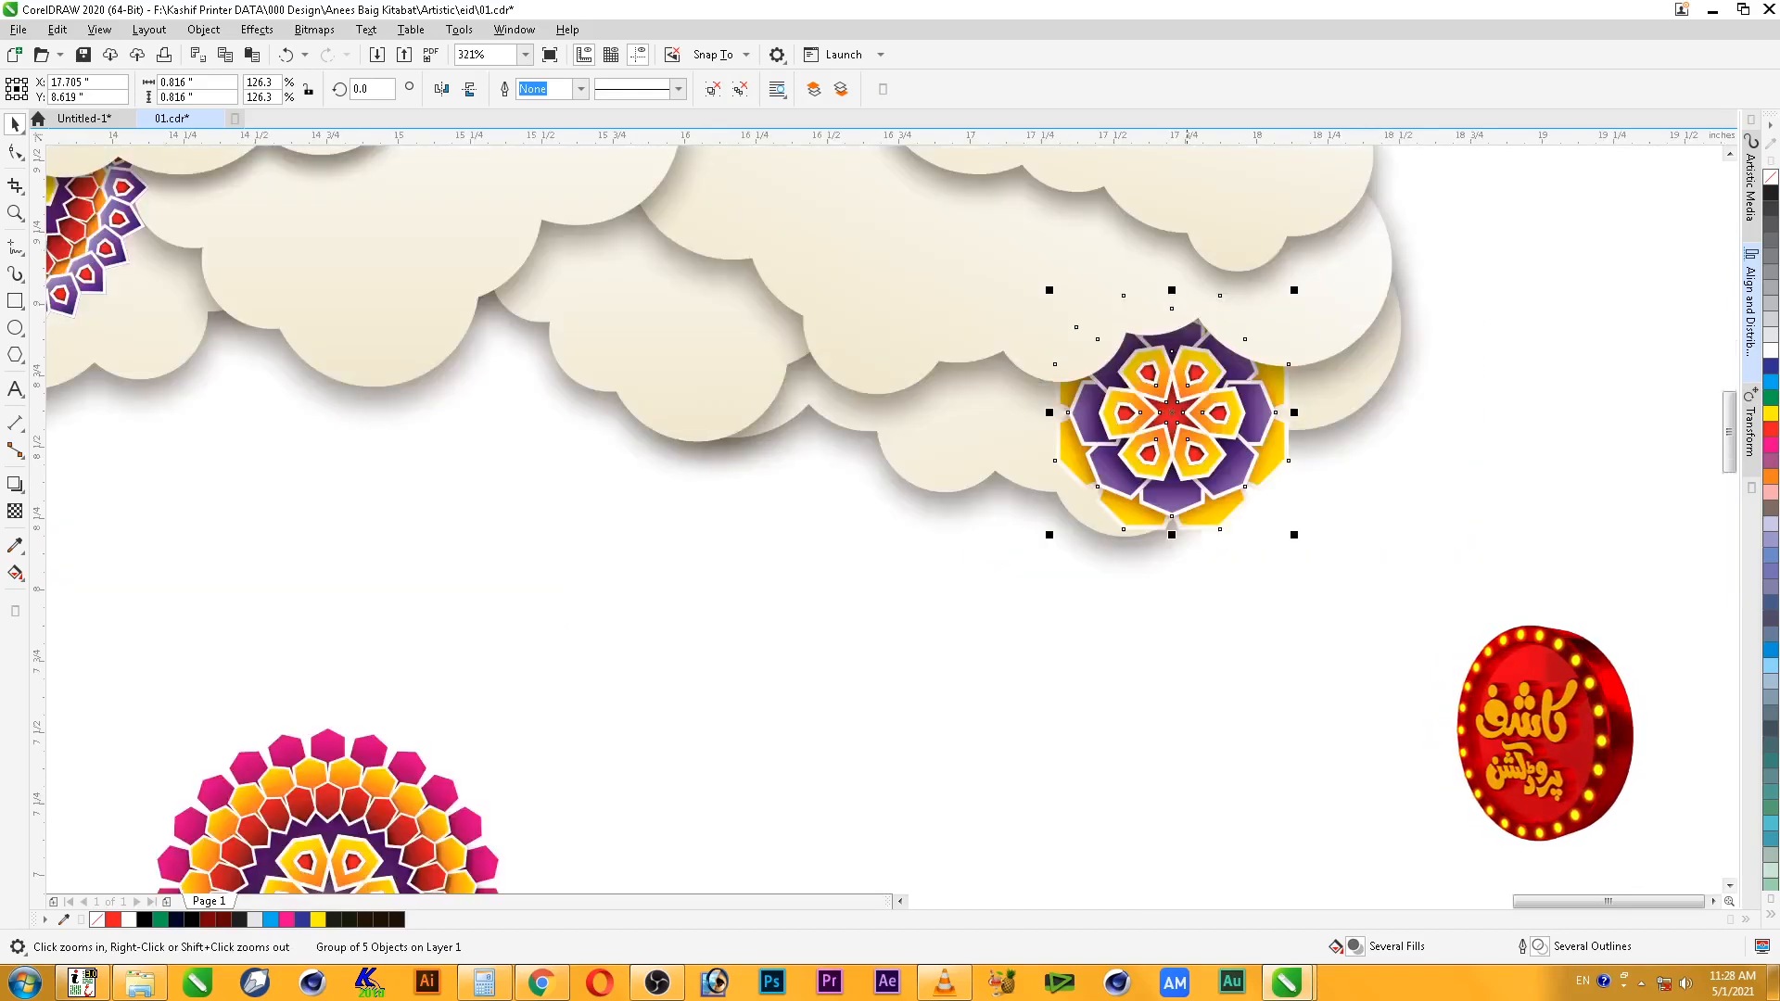
pyautogui.moveTo(1179, 414)
pyautogui.mouseDown()
pyautogui.moveTo(1176, 374)
pyautogui.moveTo(1145, 360)
pyautogui.moveTo(1190, 391)
pyautogui.mouseUp()
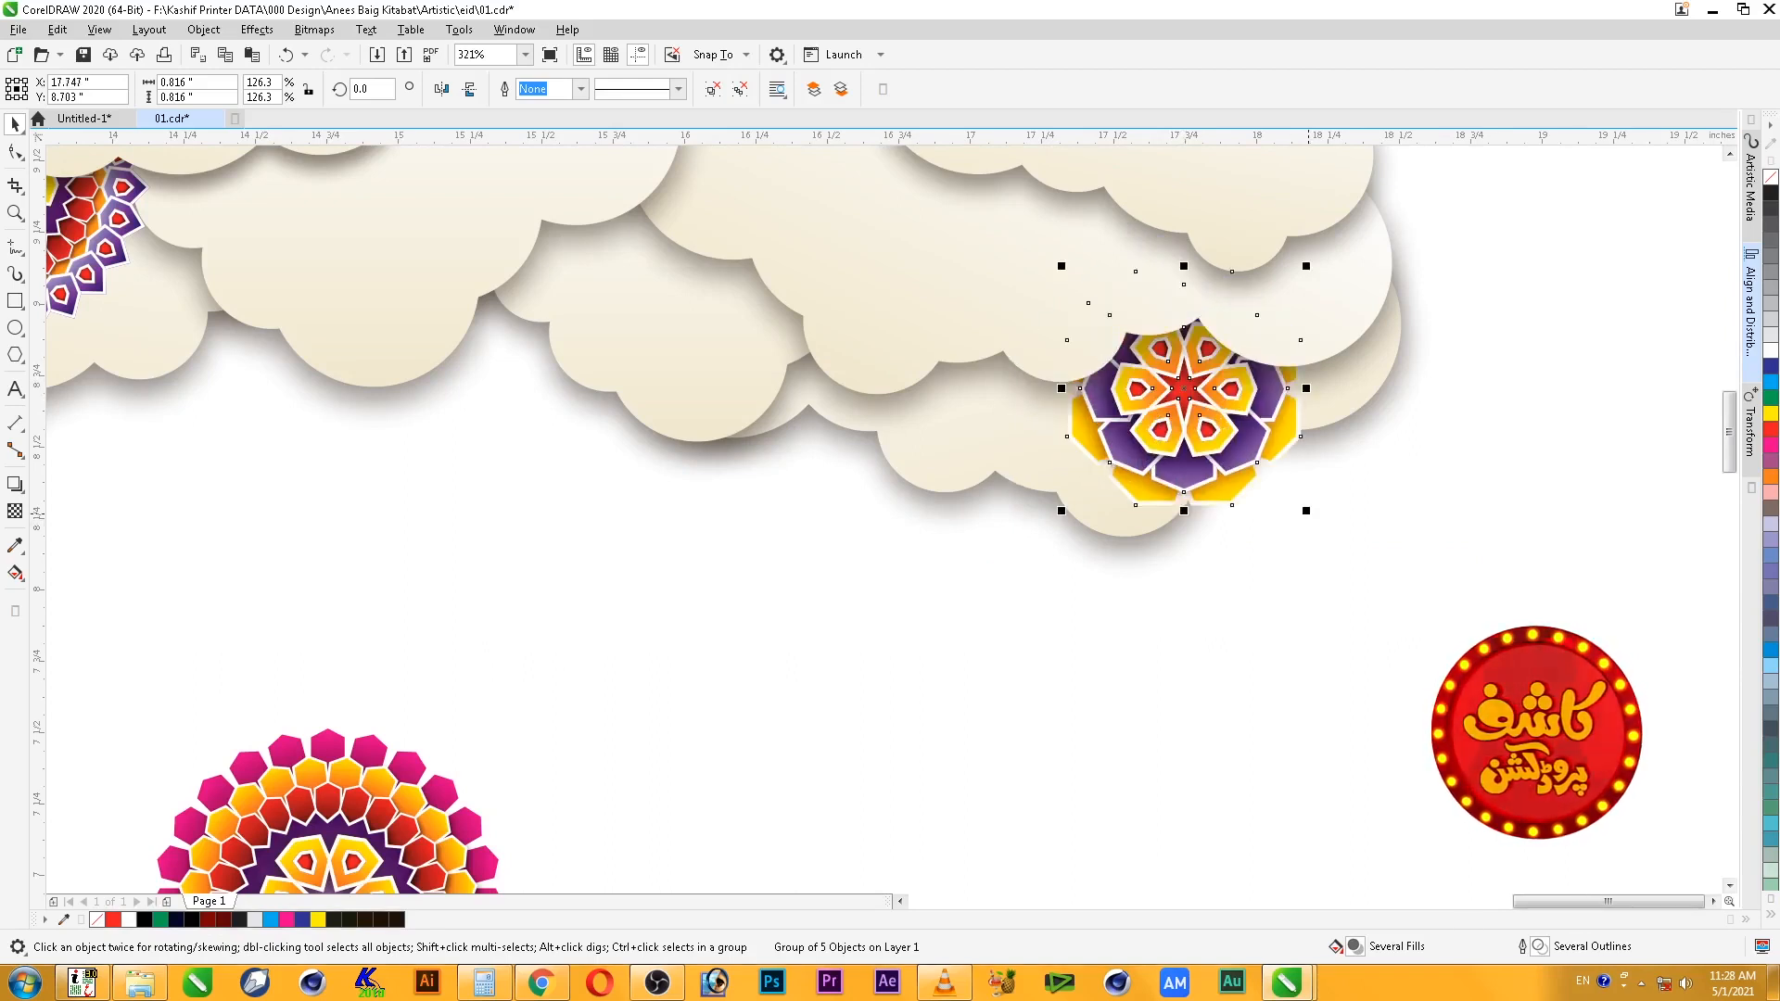
# - Place the large pink-edged ornament over the left clouds and send it behind the small top left cloud
pyautogui.scroll(-5, 1308, 514)
pyautogui.press('z')
pyautogui.moveTo(486, 357); pyautogui.dragTo(1437, 733)
pyautogui.press('space')
pyautogui.moveTo(1085, 663); pyautogui.dragTo(774, 376)
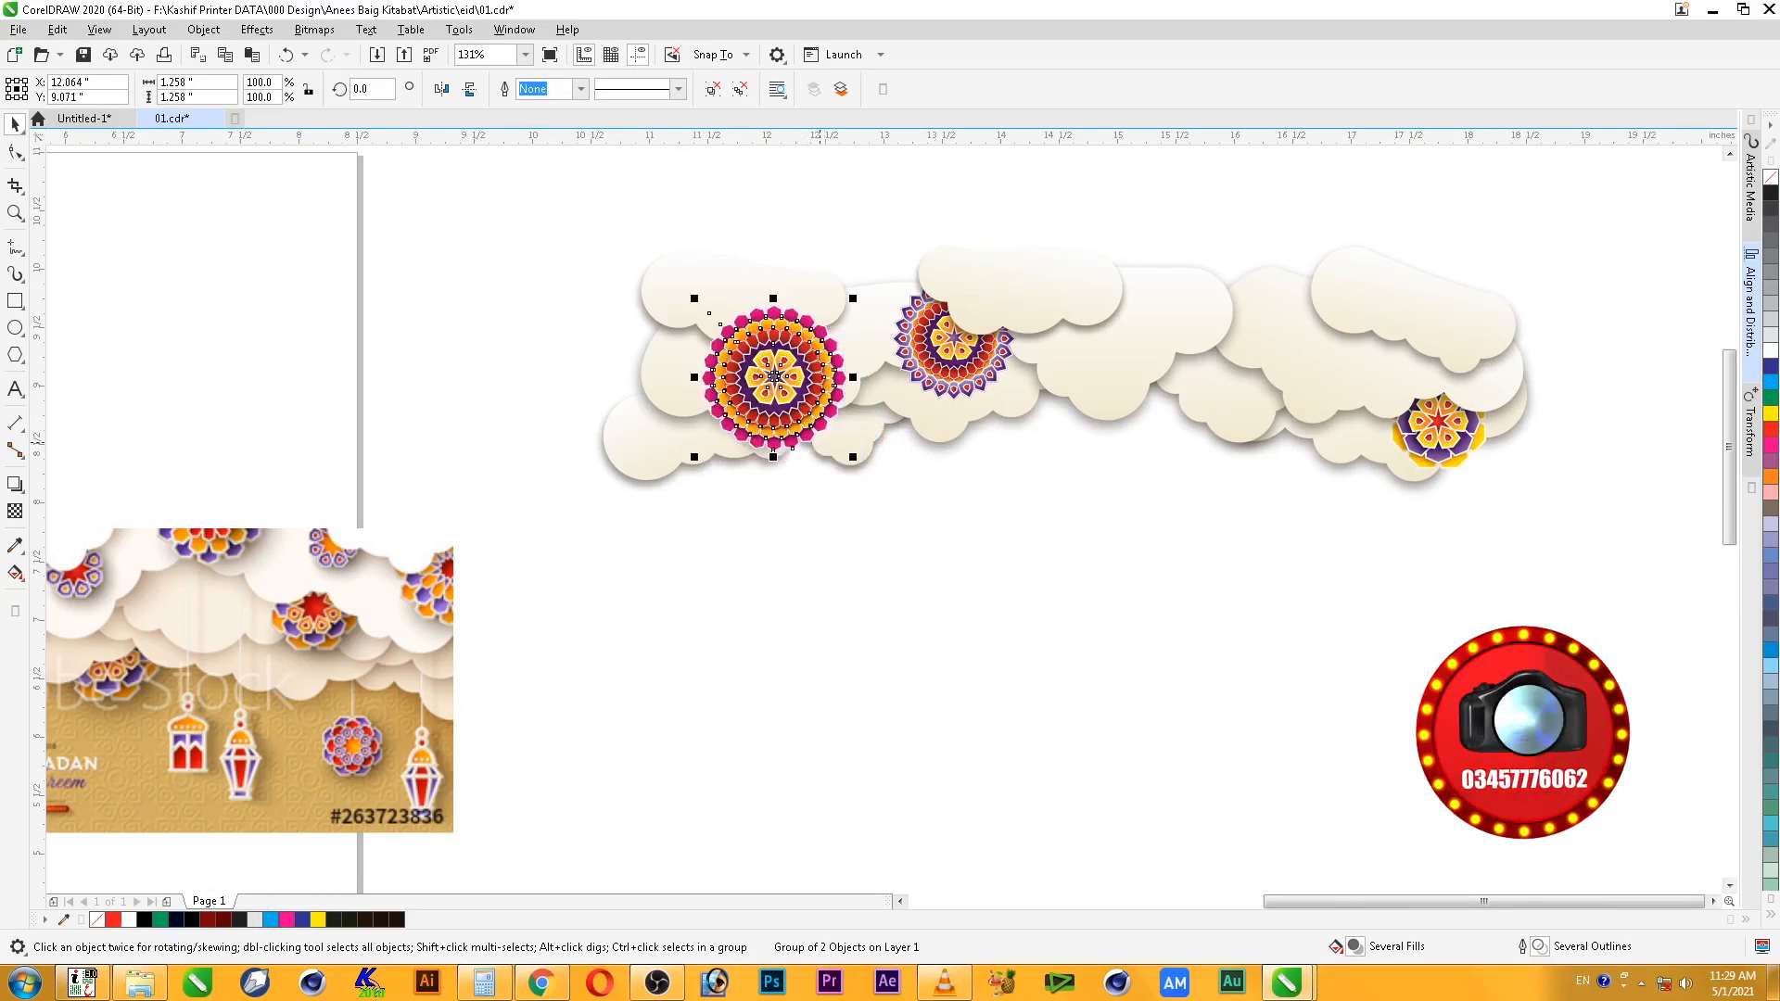
pyautogui.hotkey('ctrl', 'pagedown')
pyautogui.hotkey('ctrl', 'pagedown')
pyautogui.hotkey('ctrl', 'pagedown')
pyautogui.hotkey('ctrl', 'pageup')
pyautogui.press('Escape')
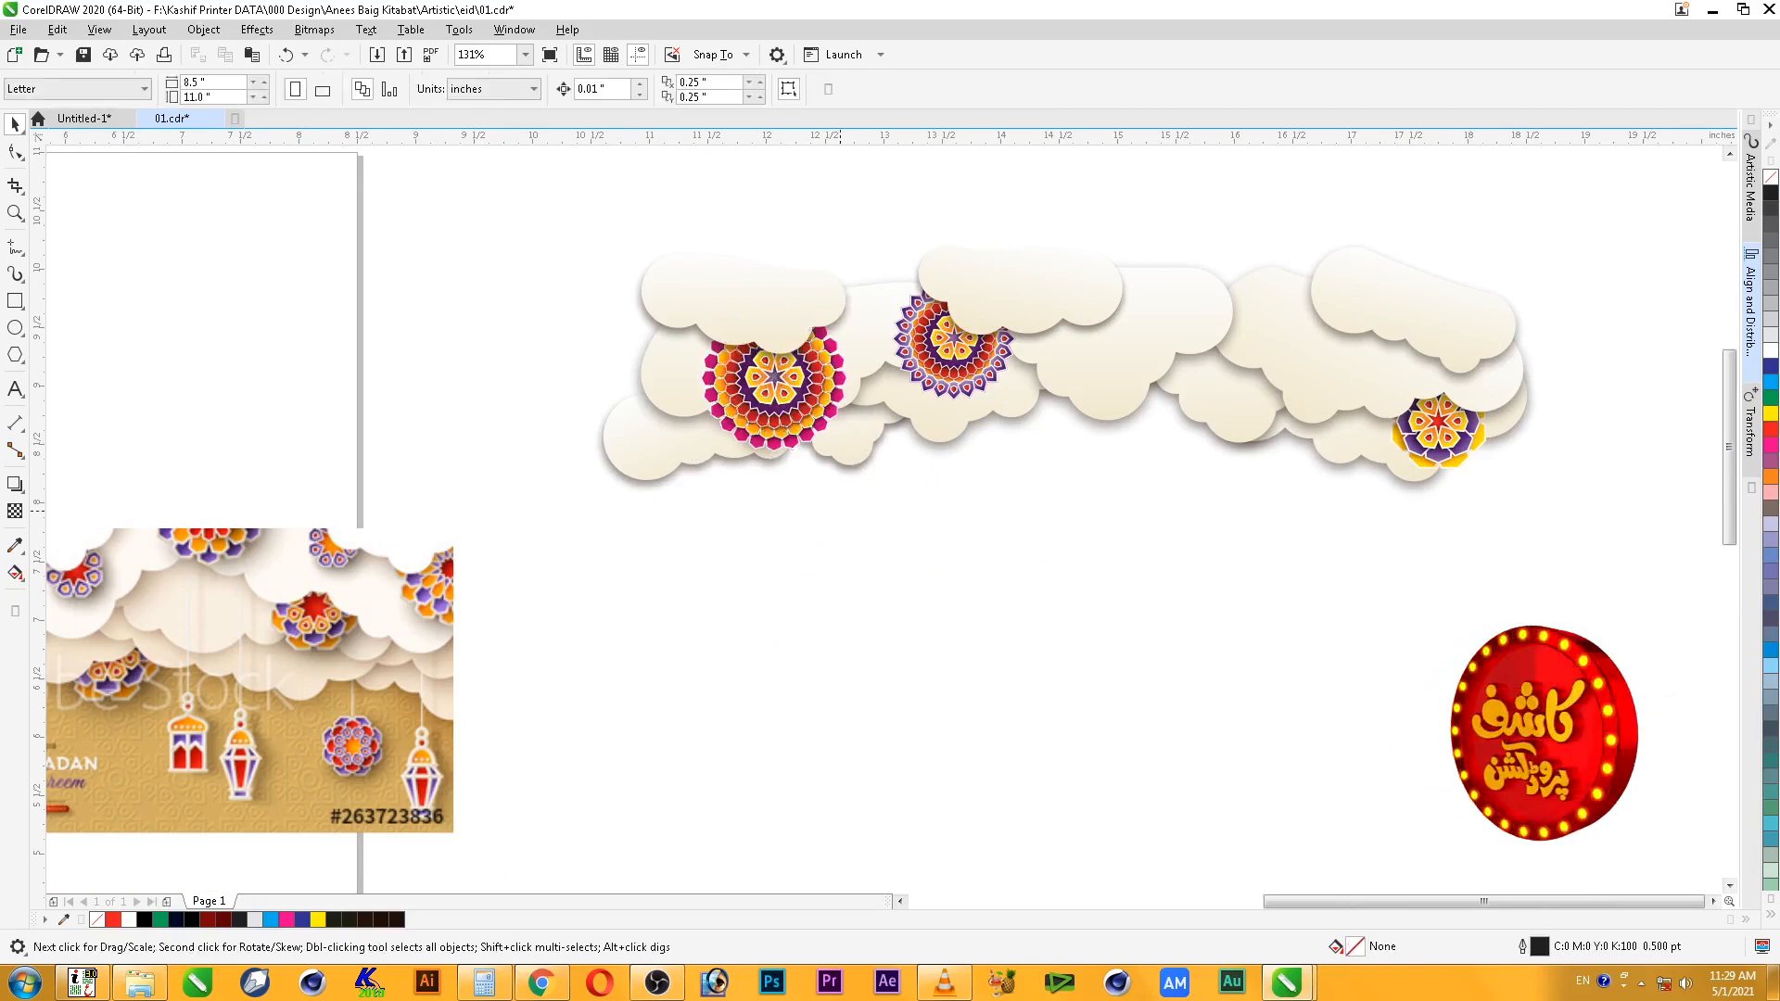
# - Place a copy of the large pink-edged ornament right of centre, behind the adjoining cloud, and delete the left original
pyautogui.moveTo(797, 419); pyautogui.dragTo(1237, 430)
pyautogui.rightClick(1237, 431)
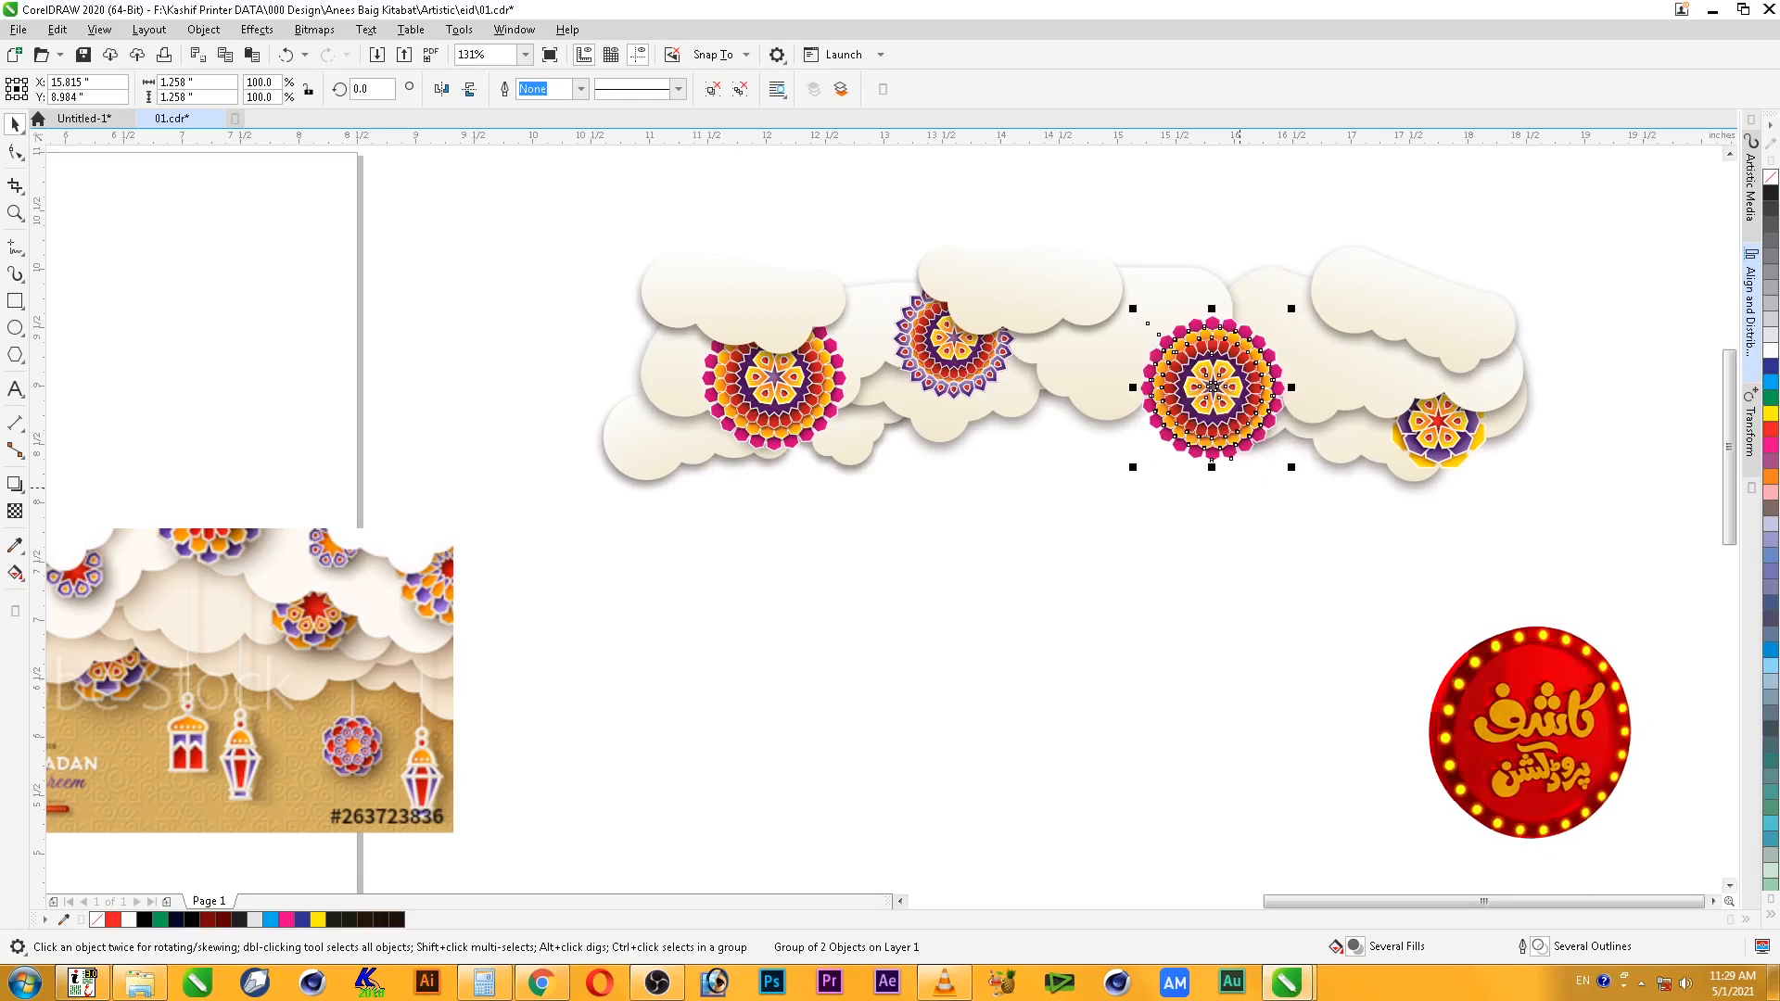
pyautogui.hotkey('ctrl', 'pagedown')
pyautogui.hotkey('ctrl', 'pagedown')
pyautogui.click(805, 418)
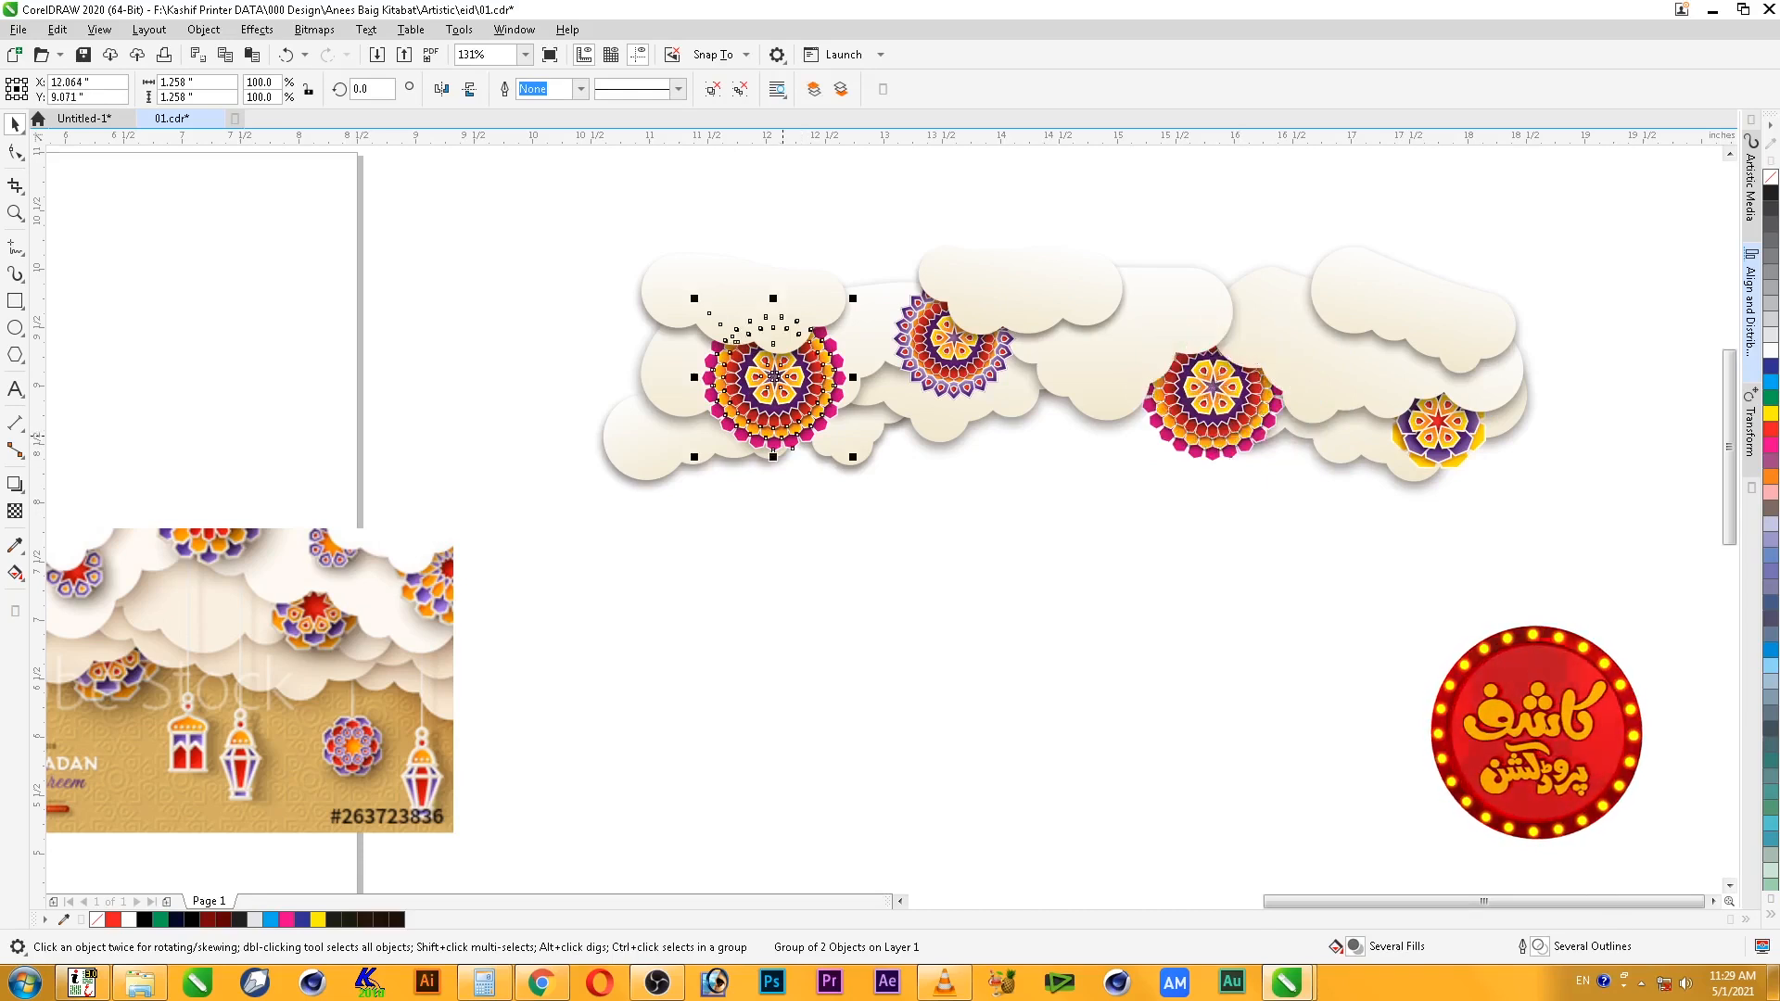
pyautogui.press('Delete')
# - Copy the yellow-edged ornament onto the left clouds, reduce it to 81%, and tuck it behind the small top left cloud
pyautogui.click(1440, 436)
pyautogui.click(1445, 460)
pyautogui.moveTo(1438, 420); pyautogui.dragTo(757, 375)
pyautogui.rightClick(758, 374)
pyautogui.moveTo(813, 431); pyautogui.dragTo(765, 370)
pyautogui.hotkey('shift', 'pagedown')
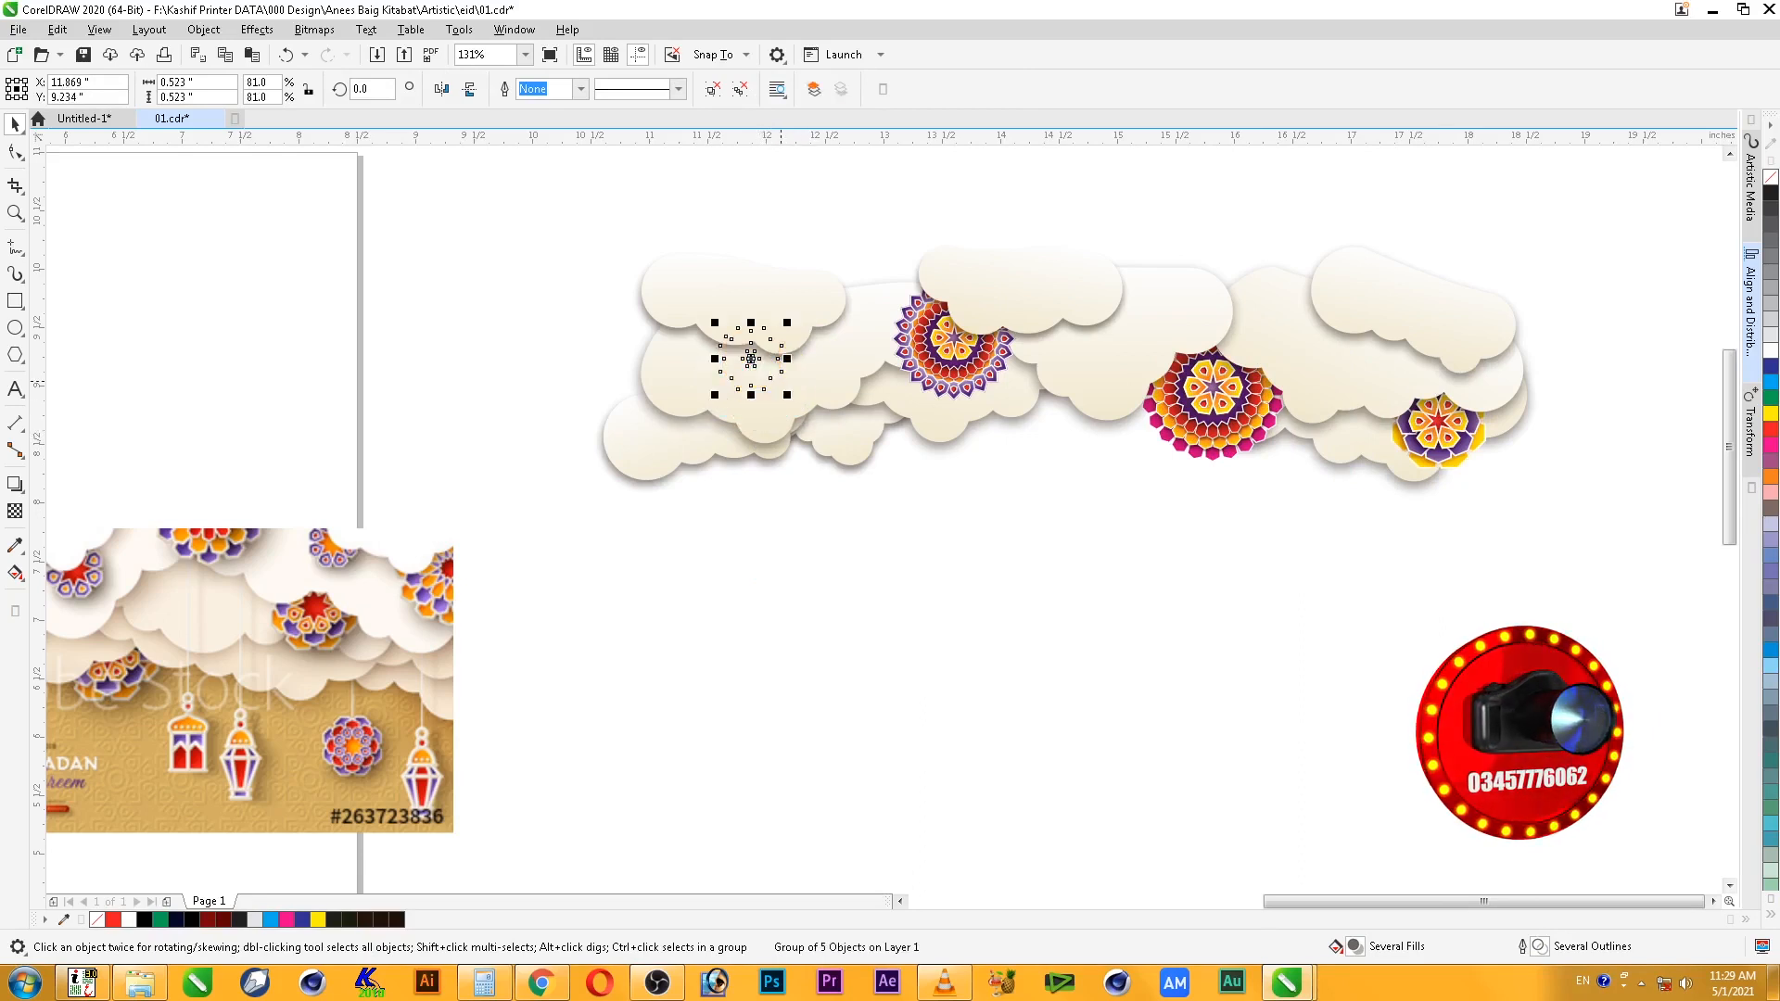
pyautogui.hotkey('shift', 'pageup')
pyautogui.press('Escape')
# - Copy the pink-edged ornament to the lowest clouds left of centre, reduced to 53.9% and partly tucked behind the clouds above
pyautogui.scroll(-1, 781, 381)
pyautogui.press('F2')
pyautogui.moveTo(536, 286); pyautogui.dragTo(1320, 603)
pyautogui.click(1096, 493)
pyautogui.click(1111, 489)
pyautogui.moveTo(1112, 490); pyautogui.dragTo(796, 493)
pyautogui.hotkey('shift', 'pagedown')
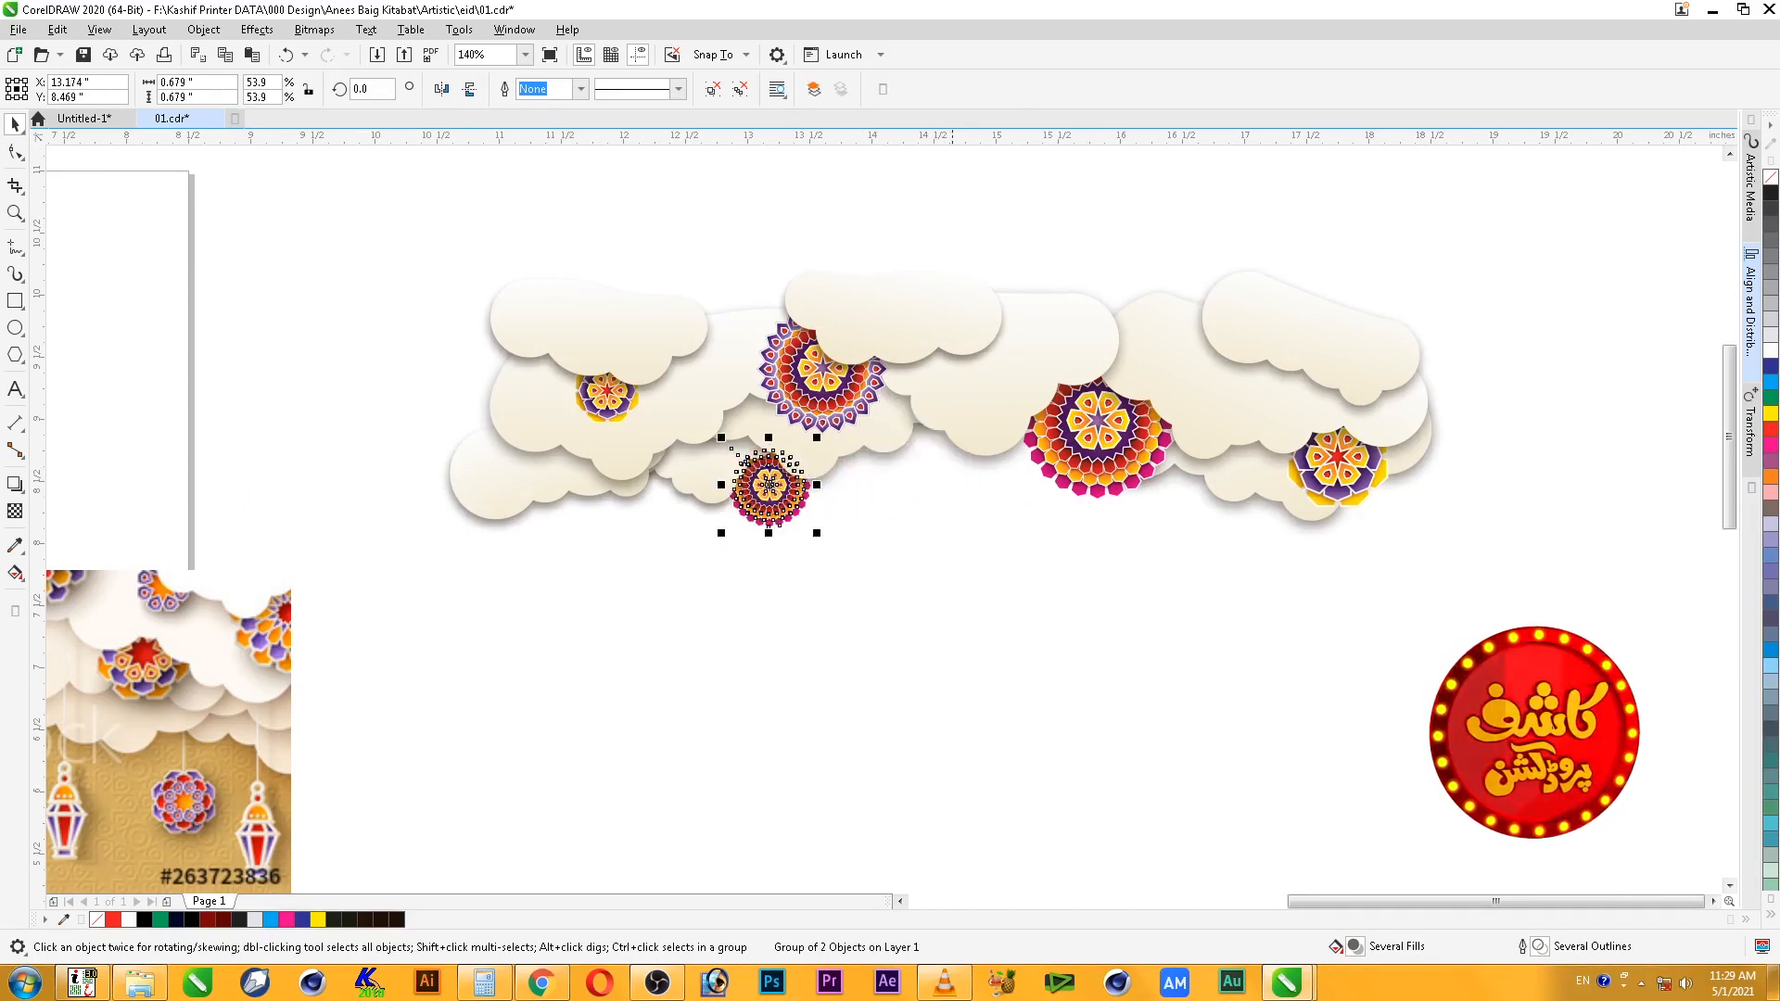
pyautogui.click(1487, 529)
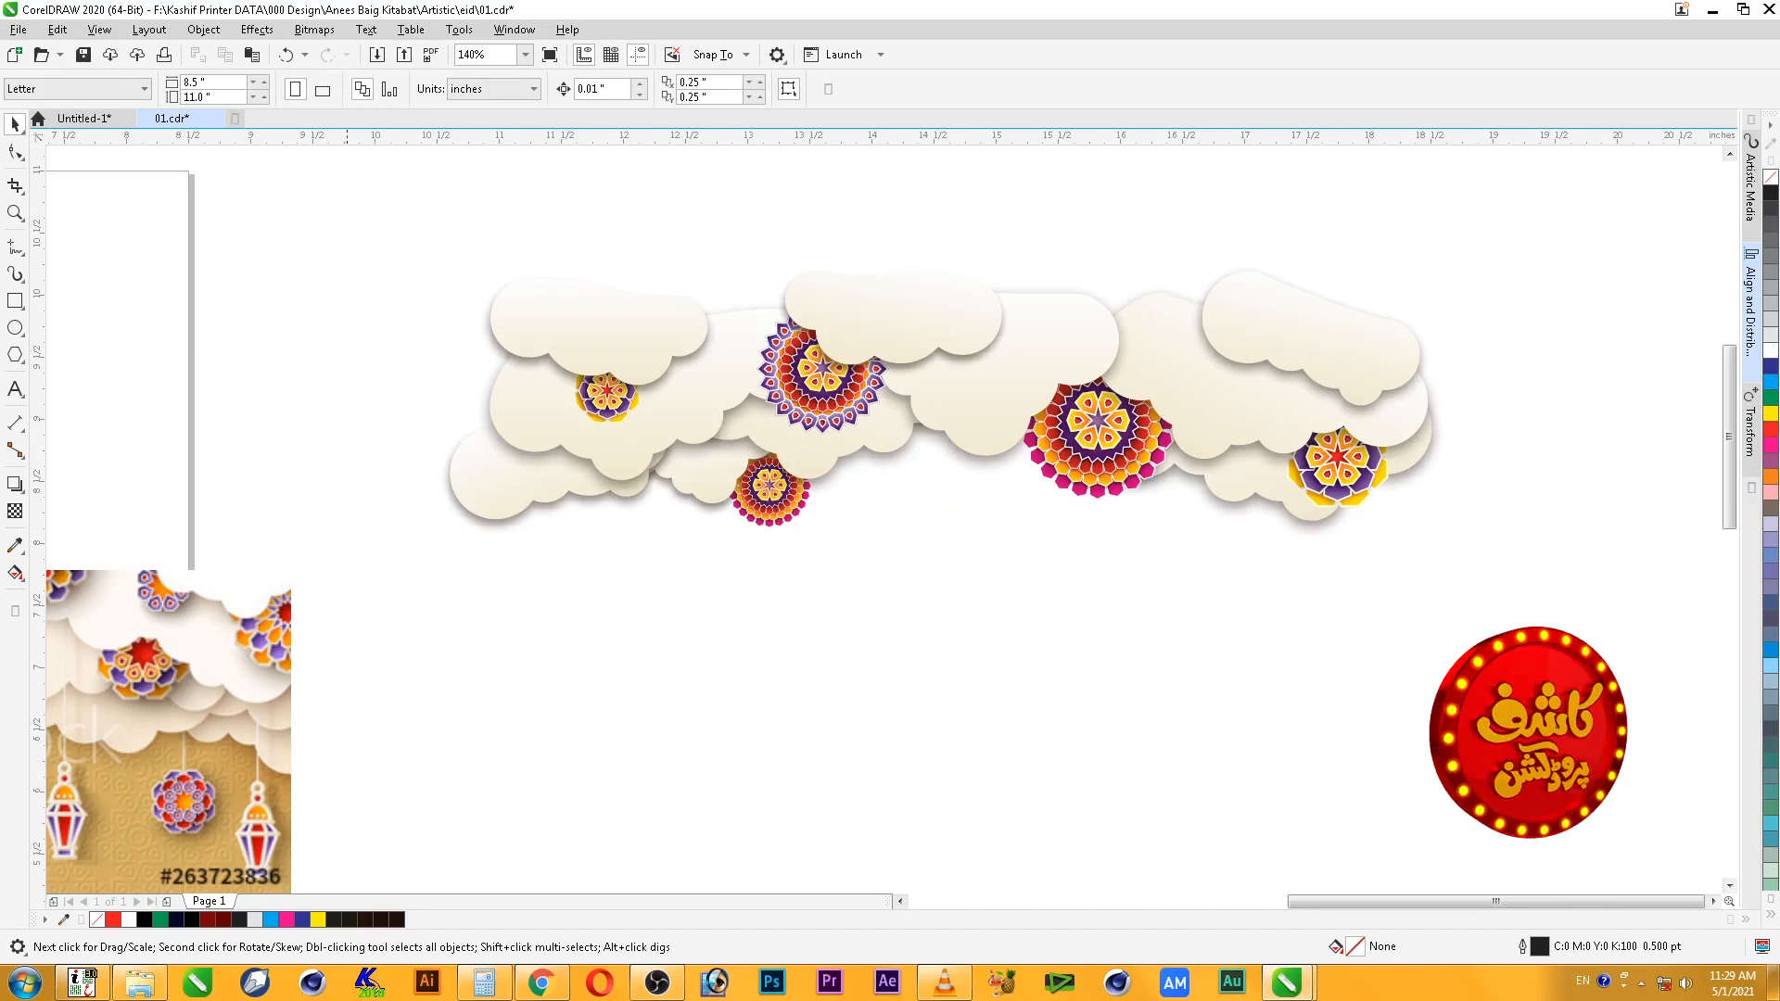
# - Try to apply one drop shadow to all five ornaments together, and undo it
pyautogui.click(770, 485)
pyautogui.keyDown('shift'); pyautogui.click(607, 391); pyautogui.keyUp('shift')
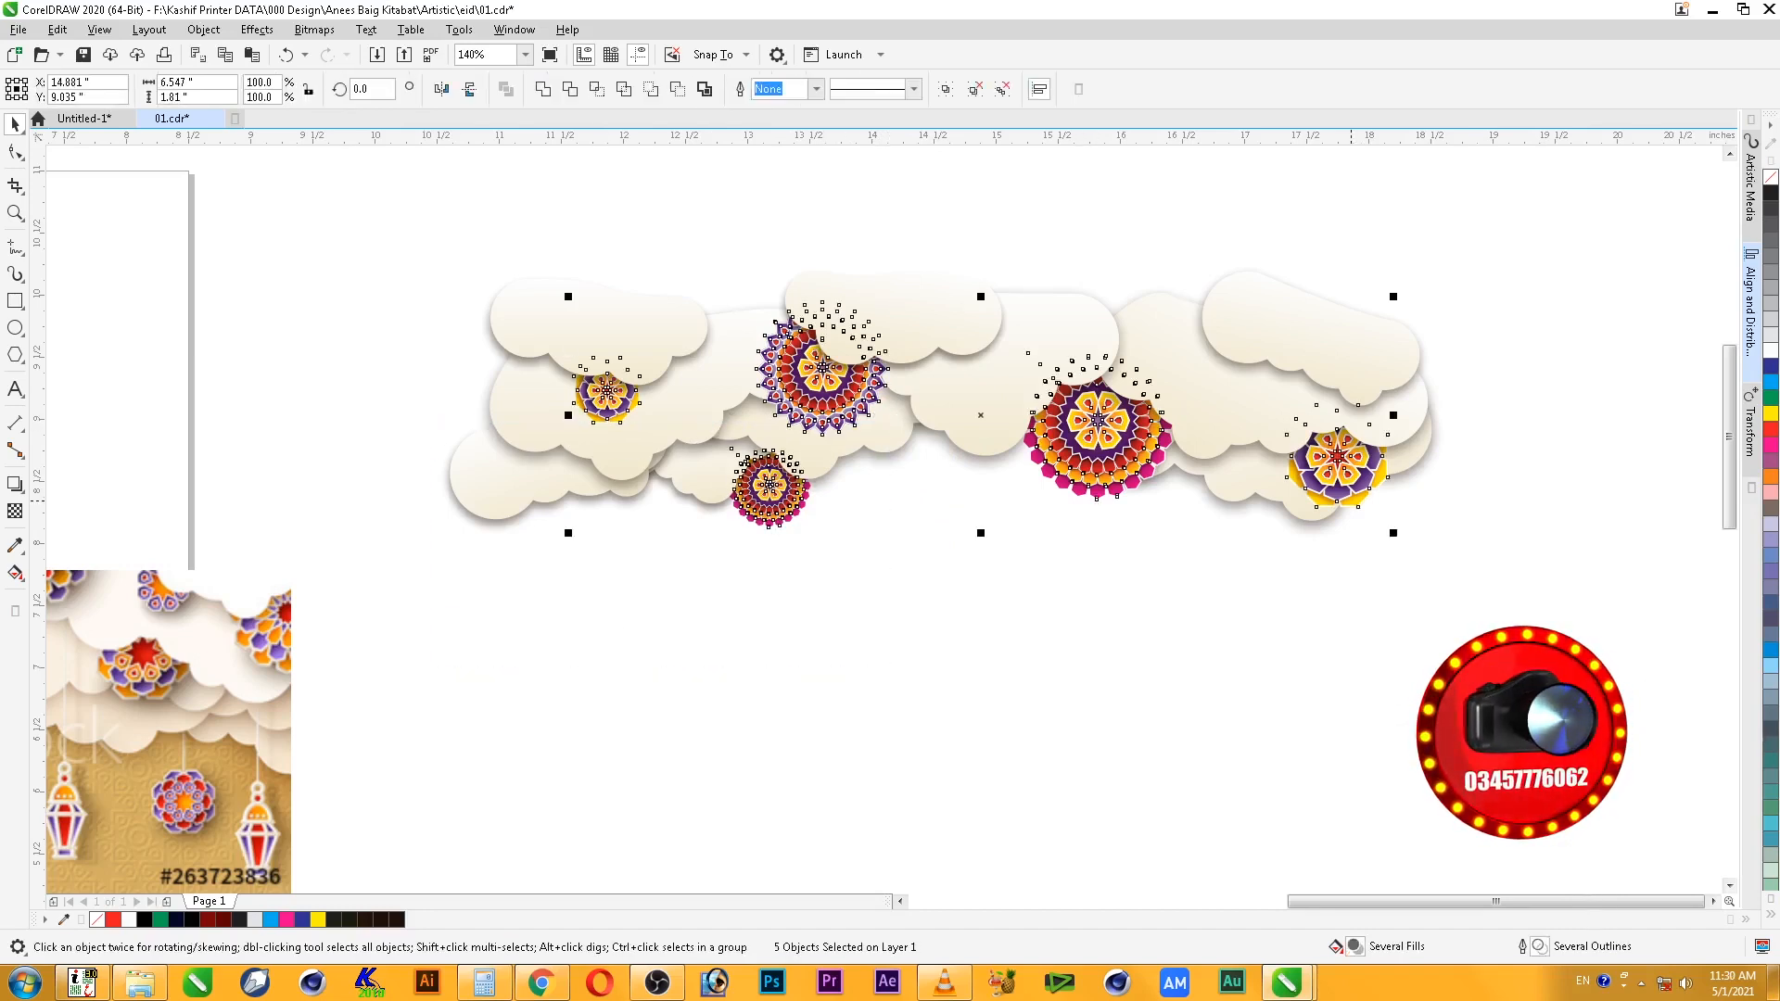
pyautogui.click(15, 483)
pyautogui.moveTo(927, 488); pyautogui.dragTo(1025, 575)
pyautogui.hotkey('ctrl', 'z')
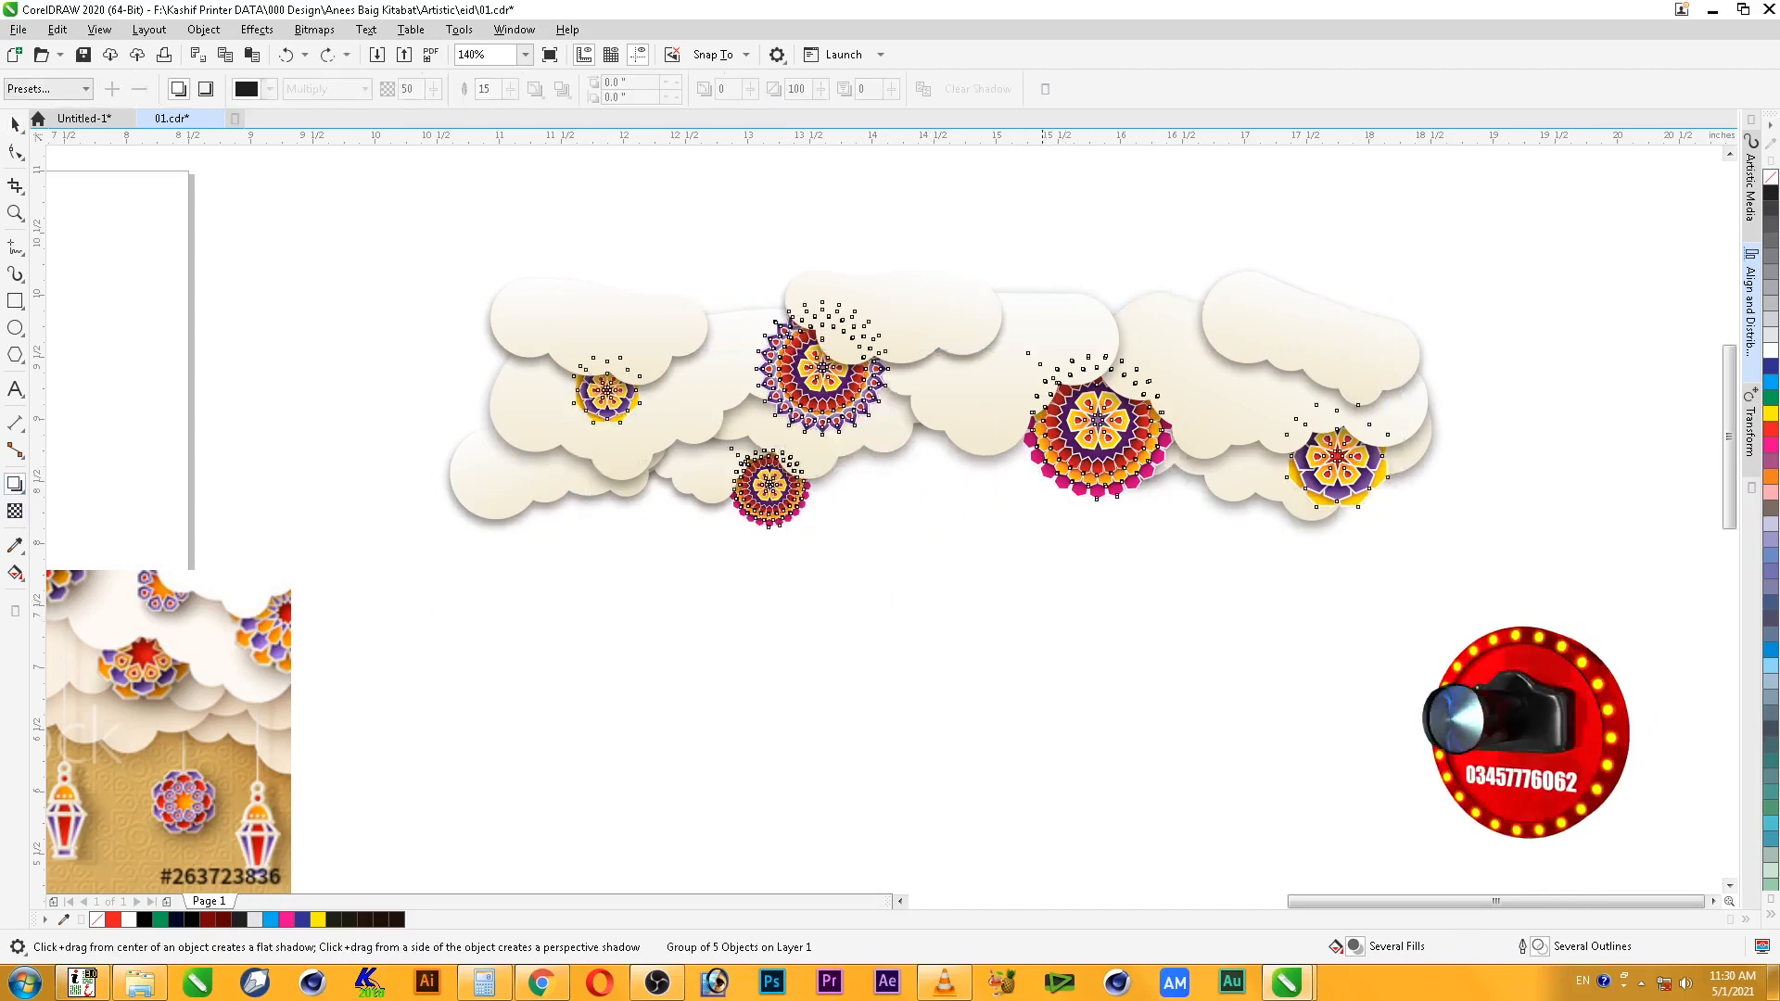
pyautogui.press('space')
pyautogui.press('Escape')
# - Select all the clouds and ornaments and group them into one object
pyautogui.scroll(-2, 1548, 475)
pyautogui.press('F2')
pyautogui.moveTo(1570, 326); pyautogui.dragTo(608, 798)
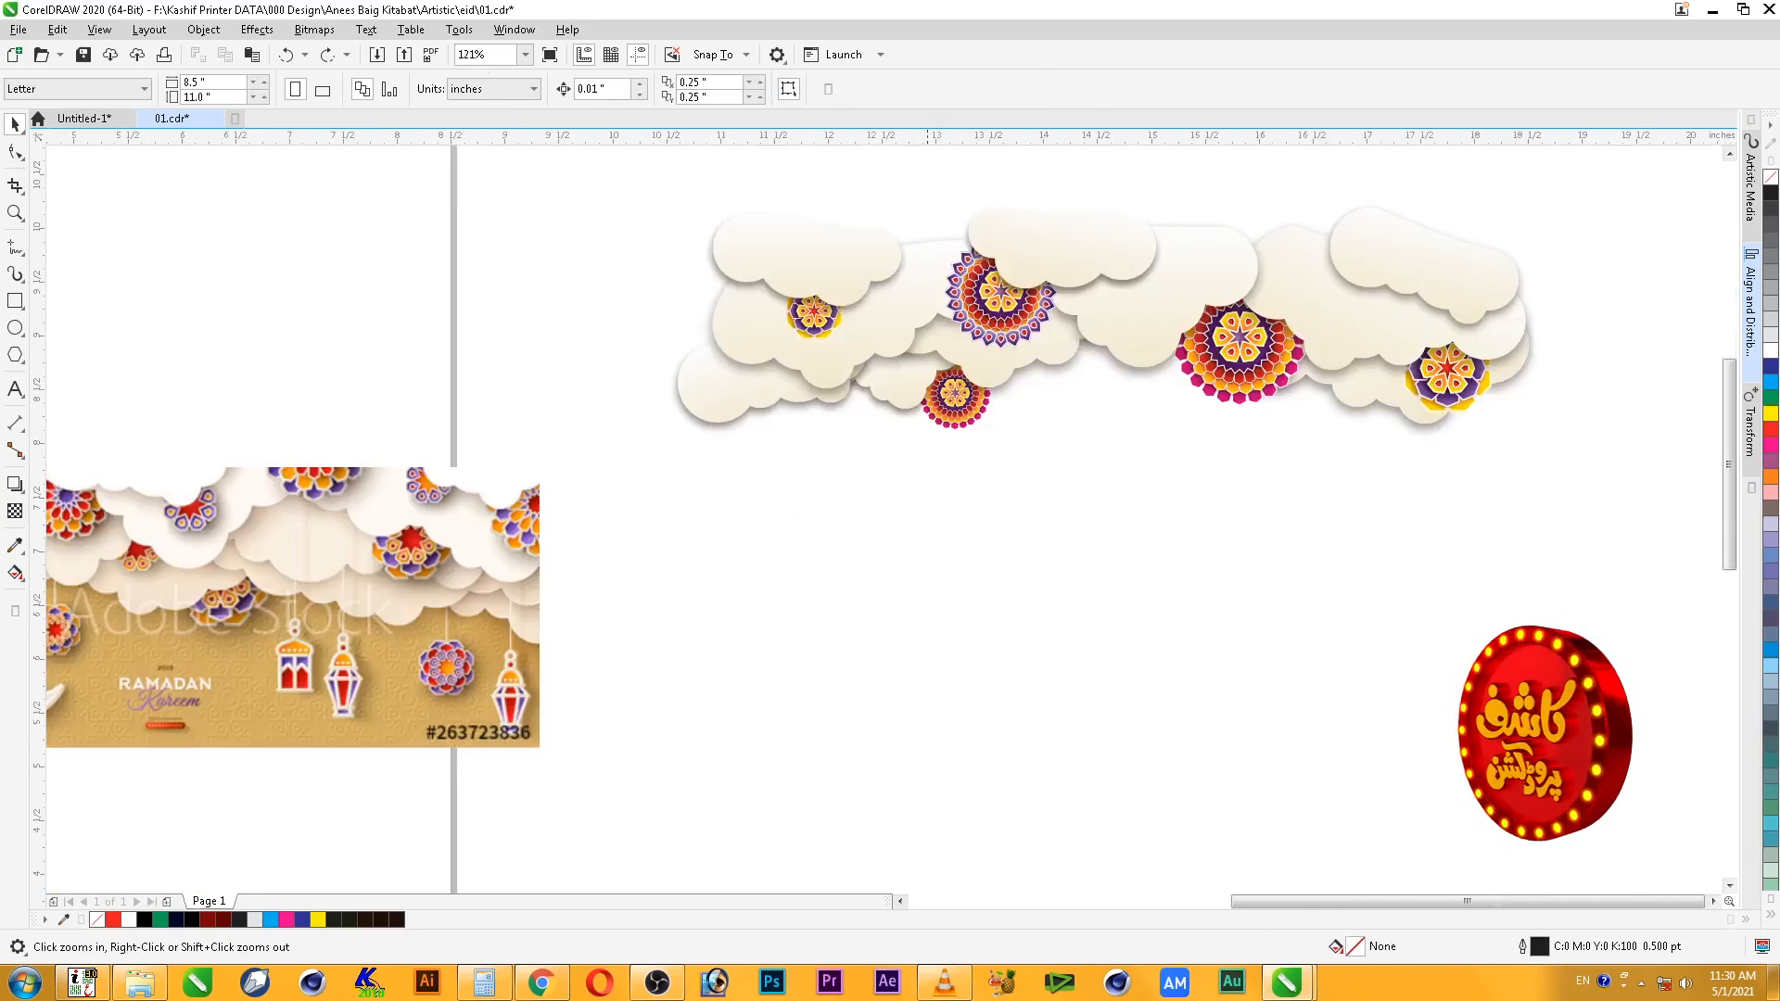
pyautogui.moveTo(1646, 163); pyautogui.dragTo(1645, 163)
pyautogui.rightClick(1474, 306)
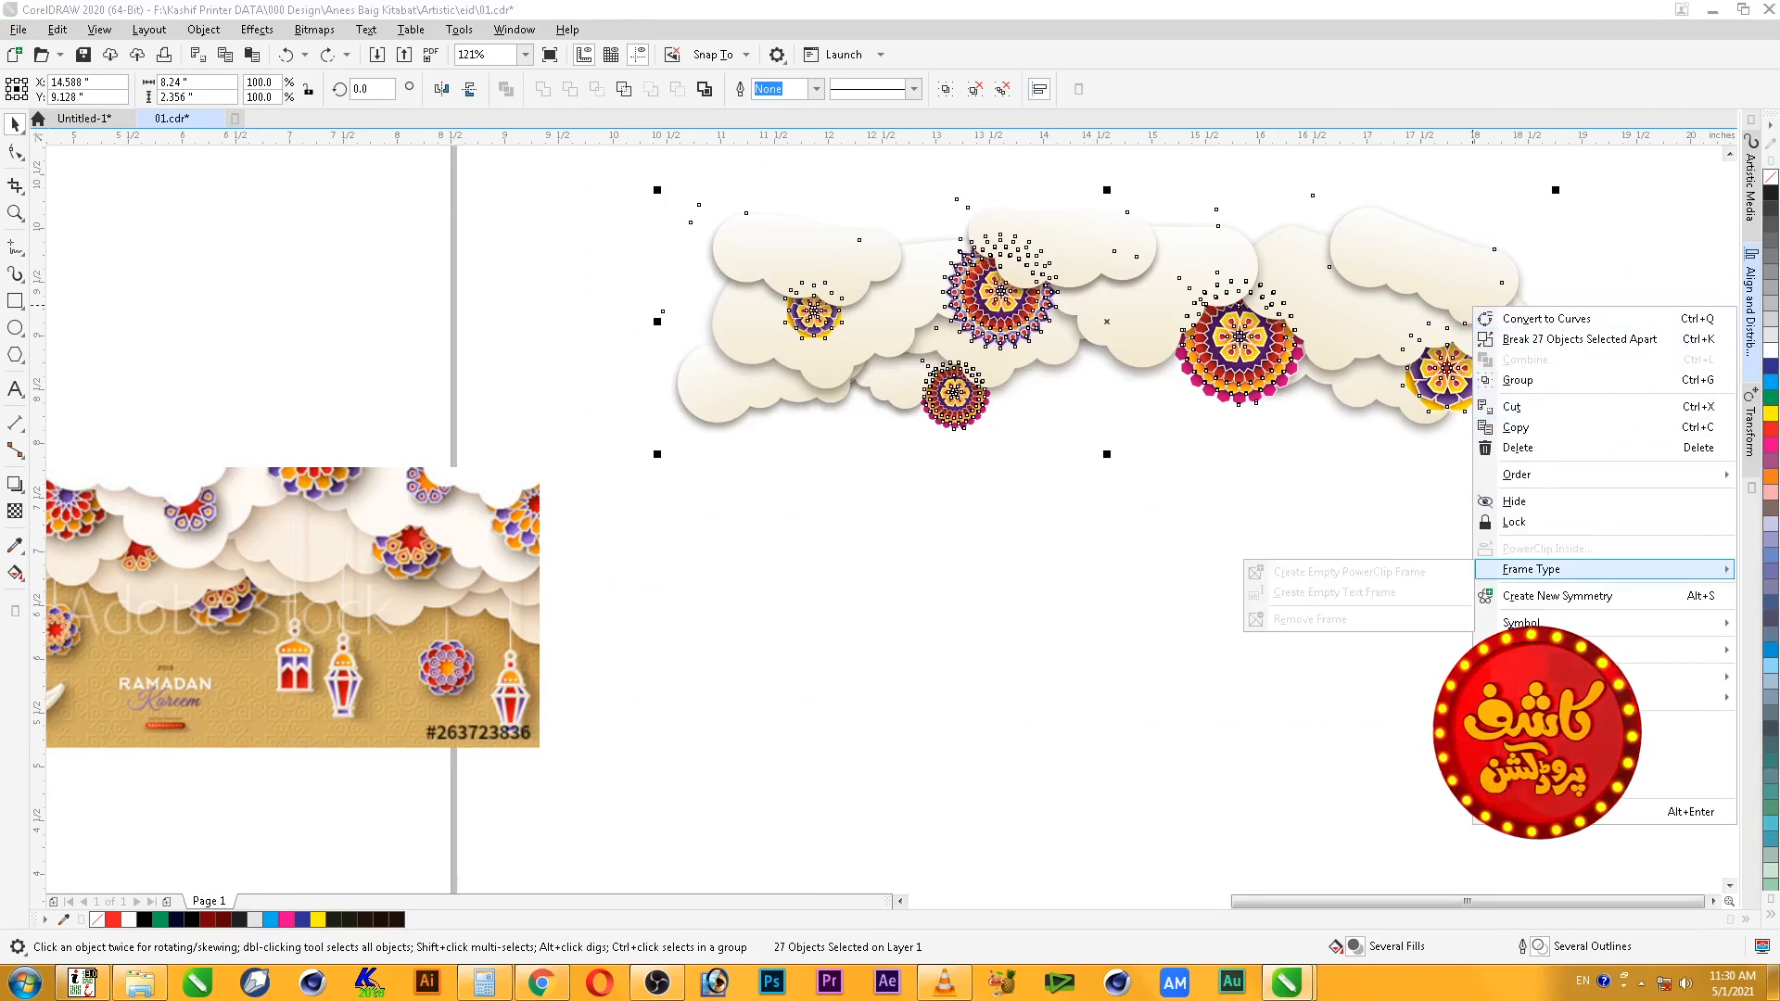
pyautogui.moveTo(1595, 676)
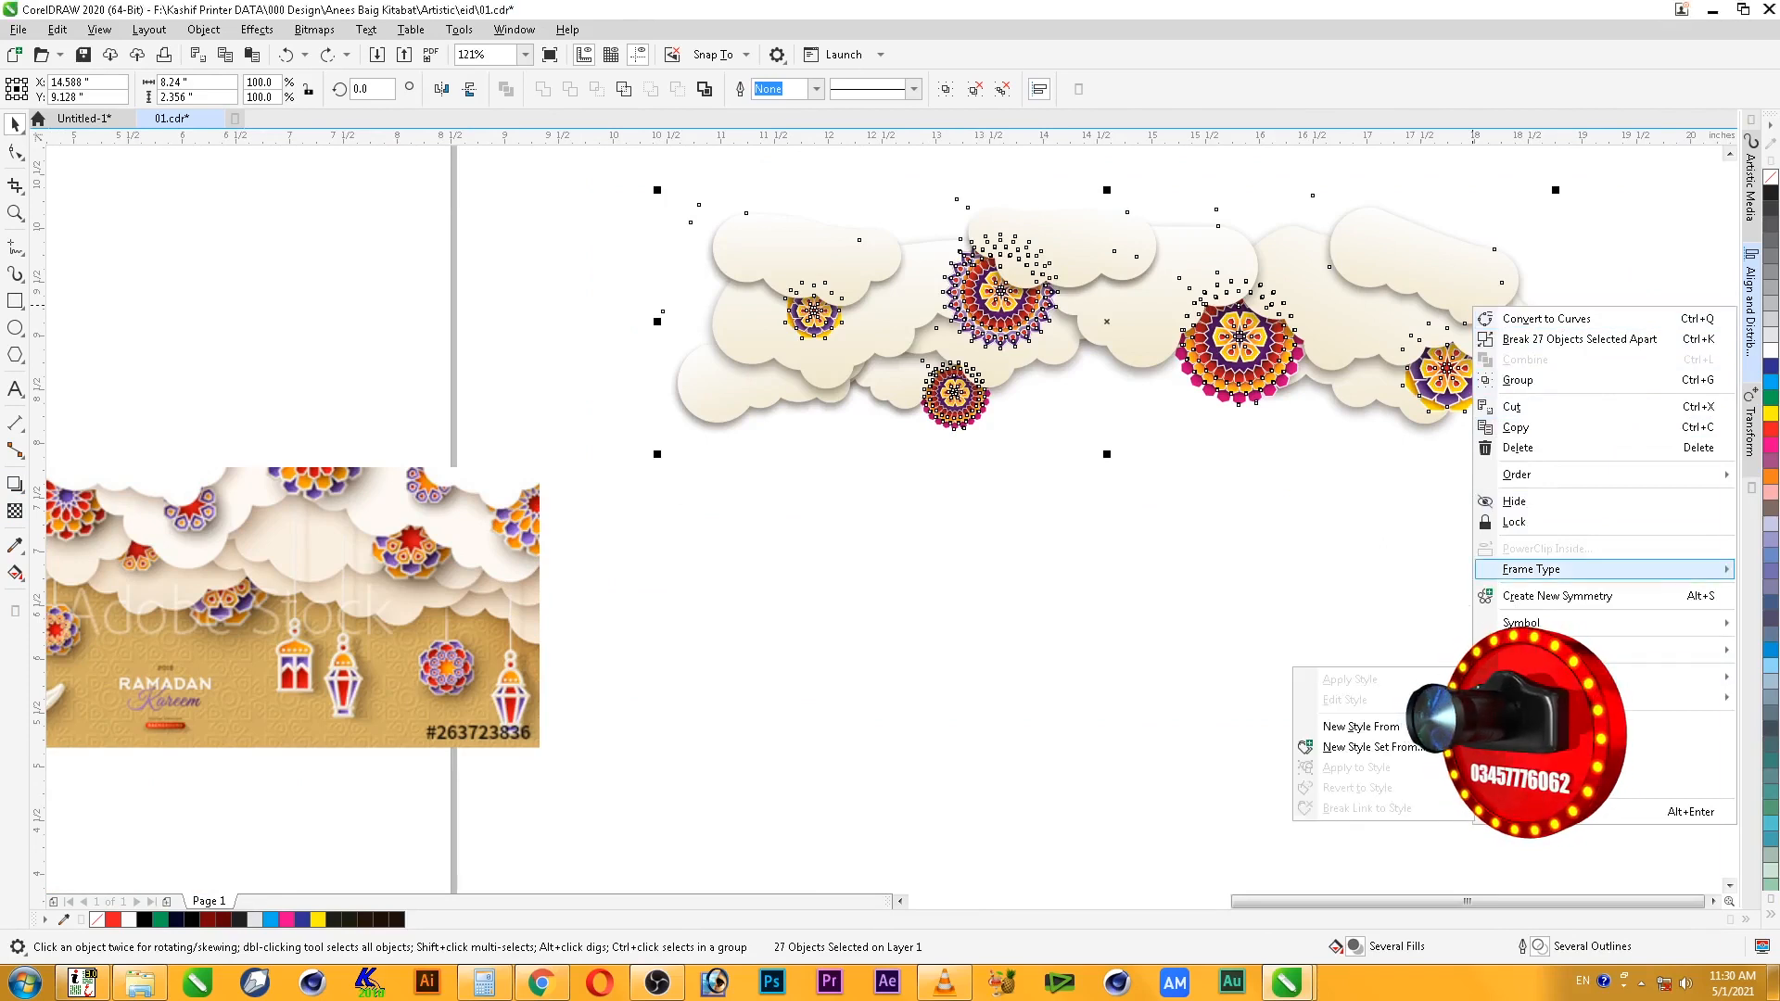
pyautogui.click(1518, 381)
pyautogui.press('Escape')
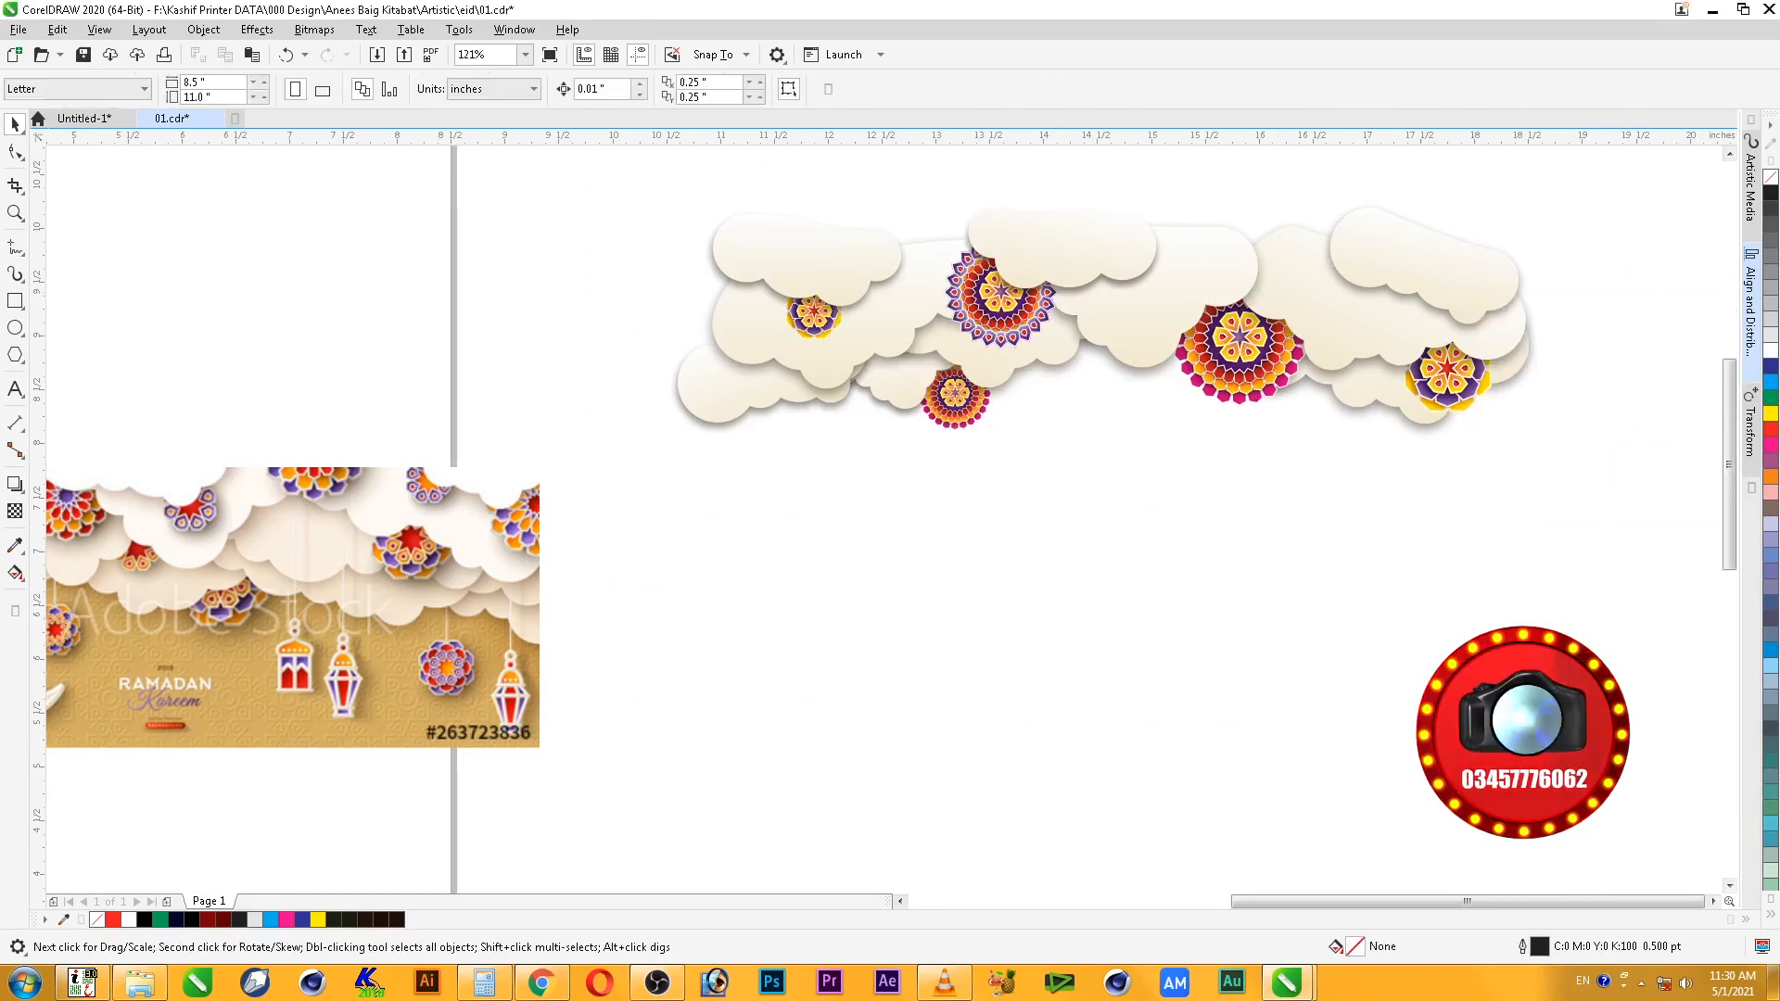
# - Draw a frame rectangle about 6.85 by 4.14 inches, overlapping the cloud band and extending well below it
pyautogui.press('F6')
pyautogui.moveTo(764, 260); pyautogui.dragTo(1502, 582)
pyautogui.press('space')
pyautogui.moveTo(1133, 586); pyautogui.dragTo(1132, 711)
pyautogui.click(1571, 640)
pyautogui.moveTo(1452, 570); pyautogui.dragTo(1450, 583)
pyautogui.rightClick(1528, 365)
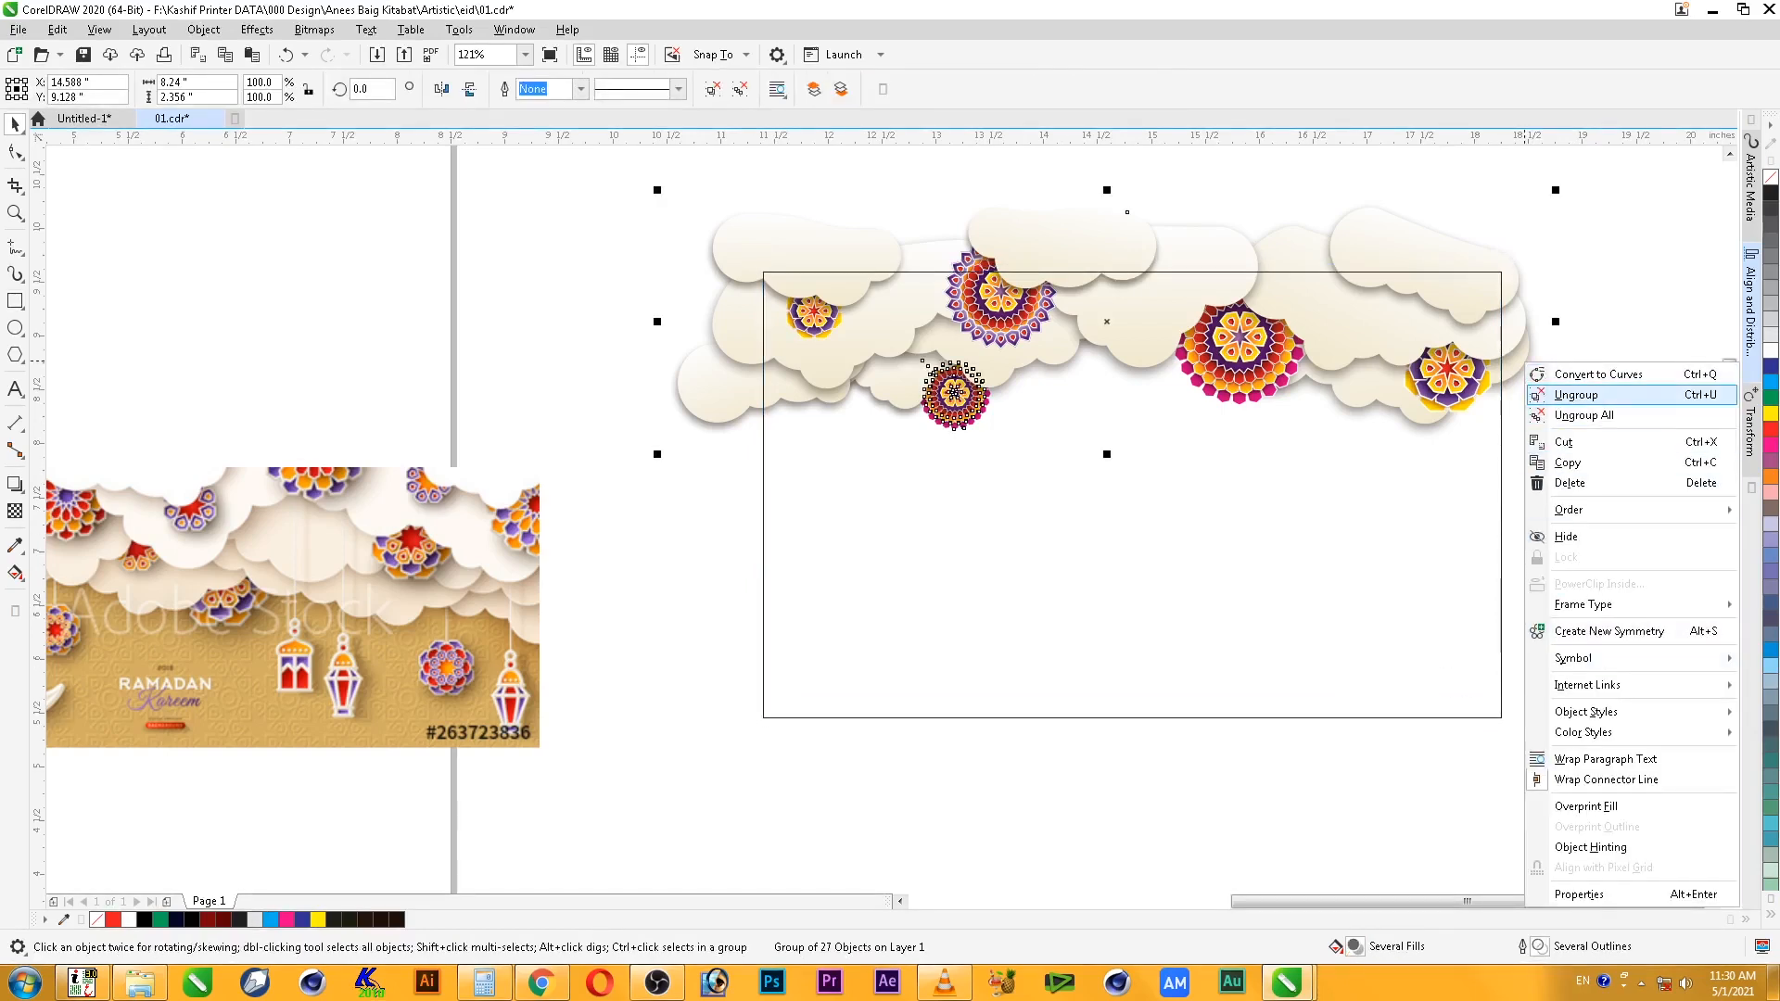
pyautogui.press('Escape')
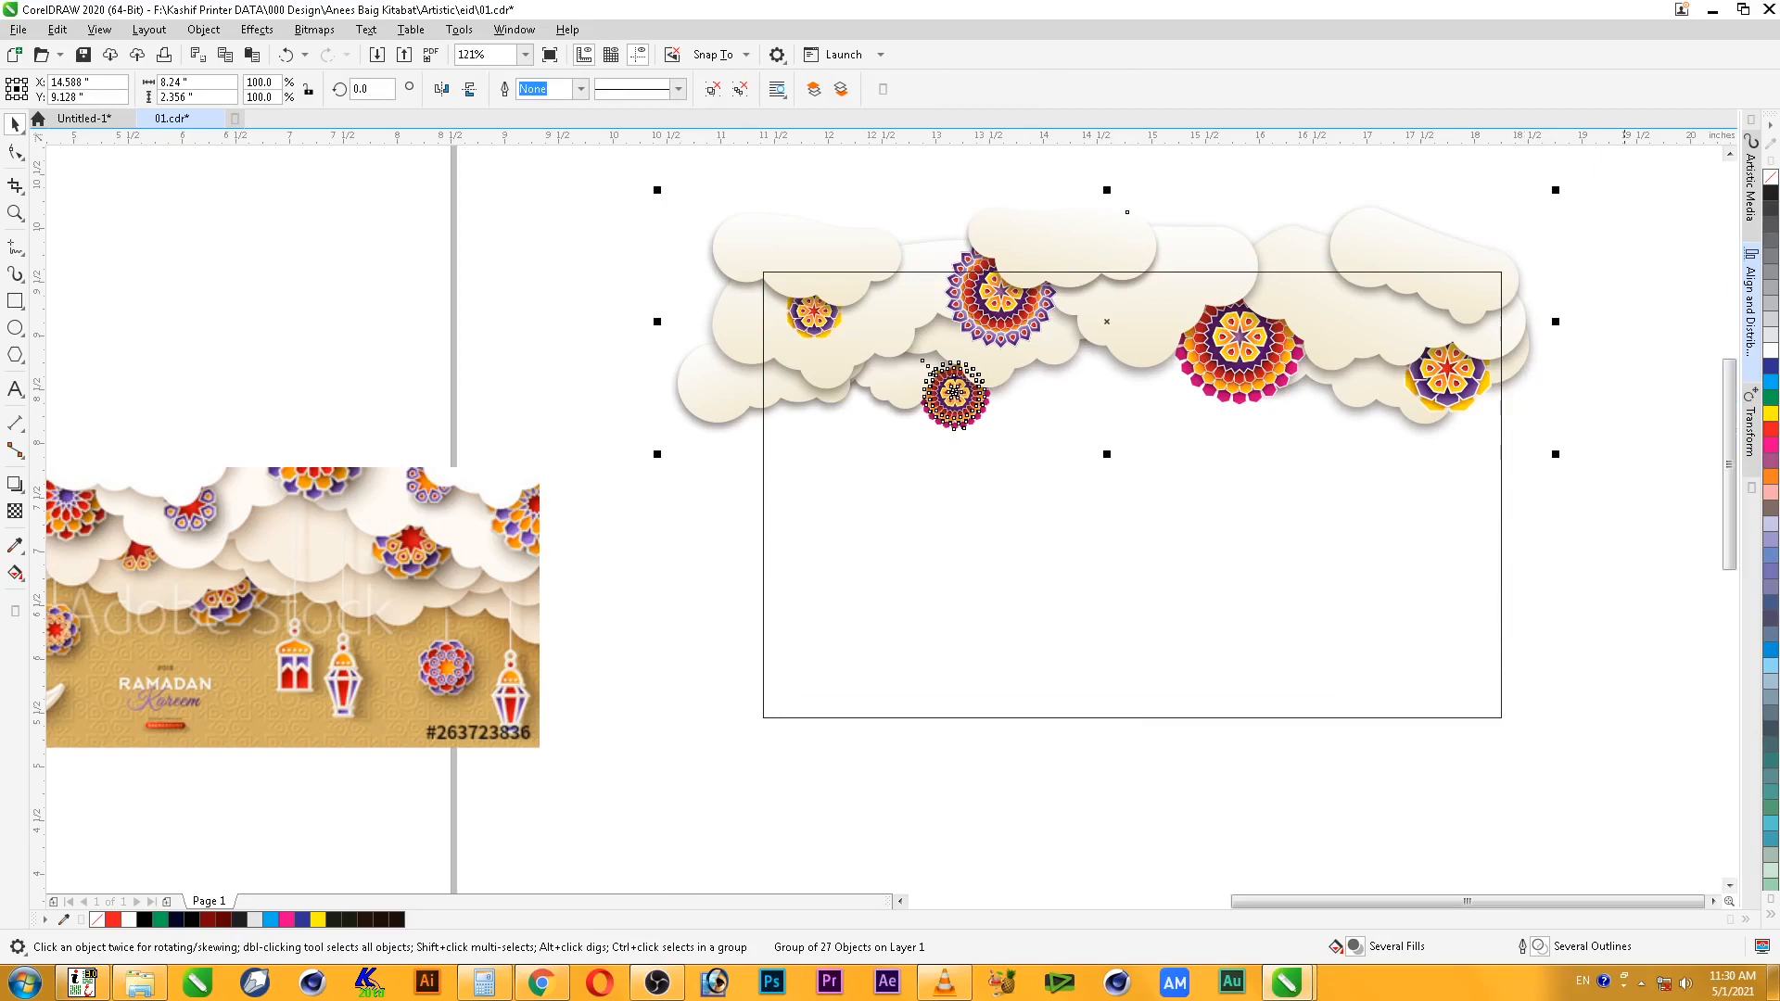
pyautogui.click(150, 30)
pyautogui.moveTo(203, 30)
pyautogui.moveTo(233, 100)
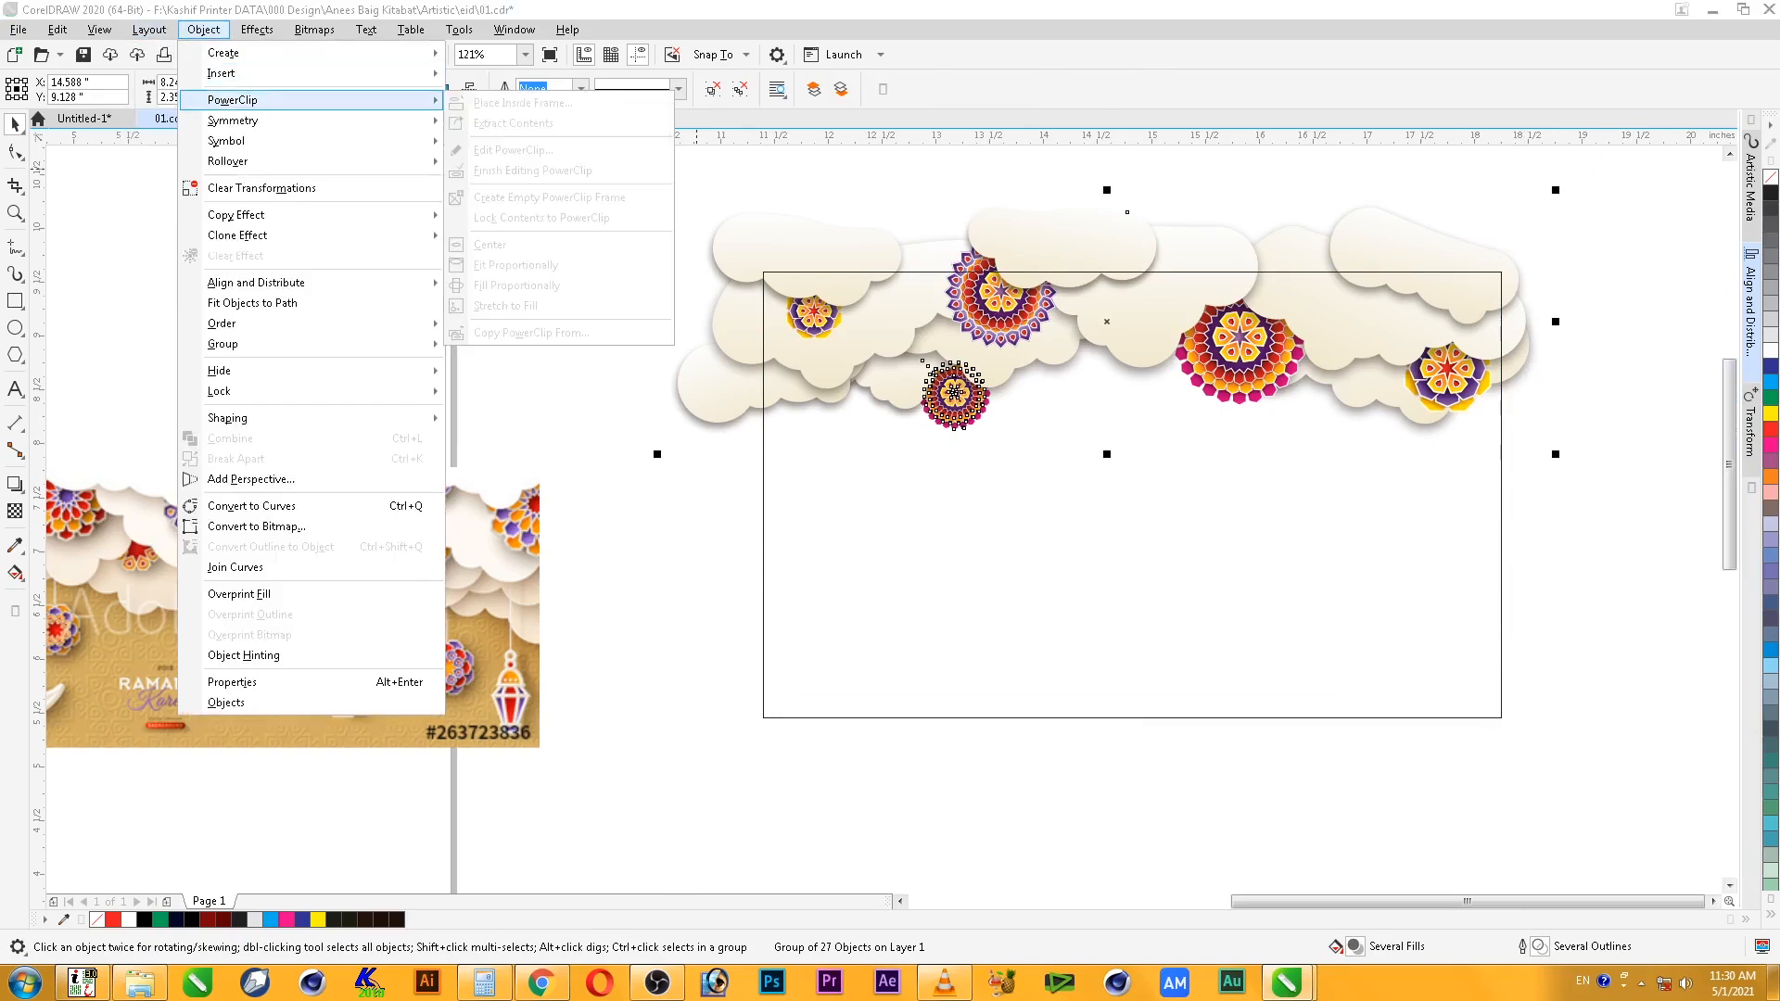
pyautogui.click(540, 371)
# - Draw a tiny placeholder rectangle on the empty area and PowerClip it inside the large frame rectangle
pyautogui.press('F6')
pyautogui.moveTo(536, 330); pyautogui.dragTo(549, 347)
pyautogui.press('space')
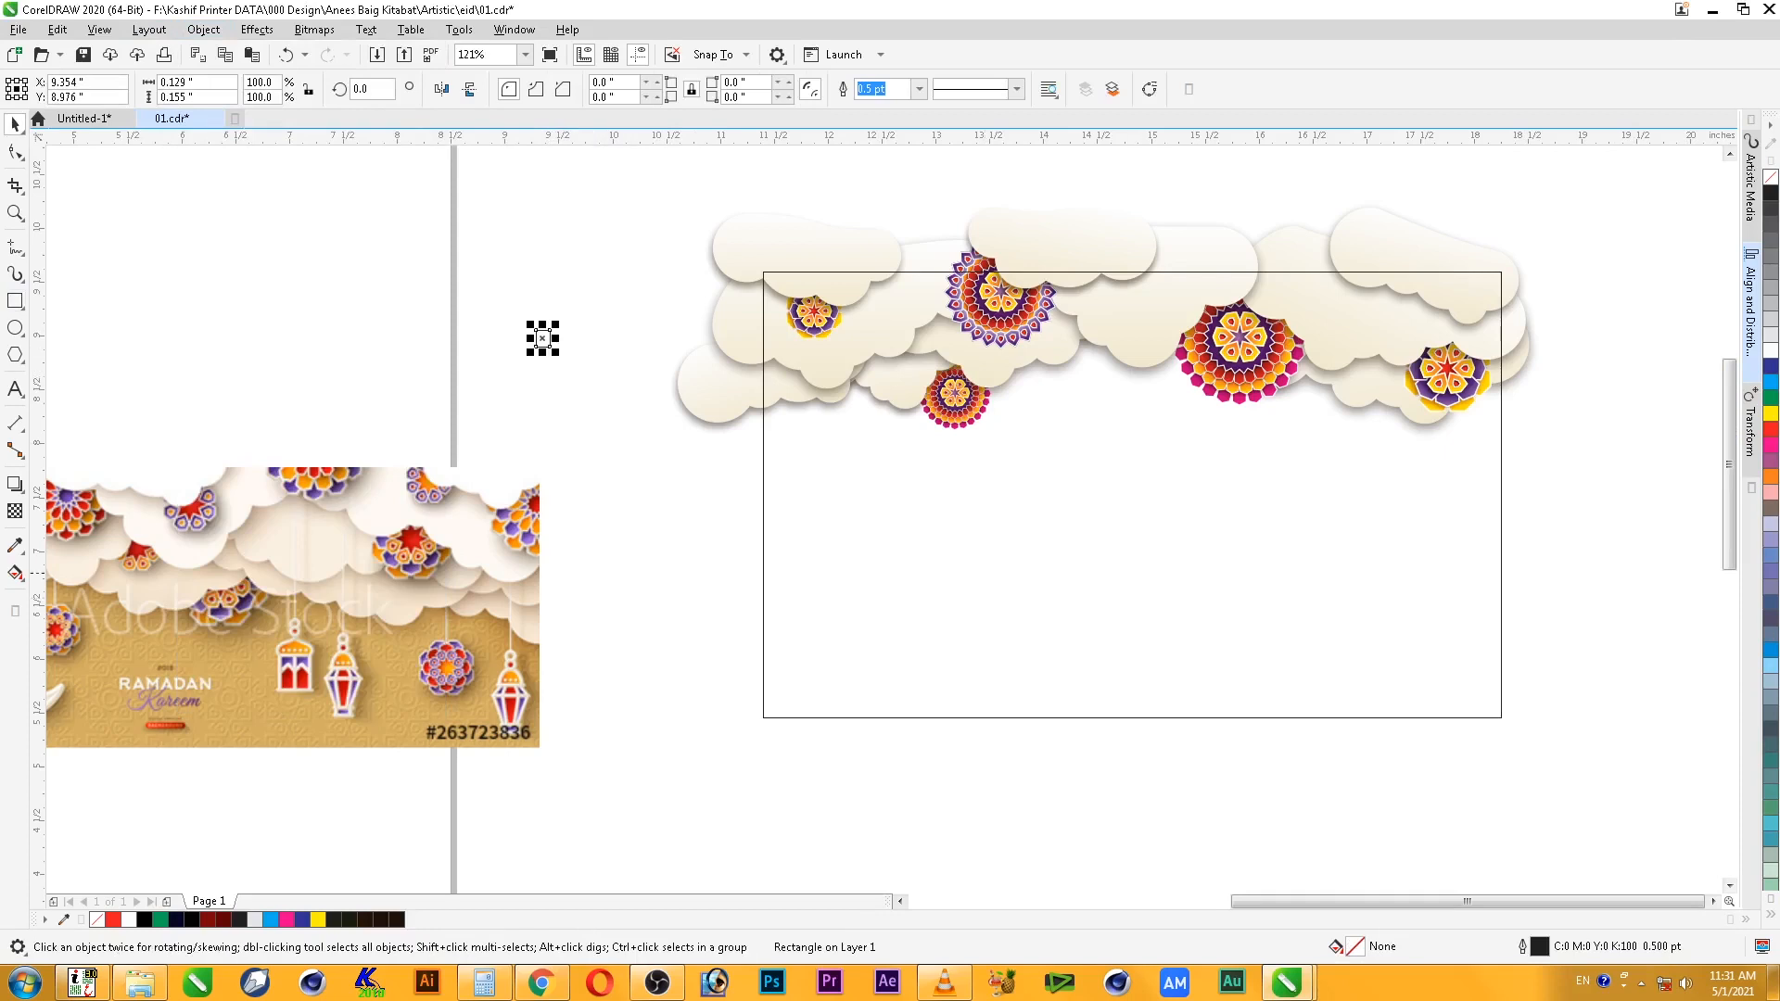
pyautogui.click(257, 30)
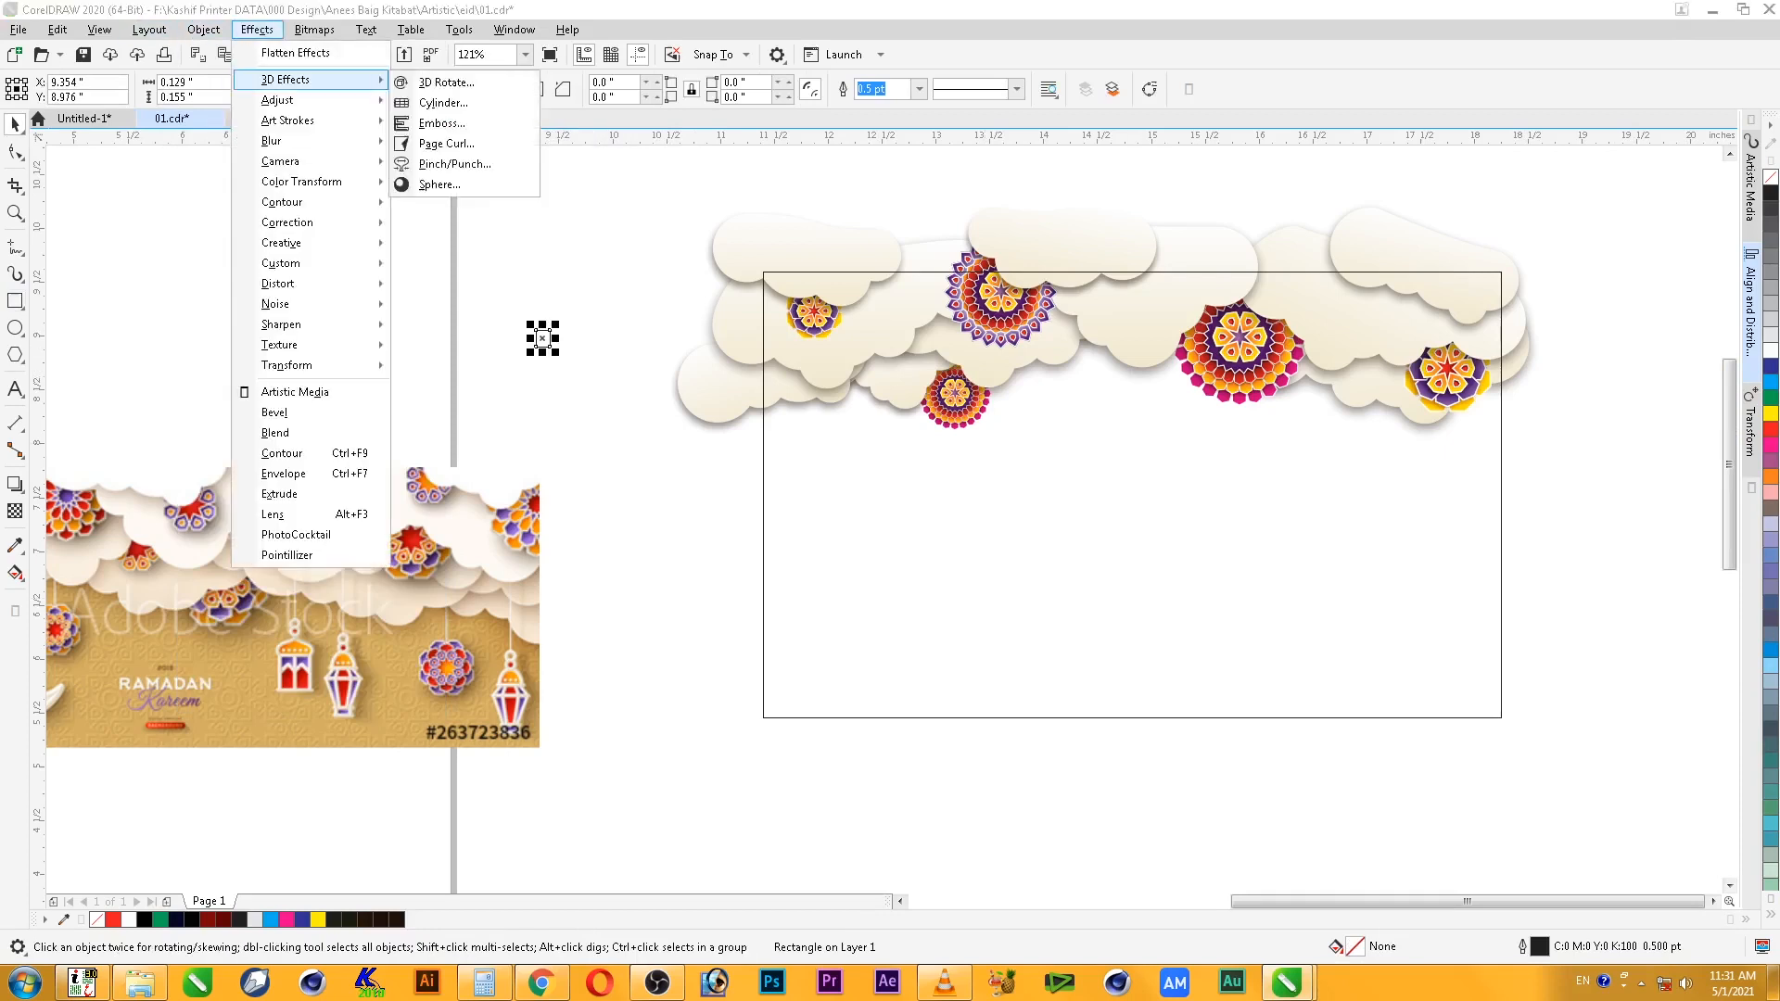
pyautogui.moveTo(203, 30)
pyautogui.moveTo(233, 100)
pyautogui.click(521, 101)
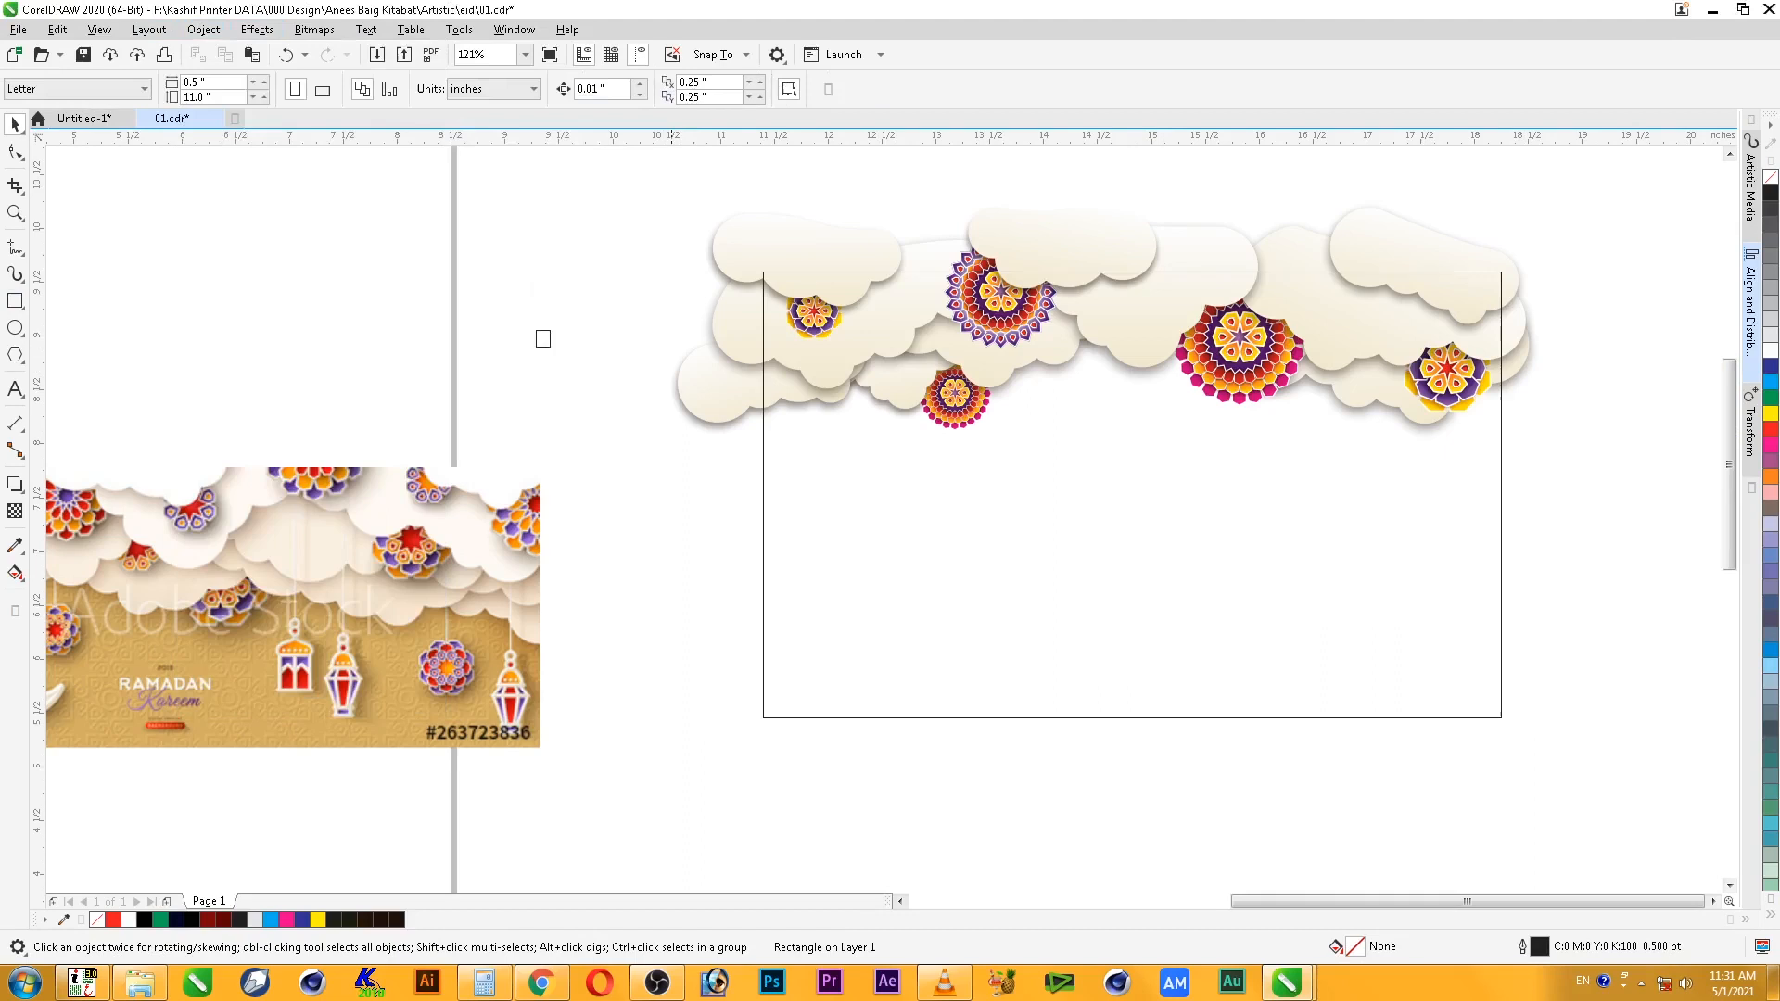
pyautogui.click(1156, 656)
# - Cut the cloud and ornament group and paste it into the contents of the PowerClip frame
pyautogui.click(1567, 408)
pyautogui.click(1524, 360)
pyautogui.rightClick(1527, 361)
pyautogui.click(1565, 442)
pyautogui.click(1478, 543)
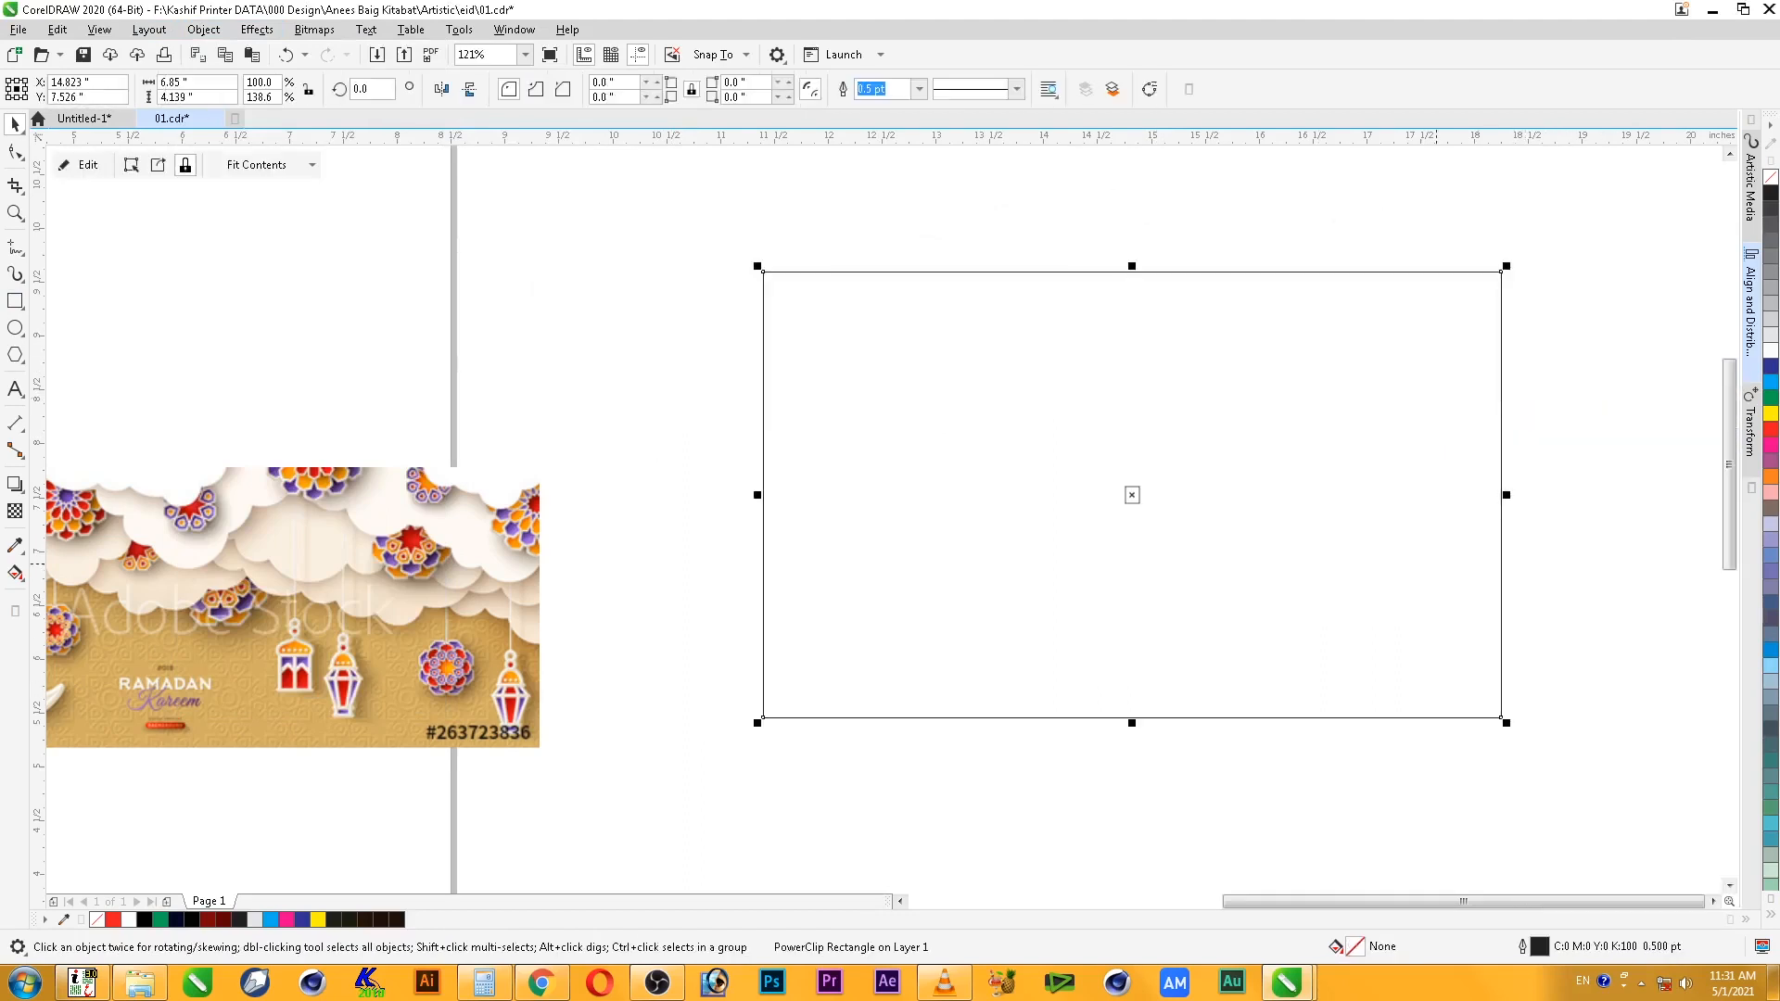
pyautogui.rightClick(1239, 378)
pyautogui.click(1390, 404)
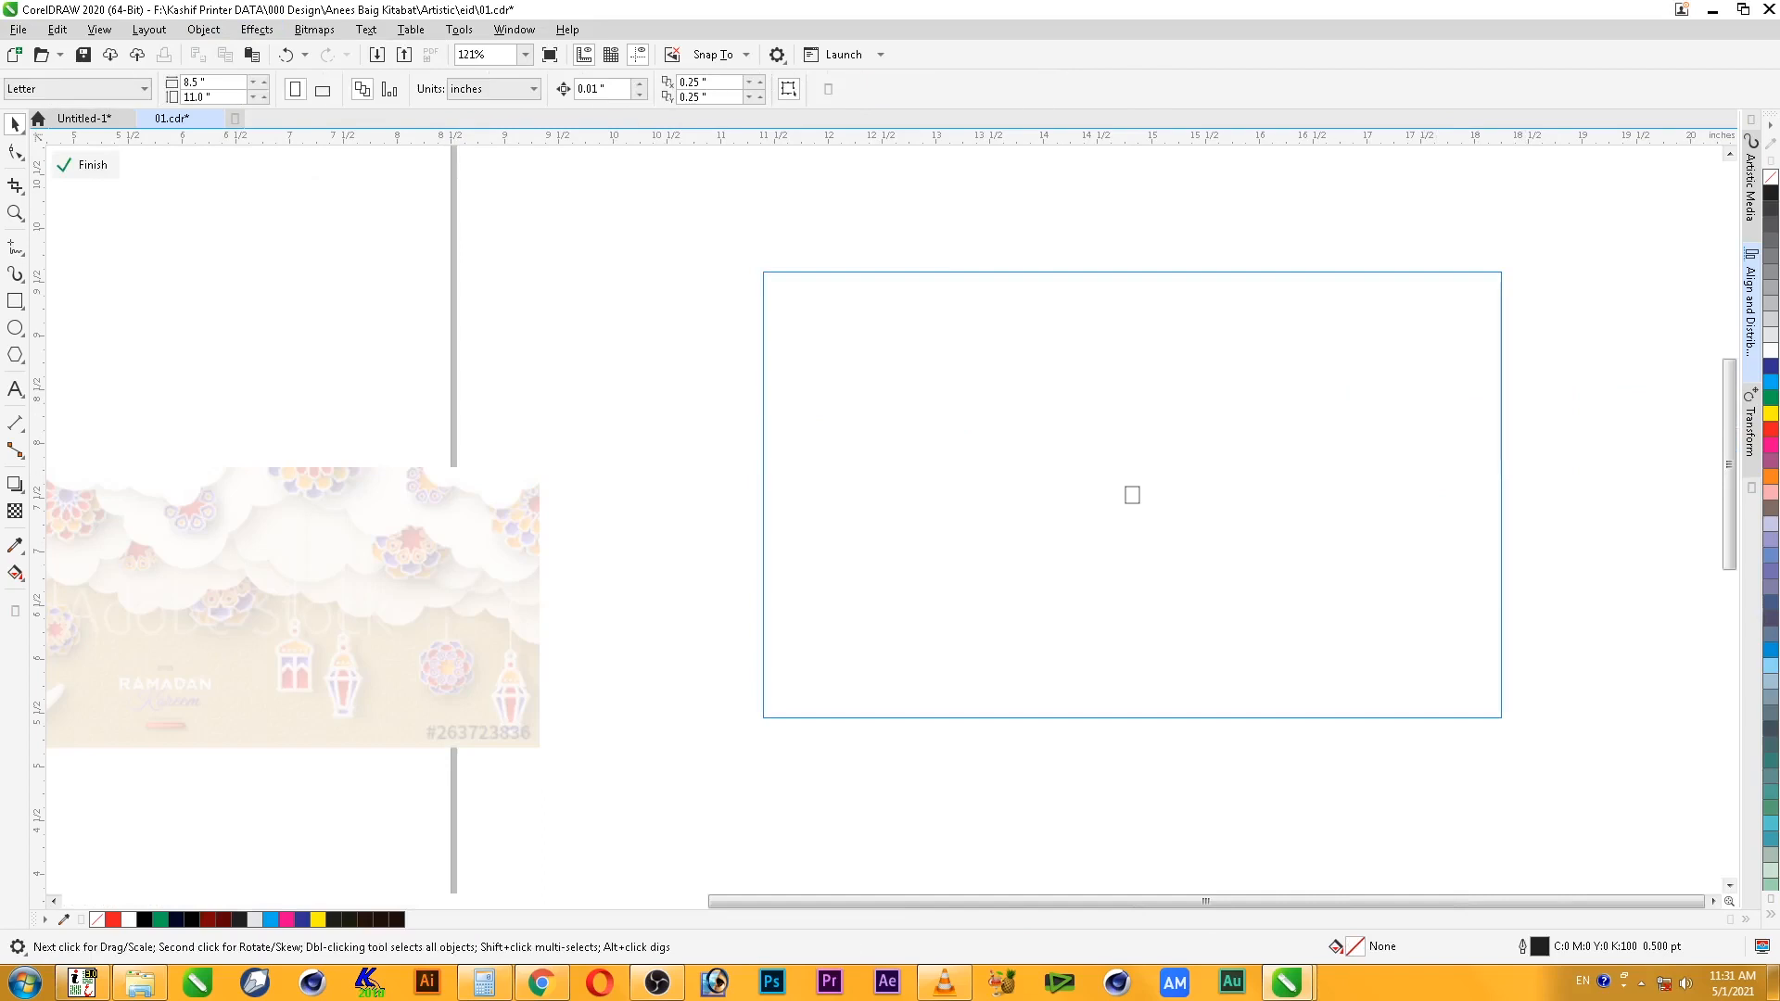
pyautogui.click(57, 30)
pyautogui.click(95, 181)
pyautogui.click(649, 519)
# - Delete the tiny placeholder rectangle inside the frame and finish editing the PowerClip contents
pyautogui.click(1132, 495)
pyautogui.press('Delete')
pyautogui.keyDown('ctrl'); pyautogui.click(1604, 386); pyautogui.keyUp('ctrl')
pyautogui.click(1604, 387)
pyautogui.click(1425, 378)
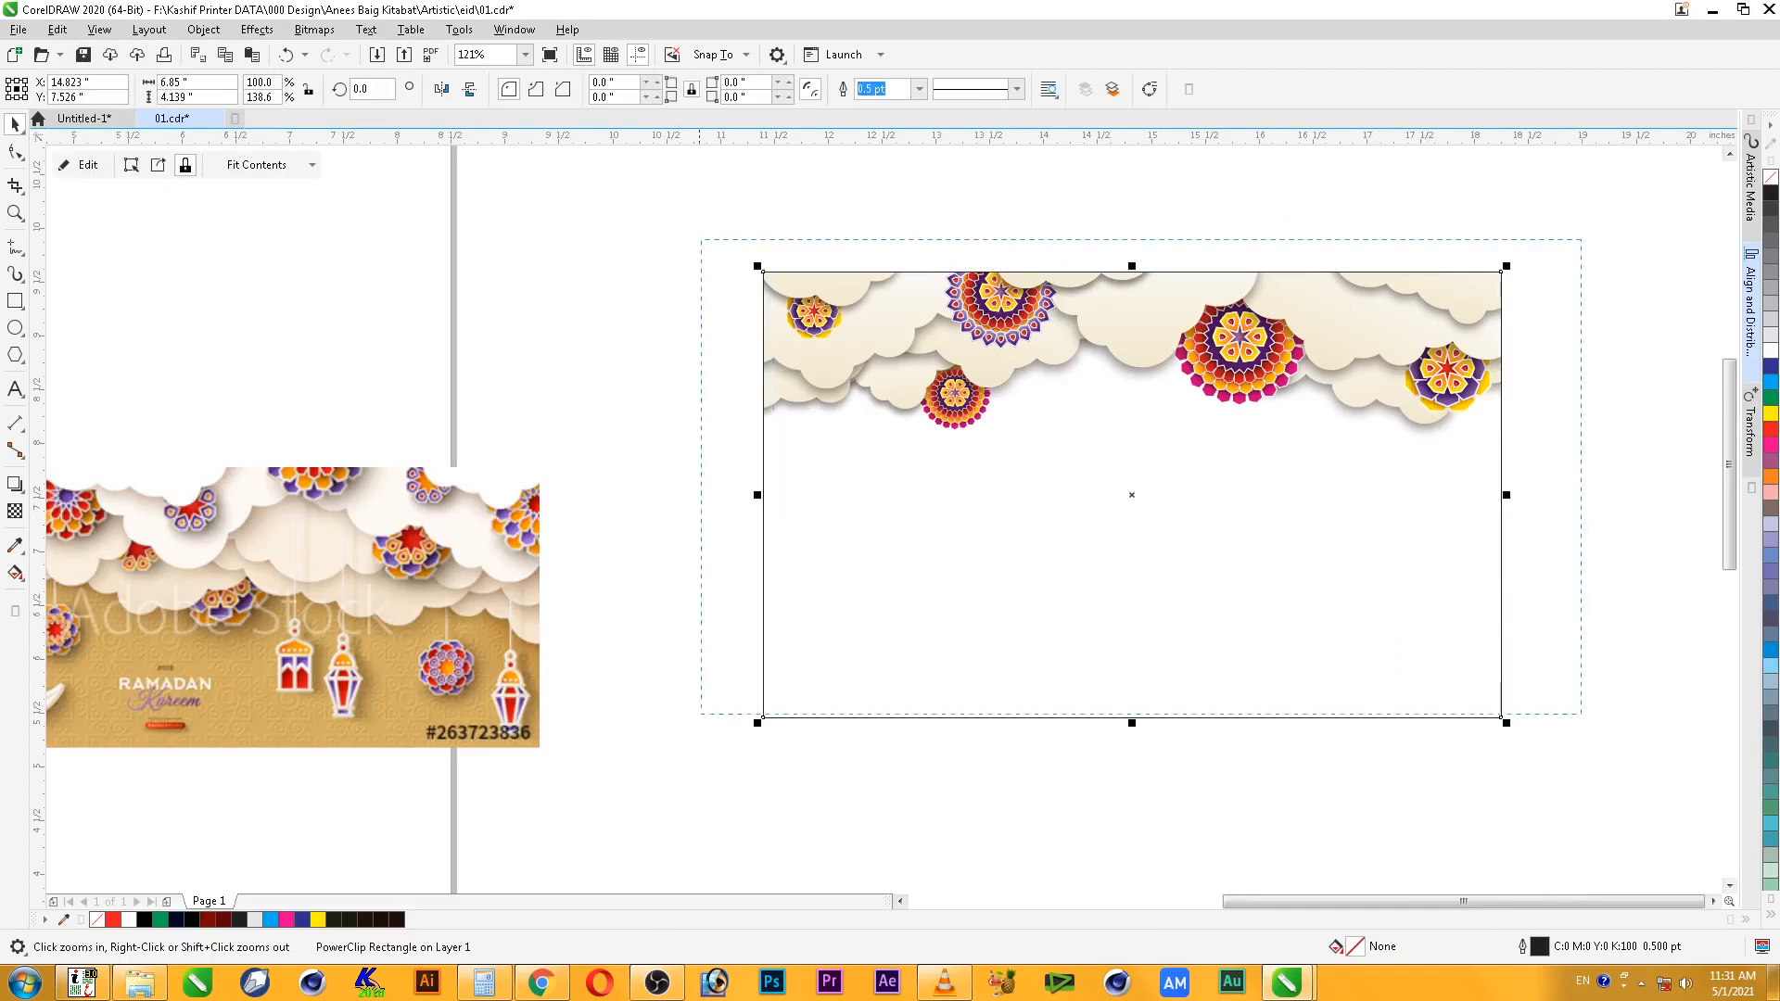
# - Open the PowerClip contents for editing and ungroup the clouds and ornaments
pyautogui.hotkey('shift', 'F2')
pyautogui.press('Escape')
pyautogui.click(1087, 373)
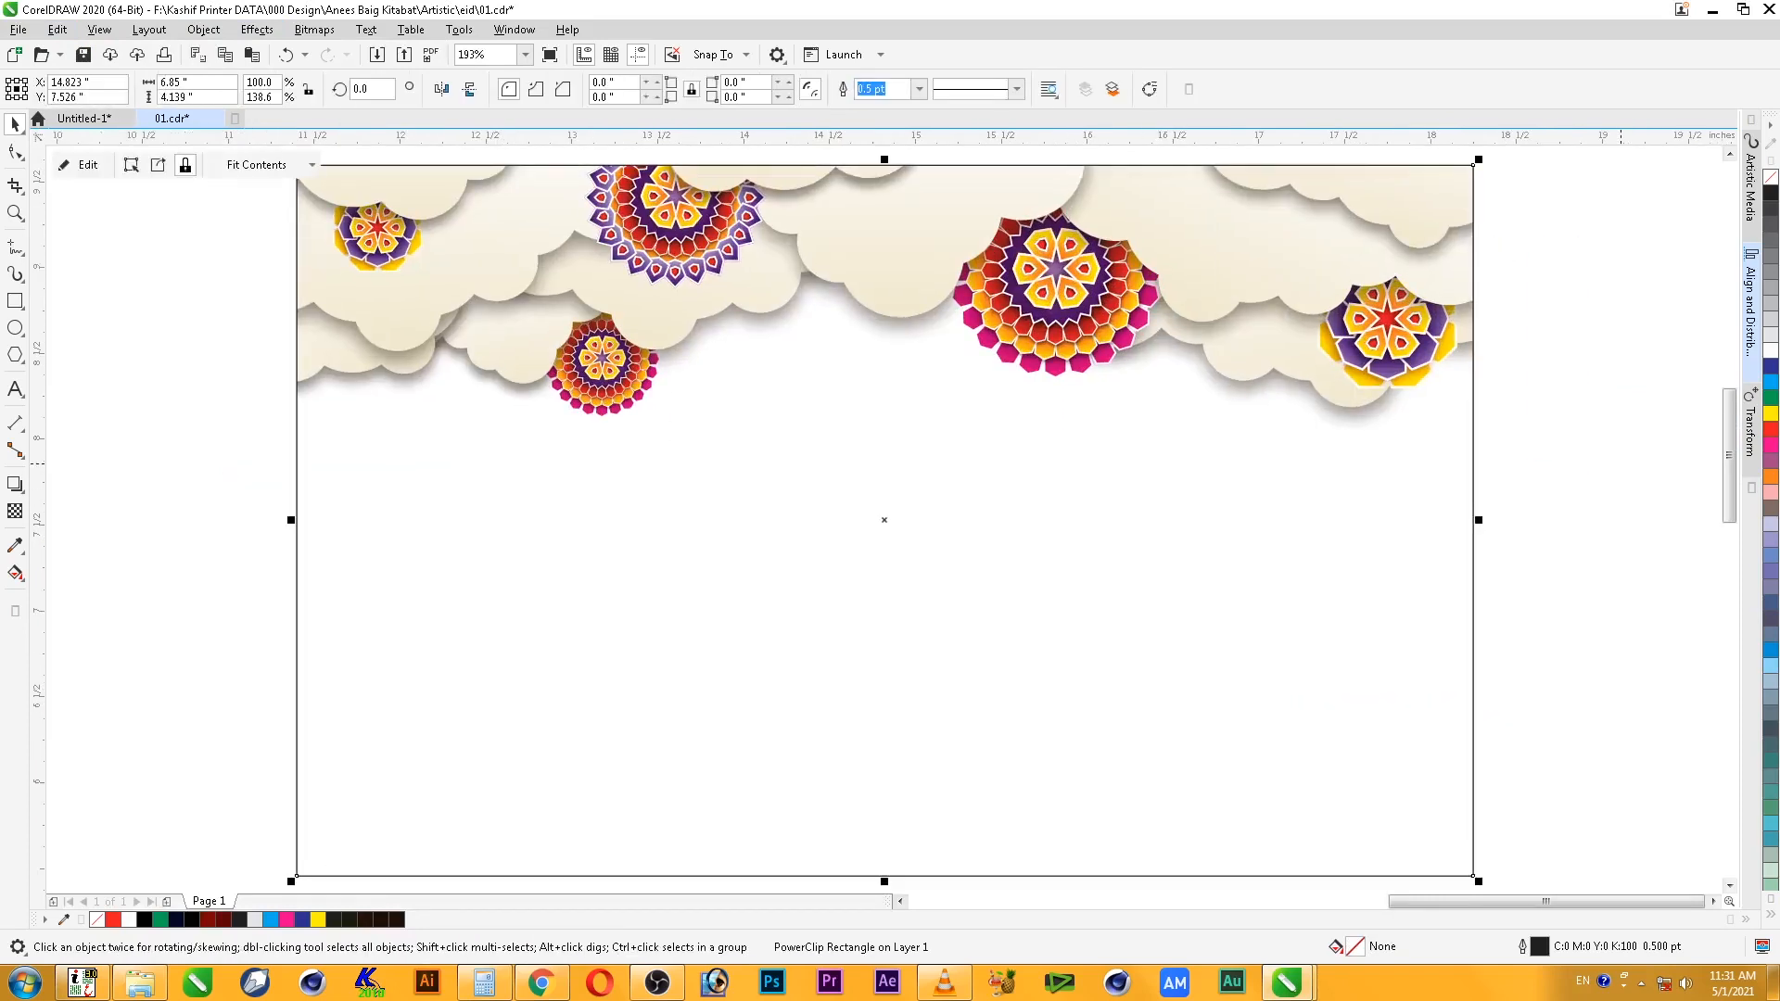
pyautogui.keyDown('ctrl'); pyautogui.click(1087, 373); pyautogui.keyUp('ctrl')
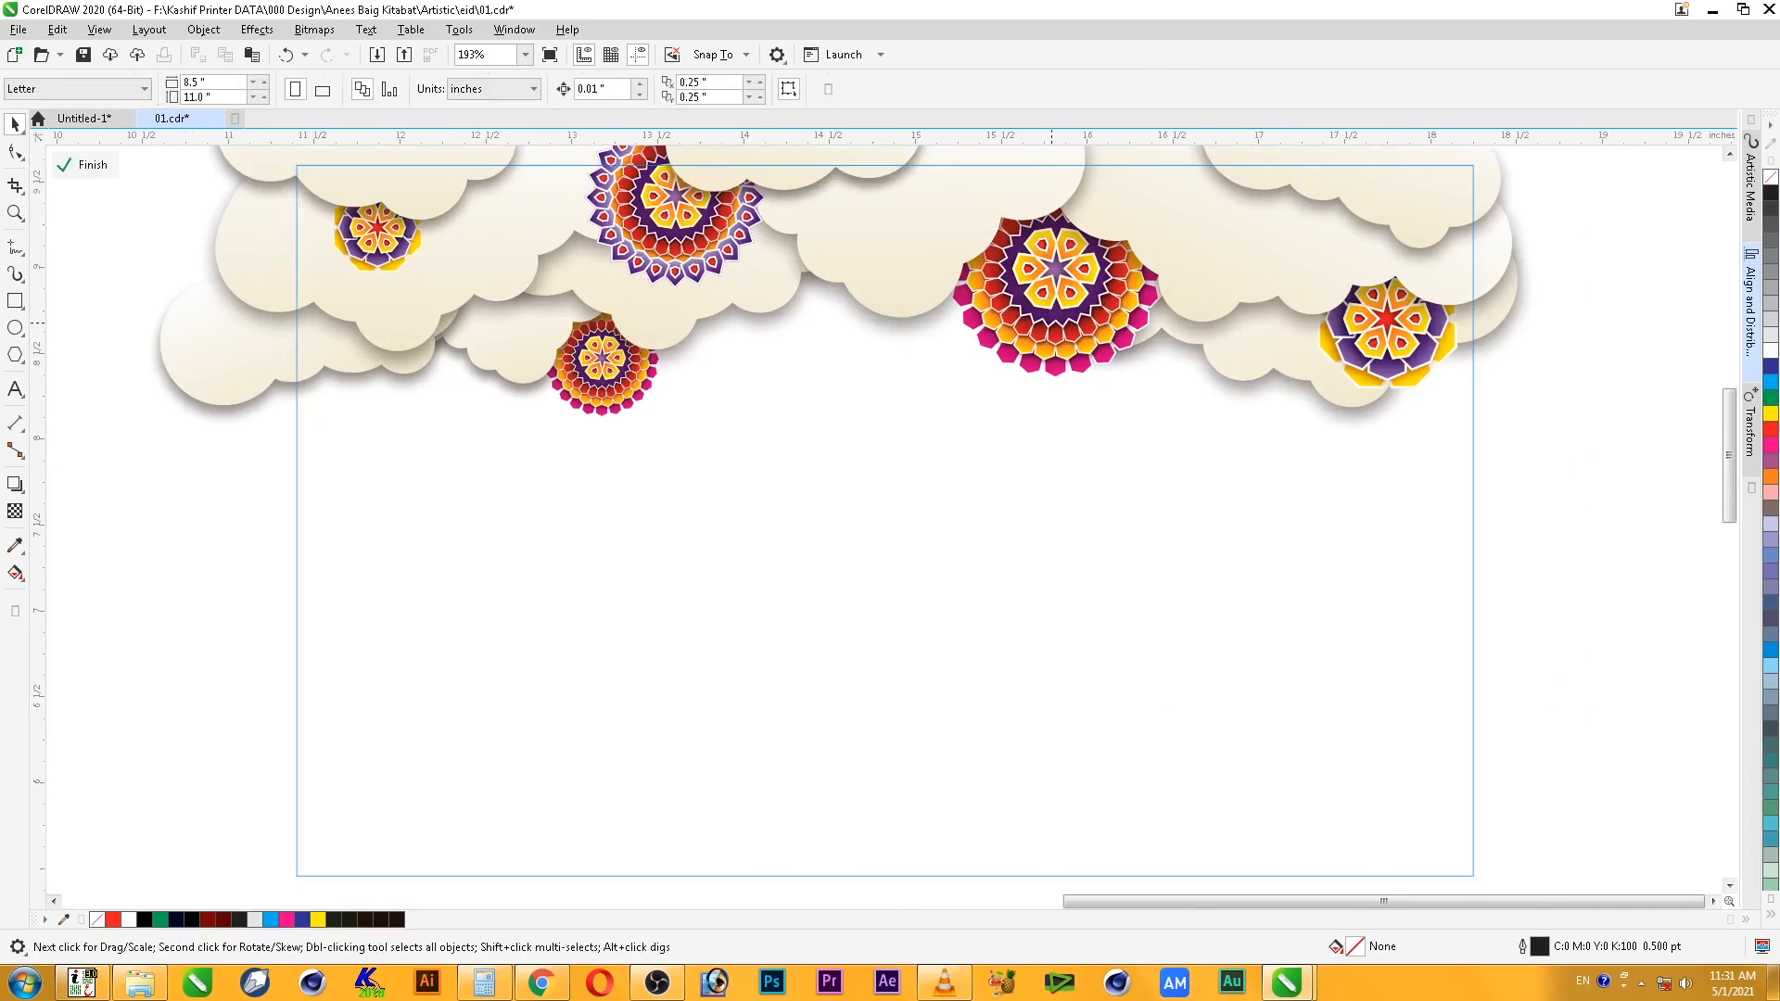
pyautogui.click(571, 326)
pyautogui.click(571, 326)
pyautogui.rightClick(657, 266)
pyautogui.click(718, 320)
pyautogui.click(742, 376)
# - Add a copy of the purple-edged ornament, reduced to 52.1%, behind the small top right cloud, and finish editing the frame
pyautogui.click(676, 231)
pyautogui.moveTo(676, 232); pyautogui.dragTo(1224, 232)
pyautogui.moveTo(1134, 310); pyautogui.dragTo(1192, 252)
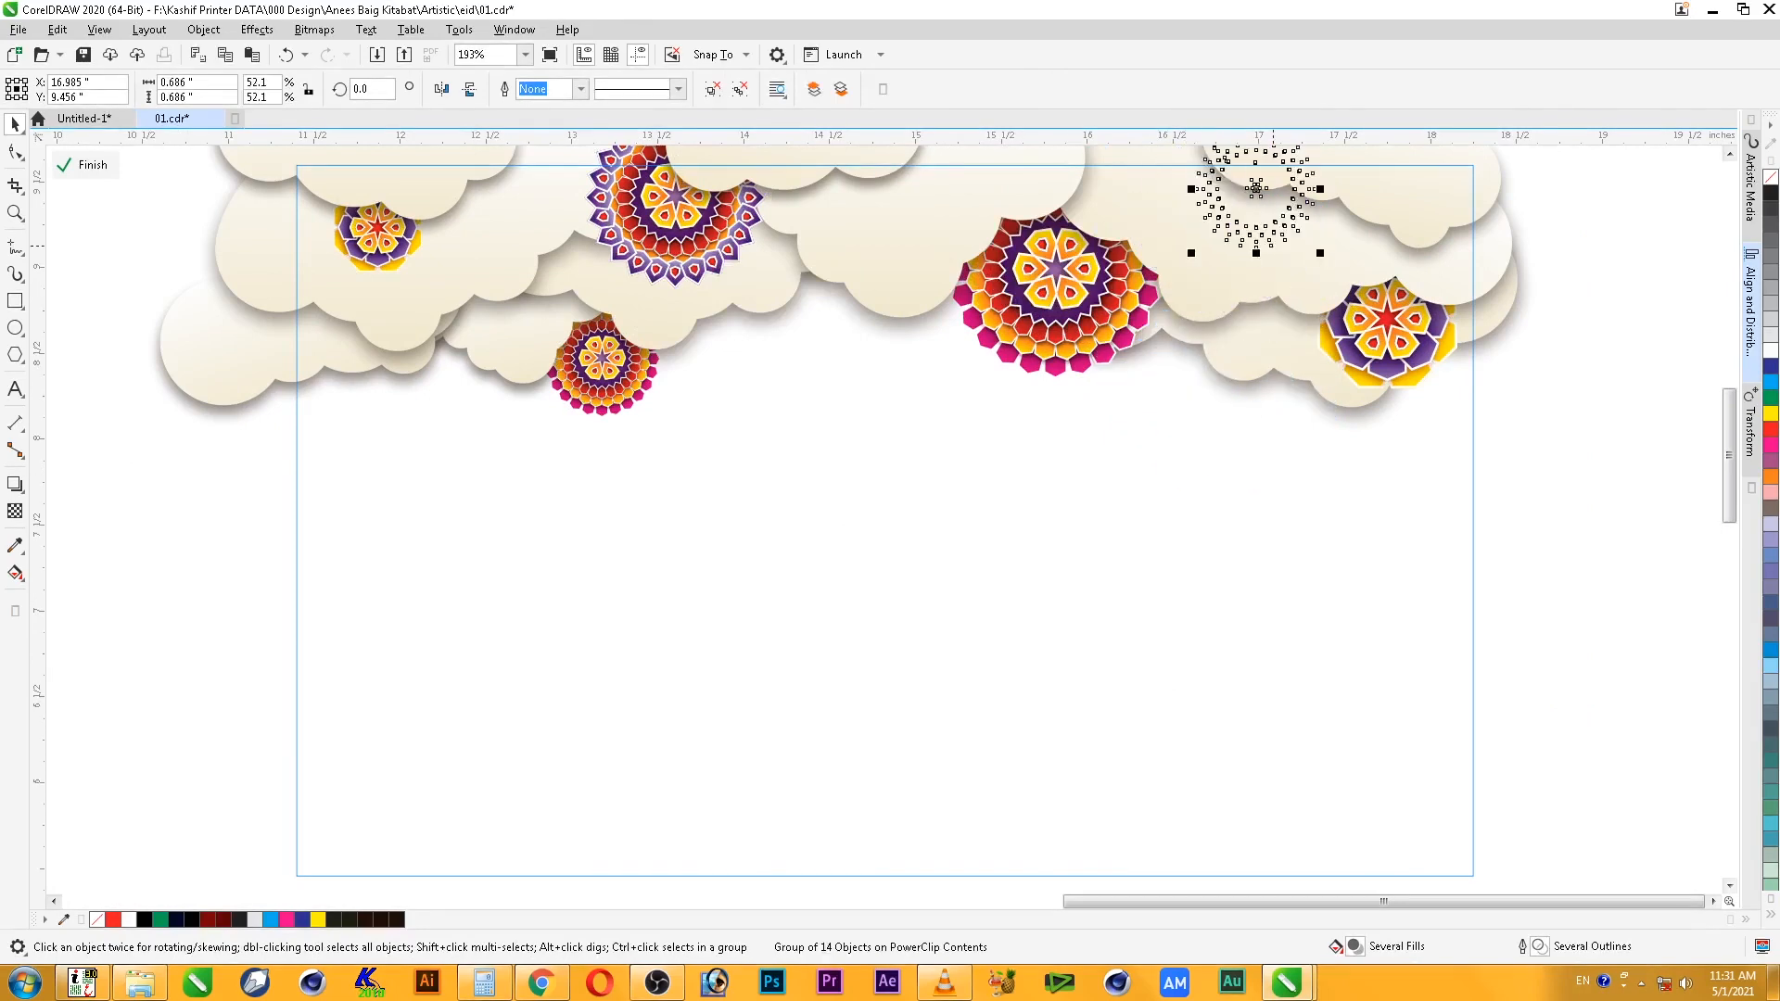
pyautogui.moveTo(1256, 188); pyautogui.dragTo(1240, 191)
pyautogui.keyDown('ctrl'); pyautogui.click(1622, 420); pyautogui.keyUp('ctrl')
pyautogui.click(1618, 426)
# - Try a magenta fill on the frame rectangle, and replace it with yellow
pyautogui.scroll(-2, 1606, 441)
pyautogui.press('F2')
pyautogui.moveTo(1589, 258); pyautogui.dragTo(754, 742)
pyautogui.click(1242, 621)
pyautogui.scroll(-1, 1265, 614)
pyautogui.press('F2')
pyautogui.moveTo(1502, 369); pyautogui.dragTo(317, 764)
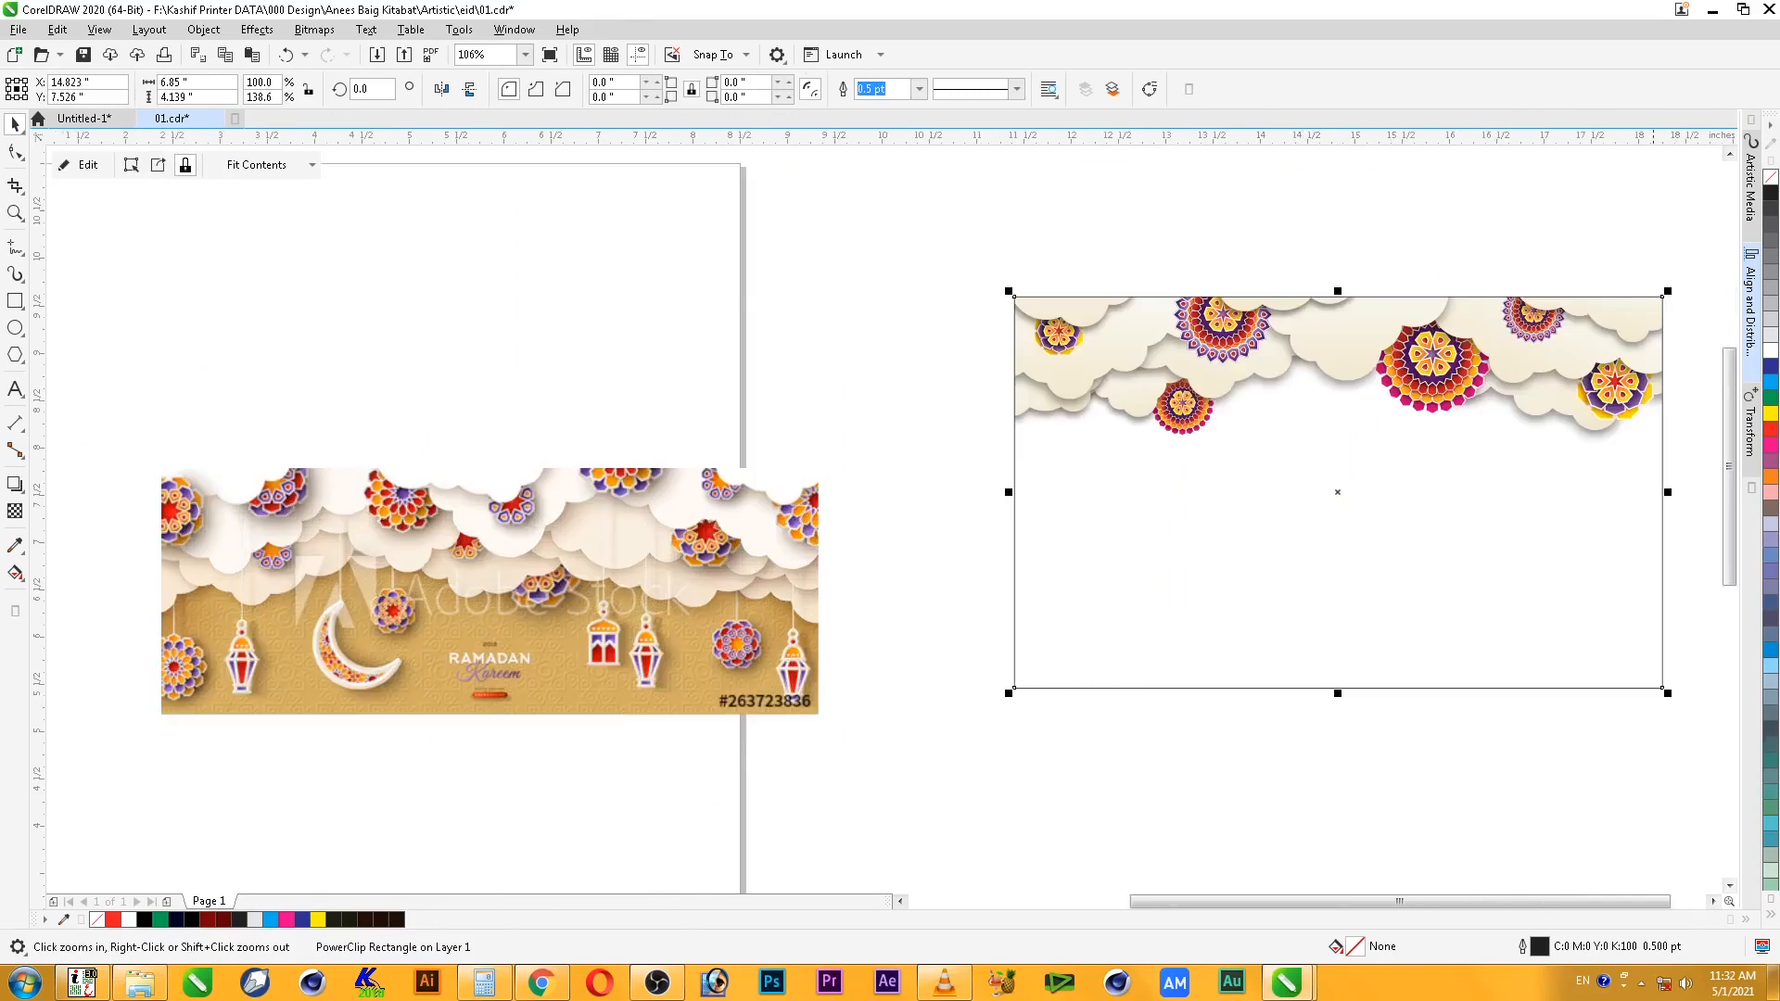
pyautogui.click(1771, 446)
pyautogui.press('F2')
pyautogui.moveTo(987, 274); pyautogui.dragTo(1157, 648)
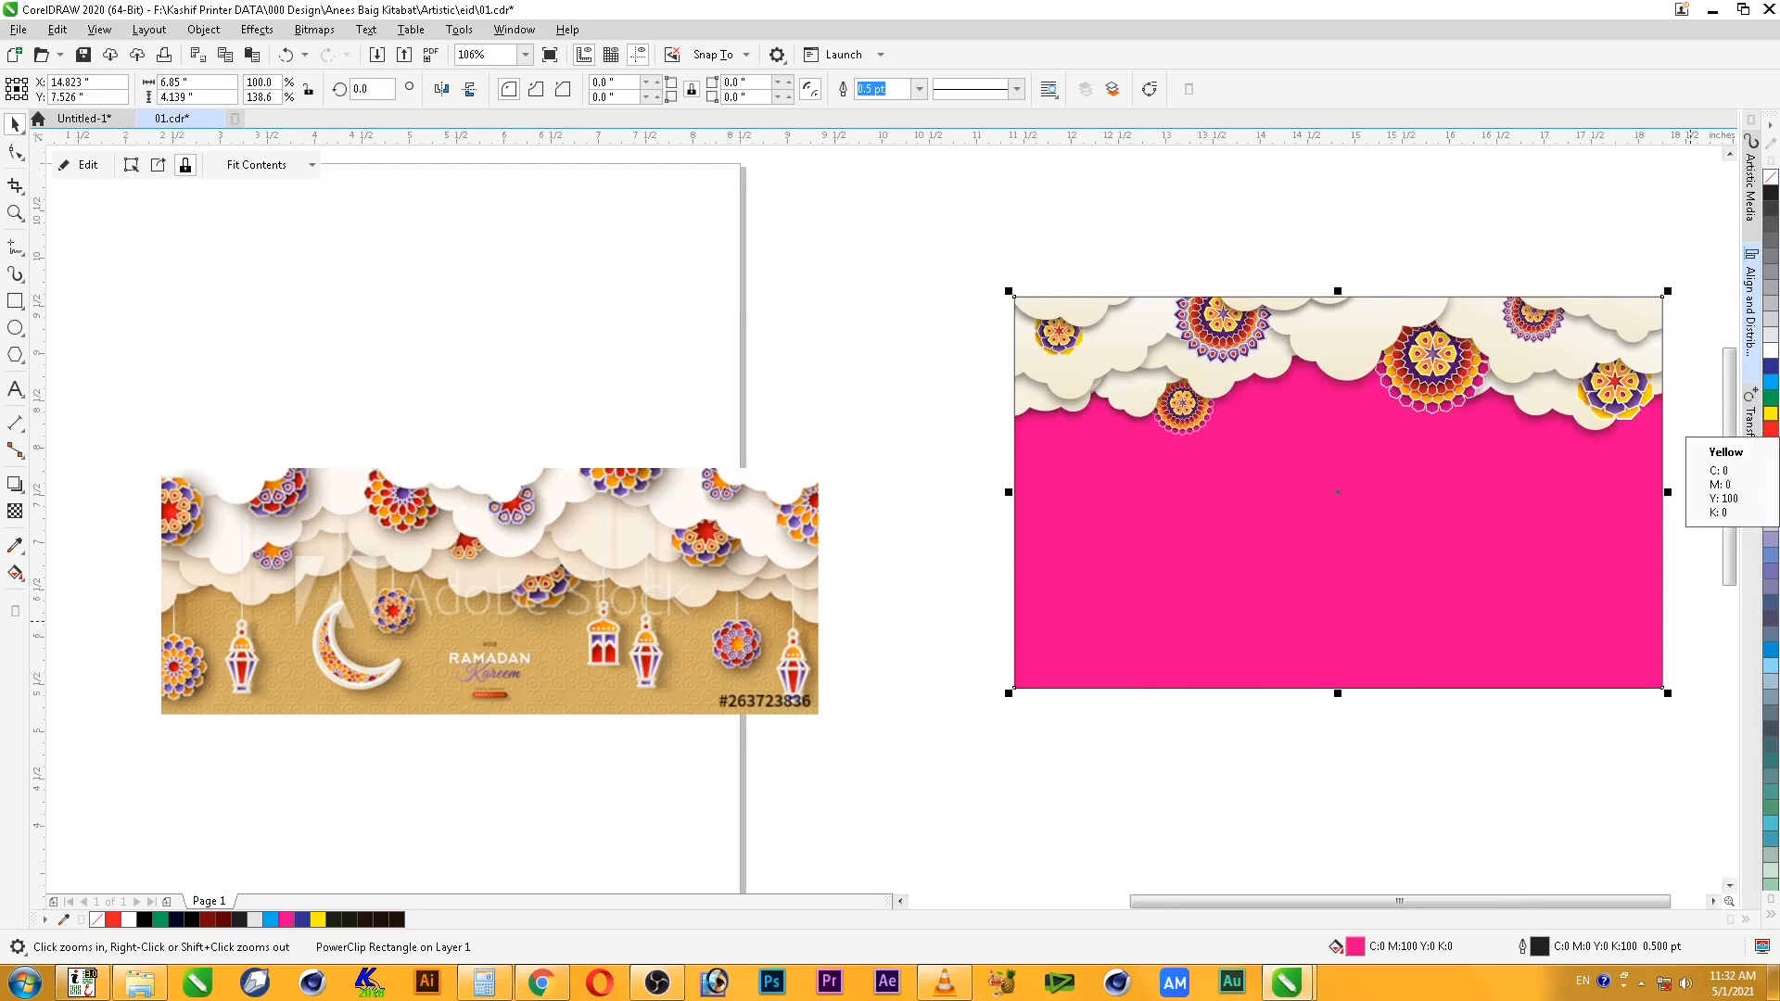
pyautogui.click(1771, 413)
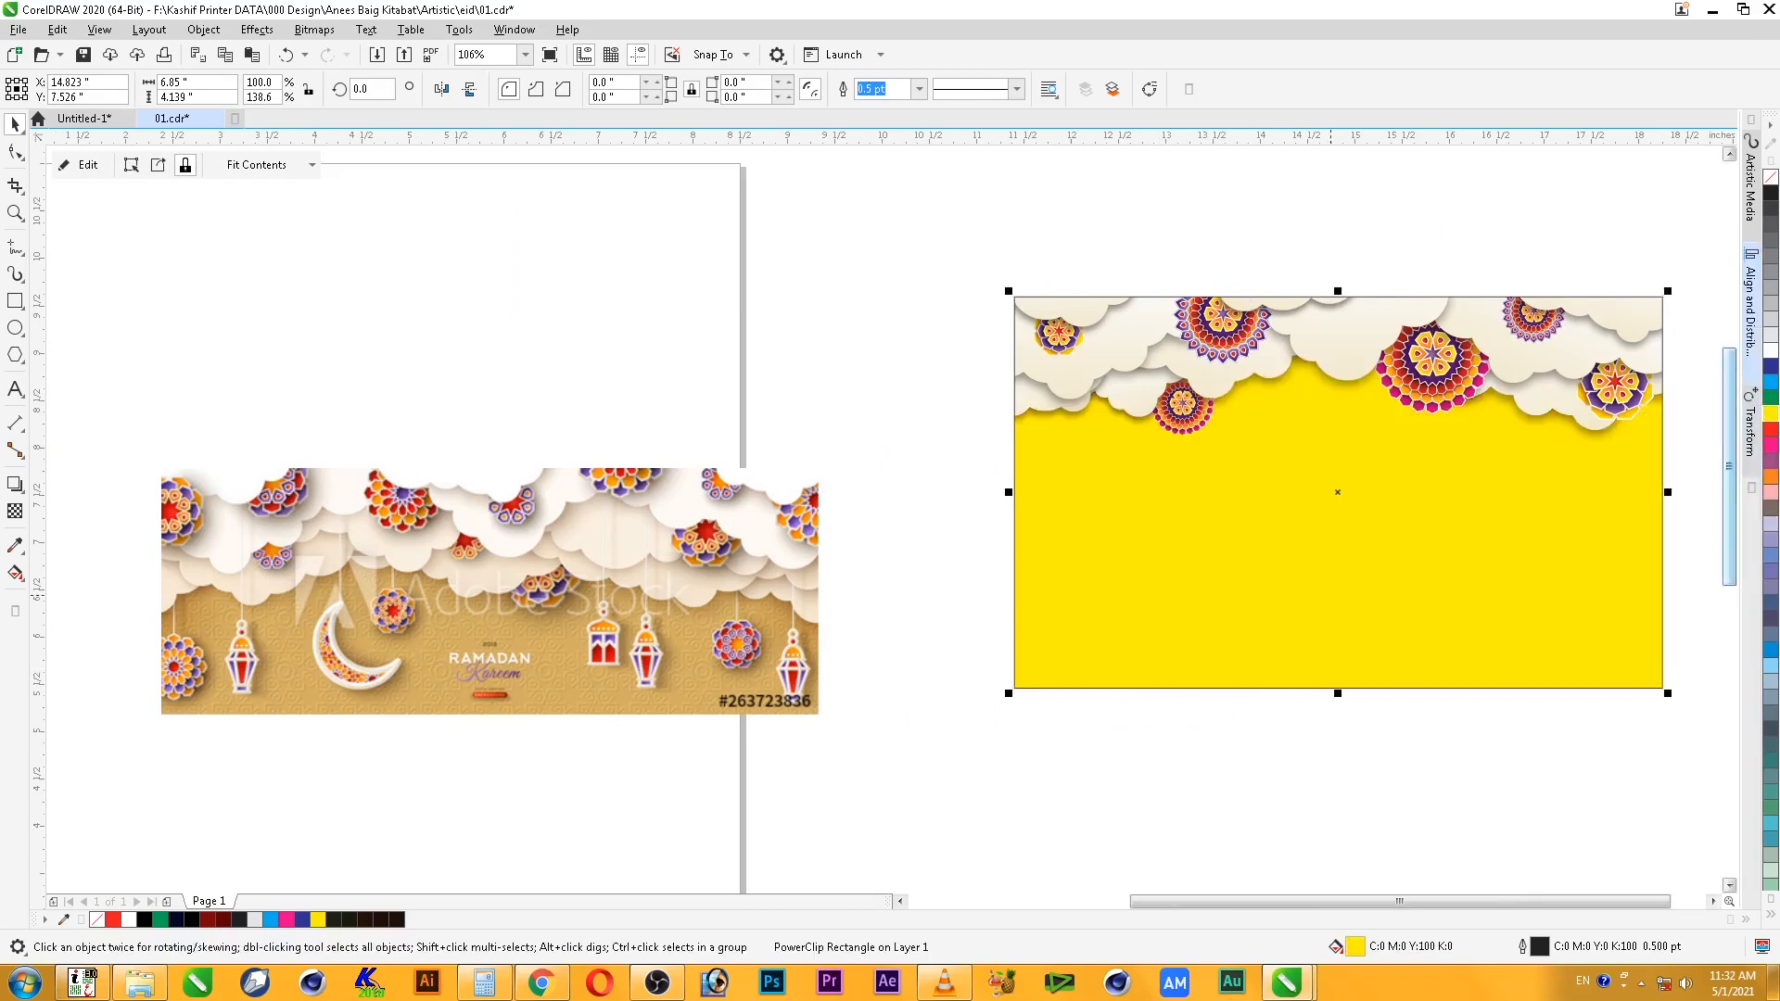
# - Tint the frame's yellow fill with small amounts of other palette colours to reach a golden tone, C16 M29 Y85 K0
pyautogui.keyDown('ctrl'); pyautogui.click(1771, 477); pyautogui.keyUp('ctrl')
pyautogui.keyDown('ctrl'); pyautogui.click(1771, 476); pyautogui.keyUp('ctrl')
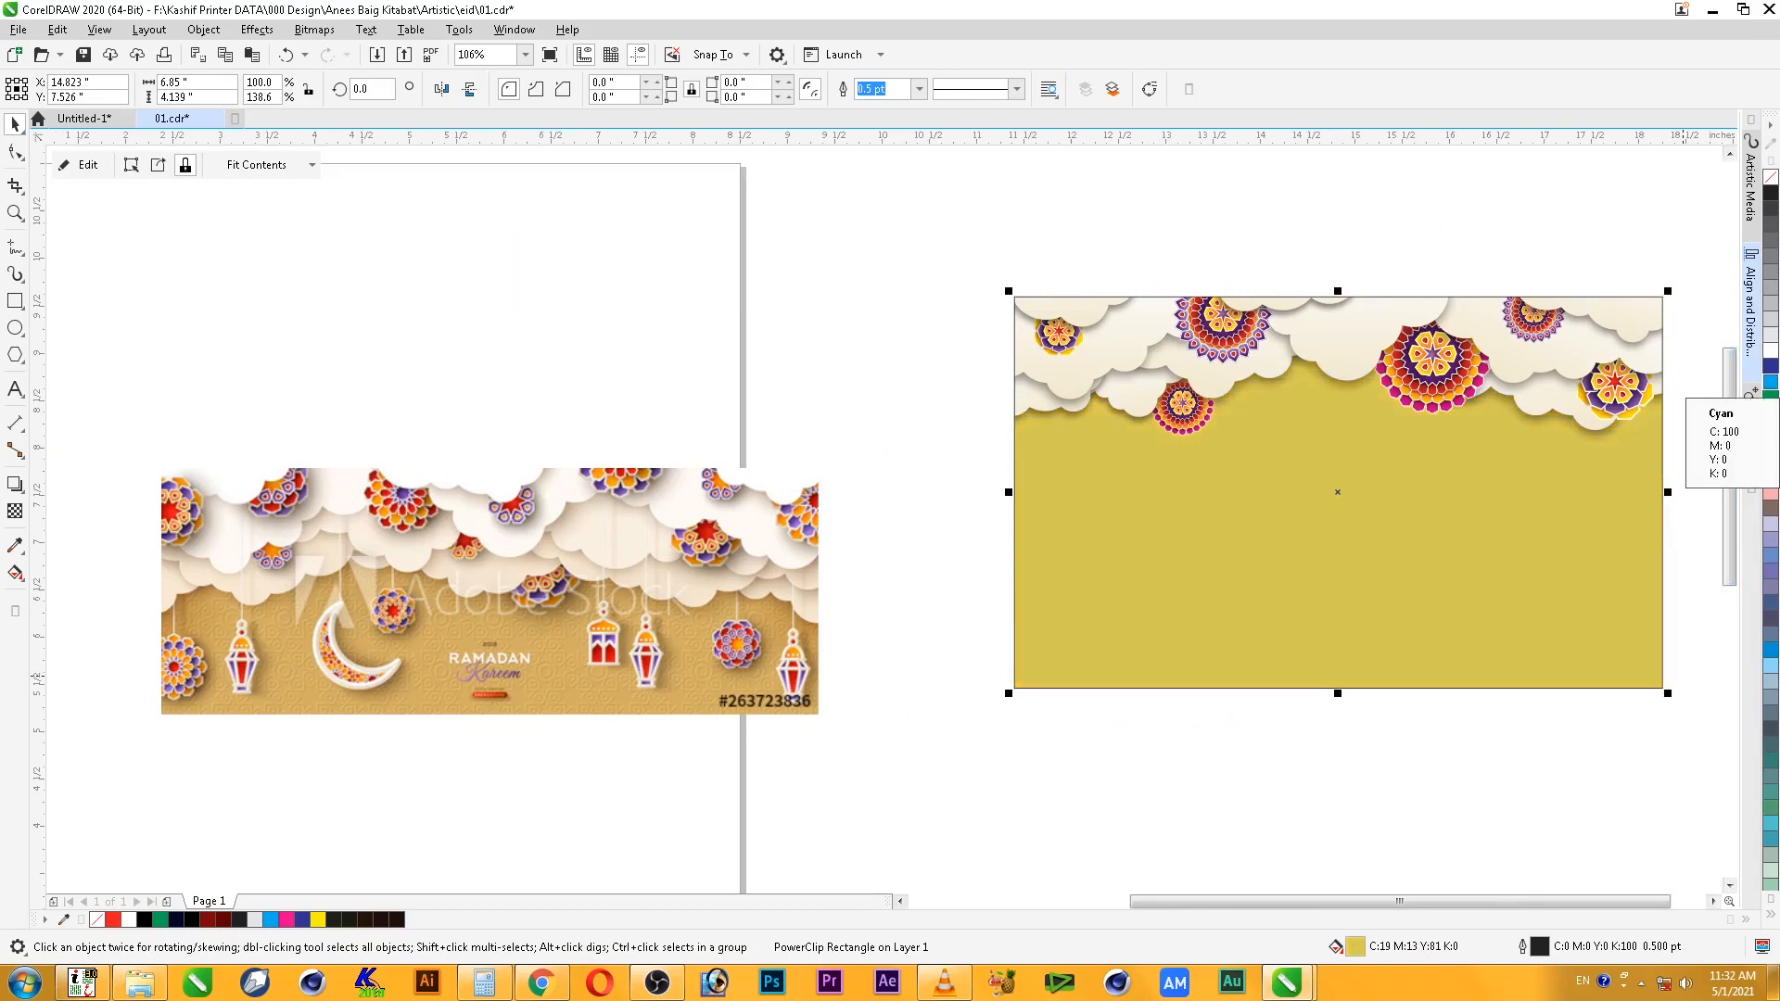
pyautogui.keyDown('ctrl'); pyautogui.click(1771, 430); pyautogui.keyUp('ctrl')
pyautogui.keyDown('ctrl'); pyautogui.click(1771, 429); pyautogui.keyUp('ctrl')
# - Move the golden frame closer to the reference image, centred at X 13.088, Y 6.576 inches
pyautogui.click(1695, 491)
pyautogui.click(1491, 545)
pyautogui.moveTo(1491, 545); pyautogui.dragTo(1327, 634)
pyautogui.press('F2')
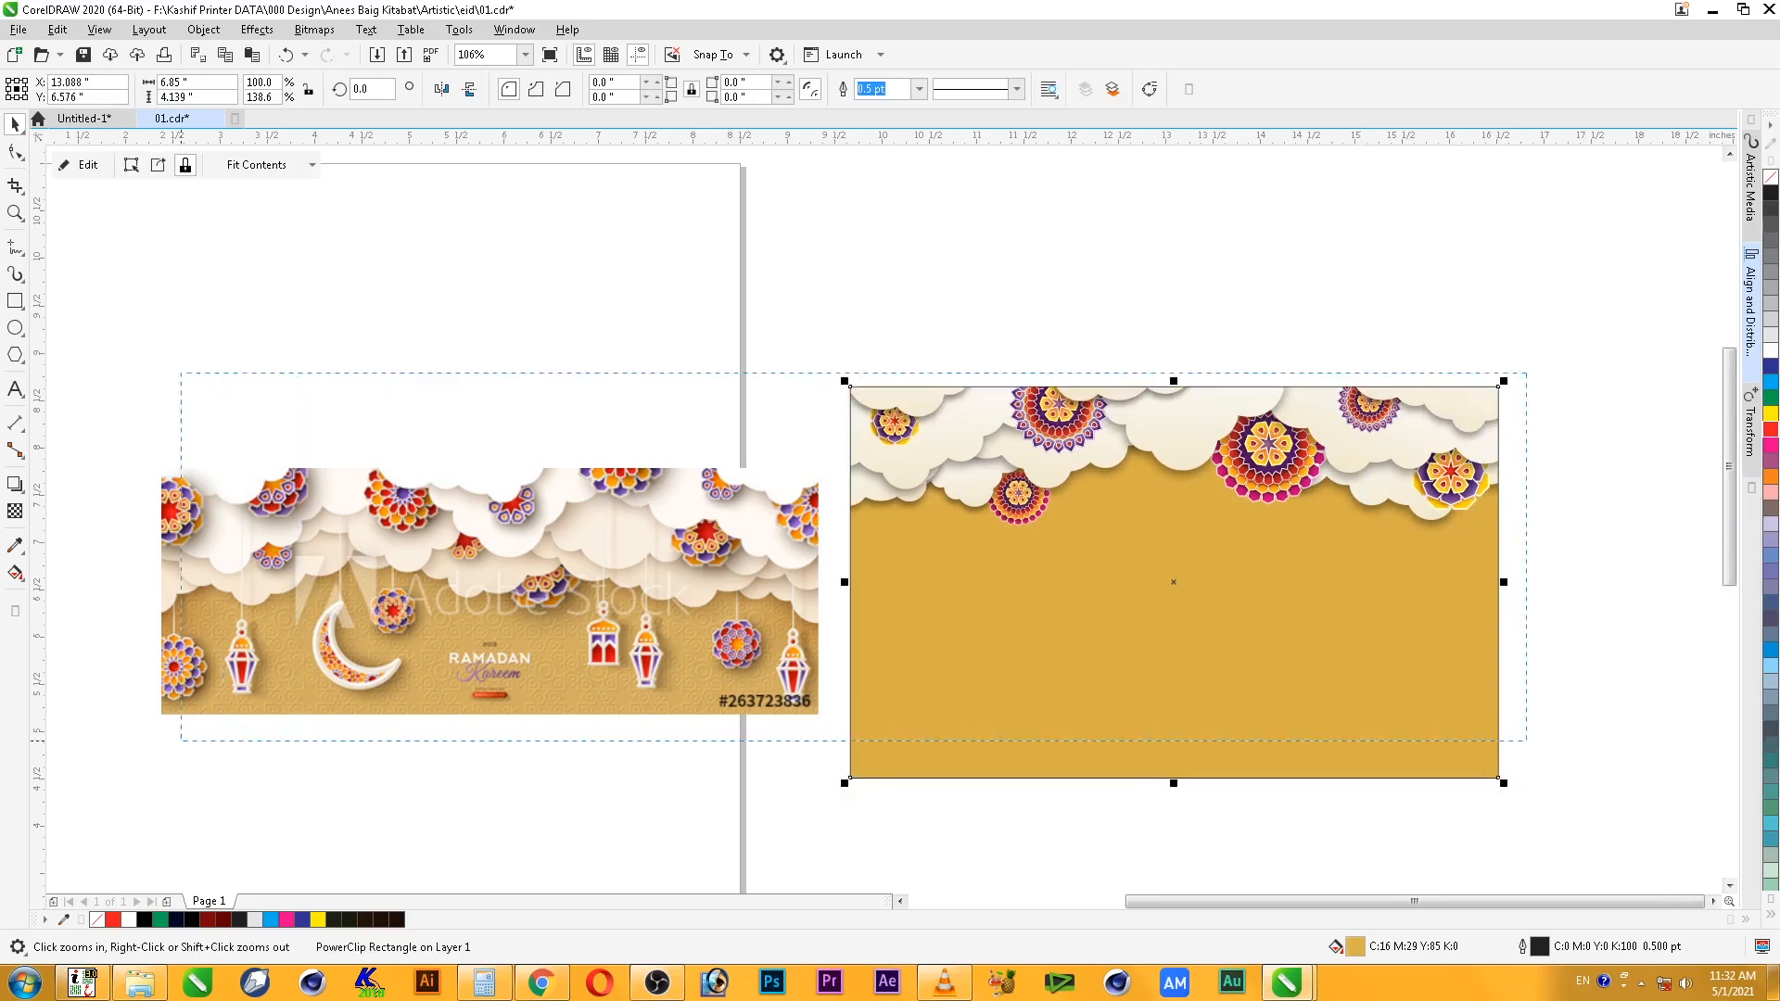
pyautogui.moveTo(181, 741); pyautogui.dragTo(142, 766)
pyautogui.click(1293, 818)
pyautogui.click(1261, 691)
# - Compare the reference image's clouds, ornaments, lanterns and lettering with the golden frame design up close
pyautogui.click(711, 621)
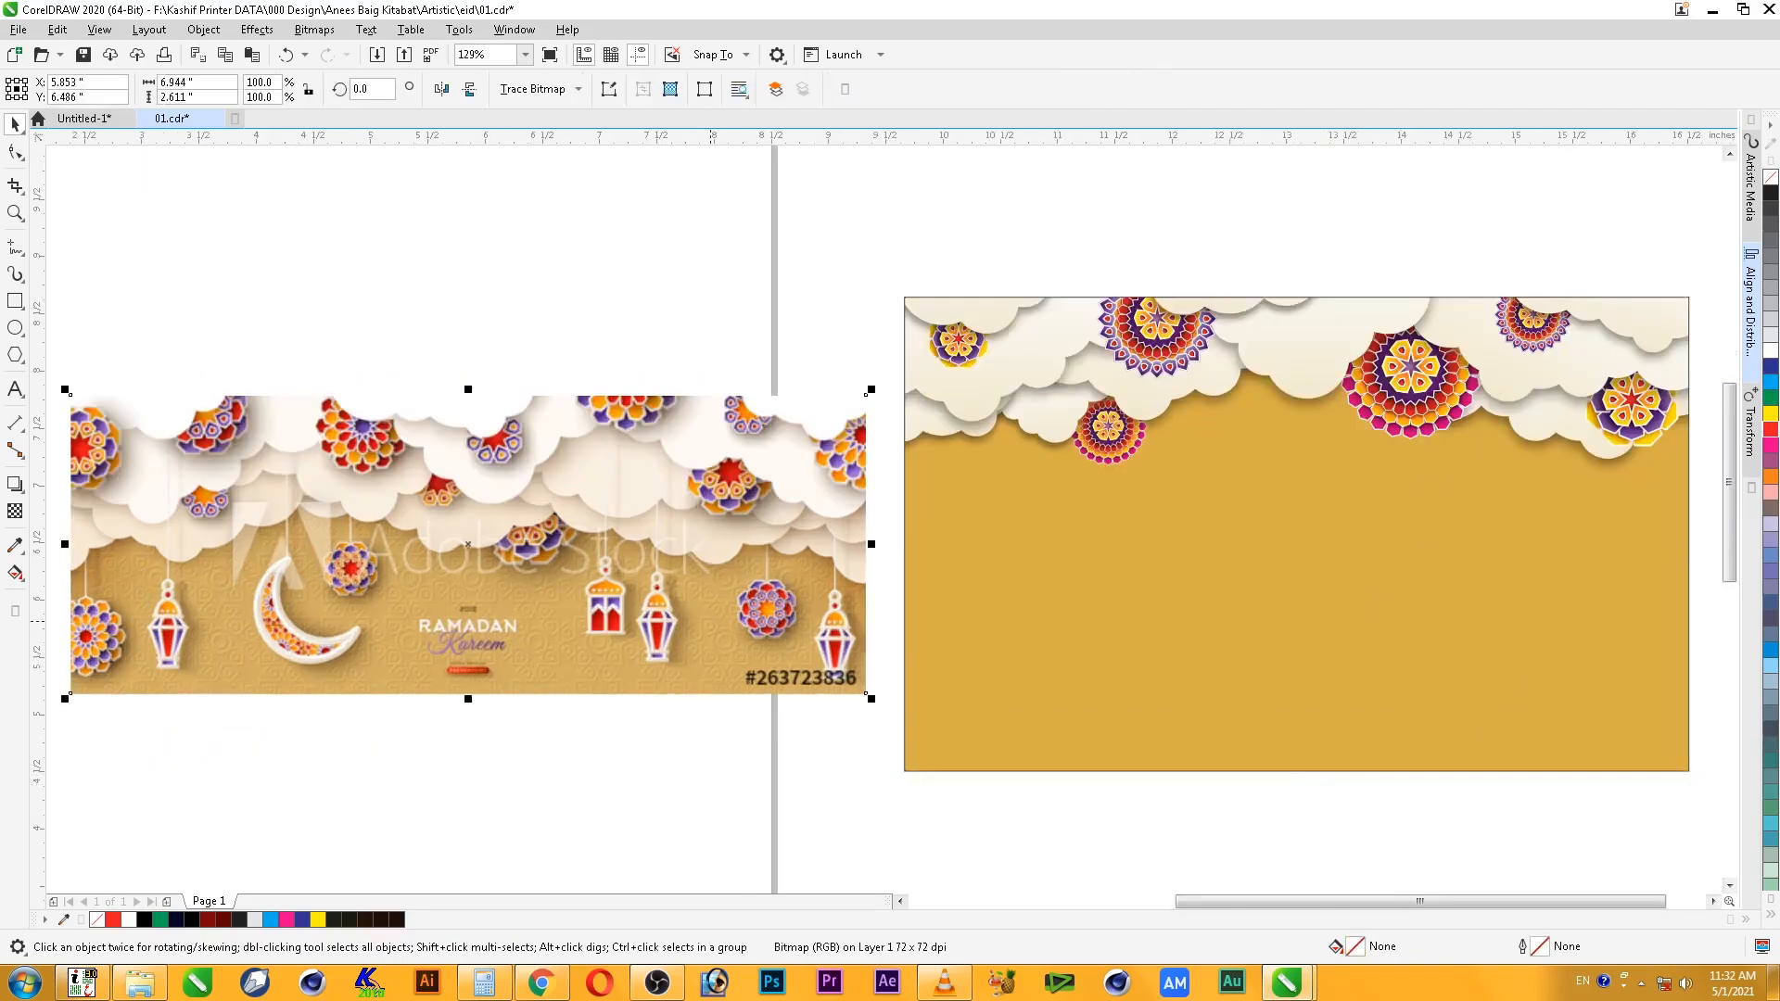
pyautogui.press('F2')
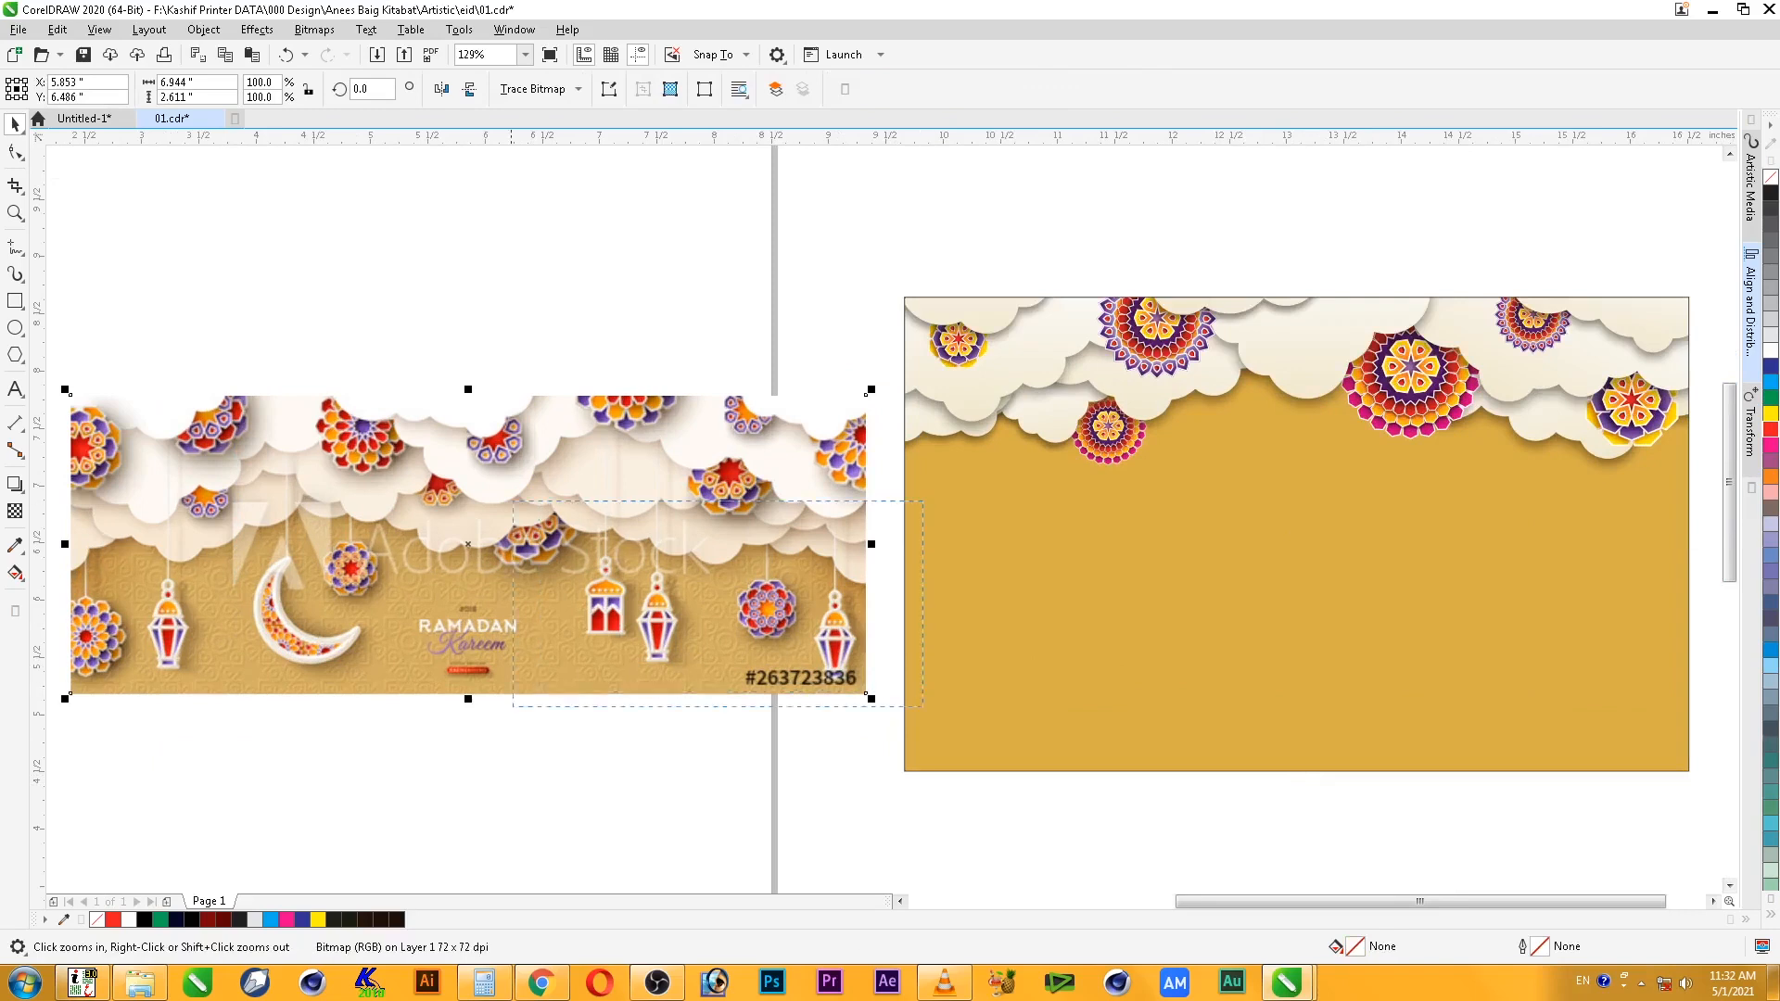
pyautogui.moveTo(512, 501); pyautogui.dragTo(923, 706)
pyautogui.scroll(-2, 990, 712)
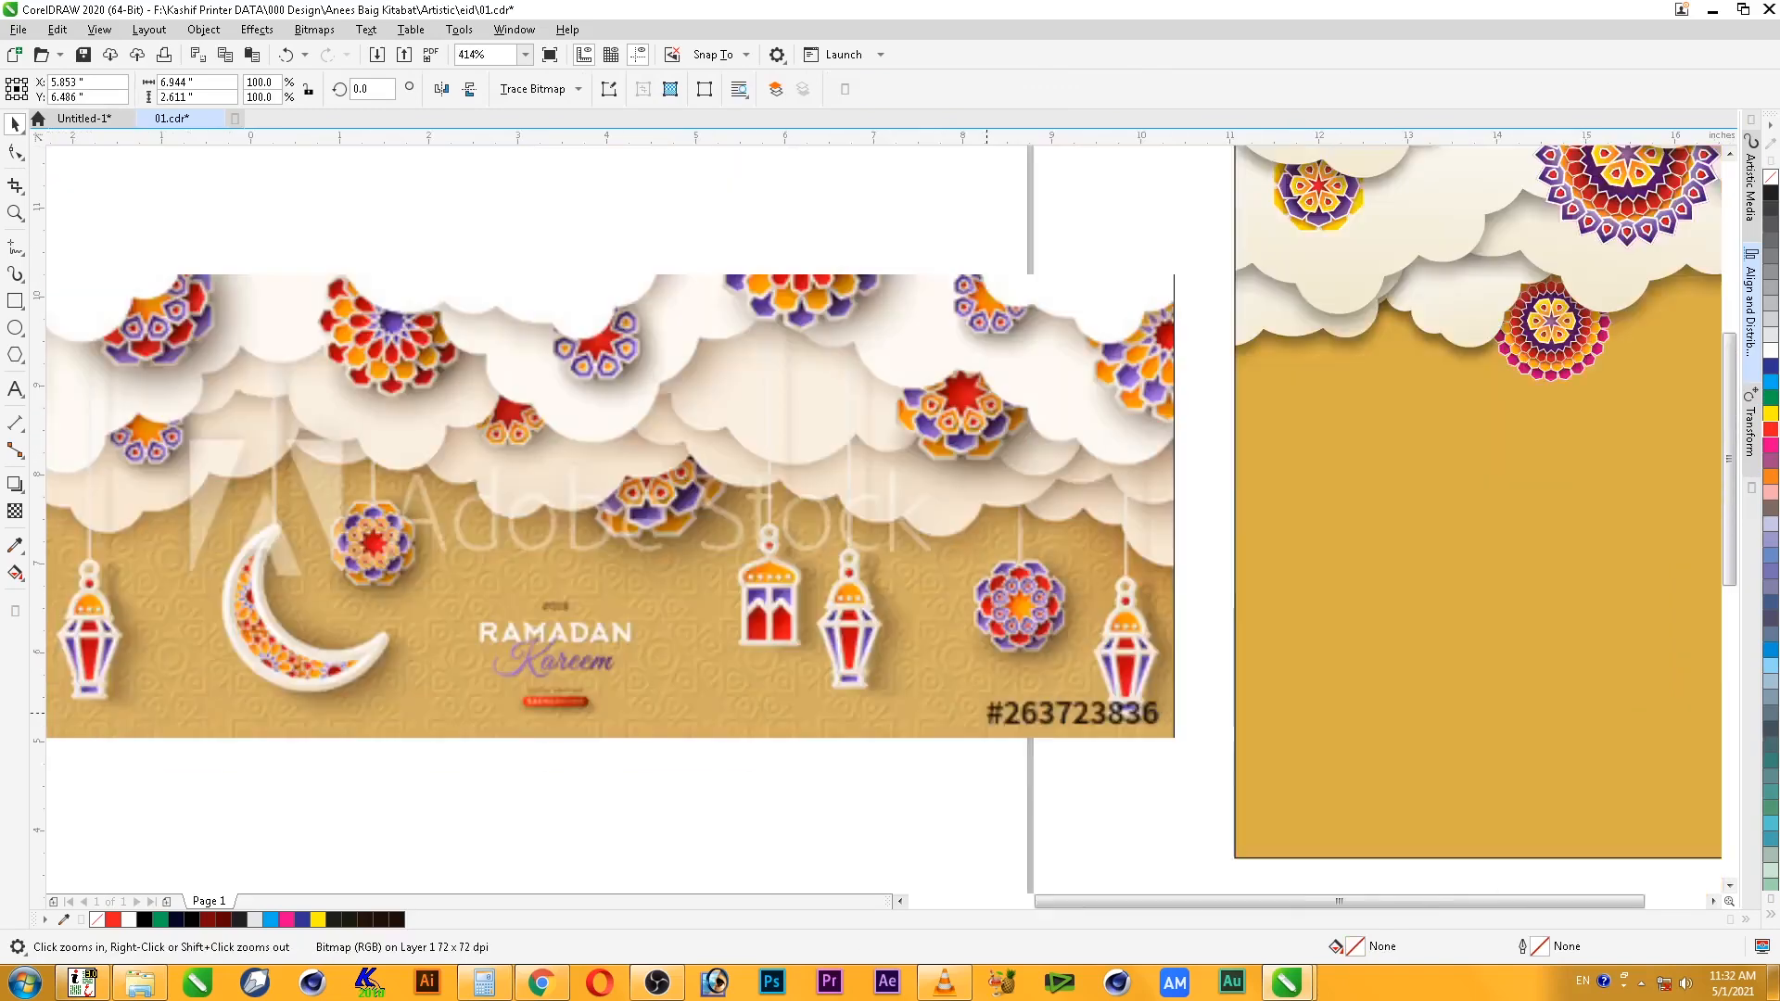
pyautogui.moveTo(337, 356); pyautogui.dragTo(1596, 795)
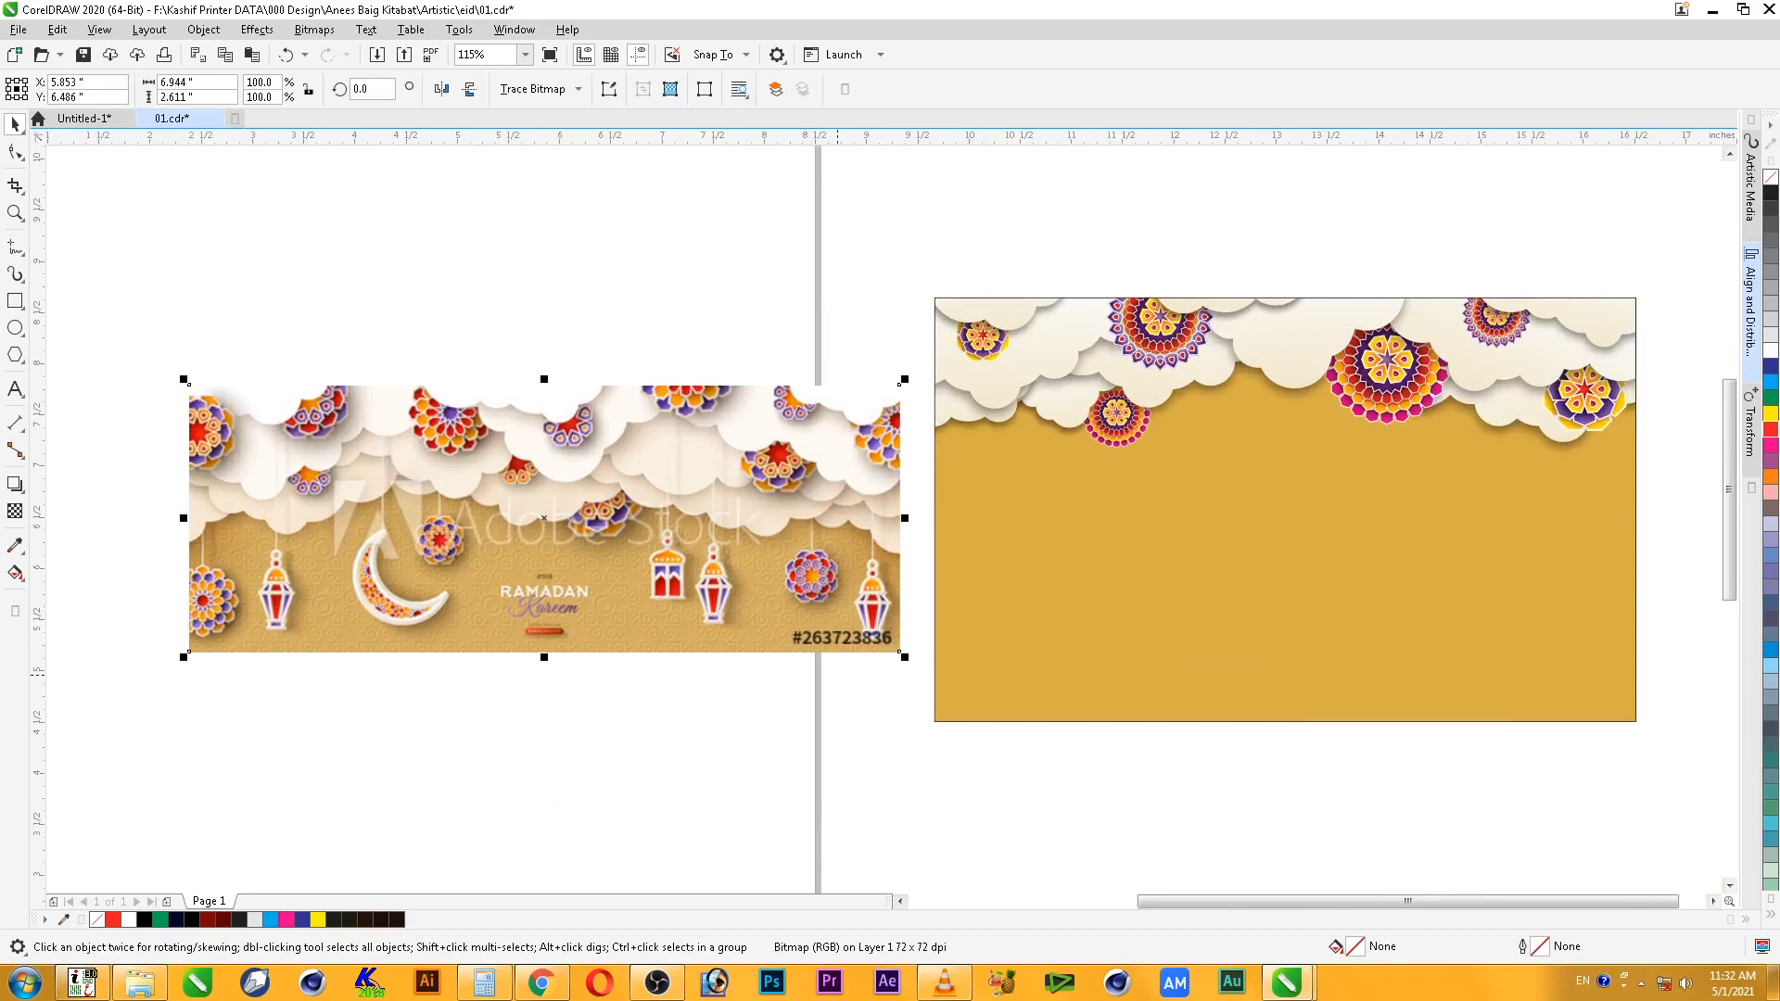
pyautogui.click(1195, 670)
pyautogui.press('F2')
pyautogui.moveTo(909, 246); pyautogui.dragTo(1679, 649)
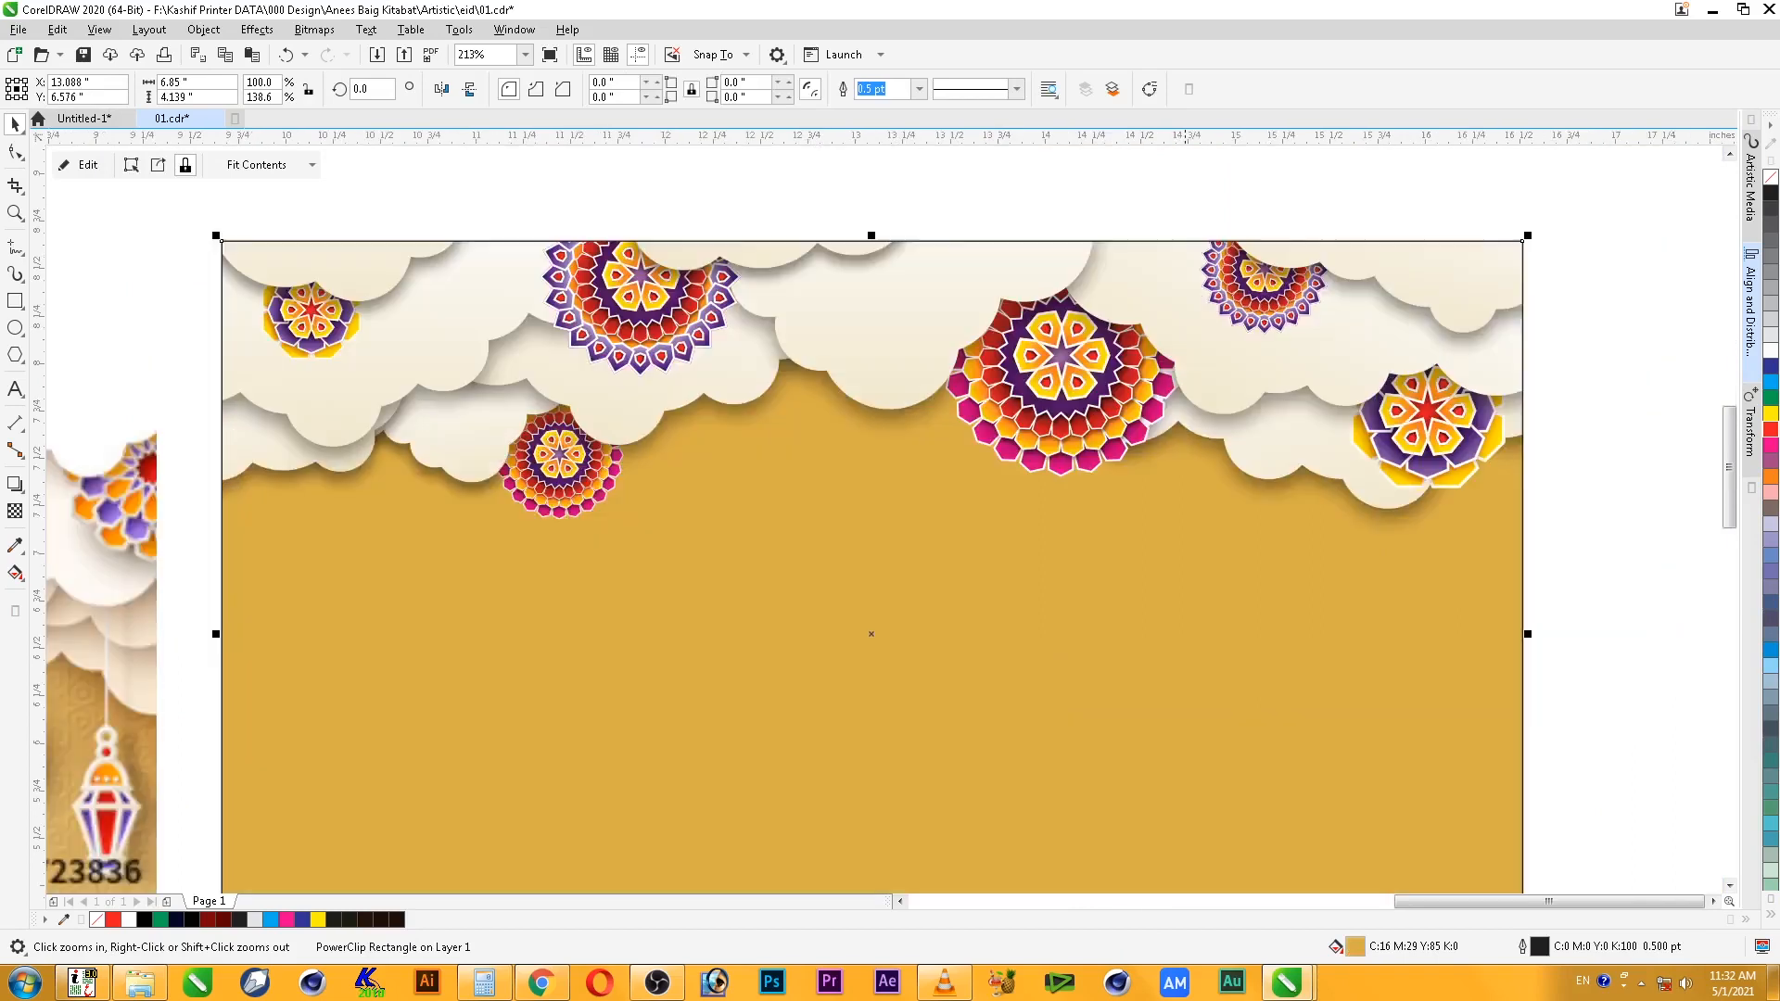
# - Try a drop shadow on the small magenta-edged ornament inside the frame, undo it, and finish editing the frame's contents
pyautogui.keyDown('ctrl'); pyautogui.click(1428, 639); pyautogui.keyUp('ctrl')
pyautogui.click(1072, 399)
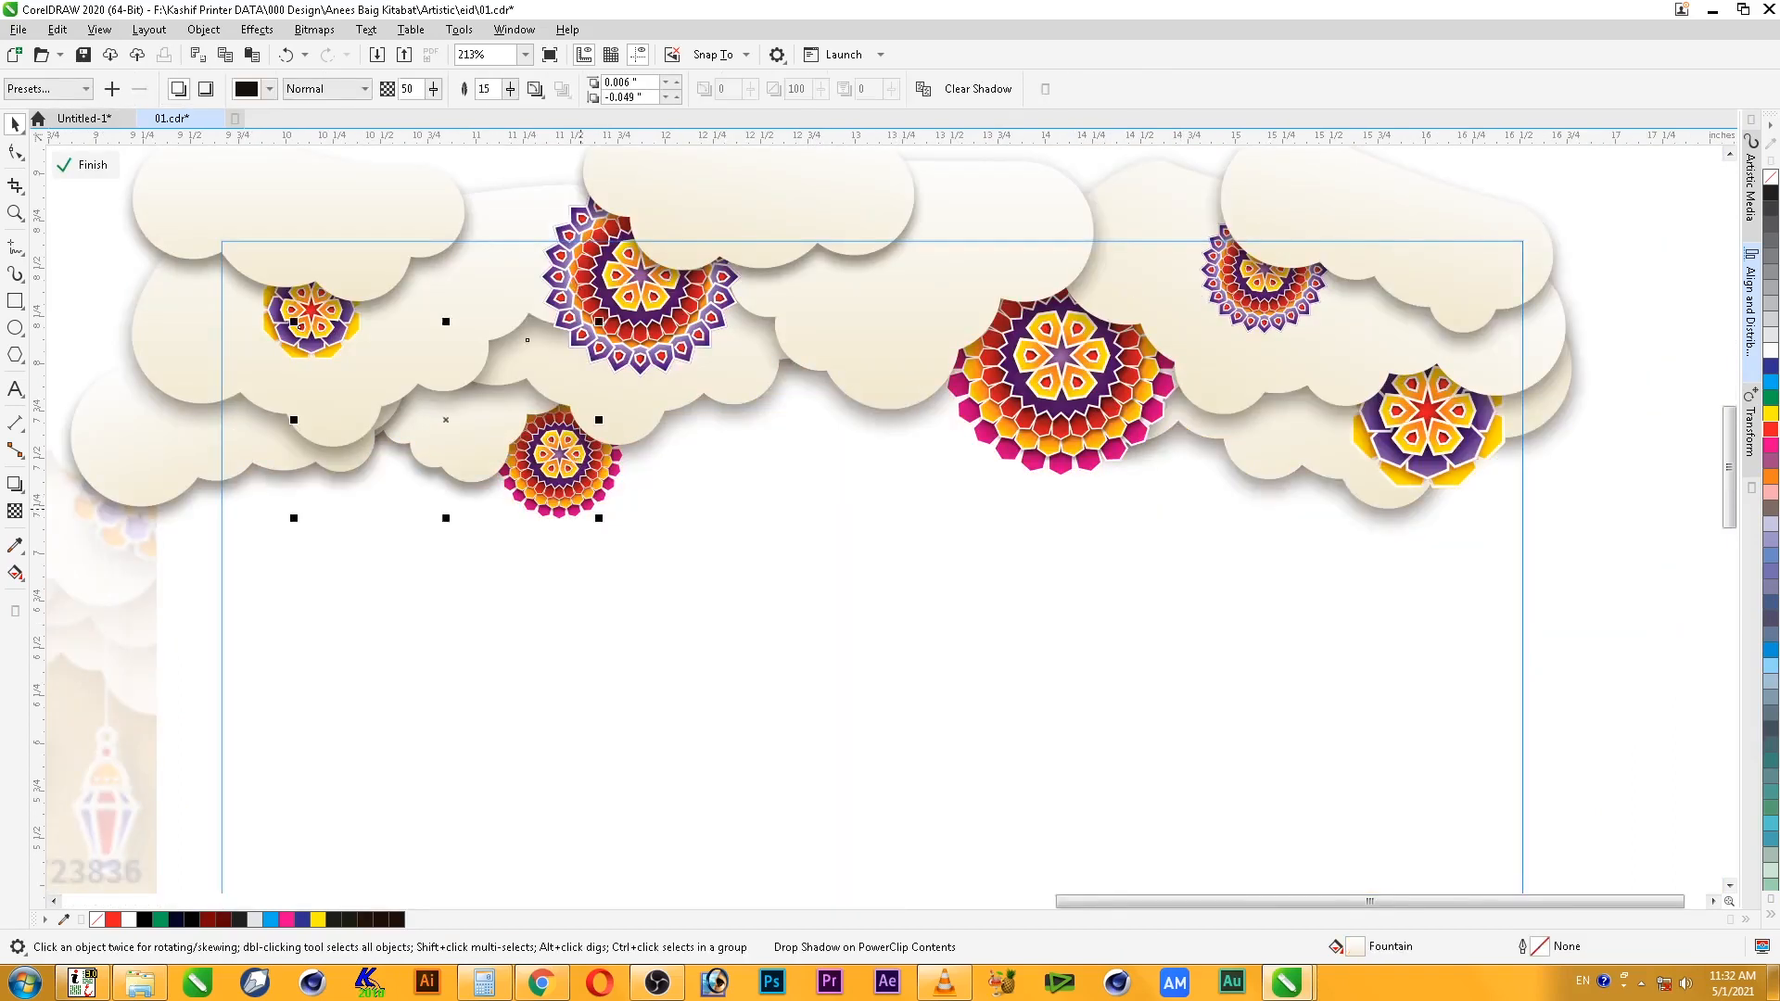
pyautogui.click(559, 454)
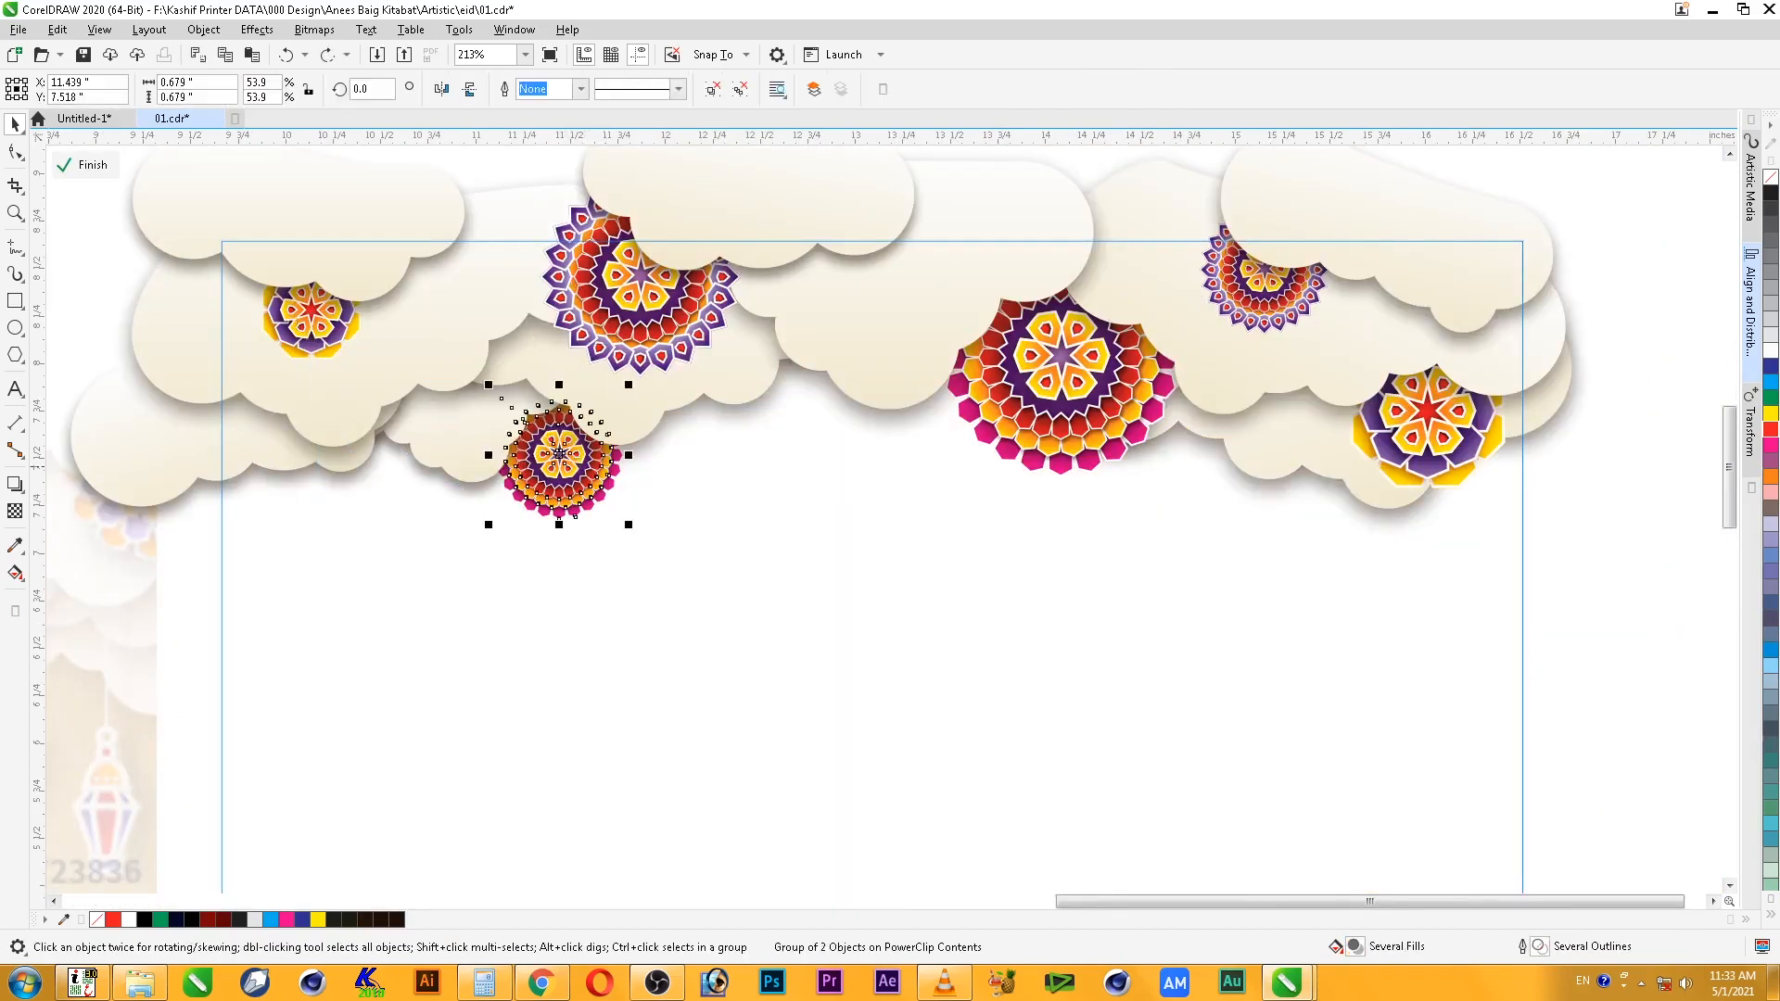
pyautogui.click(15, 483)
pyautogui.moveTo(559, 454); pyautogui.dragTo(570, 524)
pyautogui.hotkey('ctrl', 'z')
pyautogui.hotkey('ctrl', 'z')
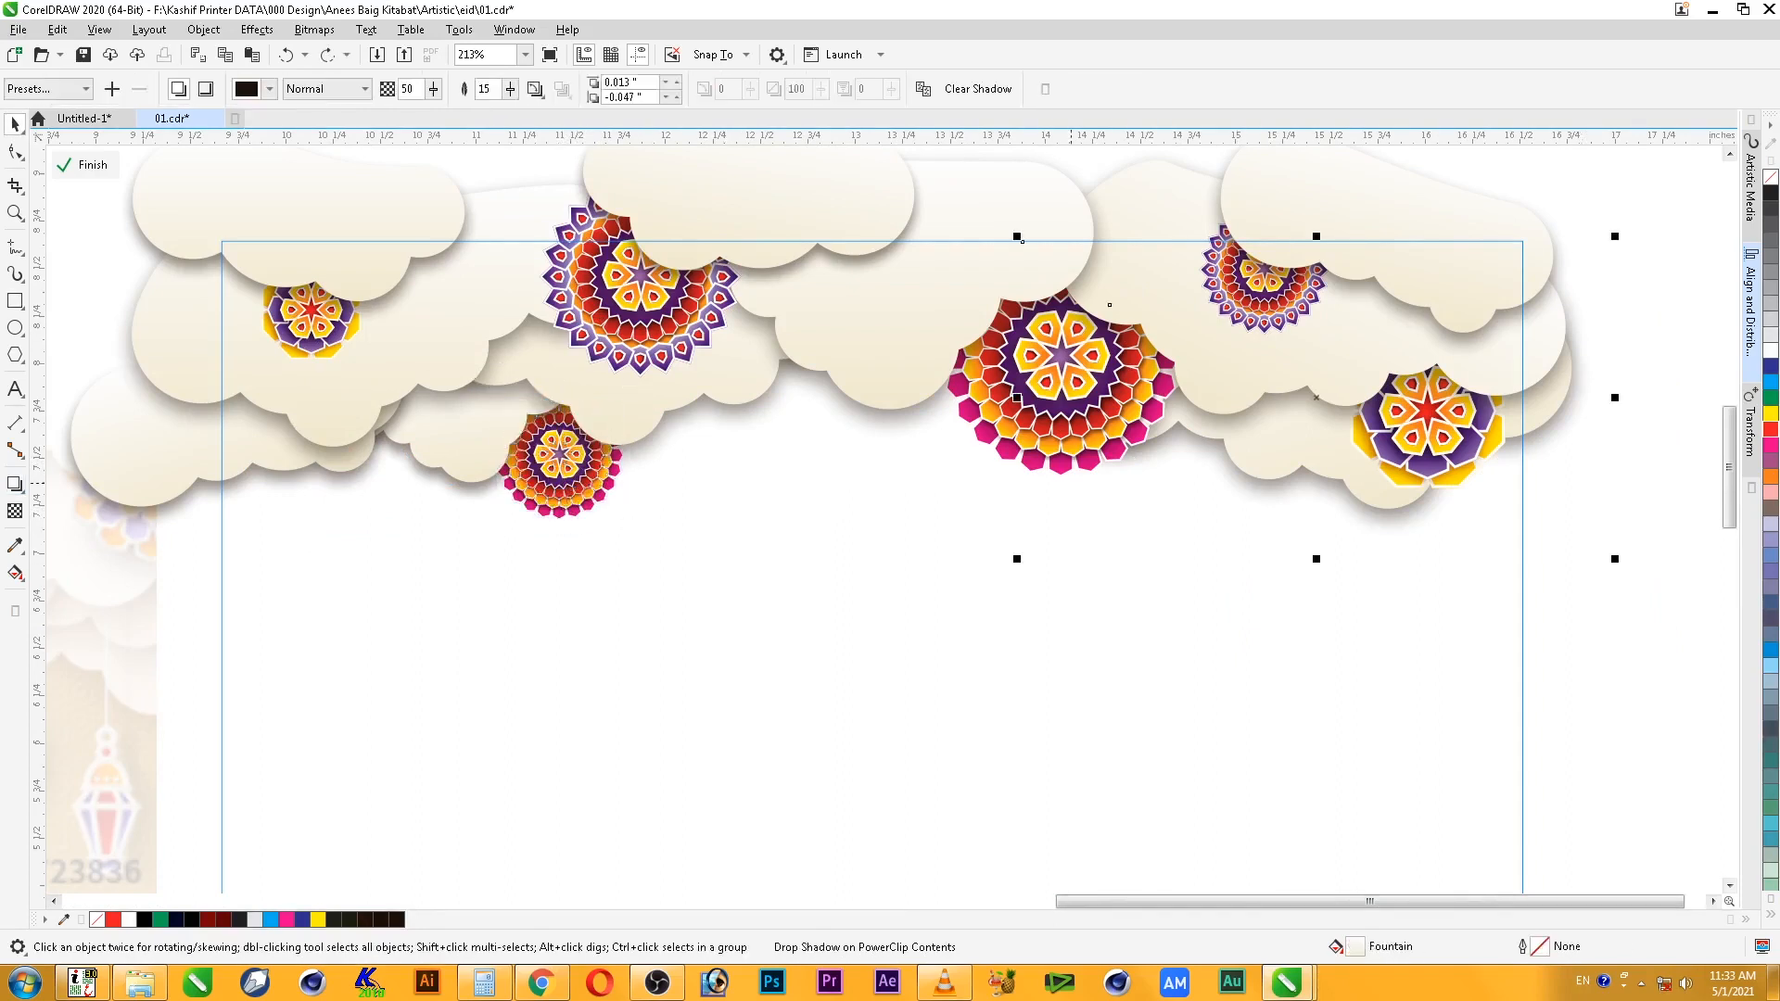
pyautogui.click(1062, 413)
pyautogui.click(590, 509)
pyautogui.click(1273, 609)
pyautogui.scroll(-1, 1273, 609)
pyautogui.keyDown('ctrl'); pyautogui.click(1516, 571); pyautogui.keyUp('ctrl')
pyautogui.scroll(-1, 1505, 430)
# - Replace the frame's golden fill with white, tinted with small amounts of red and yellow to a light peach, C0 M9 Y27 K0
pyautogui.press('F2')
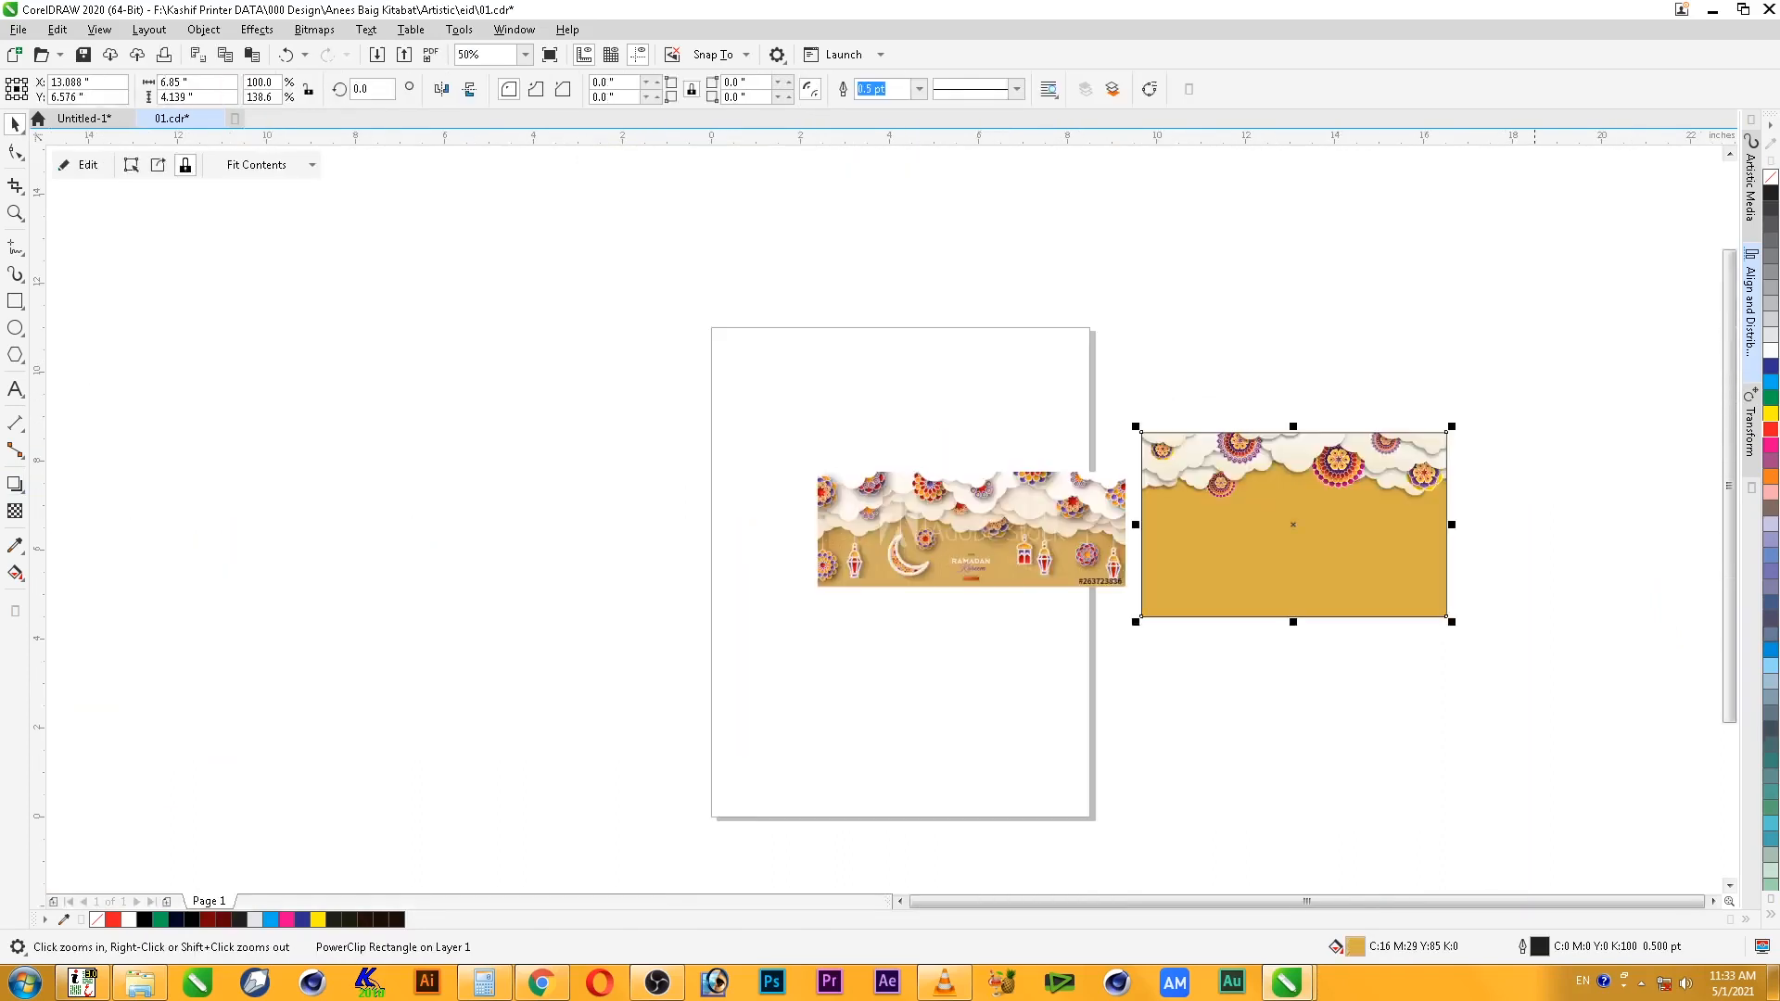
pyautogui.moveTo(1532, 367); pyautogui.dragTo(785, 682)
pyautogui.click(1771, 350)
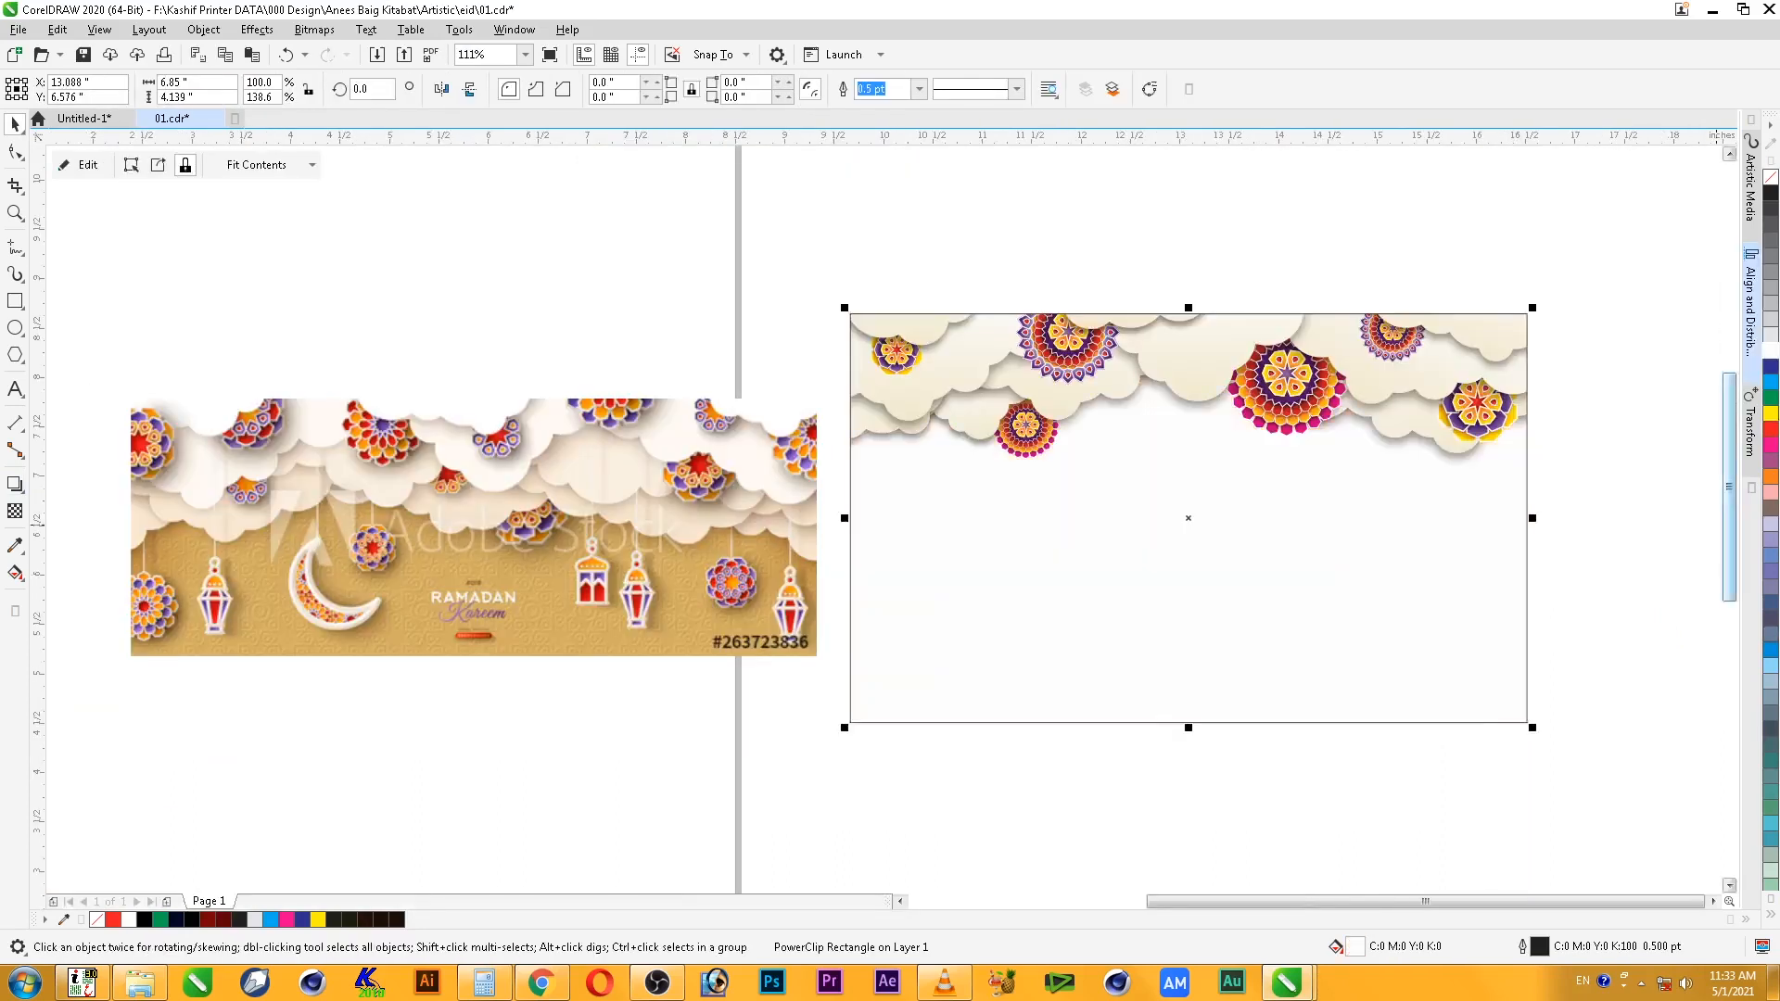
pyautogui.keyDown('ctrl'); pyautogui.click(1771, 429); pyautogui.keyUp('ctrl')
pyautogui.keyDown('ctrl'); pyautogui.click(1771, 413); pyautogui.keyUp('ctrl')
pyautogui.click(1577, 247)
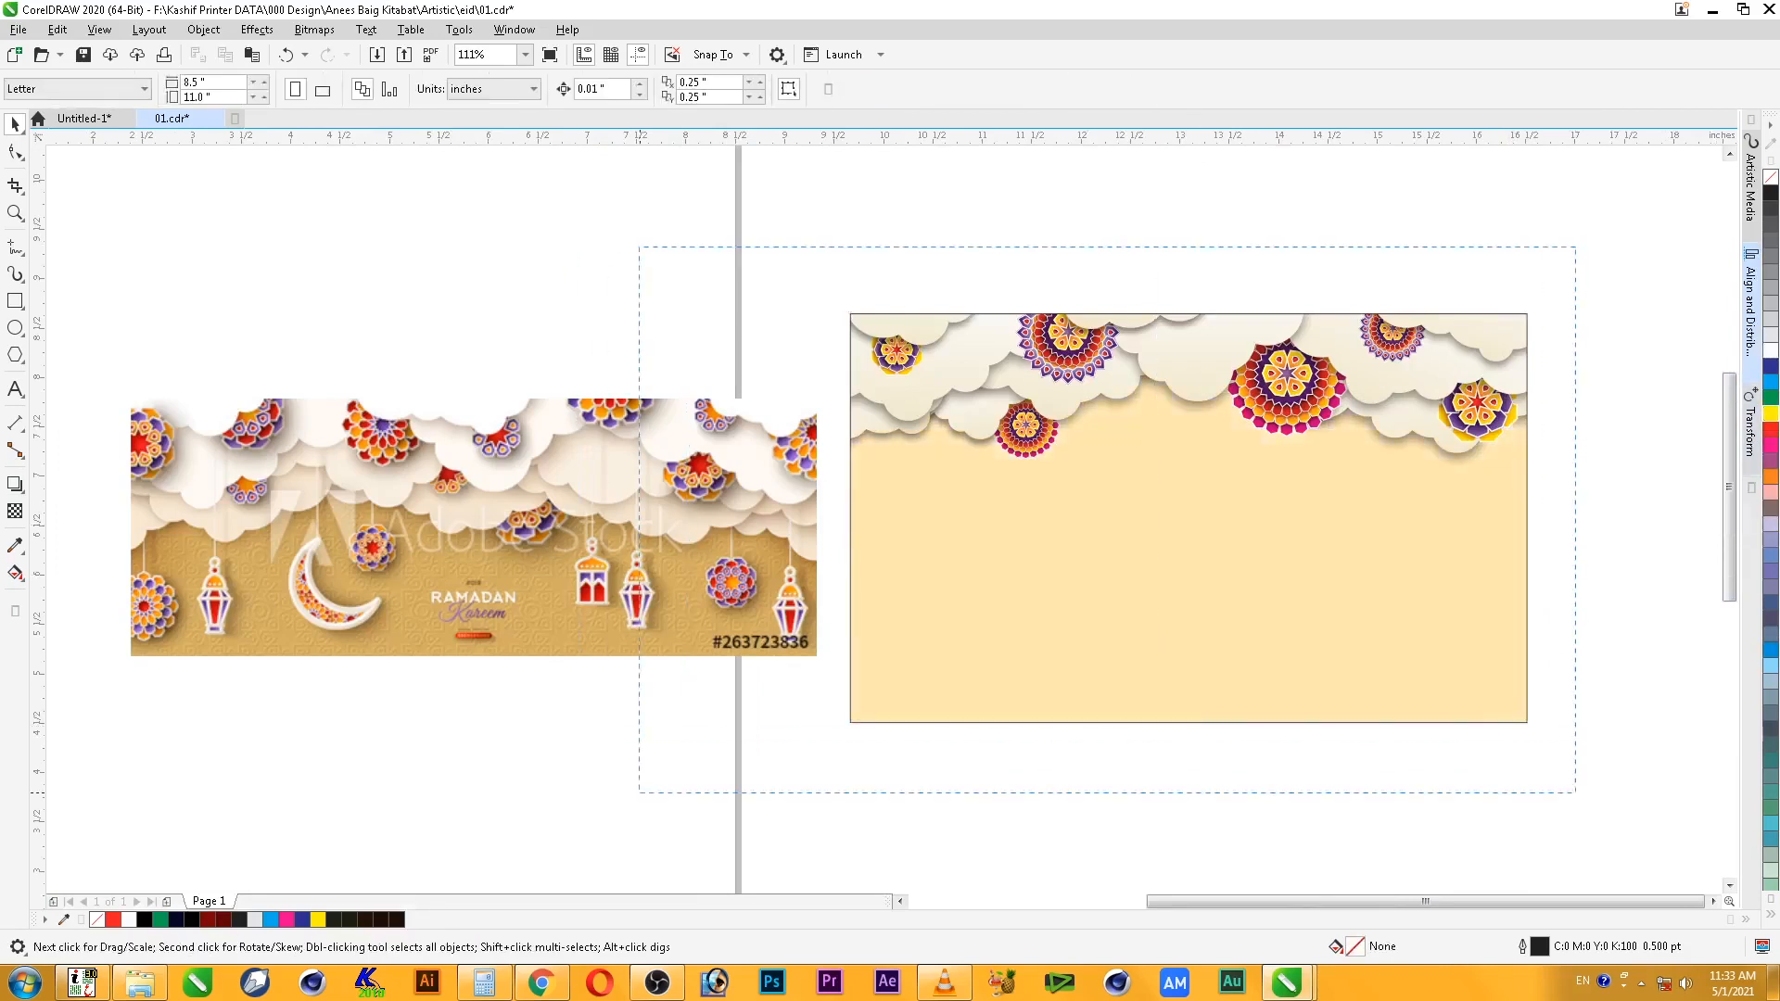
pyautogui.moveTo(639, 792); pyautogui.dragTo(638, 794)
# - Try a white frame fill tinted with small amounts of cyan, and undo these fill changes
pyautogui.click(1159, 607)
pyautogui.click(1771, 350)
pyautogui.keyDown('ctrl'); pyautogui.click(1771, 382); pyautogui.keyUp('ctrl')
pyautogui.keyDown('ctrl'); pyautogui.click(1771, 382); pyautogui.keyUp('ctrl')
pyautogui.hotkey('ctrl', 'z')
pyautogui.hotkey('ctrl', 'z')
pyautogui.hotkey('ctrl', 'z')
# - Remove the outline from the peach frame and delete the reference image beside it
pyautogui.click(1618, 603)
pyautogui.click(1279, 603)
pyautogui.hotkey('shift', 'F2')
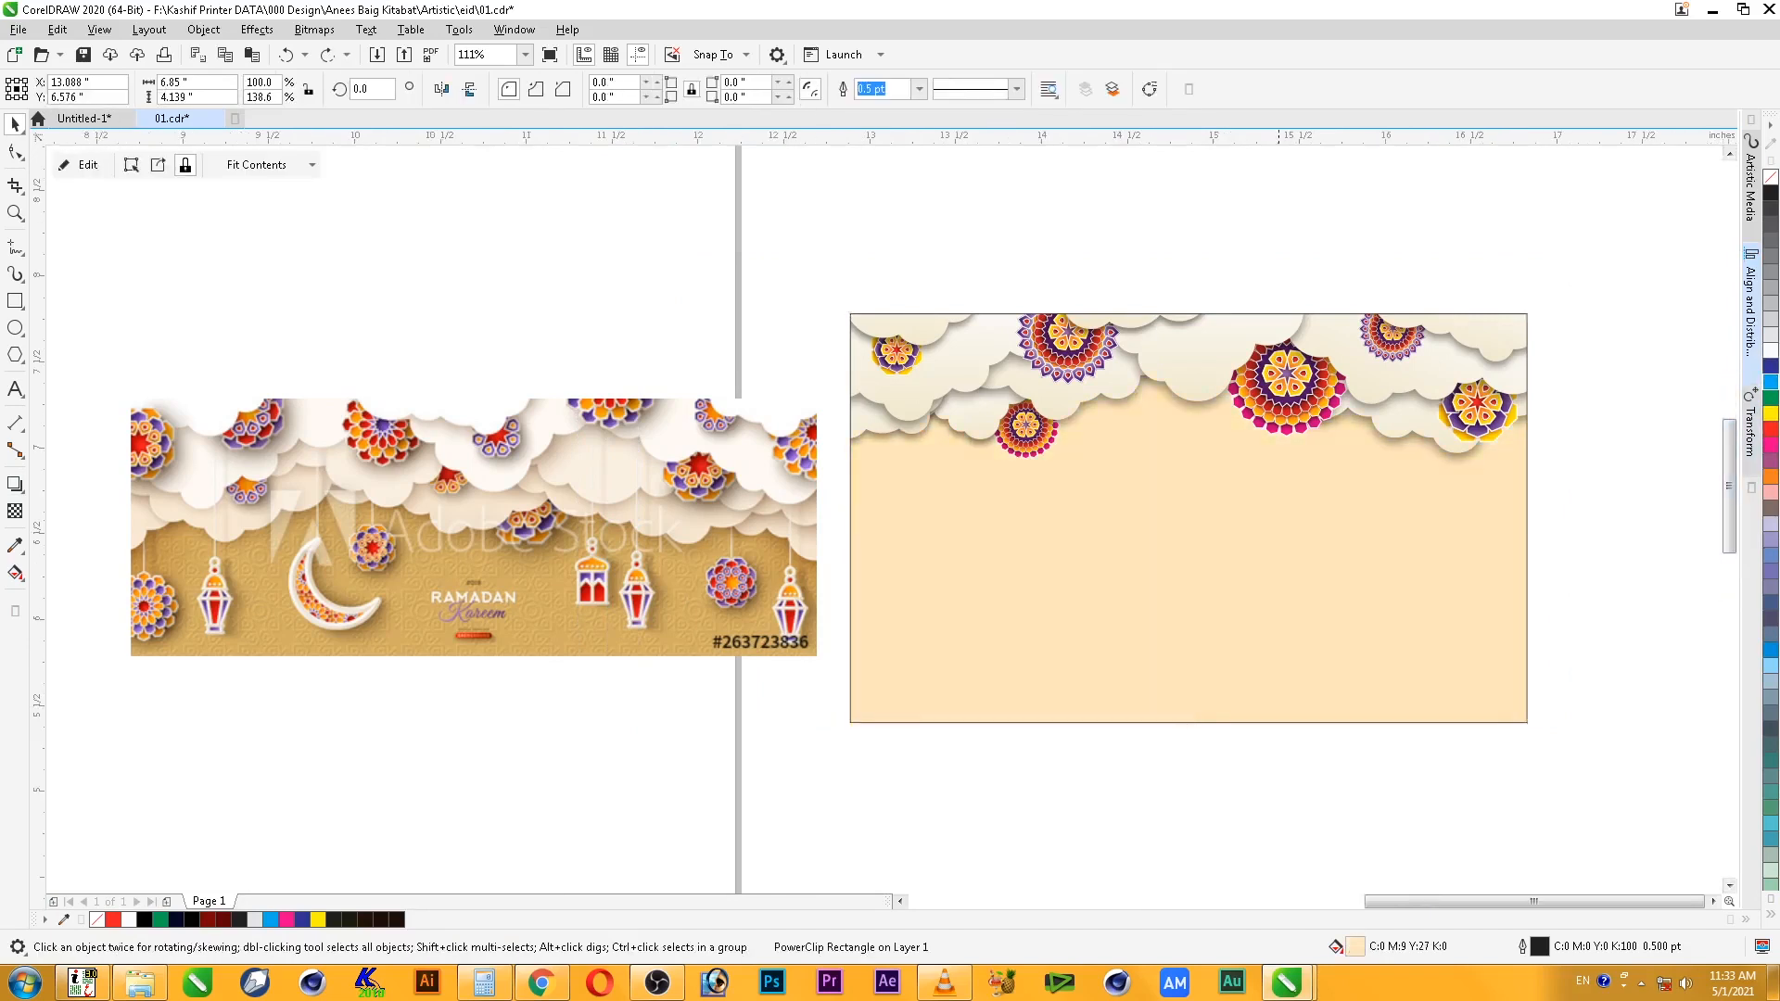
pyautogui.rightClick(1771, 176)
pyautogui.click(1604, 246)
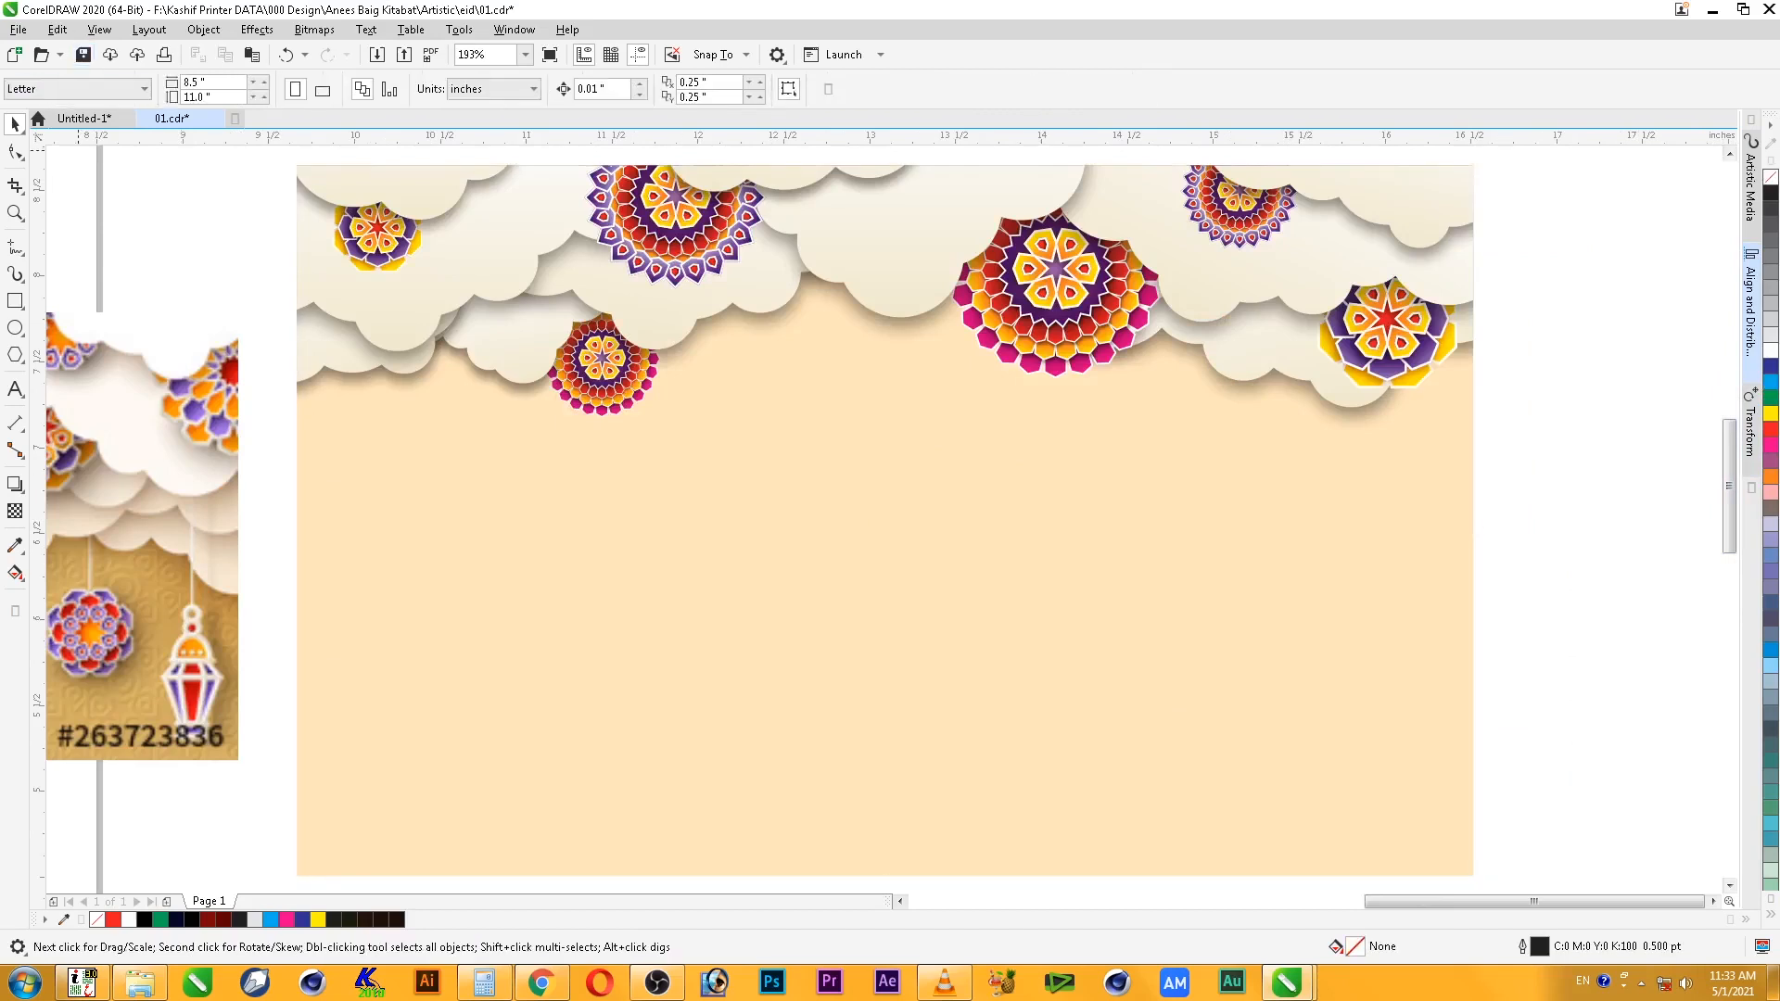
pyautogui.click(213, 449)
pyautogui.press('Delete')
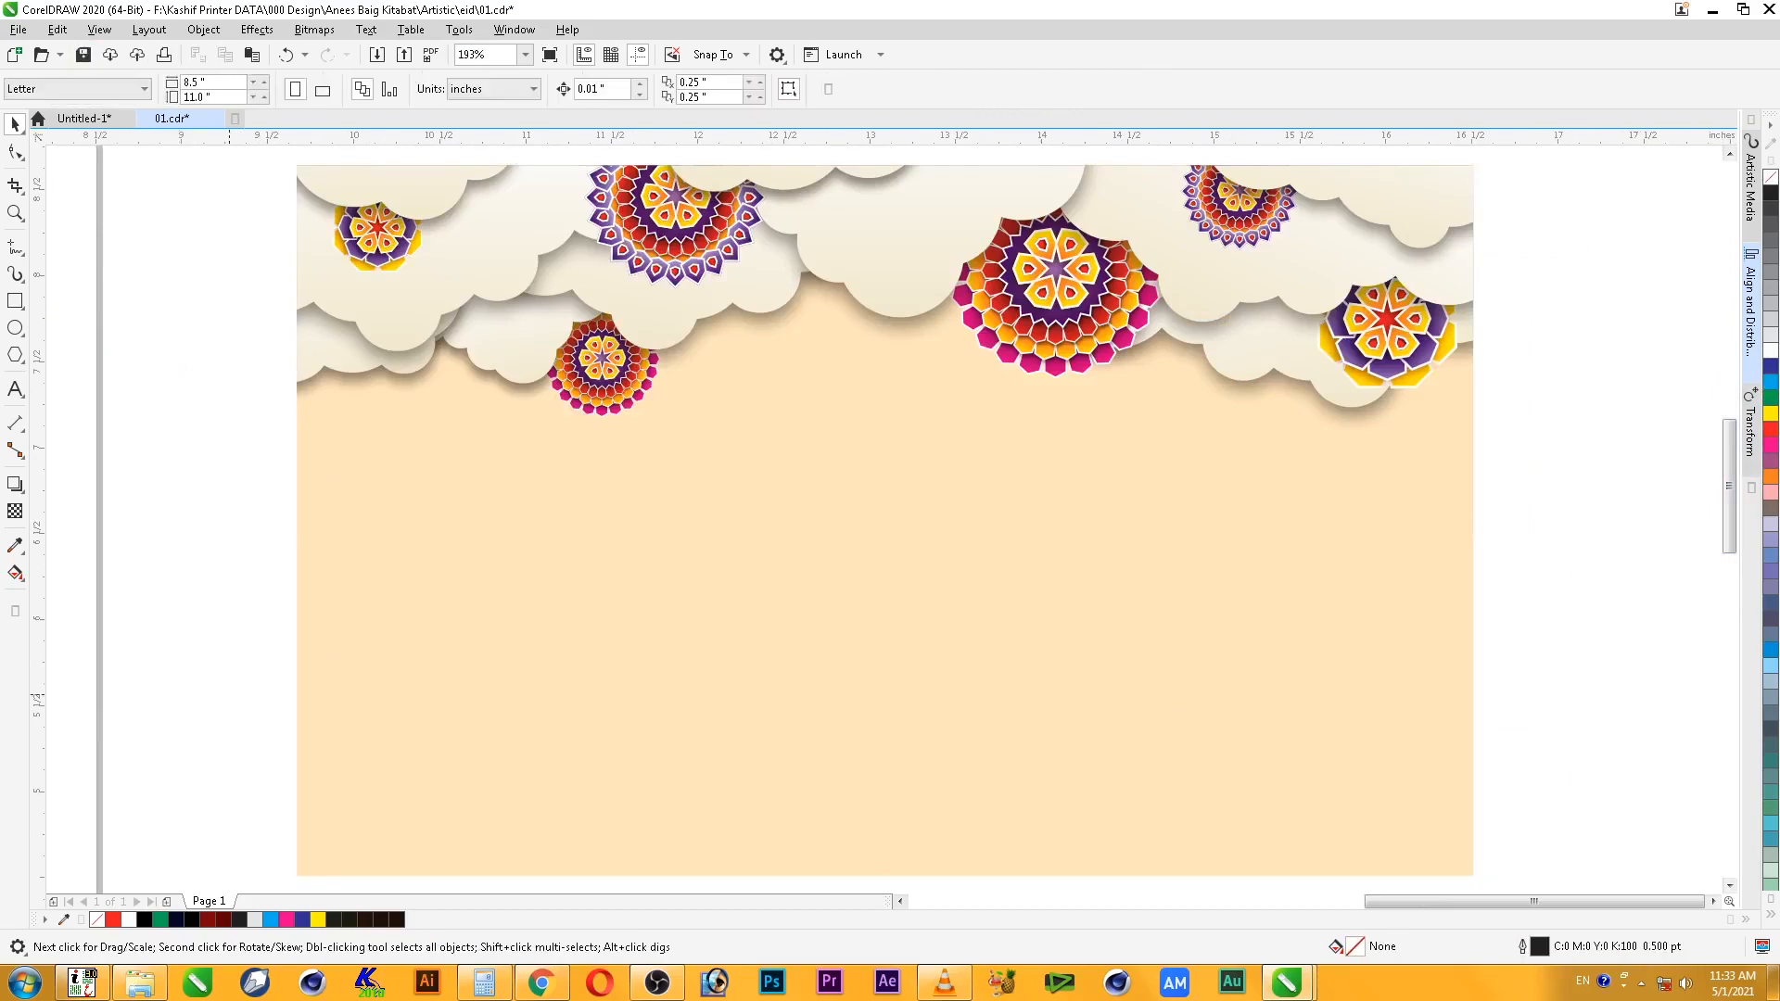
# - Centre the frame on the page and save the drawing
pyautogui.click(881, 577)
pyautogui.press('p')
pyautogui.hotkey('shift', 'F2')
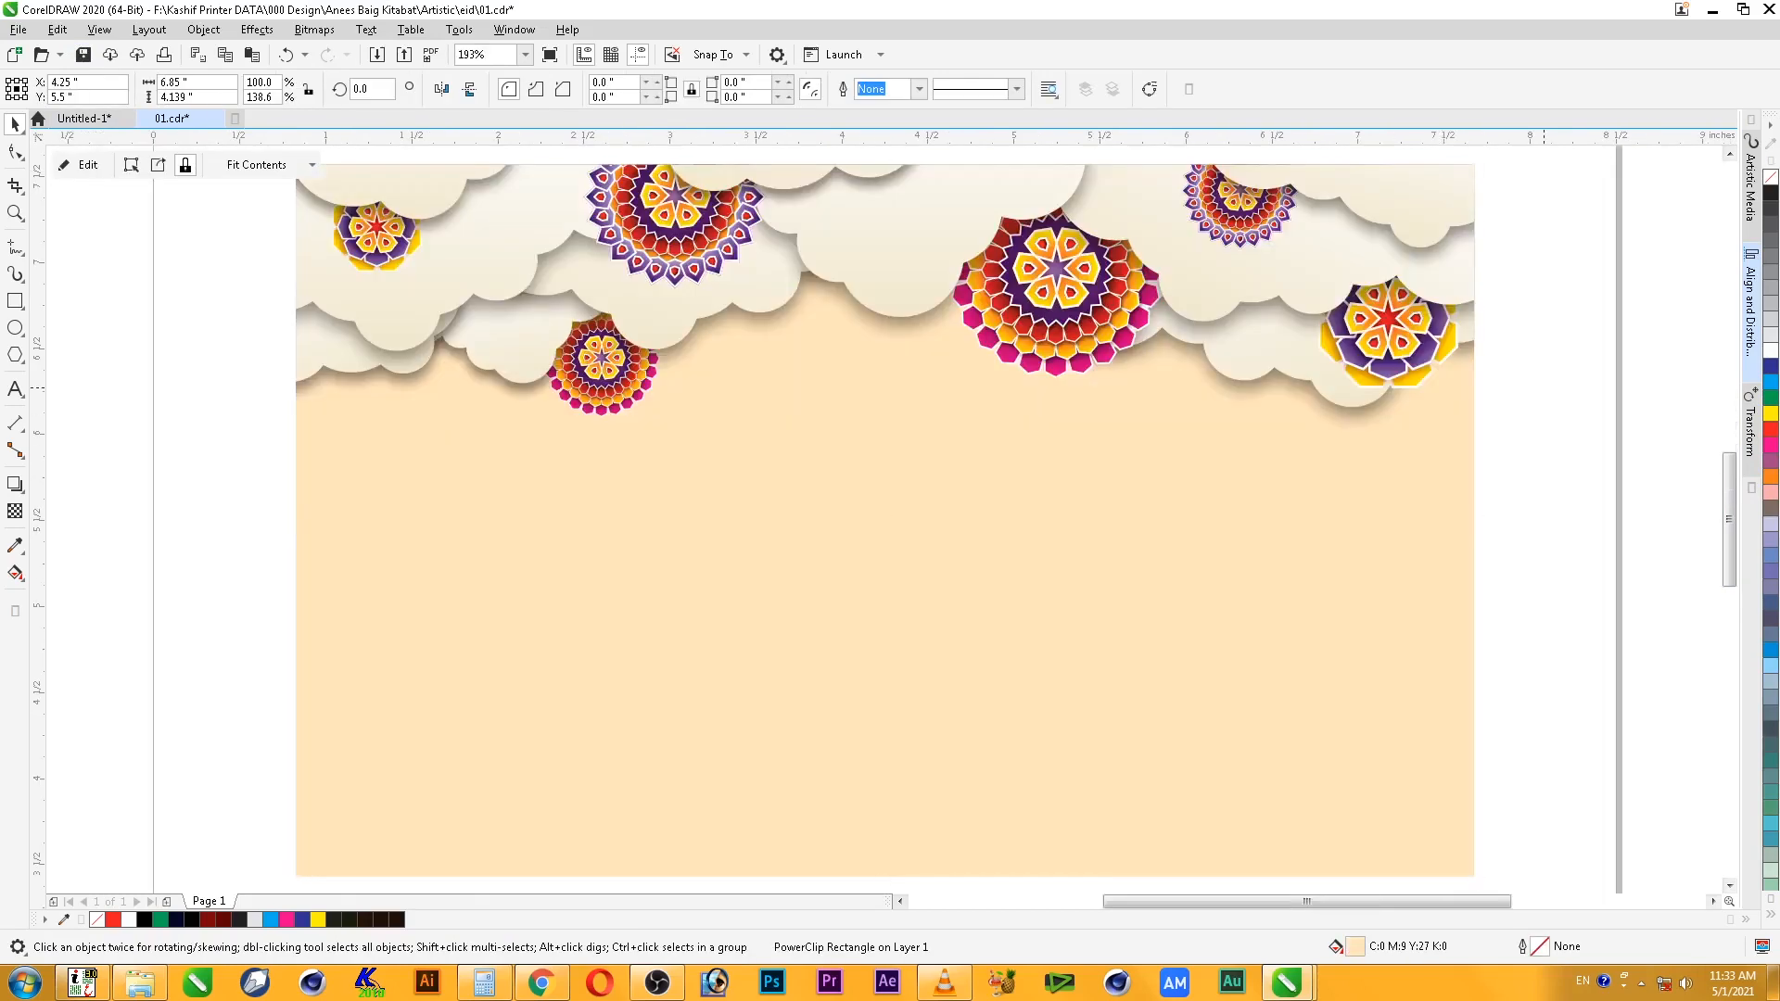
pyautogui.press('Escape')
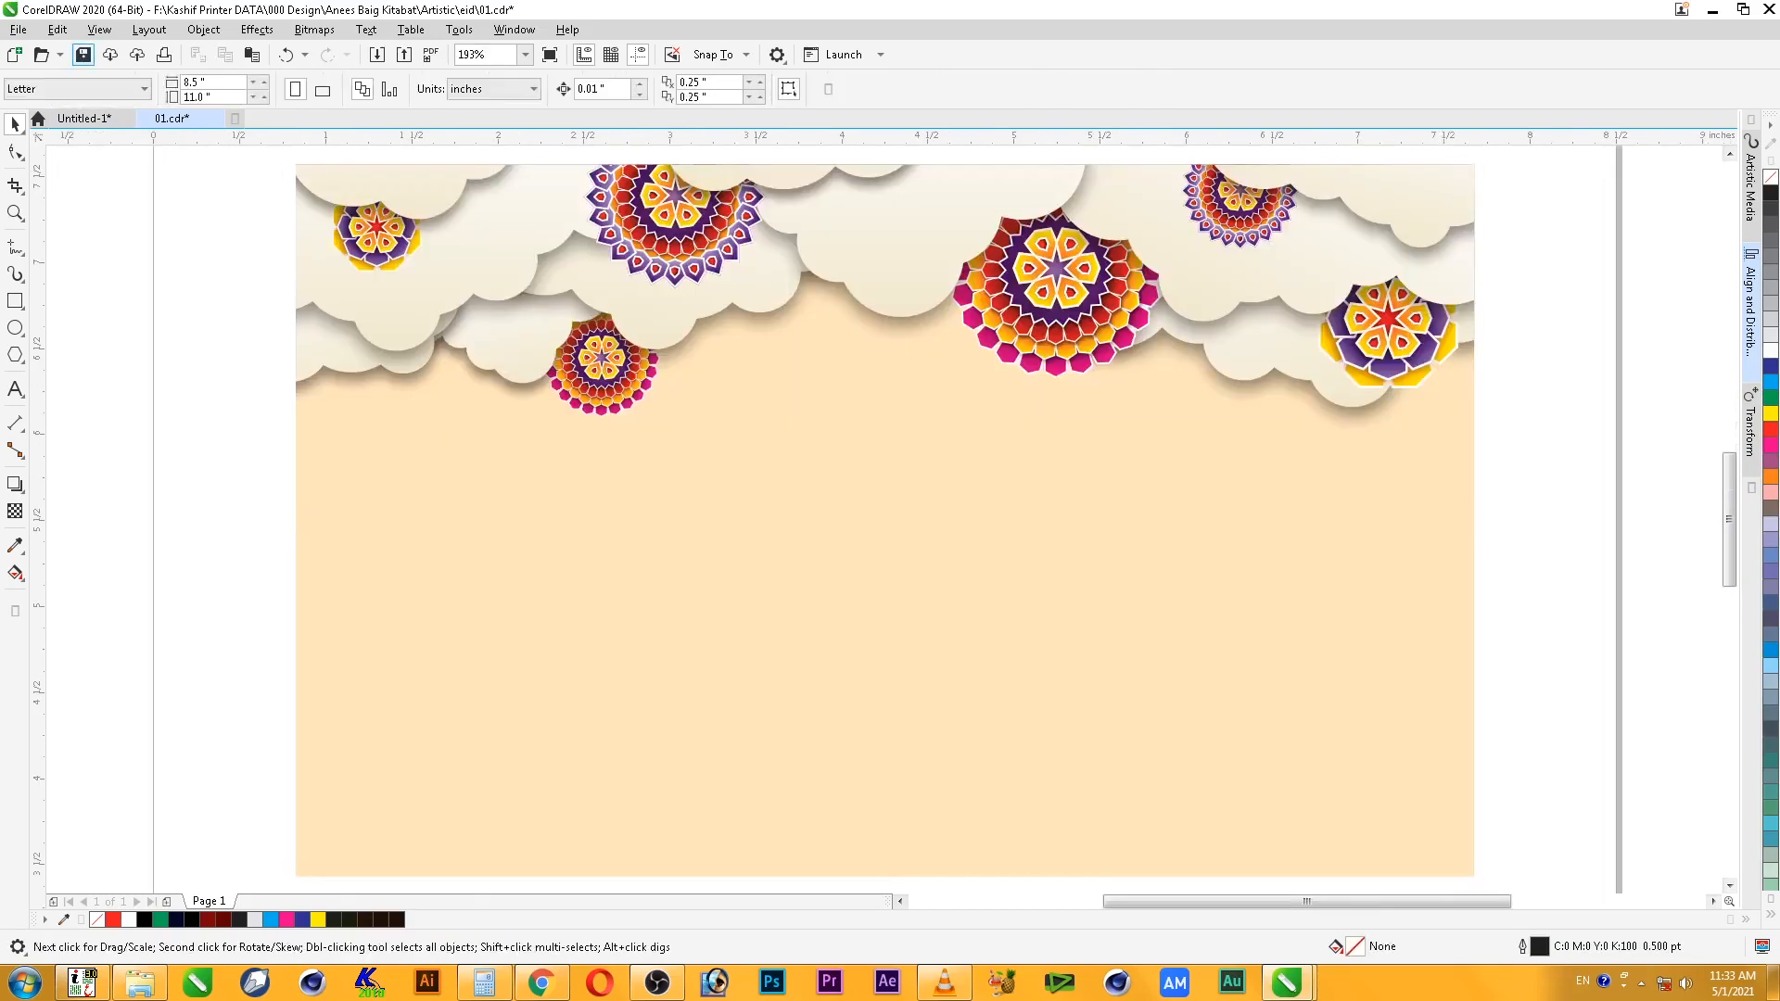
# - Switch to Windows Explorer and open the Artistic folder within the 000 Design data on drive F
pyautogui.press('super+e')
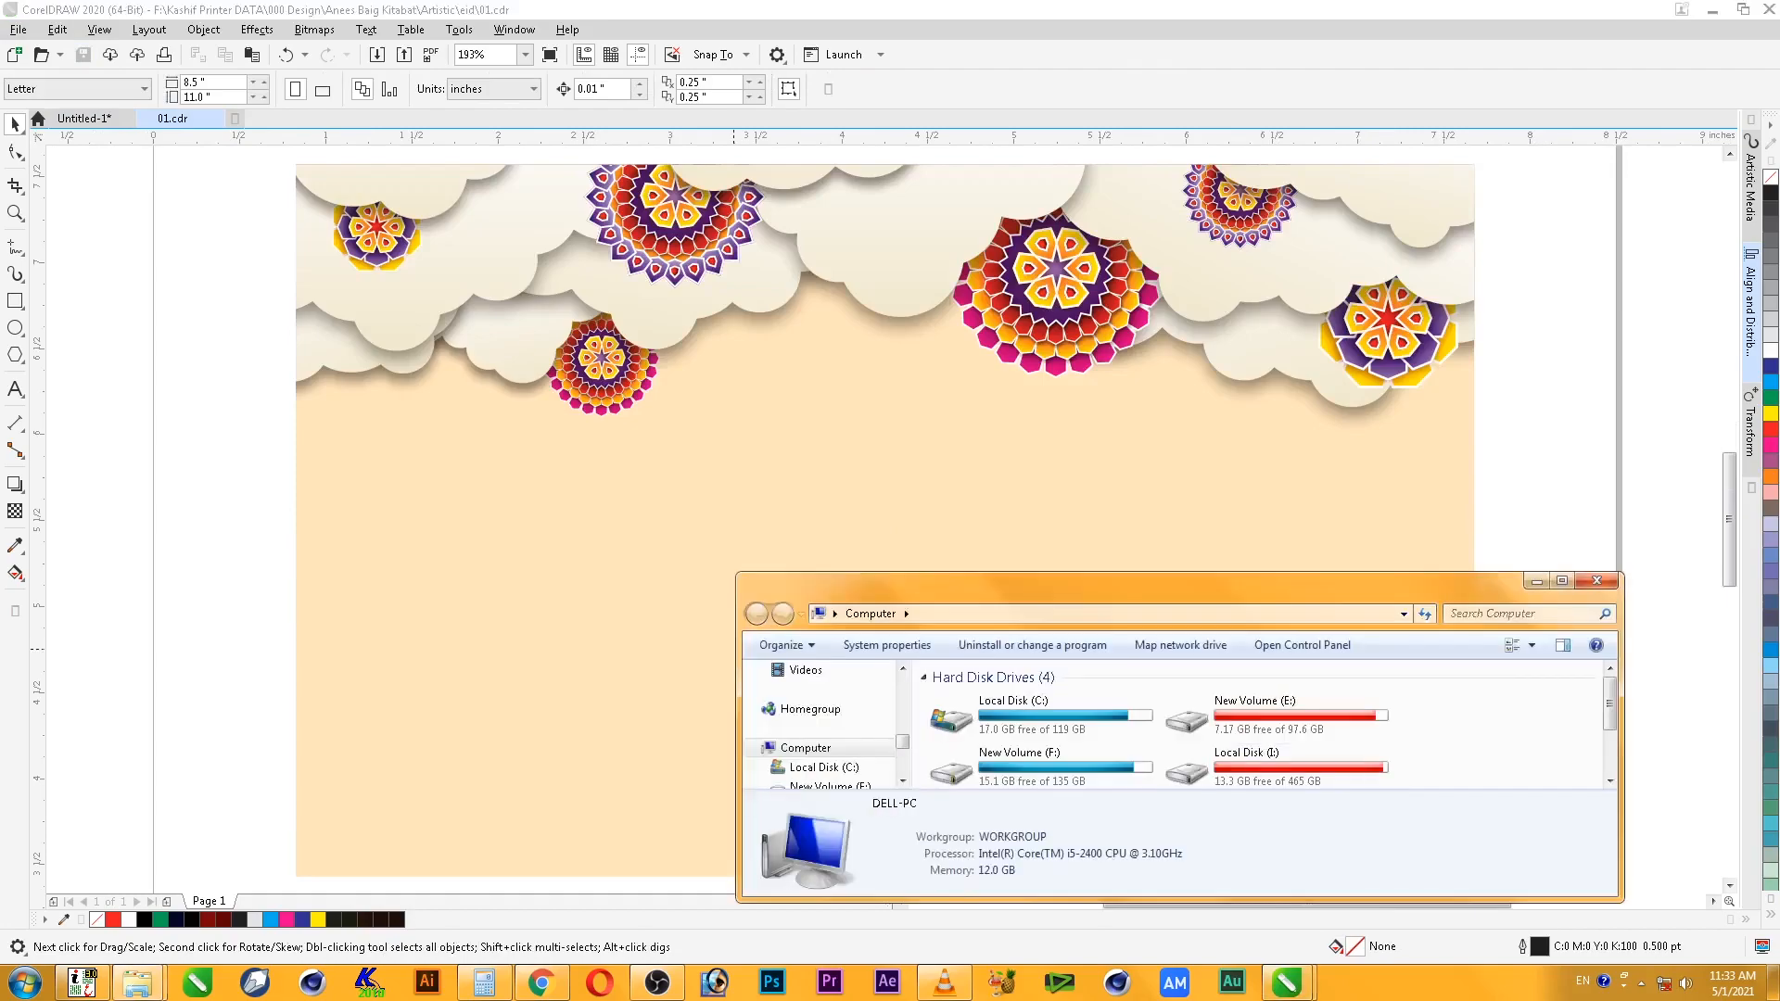
pyautogui.press('super+Up')
pyautogui.click(769, 137)
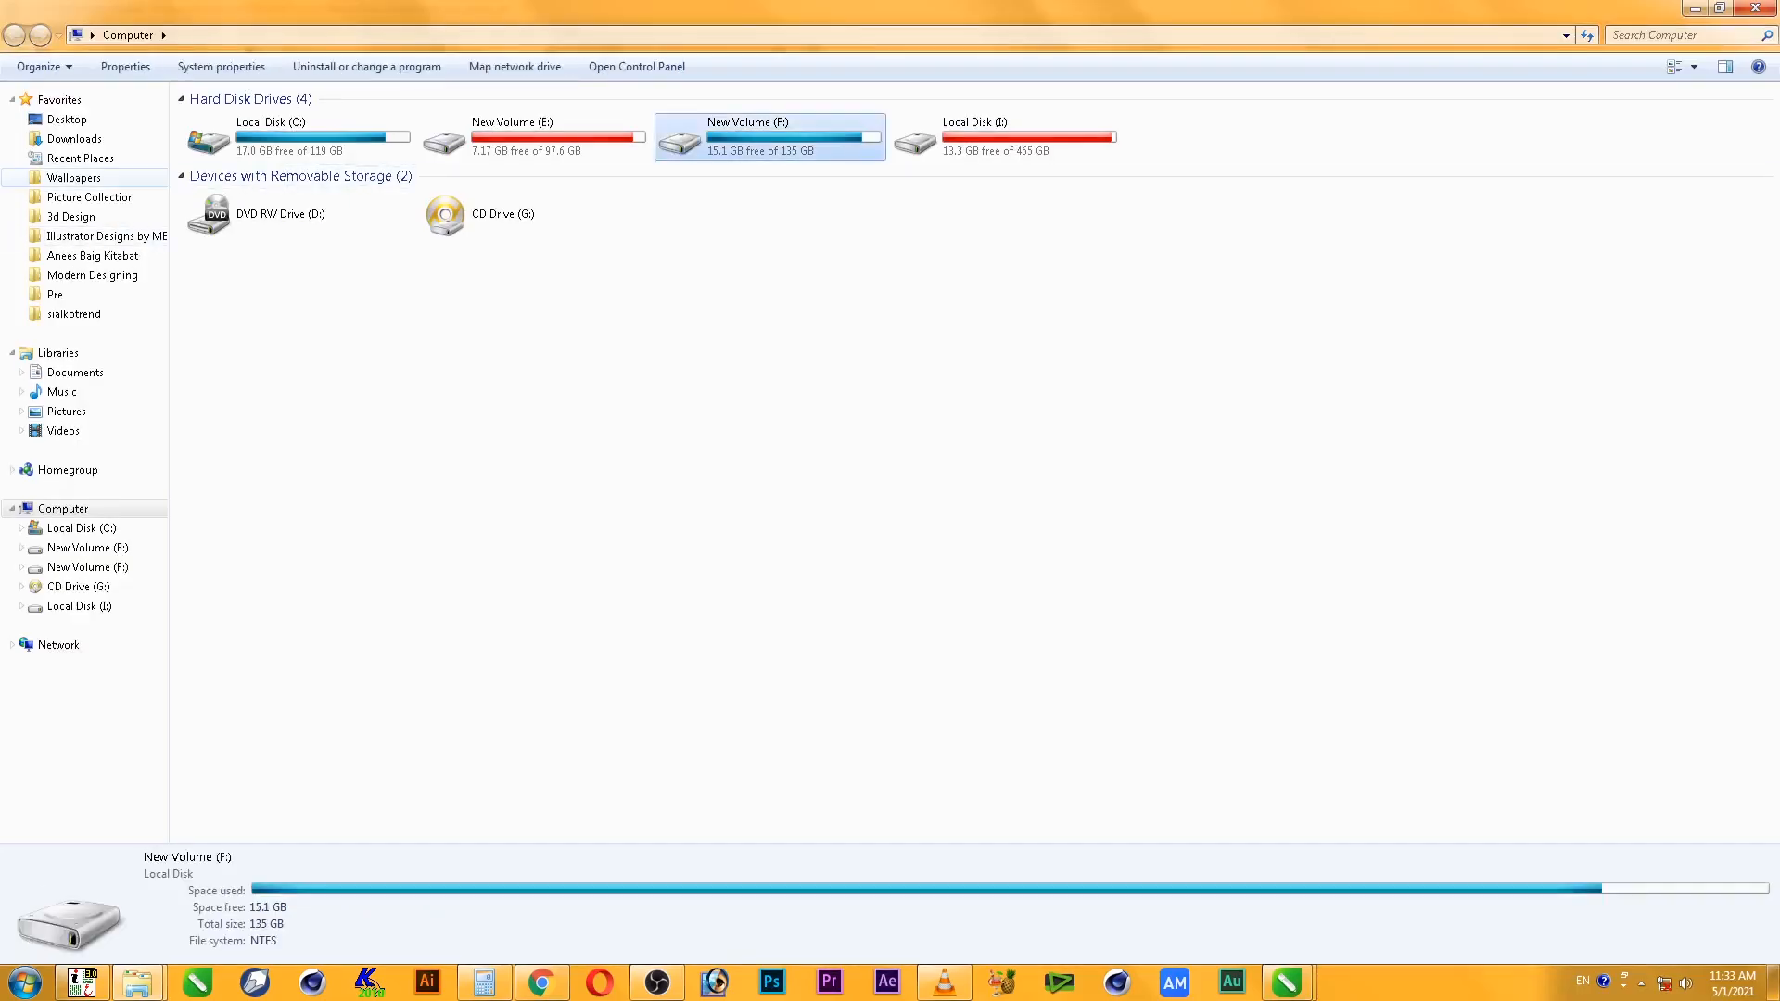
pyautogui.doubleClick(770, 138)
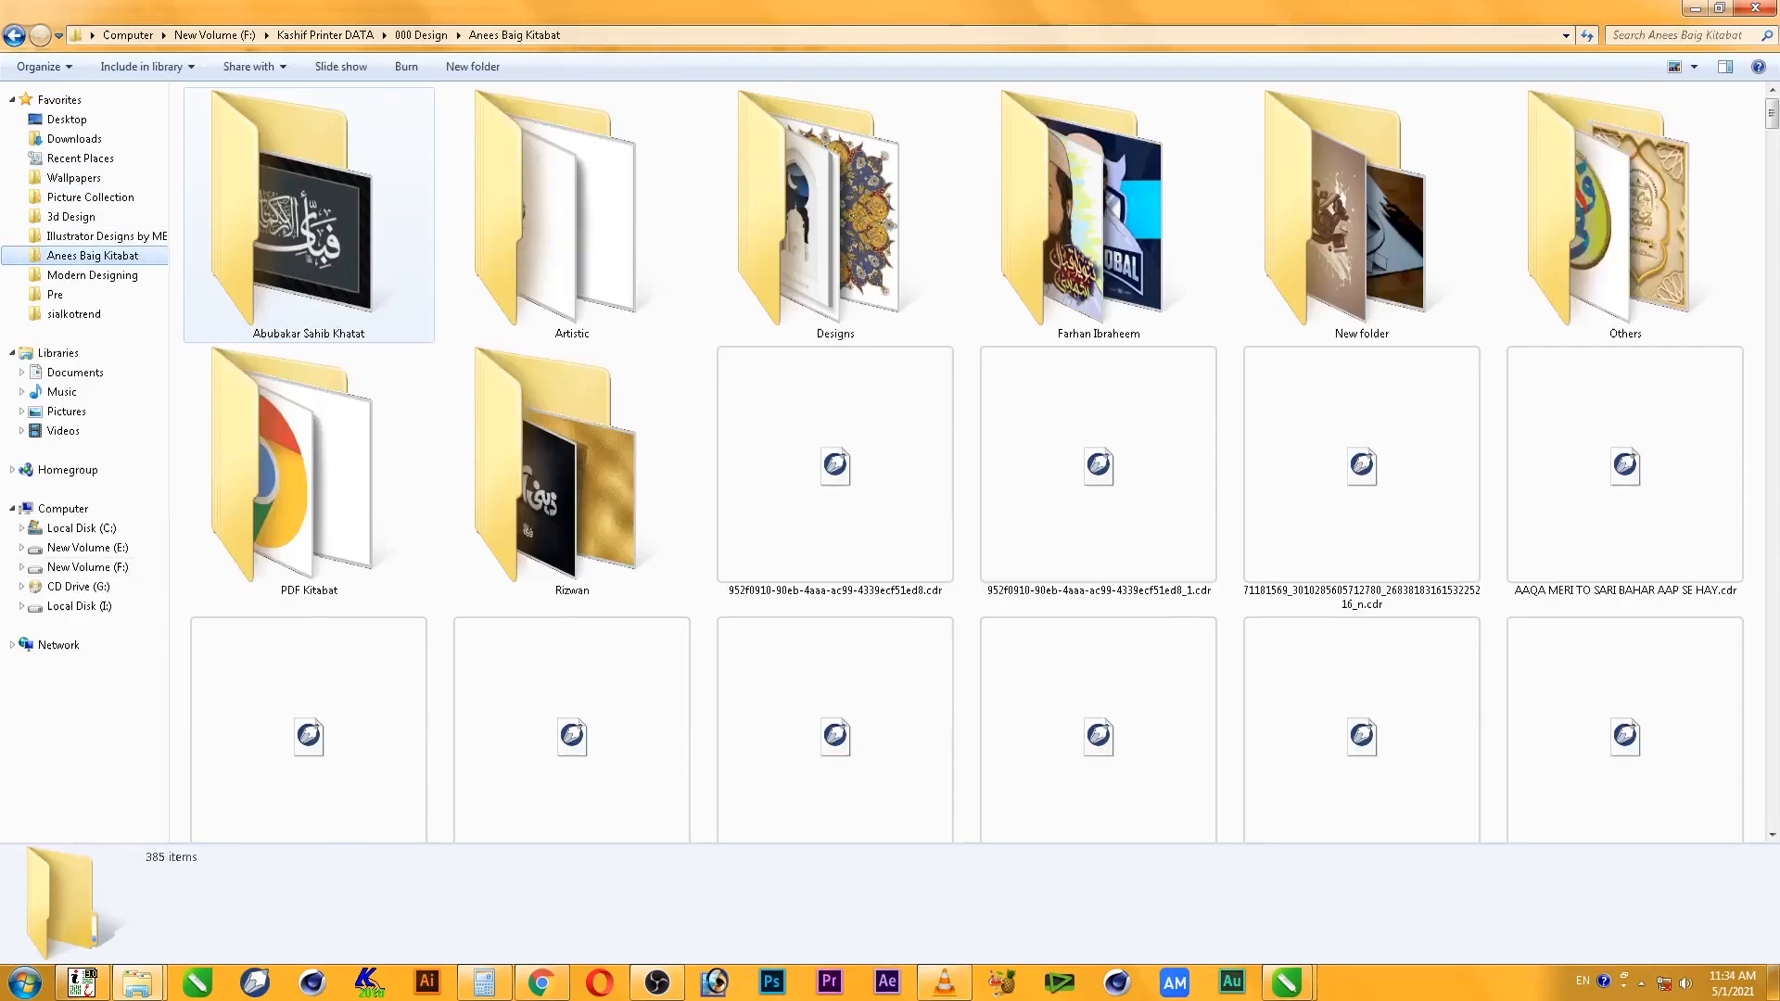
pyautogui.click(576, 176)
pyautogui.doubleClick(576, 176)
# - Bring Eid Fitar.cdr from the folder into the CorelDRAW drawing and scale its calligraphy to 81.6% over the frame
pyautogui.click(258, 158)
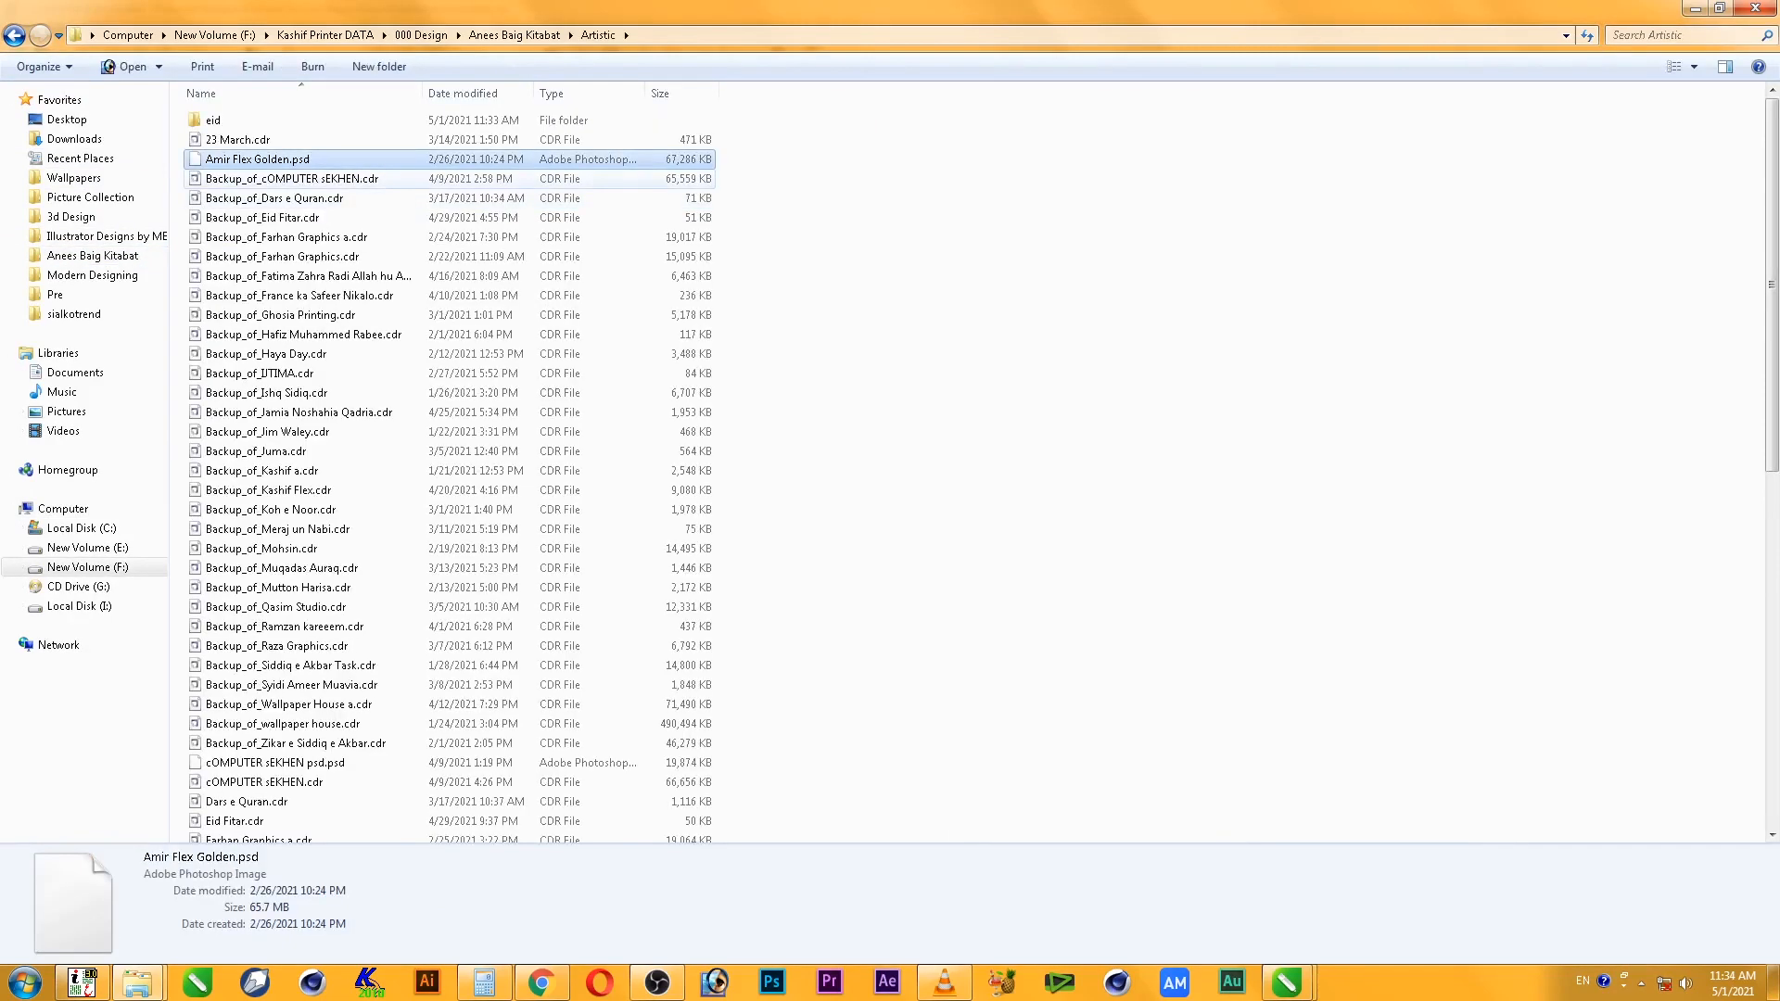
pyautogui.press('e')
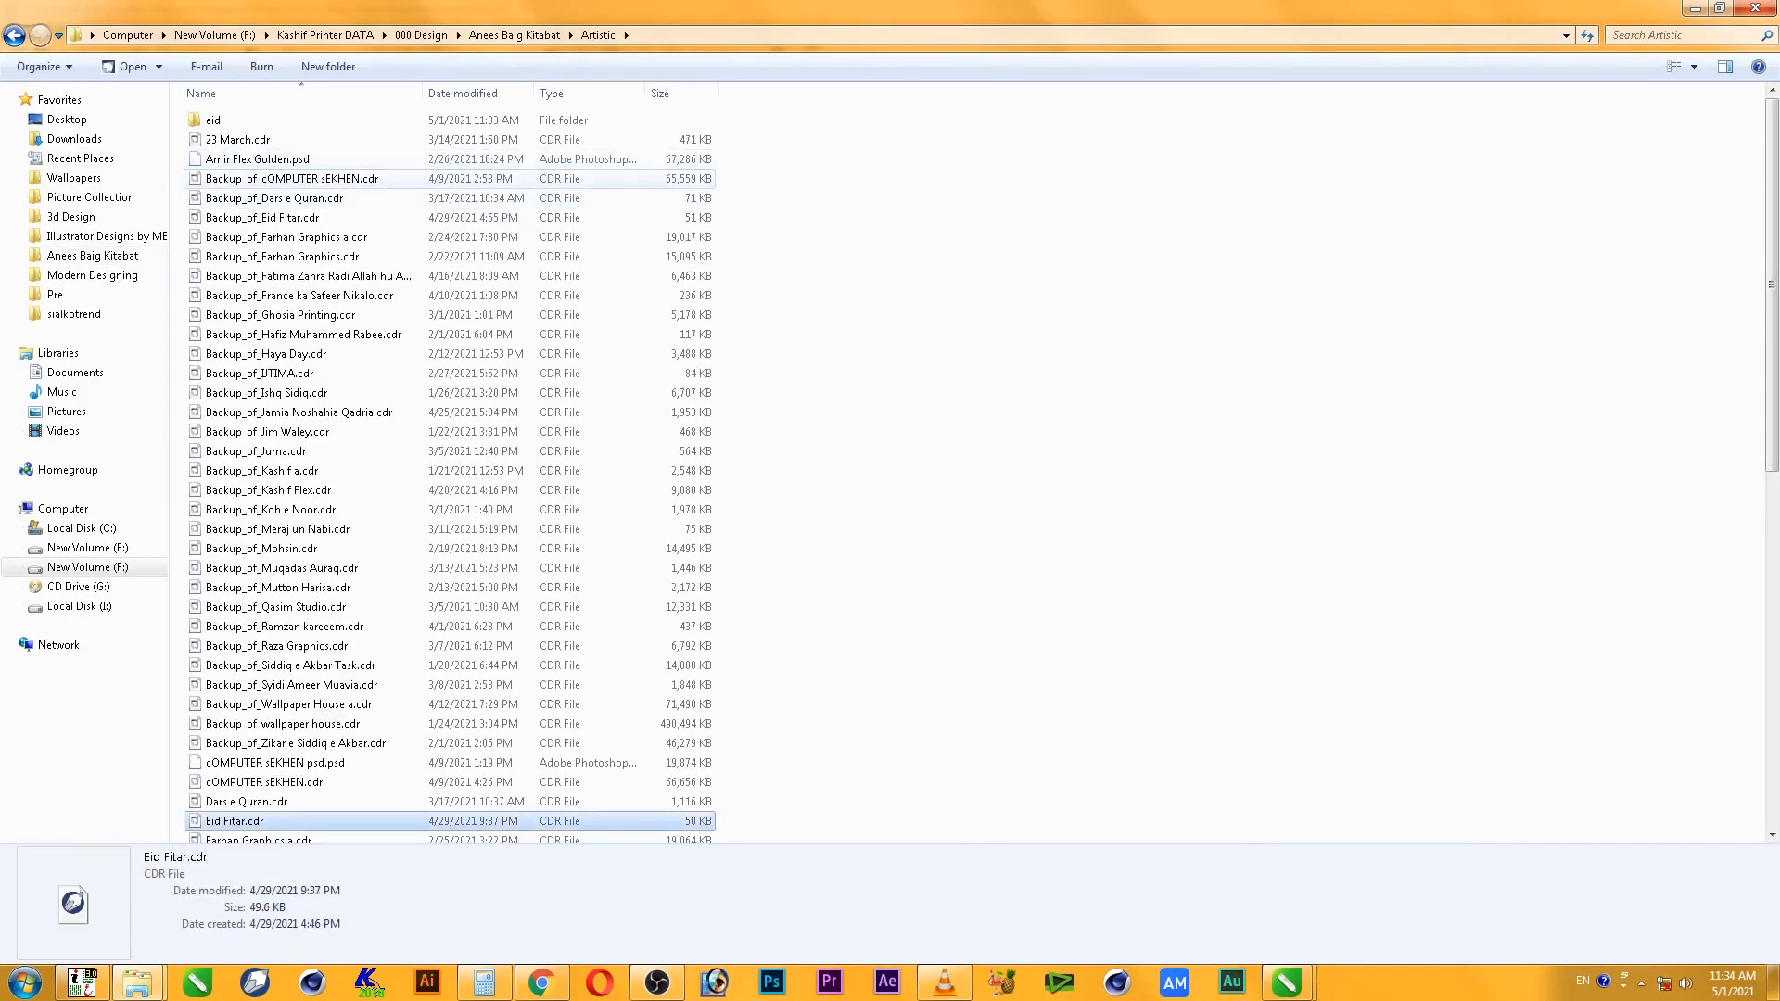
pyautogui.moveTo(389, 822); pyautogui.dragTo(734, 649)
pyautogui.moveTo(492, 500); pyautogui.dragTo(904, 644)
pyautogui.moveTo(1222, 308); pyautogui.dragTo(1106, 360)
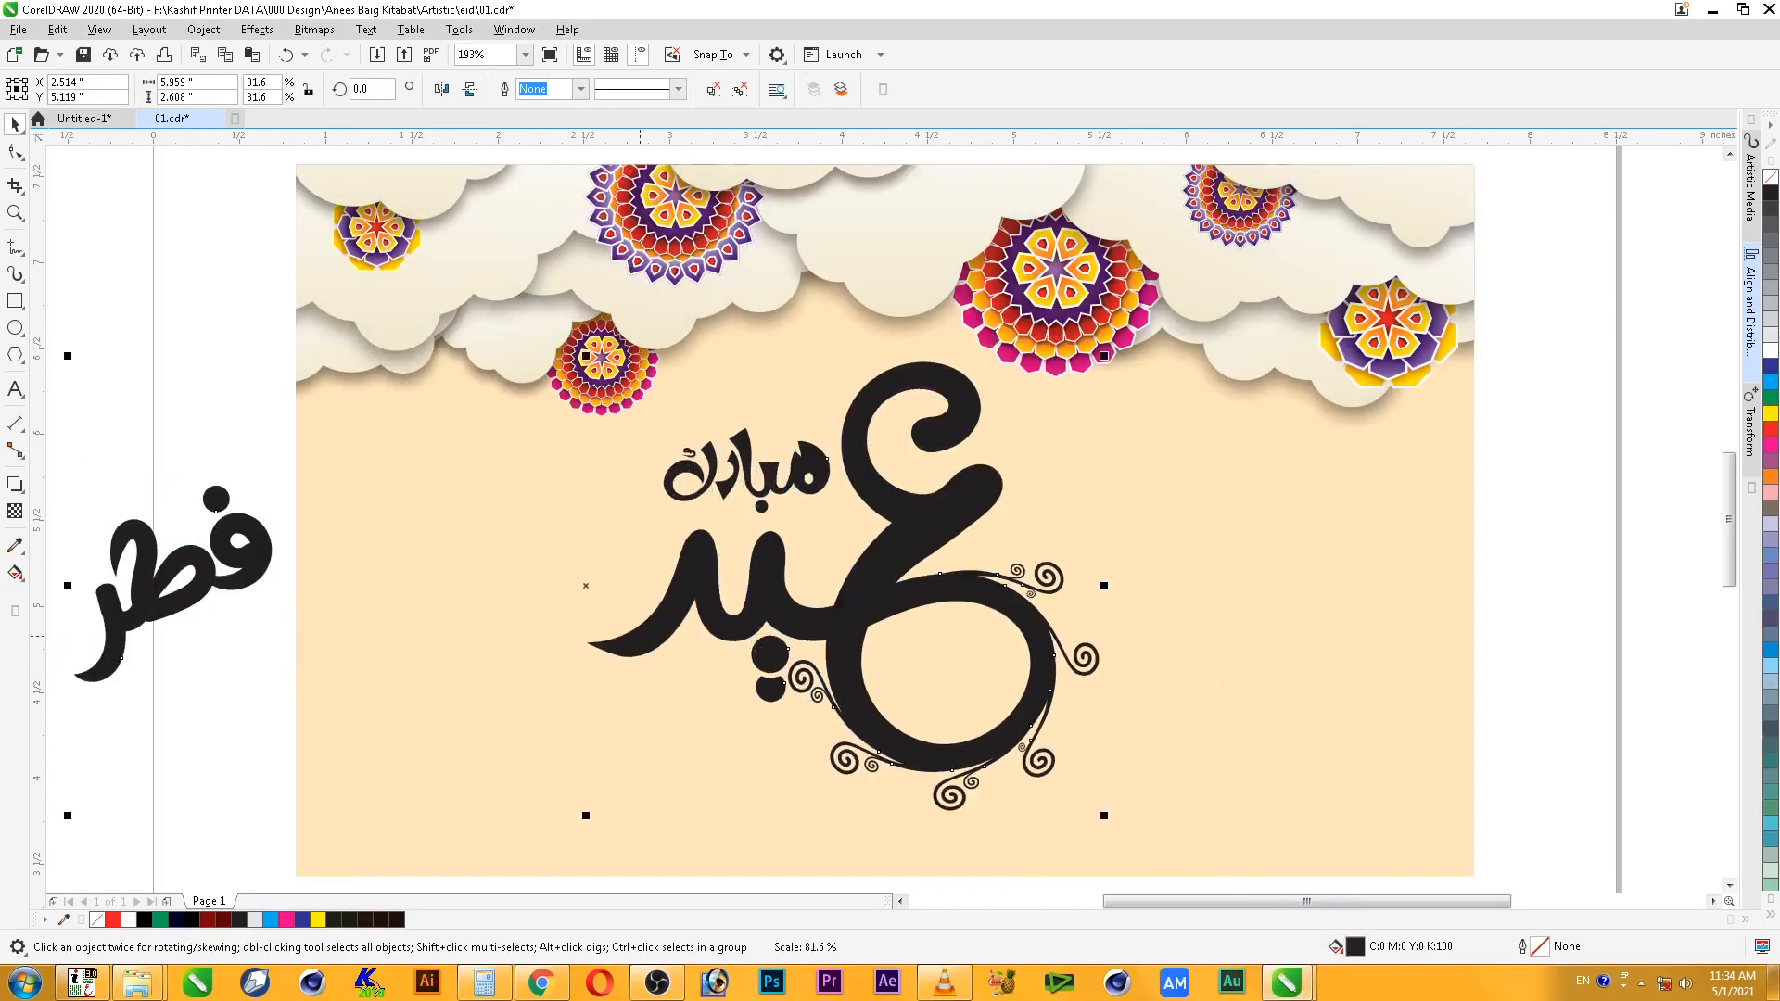
# - Ungroup the imported calligraphy and delete the word فطر lying outside the frame
pyautogui.hotkey('ctrl', 'u')
pyautogui.moveTo(284, 418); pyautogui.dragTo(62, 699)
pyautogui.press('Delete')
pyautogui.moveTo(979, 543); pyautogui.dragTo(946, 536)
pyautogui.hotkey('ctrl', 'z')
pyautogui.click(1594, 639)
# - Group all the remaining عید مبارك lettering and its spiral ornaments into one object
pyautogui.press('F3')
pyautogui.press('F2')
pyautogui.moveTo(881, 382); pyautogui.dragTo(1400, 798)
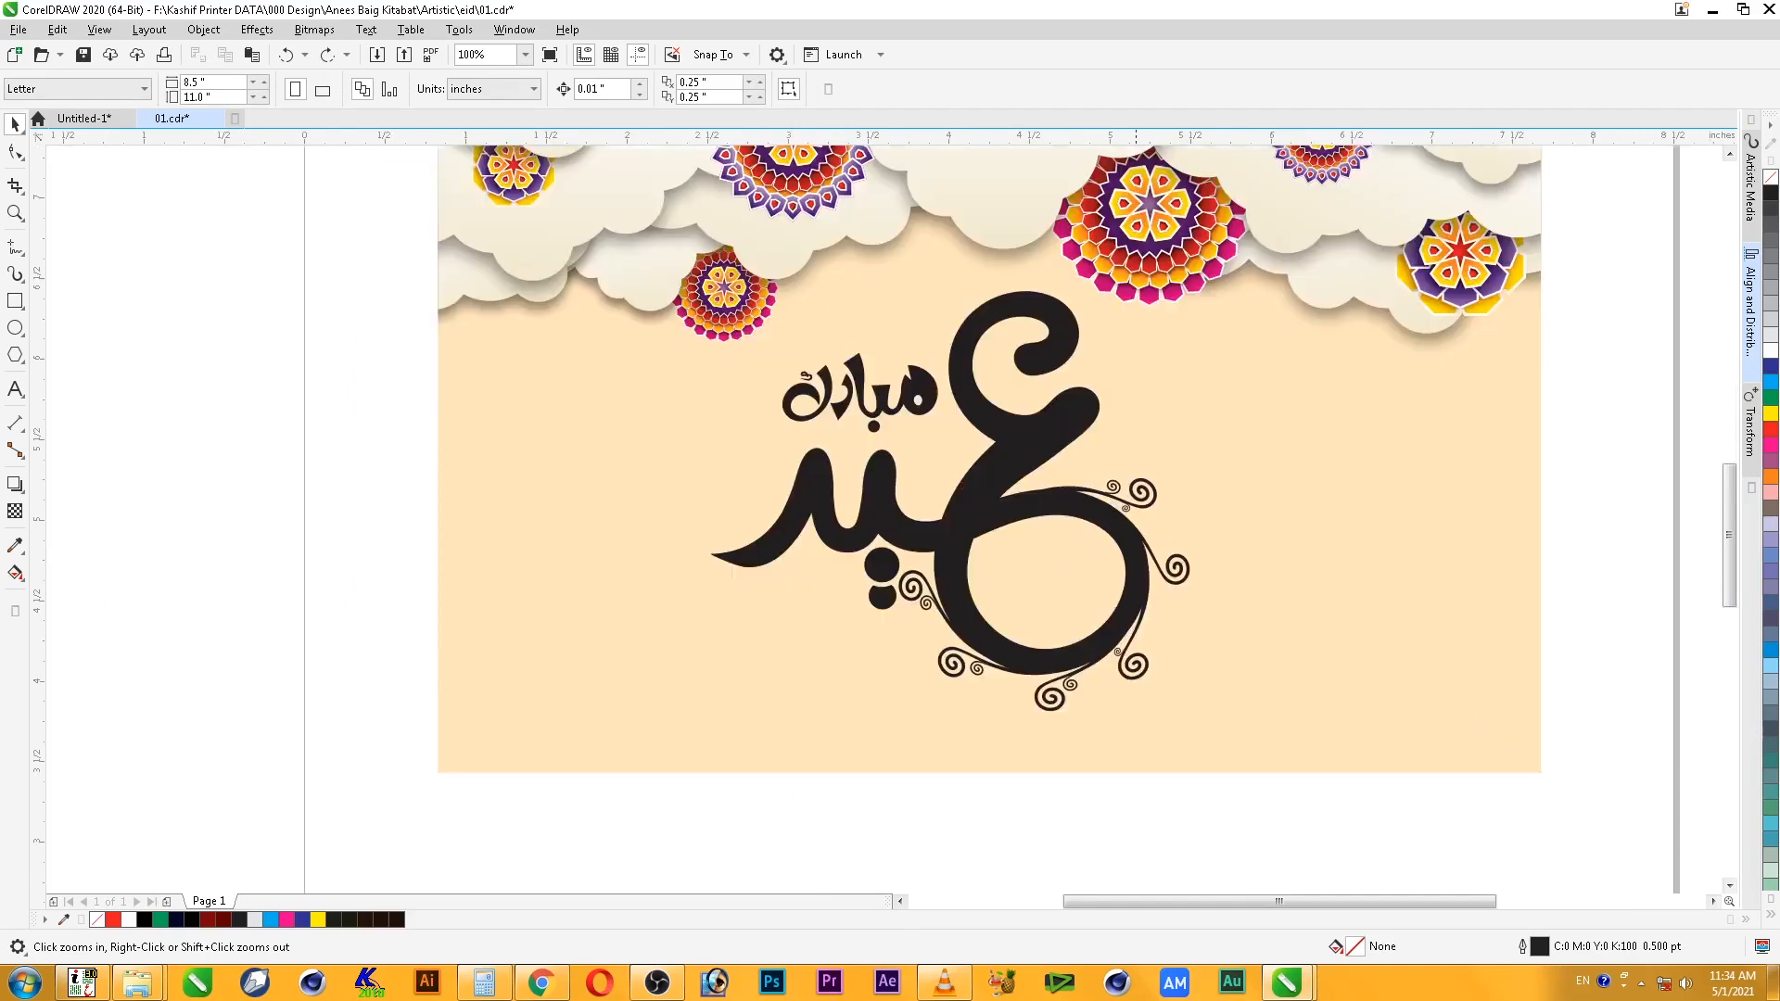
pyautogui.moveTo(1270, 248); pyautogui.dragTo(1270, 247)
pyautogui.hotkey('ctrl', 'g')
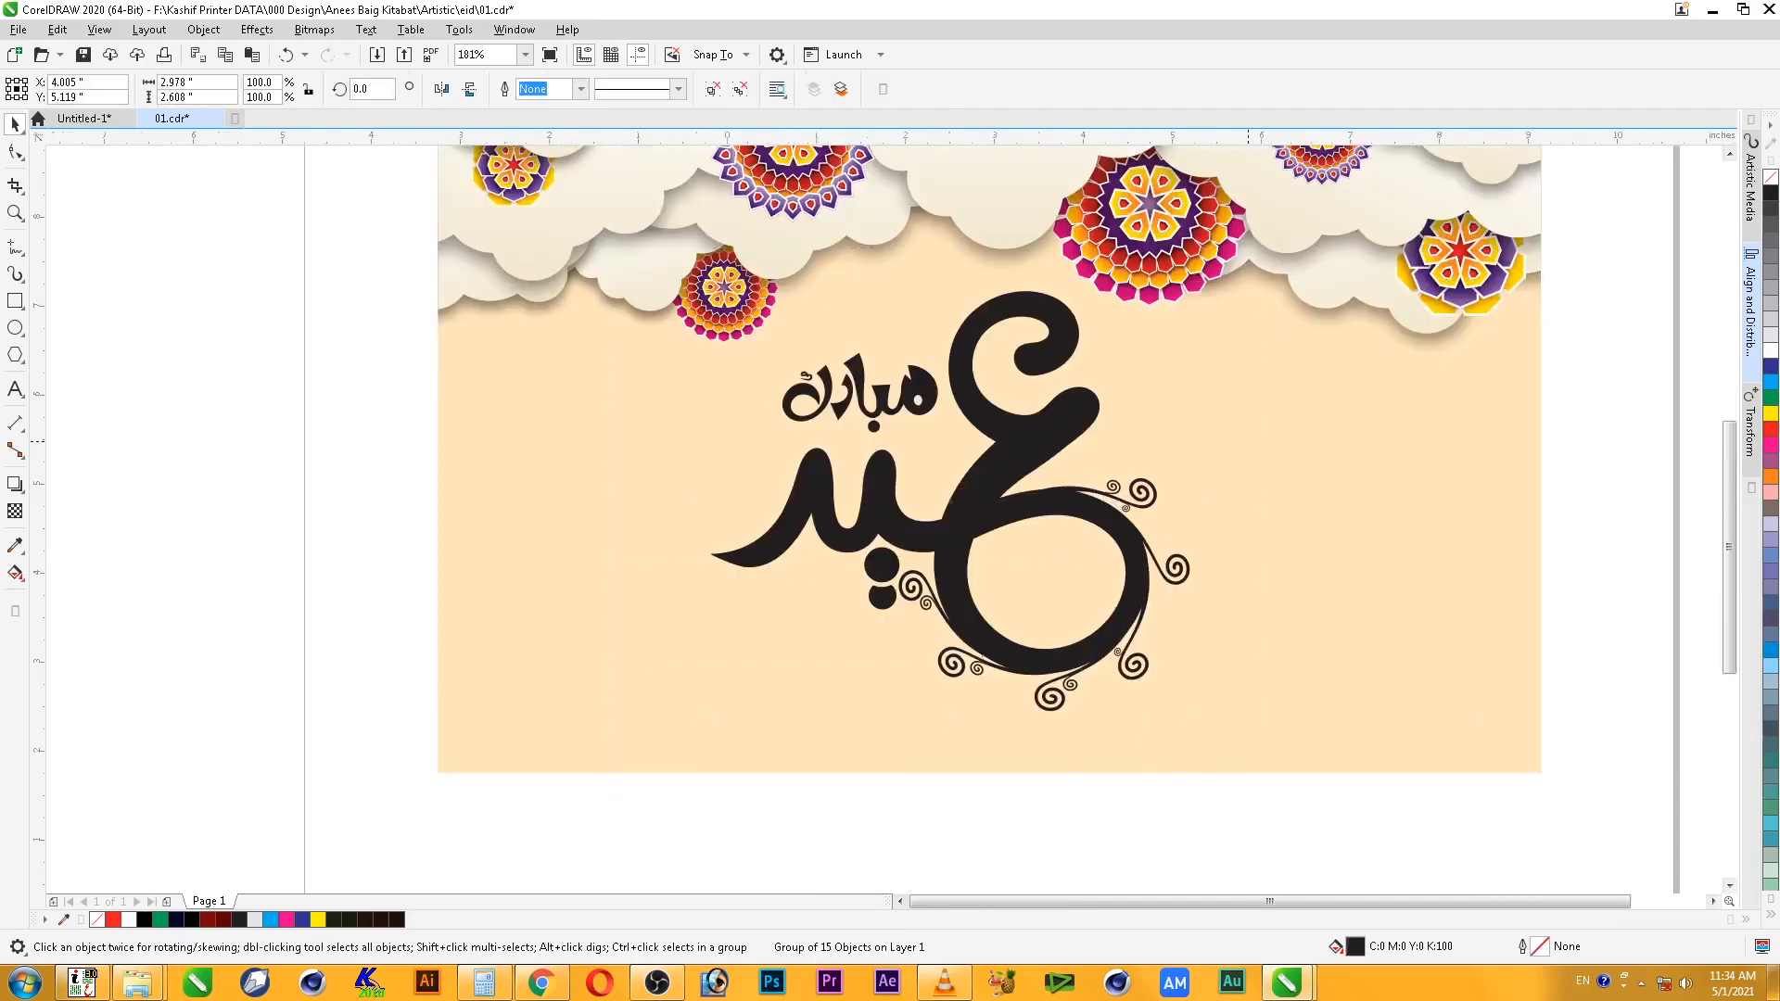
# - Scale the lettering group to 85.6% and centre it horizontally on the peach frame
pyautogui.scroll(-1, 1248, 439)
pyautogui.keyDown('shift'); pyautogui.click(1300, 539); pyautogui.keyUp('shift')
pyautogui.press('c')
pyautogui.press('Escape')
pyautogui.moveTo(1210, 506); pyautogui.dragTo(1180, 497)
pyautogui.moveTo(1213, 586); pyautogui.dragTo(1193, 578)
pyautogui.keyDown('shift'); pyautogui.click(1238, 556); pyautogui.keyUp('shift')
pyautogui.press('c')
pyautogui.click(1176, 533)
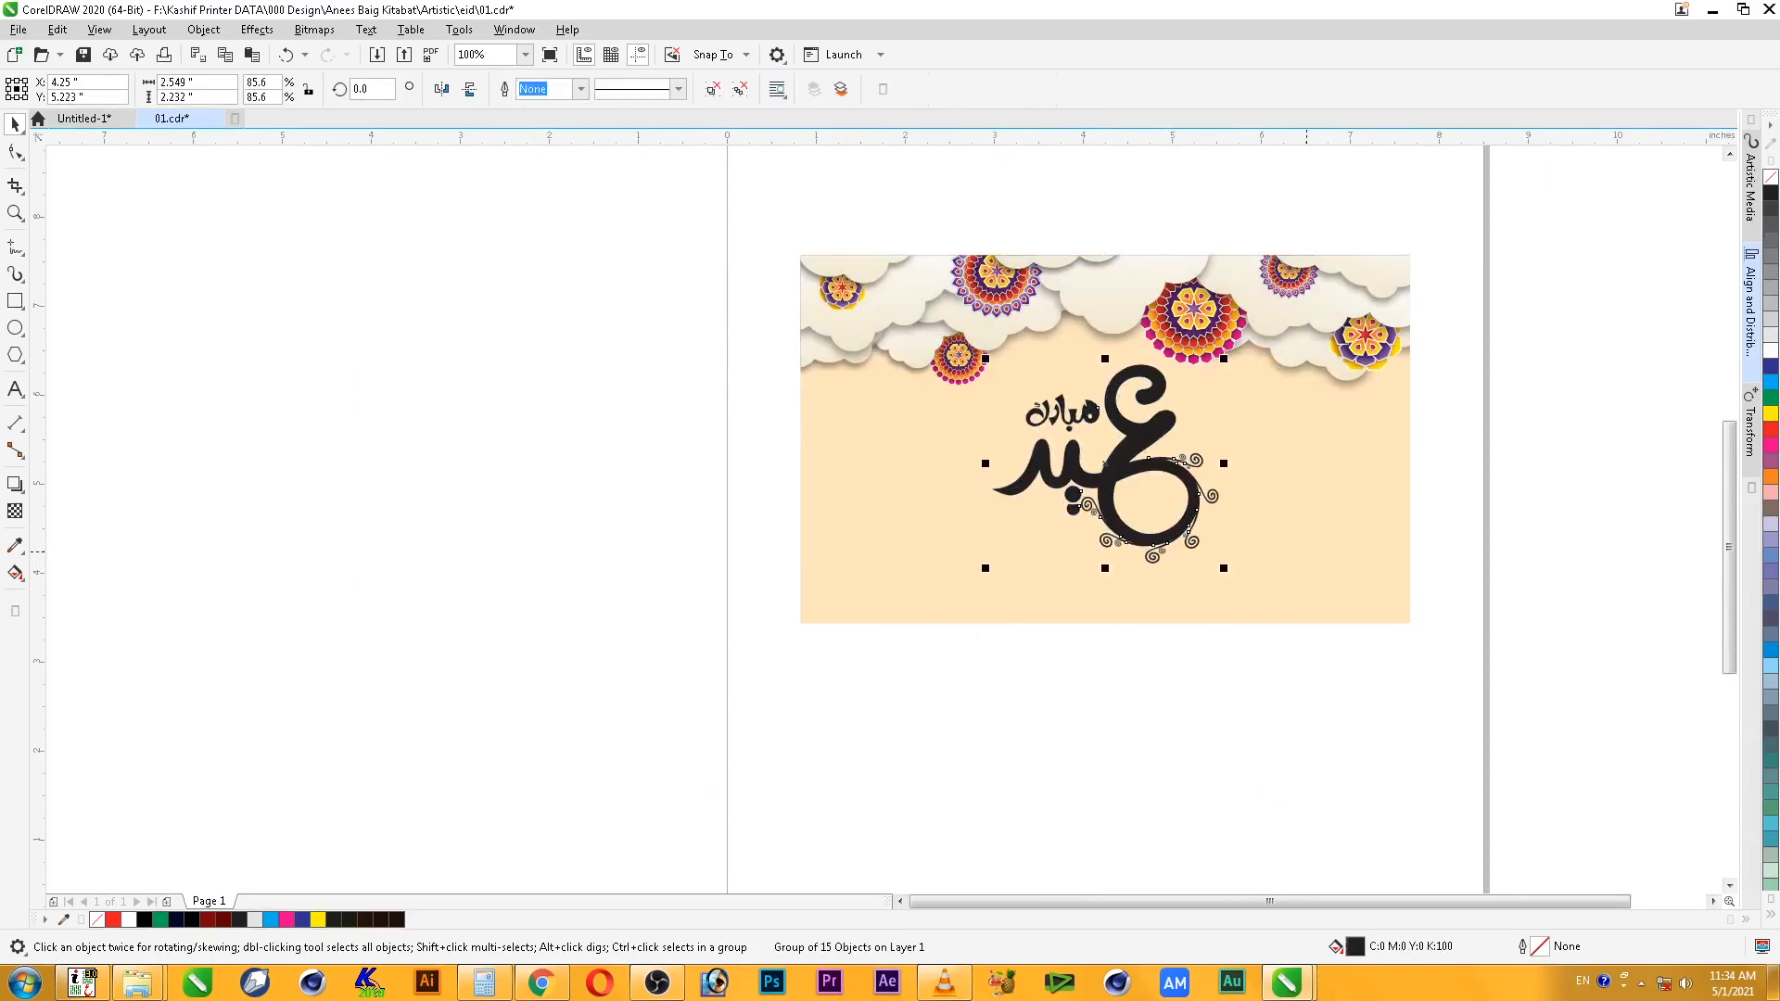
# - Move the lettering down slightly so it sits lower beneath the clouds and ornaments
pyautogui.press('Escape')
pyautogui.press('F2')
pyautogui.moveTo(1528, 216); pyautogui.dragTo(692, 678)
pyautogui.click(705, 669)
pyautogui.hotkey('shift', 'F2')
pyautogui.press('Escape')
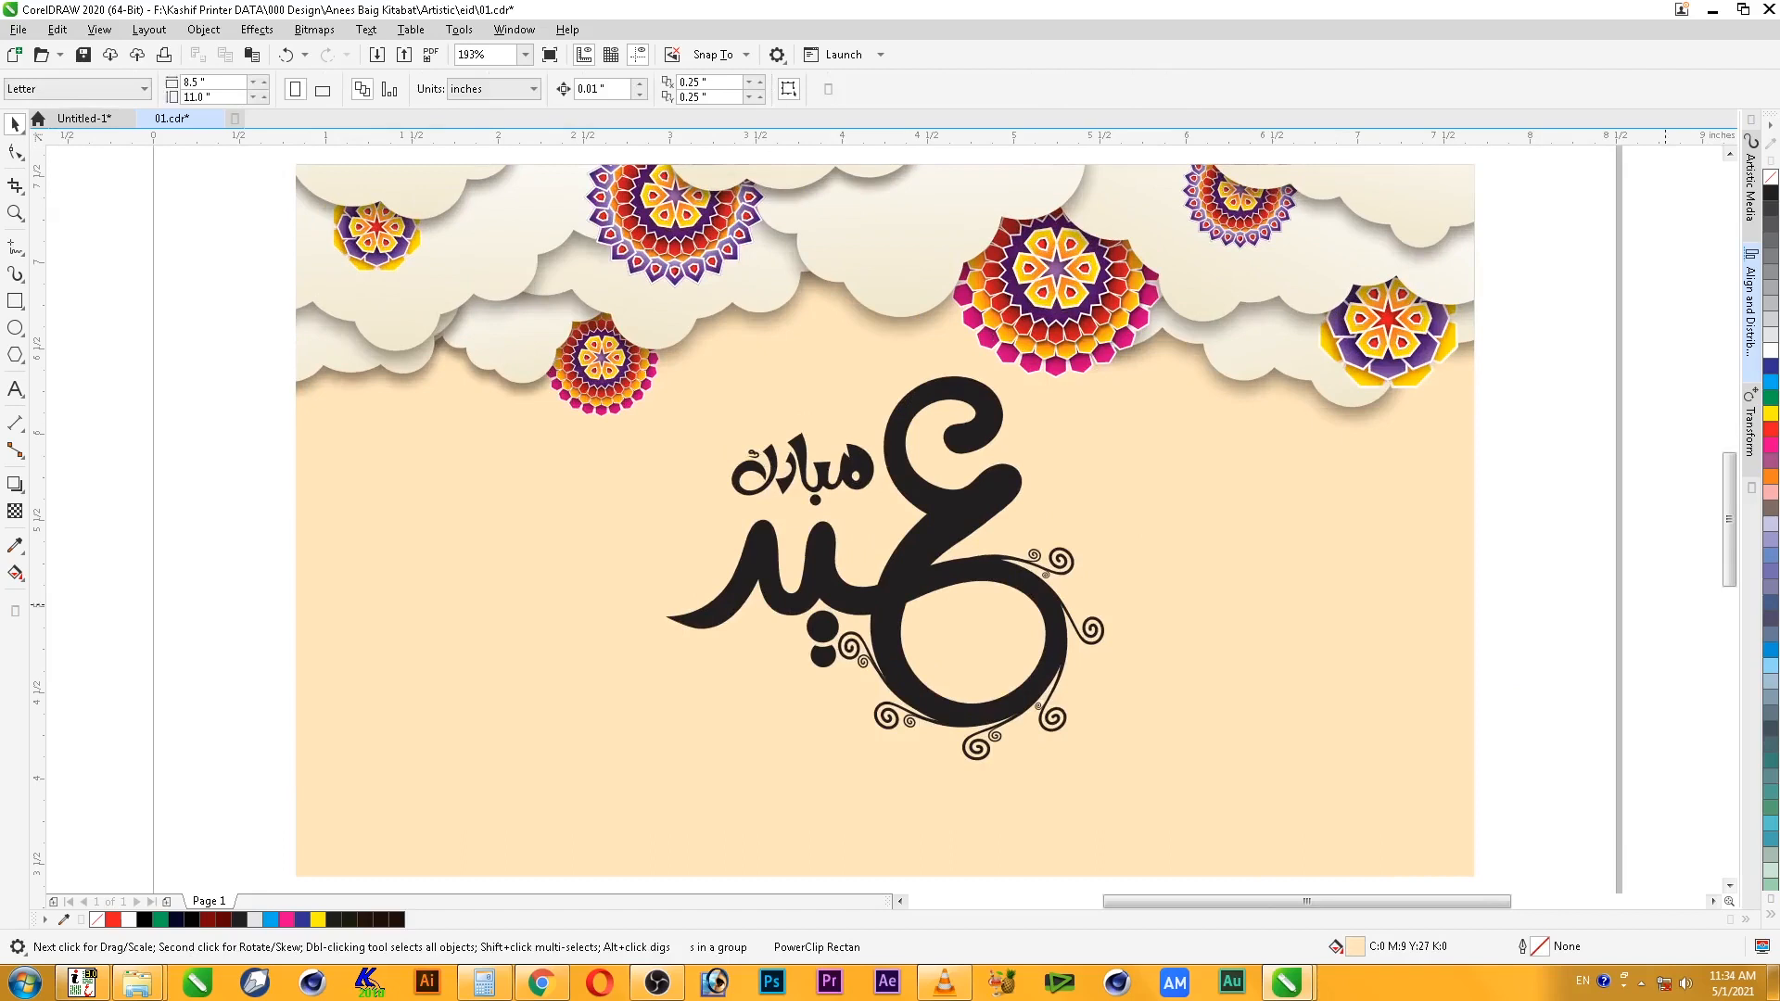
pyautogui.moveTo(1021, 578); pyautogui.dragTo(1020, 605)
# - Separate the lettering's pieces and draw a closed smooth curve around the upper part of the letter ع
pyautogui.press('z')
pyautogui.rightClick(984, 471)
pyautogui.click(997, 452)
pyautogui.click(970, 441)
pyautogui.press('Escape')
pyautogui.click(989, 501)
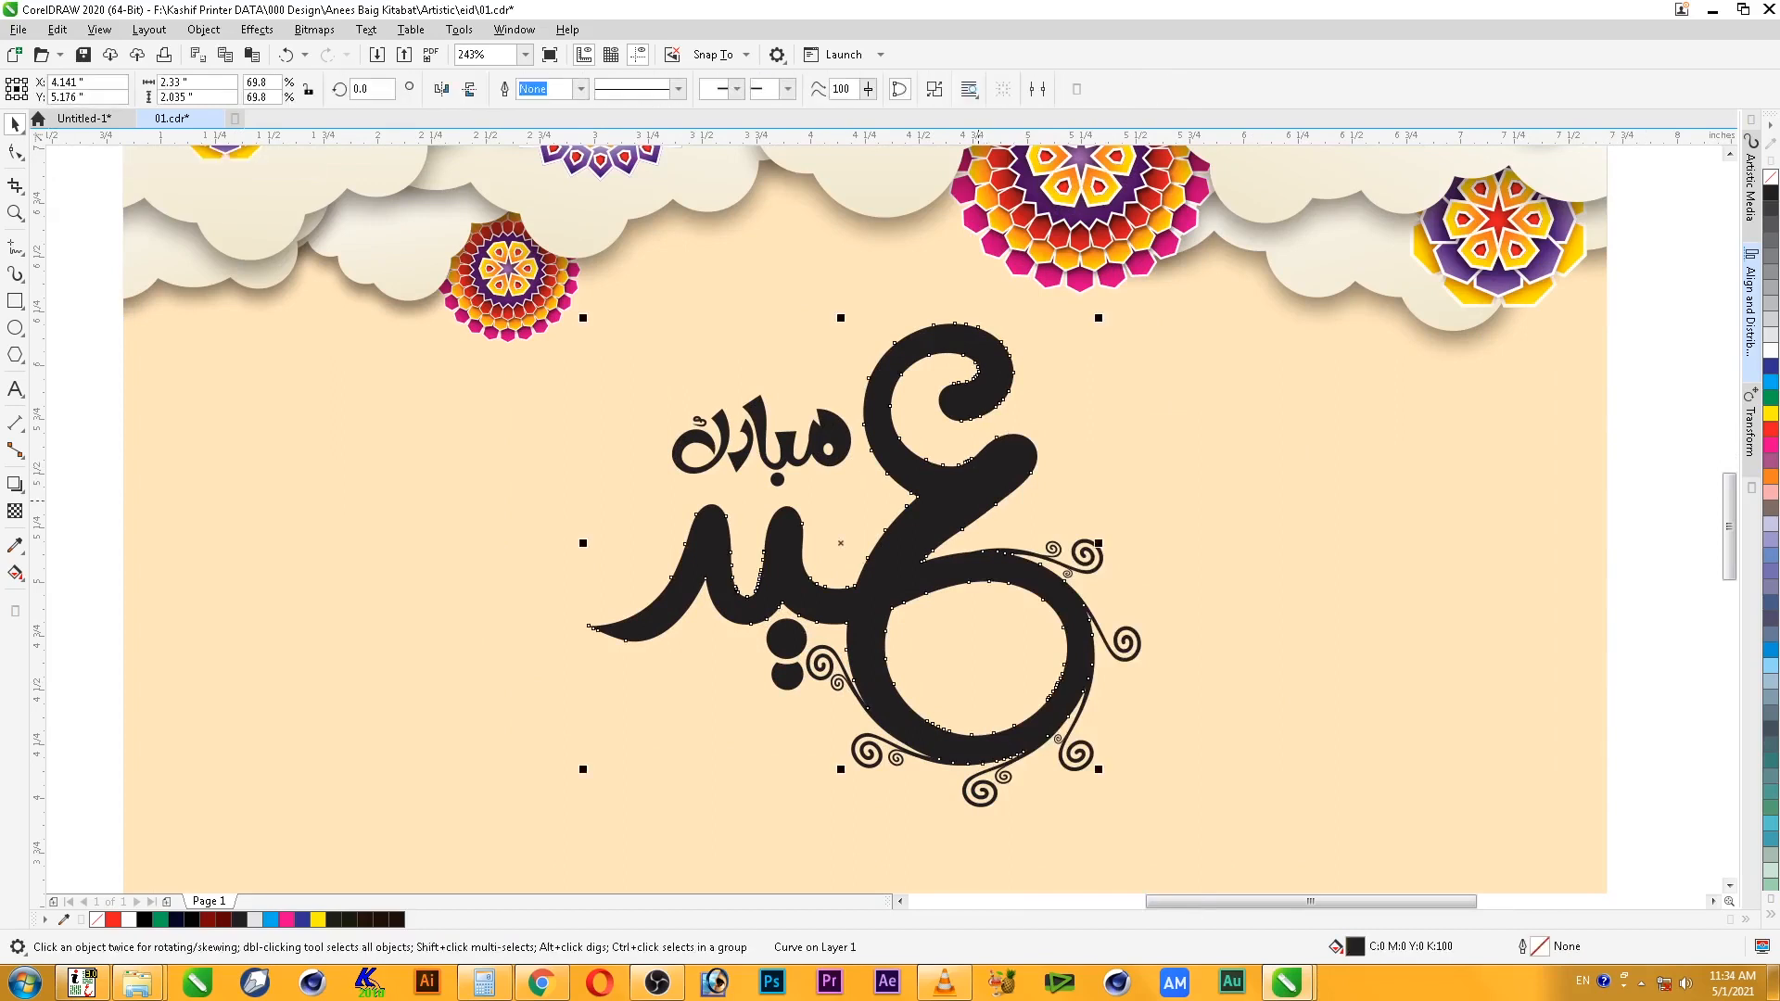
pyautogui.click(15, 247)
pyautogui.moveTo(1124, 312)
pyautogui.mouseDown()
pyautogui.moveTo(997, 484)
pyautogui.moveTo(918, 540)
pyautogui.moveTo(832, 557)
pyautogui.moveTo(755, 282)
pyautogui.moveTo(1126, 310)
pyautogui.mouseUp()
pyautogui.press('space')
# - Intersect the closed curve with the main عید lettering shape, and delete the helper curve
pyautogui.keyDown('shift'); pyautogui.click(997, 474); pyautogui.keyUp('shift')
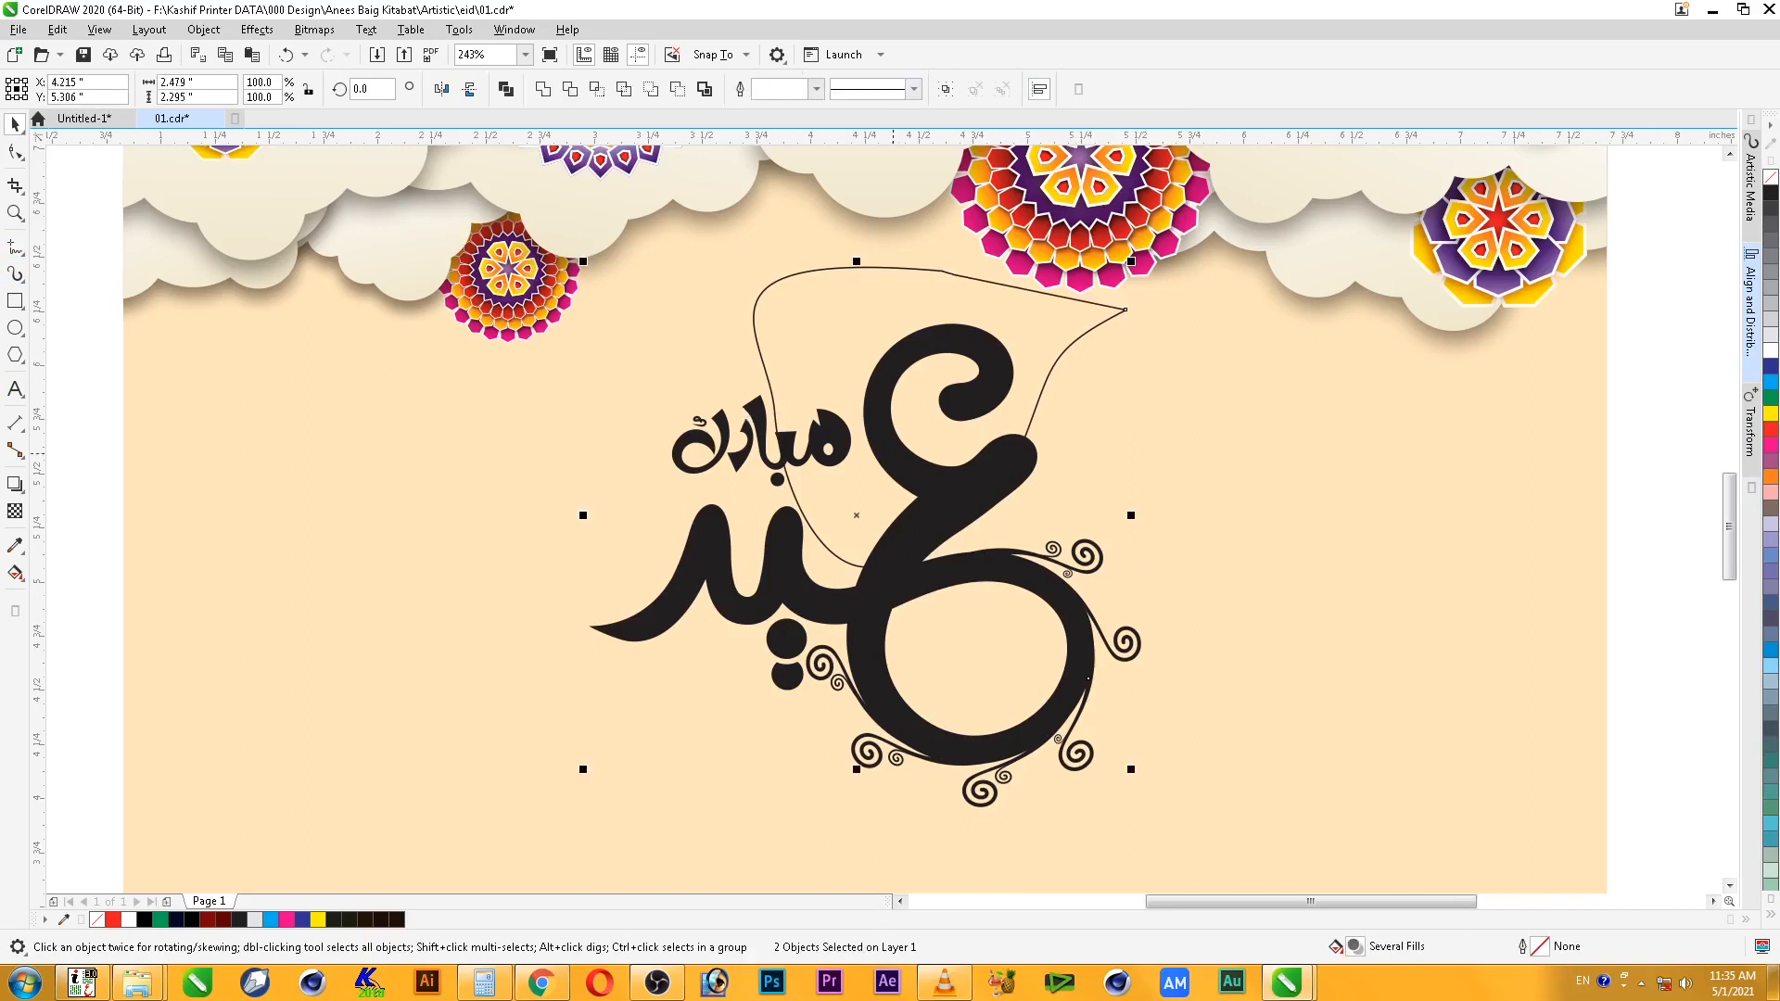
pyautogui.click(597, 90)
pyautogui.click(768, 382)
pyautogui.click(1067, 342)
pyautogui.click(1065, 351)
pyautogui.press('Delete')
# - Fill the intersected upper part of the ع with magenta, M100
pyautogui.click(896, 543)
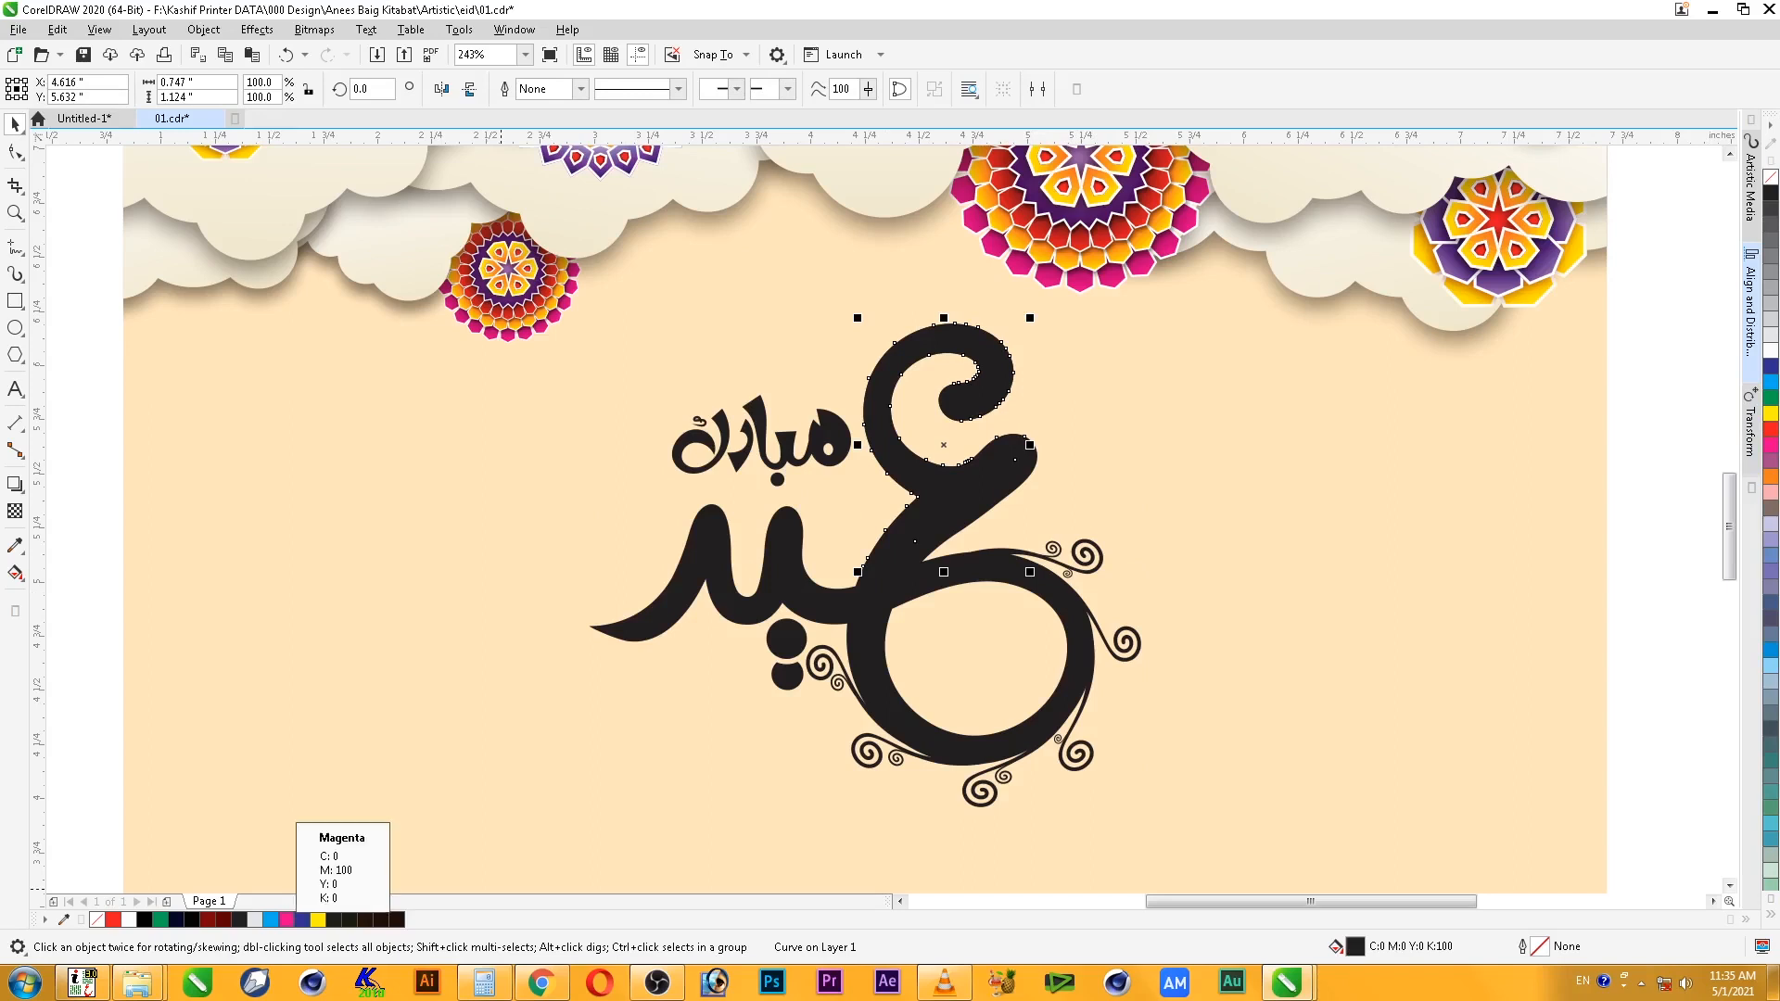
pyautogui.click(288, 919)
pyautogui.press('Escape')
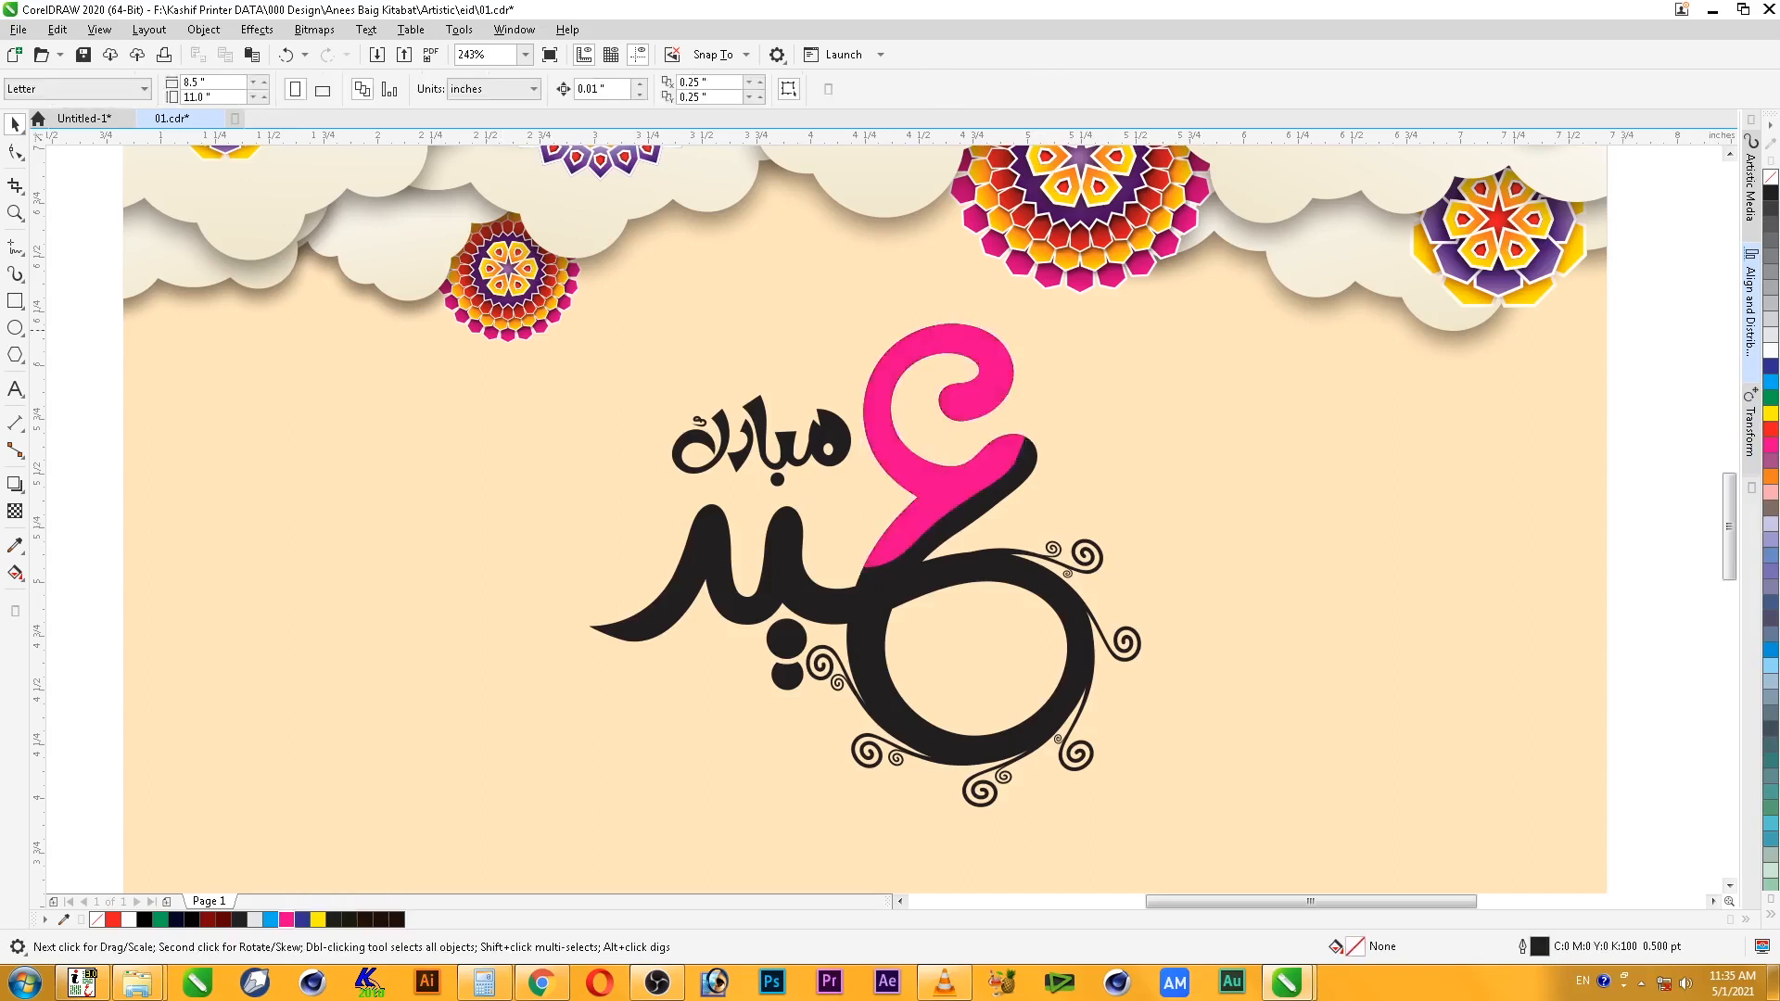
# - Draw a closed curve over the stroke below the magenta part, intersect it with the lettering, and delete the helper curve
pyautogui.click(14, 247)
pyautogui.moveTo(1037, 414)
pyautogui.mouseDown()
pyautogui.moveTo(853, 568)
pyautogui.moveTo(833, 645)
pyautogui.moveTo(1063, 522)
pyautogui.moveTo(1039, 415)
pyautogui.mouseUp()
pyautogui.press('space')
pyautogui.keyDown('shift'); pyautogui.click(814, 605); pyautogui.keyUp('shift')
pyautogui.click(597, 89)
pyautogui.click(1037, 414)
pyautogui.press('Delete')
# - Try yellow, red-tinted orange and green fills on the newly intersected stroke piece
pyautogui.click(992, 496)
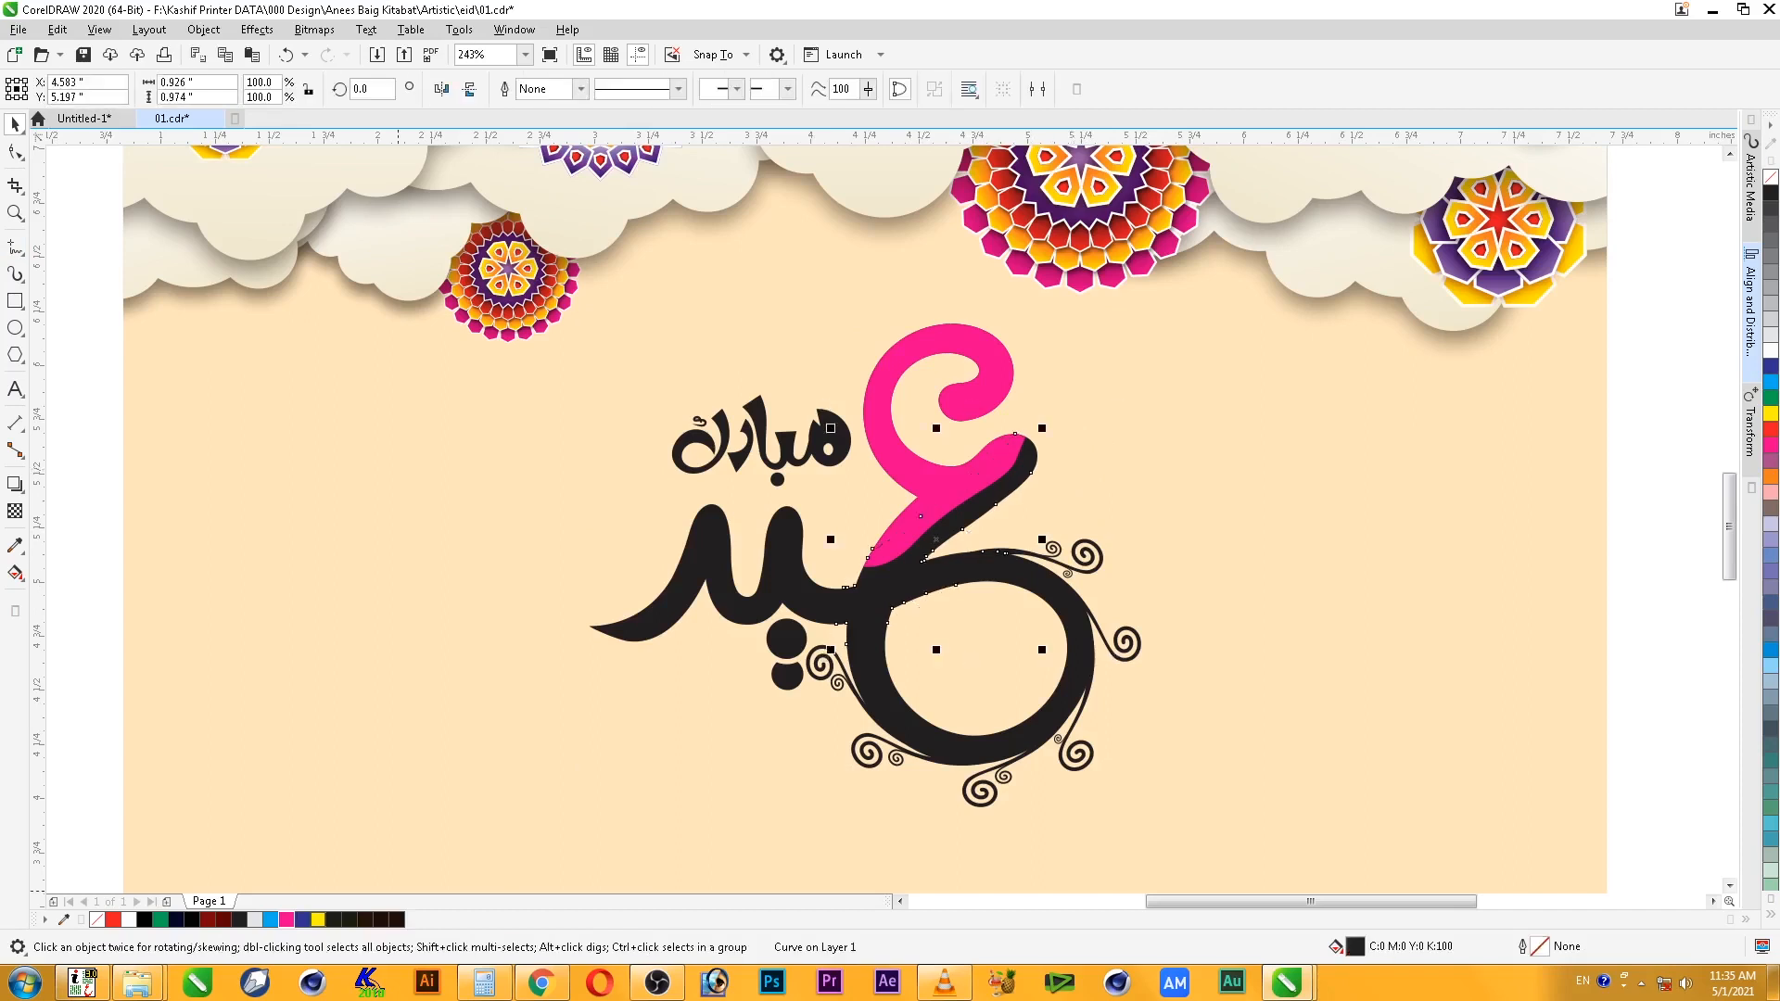
pyautogui.click(318, 919)
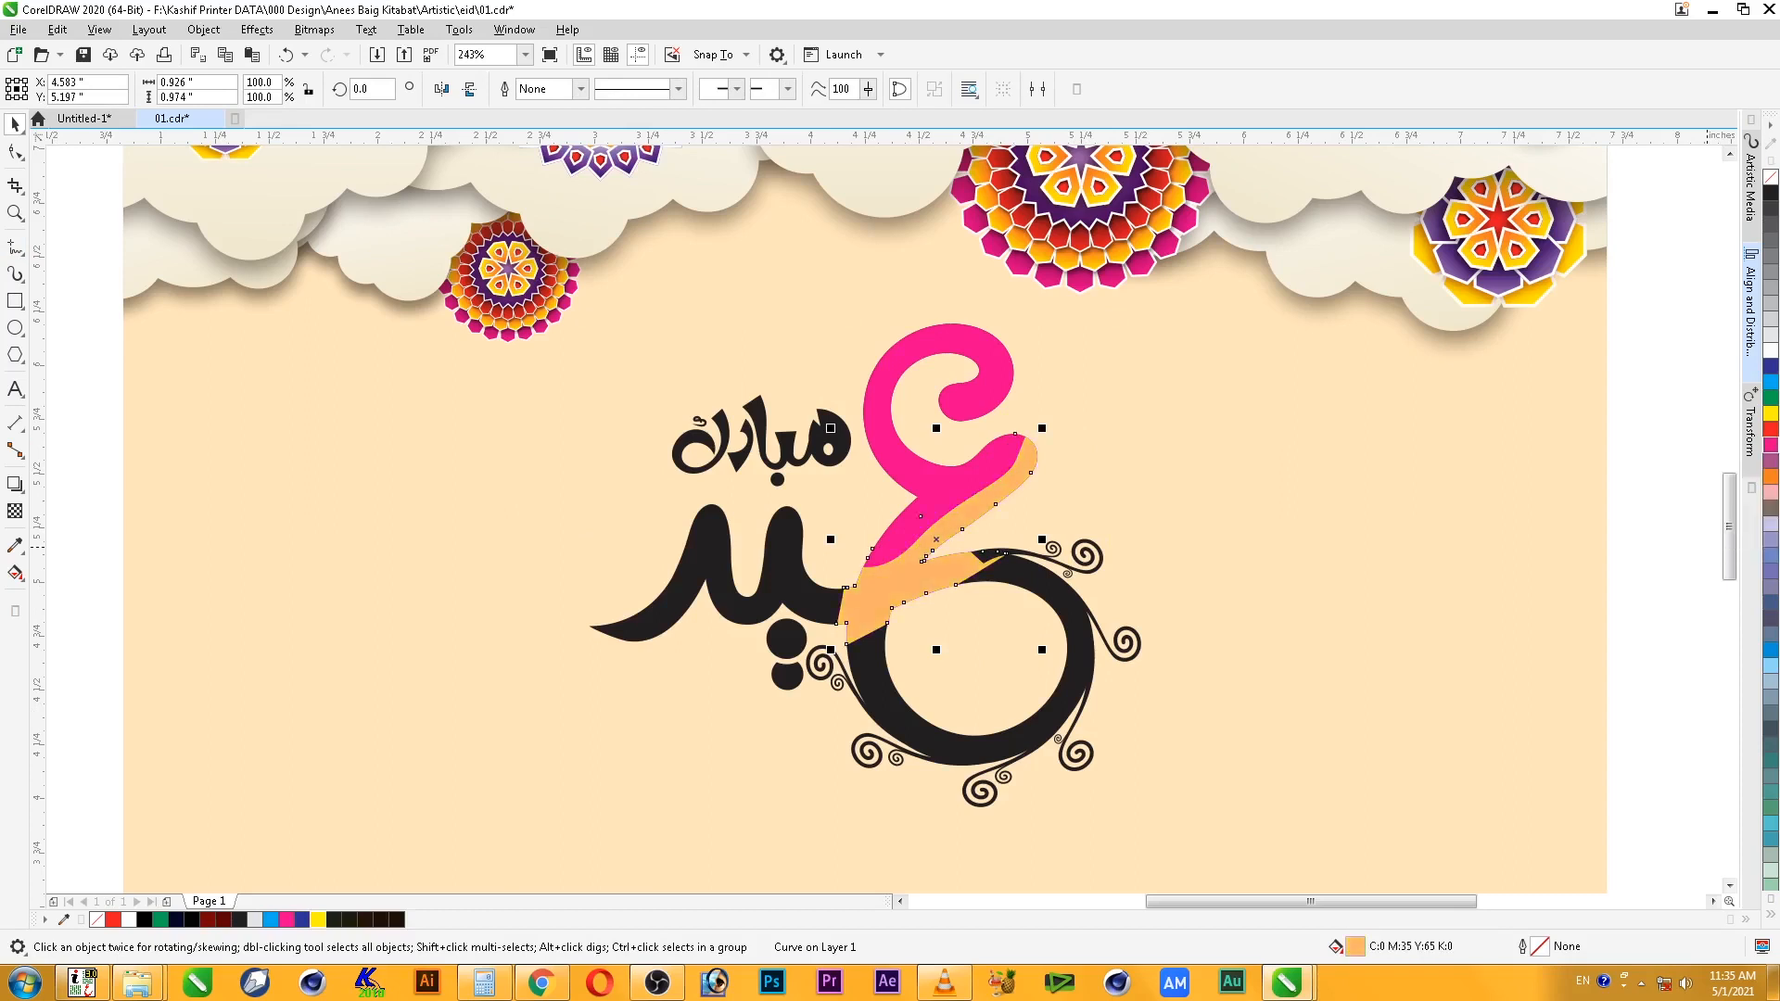
pyautogui.click(1771, 474)
pyautogui.keyDown('ctrl'); pyautogui.click(1771, 430); pyautogui.keyUp('ctrl')
pyautogui.keyDown('ctrl'); pyautogui.click(1771, 429); pyautogui.keyUp('ctrl')
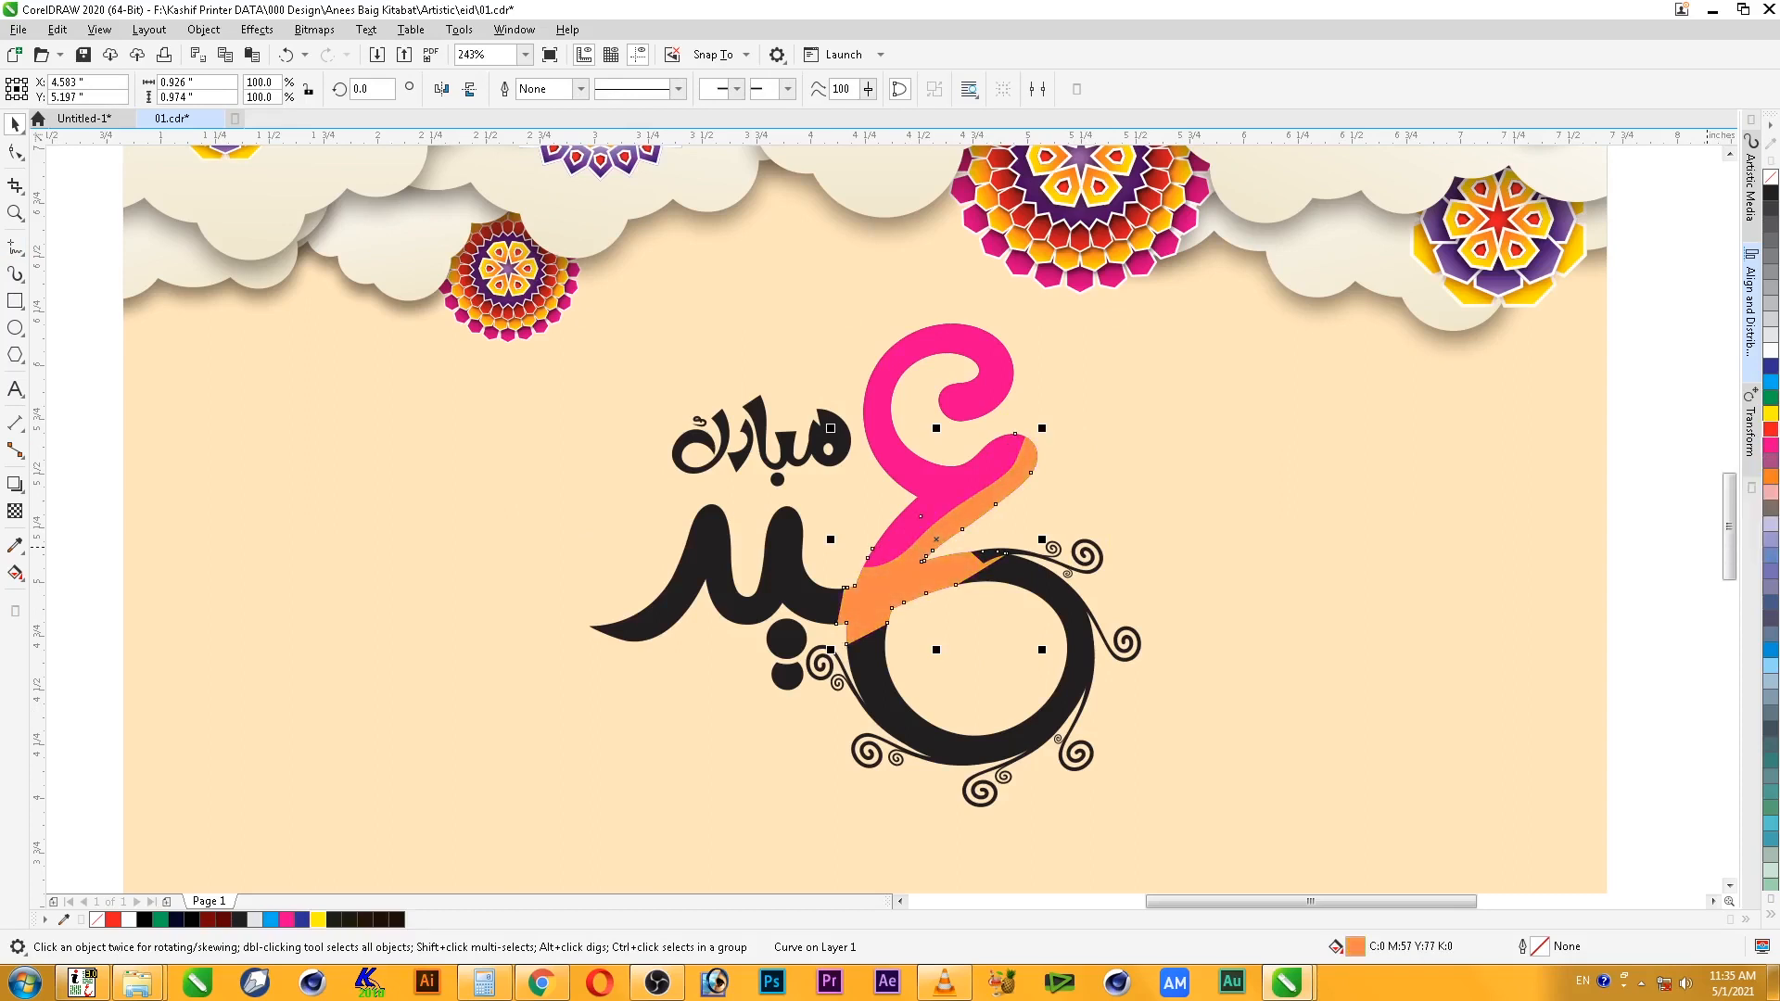
pyautogui.click(1771, 396)
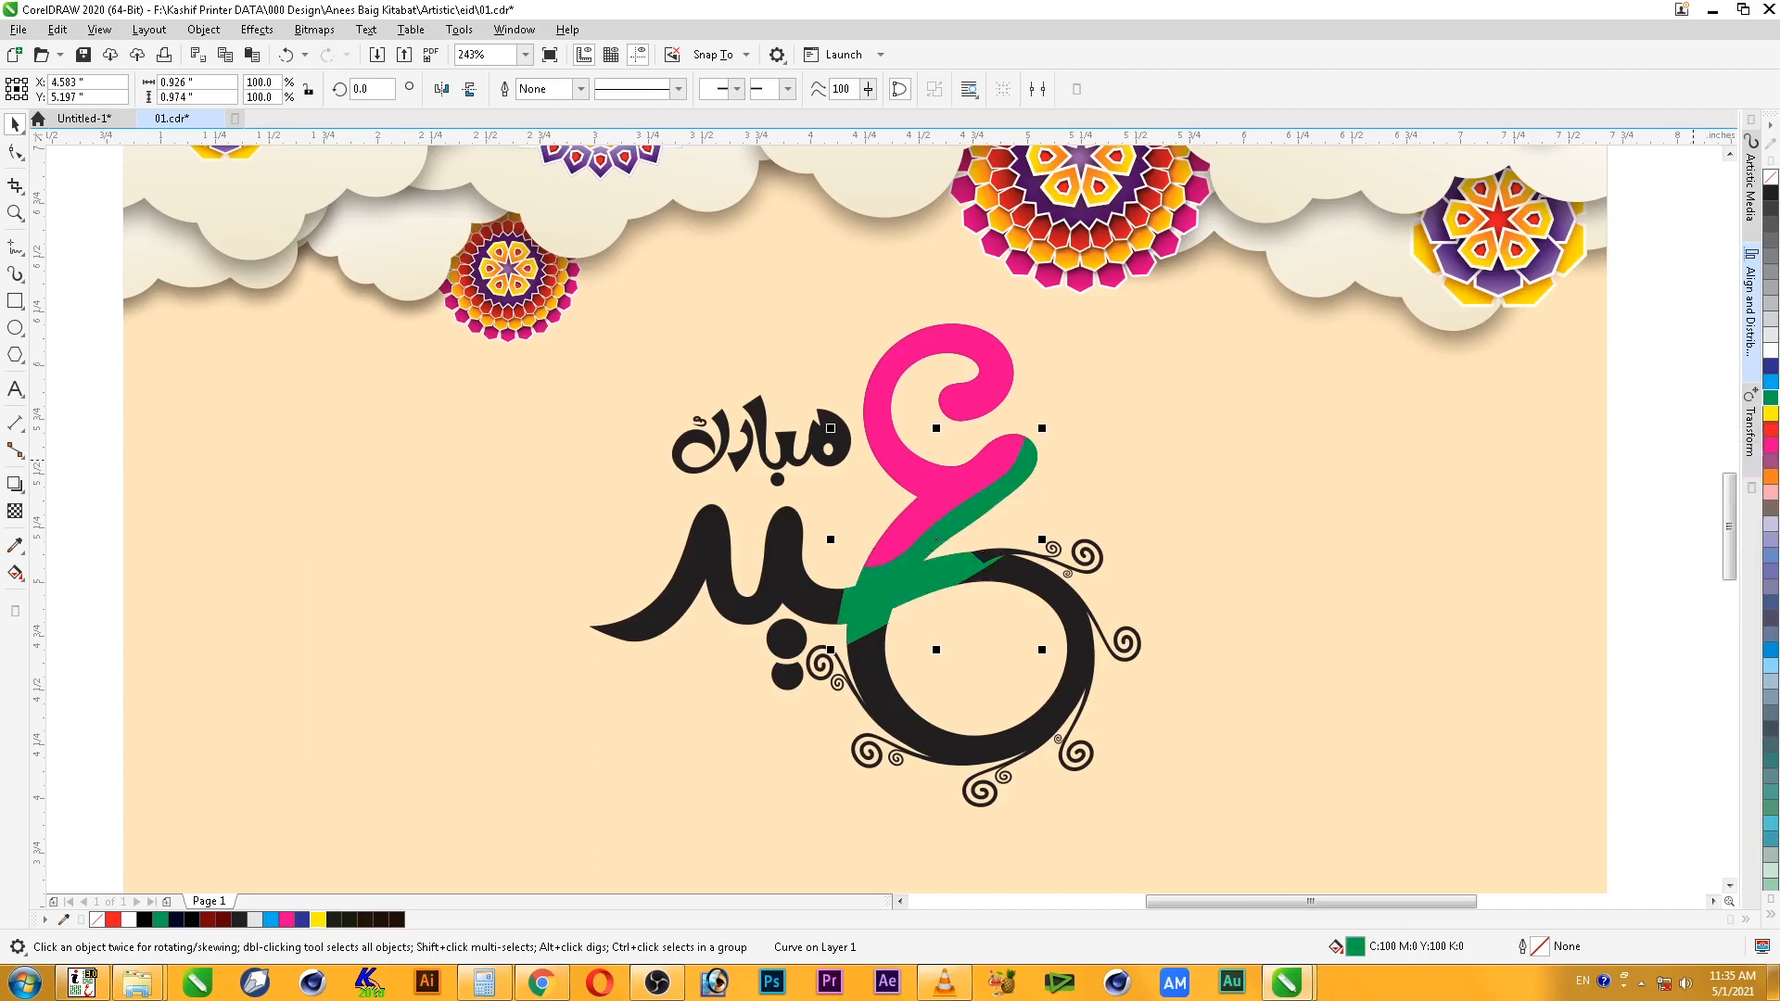
# - Fill the intersected stroke piece with magenta deepened by small amounts of blue
pyautogui.click(1771, 445)
pyautogui.keyDown('ctrl'); pyautogui.click(1771, 366); pyautogui.keyUp('ctrl')
pyautogui.keyDown('ctrl'); pyautogui.click(1771, 366); pyautogui.keyUp('ctrl')
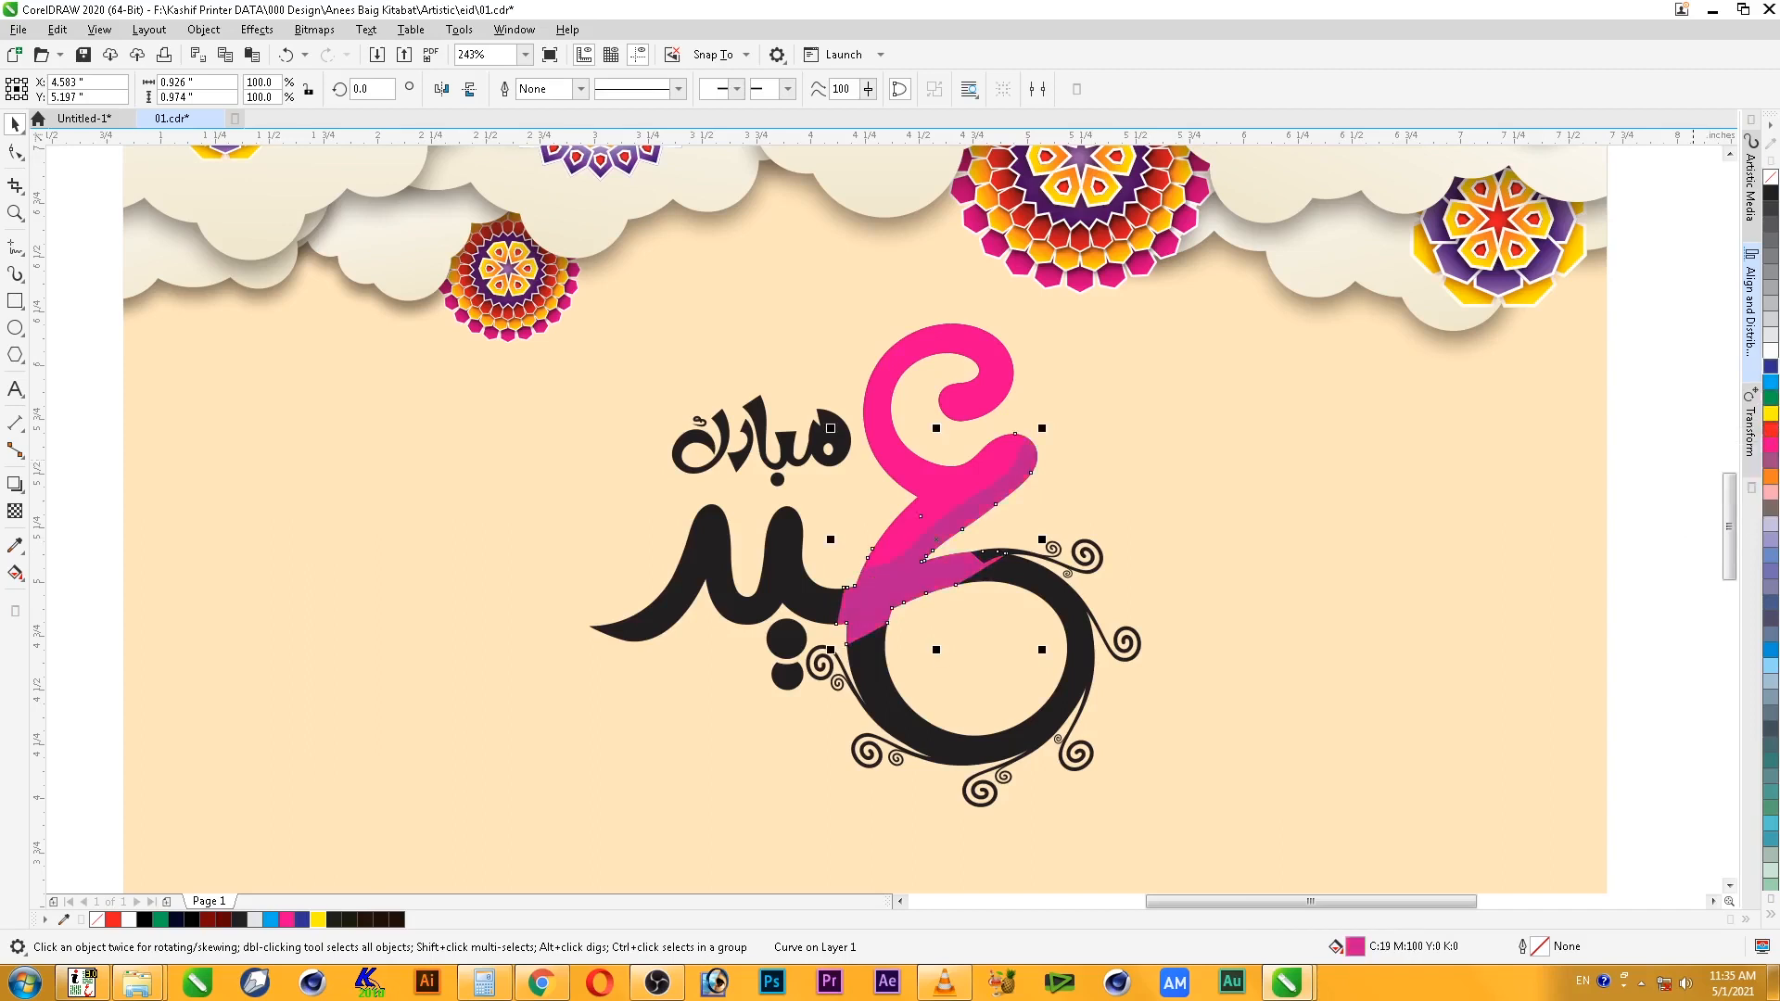
pyautogui.keyDown('ctrl'); pyautogui.click(1771, 366); pyautogui.keyUp('ctrl')
pyautogui.press('Escape')
pyautogui.press('F4')
pyautogui.press('F2')
pyautogui.moveTo(639, 405); pyautogui.dragTo(1147, 743)
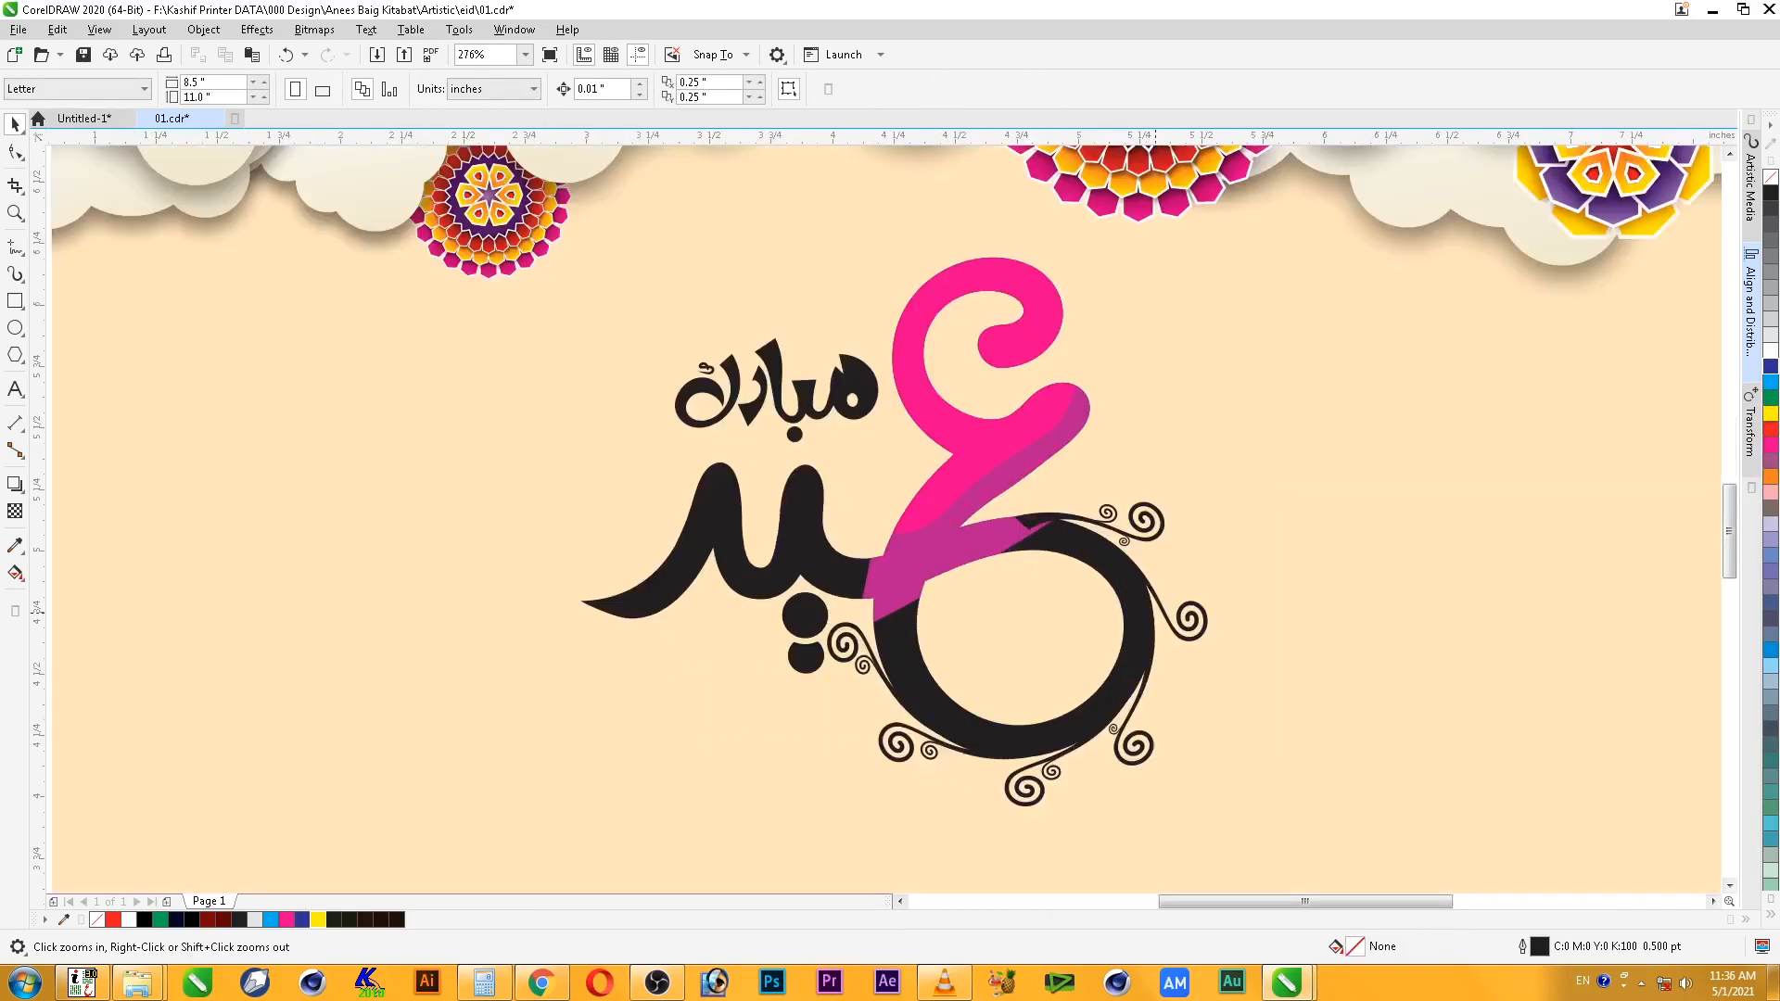
pyautogui.click(1012, 520)
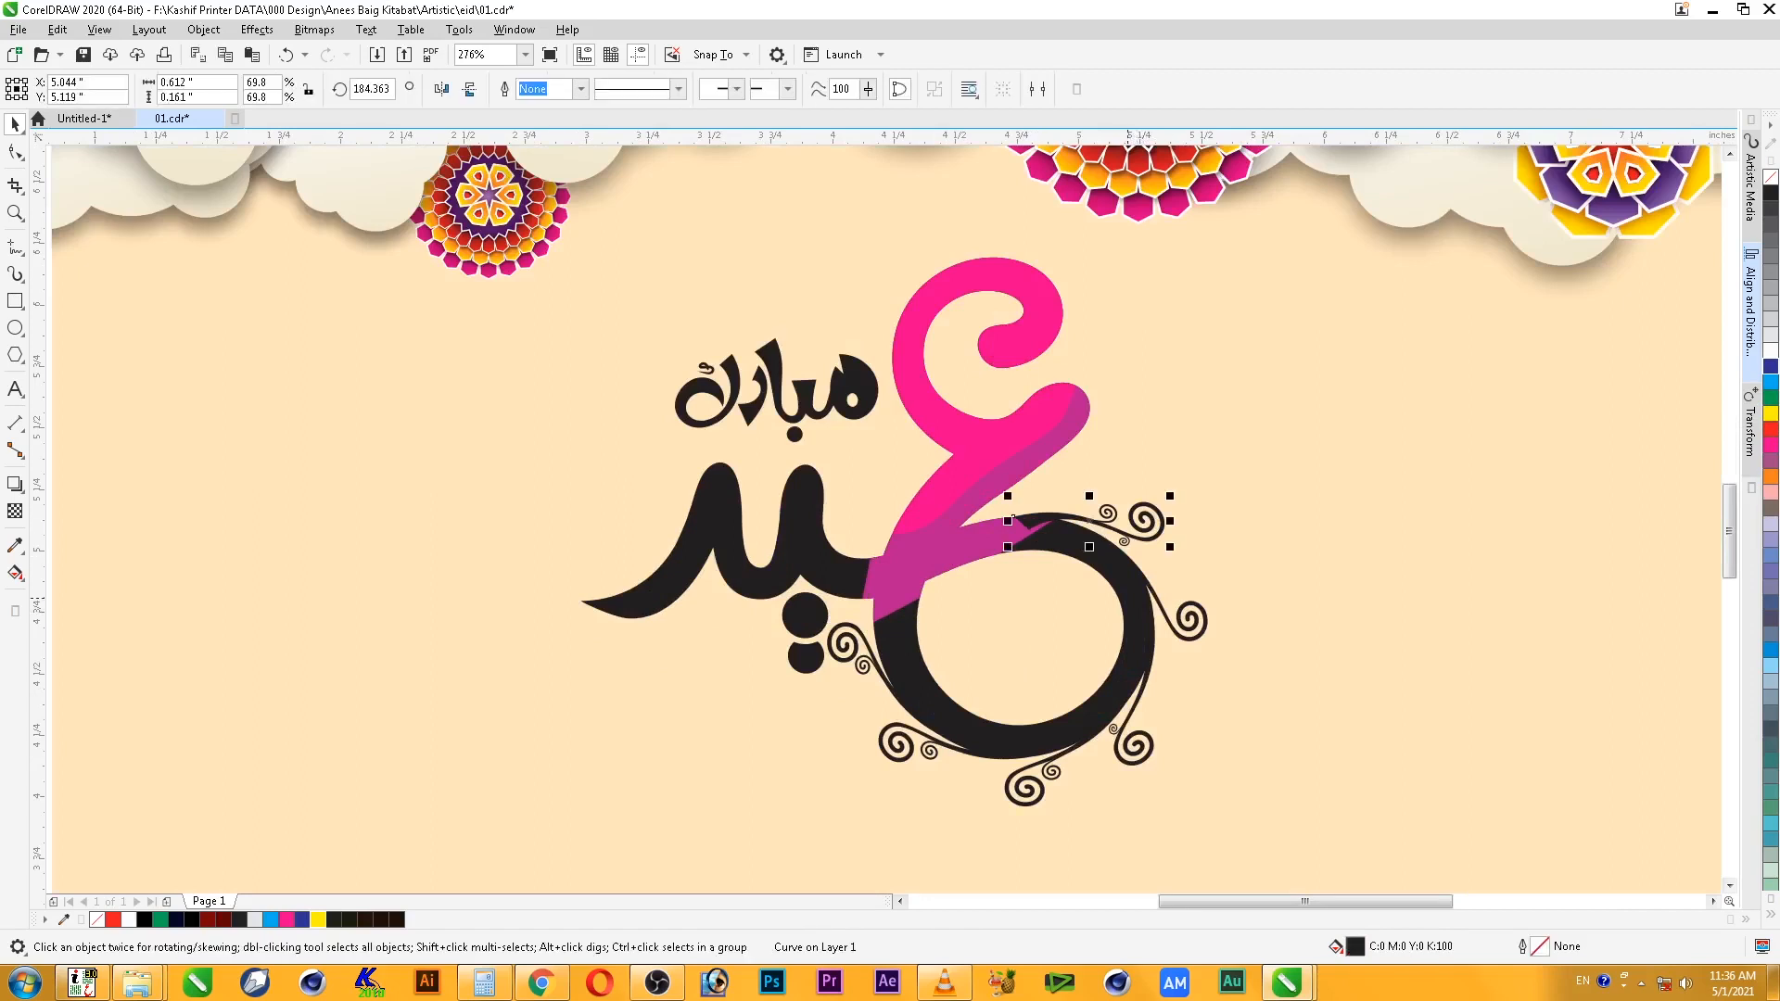
pyautogui.keyDown('shift'); pyautogui.click(1198, 638); pyautogui.keyUp('shift')
pyautogui.keyDown('shift'); pyautogui.click(1135, 760); pyautogui.keyUp('shift')
pyautogui.keyDown('shift'); pyautogui.click(1135, 760); pyautogui.keyUp('shift')
pyautogui.keyDown('shift'); pyautogui.click(1134, 763); pyautogui.keyUp('shift')
pyautogui.keyDown('shift'); pyautogui.click(1023, 803); pyautogui.keyUp('shift')
pyautogui.keyDown('shift'); pyautogui.click(903, 760); pyautogui.keyUp('shift')
pyautogui.keyDown('shift'); pyautogui.click(847, 659); pyautogui.keyUp('shift')
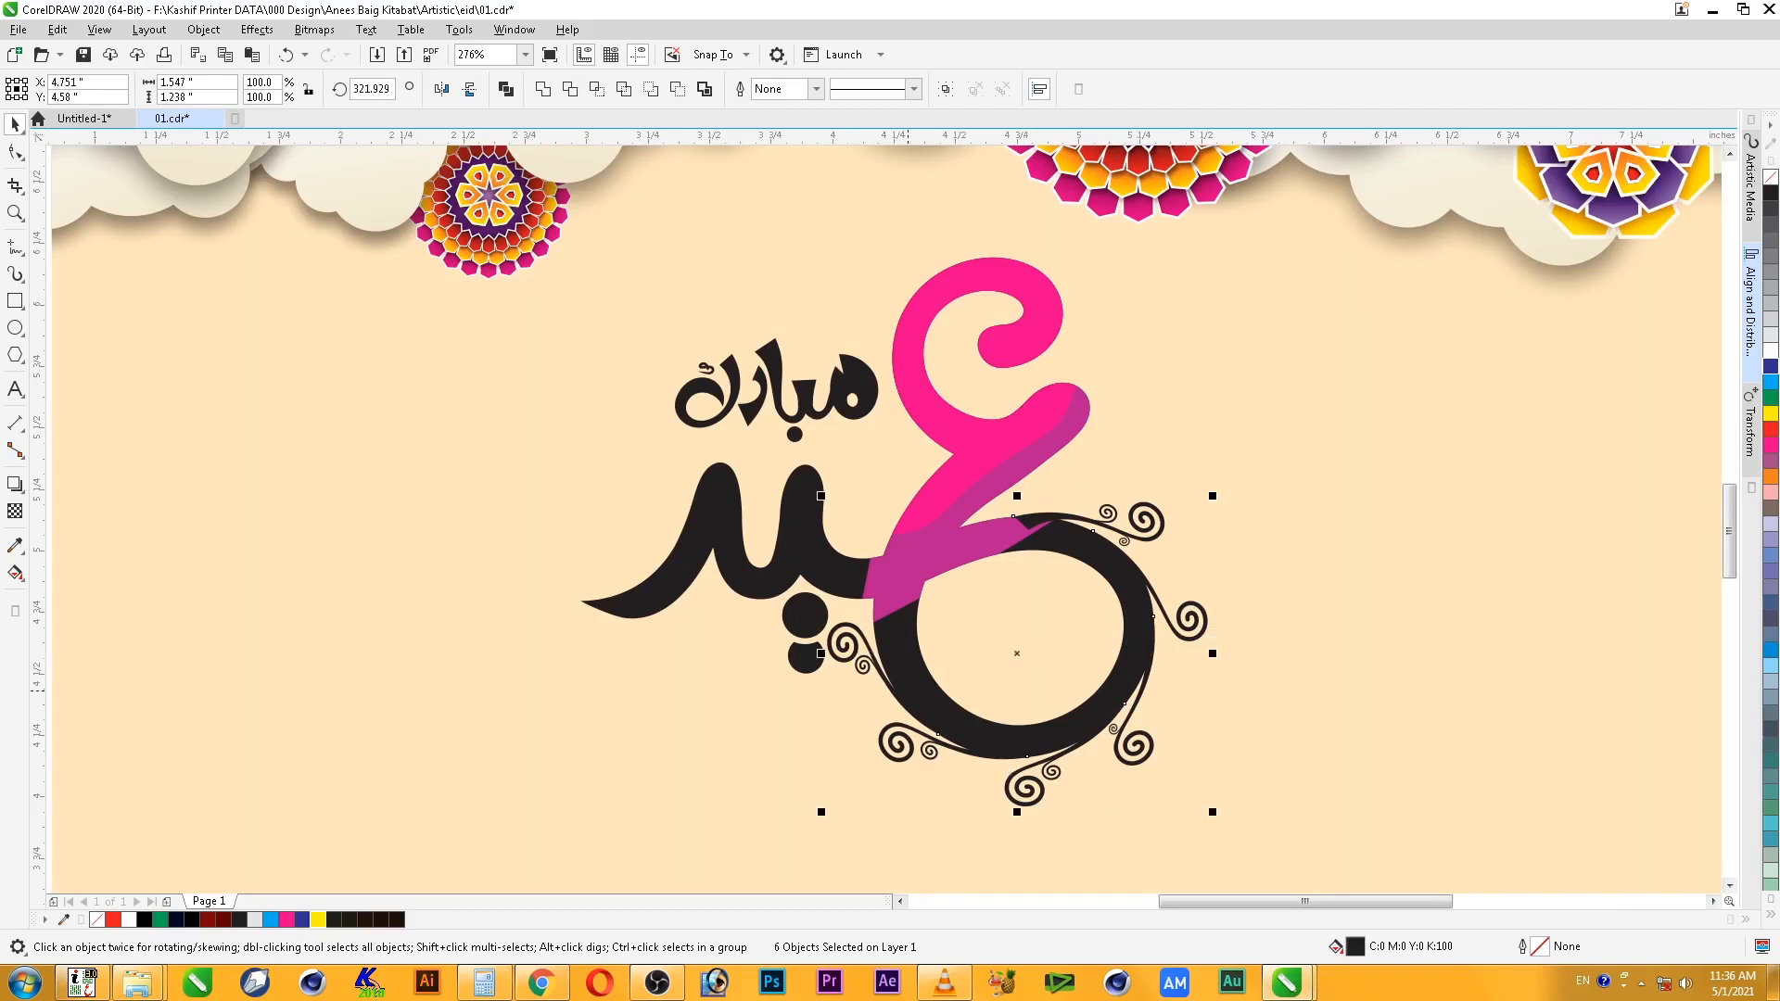
pyautogui.hotkey('ctrl', 'g')
pyautogui.click(927, 747)
pyautogui.hotkey('ctrl', 'z')
# - Group the large swirl and its small spiral at the upper right of the black ring
pyautogui.click(1150, 445)
pyautogui.press('F2')
pyautogui.moveTo(861, 423); pyautogui.dragTo(1276, 767)
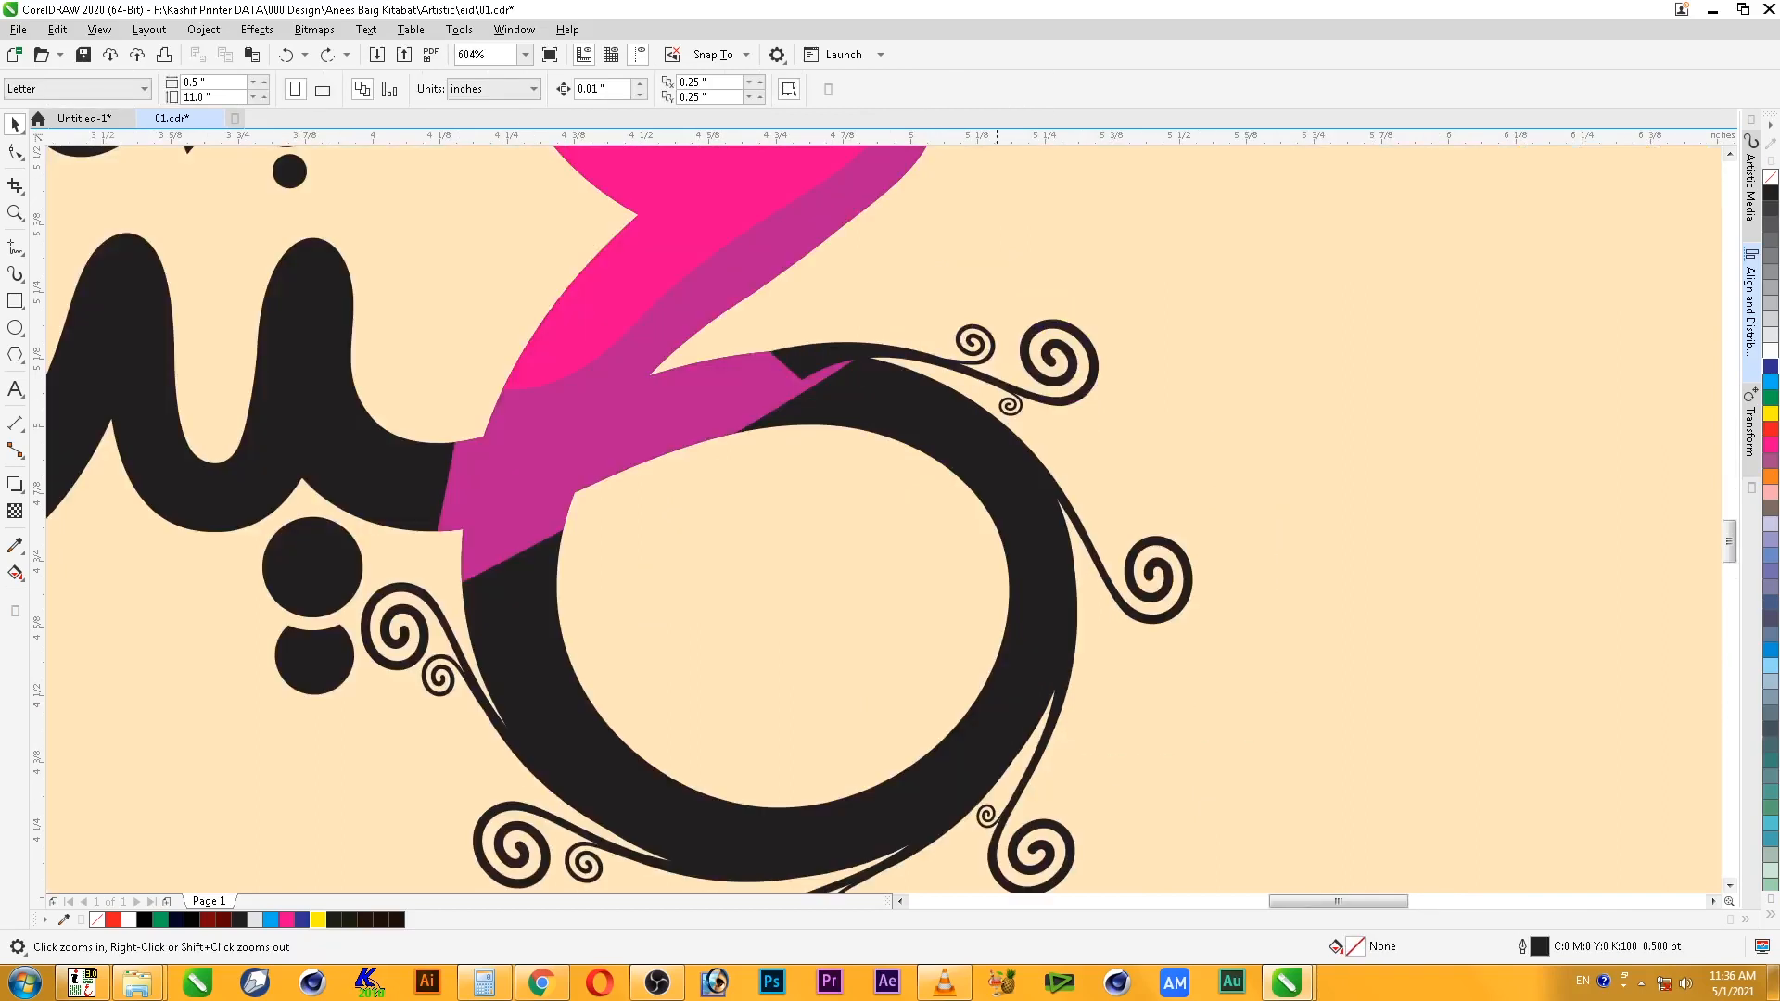
pyautogui.click(1017, 407)
pyautogui.keyDown('shift'); pyautogui.click(1042, 401); pyautogui.keyUp('shift')
pyautogui.rightClick(1055, 400)
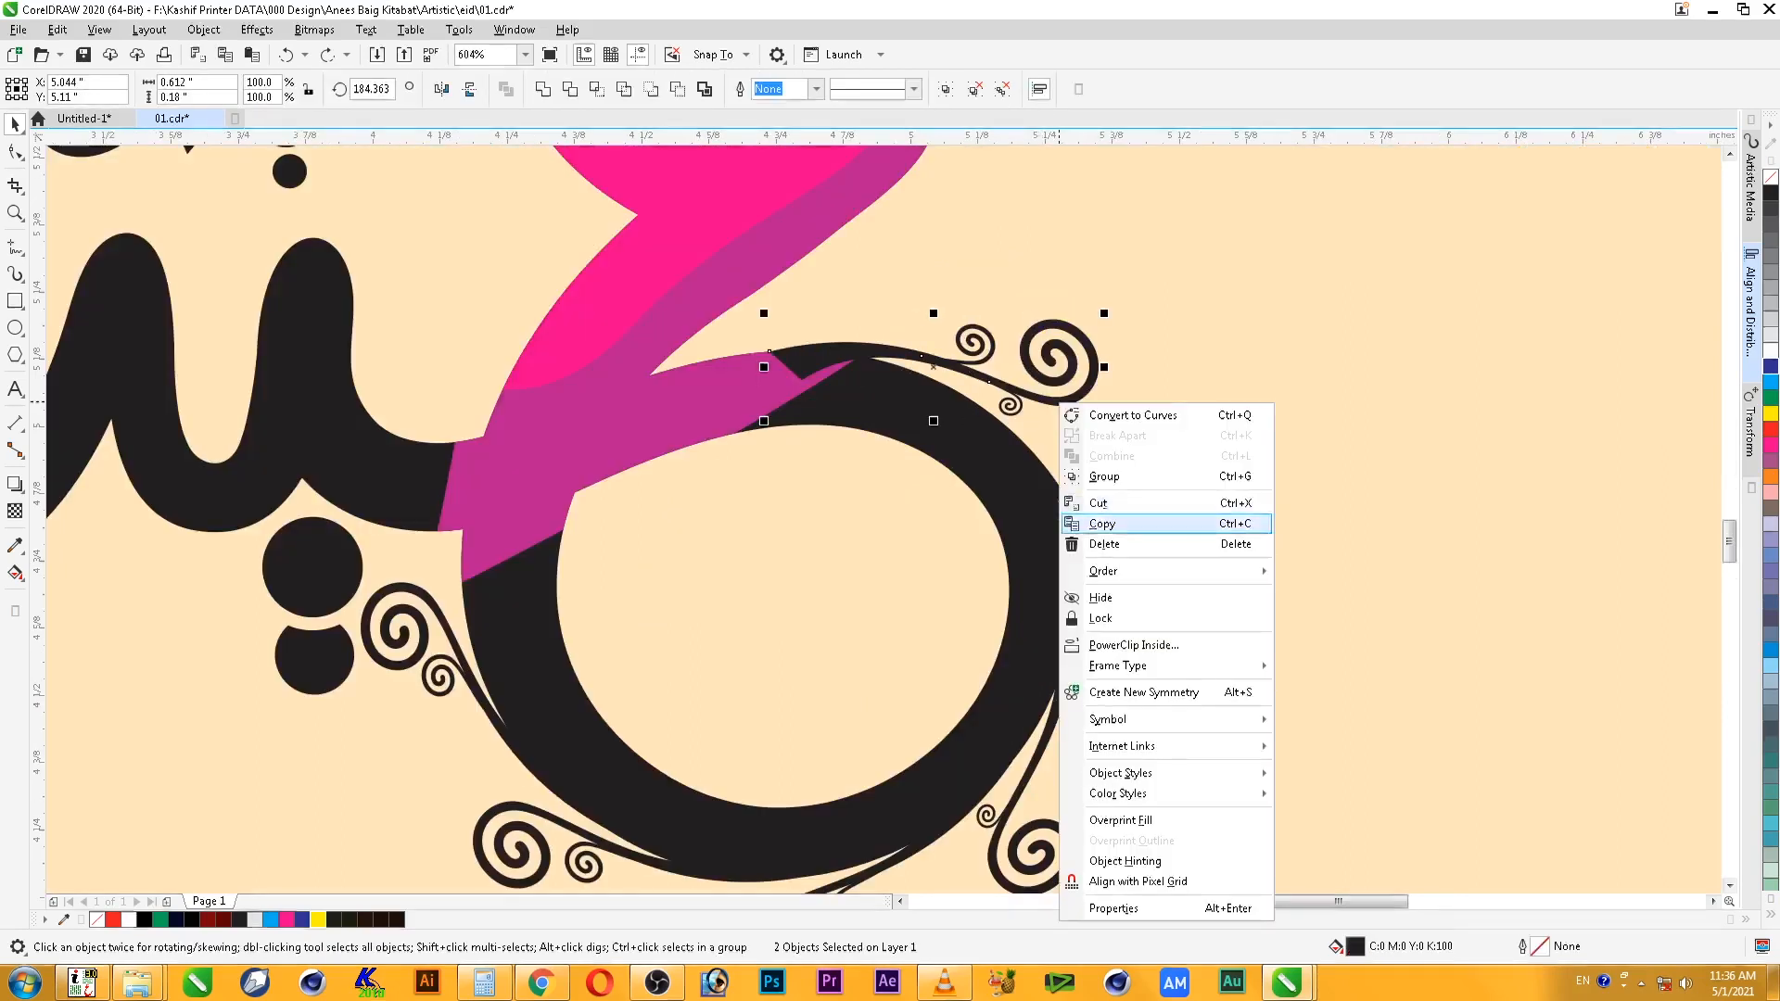
pyautogui.click(1075, 476)
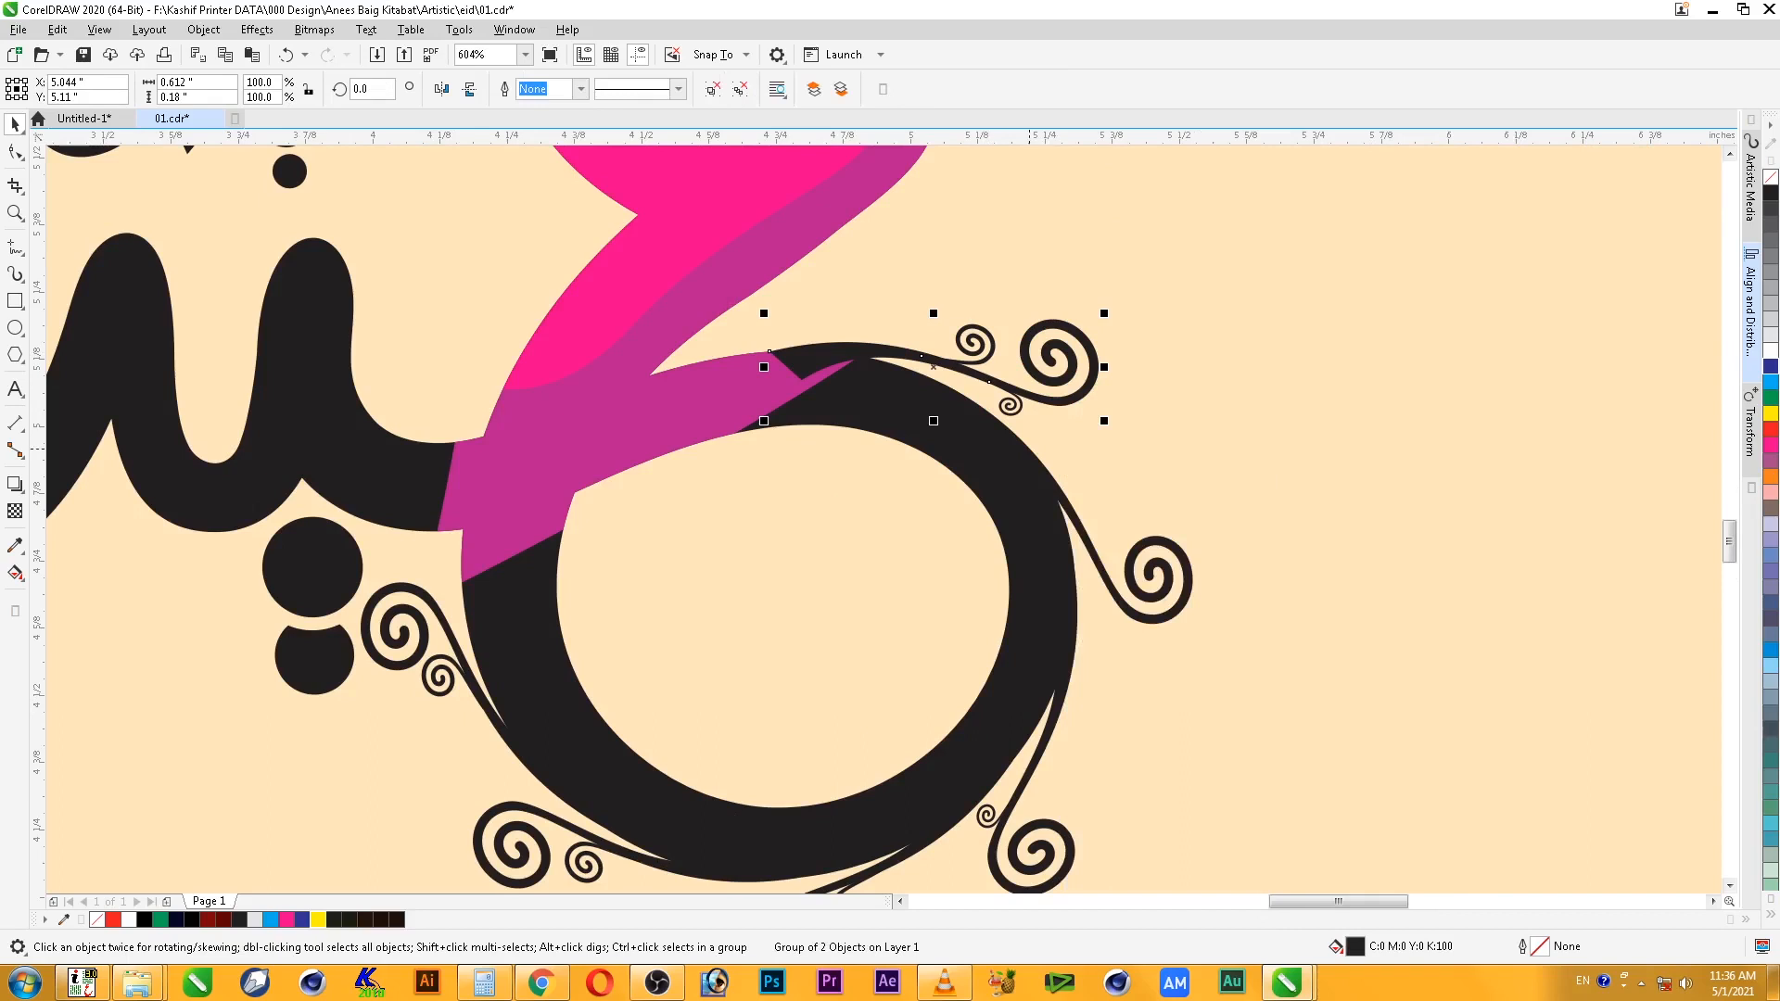
pyautogui.click(1167, 582)
pyautogui.moveTo(1167, 586); pyautogui.dragTo(1176, 599)
pyautogui.hotkey('ctrl', 'z')
# - Group the swirl and its small spiral at the lower right of the black ring
pyautogui.click(1060, 826)
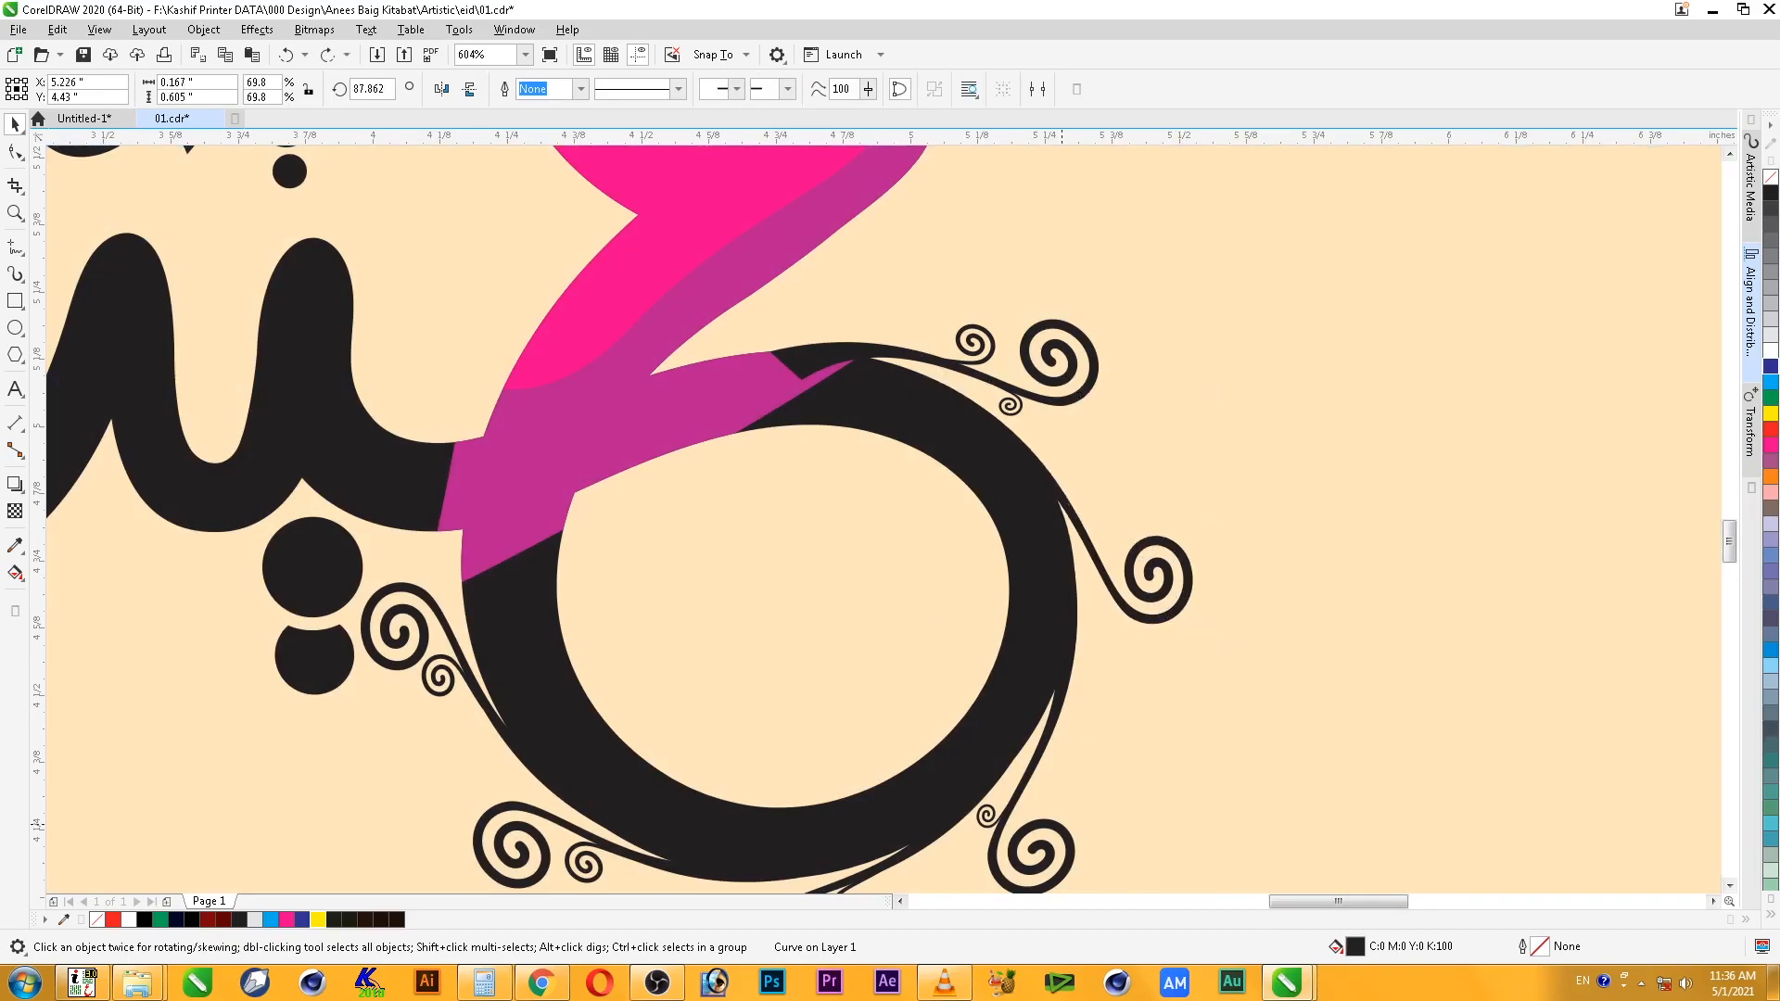
pyautogui.click(991, 824)
pyautogui.keyDown('shift'); pyautogui.click(1063, 835); pyautogui.keyUp('shift')
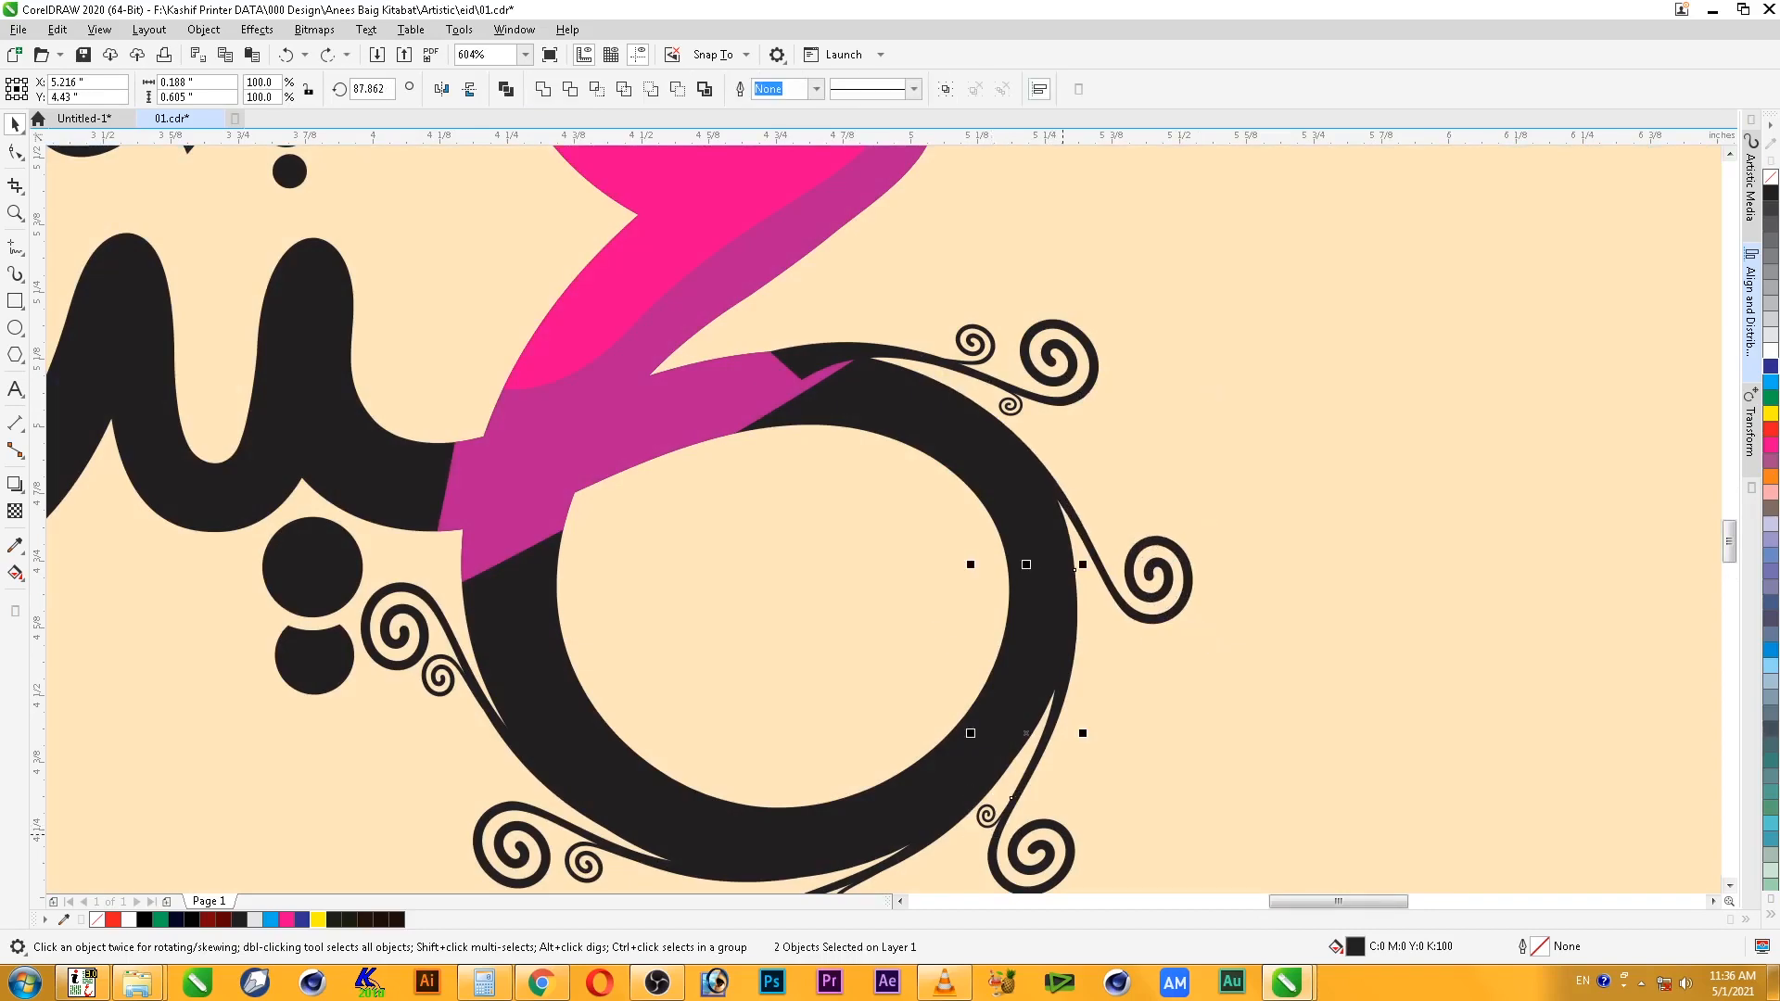
pyautogui.hotkey('ctrl', 'g')
# - Group the swirl and its small spiral below the black ring
pyautogui.scroll(-1, 1063, 835)
pyautogui.press('F2')
pyautogui.moveTo(1221, 737); pyautogui.dragTo(593, 945)
pyautogui.click(1037, 511)
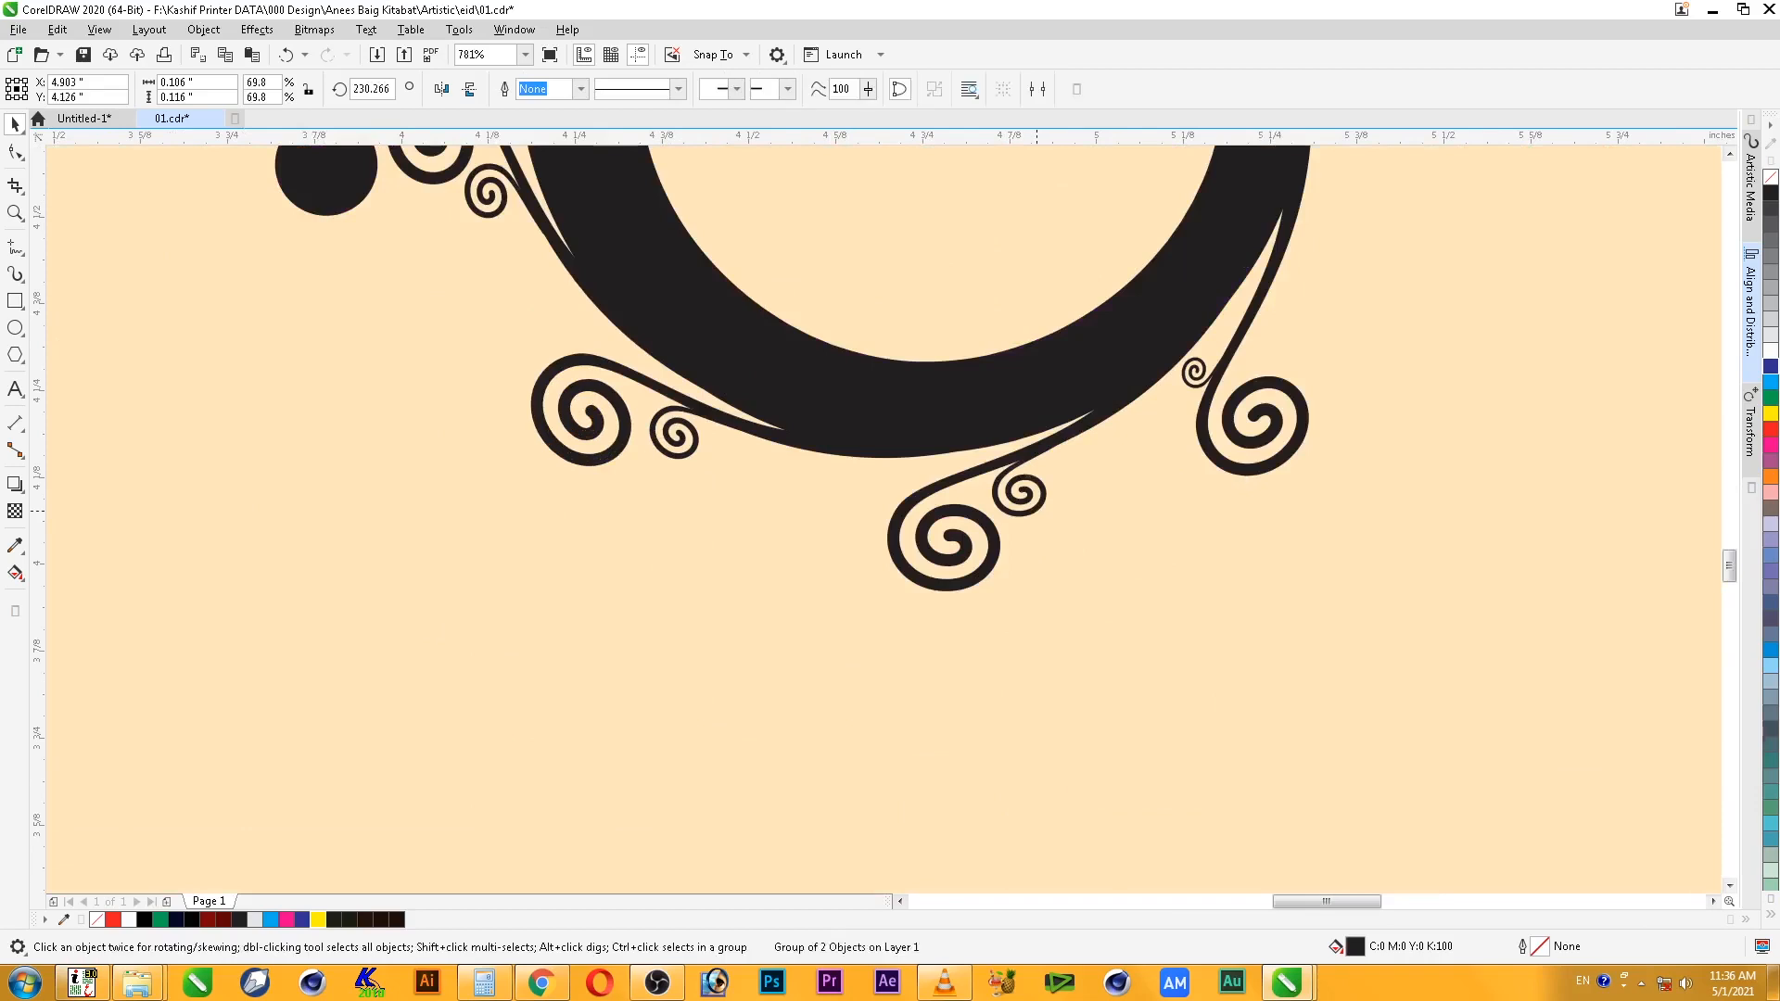
pyautogui.keyDown('shift'); pyautogui.click(988, 569); pyautogui.keyUp('shift')
pyautogui.rightClick(988, 572)
pyautogui.click(1037, 127)
# - Group the swirl and its small spiral at the lower left of the black ring
pyautogui.click(691, 449)
pyautogui.keyDown('shift'); pyautogui.click(593, 460); pyautogui.keyUp('shift')
pyautogui.rightClick(592, 463)
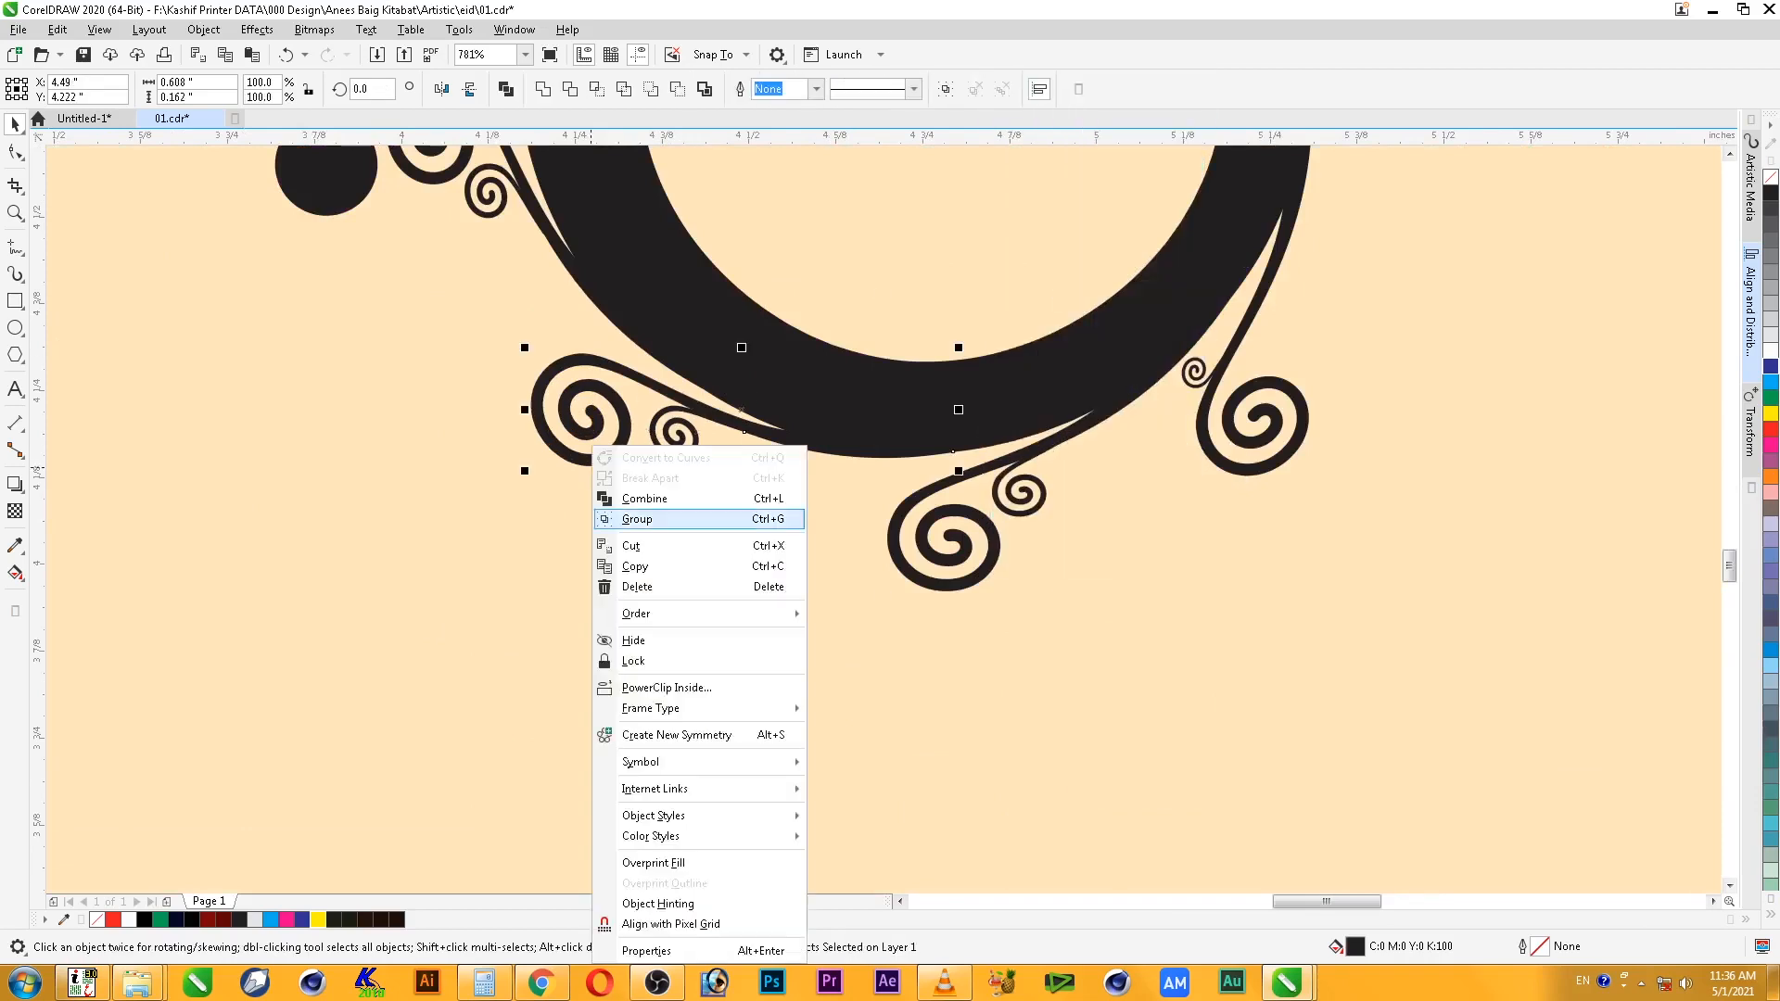
pyautogui.click(640, 519)
# - Group the swirl and its small spiral on the left side of the black ring
pyautogui.click(502, 191)
pyautogui.keyDown('shift'); pyautogui.click(436, 177); pyautogui.keyUp('shift')
pyautogui.click(1730, 154)
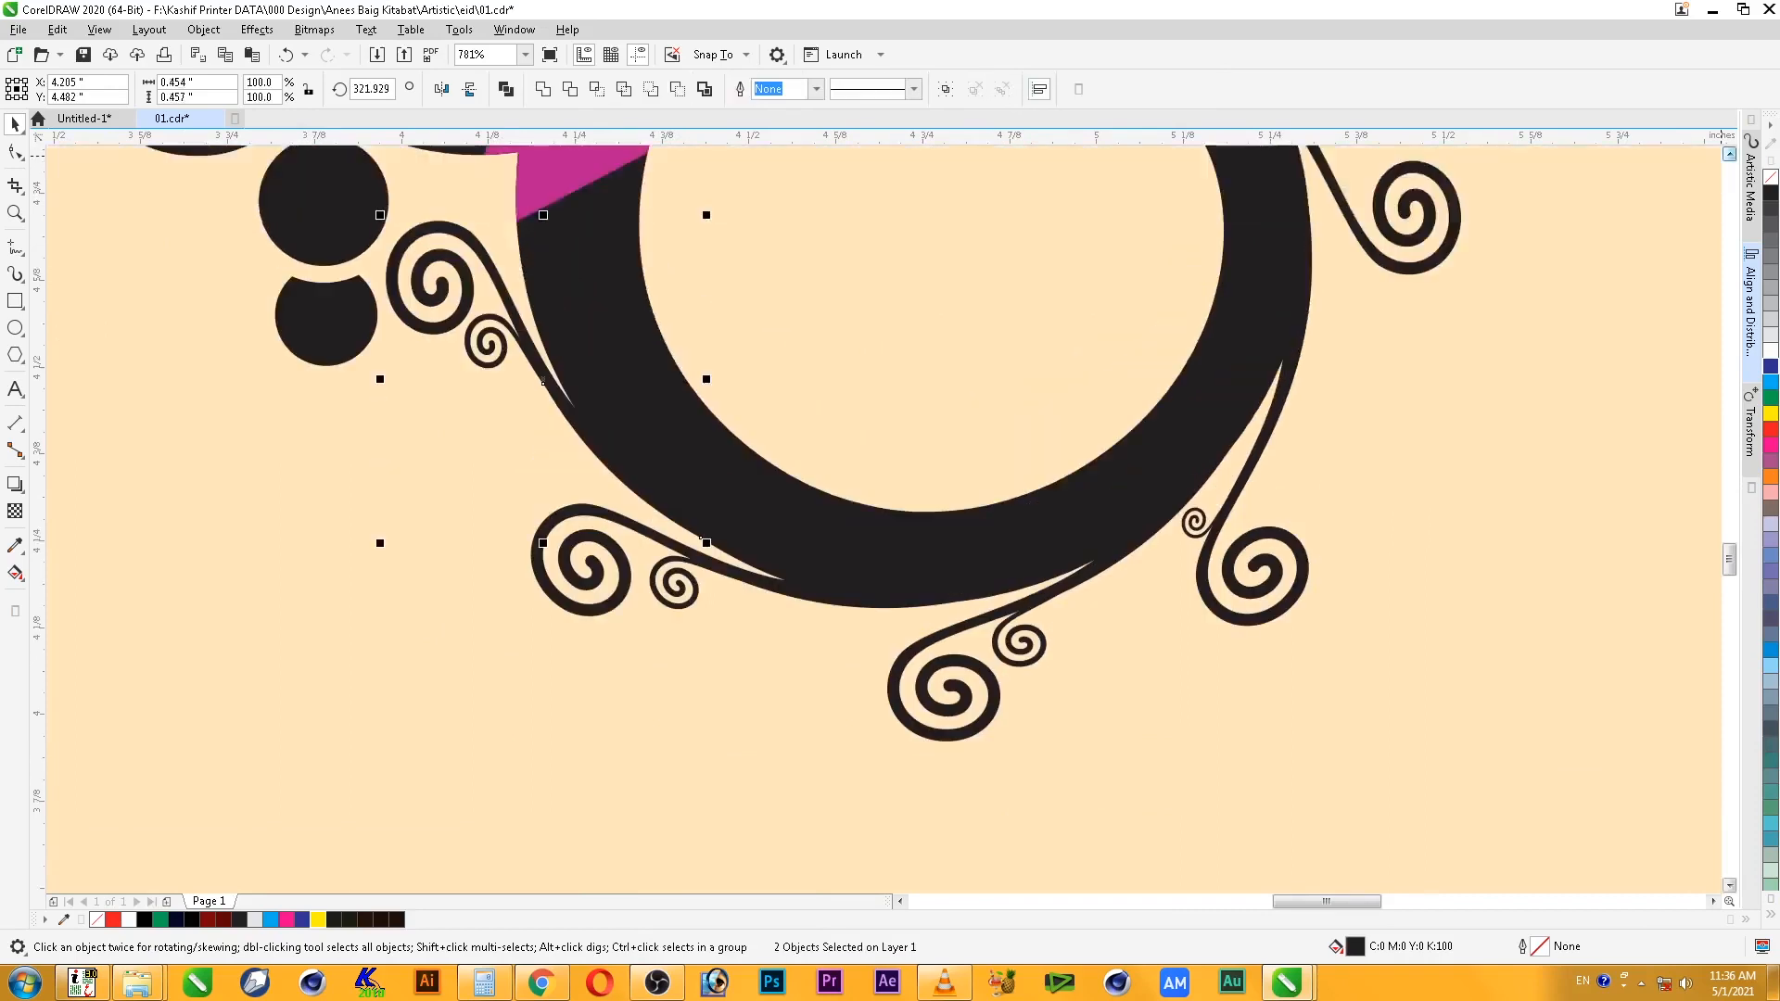
pyautogui.click(1730, 154)
pyautogui.rightClick(463, 439)
pyautogui.click(510, 511)
# - Group the two black dots beneath the lettering
pyautogui.click(331, 476)
pyautogui.keyDown('shift'); pyautogui.click(324, 351); pyautogui.keyUp('shift')
pyautogui.rightClick(341, 358)
pyautogui.click(389, 430)
# - Order the ring's upper-right swirl group behind the lettering, just above the background
pyautogui.scroll(-3, 782, 474)
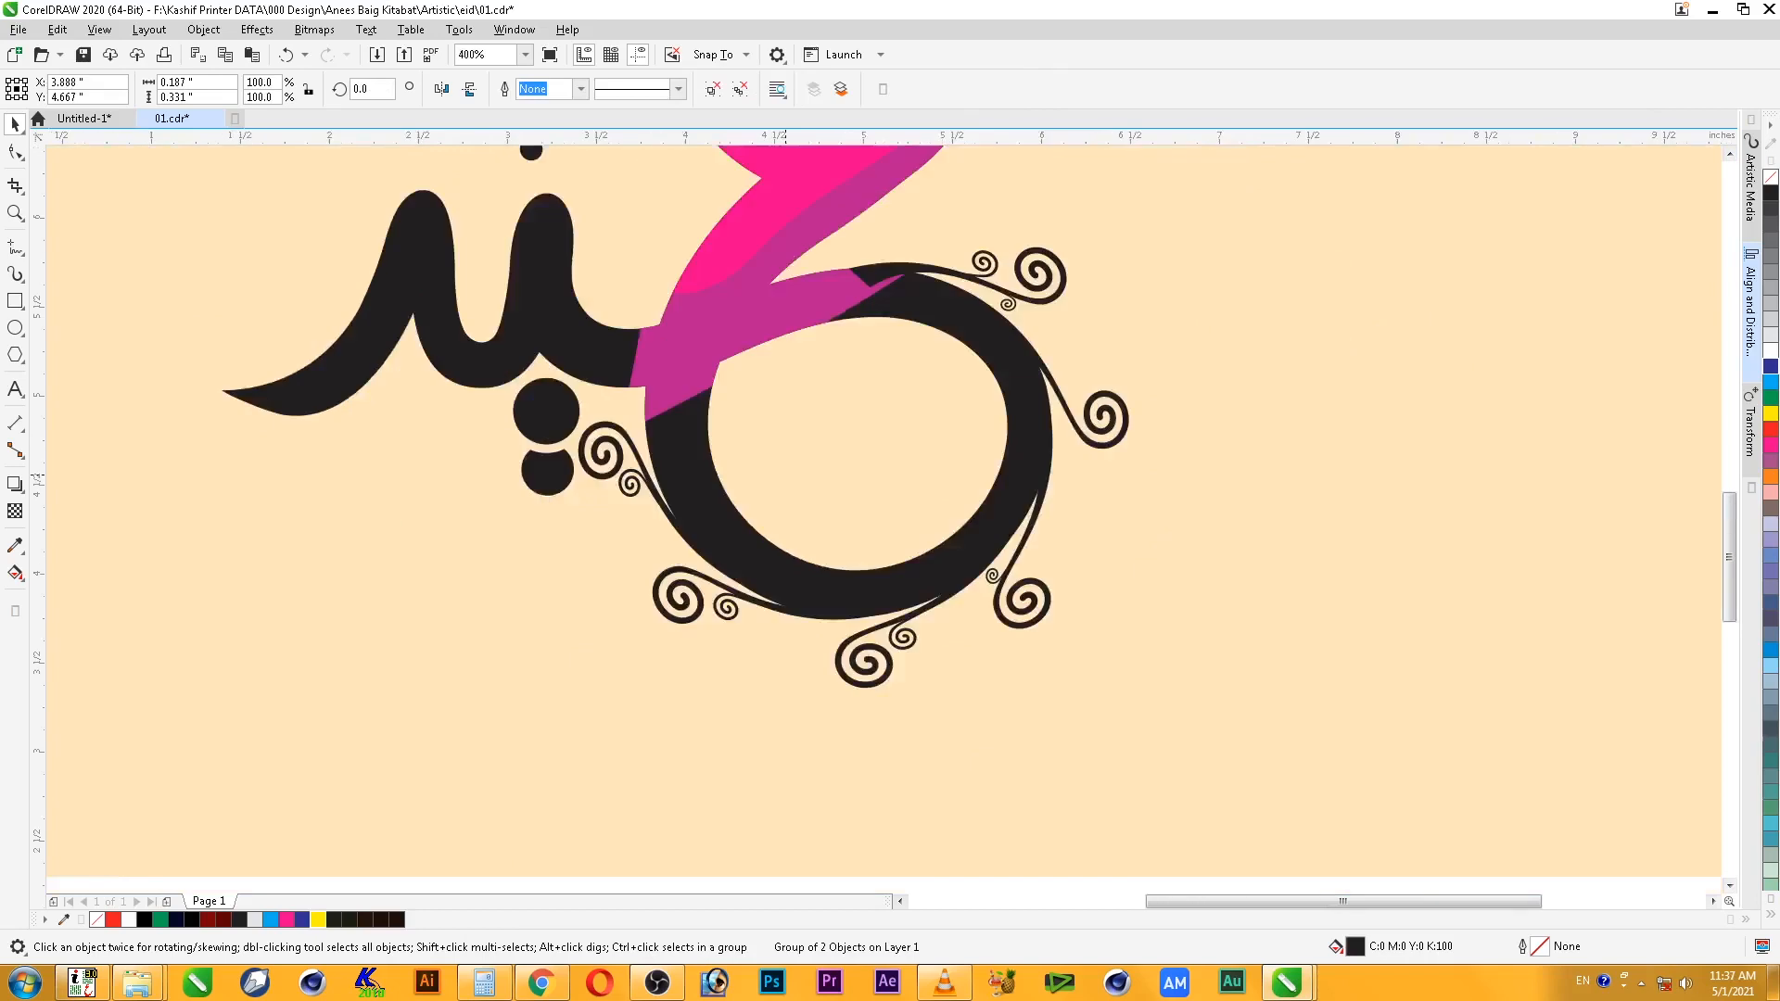
pyautogui.scroll(-2, 784, 464)
pyautogui.moveTo(1039, 308); pyautogui.dragTo(1086, 158)
pyautogui.press('Escape')
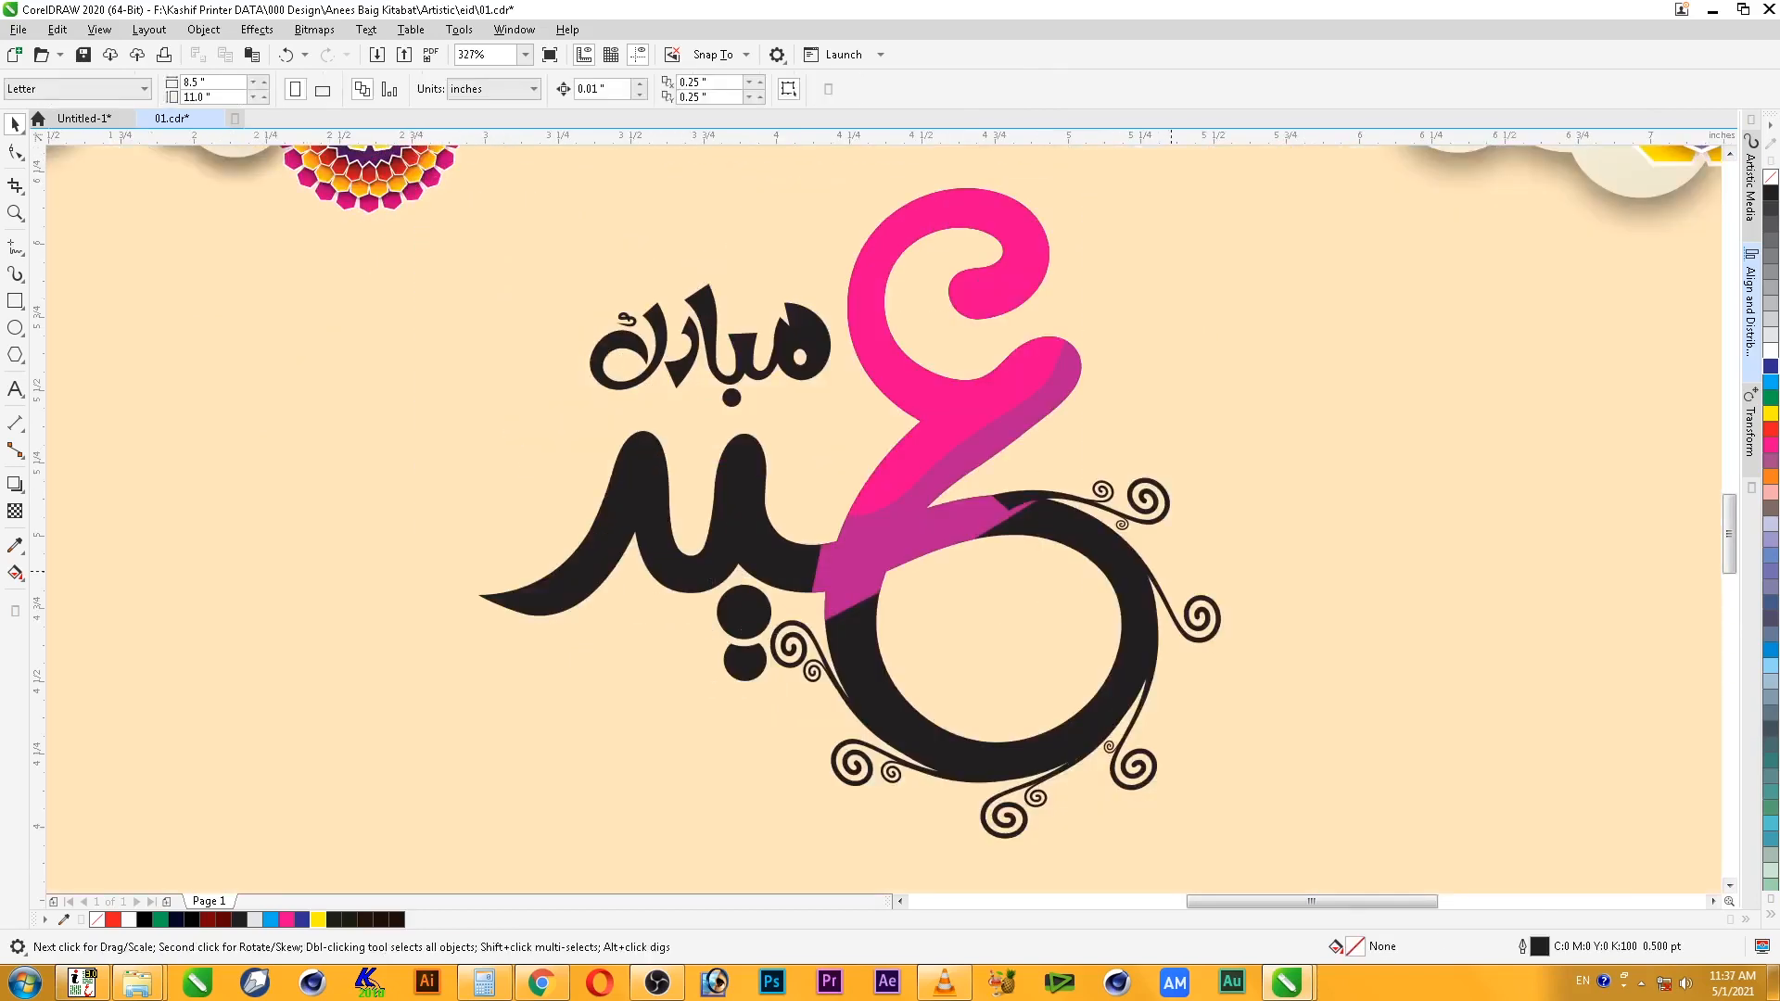
pyautogui.click(1163, 518)
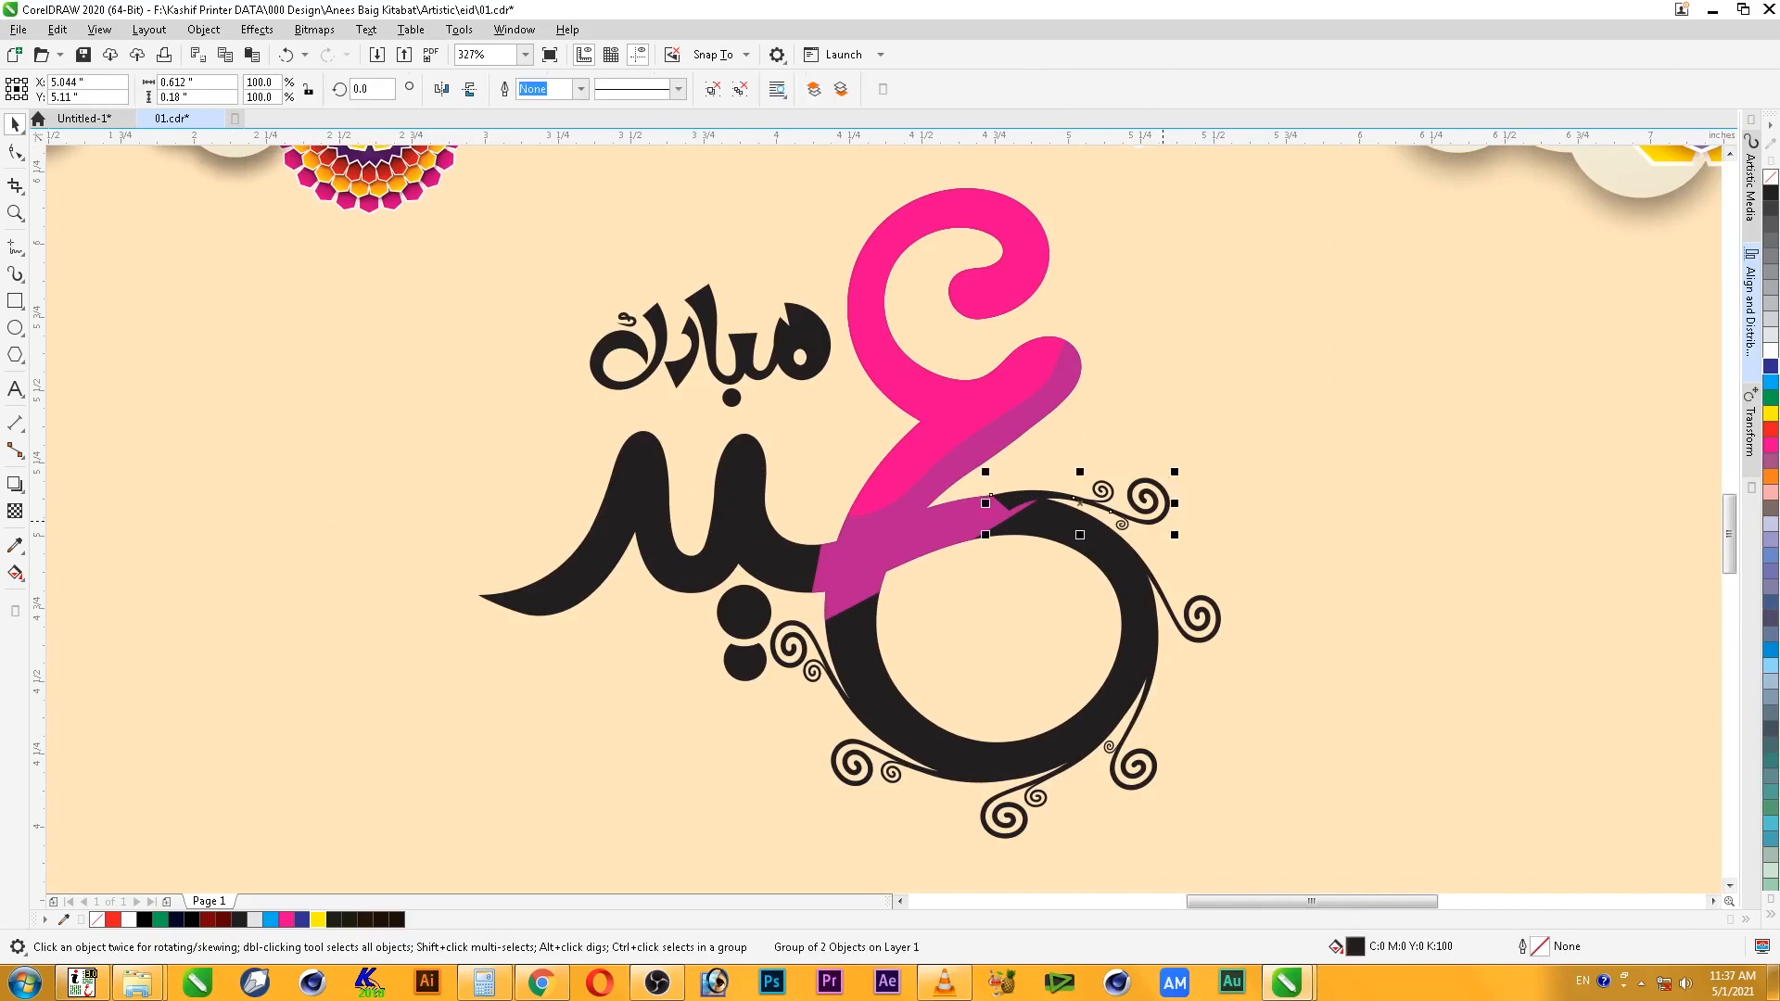
pyautogui.hotkey('shift', 'pagedown')
pyautogui.hotkey('ctrl', 'pageup')
pyautogui.press('Escape')
# - Copy the large pink-edged flower from the background's PowerClip contents and paste it onto the page outside the frame
pyautogui.scroll(-3, 1163, 521)
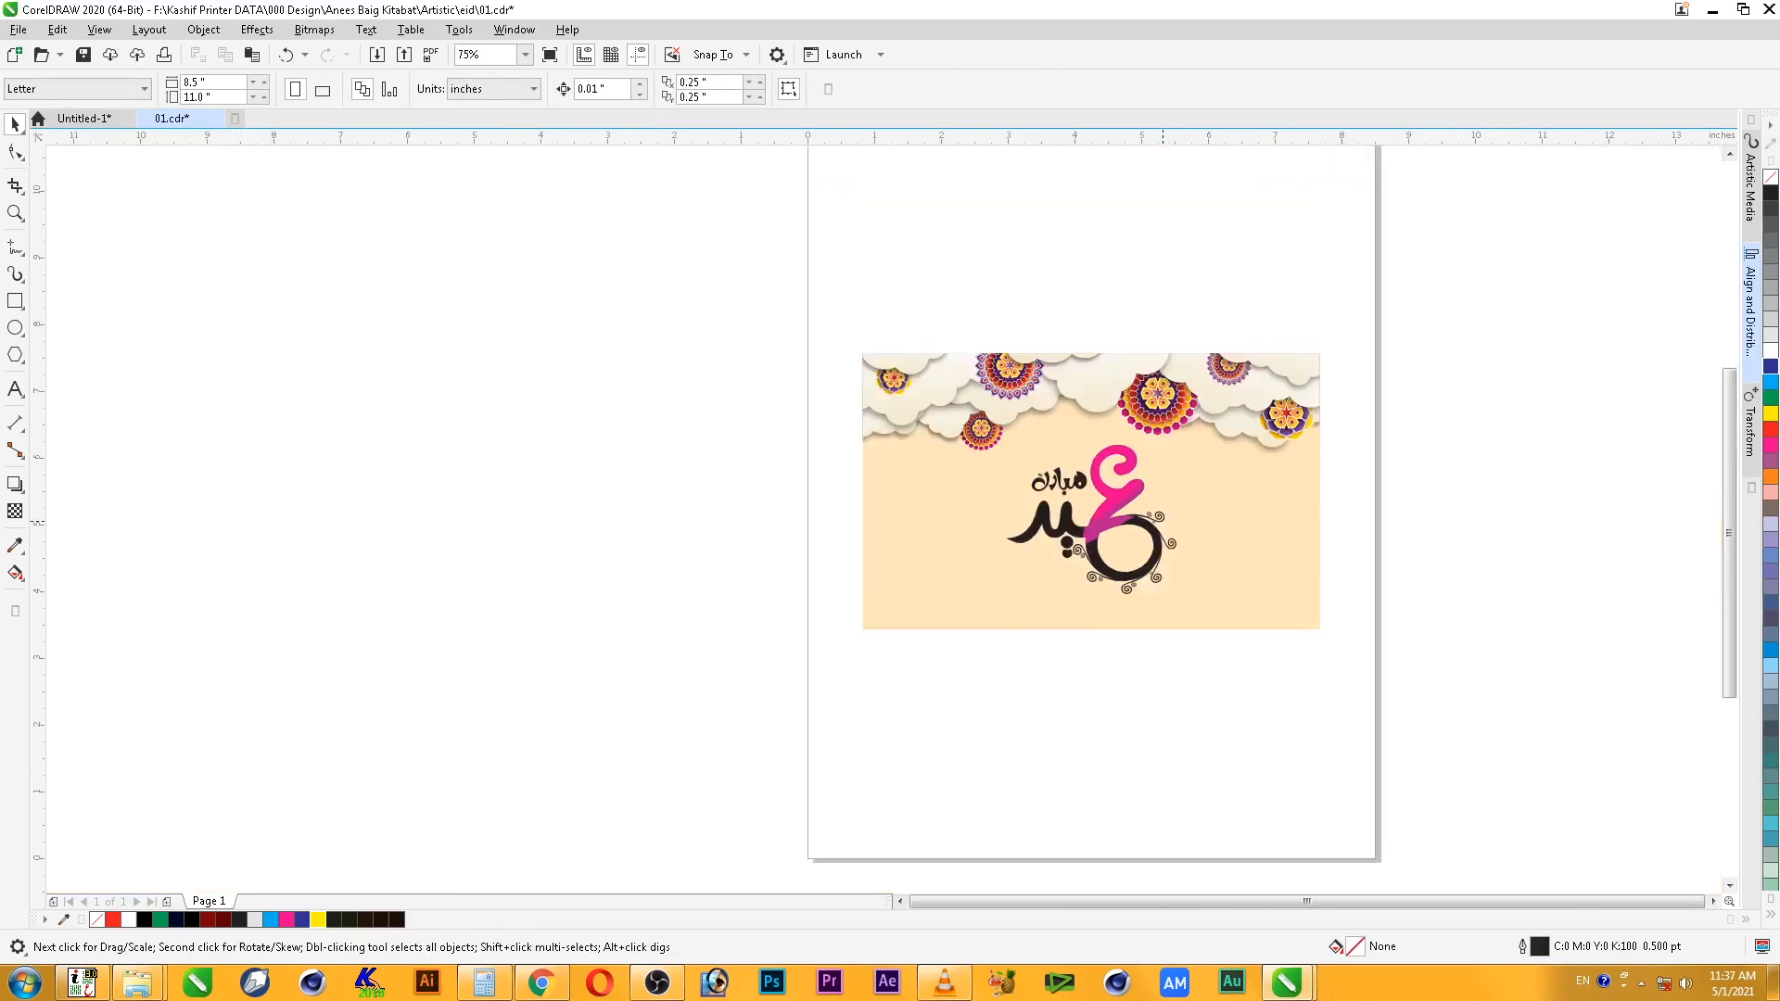
pyautogui.click(1174, 408)
pyautogui.hotkey('shift', 'F2')
pyautogui.doubleClick(1174, 408)
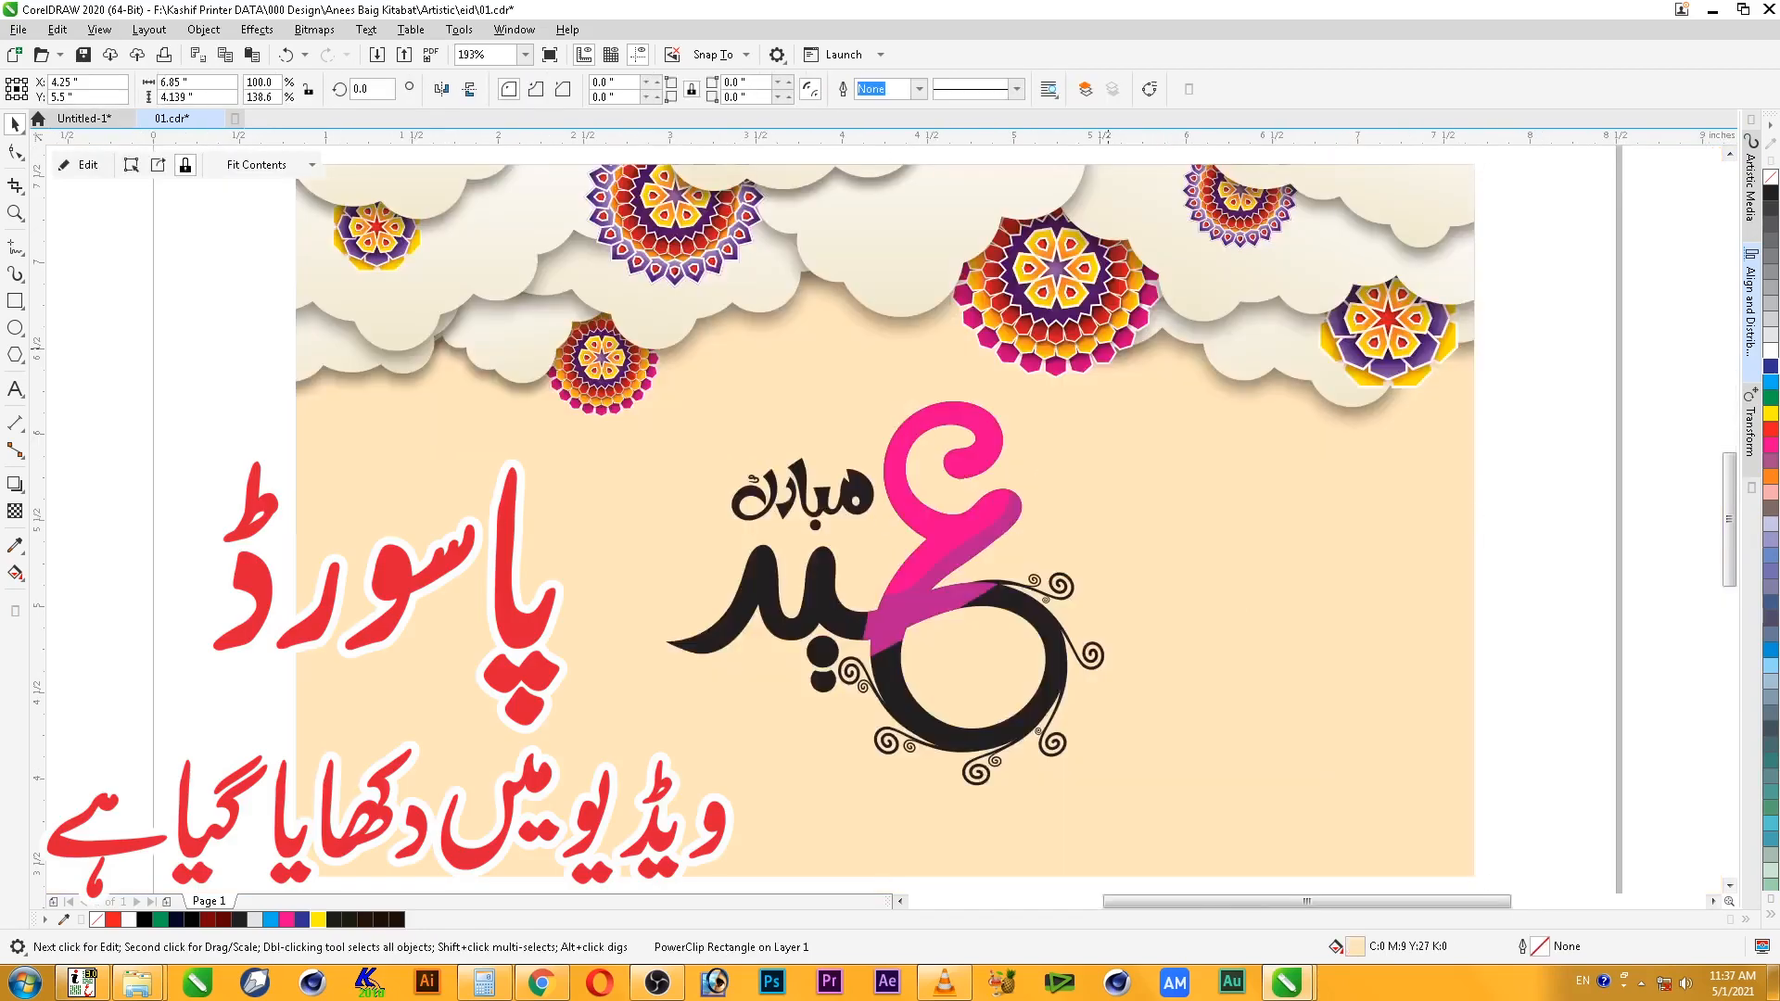
pyautogui.click(1058, 322)
pyautogui.click(1087, 369)
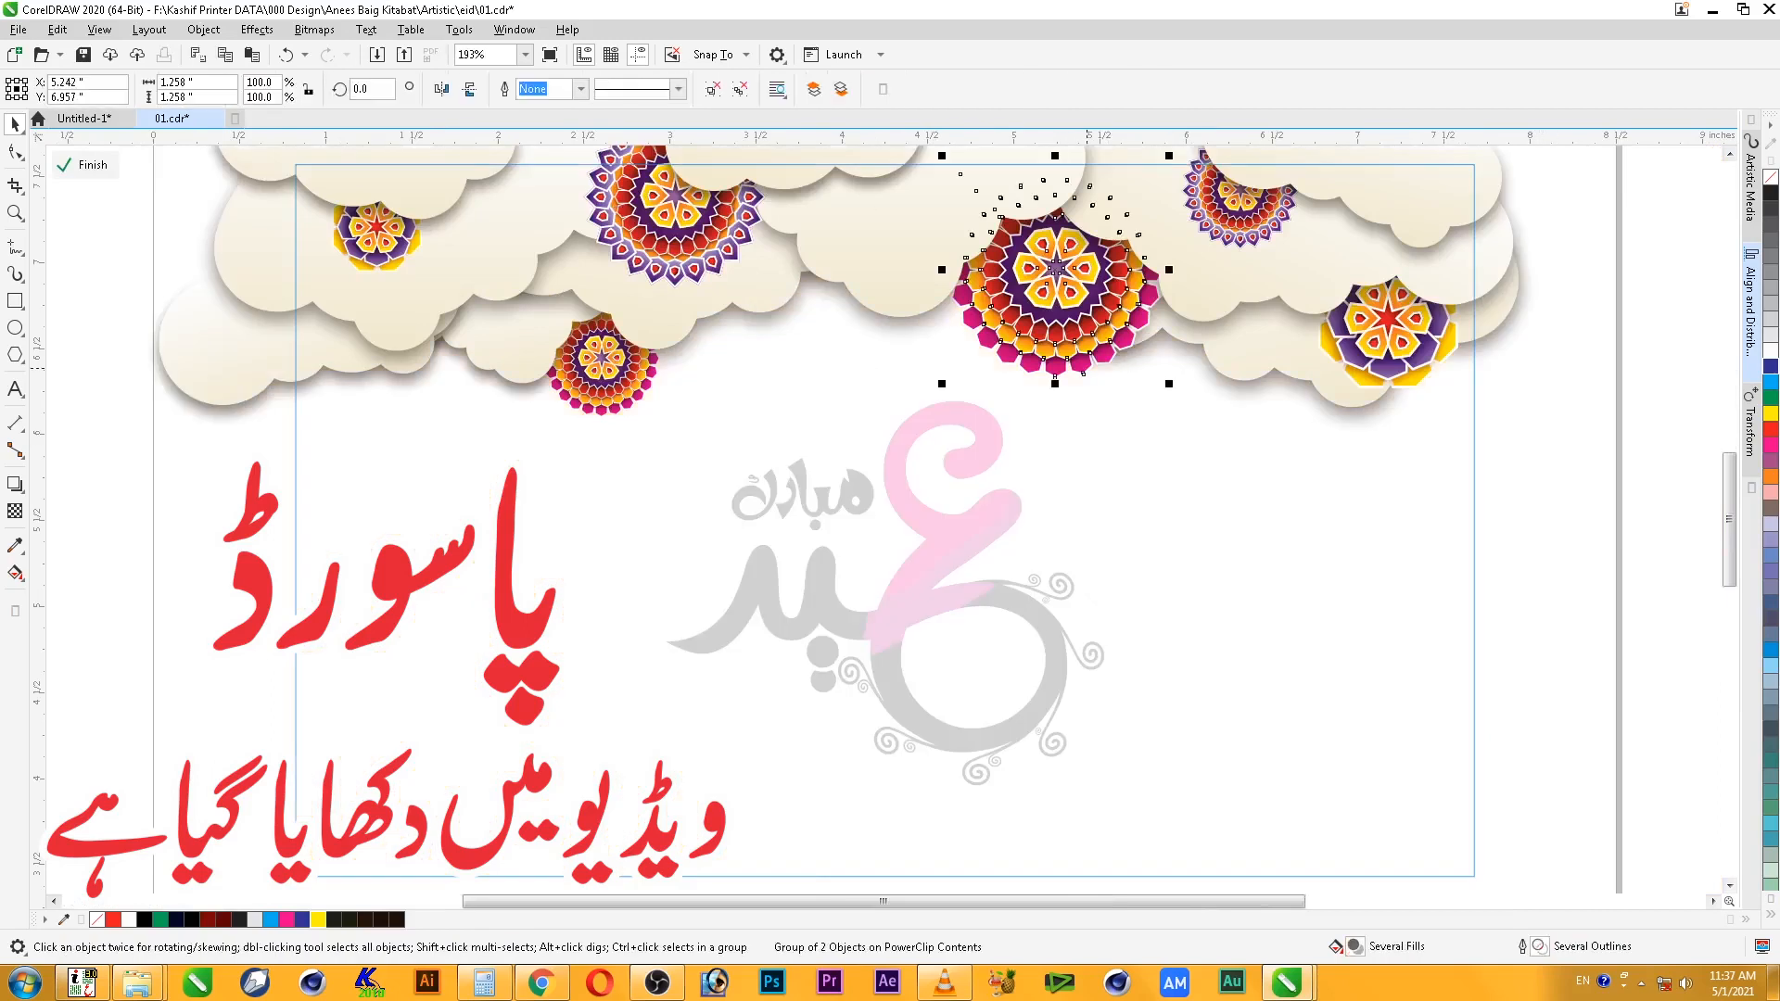
pyautogui.hotkey('ctrl', 'c')
pyautogui.keyDown('ctrl'); pyautogui.click(1121, 436); pyautogui.keyUp('ctrl')
pyautogui.hotkey('ctrl', 'v')
# - Move the pasted flower to the right of the lettering, enlarge it, and duplicate it over the background's left edge
pyautogui.moveTo(1069, 308); pyautogui.dragTo(1447, 608)
pyautogui.moveTo(1547, 457); pyautogui.dragTo(1680, 324)
pyautogui.moveTo(1488, 545); pyautogui.dragTo(297, 626)
pyautogui.rightClick(1426, 629)
pyautogui.rightClick(297, 626)
pyautogui.rightClick(297, 626)
# - Delete the individual overlay shapes lying over the outer lower-right petals of the left flower
pyautogui.click(345, 114)
pyautogui.press('Escape')
pyautogui.click(187, 430)
pyautogui.click(455, 593)
pyautogui.keyDown('ctrl'); pyautogui.click(338, 776); pyautogui.keyUp('ctrl')
pyautogui.moveTo(338, 775); pyautogui.dragTo(406, 788)
pyautogui.press('Delete')
pyautogui.keyDown('ctrl'); pyautogui.click(346, 773); pyautogui.keyUp('ctrl')
pyautogui.press('Delete')
# - Delete the individual overlay shapes lying over the inner lower-right petals of the left flower
pyautogui.keyDown('ctrl'); pyautogui.click(283, 722); pyautogui.keyUp('ctrl')
pyautogui.moveTo(284, 722)
pyautogui.mouseDown()
pyautogui.moveTo(317, 737)
pyautogui.moveTo(371, 714)
pyautogui.mouseUp()
pyautogui.press('Delete')
pyautogui.keyDown('ctrl'); pyautogui.click(274, 722); pyautogui.keyUp('ctrl')
pyautogui.press('Delete')
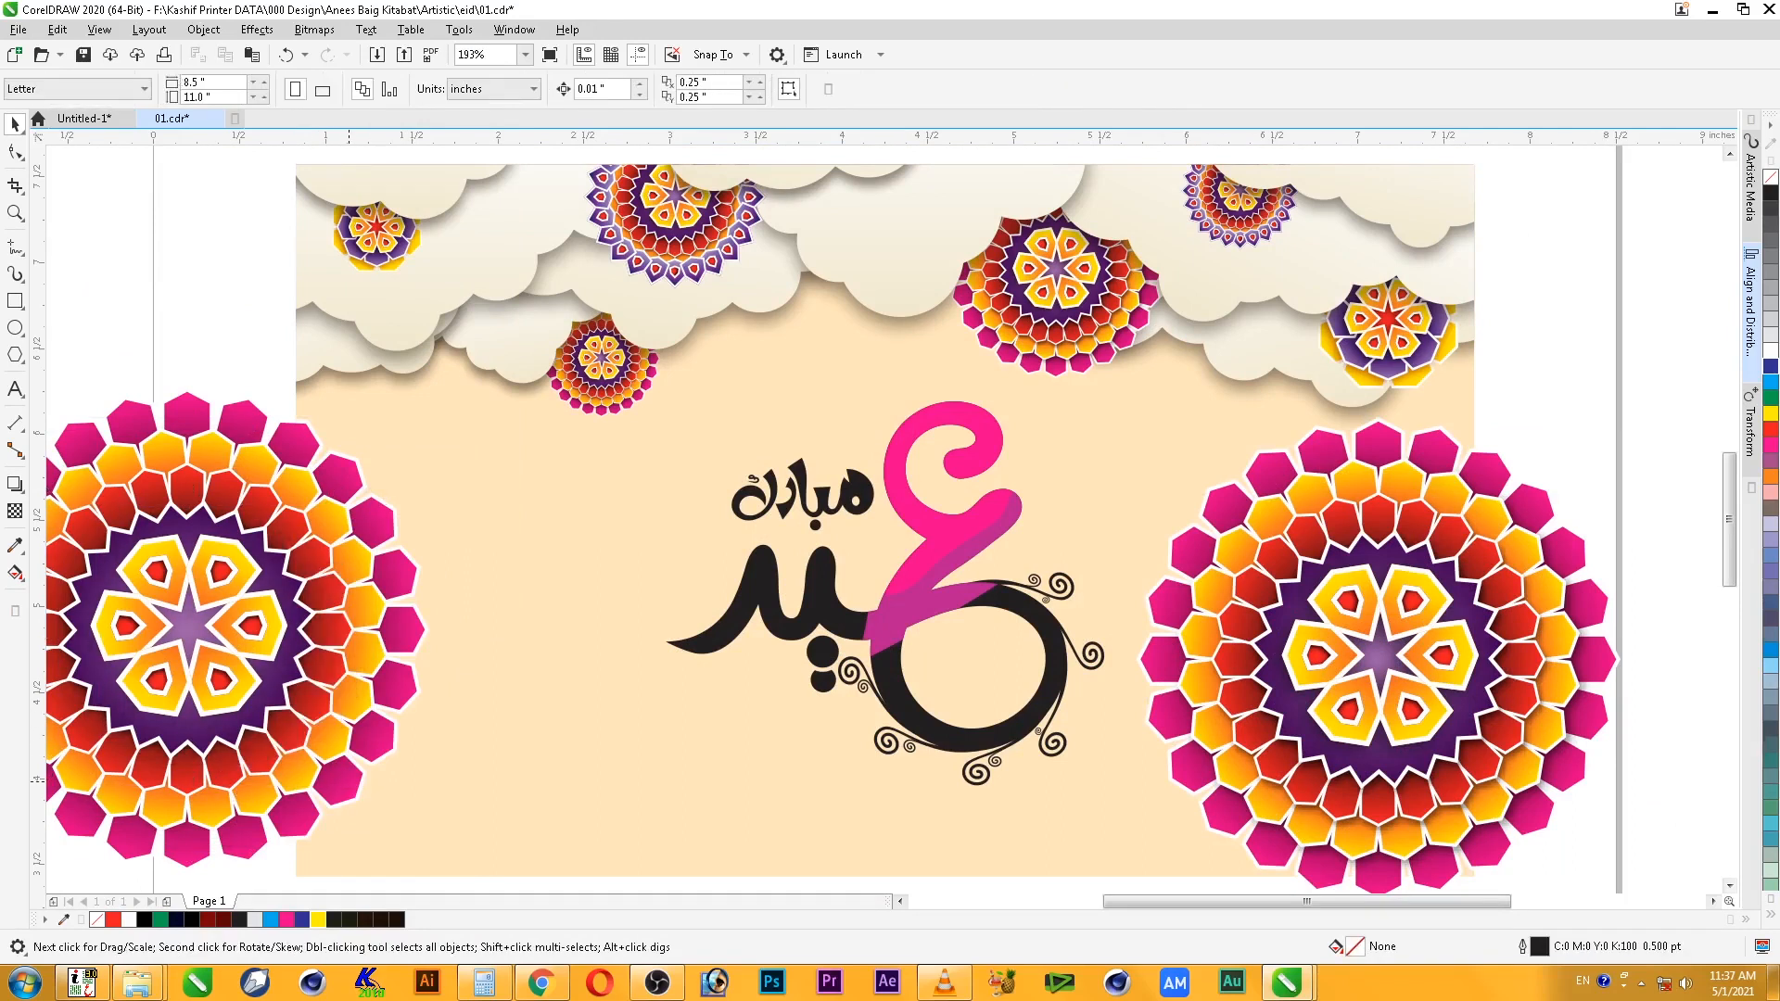
# - Copy the red fountain fill from a petal of the right flower to the ring's upper-right swirl
pyautogui.click(348, 779)
pyautogui.click(1073, 592)
pyautogui.hotkey('alt', 'e')
pyautogui.press('m')
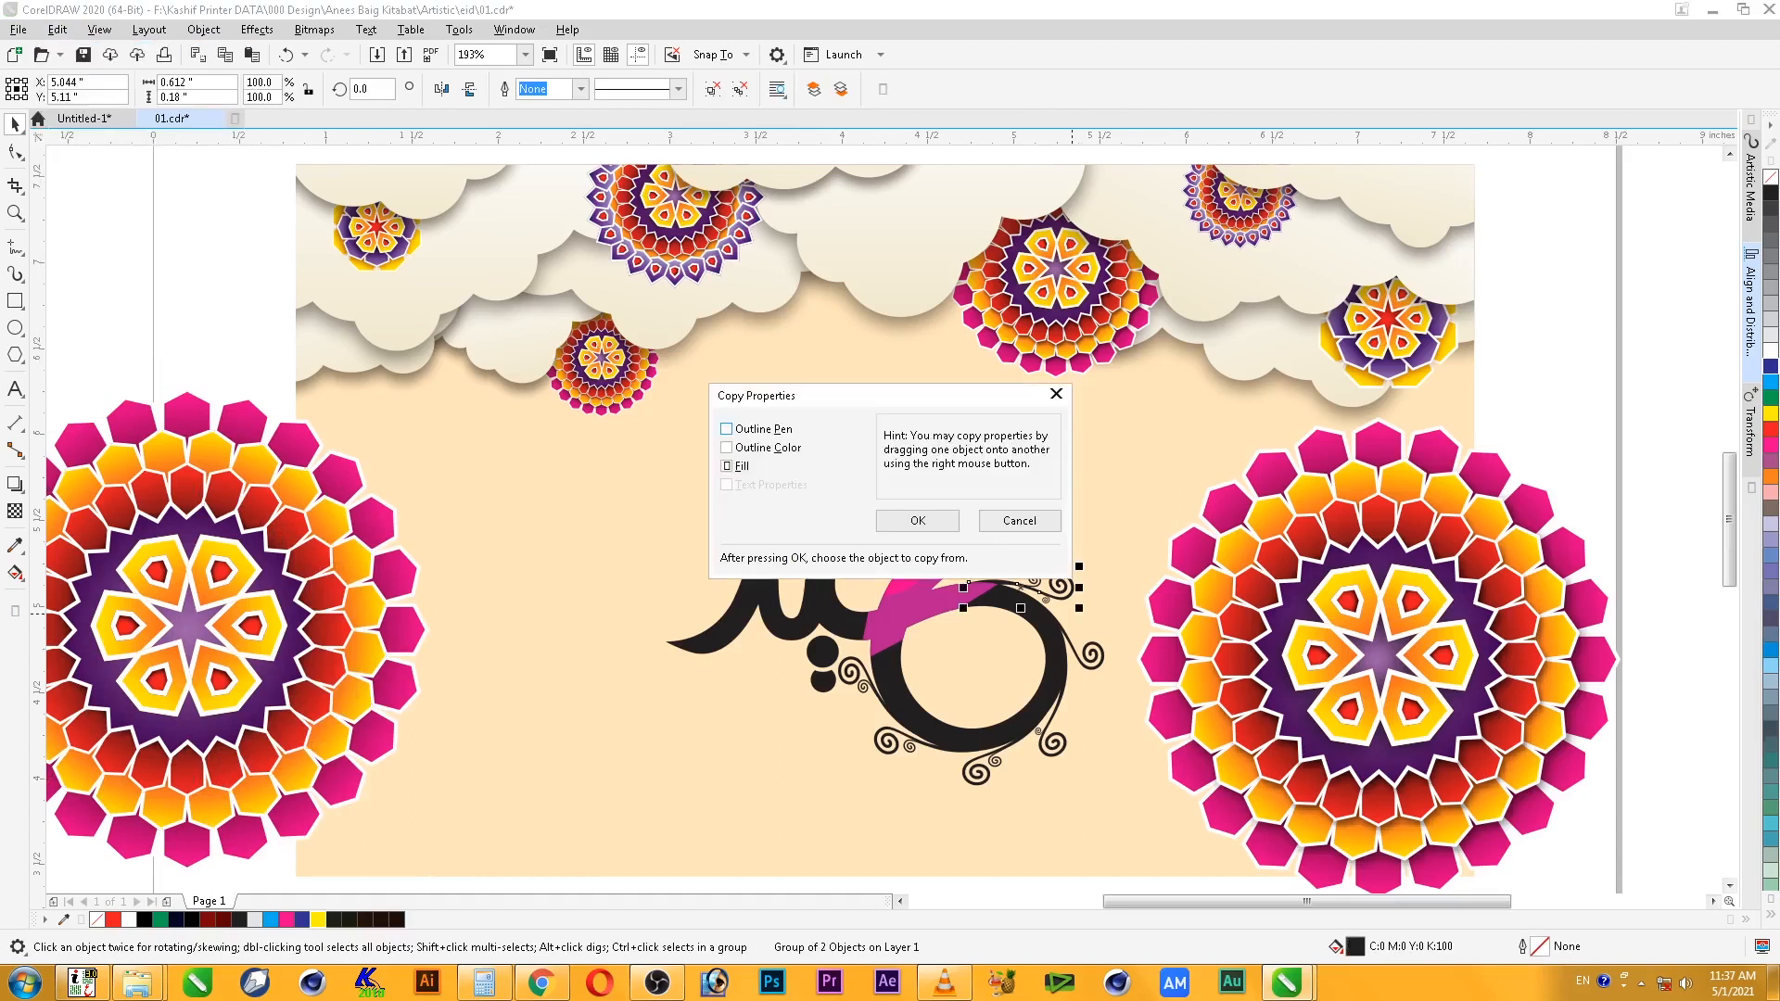
pyautogui.press('Return')
pyautogui.click(1241, 635)
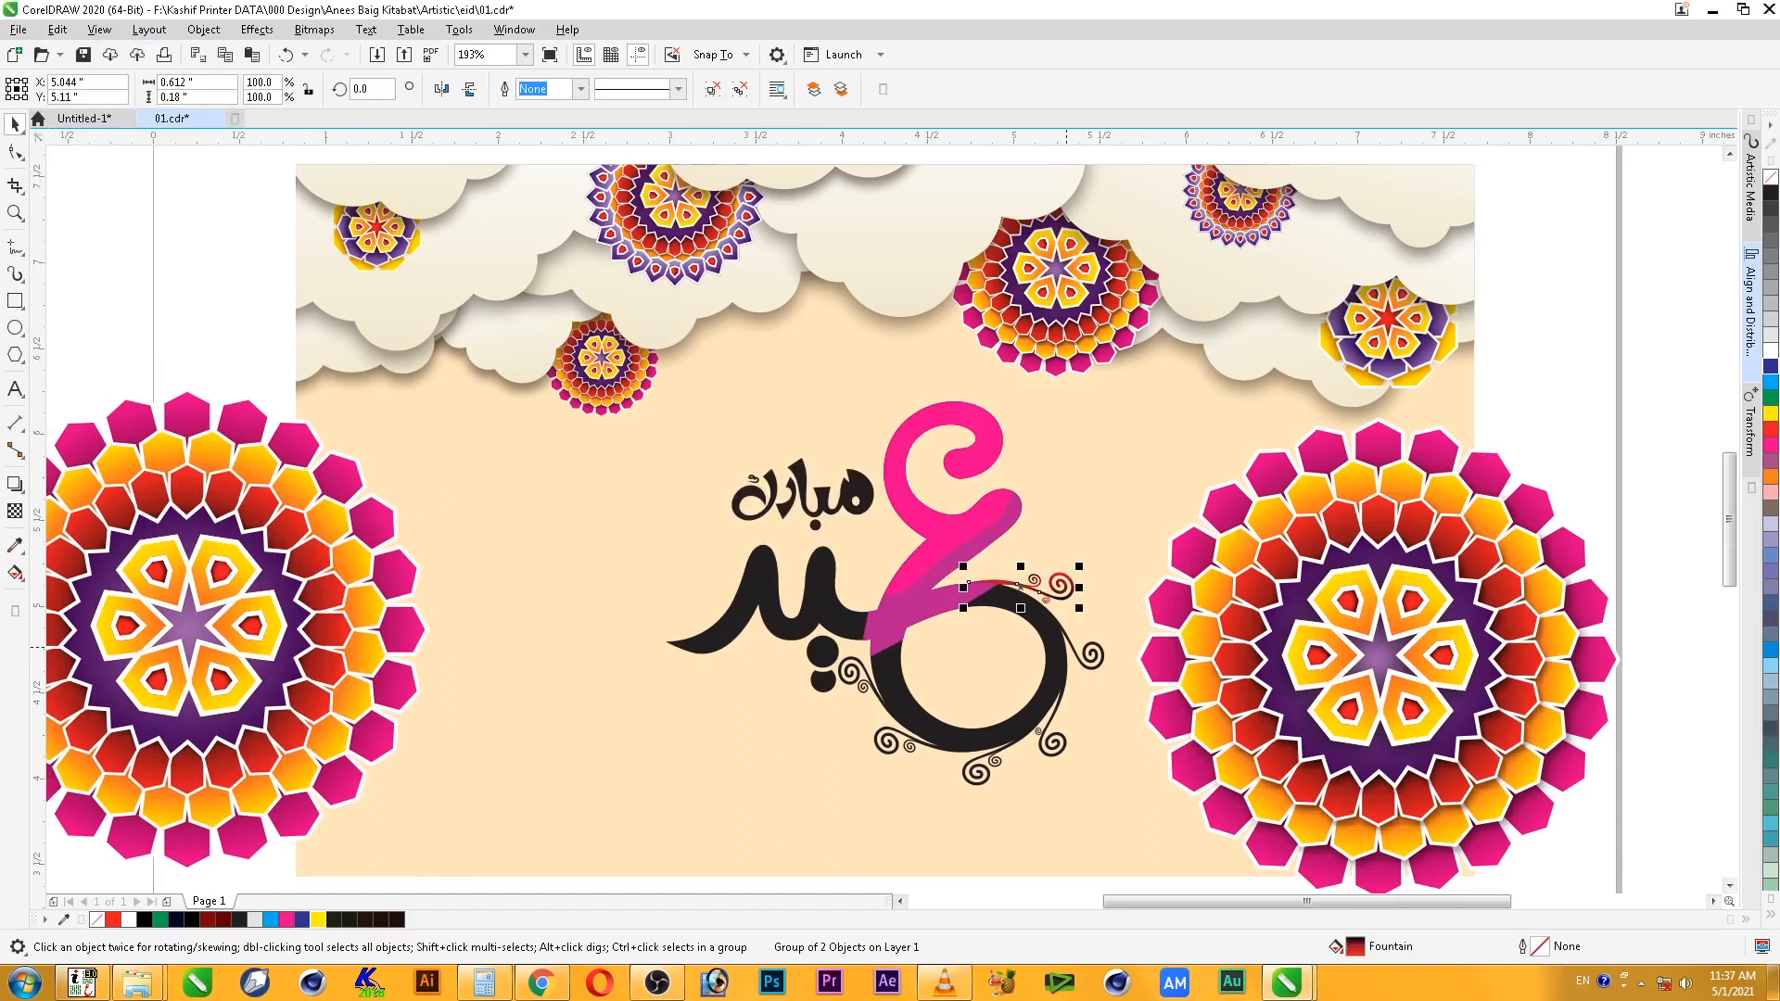
# - Replace the upper-right swirl's fill with the pink fountain fill copied from an outer flower petal
pyautogui.hotkey('alt', 'e')
pyautogui.press('m')
pyautogui.press('Return')
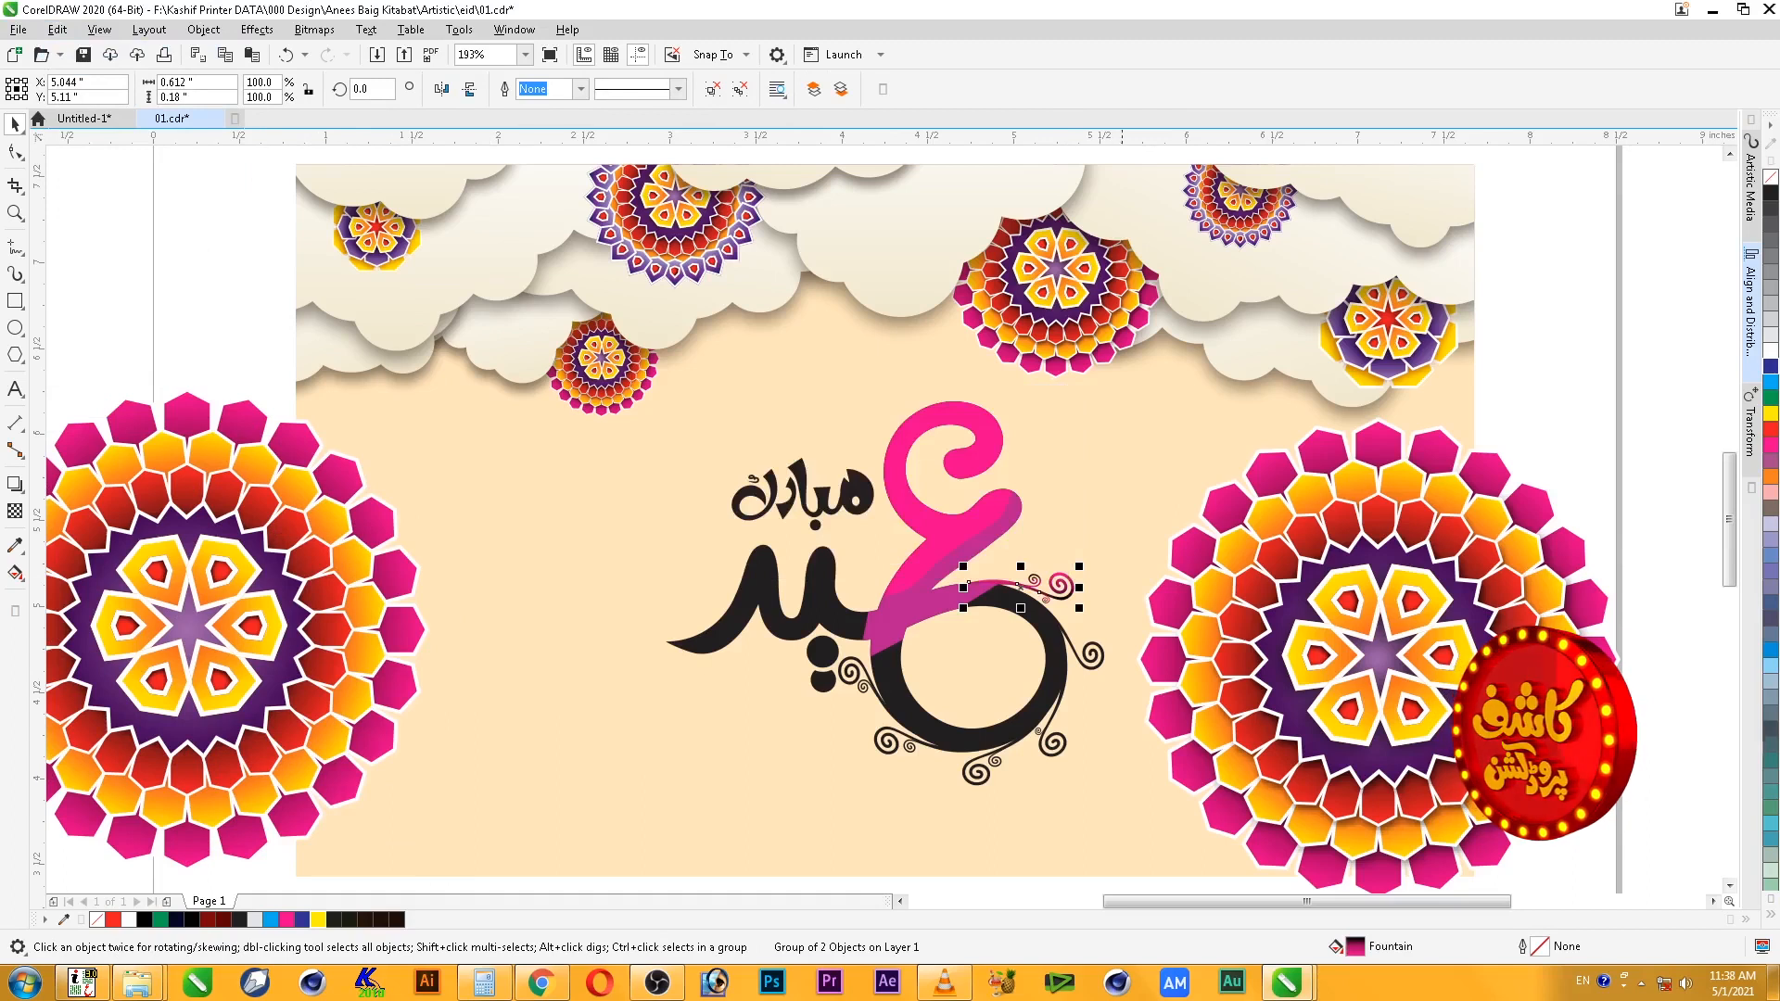
# - Copy the yellow-orange fountain fill from a petal of the right flower to the swirl on the ring's right side
pyautogui.click(1073, 617)
pyautogui.hotkey('alt', 'e')
pyautogui.press('m')
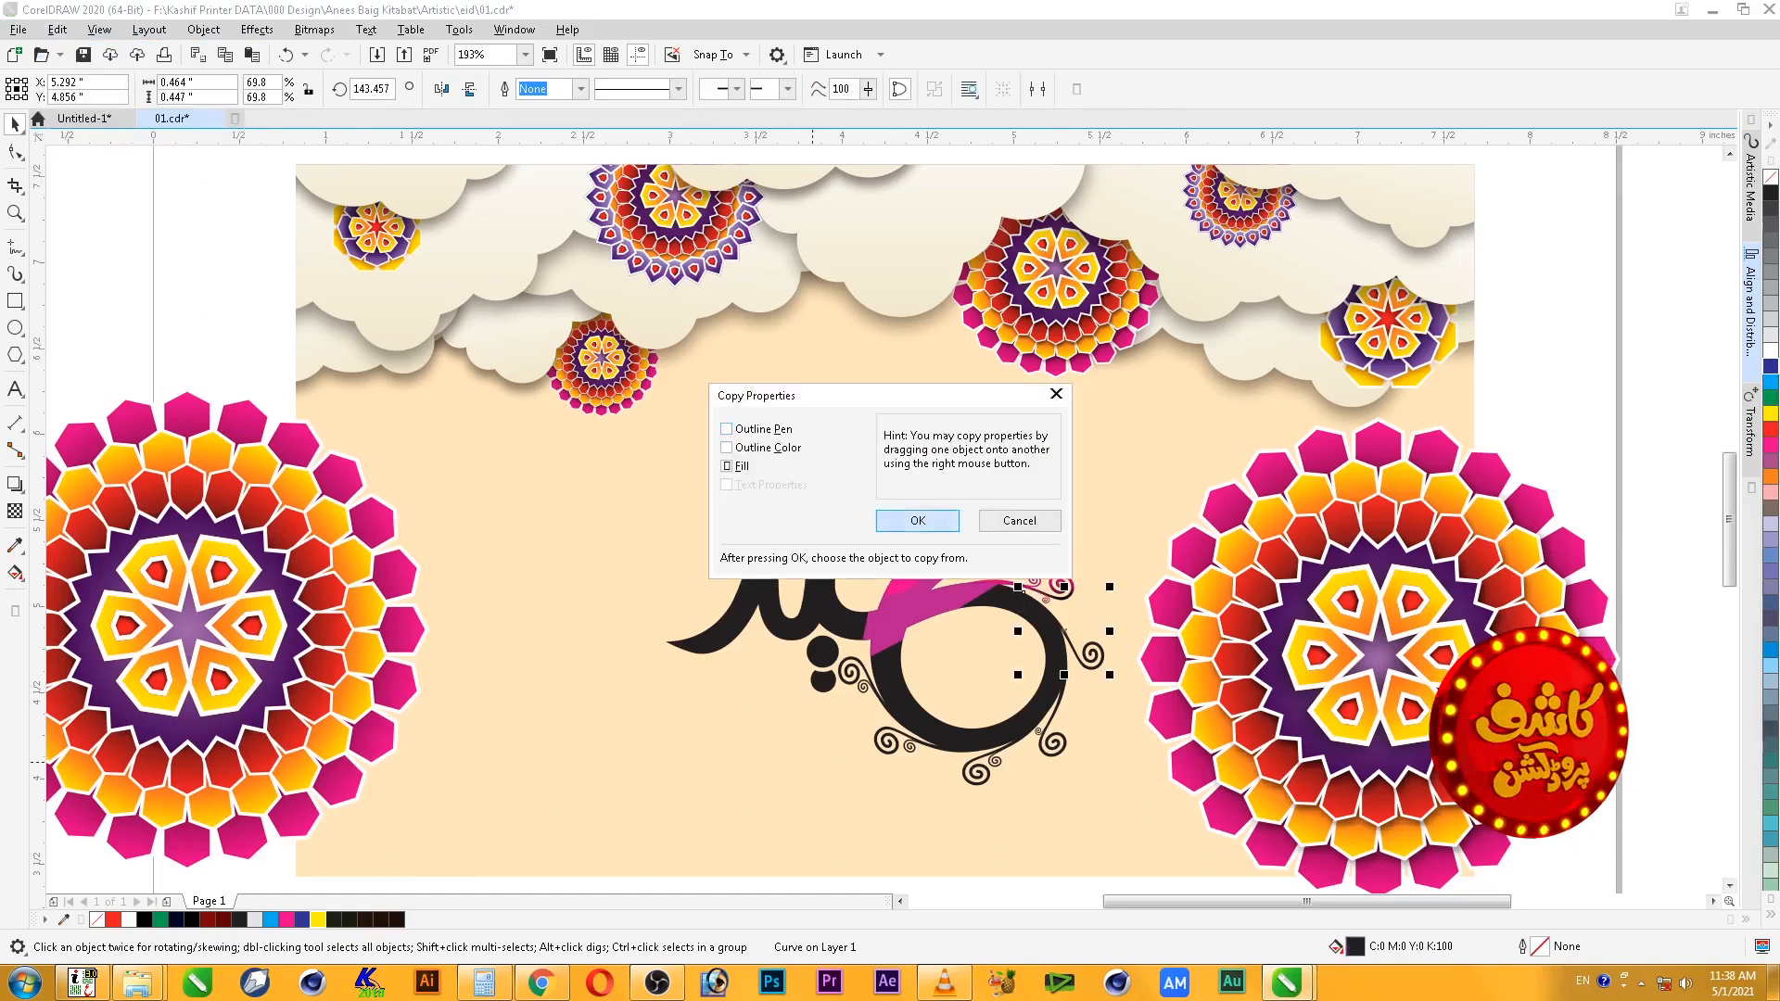
pyautogui.click(918, 520)
pyautogui.click(1203, 701)
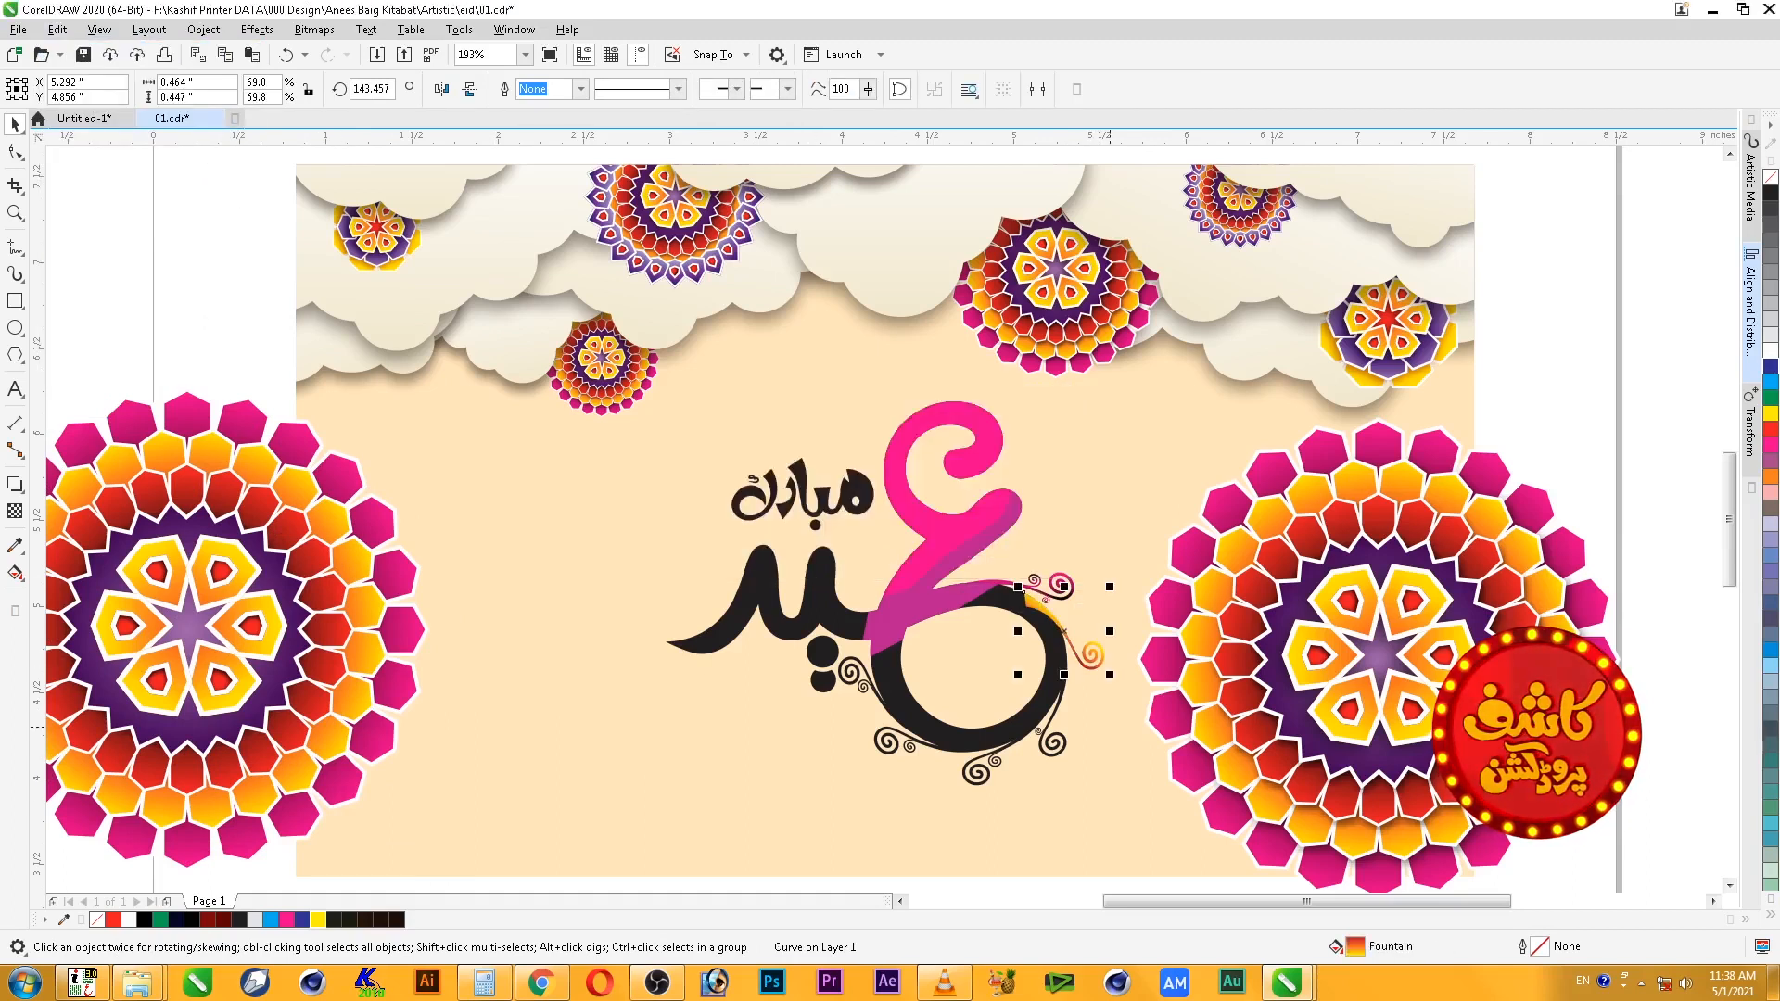
# - Copy the red fountain fill from a petal of the left flower to the ring's lower-right swirl
pyautogui.click(1041, 744)
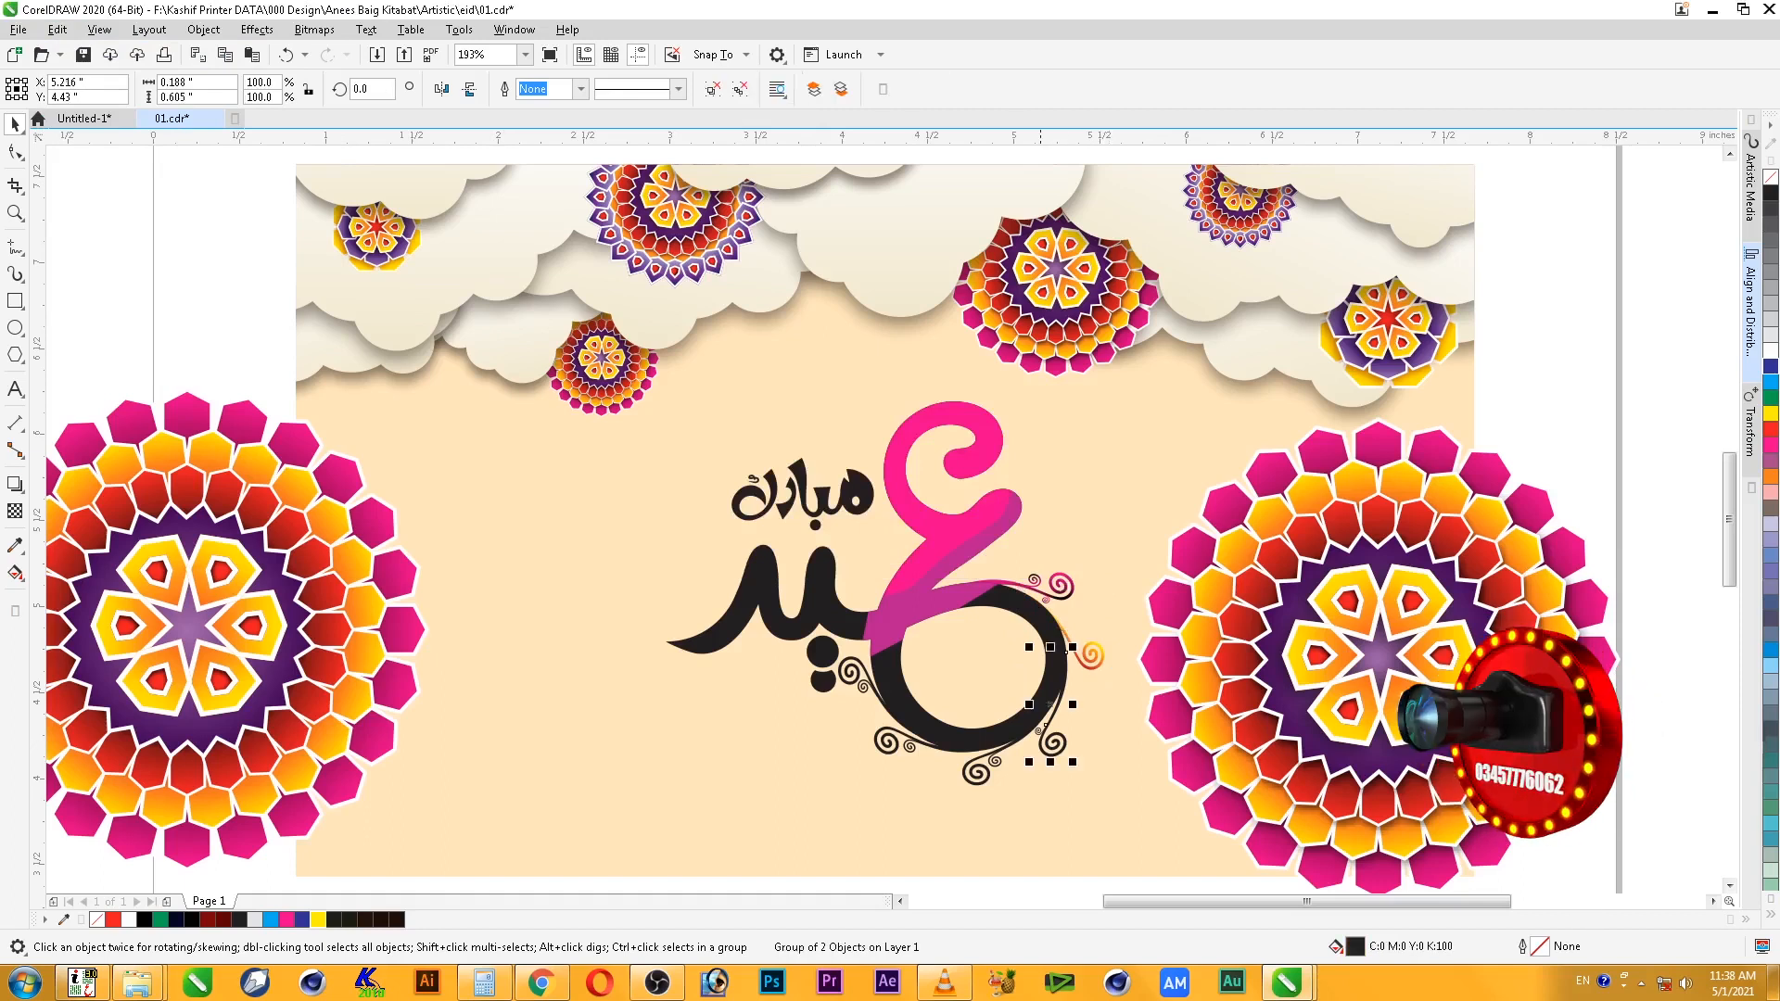
pyautogui.hotkey('alt', 'e')
pyautogui.press('m')
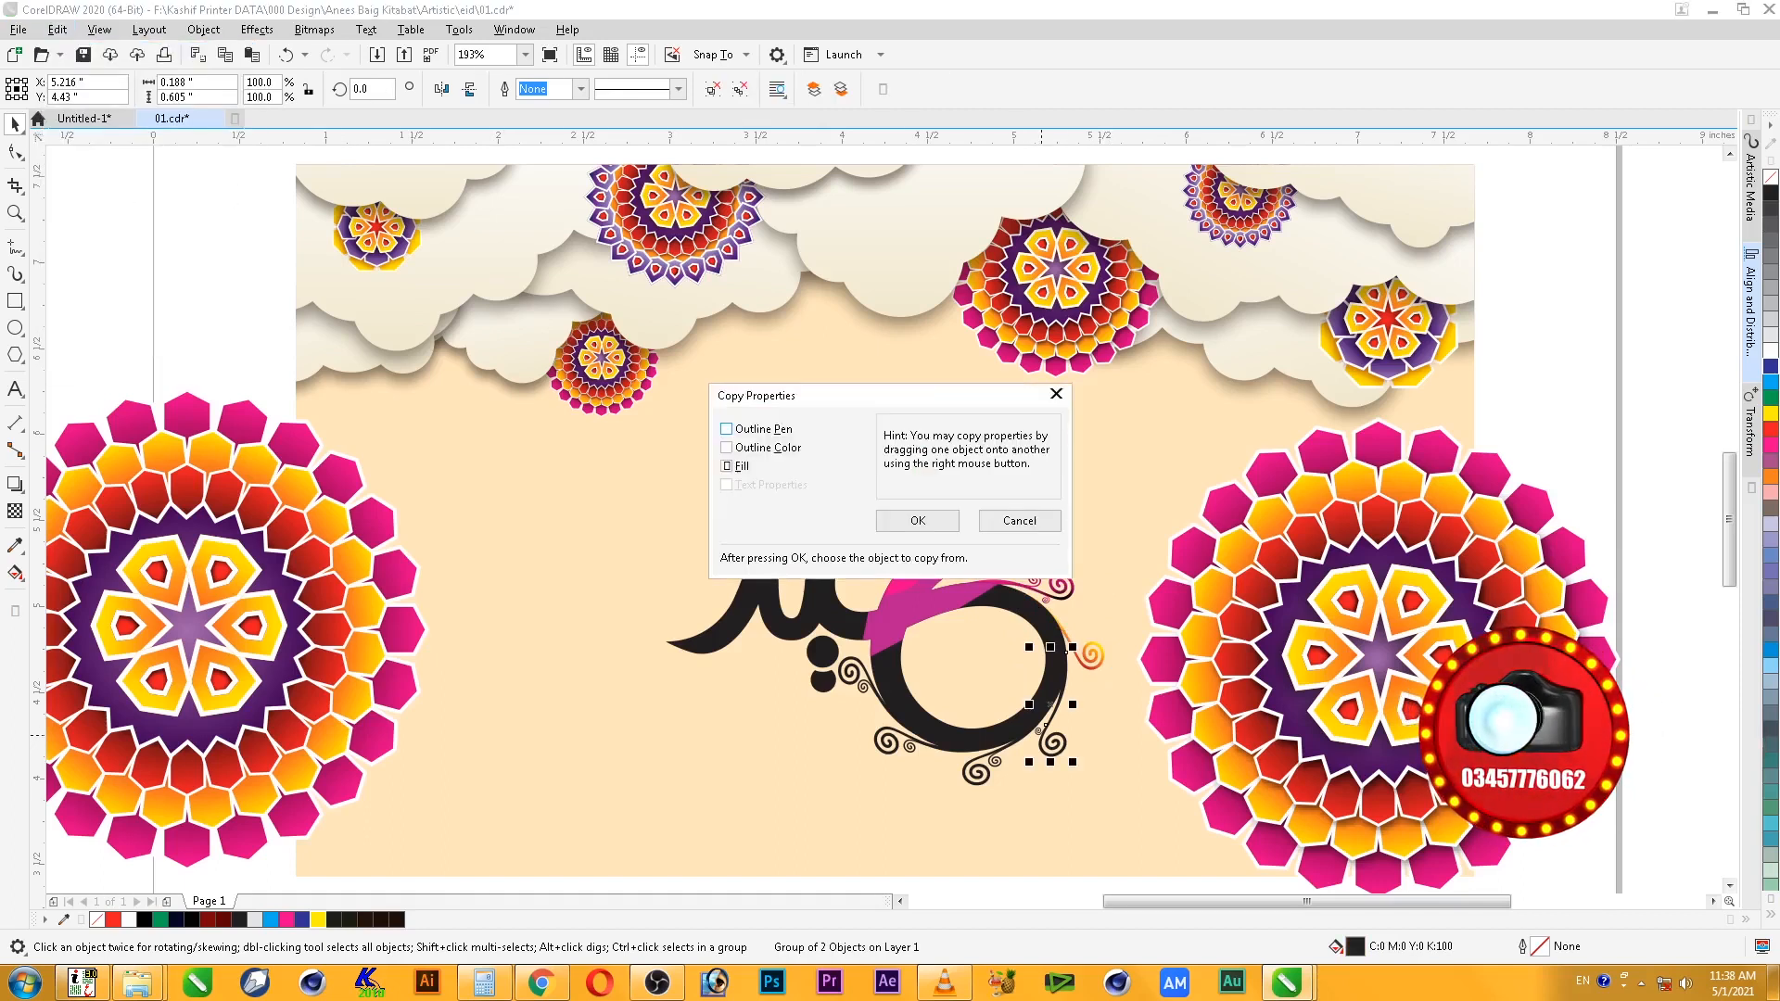
pyautogui.click(918, 520)
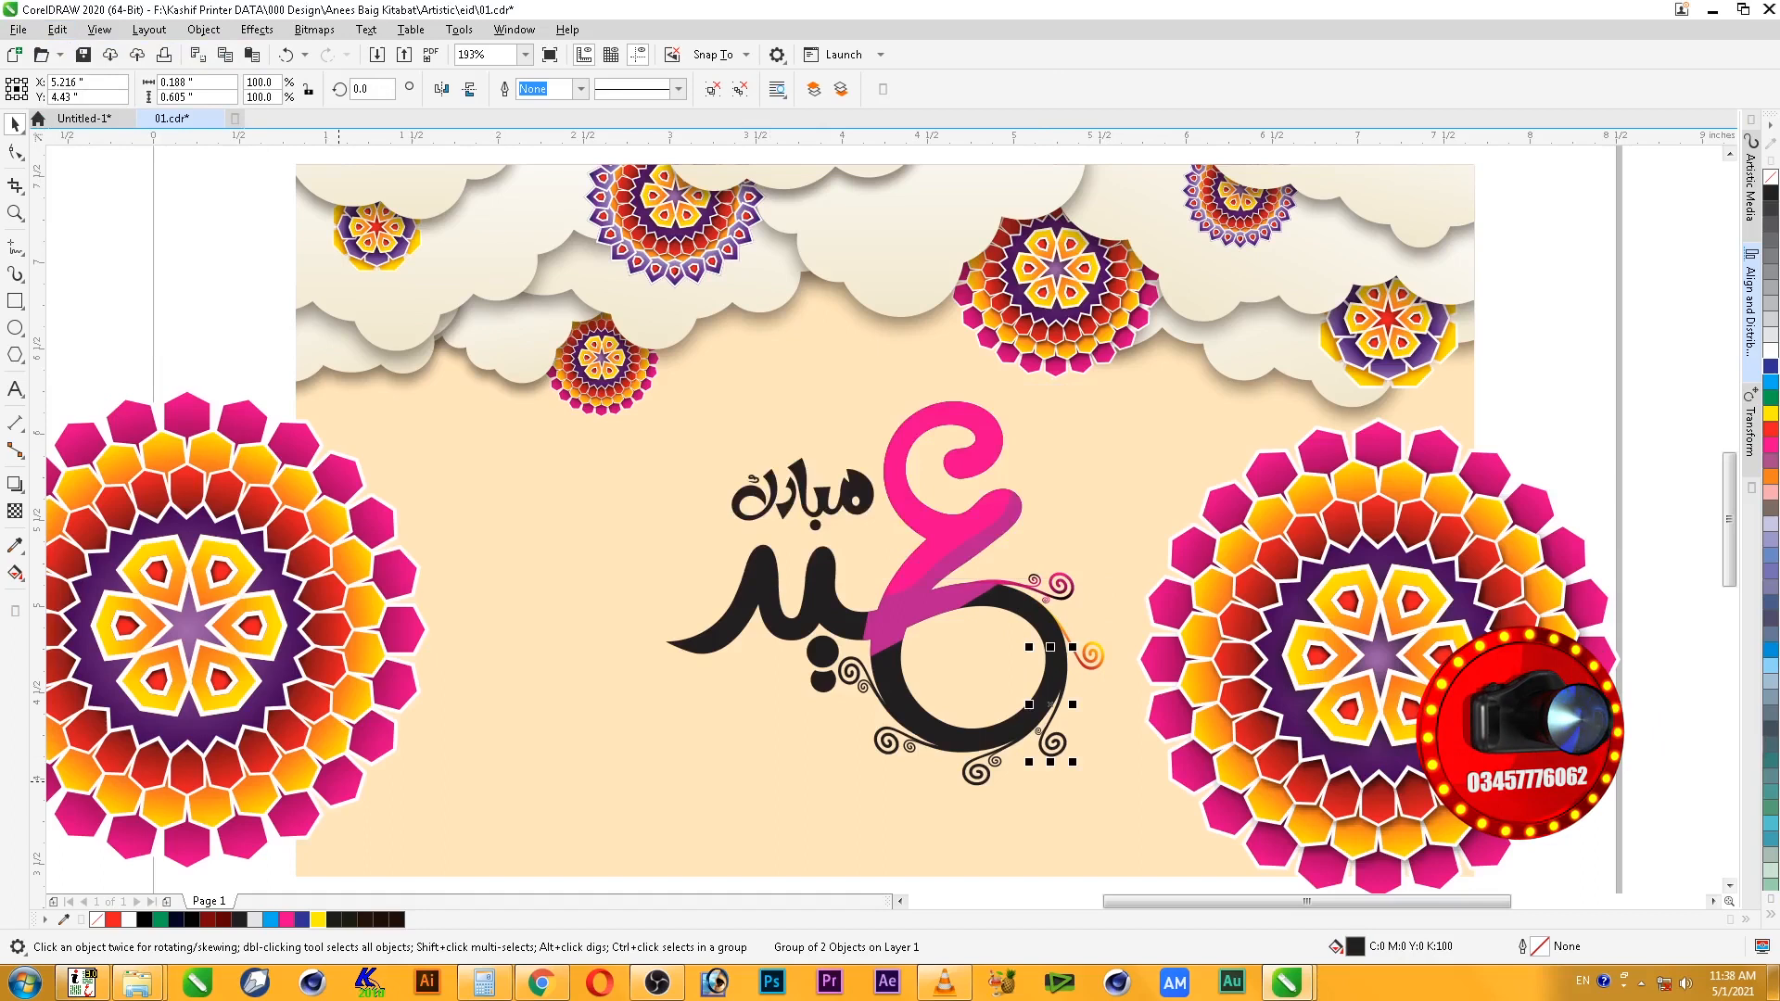
pyautogui.click(286, 737)
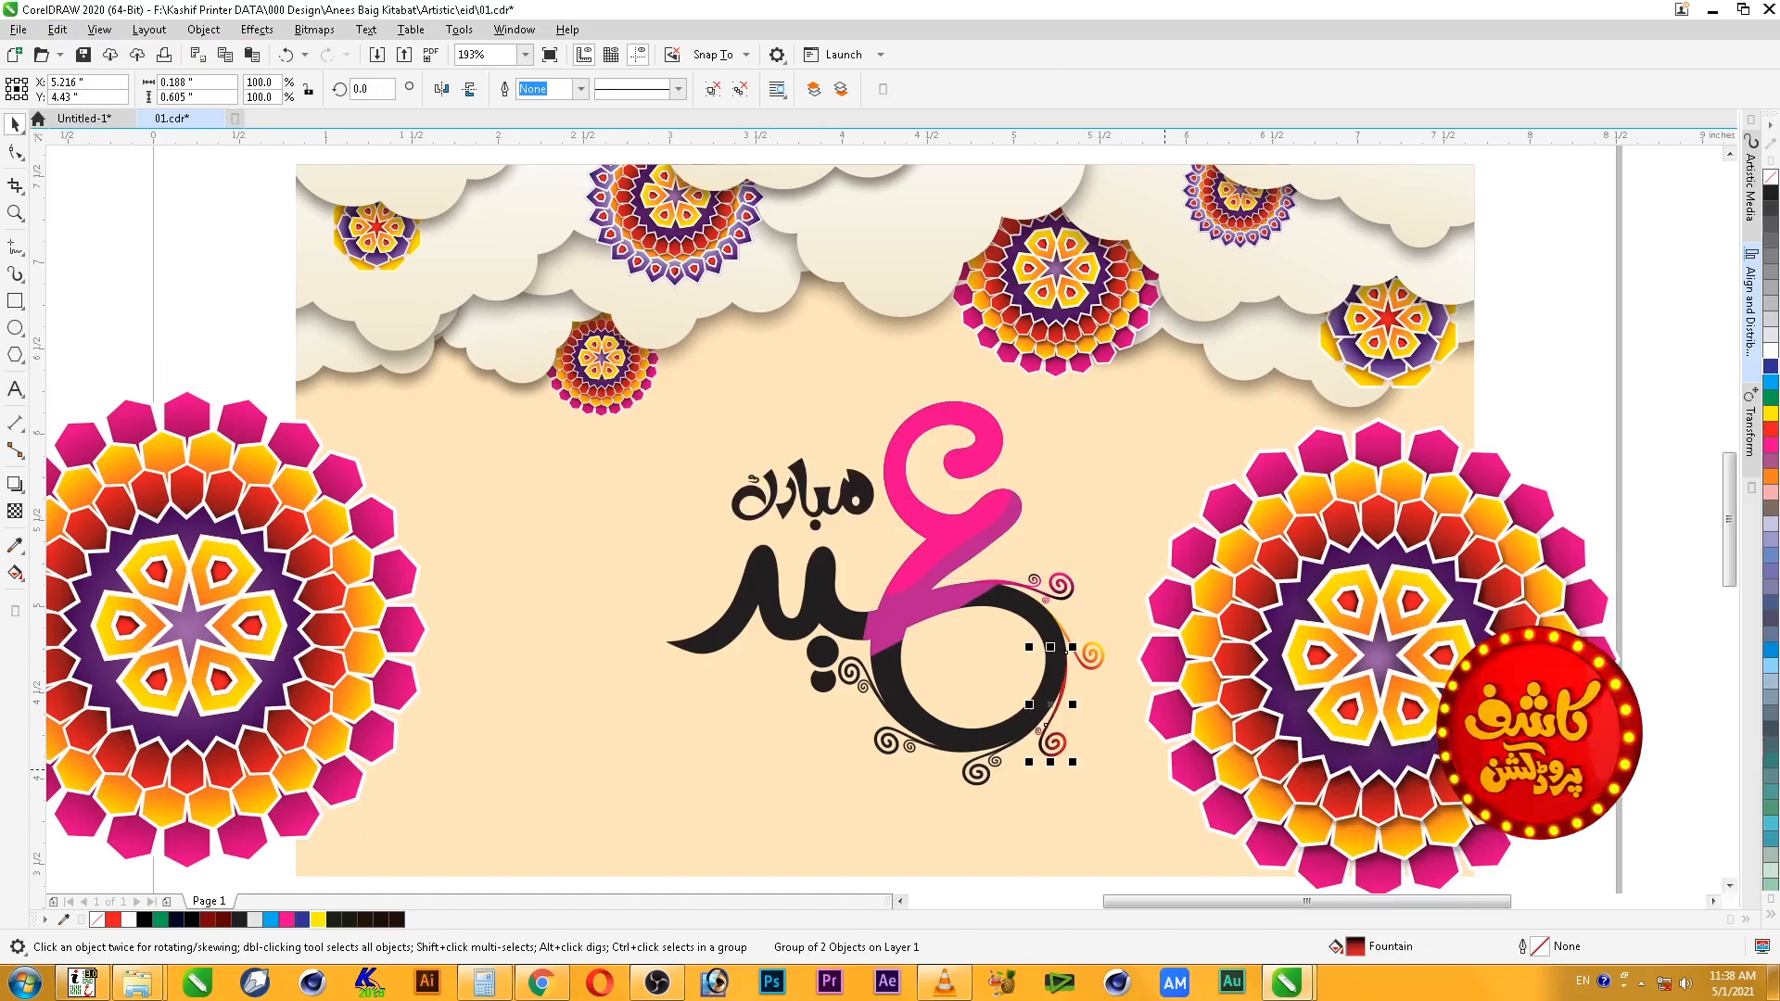
# - Copy the purple fountain fill from the left flower's centre to the bottom, lower-left and left swirls of the ring
pyautogui.click(982, 775)
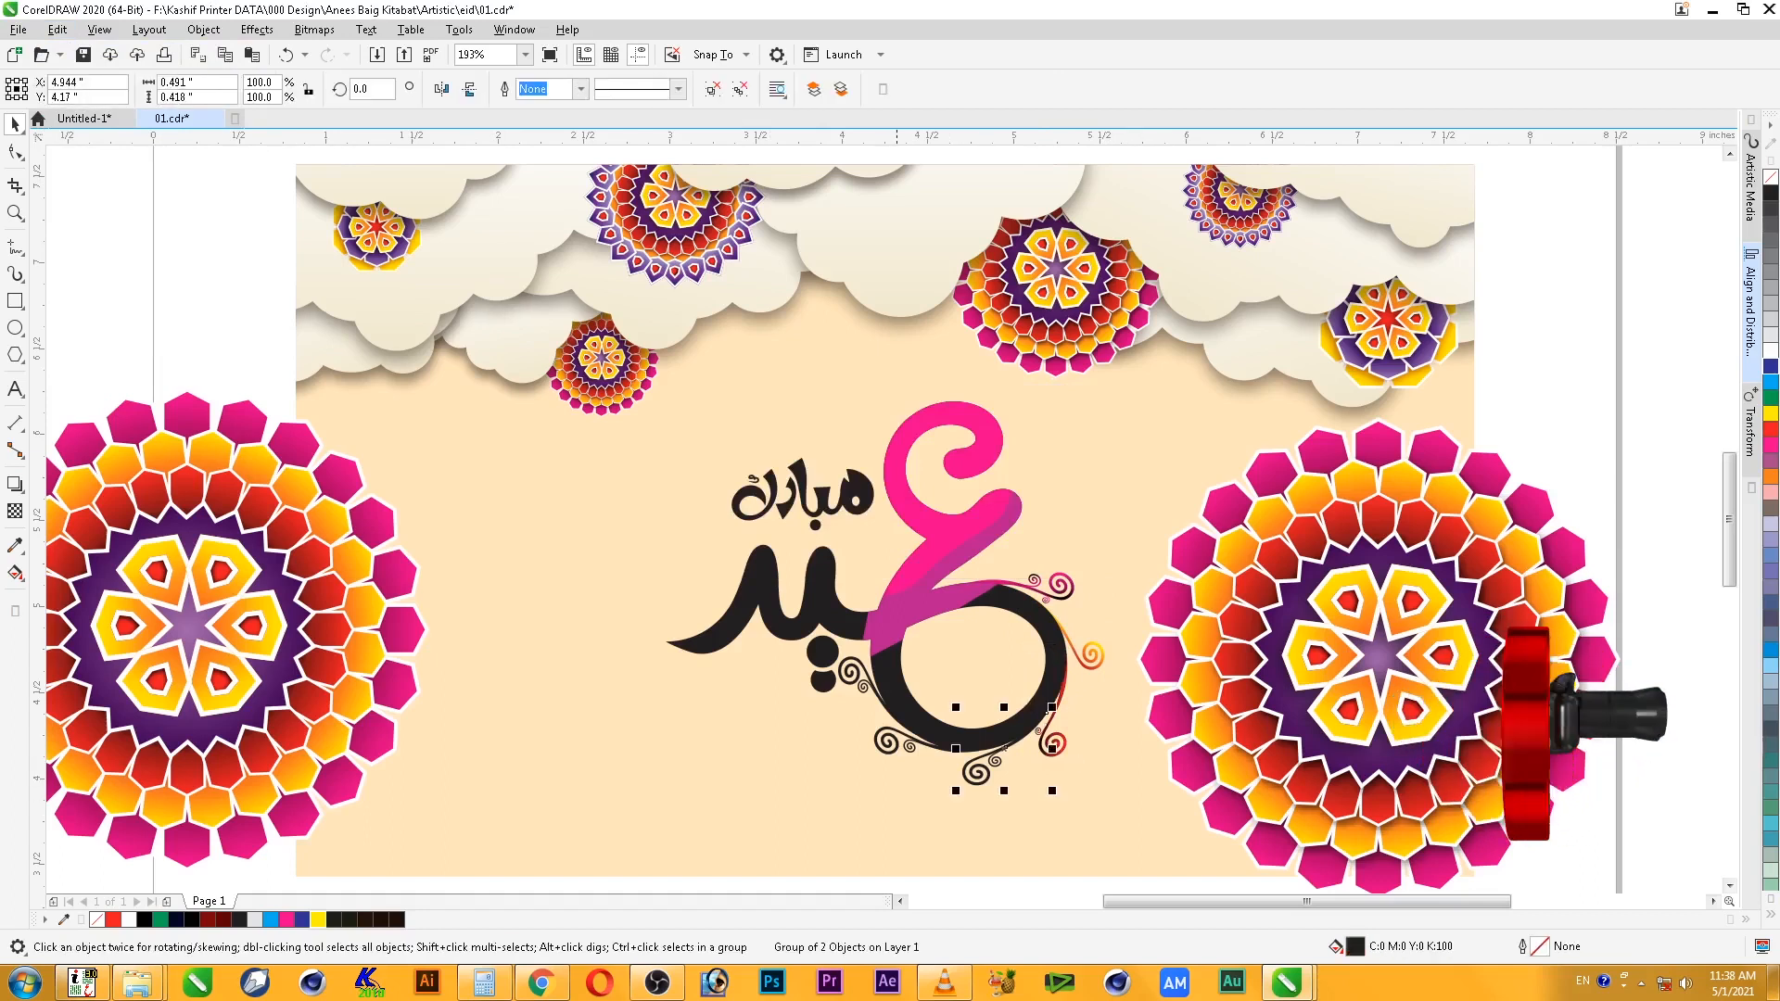
pyautogui.keyDown('shift'); pyautogui.click(889, 743); pyautogui.keyUp('shift')
pyautogui.keyDown('shift'); pyautogui.click(851, 674); pyautogui.keyUp('shift')
pyautogui.hotkey('alt', 'e')
pyautogui.press('m')
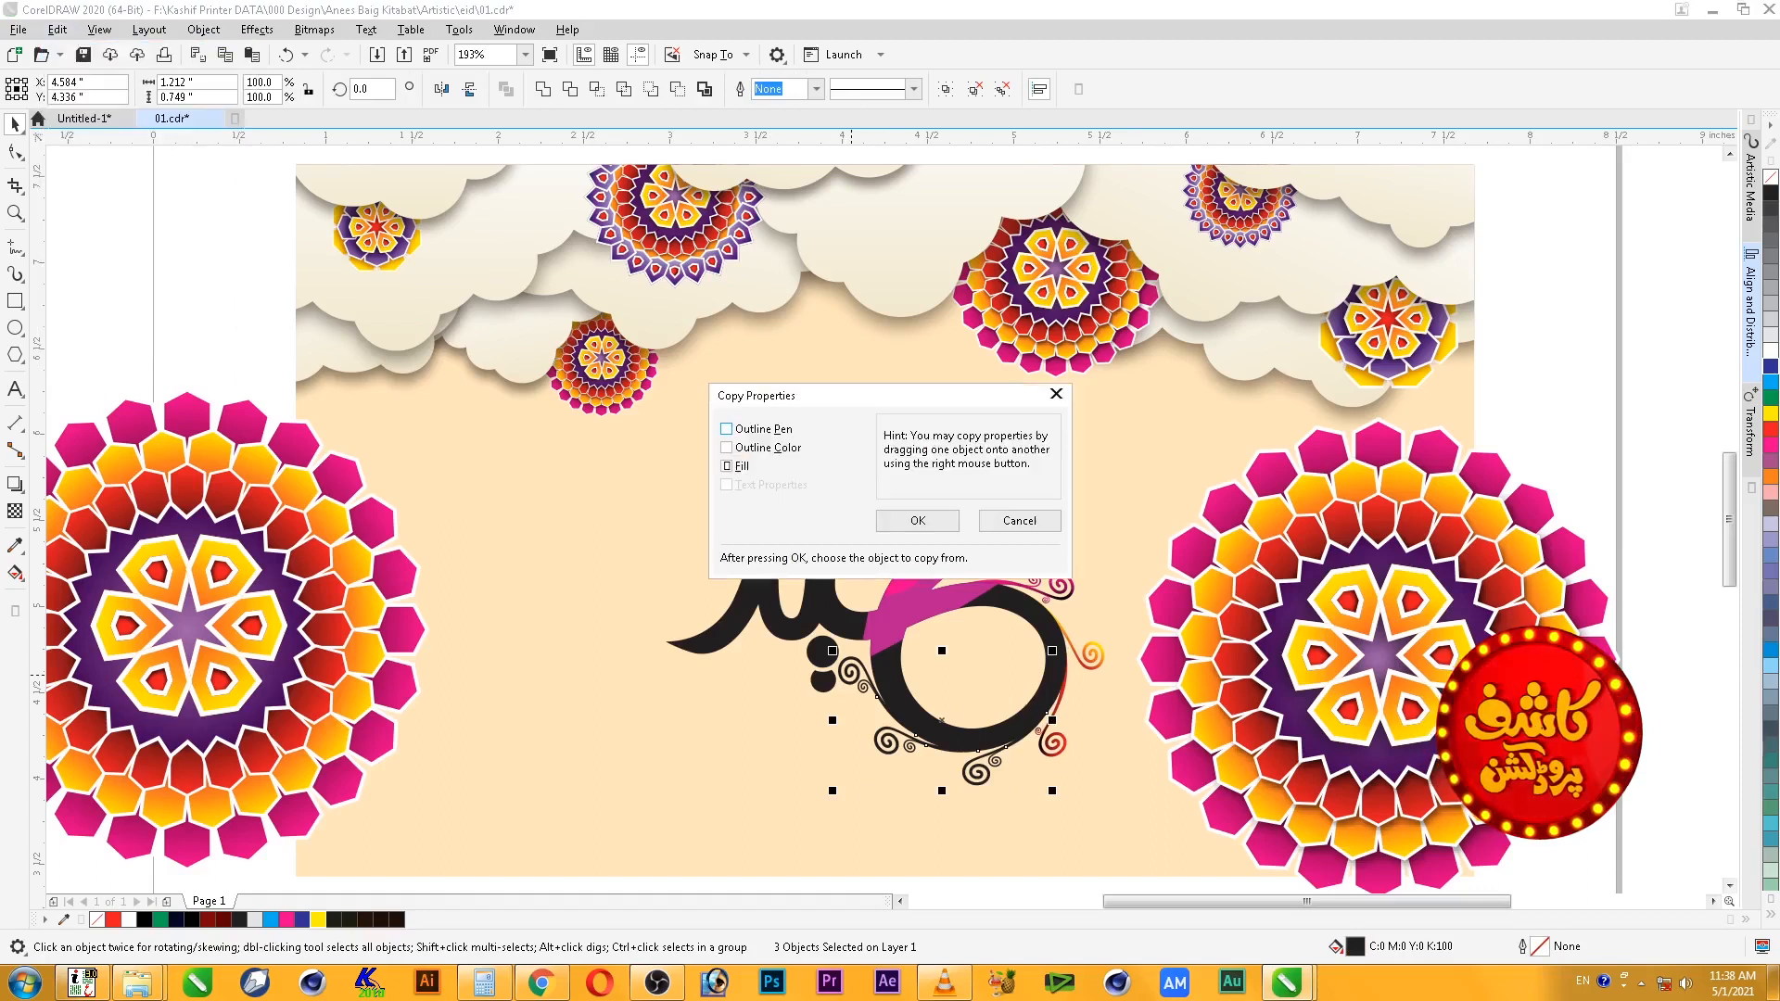
pyautogui.click(918, 521)
pyautogui.click(192, 629)
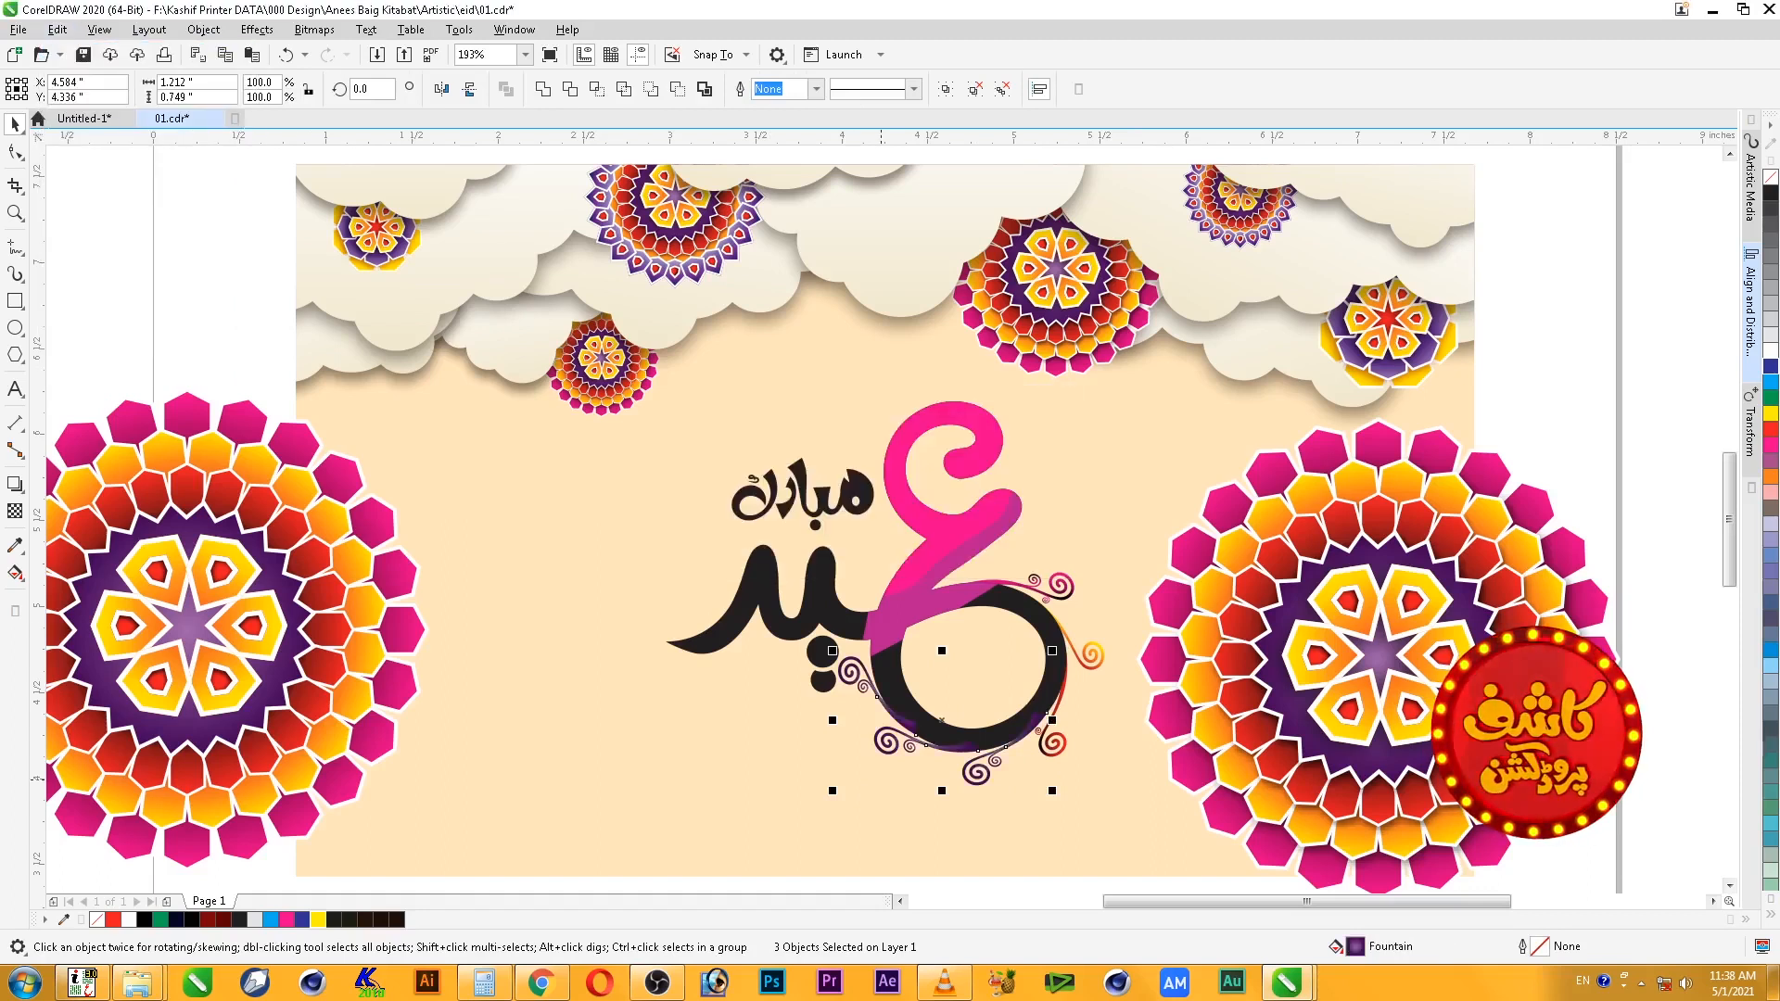
# - Copy the pink fountain fill from an outer petal of the left flower to the swirl below the ring
pyautogui.click(884, 784)
pyautogui.click(980, 774)
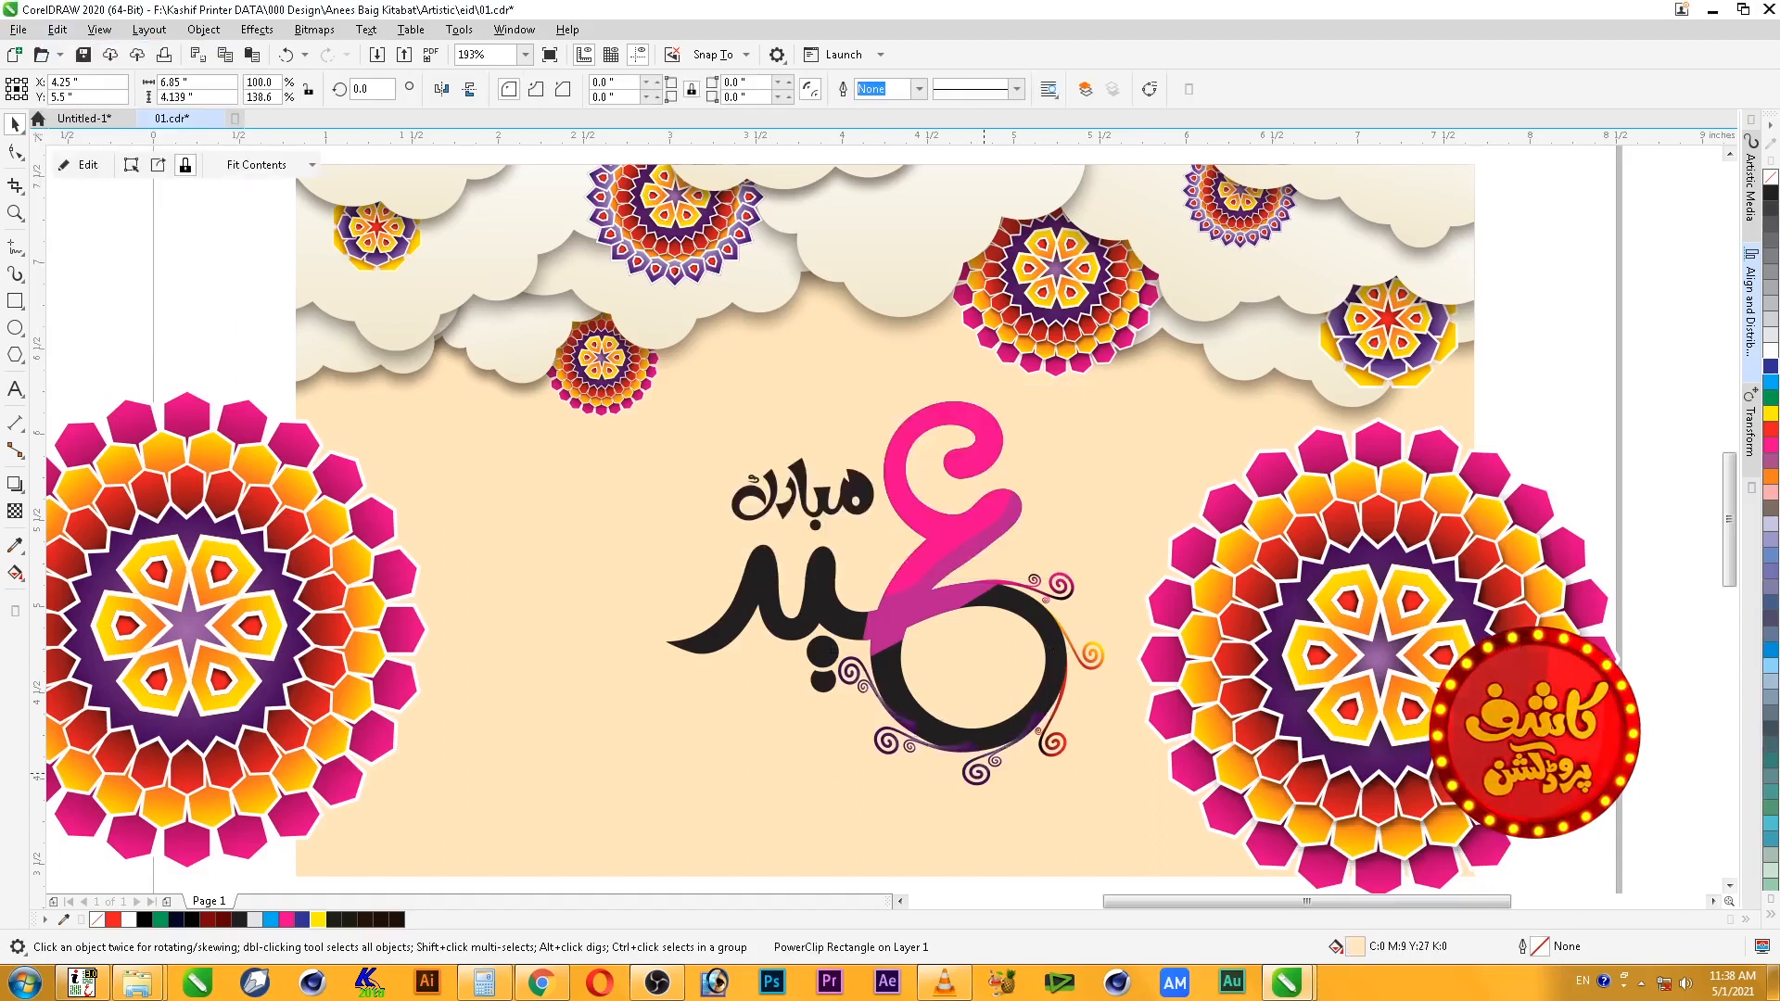
pyautogui.hotkey('alt', 'e')
pyautogui.press('m')
pyautogui.click(918, 522)
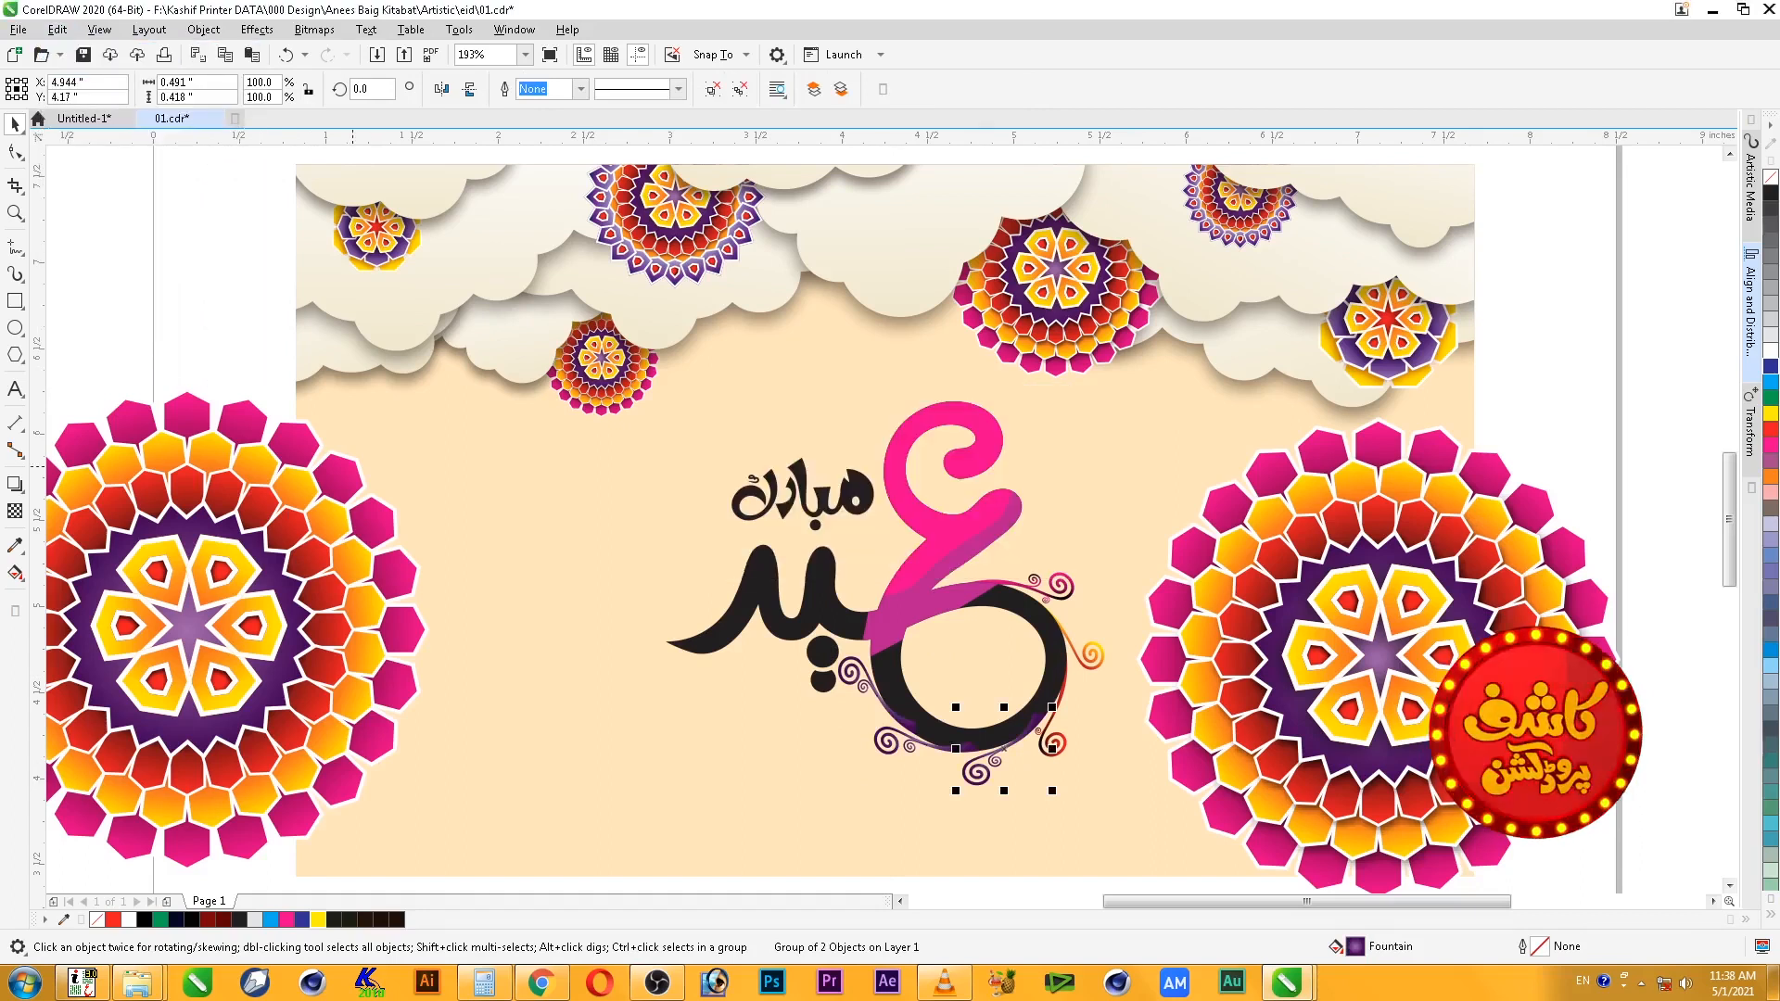
pyautogui.click(352, 466)
pyautogui.click(889, 788)
pyautogui.click(853, 684)
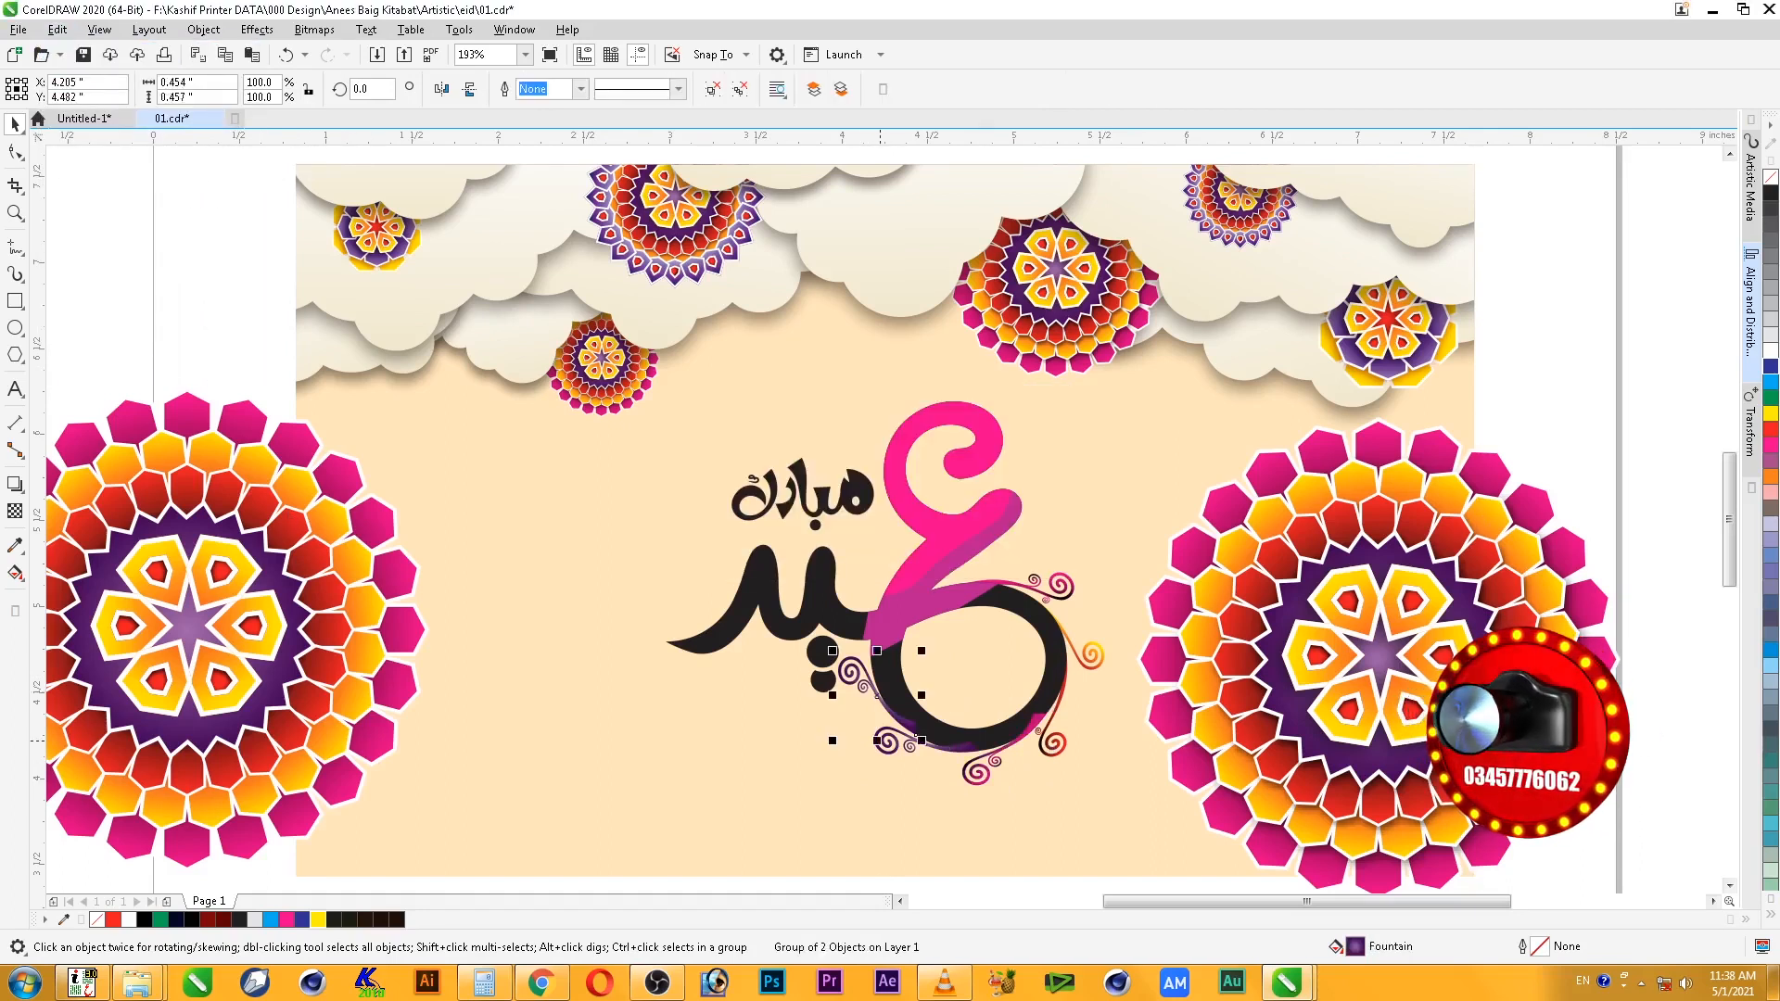
pyautogui.hotkey('alt', 'e')
pyautogui.press('m')
pyautogui.click(918, 521)
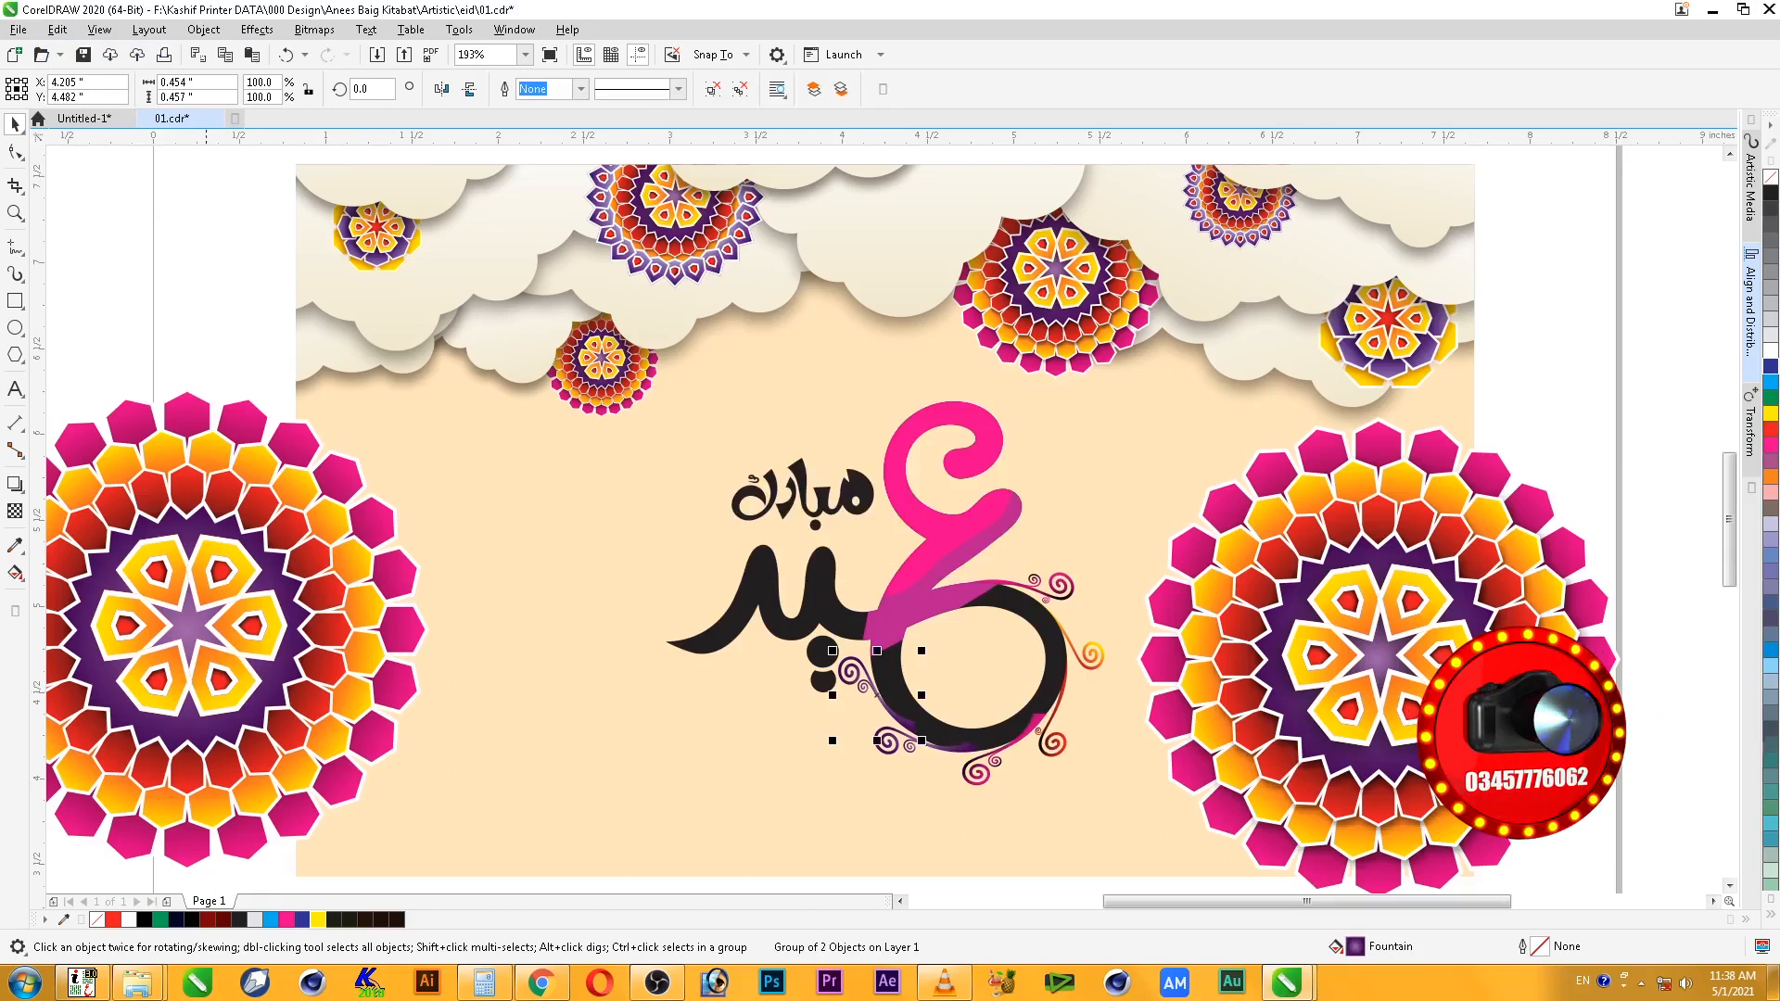
pyautogui.click(215, 569)
pyautogui.hotkey('ctrl', 'z')
# - Copy the red fountain fill from a petal of the left flower to the swirl on the ring's left side
pyautogui.hotkey('alt', 'e')
pyautogui.press('m')
pyautogui.click(918, 521)
pyautogui.click(326, 693)
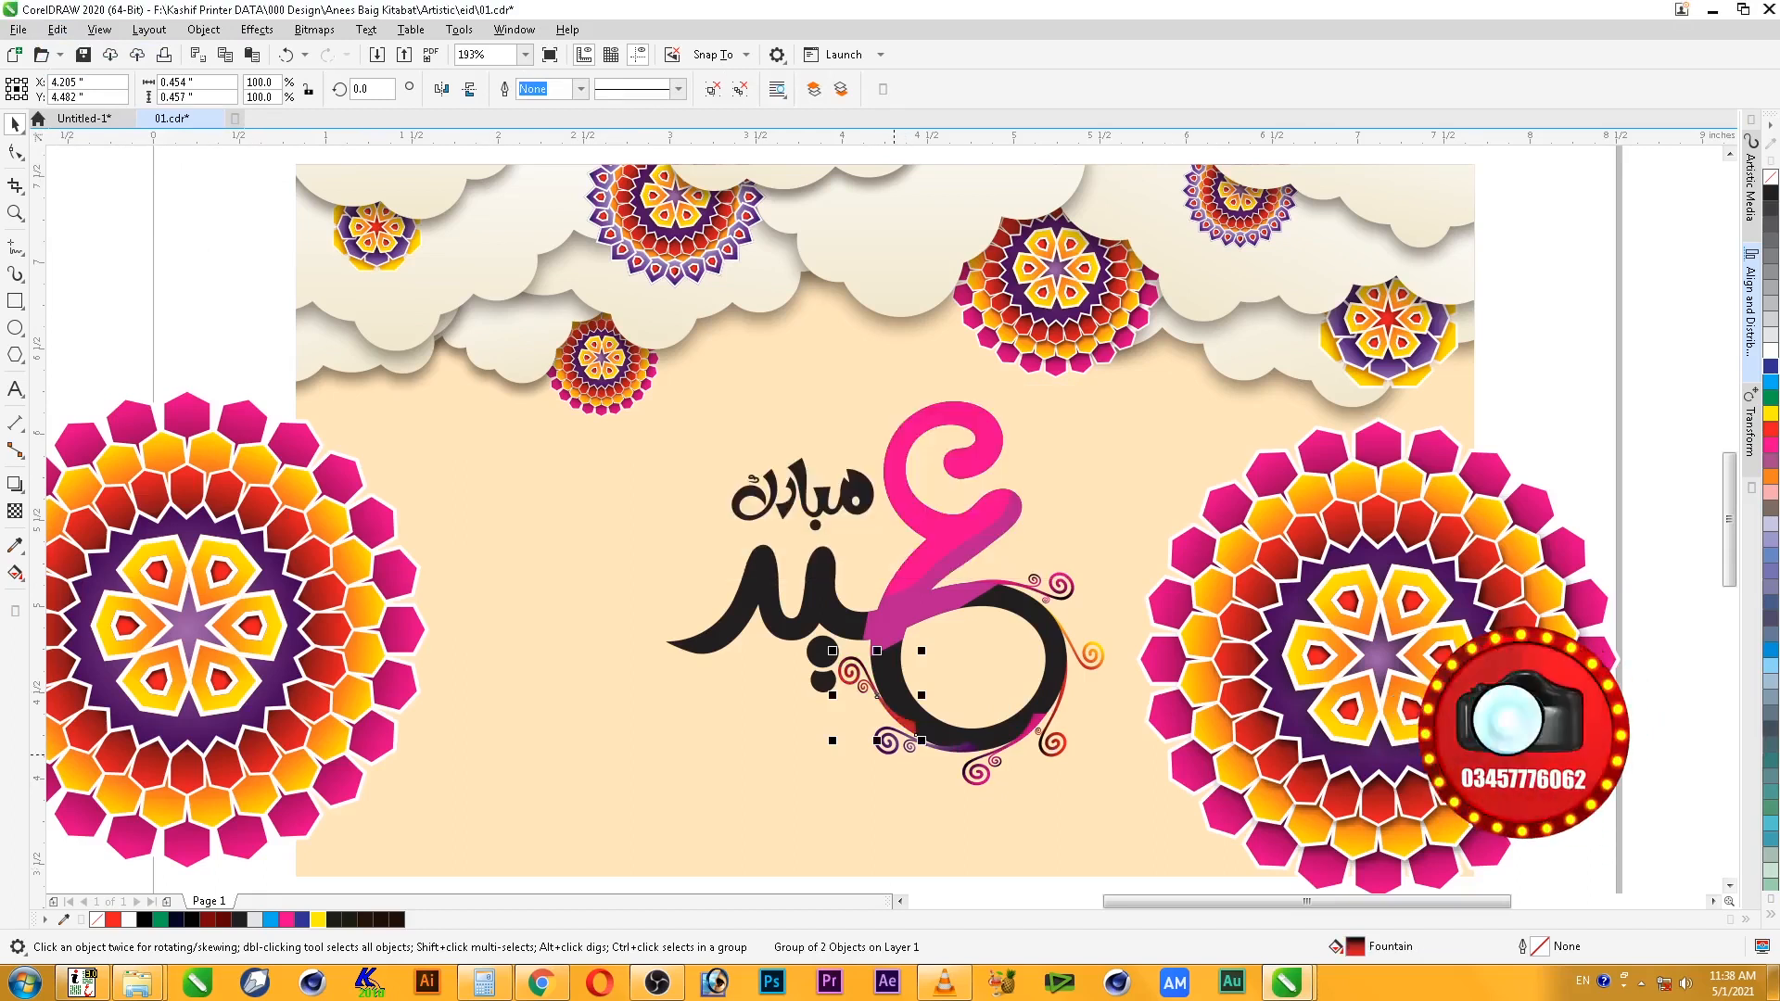
# - Send the swirls on the ring's left, lower left and bottom behind the lettering
pyautogui.keyDown('shift'); pyautogui.click(894, 752); pyautogui.keyUp('shift')
pyautogui.keyDown('shift'); pyautogui.click(983, 779); pyautogui.keyUp('shift')
pyautogui.press('F2')
pyautogui.moveTo(1161, 593); pyautogui.dragTo(718, 804)
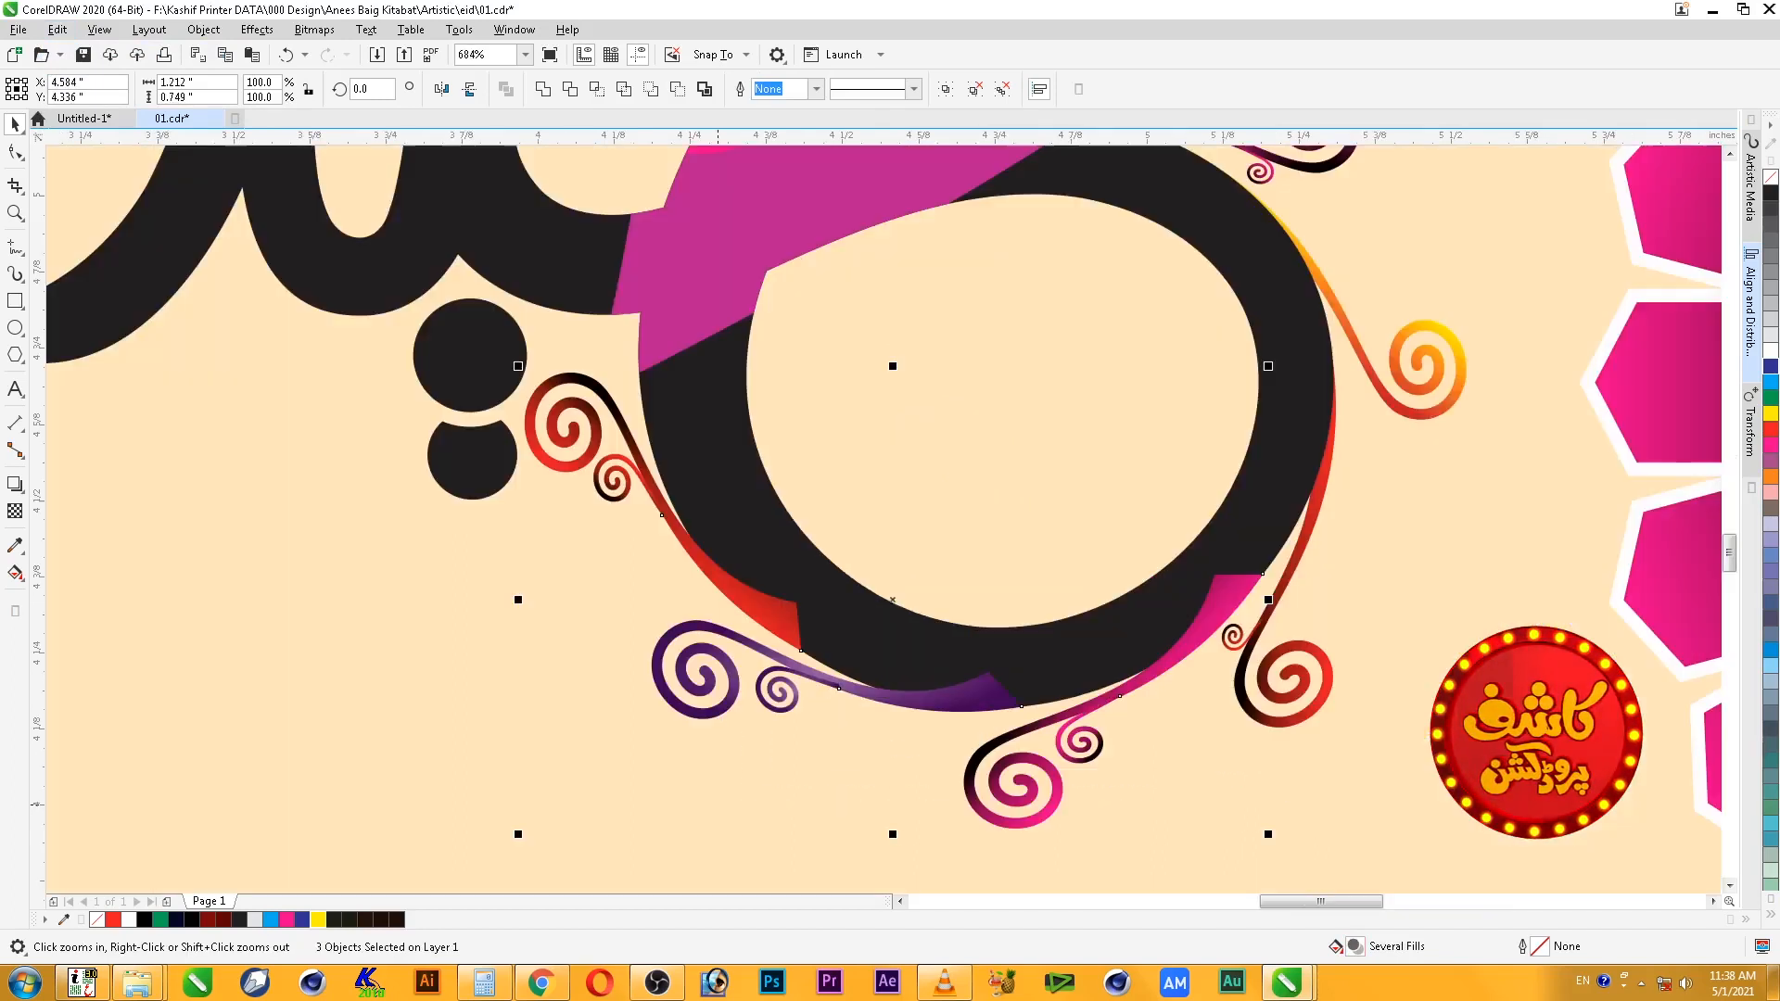
pyautogui.hotkey('ctrl', 'pagedown')
pyautogui.press('Escape')
# - Draw a freehand outline about 1.65 inches wide, sweeping across the ring's left and lower parts to its right side
pyautogui.scroll(-4, 718, 803)
pyautogui.press('F2')
pyautogui.moveTo(933, 458); pyautogui.dragTo(544, 851)
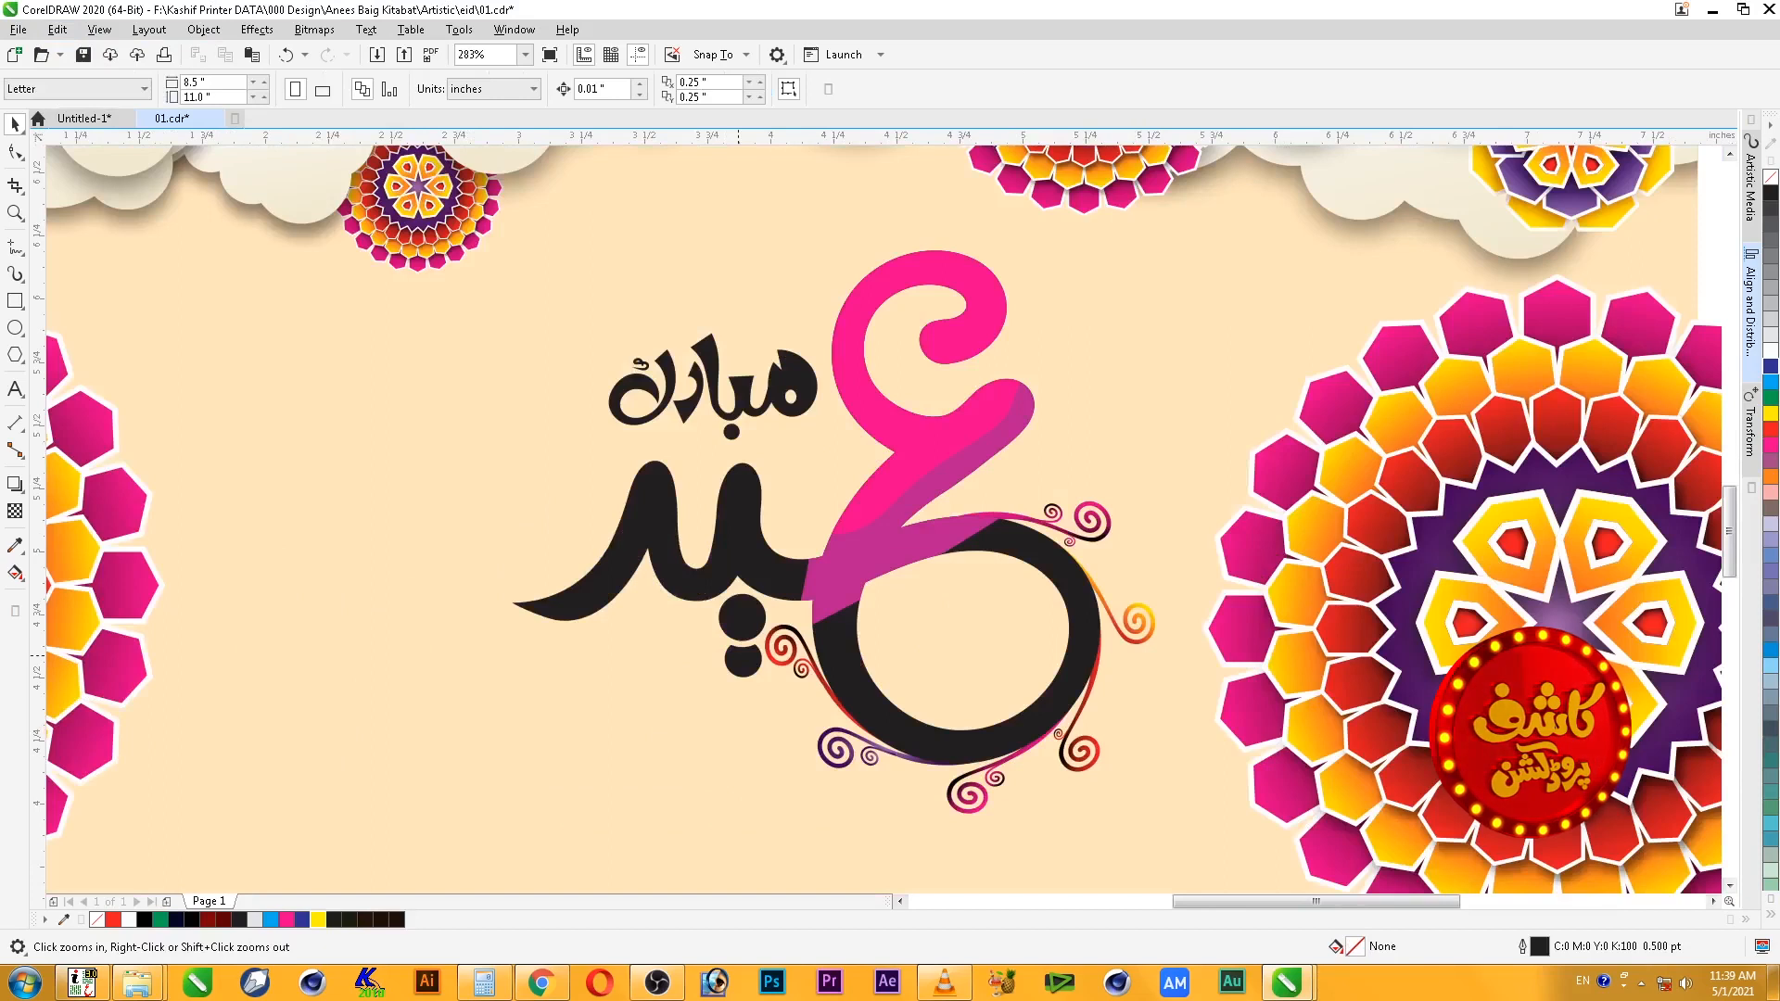
pyautogui.click(15, 247)
pyautogui.moveTo(722, 720)
pyautogui.mouseDown()
pyautogui.moveTo(921, 745)
pyautogui.moveTo(1074, 677)
pyautogui.moveTo(1073, 714)
pyautogui.moveTo(1135, 709)
pyautogui.moveTo(1066, 594)
pyautogui.moveTo(897, 638)
pyautogui.moveTo(770, 613)
pyautogui.moveTo(730, 682)
pyautogui.mouseUp()
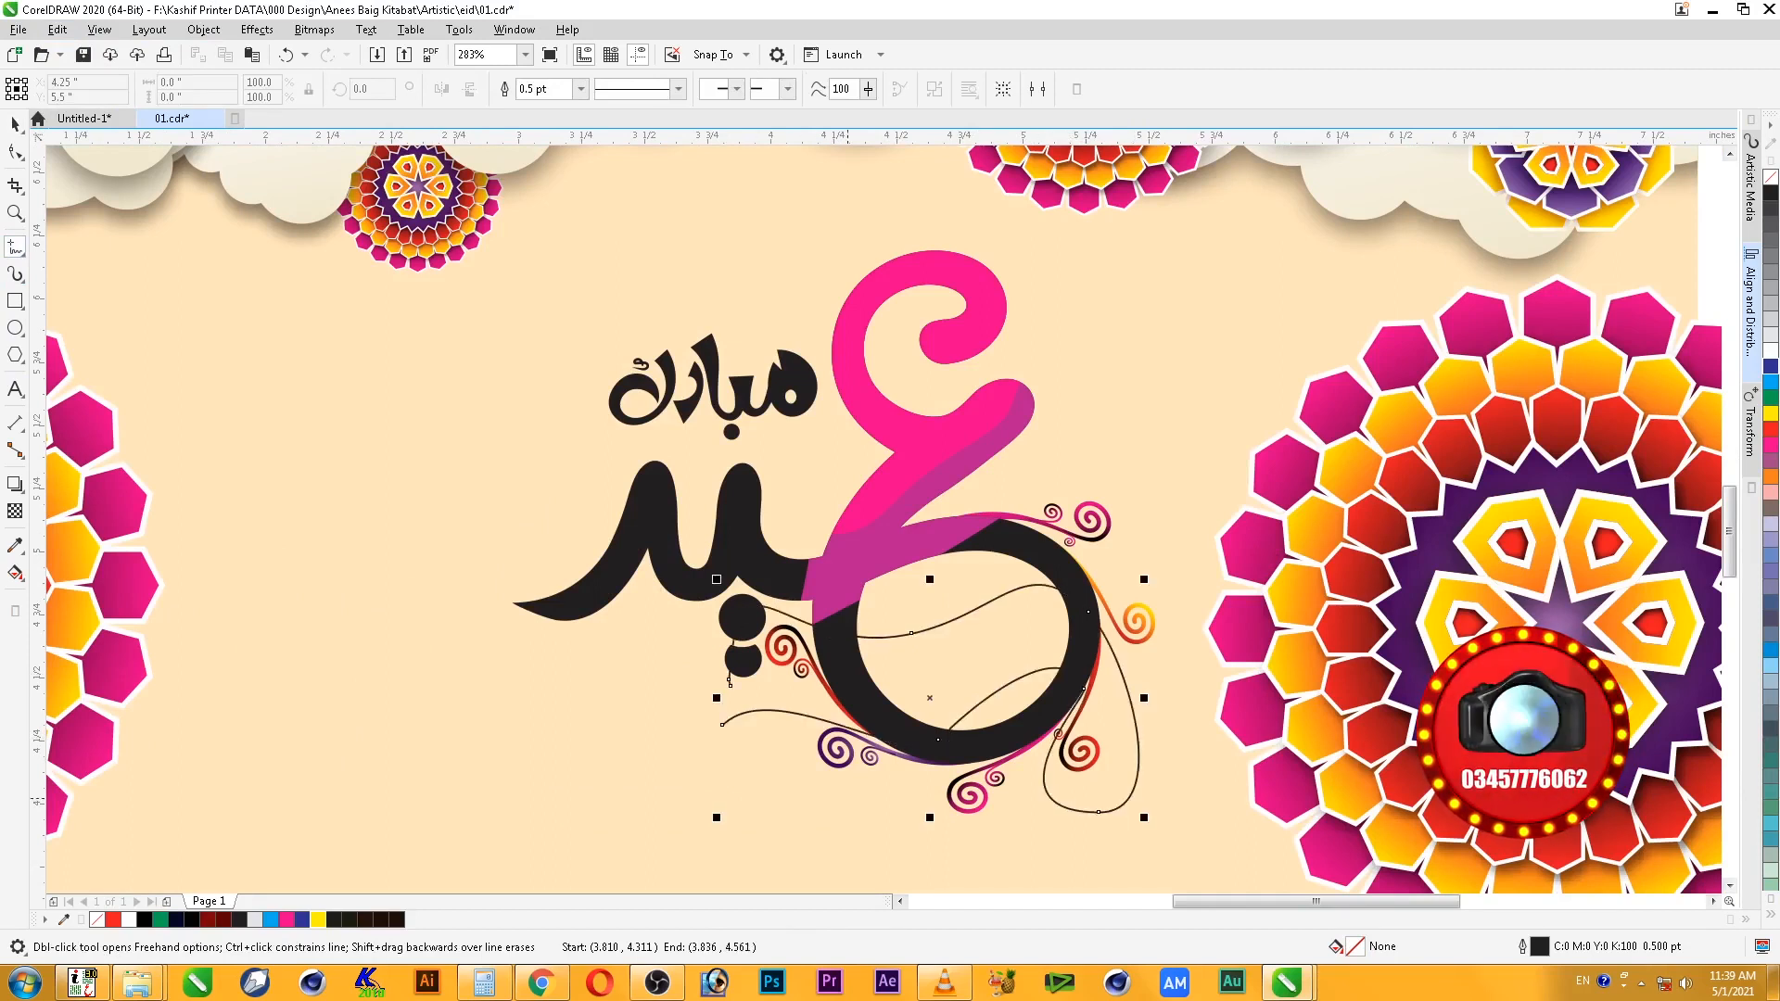
# - Try the pink fountain fill of the left flower's outer petal on the new freehand shape
pyautogui.hotkey('alt', 'e')
pyautogui.press('m')
pyautogui.press('f')
pyautogui.press('Return')
pyautogui.click(132, 509)
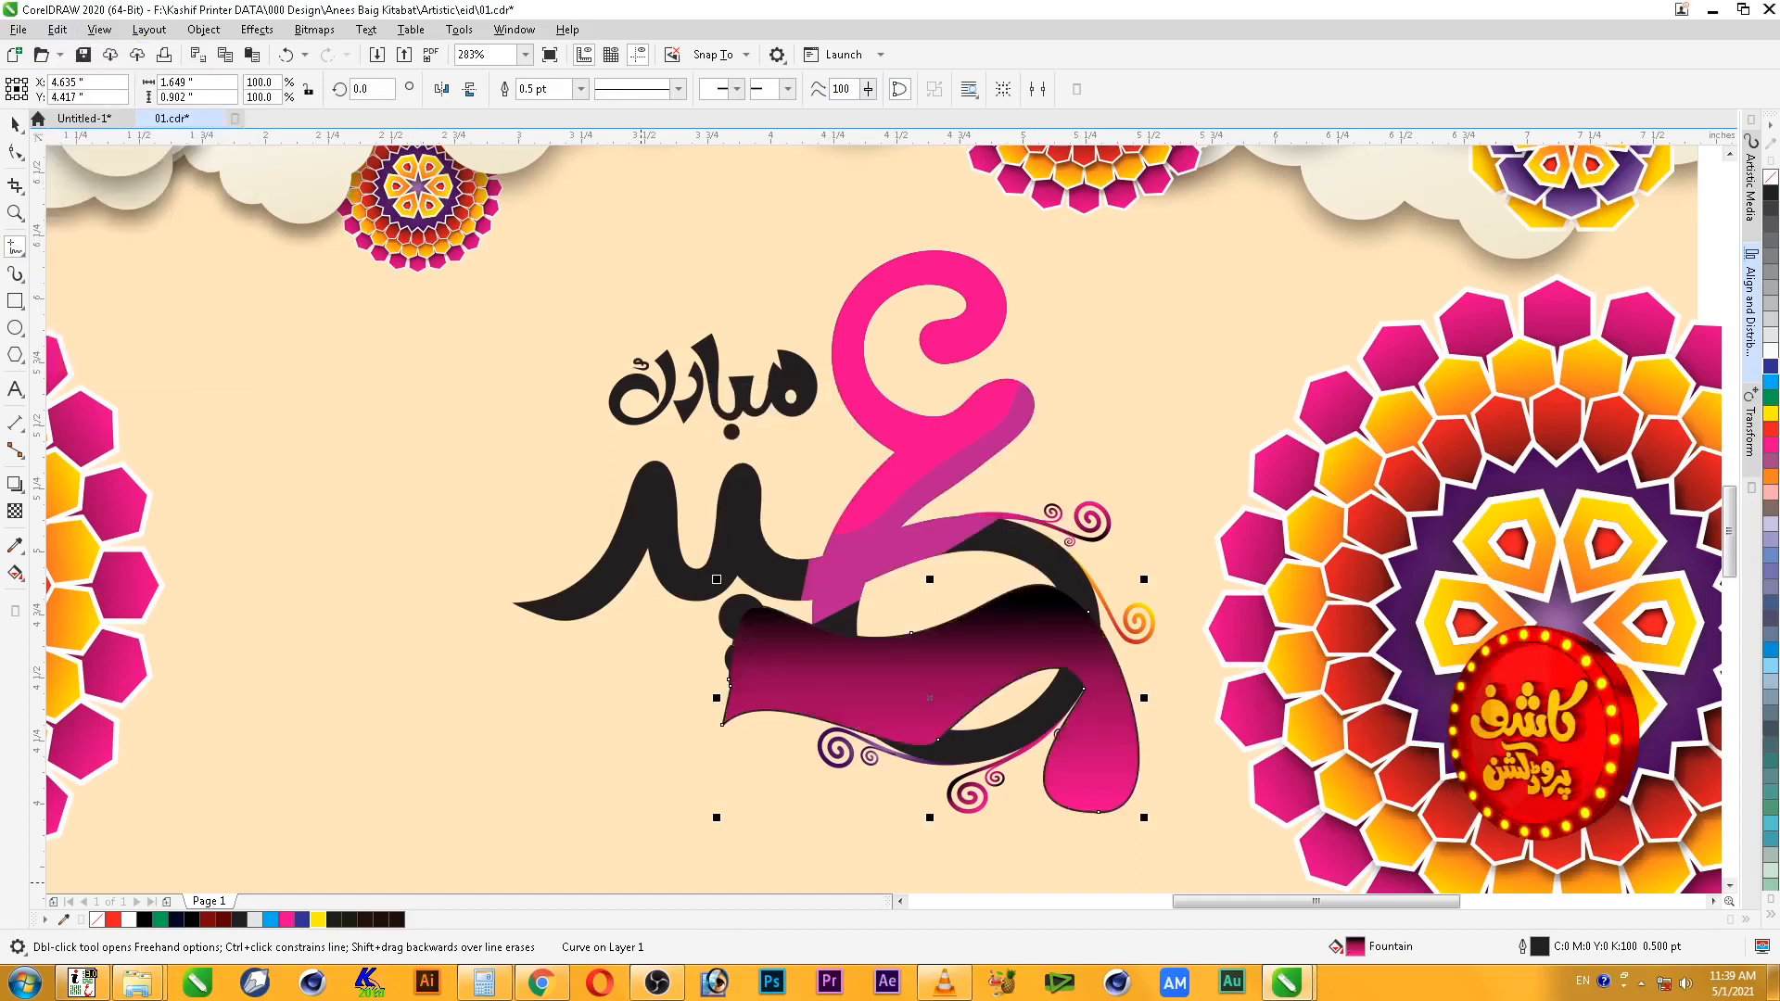
# - Copy the red fountain fill from a petal of the left flower to the freehand shape and remove its outline
pyautogui.click(900, 902)
pyautogui.hotkey('alt', 'e')
pyautogui.press('m')
pyautogui.press('f')
pyautogui.press('Return')
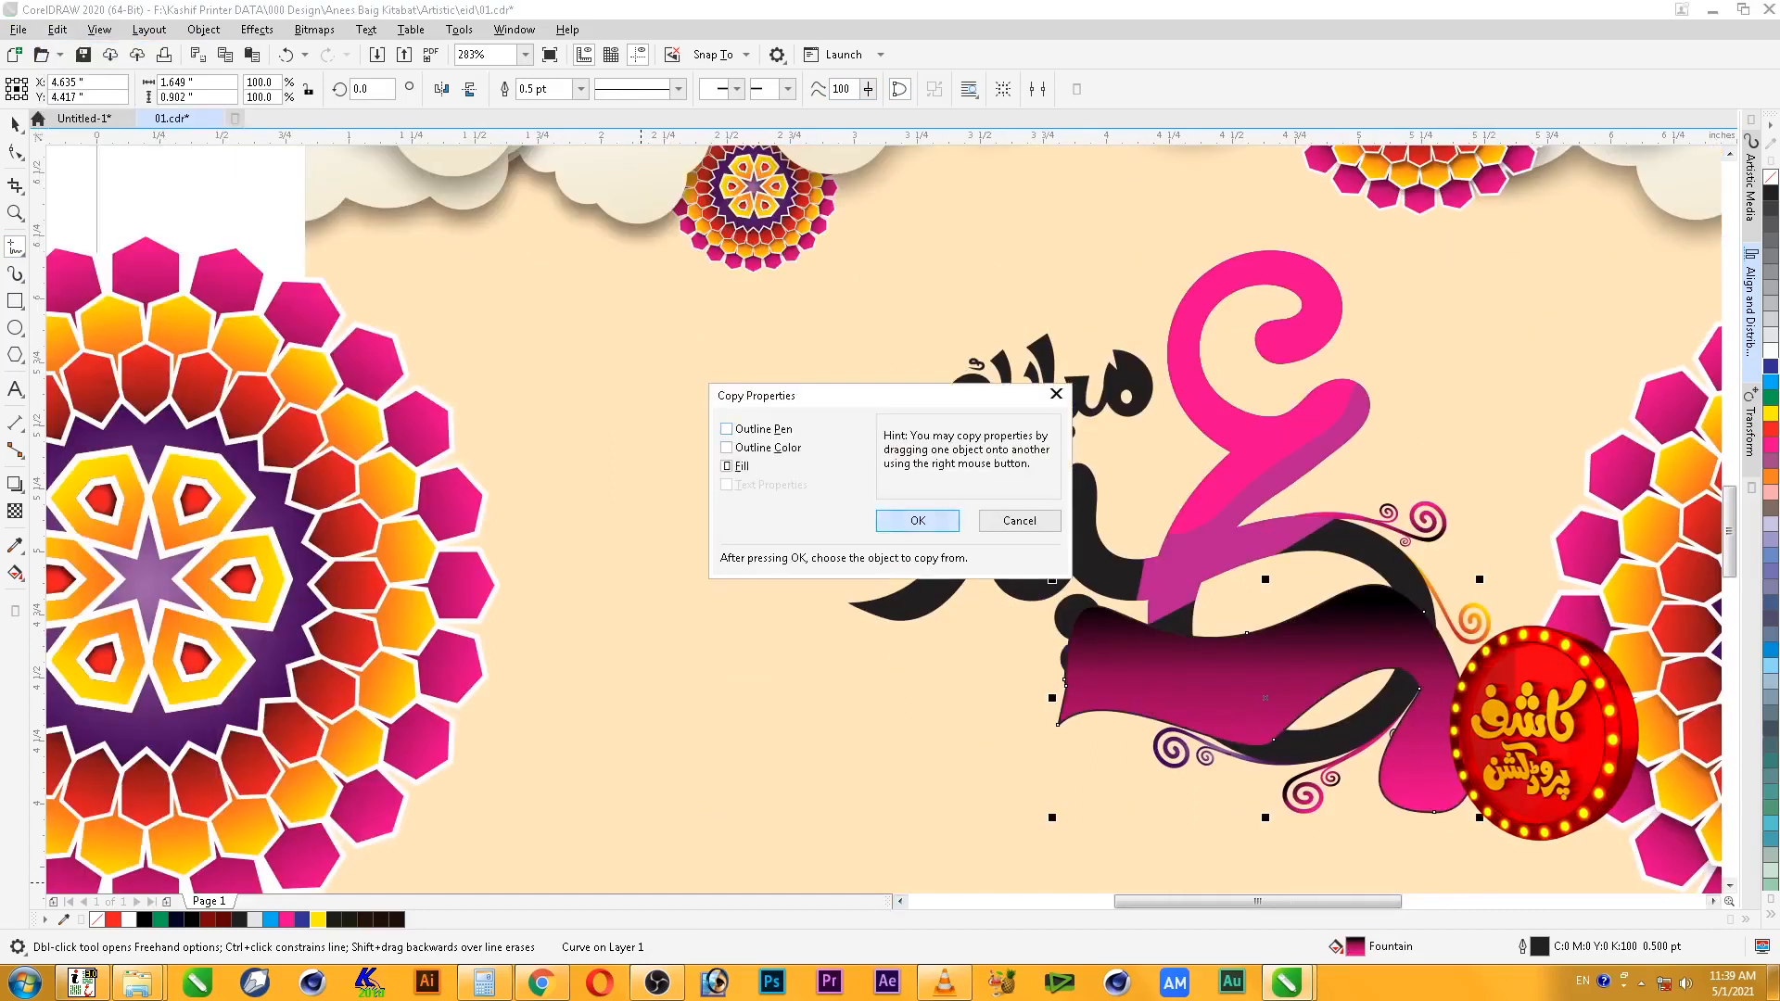
pyautogui.click(146, 788)
pyautogui.rightClick(1771, 177)
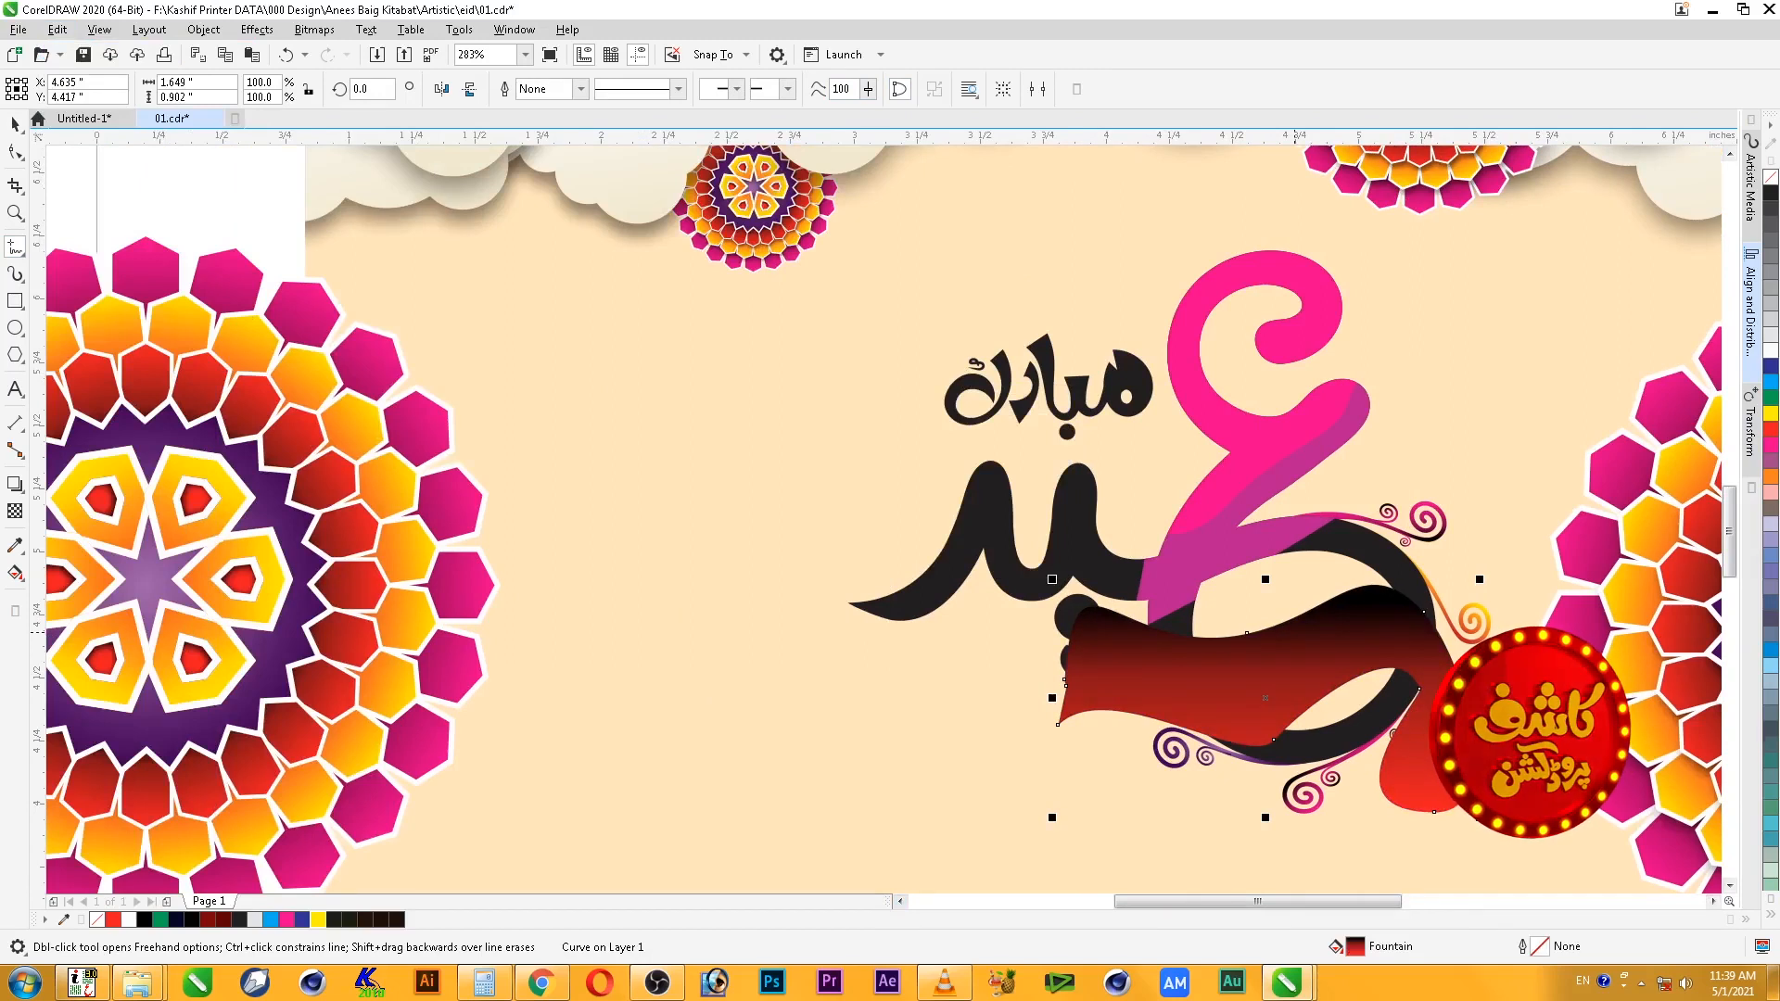
# - PowerClip the red shape inside the Eid lettering so it colours the ring's left and right parts
pyautogui.hotkey('alt', 'j')
pyautogui.press('w')
pyautogui.press('p')
pyautogui.click(1389, 700)
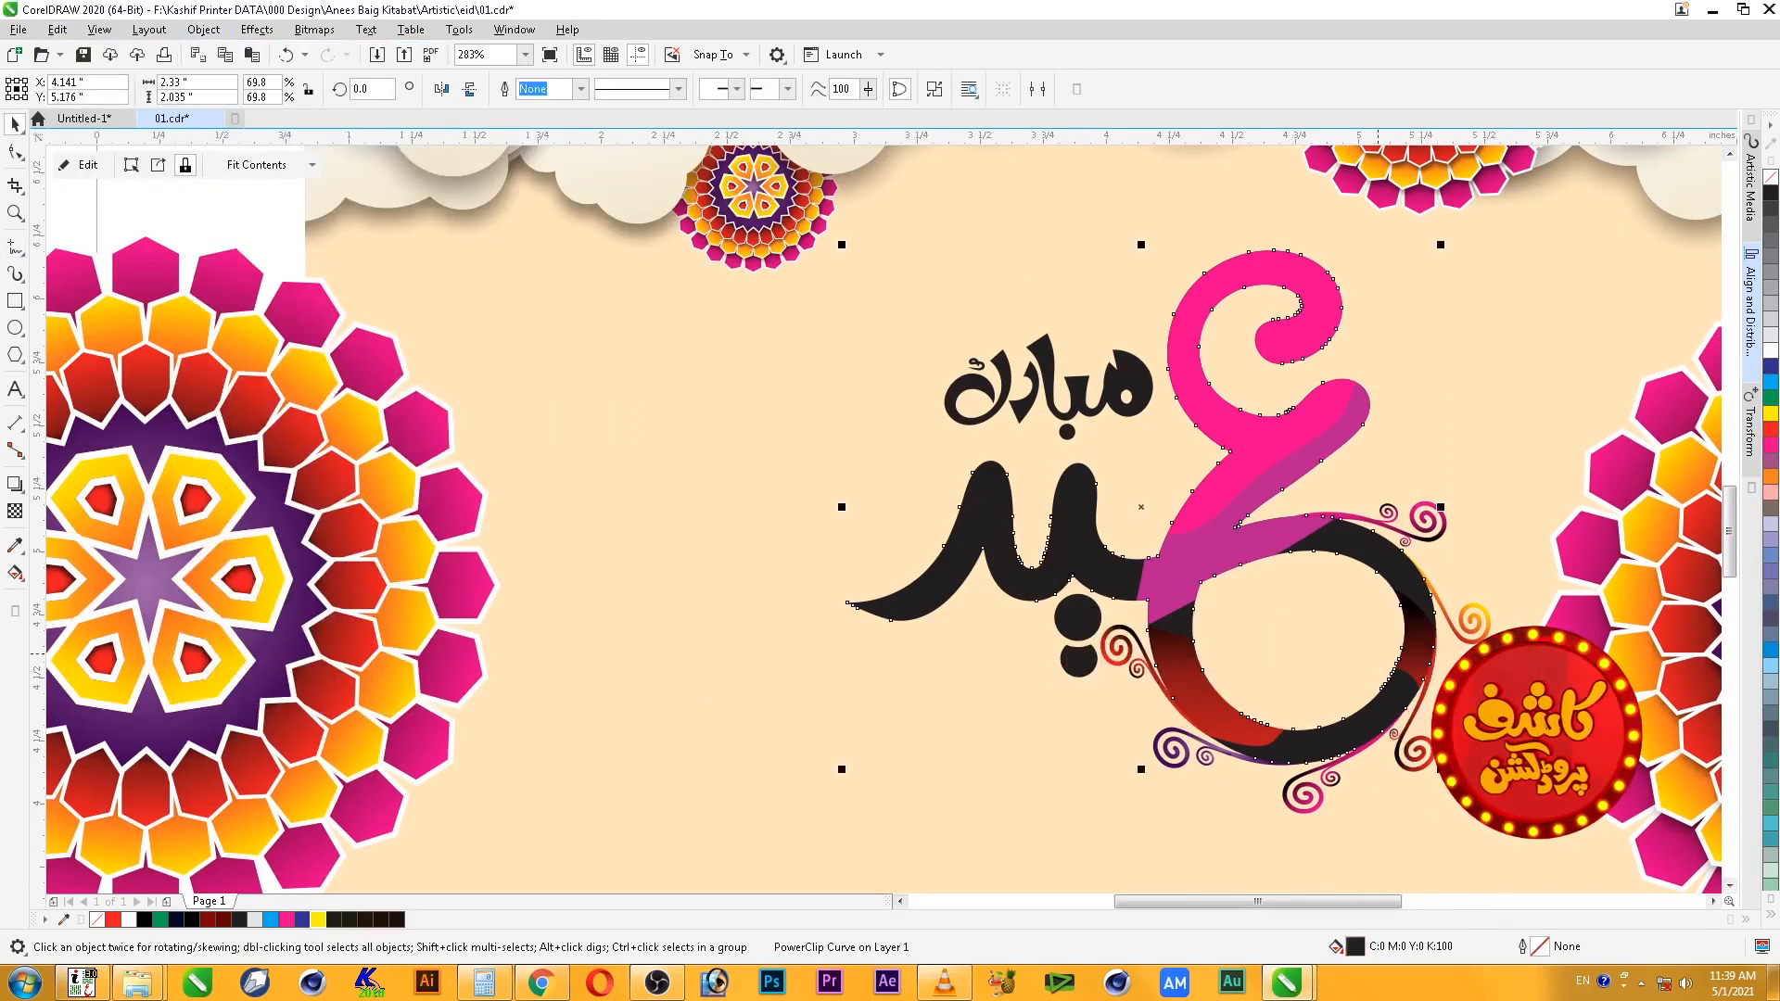
# - Draw a closed freehand shape about 0.59 by 0.80 inches over the ring's lower-right section
pyautogui.scroll(-2, 1318, 676)
pyautogui.scroll(3, 1553, 700)
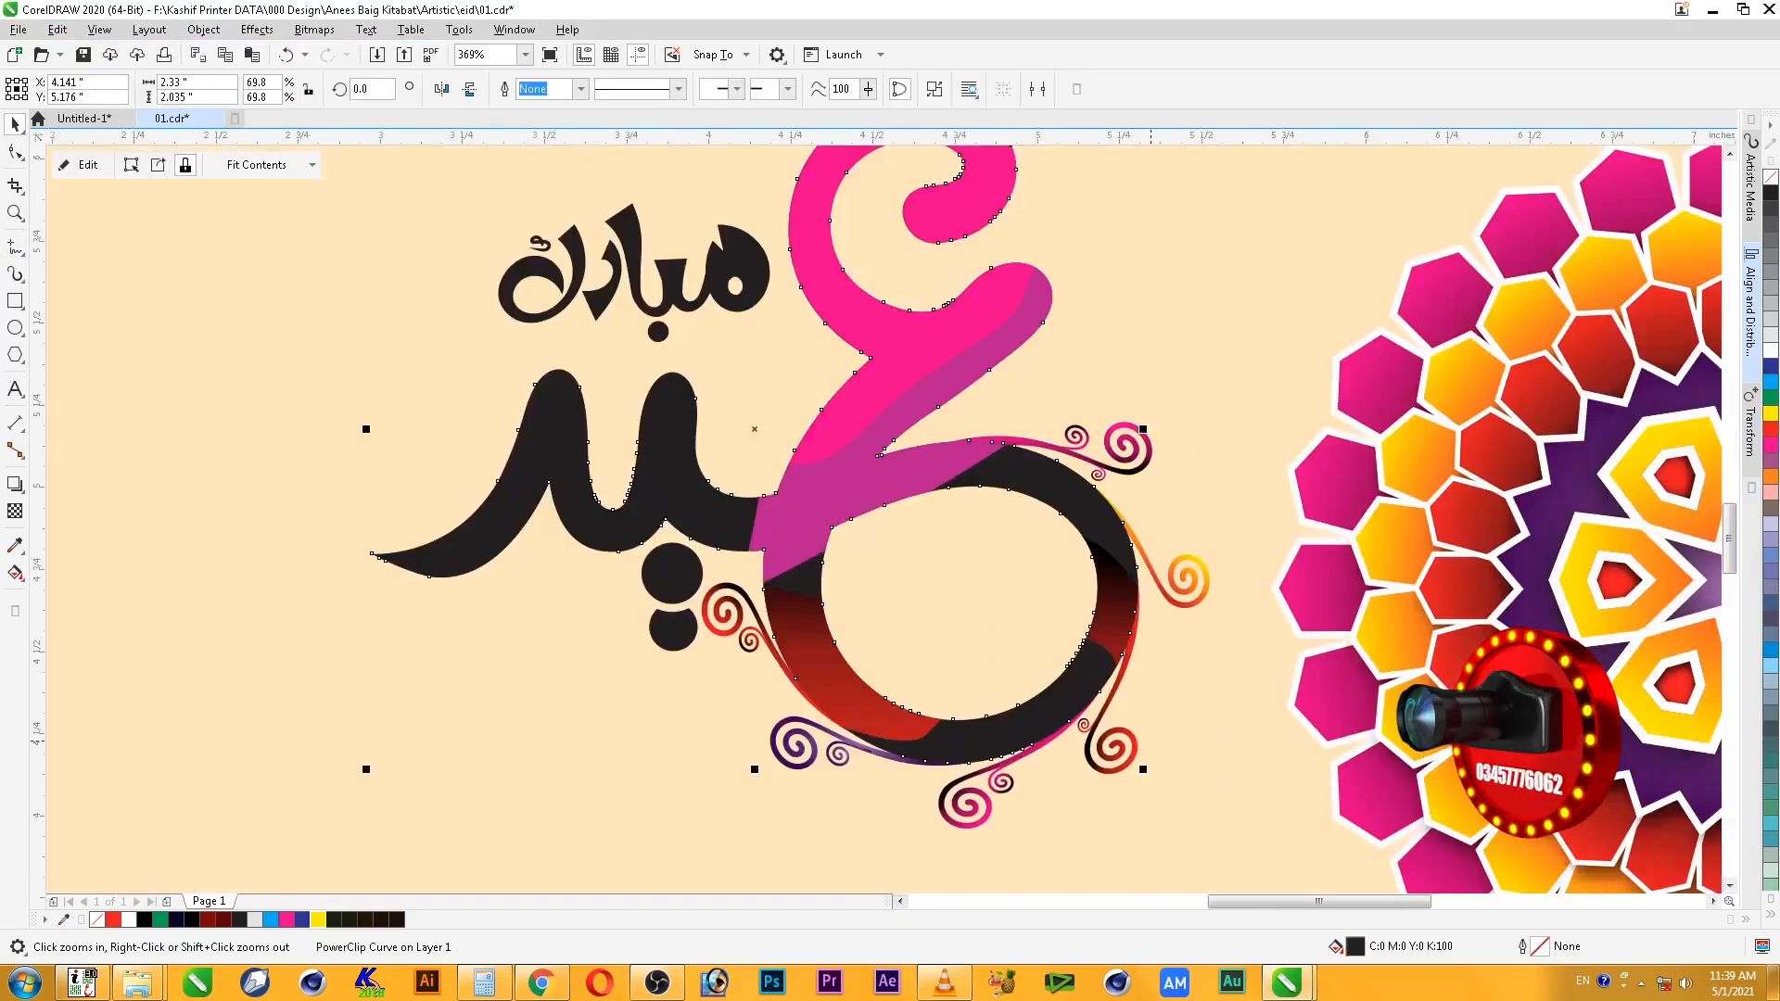
pyautogui.click(15, 247)
pyautogui.moveTo(1046, 595)
pyautogui.mouseDown()
pyautogui.moveTo(939, 790)
pyautogui.moveTo(1052, 820)
pyautogui.moveTo(1112, 667)
pyautogui.moveTo(1055, 604)
pyautogui.moveTo(1126, 581)
pyautogui.mouseUp()
pyautogui.press('space')
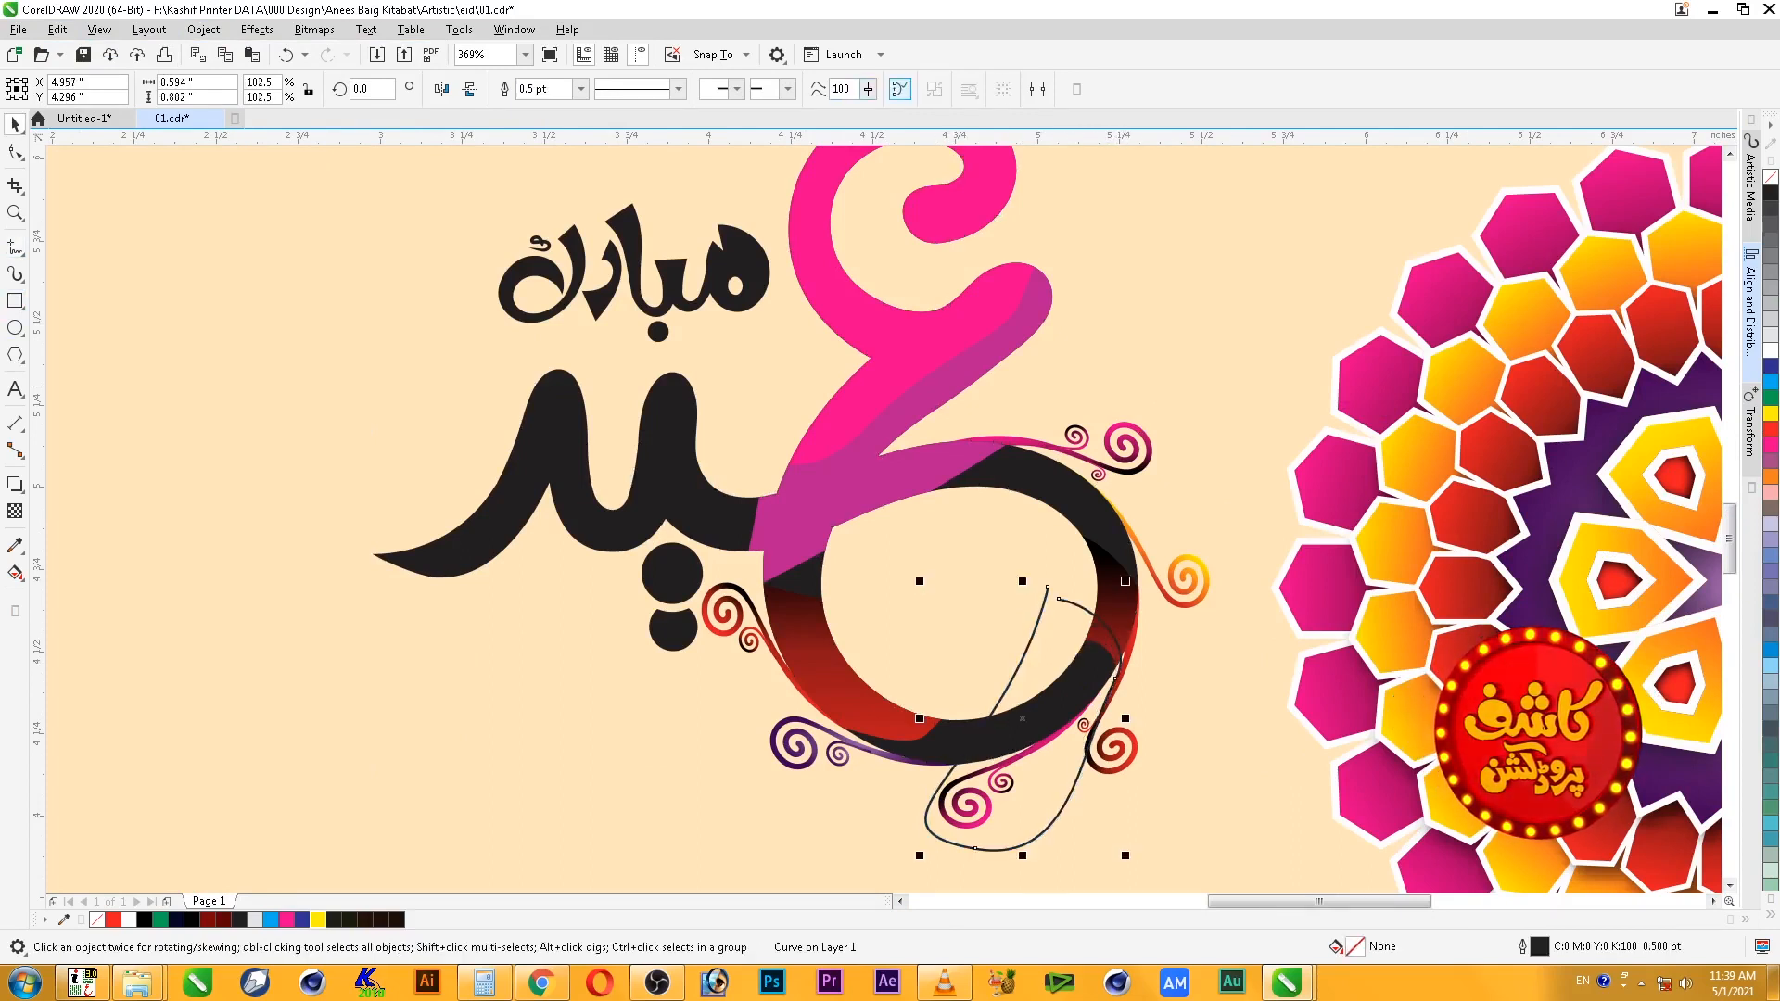
# - Copy the pink fountain fill from the swirl below the ring to the lower-right shape and remove its outline
pyautogui.scroll(-4, 1546, 696)
pyautogui.moveTo(572, 468); pyautogui.dragTo(1525, 814)
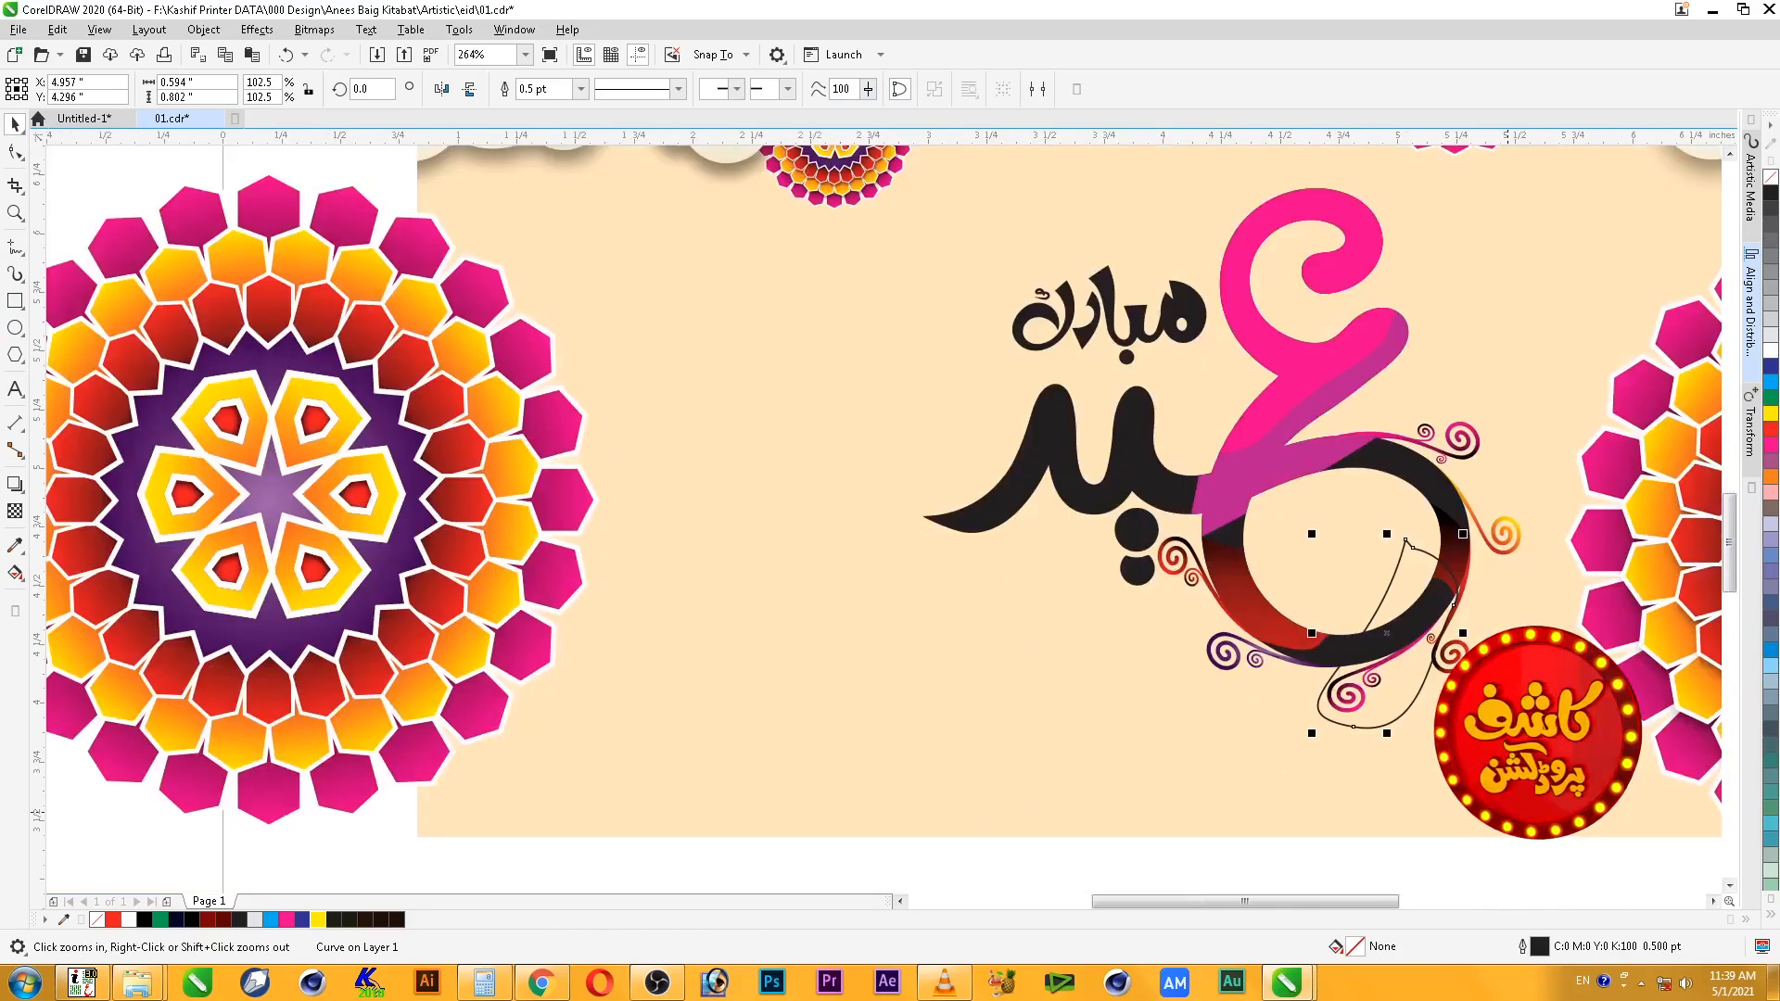
pyautogui.hotkey('alt', 'e')
pyautogui.press('m')
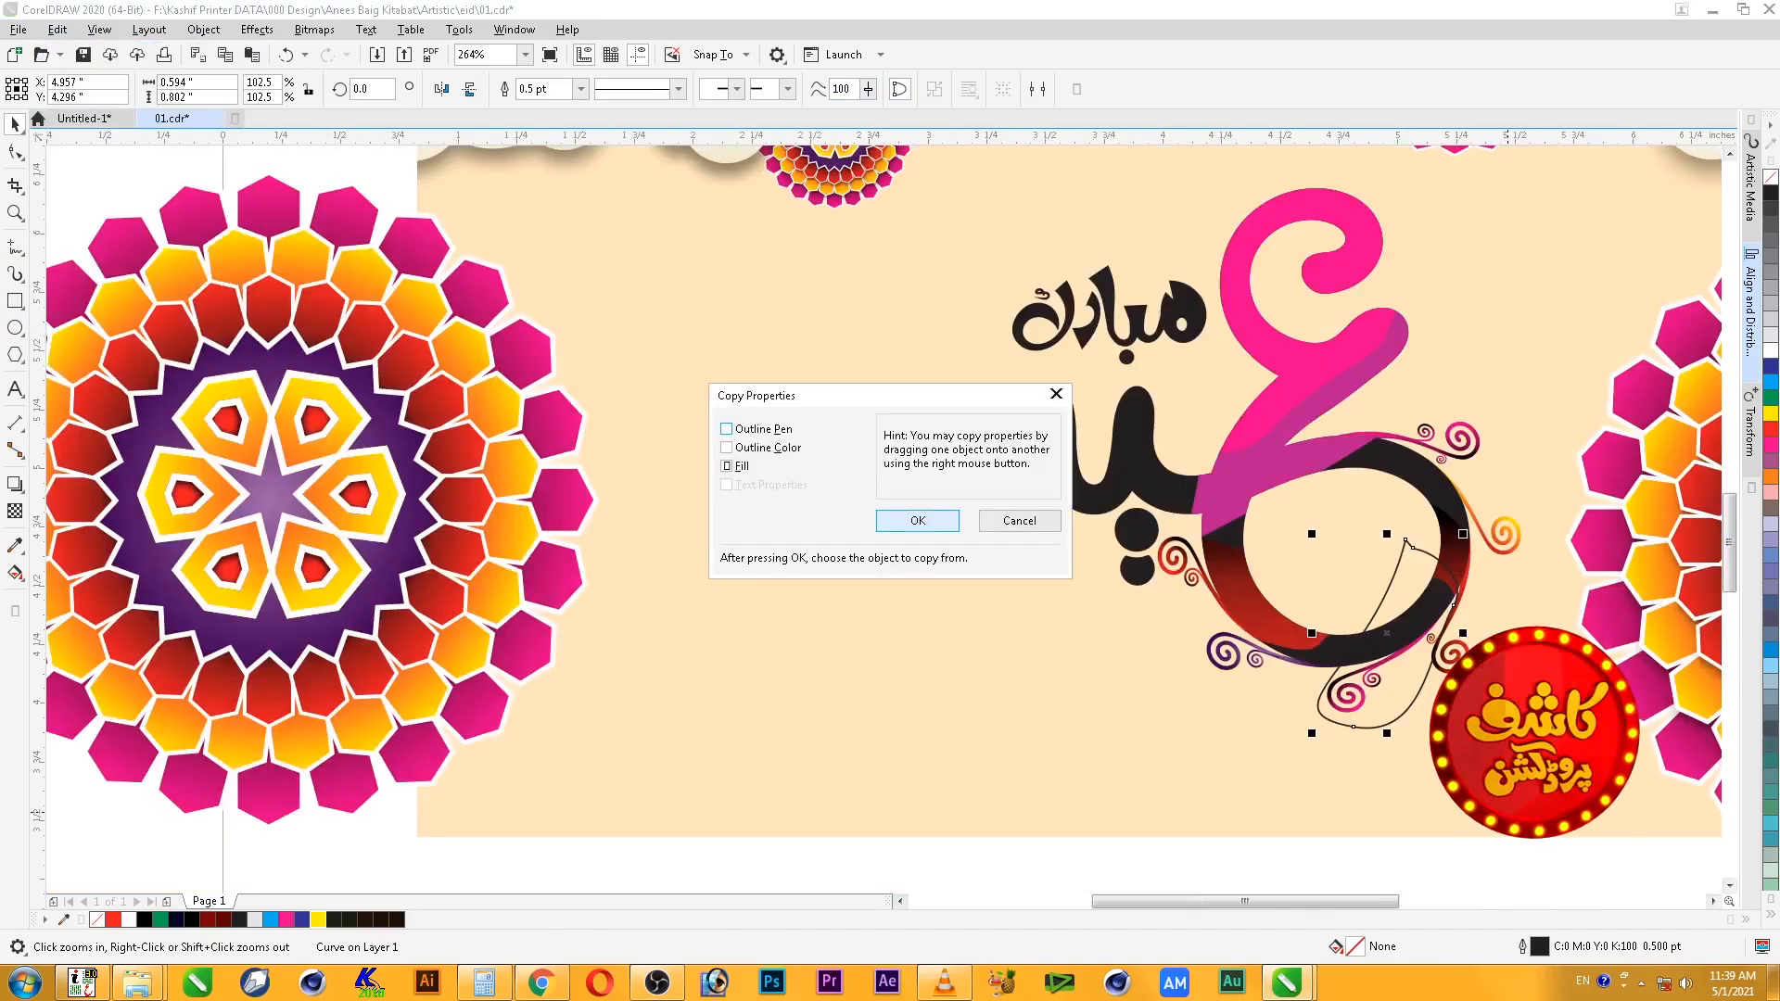
pyautogui.press('Return')
pyautogui.click(1348, 695)
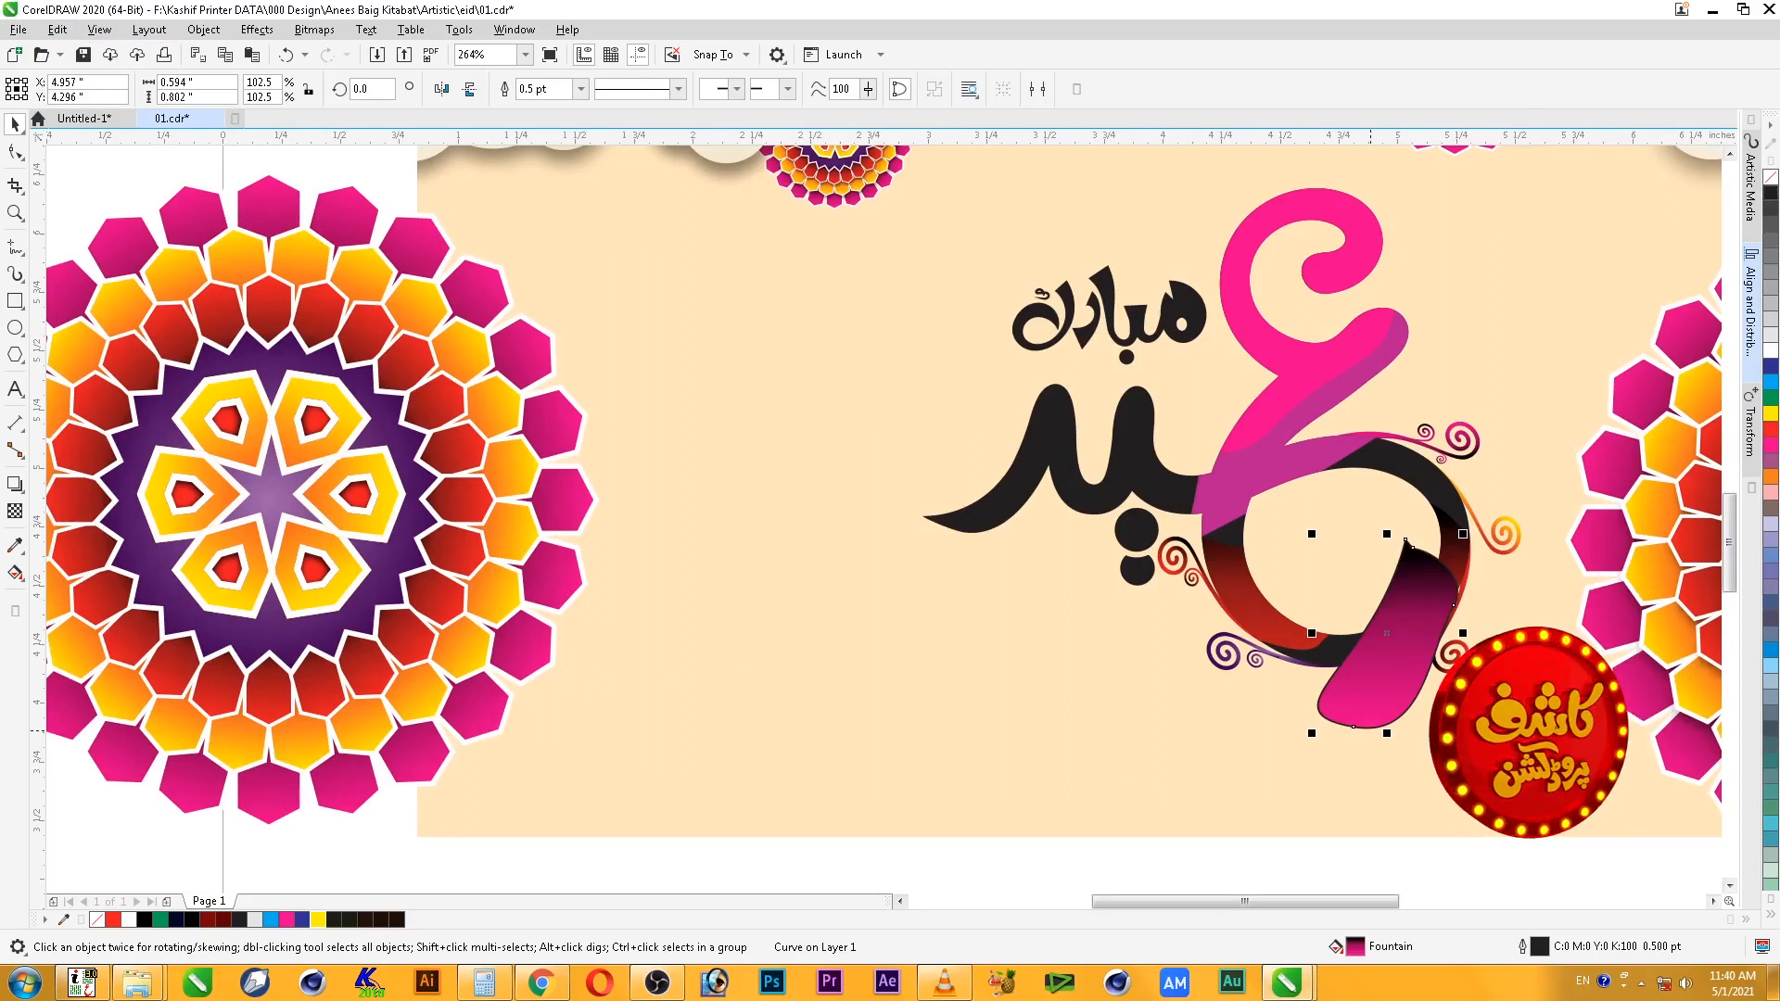
pyautogui.rightClick(1771, 178)
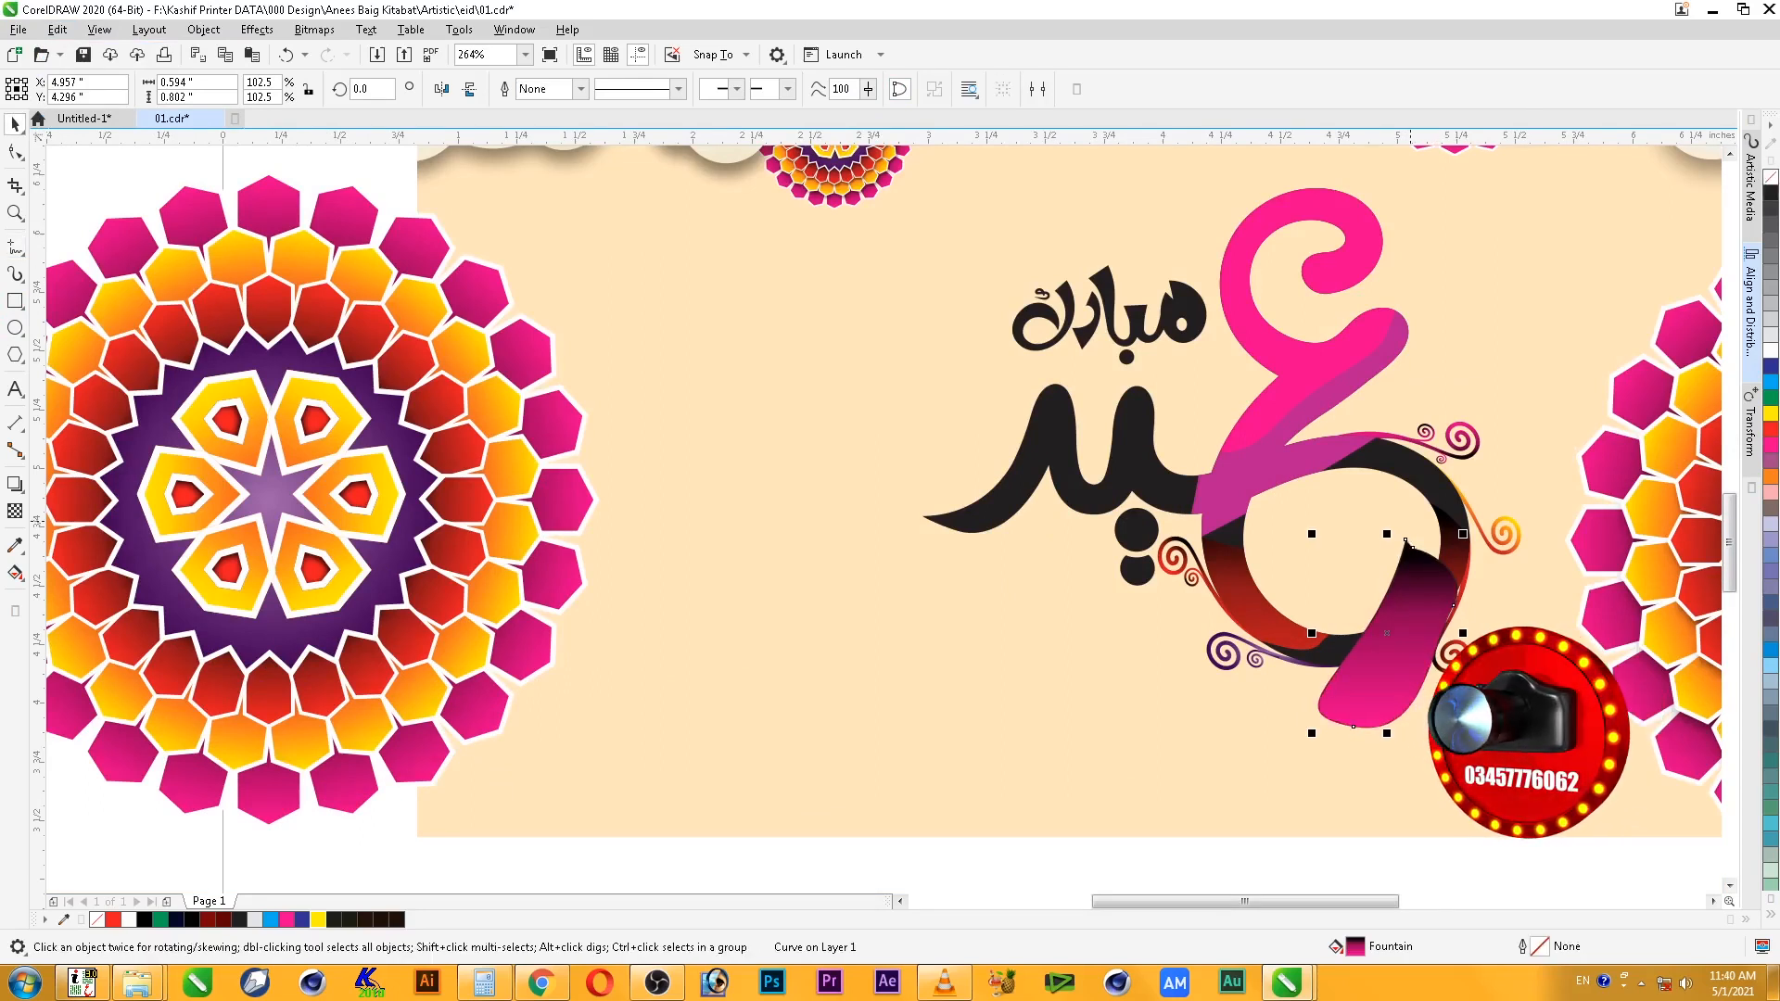
# - PowerClip the pink shape inside the Eid lettering at the ring's lower right
pyautogui.hotkey('alt', 'c')
pyautogui.press('w')
pyautogui.press('p')
pyautogui.click(1428, 484)
# - Draw a closed freehand shape about 0.78 inches wide over the remaining black part at the ring's bottom
pyautogui.press('F2')
pyautogui.moveTo(1559, 429)
pyautogui.mouseDown()
pyautogui.moveTo(1407, 656)
pyautogui.moveTo(1101, 711)
pyautogui.mouseUp()
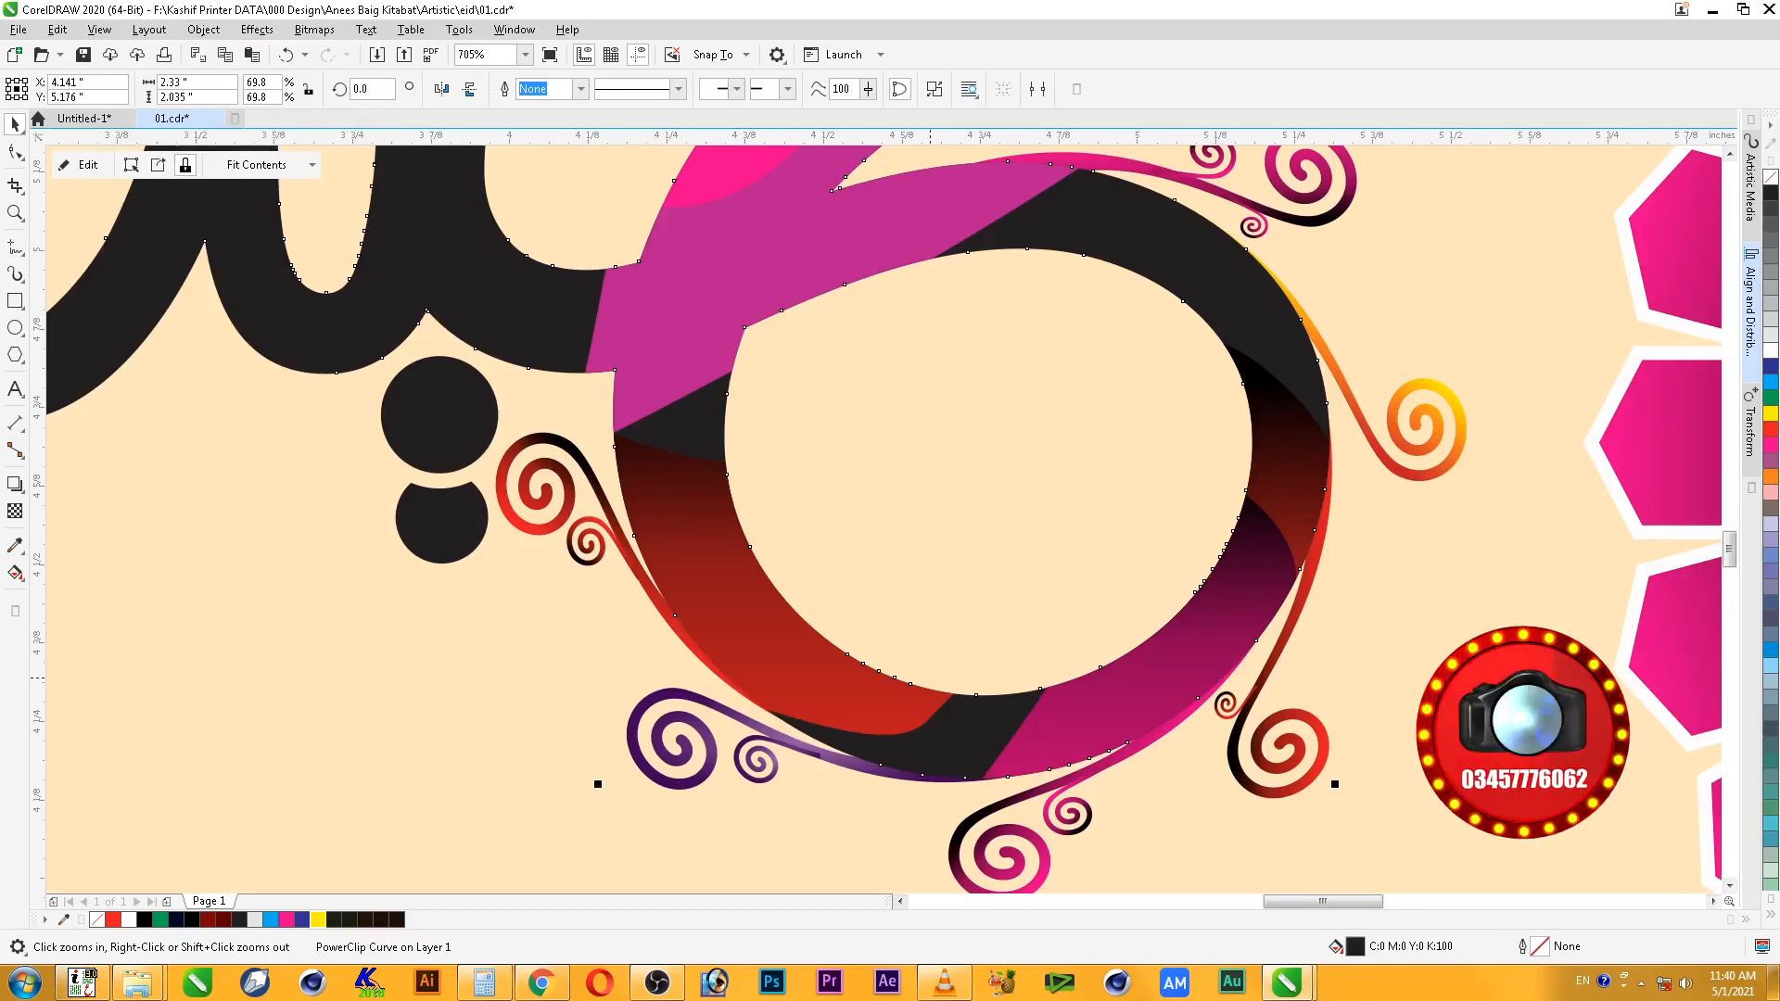
pyautogui.scroll(-1, 912, 728)
pyautogui.press('F5')
pyautogui.moveTo(1003, 686)
pyautogui.mouseDown()
pyautogui.moveTo(918, 774)
pyautogui.moveTo(788, 782)
pyautogui.moveTo(762, 696)
pyautogui.moveTo(1003, 684)
pyautogui.mouseUp()
pyautogui.press('space')
pyautogui.hotkey('alt', 'e')
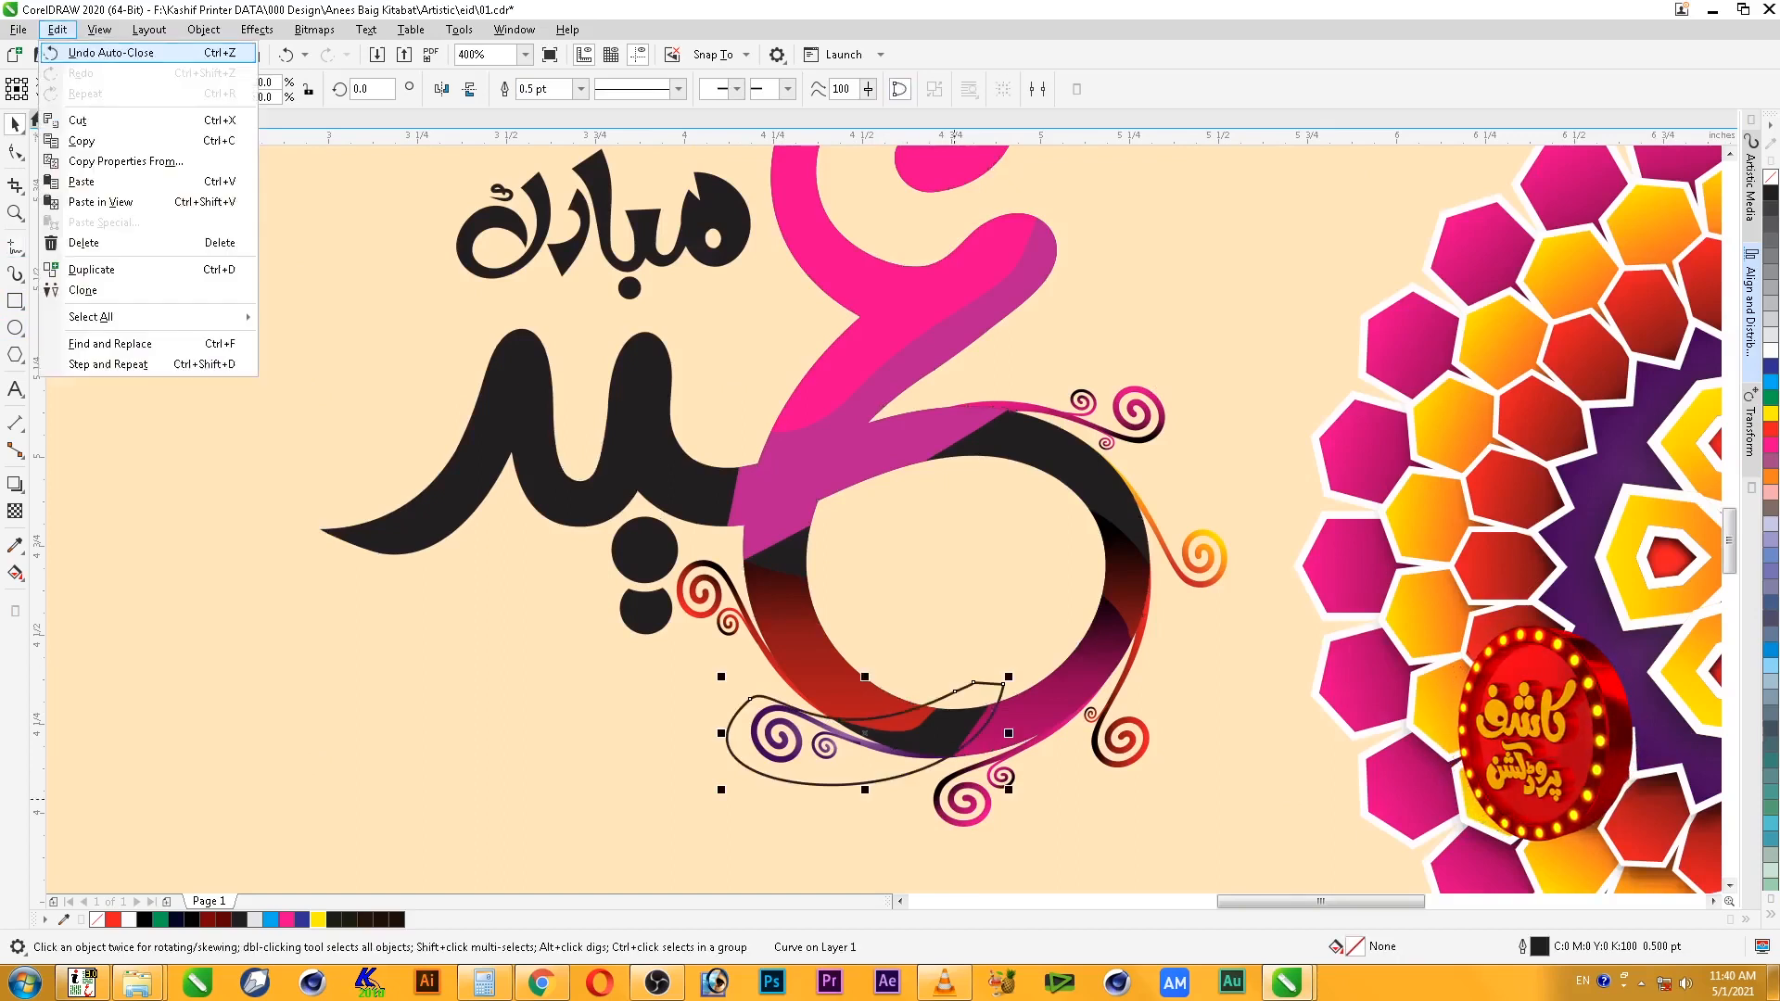
pyautogui.press('m')
pyautogui.press('f')
pyautogui.hotkey('ctrl', 'r')
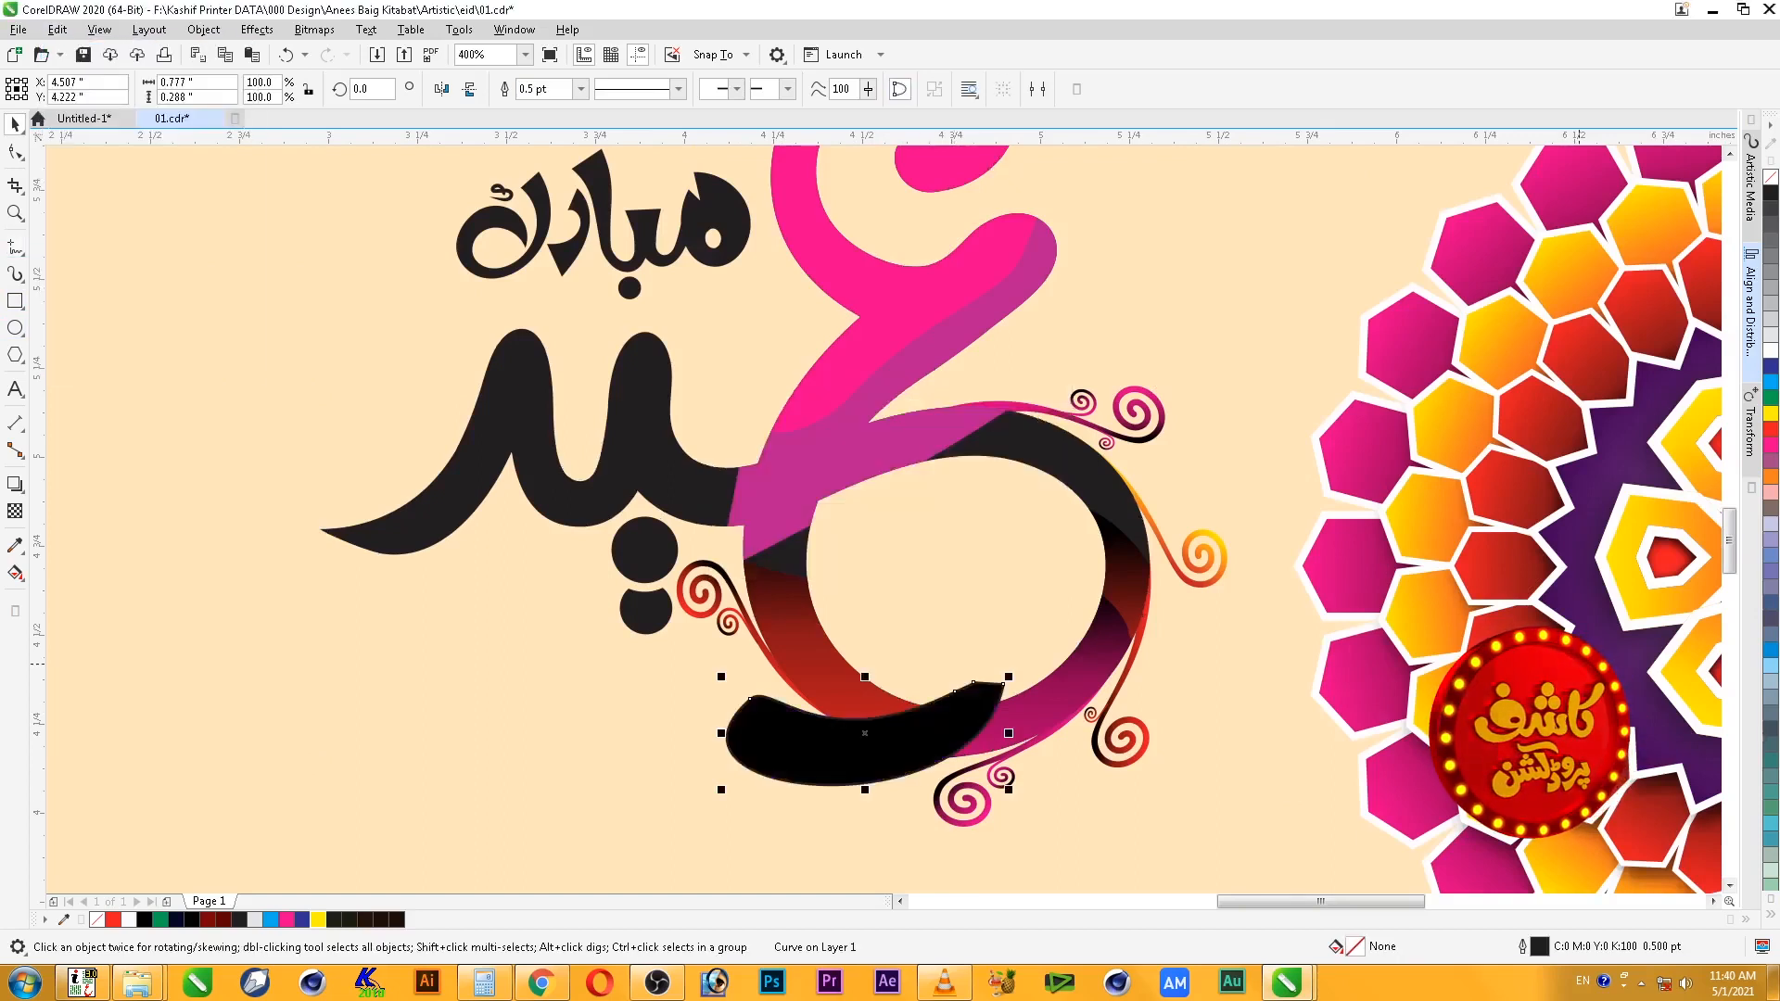
# - Copy the purple fountain fill from the right flower's centre to the shape at the ring's bottom and remove its outline
pyautogui.scroll(-1, 1479, 703)
pyautogui.hotkey('alt', 'e')
pyautogui.press('m')
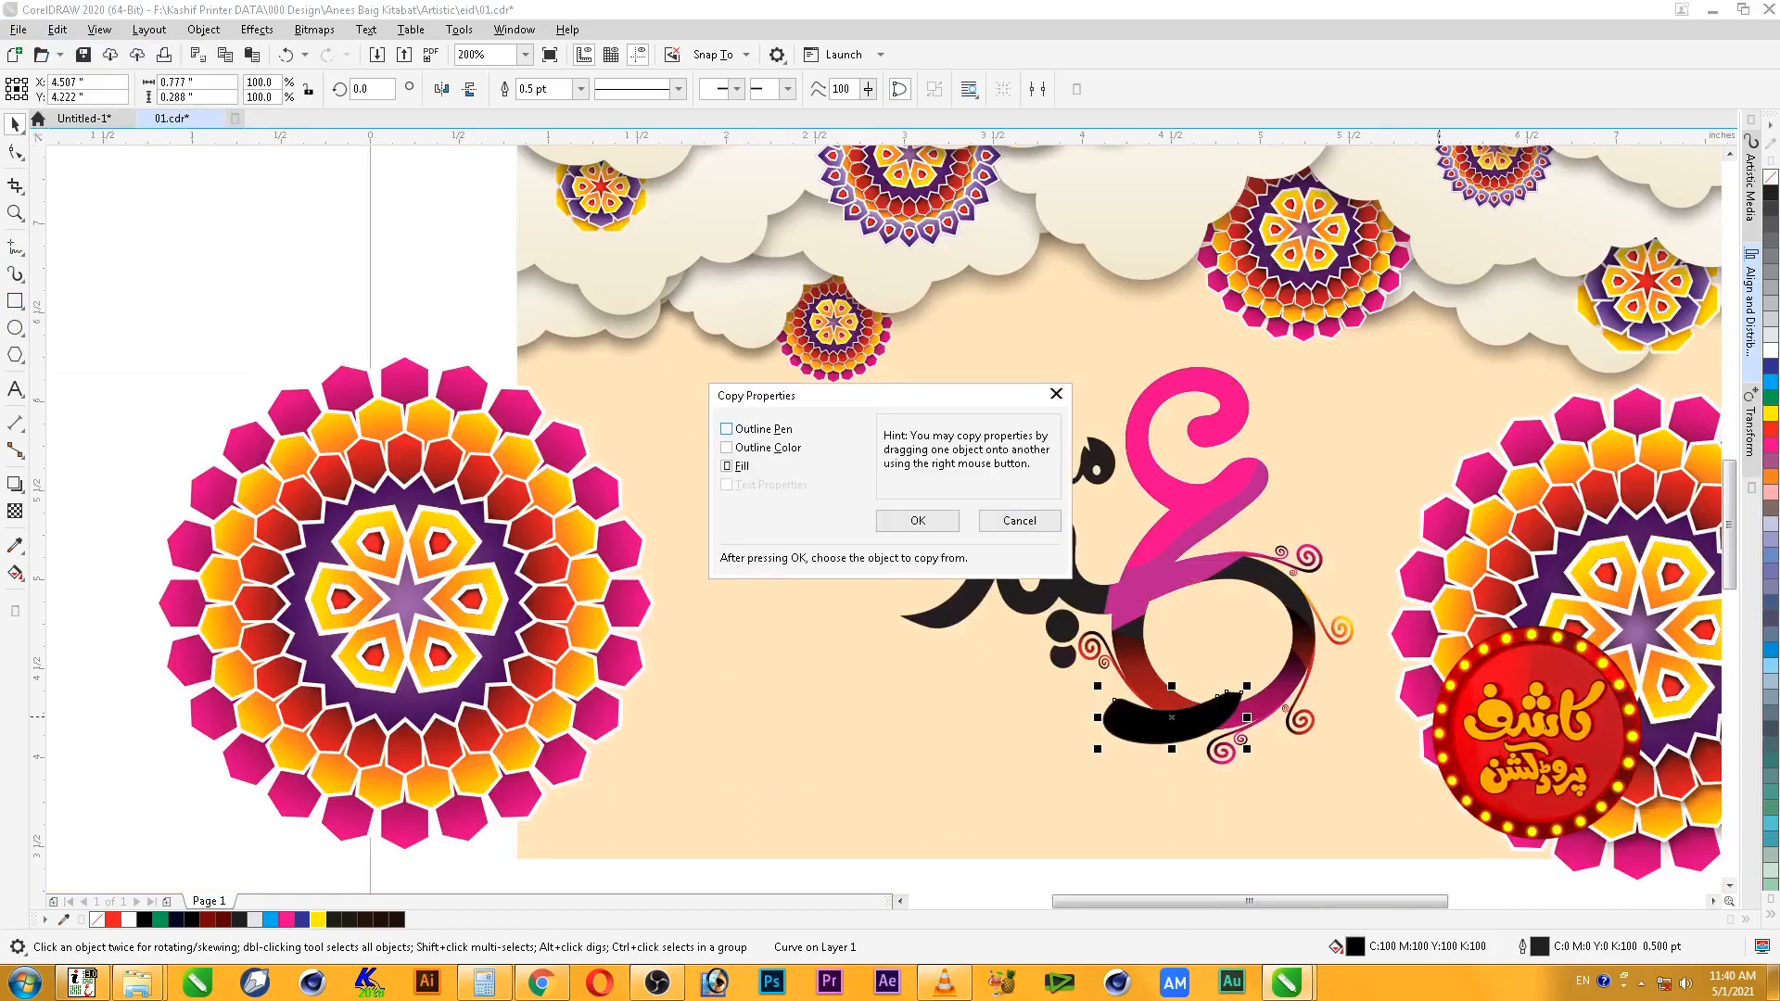
pyautogui.press('Return')
pyautogui.click(1548, 707)
pyautogui.rightClick(1770, 177)
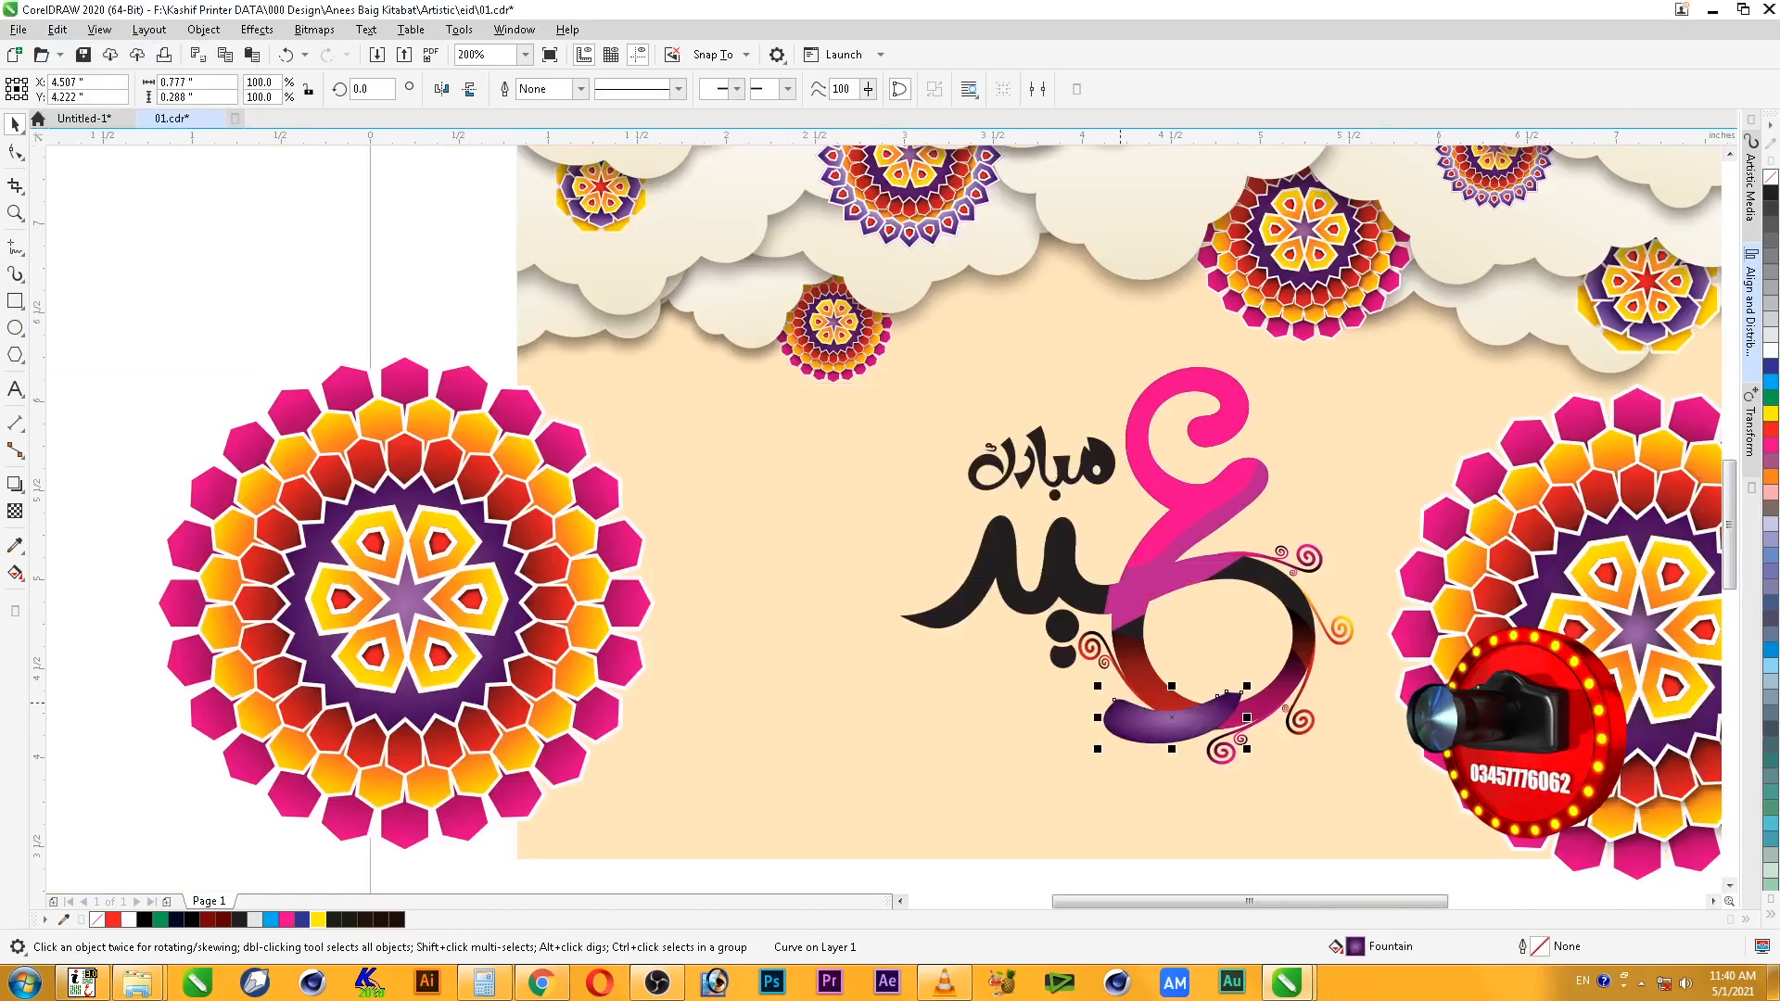
# - PowerClip the purple shape inside the Eid lettering at the ring's bottom and deselect it
pyautogui.press('F2')
pyautogui.moveTo(1044, 628); pyautogui.dragTo(1319, 775)
pyautogui.hotkey('shift', 'pagedown')
pyautogui.hotkey('alt', 'j')
pyautogui.press('w')
pyautogui.press('p')
pyautogui.click(1030, 596)
pyautogui.scroll(-1, 1245, 612)
pyautogui.press('Escape')
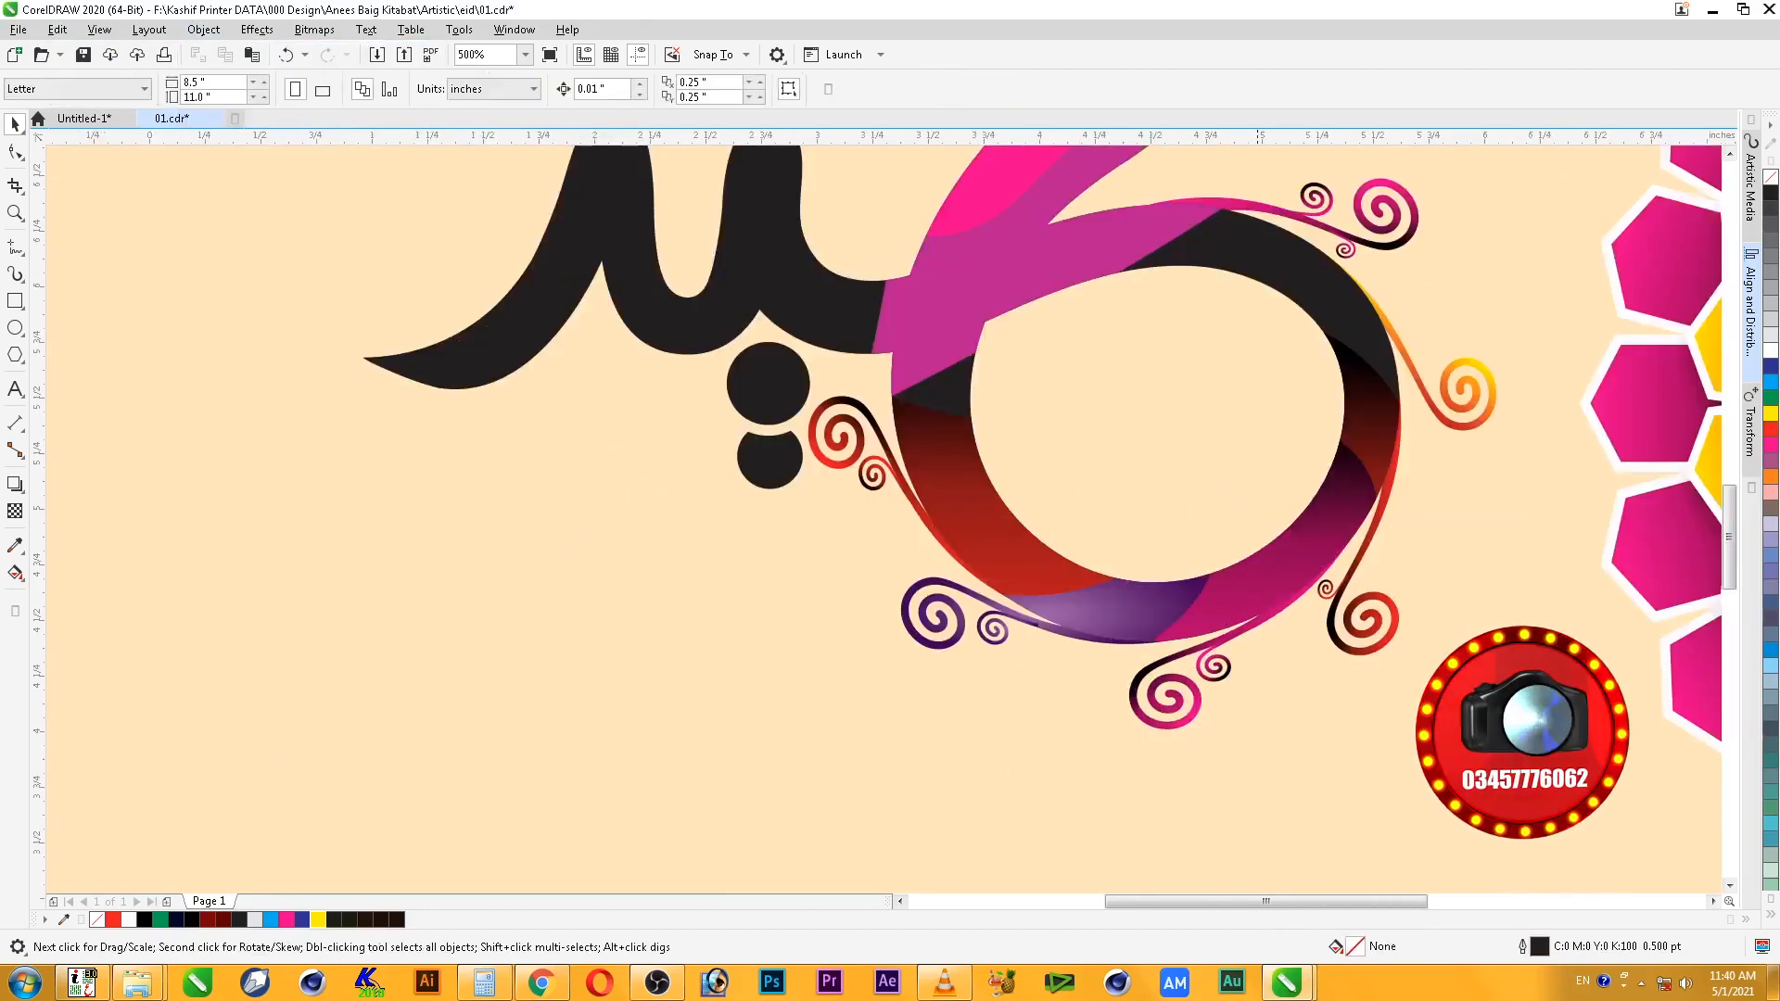
# - Draw a closed freehand shape over the black upper-right section of the ring
pyautogui.scroll(-1, 1266, 753)
pyautogui.press('F2')
pyautogui.moveTo(1417, 797); pyautogui.dragTo(716, 324)
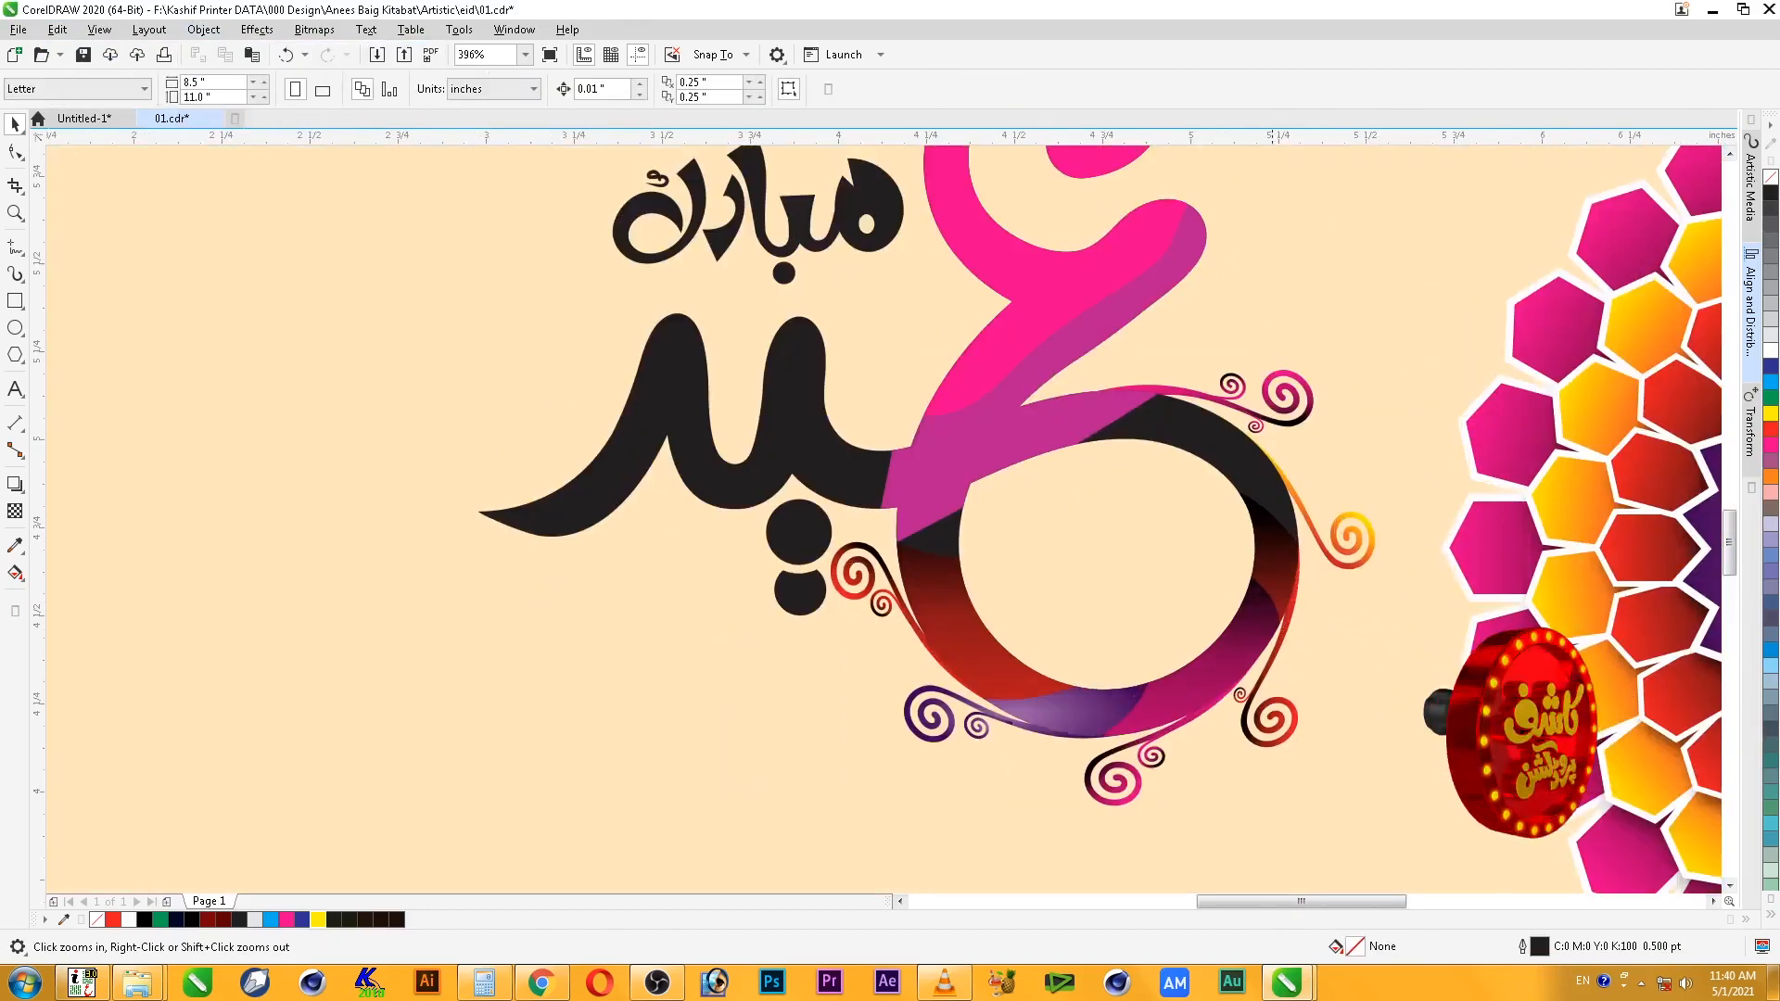
pyautogui.press('F5')
pyautogui.moveTo(1136, 501)
pyautogui.mouseDown()
pyautogui.moveTo(1249, 506)
pyautogui.moveTo(1317, 561)
pyautogui.moveTo(1259, 429)
pyautogui.mouseUp()
pyautogui.moveTo(1103, 405); pyautogui.dragTo(1113, 493)
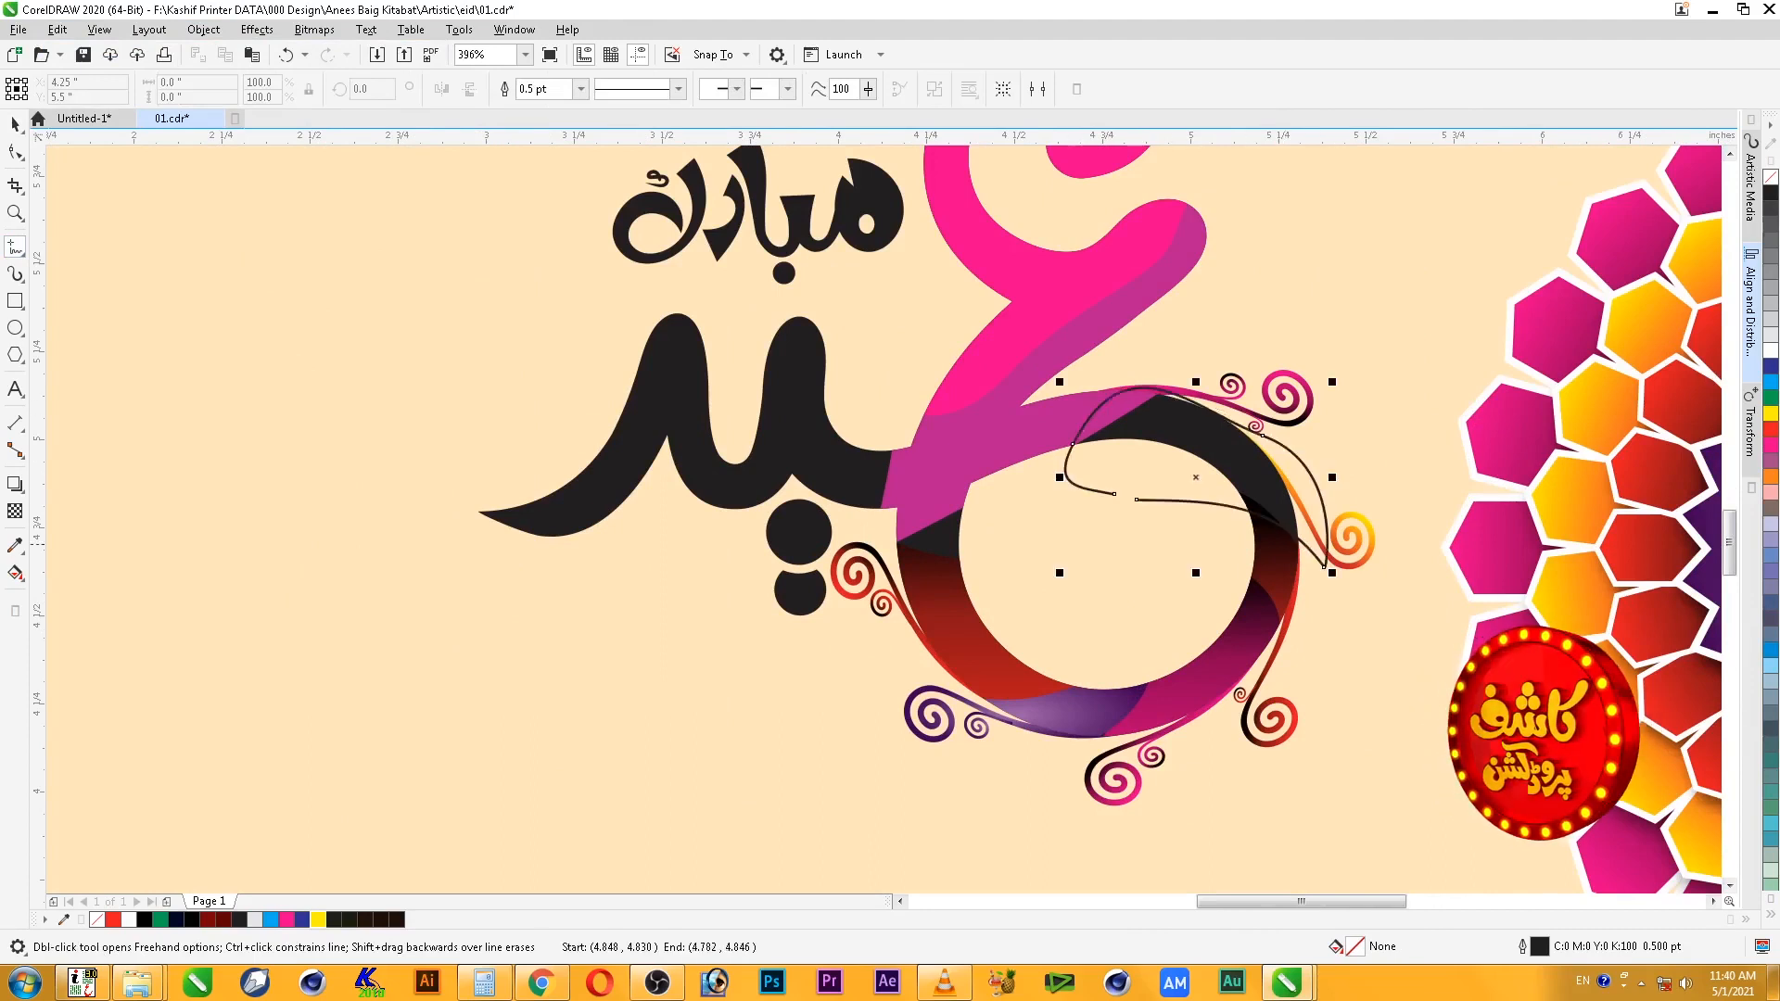
# - Copy the orange fountain fill from the swirl on the ring's right to the upper-right shape and remove its outline
pyautogui.hotkey('alt', 'e')
pyautogui.press('m')
pyautogui.press('f')
pyautogui.press('Return')
pyautogui.click(1351, 566)
pyautogui.rightClick(1771, 177)
# - PowerClip the orange shape inside the Eid lettering at the ring's upper right and deselect it
pyautogui.click(15, 124)
pyautogui.hotkey('alt', 'j')
pyautogui.press('w')
pyautogui.press('p')
pyautogui.click(1266, 611)
pyautogui.press('Escape')
# - Draw a closed freehand shape about 0.51 inches wide around the black tooth stroke next to the pink letter
pyautogui.scroll(-1, 1262, 614)
pyautogui.press('F2')
pyautogui.moveTo(1394, 314); pyautogui.dragTo(202, 742)
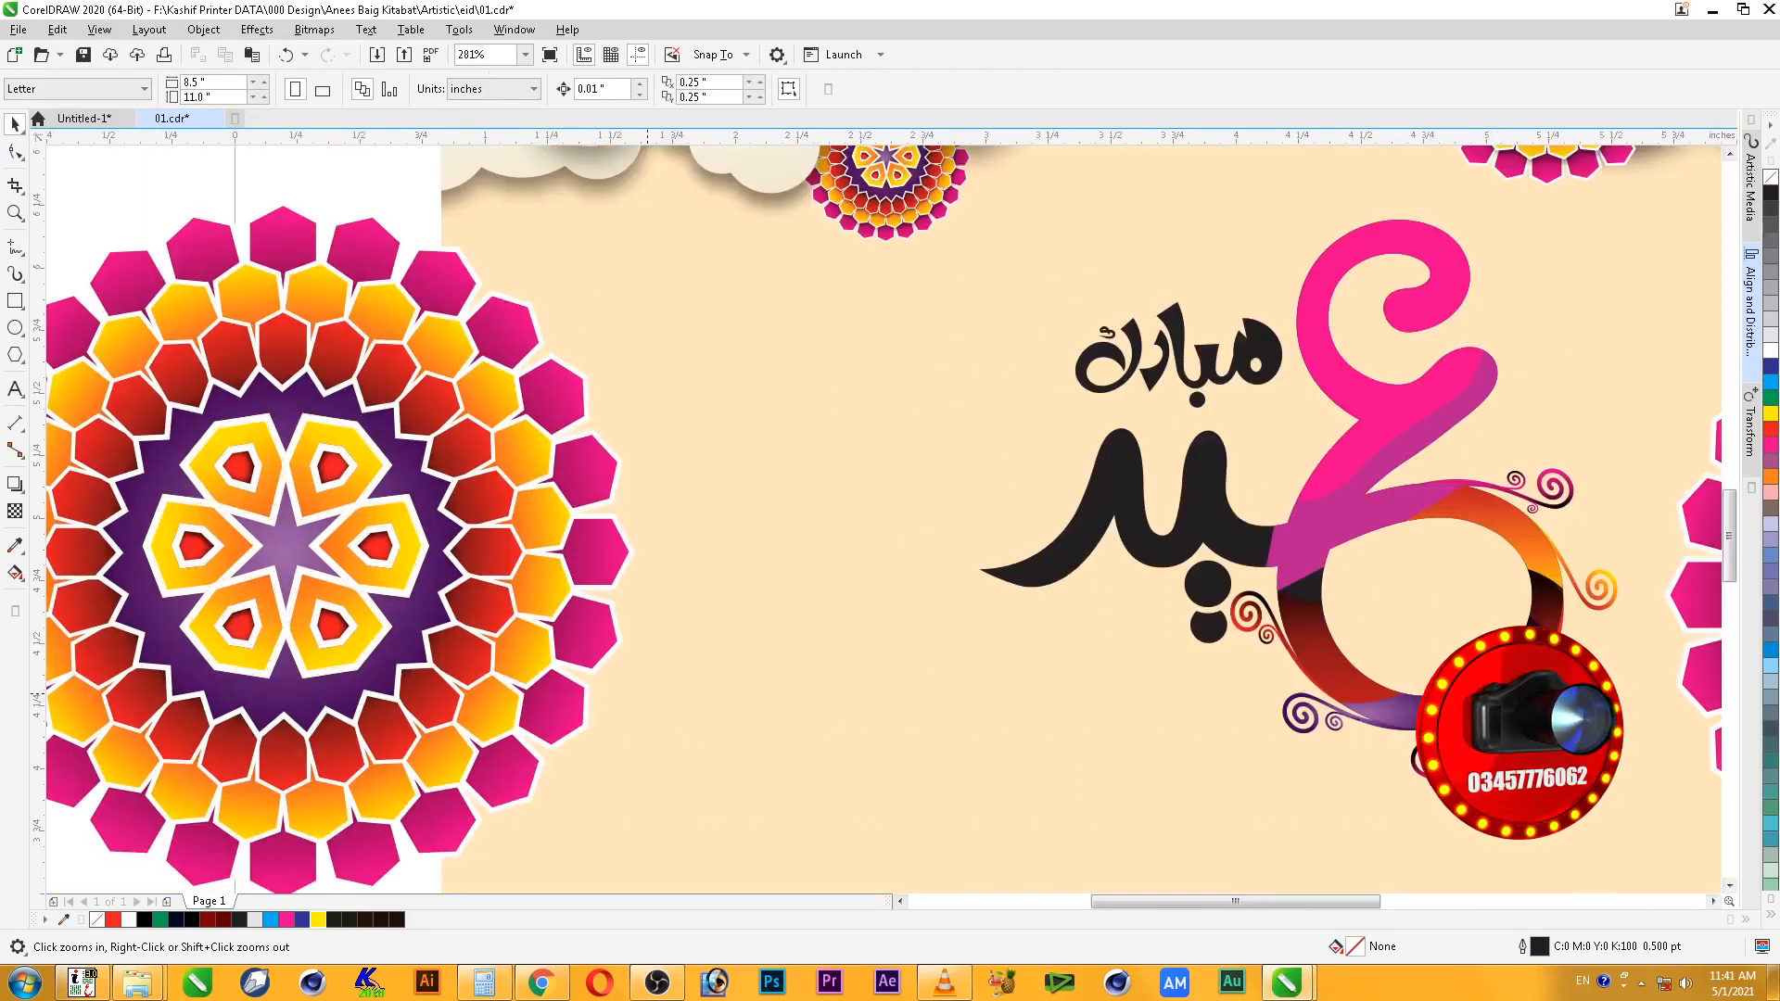
pyautogui.scroll(-1, 647, 694)
pyautogui.press('F2')
pyautogui.moveTo(1227, 461); pyautogui.dragTo(644, 744)
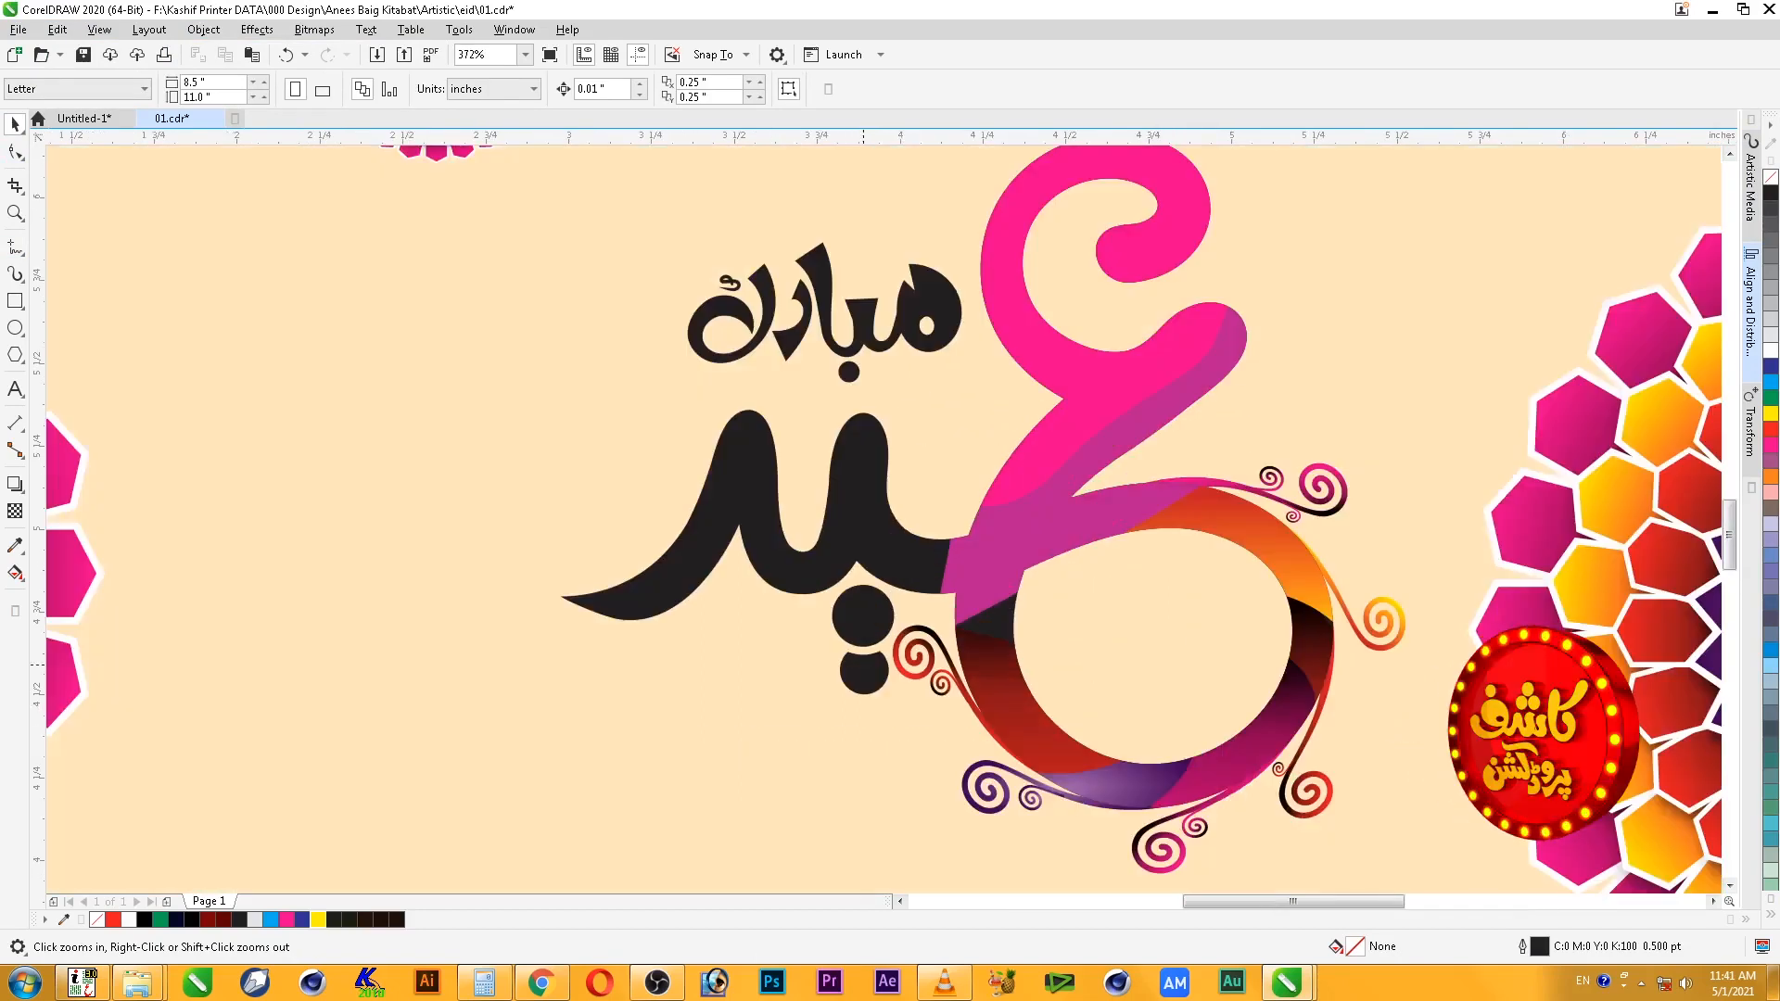
pyautogui.press('F5')
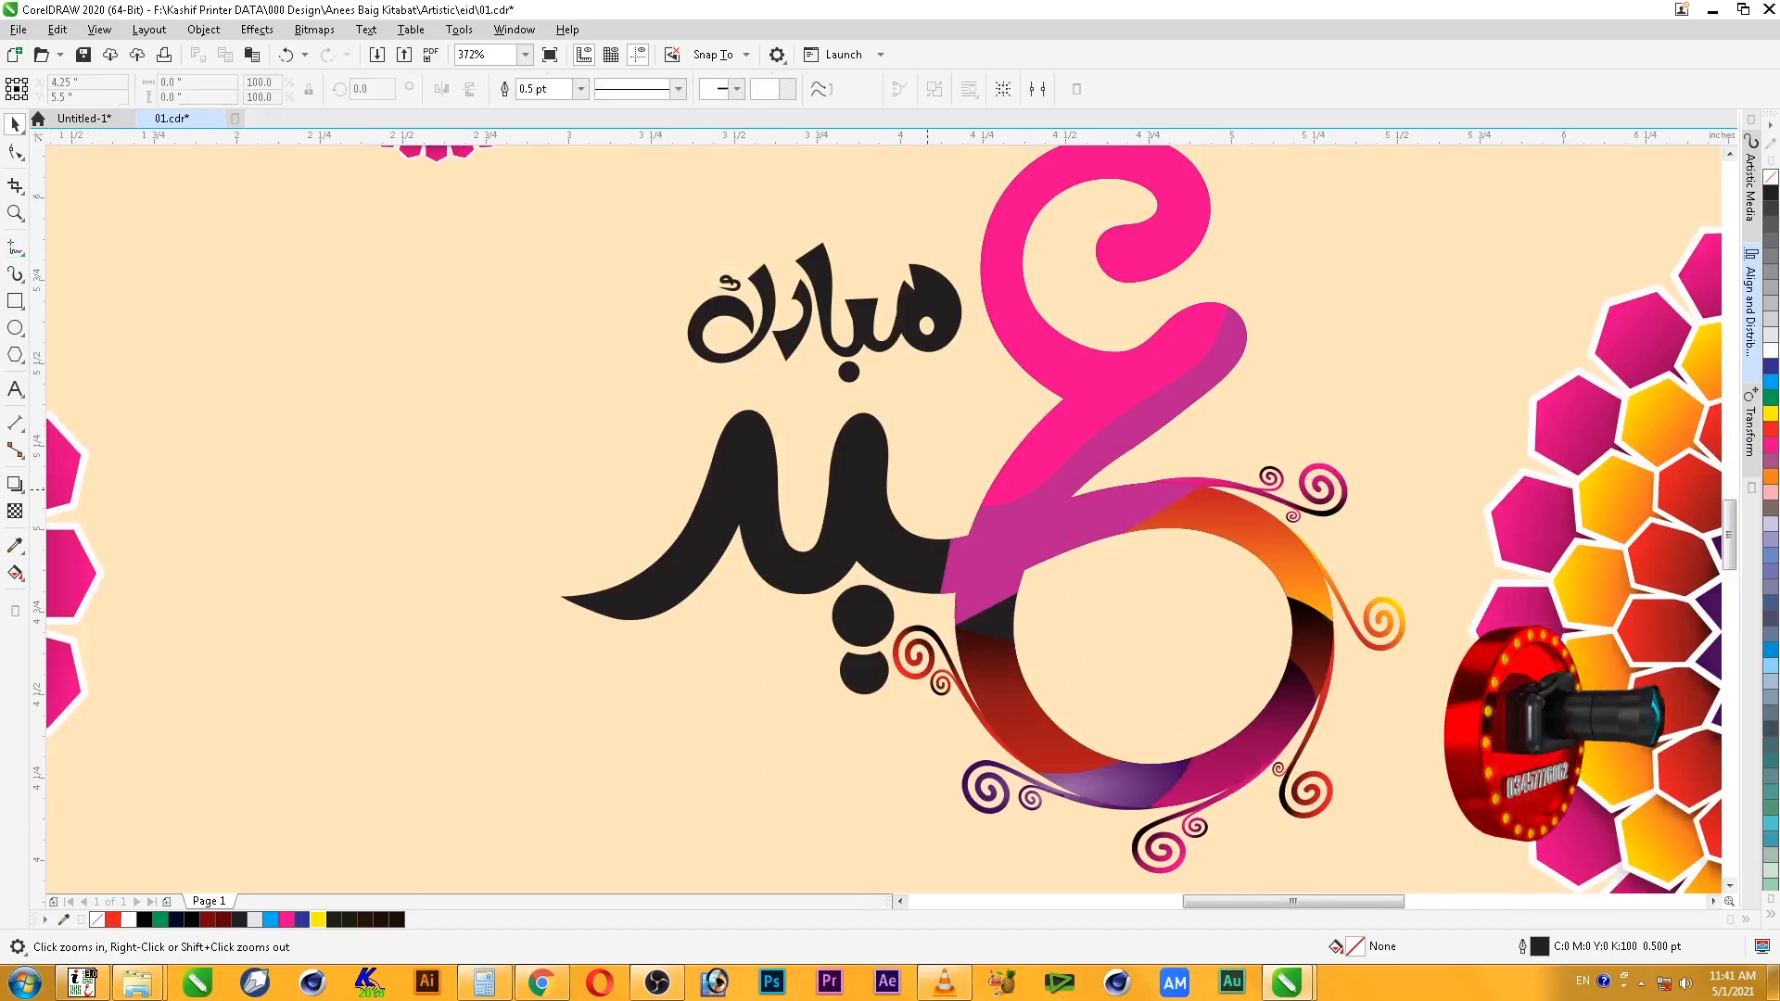
pyautogui.moveTo(961, 522)
pyautogui.mouseDown()
pyautogui.moveTo(942, 601)
pyautogui.moveTo(794, 448)
pyautogui.mouseUp()
pyautogui.moveTo(864, 401); pyautogui.dragTo(960, 522)
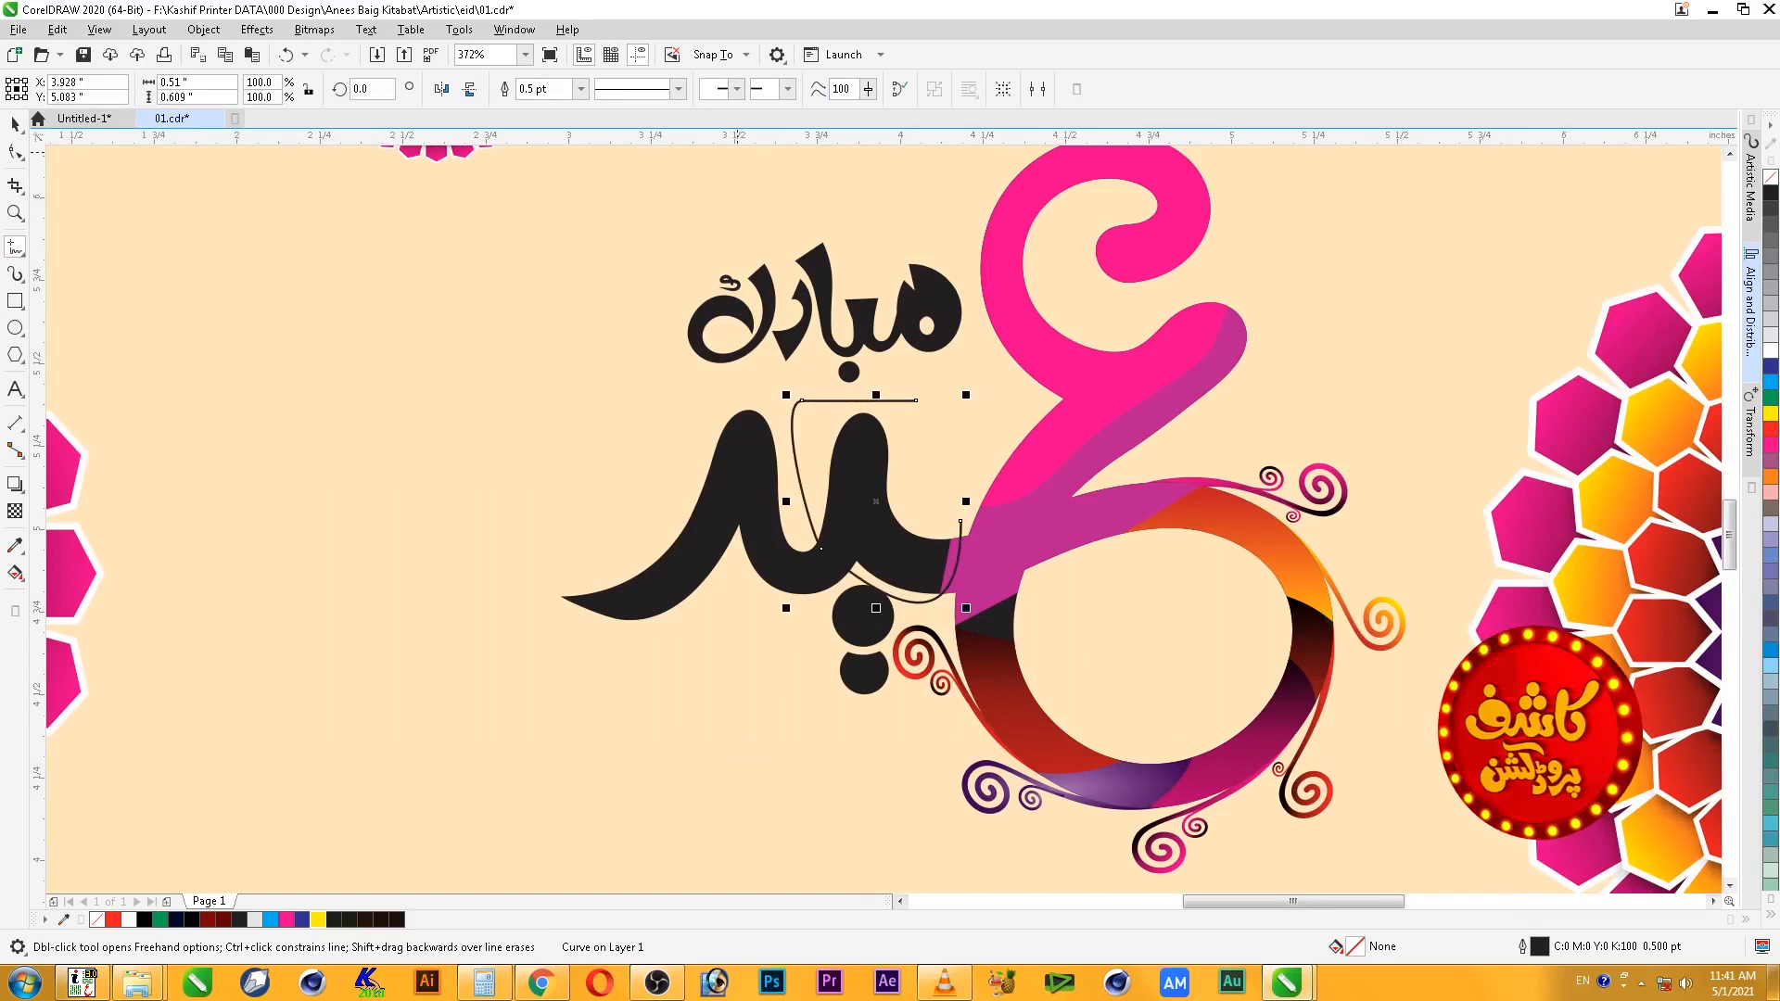
pyautogui.press('space')
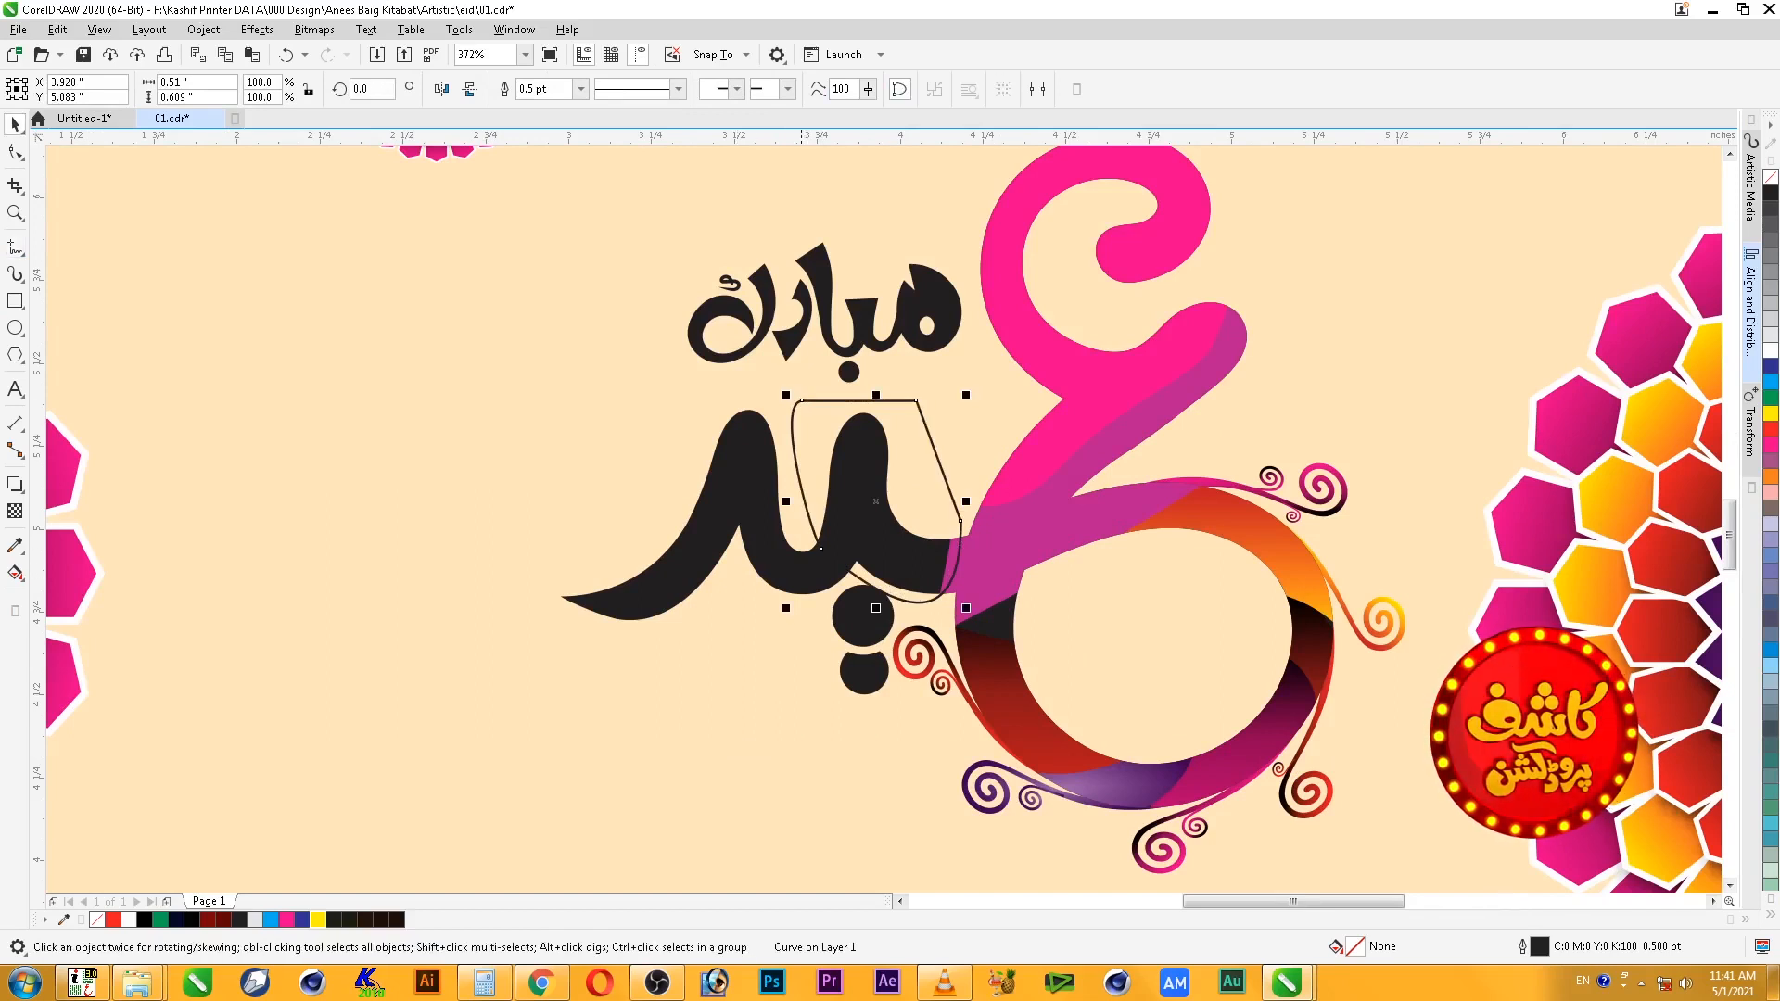
# - Copy the red fountain fill from a petal of the left flower to the shape over the tooth stroke
pyautogui.scroll(-1, 614, 754)
pyautogui.hotkey('alt', 'e')
pyautogui.press('m')
pyautogui.press('Return')
pyautogui.click(833, 728)
# - Set the rotation of the tooth shape's red fountain fill to 45°
pyautogui.press('F2')
pyautogui.moveTo(603, 478); pyautogui.dragTo(959, 790)
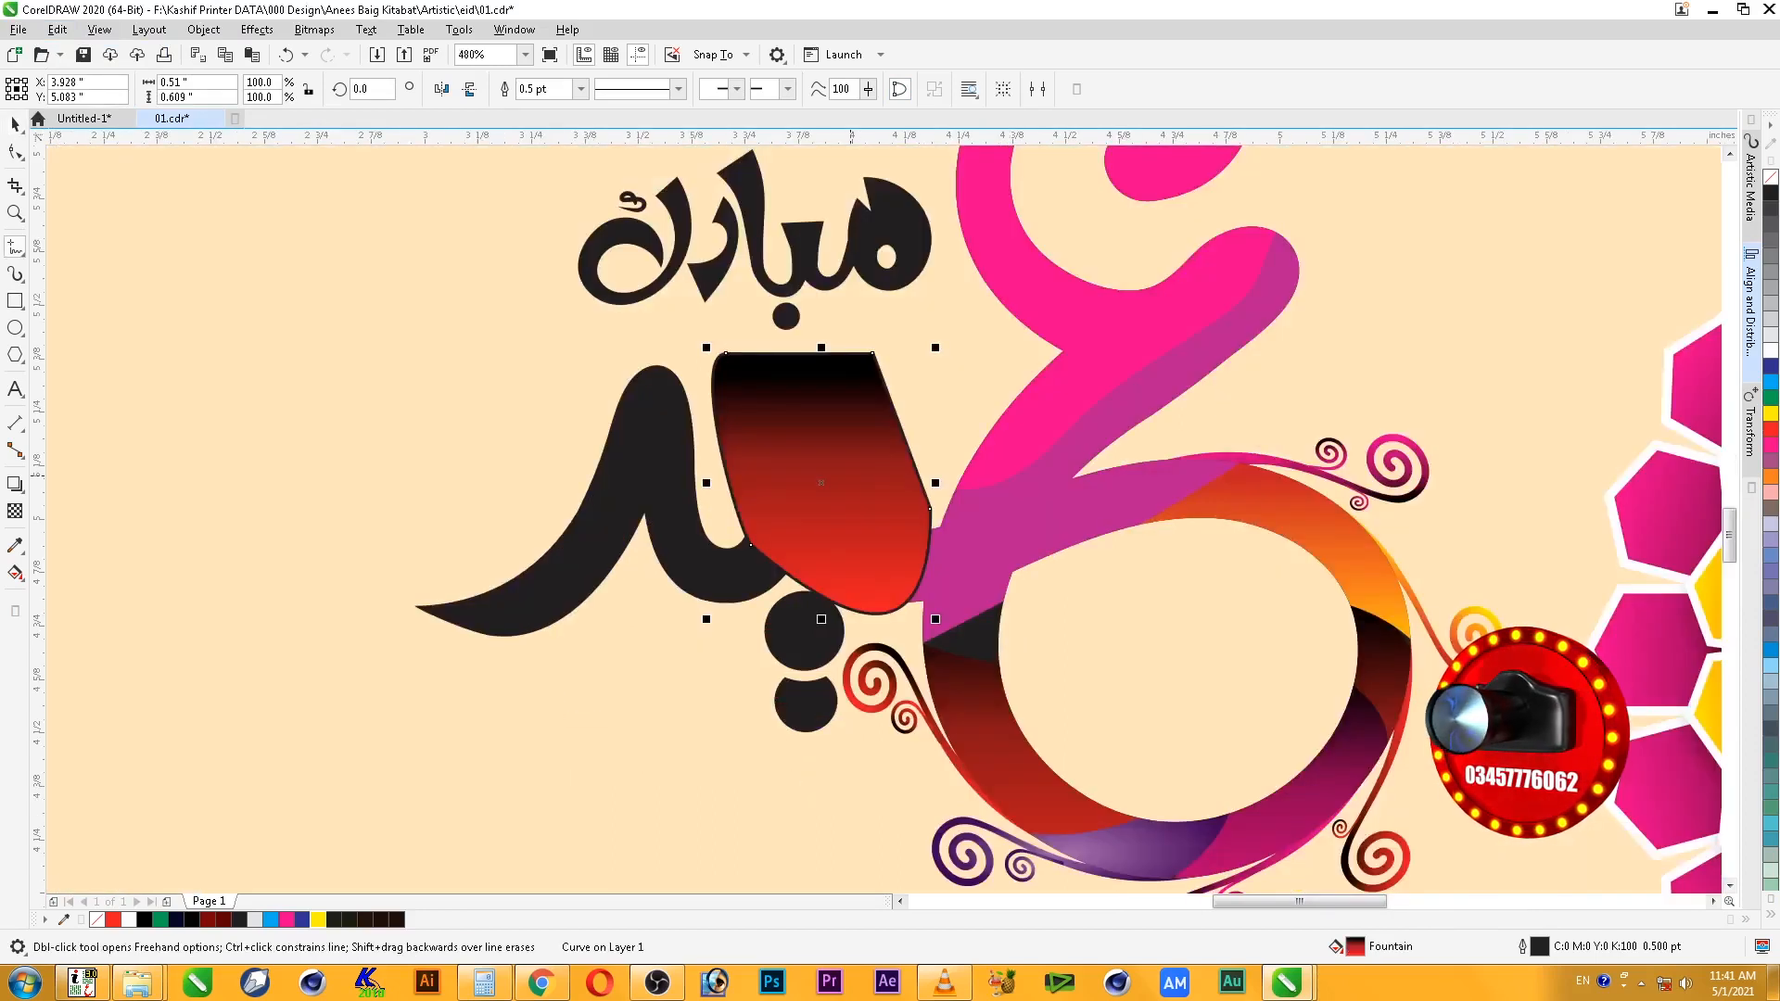
pyautogui.press('F11')
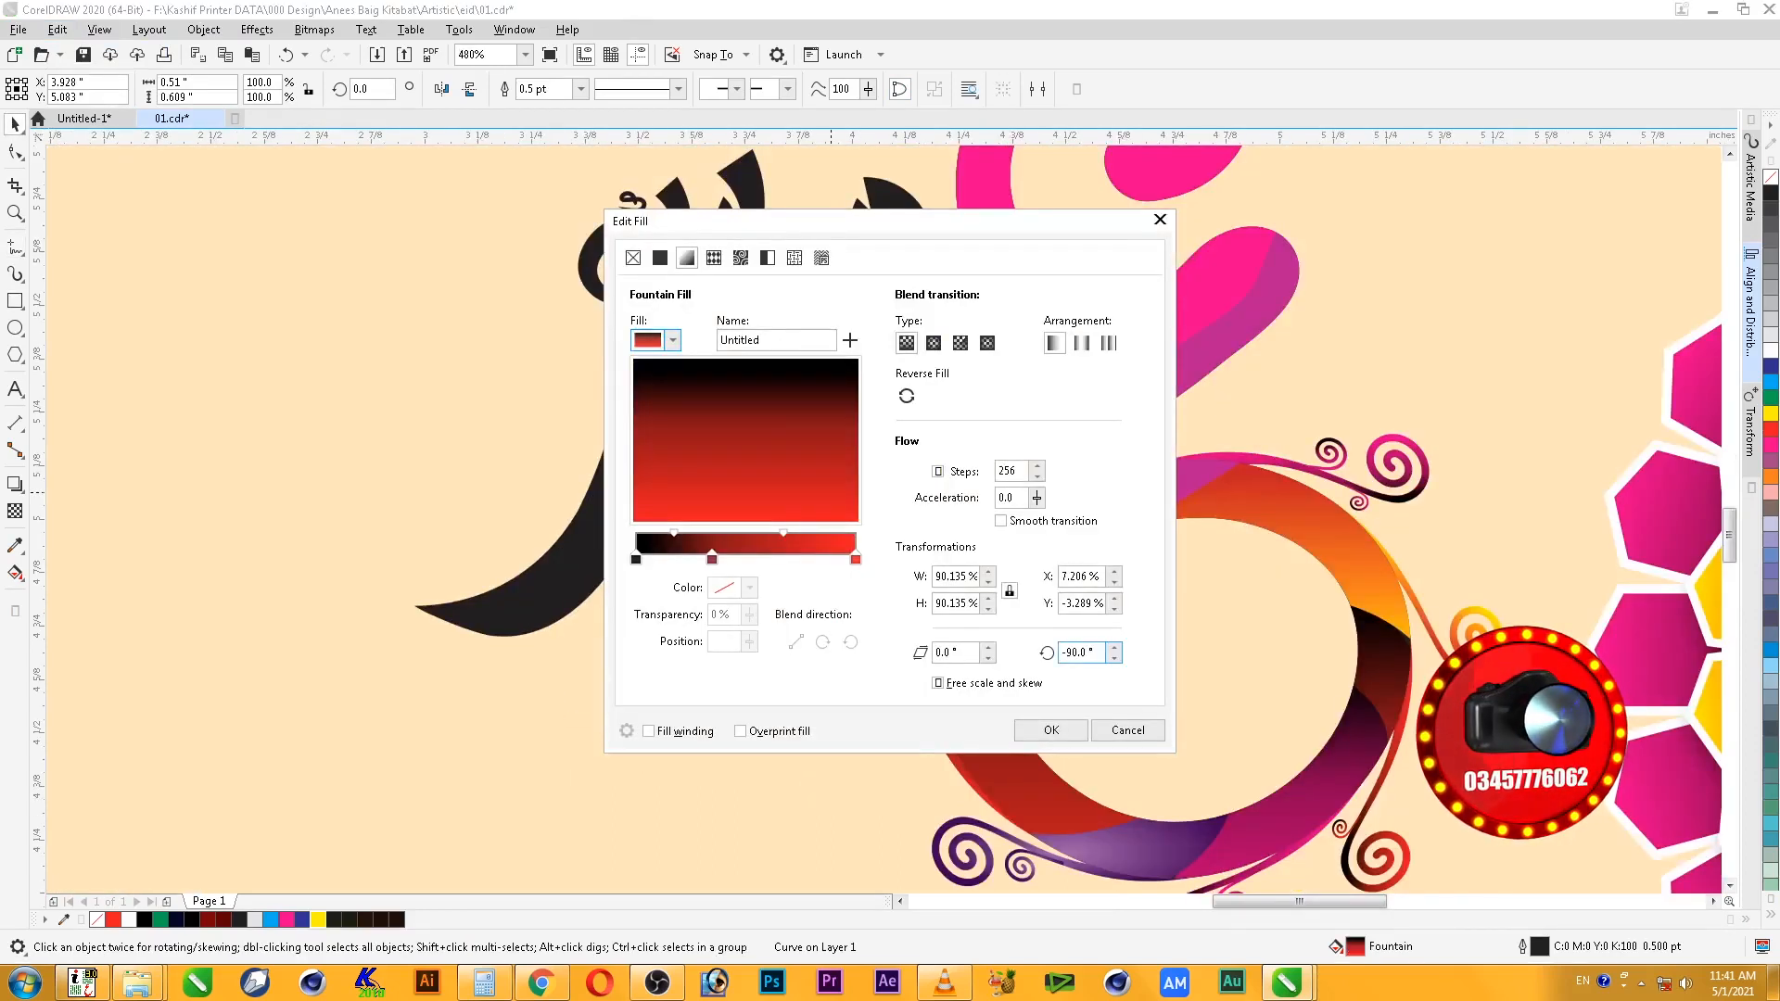
pyautogui.doubleClick(1076, 653)
pyautogui.write('90')
pyautogui.press('Tab')
pyautogui.hotkey('shift', 'Tab')
pyautogui.write('45')
pyautogui.press('Return')
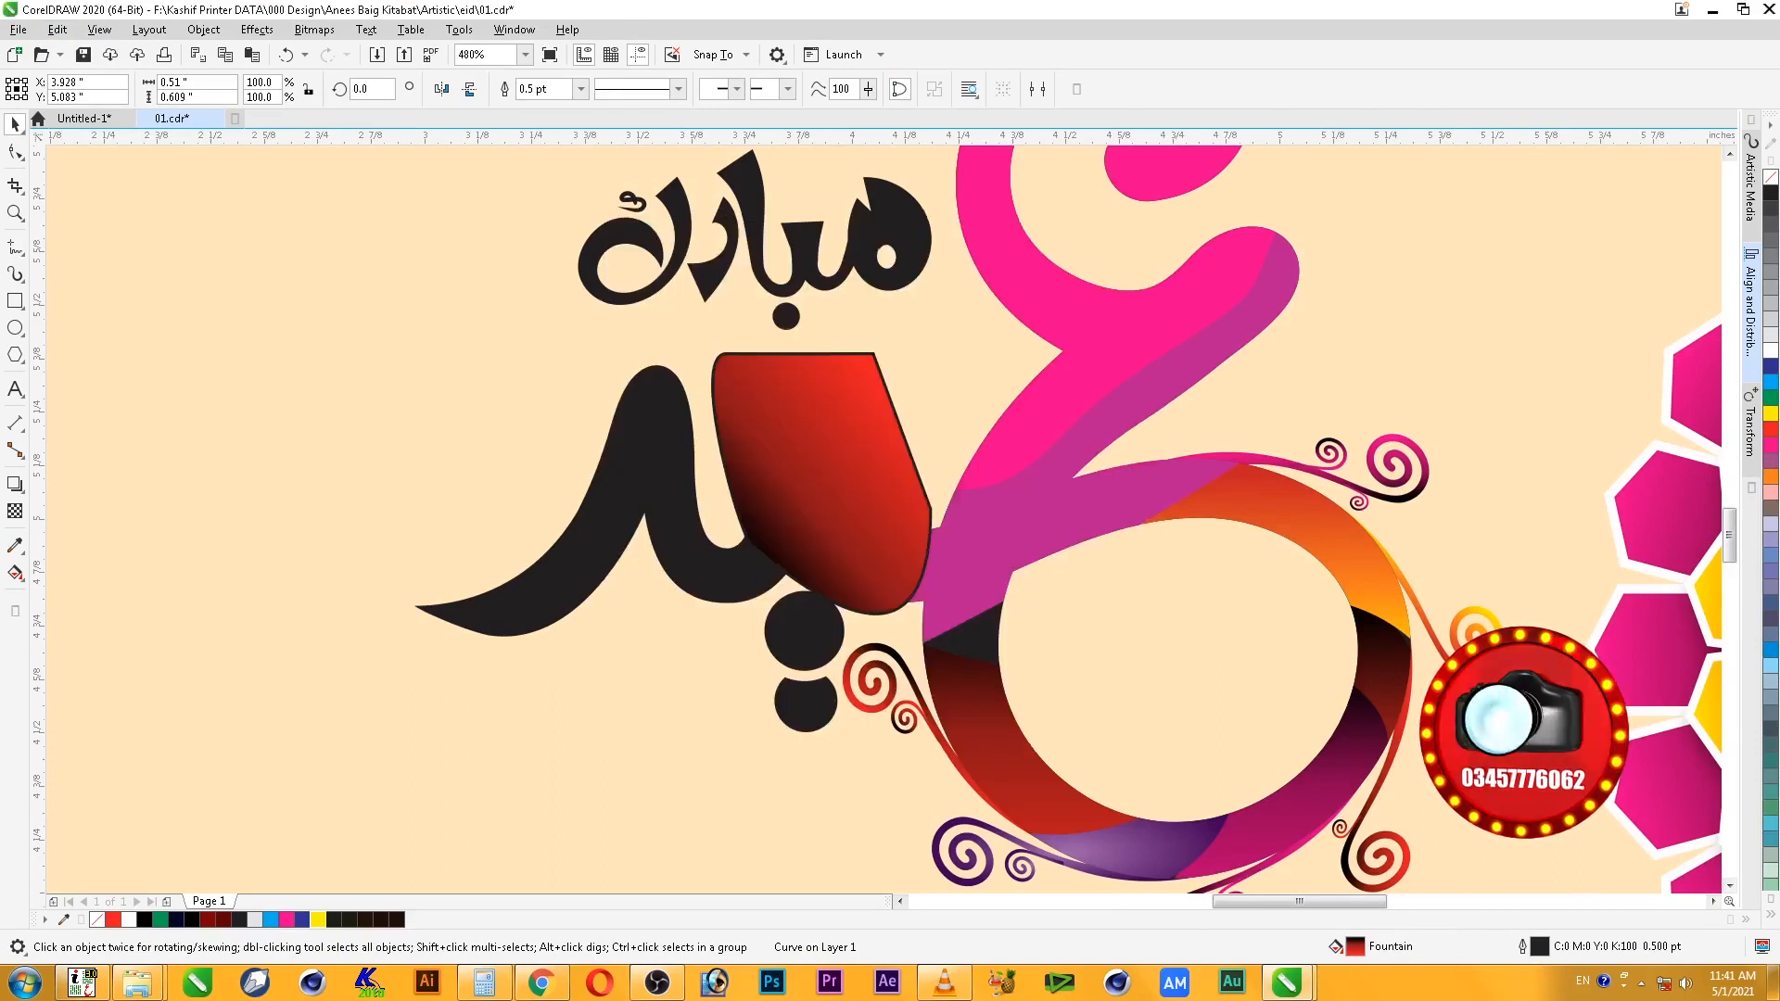
# - Remove the red tooth shape's outline and PowerClip it inside the Eid lettering
pyautogui.click(784, 473)
pyautogui.rightClick(1771, 177)
pyautogui.rightClick(848, 380)
pyautogui.click(898, 581)
pyautogui.click(753, 577)
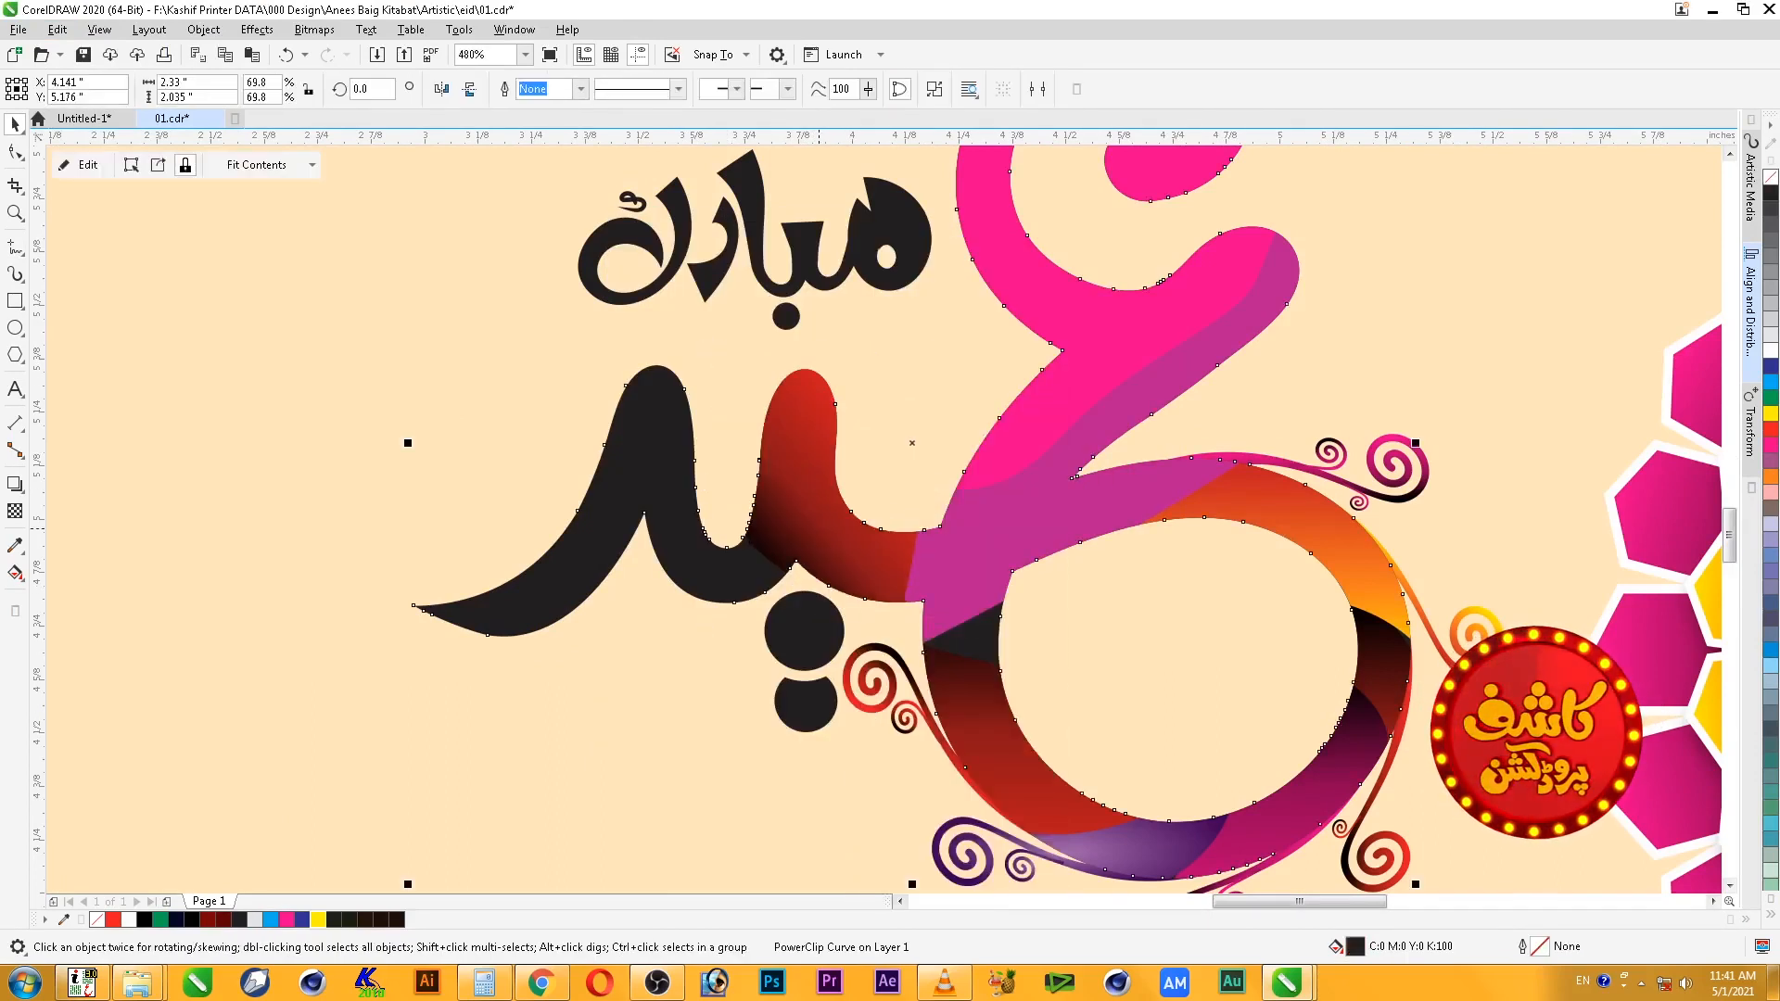
# - Draw two closed freehand shapes, a large one around the lettering's last letter and a smaller one around its tail tip
pyautogui.click(15, 247)
pyautogui.moveTo(374, 755)
pyautogui.mouseDown()
pyautogui.moveTo(806, 550)
pyautogui.moveTo(581, 371)
pyautogui.moveTo(538, 559)
pyautogui.moveTo(463, 665)
pyautogui.mouseUp()
pyautogui.click(899, 89)
pyautogui.moveTo(311, 534)
pyautogui.mouseDown()
pyautogui.moveTo(586, 598)
pyautogui.moveTo(435, 660)
pyautogui.moveTo(371, 640)
pyautogui.mouseUp()
pyautogui.click(899, 89)
pyautogui.press('space')
# - Copy the pink fountain fill from an outer petal of the right flower to both freehand shapes
pyautogui.keyDown('shift'); pyautogui.click(754, 391); pyautogui.keyUp('shift')
pyautogui.hotkey('alt', 'e')
pyautogui.press('m')
pyautogui.press('Return')
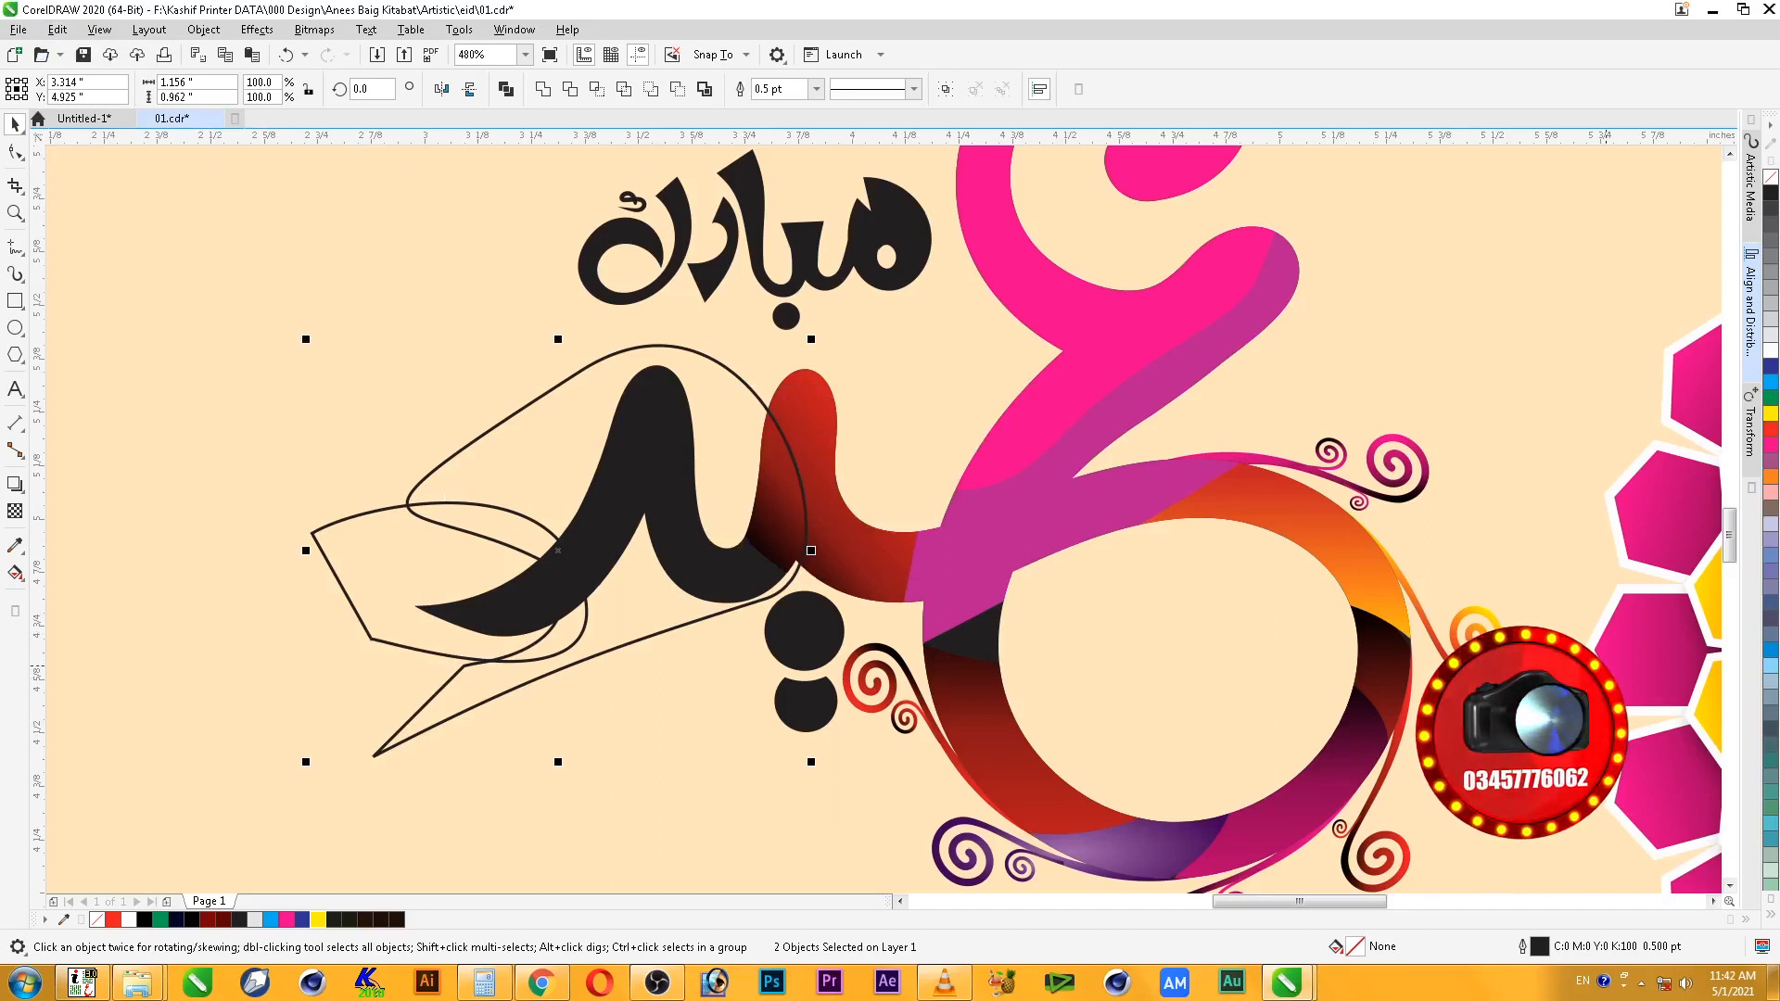
pyautogui.click(1606, 666)
# - PowerClip the larger pink shape inside the Eid lettering to colour the last letter
pyautogui.press('F3')
pyautogui.press('F2')
pyautogui.moveTo(508, 408); pyautogui.dragTo(1169, 833)
pyautogui.click(880, 533)
pyautogui.hotkey('shift', 'pagedown')
pyautogui.hotkey('alt', 'j')
pyautogui.press('w')
pyautogui.press('p')
pyautogui.click(1013, 531)
# - Copy the purple fountain fill from the left flower's centre to the smaller shape over the tail tip
pyautogui.press('Tab')
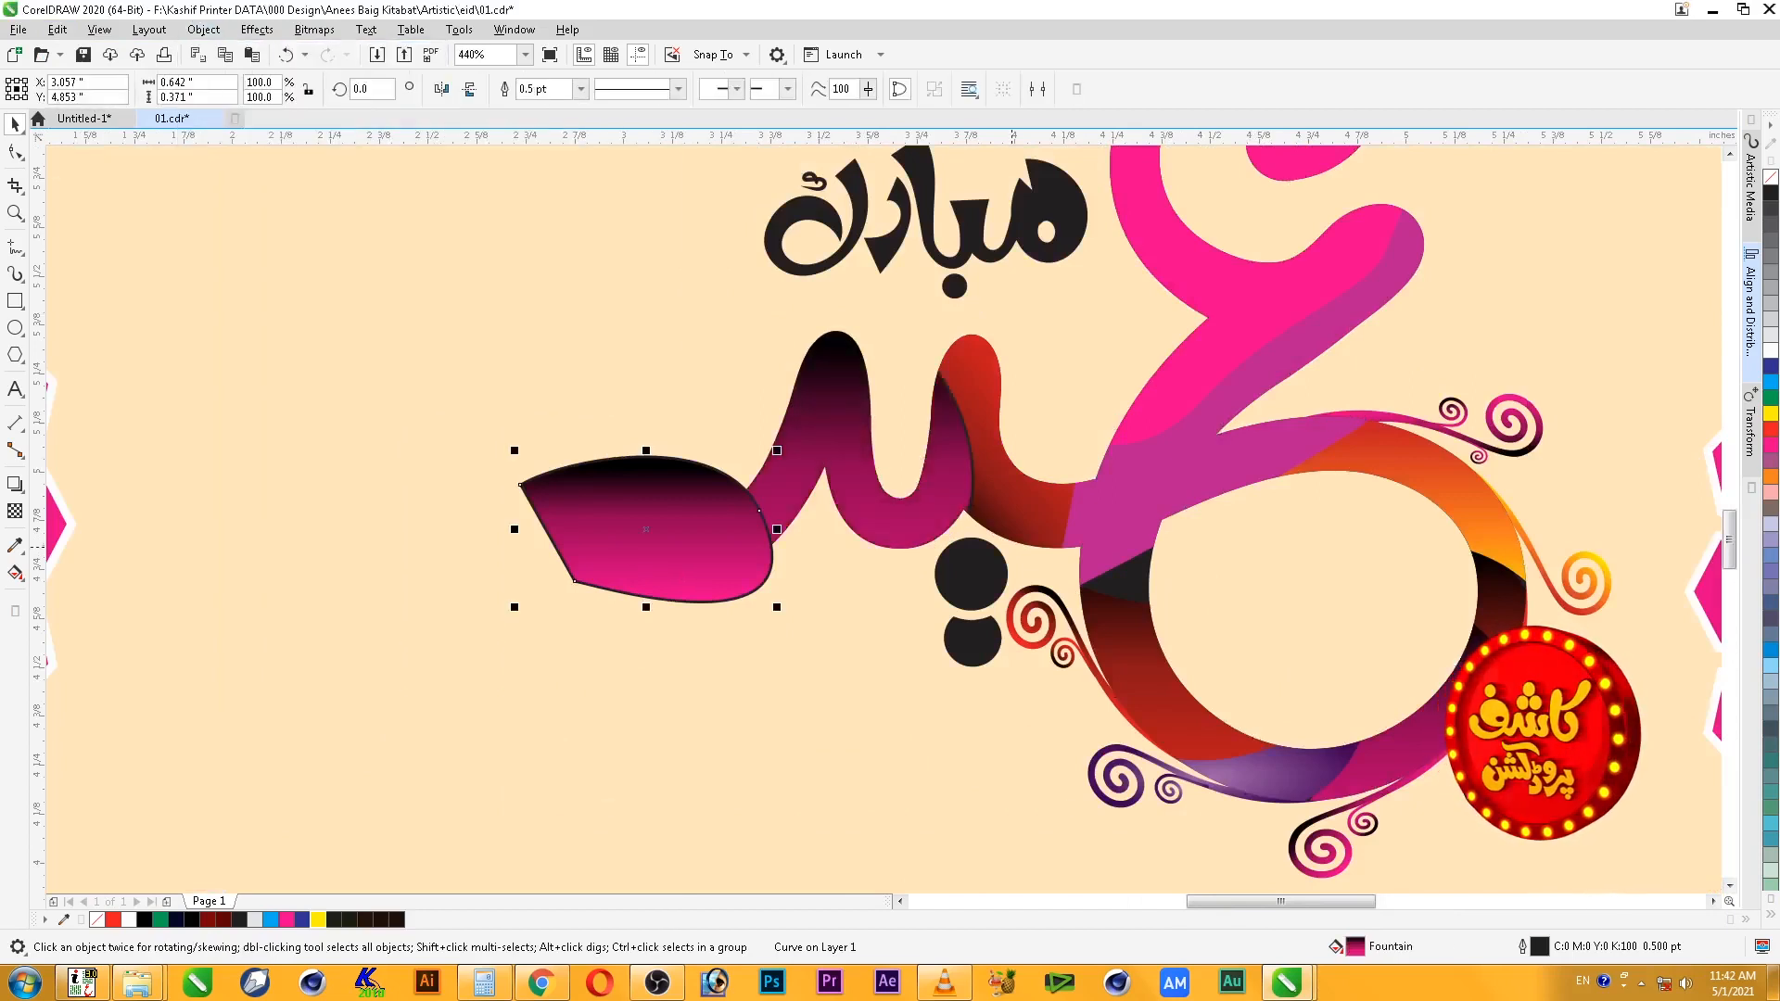
pyautogui.scroll(-1, 1012, 547)
pyautogui.hotkey('alt', 'e')
pyautogui.press('m')
pyautogui.press('f')
pyautogui.press('Return')
pyautogui.click(267, 445)
# - Remove the purple tail shape's outline and PowerClip it inside the Eid lettering
pyautogui.click(612, 529)
pyautogui.click(454, 505)
pyautogui.press('Delete')
pyautogui.press('F2')
pyautogui.moveTo(608, 534); pyautogui.dragTo(1332, 581)
pyautogui.press('Tab')
pyautogui.rightClick(1771, 176)
pyautogui.hotkey('alt', 'j')
pyautogui.press('w')
pyautogui.press('p')
pyautogui.click(855, 474)
# - Remove the outline of the pink shape within the lettering's PowerClip contents and finish editing the contents
pyautogui.doubleClick(855, 474)
pyautogui.click(855, 473)
pyautogui.rightClick(1771, 176)
pyautogui.keyDown('ctrl'); pyautogui.click(1099, 505); pyautogui.keyUp('ctrl')
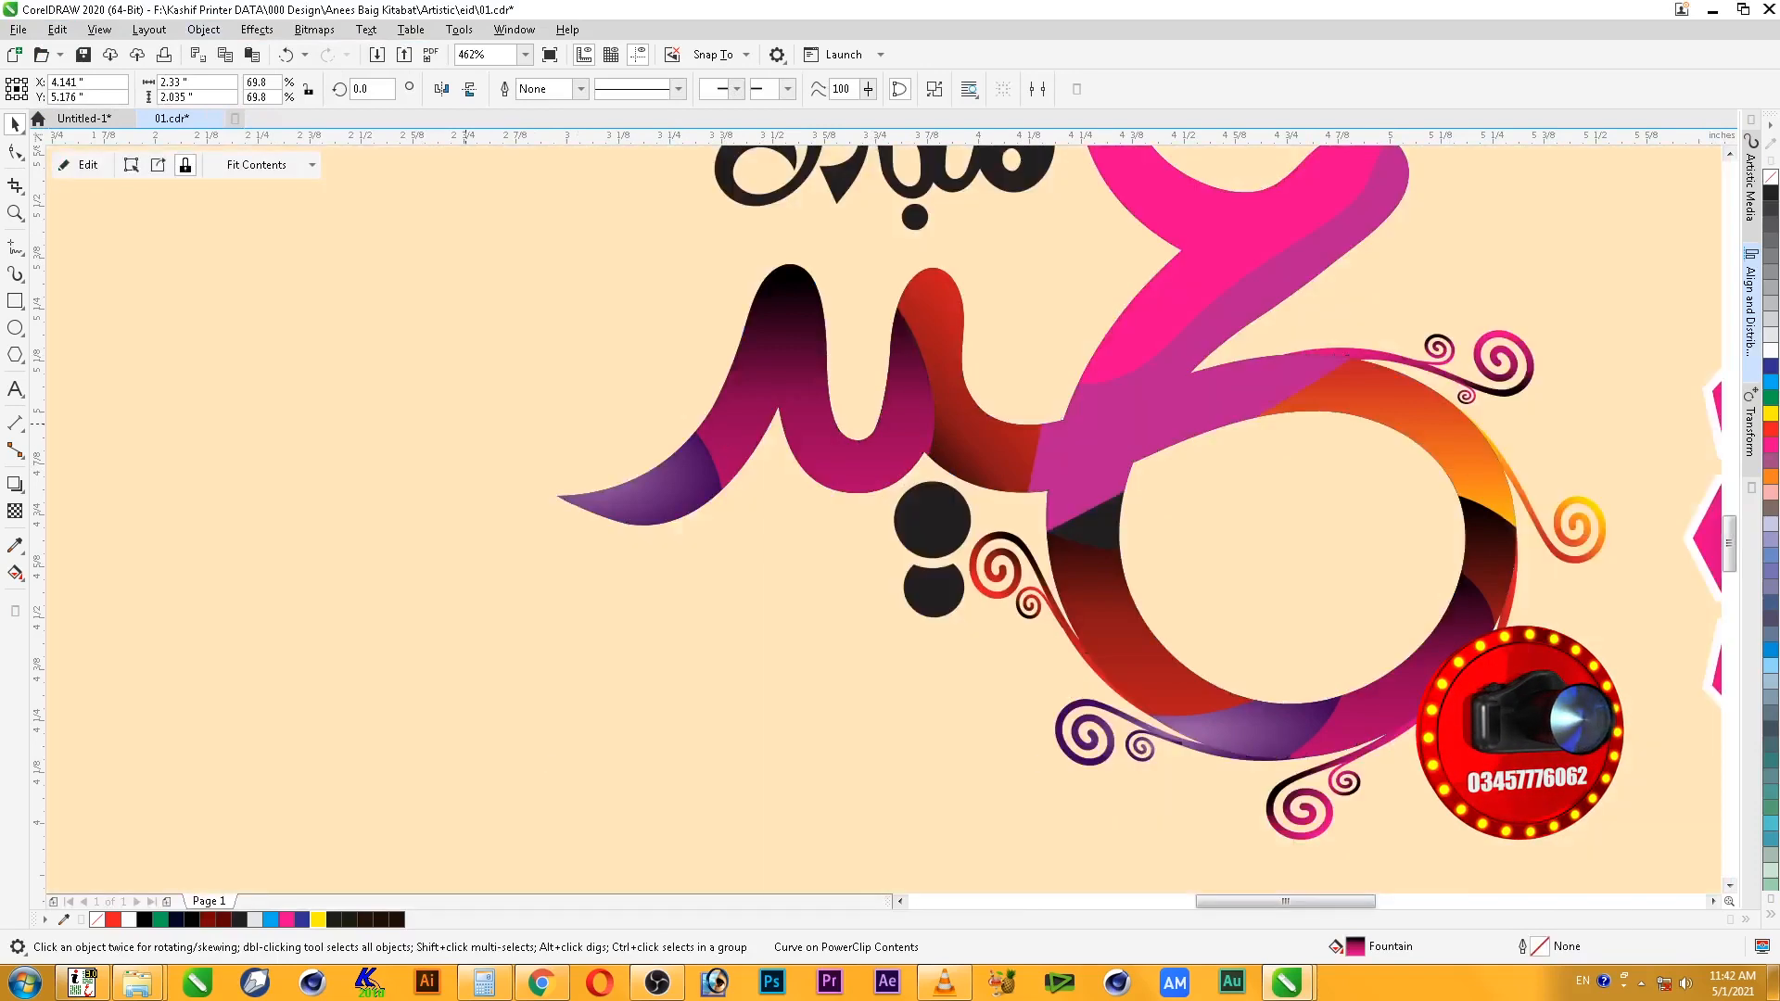
# - Fill the larger pink shape within the lettering's PowerClip contents with solid magenta and finish editing the contents
pyautogui.press('Escape')
pyautogui.scroll(-2, 1076, 496)
pyautogui.moveTo(1057, 293); pyautogui.dragTo(366, 705)
pyautogui.doubleClick(894, 515)
pyautogui.click(895, 514)
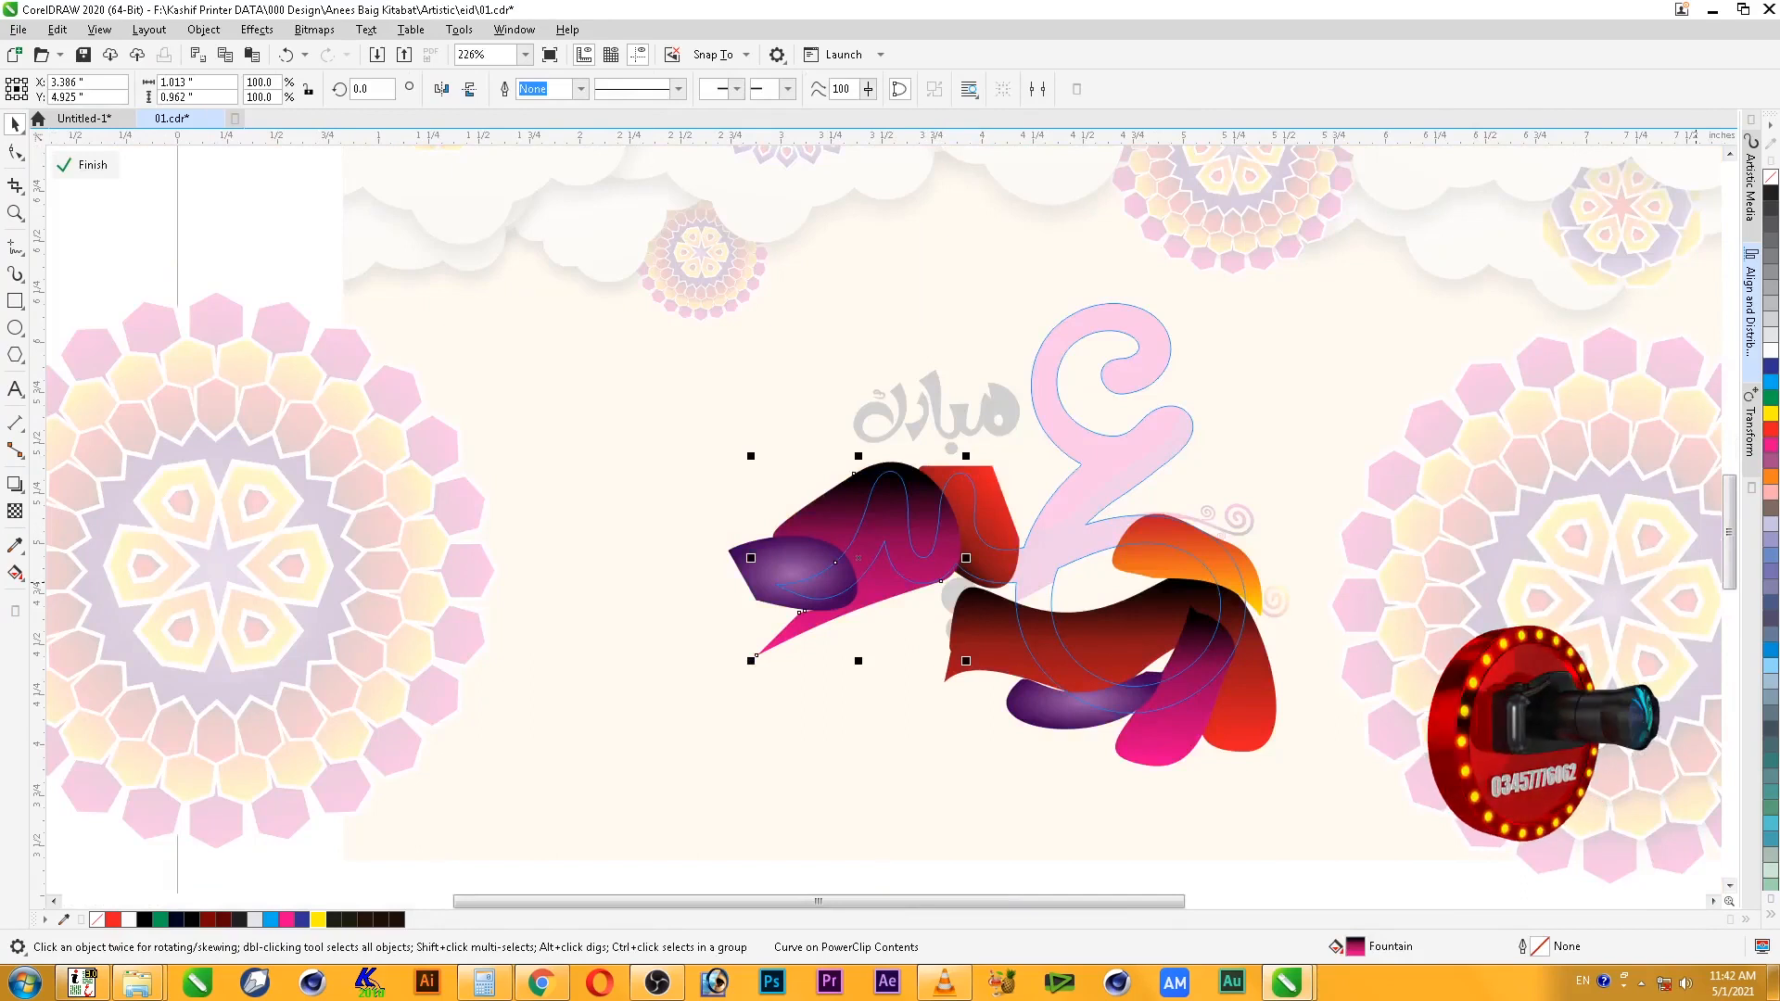
pyautogui.click(1771, 445)
pyautogui.keyDown('ctrl'); pyautogui.click(744, 720); pyautogui.keyUp('ctrl')
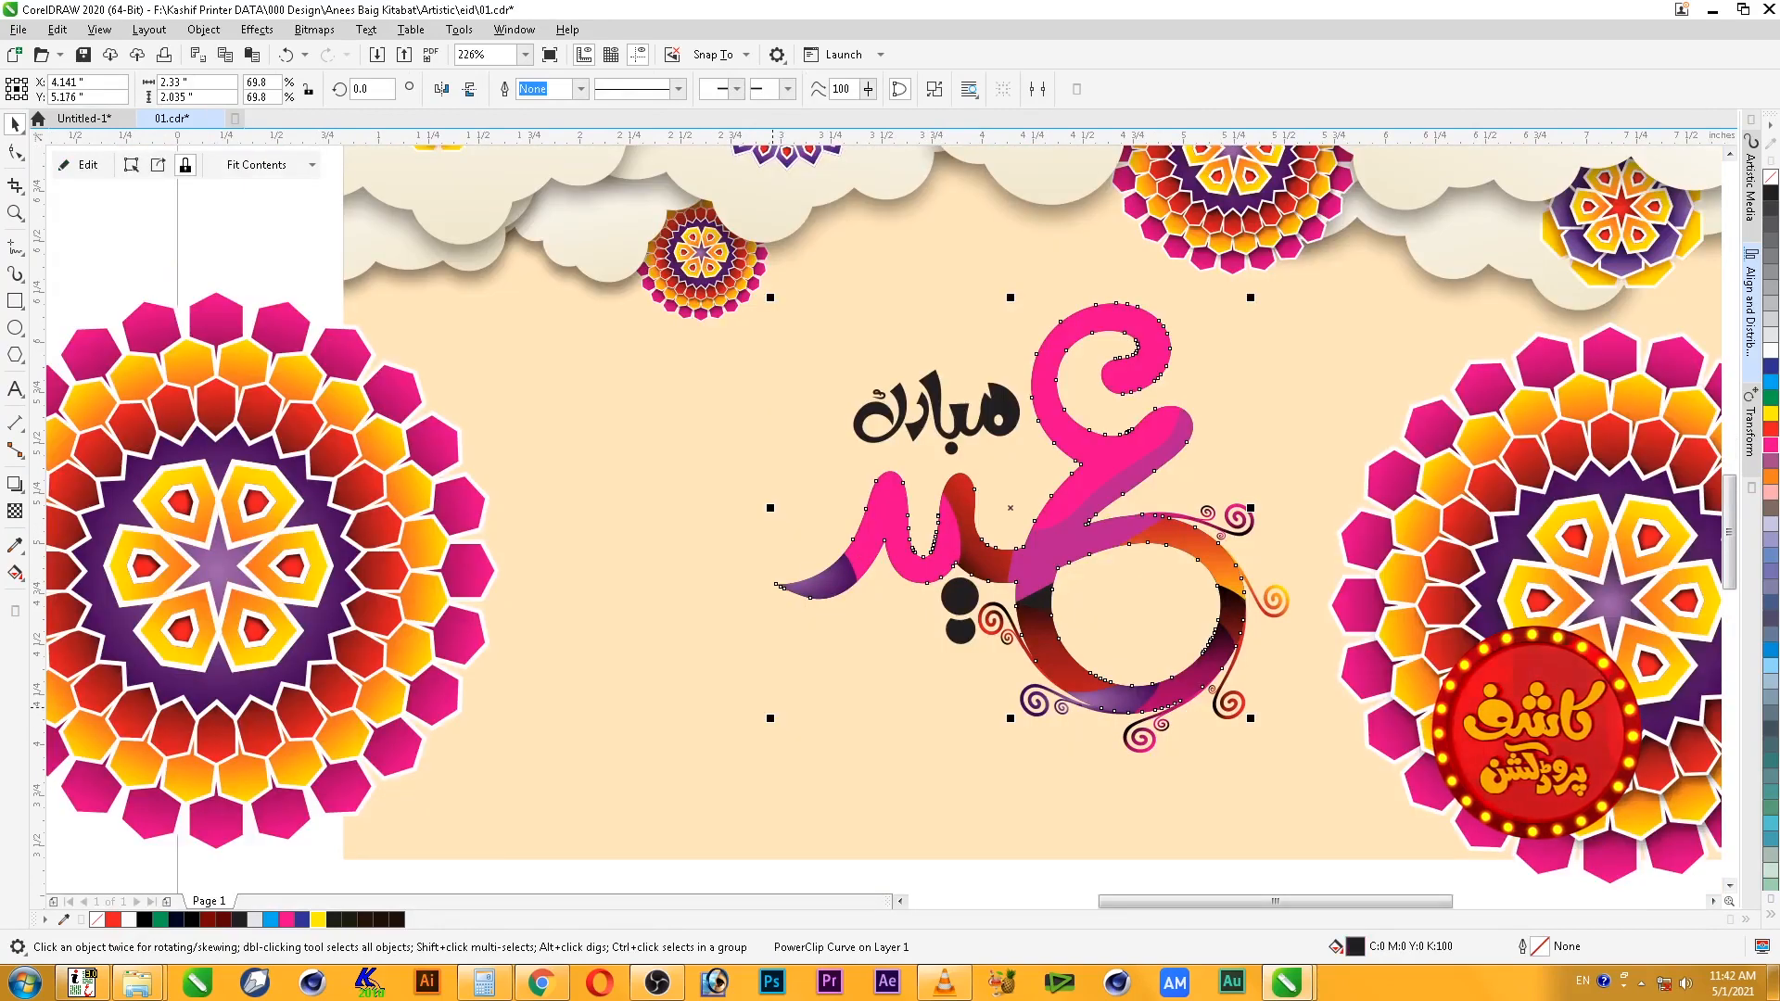
# - Try a darker magenta with 30% black on the upper pink shape of the first letter, and undo it
pyautogui.press('Escape')
pyautogui.scroll(-1, 764, 581)
pyautogui.press('F2')
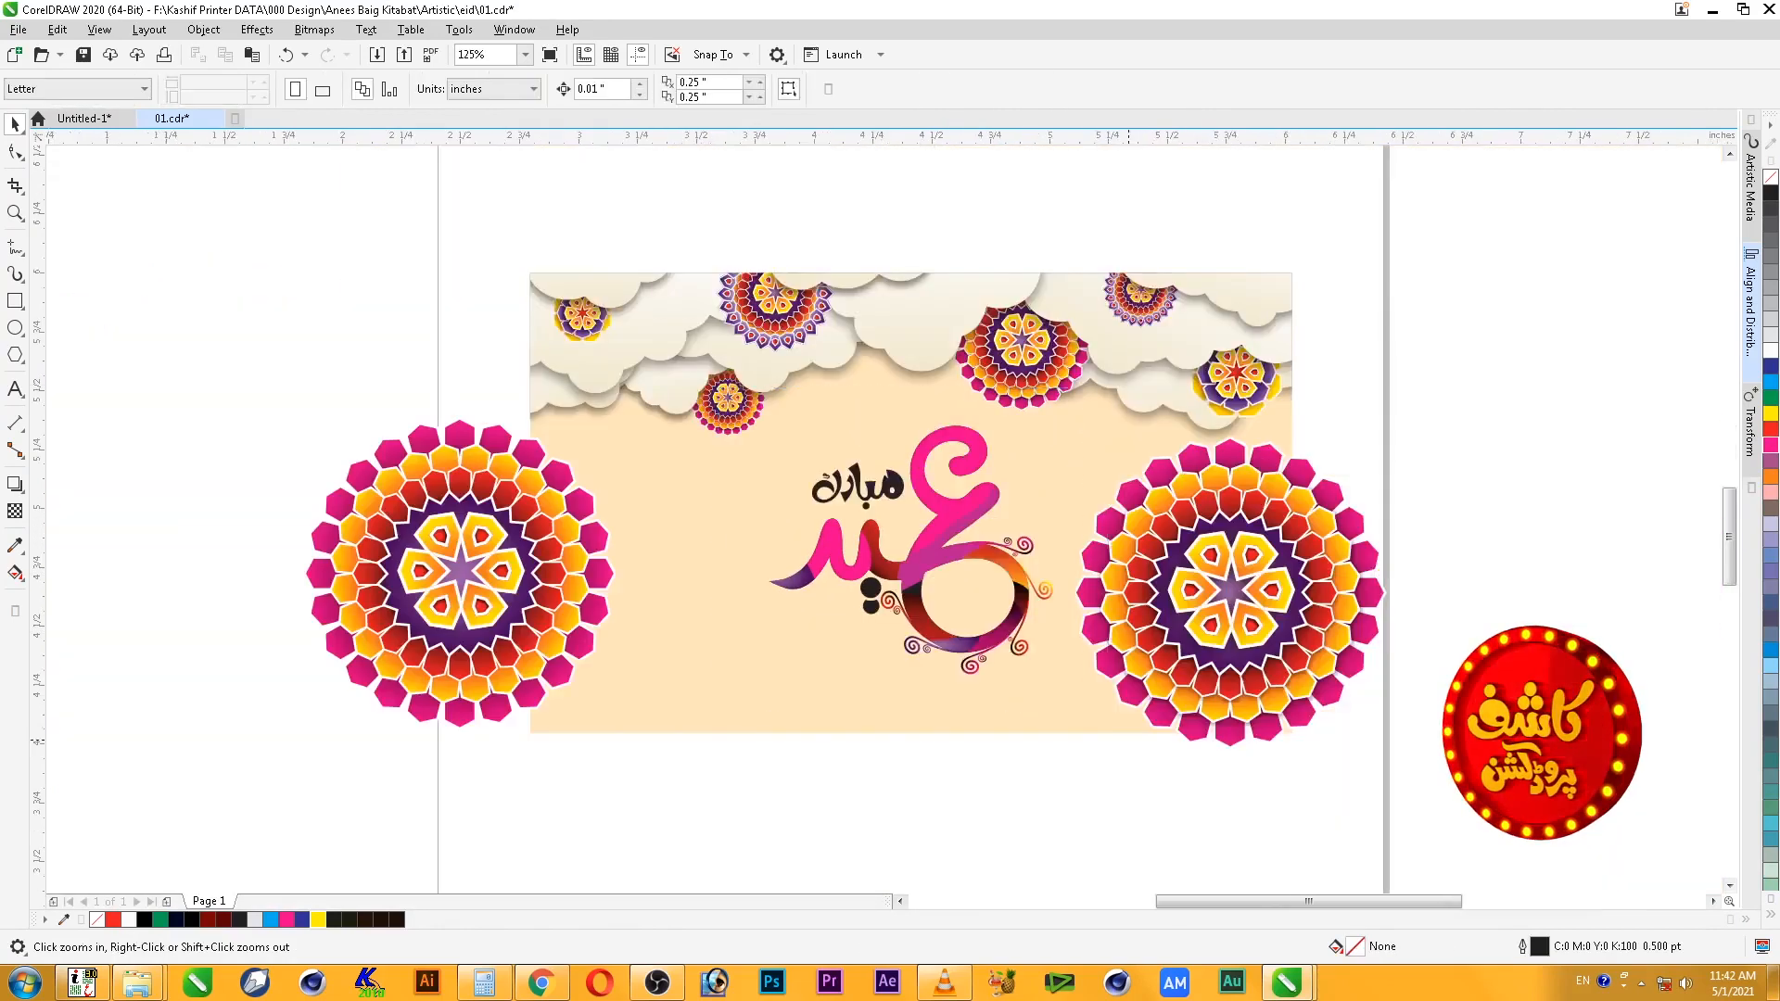
pyautogui.moveTo(1113, 387); pyautogui.dragTo(727, 739)
pyautogui.keyDown('ctrl'); pyautogui.click(997, 409); pyautogui.keyUp('ctrl')
pyautogui.click(987, 407)
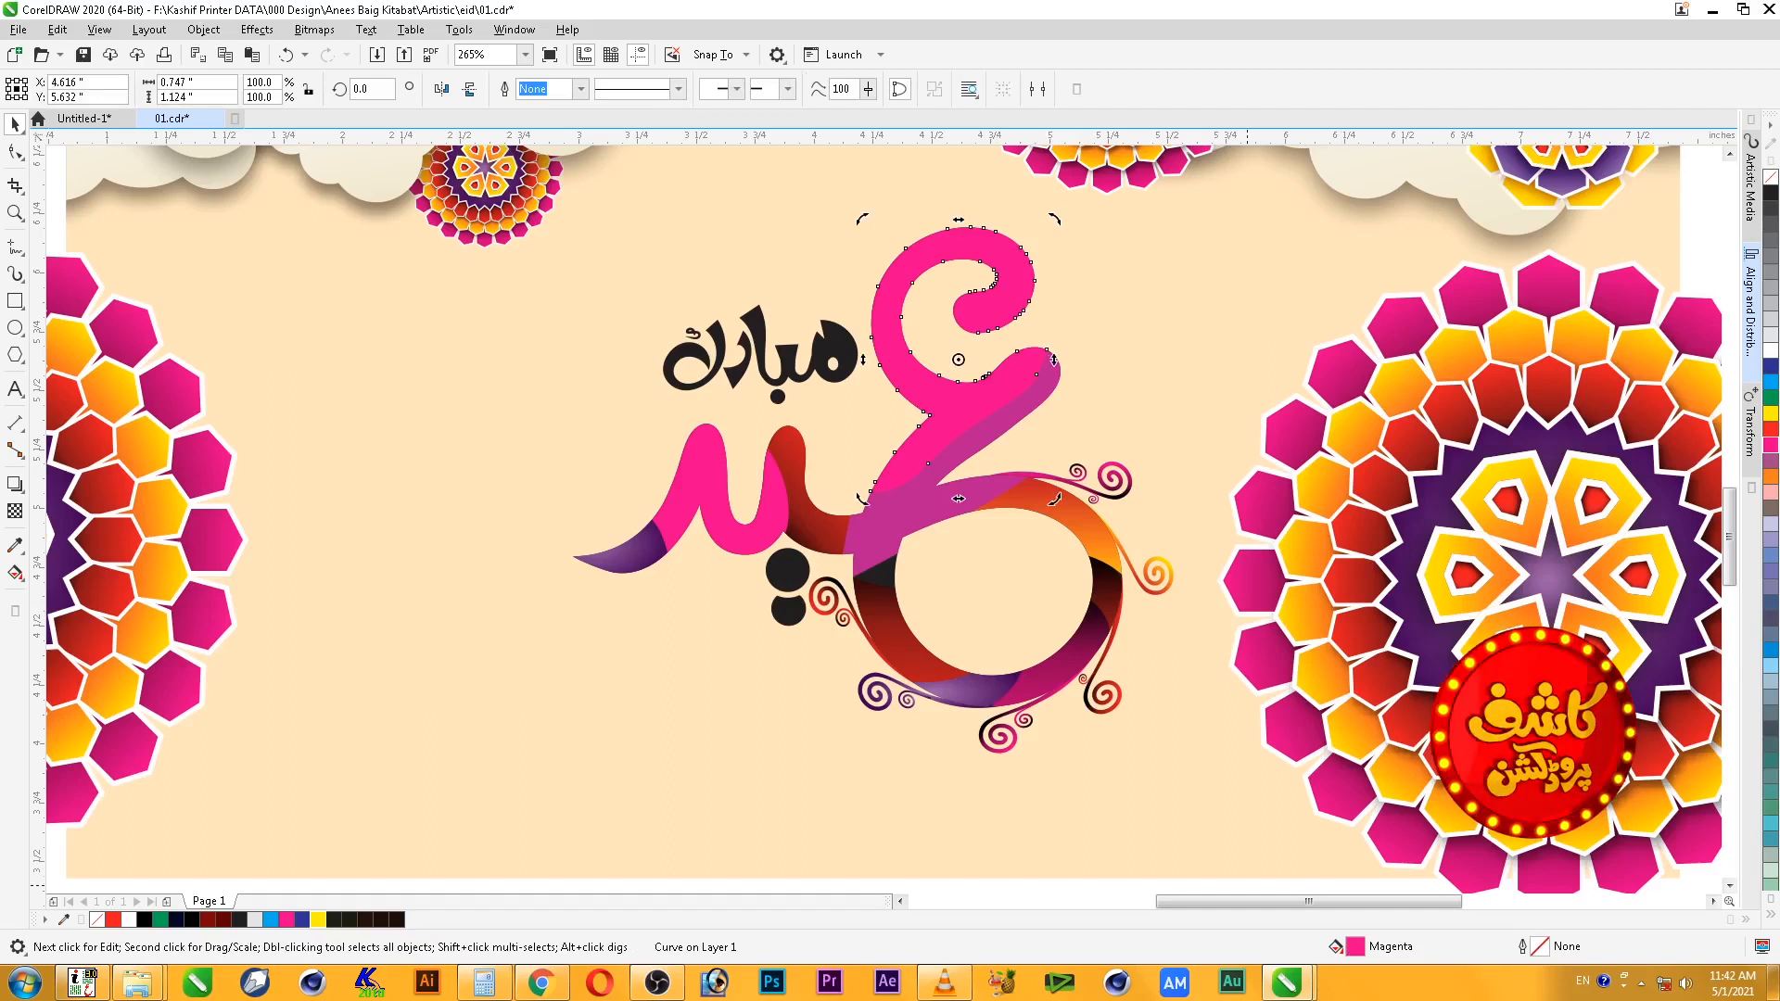
pyautogui.doubleClick(1355, 947)
pyautogui.click(672, 321)
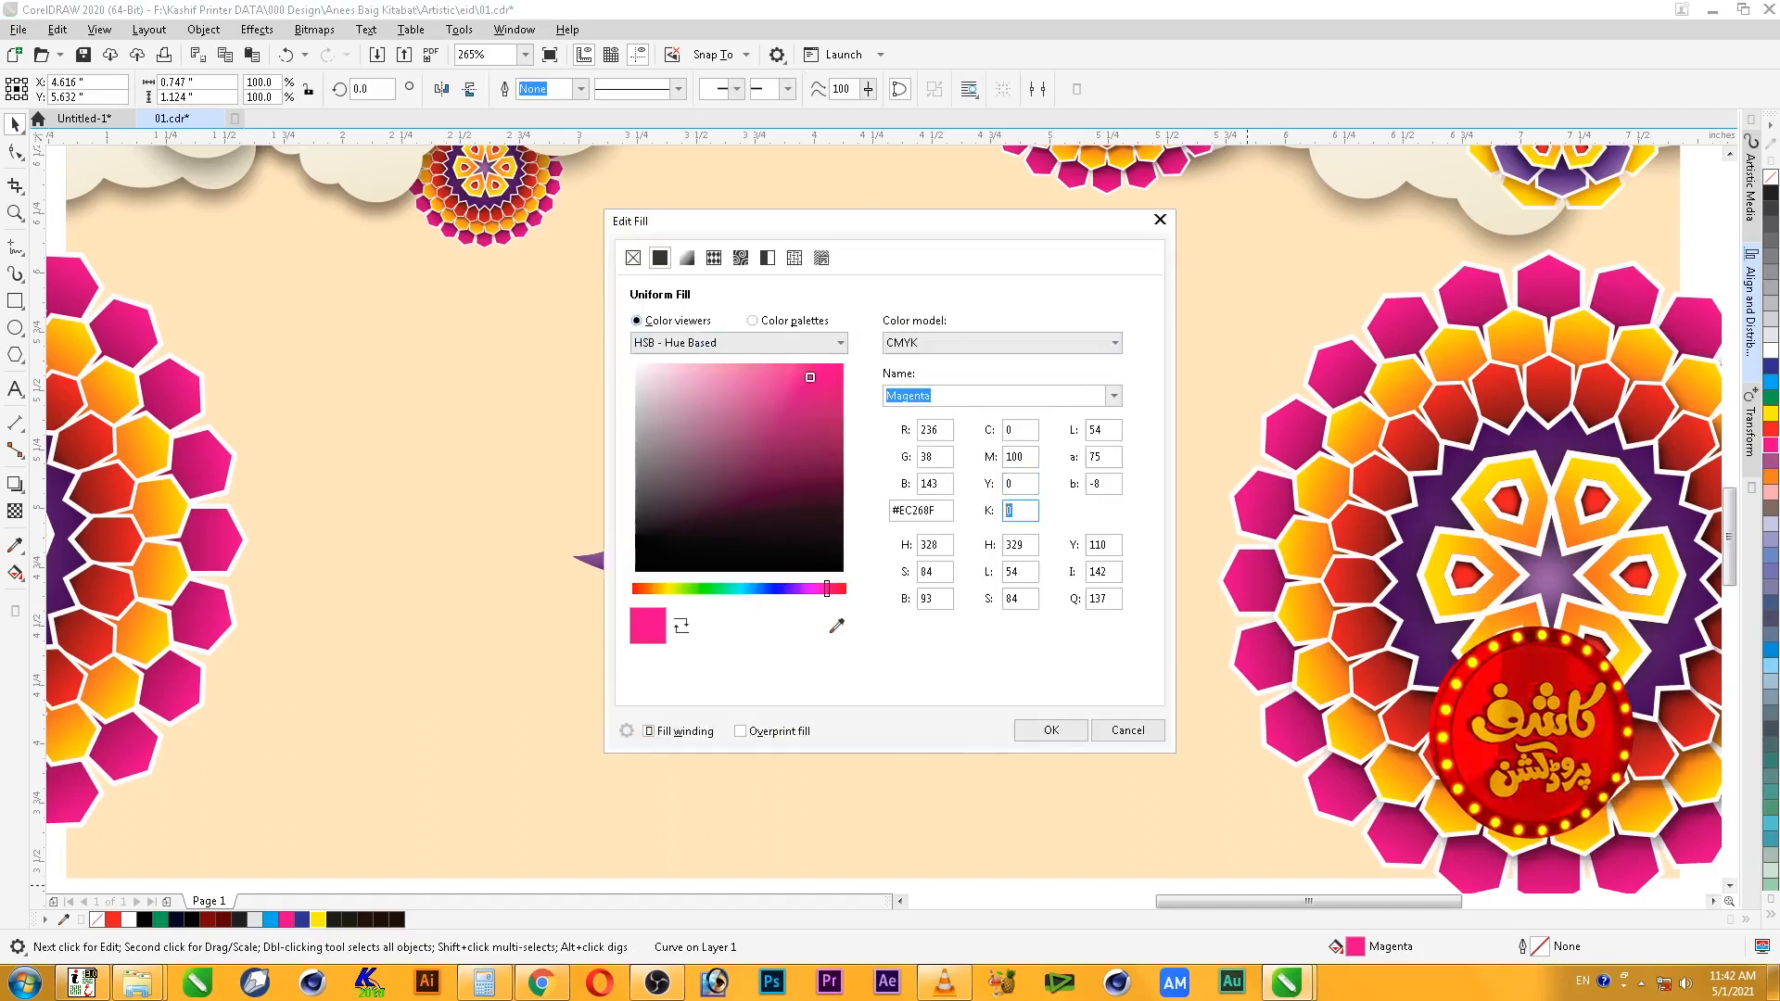
pyautogui.write('30')
pyautogui.press('Return')
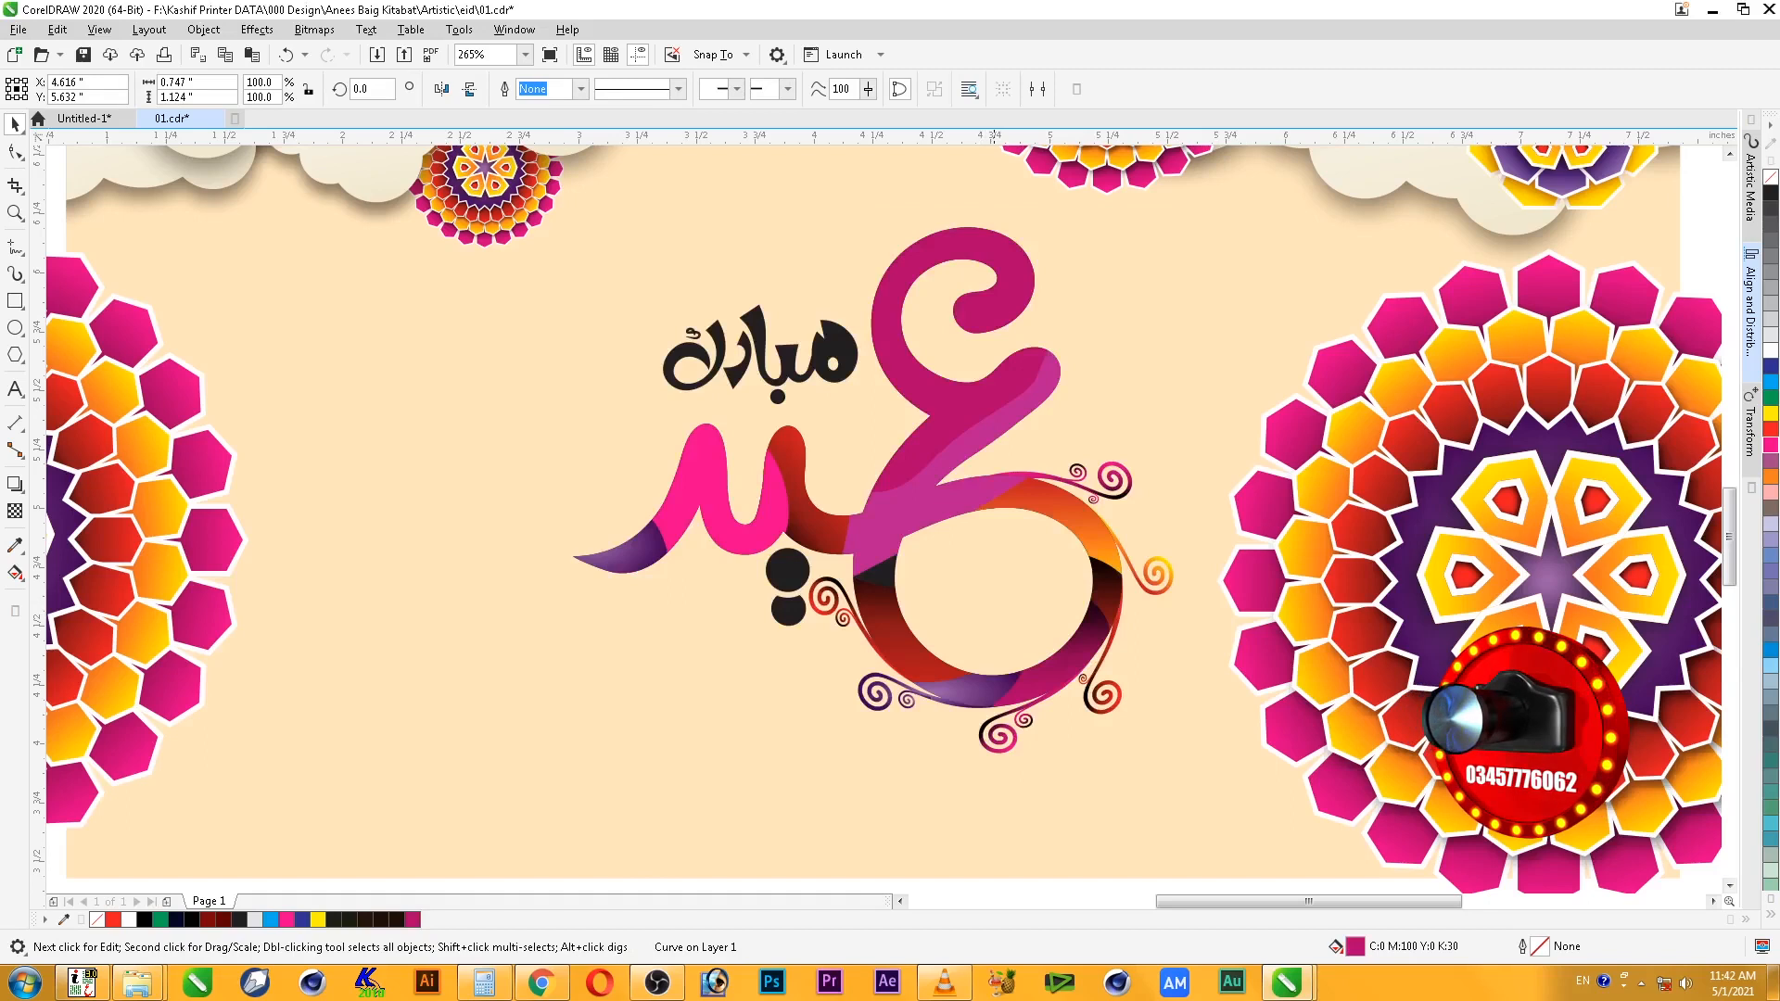
pyautogui.hotkey('ctrl', 'z')
# - Darken the uniform fill of the purple diagonal shape across the first letter by setting its black value to 40
pyautogui.click(916, 502)
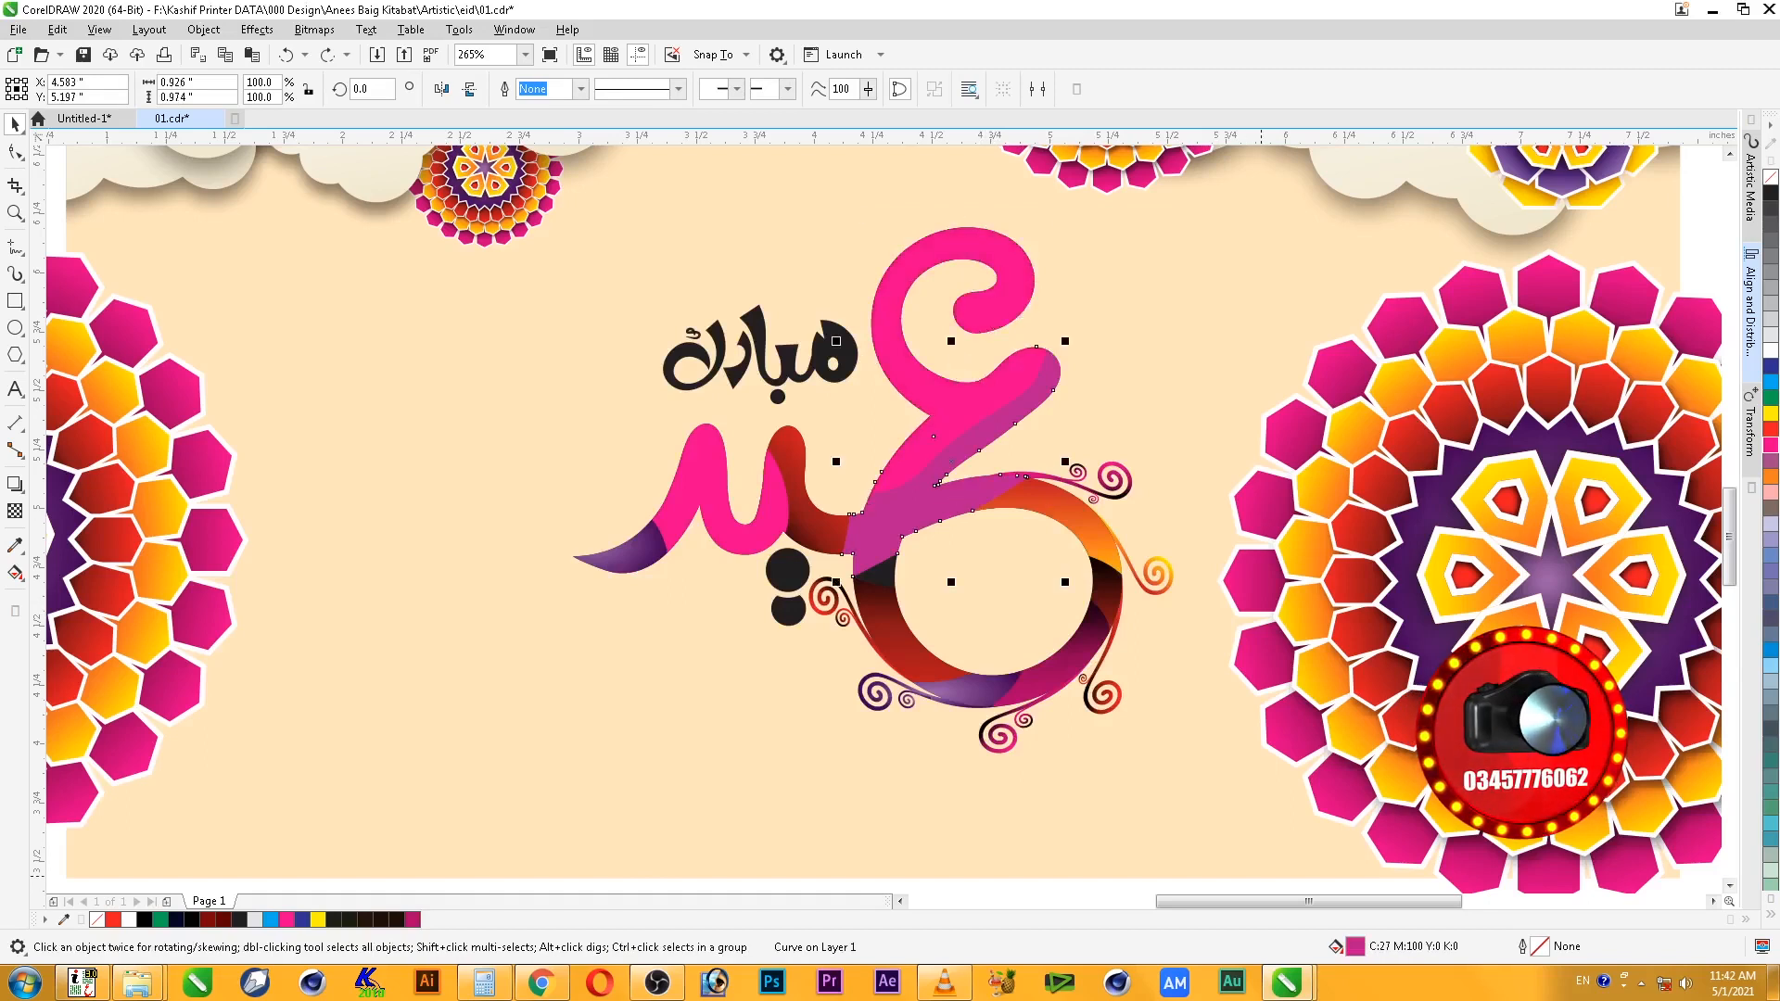
pyautogui.hotkey('shift', 'F11')
pyautogui.moveTo(1023, 511); pyautogui.dragTo(938, 511)
pyautogui.write('04')
pyautogui.hotkey('shift', 'Tab')
pyautogui.press('Tab')
pyautogui.write('40')
pyautogui.hotkey('shift', 'Tab')
pyautogui.press('Return')
# - Fill the pair of dots below the lettering with blue
pyautogui.click(741, 643)
pyautogui.click(798, 576)
pyautogui.click(1771, 398)
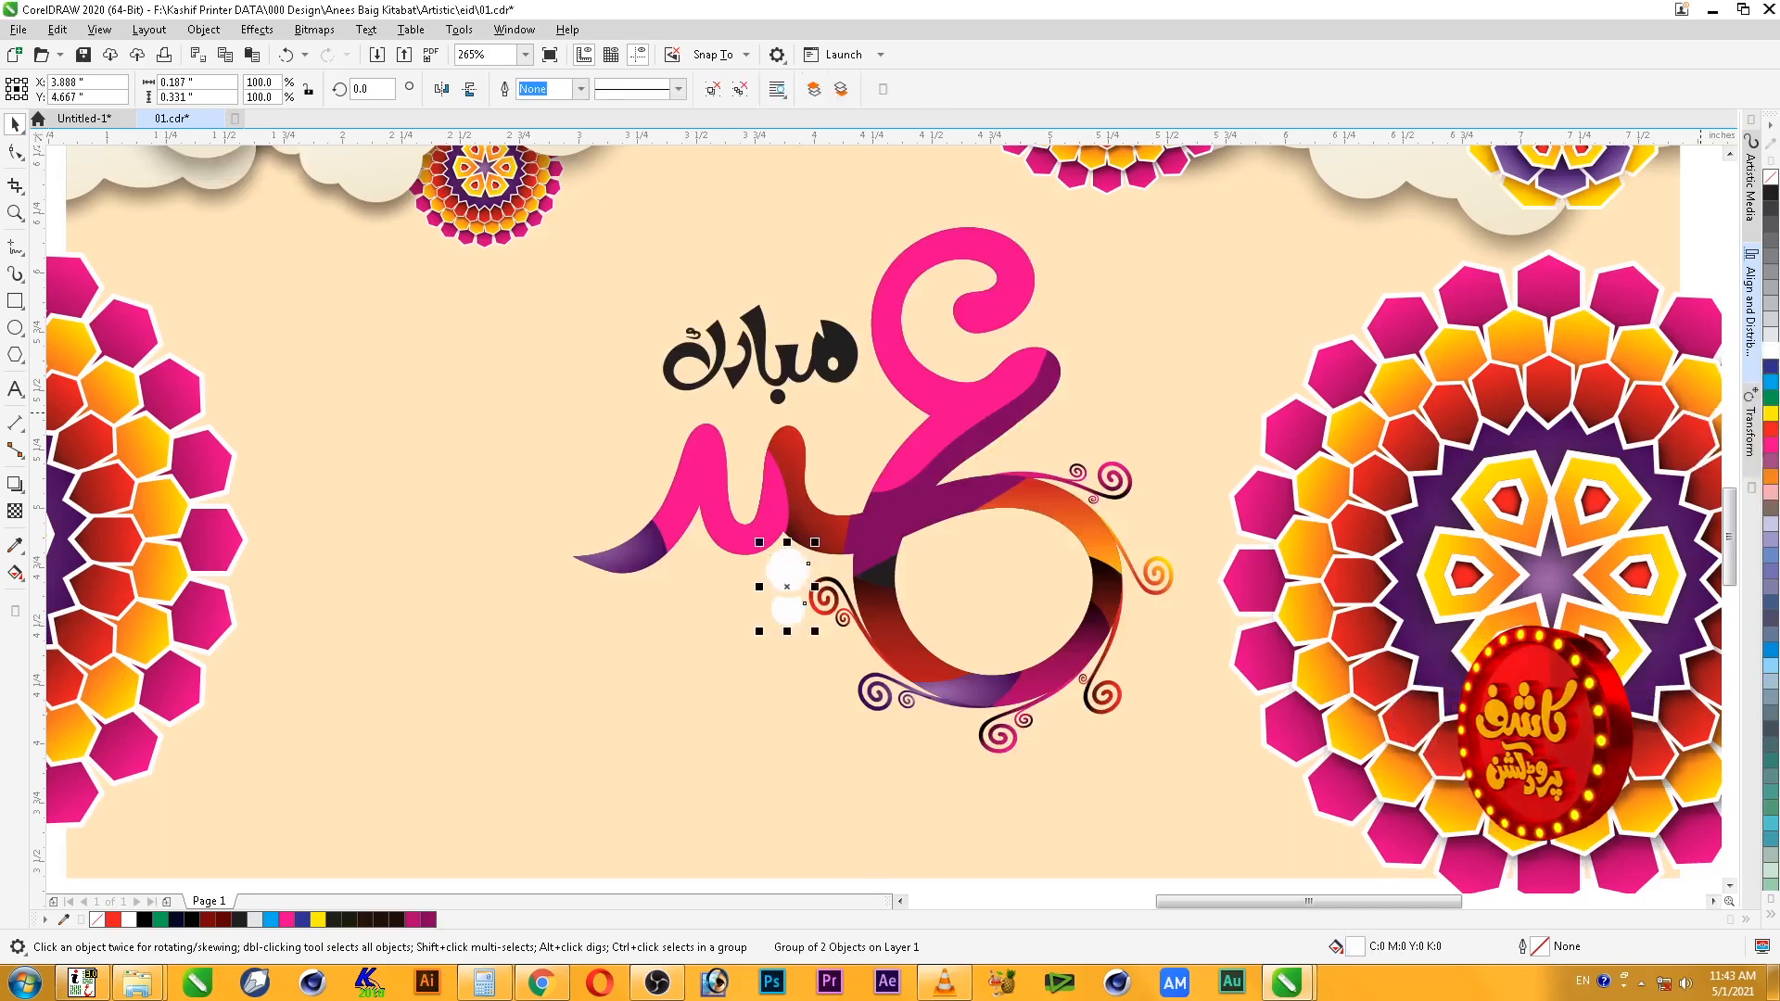
pyautogui.click(1771, 366)
pyautogui.press('Escape')
pyautogui.scroll(-2, 849, 735)
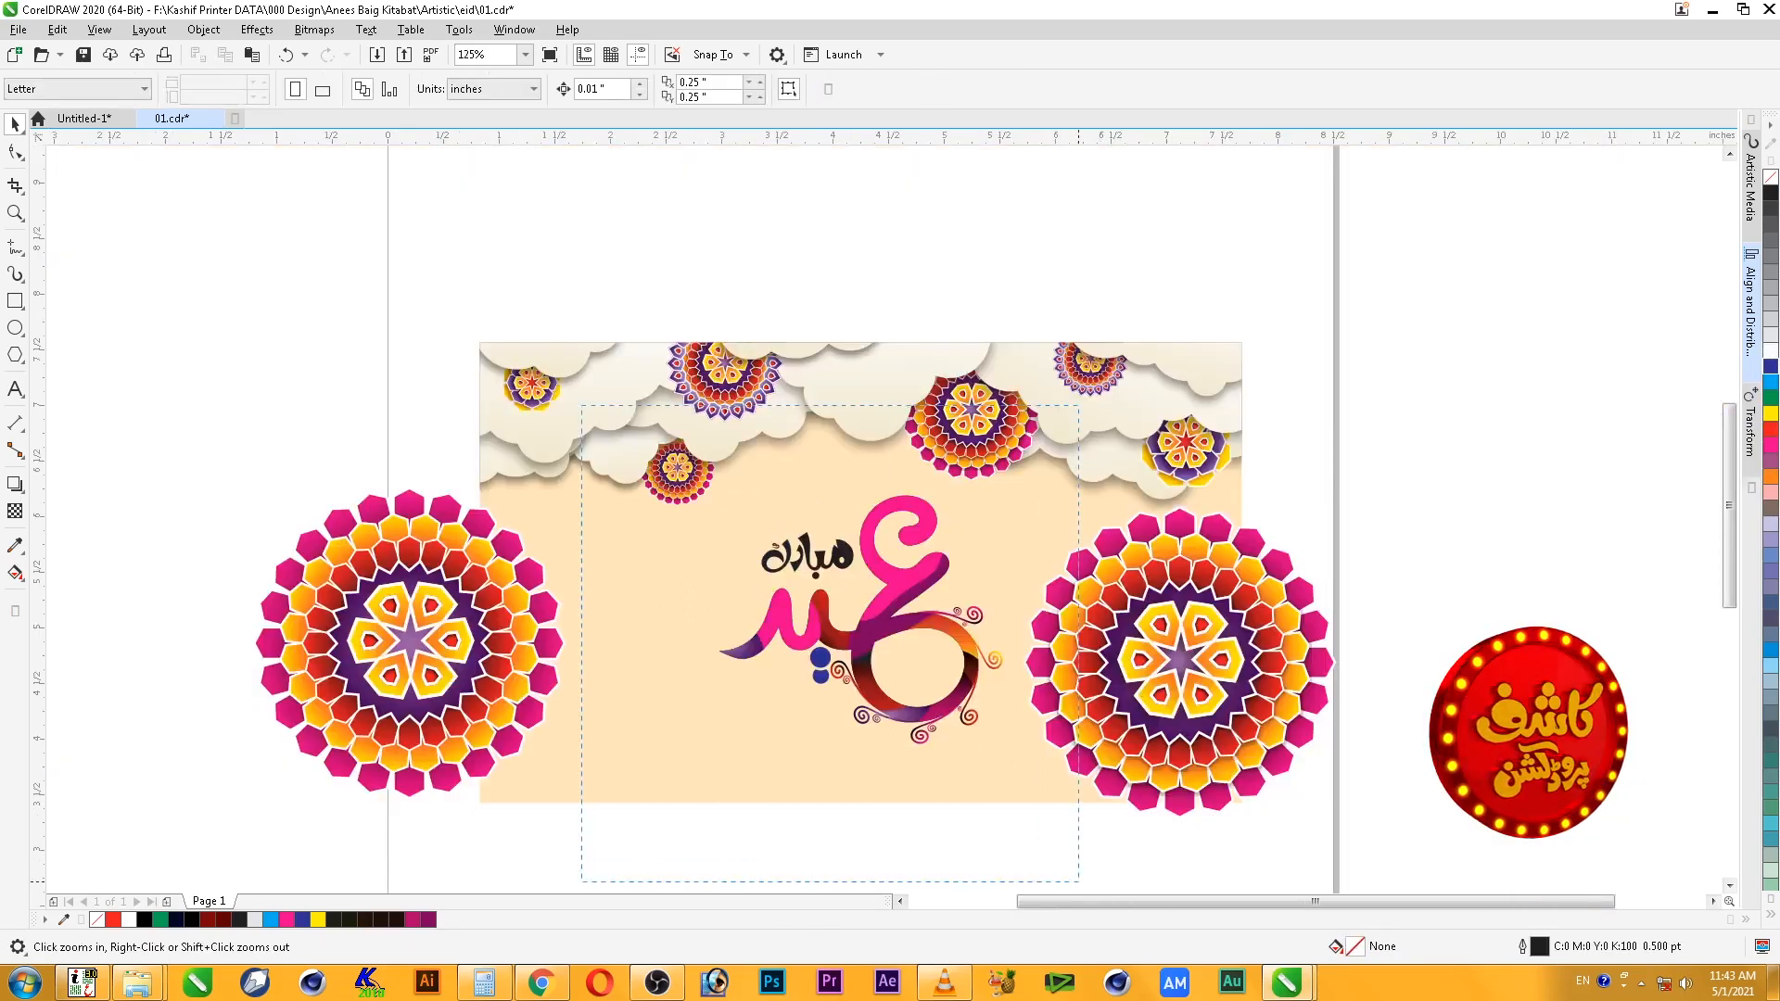
# - Group all the parts of the Eid Mubarak lettering, including its dots and swirls
pyautogui.scroll(1, 757, 871)
pyautogui.click(833, 413)
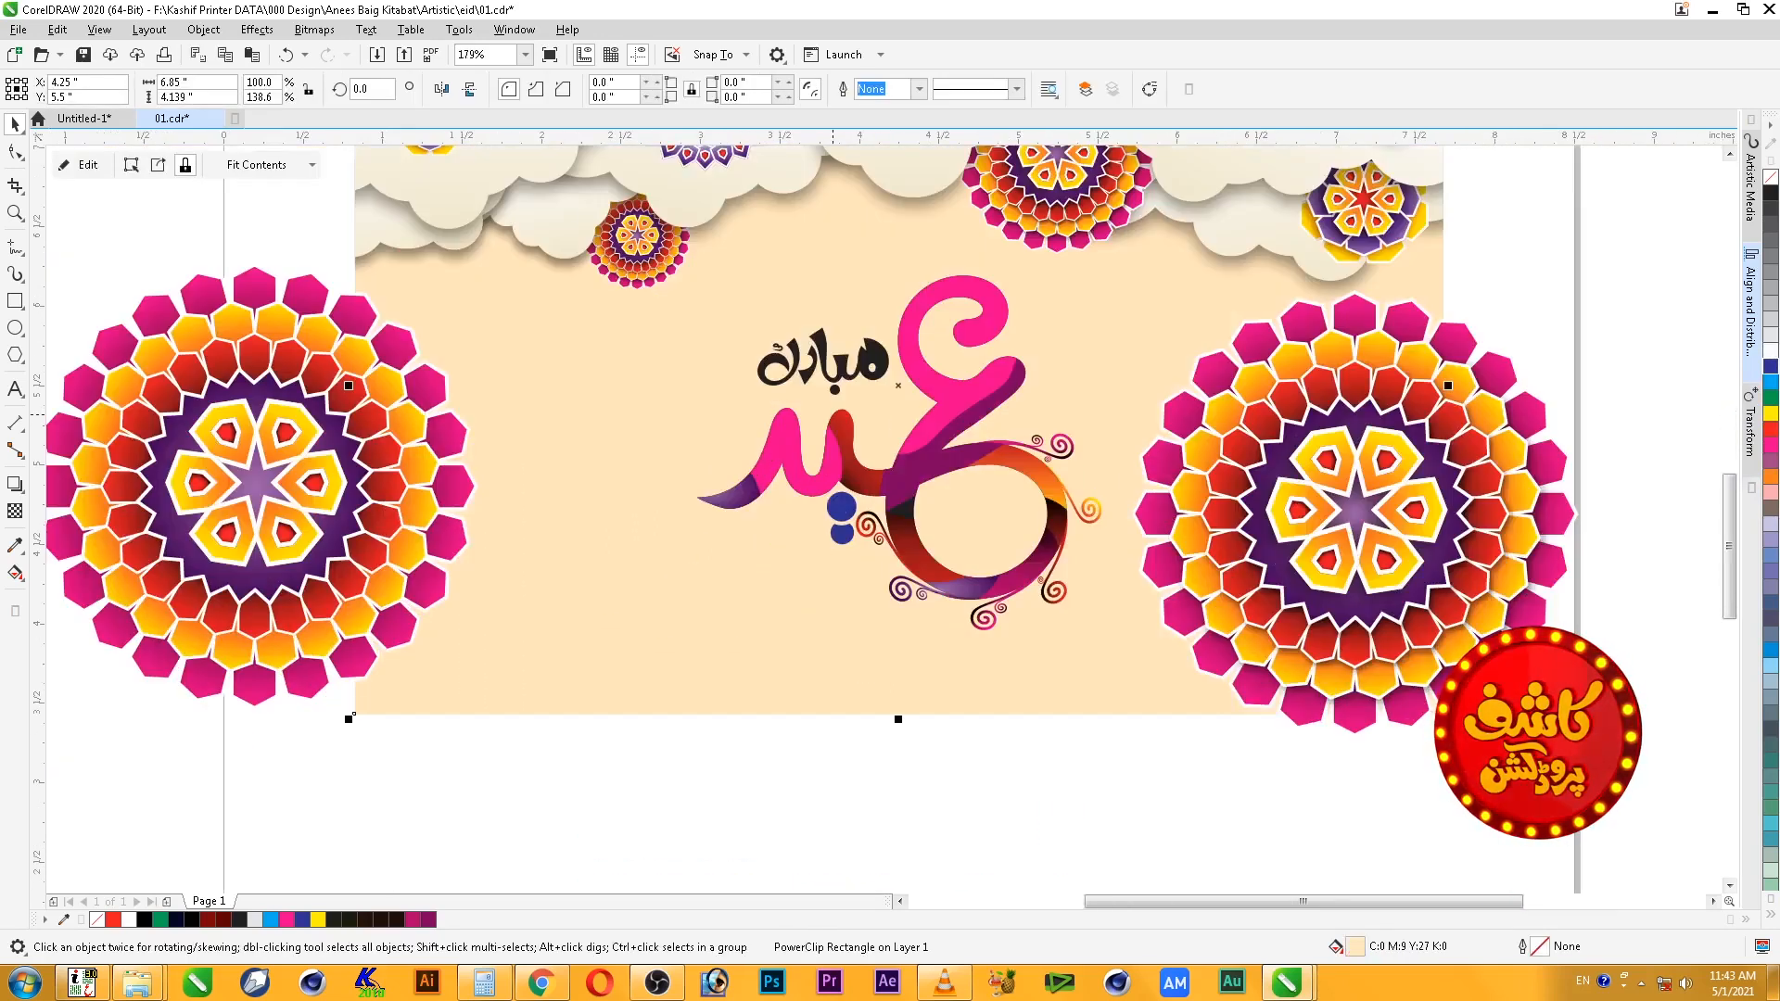
pyautogui.press('F2')
pyautogui.moveTo(1187, 263); pyautogui.dragTo(544, 720)
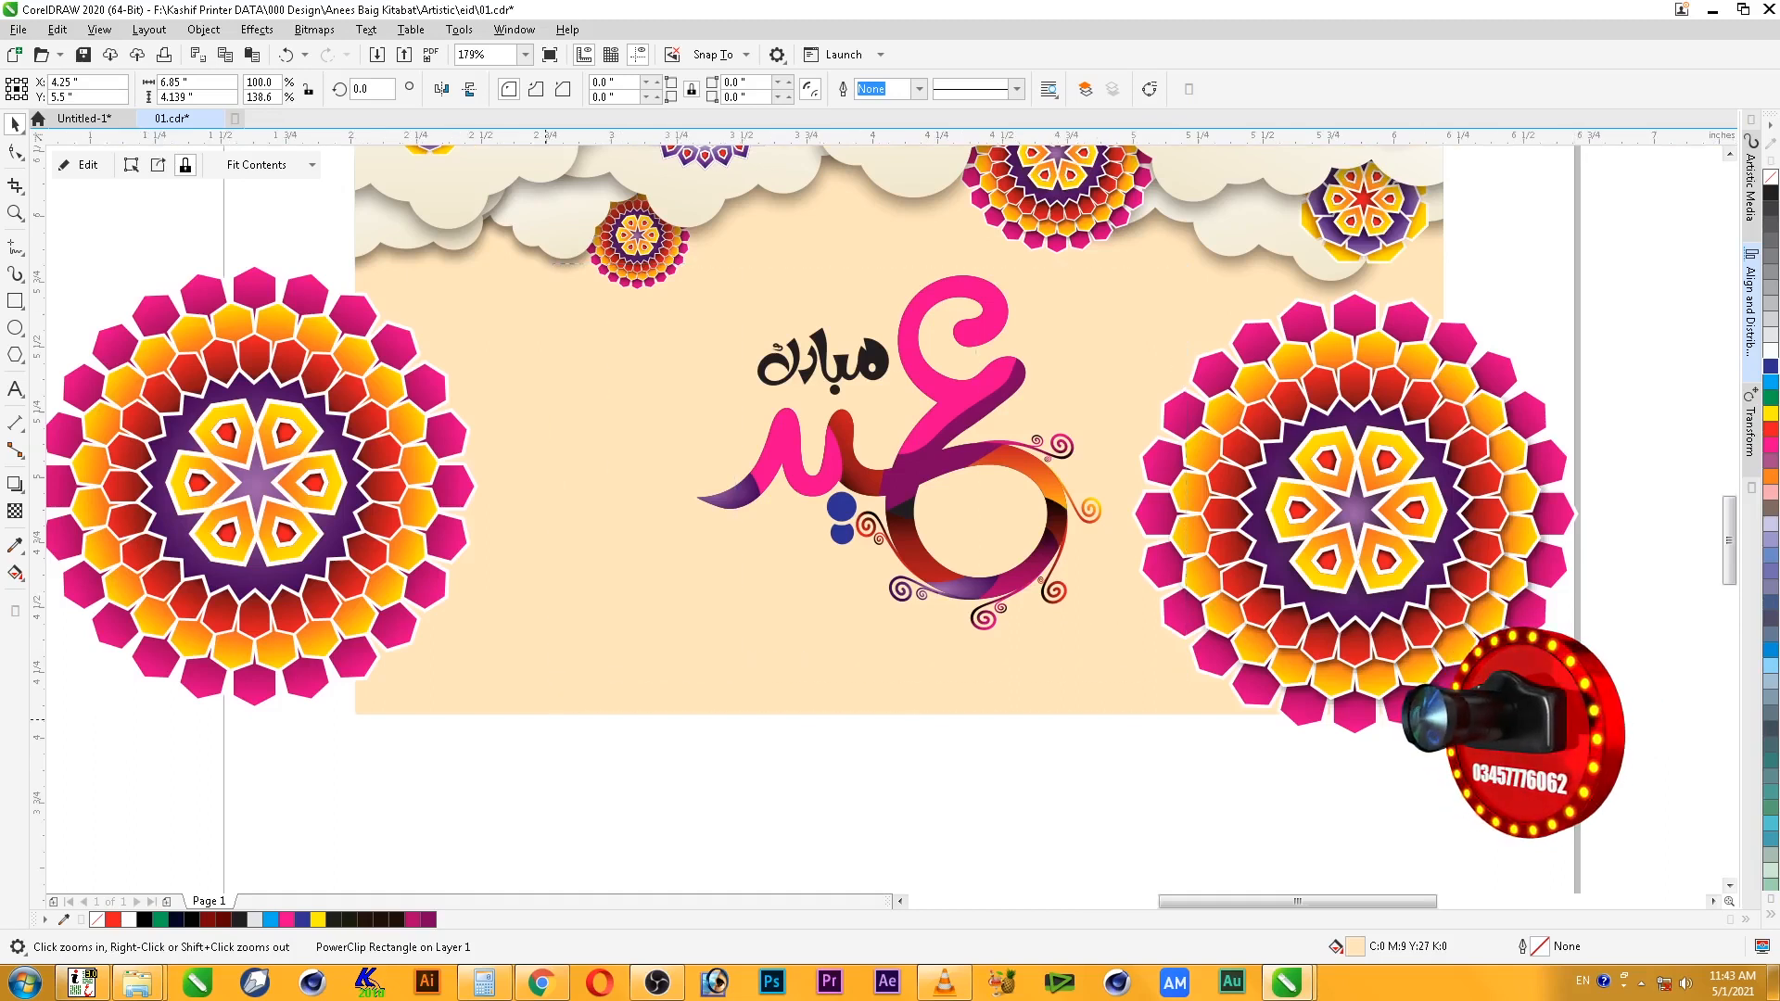
pyautogui.scroll(-2, 1002, 841)
pyautogui.press('Escape')
pyautogui.press('F2')
pyautogui.moveTo(1291, 462); pyautogui.dragTo(715, 903)
pyautogui.click(795, 324)
pyautogui.moveTo(451, 705); pyautogui.dragTo(1122, 171)
pyautogui.rightClick(944, 332)
pyautogui.click(992, 405)
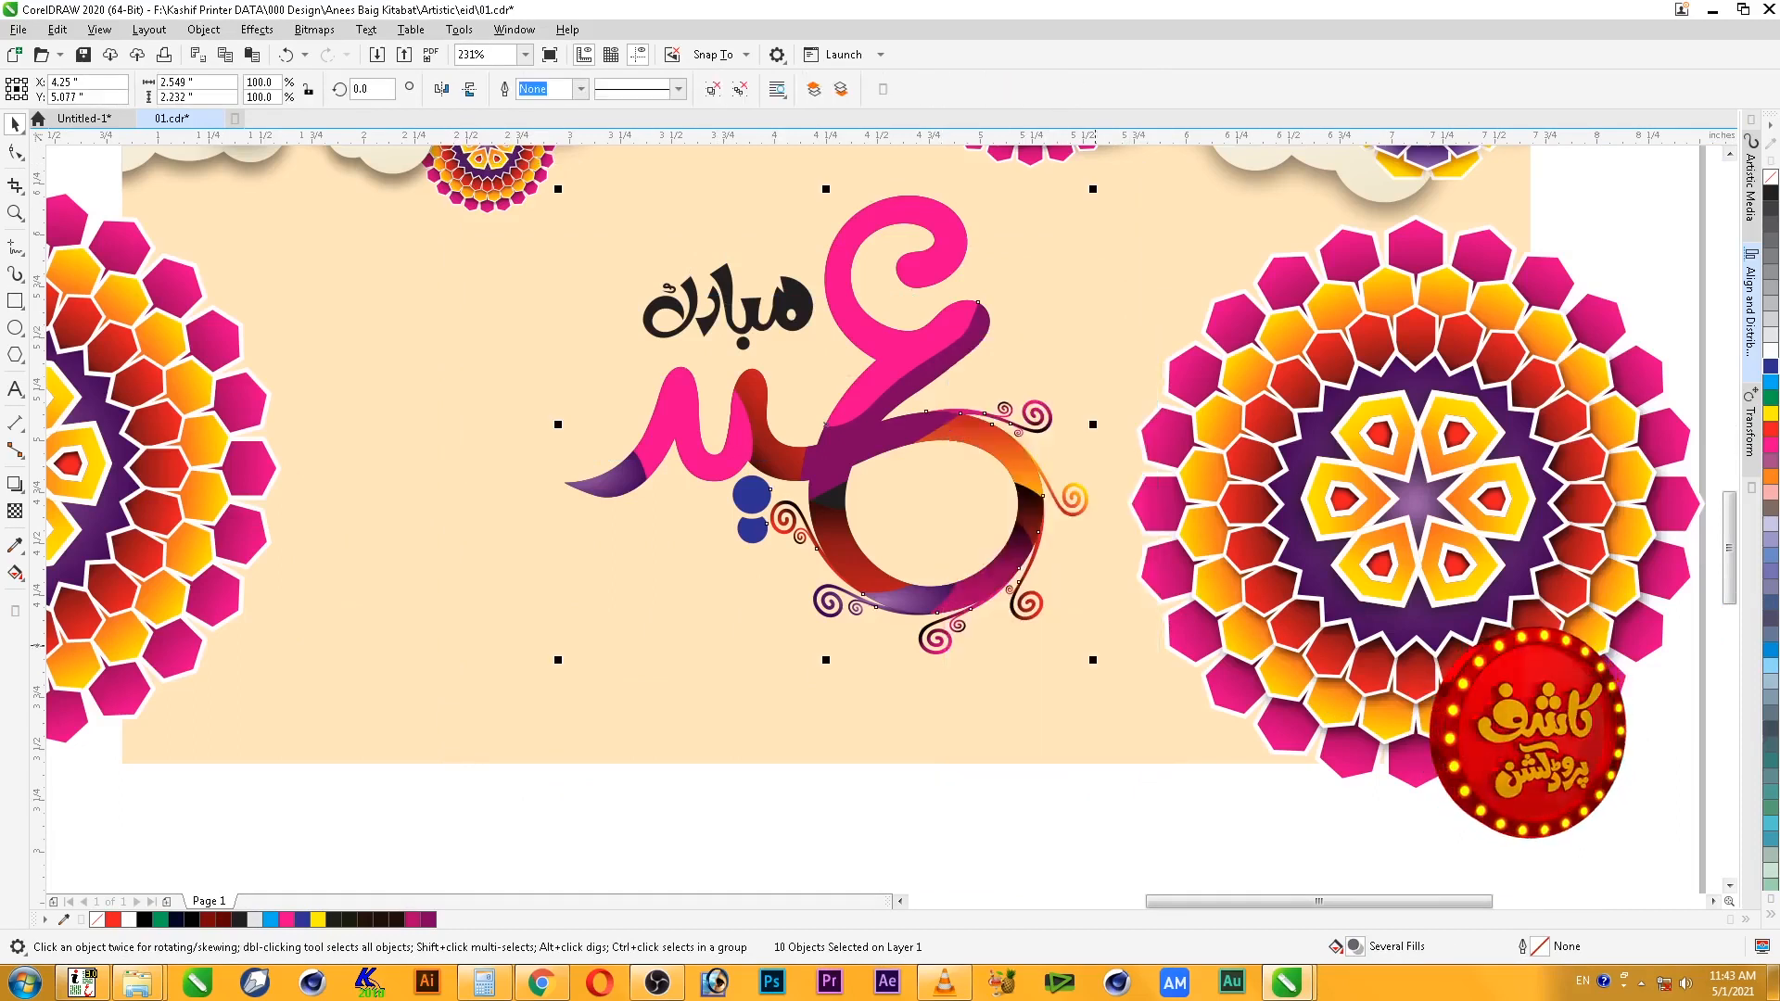
# - Try to scale down a part of the left flower ornament, and undo it
pyautogui.scroll(-2, 1310, 658)
pyautogui.press('F2')
pyautogui.moveTo(385, 377); pyautogui.dragTo(1329, 789)
pyautogui.click(607, 594)
pyautogui.moveTo(702, 748); pyautogui.dragTo(469, 515)
pyautogui.hotkey('ctrl', 'z')
# - Group the whole left flower ornament, scale it down and move it onto the top of the first letter
pyautogui.moveTo(737, 843); pyautogui.dragTo(149, 271)
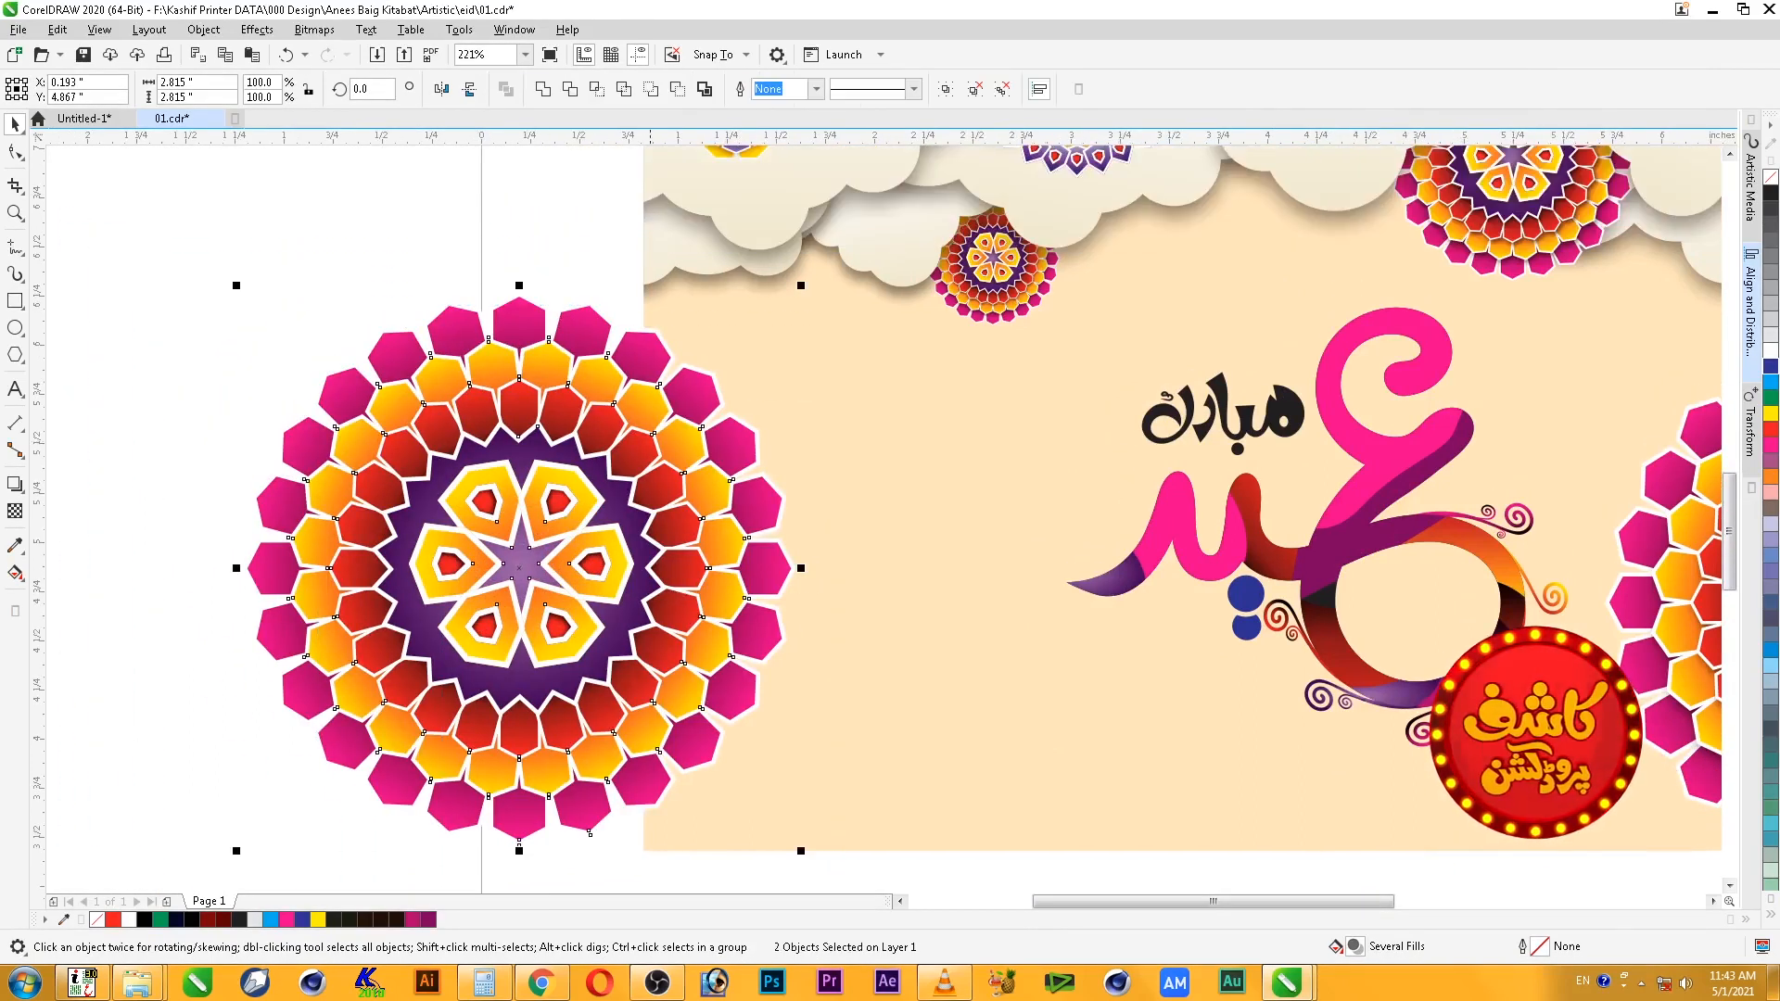
pyautogui.hotkey('ctrl', 'g')
pyautogui.moveTo(801, 851); pyautogui.dragTo(601, 650)
pyautogui.moveTo(519, 568); pyautogui.dragTo(1365, 336)
# - Resize the flower to about 0.657 in wide beside the letter's upper curl and bring the grouped lettering in front of it
pyautogui.press('F2')
pyautogui.moveTo(1186, 225); pyautogui.dragTo(1444, 482)
pyautogui.moveTo(1261, 703); pyautogui.dragTo(1185, 626)
pyautogui.press('Left')
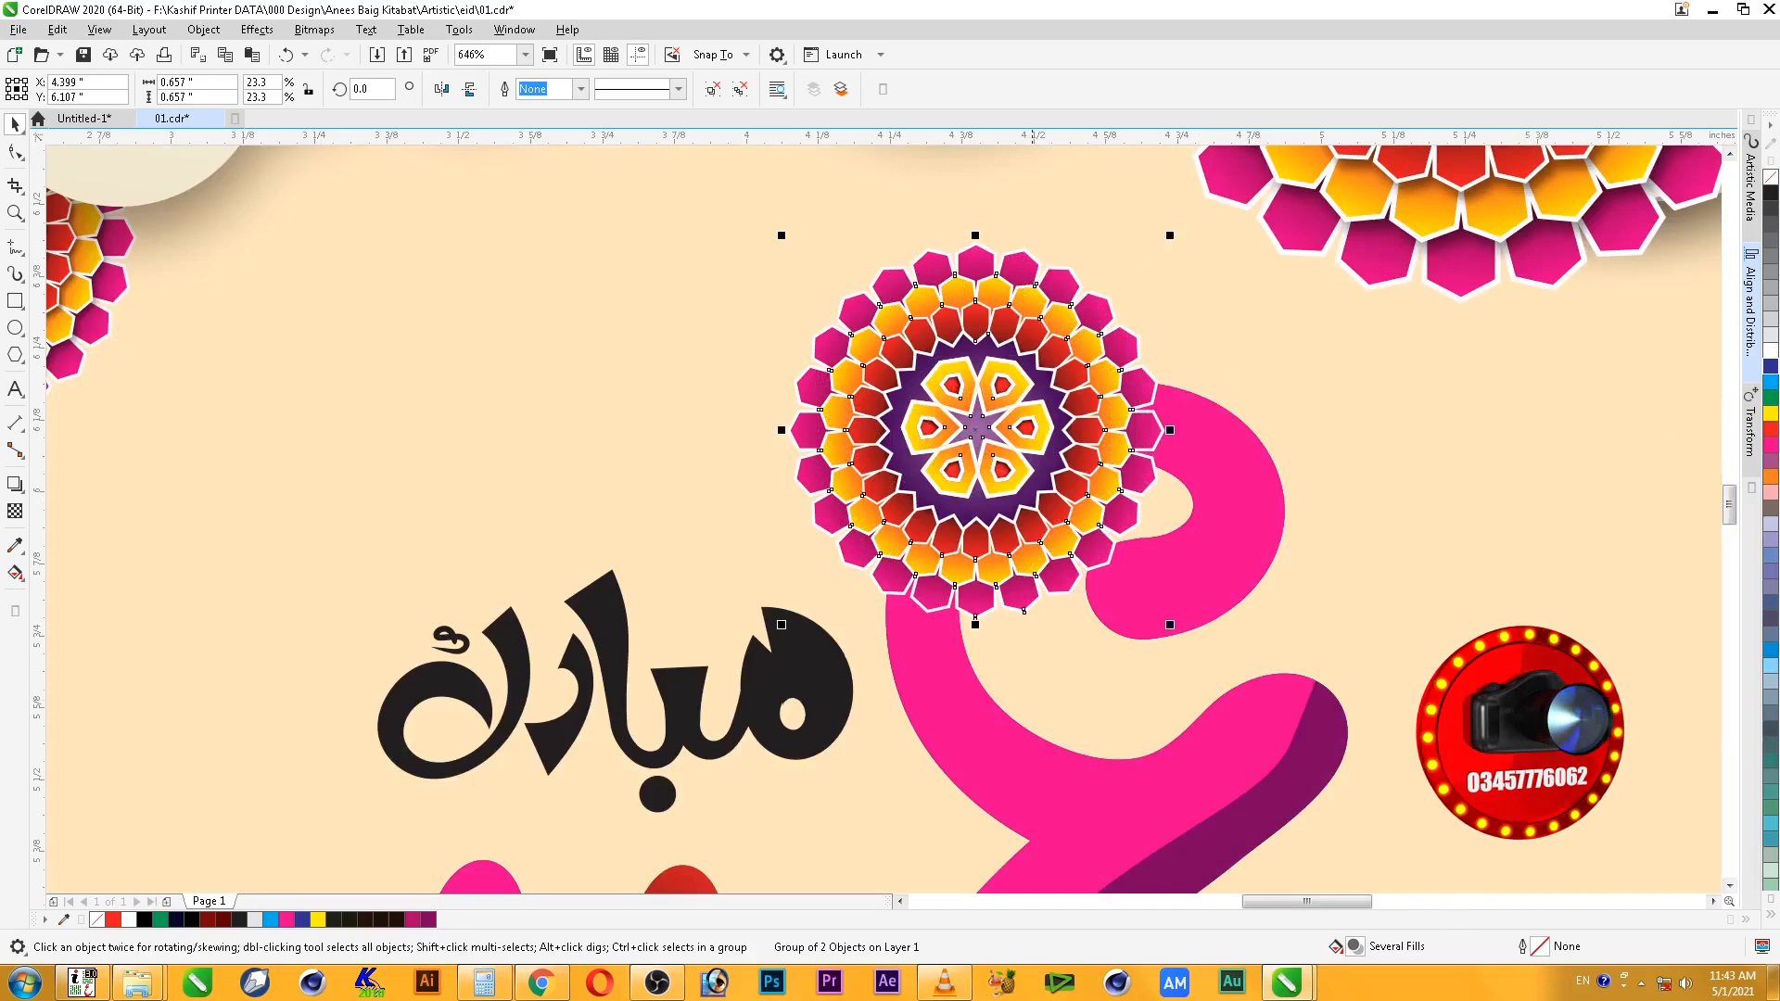
pyautogui.moveTo(1052, 481); pyautogui.dragTo(1045, 477)
pyautogui.click(1241, 533)
pyautogui.hotkey('shift', 'pageup')
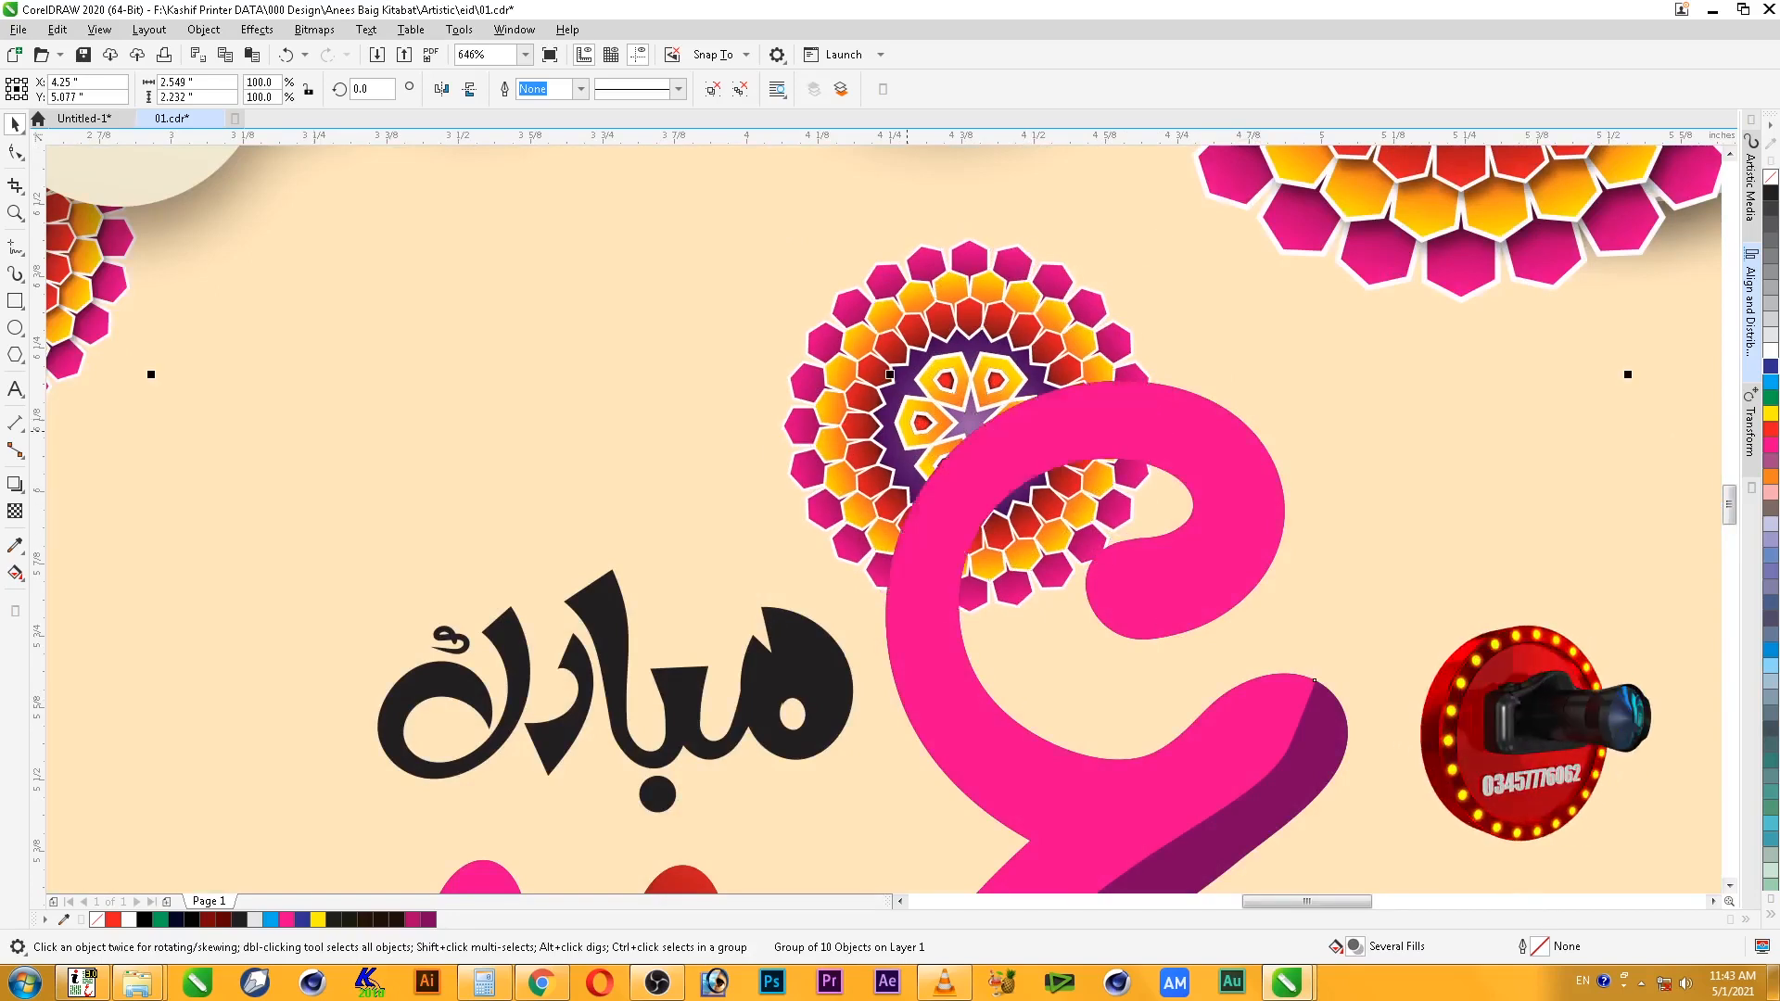
# - Try to trim the small flower with the grouped lettering, and undo it
pyautogui.keyDown('shift'); pyautogui.click(938, 380); pyautogui.keyUp('shift')
pyautogui.click(571, 89)
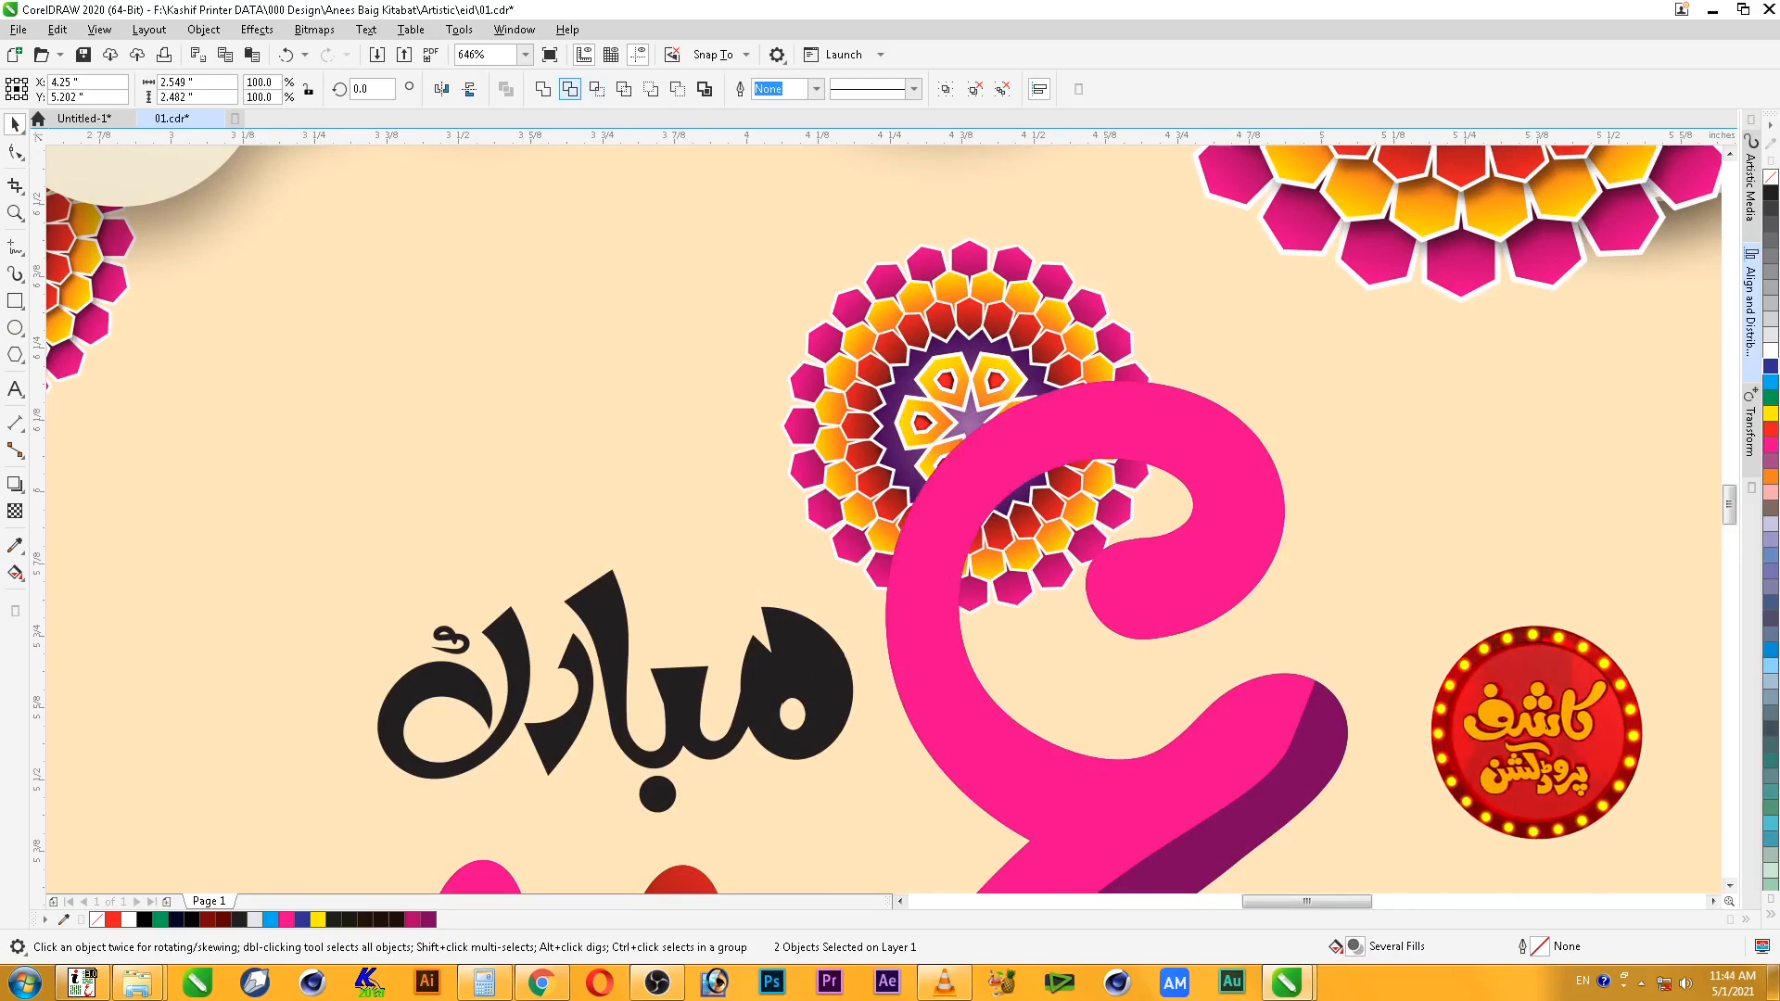
pyautogui.hotkey('ctrl', 'z')
# - Try converting the small flower group to a 300 dpi CMYK bitmap, and undo it
pyautogui.click(828, 268)
pyautogui.click(890, 363)
pyautogui.click(315, 30)
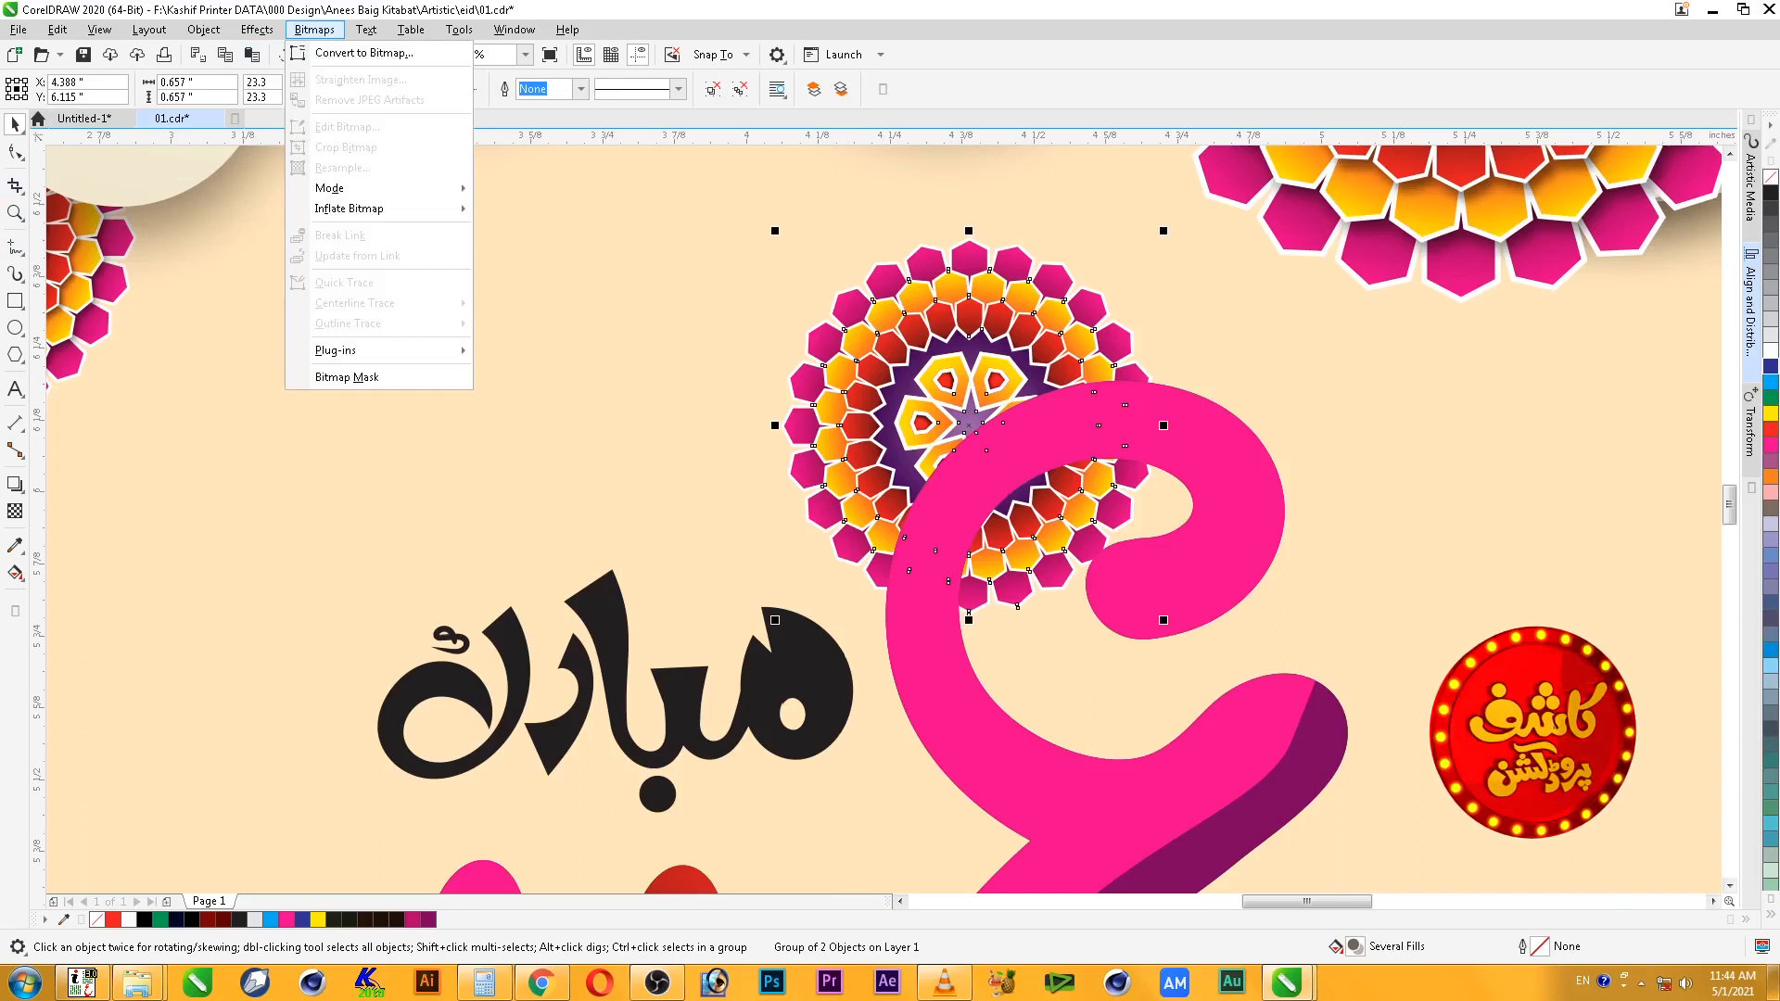
pyautogui.click(371, 53)
pyautogui.click(914, 592)
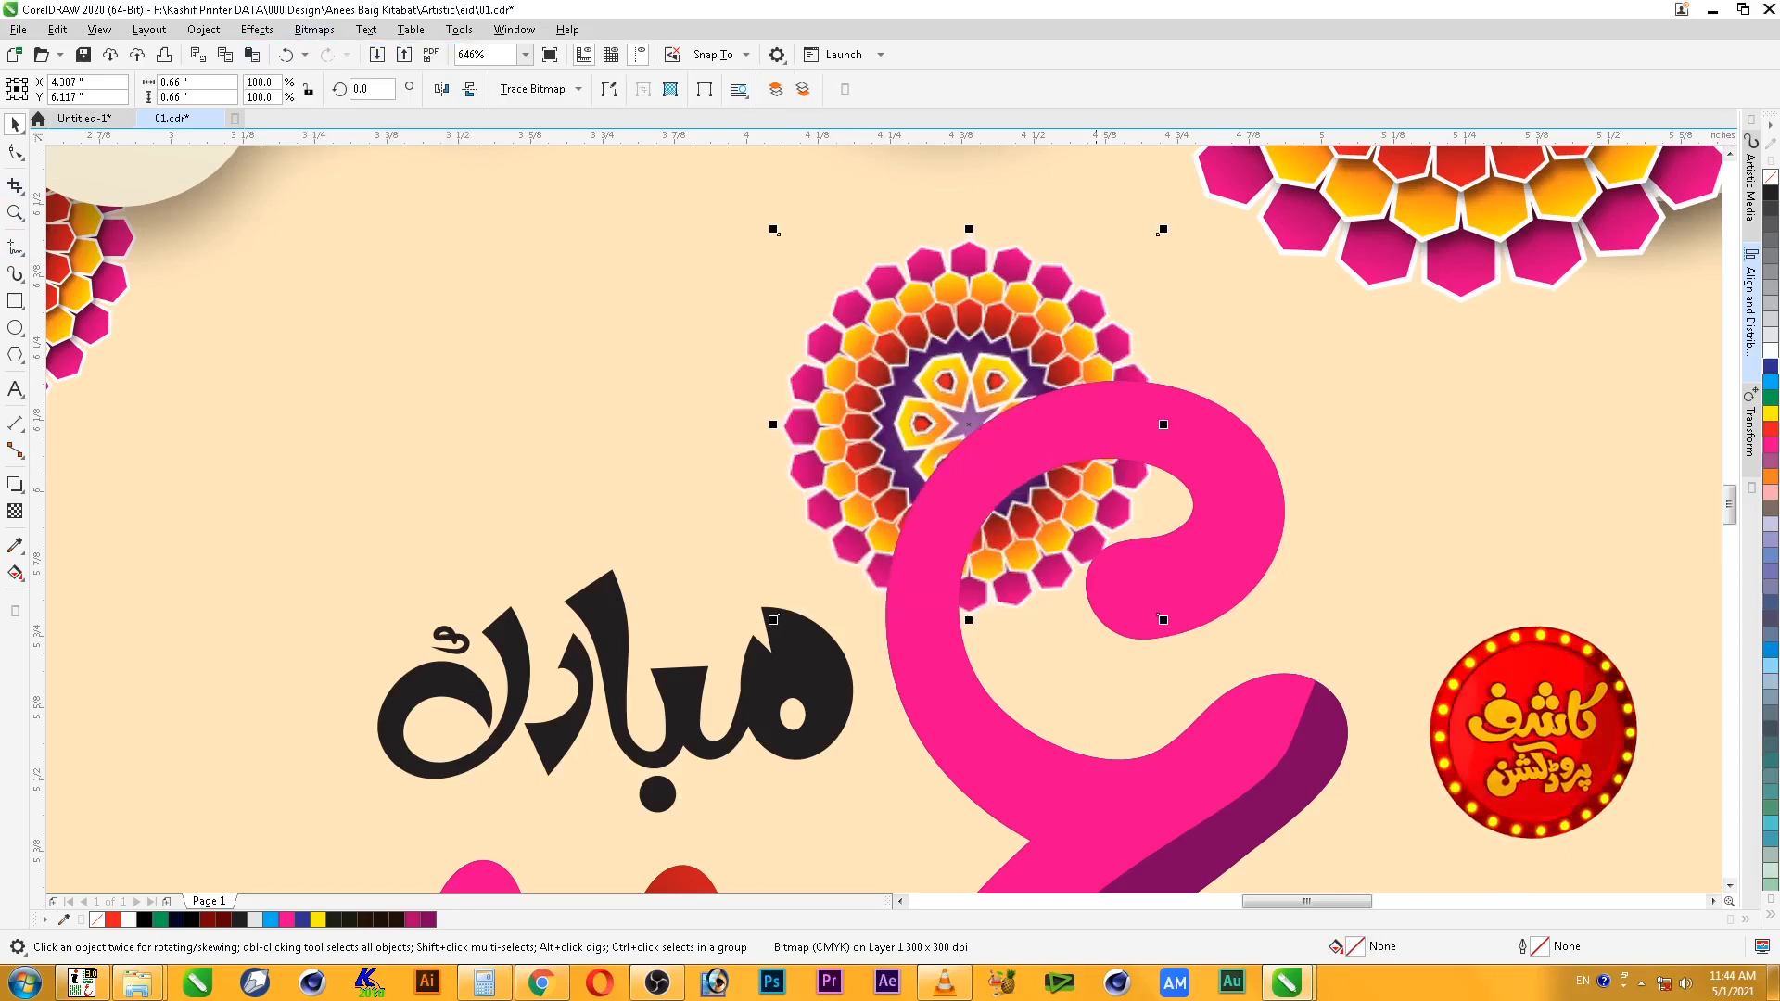
pyautogui.hotkey('ctrl', 'z')
# - Convert the small flower group to a CMYK bitmap at 600 dpi
pyautogui.click(314, 29)
pyautogui.click(370, 52)
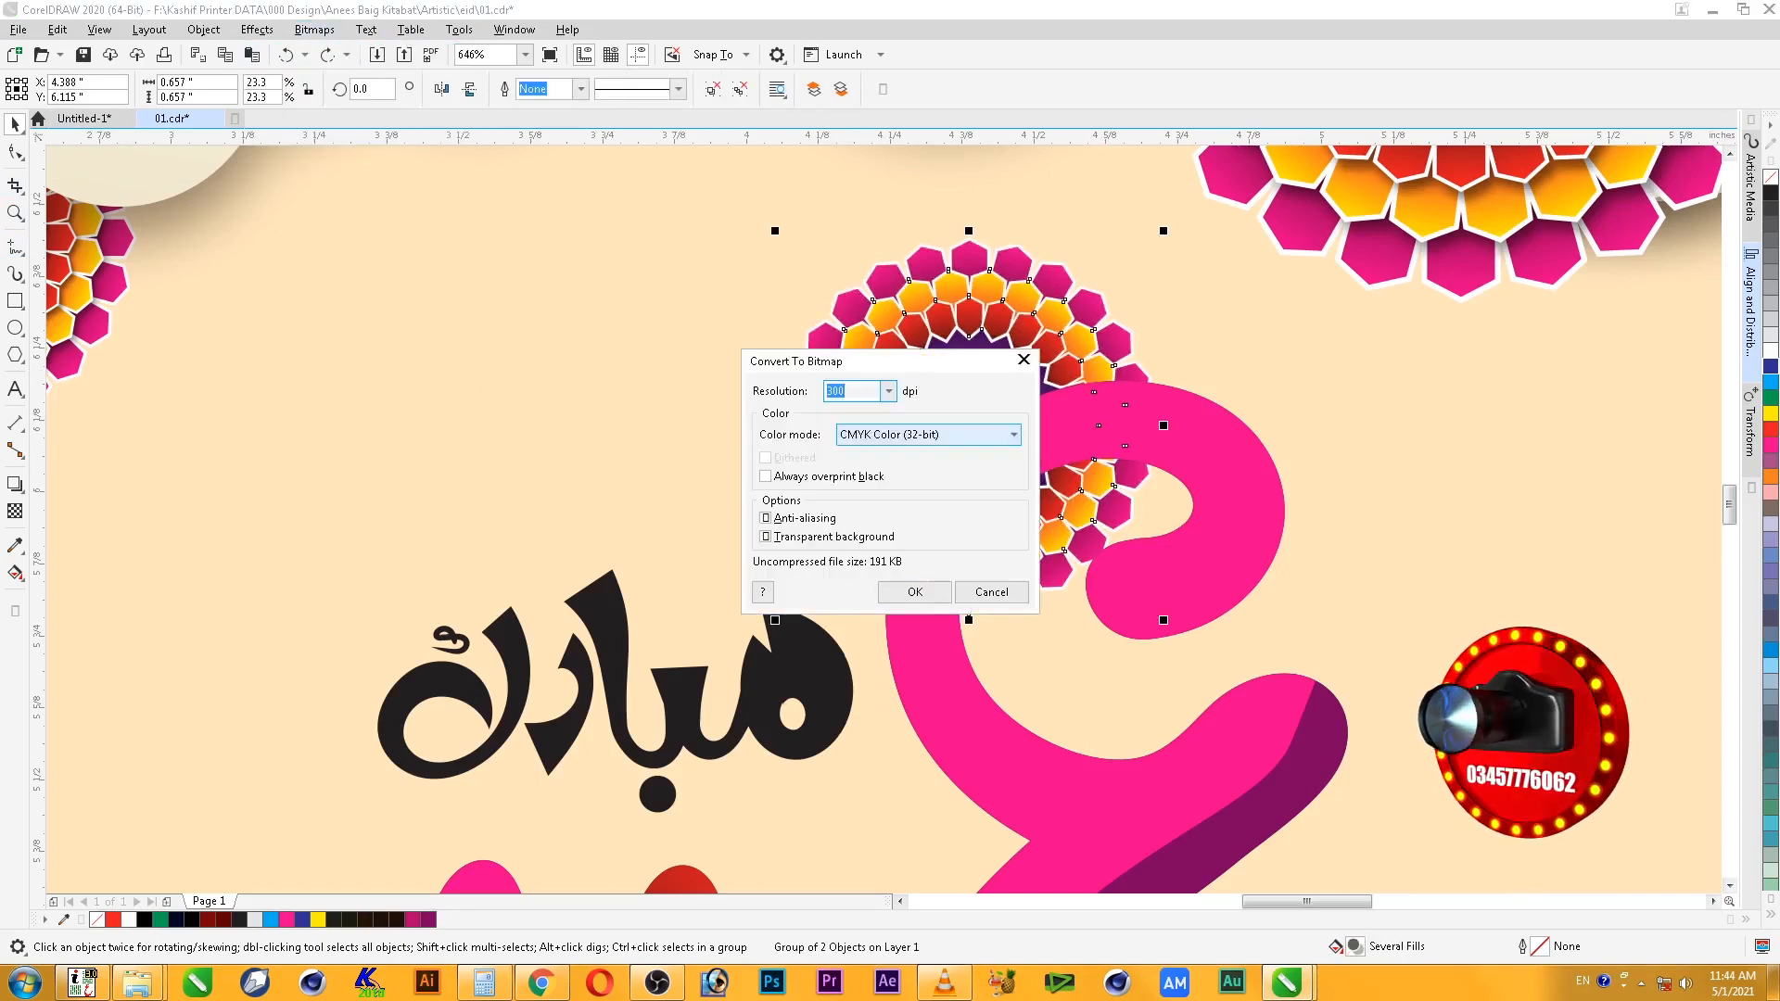
pyautogui.write('600')
pyautogui.press('Return')
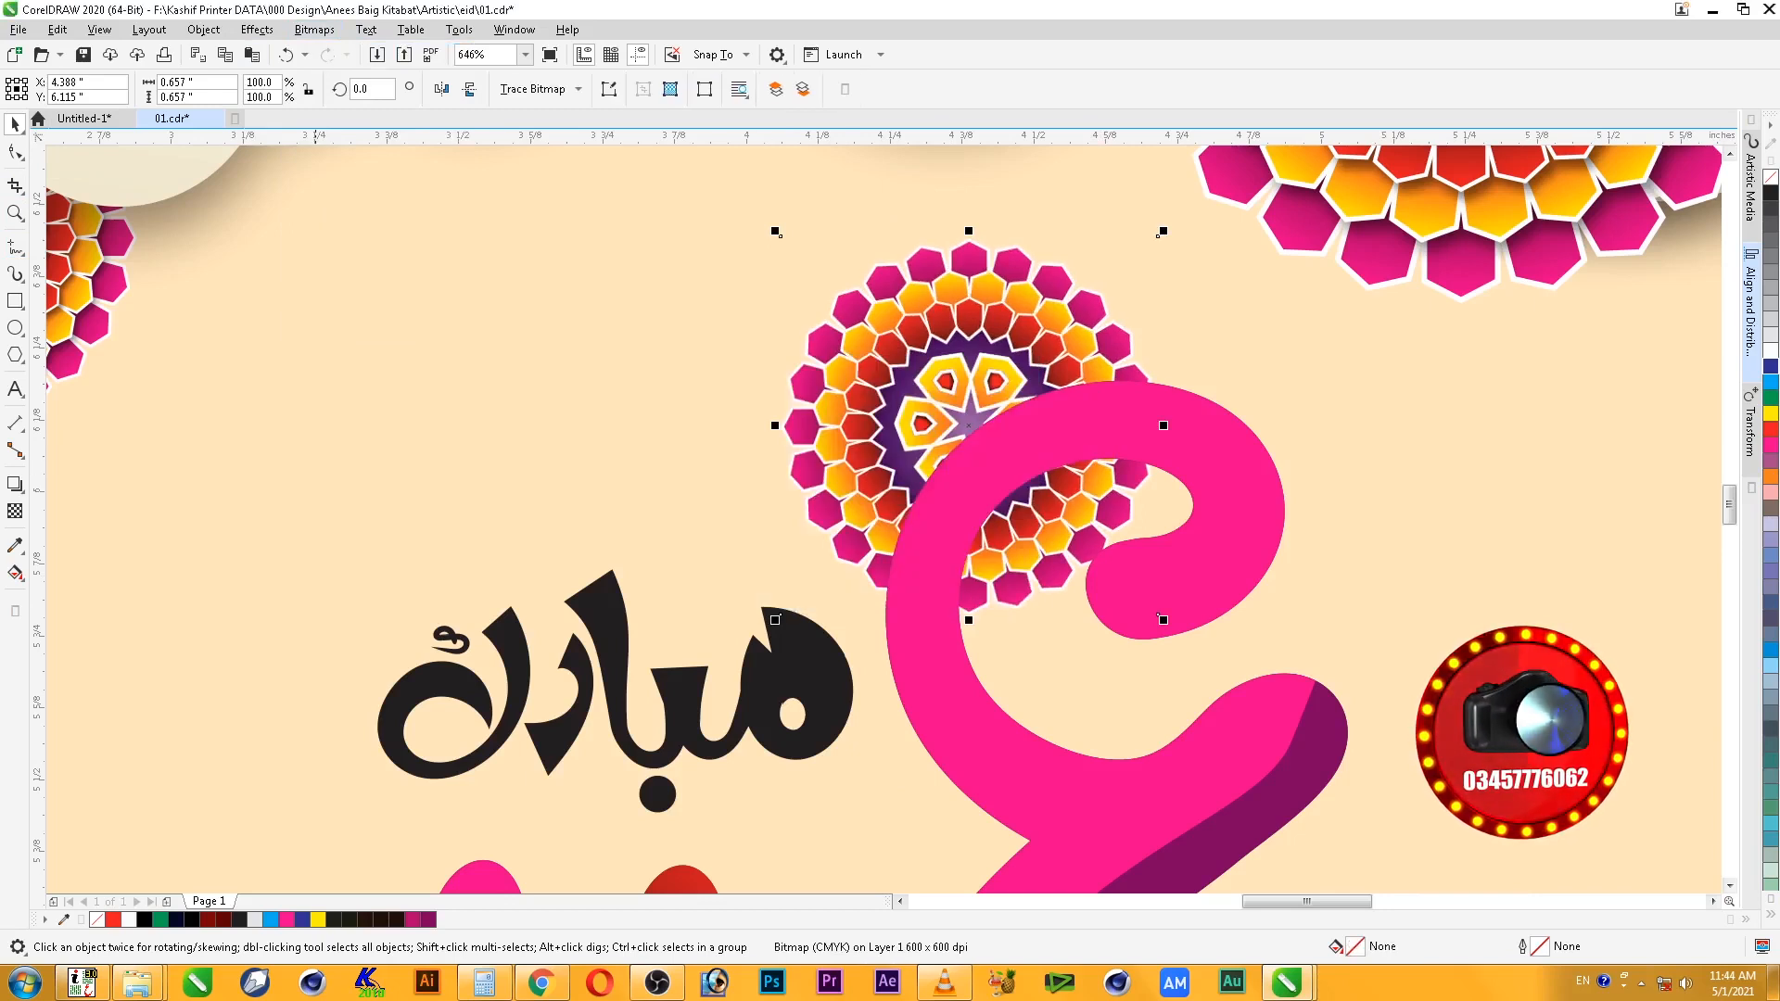
# - Reshape the flower bitmap's boundary with the Shape tool to crop away the part showing inside the letter's curl
pyautogui.press('F10')
pyautogui.moveTo(1158, 614); pyautogui.dragTo(955, 512)
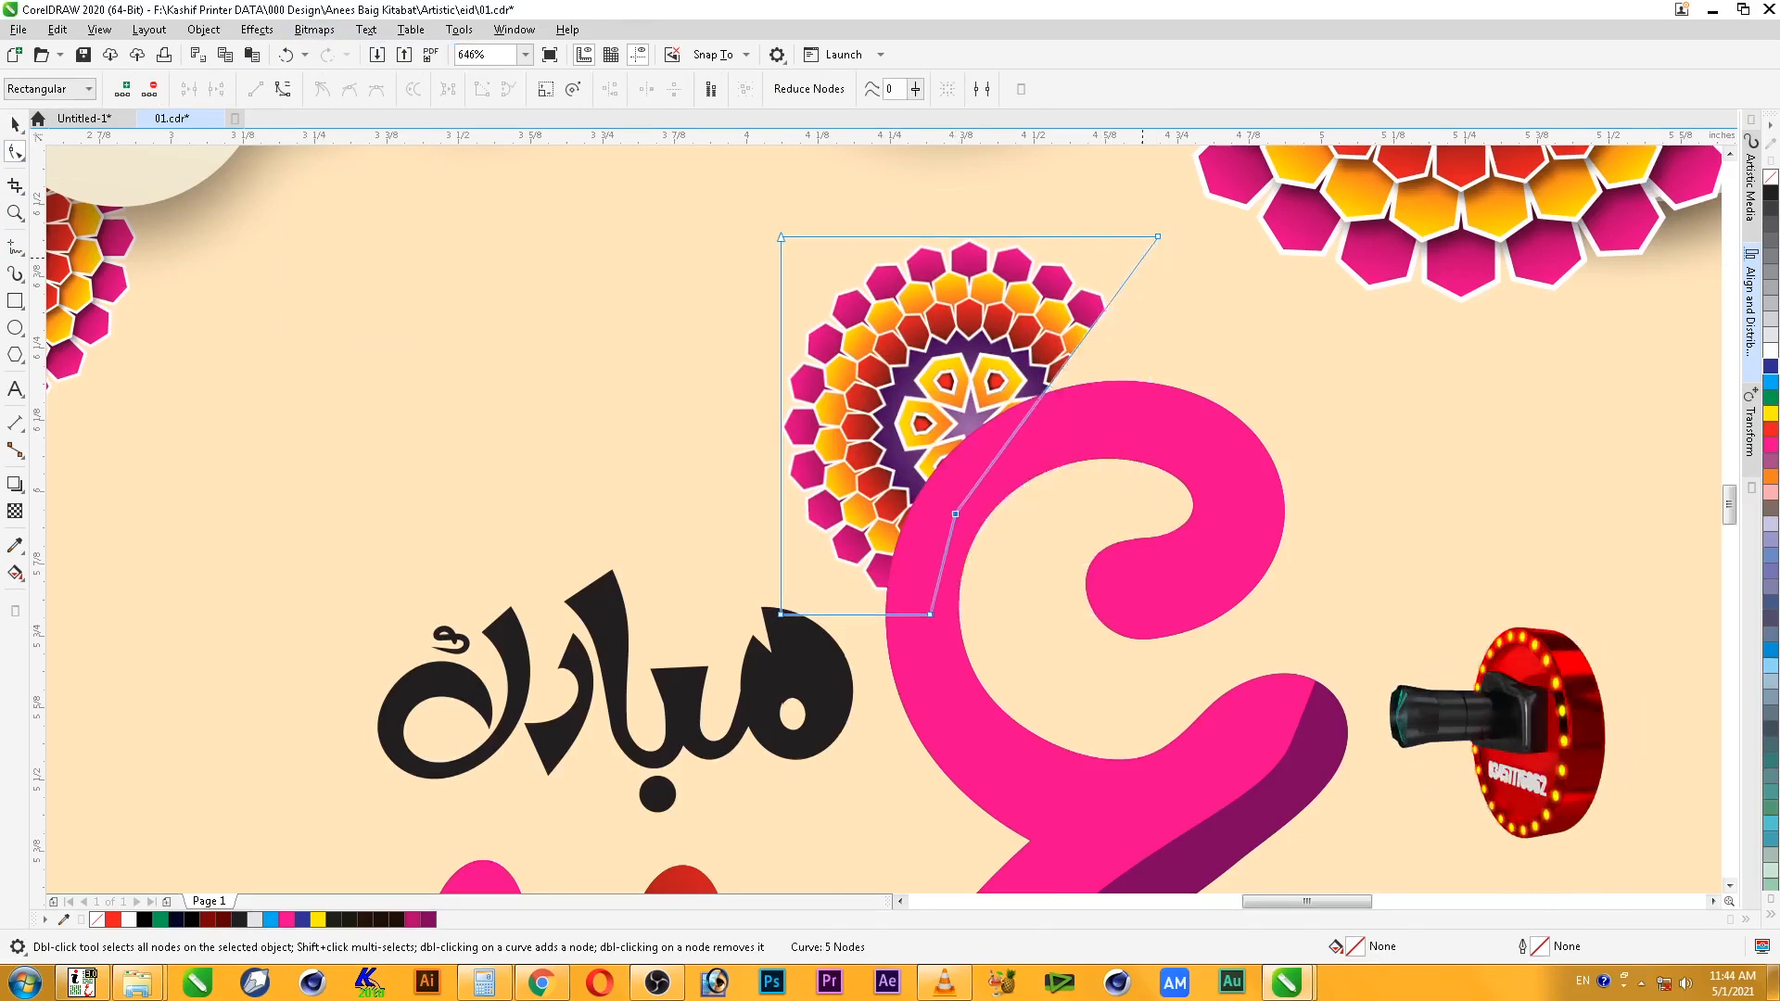
pyautogui.press('space')
pyautogui.press('Escape')
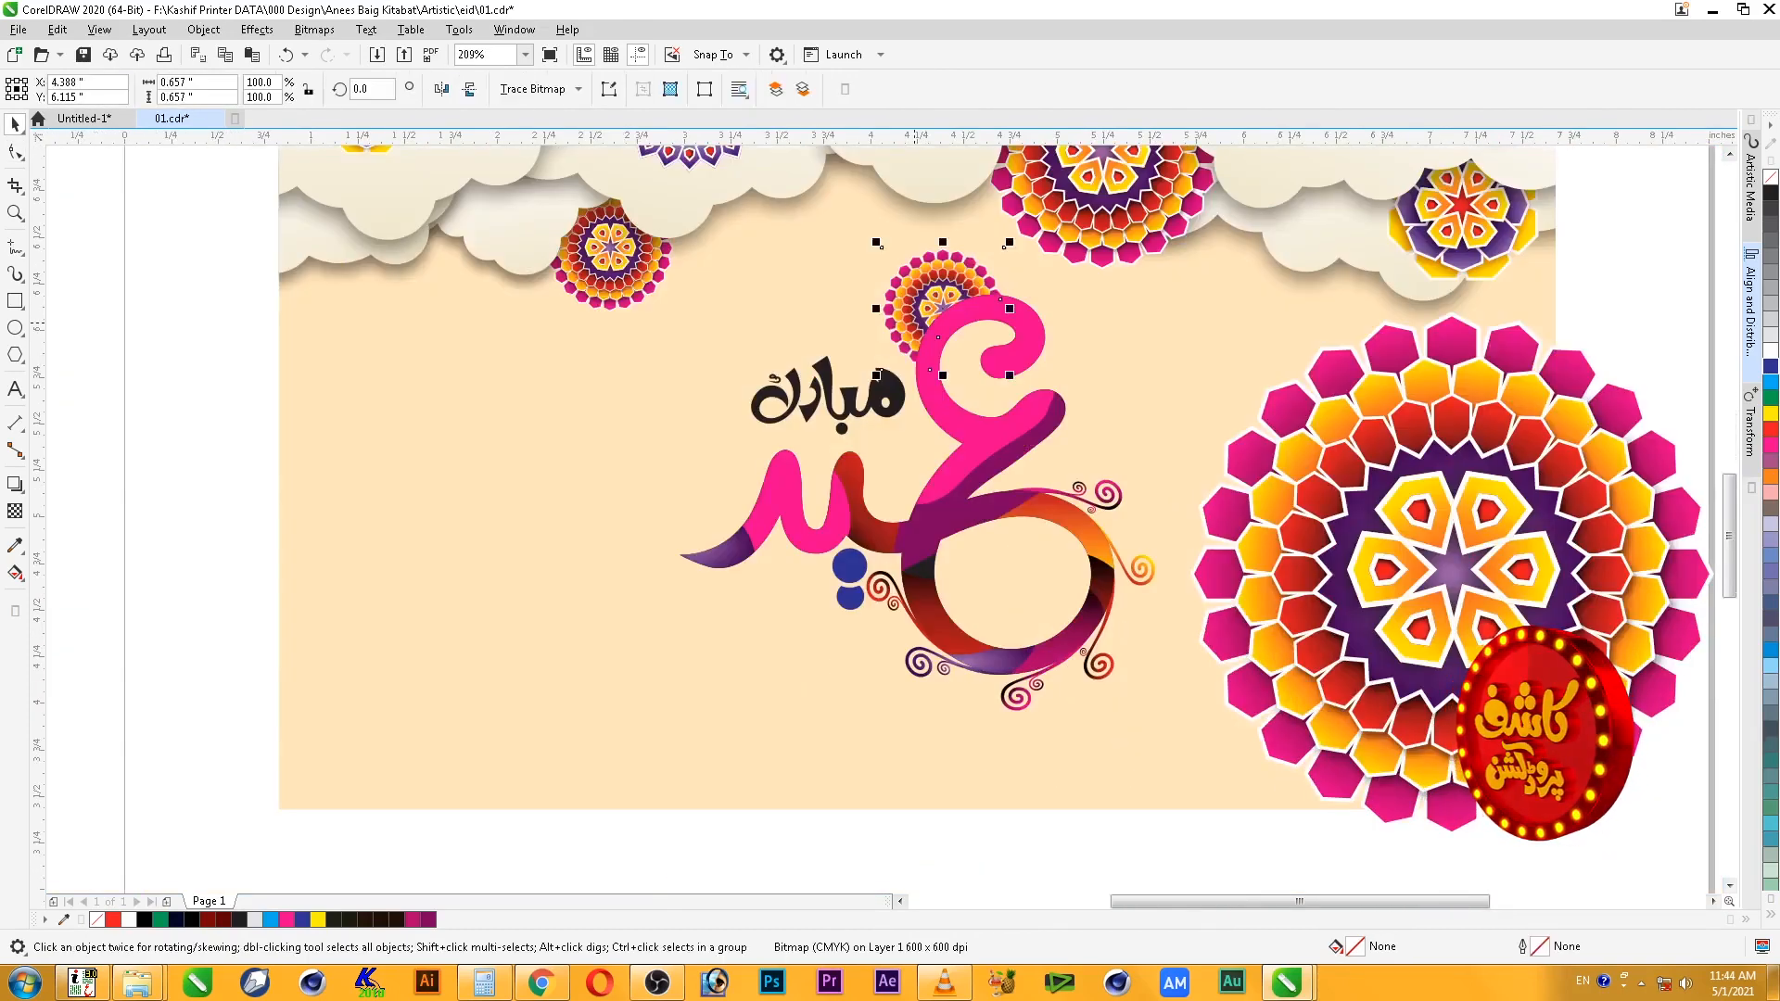
pyautogui.press('F2')
pyautogui.moveTo(862, 227); pyautogui.dragTo(1097, 417)
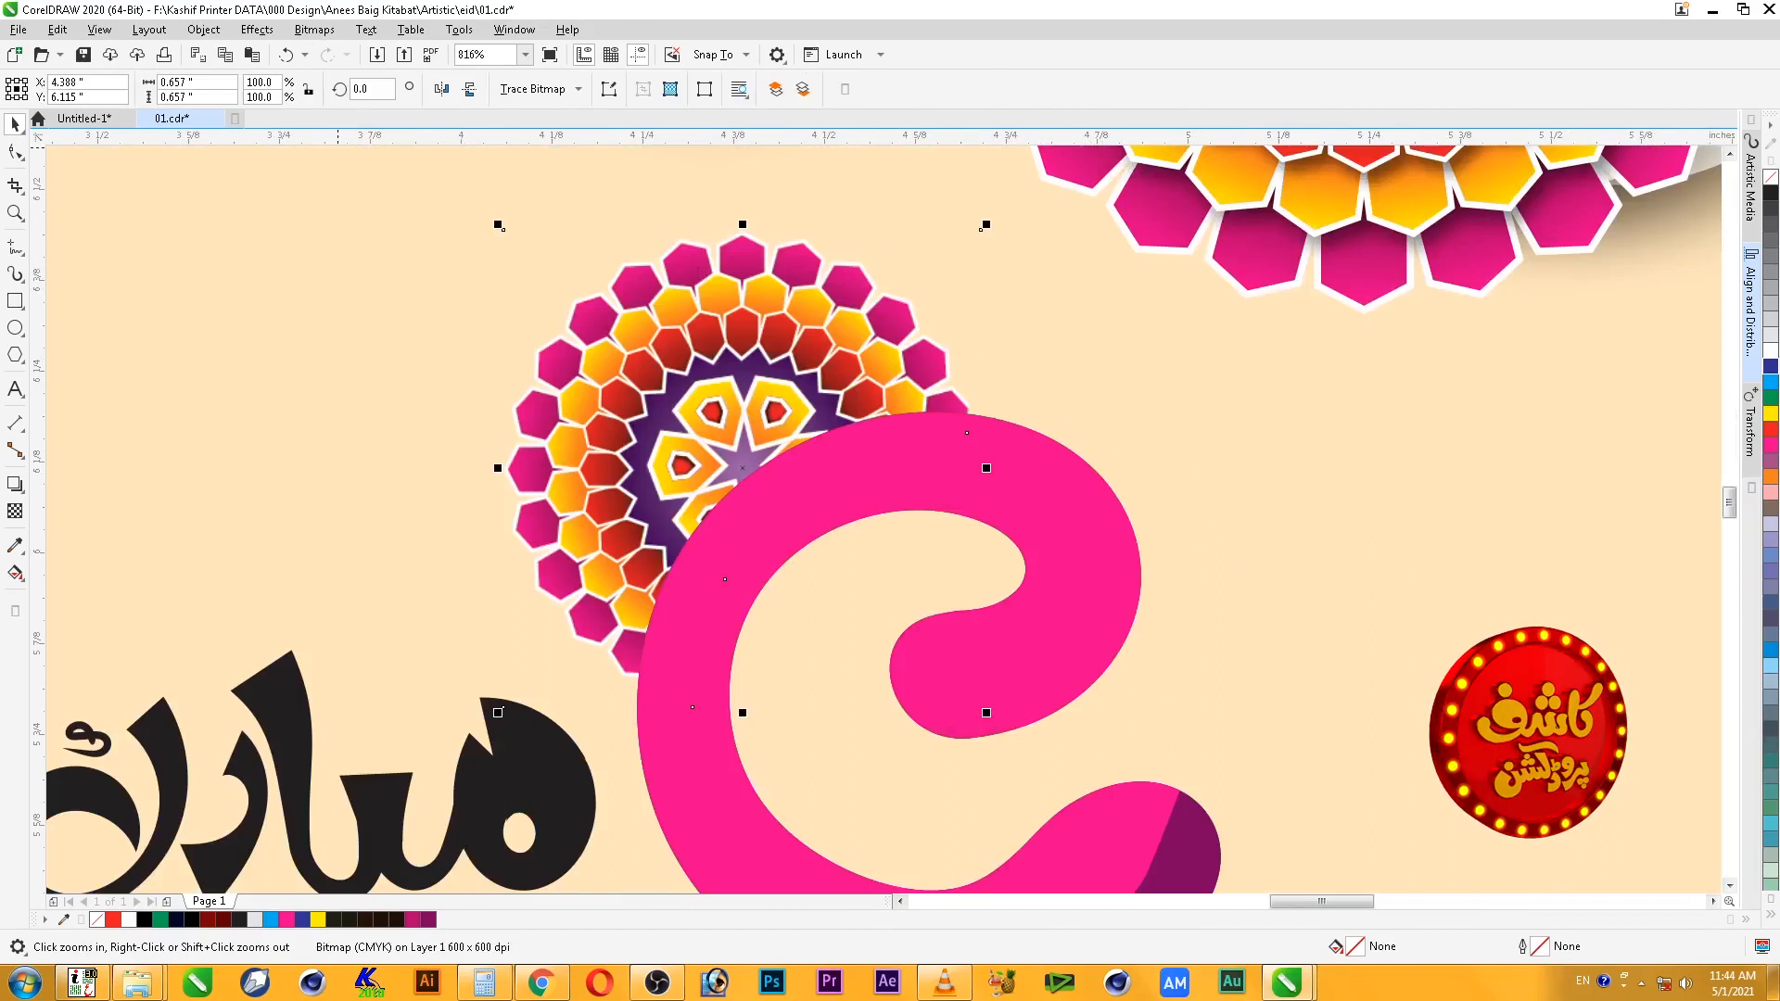
# - Ungroup the Eid Mubarak lettering
pyautogui.press('F3')
pyautogui.press('F3')
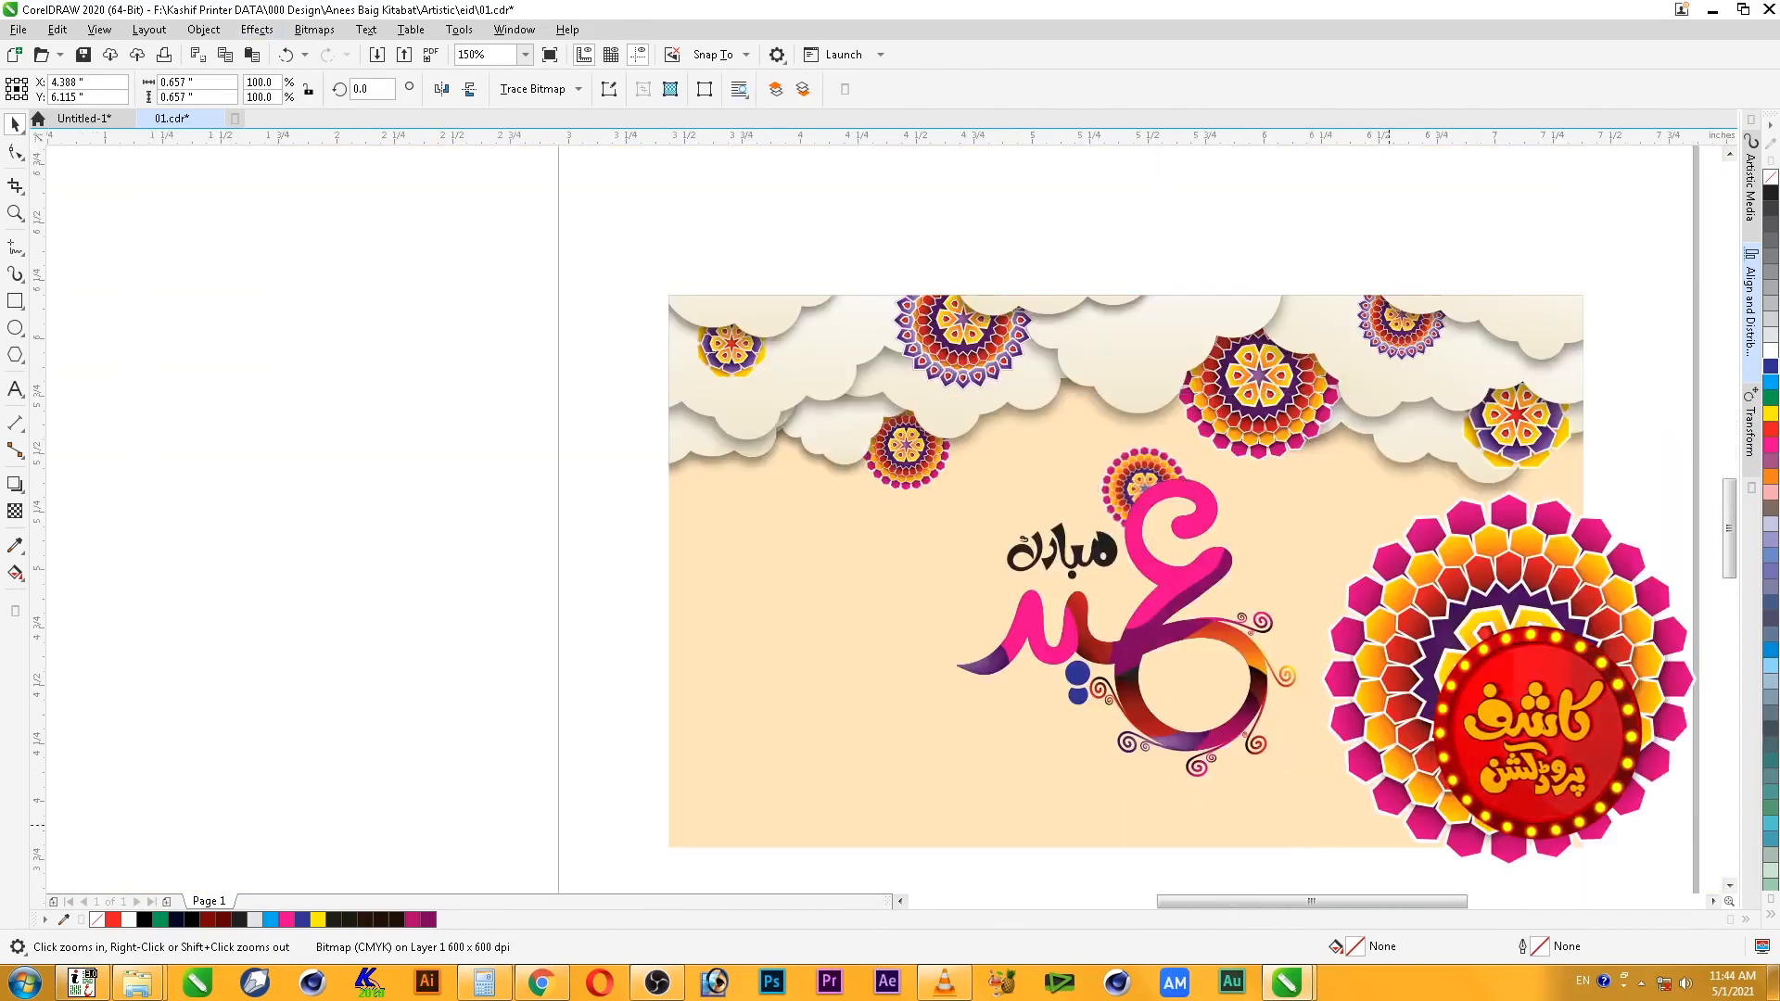
pyautogui.moveTo(893, 394); pyautogui.dragTo(1389, 825)
pyautogui.click(856, 551)
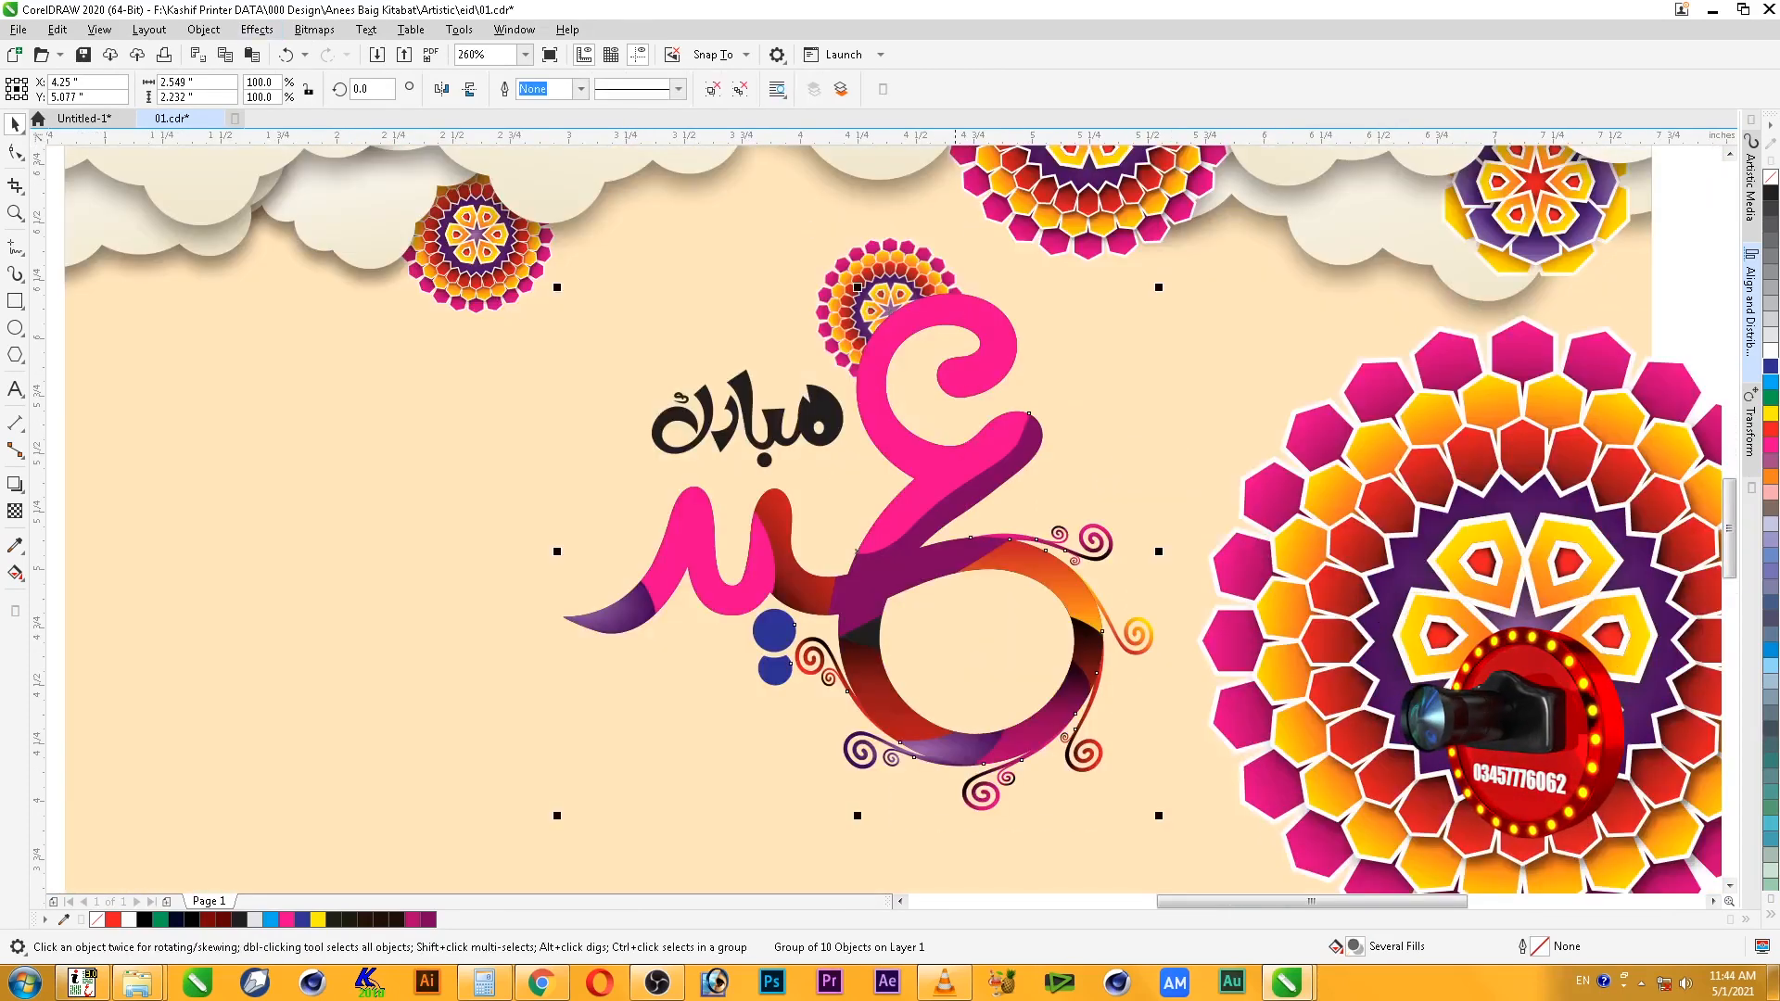
pyautogui.hotkey('ctrl', 'u')
# - Send the first letter's pink and purple shapes to the back and PowerClip them inside the Eid lettering
pyautogui.click(923, 491)
pyautogui.keyDown('shift'); pyautogui.click(957, 501); pyautogui.keyUp('shift')
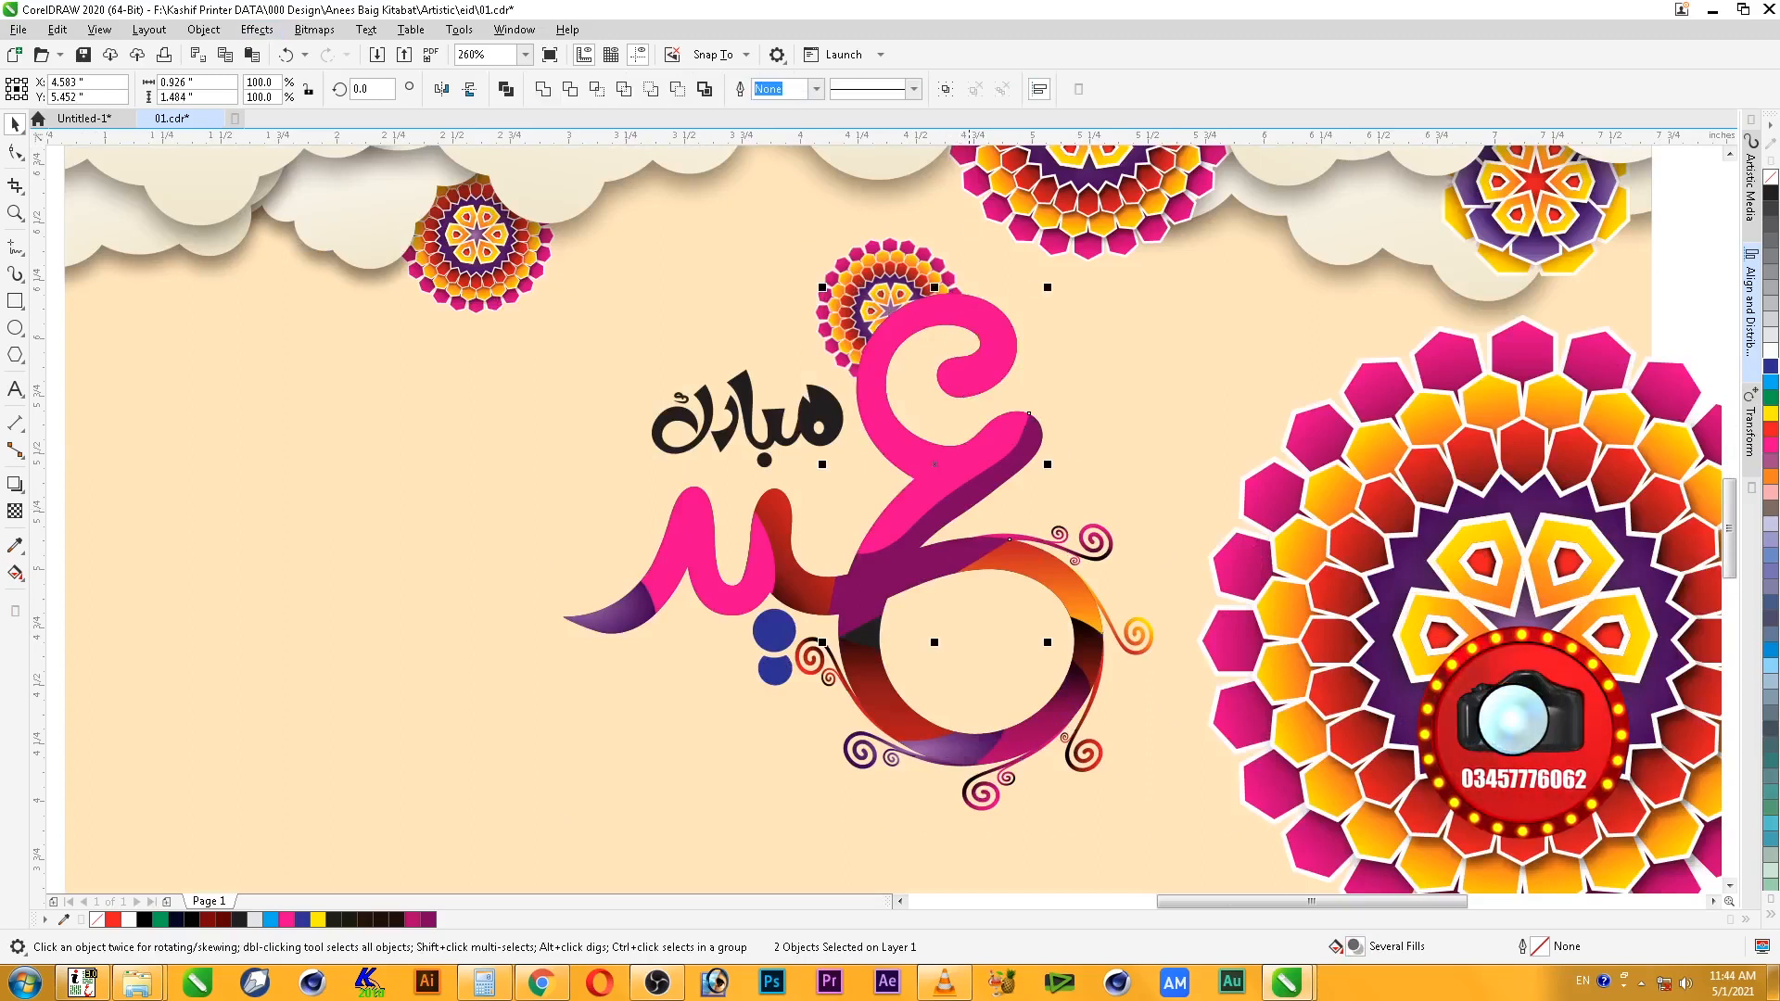
pyautogui.hotkey('shift', 'pagedown')
pyautogui.hotkey('alt', 'j')
pyautogui.press('w')
pyautogui.press('p')
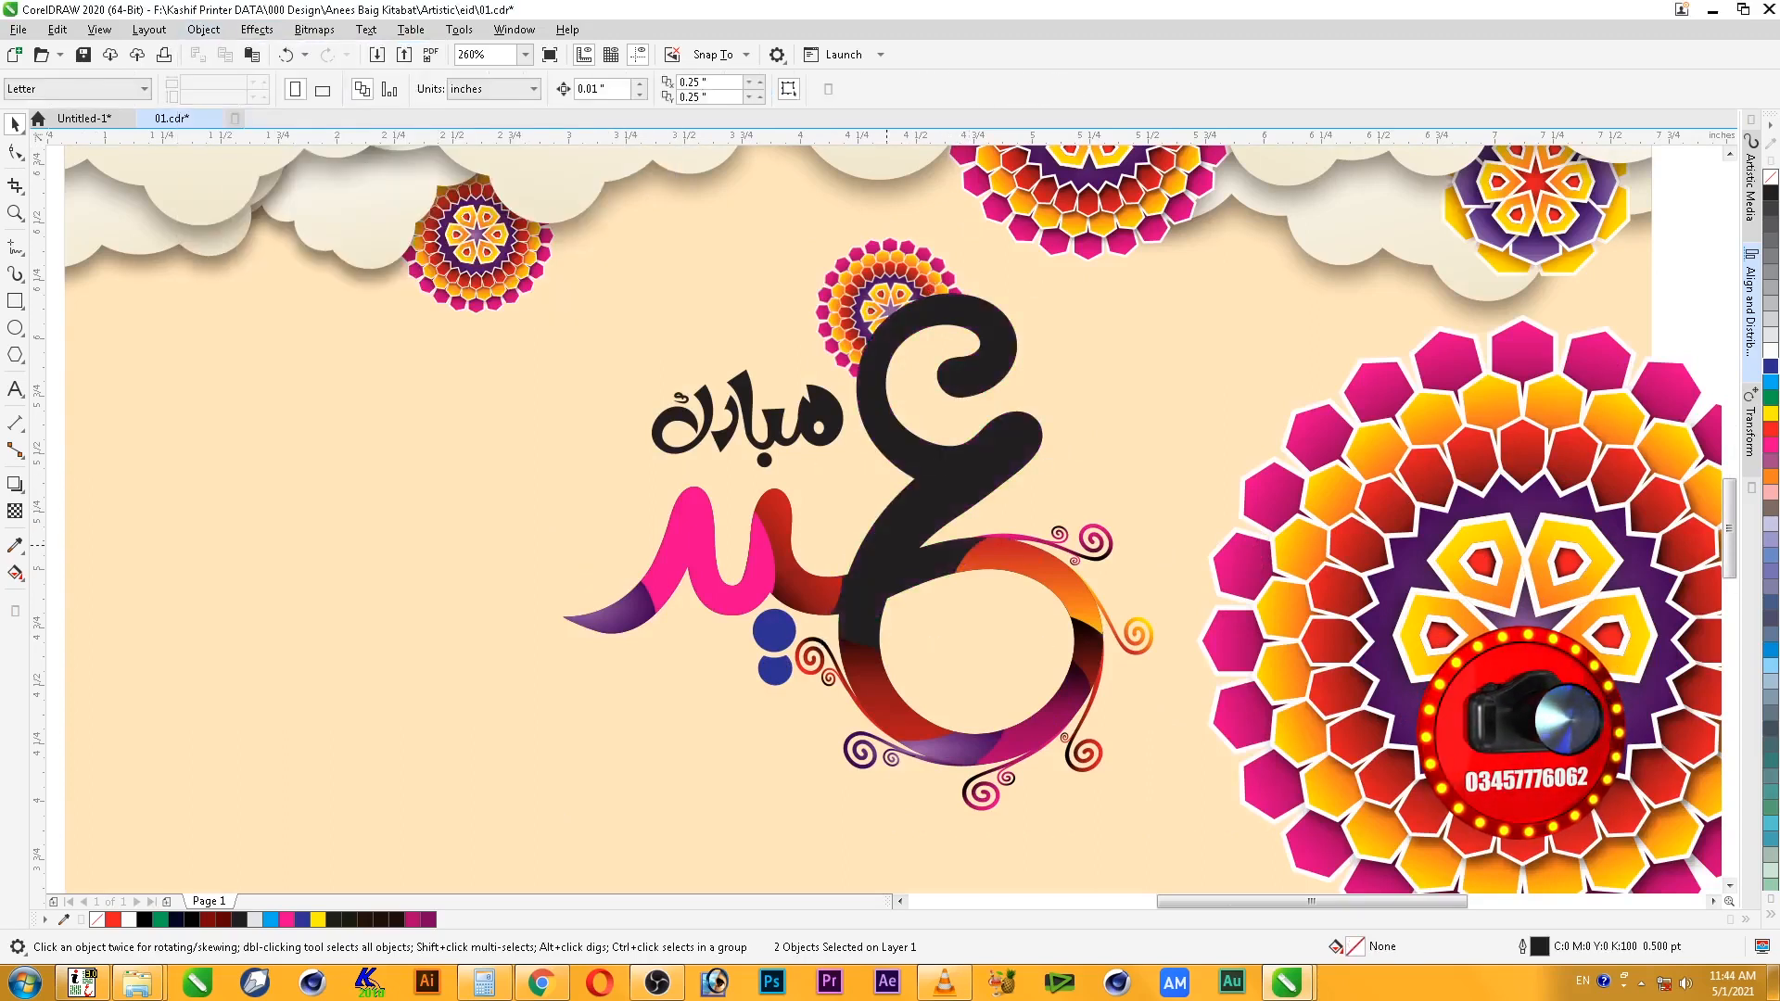
pyautogui.click(927, 519)
# - Duplicate the PowerClipped Eid lettering, strip the PowerClip contents from the copy and fill it with white
pyautogui.click(960, 692)
pyautogui.click(896, 336)
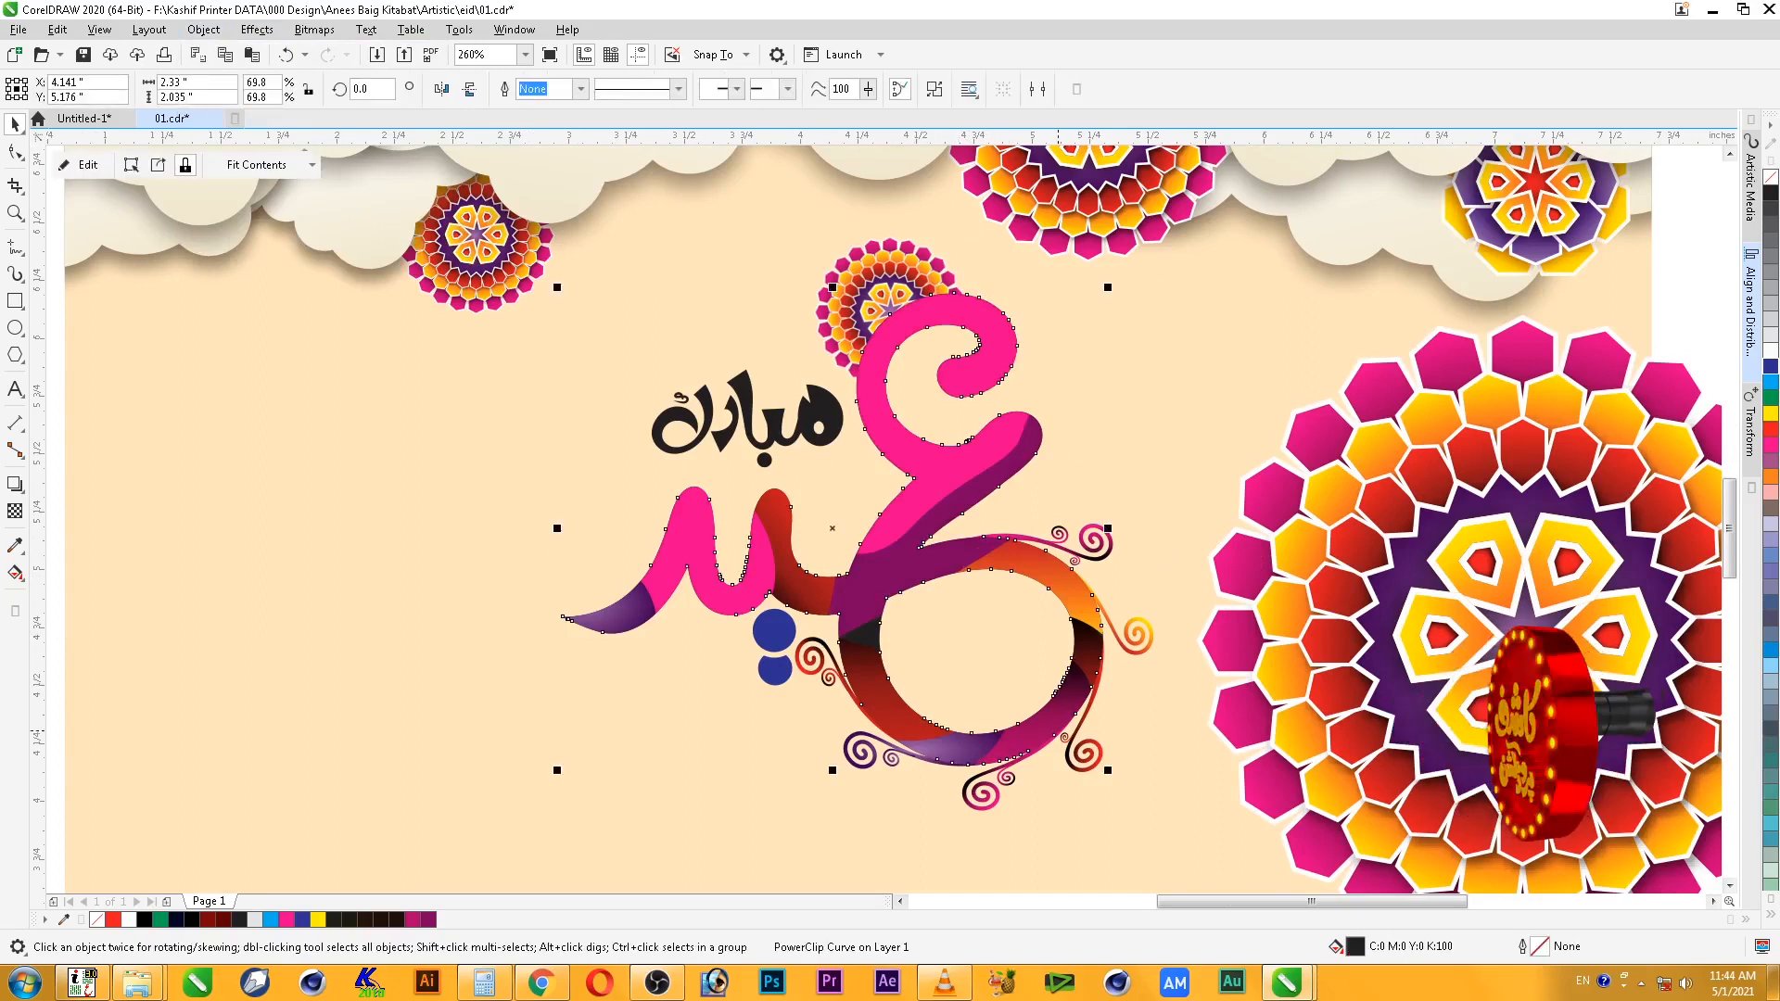
pyautogui.hotkey('ctrl', 'd')
pyautogui.rightClick(1046, 384)
pyautogui.moveTo(1155, 683)
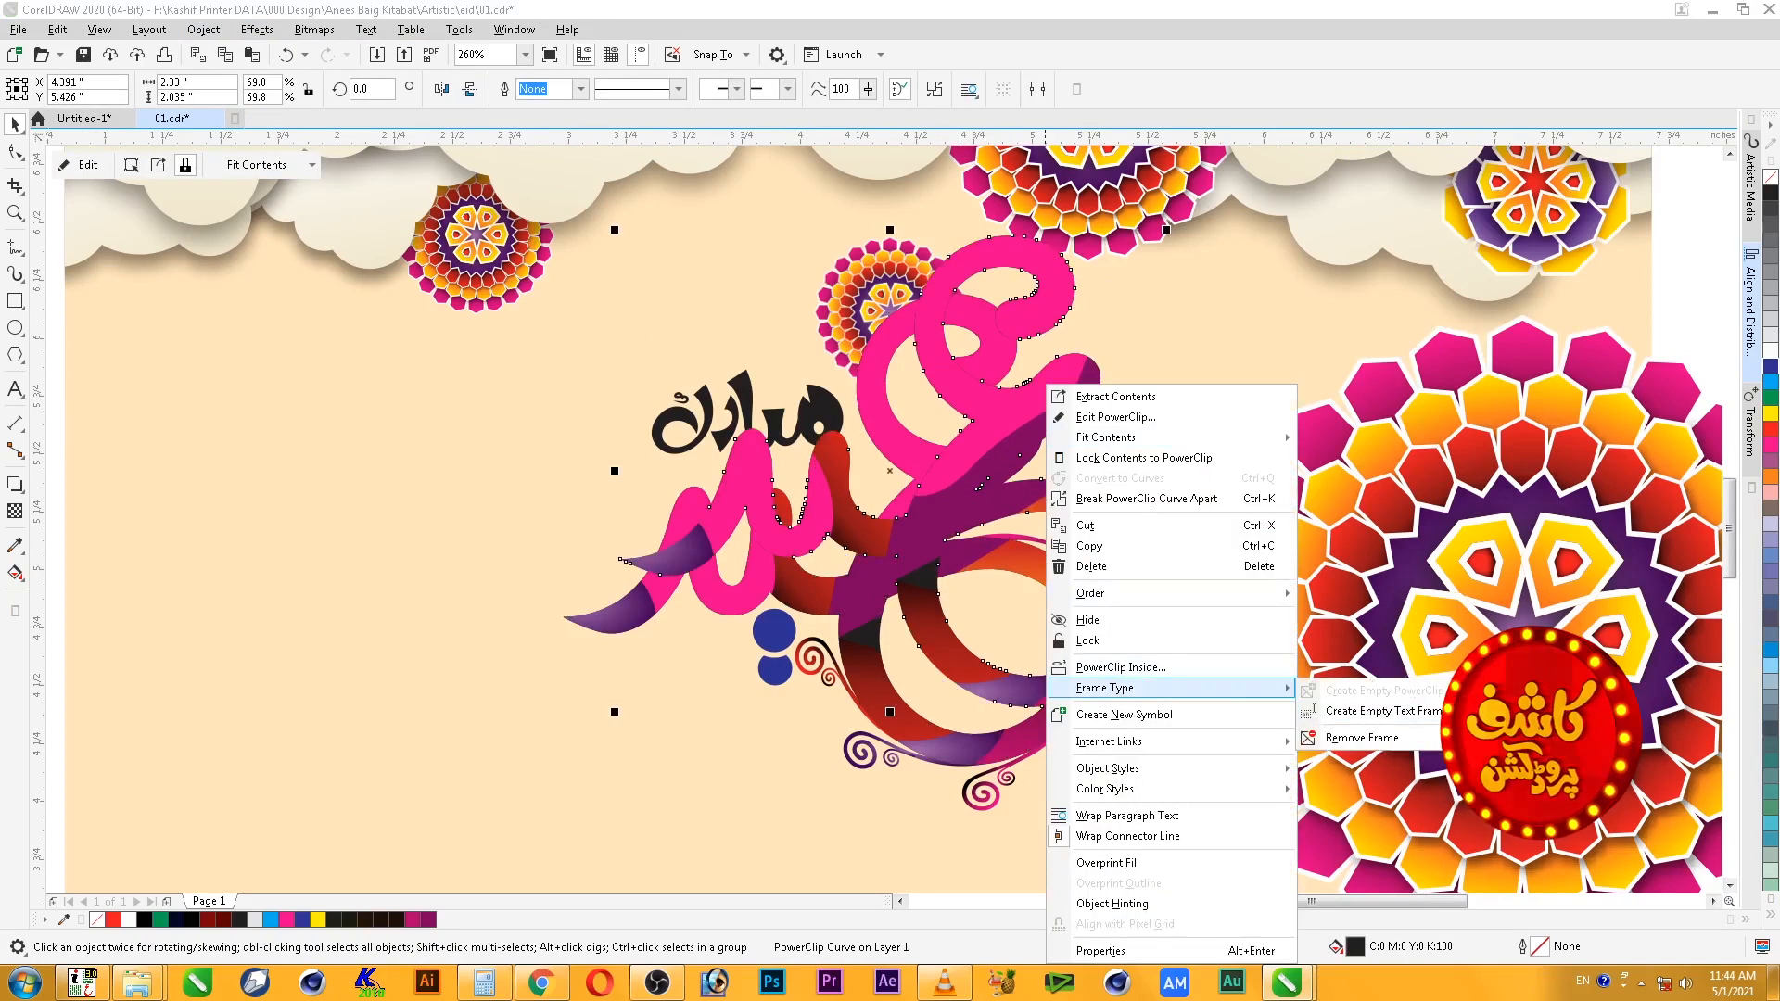
pyautogui.click(1363, 692)
pyautogui.click(1771, 351)
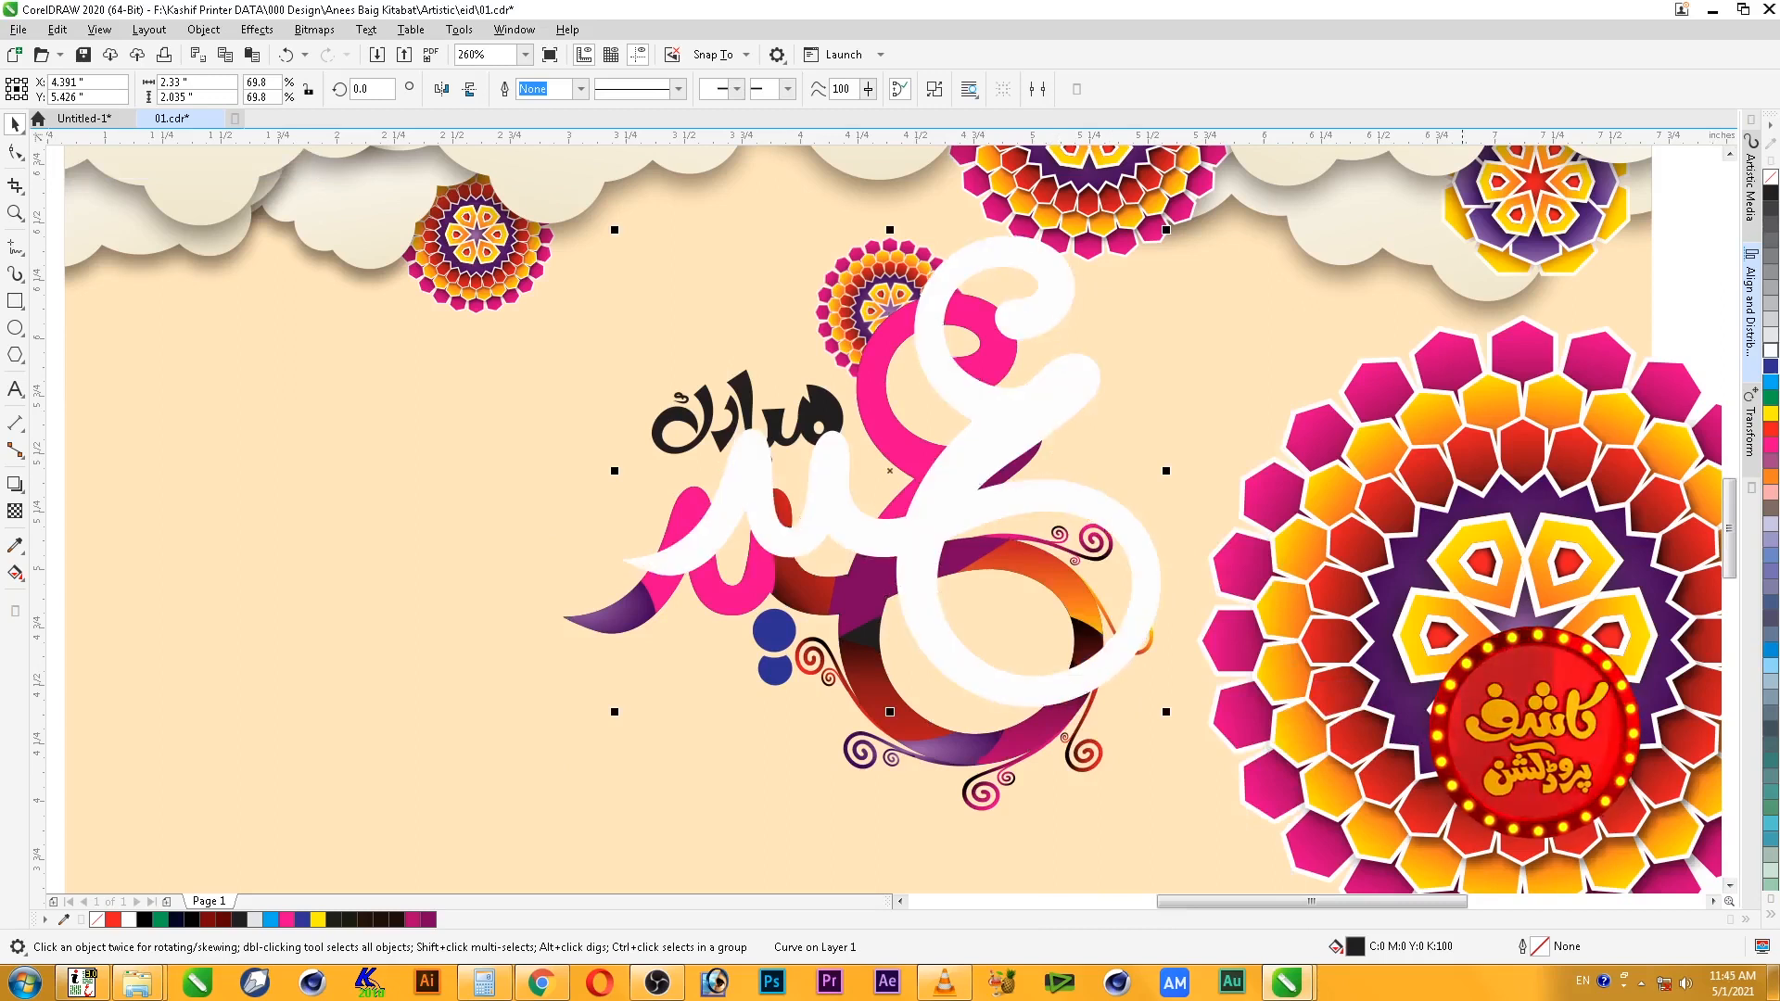
# - Give the white lettering copy a white 0.035 in outline that scales with the object
pyautogui.press('F12')
pyautogui.press('Tab')
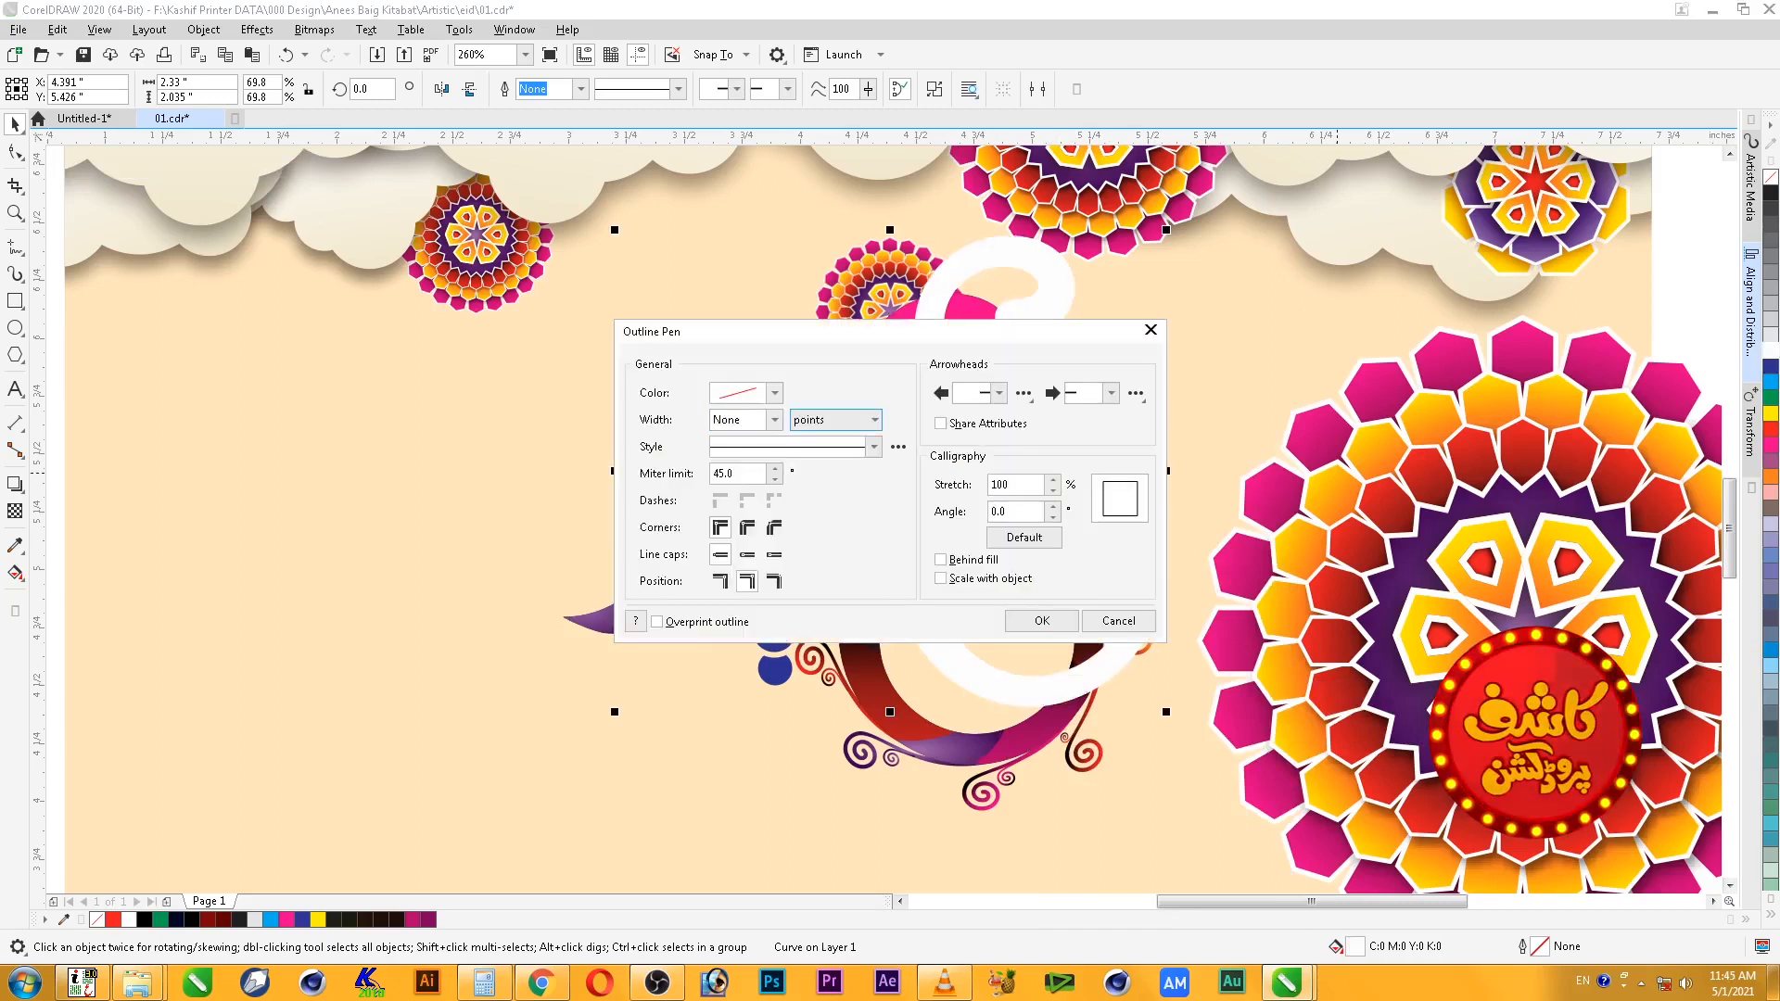
pyautogui.press('Up')
pyautogui.press('Up')
pyautogui.press('Up')
pyautogui.hotkey('shift', 'Tab')
pyautogui.write('.035')
pyautogui.press('Tab')
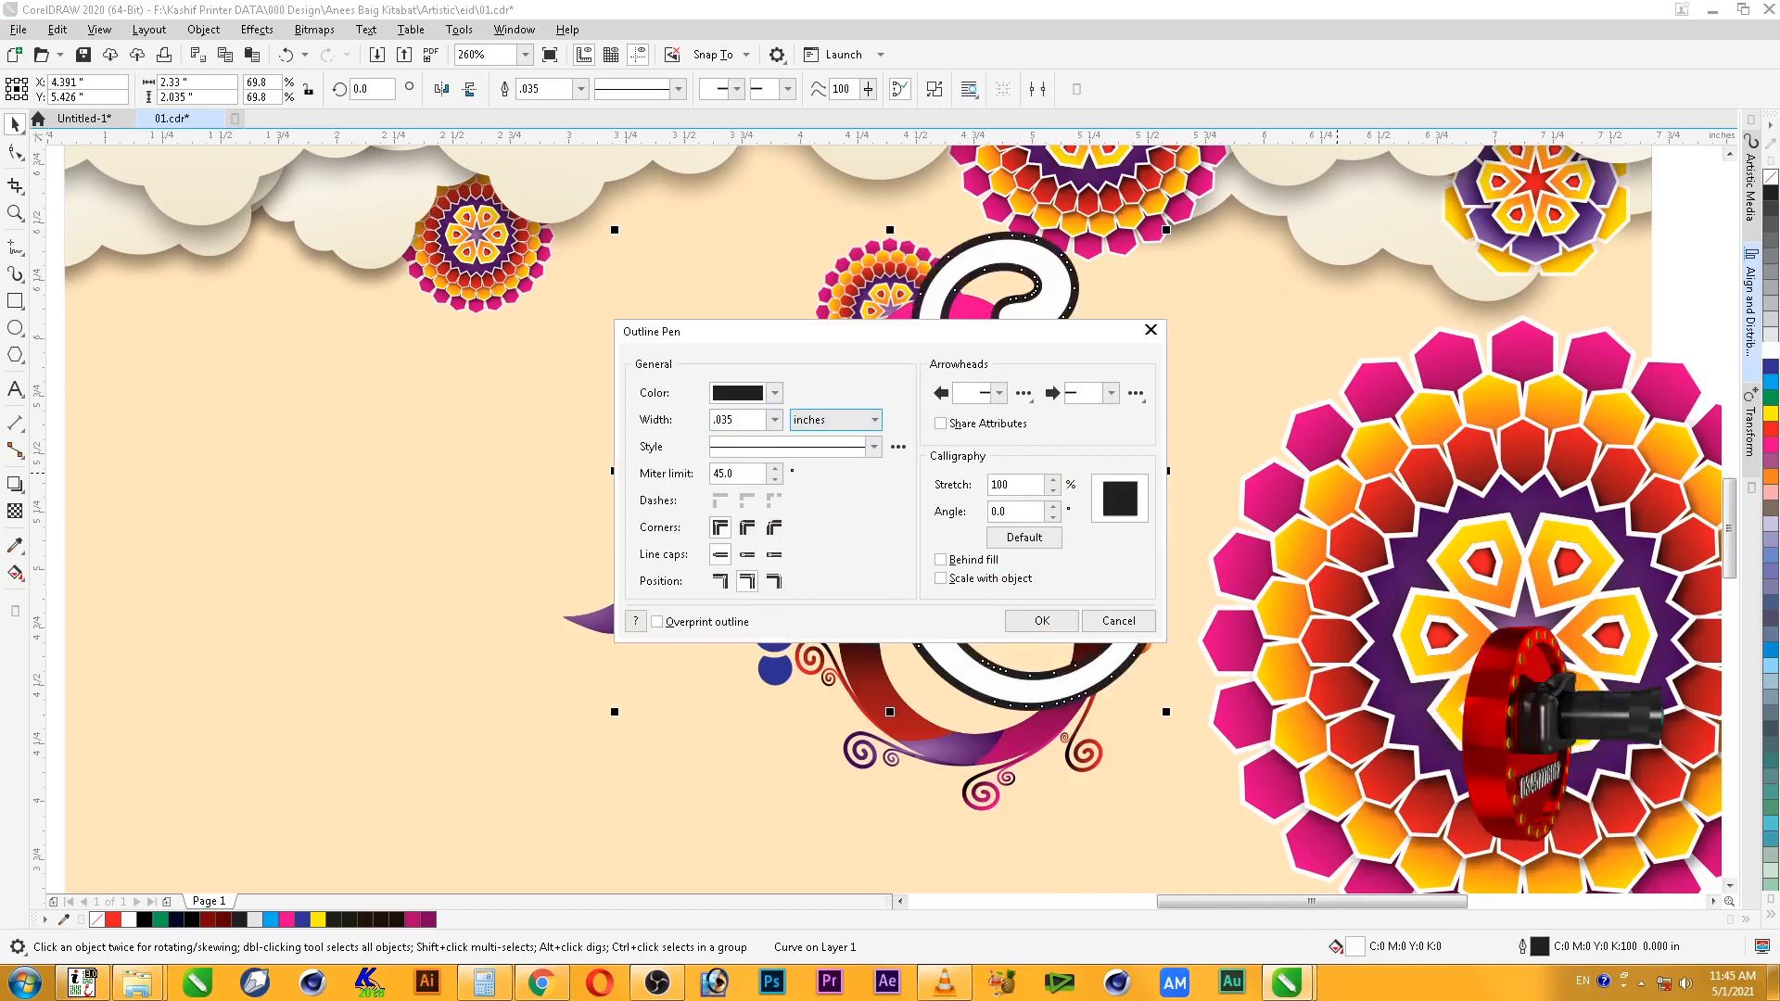
pyautogui.click(774, 393)
pyautogui.click(724, 479)
pyautogui.click(942, 578)
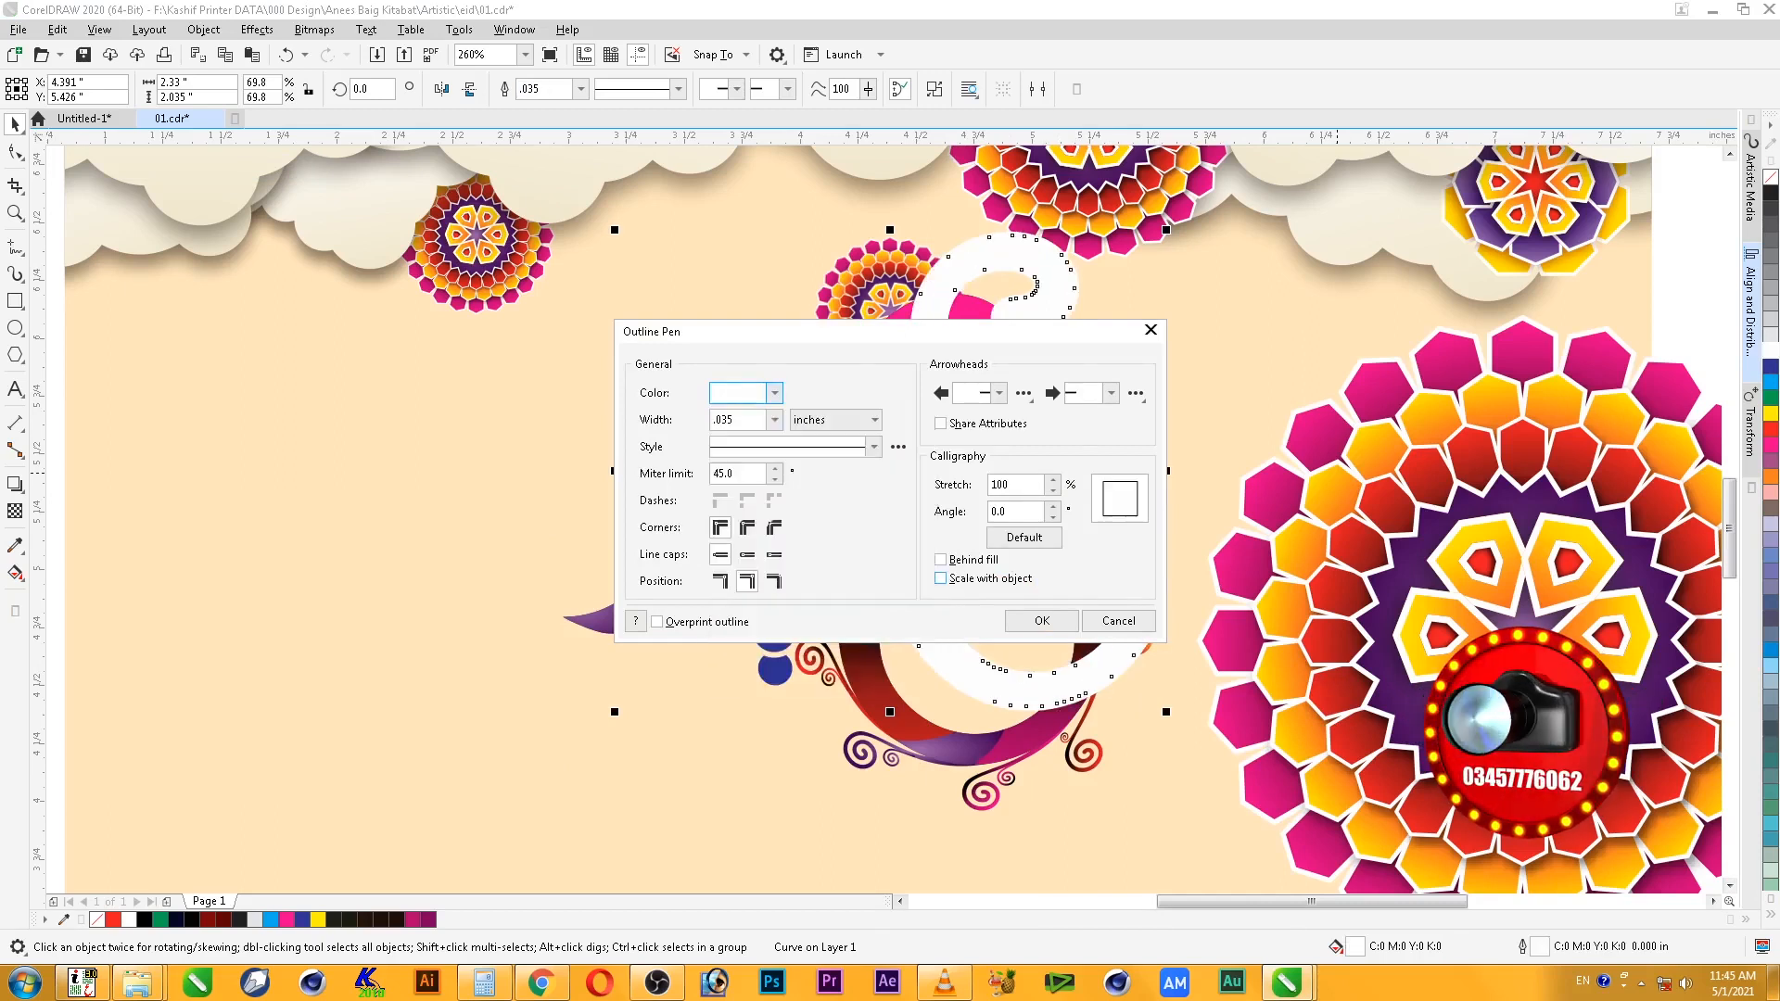
pyautogui.click(1029, 622)
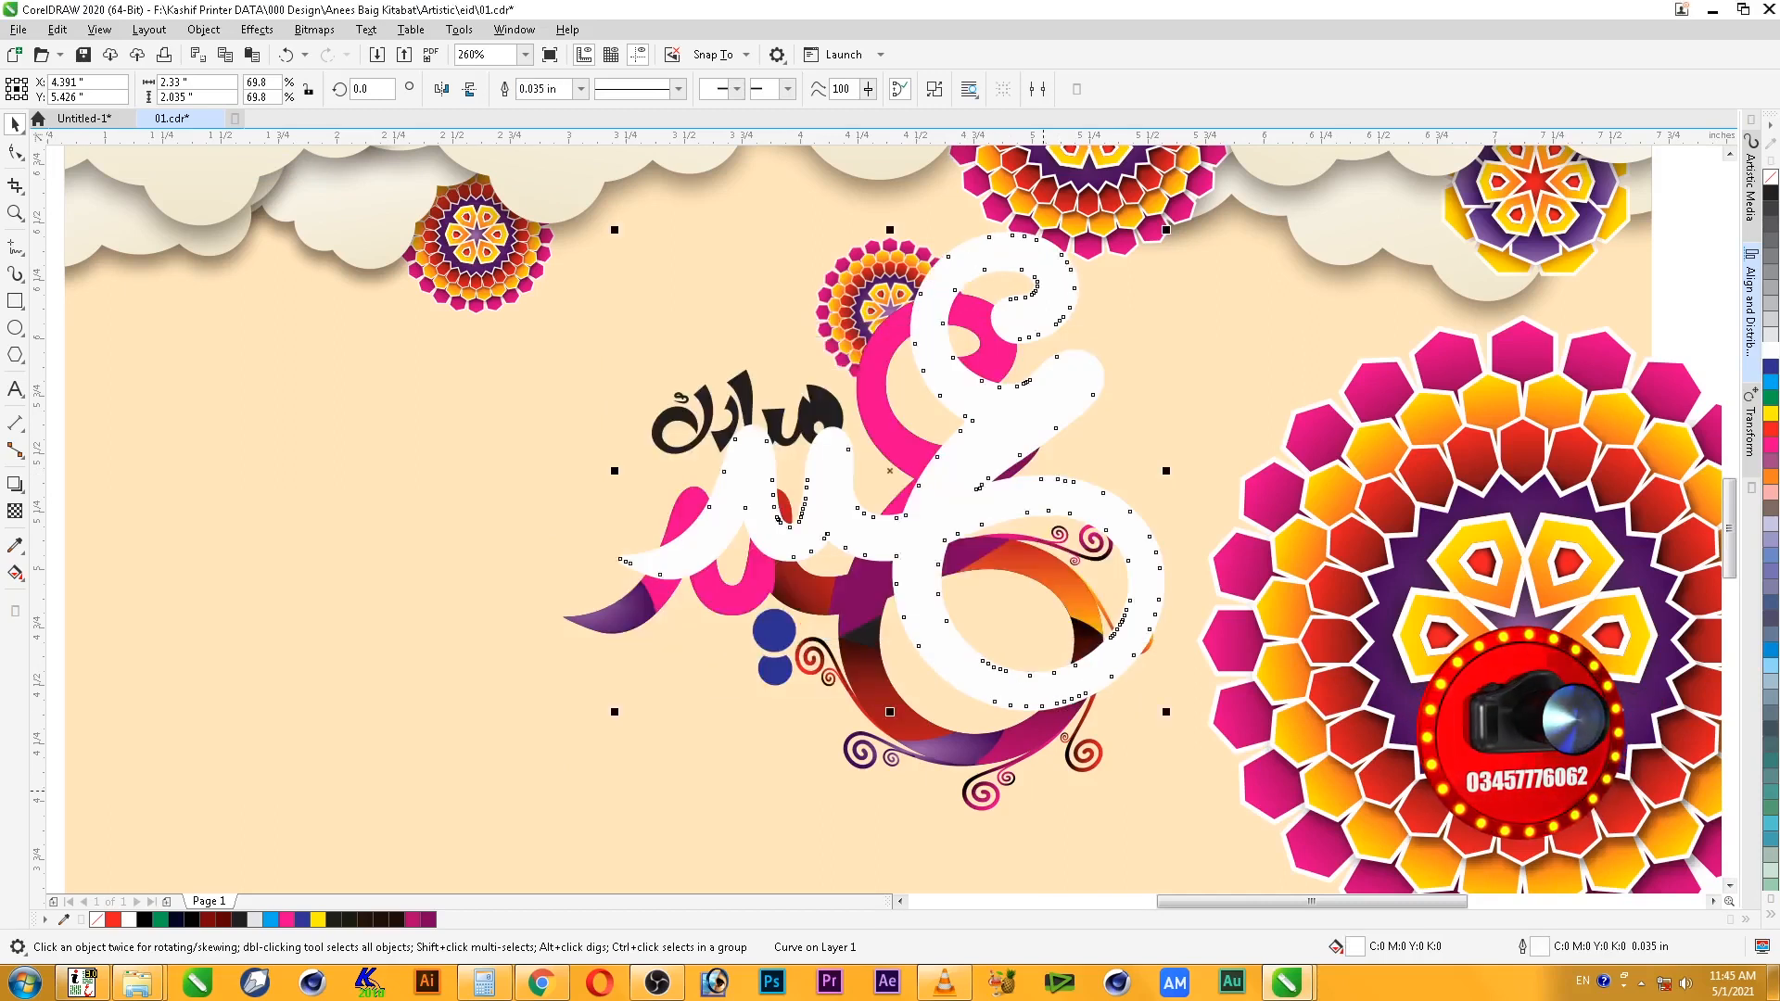
# - Align the outlined white copy with the original Eid lettering on both horizontal and vertical centres
pyautogui.keyDown('shift'); pyautogui.click(1025, 739); pyautogui.keyUp('shift')
pyautogui.press('c')
pyautogui.press('e')
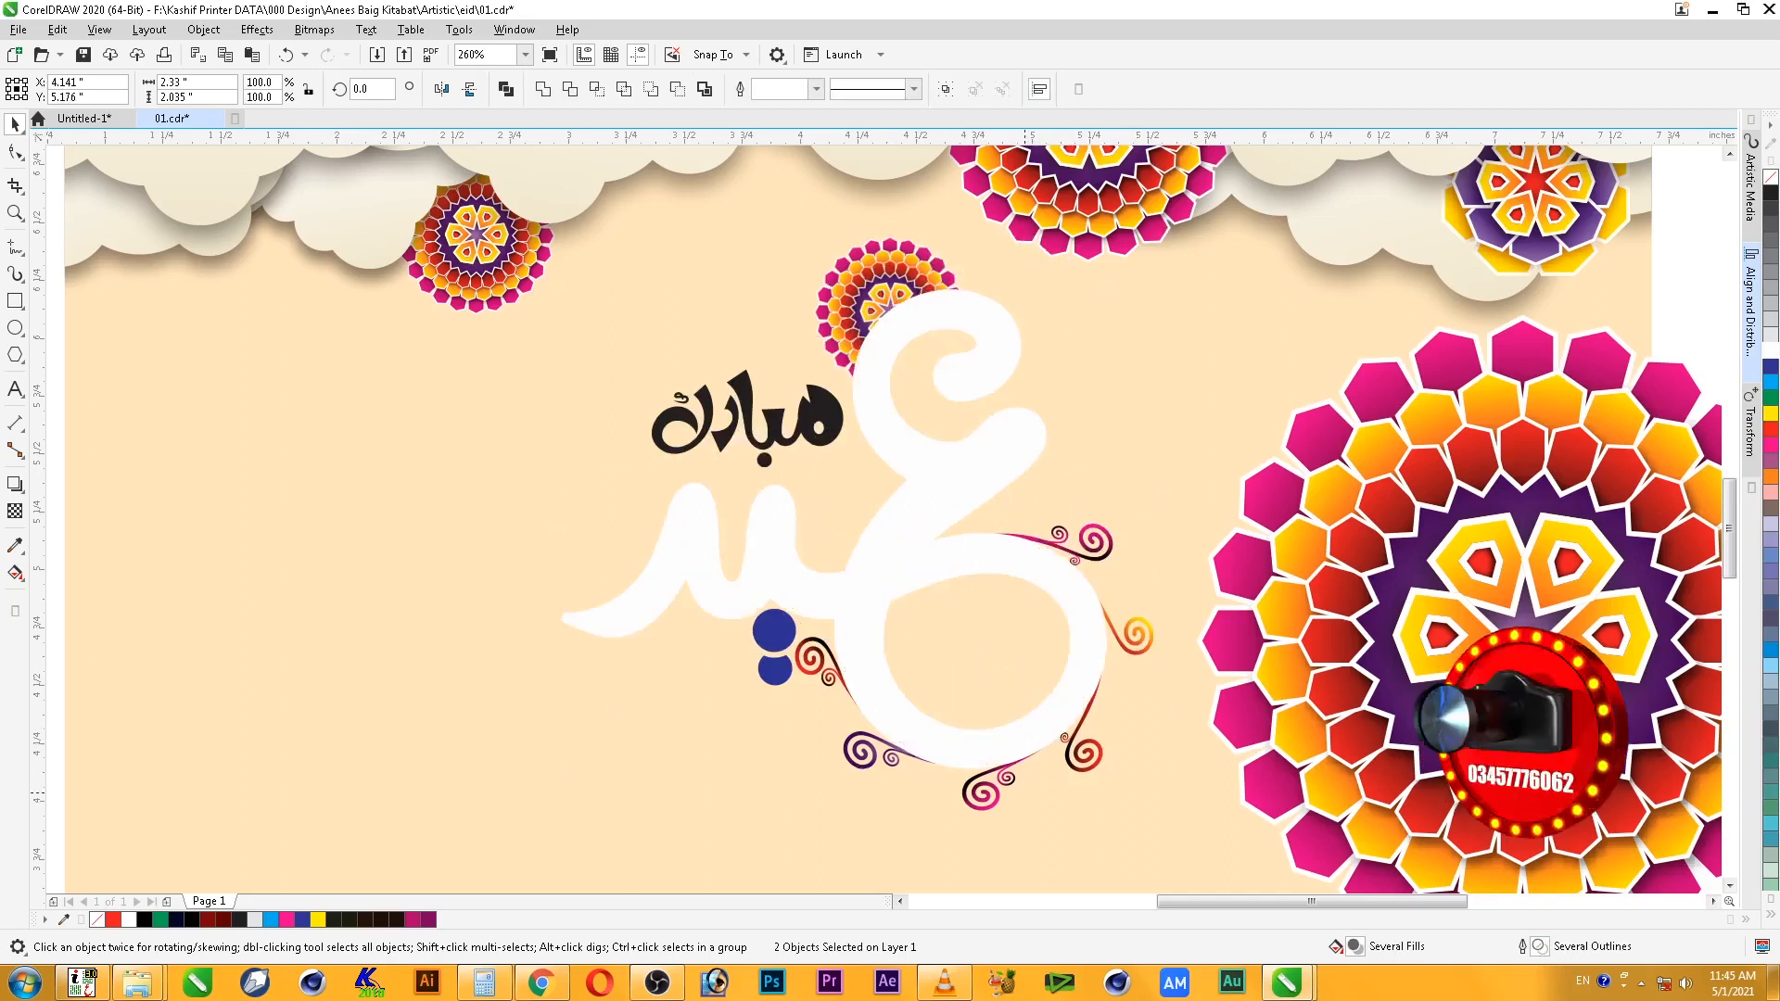
# - Send the white outlined copy one level back behind the coloured Eid lettering
pyautogui.click(1000, 762)
pyautogui.hotkey('ctrl', 'pagedown')
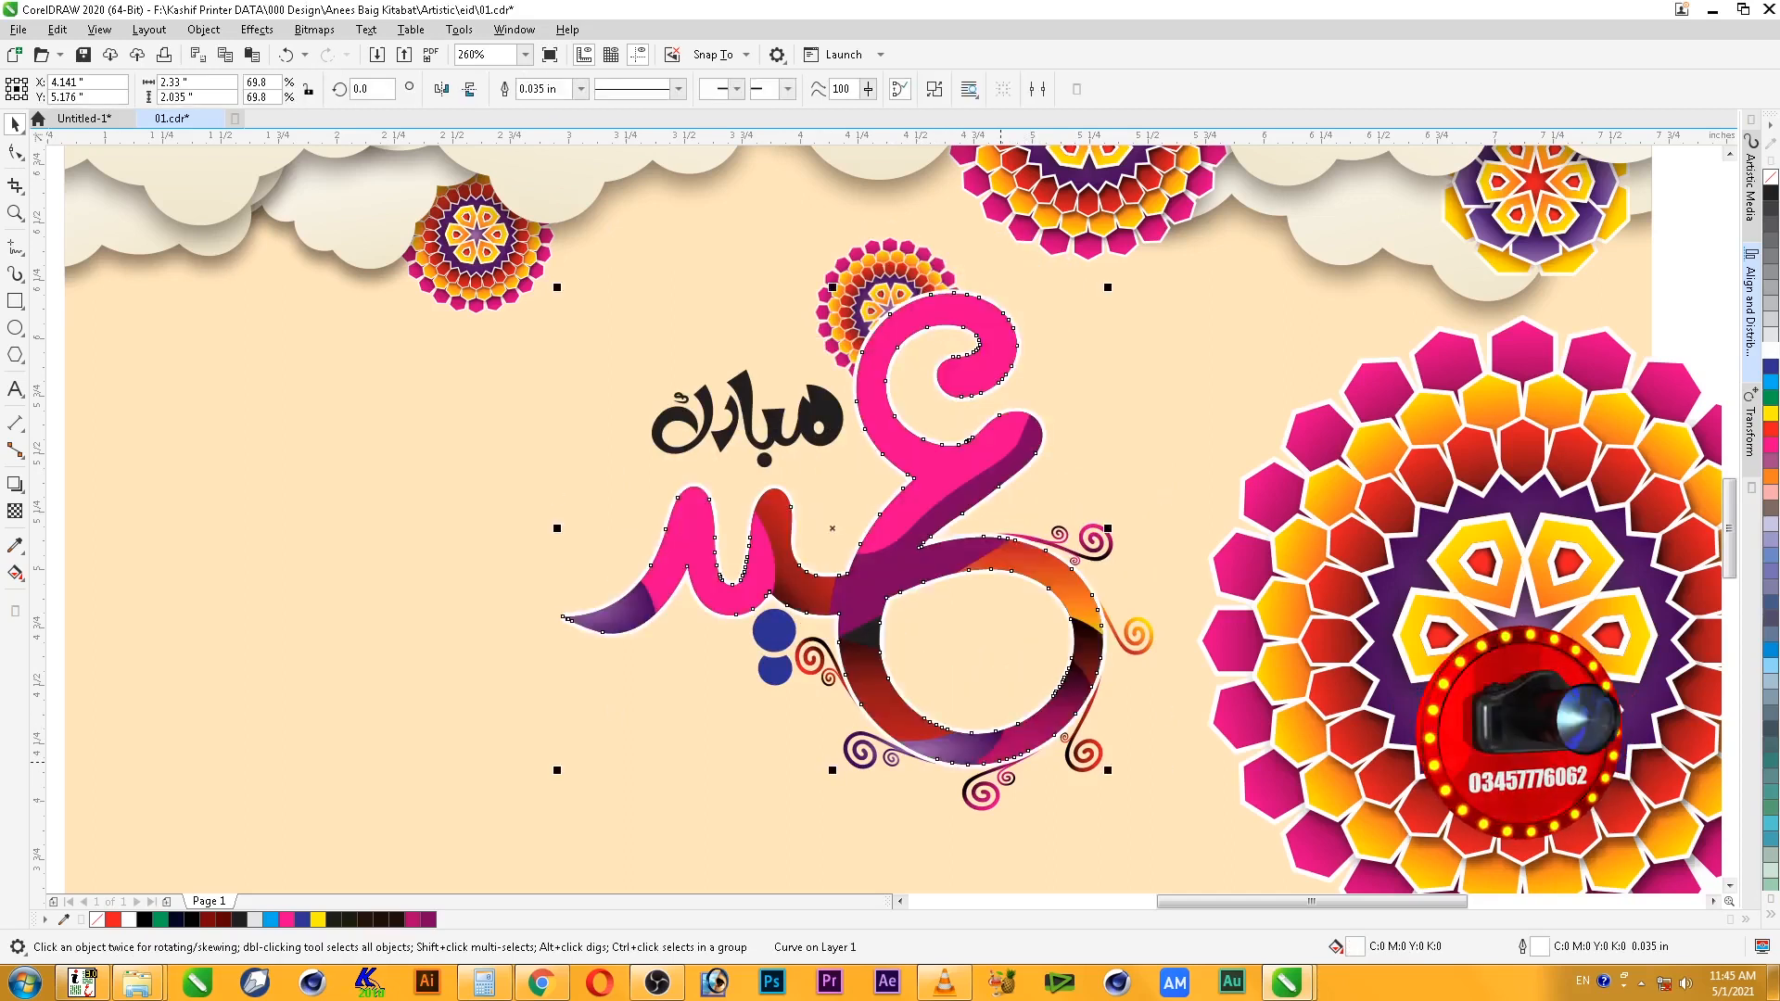
pyautogui.scroll(-2, 1046, 769)
pyautogui.press('F2')
pyautogui.moveTo(659, 454); pyautogui.dragTo(1219, 858)
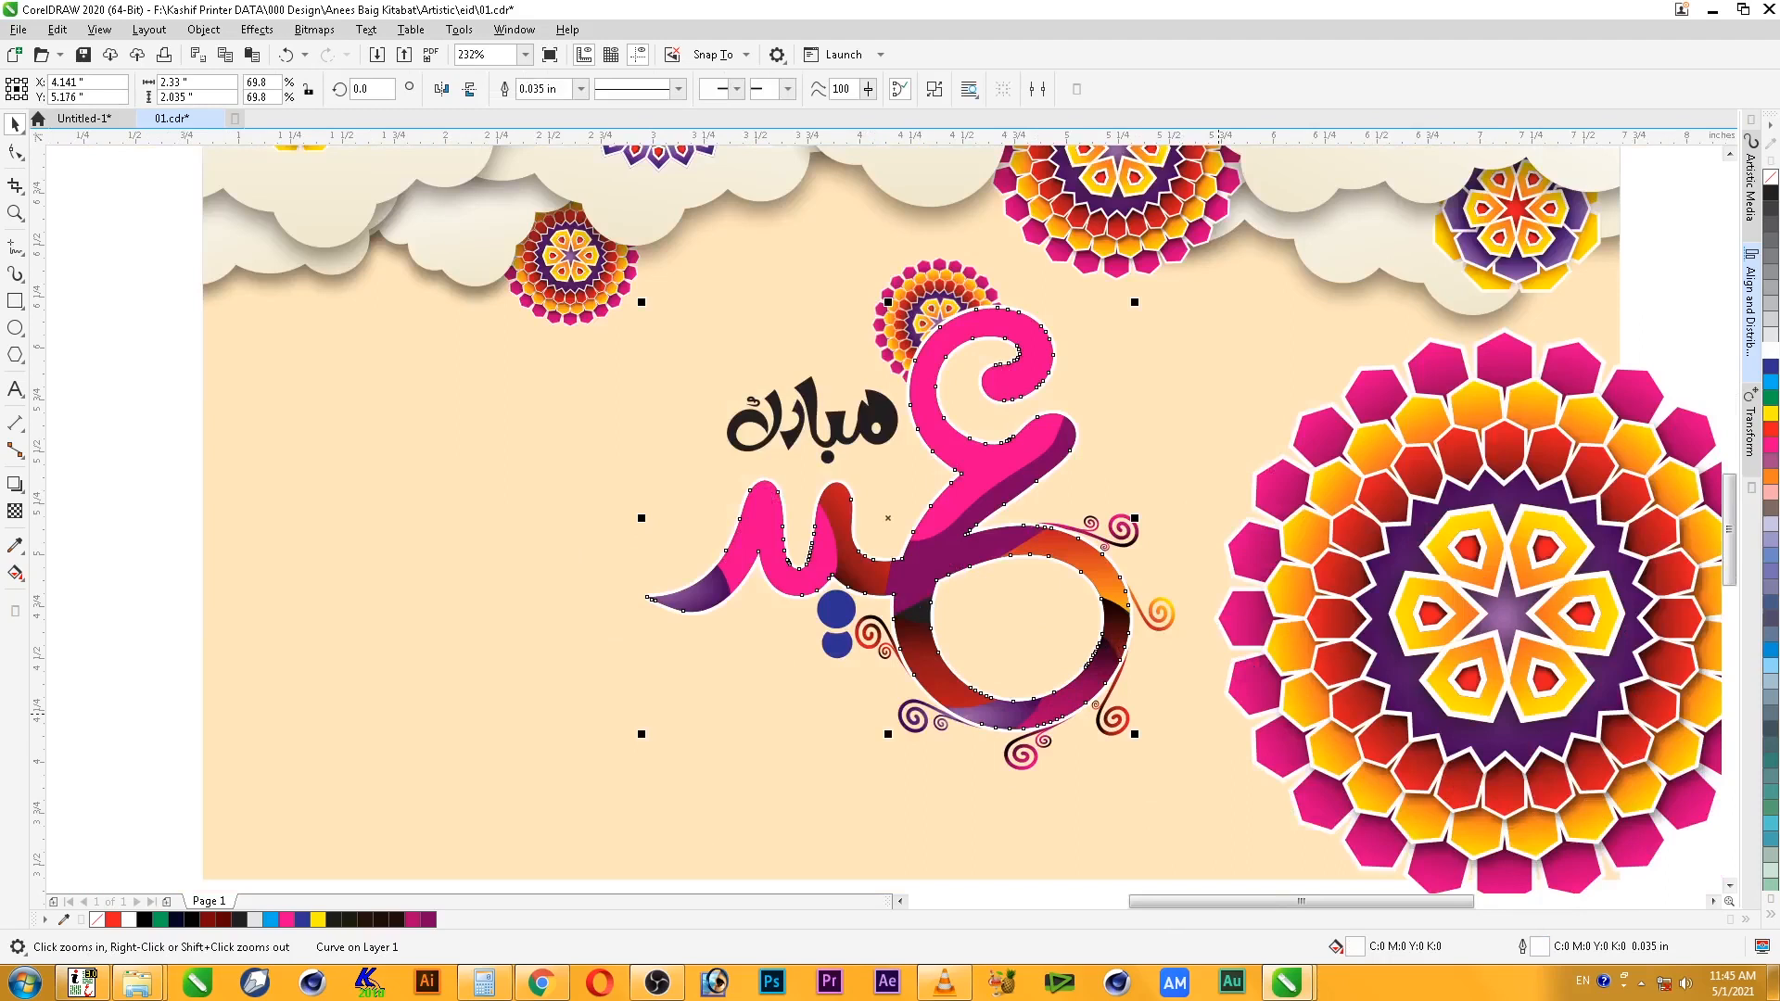
pyautogui.press('Escape')
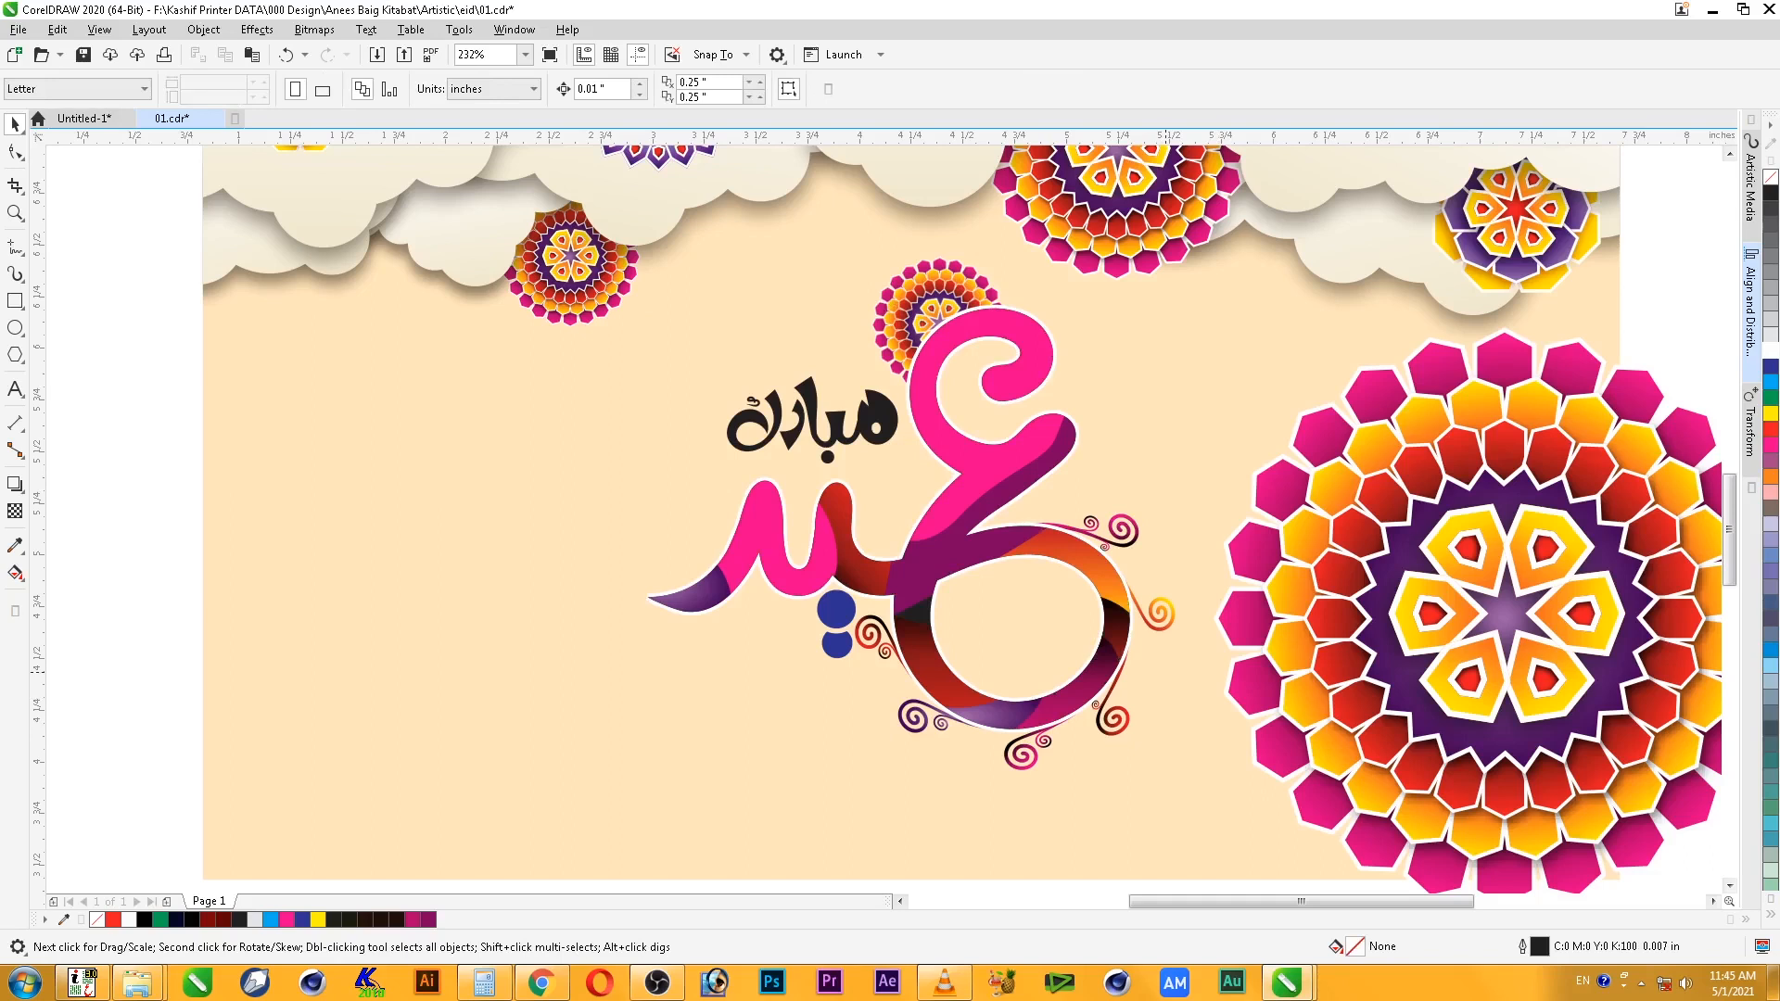
# - Undo the recent changes, including the reordering and the white outlined backing copy
pyautogui.hotkey('ctrl', 'z')
pyautogui.hotkey('ctrl', 'z')
pyautogui.hotkey('ctrl', 'z')
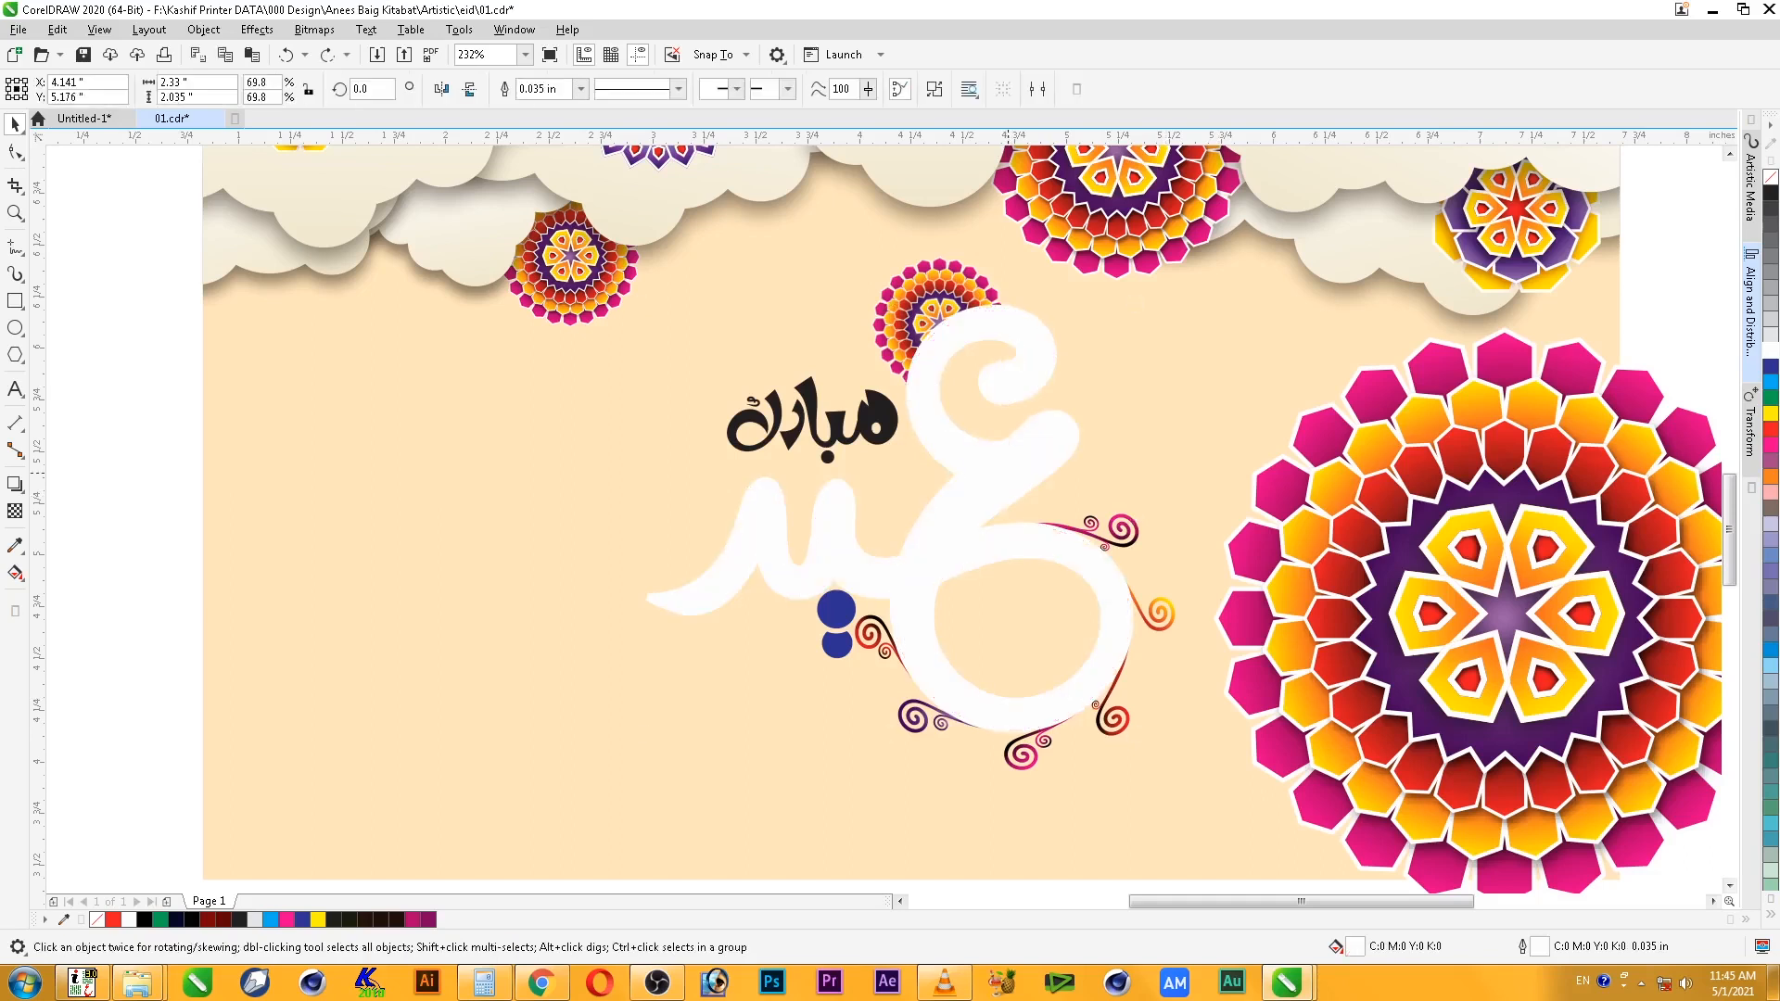
pyautogui.scroll(-1, 1008, 473)
pyautogui.press('F3')
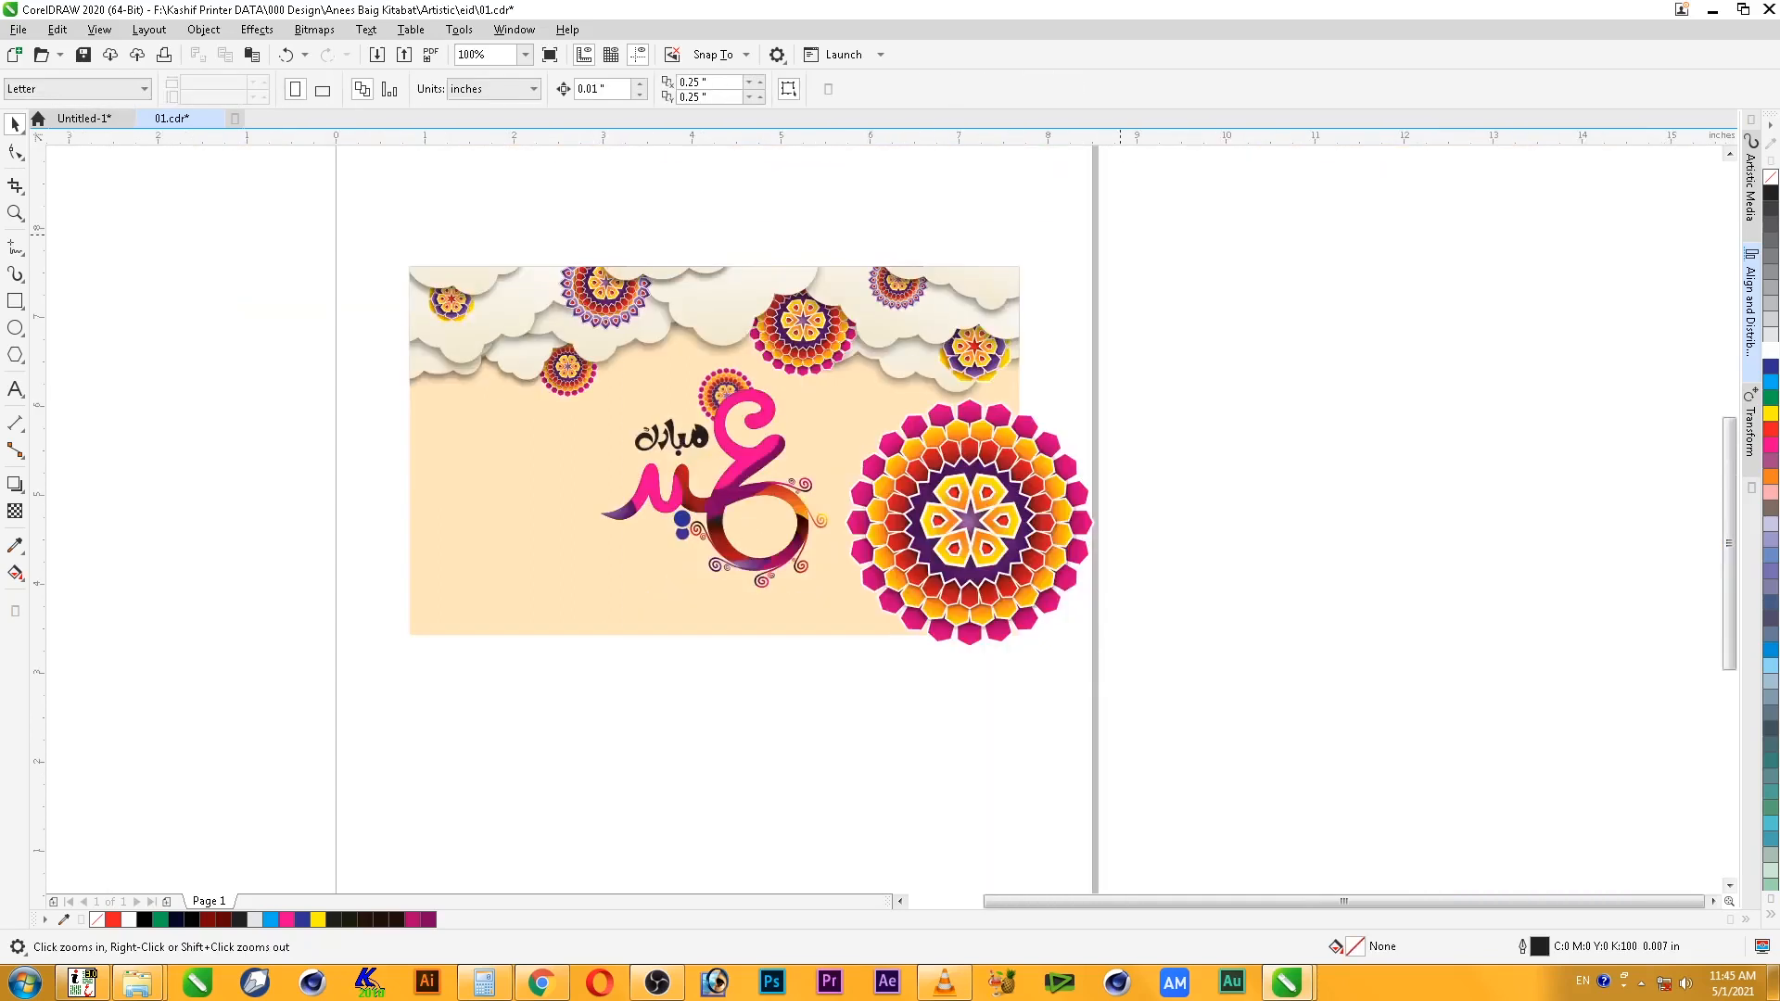
# - Save the drawing and group the eight objects of the coloured Eid lettering
pyautogui.scroll(2, 474, 372)
pyautogui.hotkey('ctrl', 's')
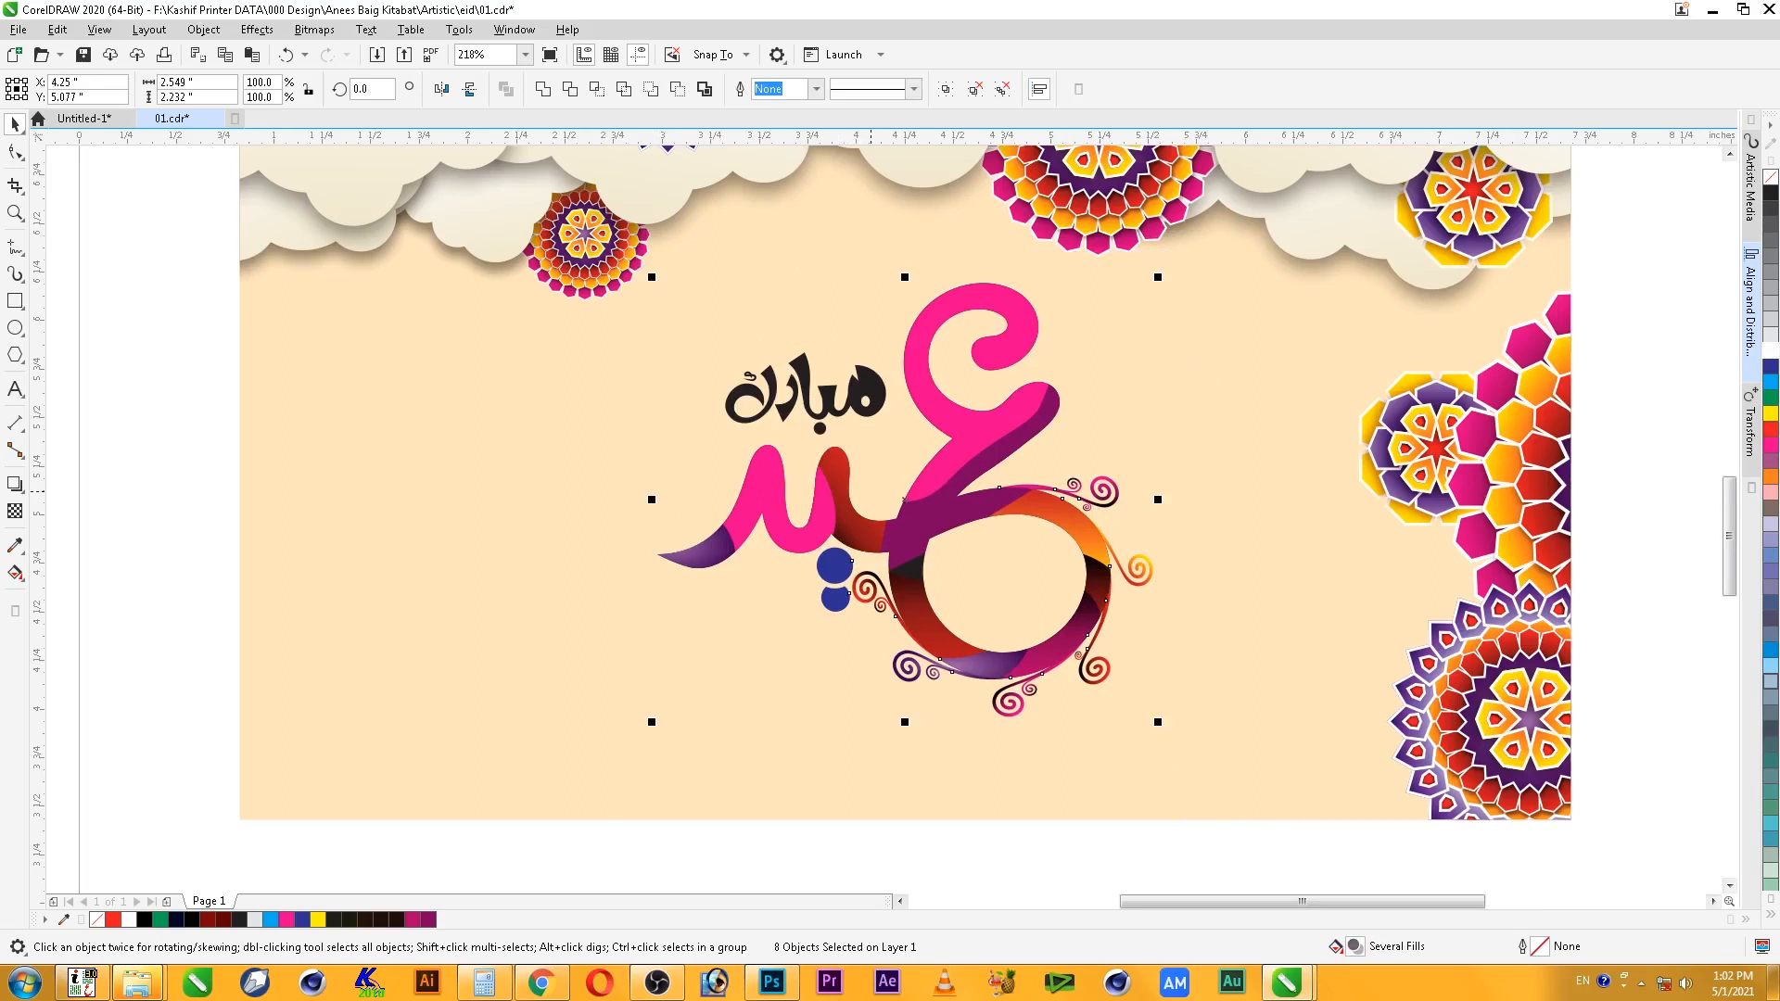
pyautogui.hotkey('ctrl', 'g')
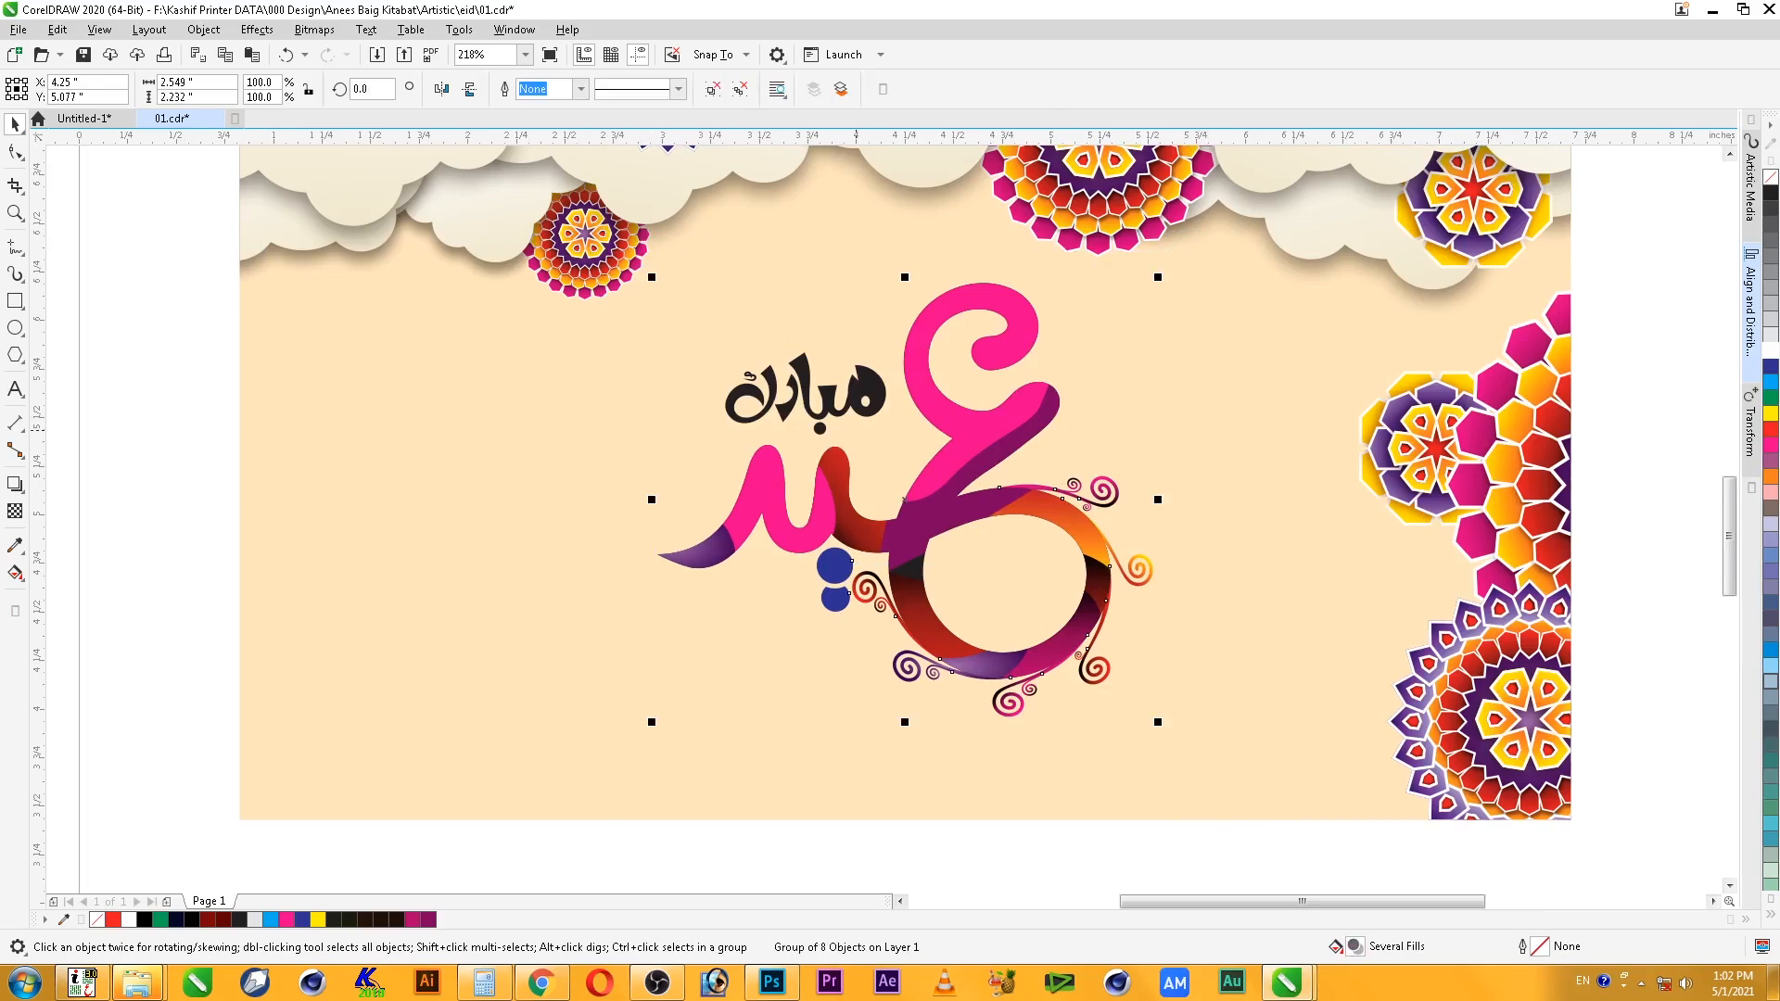
# - Draw a rectangle over the upper-left part of the Mubarak lettering, convert it to curves and pull its corners into a slanted quarter frame
pyautogui.click(808, 390)
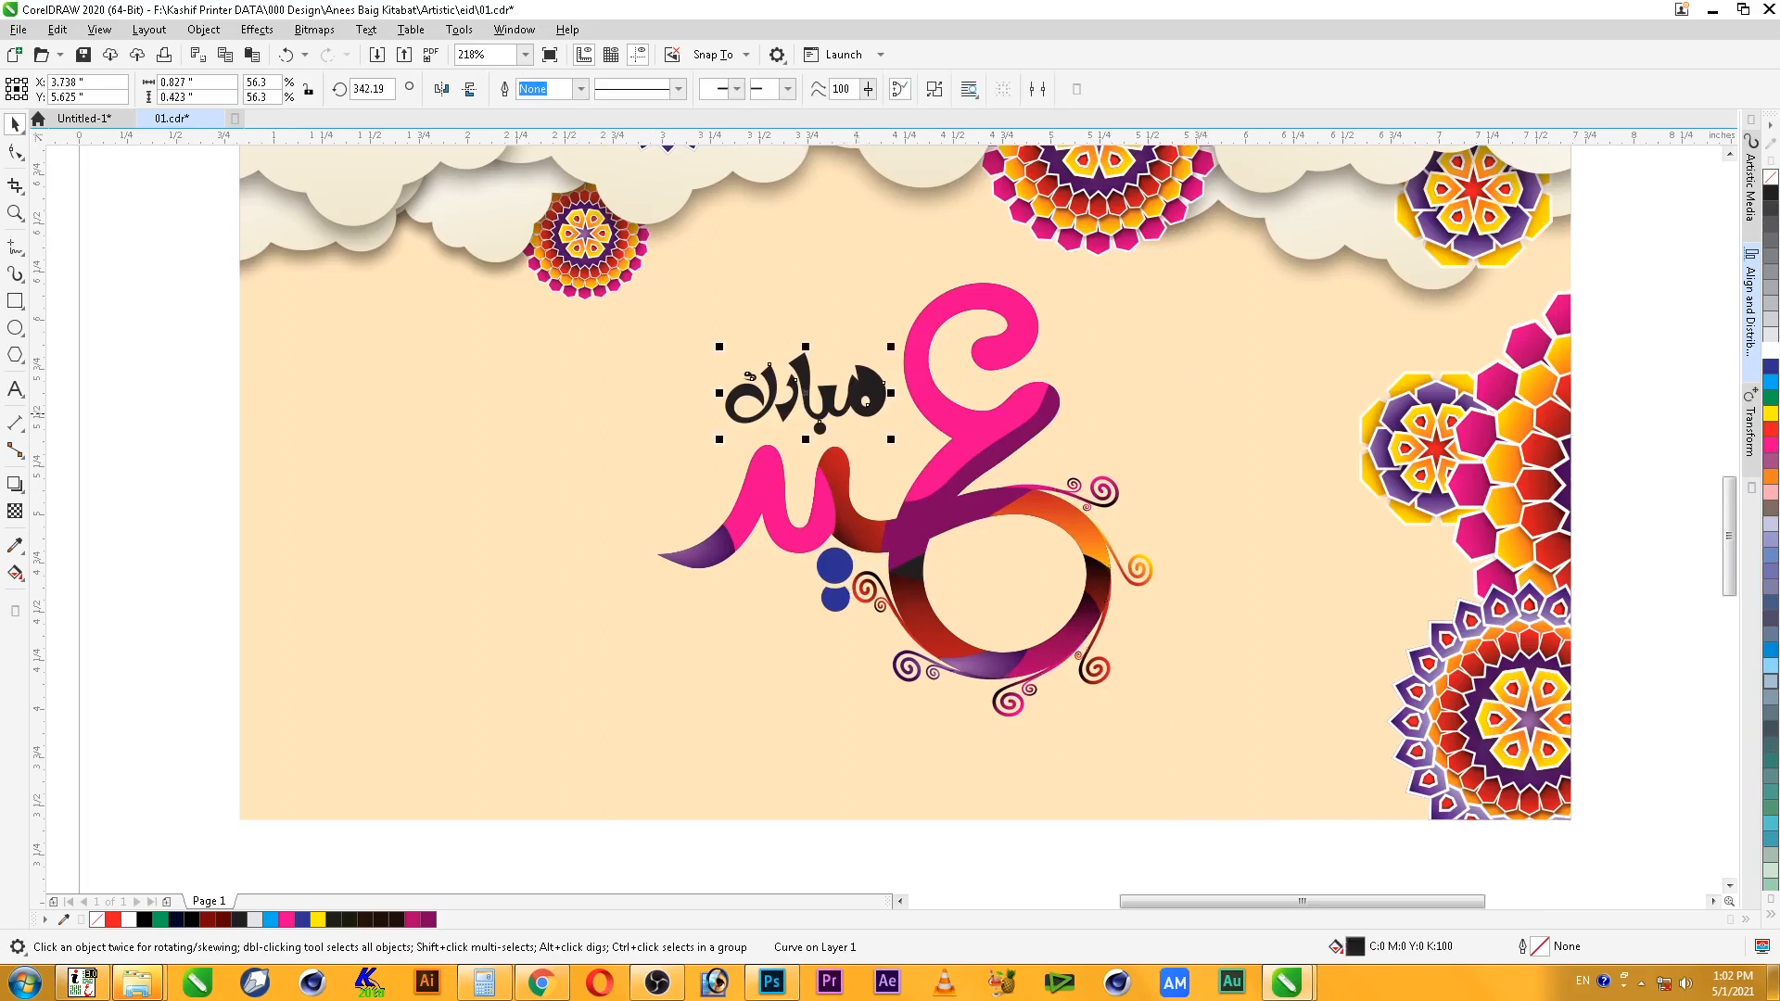
pyautogui.press('F2')
pyautogui.moveTo(670, 262); pyautogui.dragTo(1085, 575)
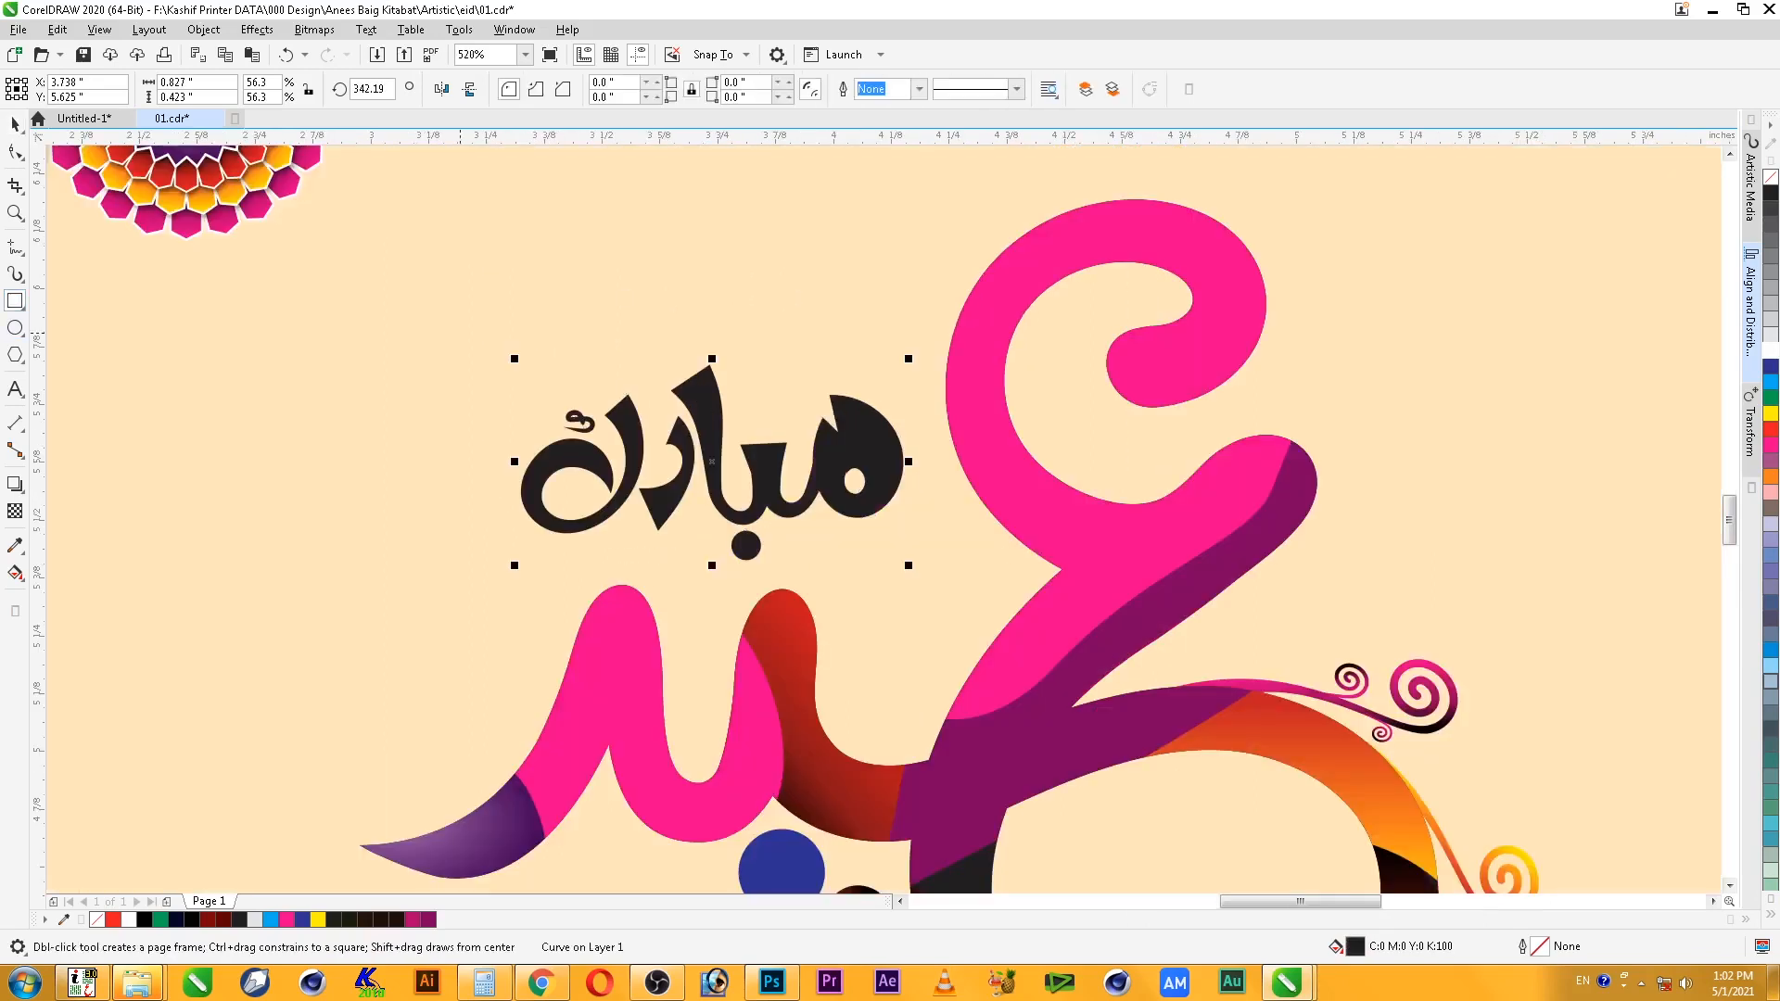
pyautogui.moveTo(474, 341); pyautogui.dragTo(721, 452)
pyautogui.press('F10')
pyautogui.hotkey('ctrl', 'q')
pyautogui.moveTo(721, 340); pyautogui.dragTo(721, 309)
pyautogui.moveTo(518, 423); pyautogui.dragTo(413, 452)
# - Mirror-copy the quarter frame downward and across, welding each copy into one elongated octagonal frame around the Mubarak lettering
pyautogui.press('space')
pyautogui.moveTo(568, 304); pyautogui.dragTo(562, 482)
pyautogui.rightClick(562, 482)
pyautogui.keyDown('shift'); pyautogui.click(536, 382); pyautogui.keyUp('shift')
pyautogui.hotkey('ctrl', 'w')
pyautogui.moveTo(408, 452); pyautogui.dragTo(756, 445)
pyautogui.rightClick(756, 445)
pyautogui.keyDown('shift'); pyautogui.click(695, 405); pyautogui.keyUp('shift')
pyautogui.hotkey('ctrl', 'w')
# - Scale the octagonal frame to about 1.074 × 0.5 in and centre the Mubarak lettering inside it
pyautogui.moveTo(1033, 600); pyautogui.dragTo(955, 564)
pyautogui.moveTo(486, 563); pyautogui.dragTo(446, 581)
pyautogui.click(876, 509)
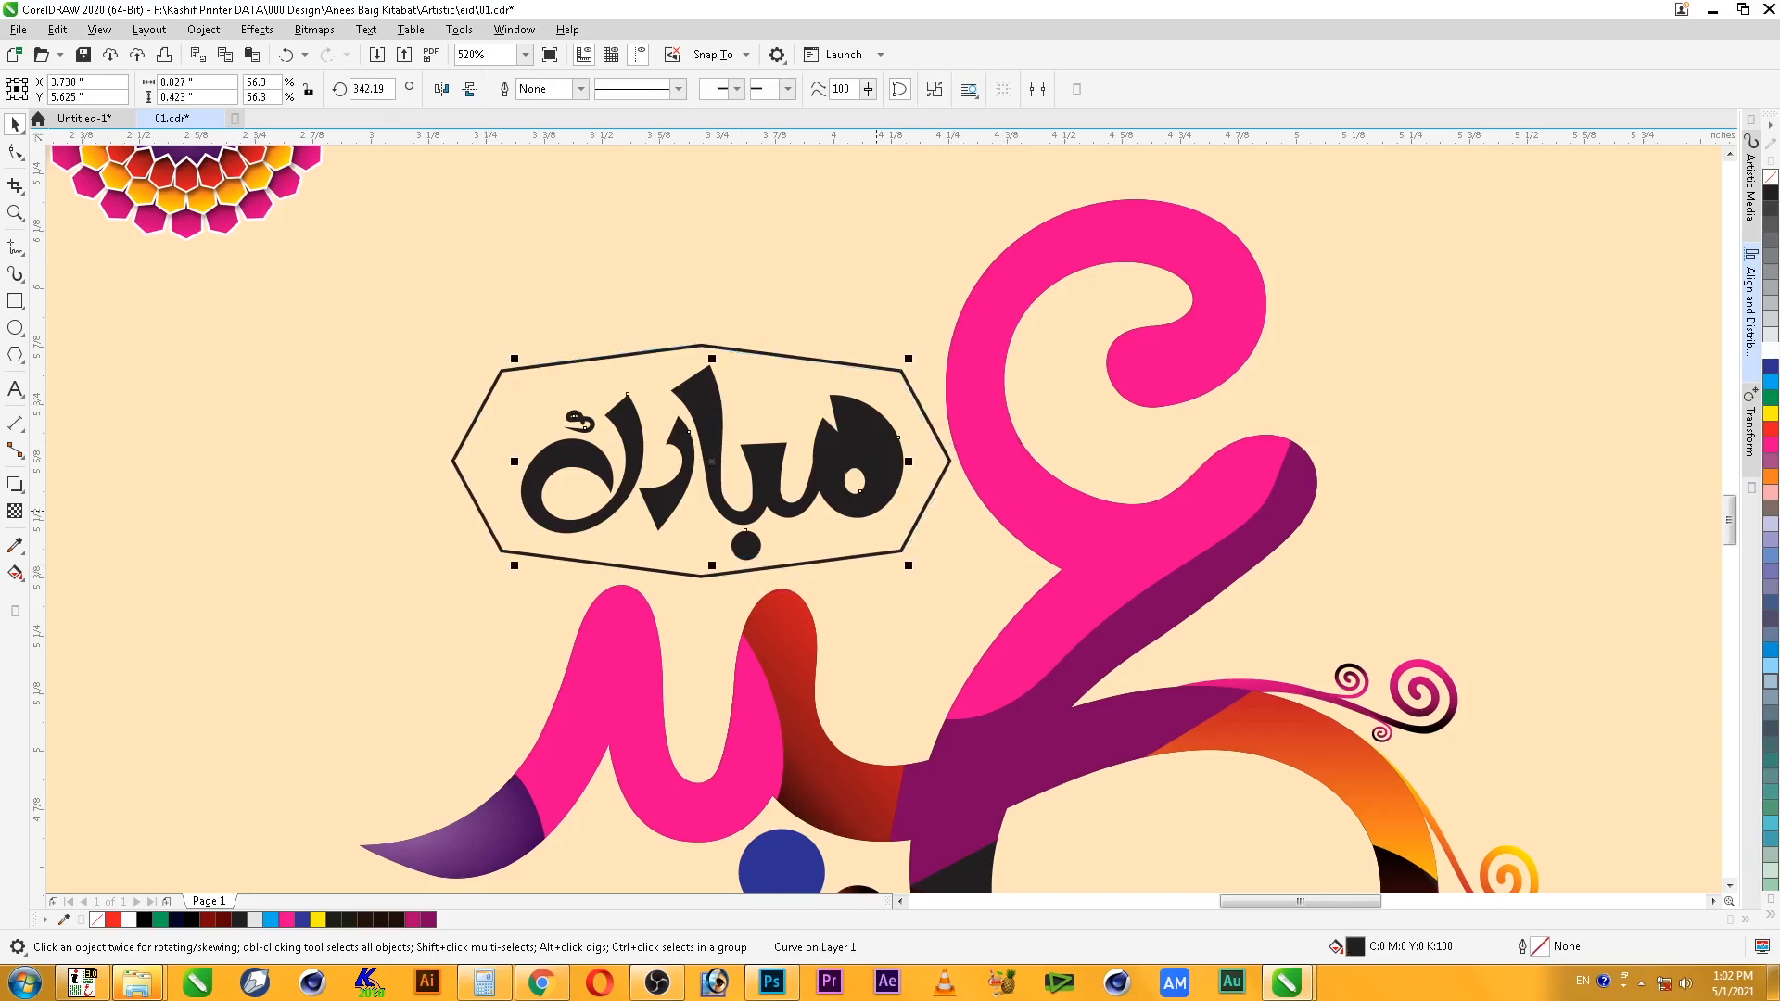
pyautogui.keyDown('shift'); pyautogui.click(858, 546); pyautogui.keyUp('shift')
pyautogui.press('c')
pyautogui.press('e')
pyautogui.keyDown('shift'); pyautogui.click(857, 546); pyautogui.keyUp('shift')
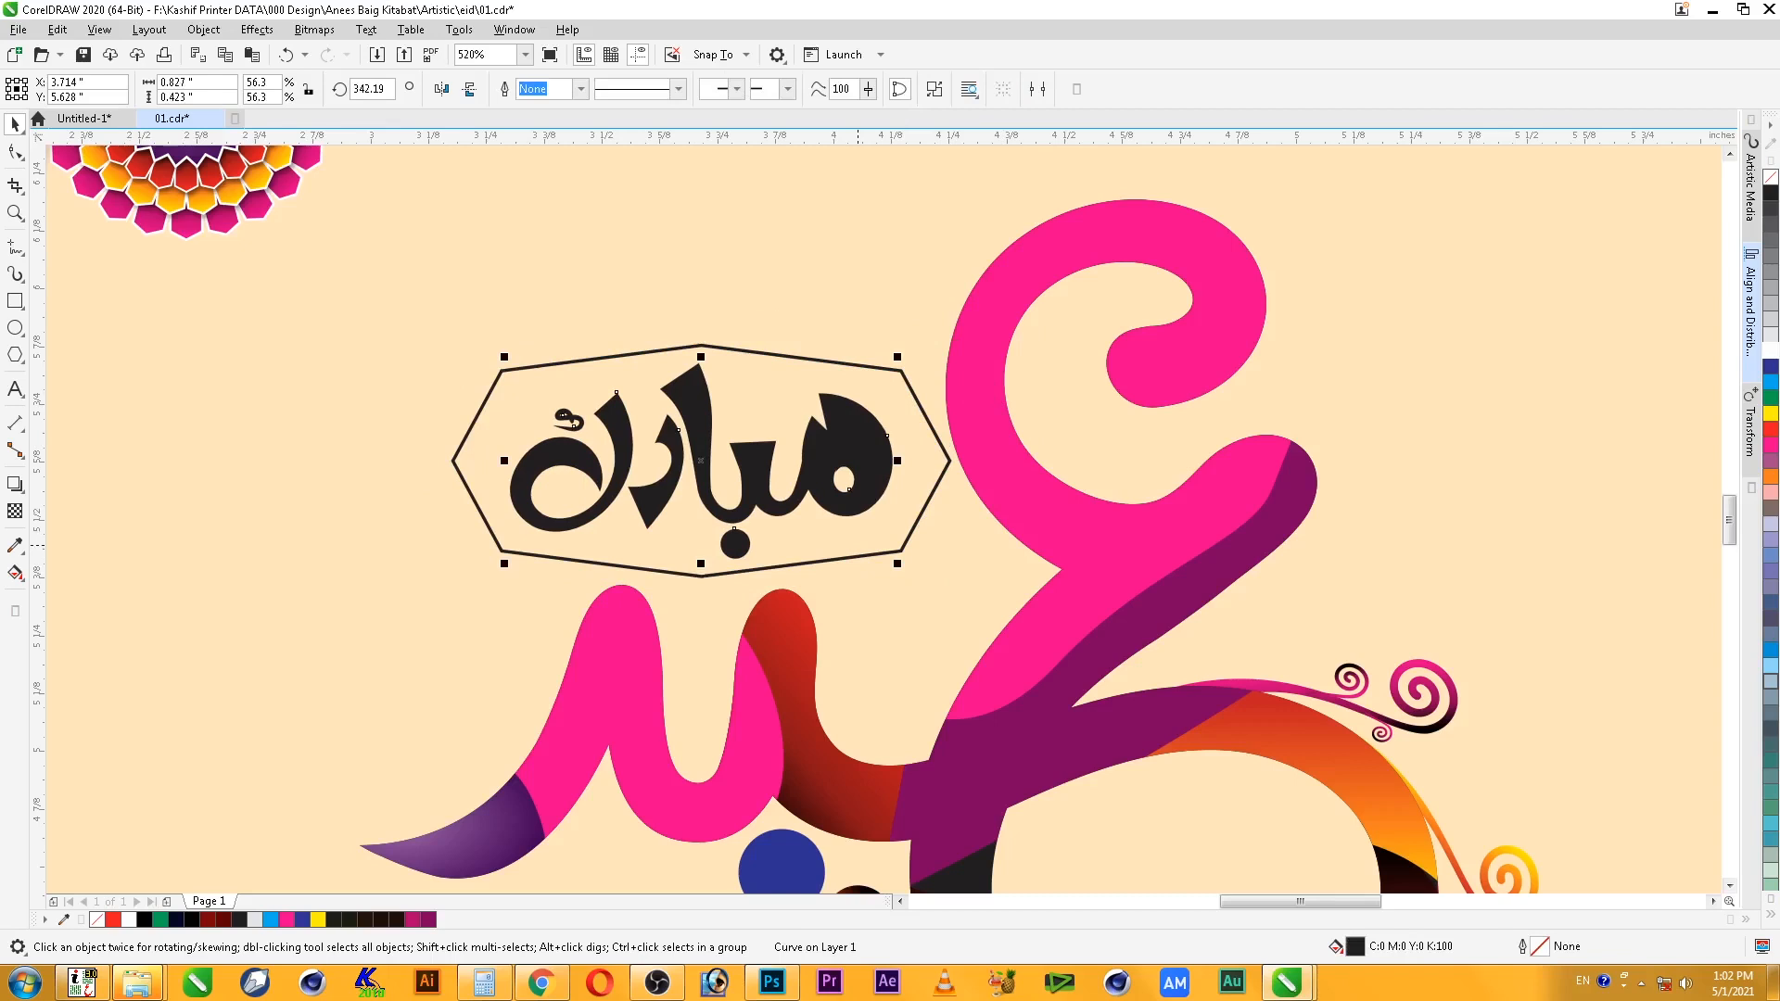
# - Fill the octagonal frame with magenta (M:100) and remove its outline
pyautogui.click(857, 545)
pyautogui.click(1771, 445)
pyautogui.rightClick(1771, 177)
pyautogui.scroll(-2, 1477, 476)
pyautogui.press('z')
pyautogui.moveTo(739, 337); pyautogui.dragTo(1558, 787)
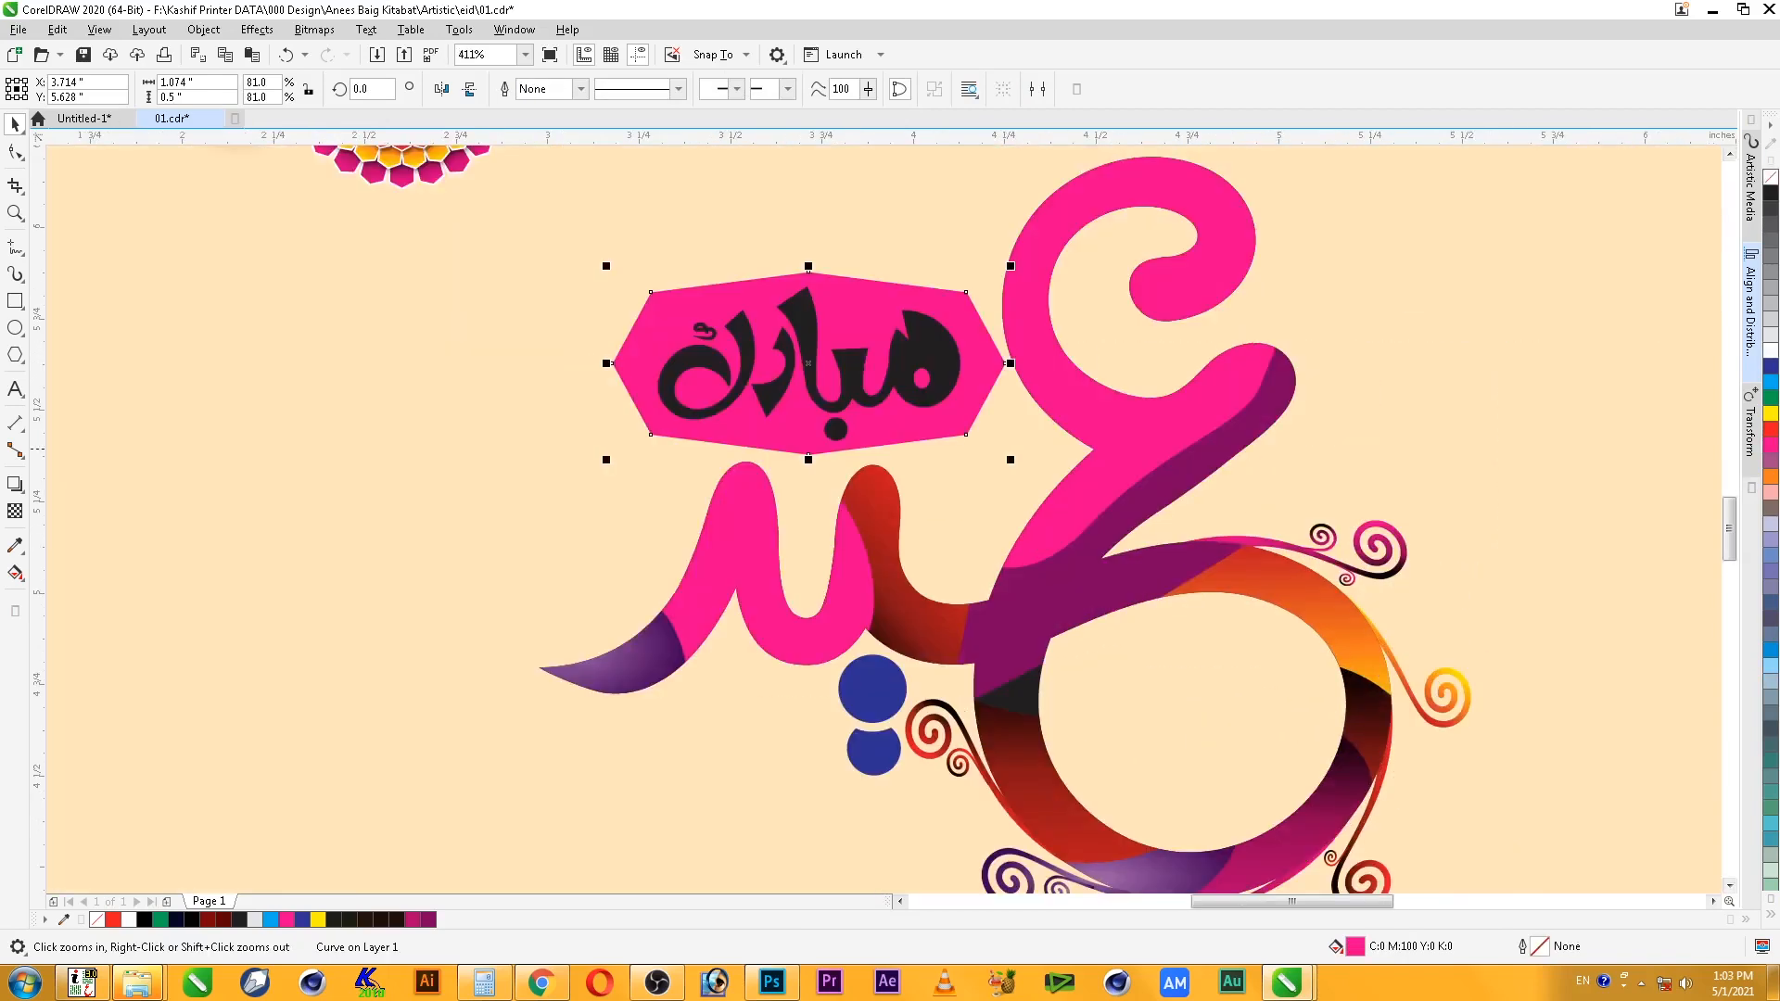
# - Scale the frame and the Mubarak lettering down together, bringing the frame to about 0.973 × 0.453 in
pyautogui.click(933, 392)
pyautogui.moveTo(969, 450); pyautogui.dragTo(942, 434)
pyautogui.hotkey('ctrl', 'z')
pyautogui.press('Escape')
# - Give the octagonal frame a fountain fill from green to dark green (C82 M48 Y94 K61)
pyautogui.click(942, 415)
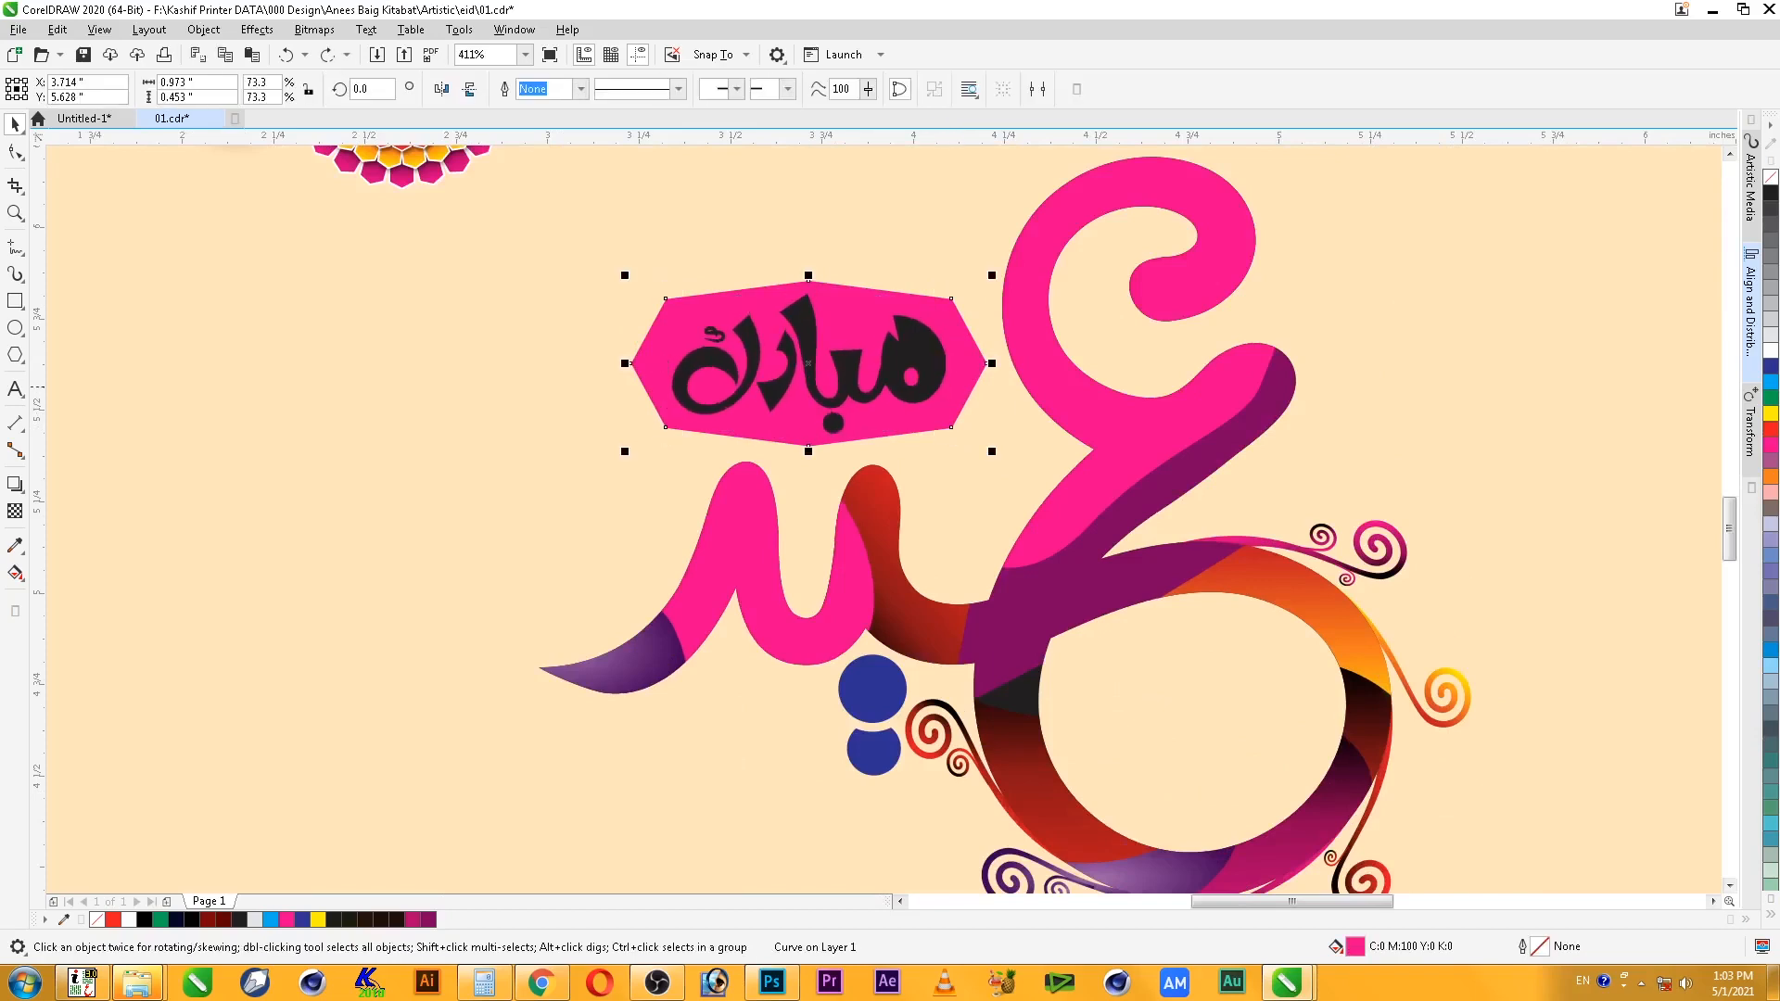
pyautogui.click(15, 484)
pyautogui.press('space')
pyautogui.click(1771, 397)
pyautogui.press('F11')
pyautogui.click(854, 559)
pyautogui.click(749, 588)
pyautogui.click(768, 813)
pyautogui.click(841, 763)
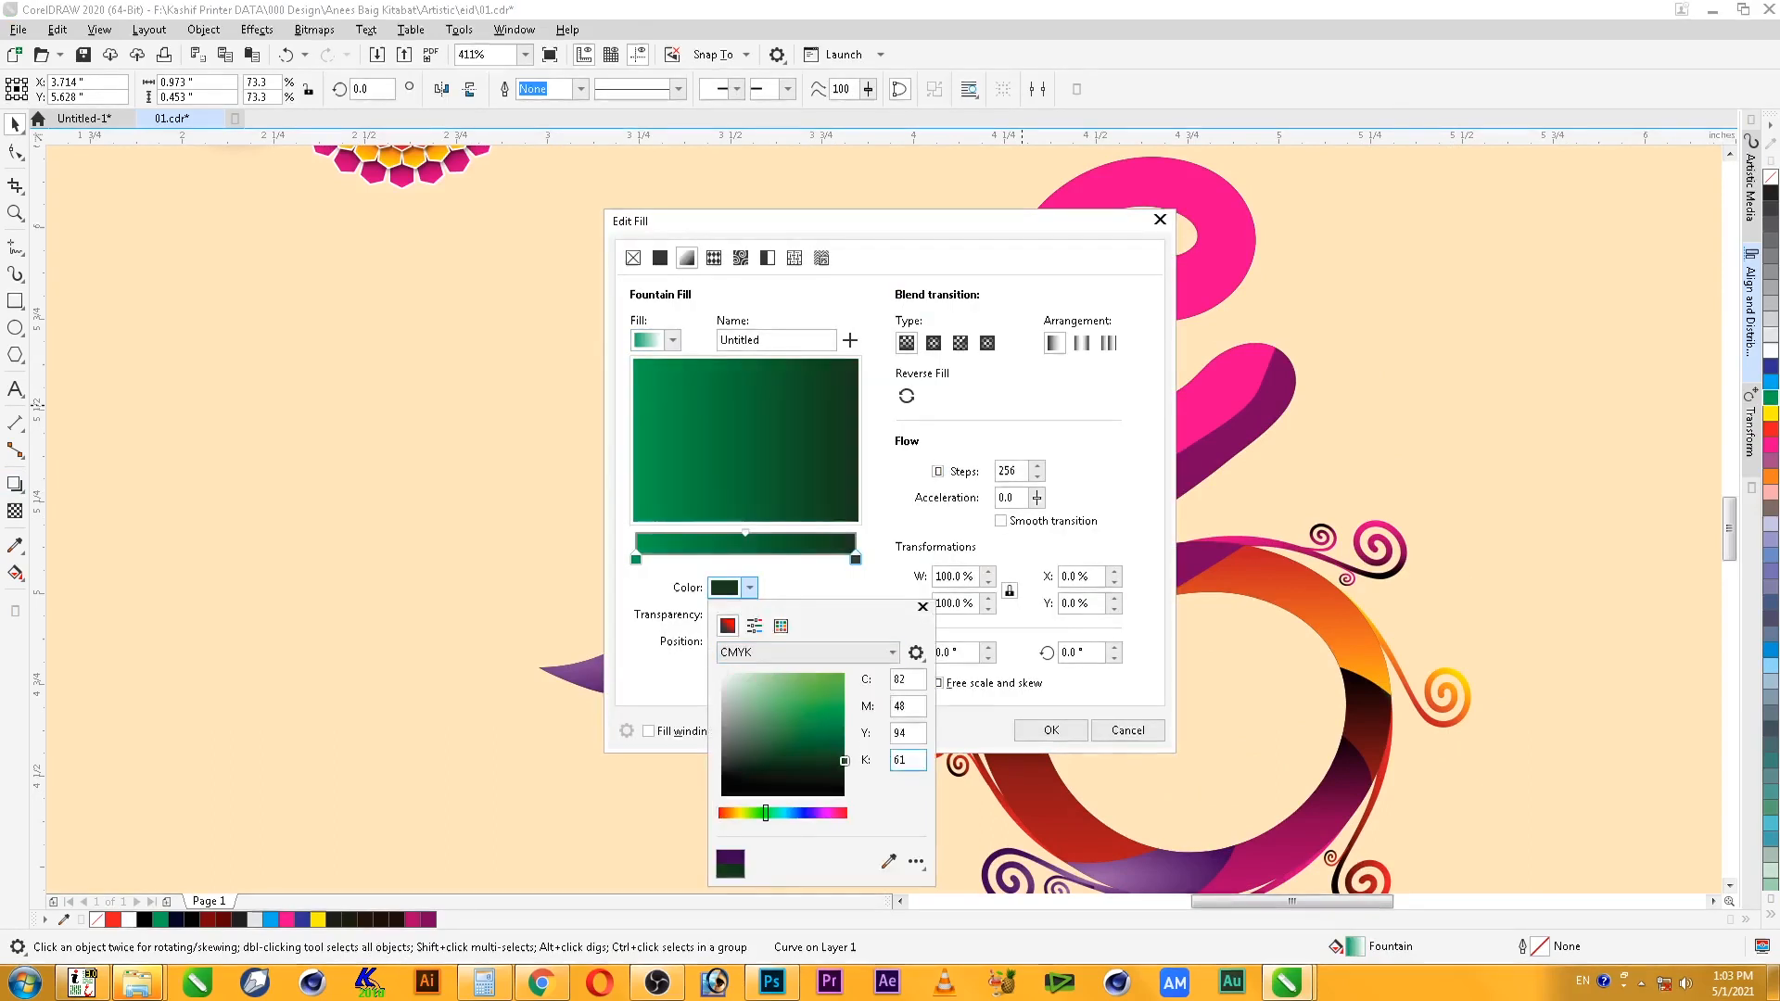
# - Set the fountain fill's angle to 90° and apply it to the frame
pyautogui.click(1051, 731)
pyautogui.moveTo(1091, 653); pyautogui.dragTo(974, 653)
pyautogui.write('90')
pyautogui.press('Return')
pyautogui.press('Return')
# - Fill the Mubarak lettering with white
pyautogui.click(754, 371)
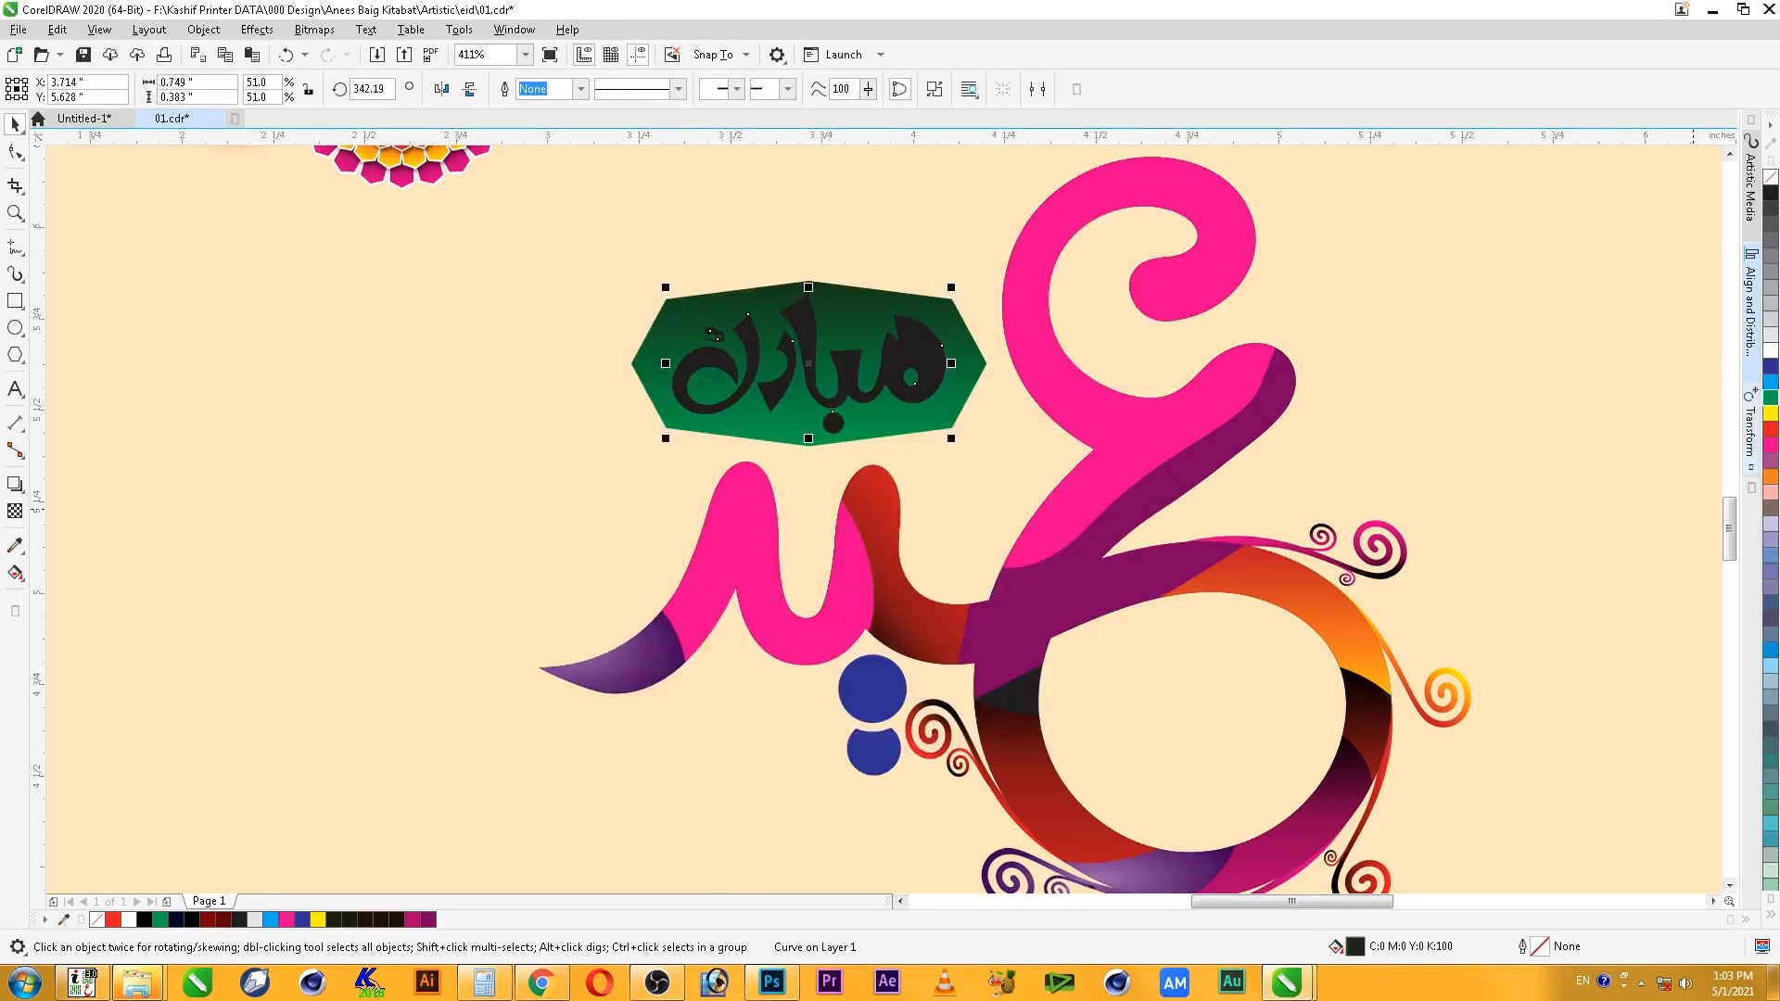
pyautogui.click(1771, 413)
pyautogui.click(1771, 350)
# - Move the green frame and the Mubarak lettering together slightly to the left, away from the first Eid letter
pyautogui.click(747, 428)
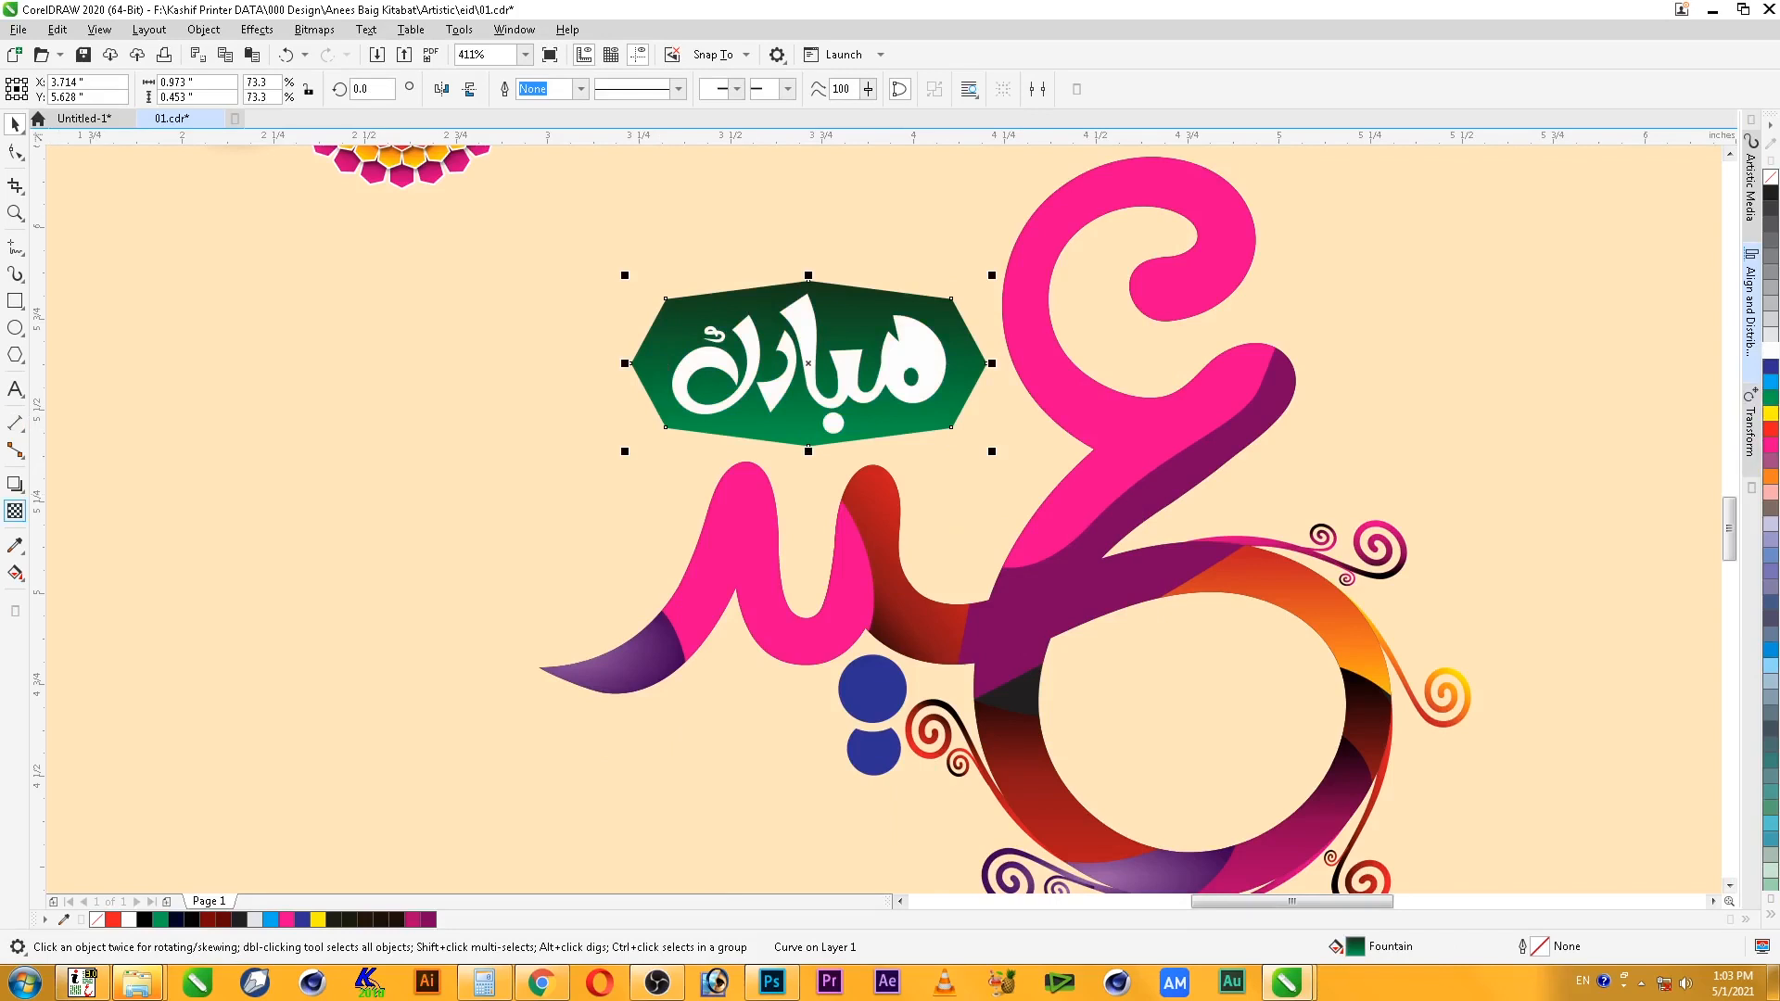
pyautogui.keyDown('shift'); pyautogui.click(777, 388); pyautogui.keyUp('shift')
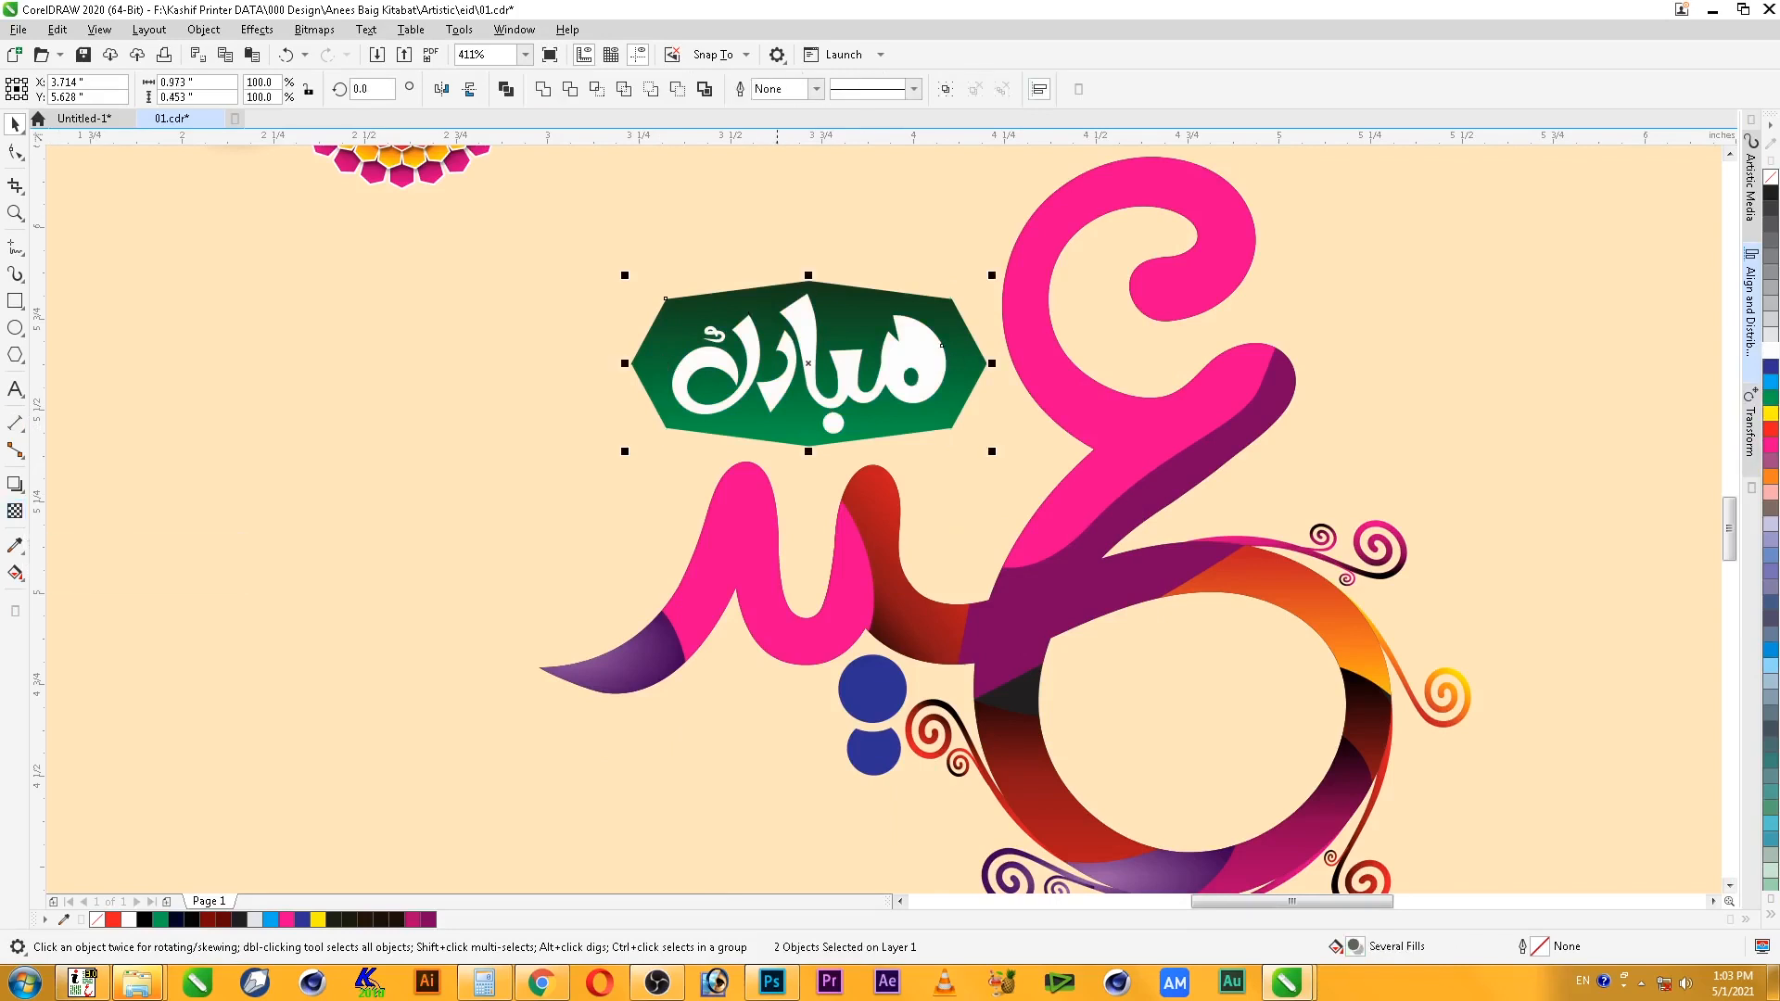
pyautogui.moveTo(753, 401); pyautogui.dragTo(761, 389)
pyautogui.click(608, 381)
# - Add an outside contour with round corners, two steps and a 0.01 in offset to the green frame
pyautogui.click(642, 372)
pyautogui.click(22, 491)
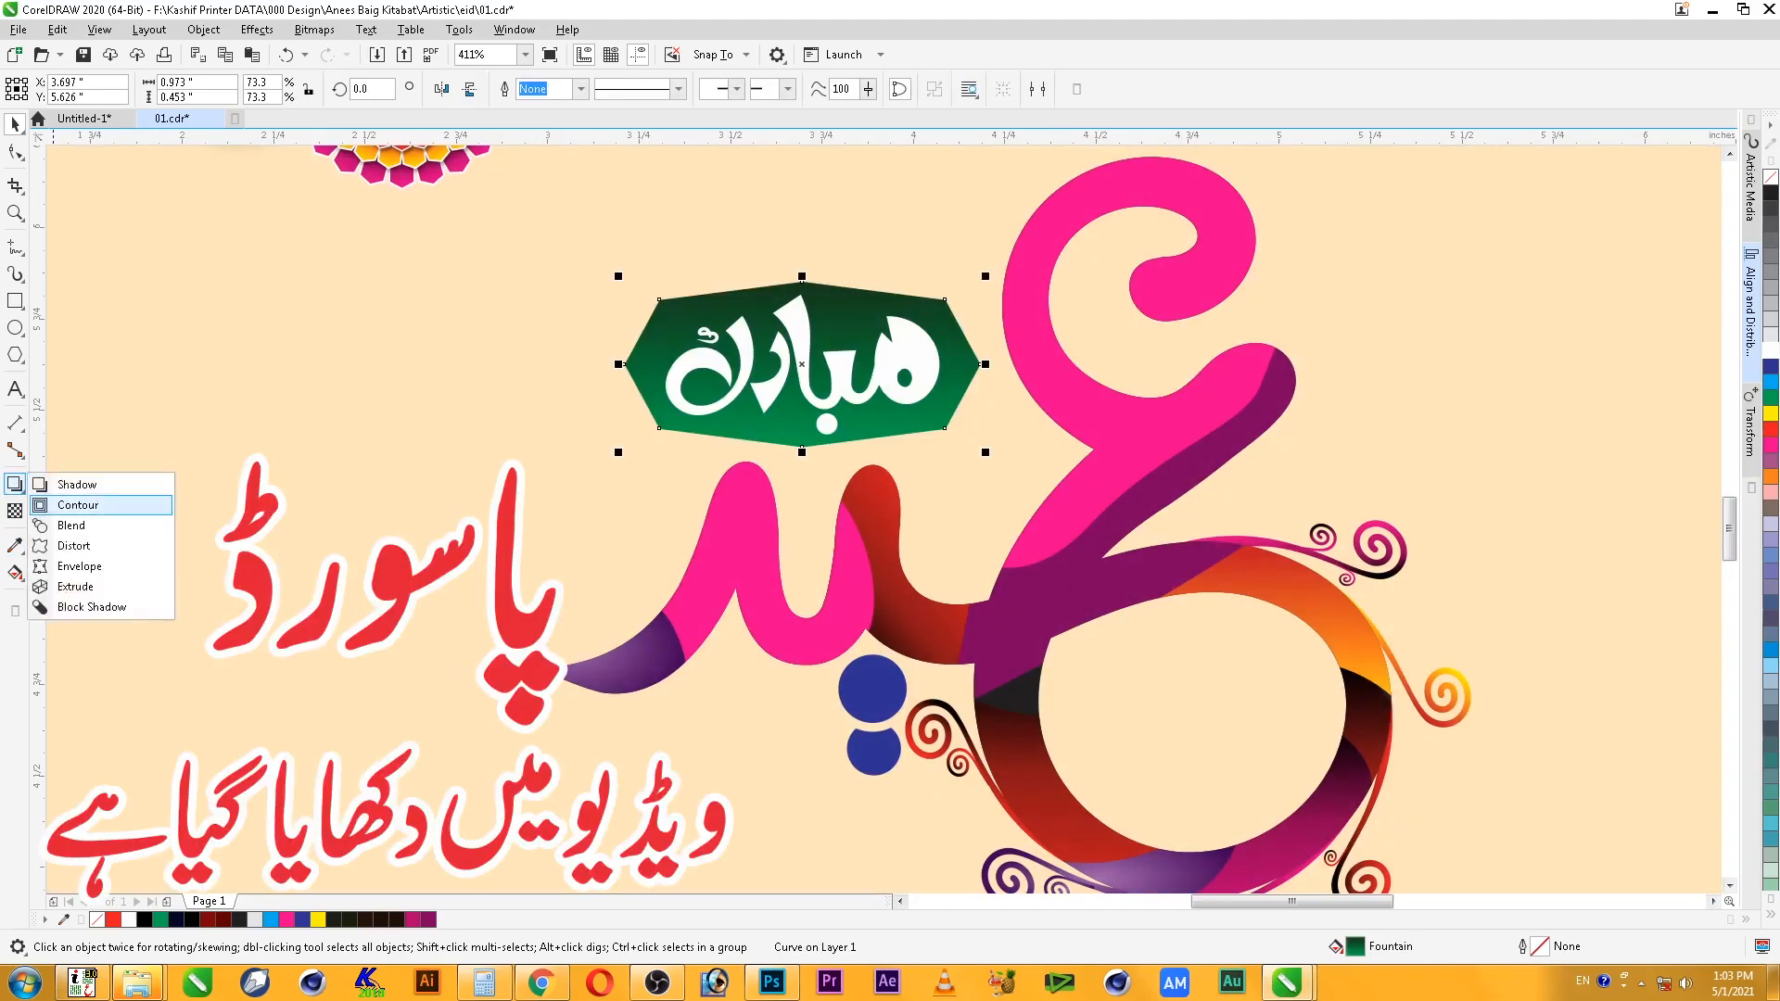
pyautogui.click(70, 506)
pyautogui.click(697, 89)
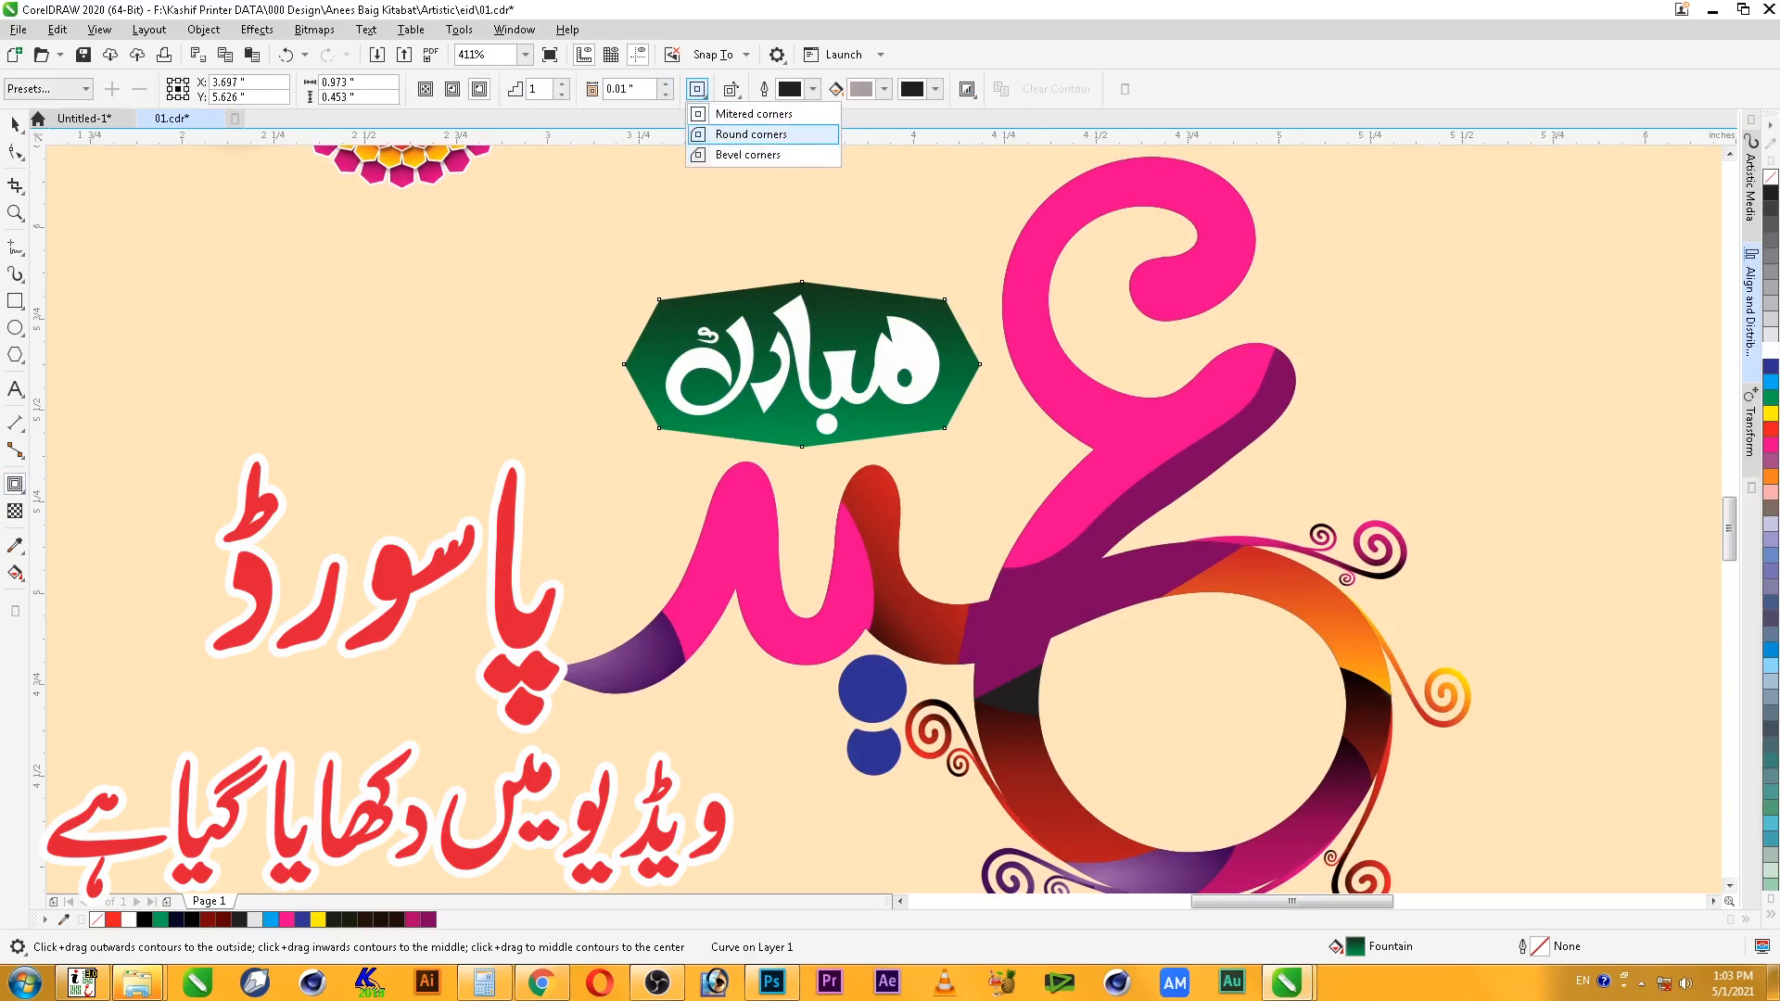
pyautogui.click(751, 135)
pyautogui.click(562, 83)
pyautogui.click(15, 124)
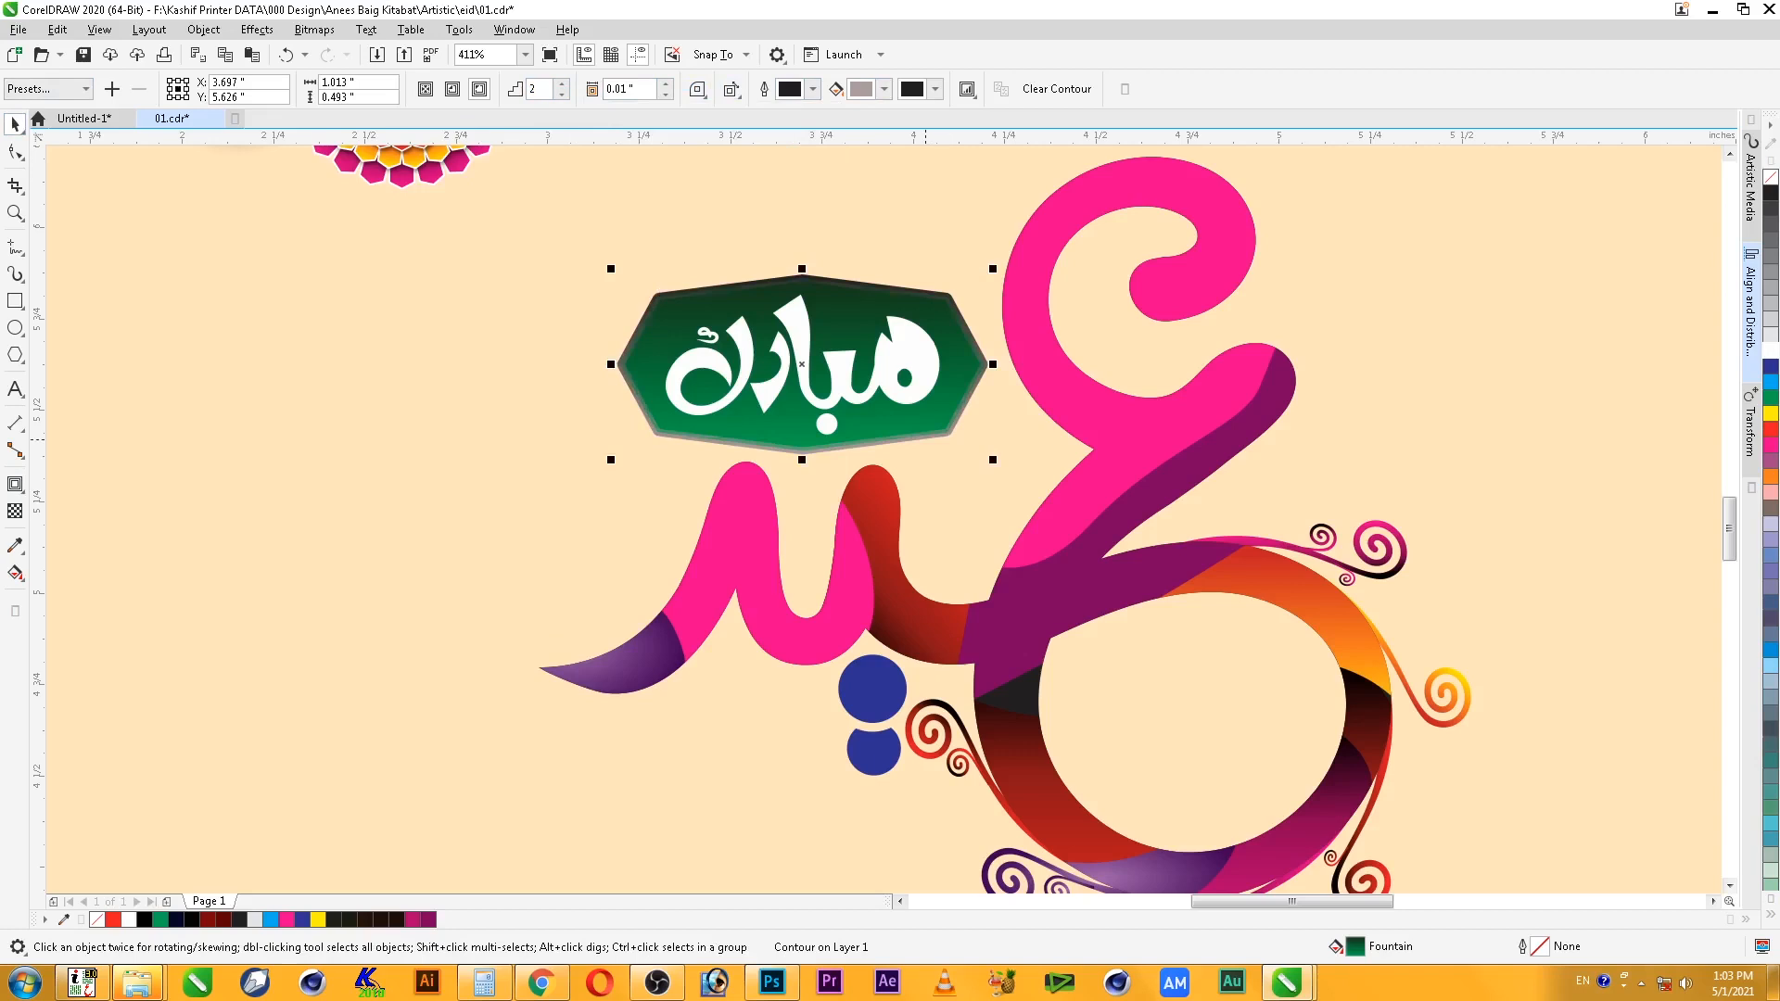
# - Break the contour apart from the green frame and fill the resulting contour group with white
pyautogui.rightClick(927, 433)
pyautogui.click(1009, 468)
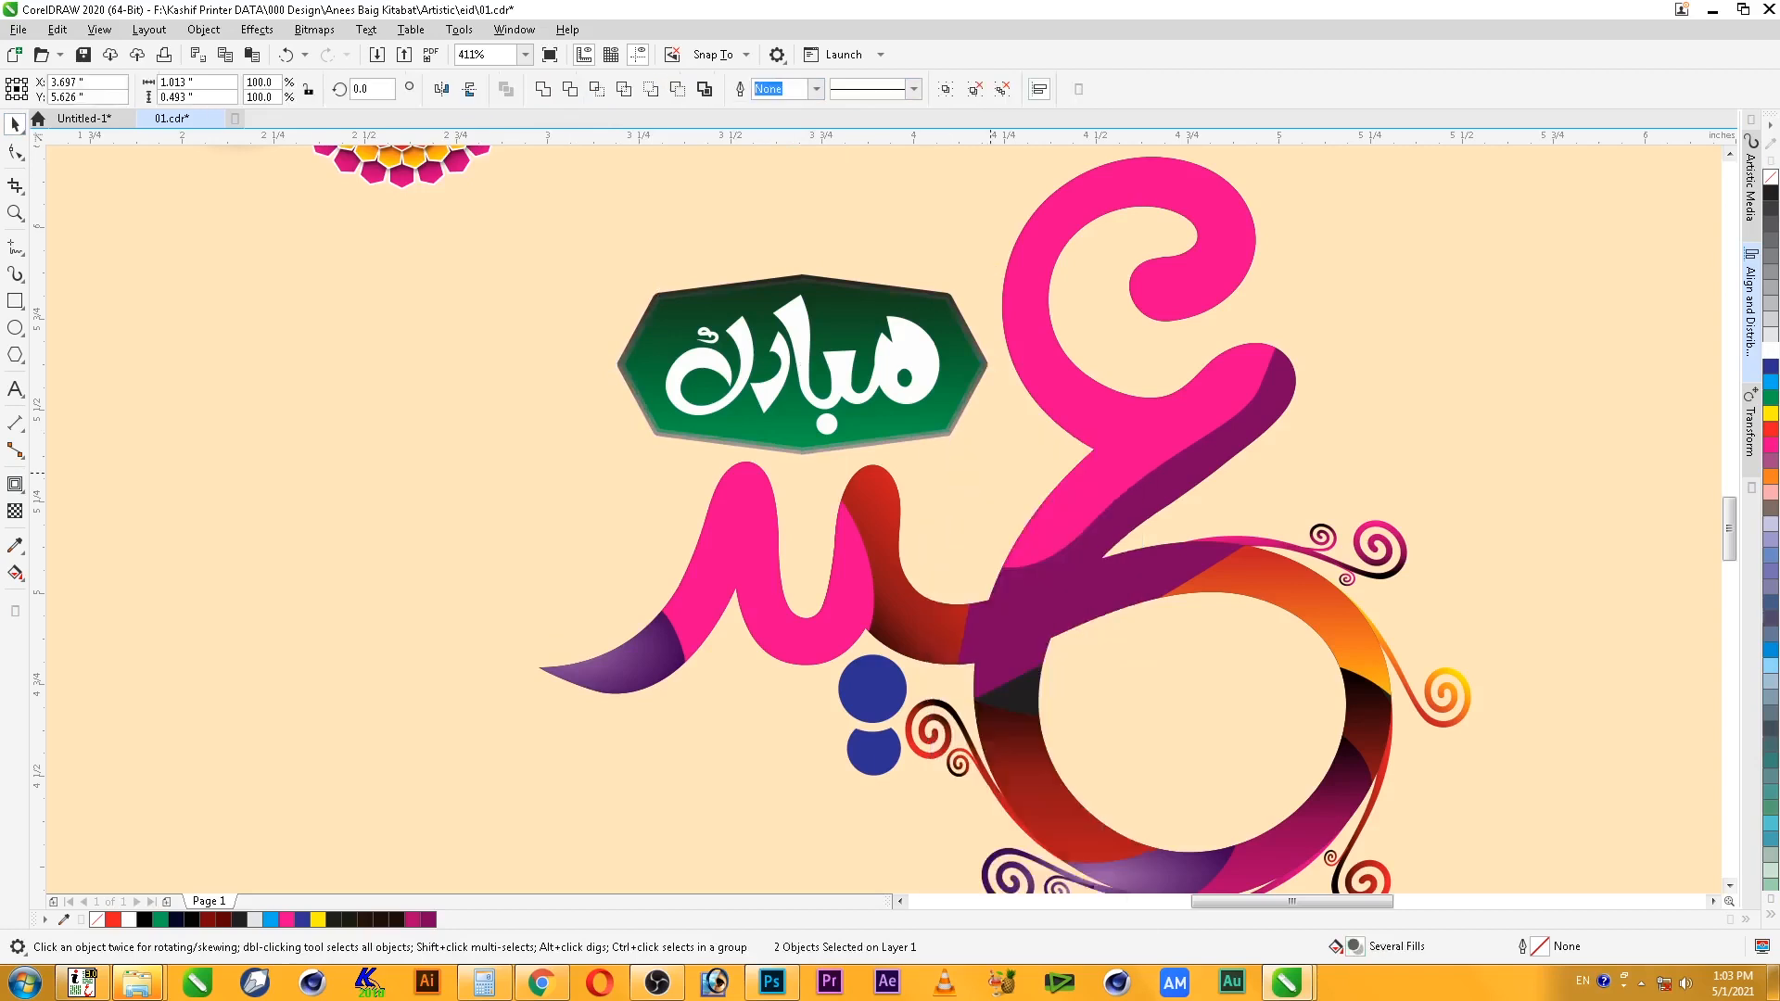
pyautogui.click(1011, 468)
pyautogui.press('F2')
pyautogui.moveTo(596, 250); pyautogui.dragTo(1032, 467)
pyautogui.press('space')
pyautogui.click(345, 294)
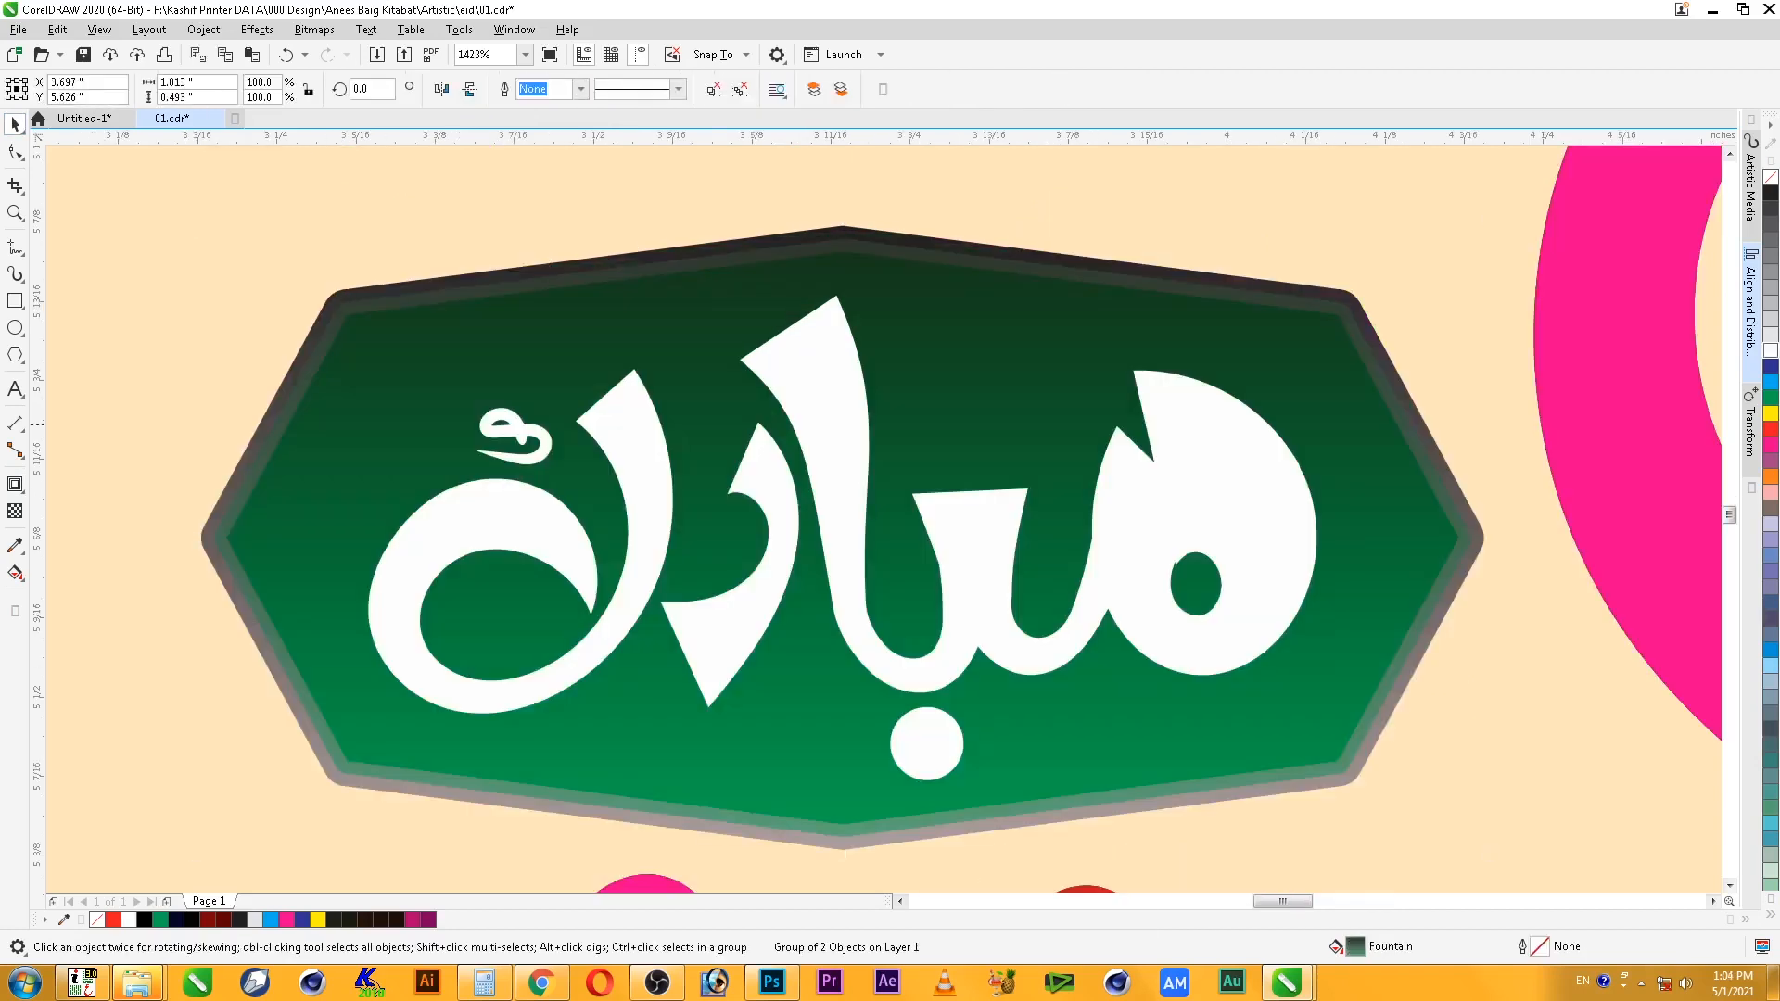
pyautogui.click(1771, 350)
# - Copy the green frame's fountain fill onto the outermost contour shape
pyautogui.keyDown('ctrl'); pyautogui.click(1406, 401); pyautogui.keyUp('ctrl')
pyautogui.hotkey('alt', 'e')
pyautogui.press('m')
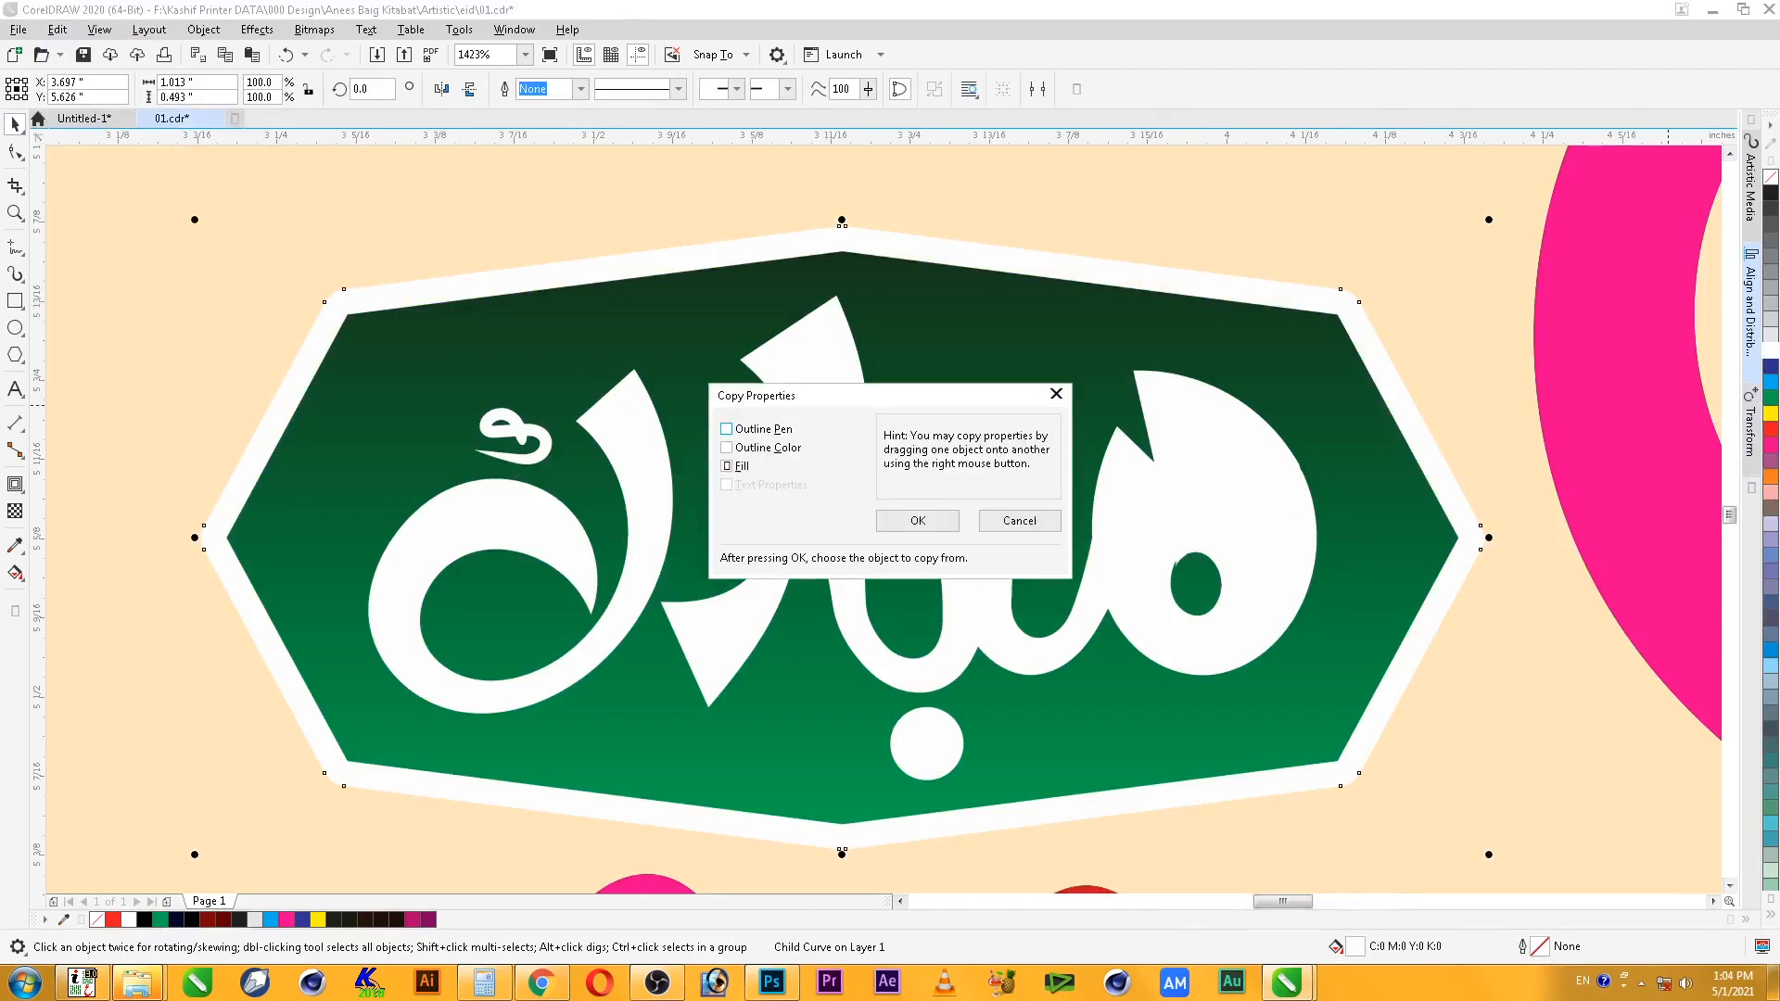
pyautogui.click(918, 520)
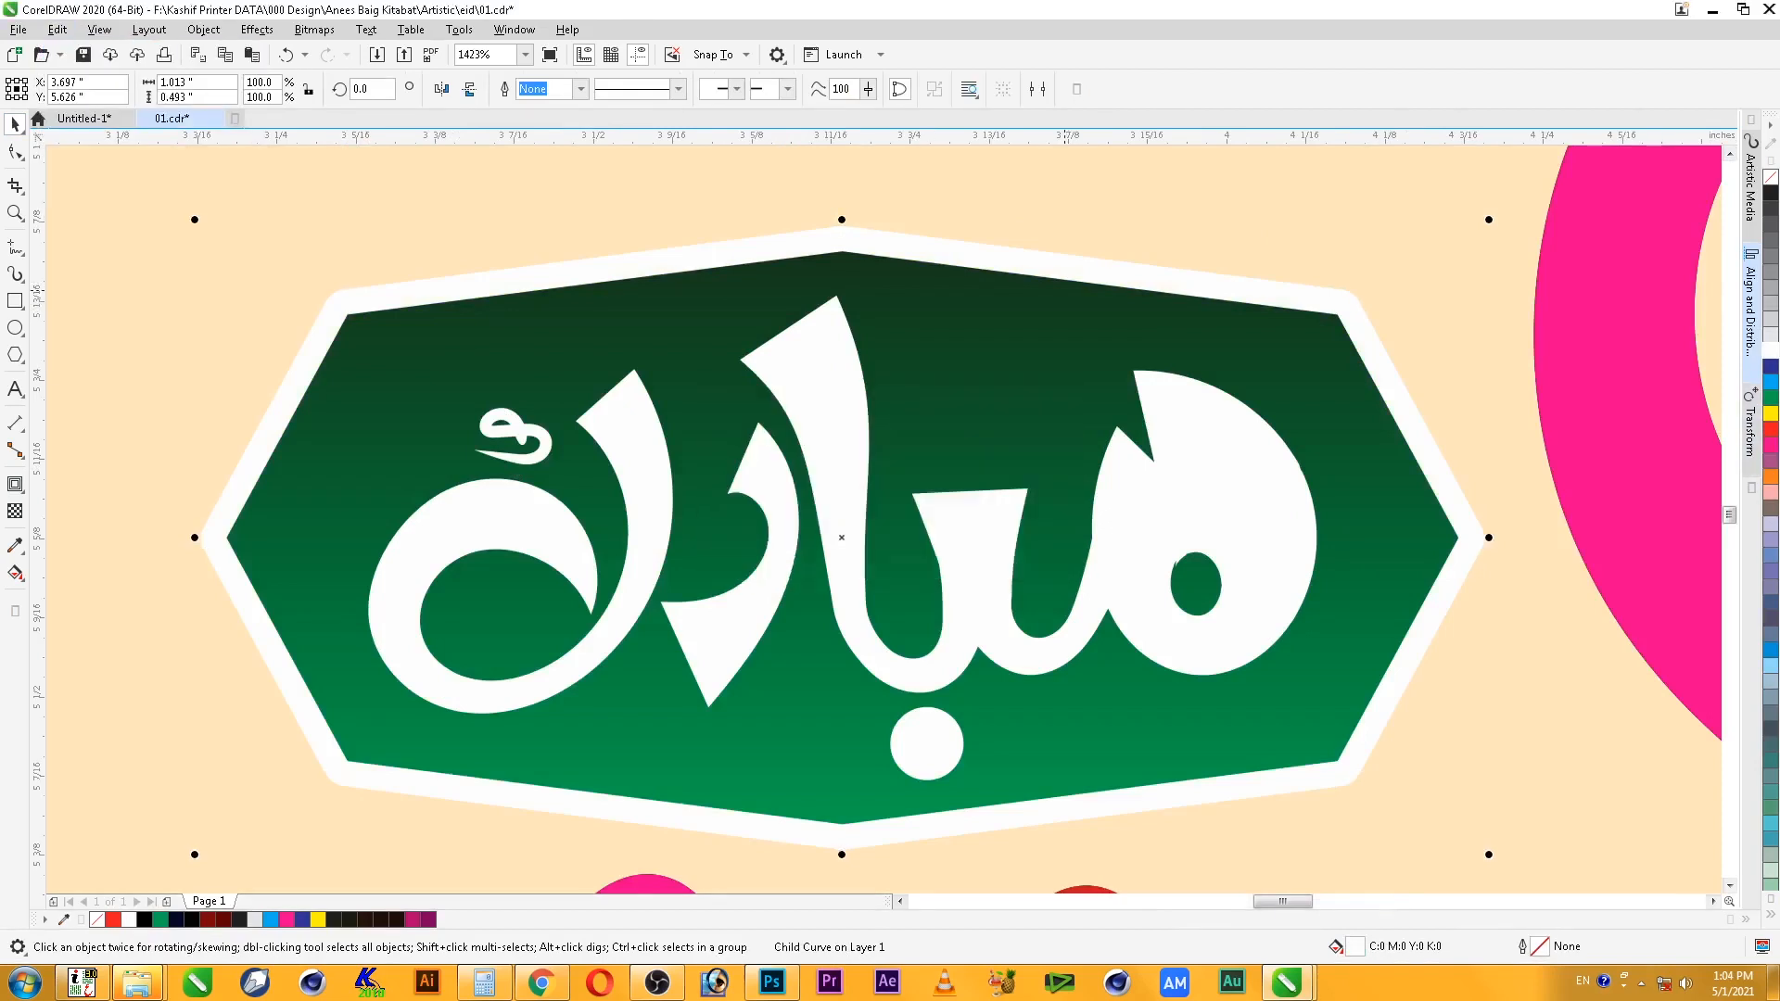
pyautogui.click(1073, 289)
pyautogui.press('Escape')
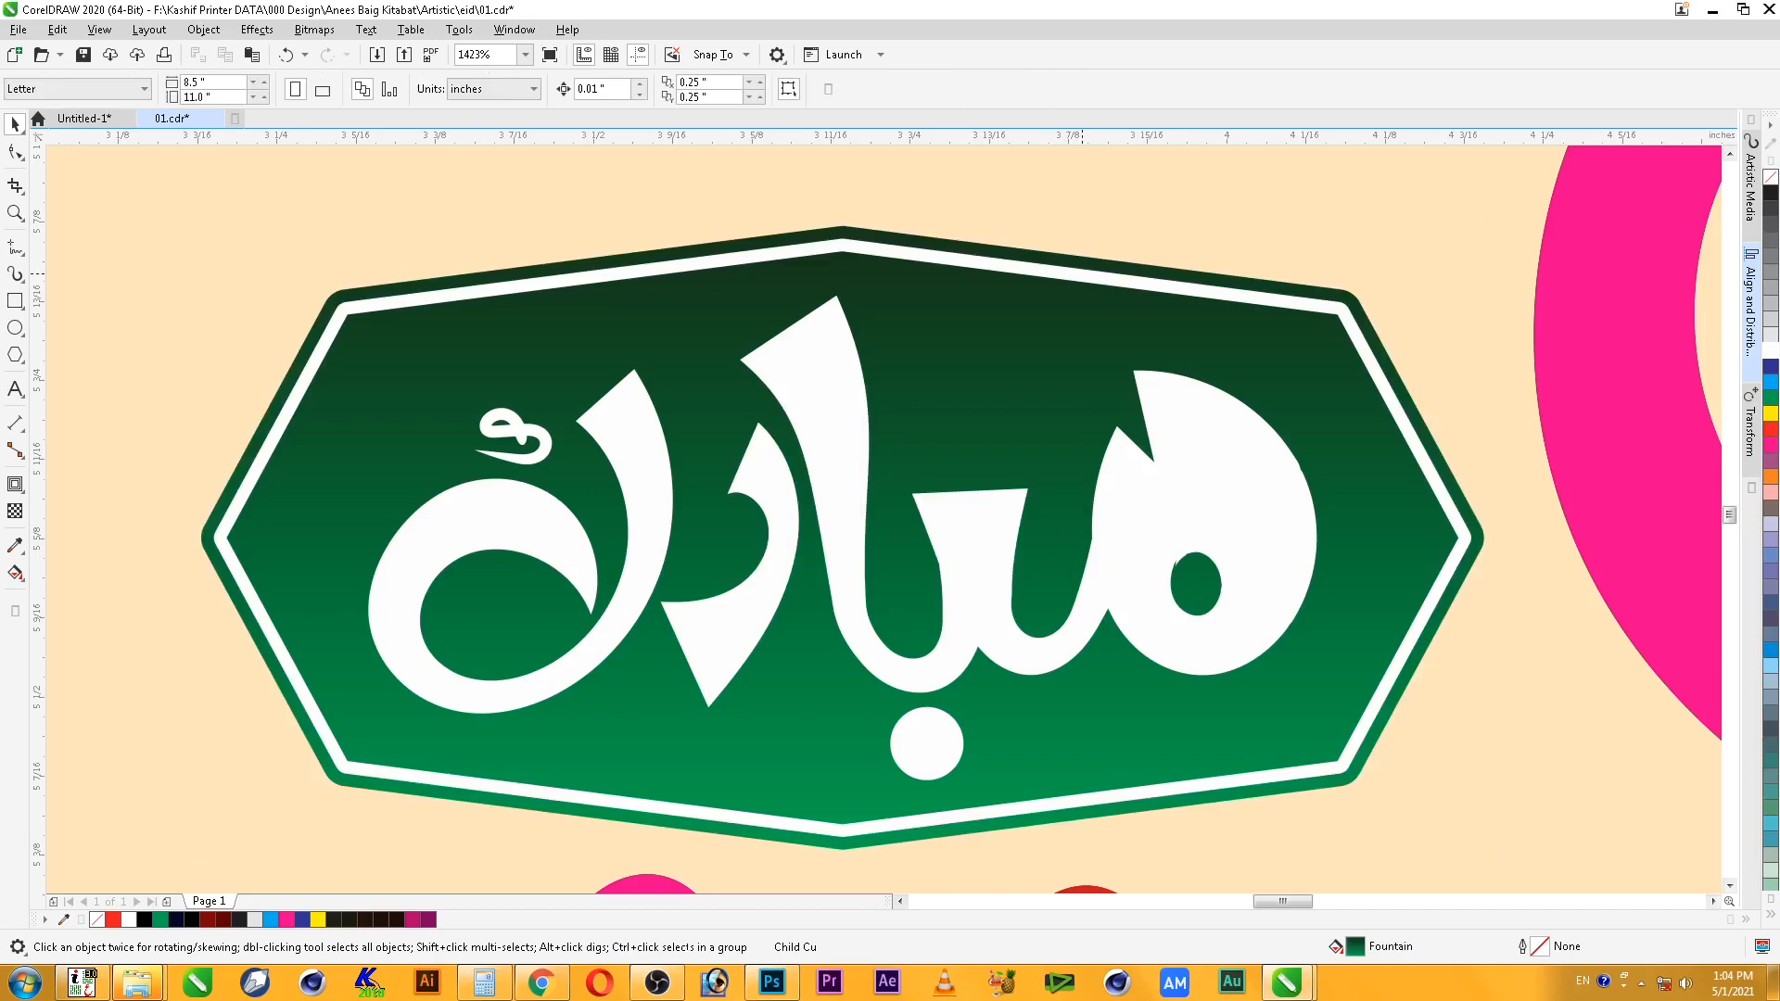
# - Mirror the outermost green contour vertically so its gradient runs opposite to the inner frame's
pyautogui.press('F3')
pyautogui.press('F2')
pyautogui.moveTo(803, 240); pyautogui.dragTo(1261, 491)
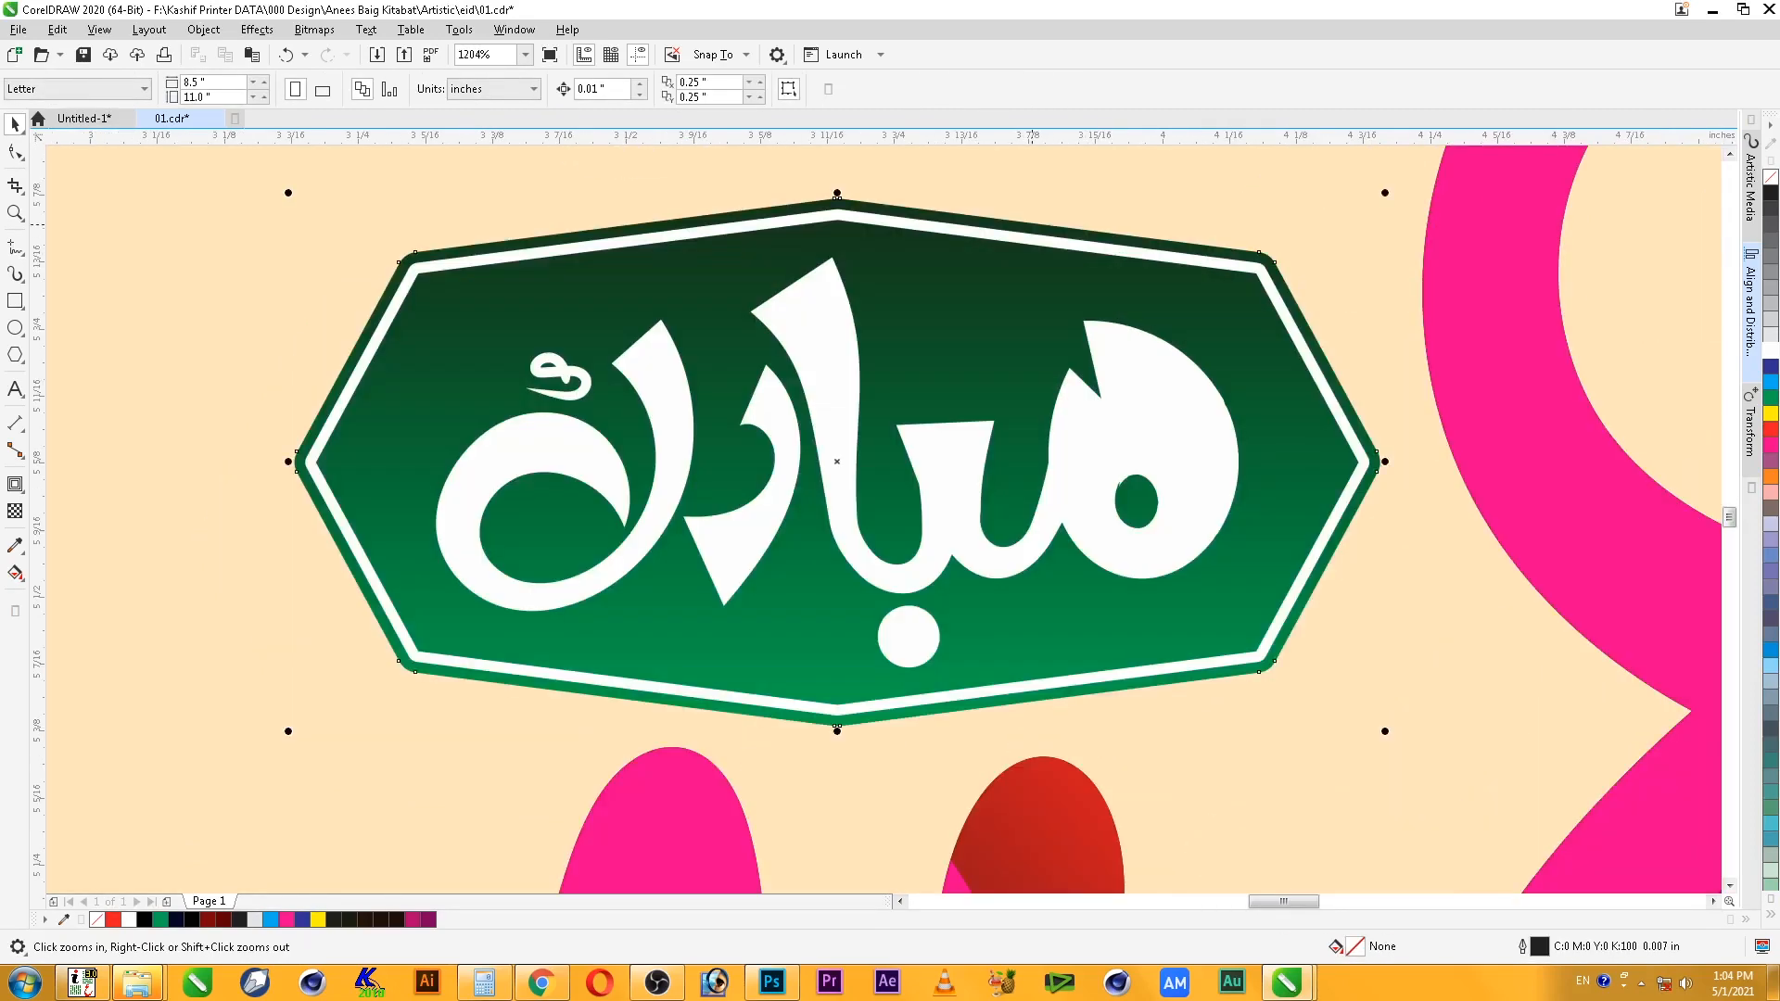
pyautogui.click(470, 90)
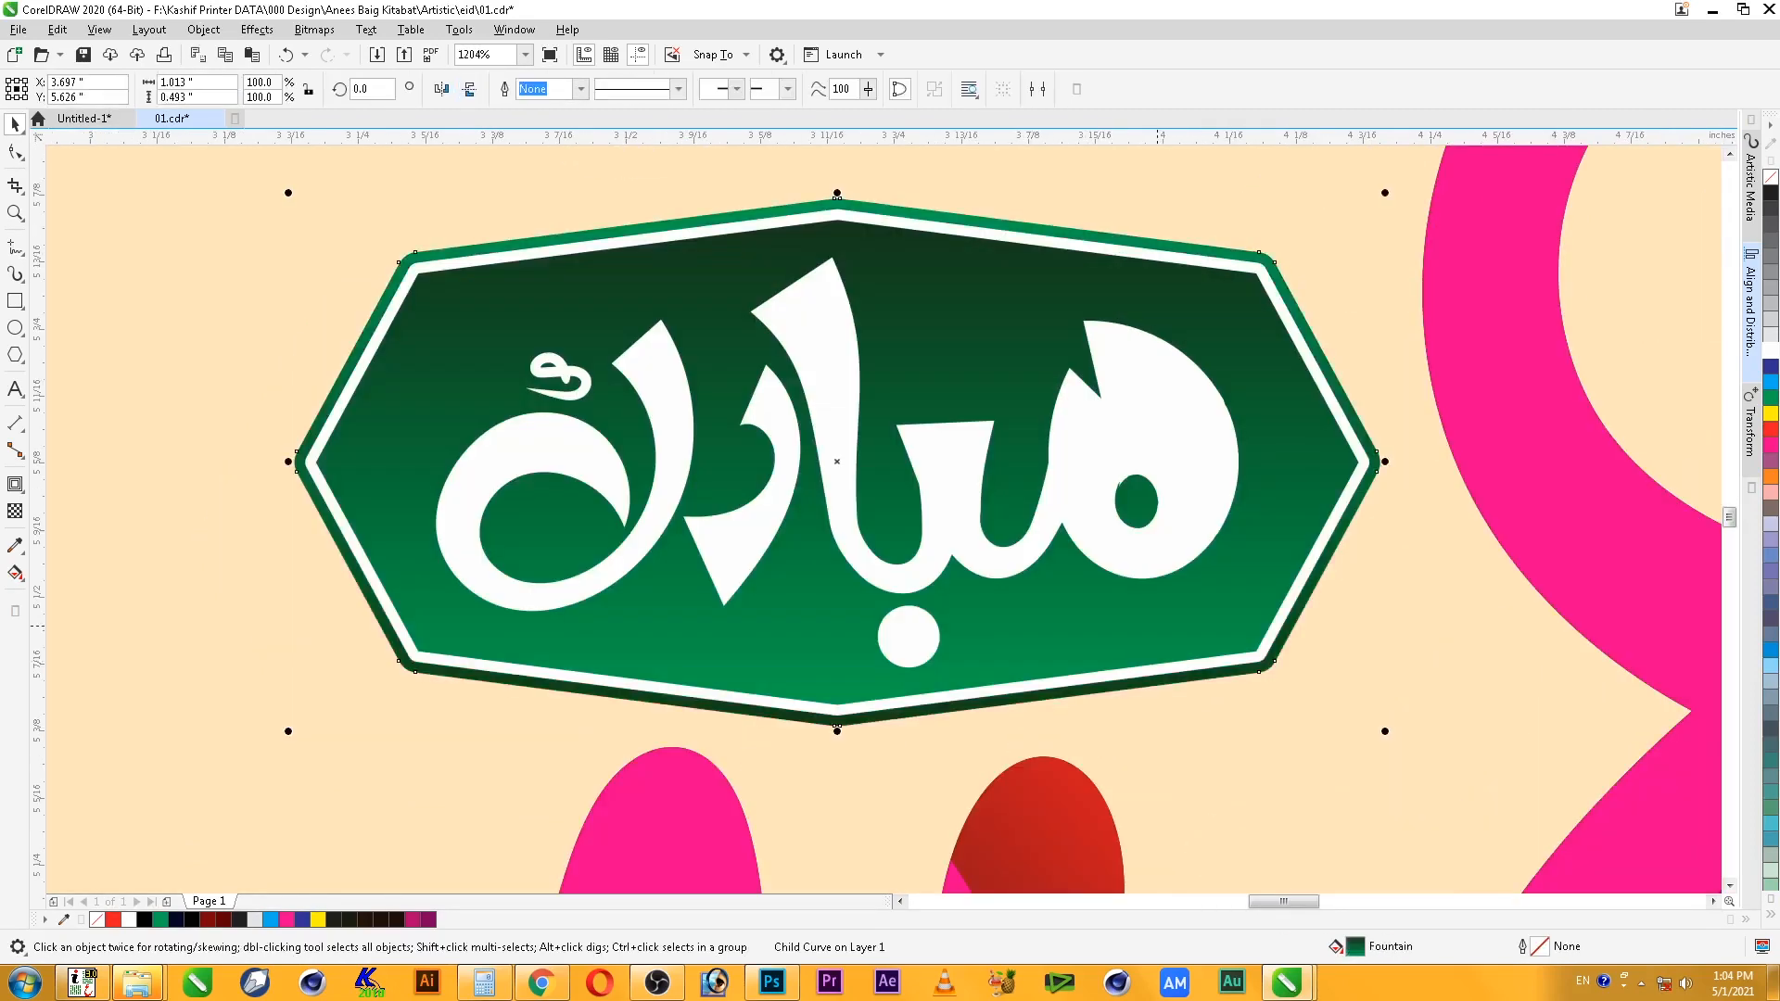
pyautogui.press('Escape')
# - Delete the white contour between the inner green frame and the outer green border
pyautogui.scroll(-2, 1157, 628)
pyautogui.press('F2')
pyautogui.moveTo(828, 426); pyautogui.dragTo(1326, 711)
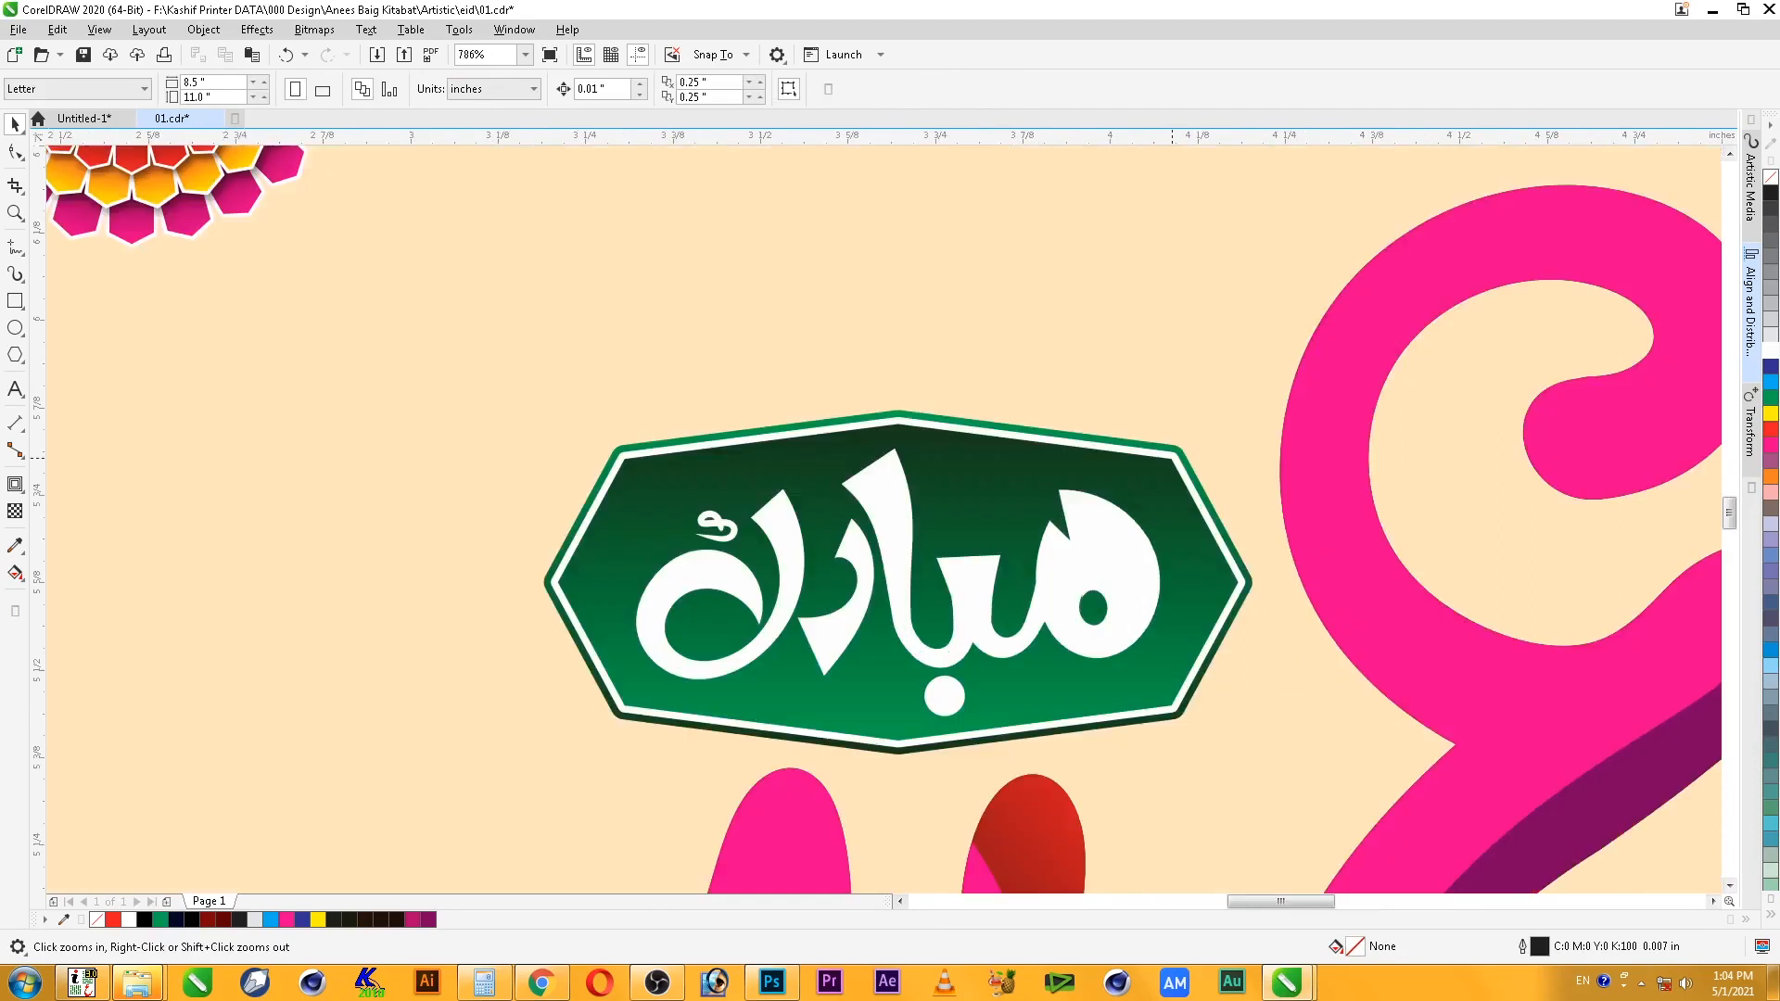
pyautogui.click(1174, 458)
pyautogui.press('Delete')
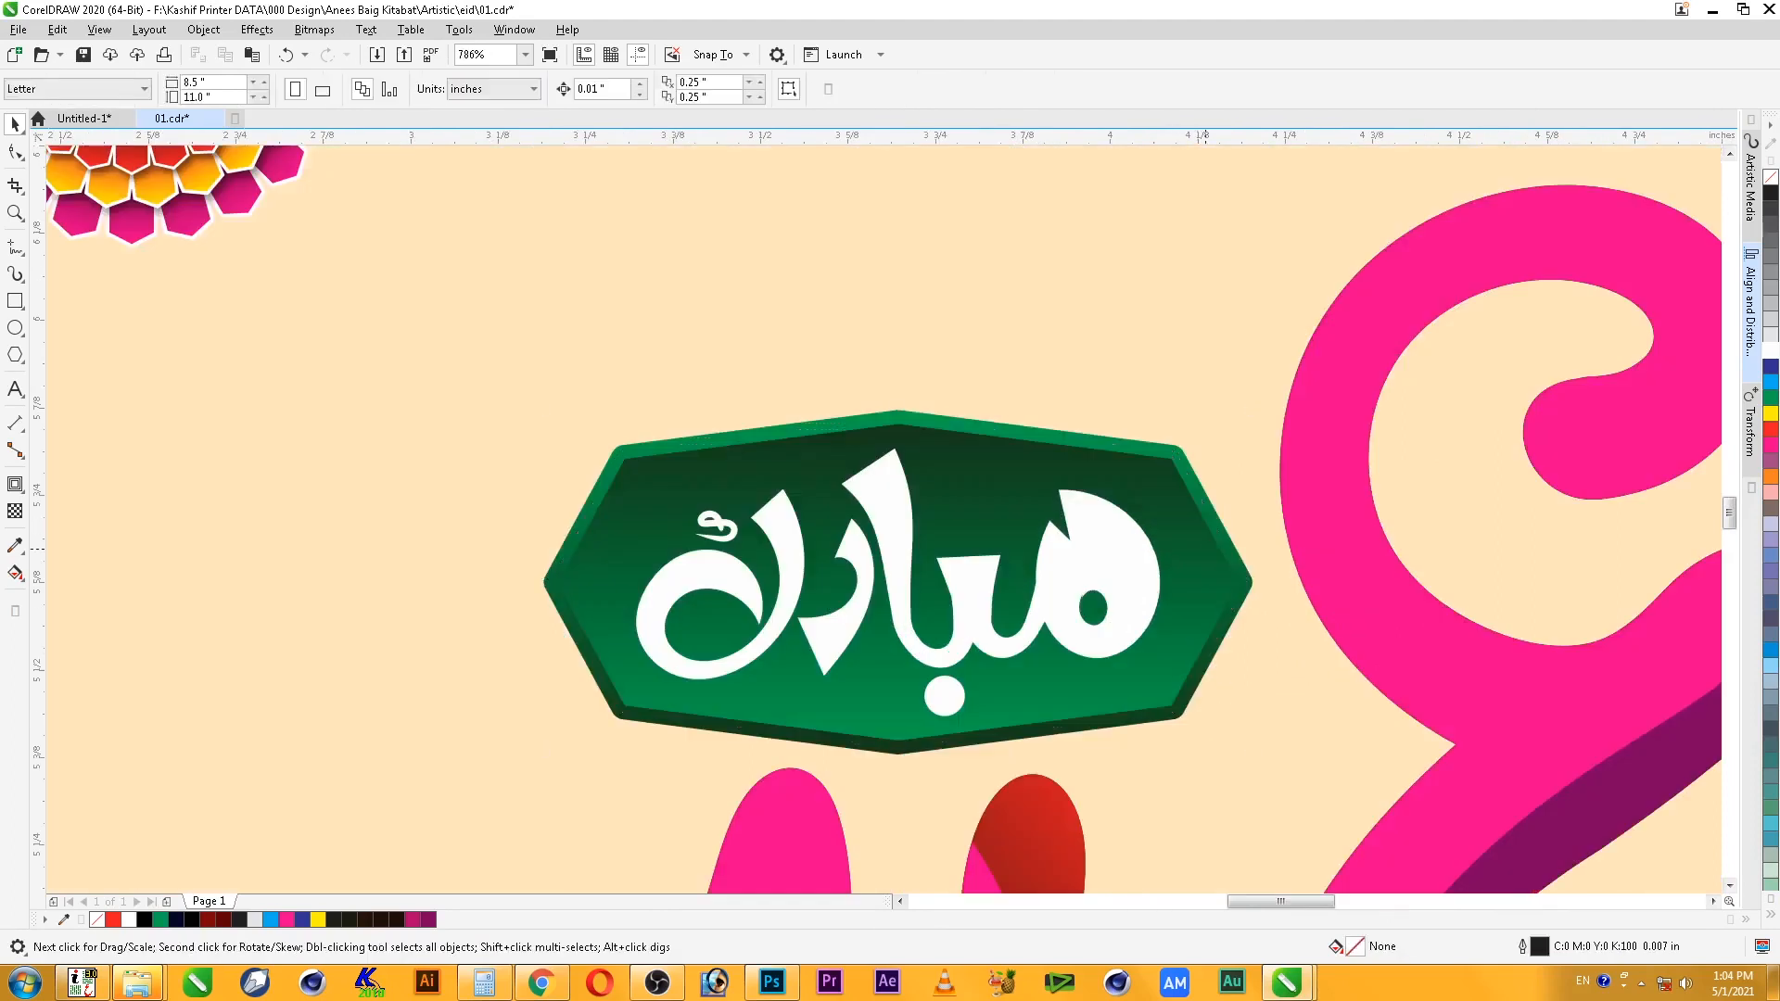
# - Duplicate the outer green border slightly lower, fill the copy with magenta and send it behind the green frame
pyautogui.scroll(-2, 1152, 619)
pyautogui.press('F2')
pyautogui.moveTo(895, 461); pyautogui.dragTo(1372, 885)
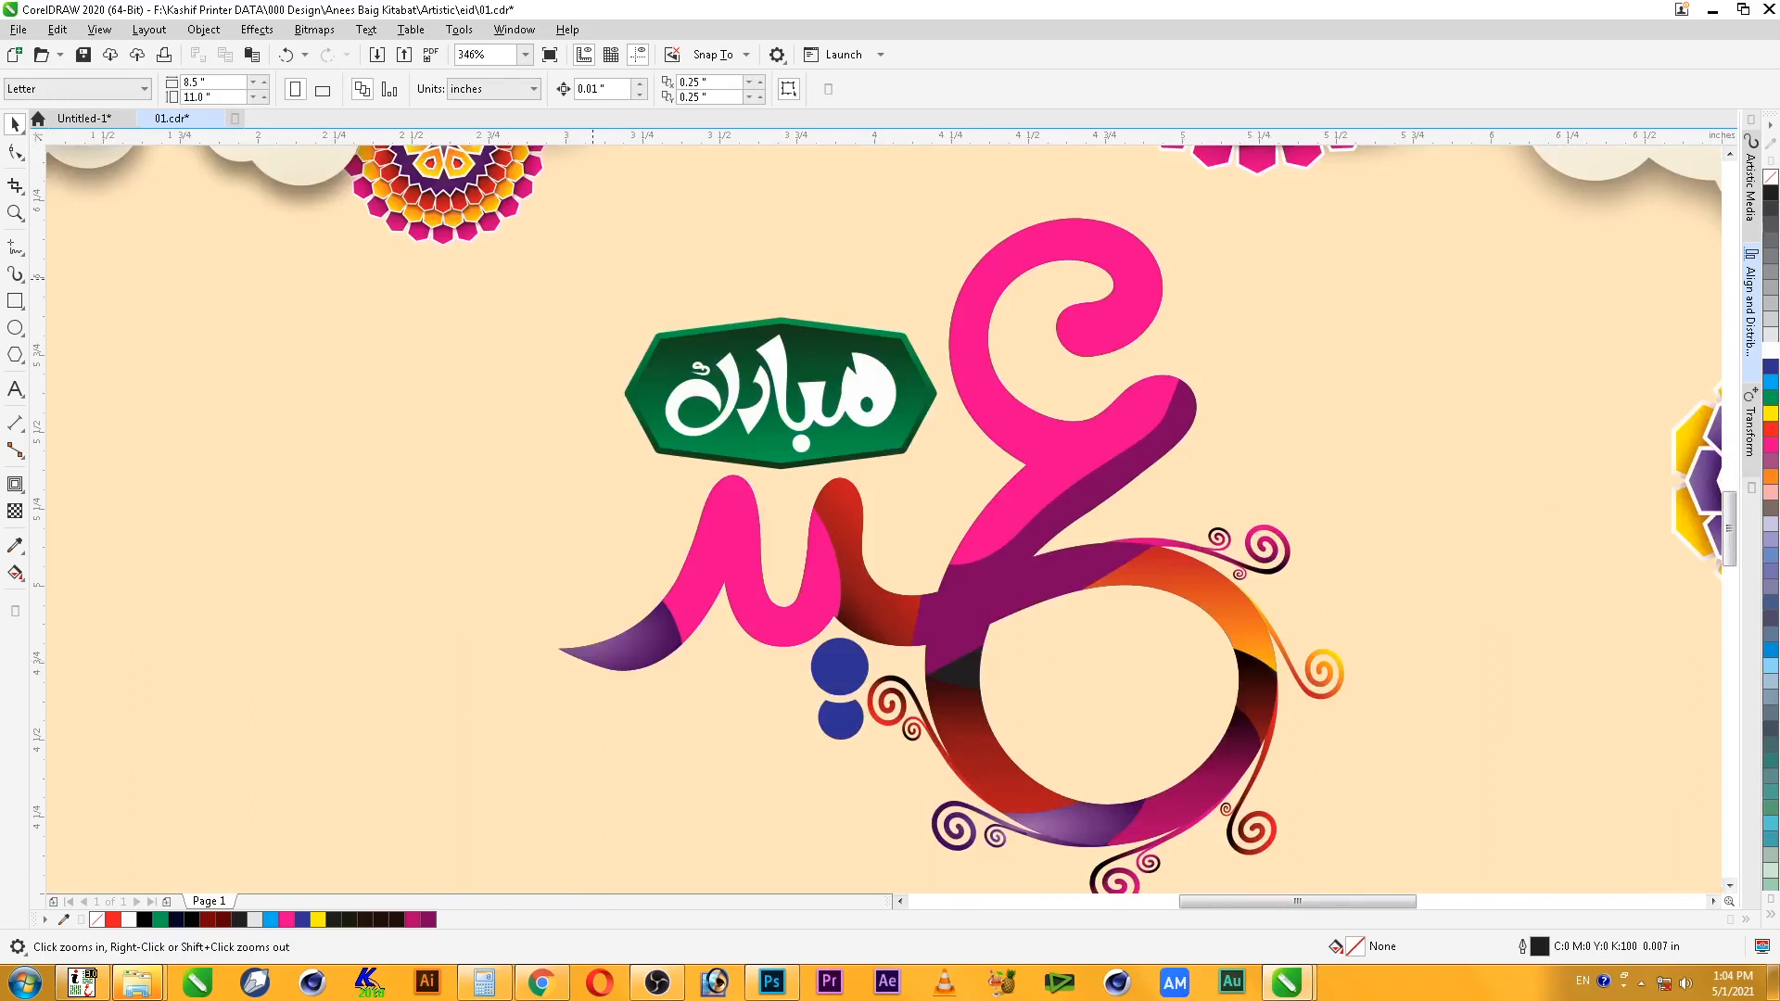
pyautogui.click(872, 471)
pyautogui.moveTo(940, 482); pyautogui.dragTo(940, 489)
pyautogui.rightClick(941, 490)
pyautogui.click(1771, 445)
pyautogui.hotkey('ctrl', 'pagedown')
pyautogui.hotkey('ctrl', 'pagedown')
pyautogui.hotkey('ctrl', 'pagedown')
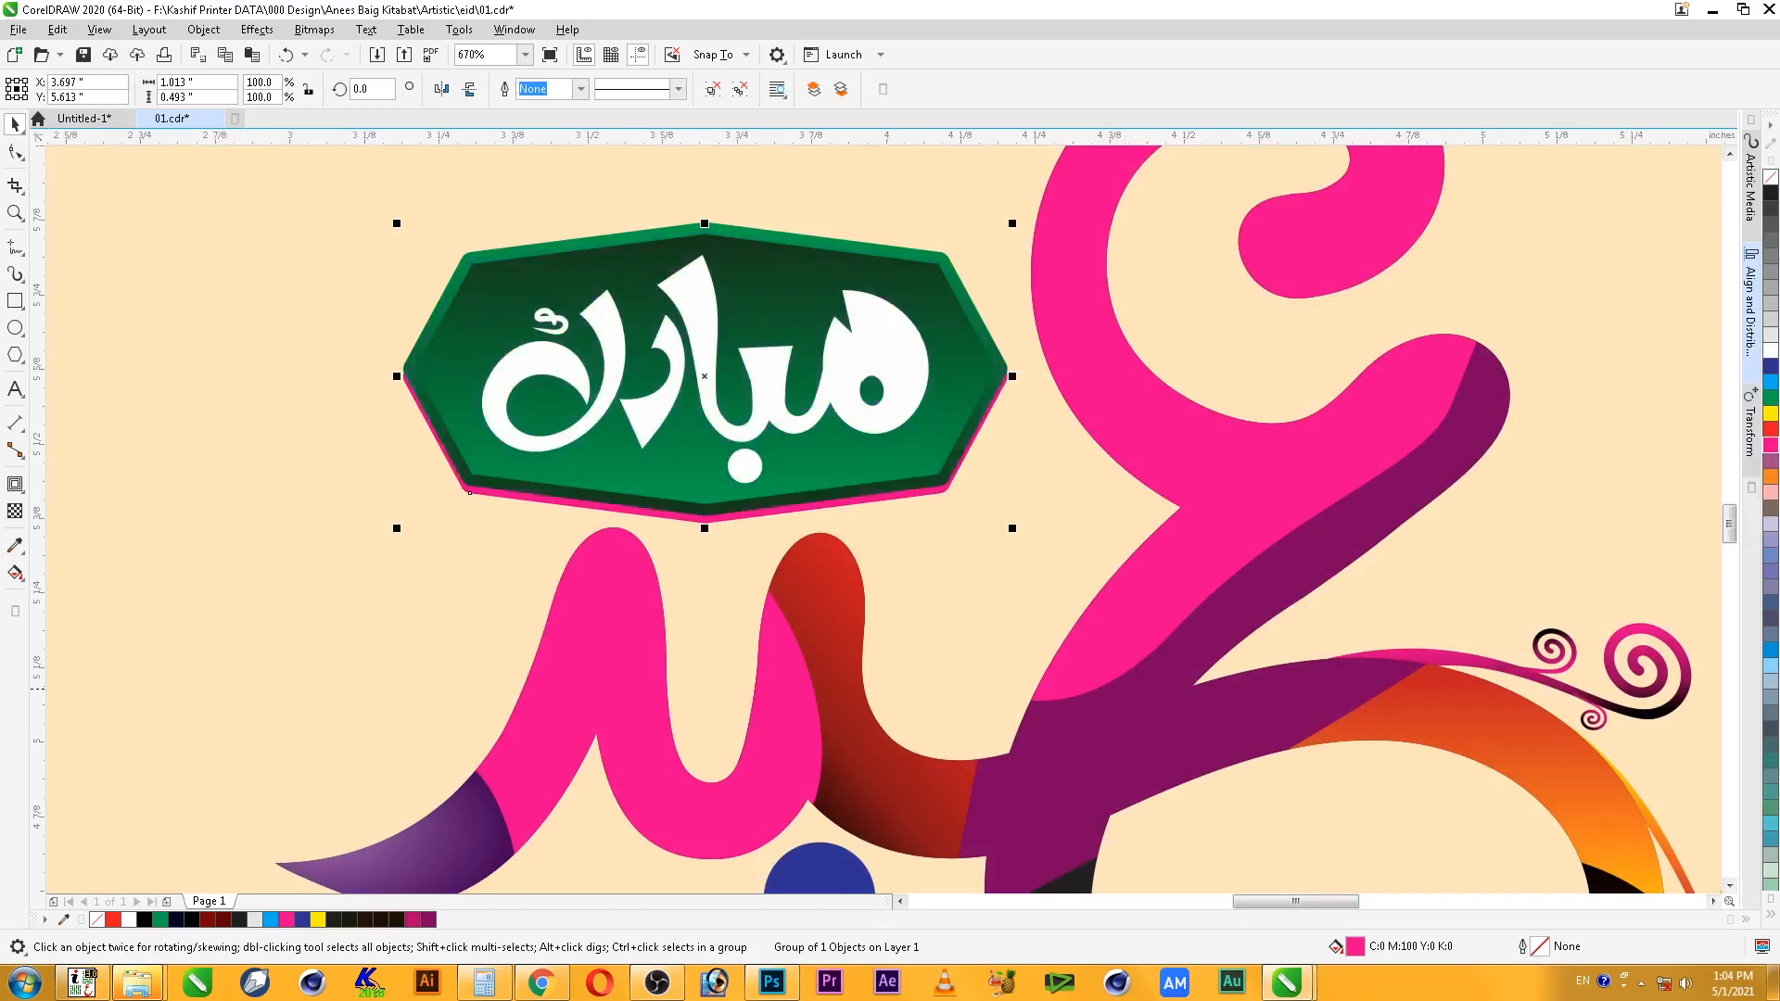
# - Add a slightly smaller magenta copy projecting above the green frame, place it behind, and weld it with the lower magenta backing
pyautogui.moveTo(708, 376); pyautogui.dragTo(707, 354)
pyautogui.hotkey('shift', 'pageup')
pyautogui.moveTo(1012, 202); pyautogui.dragTo(990, 212)
pyautogui.moveTo(798, 381); pyautogui.dragTo(798, 370)
pyautogui.hotkey('ctrl', 'pagedown')
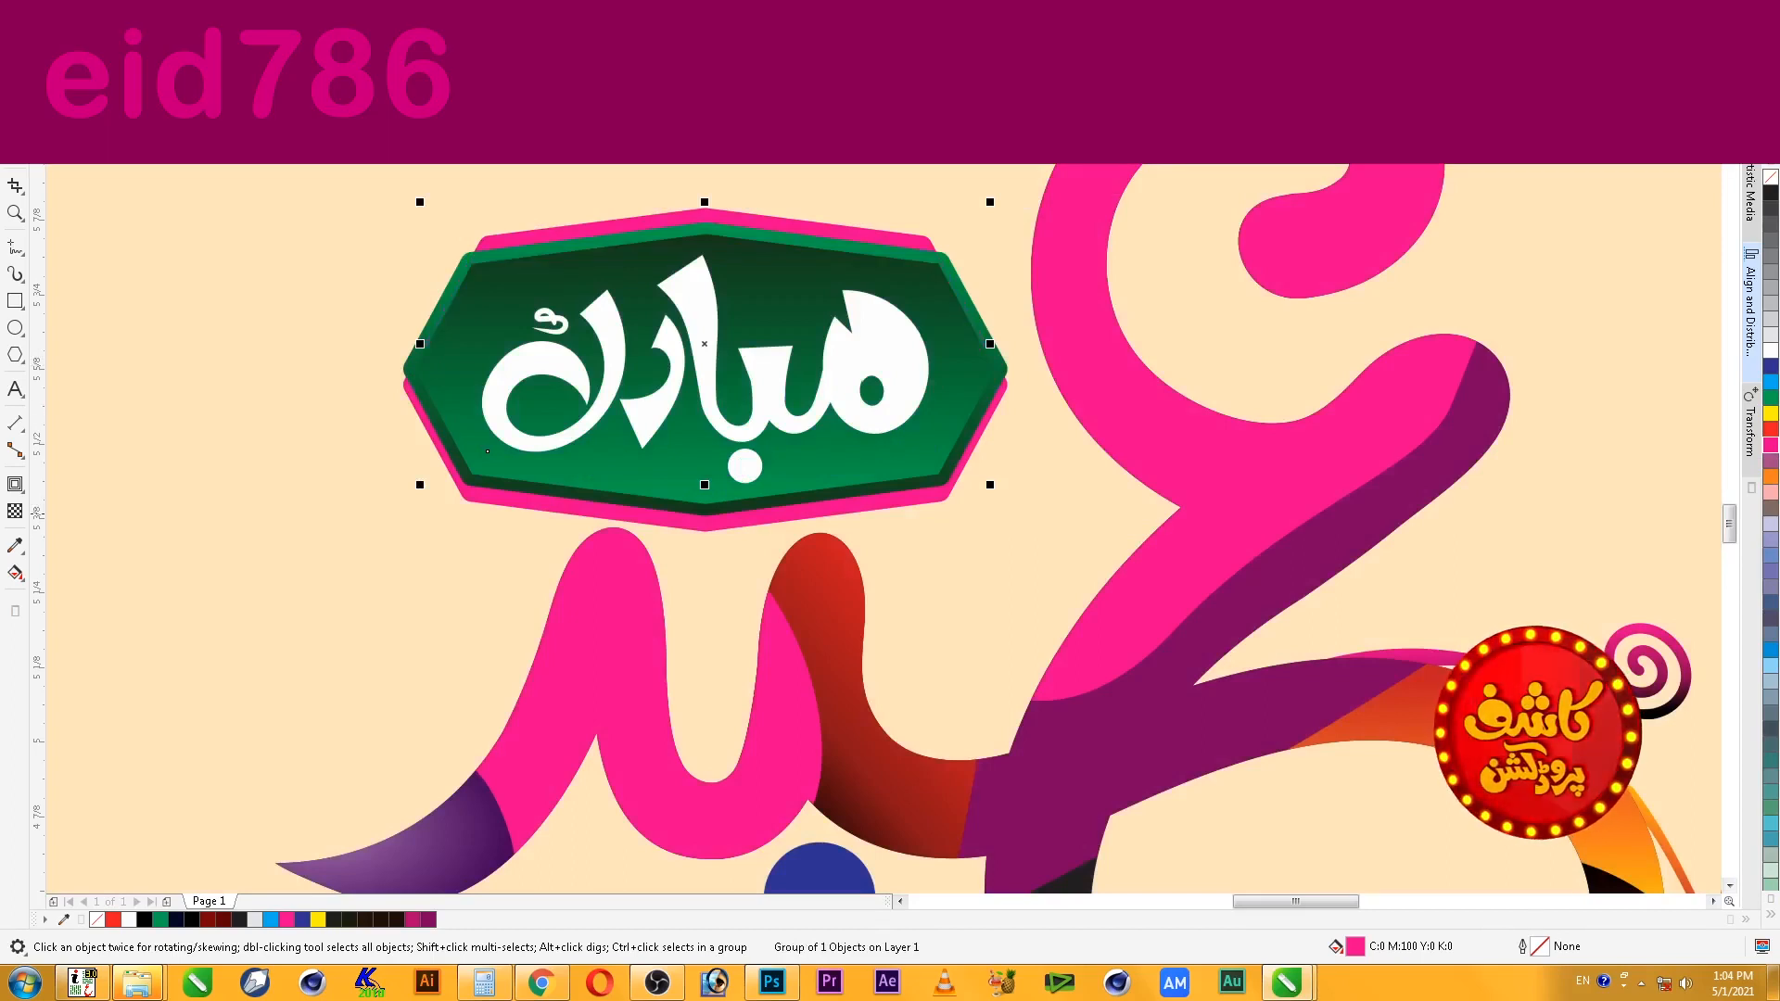
pyautogui.keyDown('shift'); pyautogui.click(797, 511); pyautogui.keyUp('shift')
pyautogui.click(510, 79)
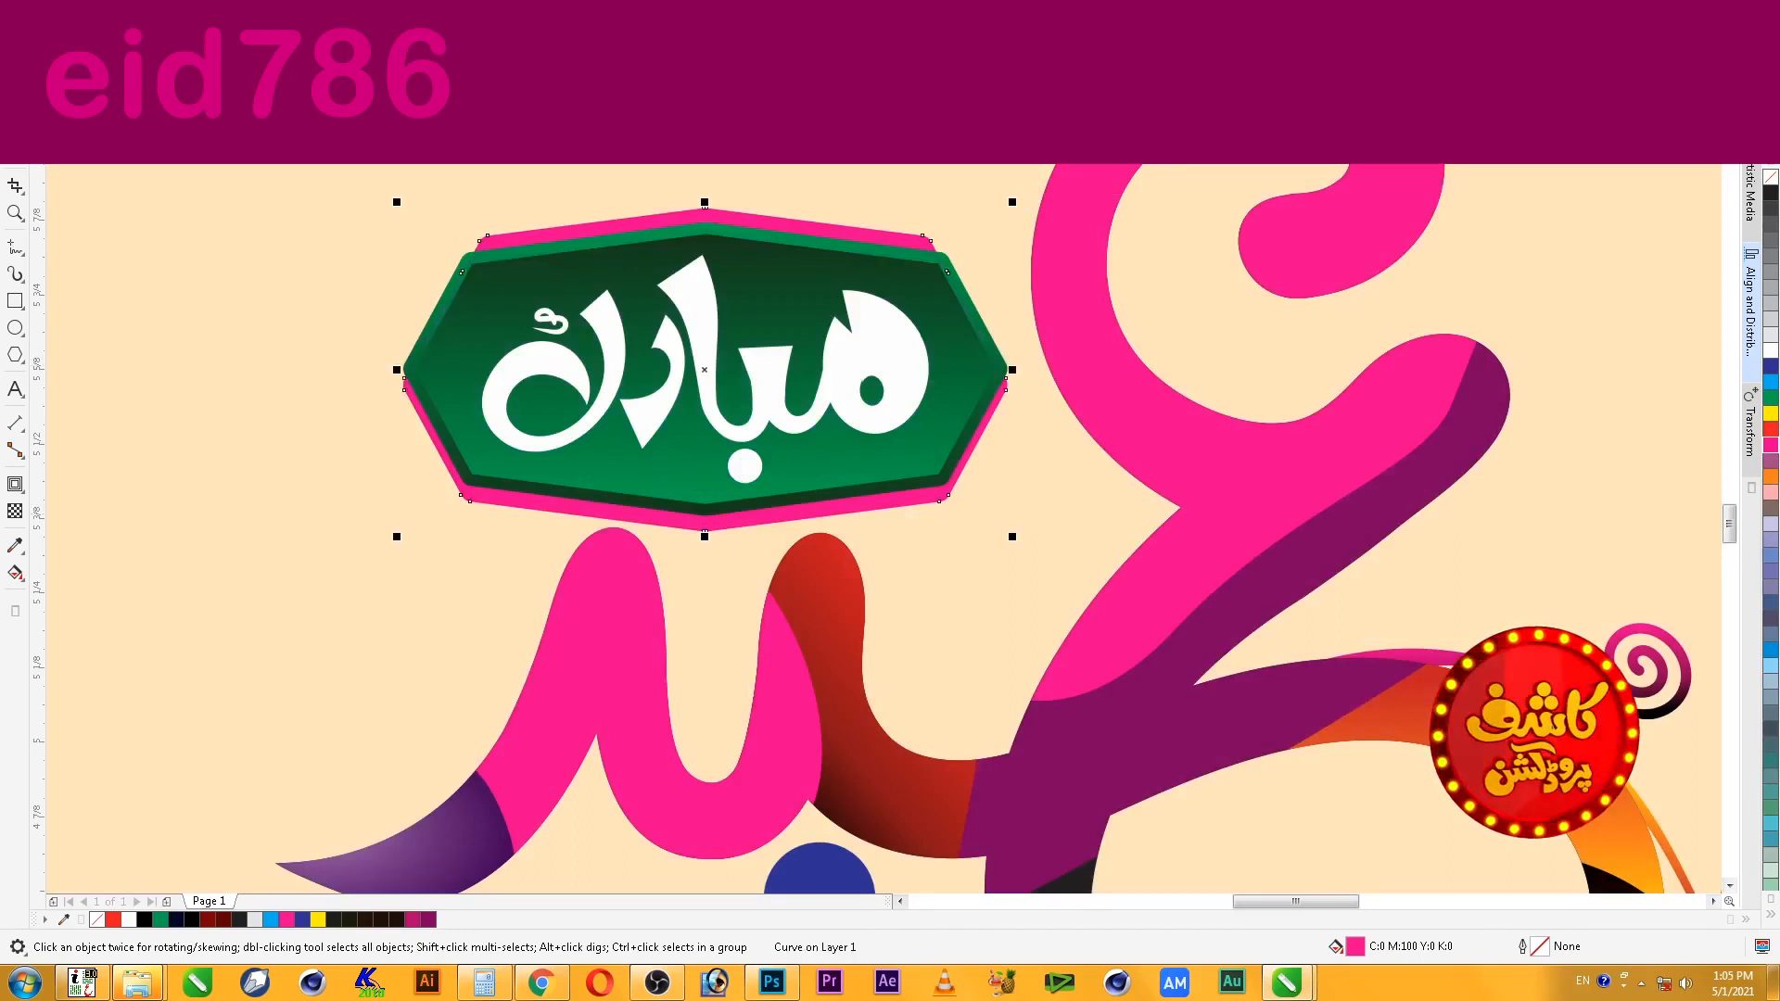
# - Draw a closed zigzag of sharp straight spikes across the whole Mubarak plaque, about 1.14 × 0.70 in
pyautogui.click(15, 247)
pyautogui.click(368, 443)
pyautogui.doubleClick(579, 186)
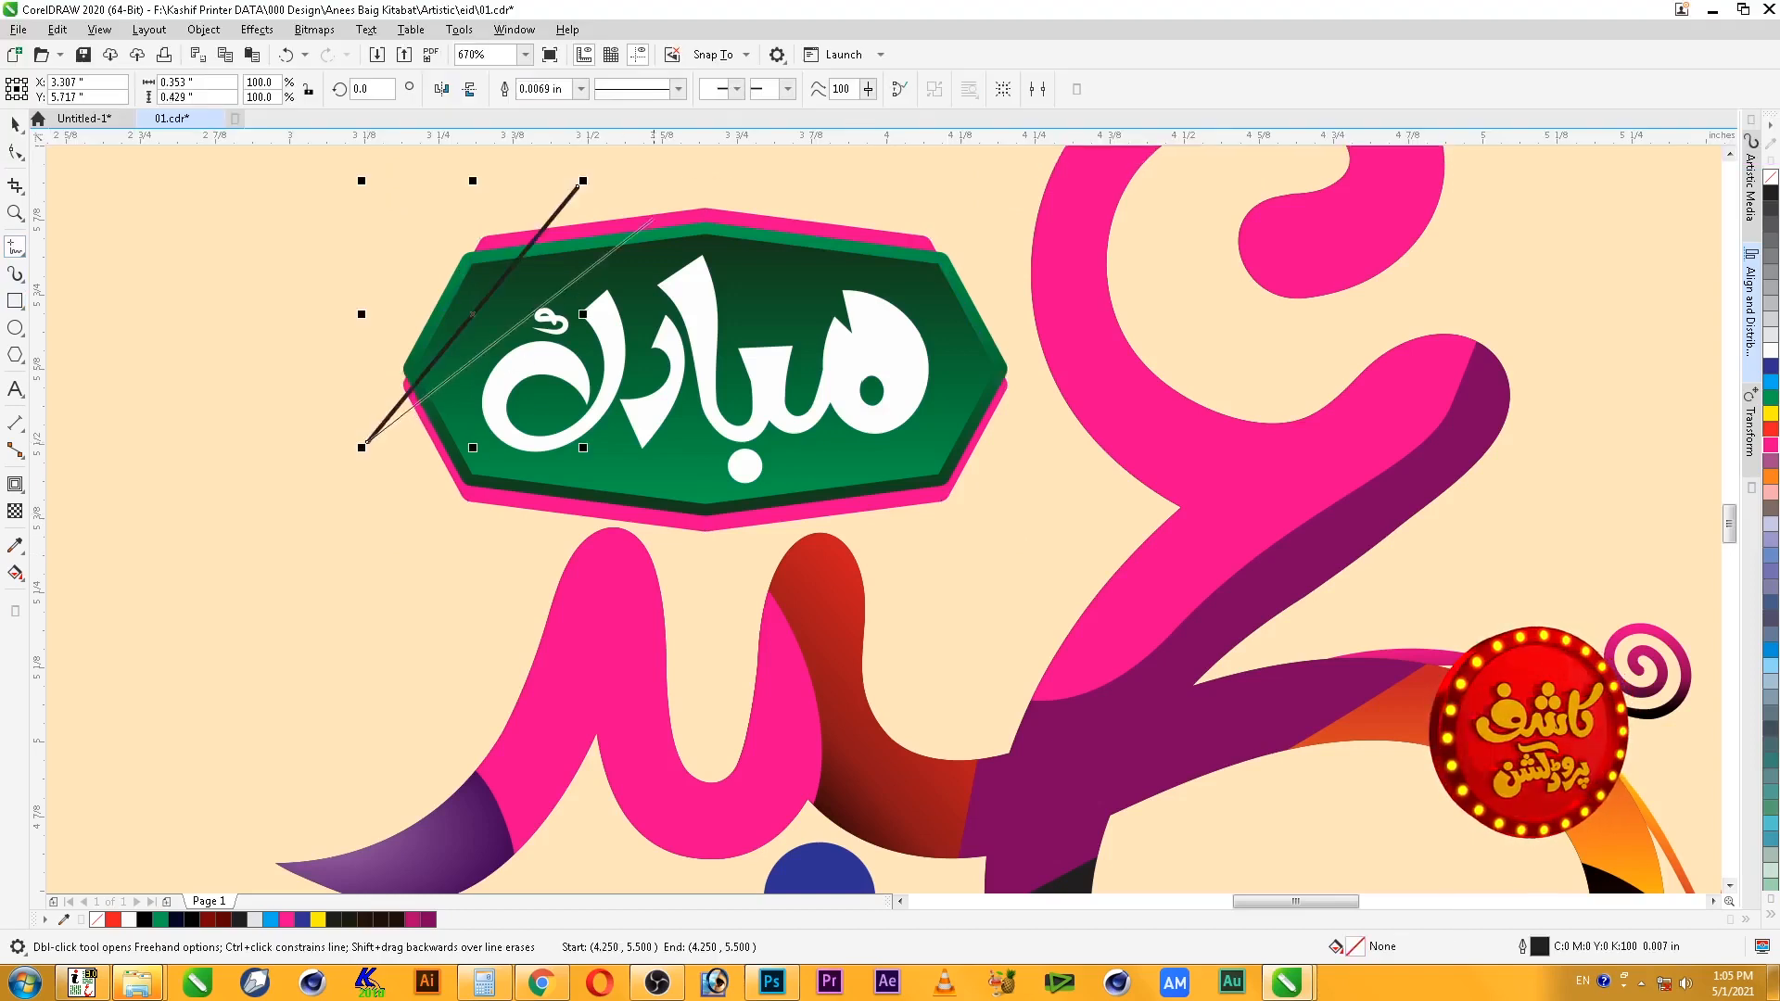
pyautogui.doubleClick(682, 190)
pyautogui.doubleClick(515, 526)
pyautogui.doubleClick(464, 192)
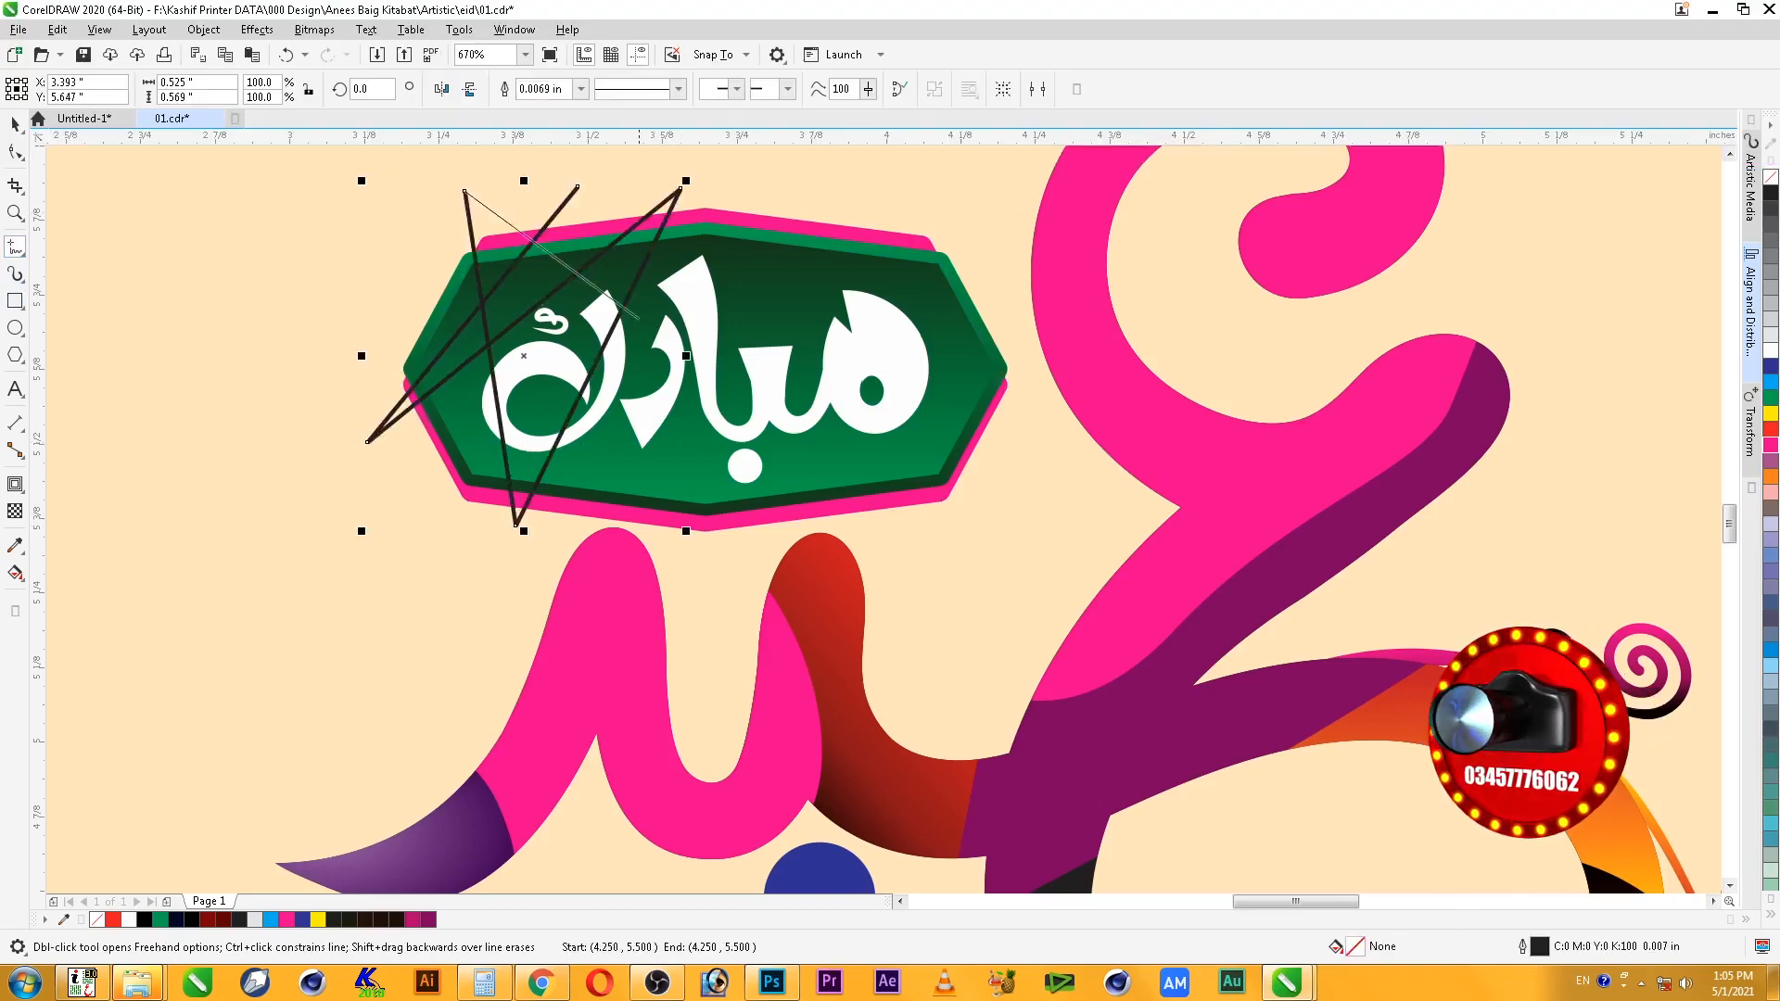
pyautogui.doubleClick(602, 550)
pyautogui.doubleClick(720, 170)
pyautogui.doubleClick(715, 584)
pyautogui.scroll(1, 668, 389)
pyautogui.doubleClick(606, 170)
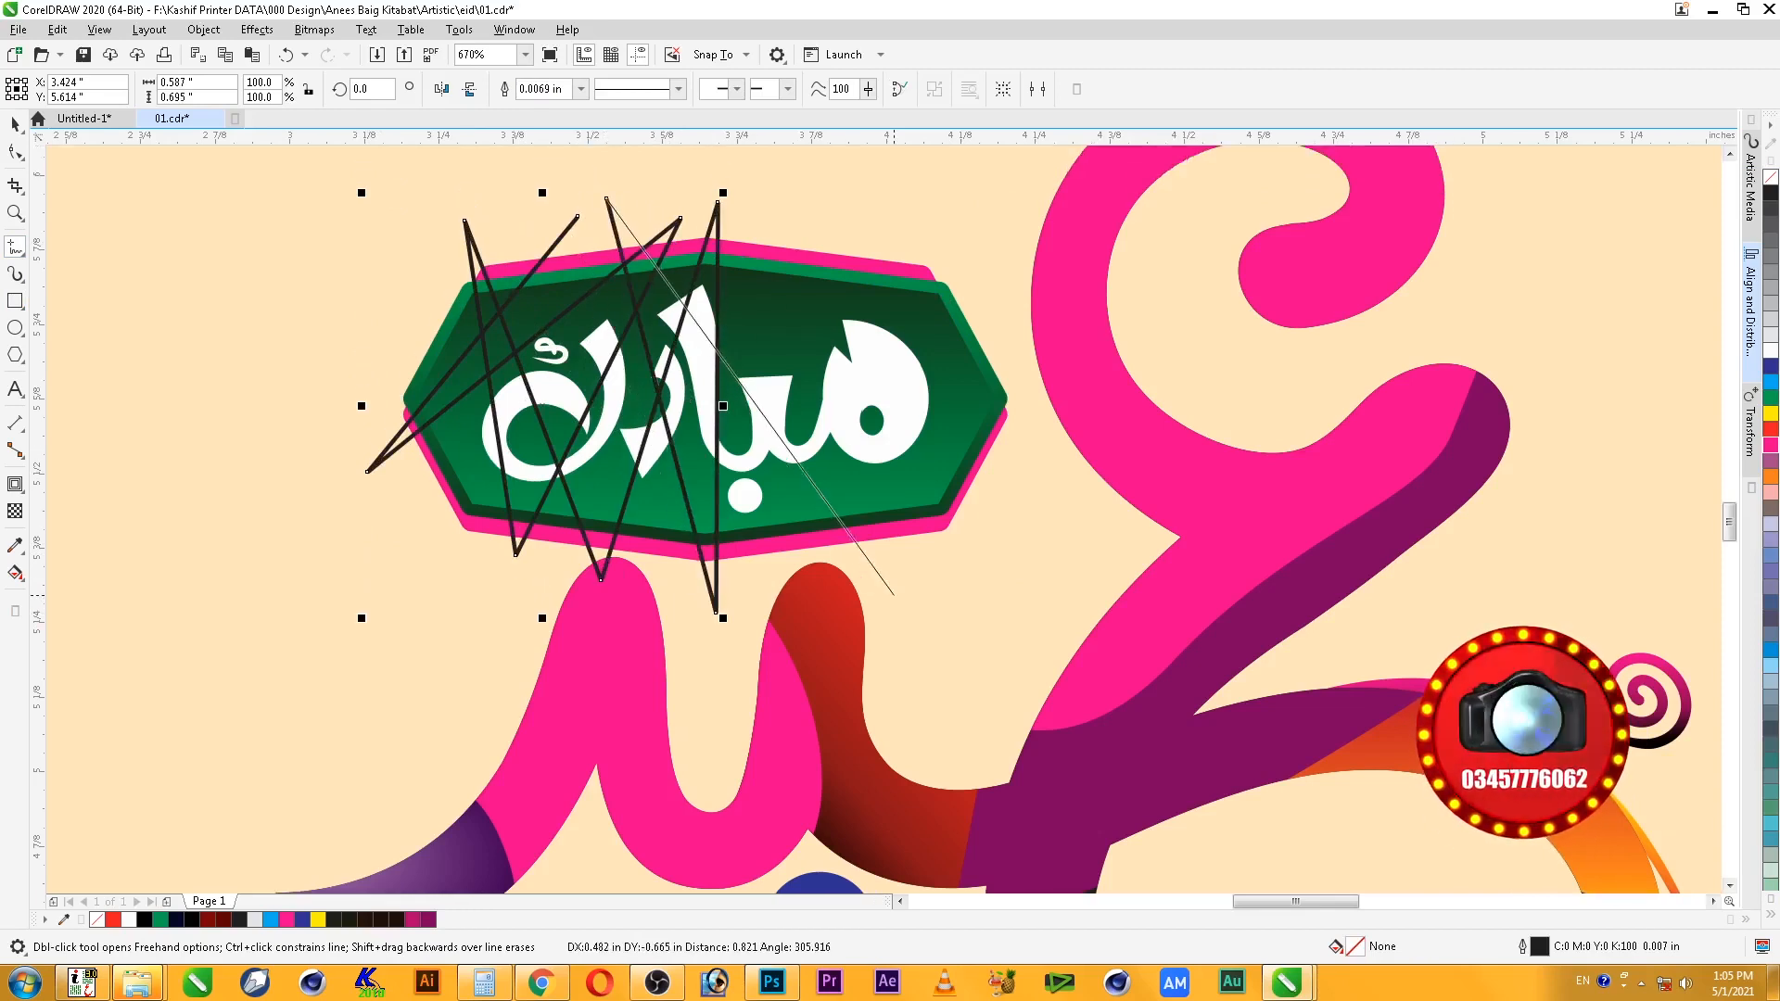
pyautogui.doubleClick(893, 593)
pyautogui.doubleClick(788, 209)
pyautogui.doubleClick(737, 603)
pyautogui.click(872, 206)
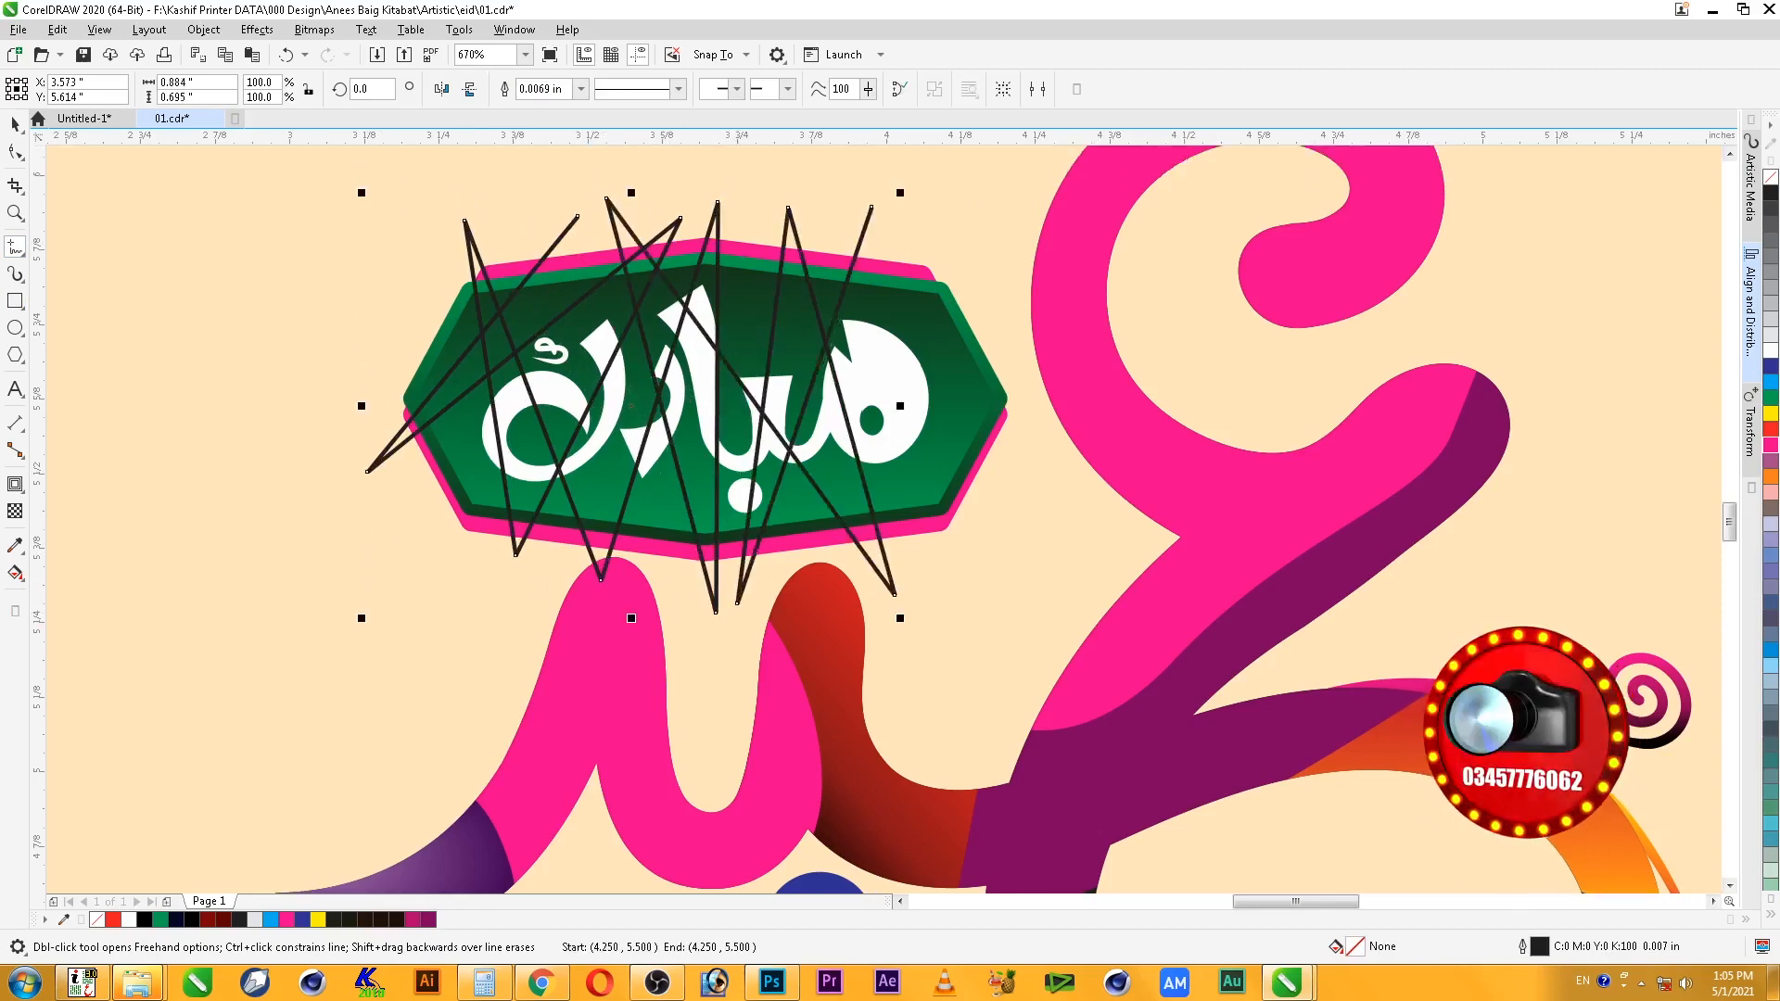
pyautogui.doubleClick(933, 608)
pyautogui.doubleClick(977, 216)
pyautogui.doubleClick(1048, 554)
pyautogui.doubleClick(893, 229)
pyautogui.doubleClick(579, 216)
pyautogui.press('space')
# - Fill the zigzag with a lighter magenta tint, C0 M81 Y0 K0, and remove its outline
pyautogui.click(1771, 445)
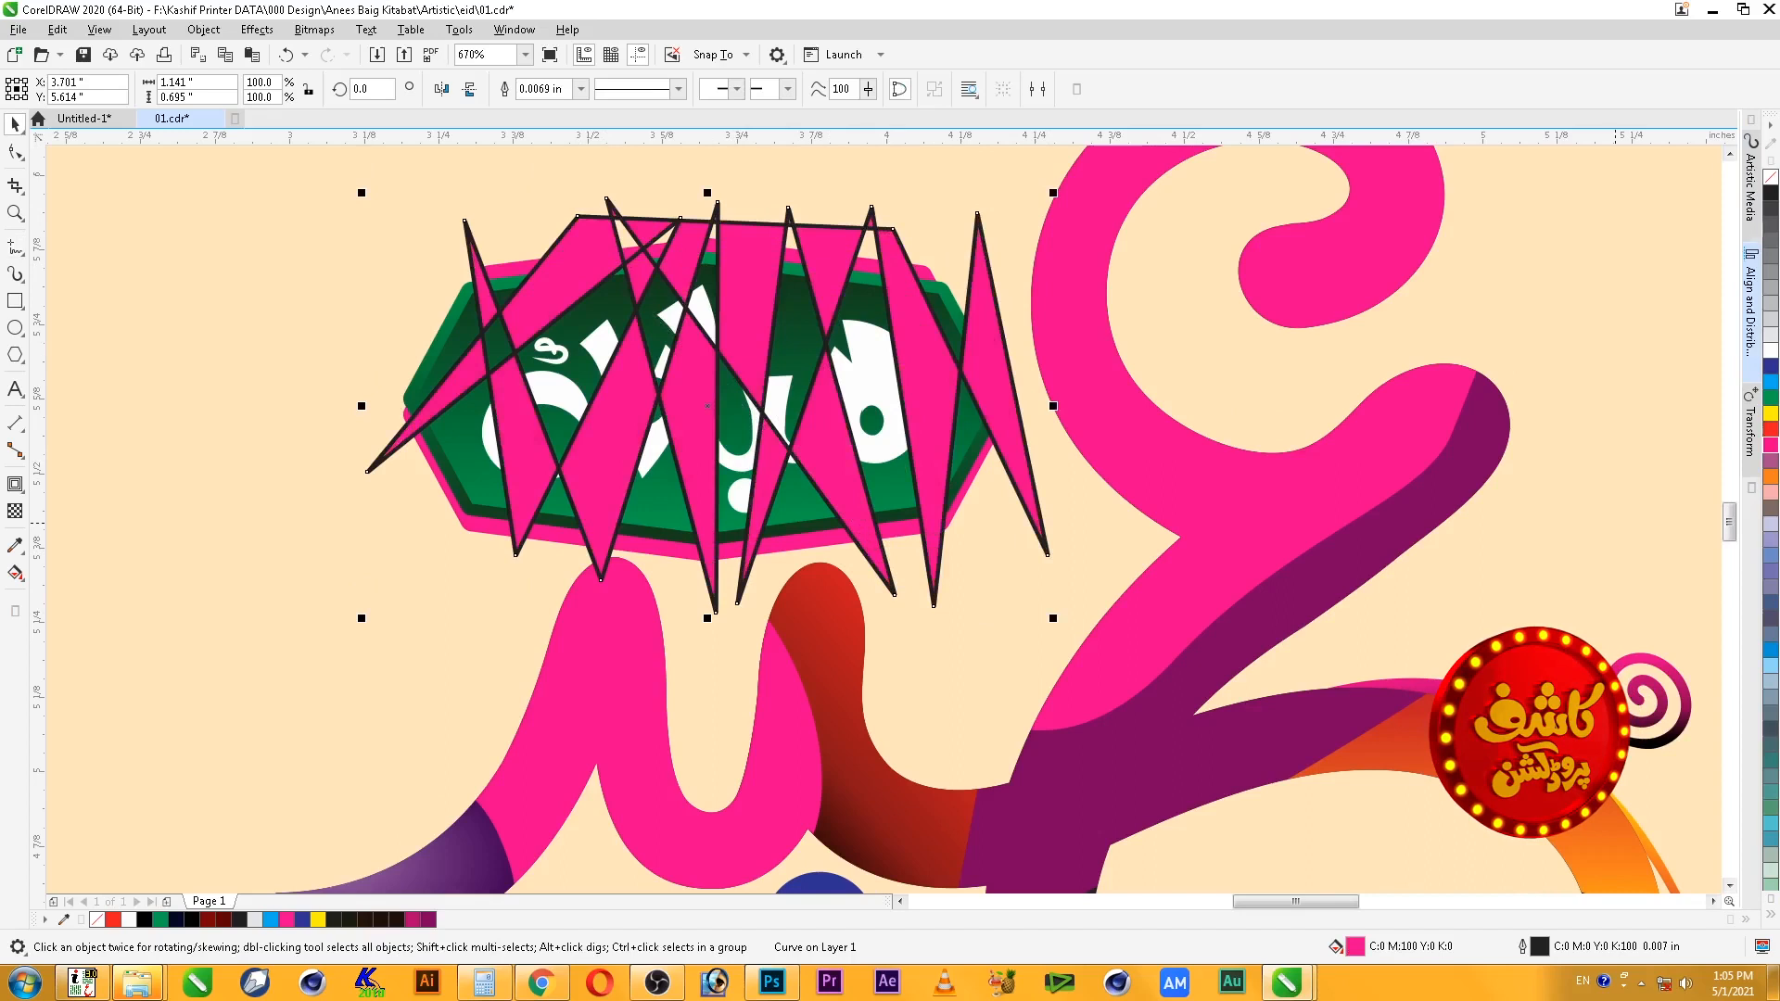
pyautogui.rightClick(1771, 177)
pyautogui.click(1771, 350)
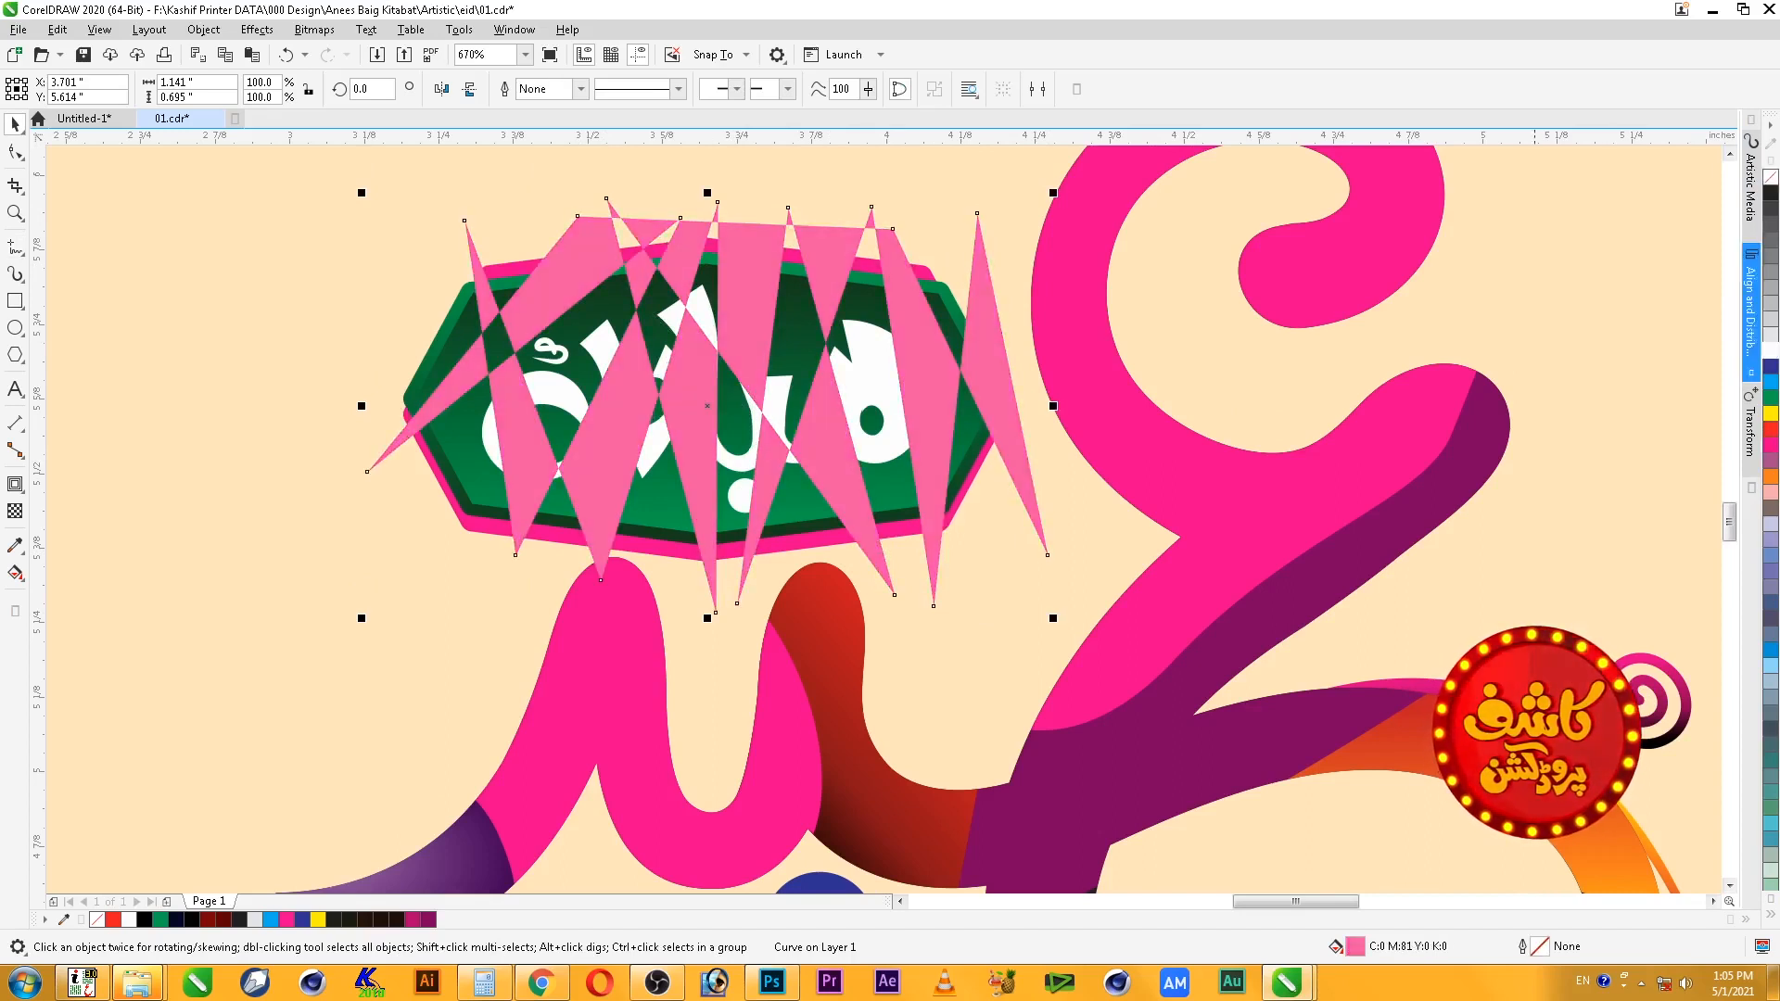
# - PowerClip the light magenta zigzag inside the plaque's magenta backing
pyautogui.click(204, 29)
pyautogui.moveTo(233, 99)
pyautogui.press('Escape')
pyautogui.press('Escape')
pyautogui.click(526, 516)
pyautogui.hotkey('alt', 'c')
pyautogui.press('w')
pyautogui.press('p')
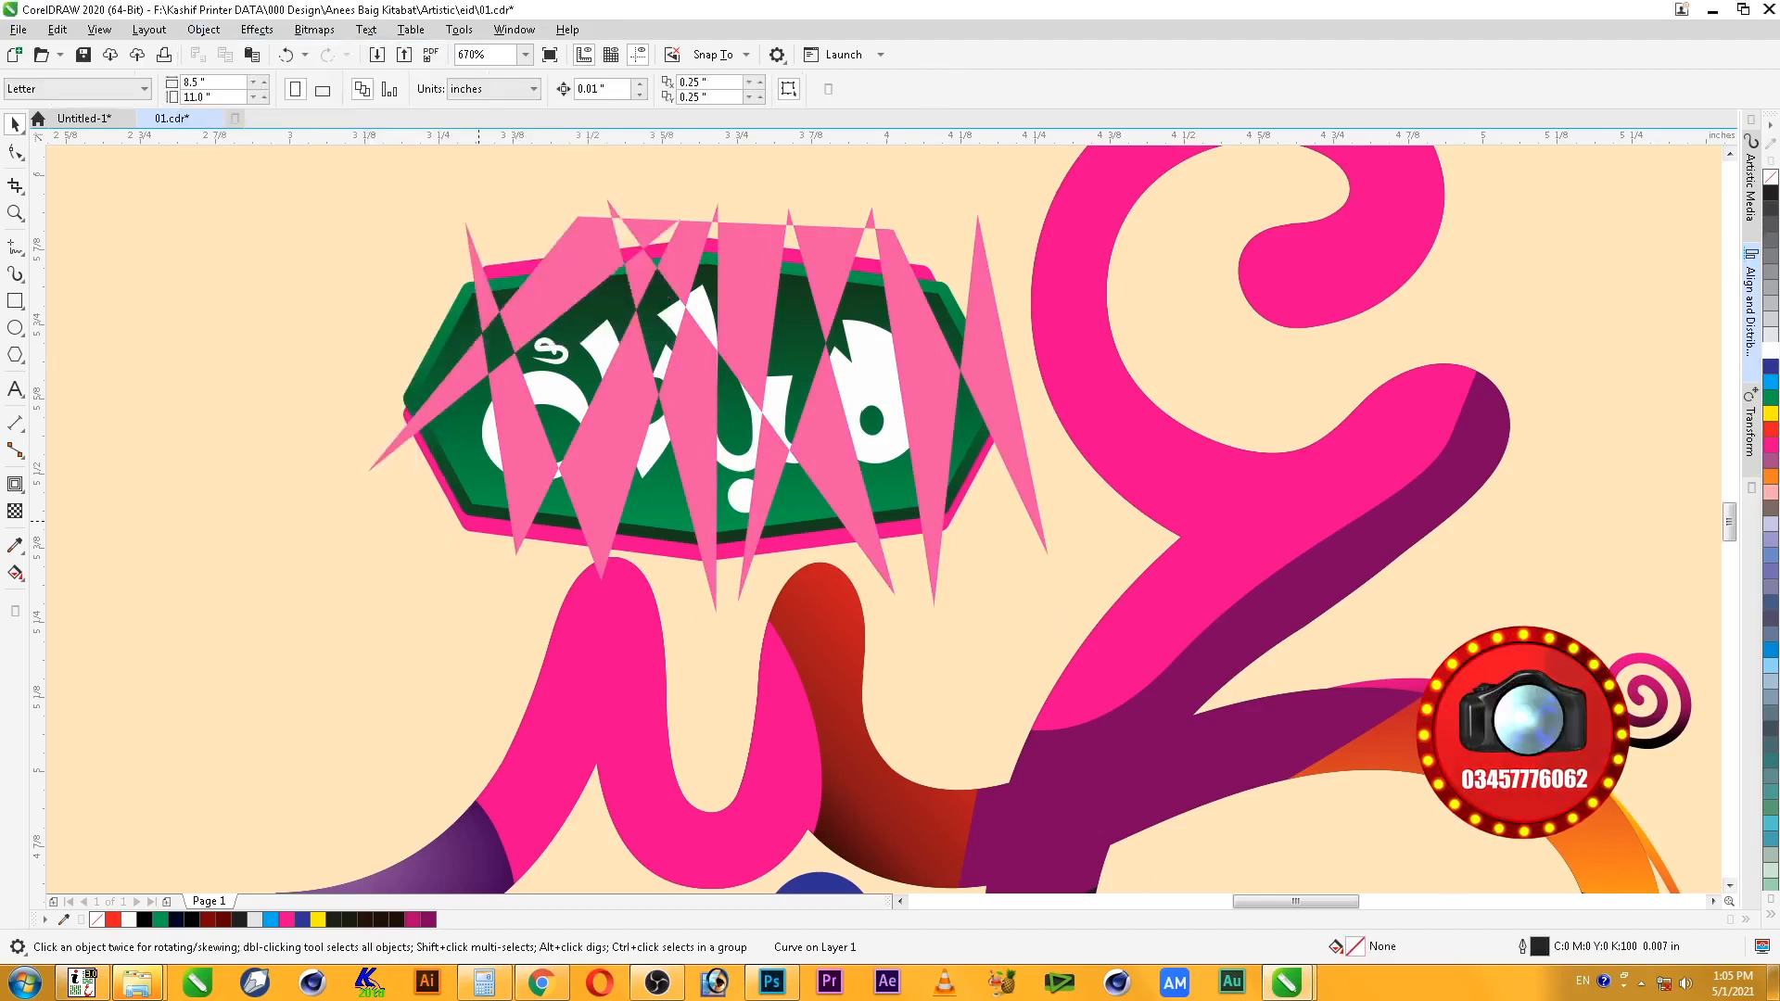
pyautogui.click(479, 521)
pyautogui.press('Escape')
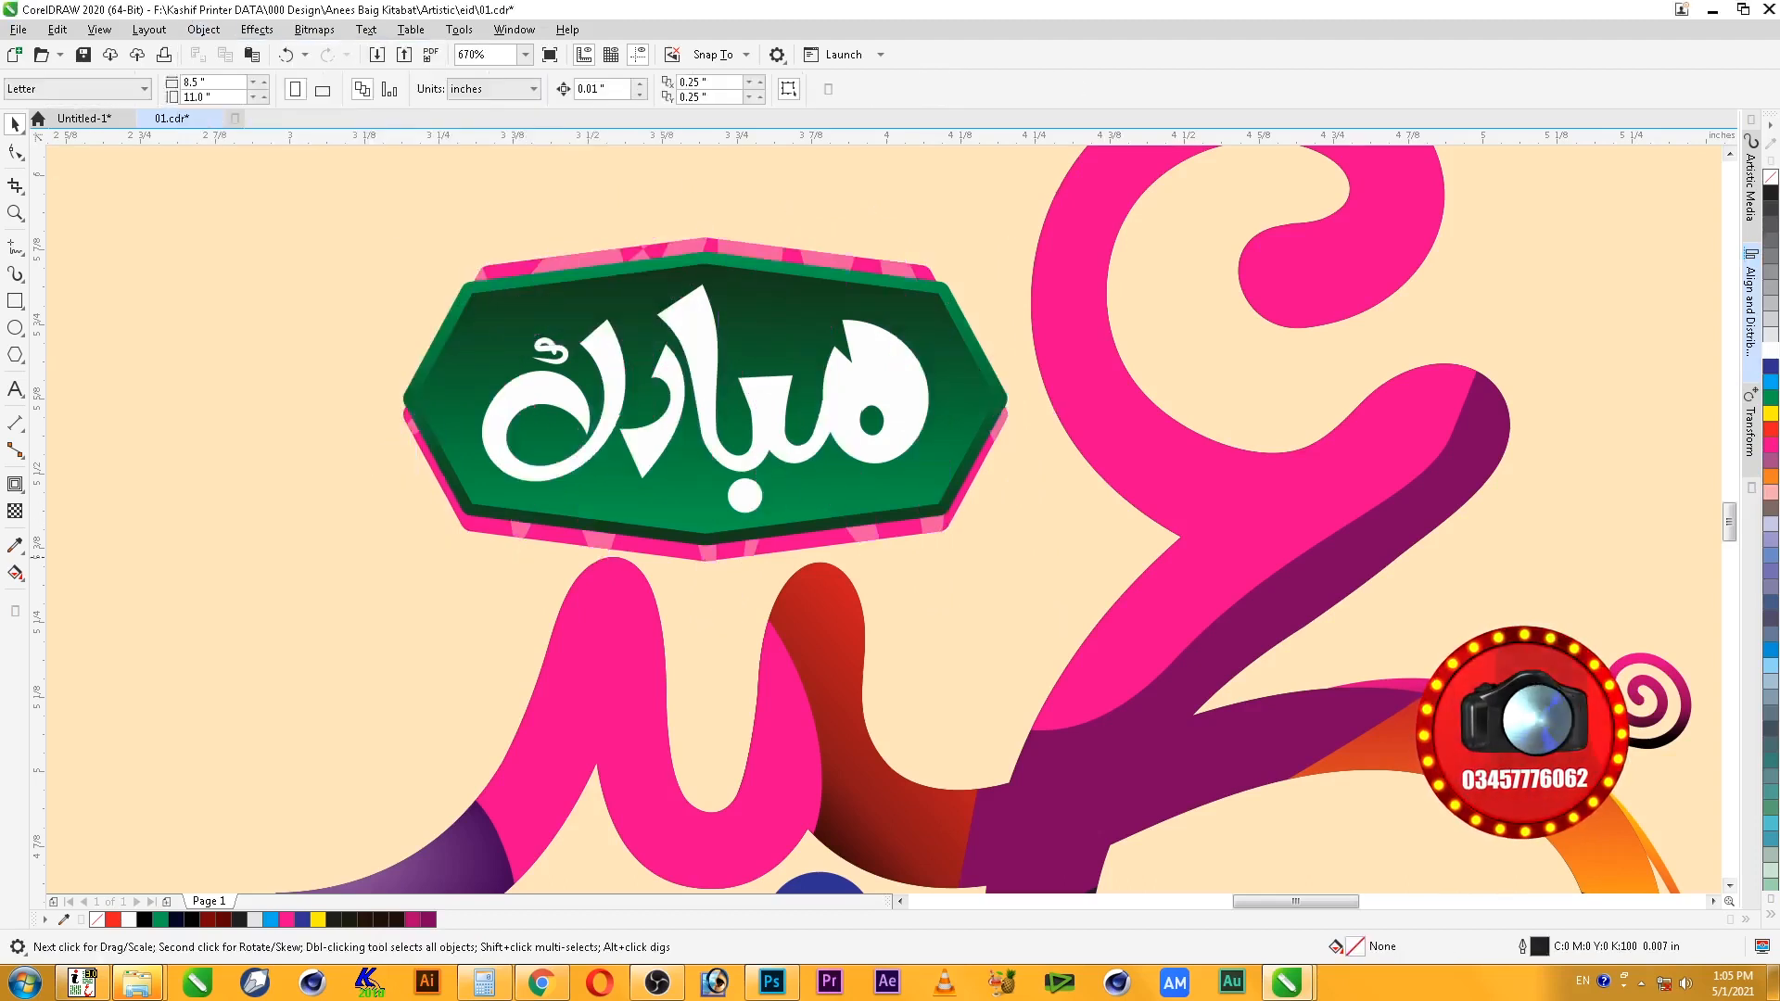
# - Try recolouring the light end of the green outer frame's gradient to muted magenta, C36 M100 Y36 K13
pyautogui.click(706, 556)
pyautogui.press('F3')
pyautogui.press('Escape')
pyautogui.press('F3')
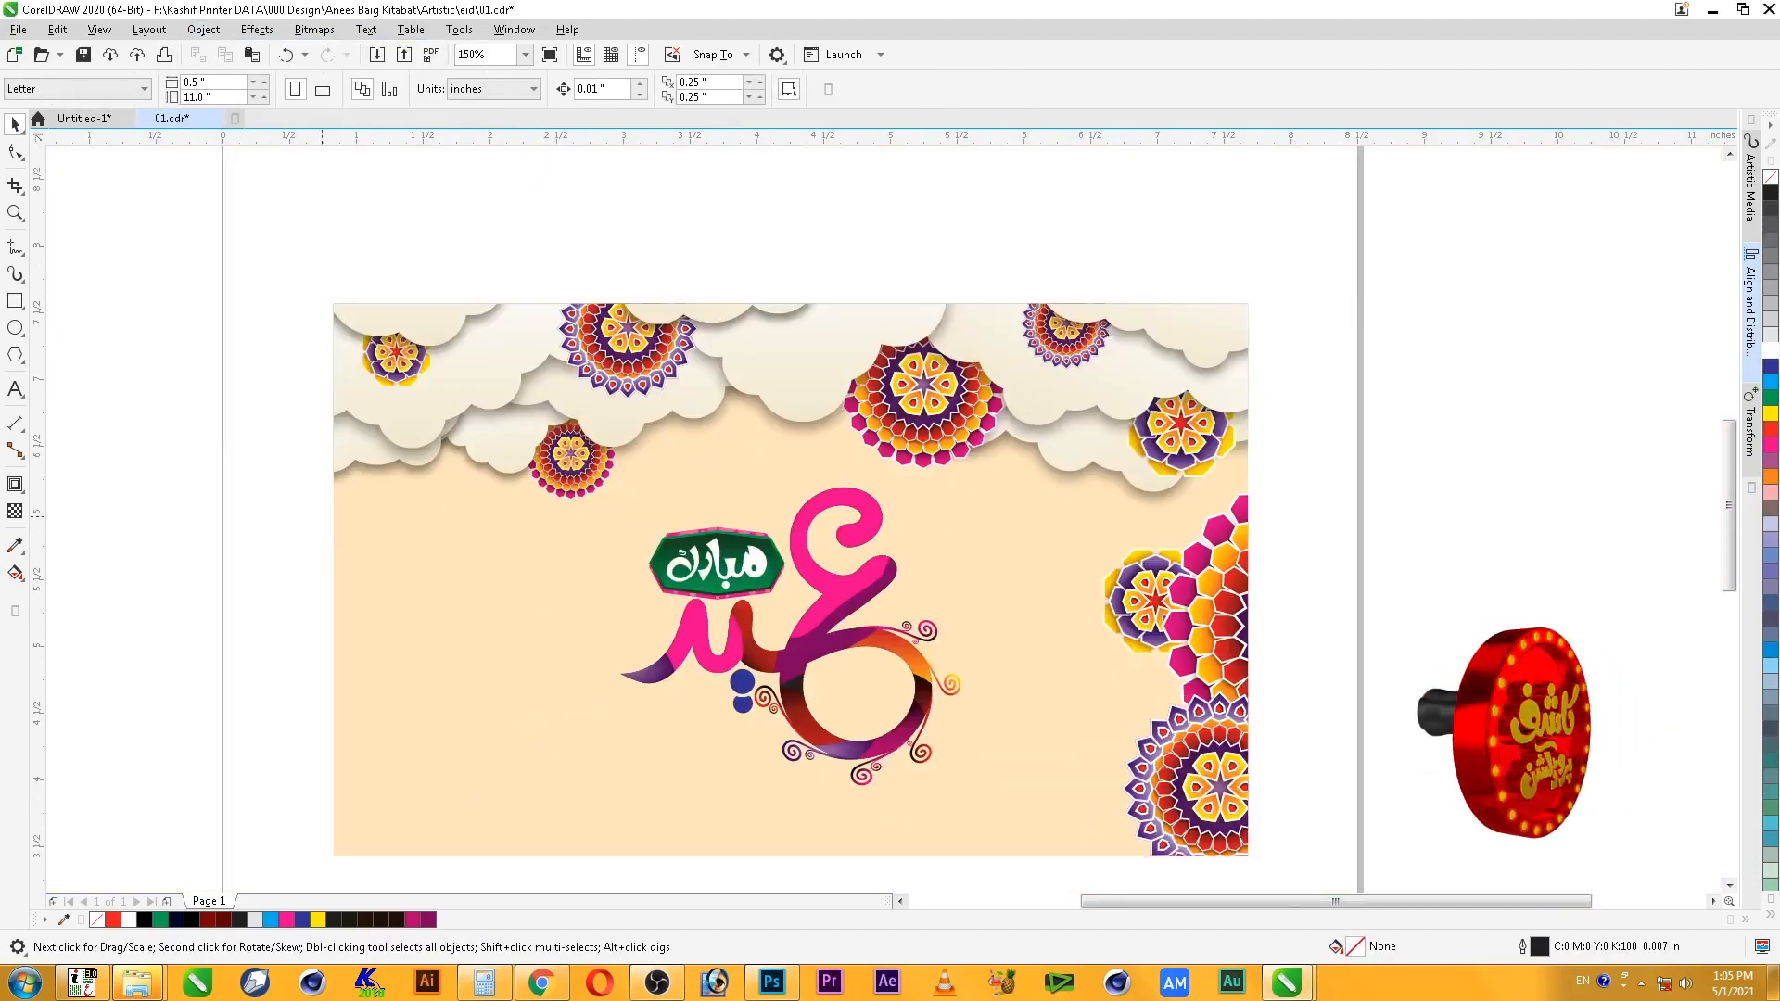
pyautogui.press('F2')
pyautogui.moveTo(201, 381); pyautogui.dragTo(1309, 876)
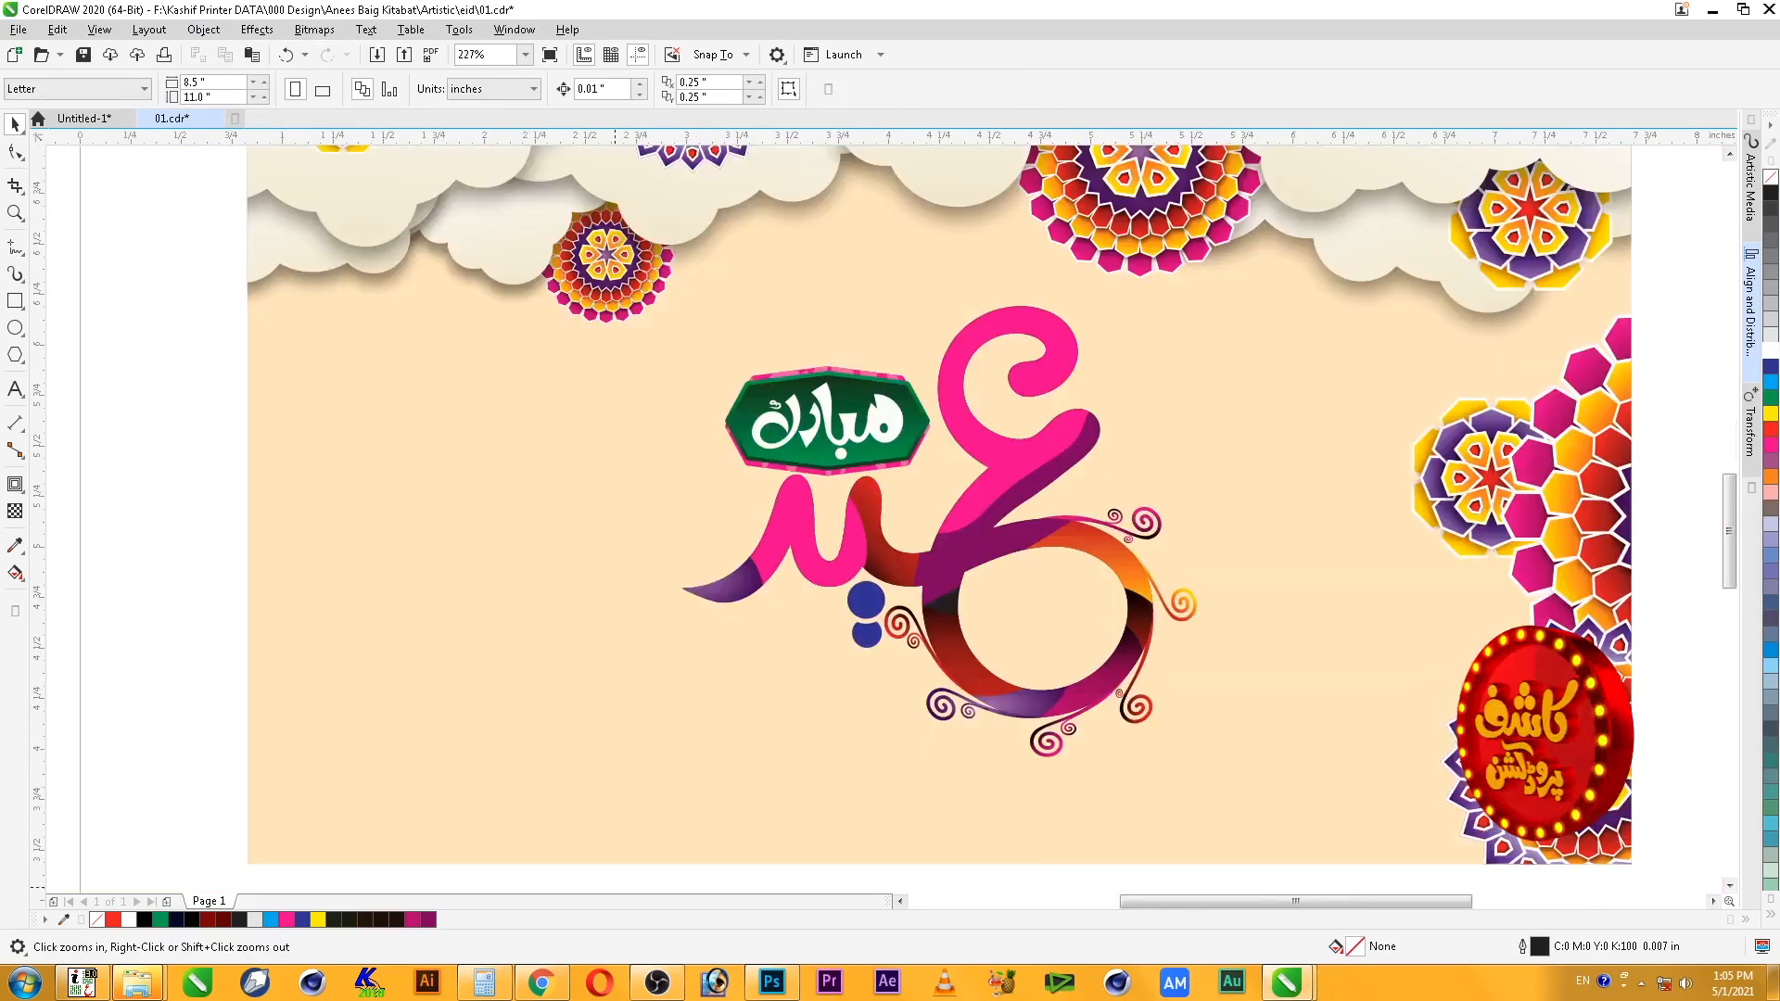
pyautogui.moveTo(199, 325); pyautogui.dragTo(955, 538)
pyautogui.hotkey('shift', 'F2')
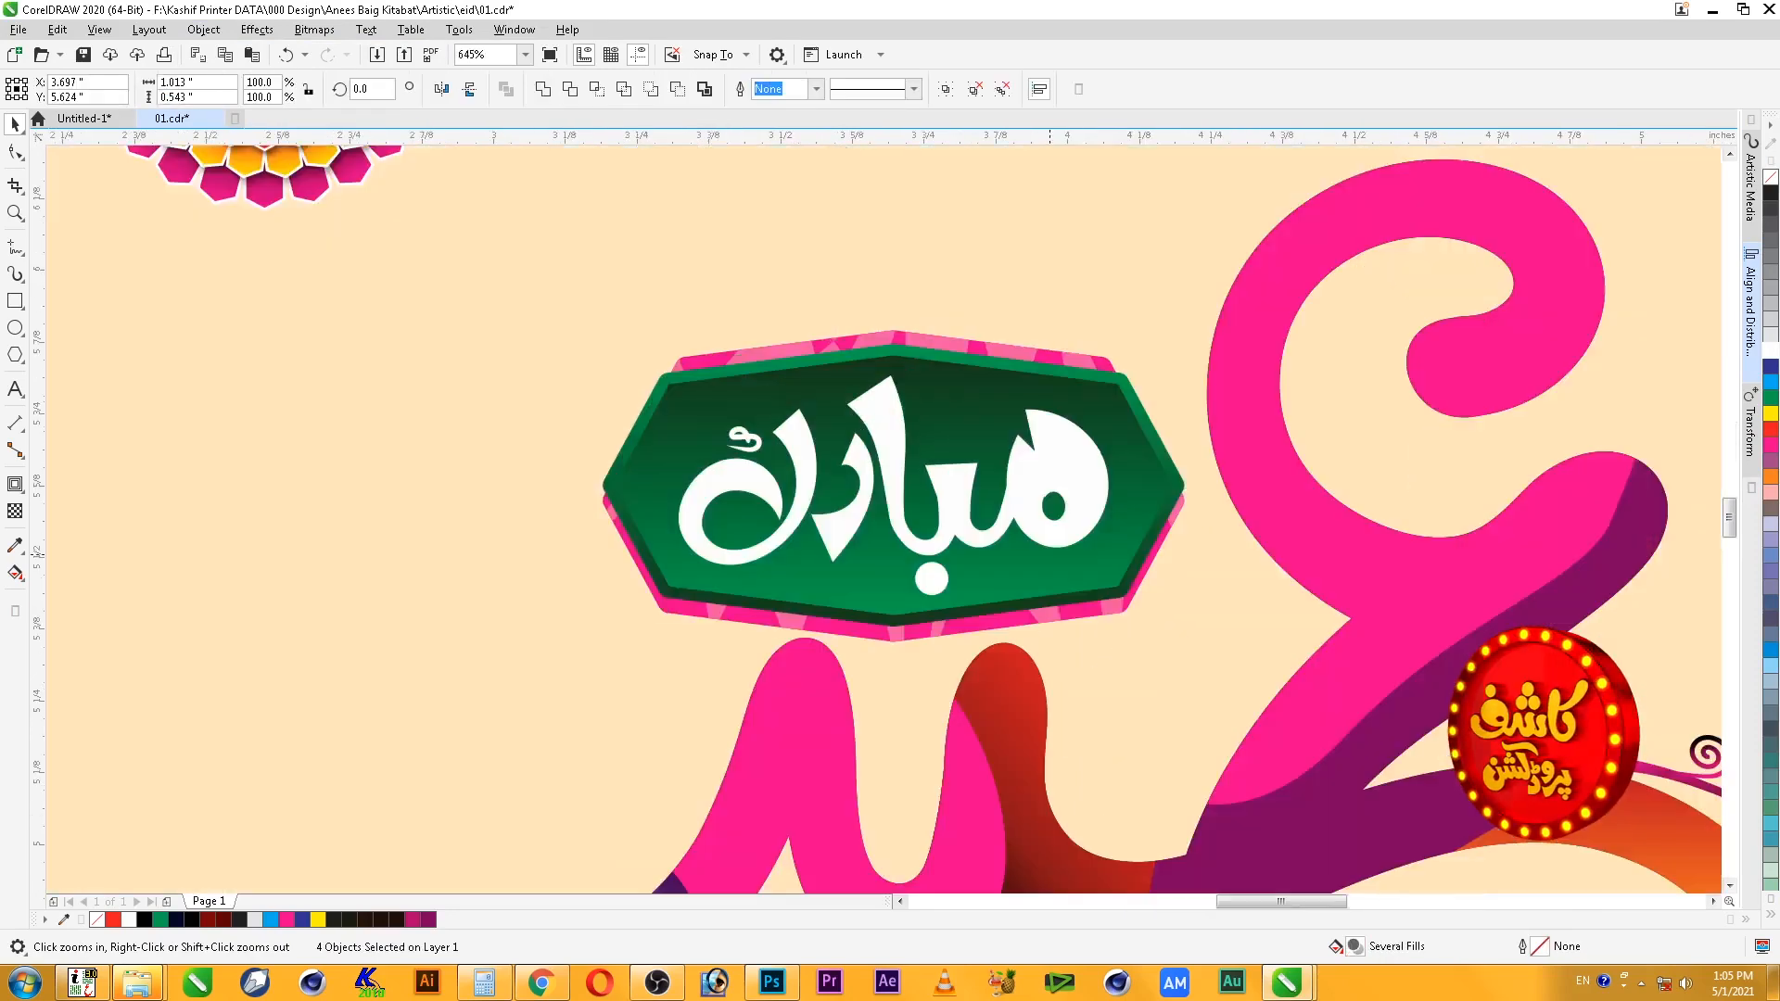
pyautogui.keyDown('ctrl'); pyautogui.click(1054, 371); pyautogui.keyUp('ctrl')
pyautogui.press('F11')
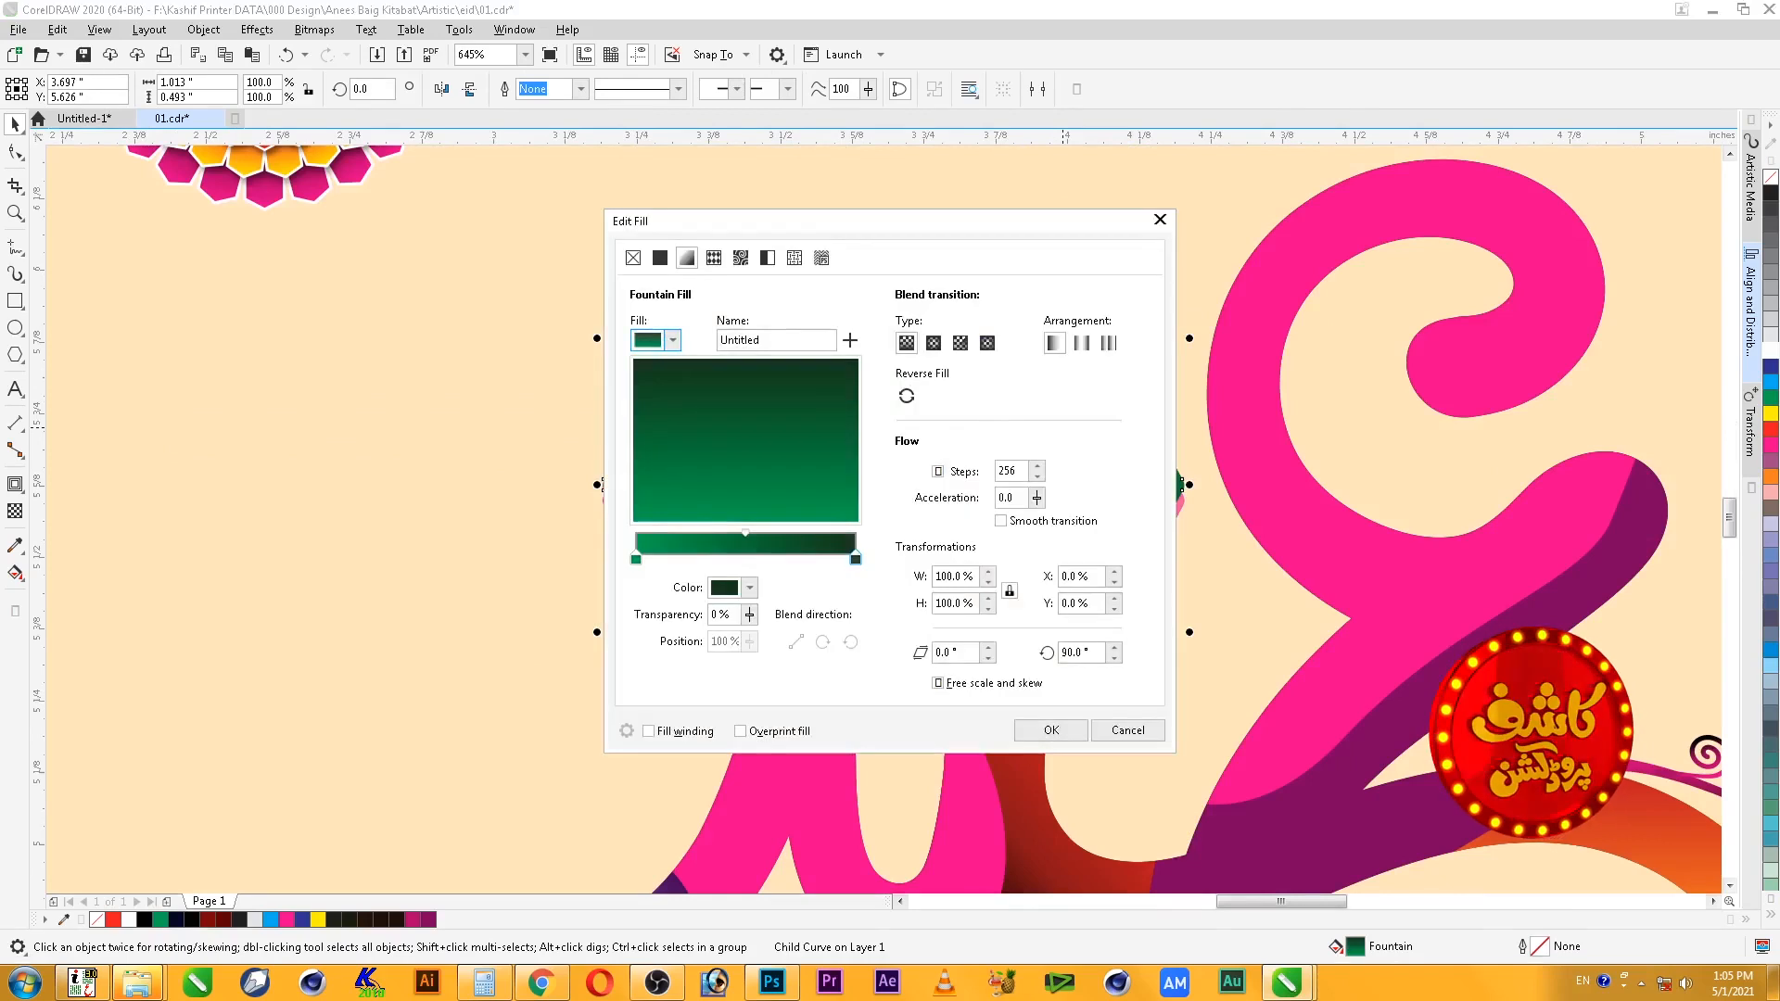
pyautogui.press('Escape')
pyautogui.press('F11')
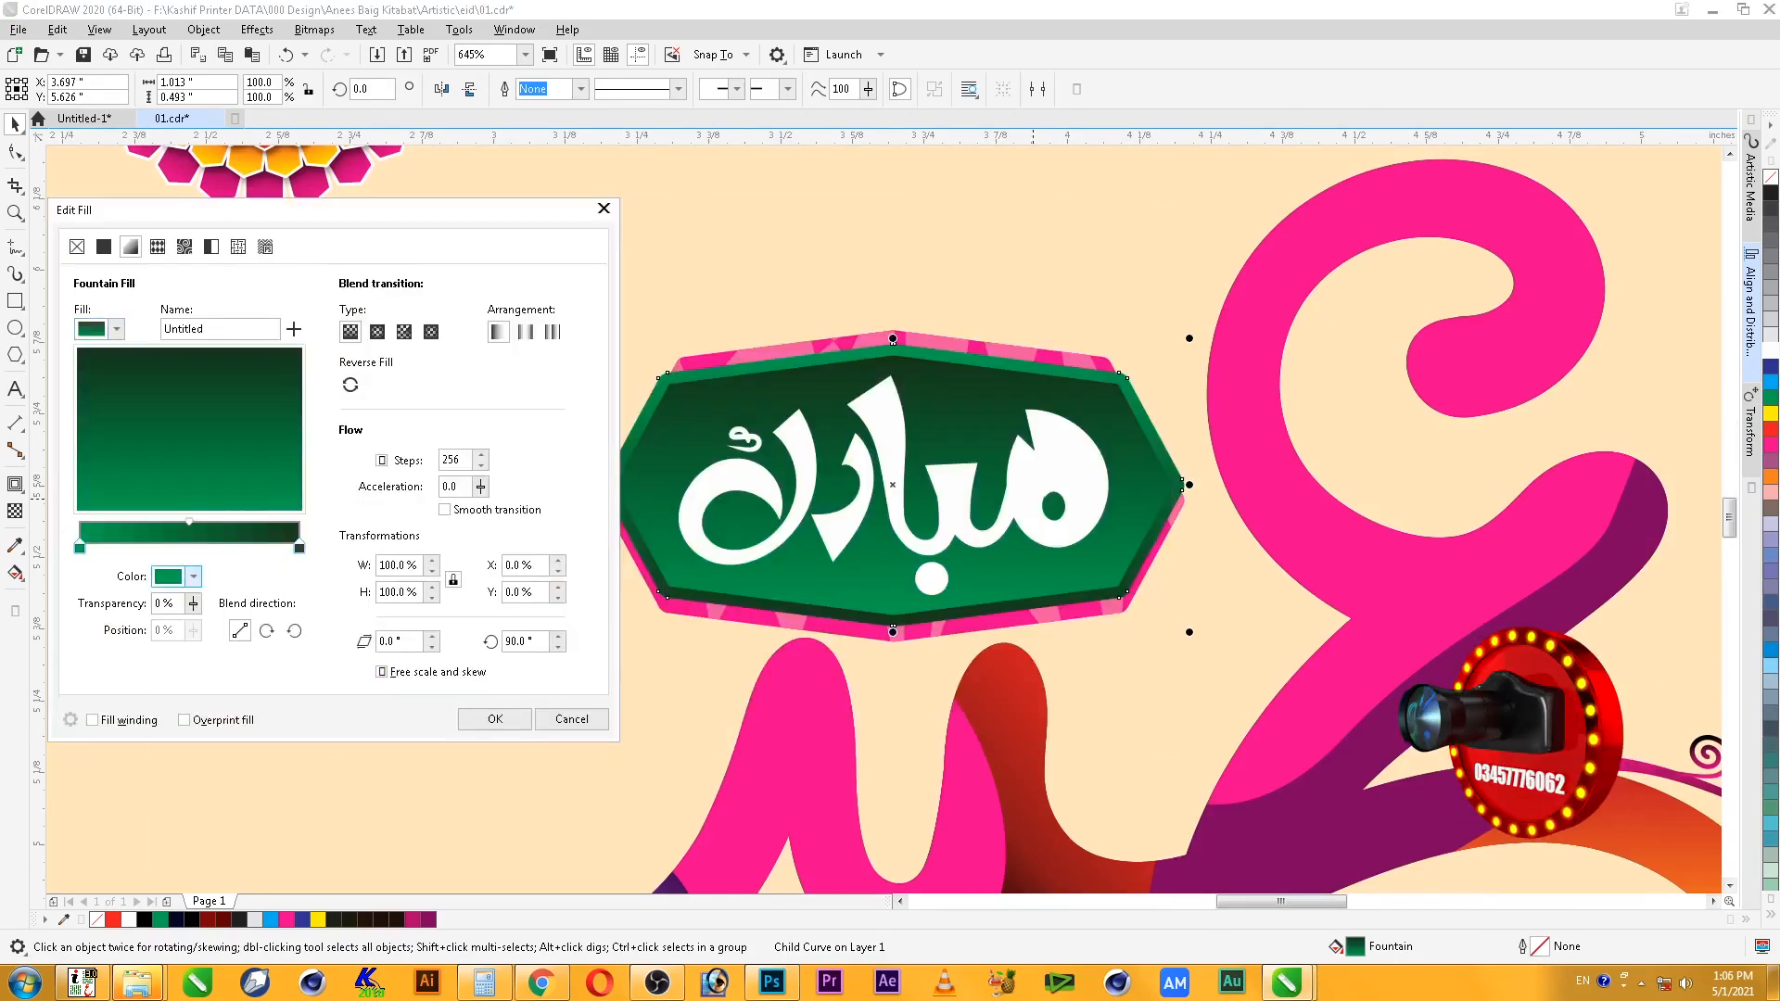
pyautogui.click(193, 577)
pyautogui.click(179, 715)
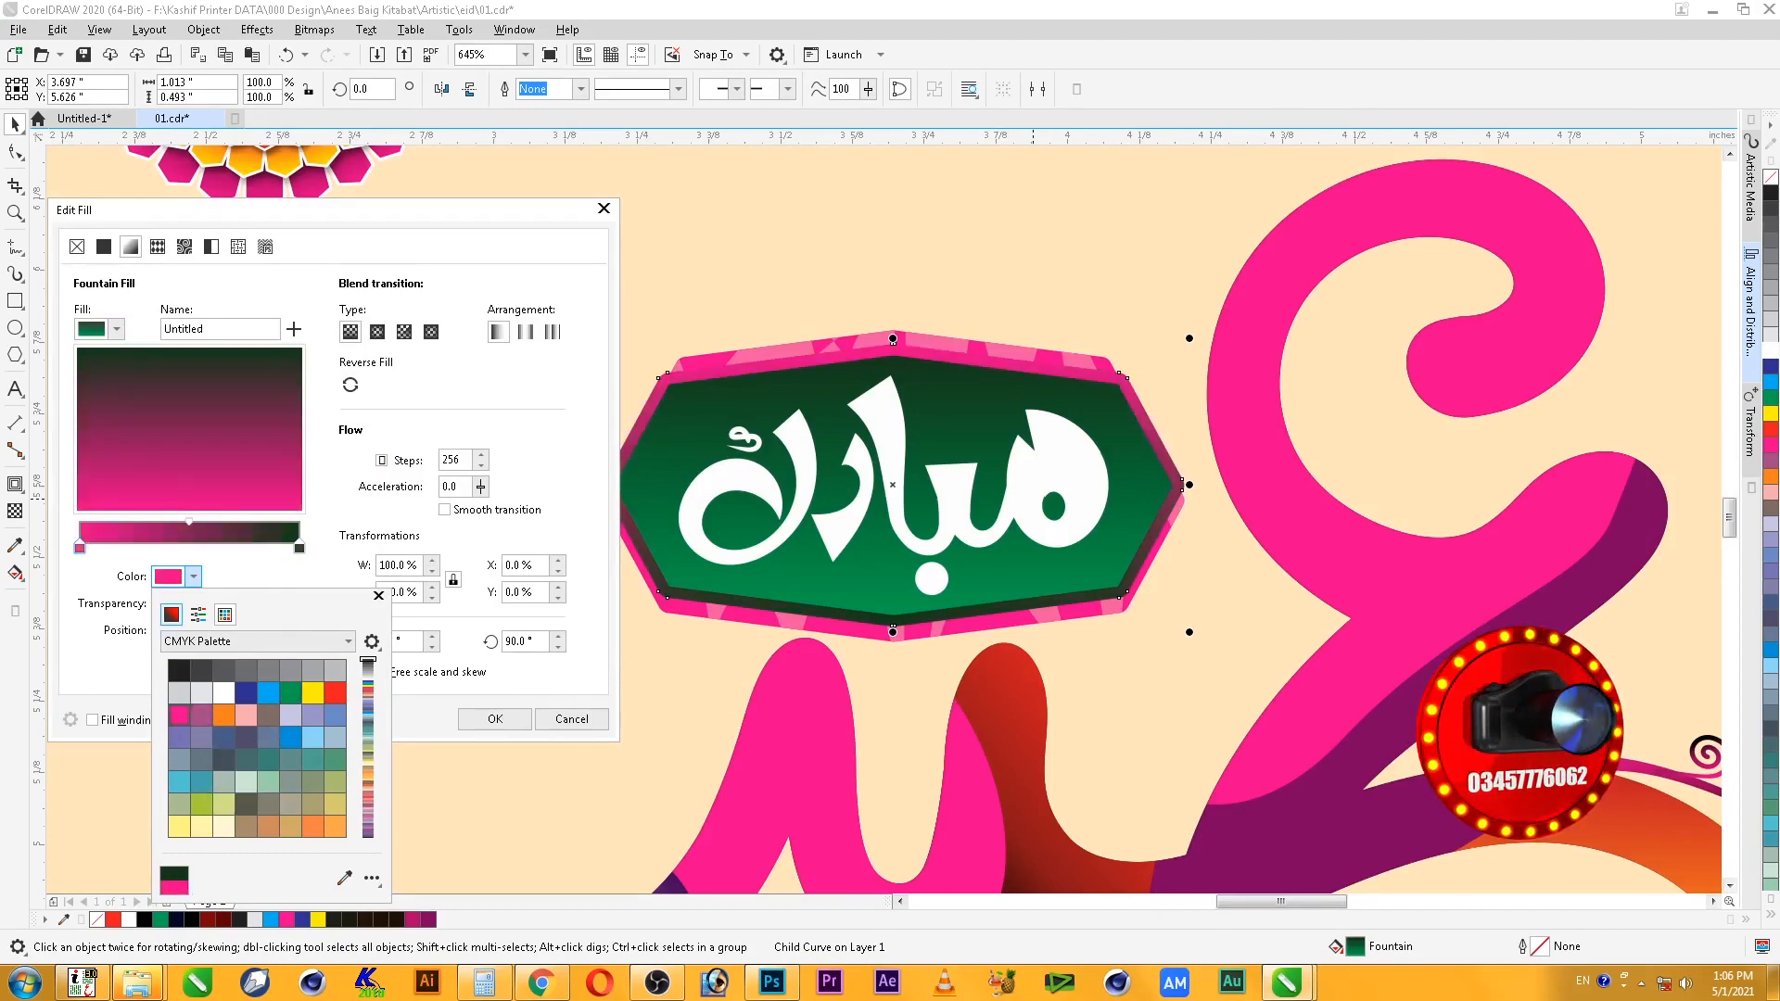
pyautogui.click(171, 615)
pyautogui.moveTo(267, 693); pyautogui.dragTo(264, 708)
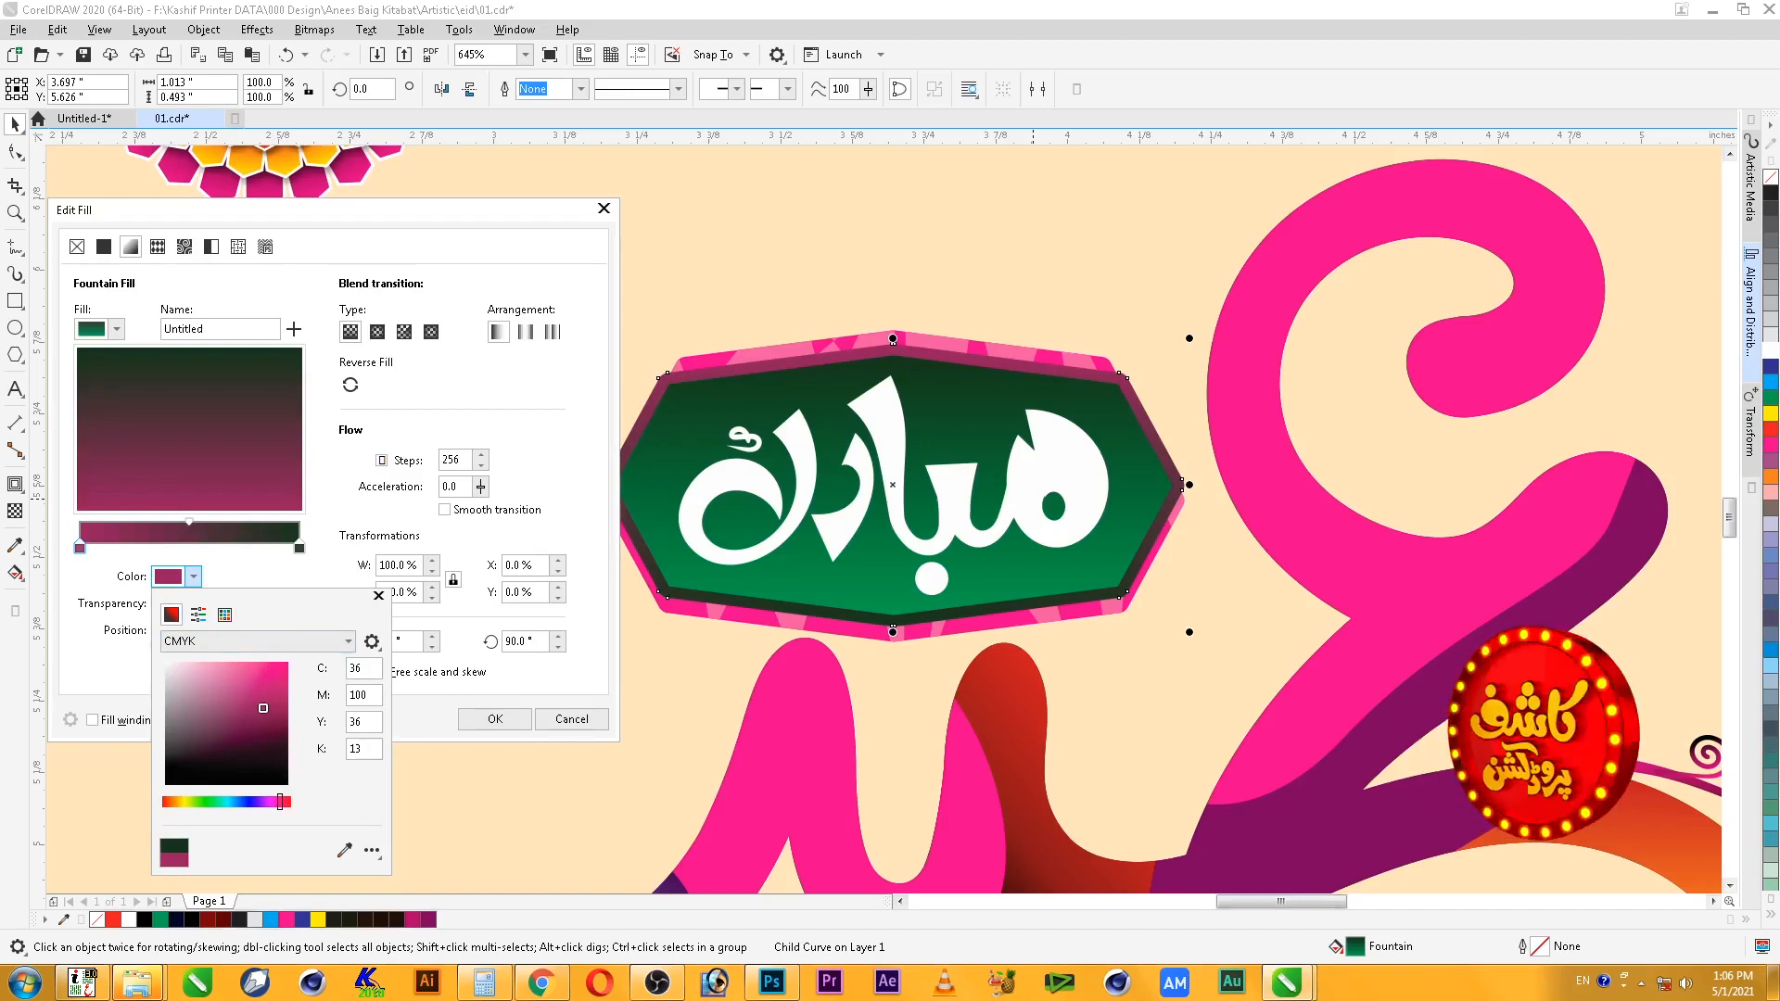
# - Try setting the dark end of the outer frame's gradient to deep purple, C71 M82 Y55 K76, and apply the fill
pyautogui.click(299, 548)
pyautogui.click(300, 548)
pyautogui.click(193, 577)
pyautogui.click(271, 802)
pyautogui.click(289, 740)
pyautogui.moveTo(289, 741); pyautogui.dragTo(288, 752)
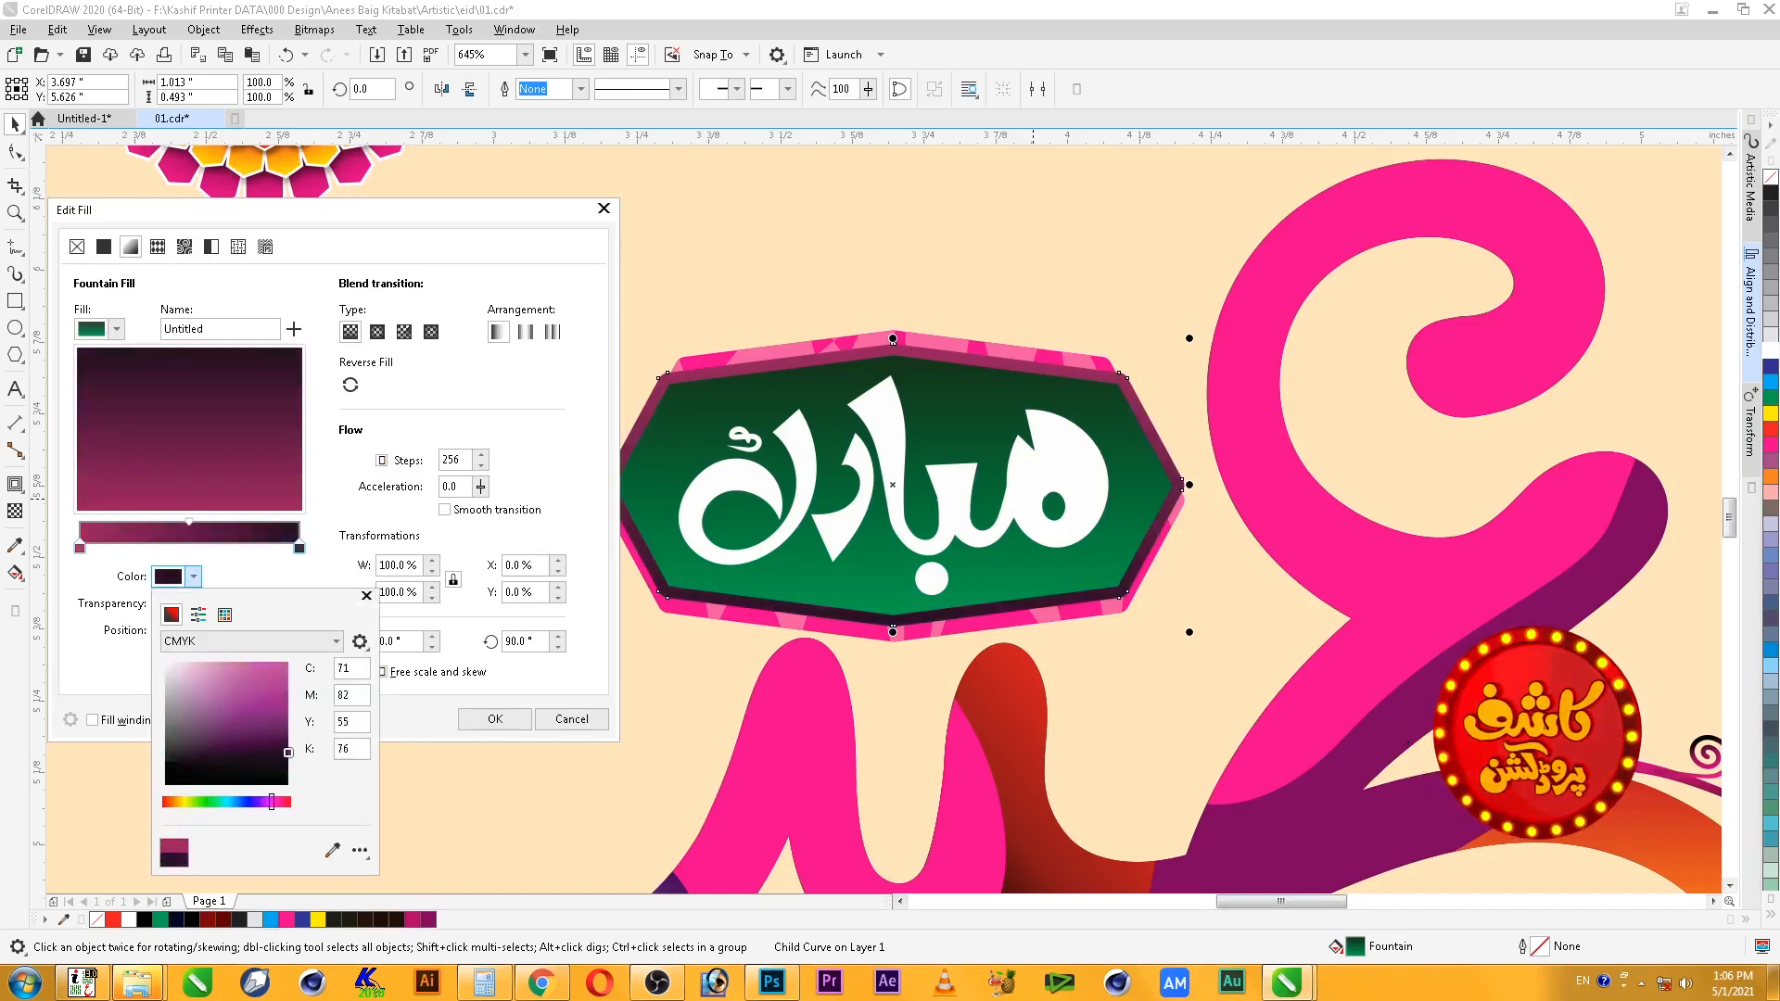
pyautogui.click(495, 720)
# - Try repeating the magenta-to-purple gradient on the plaque's inner green panel
pyautogui.click(768, 408)
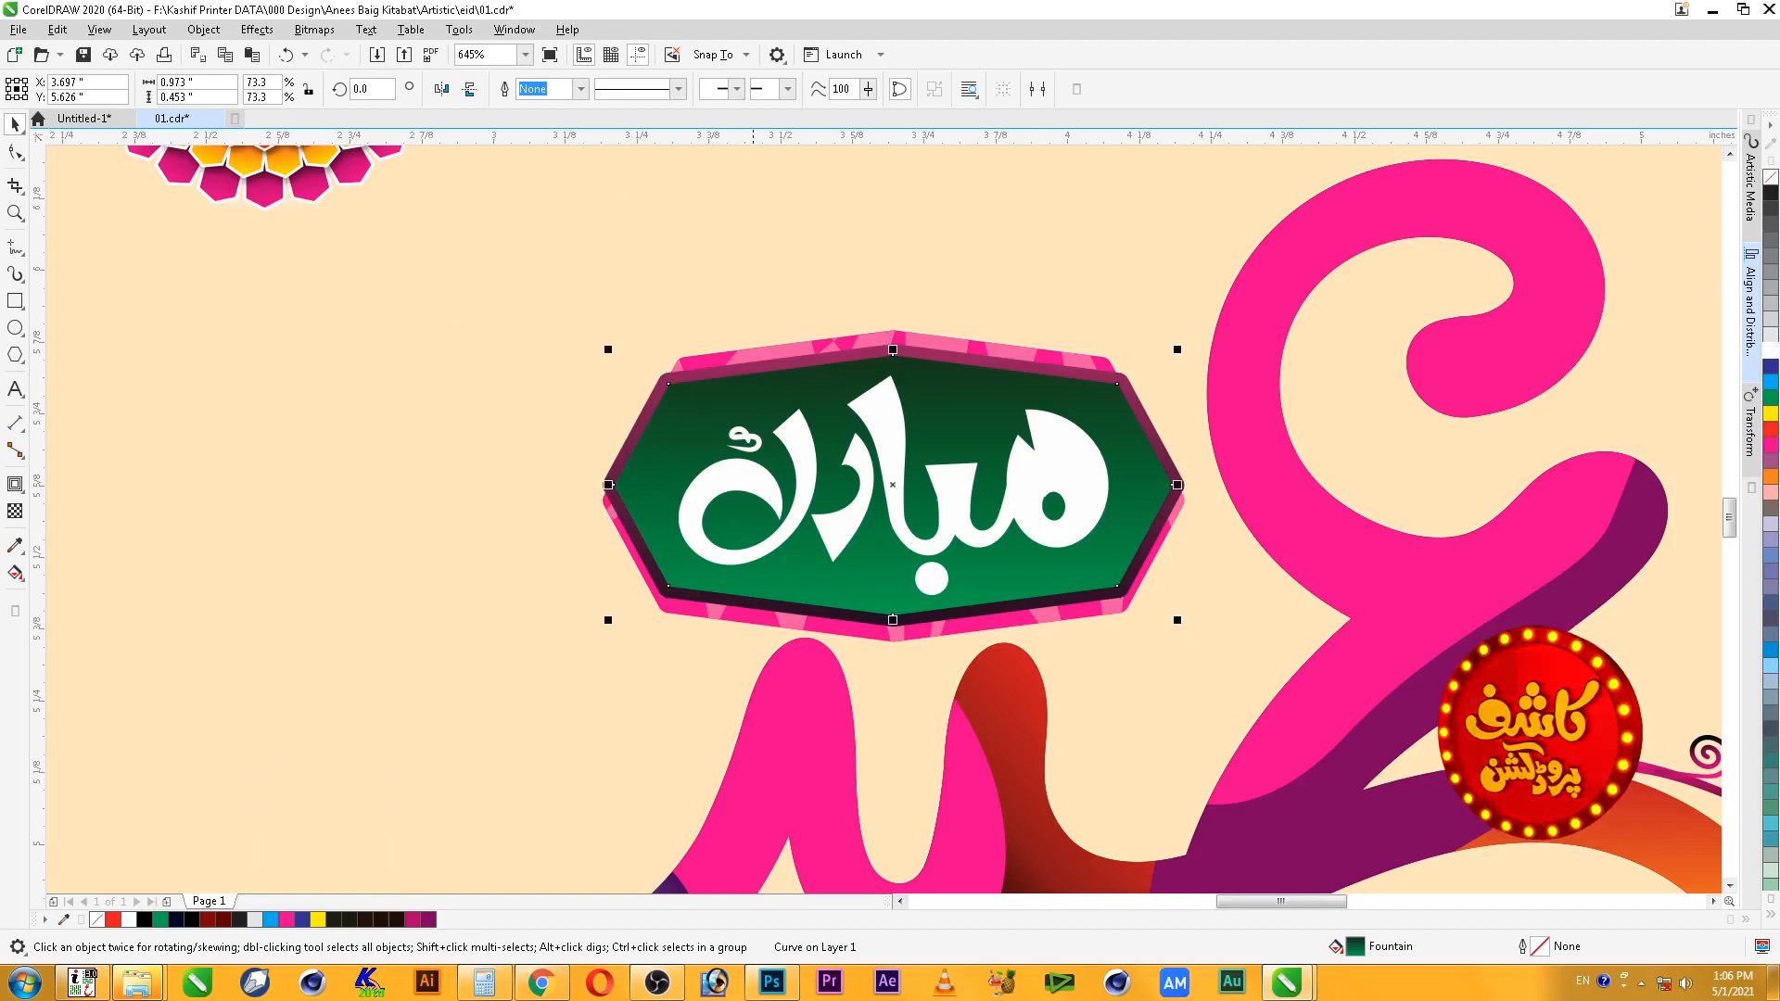
pyautogui.hotkey('ctrl', 'r')
pyautogui.click(694, 296)
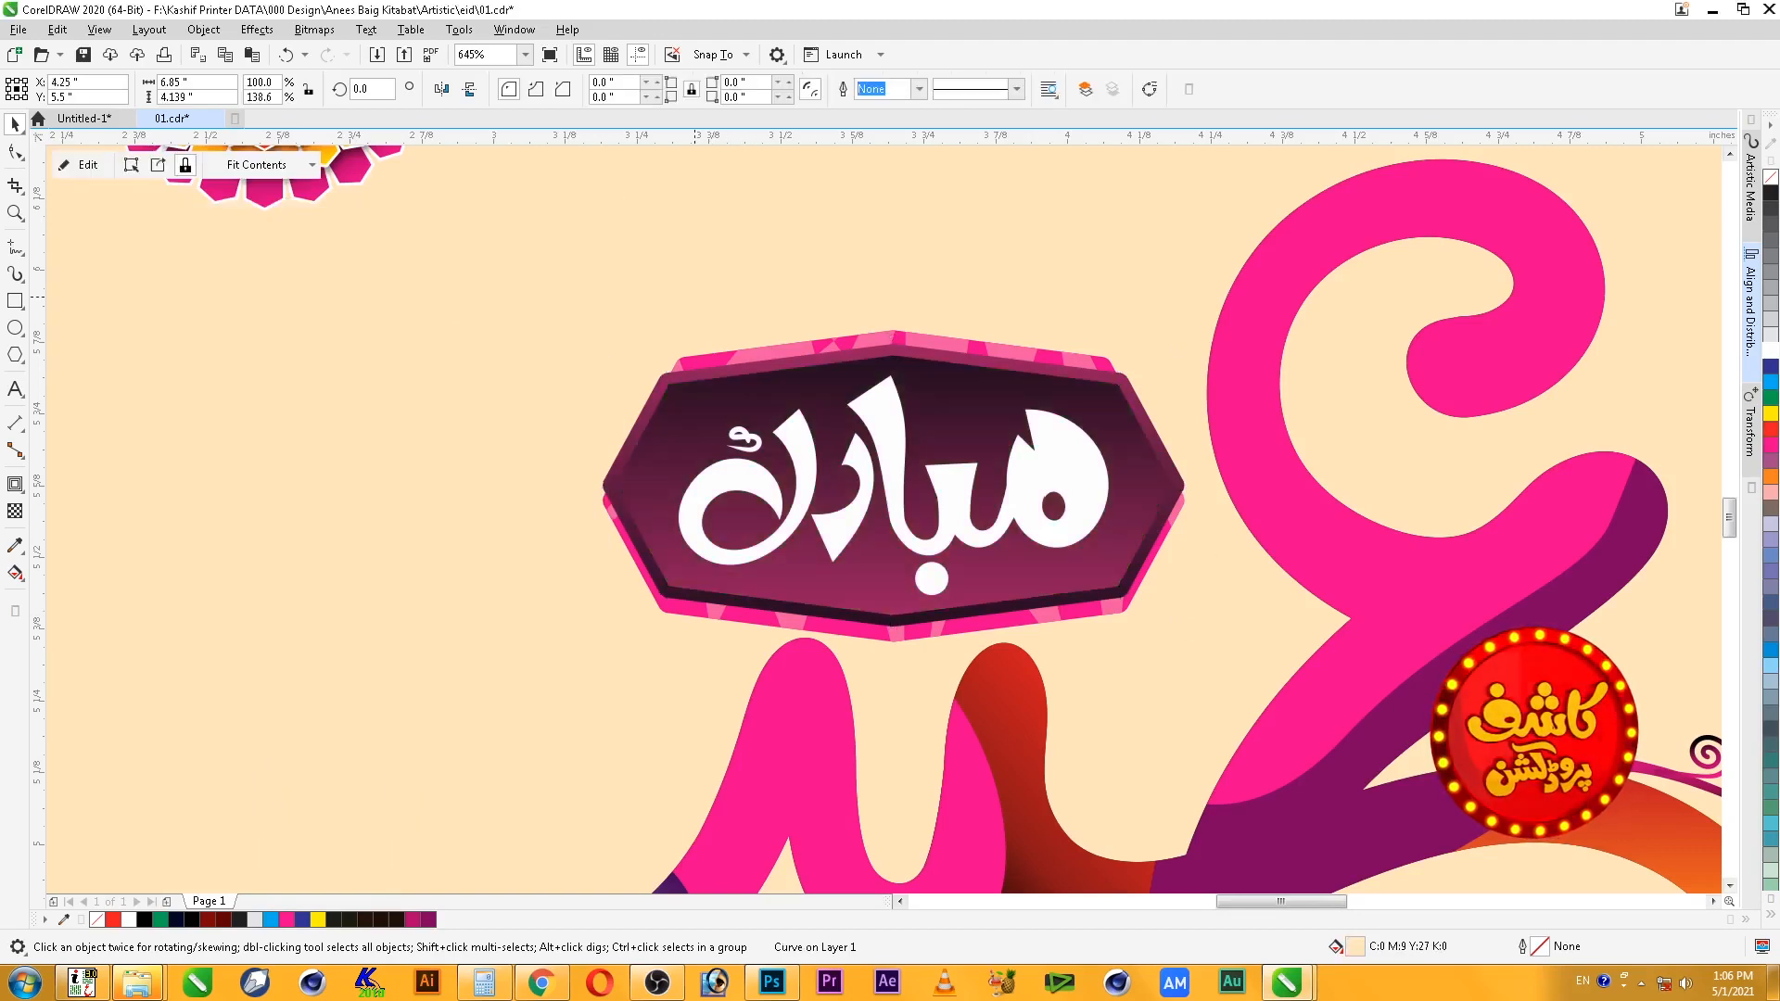
pyautogui.scroll(-2, 695, 297)
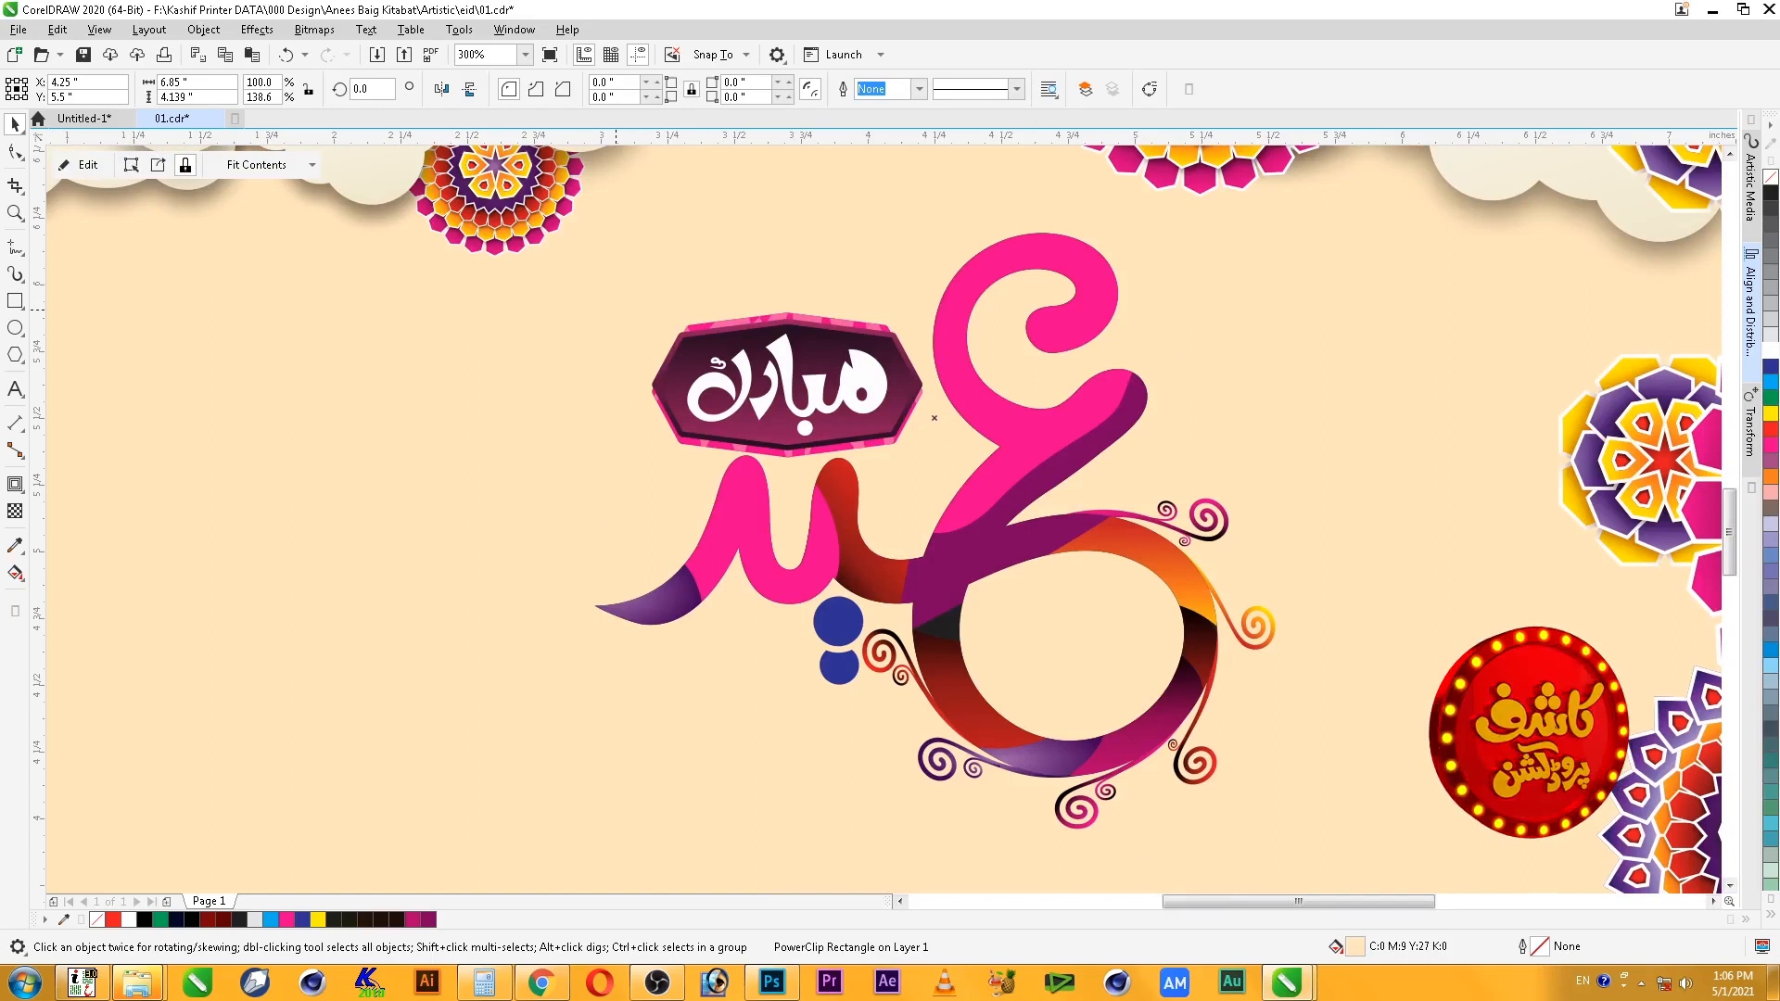
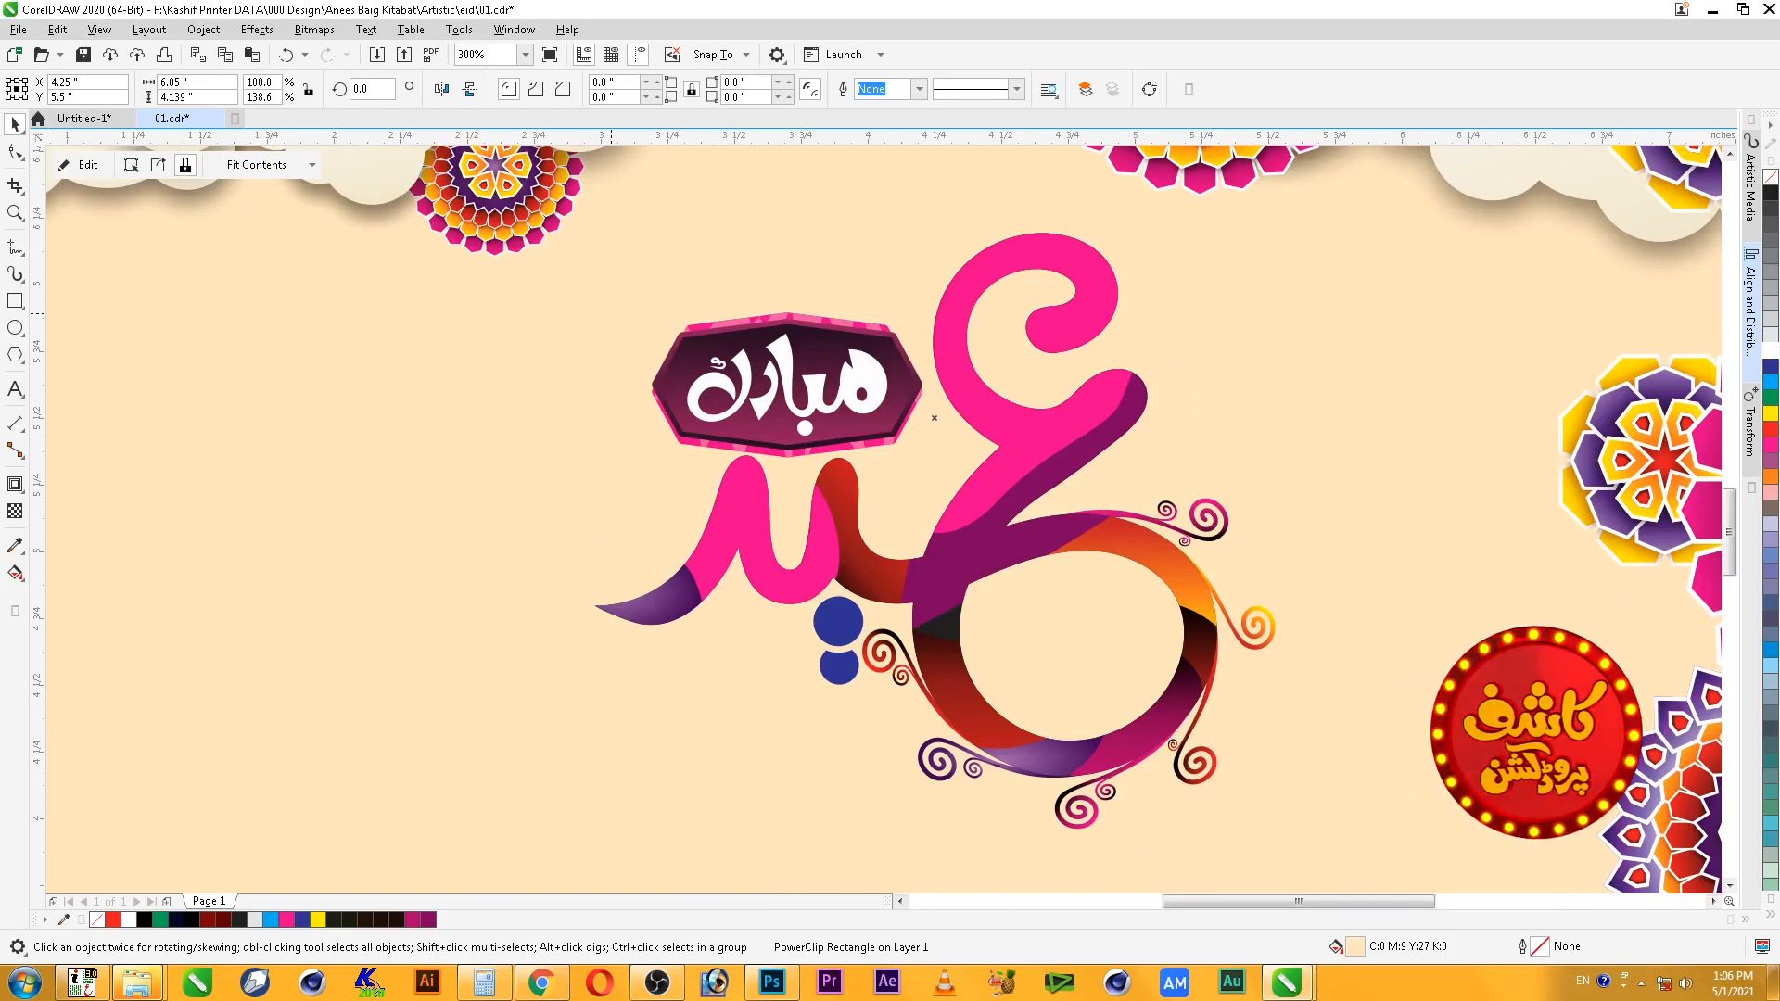
pyautogui.scroll(-2, 611, 313)
pyautogui.moveTo(960, 516); pyautogui.dragTo(1107, 570)
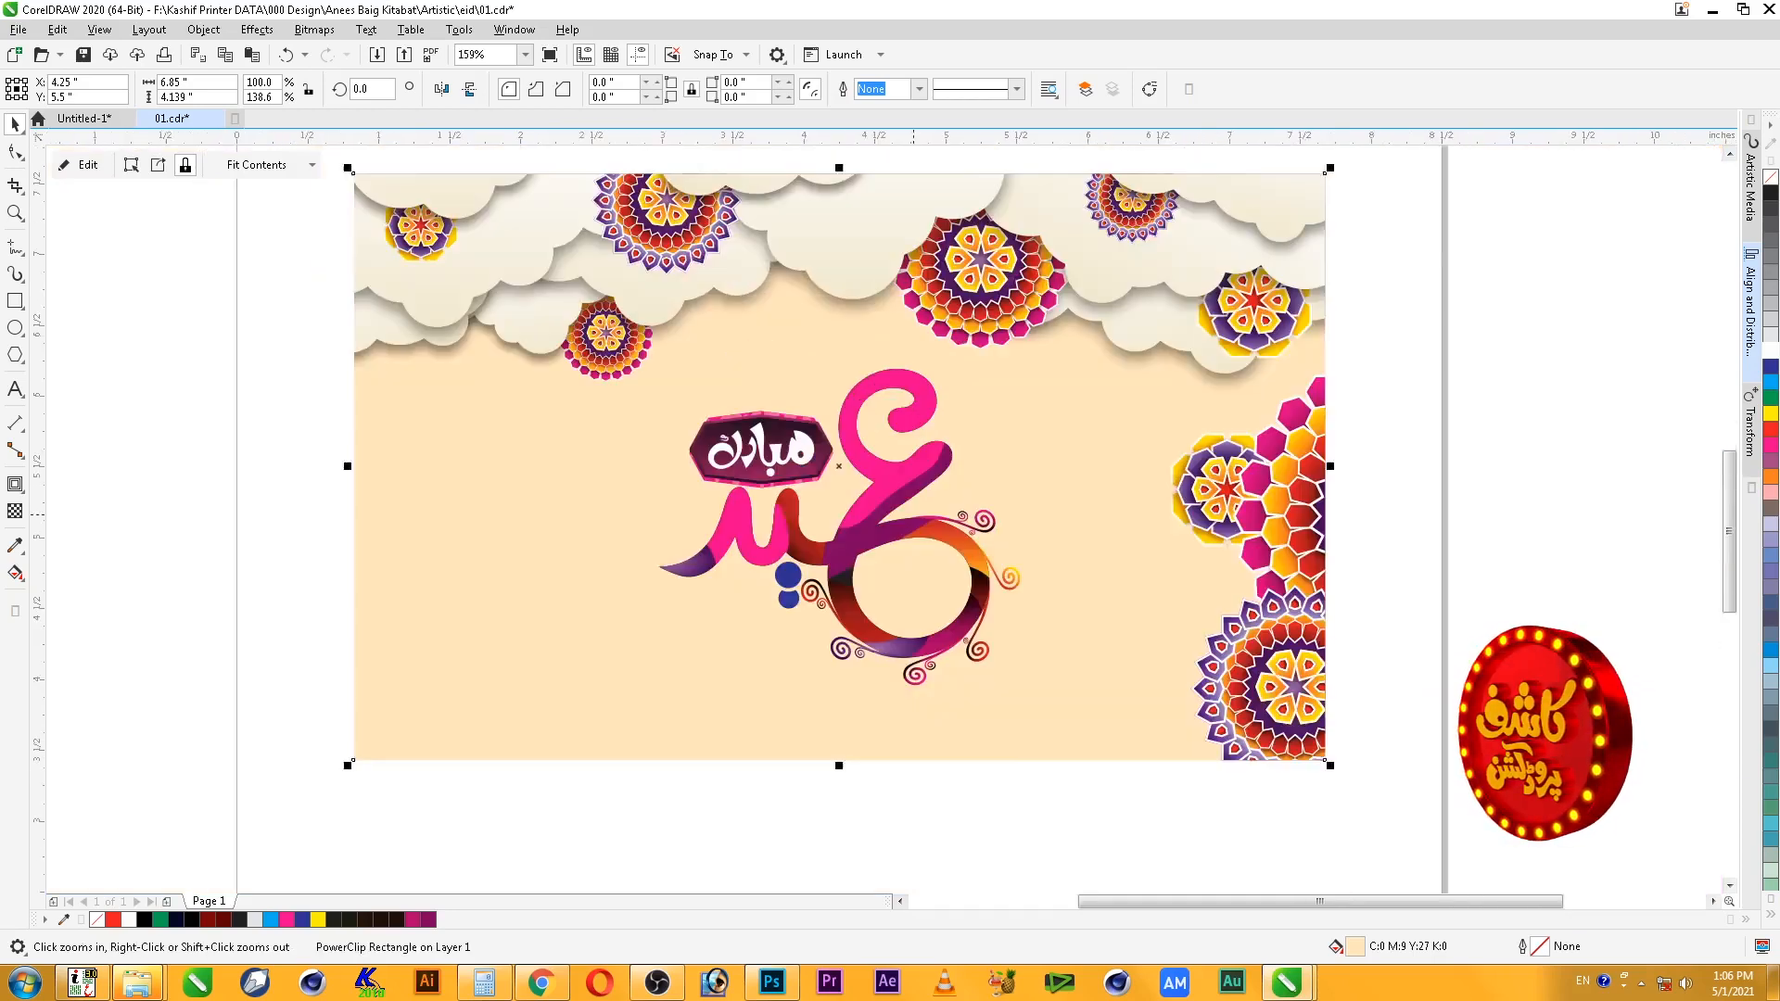
pyautogui.click(1433, 492)
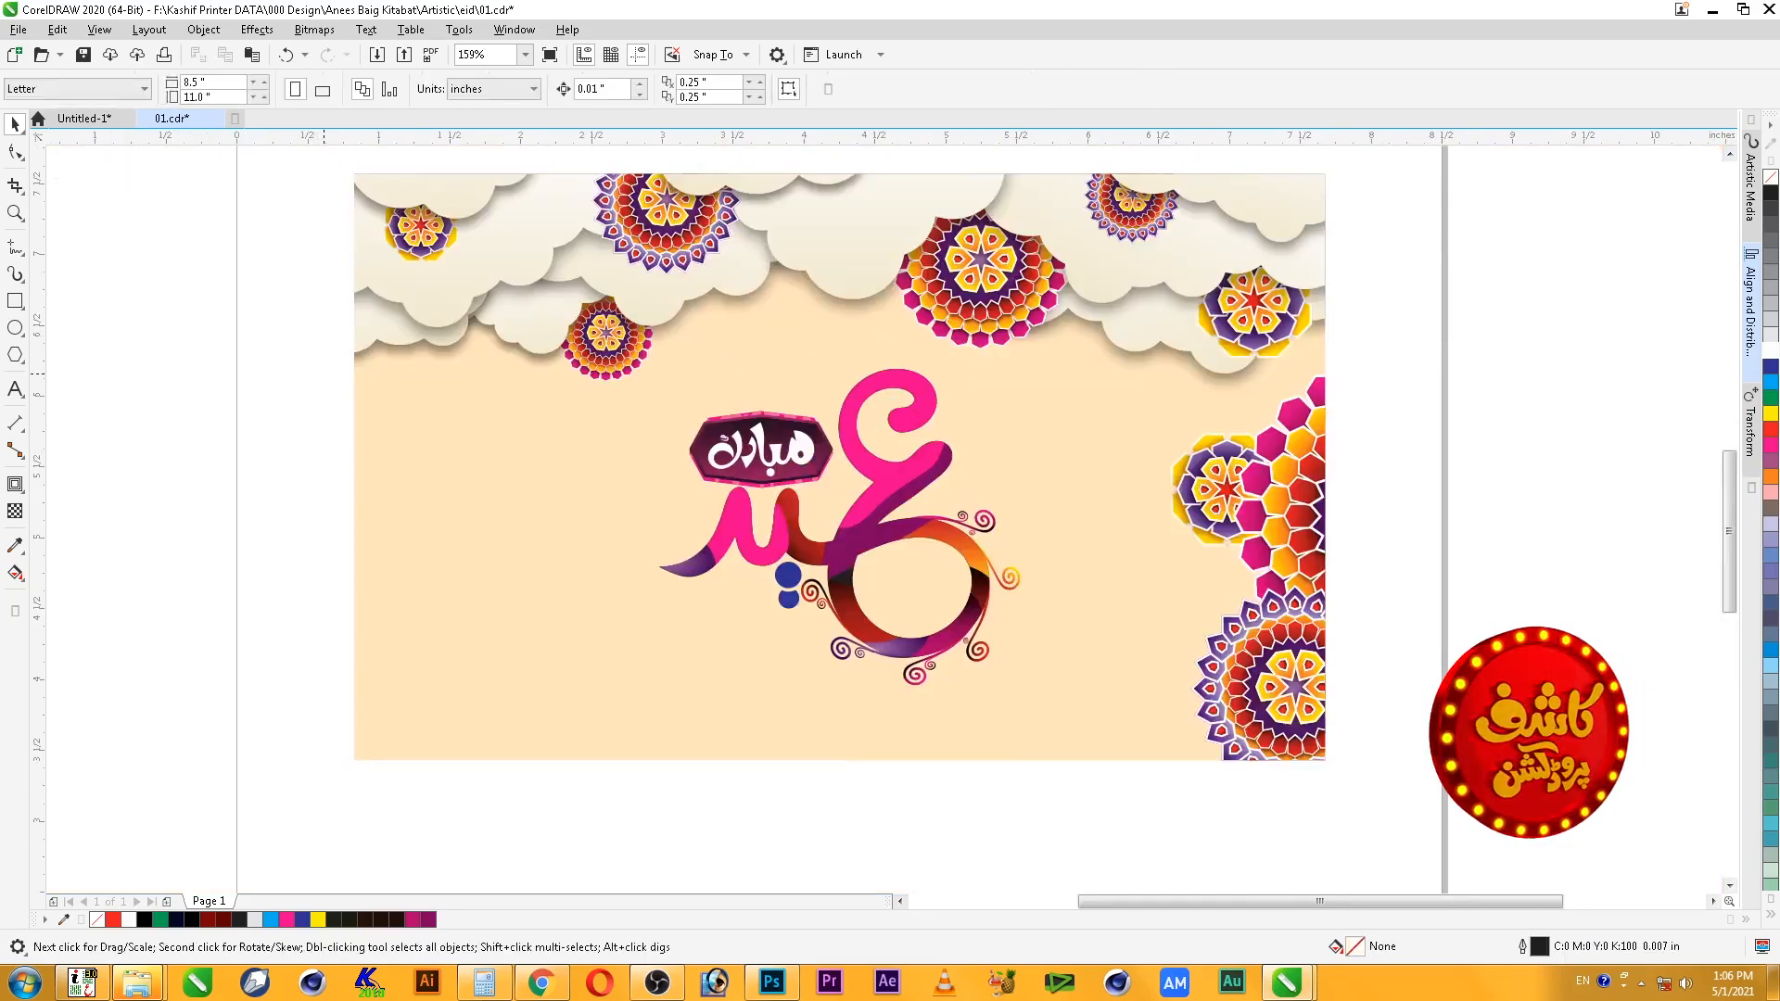
# - Undo the magenta recolouring of the frame and panel, and fill the plaque's backing with orange, C0 M35 Y100 K0
pyautogui.hotkey('ctrl', 'z')
pyautogui.press('z')
pyautogui.moveTo(290, 298); pyautogui.dragTo(839, 598)
pyautogui.moveTo(1020, 427); pyautogui.dragTo(1430, 764)
pyautogui.click(1133, 609)
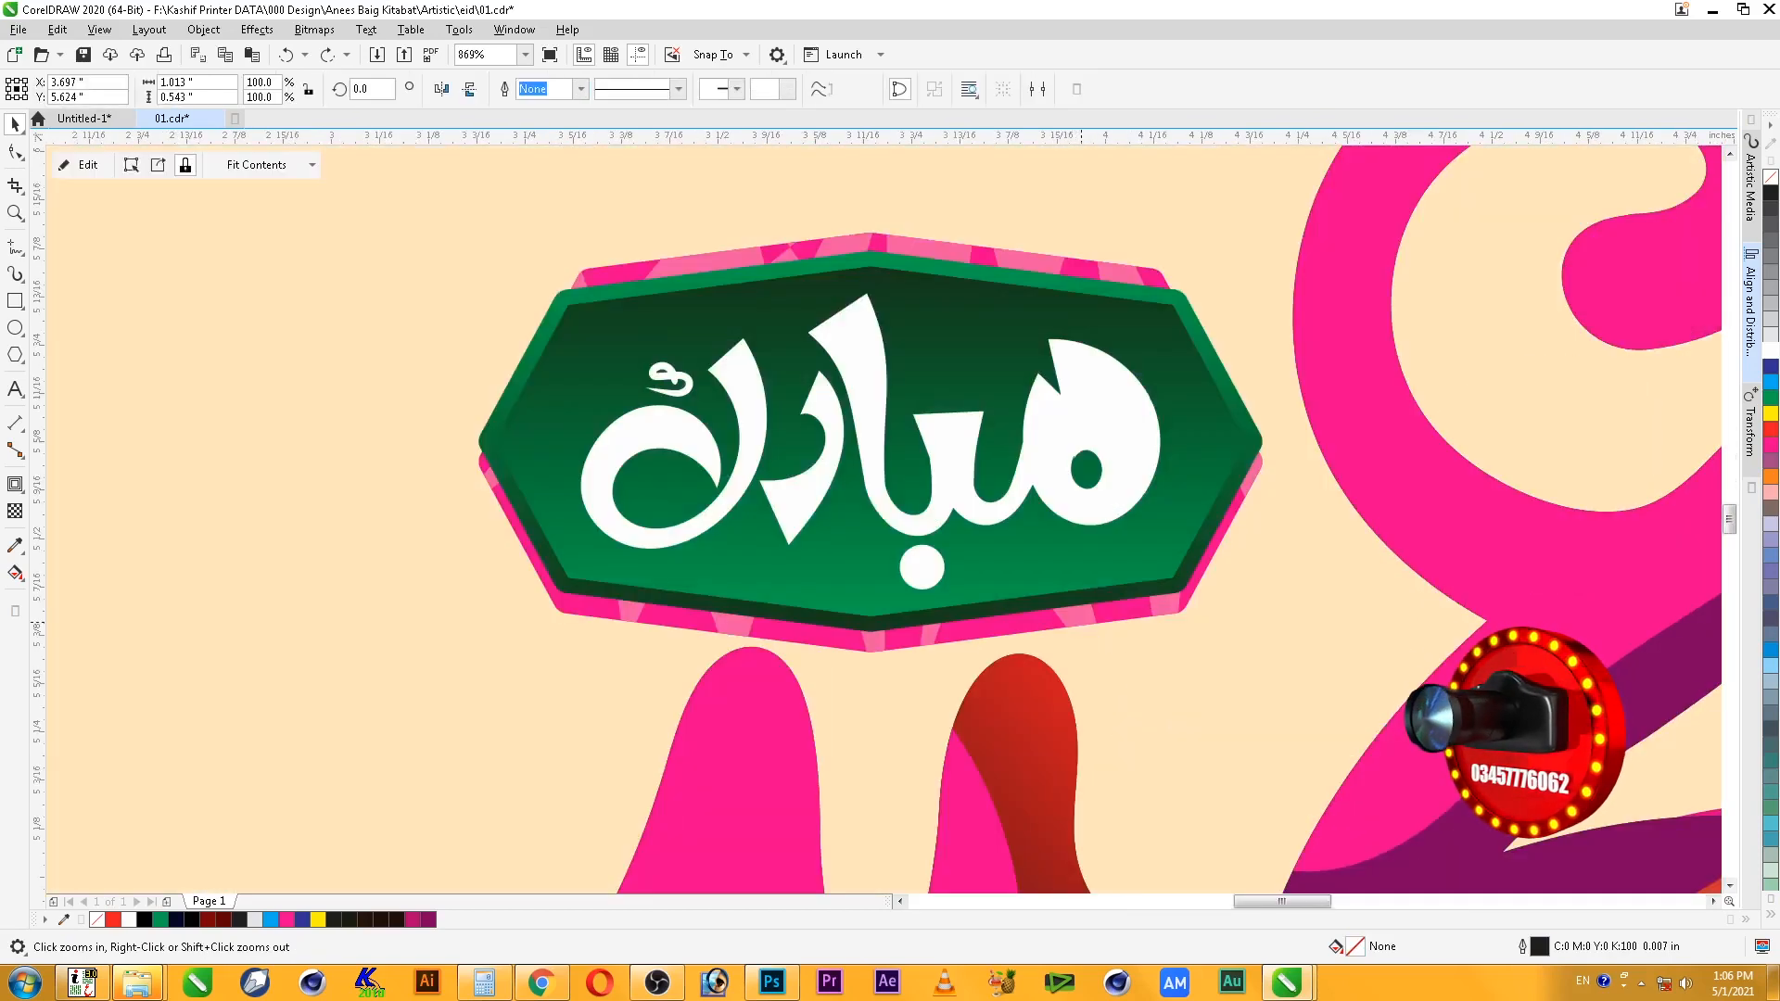
pyautogui.click(1771, 415)
pyautogui.keyDown('ctrl'); pyautogui.click(1771, 445); pyautogui.keyUp('ctrl')
pyautogui.keyDown('ctrl'); pyautogui.click(1771, 445); pyautogui.keyUp('ctrl')
# - Fill the zigzag clipped inside the plaque's backing with yellow
pyautogui.keyDown('ctrl'); pyautogui.click(1075, 618); pyautogui.keyUp('ctrl')
pyautogui.click(1075, 618)
pyautogui.click(1771, 415)
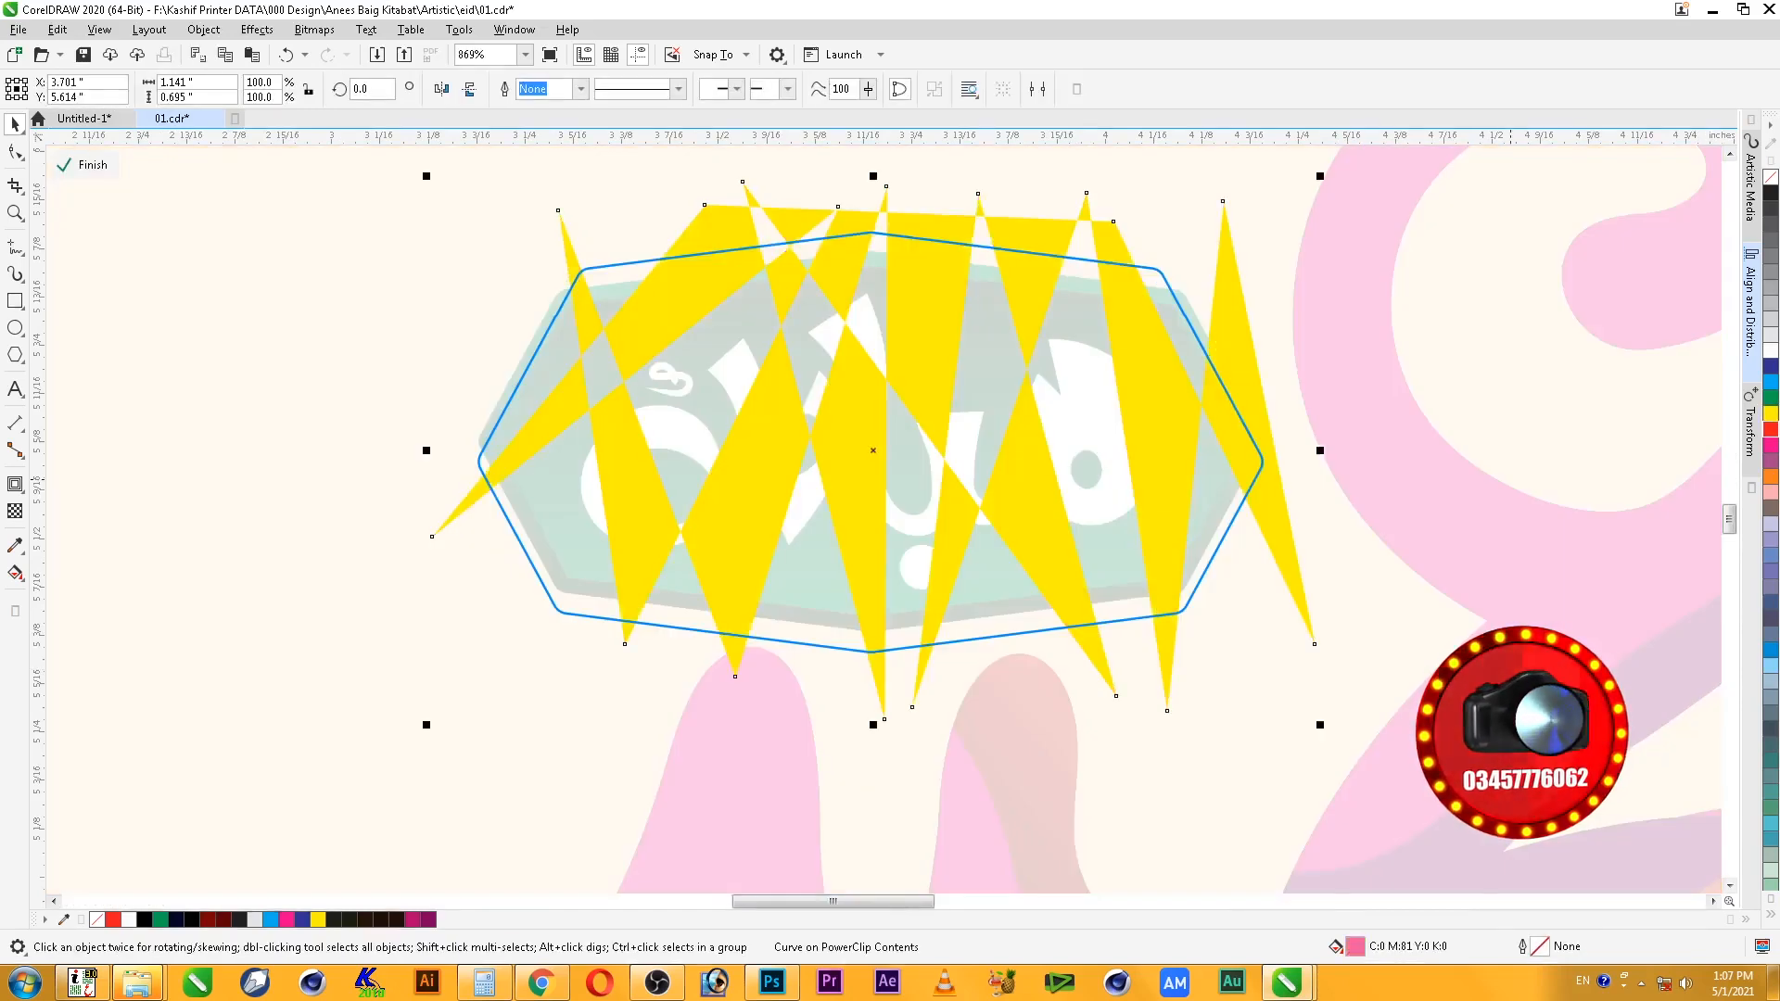
pyautogui.keyDown('ctrl'); pyautogui.click(1327, 609); pyautogui.keyUp('ctrl')
pyautogui.click(1327, 608)
# - Try stretching the plaque's orange backing horizontally to 108% from its centre
pyautogui.click(1173, 605)
pyautogui.moveTo(1267, 443); pyautogui.dragTo(1299, 443)
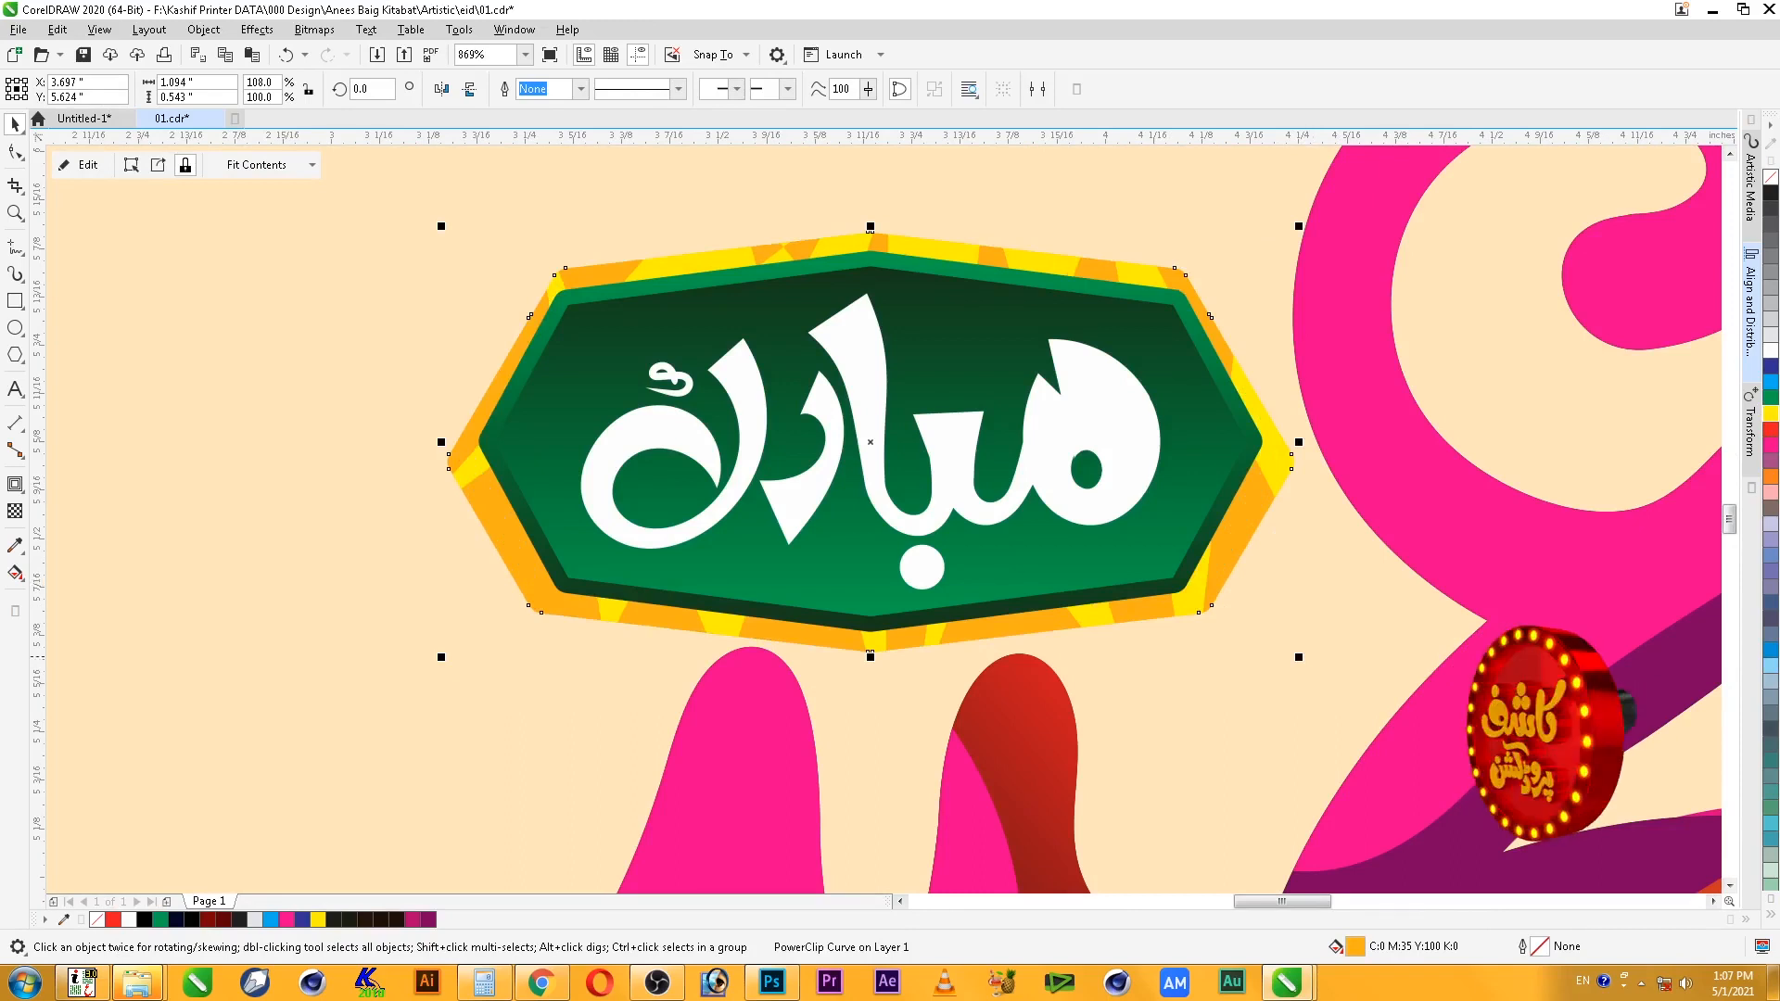
pyautogui.hotkey('ctrl', 'z')
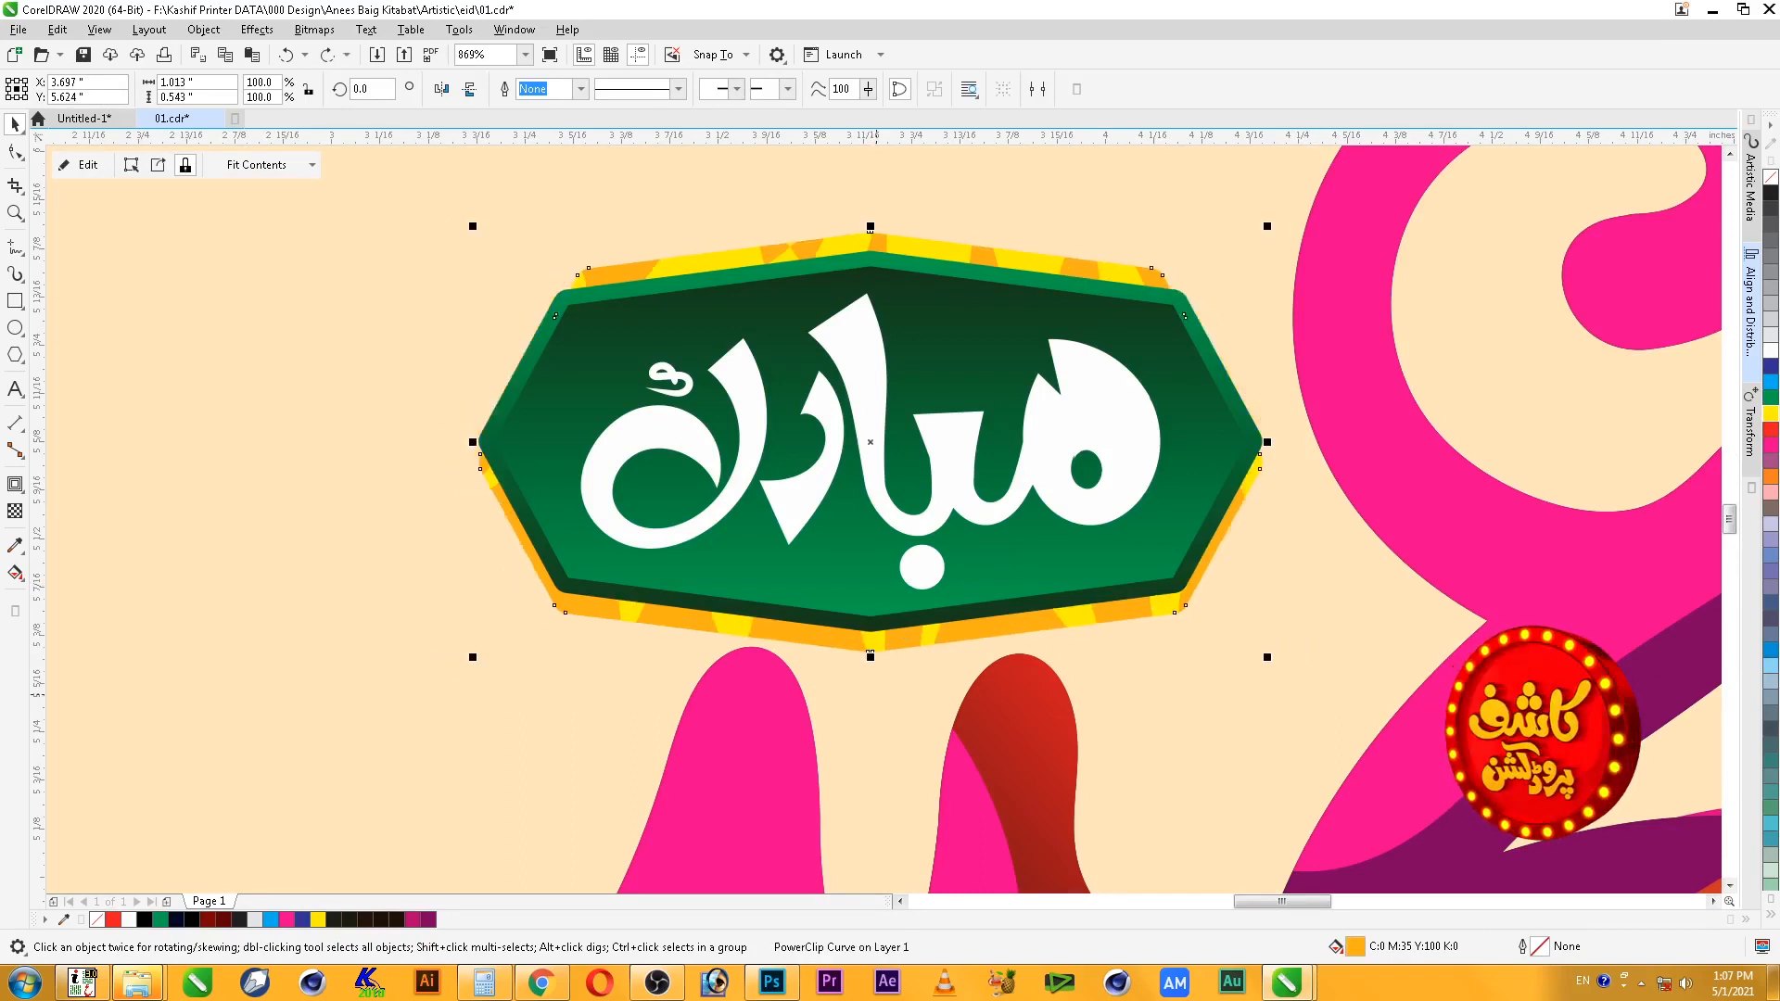
# - Nudge the whole Mubarak plaque slightly up and left relative to the Eid lettering
pyautogui.click(873, 709)
pyautogui.scroll(-2, 870, 712)
pyautogui.moveTo(726, 573); pyautogui.dragTo(1044, 743)
pyautogui.press('Up')
pyautogui.press('Up')
pyautogui.press('Left')
pyautogui.press('Up')
pyautogui.press('Up')
pyautogui.press('Escape')
pyautogui.scroll(-1, 1044, 743)
pyautogui.press('F2')
pyautogui.moveTo(609, 446); pyautogui.dragTo(1384, 887)
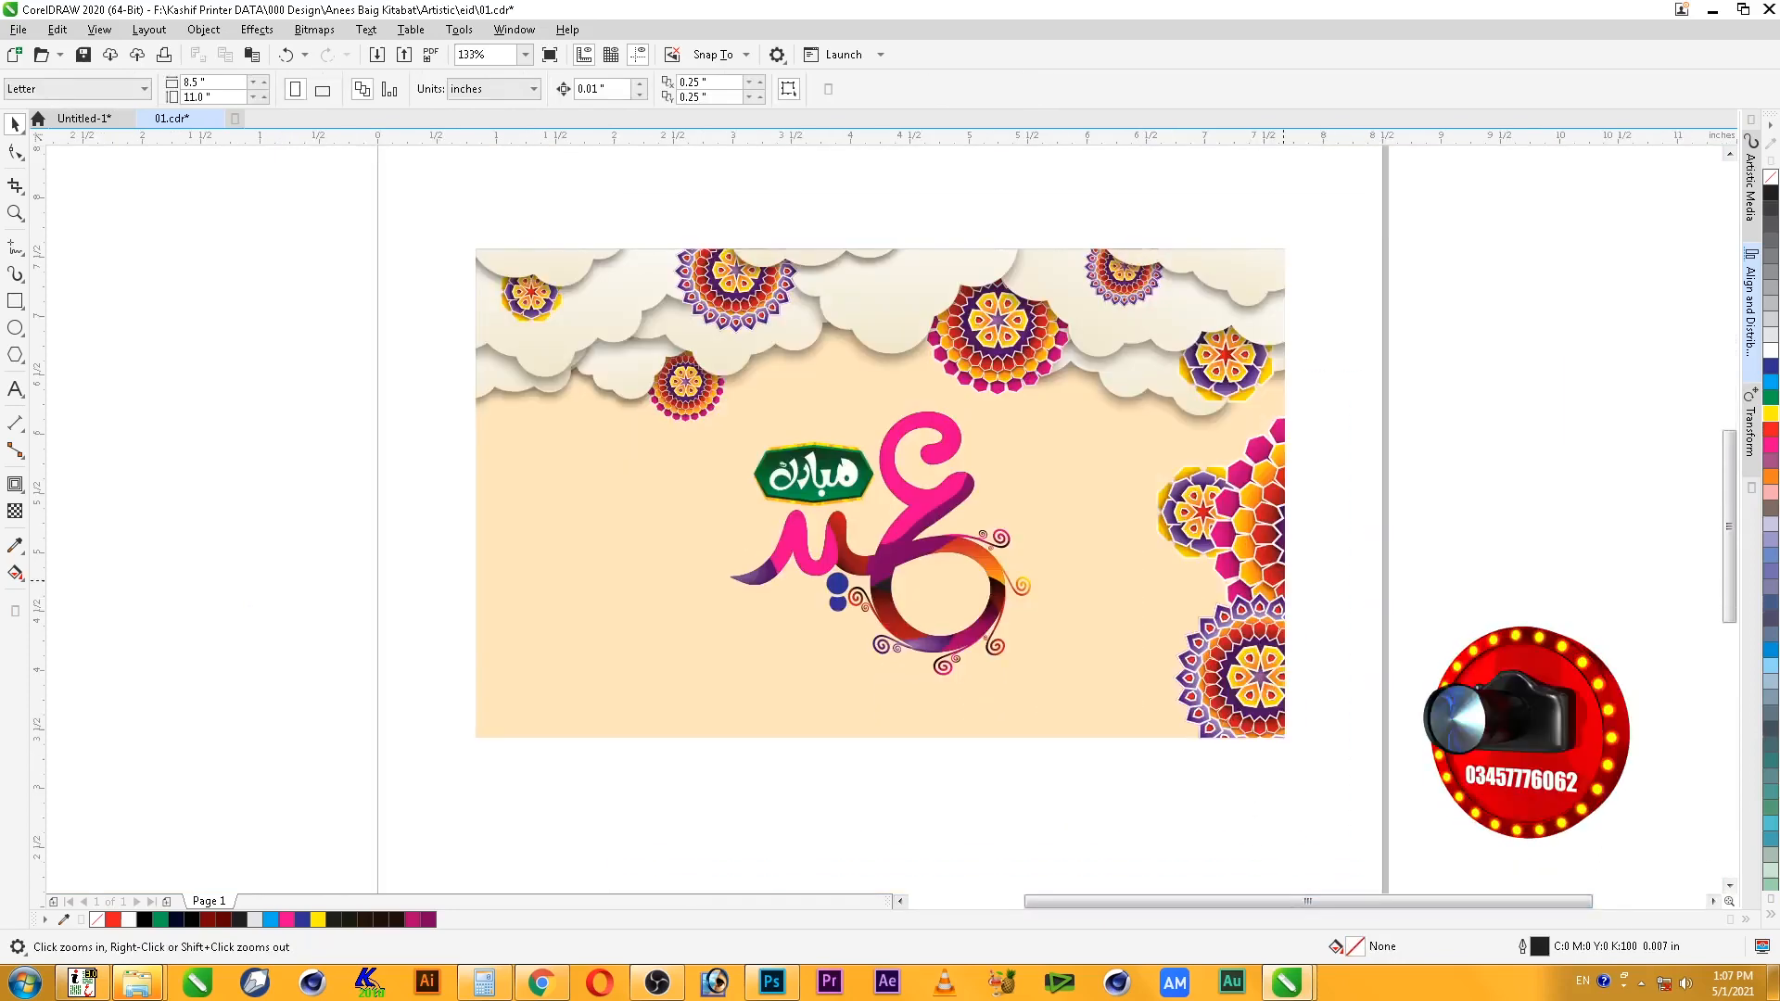
pyautogui.moveTo(594, 820); pyautogui.dragTo(594, 821)
pyautogui.press('F4')
pyautogui.click(1532, 620)
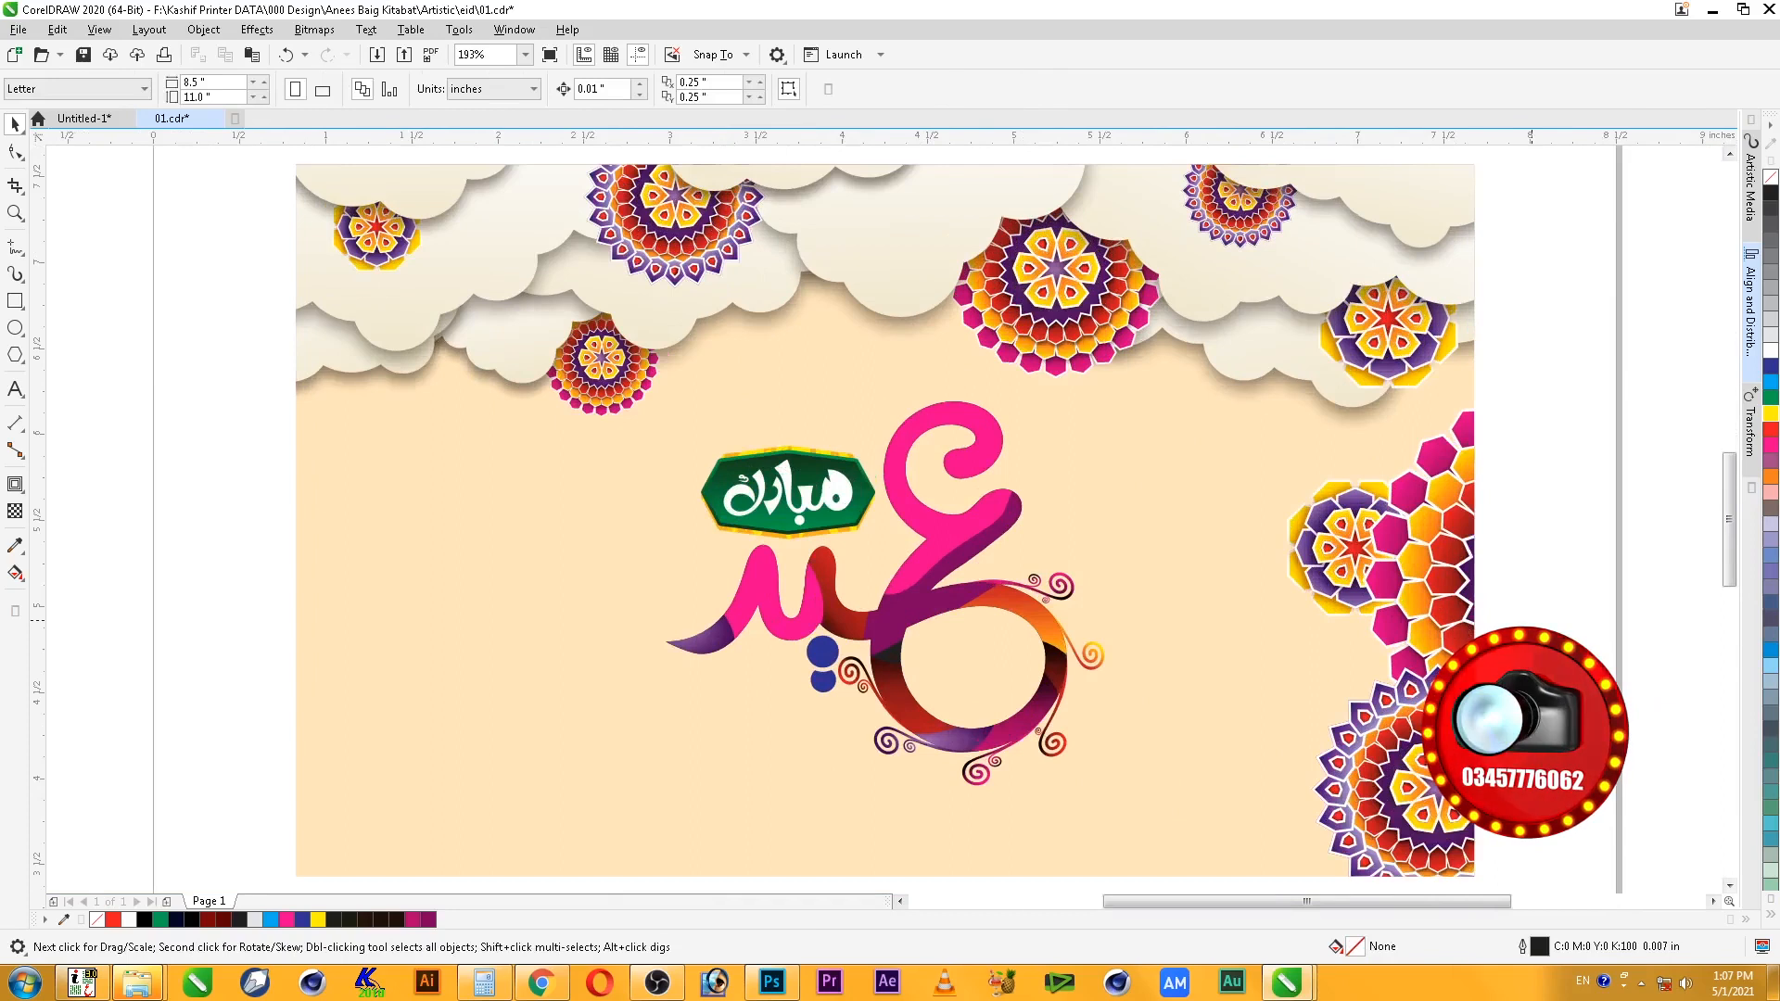
# - Inside the background PowerClip, copy the lower purple-edged mandala to the artwork's left edge and enlarge it
pyautogui.doubleClick(1356, 789)
pyautogui.moveTo(1438, 789); pyautogui.dragTo(265, 665)
pyautogui.rightClick(266, 664)
pyautogui.moveTo(399, 533); pyautogui.dragTo(501, 431)
# - Copy the large pink-edged mandala to the left side, shrink it and place it beside the purple-edged copy
pyautogui.moveTo(1529, 579); pyautogui.dragTo(396, 571)
pyautogui.rightClick(396, 572)
pyautogui.moveTo(624, 768); pyautogui.dragTo(523, 728)
pyautogui.moveTo(475, 629); pyautogui.dragTo(474, 590)
# - Copy the small yellow-and-purple mandala to the lower left, enlarge it and send it behind the purple-edged mandala
pyautogui.moveTo(1322, 547); pyautogui.dragTo(448, 777)
pyautogui.rightClick(448, 777)
pyautogui.moveTo(552, 706); pyautogui.dragTo(589, 669)
pyautogui.moveTo(521, 745); pyautogui.dragTo(504, 763)
pyautogui.hotkey('shift', 'pagedown')
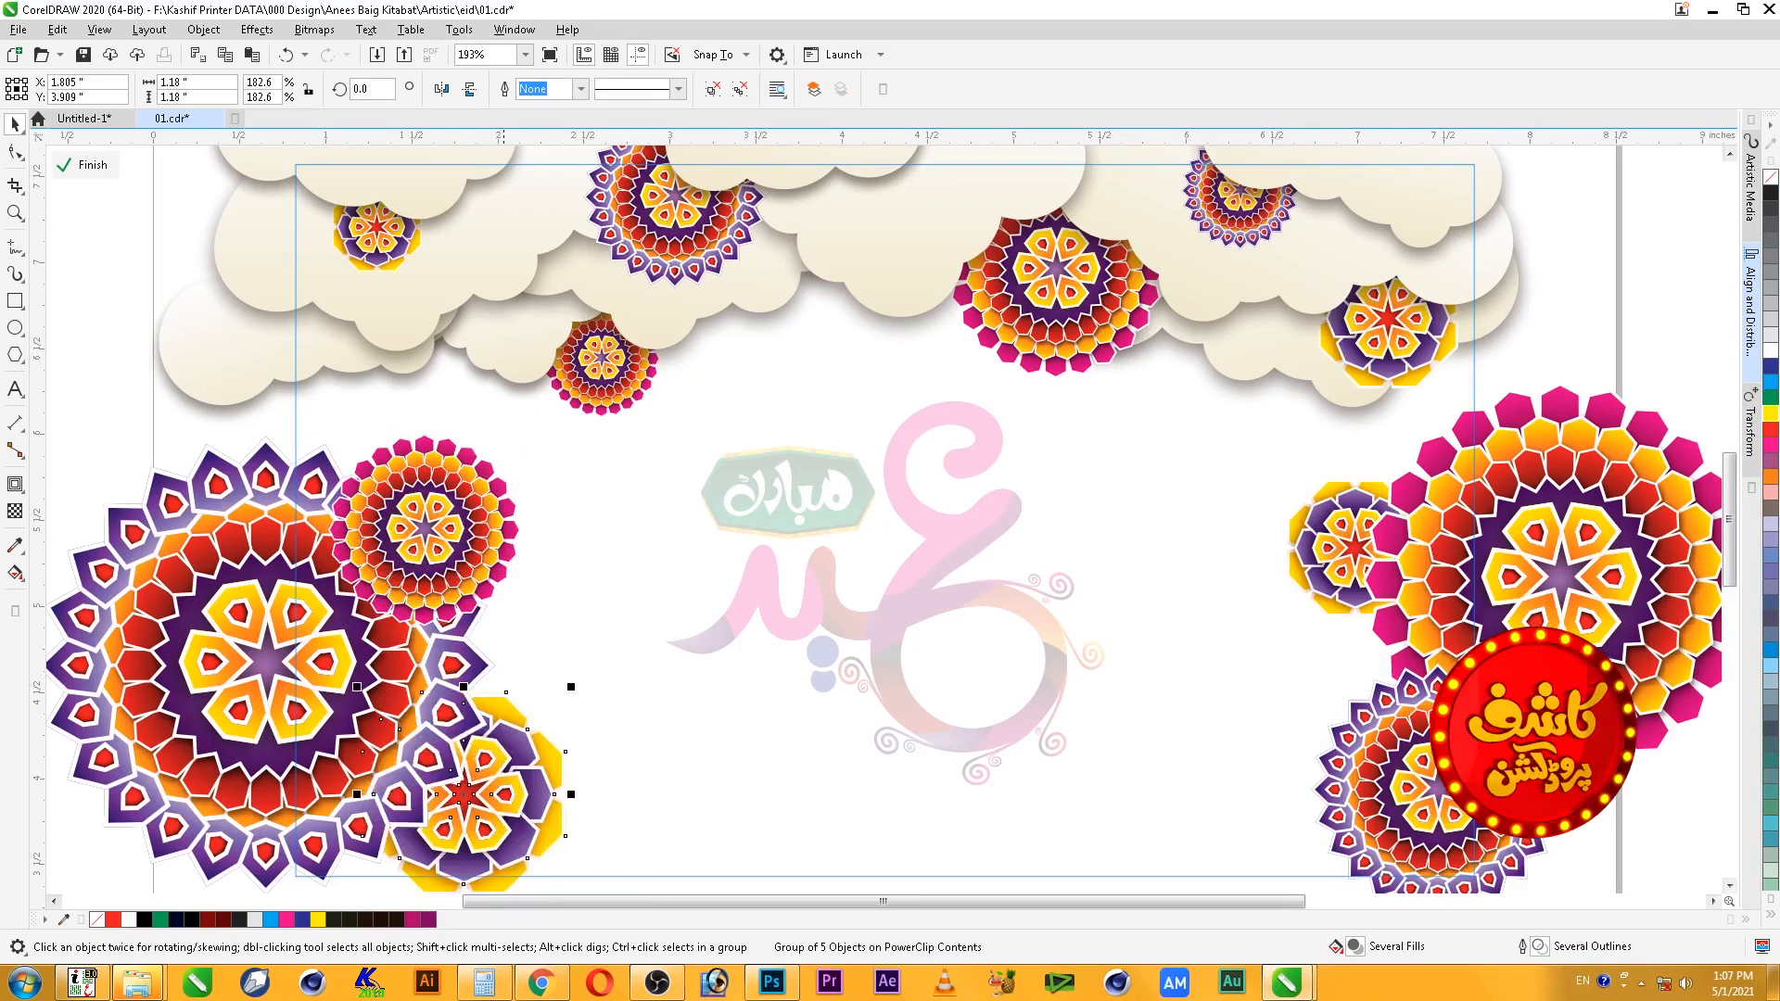
pyautogui.moveTo(543, 858); pyautogui.dragTo(534, 837)
pyautogui.keyDown('ctrl'); pyautogui.click(175, 470); pyautogui.keyUp('ctrl')
pyautogui.click(174, 470)
# - Reposition the yellow-and-purple mandala copy slightly lower inside the background PowerClip
pyautogui.press('F3')
pyautogui.press('F2')
pyautogui.moveTo(1227, 486); pyautogui.dragTo(430, 844)
pyautogui.doubleClick(449, 707)
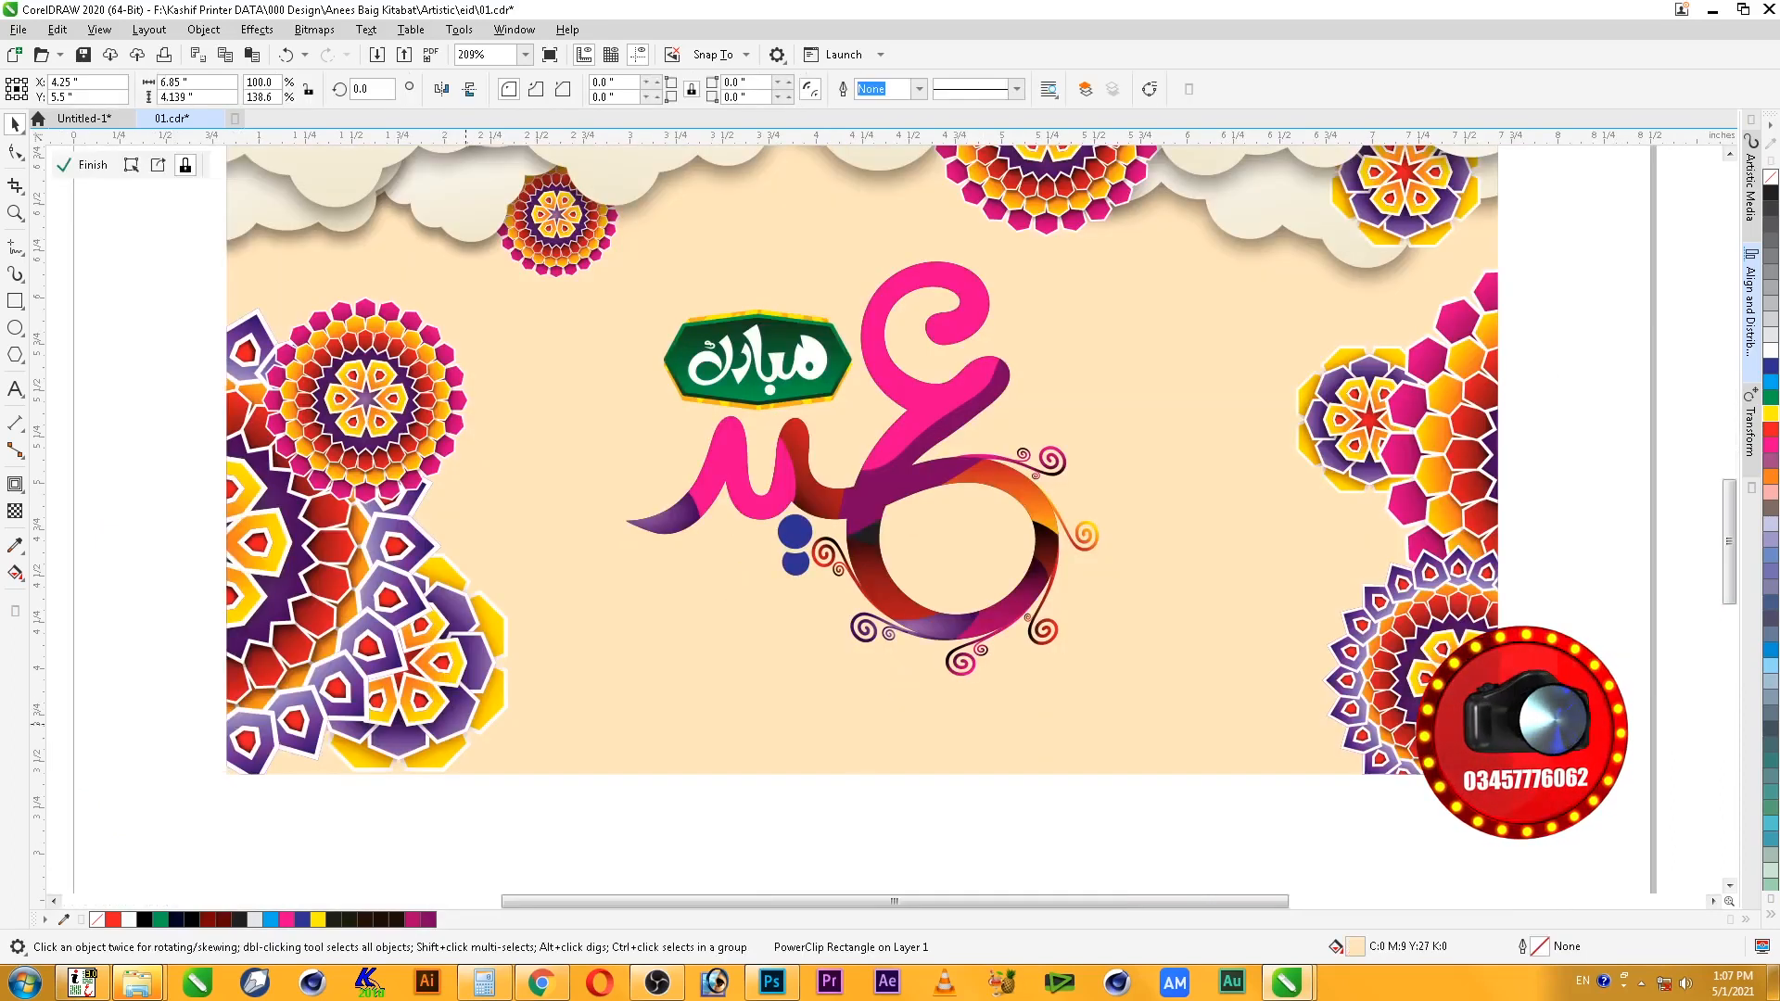
pyautogui.moveTo(509, 773); pyautogui.dragTo(508, 772)
pyautogui.moveTo(421, 671); pyautogui.dragTo(436, 719)
pyautogui.keyDown('ctrl'); pyautogui.click(585, 845); pyautogui.keyUp('ctrl')
pyautogui.click(585, 845)
# - Delete the yellow-and-purple mandala copy and move the pink-edged one down to the artwork's lower-left edge
pyautogui.doubleClick(434, 721)
pyautogui.press('Delete')
pyautogui.moveTo(385, 419); pyautogui.dragTo(419, 783)
pyautogui.keyDown('ctrl'); pyautogui.click(580, 843); pyautogui.keyUp('ctrl')
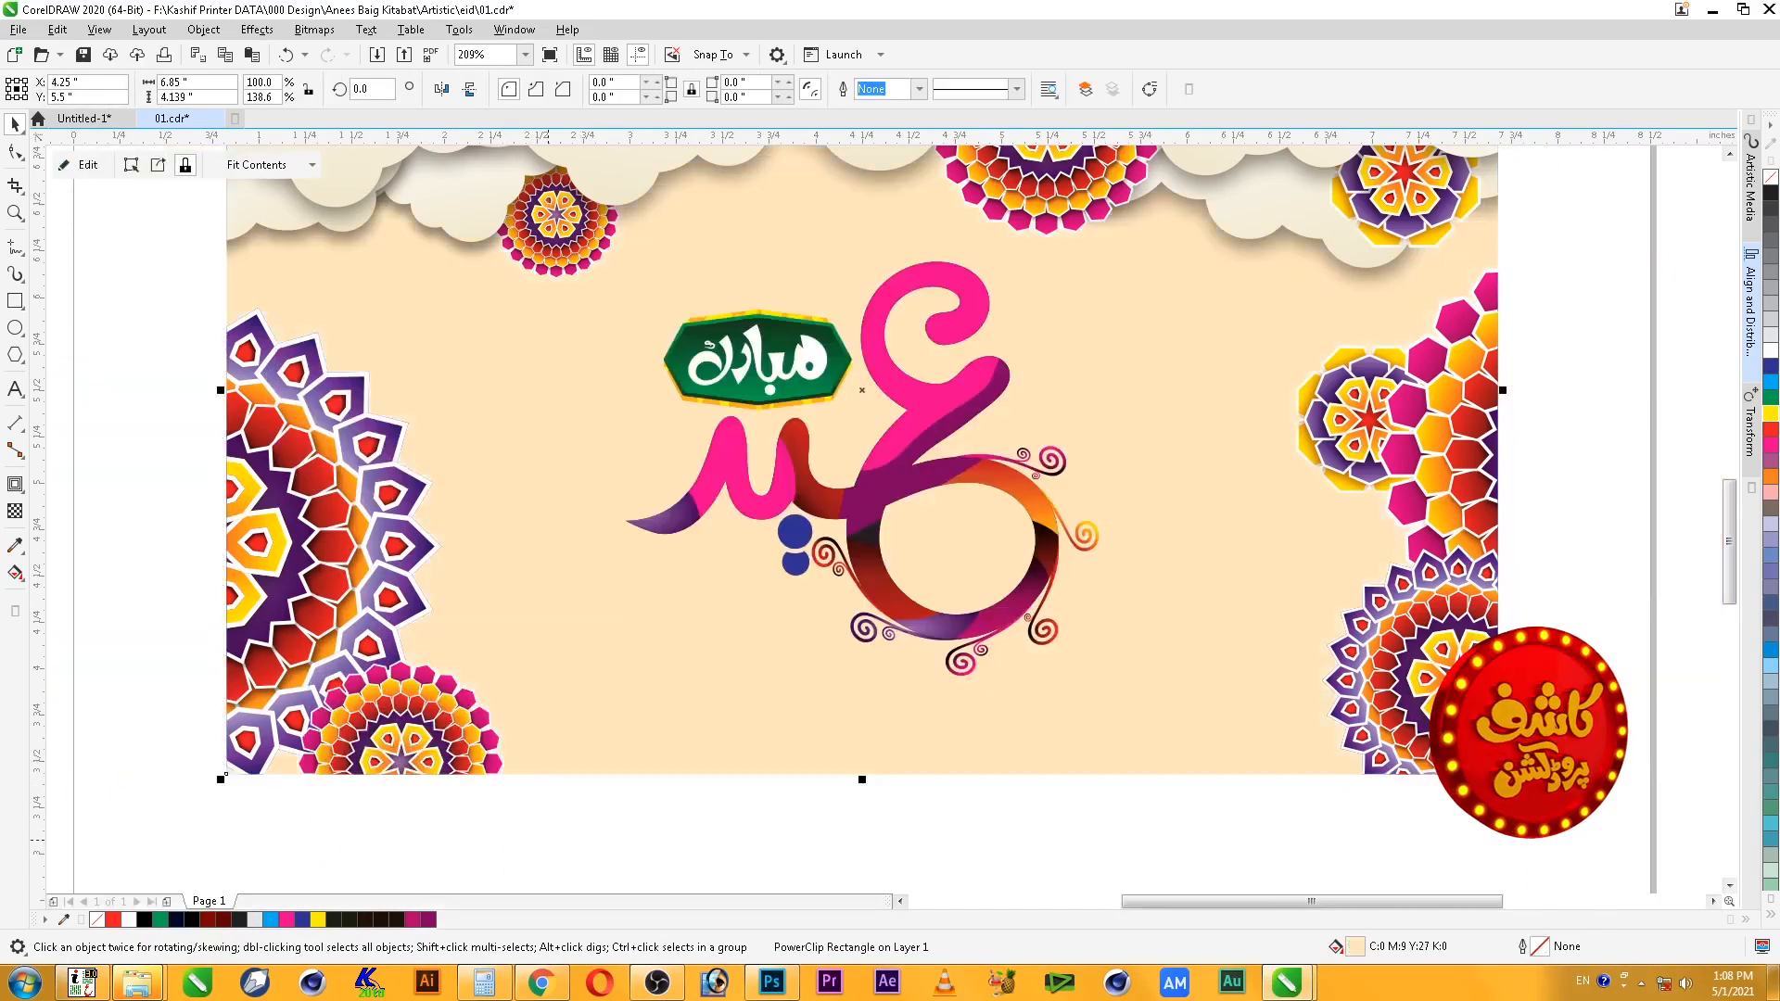
pyautogui.click(582, 843)
pyautogui.press('F3')
pyautogui.press('F2')
pyautogui.moveTo(301, 367); pyautogui.dragTo(1124, 872)
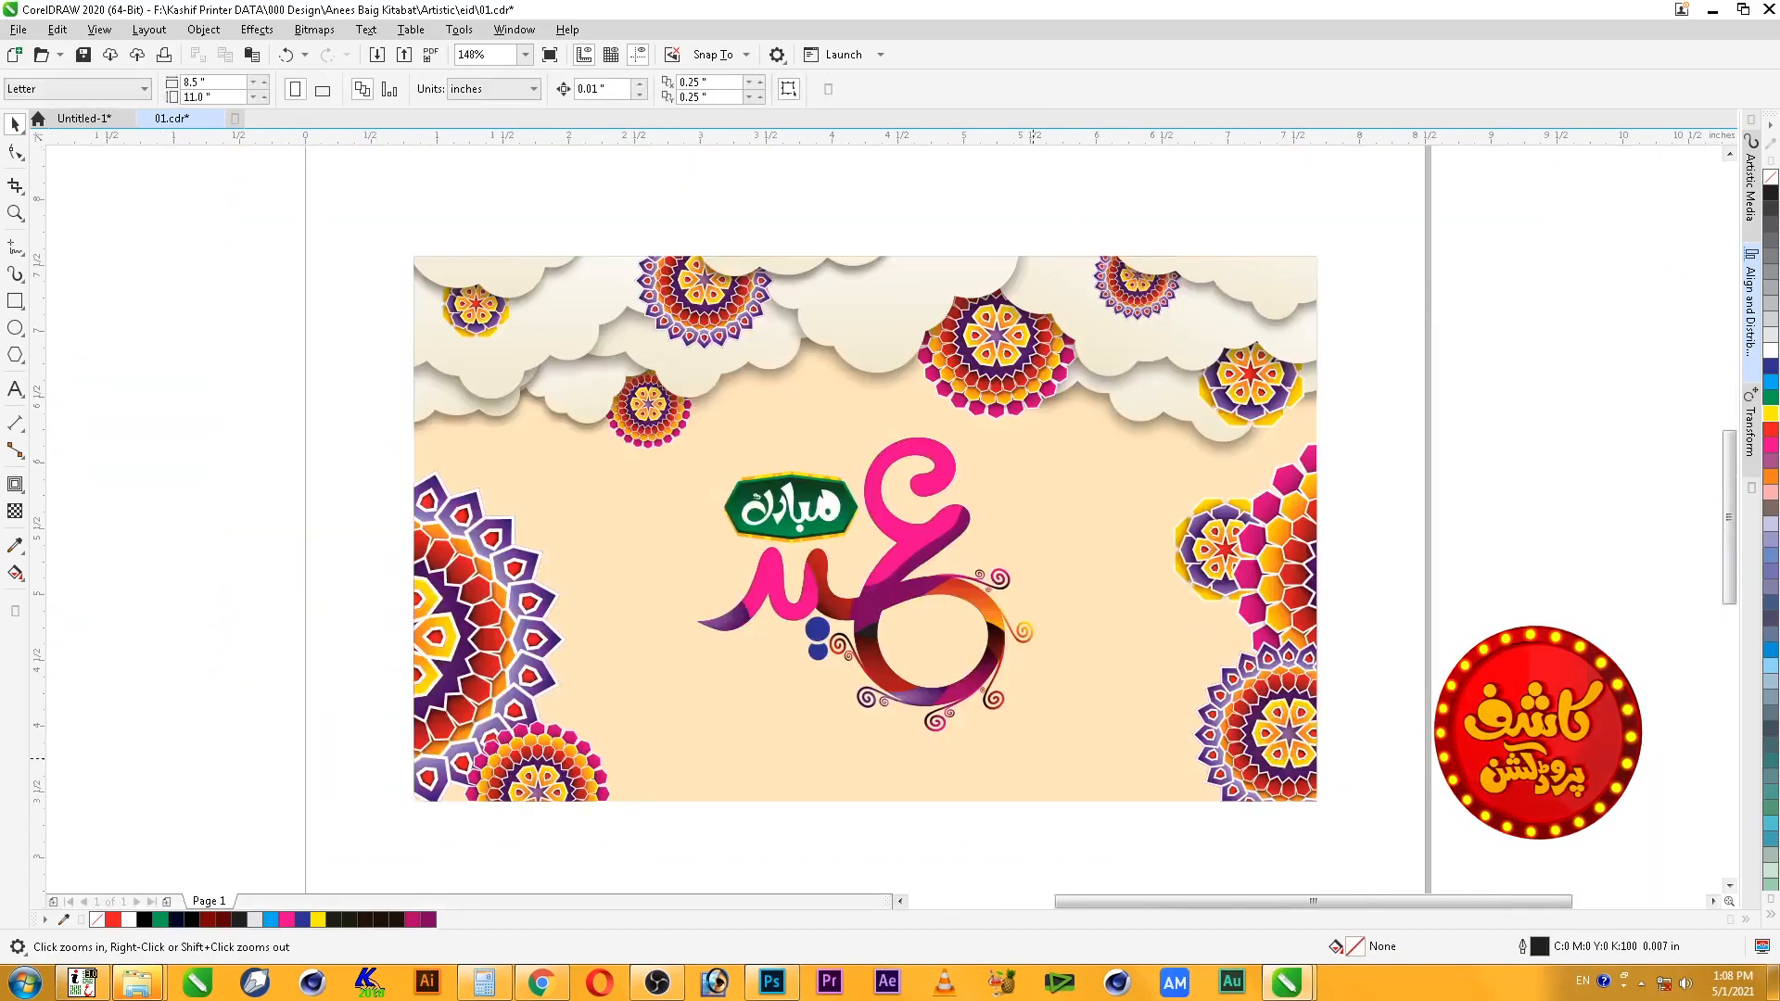
# - Trace the first reference lantern's body with a rectangle about 0.292 × 0.333 in and move it beside the lantern
pyautogui.press('space')
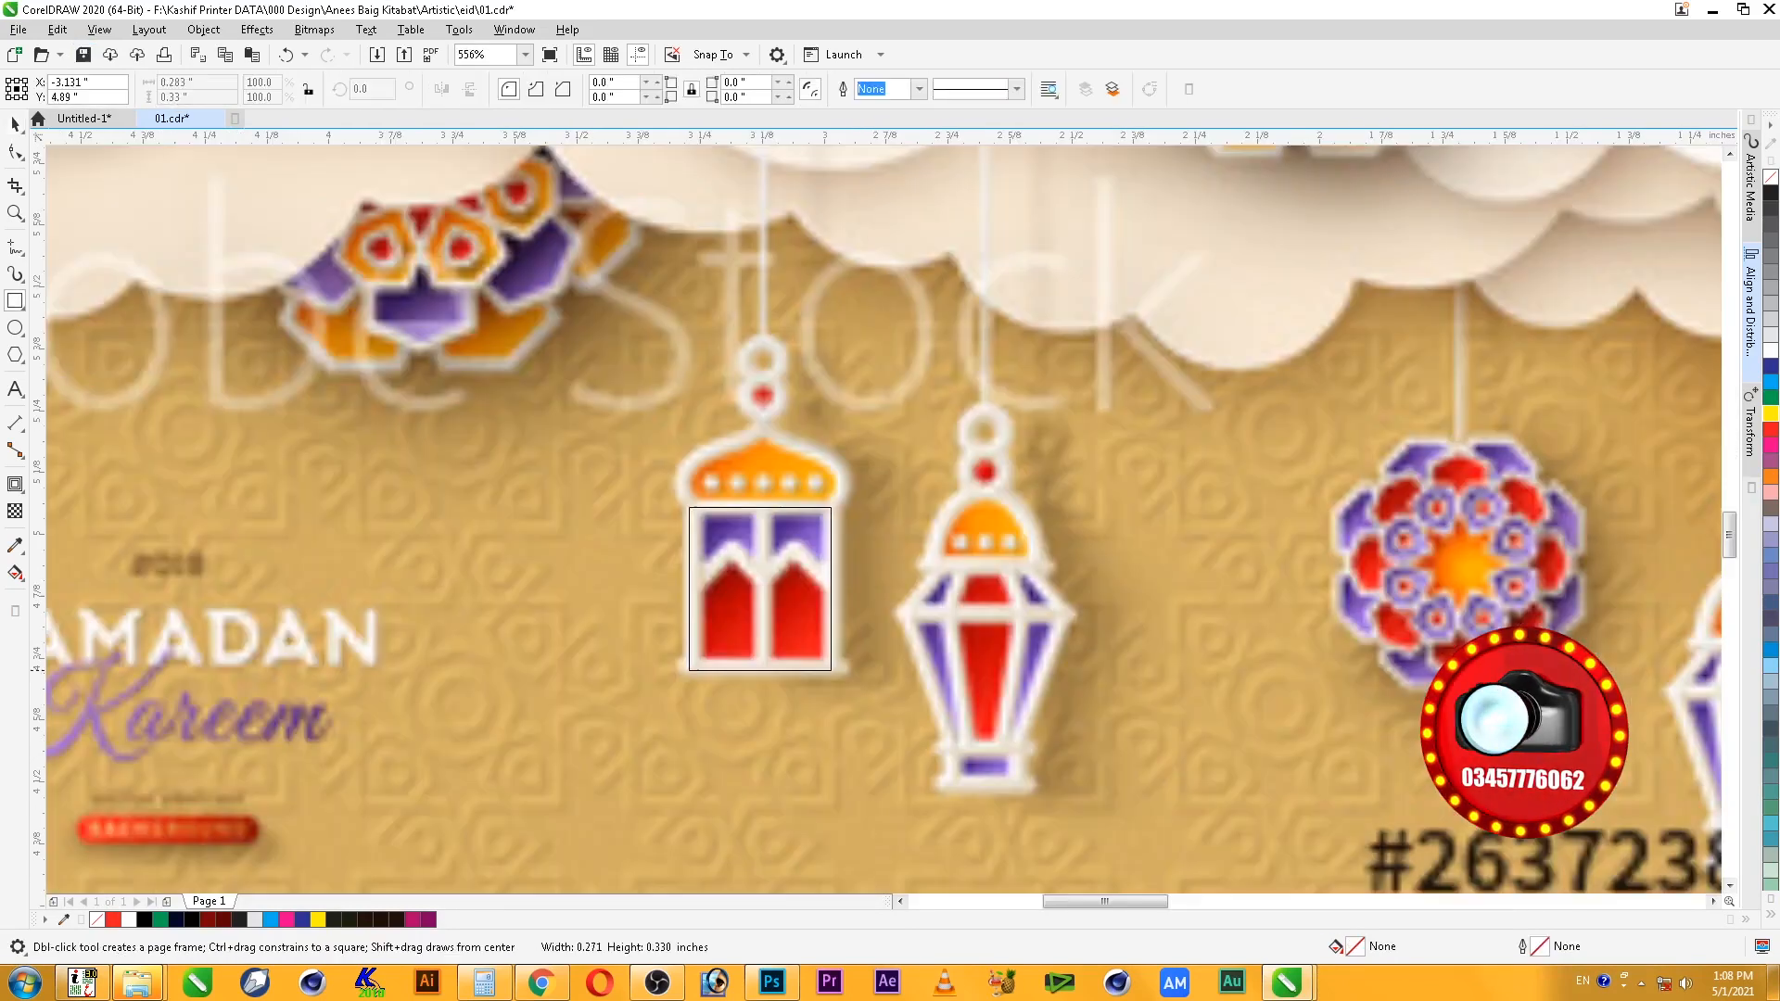
pyautogui.moveTo(831, 669); pyautogui.dragTo(836, 673)
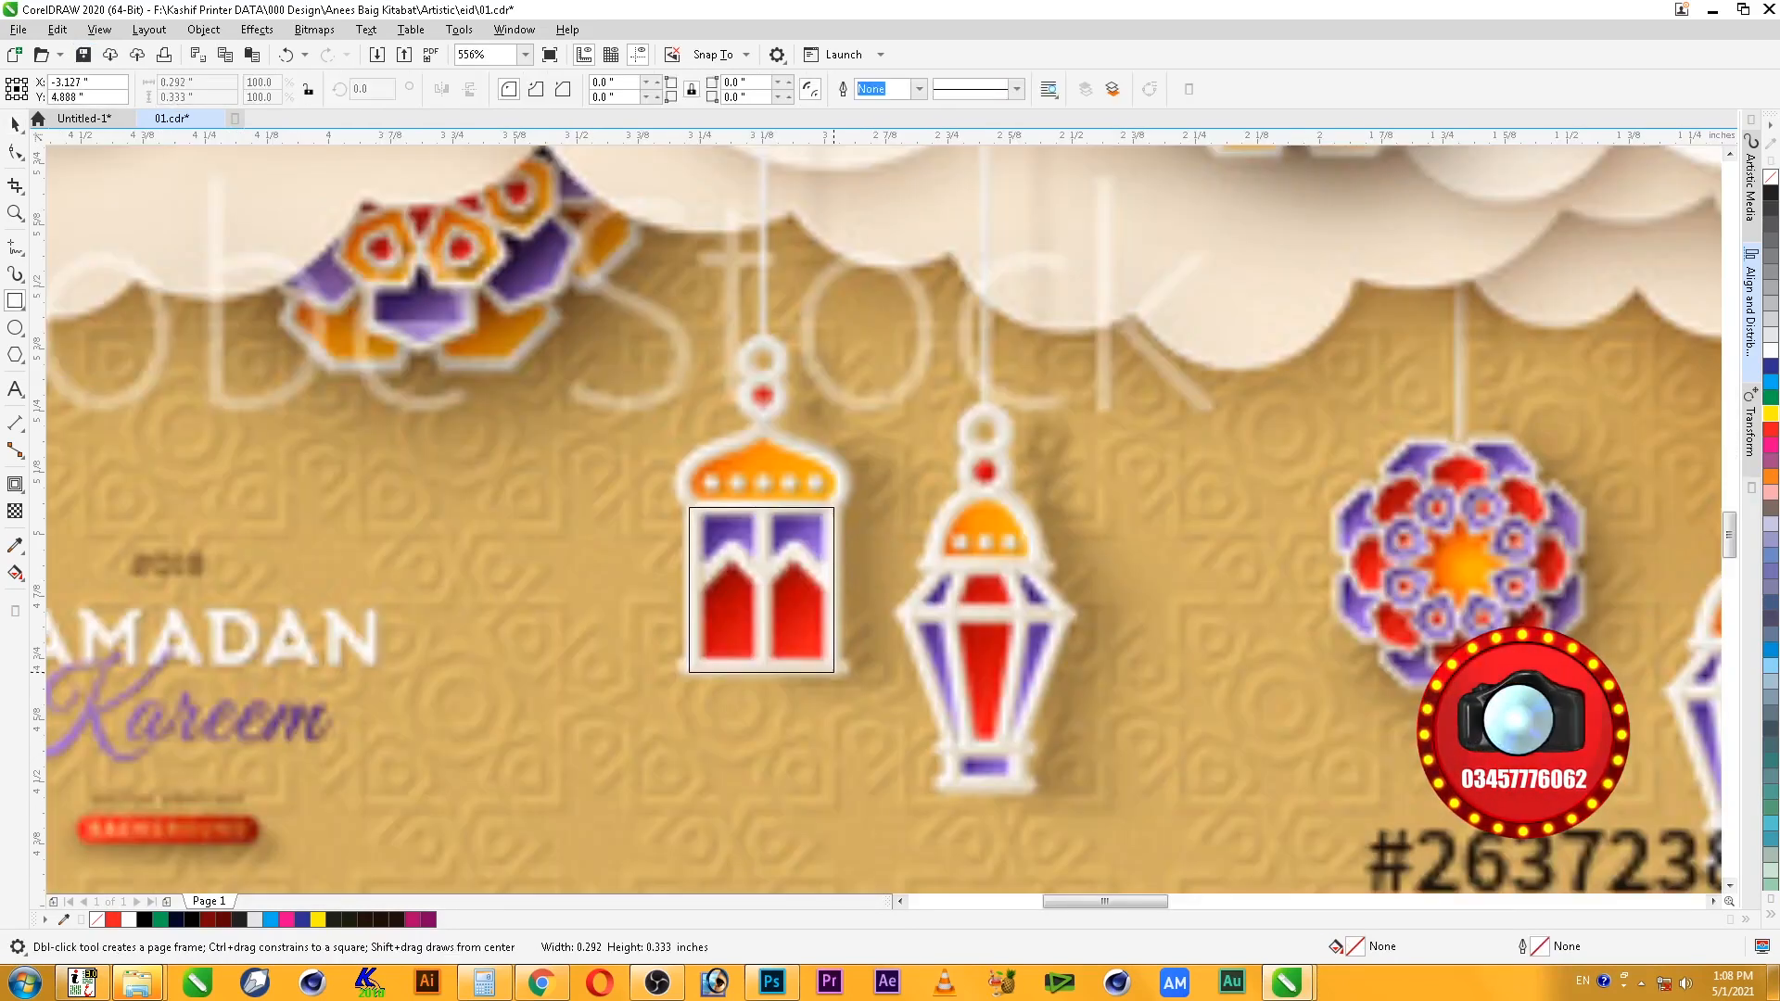
pyautogui.press('space')
pyautogui.moveTo(760, 590); pyautogui.dragTo(533, 590)
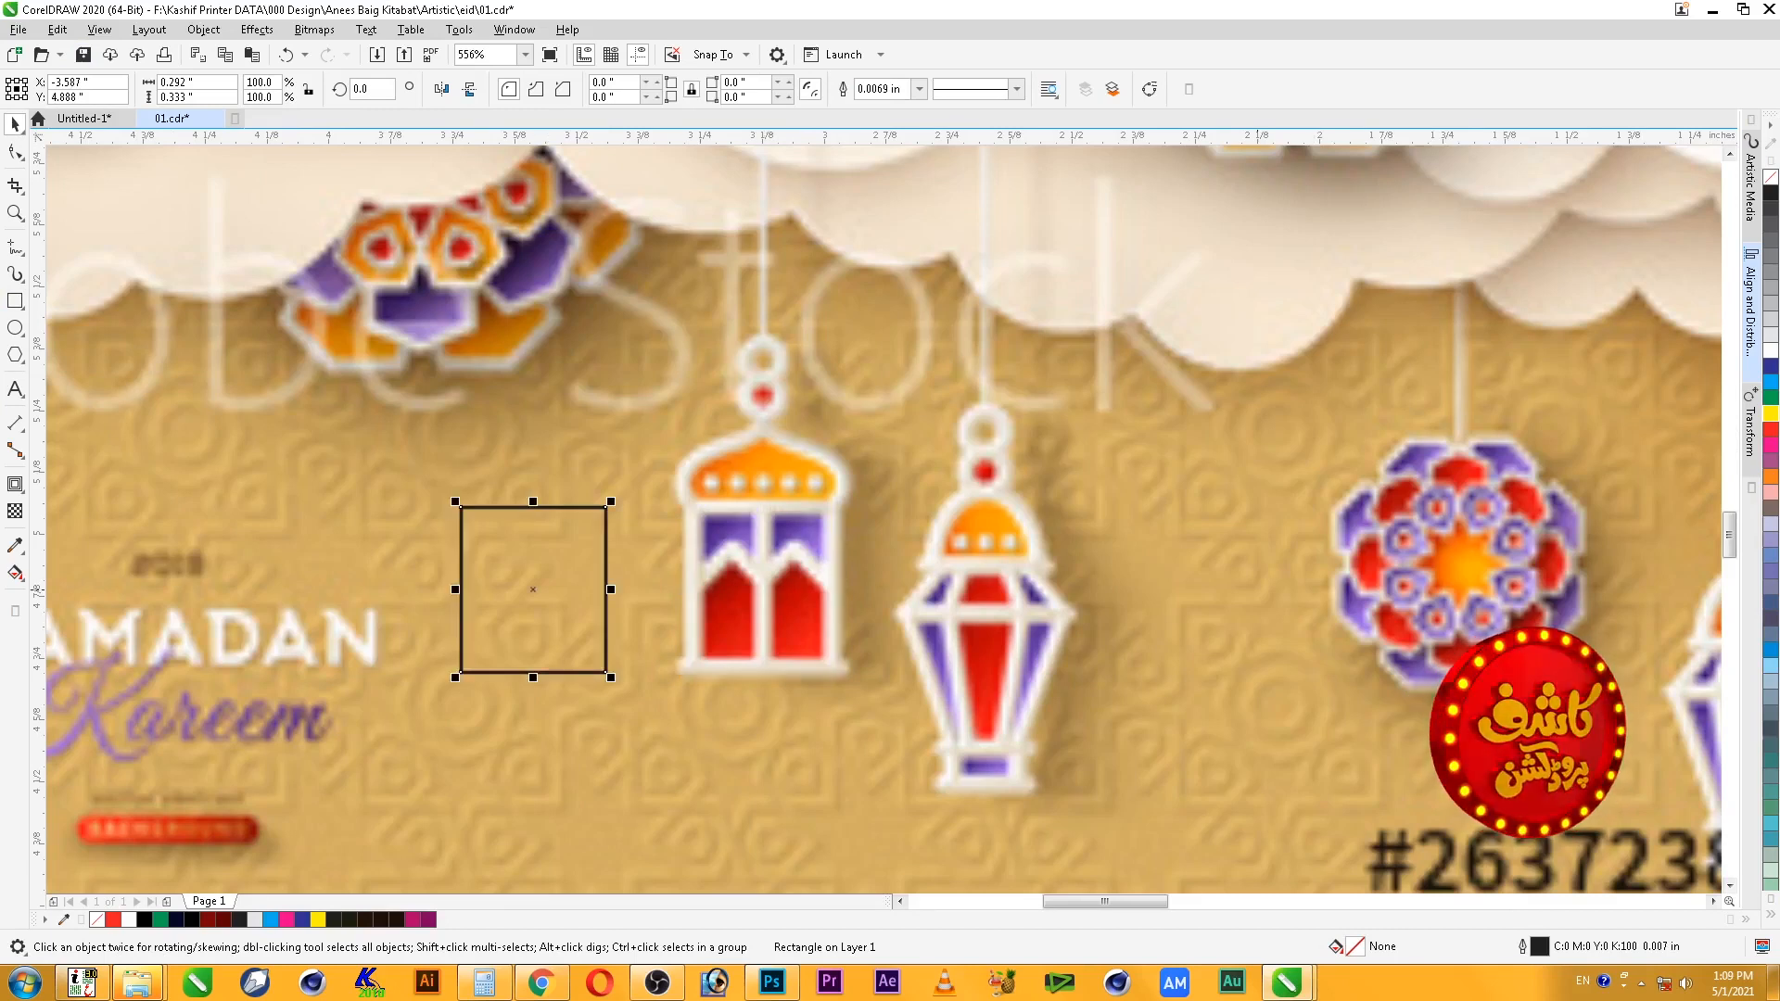
# - Narrow the traced lantern rectangle to 0.125 in wide and add an inside contour of about 0.02 in
pyautogui.moveTo(610, 590); pyautogui.dragTo(471, 589)
pyautogui.click(15, 484)
pyautogui.click(562, 94)
pyautogui.click(15, 124)
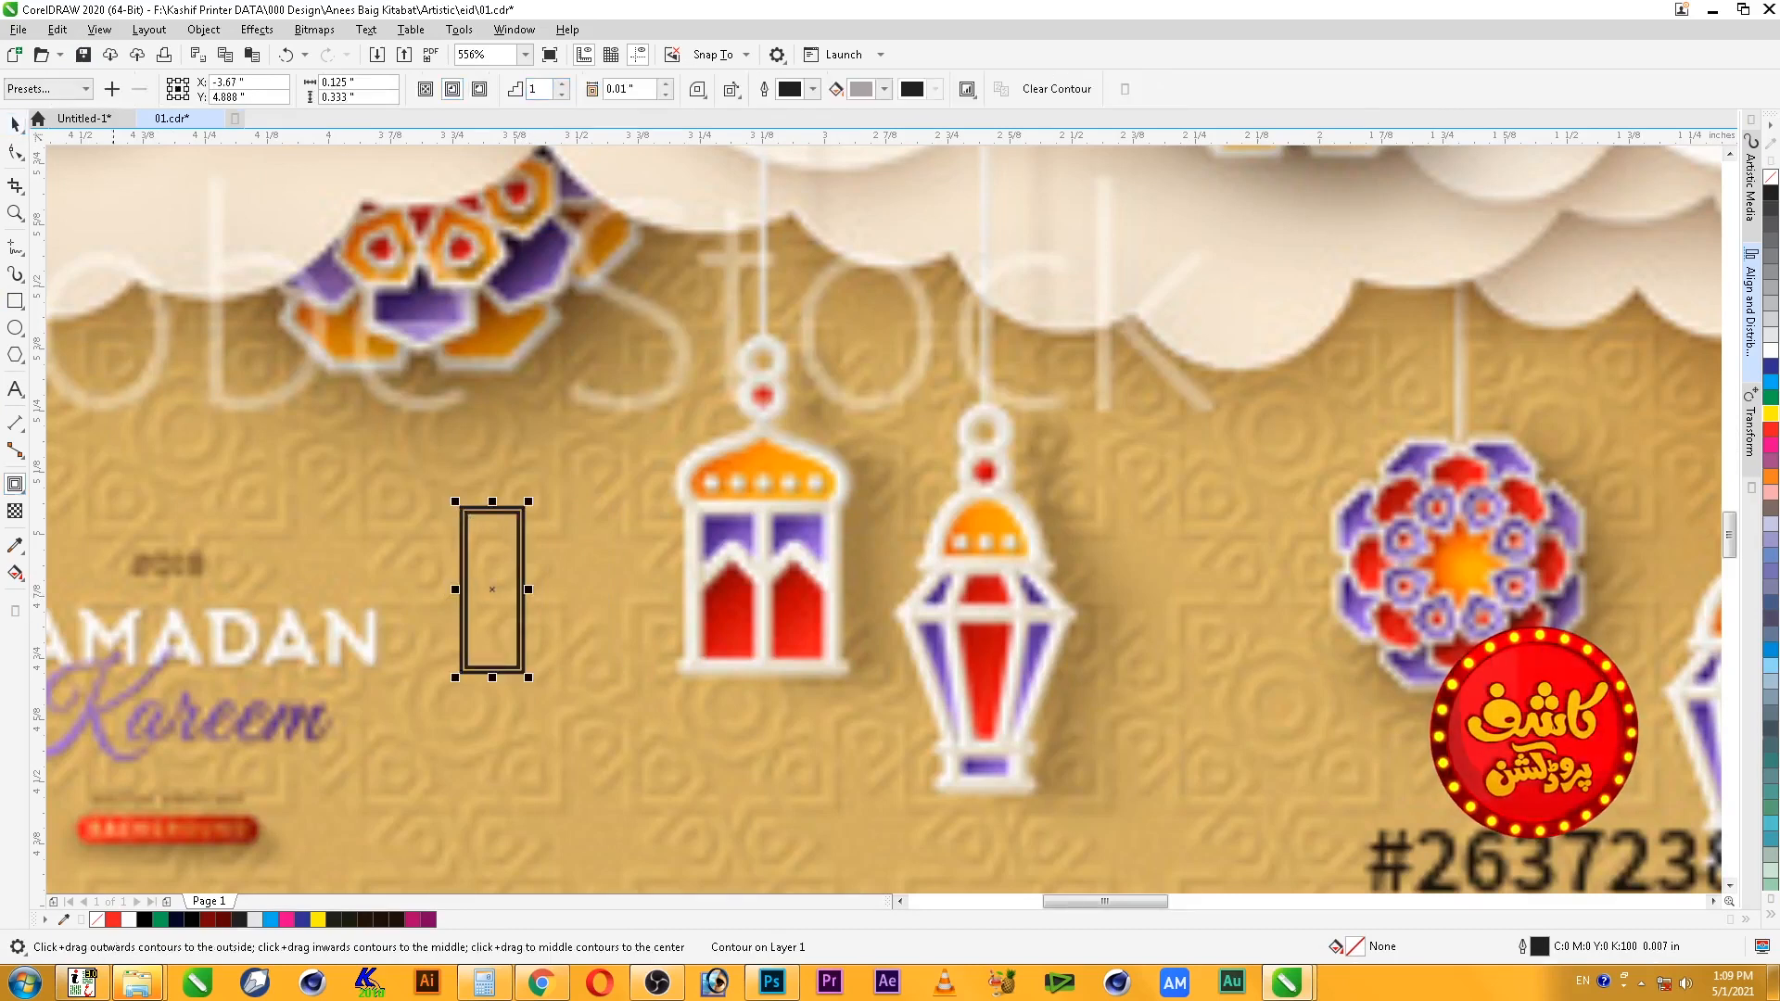
pyautogui.click(665, 83)
pyautogui.click(665, 84)
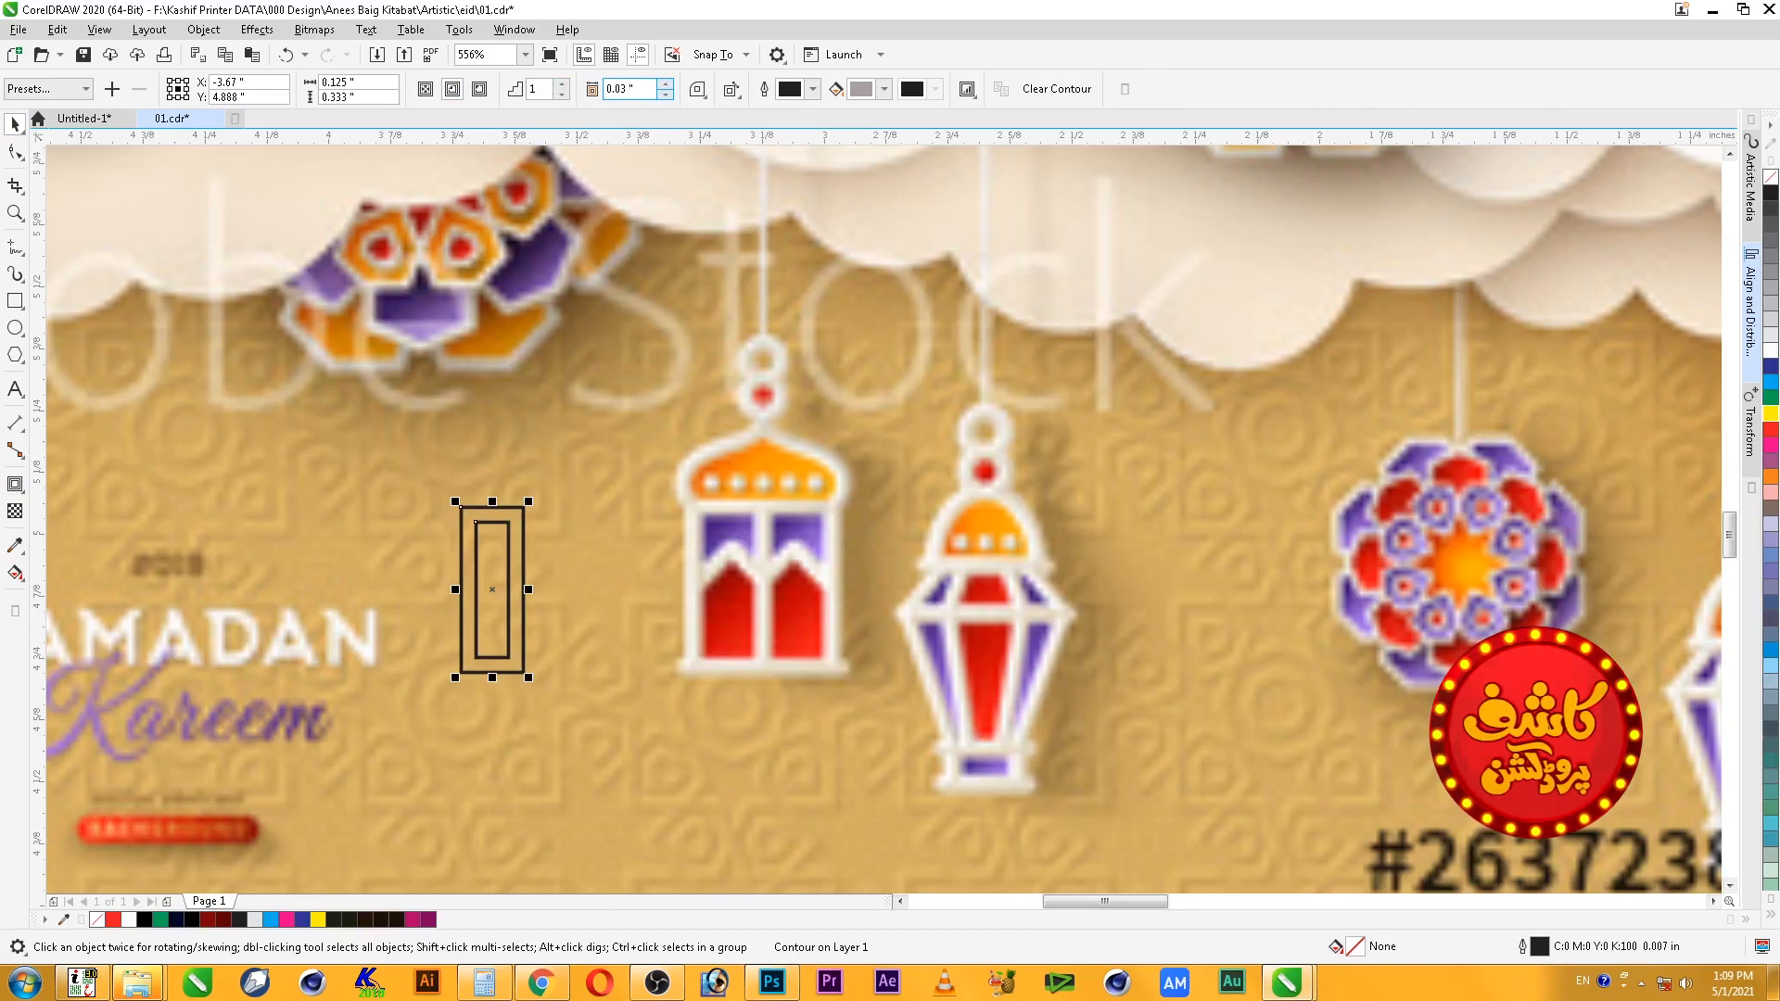
# - Break the contour apart, copy both rectangles beside the originals and combine the copies into a hollow frame
pyautogui.rightClick(520, 519)
pyautogui.click(565, 479)
pyautogui.click(525, 535)
pyautogui.keyDown('shift'); pyautogui.click(515, 538); pyautogui.keyUp('shift')
pyautogui.moveTo(515, 539); pyautogui.dragTo(625, 539)
pyautogui.rightClick(625, 540)
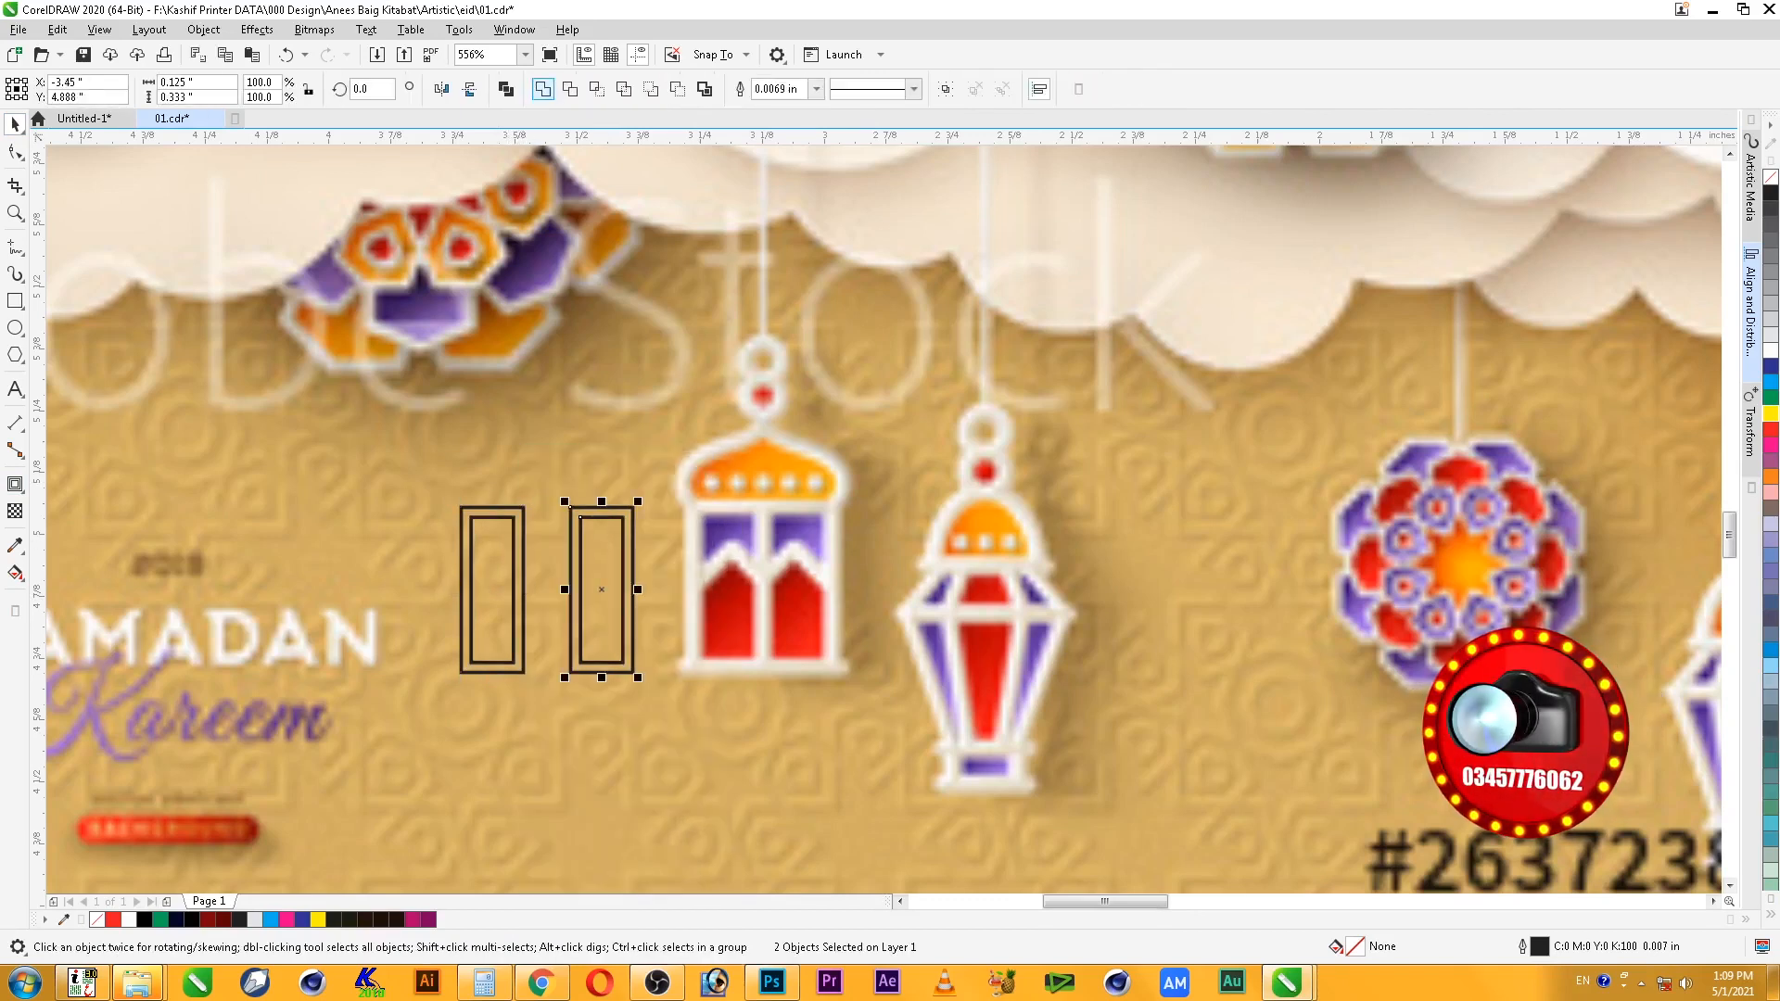
pyautogui.click(506, 89)
# - Delete the original inner rectangle and fill the remaining outer rectangle purple without an outline
pyautogui.click(514, 563)
pyautogui.press('Delete')
pyautogui.click(506, 567)
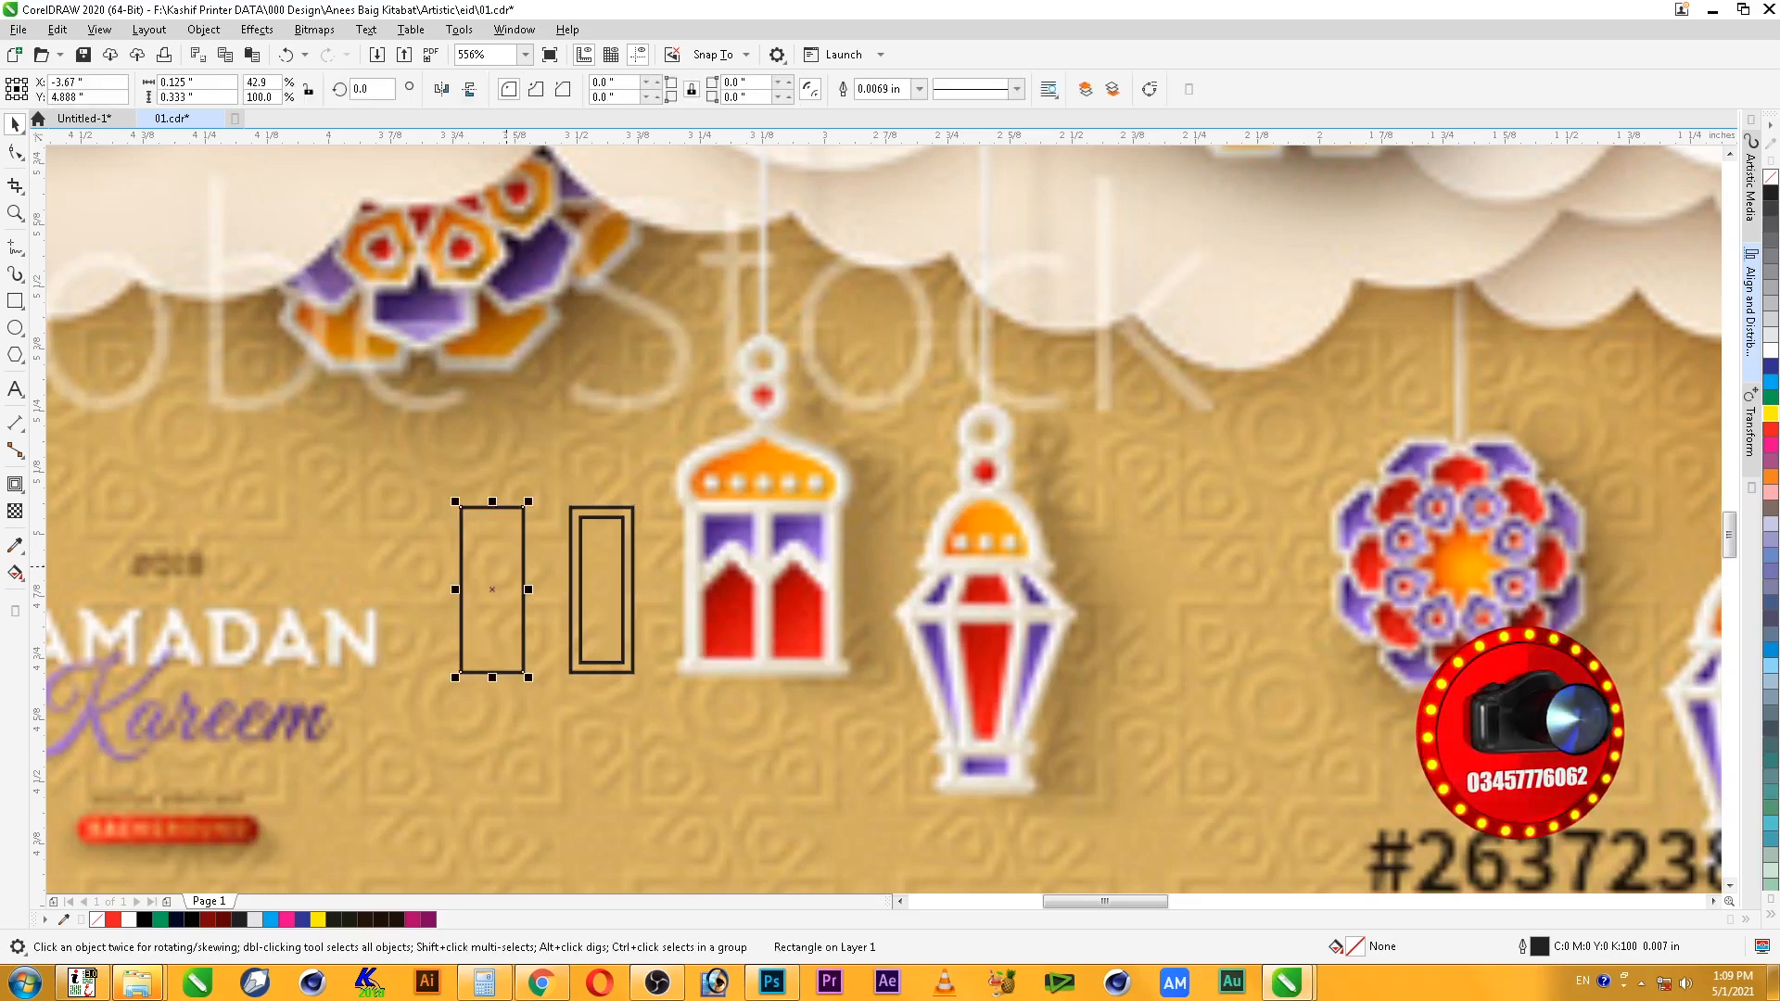
pyautogui.click(1771, 445)
pyautogui.click(1771, 461)
pyautogui.keyDown('ctrl'); pyautogui.click(1771, 367); pyautogui.keyUp('ctrl')
pyautogui.keyDown('ctrl'); pyautogui.click(1771, 367); pyautogui.keyUp('ctrl')
pyautogui.rightClick(1771, 176)
# - Fill the hollow frame white and remove its outline
pyautogui.click(589, 515)
pyautogui.click(1771, 351)
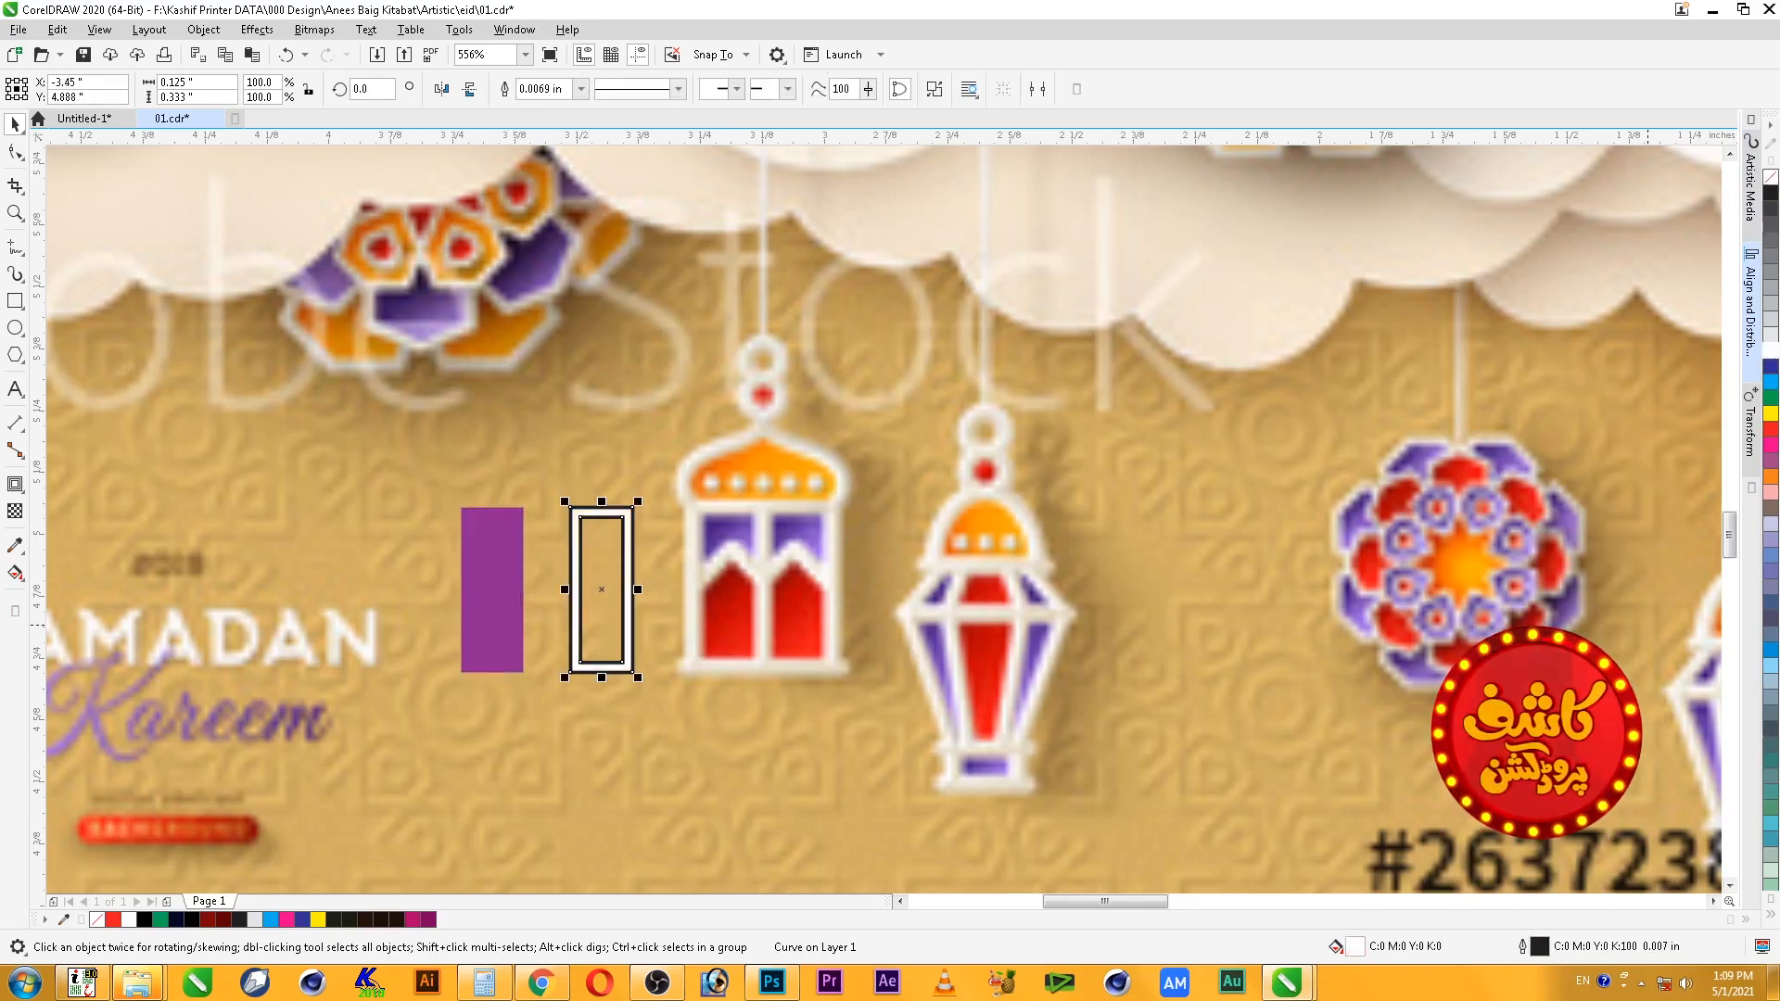
pyautogui.rightClick(1771, 176)
# - Centre the white frame on the purple rectangle and copy the finished panel directly to its right
pyautogui.keyDown('shift'); pyautogui.click(480, 566); pyautogui.keyUp('shift')
pyautogui.press('c')
pyautogui.moveTo(472, 517); pyautogui.dragTo(524, 516)
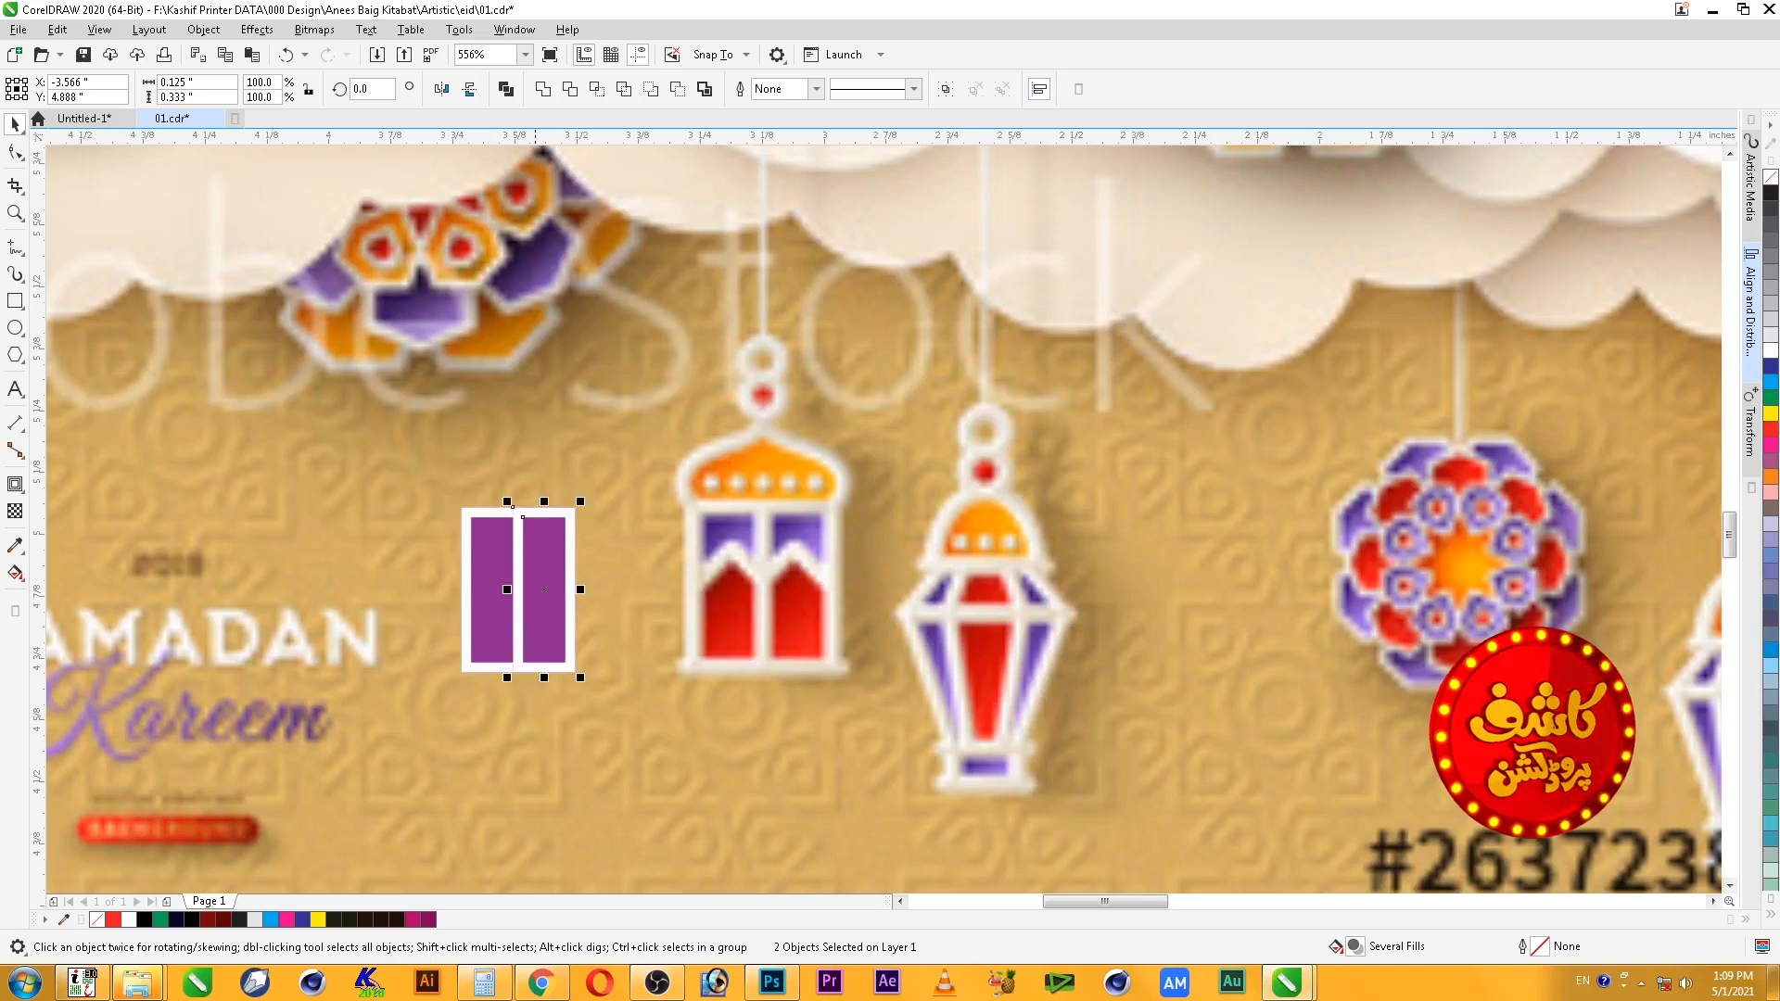
# - Try to shorten the right panel's white frame to its lower half by moving its upper nodes
pyautogui.click(537, 713)
pyautogui.click(549, 512)
pyautogui.press('F10')
pyautogui.press('space')
pyautogui.press('F10')
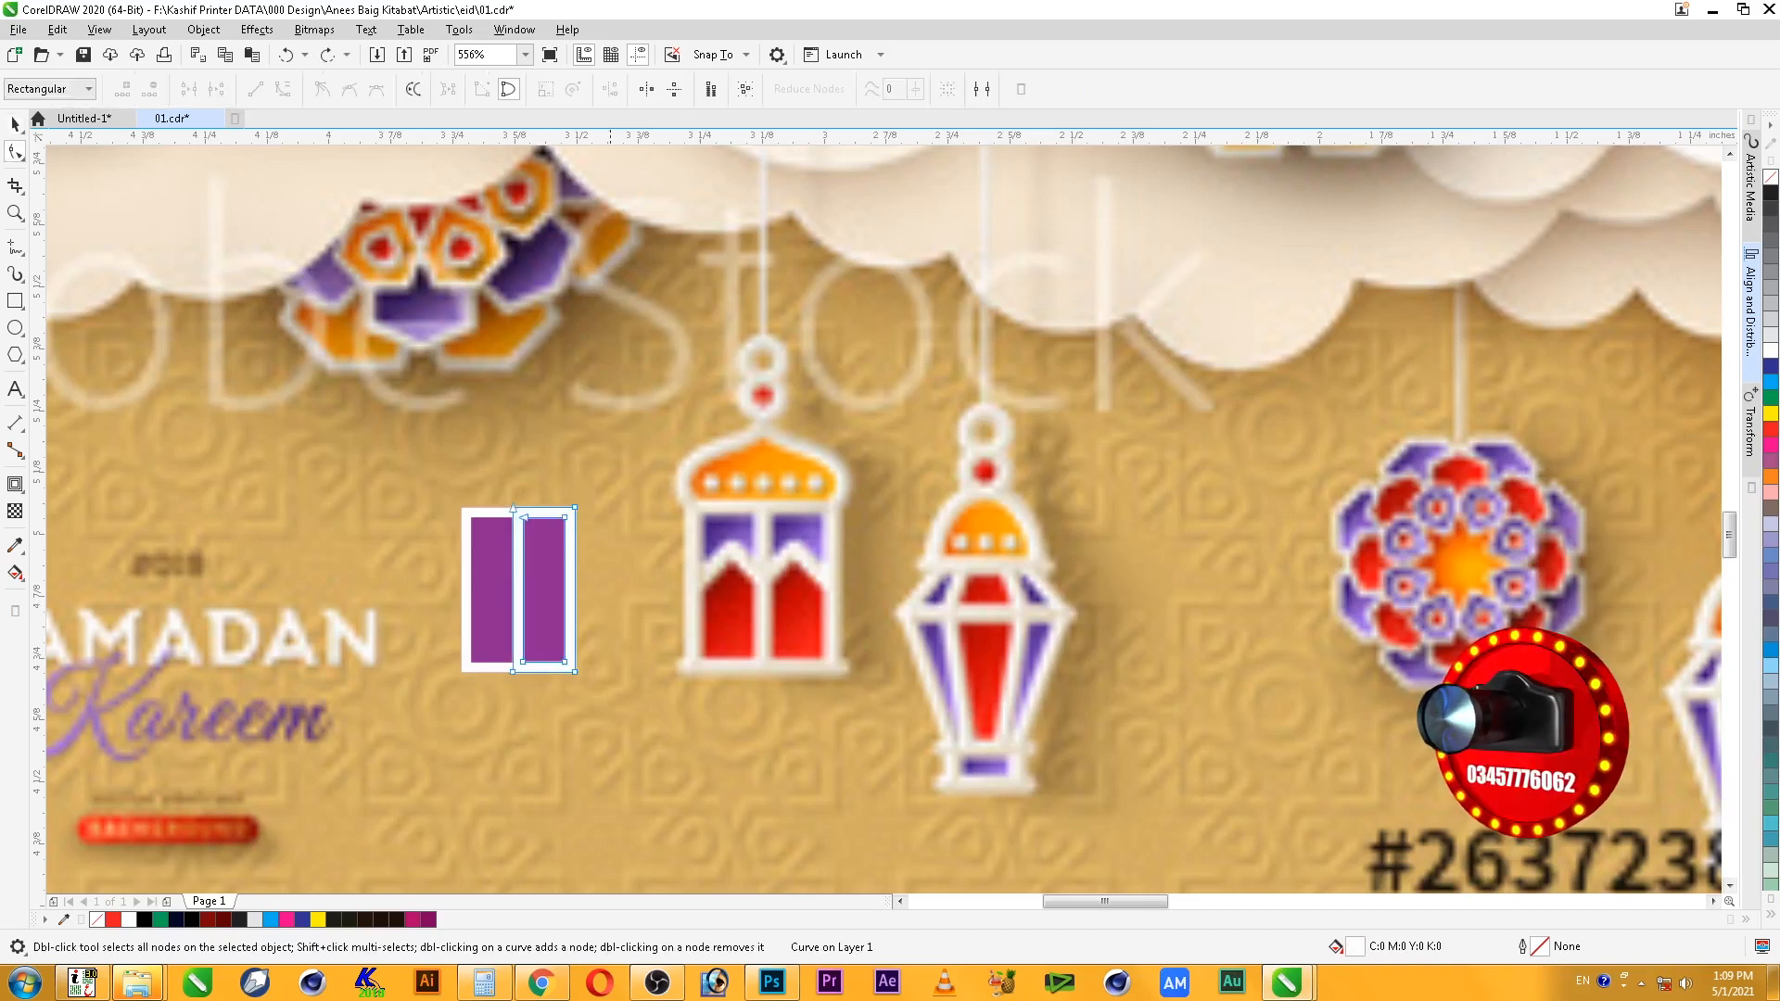
pyautogui.moveTo(575, 507); pyautogui.dragTo(575, 576)
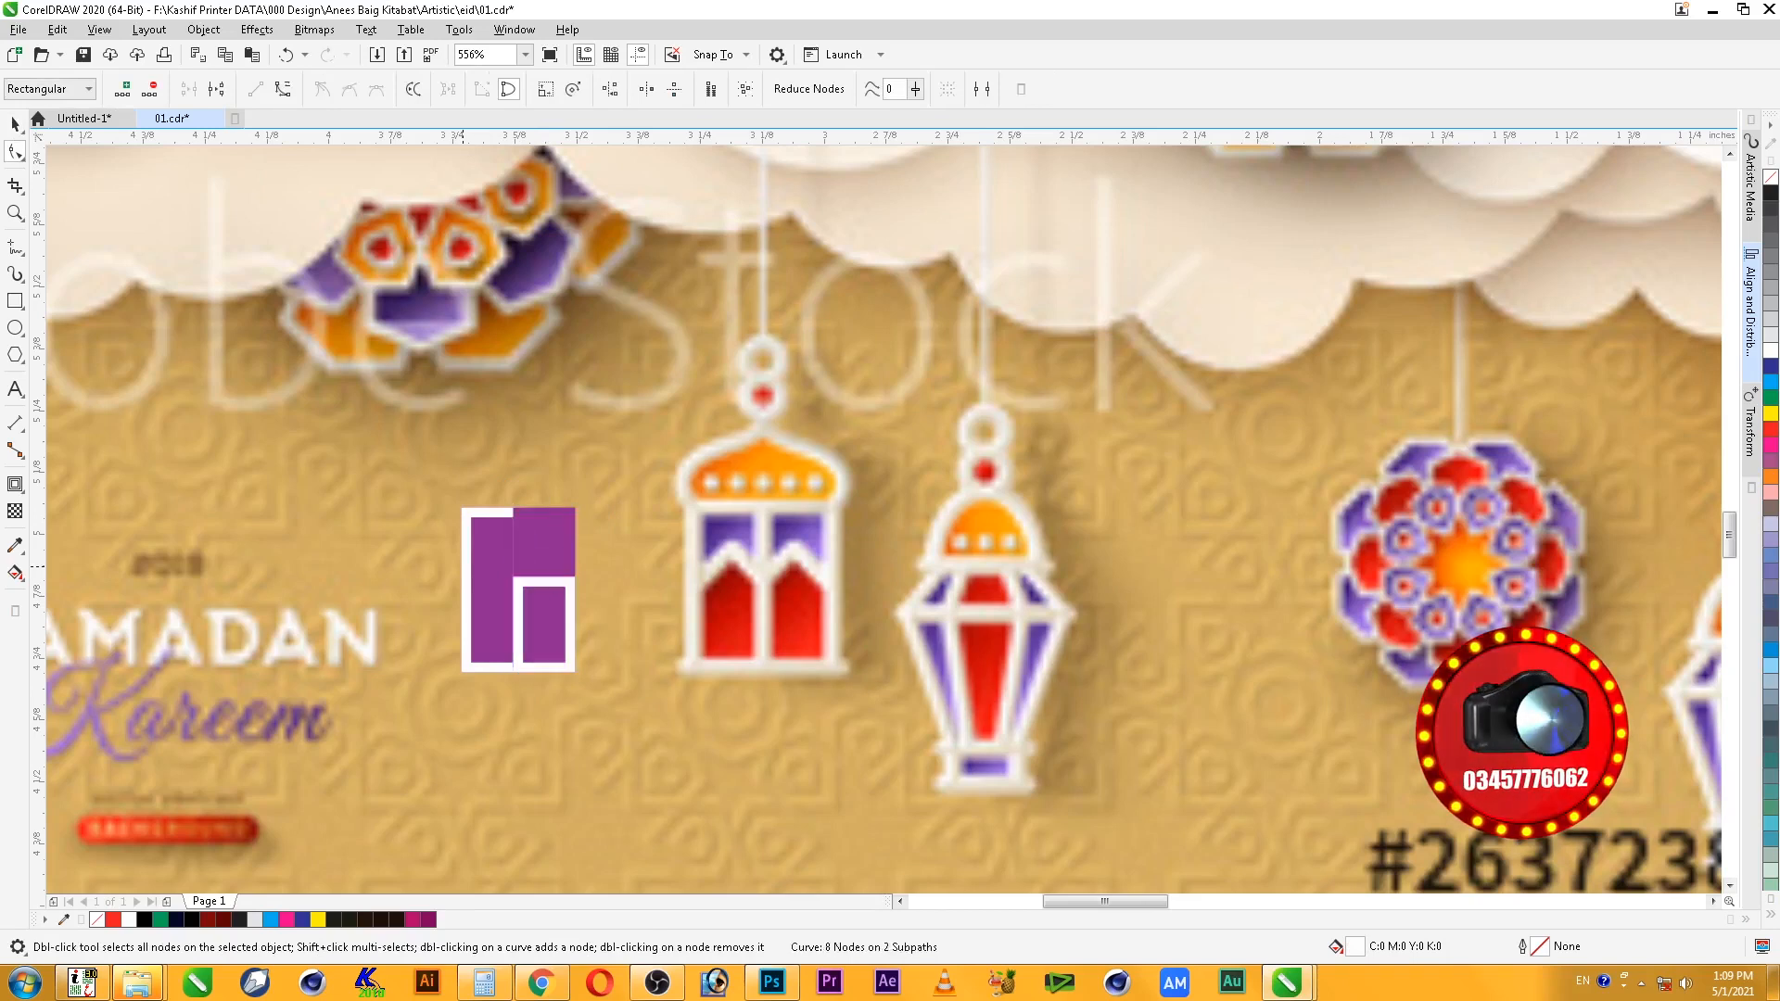
pyautogui.press('space')
pyautogui.hotkey('ctrl', 'z')
# - Place a front copy of the right panel's white frame over its lower half, shortened to about 0.163 in
pyautogui.hotkey('shift', 'pageup')
pyautogui.press('F10')
pyautogui.moveTo(492, 486); pyautogui.dragTo(597, 694)
pyautogui.press('Down')
pyautogui.press('F2')
pyautogui.press('space')
# - Narrow the short frame to half its width, mirror a copy to the panel's right edge and weld both halves
pyautogui.moveTo(1111, 254); pyautogui.dragTo(979, 794)
pyautogui.moveTo(1084, 758); pyautogui.dragTo(908, 756)
pyautogui.press('space')
pyautogui.moveTo(709, 518); pyautogui.dragTo(1077, 501)
pyautogui.rightClick(1077, 501)
pyautogui.keyDown('shift'); pyautogui.click(1078, 222); pyautogui.keyUp('shift')
pyautogui.press('r')
pyautogui.press('Escape')
pyautogui.click(973, 313)
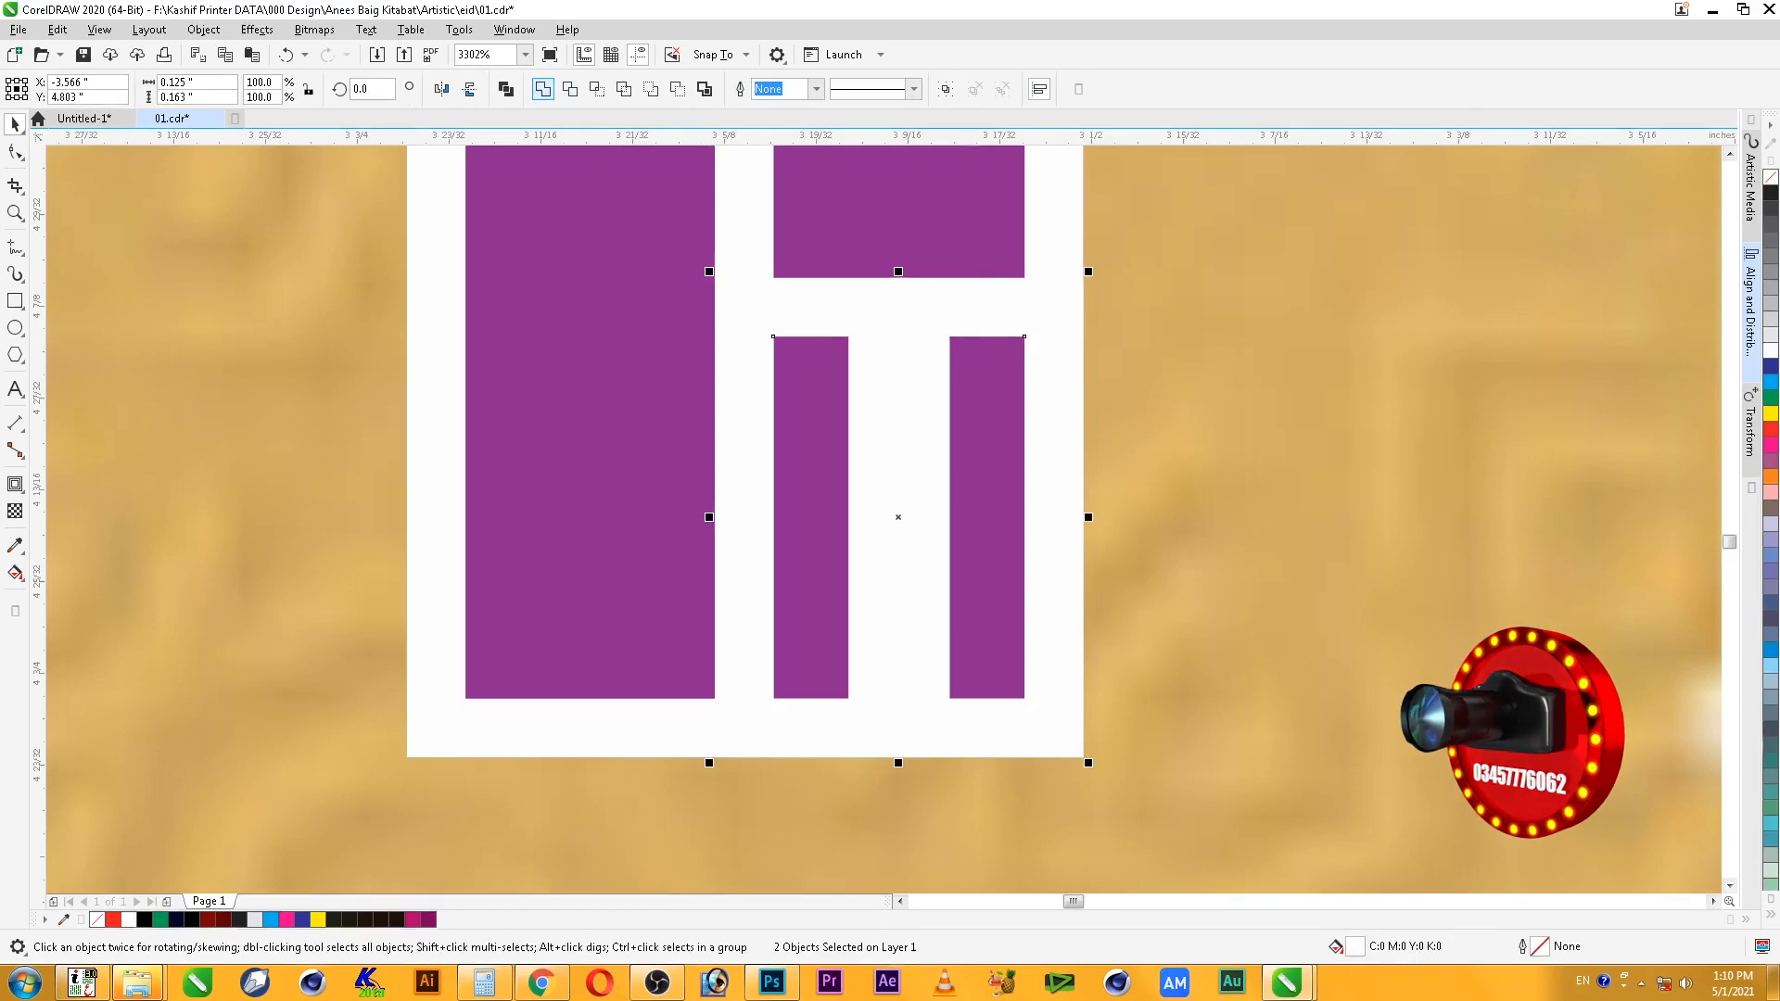
# - Raise the centre nodes of the short frame's upper edge and its openings to form a pointed top
pyautogui.press('F10')
pyautogui.moveTo(937, 239); pyautogui.dragTo(835, 294)
pyautogui.press('Up')
pyautogui.press('Up')
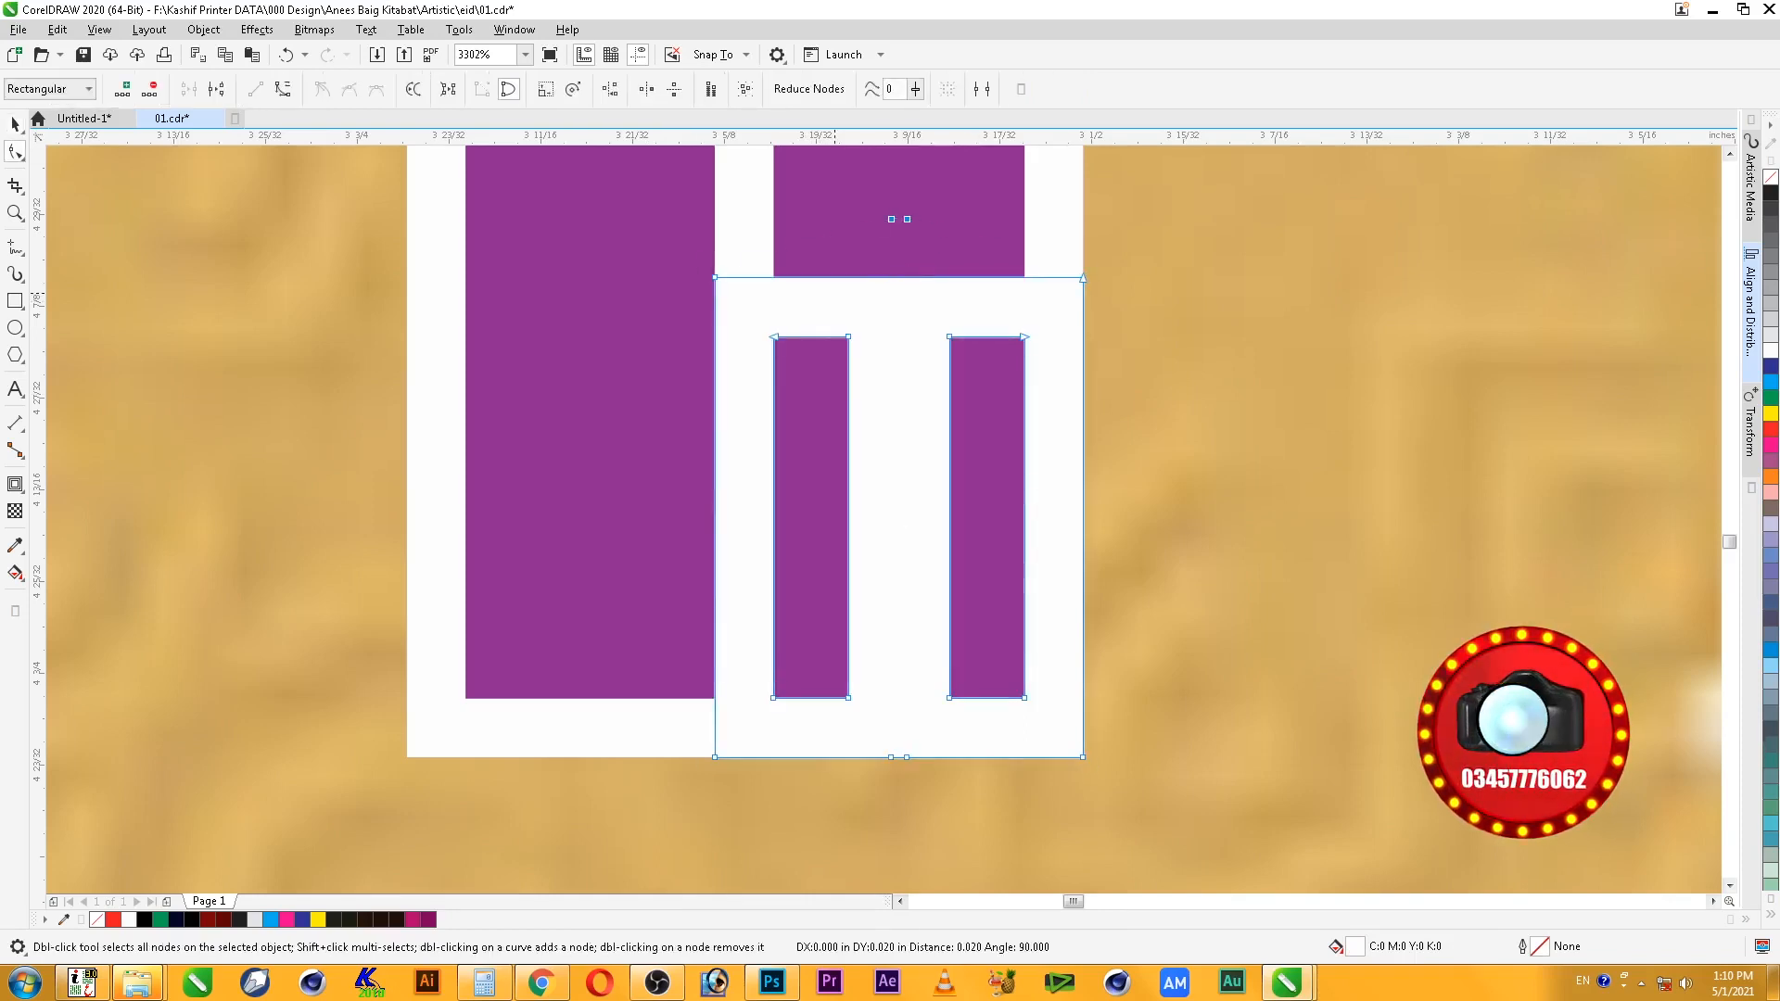
pyautogui.moveTo(959, 318); pyautogui.dragTo(836, 377)
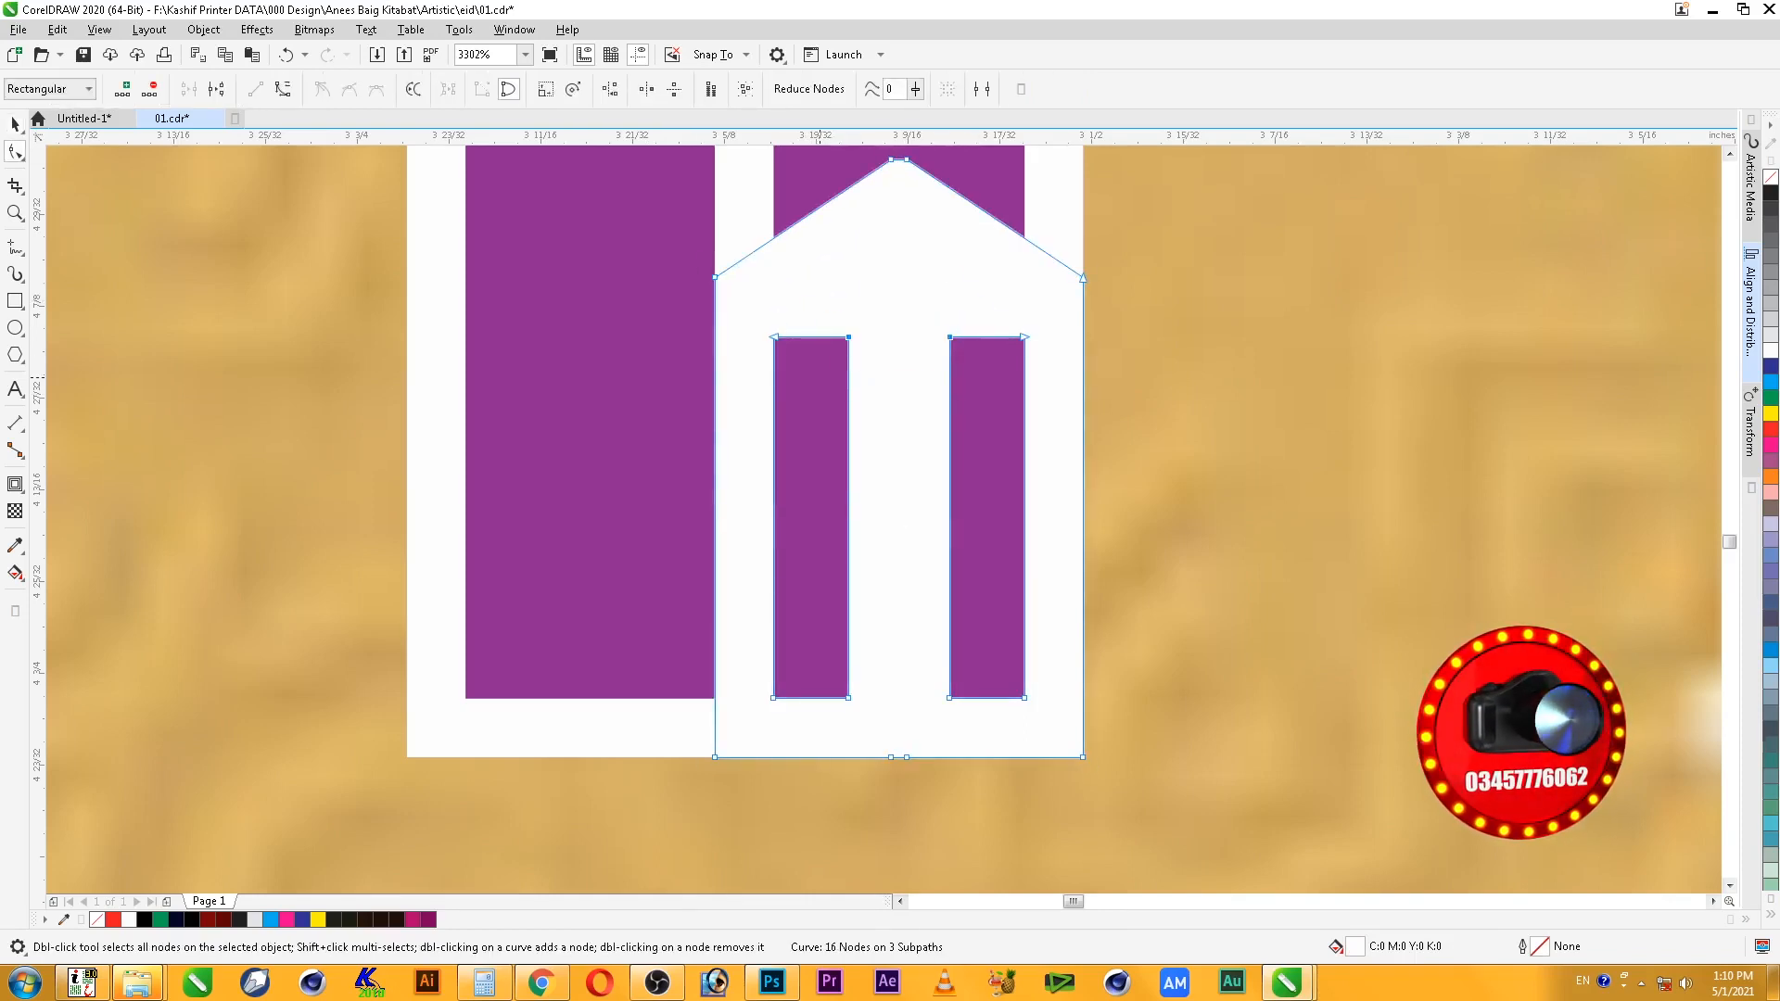
pyautogui.hotkey('shift', 'Up')
pyautogui.hotkey('shift', 'Up')
pyautogui.hotkey('shift', 'Down')
pyautogui.press('space')
pyautogui.press('Escape')
# - Try a red fill on the pointed frame
pyautogui.scroll(-2, 820, 377)
pyautogui.press('F3')
pyautogui.press('F2')
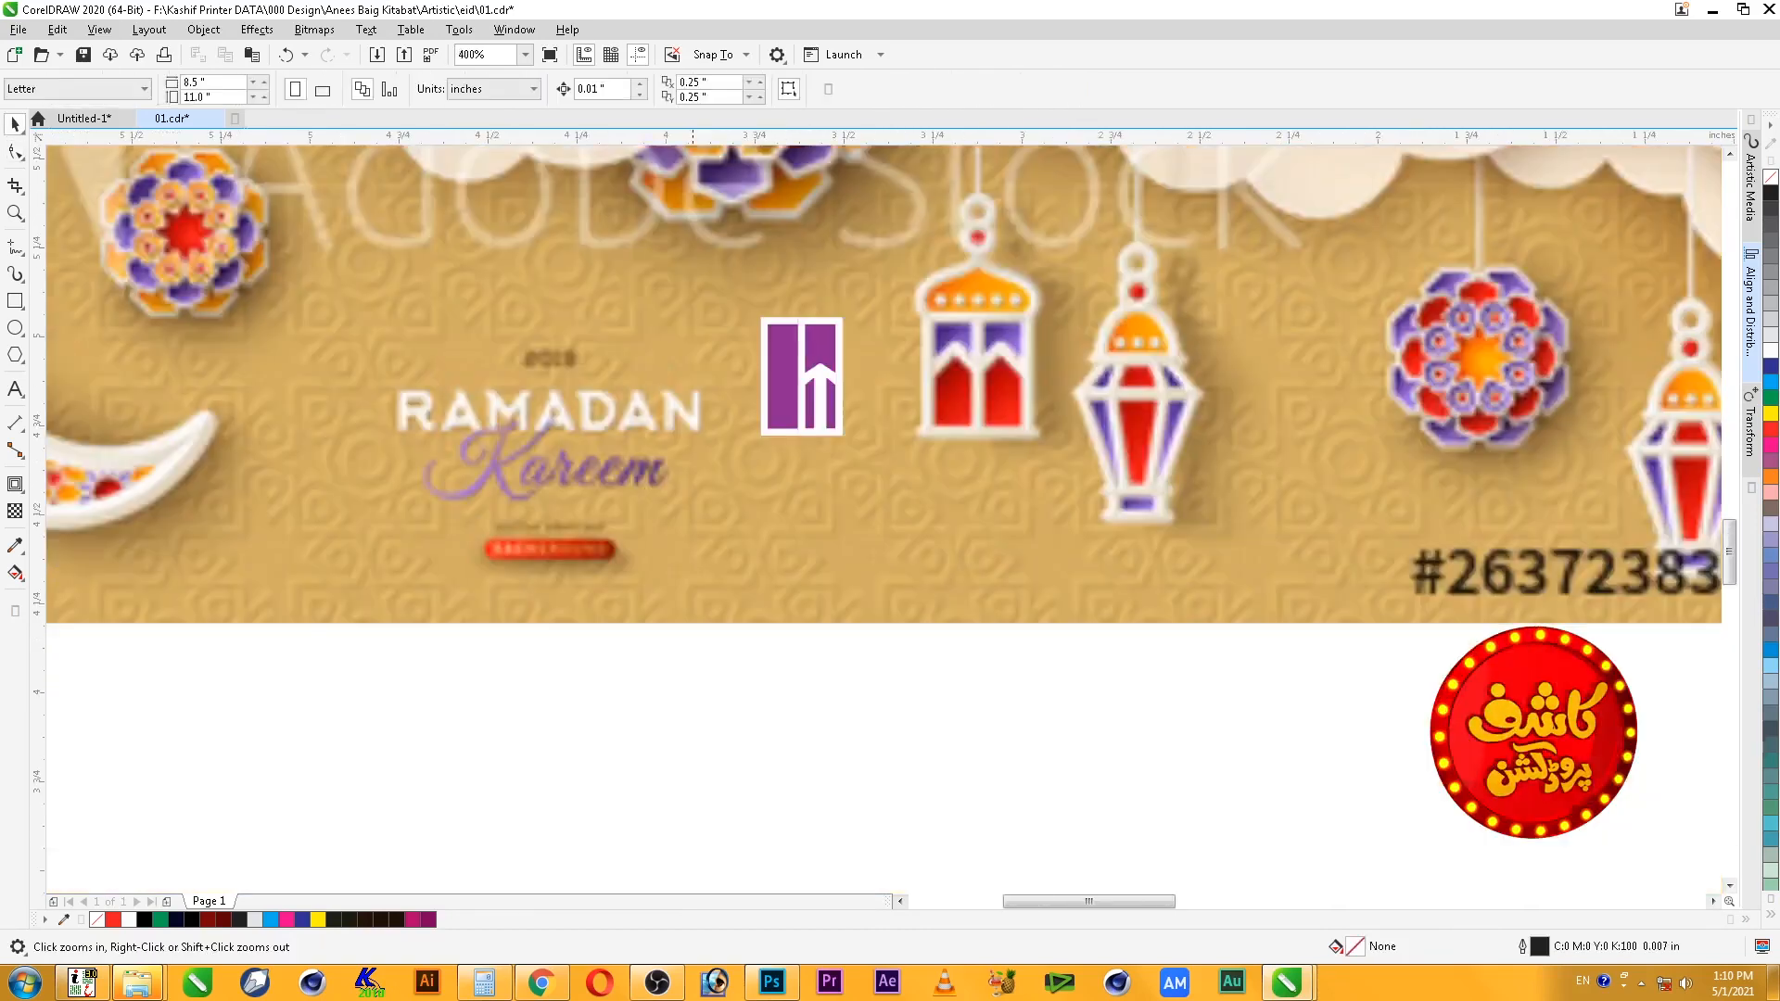
pyautogui.moveTo(1066, 272); pyautogui.dragTo(732, 538)
pyautogui.click(671, 482)
pyautogui.press('F2')
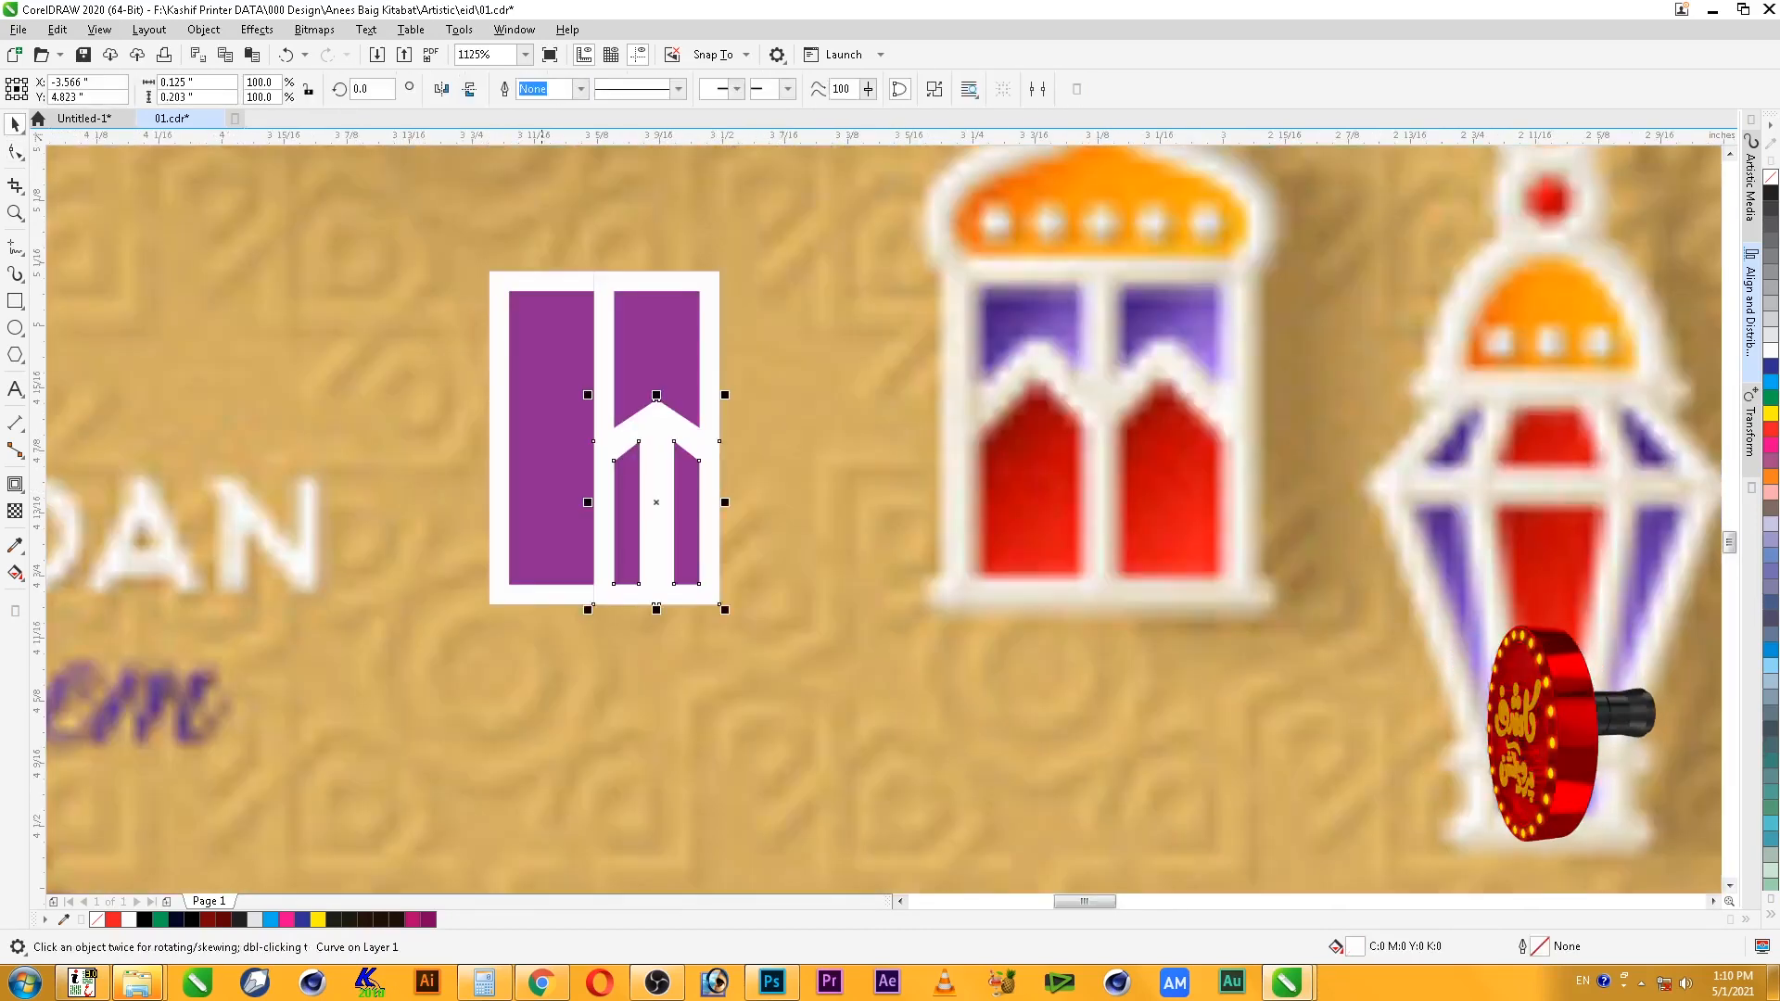
pyautogui.moveTo(966, 359); pyautogui.dragTo(440, 688)
pyautogui.click(1771, 429)
pyautogui.hotkey('ctrl', 'z')
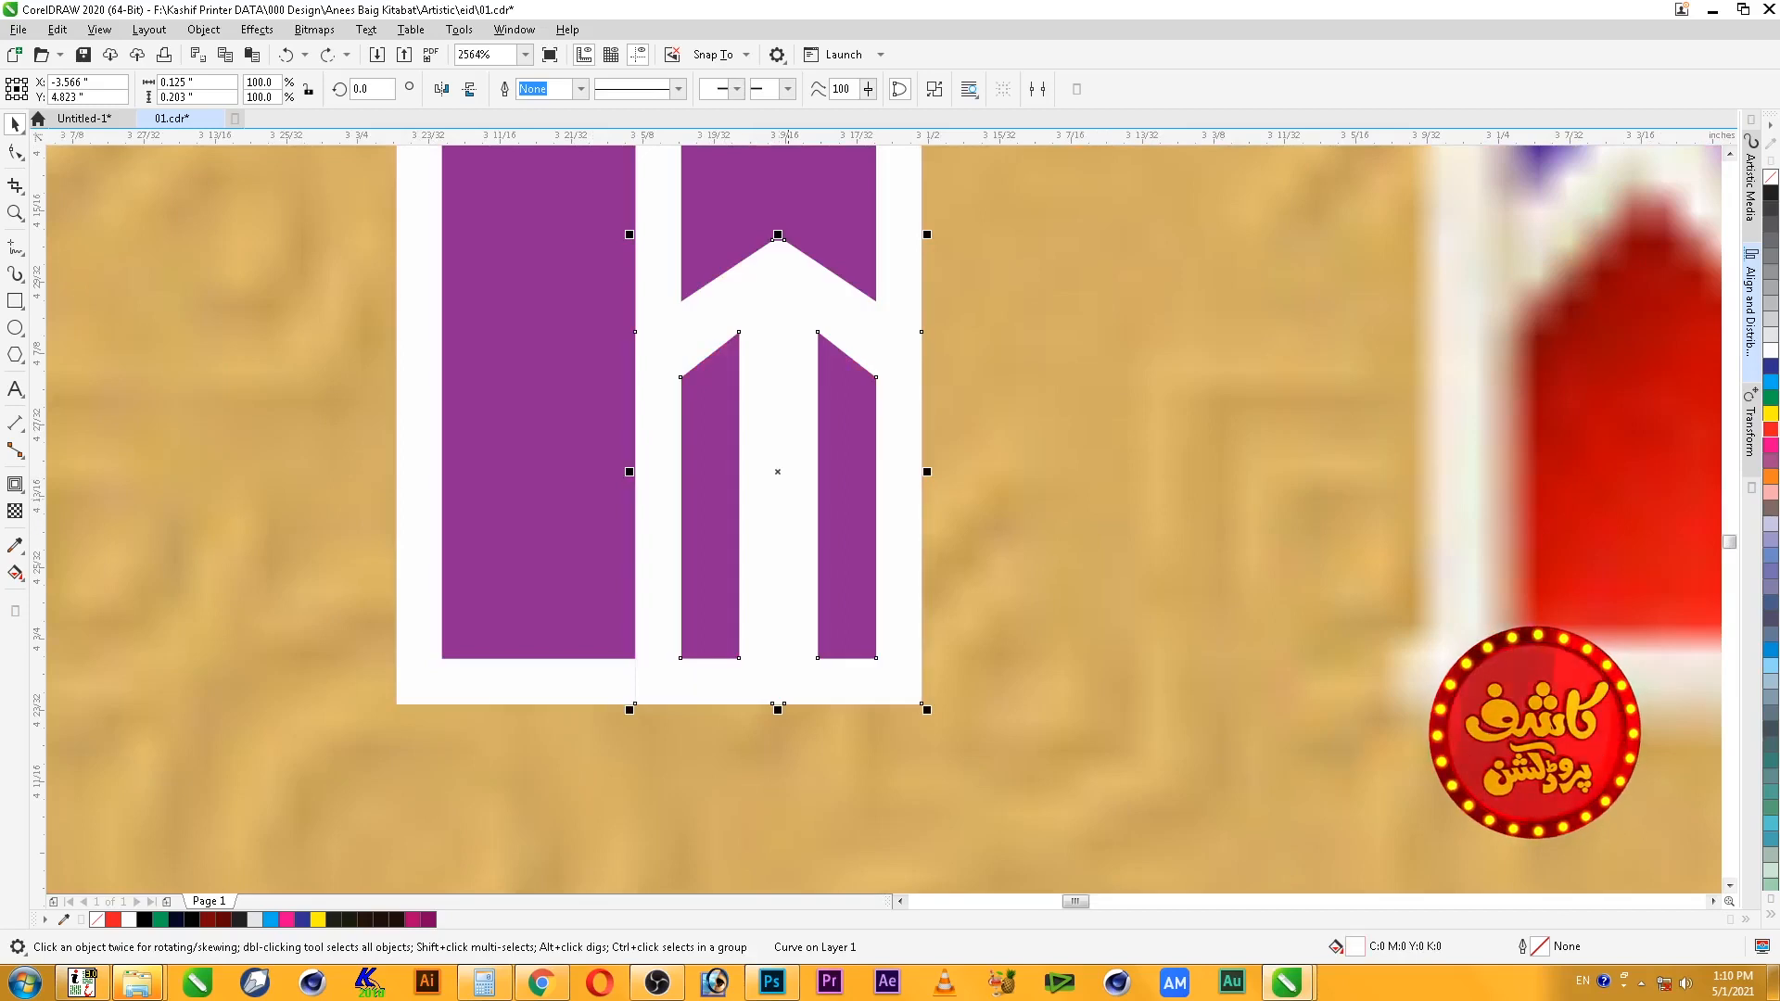
# - Make a 71% scaled copy of the pointed frame and extend its lower edge down to about 0.156 in high
pyautogui.moveTo(927, 235); pyautogui.dragTo(890, 290)
pyautogui.press('F10')
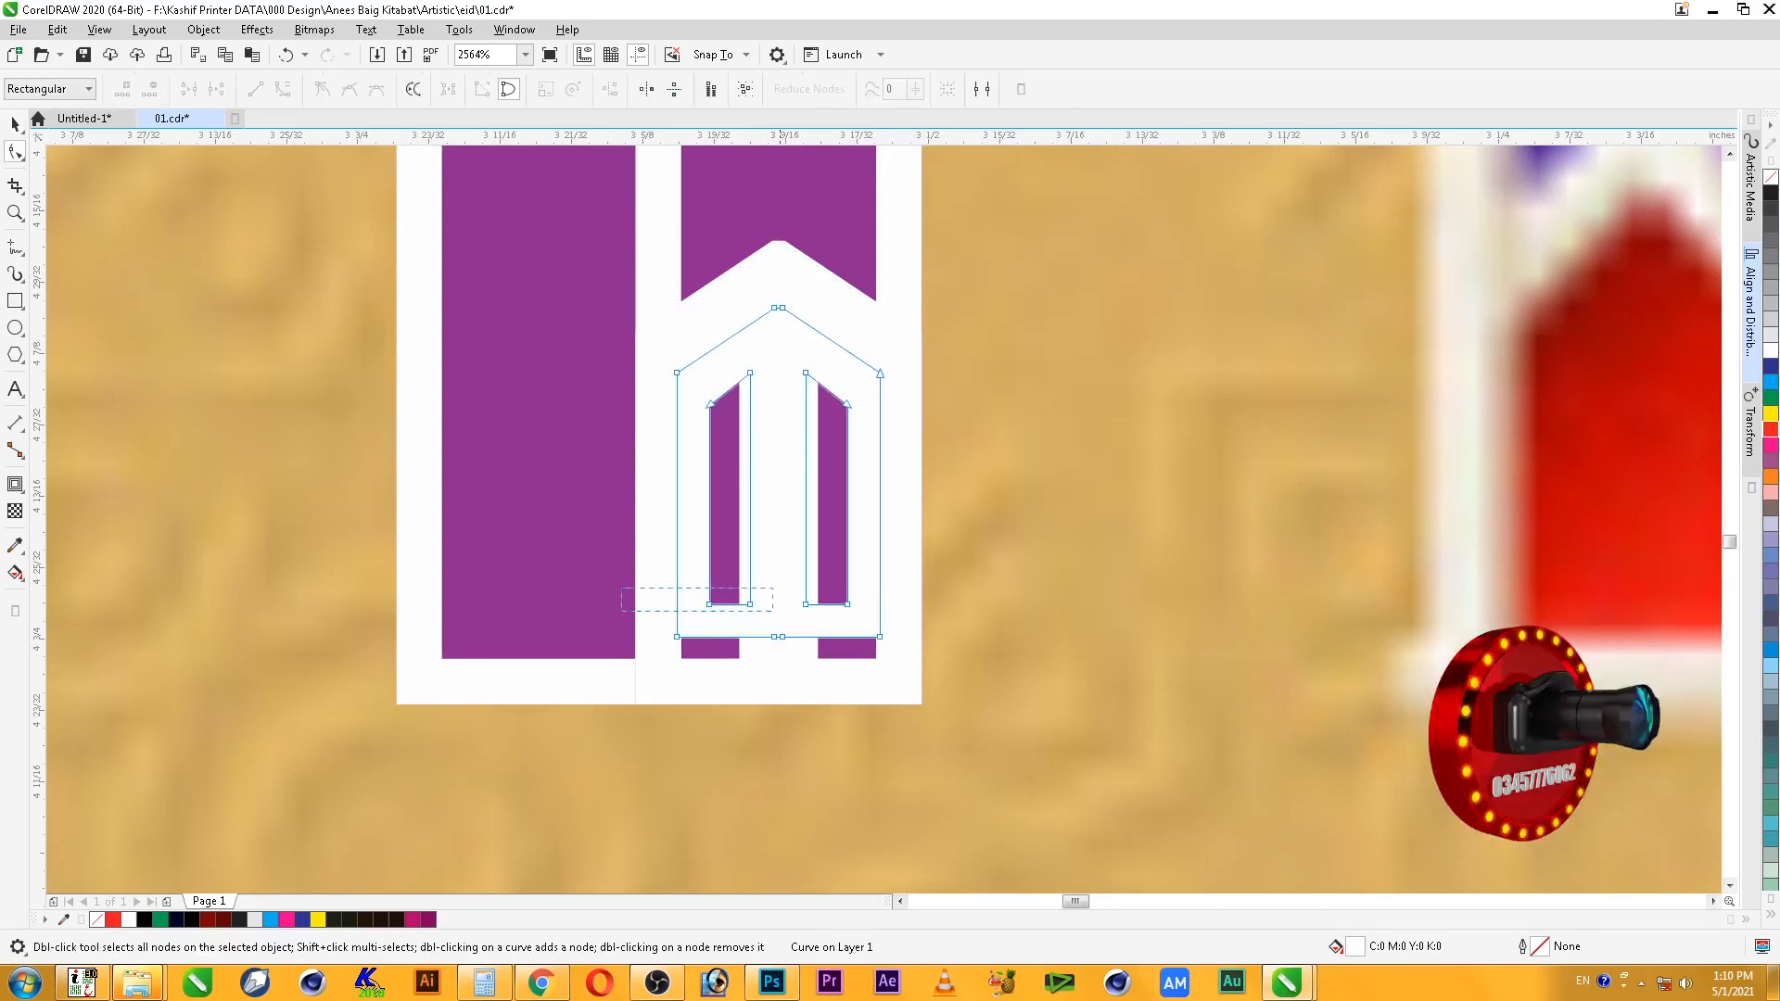
pyautogui.moveTo(778, 637); pyautogui.dragTo(778, 664)
pyautogui.press('space')
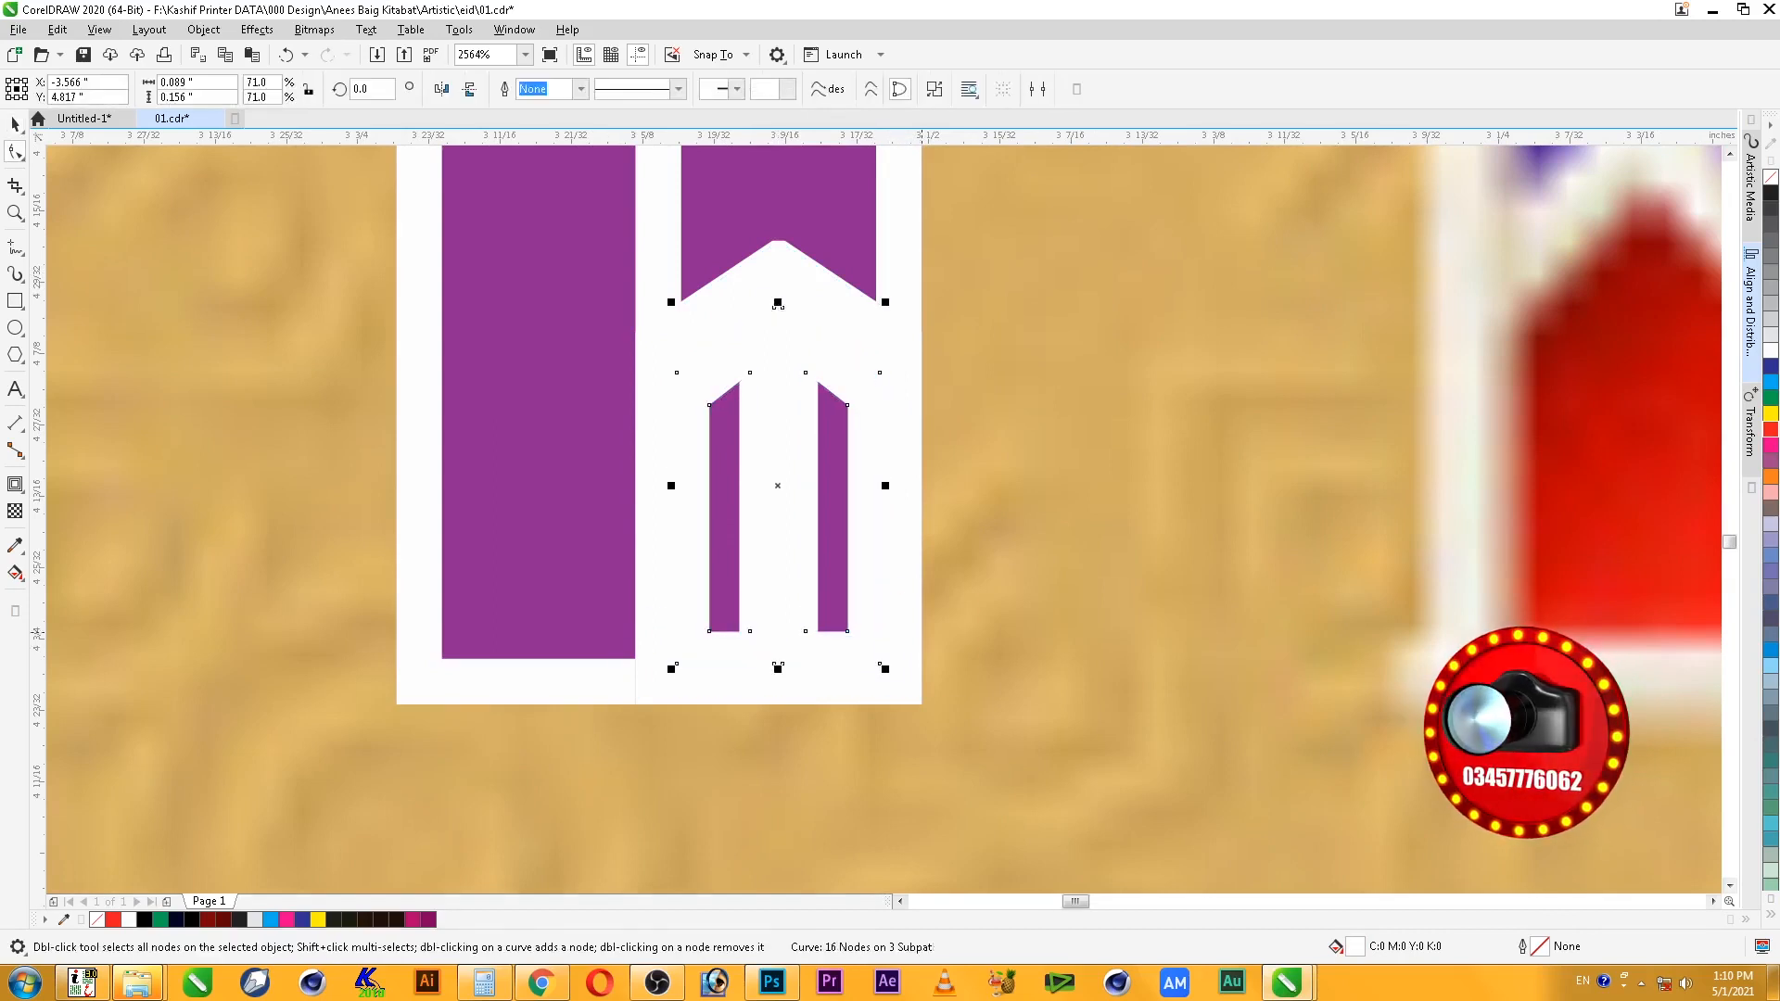
# - Break the scaled copy apart and combine its pointed outline with the larger frame to cut a single pointed window
pyautogui.hotkey('ctrl', 'k')
pyautogui.click(742, 351)
pyautogui.keyDown('shift'); pyautogui.click(742, 304); pyautogui.keyUp('shift')
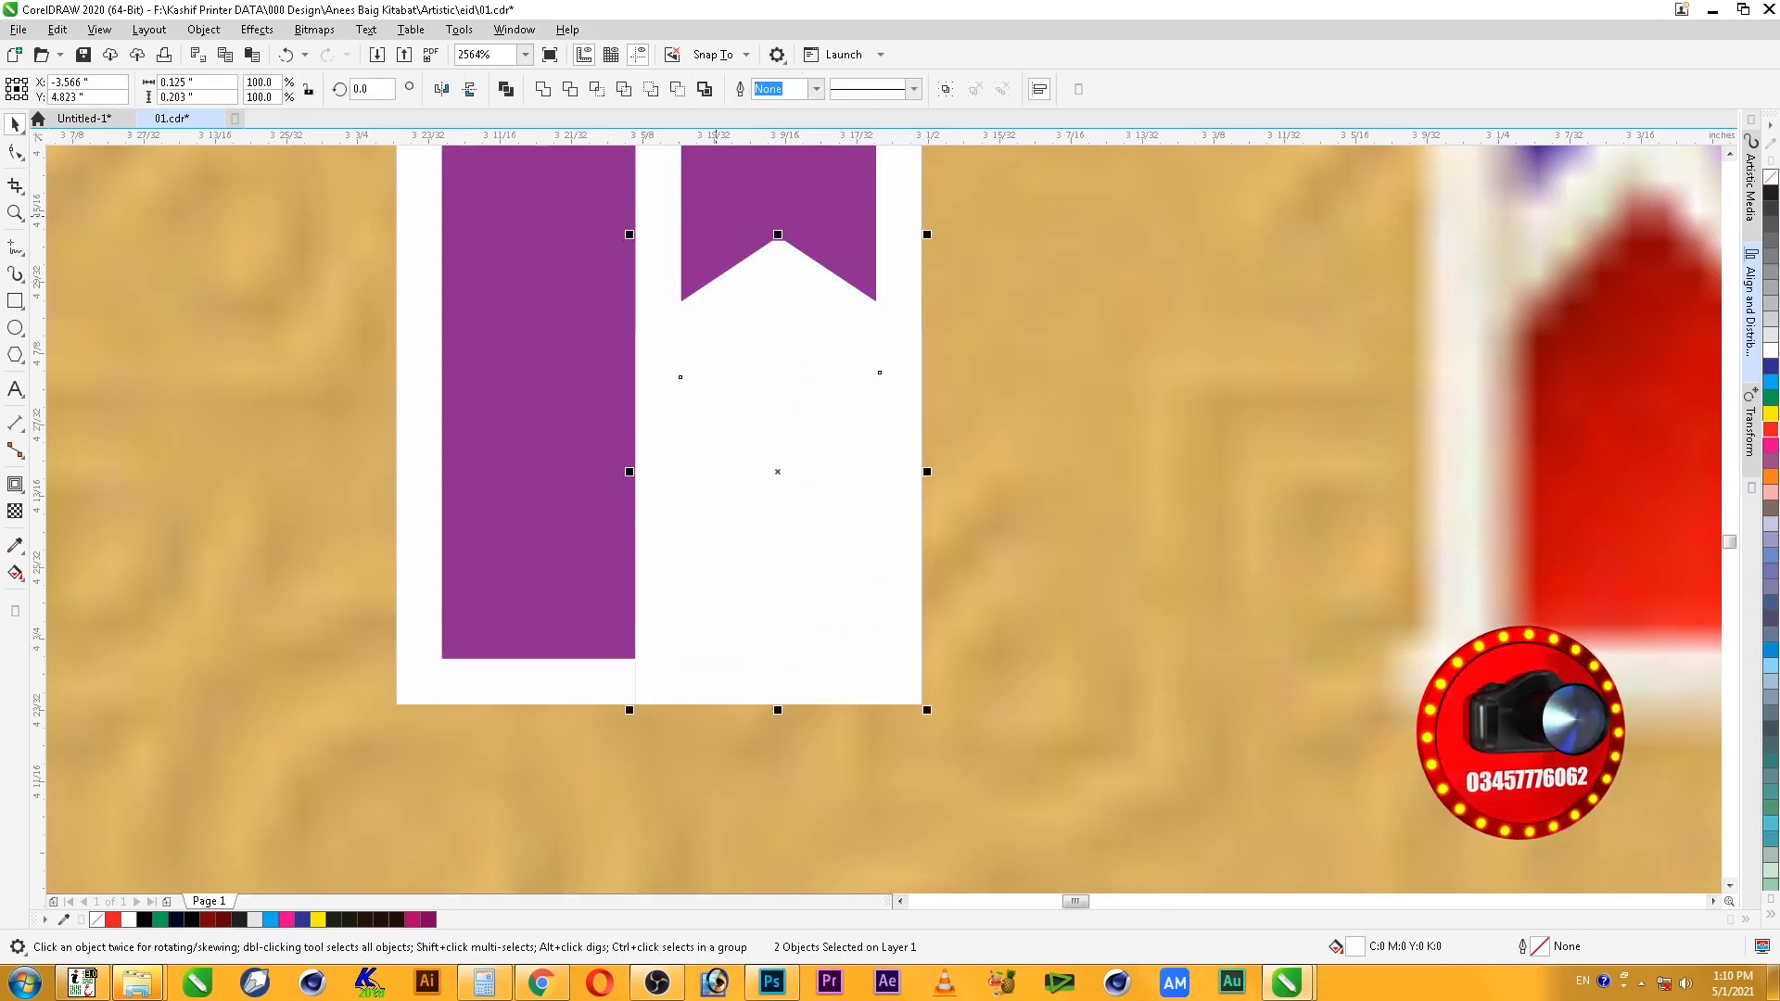
pyautogui.hotkey('ctrl', 'l')
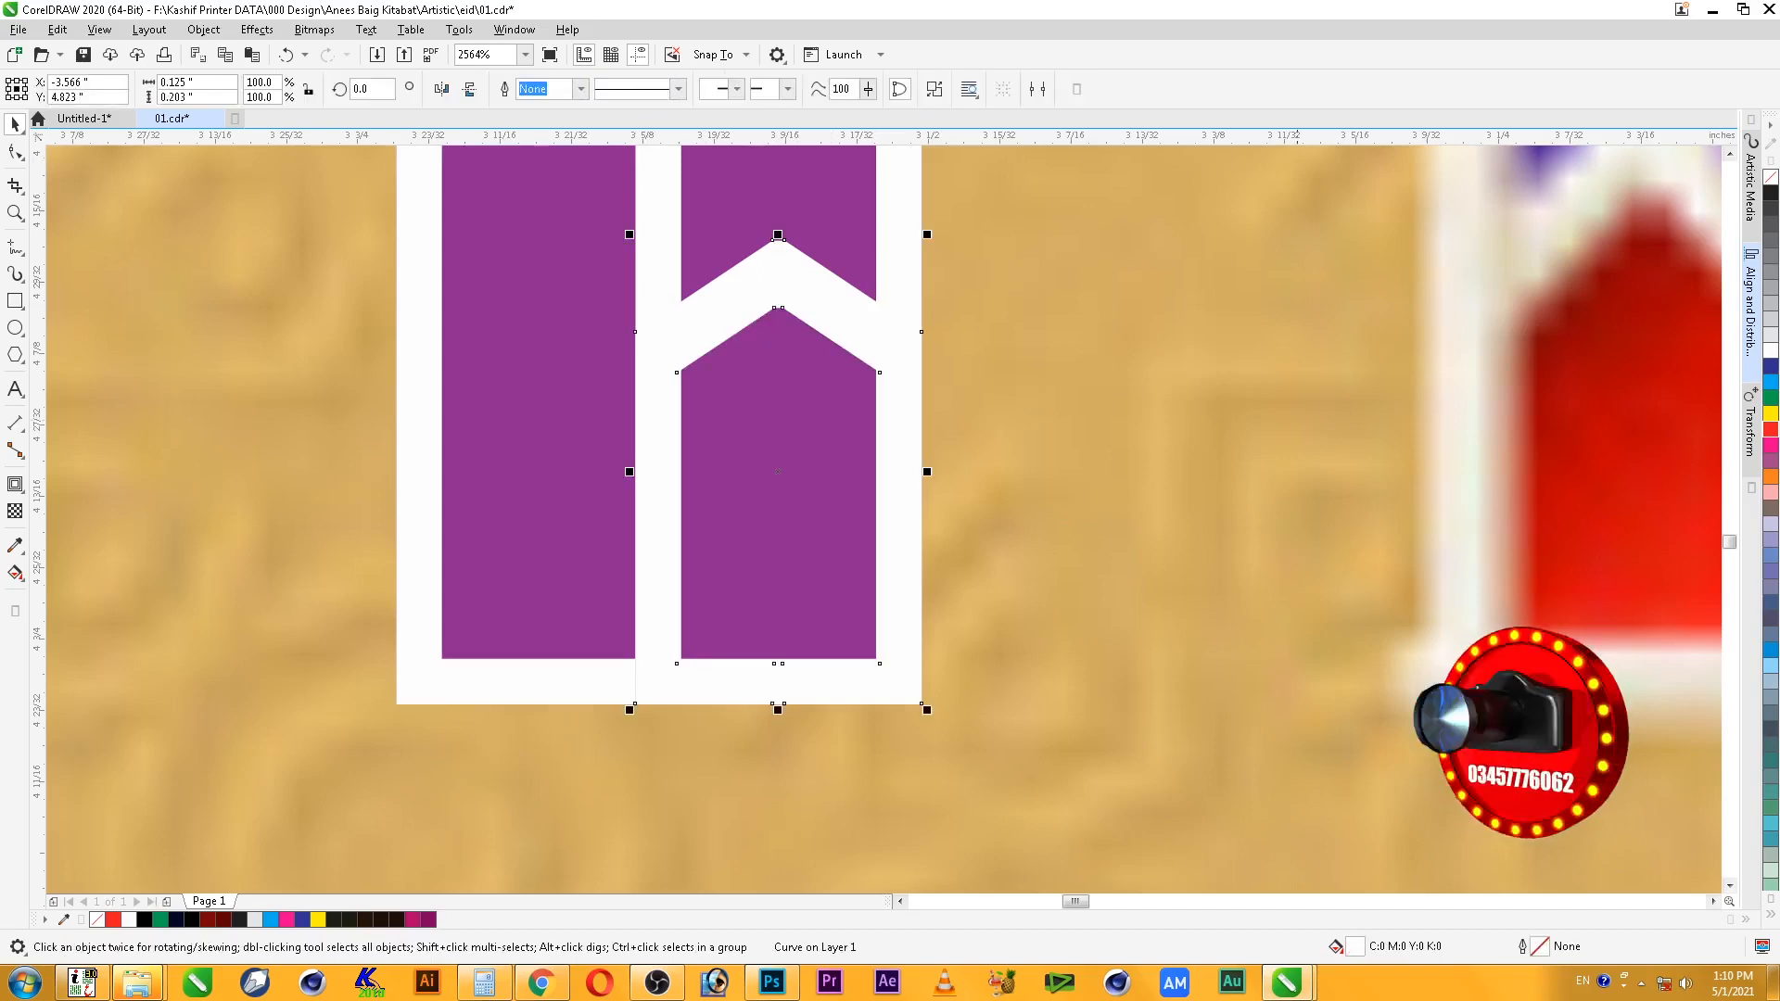
# - Place a red rectangle without outline, about 0.093 × 0.165 in, behind the pointed window frame
pyautogui.click(15, 300)
pyautogui.moveTo(672, 309); pyautogui.dragTo(885, 676)
pyautogui.press('space')
pyautogui.keyDown('shift'); pyautogui.click(778, 268); pyautogui.keyUp('shift')
pyautogui.click(778, 307)
pyautogui.moveTo(778, 301); pyautogui.dragTo(778, 294)
pyautogui.click(1771, 429)
pyautogui.rightClick(1771, 177)
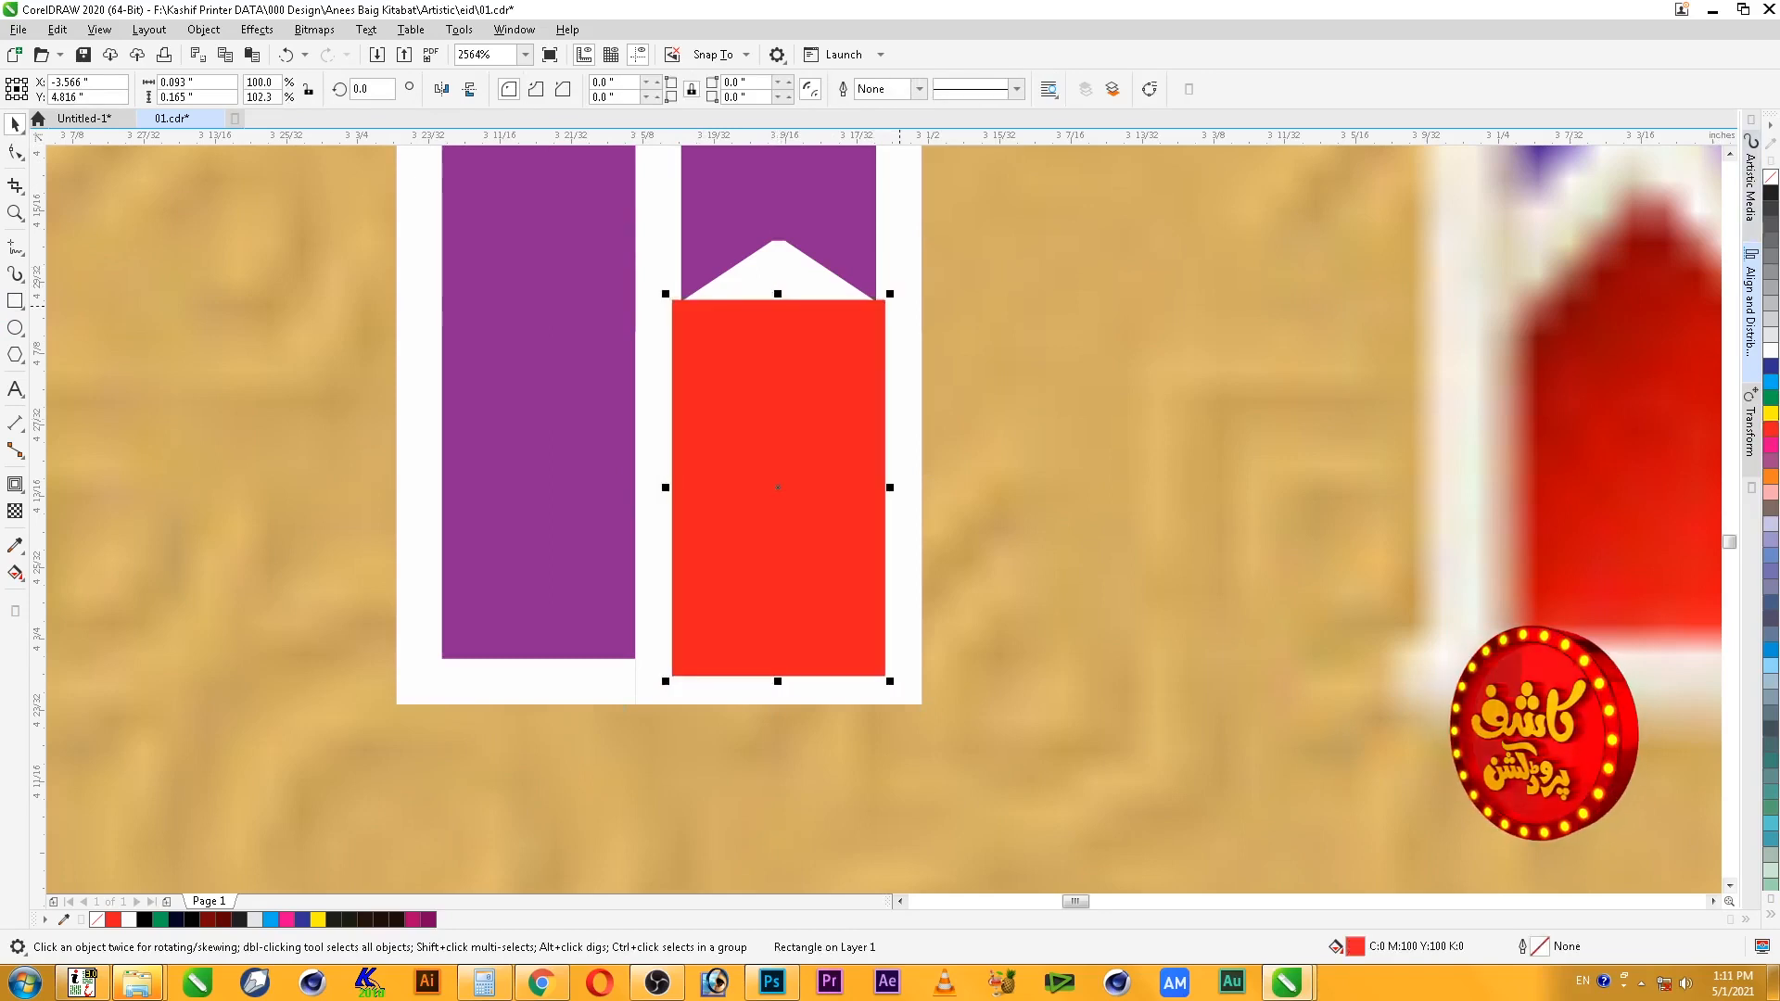
pyautogui.hotkey('ctrl', 'pagedown')
# - Group the pointed frame with its red rectangle and copy the group onto the left purple panel
pyautogui.scroll(-1, 926, 364)
pyautogui.scroll(-1, 927, 408)
pyautogui.press('F2')
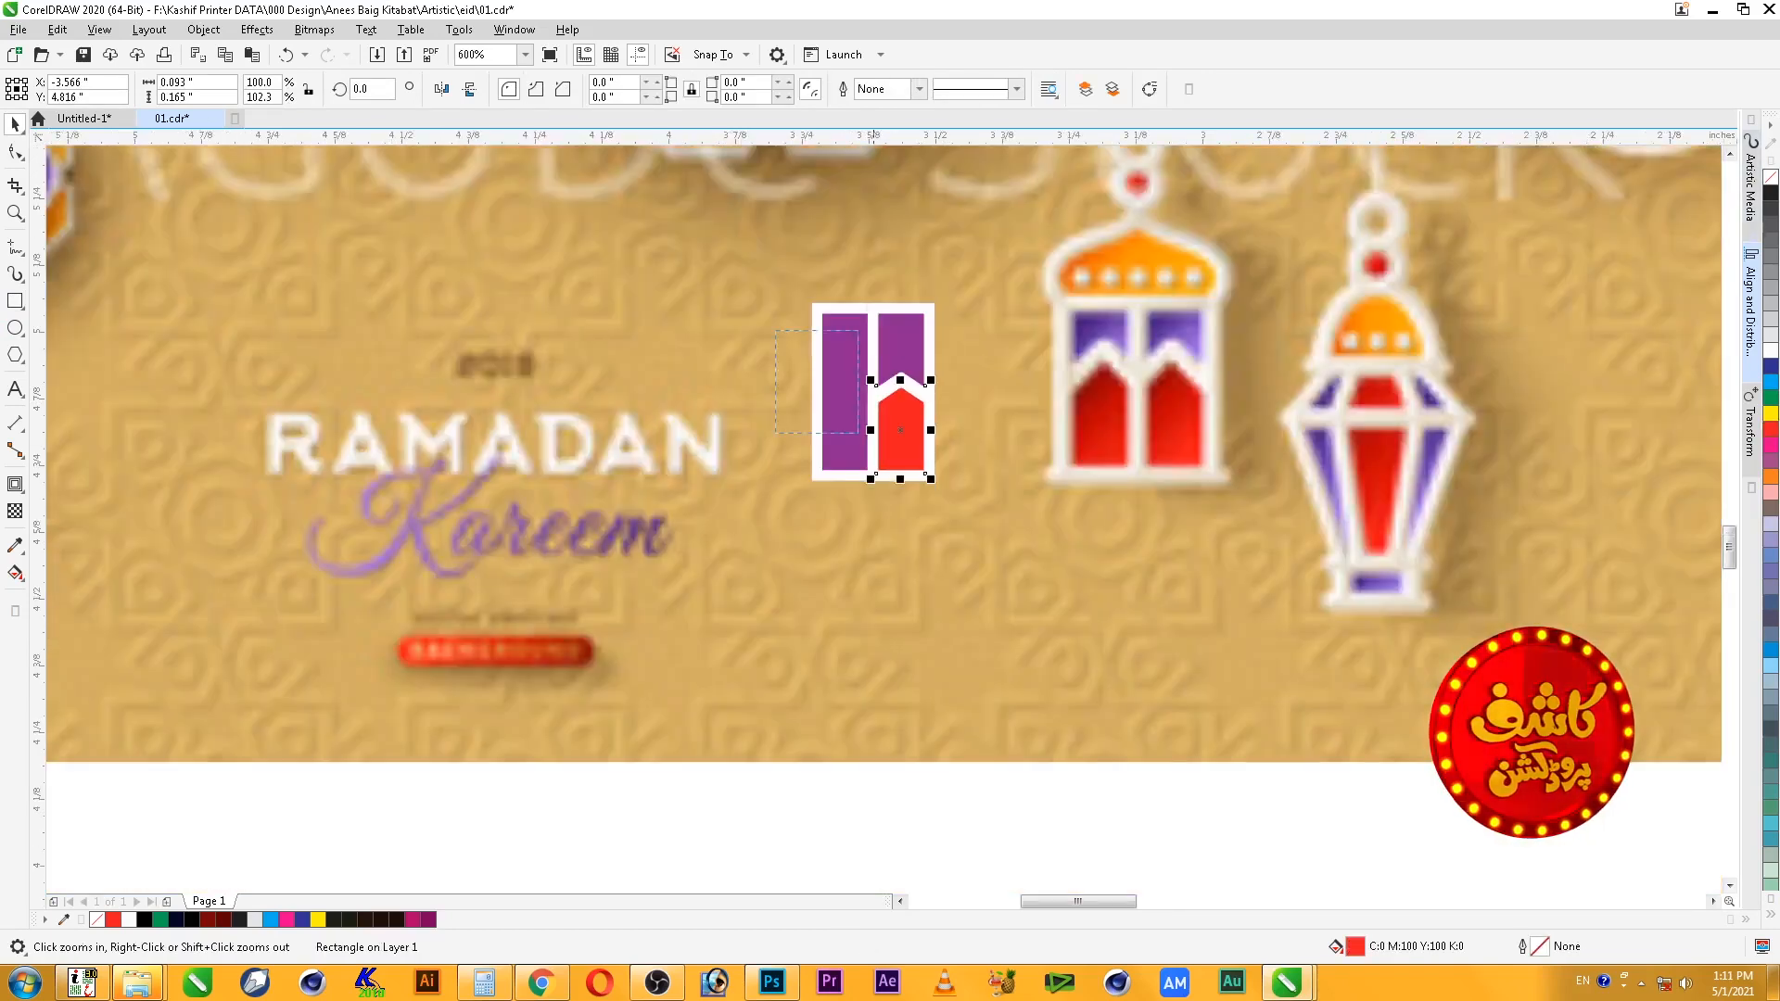
pyautogui.moveTo(816, 335); pyautogui.dragTo(970, 550)
pyautogui.keyDown('shift'); pyautogui.click(969, 355); pyautogui.keyUp('shift')
pyautogui.hotkey('shift', 'pageup')
pyautogui.hotkey('ctrl', 'g')
pyautogui.hotkey('ctrl', 'z')
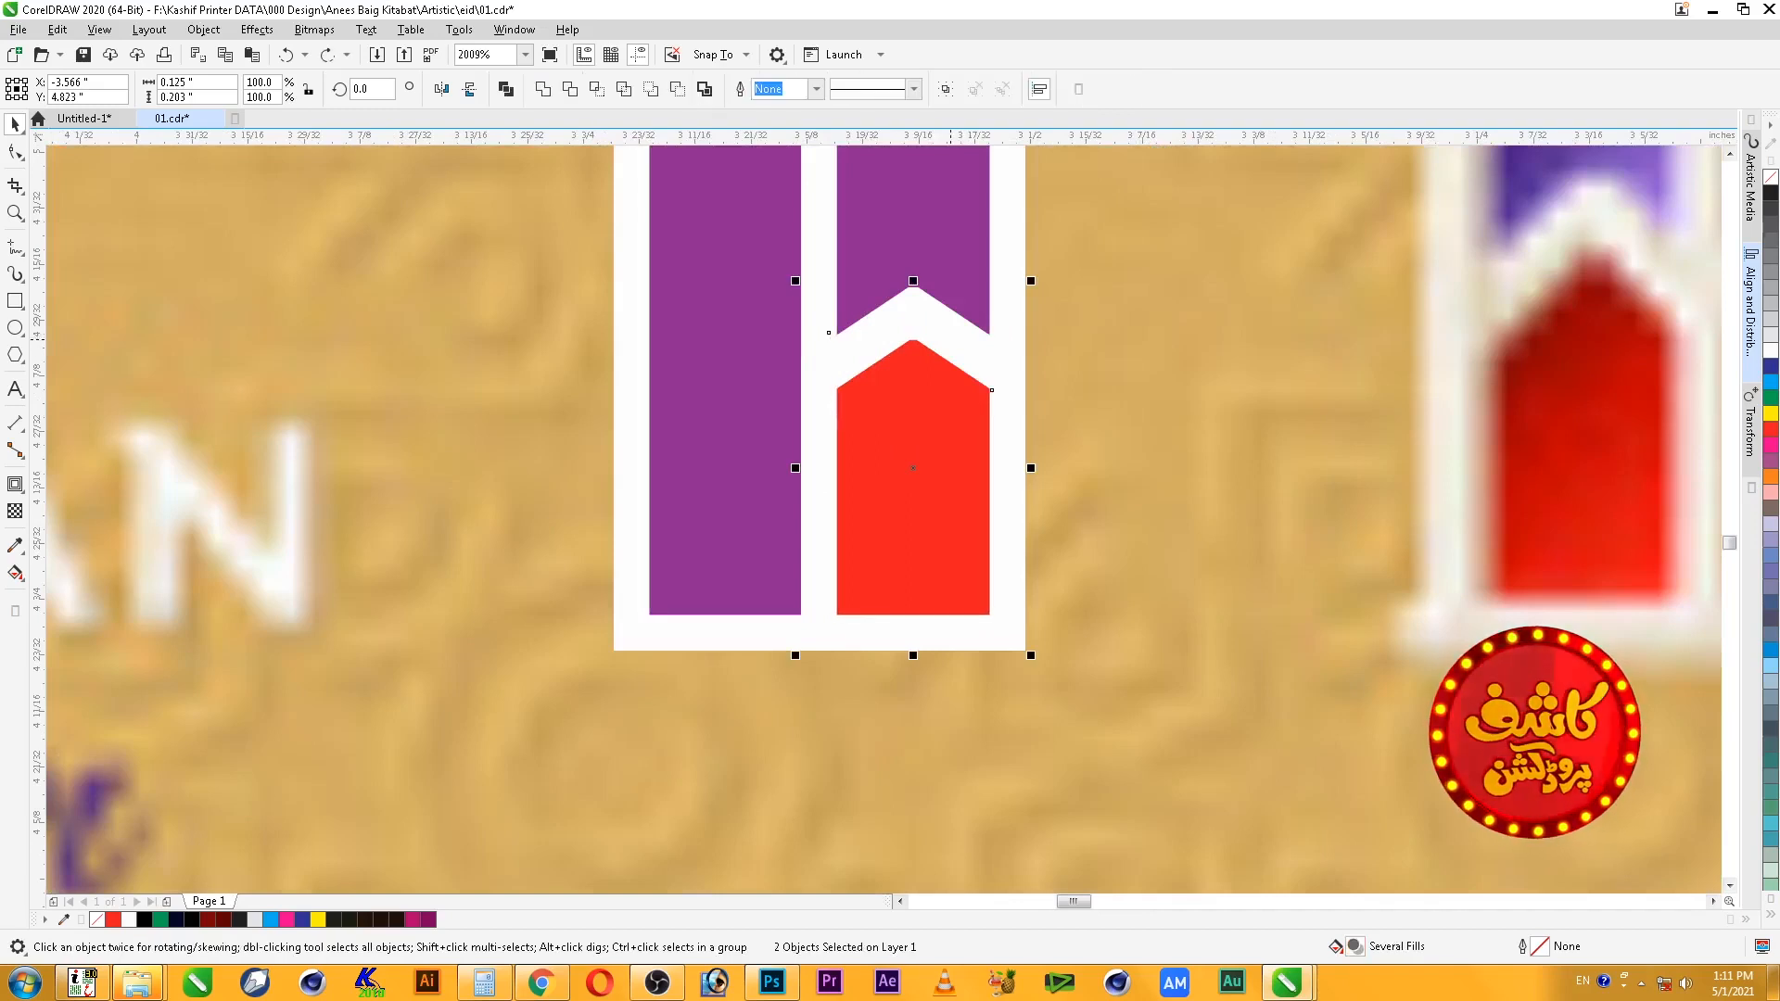
pyautogui.hotkey('ctrl', 'g')
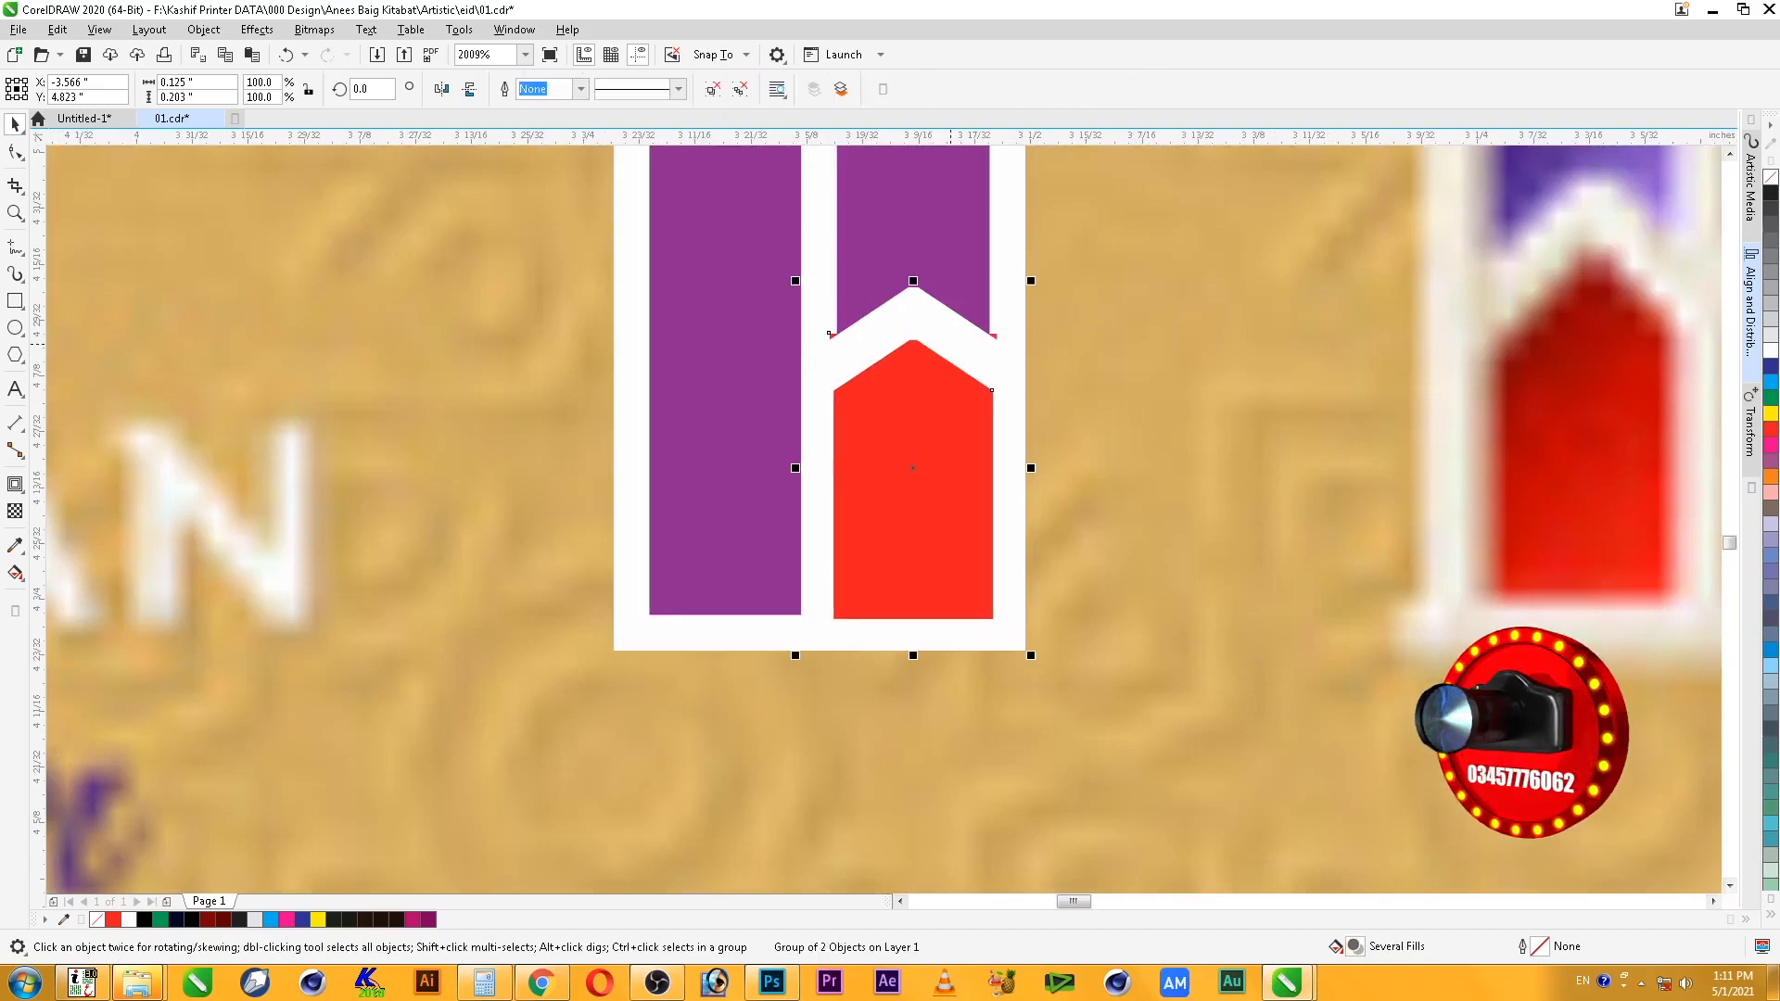
pyautogui.moveTo(913, 468); pyautogui.dragTo(725, 468)
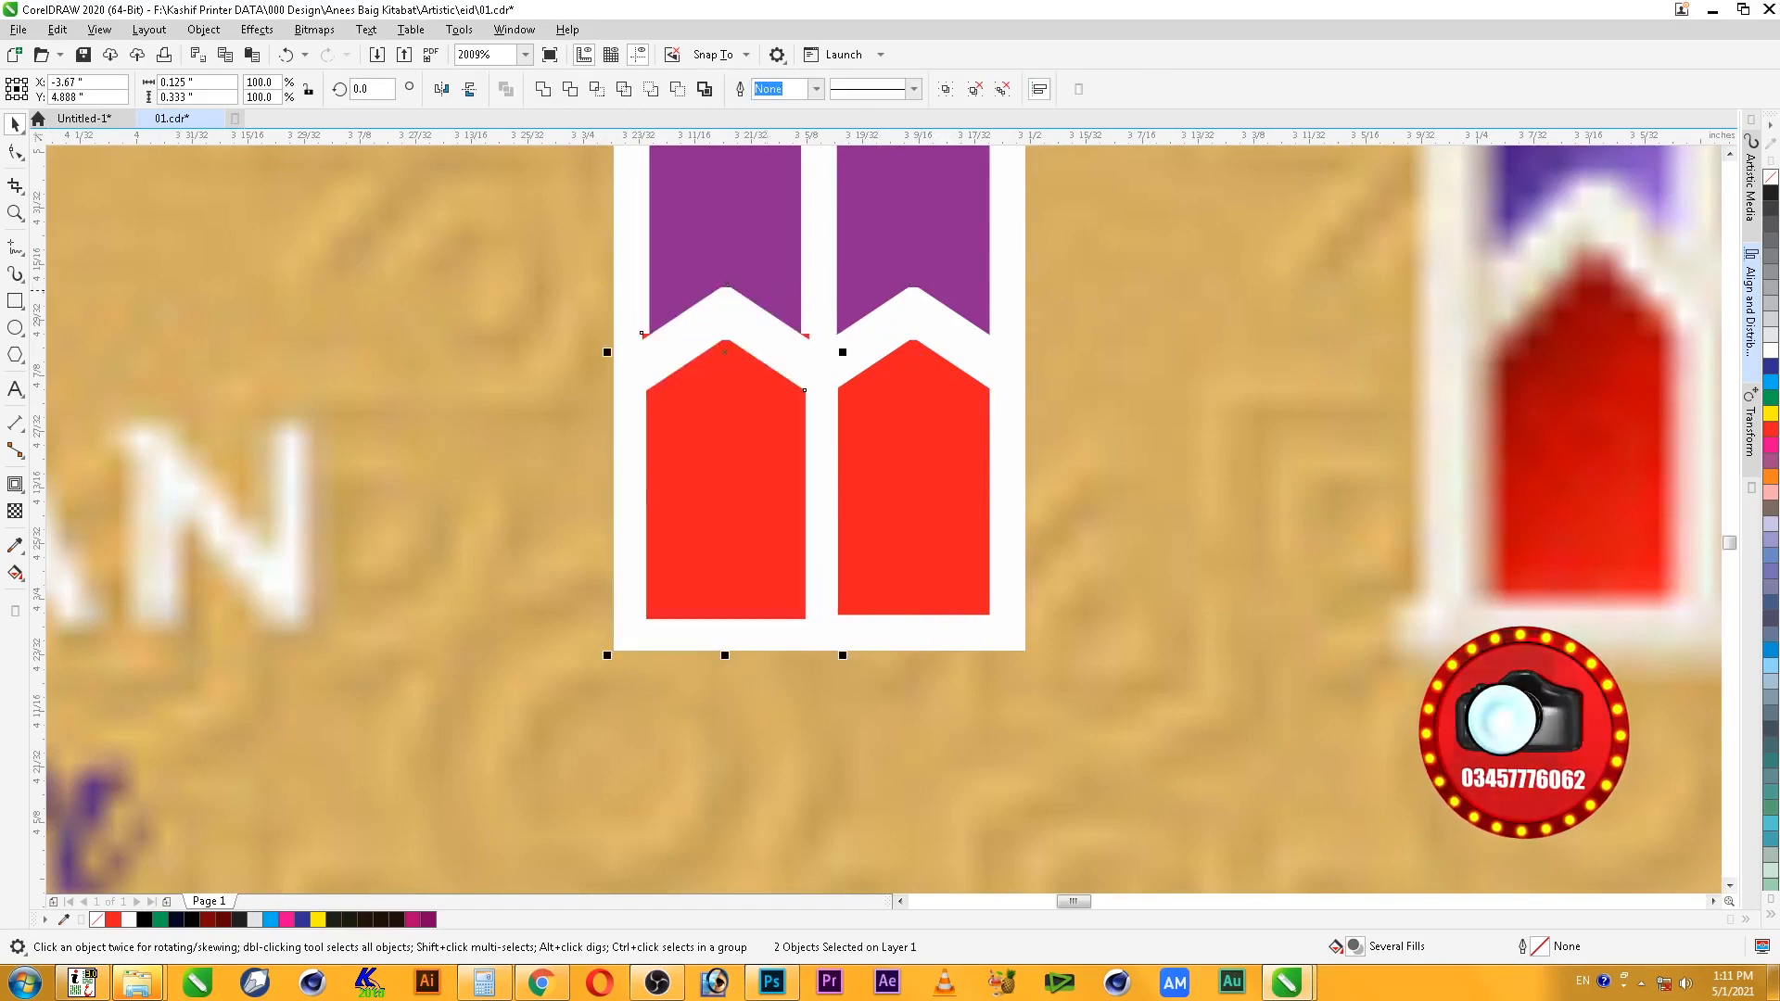
# - Adjust the stacking order of the left panel's parts so the white frame covers the red window's edges
pyautogui.hotkey('ctrl', 'pagedown')
pyautogui.hotkey('ctrl', 'pagedown')
pyautogui.hotkey('ctrl', 'pagedown')
pyautogui.hotkey('ctrl', 'pagedown')
pyautogui.hotkey('ctrl', 'pageup')
pyautogui.press('Escape')
# - Trace the left half of the reference lantern's orange dome with 3-Point Curves, about 0.146 × 0.13 in overall
pyautogui.scroll(-2, 766, 325)
pyautogui.press('F2')
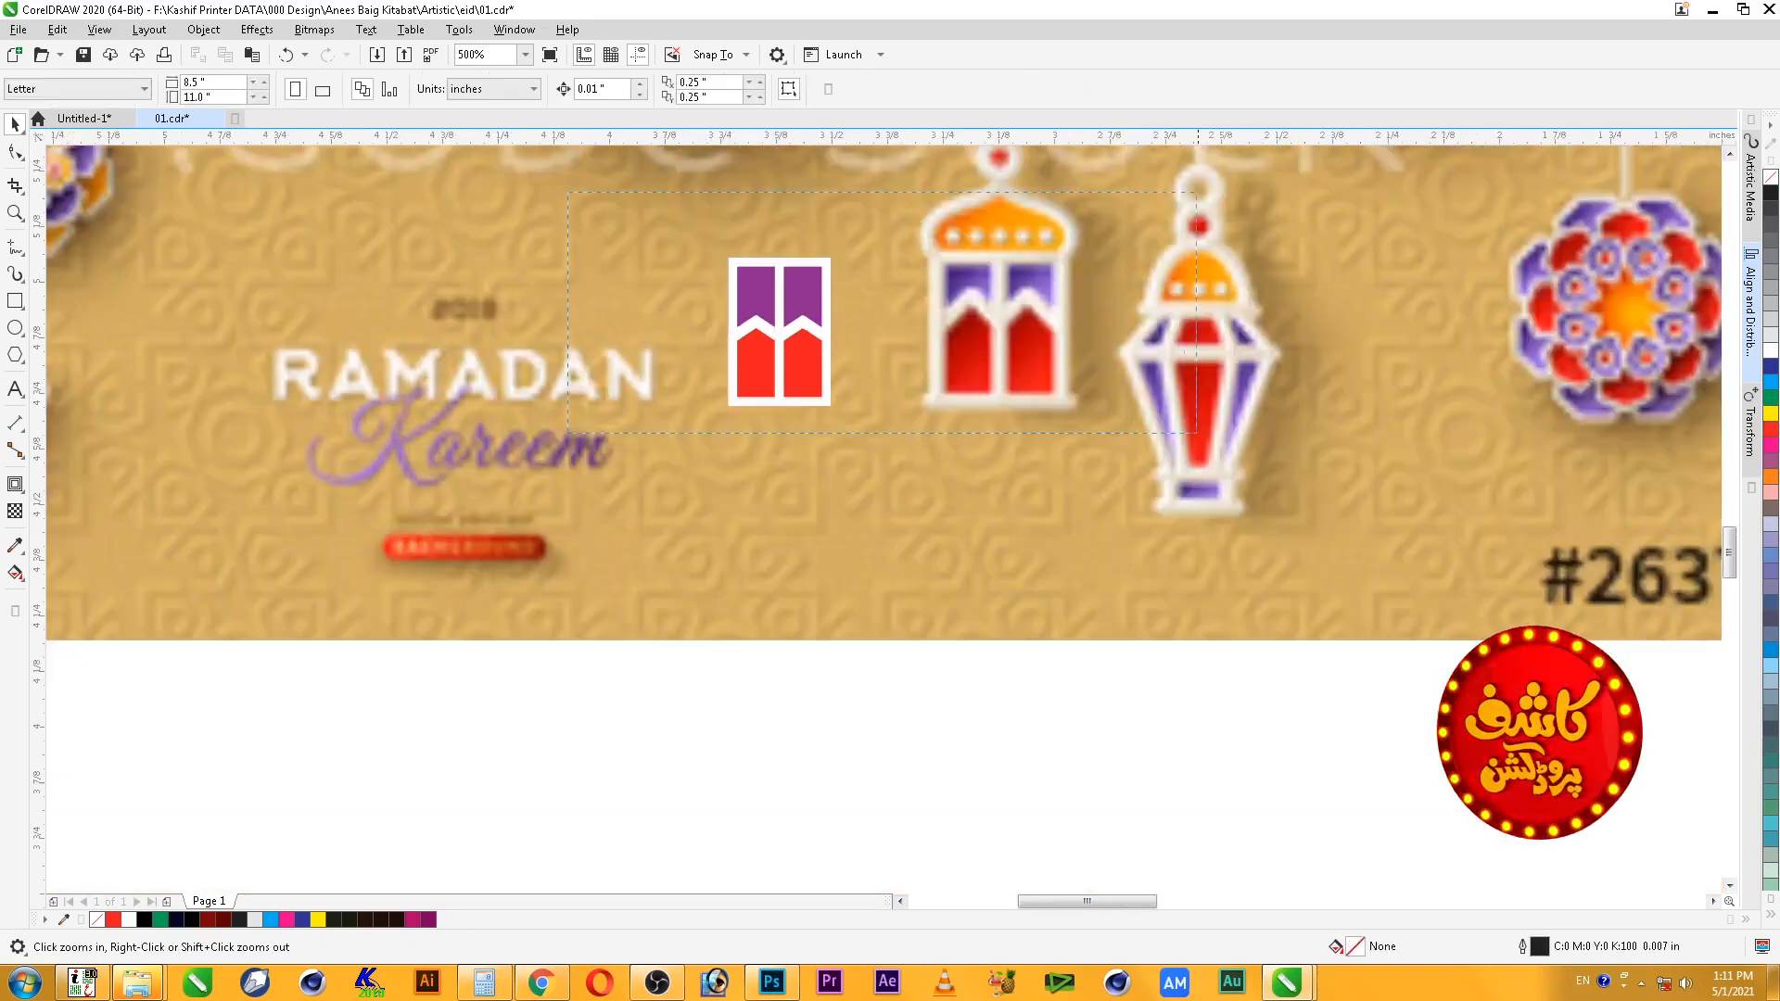
pyautogui.moveTo(683, 176); pyautogui.dragTo(1080, 458)
pyautogui.click(14, 248)
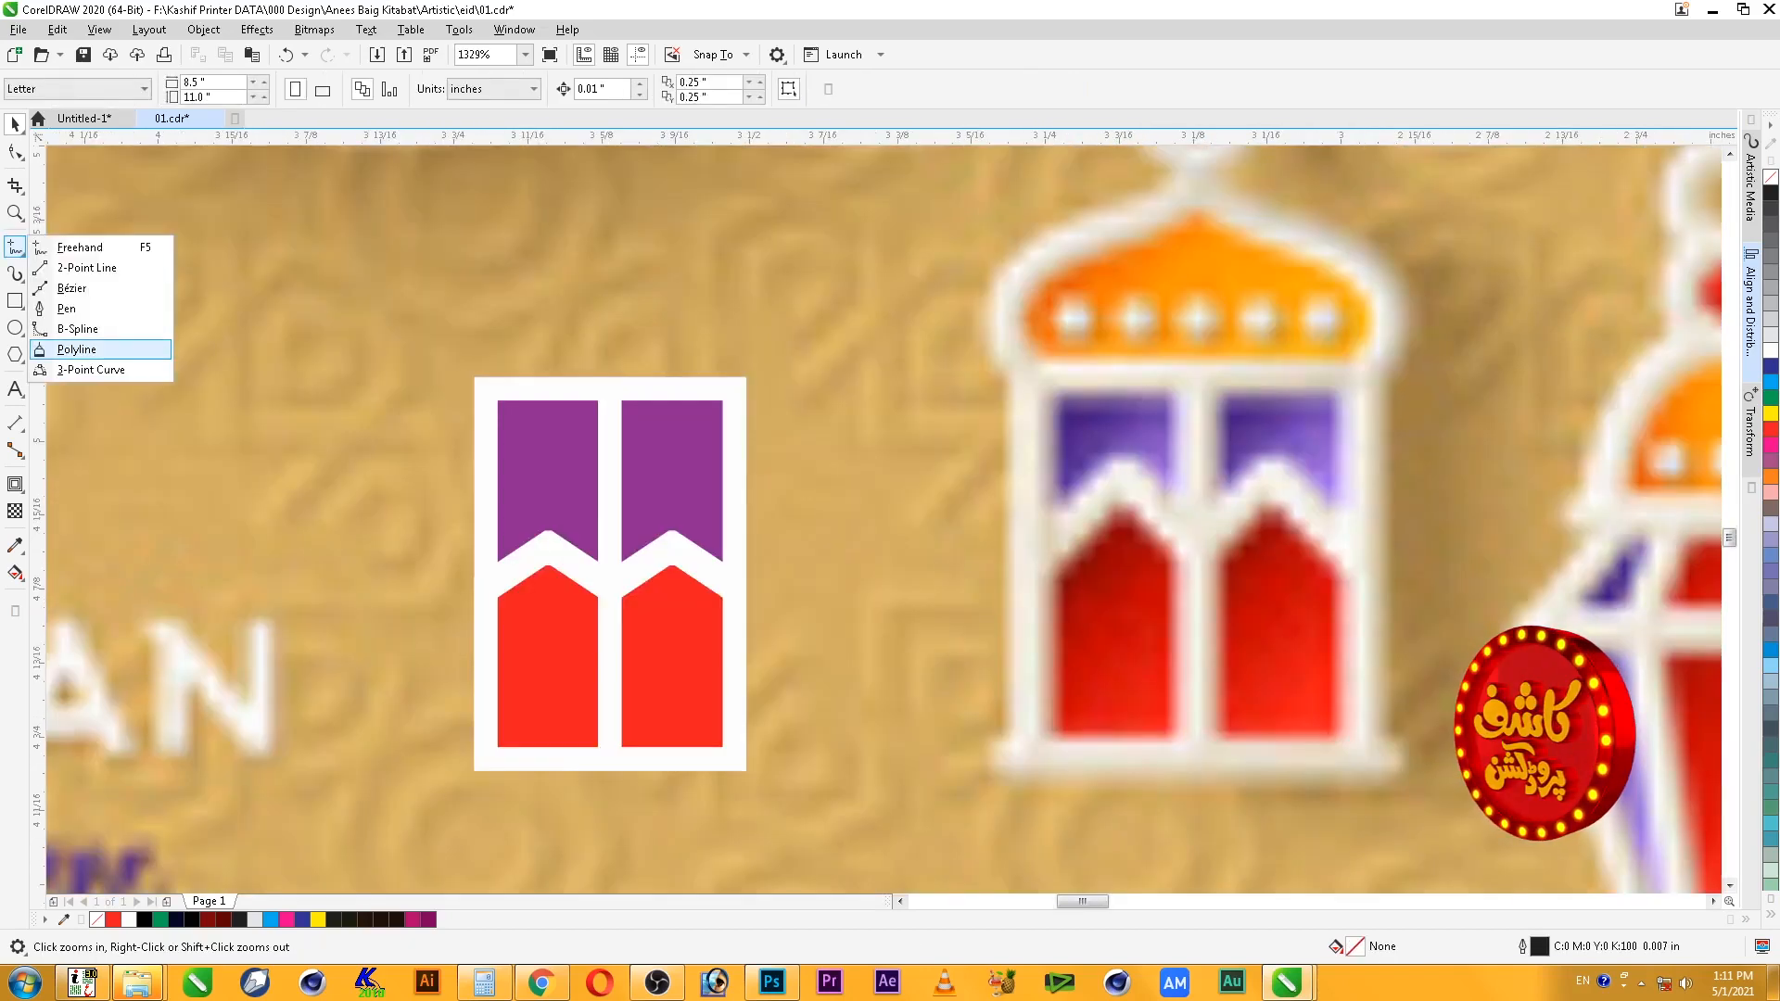
pyautogui.click(92, 369)
pyautogui.moveTo(1196, 206); pyautogui.dragTo(1036, 349)
pyautogui.click(1159, 232)
pyautogui.click(1024, 306)
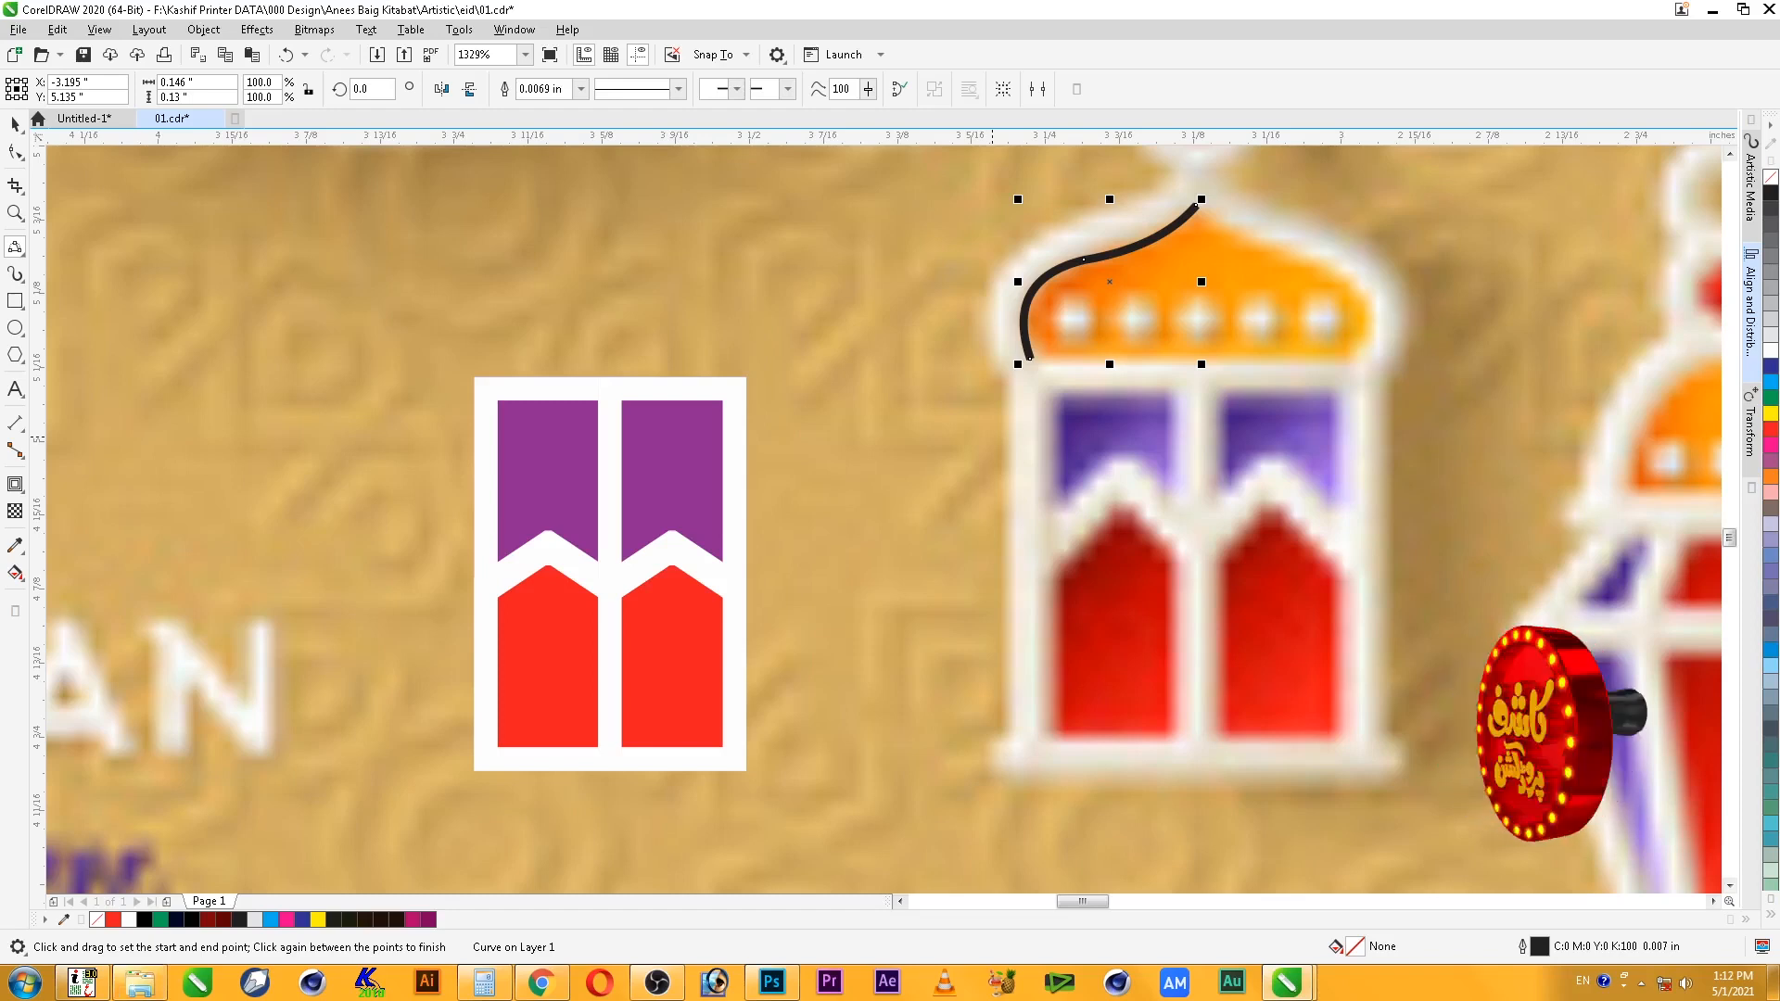
pyautogui.press('F10')
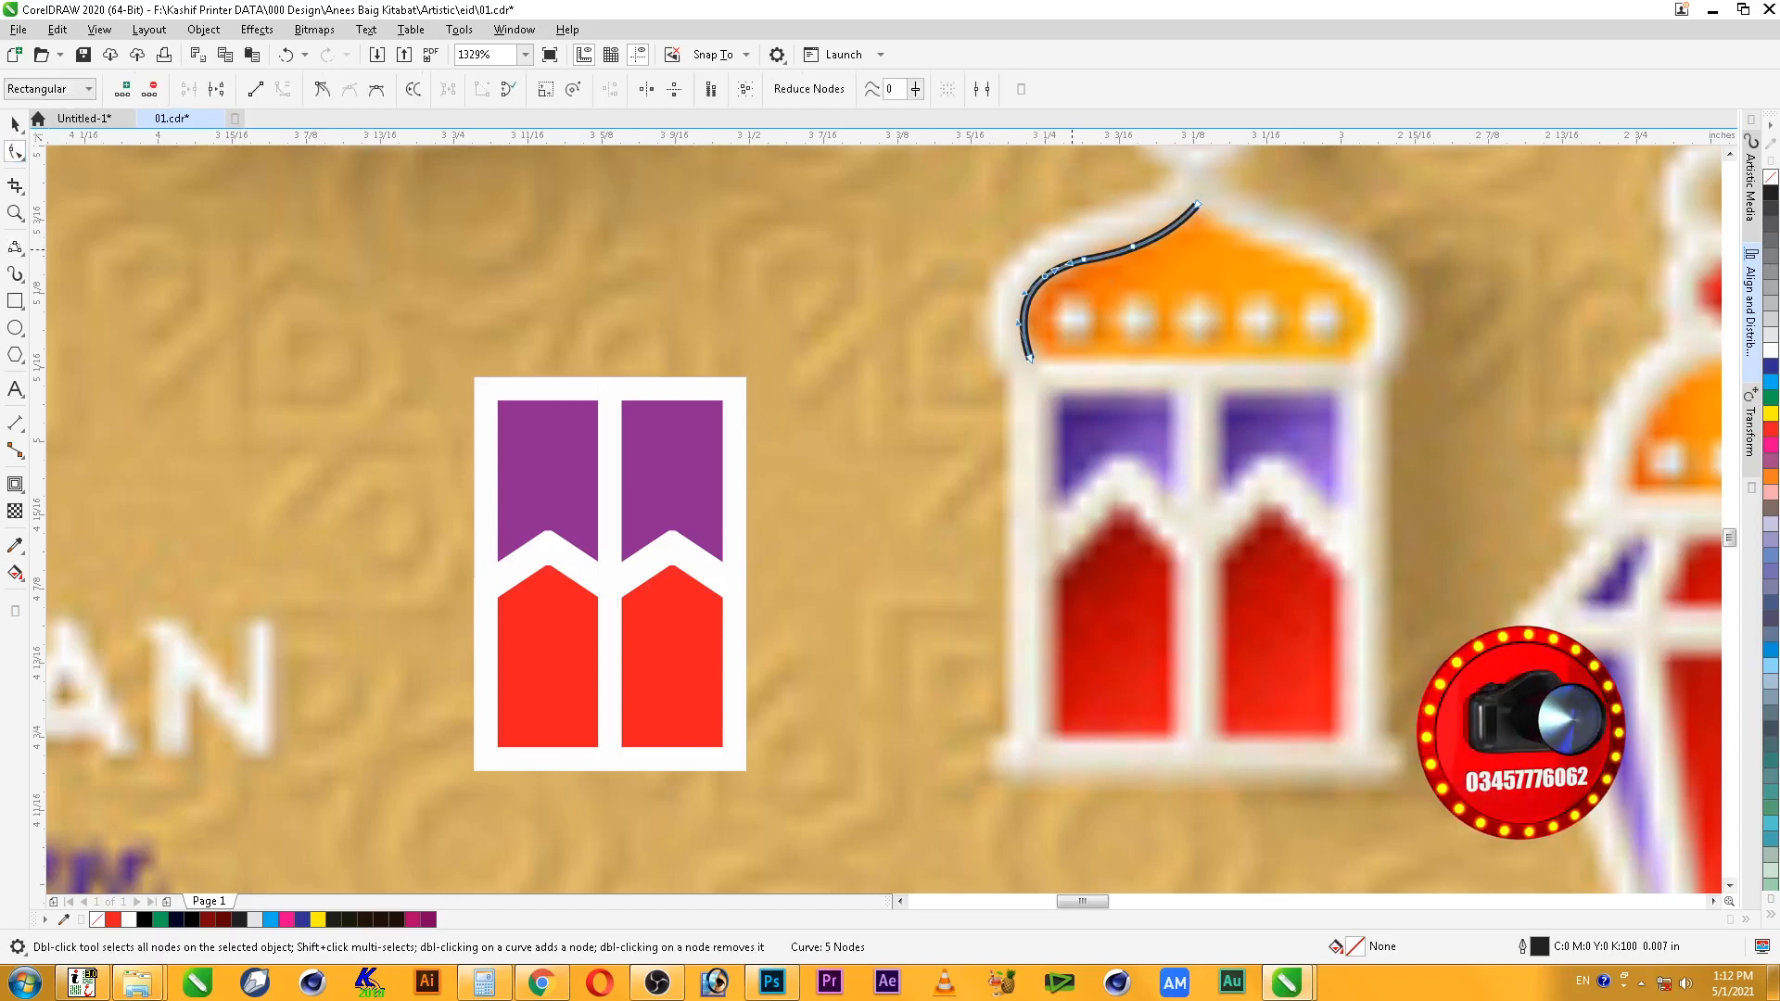
pyautogui.press('space')
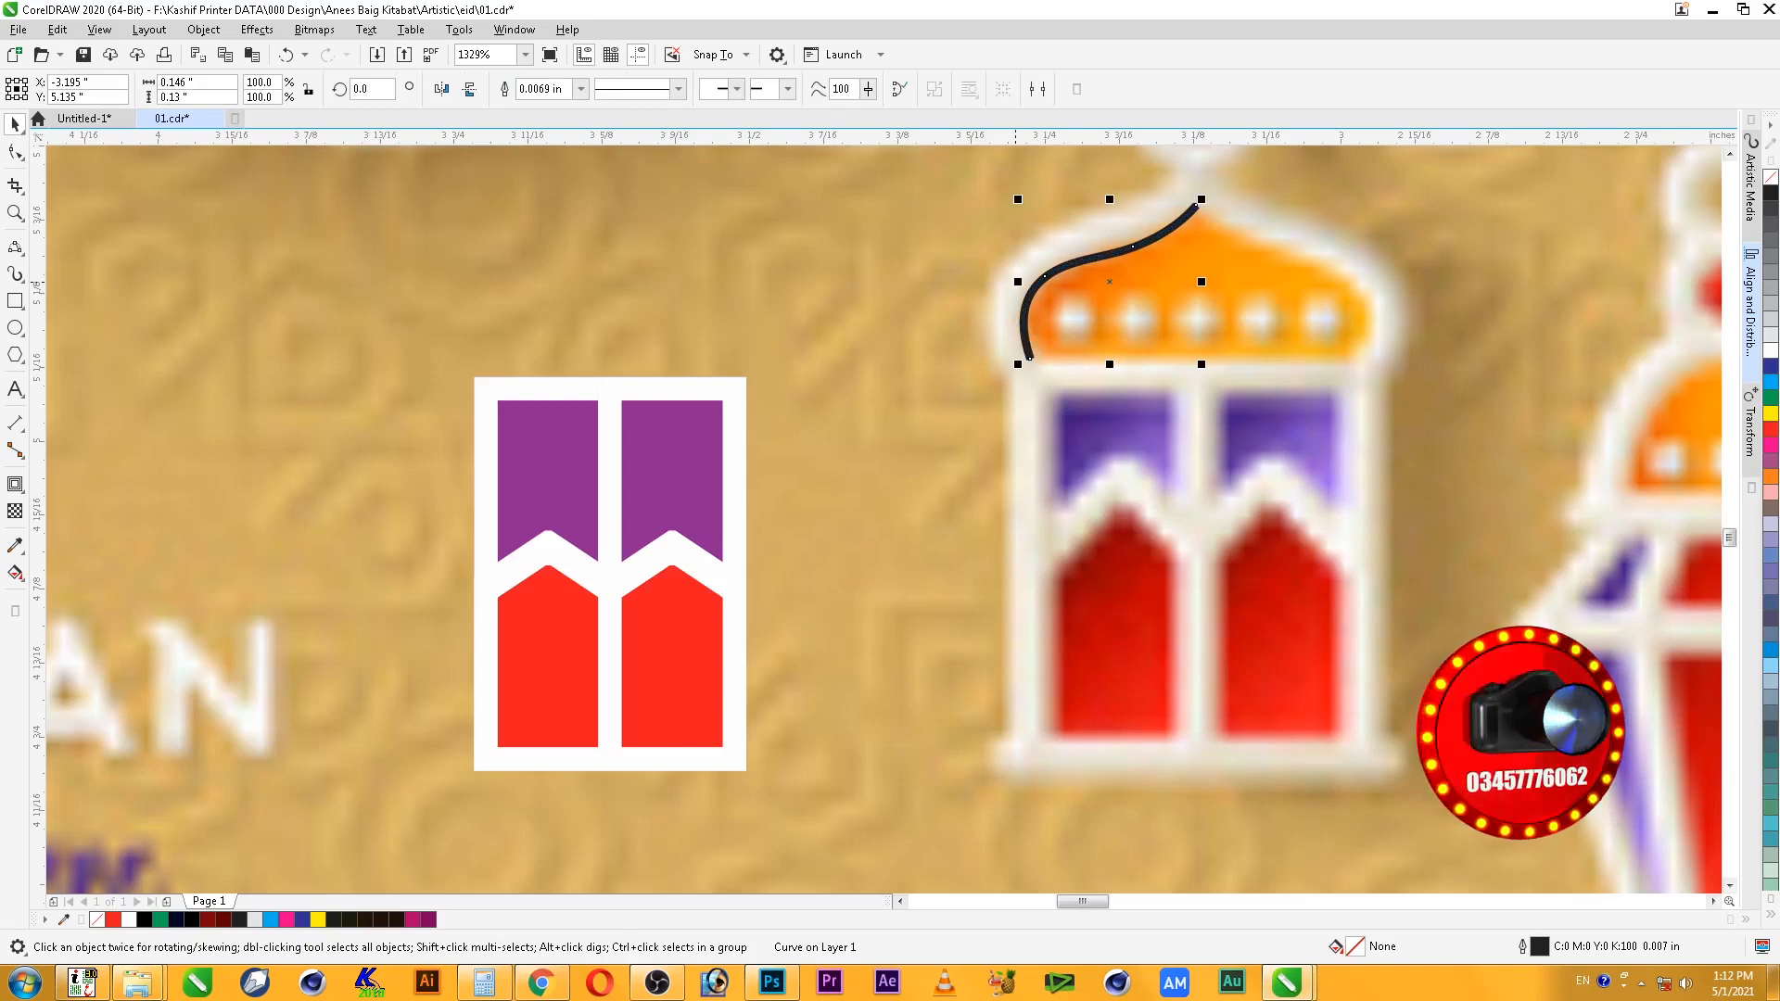
# - Mirror a copy of the dome curve to the right and combine the two halves
pyautogui.moveTo(1018, 282); pyautogui.dragTo(1247, 282)
pyautogui.rightClick(1247, 282)
pyautogui.keyDown('shift'); pyautogui.click(1170, 232); pyautogui.keyUp('shift')
pyautogui.hotkey('ctrl', 'l')
# - Join the two halves at the dome's peak and close the outline along its base
pyautogui.press('F2')
pyautogui.moveTo(1158, 187); pyautogui.dragTo(1242, 261)
pyautogui.press('F10')
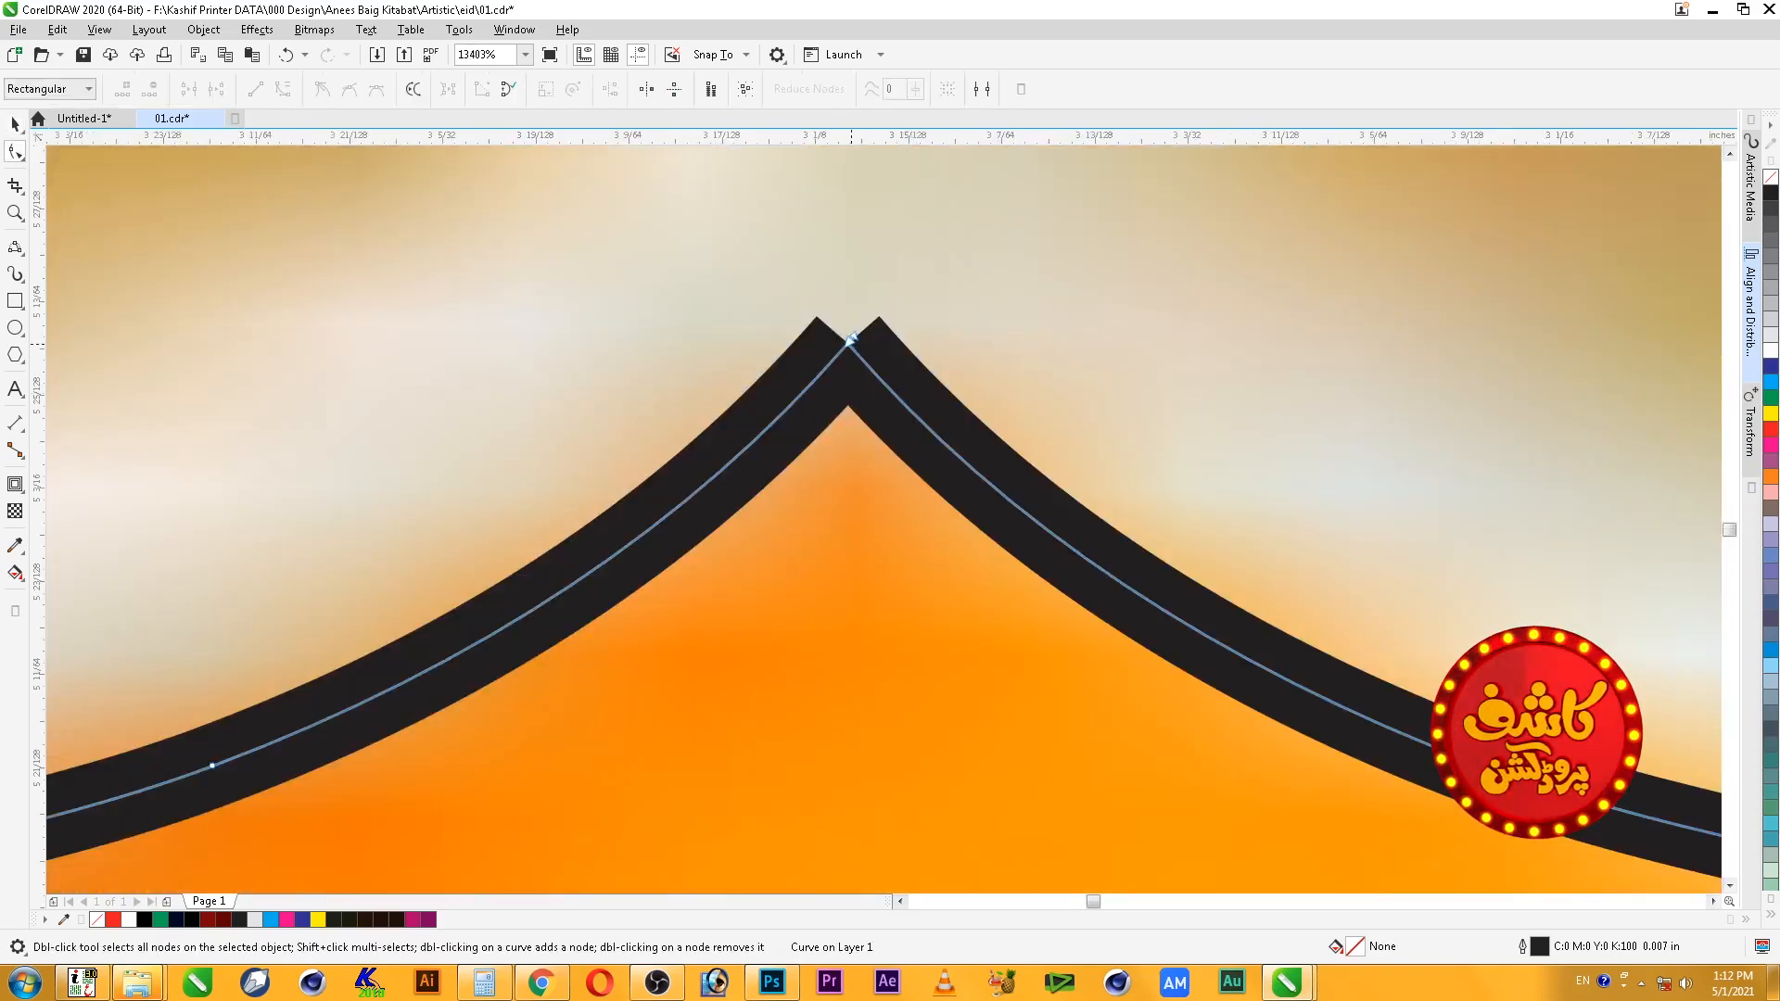
pyautogui.click(850, 339)
pyautogui.moveTo(847, 348); pyautogui.dragTo(847, 342)
pyautogui.press('space')
pyautogui.scroll(-2, 847, 341)
pyautogui.click(899, 89)
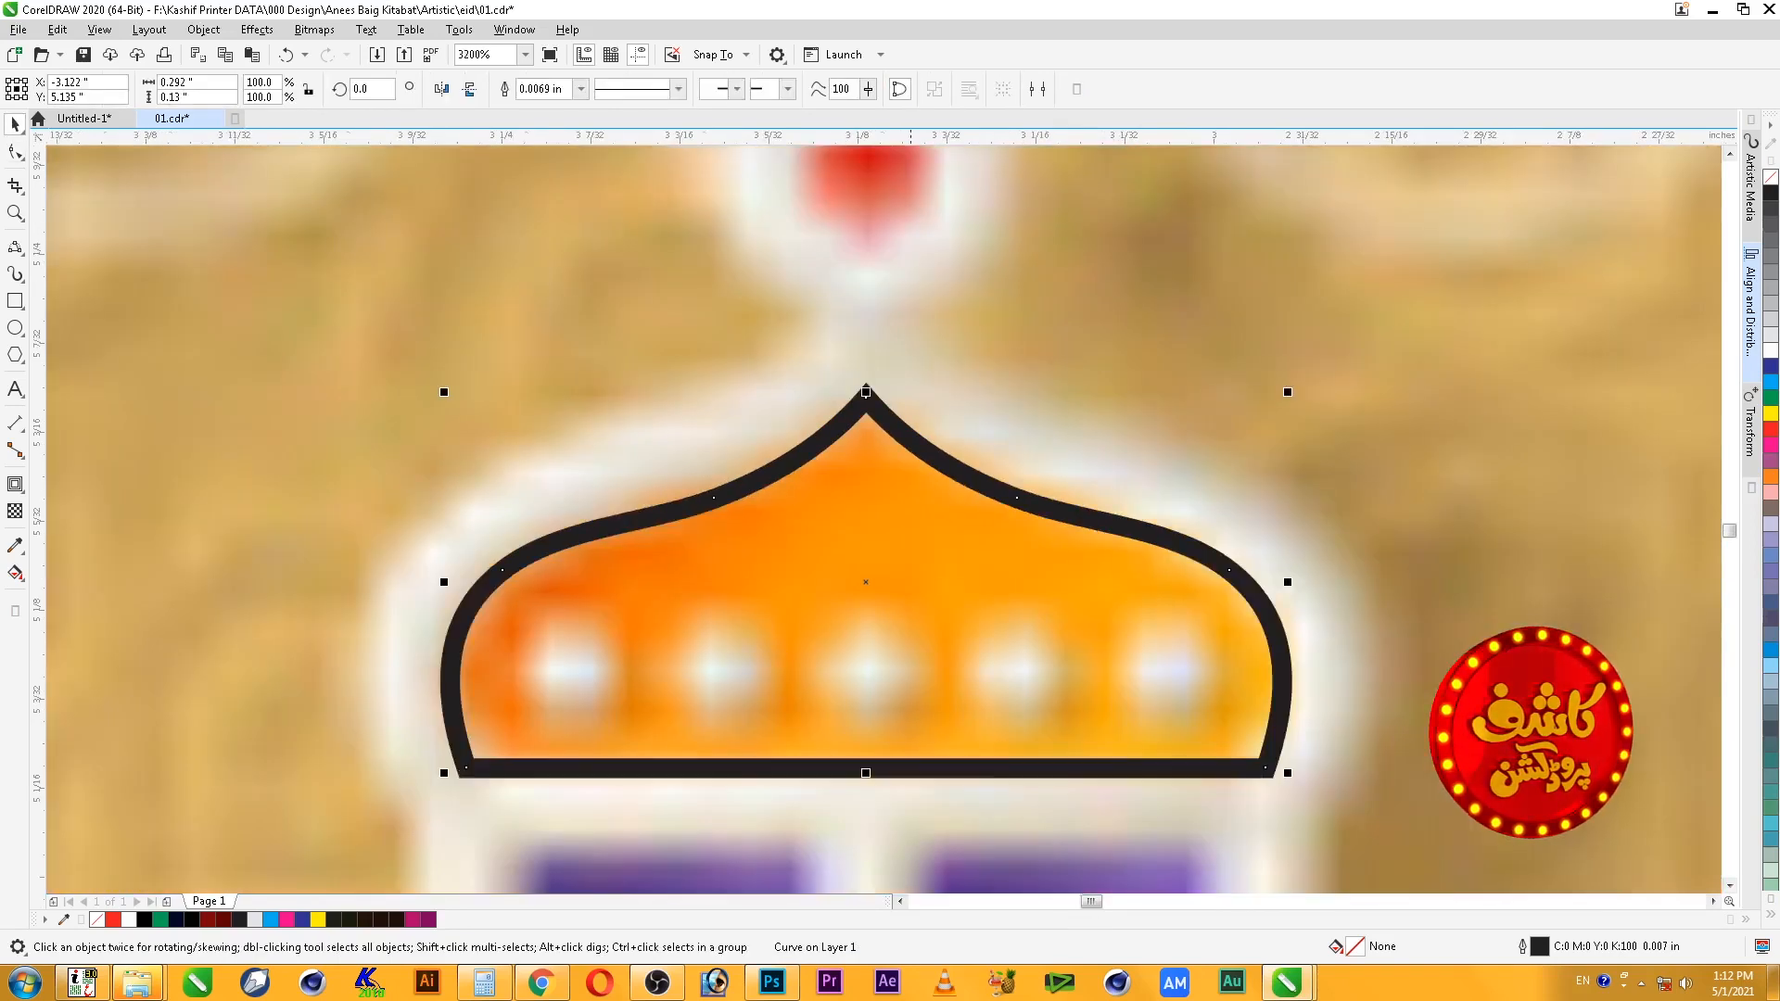
# - Move the dome outline above the drawn lantern body and group the body's two panels
pyautogui.scroll(-2, 960, 297)
pyautogui.keyDown('shift'); pyautogui.click(659, 435); pyautogui.keyUp('shift')
pyautogui.press('c')
pyautogui.keyDown('shift'); pyautogui.click(660, 435); pyautogui.keyUp('shift')
pyautogui.press('Escape')
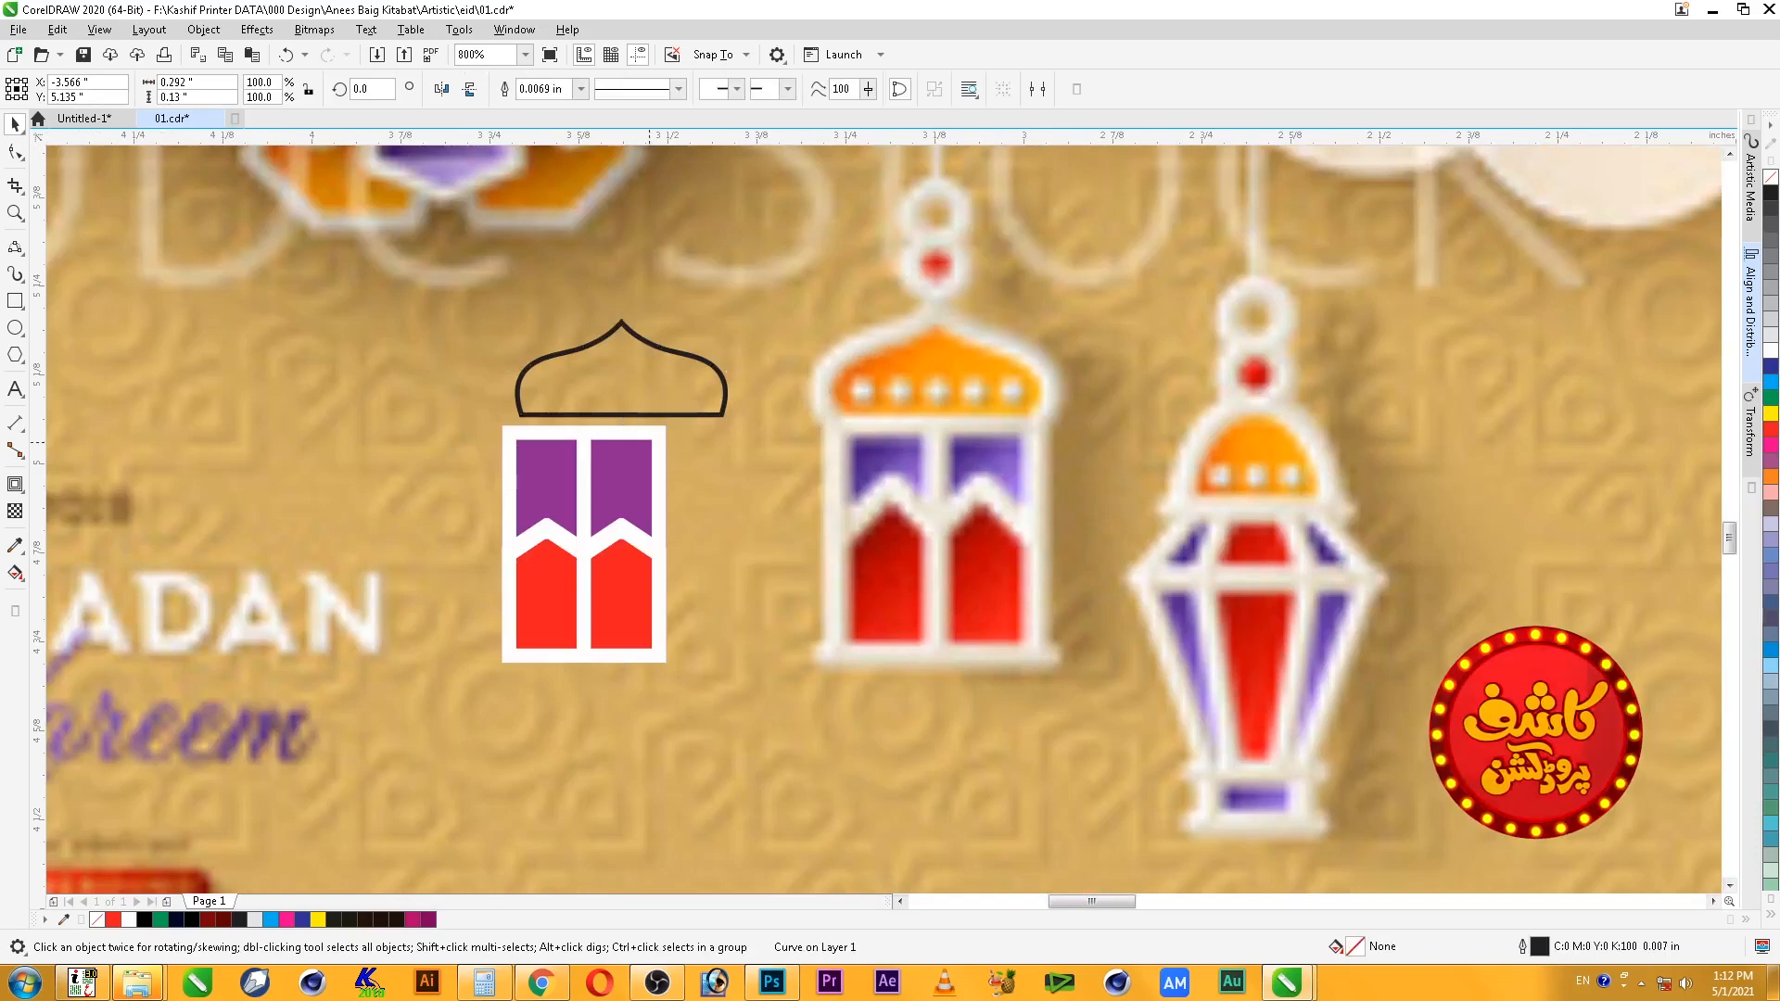
pyautogui.click(659, 435)
pyautogui.keyDown('shift'); pyautogui.click(532, 435); pyautogui.keyUp('shift')
pyautogui.hotkey('ctrl', 'g')
# - Centre the dome on the lantern body's upper edge and narrow it to 0.246 in
pyautogui.moveTo(622, 416); pyautogui.dragTo(584, 433)
pyautogui.keyDown('shift'); pyautogui.click(659, 464); pyautogui.keyUp('shift')
pyautogui.press('c')
pyautogui.moveTo(694, 386); pyautogui.dragTo(677, 386)
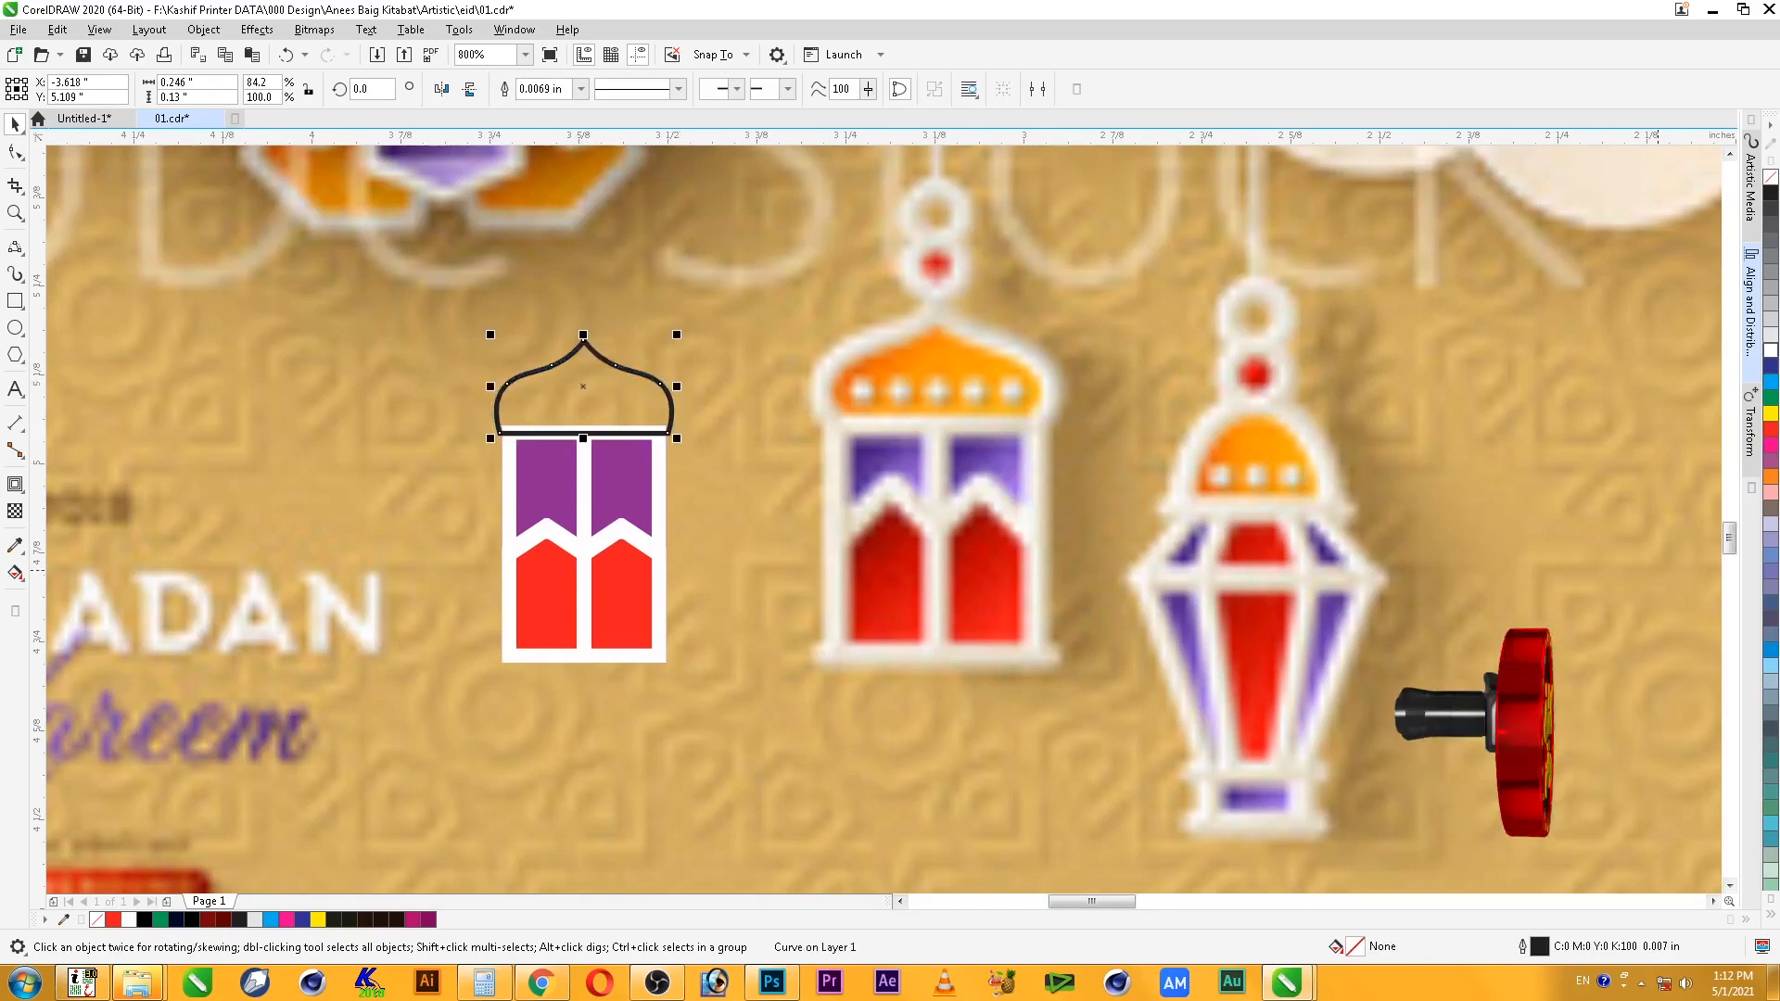
# - Fill the dome white without an outline, reduce its height to 0.114 in and raise it just above the body
pyautogui.click(1771, 351)
pyautogui.rightClick(1771, 176)
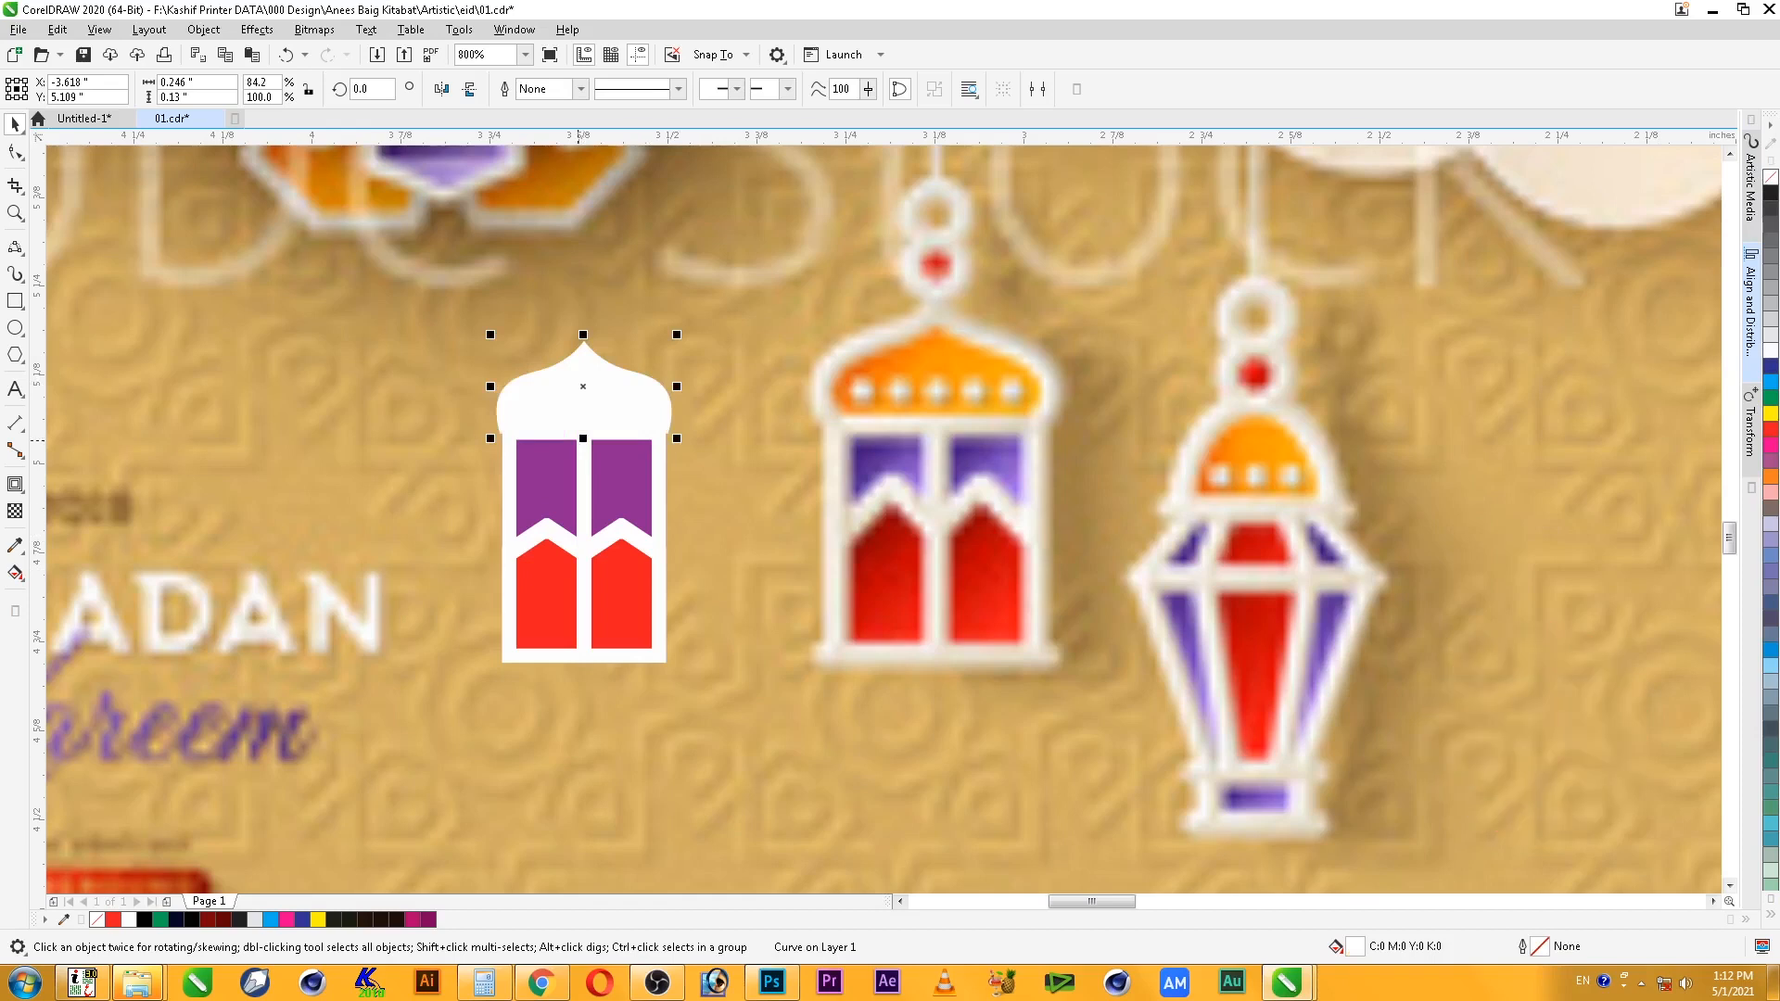
pyautogui.moveTo(584, 437); pyautogui.dragTo(583, 425)
pyautogui.press('Up')
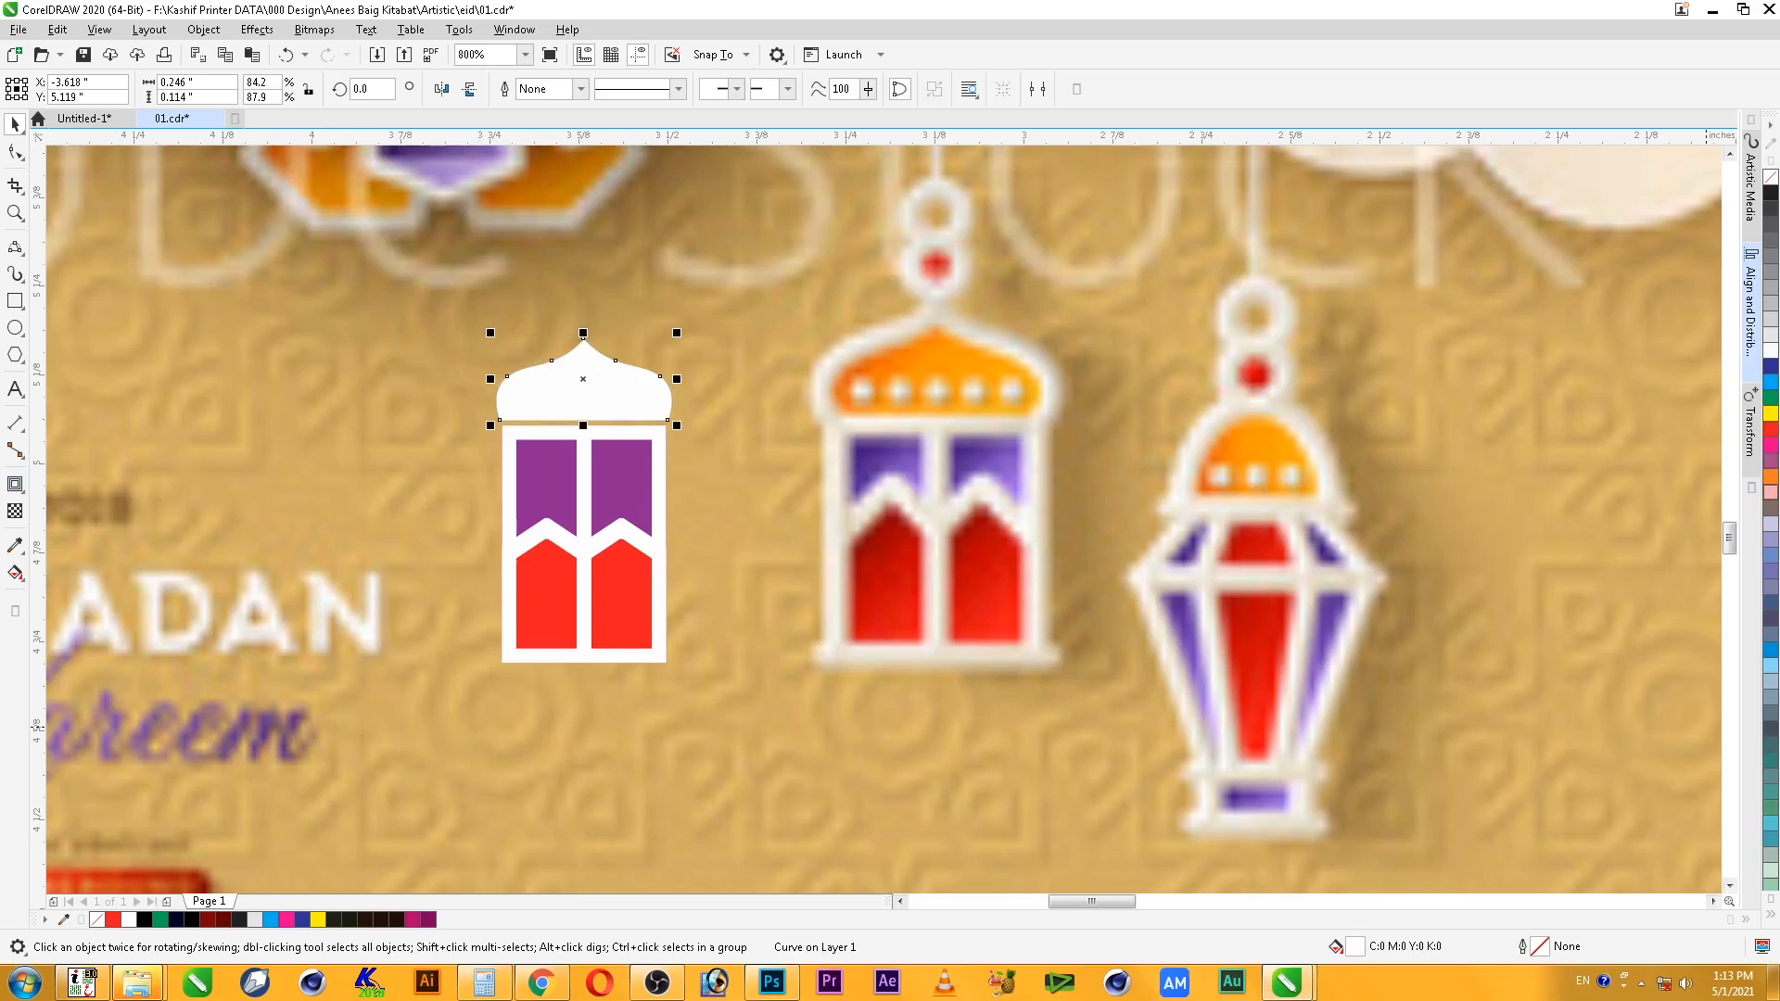
# - Fill the dome orange, add a 0.02 in outside contour around it and break the contour apart
pyautogui.click(1771, 476)
pyautogui.click(15, 484)
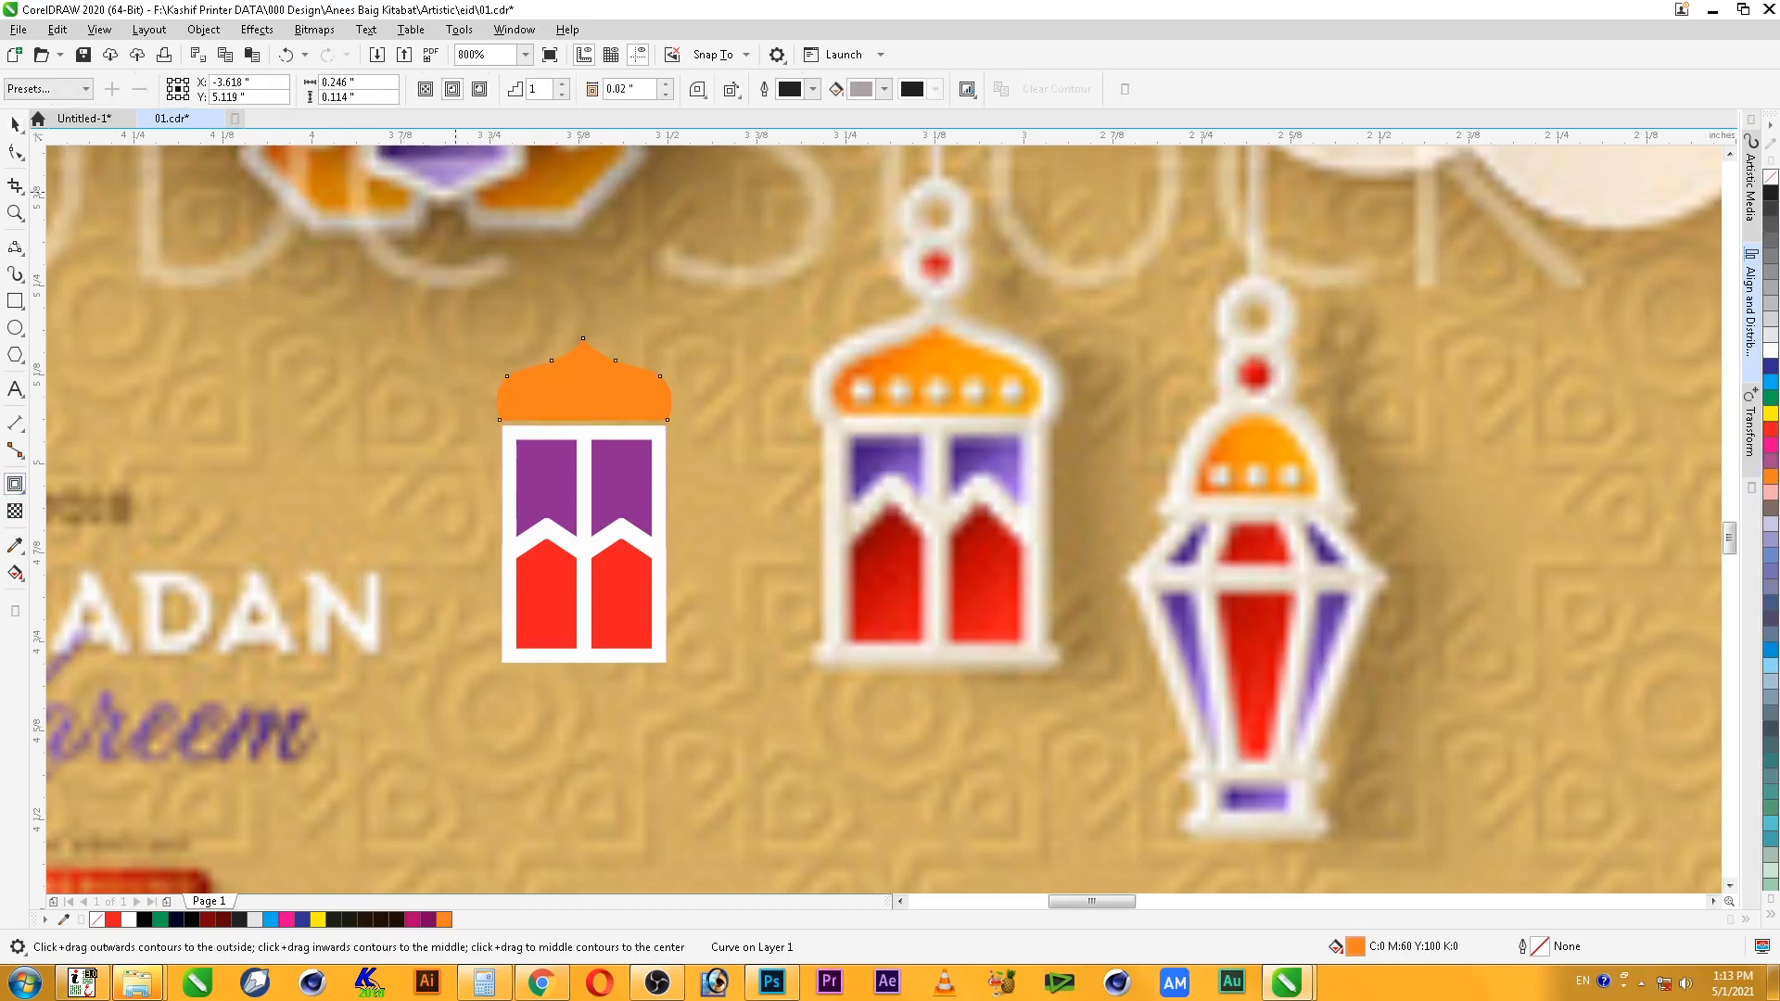
pyautogui.moveTo(502, 388); pyautogui.dragTo(492, 380)
pyautogui.press('space')
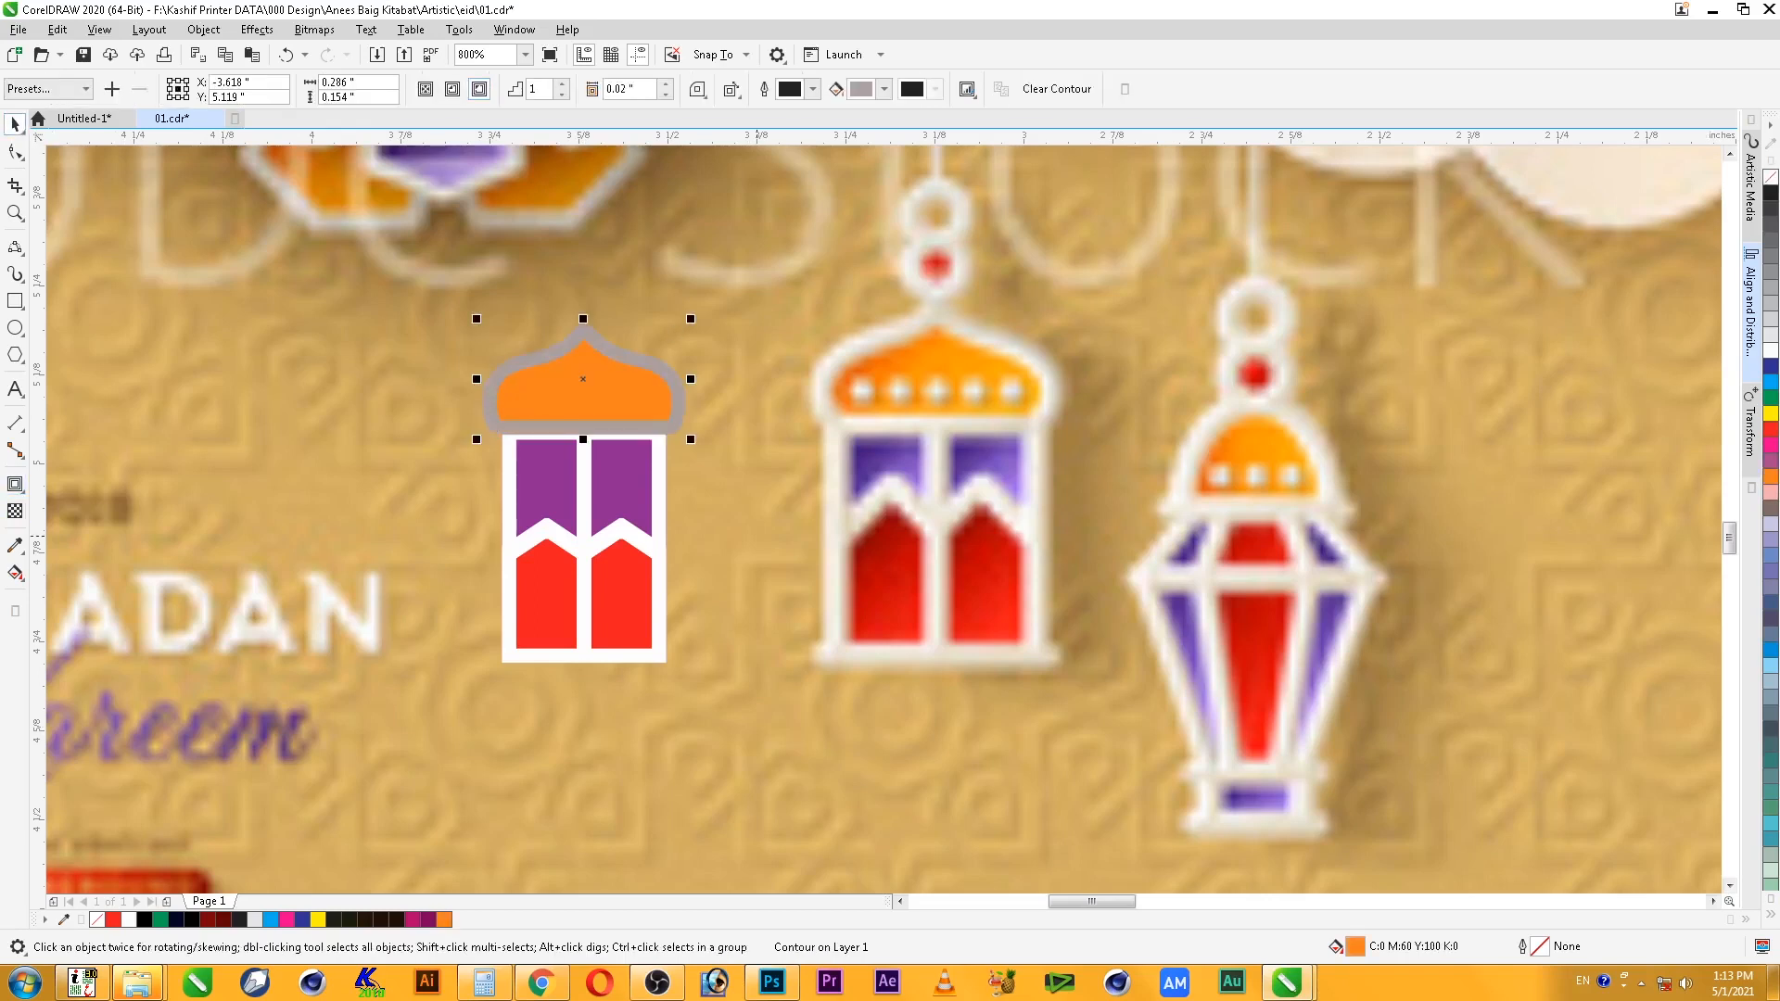
pyautogui.rightClick(681, 398)
pyautogui.click(732, 410)
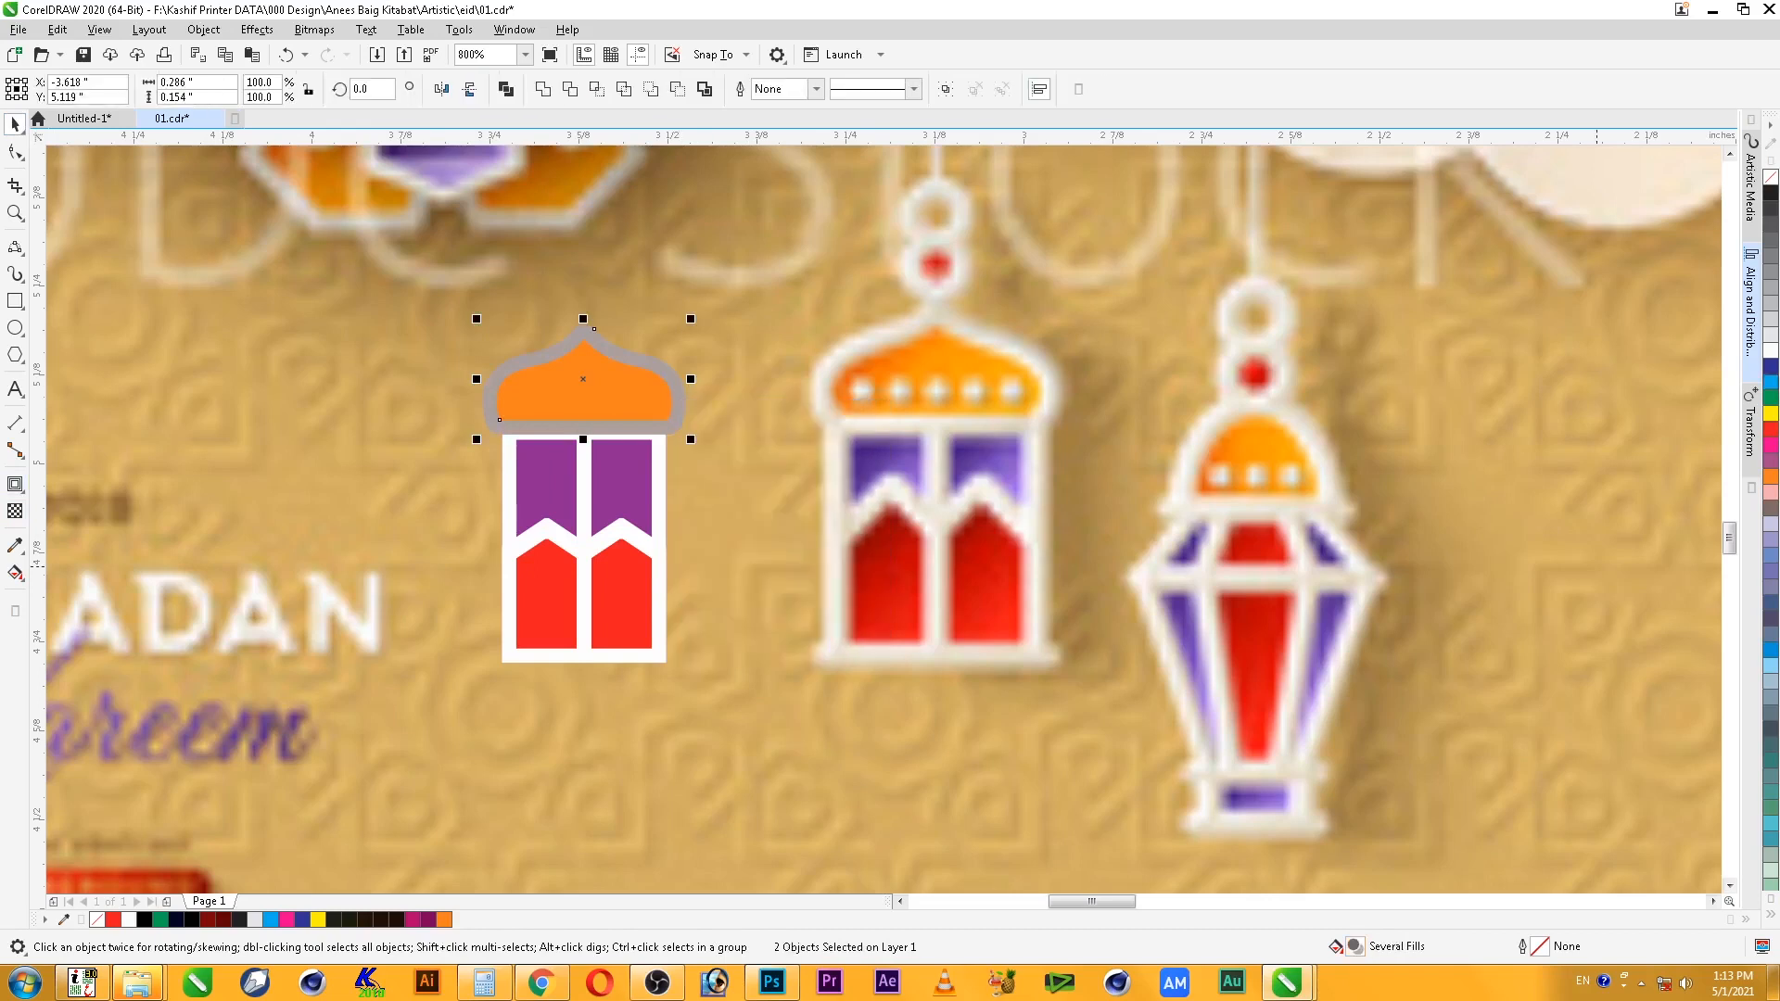
# - Fill the separated contour shape white and the inner dome orange
pyautogui.click(1771, 351)
pyautogui.click(629, 393)
pyautogui.press('Tab')
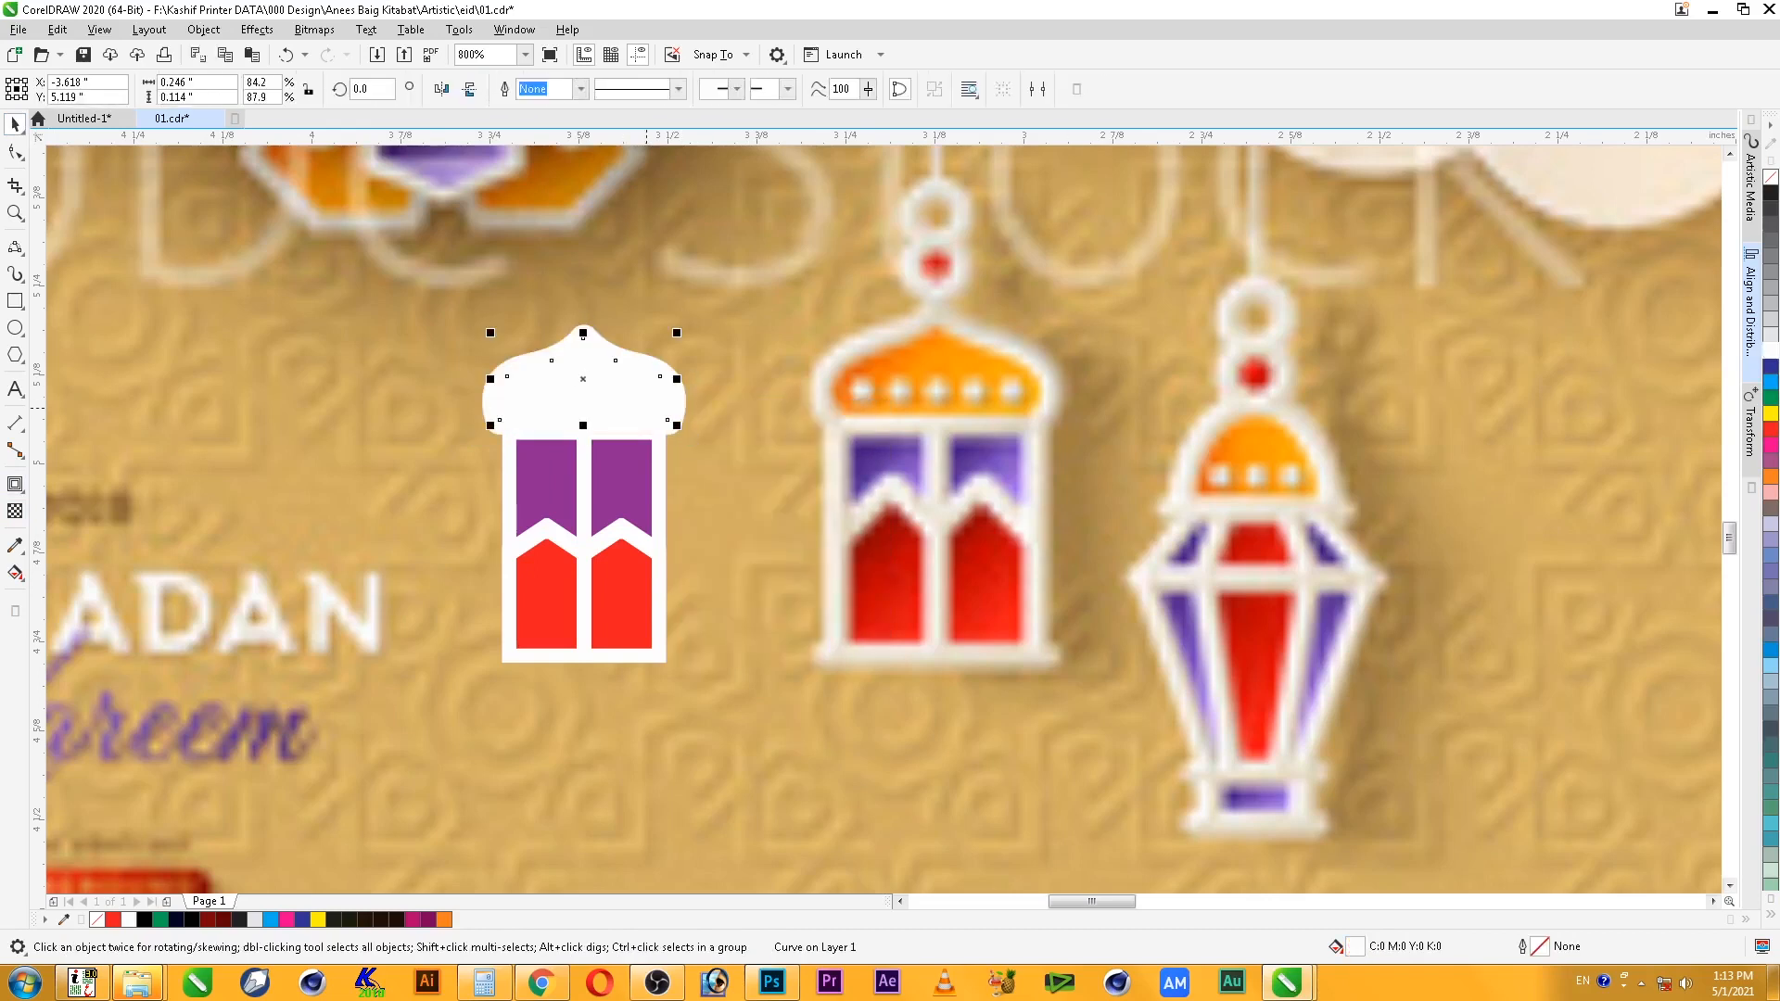
pyautogui.click(1771, 476)
pyautogui.press('Escape')
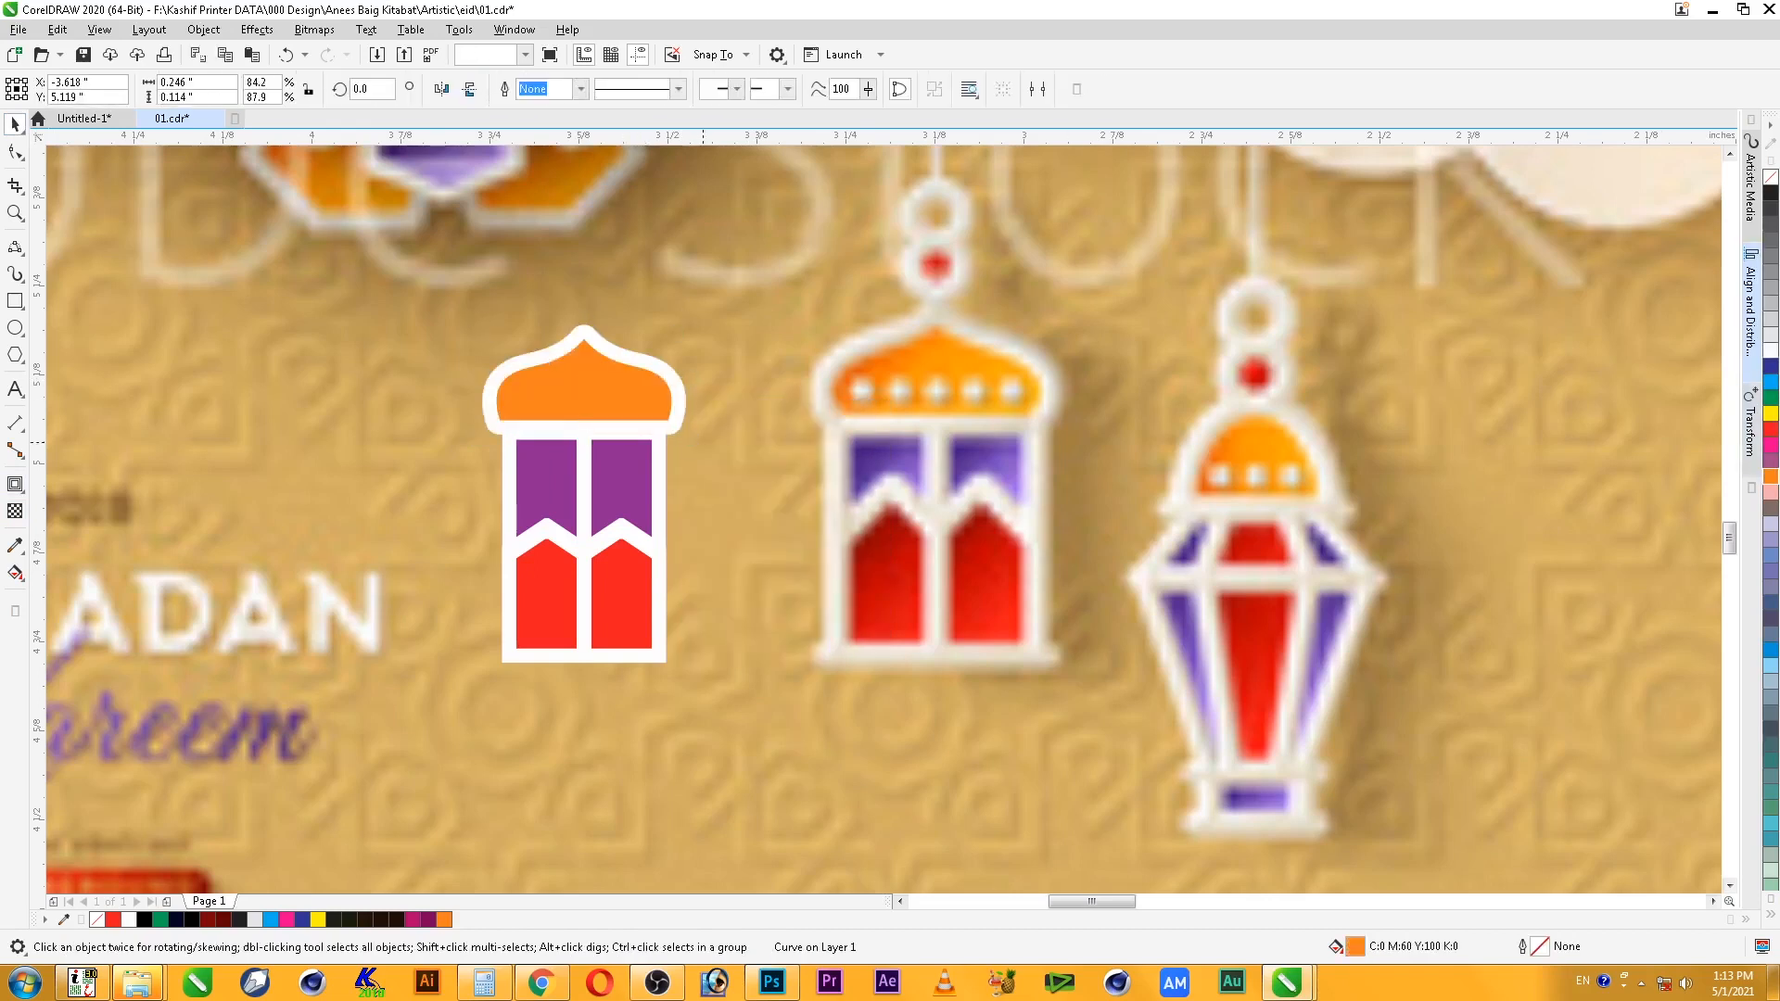
# - Scale the orange dome and its white border together to 0.262 × 0.142 in and nudge them down onto the lantern body
pyautogui.scroll(-1, 704, 444)
pyautogui.press('F2')
pyautogui.moveTo(475, 318); pyautogui.dragTo(992, 593)
pyautogui.click(772, 426)
pyautogui.keyDown('shift'); pyautogui.click(729, 420); pyautogui.keyUp('shift')
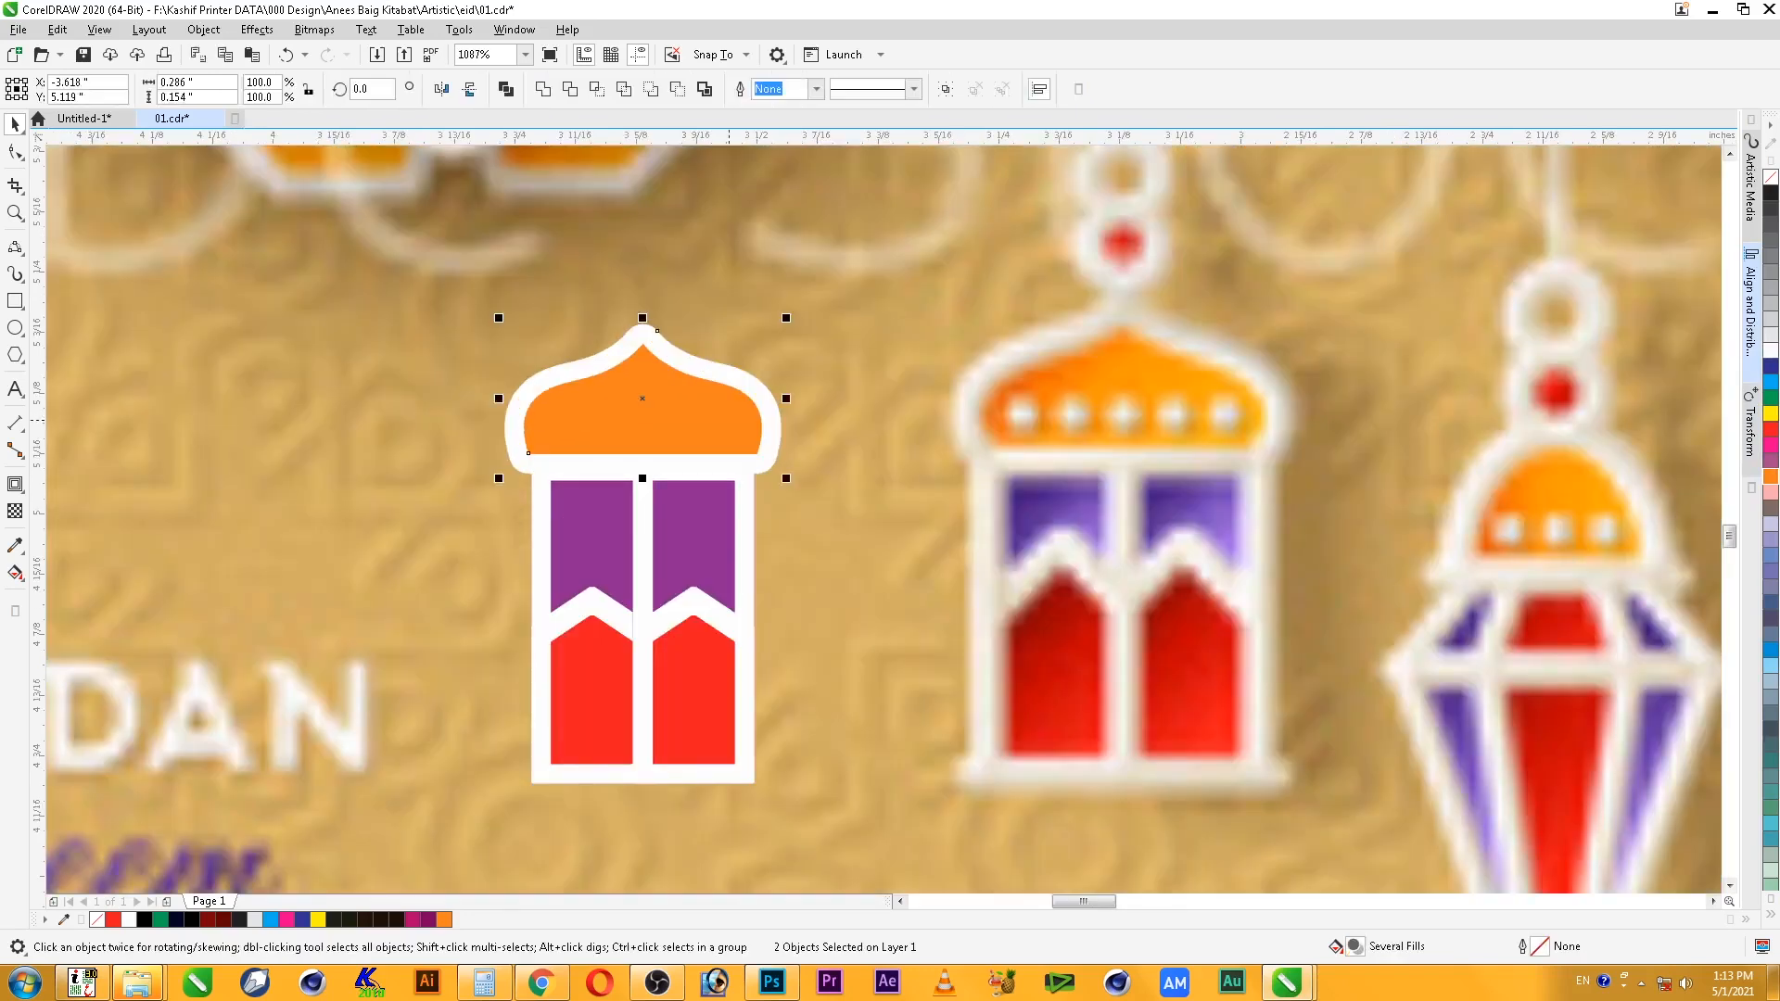
pyautogui.moveTo(788, 318); pyautogui.dragTo(776, 324)
pyautogui.press('Down')
pyautogui.press('Down')
pyautogui.press('Down')
pyautogui.press('Down')
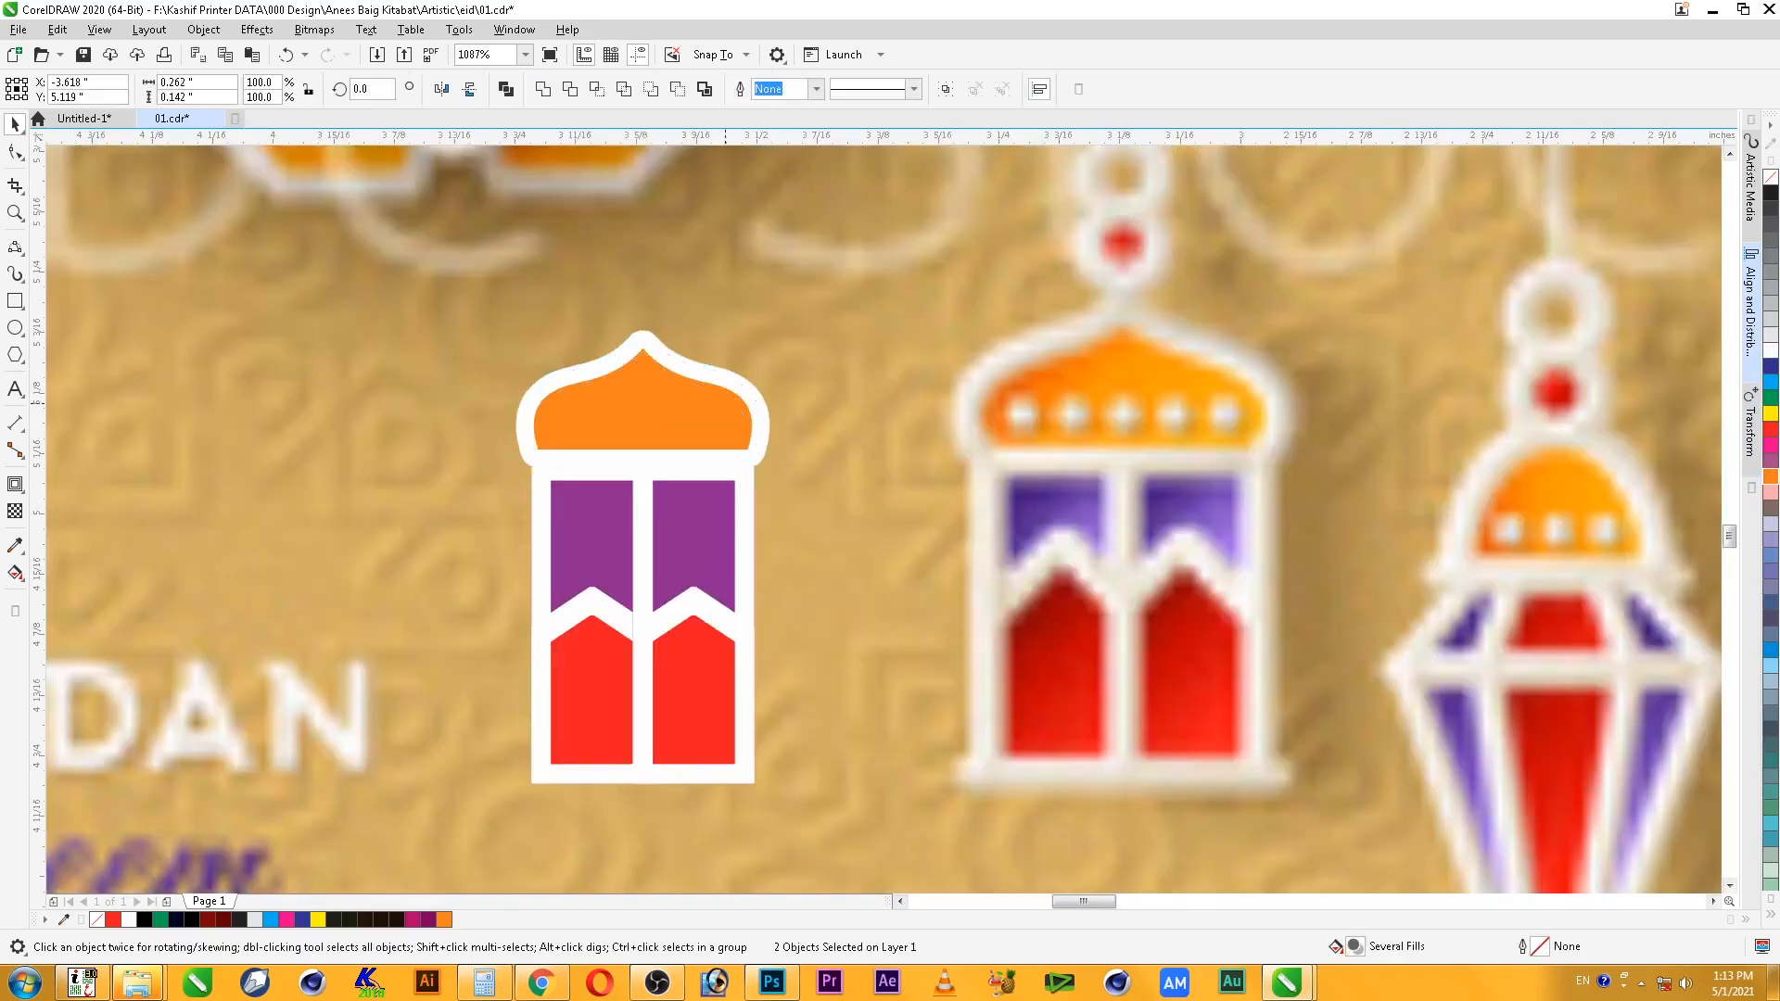
pyautogui.press('Escape')
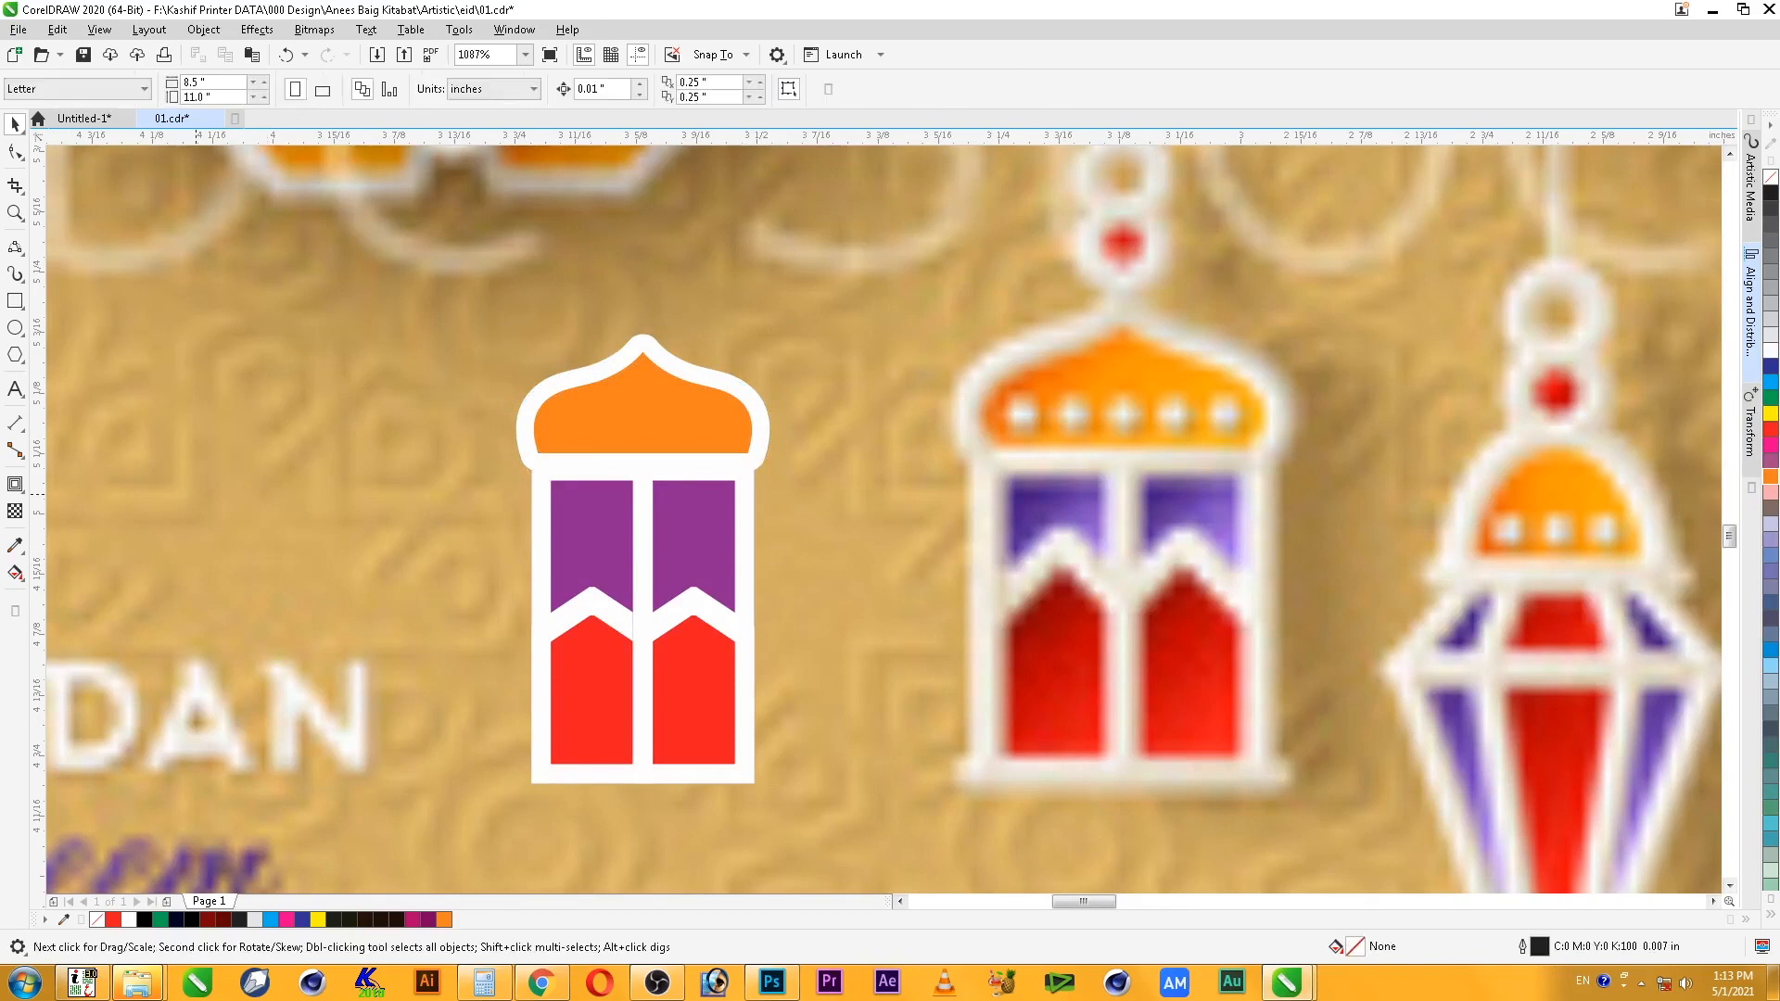
# - Draw a circle about 0.016 in wide and repeat it into an evenly spaced row of five
pyautogui.press('F7')
pyautogui.moveTo(435, 533); pyautogui.dragTo(480, 548)
pyautogui.hotkey('ctrl', 'r')
pyautogui.hotkey('ctrl', 'r')
pyautogui.hotkey('ctrl', 'r')
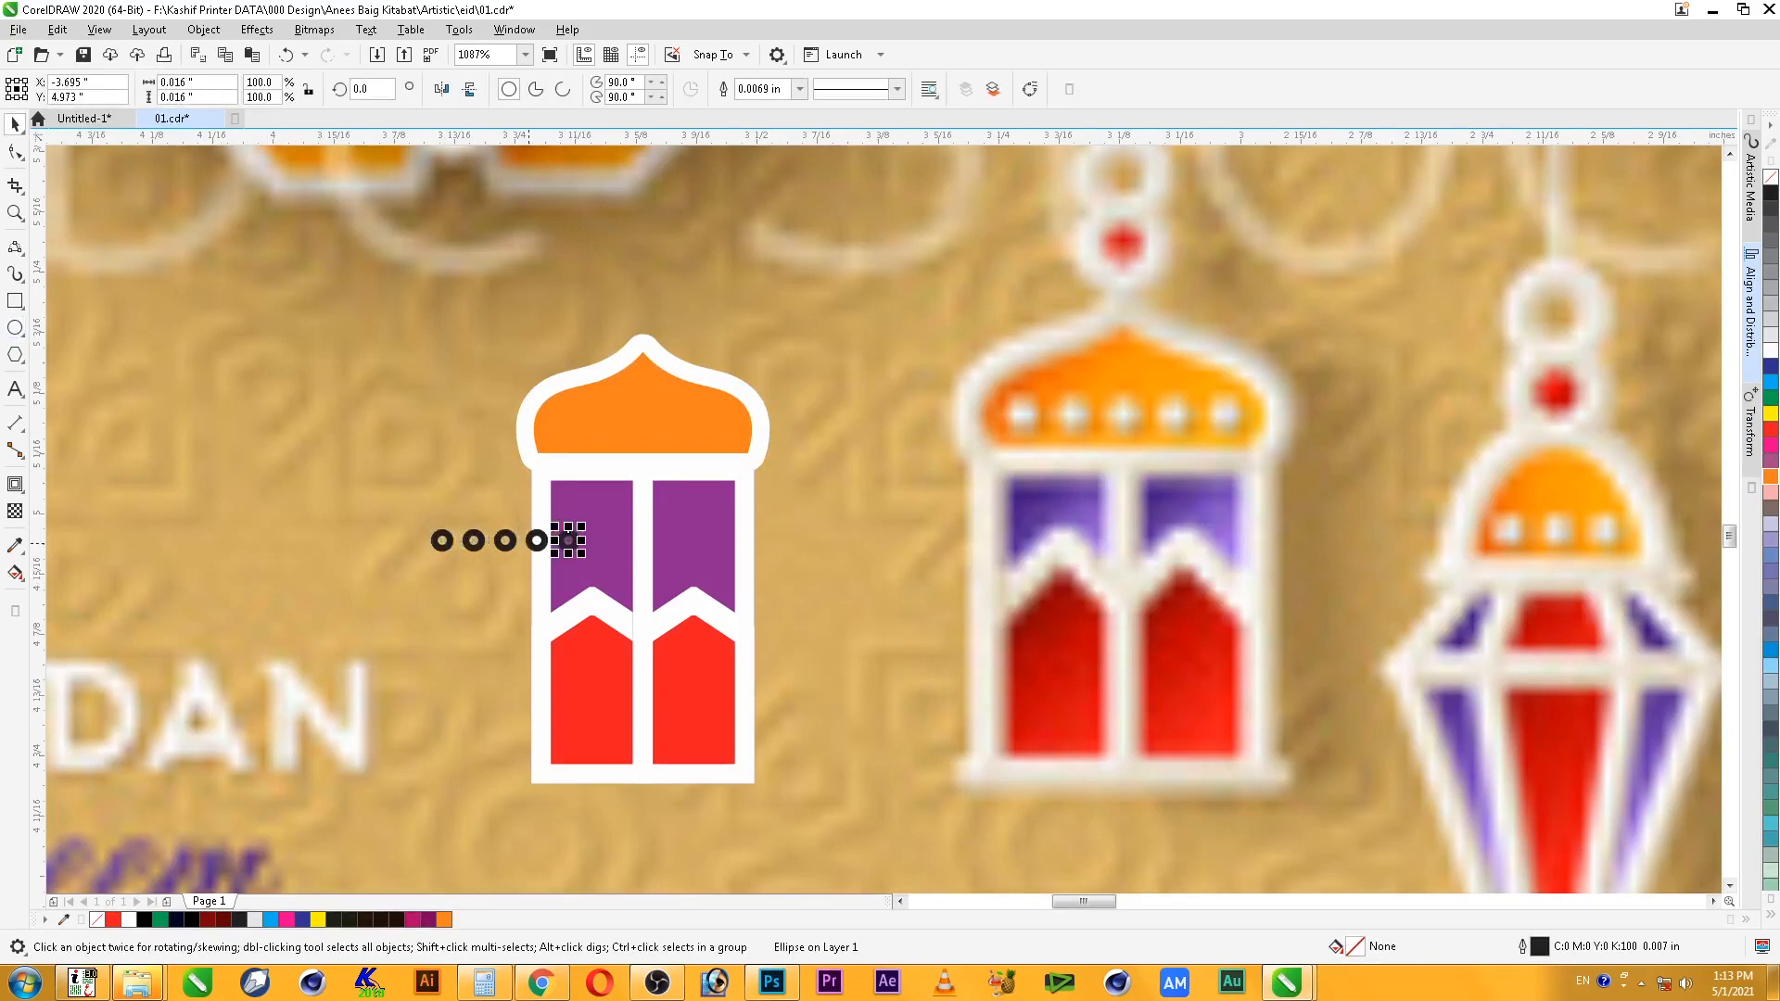
# - Group the five circles, move them onto the dome's lower part and fill them white without an outline
pyautogui.keyDown('shift'); pyautogui.click(536, 543); pyautogui.keyUp('shift')
pyautogui.keyDown('shift'); pyautogui.click(506, 543); pyautogui.keyUp('shift')
pyautogui.keyDown('shift'); pyautogui.click(474, 542); pyautogui.keyUp('shift')
pyautogui.keyDown('shift'); pyautogui.click(444, 543); pyautogui.keyUp('shift')
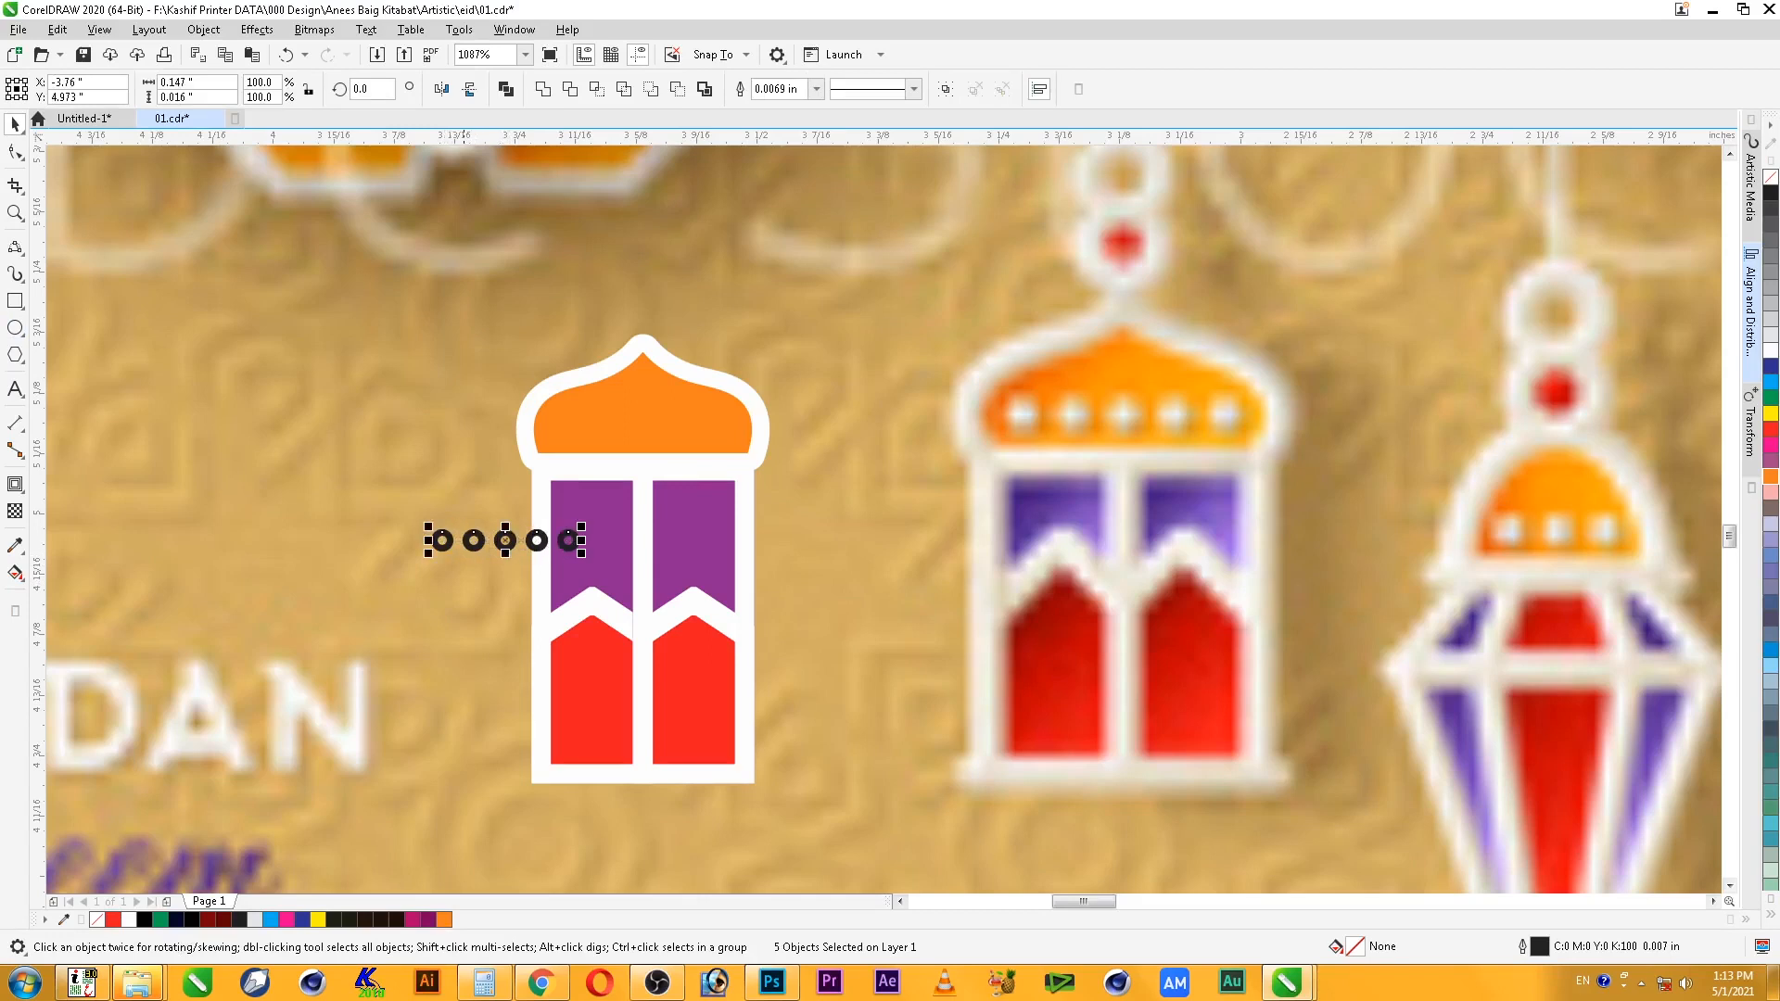
pyautogui.hotkey('ctrl', 'g')
pyautogui.moveTo(505, 541); pyautogui.dragTo(732, 411)
pyautogui.rightClick(1771, 177)
pyautogui.click(1771, 351)
pyautogui.click(773, 465)
pyautogui.scroll(-1, 773, 465)
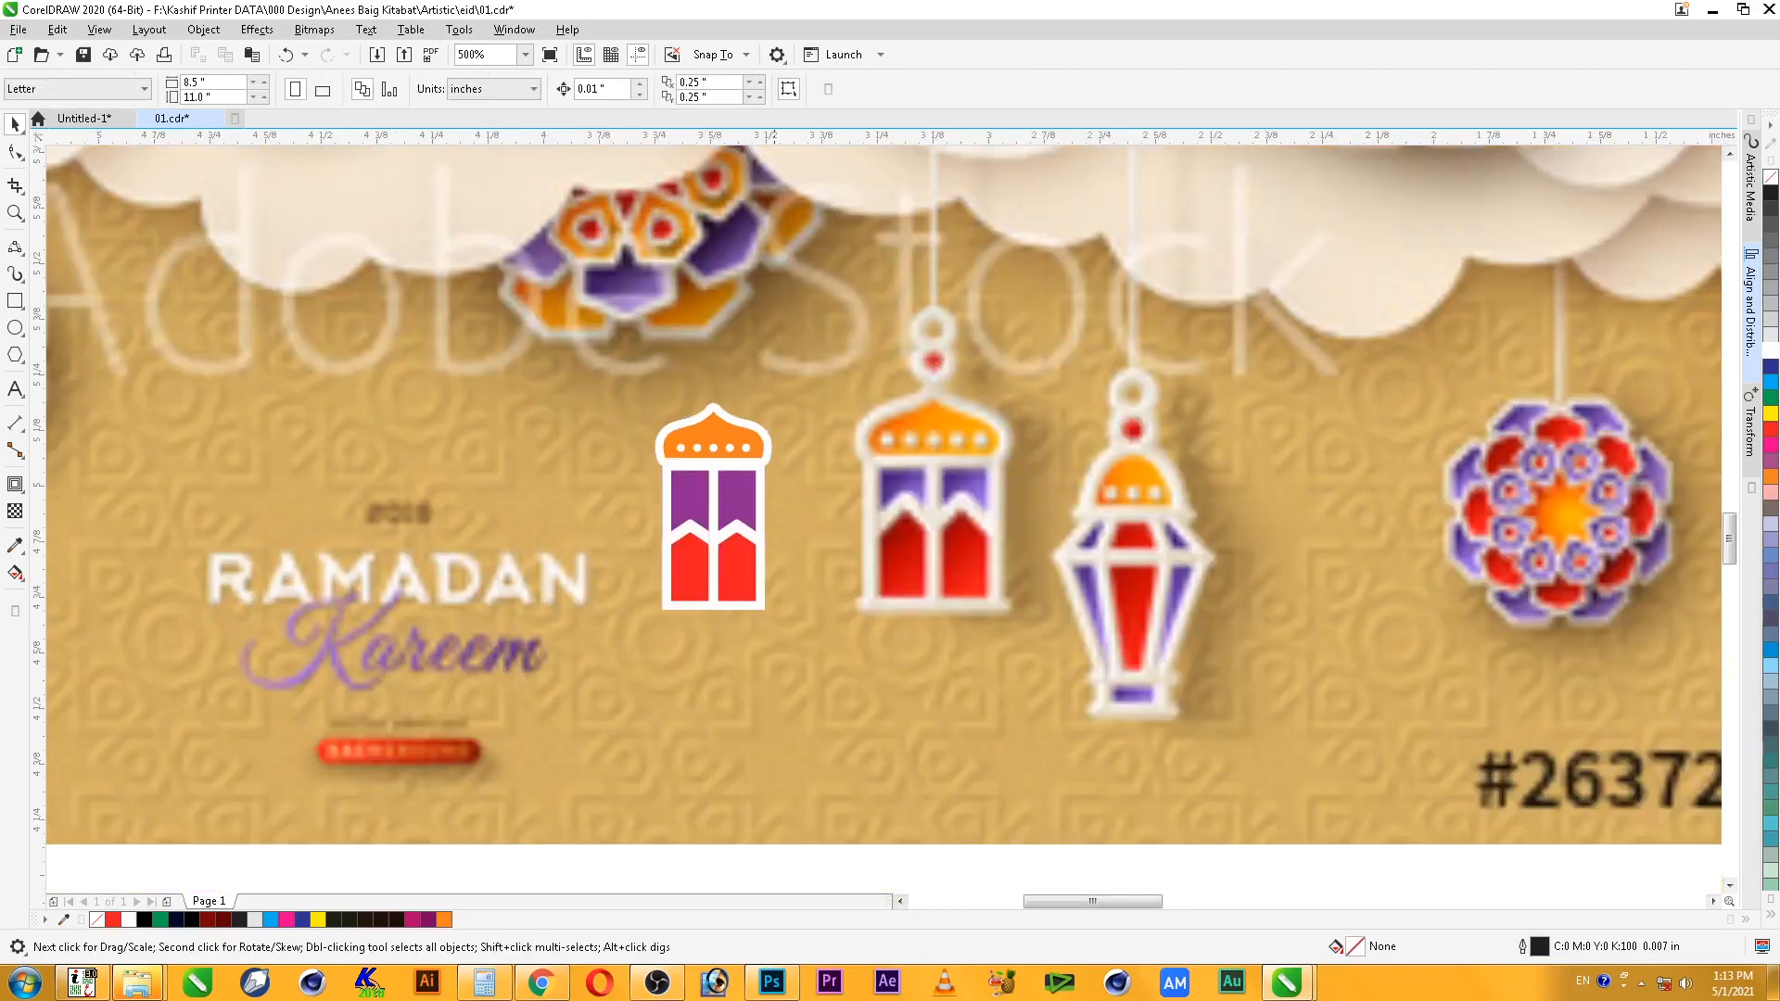
# - Draw a circle above the dome and make a smaller concentric copy inside it
pyautogui.click(15, 328)
pyautogui.moveTo(518, 426)
pyautogui.mouseDown()
pyautogui.moveTo(558, 466)
pyautogui.moveTo(614, 411)
pyautogui.moveTo(715, 389)
pyautogui.mouseUp()
pyautogui.press('space')
pyautogui.moveTo(609, 353); pyautogui.dragTo(848, 498)
pyautogui.moveTo(877, 255); pyautogui.dragTo(835, 296)
pyautogui.rightClick(834, 296)
# - Centre the two circles horizontally on the dome, set them on its peak and fill them white
pyautogui.keyDown('shift'); pyautogui.click(840, 276); pyautogui.keyUp('shift')
pyautogui.keyDown('shift'); pyautogui.click(842, 434); pyautogui.keyUp('shift')
pyautogui.press('c')
pyautogui.keyDown('shift'); pyautogui.click(842, 434); pyautogui.keyUp('shift')
pyautogui.moveTo(846, 398); pyautogui.dragTo(846, 418)
pyautogui.click(1771, 351)
# - Fill the inner circle red and remove the outlines of both circles
pyautogui.click(831, 374)
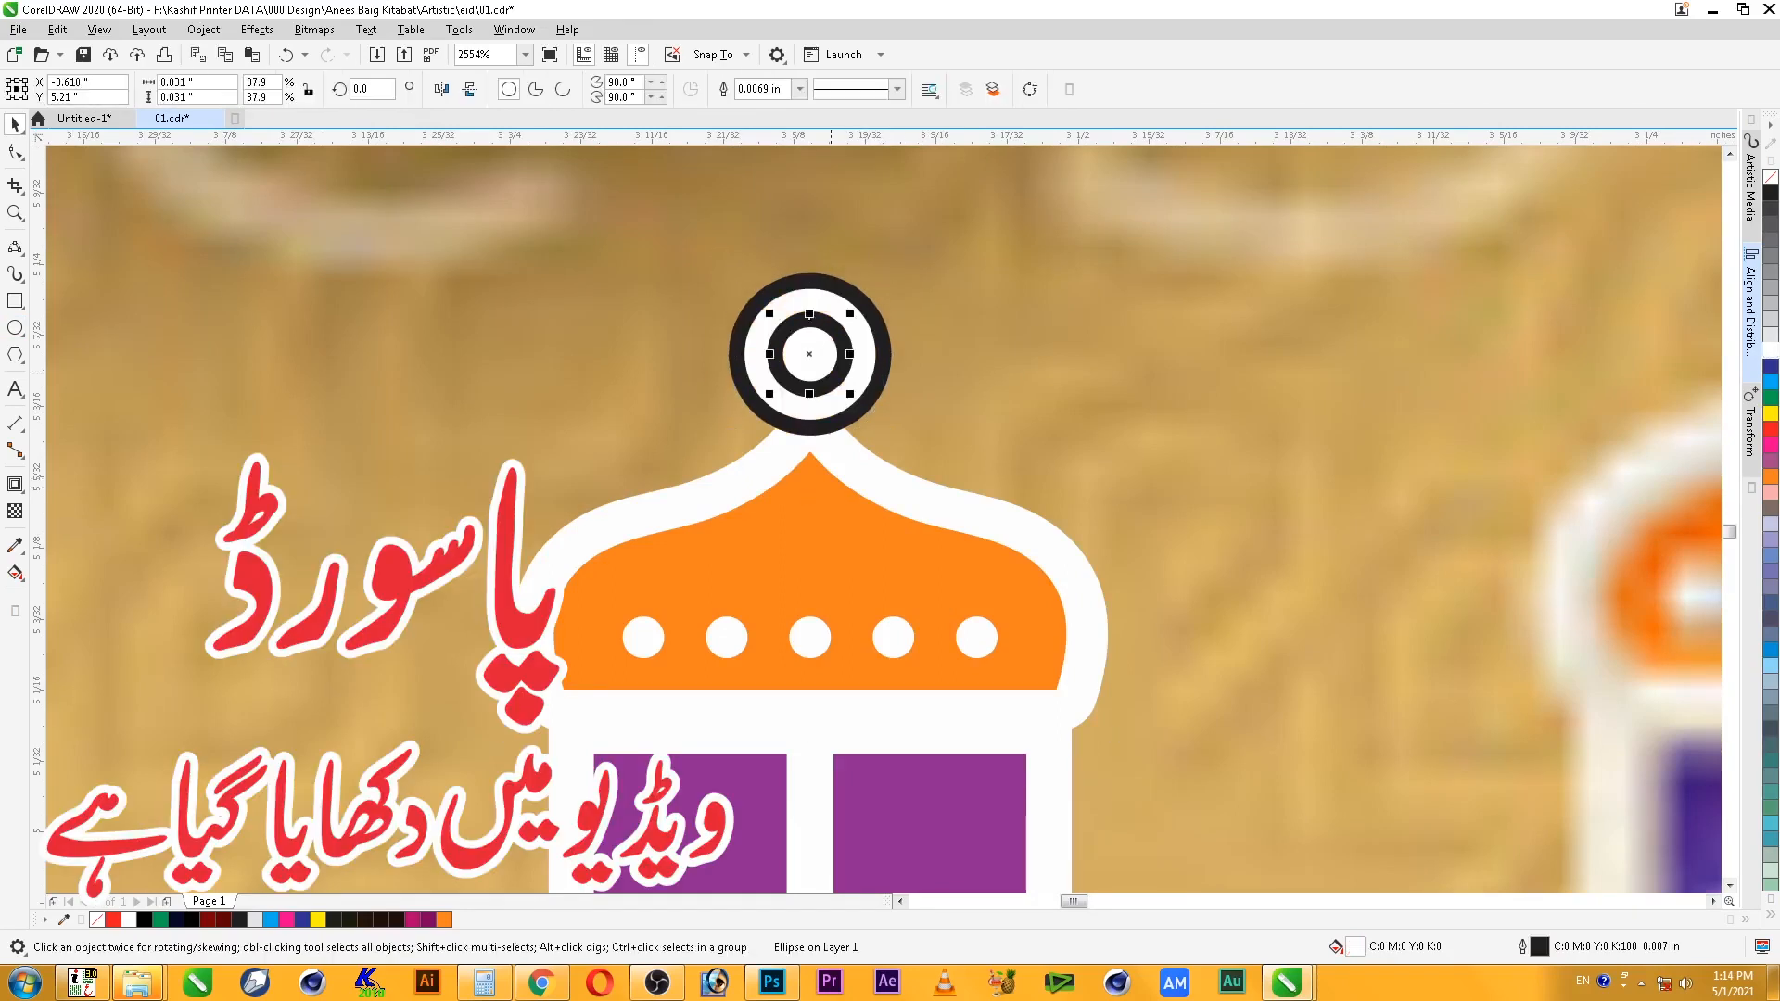
pyautogui.click(1771, 430)
pyautogui.rightClick(1771, 177)
pyautogui.click(872, 343)
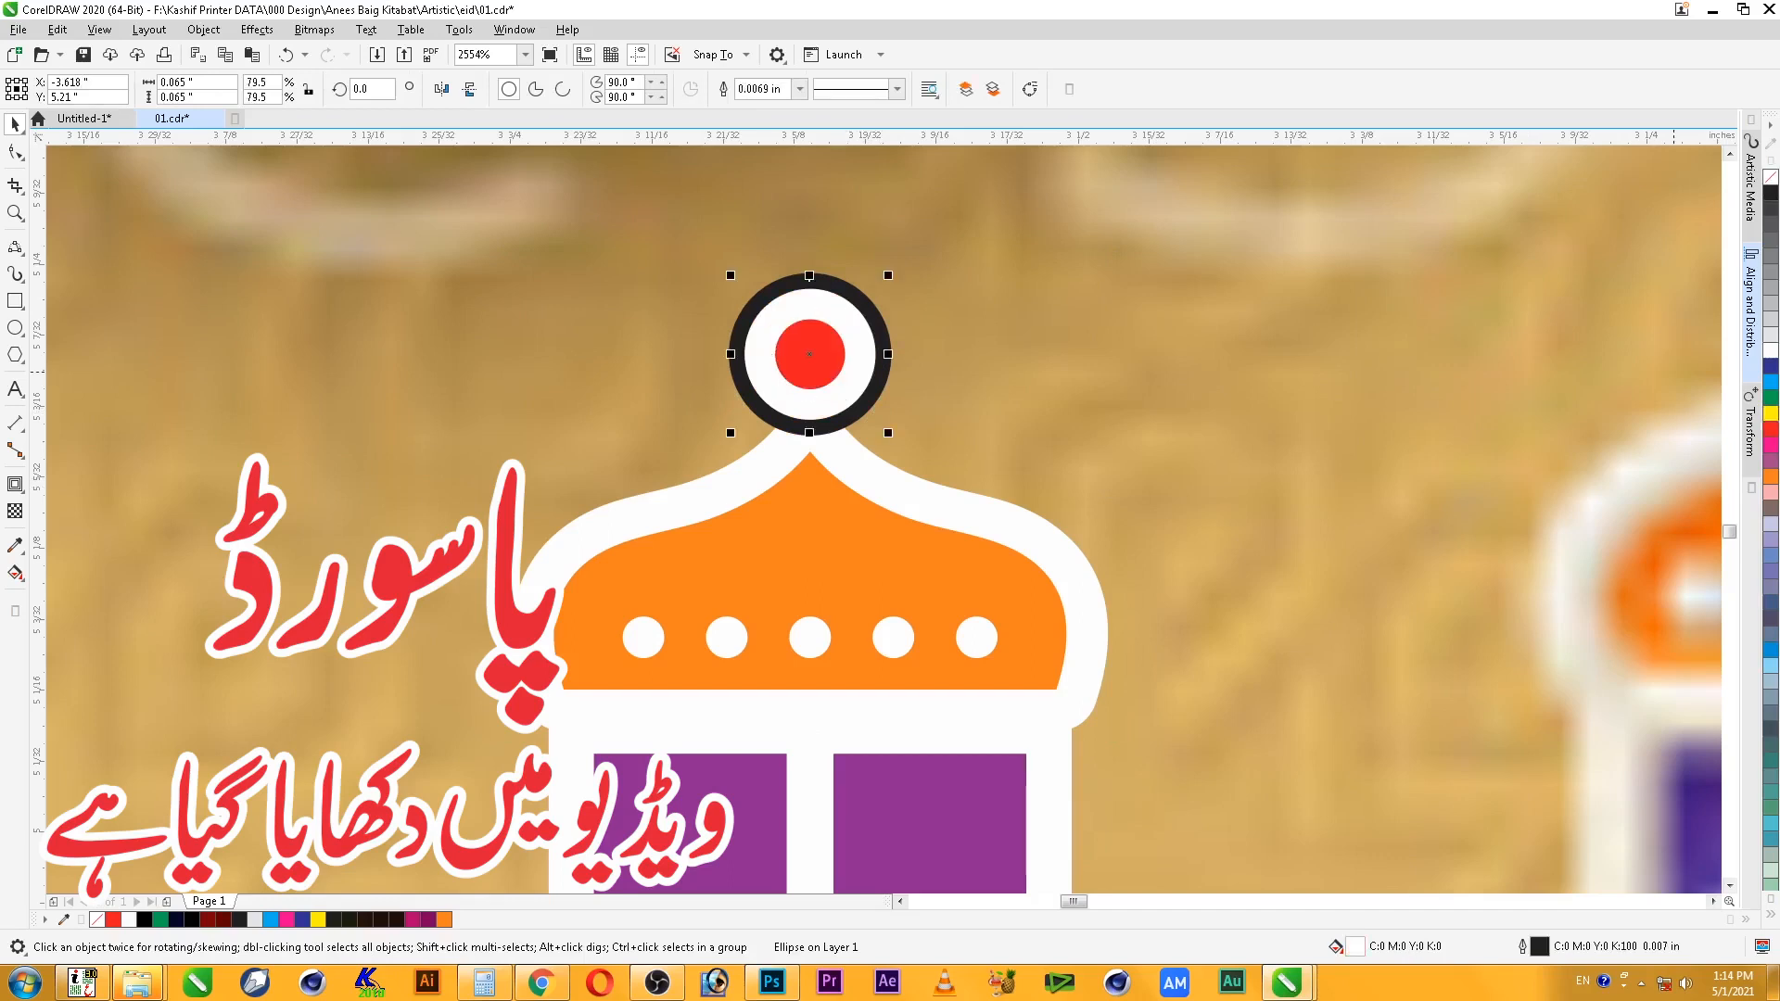
pyautogui.rightClick(1771, 177)
pyautogui.click(1170, 311)
# - Copy the red dot and its white circle straight up and combine the copies into a hanging ring
pyautogui.press('F3')
pyautogui.press('F2')
pyautogui.moveTo(834, 371); pyautogui.dragTo(1050, 580)
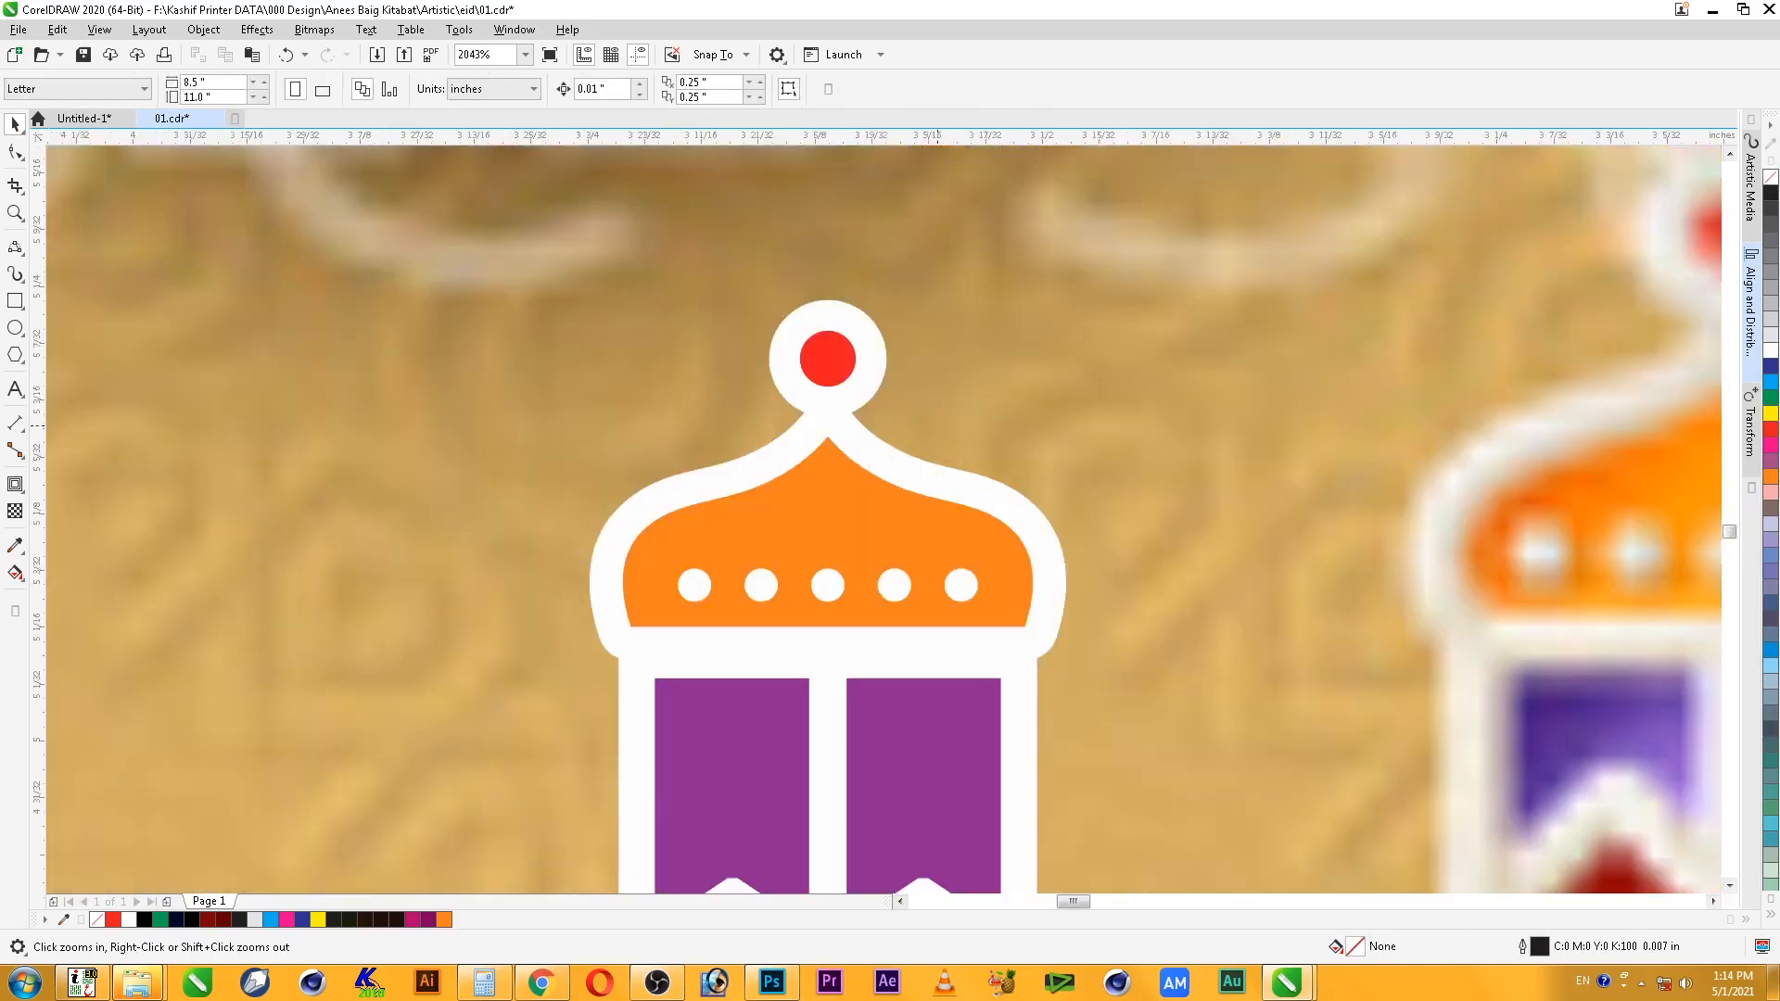
pyautogui.click(831, 363)
pyautogui.keyDown('shift'); pyautogui.click(867, 380); pyautogui.keyUp('shift')
pyautogui.moveTo(862, 378); pyautogui.dragTo(862, 288)
pyautogui.rightClick(862, 288)
pyautogui.hotkey('ctrl', 'l')
pyautogui.press('F3')
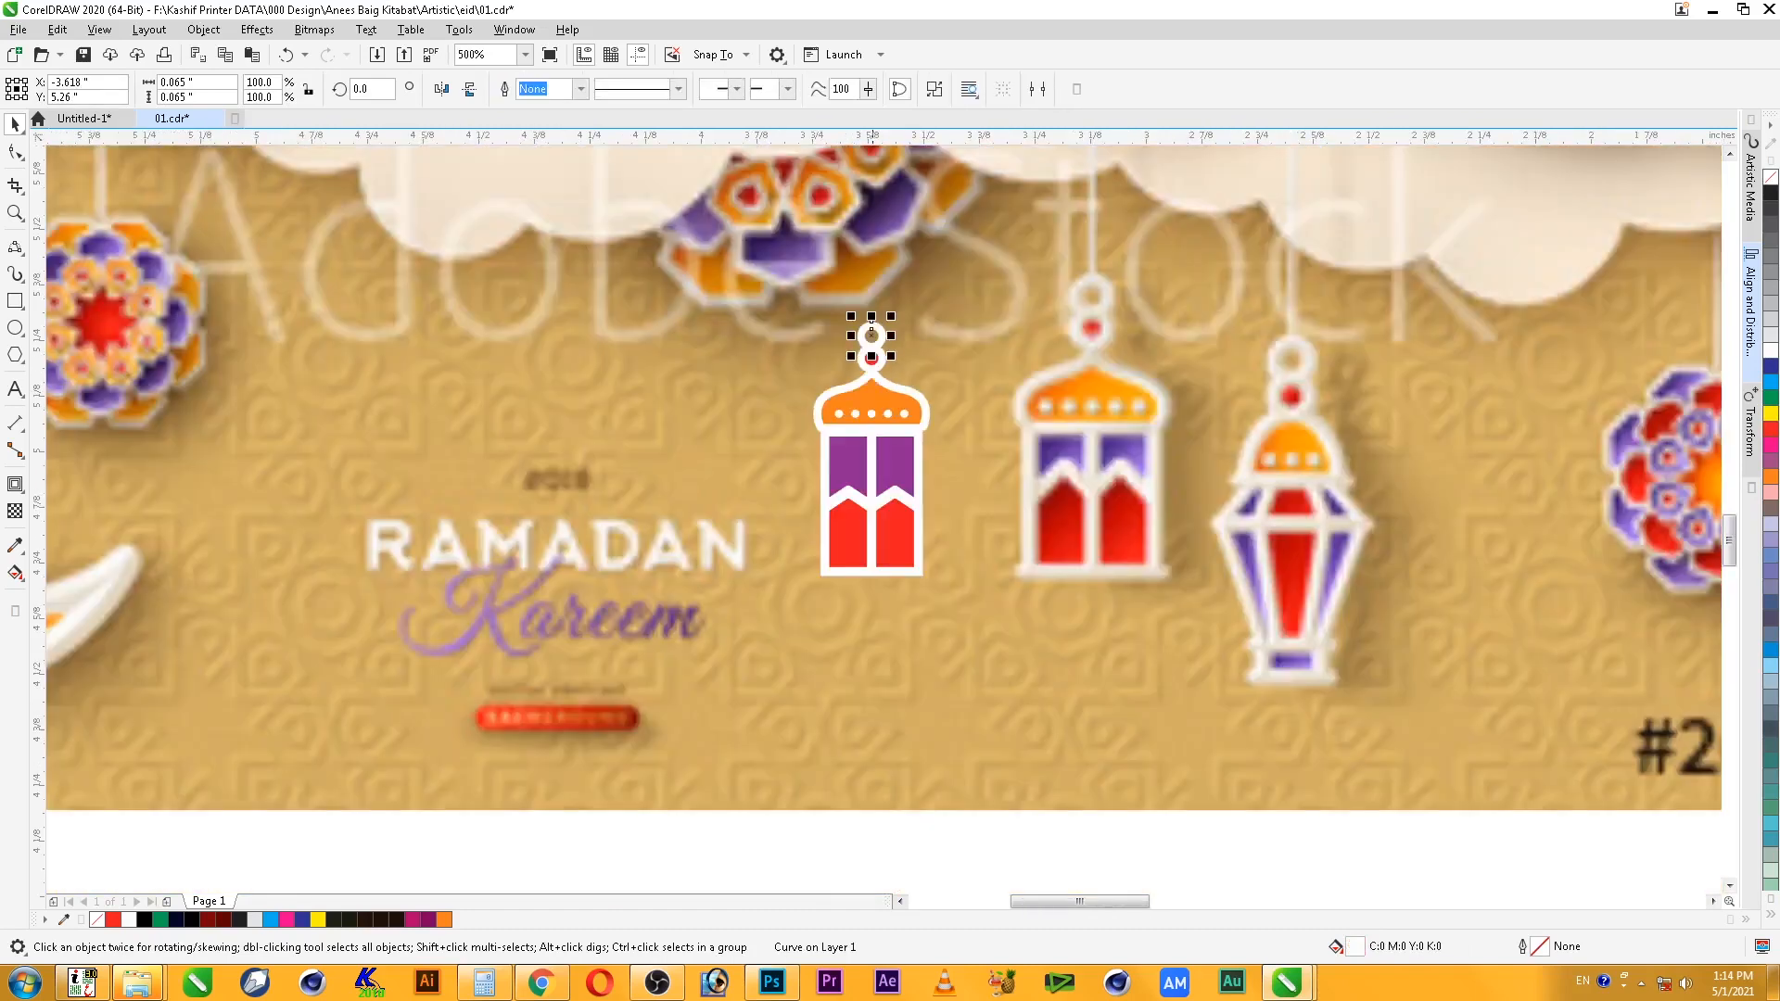
# - Group all parts of the finished lantern
pyautogui.press('Escape')
pyautogui.moveTo(932, 293); pyautogui.dragTo(934, 294)
pyautogui.hotkey('ctrl', 'g')
pyautogui.press('Escape')
pyautogui.scroll(-1, 978, 379)
pyautogui.press('z')
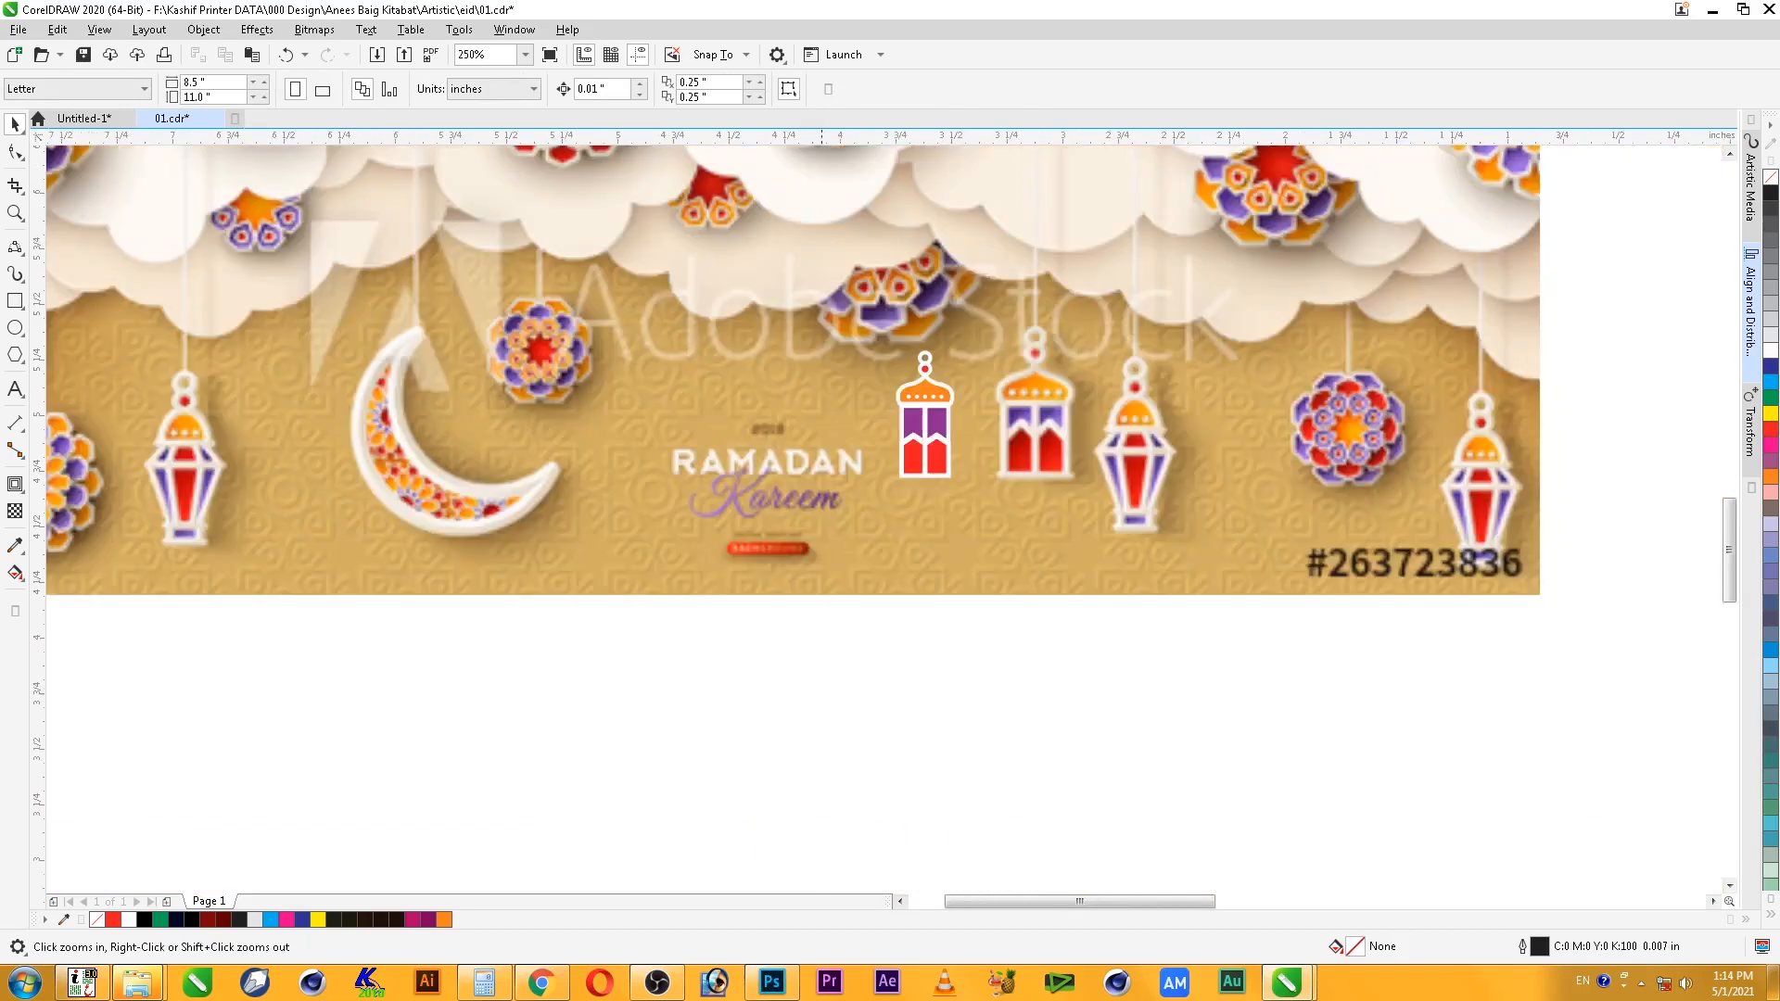
pyautogui.moveTo(815, 292); pyautogui.dragTo(1243, 648)
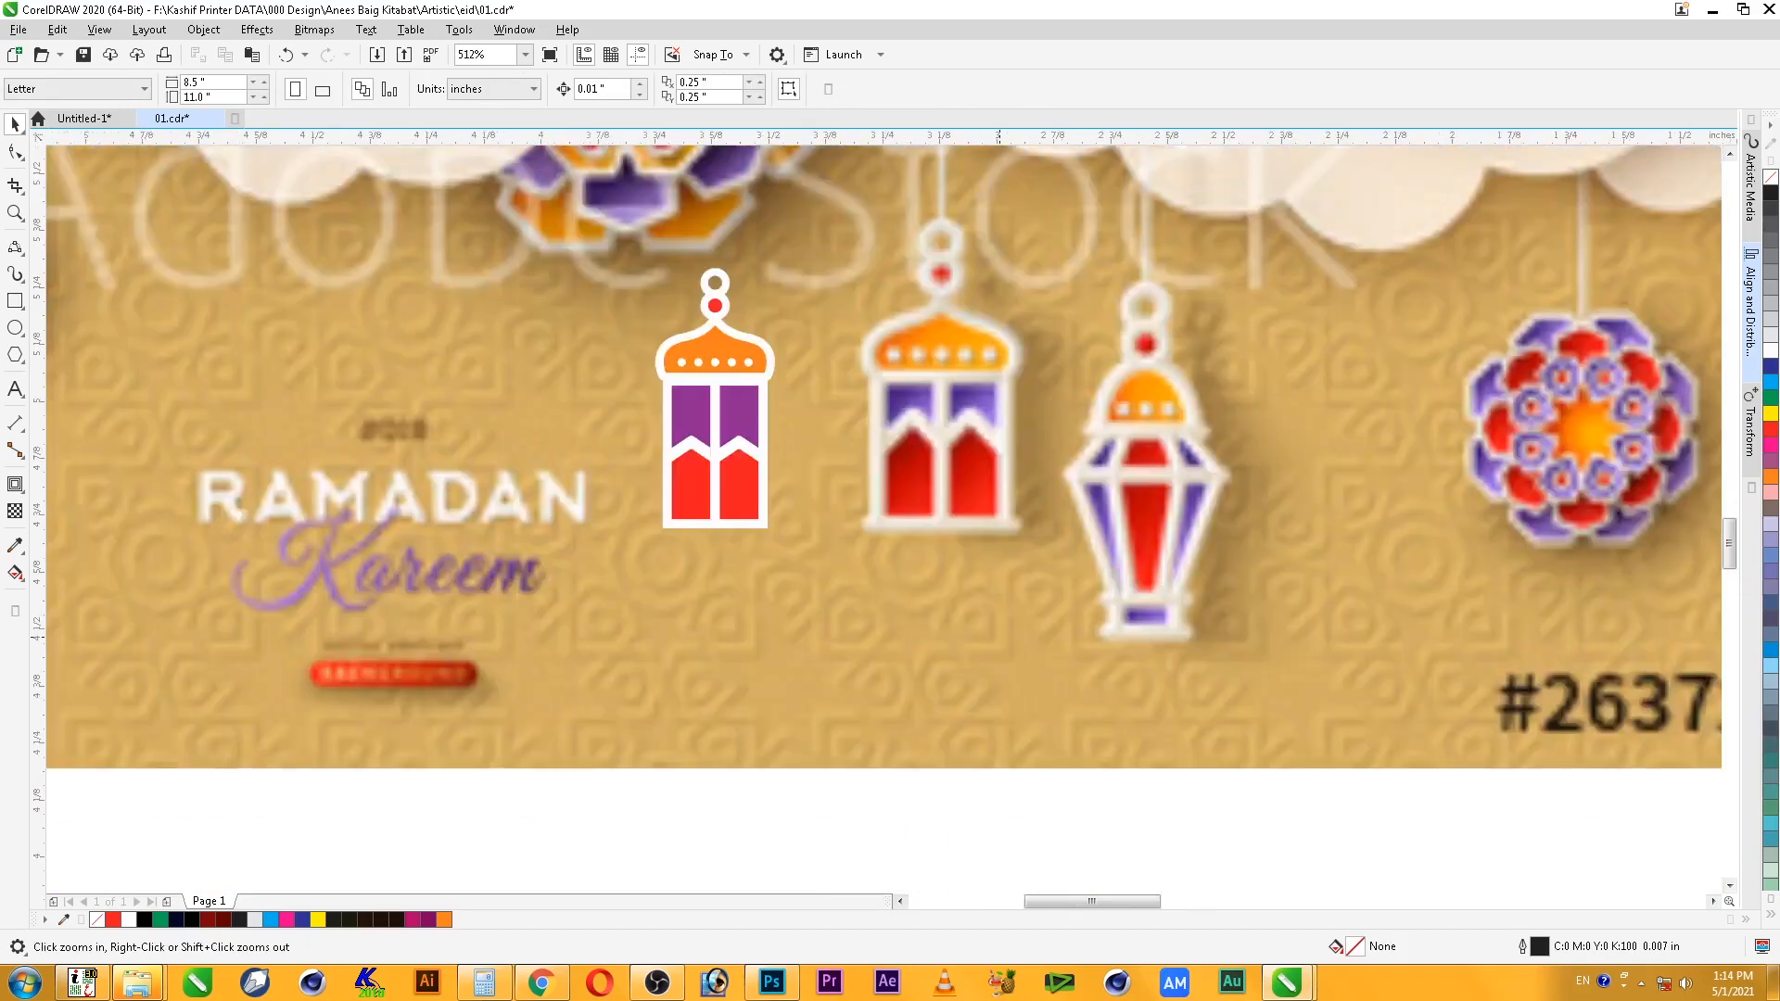
pyautogui.click(746, 482)
pyautogui.scroll(-1, 746, 482)
pyautogui.moveTo(746, 482); pyautogui.dragTo(767, 747)
pyautogui.moveTo(761, 740); pyautogui.dragTo(840, 742)
pyautogui.hotkey('ctrl', 'z')
pyautogui.hotkey('ctrl', 'z')
# - Move the lantern over the end of the RAMADAN lettering and place a copy of it to its right
pyautogui.moveTo(730, 501); pyautogui.dragTo(675, 582)
pyautogui.moveTo(675, 582); pyautogui.dragTo(750, 582)
pyautogui.rightClick(750, 582)
pyautogui.press('F2')
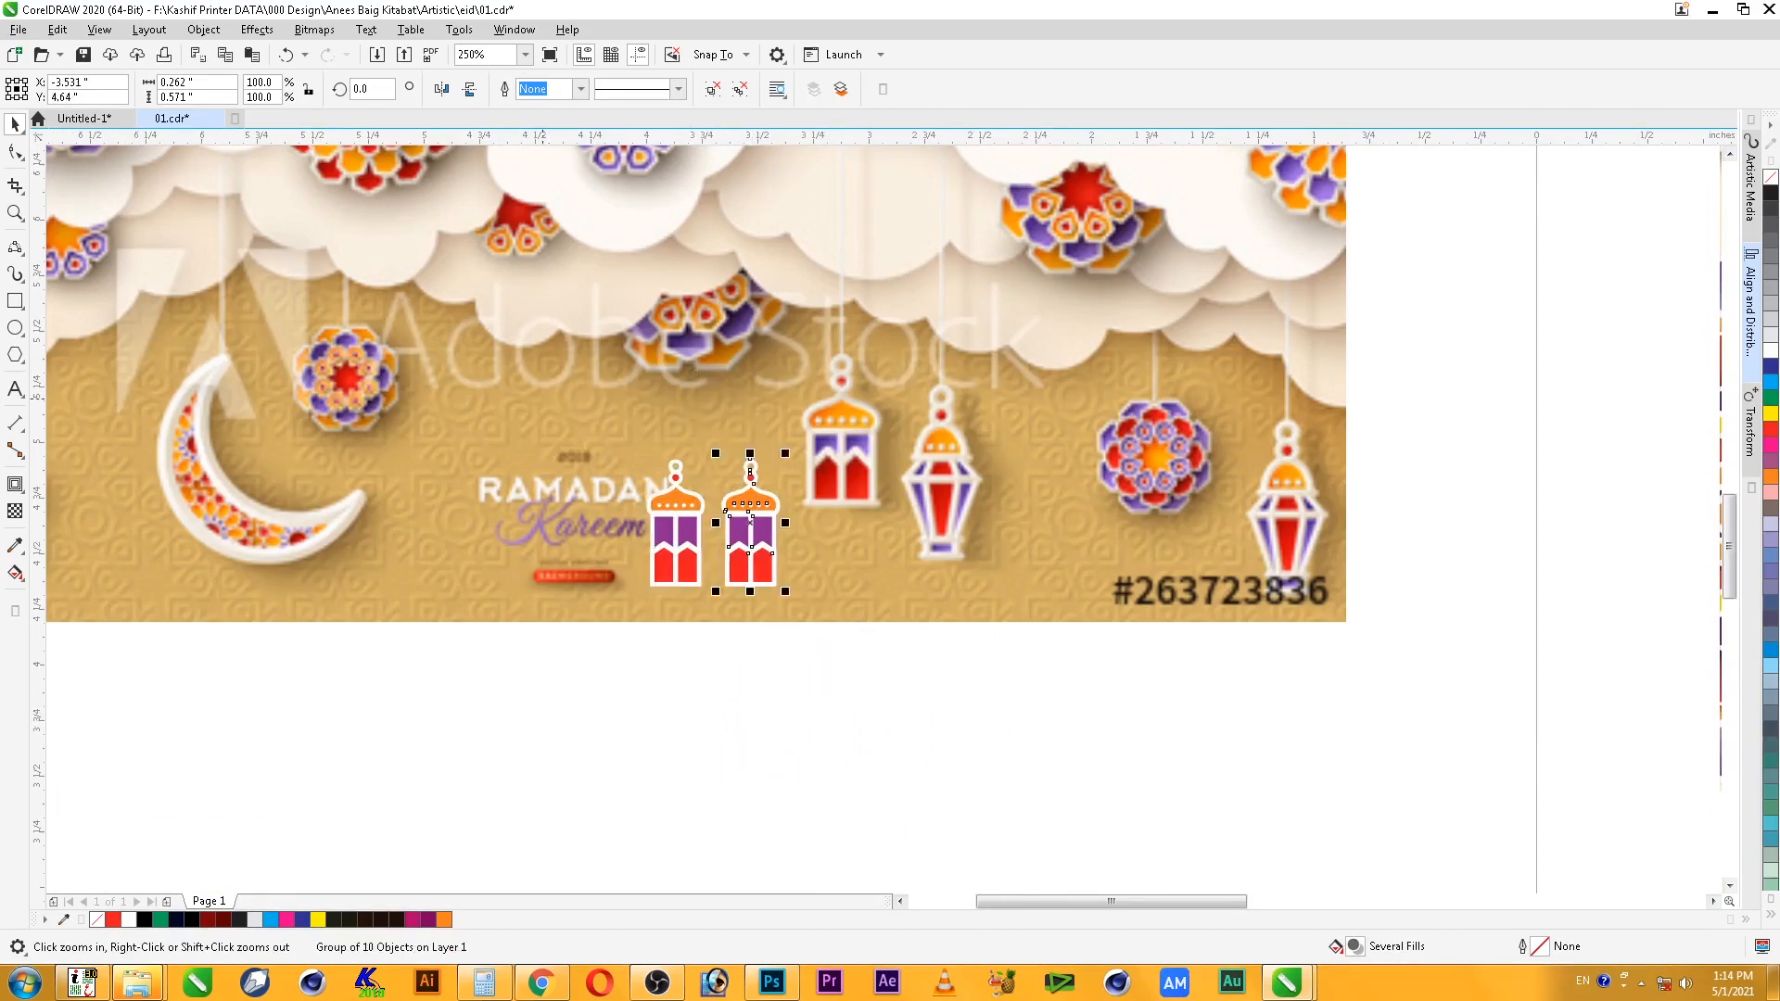
pyautogui.moveTo(543, 399); pyautogui.dragTo(951, 647)
pyautogui.moveTo(1088, 716); pyautogui.dragTo(1152, 784)
pyautogui.press('Escape')
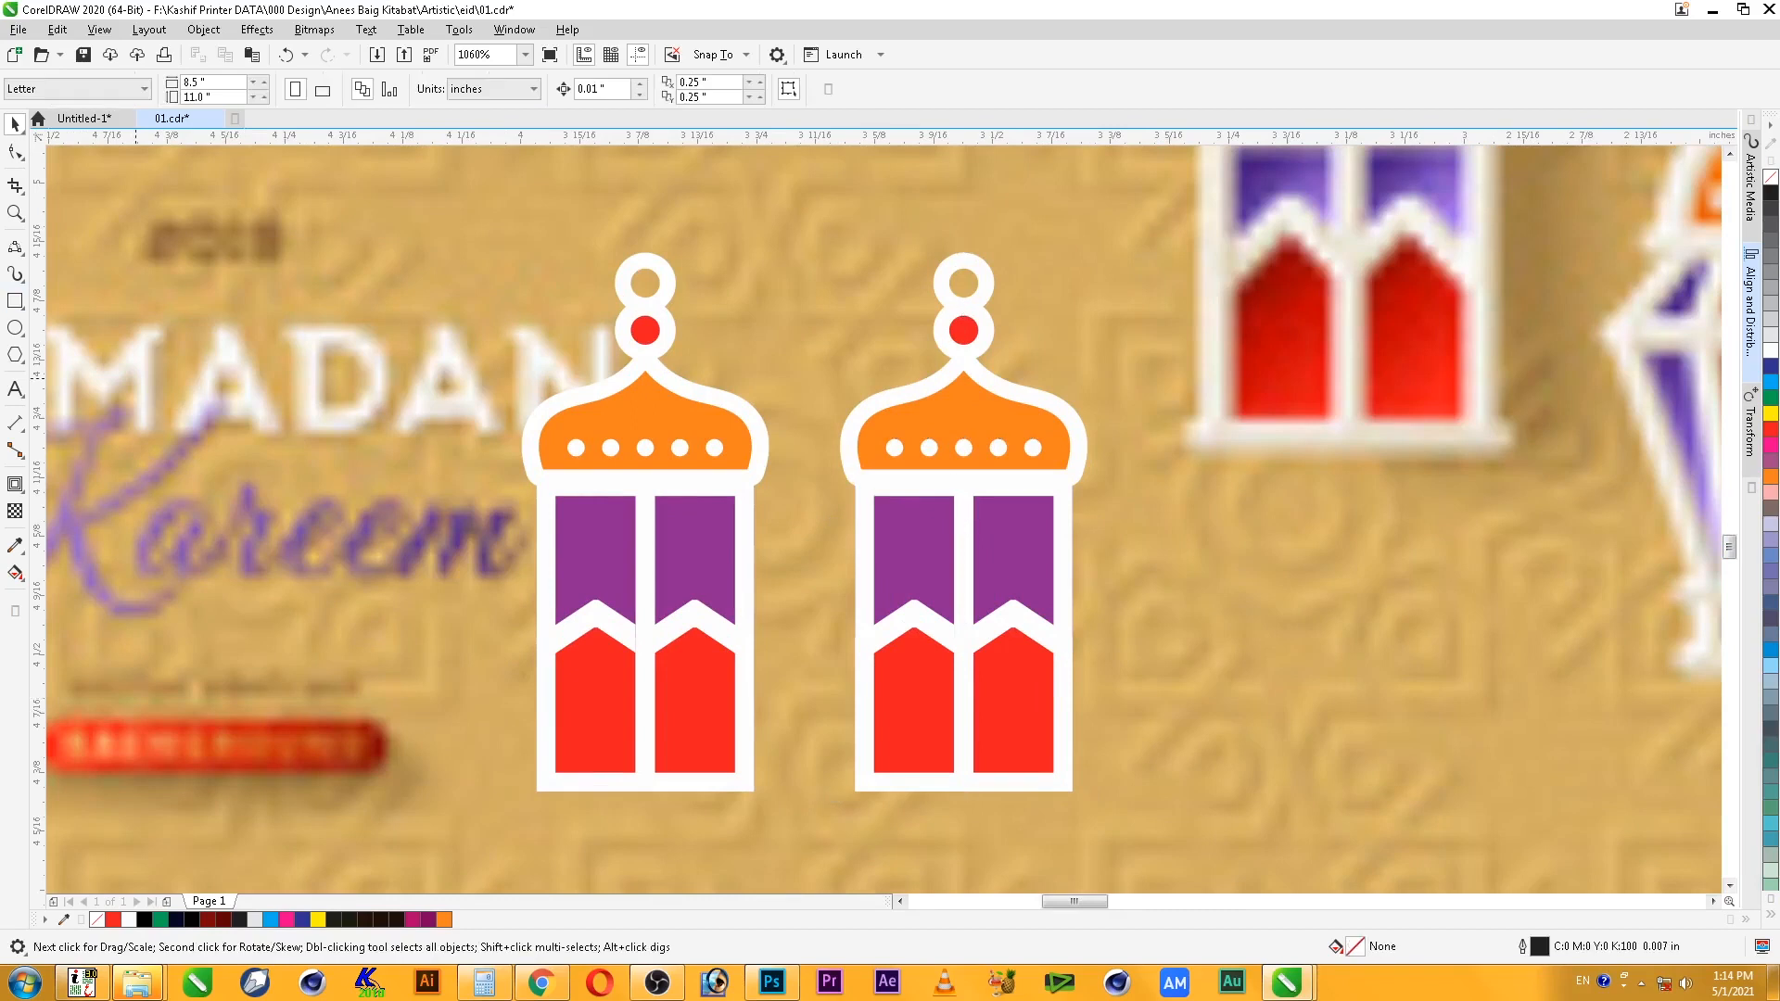
# - Draw a bent line about 0.11 × 0.326 in from the copy's upper right body corner outward and back to its lower right corner
pyautogui.click(15, 248)
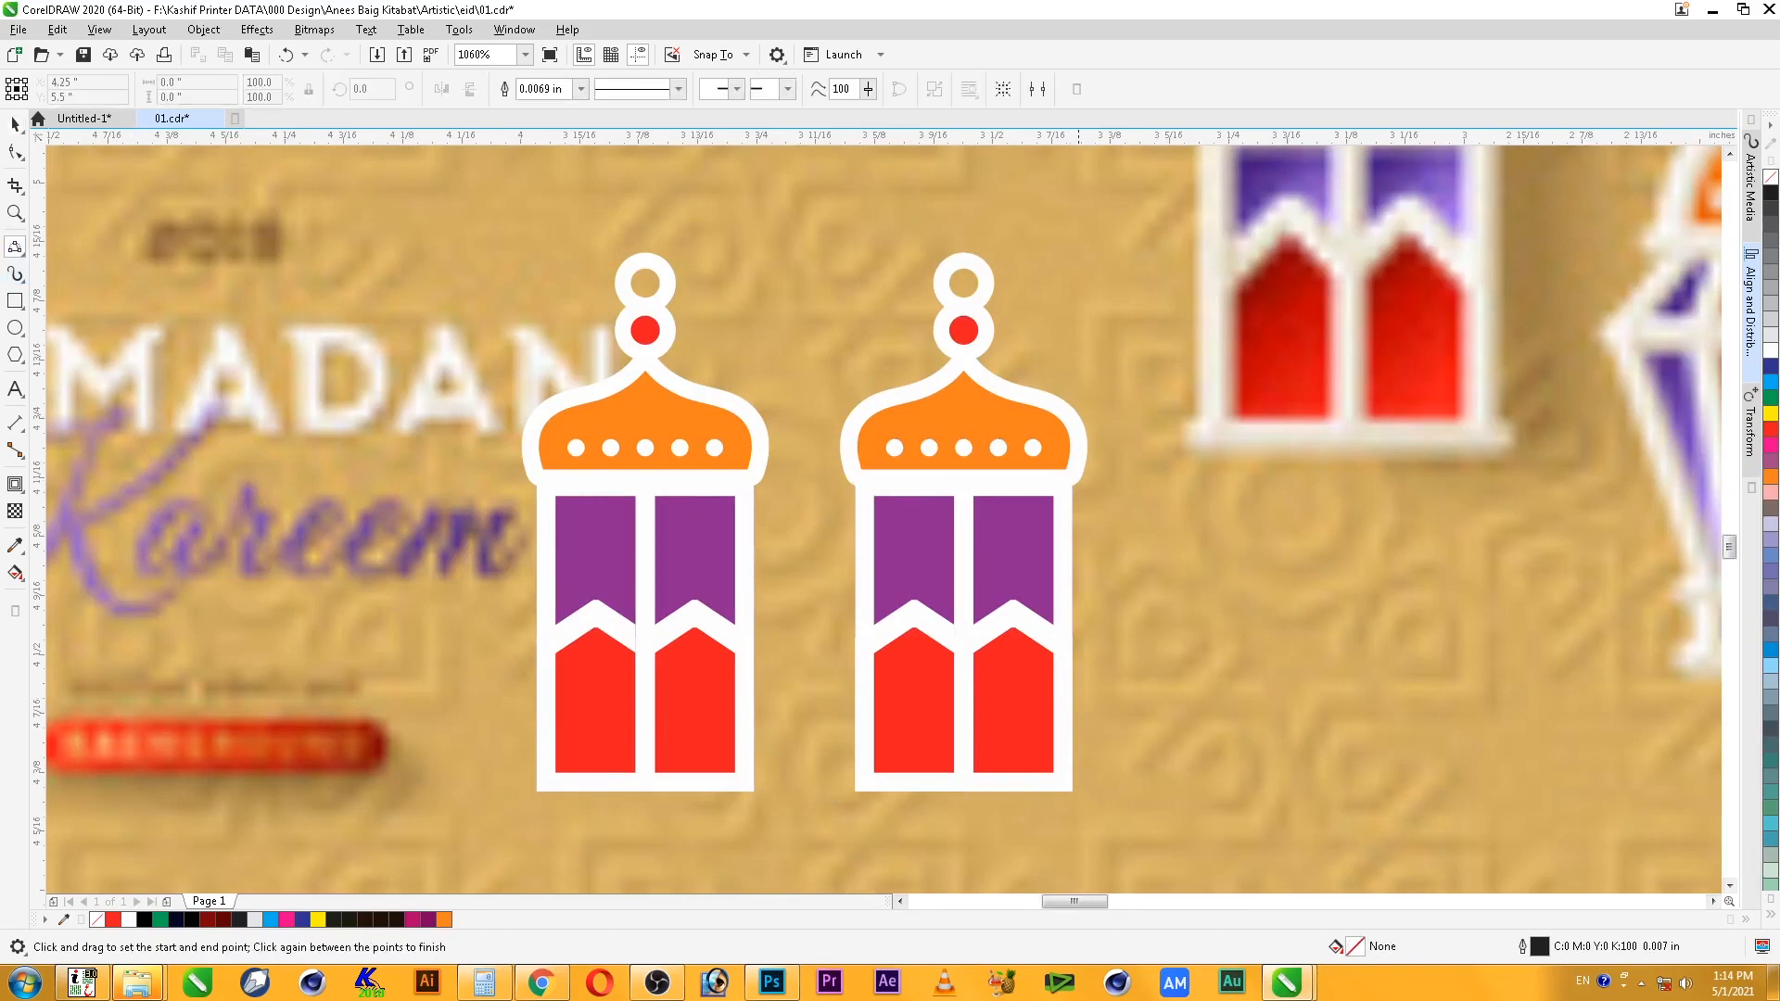
pyautogui.click(15, 247)
pyautogui.click(74, 248)
pyautogui.click(1071, 476)
pyautogui.doubleClick(1165, 591)
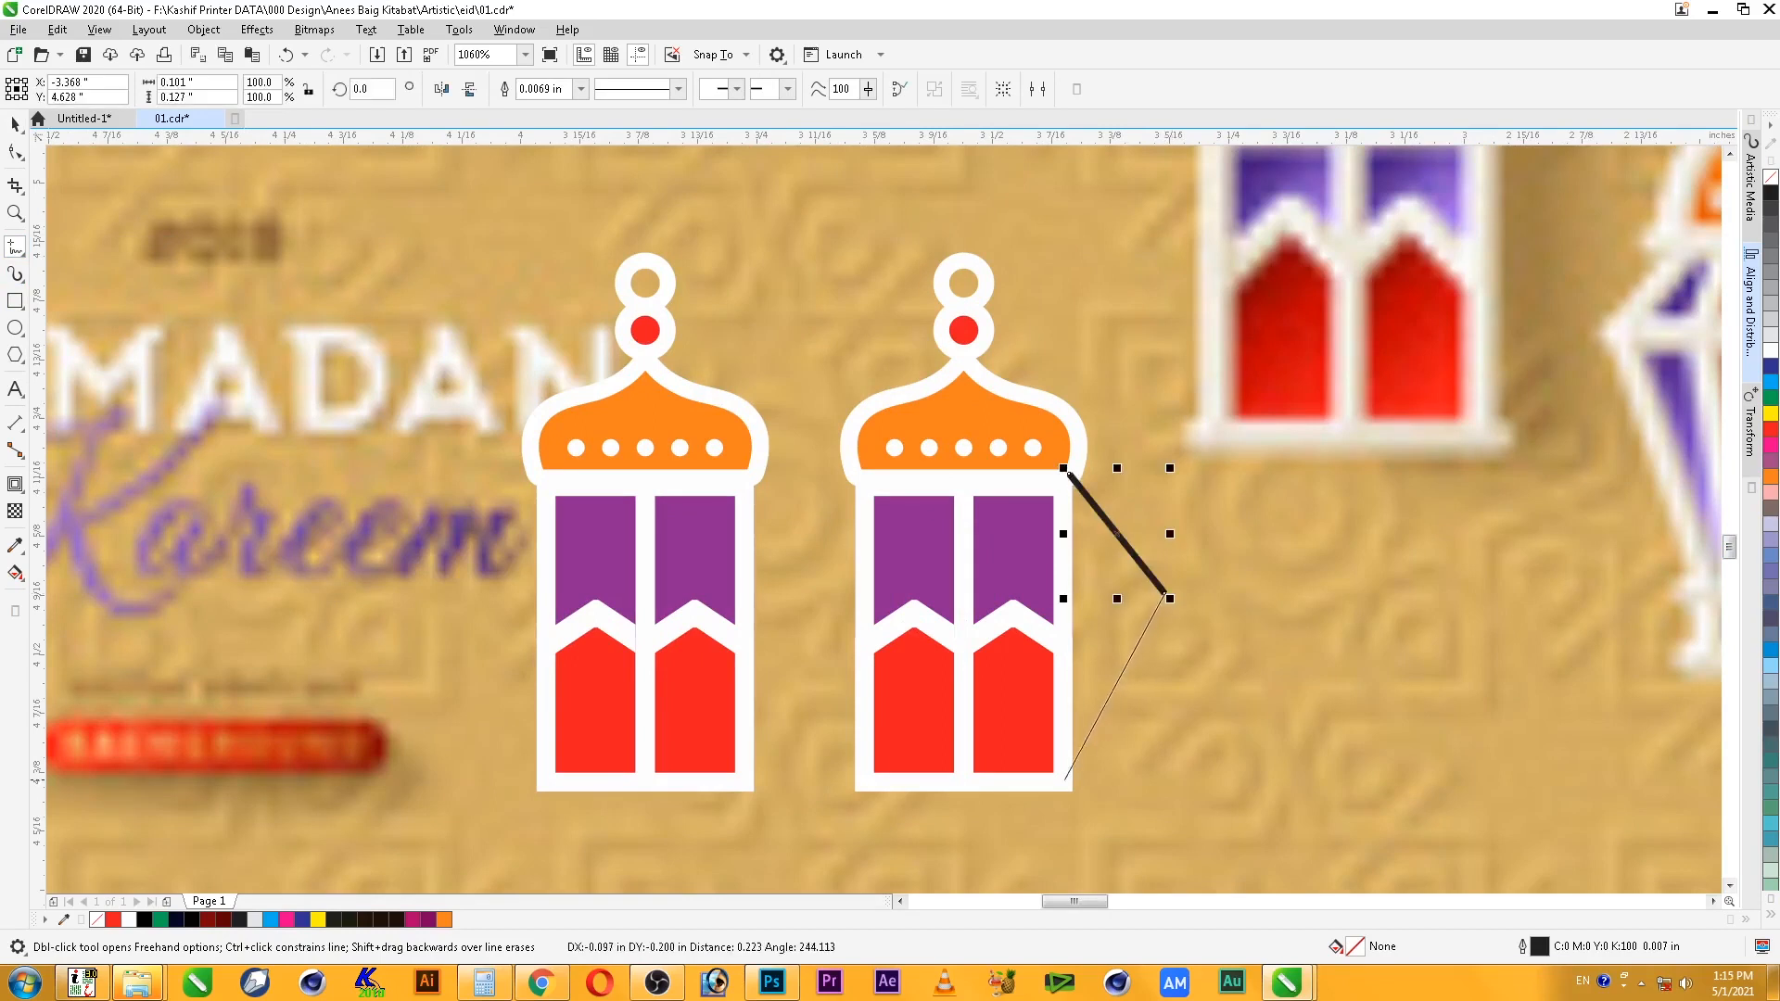
pyautogui.click(1062, 784)
pyautogui.press('space')
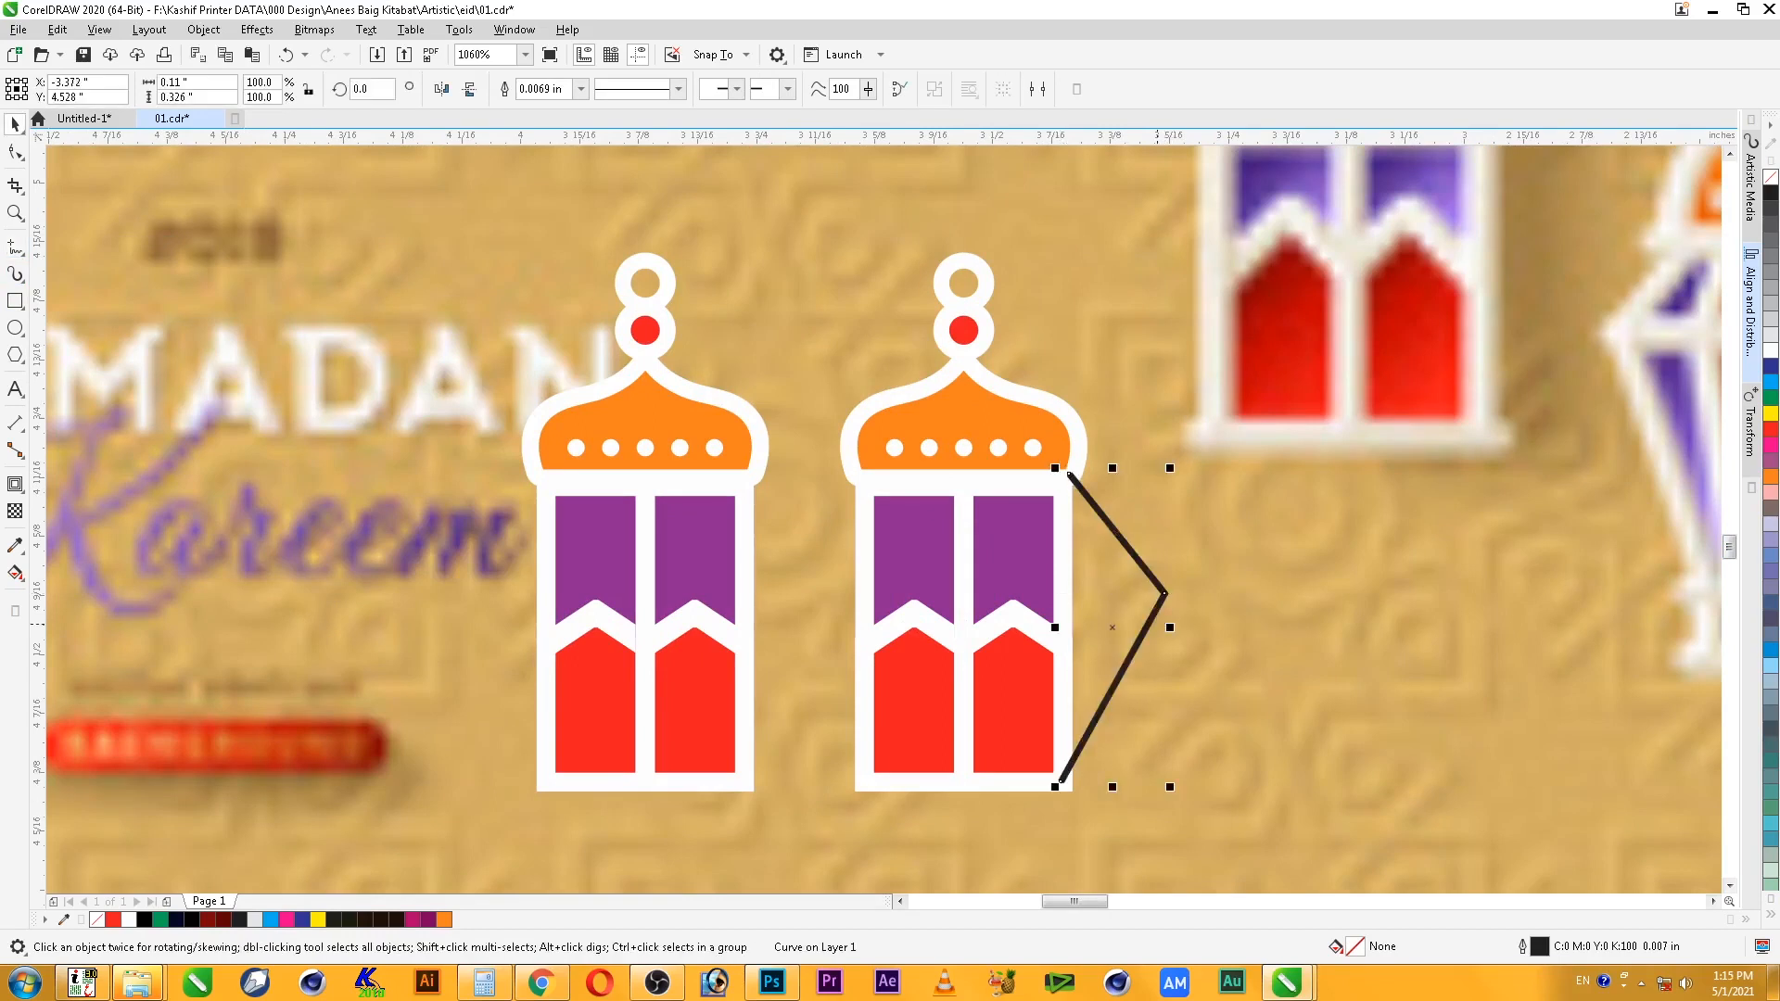
# - Set the bent line's outline width to 0.02 in and its outline colour to white
pyautogui.press('F12')
pyautogui.press('Tab')
pyautogui.hotkey('shift', 'Tab')
pyautogui.write('.02')
pyautogui.press('Tab')
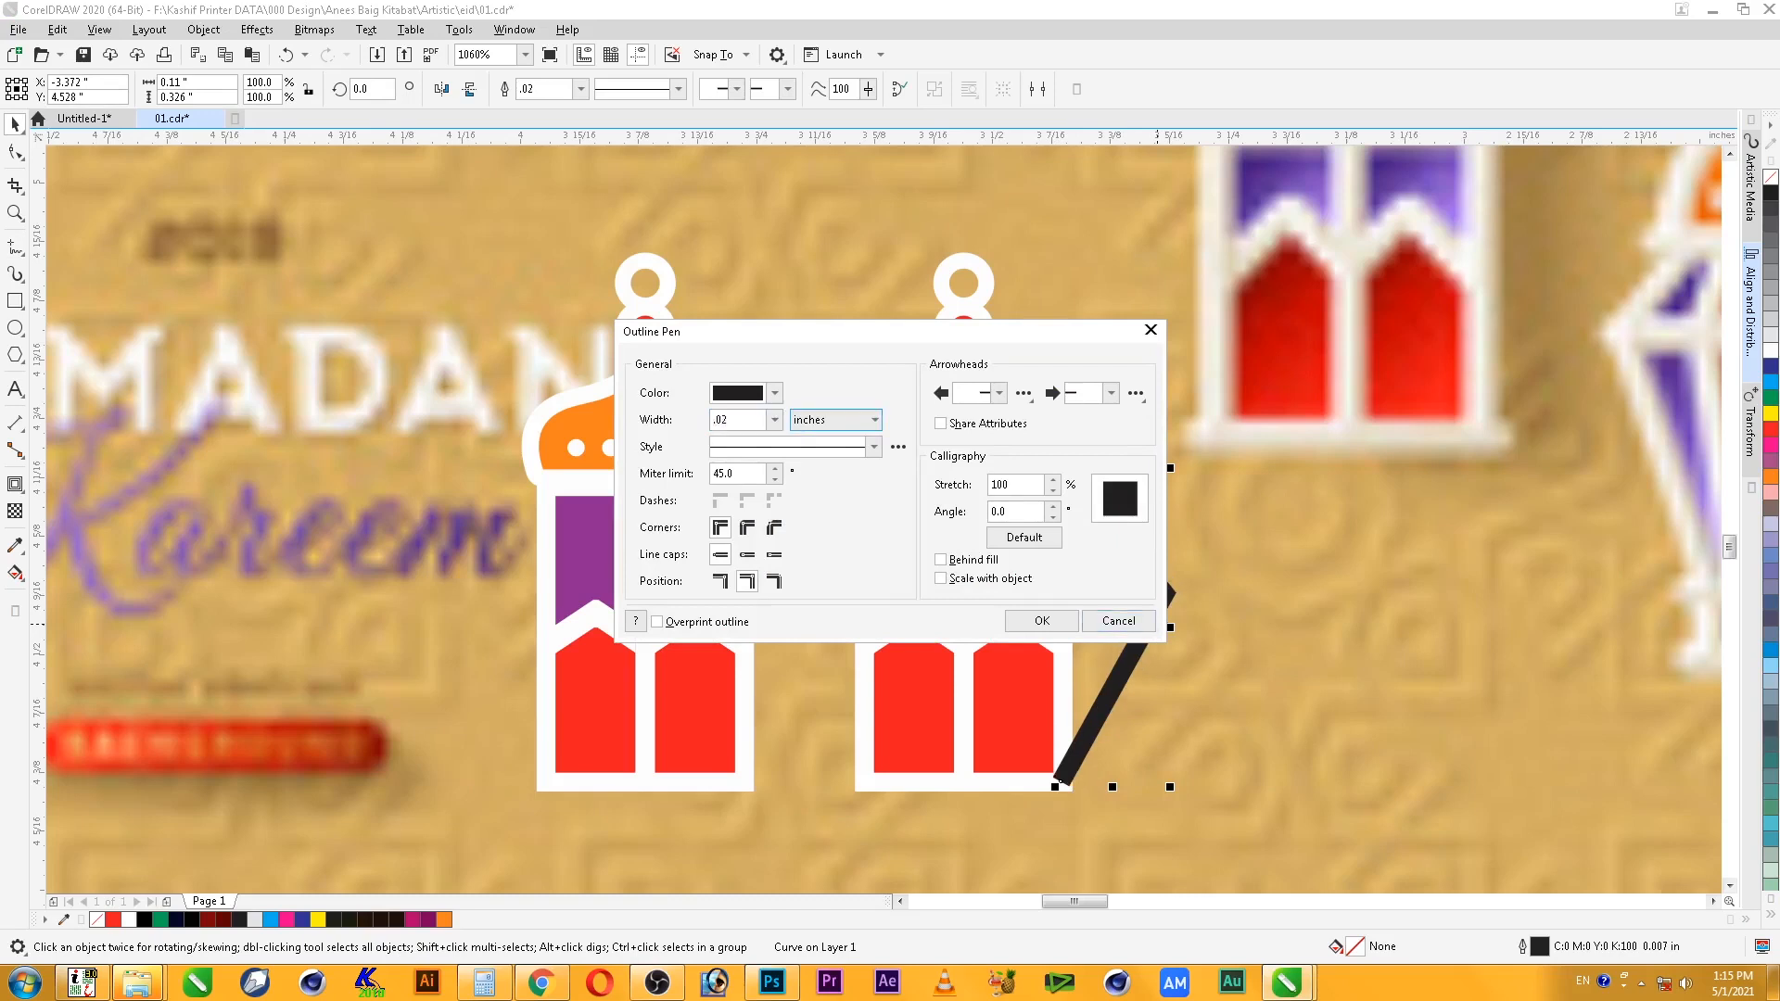
pyautogui.press('Return')
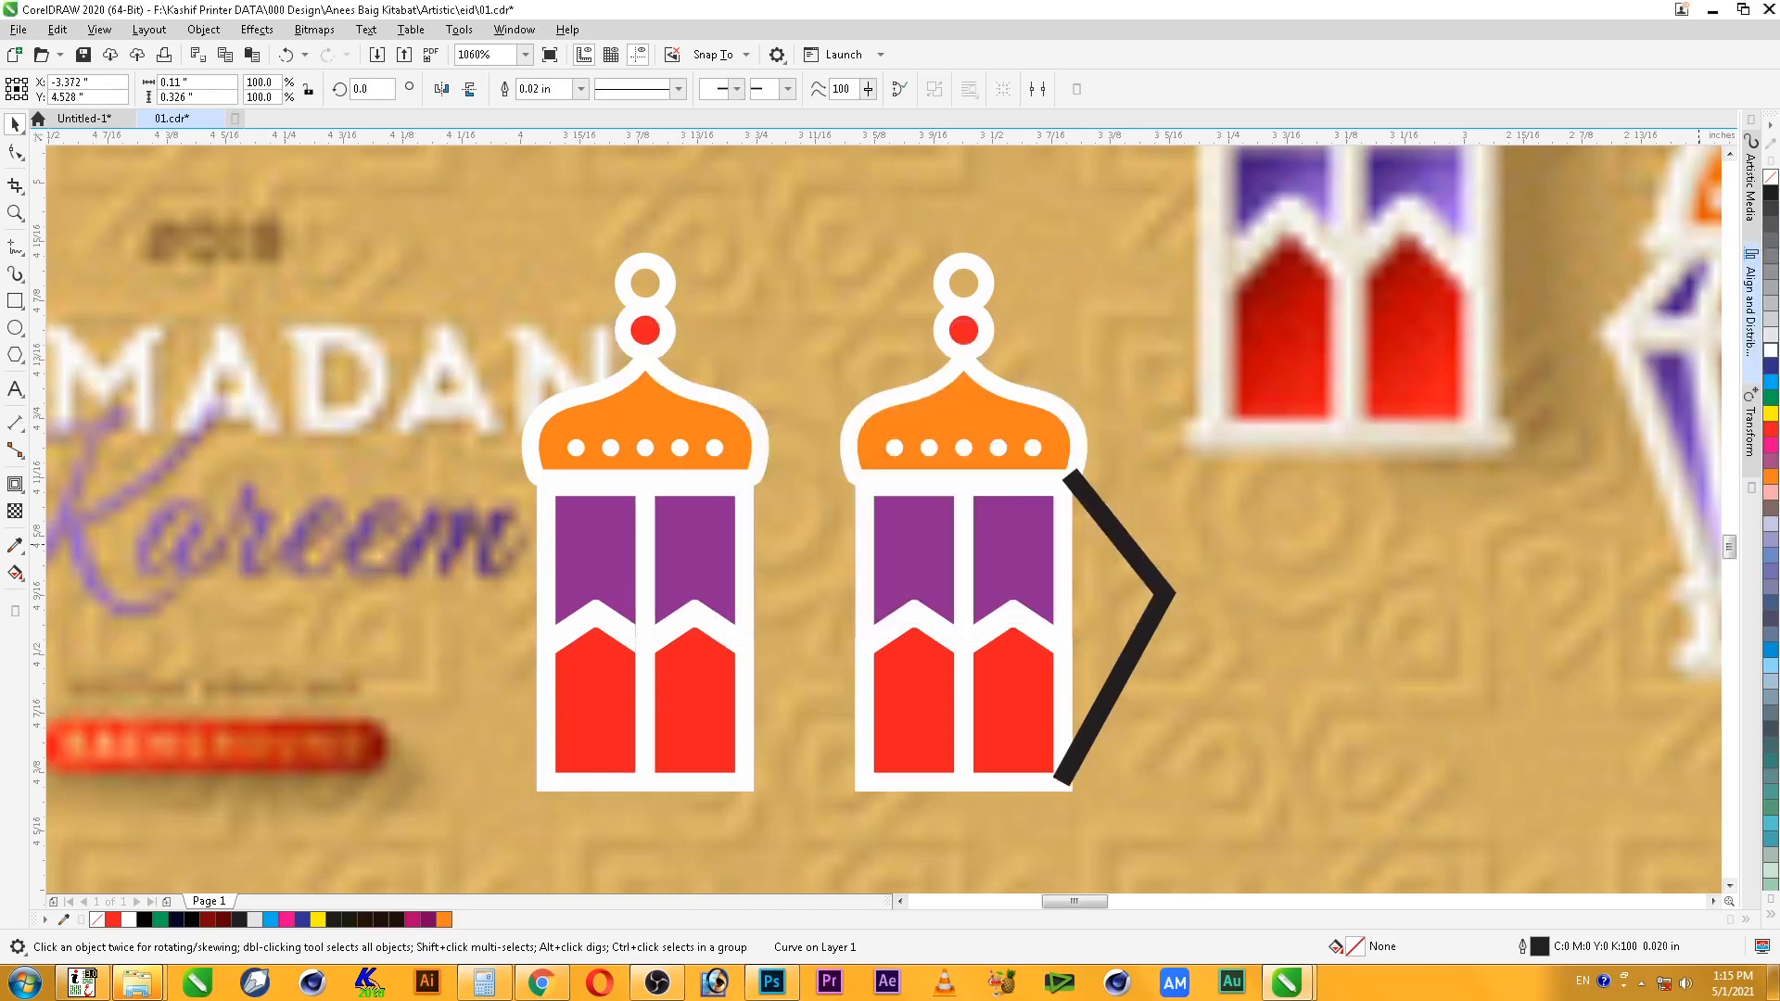
pyautogui.rightClick(1771, 351)
# - Raise the bent line's outer corner node so the upper segment becomes shorter than the lower one
pyautogui.press('F10')
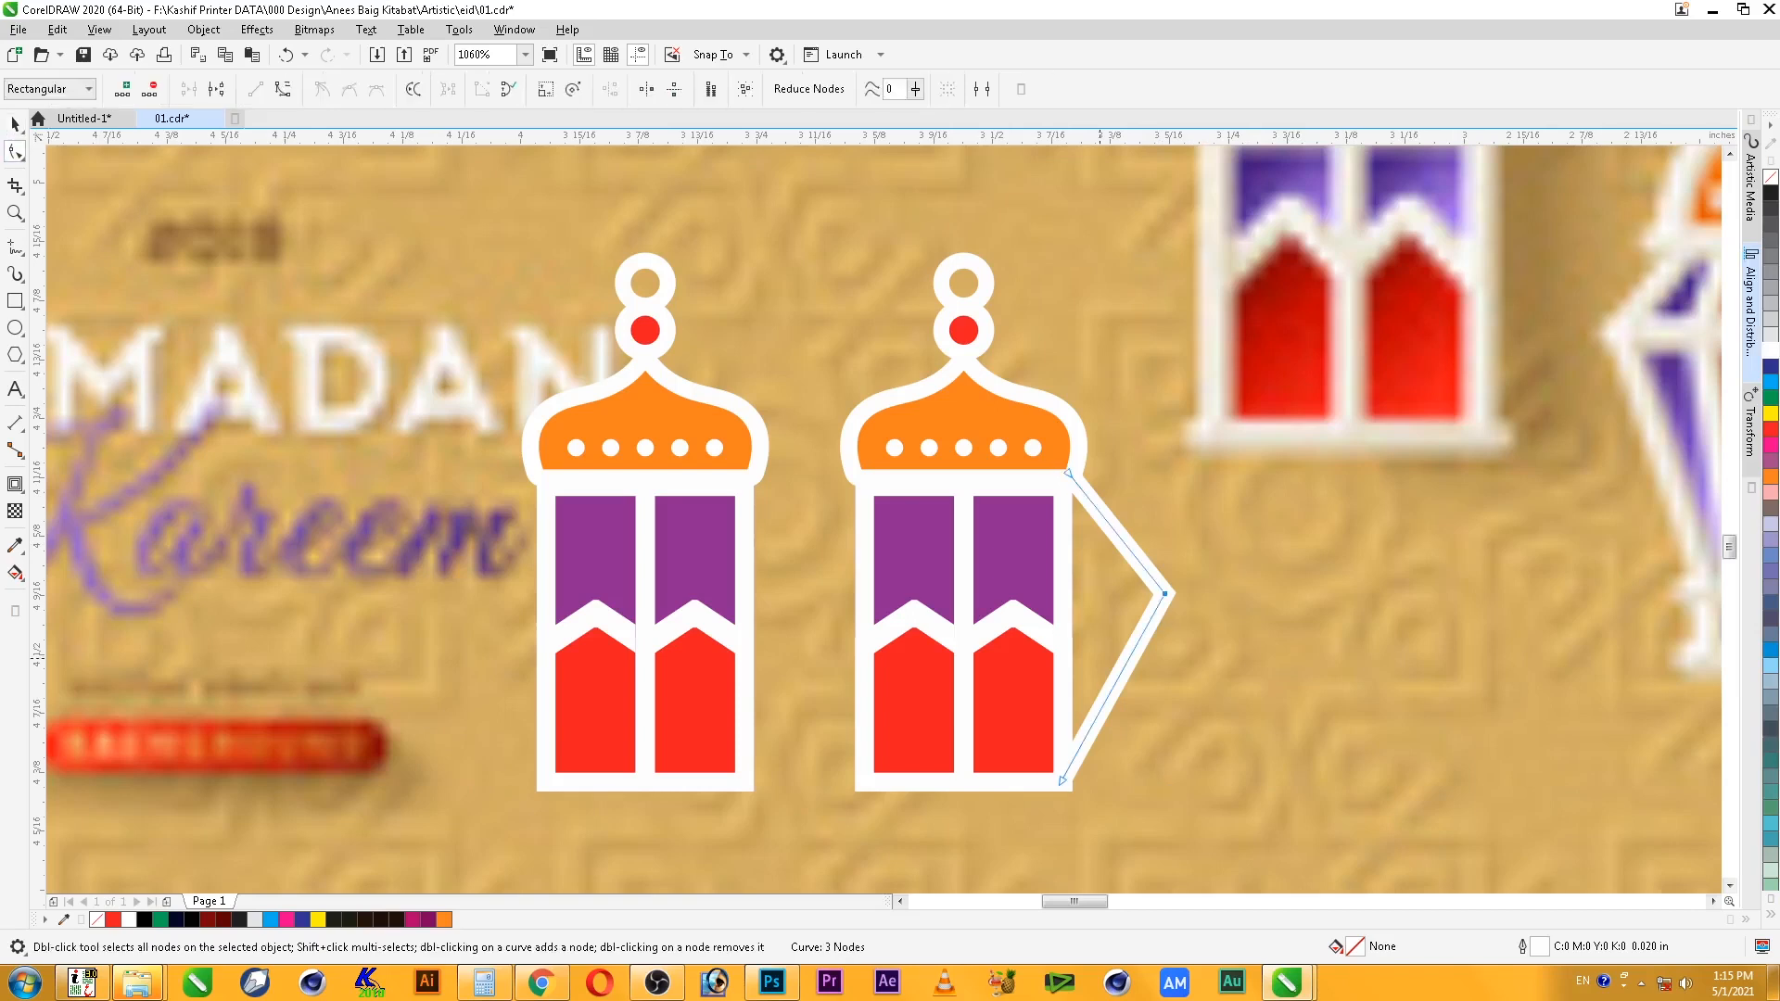
pyautogui.press('Up')
pyautogui.press('Up')
pyautogui.press('Up')
pyautogui.press('Up')
pyautogui.press('Up')
pyautogui.press('Up')
pyautogui.press('space')
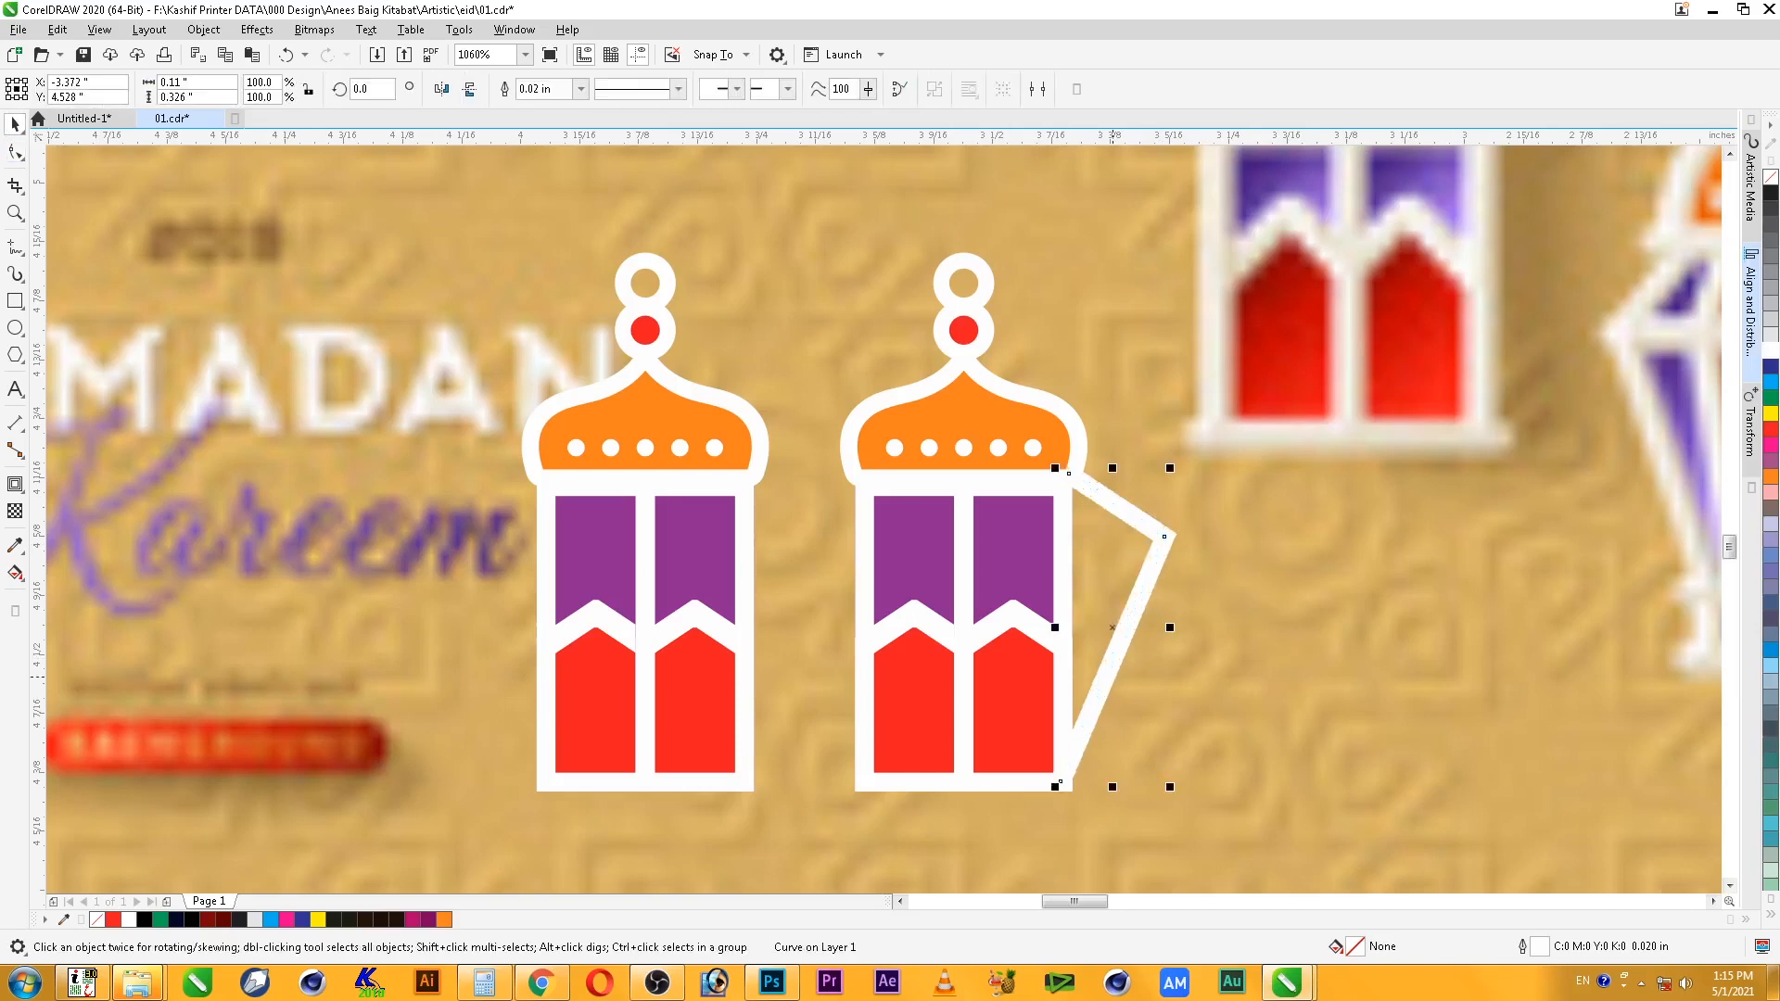
# - Convert the bent line's outline to an object and draw a rectangle about 0.21 × 0.45 in over the lantern copy
pyautogui.press('F10')
pyautogui.press('space')
pyautogui.hotkey('ctrl', 'shift', 'q')
pyautogui.click(15, 300)
pyautogui.moveTo(876, 408); pyautogui.dragTo(1073, 832)
pyautogui.press('space')
pyautogui.click(1102, 703)
pyautogui.moveTo(1098, 705); pyautogui.dragTo(1002, 649)
pyautogui.hotkey('ctrl', 'z')
# - Adjust the side frame's upper end and extend its lower end past the body's base, making it 0.335 in high
pyautogui.press('F2')
pyautogui.moveTo(959, 424)
pyautogui.mouseDown()
pyautogui.moveTo(1208, 765)
pyautogui.moveTo(1286, 928)
pyautogui.mouseUp()
pyautogui.click(897, 408)
pyautogui.moveTo(872, 199); pyautogui.dragTo(873, 221)
pyautogui.moveTo(873, 641); pyautogui.dragTo(872, 651)
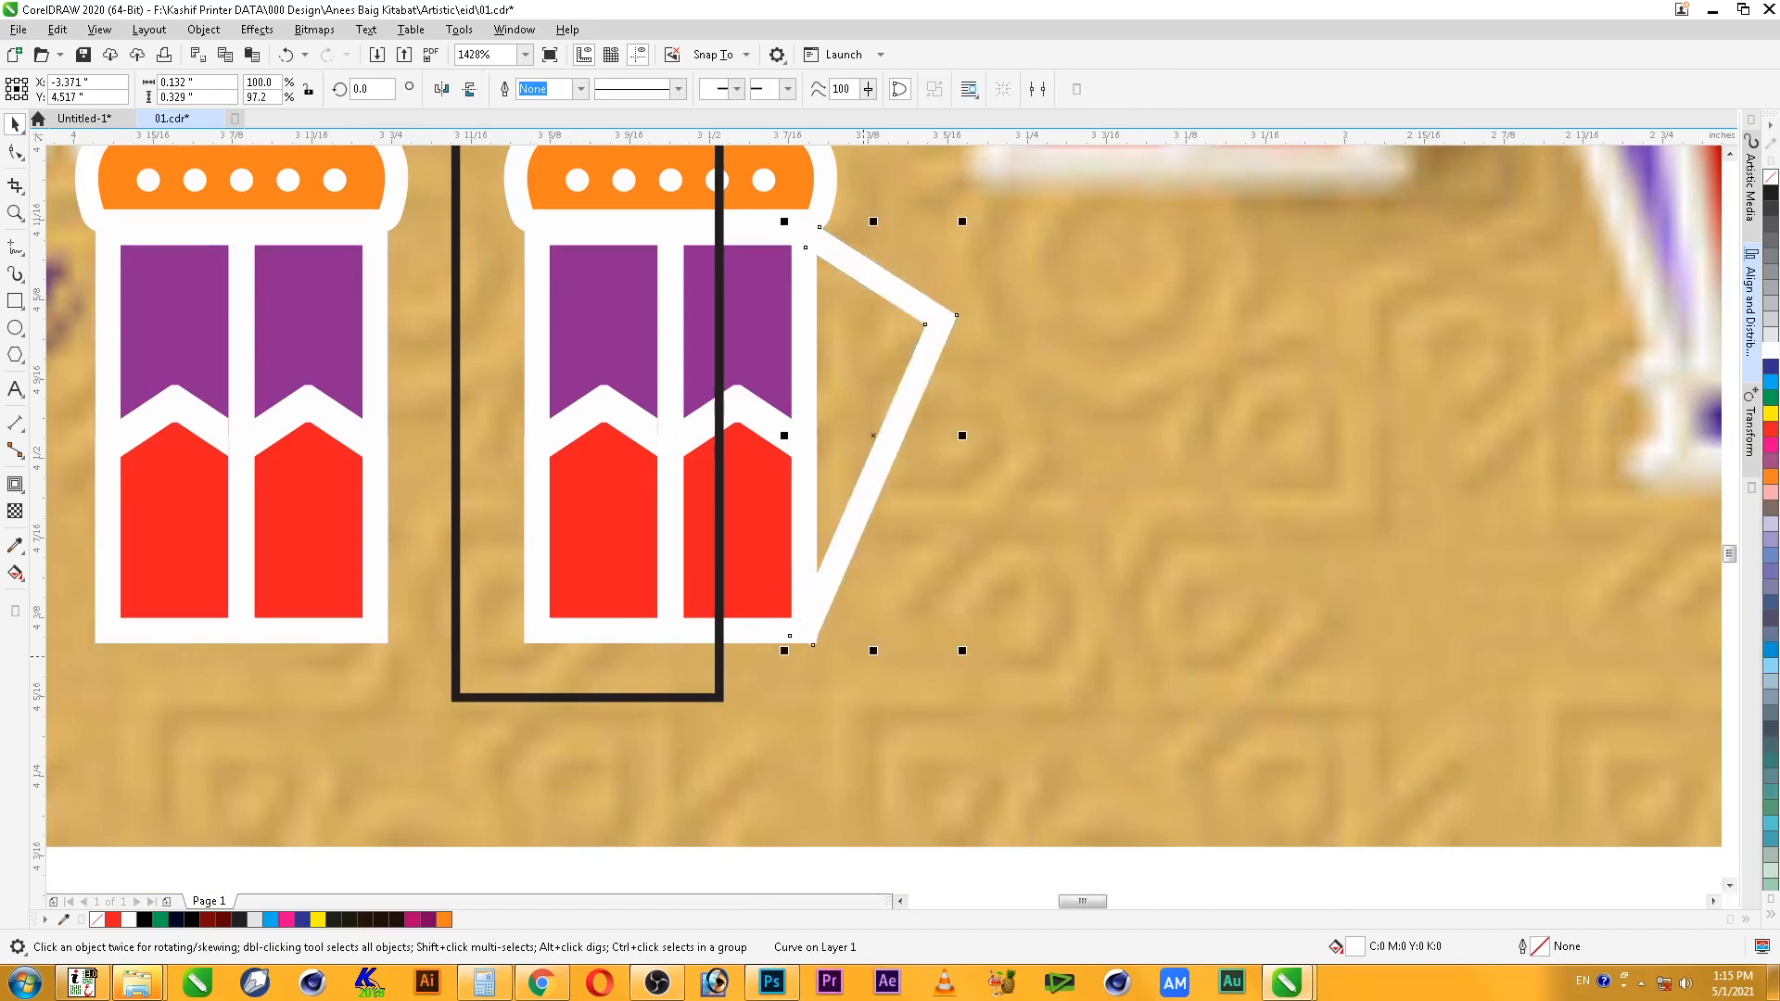
pyautogui.press('F2')
pyautogui.moveTo(720, 554); pyautogui.dragTo(973, 712)
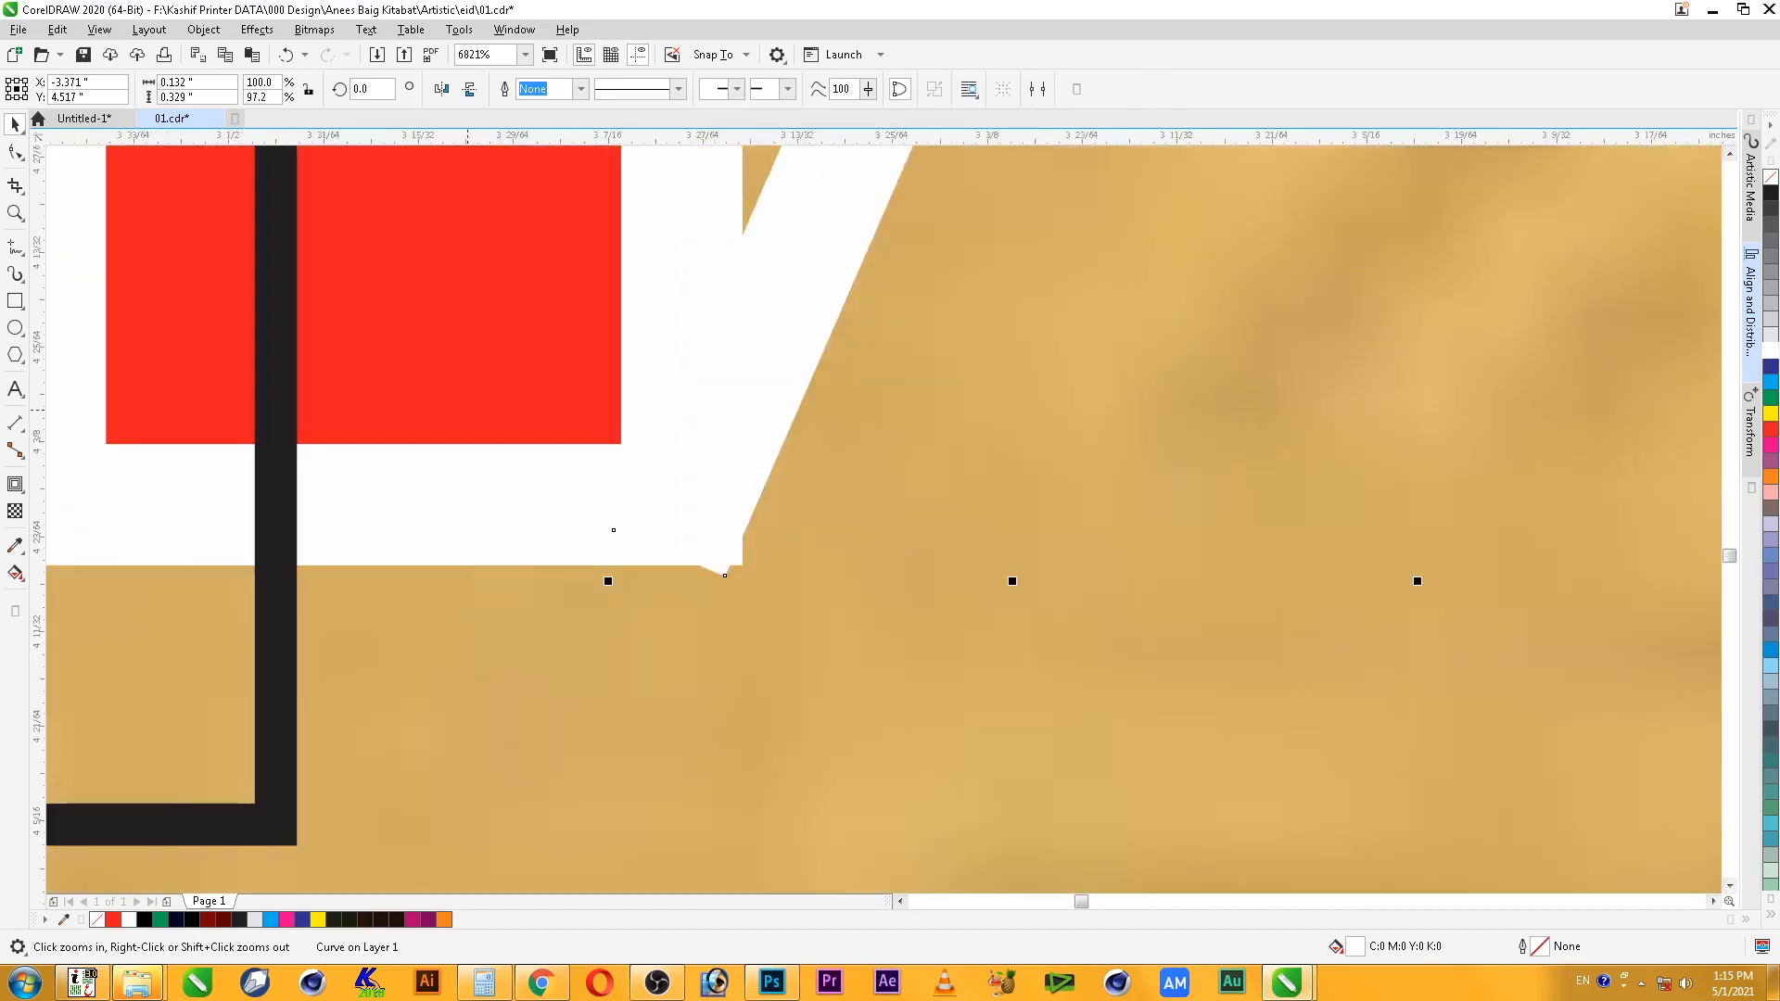
pyautogui.moveTo(1016, 585); pyautogui.dragTo(1016, 620)
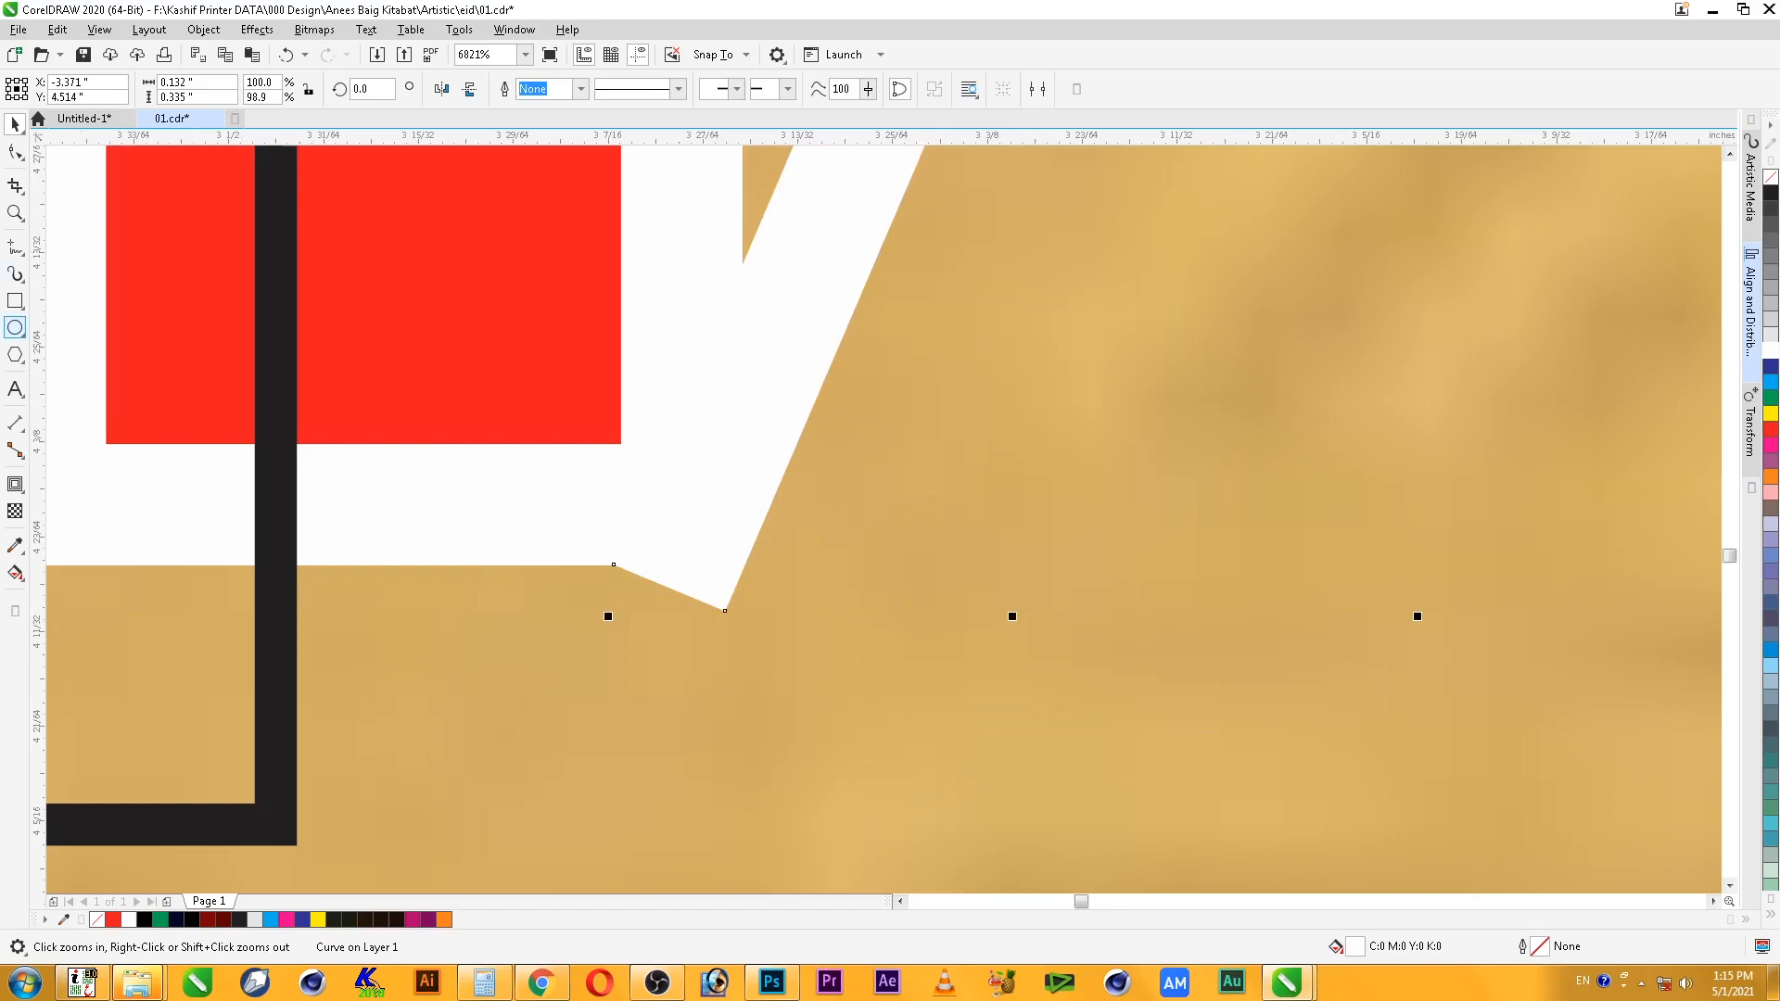
# - Trim the side frame's tip flush with the body's base using a black rectangle without an outline, and delete that rectangle
pyautogui.press('F6')
pyautogui.moveTo(520, 706); pyautogui.dragTo(976, 564)
pyautogui.press('space')
pyautogui.click(1771, 192)
pyautogui.rightClick(1771, 176)
pyautogui.keyDown('shift'); pyautogui.click(850, 238); pyautogui.keyUp('shift')
pyautogui.click(570, 89)
pyautogui.click(856, 593)
pyautogui.press('Delete')
pyautogui.scroll(-1, 857, 588)
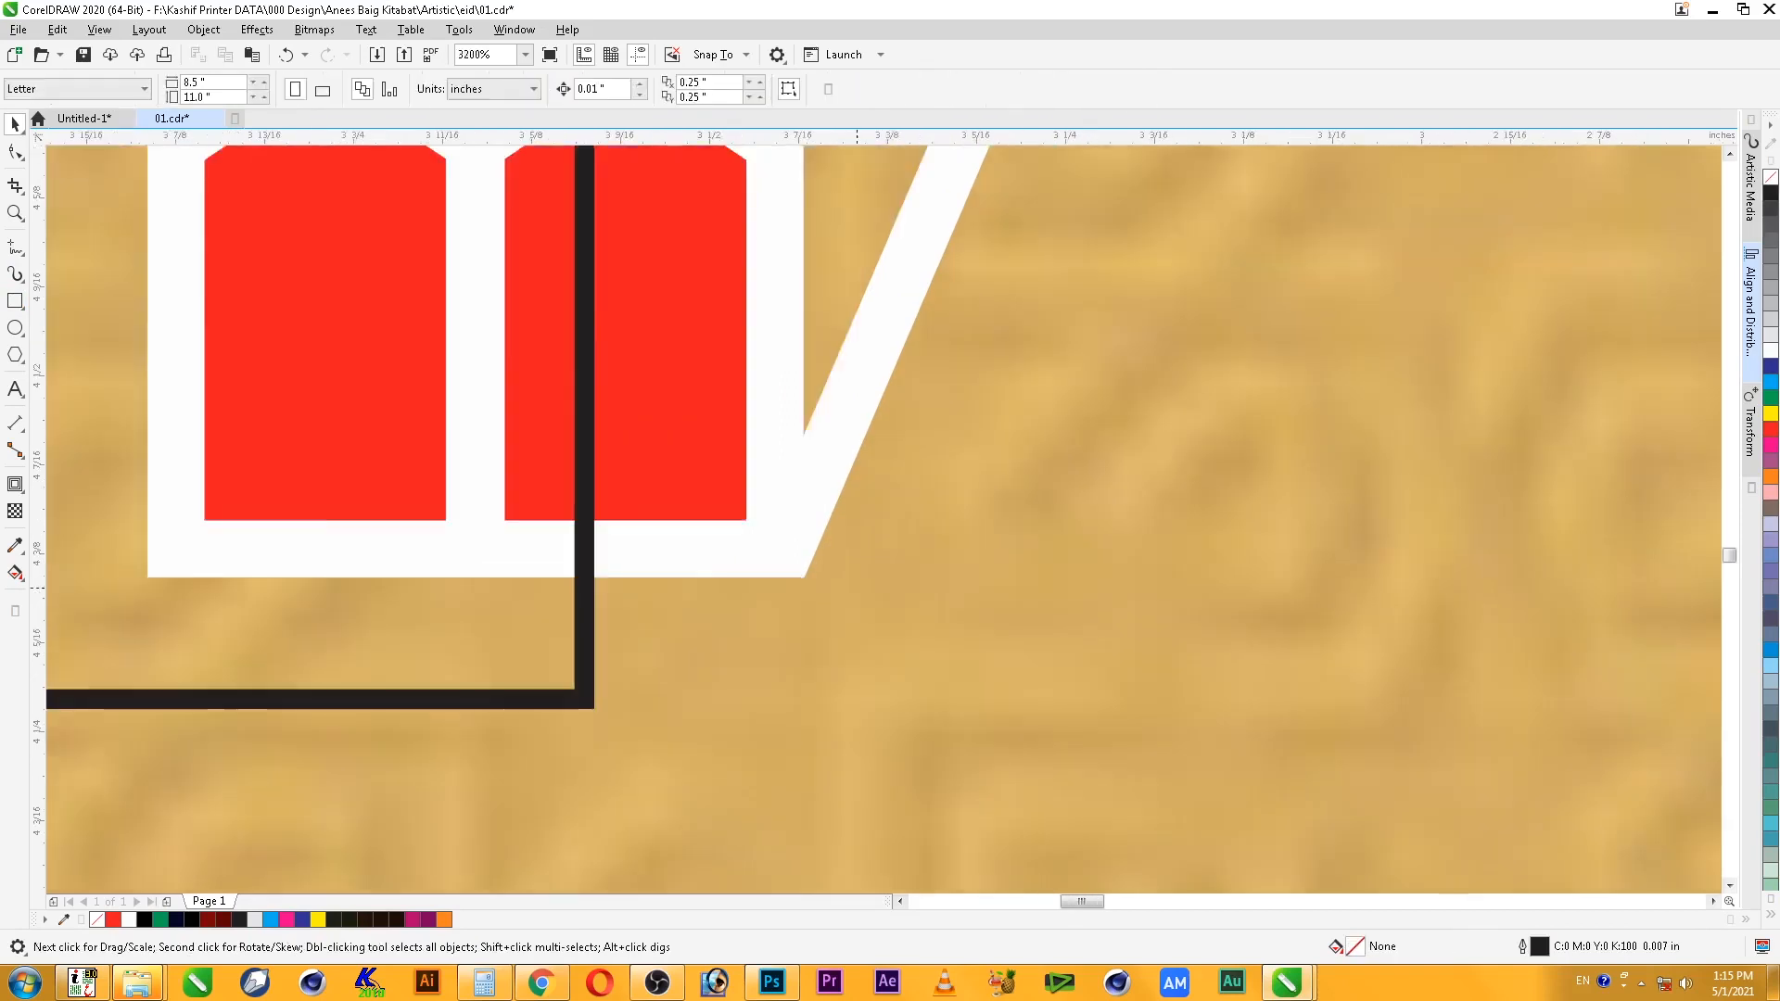
pyautogui.scroll(-2, 857, 588)
pyautogui.click(802, 564)
pyautogui.press('Delete')
pyautogui.click(941, 382)
pyautogui.press('F2')
pyautogui.moveTo(736, 290); pyautogui.dragTo(1015, 616)
pyautogui.hotkey('ctrl', 'z')
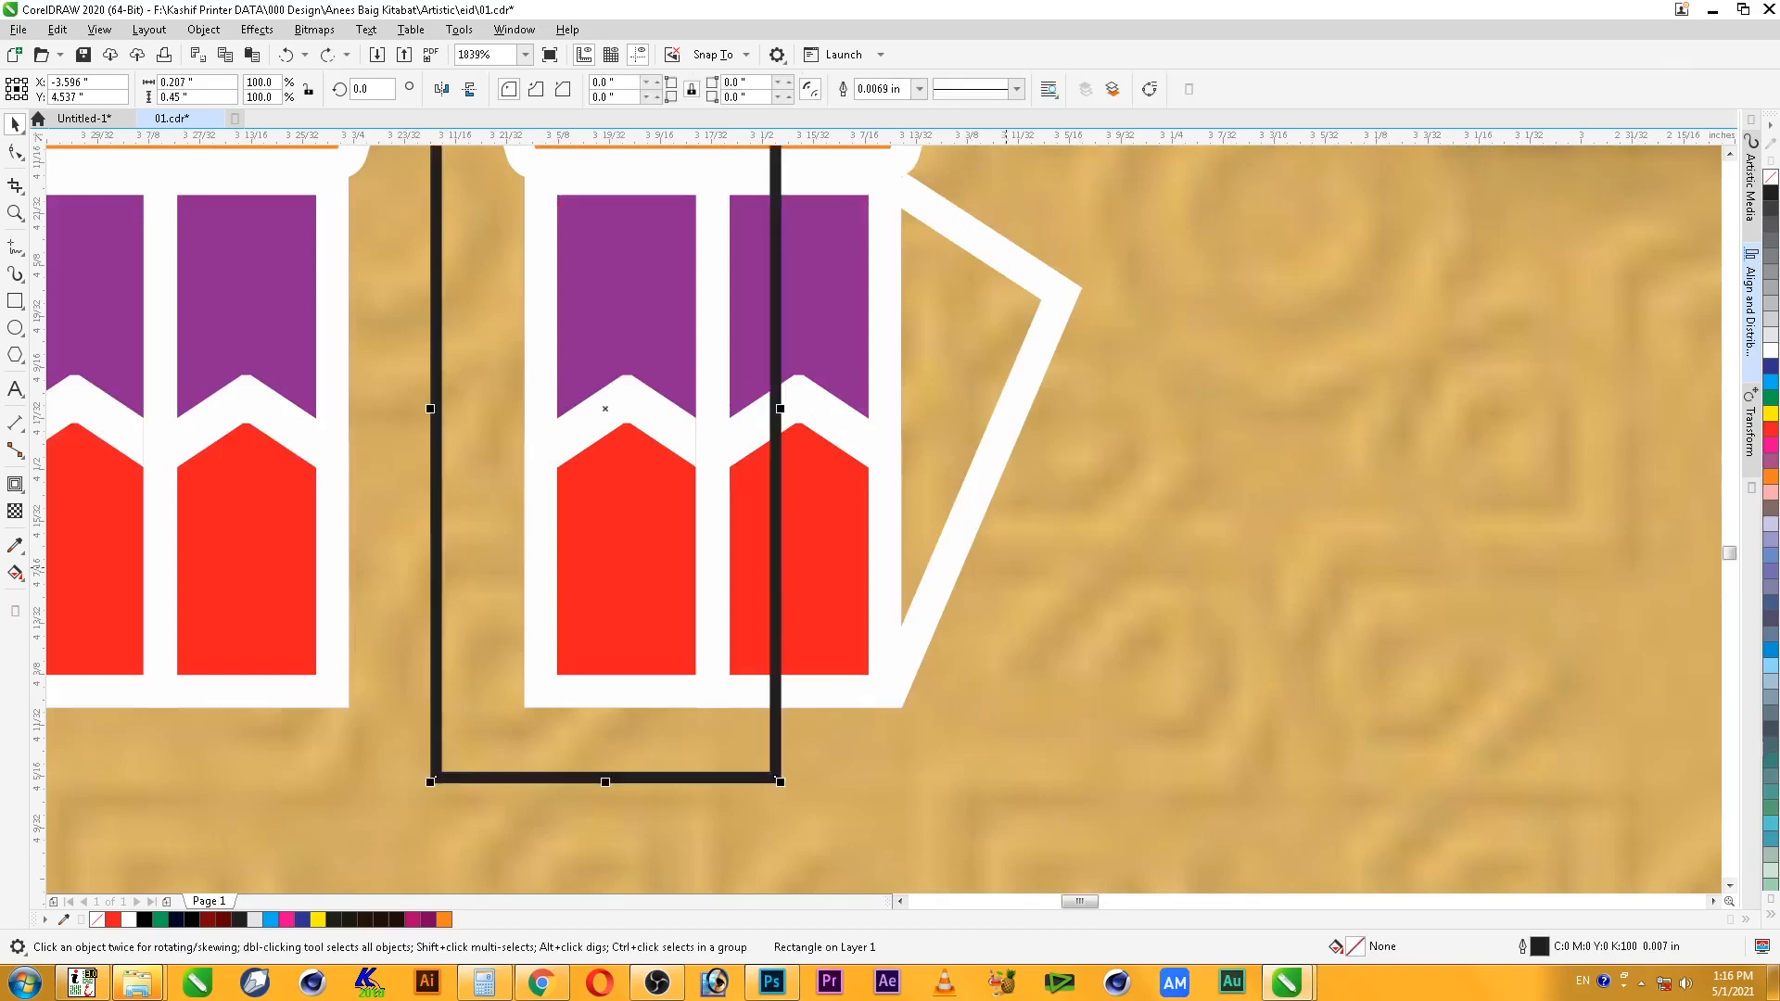
# - Fill the tall rectangle black without an outline, align it to the body's right edge, trim the side frame with it and delete it
pyautogui.click(1771, 193)
pyautogui.rightClick(1771, 176)
pyautogui.moveTo(773, 593); pyautogui.dragTo(897, 575)
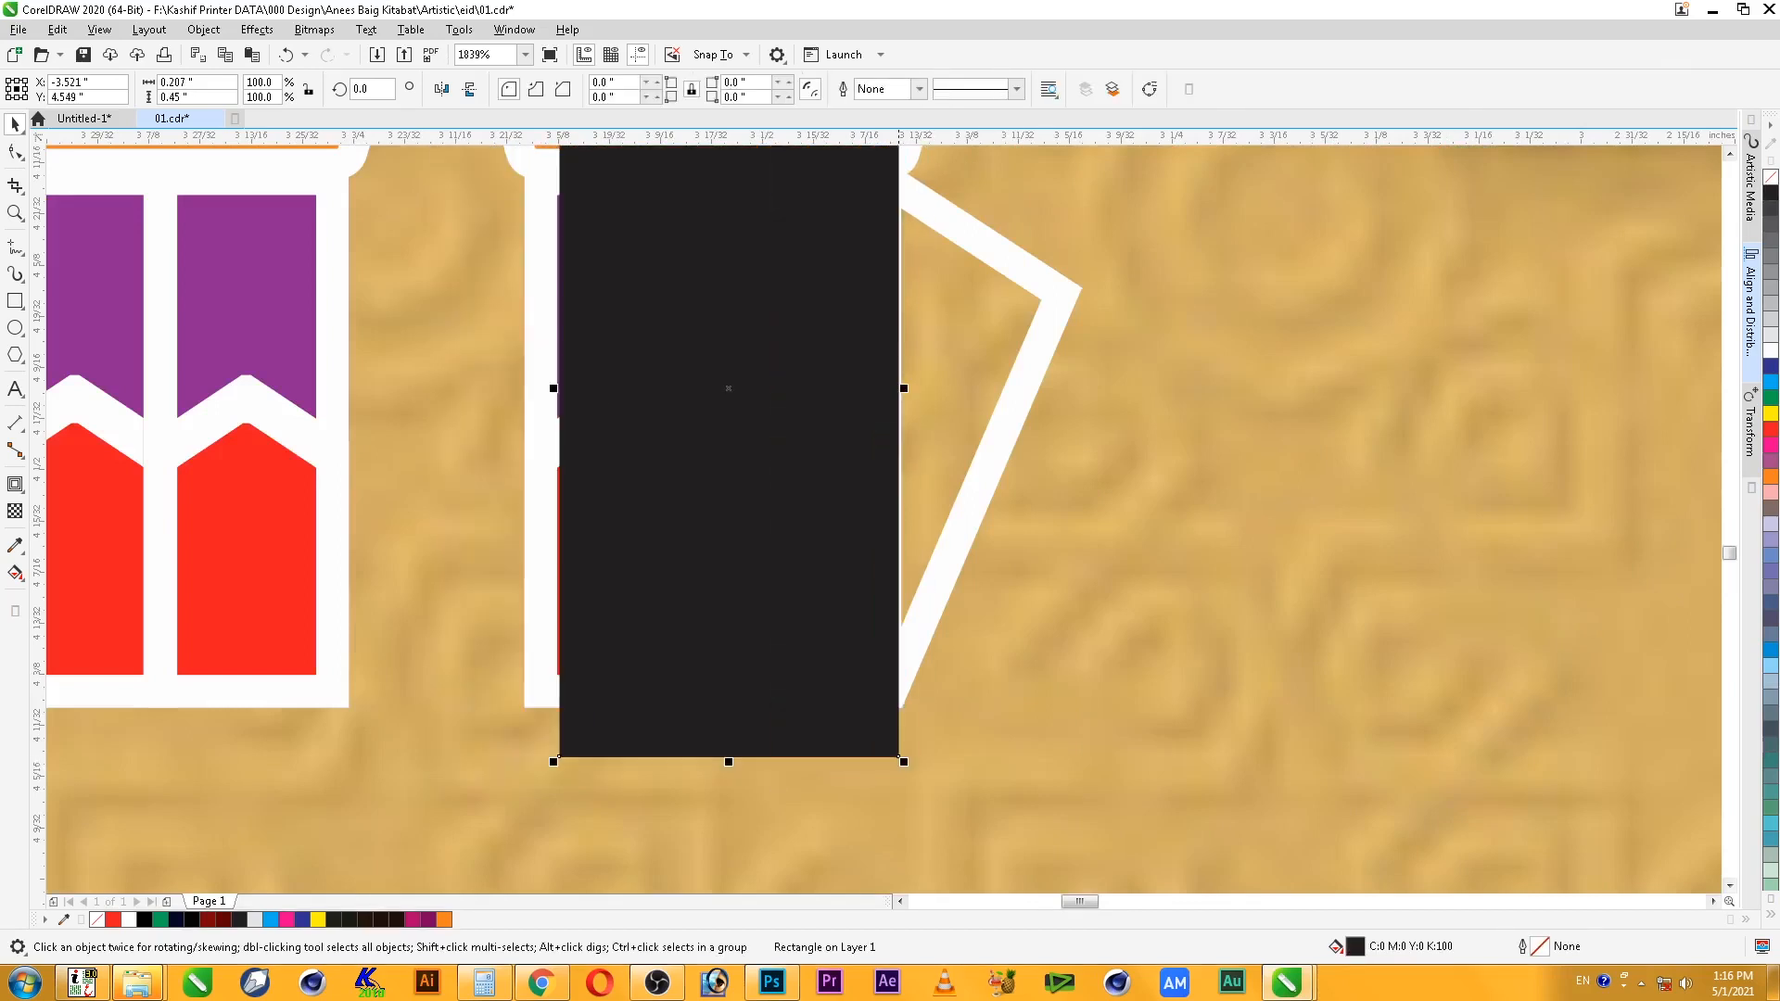
pyautogui.keyDown('shift'); pyautogui.click(997, 431); pyautogui.keyUp('shift')
pyautogui.click(570, 89)
pyautogui.click(788, 315)
pyautogui.press('Delete')
pyautogui.click(1033, 391)
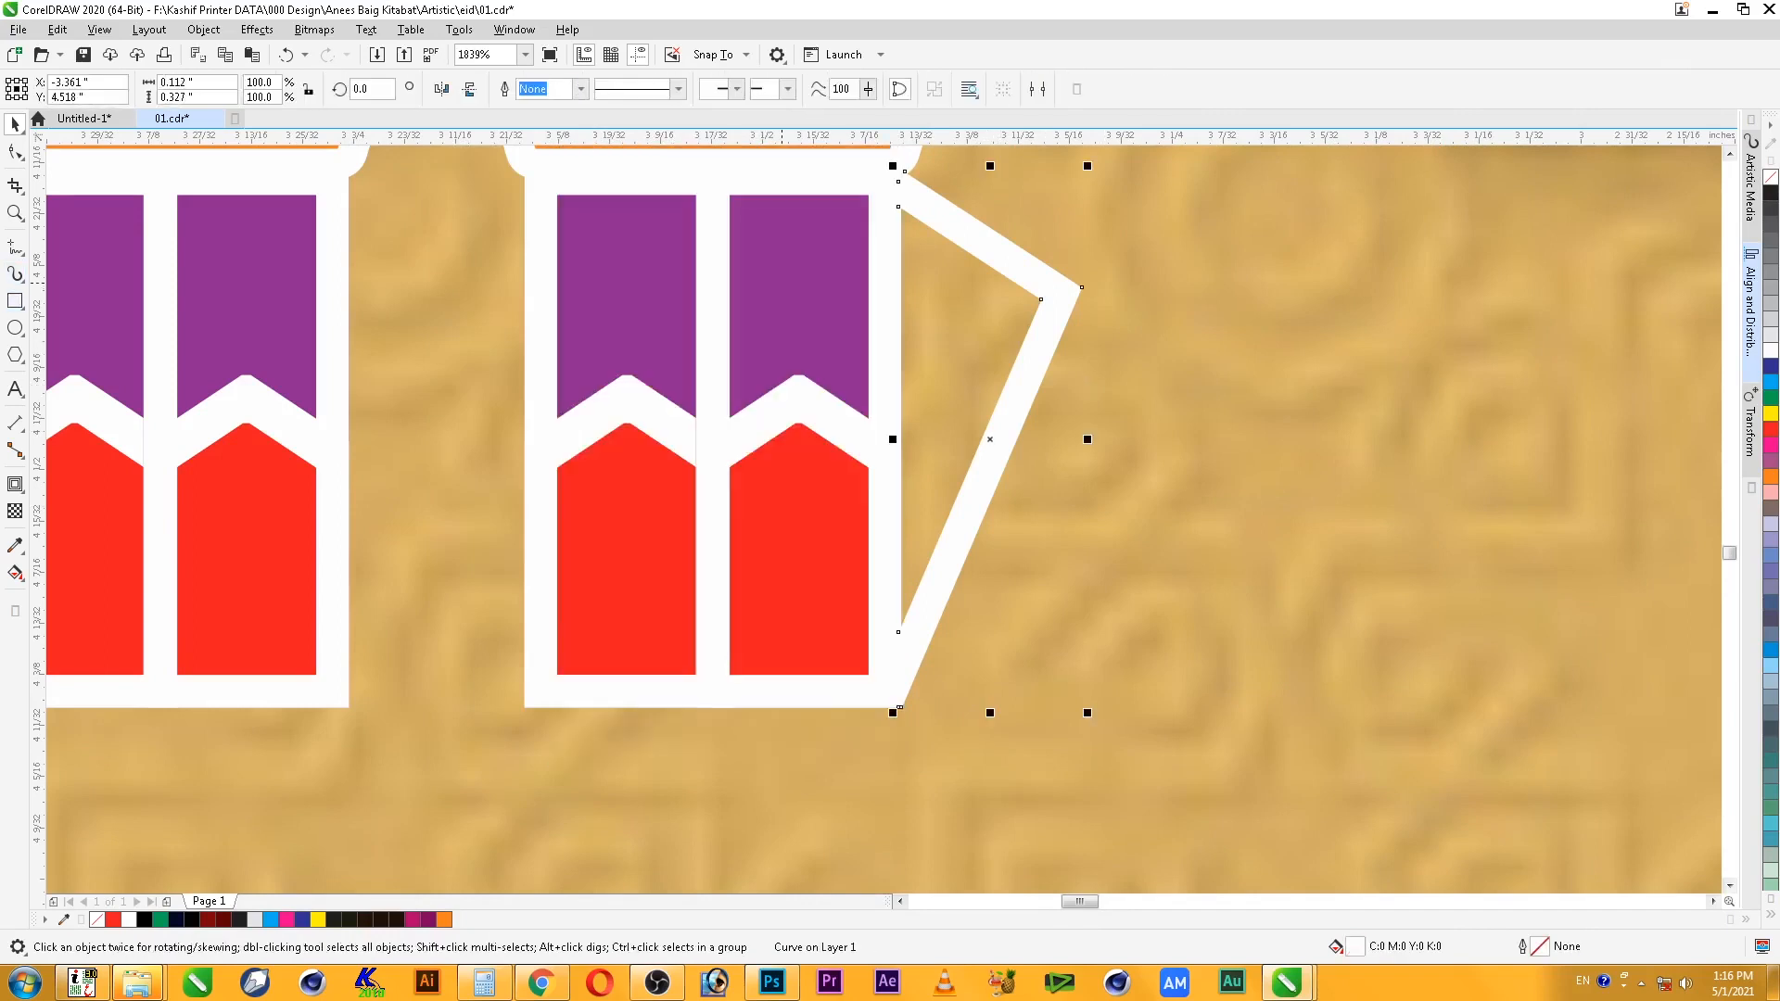
# - Fill the lantern copy's two upper panels golden yellow (C0 M19 Y81 K0)
pyautogui.keyDown('ctrl'); pyautogui.click(813, 317); pyautogui.keyUp('ctrl')
pyautogui.click(1771, 414)
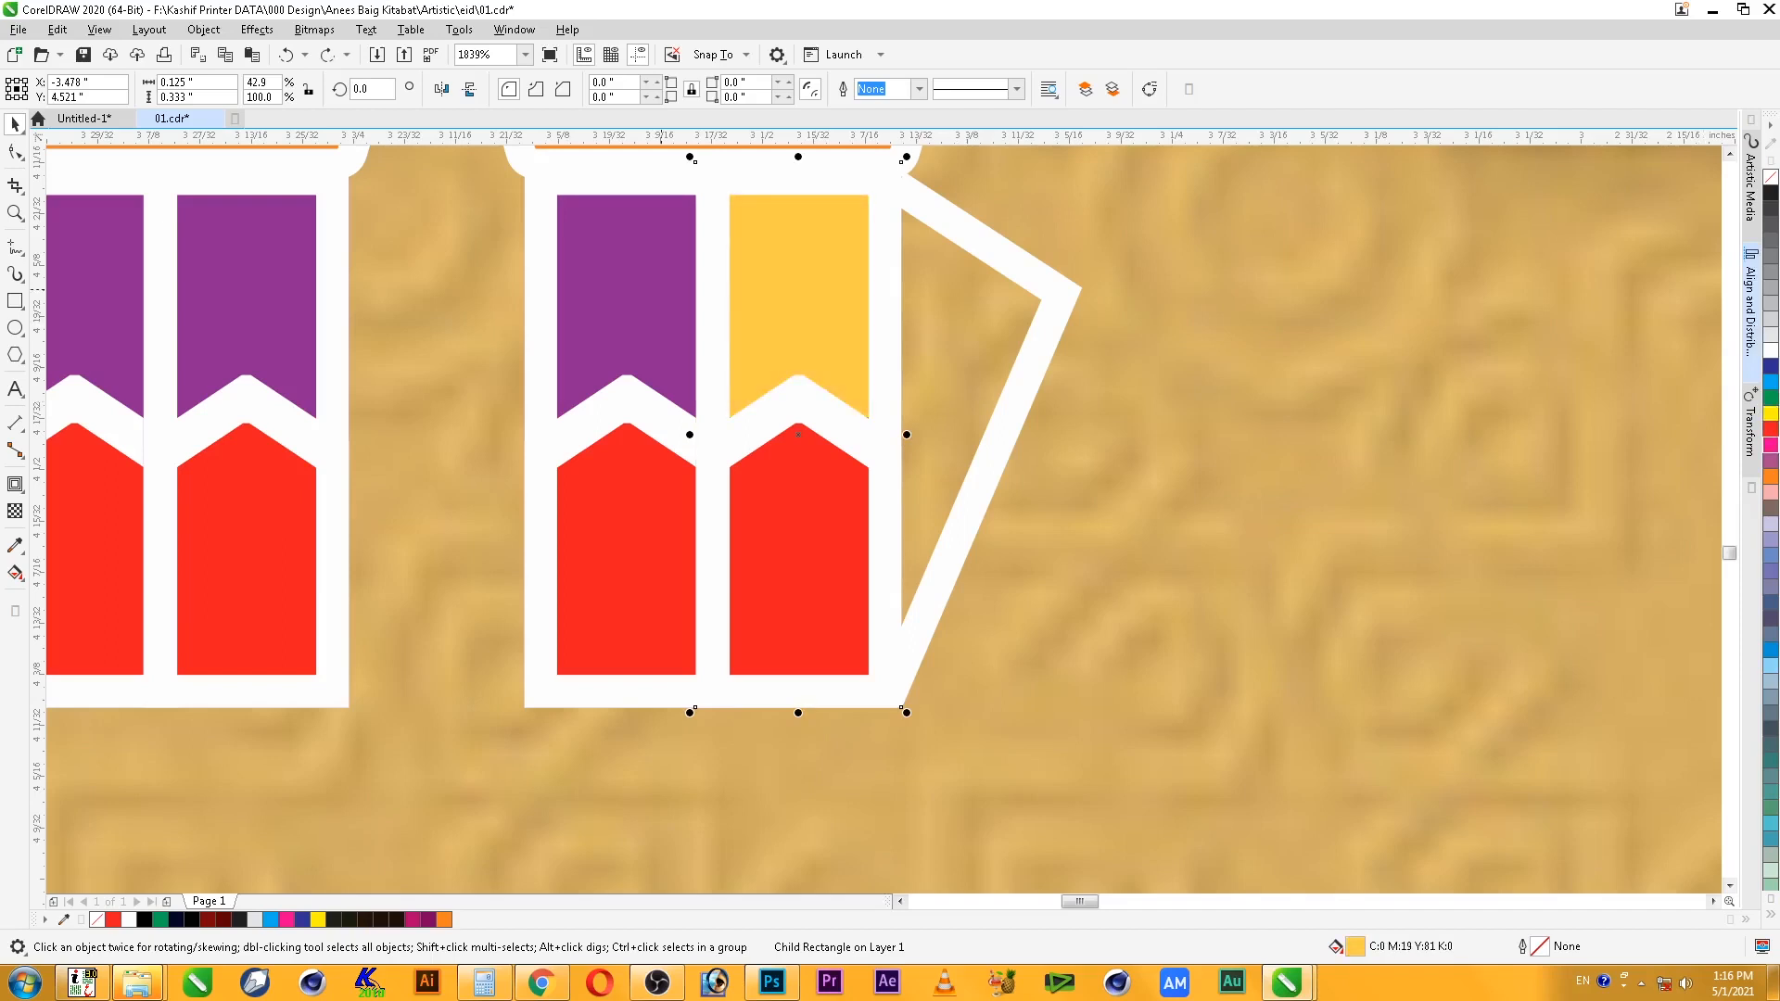
pyautogui.keyDown('ctrl'); pyautogui.click(661, 289); pyautogui.keyUp('ctrl')
pyautogui.hotkey('ctrl', 'r')
# - Fill the lantern copy's lower left panel with the same golden yellow, undoing a first colour choice
pyautogui.keyDown('ctrl'); pyautogui.click(654, 517); pyautogui.keyUp('ctrl')
pyautogui.click(1771, 366)
pyautogui.hotkey('ctrl', 'z')
pyautogui.keyDown('ctrl'); pyautogui.click(645, 547); pyautogui.keyUp('ctrl')
pyautogui.hotkey('ctrl', 'r')
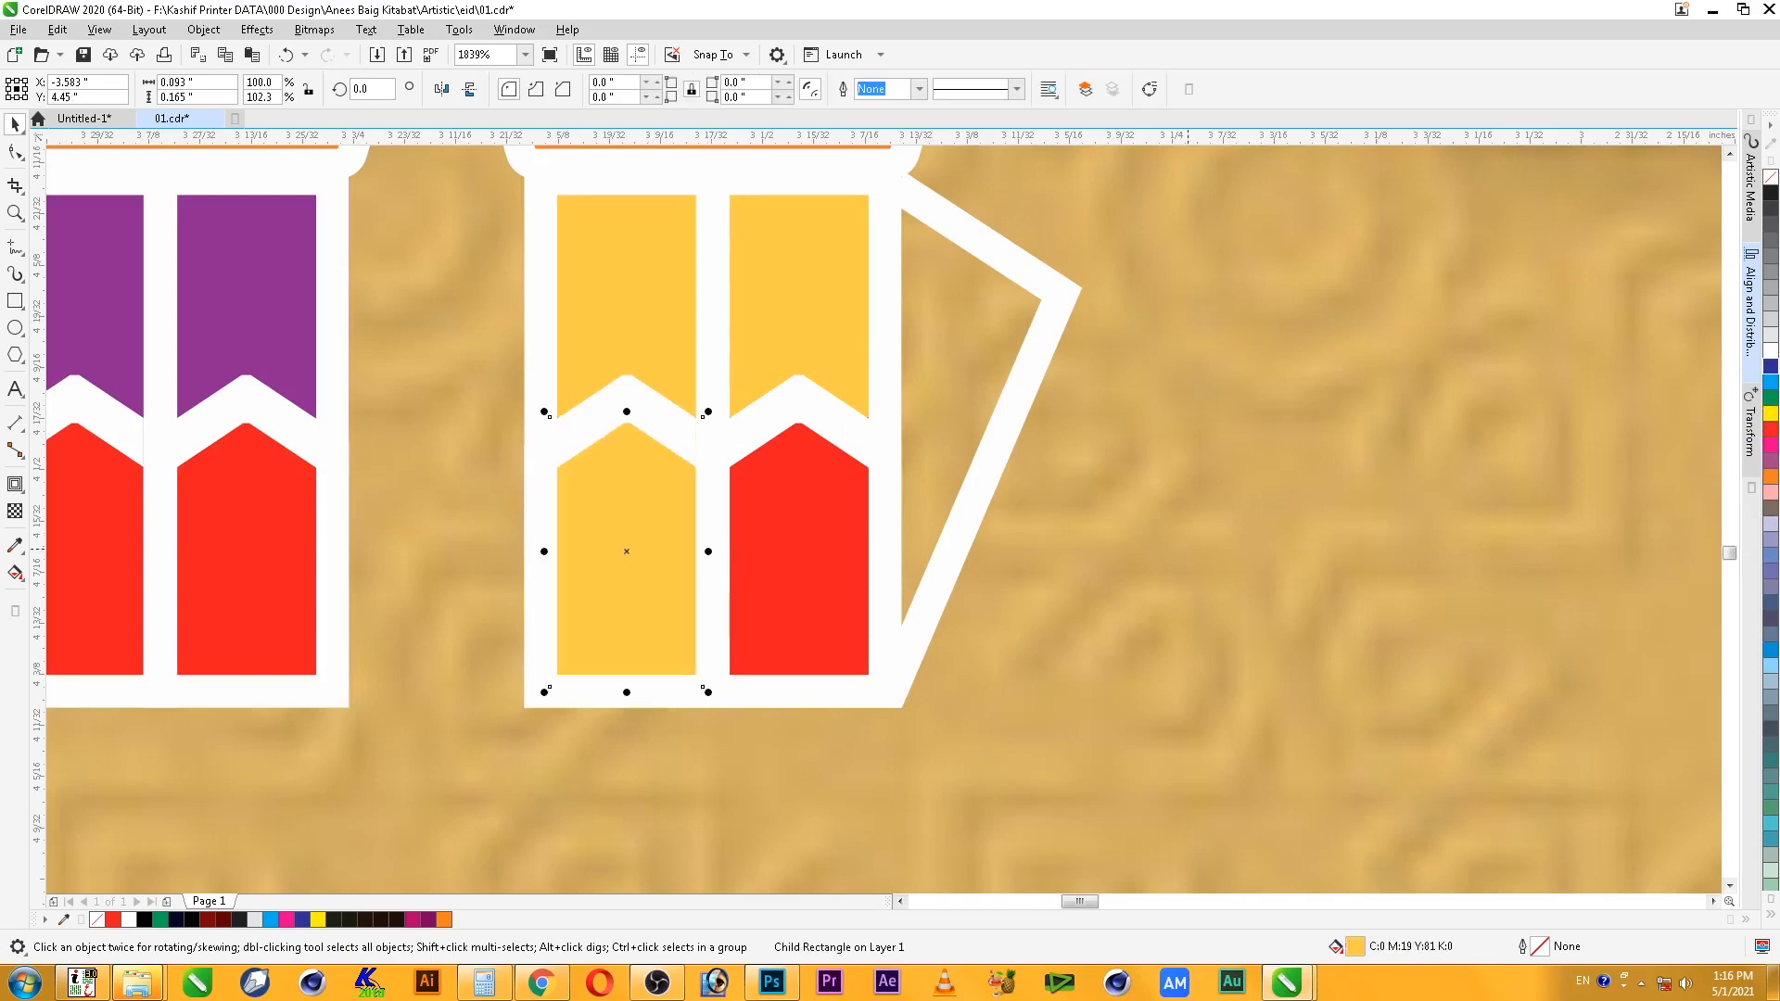
# - Fill the lantern copy's two lower panels dark blue (C100 M100 Y0 K0)
pyautogui.click(1771, 367)
pyautogui.keyDown('ctrl'); pyautogui.click(784, 548); pyautogui.keyUp('ctrl')
pyautogui.hotkey('ctrl', 'r')
pyautogui.press('F3')
pyautogui.press('F2')
pyautogui.moveTo(1146, 269); pyautogui.dragTo(498, 697)
pyautogui.press('Escape')
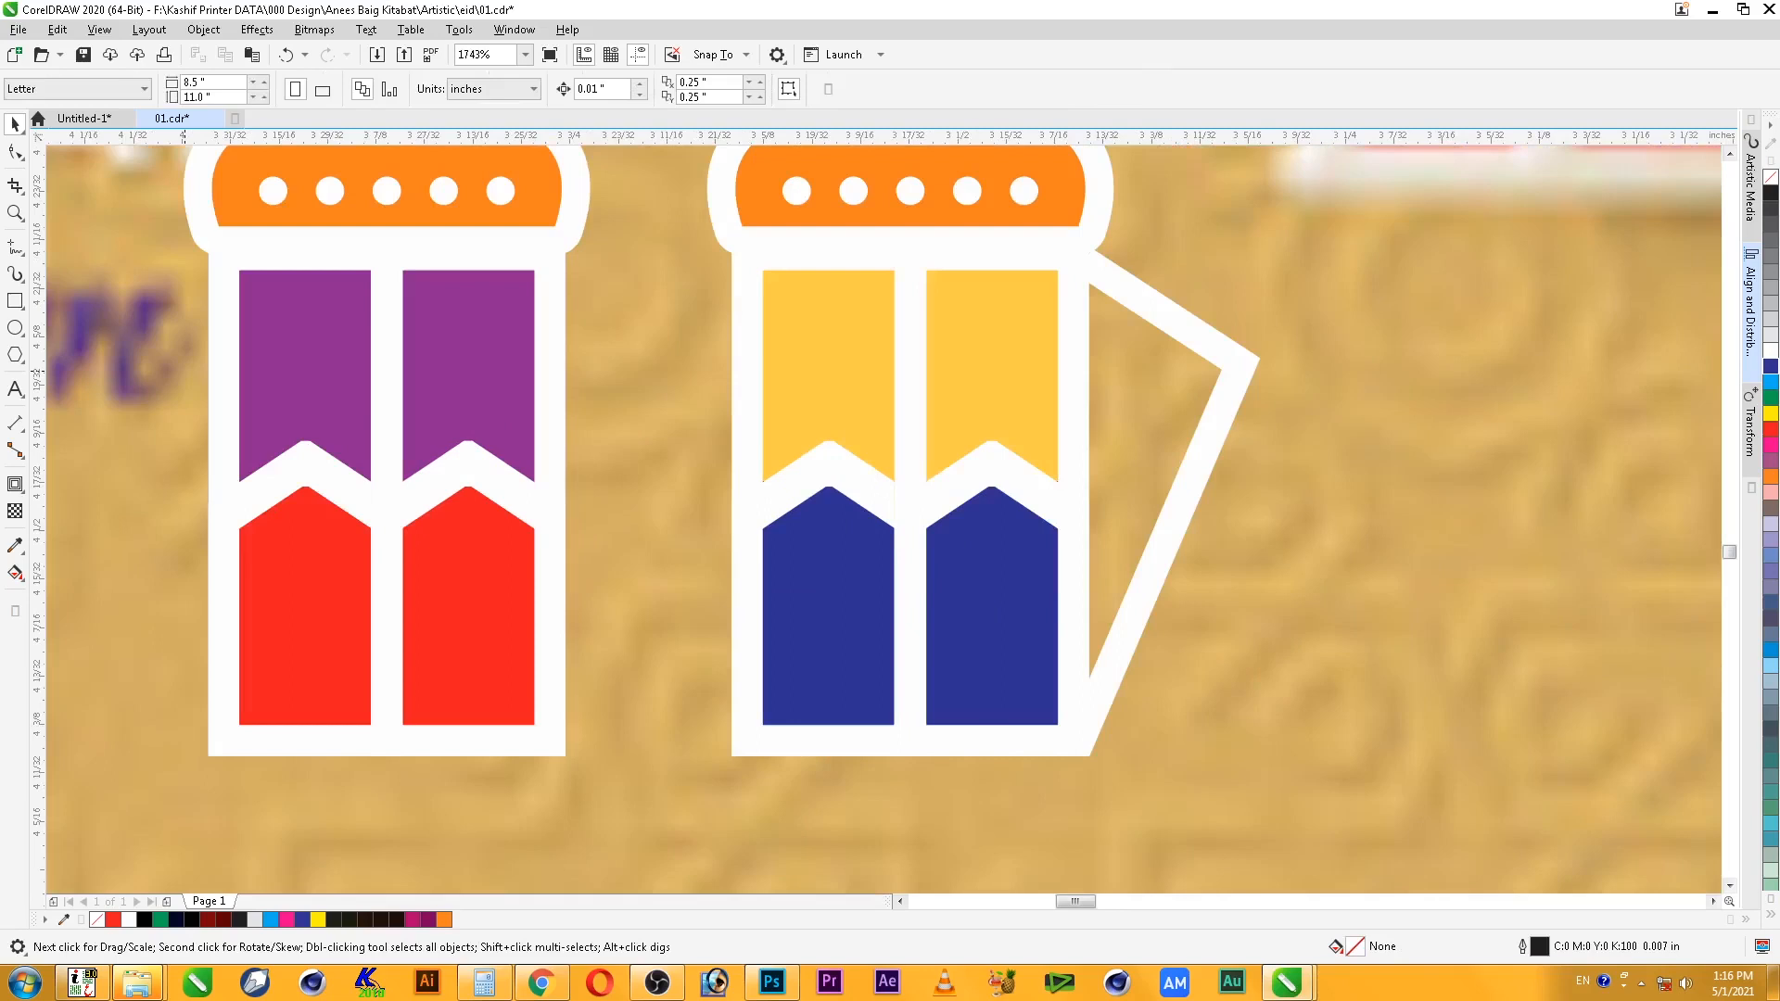
# - Draw a closed triangle about 0.10 by 0.31 in over the opening of the lantern copy's right side frame
pyautogui.click(15, 247)
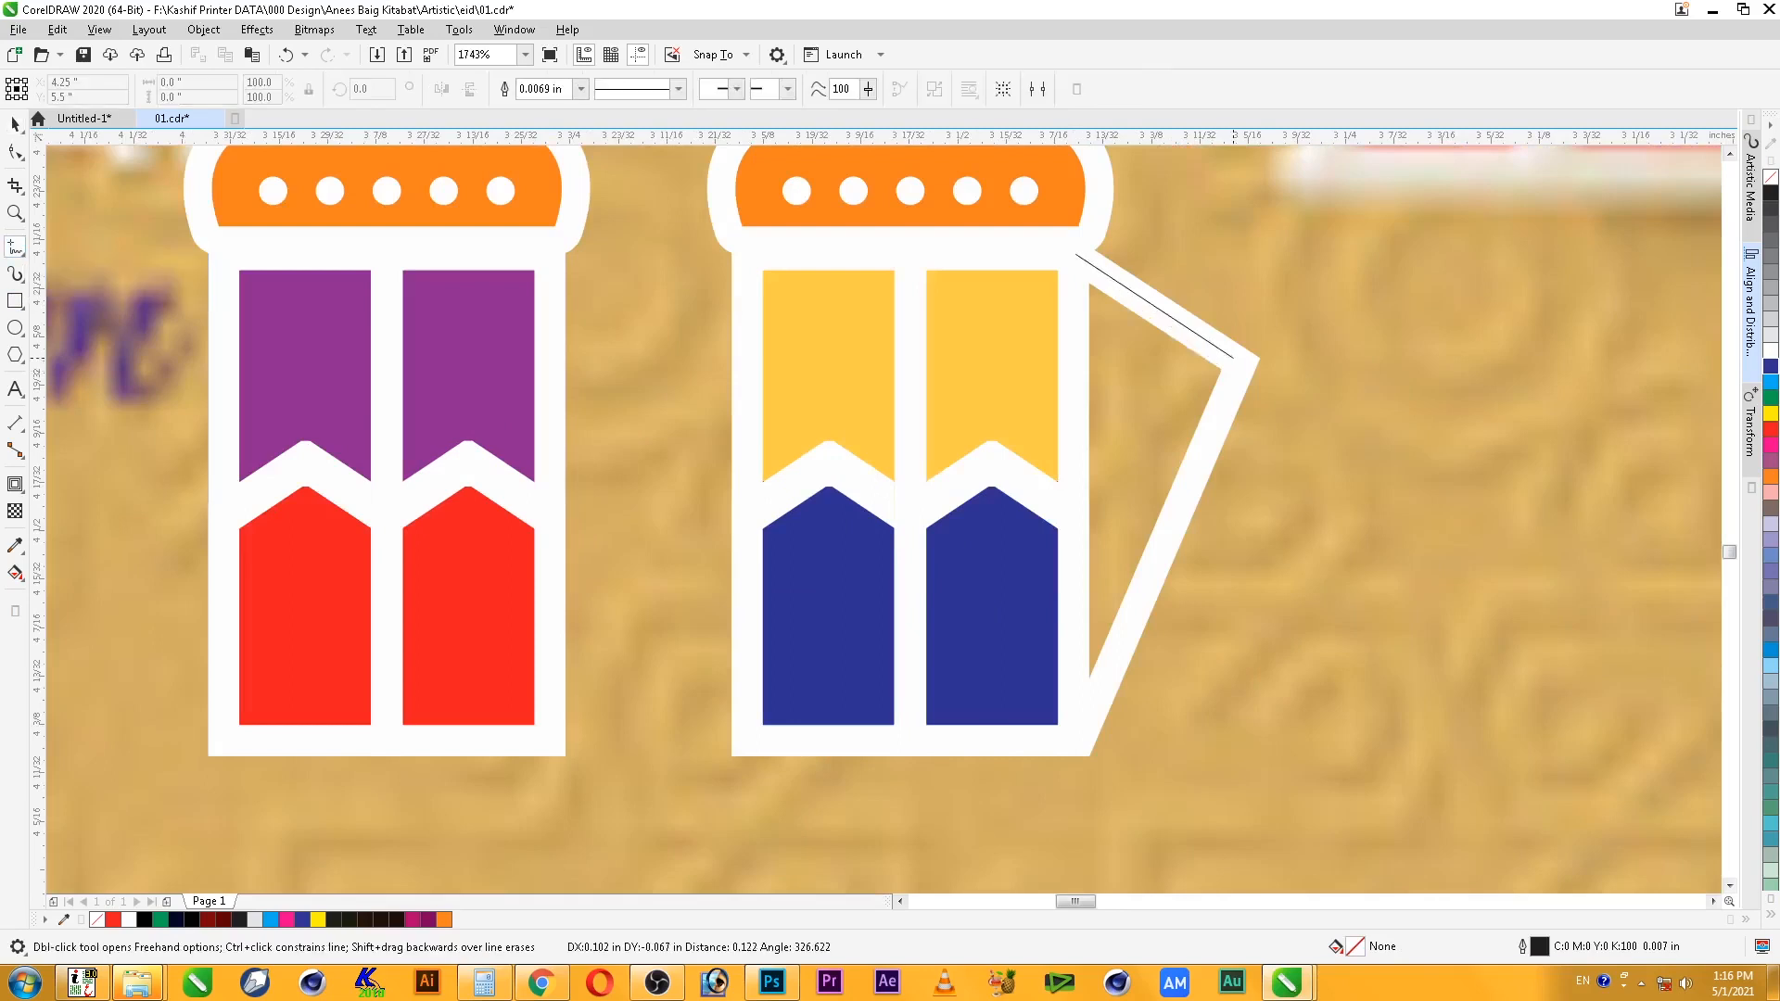
pyautogui.doubleClick(1234, 358)
pyautogui.doubleClick(1080, 737)
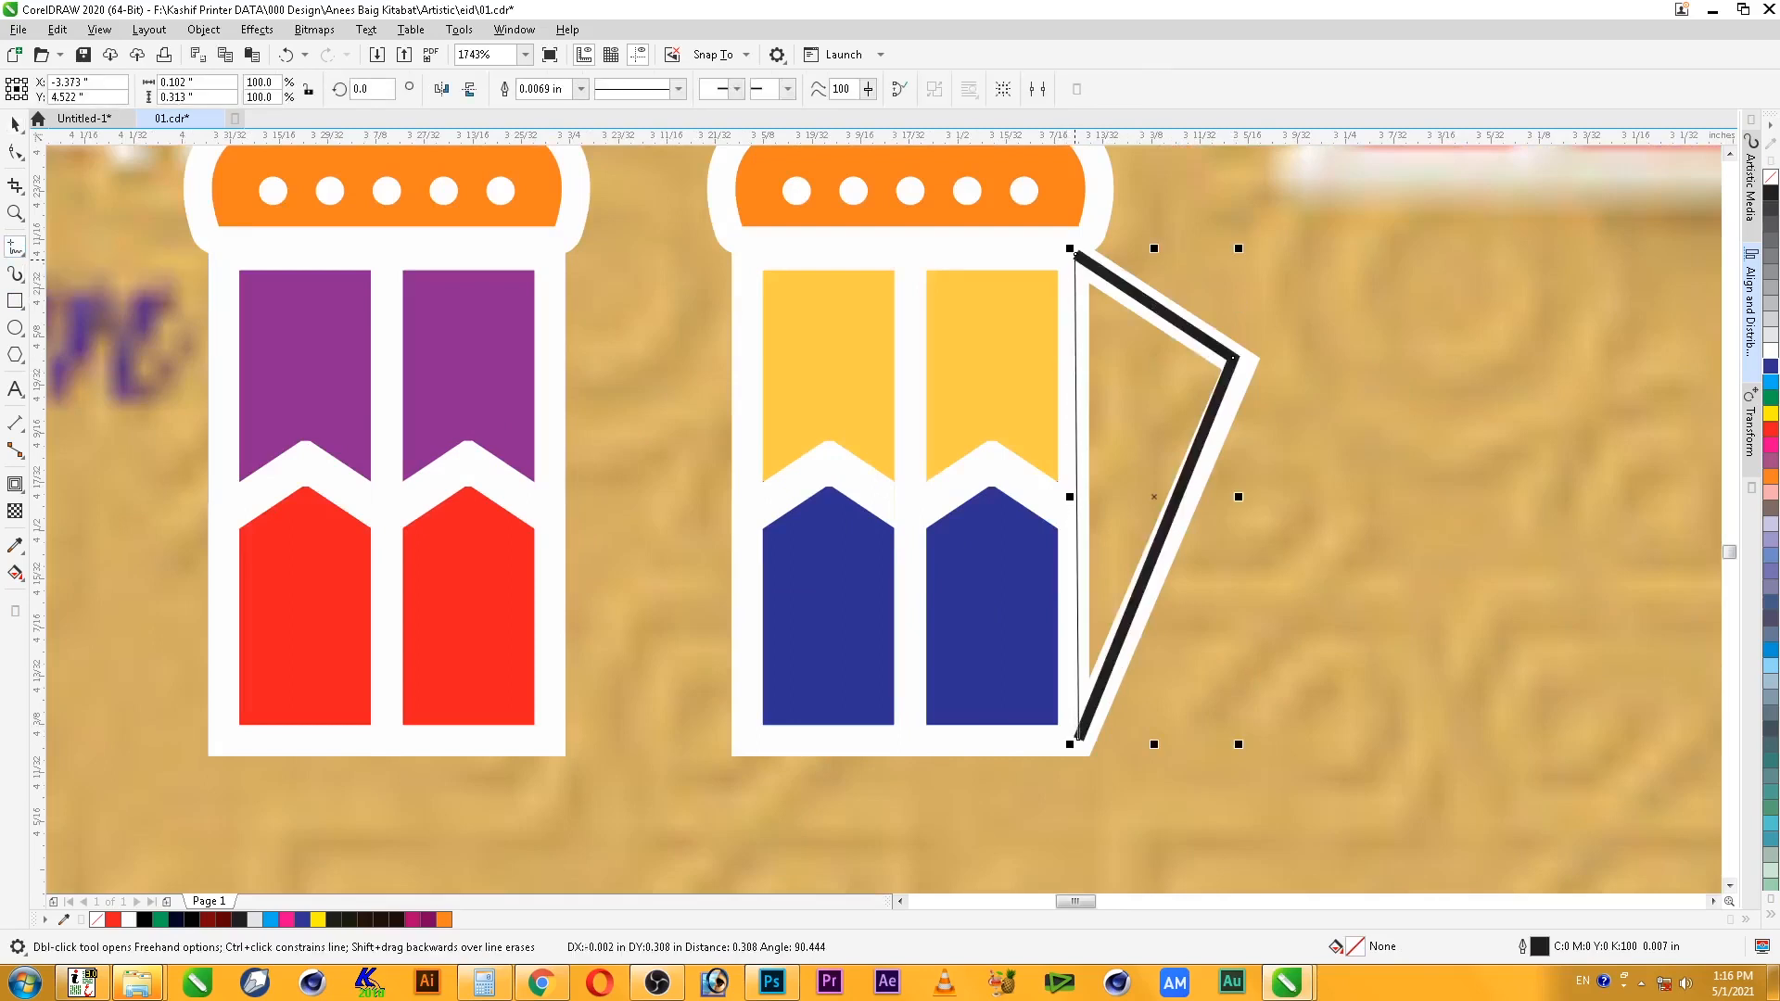
pyautogui.doubleClick(1071, 249)
# - Fill the triangle purple (C73 M100 Y0 K0), remove its outline and place it behind the white side frame
pyautogui.press('space')
pyautogui.click(1771, 366)
pyautogui.keyDown('ctrl'); pyautogui.click(1771, 445); pyautogui.keyUp('ctrl')
pyautogui.keyDown('ctrl'); pyautogui.click(1771, 445); pyautogui.keyUp('ctrl')
pyautogui.keyDown('ctrl'); pyautogui.click(1770, 445); pyautogui.keyUp('ctrl')
pyautogui.rightClick(1771, 176)
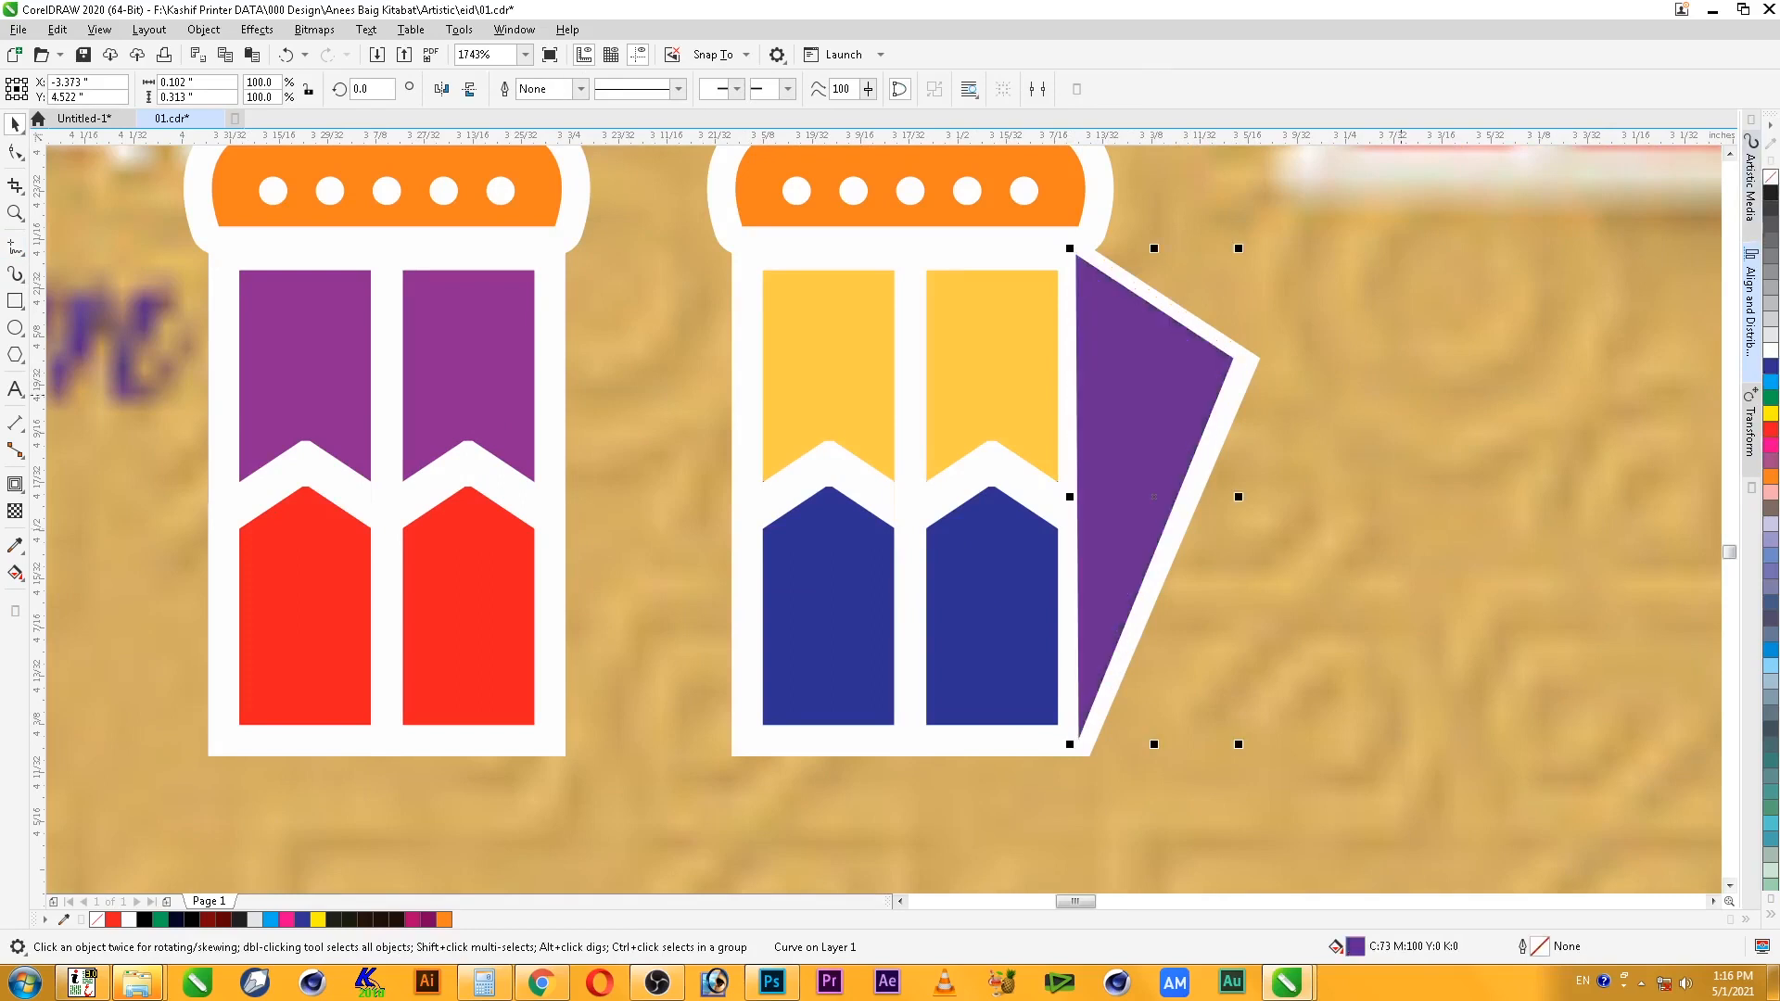
pyautogui.hotkey('ctrl', 'pagedown')
# - Group the purple triangle with its side frame, mirror a copy to the opposite side and place both behind the lantern body
pyautogui.keyDown('shift'); pyautogui.click(1229, 374); pyautogui.keyUp('shift')
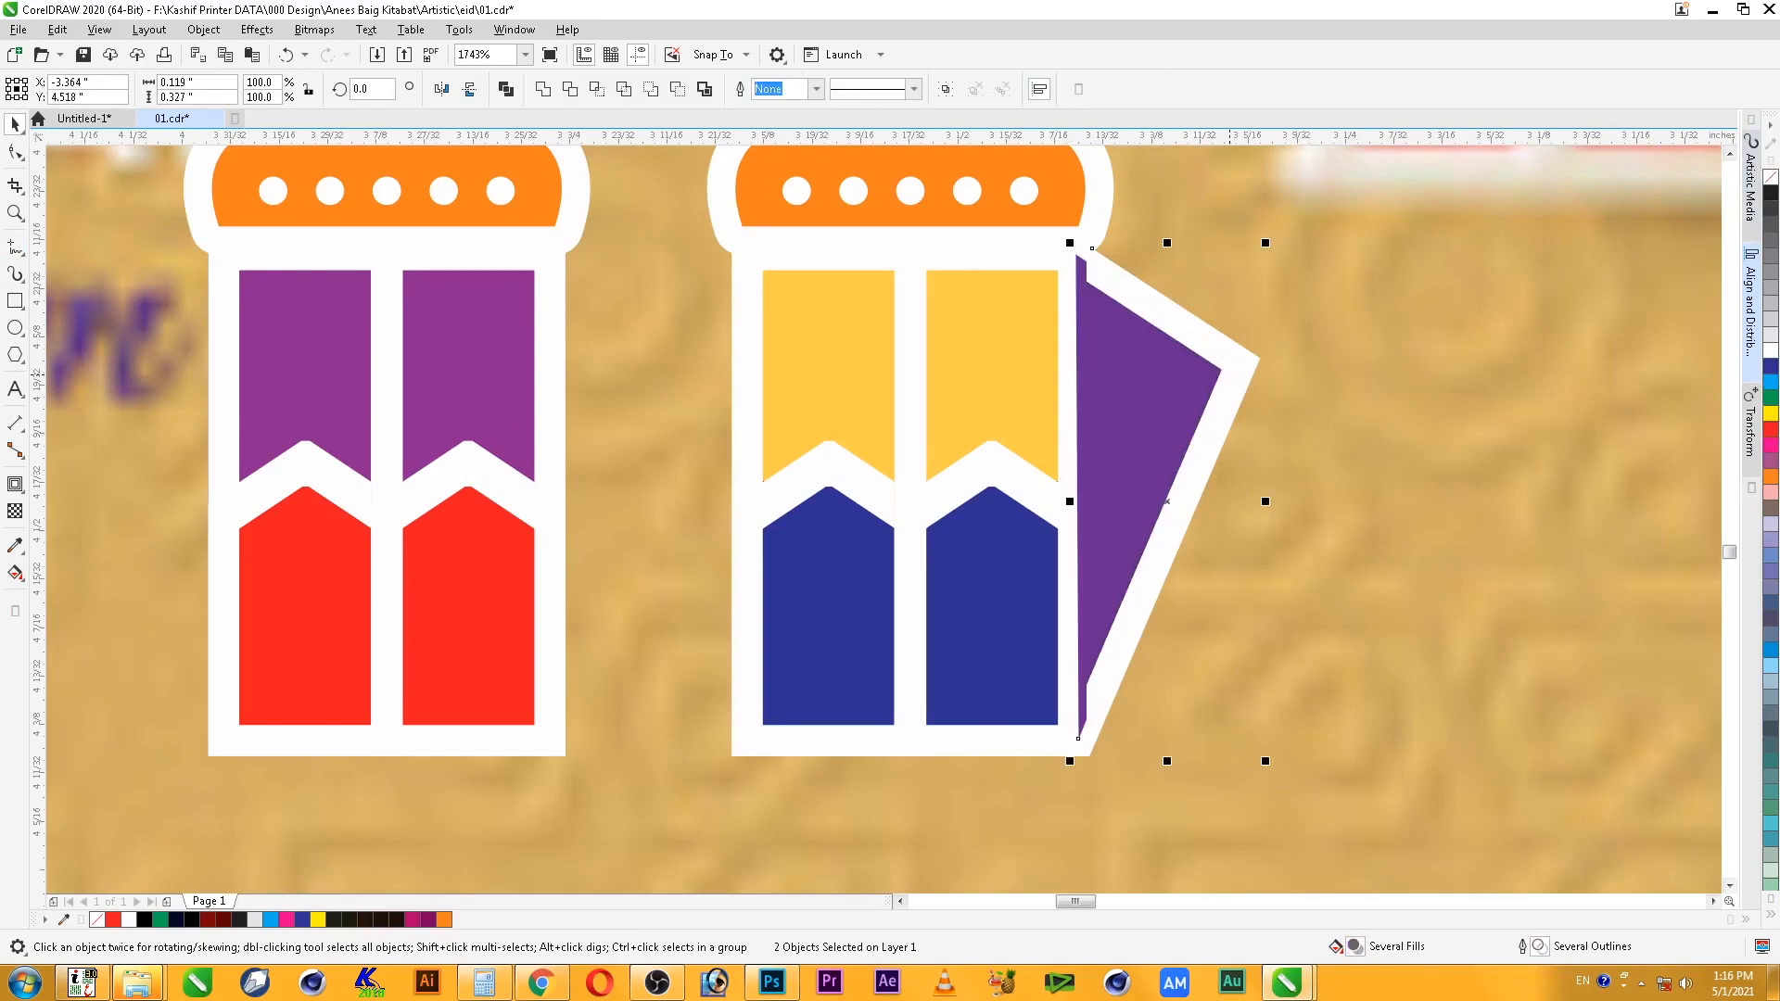
pyautogui.hotkey('ctrl', 'g')
pyautogui.moveTo(1268, 500); pyautogui.dragTo(735, 501)
pyautogui.rightClick(1020, 501)
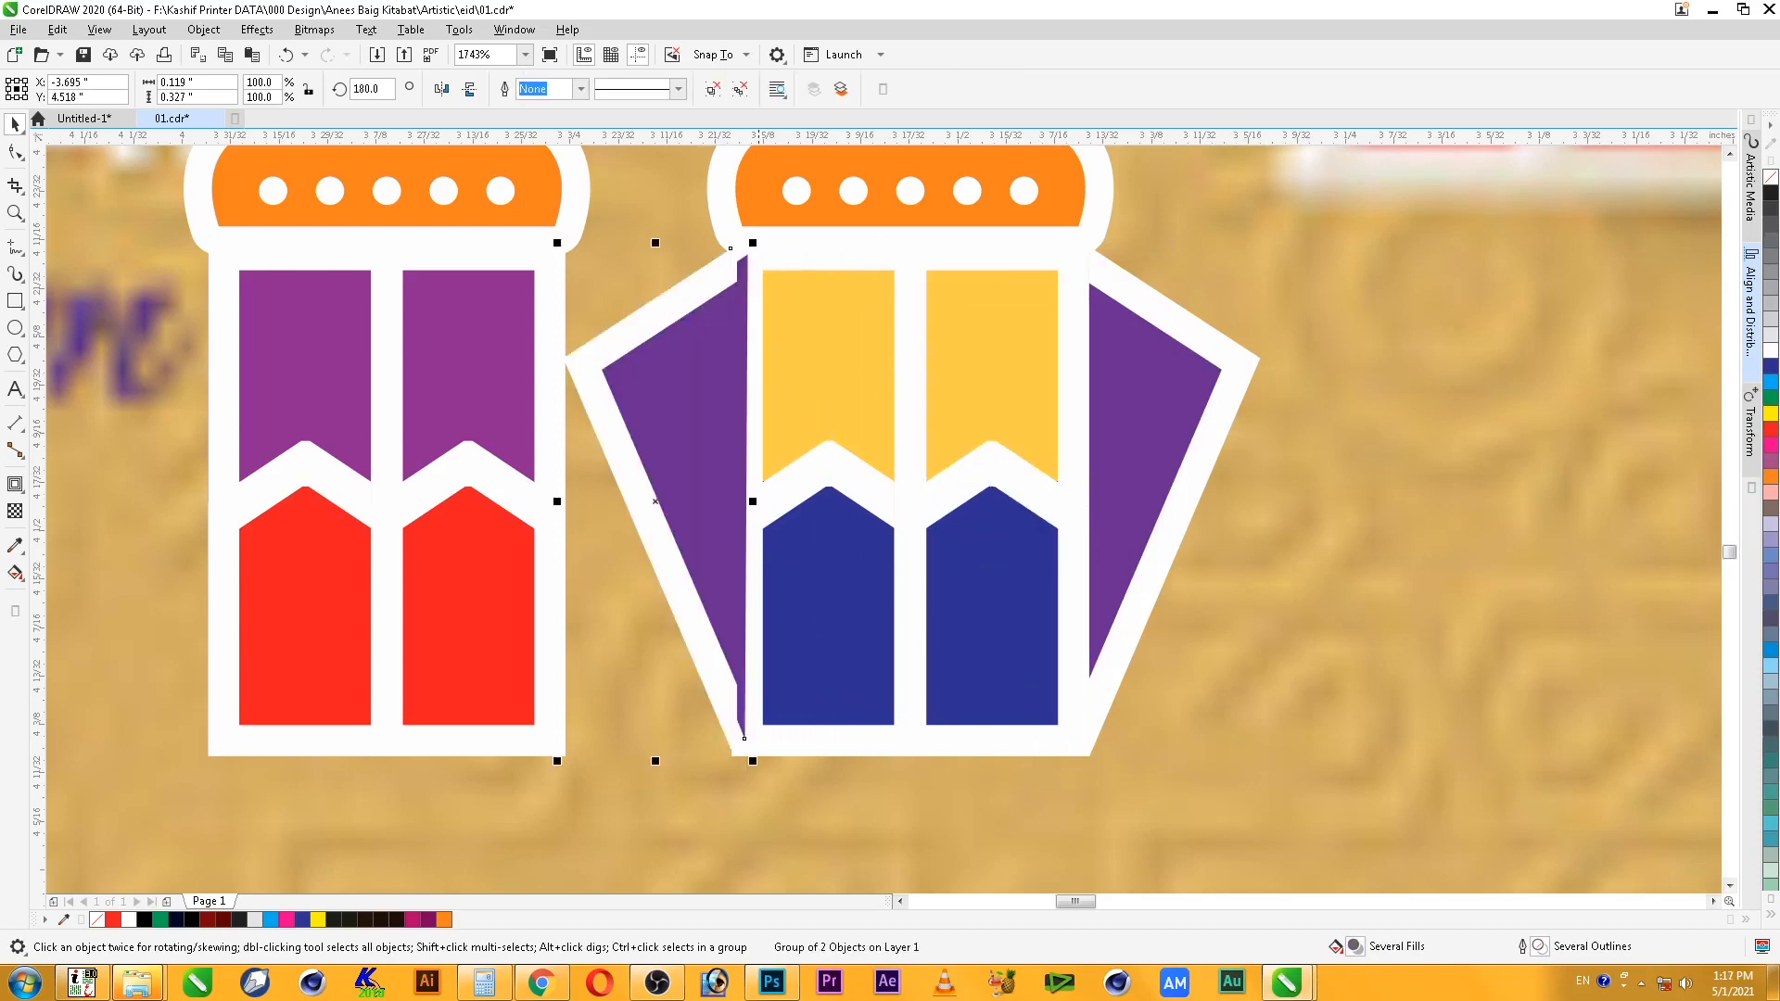
pyautogui.keyDown('shift'); pyautogui.click(1232, 364); pyautogui.keyUp('shift')
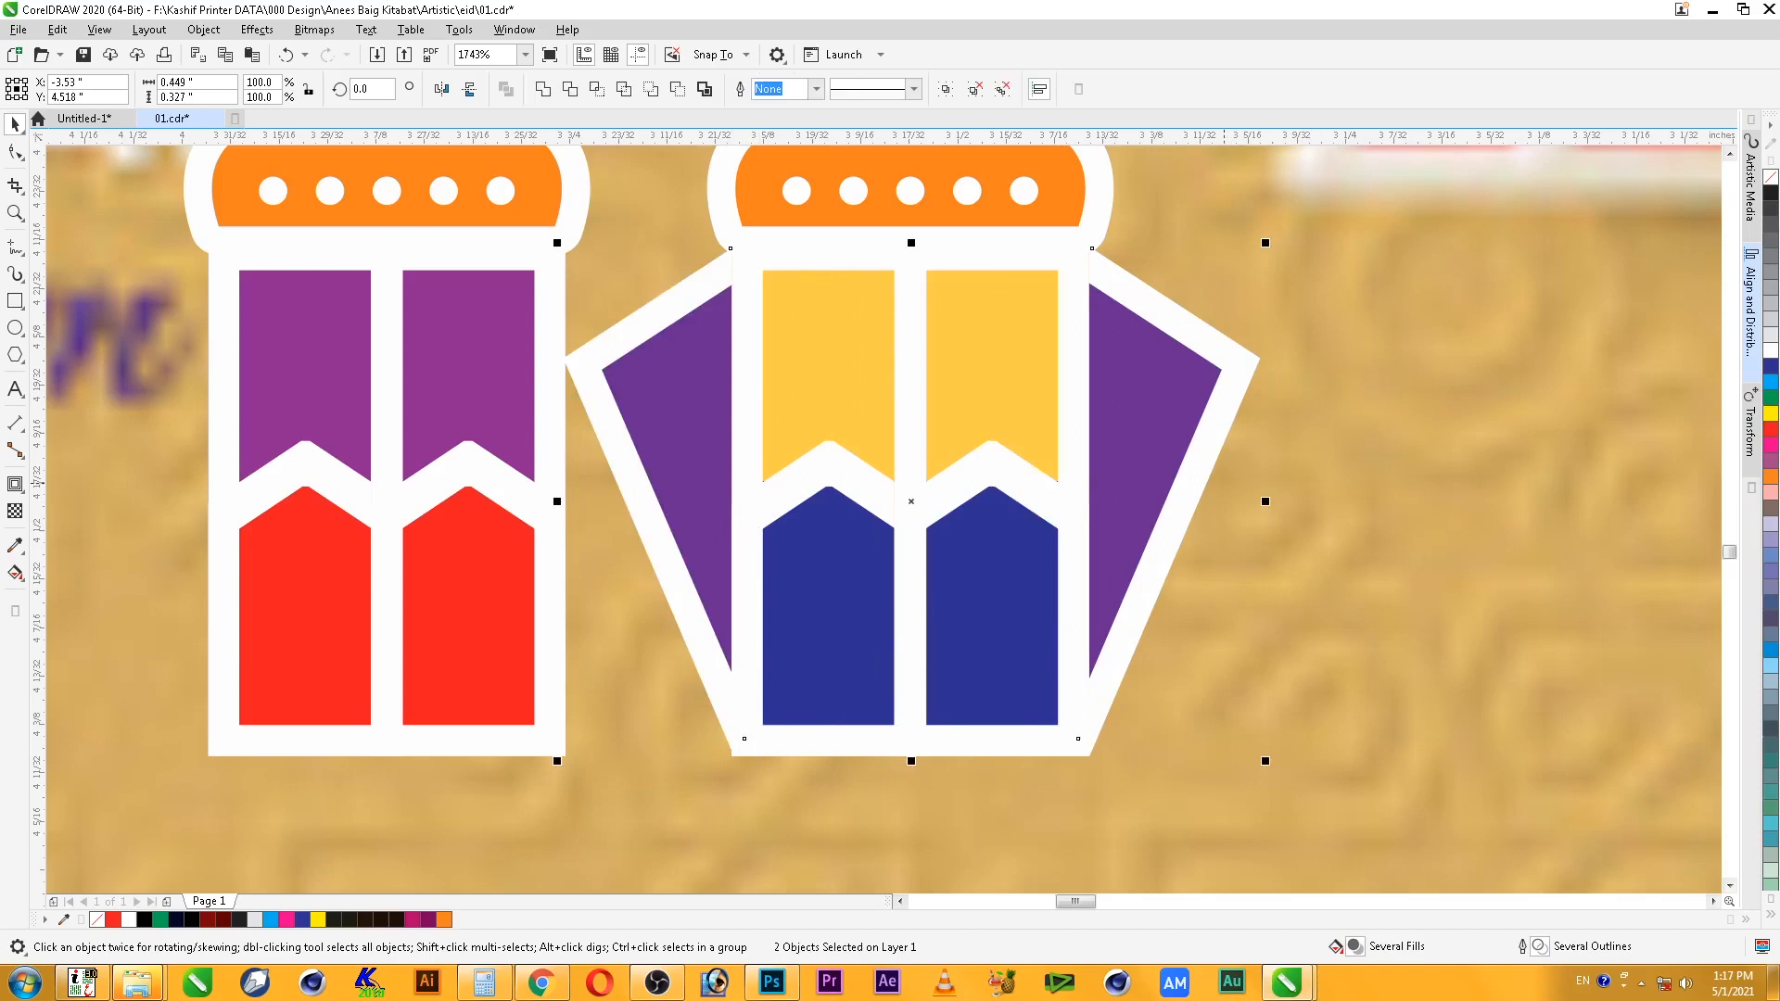
pyautogui.click(1225, 483)
# - Draw a rectangle under the lantern copy, reshape it into a trapezoid about 0.193 by 0.06 in and centre it on the body
pyautogui.scroll(-3, 1066, 428)
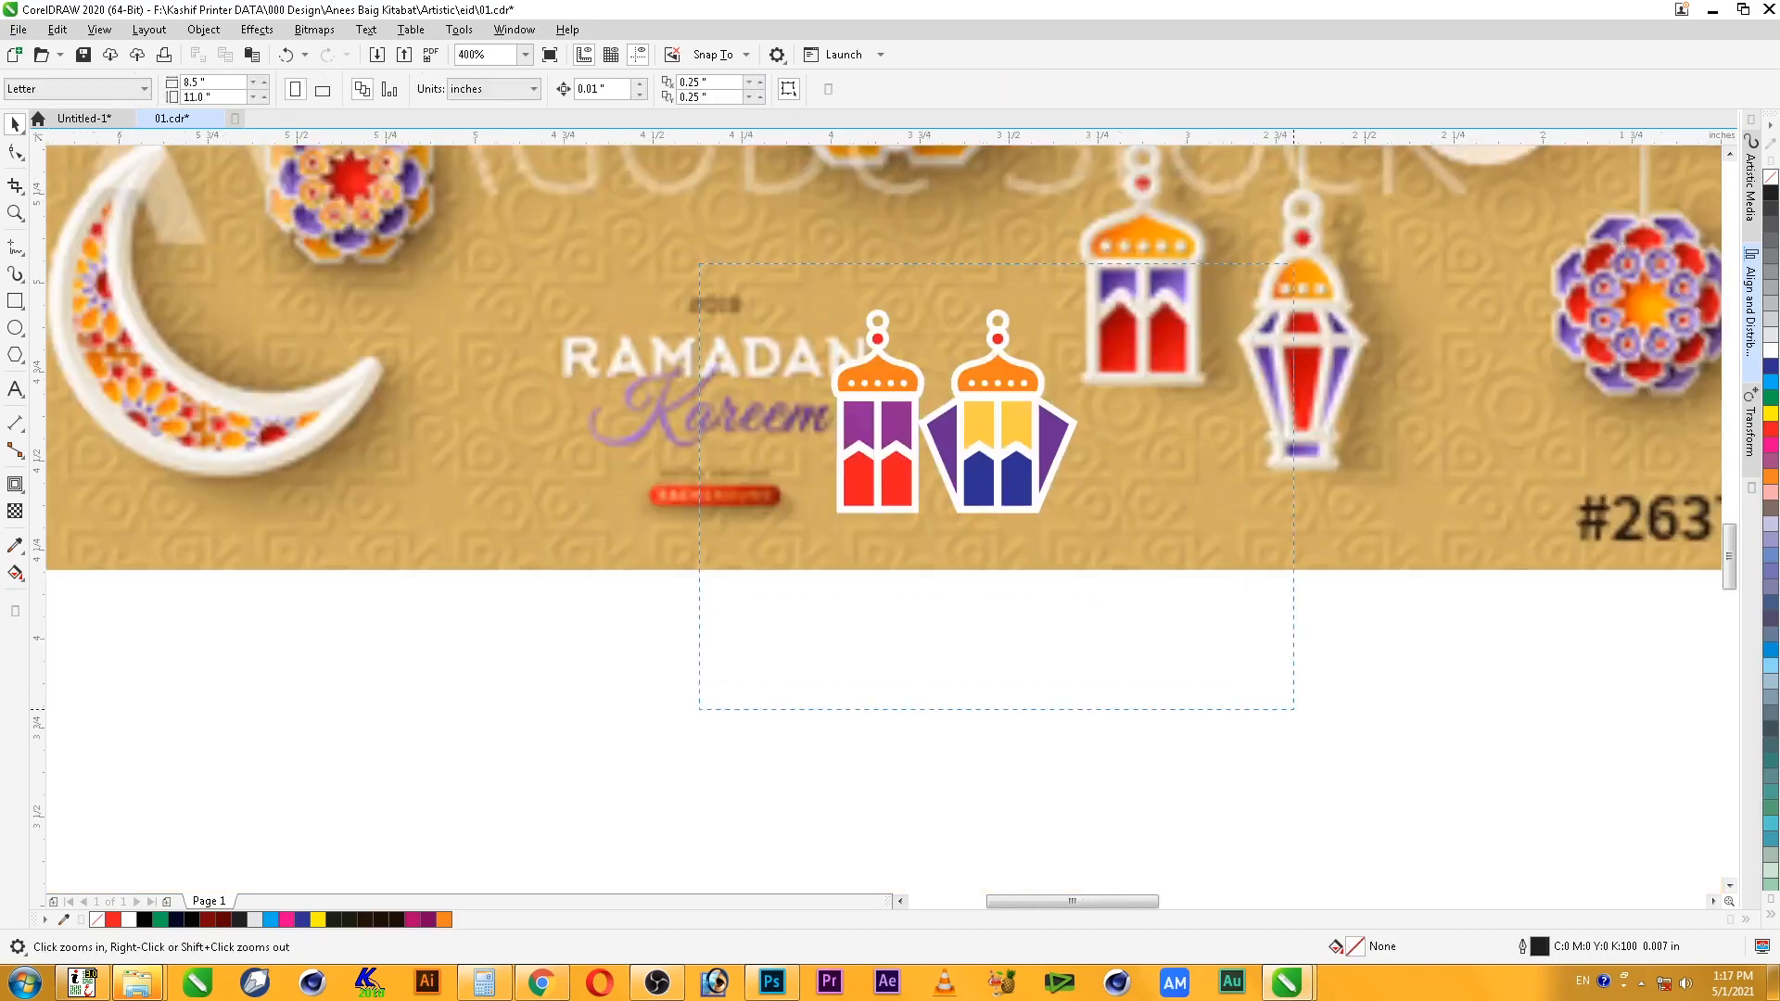
pyautogui.moveTo(699, 265); pyautogui.dragTo(1293, 710)
pyautogui.moveTo(712, 290); pyautogui.dragTo(1212, 735)
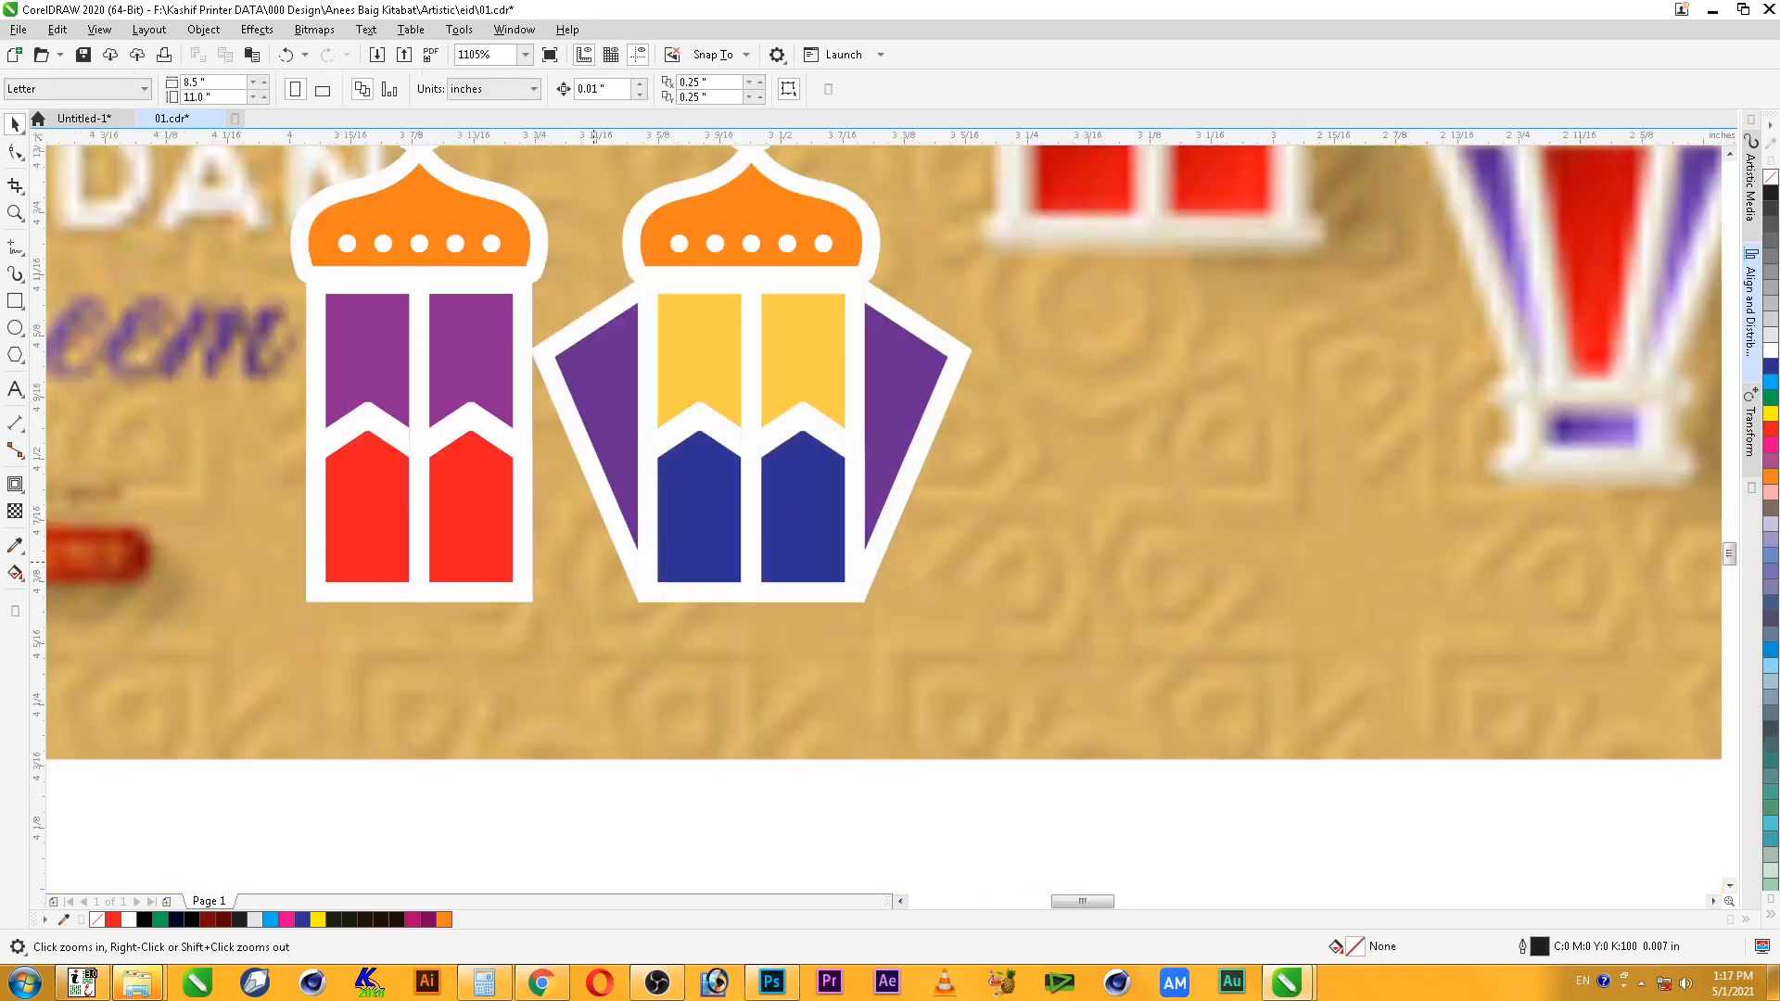
pyautogui.press('F6')
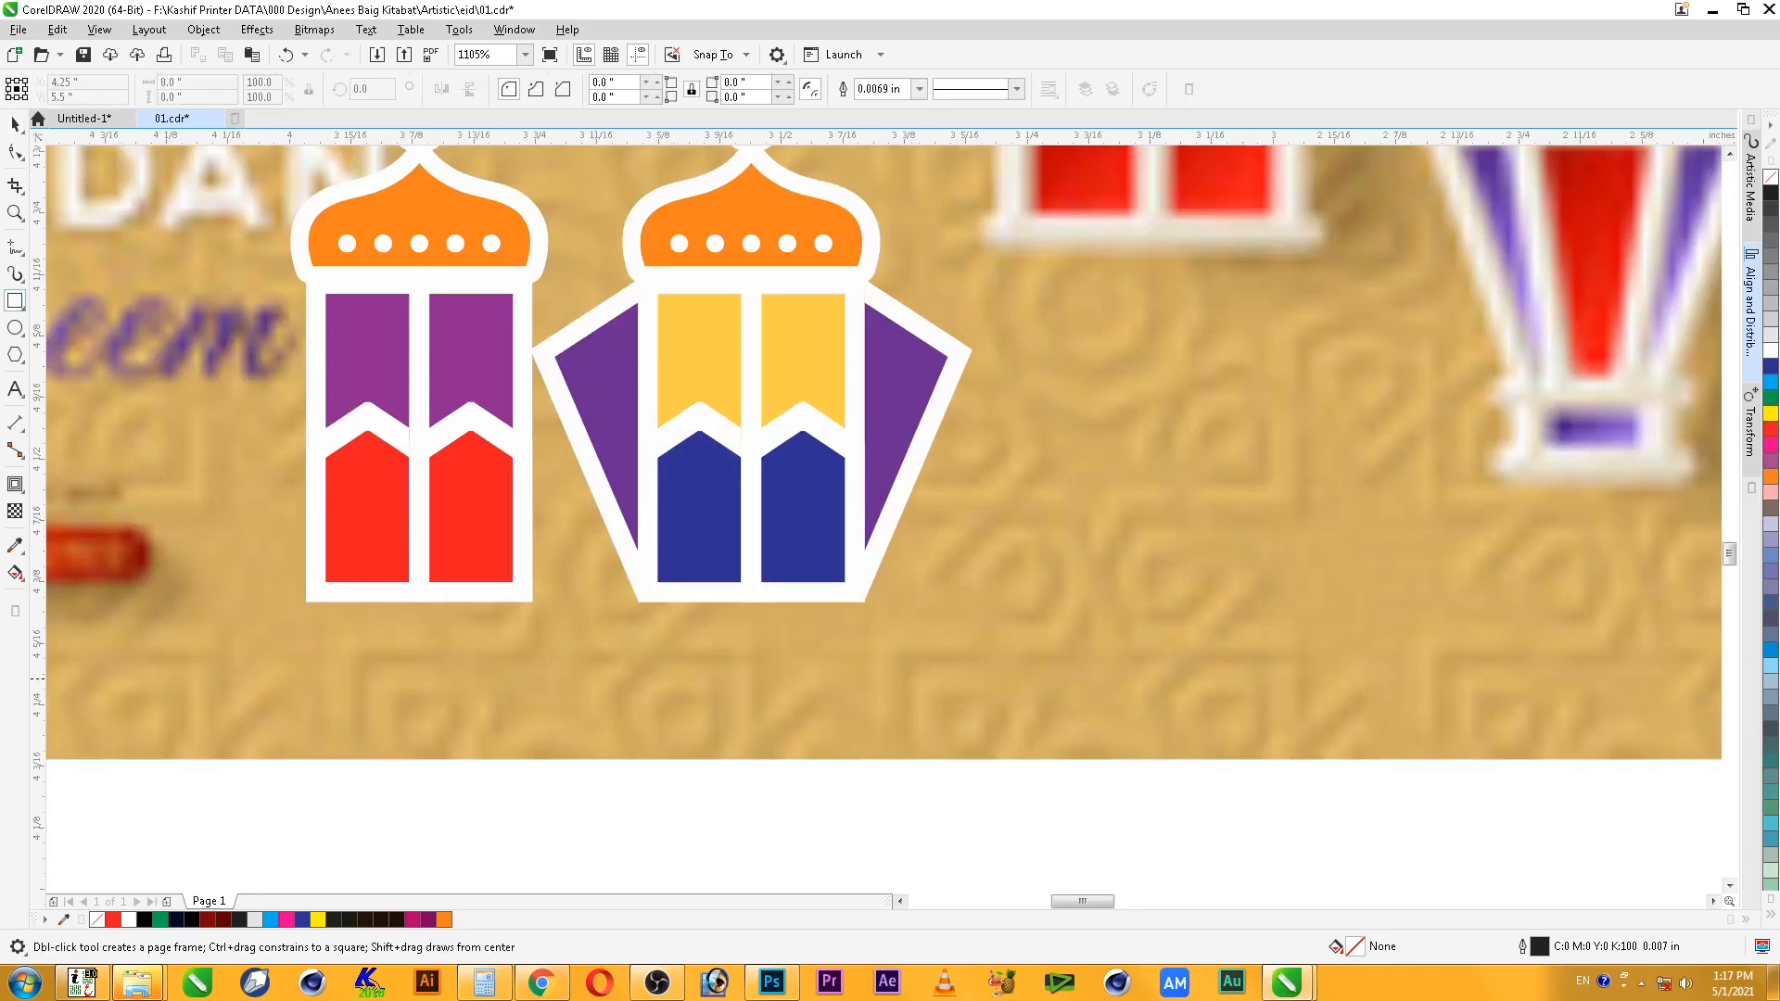
pyautogui.moveTo(676, 591); pyautogui.dragTo(854, 622)
pyautogui.click(15, 153)
pyautogui.hotkey('ctrl', 'q')
pyautogui.press('space')
pyautogui.rightClick(858, 623)
pyautogui.keyDown('shift'); pyautogui.click(733, 652); pyautogui.keyUp('shift')
pyautogui.hotkey('ctrl', 'w')
pyautogui.keyDown('shift'); pyautogui.click(856, 588); pyautogui.keyUp('shift')
pyautogui.press('c')
pyautogui.click(863, 639)
# - Give the trapezoid base a 0.025 in white outline and copy the side panel's purple fill (C73 M100 Y0 K0) onto it
pyautogui.press('F12')
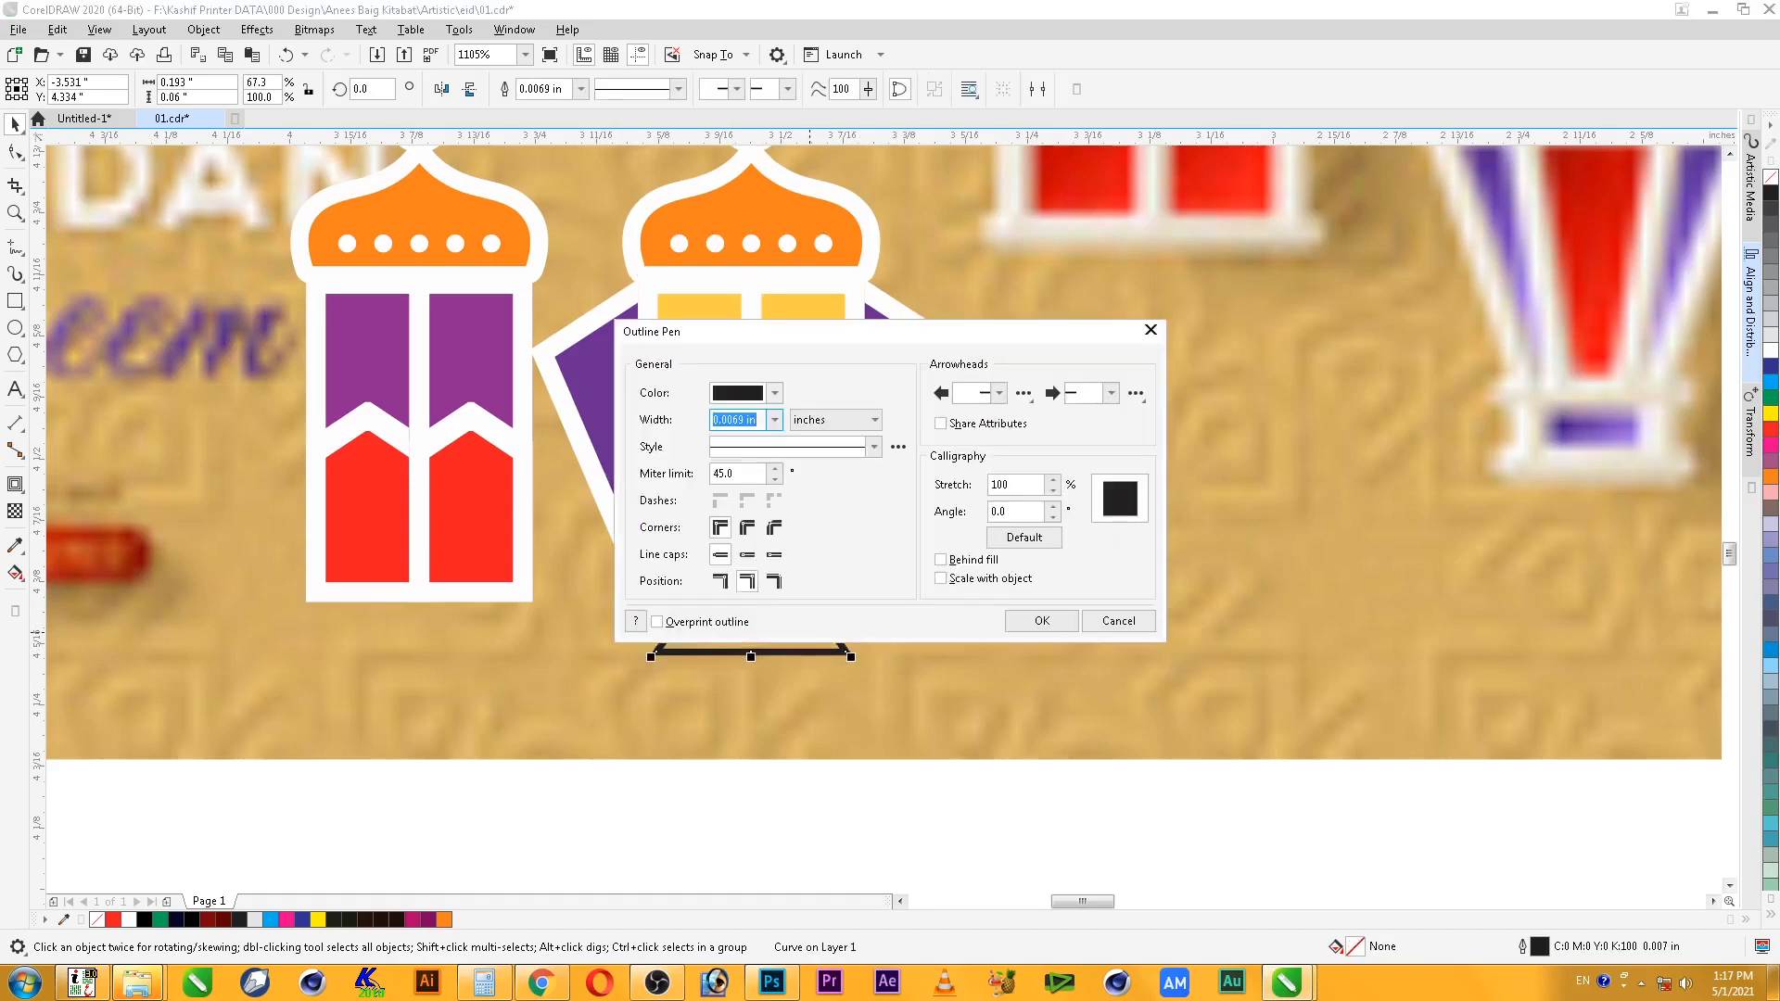
pyautogui.write('.025')
pyautogui.press('Return')
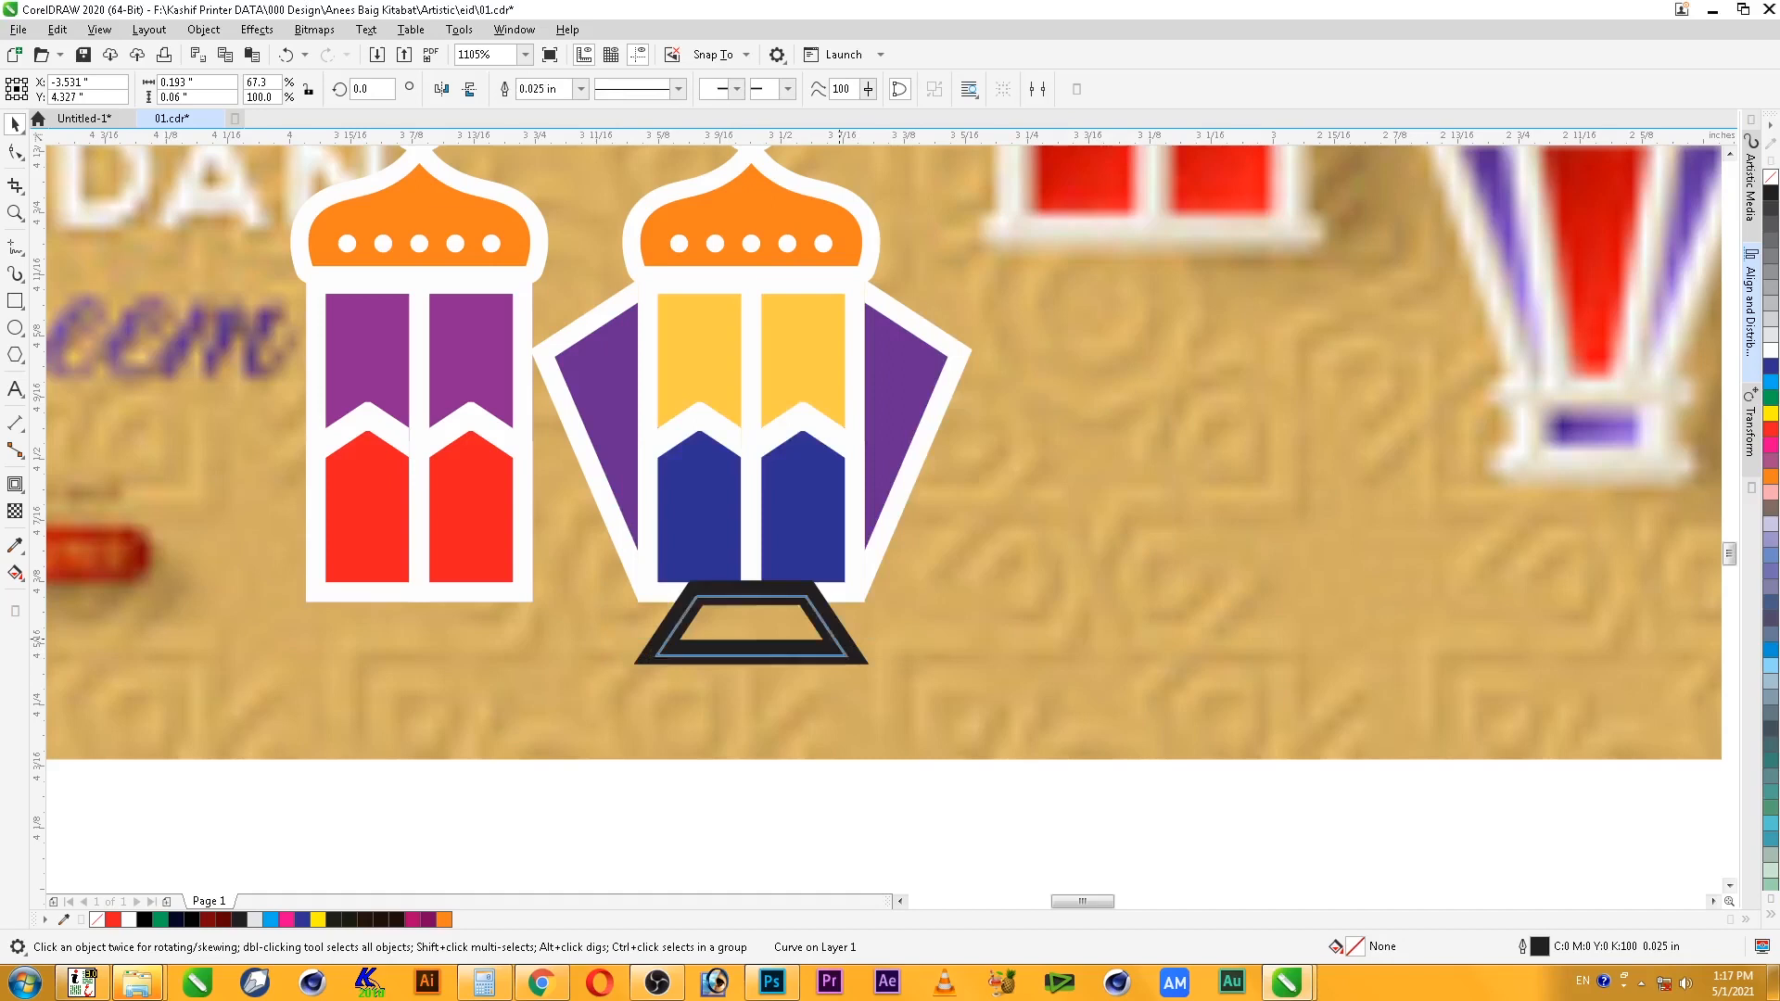
pyautogui.click(1771, 352)
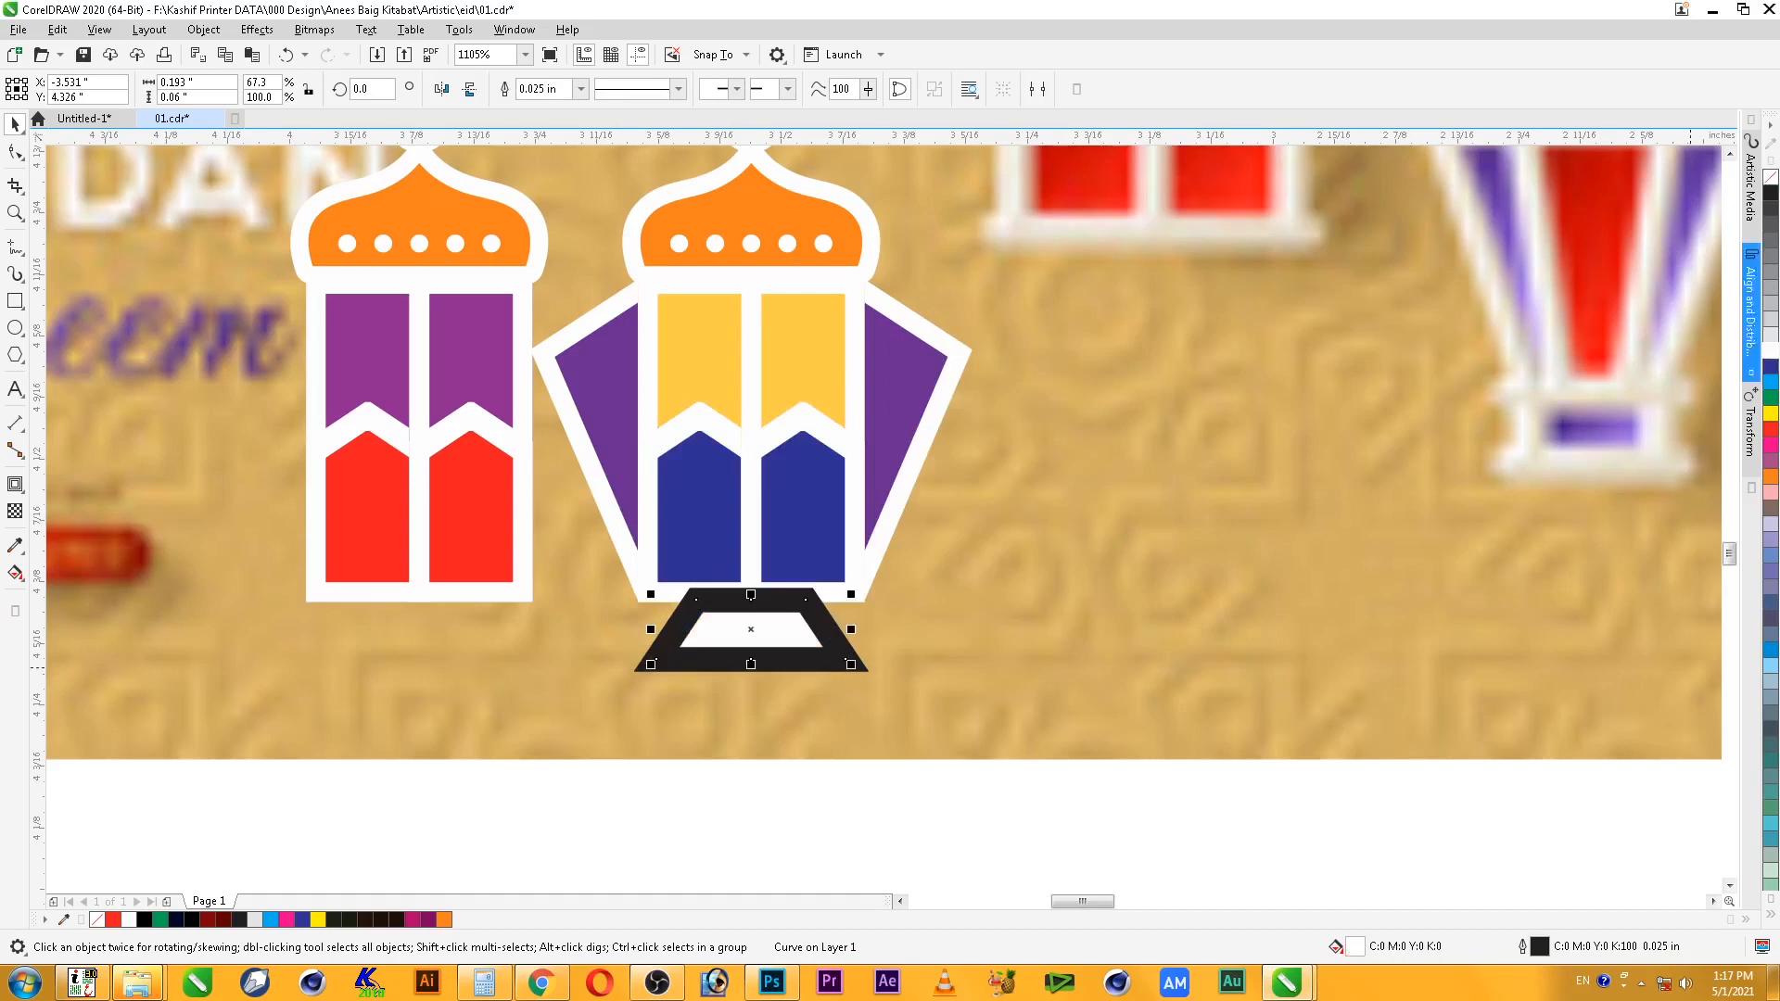
pyautogui.rightClick(1771, 352)
pyautogui.hotkey('alt', 'e')
pyautogui.press('m')
pyautogui.press('f')
pyautogui.press('Return')
pyautogui.click(903, 376)
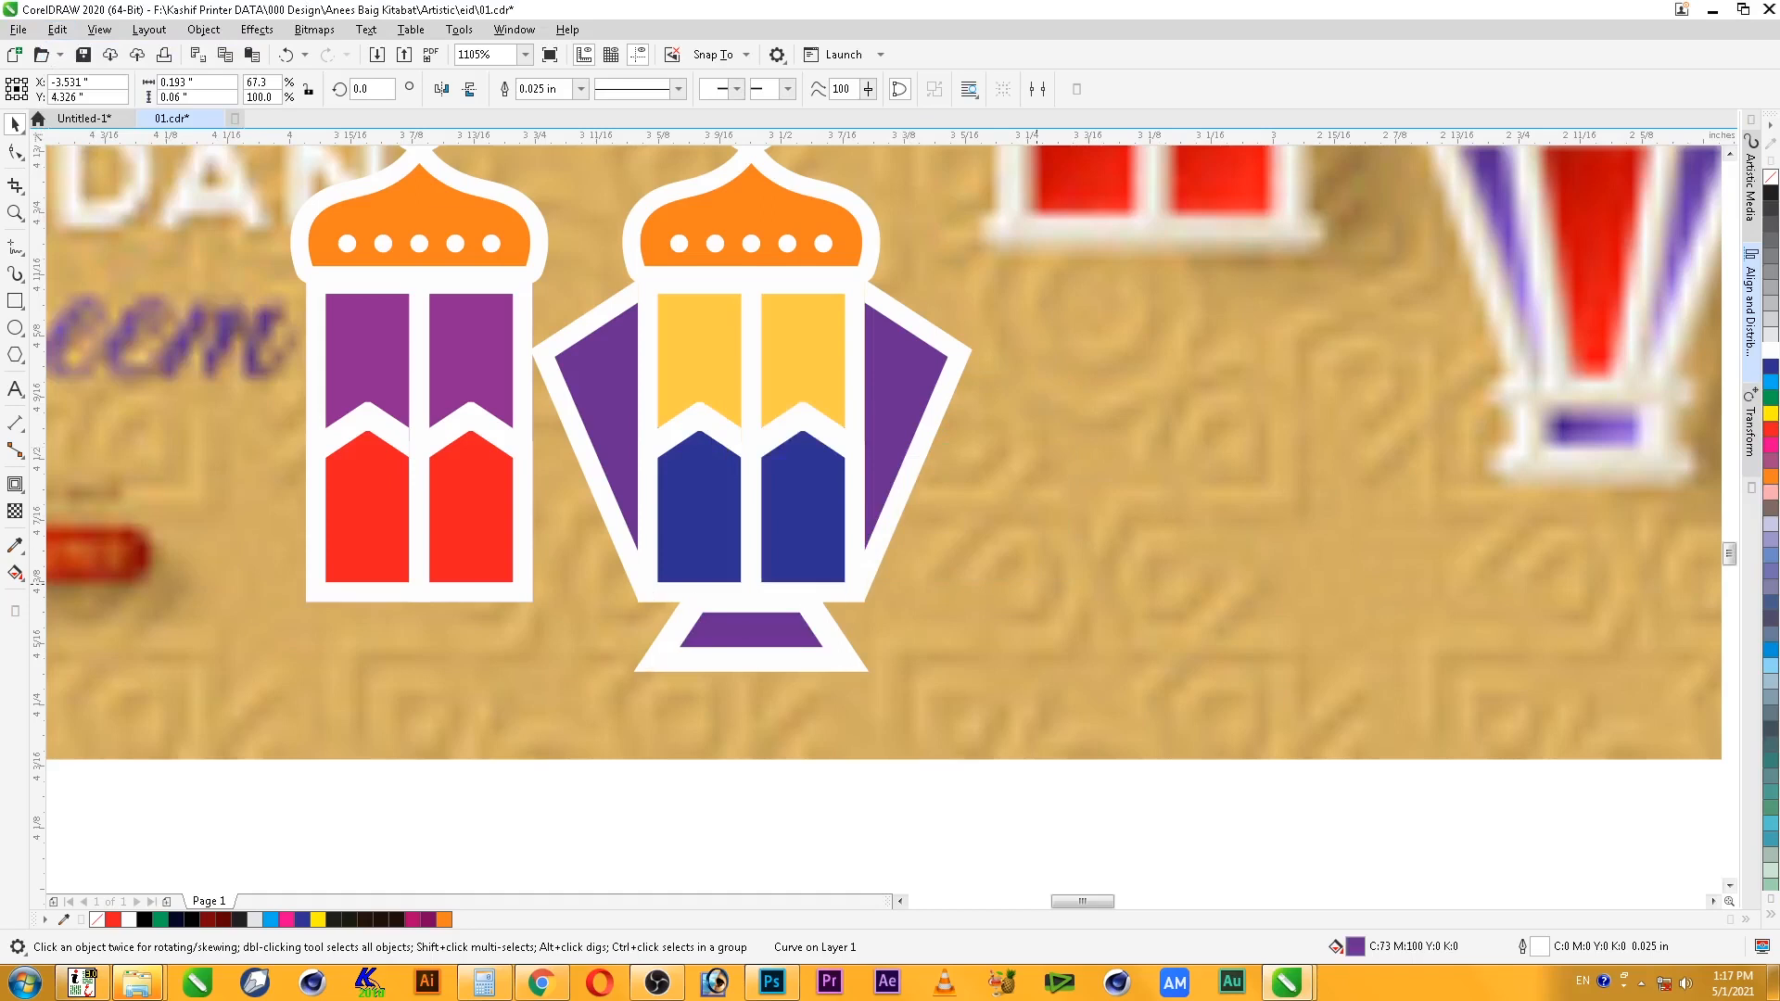
# - Select the whole angled-side lantern and move it slightly away from the first lantern
pyautogui.click(1037, 585)
pyautogui.scroll(-2, 1003, 600)
pyautogui.moveTo(1012, 747); pyautogui.dragTo(734, 250)
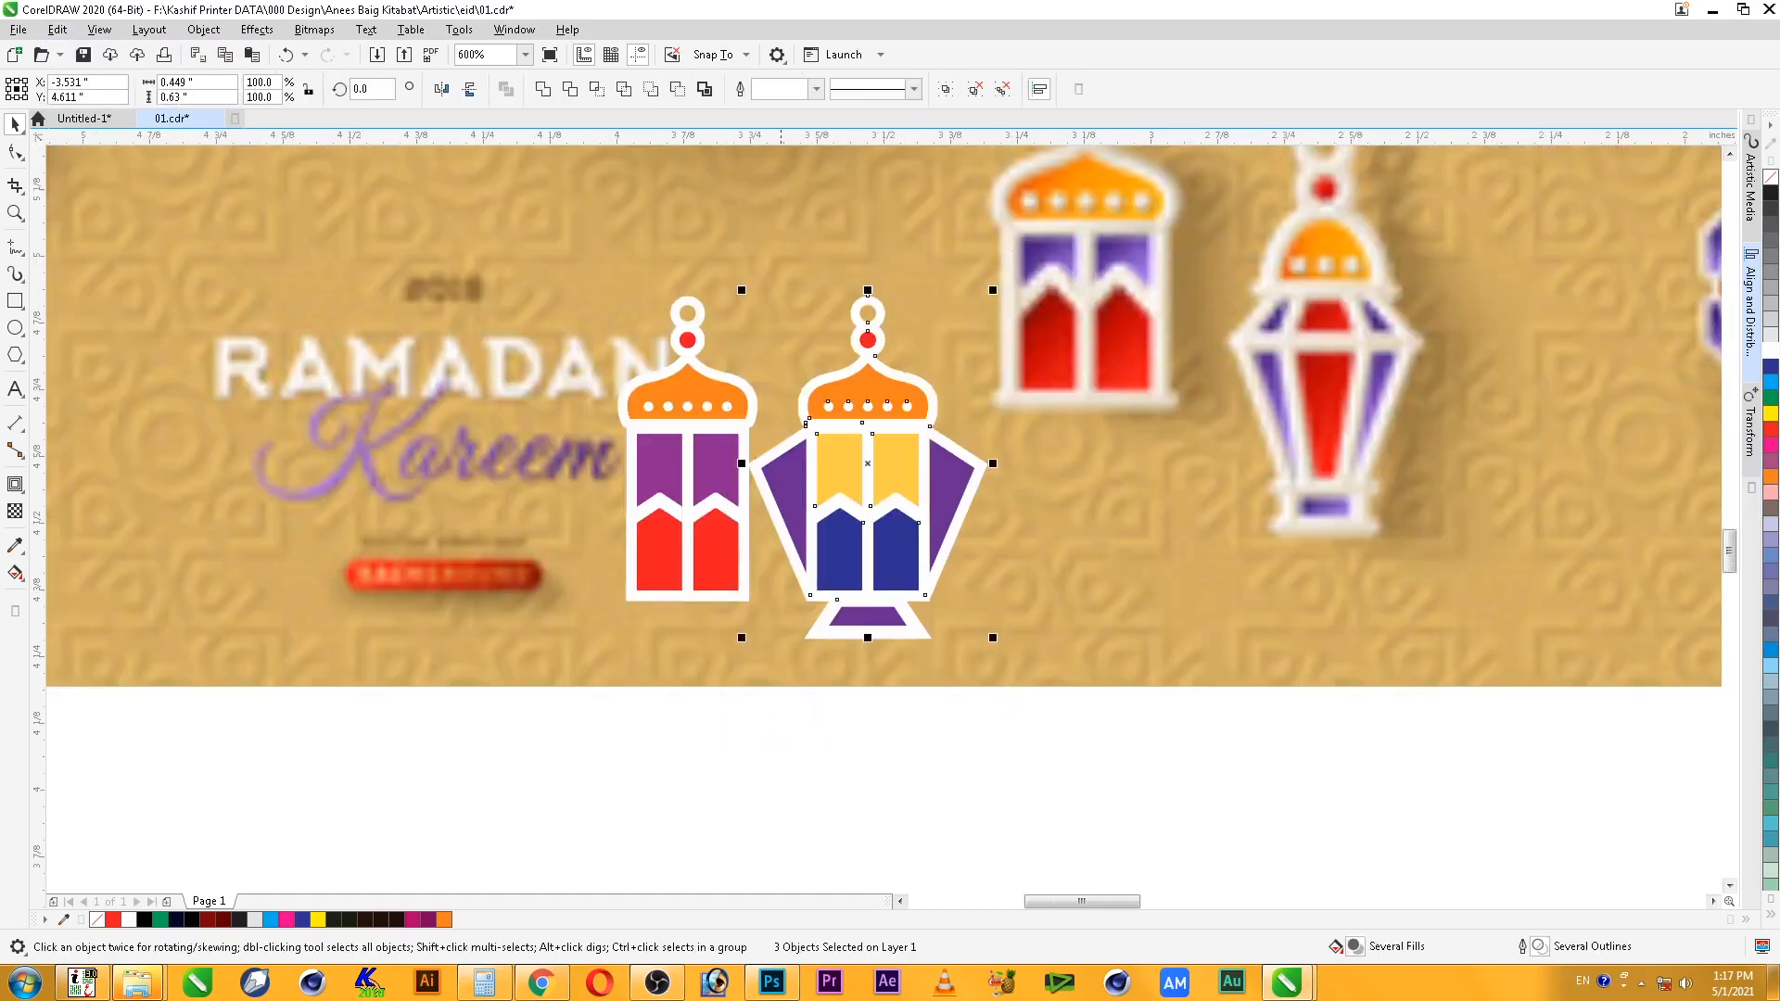
pyautogui.moveTo(859, 570); pyautogui.dragTo(890, 588)
pyautogui.click(977, 694)
# - Fill the angled-side lantern's dome red (C0 M100 Y100 K0) and the small circle above it dark blue
pyautogui.keyDown('ctrl'); pyautogui.click(896, 406); pyautogui.keyUp('ctrl')
pyautogui.click(1771, 429)
pyautogui.hotkey('ctrl', 'z')
pyautogui.keyDown('ctrl'); pyautogui.click(939, 408); pyautogui.keyUp('ctrl')
pyautogui.click(1771, 429)
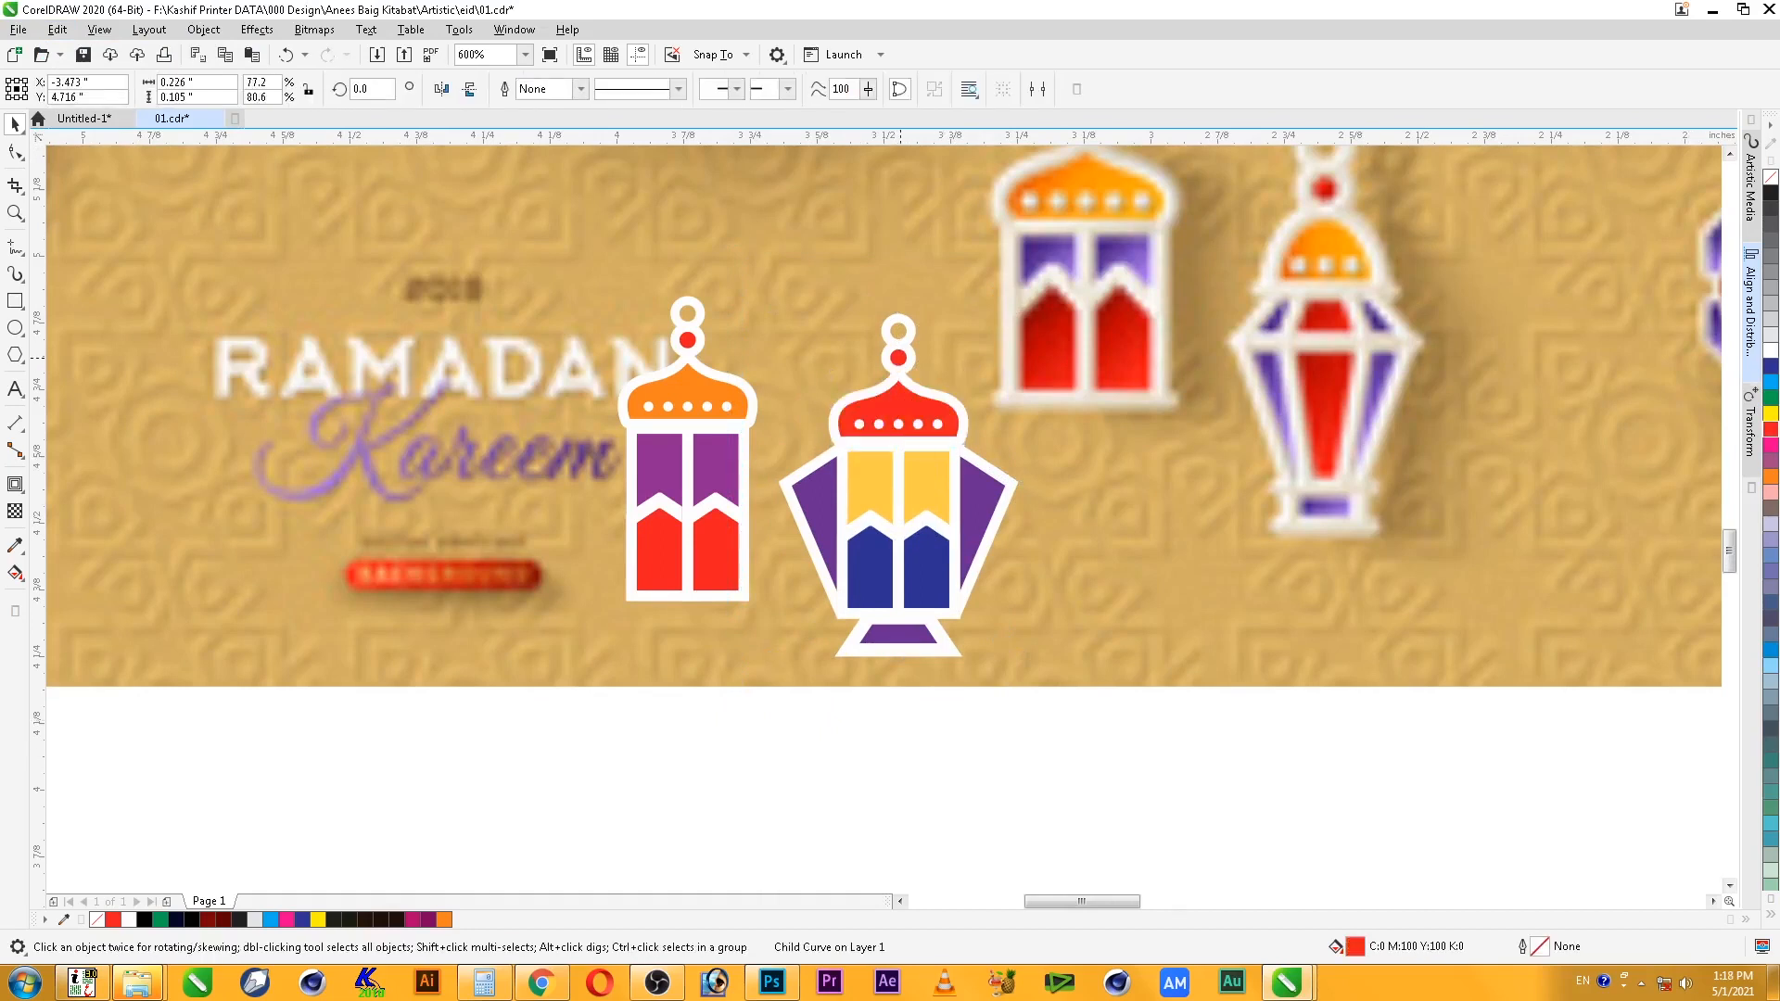
pyautogui.keyDown('ctrl'); pyautogui.click(900, 357); pyautogui.keyUp('ctrl')
pyautogui.click(1771, 366)
# - Group all parts of the angled-side lantern
pyautogui.moveTo(1040, 768); pyautogui.dragTo(919, 607)
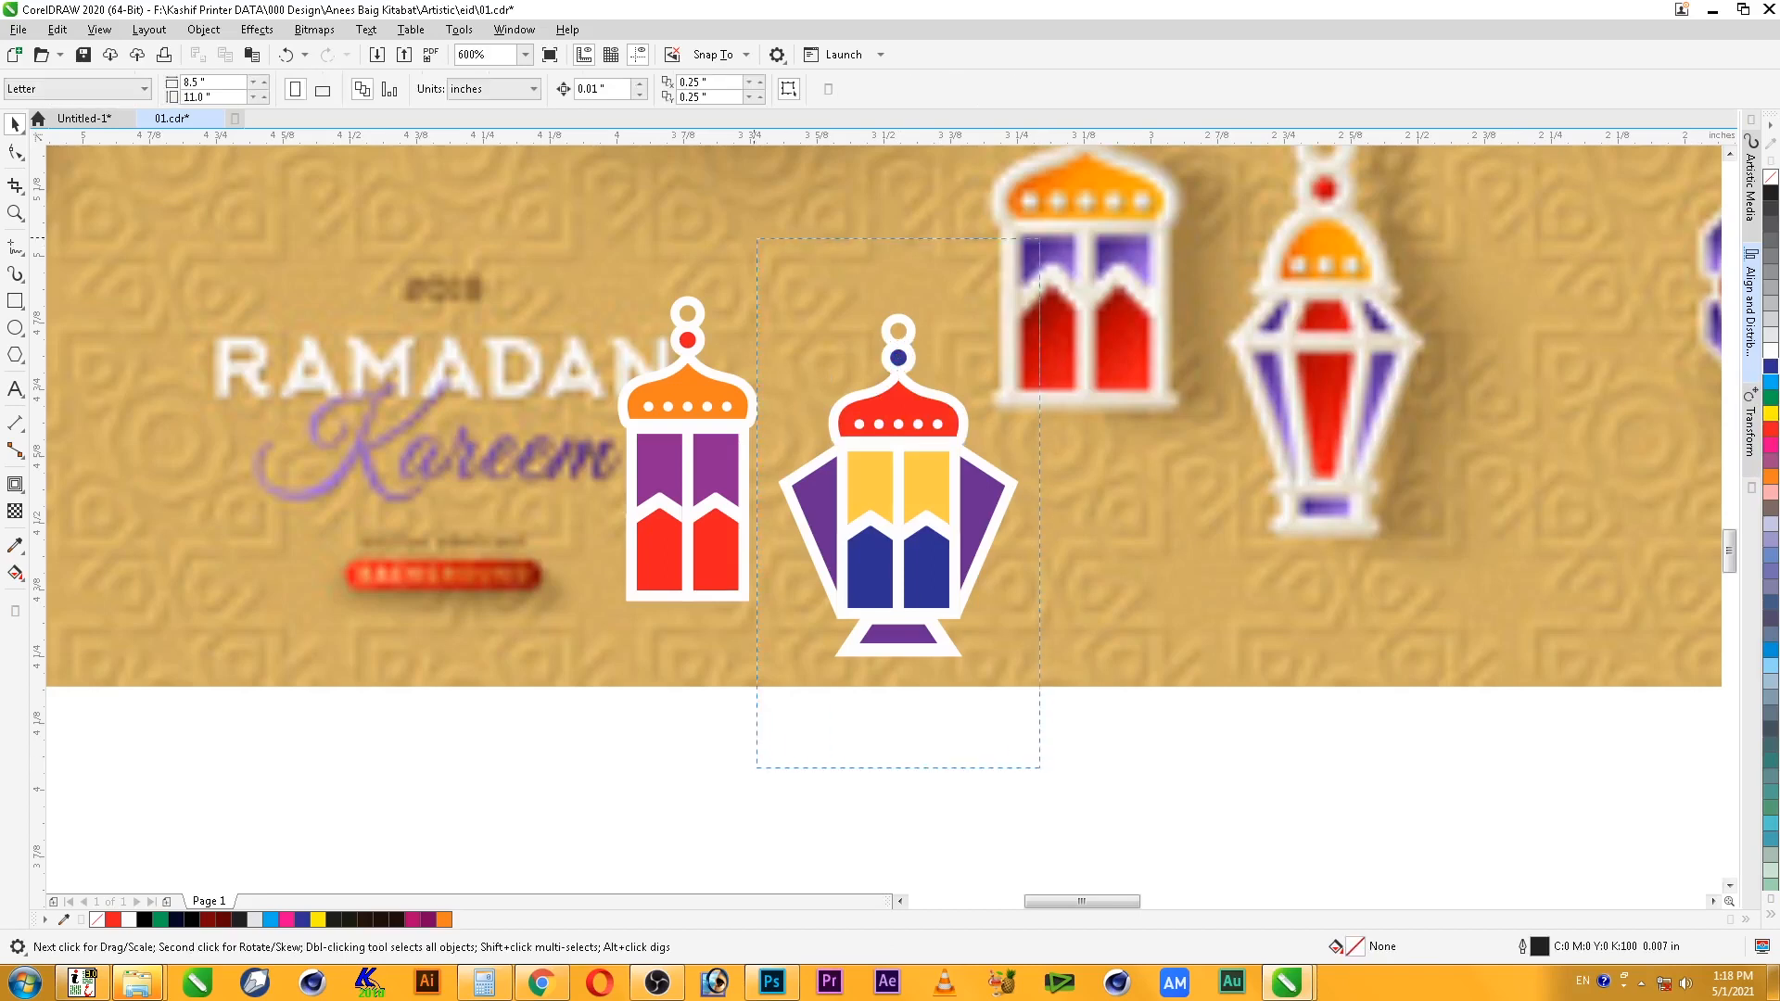
pyautogui.moveTo(757, 238); pyautogui.dragTo(755, 237)
pyautogui.hotkey('ctrl', 'g')
pyautogui.click(1003, 624)
# - Move both lanterns from the reference image to the blank area below the greeting design
pyautogui.scroll(-1, 1004, 624)
pyautogui.press('F2')
pyautogui.moveTo(750, 313); pyautogui.dragTo(1447, 738)
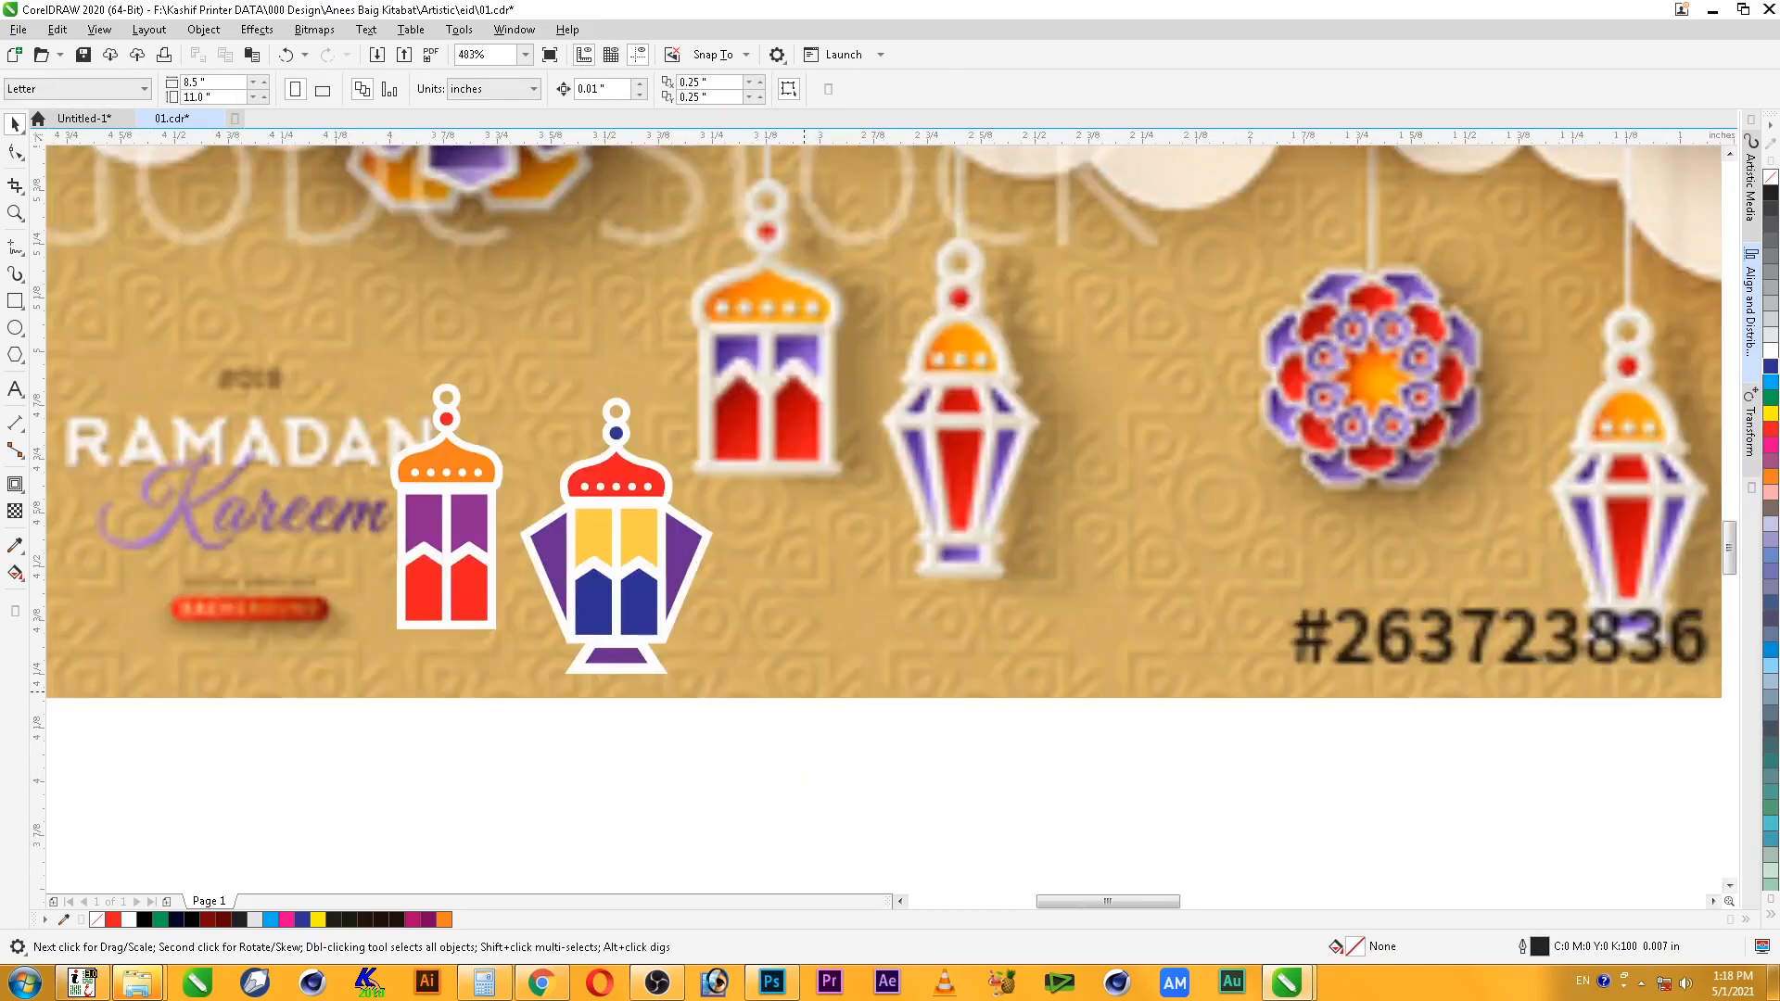
pyautogui.click(471, 538)
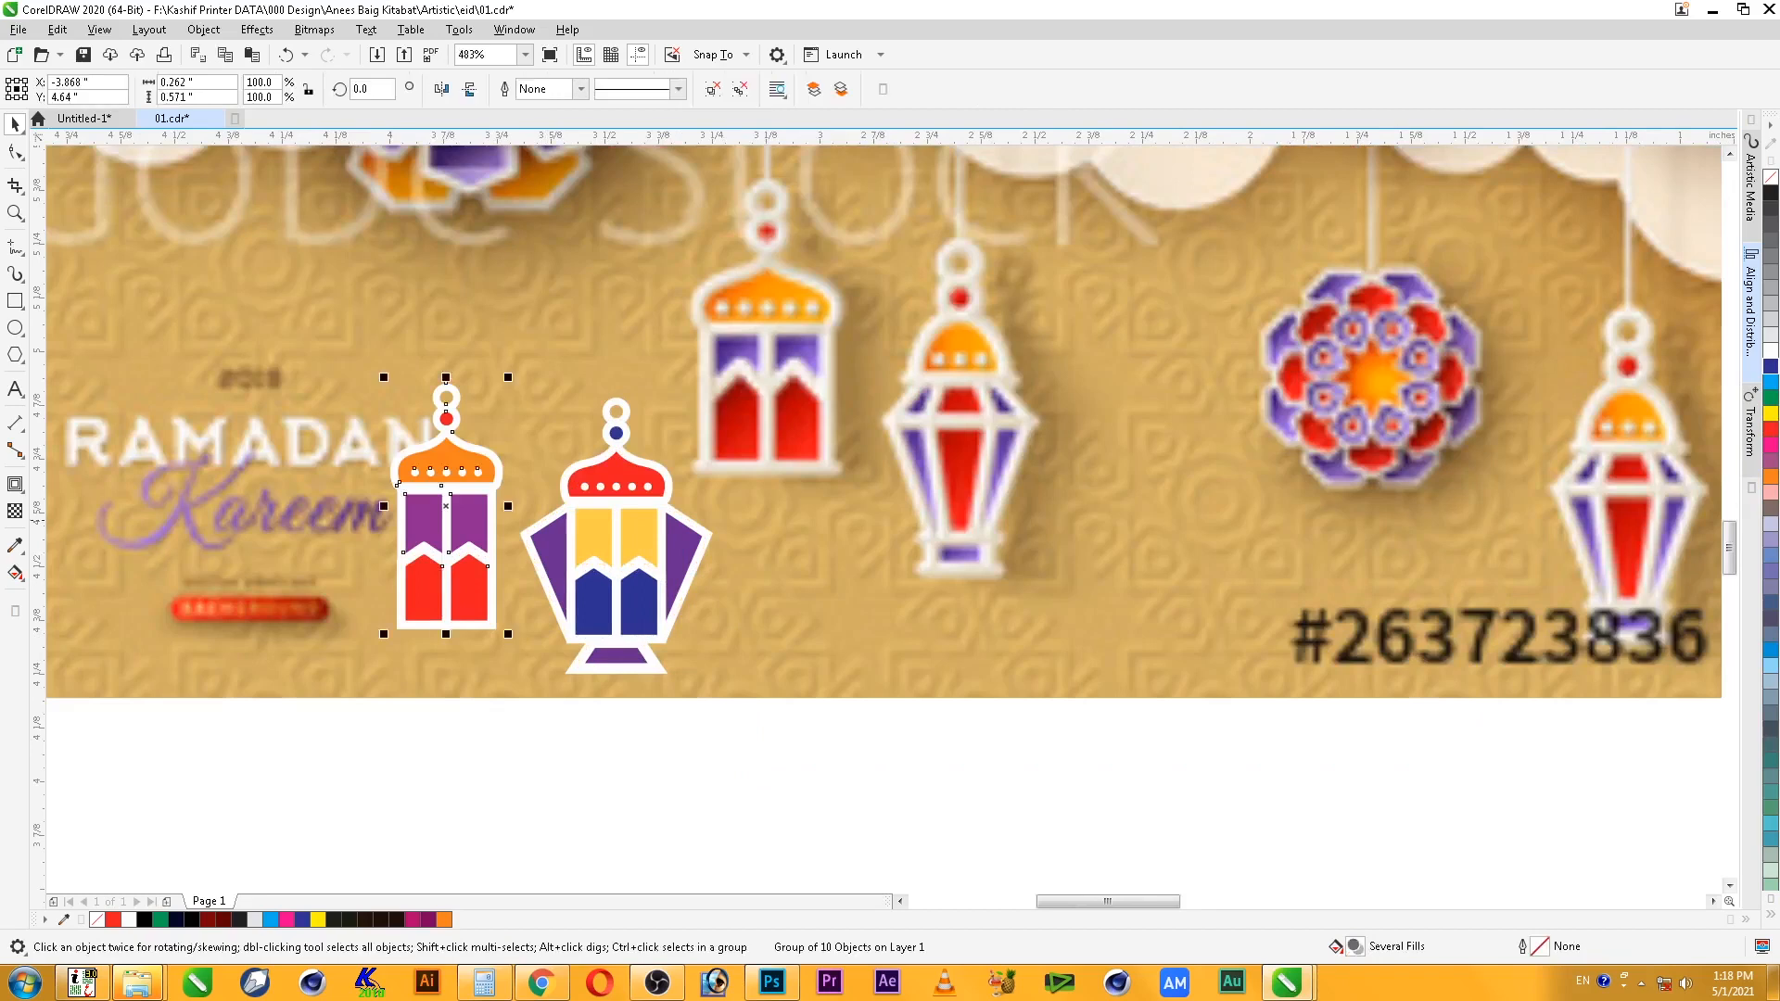
pyautogui.scroll(-1, 575, 519)
pyautogui.keyDown('shift'); pyautogui.click(577, 521); pyautogui.keyUp('shift')
pyautogui.scroll(-1, 454, 700)
pyautogui.moveTo(533, 620); pyautogui.dragTo(1427, 784)
pyautogui.press('Escape')
pyautogui.moveTo(1568, 372); pyautogui.dragTo(1590, 357)
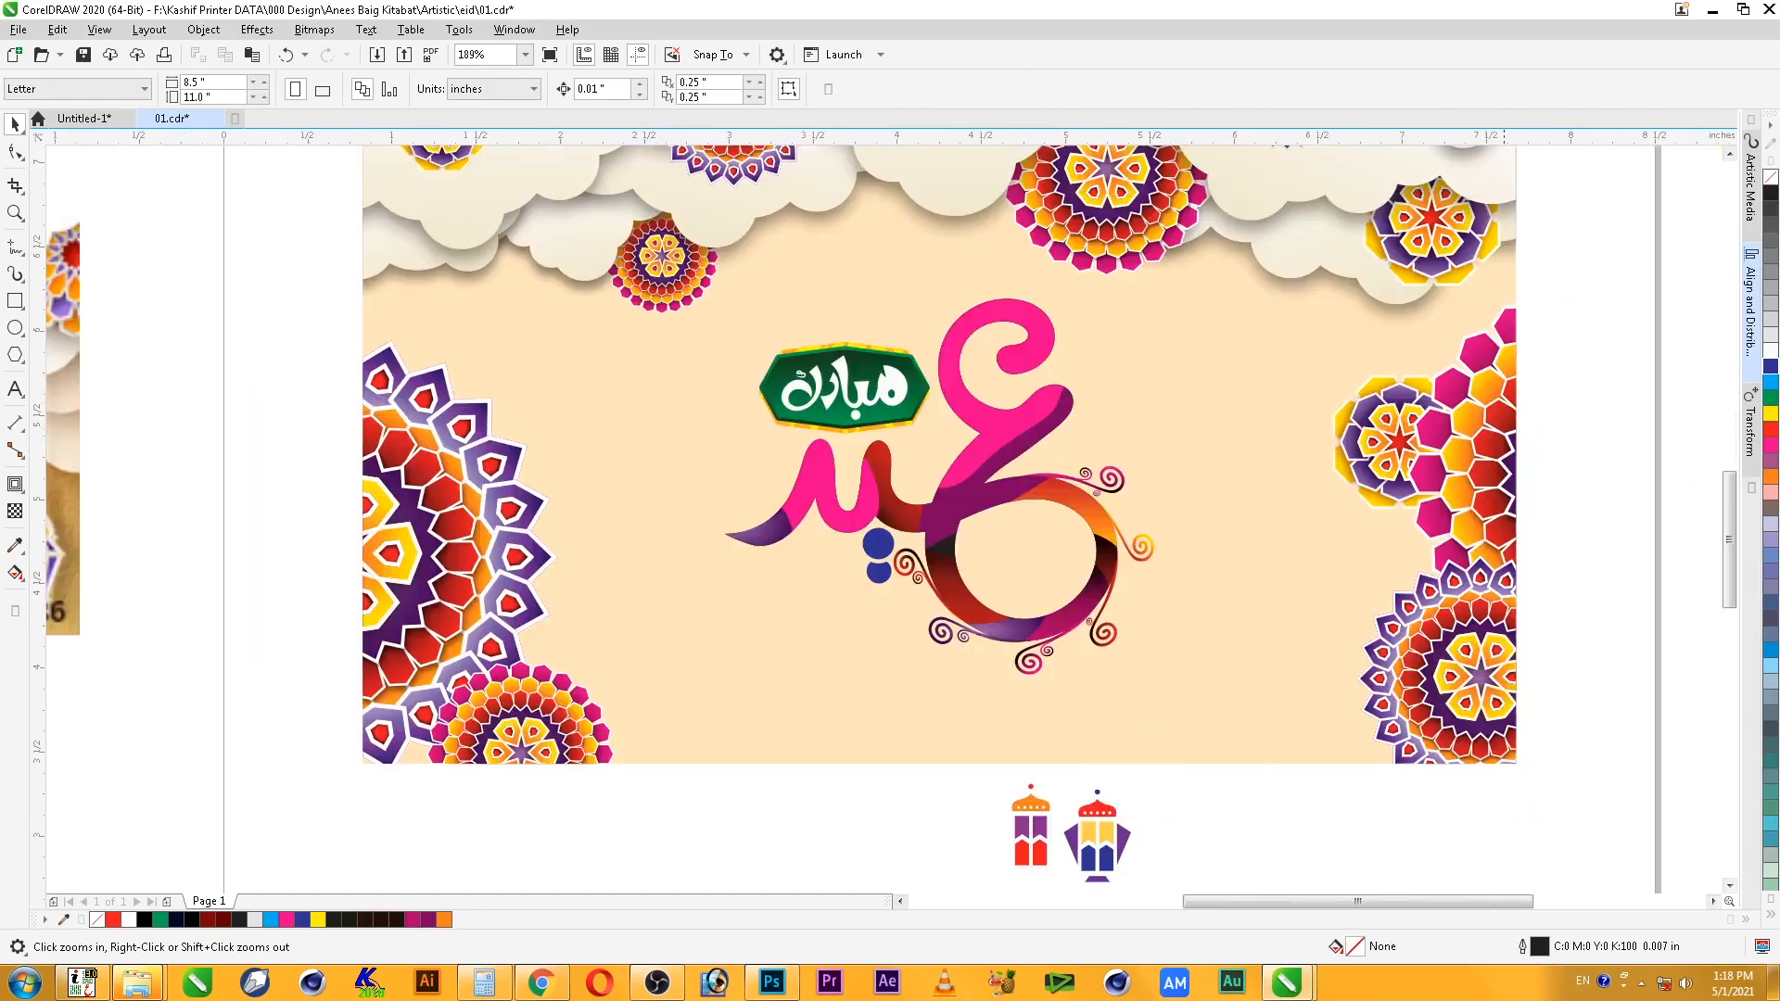
# - Fill the angled-side lantern's two lower panels pink
pyautogui.press('F2')
pyautogui.moveTo(996, 883); pyautogui.dragTo(1228, 769)
pyautogui.keyDown('ctrl'); pyautogui.click(833, 706); pyautogui.keyUp('ctrl')
pyautogui.keyDown('ctrl'); pyautogui.click(834, 706); pyautogui.keyUp('ctrl')
pyautogui.keyDown('ctrl'); pyautogui.click(833, 706); pyautogui.keyUp('ctrl')
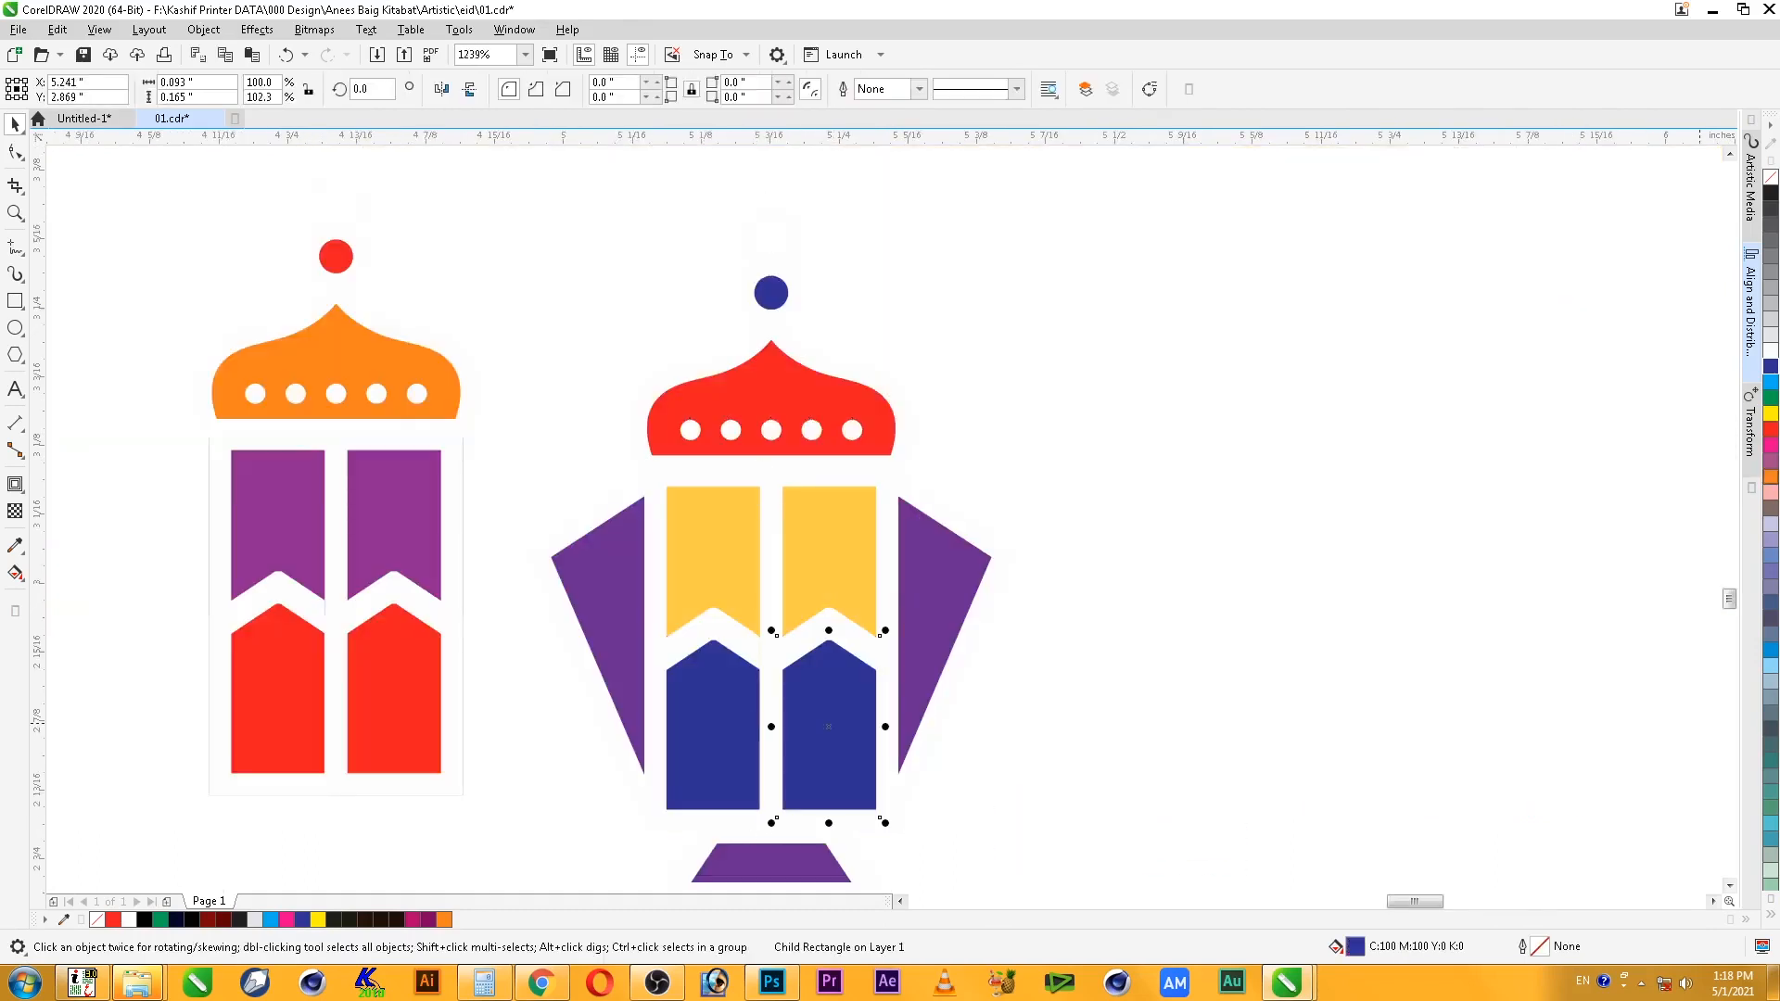
pyautogui.click(1771, 445)
pyautogui.keyDown('ctrl'); pyautogui.click(714, 728); pyautogui.keyUp('ctrl')
pyautogui.keyDown('ctrl'); pyautogui.click(714, 727); pyautogui.keyUp('ctrl')
pyautogui.click(1771, 445)
pyautogui.press('Escape')
# - Place both lanterns on the greeting background between the lettering and the right-hand mandalas, with the angled-side one lower
pyautogui.scroll(-1, 1033, 720)
pyautogui.scroll(-1, 1033, 719)
pyautogui.press('F2')
pyautogui.moveTo(1129, 569); pyautogui.dragTo(669, 788)
pyautogui.scroll(-1, 1233, 621)
pyautogui.press('F4')
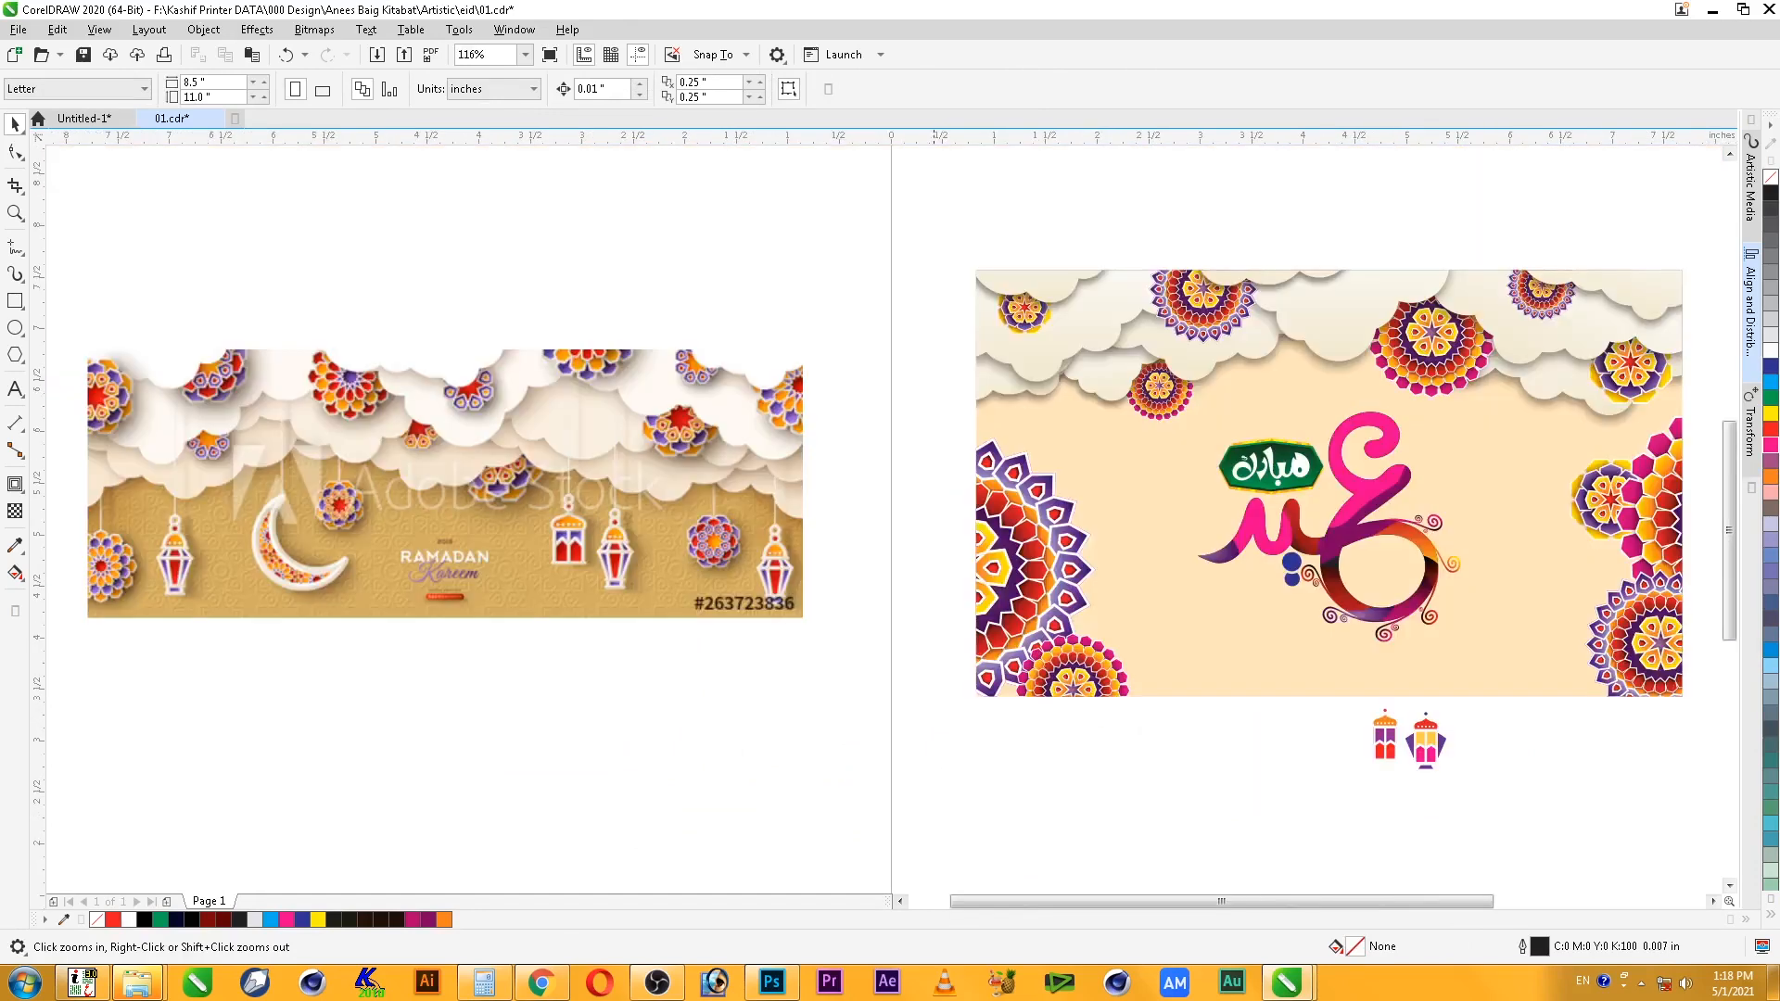
pyautogui.moveTo(1602, 833); pyautogui.dragTo(1602, 834)
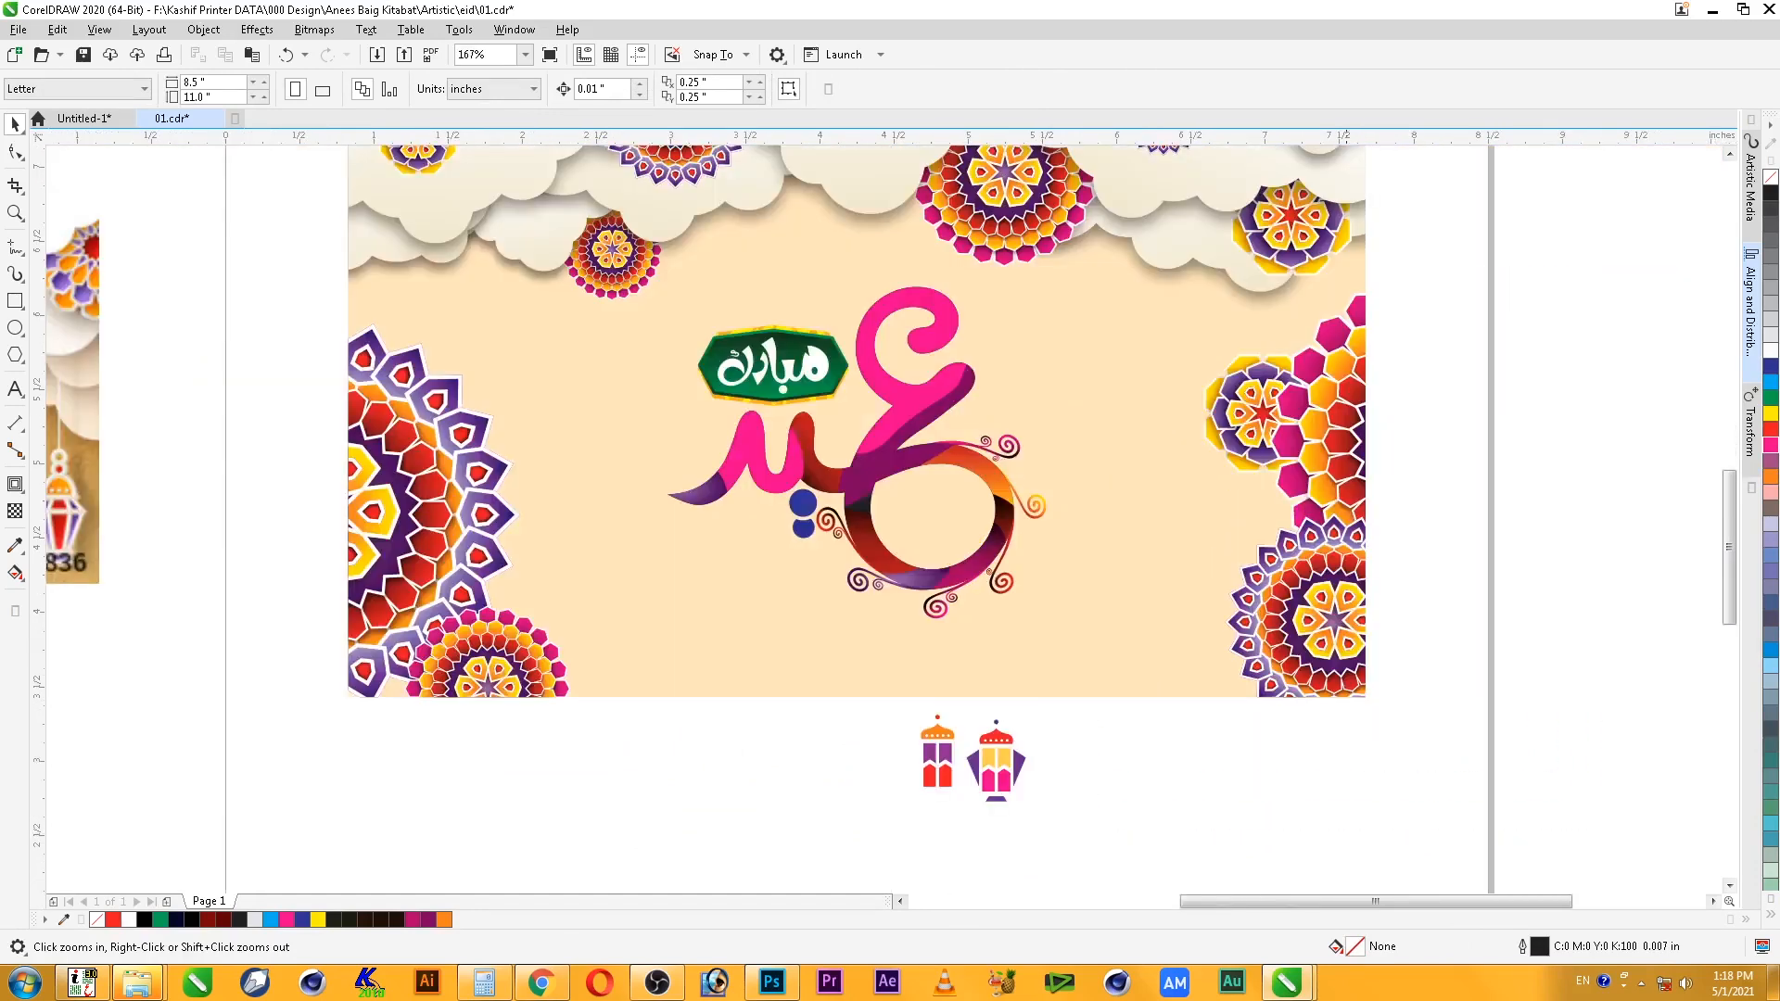
pyautogui.moveTo(994, 773); pyautogui.dragTo(1133, 473)
pyautogui.moveTo(943, 764)
pyautogui.mouseDown()
pyautogui.moveTo(1087, 385)
pyautogui.moveTo(1094, 398)
pyautogui.mouseUp()
pyautogui.press('F2')
pyautogui.moveTo(1431, 679)
pyautogui.mouseDown()
pyautogui.moveTo(353, 174)
pyautogui.moveTo(353, 148)
pyautogui.mouseUp()
pyautogui.press('Escape')
pyautogui.moveTo(1171, 522); pyautogui.dragTo(1164, 527)
# - Draw a vertical hanging line about 0.9 in long above the orange-domed lantern with a 0.025 in outline
pyautogui.press('F2')
pyautogui.moveTo(1092, 199); pyautogui.dragTo(1313, 729)
pyautogui.press('Escape')
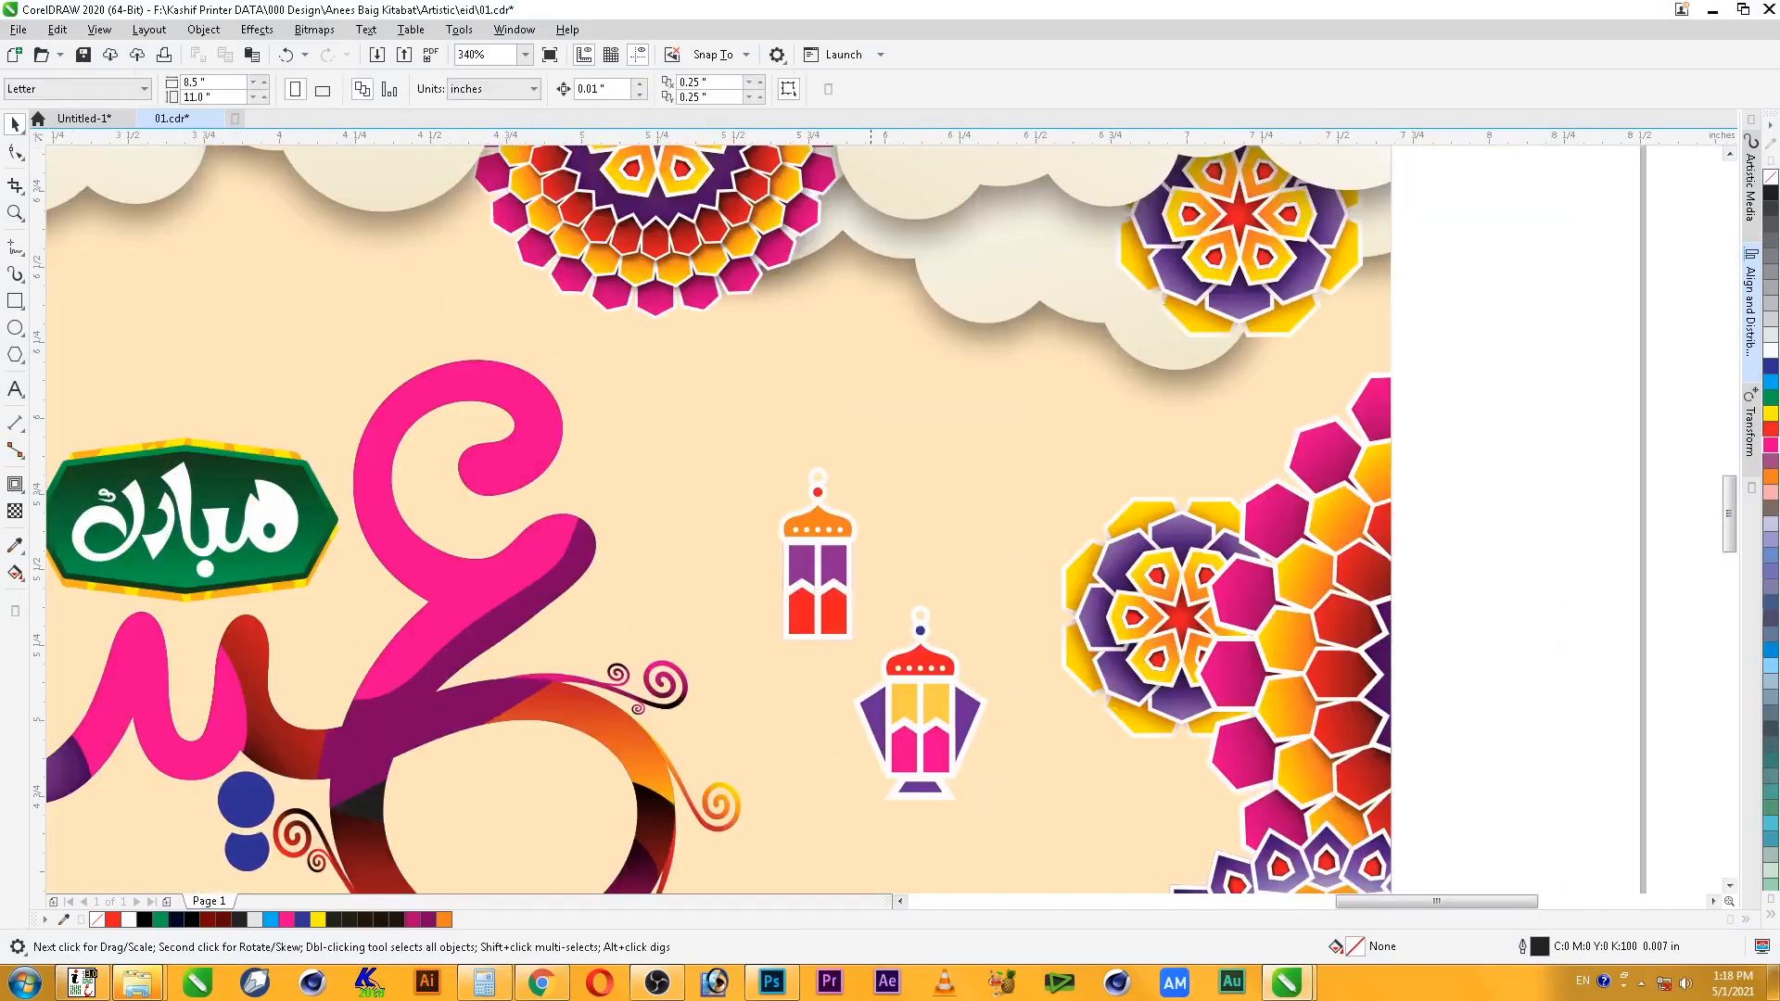
pyautogui.click(15, 246)
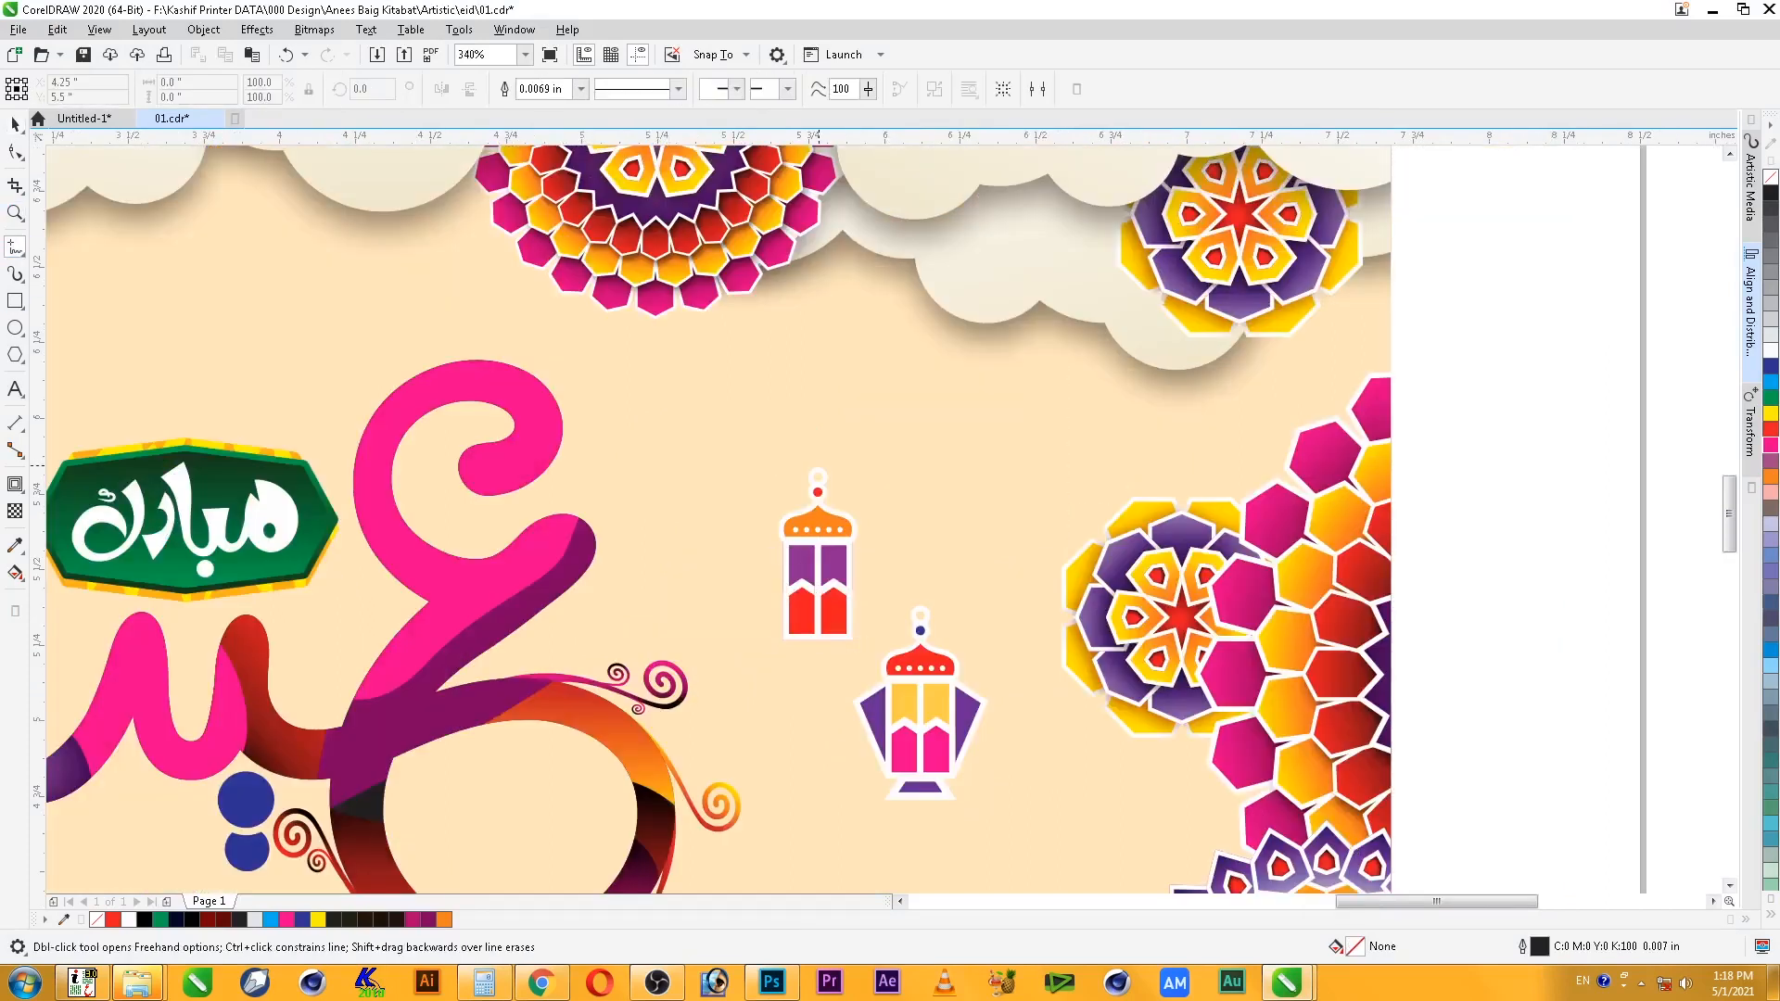
pyautogui.click(817, 190)
pyautogui.press('F12')
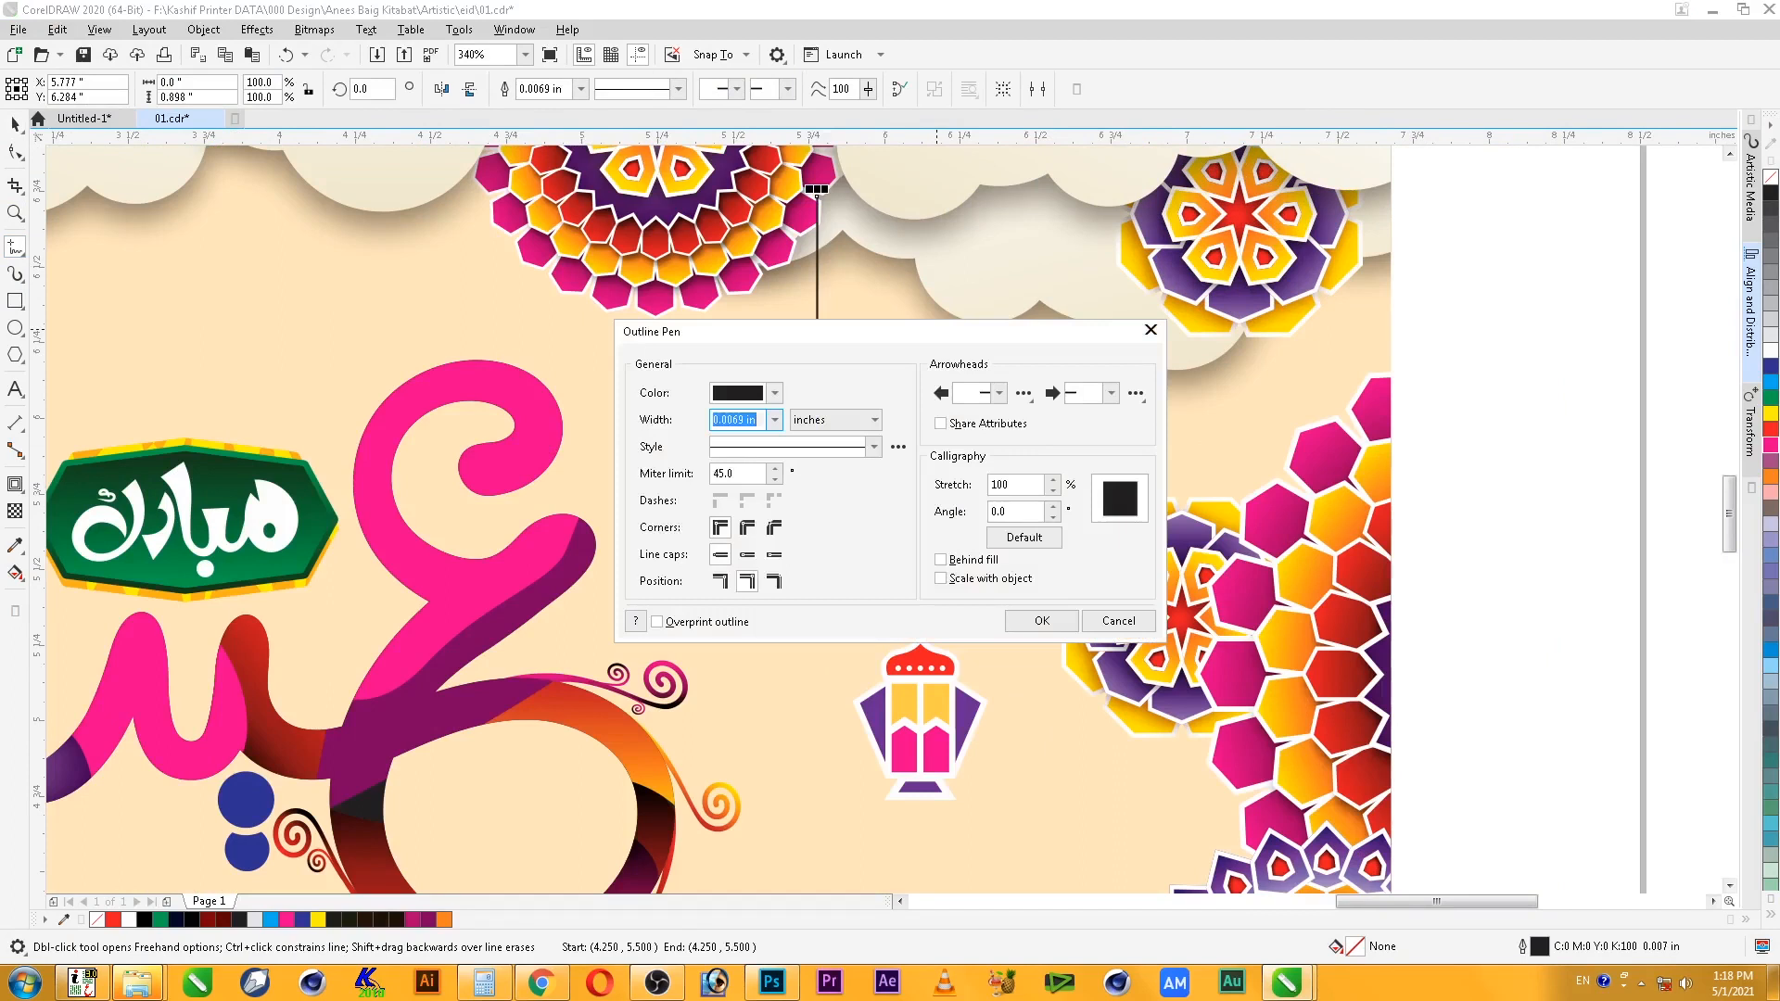
pyautogui.press('Return')
# - Colour the hanging line white and centre it horizontally with the orange-domed lantern
pyautogui.press('F2')
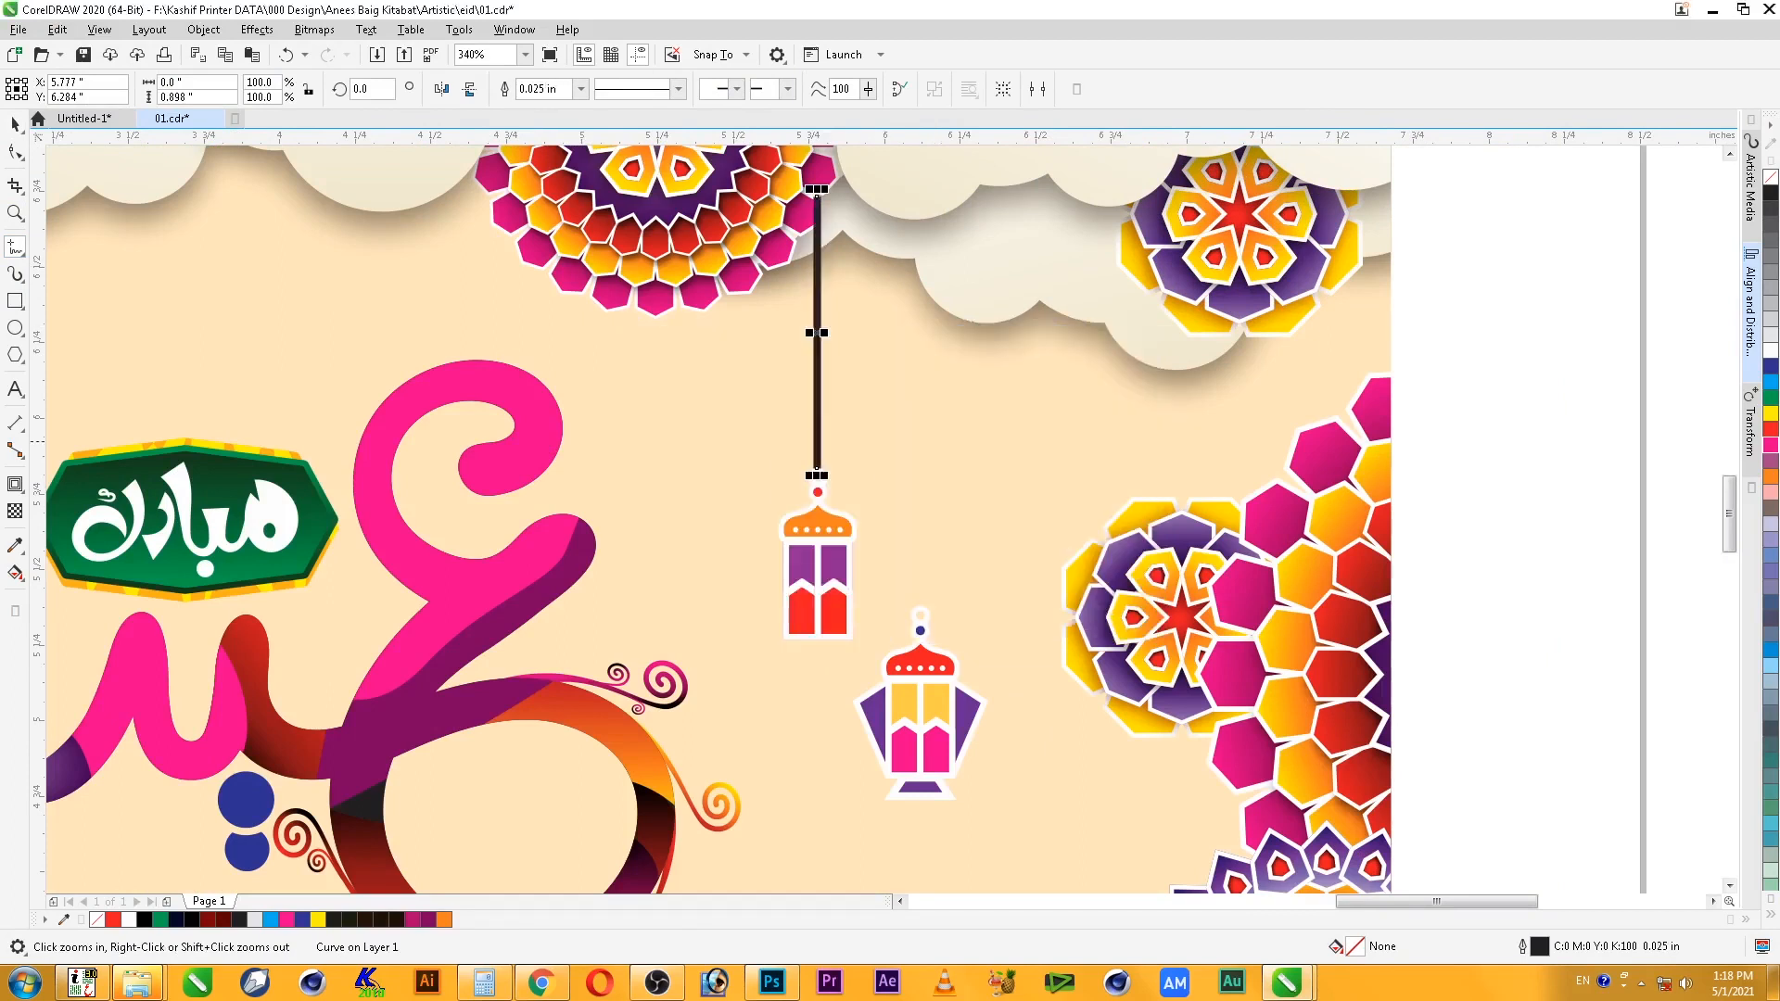
pyautogui.moveTo(770, 440); pyautogui.dragTo(906, 536)
pyautogui.rightClick(1771, 350)
pyautogui.press('space')
pyautogui.keyDown('shift'); pyautogui.click(769, 417); pyautogui.keyUp('shift')
pyautogui.press('c')
pyautogui.click(729, 320)
# - Convert the hanging line's outline to an object and group it with the orange-domed lantern
pyautogui.press('Escape')
pyautogui.scroll(-2, 769, 417)
pyautogui.click(753, 364)
pyautogui.scroll(-3, 785, 423)
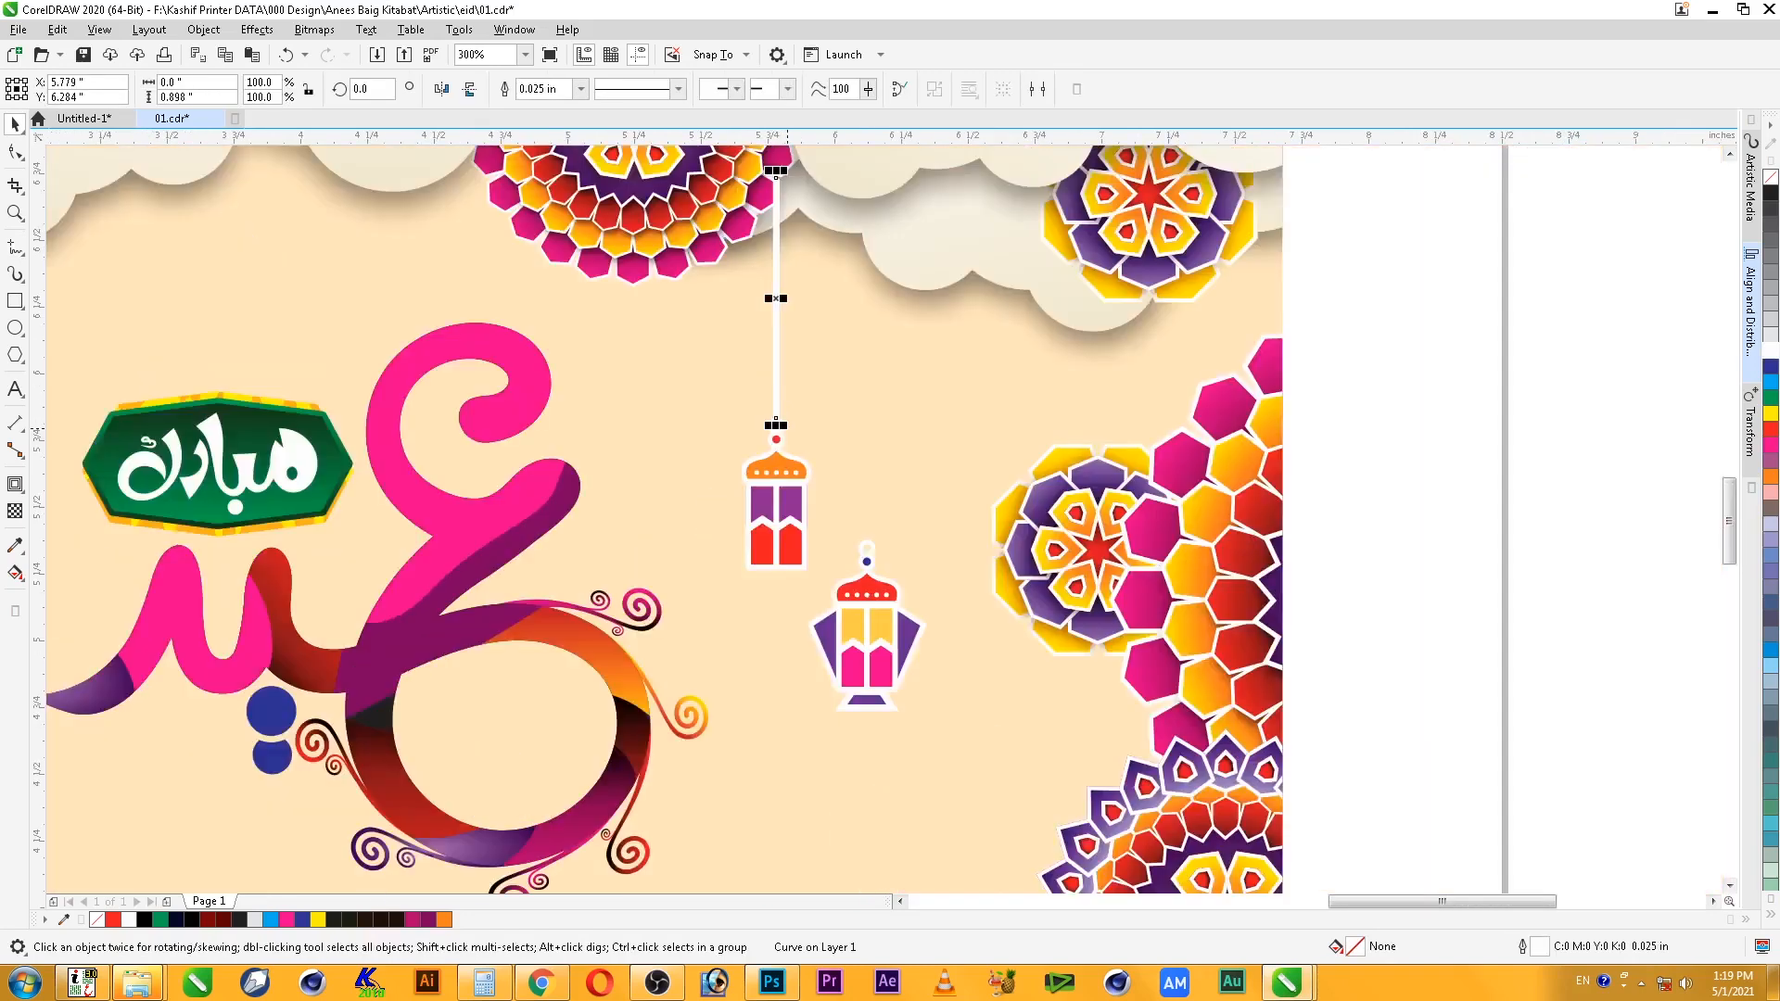
pyautogui.press('F2')
pyautogui.moveTo(740, 262); pyautogui.dragTo(874, 544)
pyautogui.press('F2')
pyautogui.moveTo(742, 534); pyautogui.dragTo(927, 656)
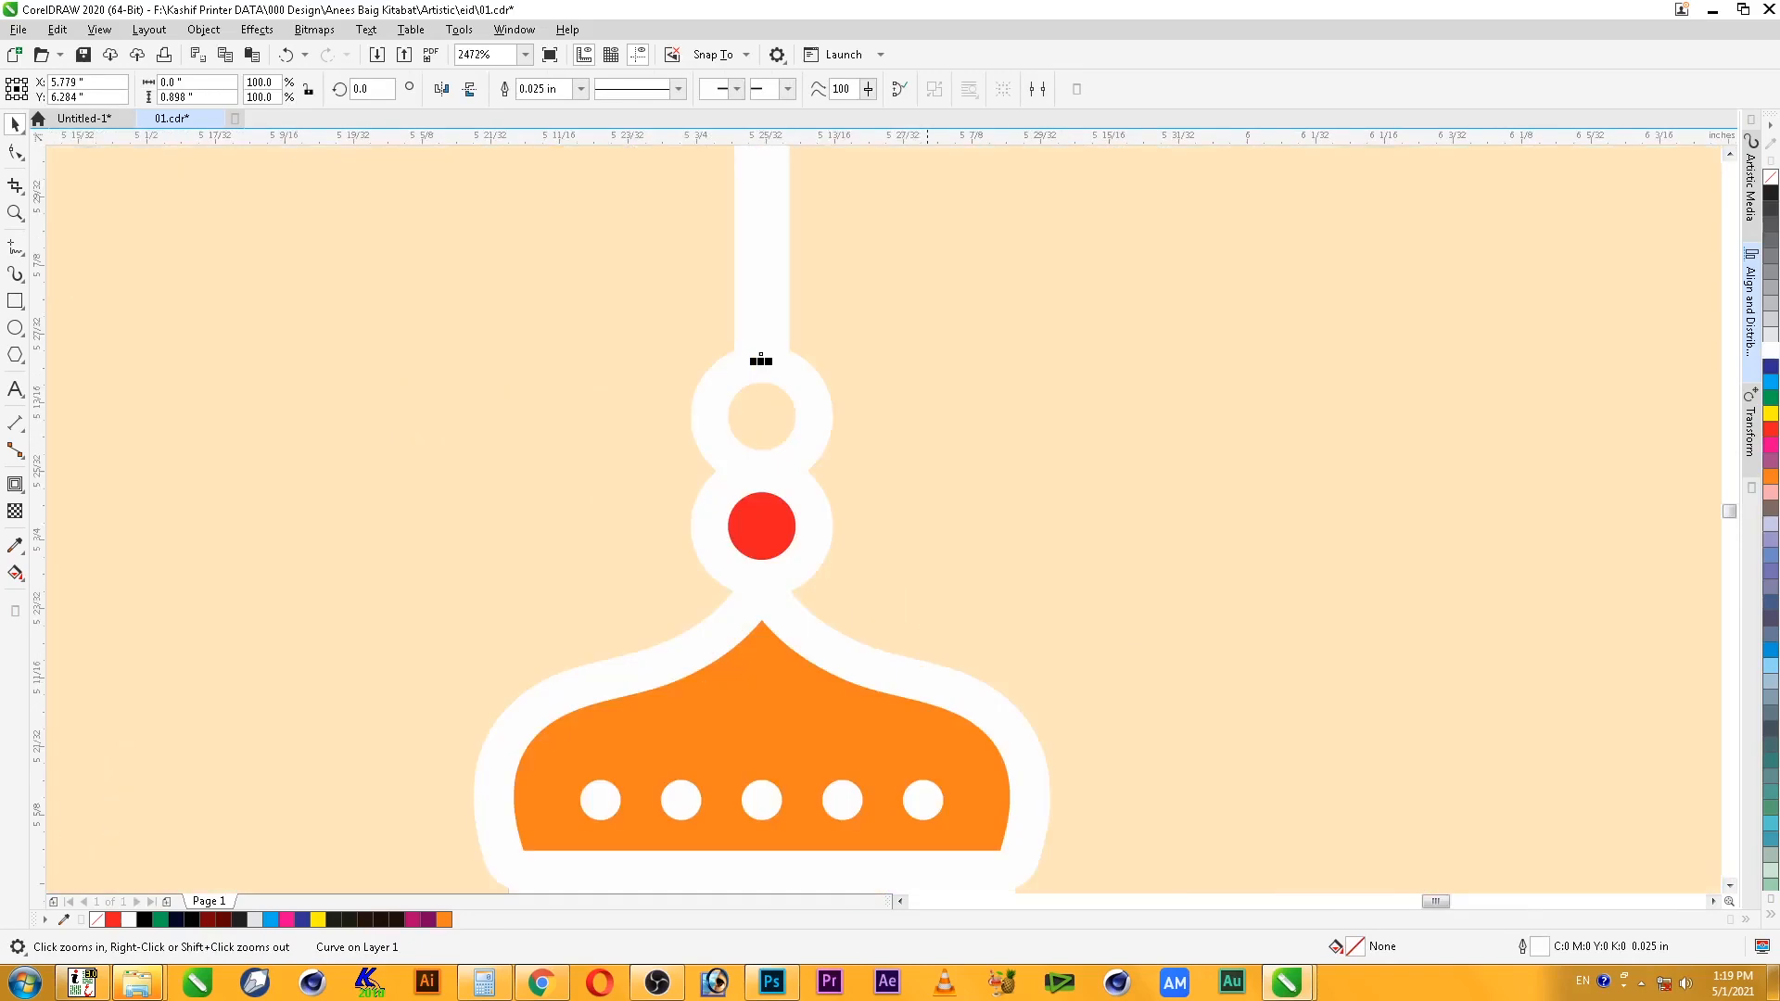
pyautogui.hotkey('ctrl', 'shift', 'q')
pyautogui.scroll(-8, 1484, 512)
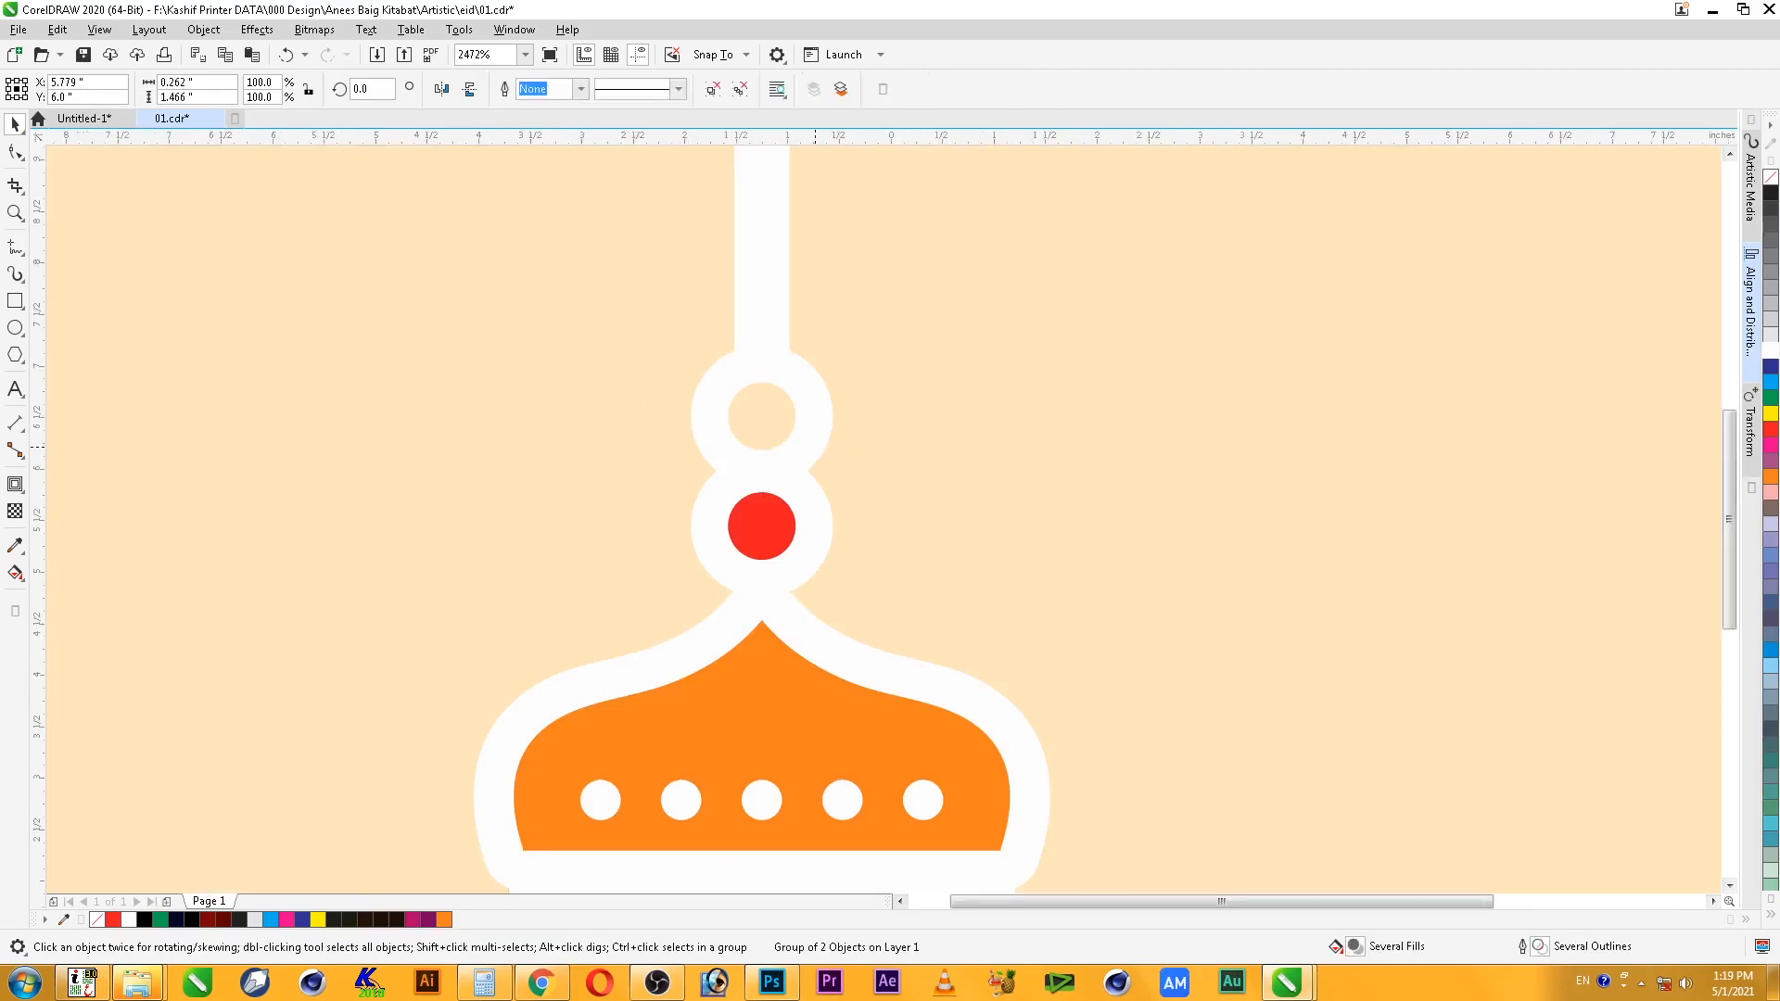
# - Place a copy of the hanging line above the angled-side lantern and centre it horizontally with that lantern
pyautogui.moveTo(1461, 385); pyautogui.dragTo(1578, 636)
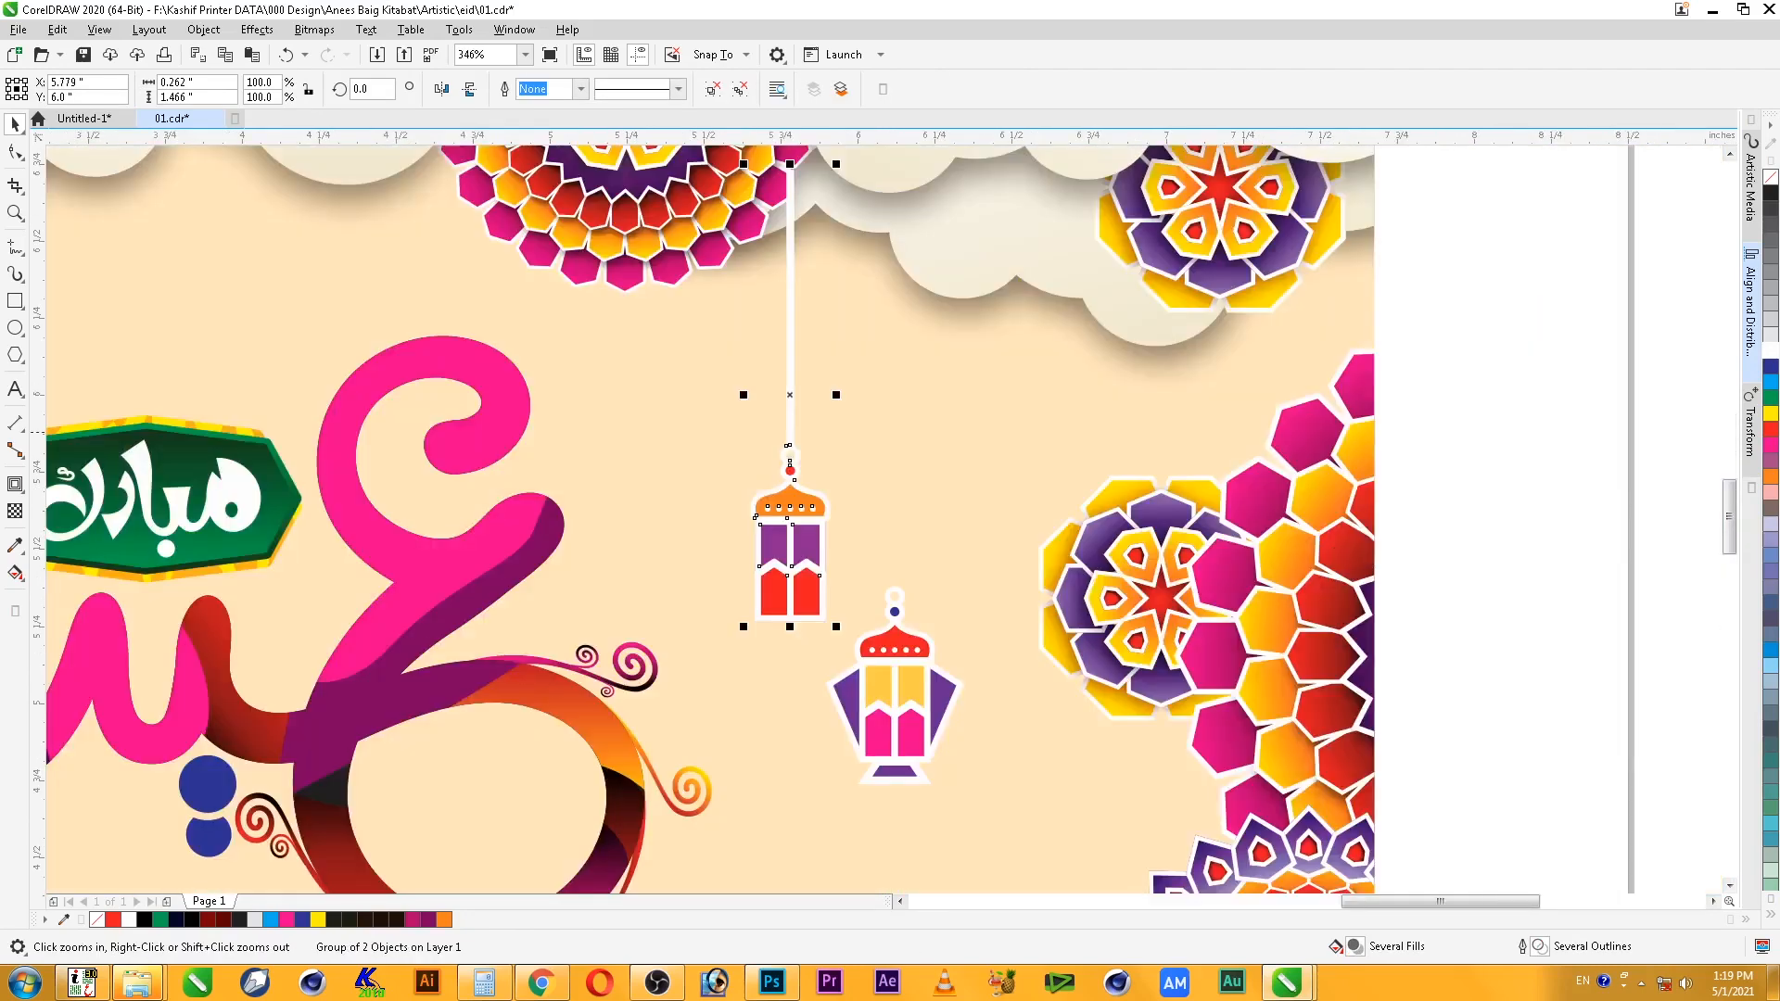
pyautogui.keyDown('ctrl'); pyautogui.click(791, 371); pyautogui.keyUp('ctrl')
pyautogui.moveTo(792, 371); pyautogui.dragTo(910, 507)
pyautogui.scroll(6, 891, 591)
pyautogui.keyDown('shift'); pyautogui.click(966, 646); pyautogui.keyUp('shift')
pyautogui.press('c')
pyautogui.press('Escape')
pyautogui.scroll(-3, 978, 665)
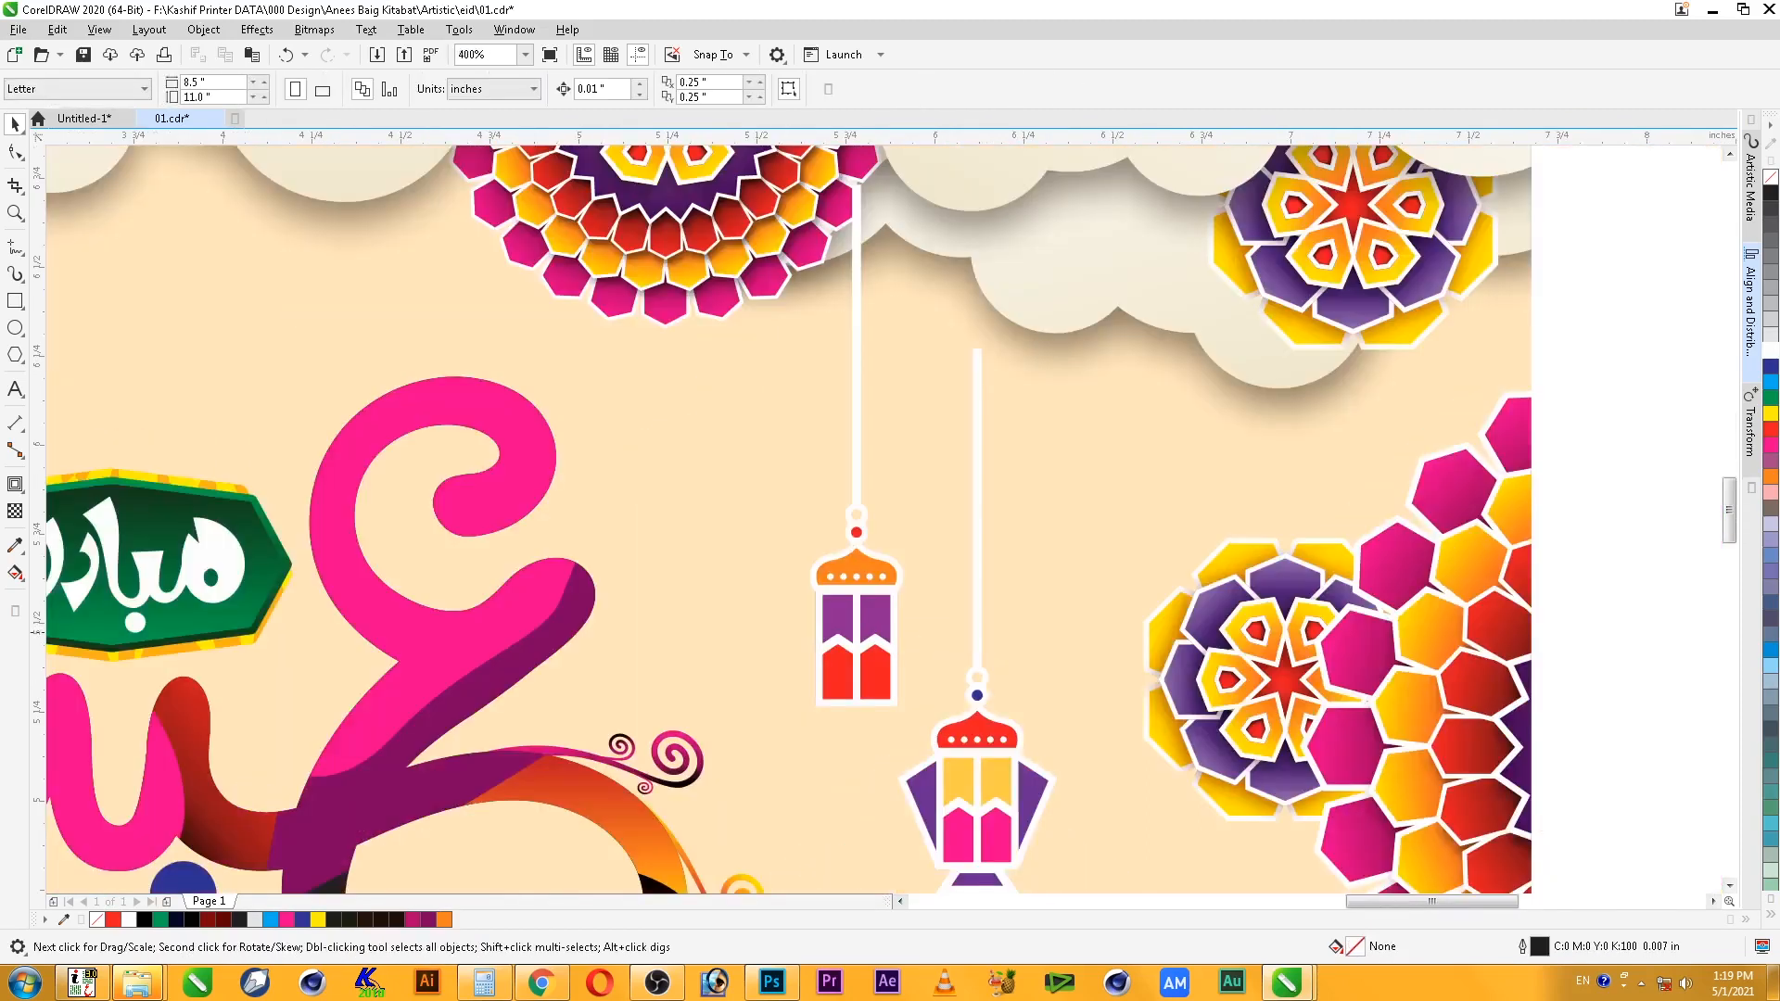
# - Group the angled-side lantern with its hanging line
pyautogui.click(978, 634)
pyautogui.keyDown('shift'); pyautogui.click(979, 741); pyautogui.keyUp('shift')
pyautogui.hotkey('ctrl', 'g')
pyautogui.press('Escape')
# - Enlarge both hanging lanterns slightly and spread them apart between the lettering and the right-hand mandalas
pyautogui.scroll(-1, 975, 754)
pyautogui.click(917, 691)
pyautogui.scroll(-2, 932, 761)
pyautogui.press('F2')
pyautogui.moveTo(1125, 575); pyautogui.dragTo(746, 827)
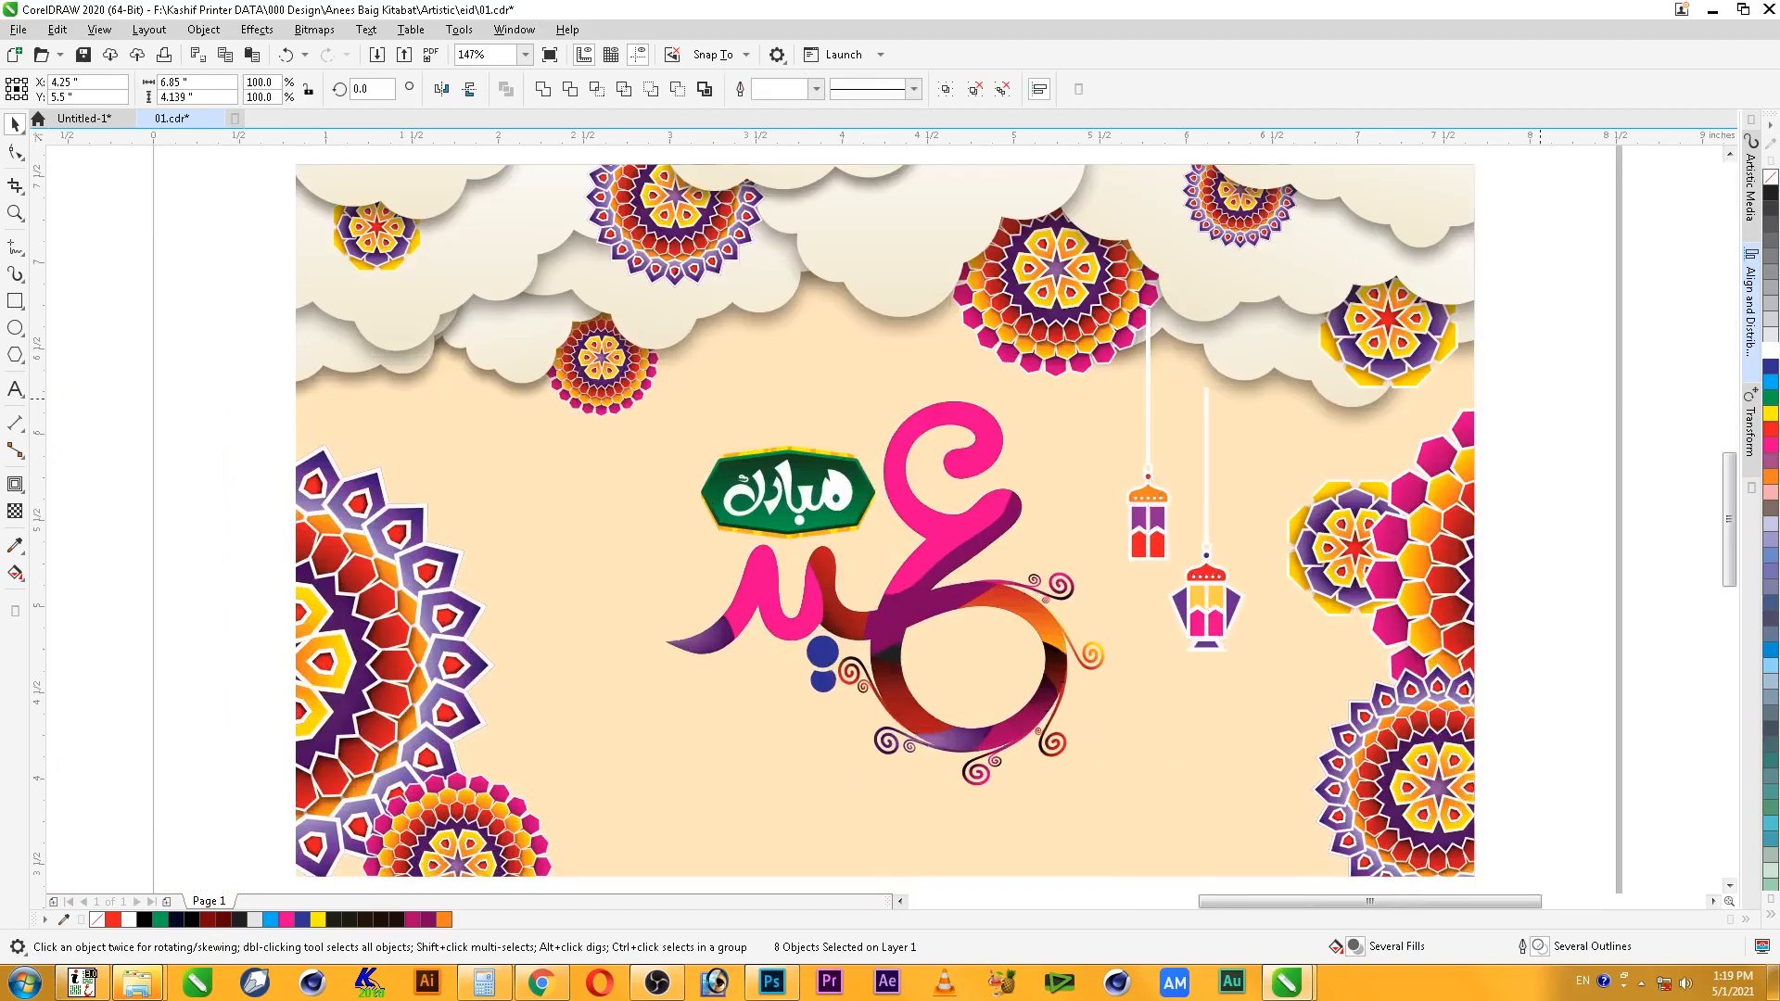
pyautogui.press('Escape')
pyautogui.click(1148, 530)
pyautogui.moveTo(1205, 601); pyautogui.dragTo(1213, 608)
pyautogui.keyDown('shift'); pyautogui.click(1148, 533); pyautogui.keyUp('shift')
pyautogui.moveTo(1257, 663); pyautogui.dragTo(1280, 725)
pyautogui.press('Escape')
pyautogui.click(1228, 654)
# - Copy both hanging lanterns to the left side of the lettering and scale the copies to 80%
pyautogui.click(1151, 547)
pyautogui.keyDown('shift'); pyautogui.click(1236, 685); pyautogui.keyUp('shift')
pyautogui.moveTo(1236, 685); pyautogui.dragTo(615, 619)
pyautogui.rightClick(588, 624)
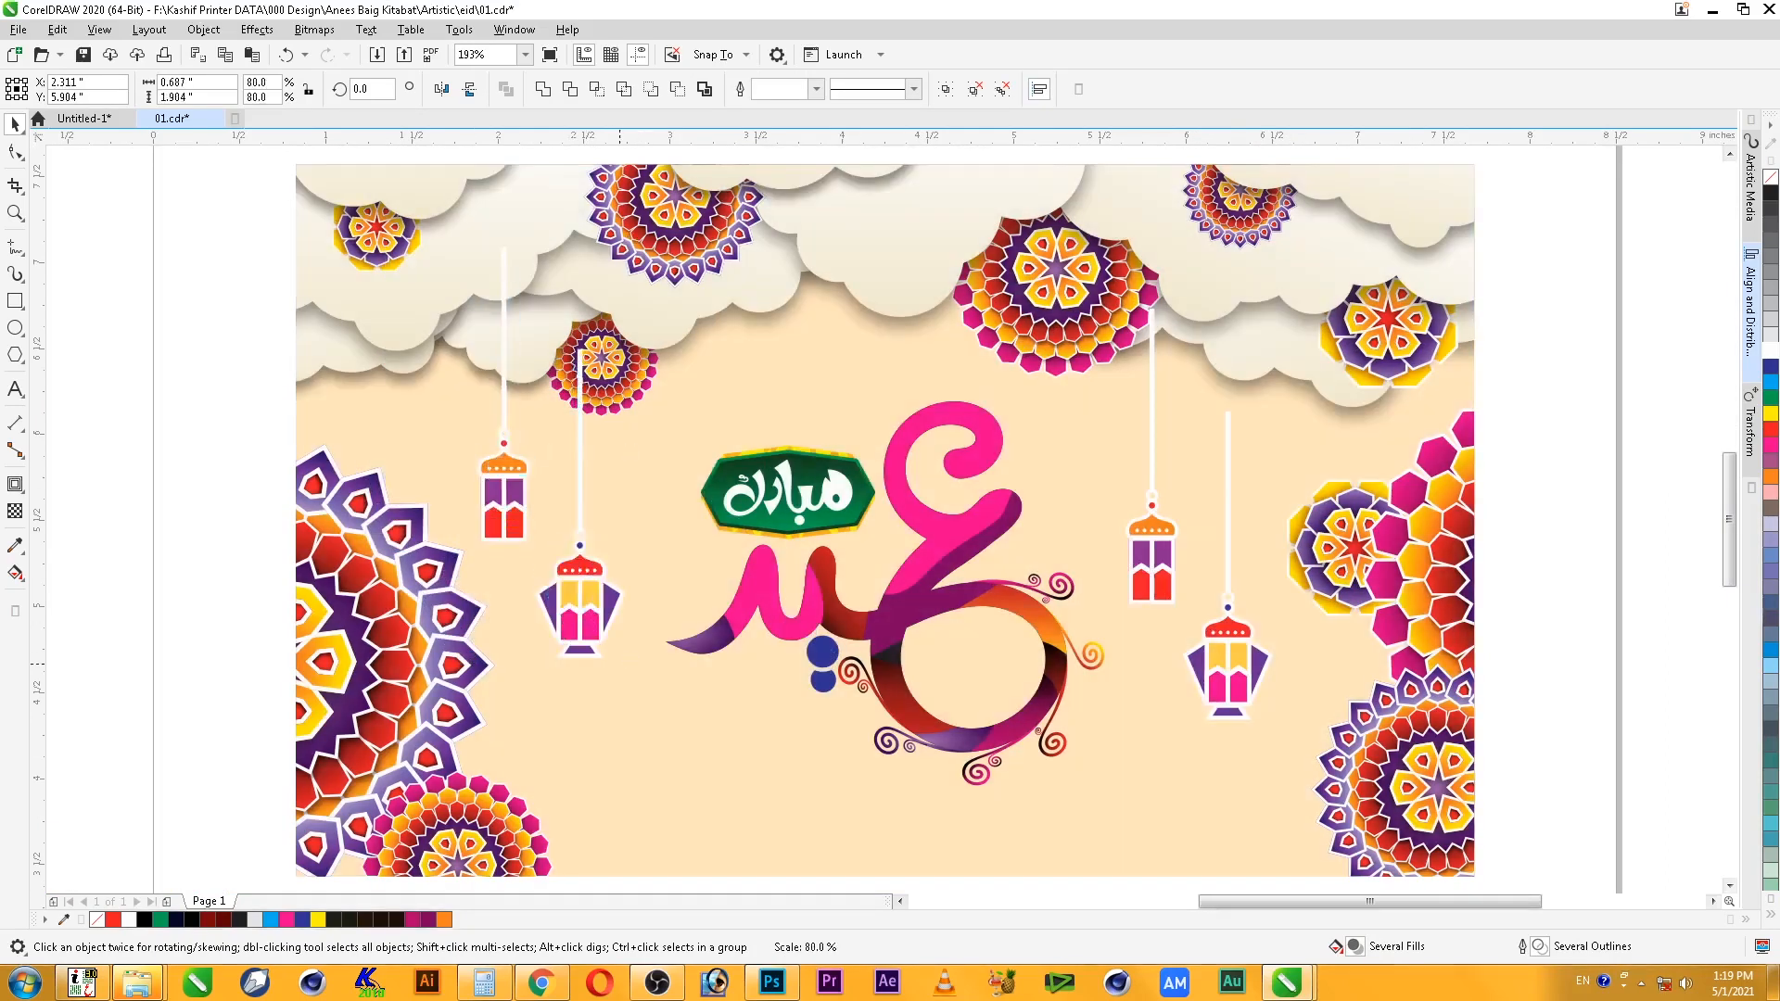
pyautogui.press('Escape')
# - Shift the two lantern copies closer to the left edge of the design and enlarge the angled-side one
pyautogui.moveTo(508, 503); pyautogui.dragTo(450, 490)
pyautogui.moveTo(574, 570); pyautogui.dragTo(523, 571)
pyautogui.moveTo(562, 629); pyautogui.dragTo(545, 584)
# - Add a larger copy of the orange-domed lantern hanging lower, between the angled-side copy and the lettering
pyautogui.moveTo(461, 452); pyautogui.dragTo(606, 725)
pyautogui.rightClick(606, 725)
pyautogui.moveTo(626, 539); pyautogui.dragTo(658, 362)
pyautogui.moveTo(631, 732); pyautogui.dragTo(626, 740)
pyautogui.click(438, 457)
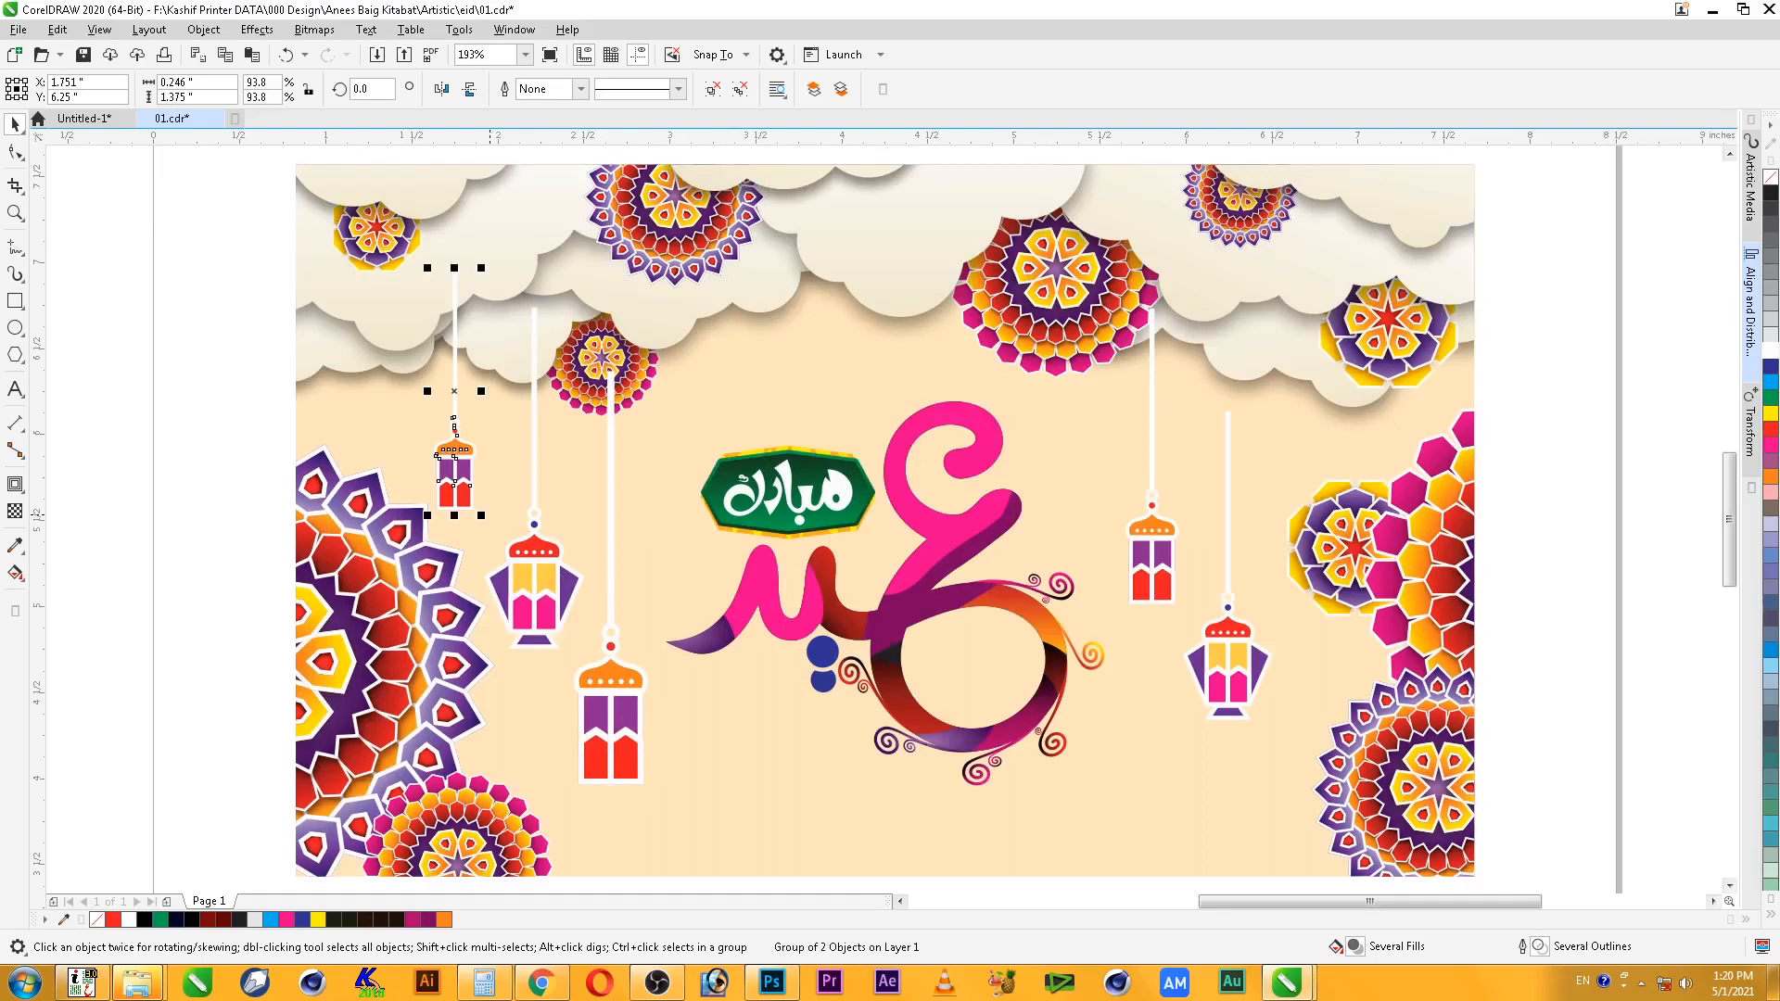
# - Extend the white cord of the angled-side lantern right of the lettering upward until it reaches the clouds
pyautogui.click(1206, 639)
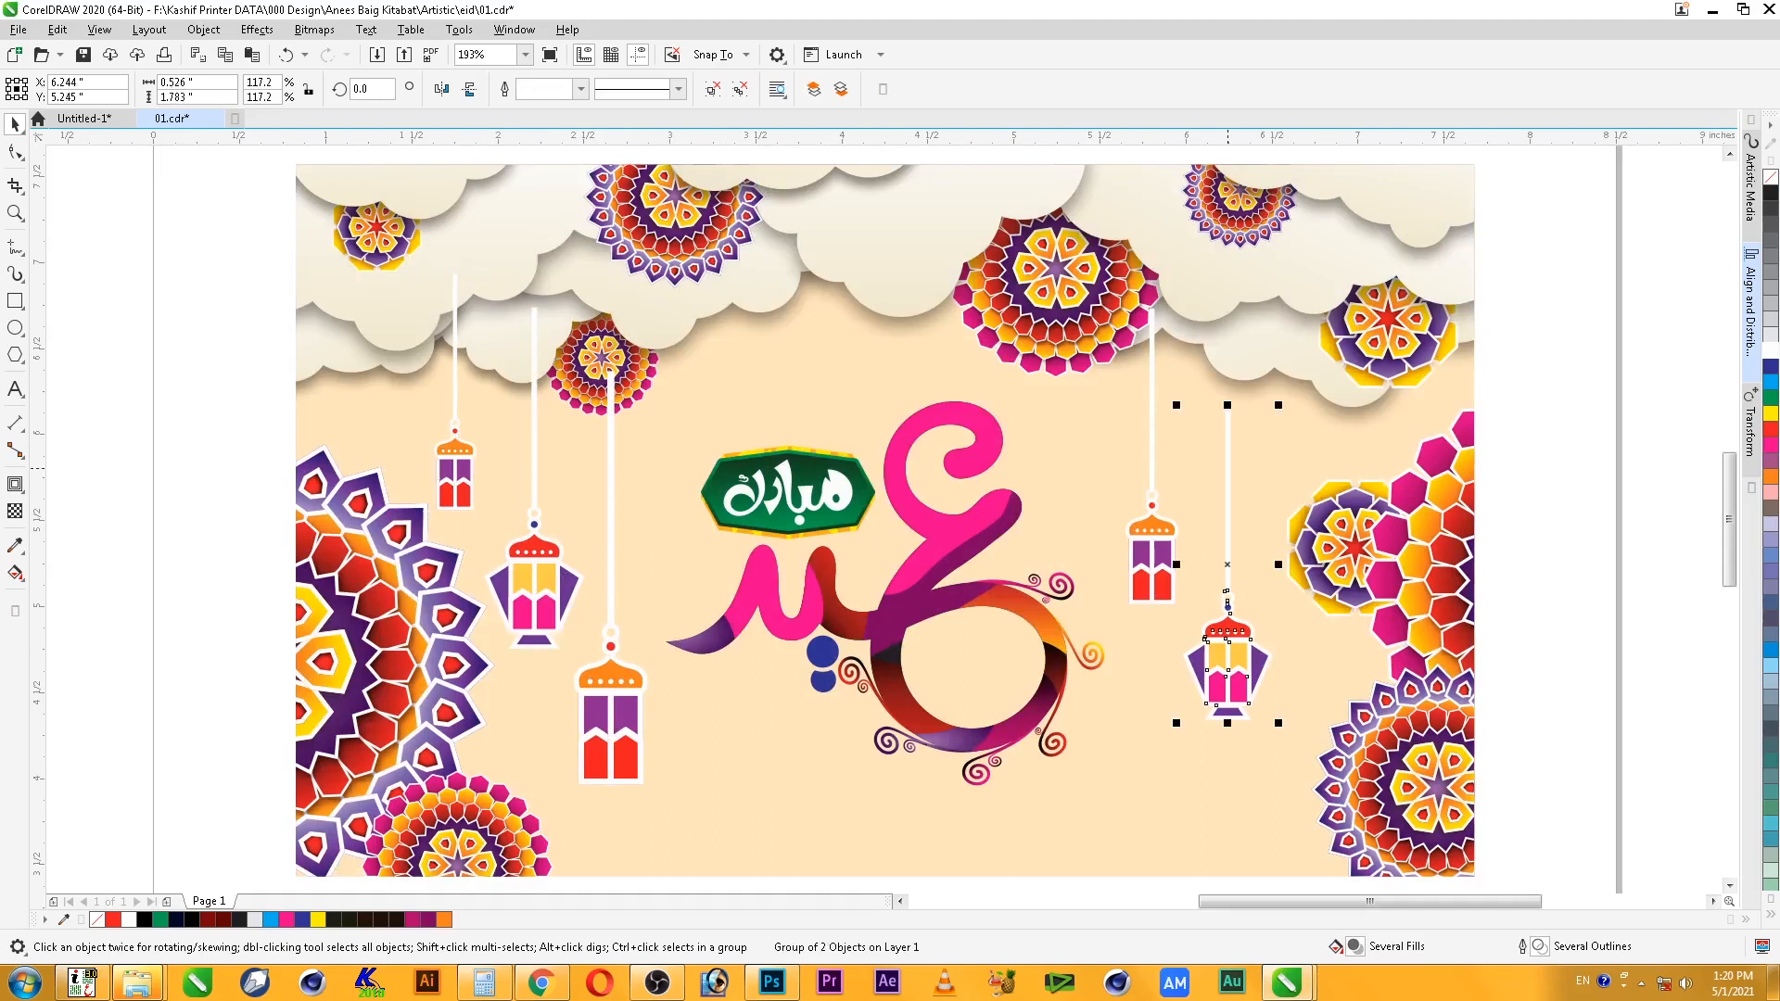
pyautogui.moveTo(1227, 405); pyautogui.dragTo(1228, 312)
pyautogui.keyDown('shift'); pyautogui.click(1129, 536); pyautogui.keyUp('shift')
pyautogui.click(786, 772)
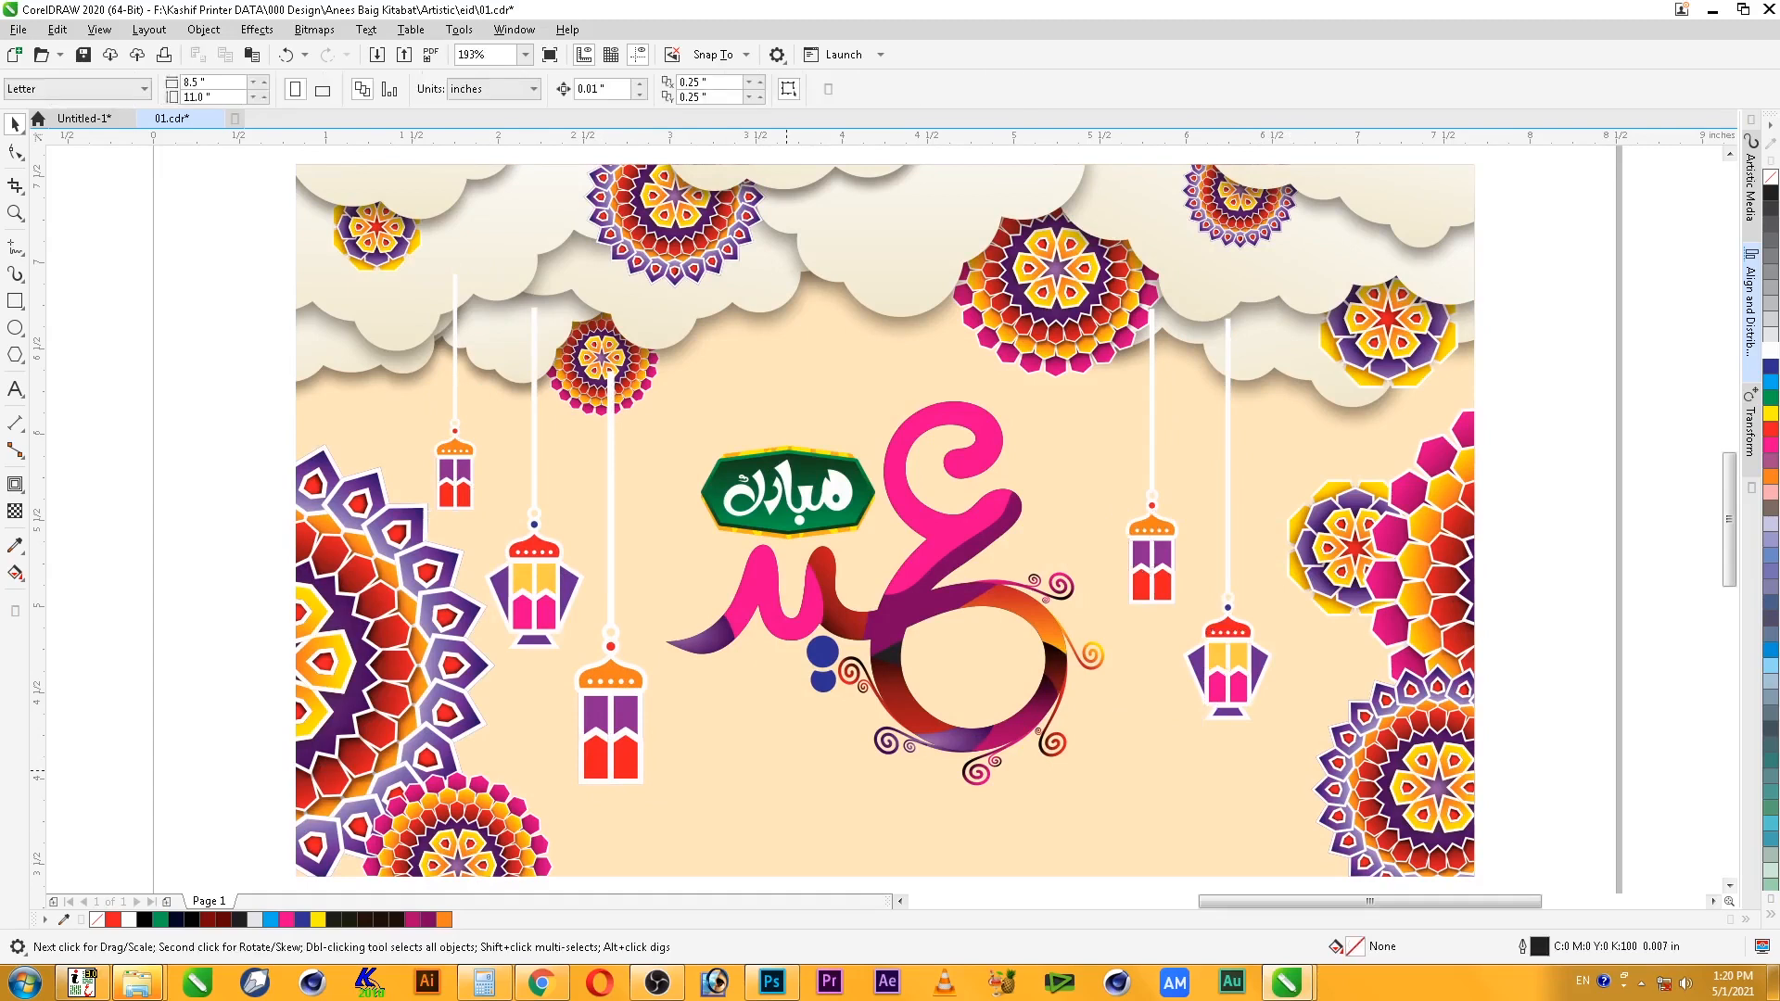
# - Add a smaller copy of the angled-side lantern hanging from the clouds above the green plaque
pyautogui.scroll(-2, 787, 771)
pyautogui.press('F2')
pyautogui.moveTo(445, 456); pyautogui.dragTo(1143, 851)
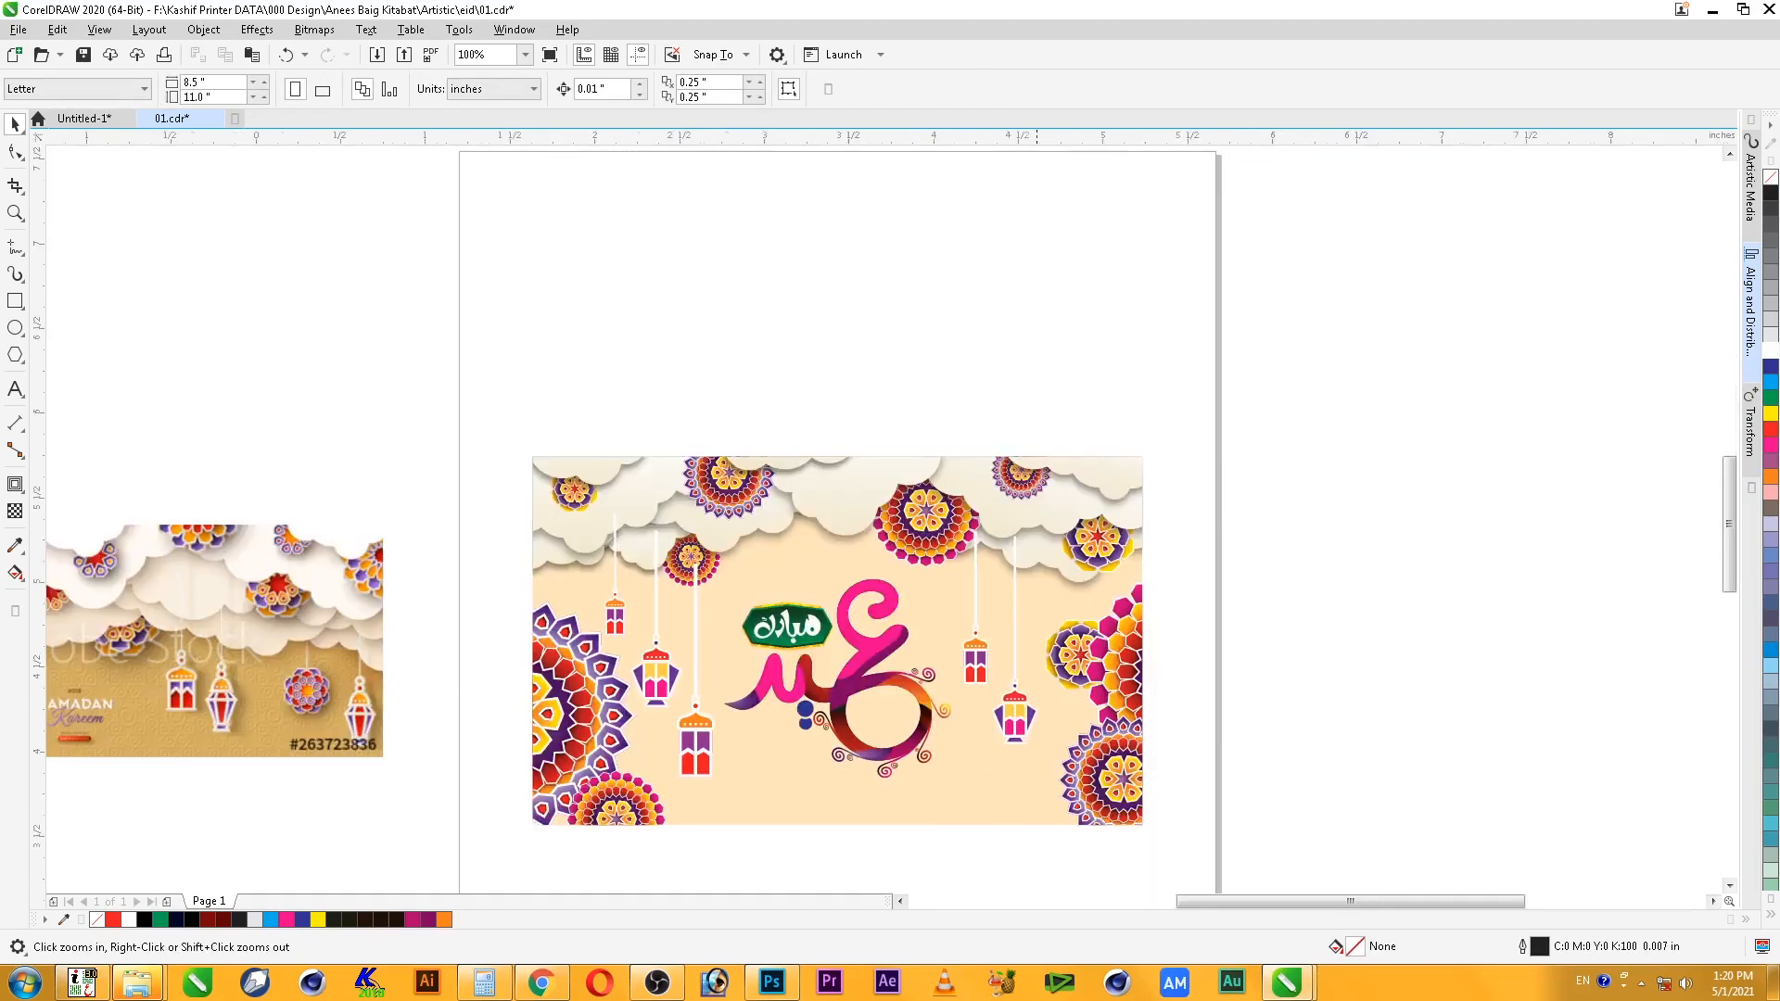
pyautogui.moveTo(640, 556); pyautogui.dragTo(931, 344)
pyautogui.rightClick(931, 344)
pyautogui.moveTo(970, 410); pyautogui.dragTo(953, 351)
pyautogui.moveTo(931, 307); pyautogui.dragTo(906, 339)
pyautogui.moveTo(906, 339); pyautogui.dragTo(906, 345)
# - Add a downward drop shadow with 40 opacity to all six hanging lanterns
pyautogui.click(554, 456)
pyautogui.keyDown('shift'); pyautogui.click(632, 568); pyautogui.keyUp('shift')
pyautogui.keyDown('shift'); pyautogui.click(709, 692); pyautogui.keyUp('shift')
pyautogui.keyDown('shift'); pyautogui.click(896, 351); pyautogui.keyUp('shift')
pyautogui.keyDown('shift'); pyautogui.click(1239, 538); pyautogui.keyUp('shift')
pyautogui.keyDown('shift'); pyautogui.click(1314, 638); pyautogui.keyUp('shift')
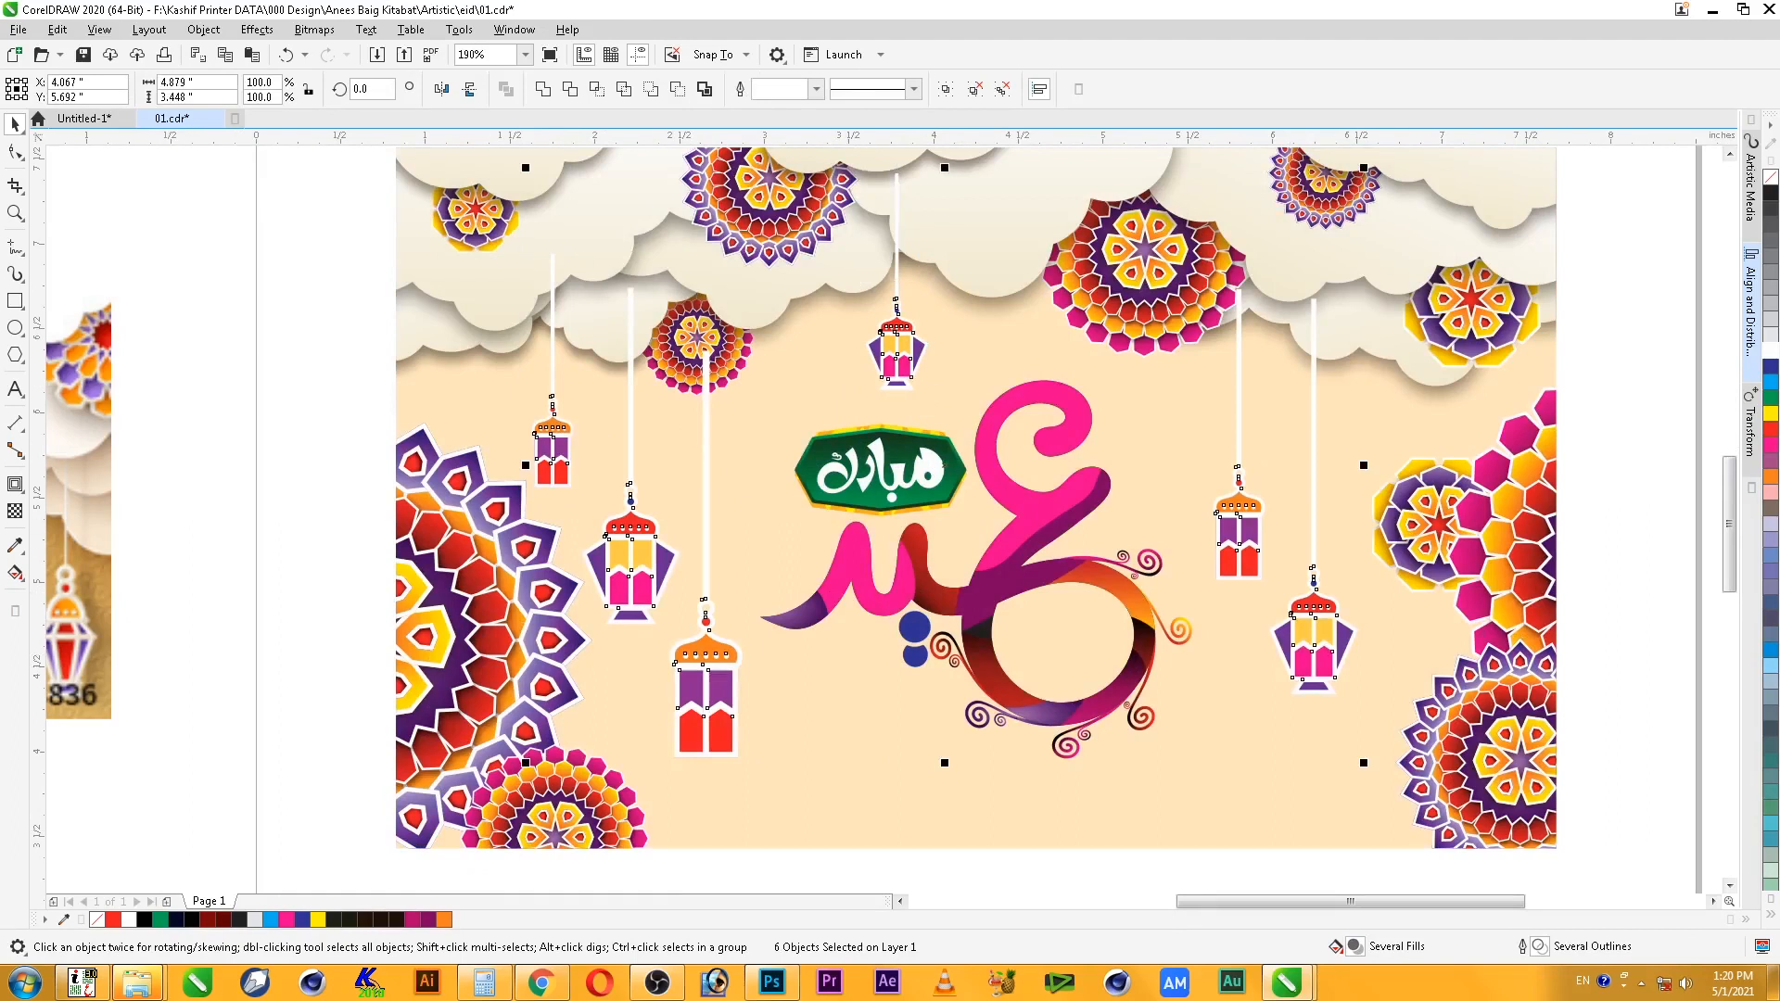
pyautogui.click(15, 484)
pyautogui.click(56, 480)
pyautogui.moveTo(945, 467); pyautogui.dragTo(941, 761)
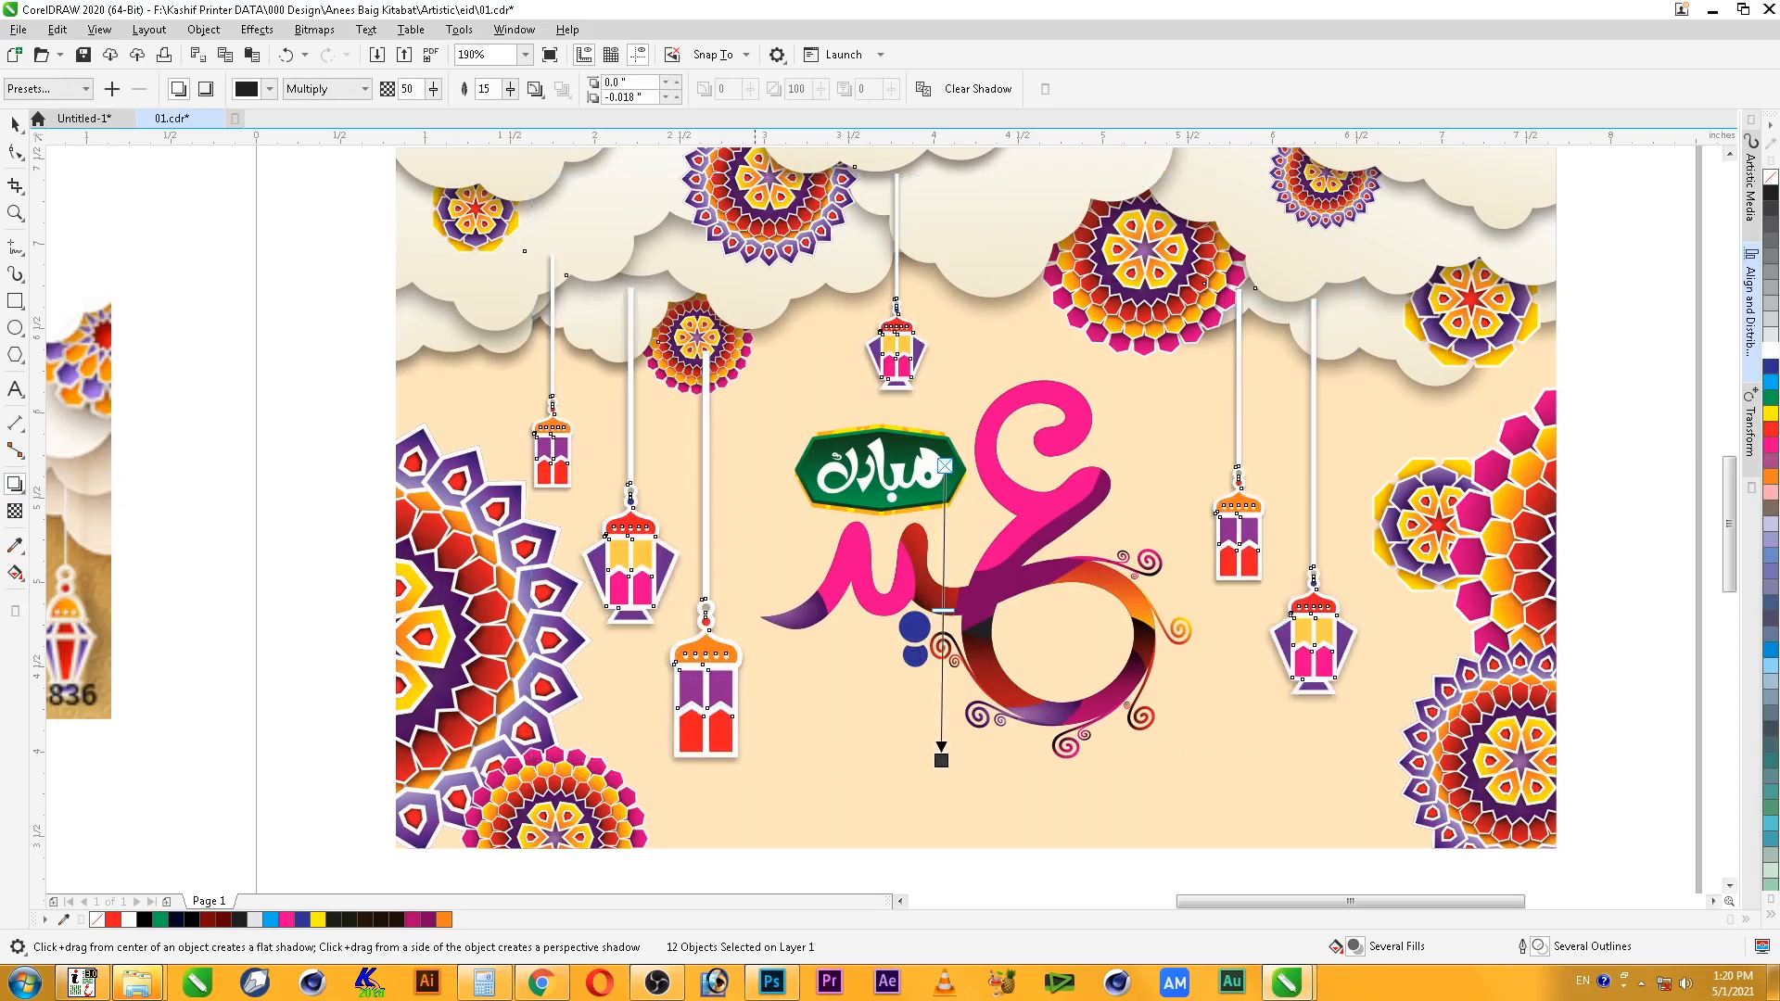
pyautogui.write('0')
pyautogui.press('Tab')
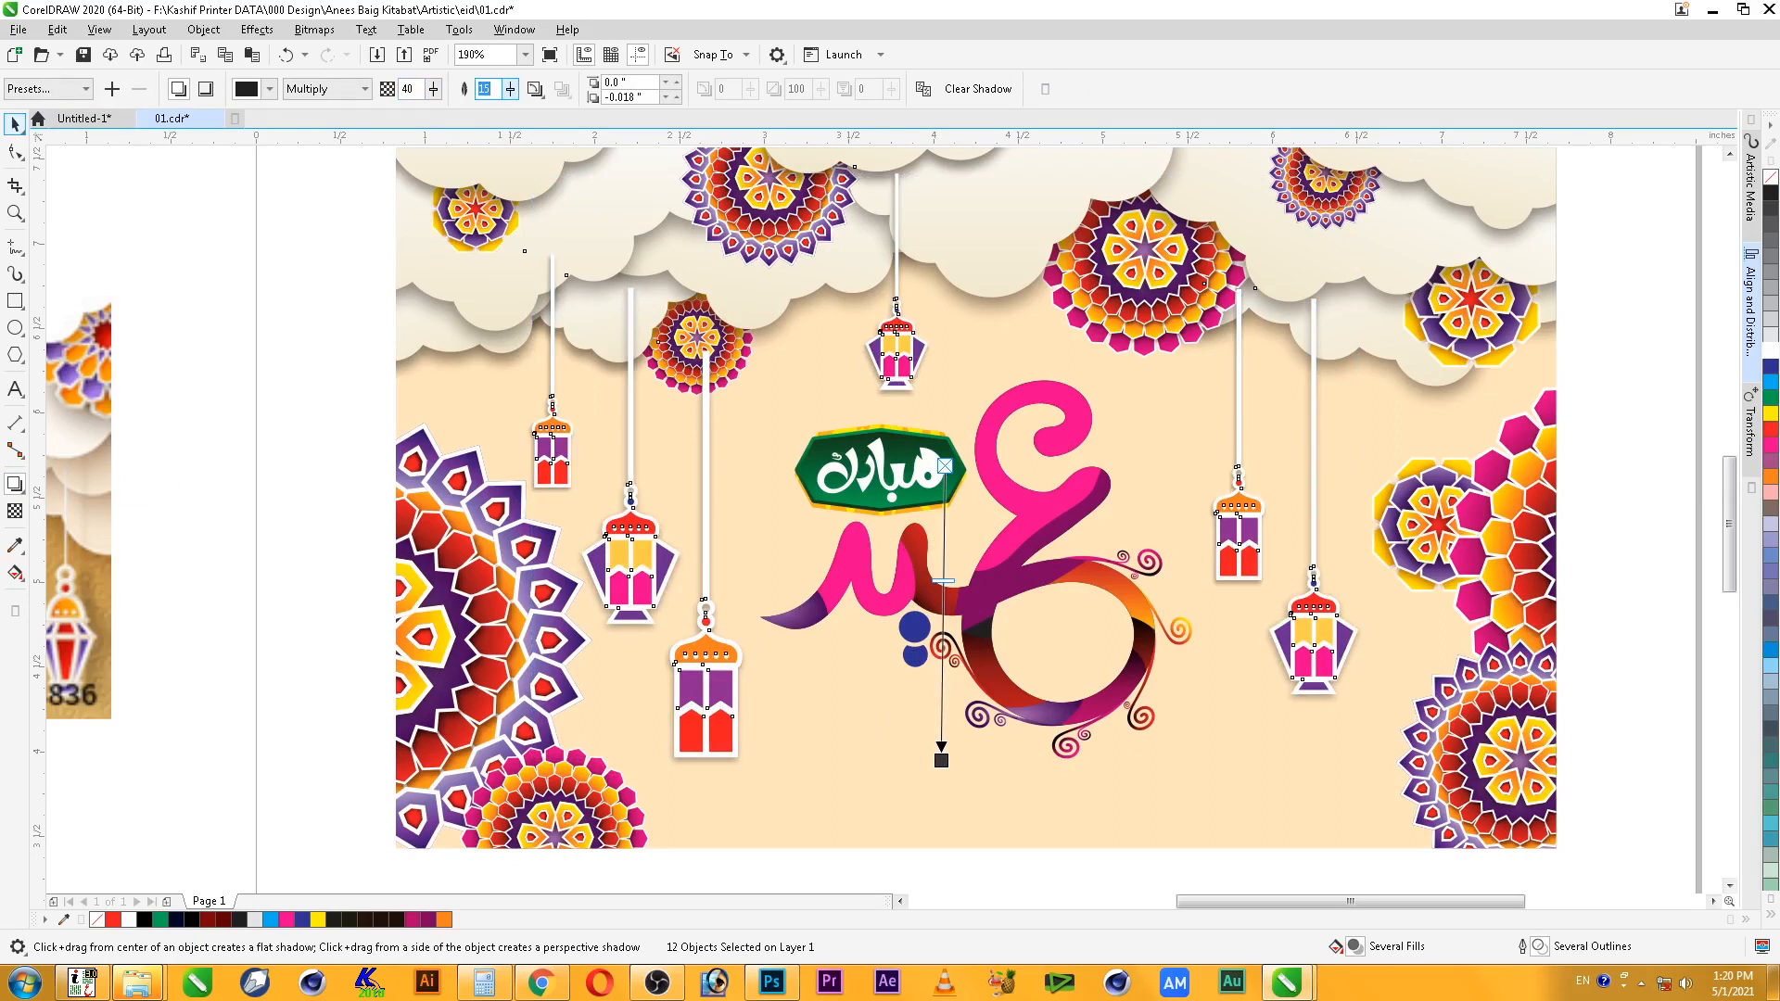
# - Set the lantern shadows to Normal merge mode and their black colour's first three components to 100
pyautogui.click(15, 124)
pyautogui.click(15, 484)
pyautogui.click(364, 88)
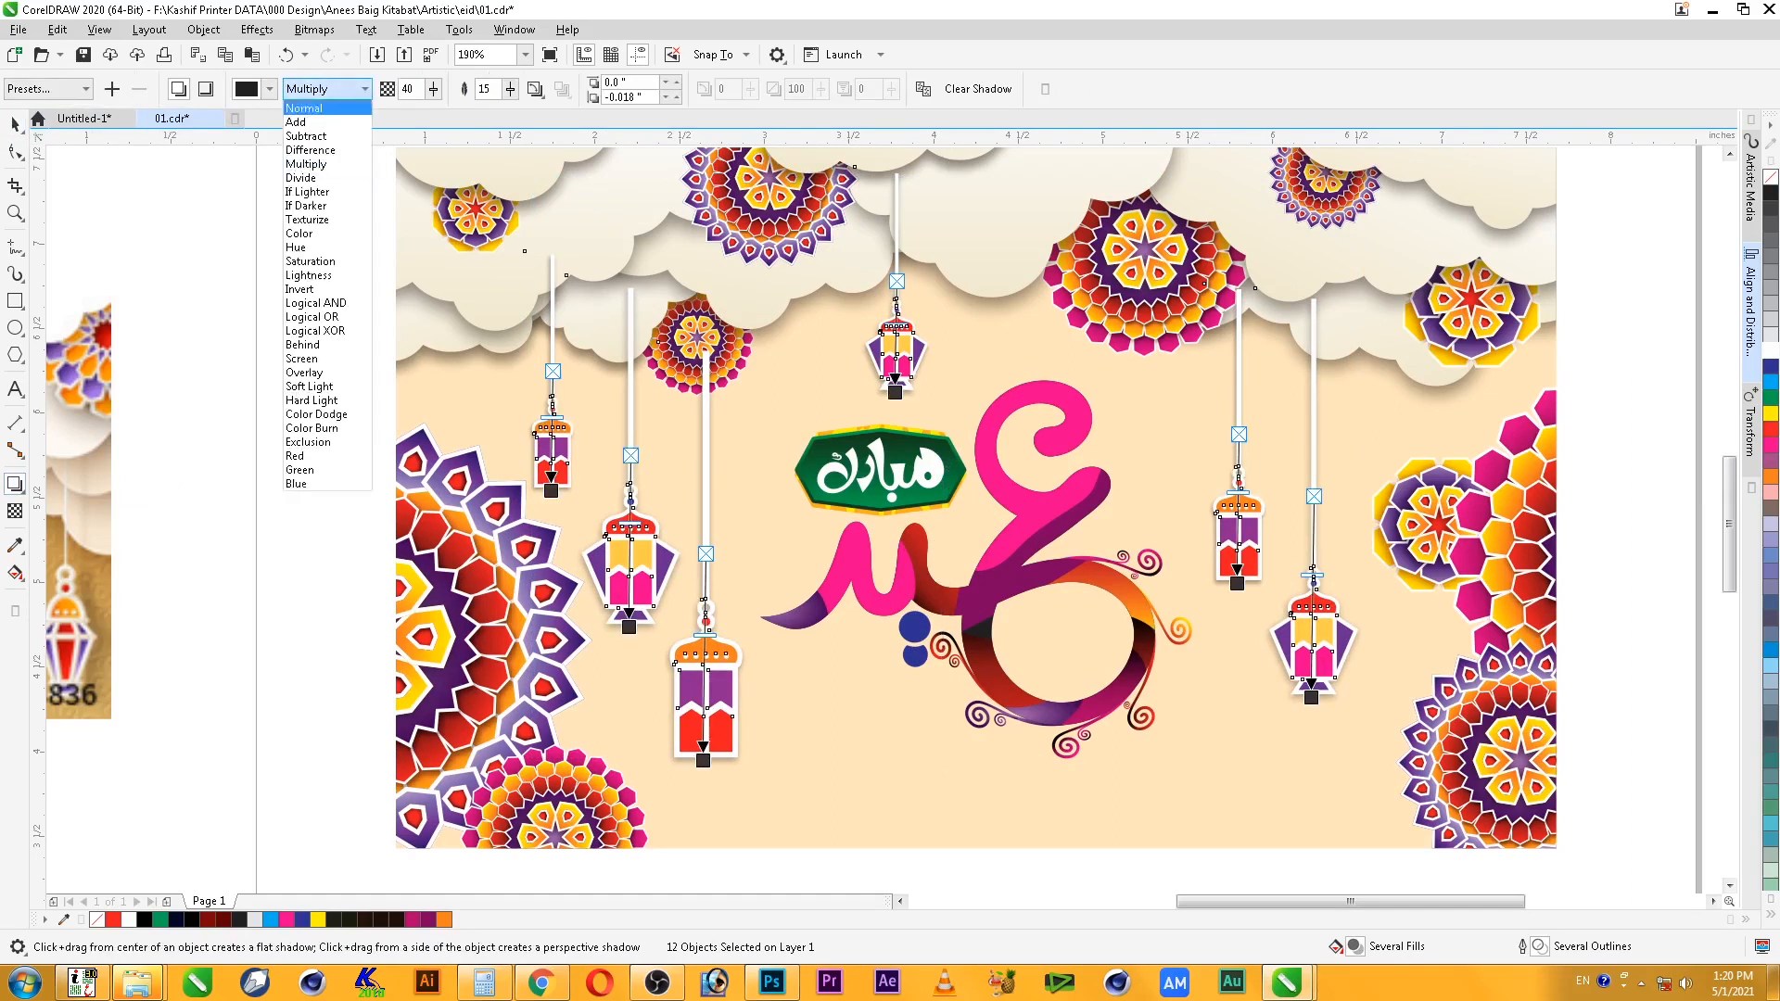
pyautogui.click(306, 110)
pyautogui.click(269, 88)
pyautogui.click(253, 127)
pyautogui.write('100')
pyautogui.press('Tab')
pyautogui.write('100')
pyautogui.press('Tab')
pyautogui.write('100')
pyautogui.click(15, 124)
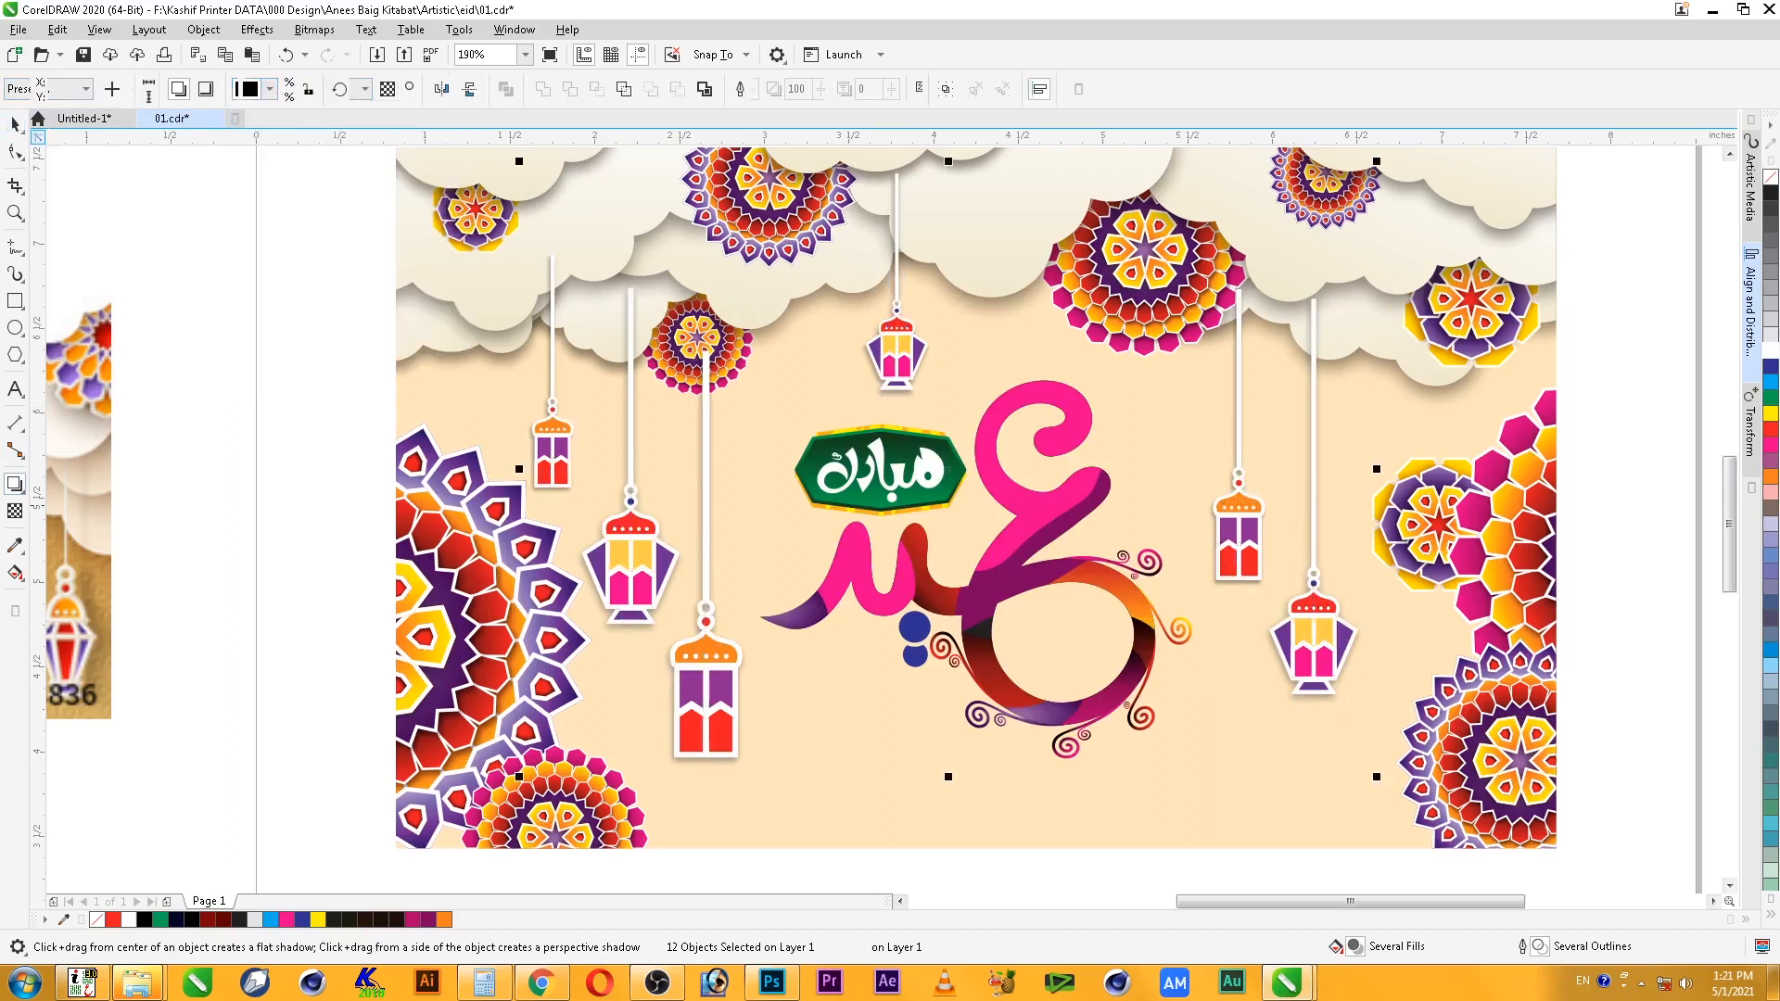
# - Set the feathering of the lantern shadows to 20
pyautogui.click(15, 483)
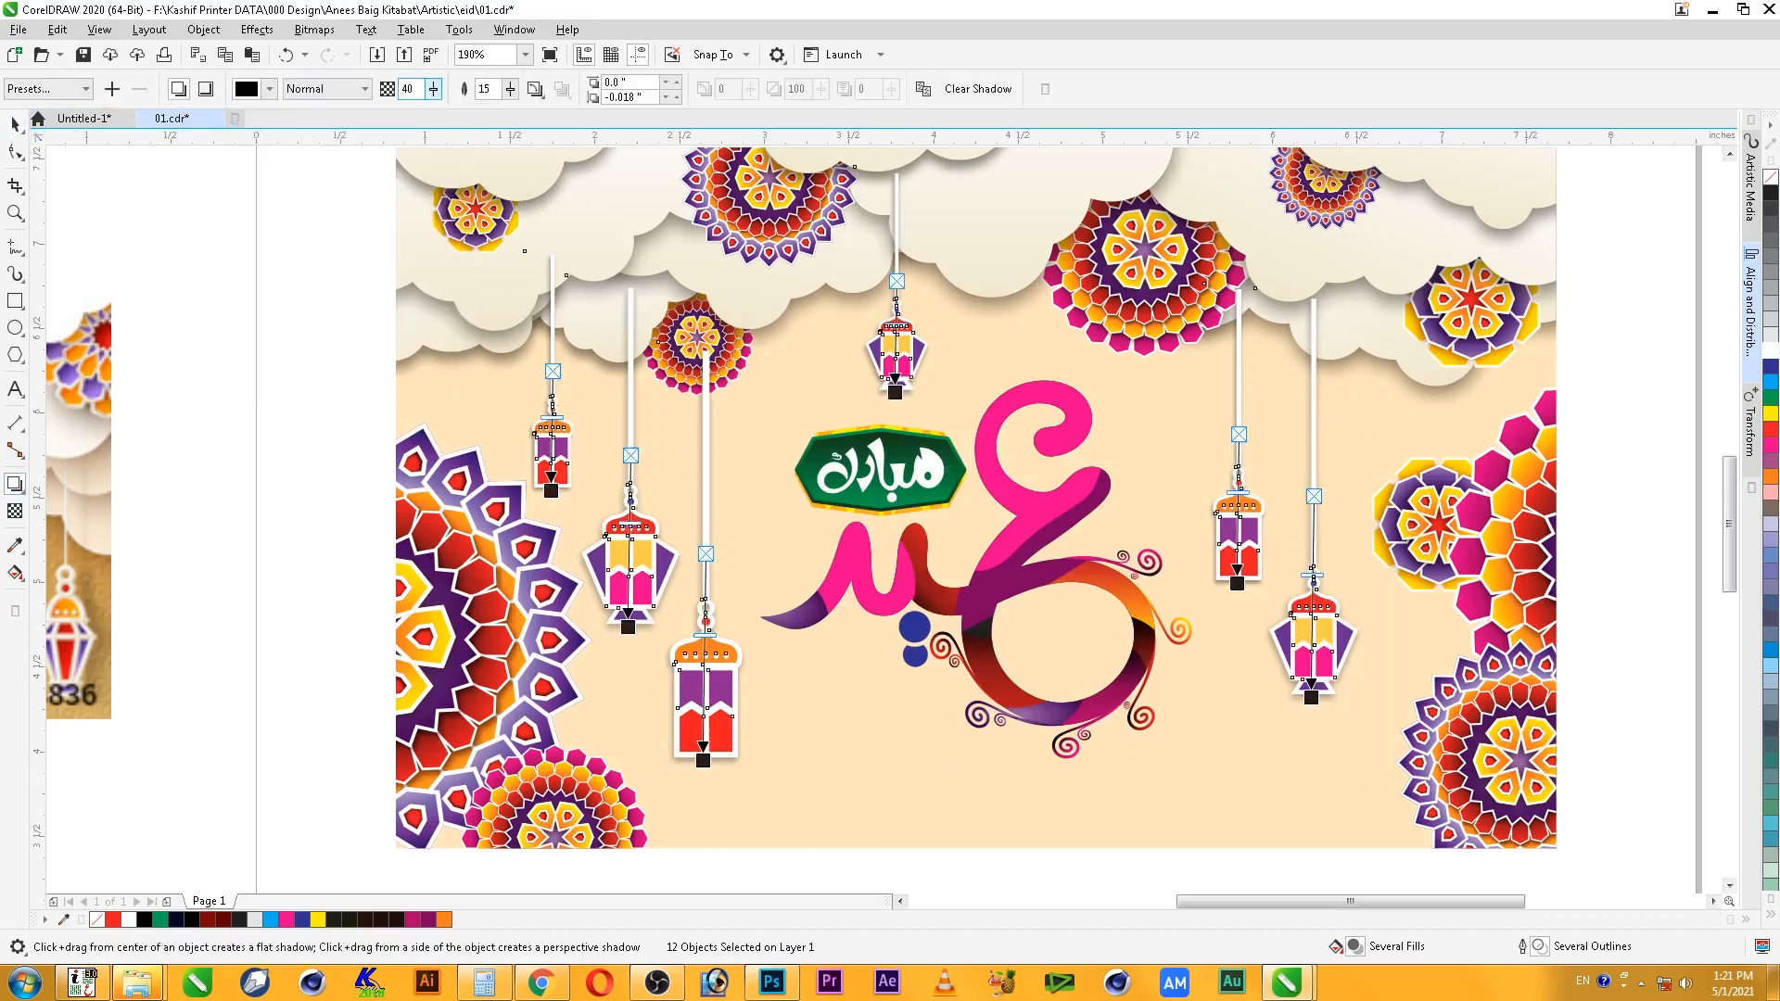
pyautogui.write('20')
pyautogui.press('Return')
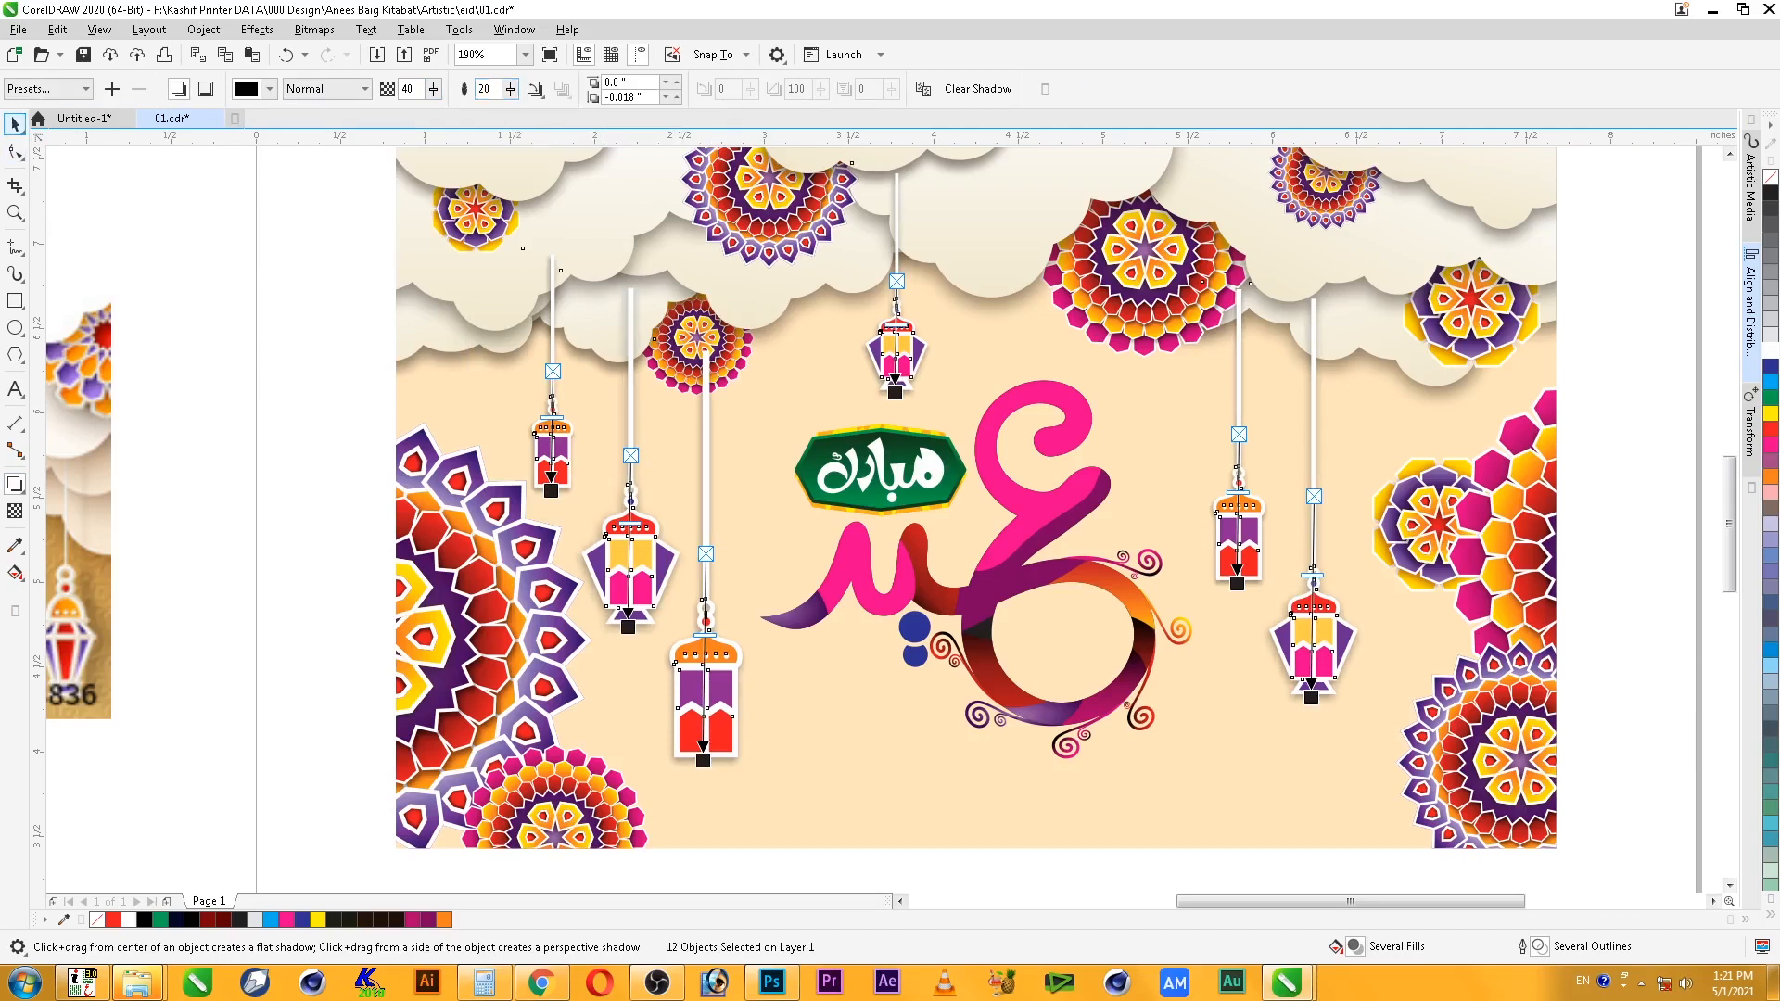
pyautogui.click(15, 123)
pyautogui.click(1667, 623)
pyautogui.click(1242, 489)
pyautogui.moveTo(1241, 489); pyautogui.dragTo(831, 697)
pyautogui.hotkey('ctrl', 'z')
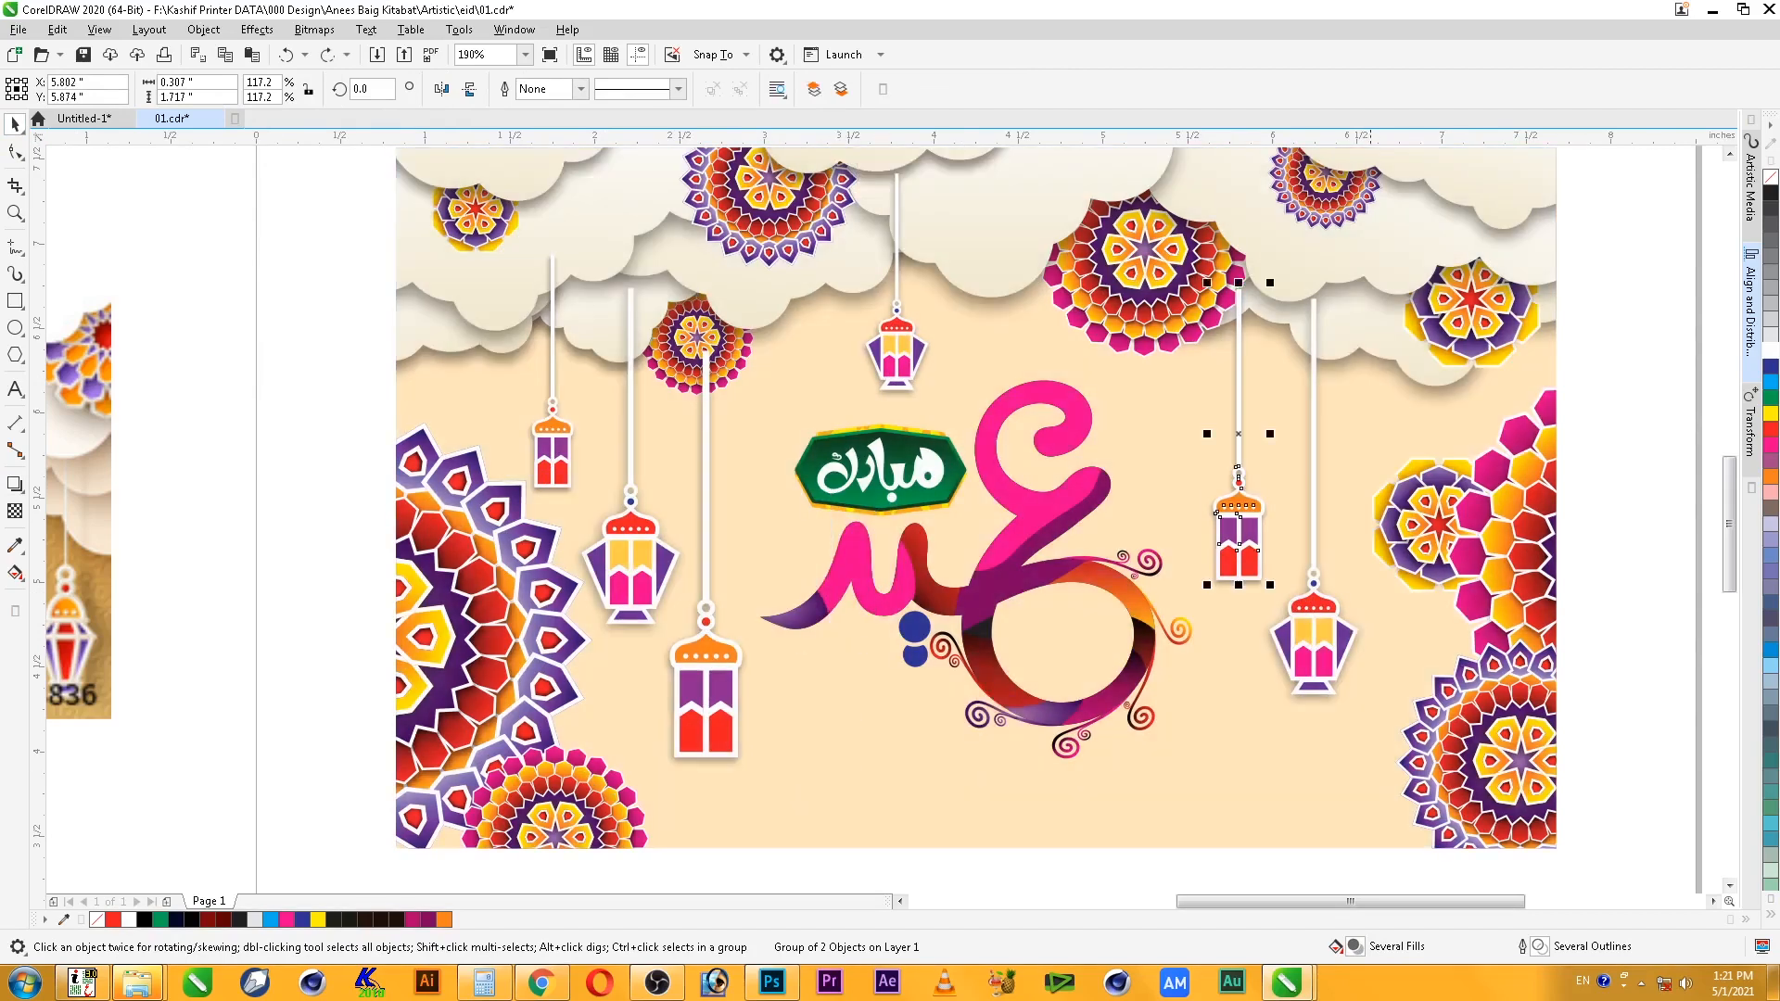
pyautogui.moveTo(896, 335); pyautogui.dragTo(881, 716)
pyautogui.hotkey('ctrl', 'z')
# - Copy the small angled-side lantern below the lettering's tail letter and shorten its cord so it hangs from the letter
pyautogui.moveTo(906, 380); pyautogui.dragTo(892, 736)
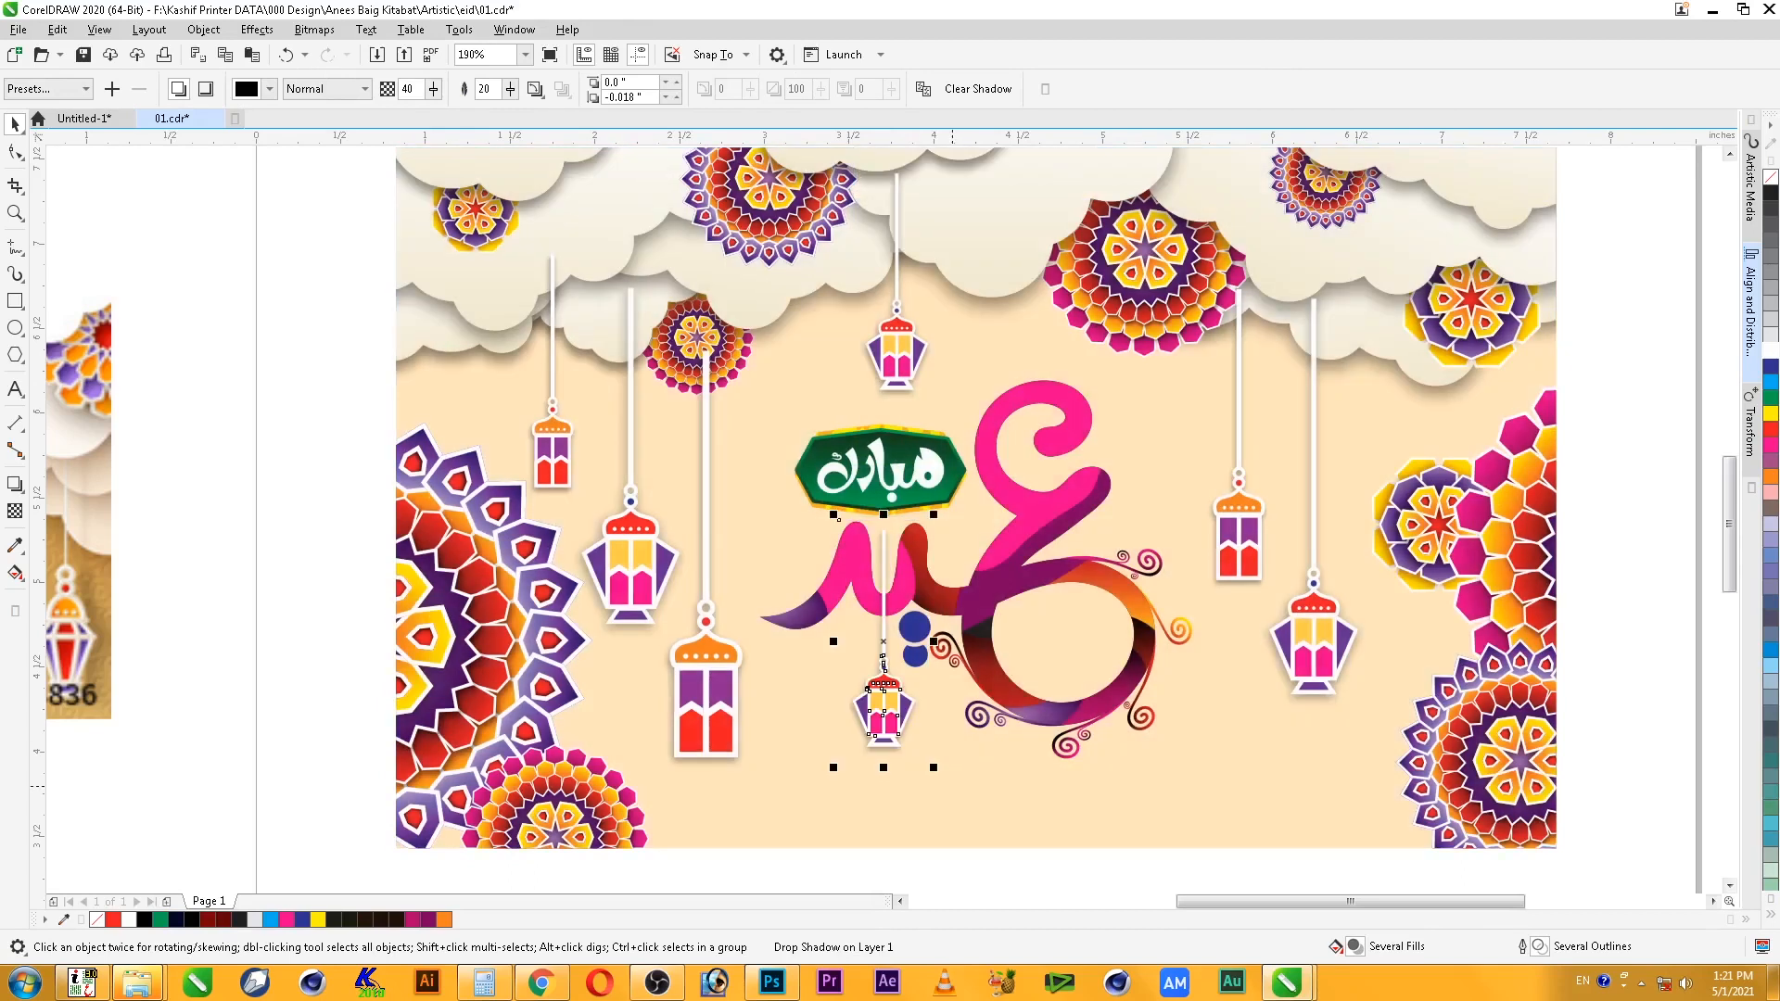
pyautogui.scroll(3, 878, 687)
pyautogui.click(15, 152)
pyautogui.click(890, 348)
pyautogui.moveTo(803, 347); pyautogui.dragTo(894, 305)
pyautogui.press('Down')
pyautogui.press('Down')
pyautogui.press('Down')
pyautogui.press('Down')
pyautogui.press('Down')
pyautogui.press('Down')
pyautogui.press('Down')
pyautogui.press('Down')
pyautogui.press('Down')
pyautogui.press('Down')
pyautogui.press('Down')
pyautogui.press('Down')
pyautogui.press('Down')
pyautogui.press('Down')
pyautogui.press('Down')
pyautogui.press('Down')
pyautogui.press('Down')
pyautogui.press('Down')
pyautogui.press('Down')
pyautogui.press('Down')
pyautogui.press('space')
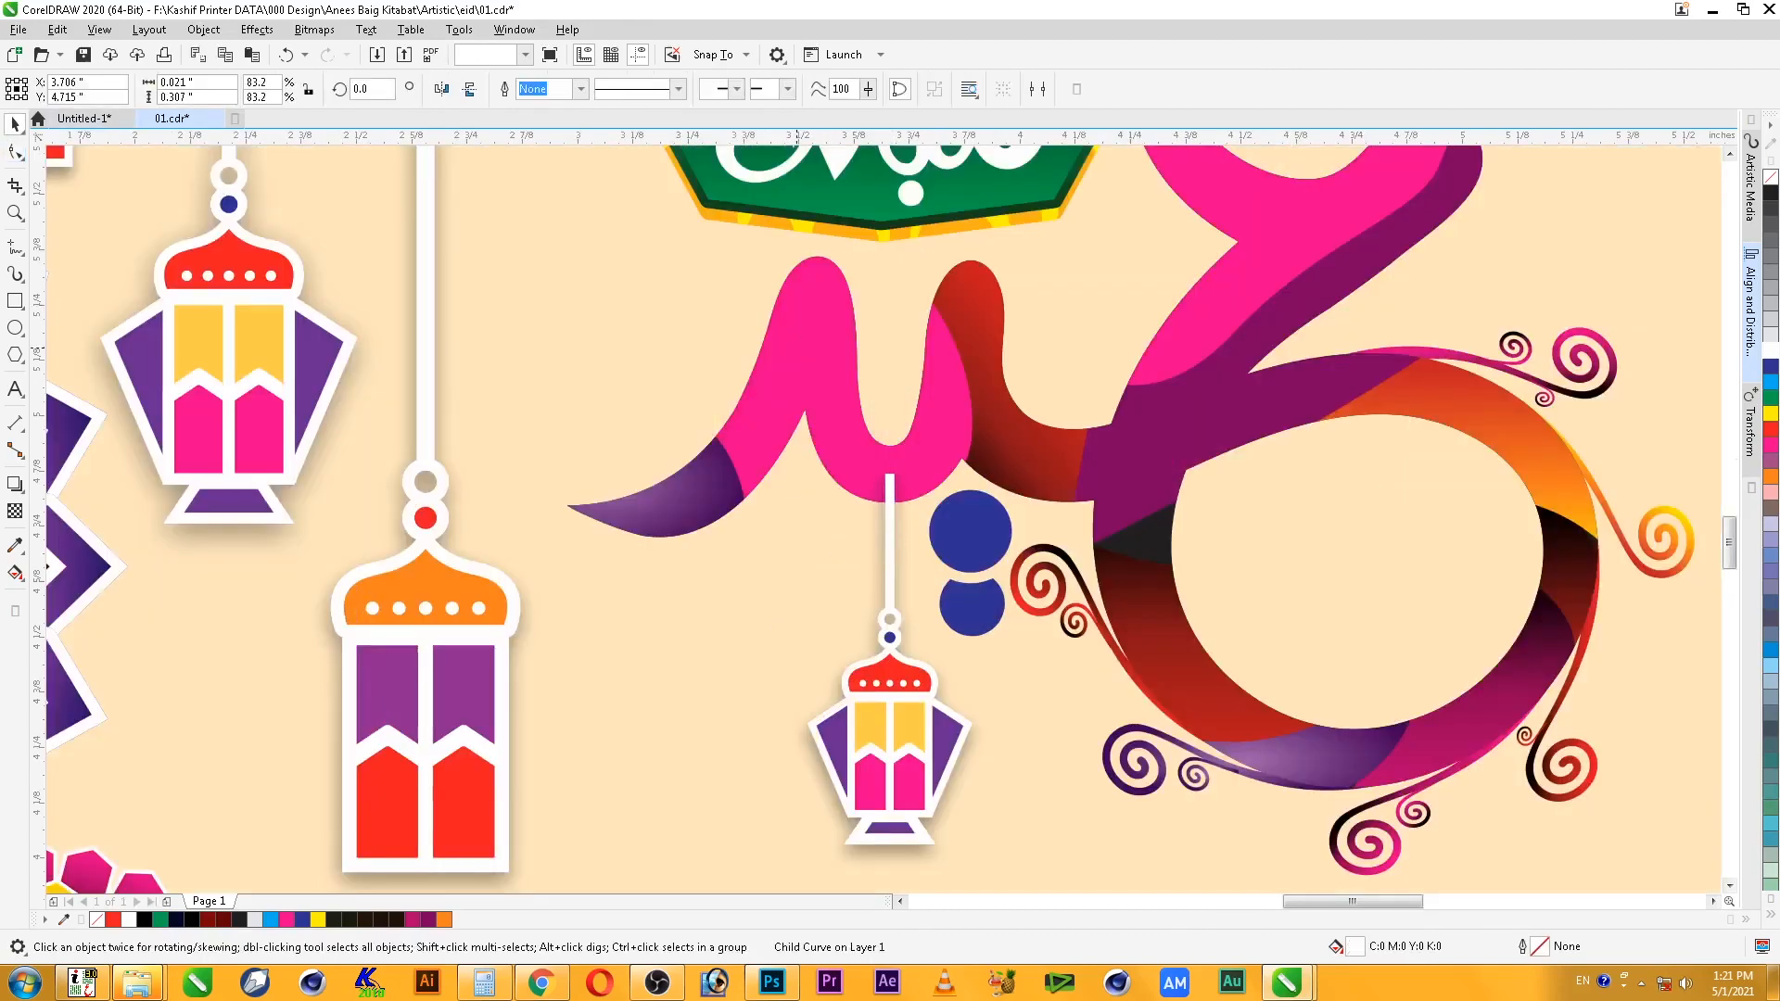
pyautogui.press('Escape')
pyautogui.scroll(-2, 798, 348)
pyautogui.click(812, 461)
# - Nudge the three lanterns on the left side of the lettering slightly to the right
pyautogui.scroll(-1, 816, 478)
pyautogui.press('F2')
pyautogui.moveTo(584, 580); pyautogui.dragTo(1146, 274)
pyautogui.click(619, 638)
pyautogui.keyDown('shift'); pyautogui.click(561, 524); pyautogui.keyUp('shift')
pyautogui.keyDown('shift'); pyautogui.click(498, 425); pyautogui.keyUp('shift')
pyautogui.press('Right')
pyautogui.press('Right')
pyautogui.press('Right')
pyautogui.press('Right')
pyautogui.press('Right')
pyautogui.press('Right')
# - Group the left-side lanterns with the others and PowerClip the group into the background frame, behind the clouds
pyautogui.keyDown('shift'); pyautogui.click(765, 621); pyautogui.keyUp('shift')
pyautogui.keyDown('shift'); pyautogui.click(1108, 566); pyautogui.keyUp('shift')
pyautogui.keyDown('shift'); pyautogui.click(1050, 484); pyautogui.keyUp('shift')
pyautogui.keyDown('shift'); pyautogui.click(777, 326); pyautogui.keyUp('shift')
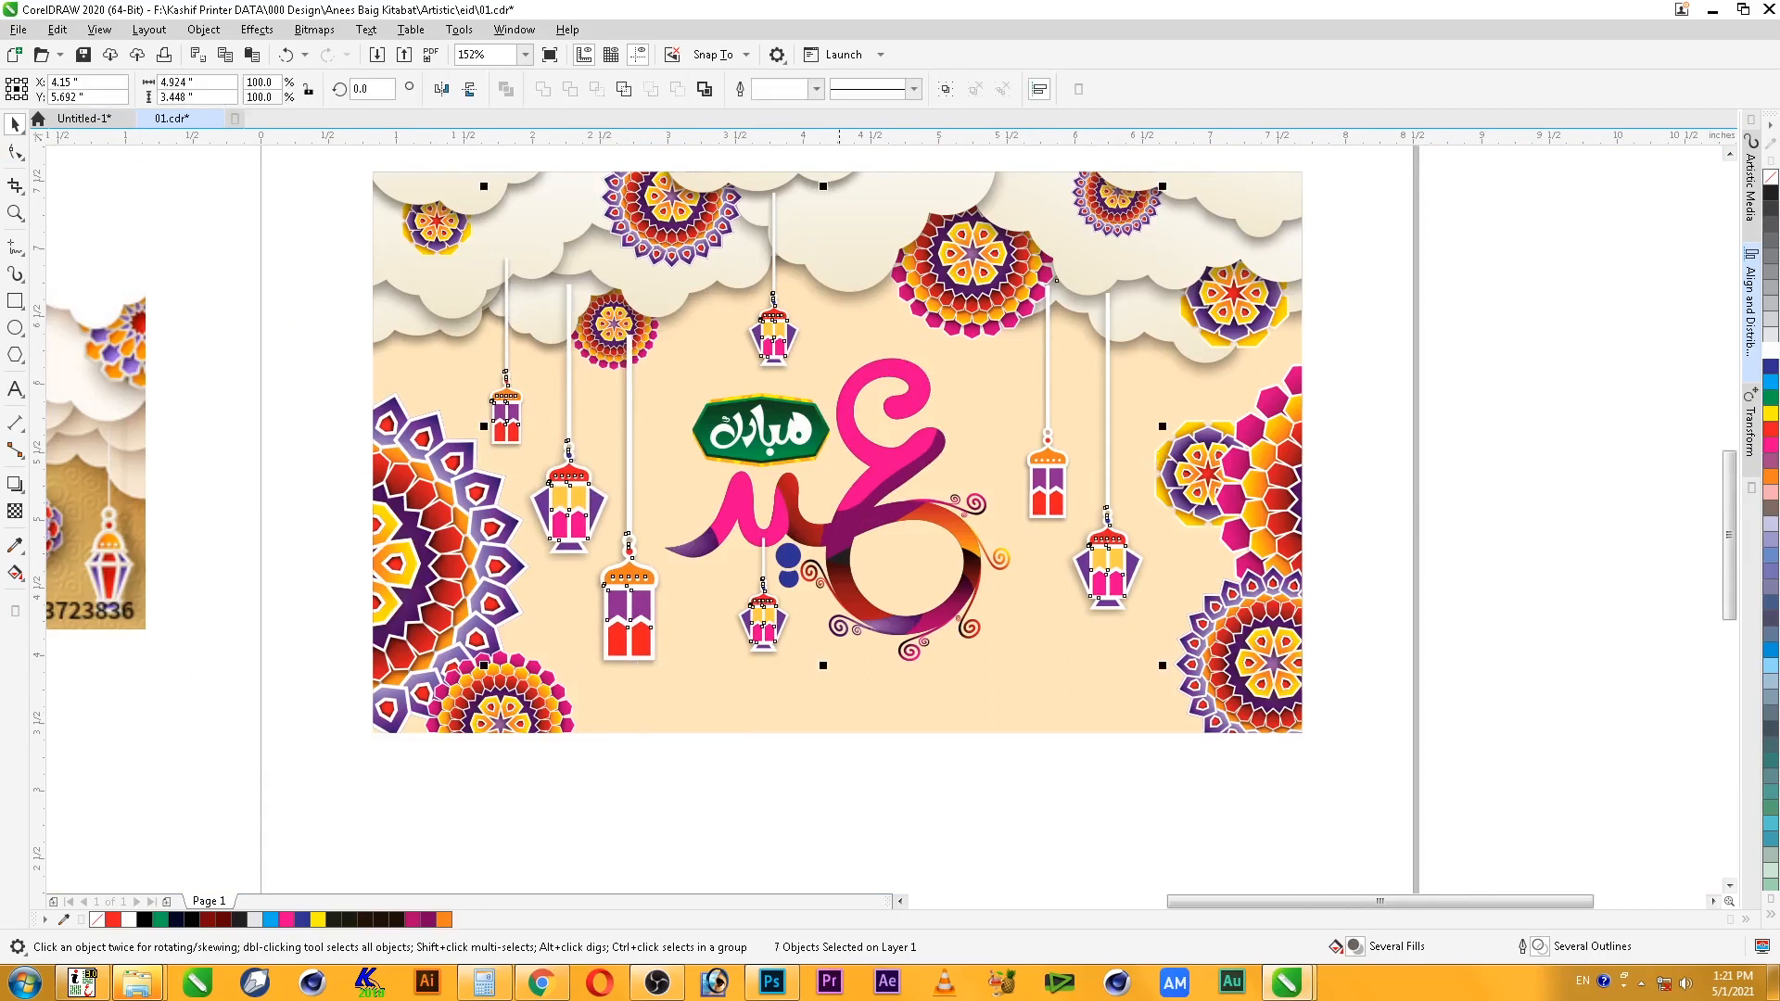
pyautogui.hotkey('ctrl', 'g')
pyautogui.hotkey('alt', 'j')
pyautogui.press('w')
pyautogui.press('p')
pyautogui.click(1140, 694)
pyautogui.keyDown('ctrl'); pyautogui.click(1108, 598); pyautogui.keyUp('ctrl')
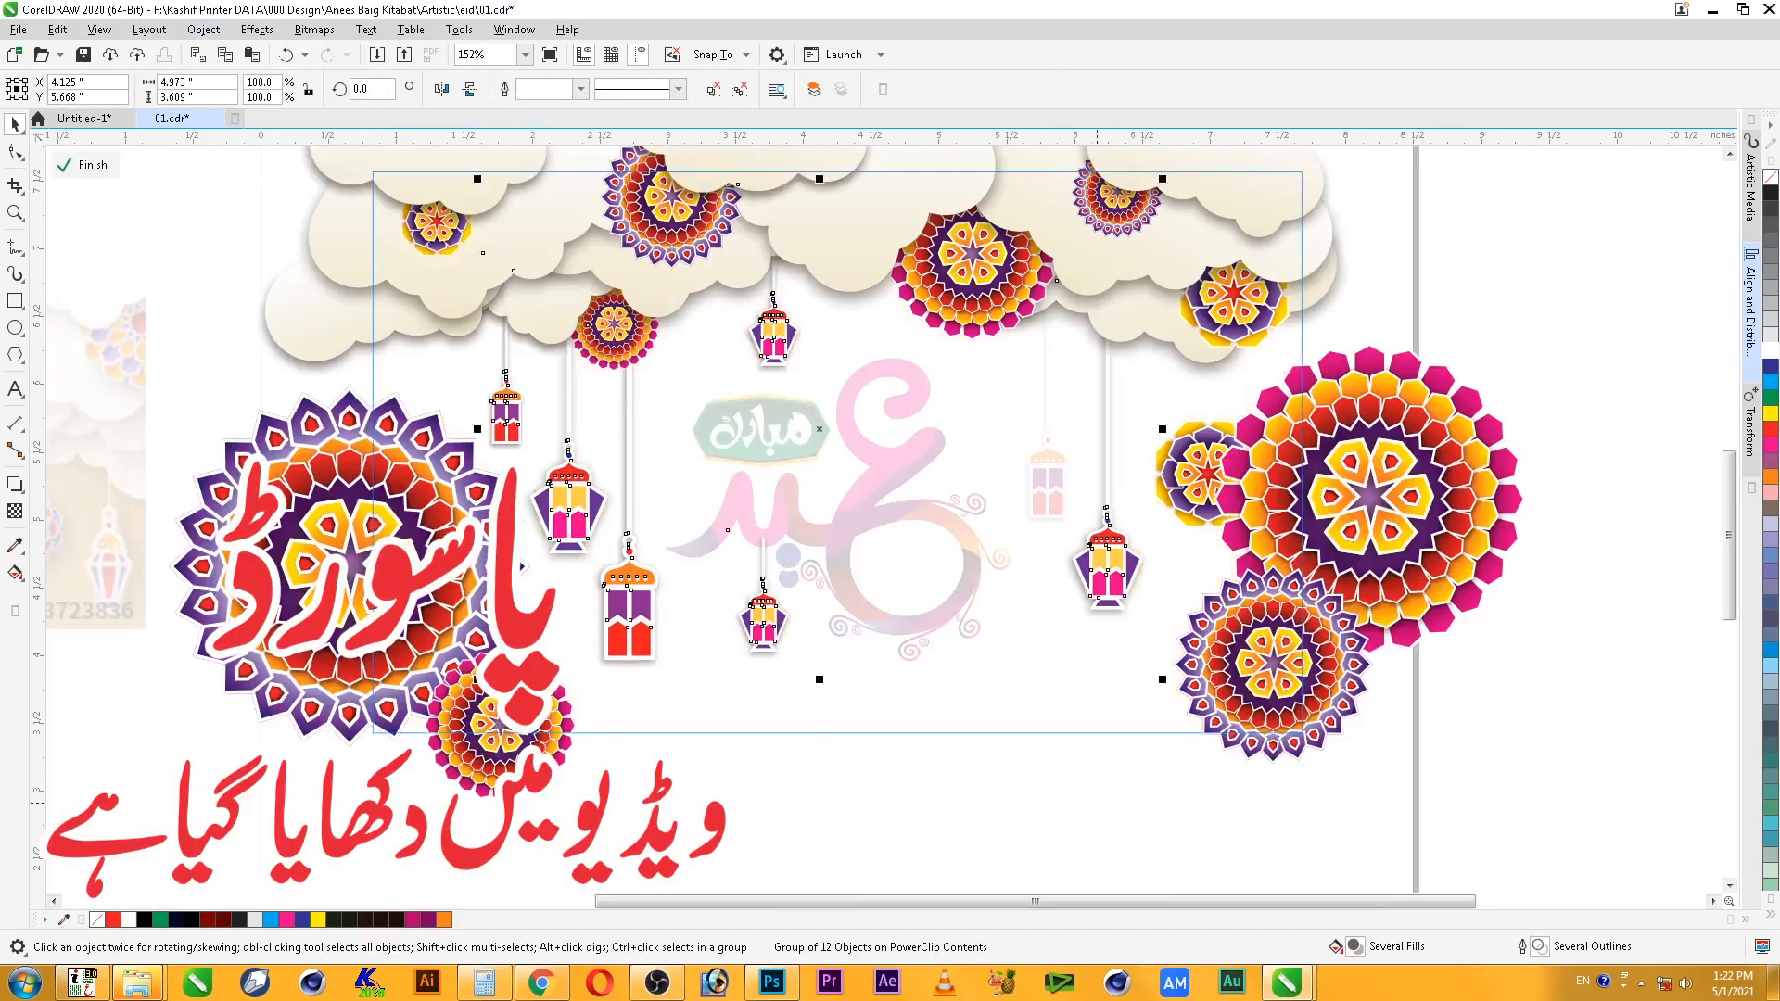
pyautogui.keyDown('ctrl'); pyautogui.click(1097, 803); pyautogui.keyUp('ctrl')
# - Move the remaining orange-domed lantern right of the lettering into the background's PowerClip by cutting and pasting it
pyautogui.click(1042, 495)
pyautogui.hotkey('ctrl', 'x')
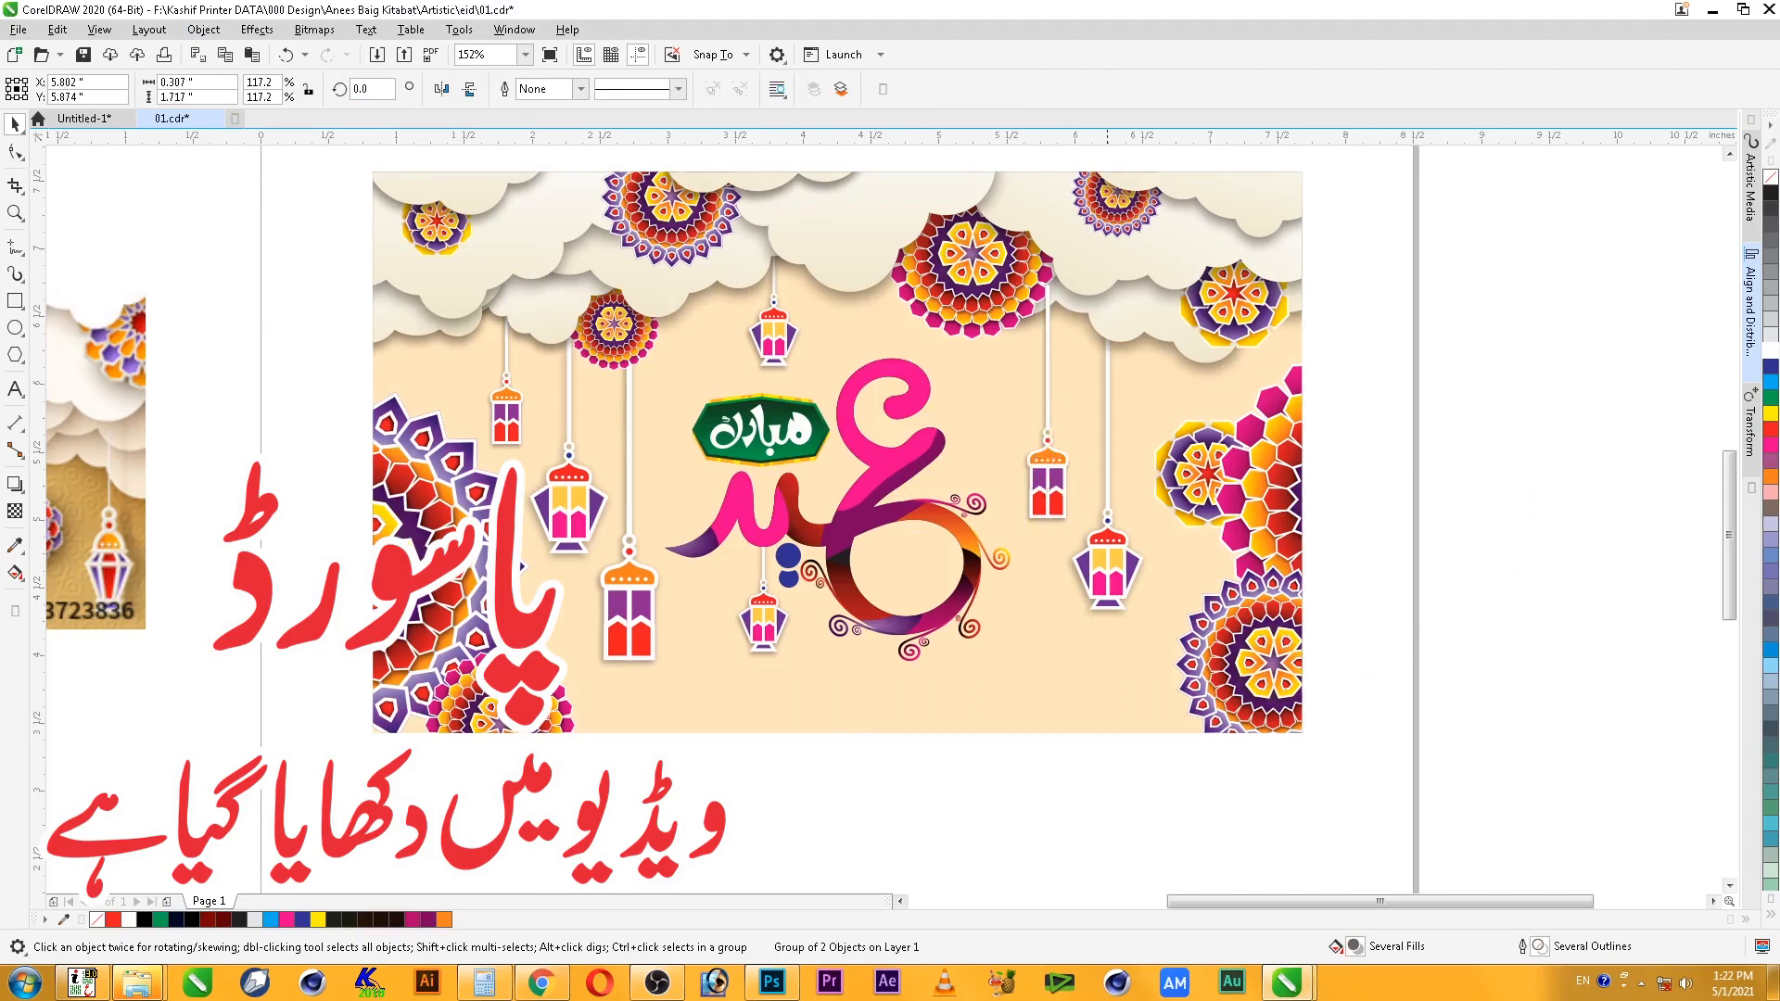
pyautogui.keyDown('ctrl'); pyautogui.click(1107, 704); pyautogui.keyUp('ctrl')
pyautogui.hotkey('ctrl', 'v')
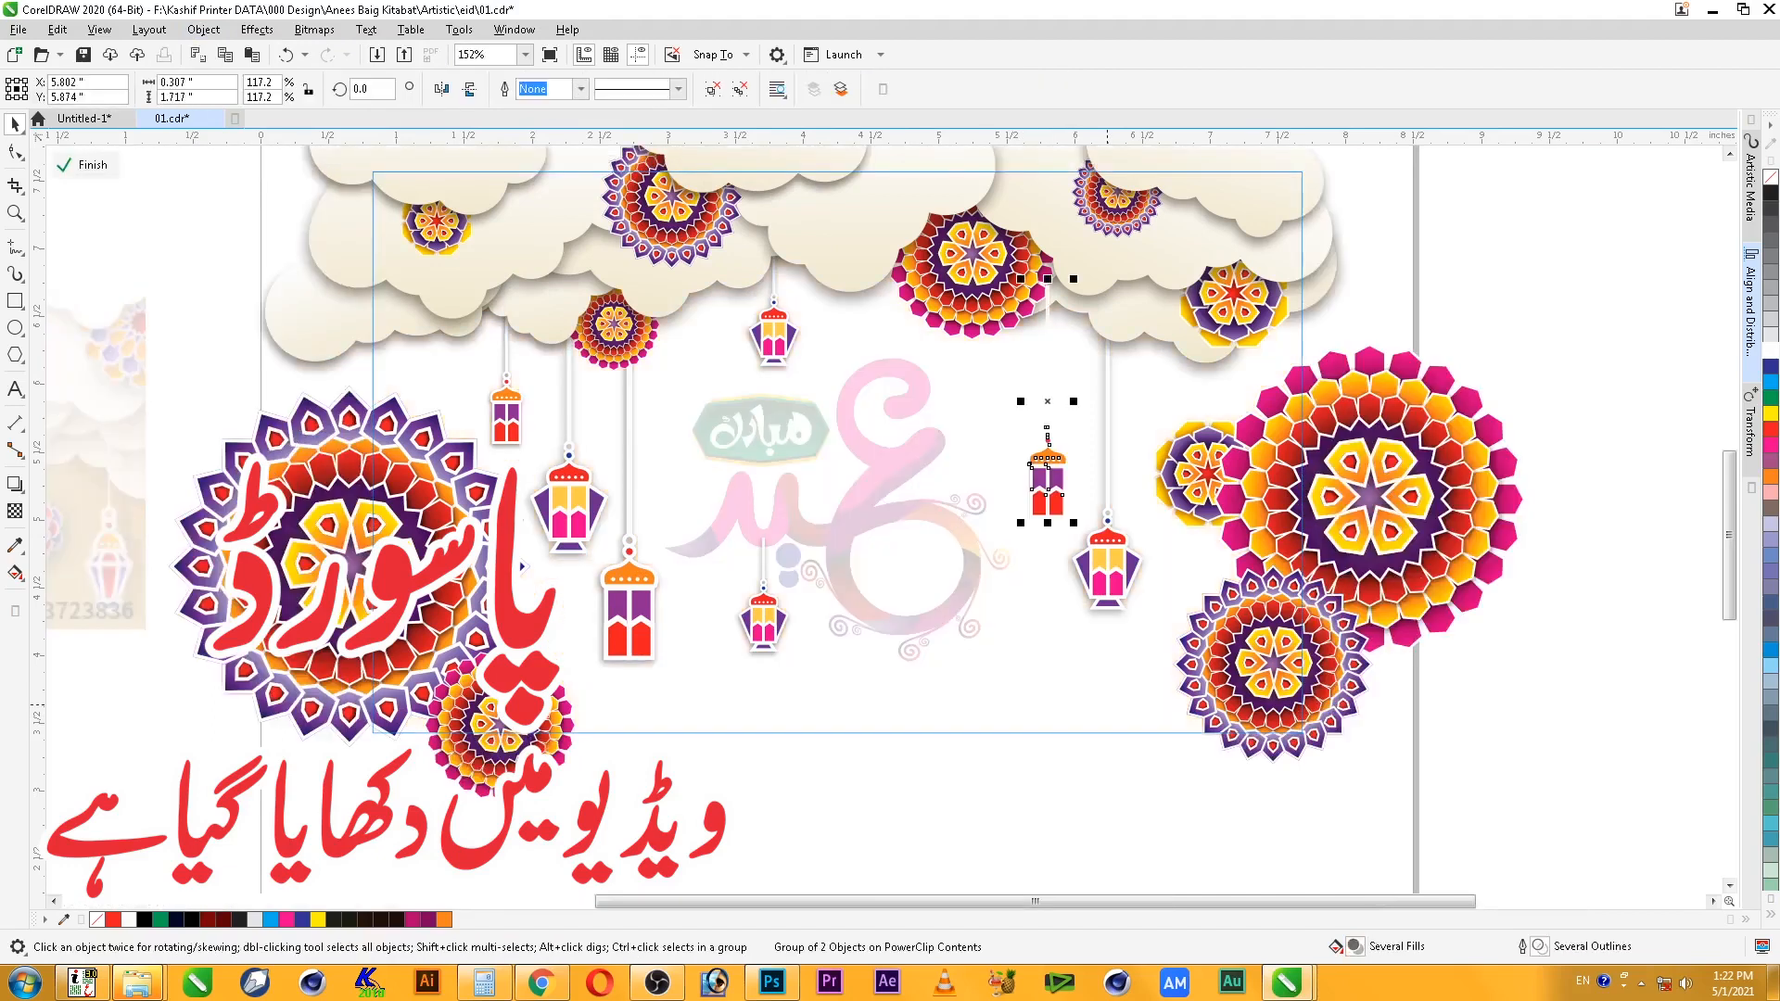
pyautogui.keyDown('ctrl'); pyautogui.click(1120, 805); pyautogui.keyUp('ctrl')
pyautogui.press('Escape')
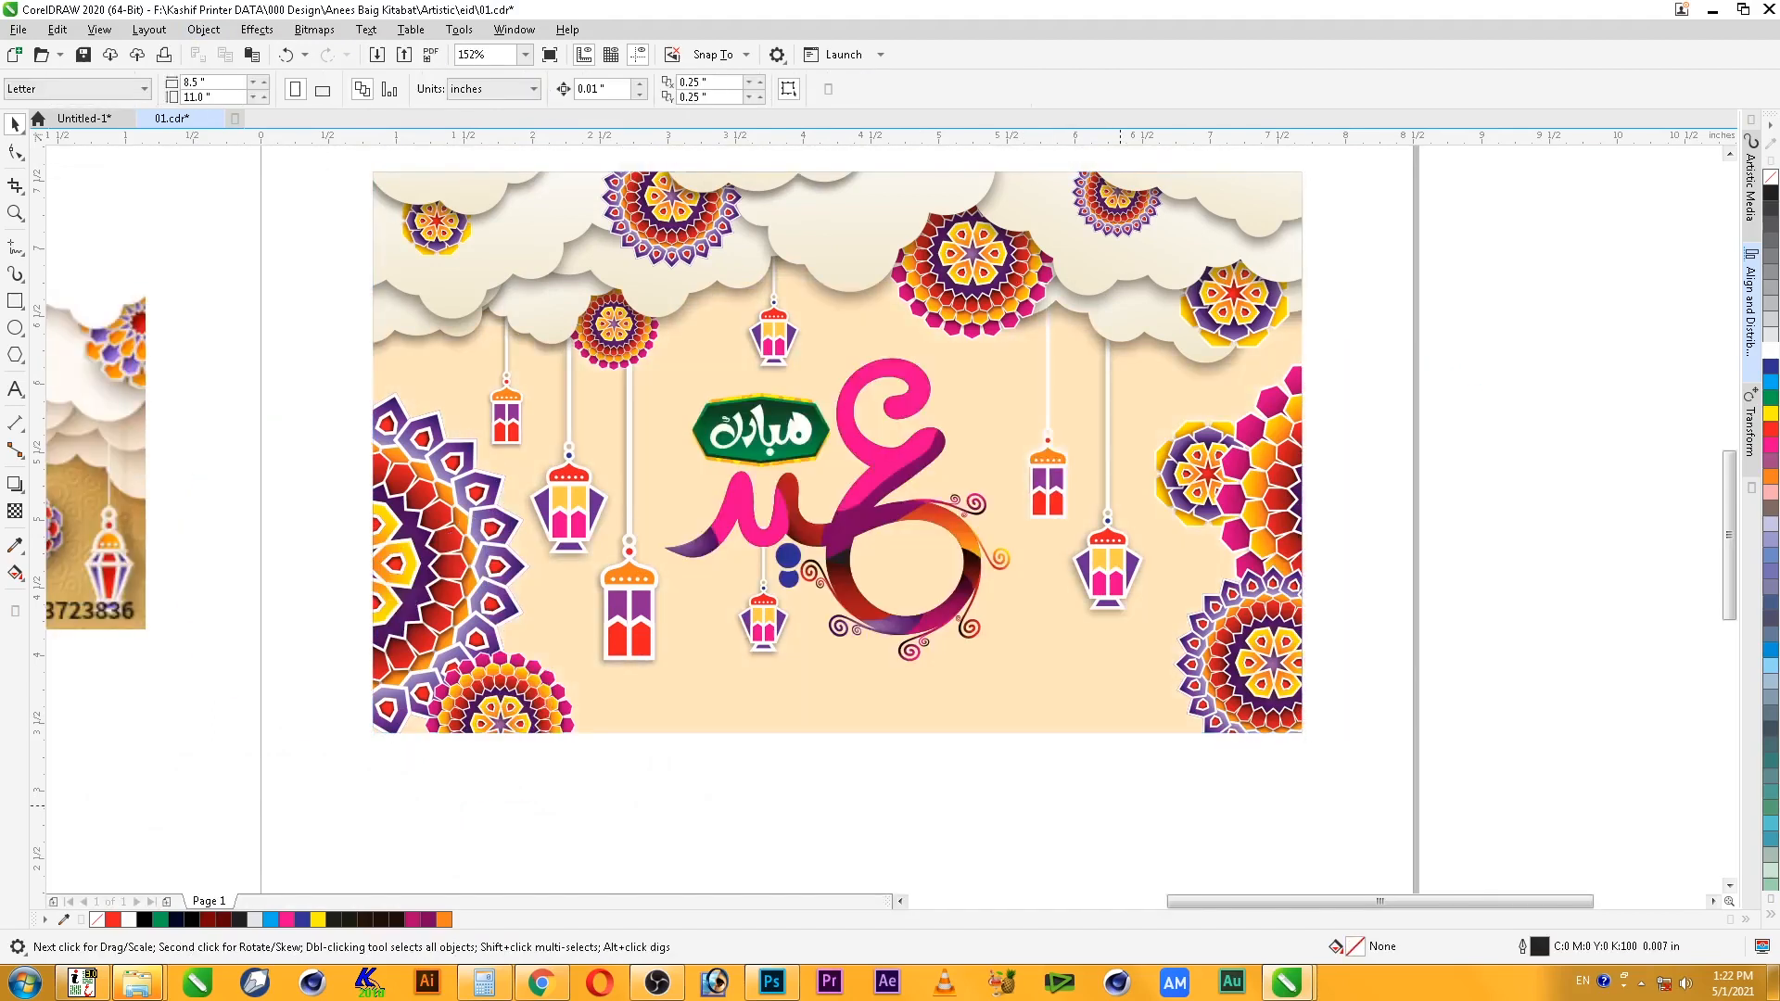
# - Fit the finished design in view and save the document
pyautogui.moveTo(1192, 372); pyautogui.dragTo(1355, 149)
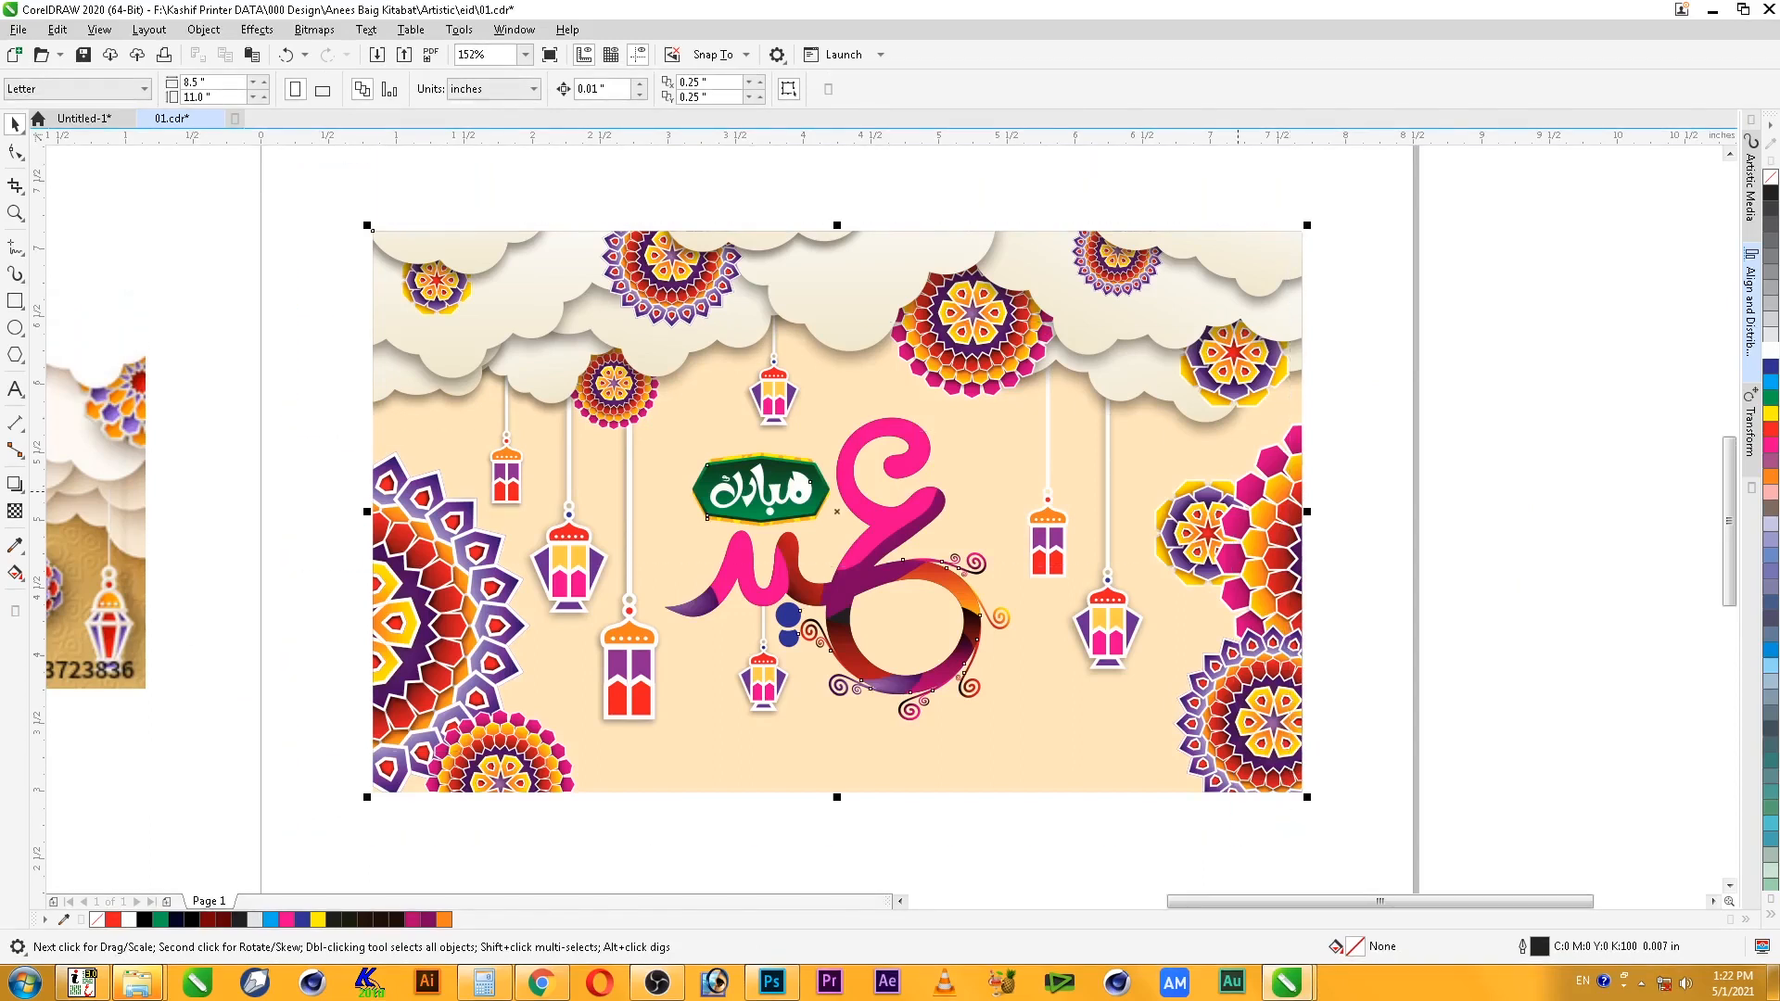
pyautogui.hotkey('shift', 'F2')
pyautogui.press('Escape')
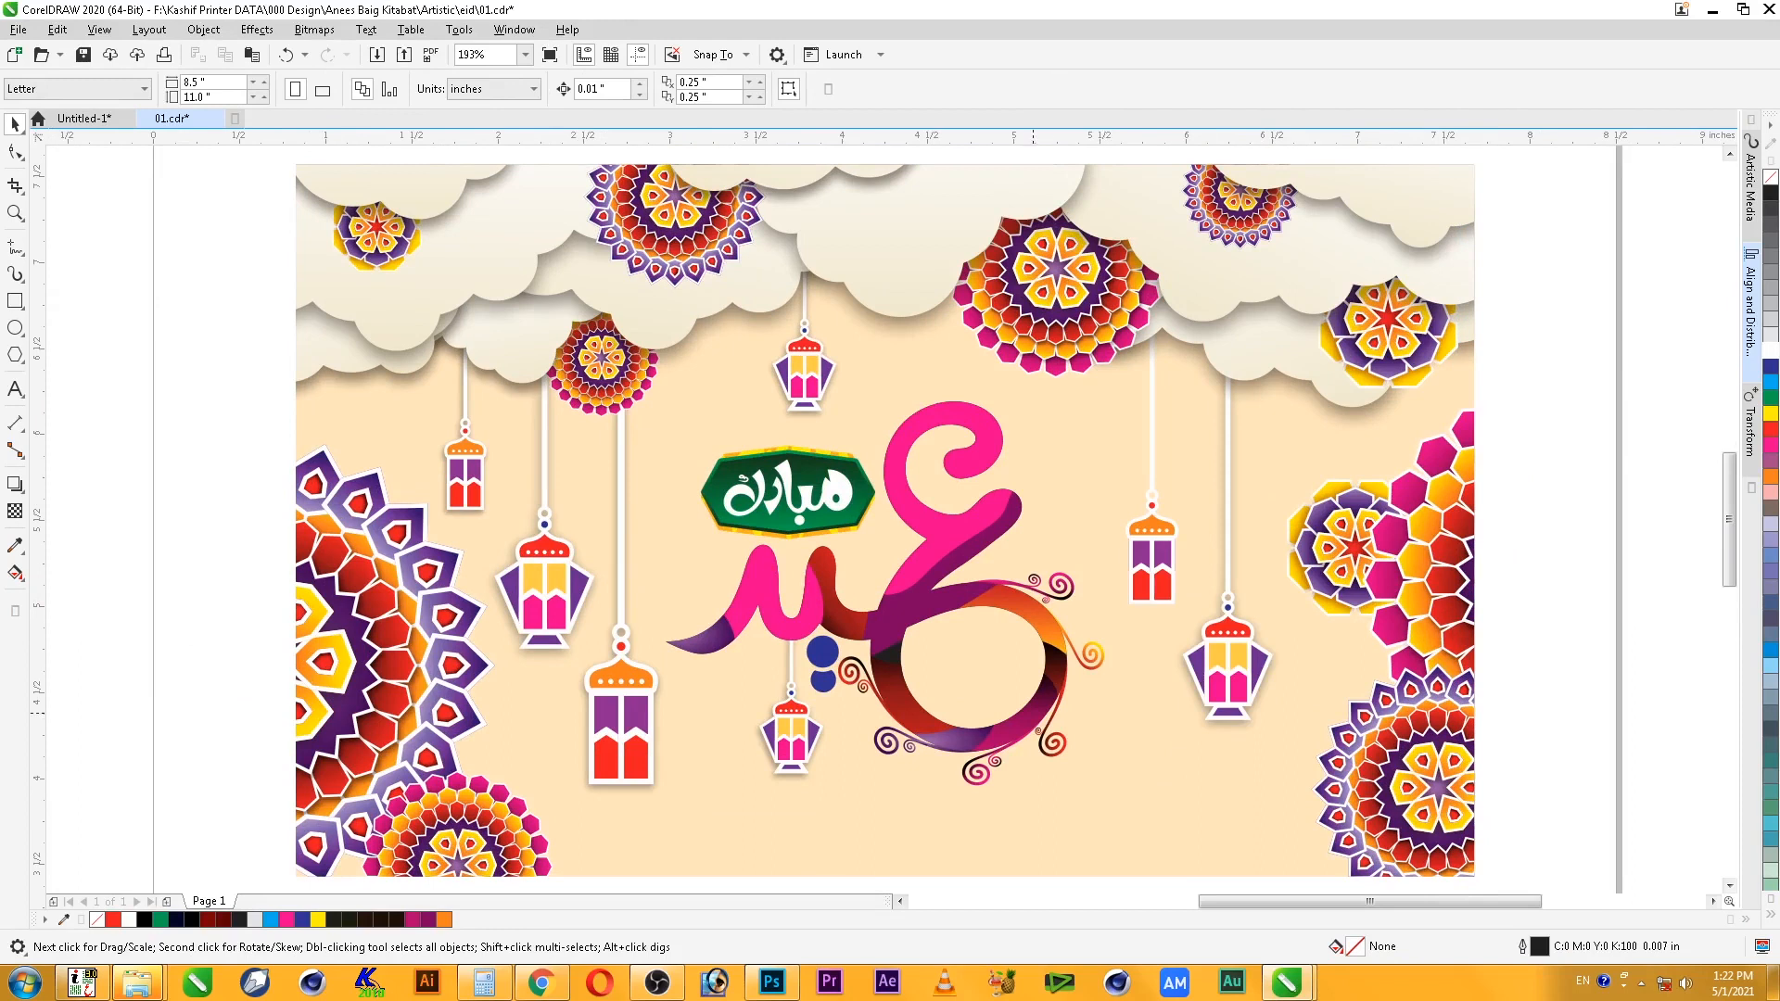
pyautogui.hotkey('ctrl', 's')
pyautogui.click(1032, 713)
pyautogui.click(1559, 717)
pyautogui.scroll(-1, 1558, 717)
pyautogui.moveTo(1542, 409); pyautogui.dragTo(847, 854)
pyautogui.hotkey('shift', 'F2')
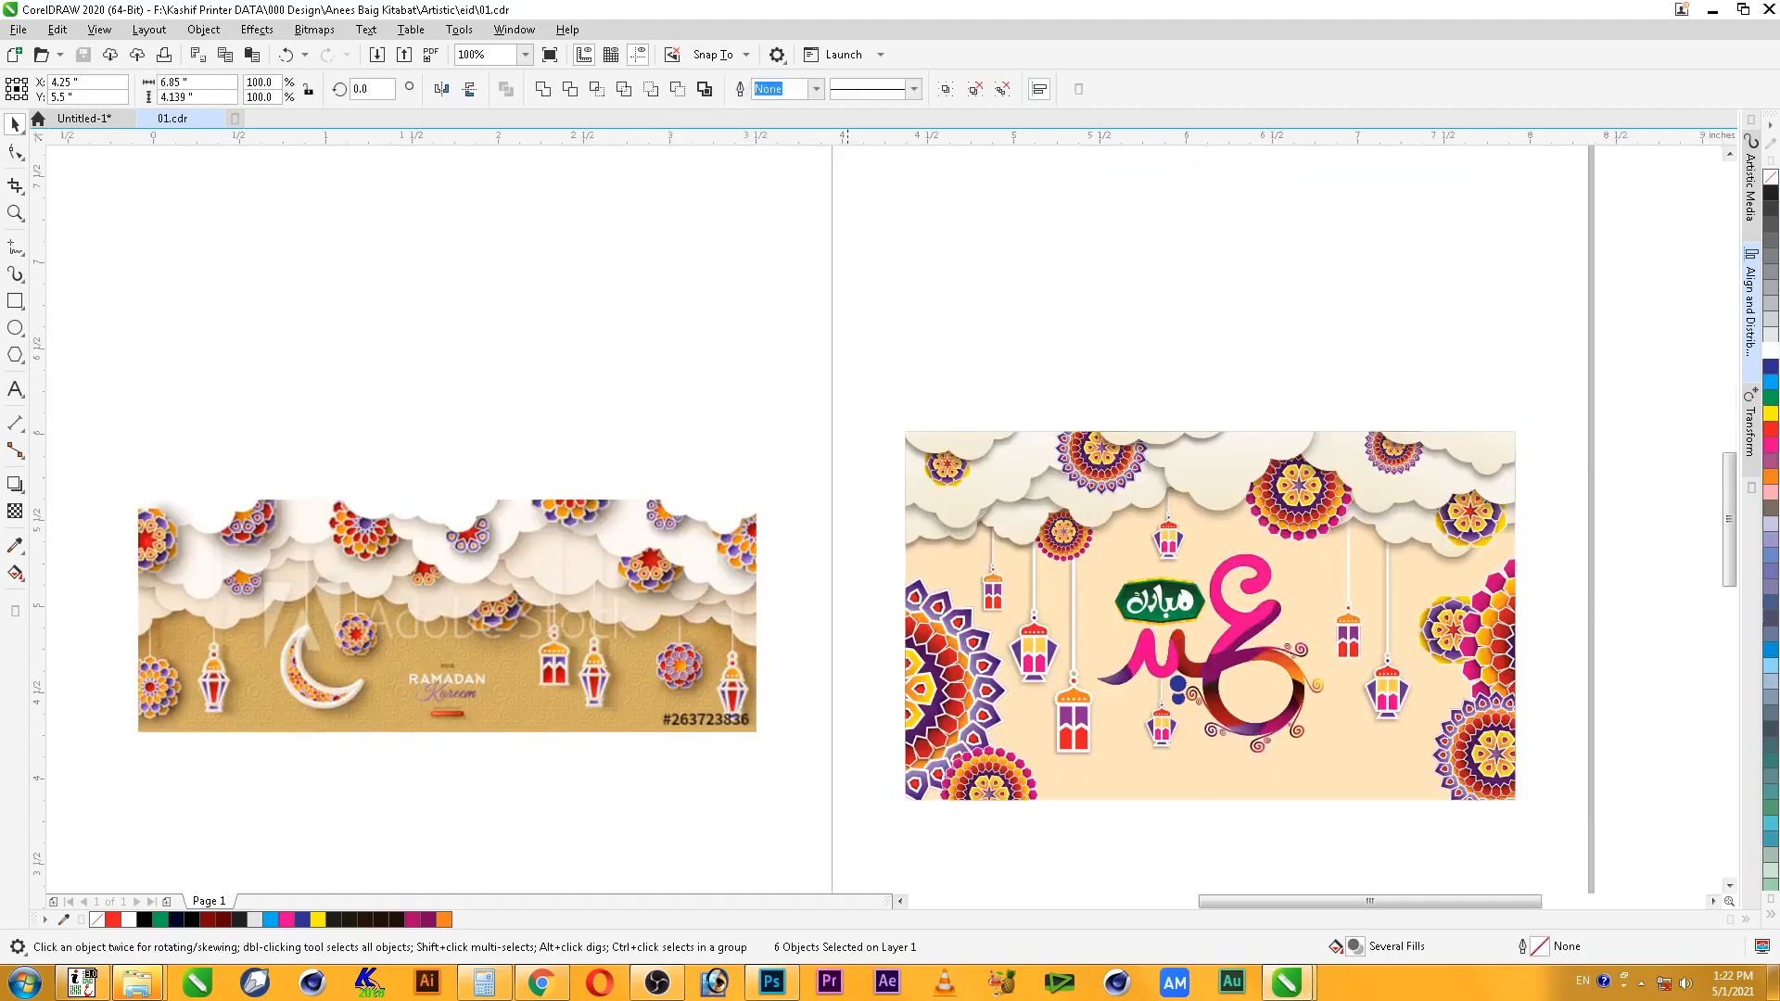
pyautogui.click(1528, 821)
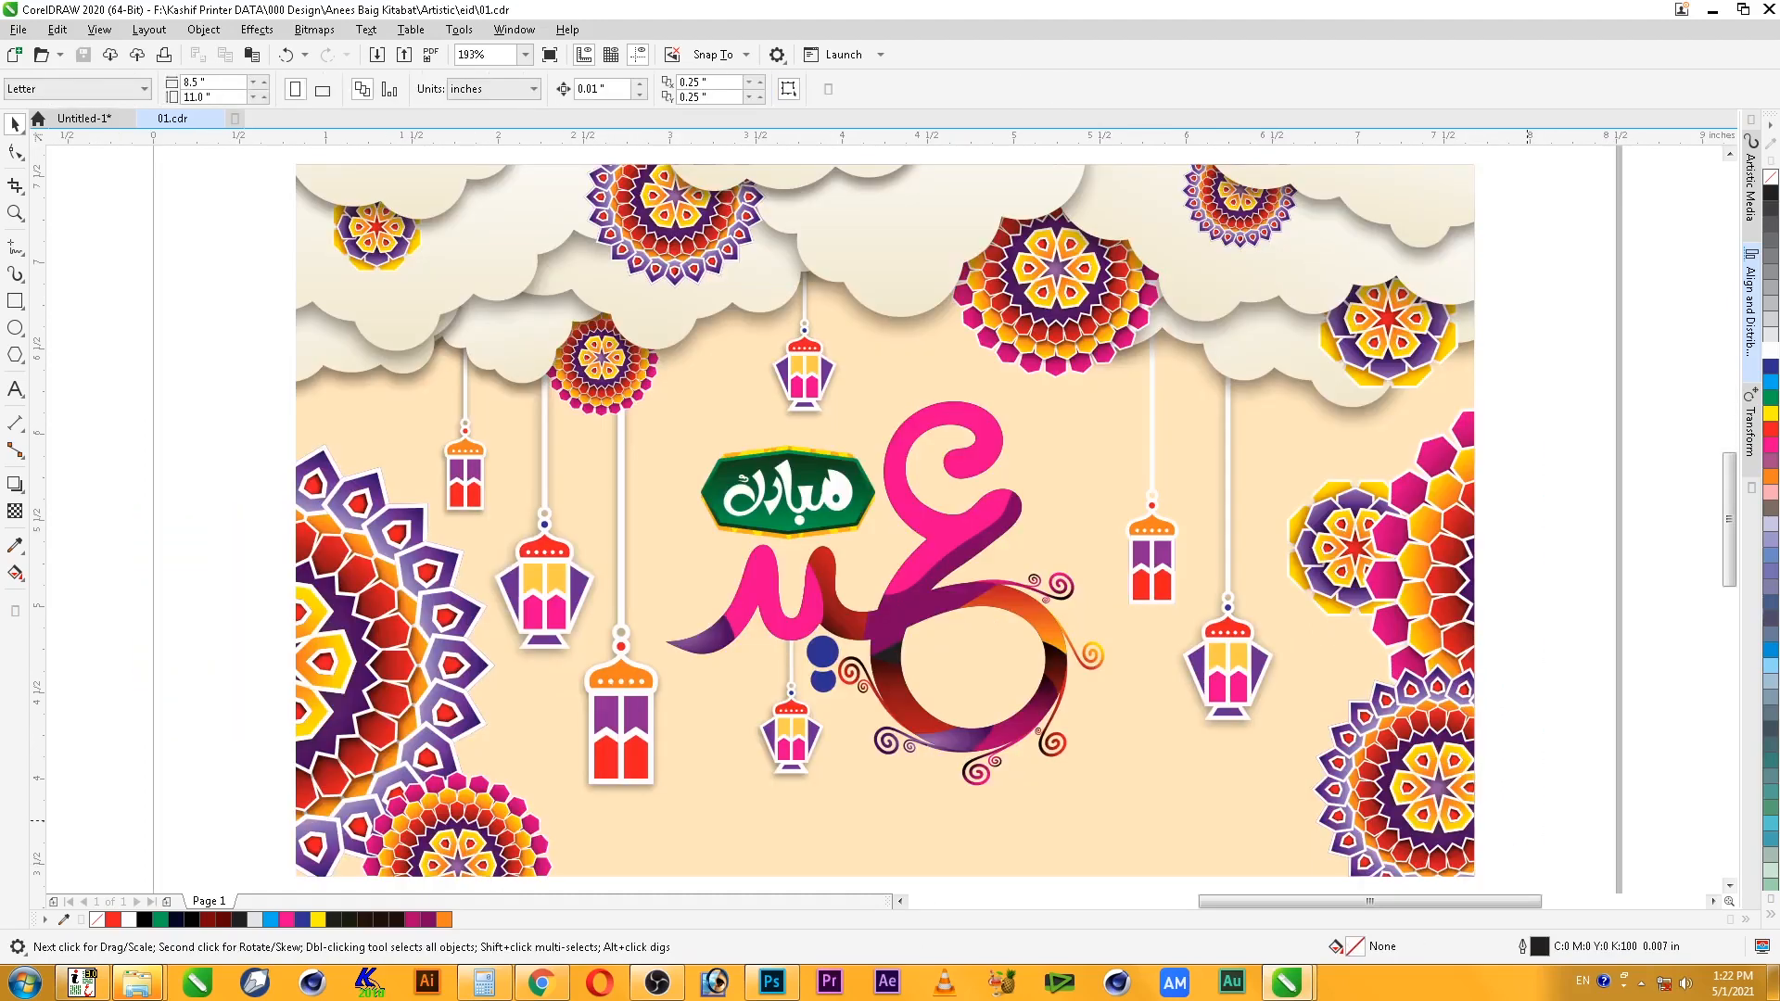